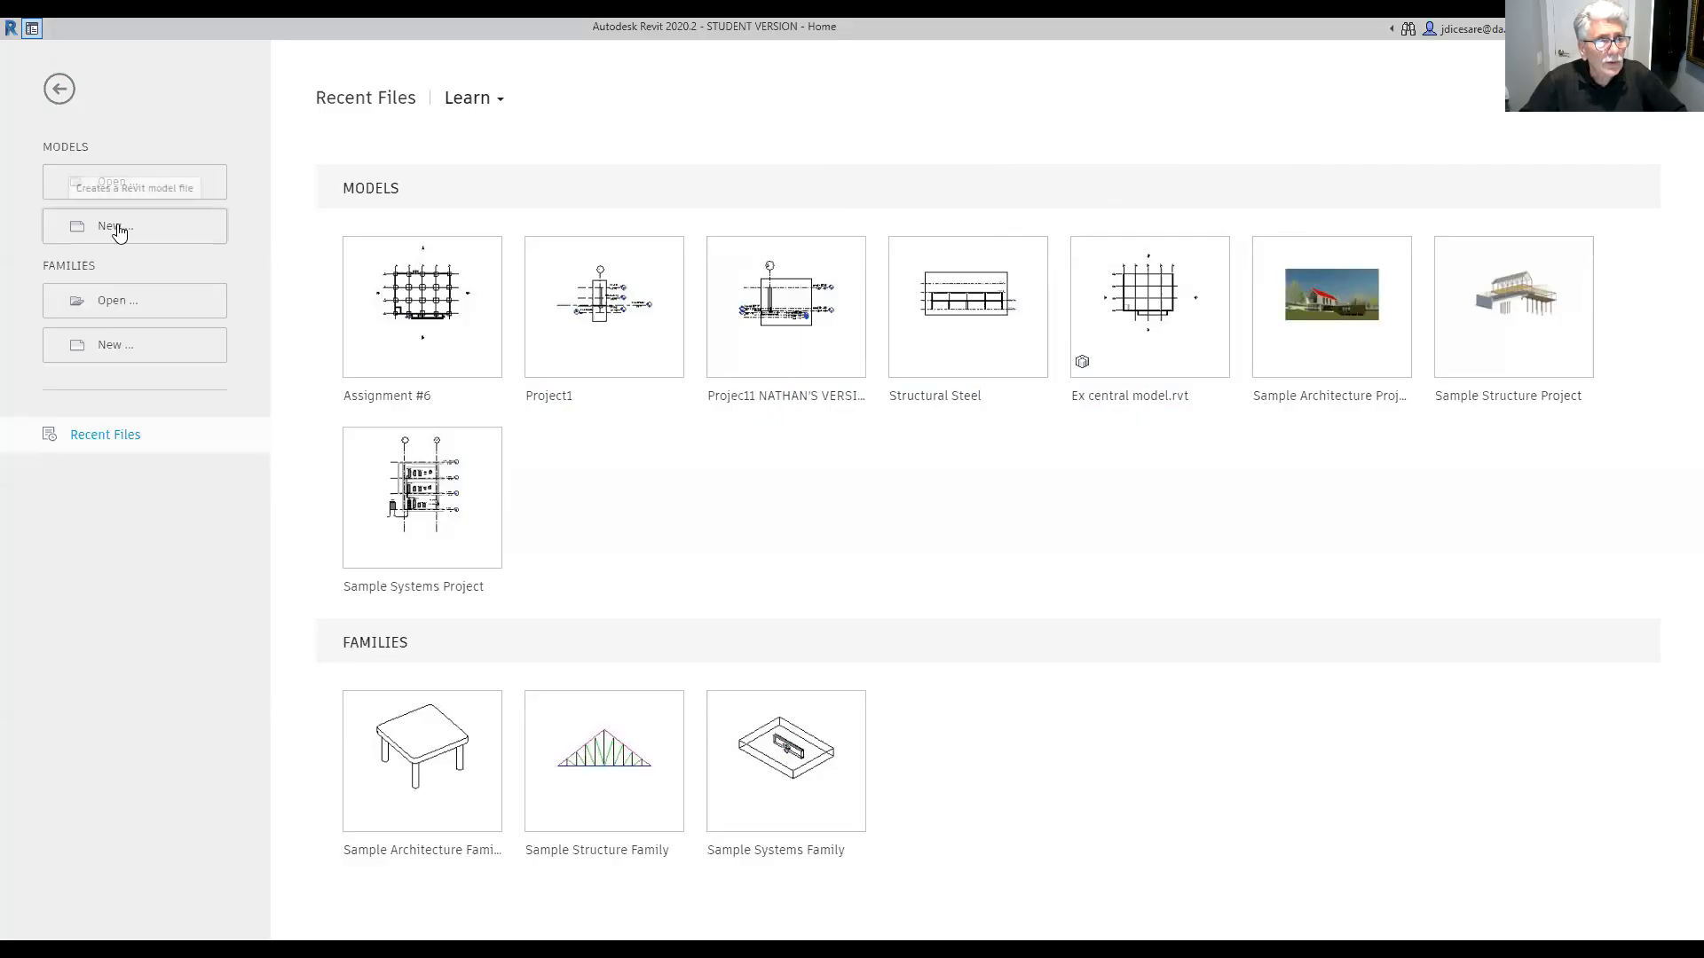
Step: Create a new project from the Structural Template
left_click(125, 233)
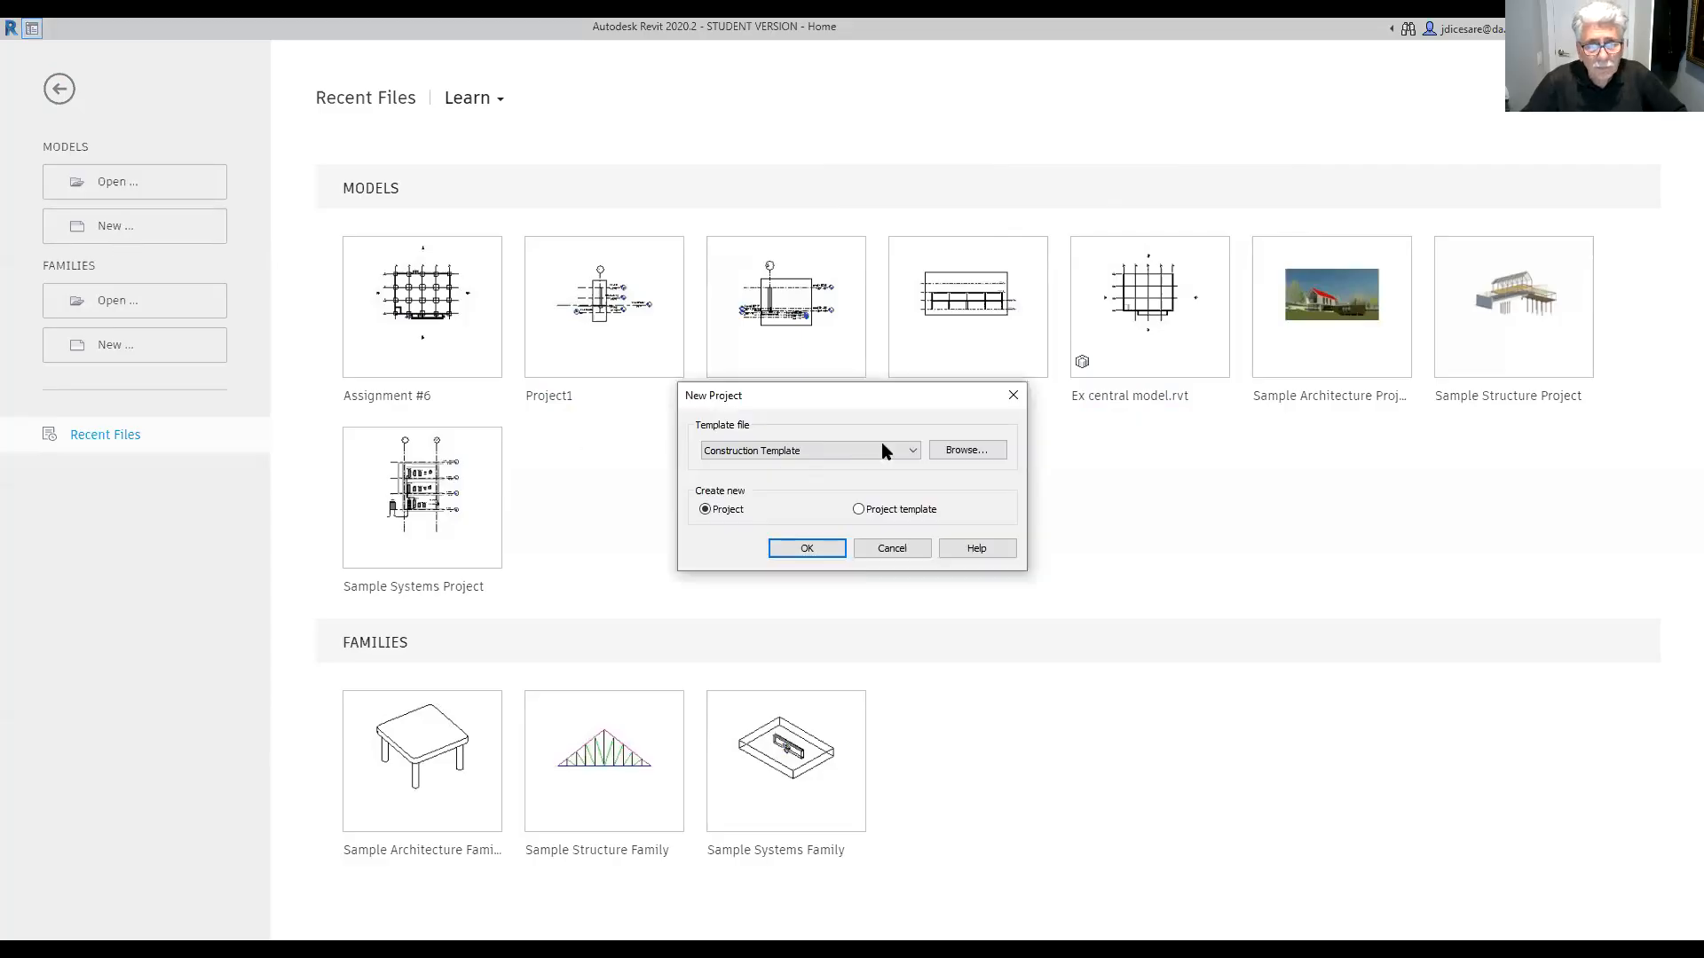
left_click(906, 452)
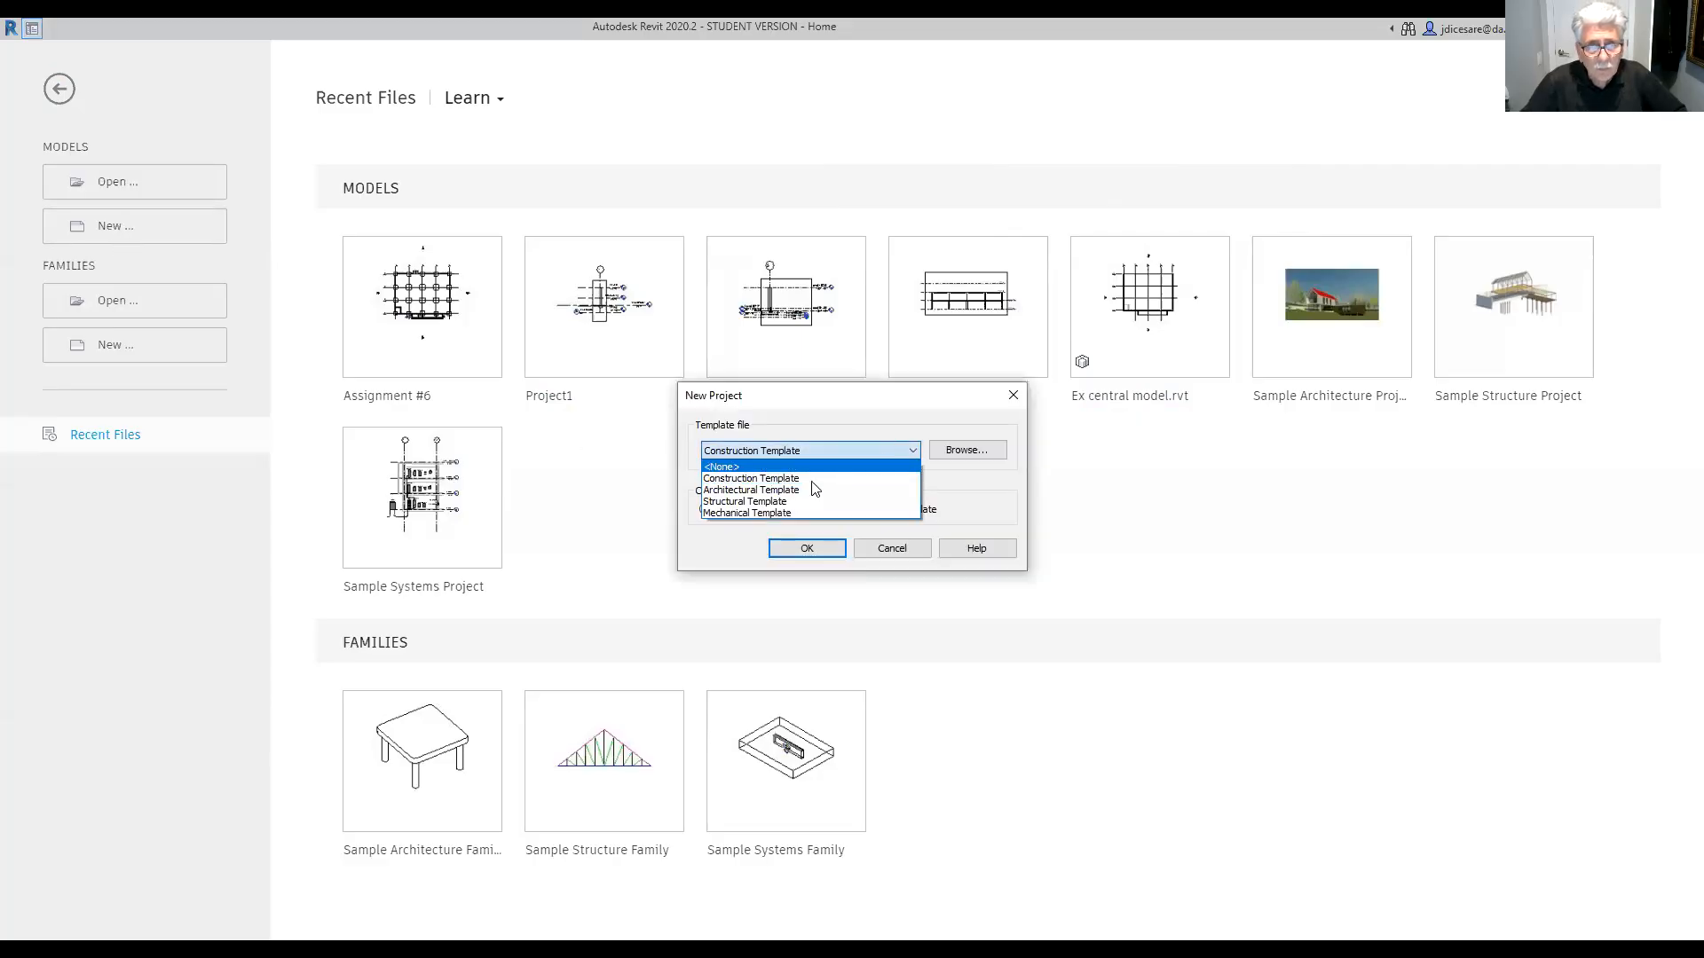
left_click(750, 501)
left_click(807, 549)
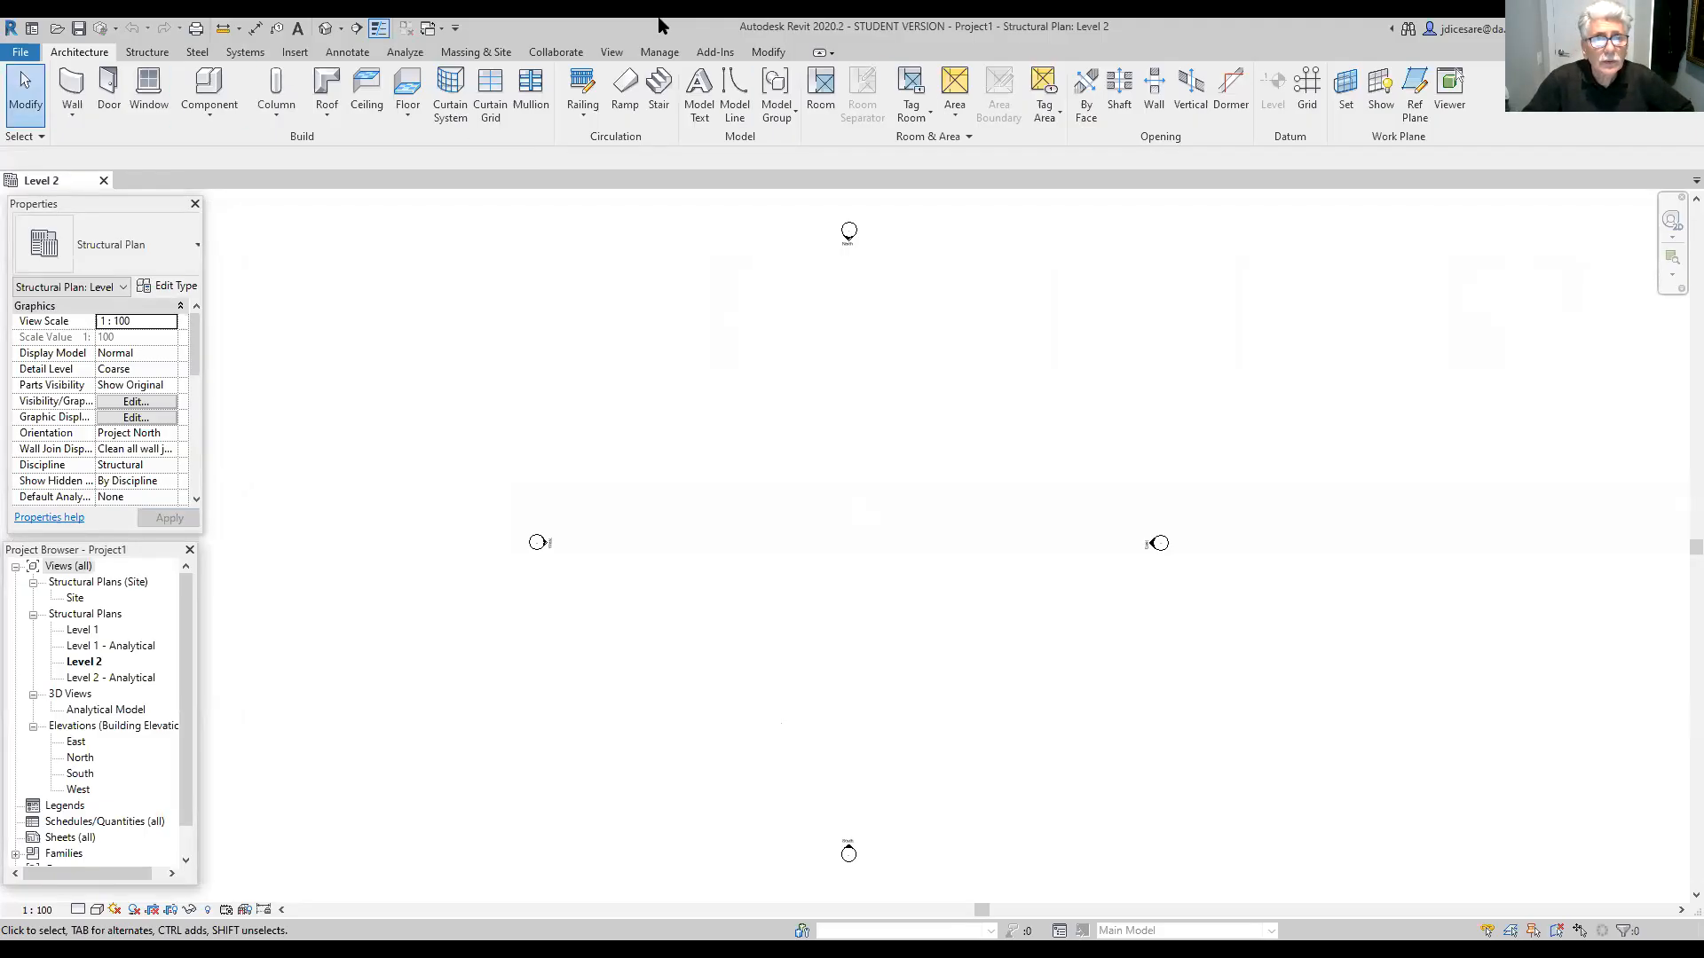
Step: Set the project's length units to feet and fractional inches, rounded to the nearest 1/8"
left_click(659, 52)
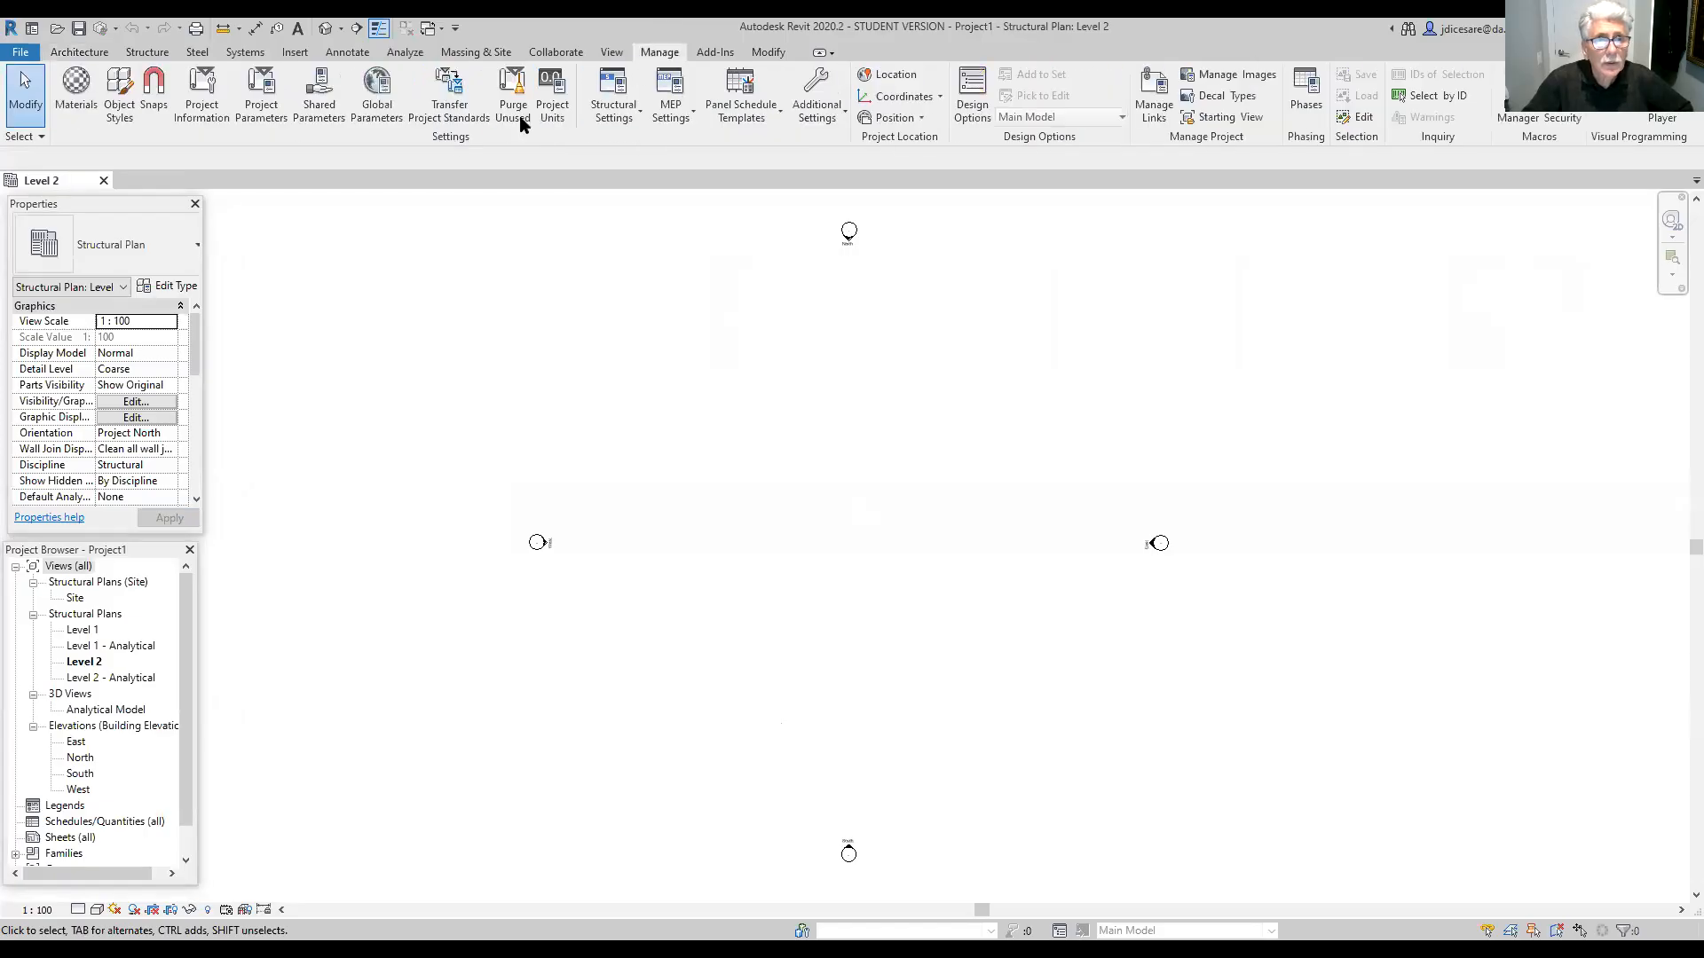
left_click(557, 118)
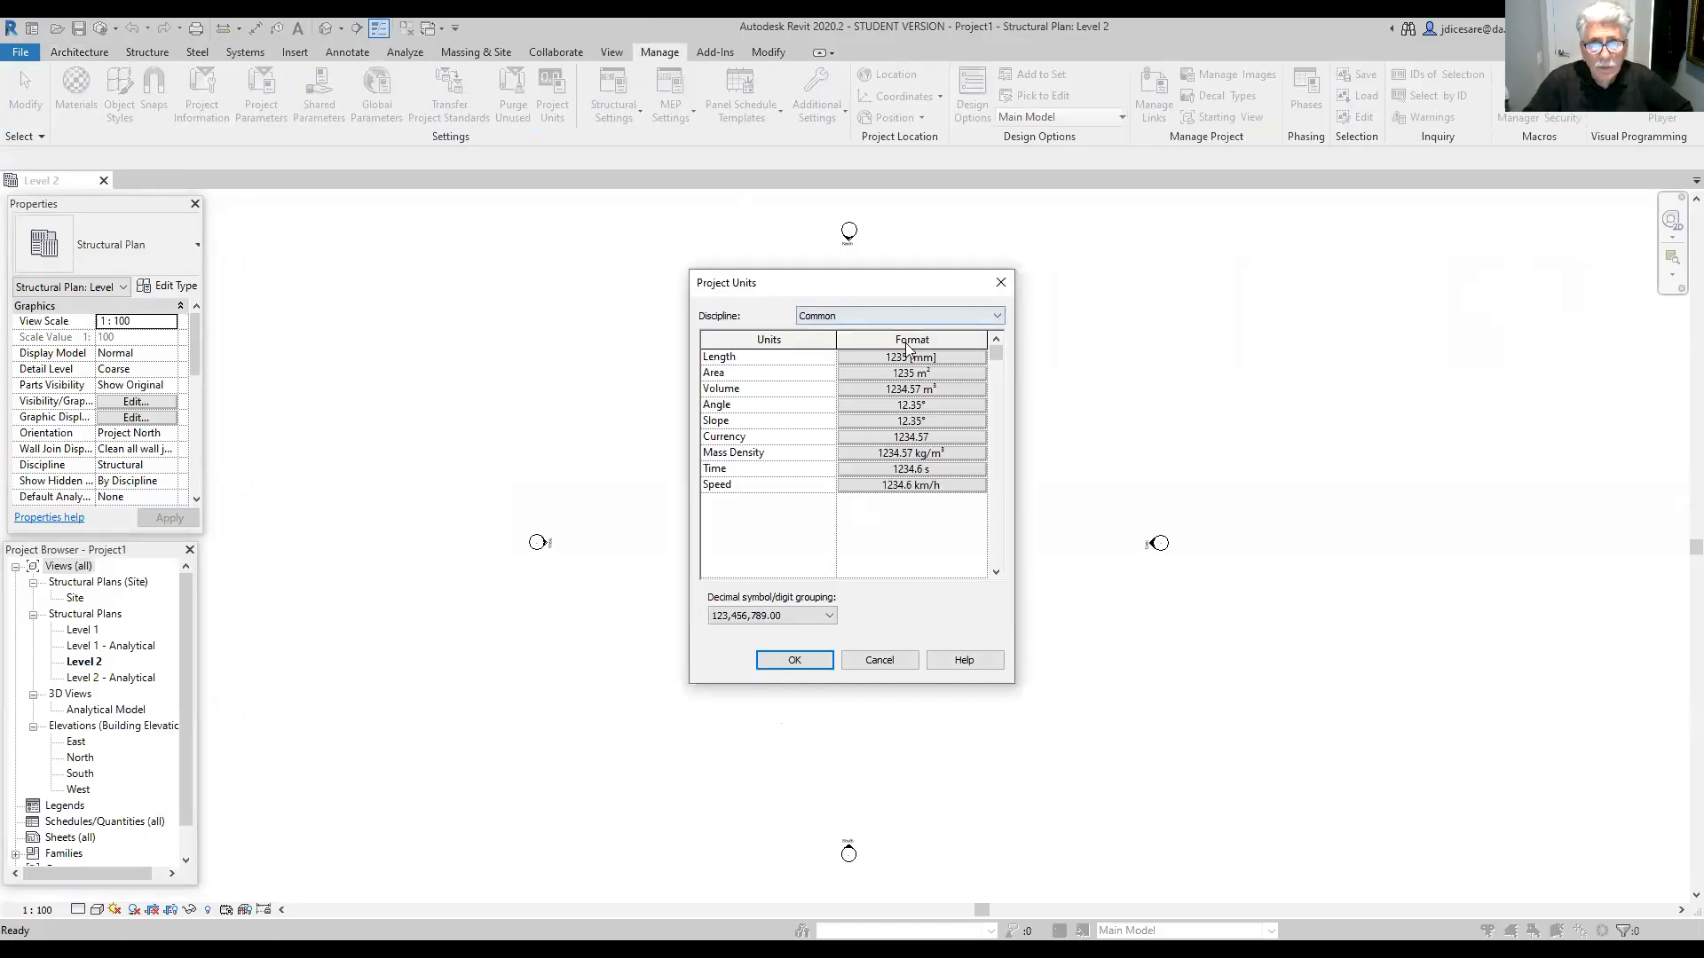
left_click(906, 358)
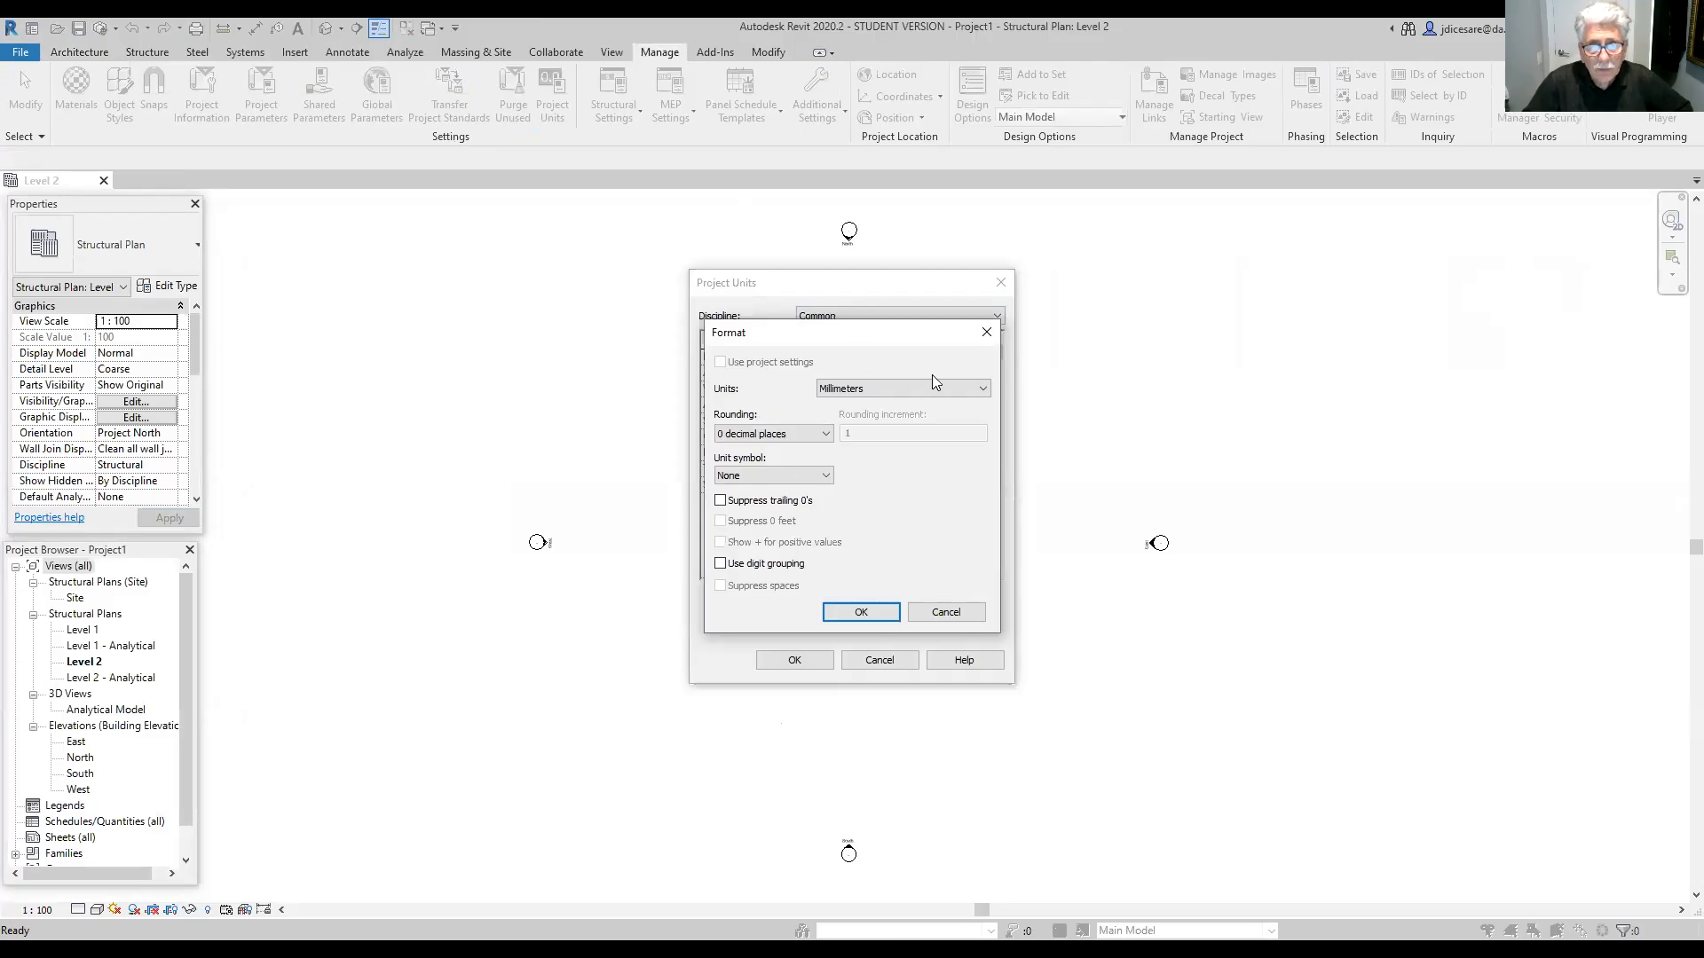
left_click(982, 388)
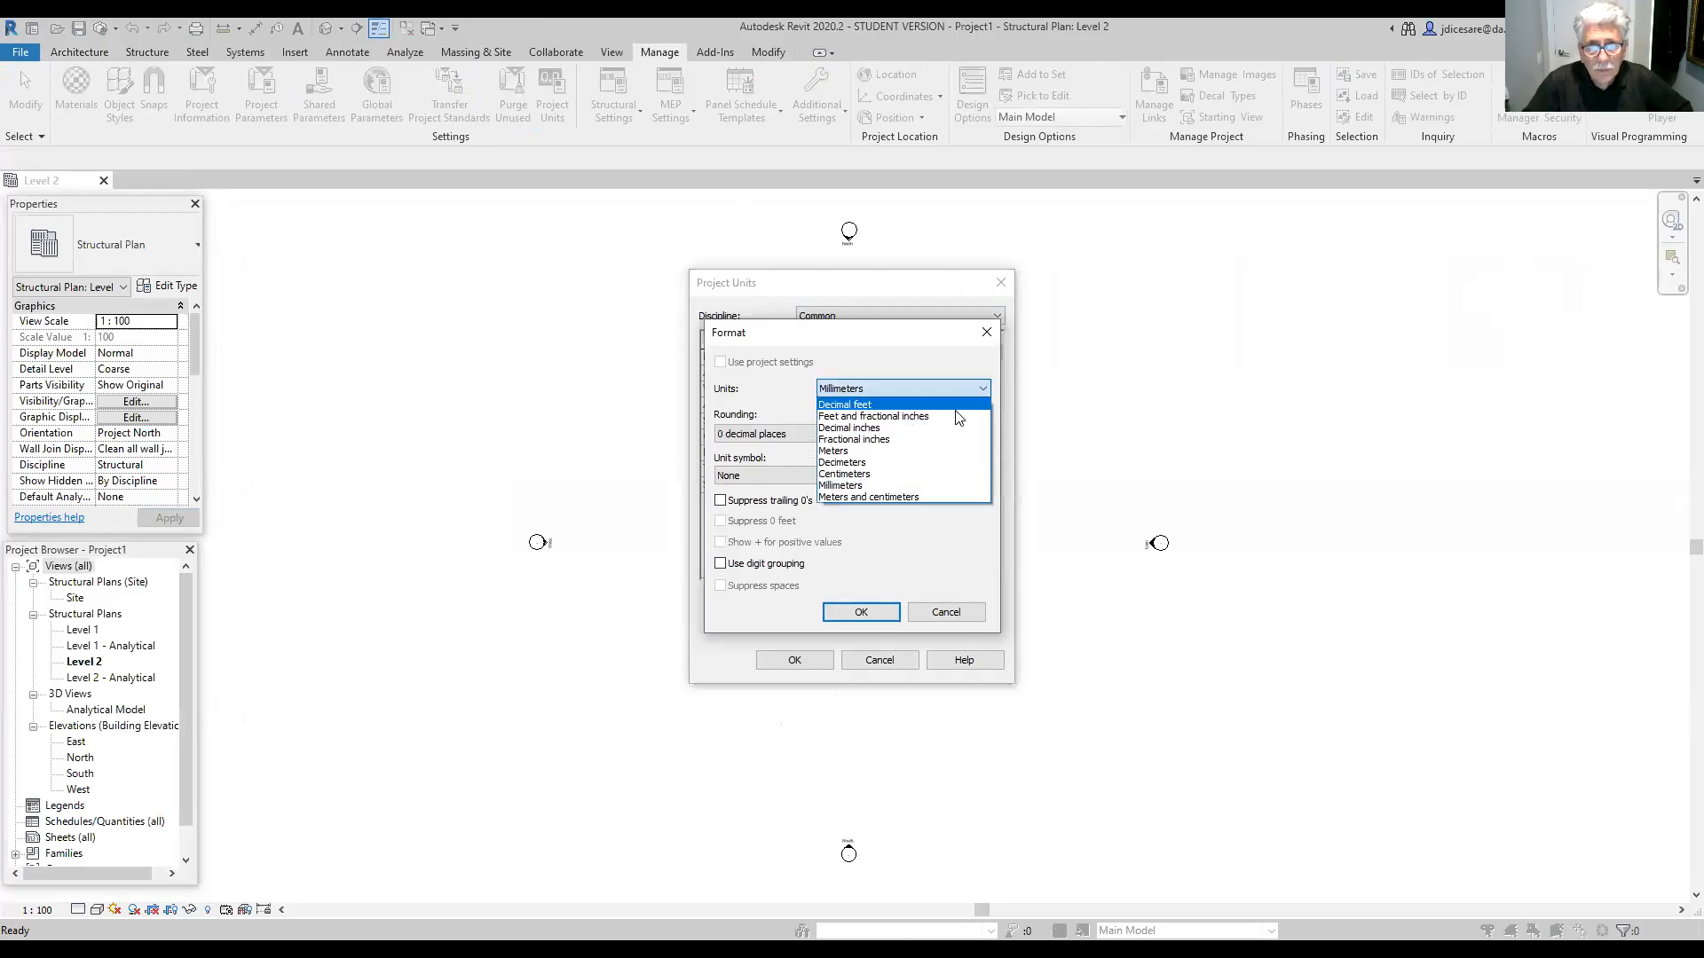
left_click(854, 417)
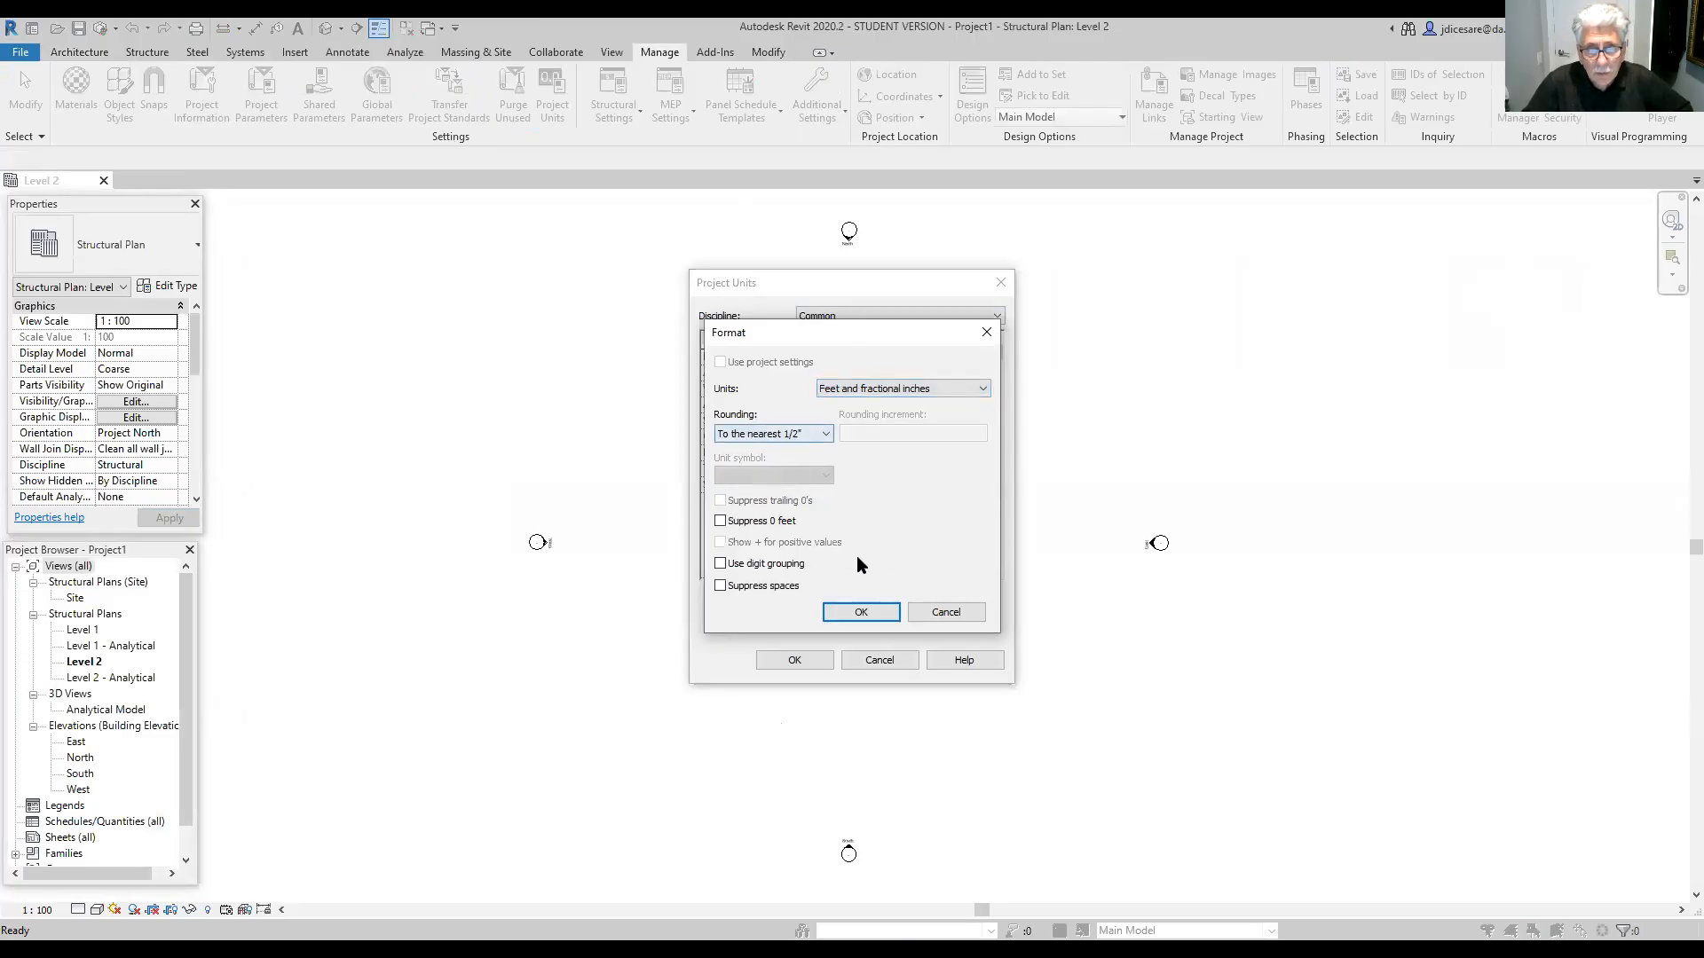
left_click(820, 432)
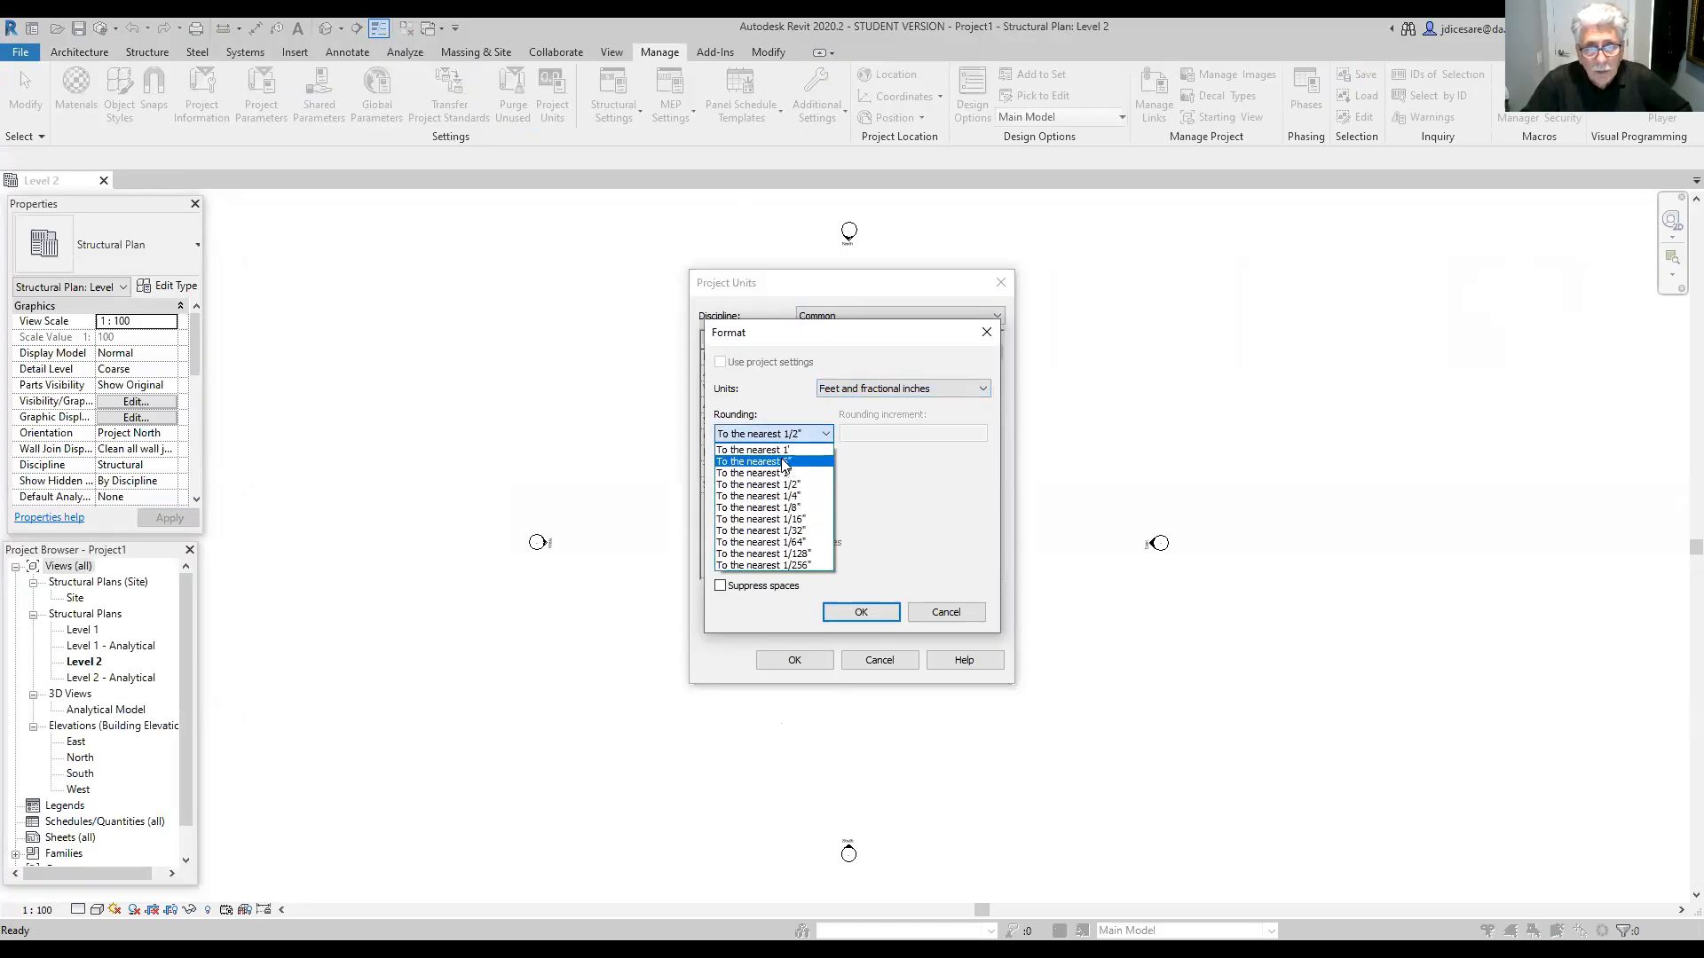
left_click(789, 512)
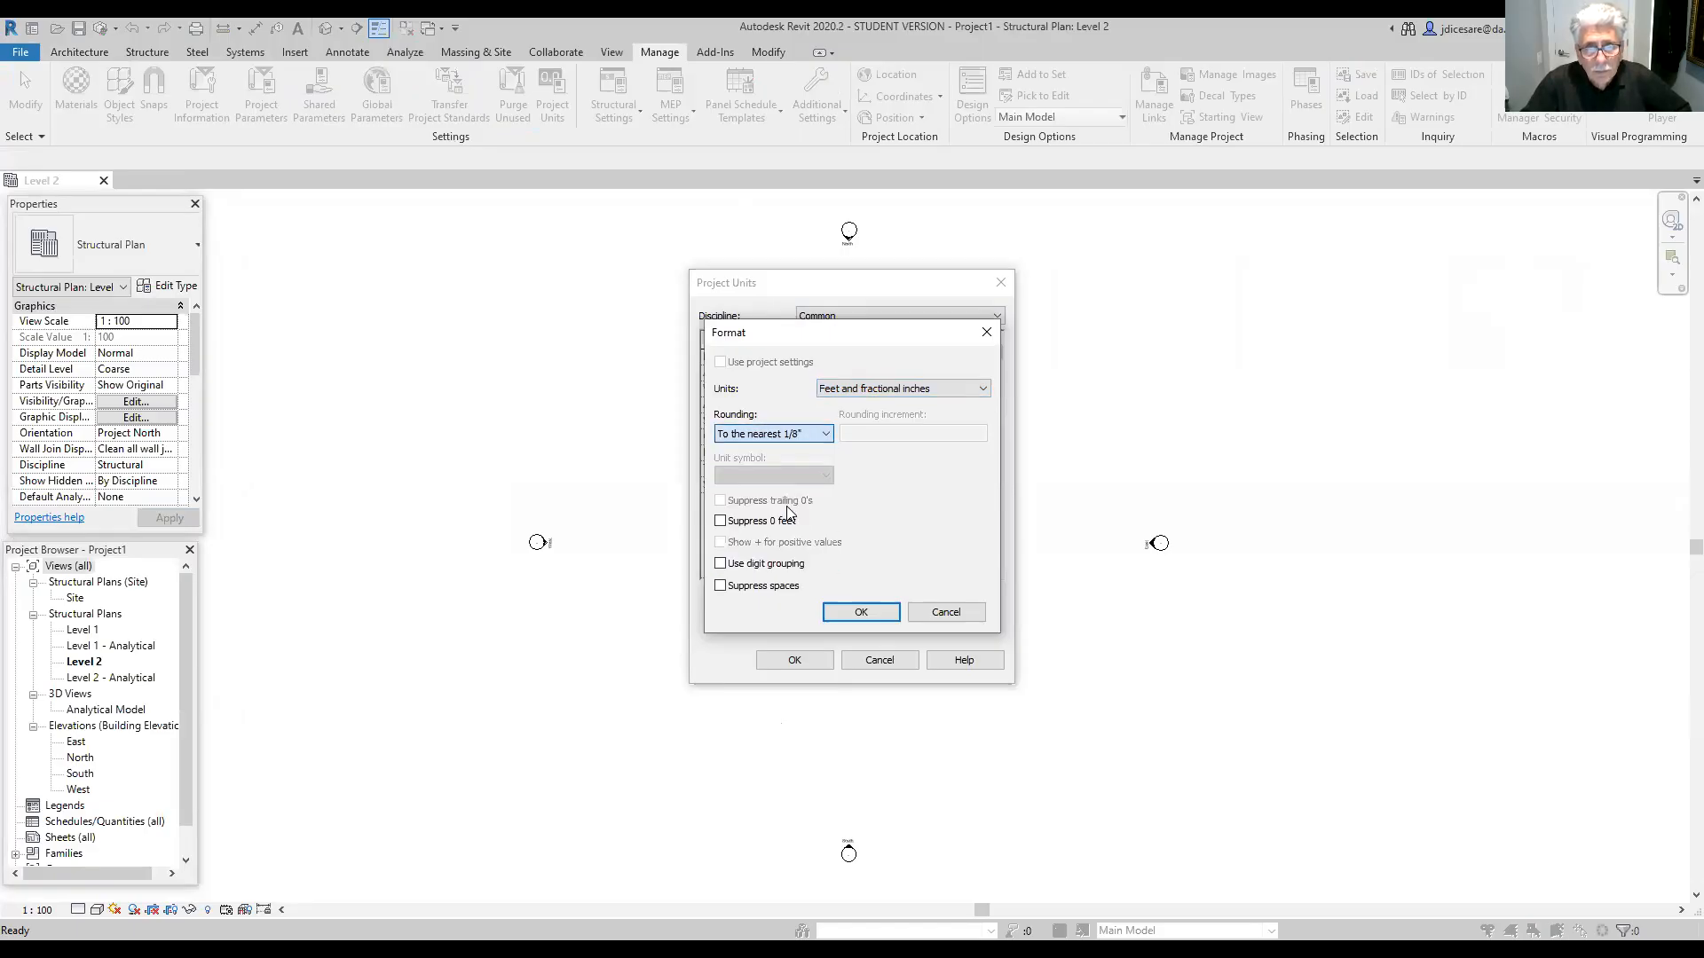
left_click(858, 609)
left_click(794, 661)
Step: Set the Level 2 plan's view scale to 1/8" = 1'-0" and open the North elevation view
left_click(142, 322)
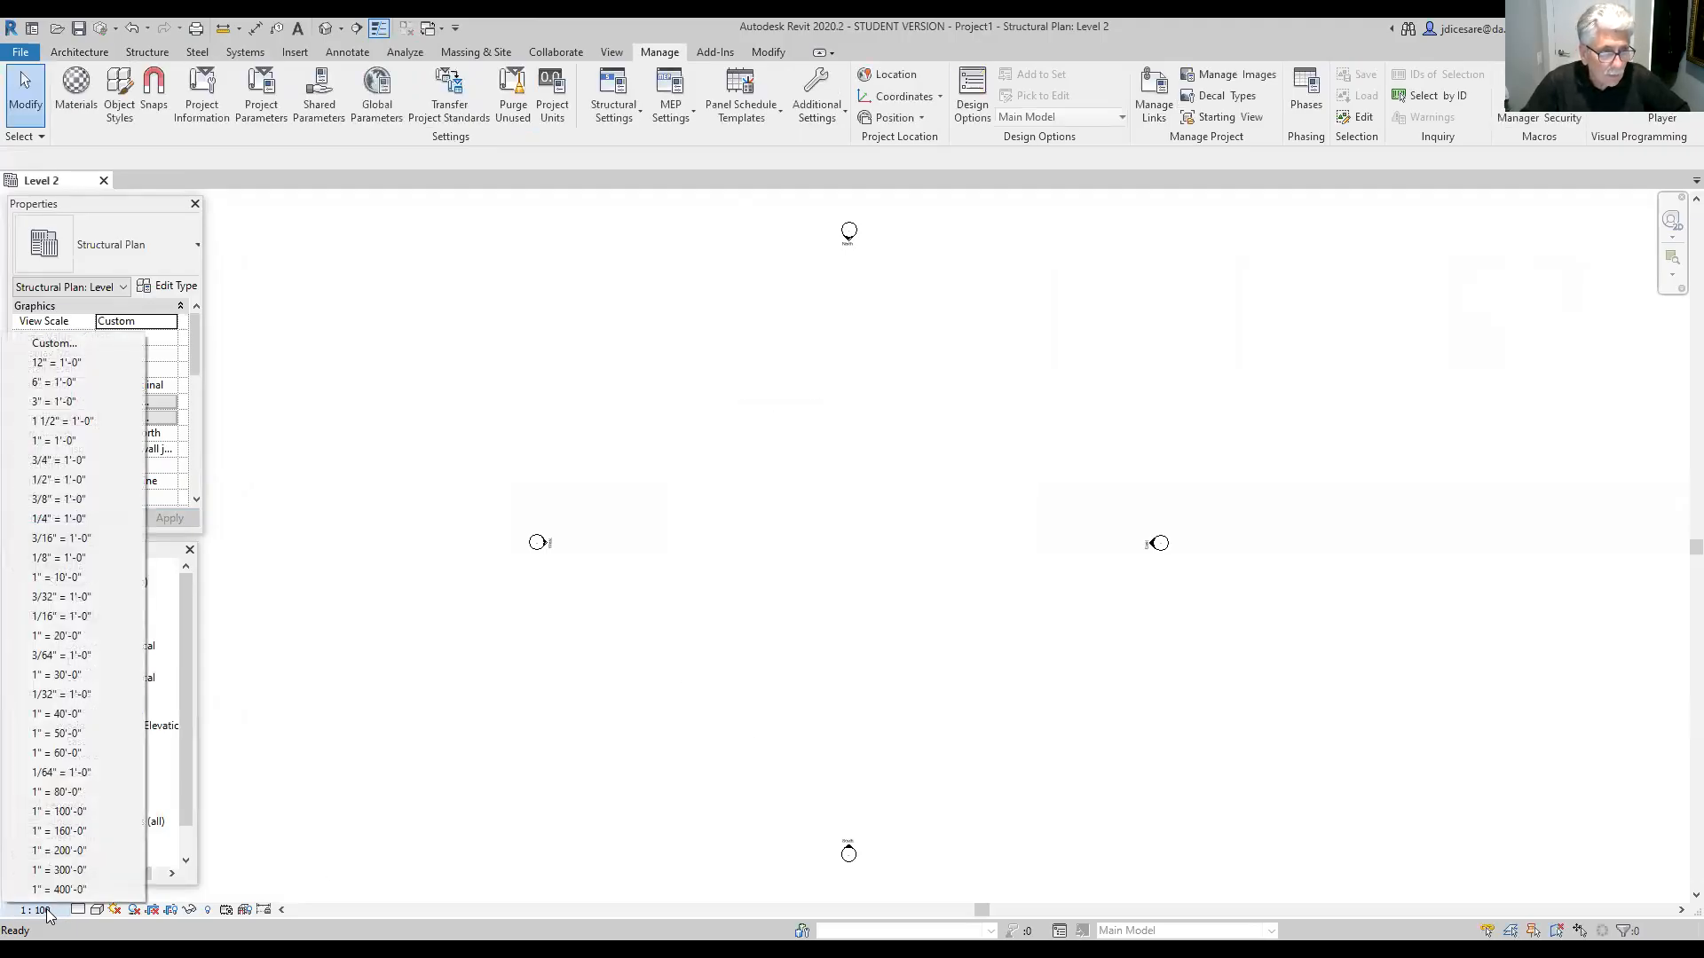
left_click(61, 558)
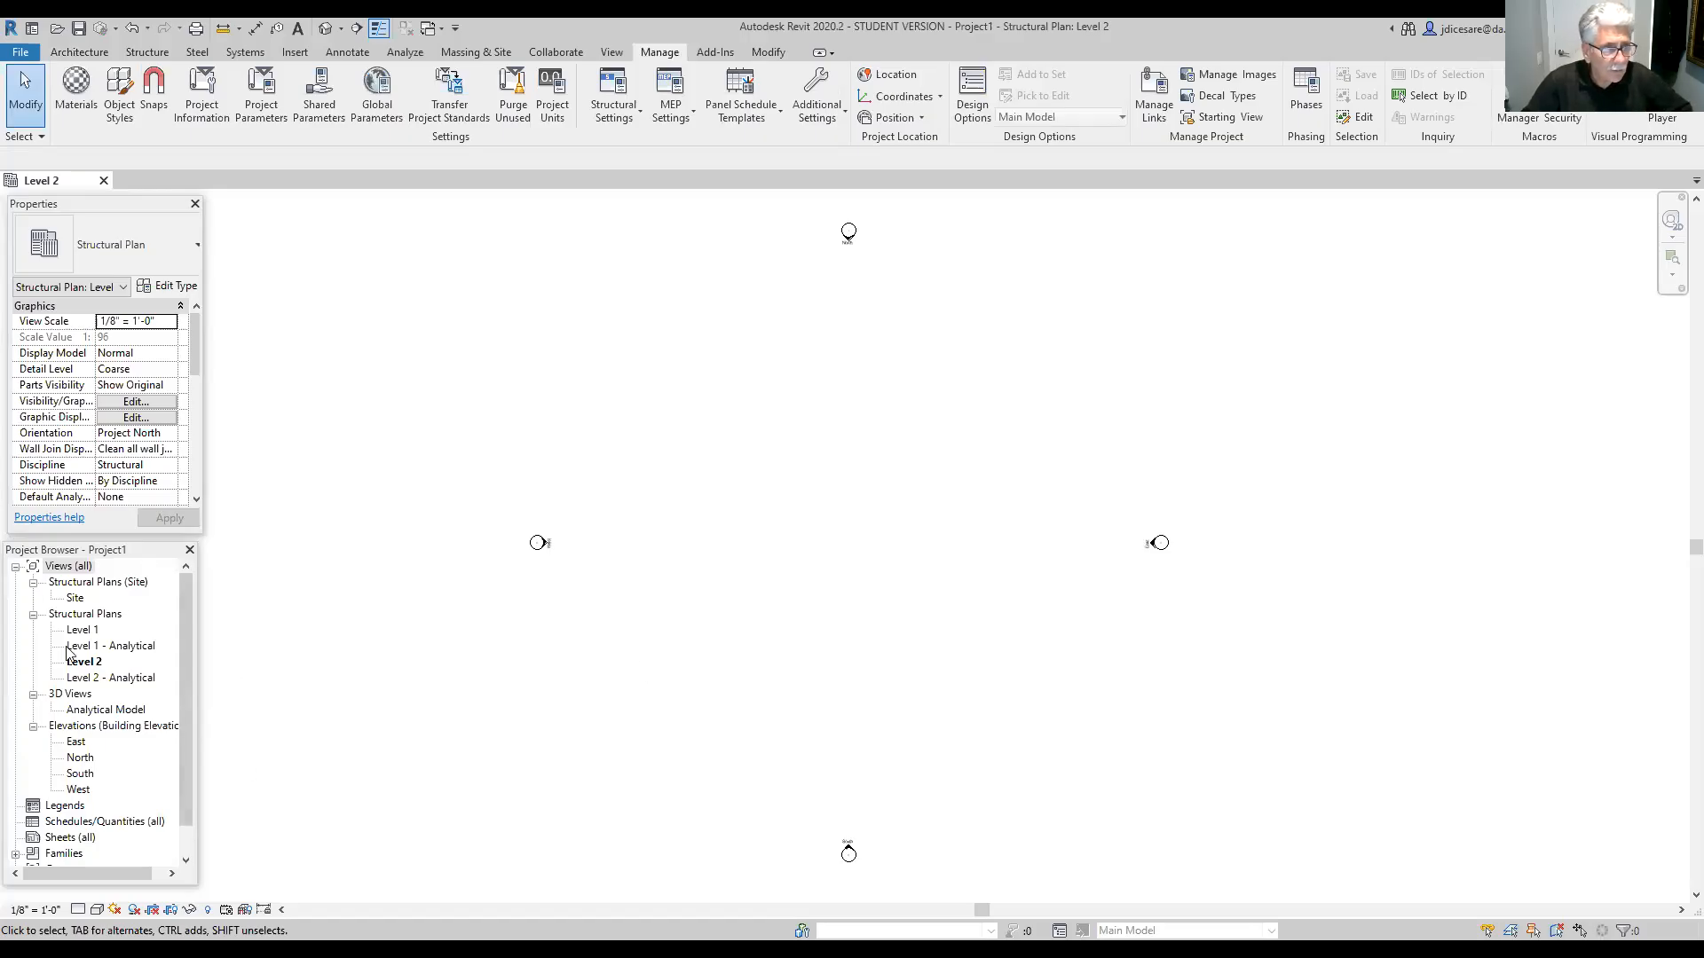
double_click(78, 758)
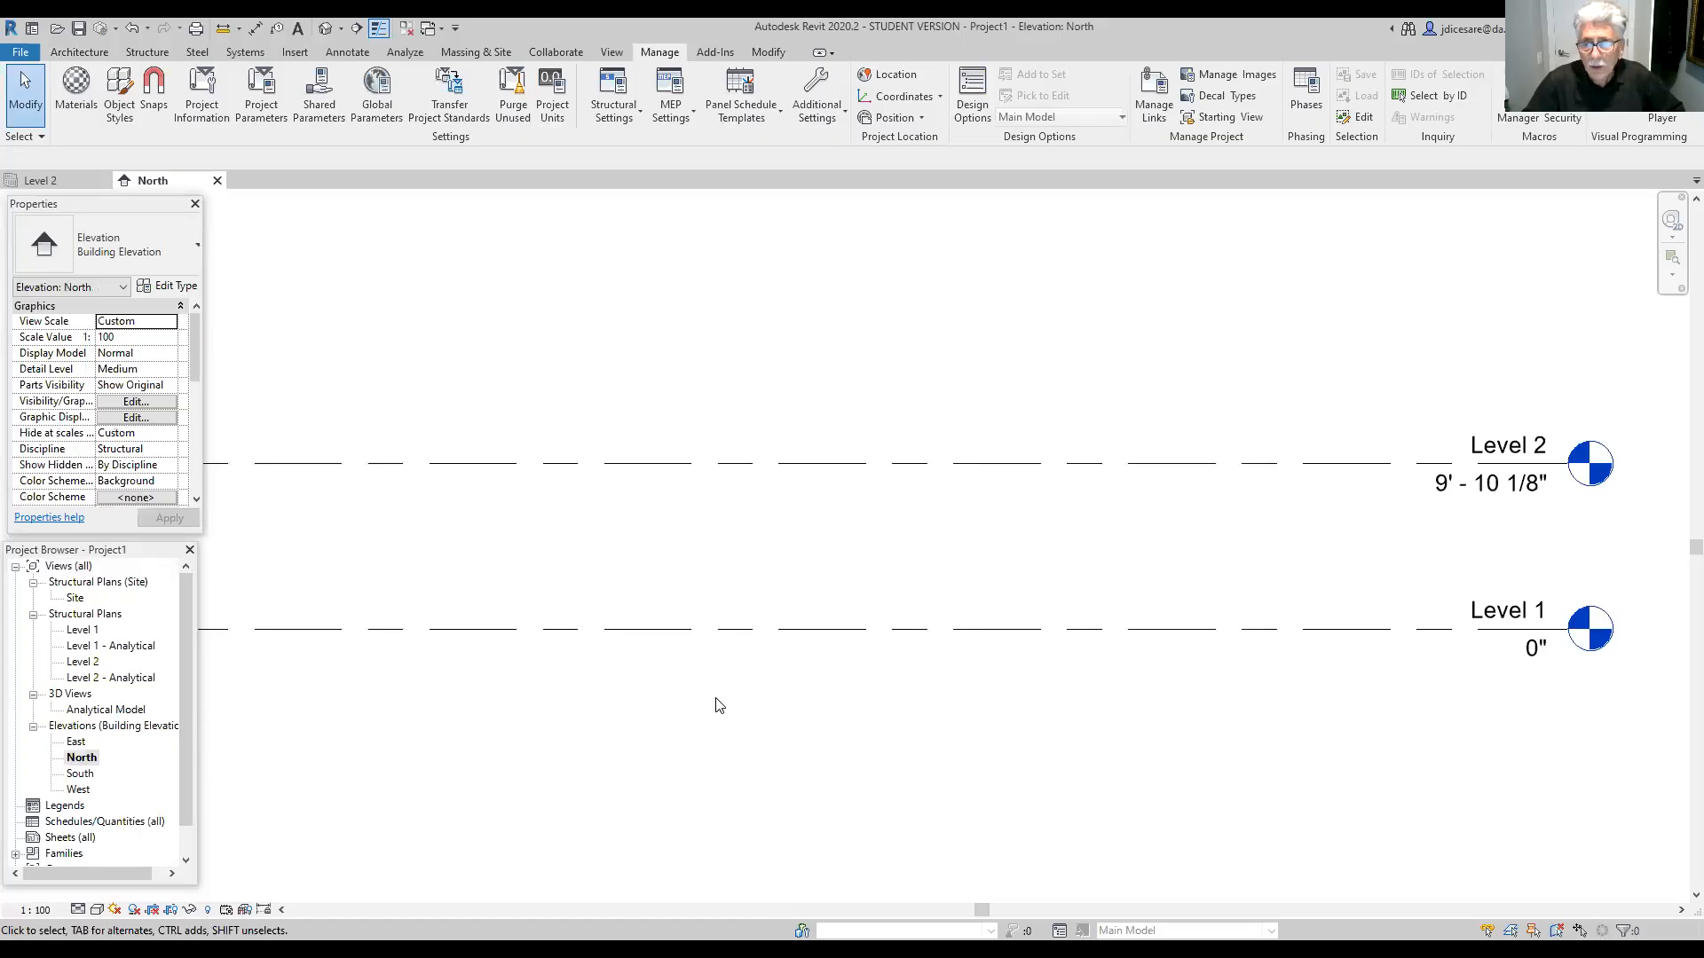
scroll(719, 704, "down", 2)
middle_click_drag(844, 727, 950, 717)
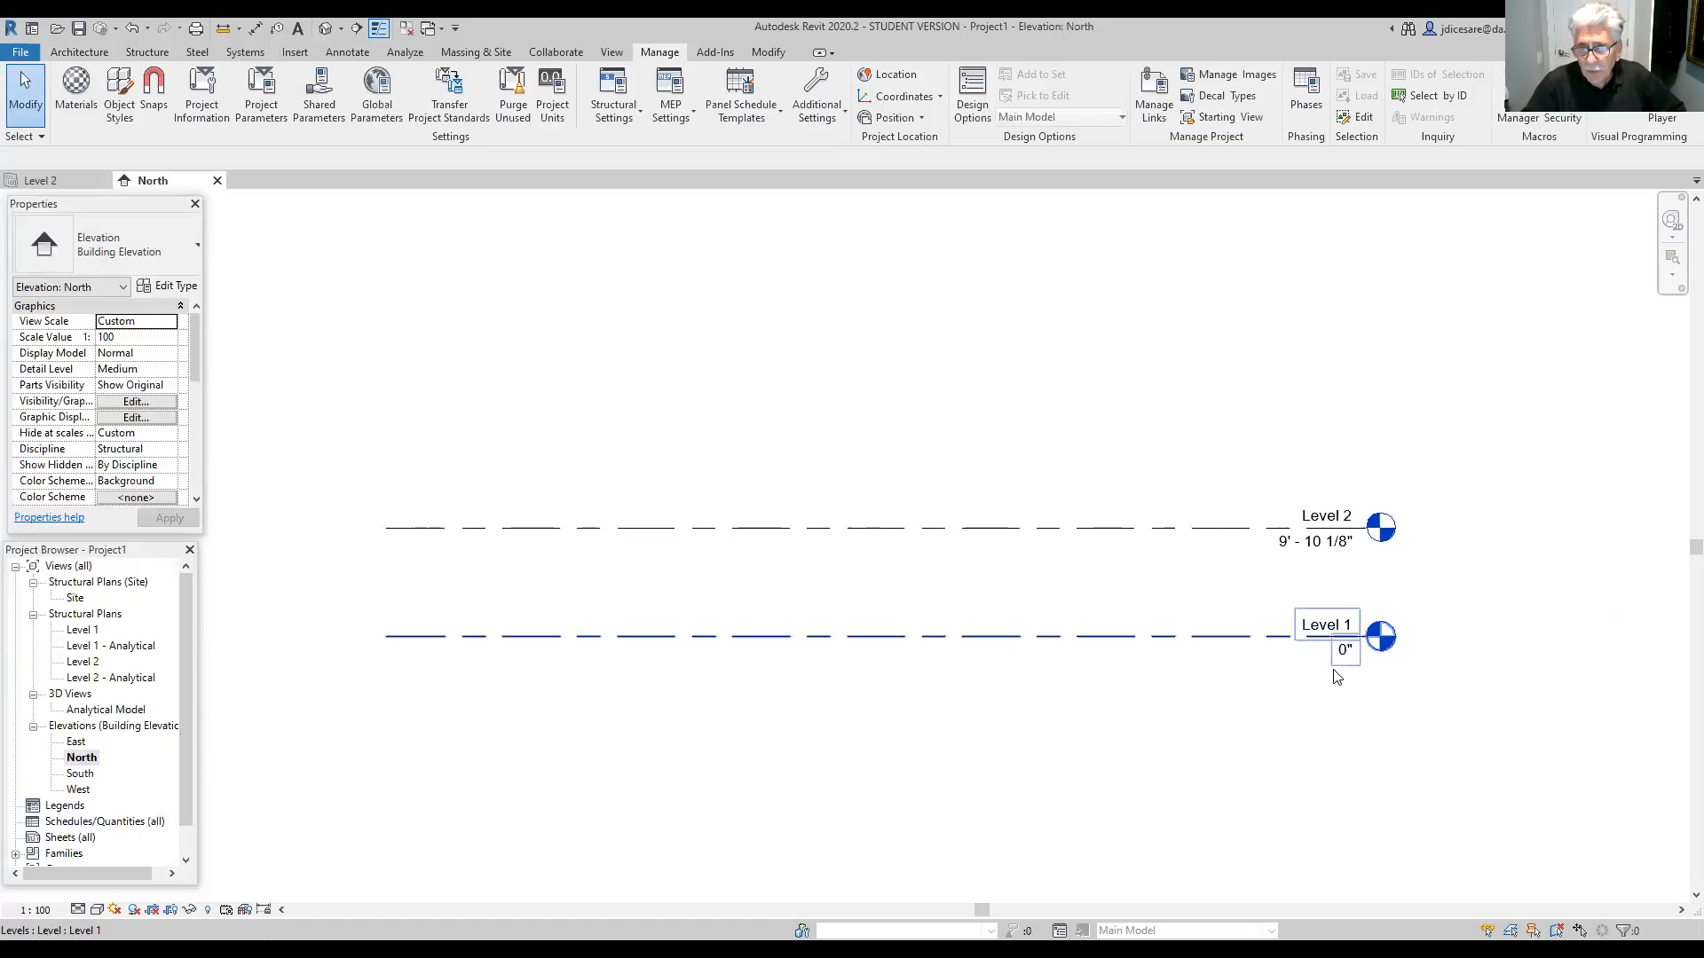
Step: Set the elevation of Level 2 to 120'
double_click(1320, 552)
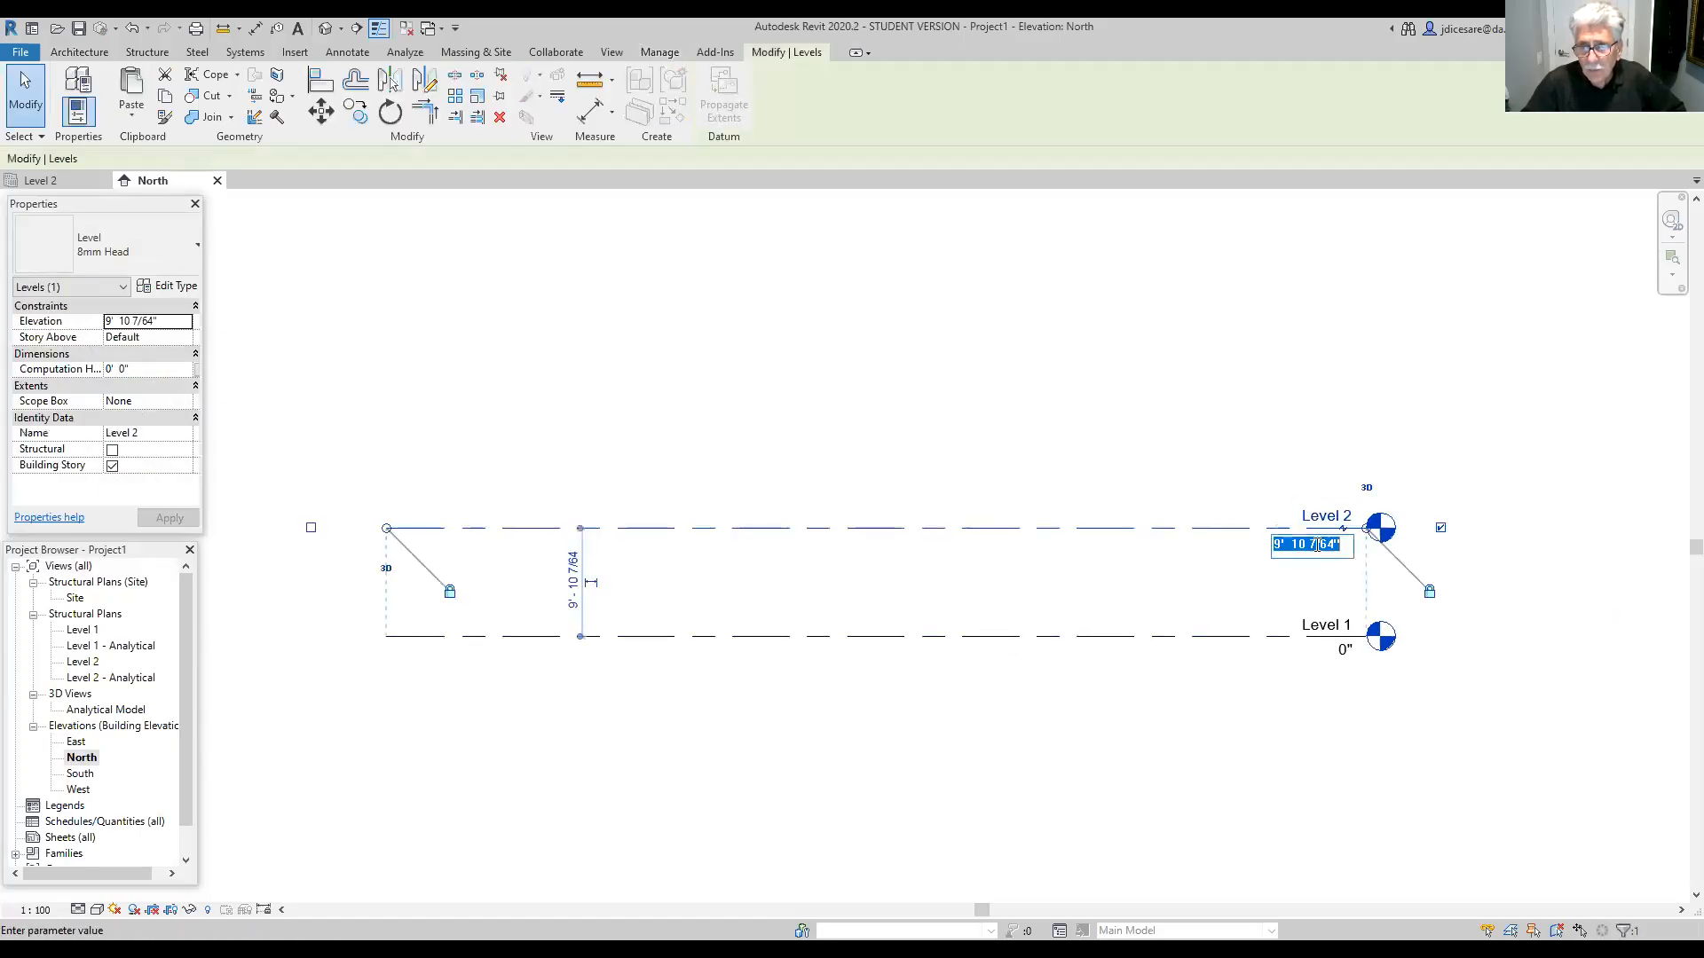
key("ctrl+a")
key("BackSpace")
type("120")
key("Return")
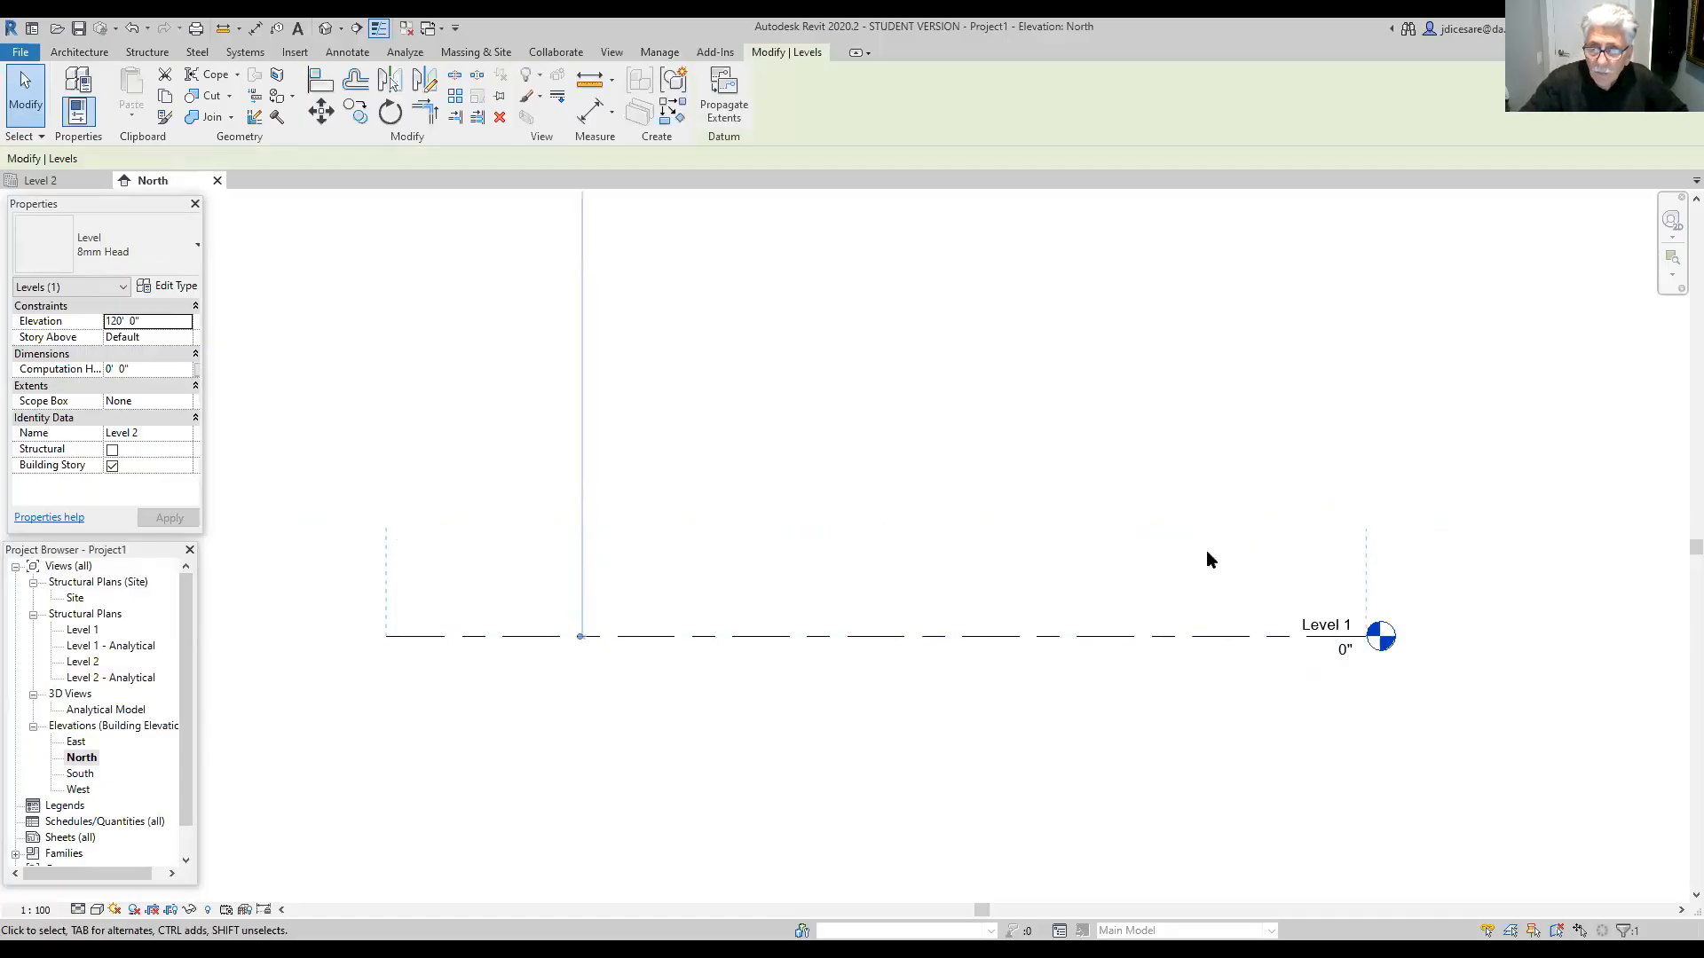
Step: Set the elevation of Level 1 to 91'4"
double_click(1343, 652)
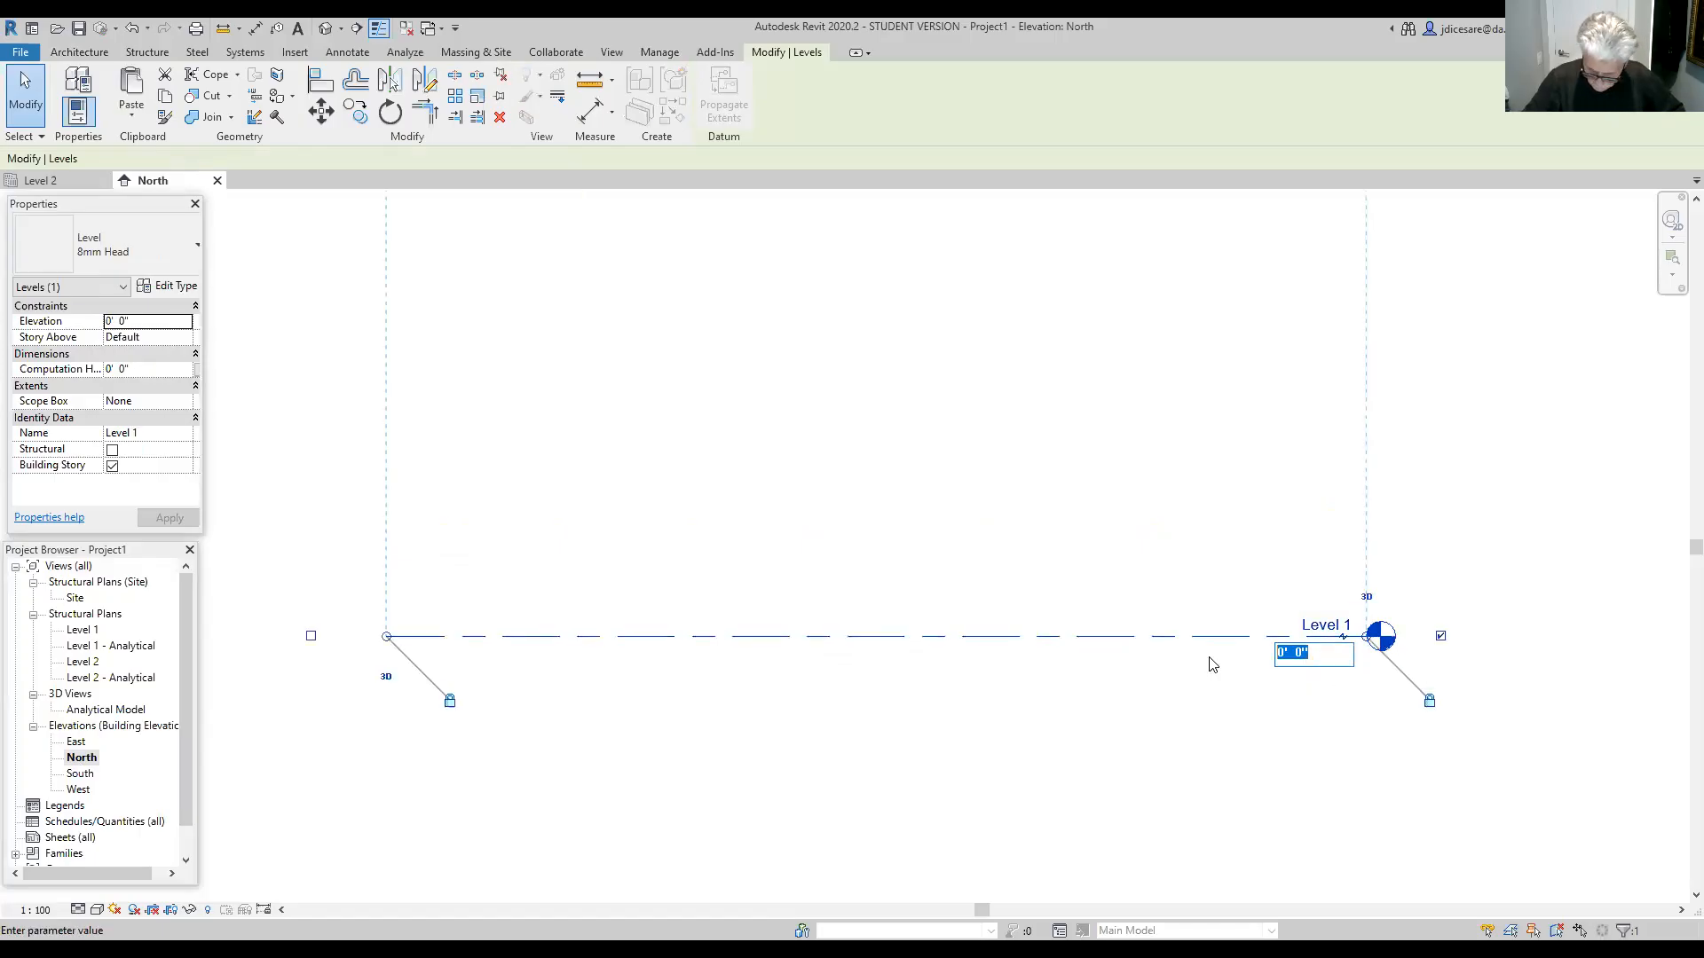
type("91")
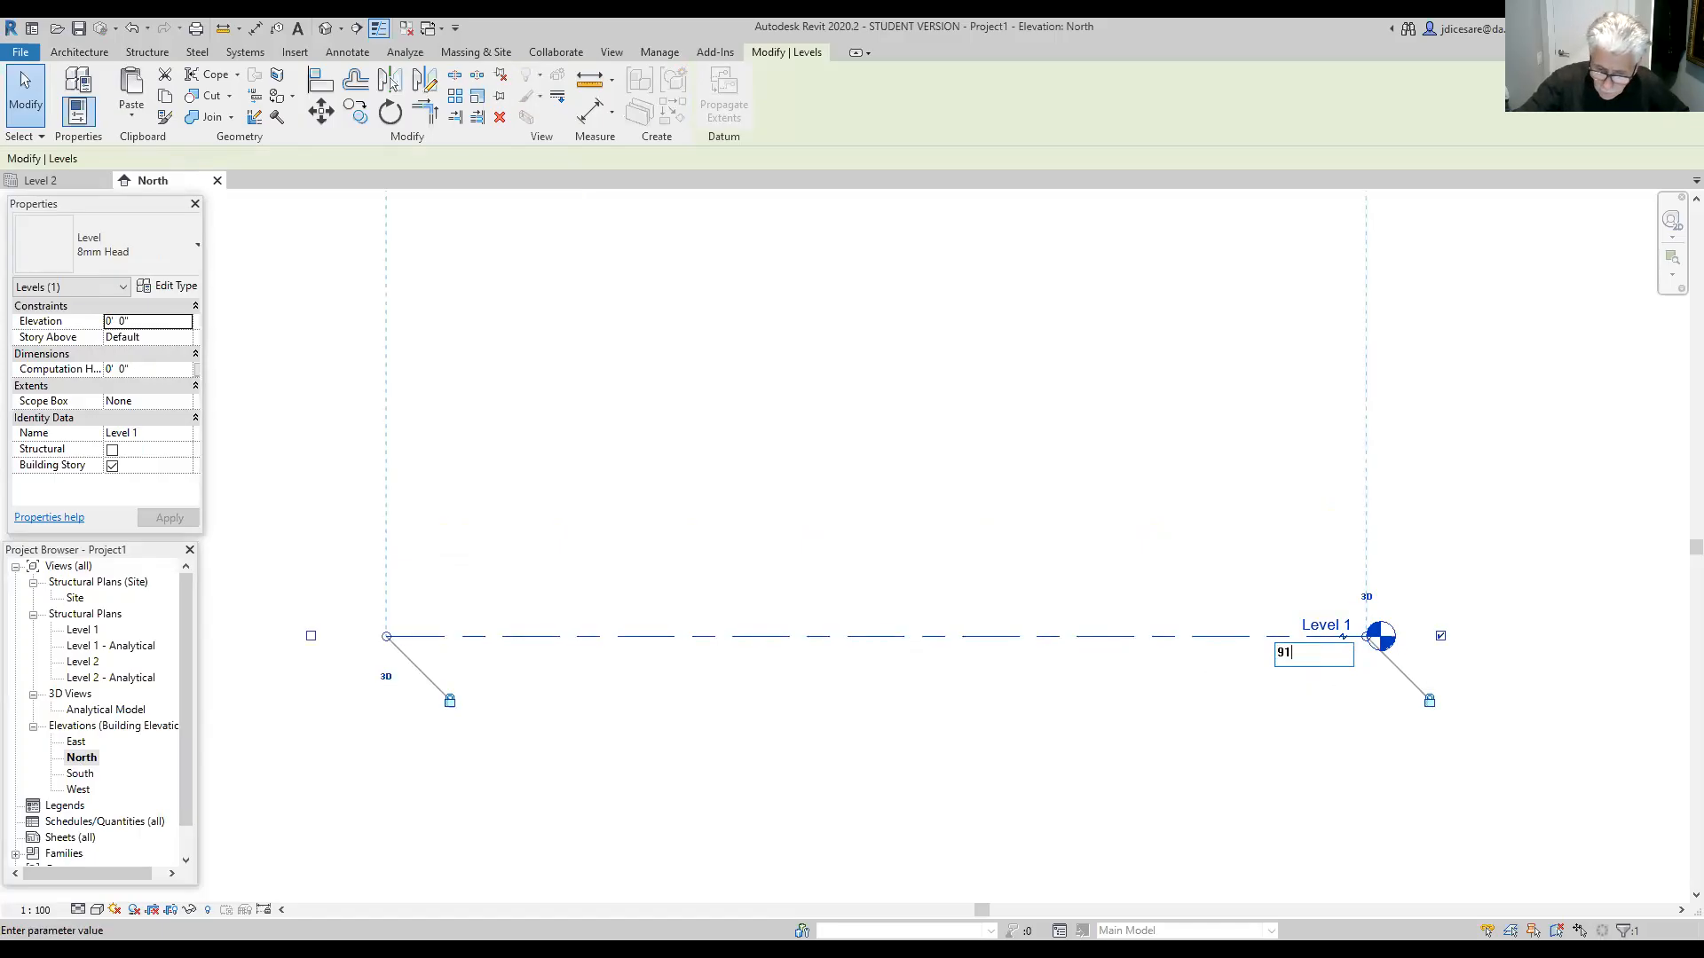
type("' 4")
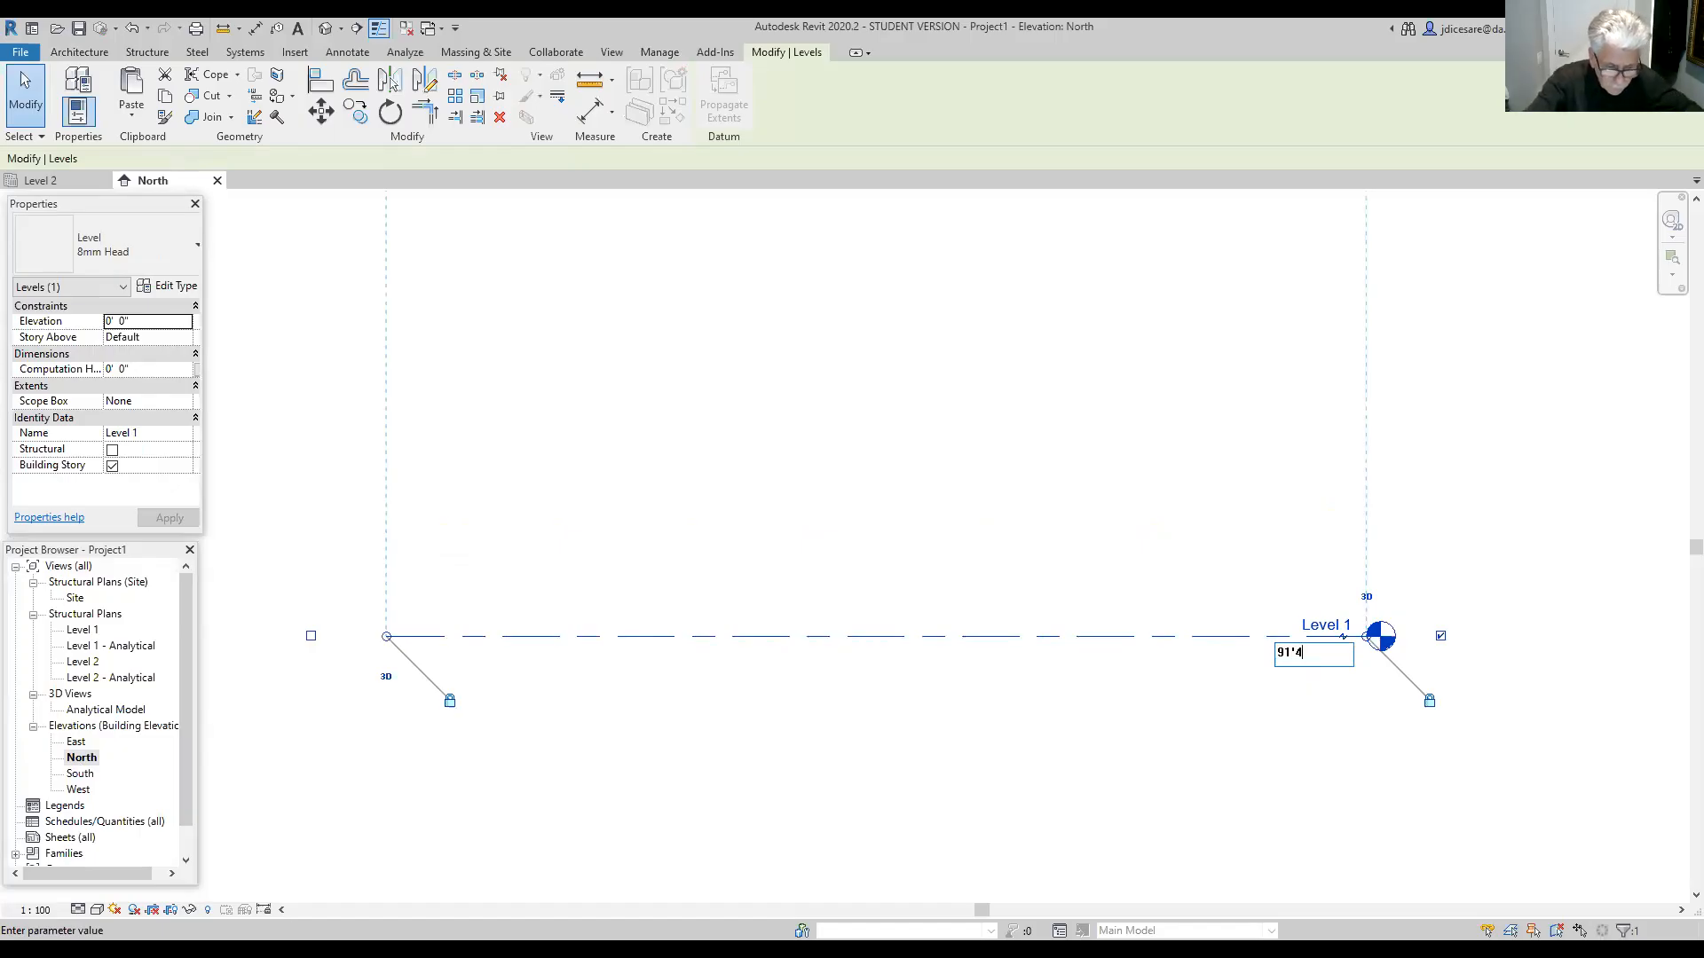
type("\"")
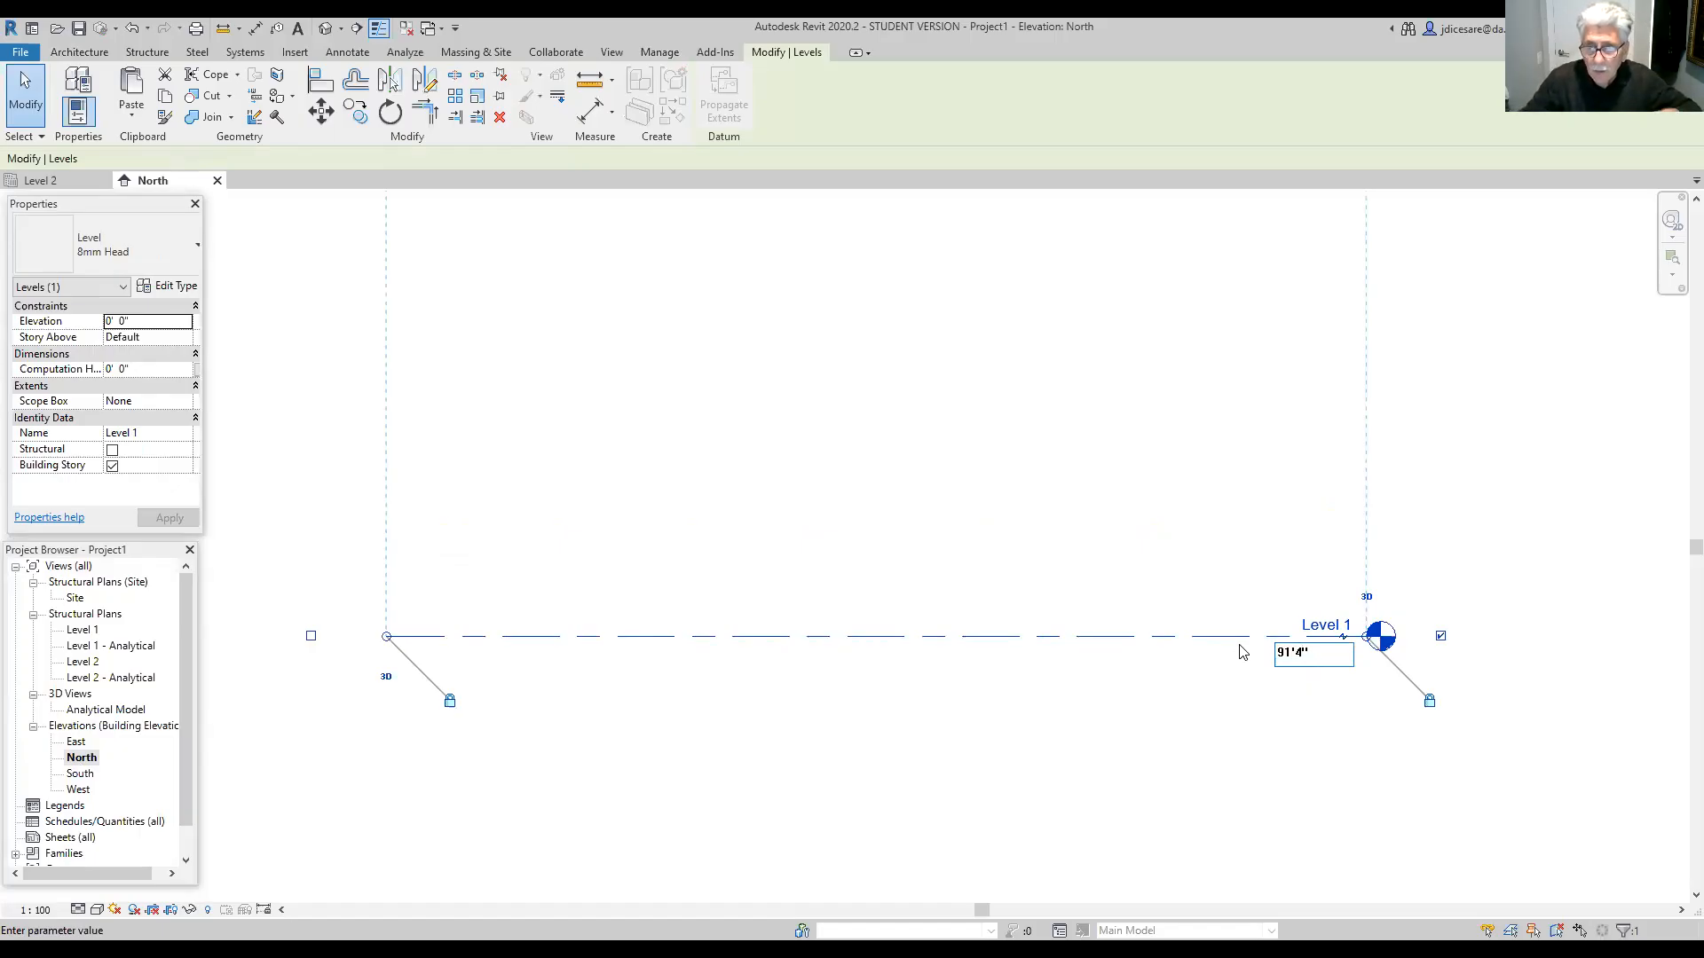
key("Return")
Step: Correct the elevation of Level 2 to 102' 0"
scroll(1133, 754, "down", 2)
middle_click_drag(941, 454, 949, 685)
scroll(949, 640, "up", 2)
middle_click_drag(904, 427, 911, 765)
scroll(905, 692, "up", 1)
middle_click_drag(913, 392, 817, 688)
scroll(817, 666, "up", 1)
scroll(816, 664, "down", 2)
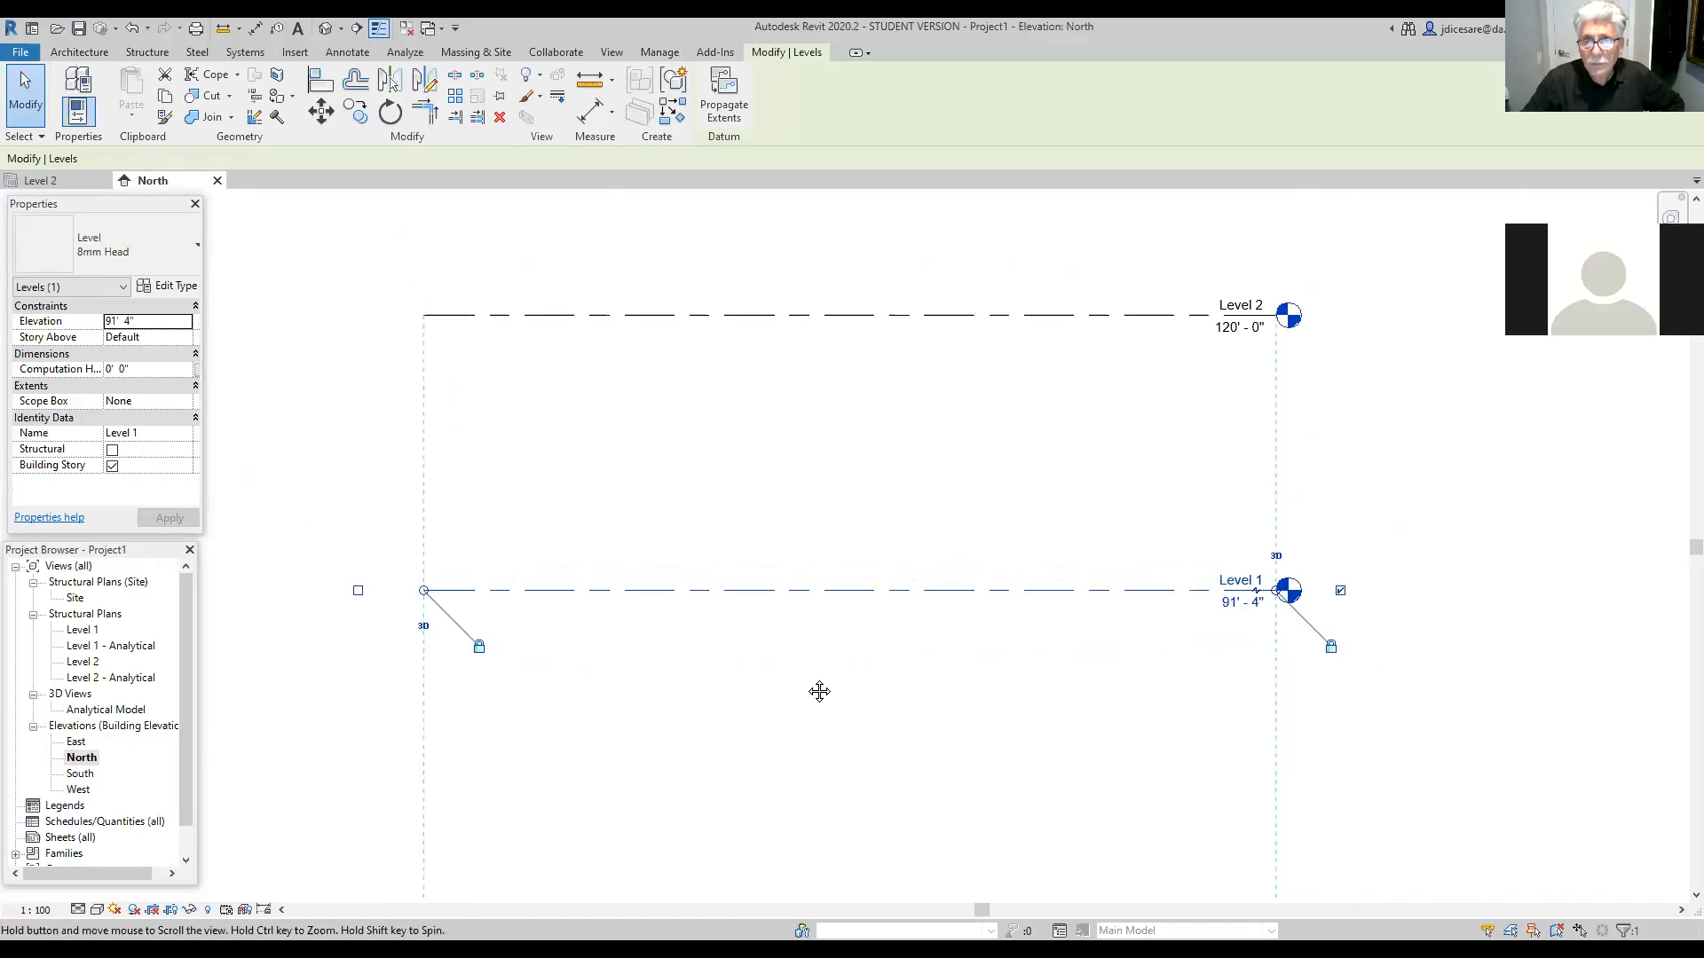
left_click(1225, 341)
left_click(1223, 333)
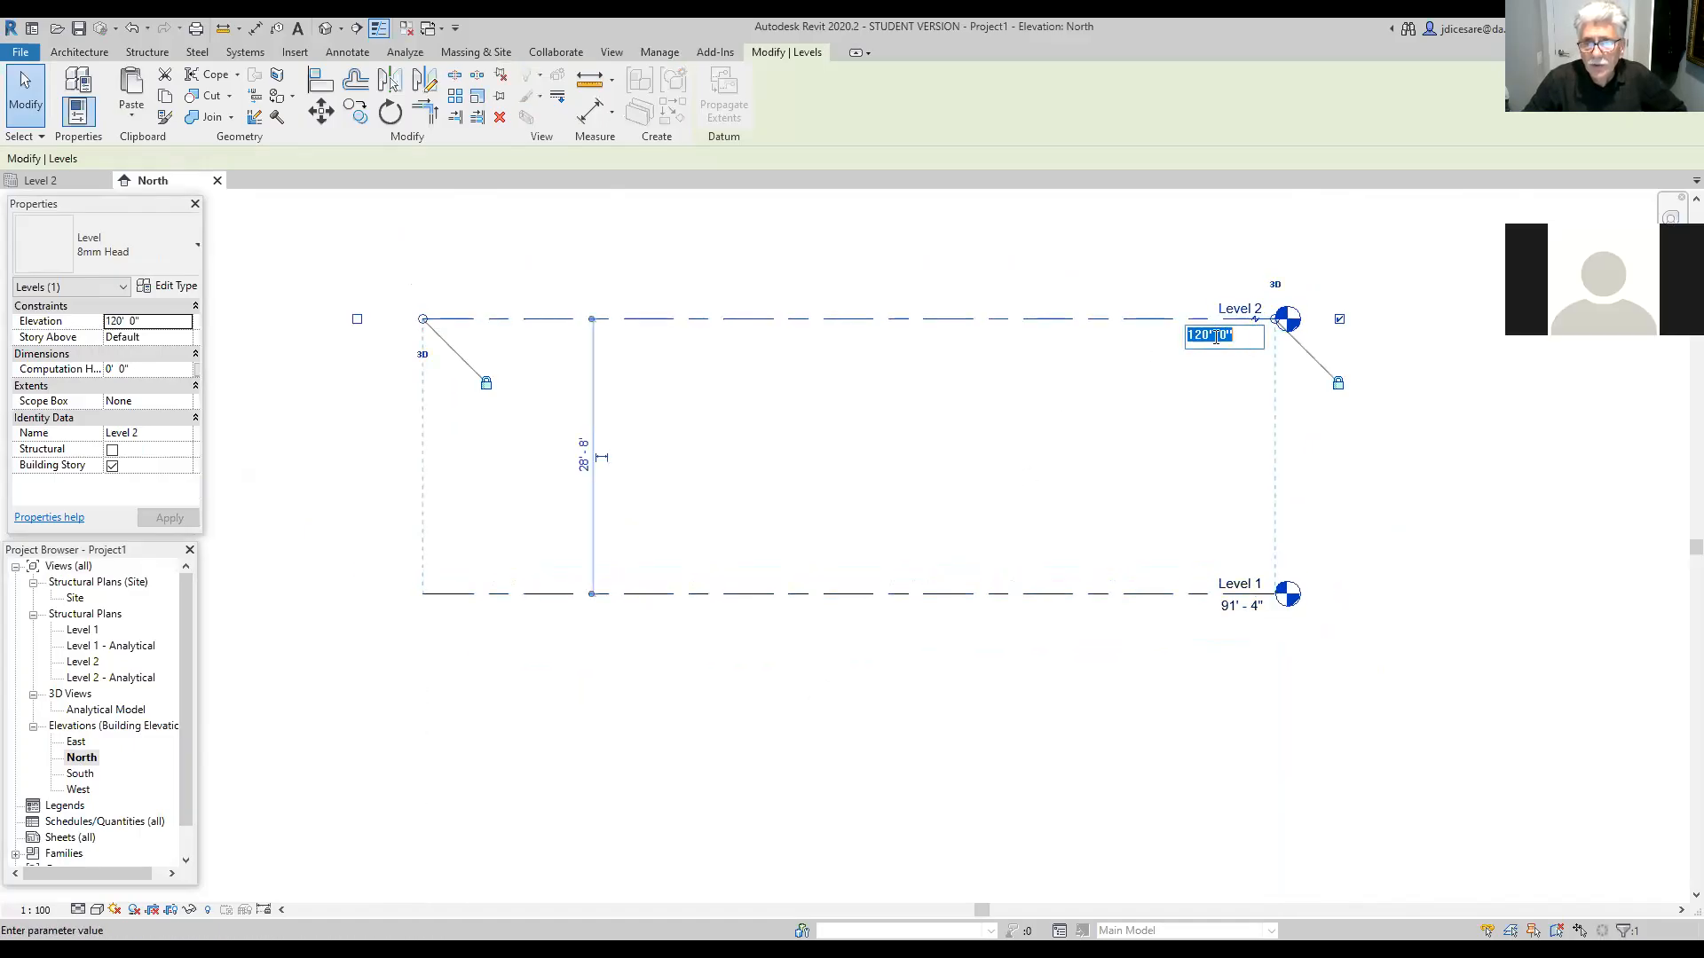
left_click(1209, 334)
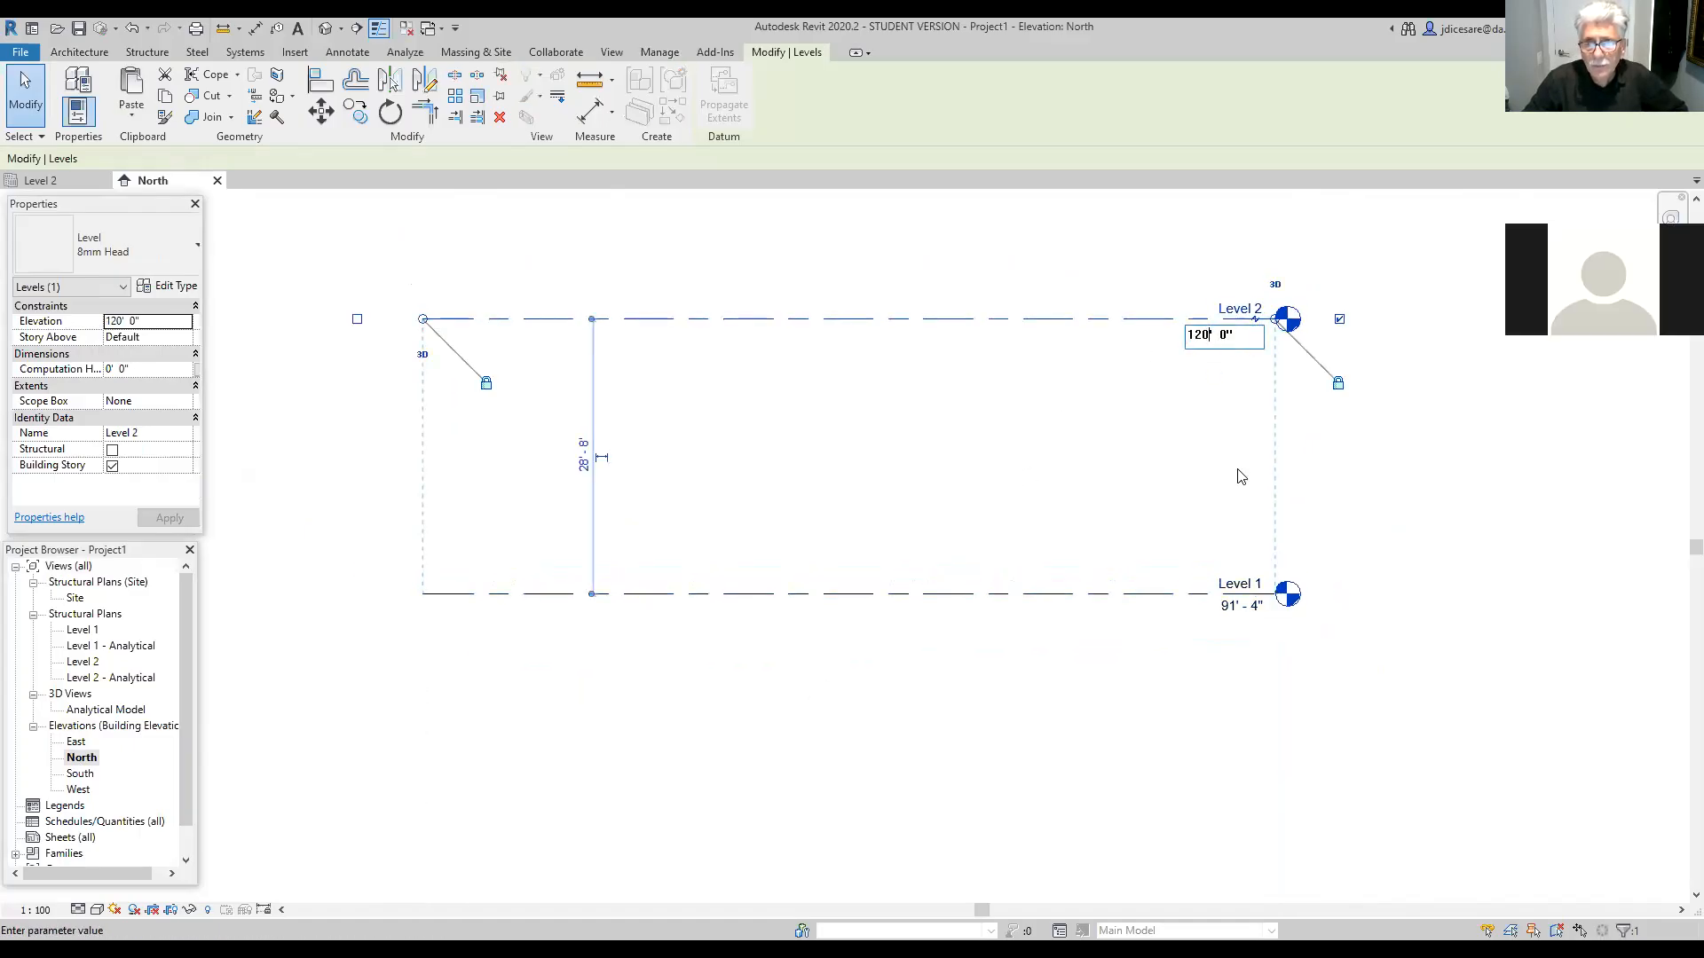
key("BackSpace")
key("BackSpace")
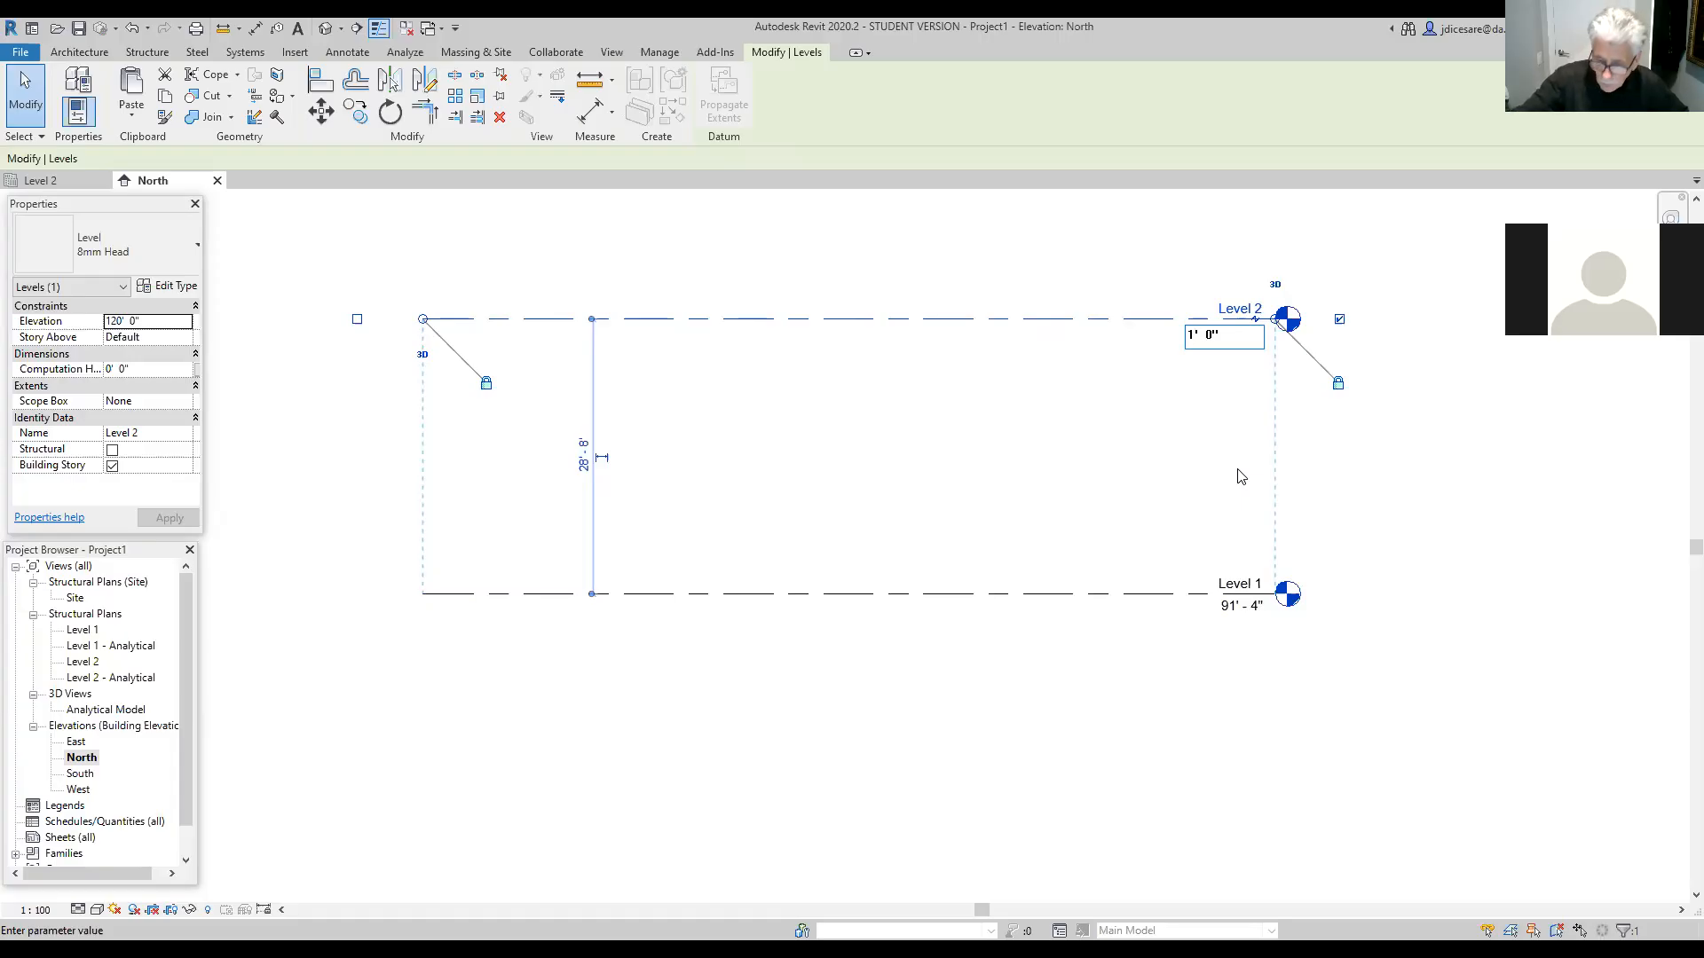
type("0")
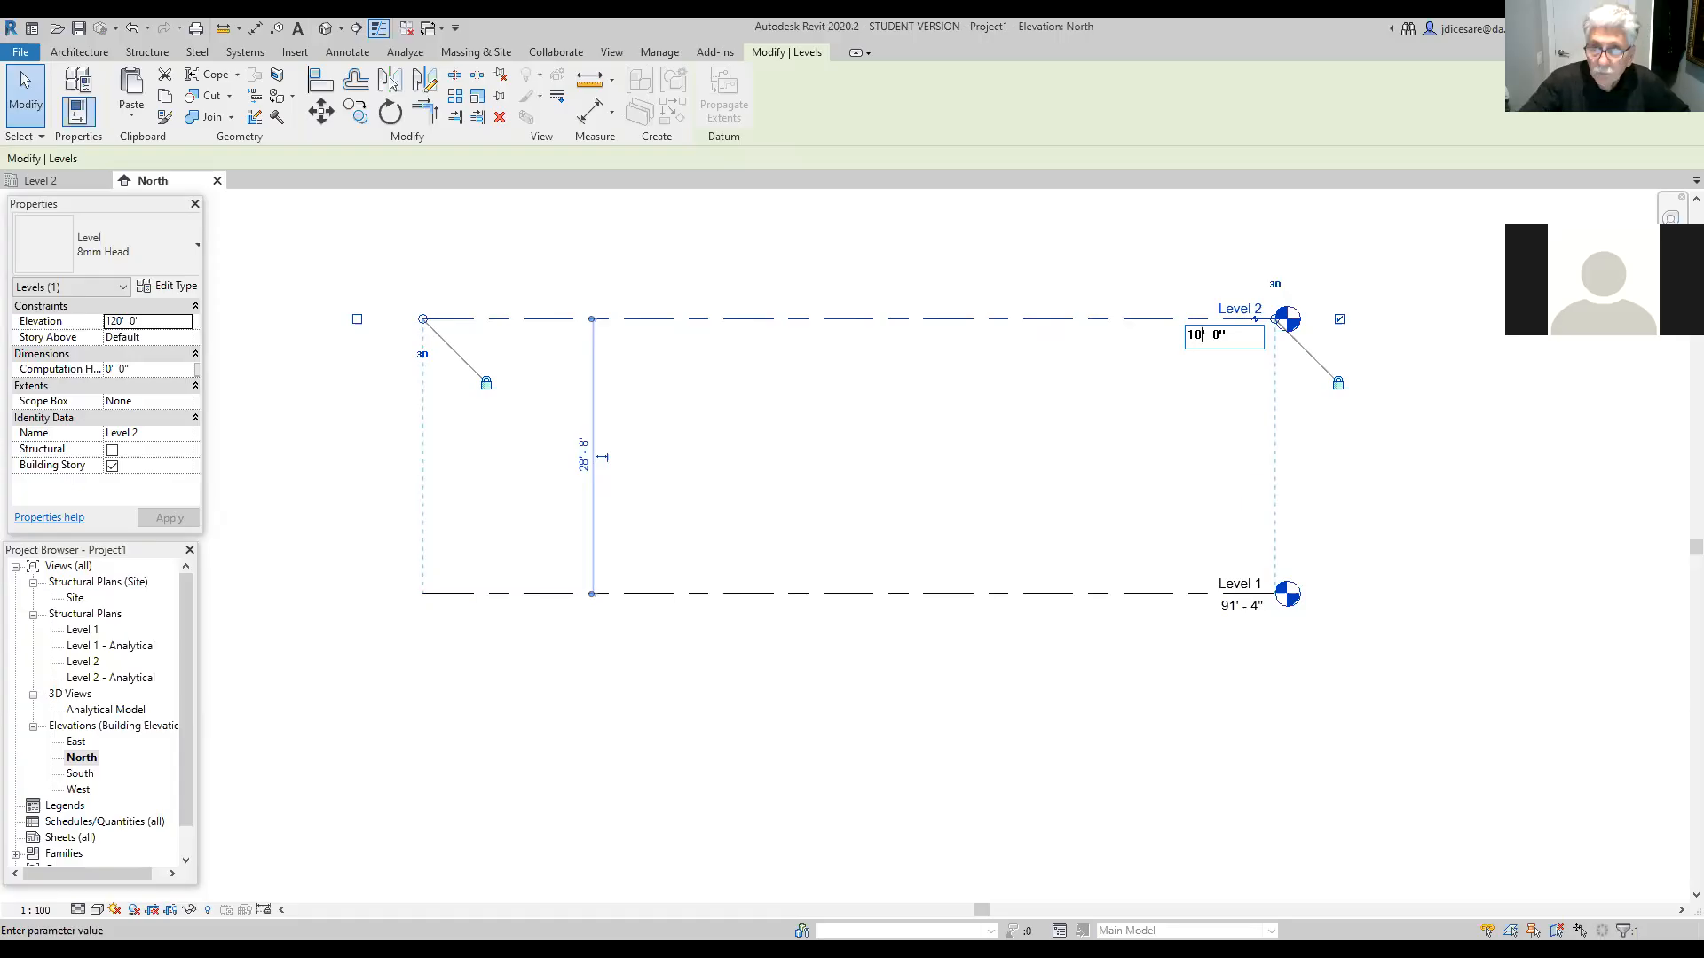
type("2")
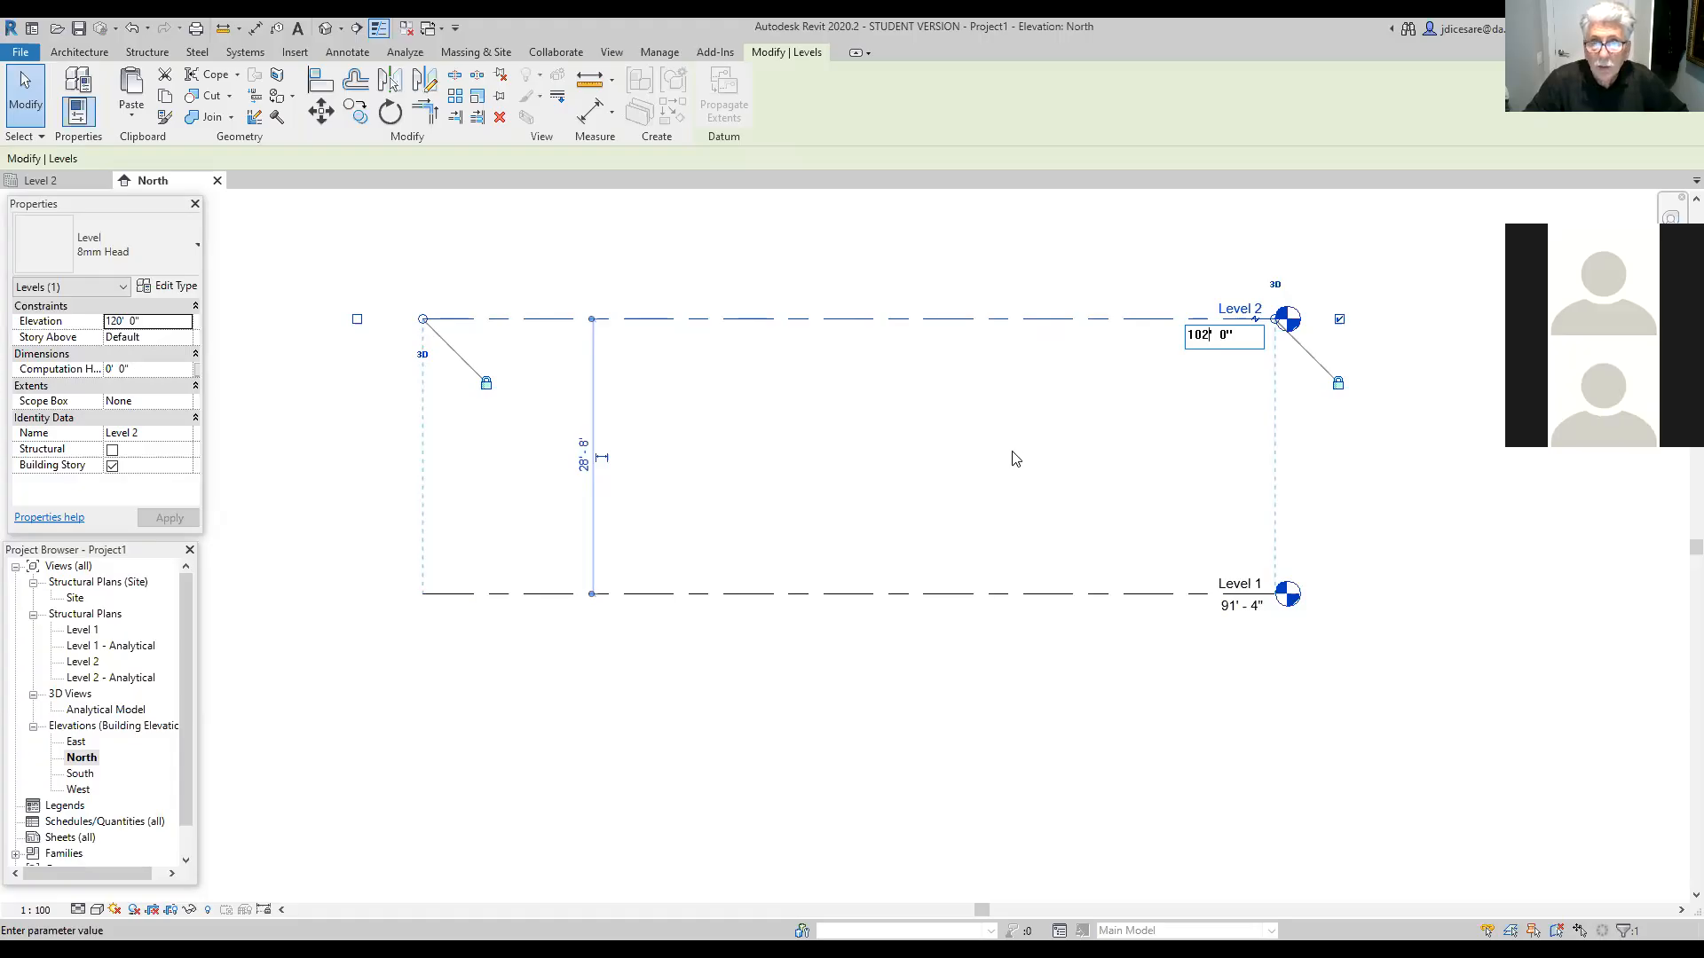
key("Return")
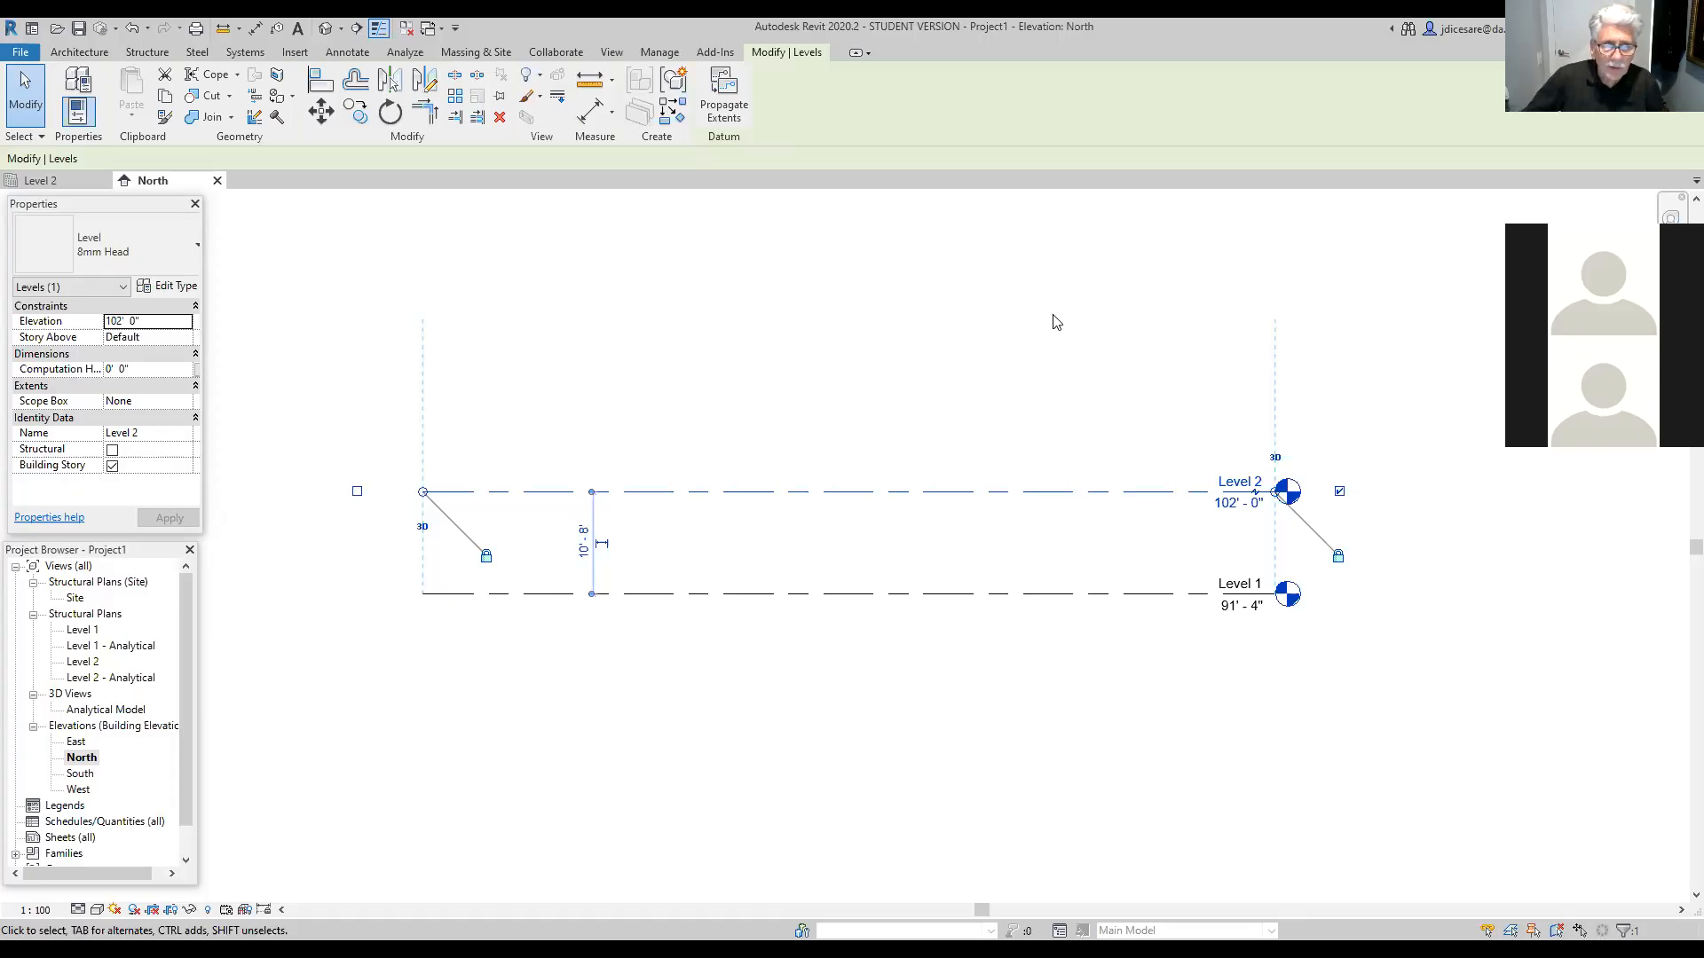
Step: Show the level head at the left end of the Level 2 line and hide it again
left_click(356, 492)
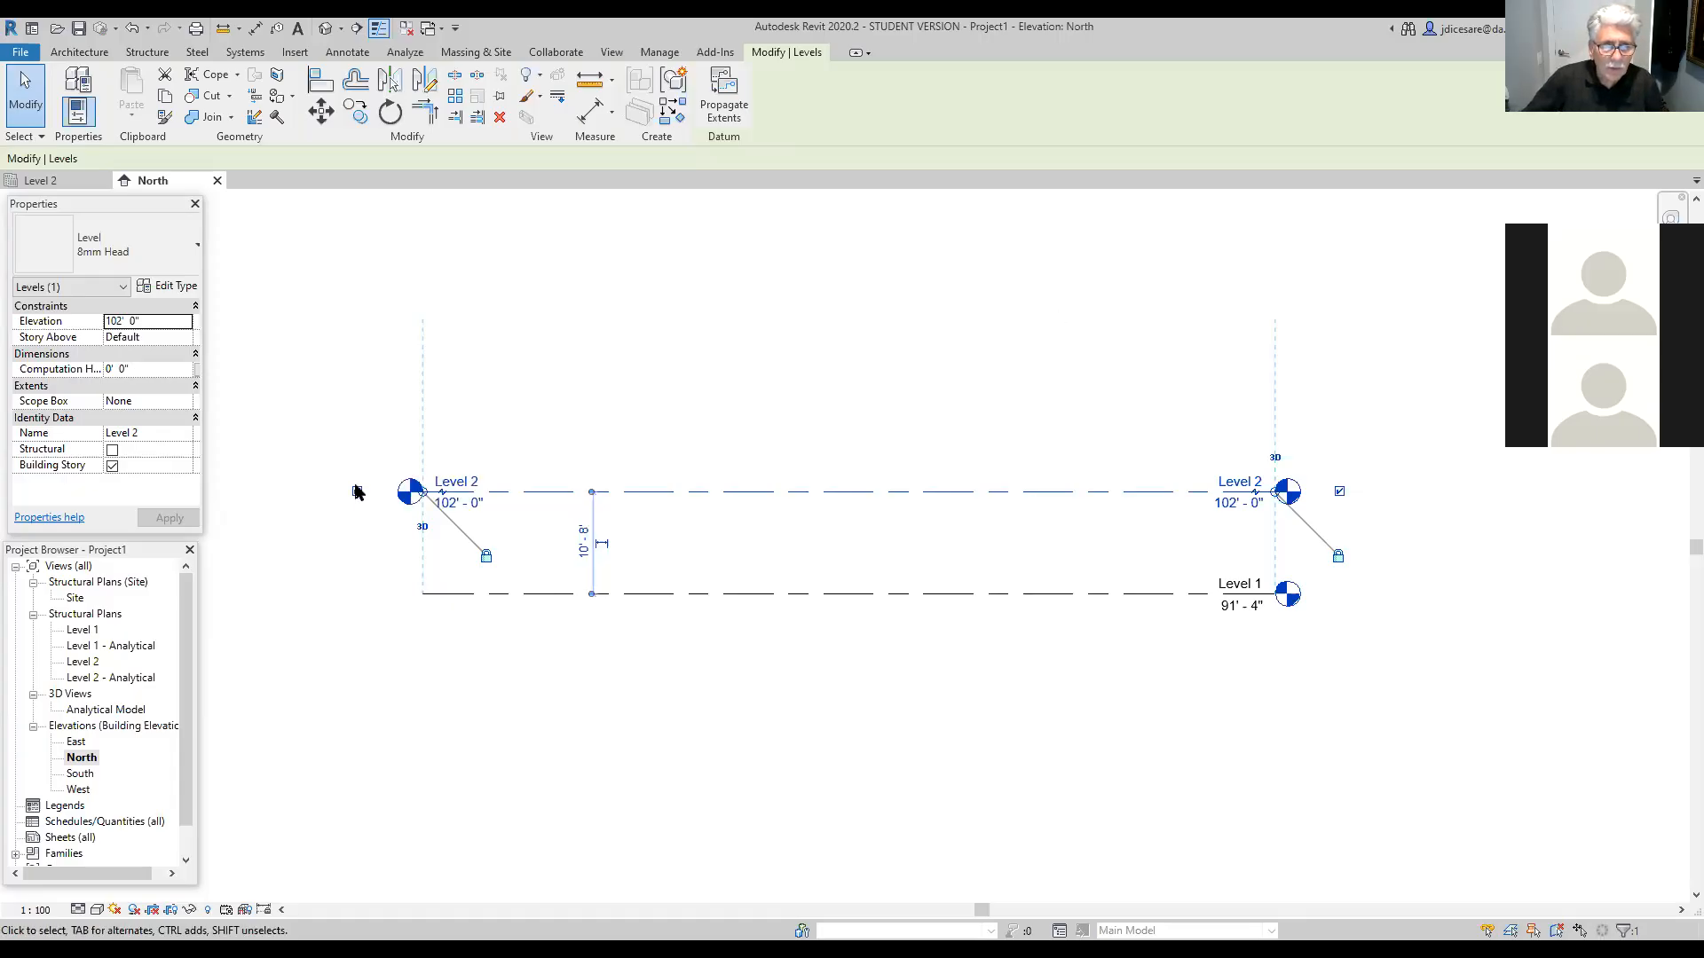
left_click(357, 491)
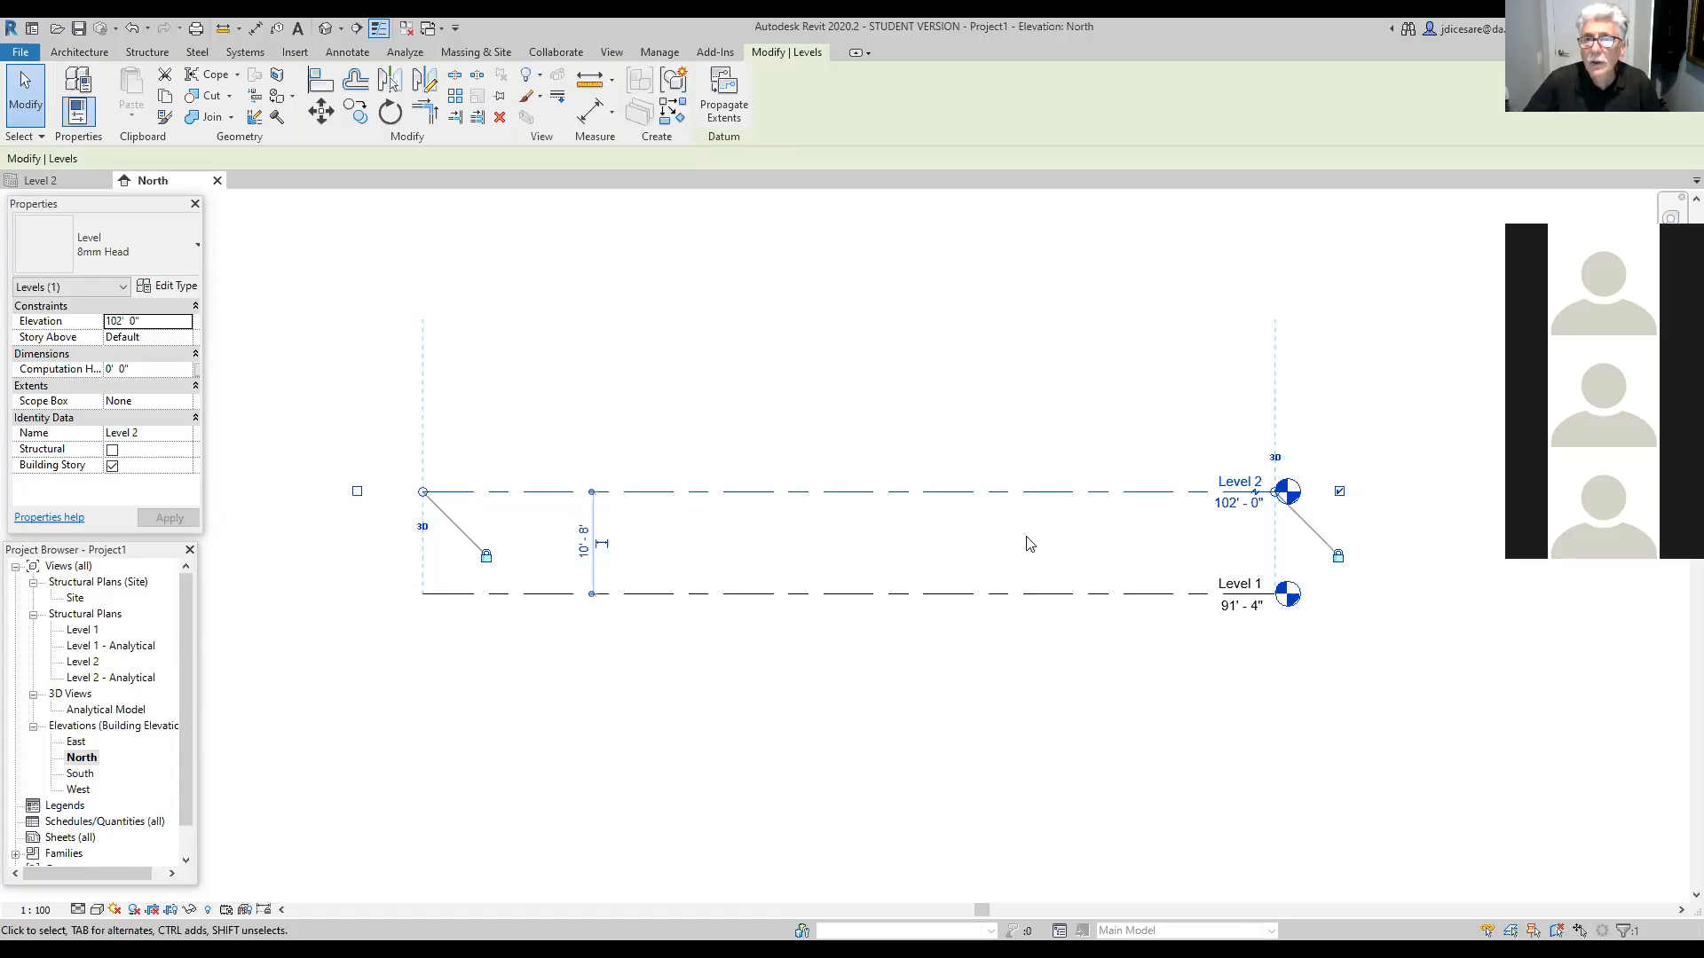
Step: Set the North elevation's view scale to 1/8" = 1'-0" and clear the level selection
left_click(37, 910)
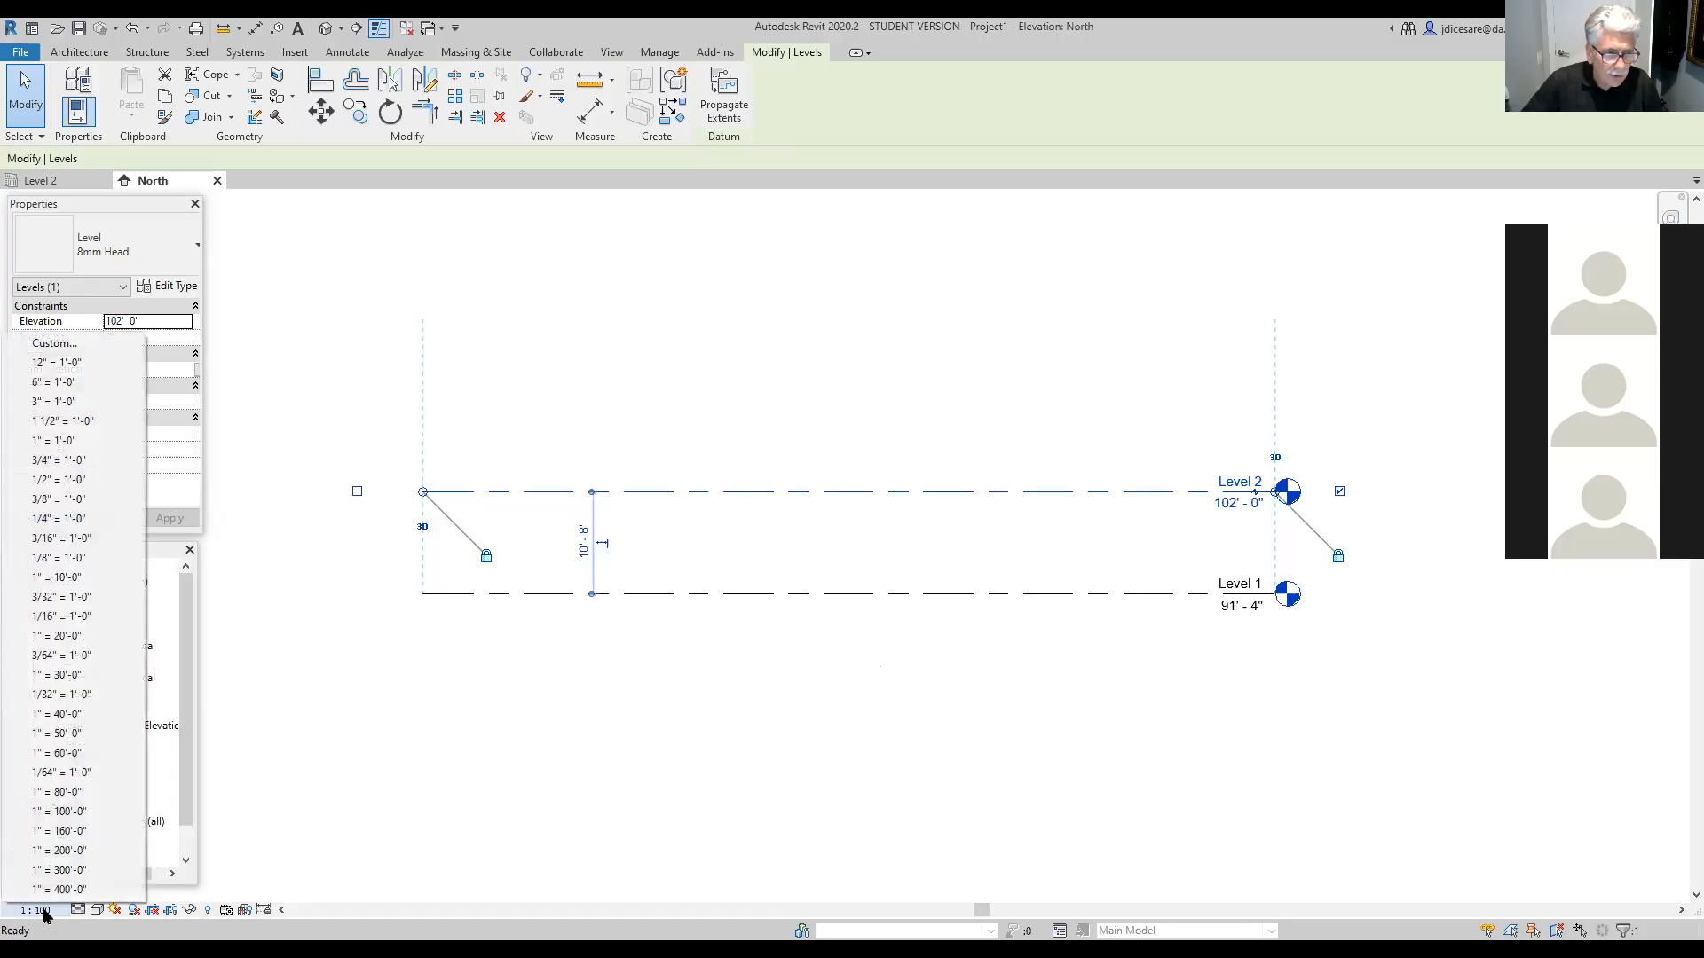
left_click(59, 557)
left_click(583, 706)
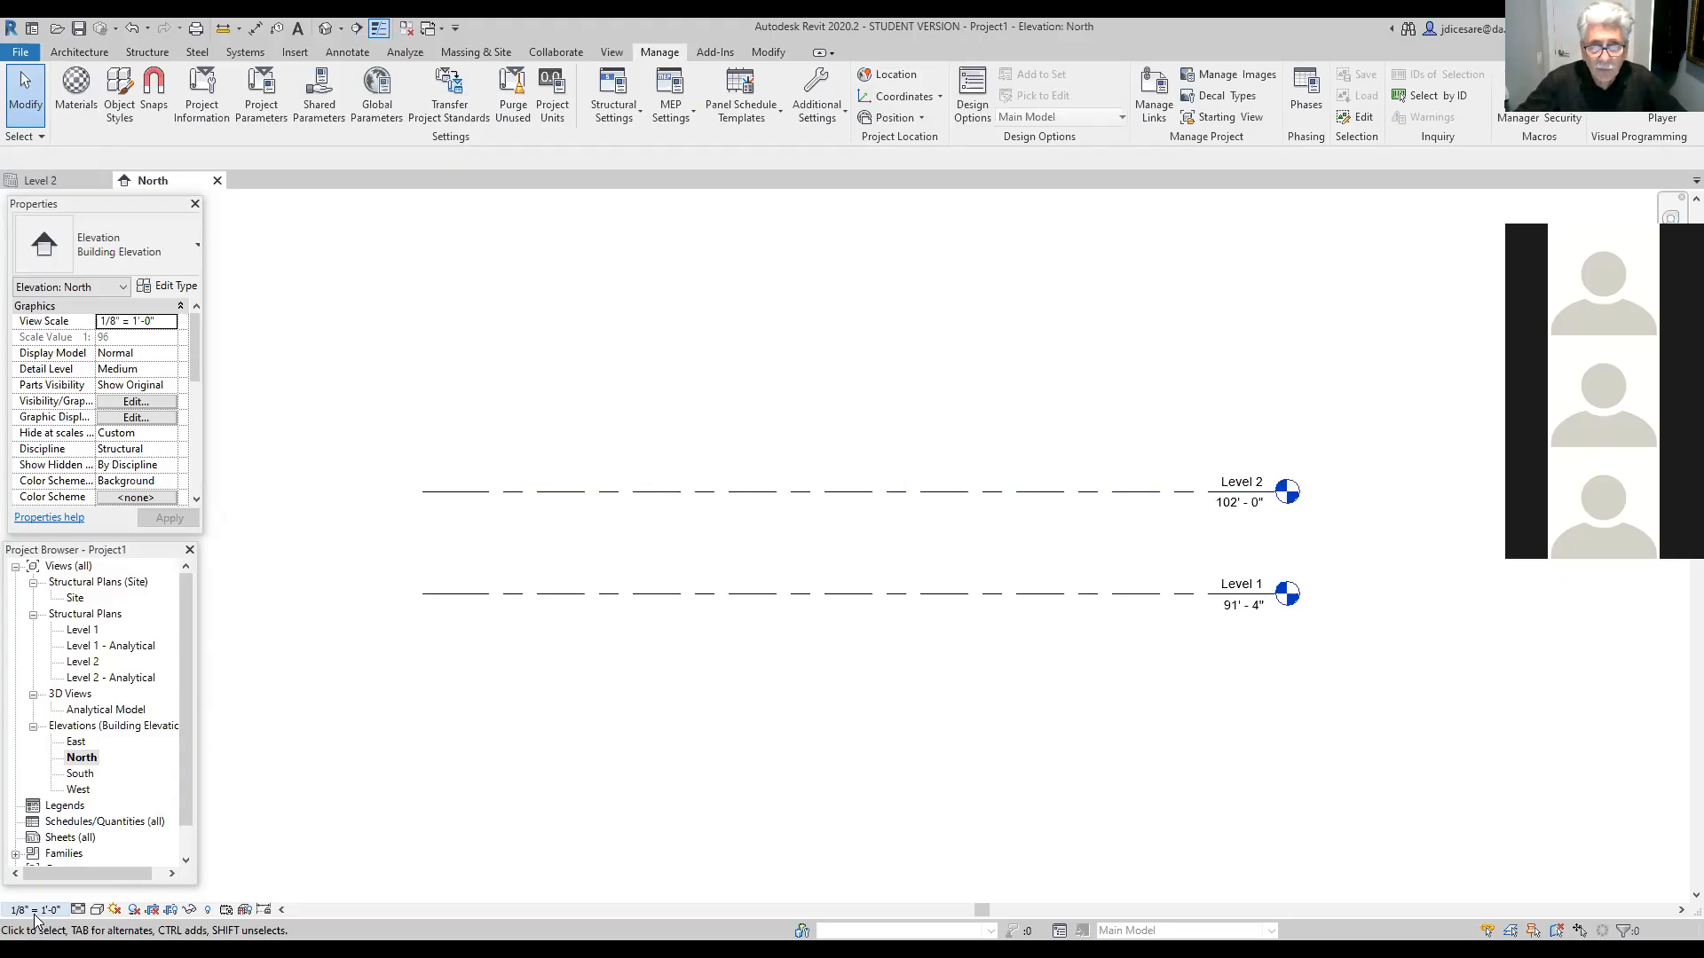
Step: Extend the aligned level lines outward at both ends, and unlock the right end of Level 2 from Level 1
left_click(759, 493)
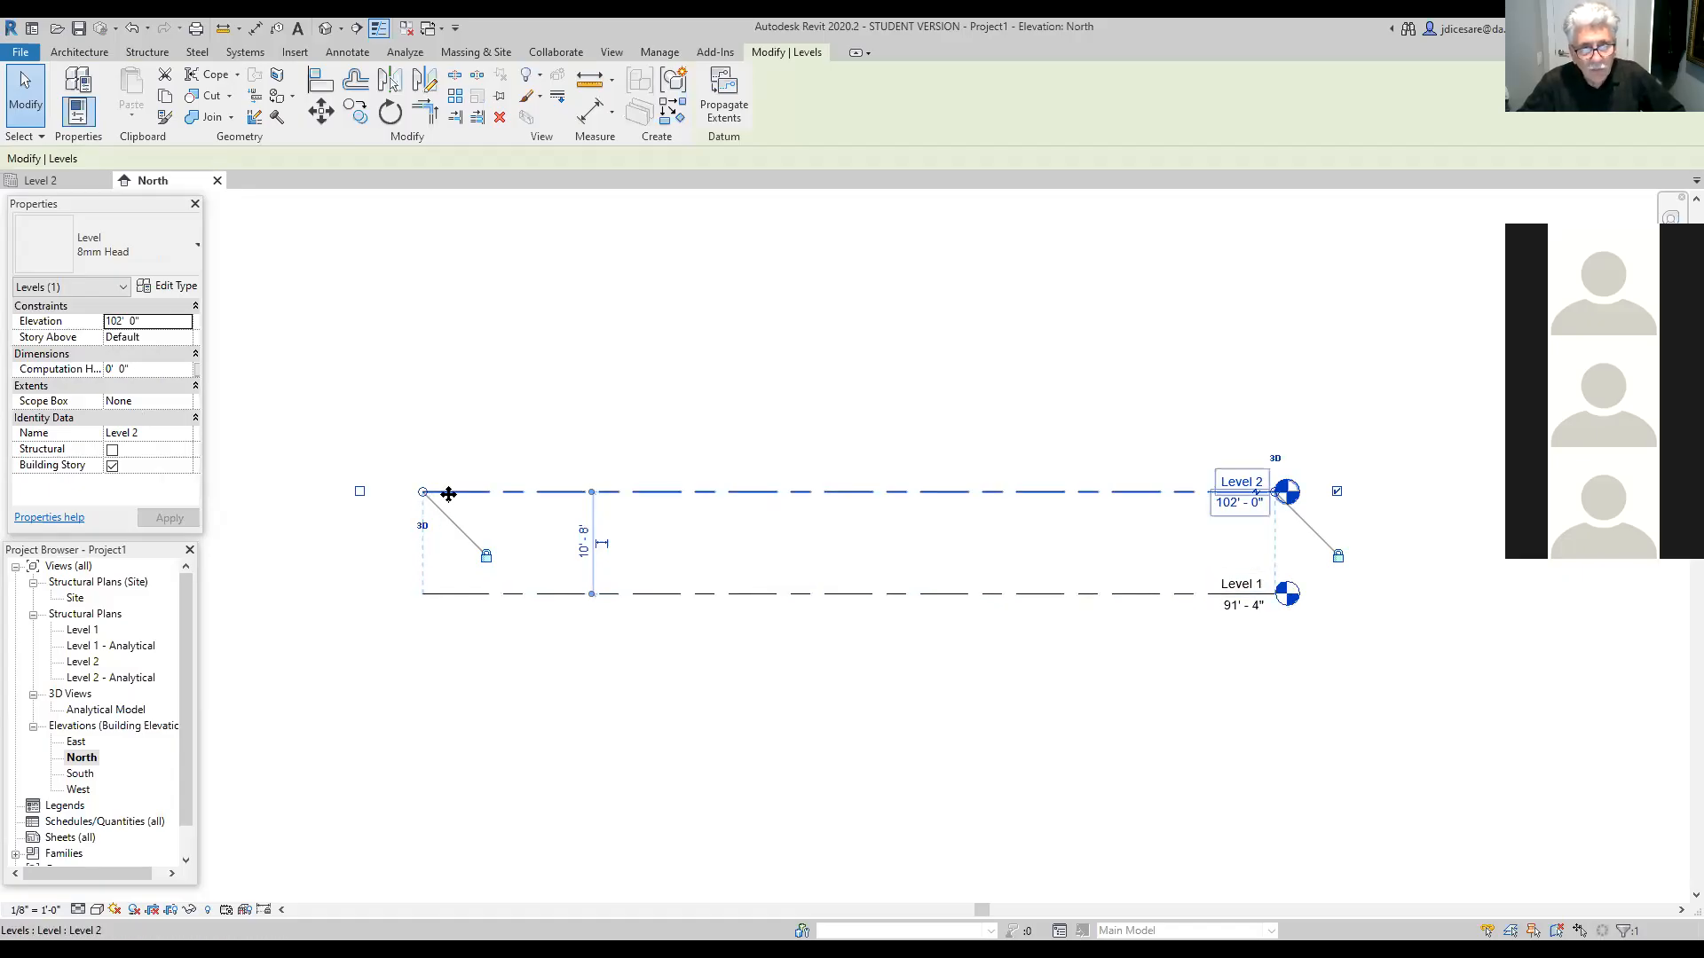
left_click_drag(423, 496, 310, 514)
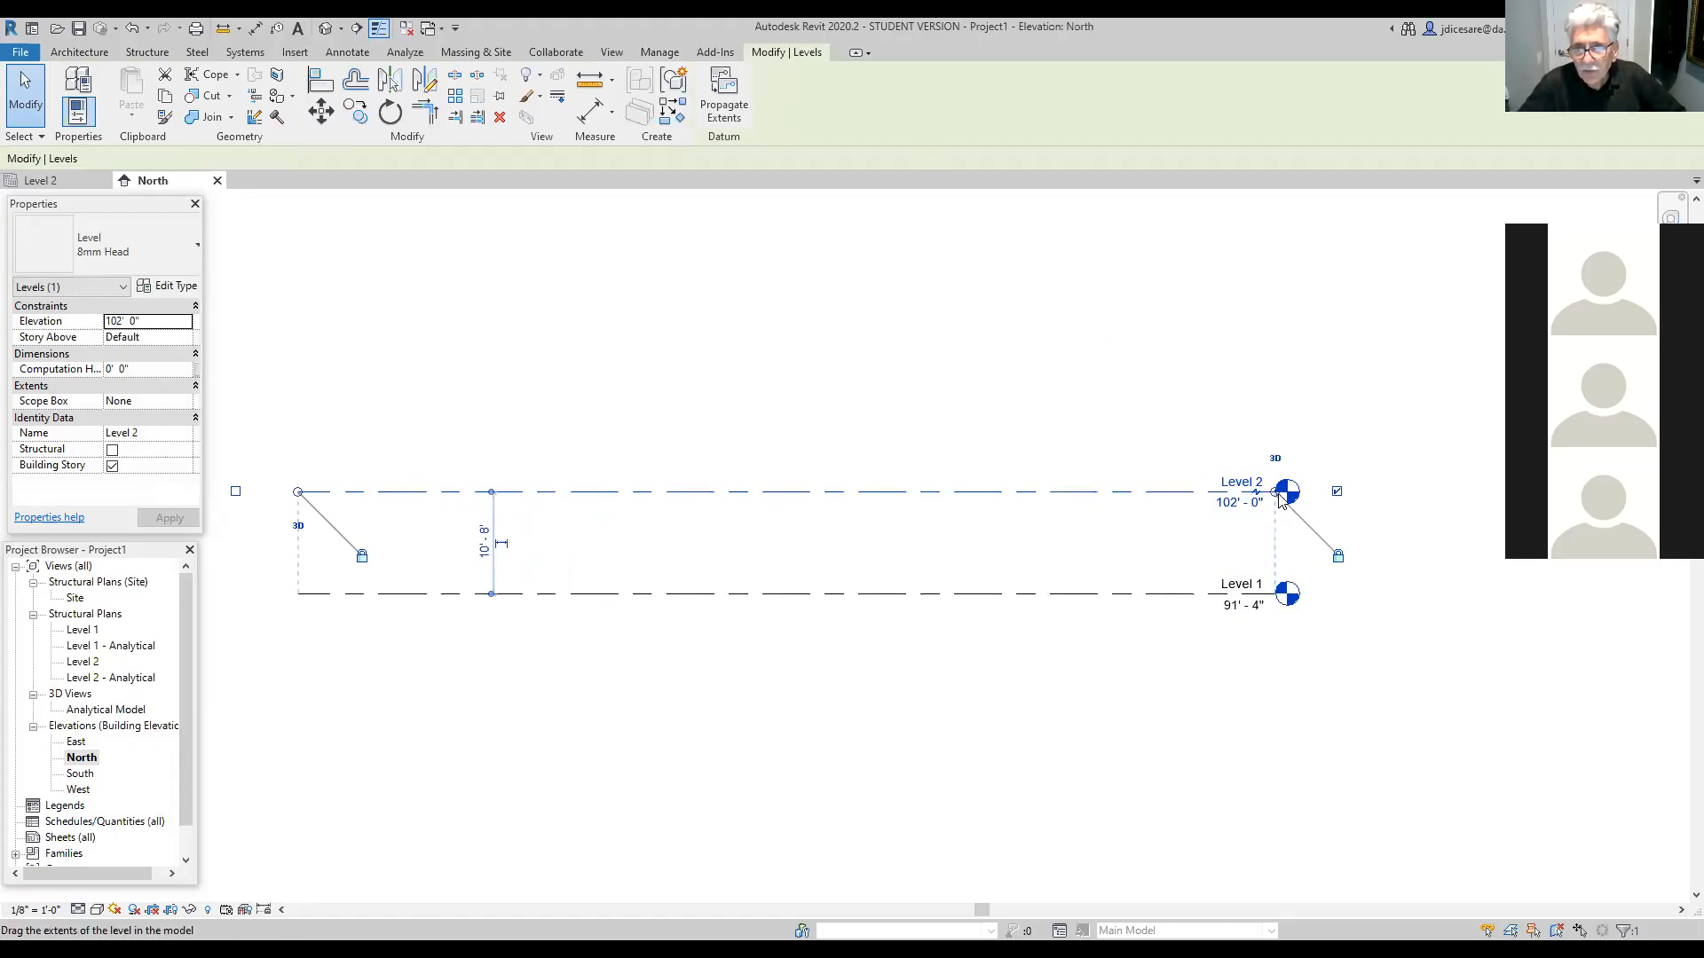
left_click_drag(1278, 495, 1407, 484)
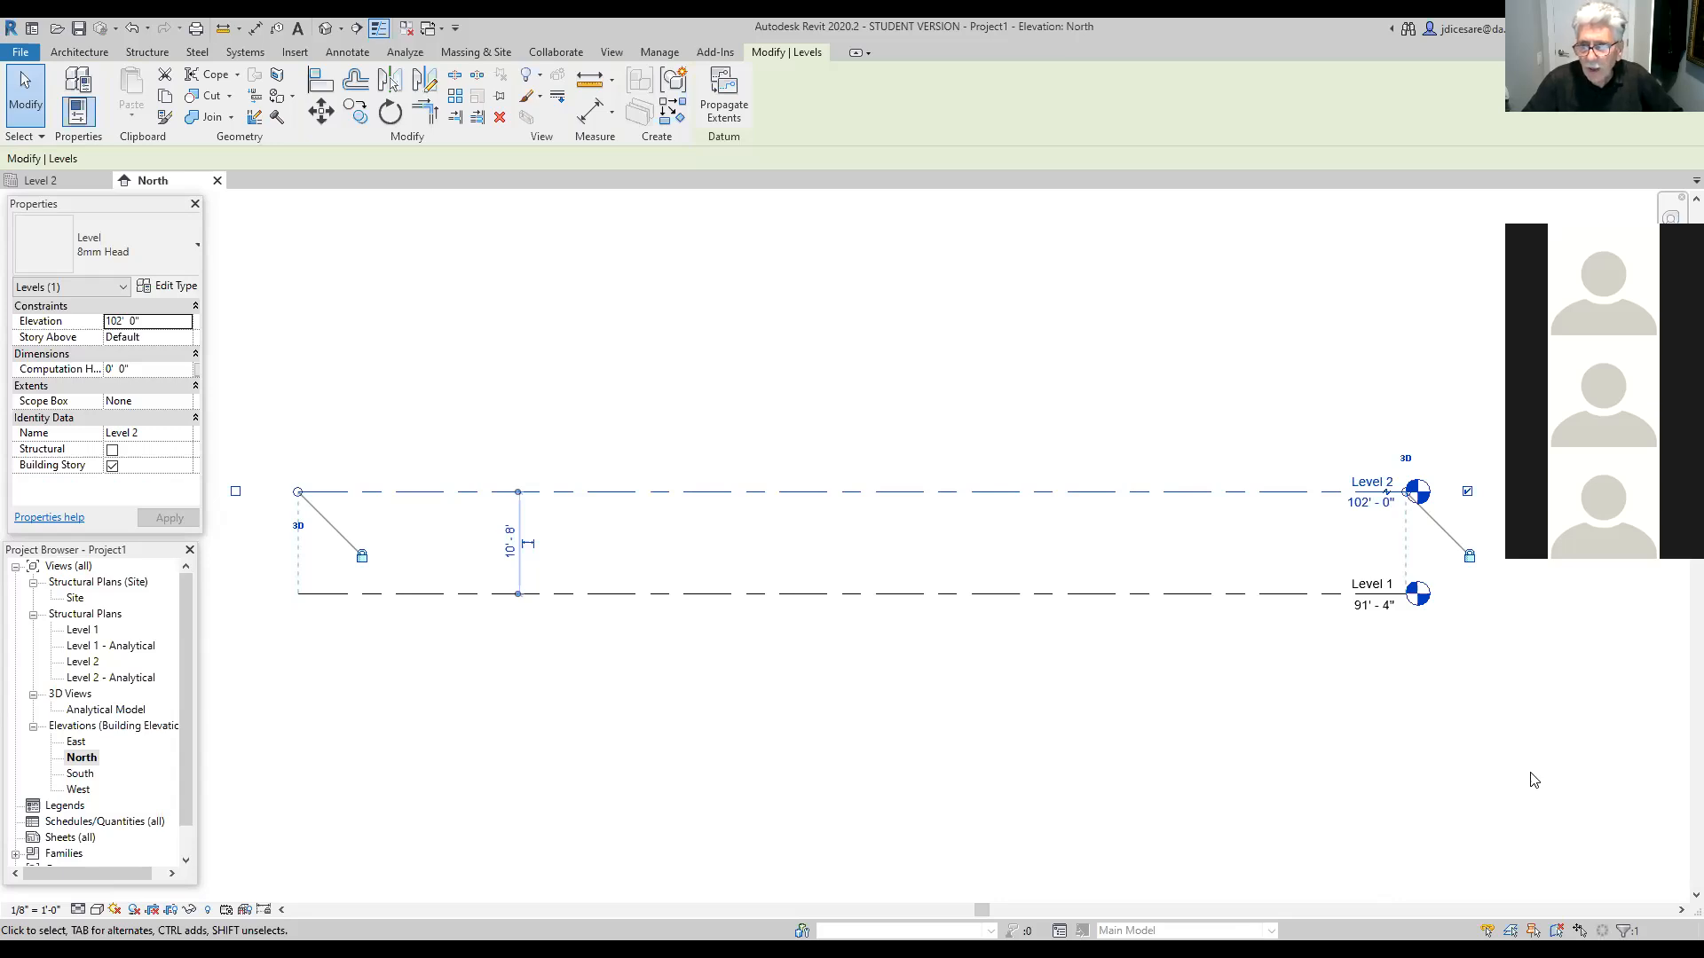
left_click(1470, 558)
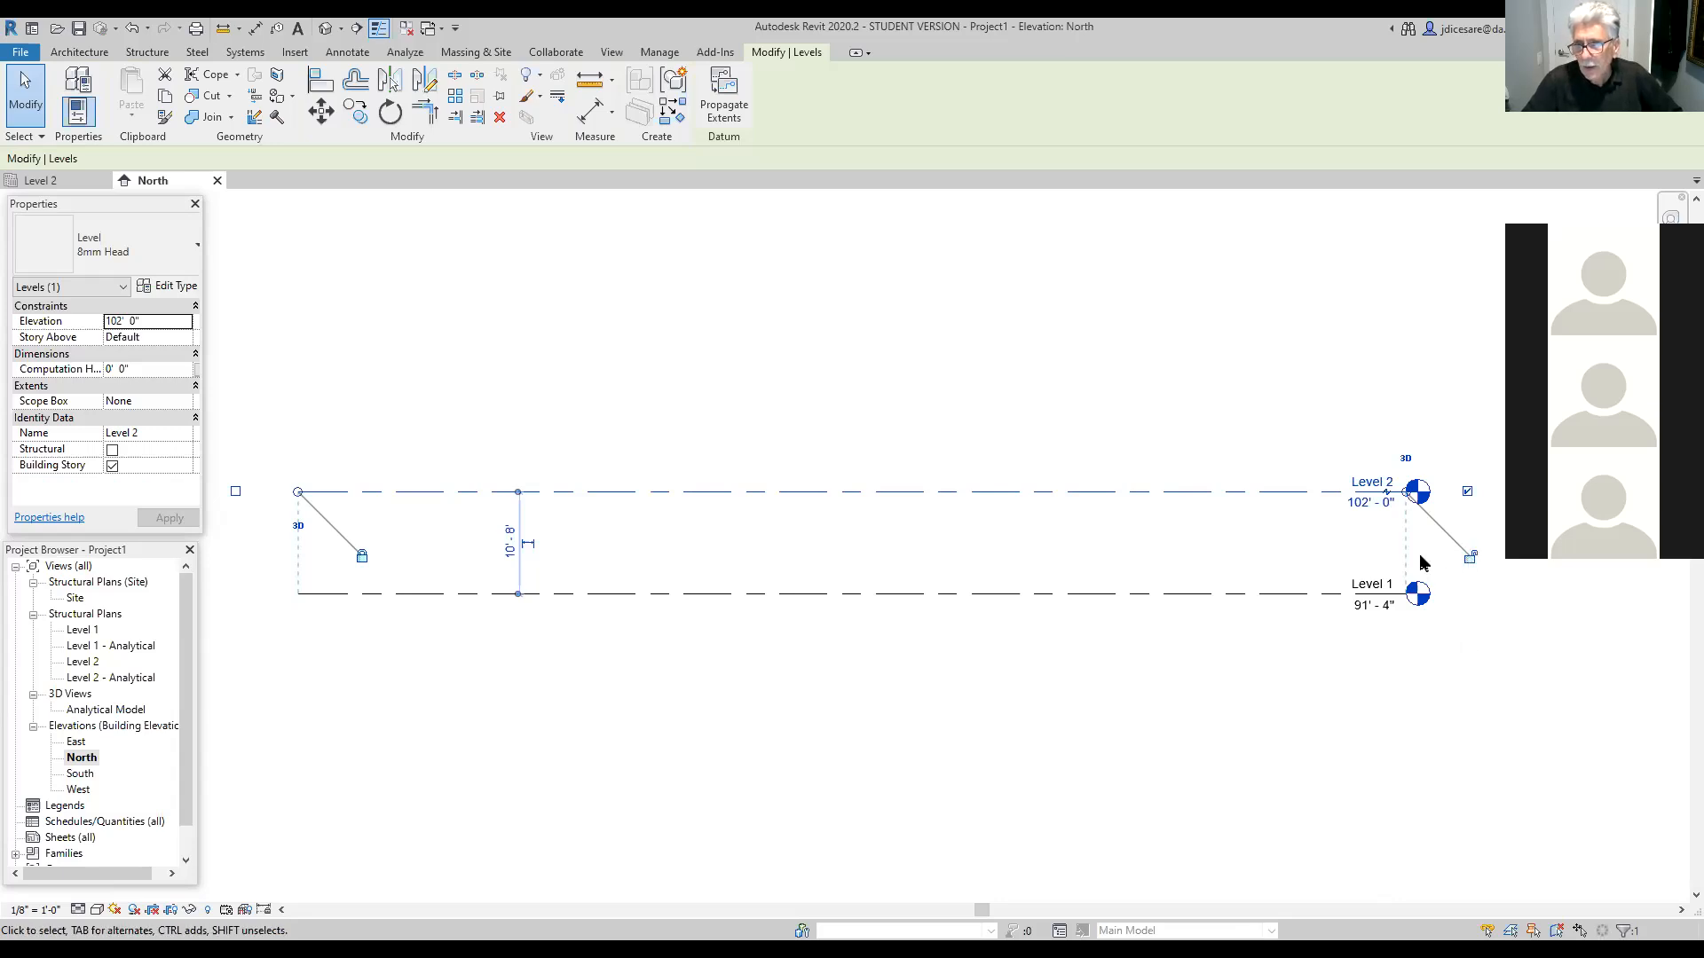
Step: Extend both ends of the Level 2 line outward past the ends of Level 1
left_click_drag(1407, 494, 1476, 492)
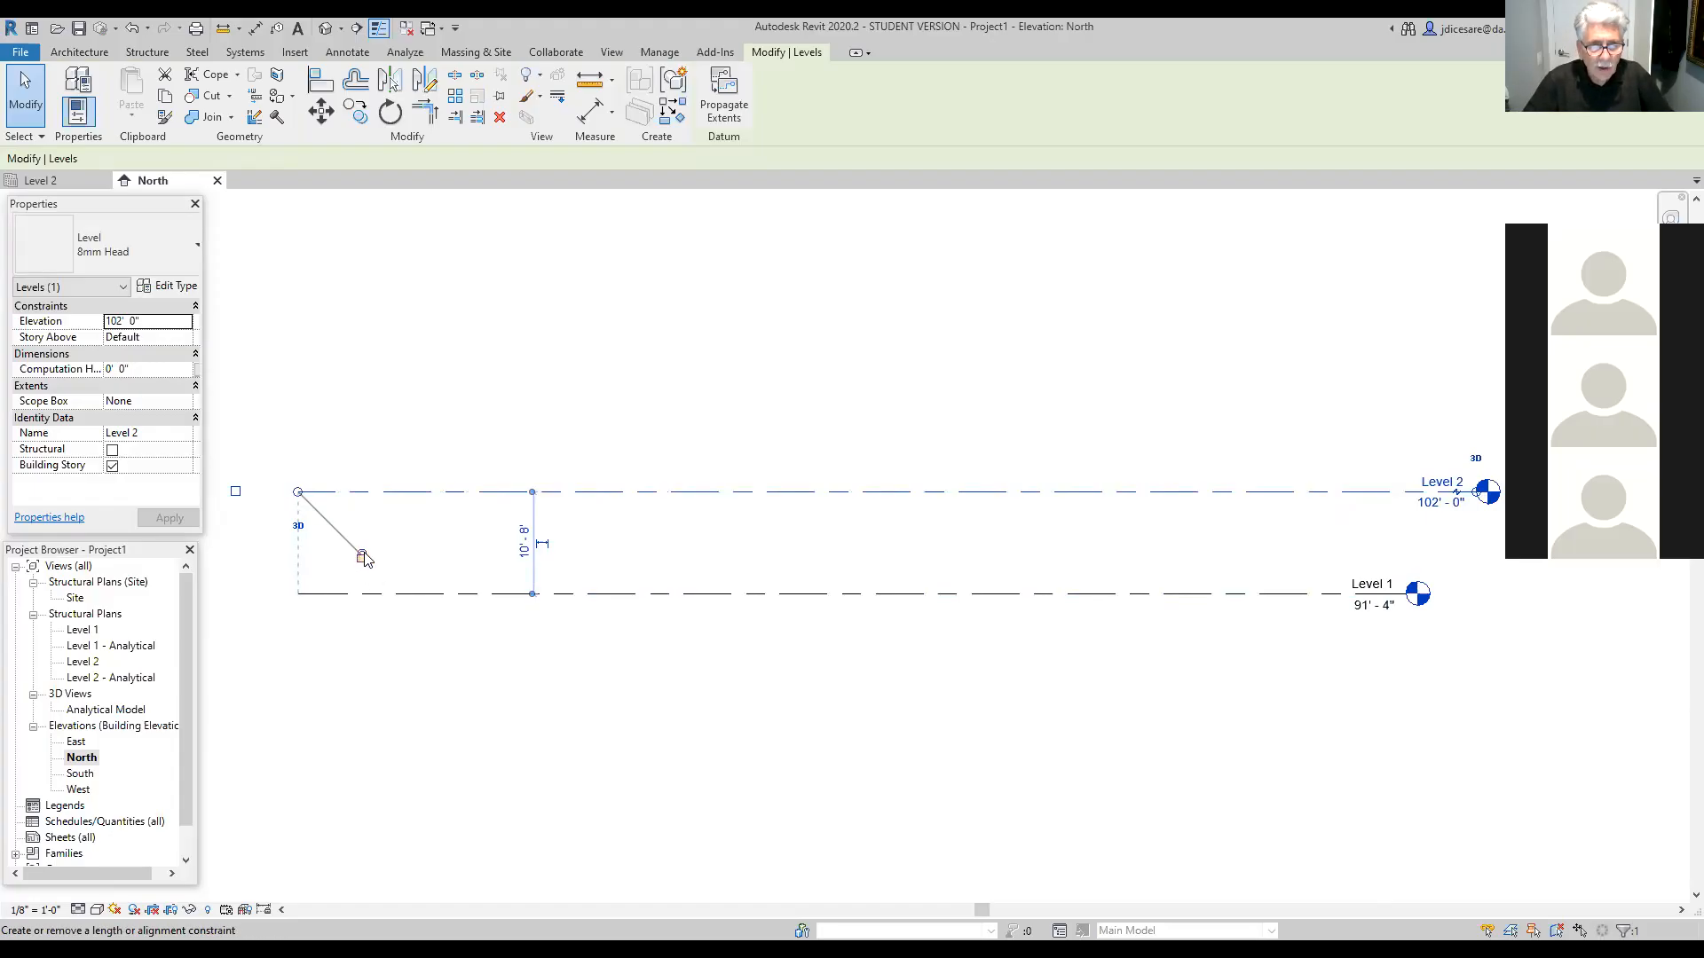
left_click_drag(300, 492, 212, 492)
scroll(391, 700, "down", 1)
middle_click_drag(449, 723, 595, 729)
left_click(535, 713)
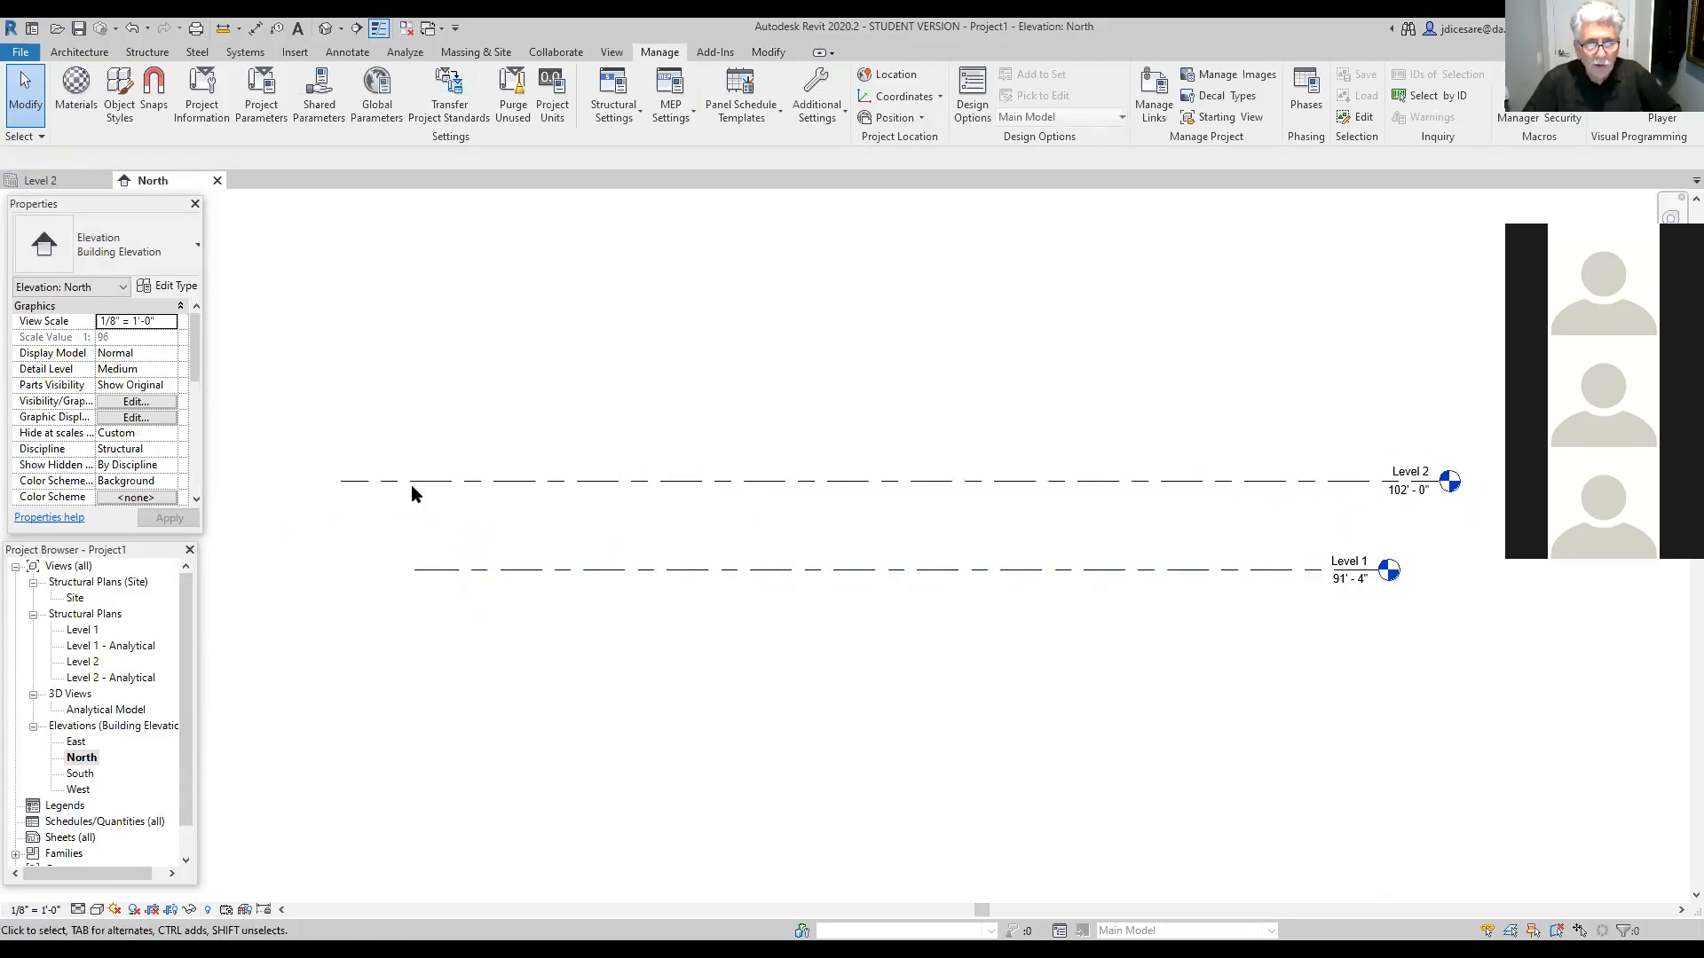
Step: Extend both ends of the Level 1 line until they align with the ends of Level 2
left_click(446, 570)
left_click_drag(415, 573, 341, 569)
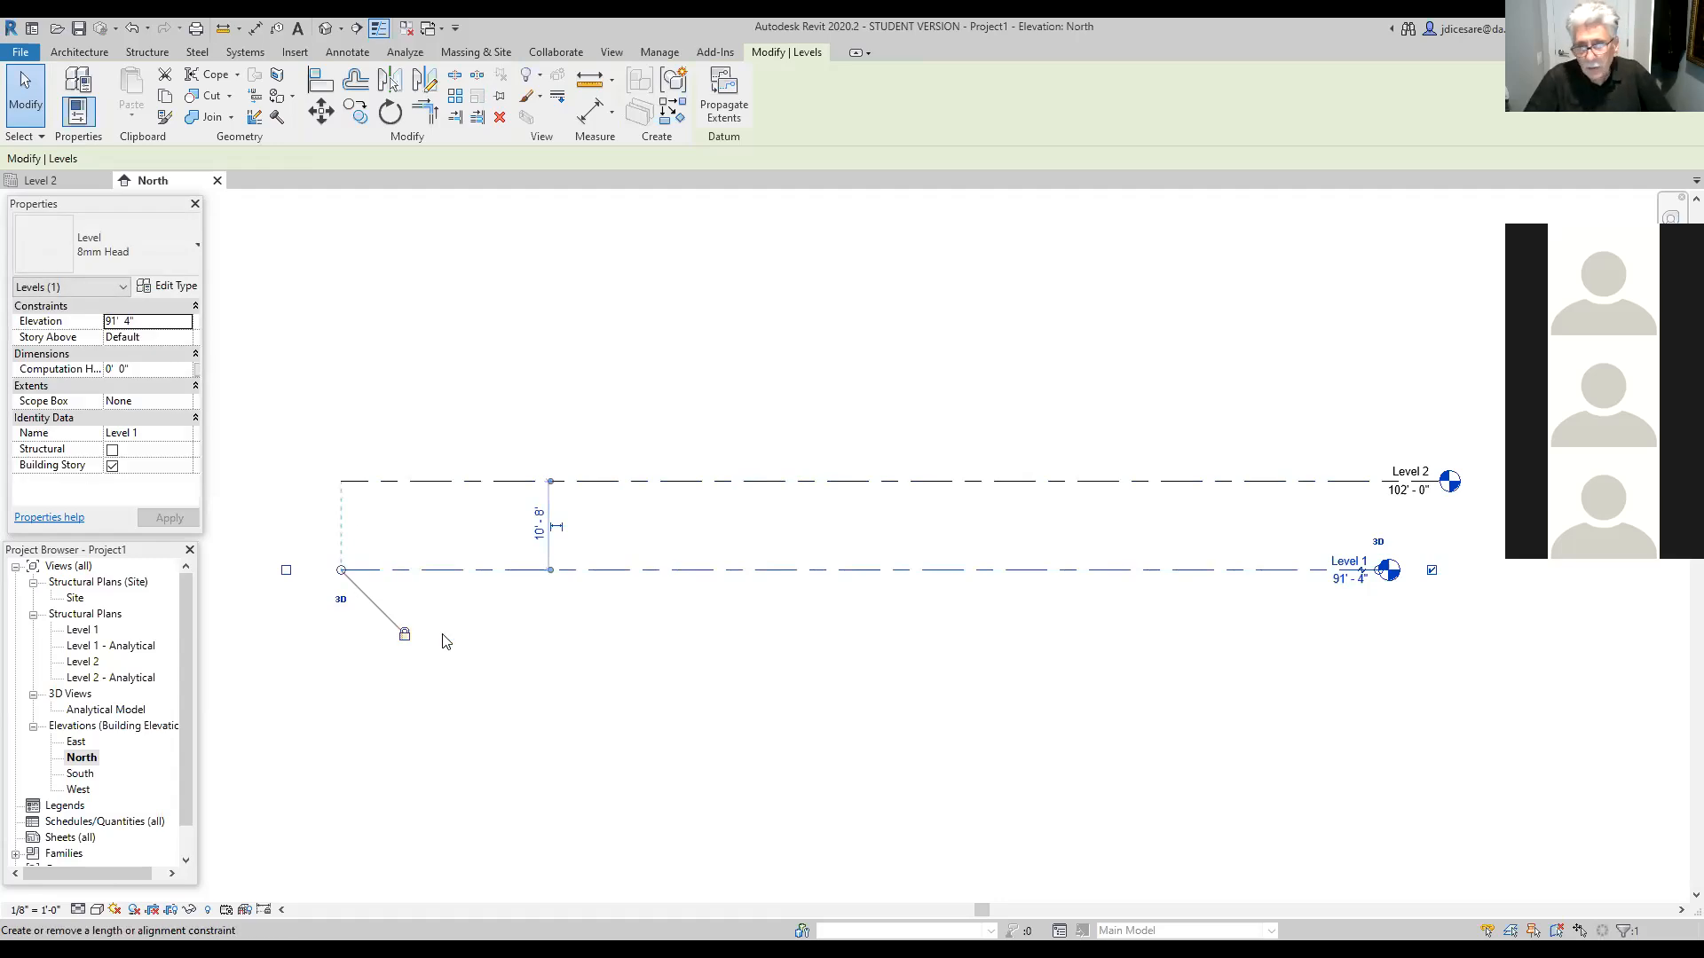
middle_click_drag(1102, 683, 982, 647)
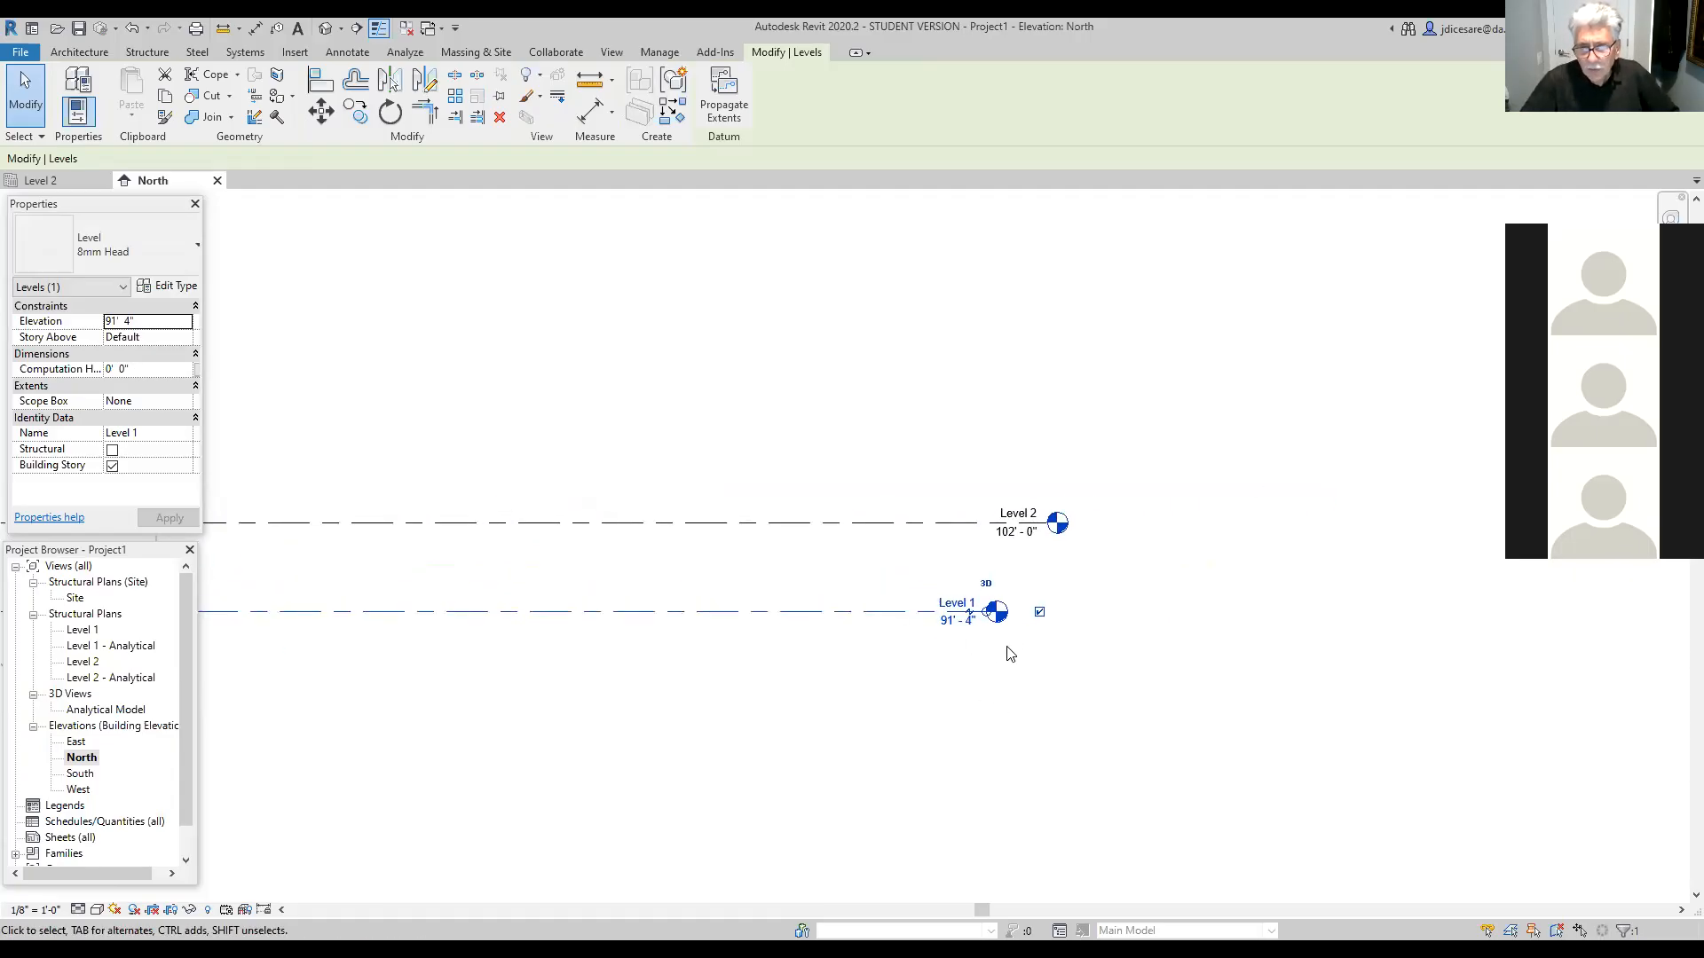
left_click_drag(988, 616, 1049, 614)
left_click(974, 723)
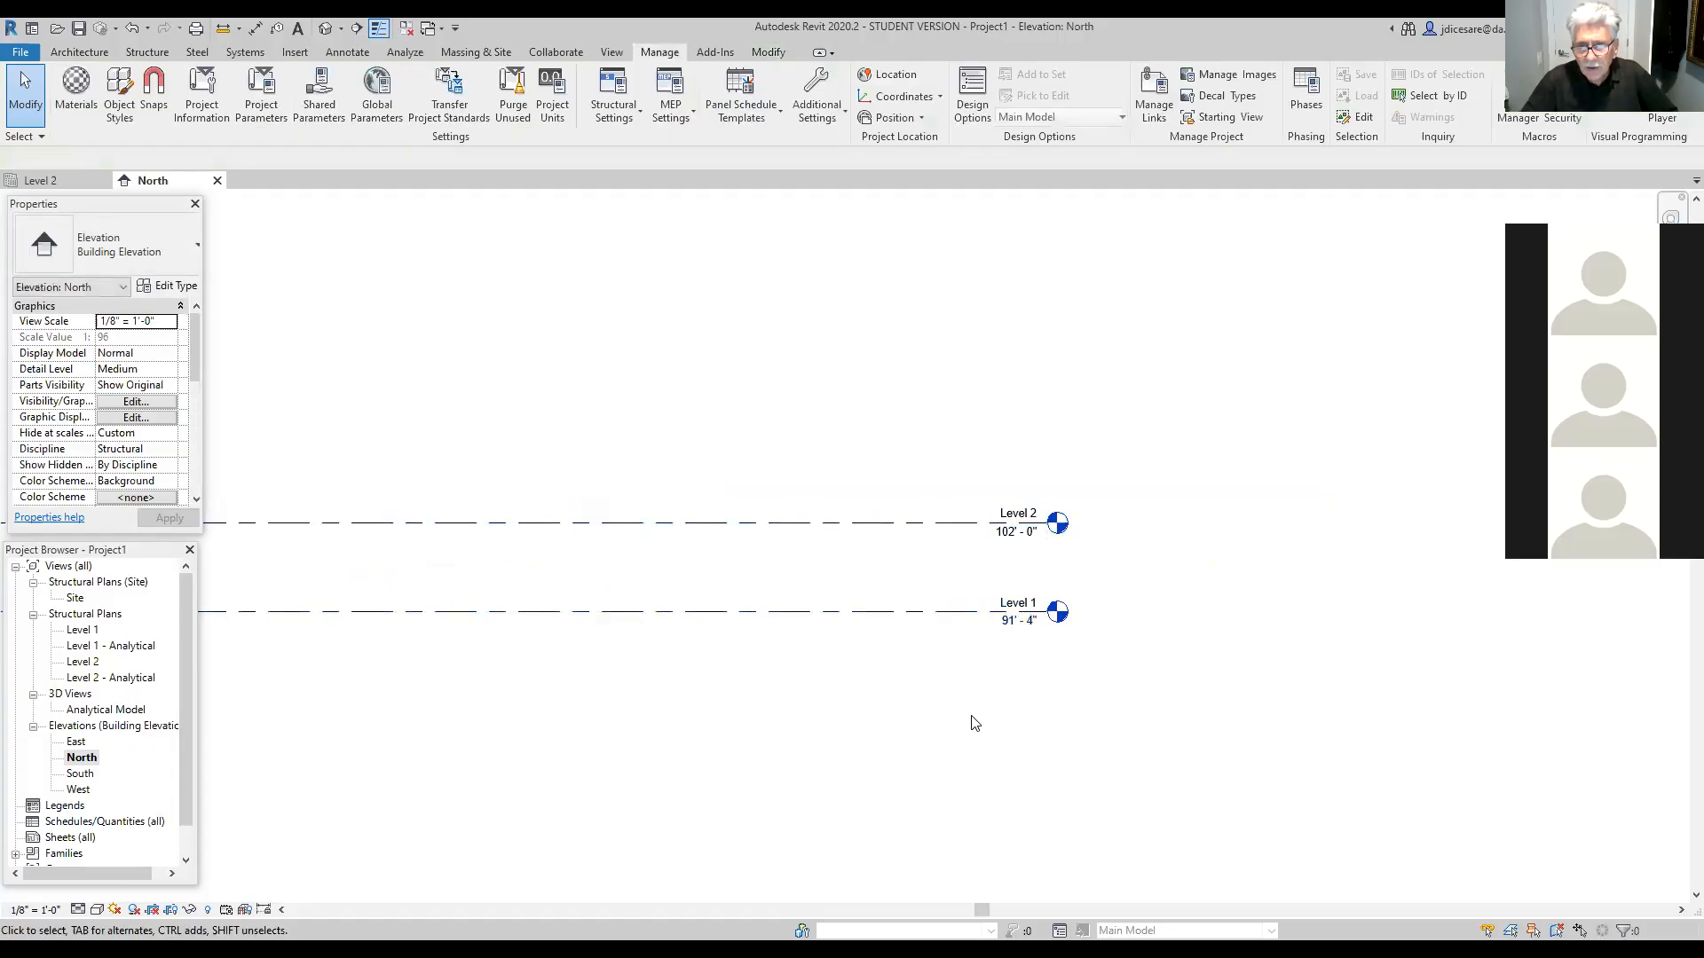
middle_click_drag(1001, 730, 1168, 704)
middle_click_drag(1030, 781, 1294, 748)
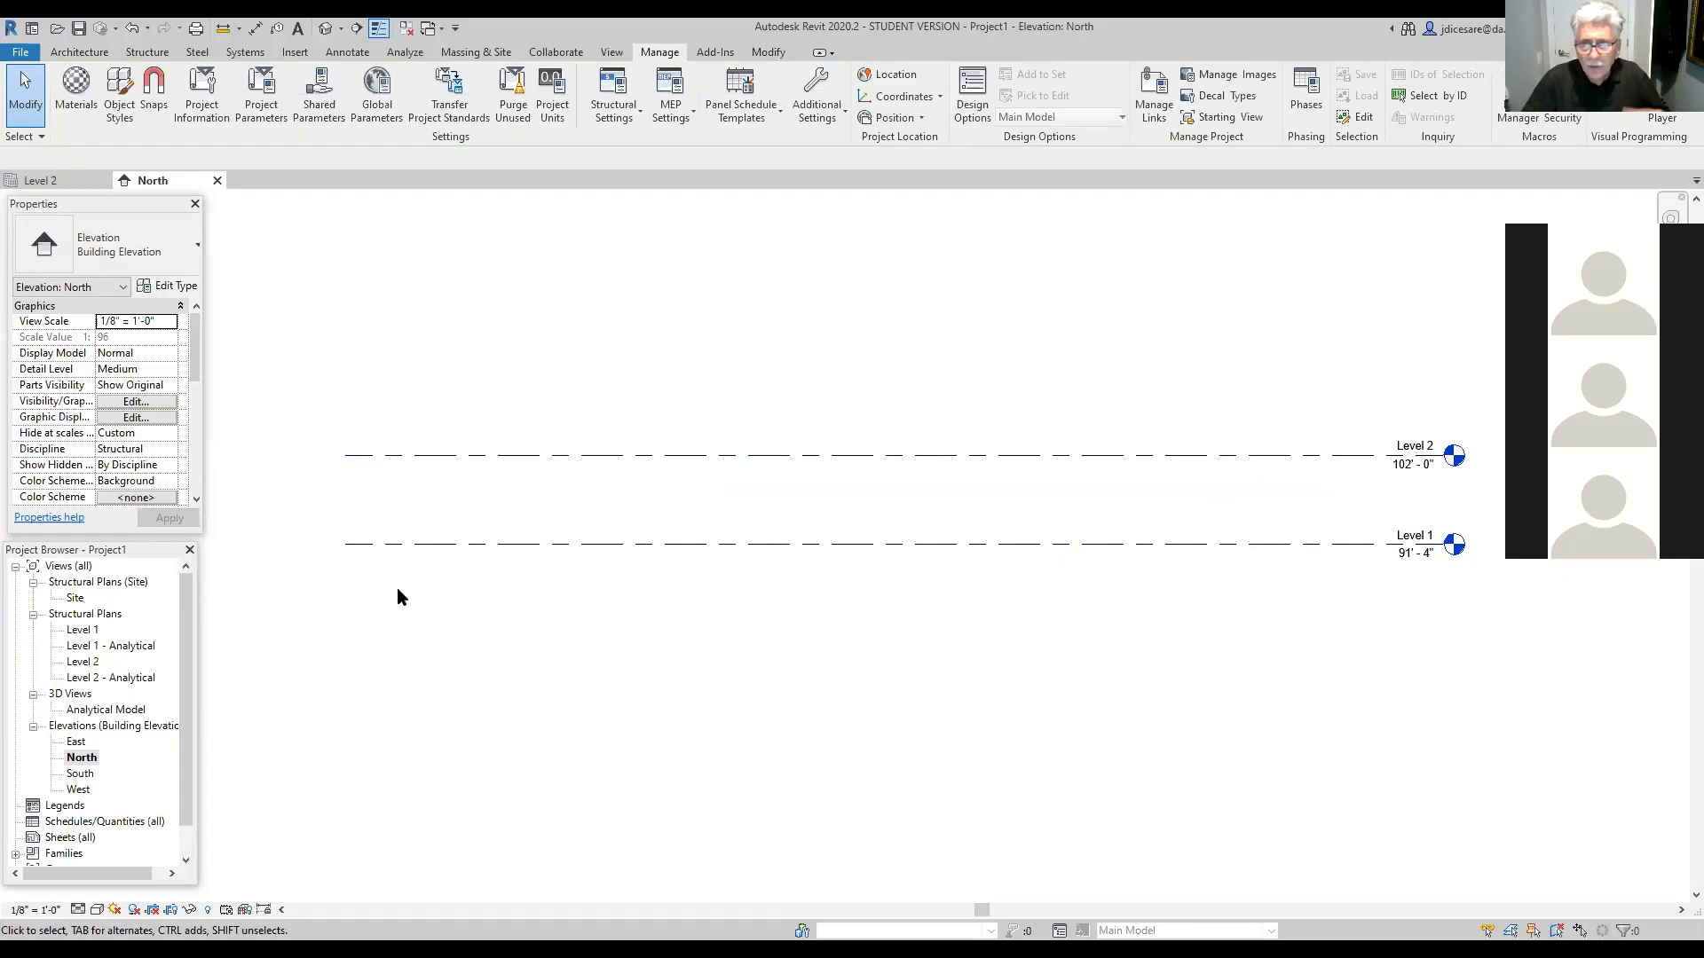
Step: Add an elbow at the Level 2 head and move the head above its level line
middle_click_drag(830, 668, 631, 691)
scroll(1089, 692, "up", 2)
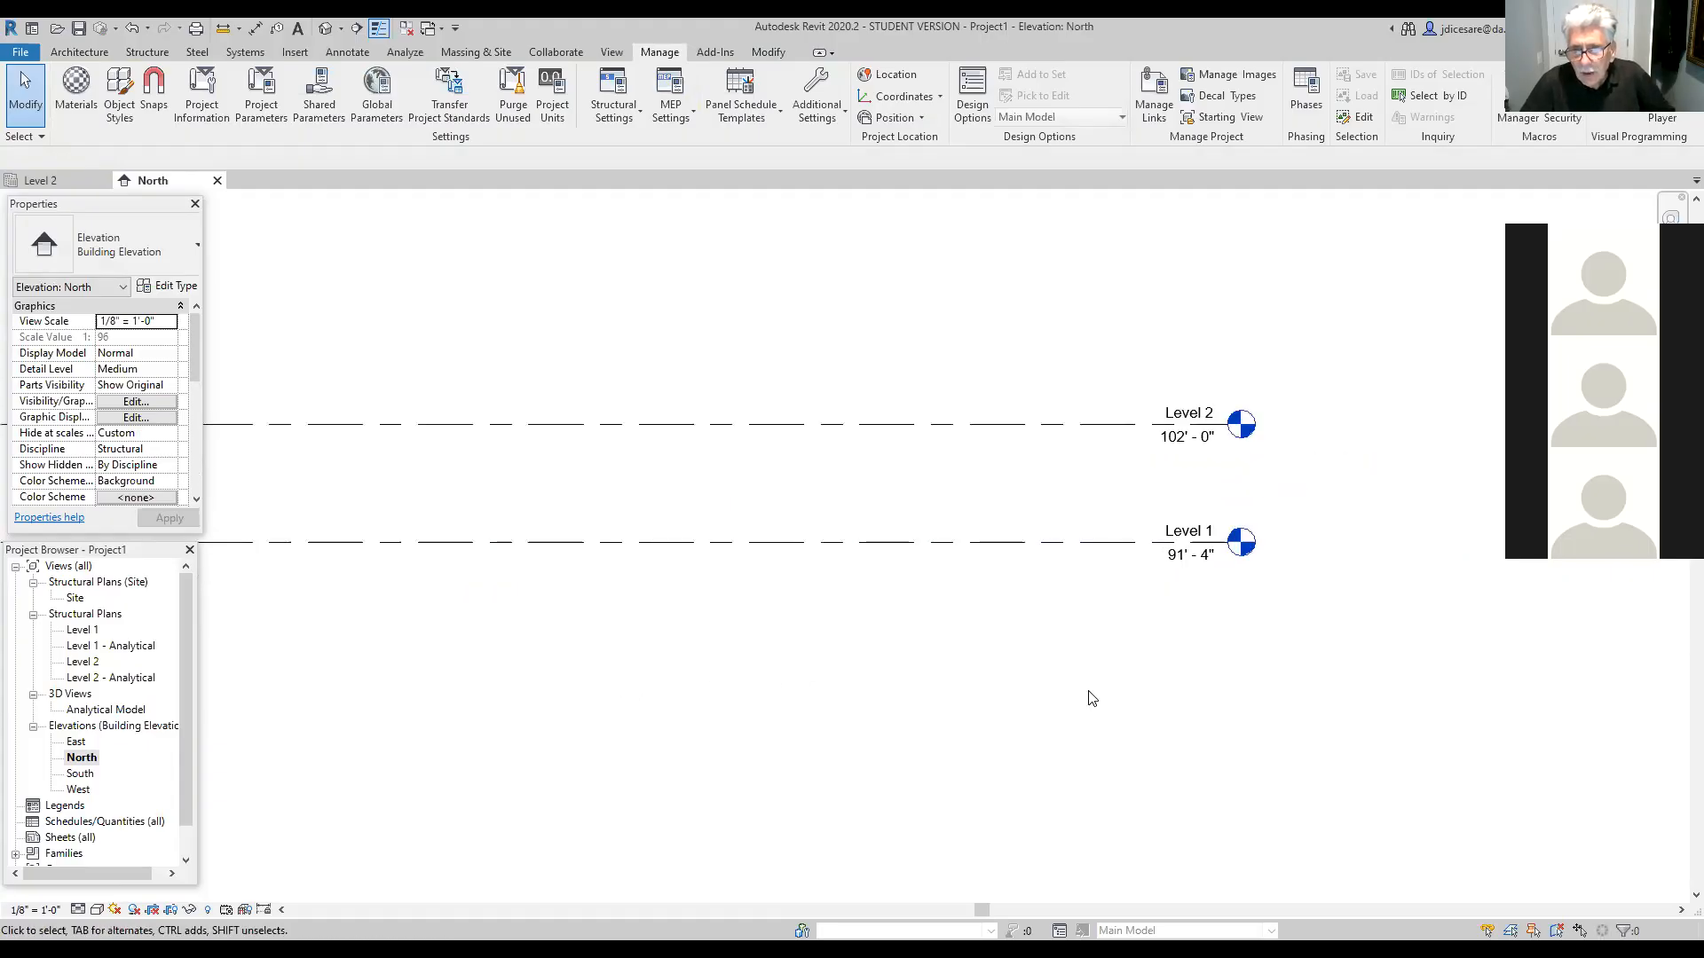
middle_click_drag(1230, 614, 1160, 789)
scroll(1153, 617, "up", 2)
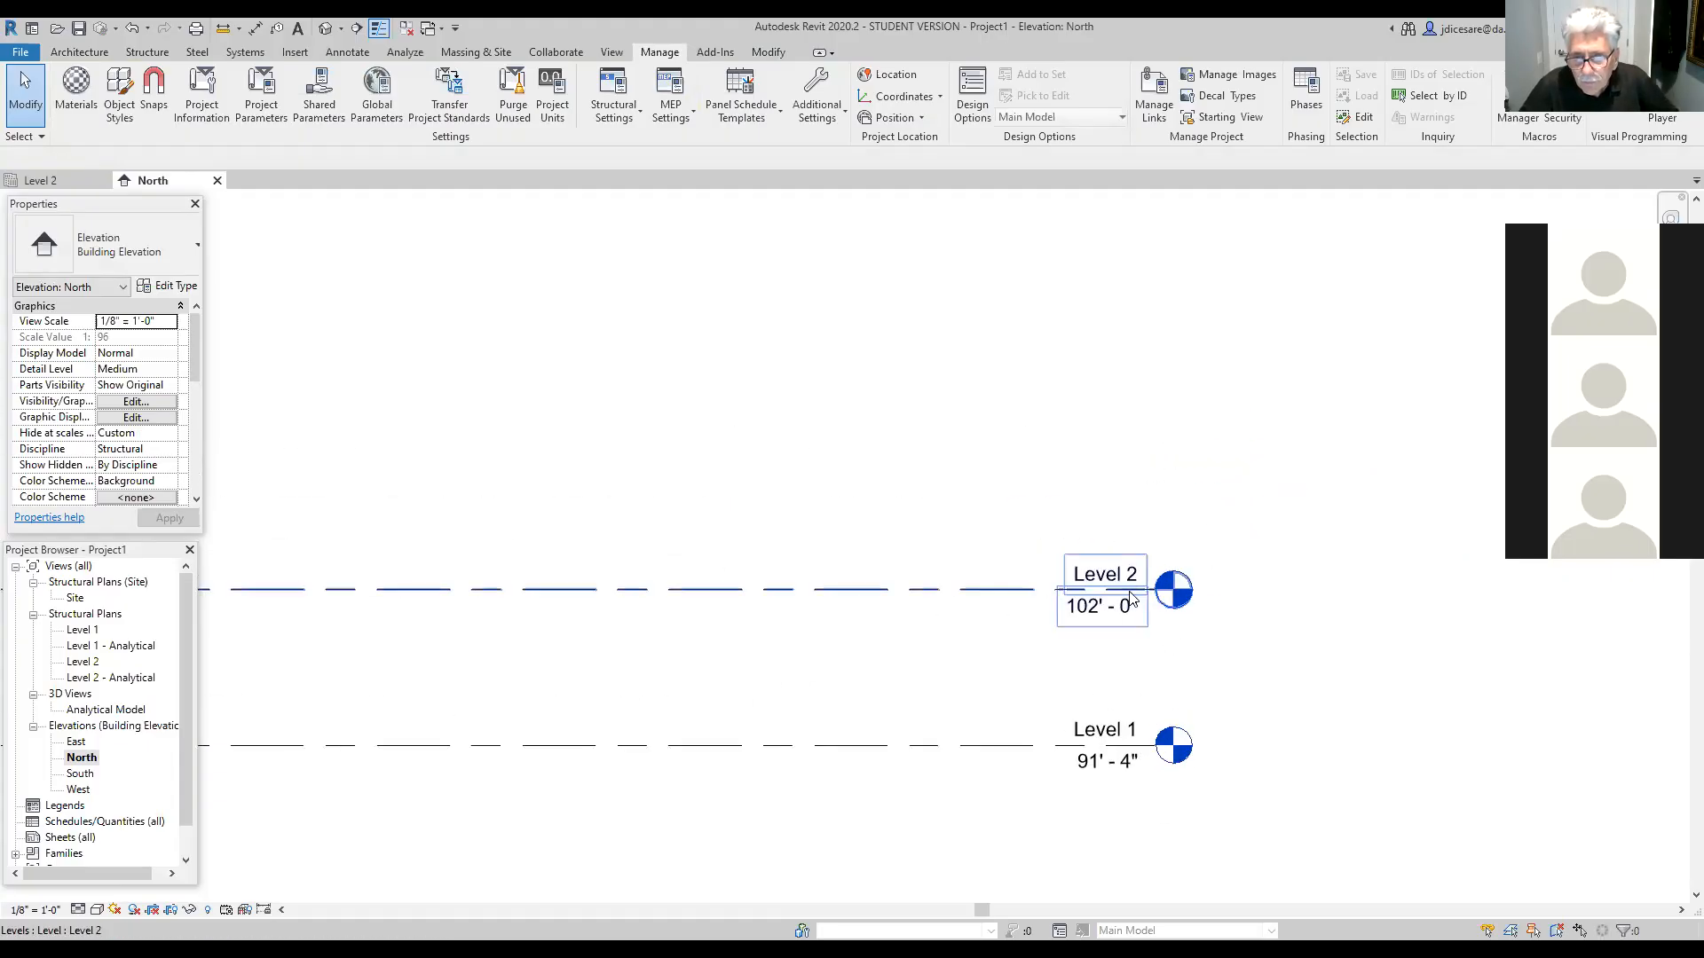
left_click(1129, 592)
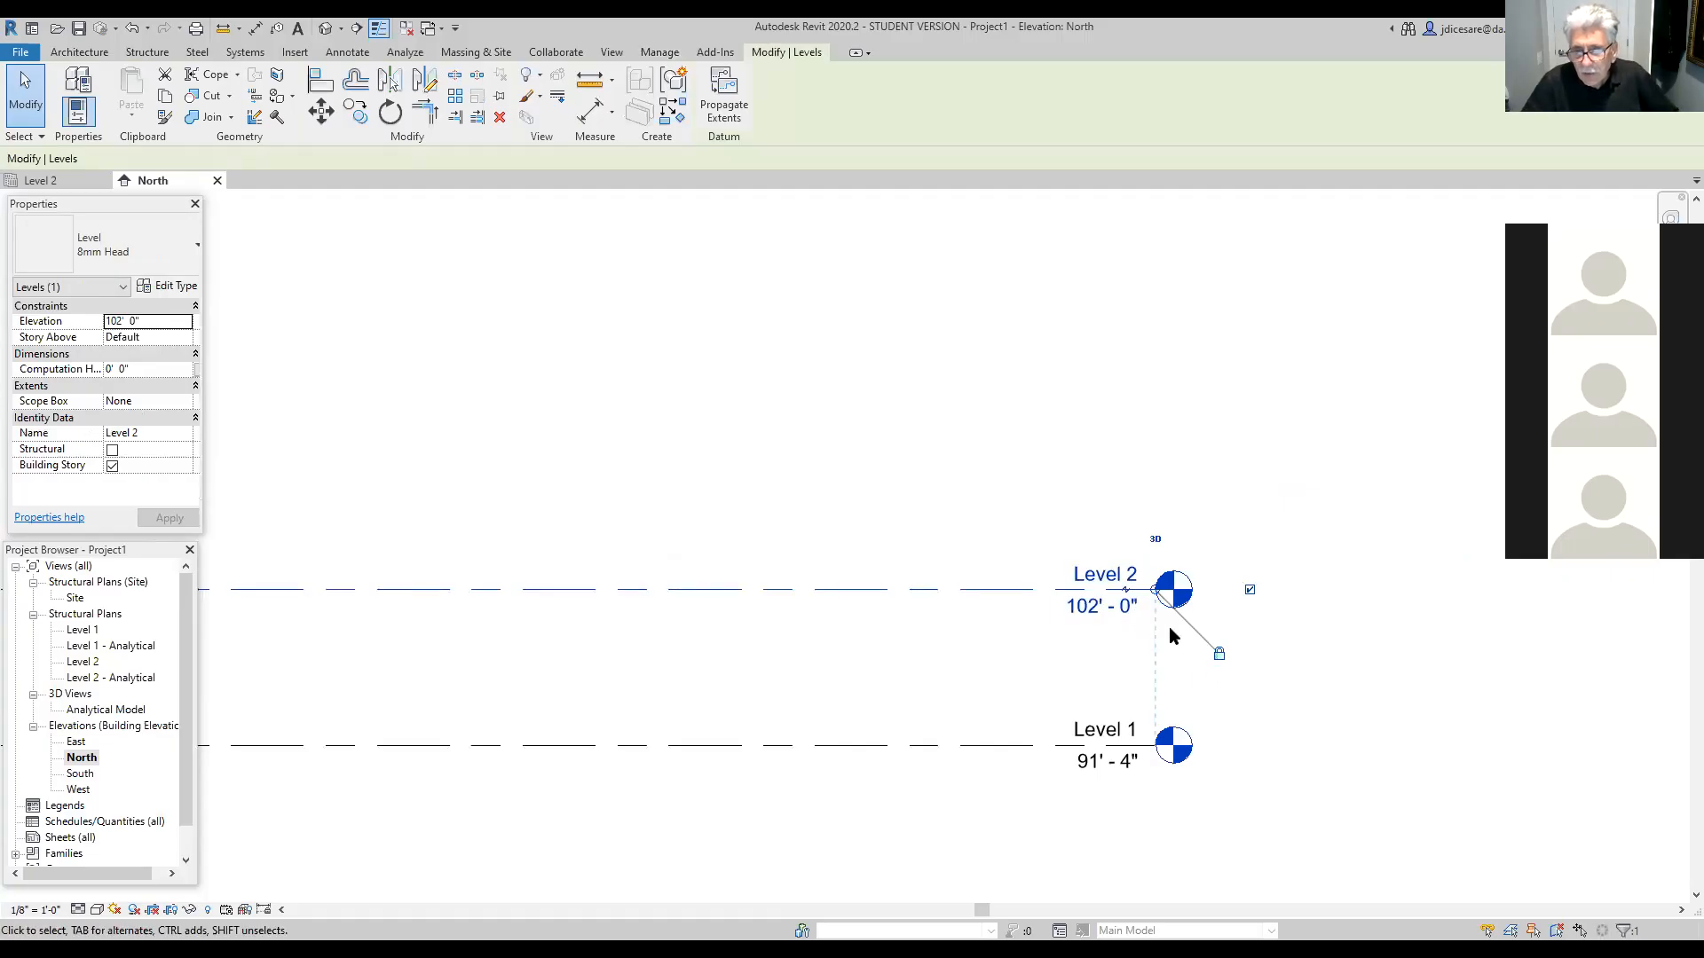
left_click(1125, 589)
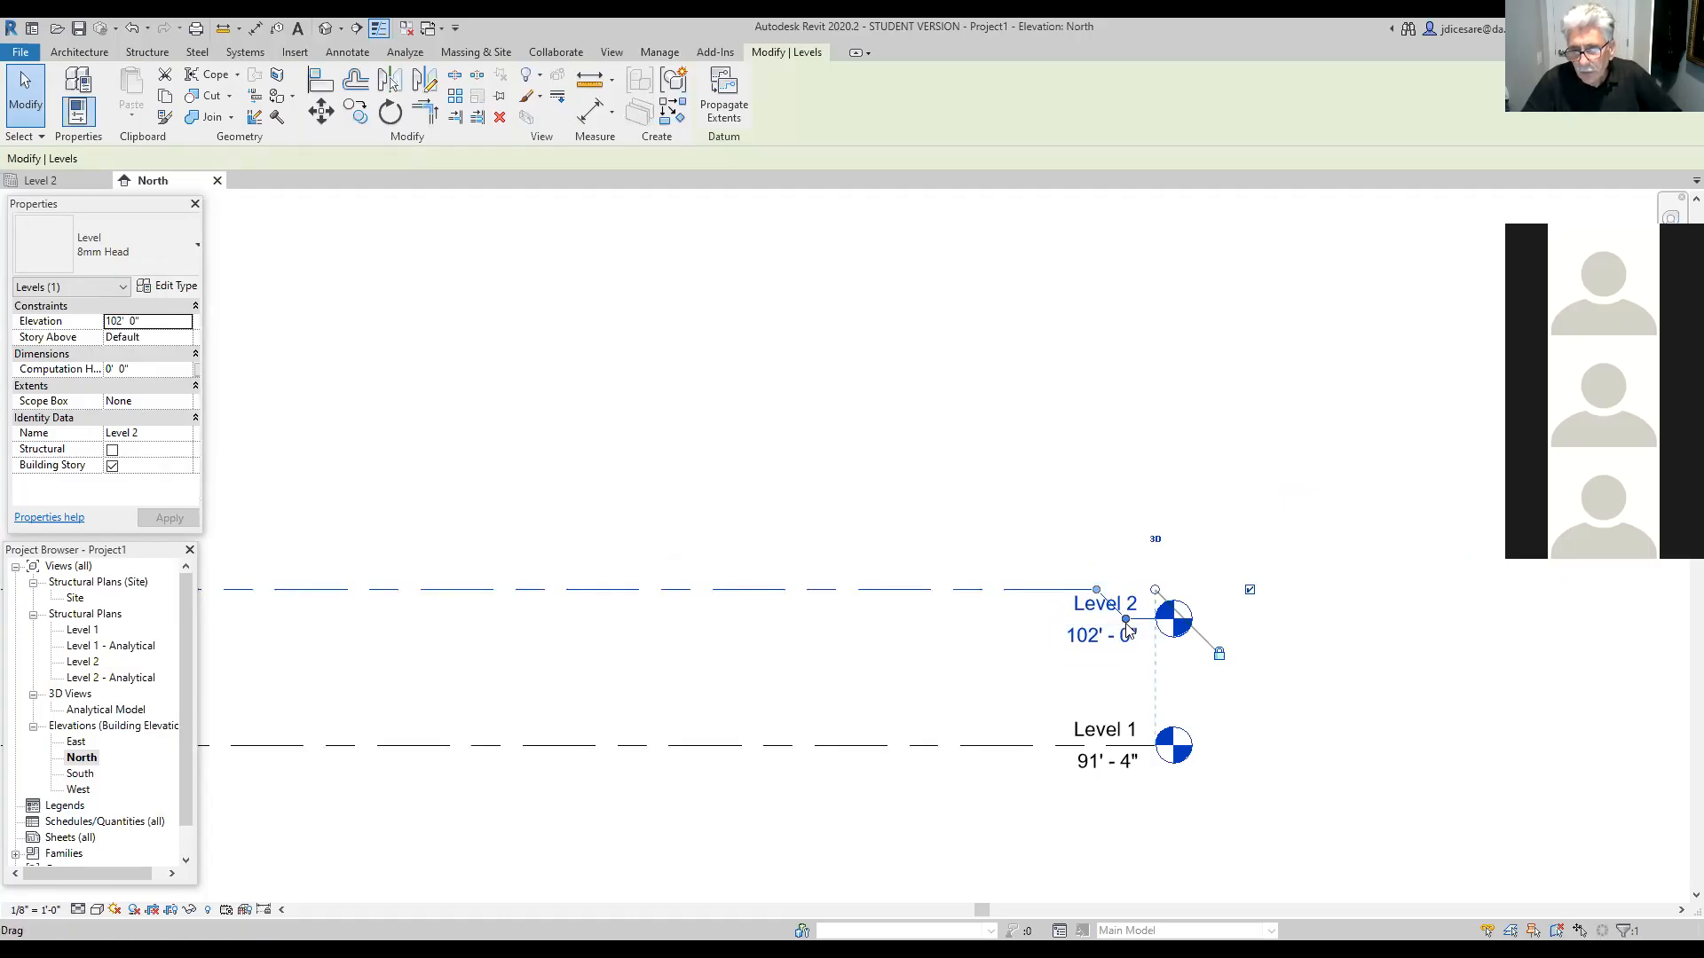
left_click_drag(1129, 625, 1194, 539)
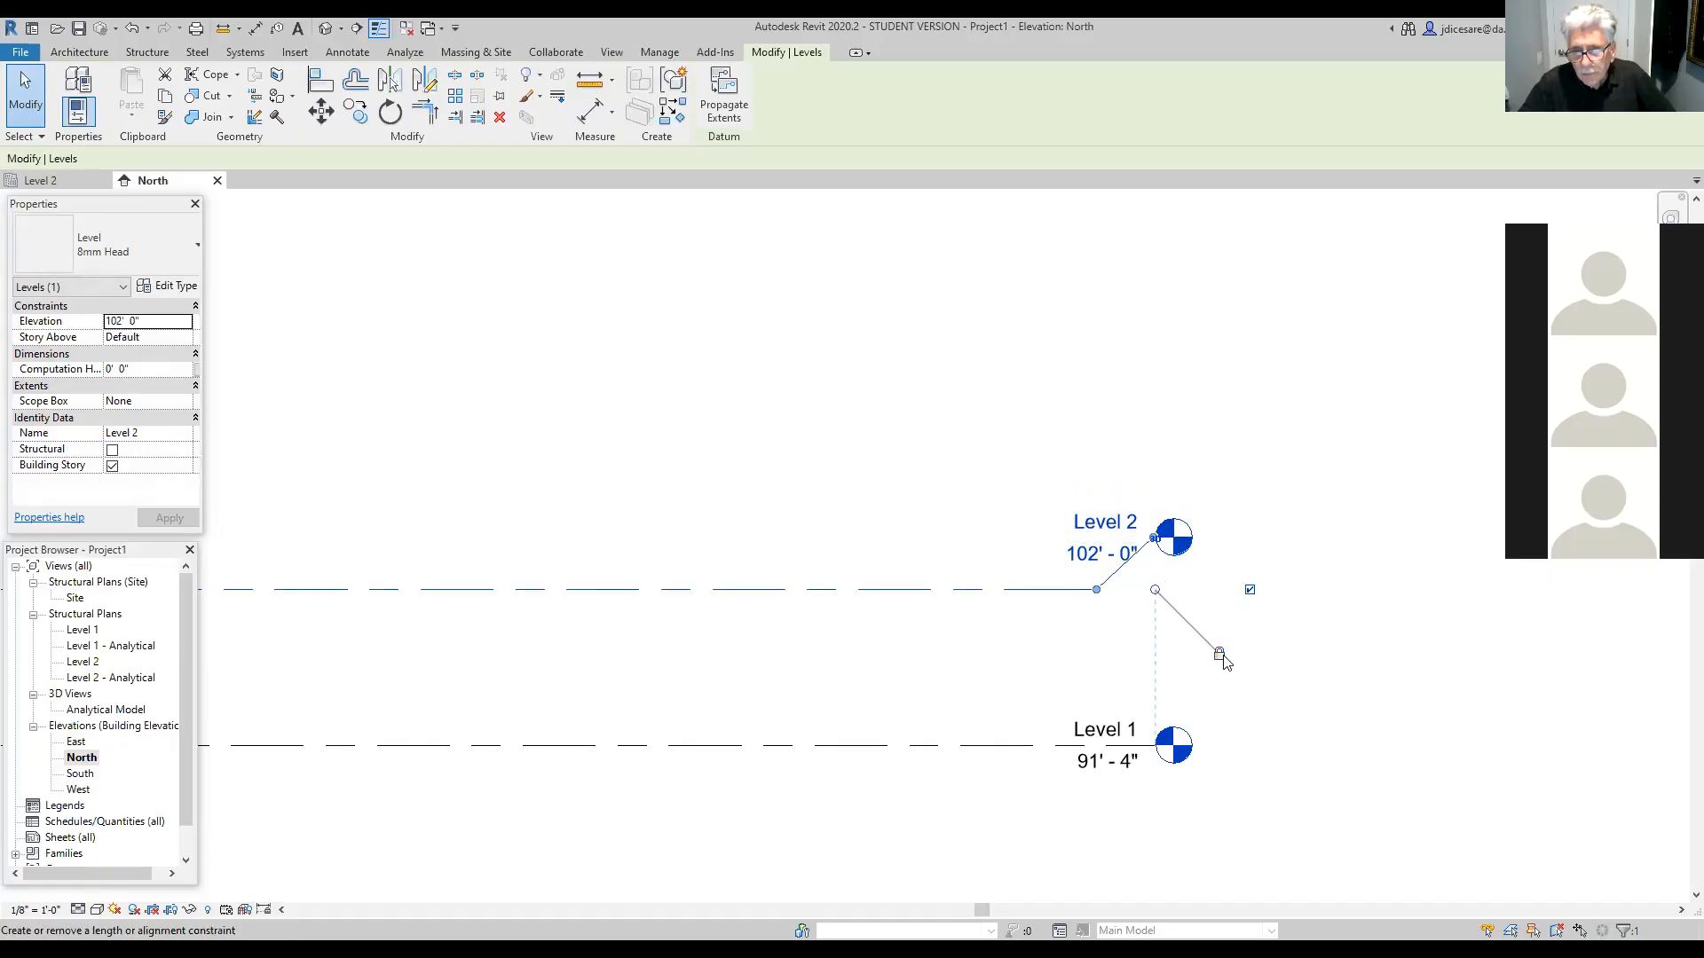
left_click(1145, 597)
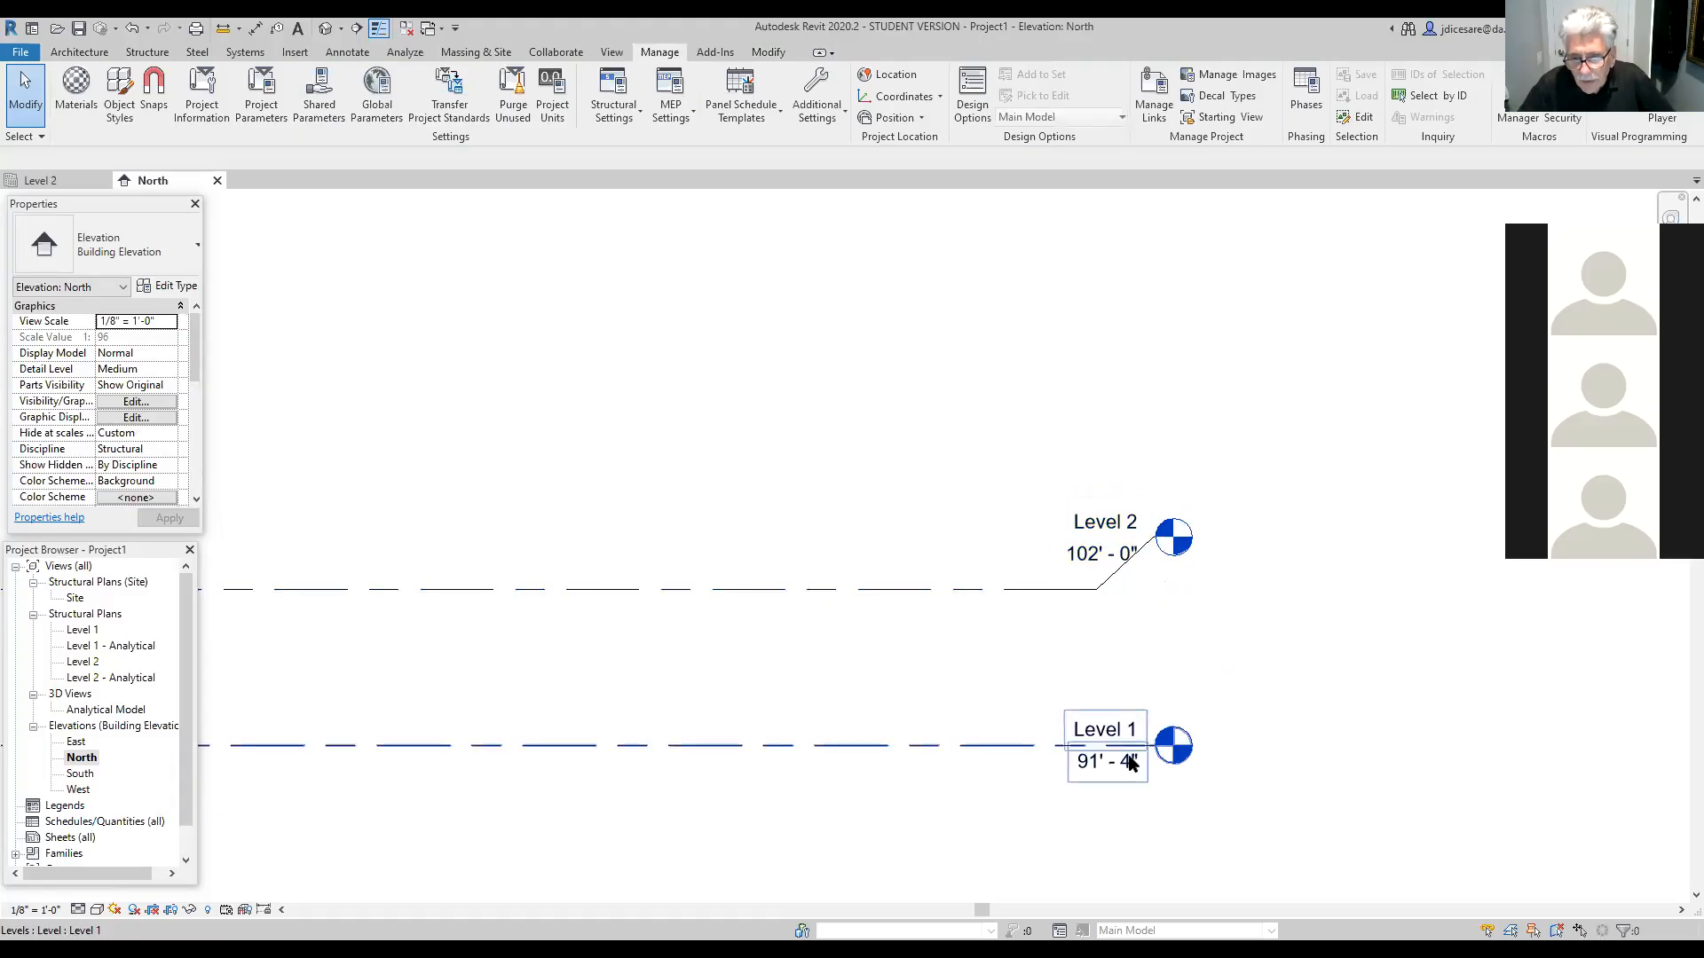
Step: Add an elbow at the Level 1 head and straighten it back in line with the level
scroll(1151, 757, "up", 1)
scroll(1152, 757, "up", 2)
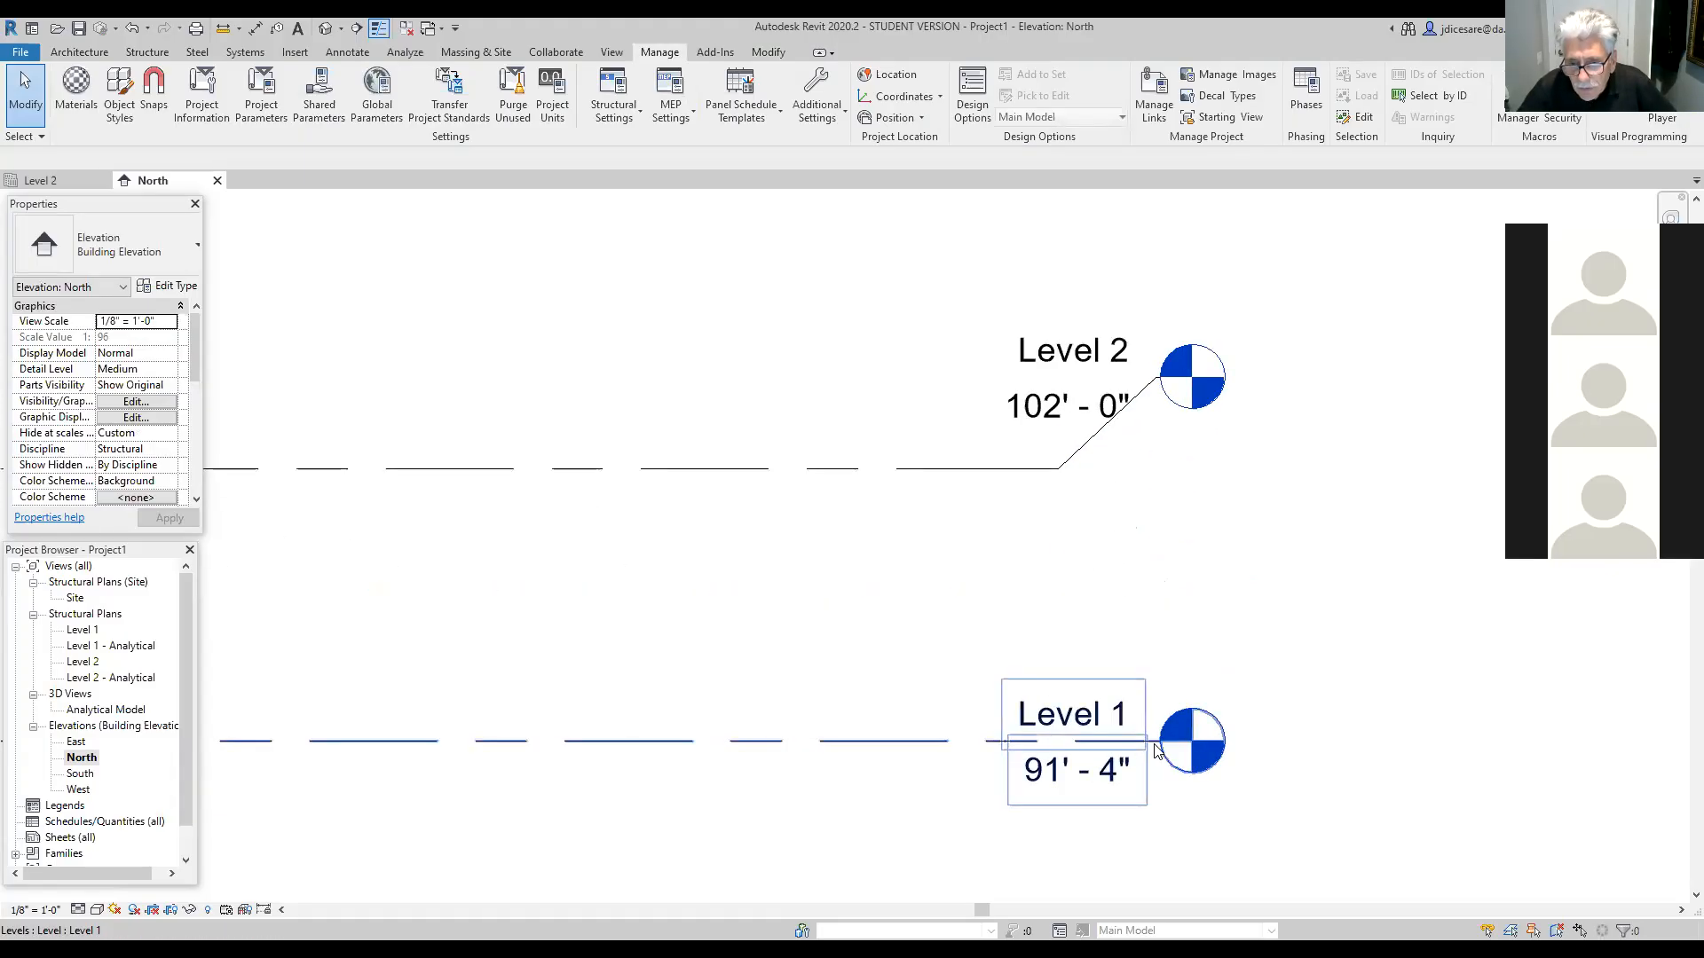
left_click(1139, 753)
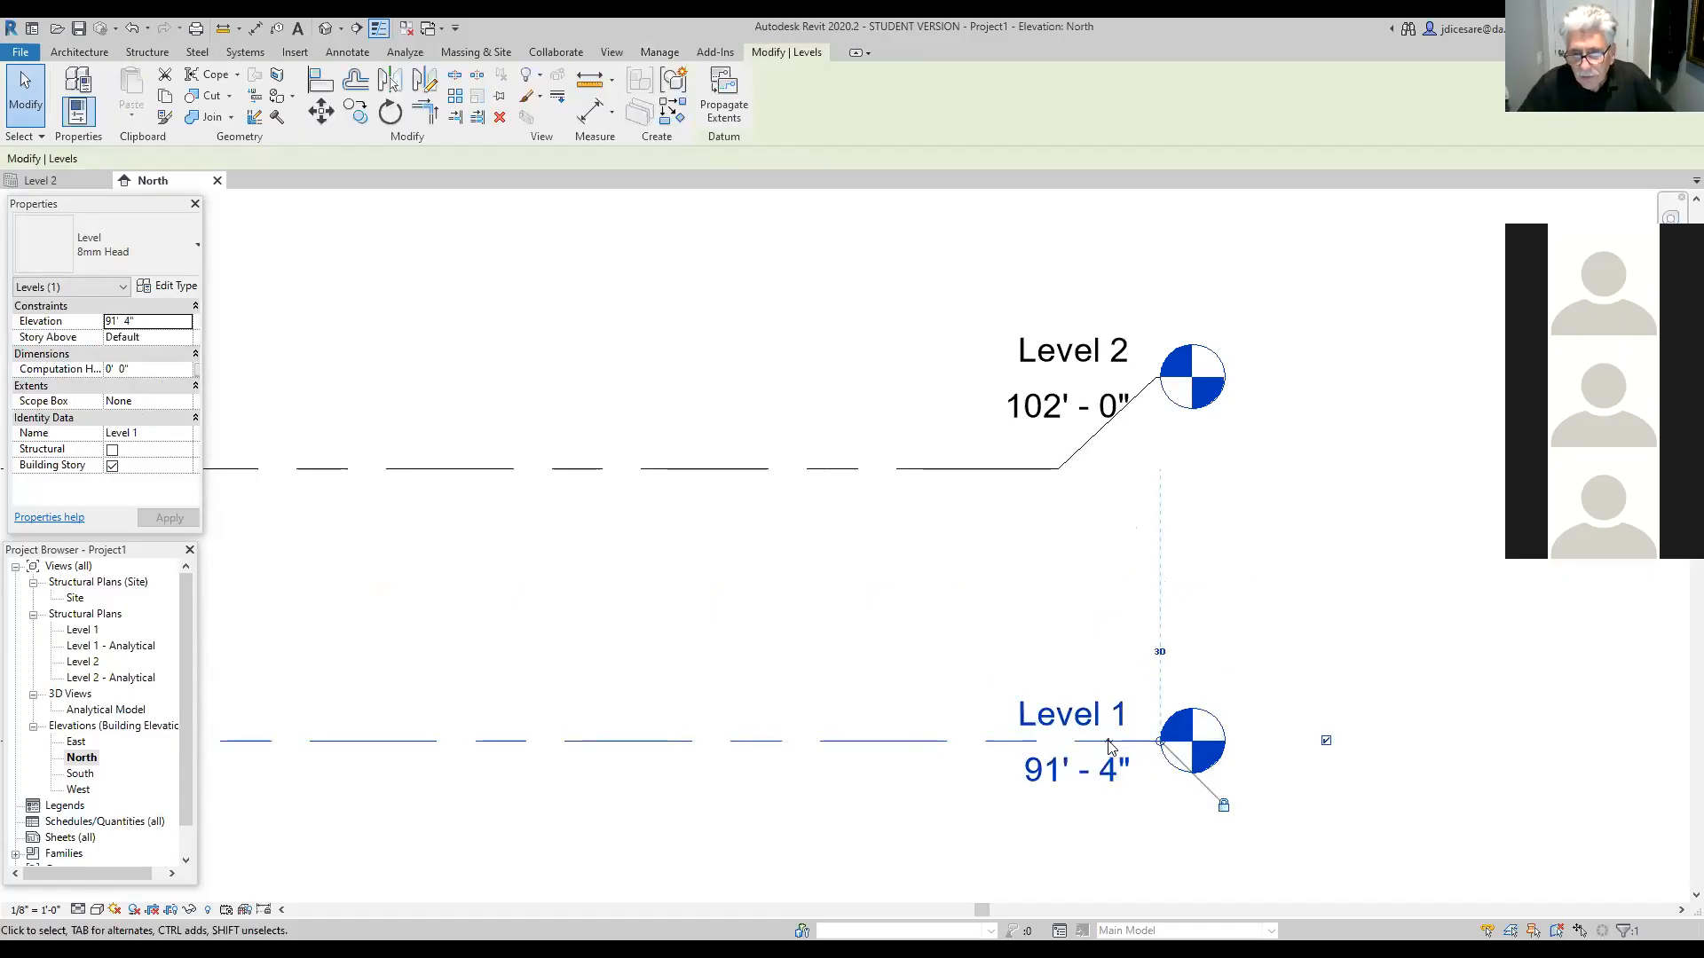
left_click(1112, 746)
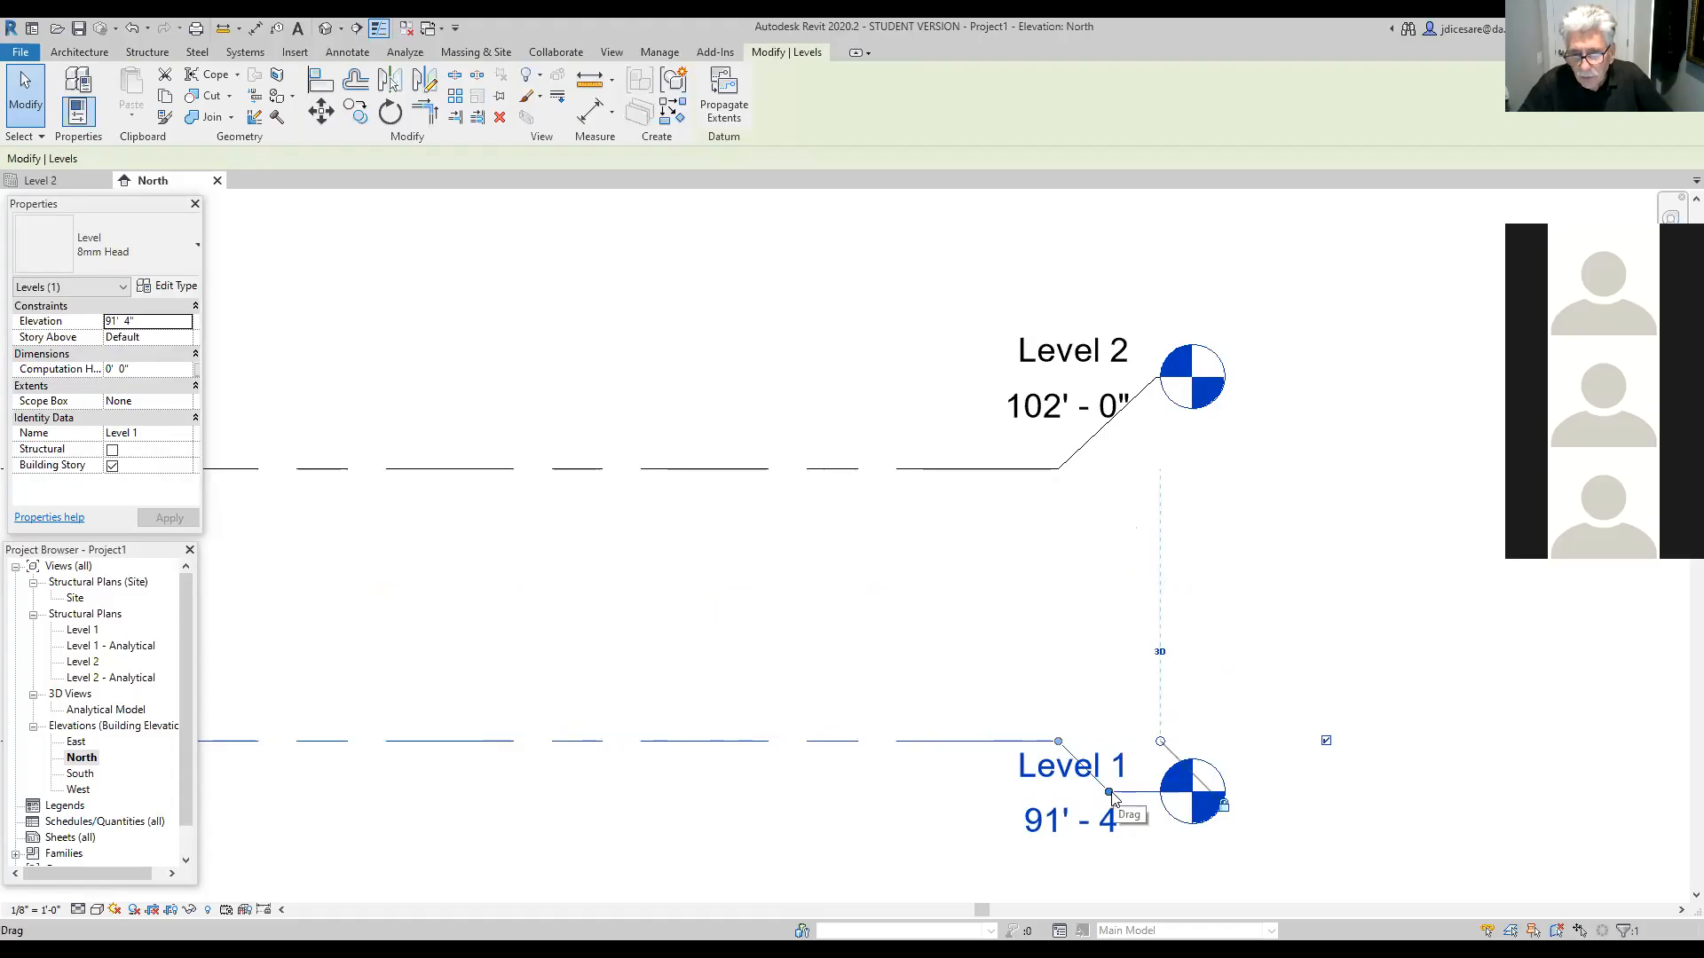
left_click_drag(1110, 791, 1121, 741)
left_click(1310, 583)
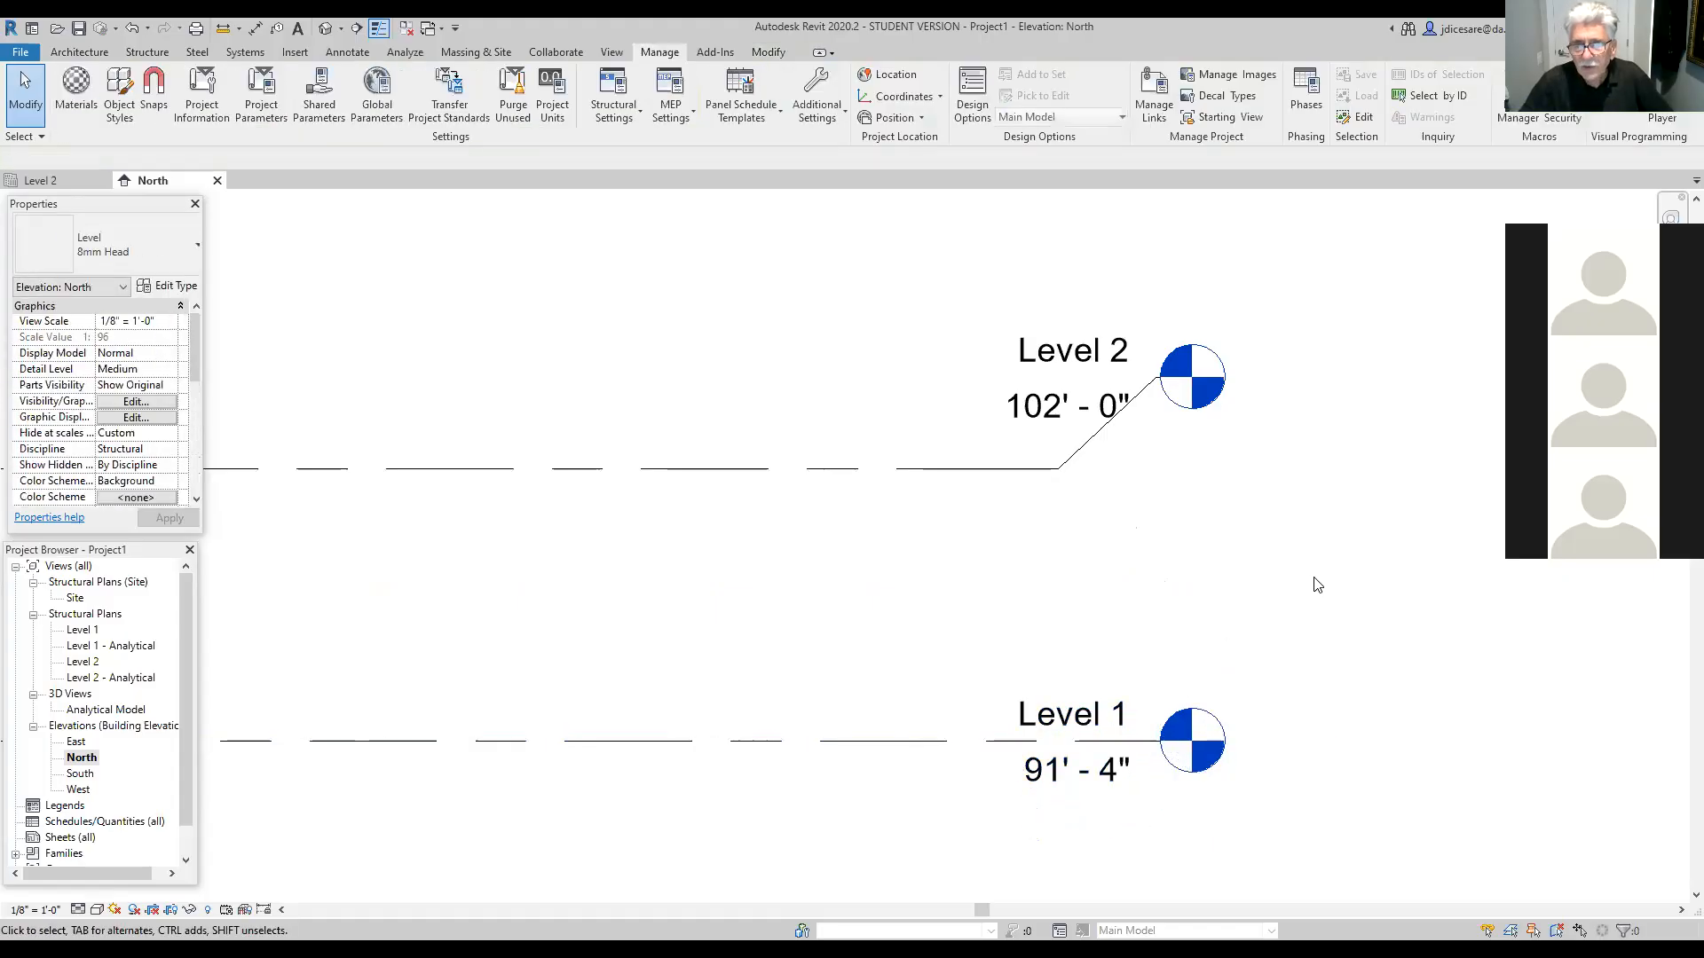
Step: Remove the elbow from Level 2 by moving its head back in line with the level line
left_click(1071, 458)
left_click_drag(1158, 388, 1160, 469)
scroll(852, 644, "down", 4)
scroll(897, 610, "down", 3)
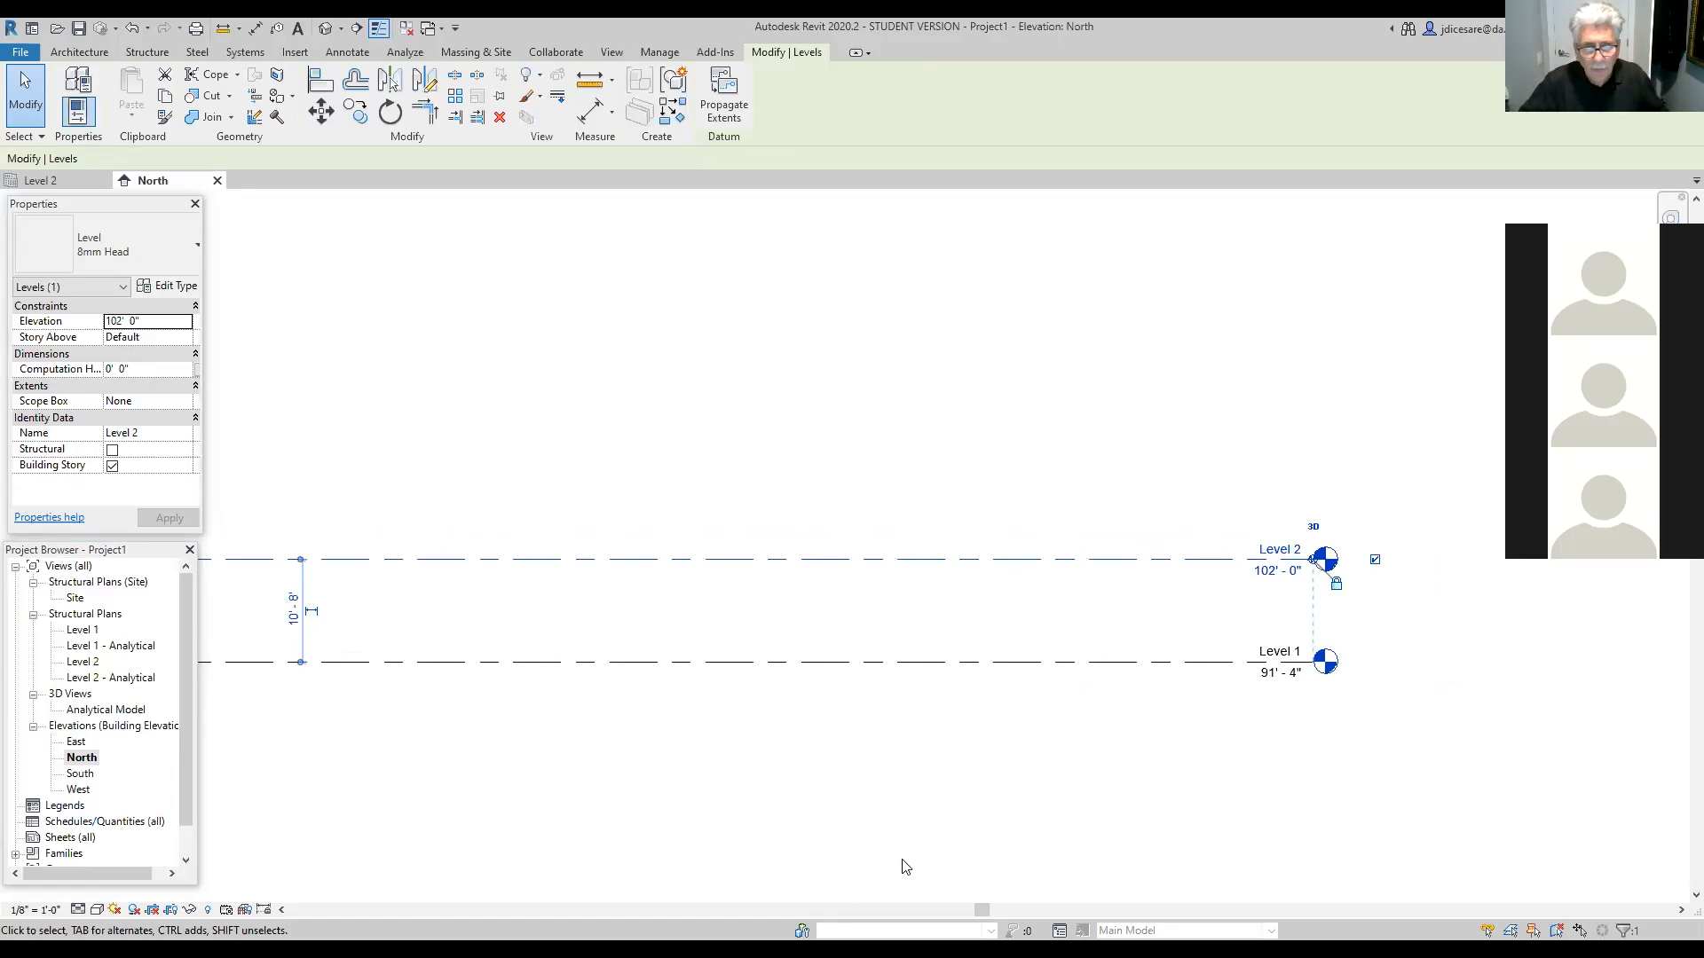
scroll(806, 861, "down", 1)
middle_click_drag(749, 844, 884, 801)
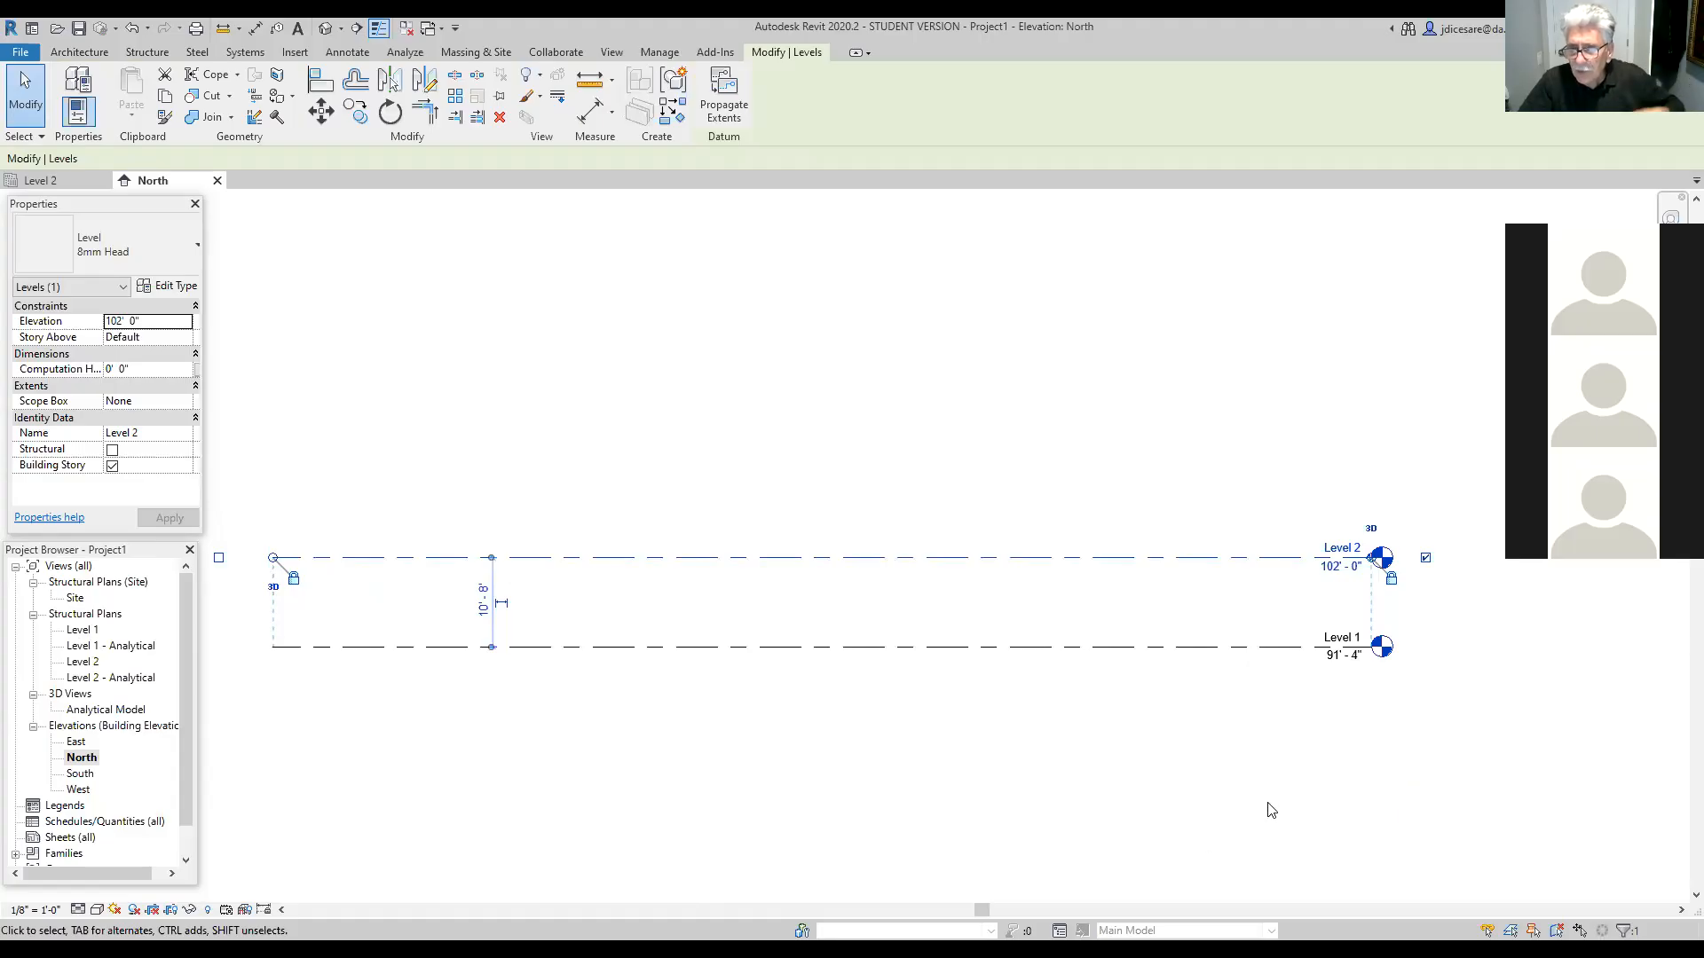
Step: Rename Level 2 as Level 102' and rename its corresponding views too
left_click(1340, 550)
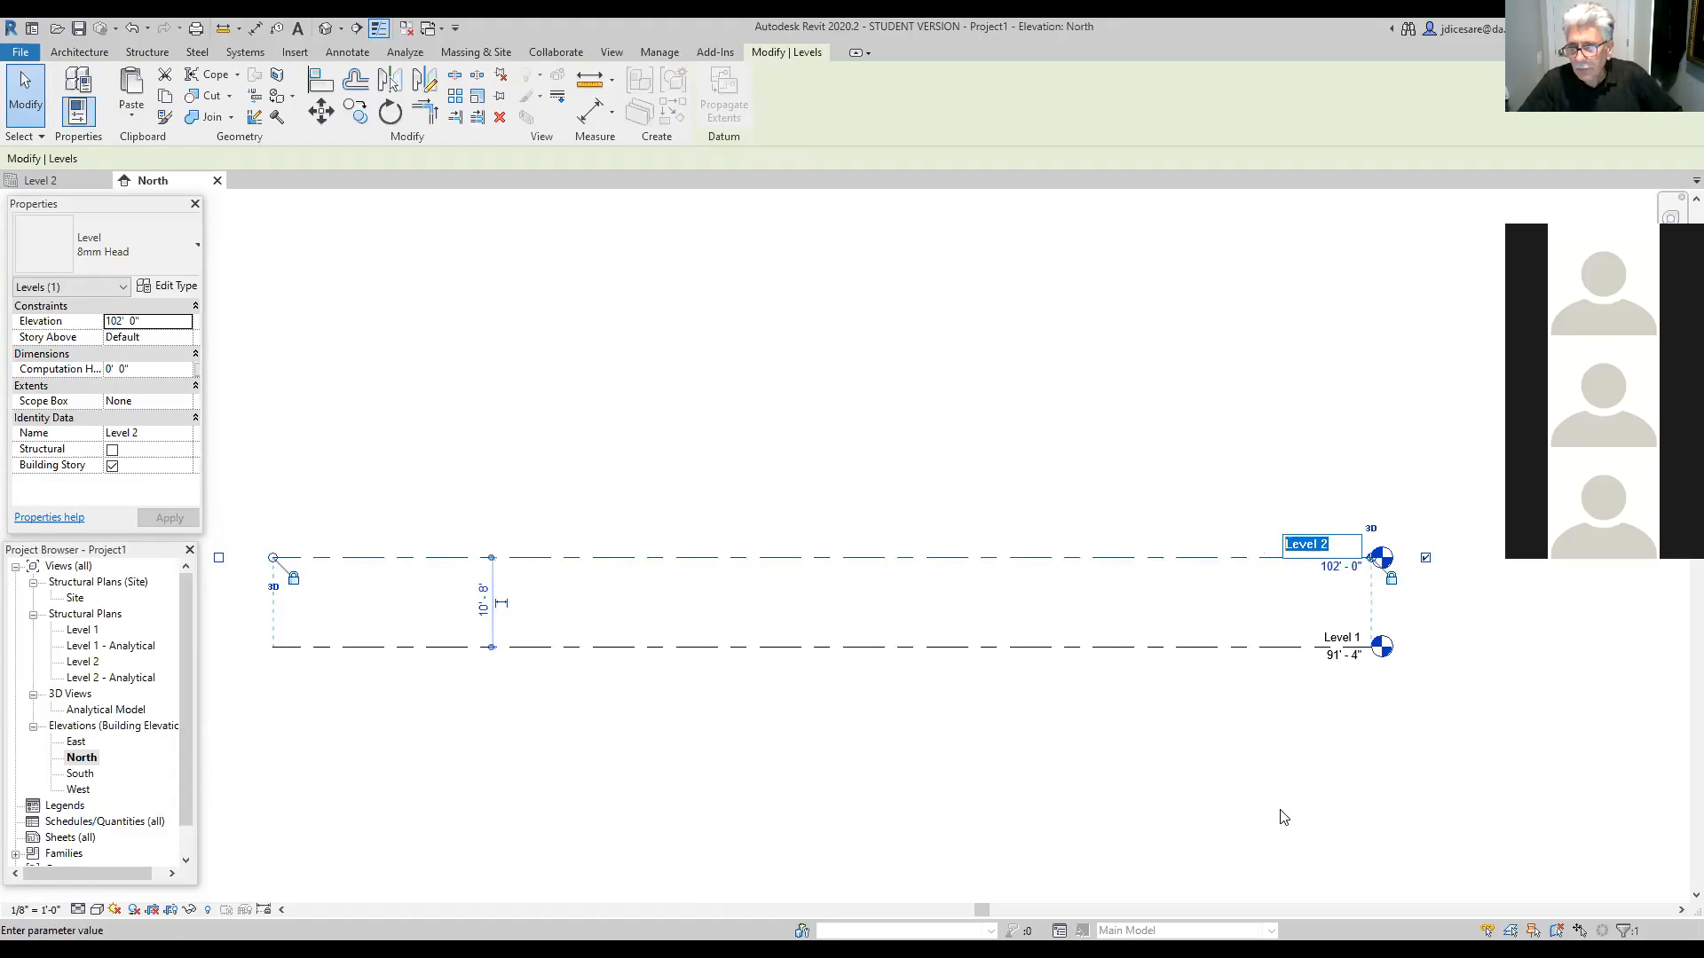
left_click(1337, 543)
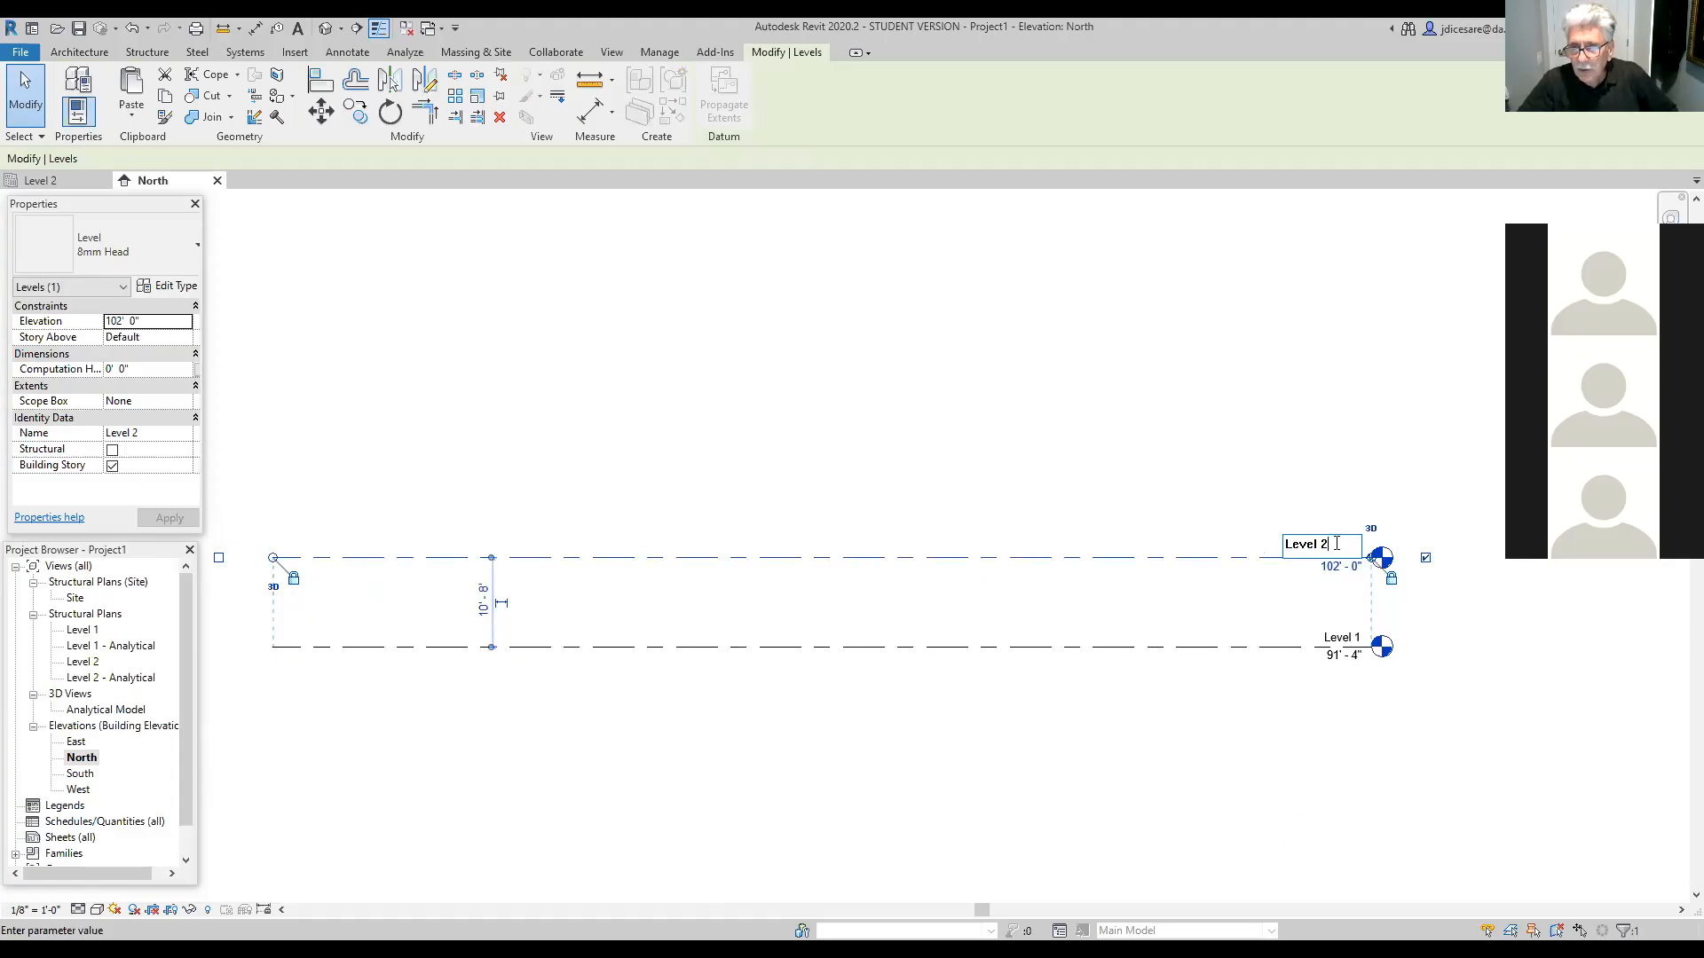
key("BackSpace")
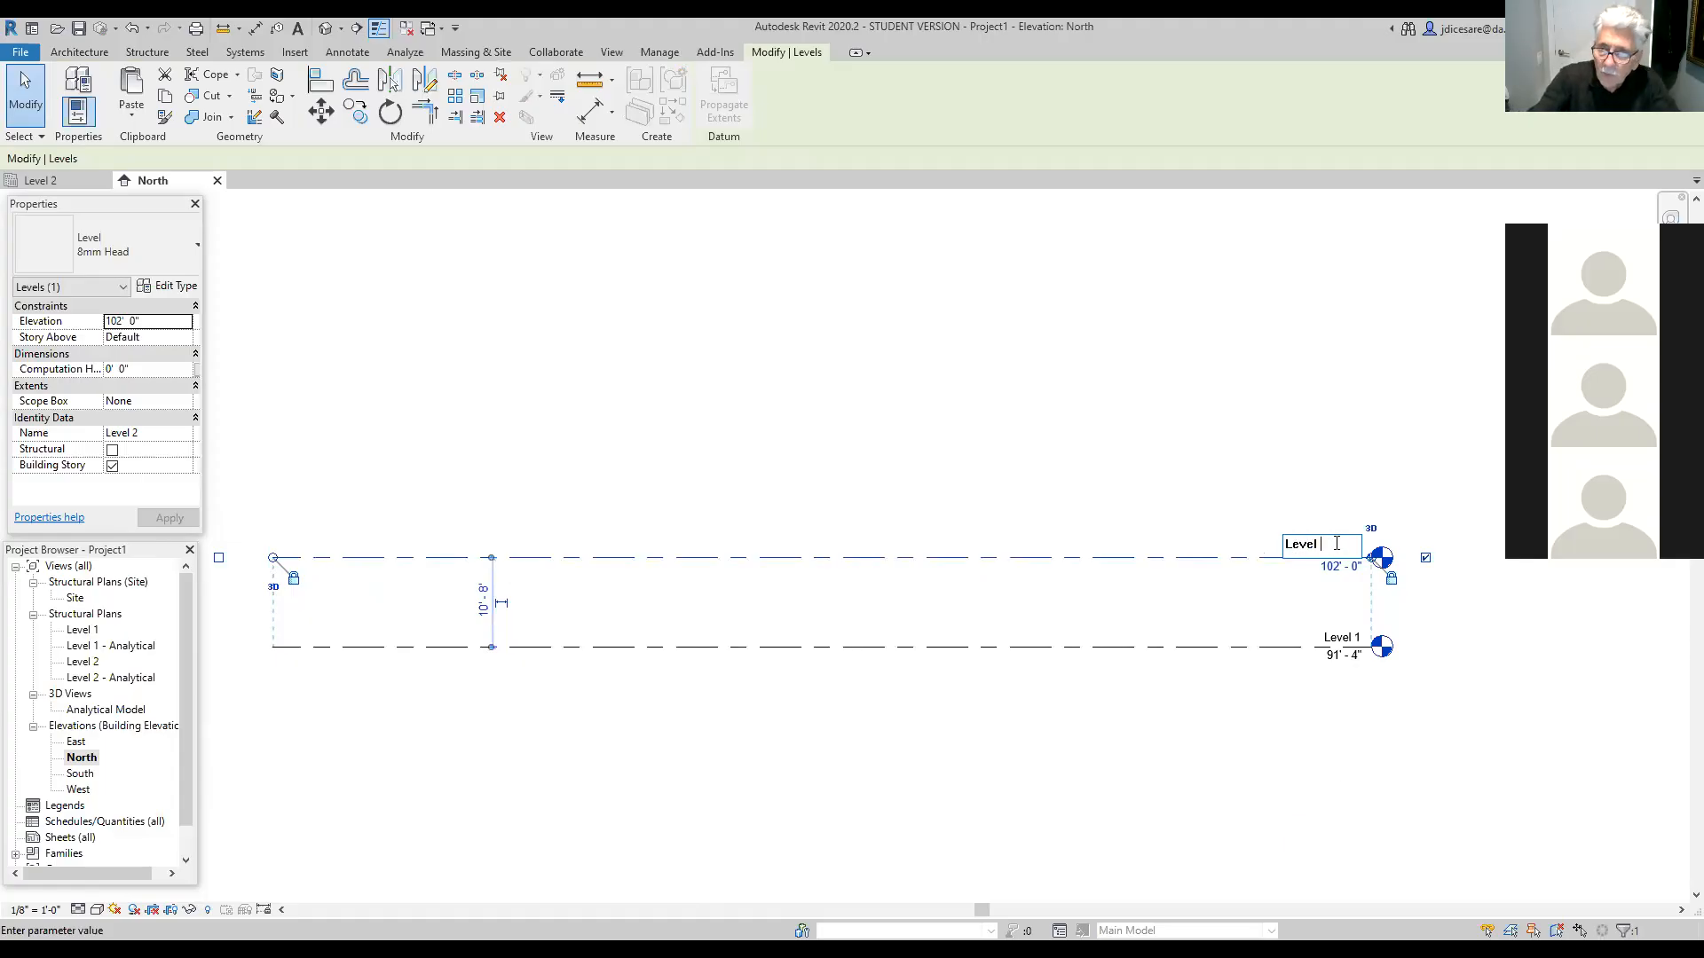
type("102")
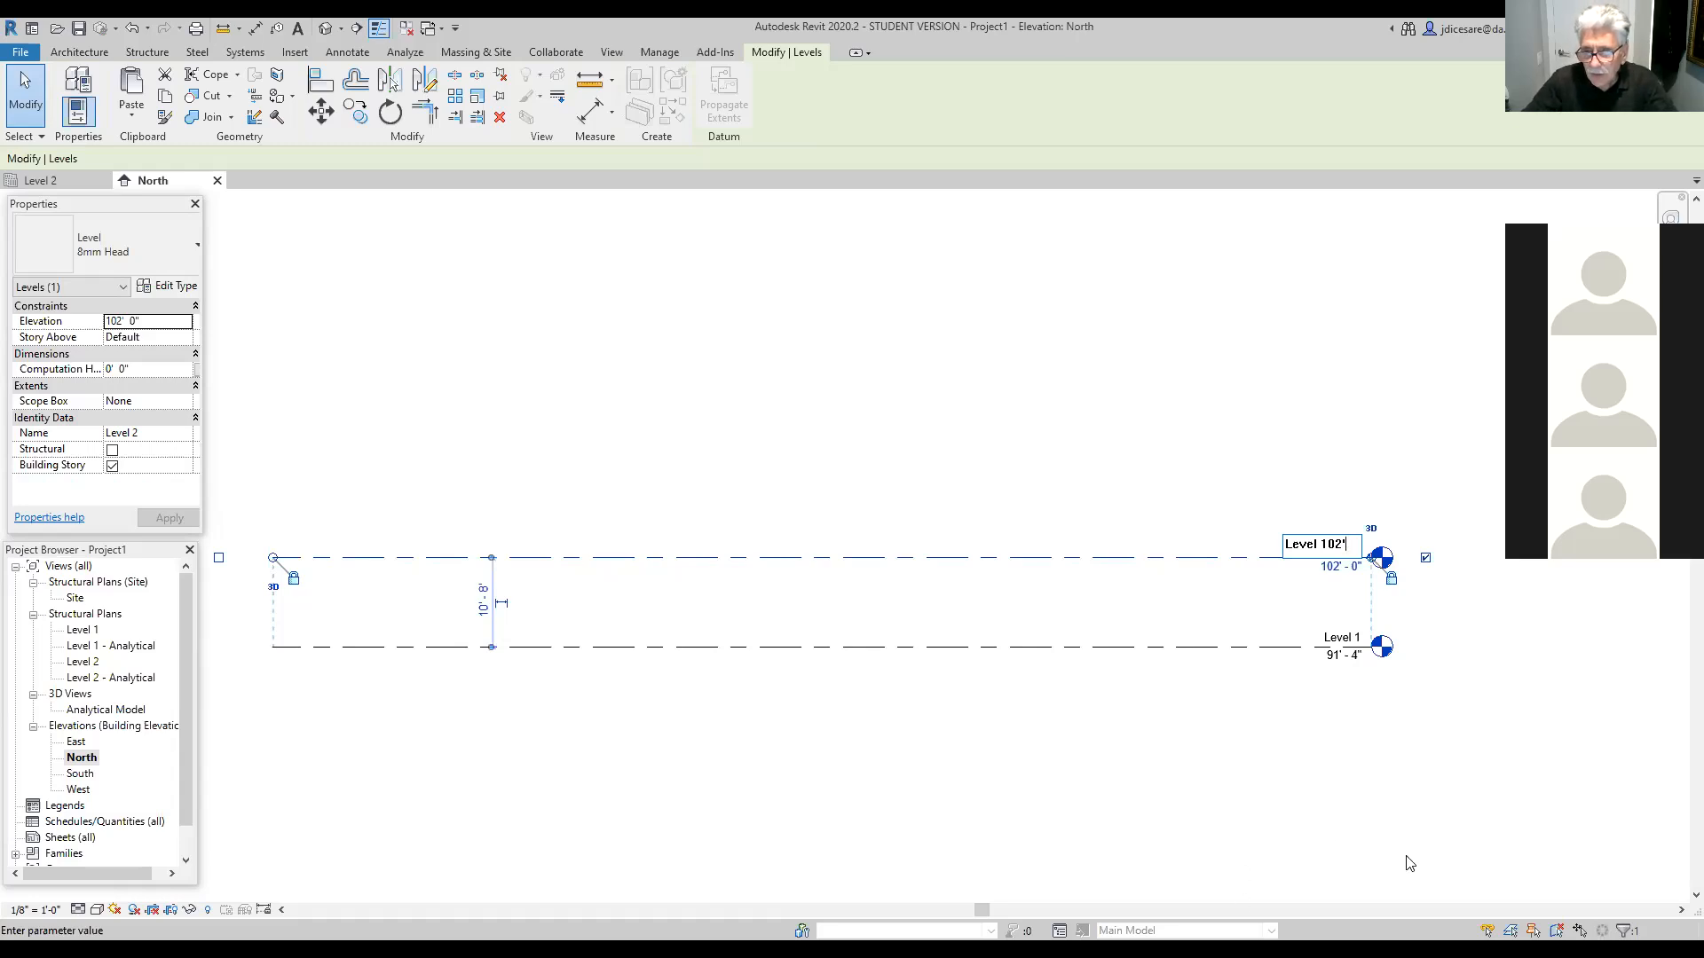
key("Return")
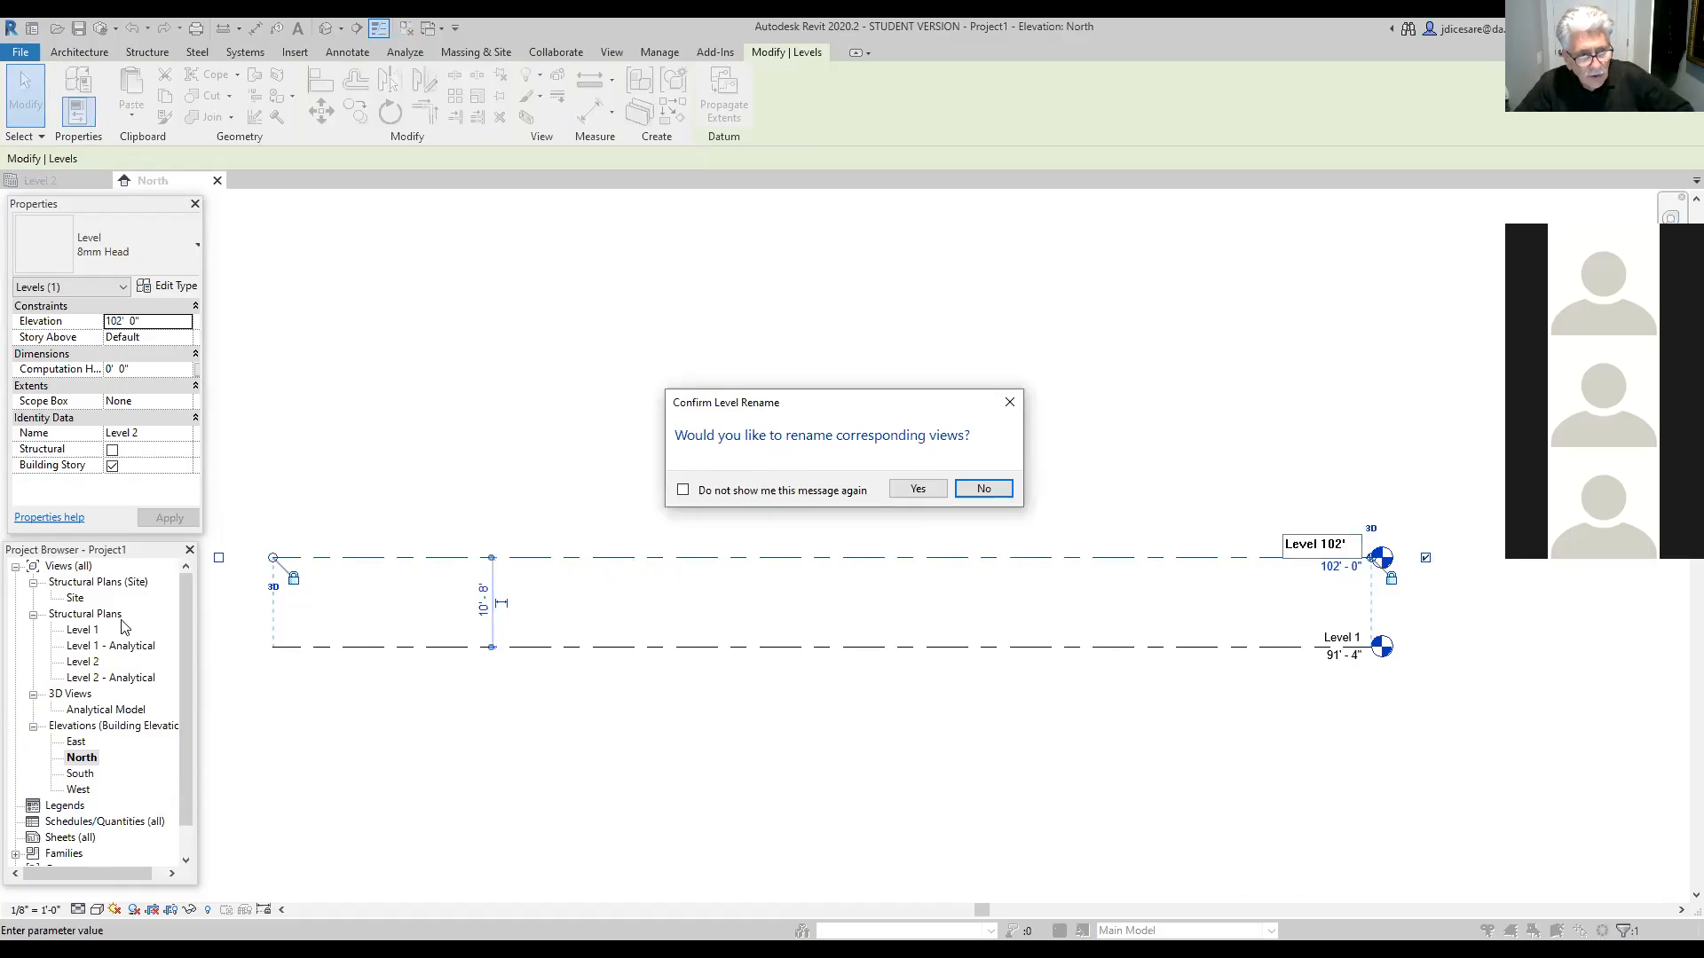
left_click(917, 488)
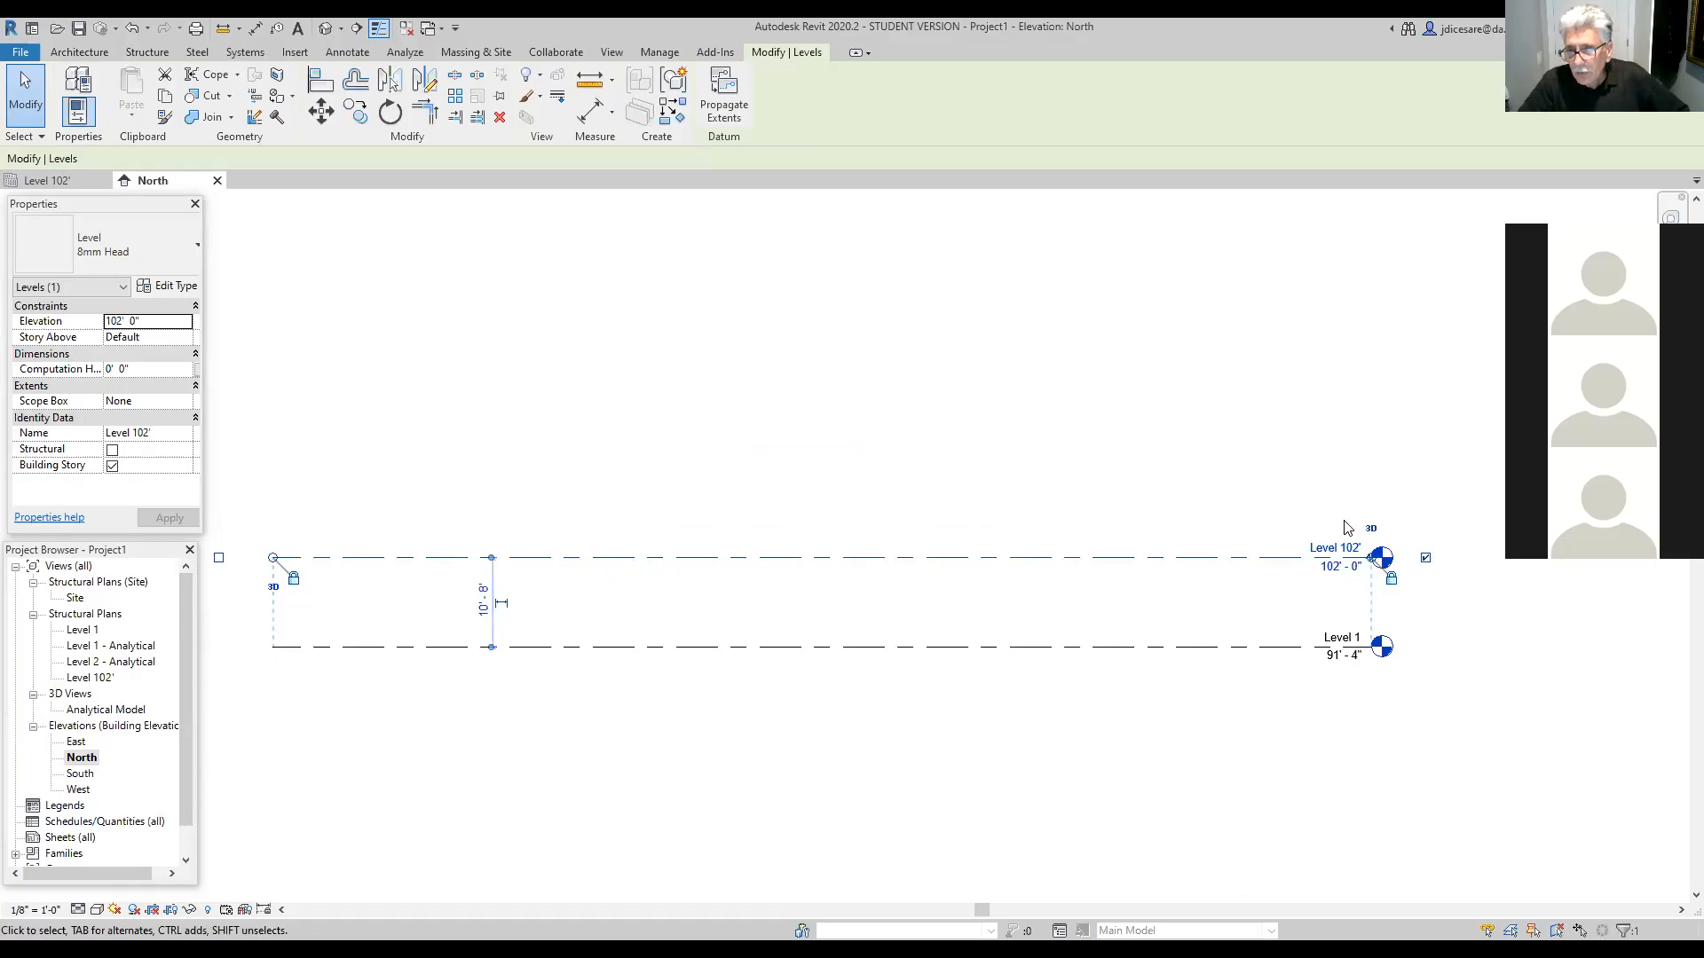
Step: Rename Level 1 as Level 91.33' and rename its corresponding views too
double_click(1347, 637)
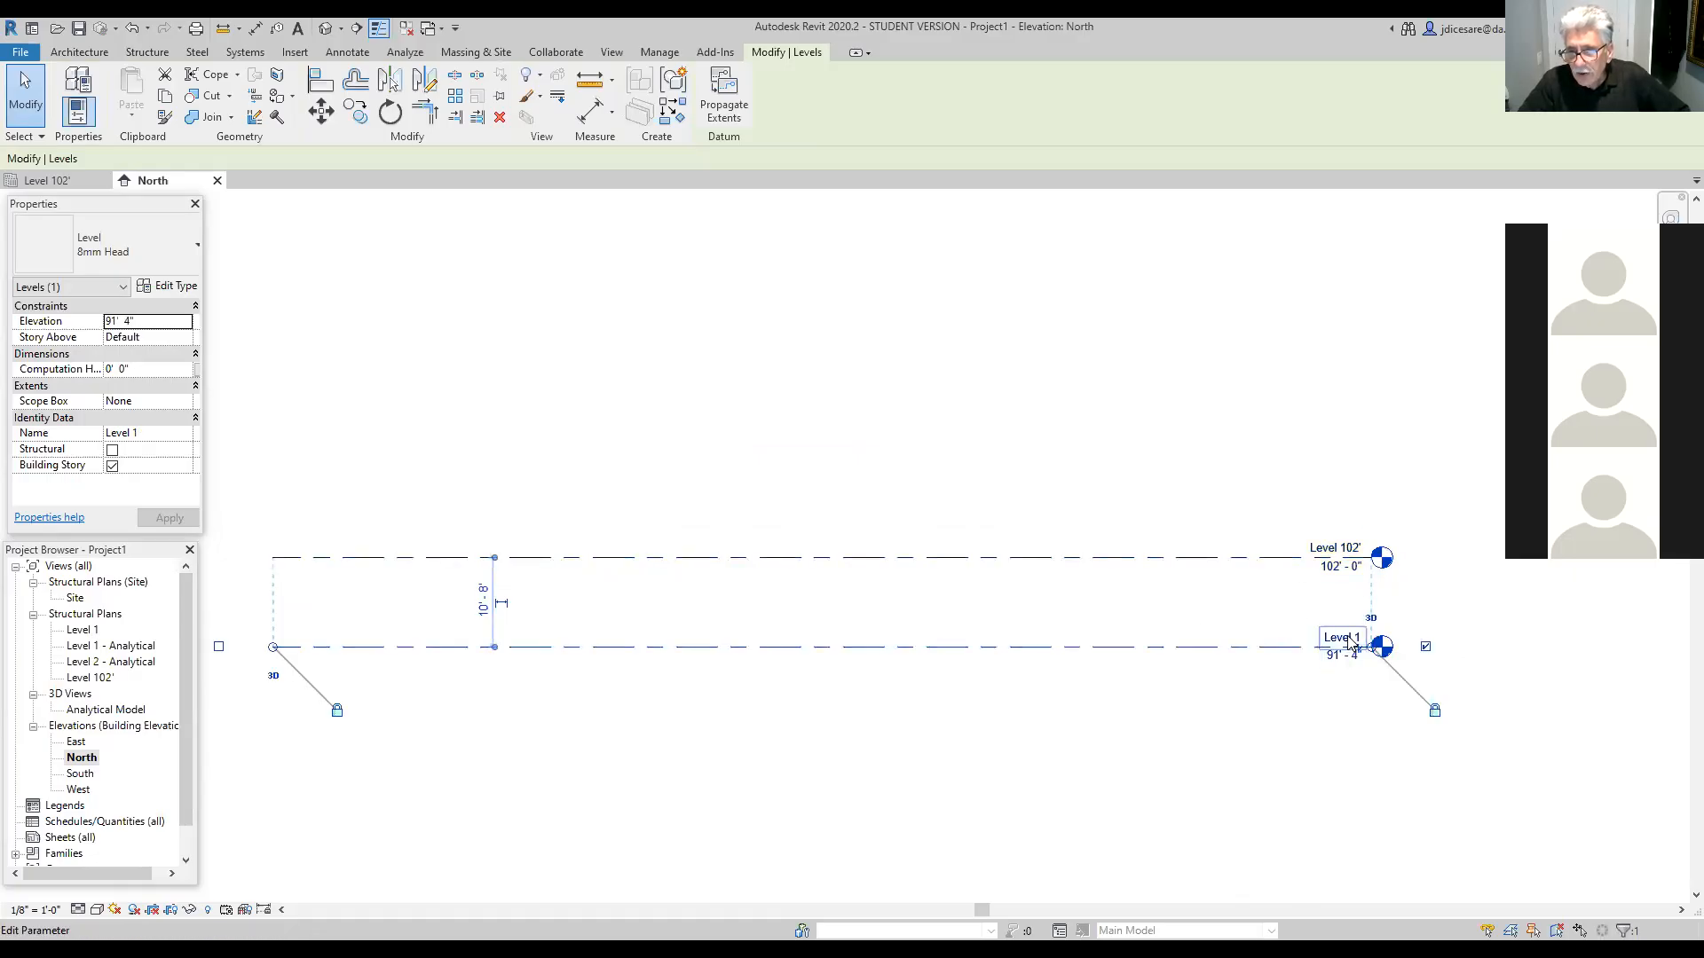
double_click(1323, 634)
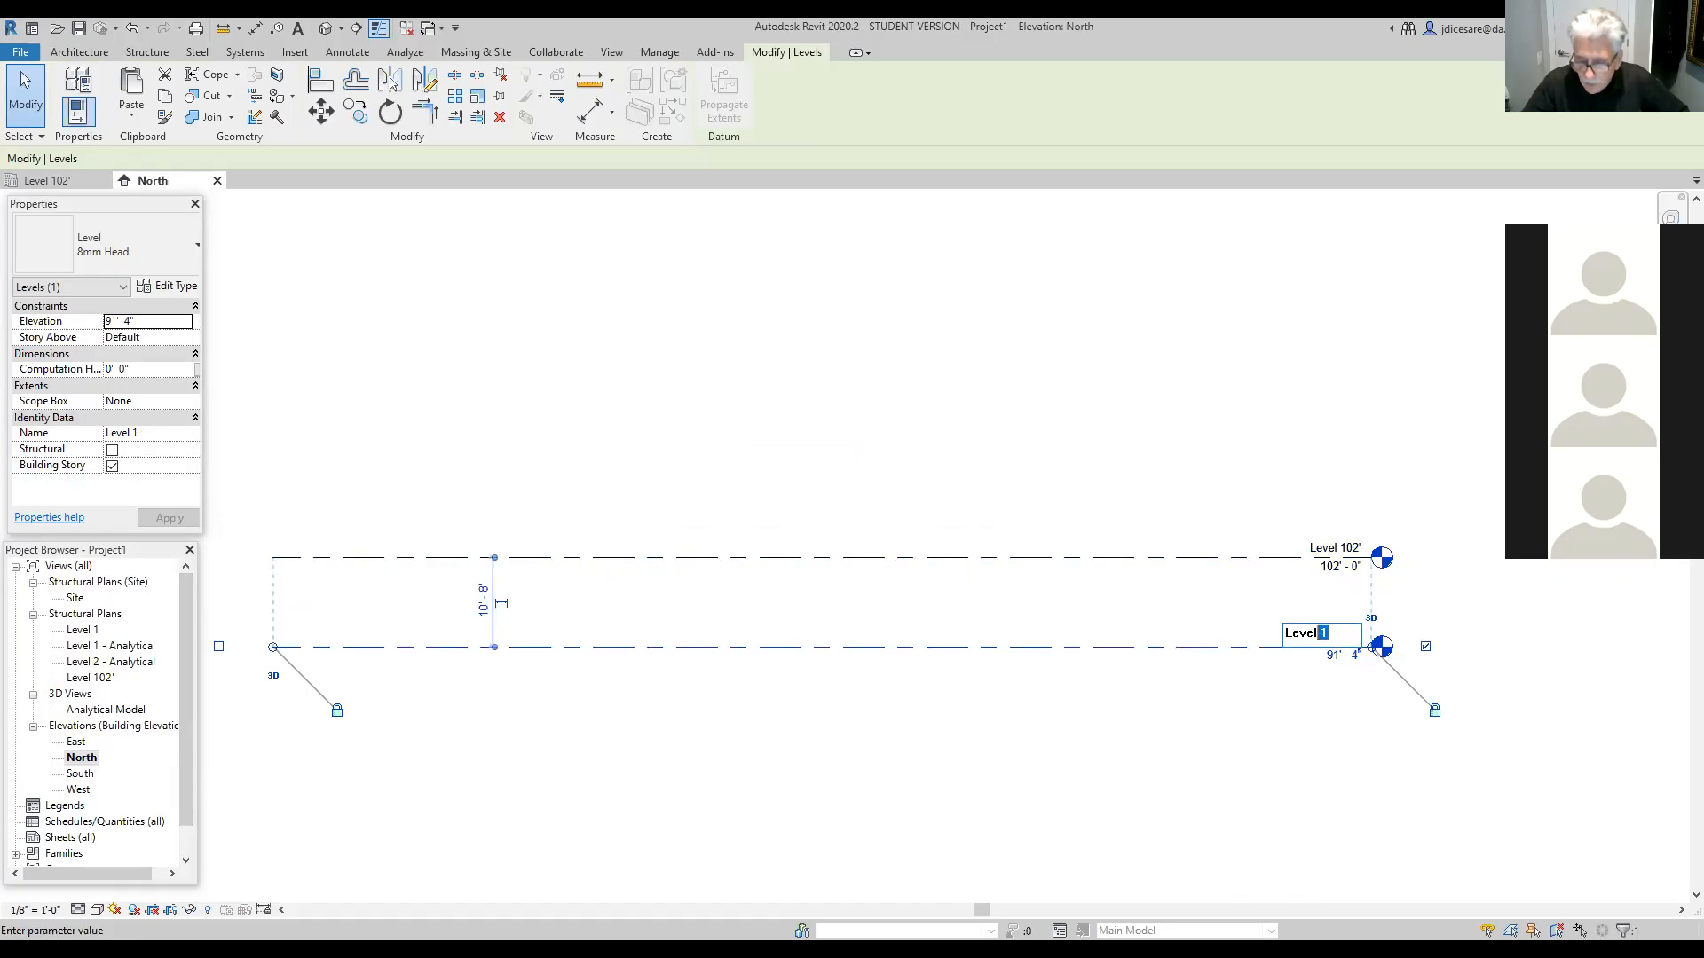
type("91.33")
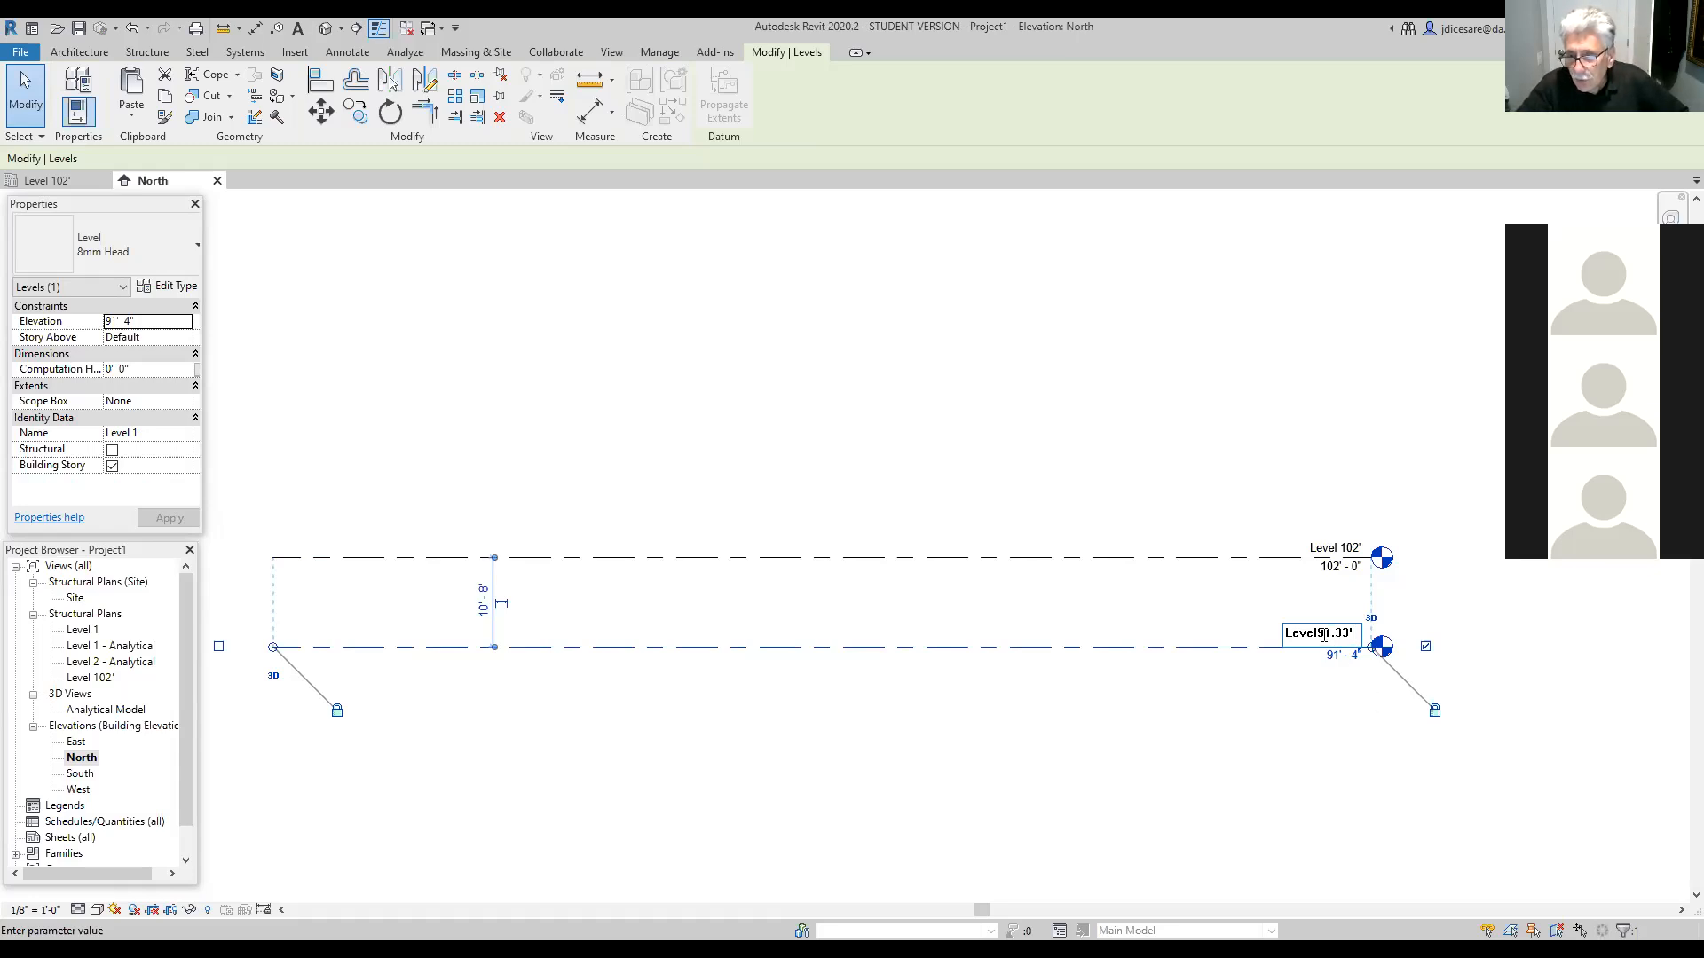
left_click(1315, 632)
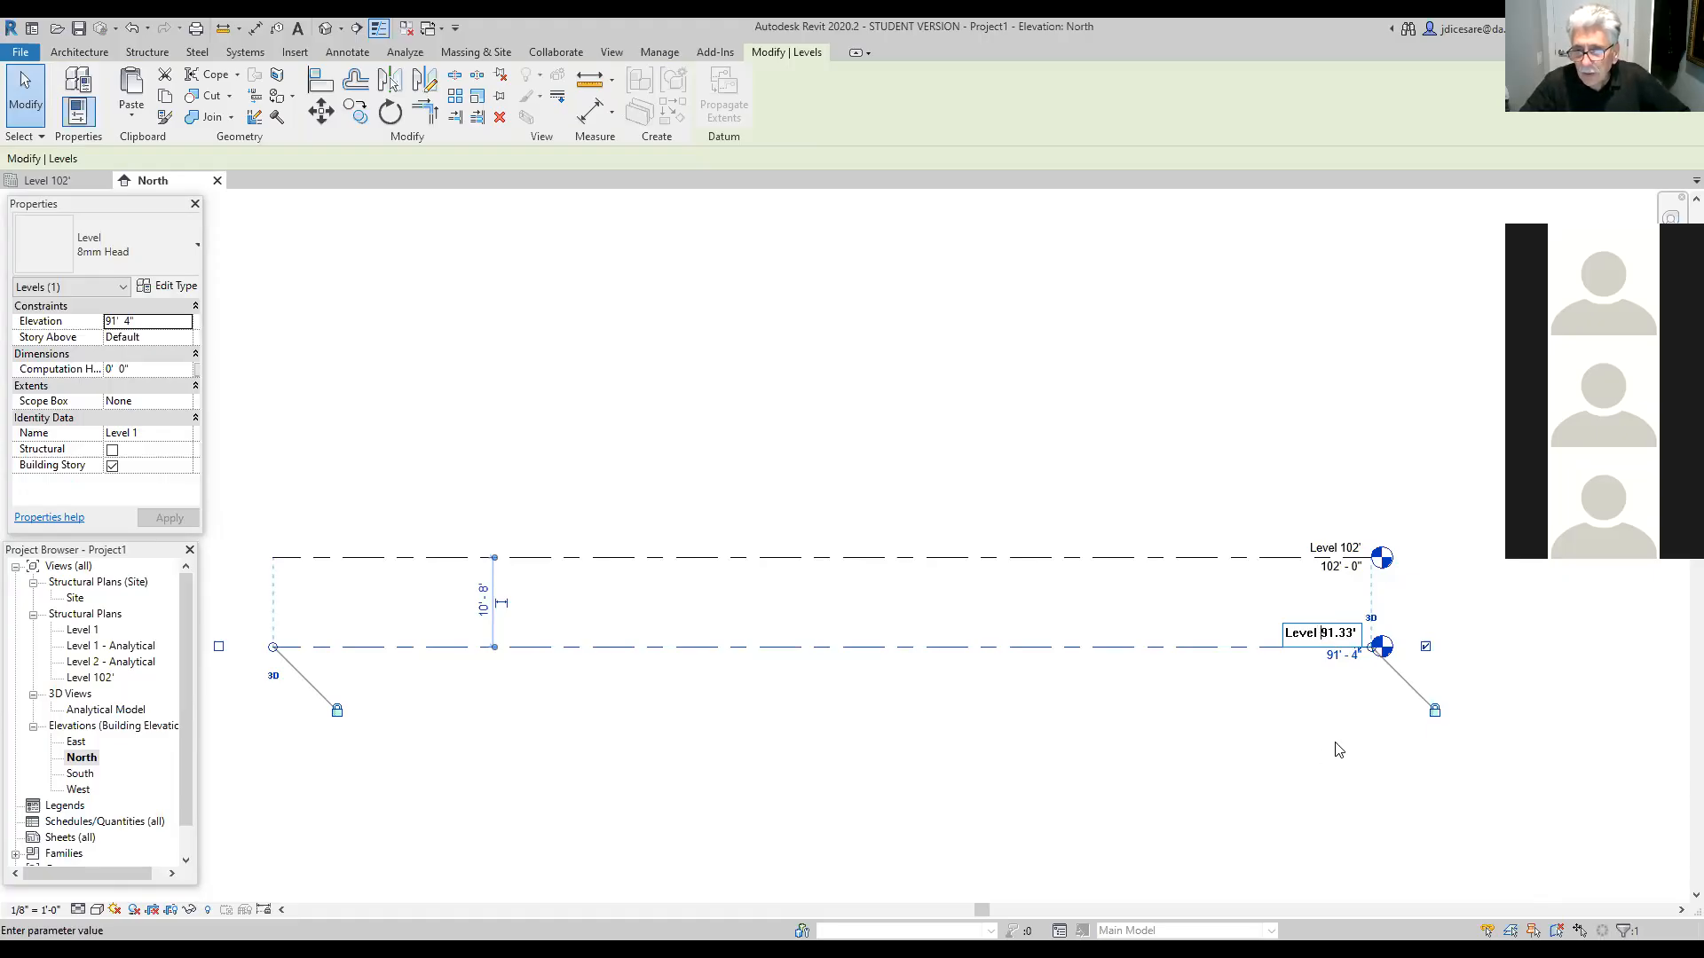
key("Return")
left_click(919, 489)
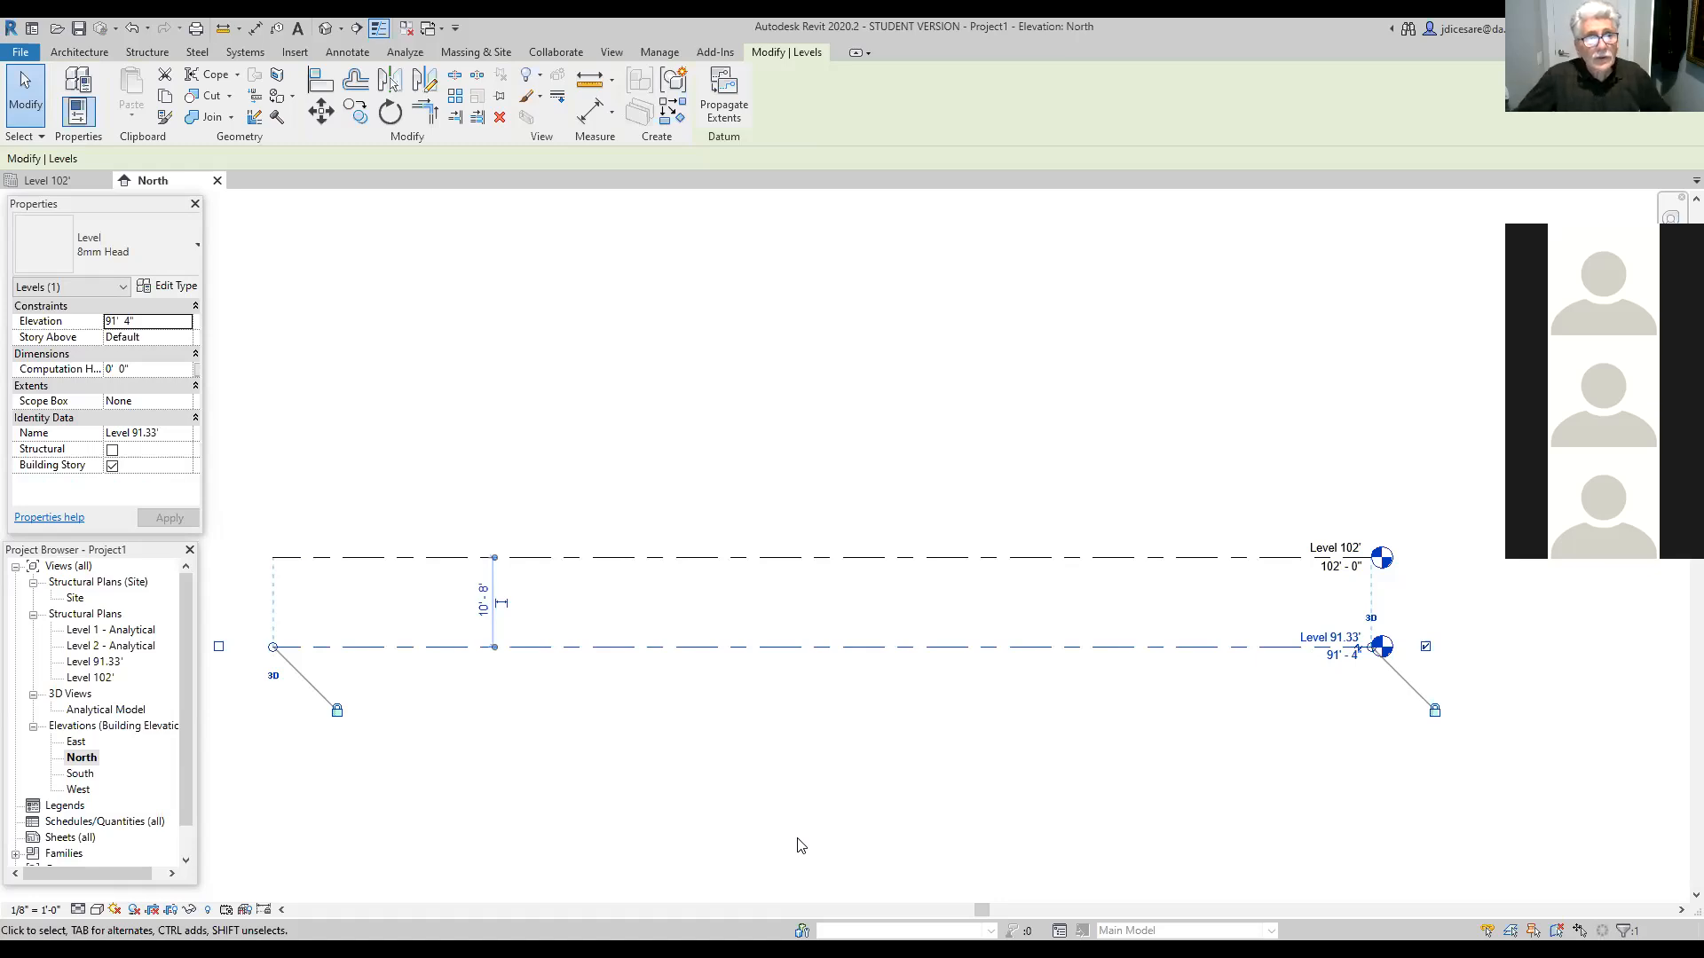
Step: Draw a new level 3' below Level 91.33', starting aligned with its left end and ending slightly beyond its head
left_click(146, 52)
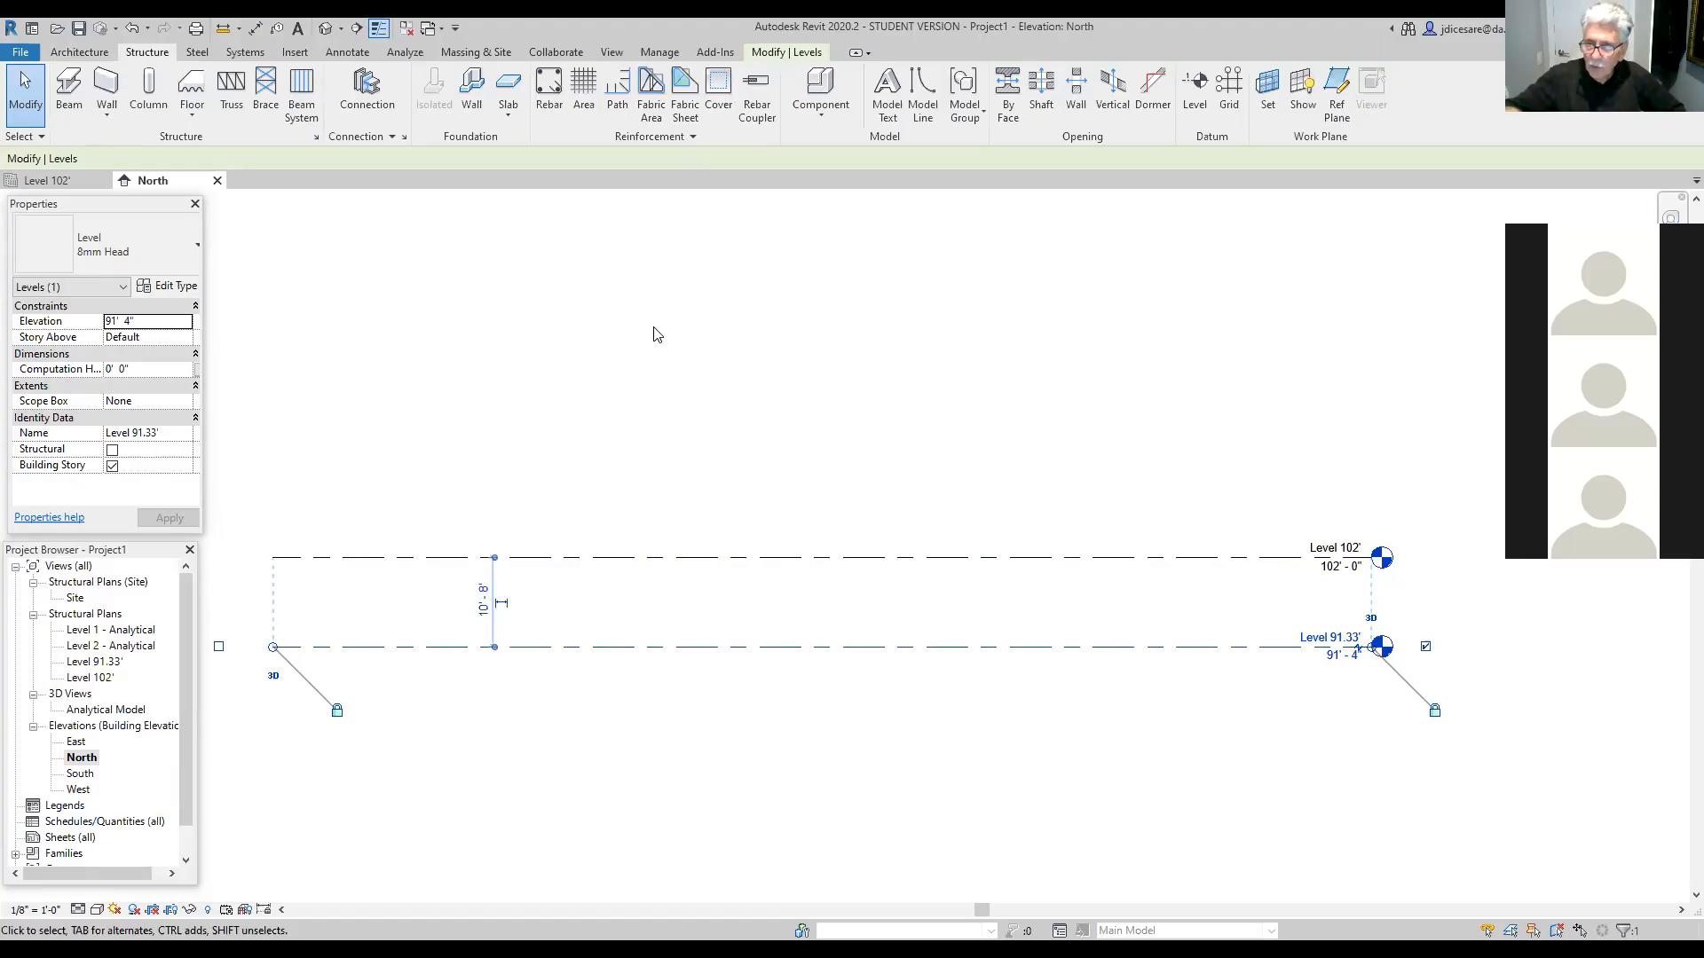
left_click(1190, 104)
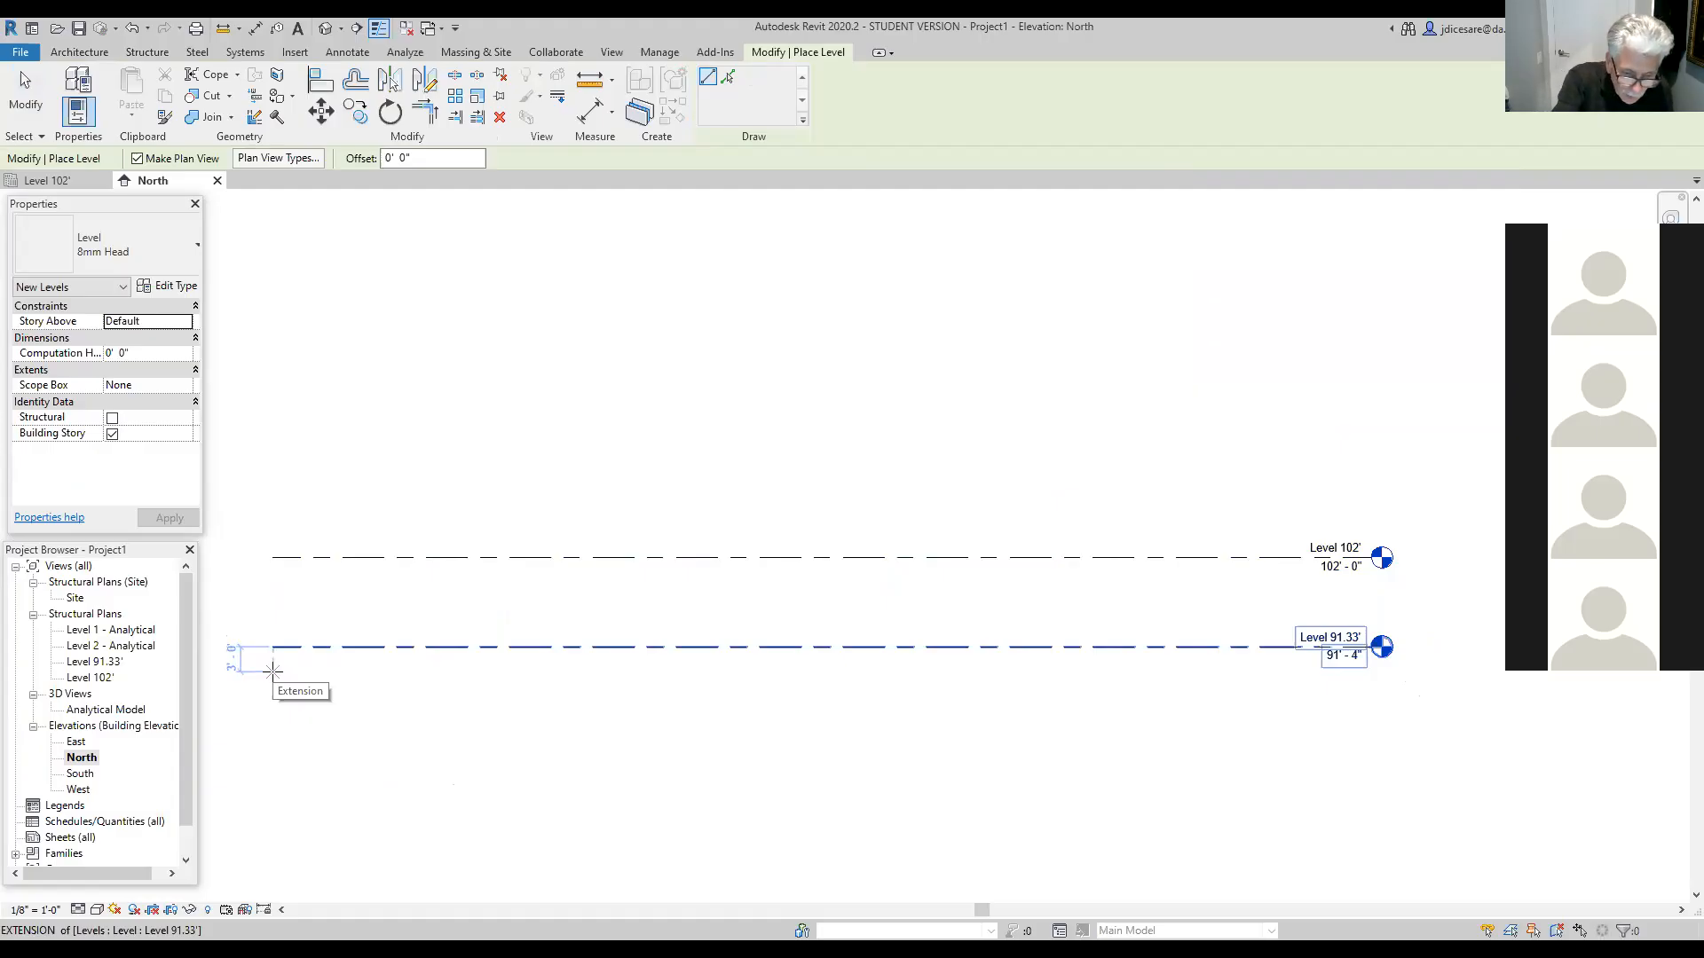
type("3")
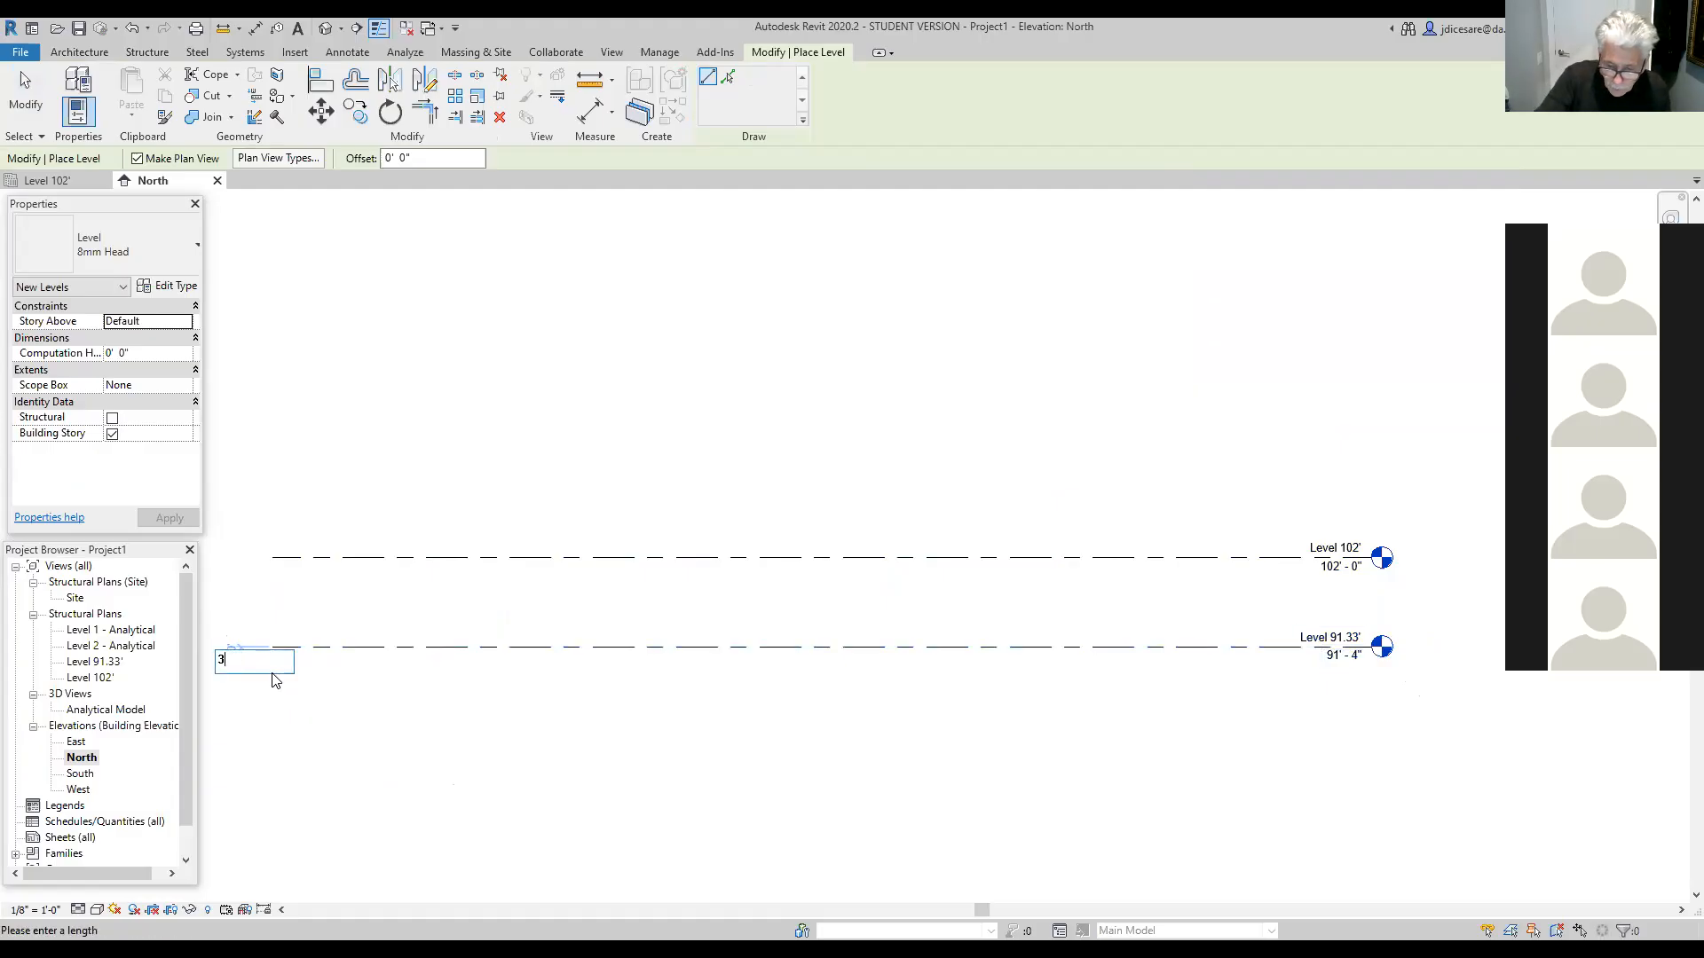
key("Return")
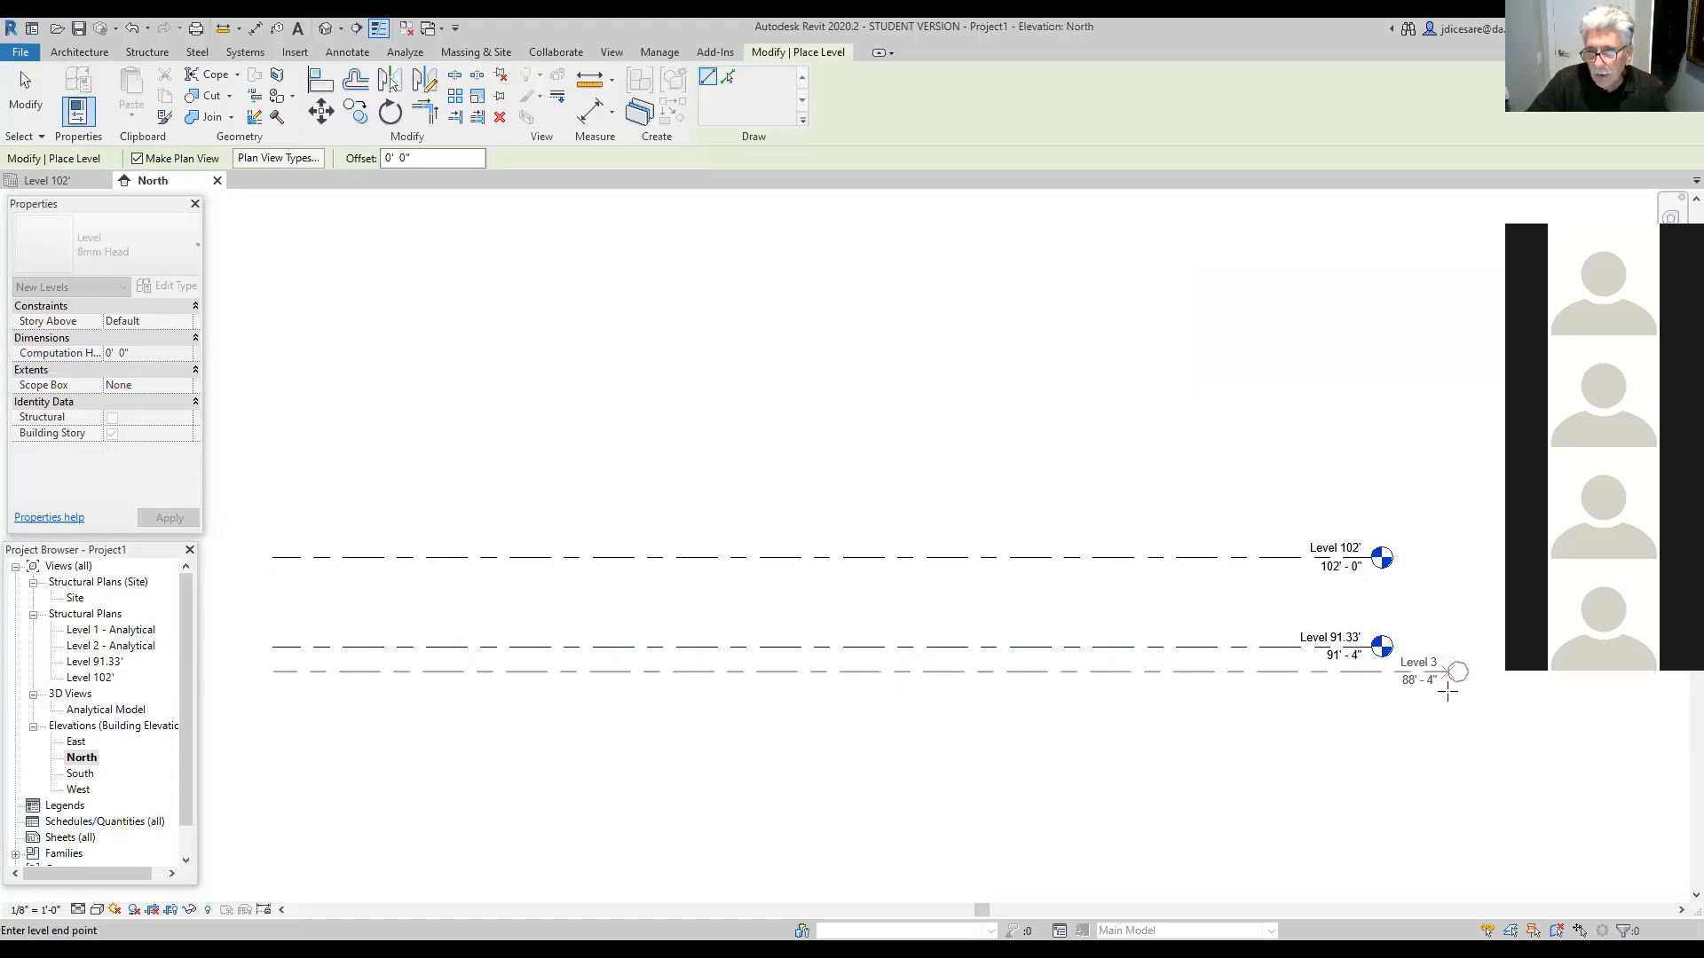
left_click(1449, 691)
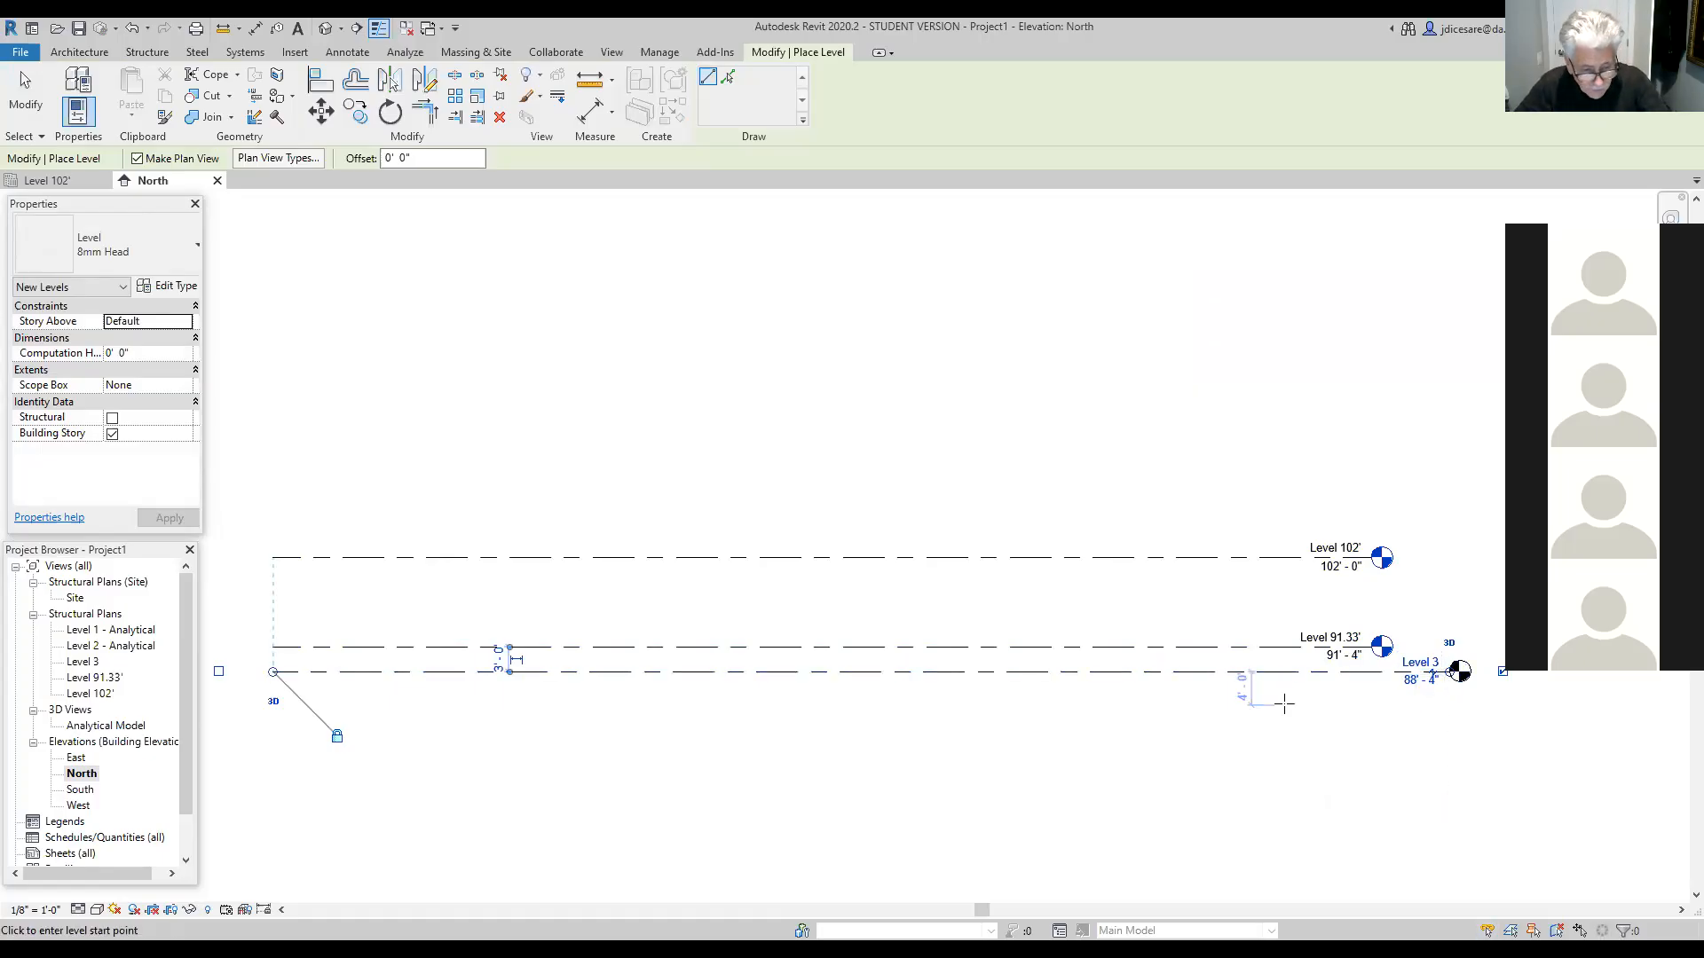
key("Escape")
key("Escape")
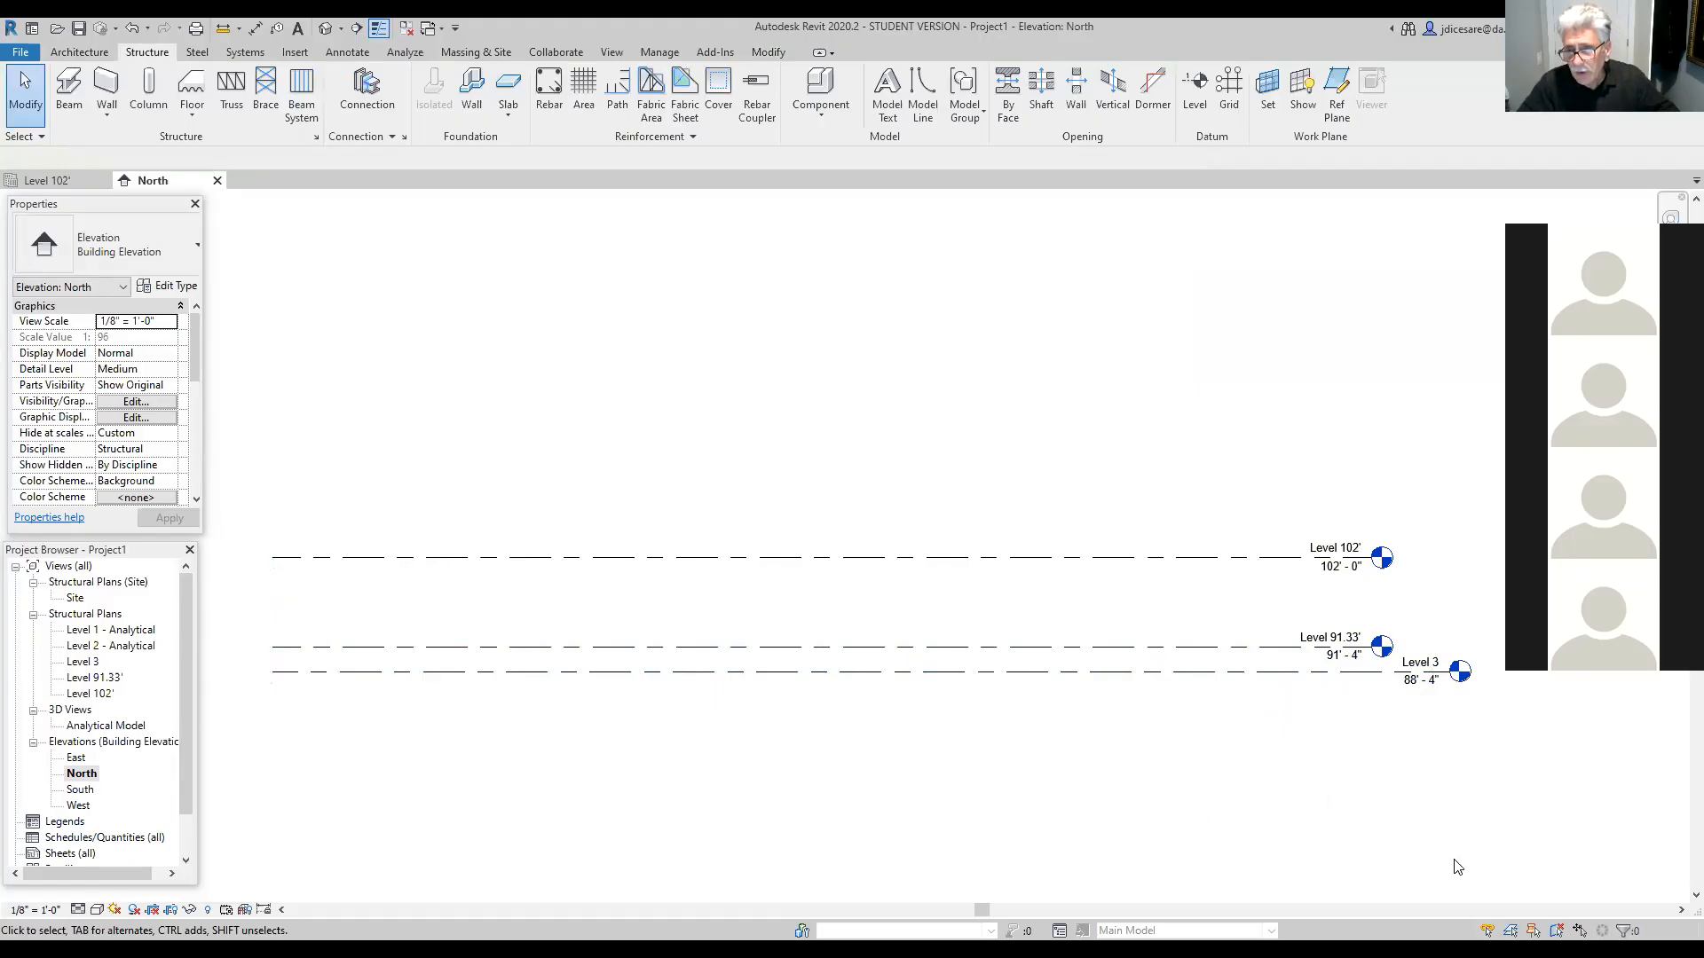
Step: Rename Level 3 as Level 88.33 and rename its corresponding views too
left_click(1420, 666)
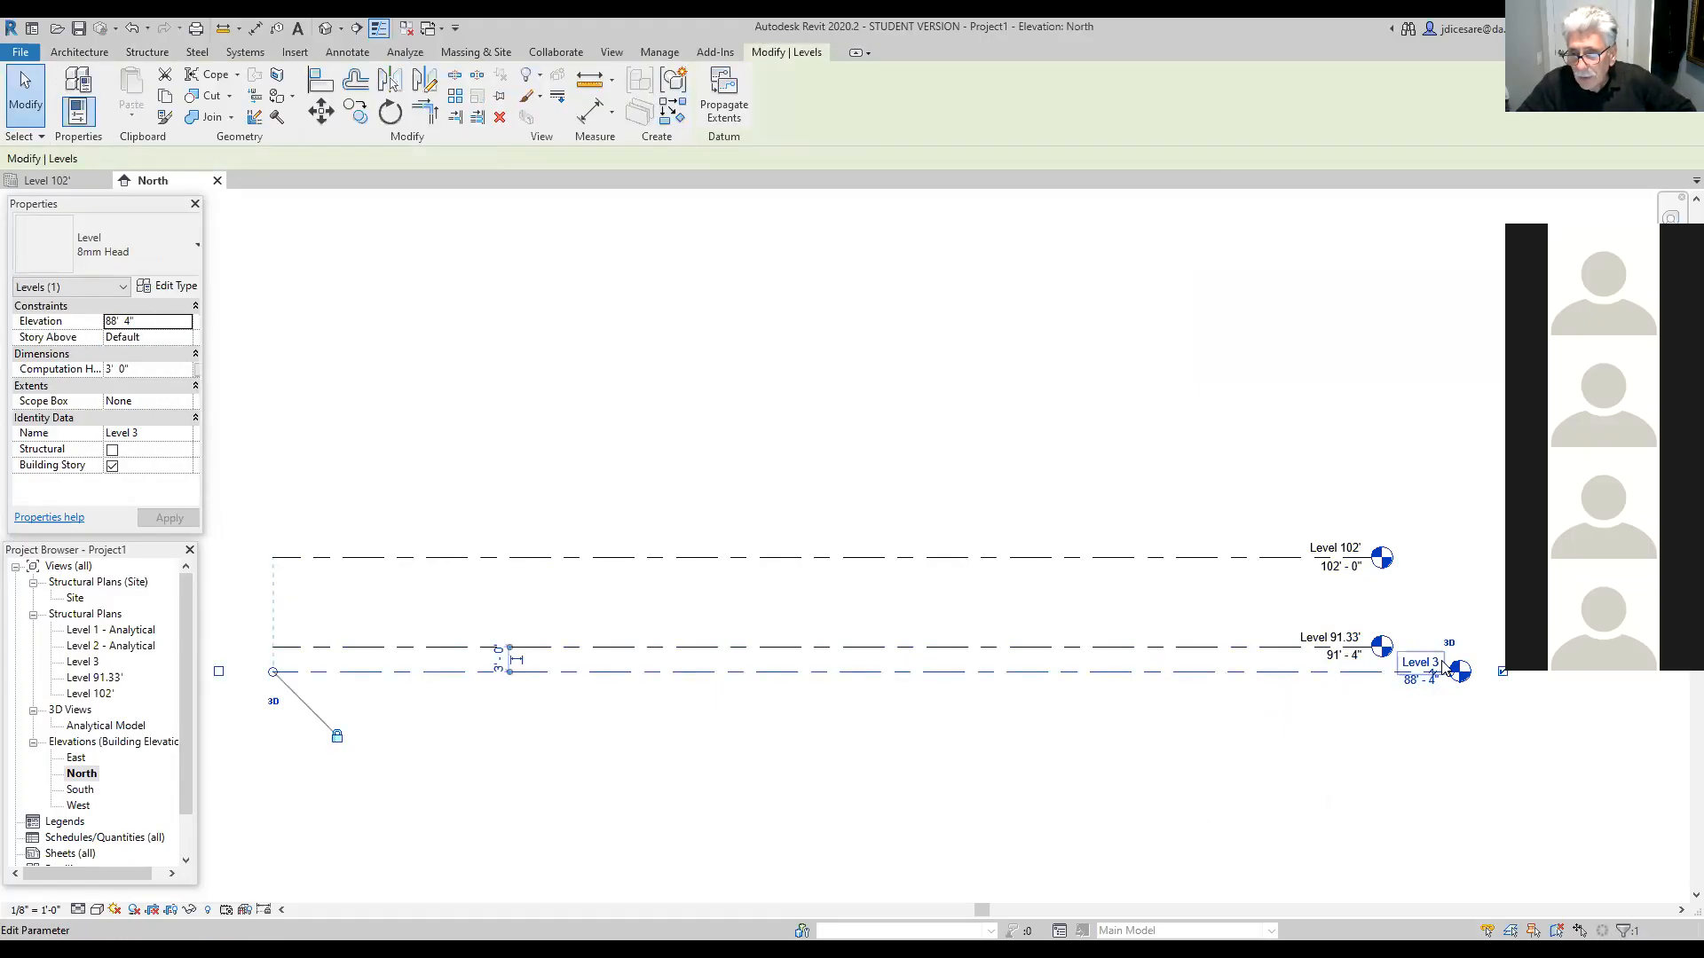
left_click(1429, 662)
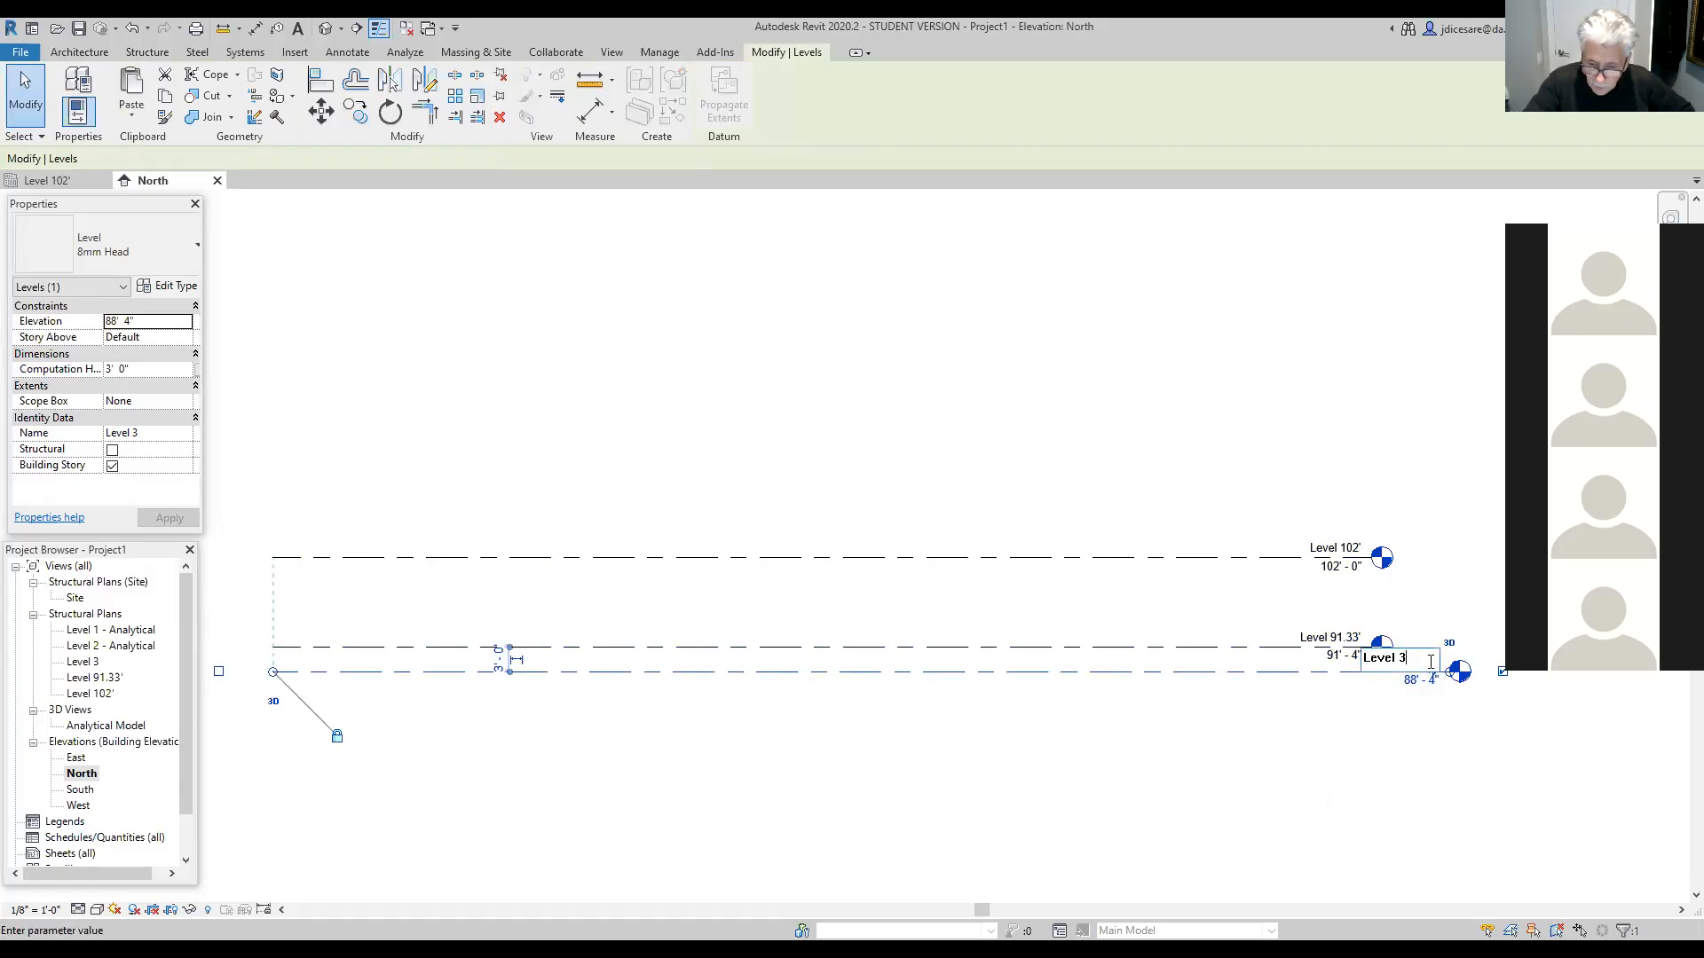
key("BackSpace")
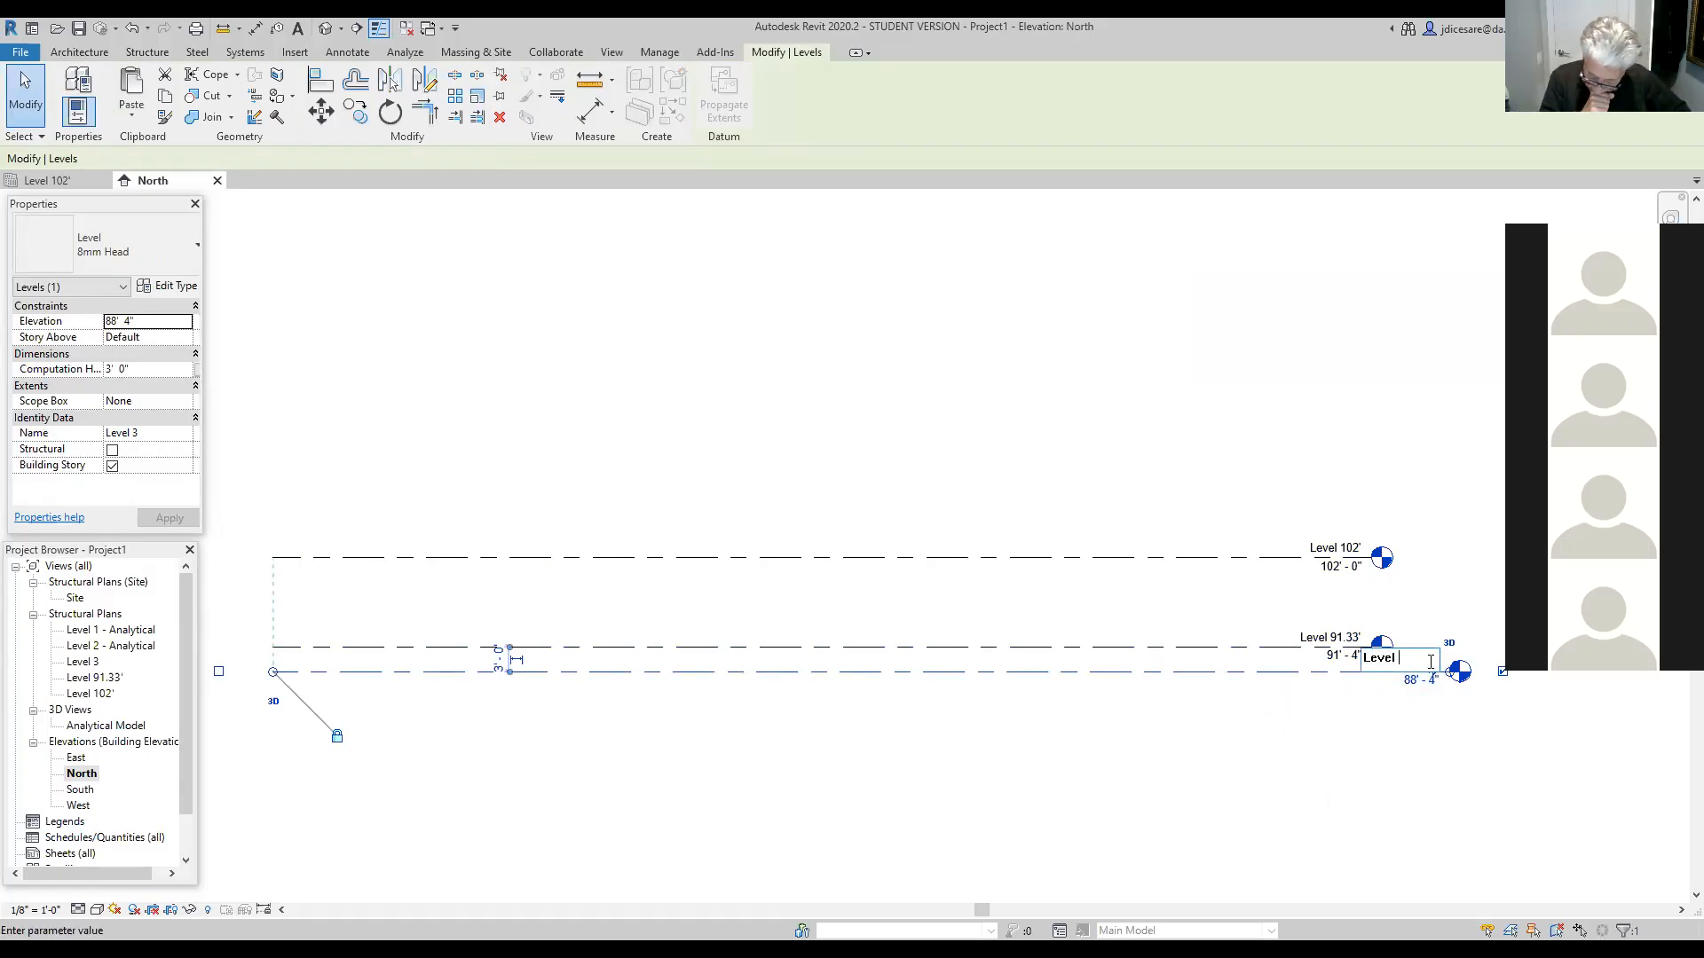
type("8")
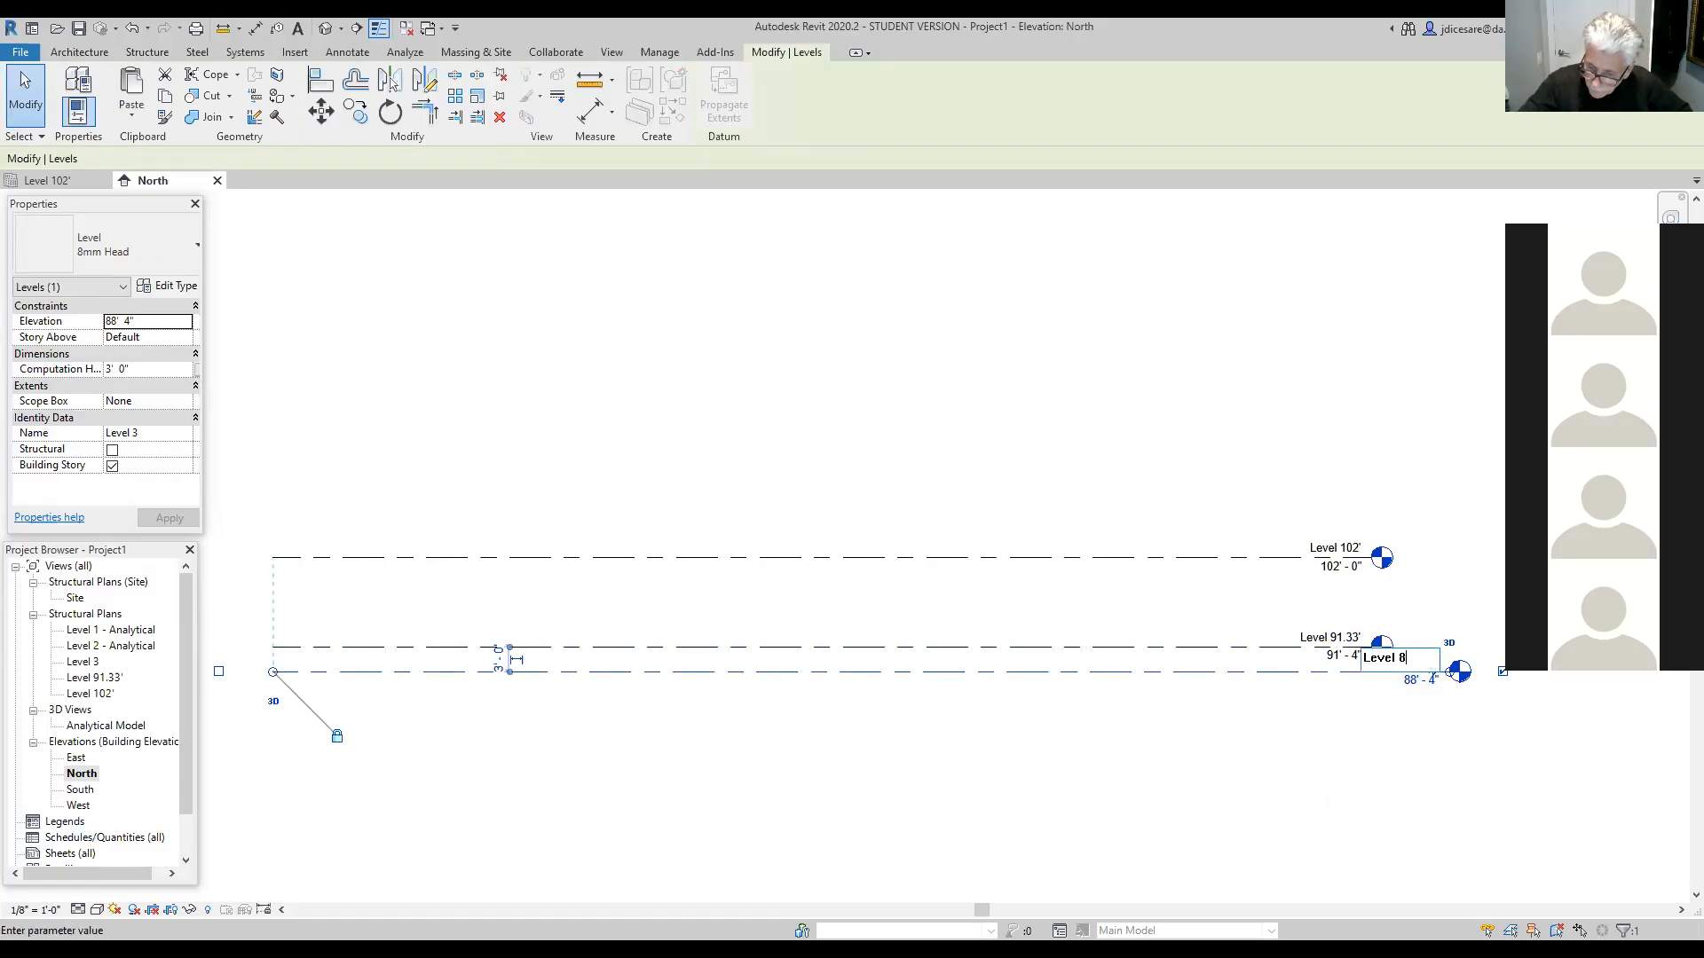
type("8.33")
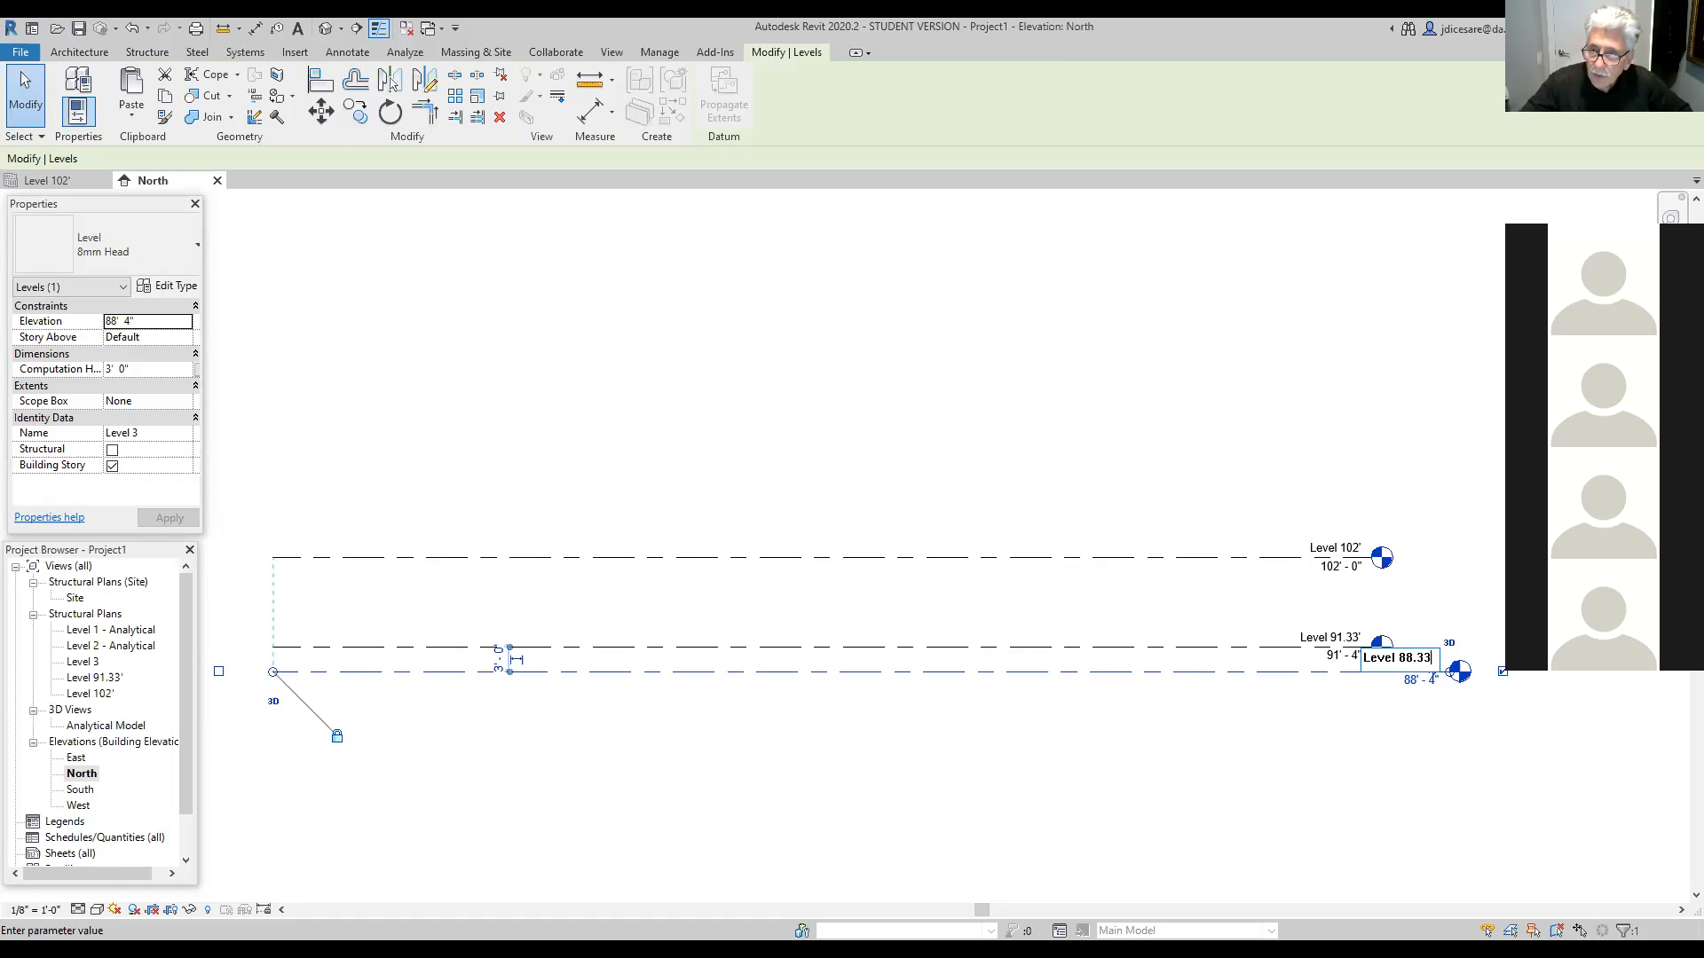
left_click(1355, 730)
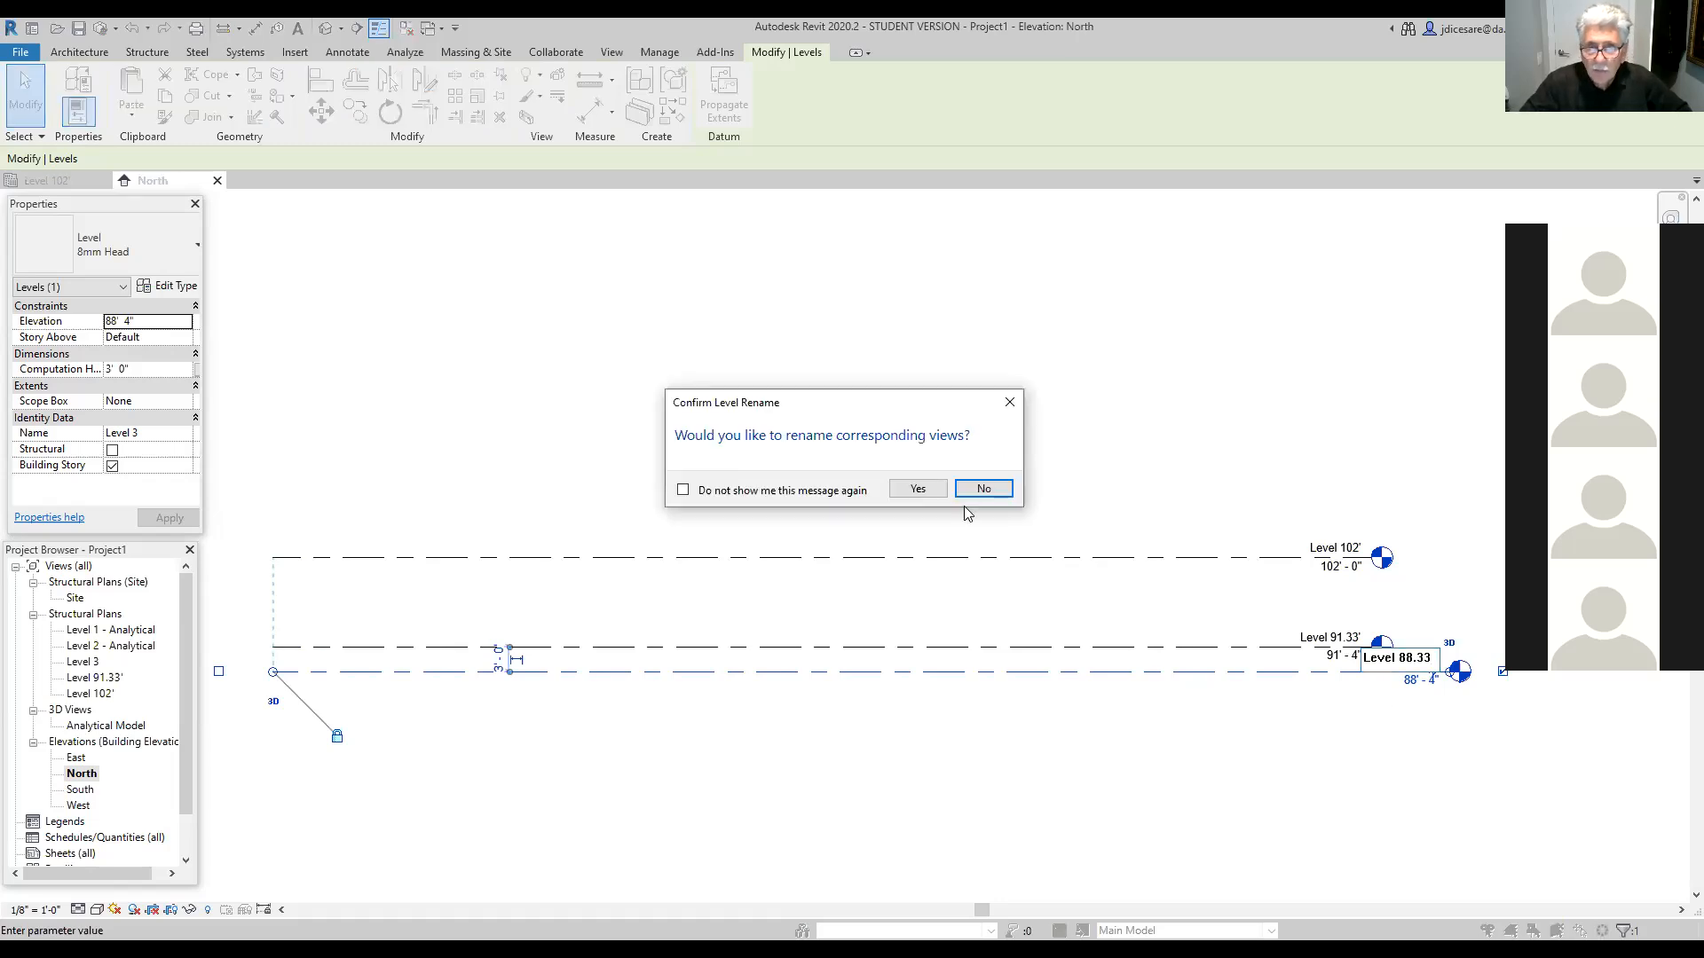
left_click(918, 491)
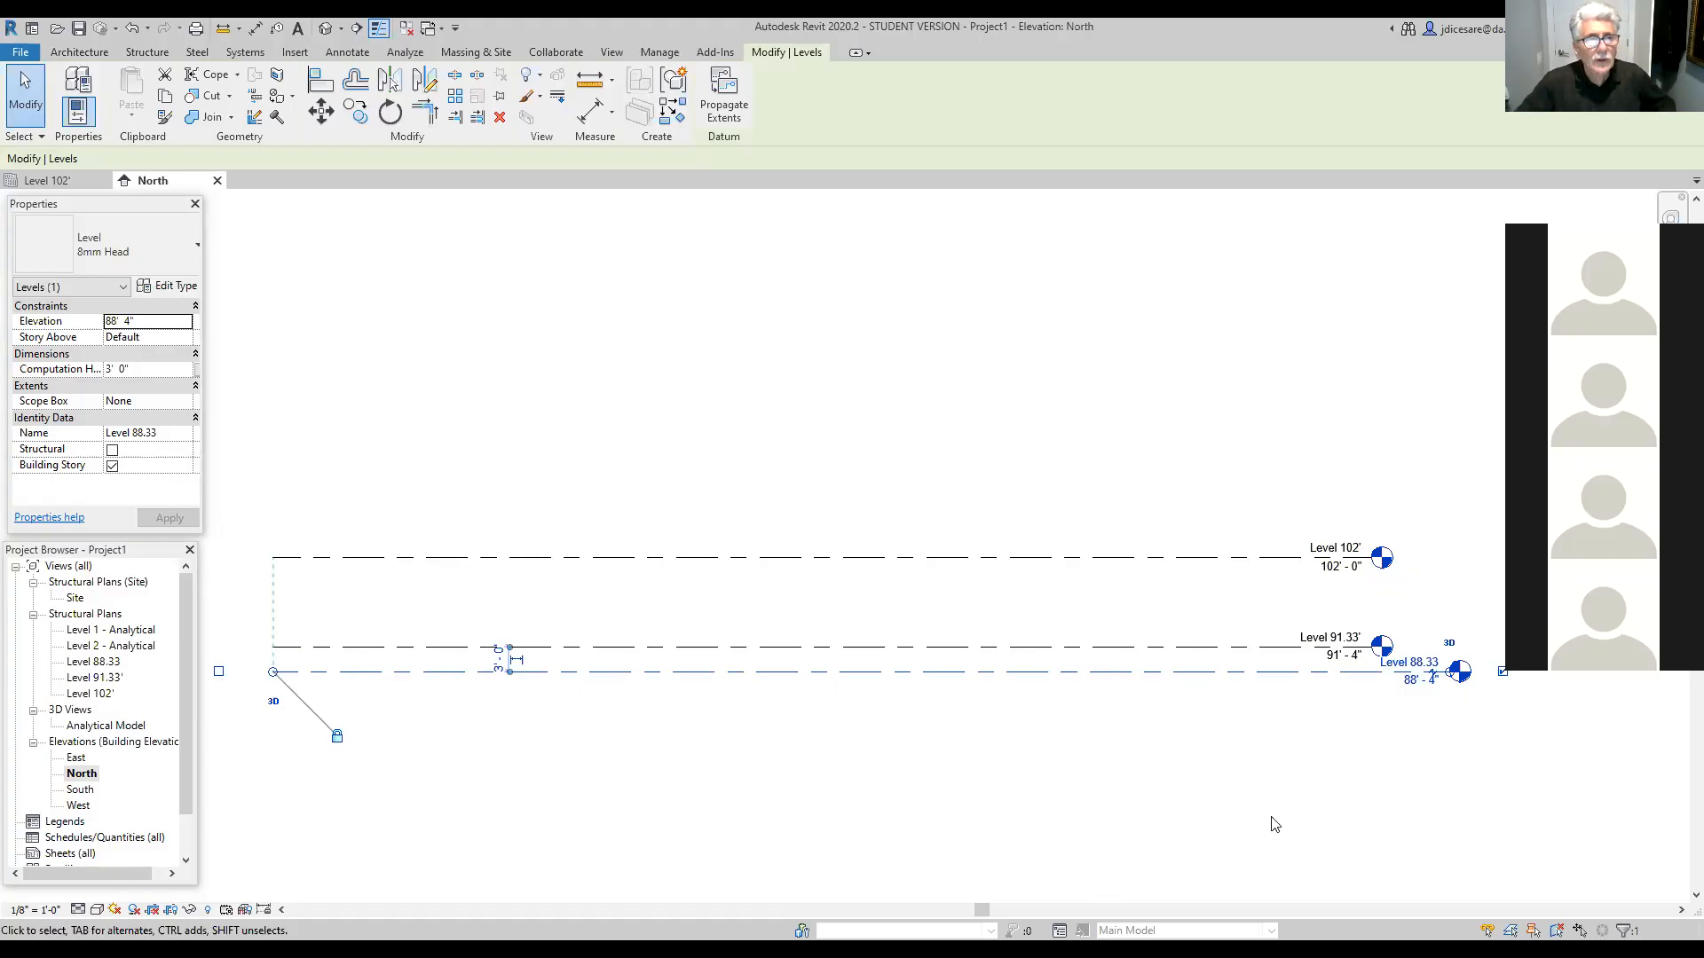
Step: Draw a new level 1.5' below Level 88.33, with both ends aligned to the ends of Level 91.33'
left_click(149, 55)
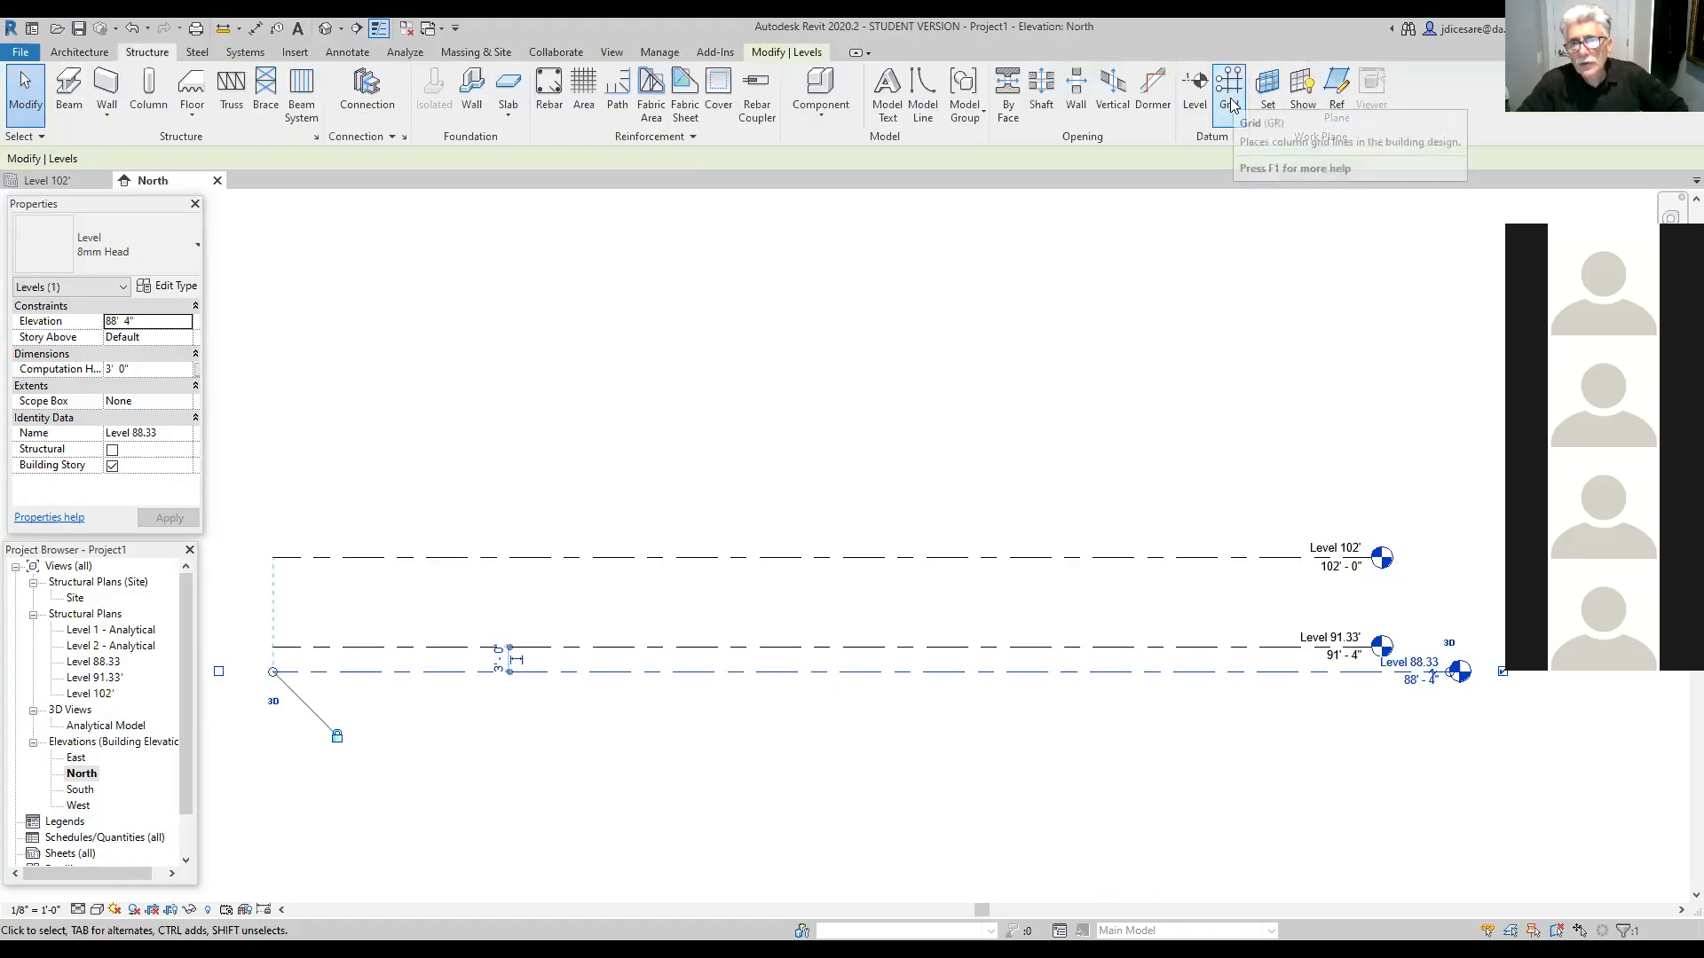
left_click(1194, 89)
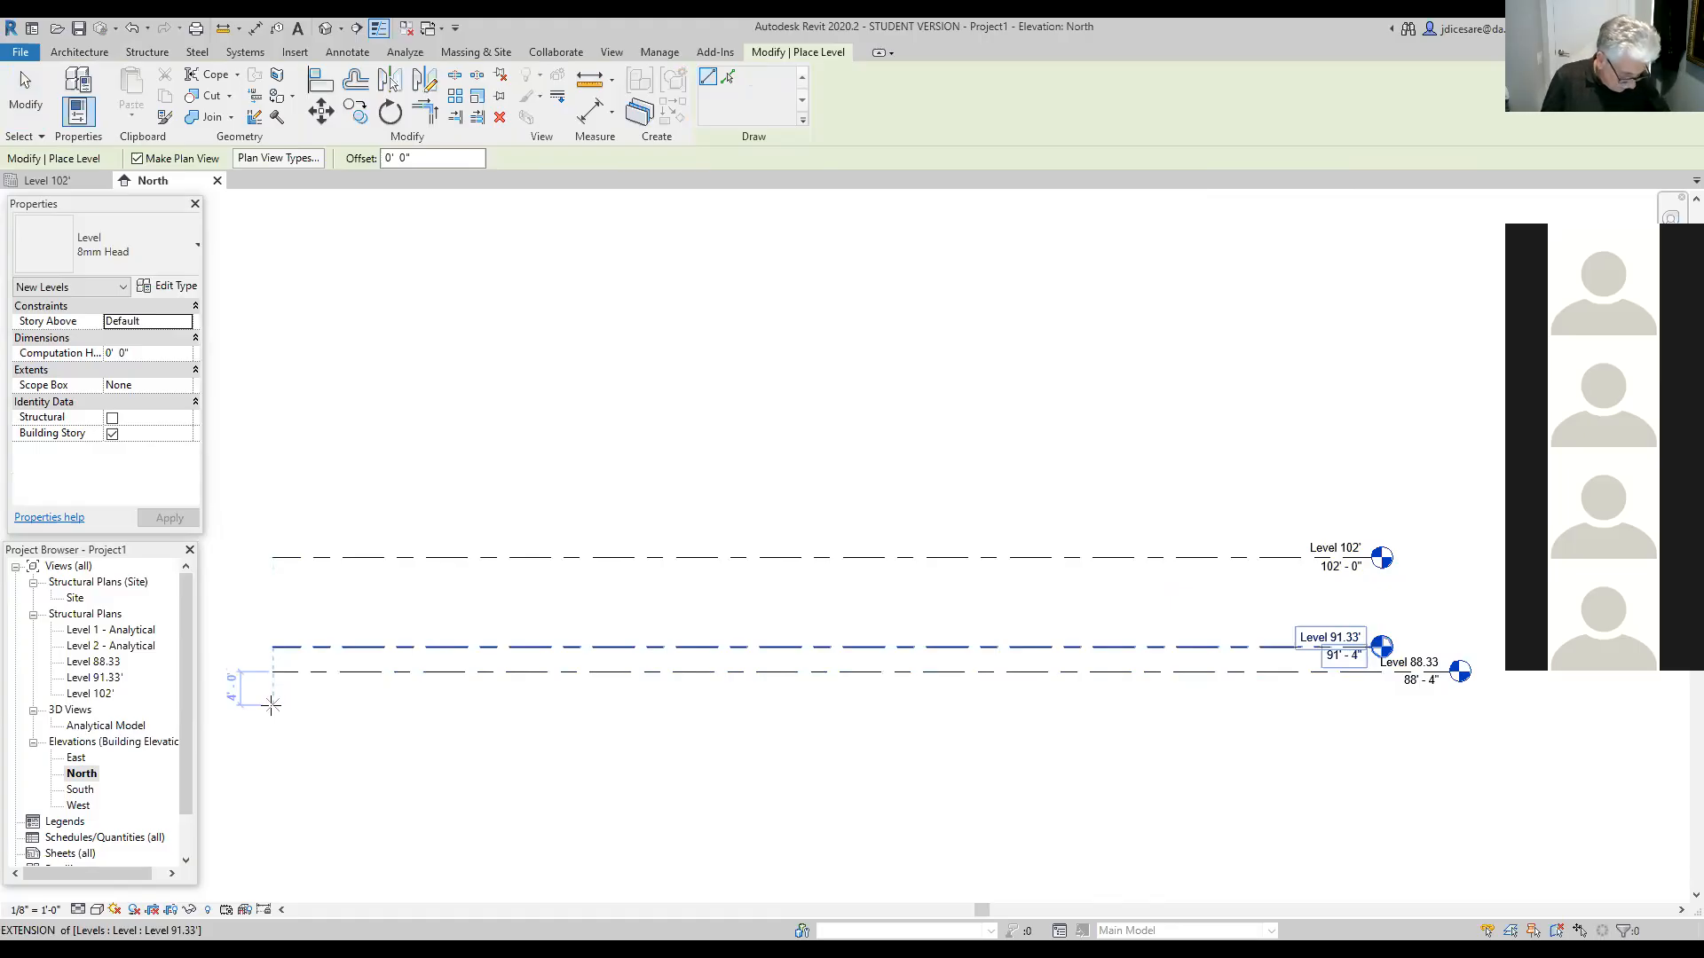
type("1")
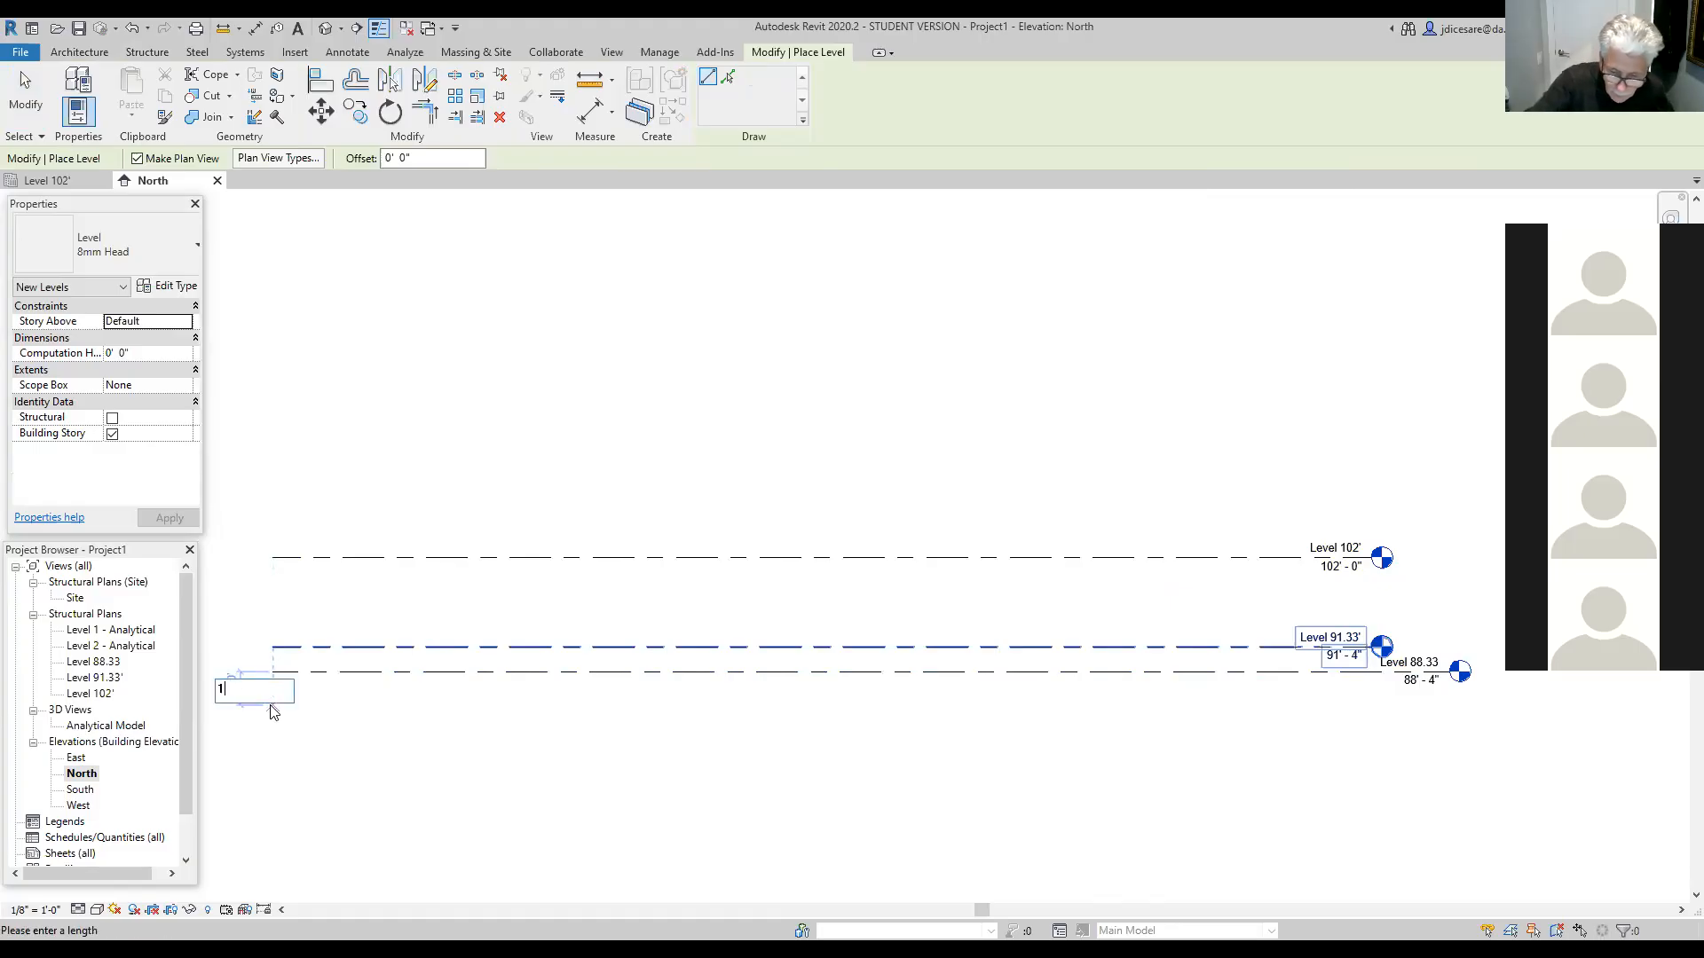
type(".5")
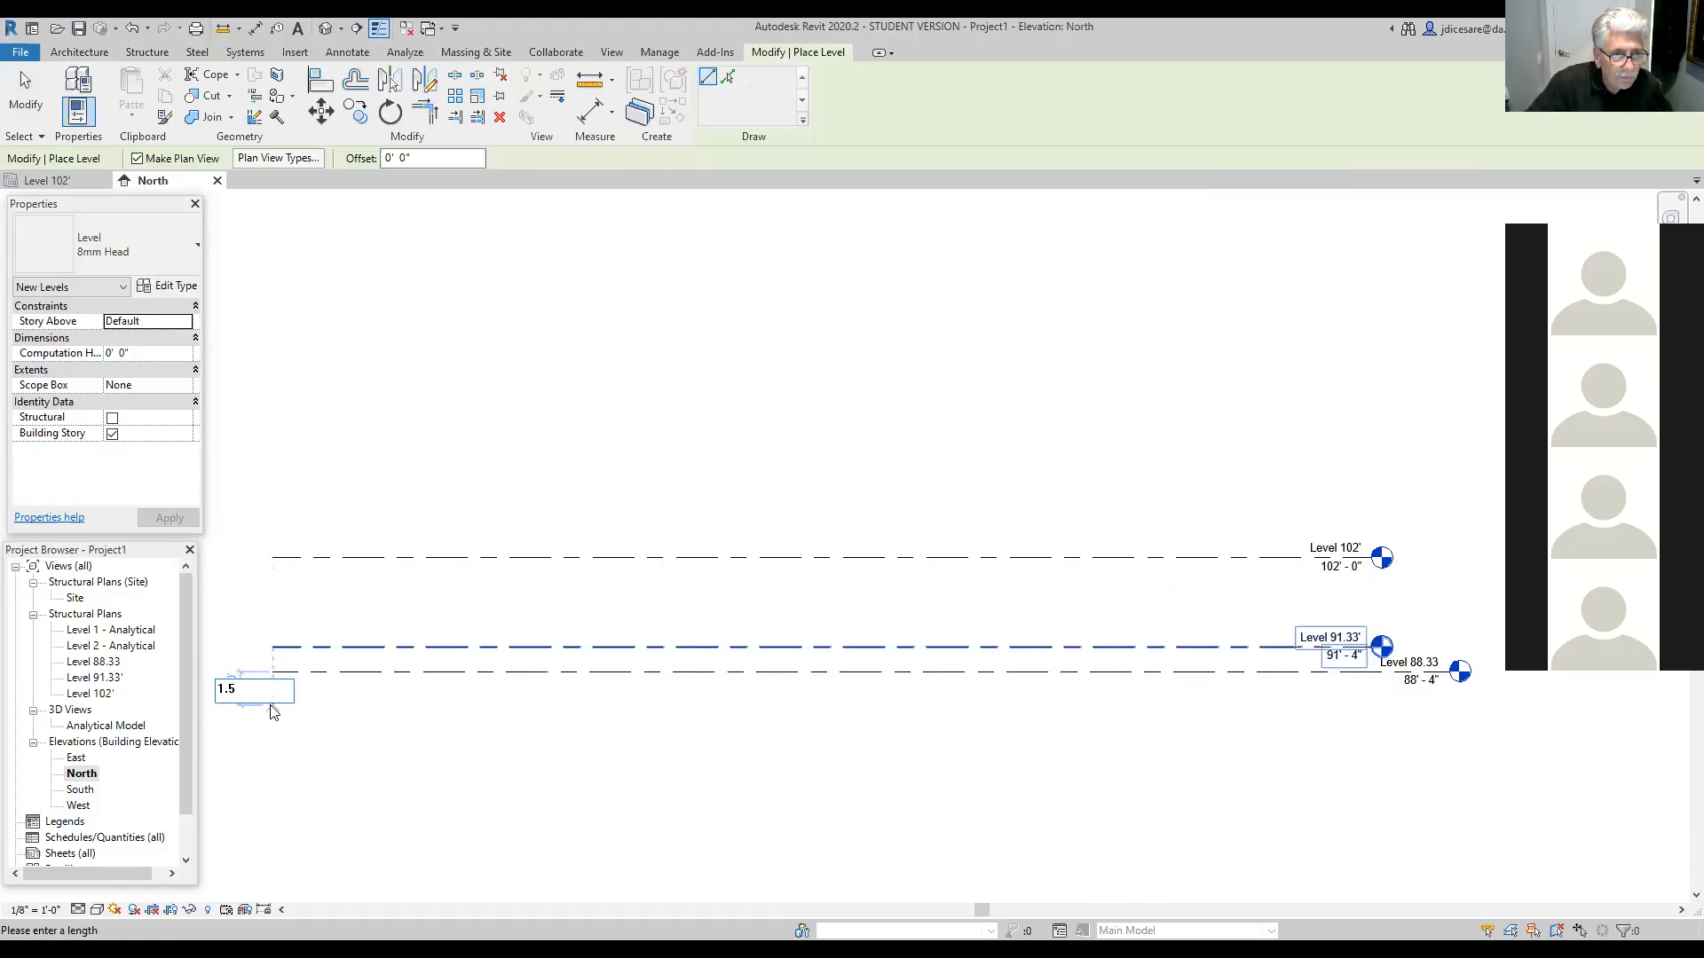
key("Return")
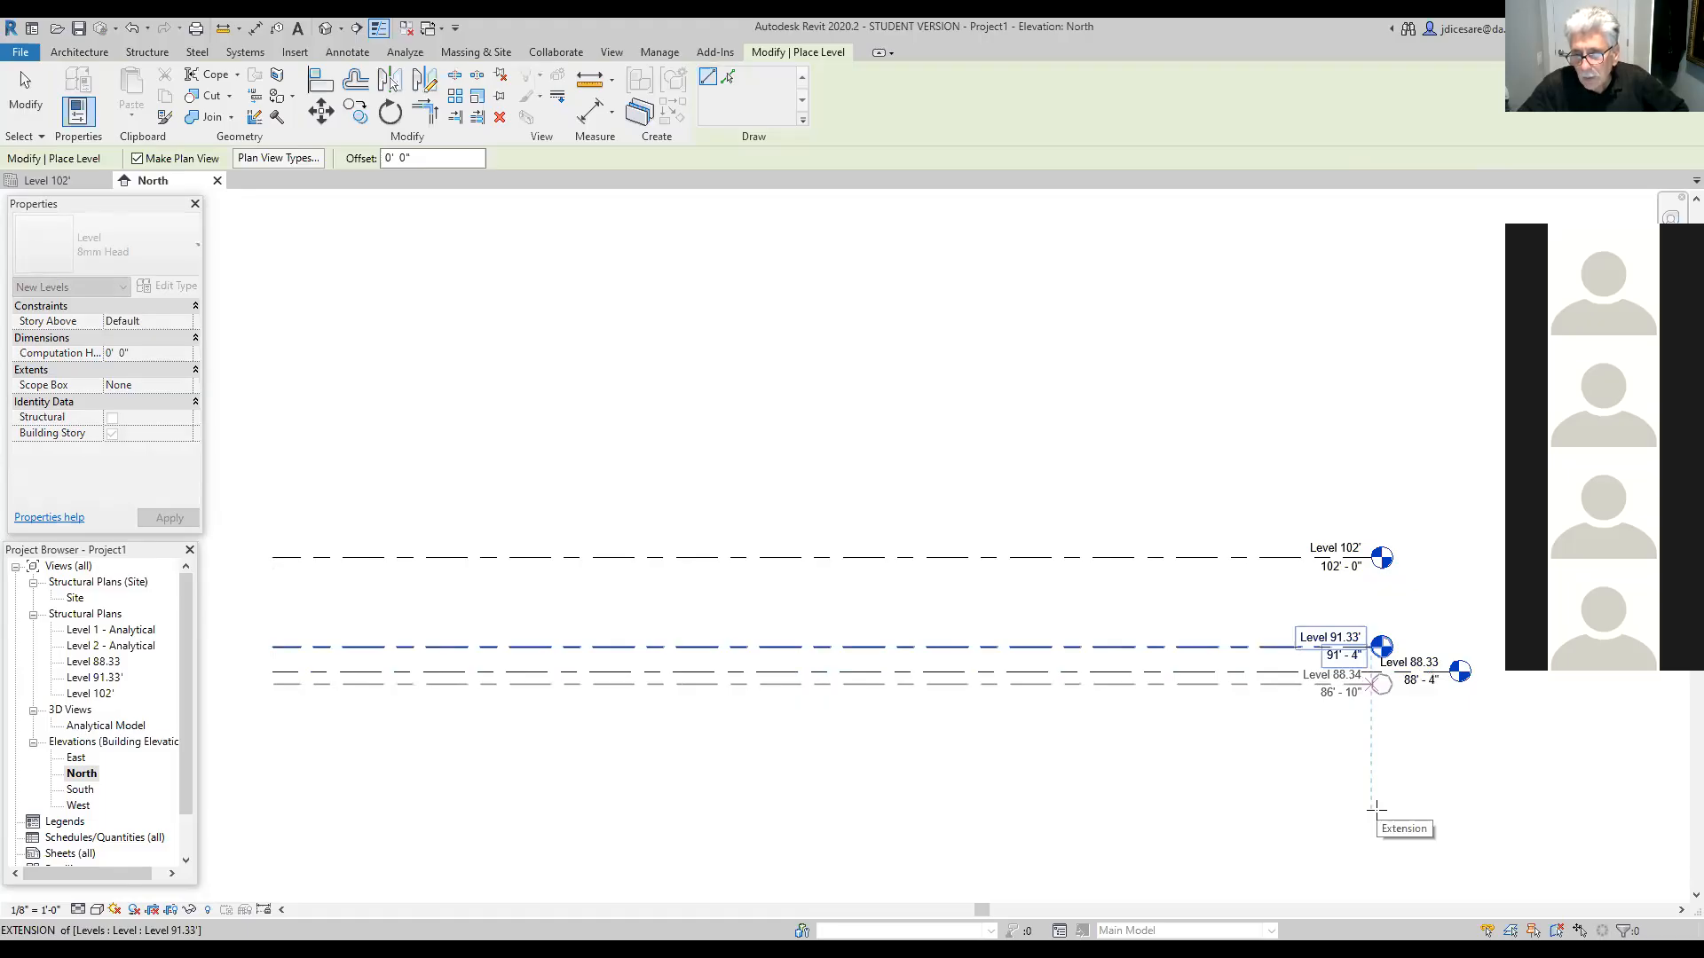
left_click(1373, 810)
key("Escape")
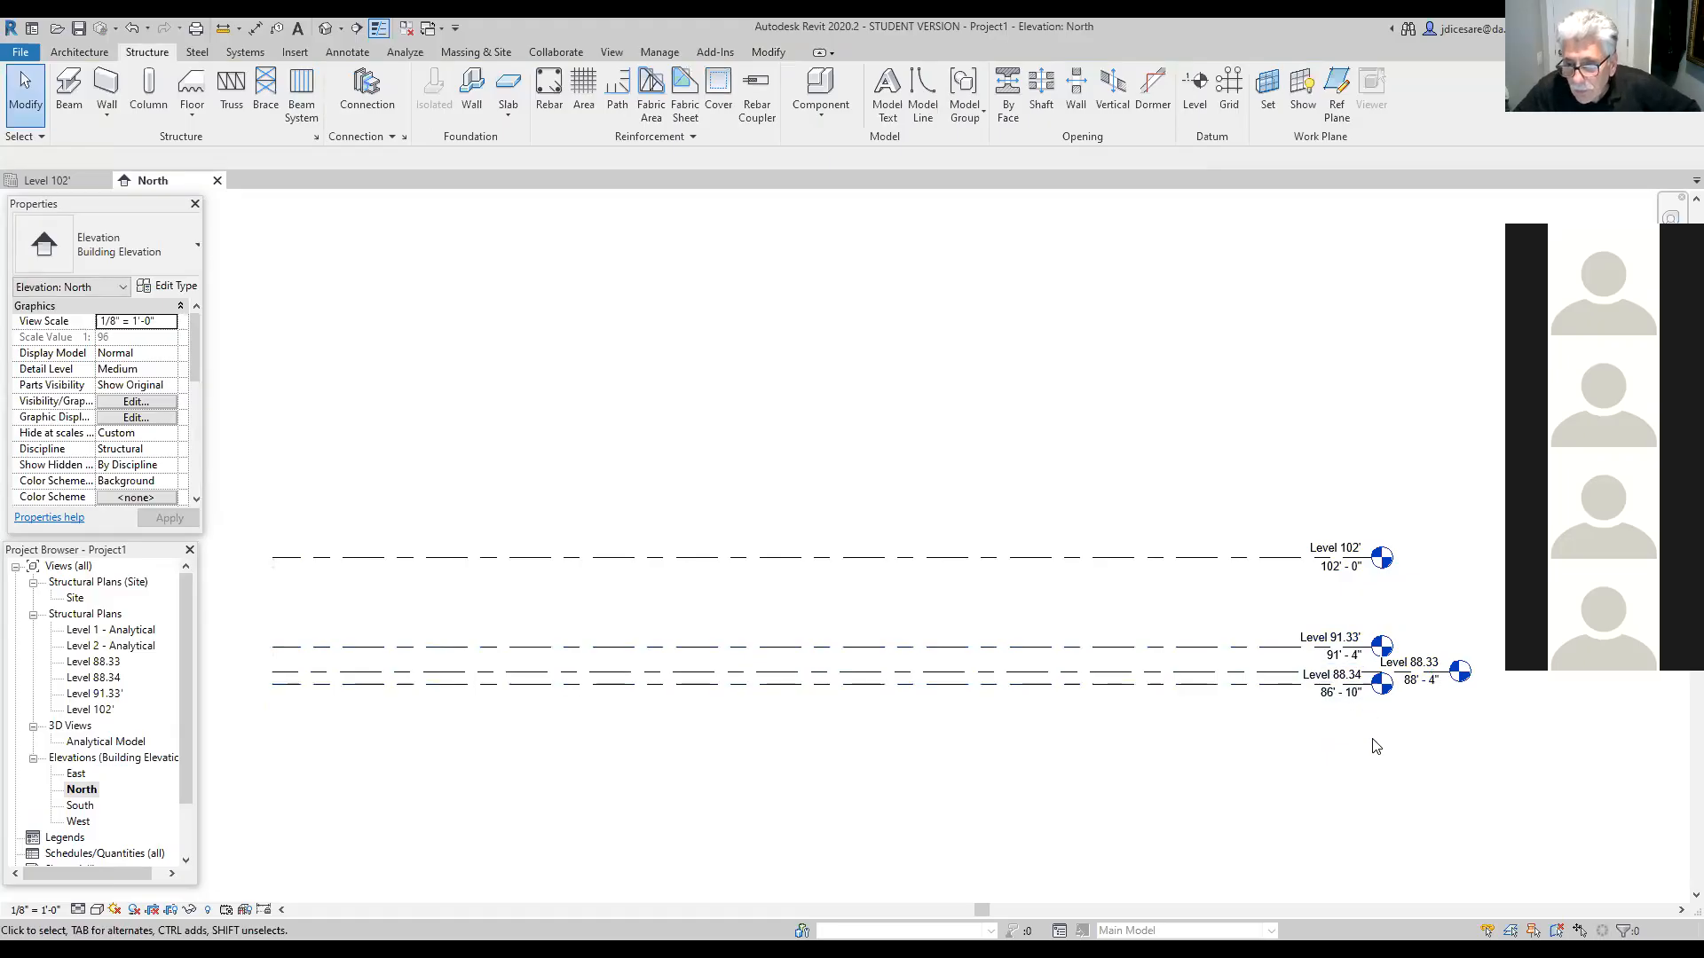
Step: Add an elbow to the lowest level so that its head sits below the level line, clear of the neighbouring labels
scroll(1373, 742, "up", 2)
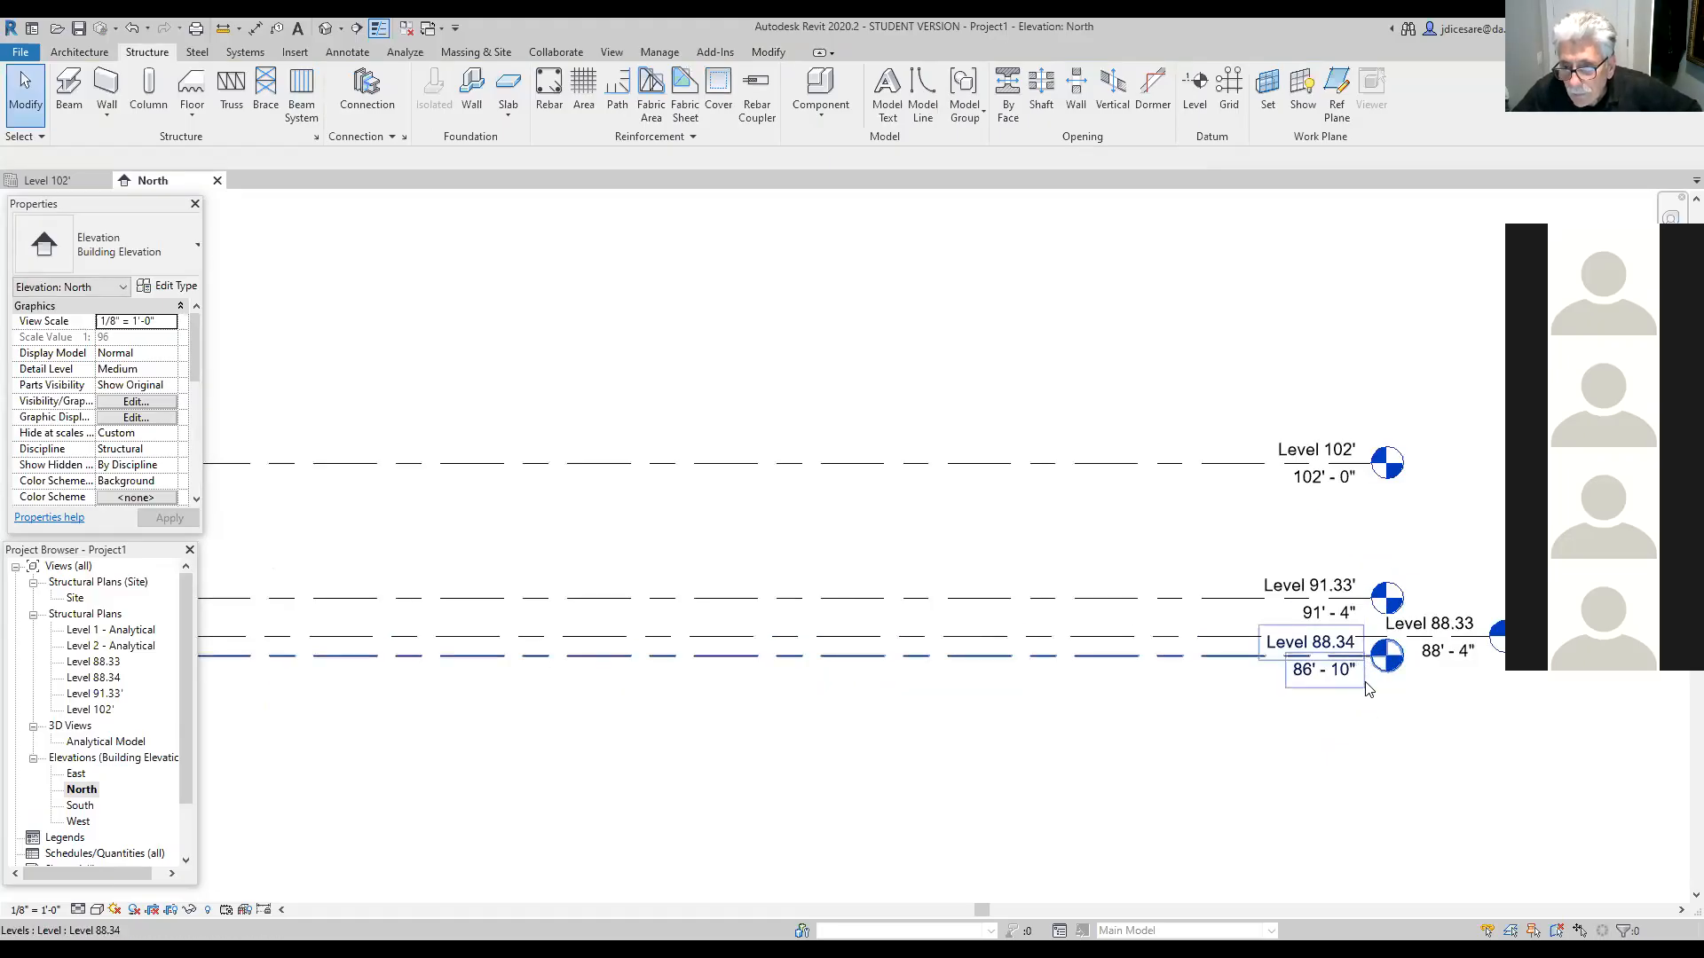
scroll(1365, 658, "up", 3)
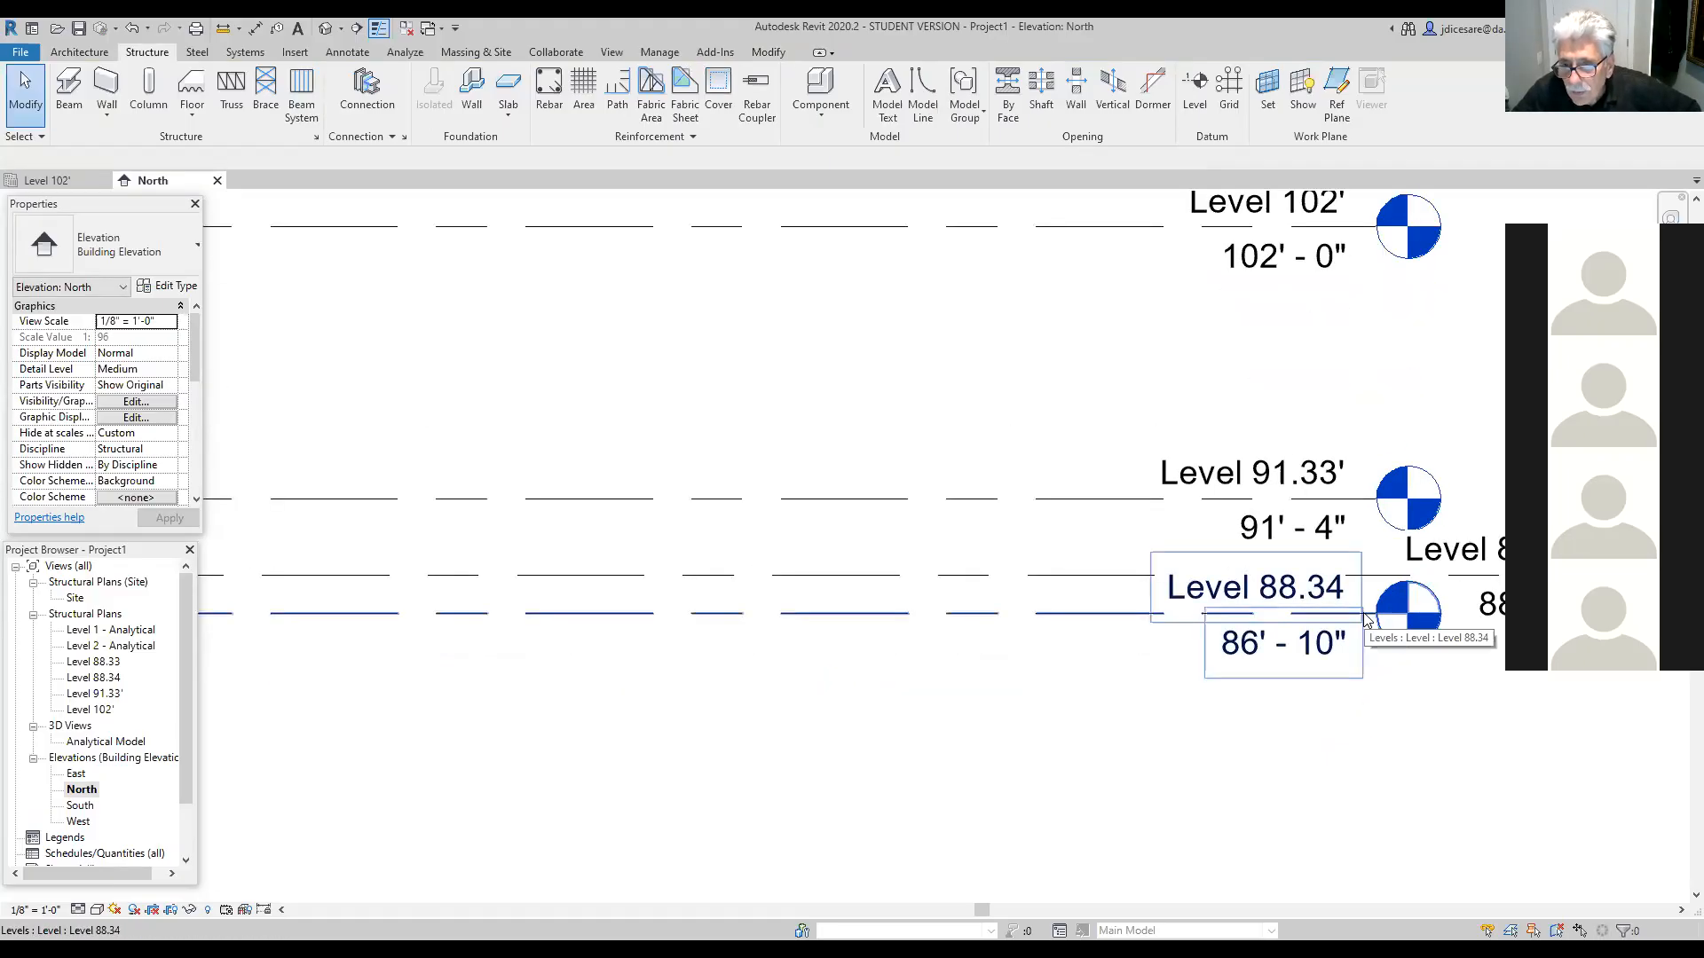
scroll(1367, 622, "up", 2)
left_click(1334, 616)
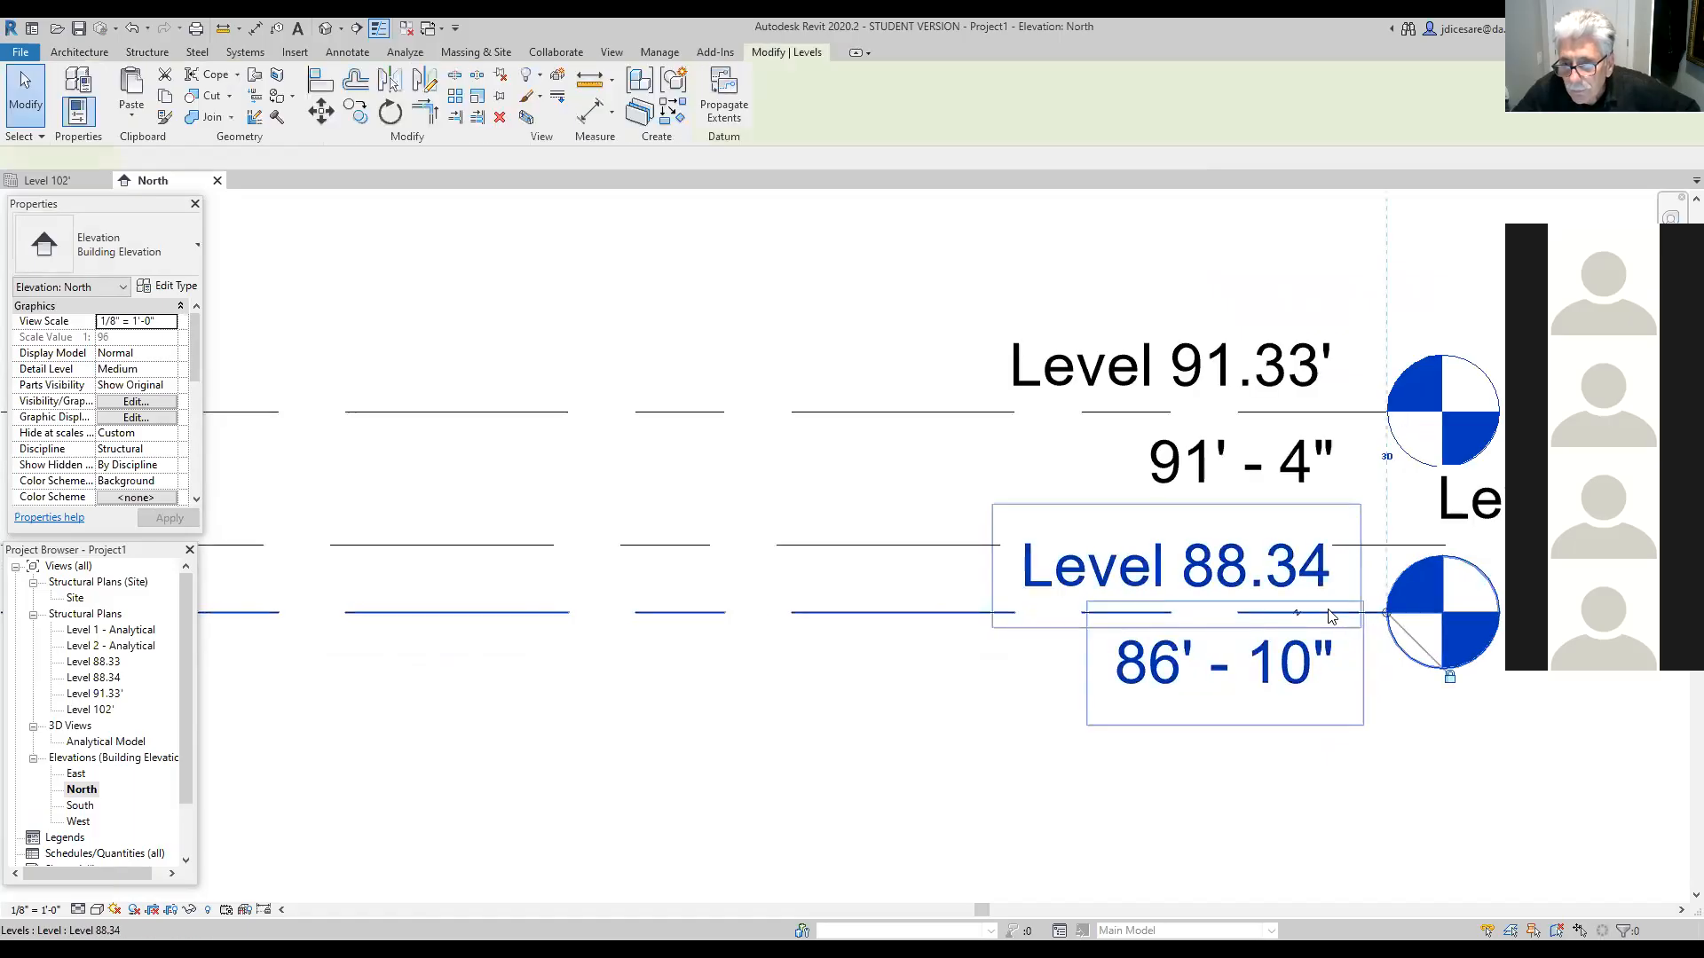
left_click(1299, 615)
left_click(1468, 817)
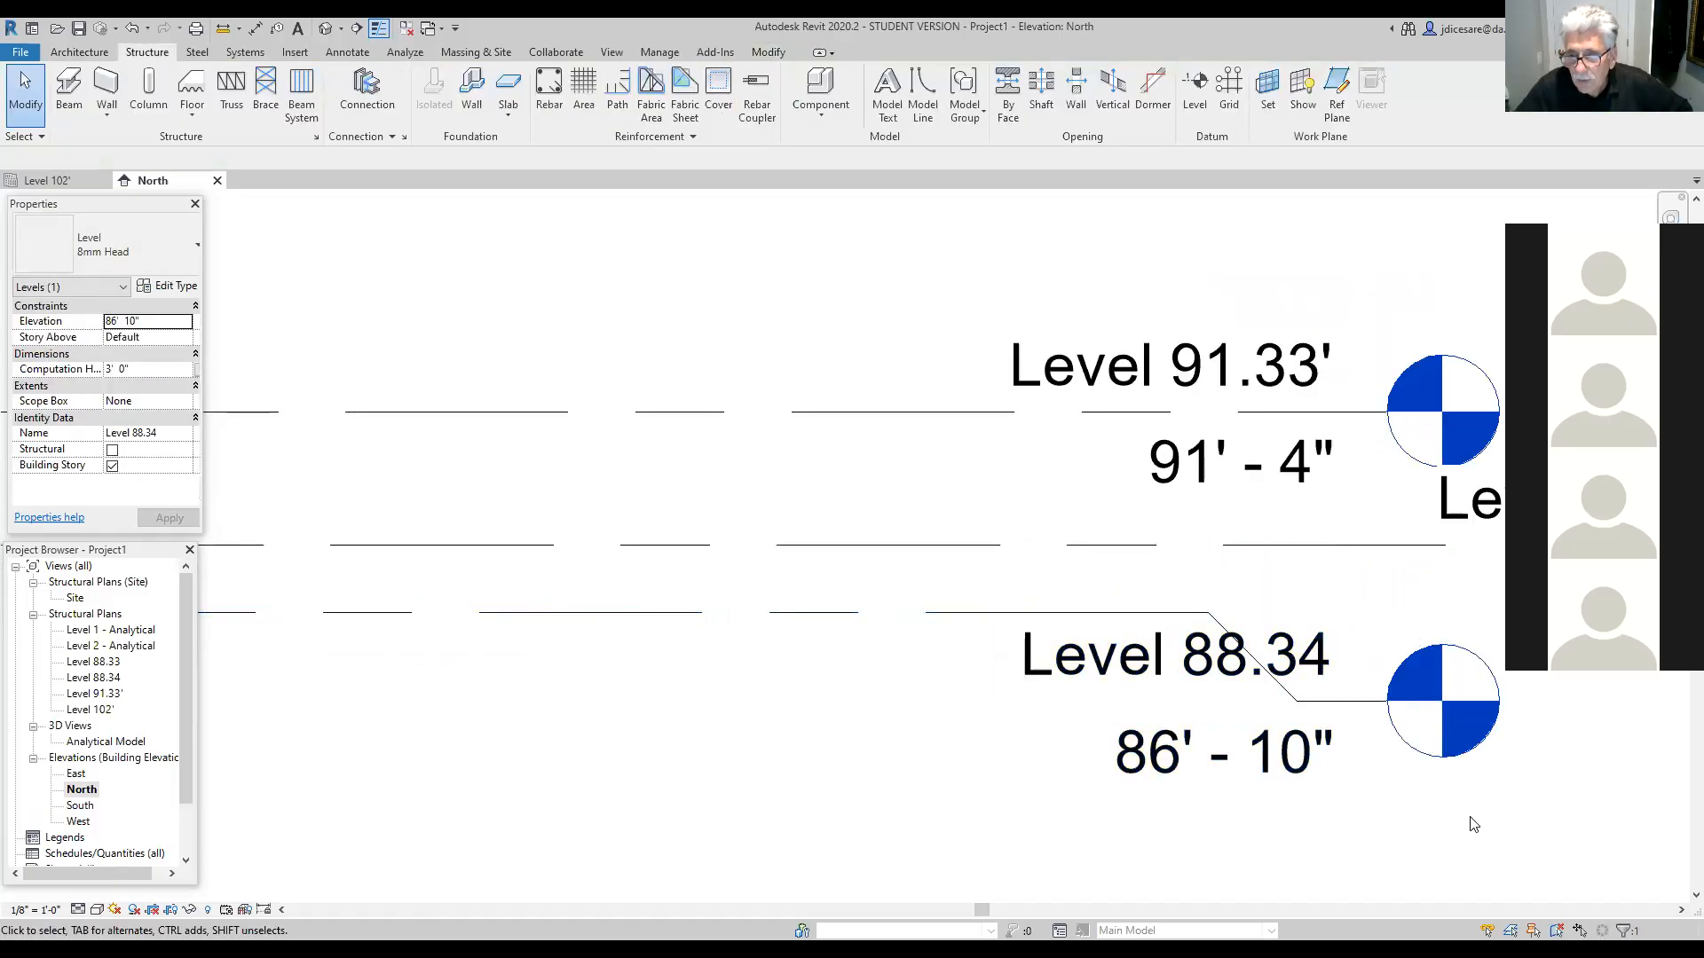
scroll(1469, 818, "down", 1)
scroll(1314, 745, "down", 1)
middle_click_drag(1407, 804, 1399, 756)
scroll(1336, 763, "down", 1)
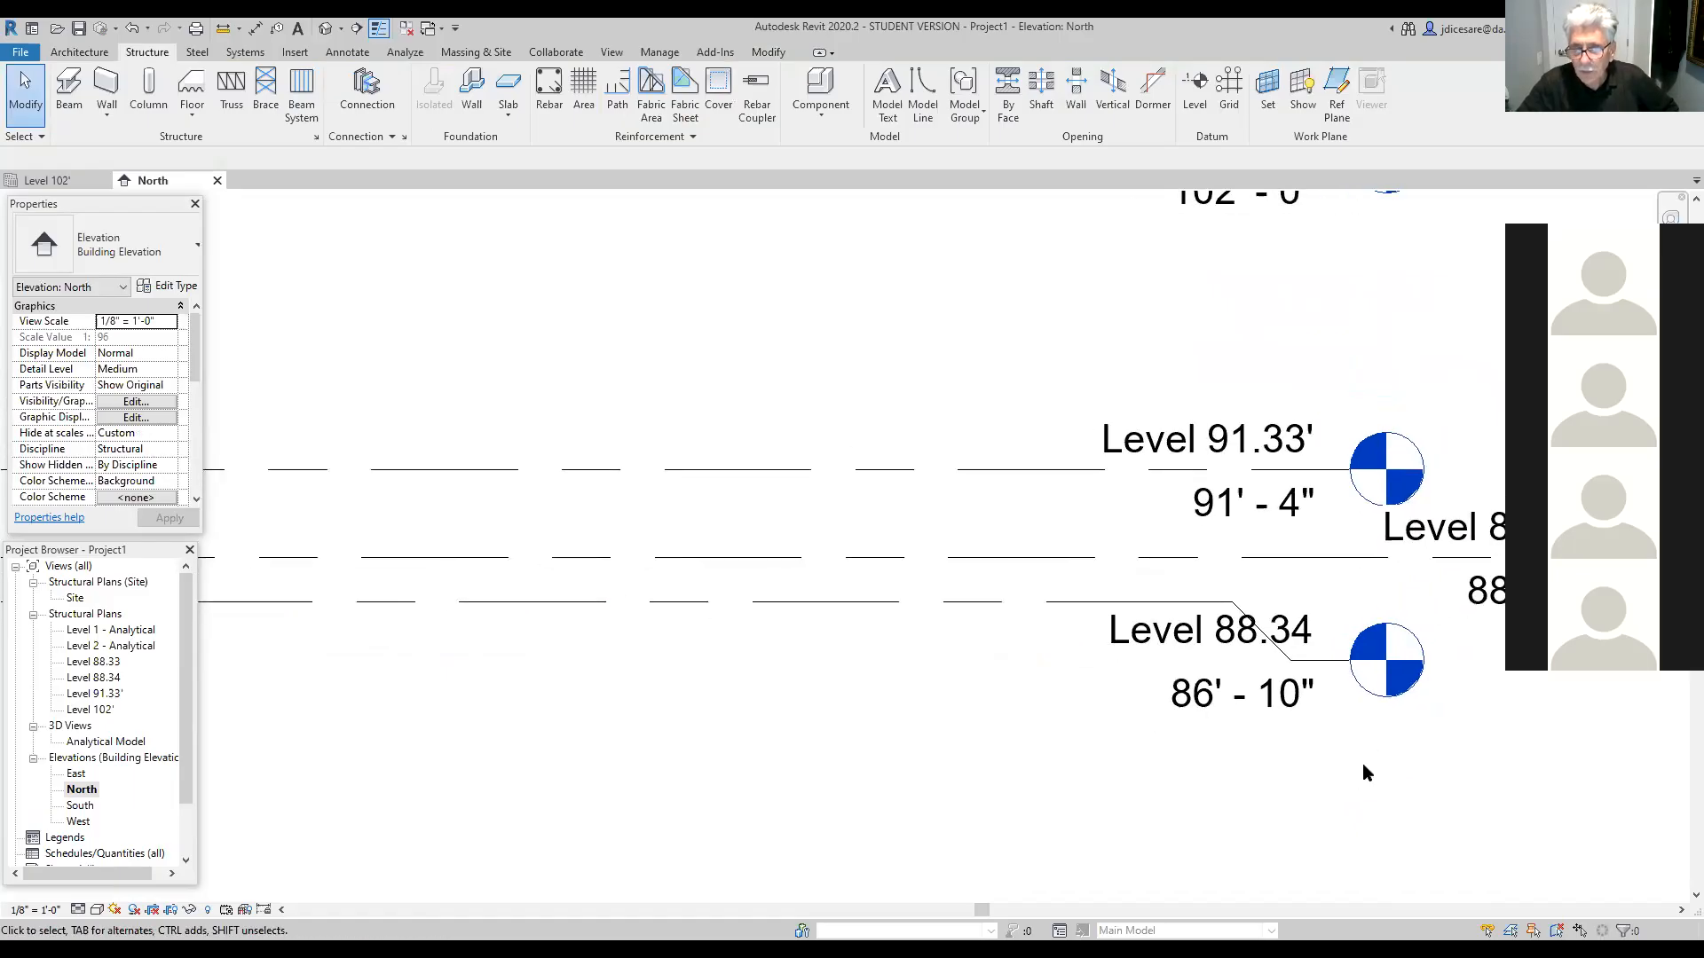
Step: Rename the lowest level as Level 86.83 and rename its corresponding views too
left_click(1251, 645)
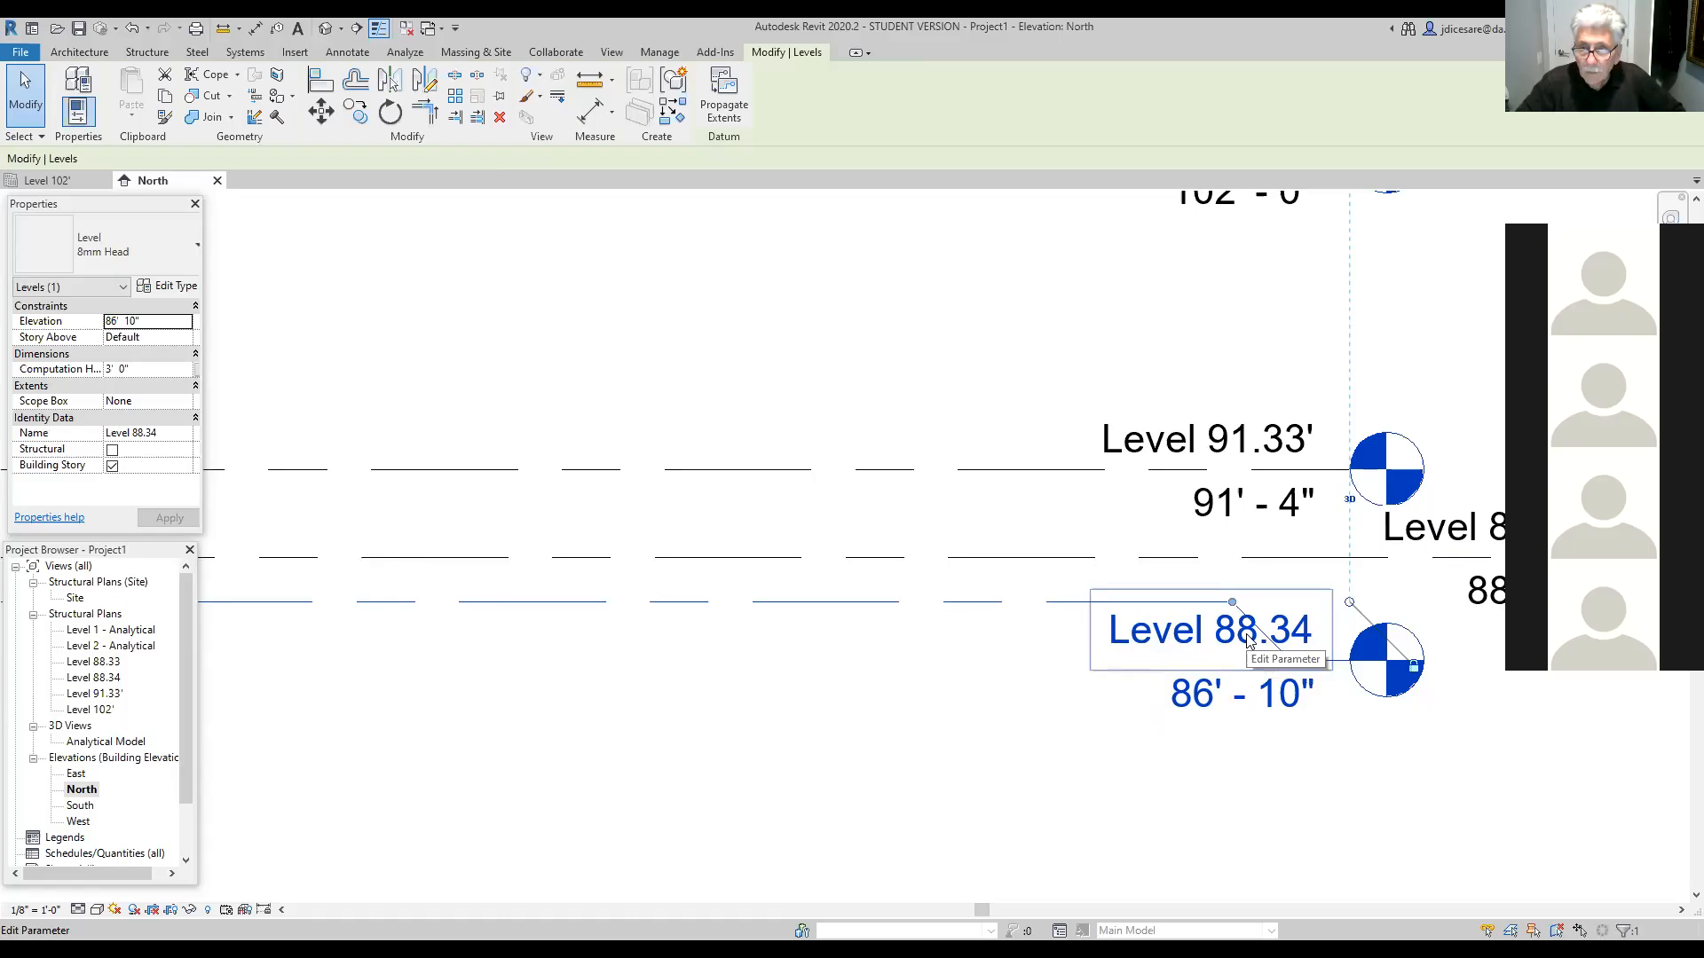
left_click(1248, 639)
double_click(1304, 638)
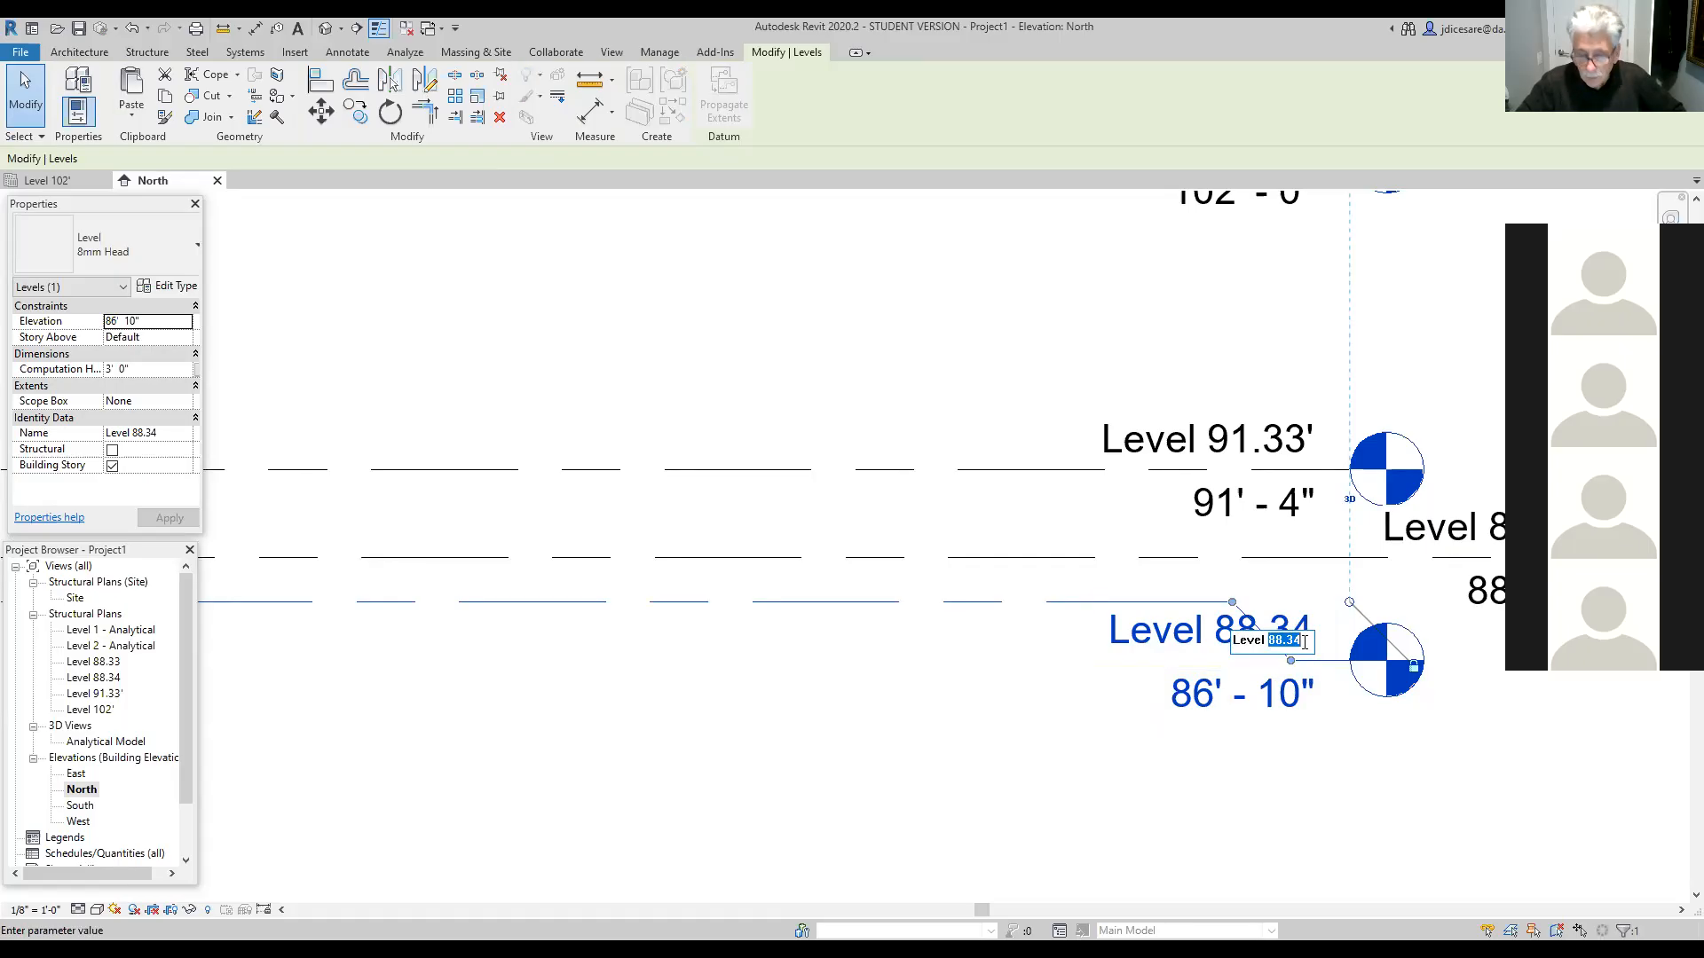
key("BackSpace")
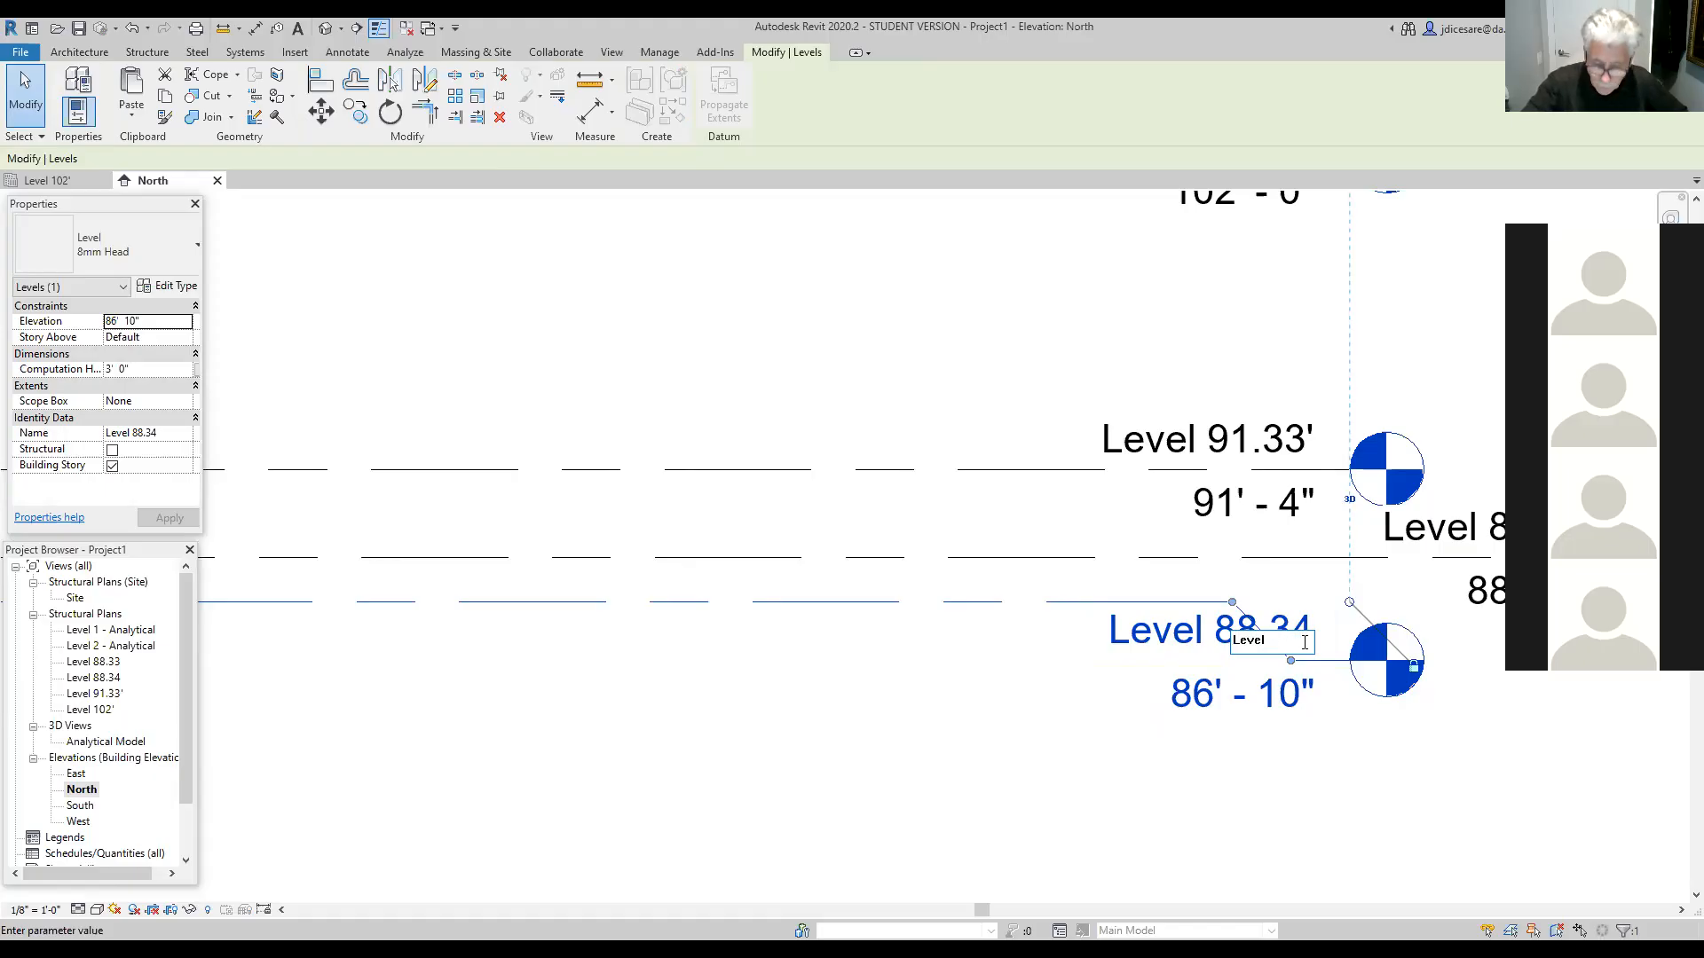
type("8")
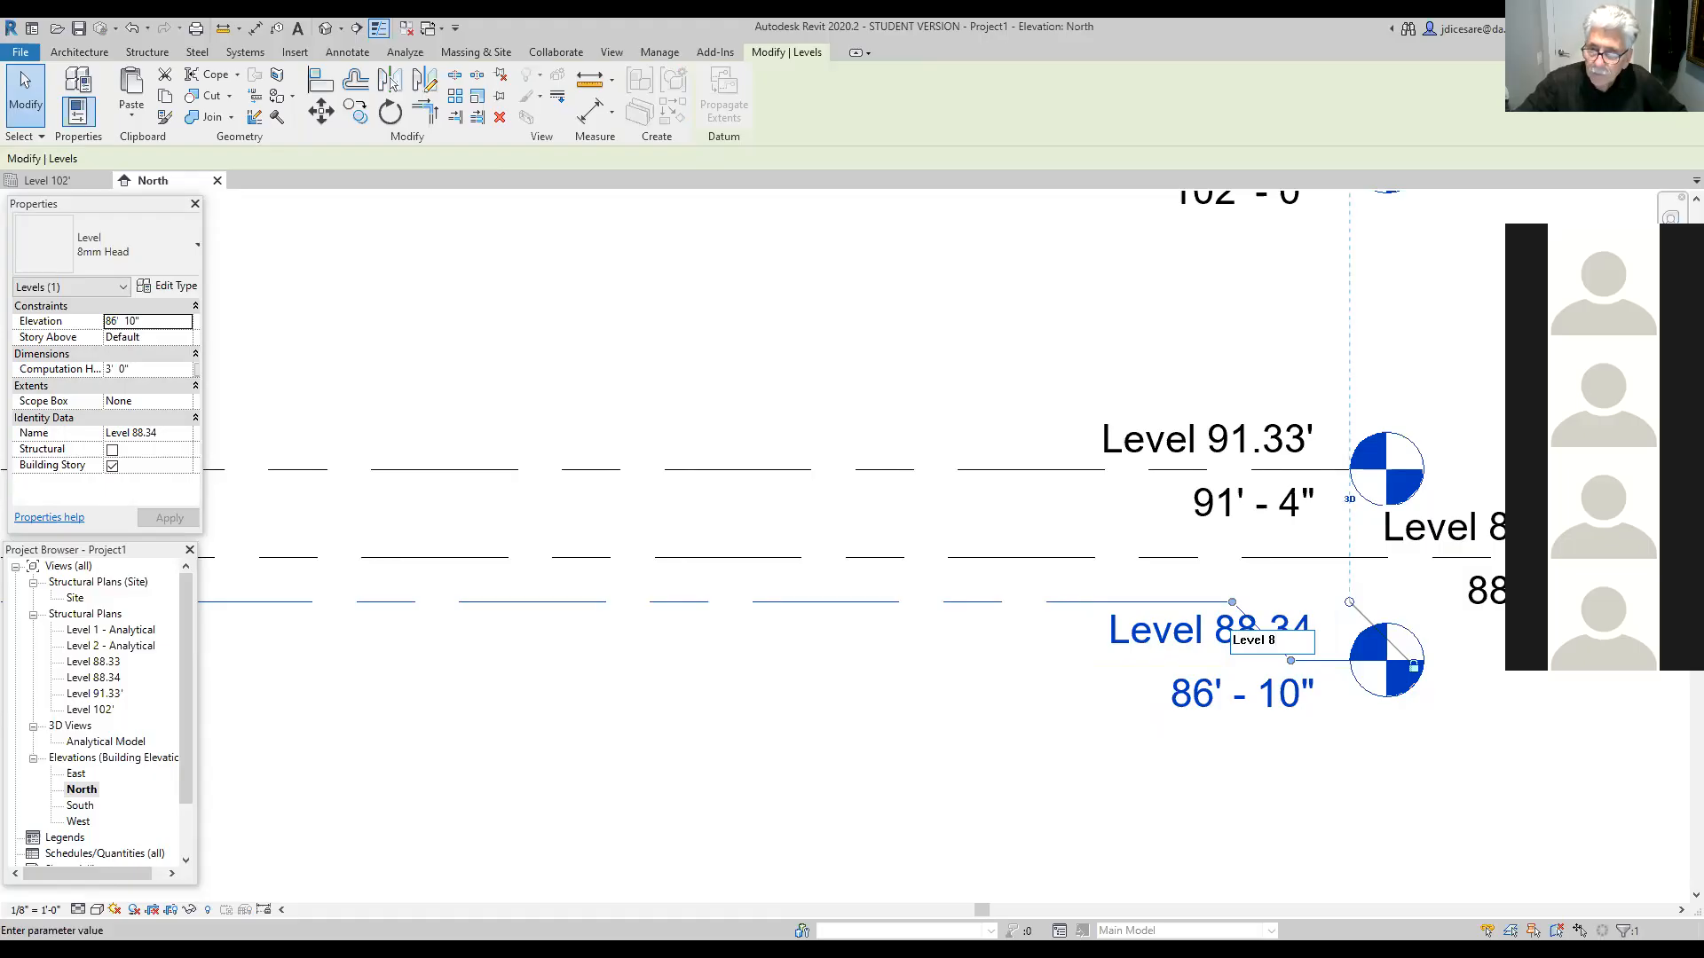
type("6.")
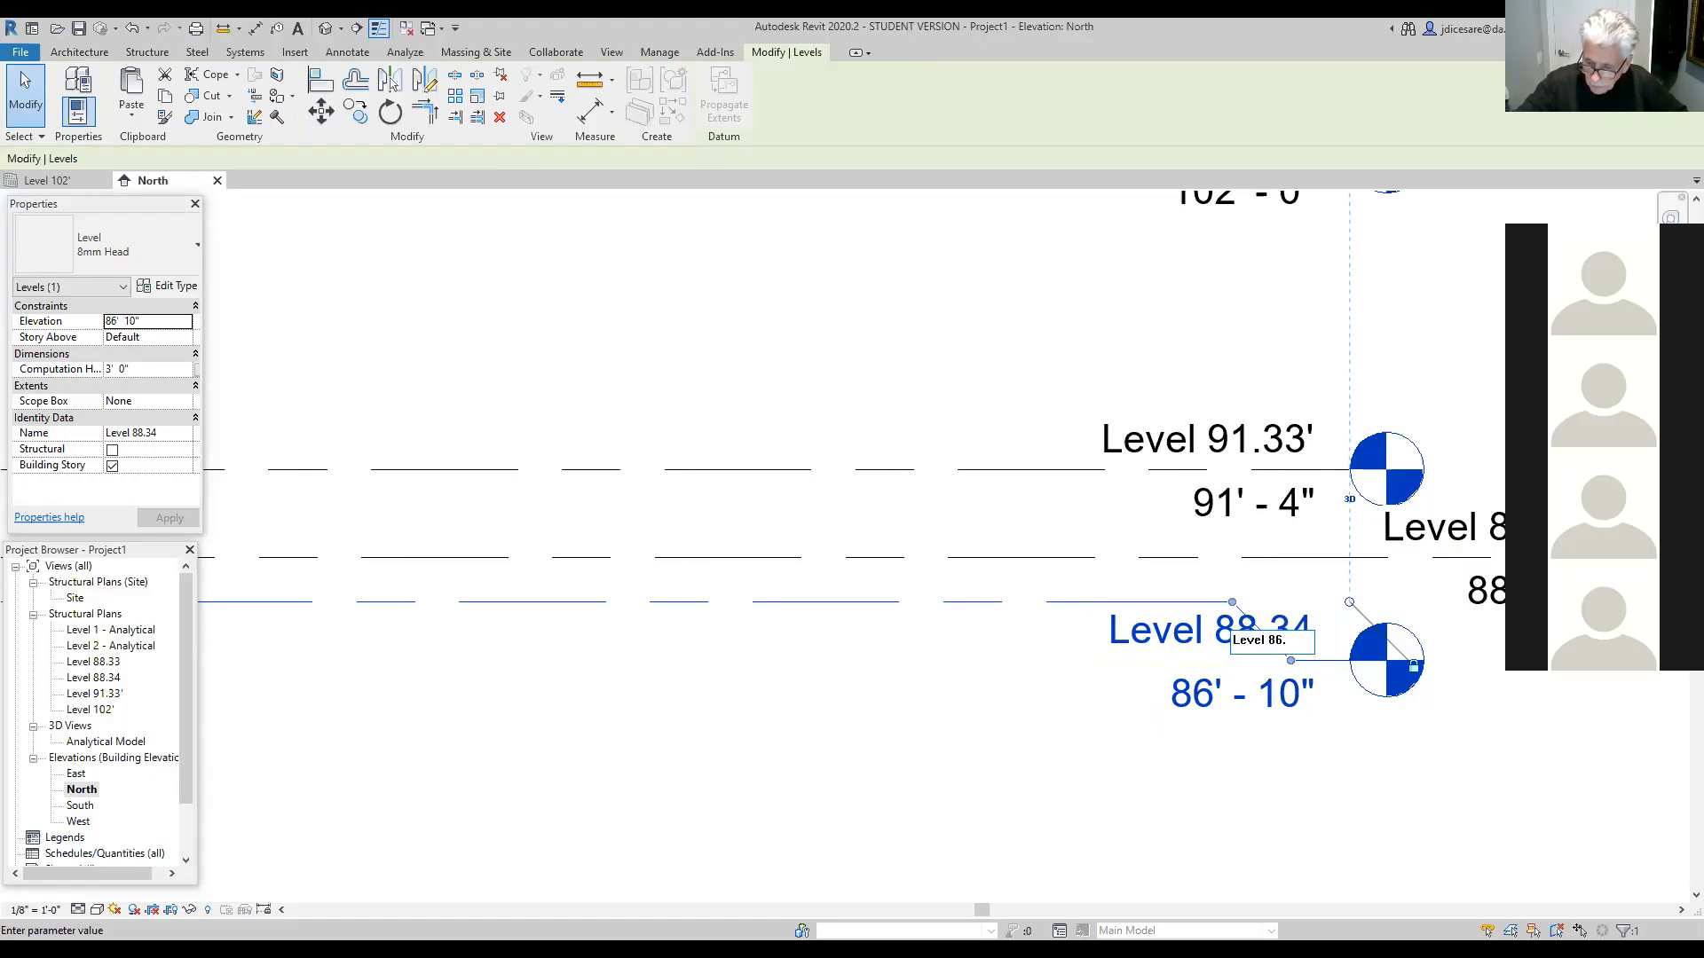
type("83")
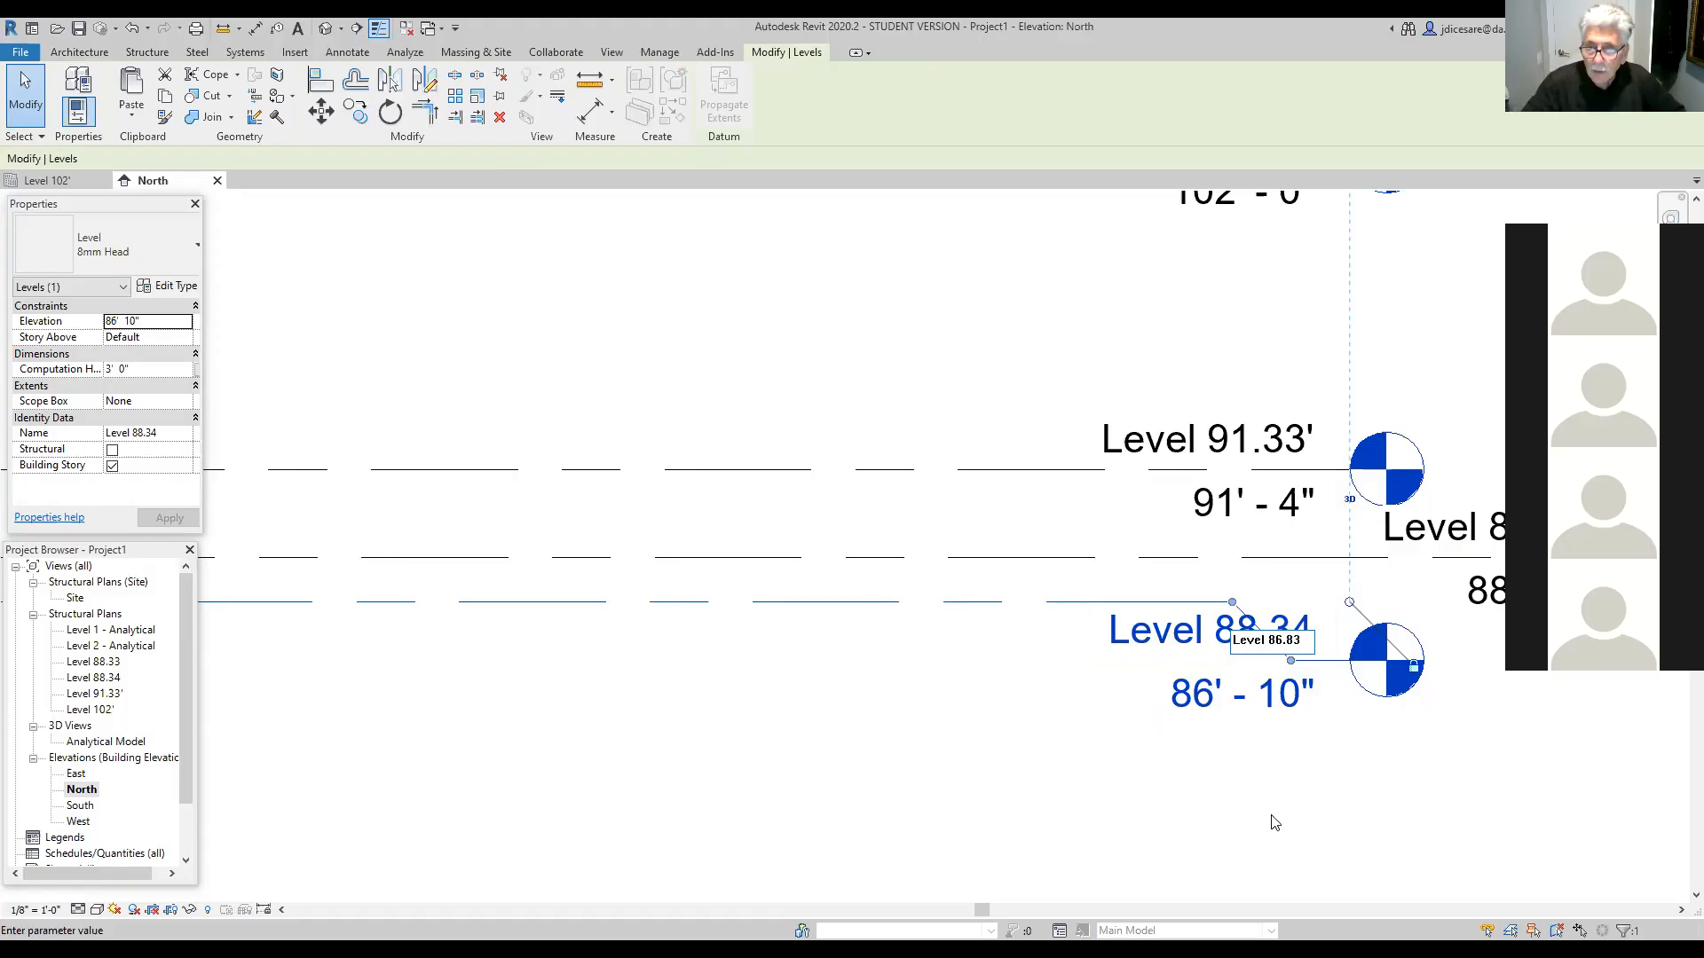
left_click(1010, 655)
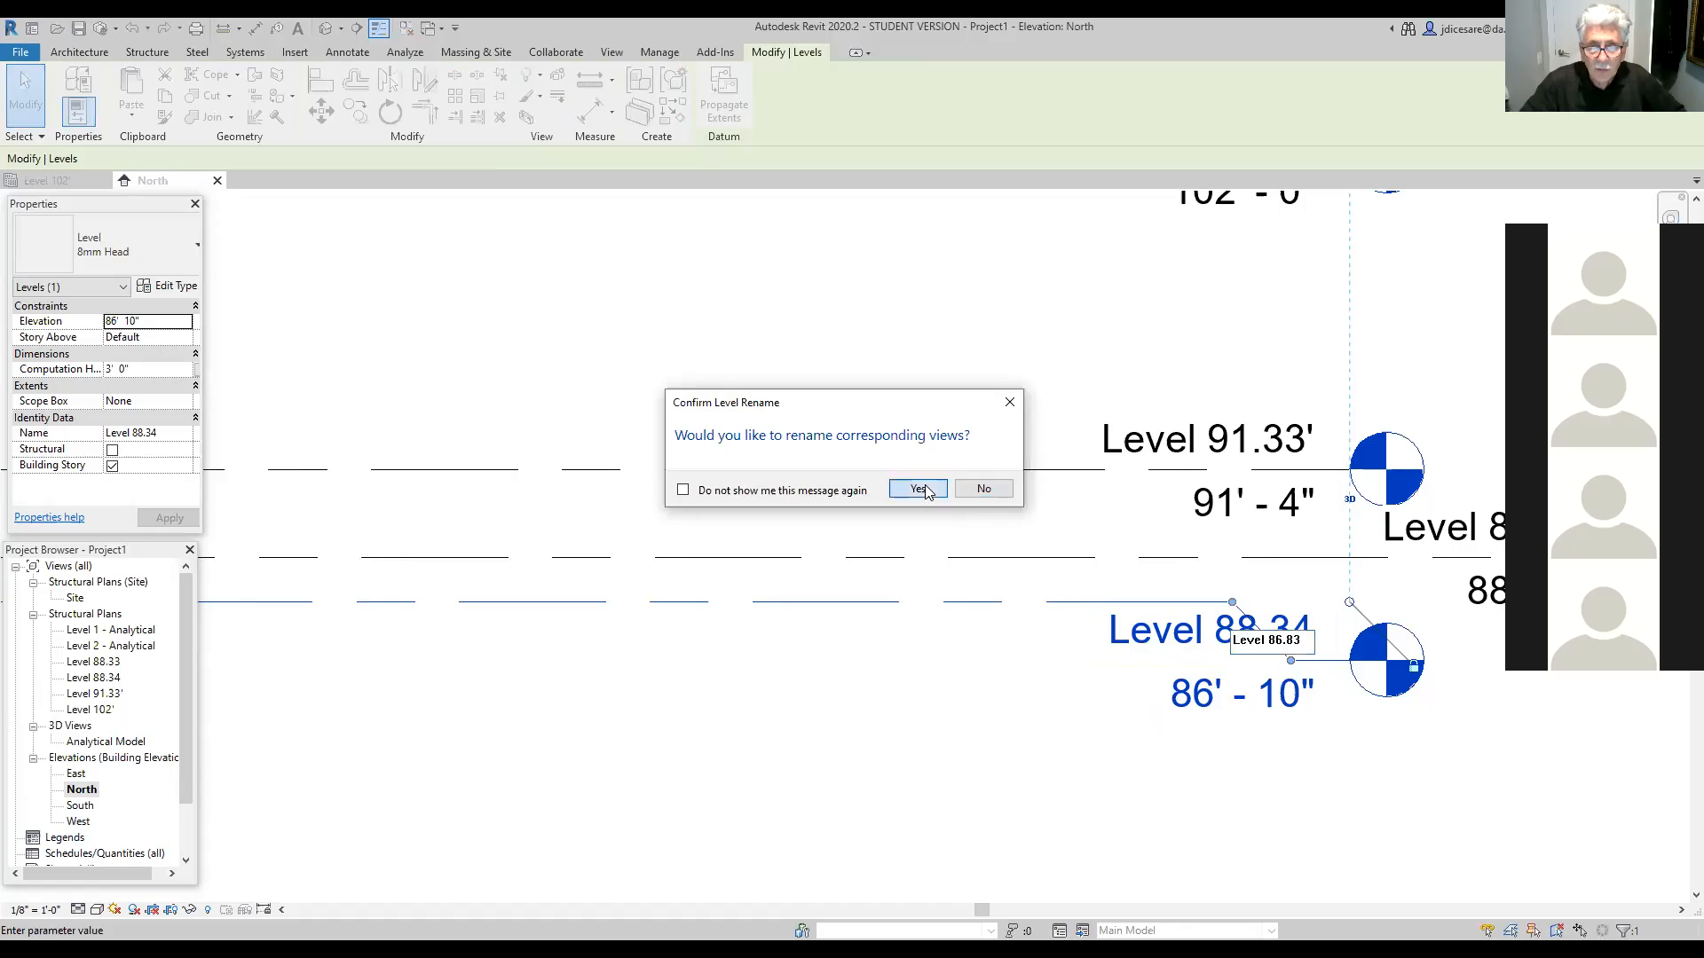
left_click(923, 485)
Step: Draw a new level 12' above Level 102', with both ends aligned to the levels below
scroll(983, 788, "down", 2)
middle_click_drag(977, 787, 1124, 767)
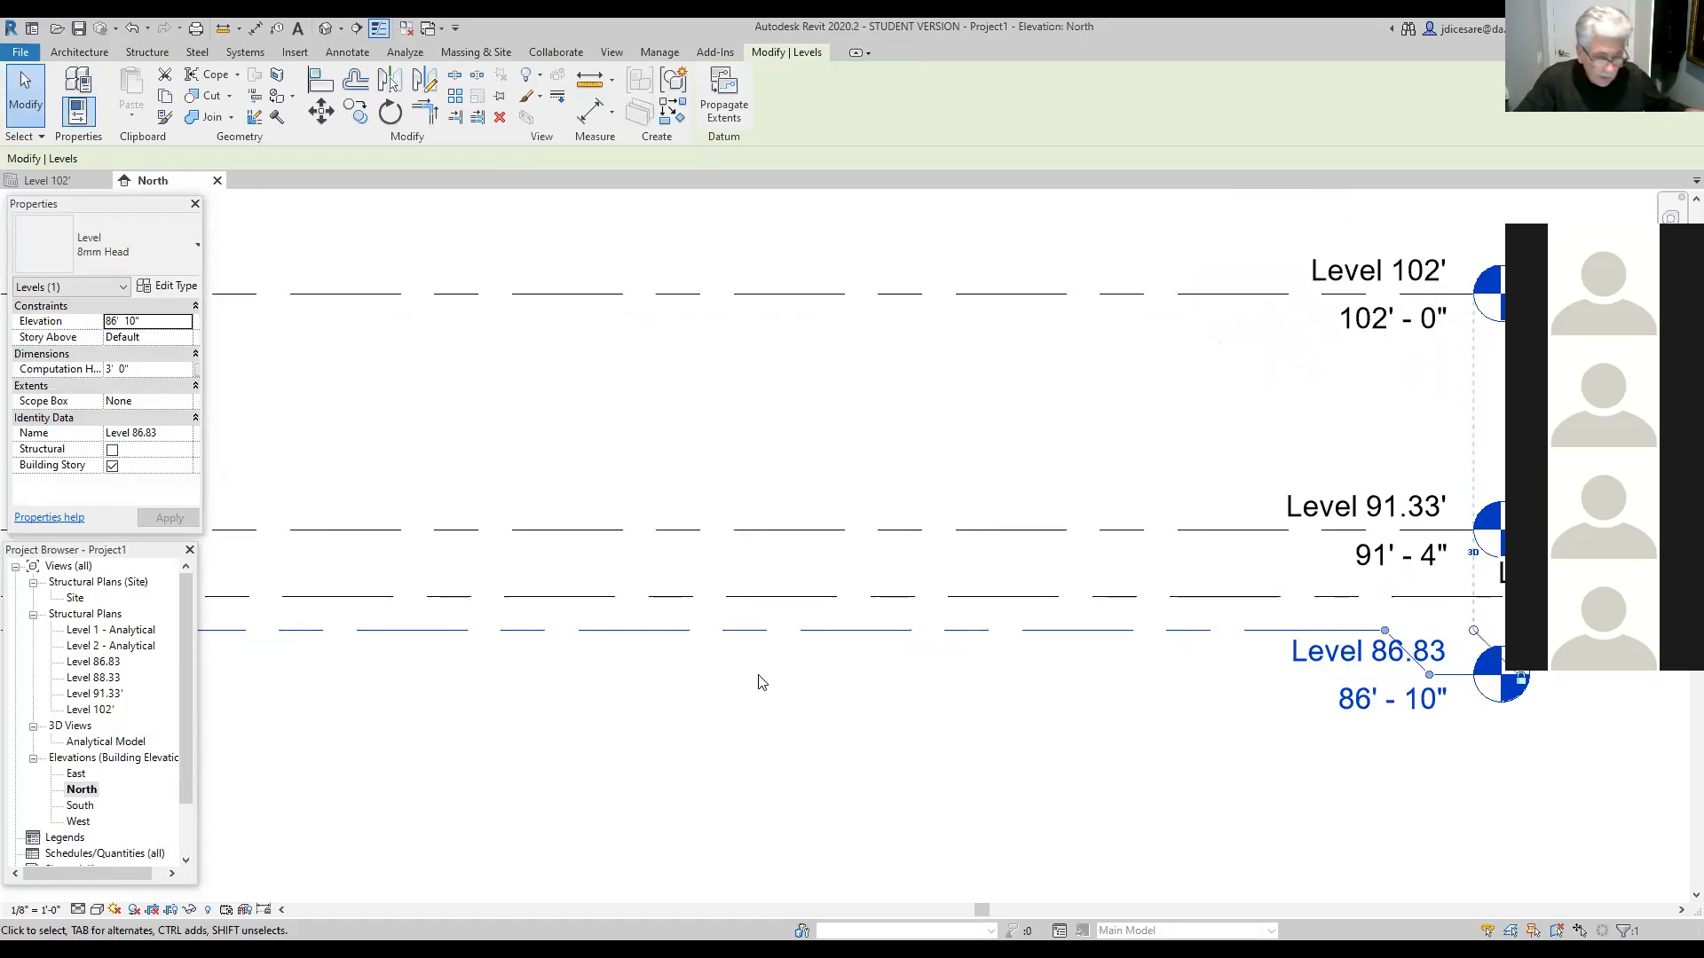
scroll(765, 681, "down", 1)
middle_click_drag(853, 716, 875, 722)
scroll(761, 617, "down", 1)
scroll(761, 566, "down", 1)
scroll(684, 568, "down", 1)
middle_click_drag(743, 576, 1009, 571)
scroll(816, 569, "down", 1)
scroll(1009, 571, "down", 1)
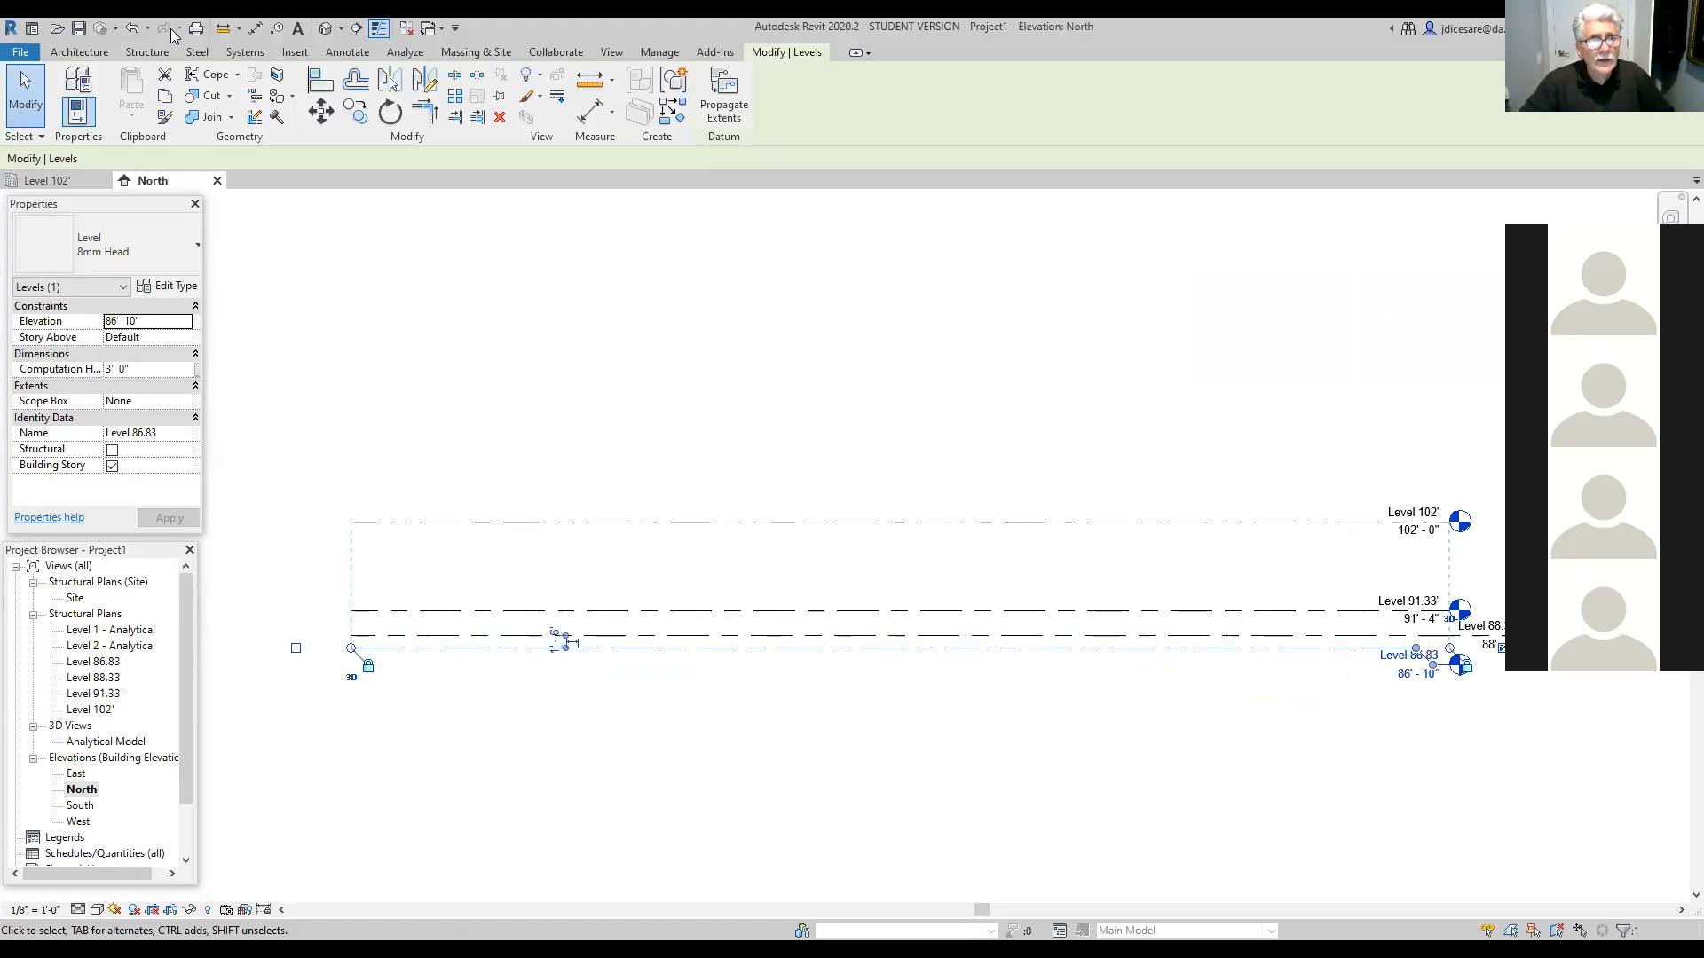
left_click(147, 56)
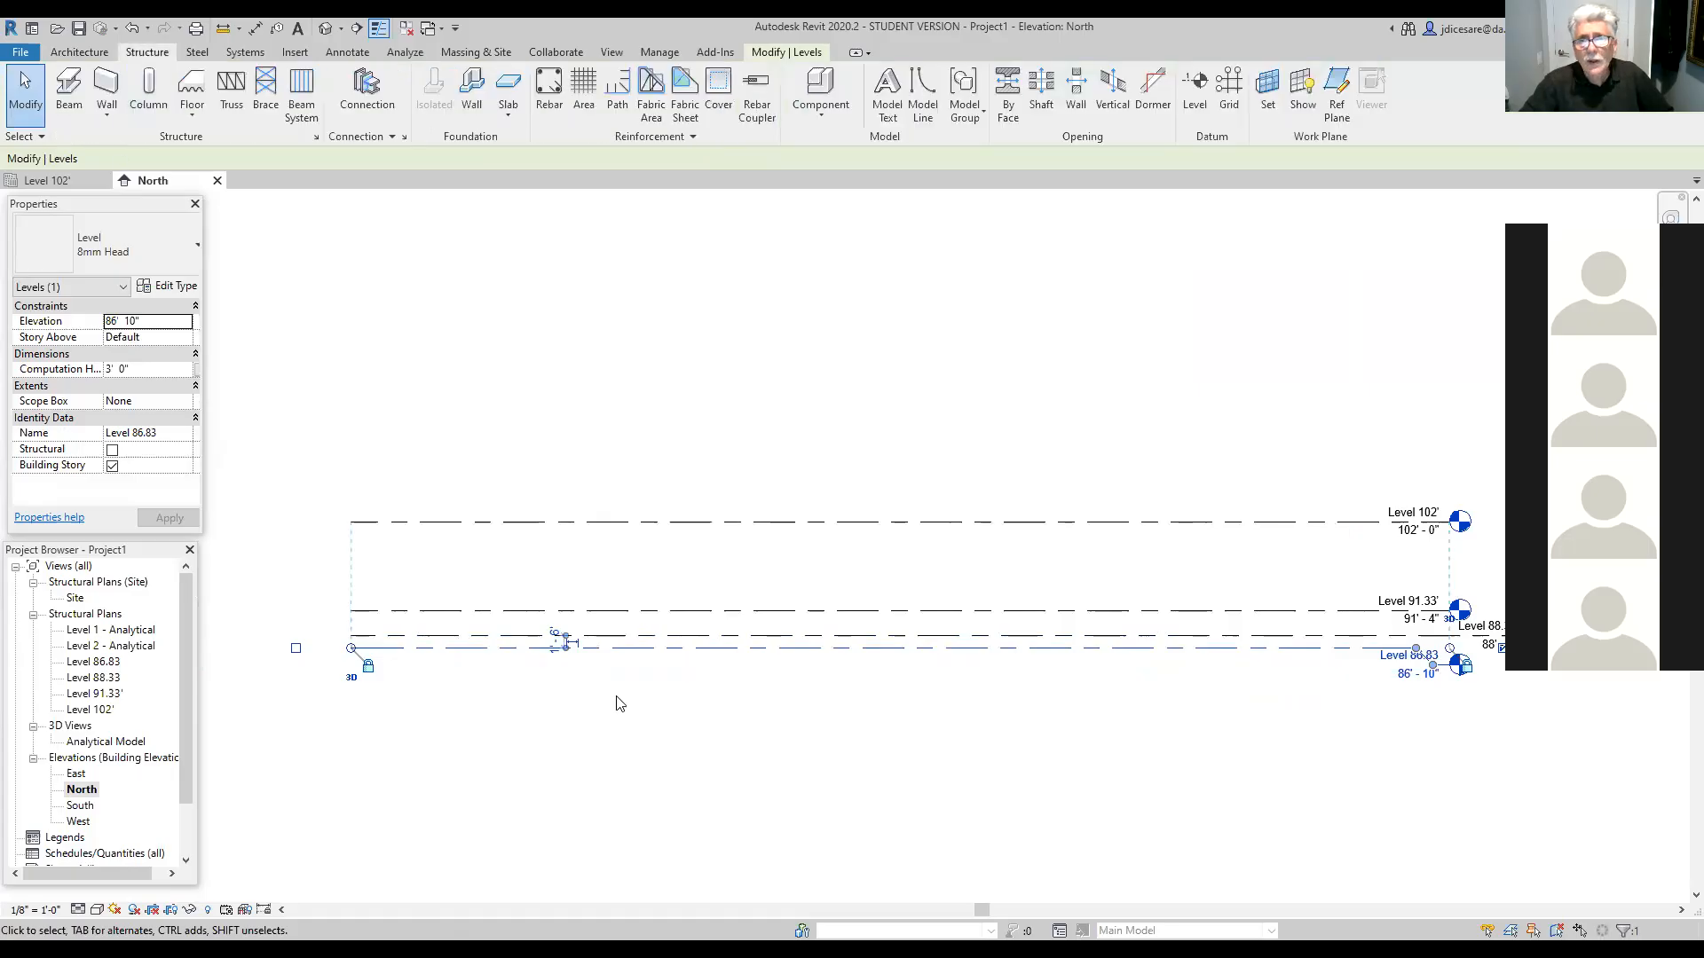
left_click(1198, 86)
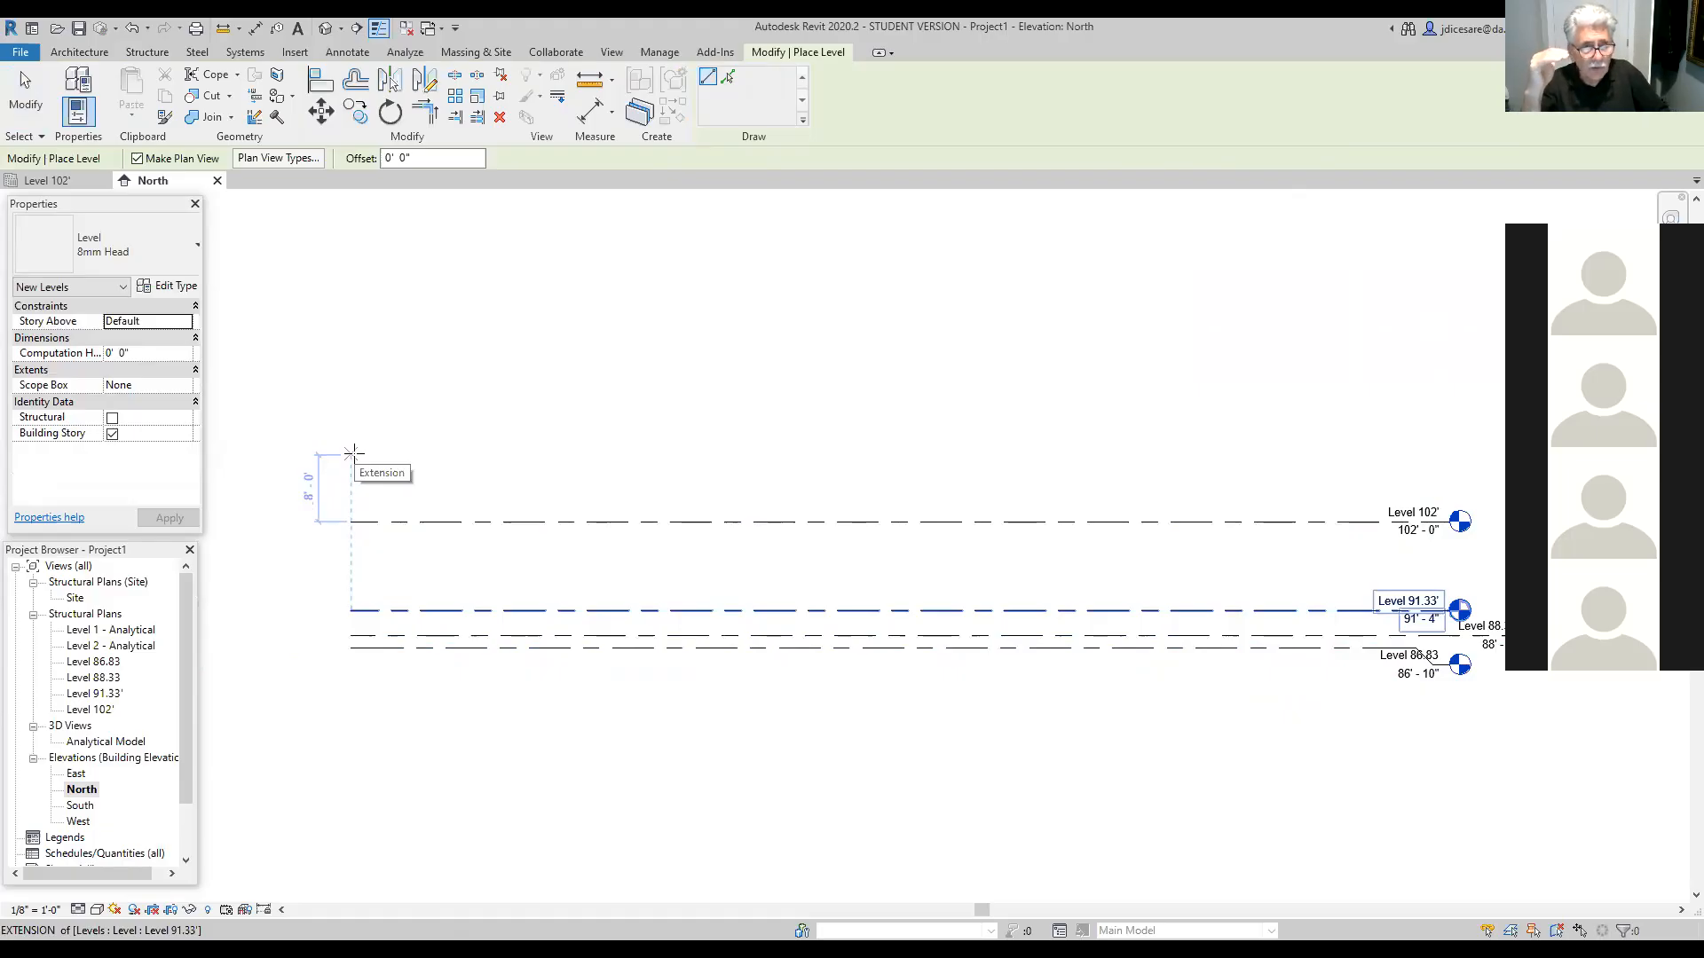
type("12")
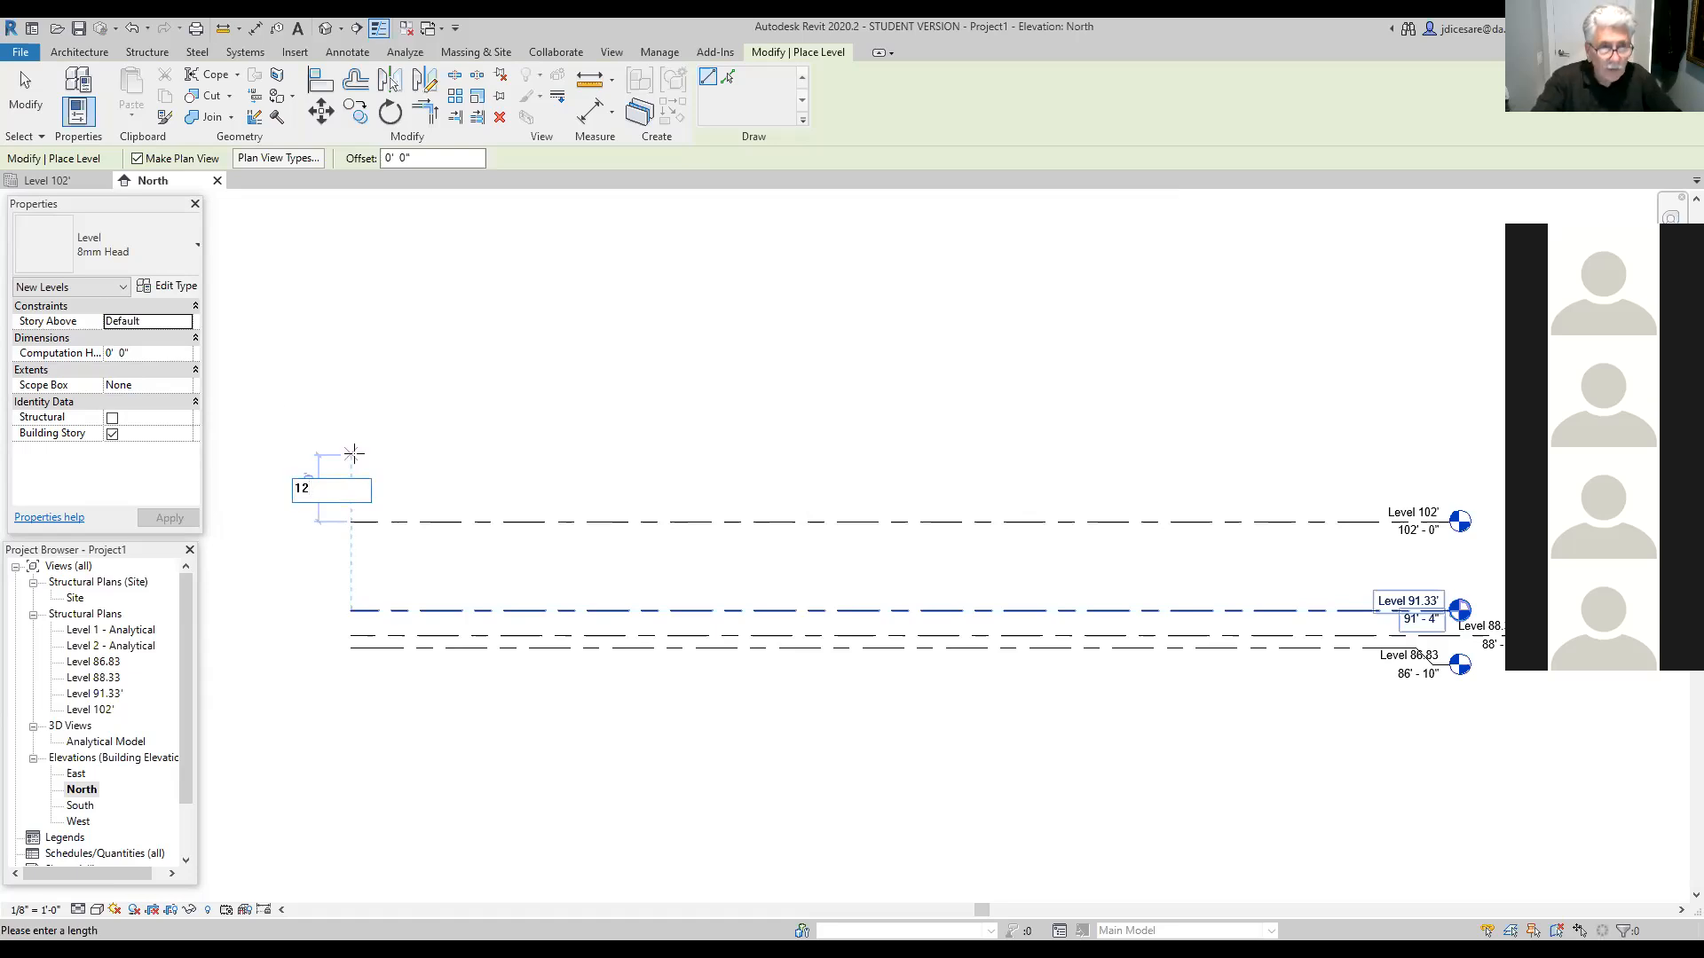
key("Return")
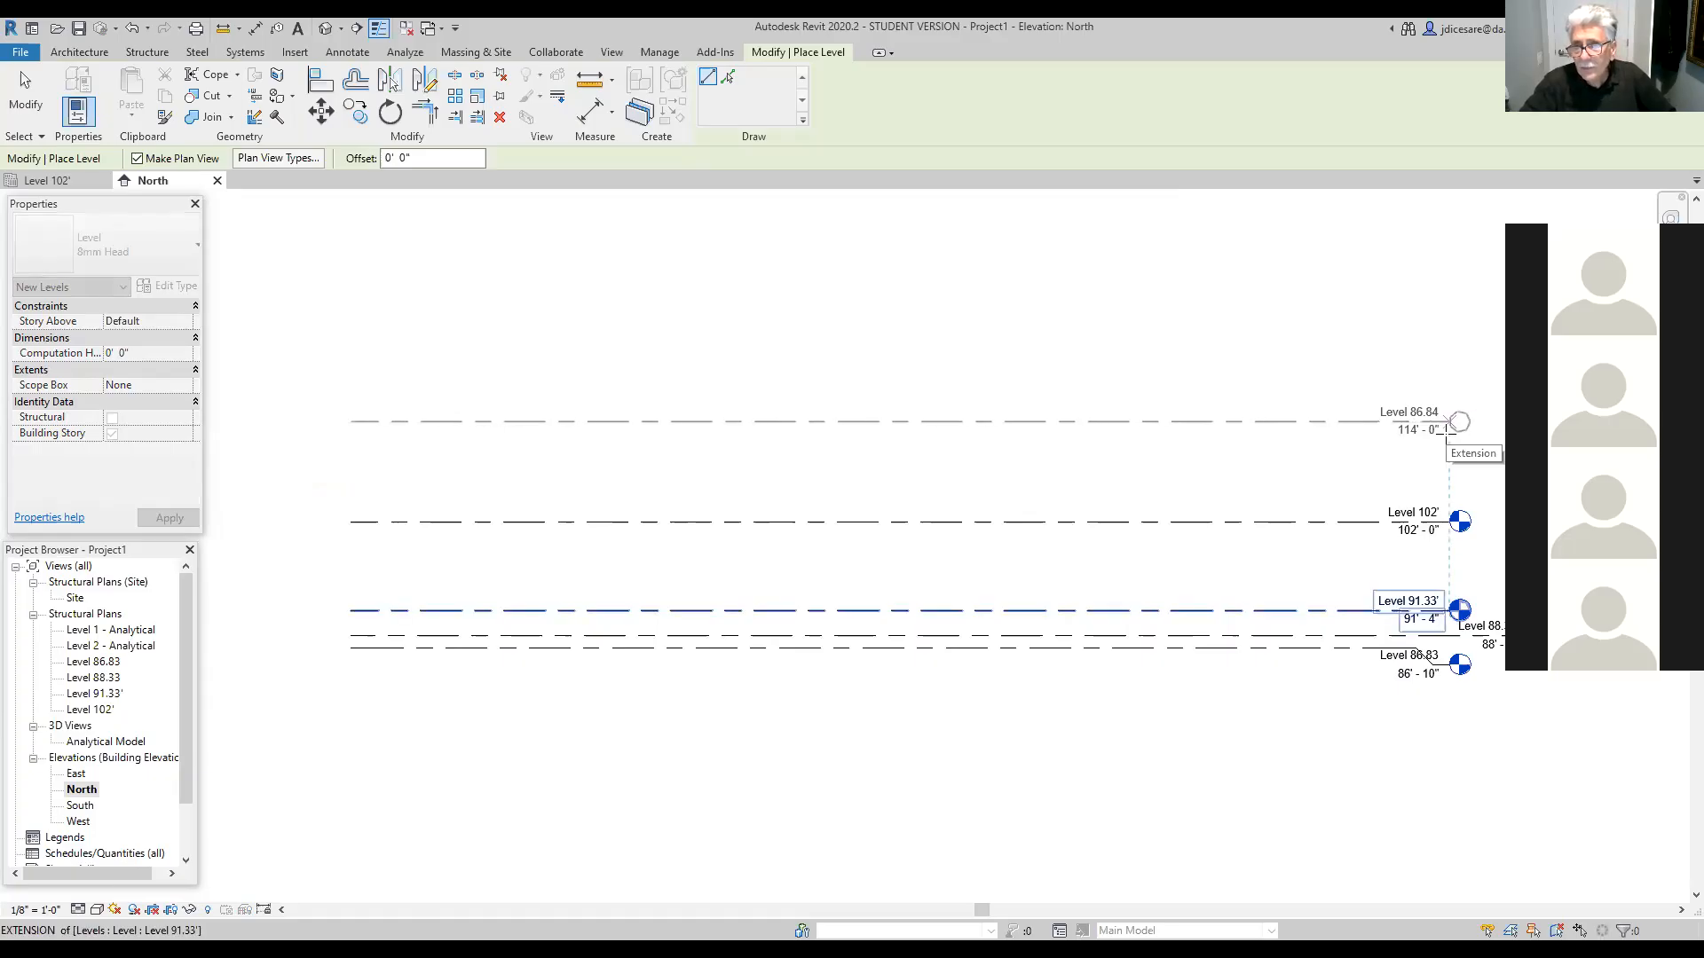
left_click(1449, 422)
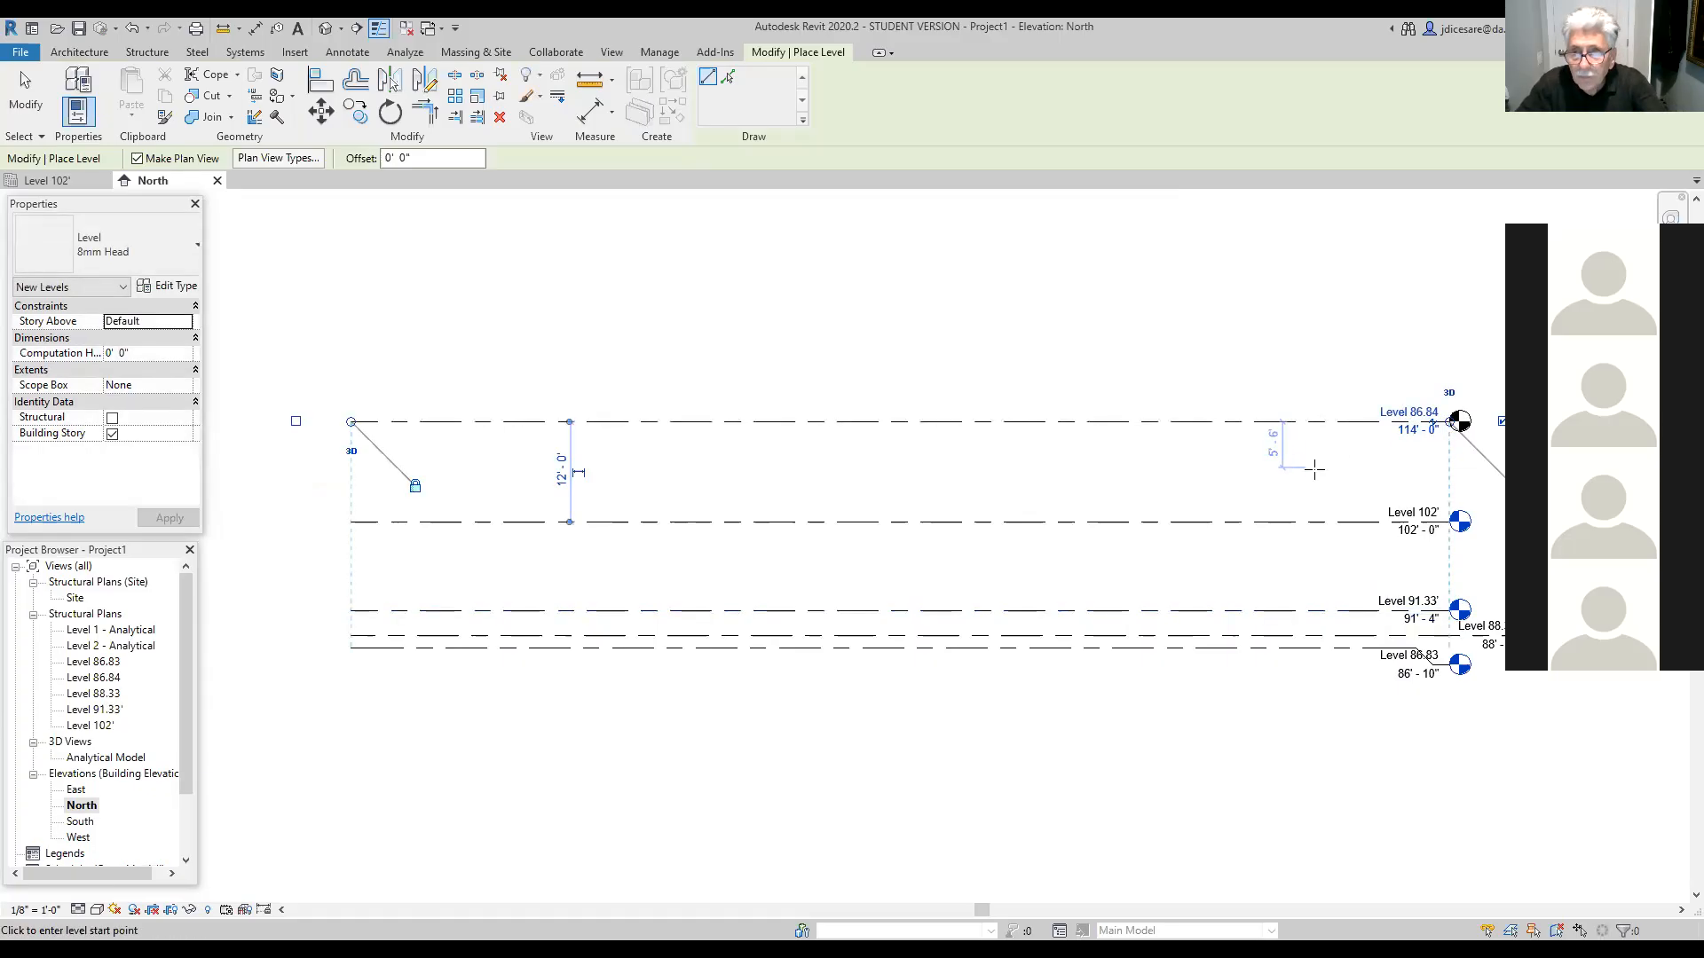
key("Escape")
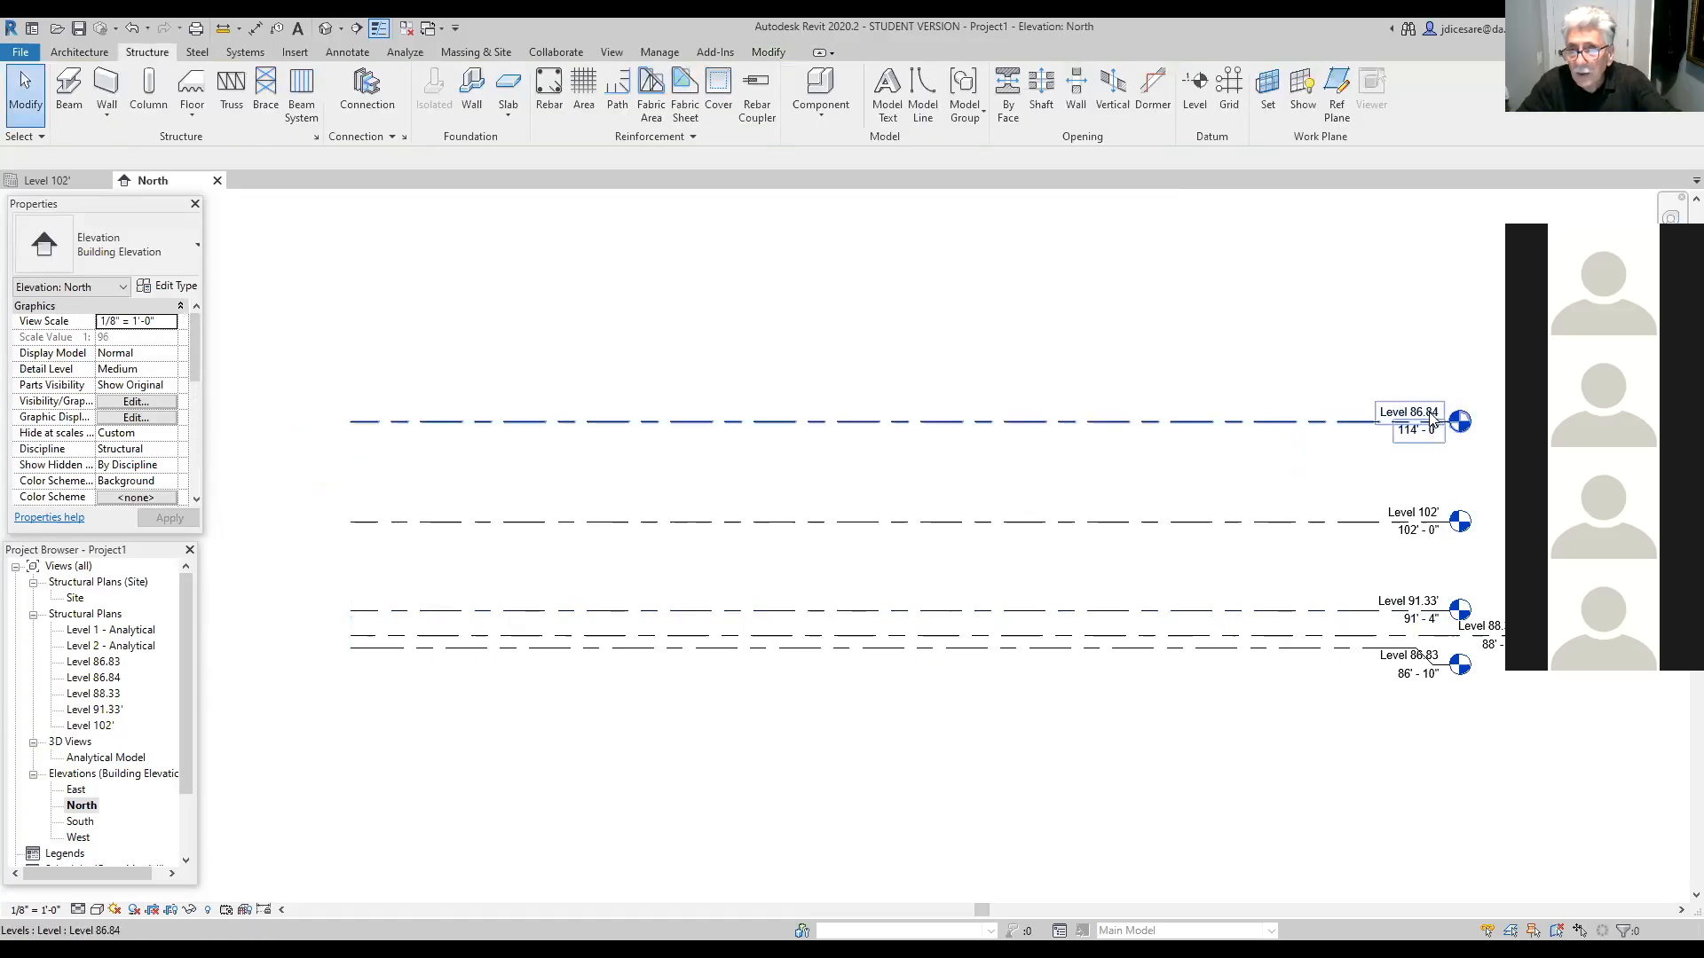
left_click(1430, 419)
left_click(1431, 419)
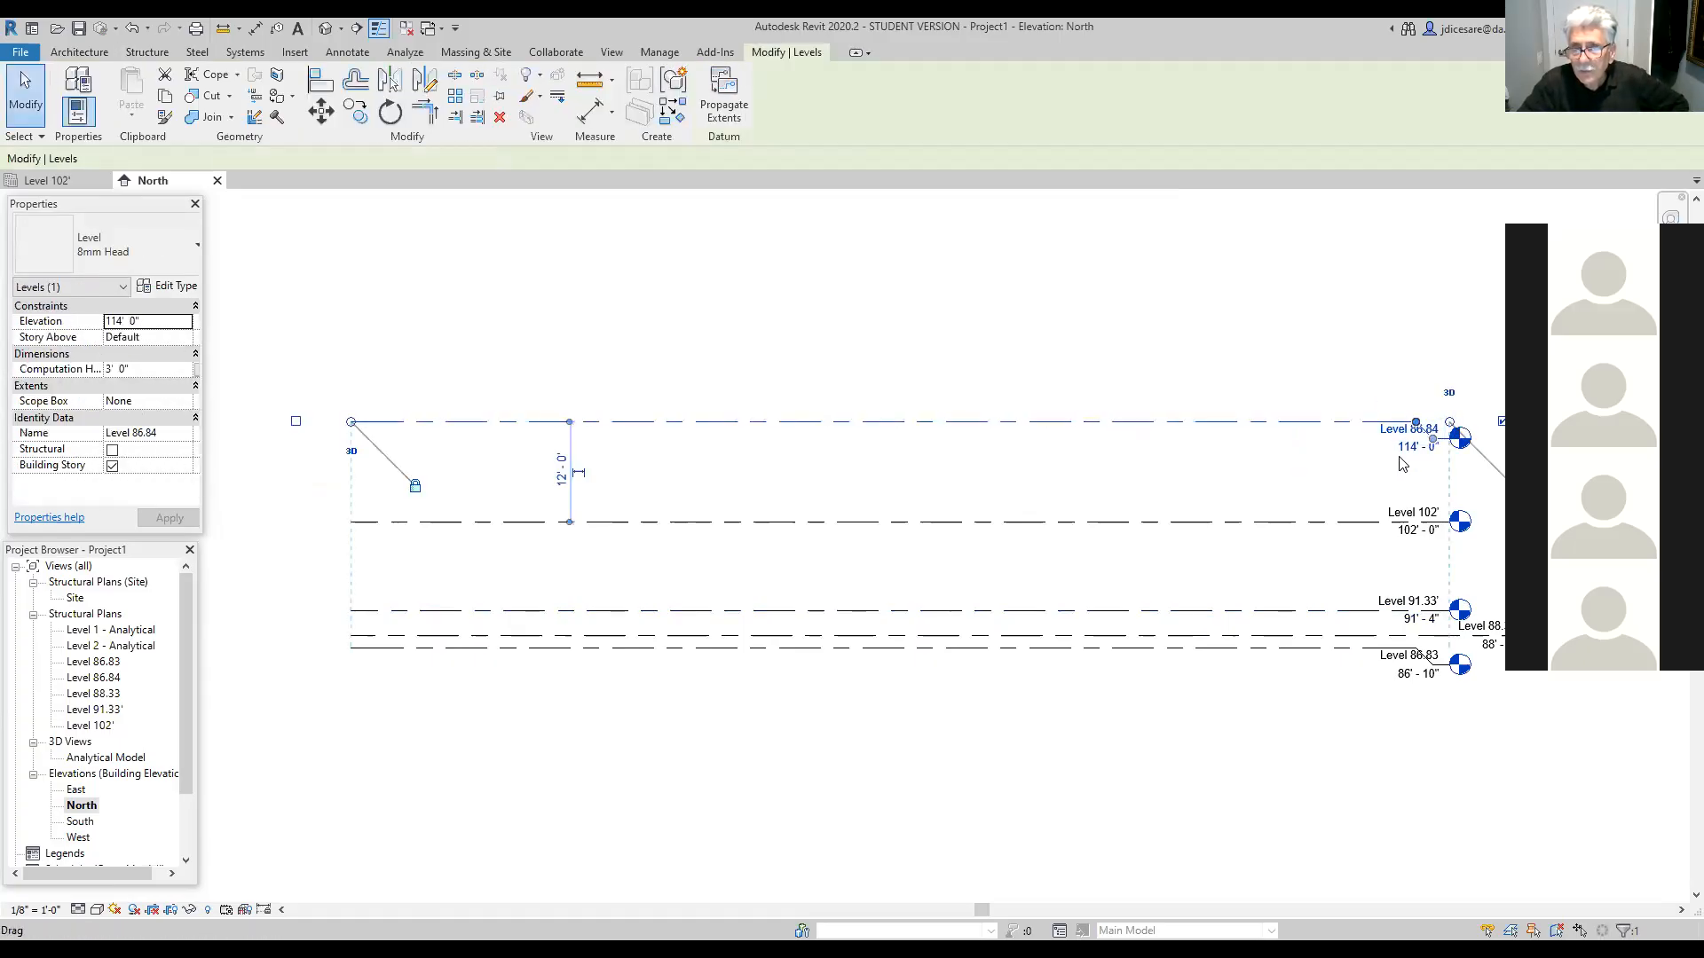
left_click(132, 28)
scroll(1420, 412, "up", 2)
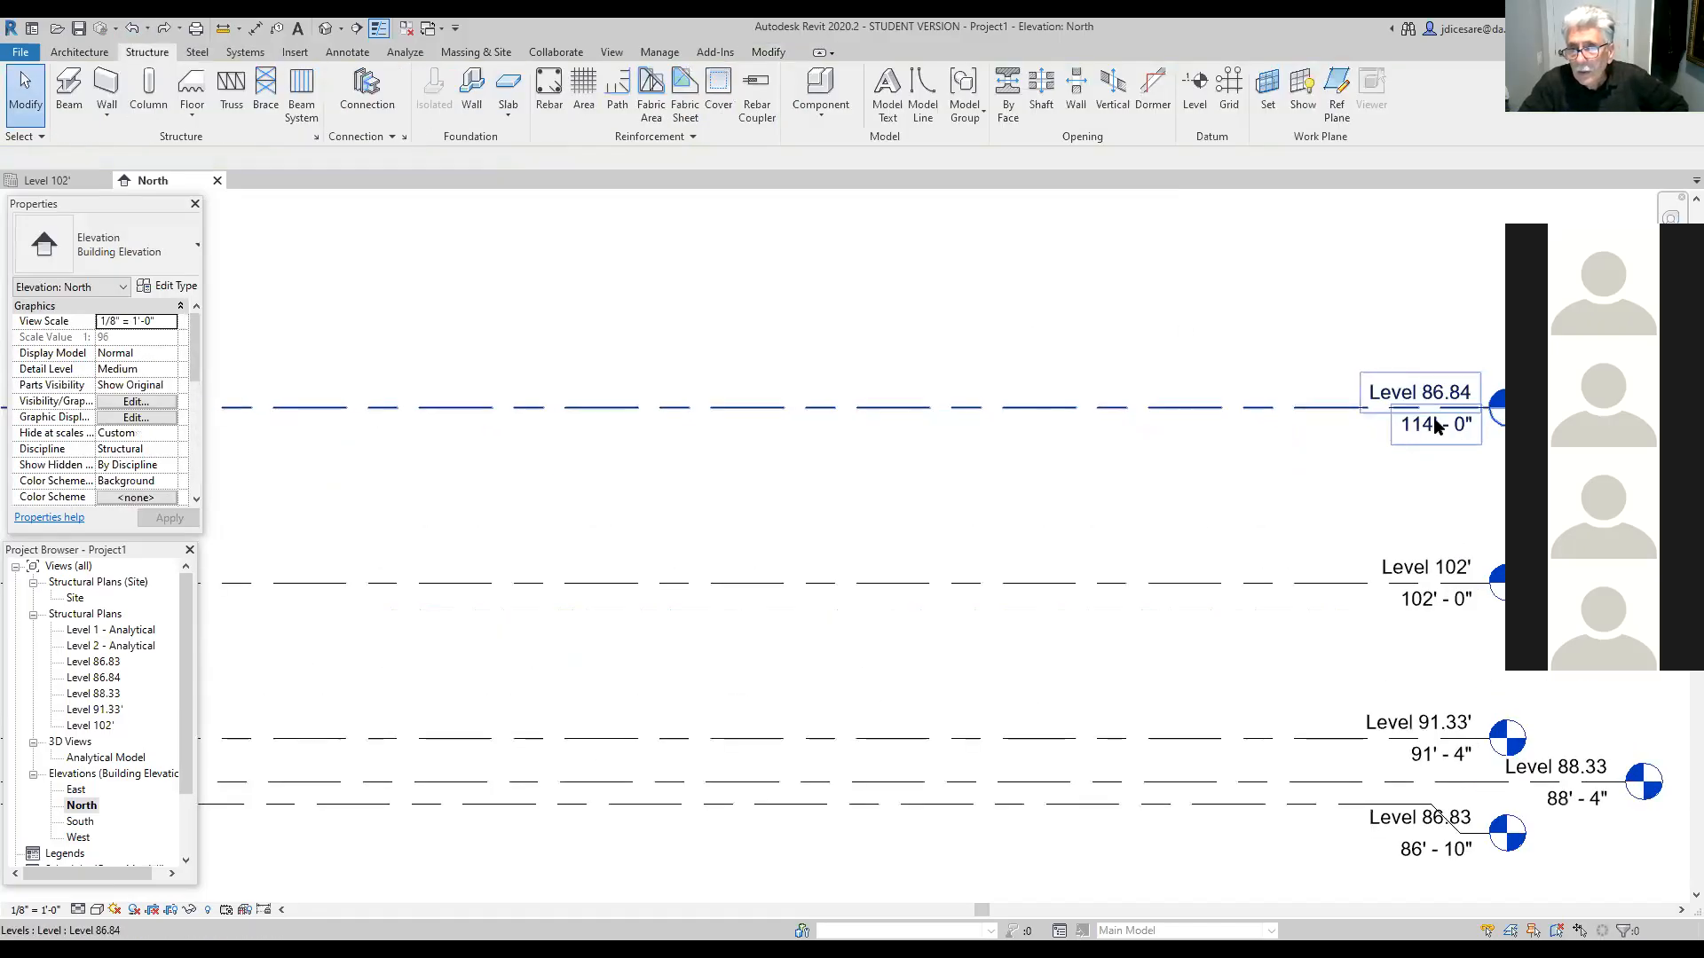
Step: Rename the highest level as Level 114' and rename its corresponding views too
double_click(1433, 391)
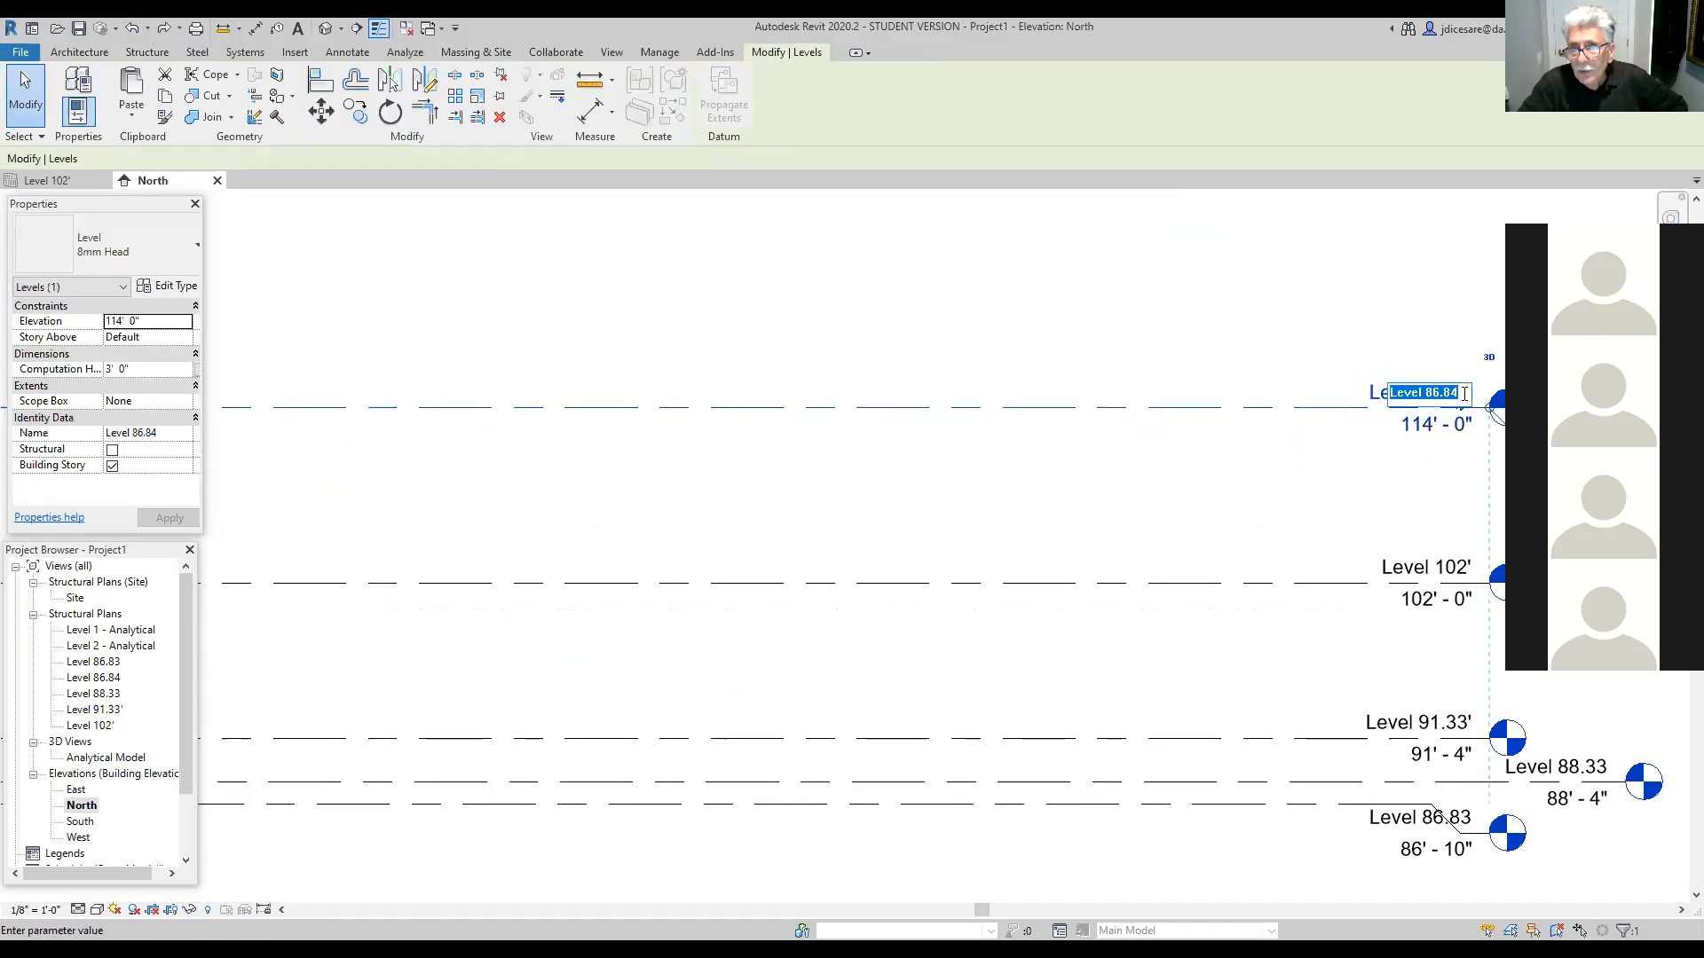
left_click_drag(1464, 394, 1422, 393)
type("1")
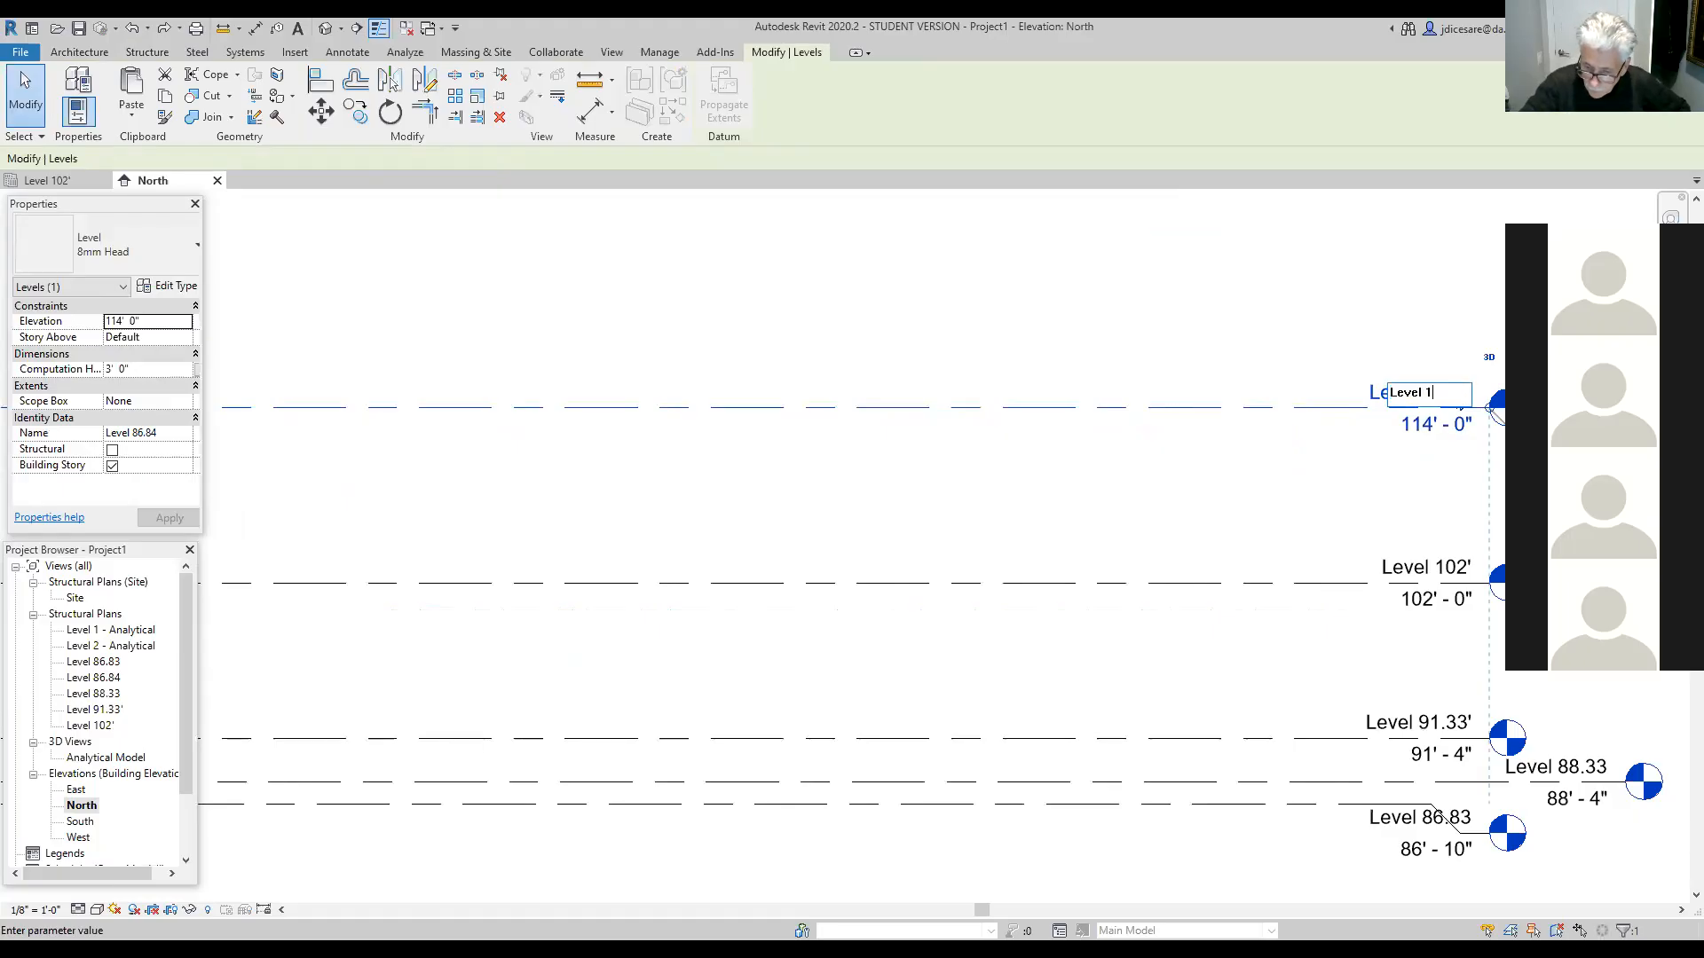
type("14'")
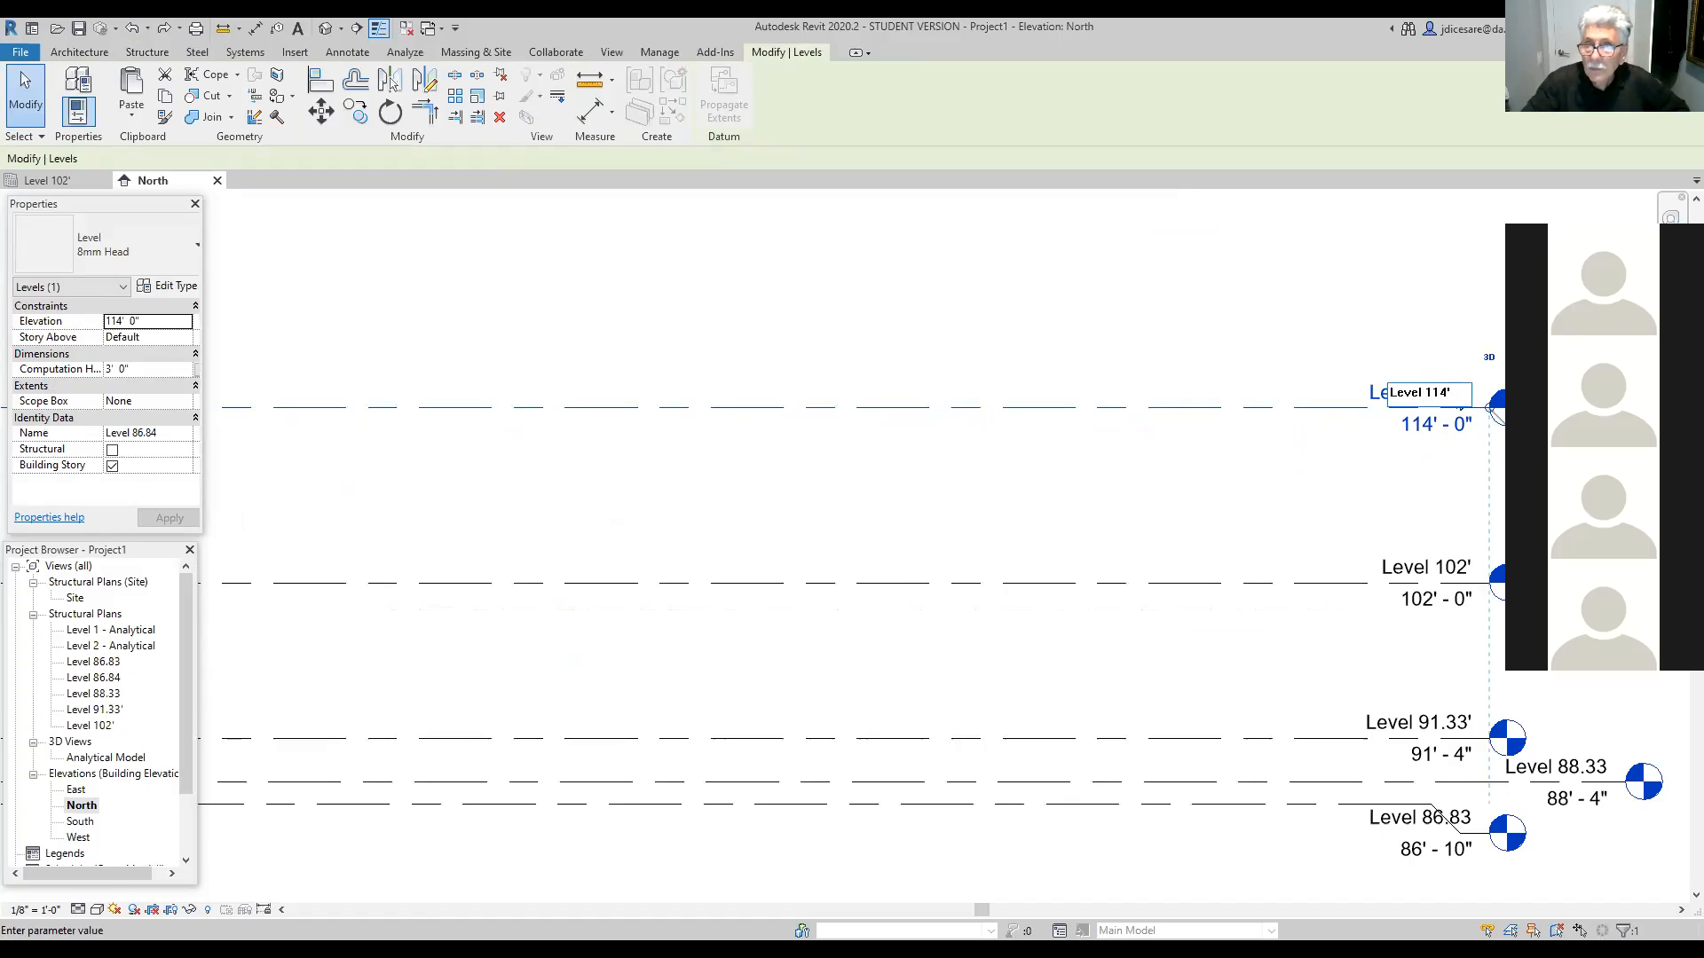
key("Return")
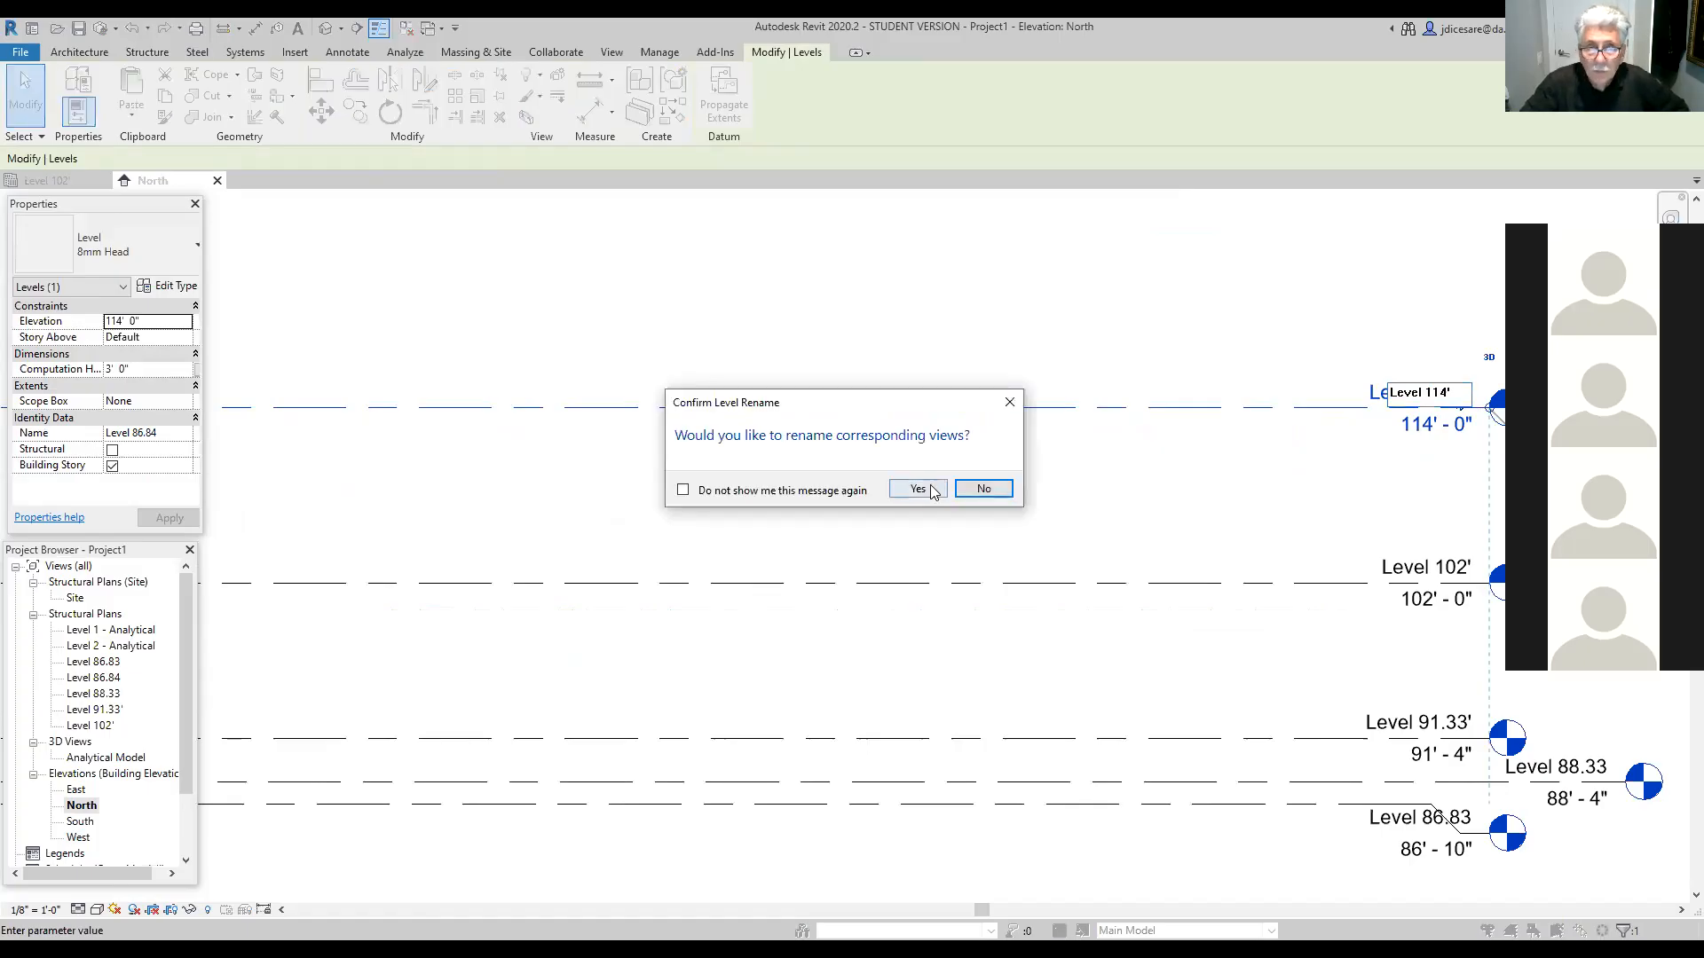
key("Return")
scroll(1027, 658, "down", 2)
scroll(1020, 698, "down", 3)
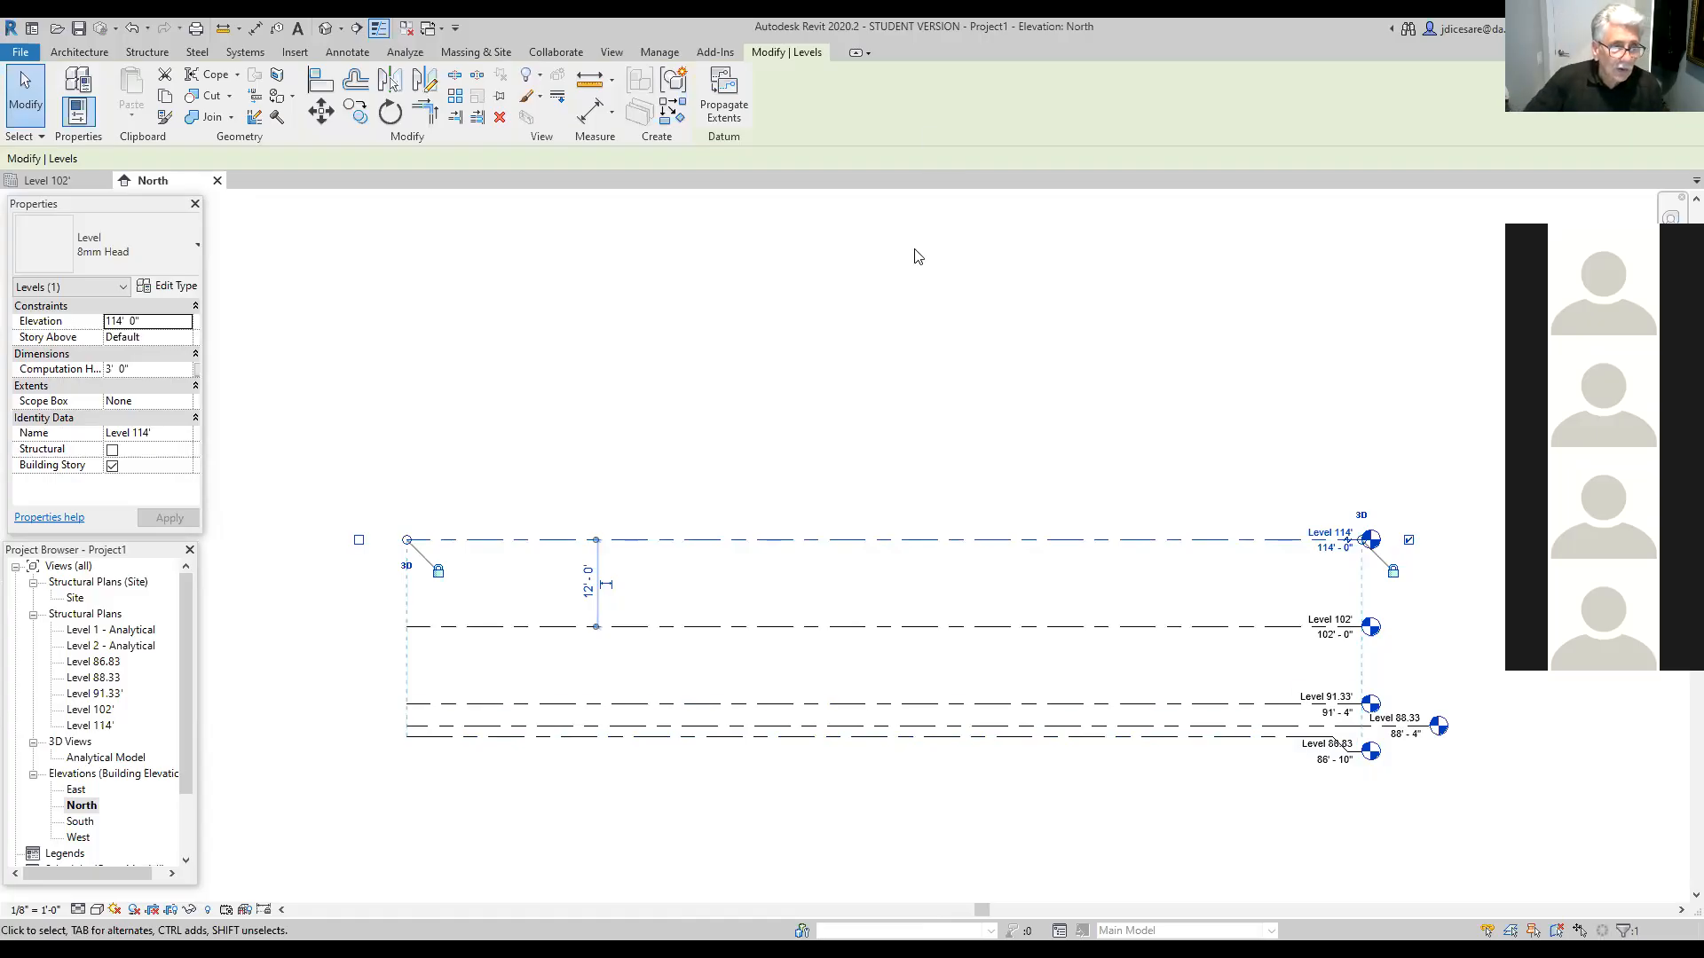
Step: Open the Level 102' structural plan and show its work plane grid
double_click(89, 710)
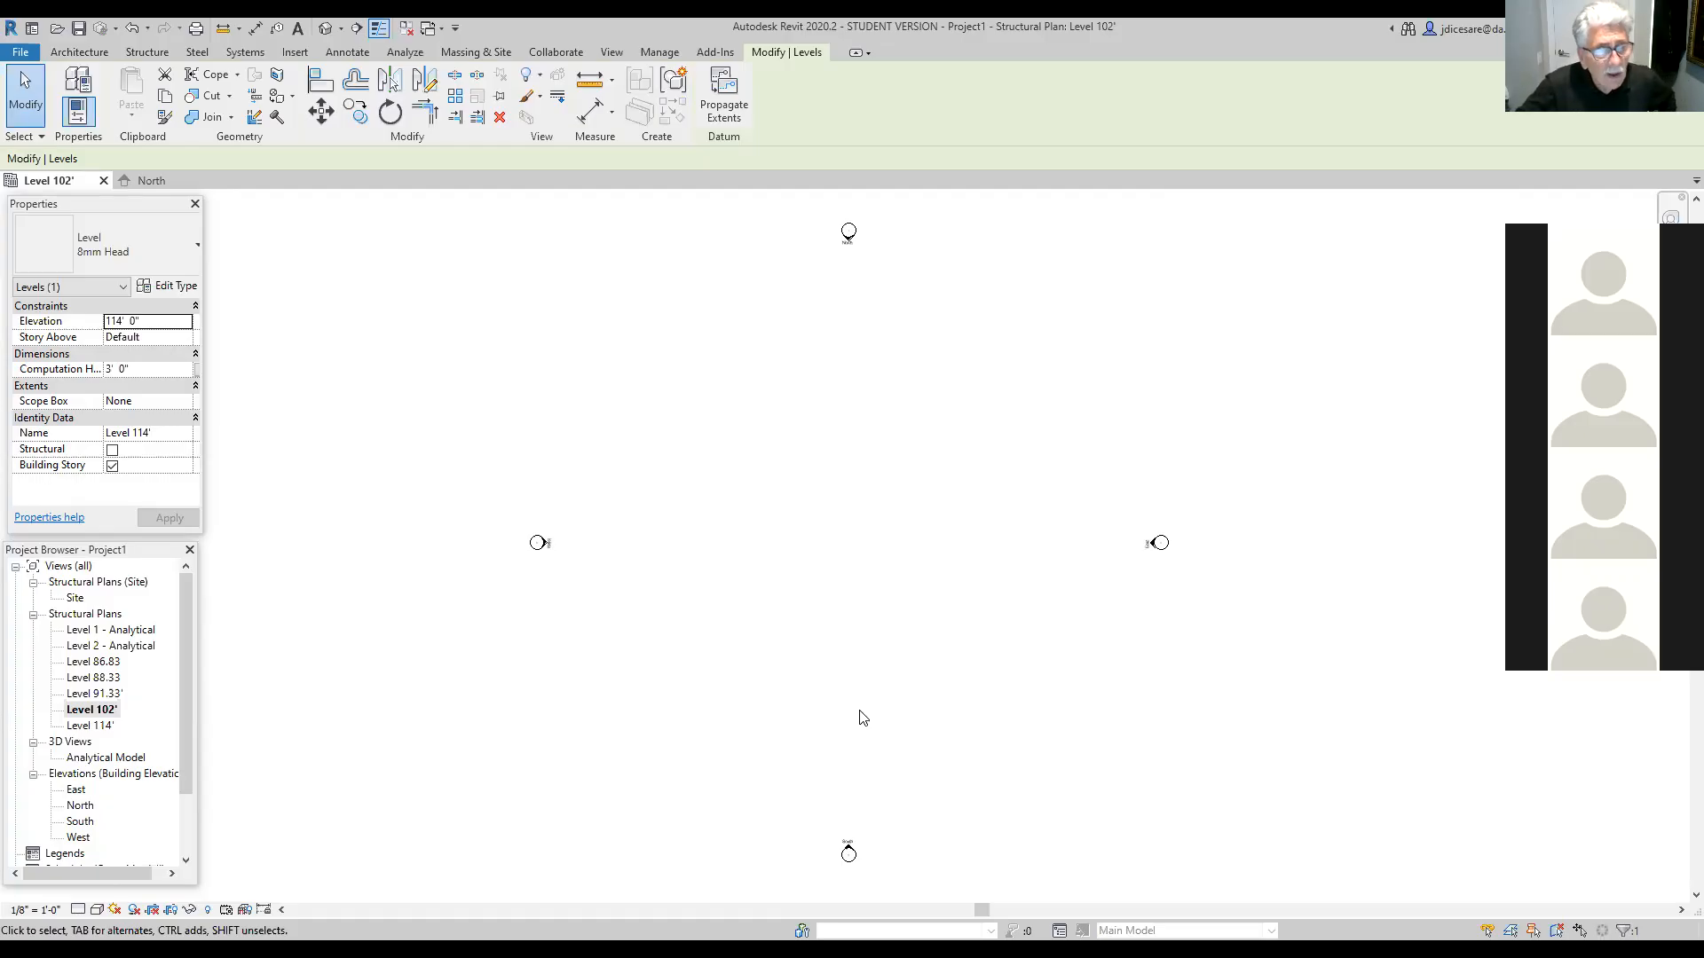
left_click(150, 55)
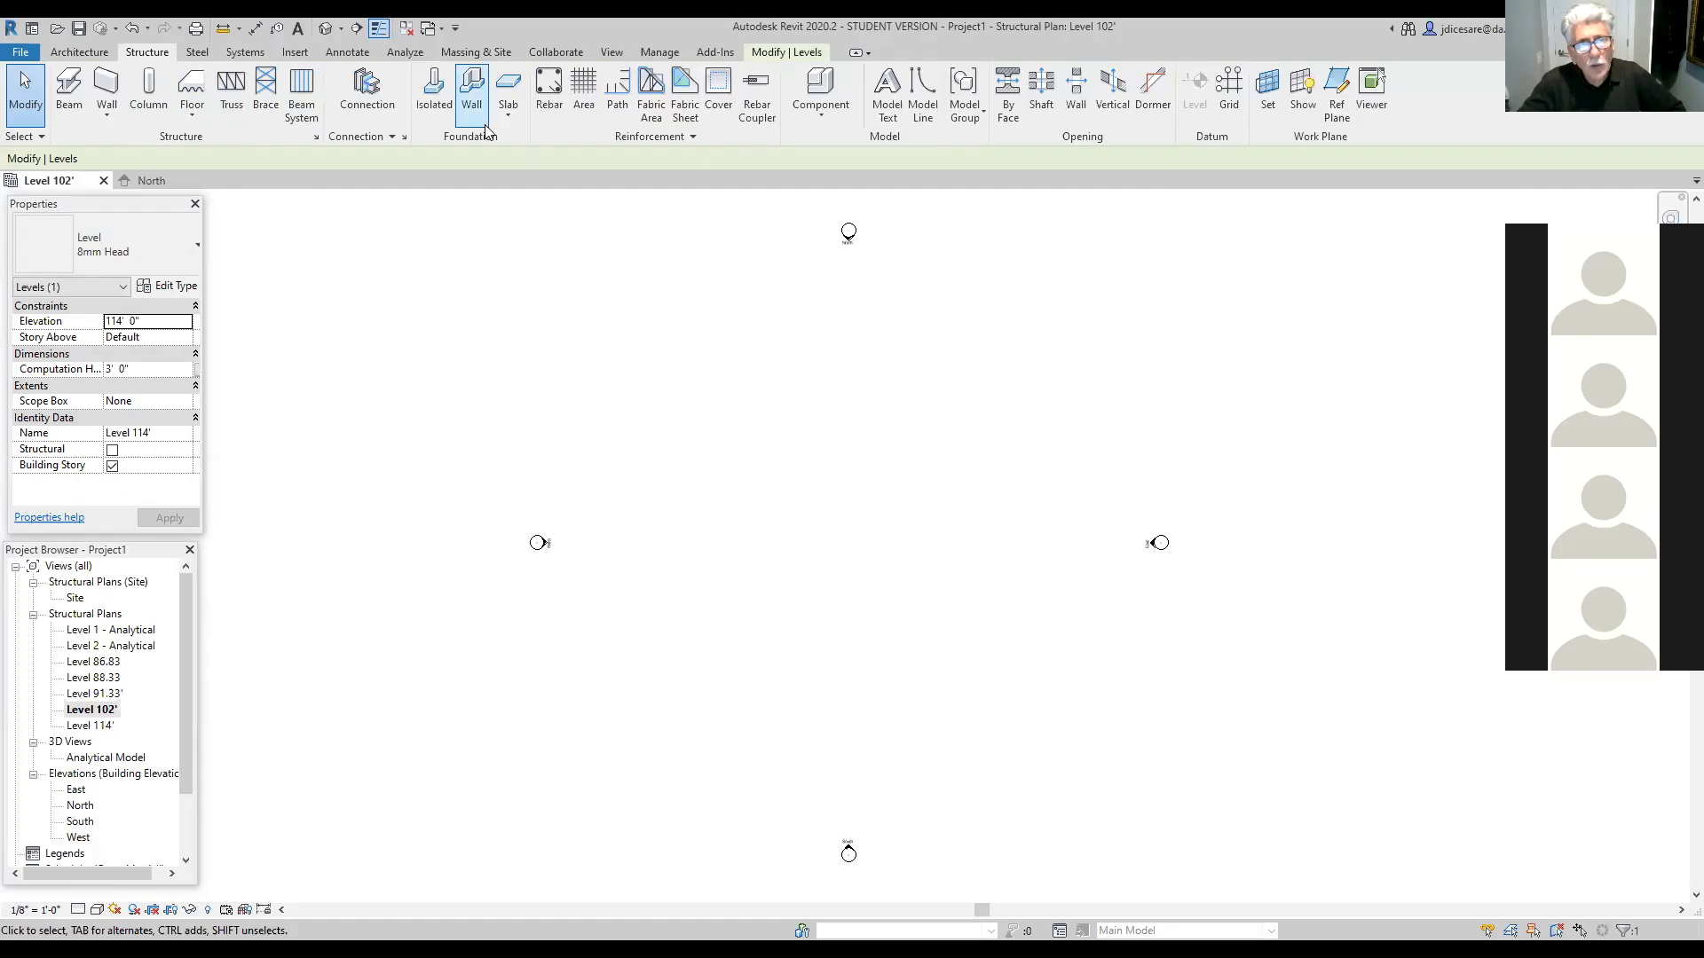
left_click(1303, 104)
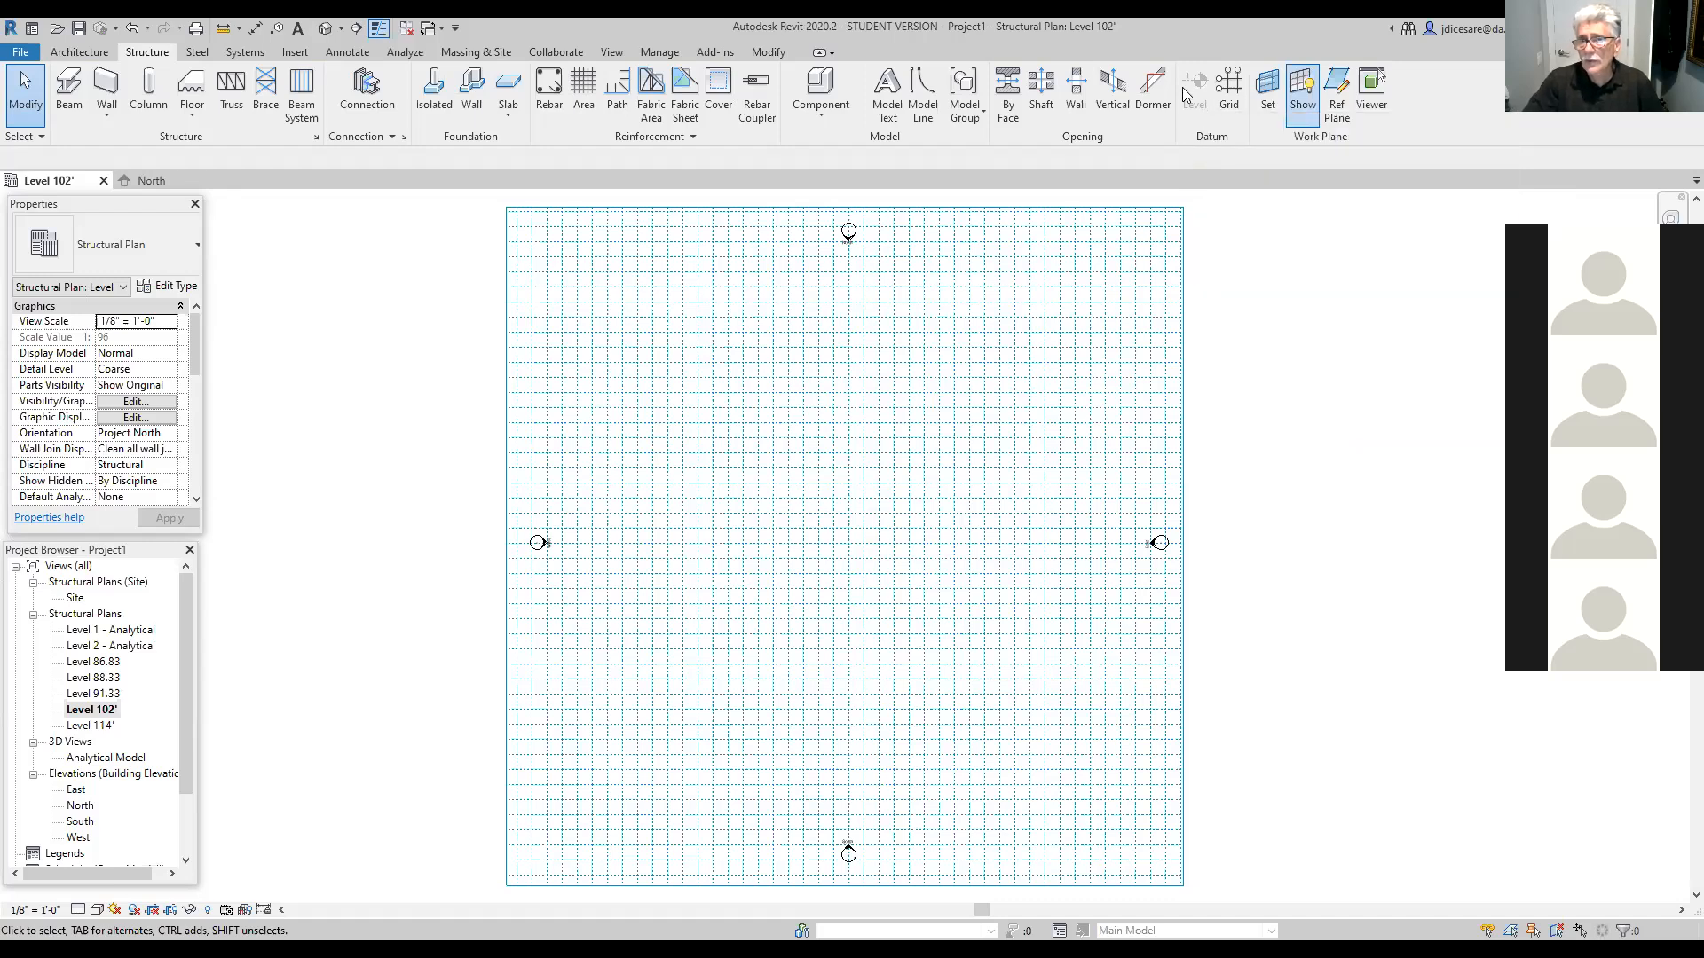
Step: Draw the first vertical grid line upward between work plane grid intersections, inside the west and south elevation markers
left_click(1237, 96)
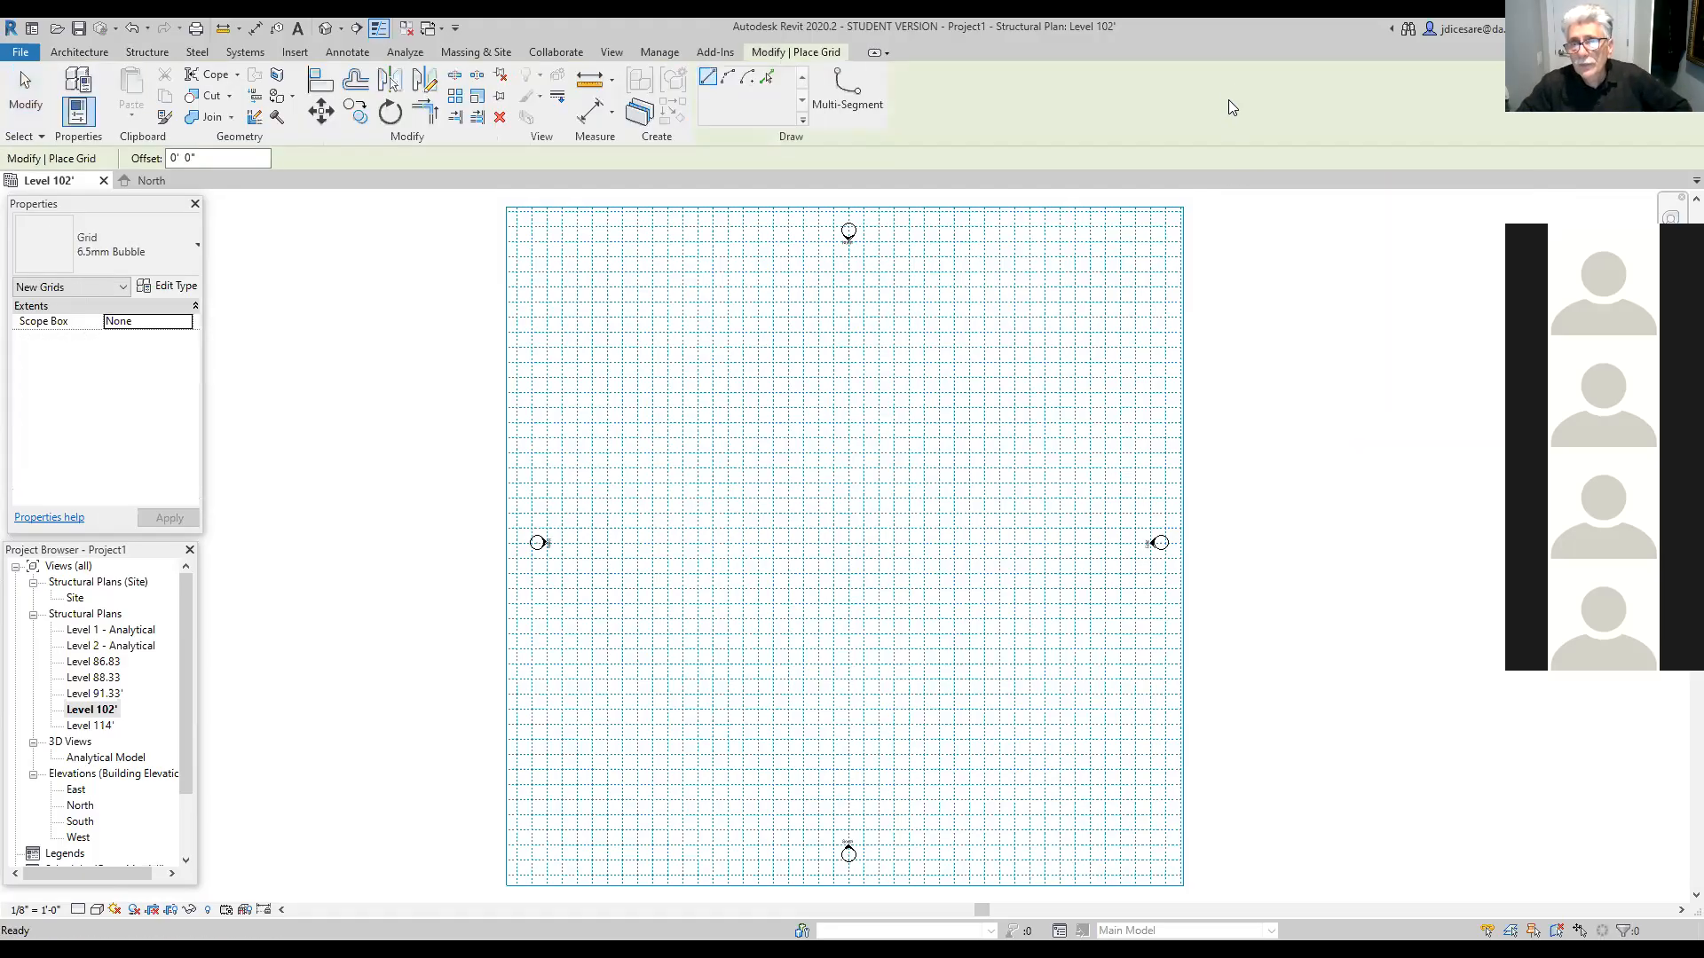
scroll(710, 785, "up", 2)
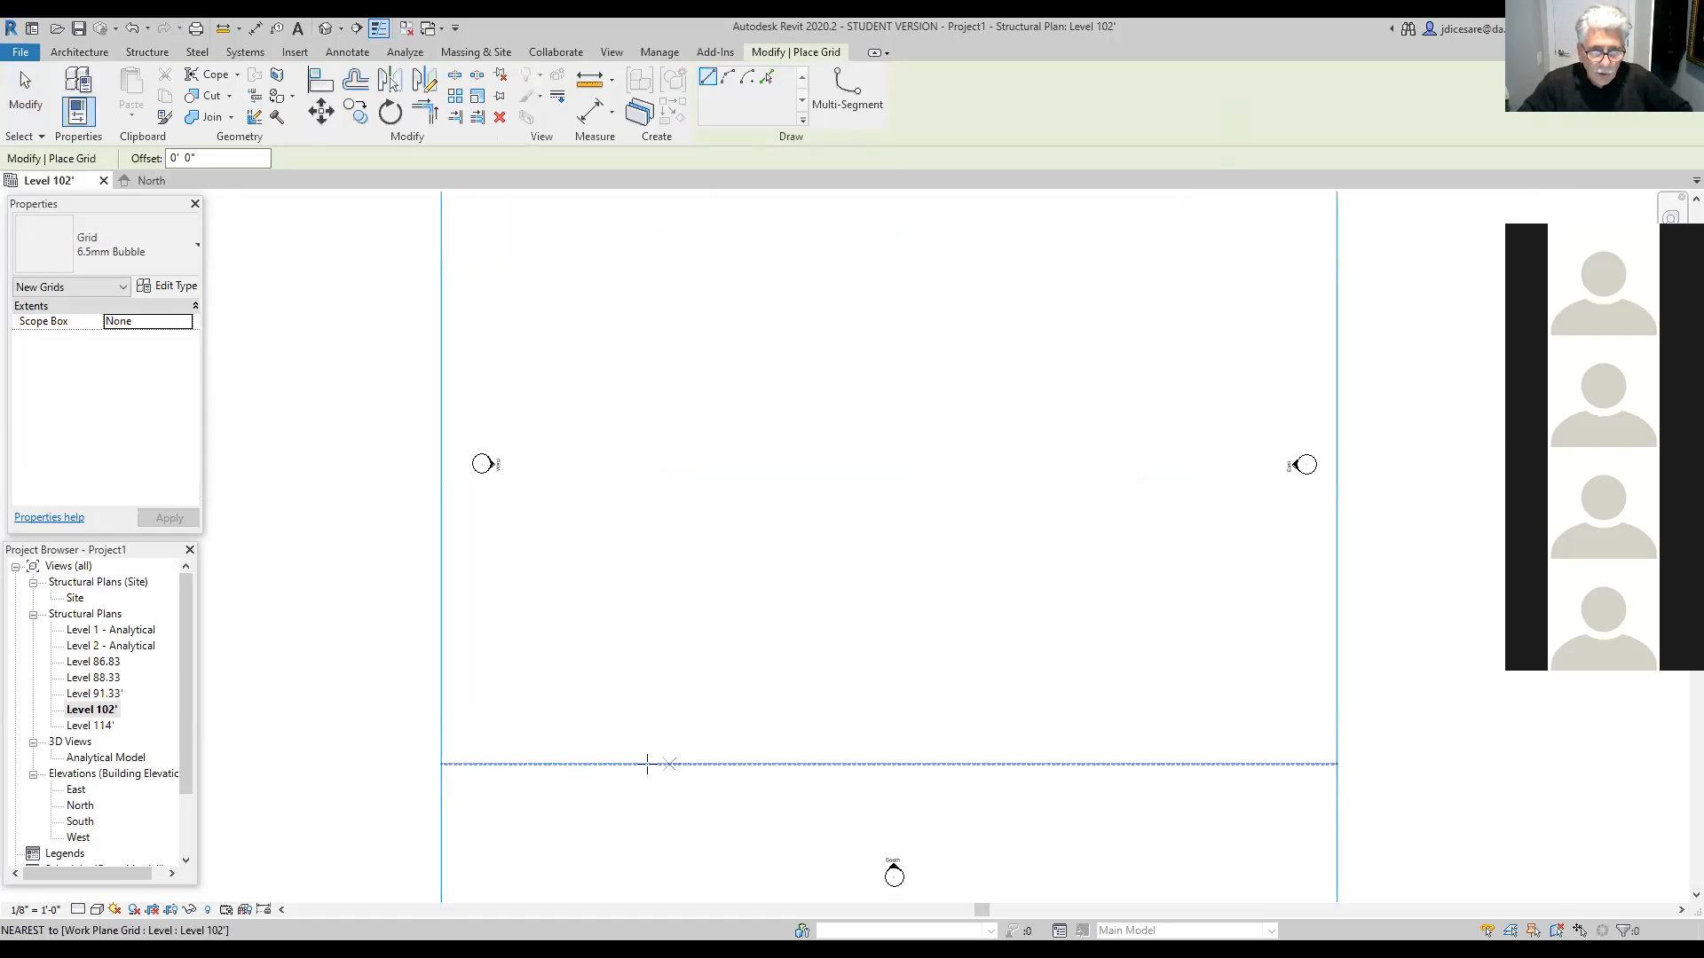
scroll(643, 765, "down", 1)
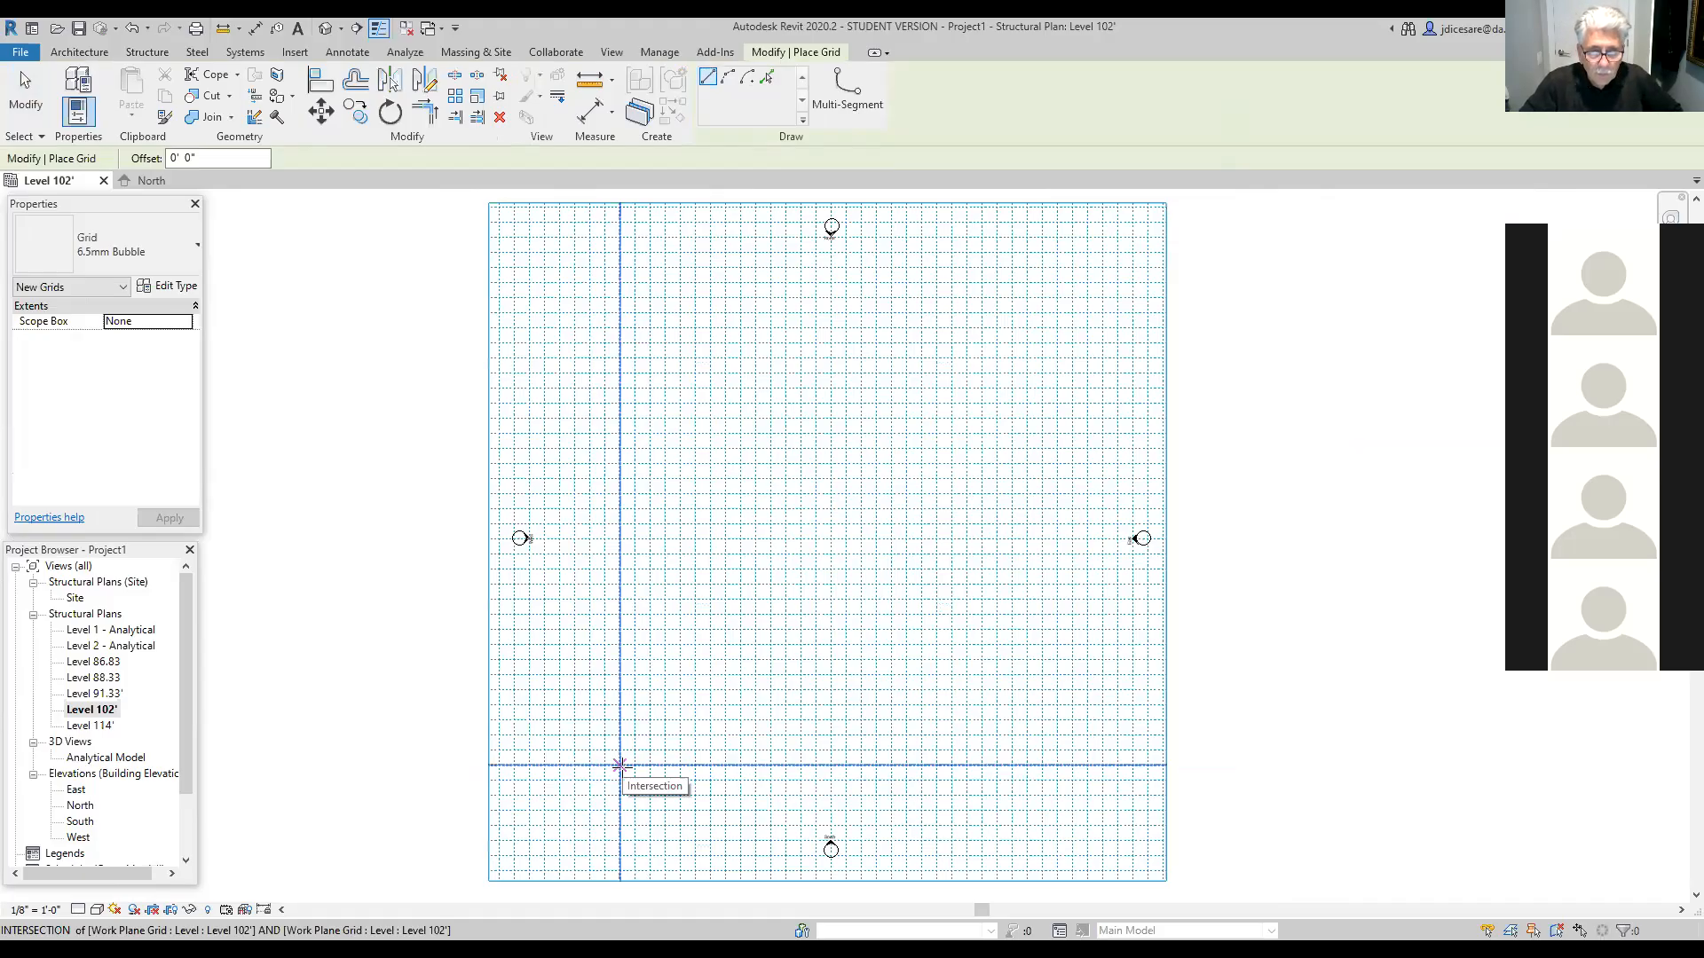
left_click(619, 765)
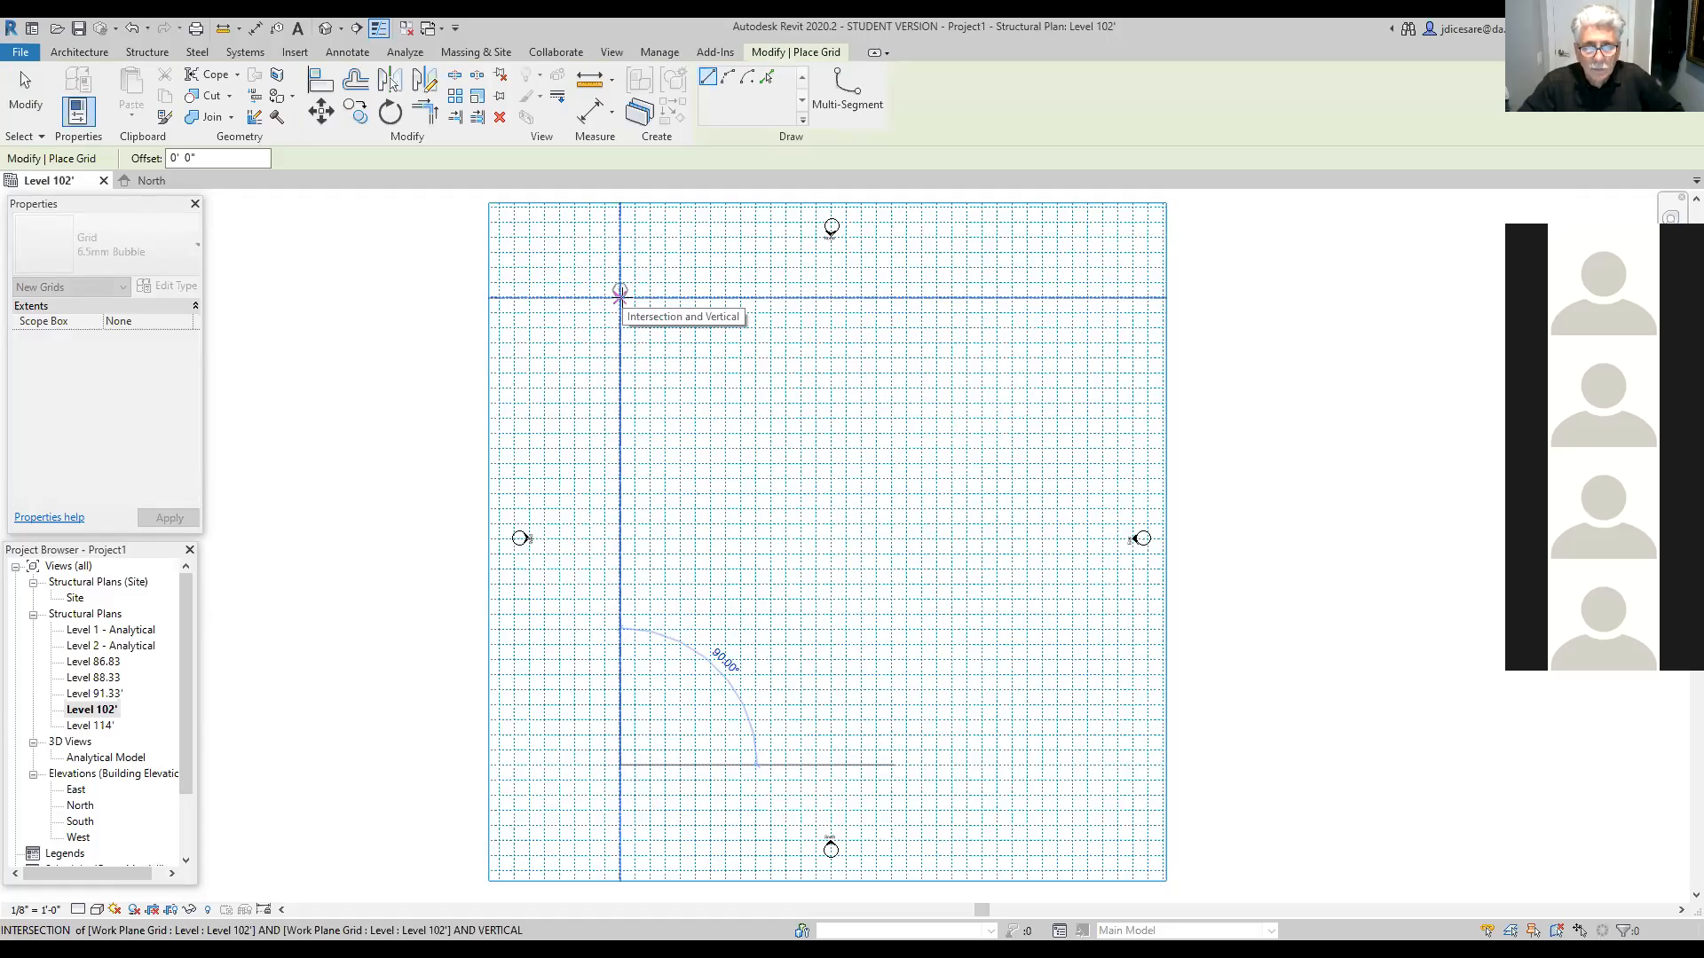
left_click(620, 294)
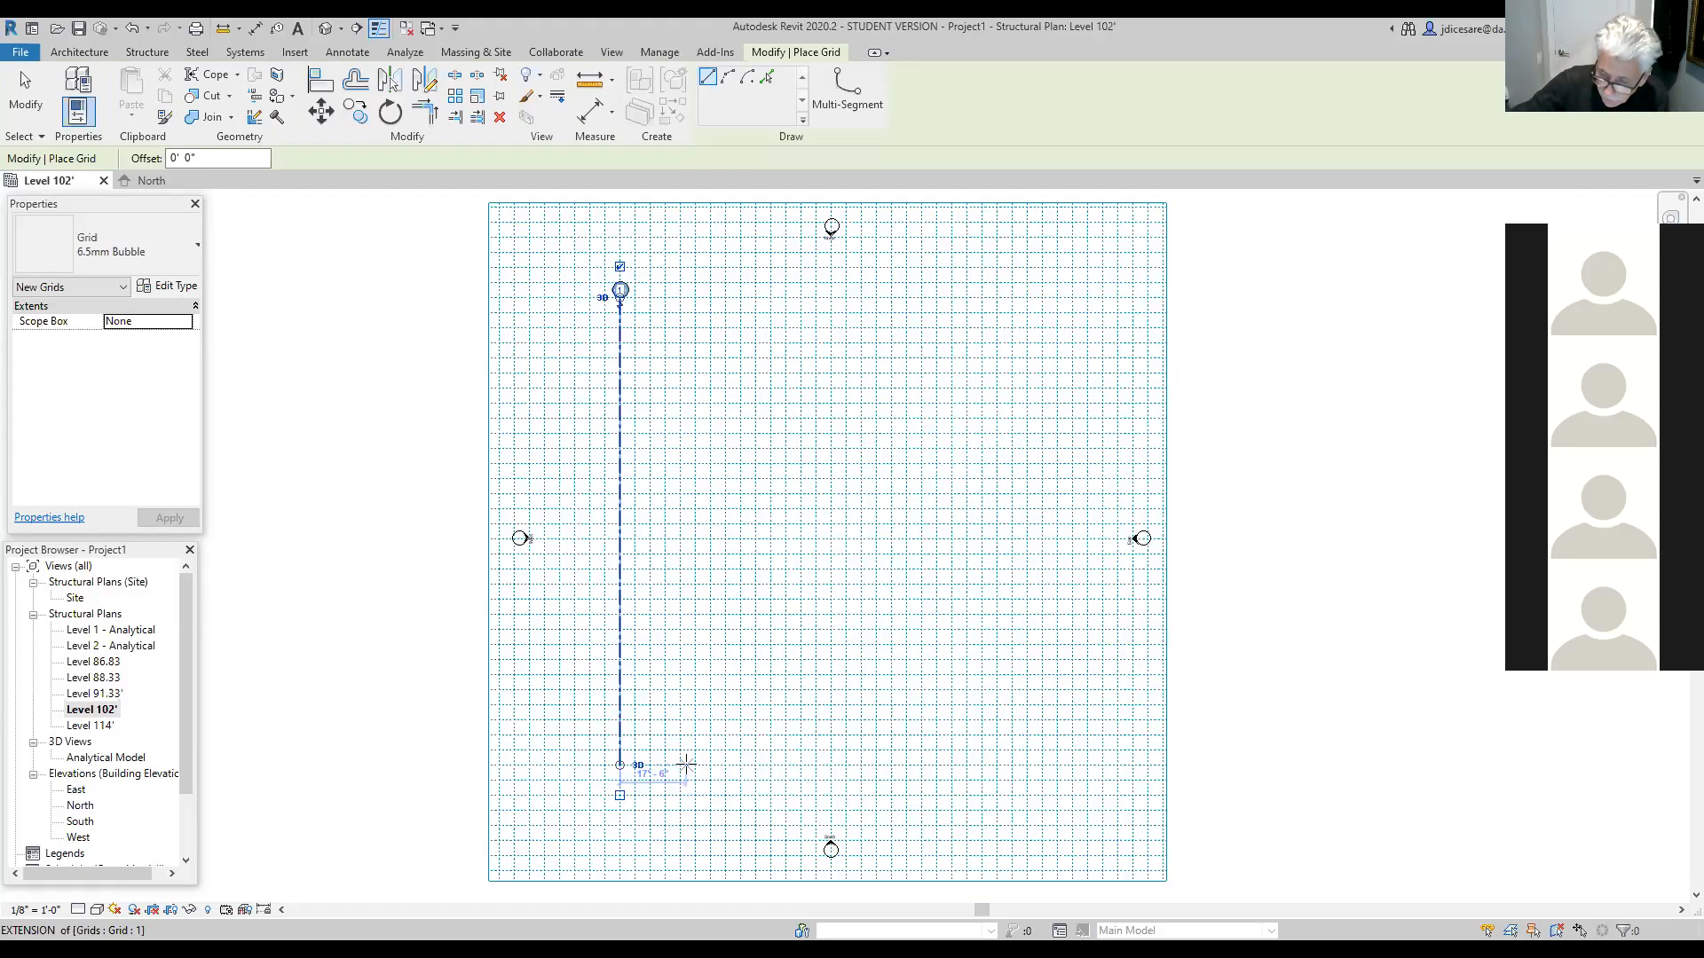
Step: Draw a second vertical grid line 25' east of grid 1, with both ends aligned to it
type("25")
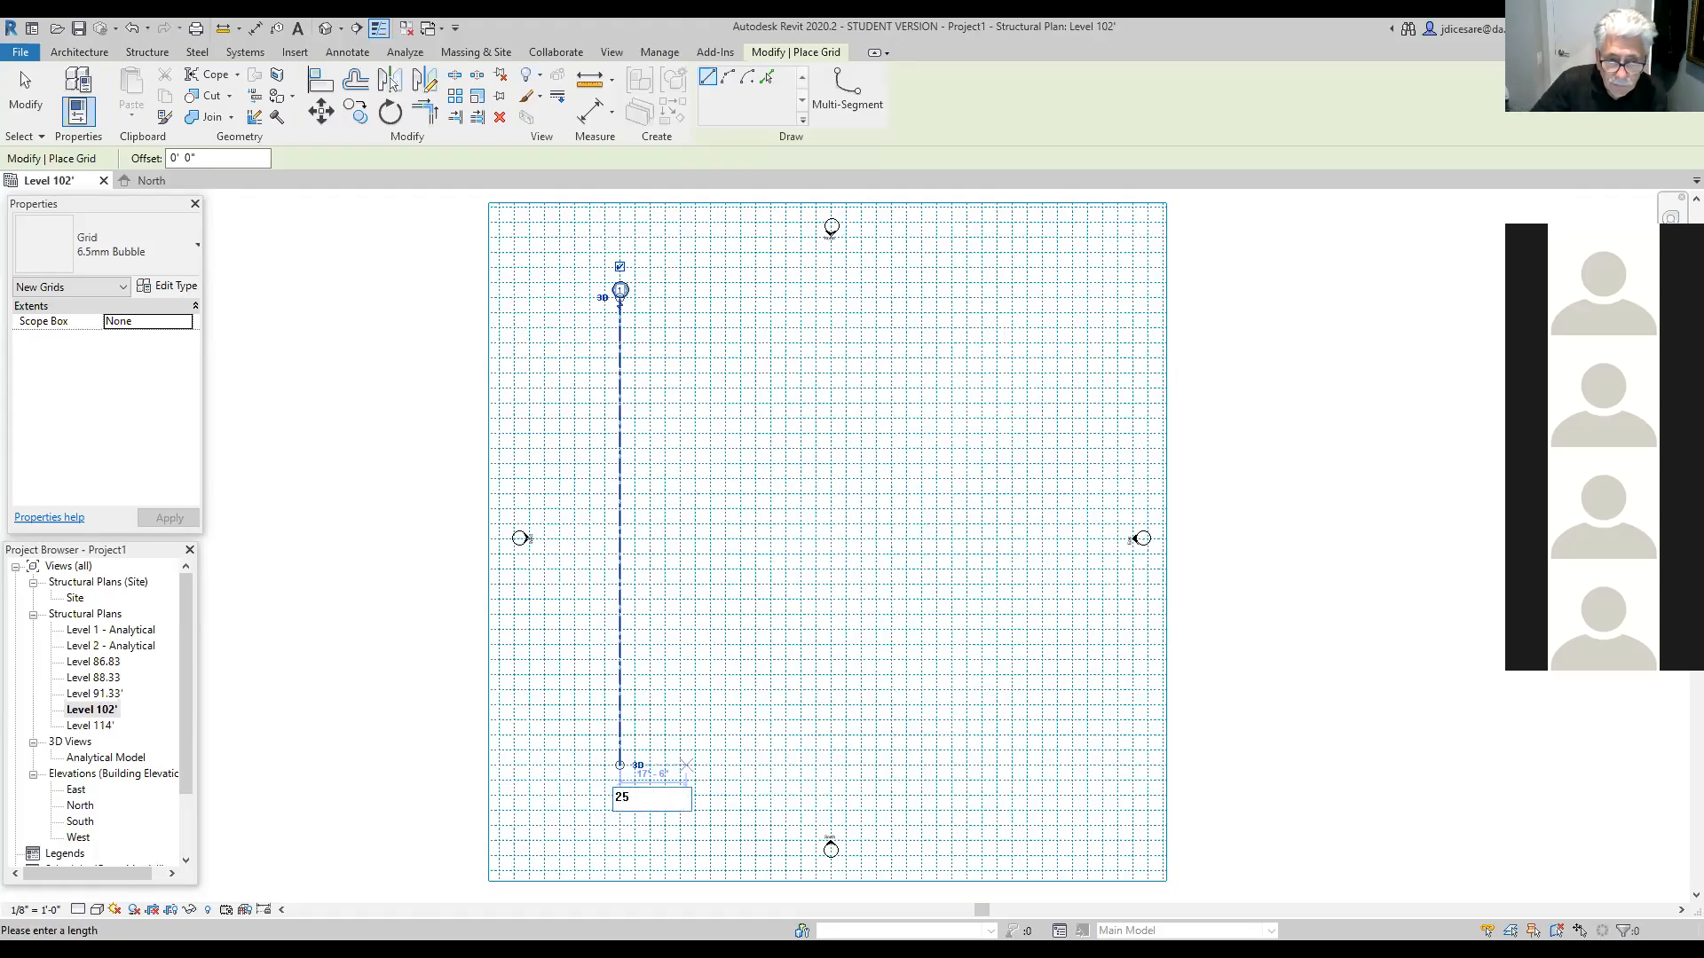
key("Return")
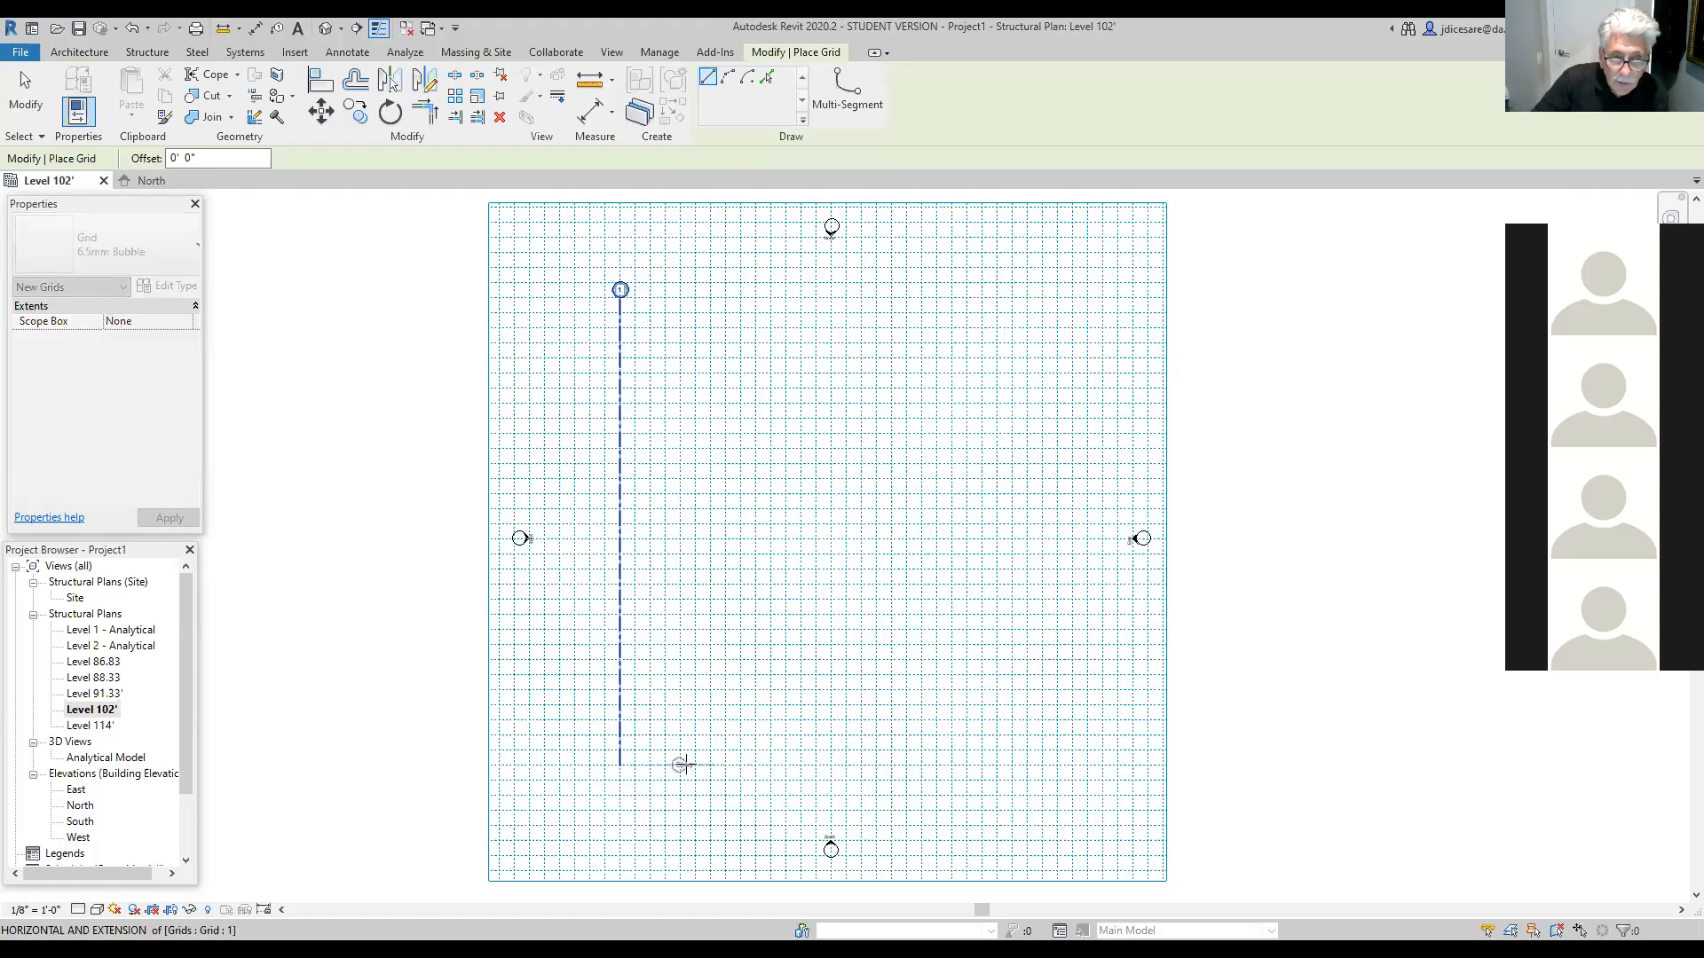
left_click(715, 765)
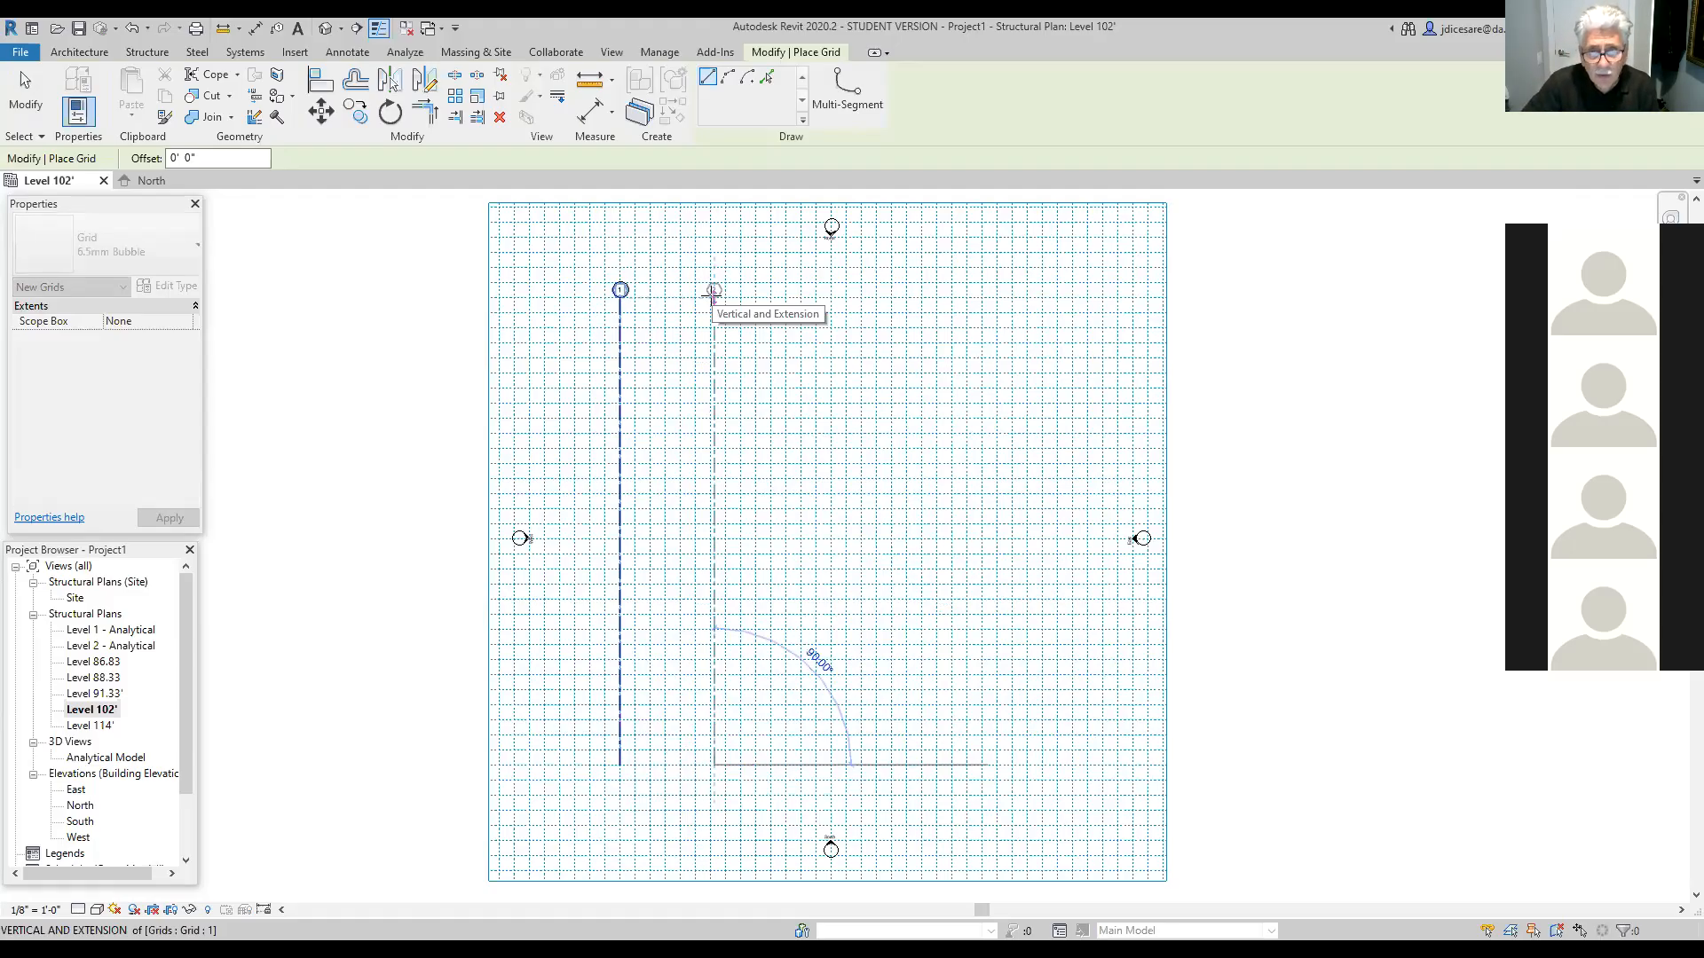
left_click(712, 292)
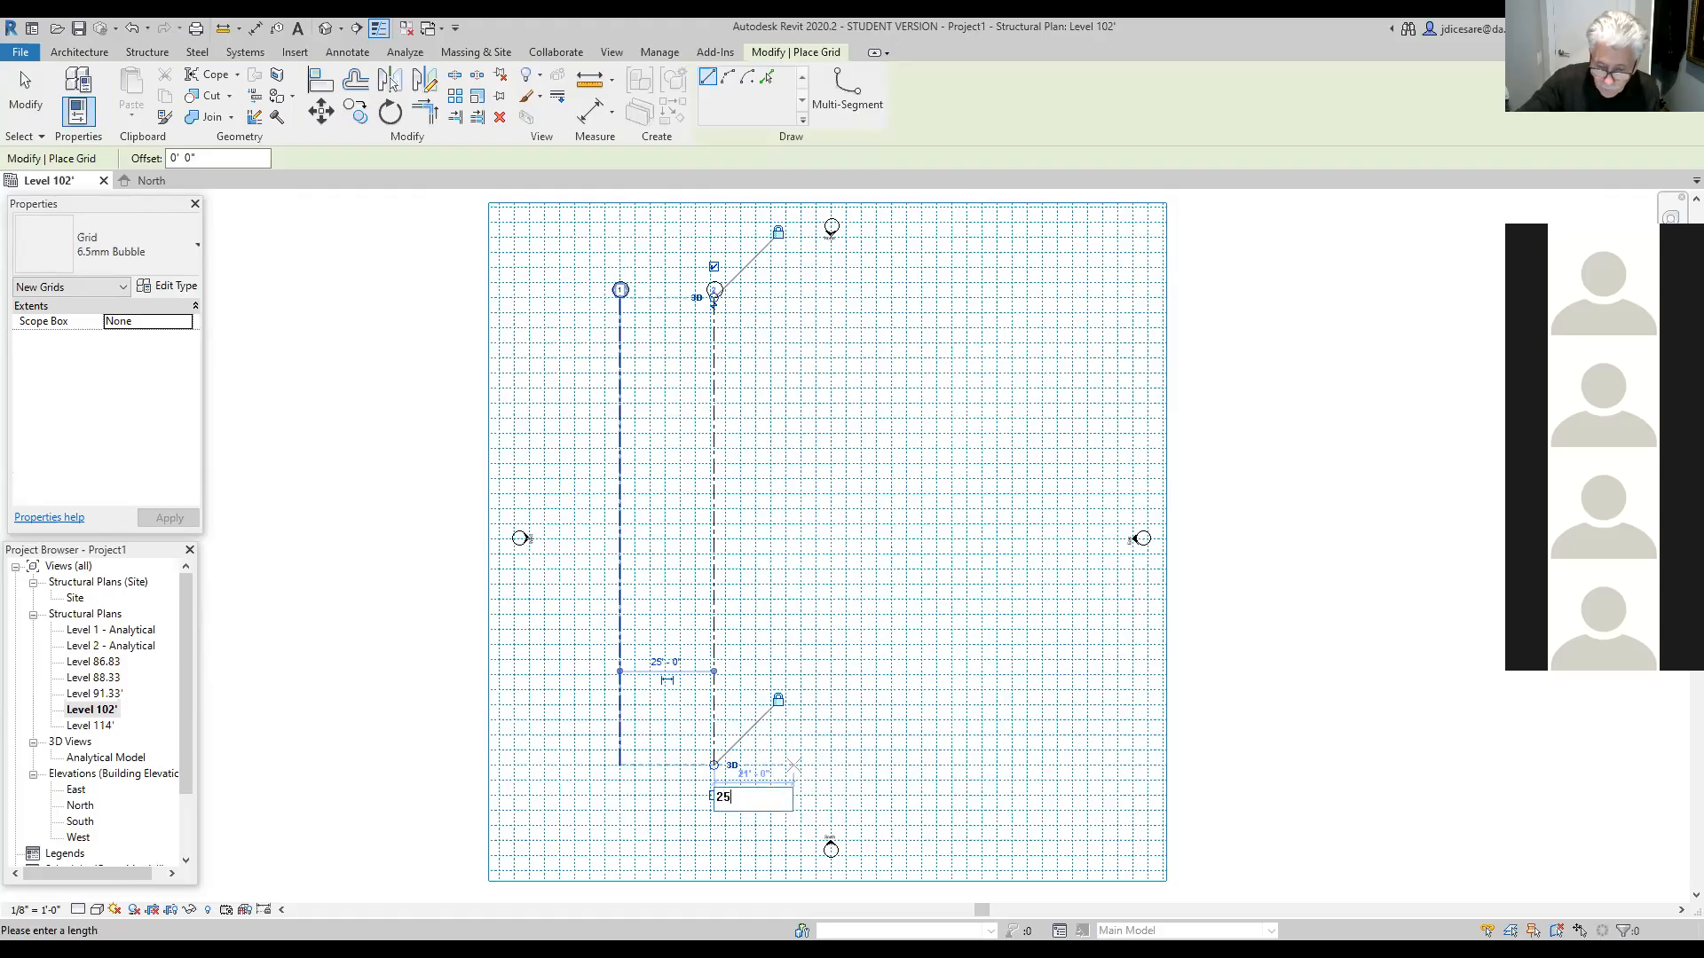
left_click(793, 765)
left_click(805, 765)
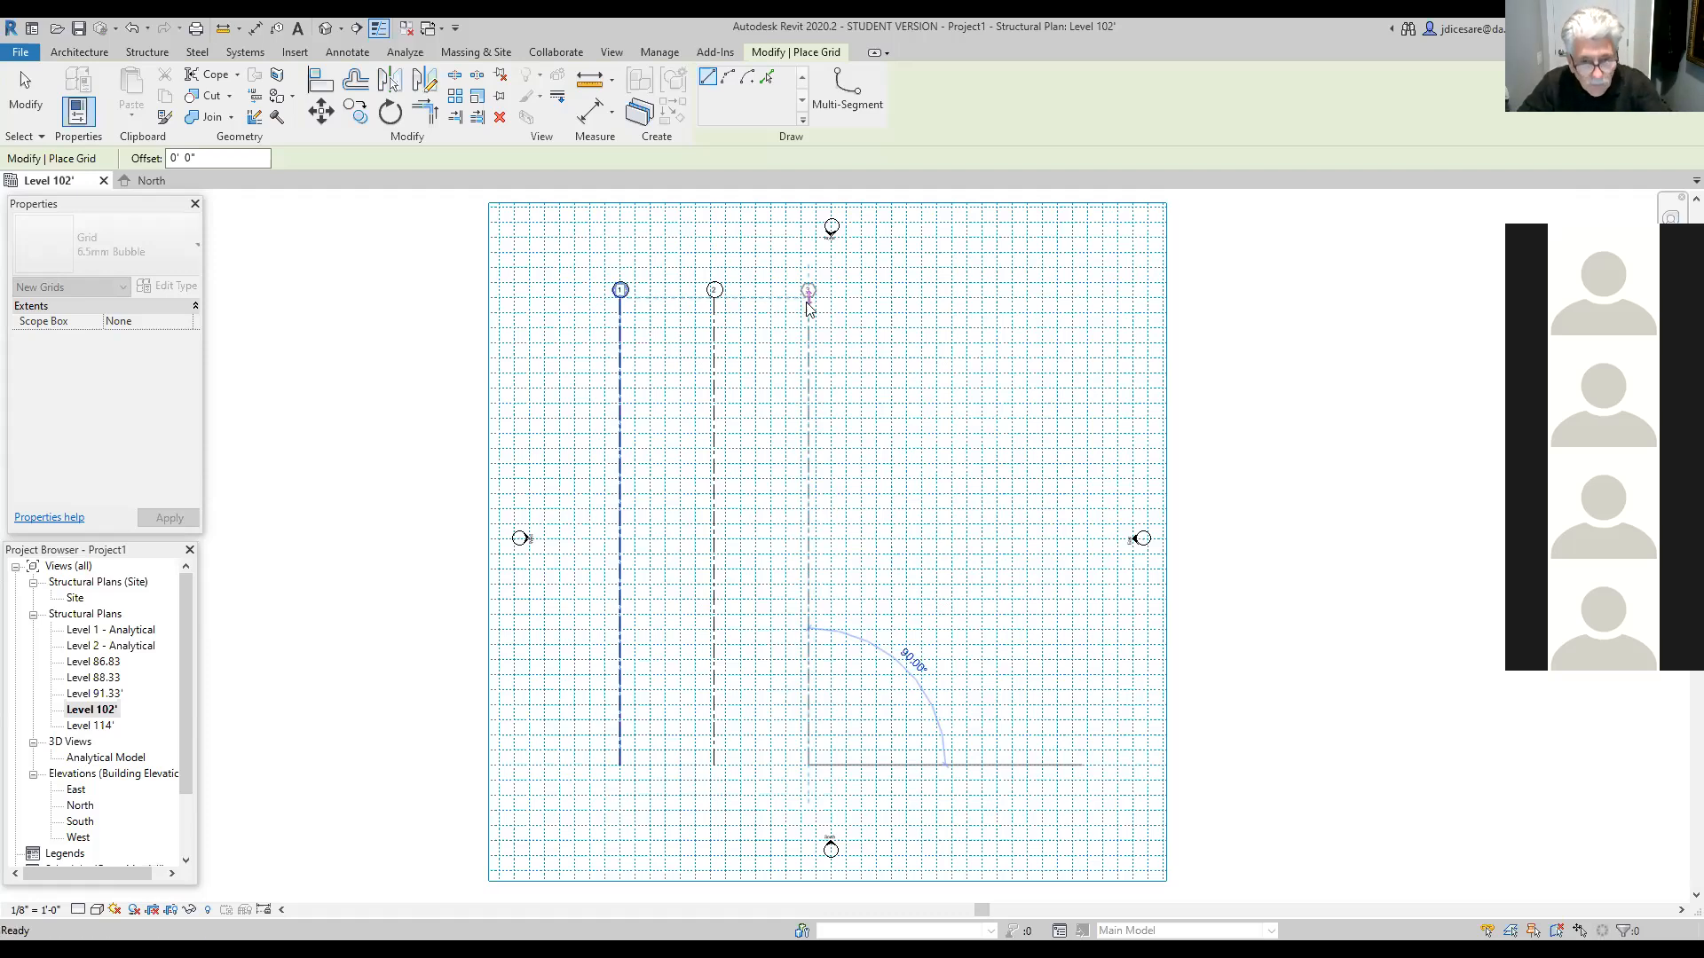
key("Escape")
key("Escape")
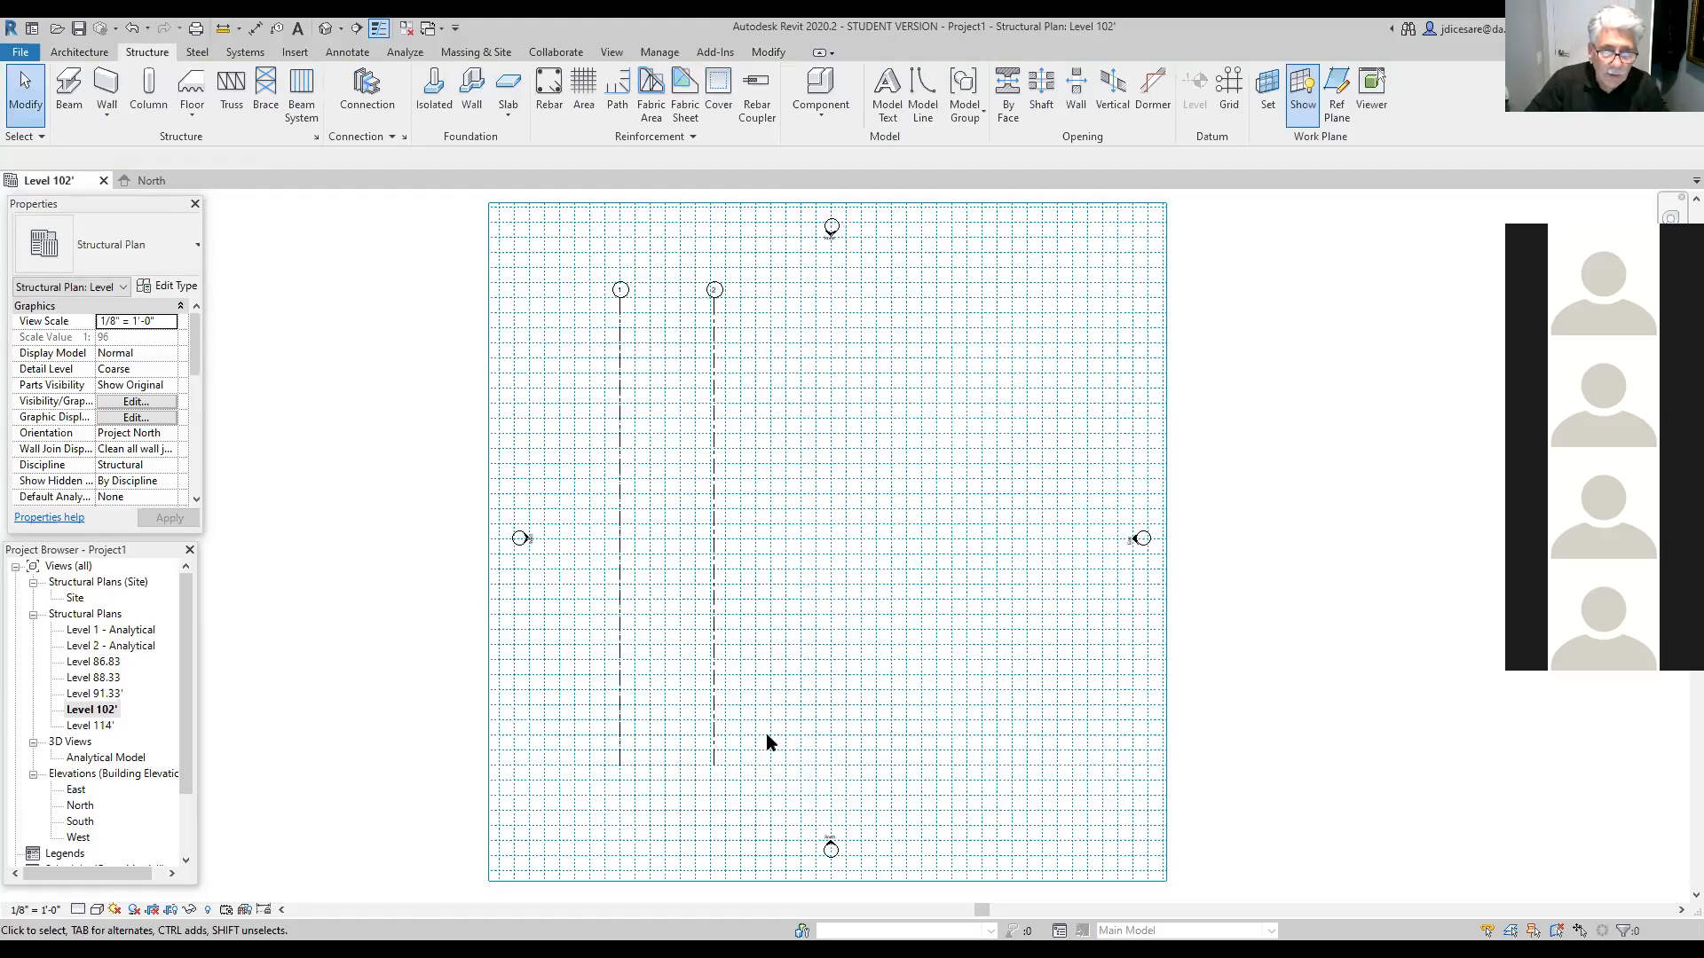
Step: Set the spacing between grid lines 1 and 2 to 24' by moving grid line 2
left_click(714, 750)
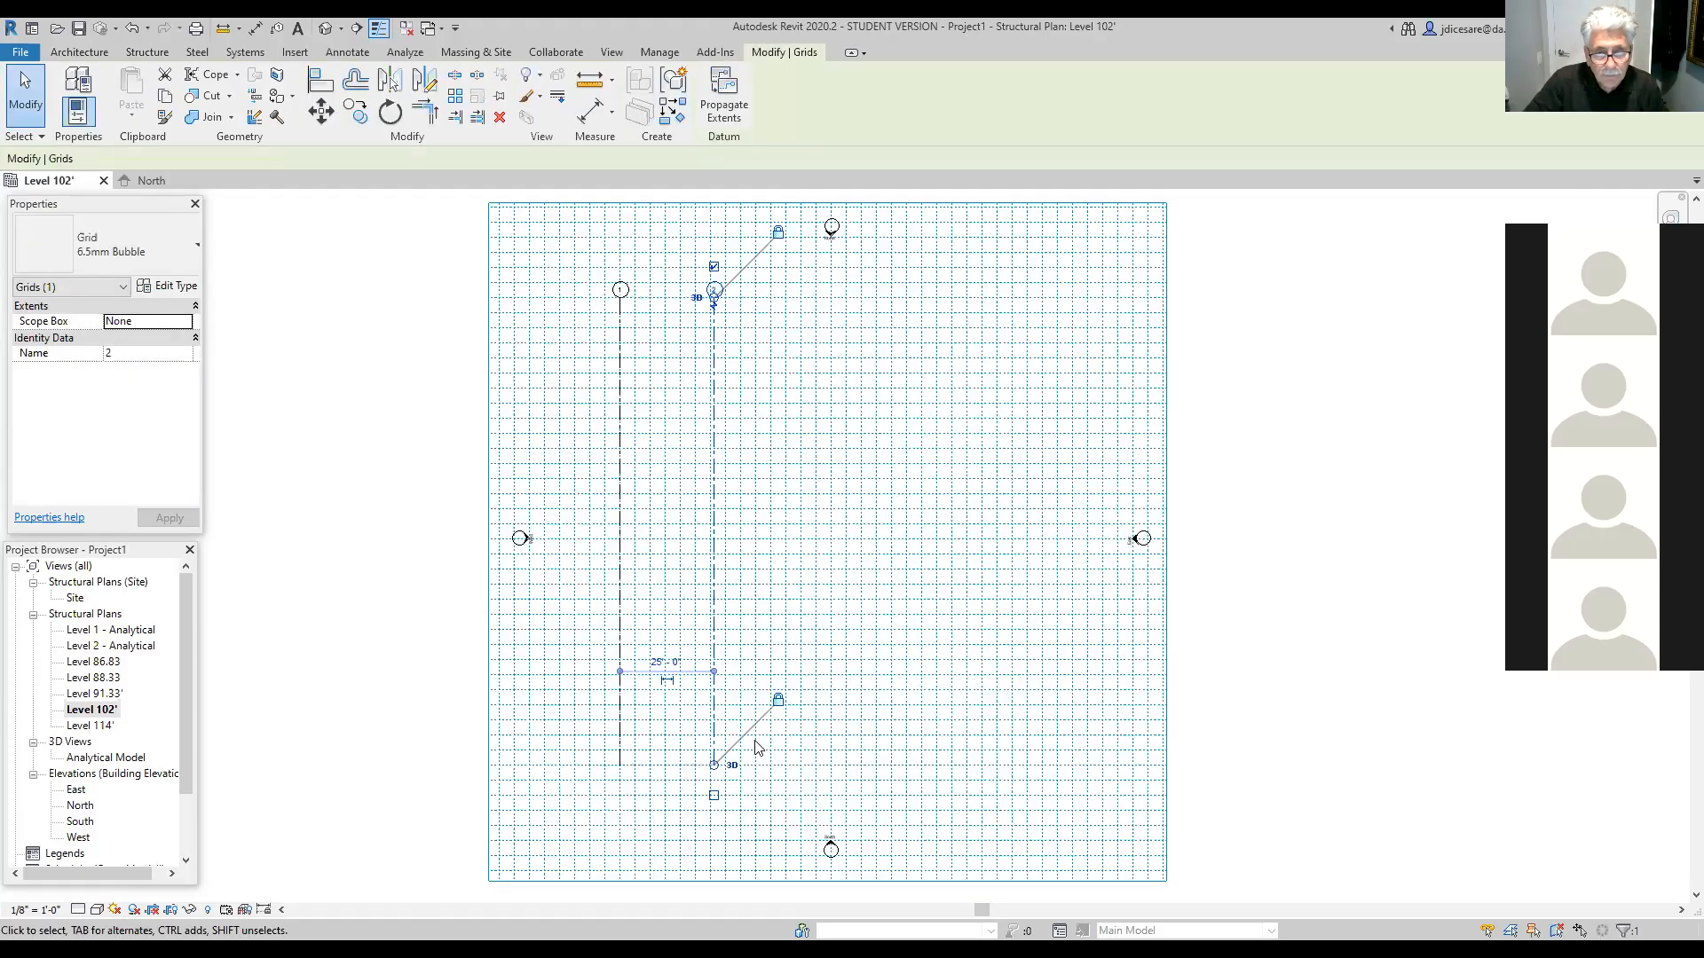
left_click(665, 662)
left_click(645, 689)
key("BackSpace")
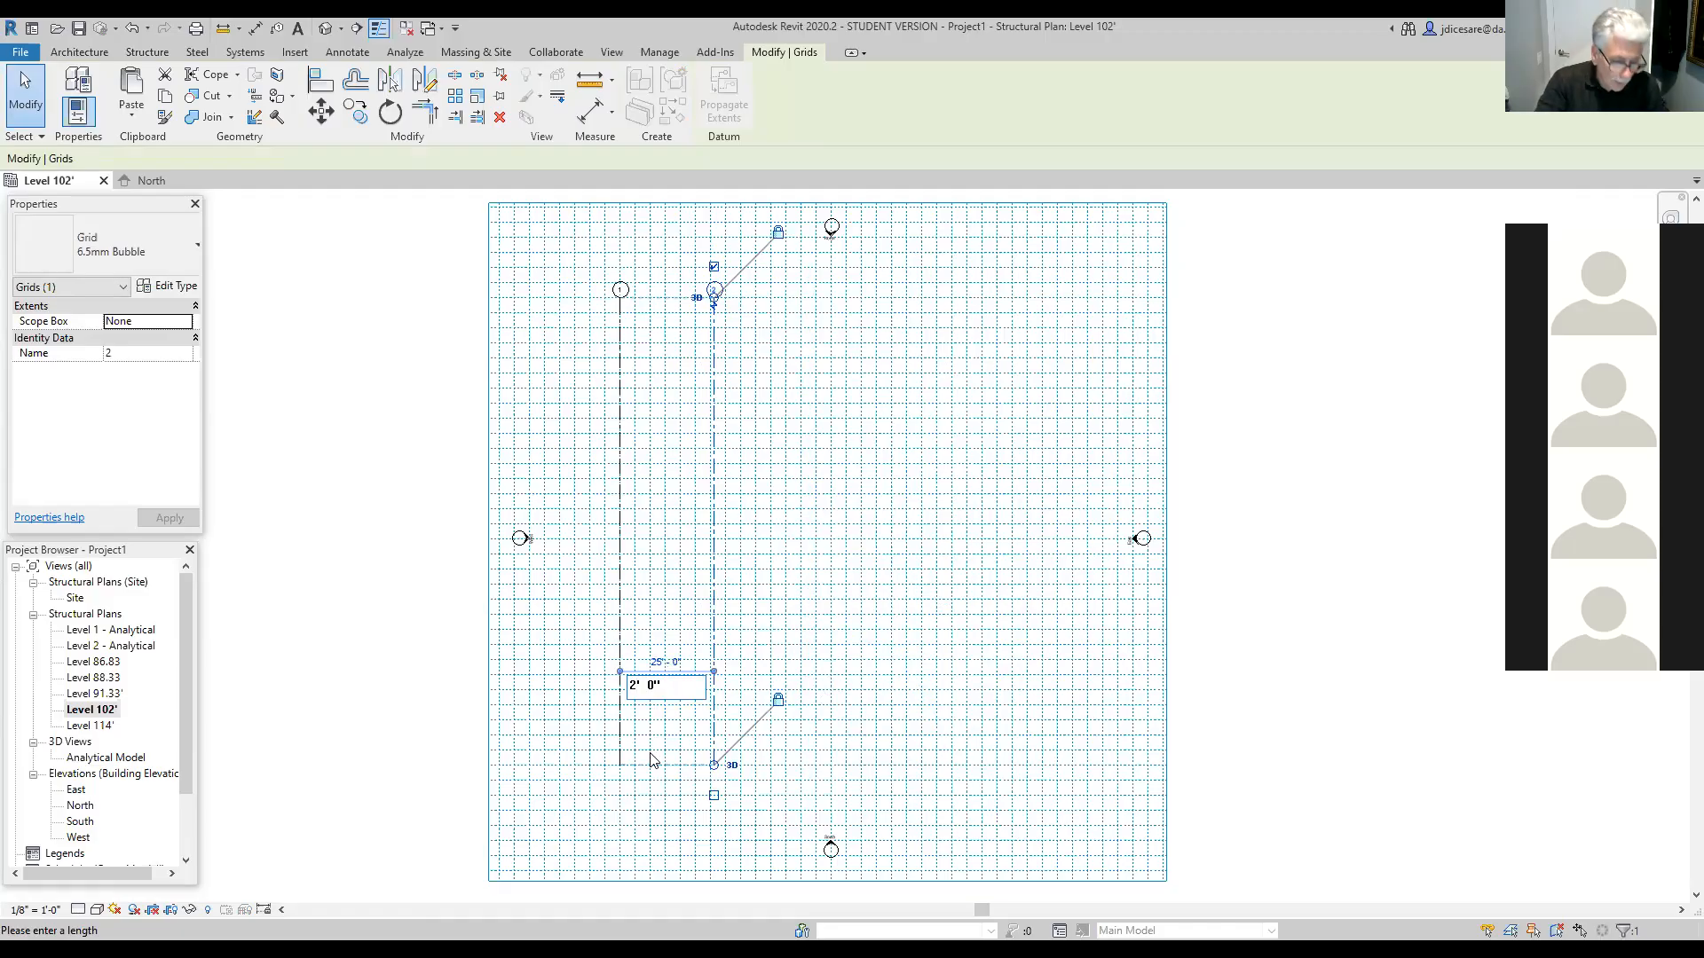
key("Return")
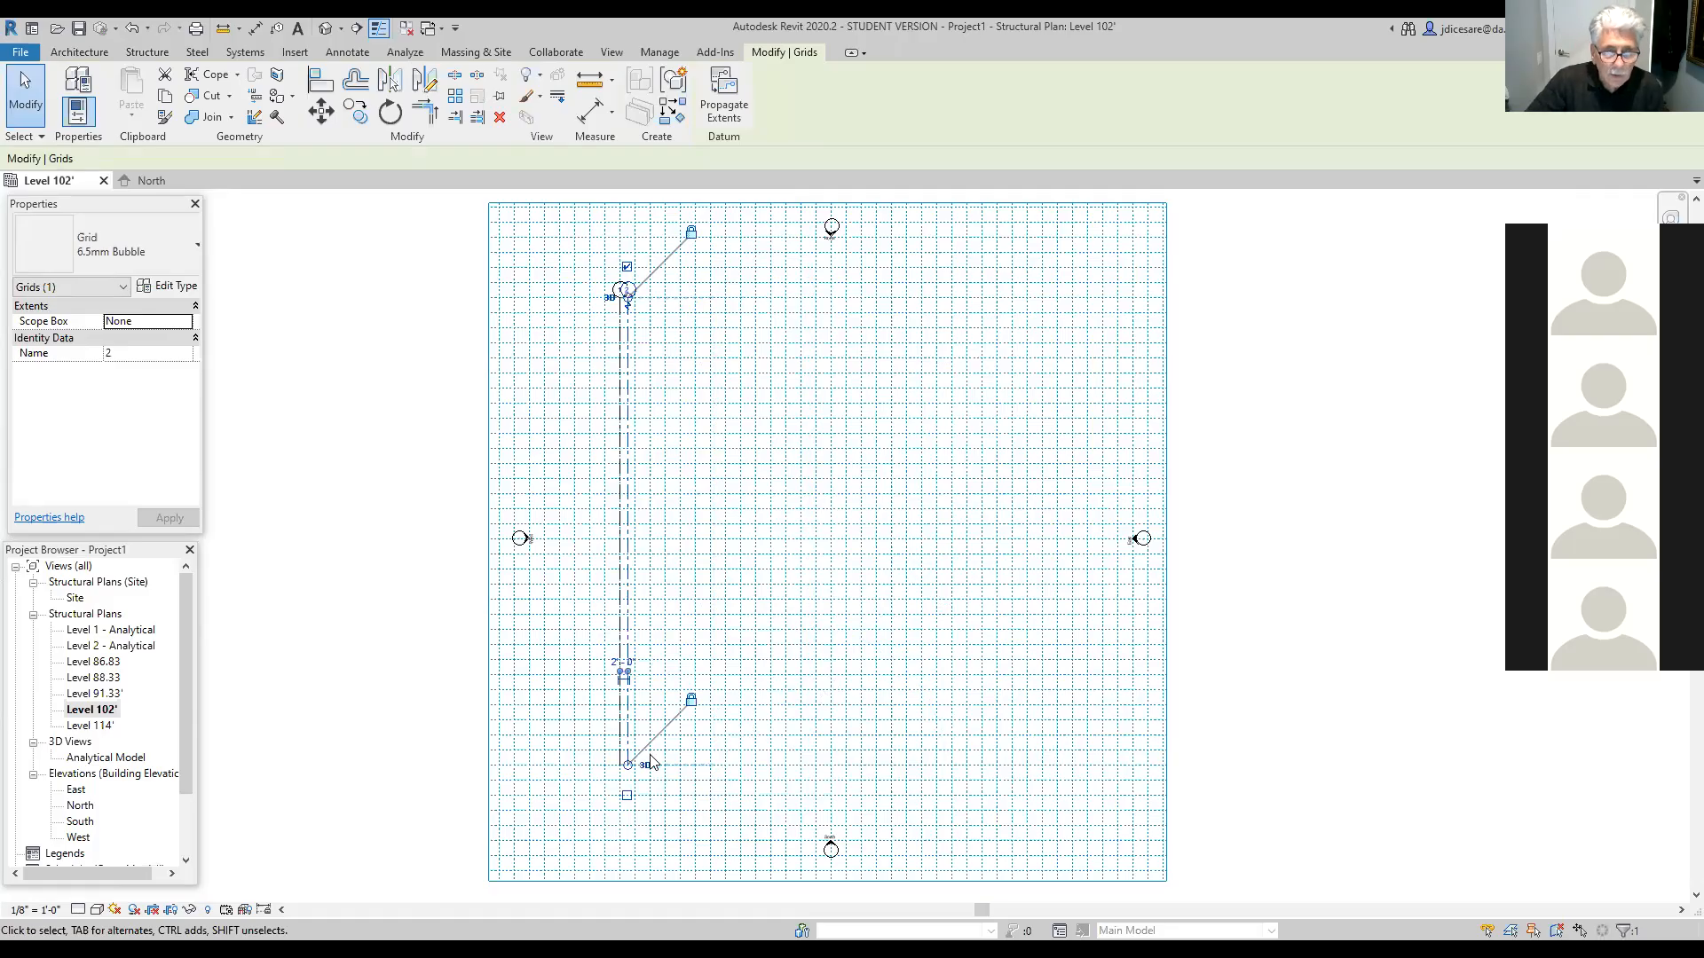
left_click(620, 668)
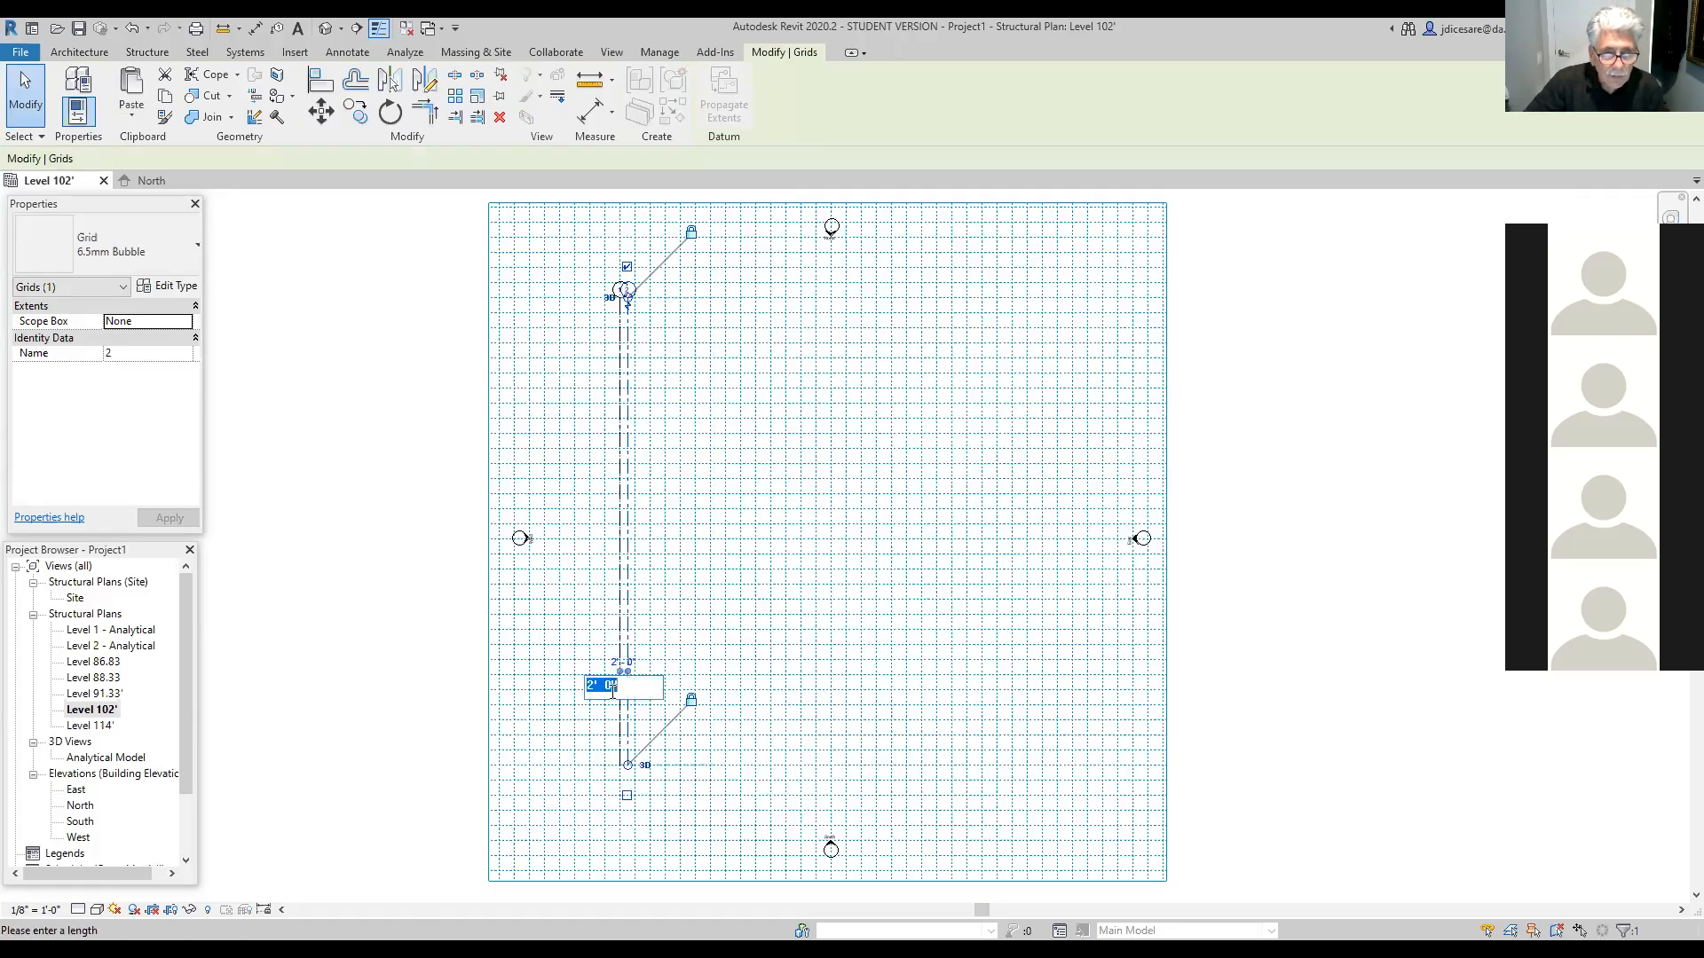
type("24")
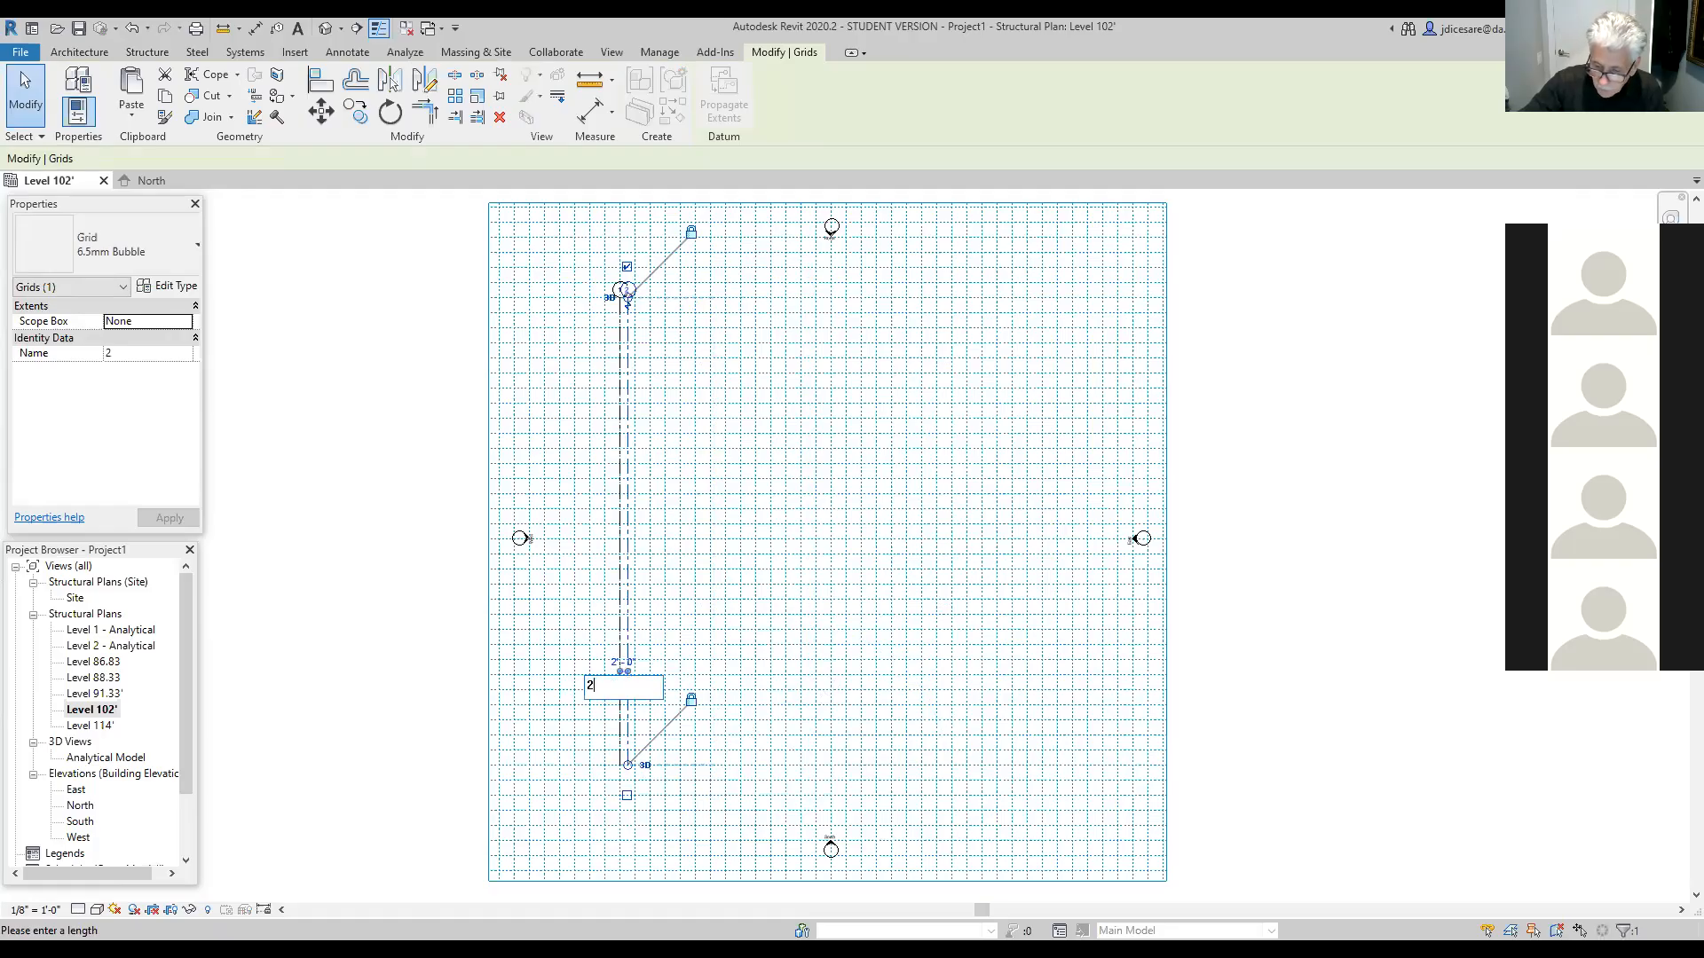
key("Return")
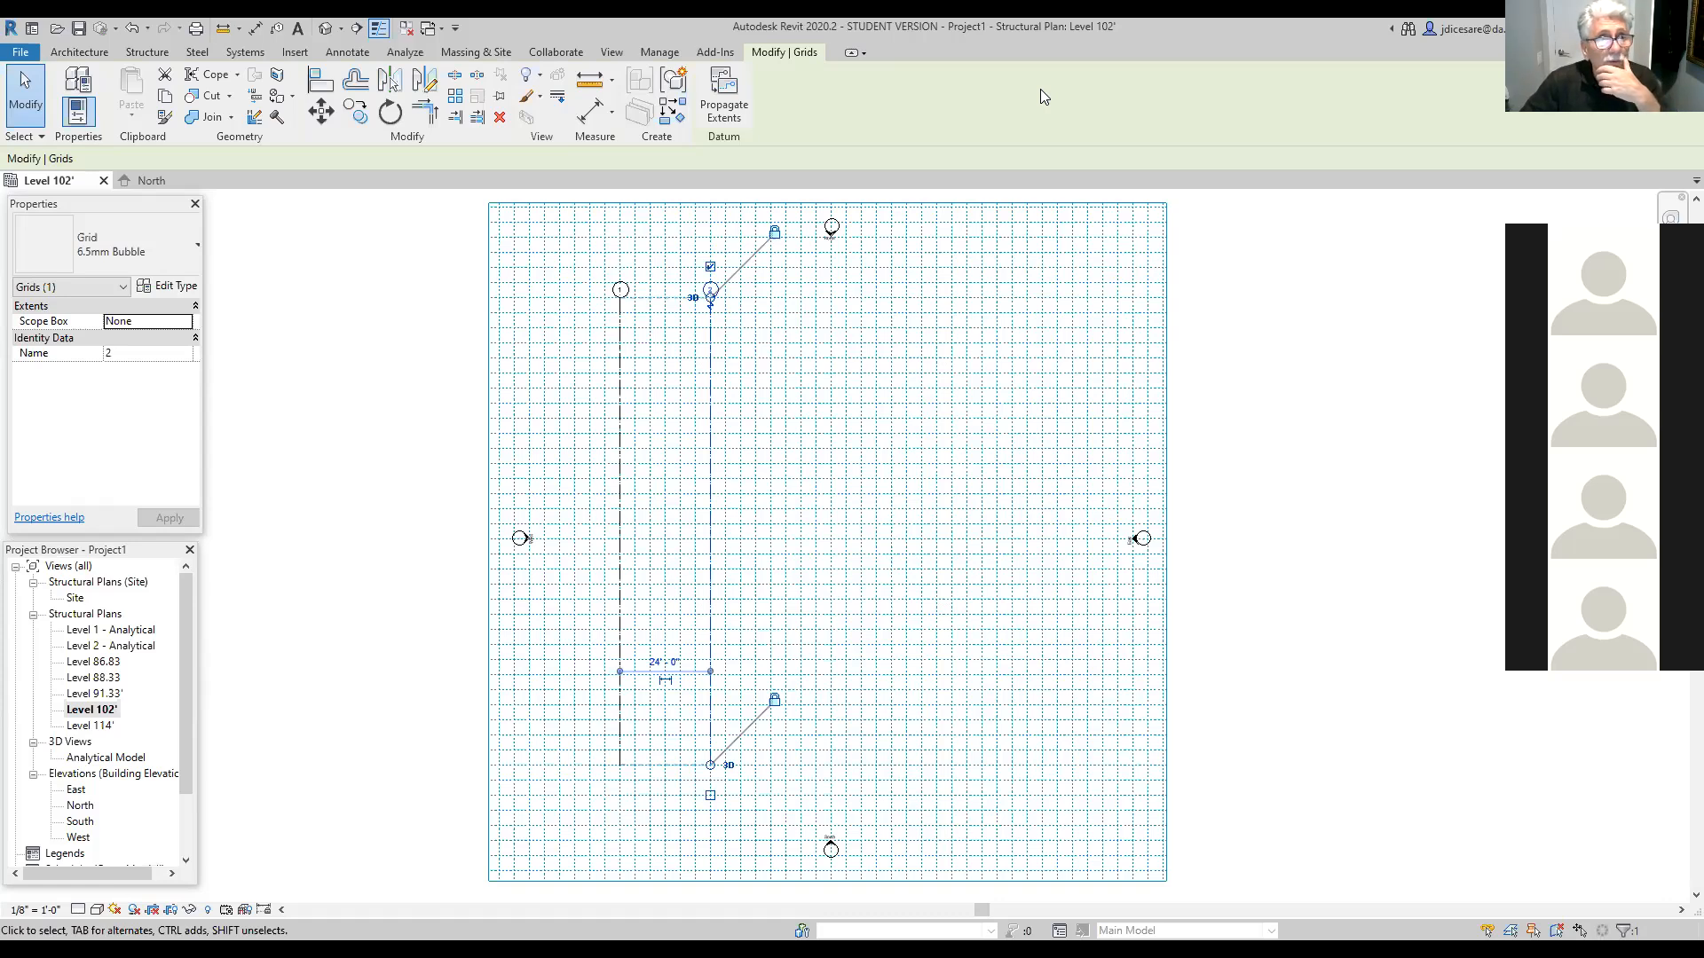
Step: Draw a third vertical grid line 25' east of grid 2, with both ends aligned to the existing grids
left_click(146, 52)
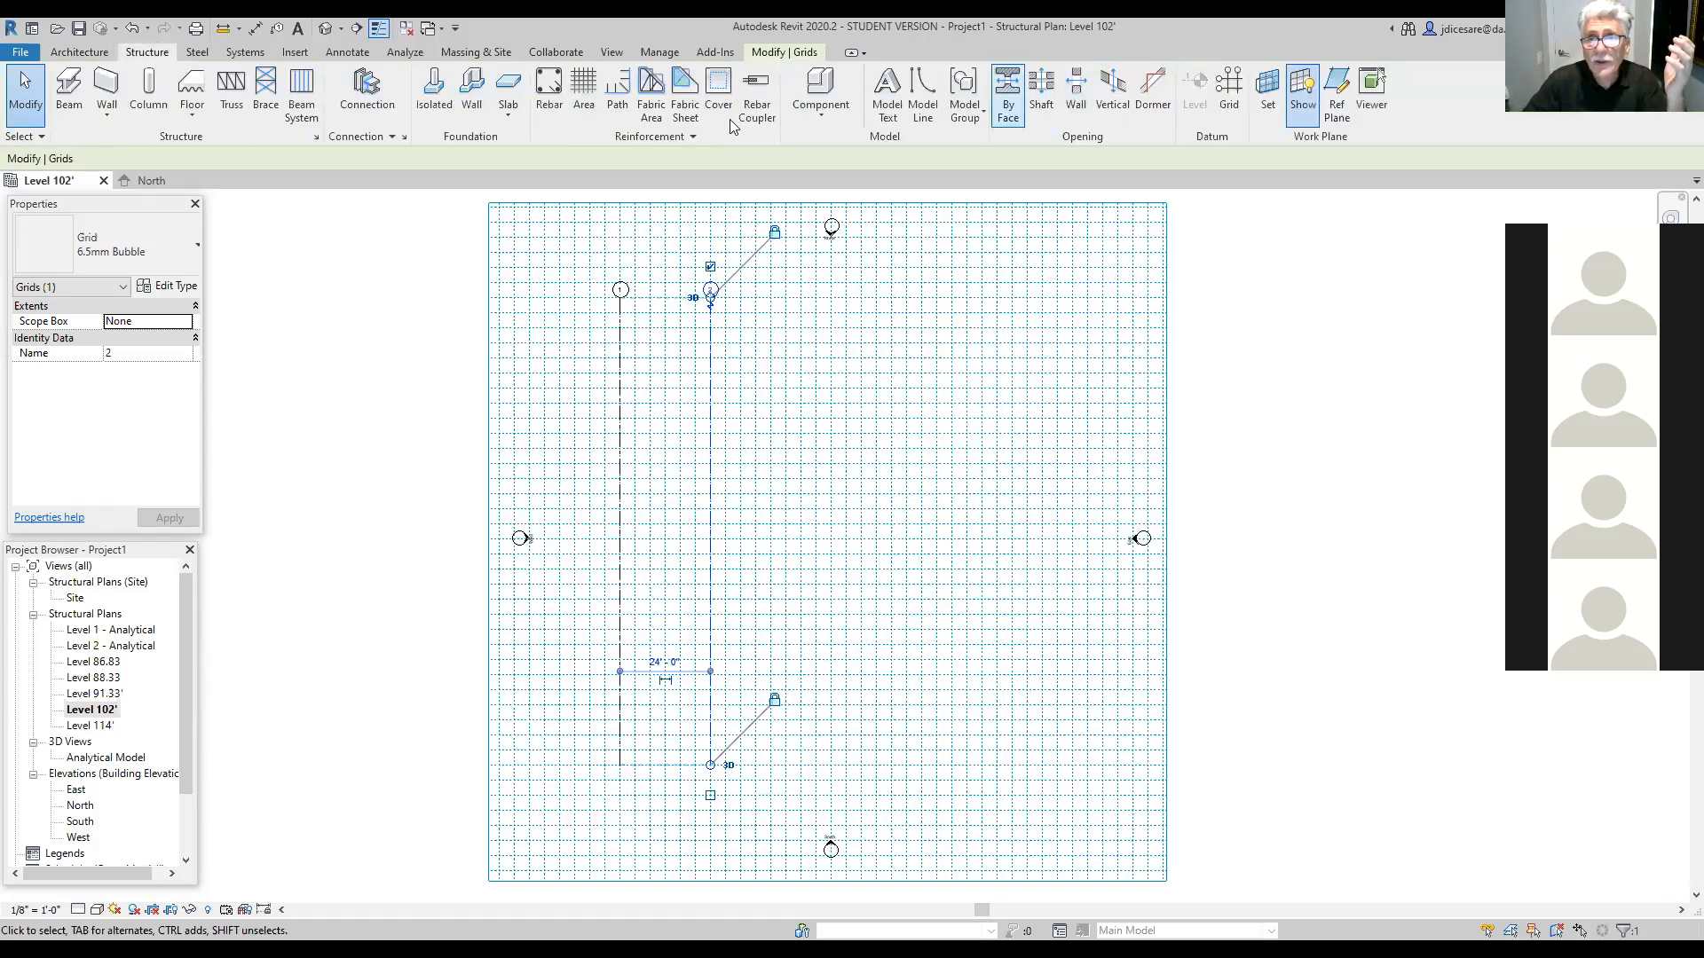
left_click(1229, 98)
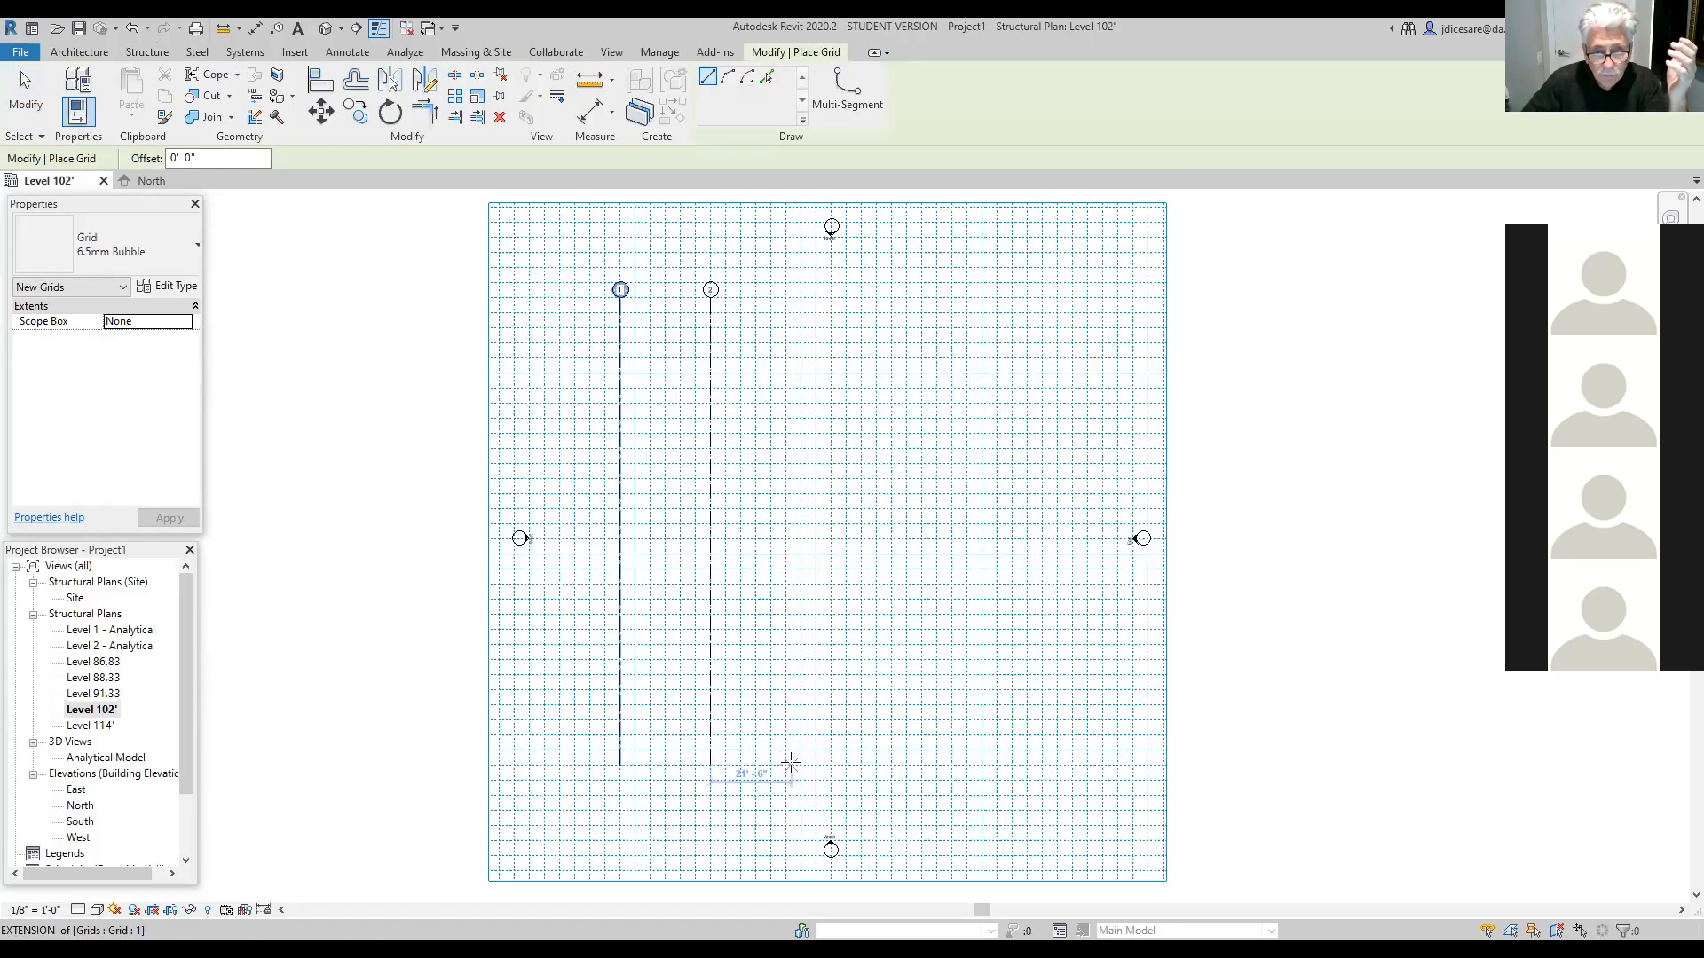
type("25")
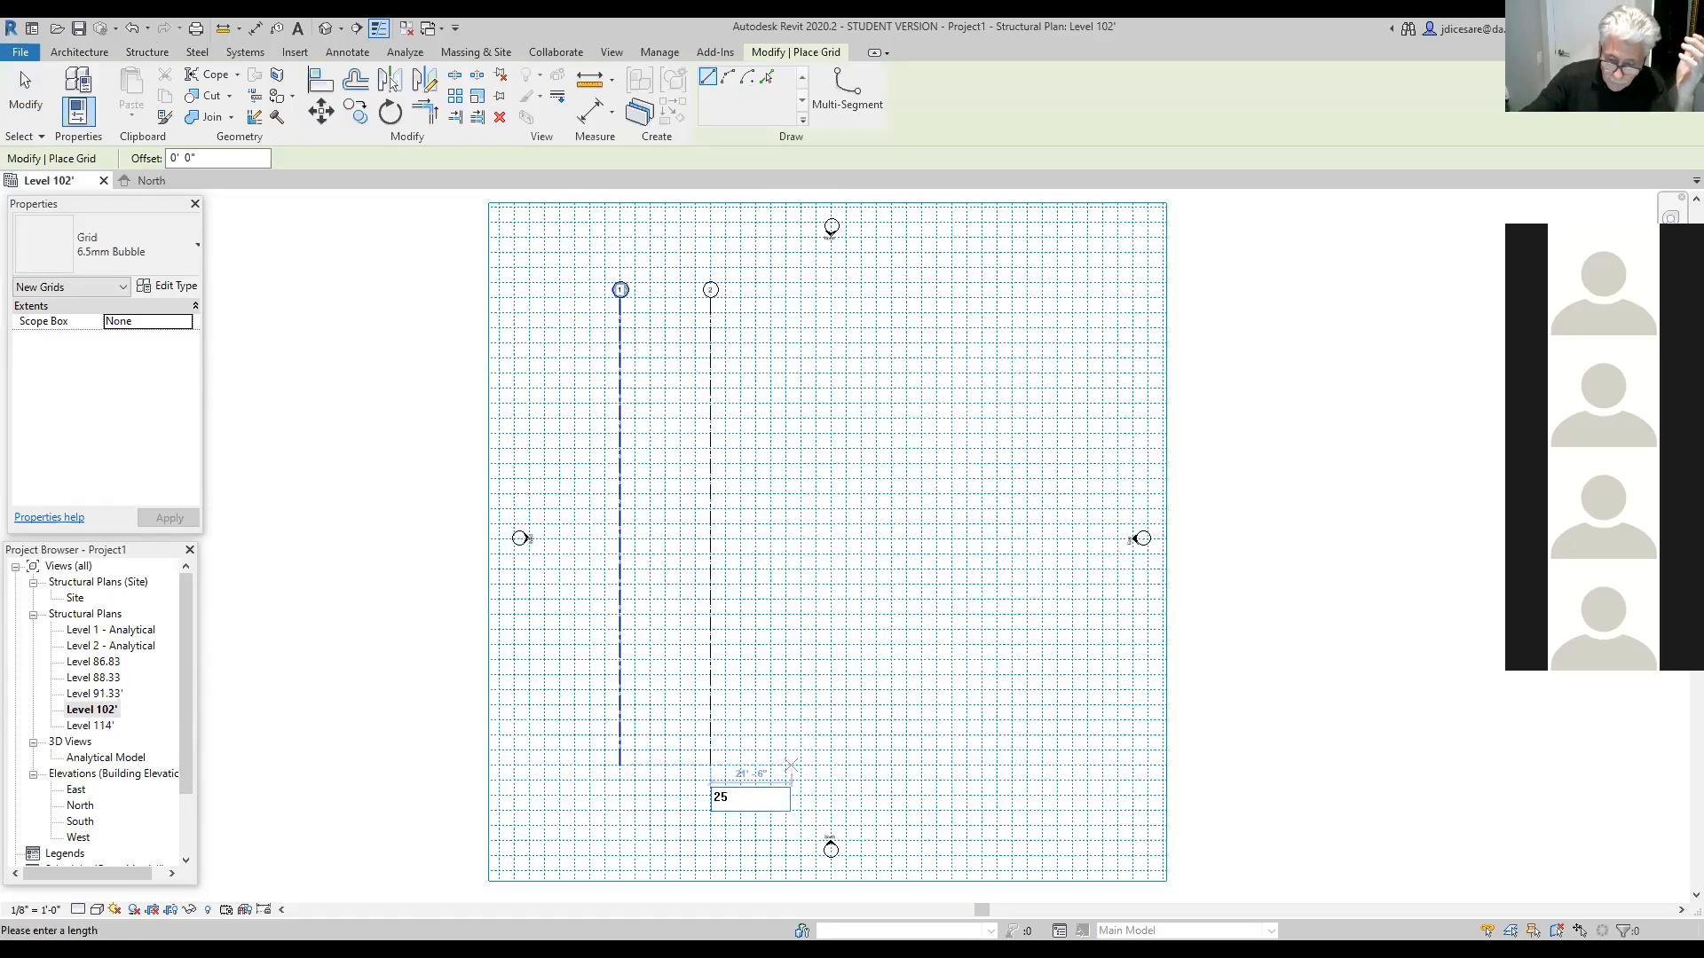
key("Return")
left_click(801, 764)
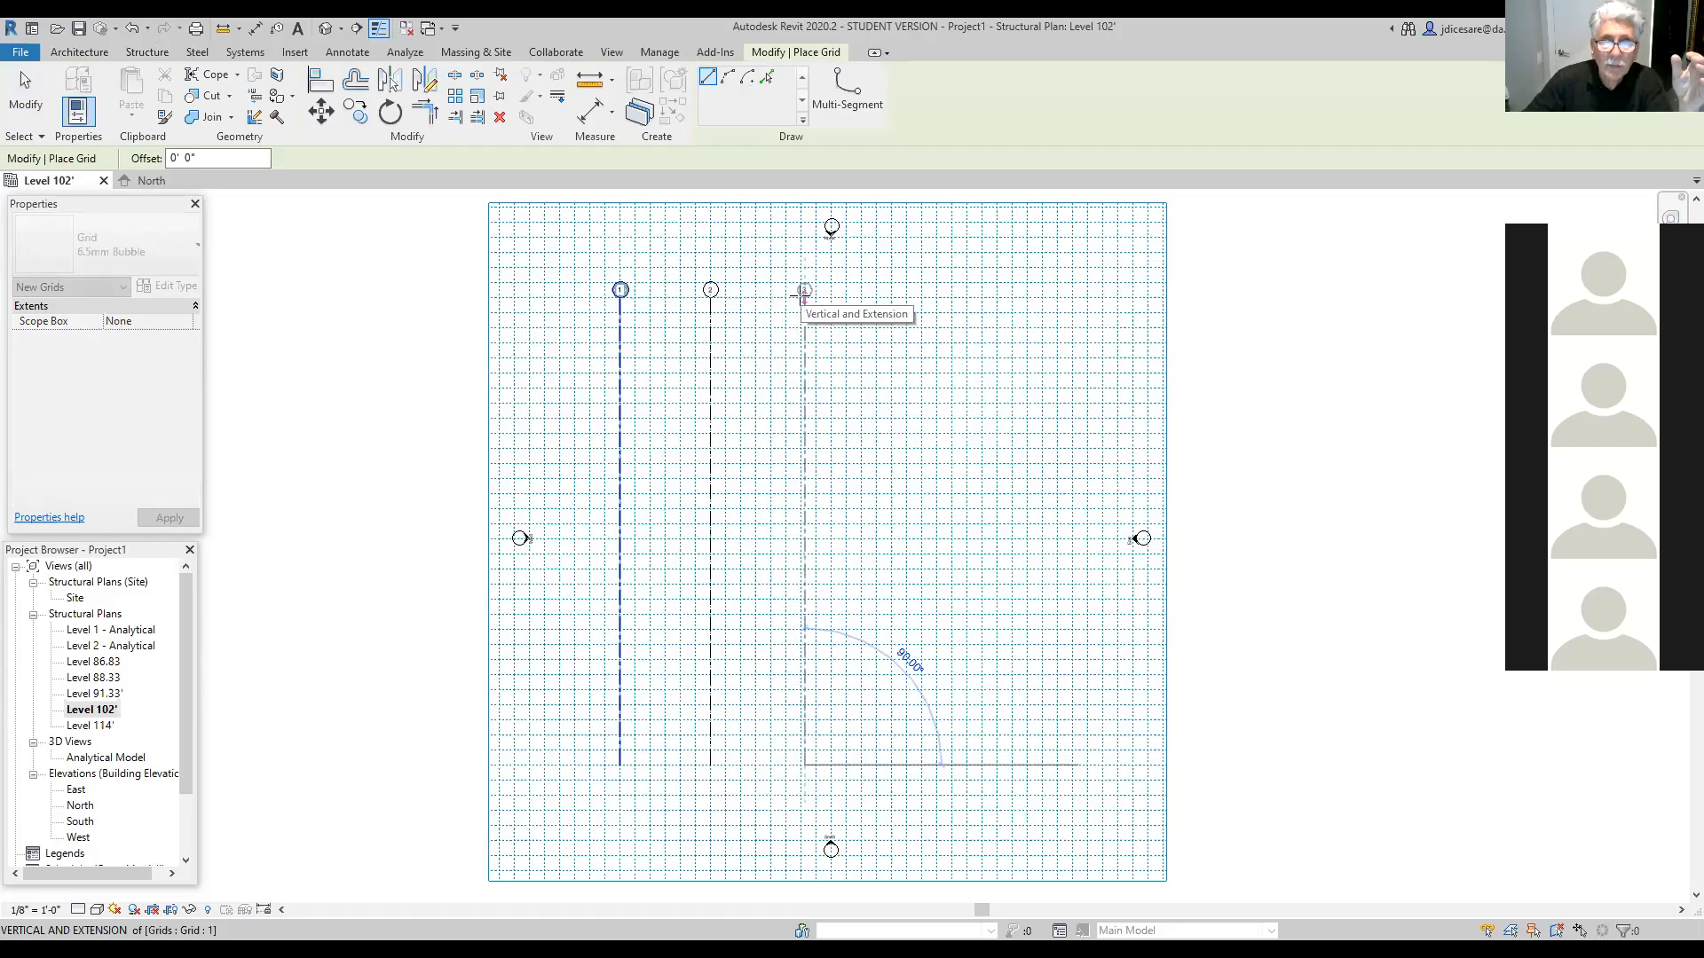
left_click(803, 296)
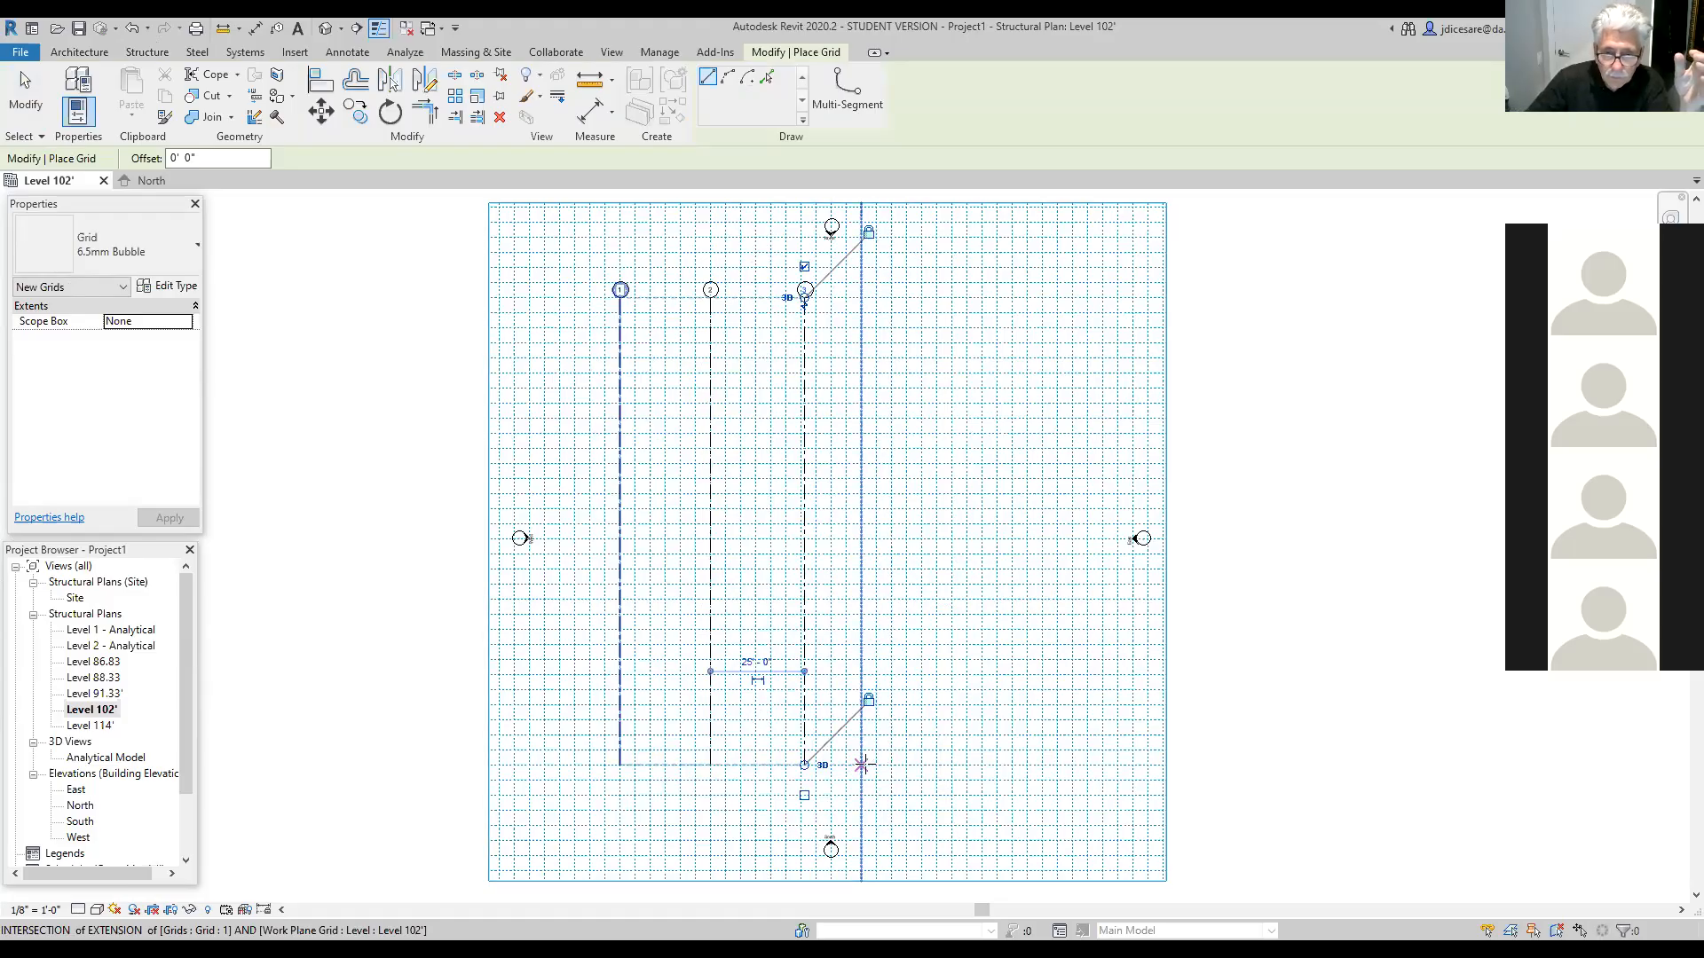
Step: Draw a fourth vertical grid line 25' east of grid 3, with both ends aligned to the existing grids
type("25")
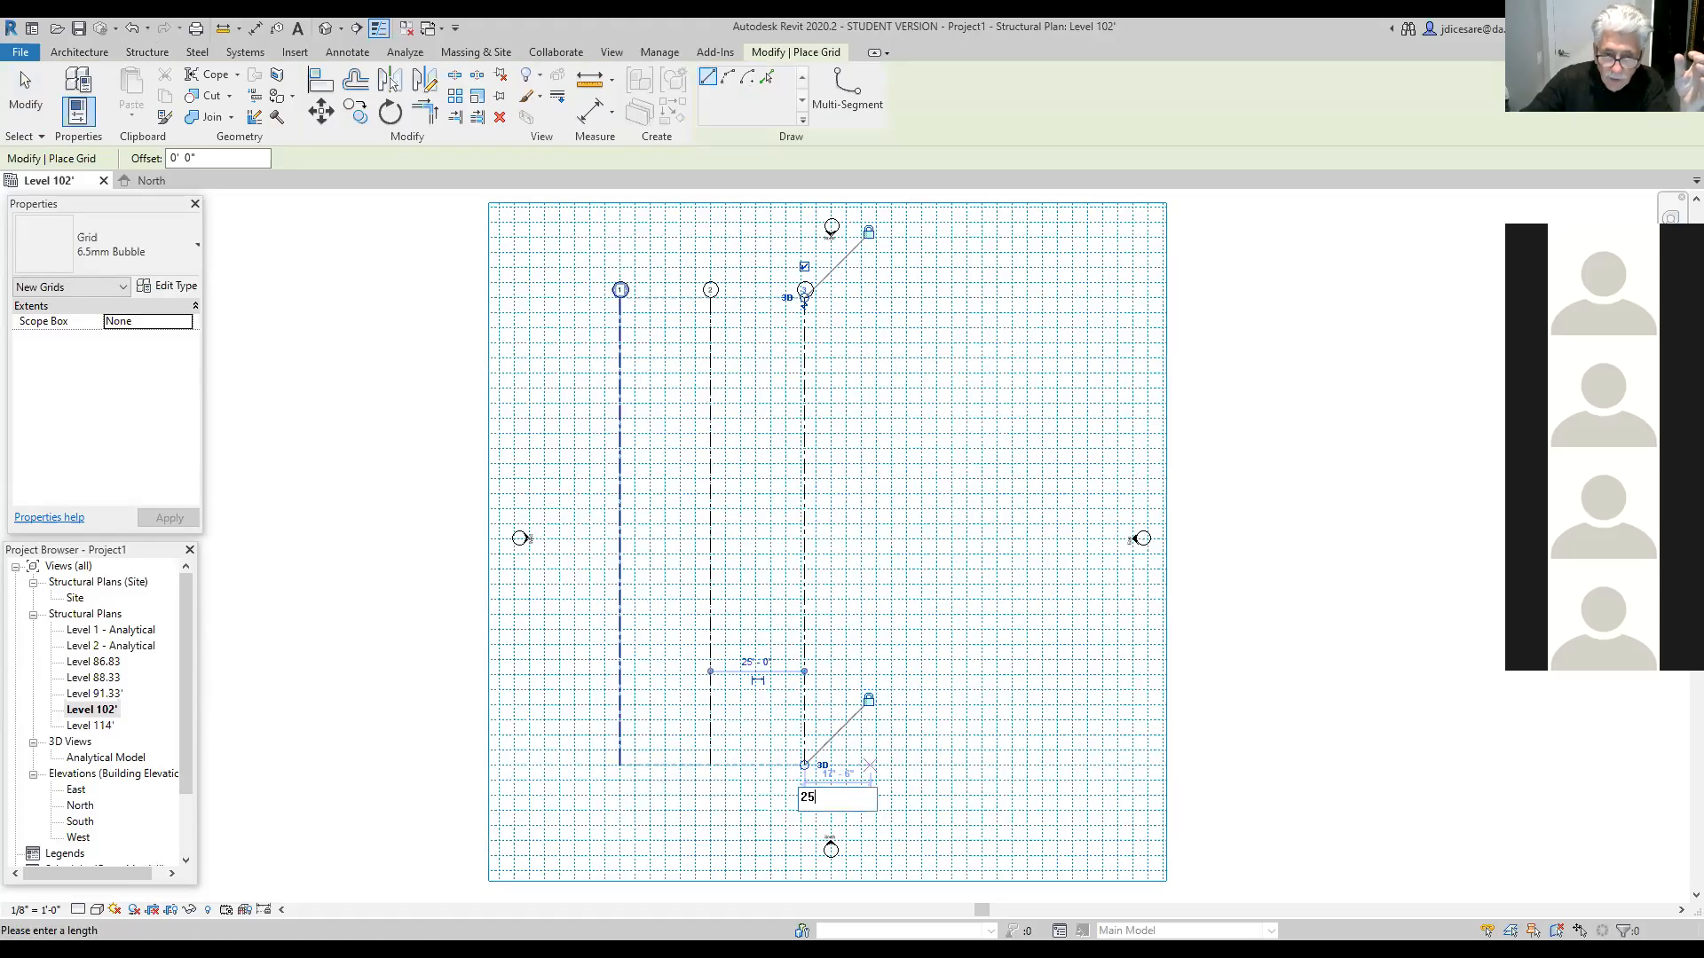
key("Return")
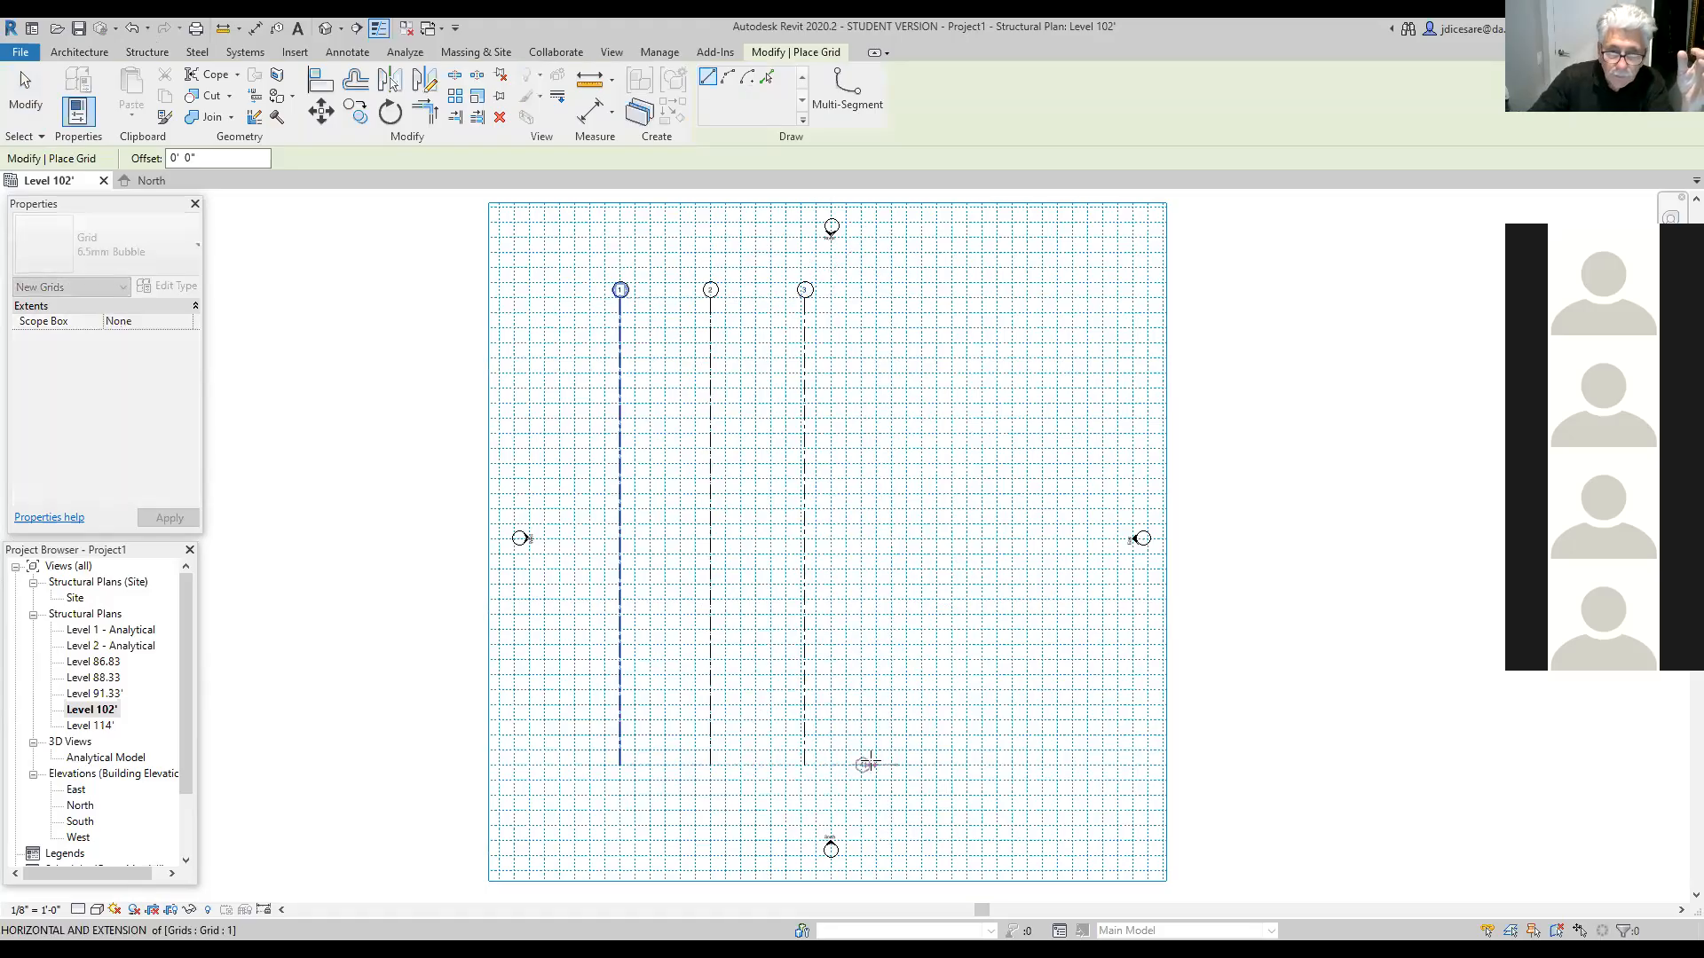
left_click(899, 765)
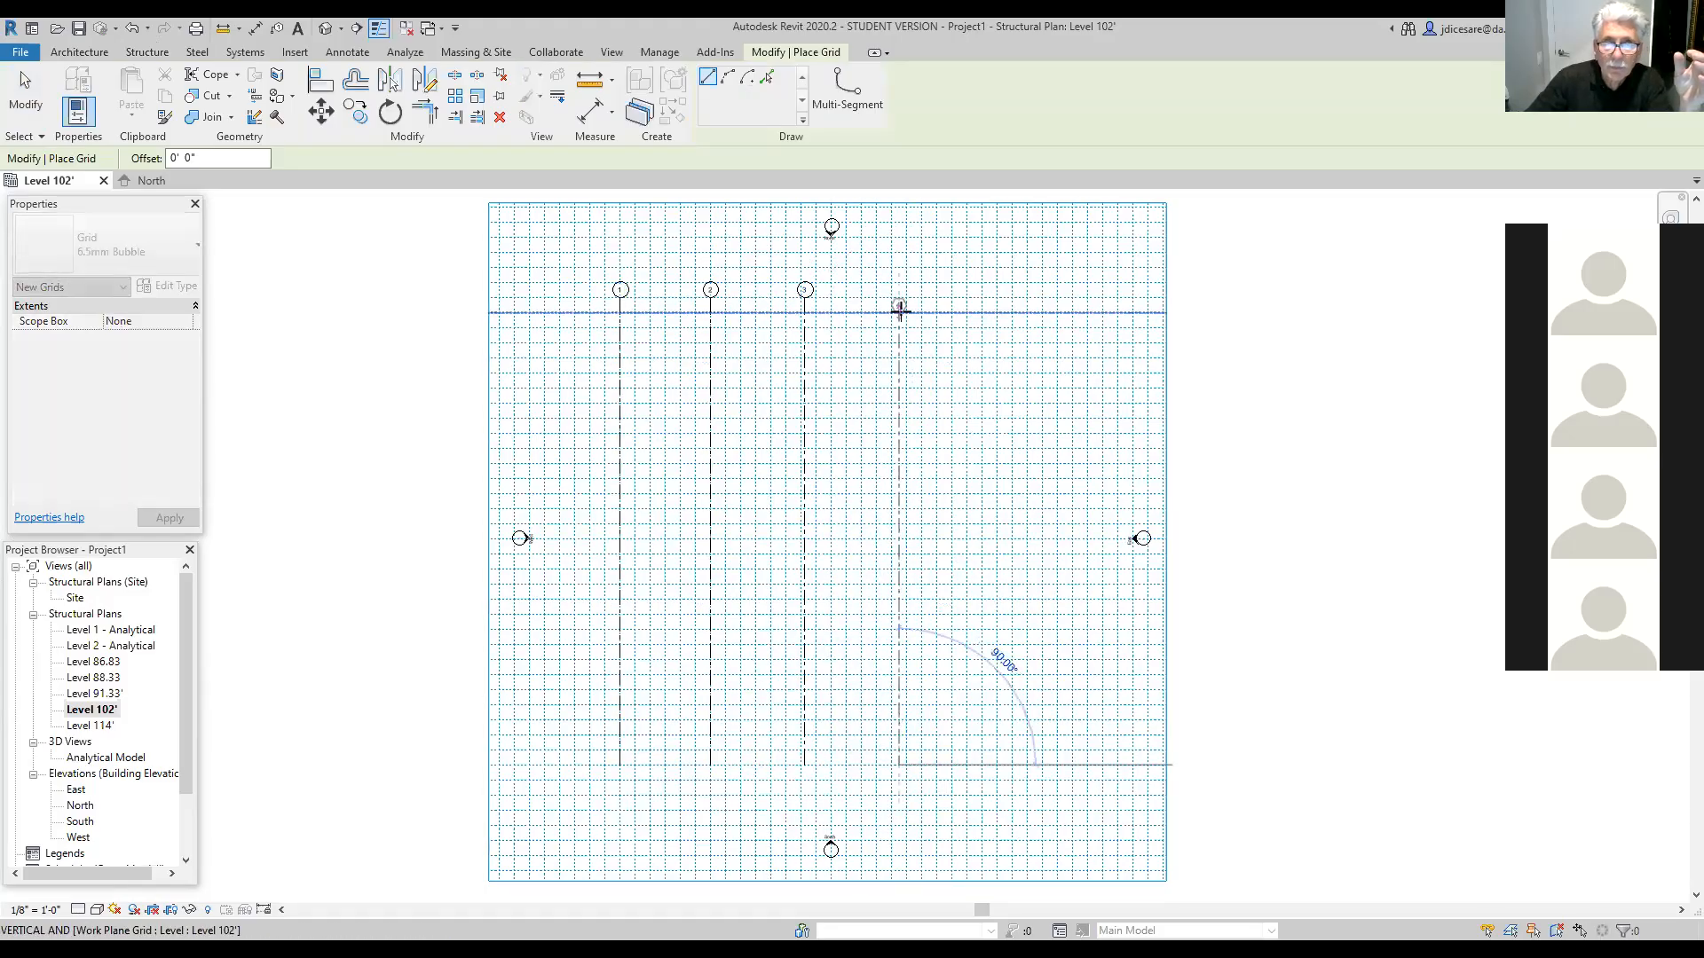
left_click(899, 298)
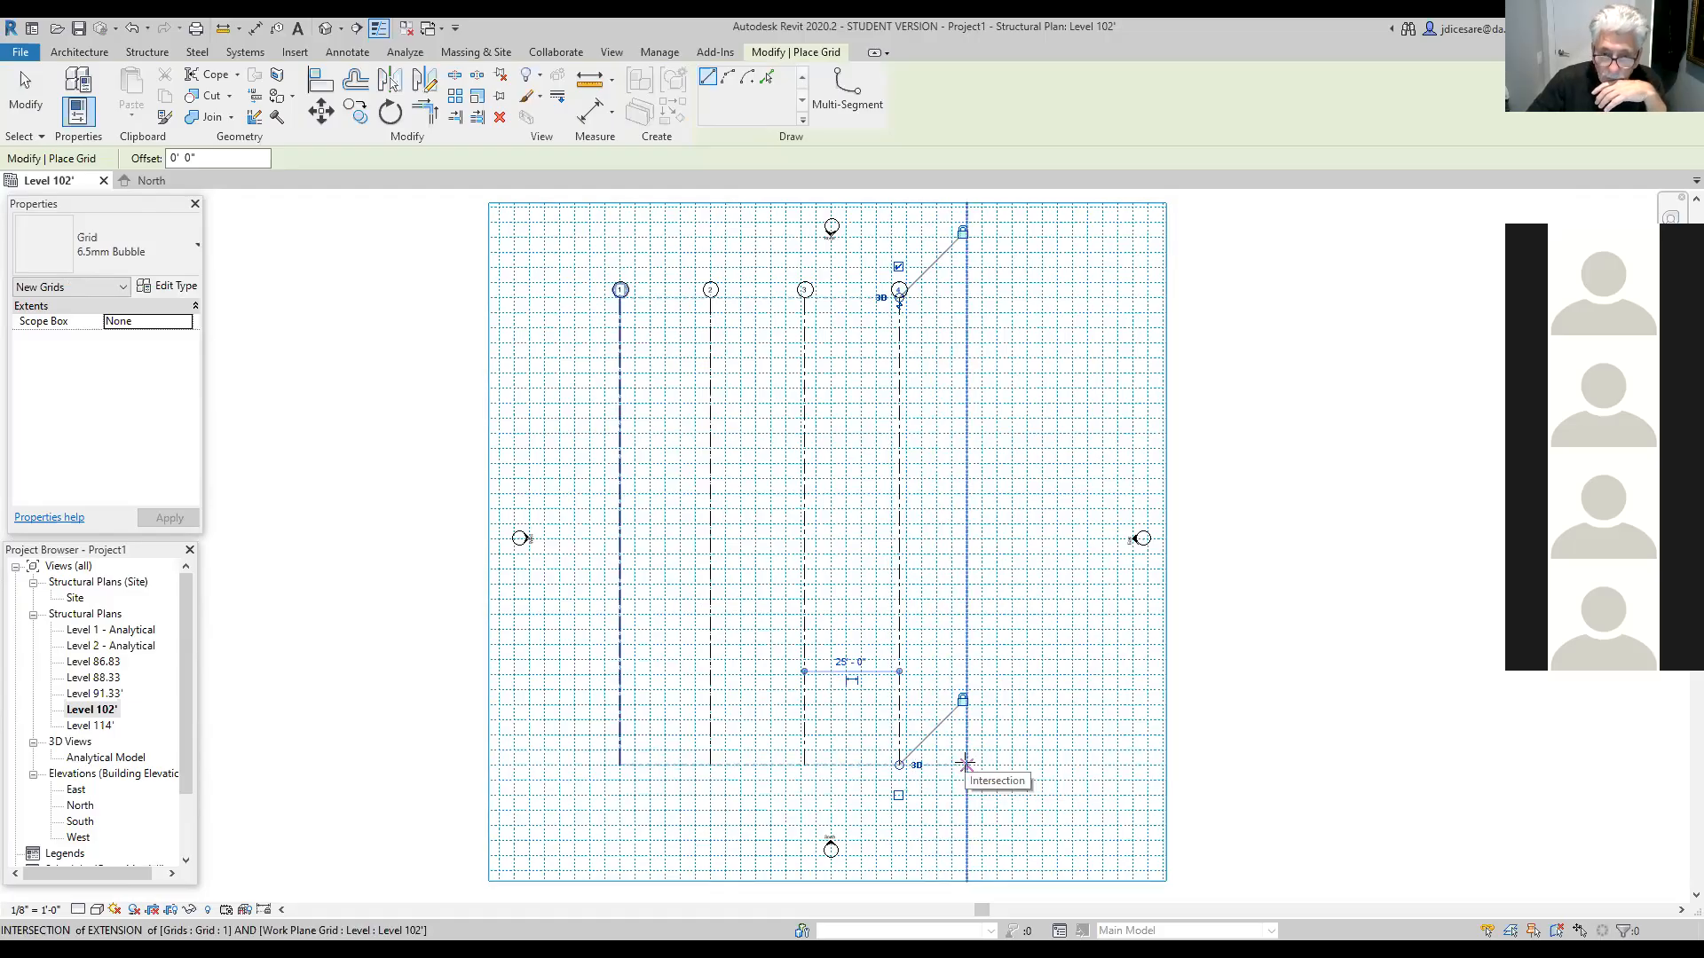
Step: Draw a fifth vertical grid line 24' east of grid 4, with both ends aligned to the existing grids, and finish grid placement
type("24")
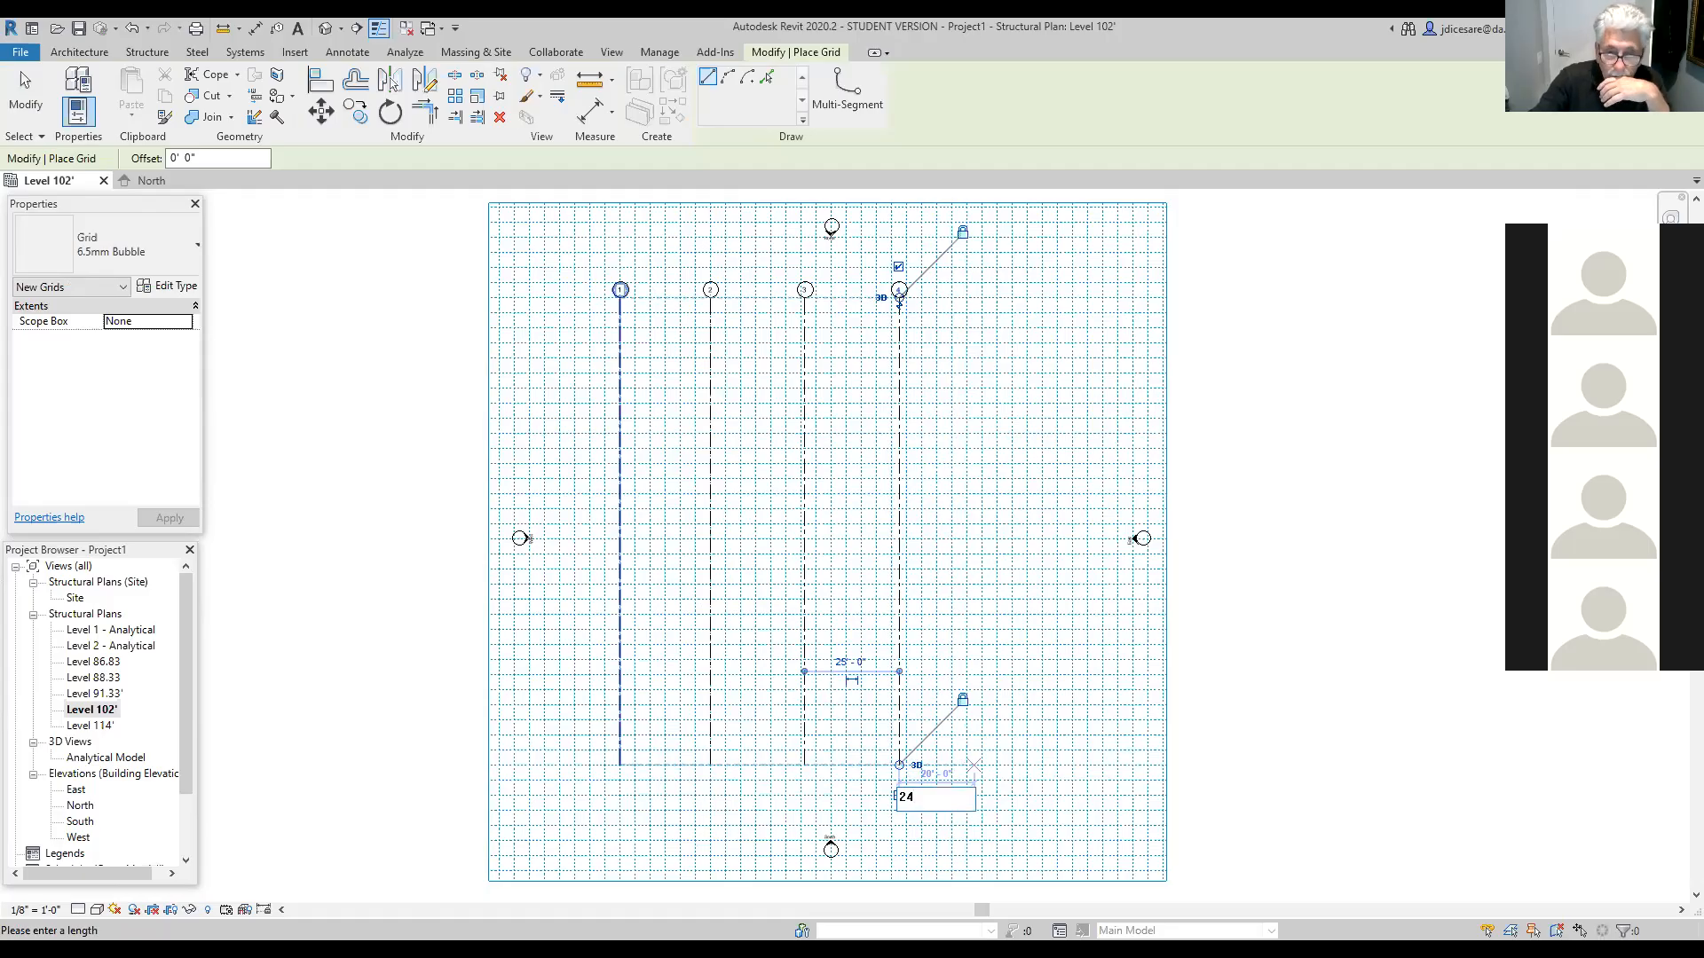
key("Return")
left_click(990, 765)
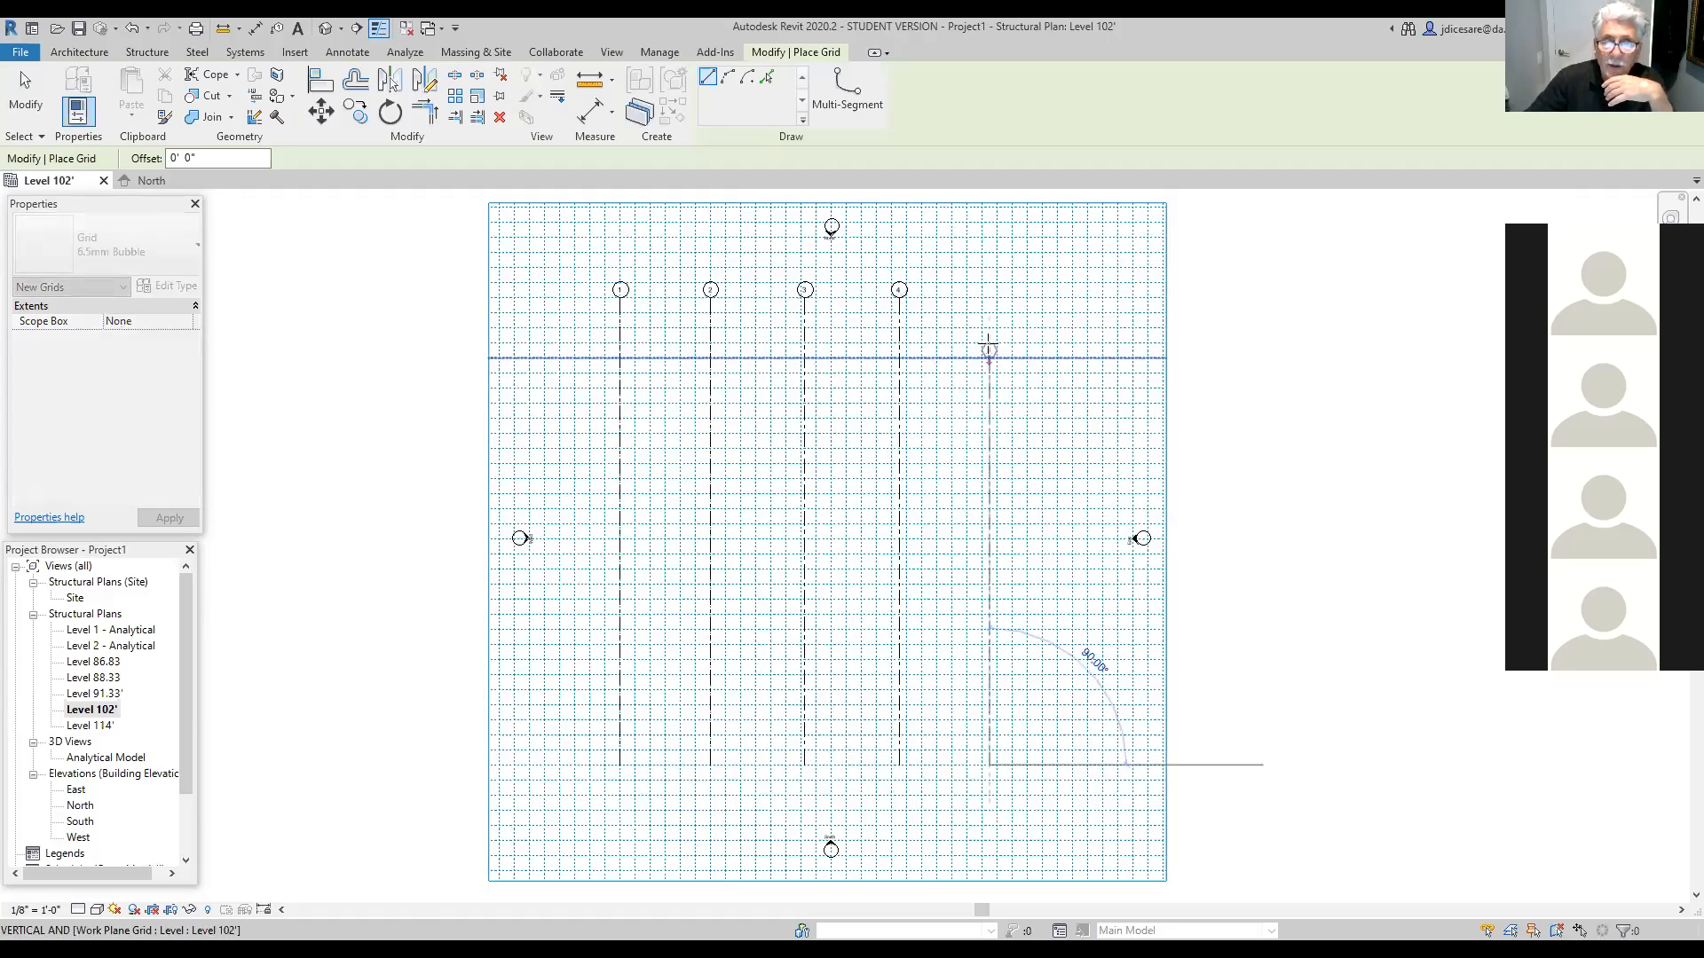
left_click(990, 299)
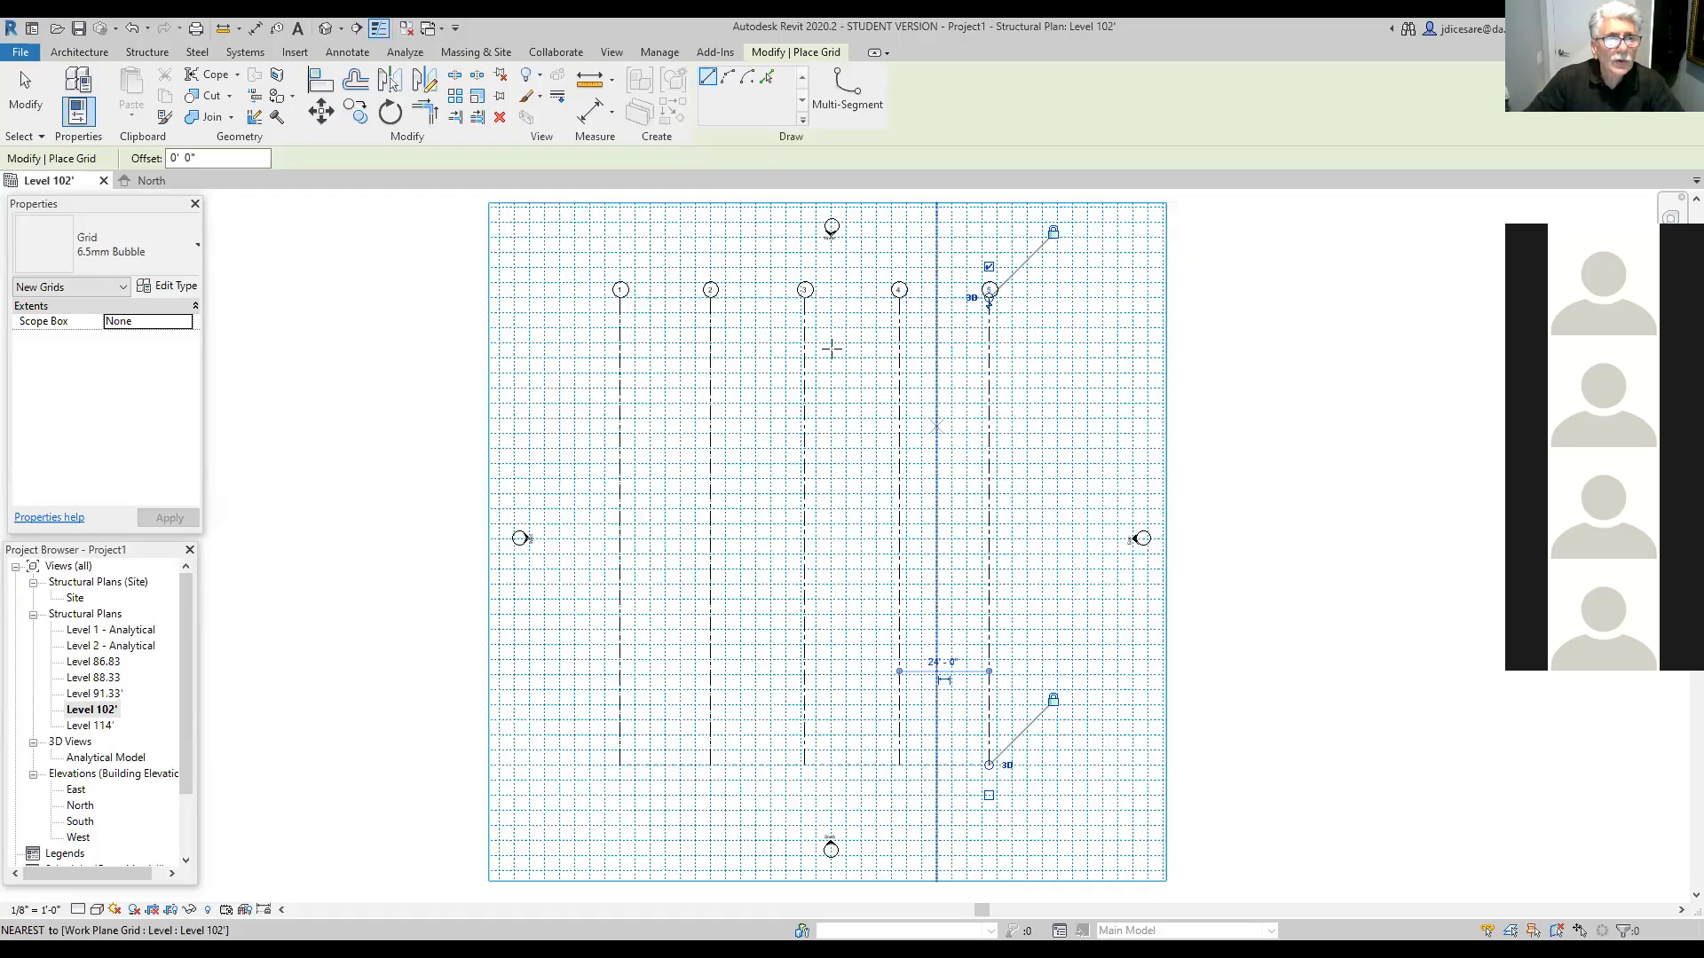
left_click(147, 54)
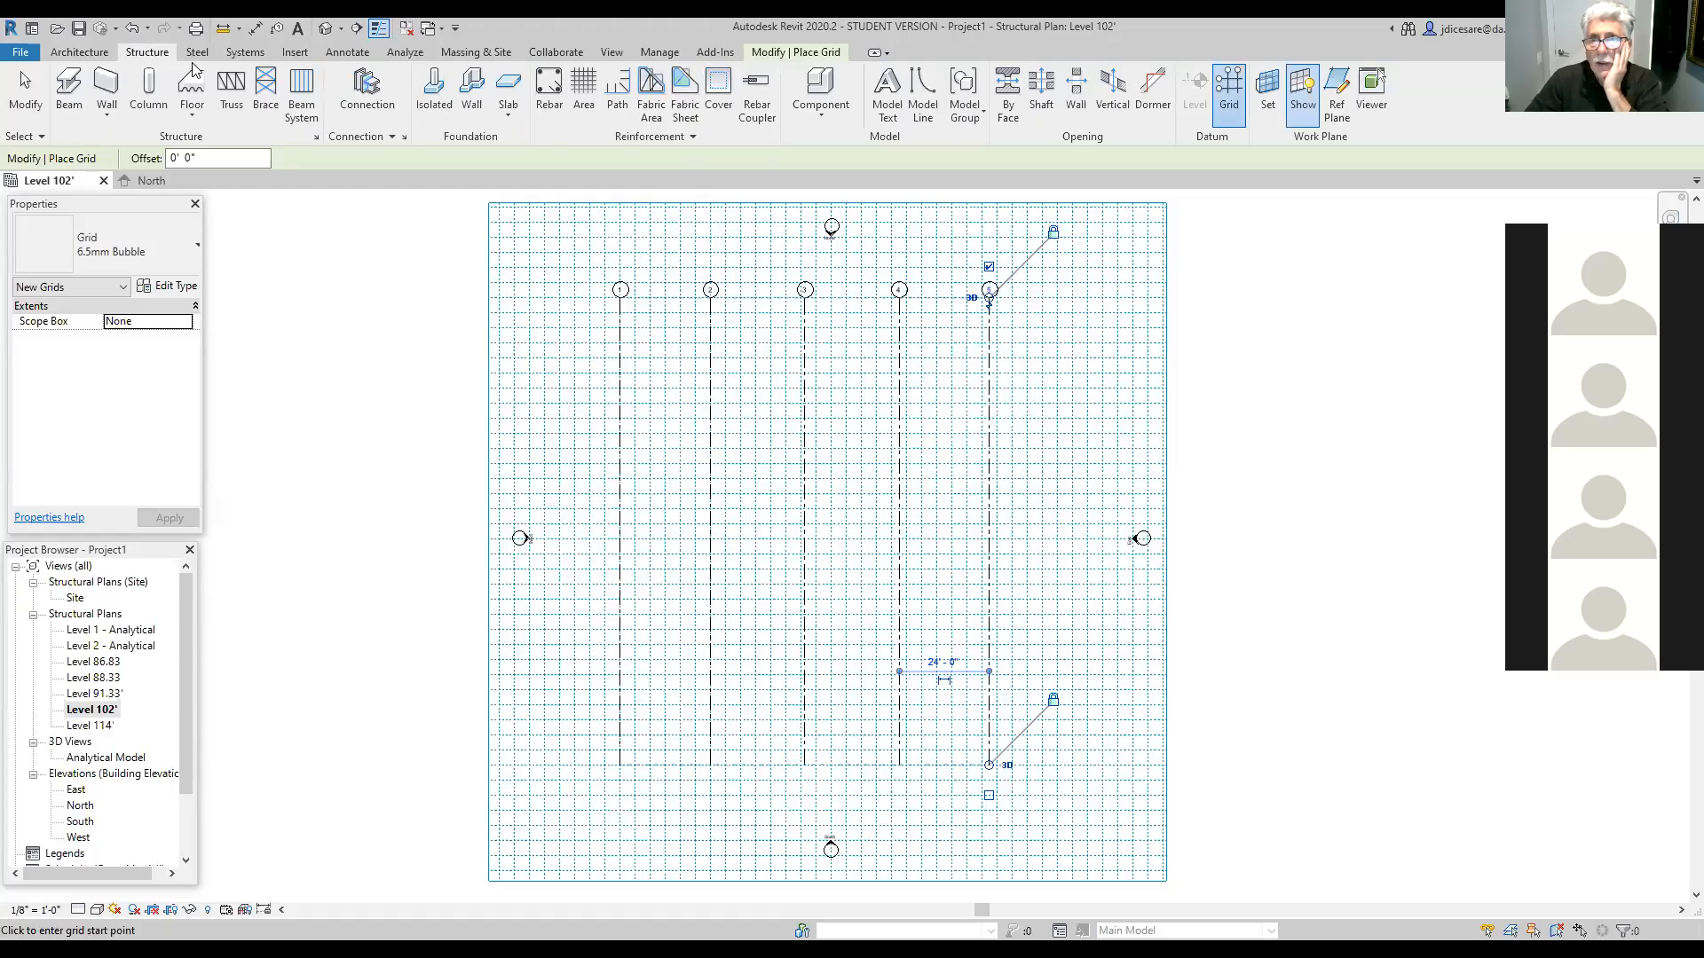
left_click(1227, 98)
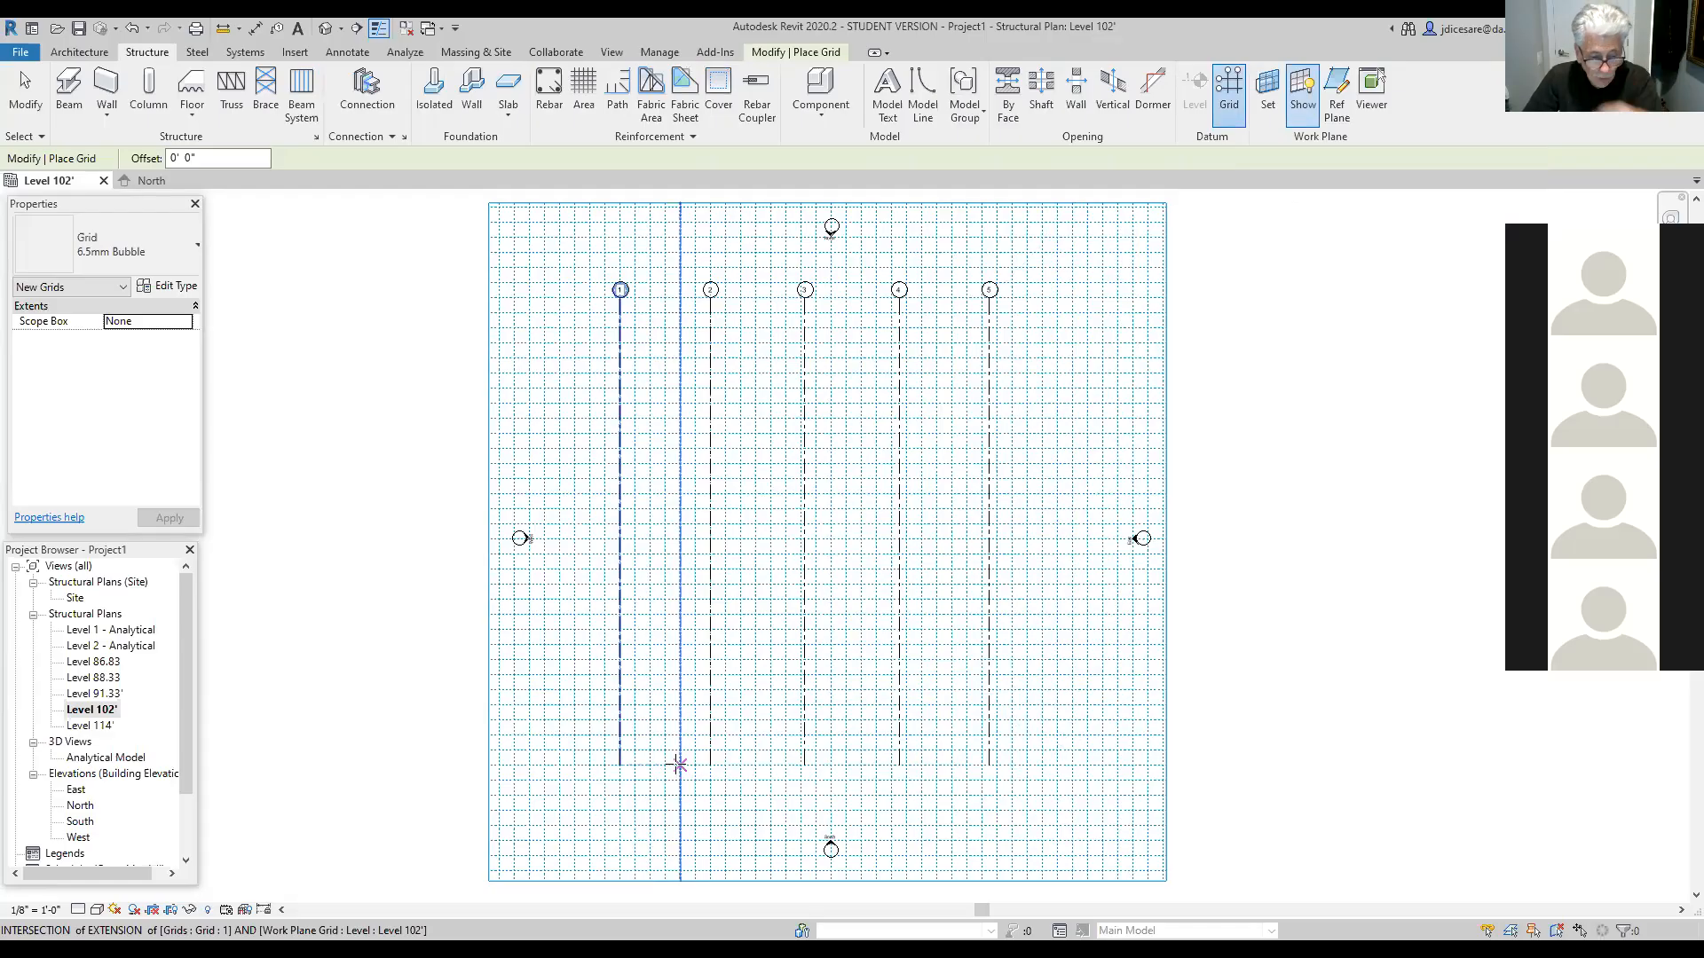
key("Escape")
key("Escape")
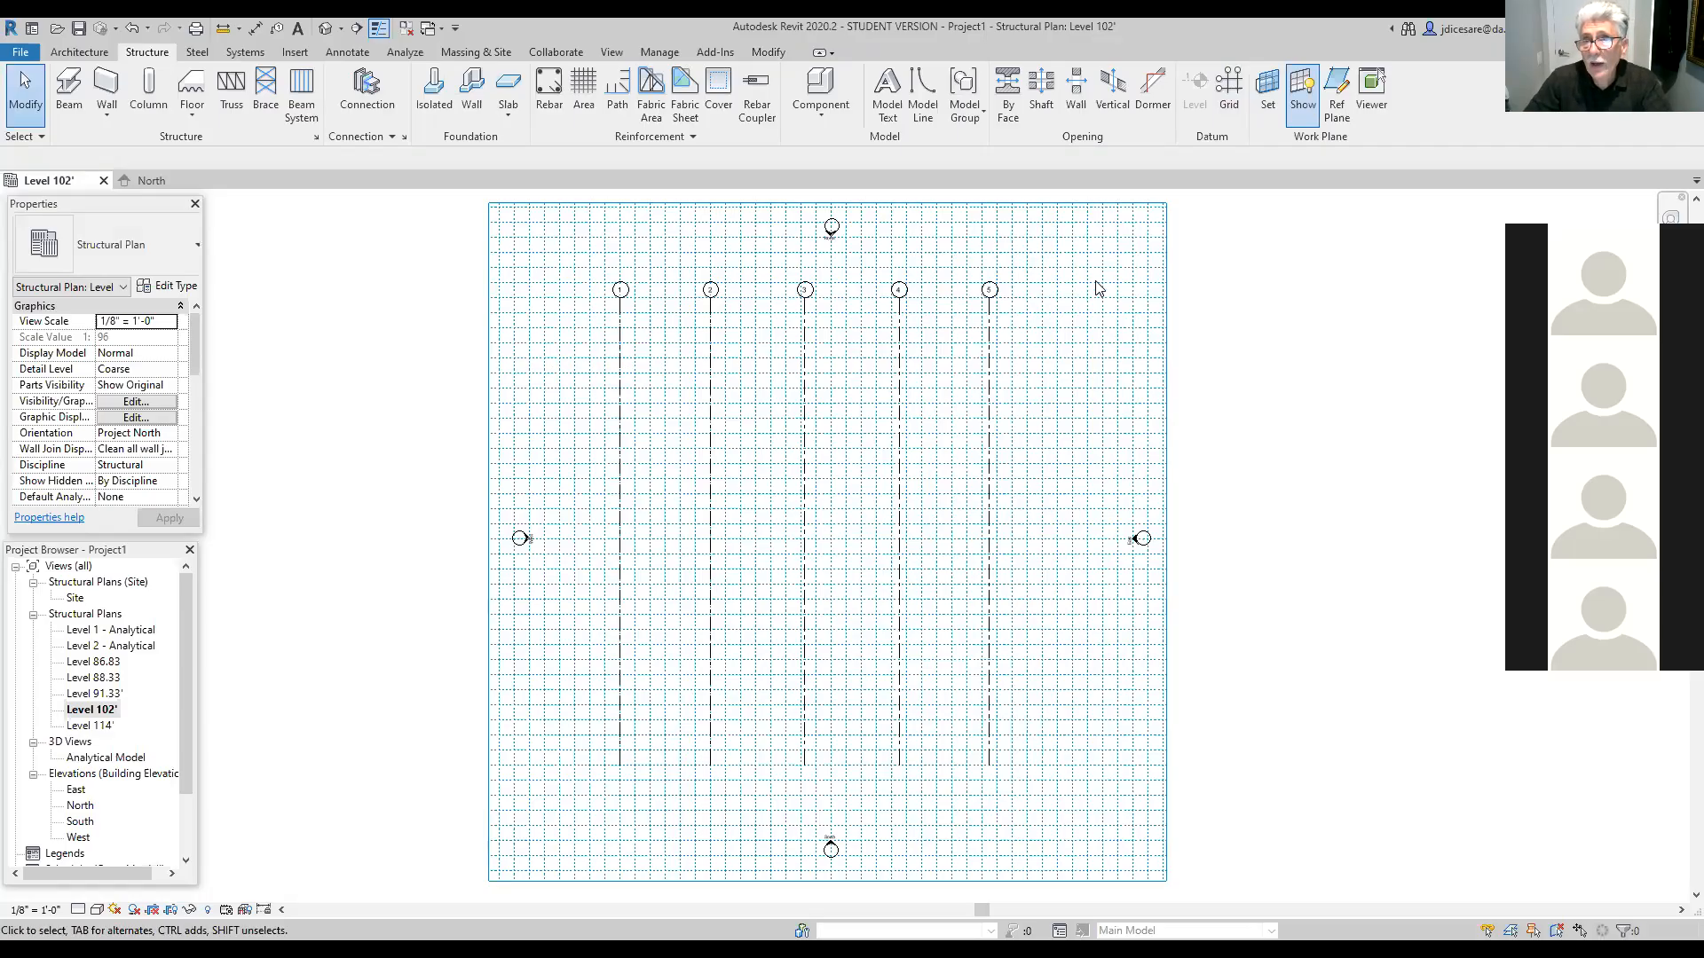
Step: Hide the work plane grid in the Level 102' structural plan
left_click(1303, 86)
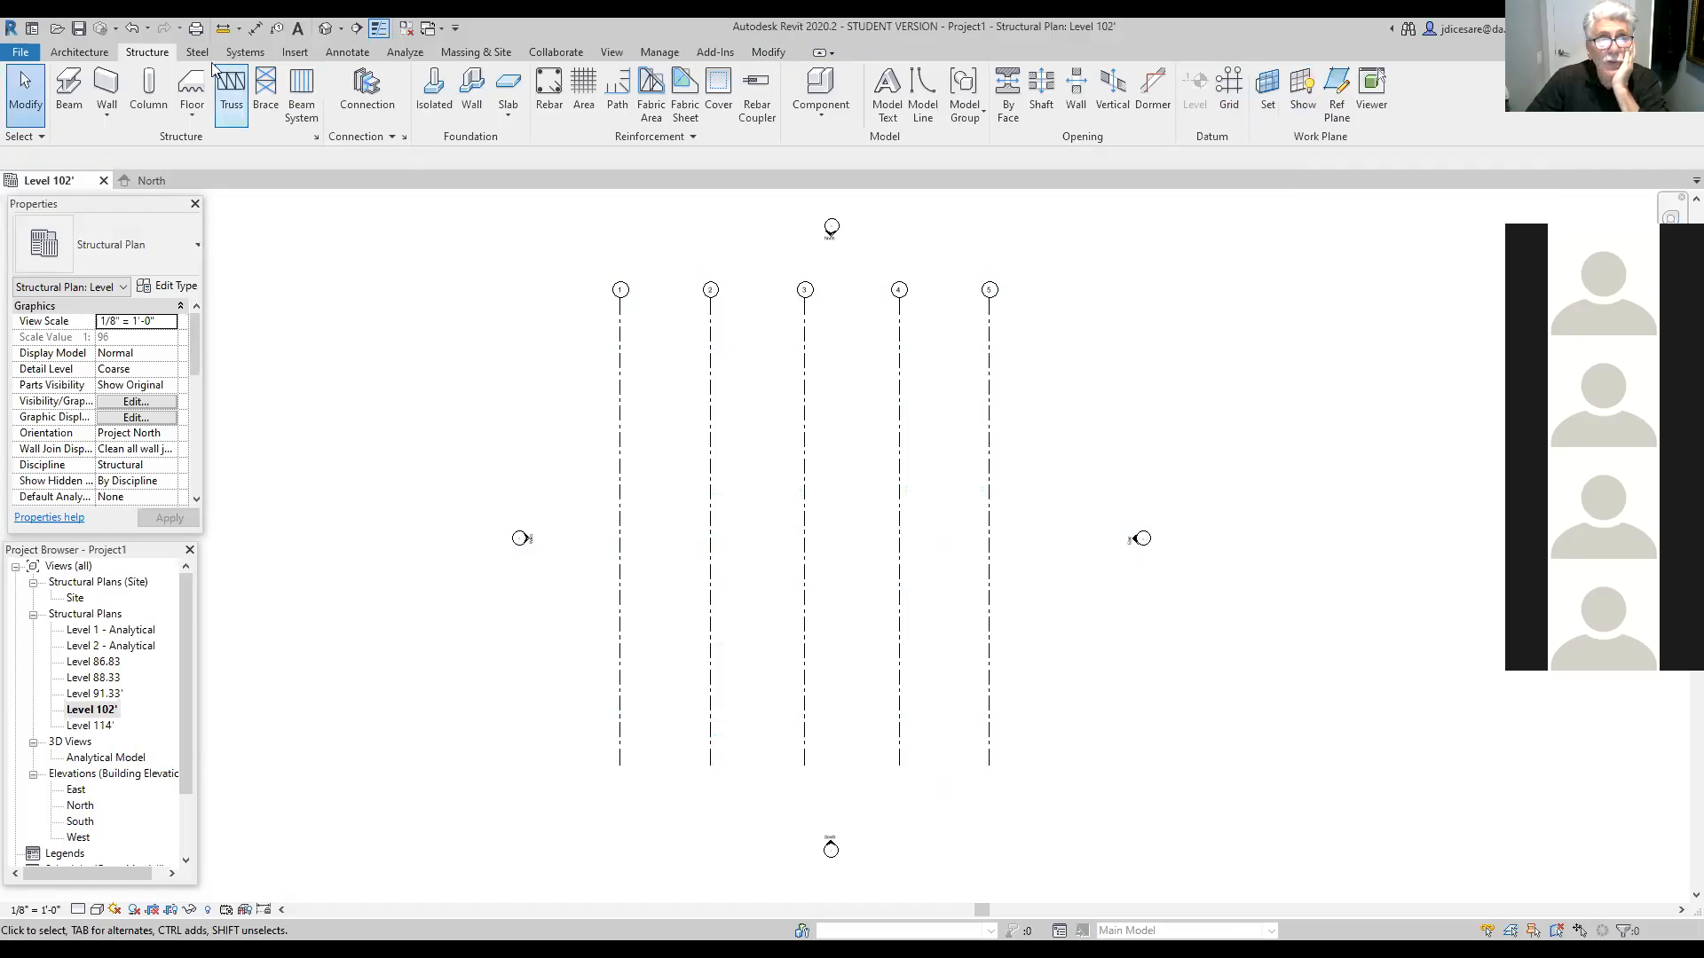
left_click(1303, 86)
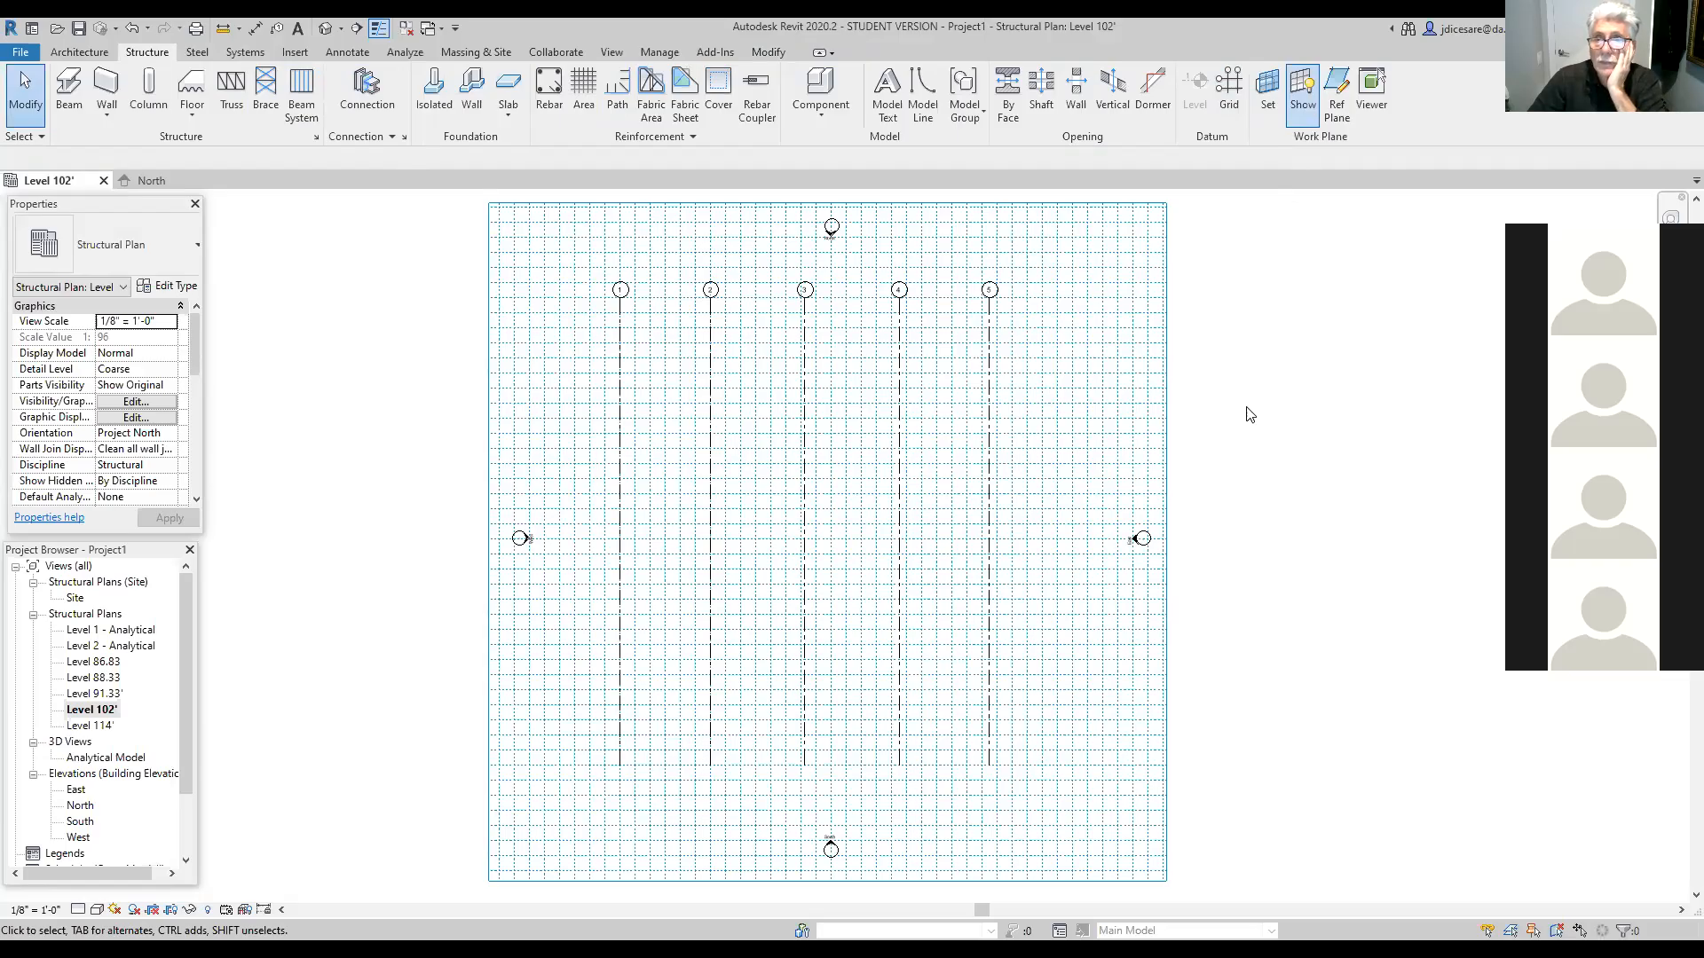
left_click(1299, 117)
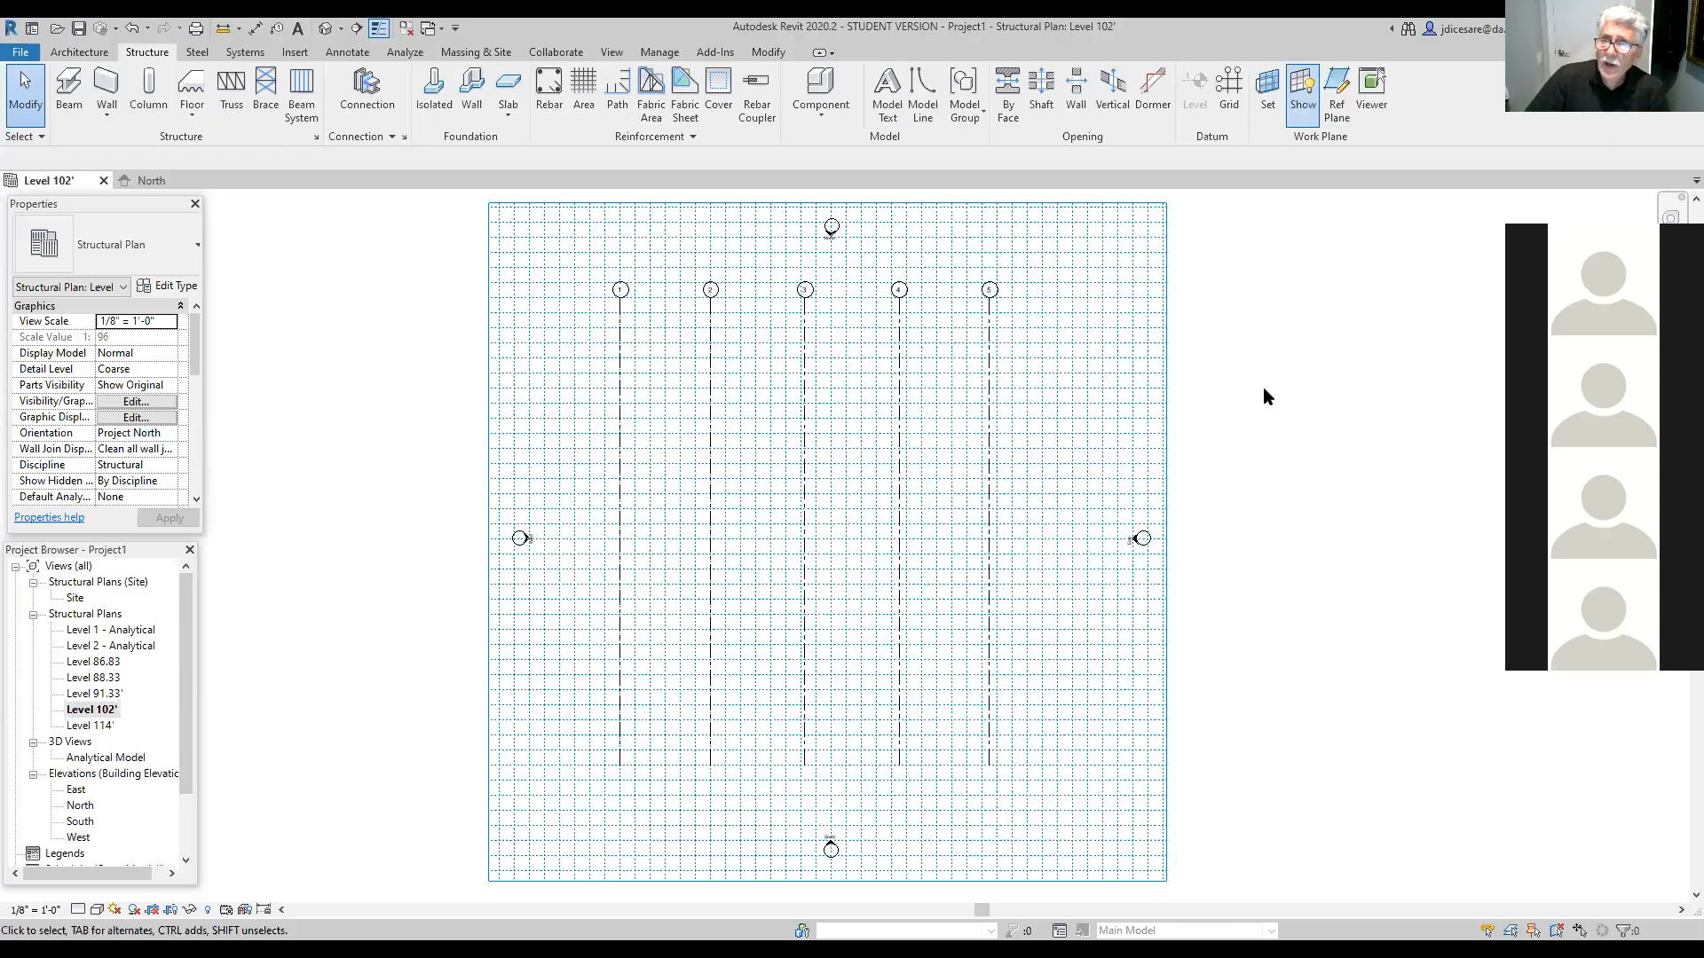
left_click(1307, 99)
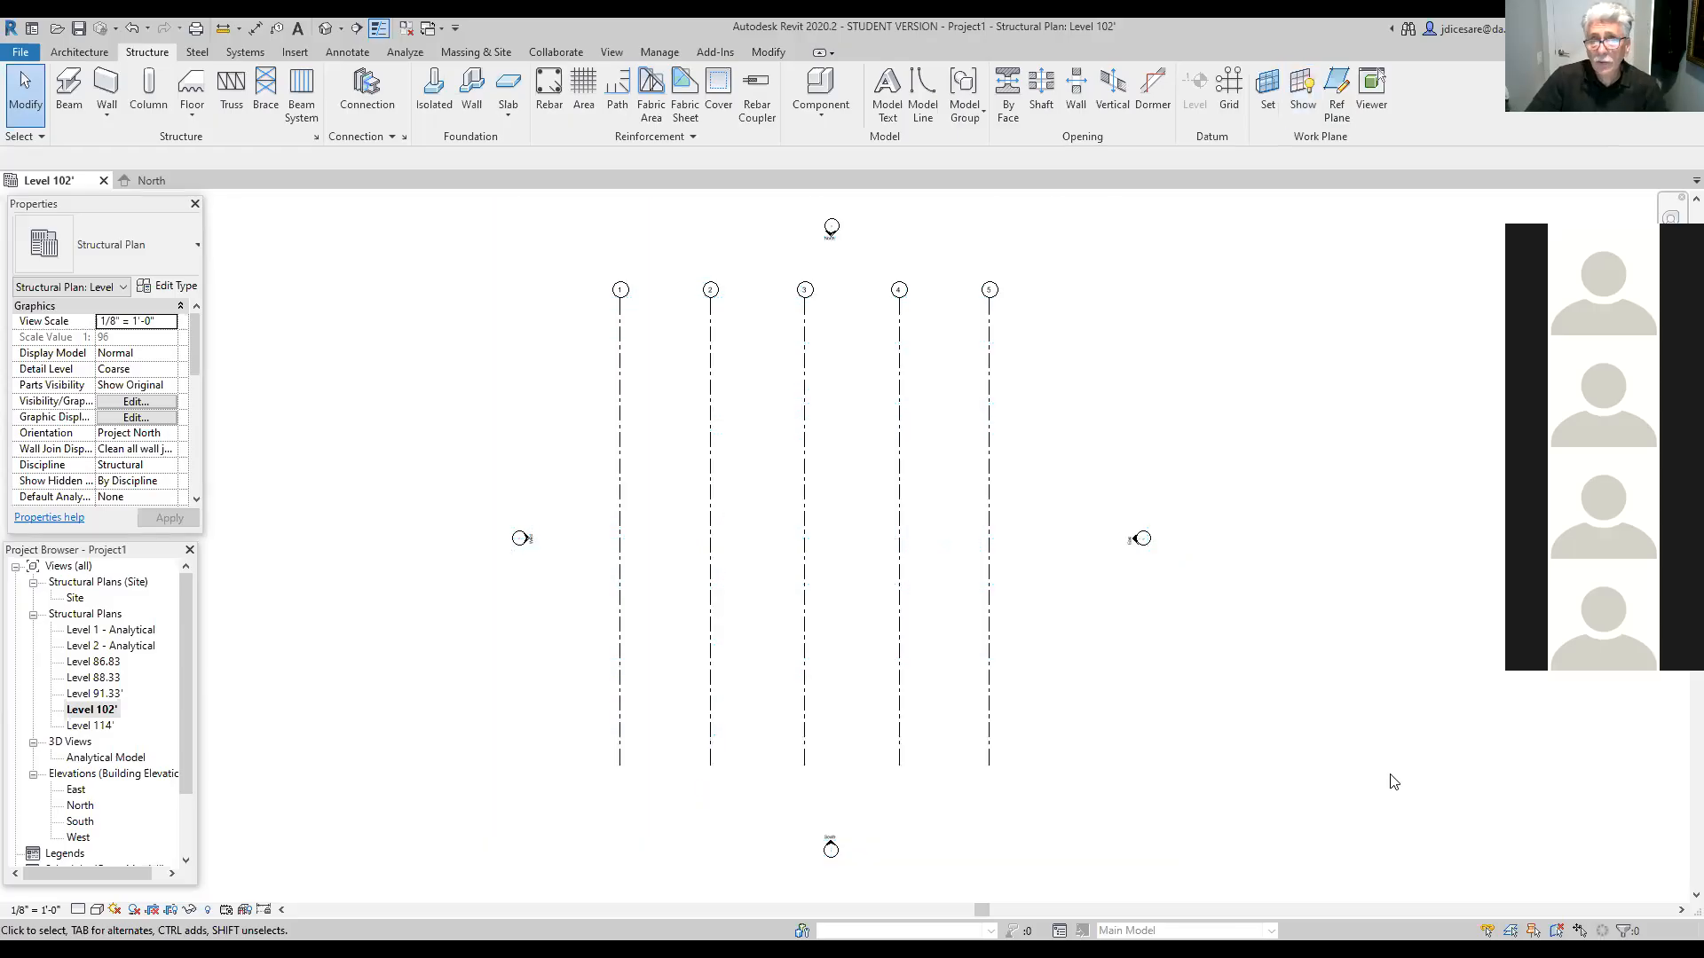
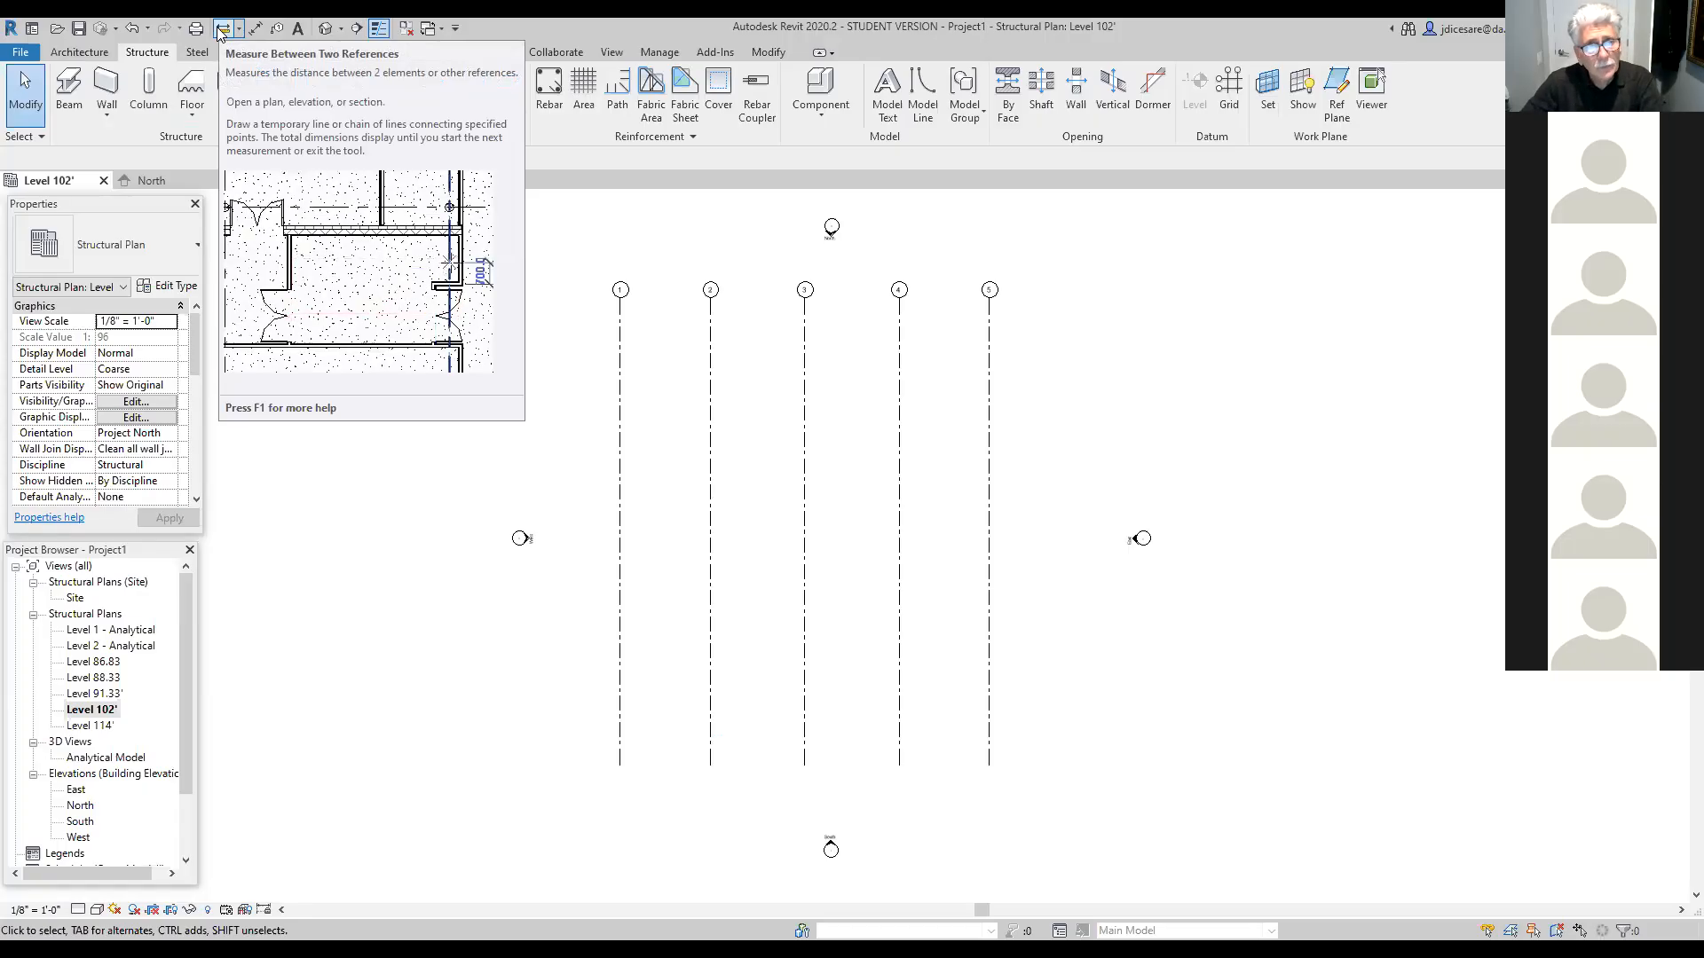
Step: Measure the spacing between each adjacent pair of vertical grid lines, from grid 1 through grid 5
left_click(222, 30)
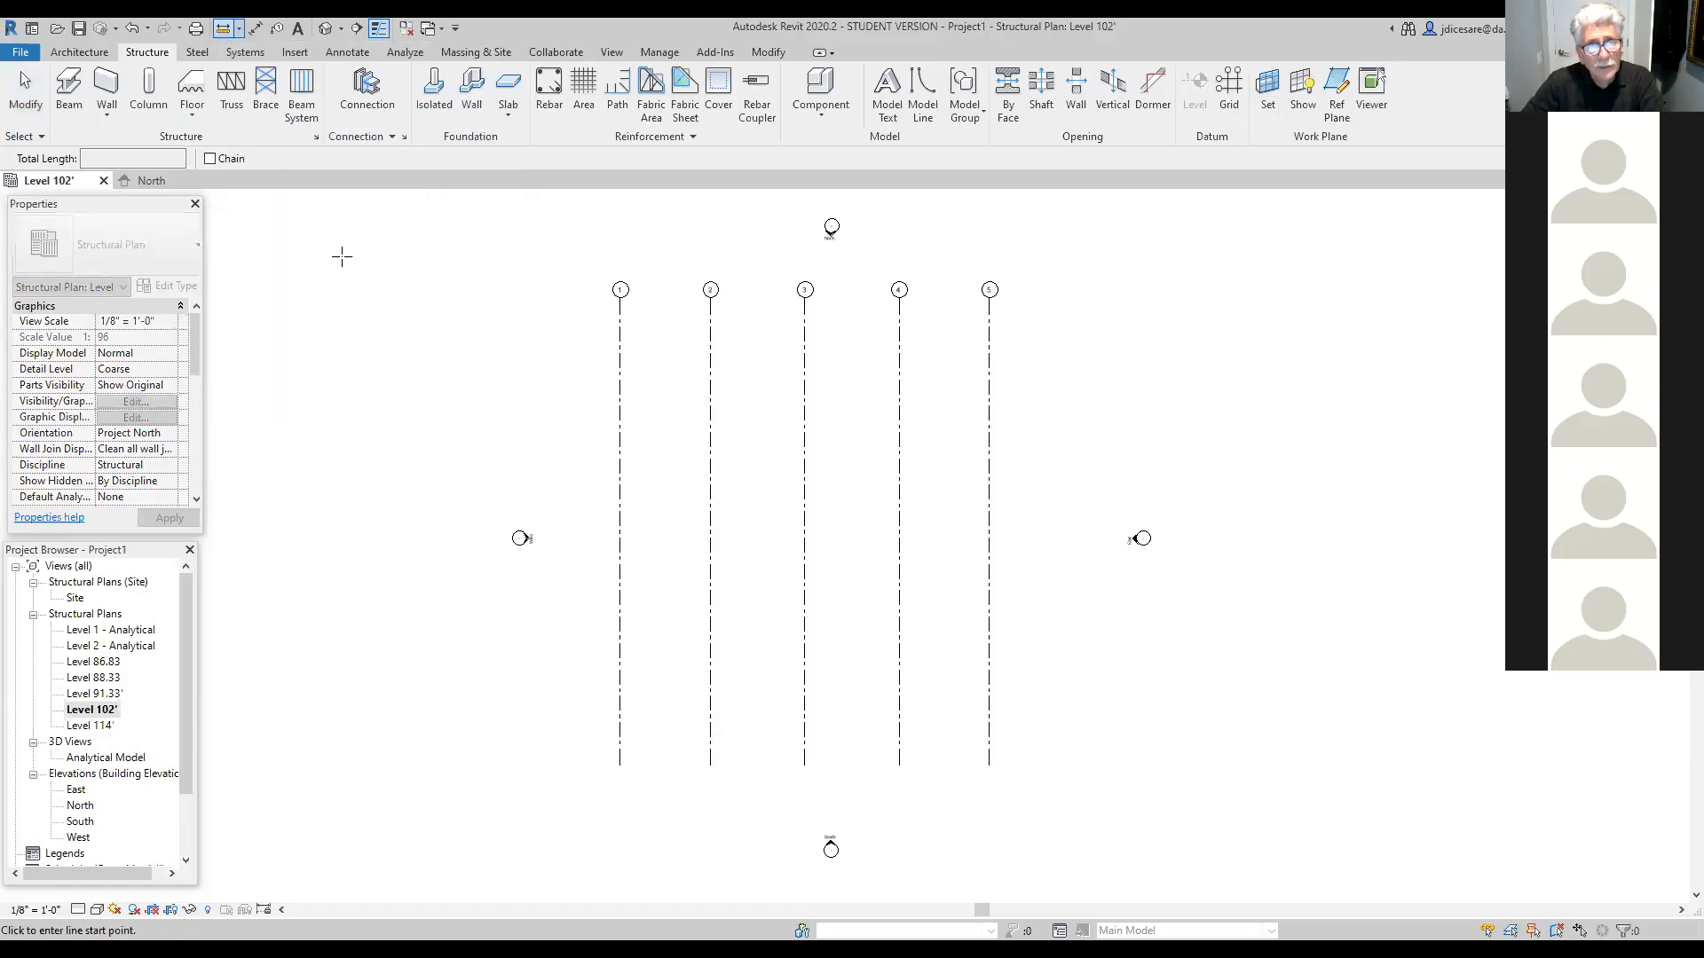
left_click(620, 386)
left_click(710, 385)
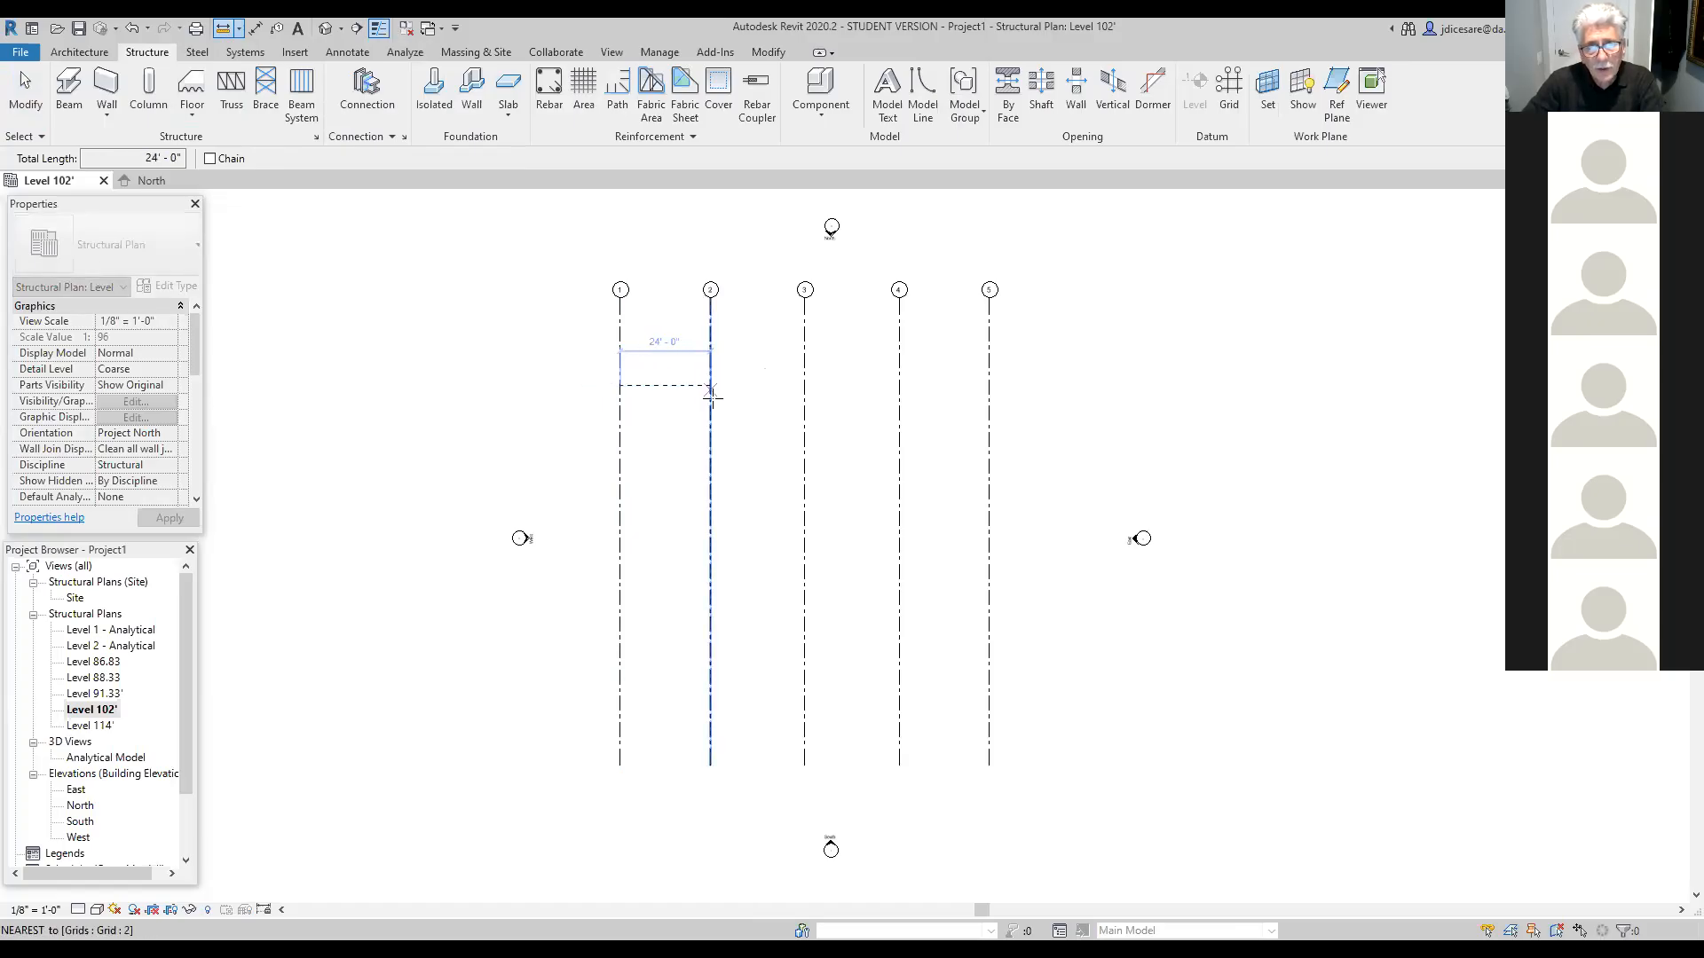
left_click(710, 403)
left_click(804, 403)
left_click(804, 404)
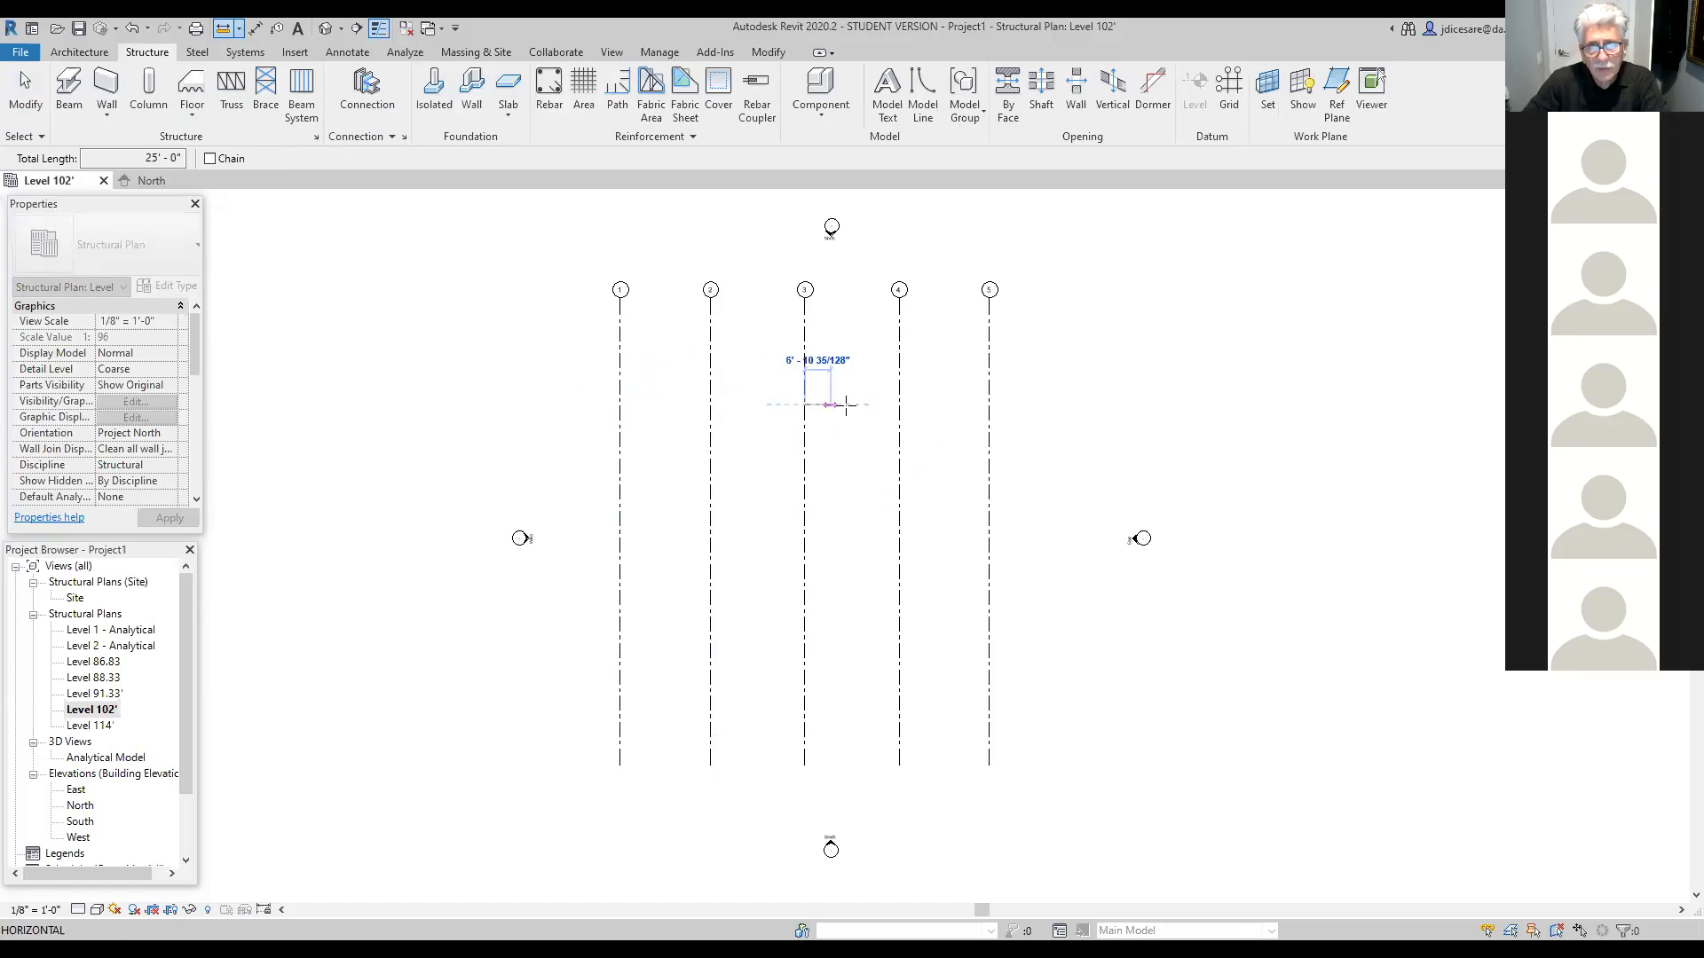
left_click(896, 405)
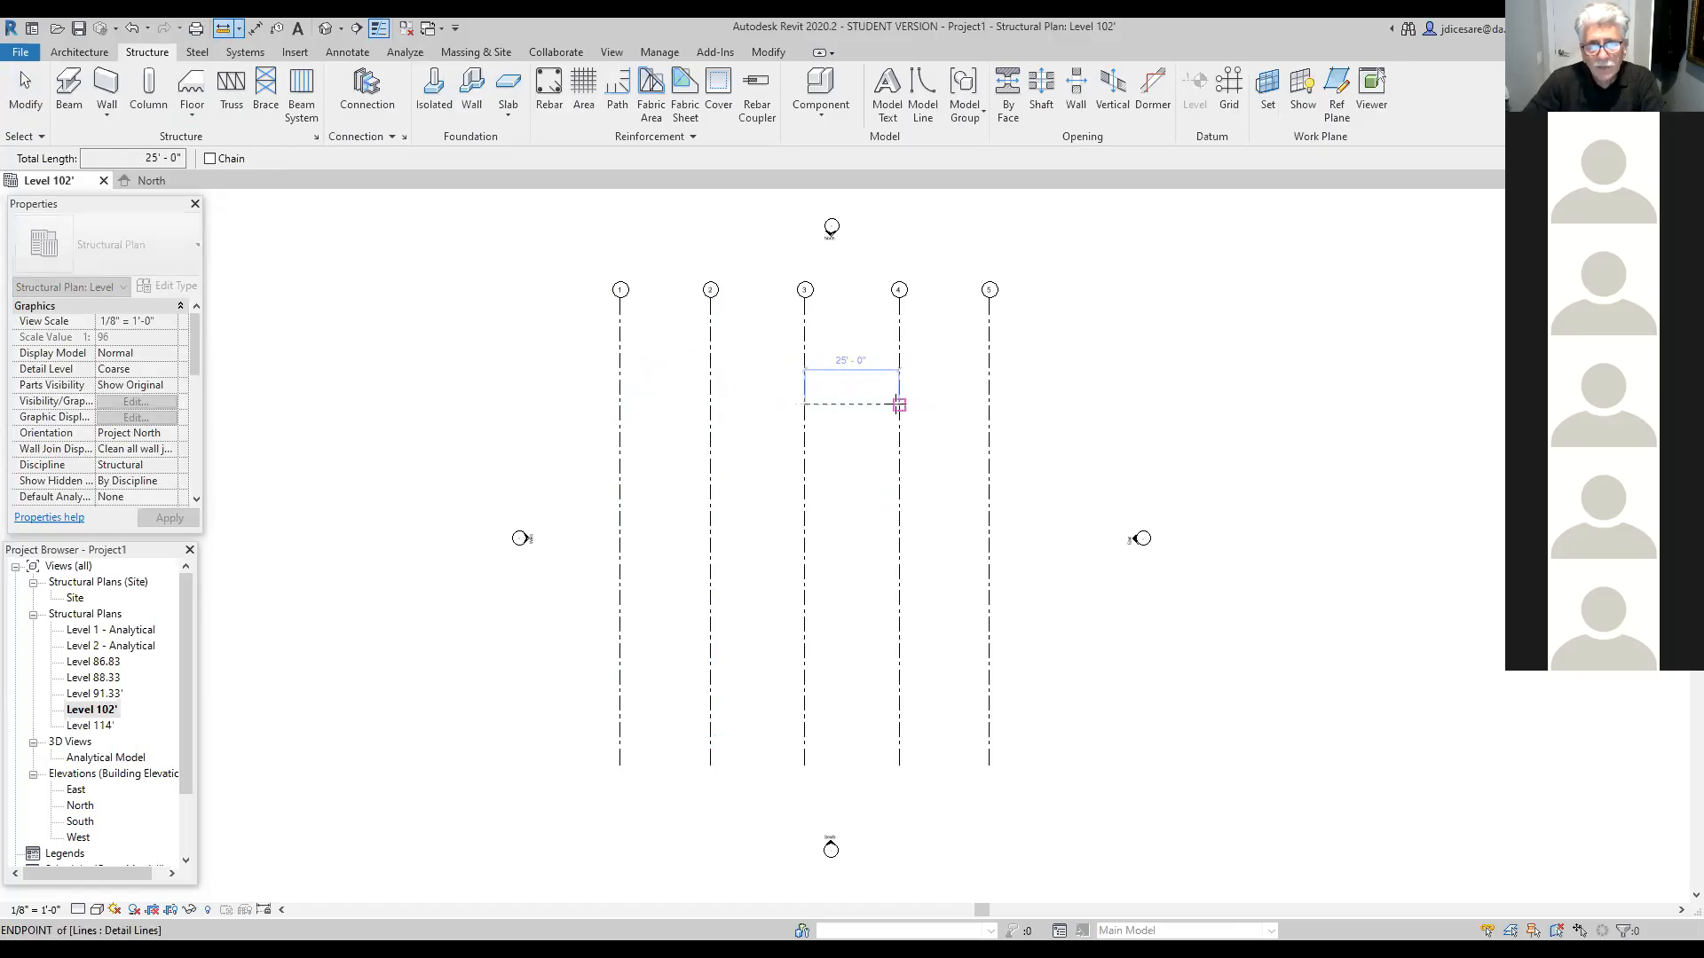
left_click(898, 402)
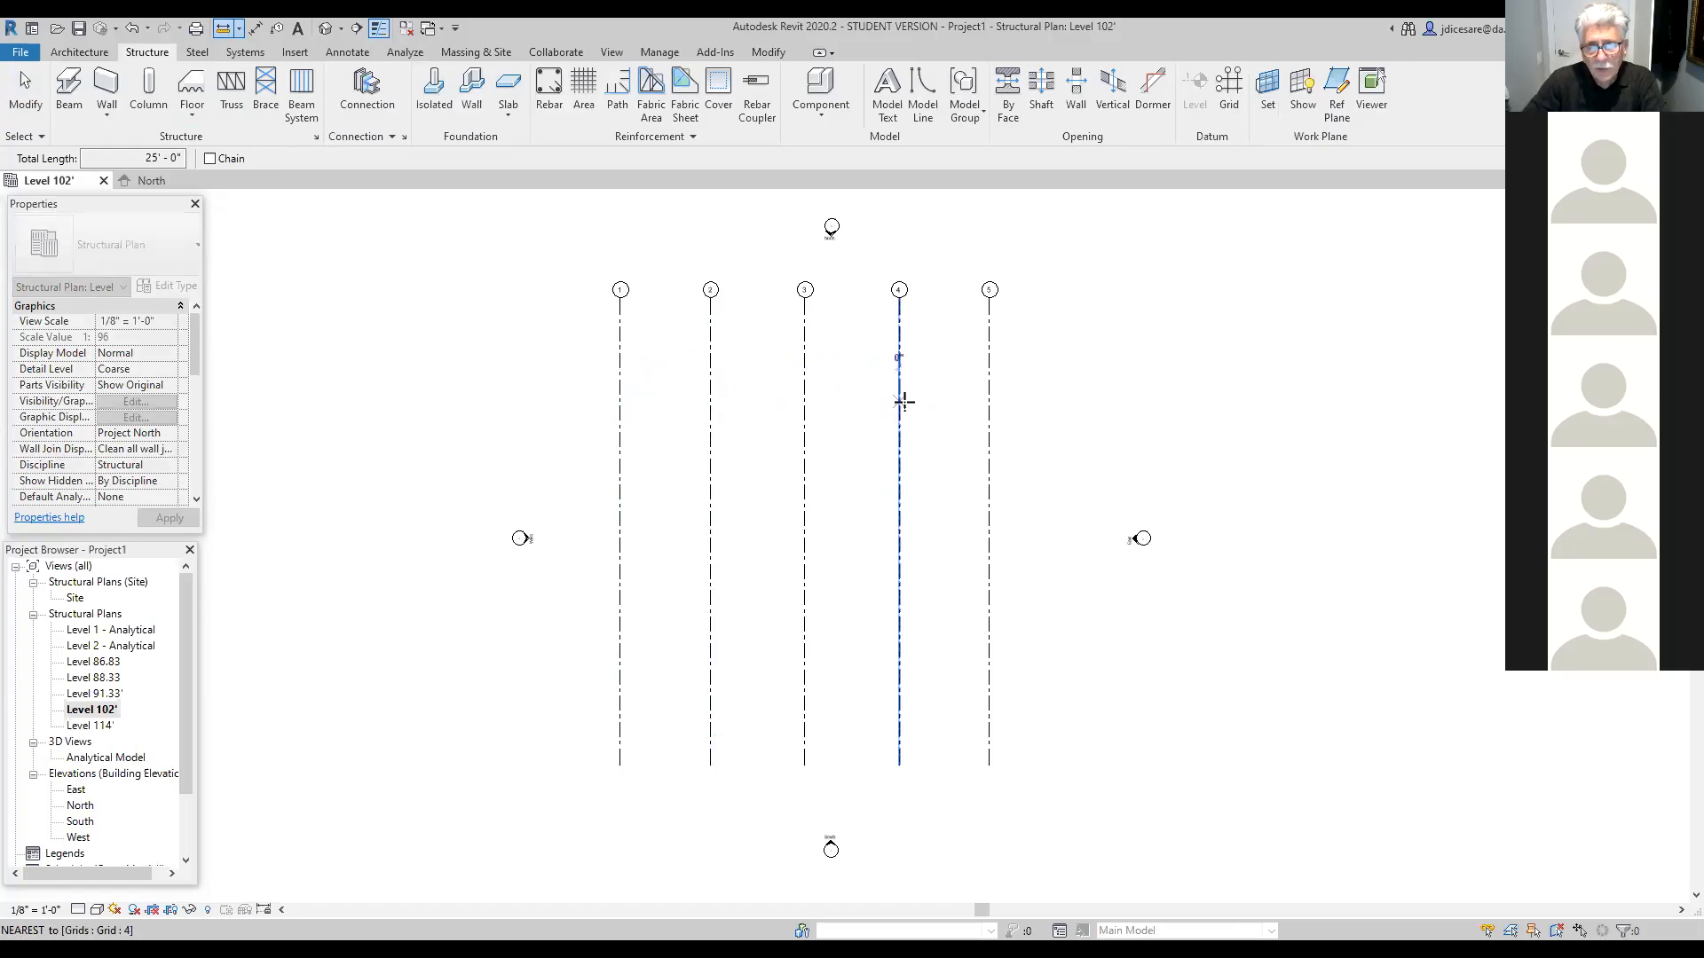
left_click(990, 402)
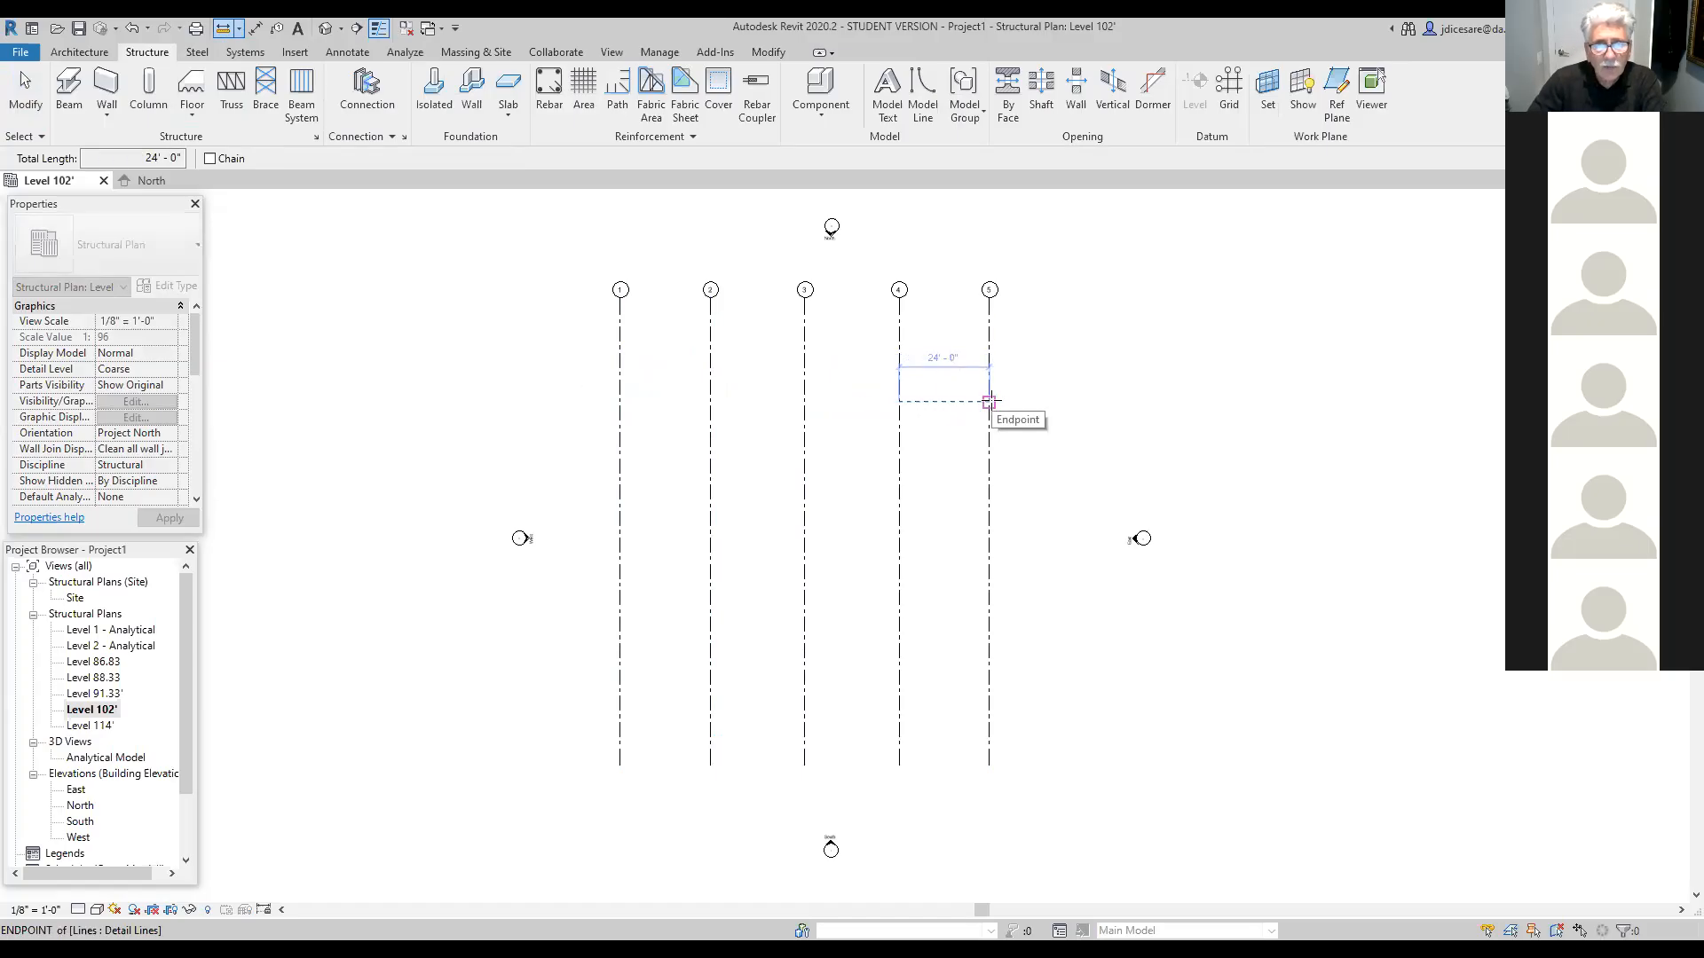
Step: Measure the overall distance from grid 1 to grid 5
left_click(620, 342)
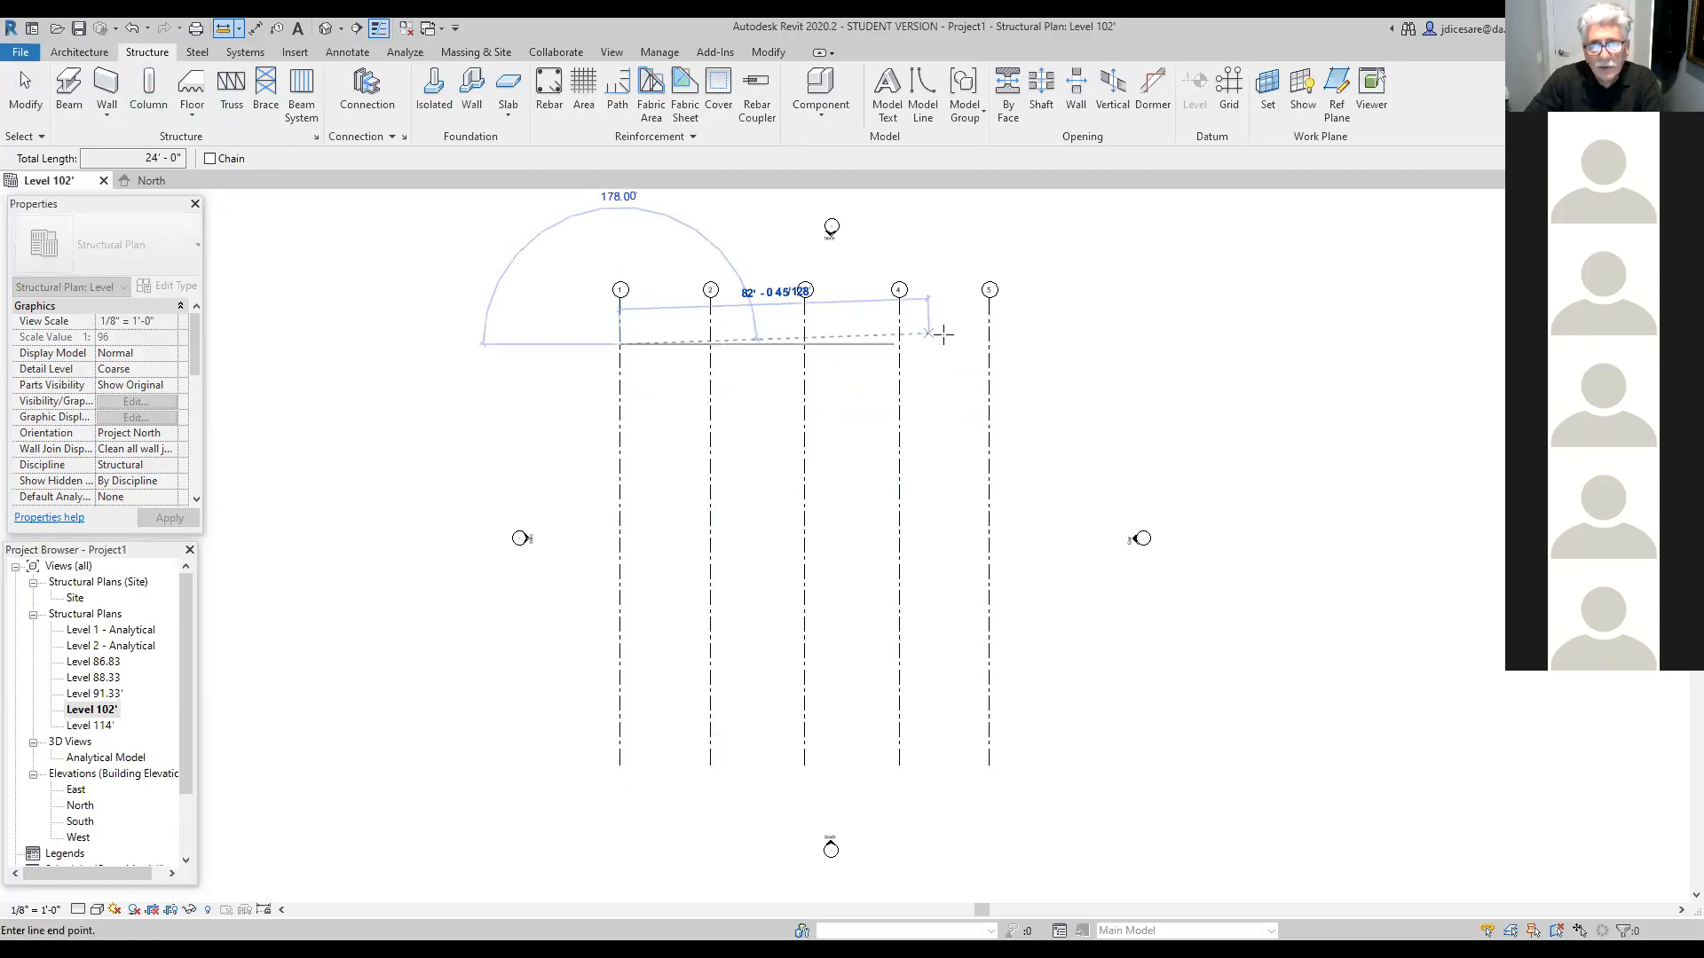
left_click(987, 342)
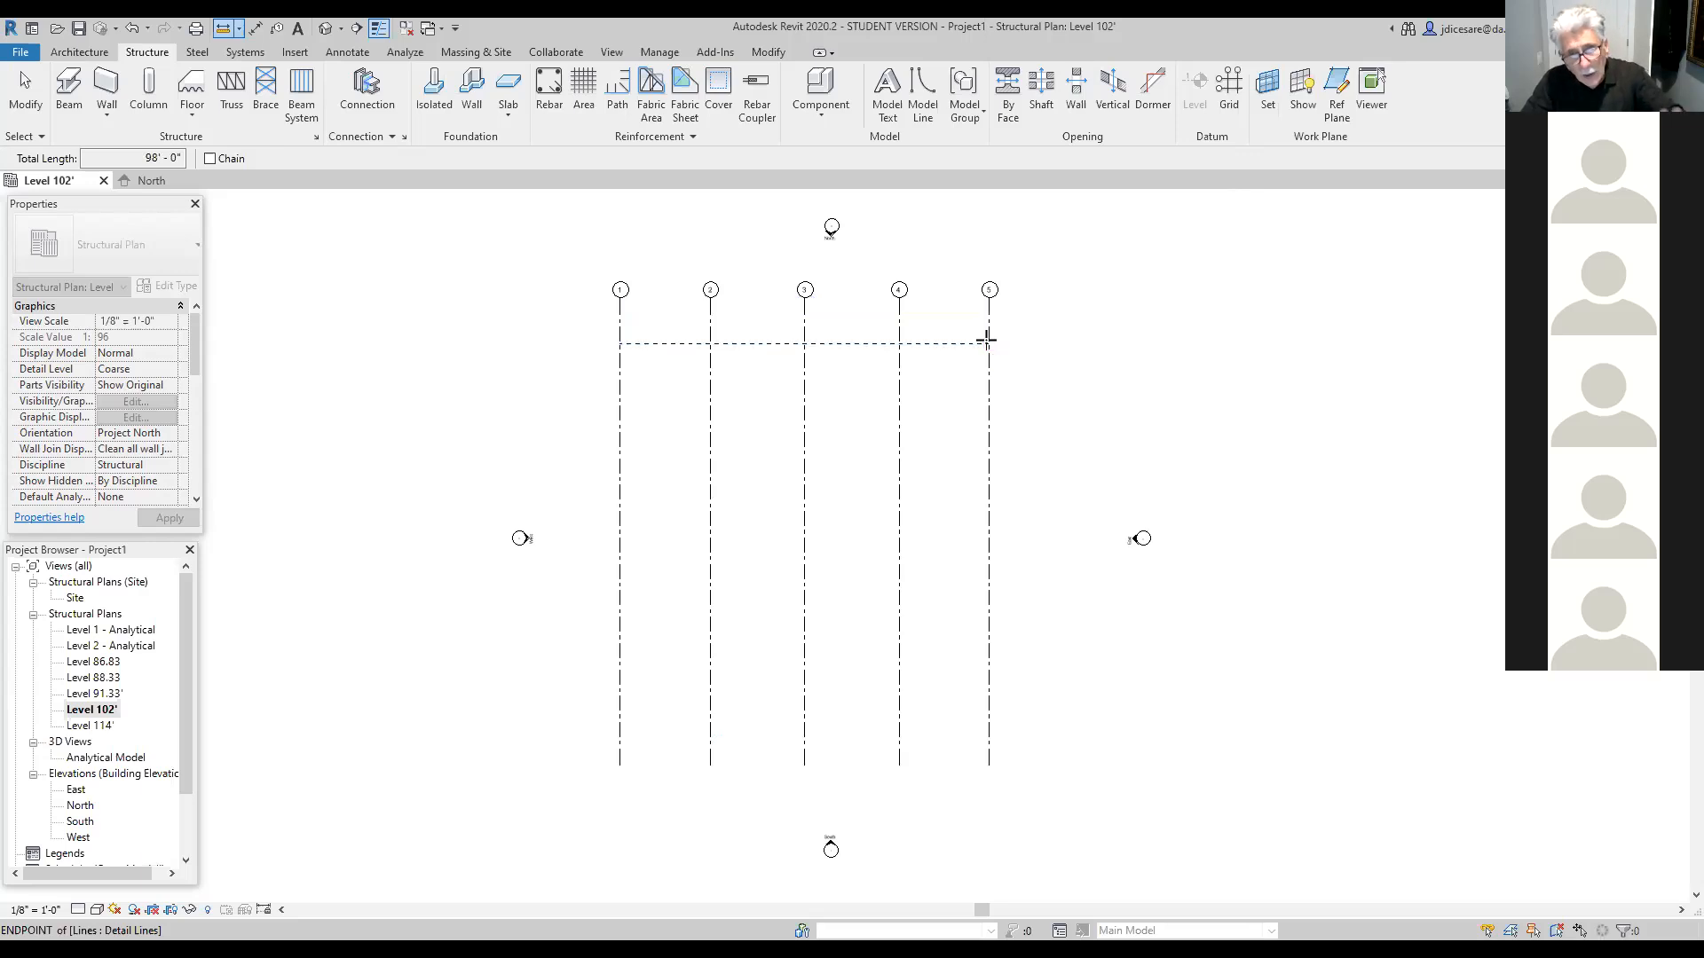
key("Escape")
key("Escape")
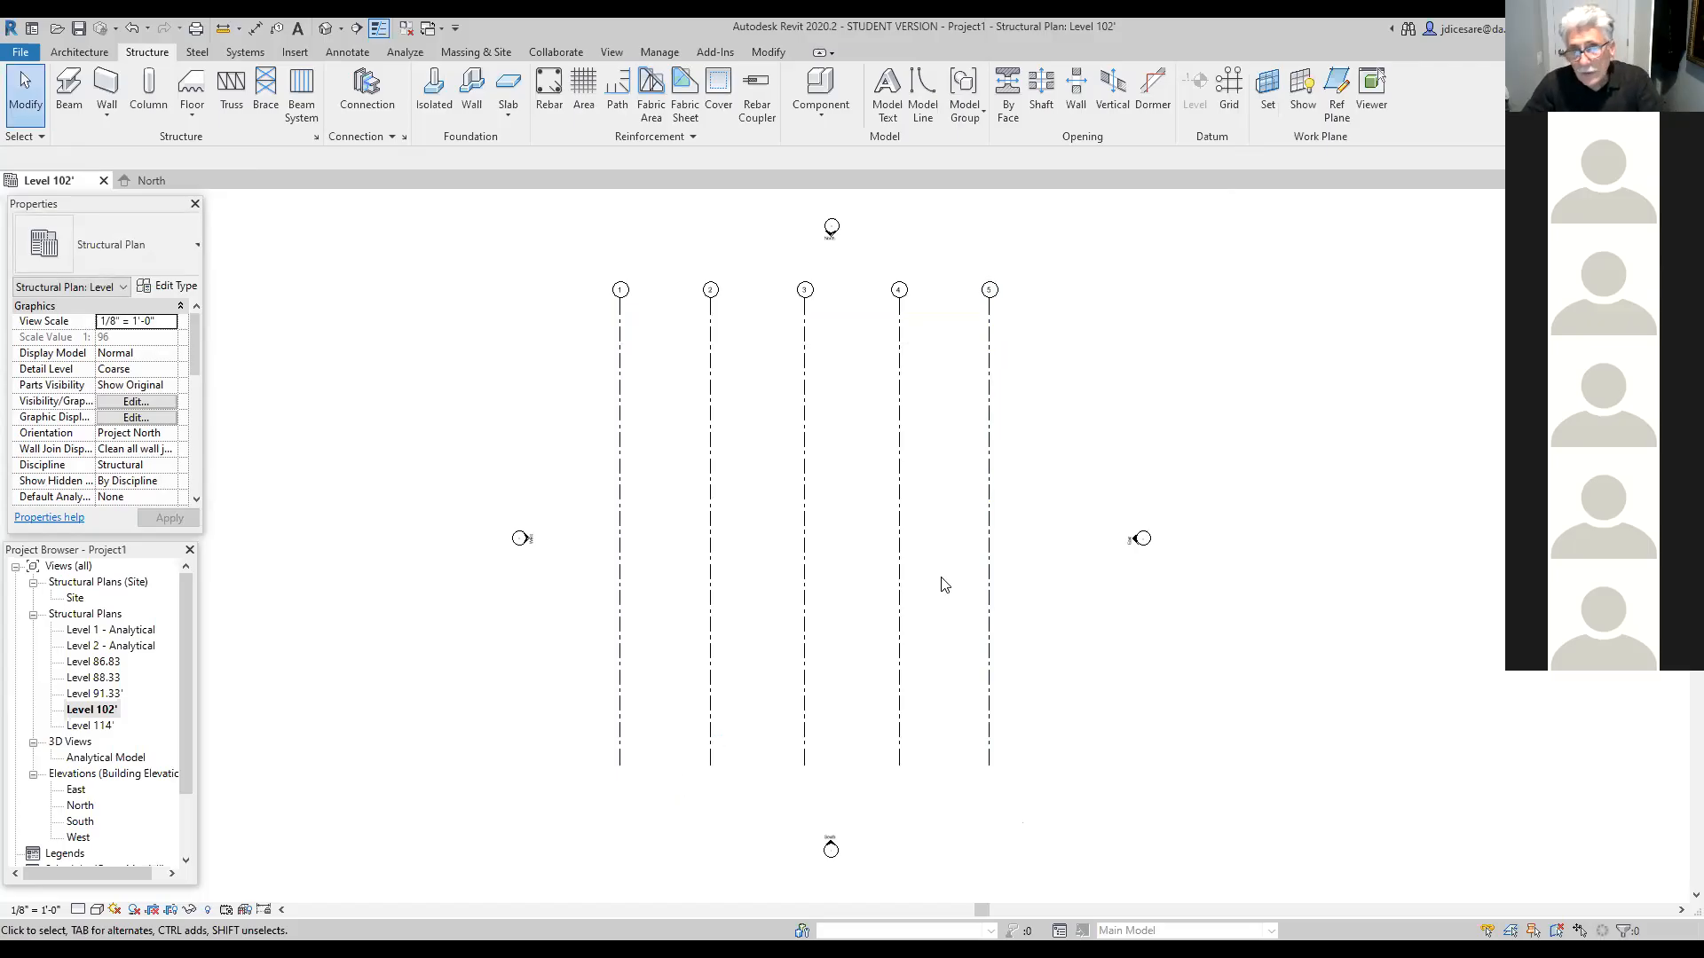
Step: Show a bubble at the south end of grid 1 and keep that end's alignment locked to the other grids
left_click(620, 761)
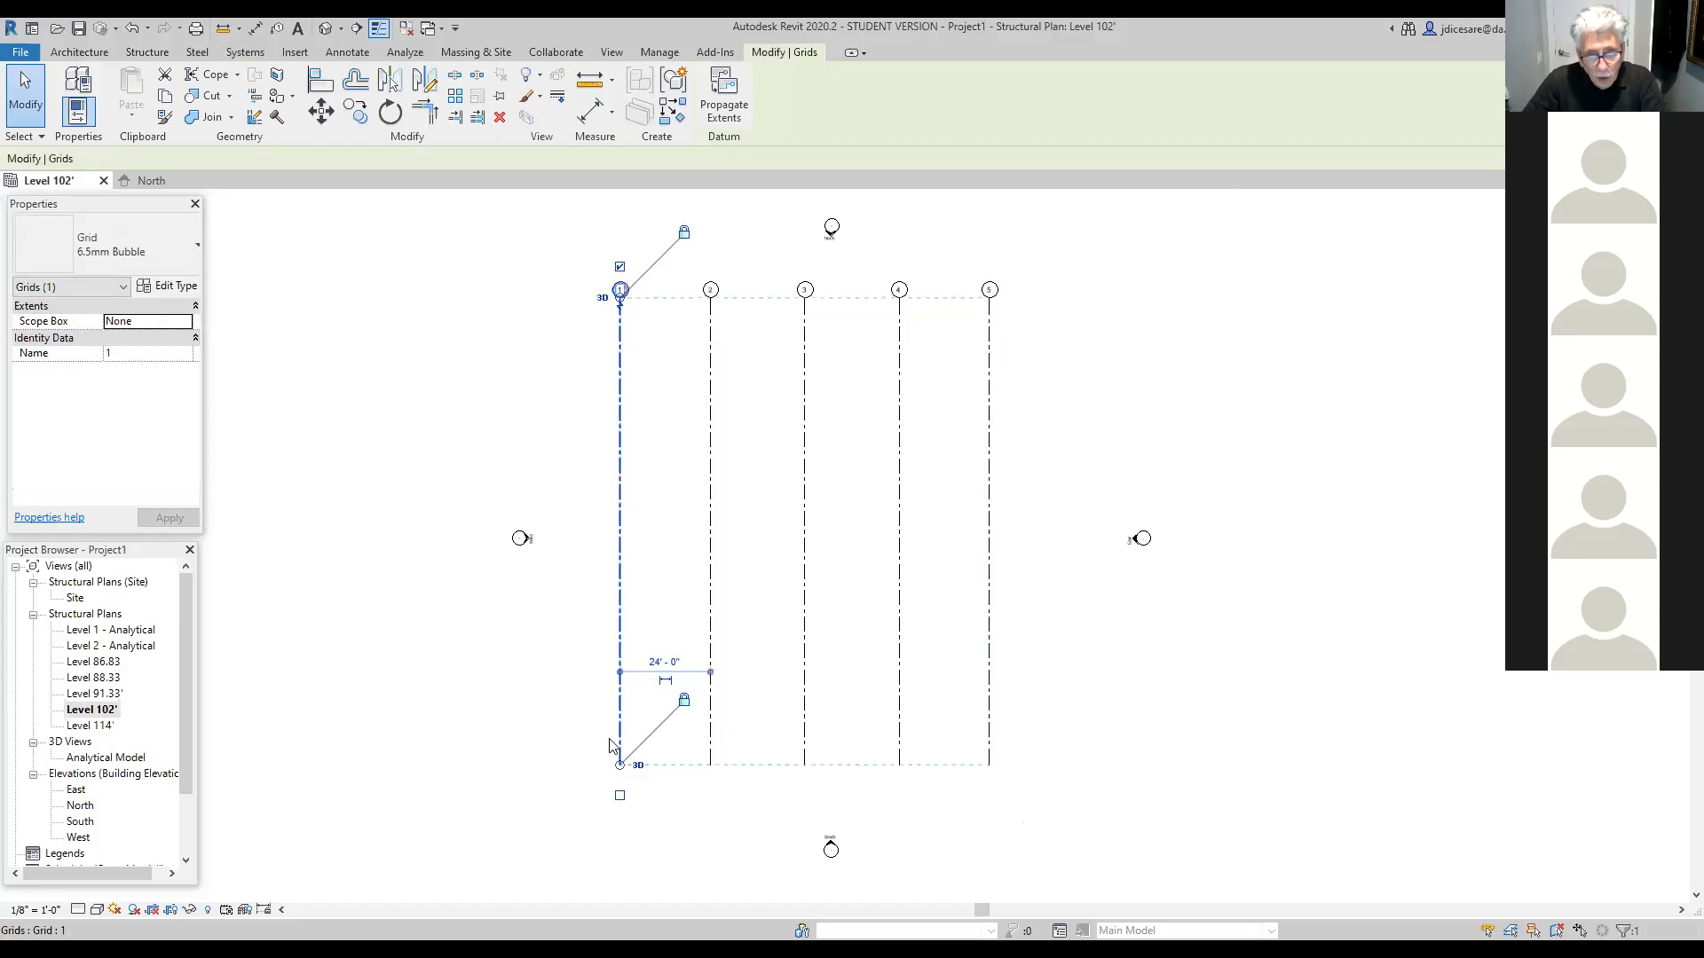
left_click(619, 796)
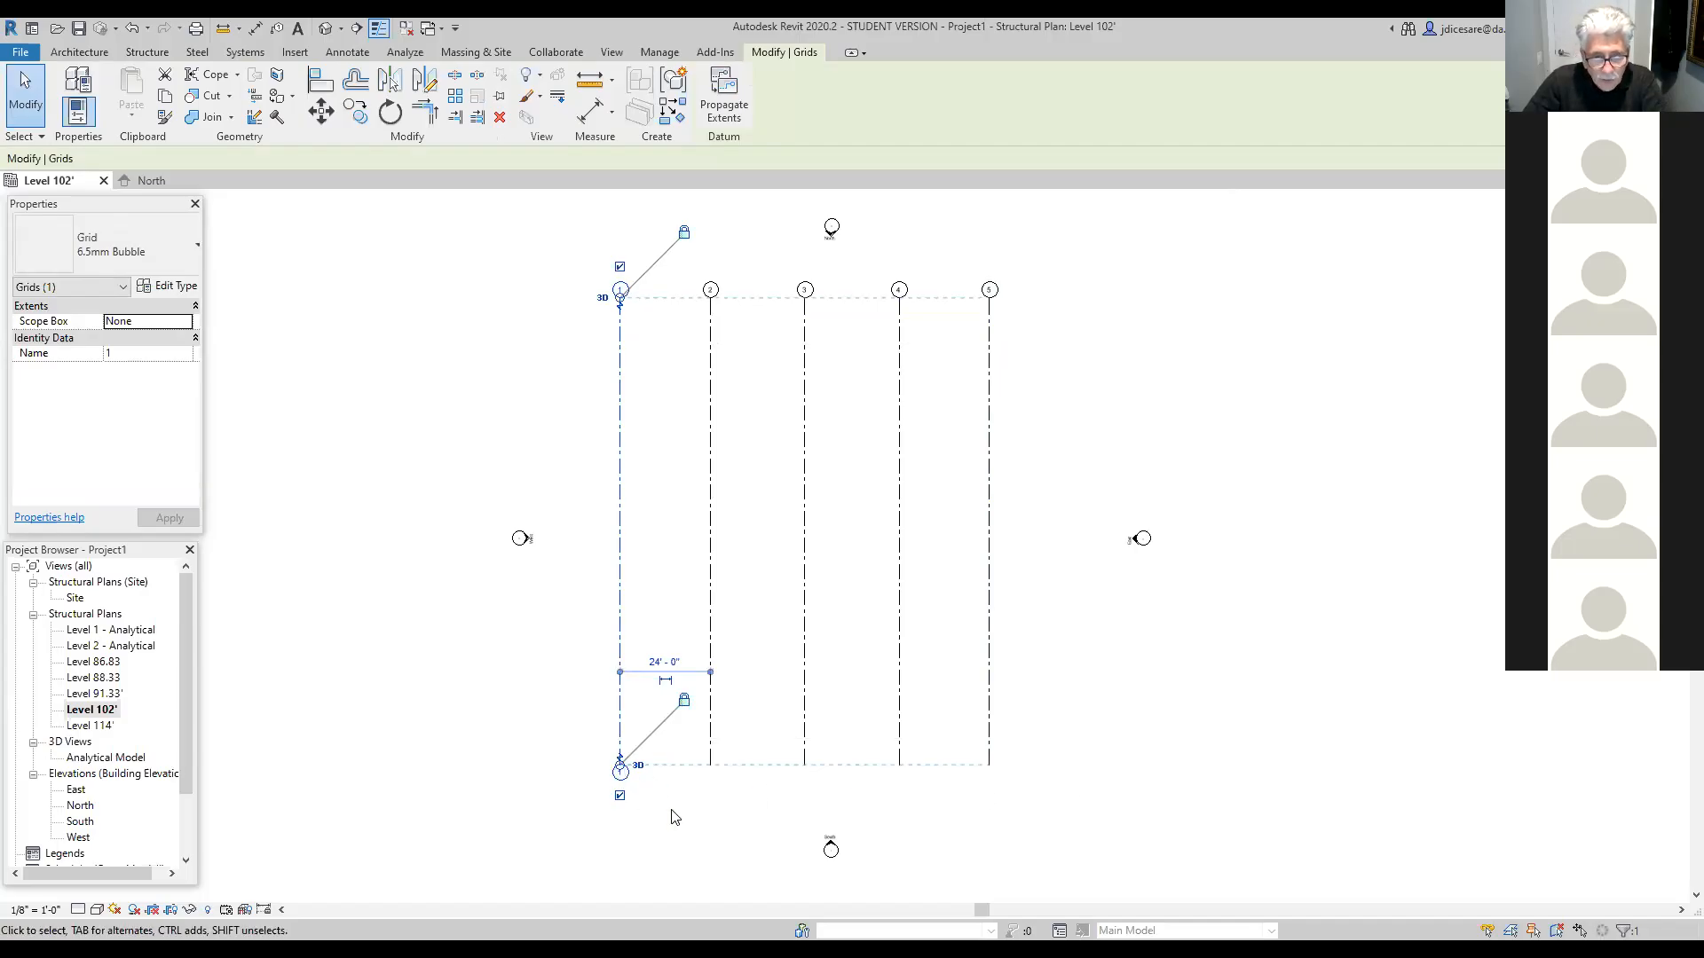
scroll(670, 811, "up", 1)
left_click_drag(612, 765, 624, 703)
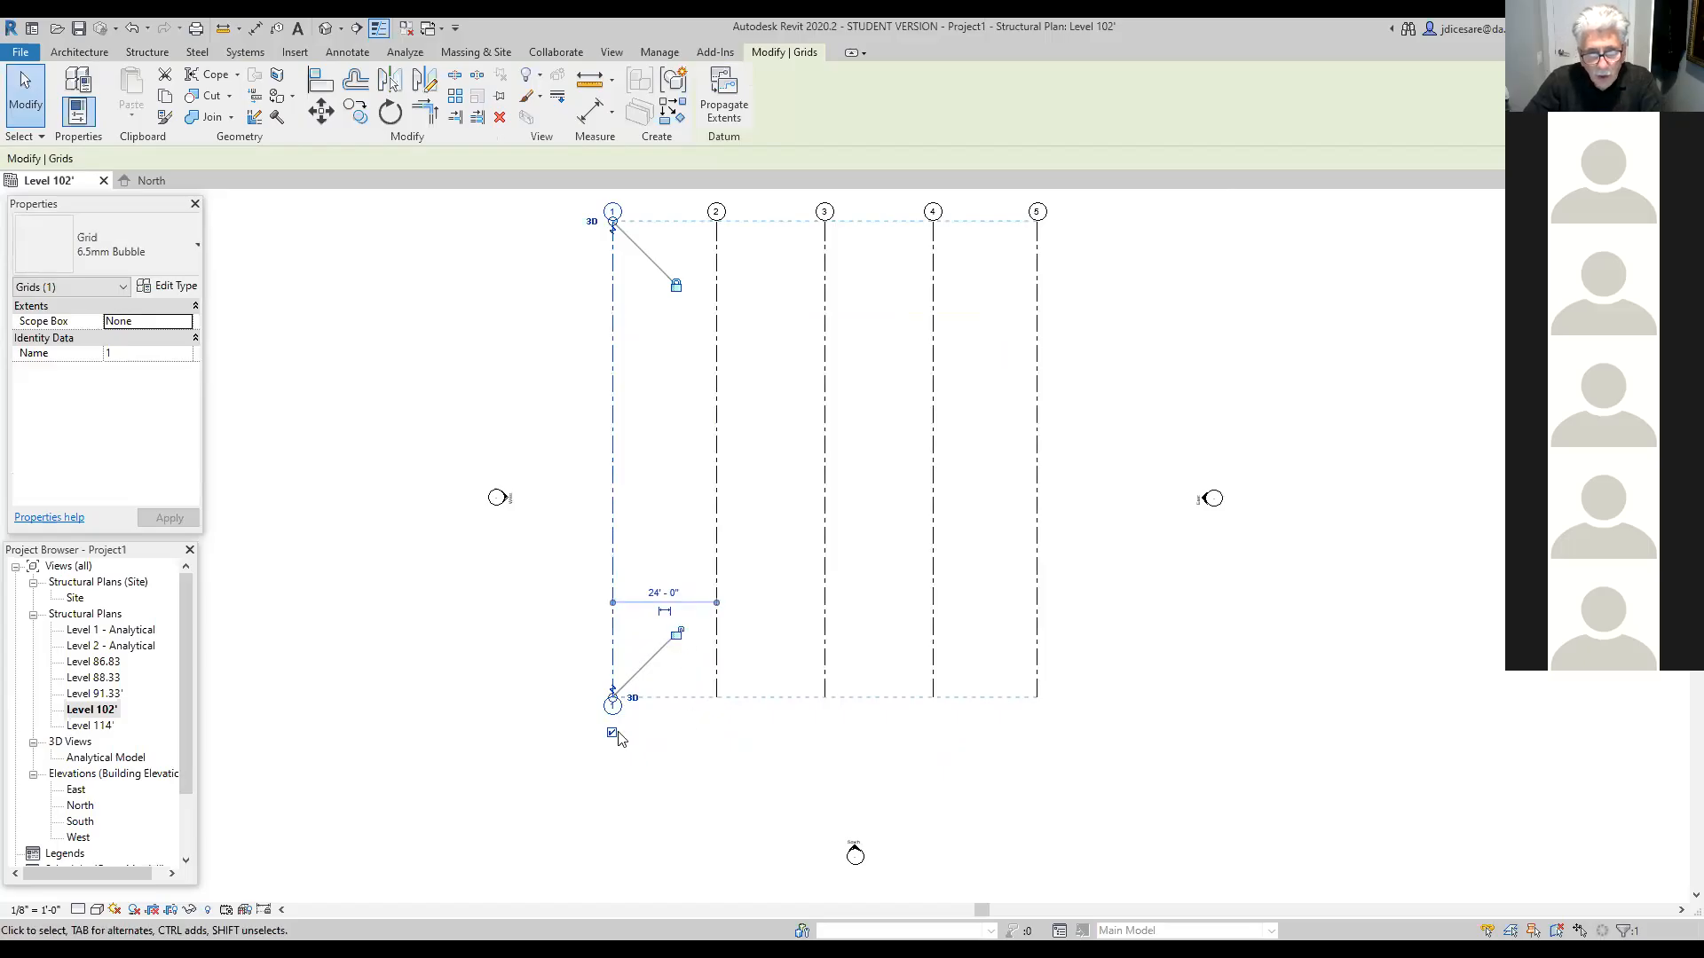
left_click(679, 638)
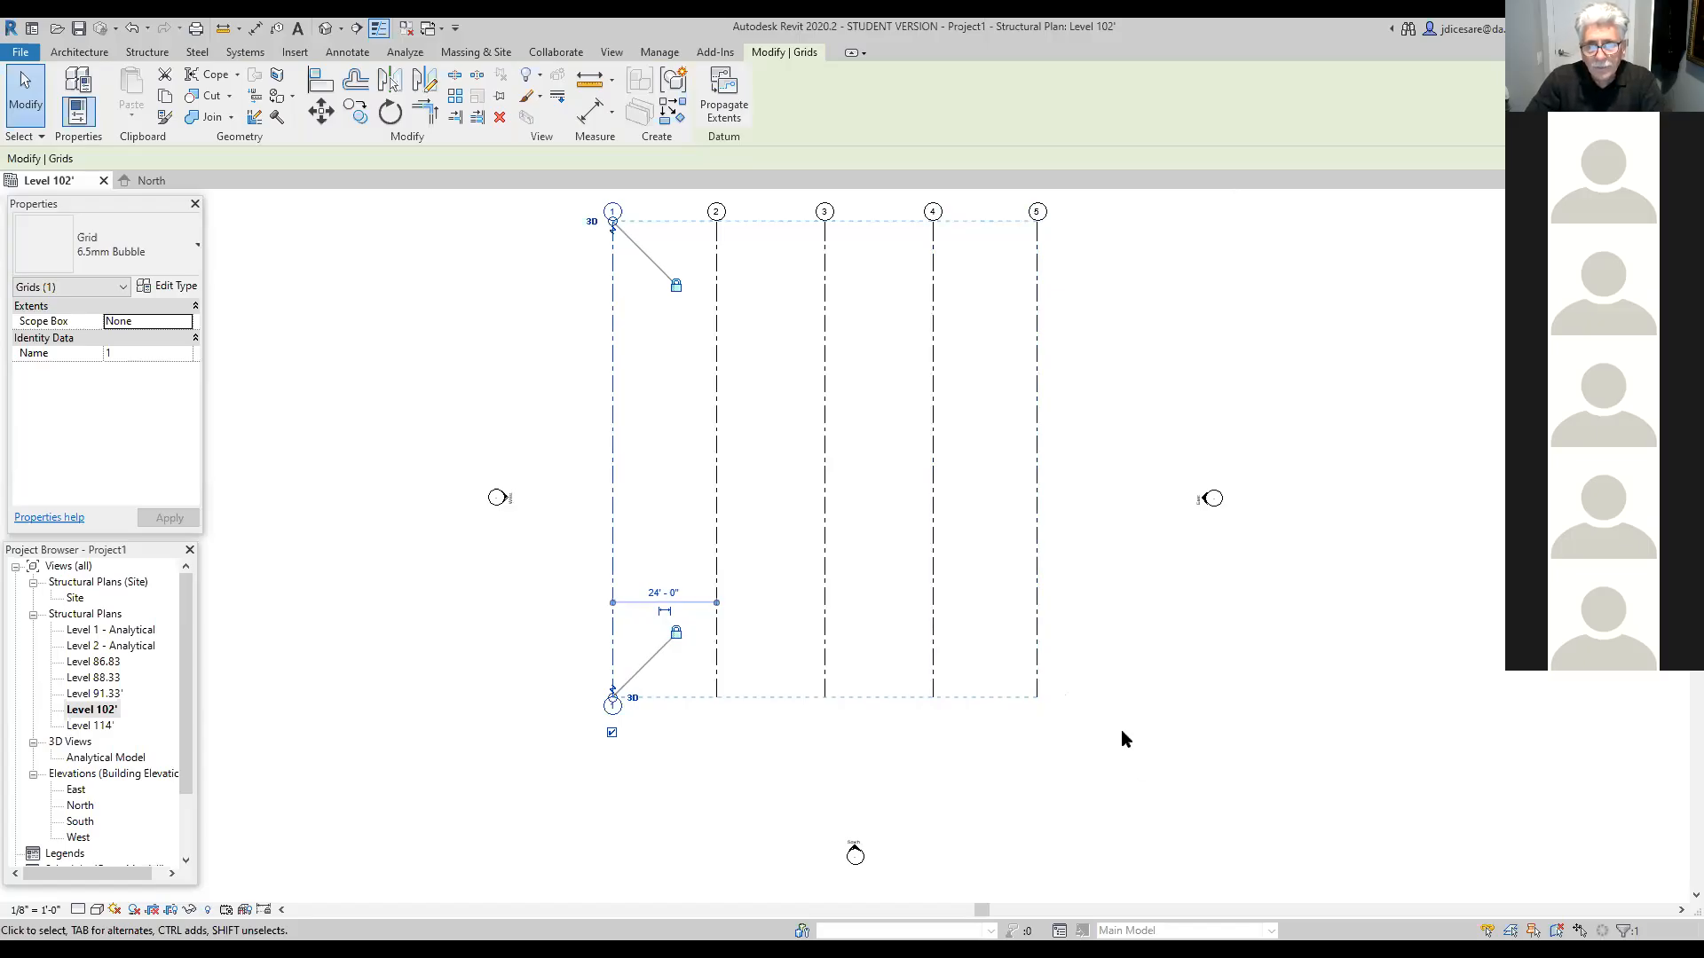
scroll(1082, 643, "down", 2)
left_click(1113, 502)
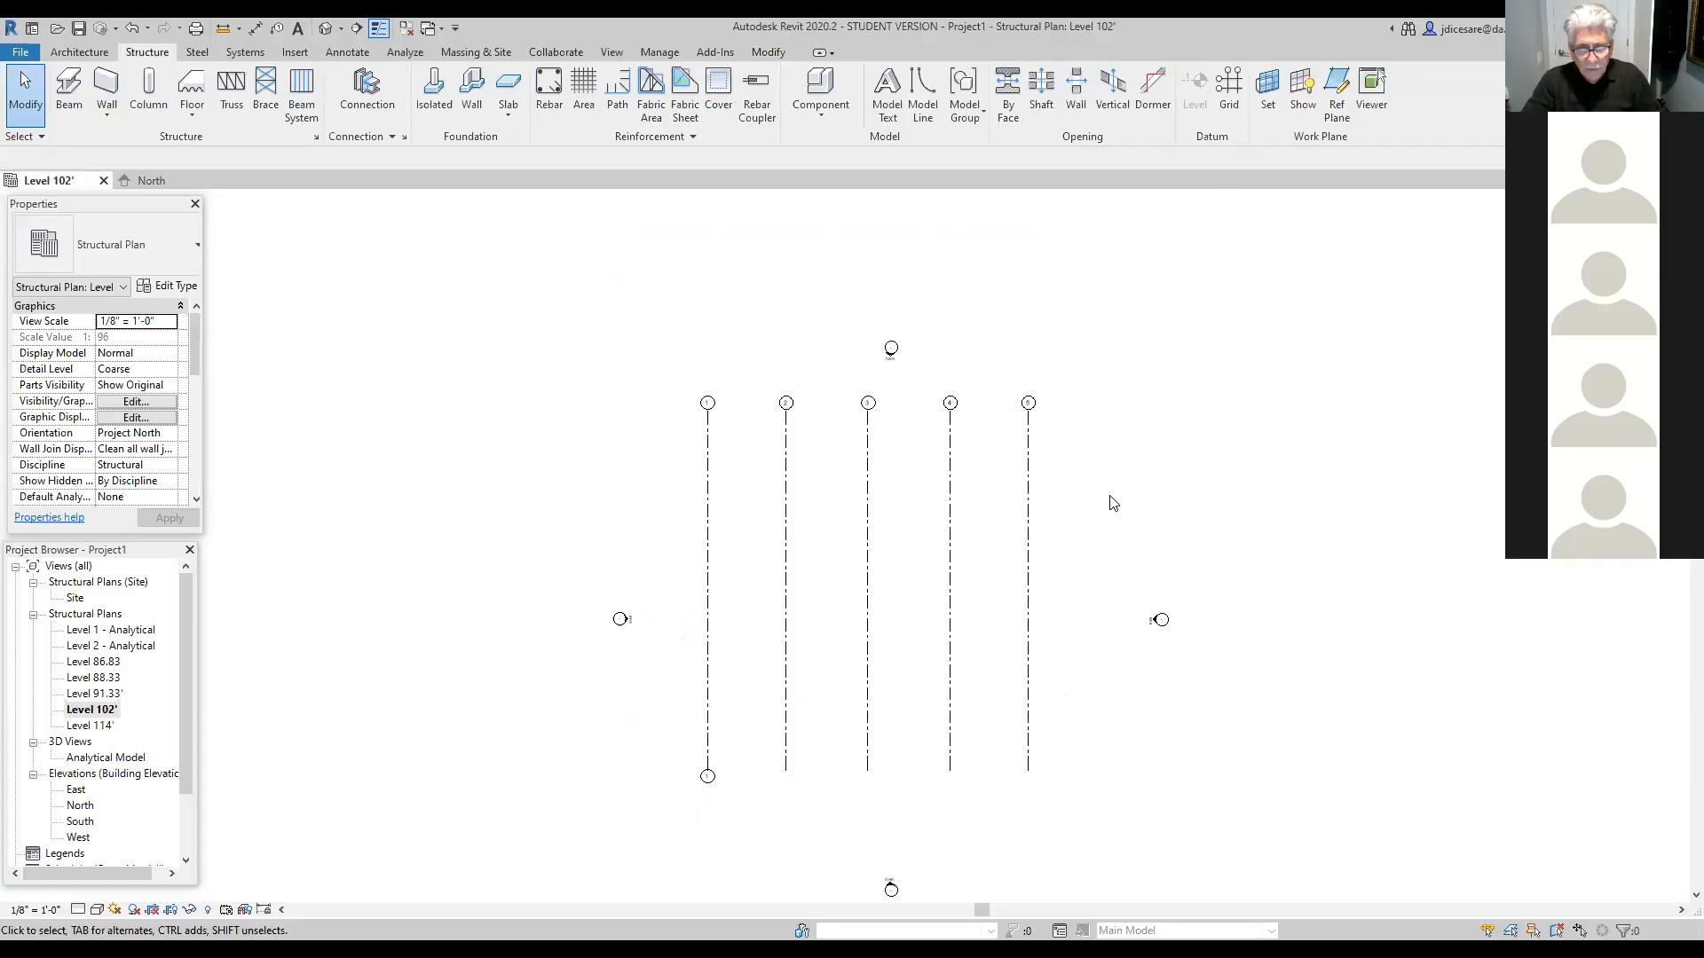
Step: Hide the bubble at the south end of grid 1 and deselect the grid line
left_click(707, 761)
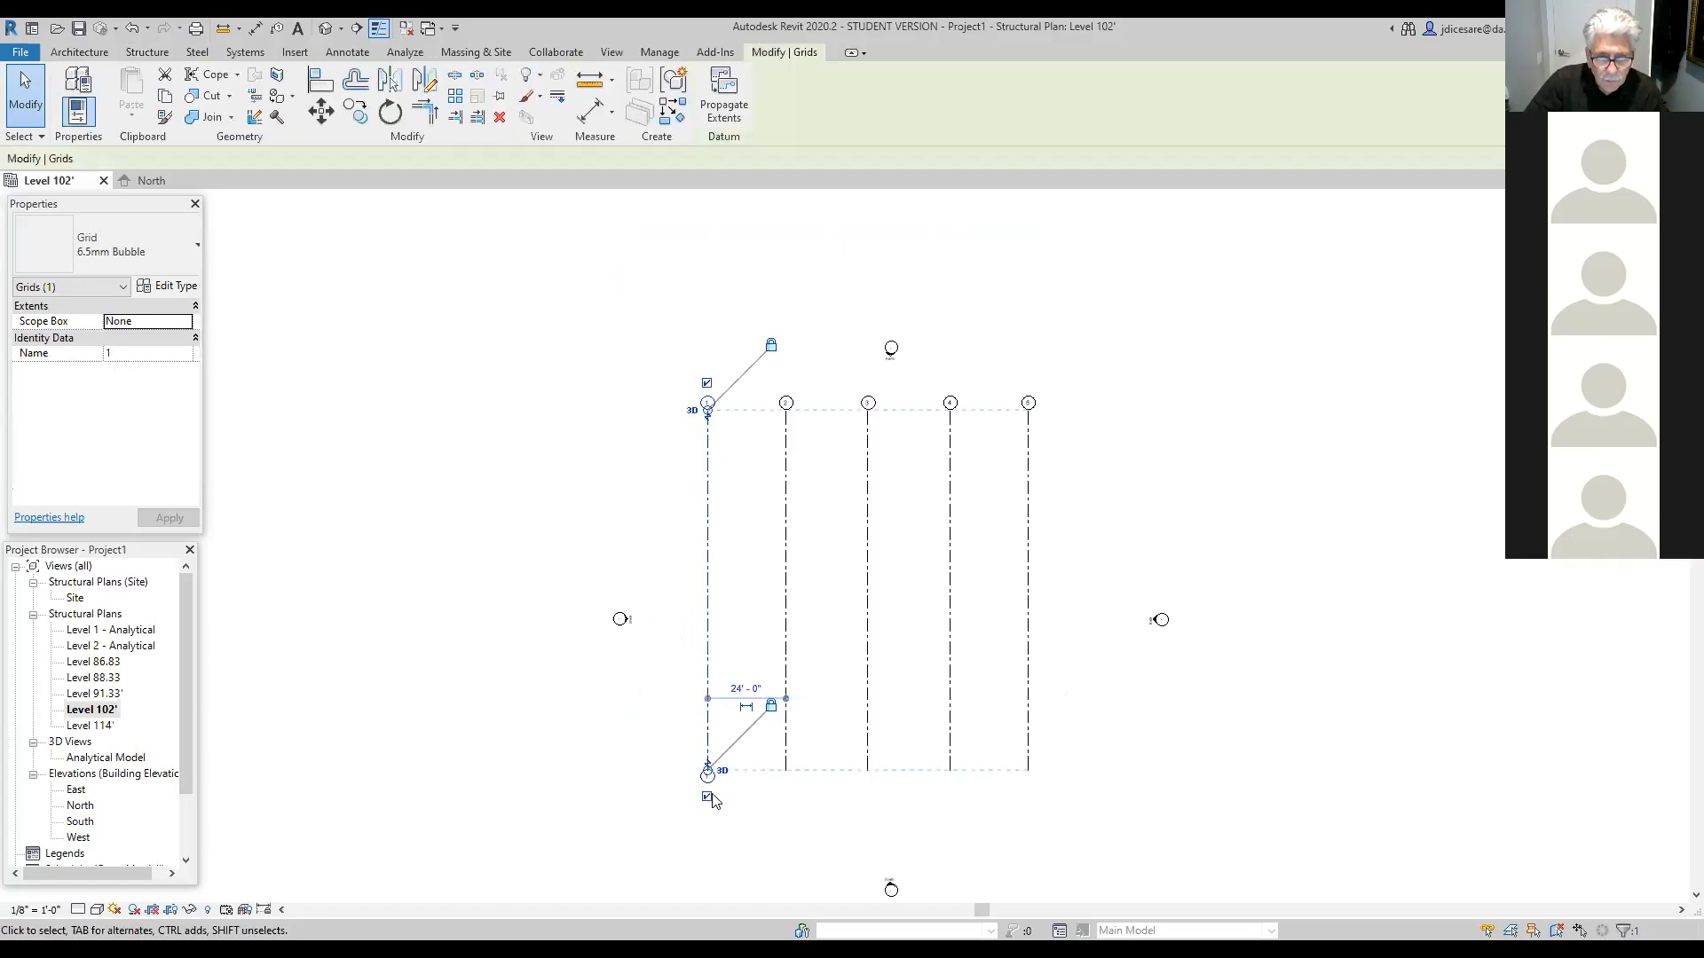
left_click(960, 849)
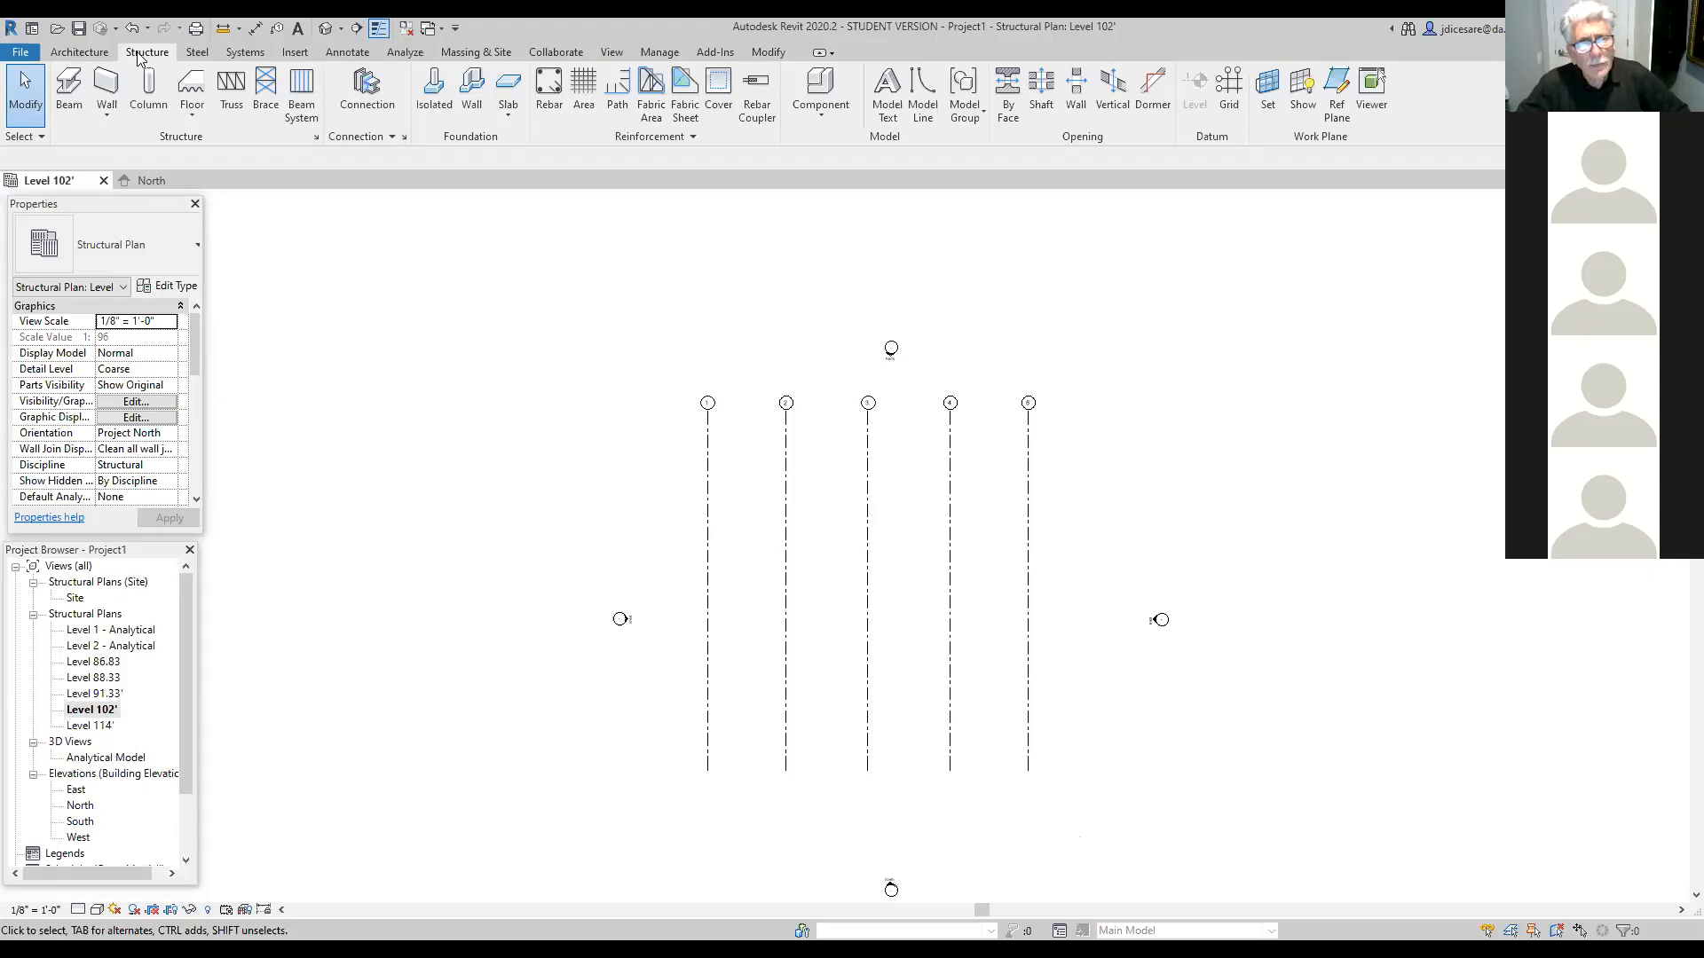
Step: Draw a horizontal grid line across all five vertical grids near their north ends, from east of grid 5 to west of grid 1
left_click(1230, 87)
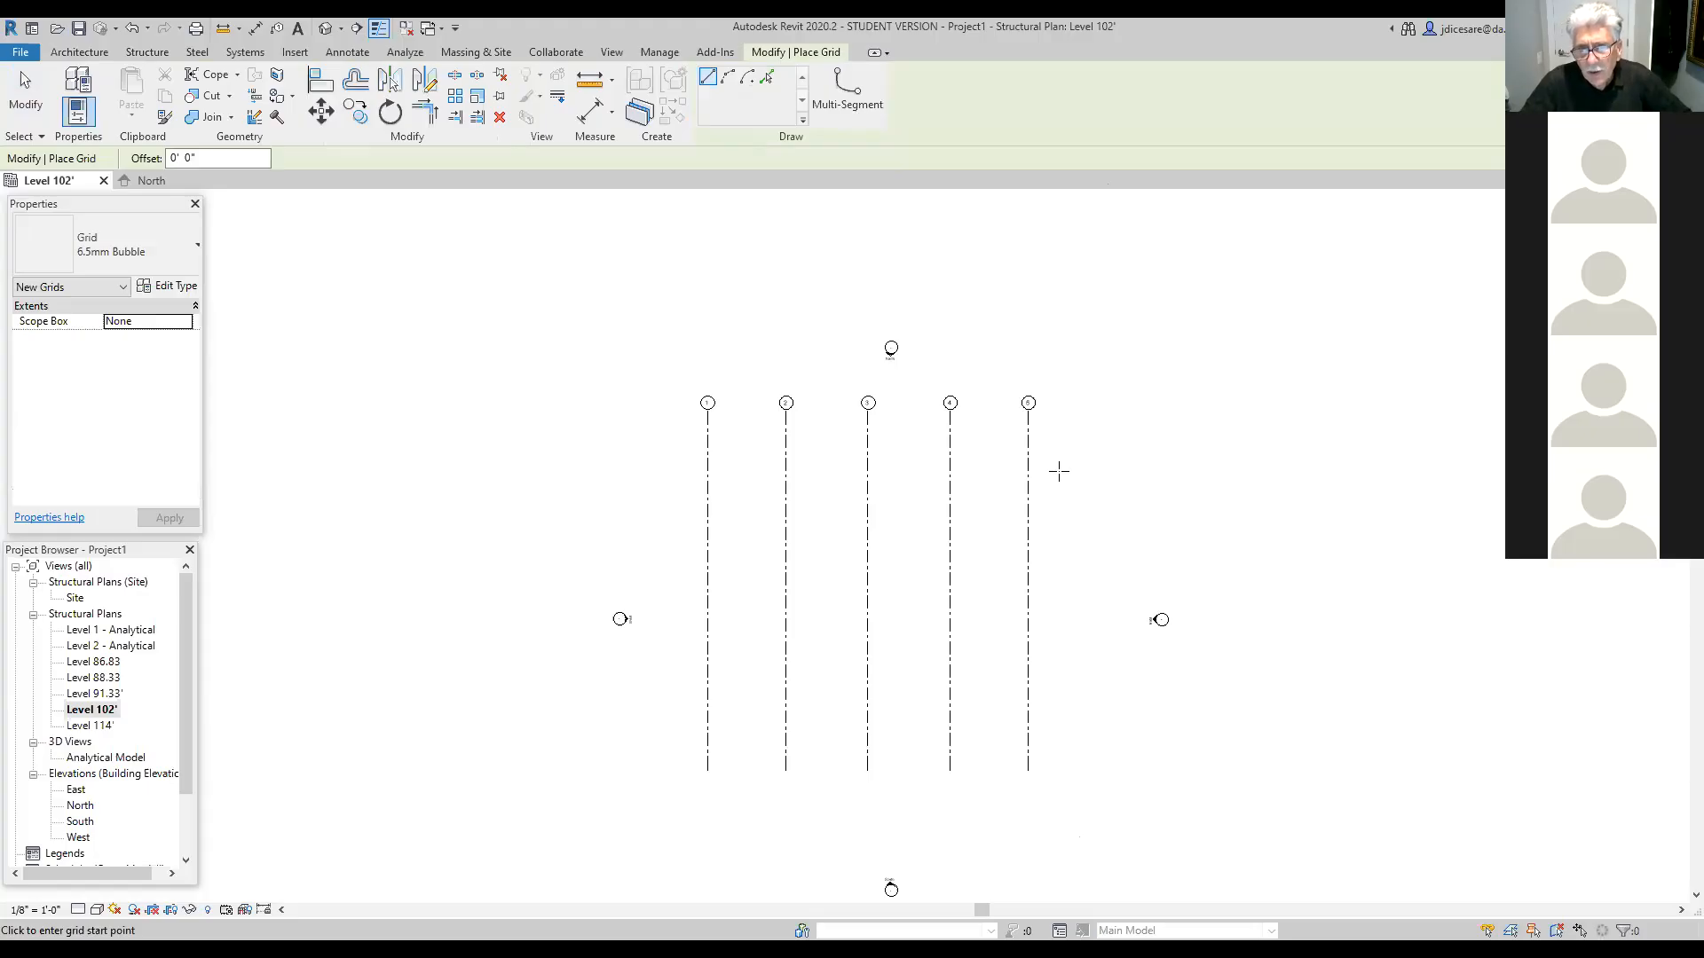
left_click(1059, 471)
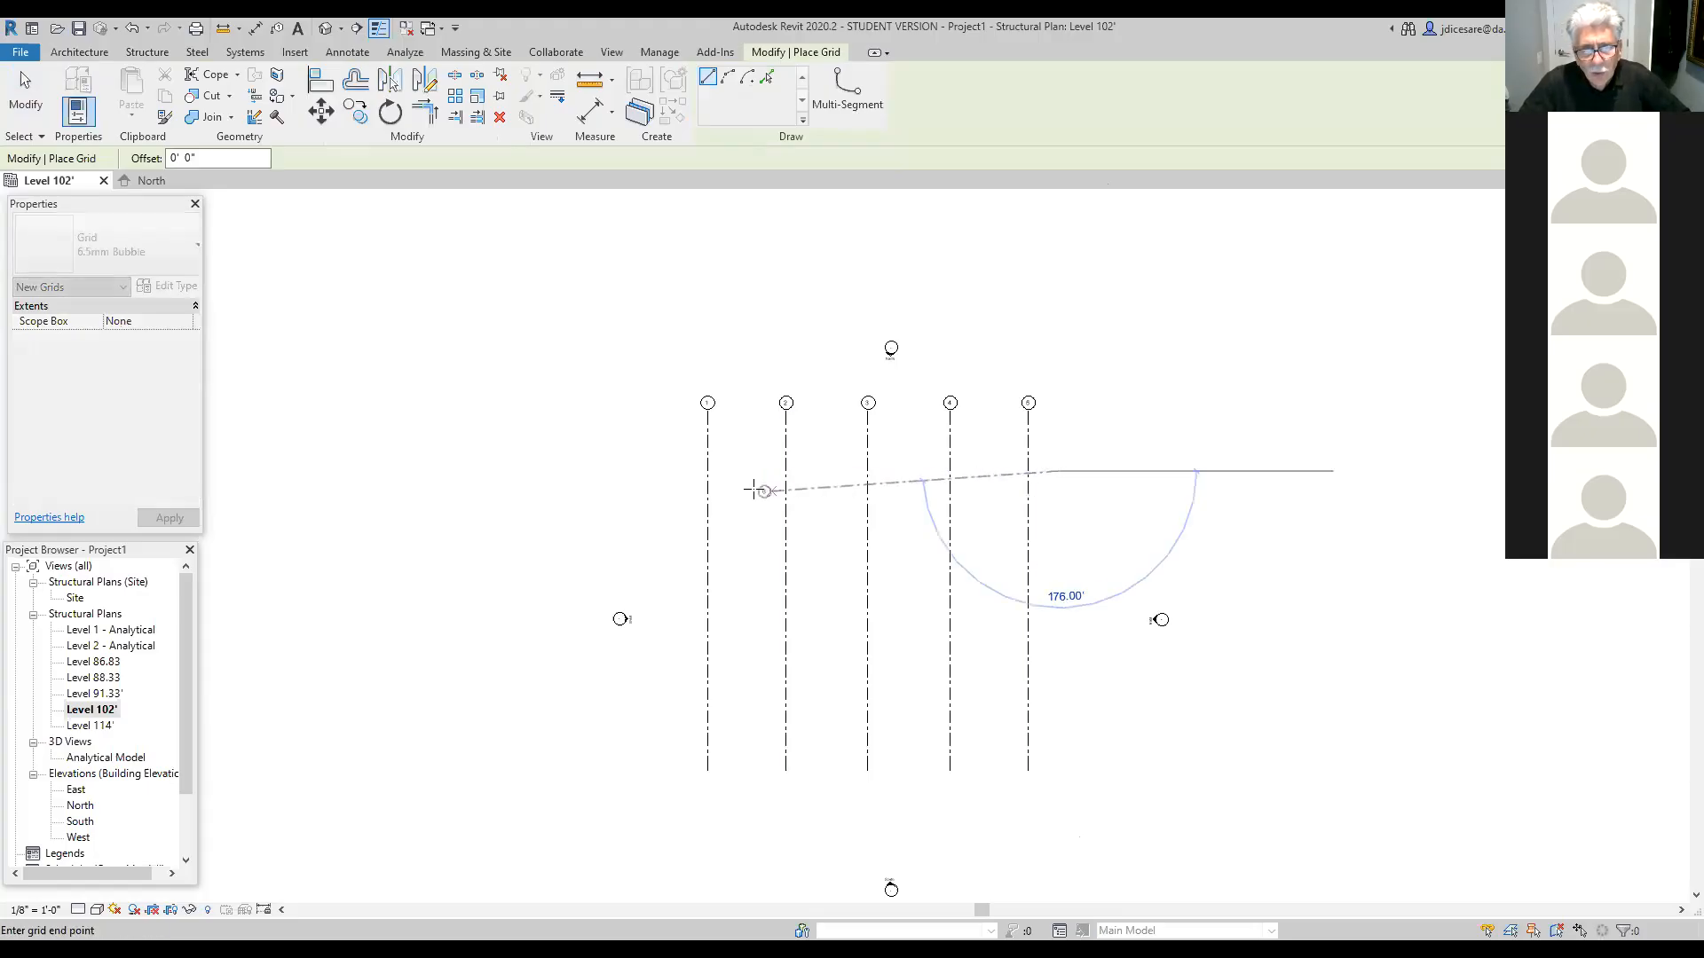
left_click(651, 471)
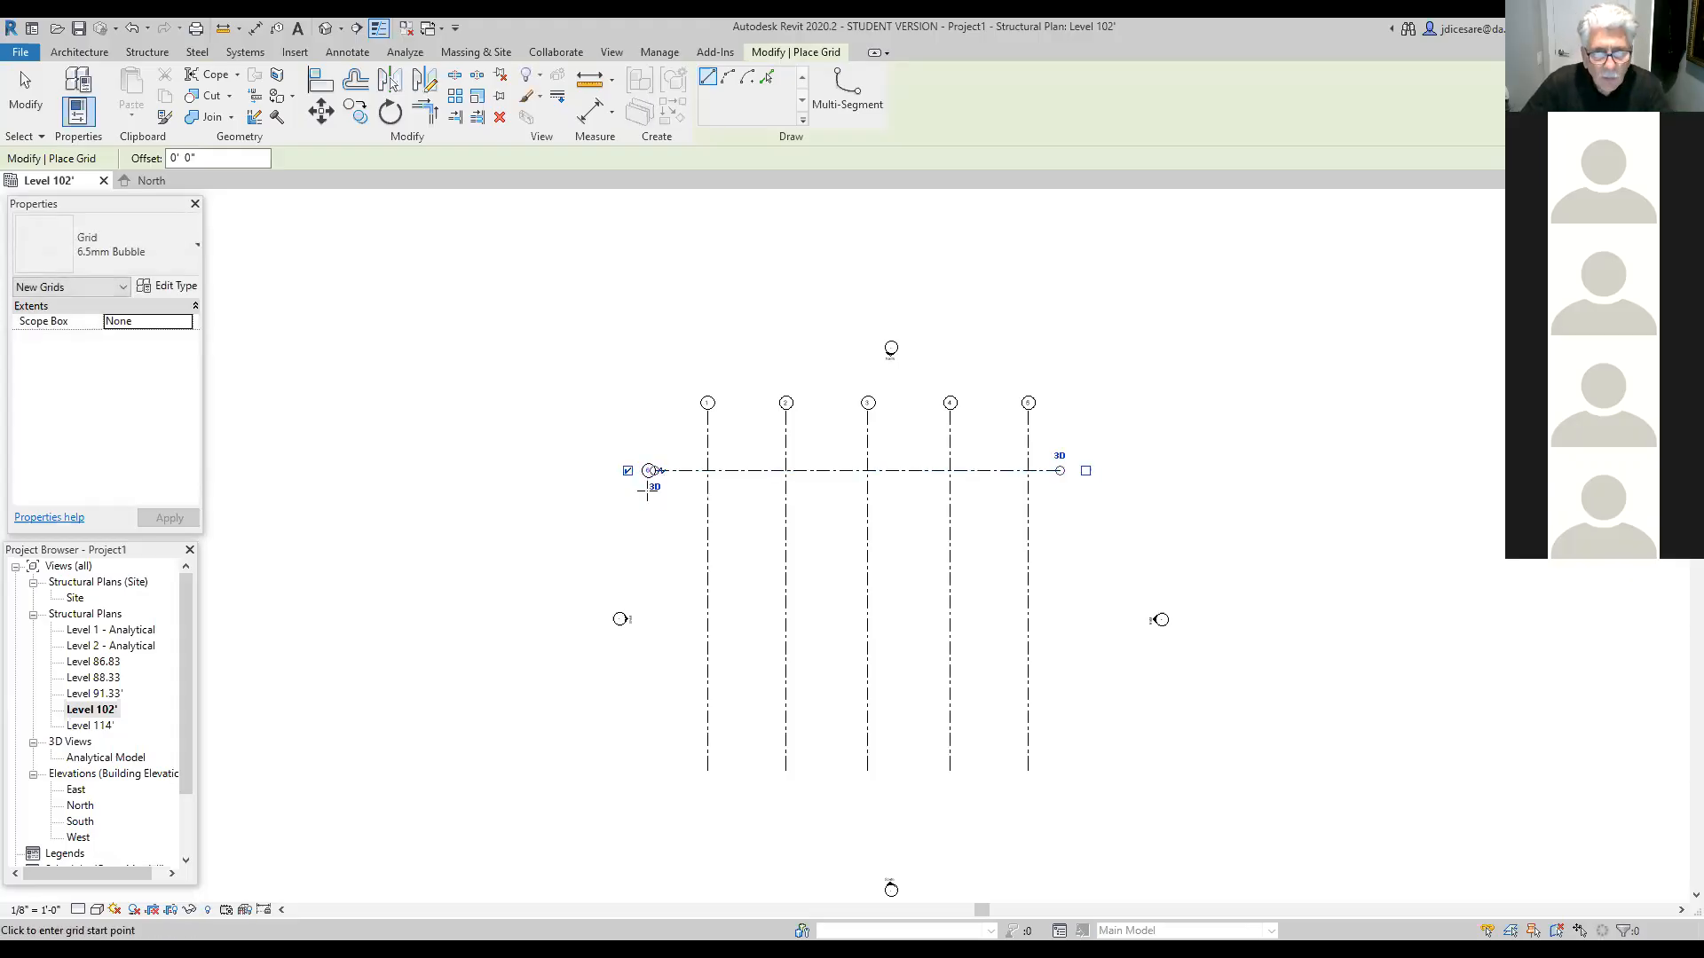
key("Escape")
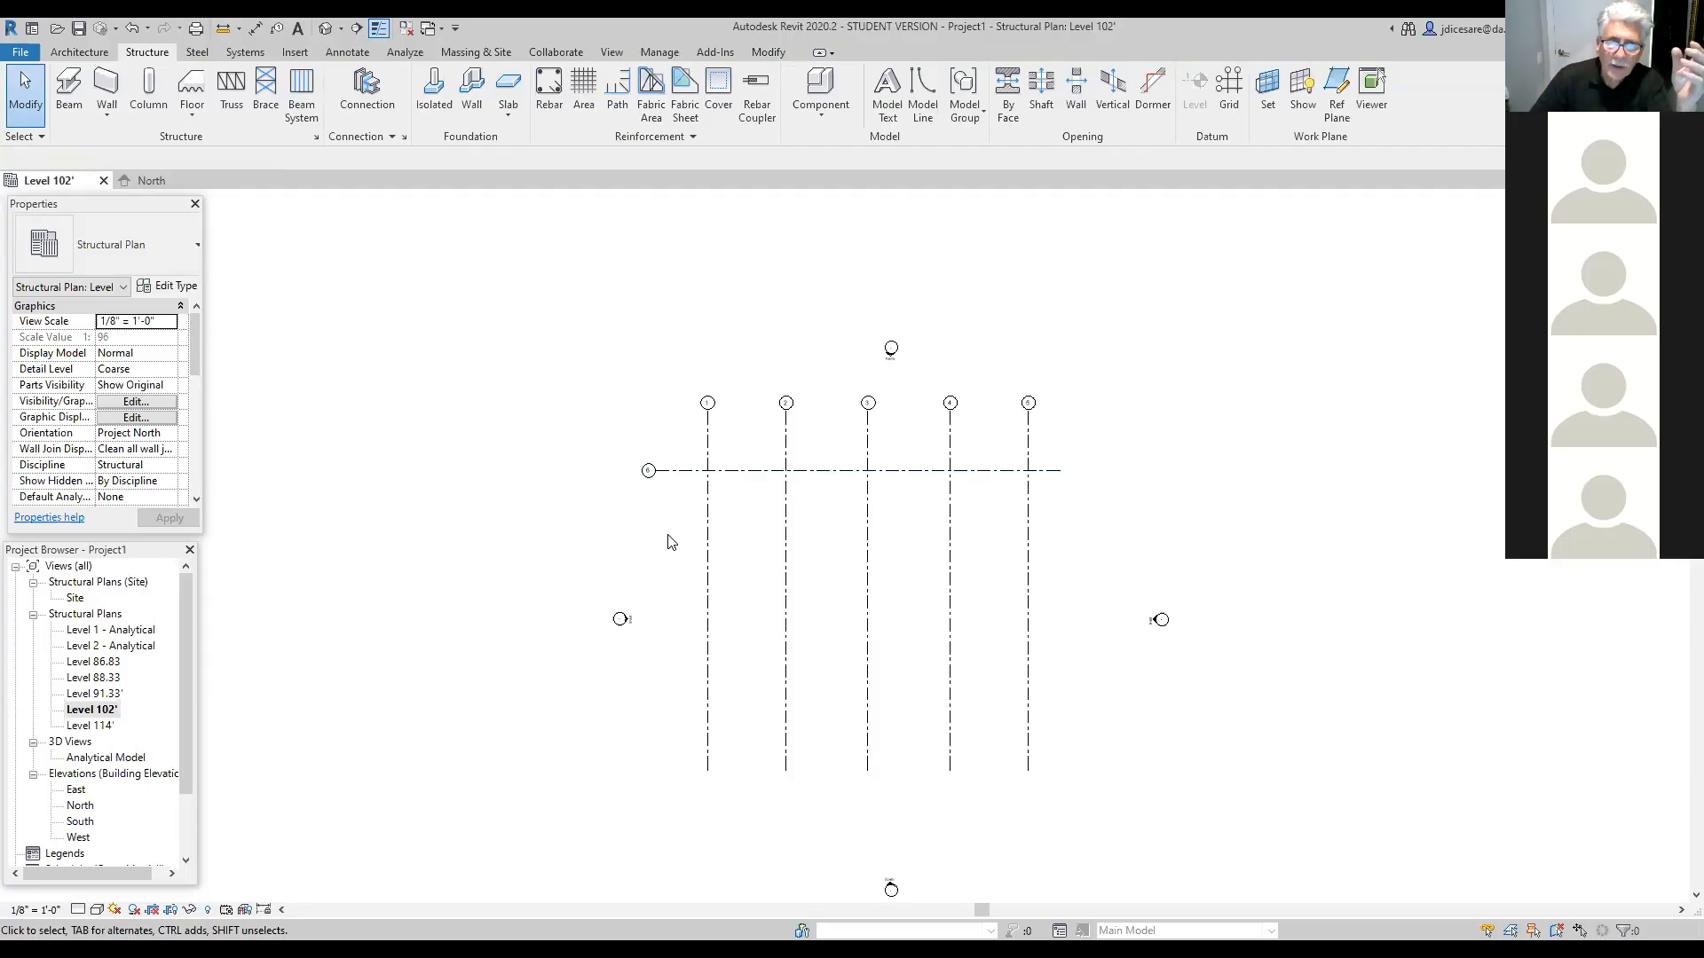
Step: Rename the horizontal grid line near the north ends of the vertical grids as A
scroll(639, 557, "up", 4)
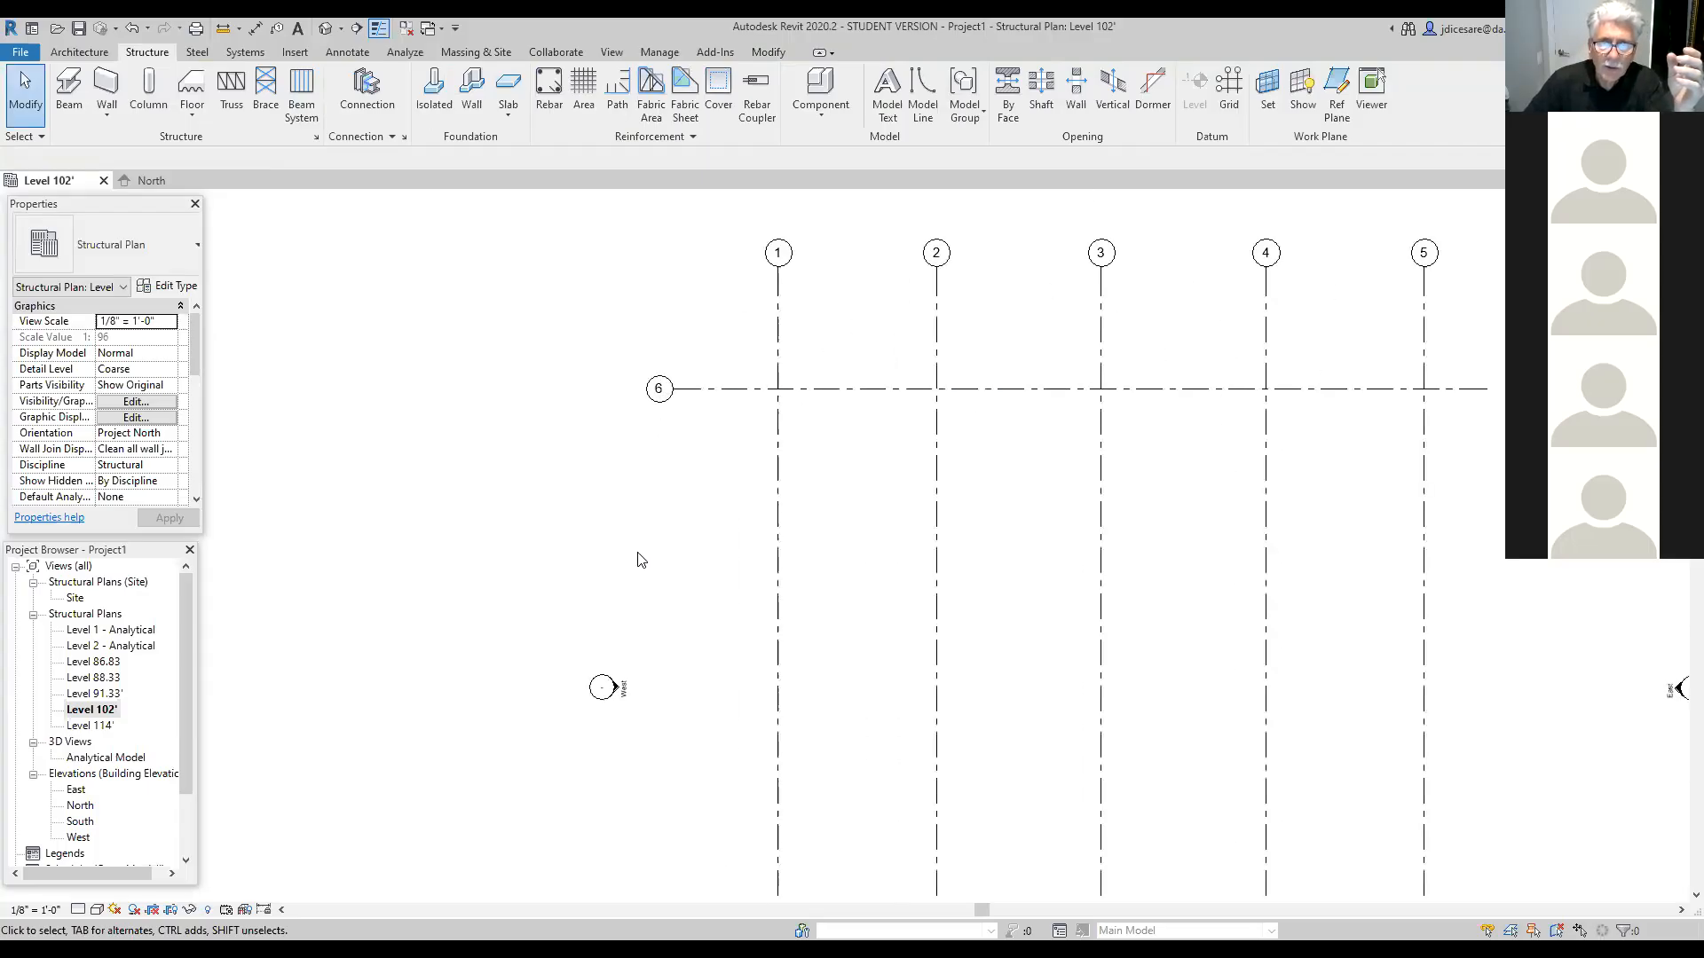
scroll(652, 532, "up", 1)
middle_click_drag(686, 501, 637, 619)
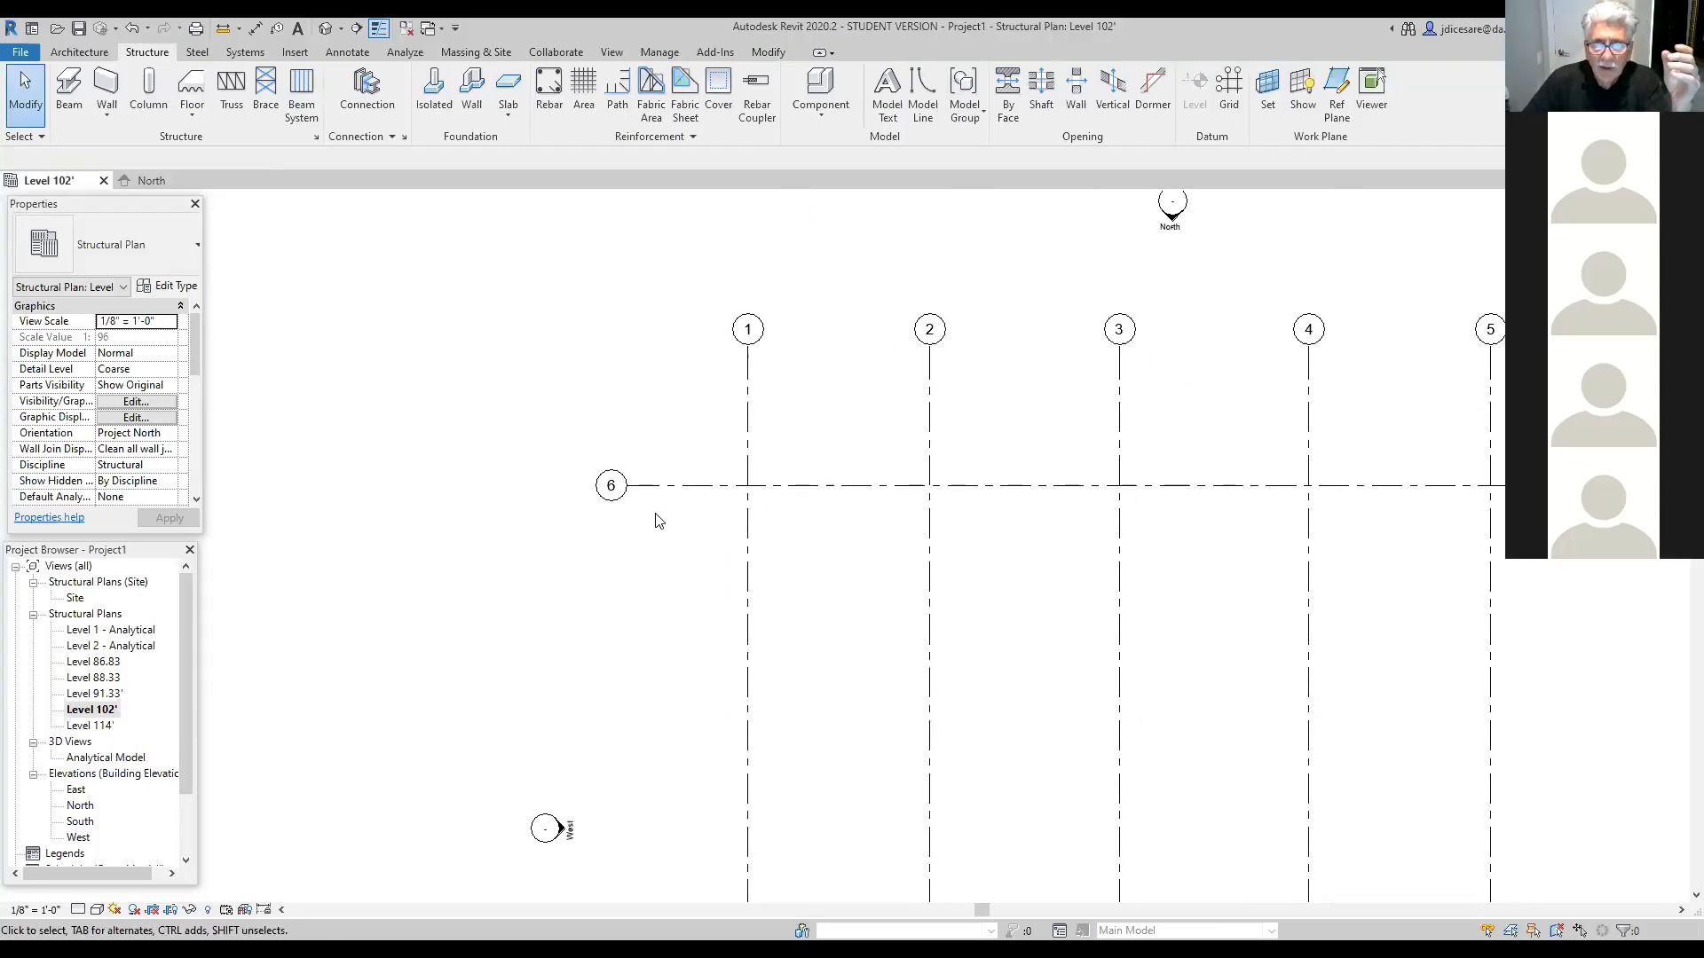
left_click(610, 488)
left_click(612, 488)
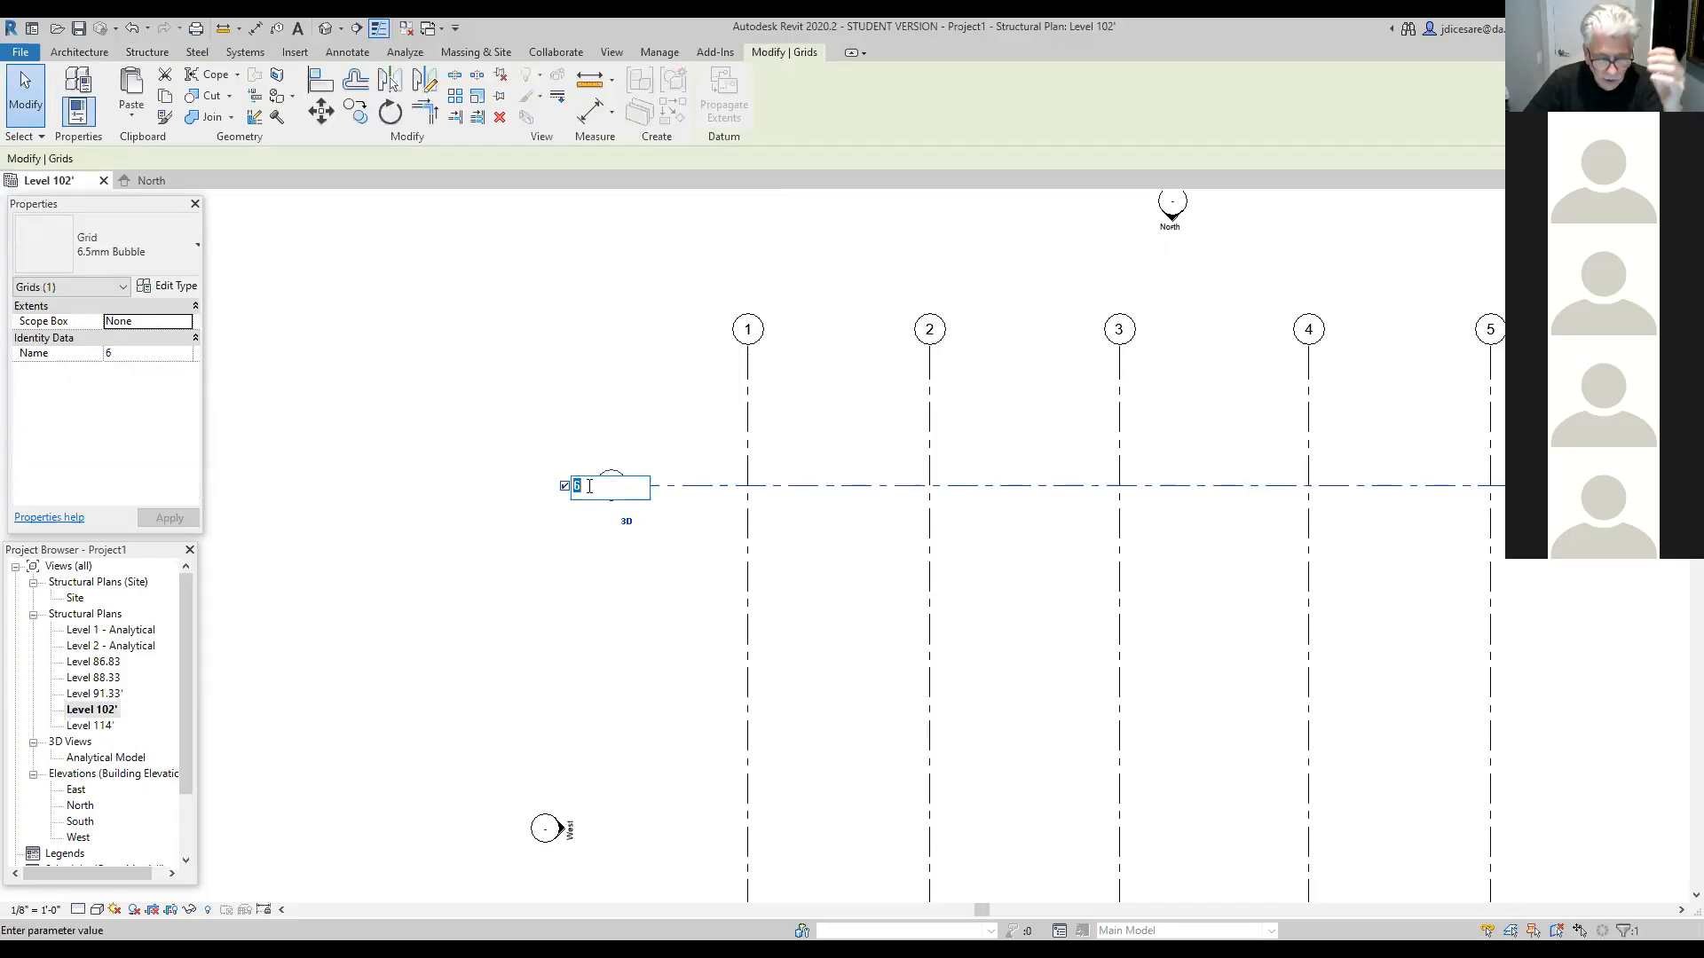
type("A")
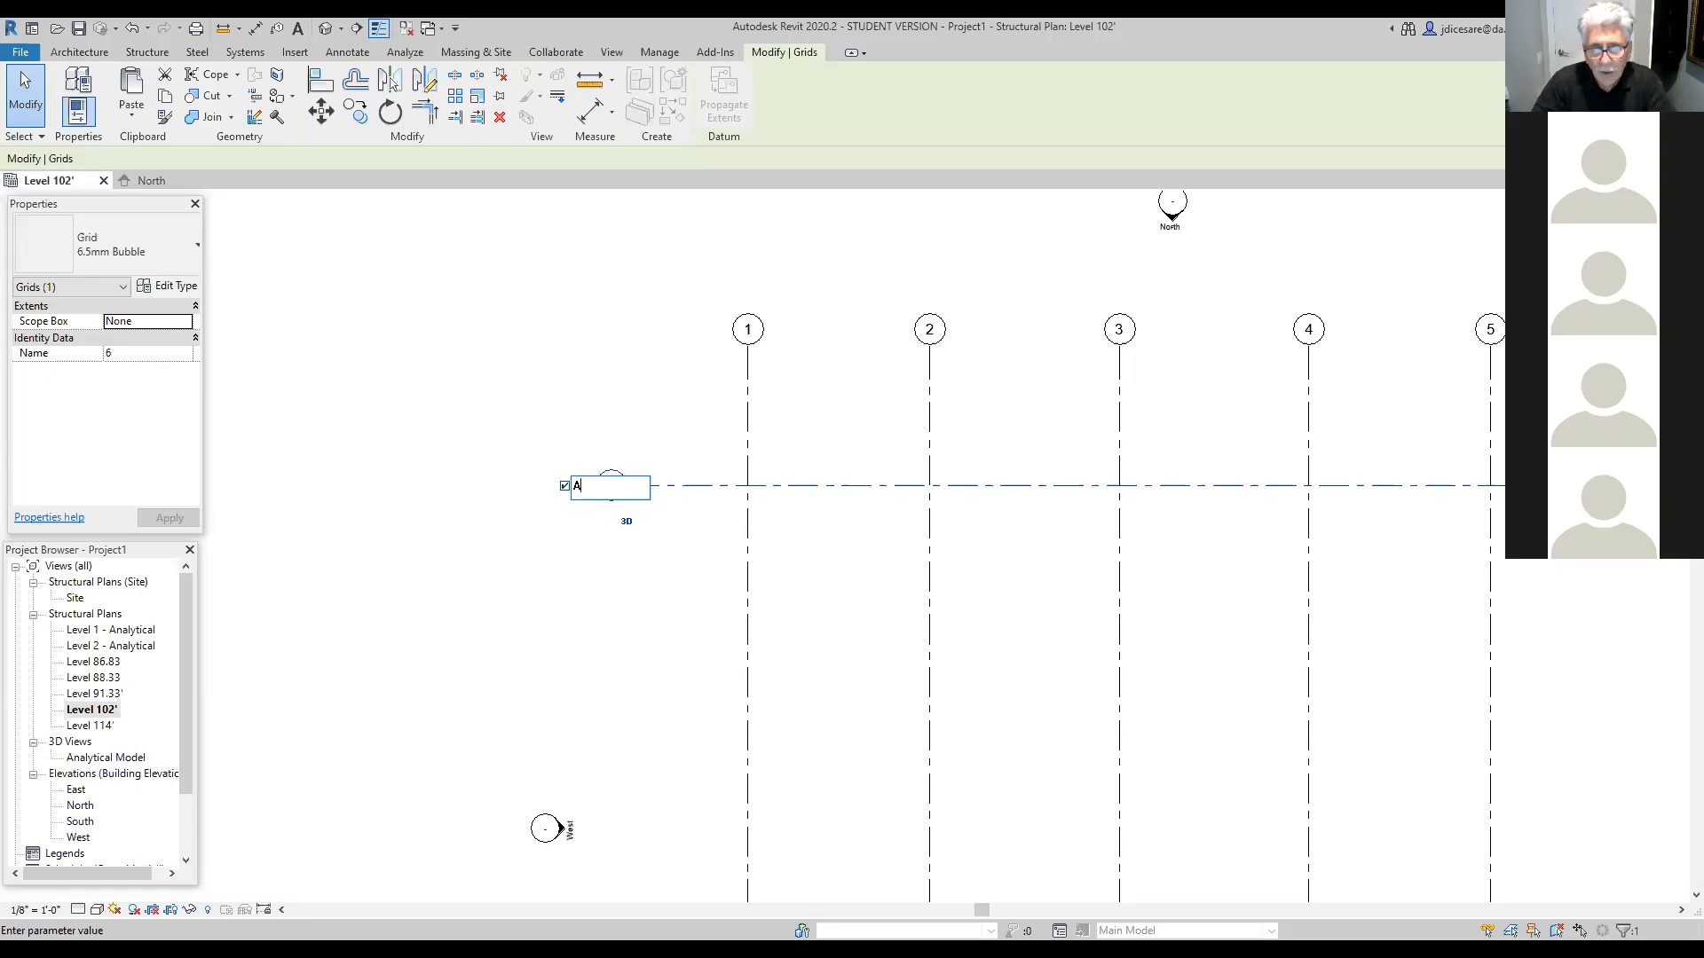
left_click(554, 614)
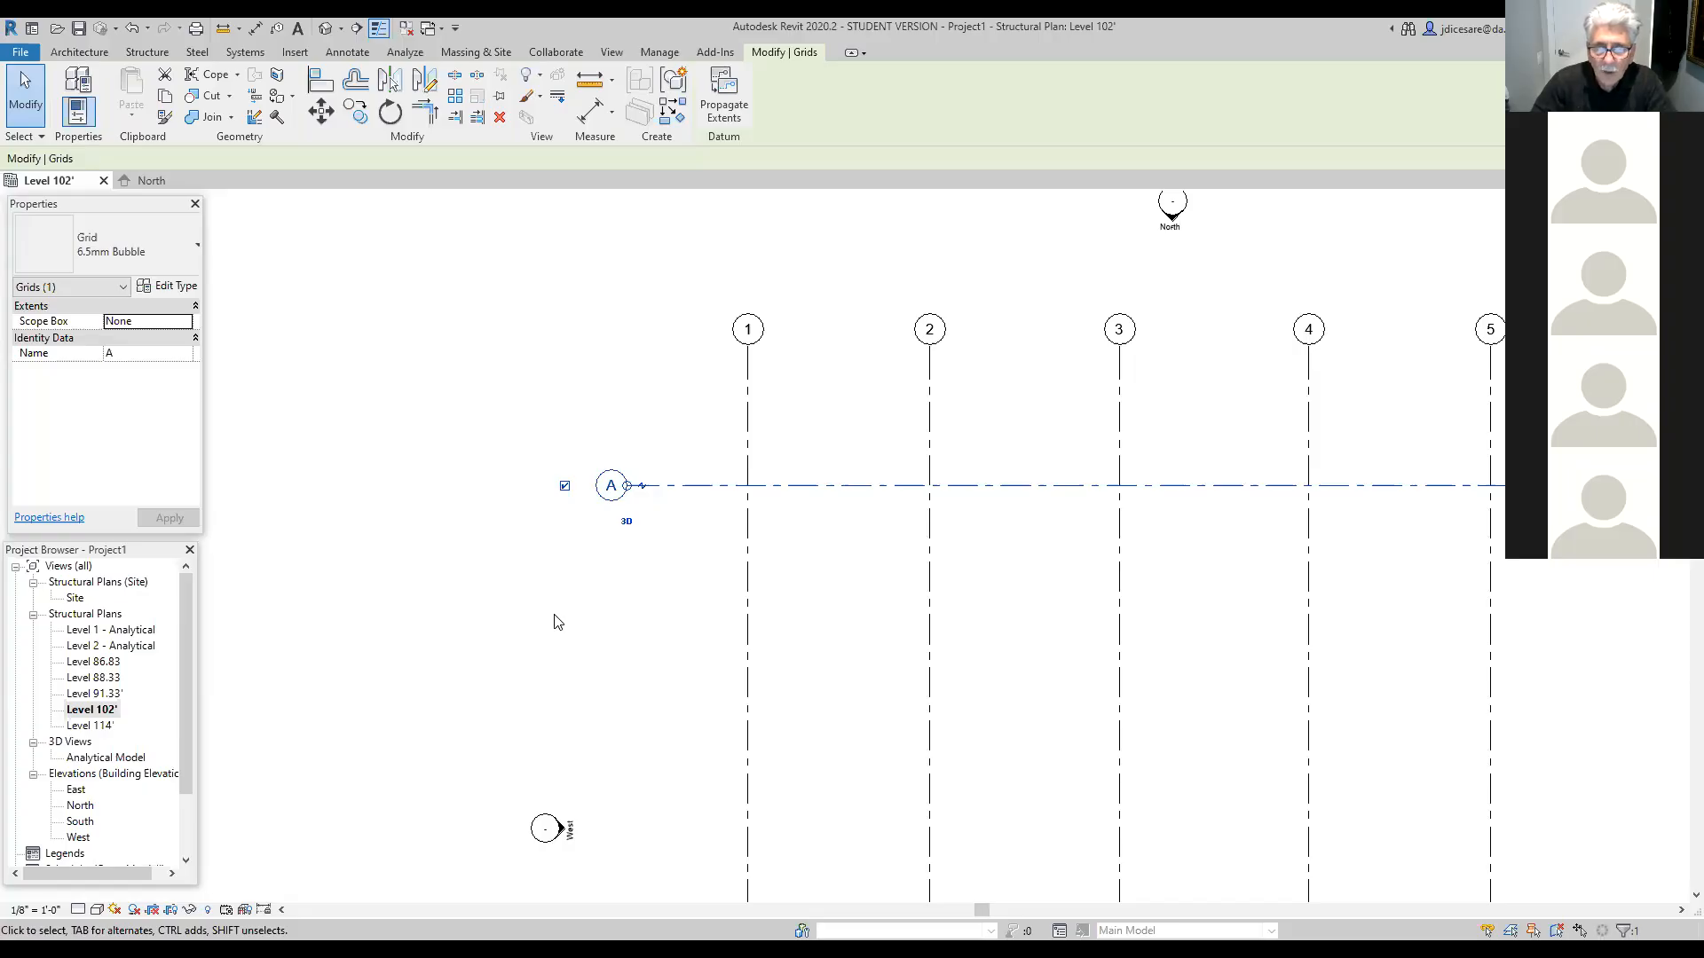
Step: Draw a horizontal grid line 24' south of grid A, with both ends aligned to those of grid A
scroll(556, 620, "down", 3)
scroll(551, 620, "up", 1)
middle_click_drag(583, 623, 564, 430)
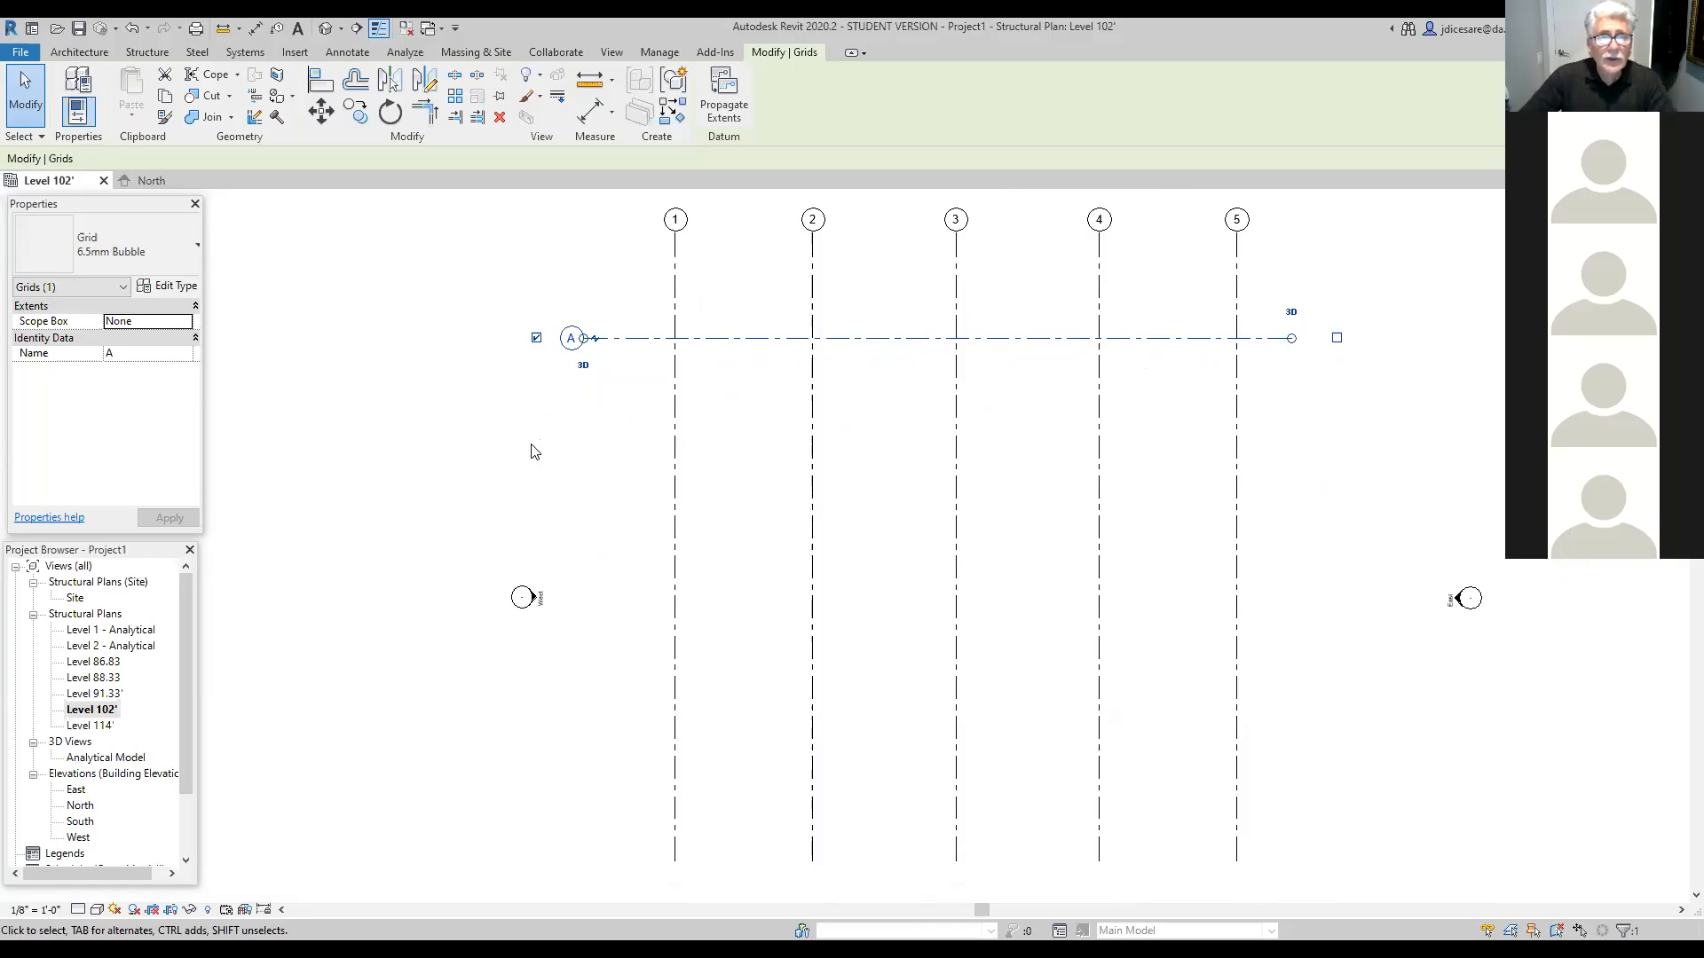
left_click(149, 53)
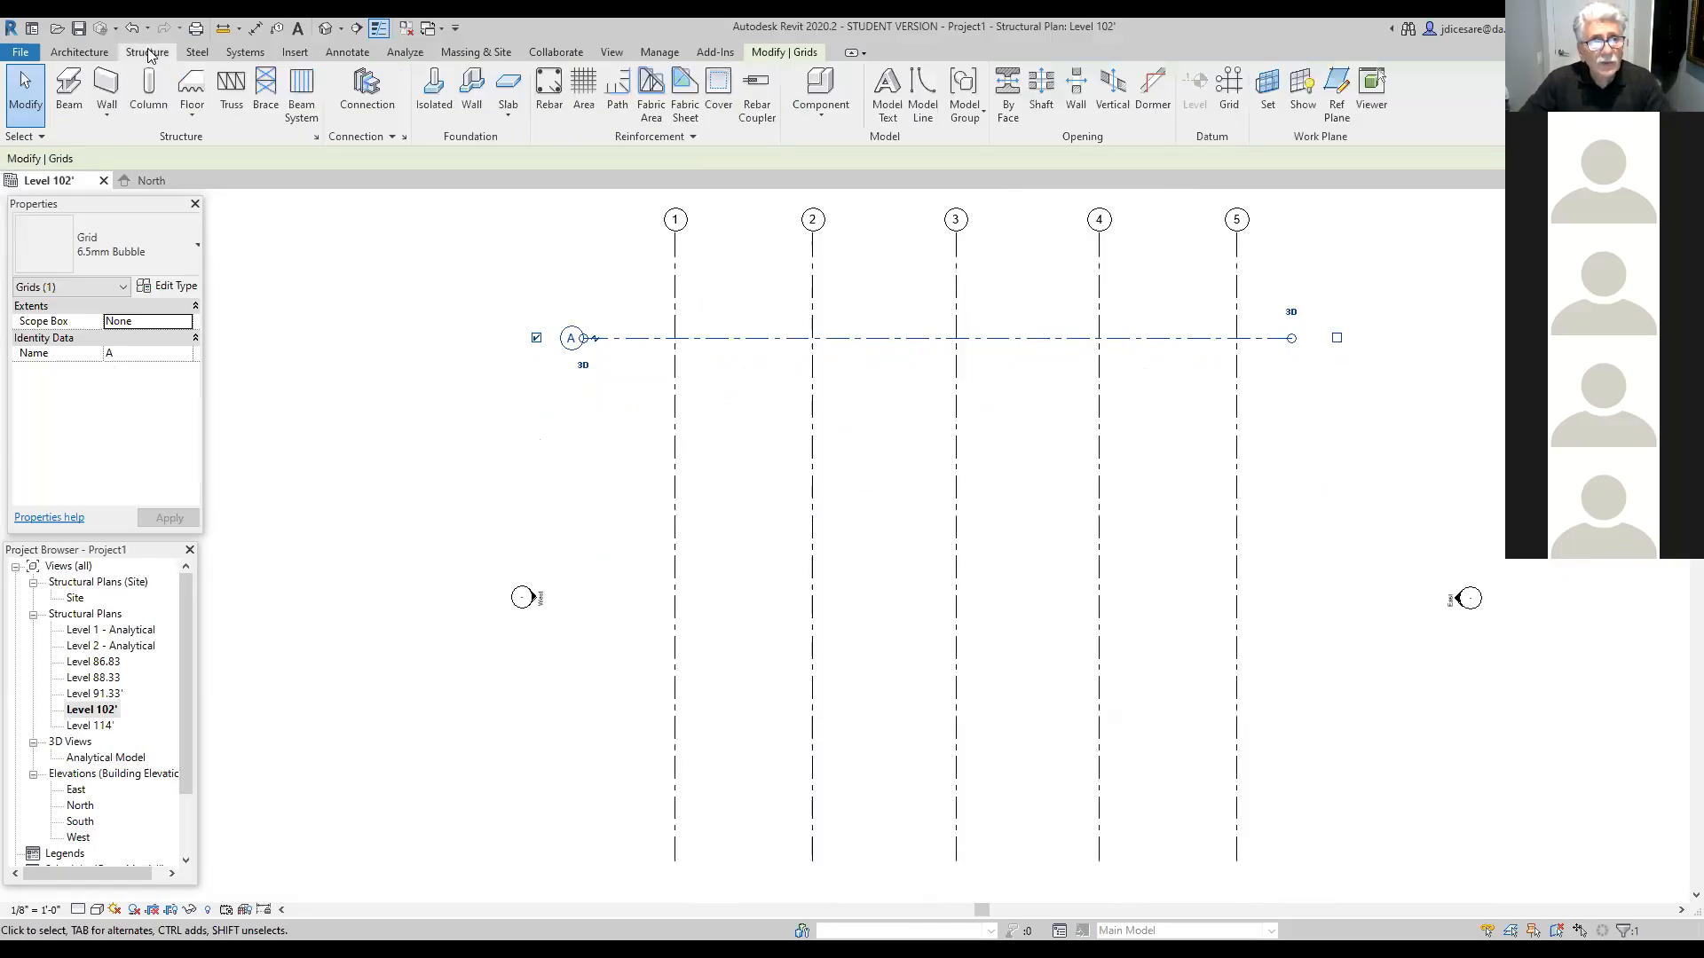
left_click(1231, 92)
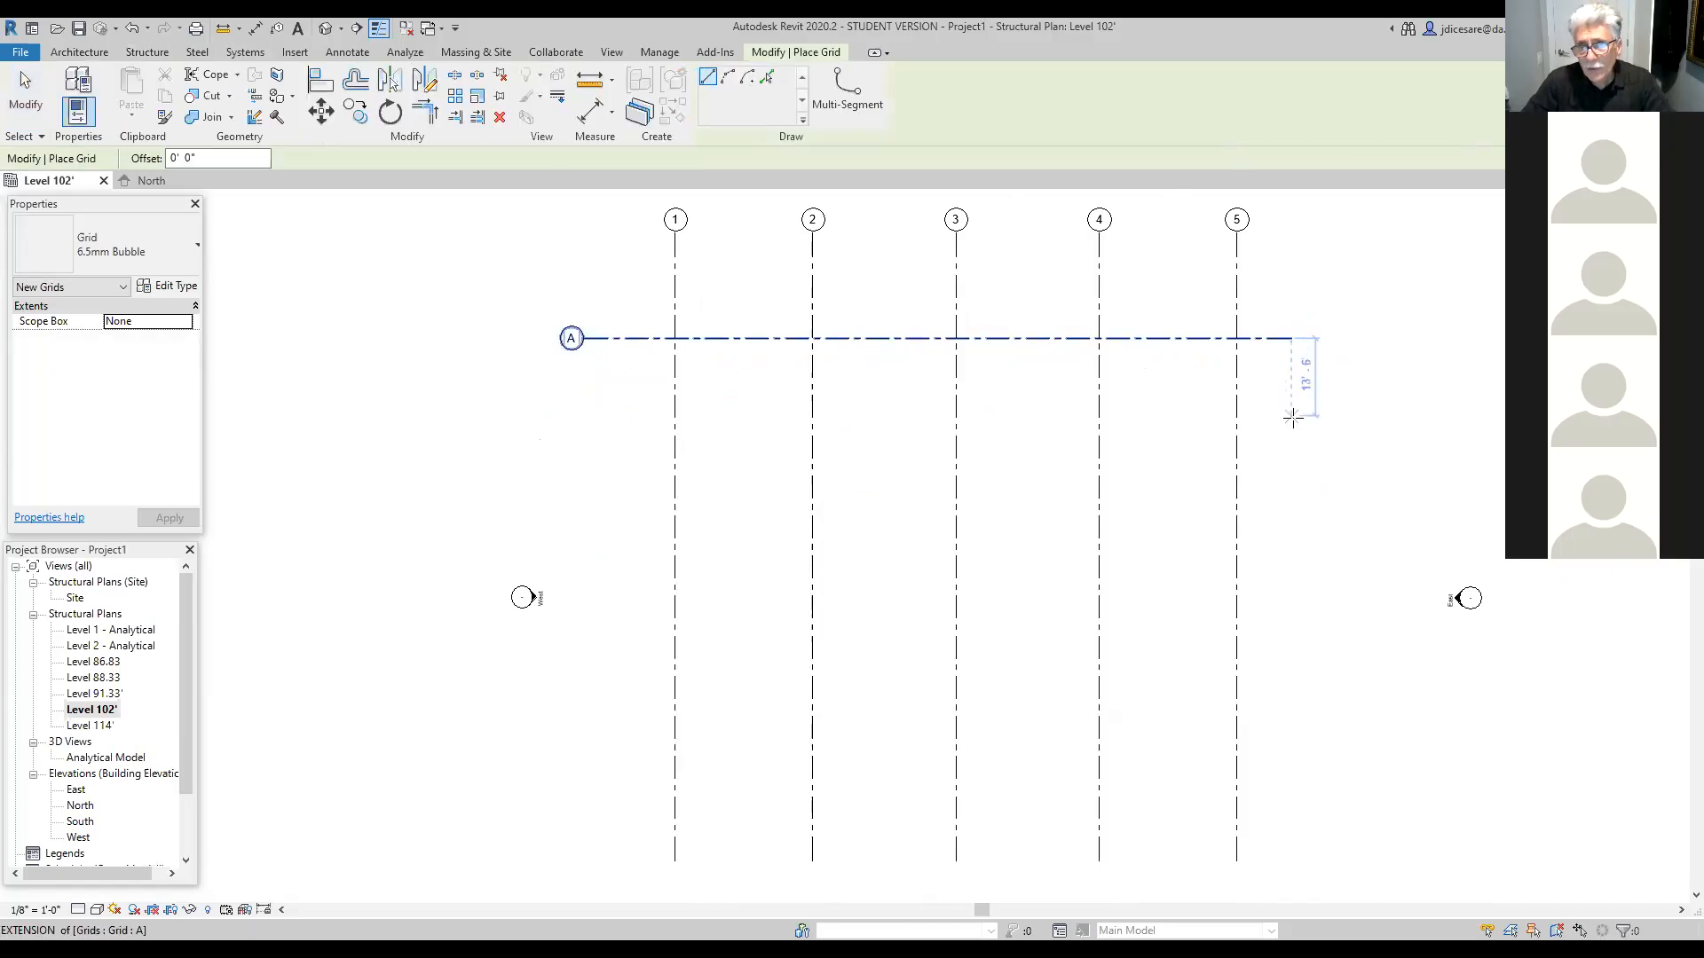
type("24")
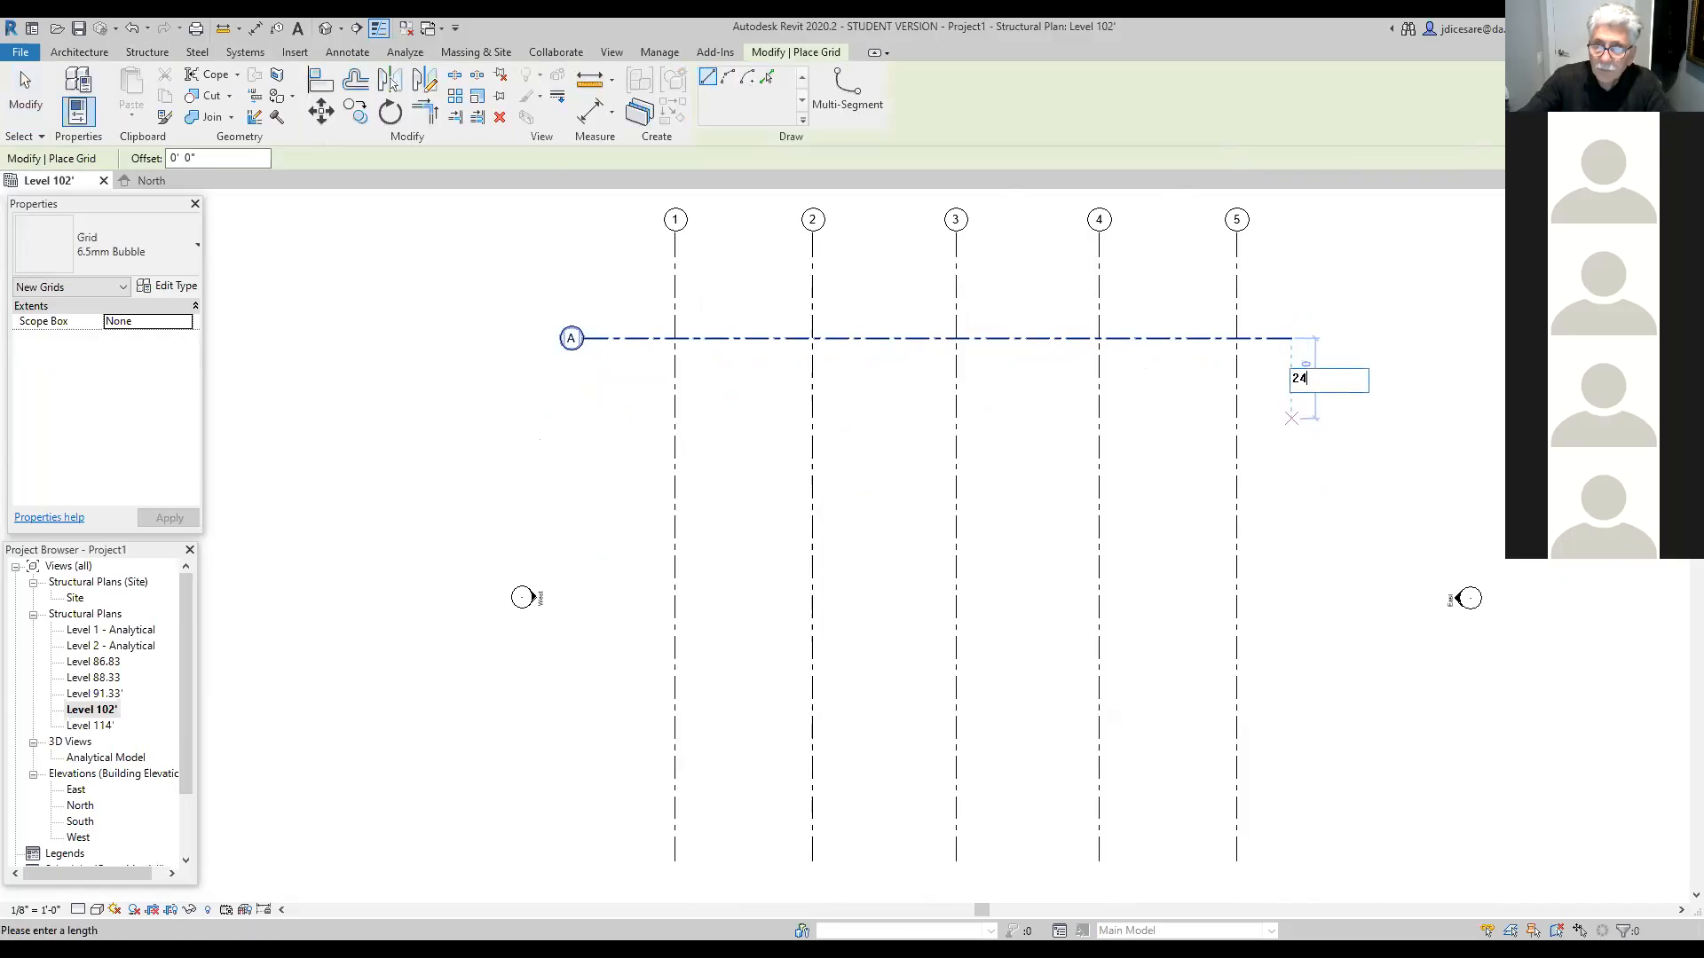
key("Return")
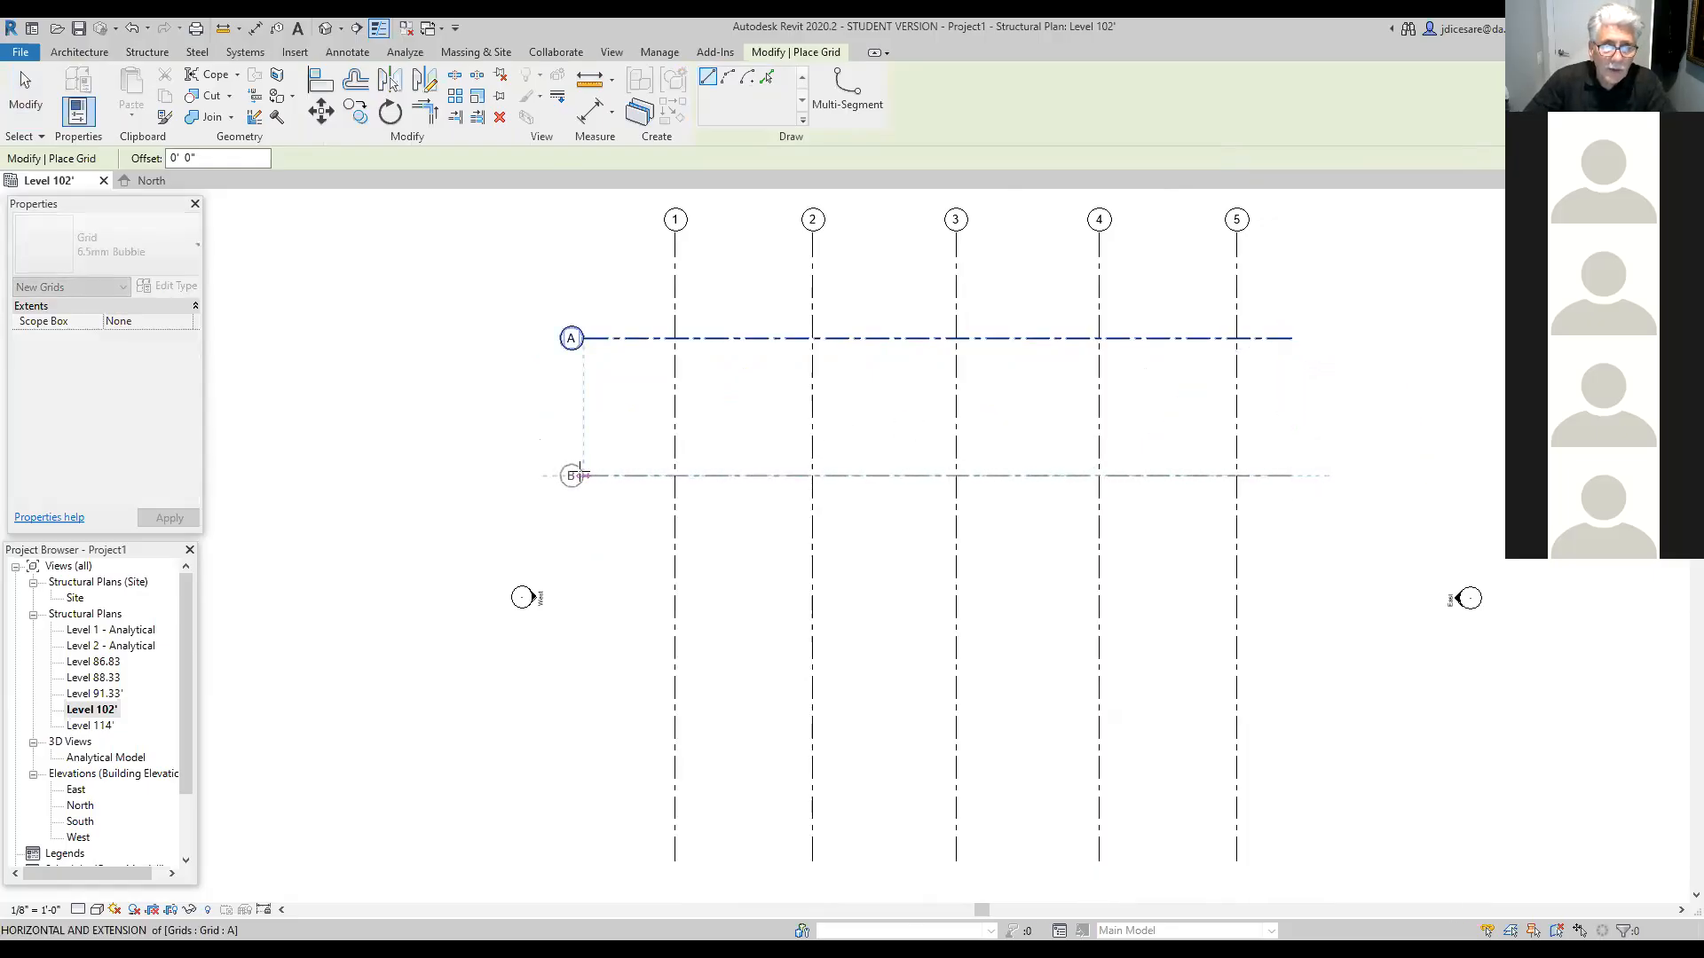
left_click(581, 475)
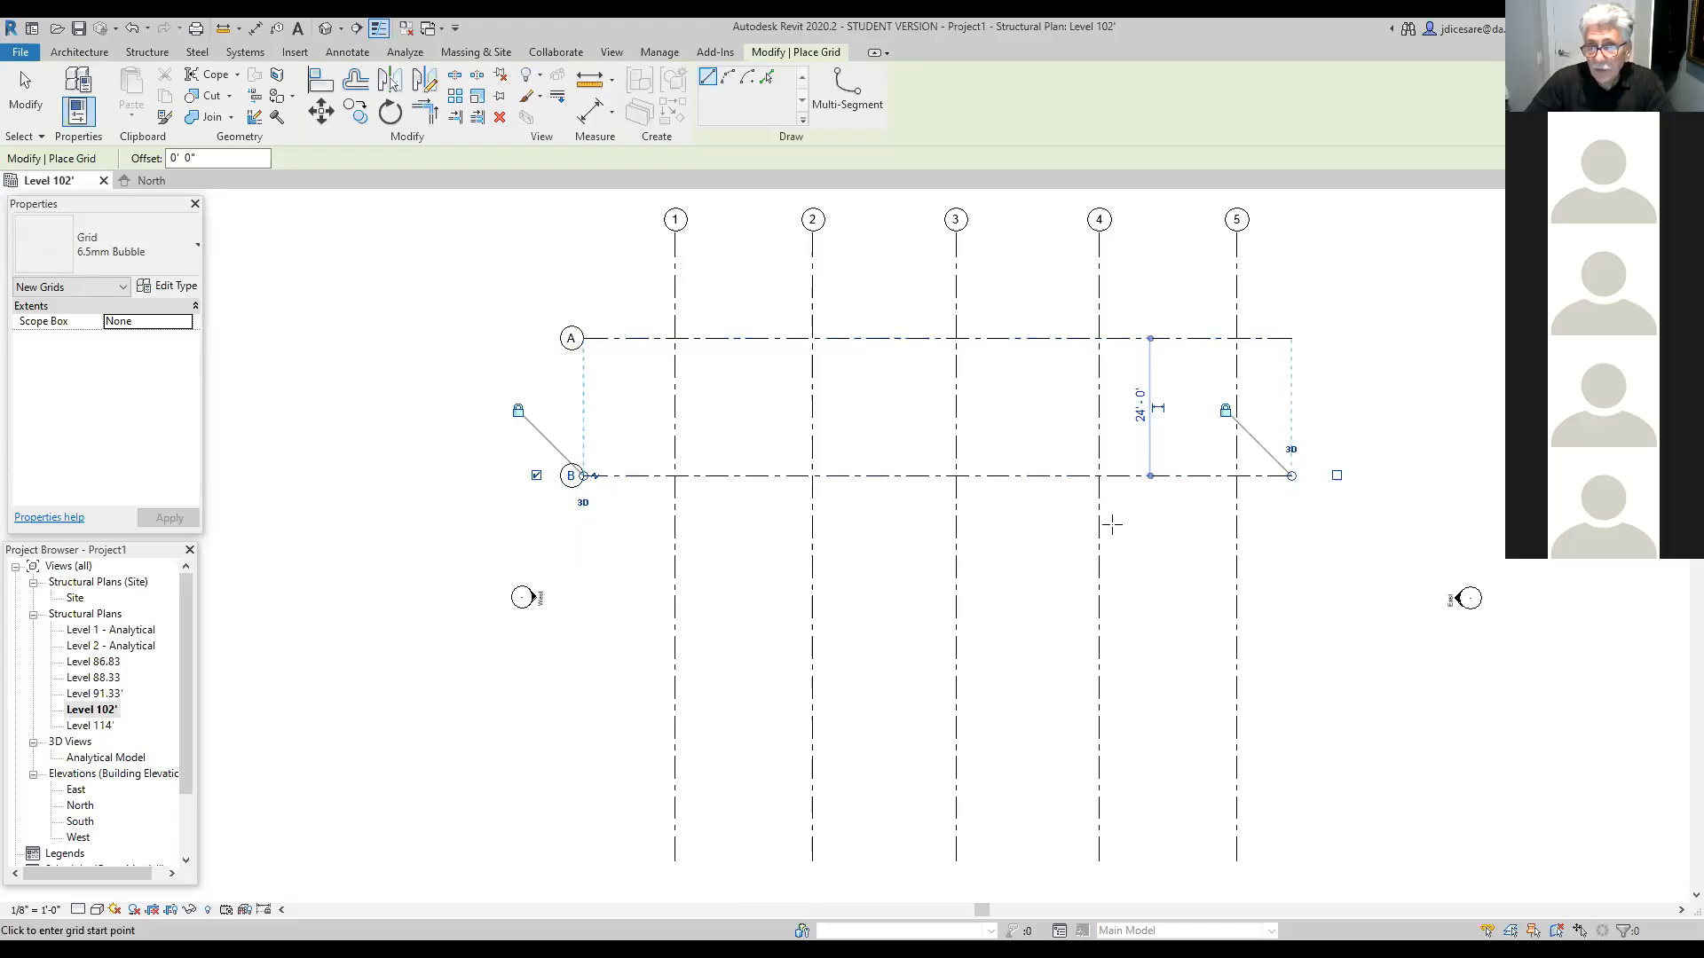
Step: Draw a horizontal grid line 24' south of grid B, from its east end to its west end alignment
left_click(1291, 476)
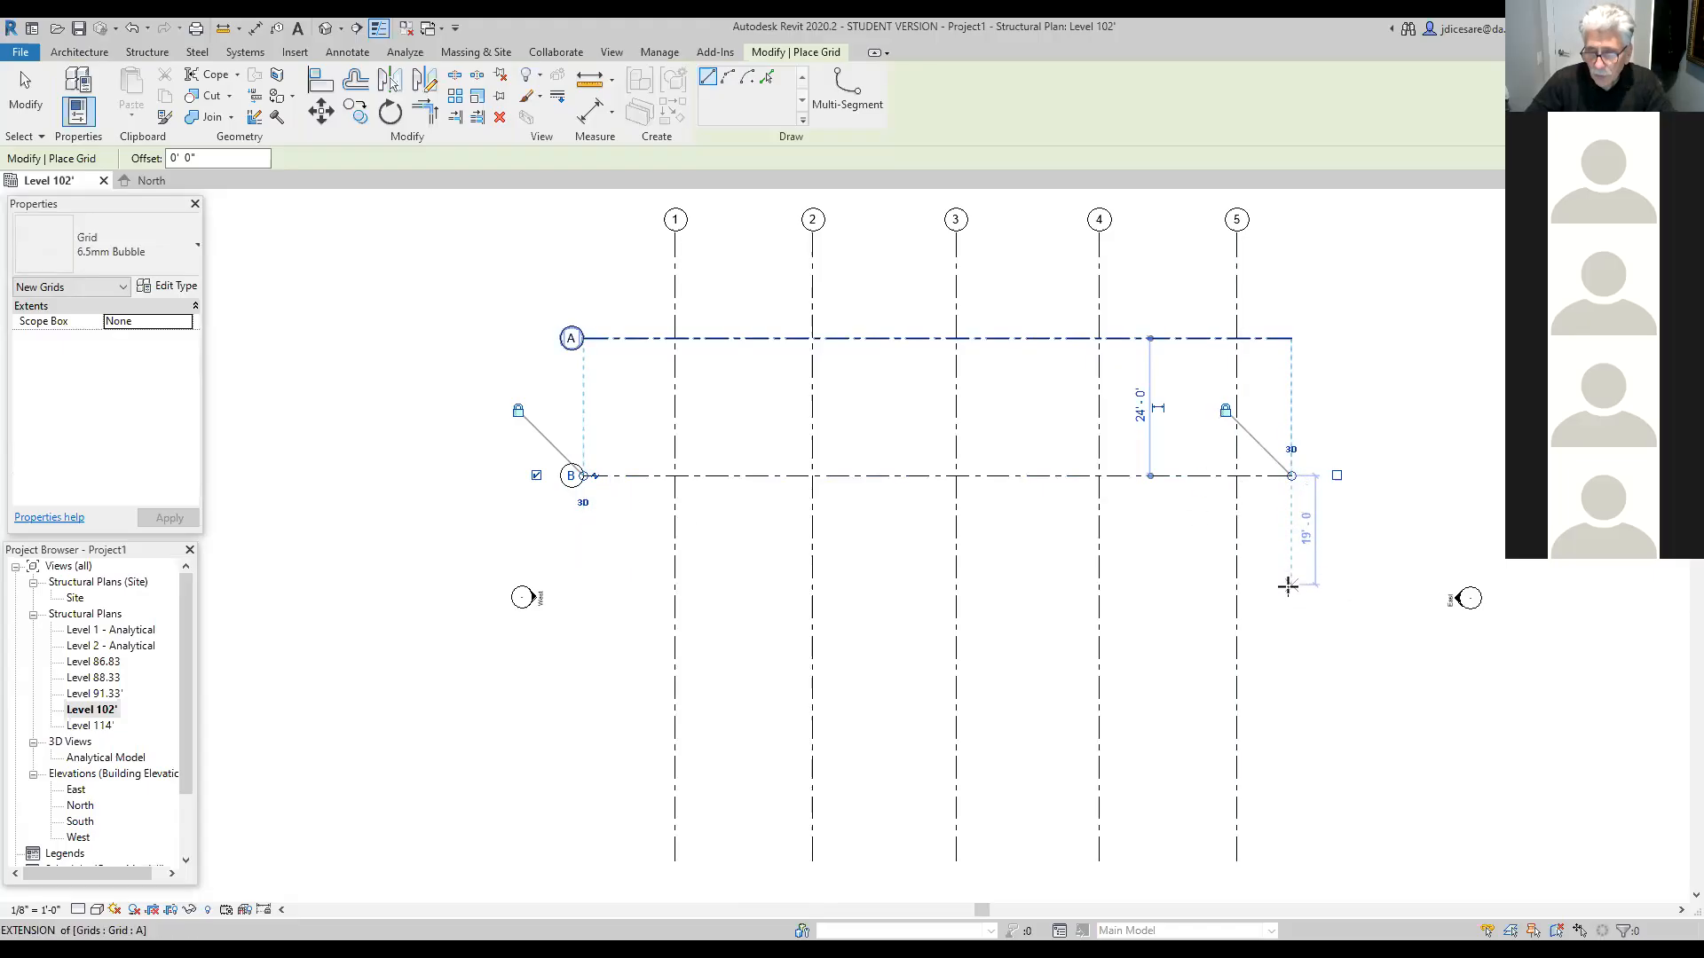
type("24")
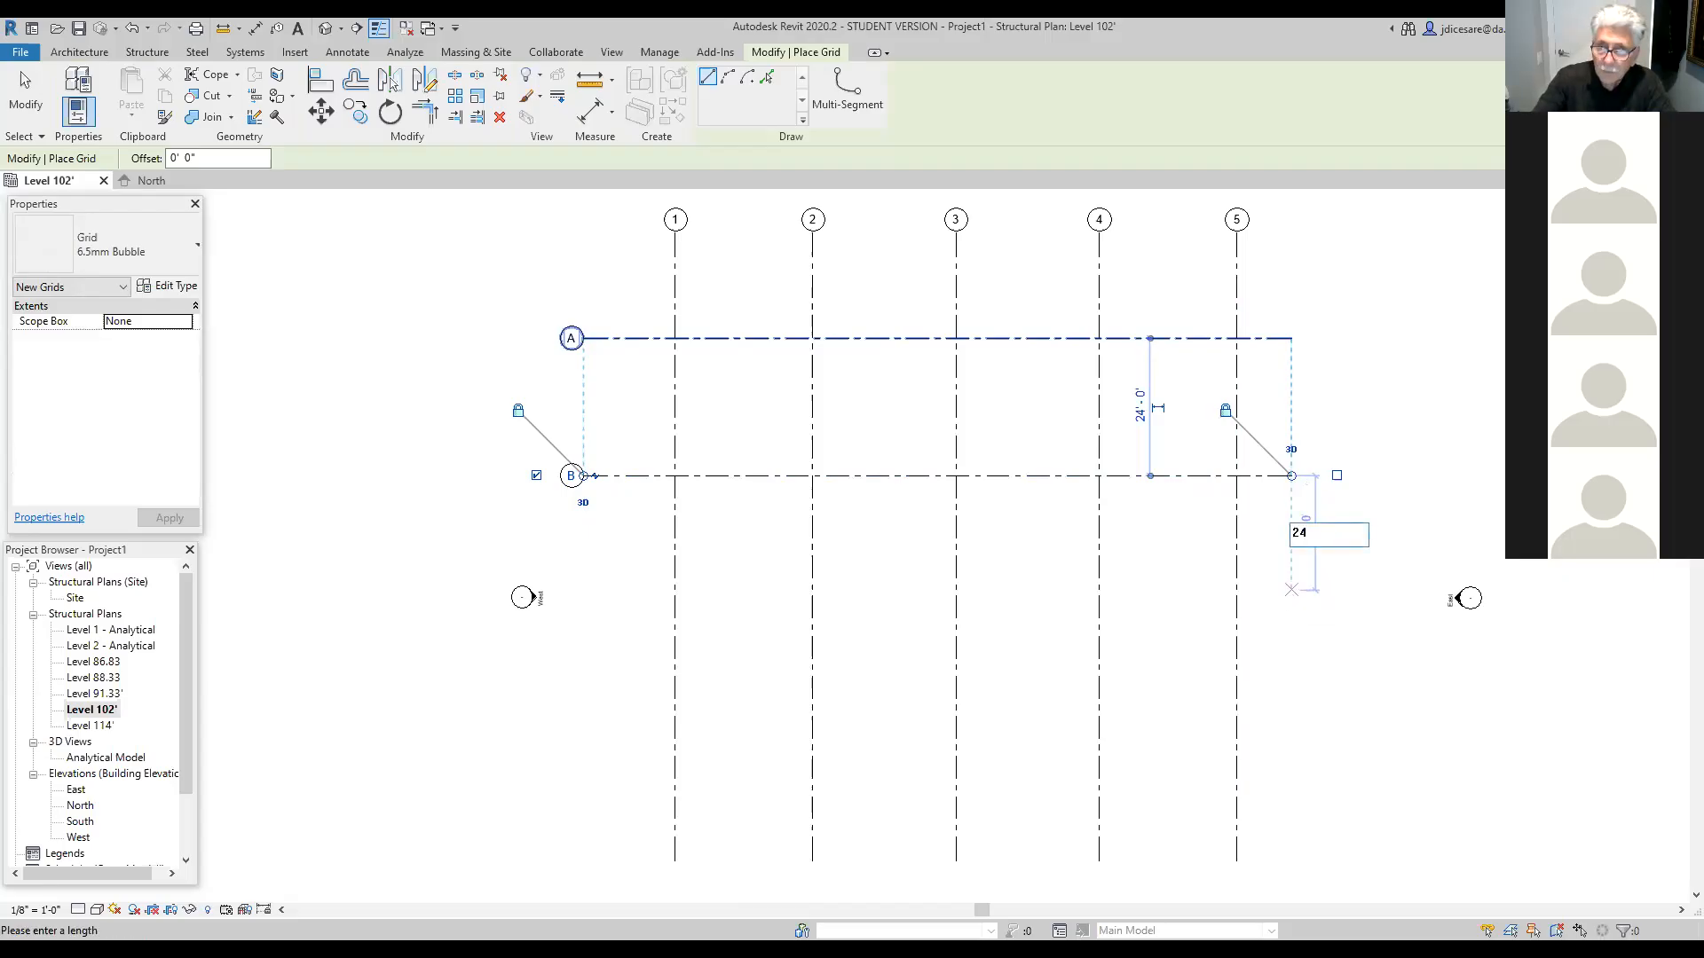
key("Return")
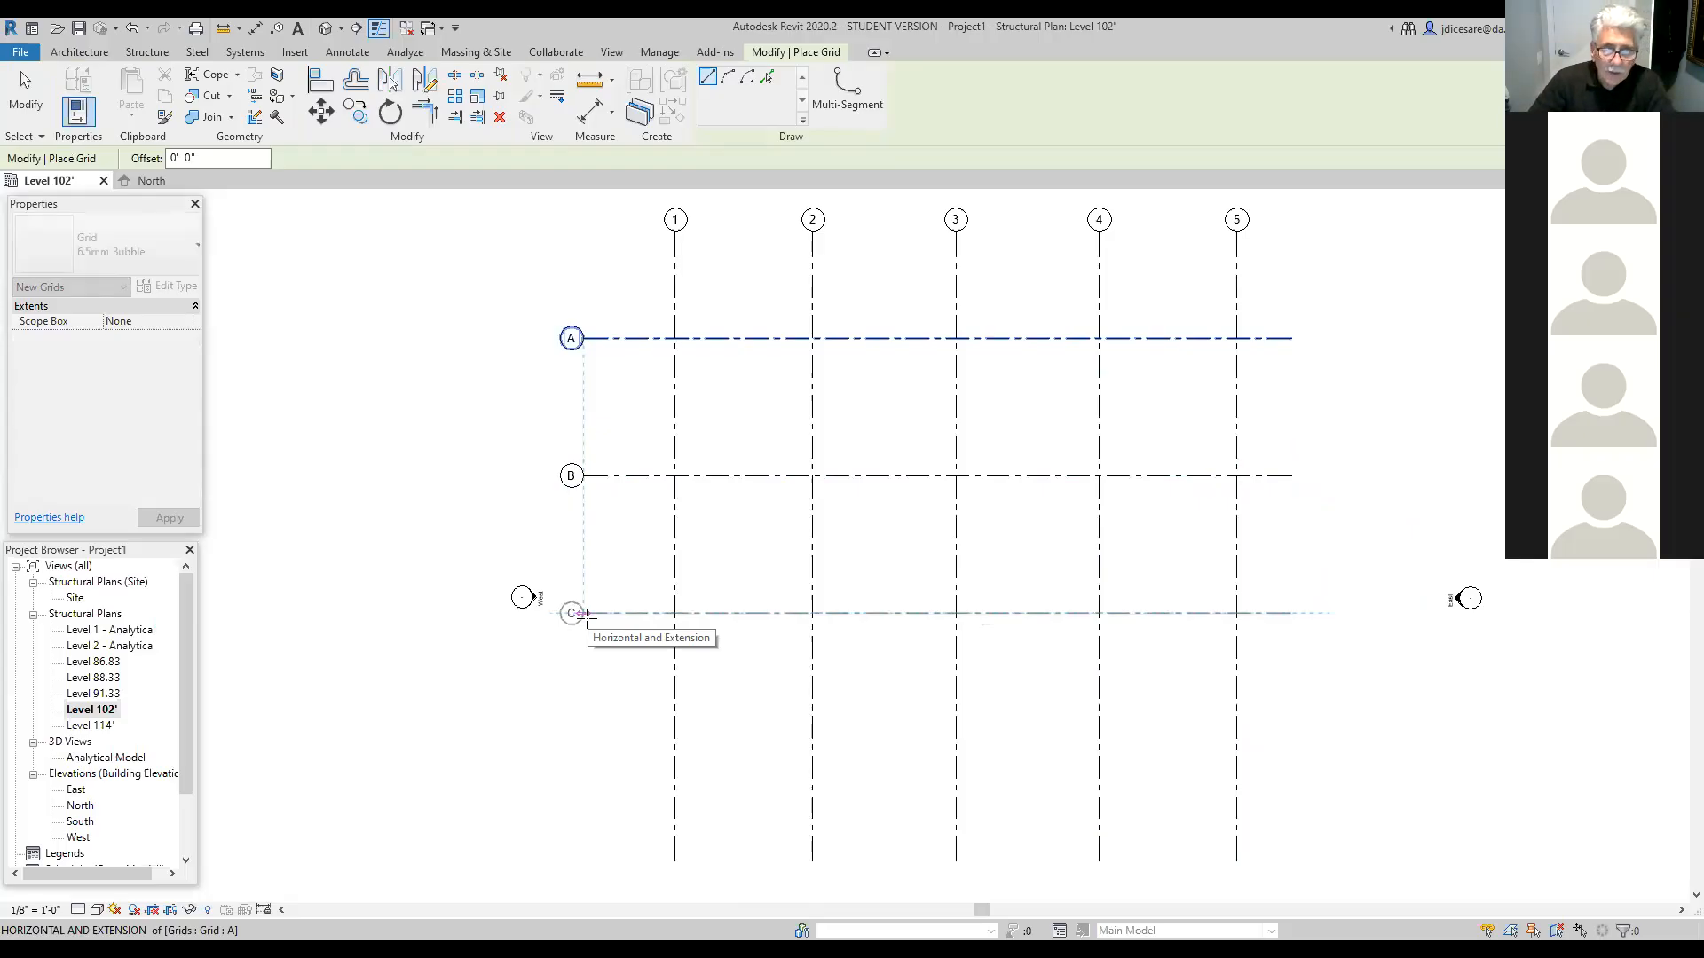
left_click(583, 613)
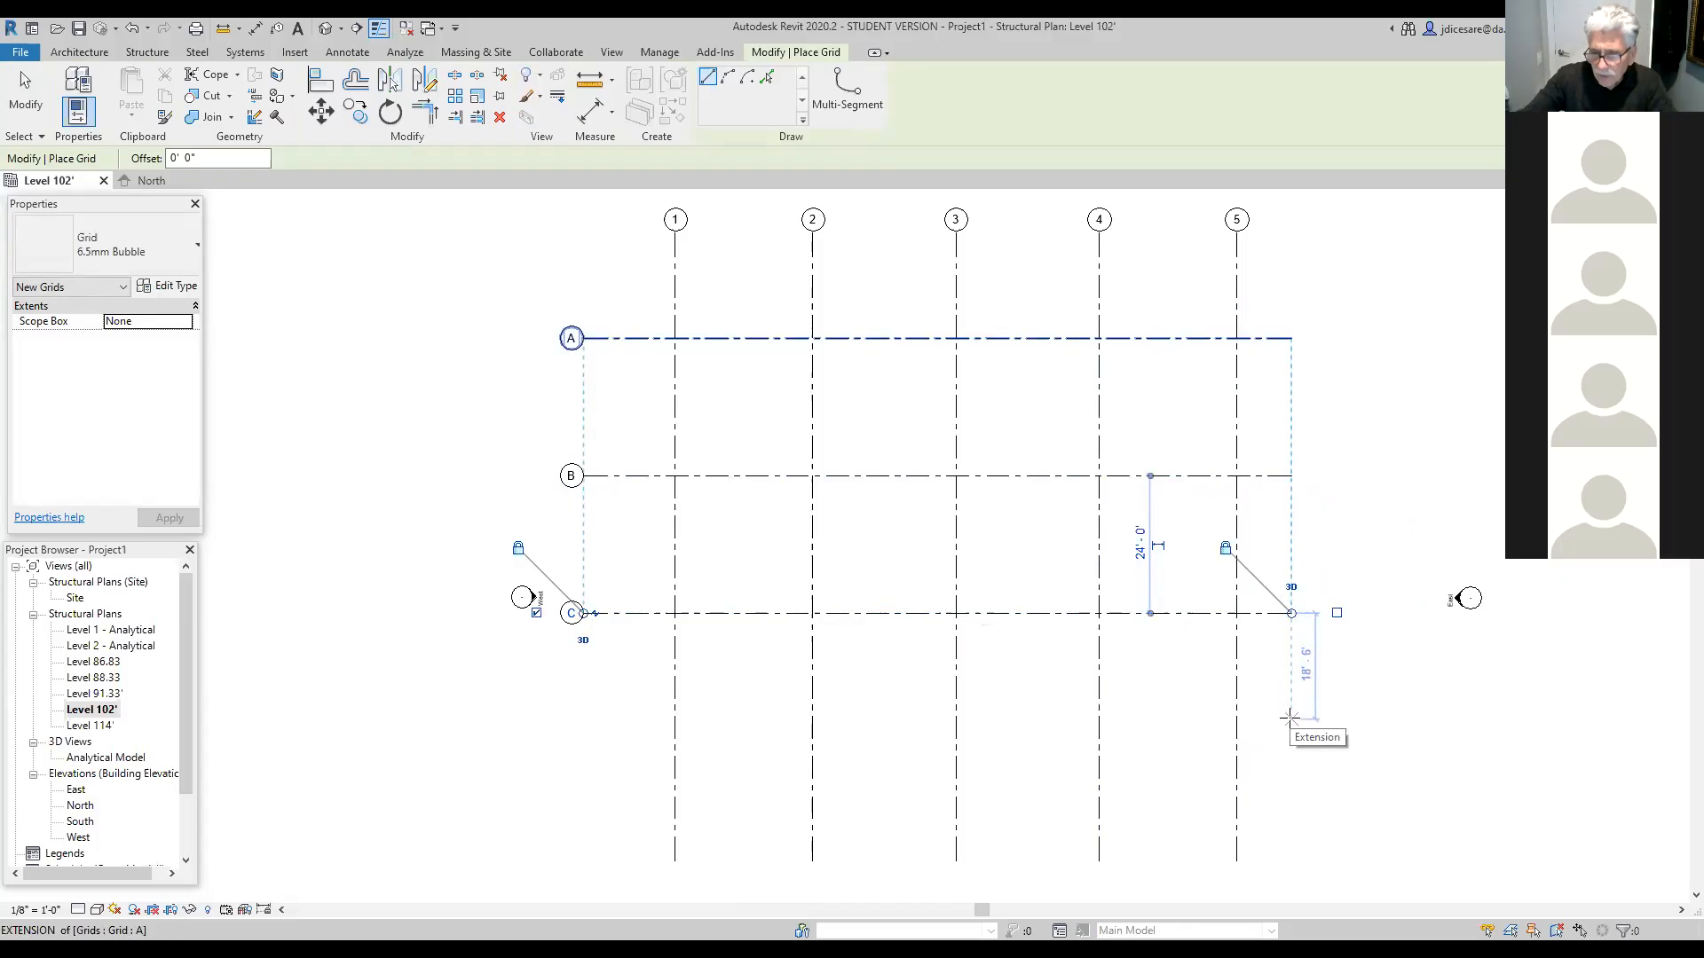
Step: Draw a horizontal grid line 24' south of grid C, aligned with both ends of the other lettered grids
type("24")
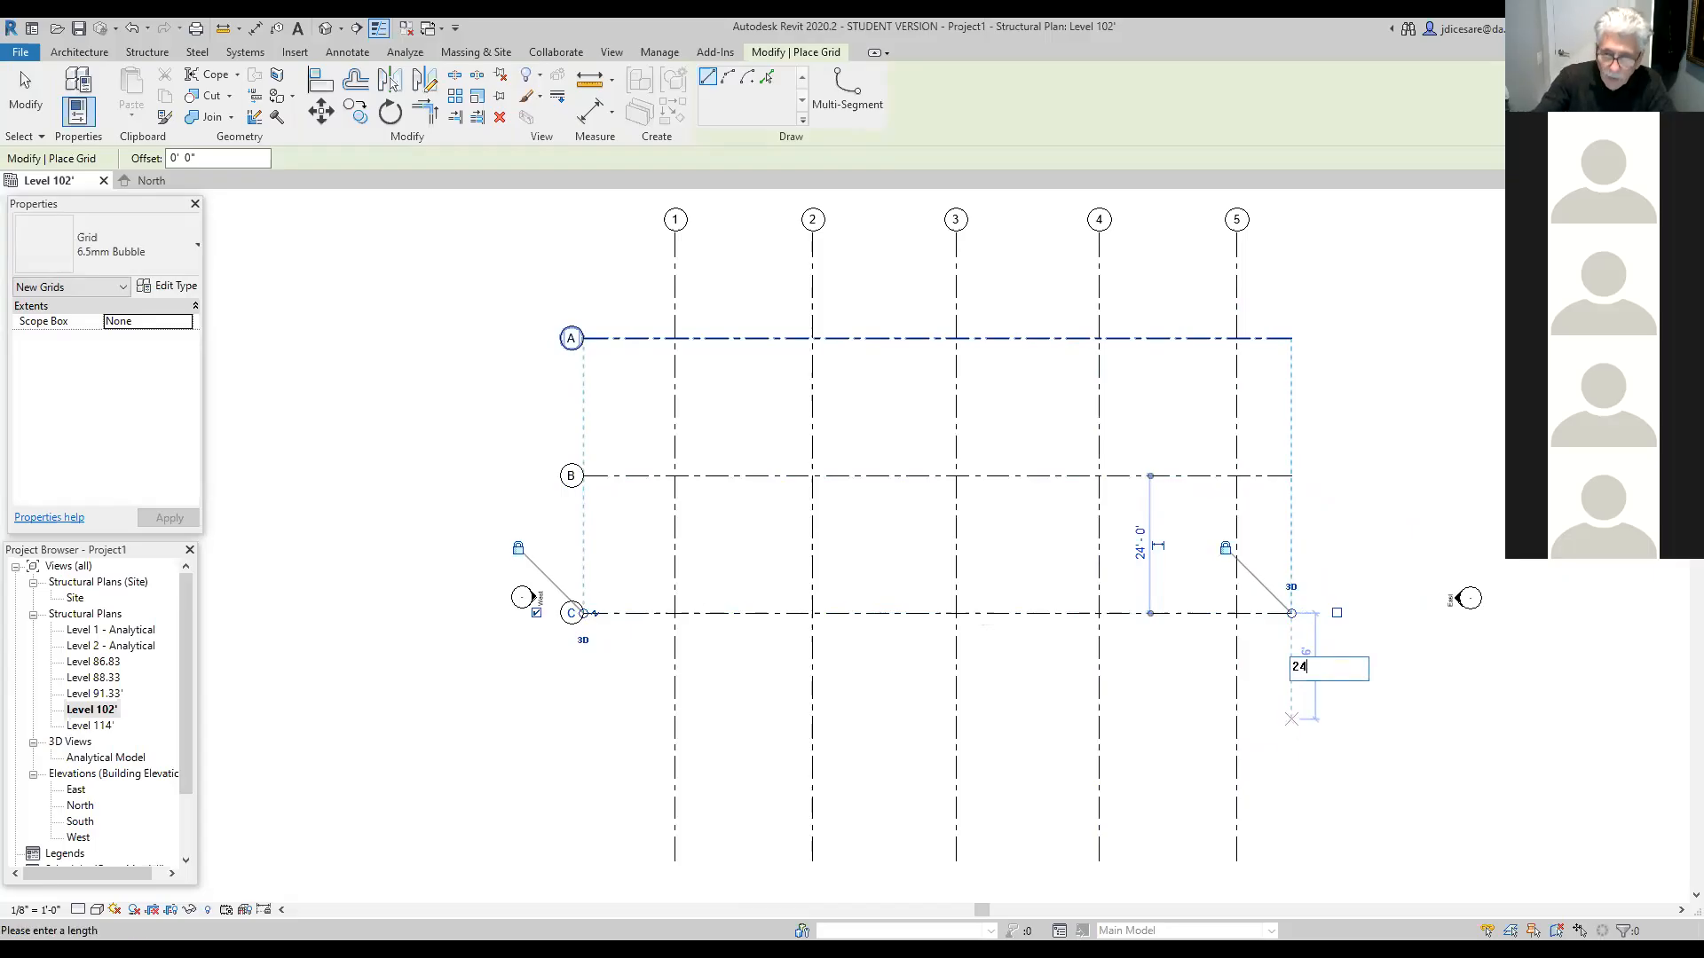
key("Return")
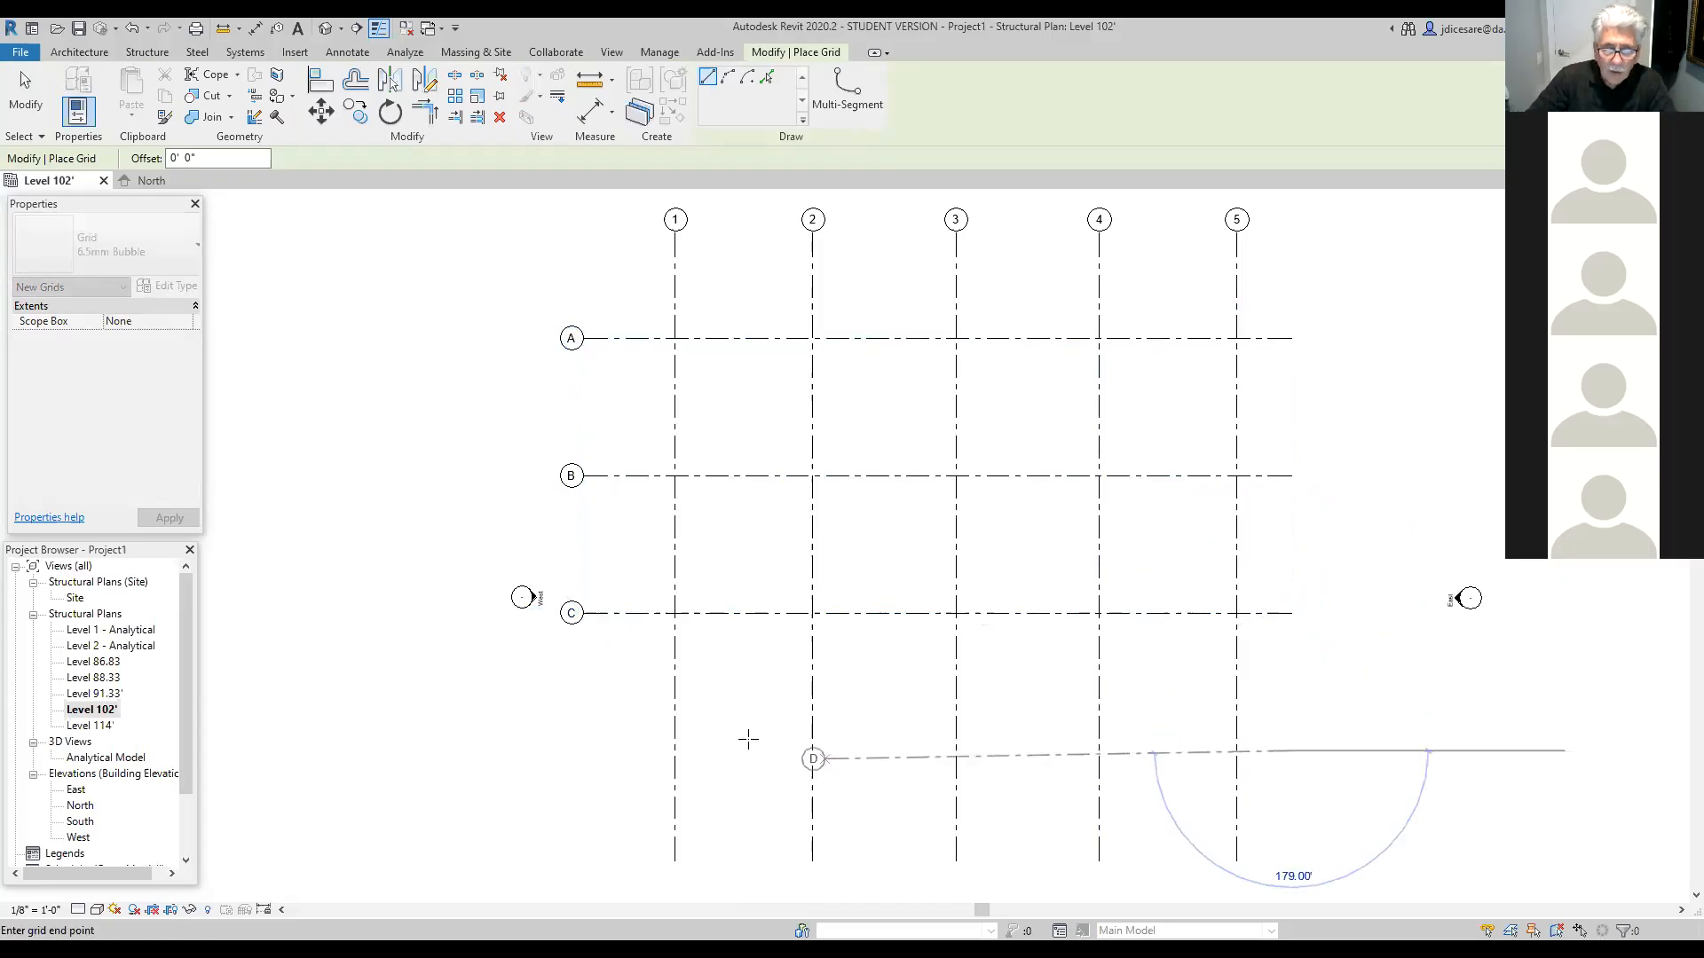
left_click(583, 751)
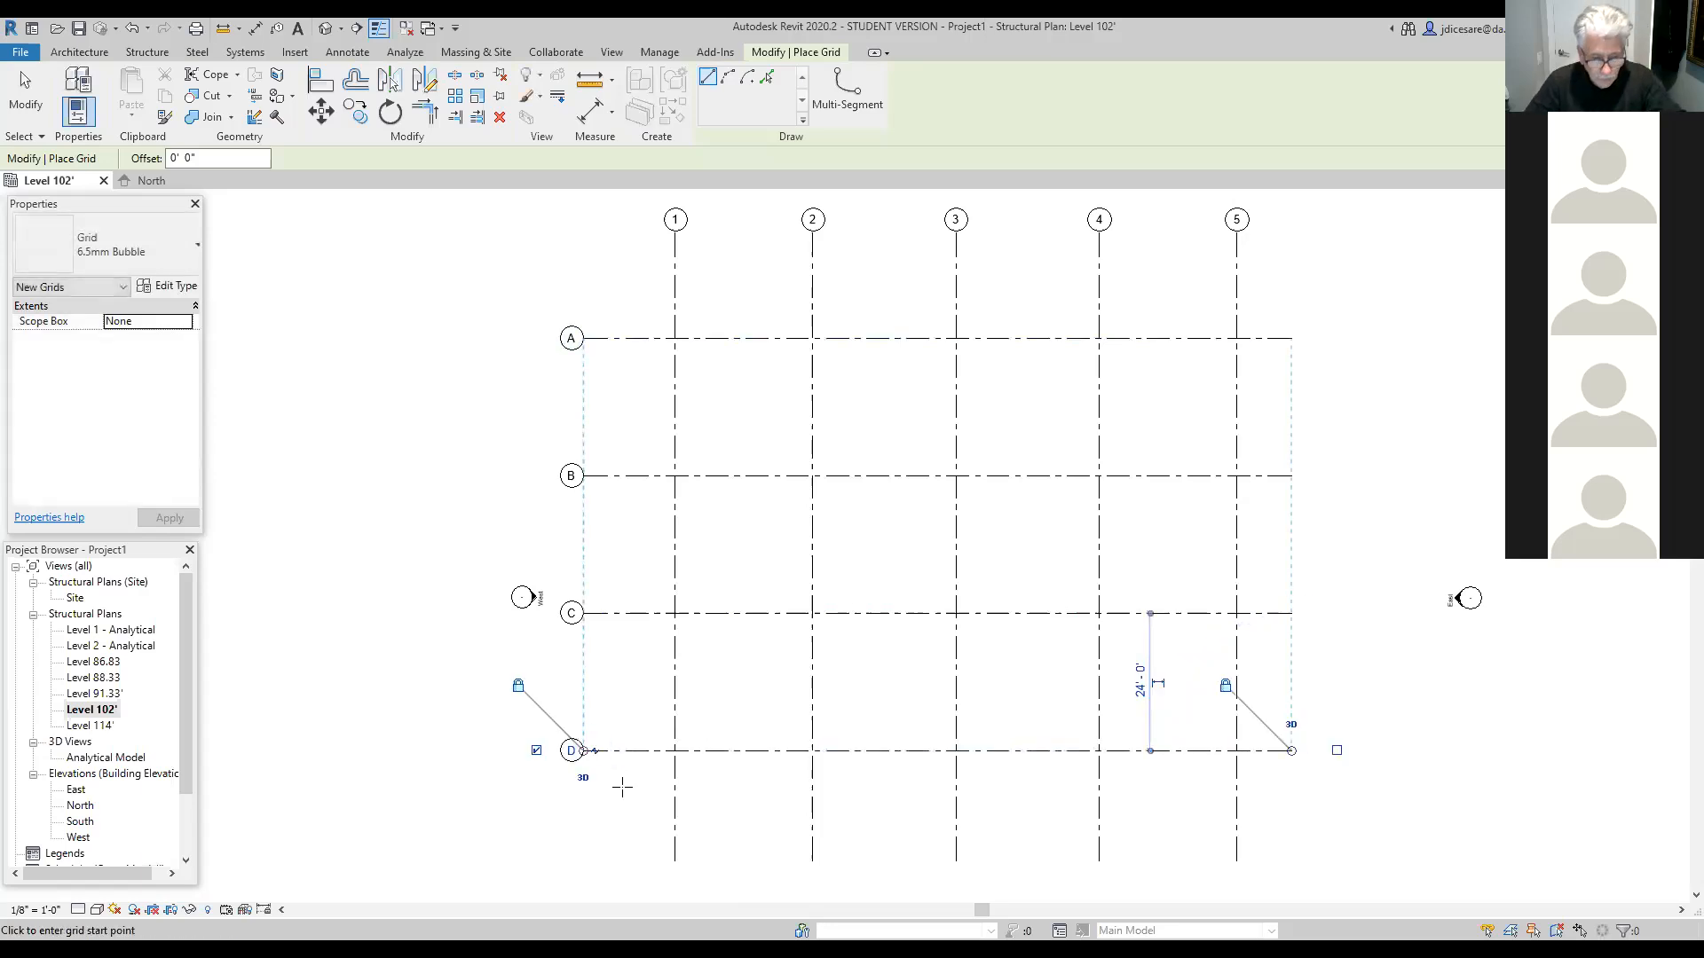
key("Escape")
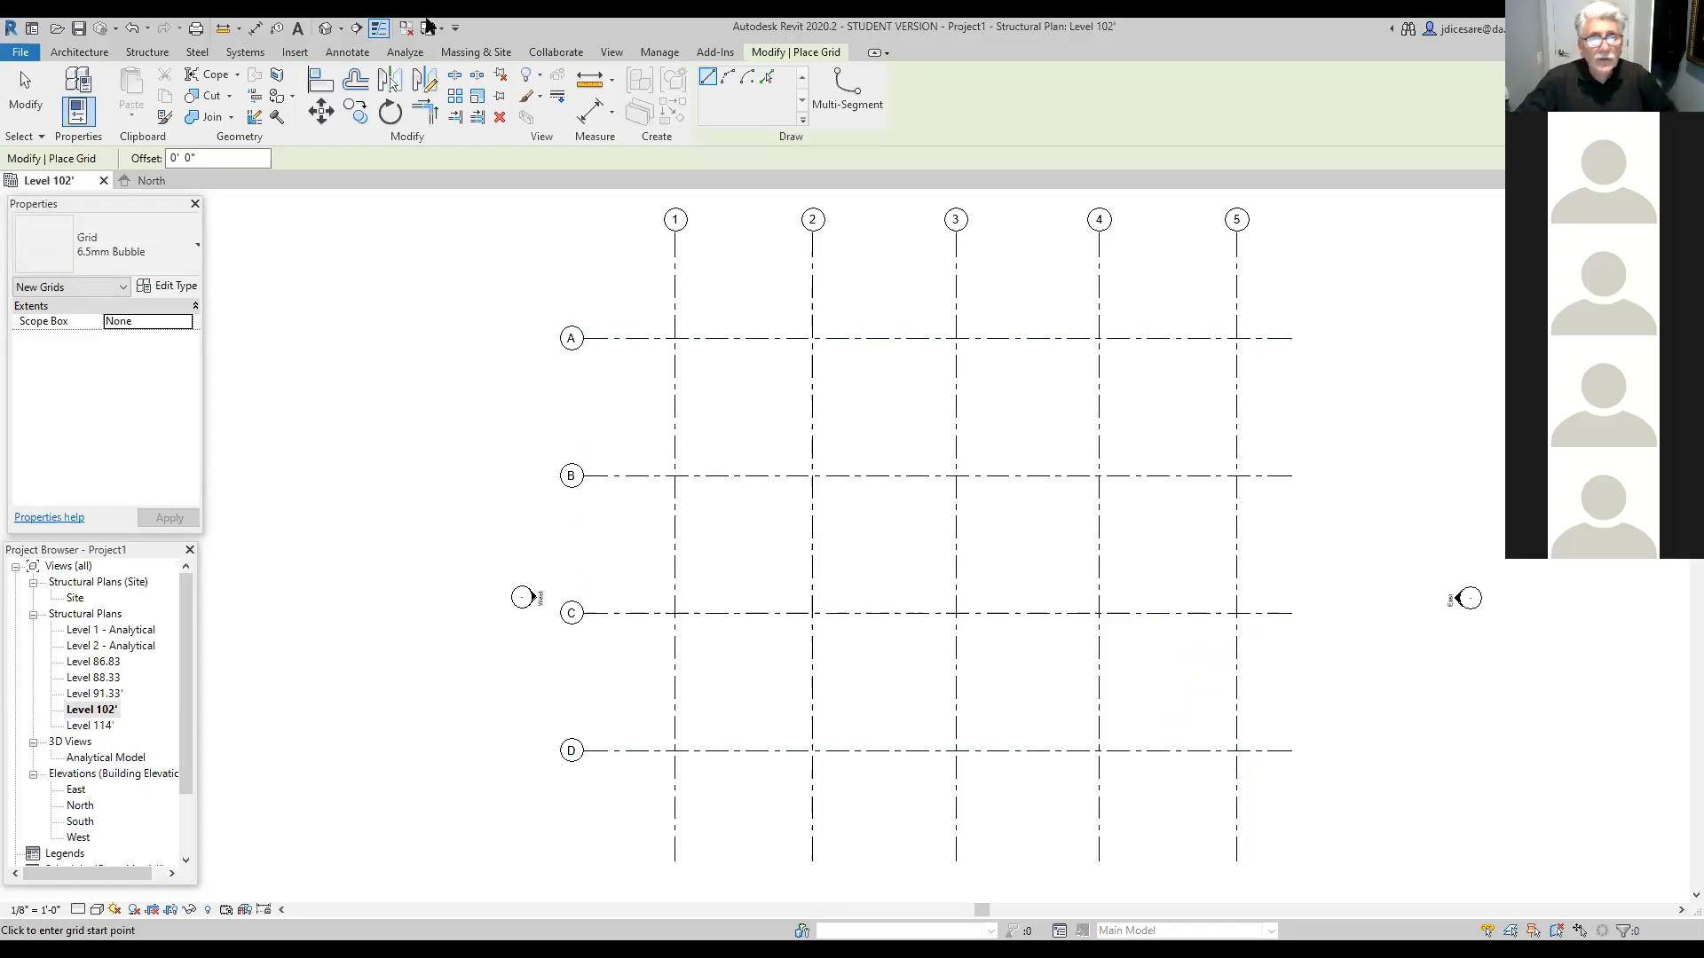
Step: Save the project as cLASS ASS in the Dawson > Courses > Dwg II > Rivet dwgs folder
left_click(227, 30)
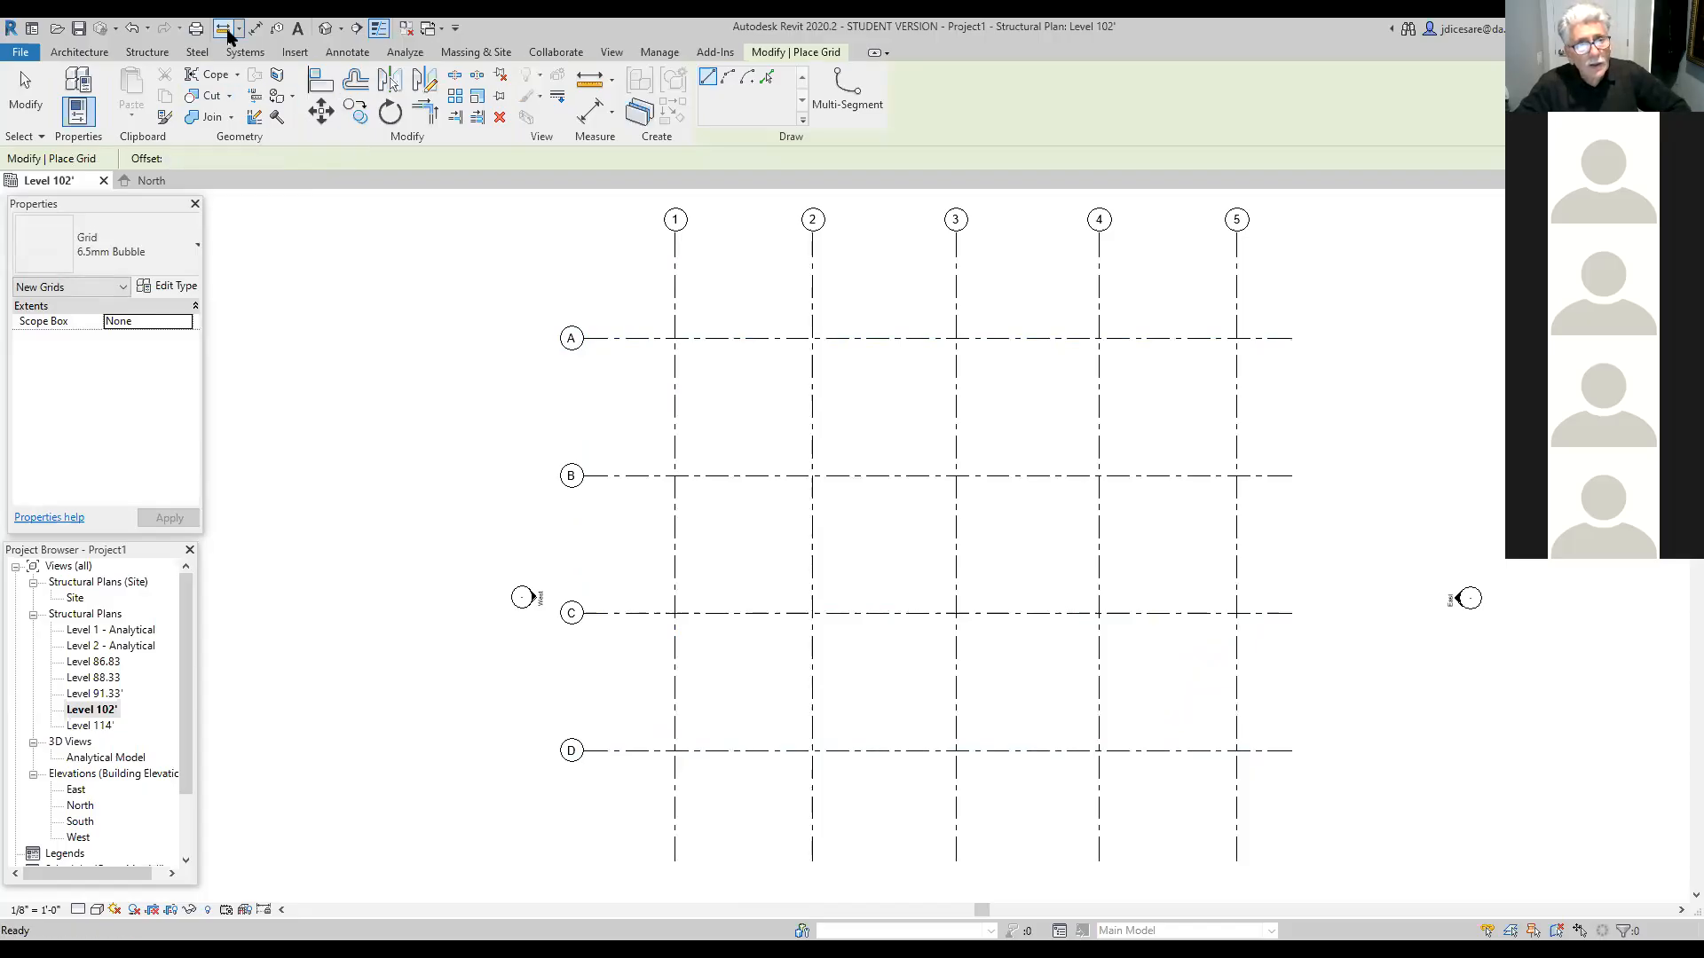
left_click(787, 448)
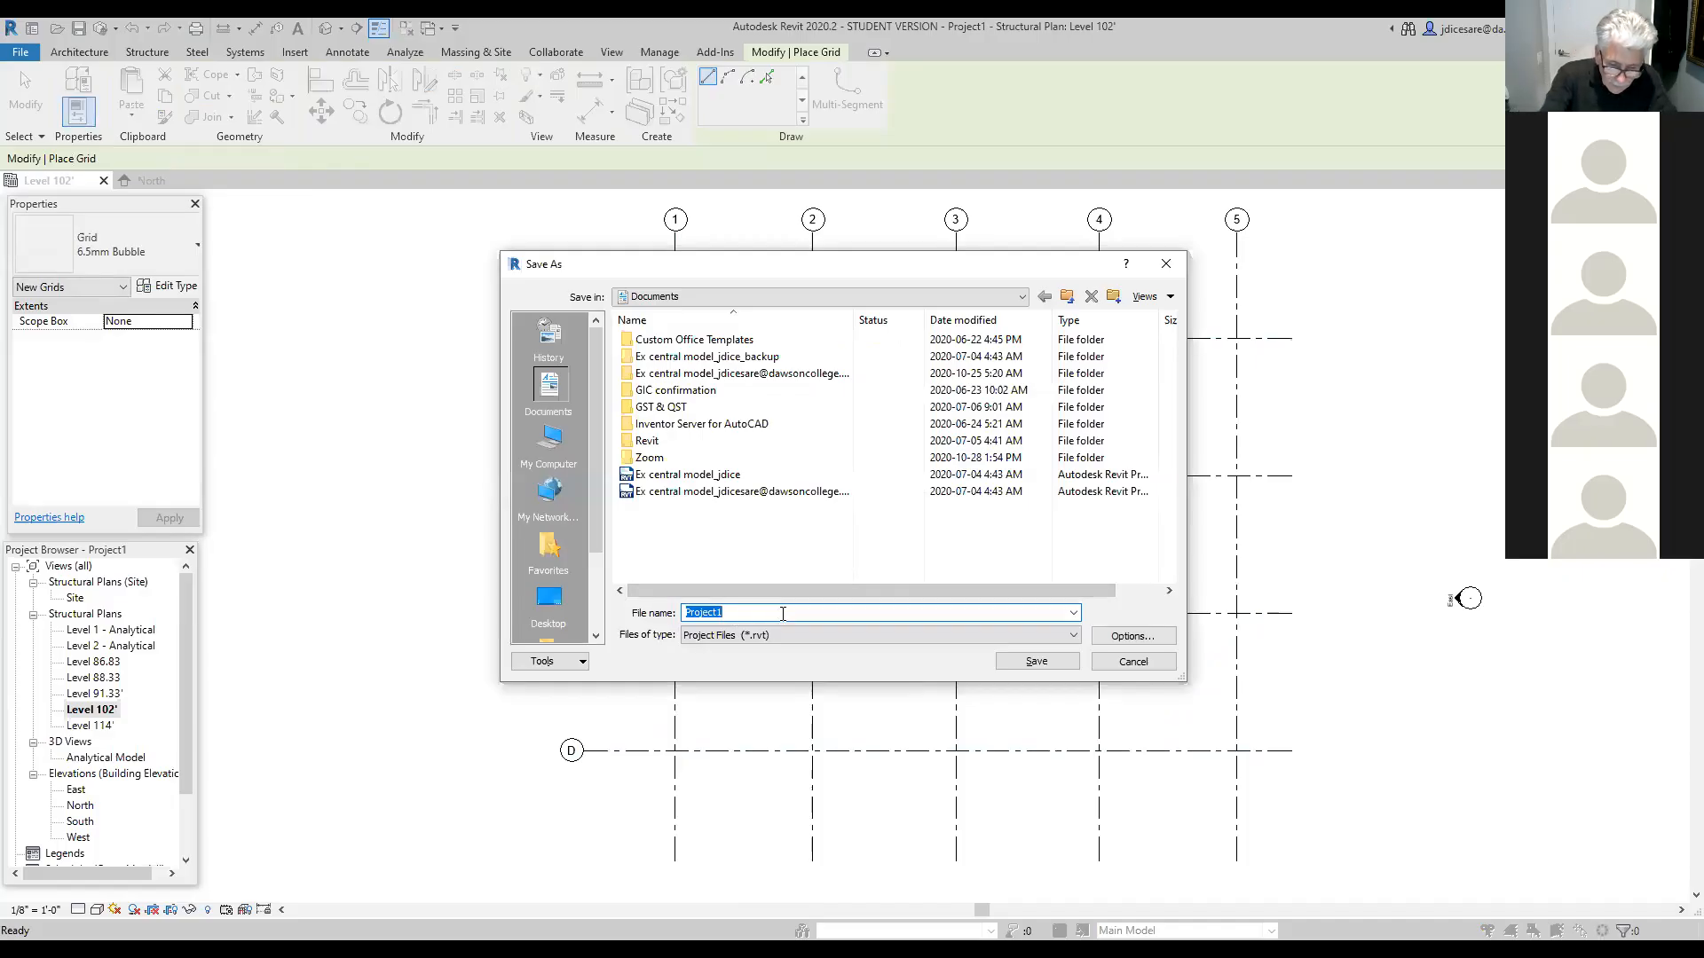
type("cLASS")
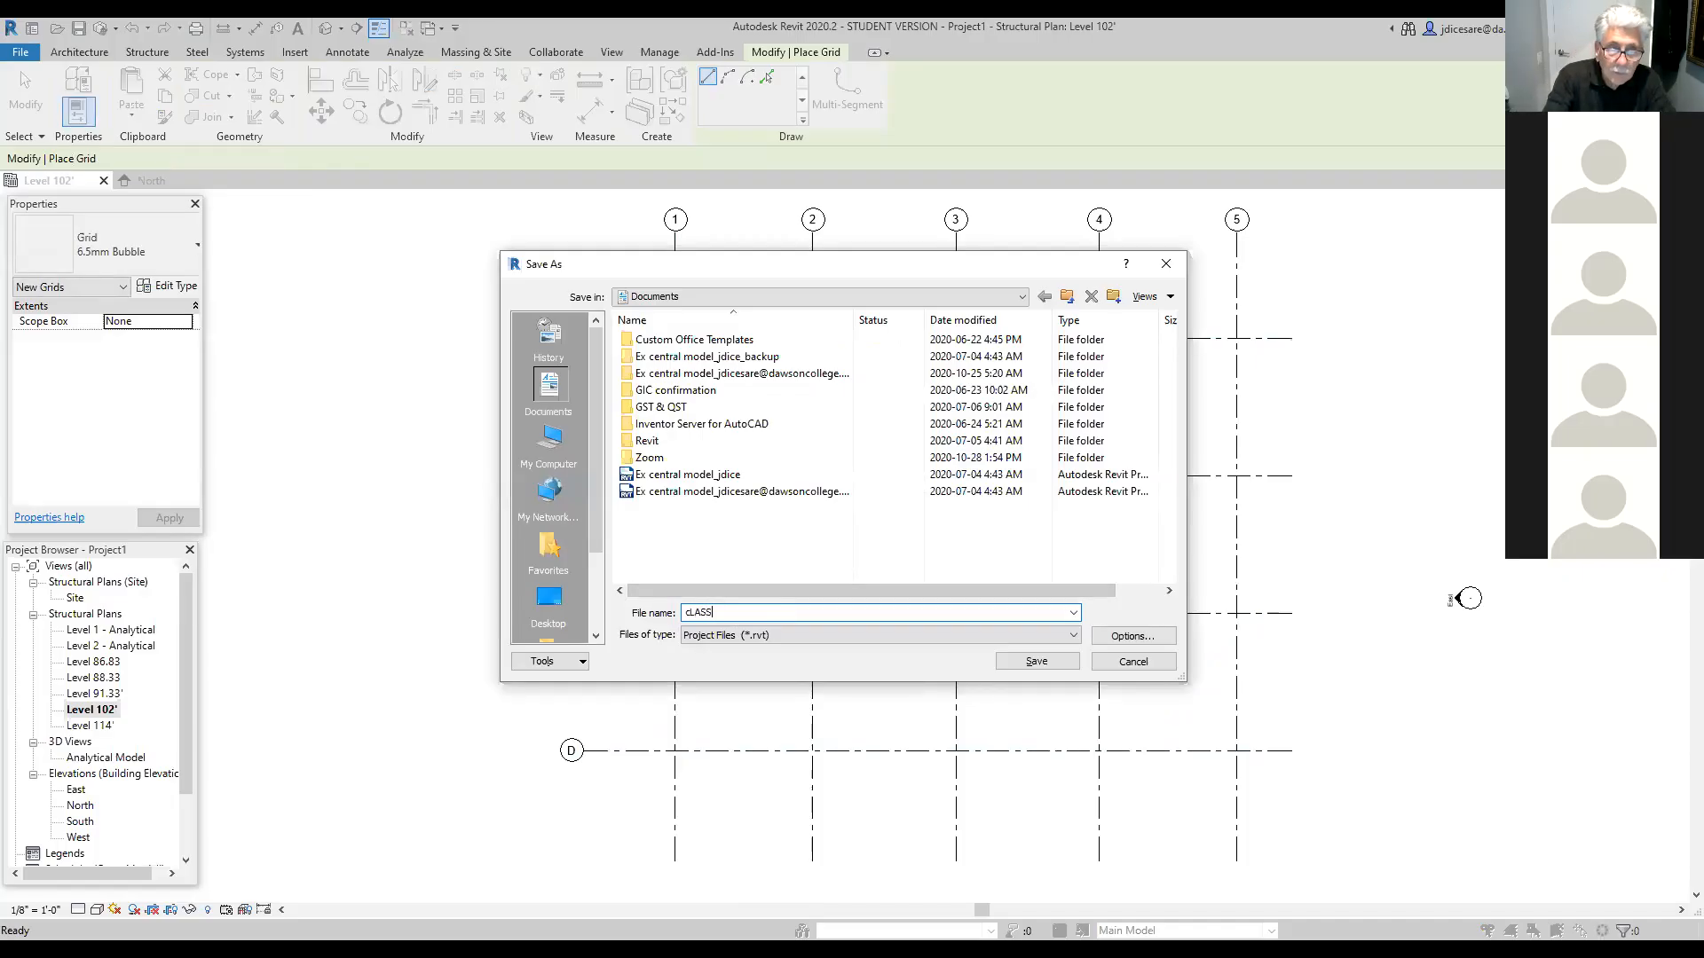
type(" ASS")
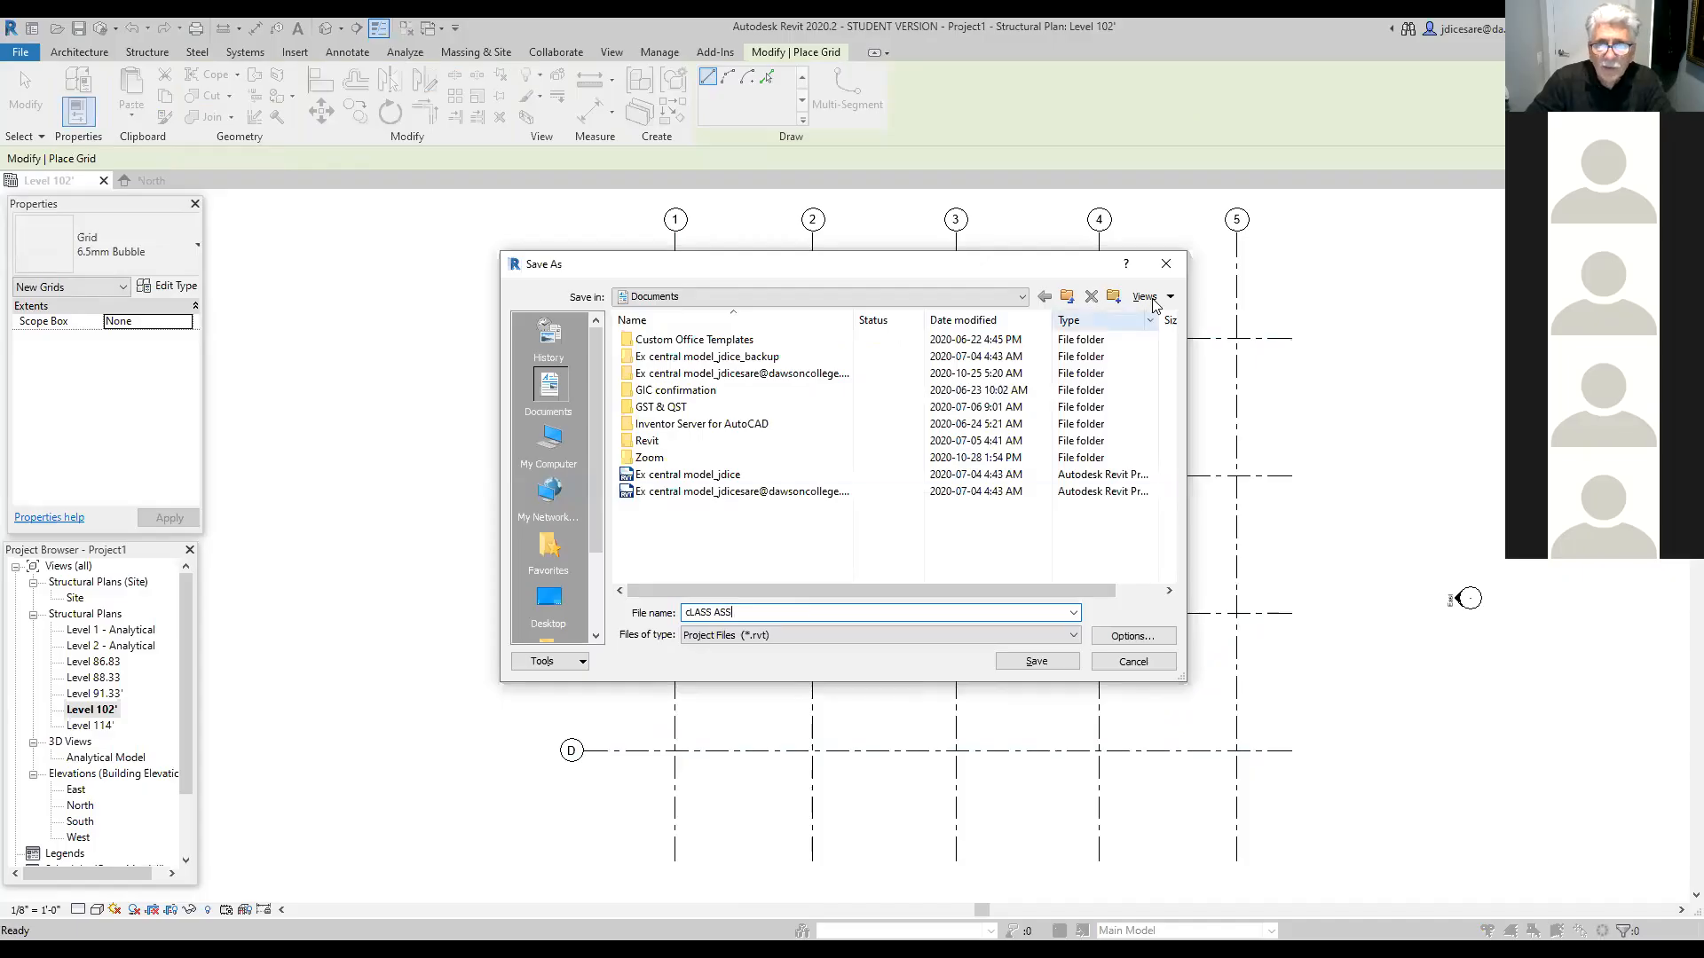
left_click(1021, 296)
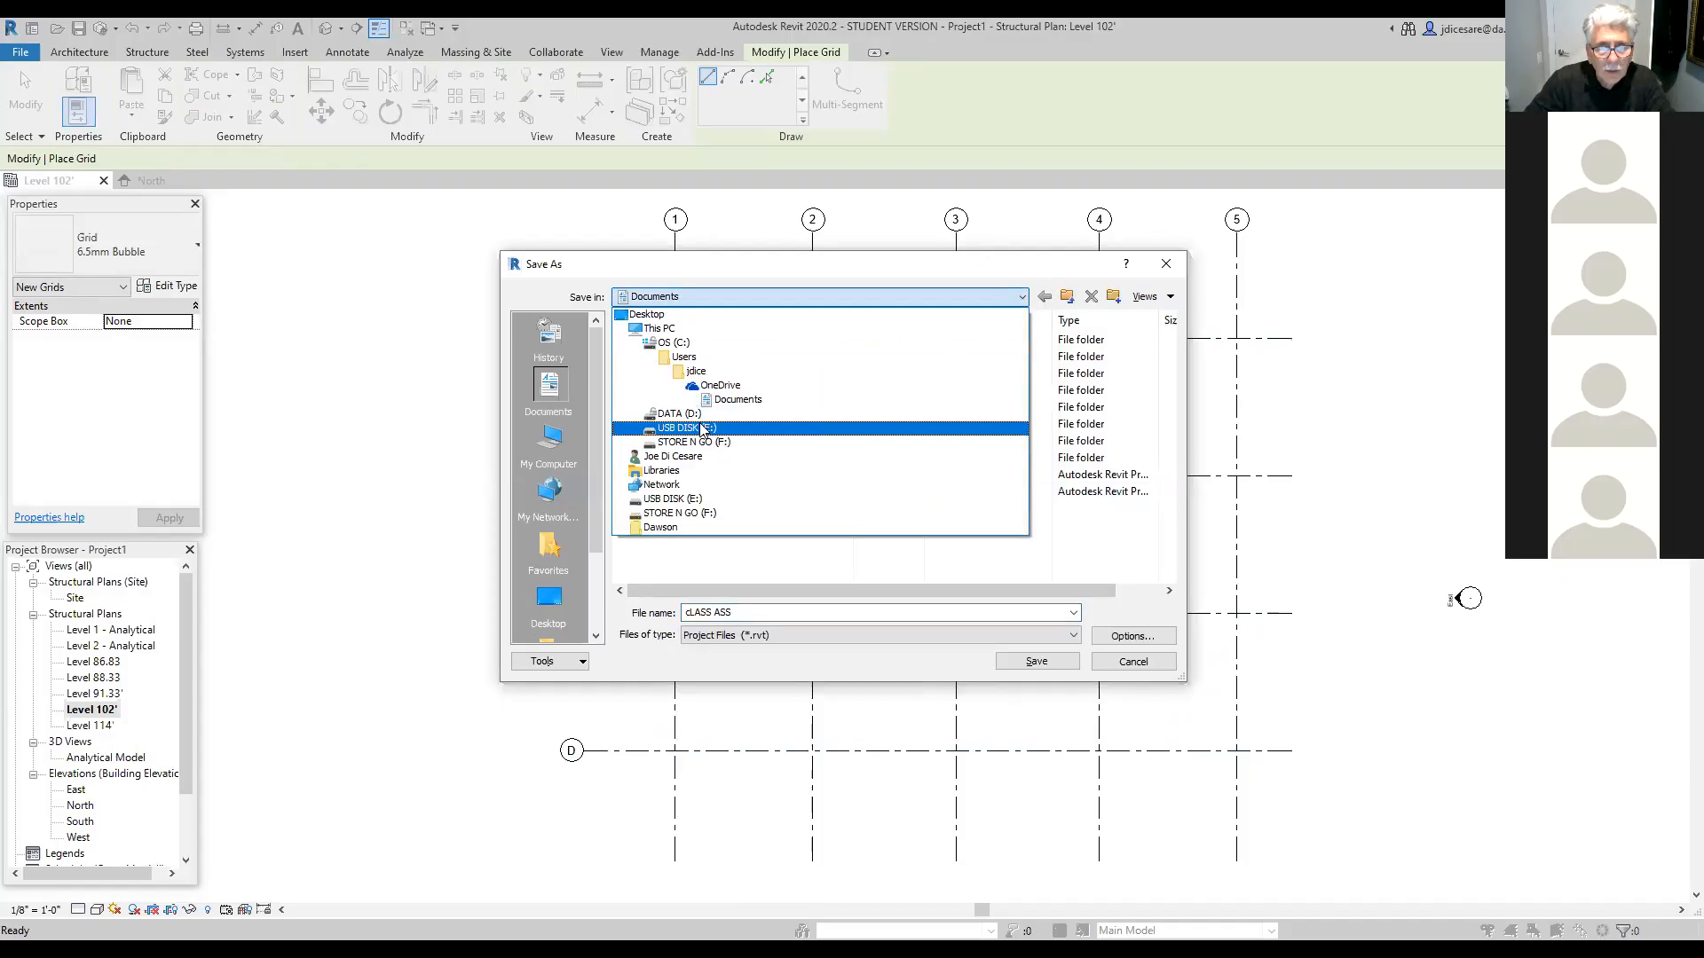
left_click(661, 528)
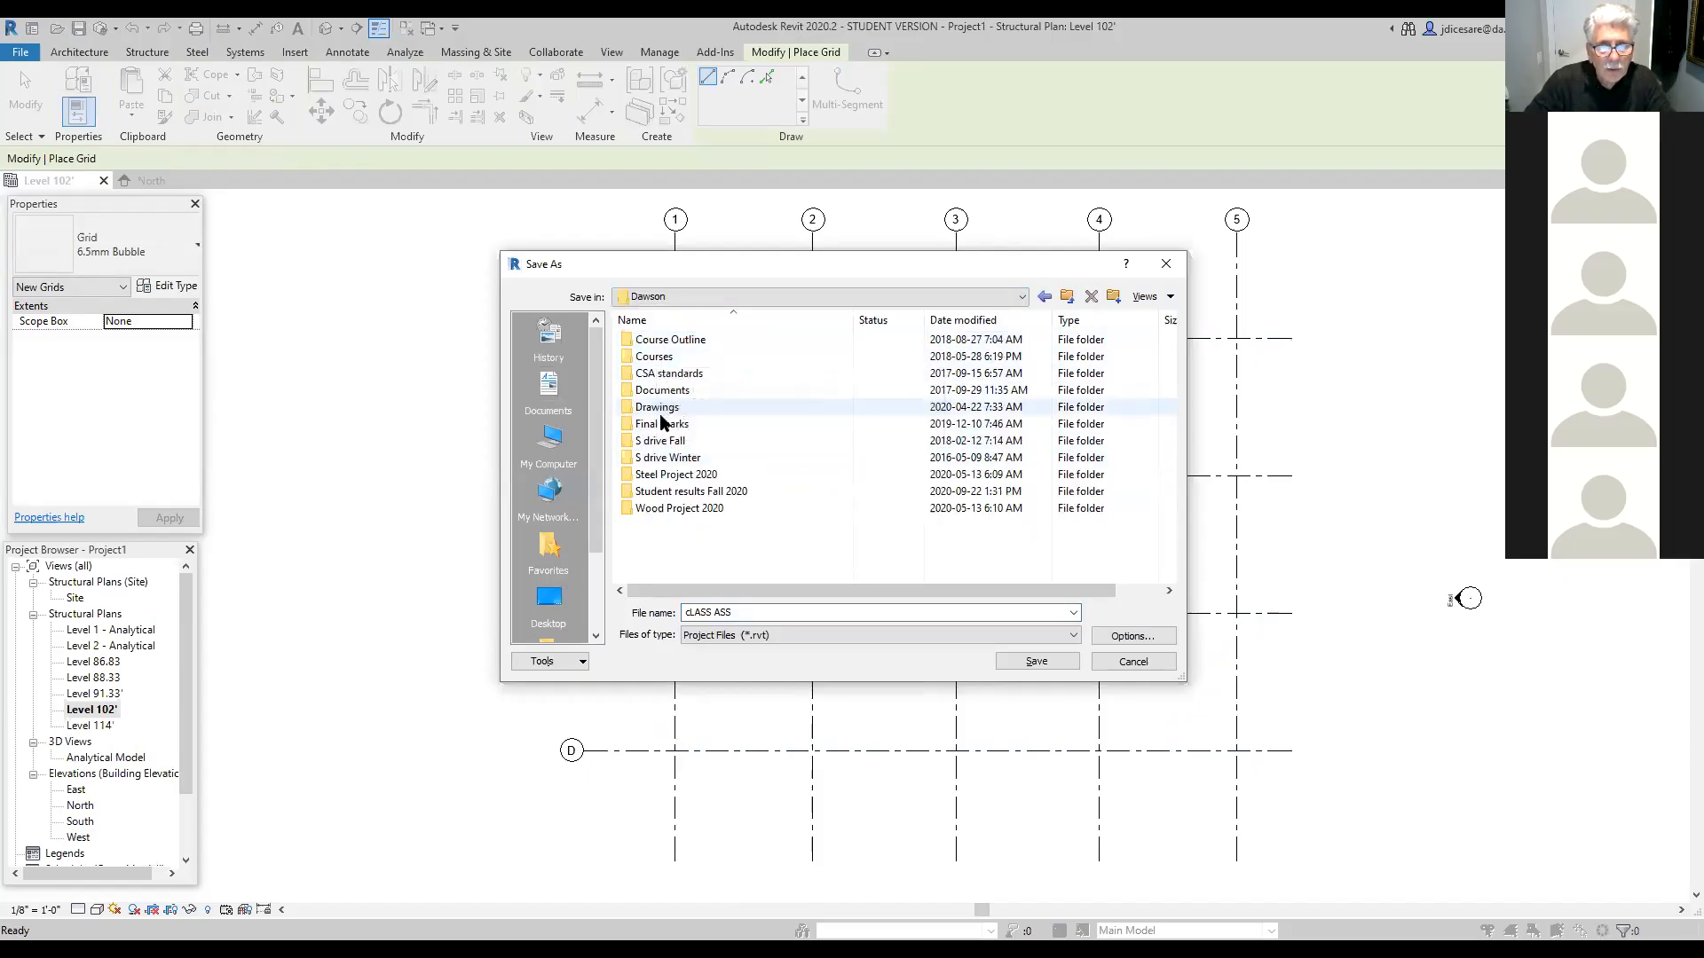
double_click(664, 356)
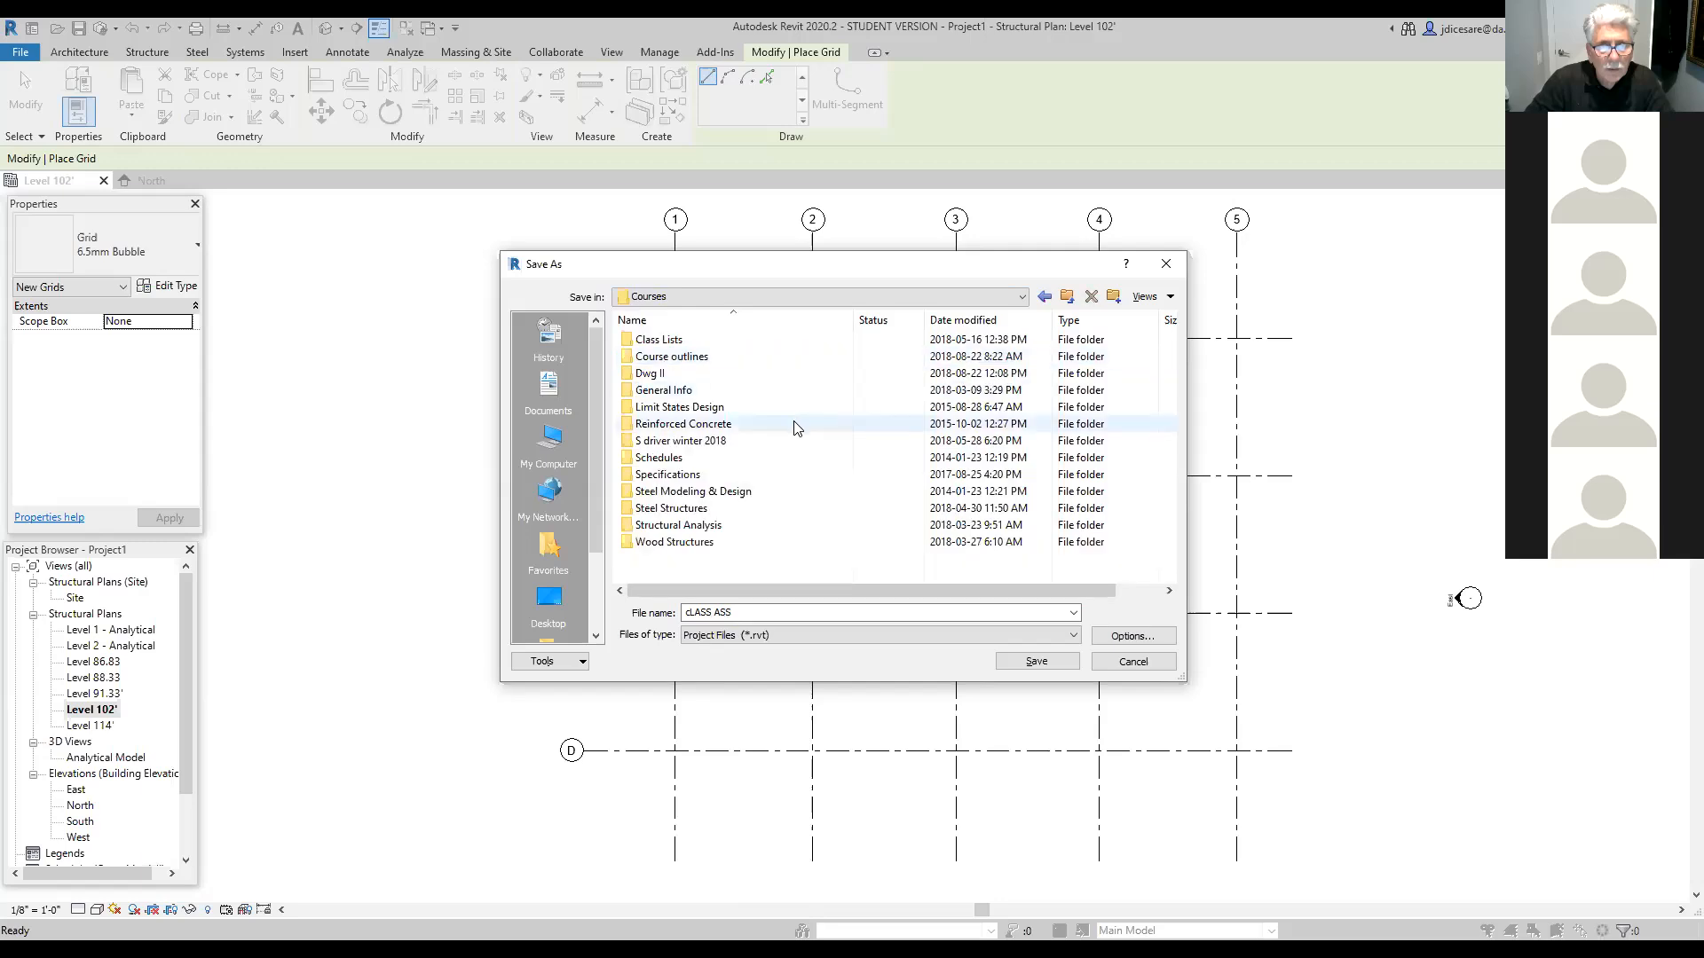
double_click(670, 375)
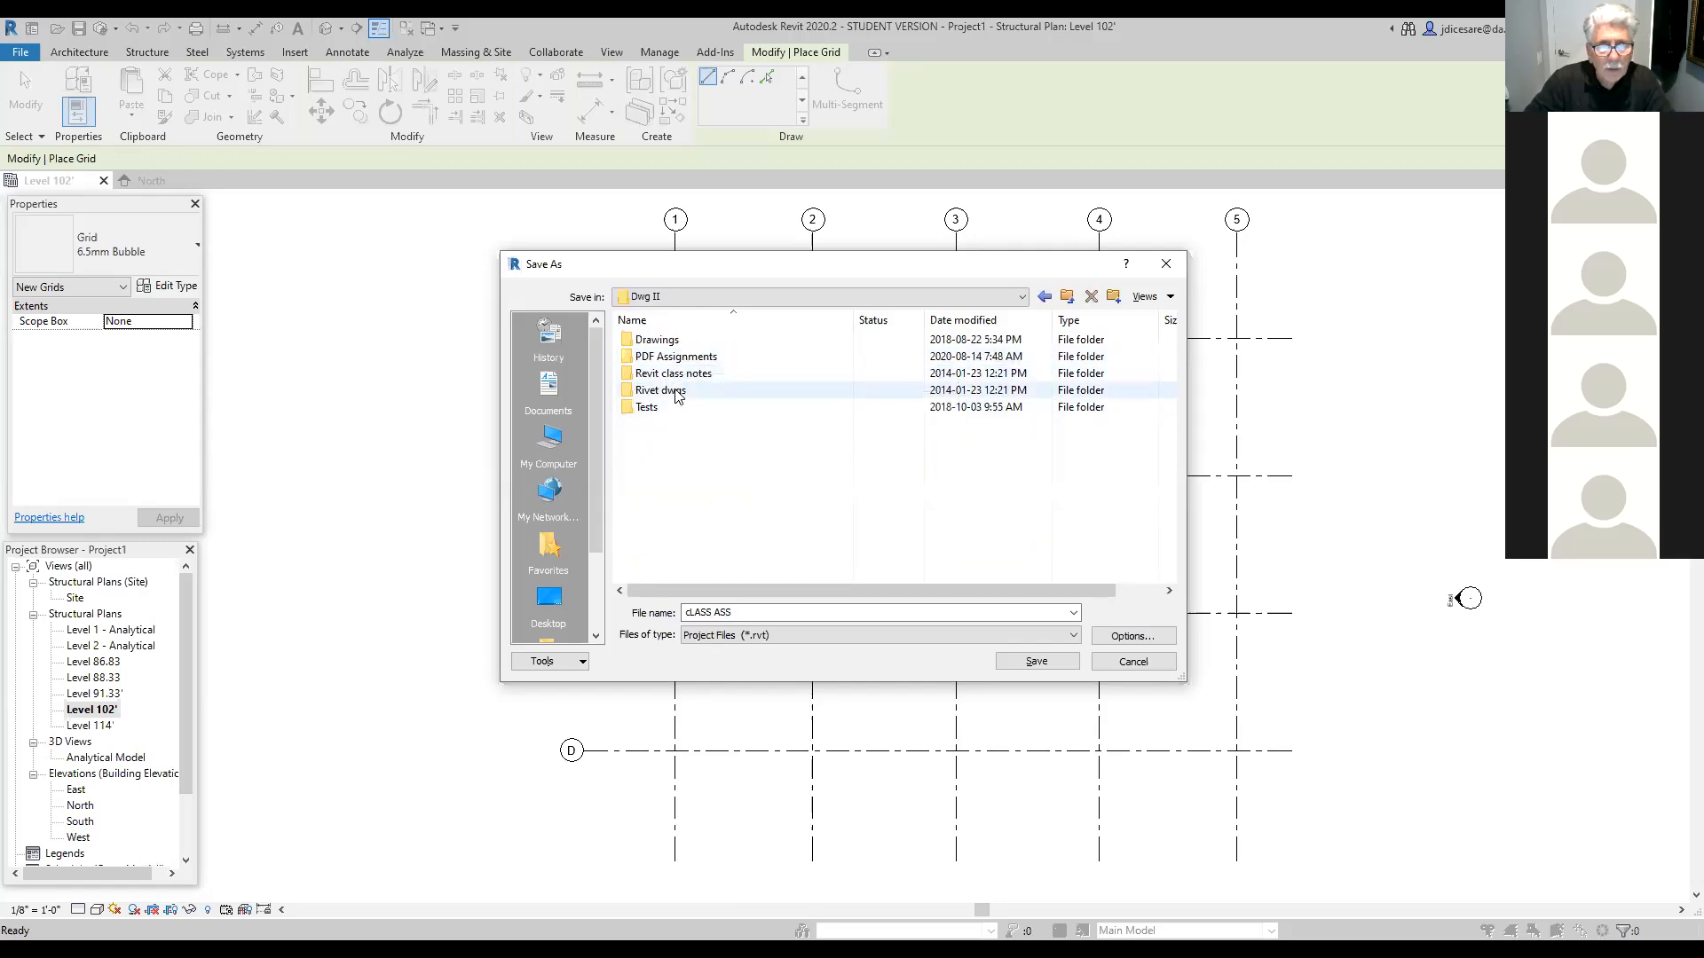
left_click(673, 395)
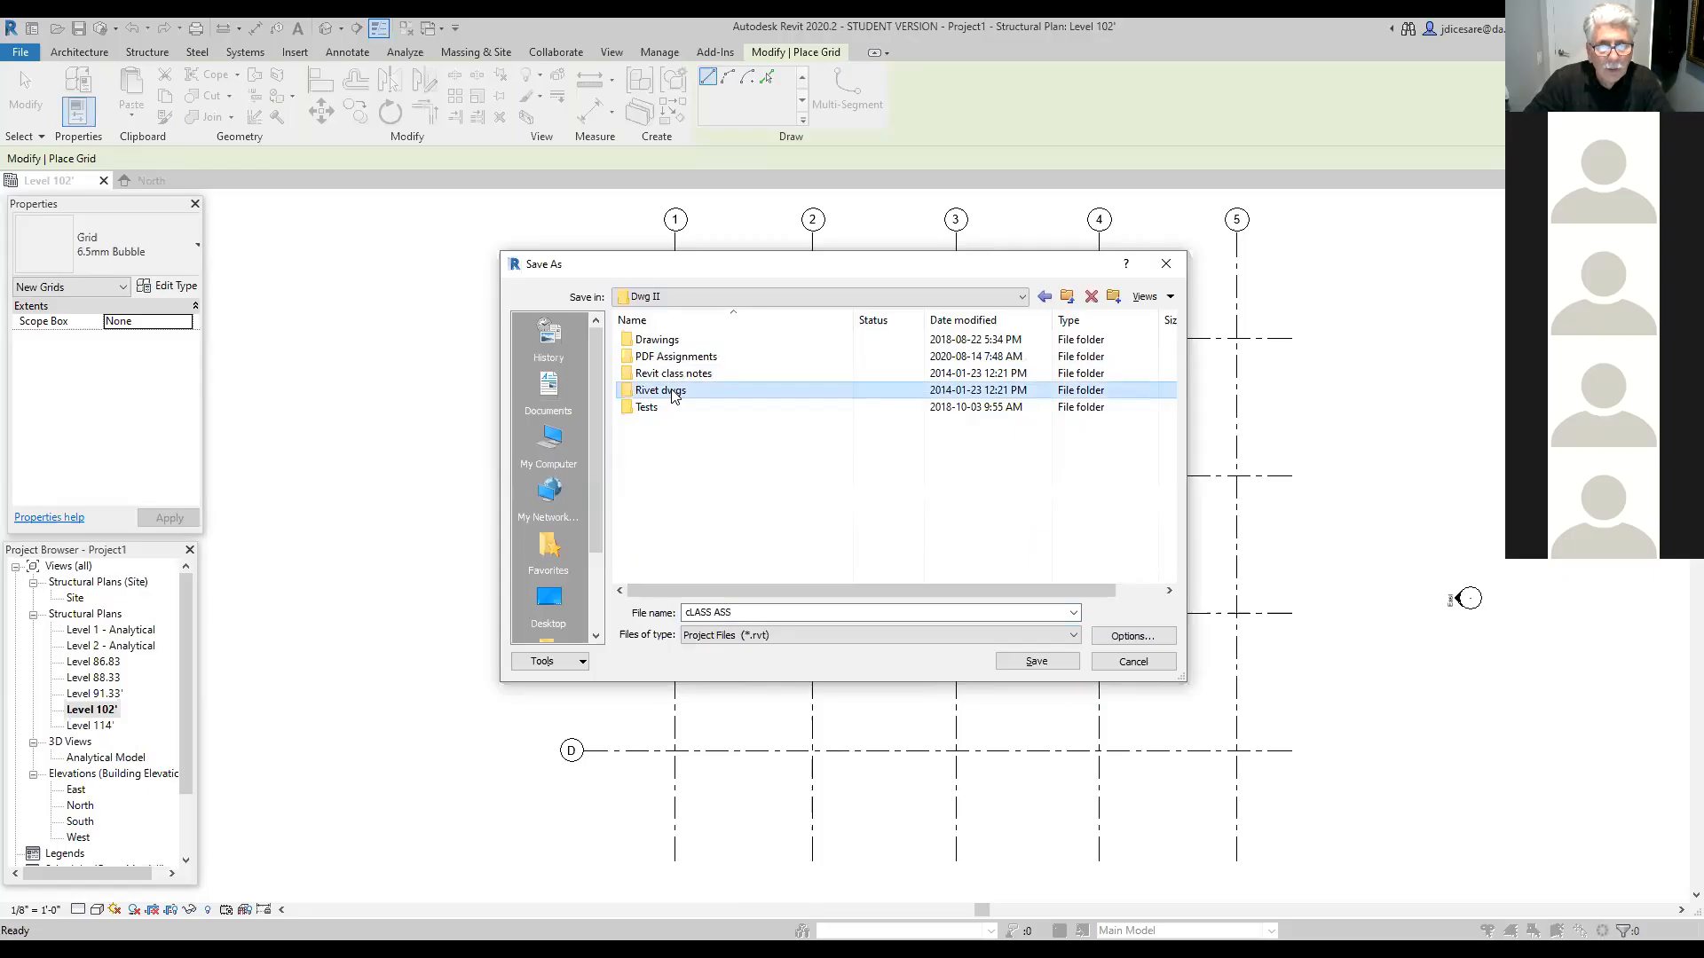
double_click(673, 395)
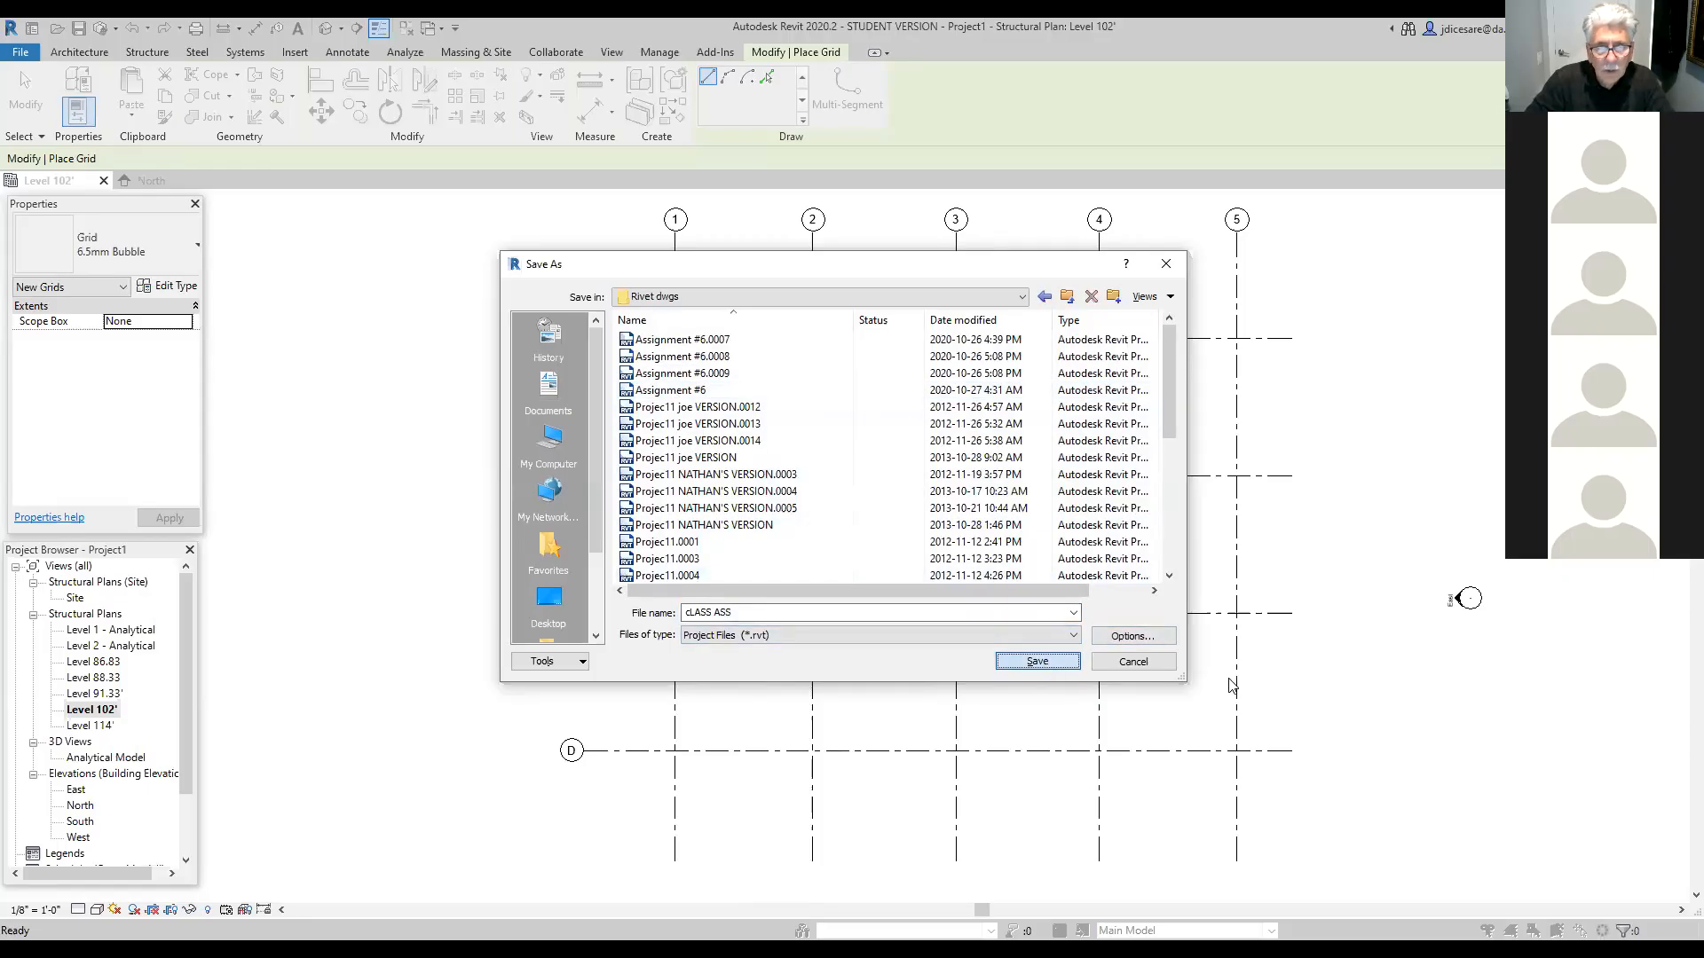
key("Return")
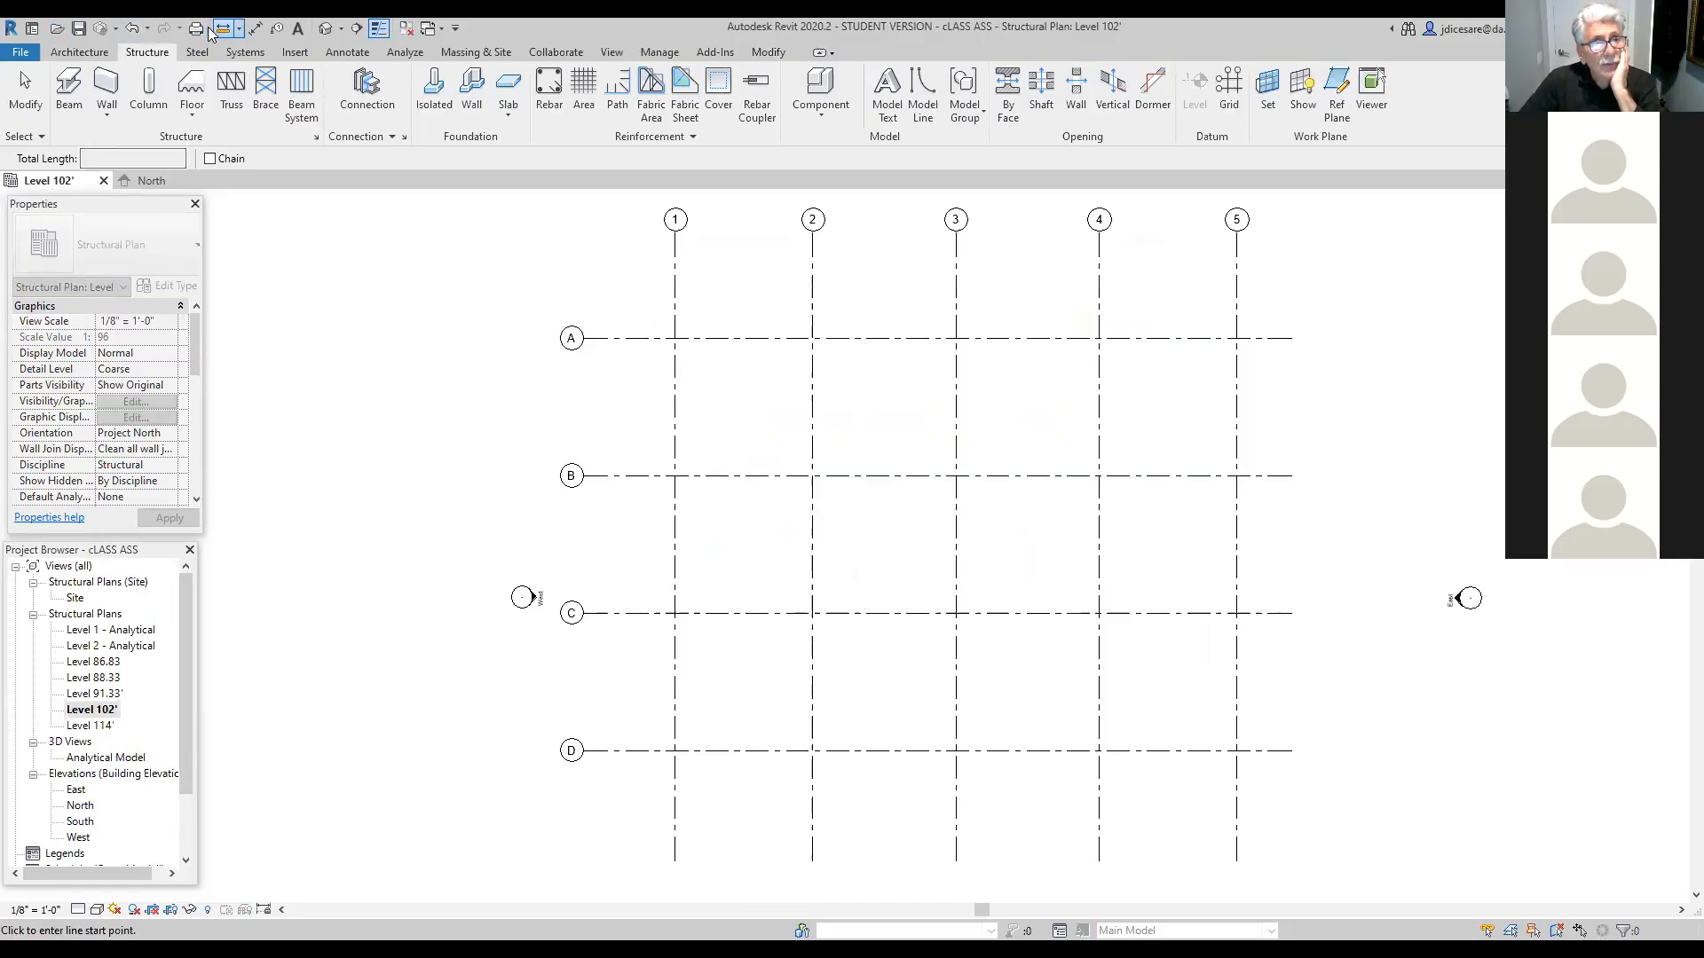
Step: Measure the overall distance from grid A to grid D and the spacing between grids A and B
left_click(634, 337)
left_click(635, 741)
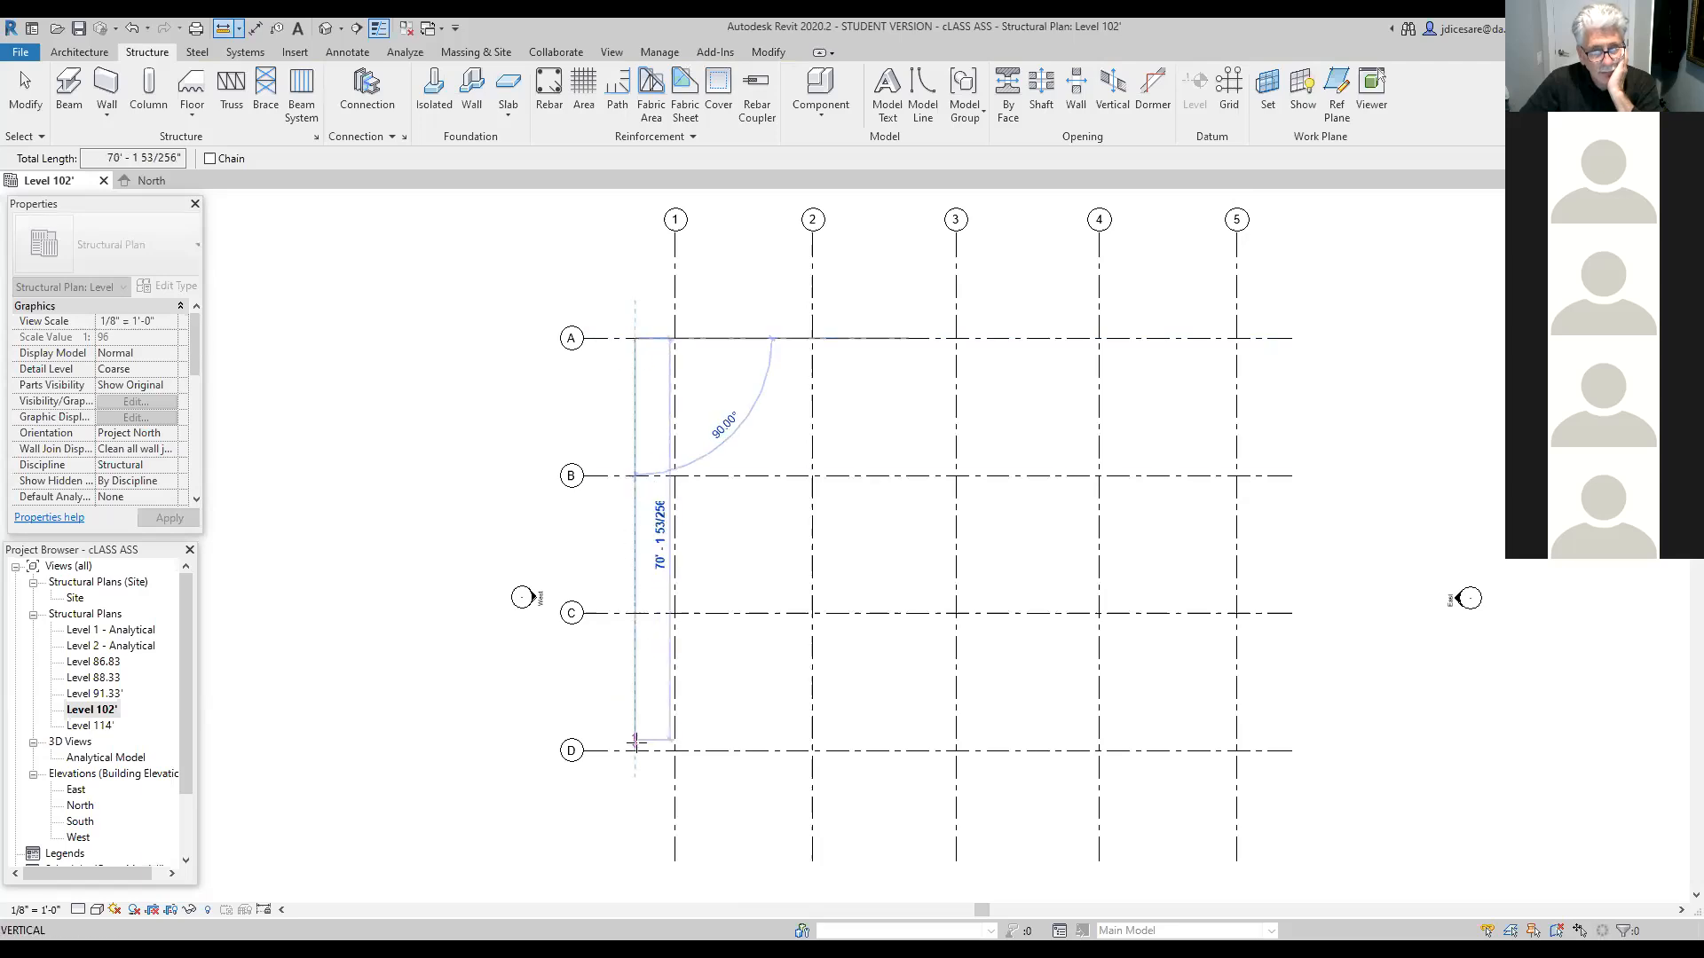
left_click(634, 750)
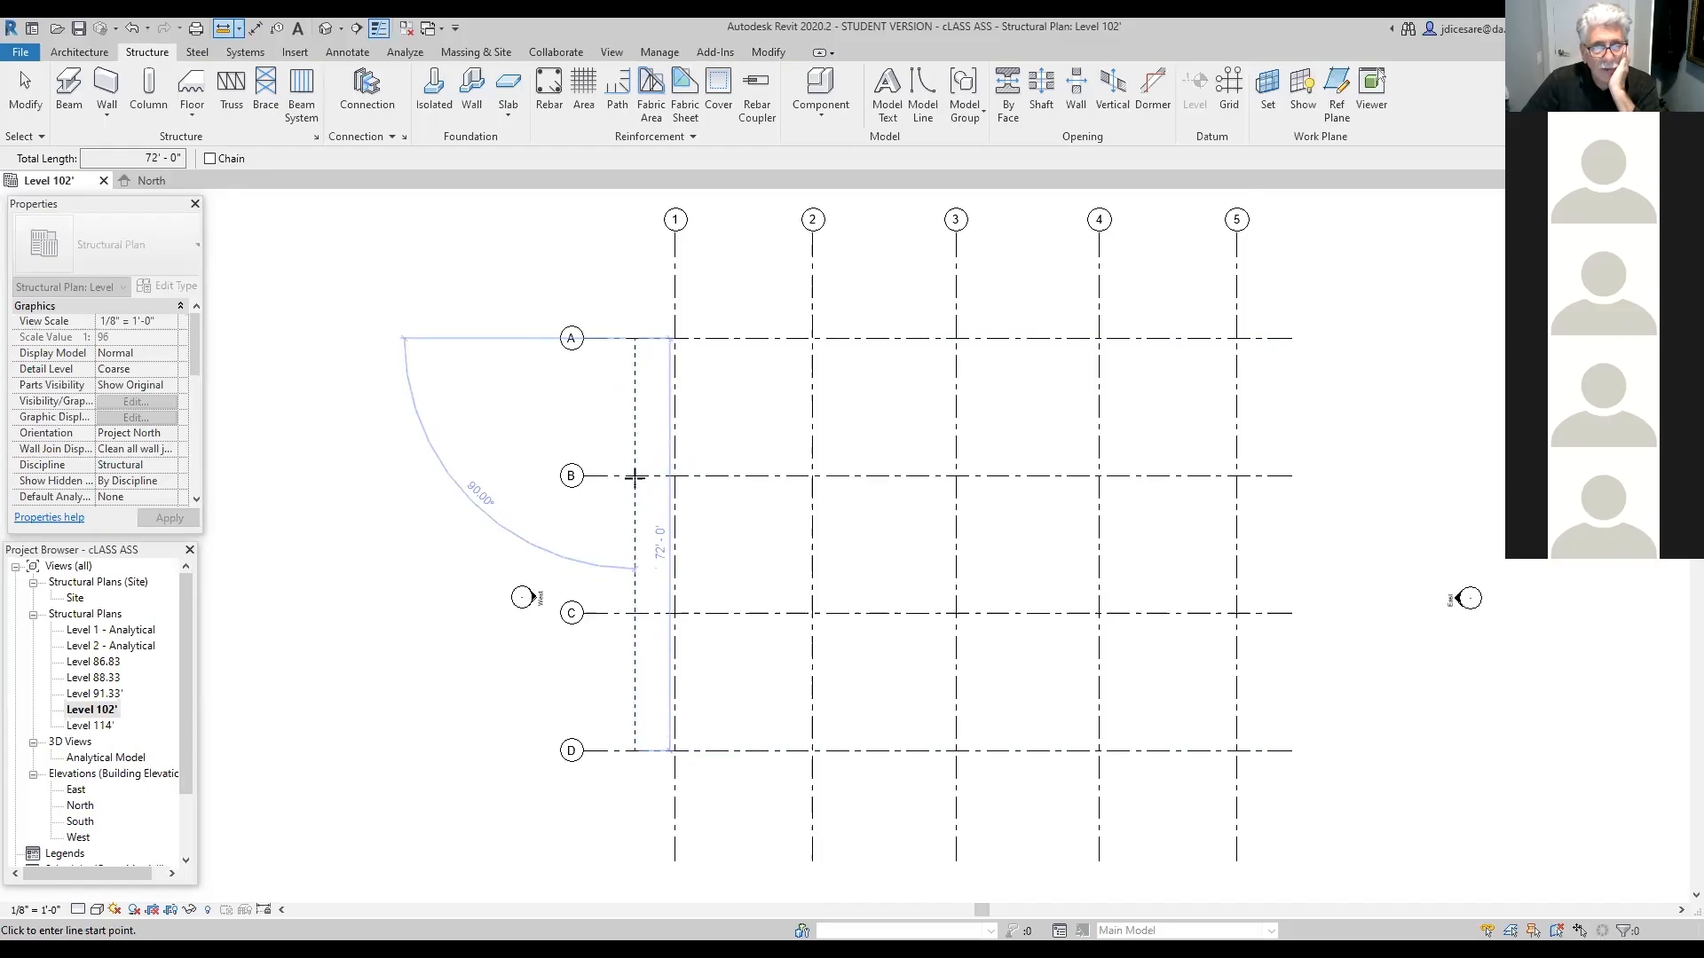
left_click(620, 337)
left_click(620, 476)
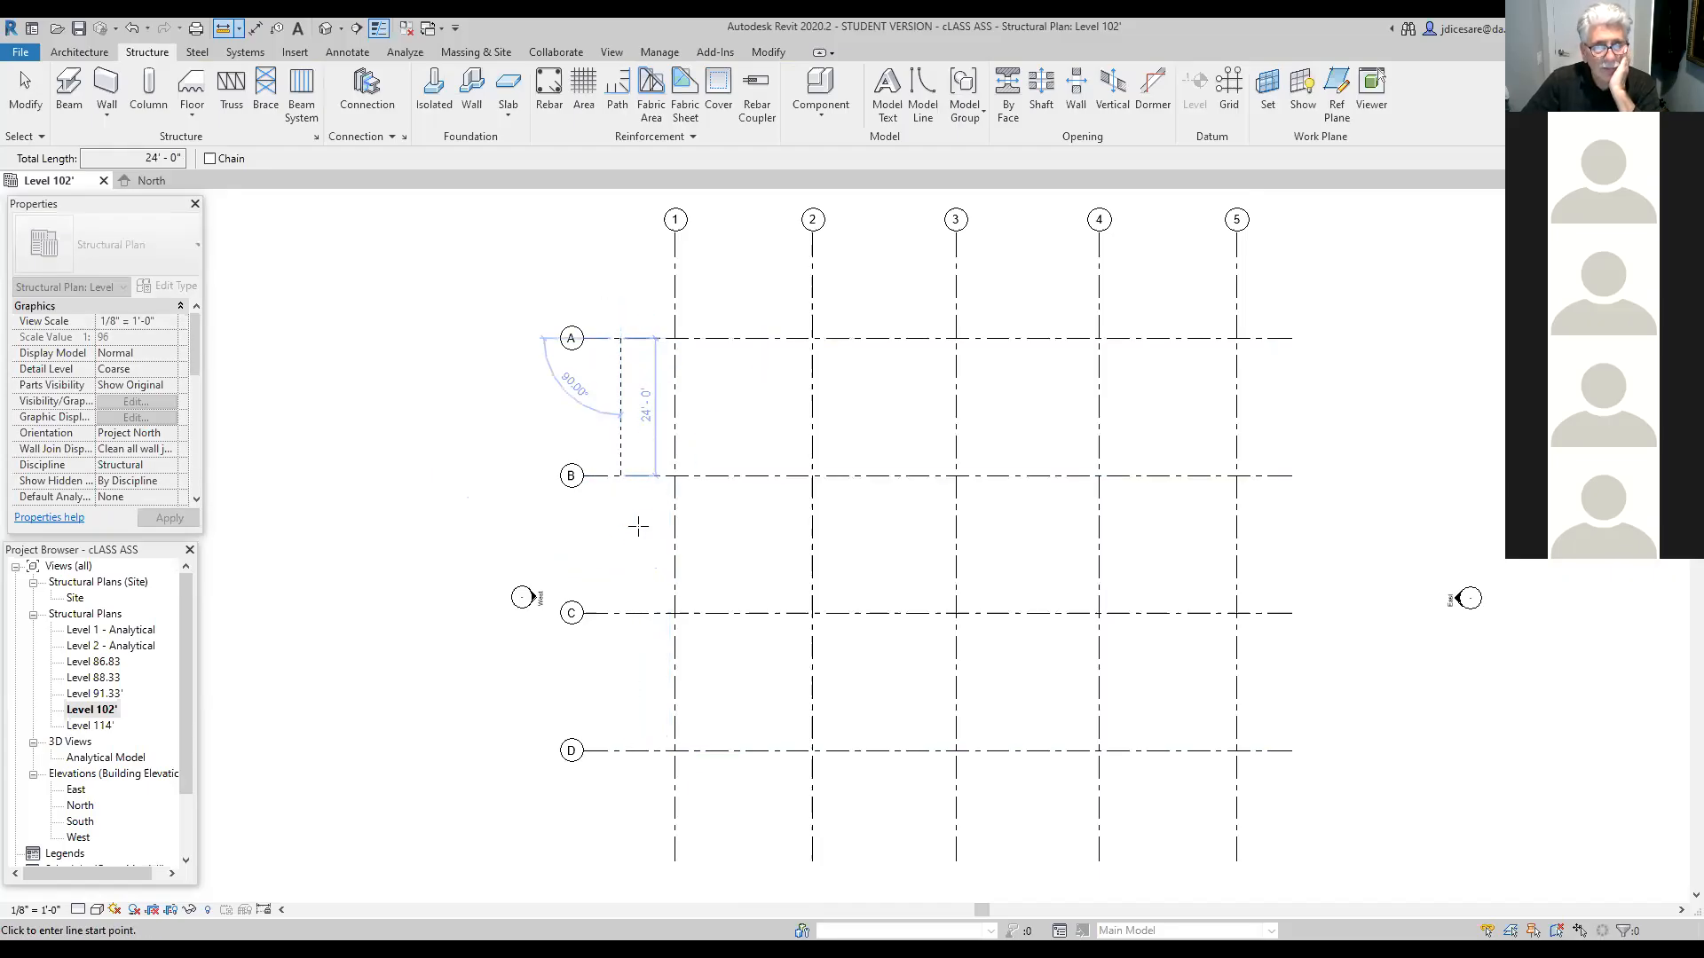
key("Escape")
key("Escape")
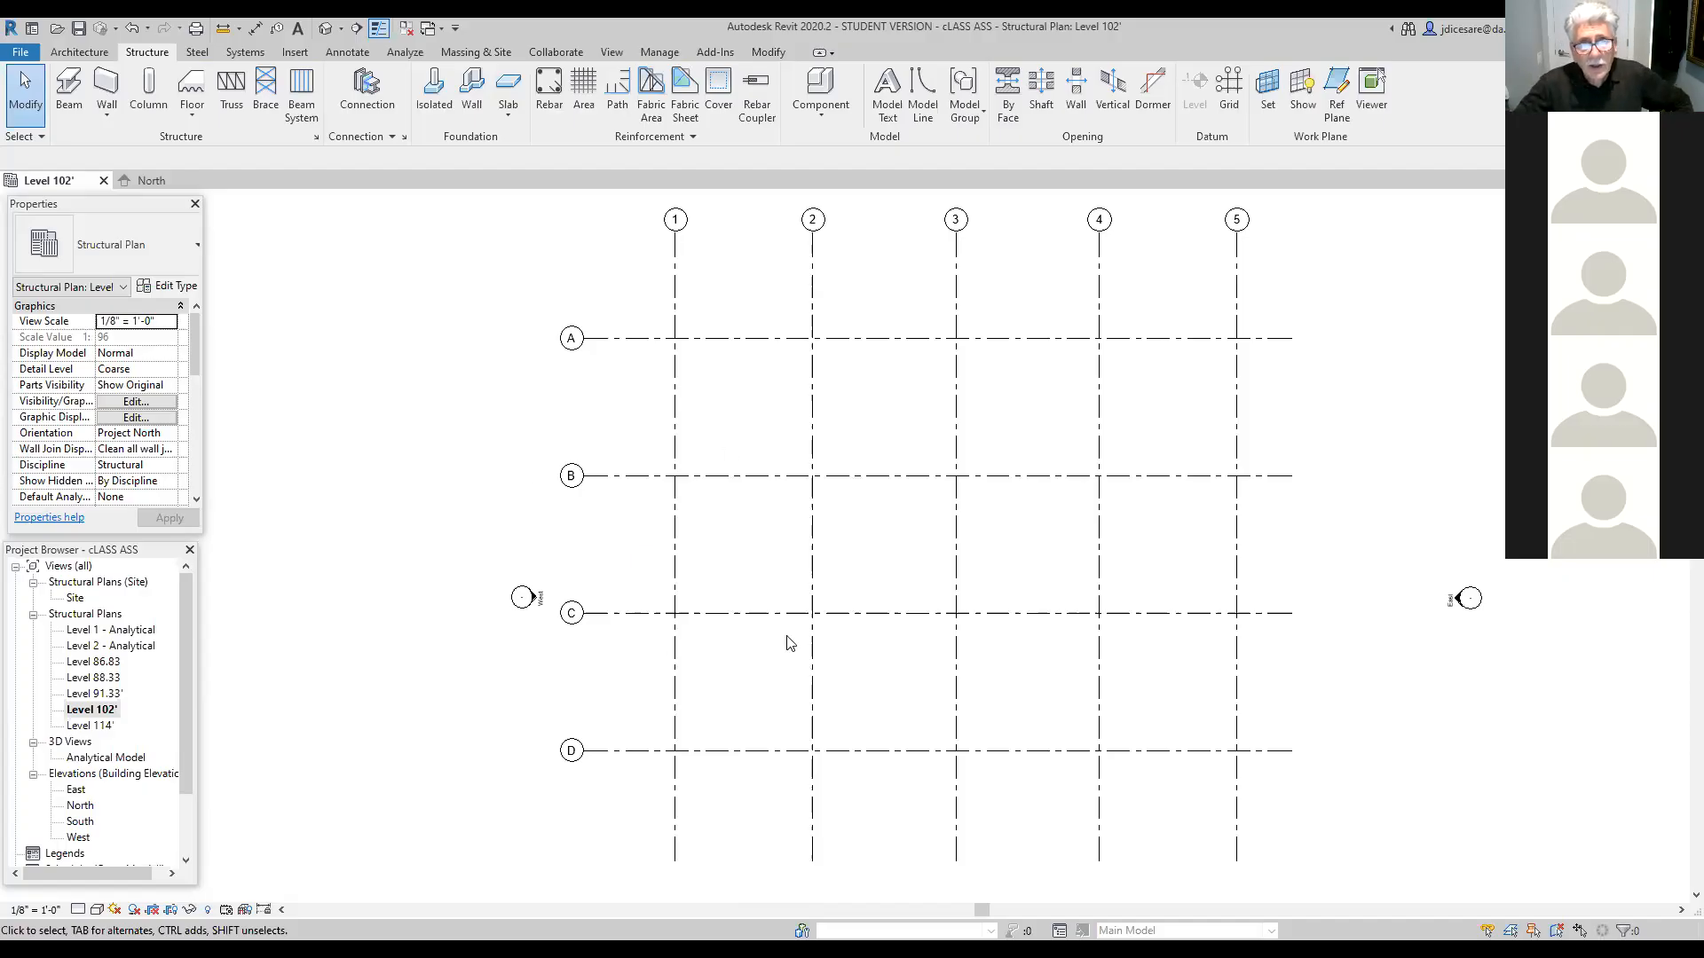
Step: Change grid 1 to the 6.5mm Bubble Custom Gap type and extend its north segment to just short of grid A
left_click(674, 293)
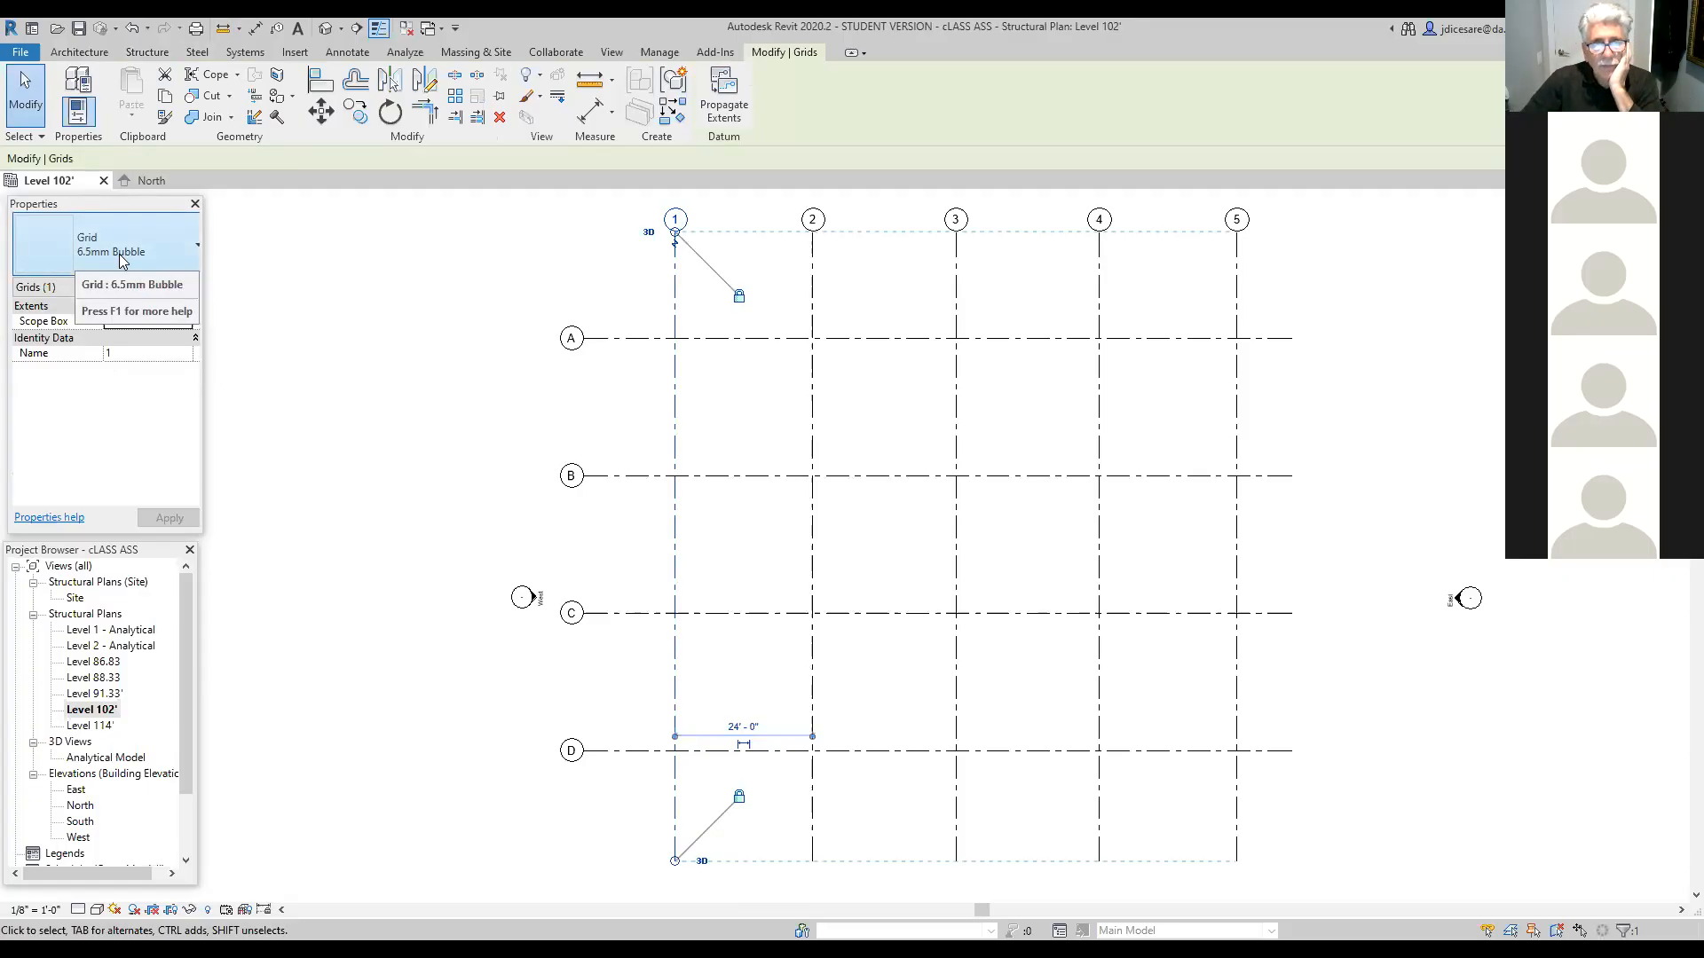
left_click(187, 255)
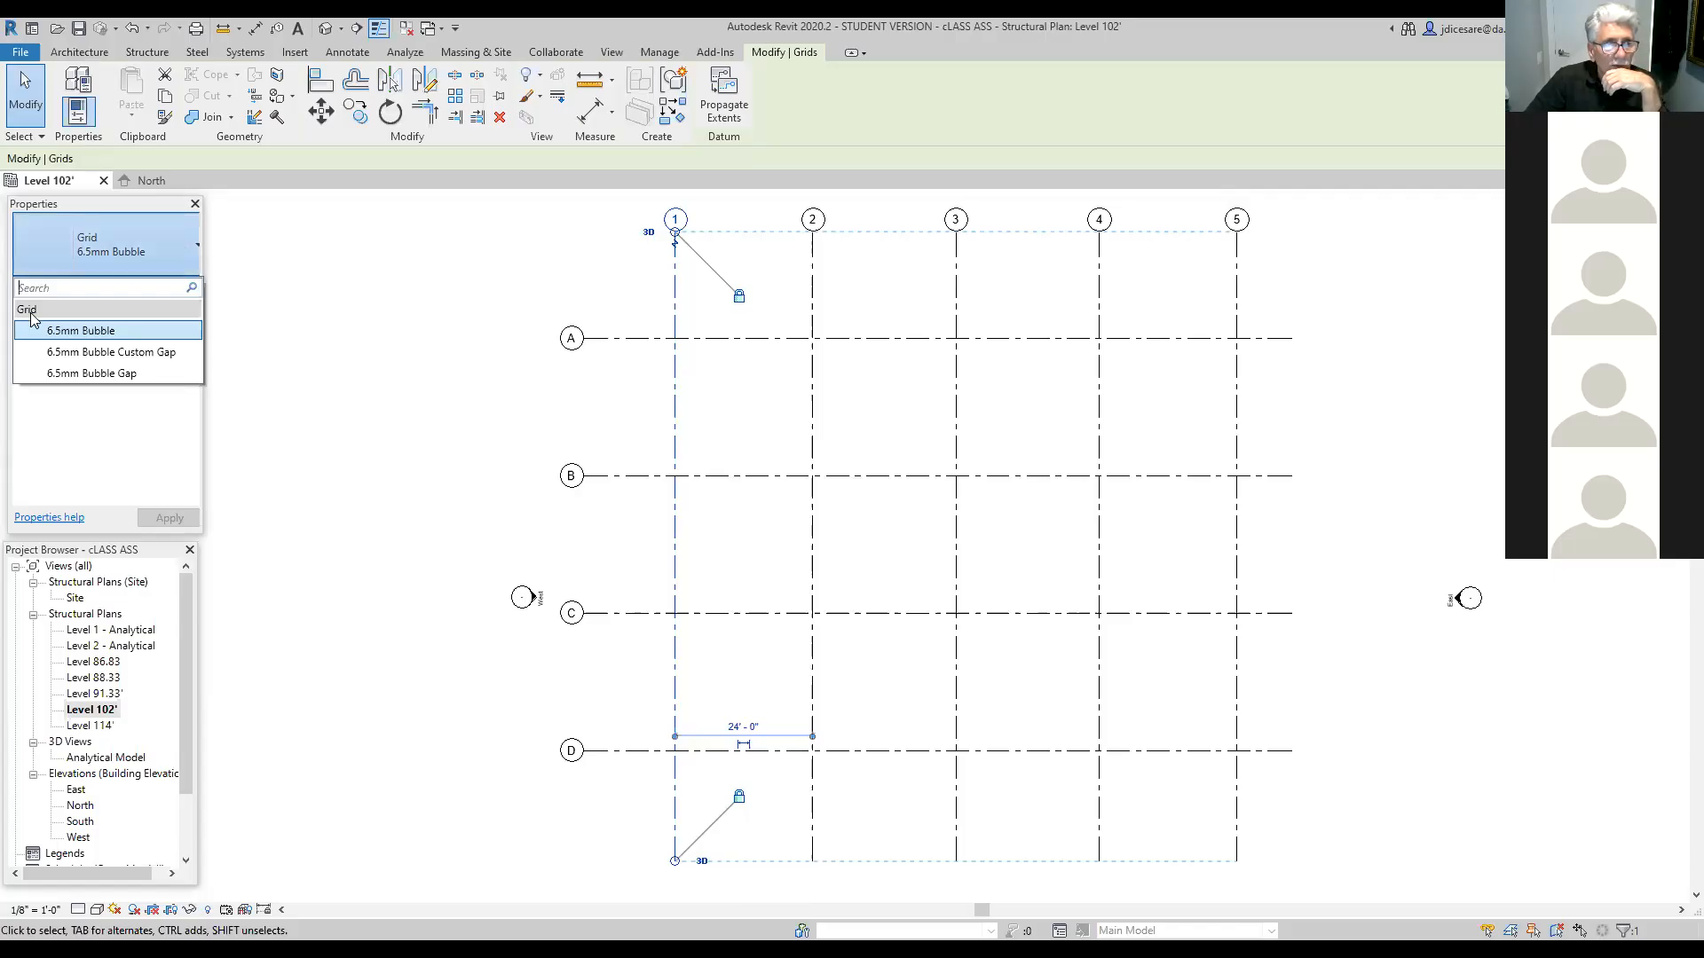
left_click(106, 353)
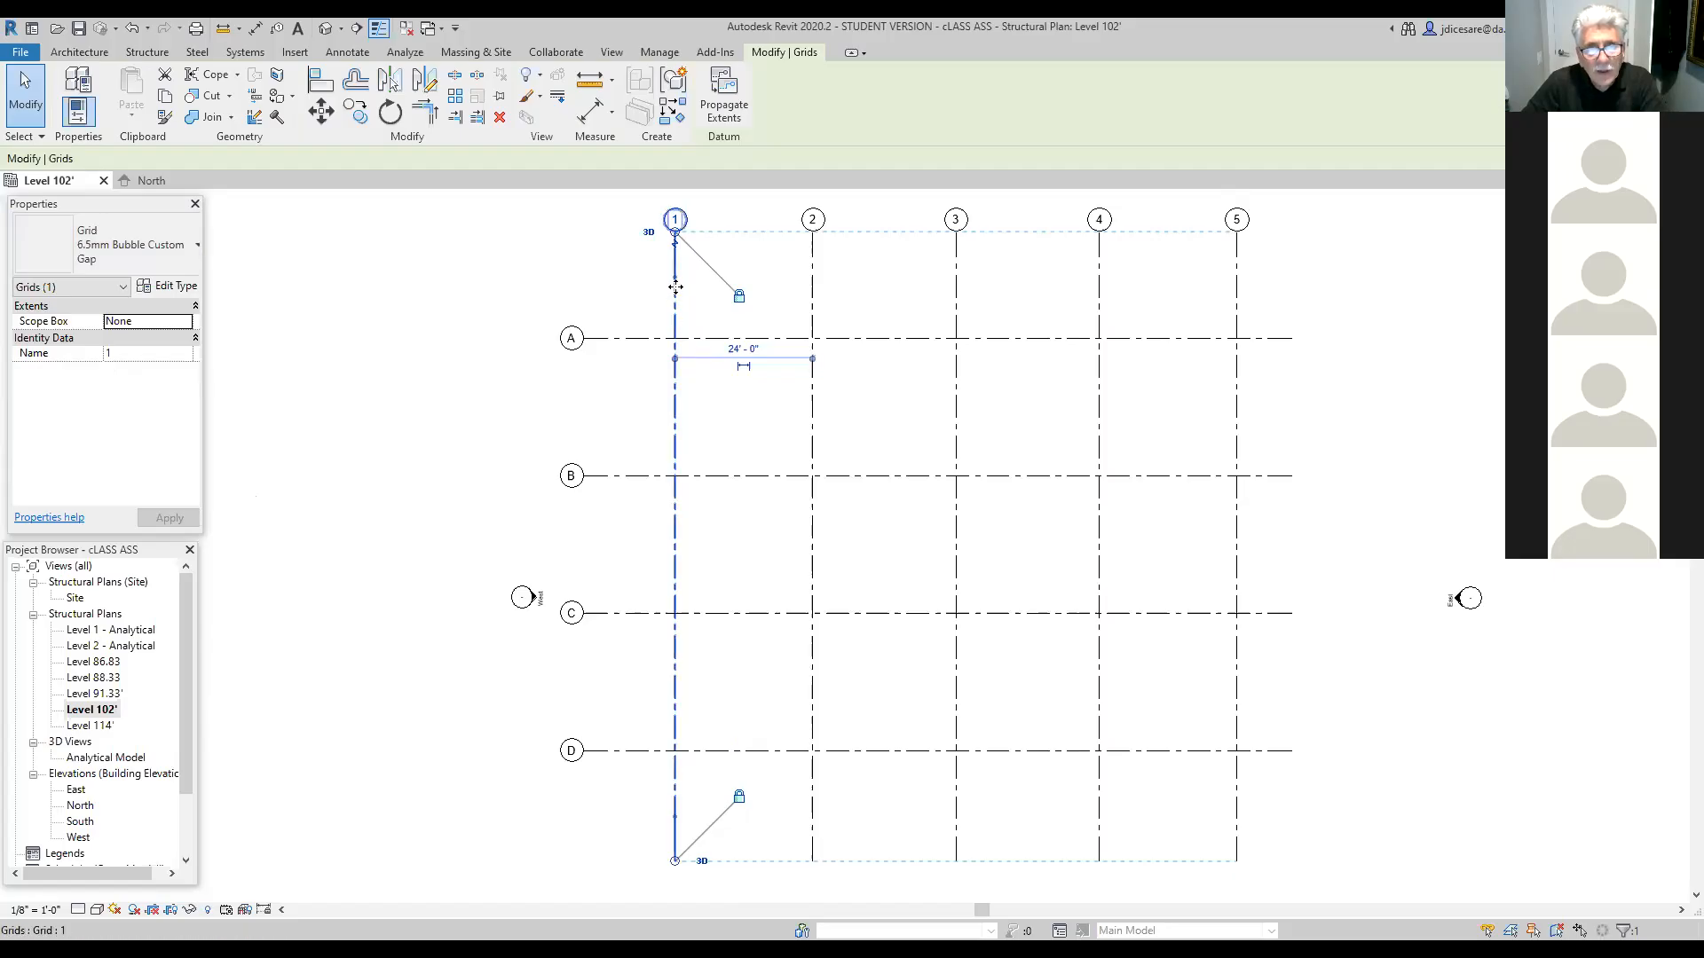
left_click_drag(676, 282, 679, 328)
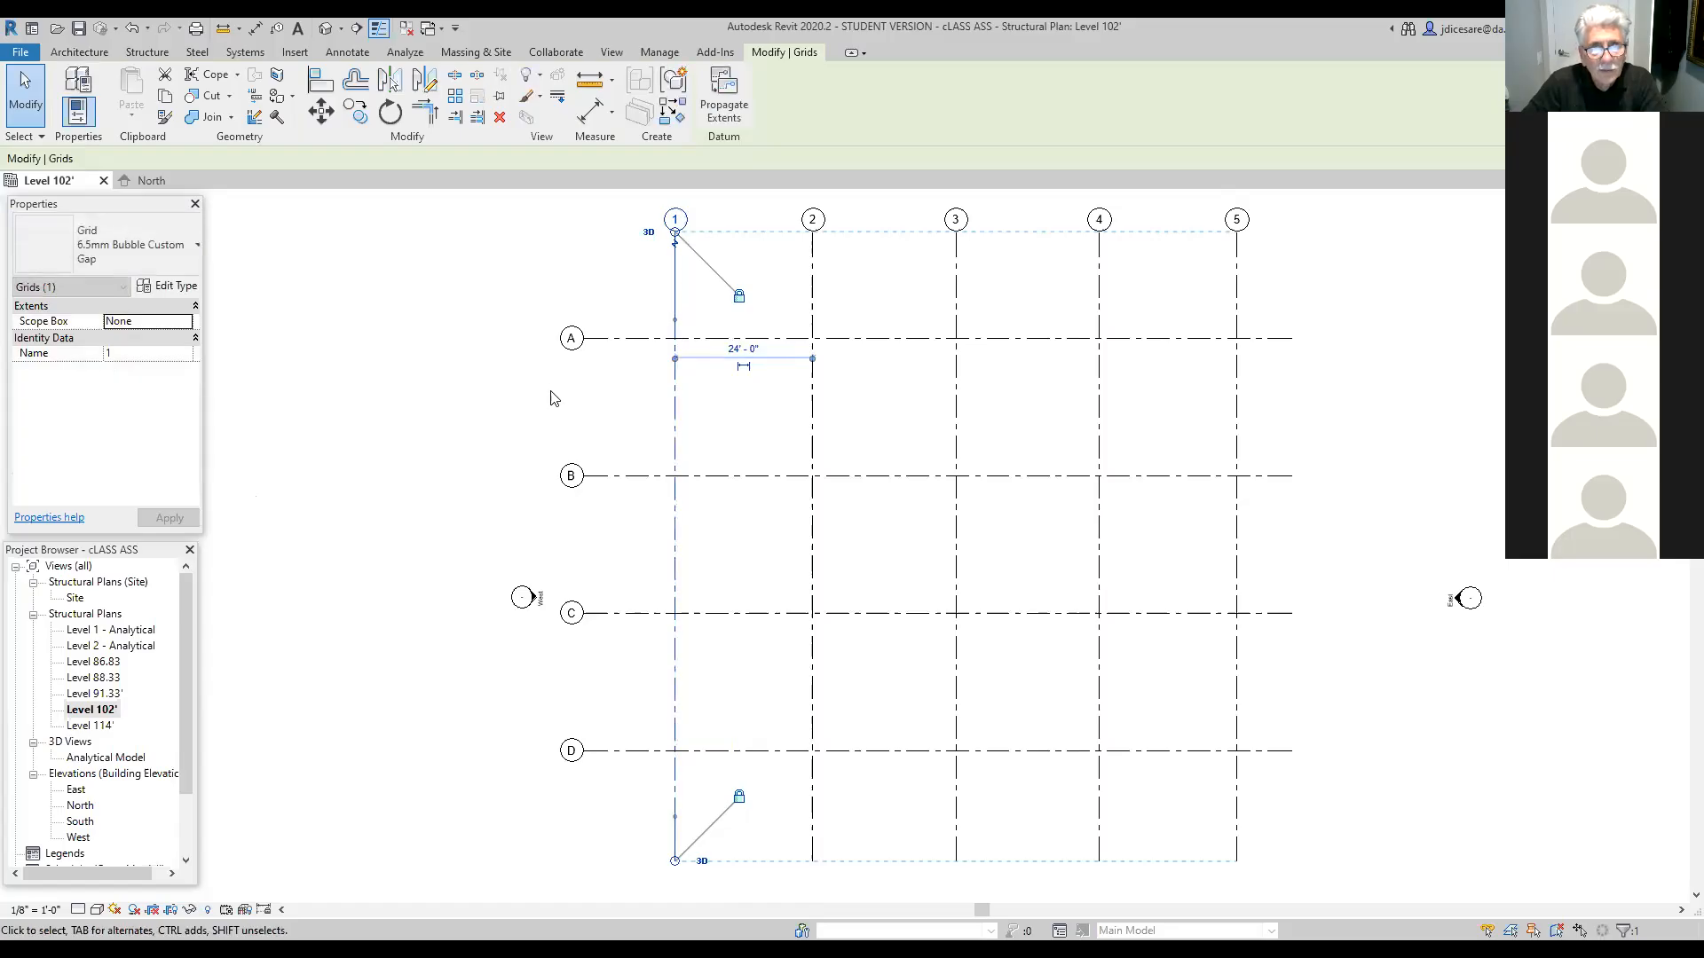
left_click(445, 439)
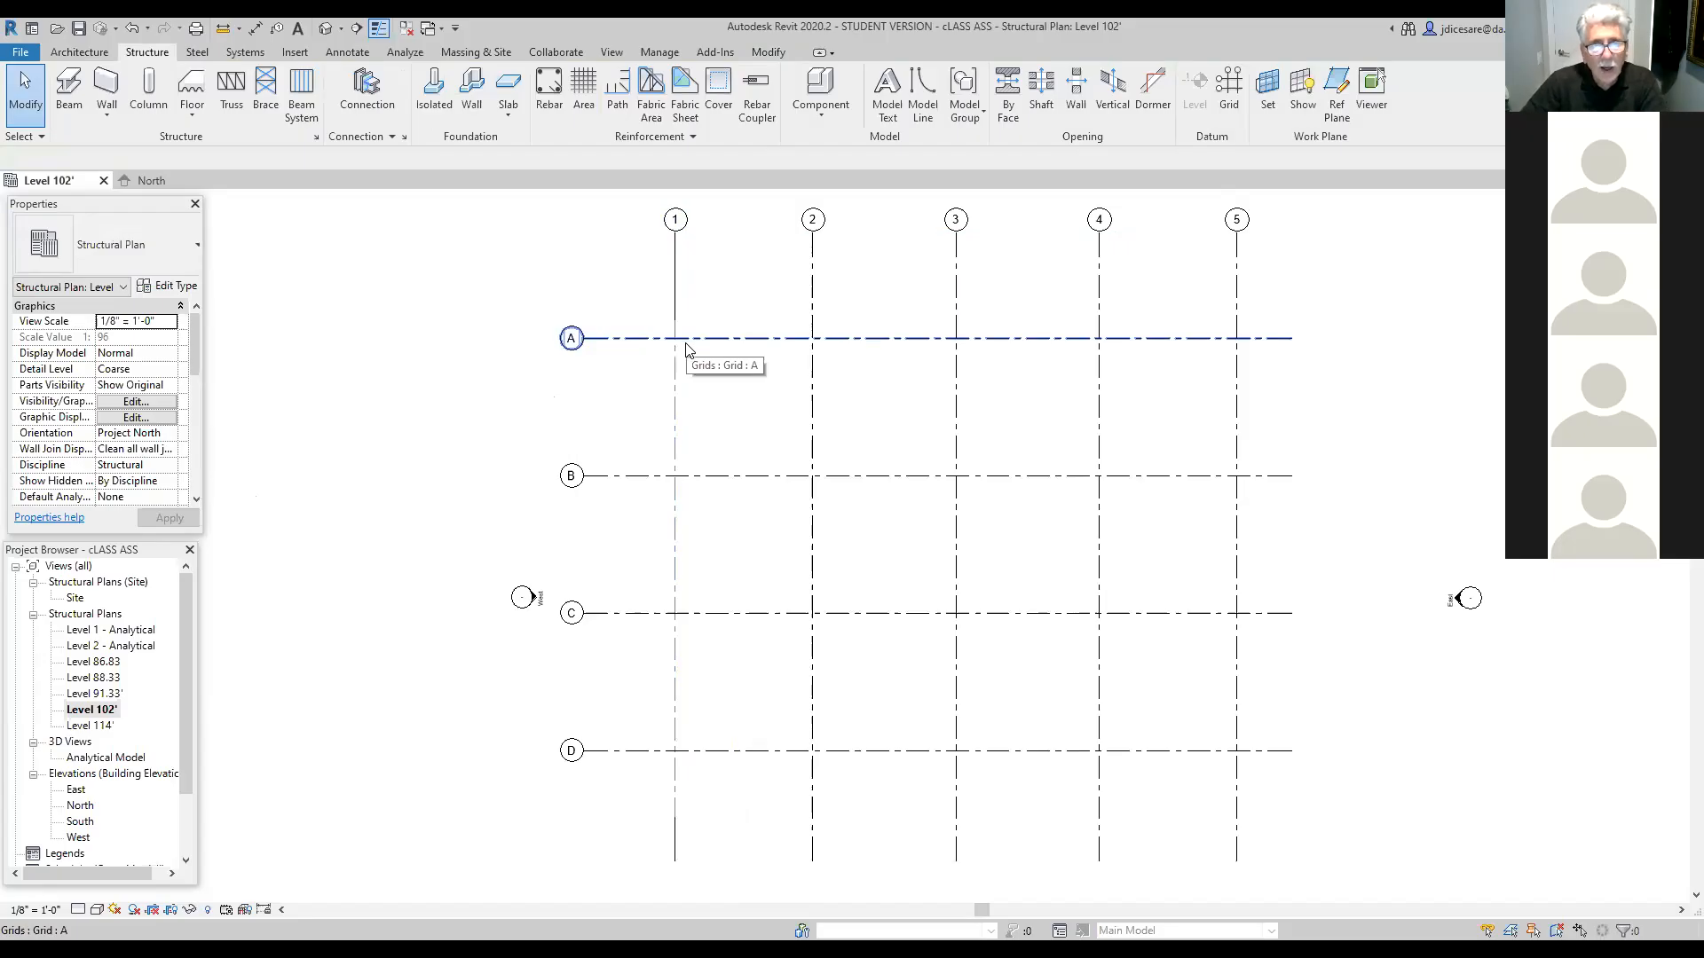
Step: Change grid 1 to the 6.5mm Bubble Gap type and stretch its gap down to the line's south end
left_click(674, 295)
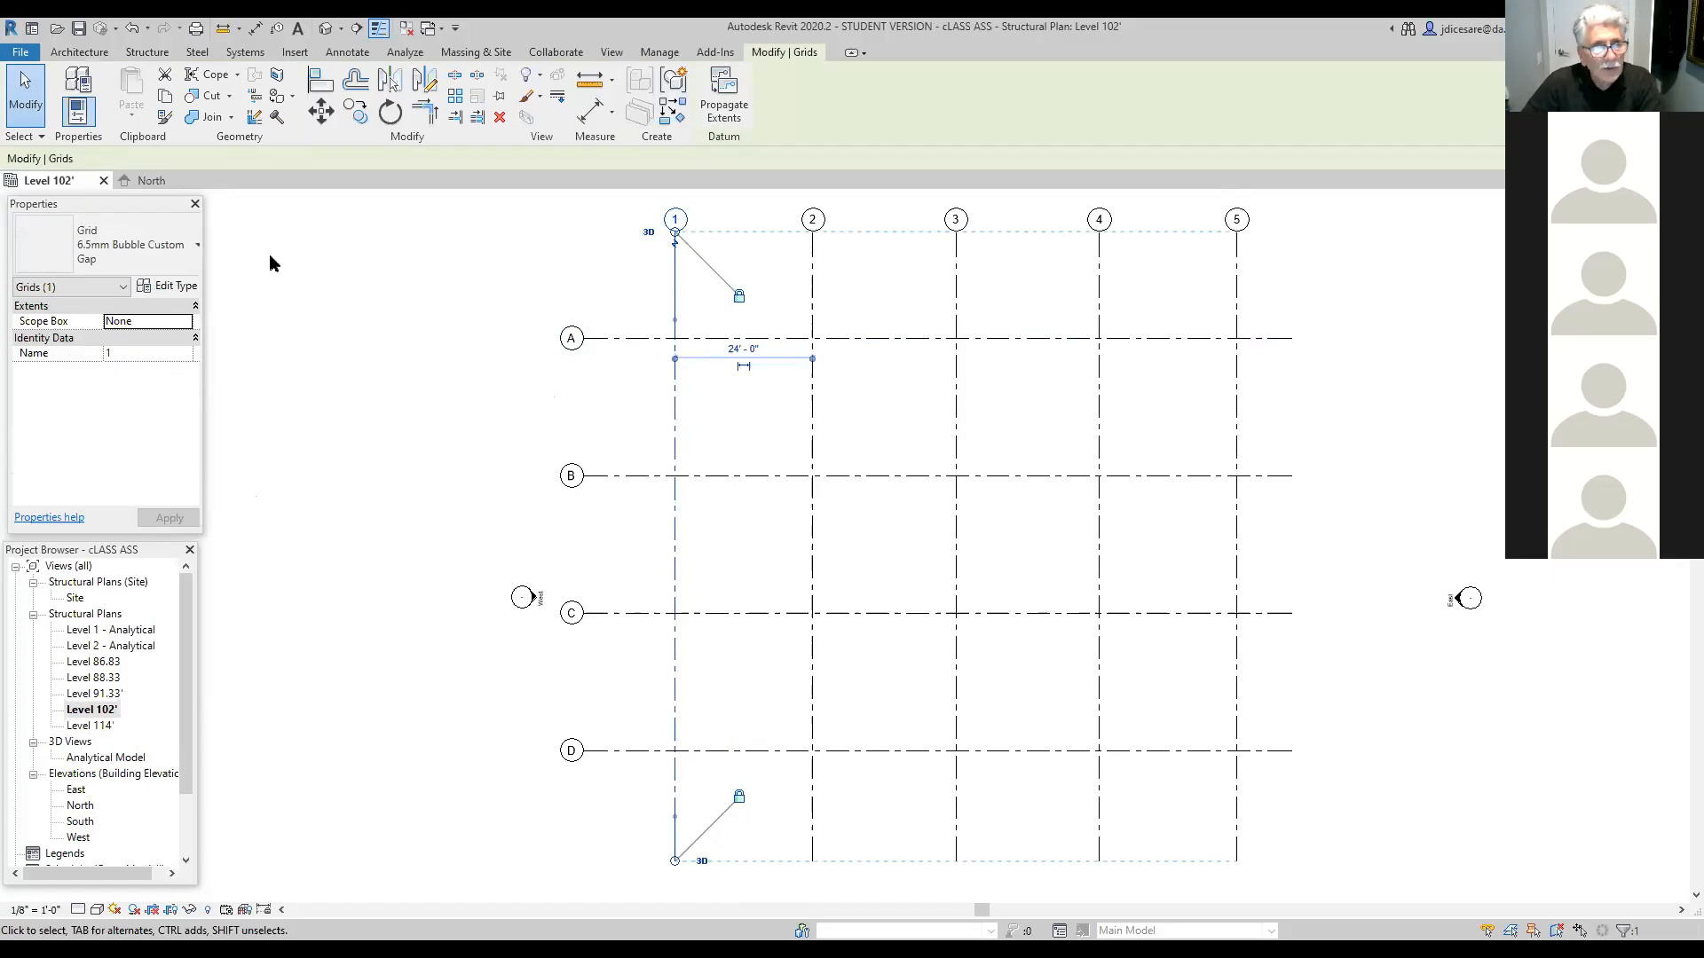
left_click(137, 252)
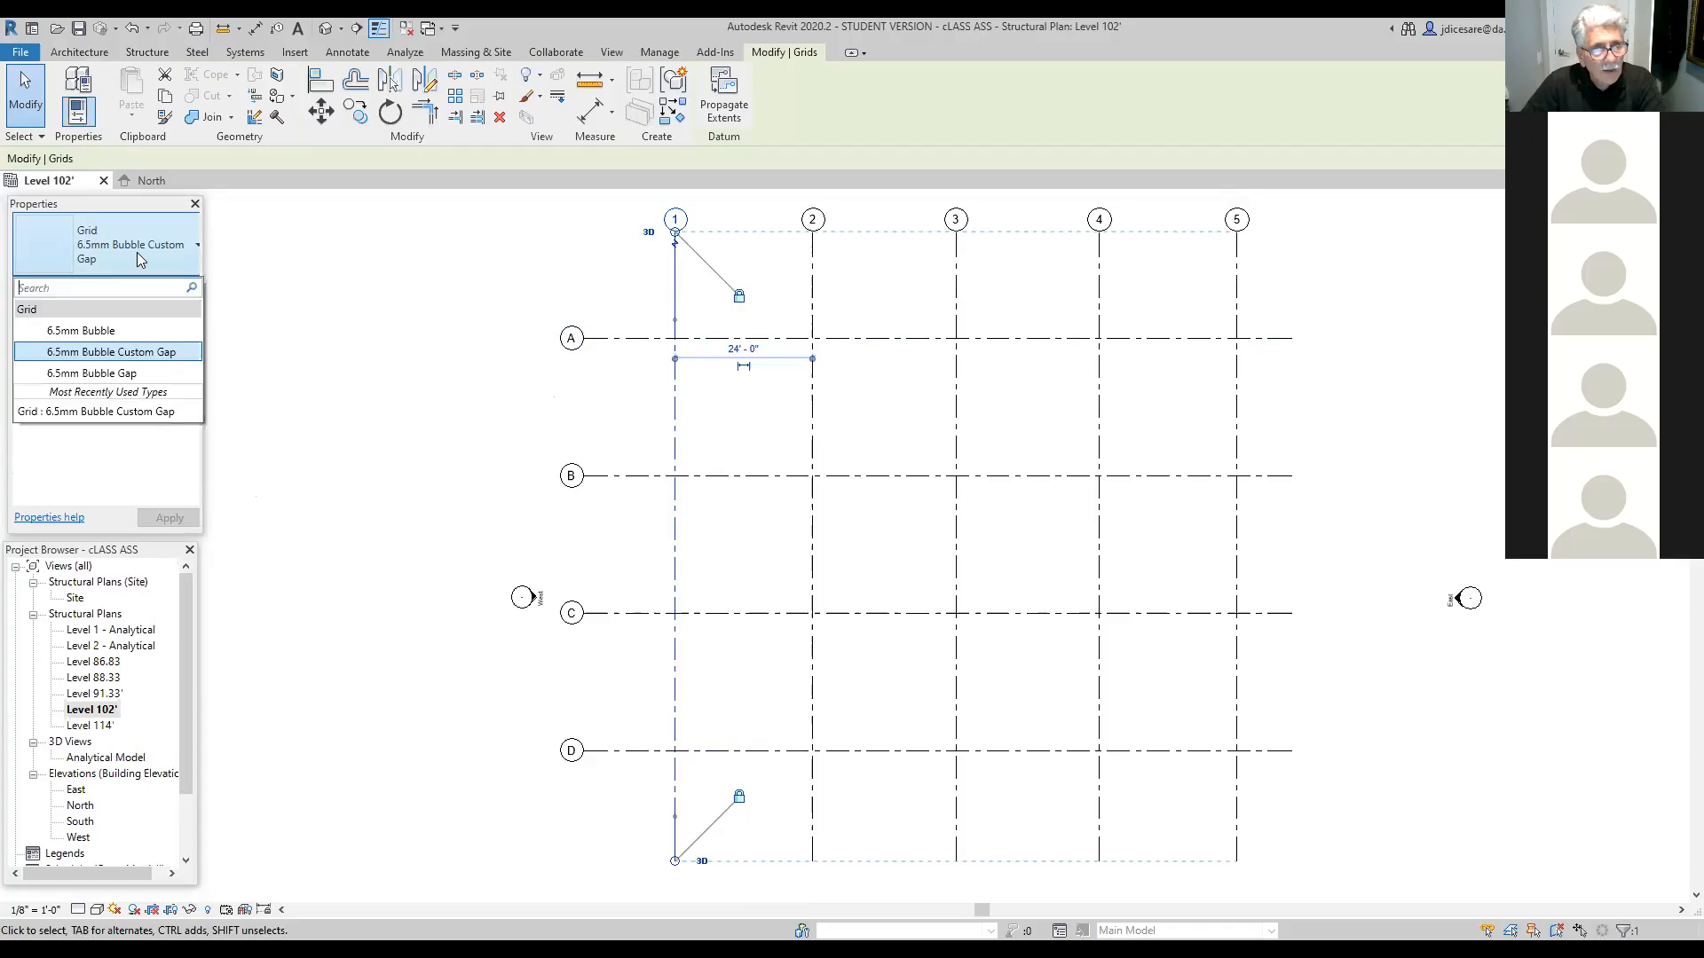
left_click(106, 377)
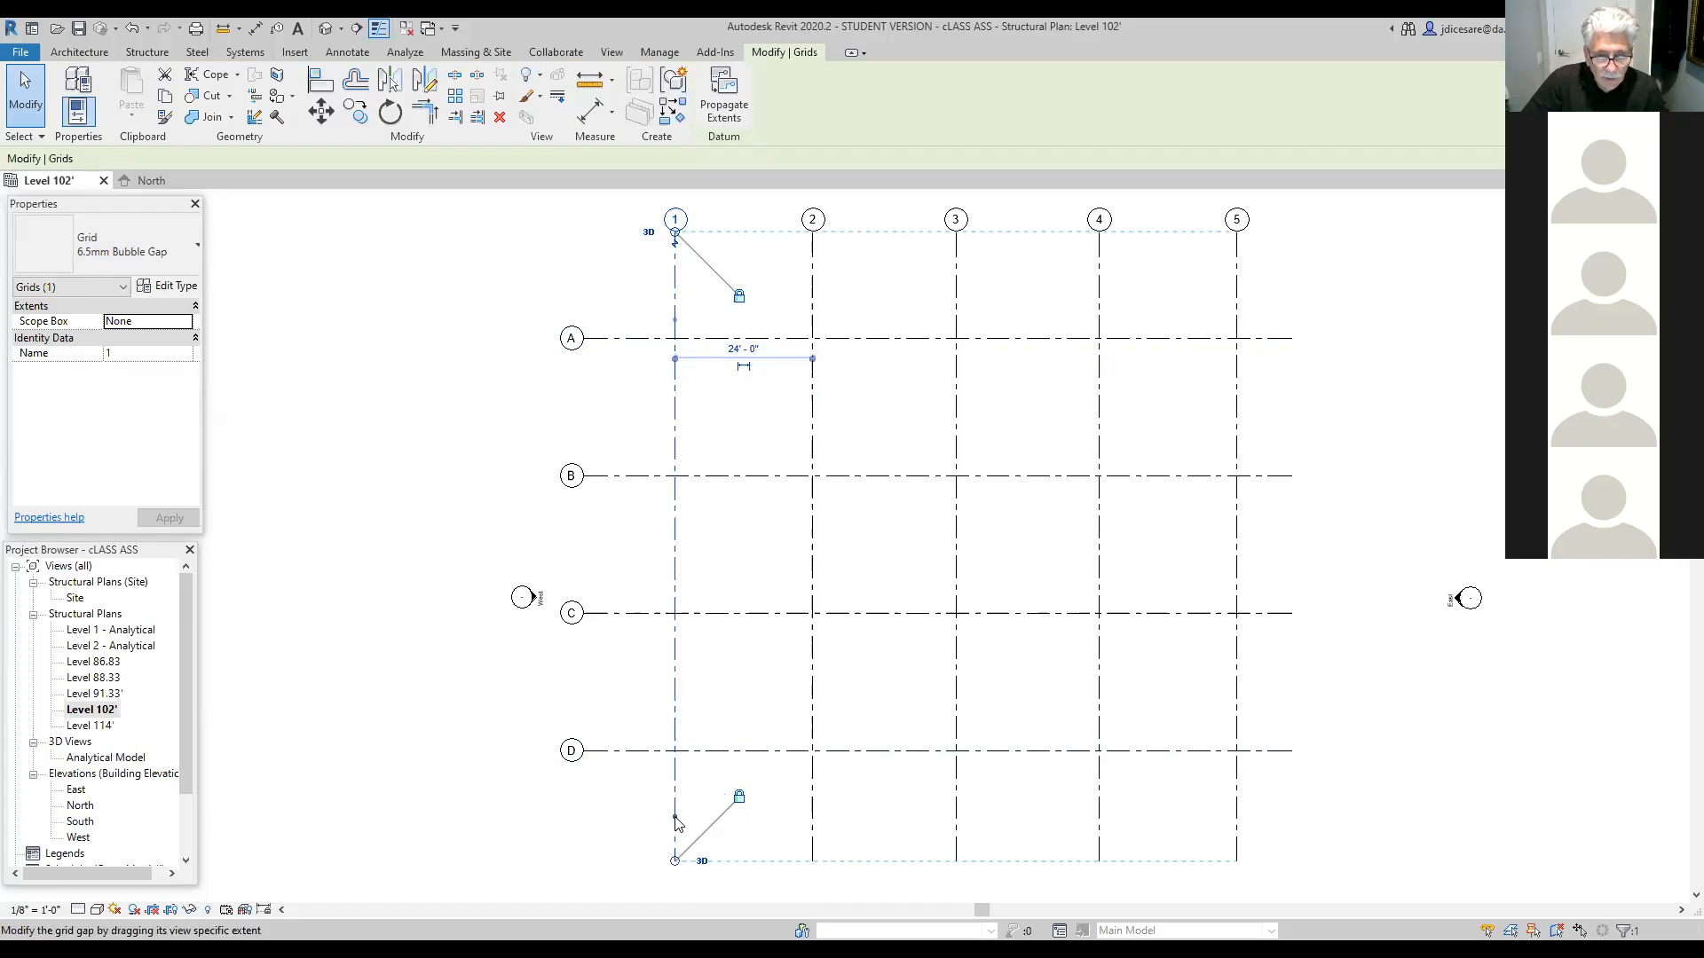
left_click_drag(677, 823, 675, 866)
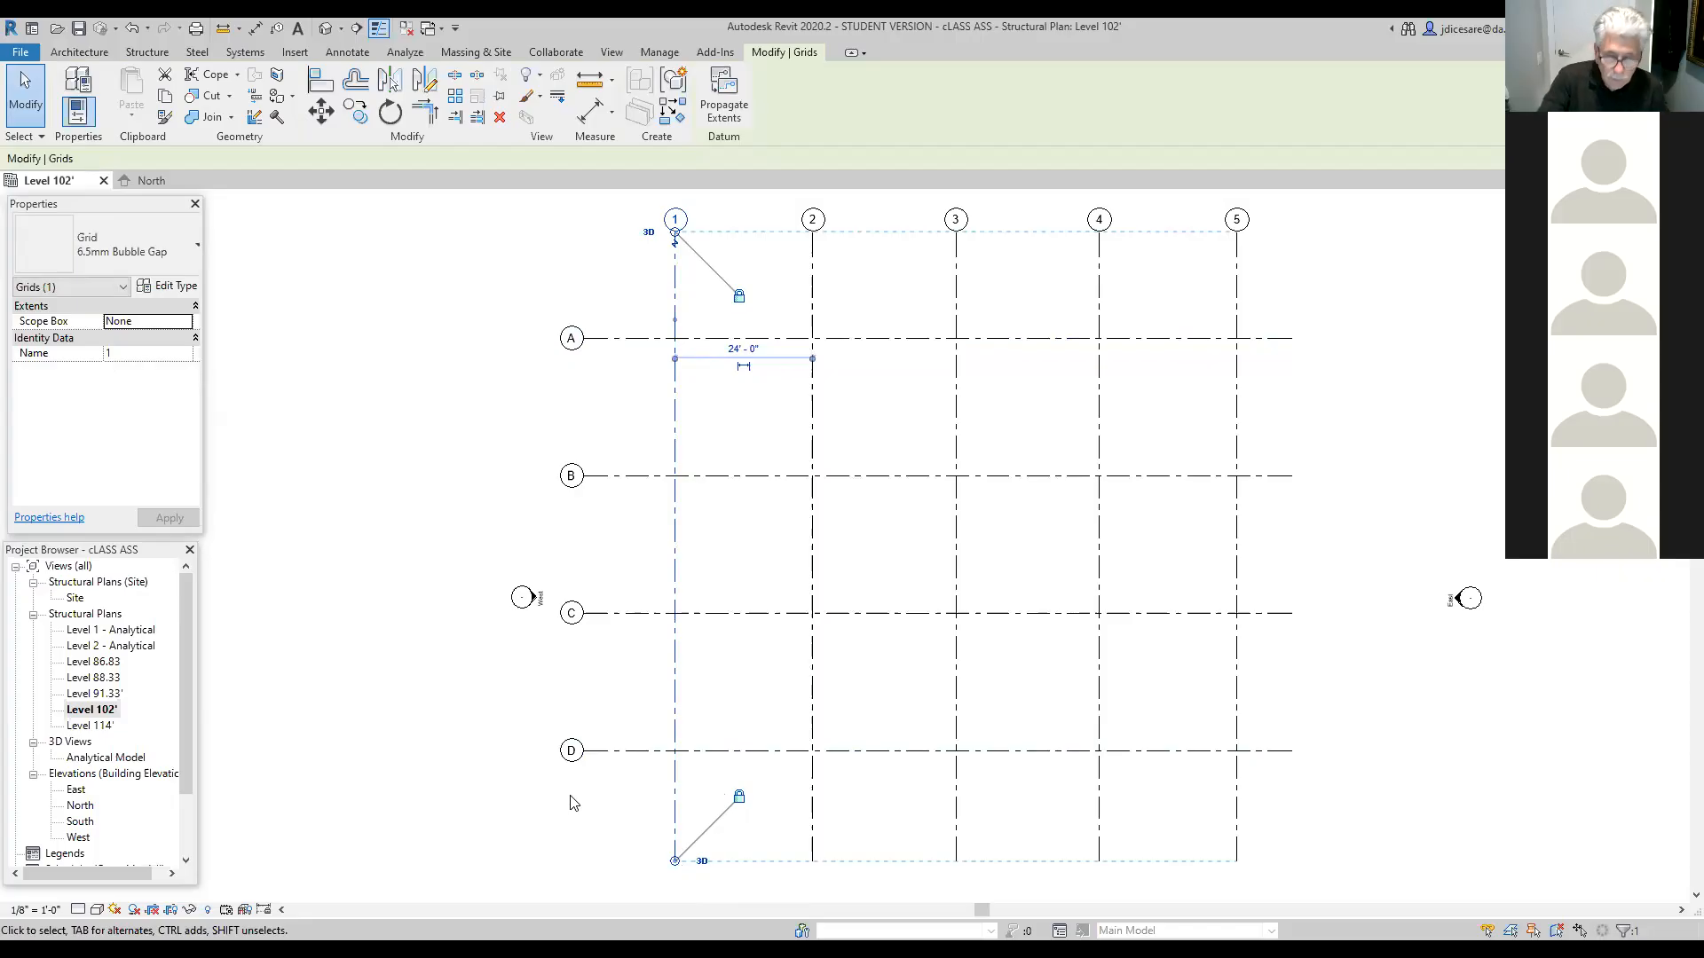
key("Return")
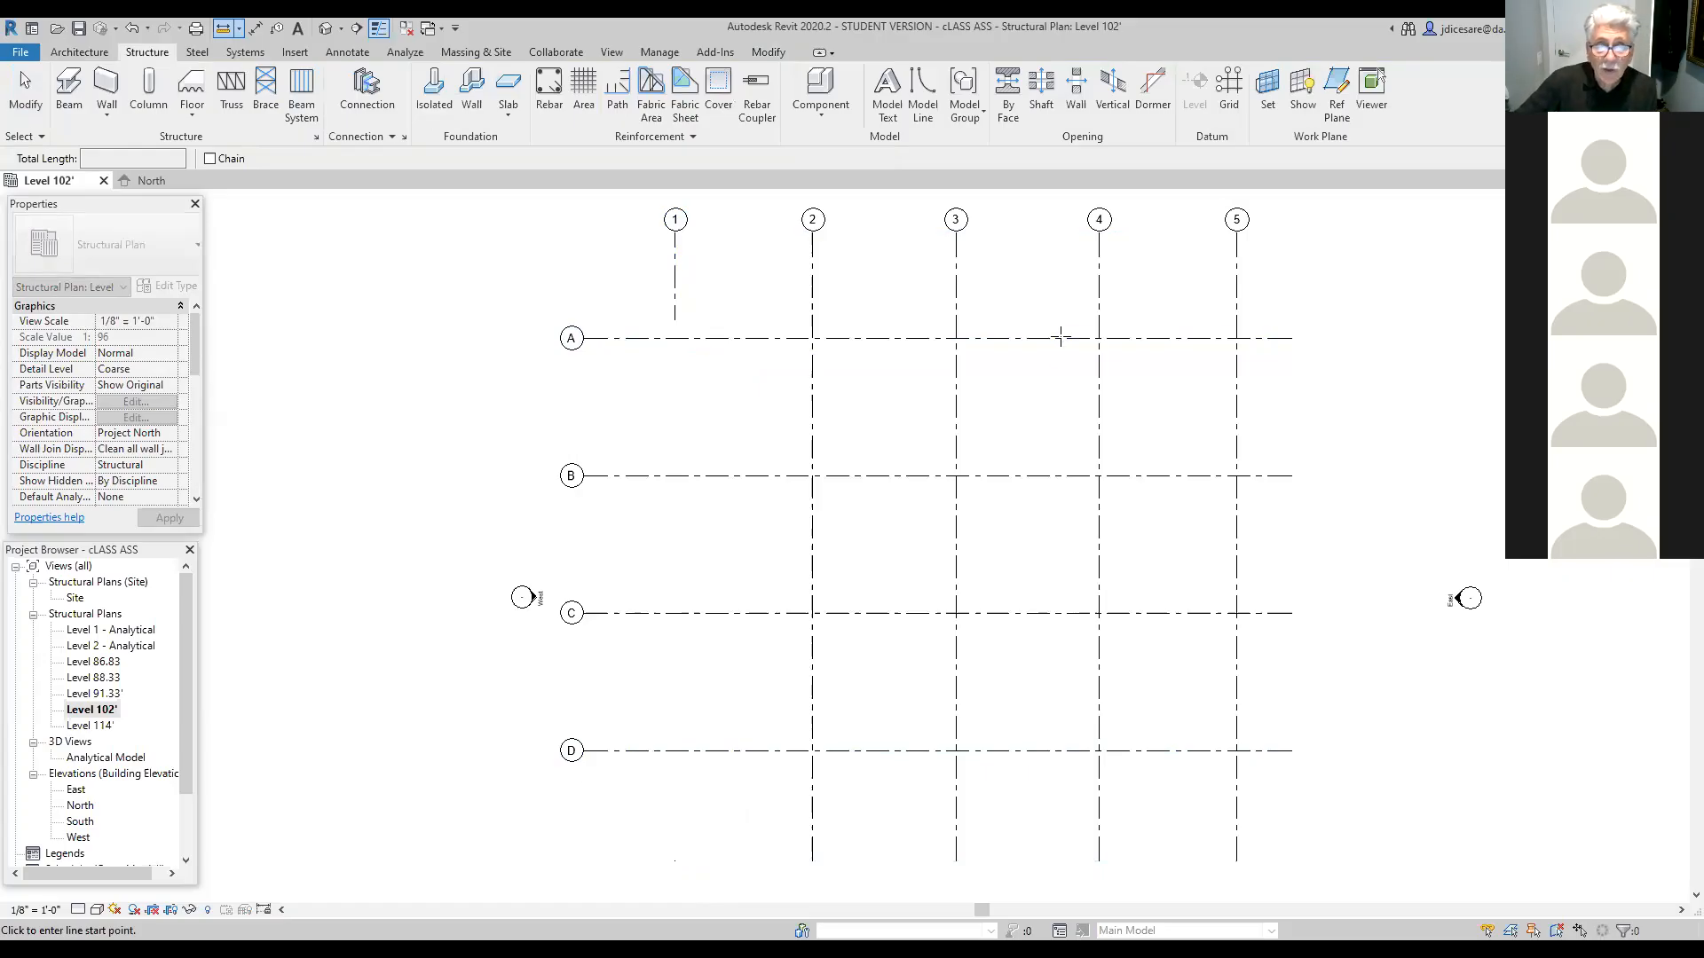
left_click(673, 407)
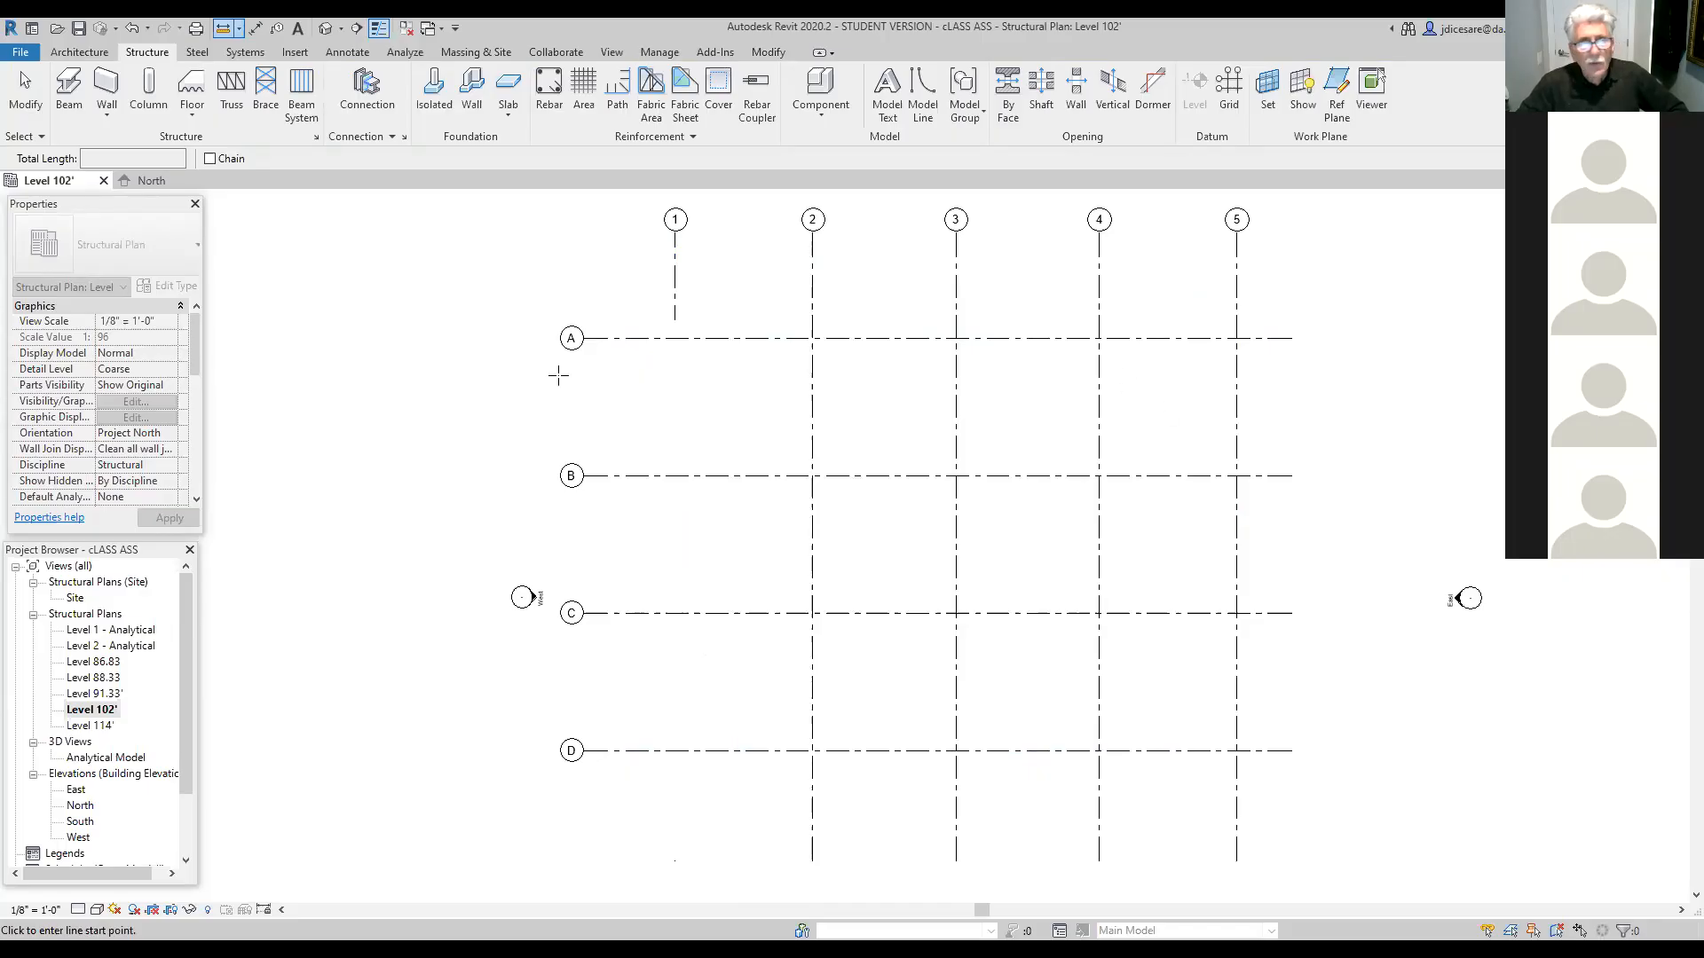
key("Escape")
key("Escape")
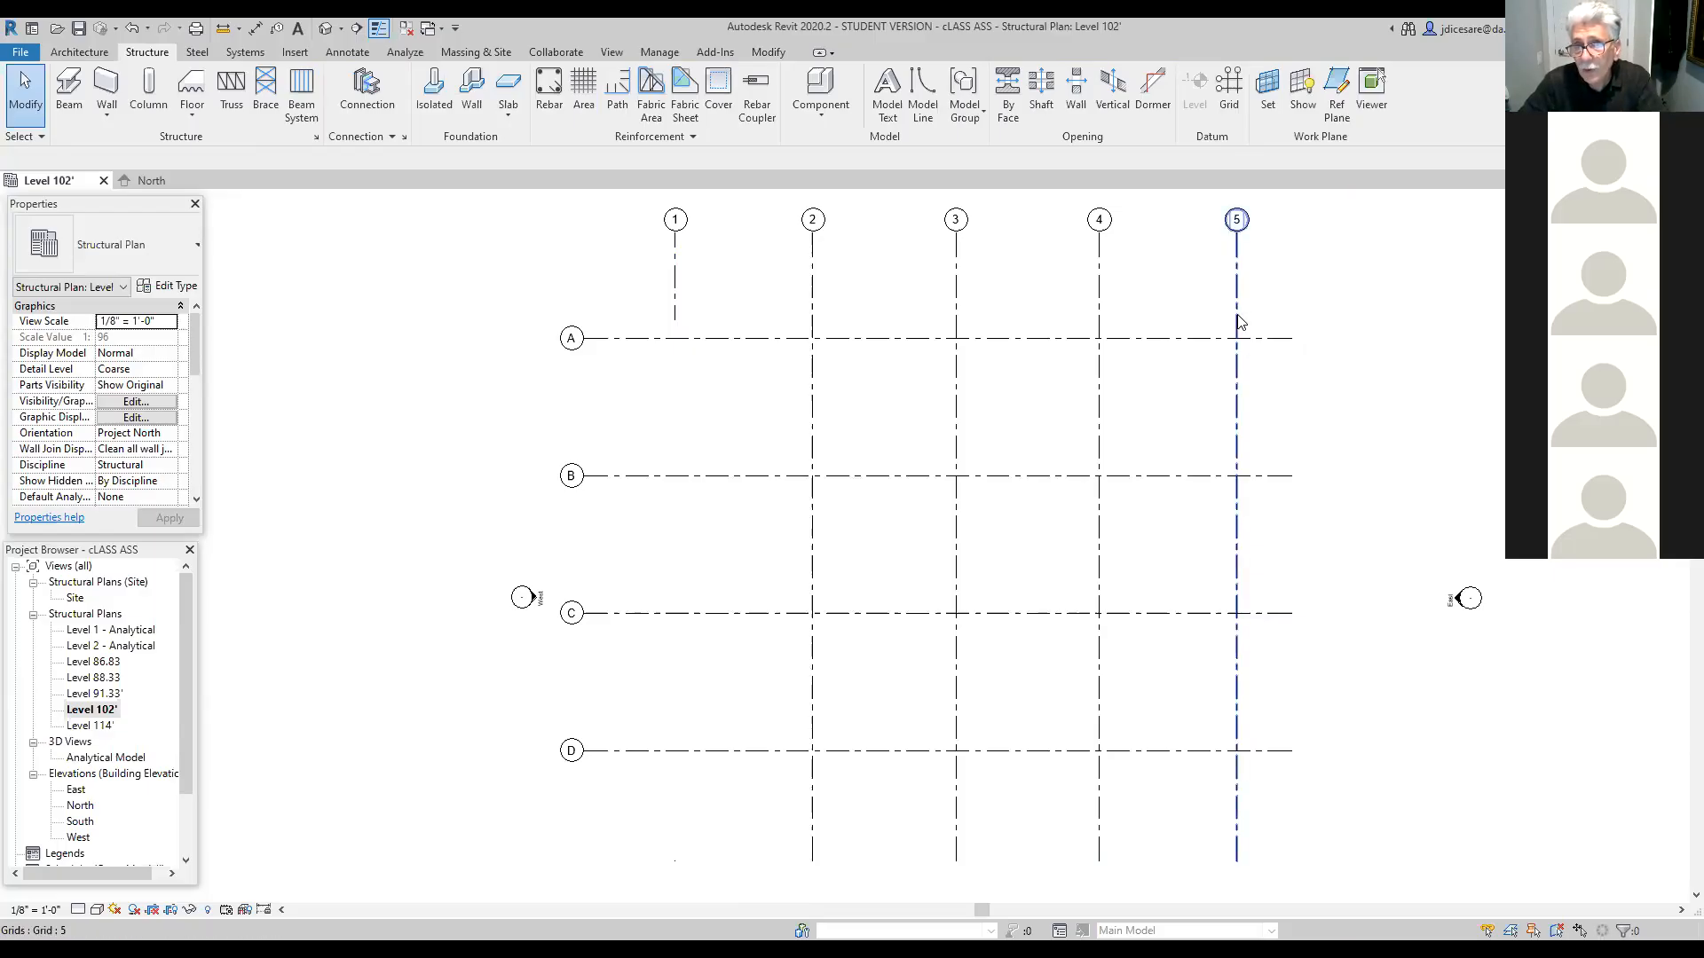
Step: Change grid 5 to the 6.5mm Bubble Gap type, with its gap running from just north of grid A to the line's south end
left_click(1237, 321)
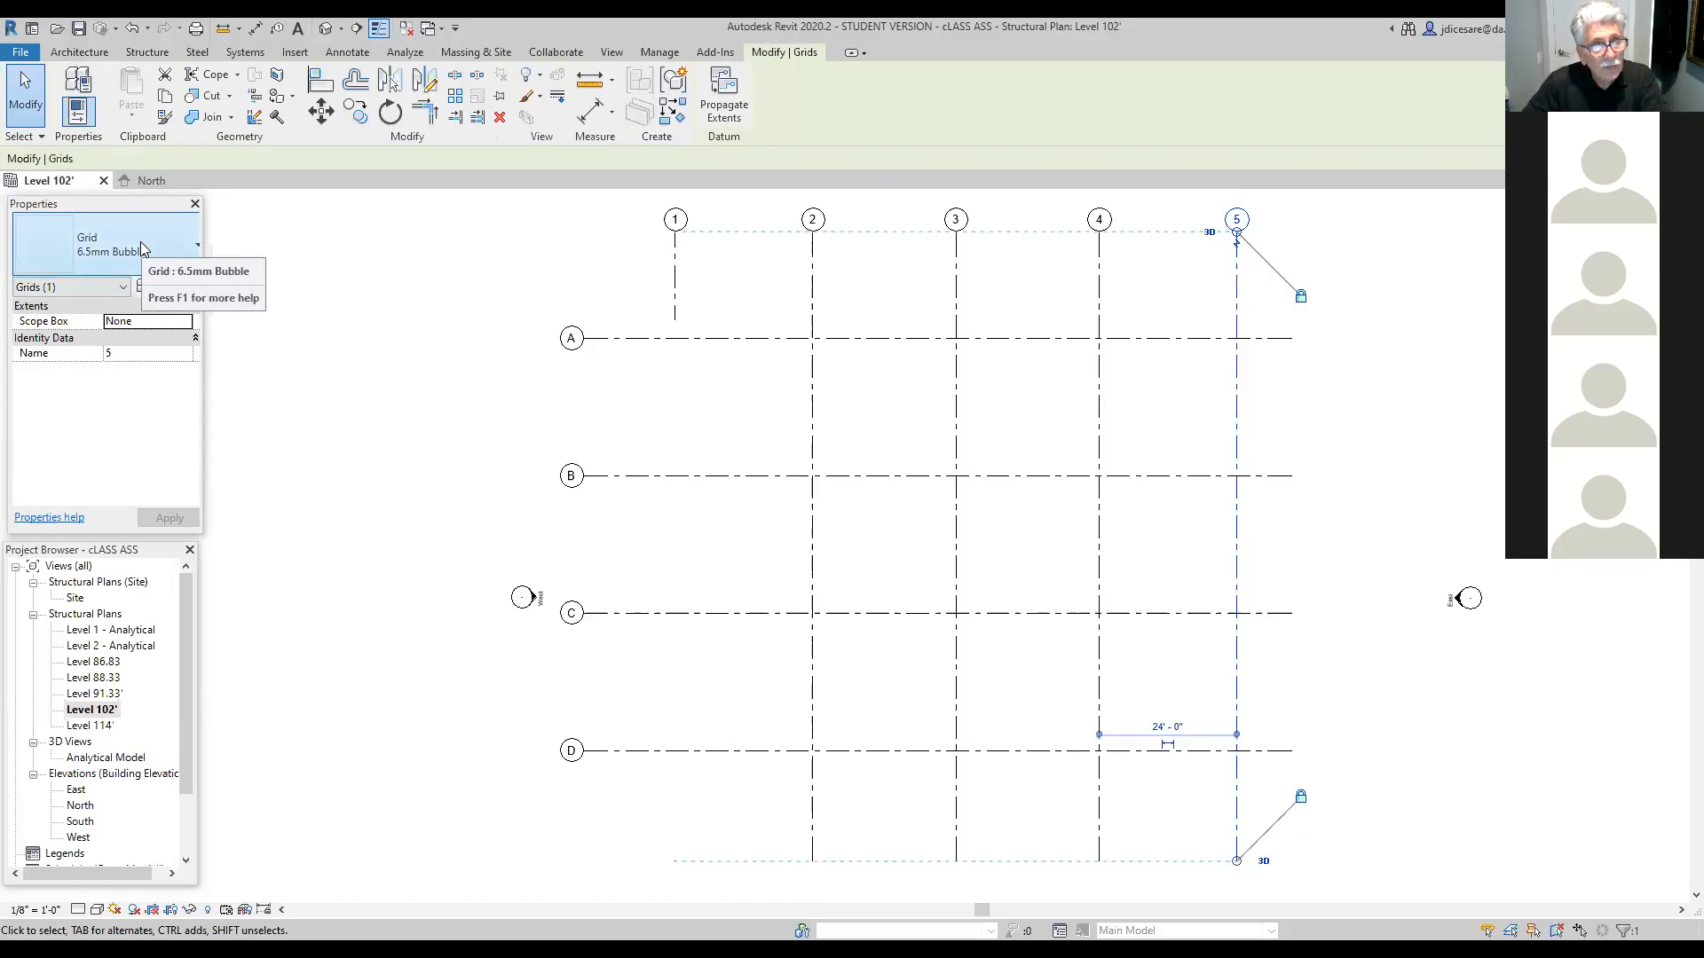
left_click(195, 251)
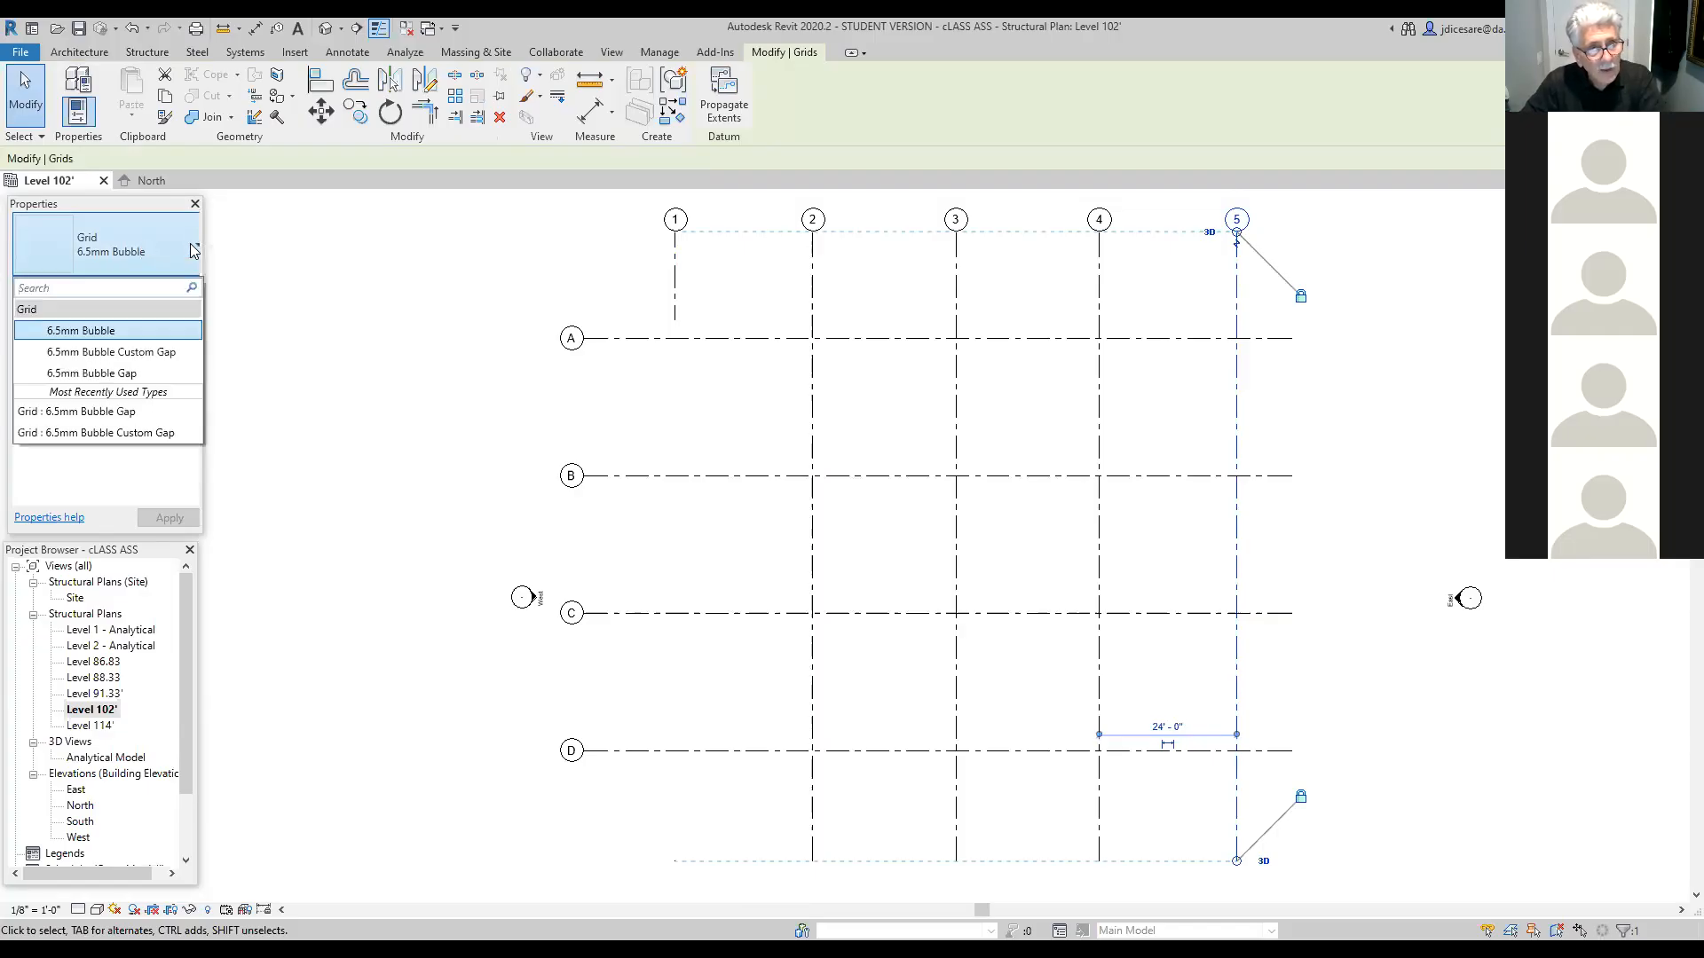
left_click(113, 374)
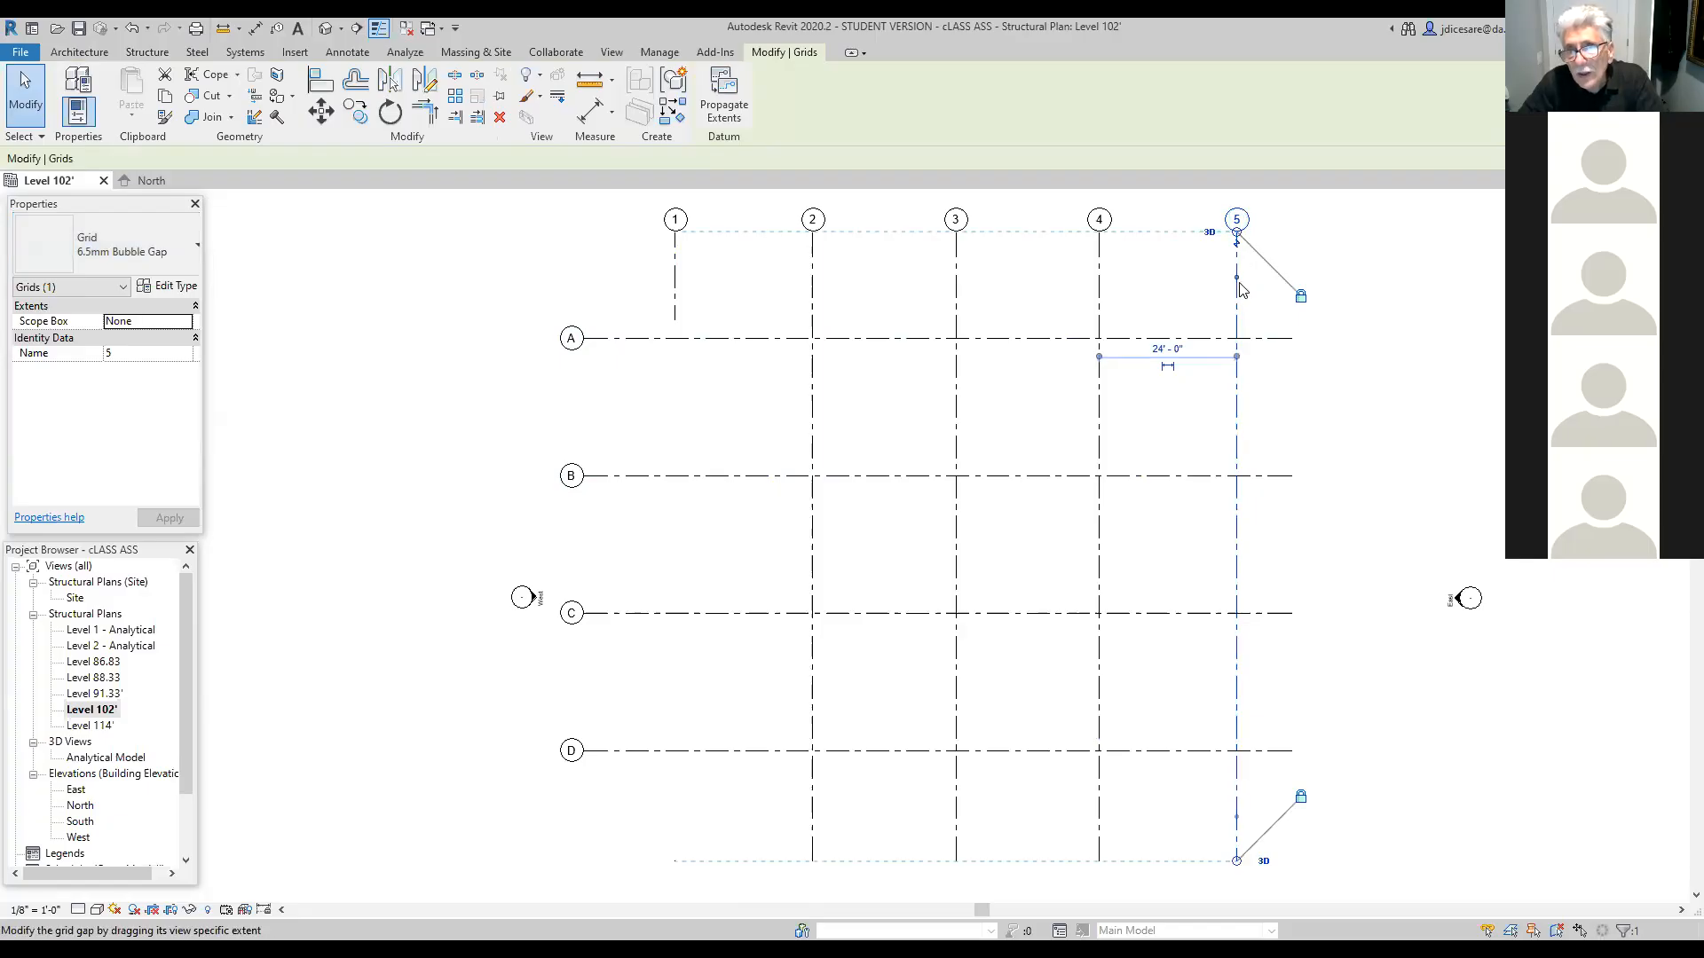
left_click_drag(1239, 284, 1238, 319)
left_click_drag(1234, 817, 1239, 865)
left_click(1351, 833)
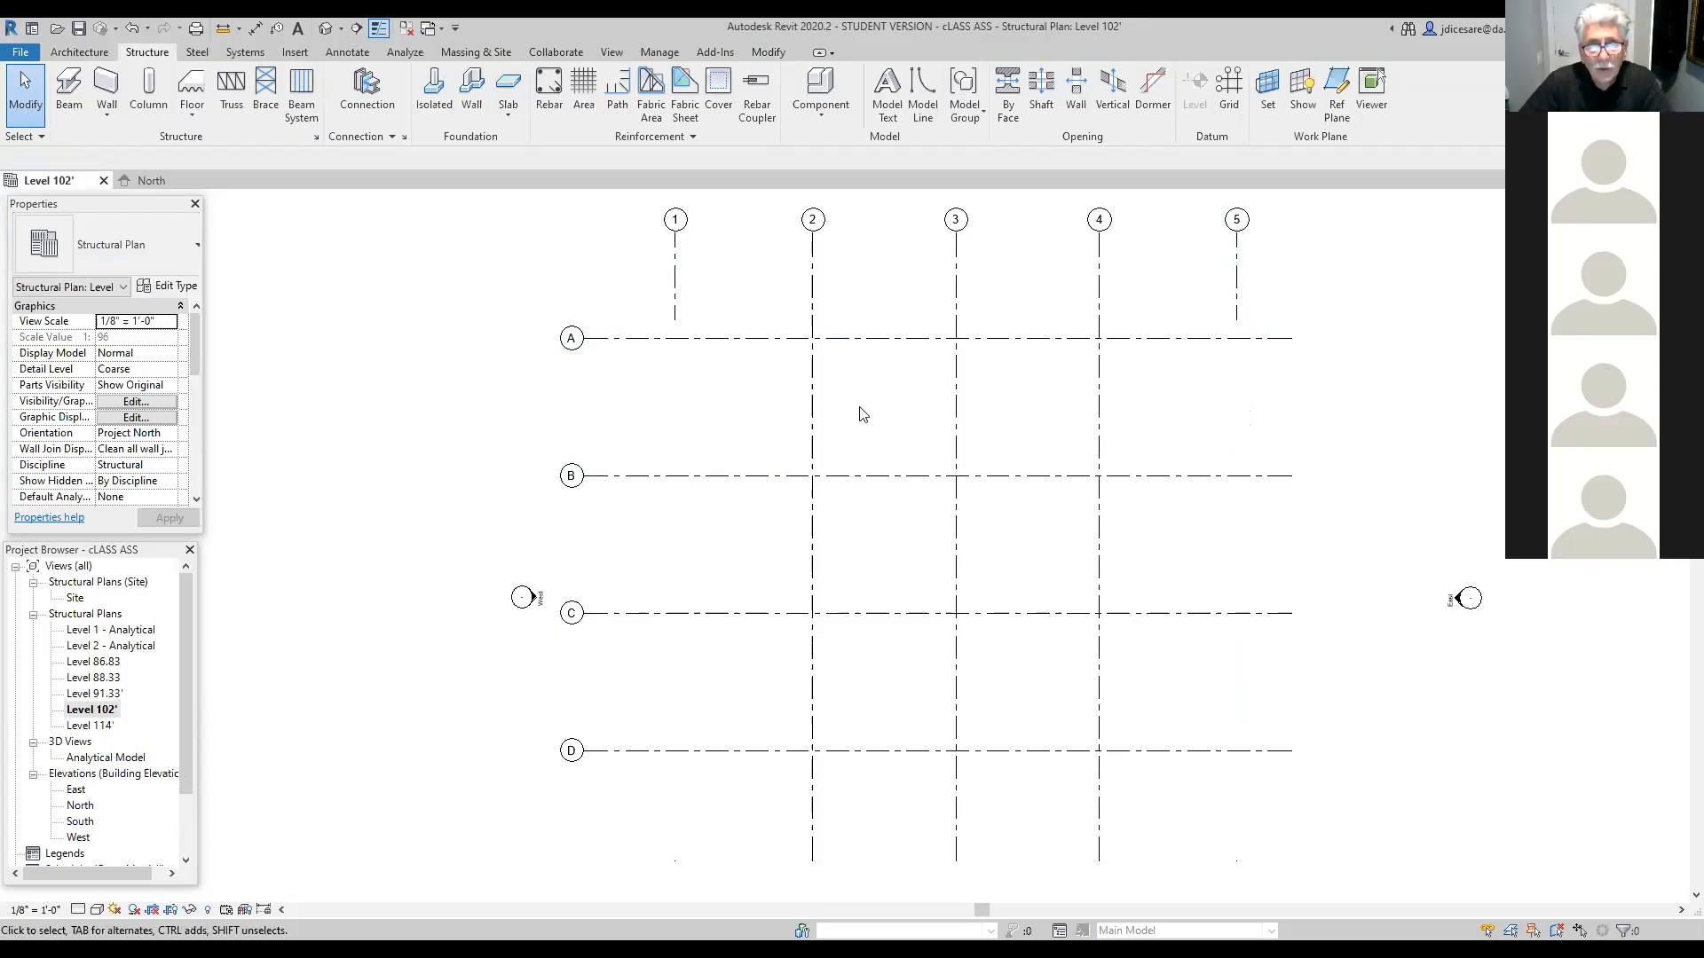
Step: Change grid A to the 6.5mm Bubble Gap type, with its gap running from just west of grid 1 to the line's east end
left_click(896, 345)
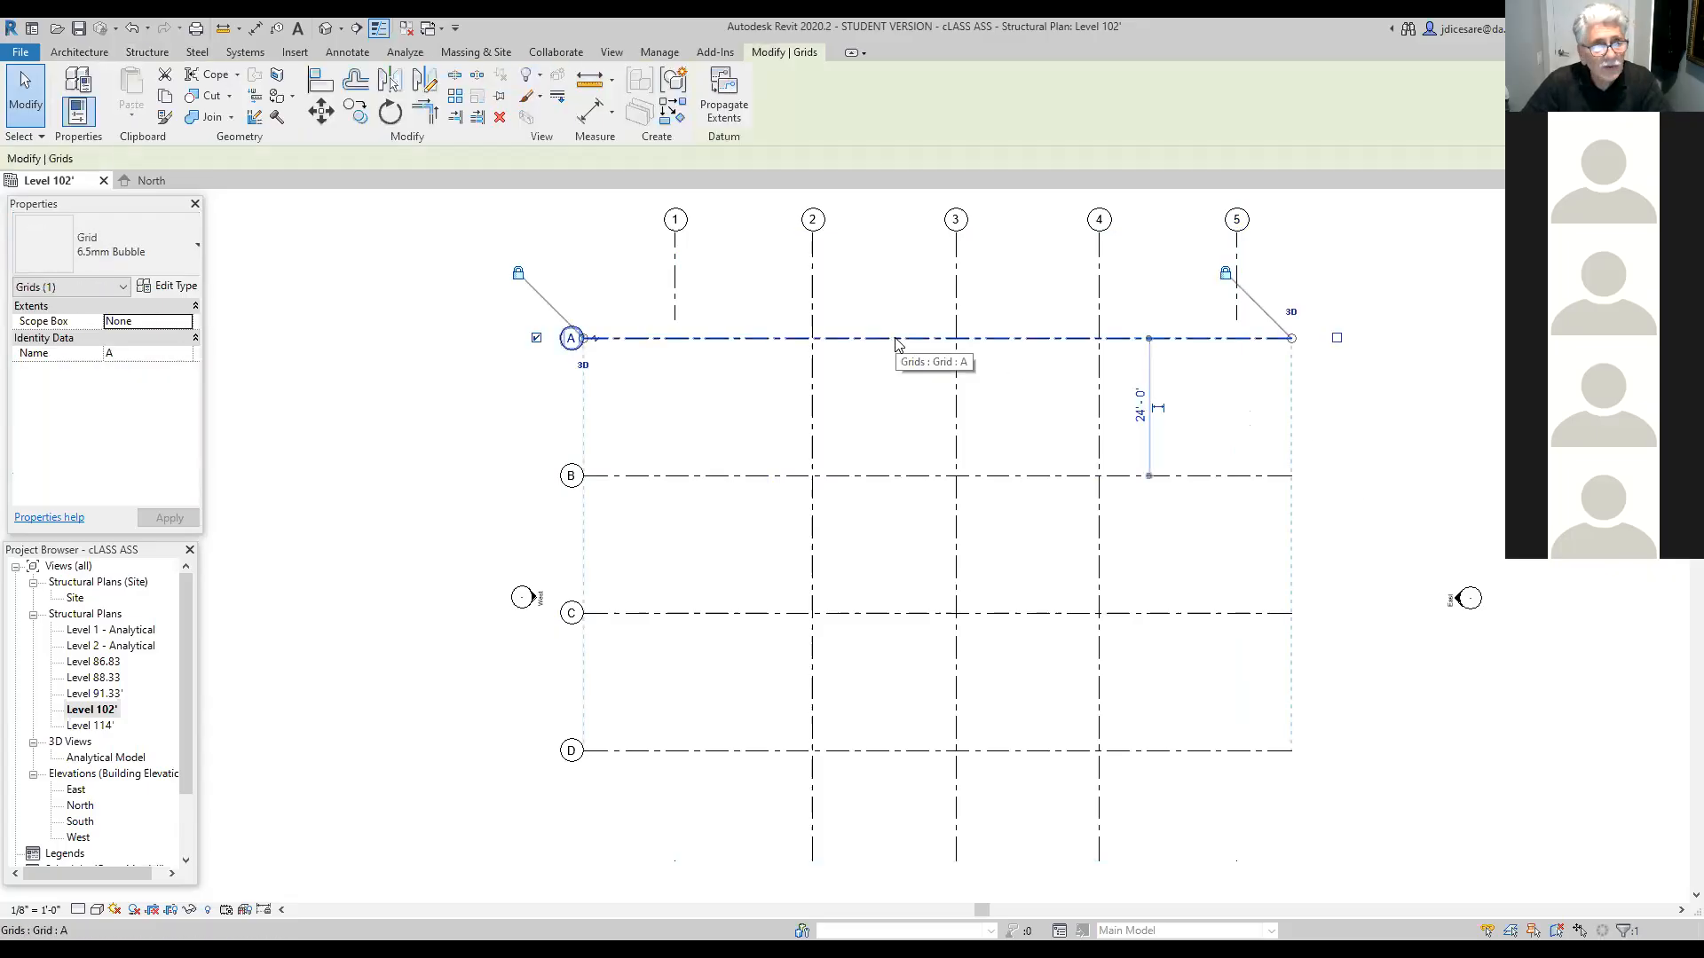
left_click(182, 255)
left_click(127, 373)
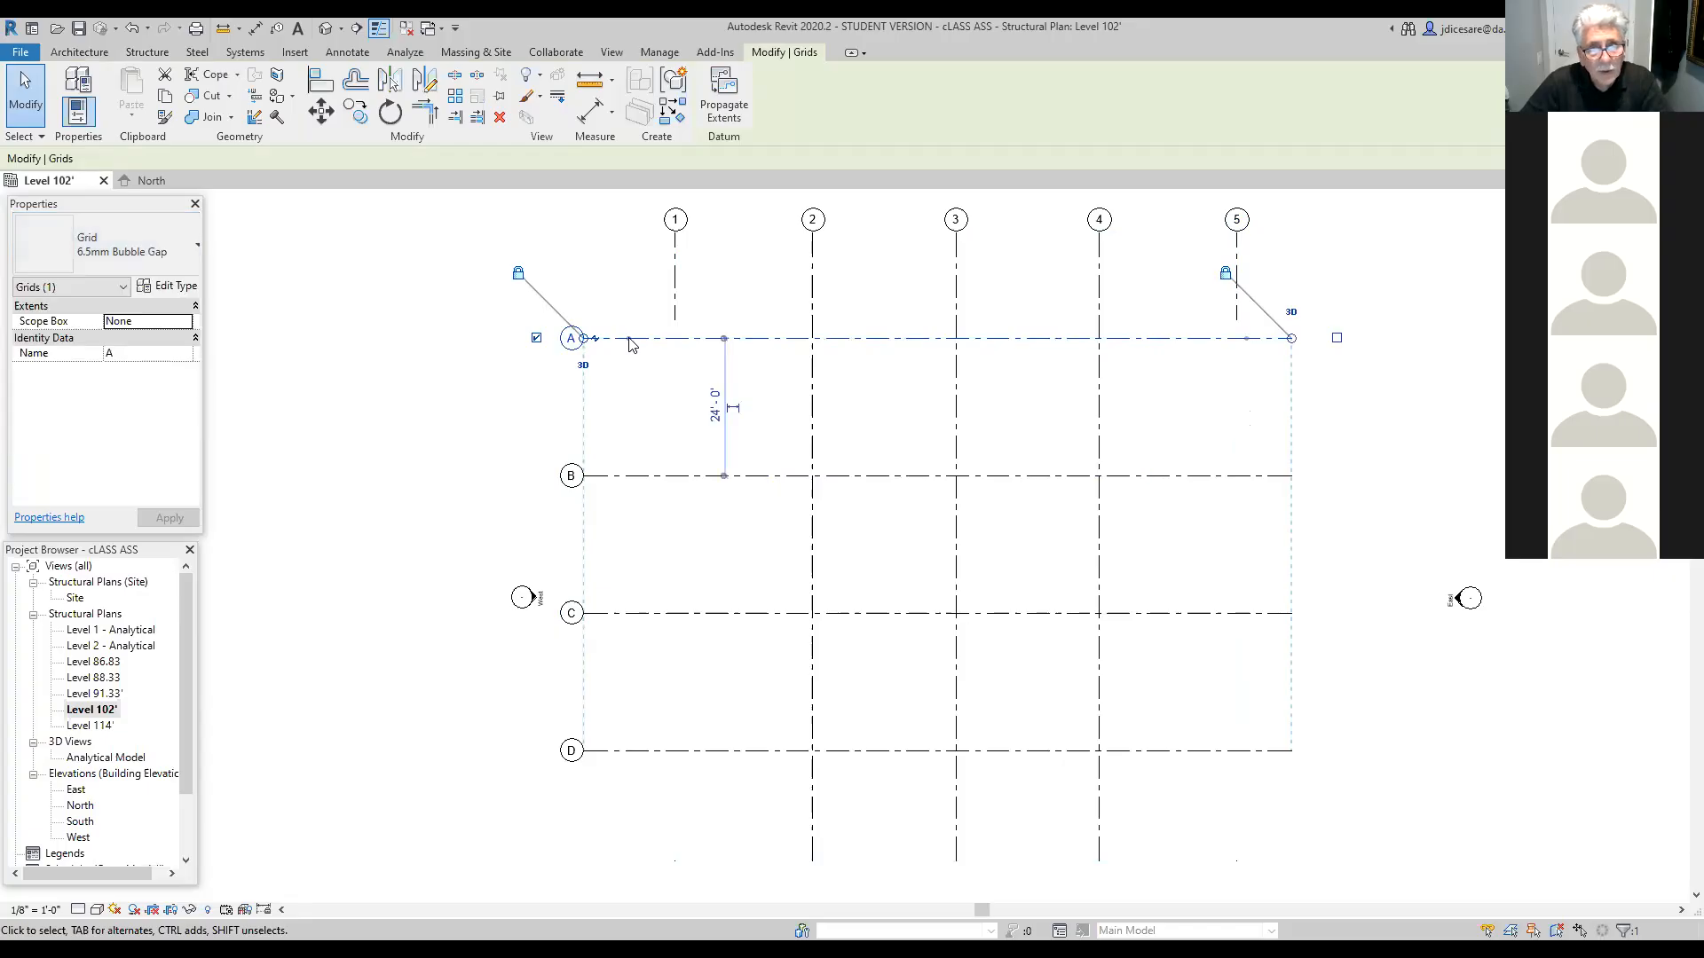
left_click_drag(641, 344, 662, 344)
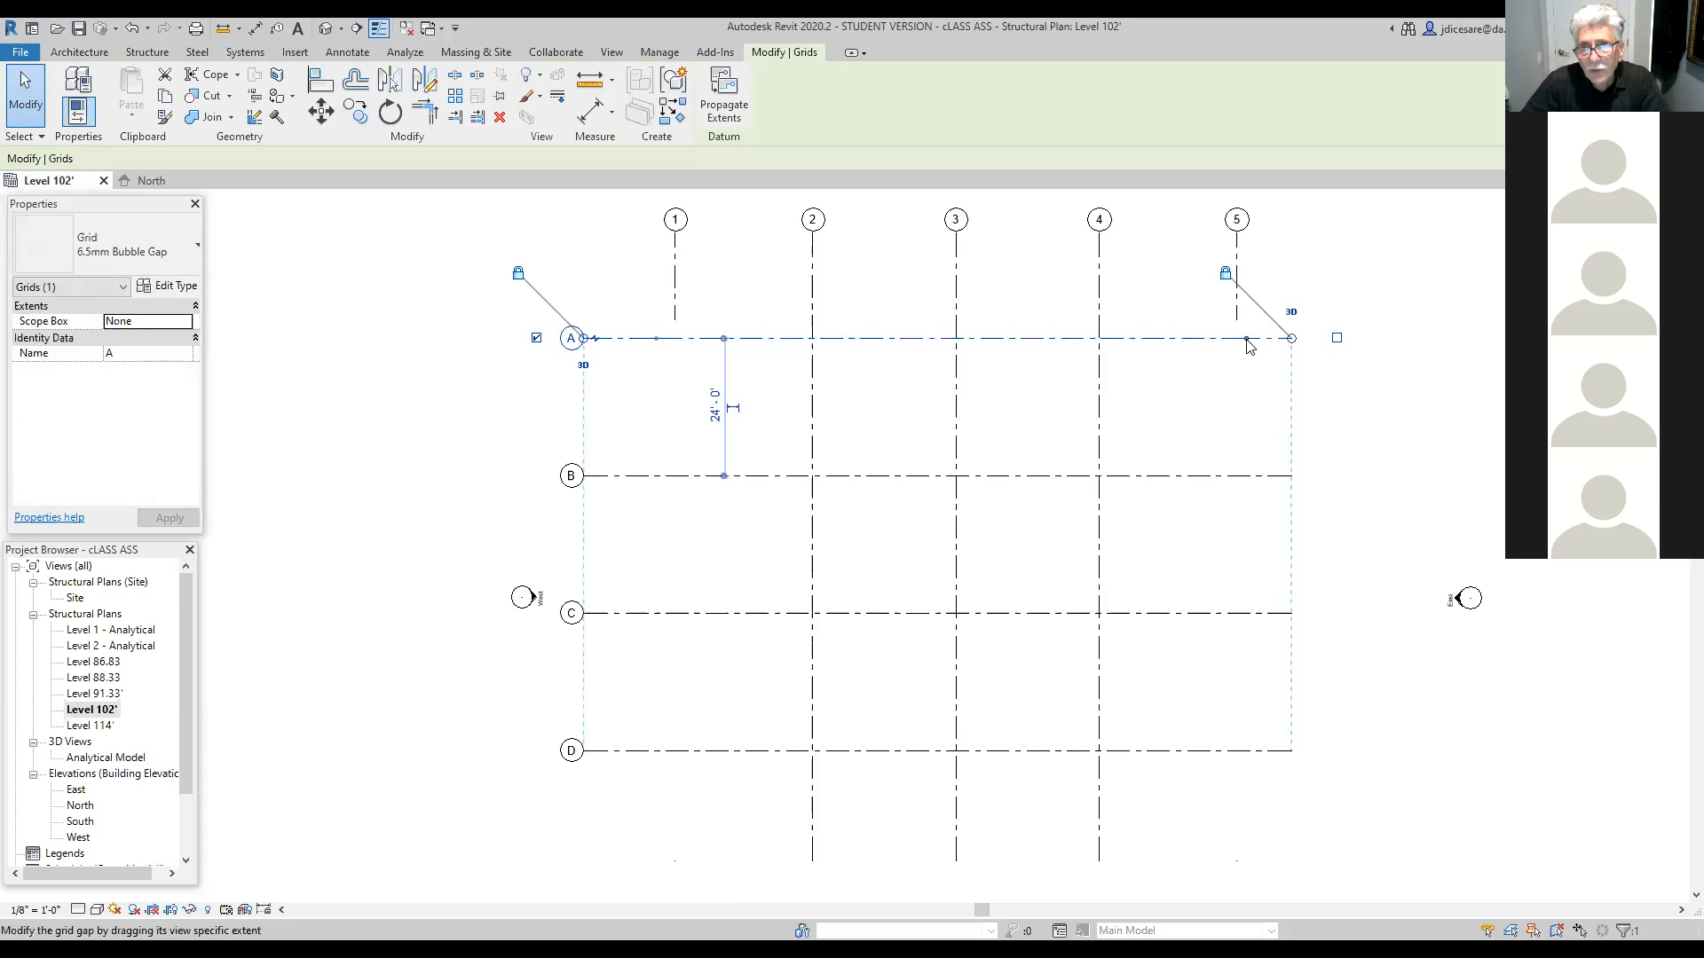
left_click_drag(1276, 347, 1291, 338)
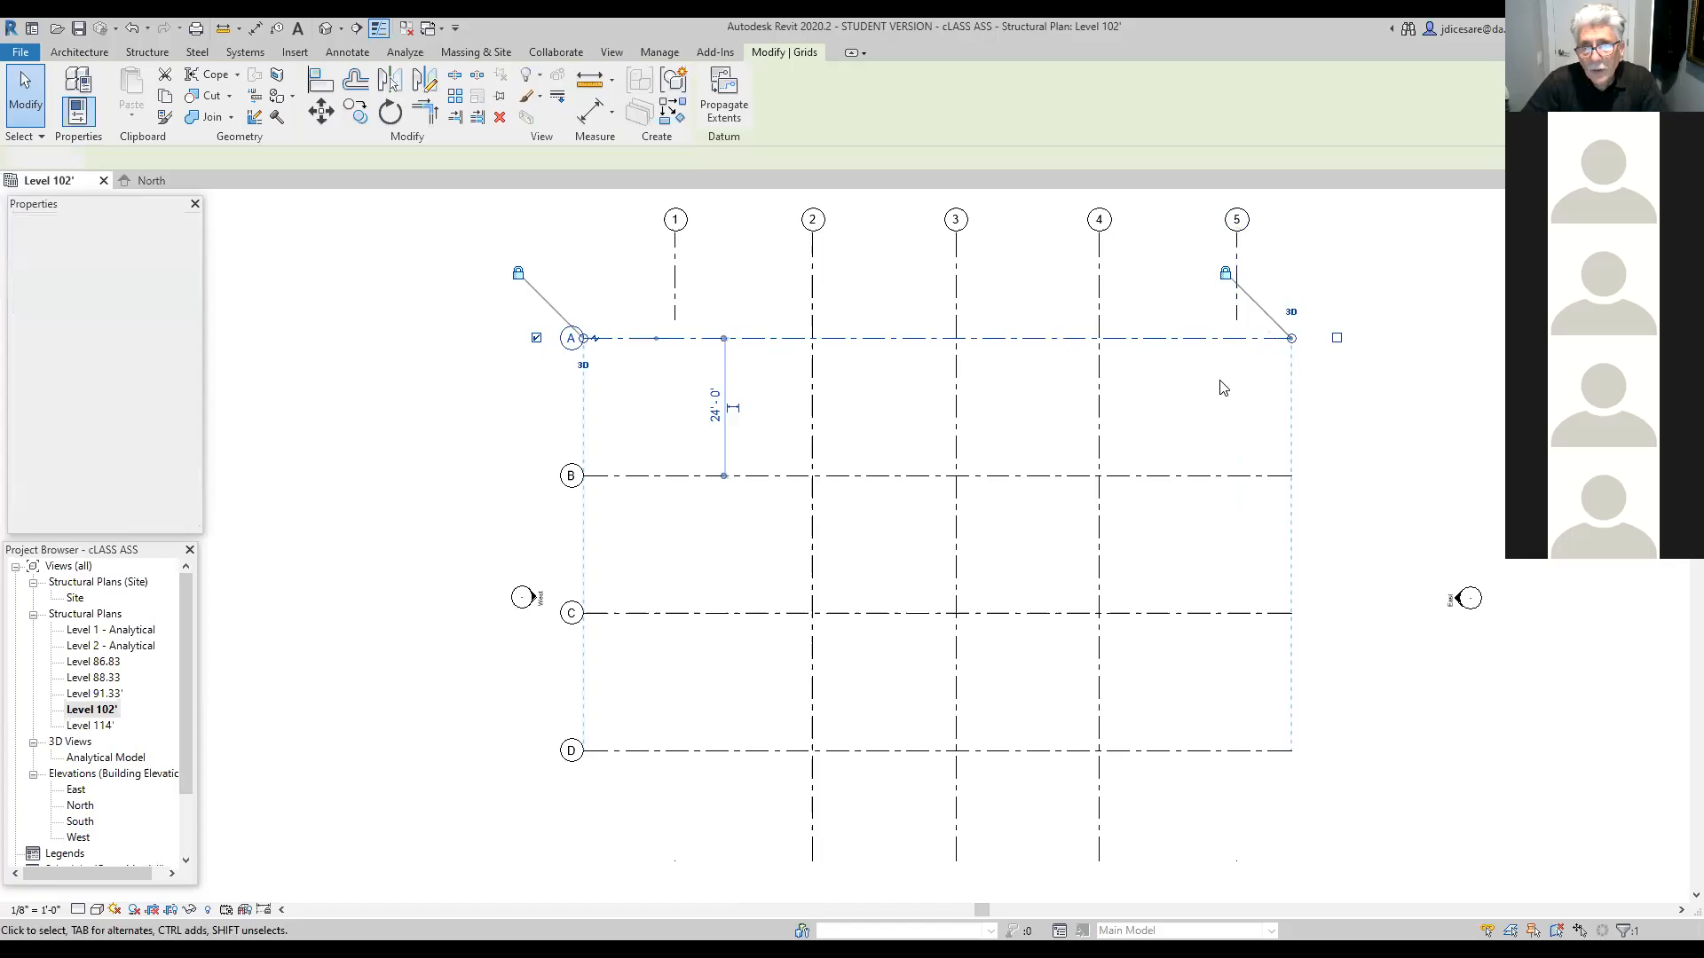
left_click(1223, 388)
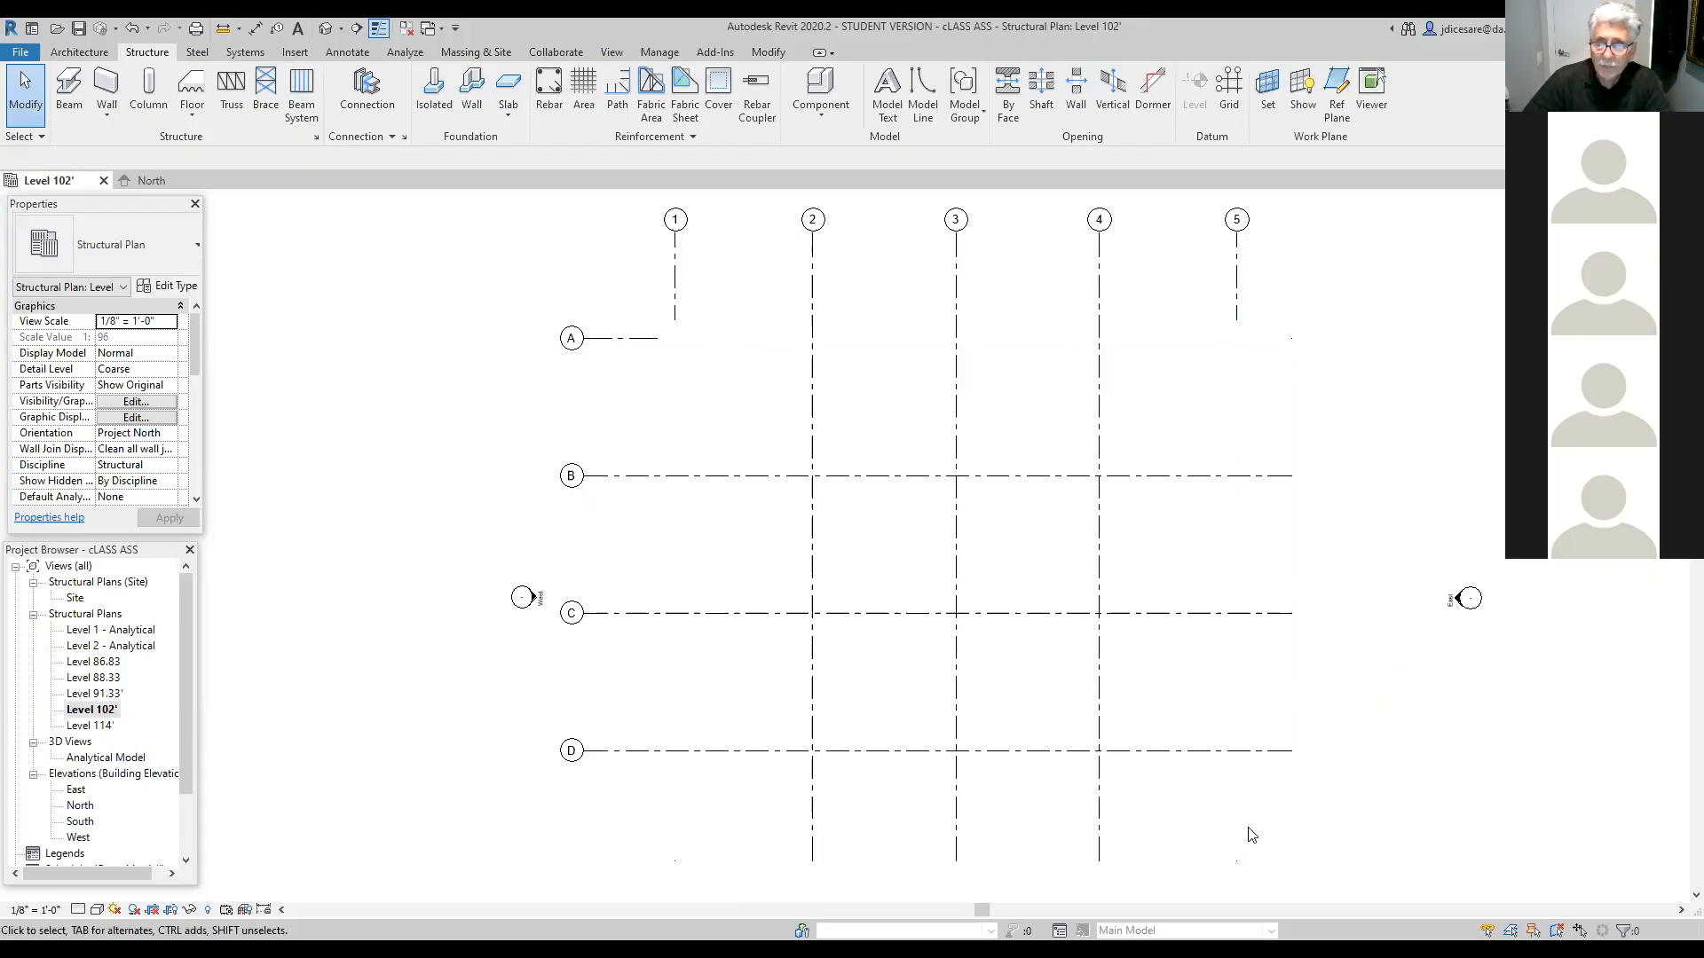
Step: Change grid D to the 6.5mm Bubble Gap type, with its gap running from just west of grid 1 to the line's east end
left_click(765, 754)
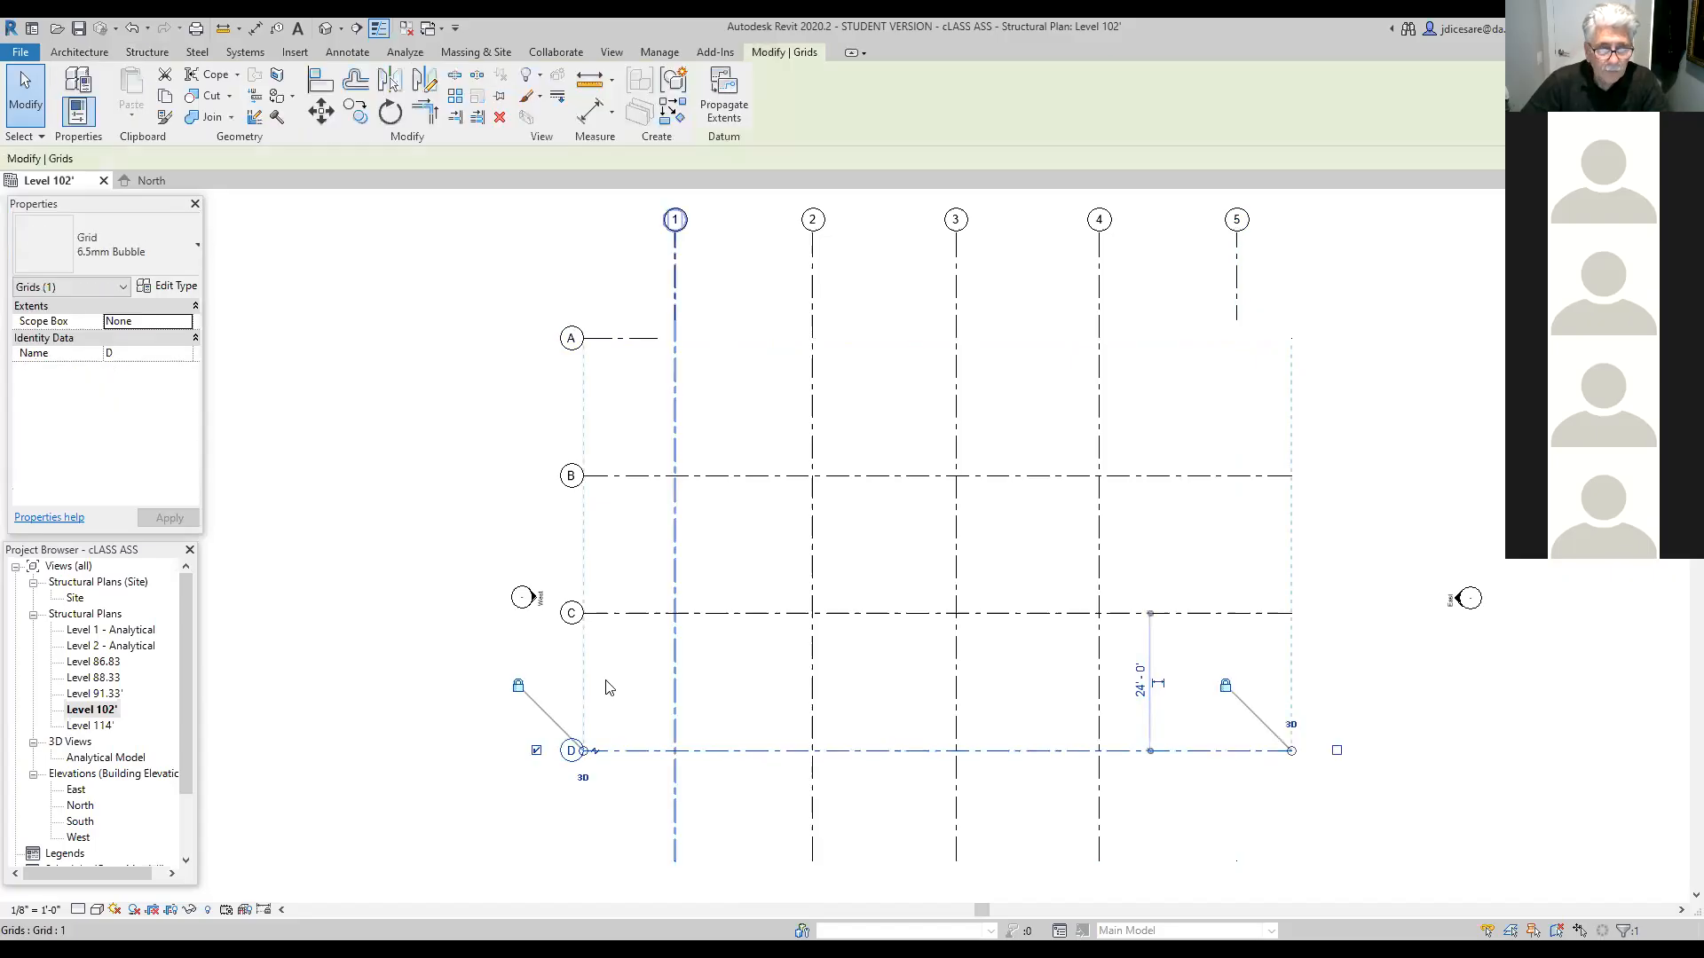
left_click(155, 260)
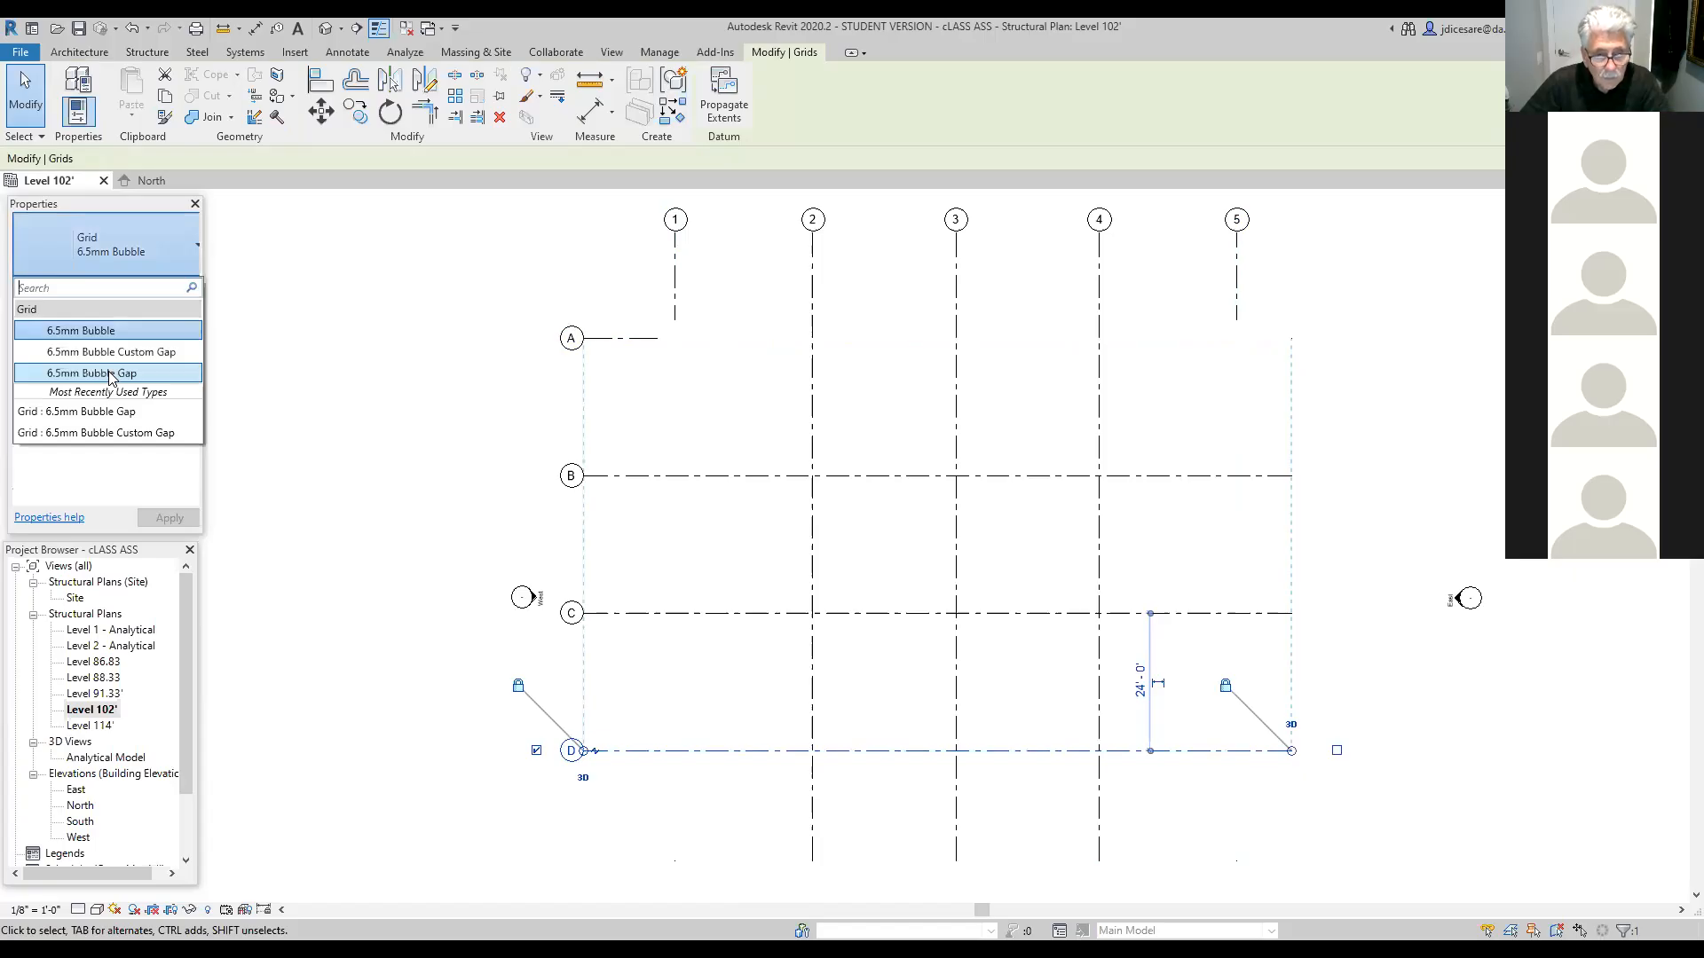
left_click(110, 373)
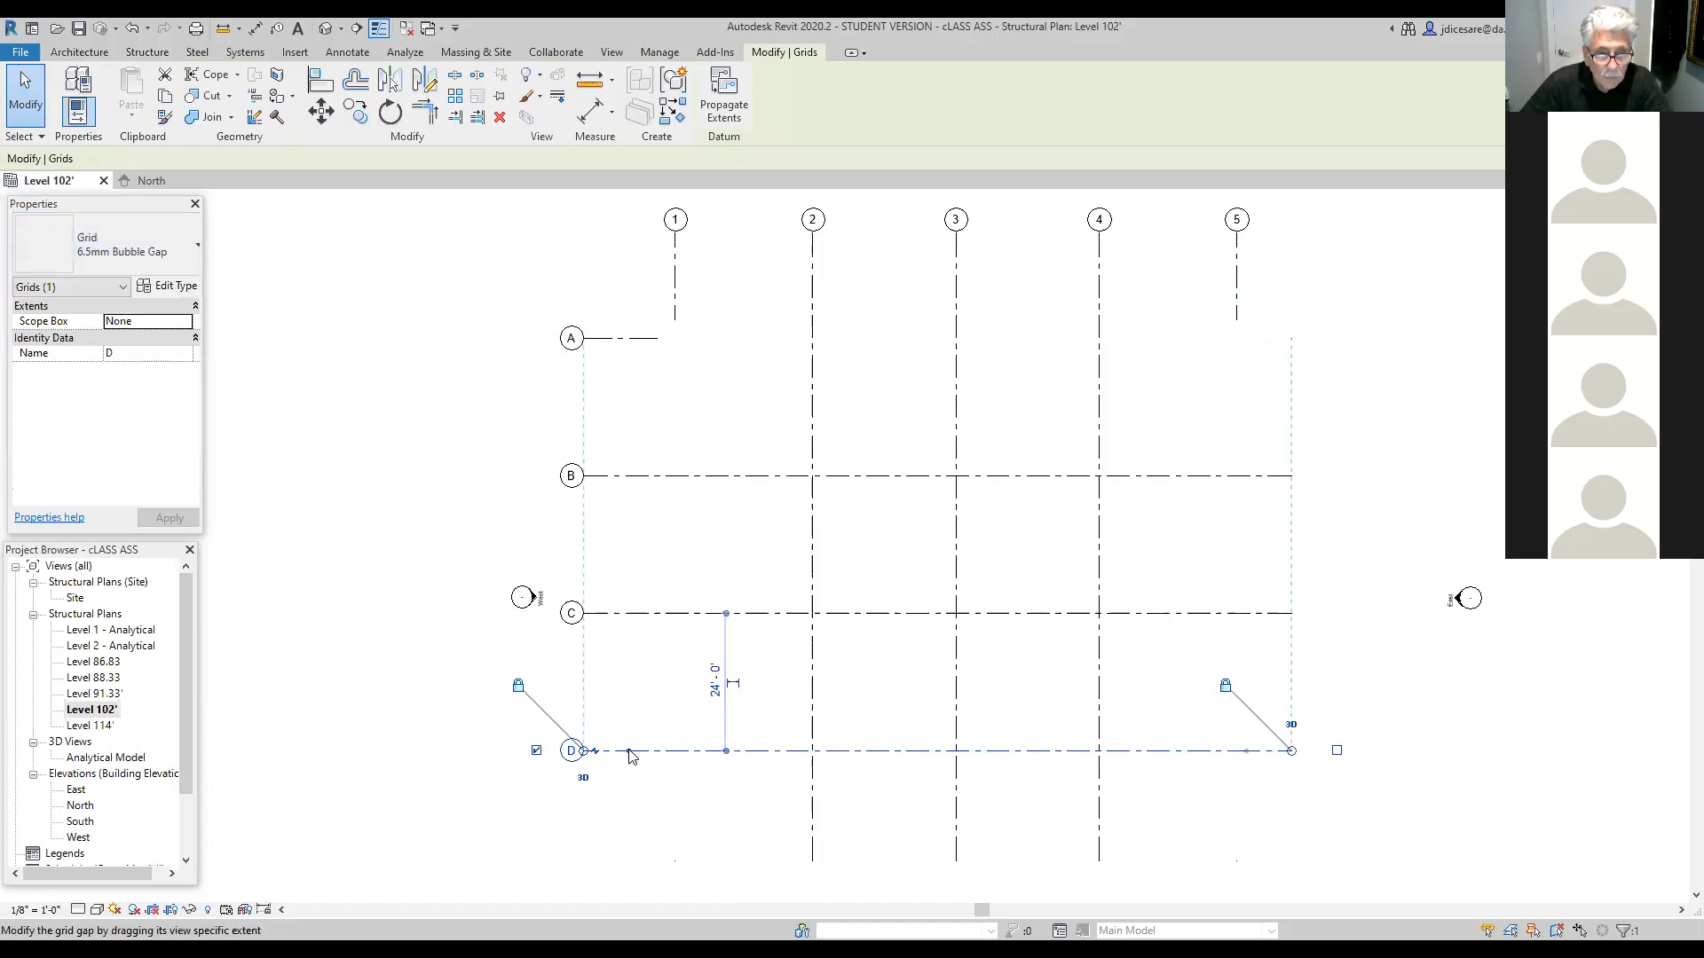
left_click_drag(627, 756, 666, 758)
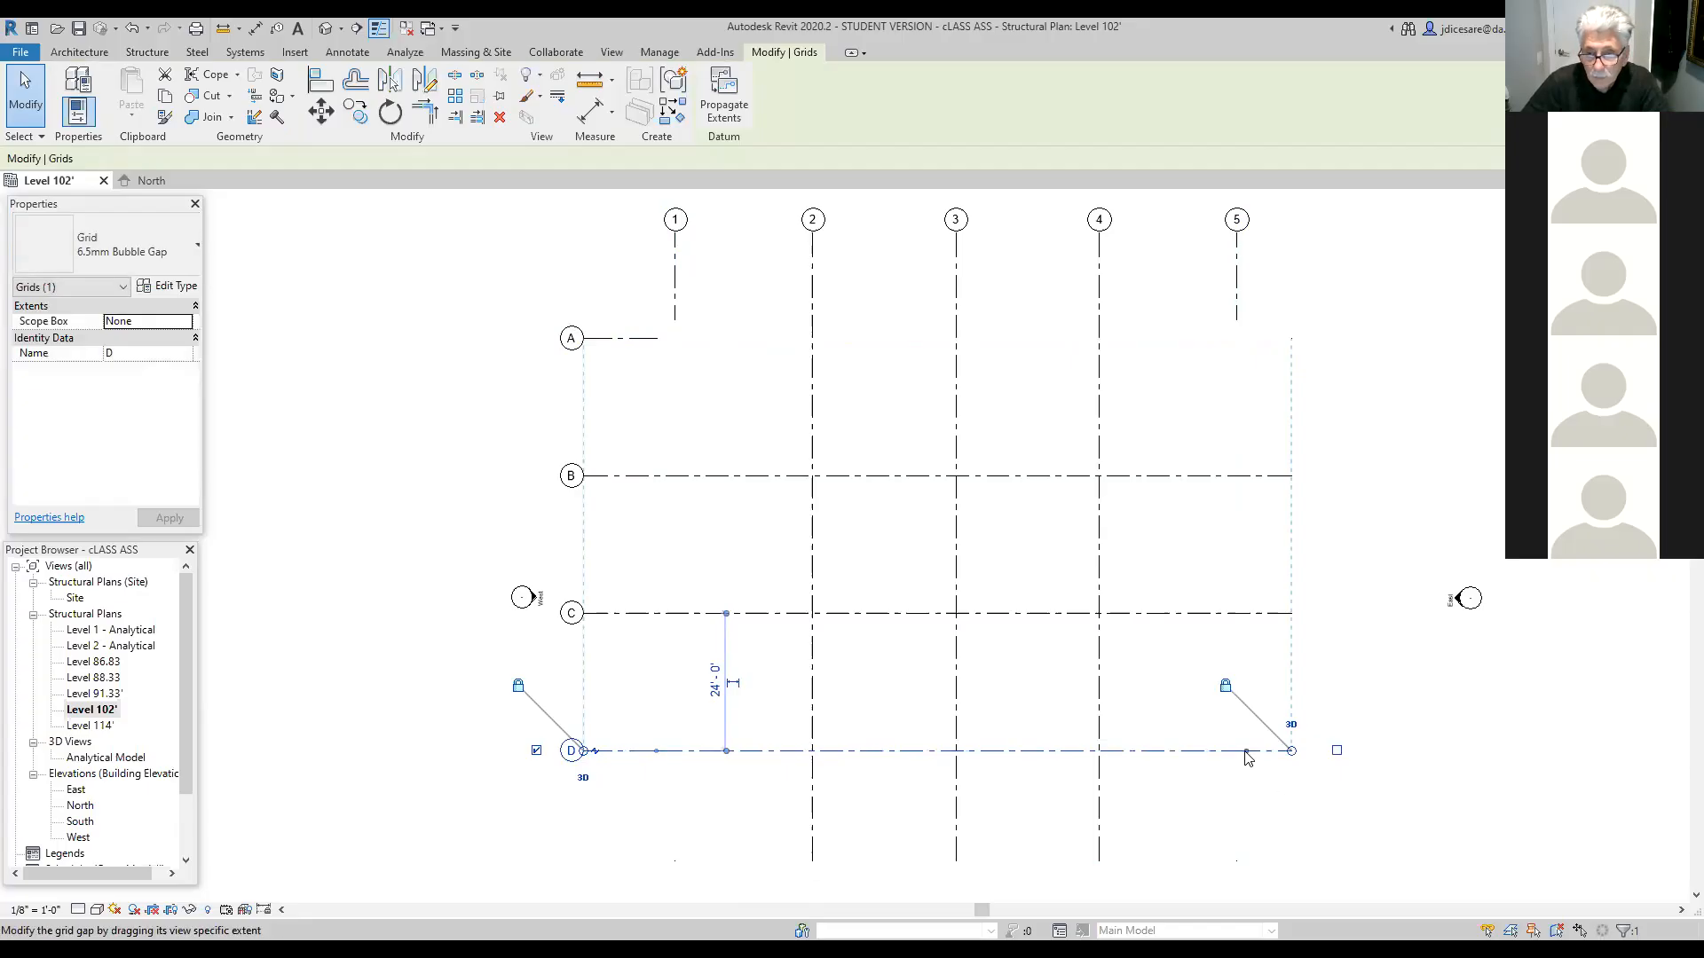
left_click_drag(1247, 756, 1290, 754)
left_click(1230, 805)
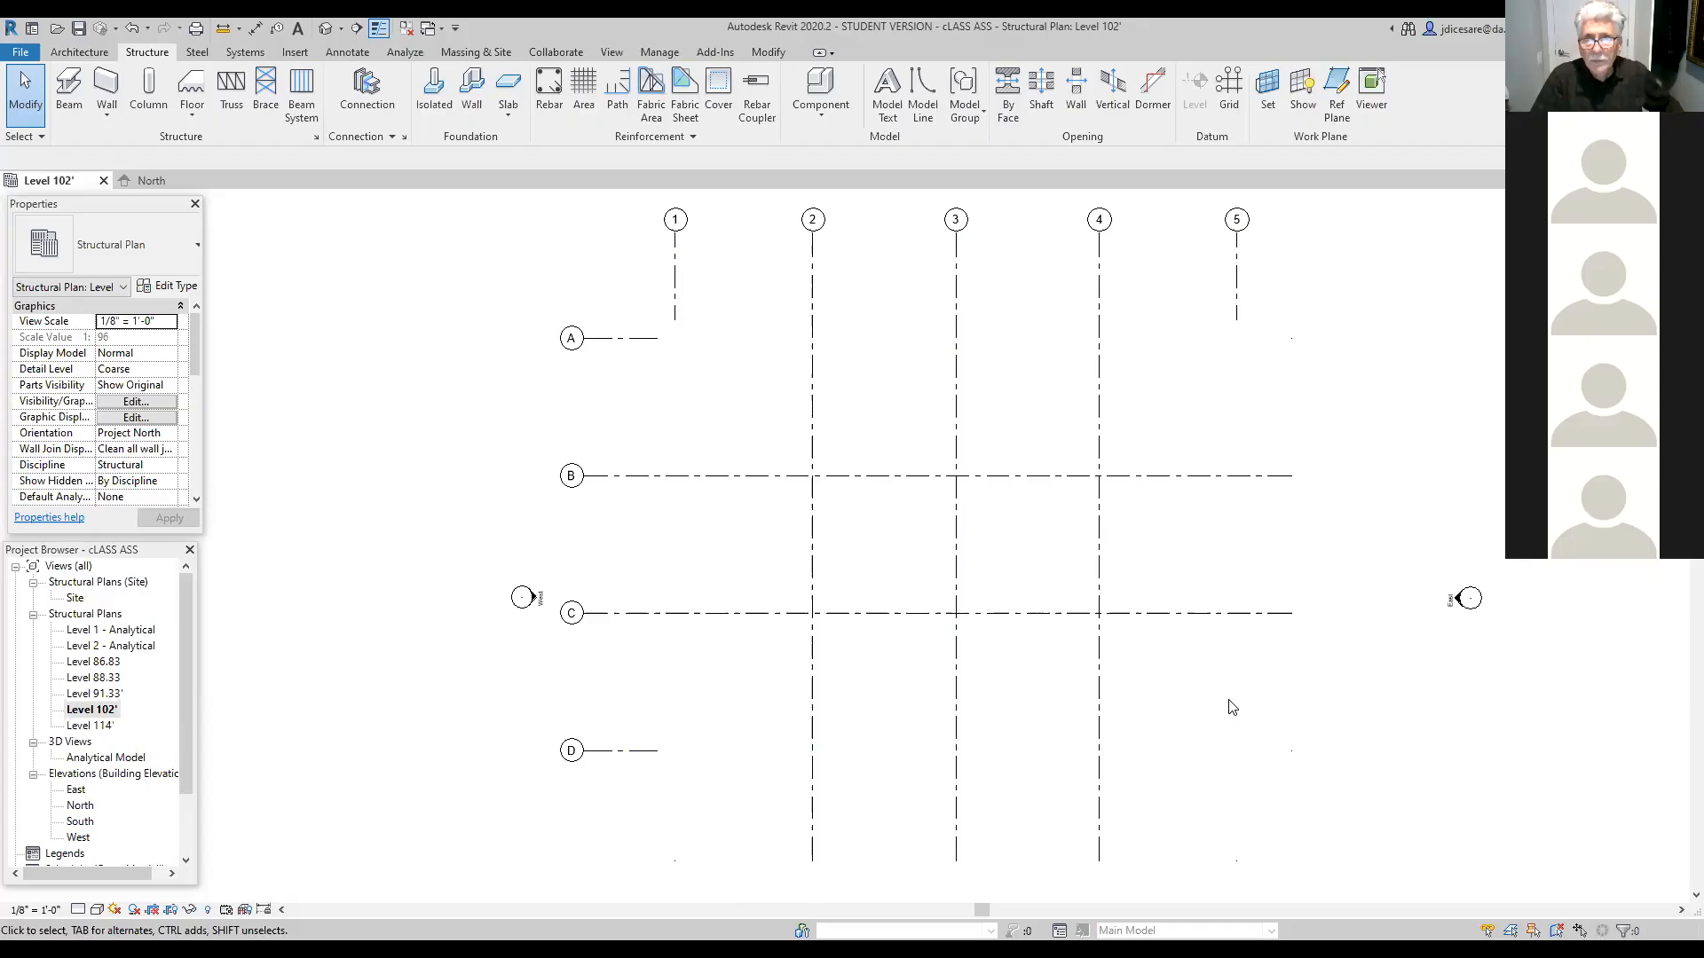
Step: Try the 6.5mm Bubble Gap type on grid B with its west segment extended to just short of grid 1, and undo it
left_click(885, 478)
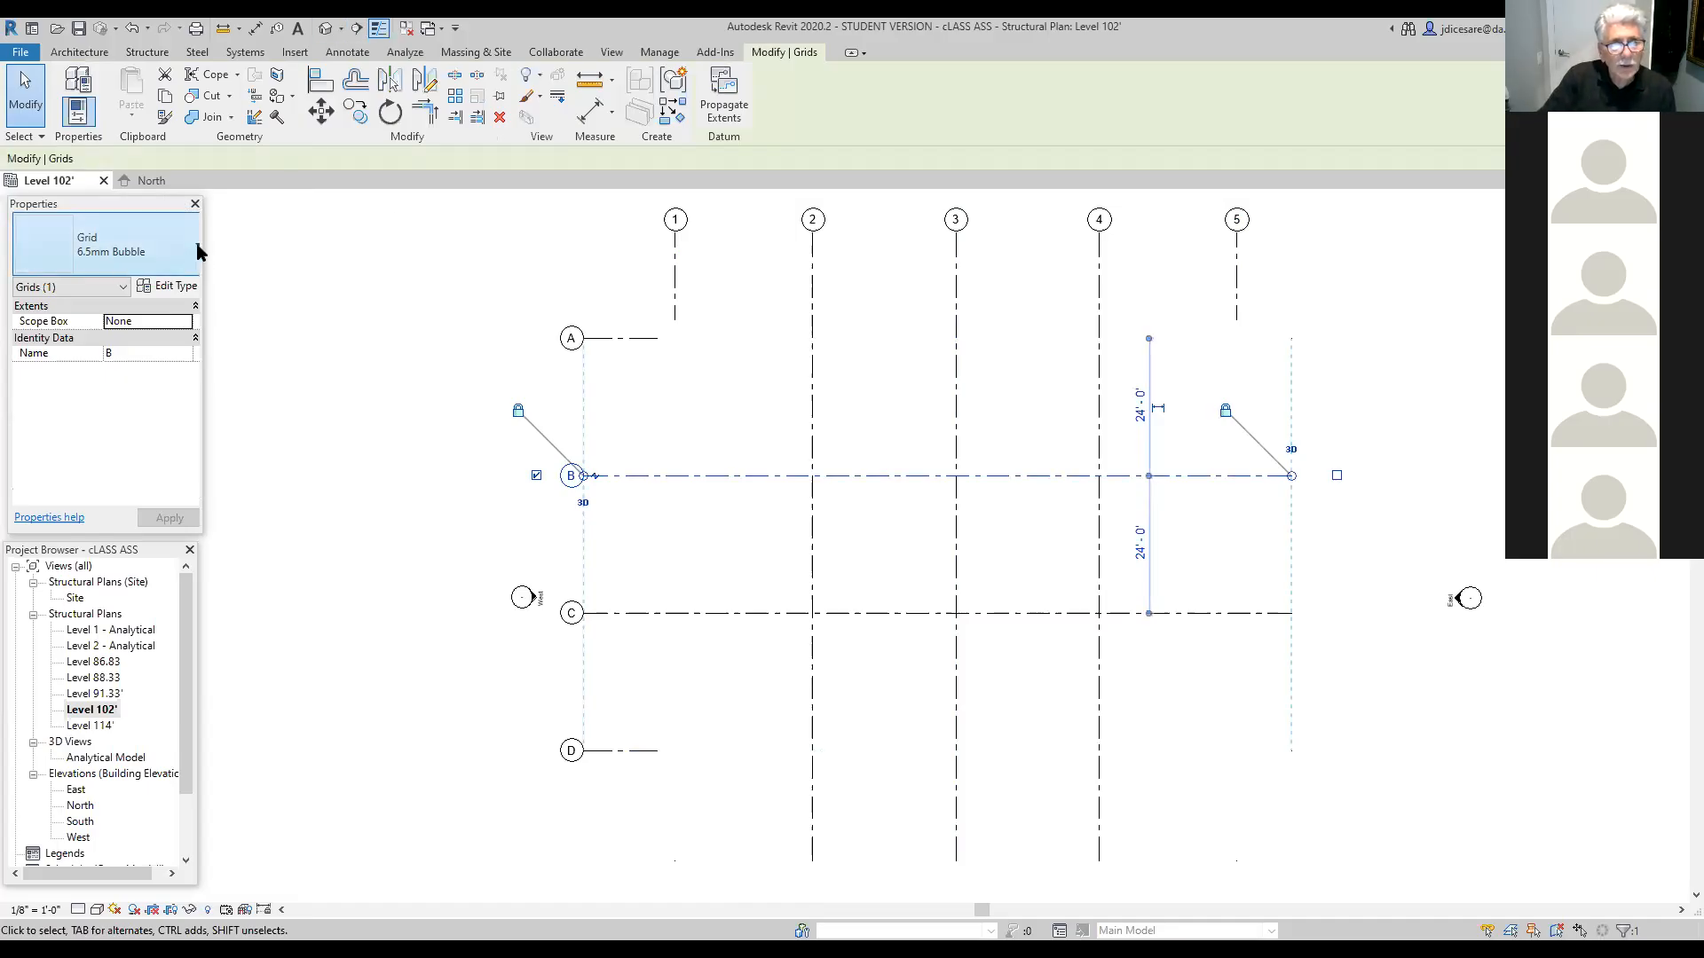
left_click(199, 253)
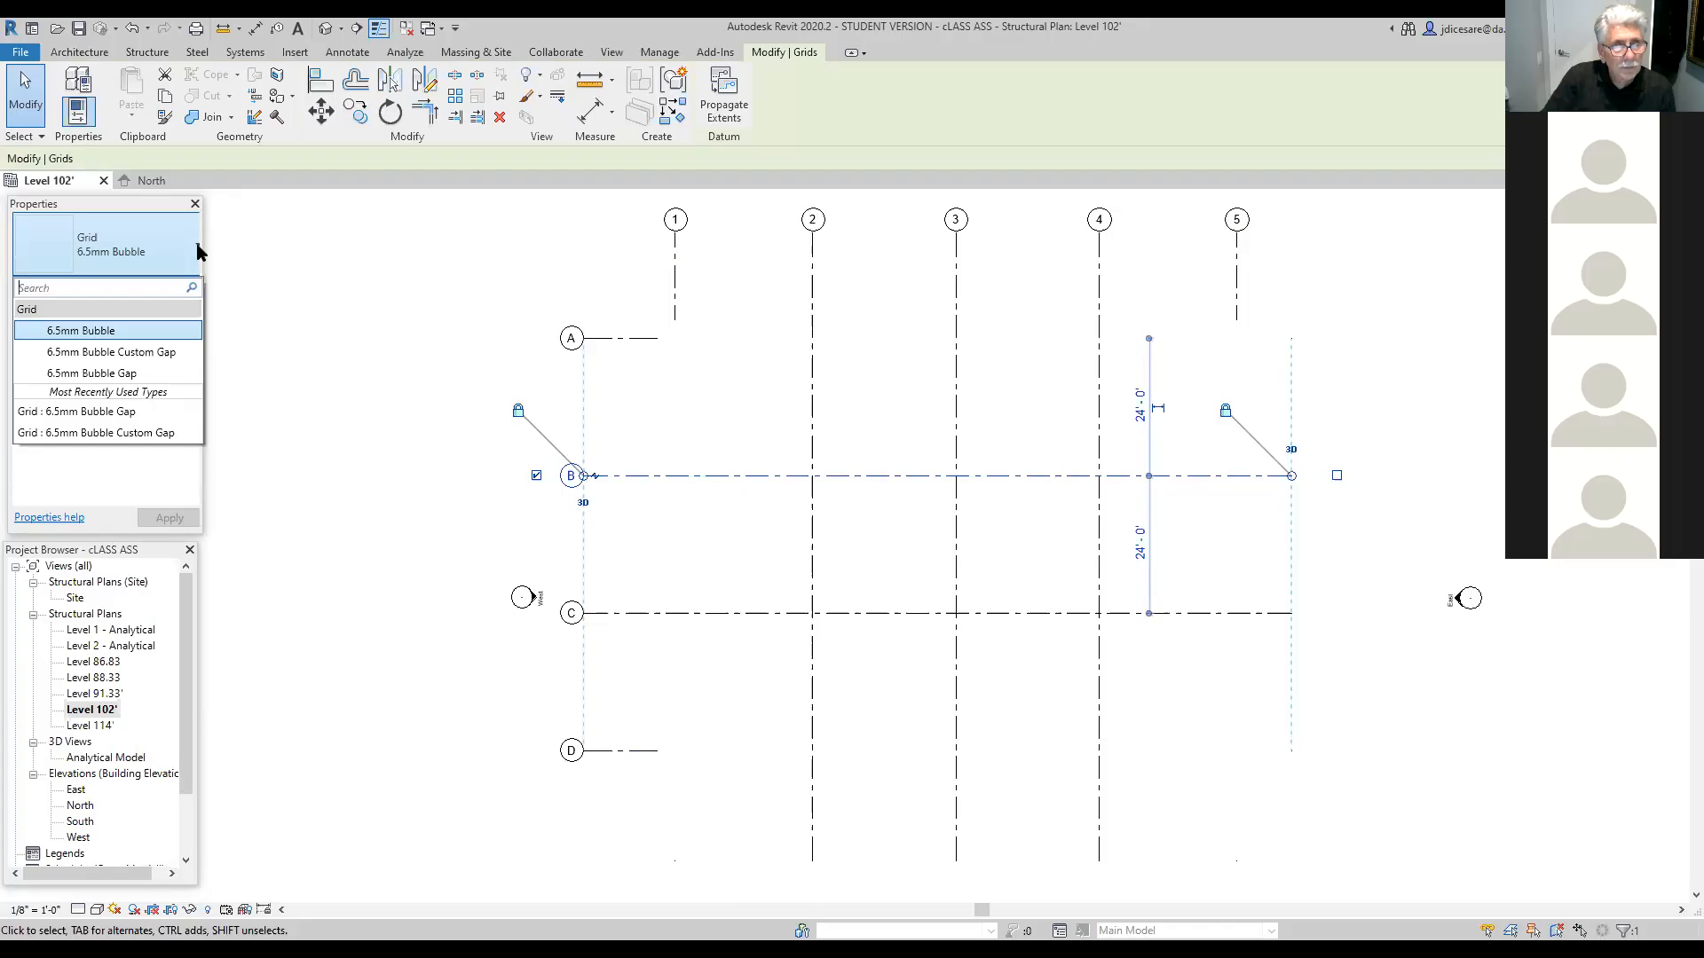
left_click(124, 373)
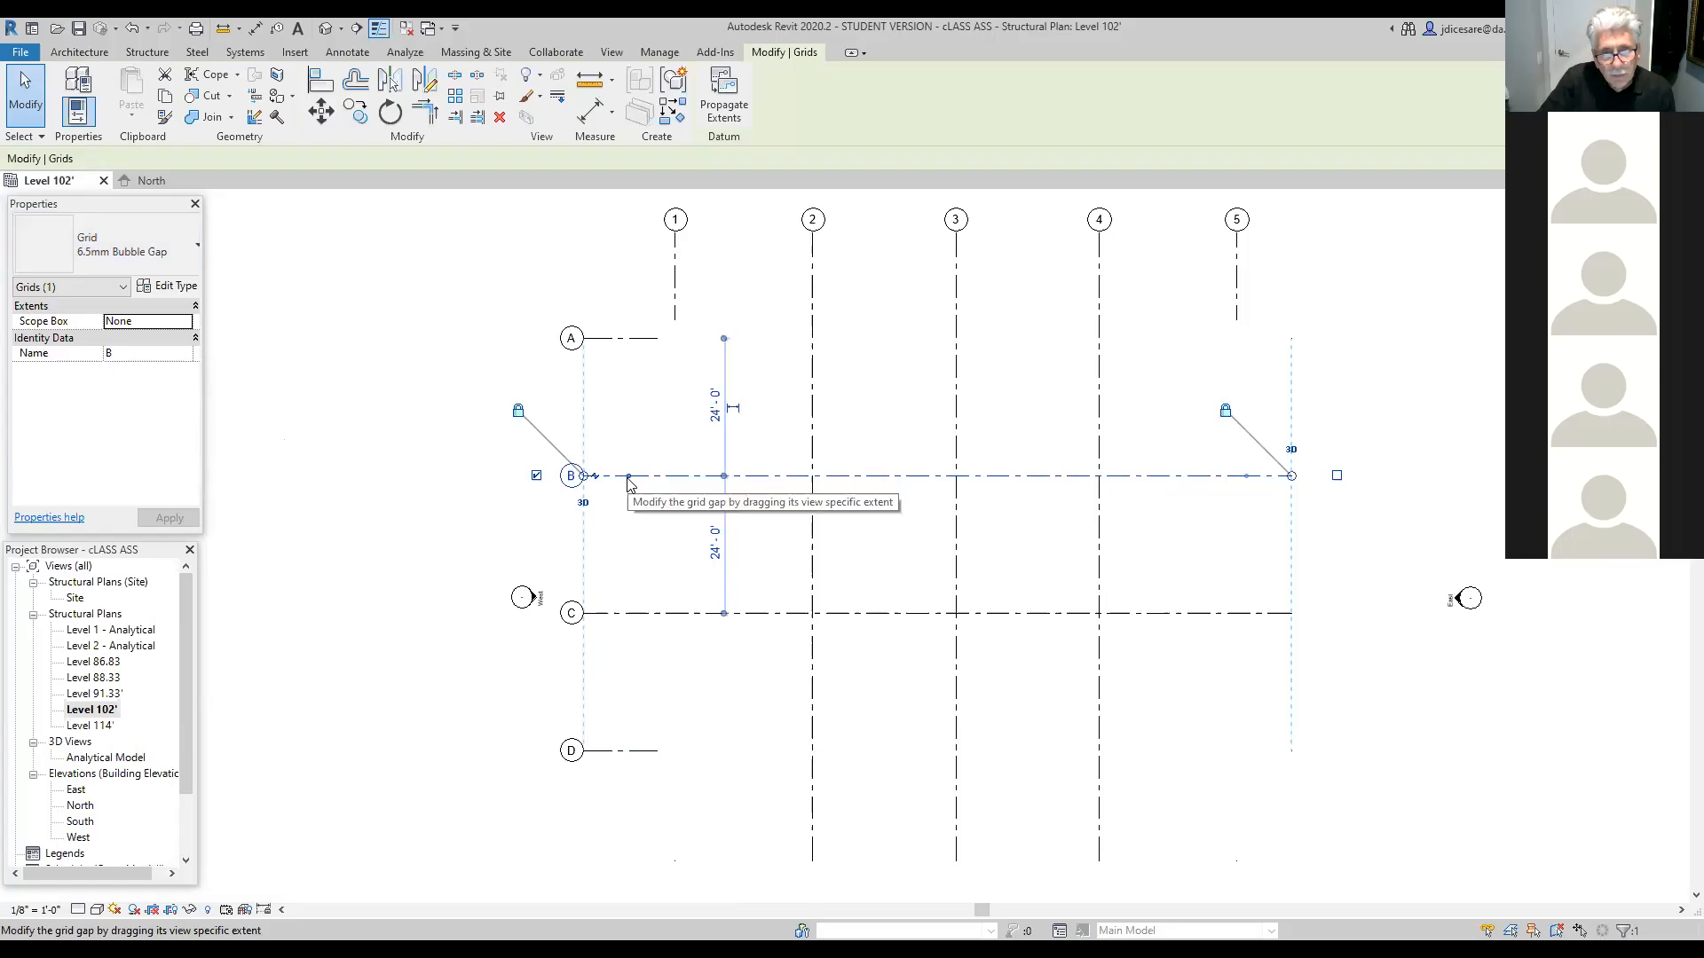
left_click_drag(629, 479, 658, 482)
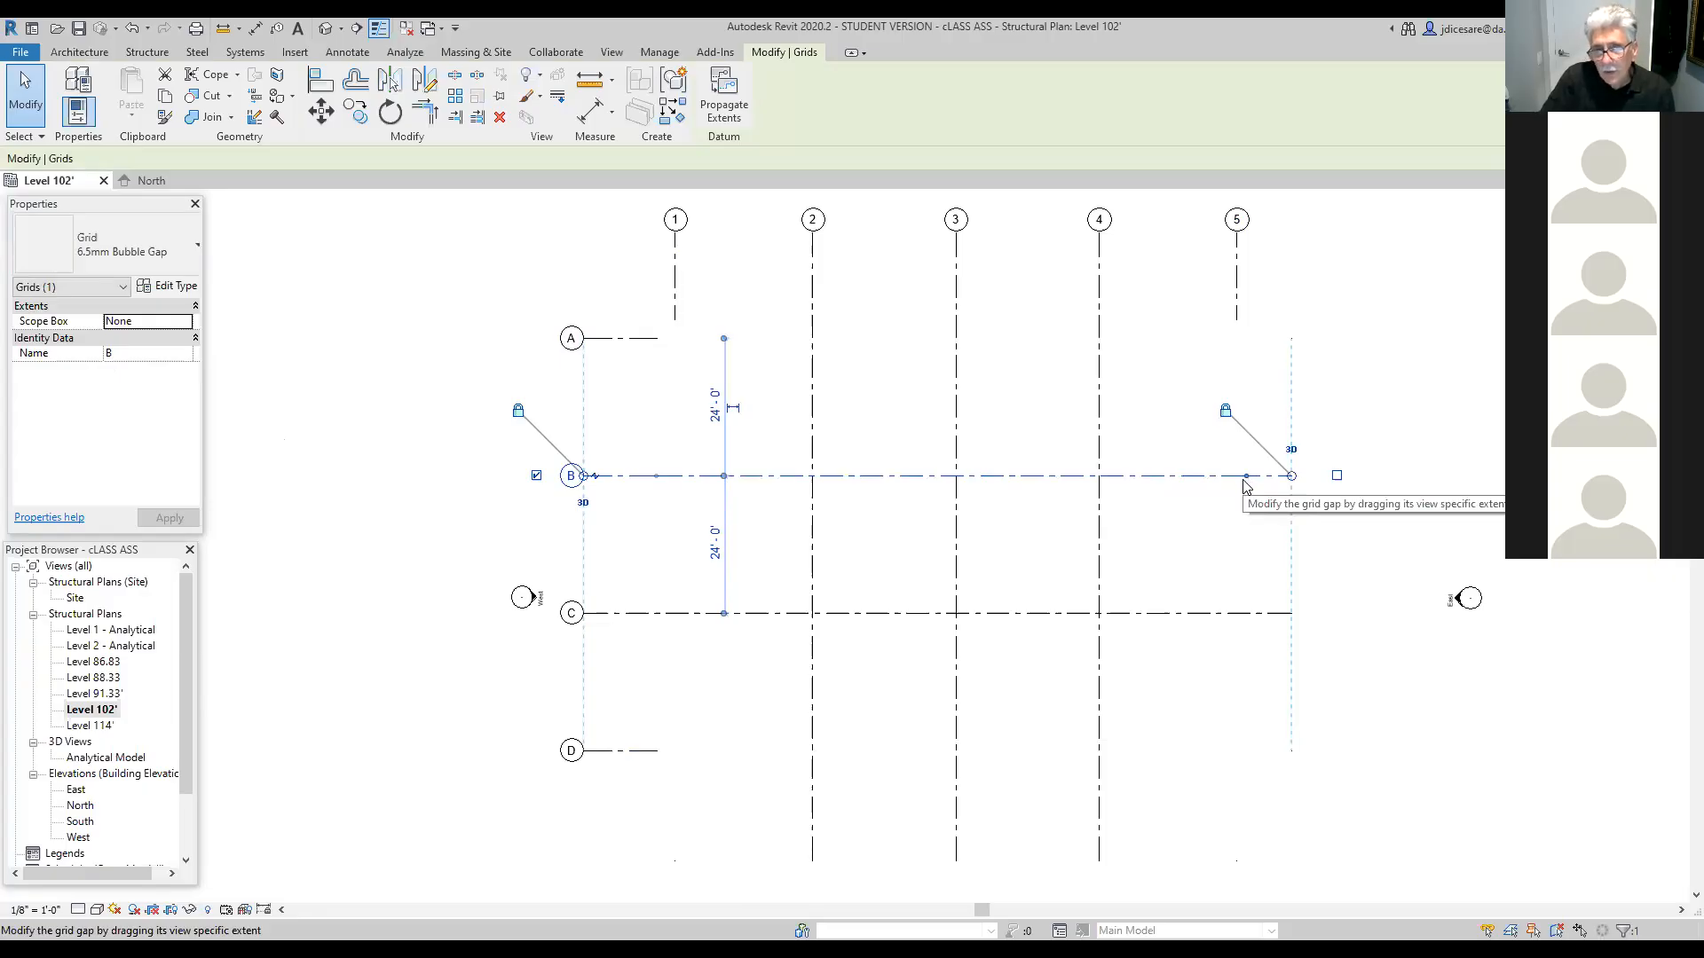
left_click(400, 513)
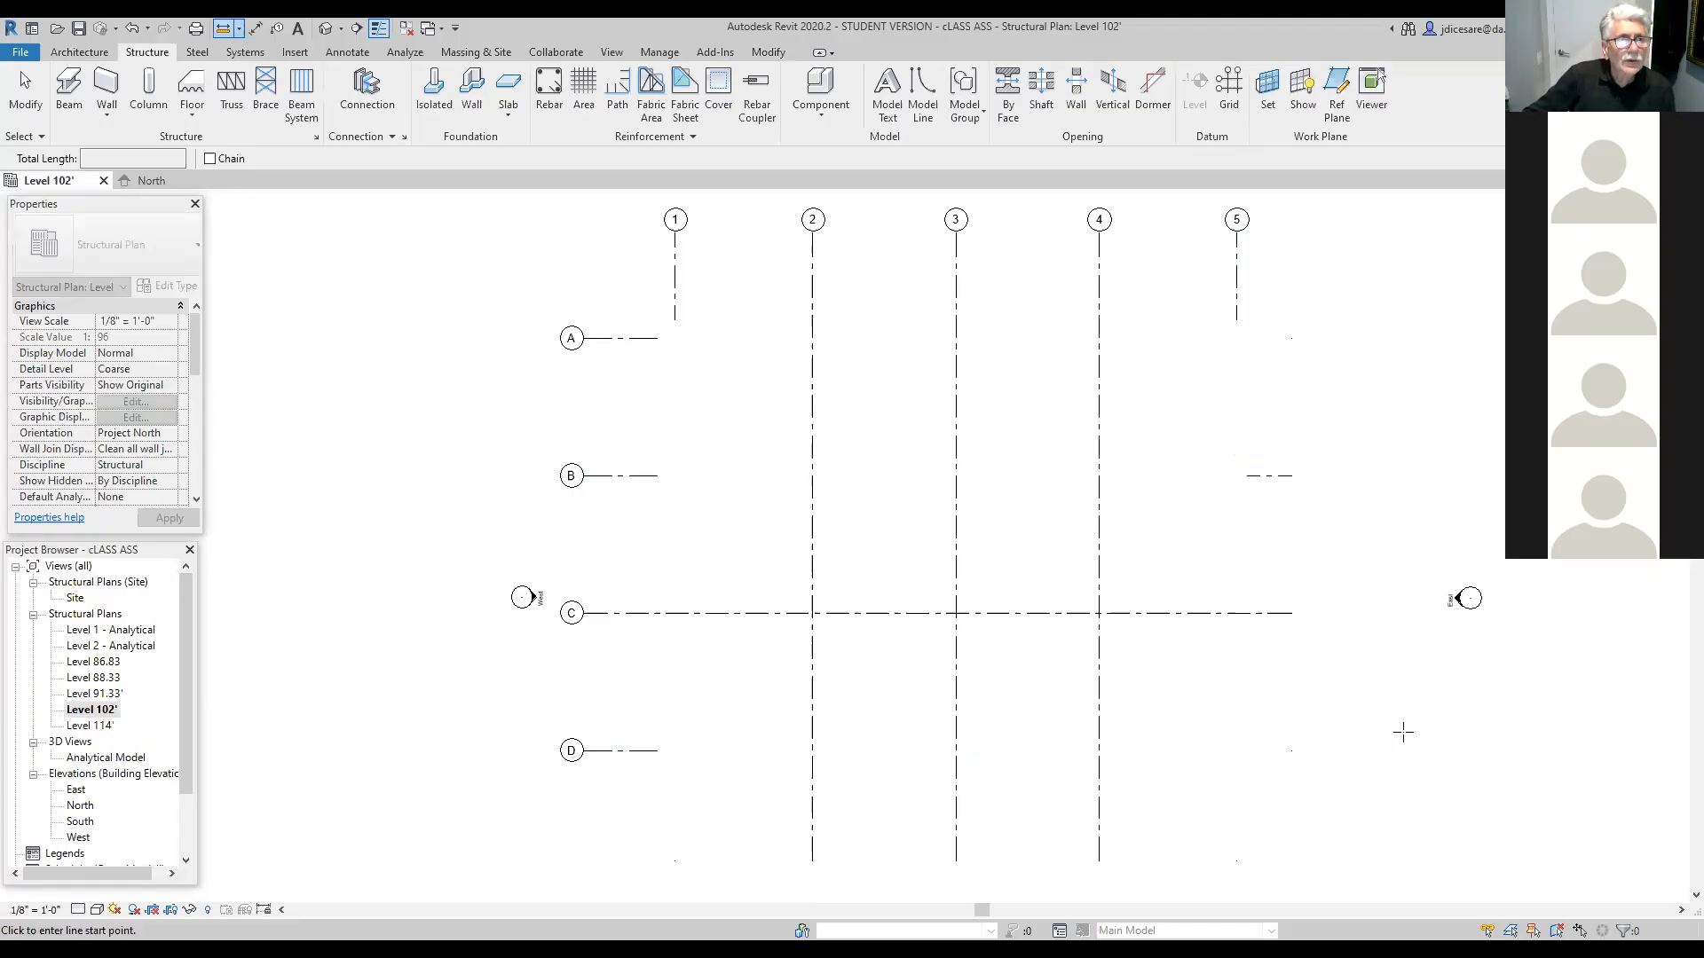
left_click(133, 29)
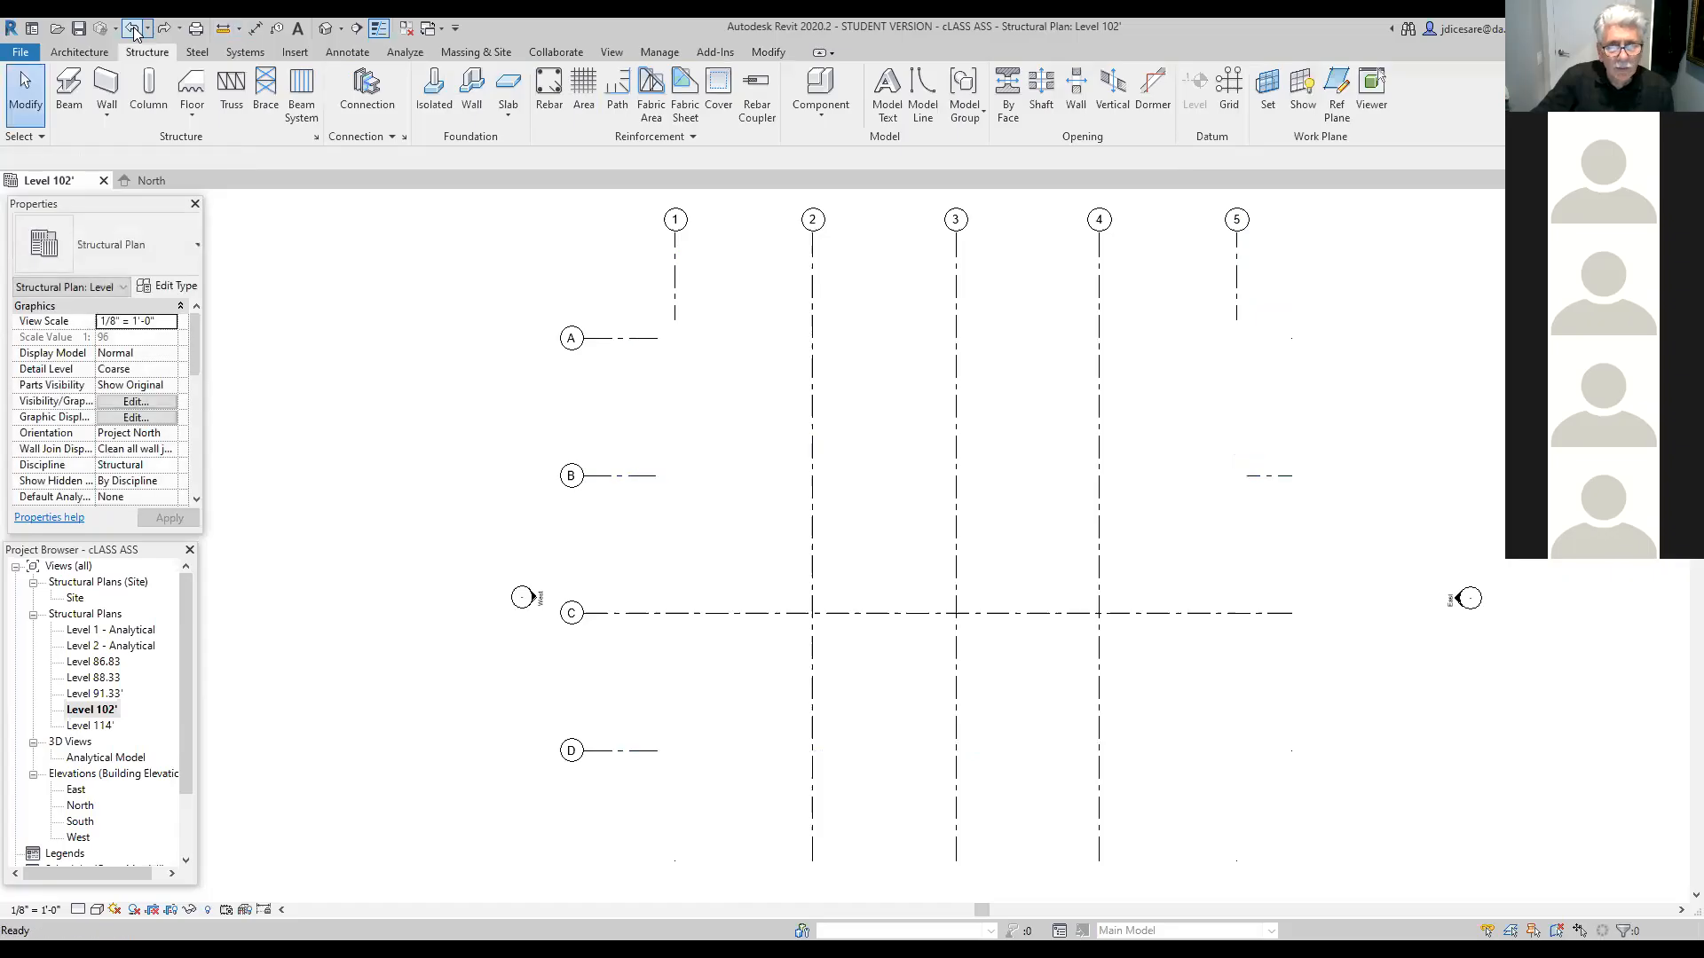
left_click(134, 30)
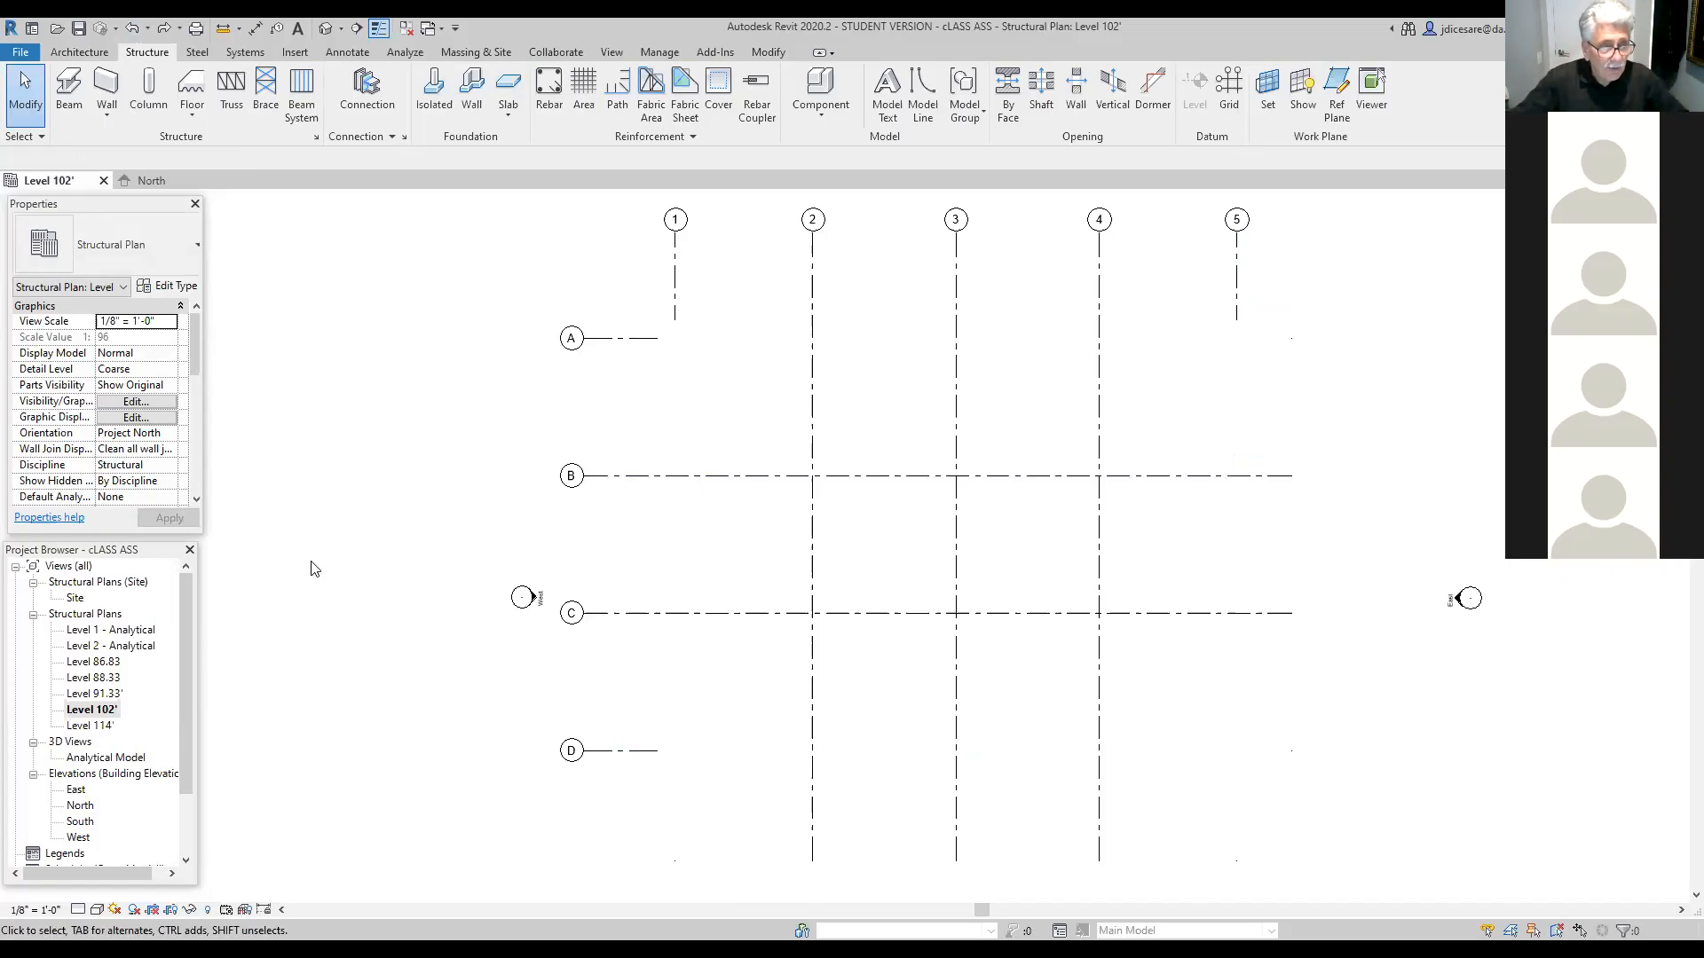
Step: Examine the numbered grid lines in the North elevation and return to the Level 102' structural plan
double_click(79, 805)
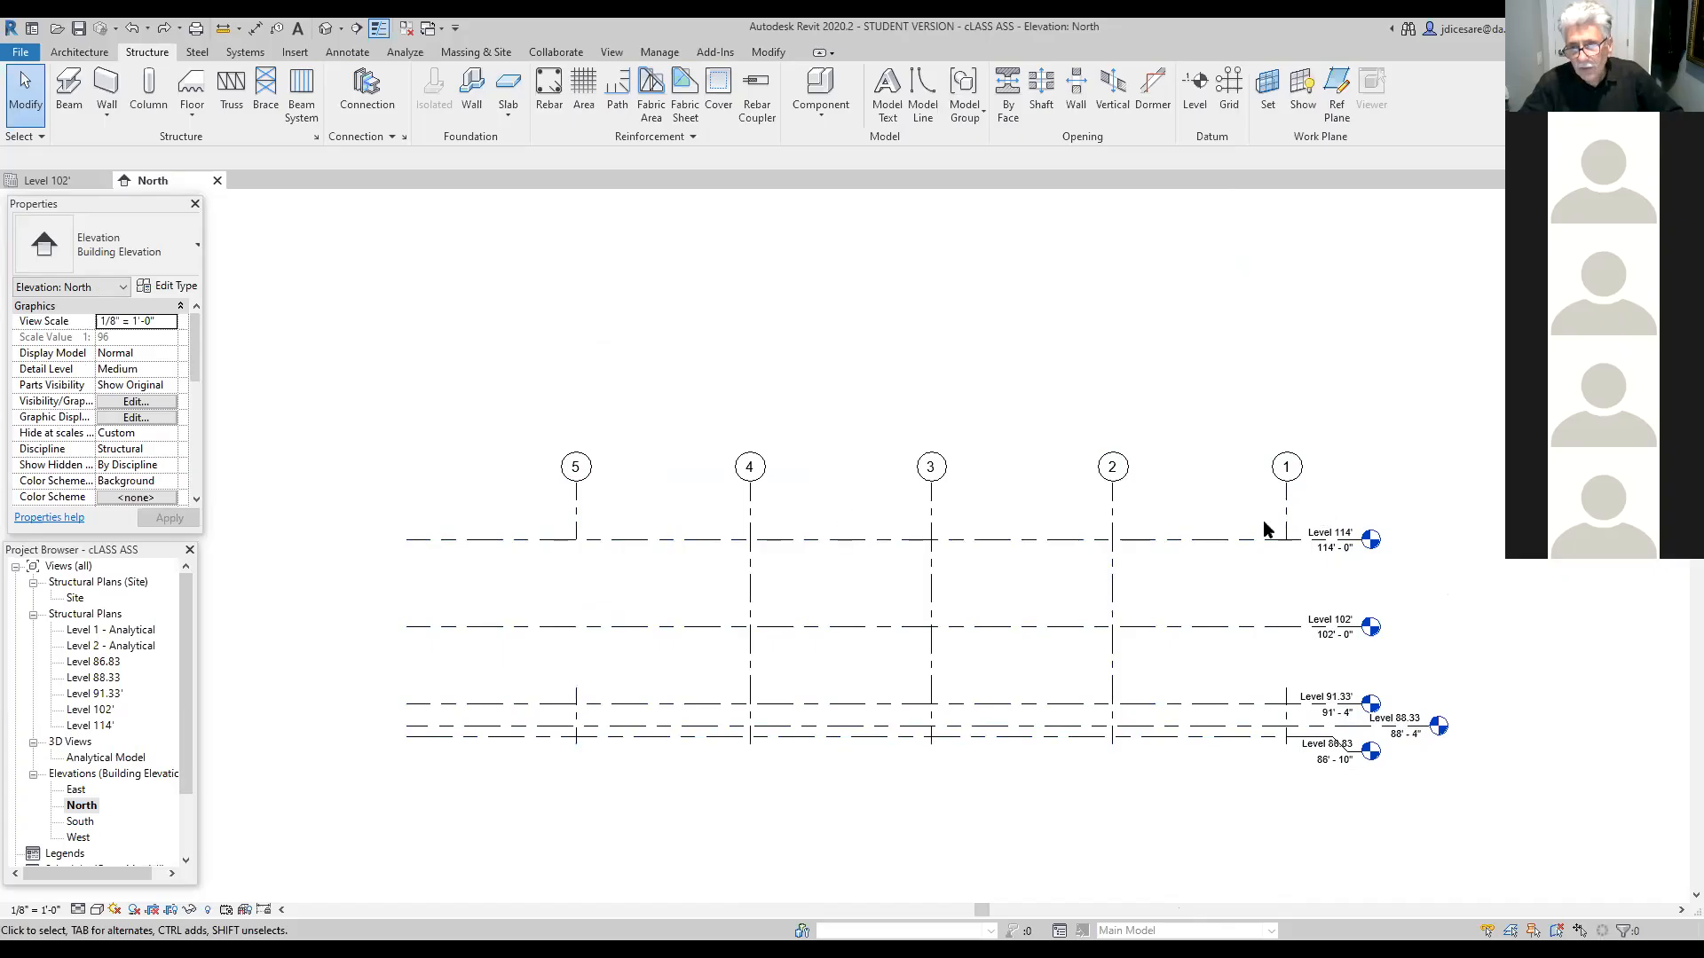
double_click(91, 710)
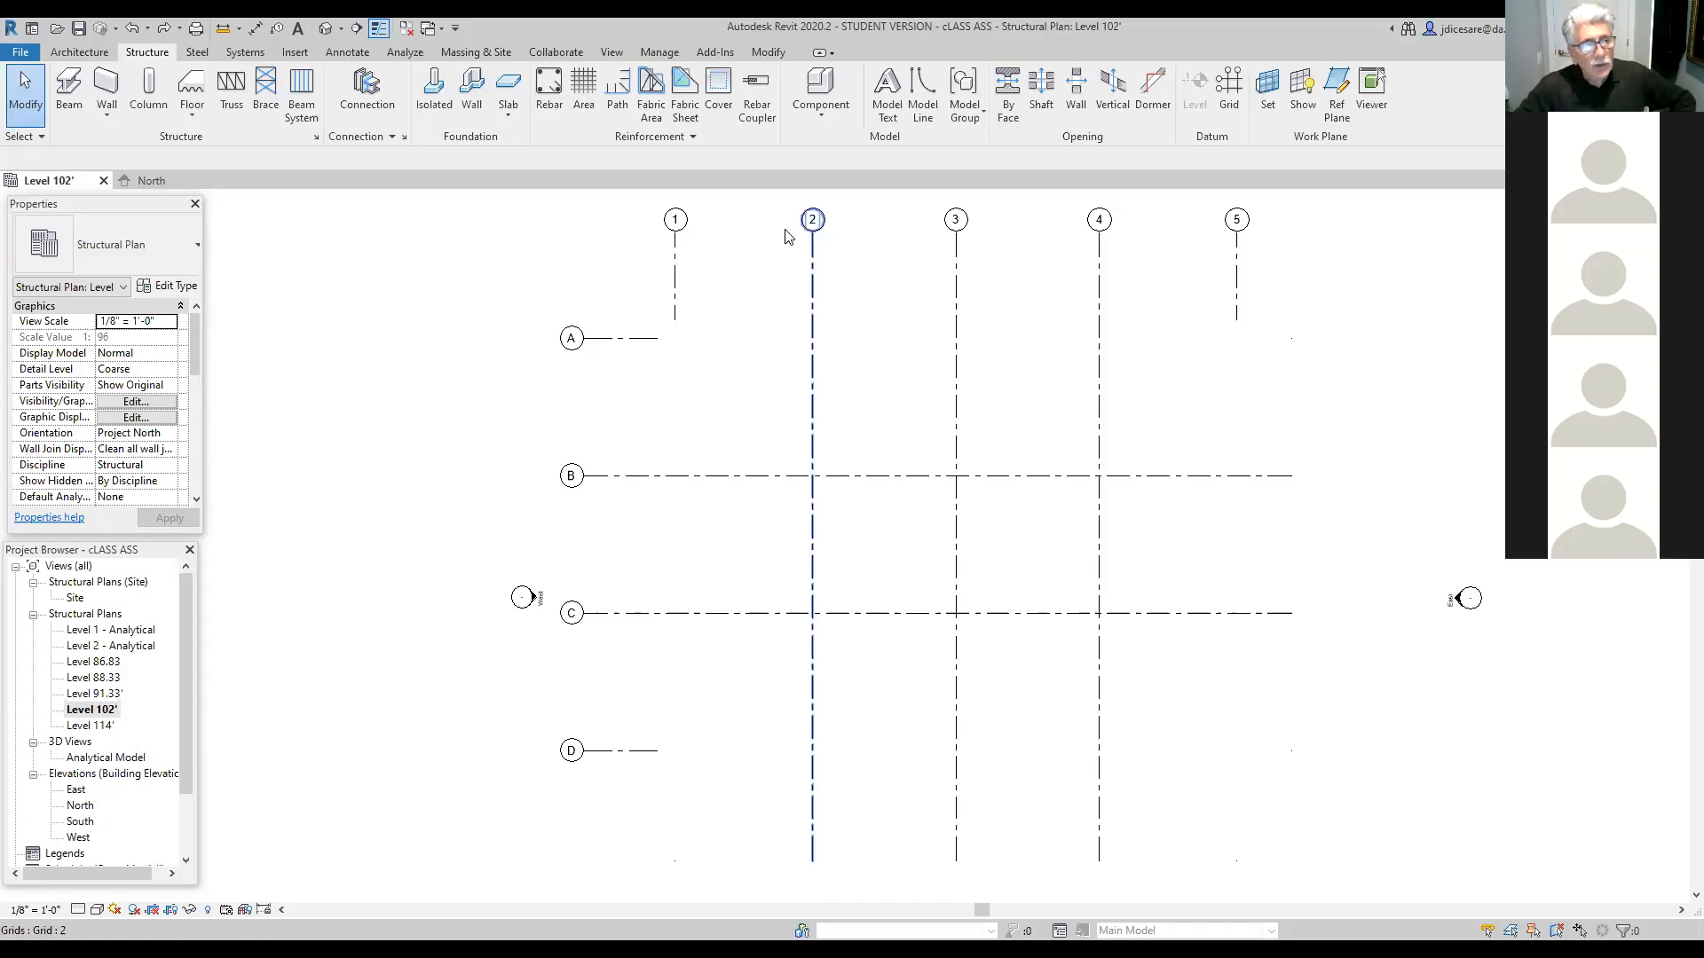
Step: Start a structural wall using the Foundation - 300mm Concrete basic wall type
left_click(108, 120)
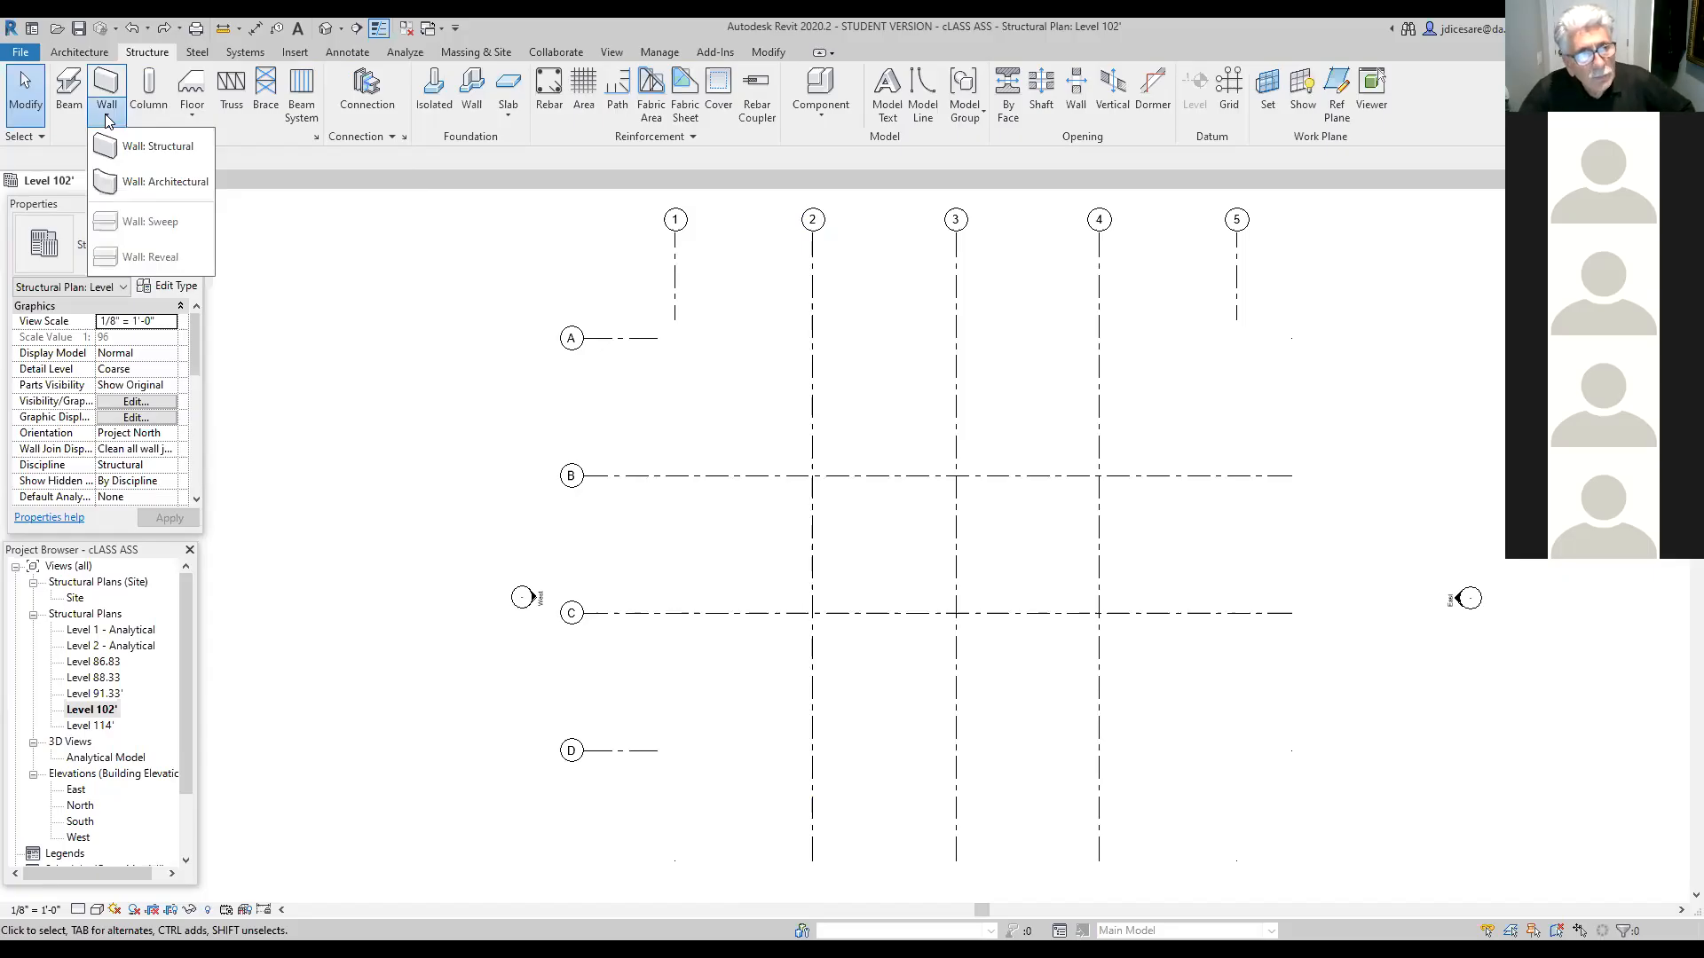
left_click(144, 147)
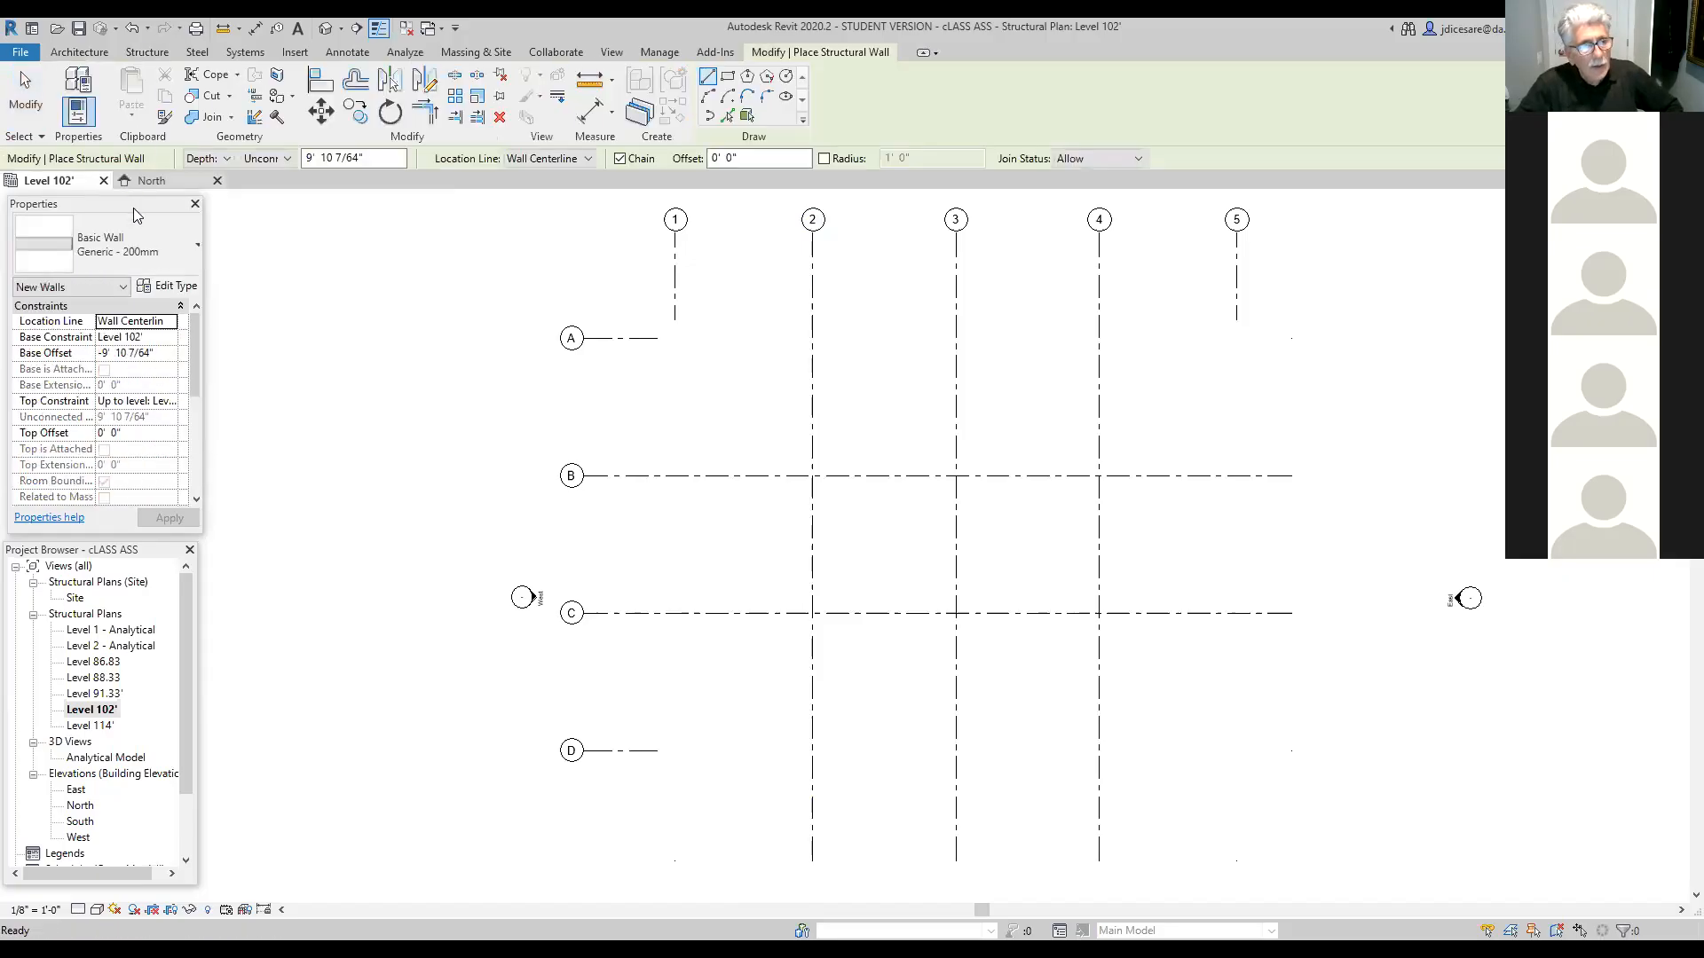
left_click(199, 251)
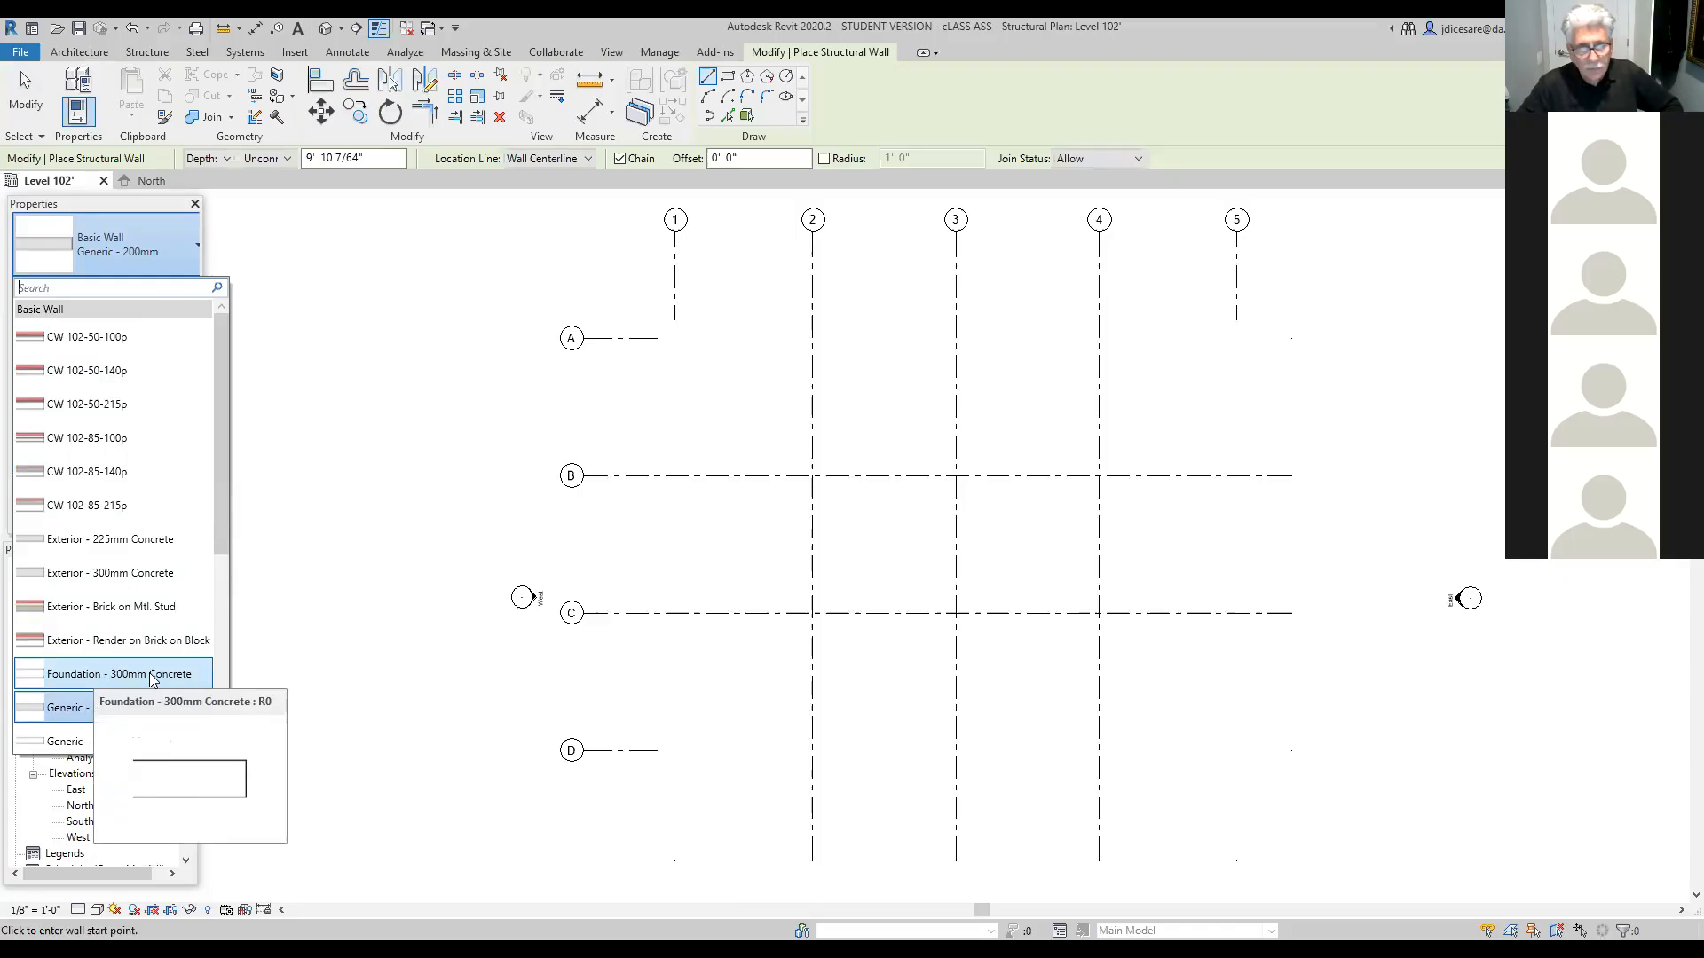
left_click(84, 681)
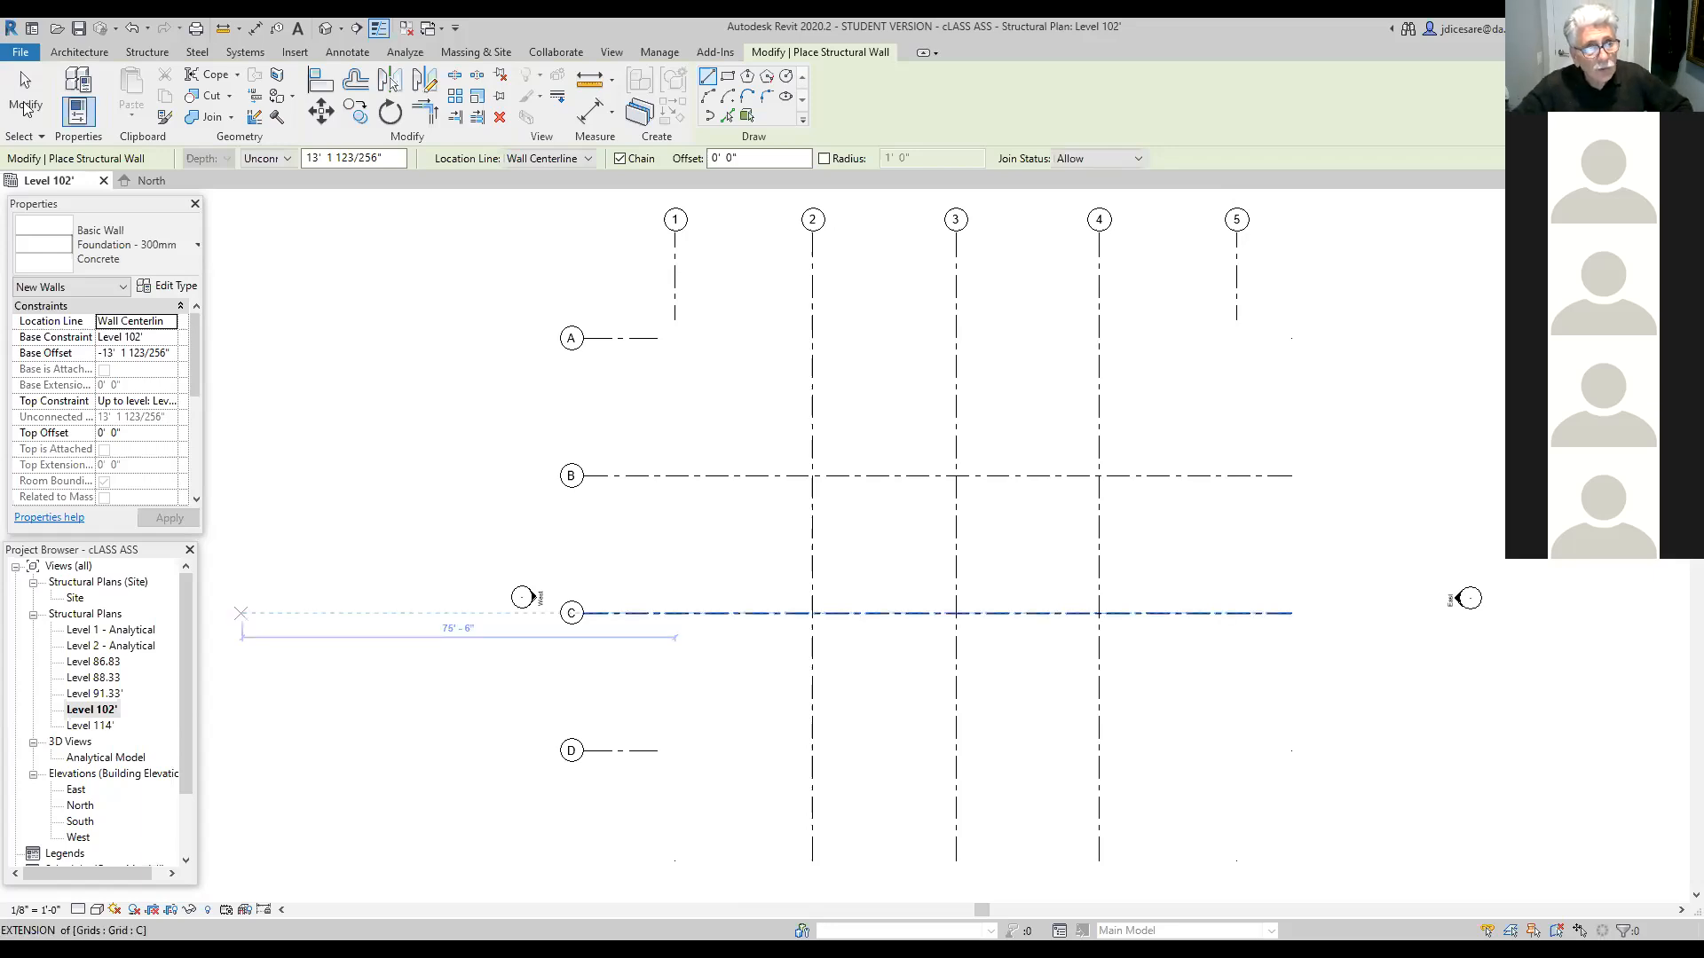
left_click(198, 249)
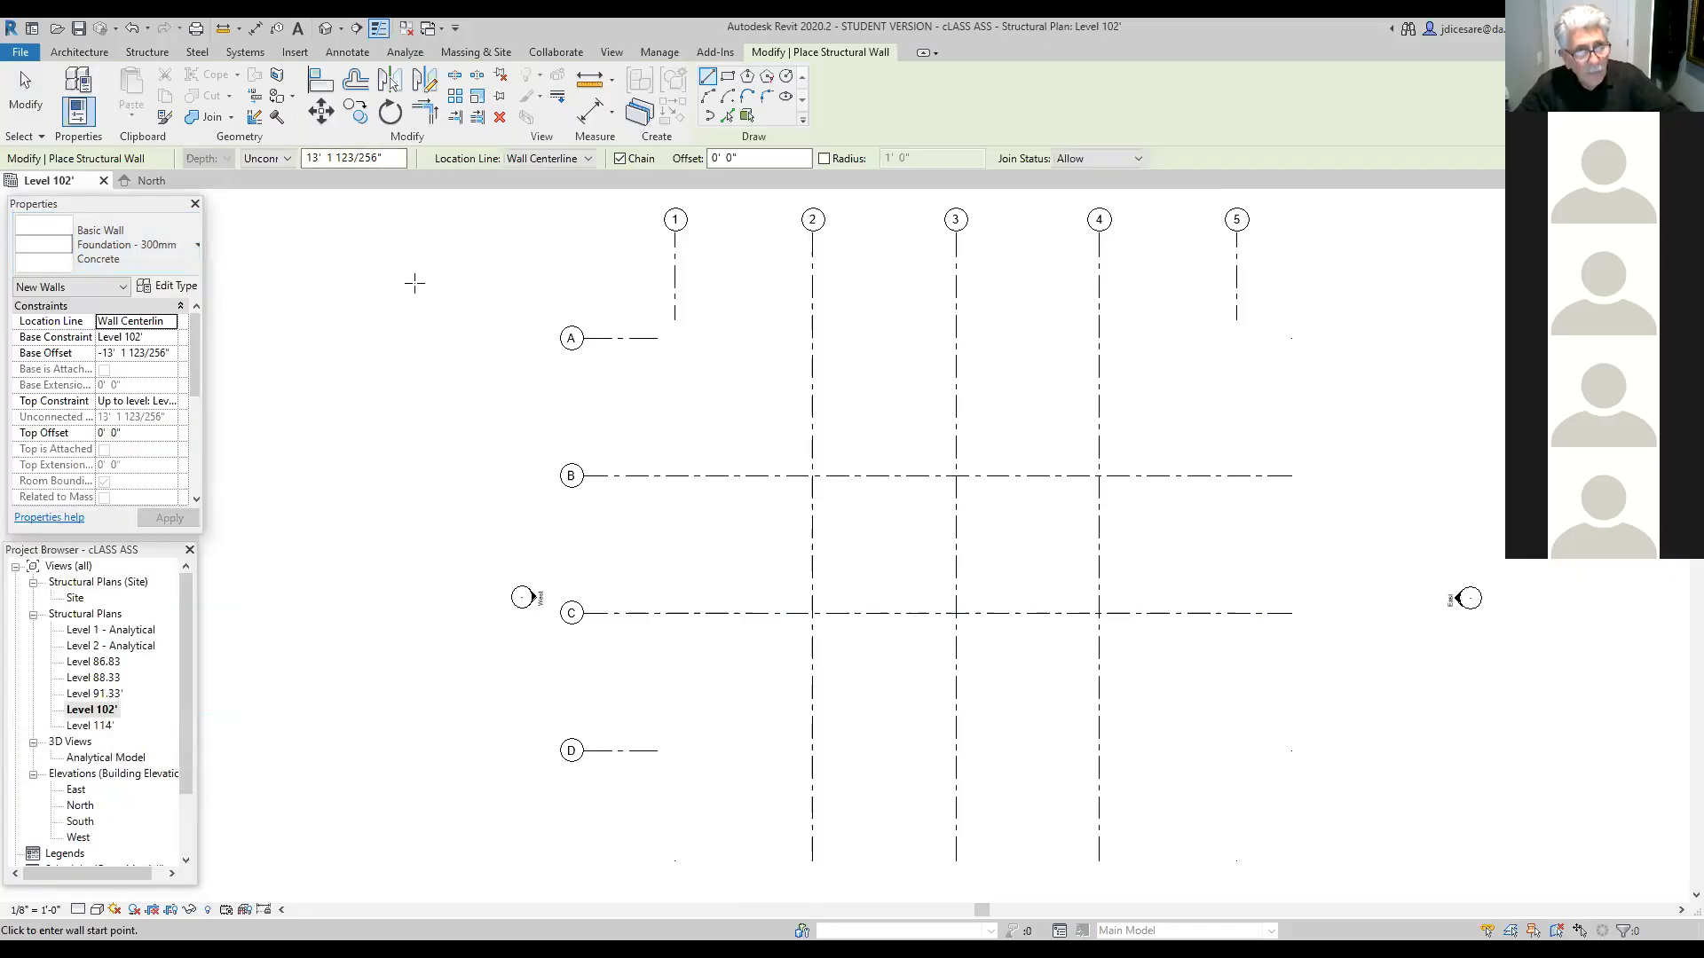
left_click(147, 53)
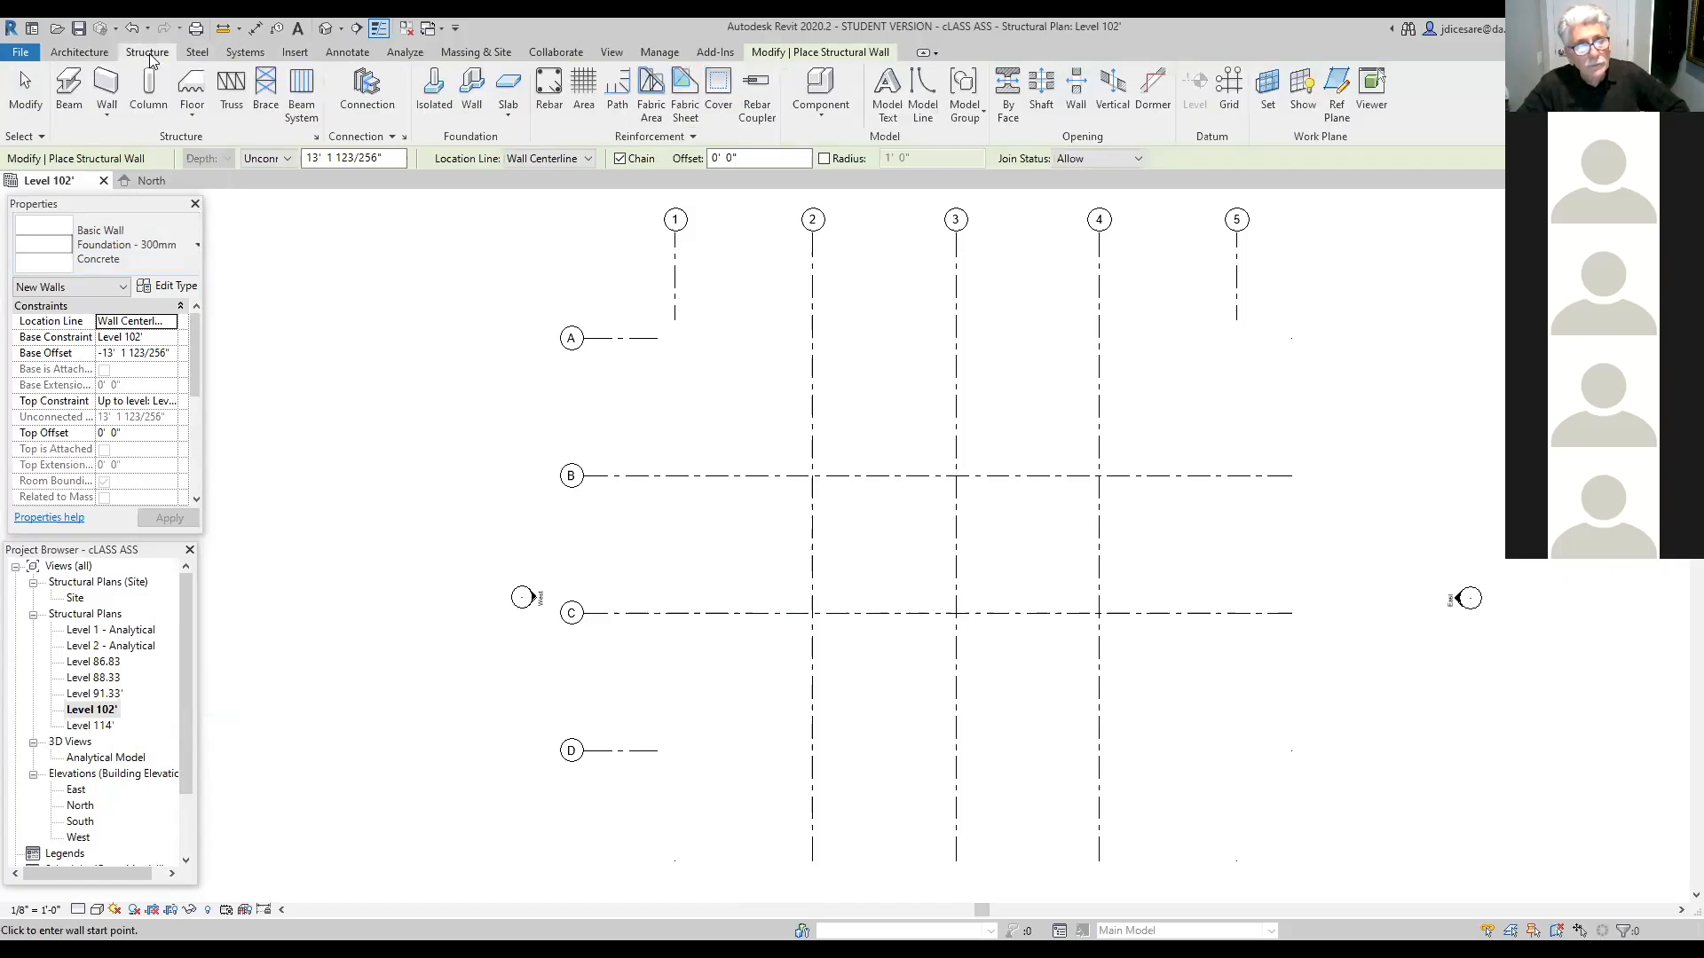
left_click(106, 118)
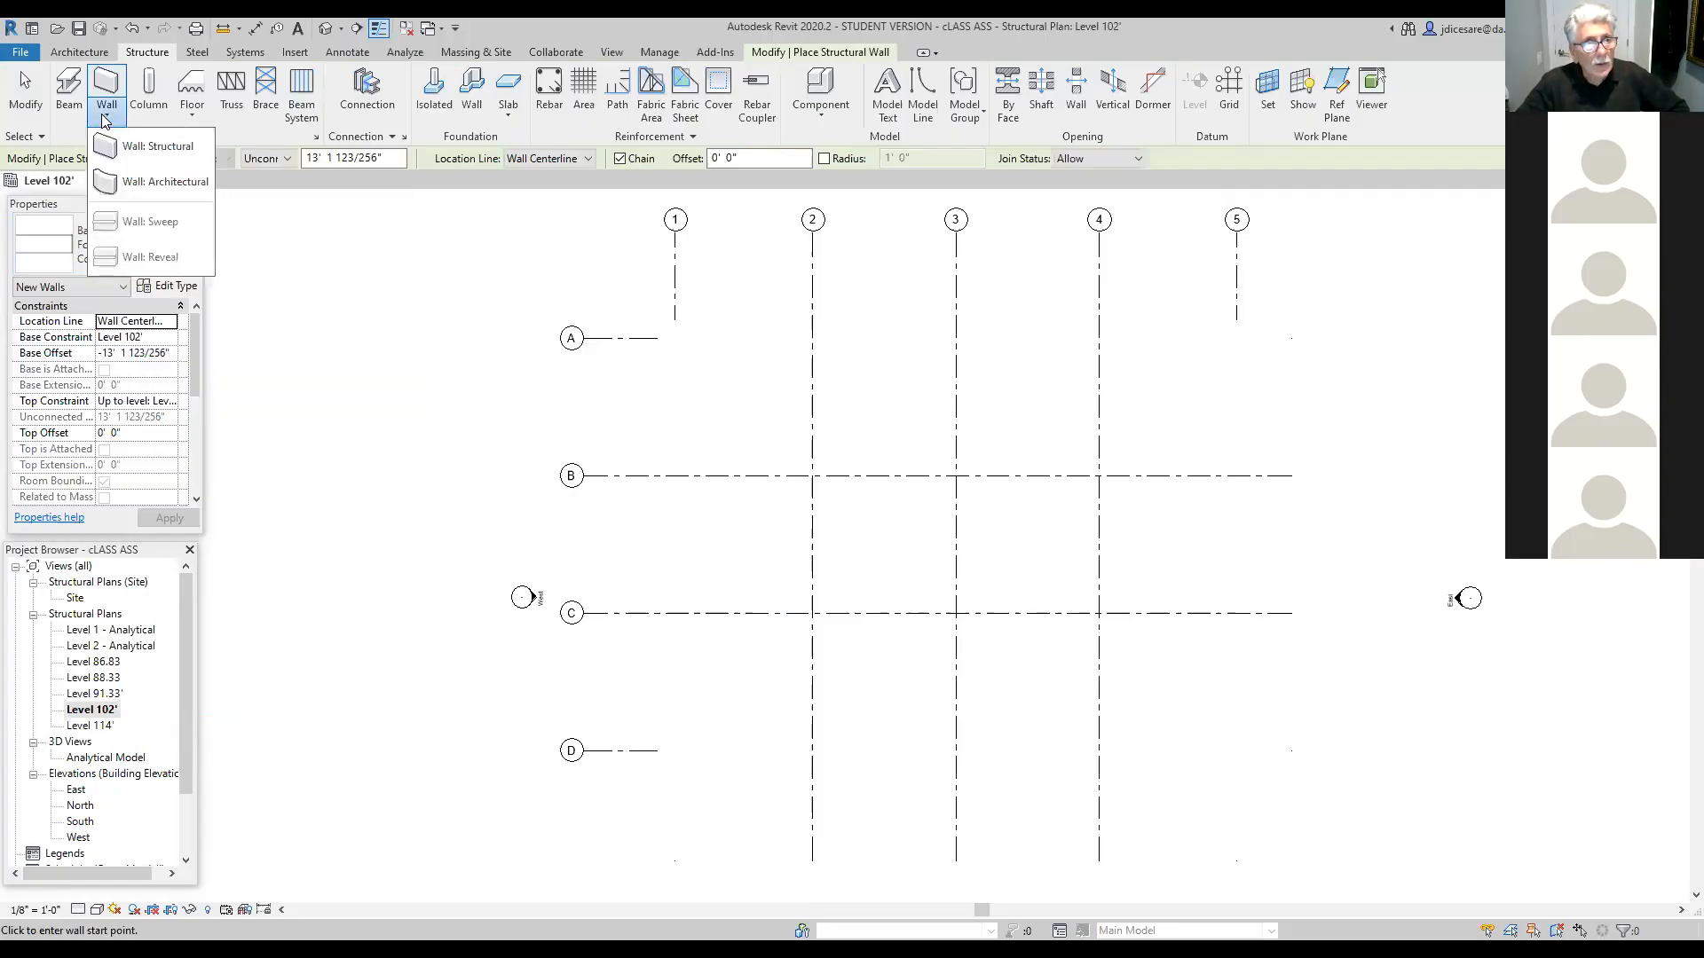
left_click(137, 147)
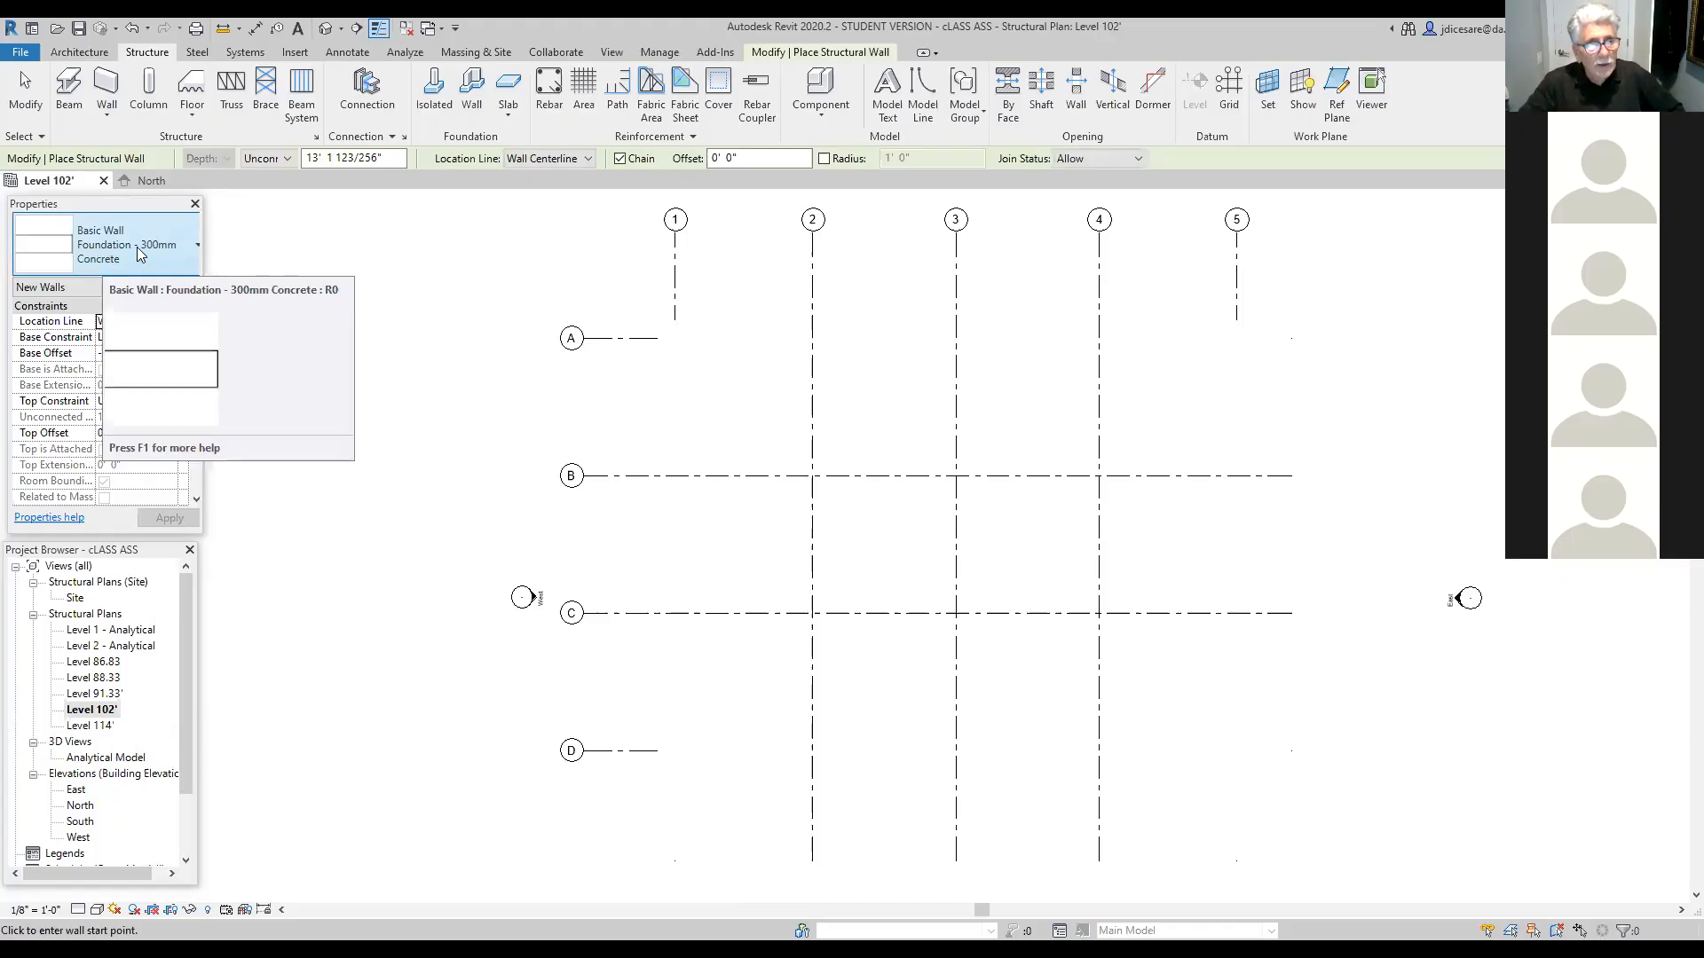
left_click(197, 252)
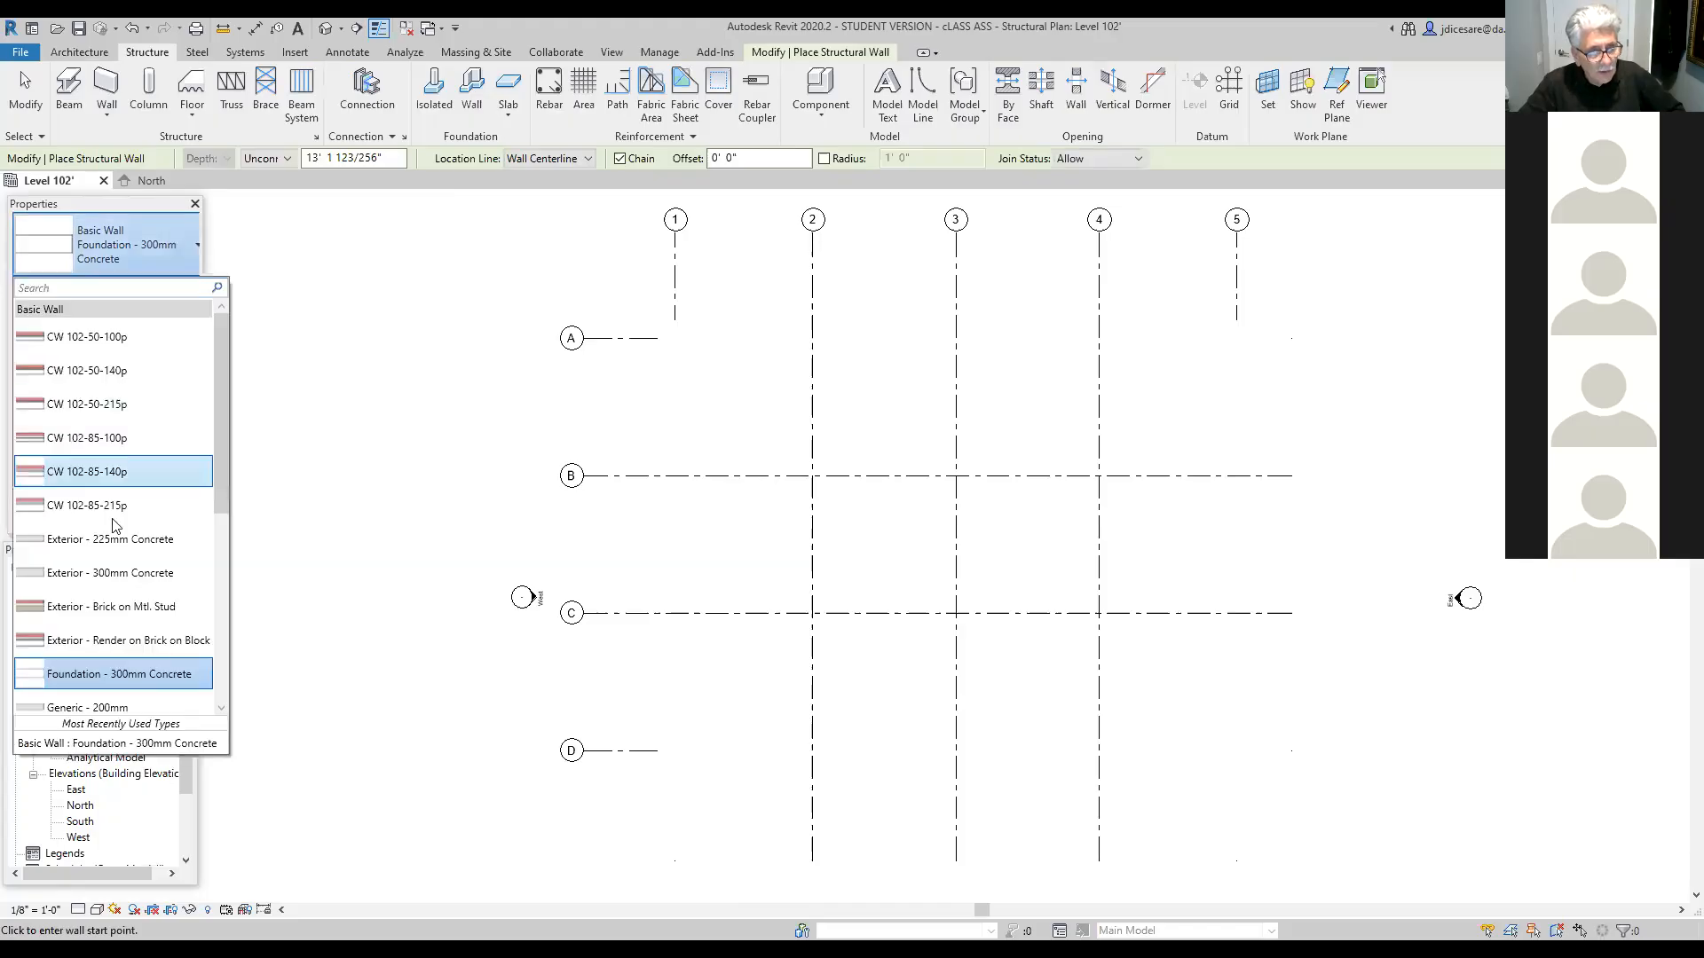
left_click(170, 677)
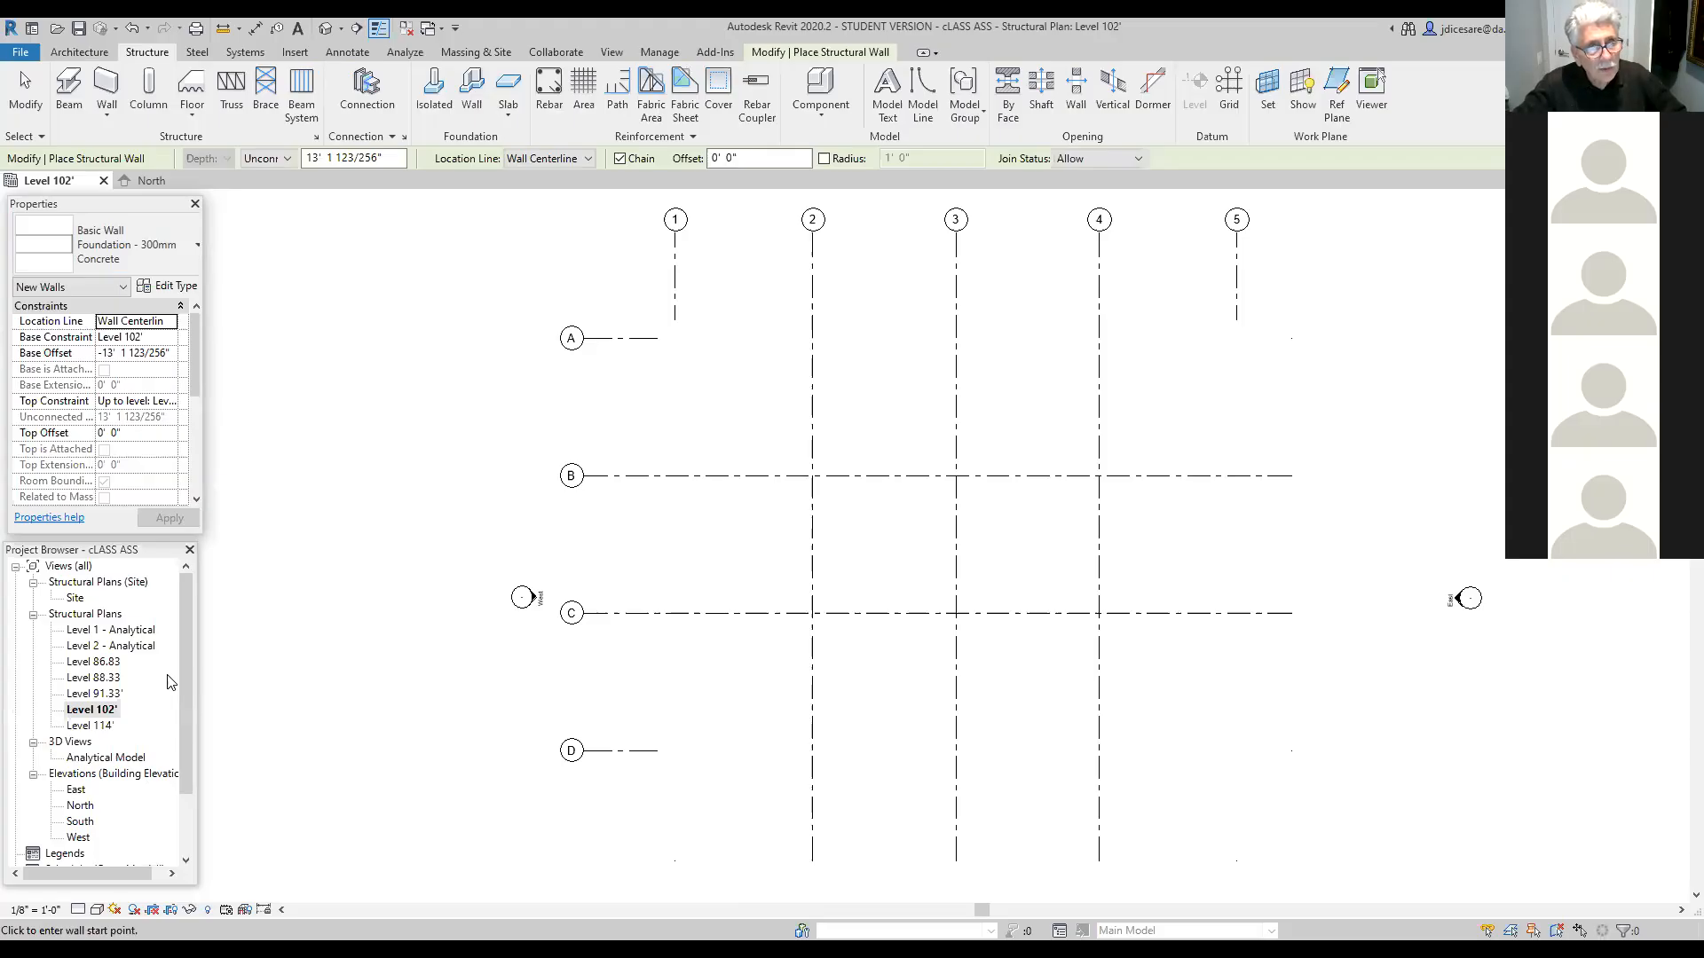
Step: Duplicate the Foundation - 300mm Concrete wall type under the name Foundation - 12" Concrete
left_click(175, 287)
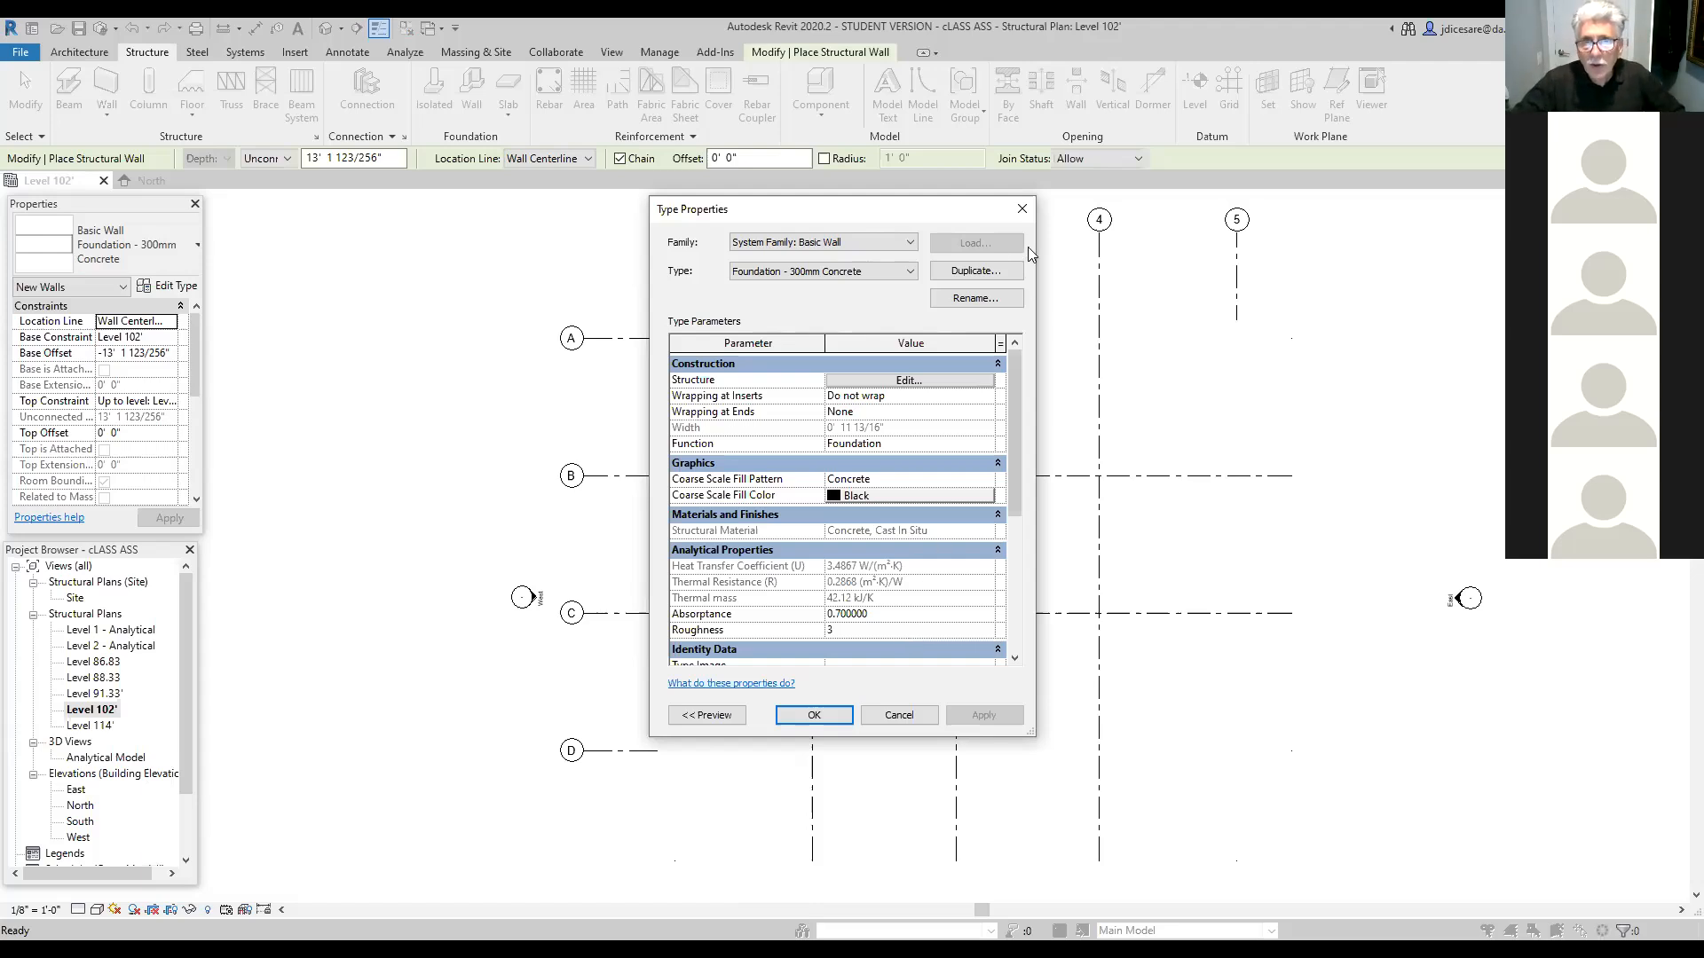
left_click(974, 271)
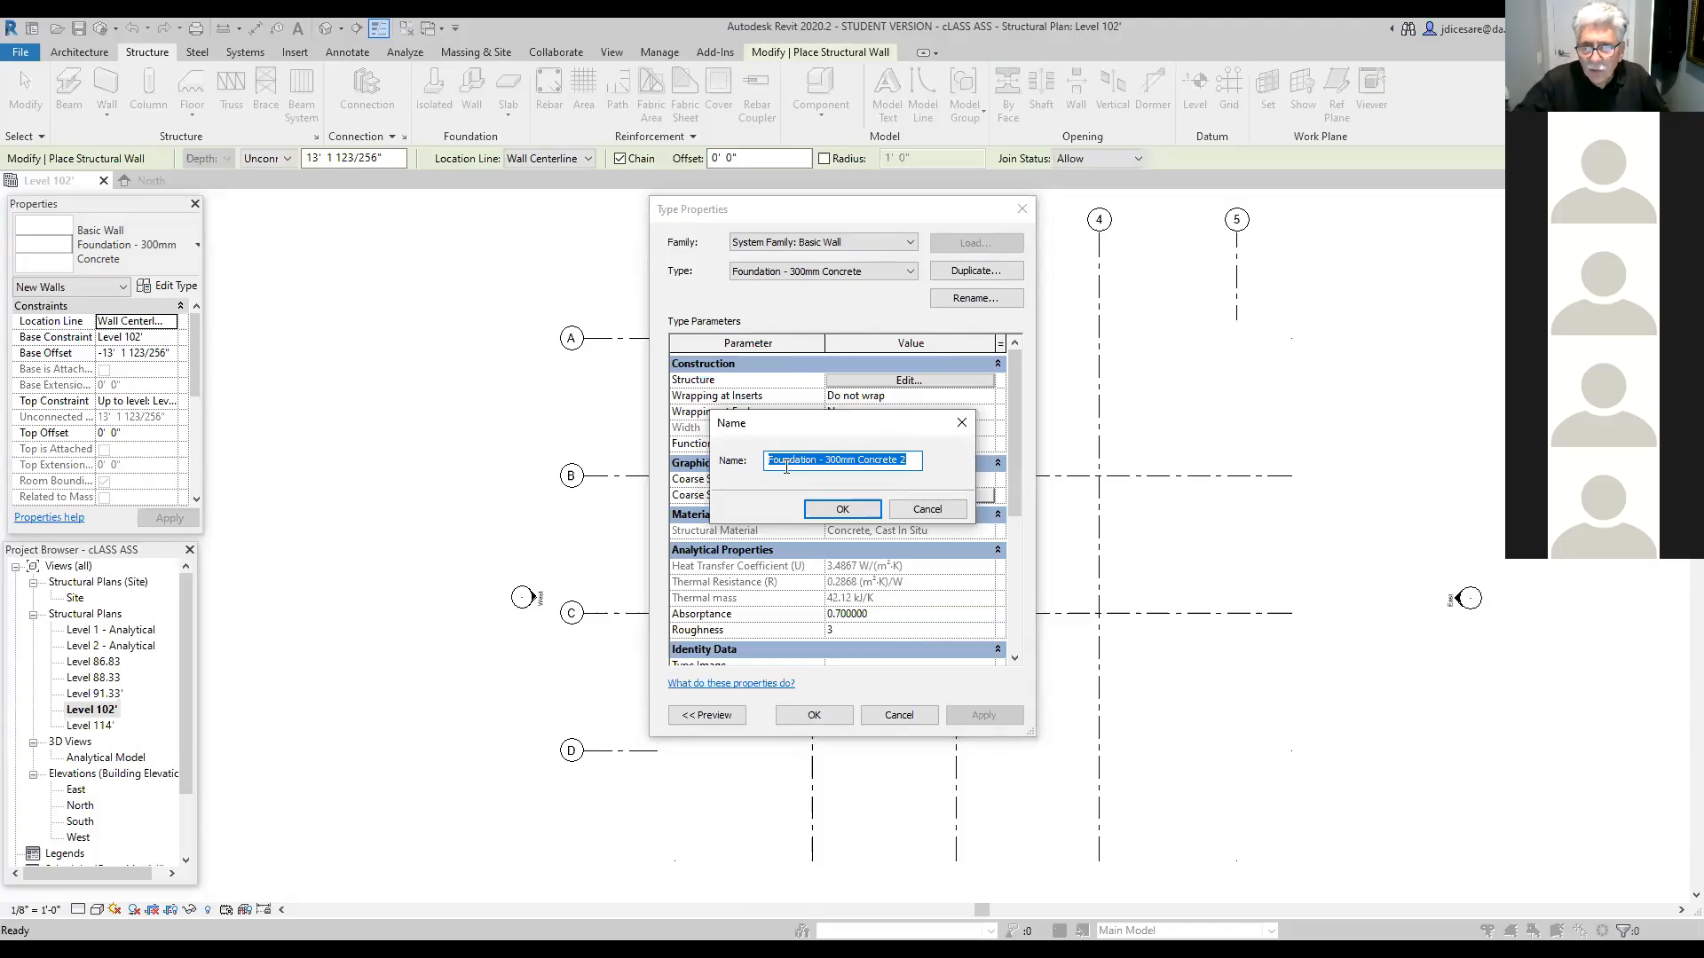
left_click(854, 460)
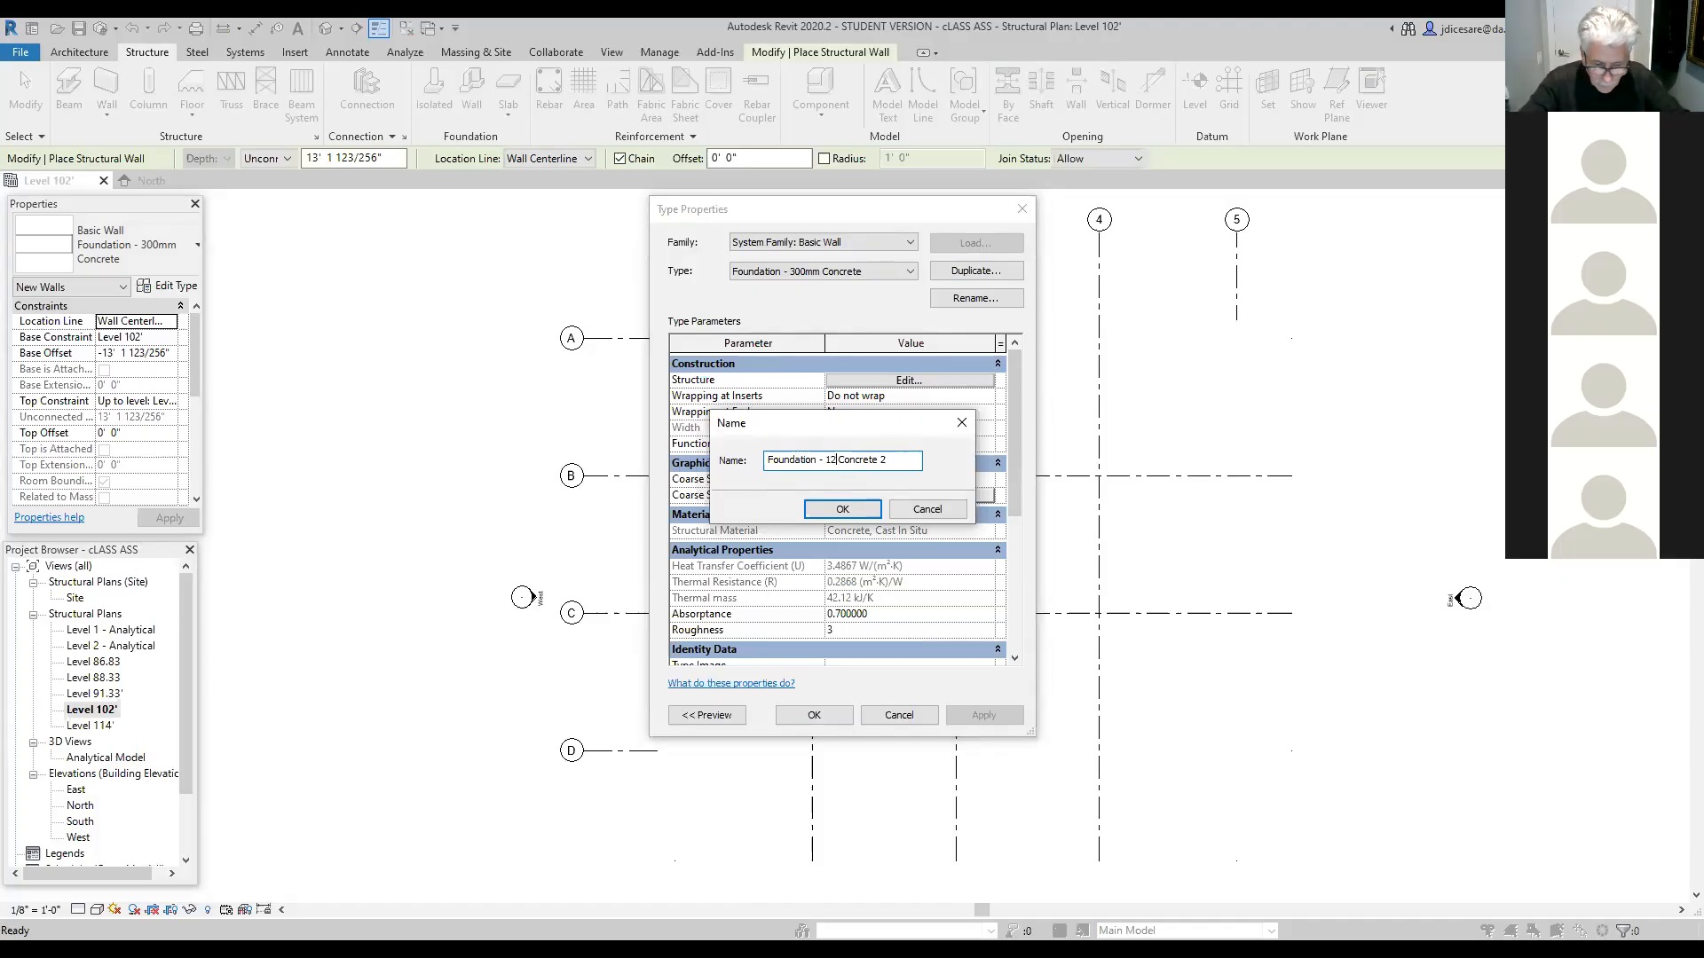
type("12\"")
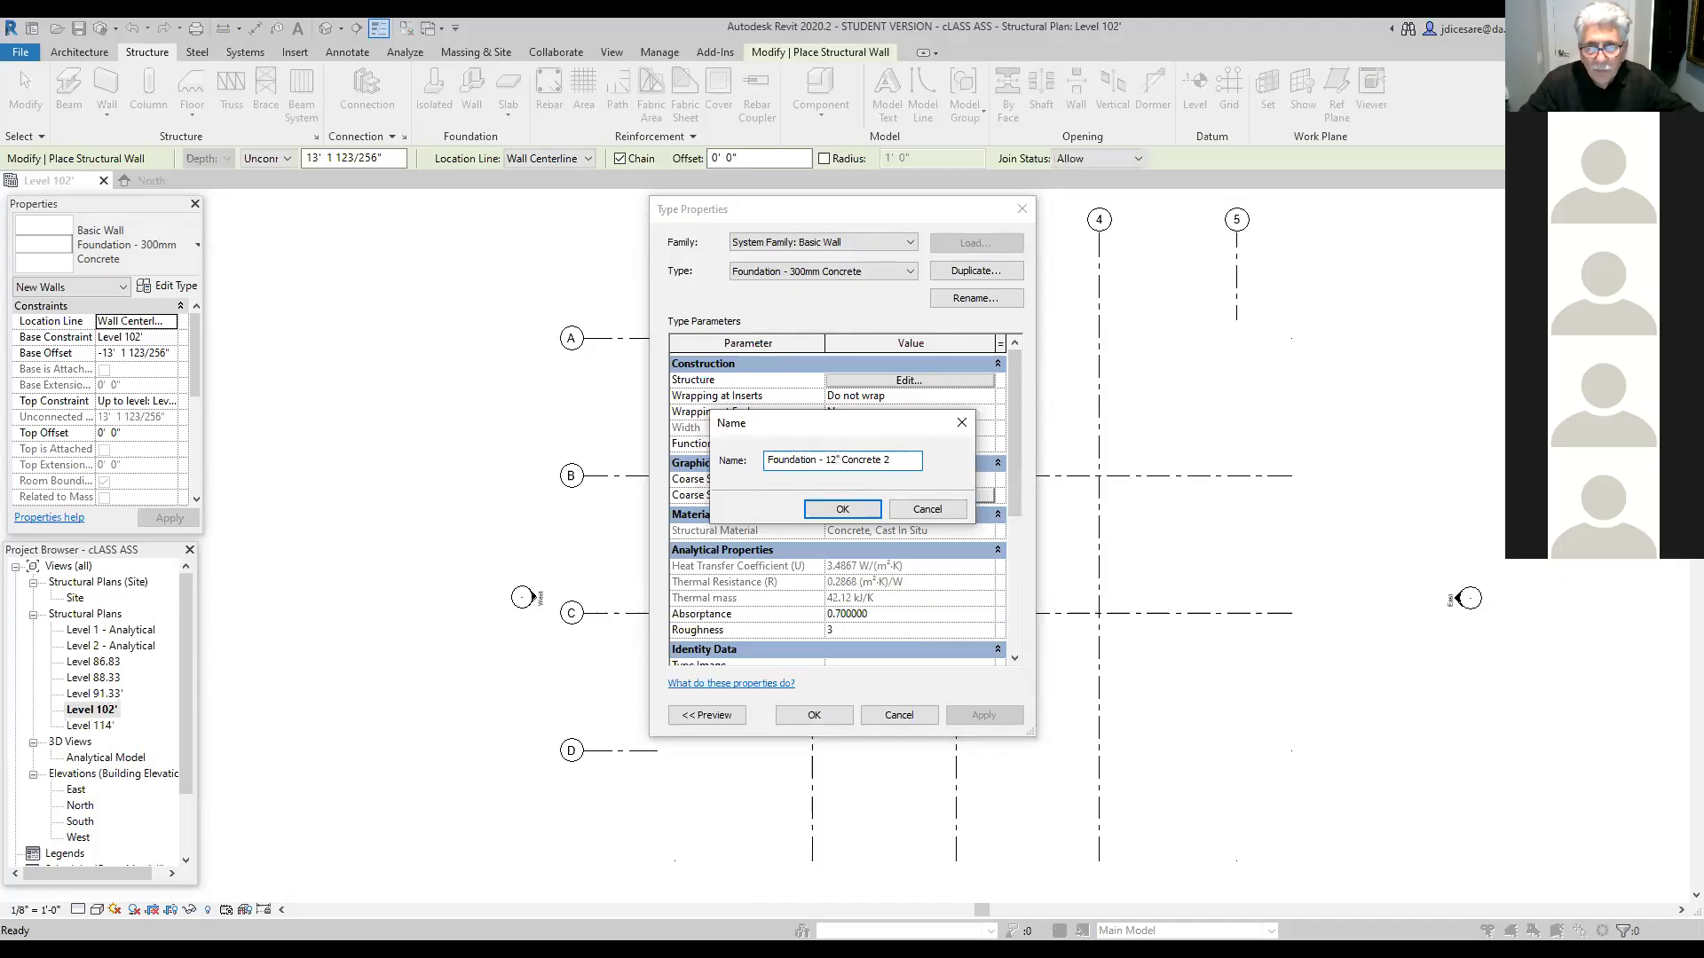
key("BackSpace")
key("BackSpace")
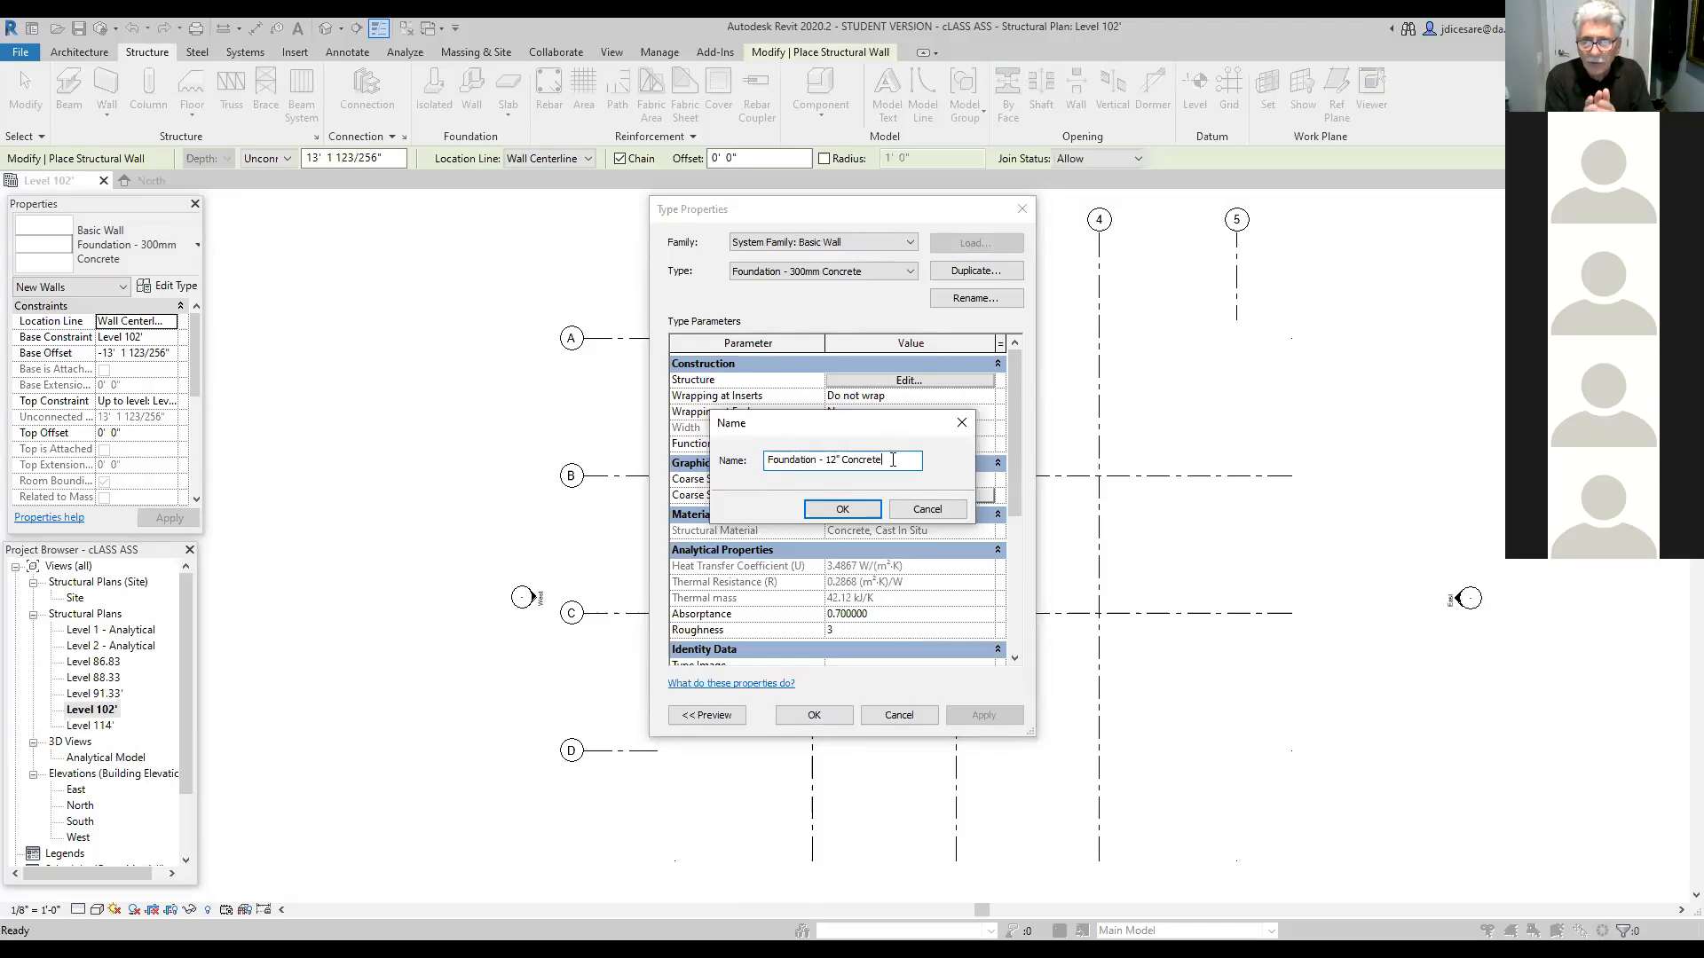
left_click(843, 510)
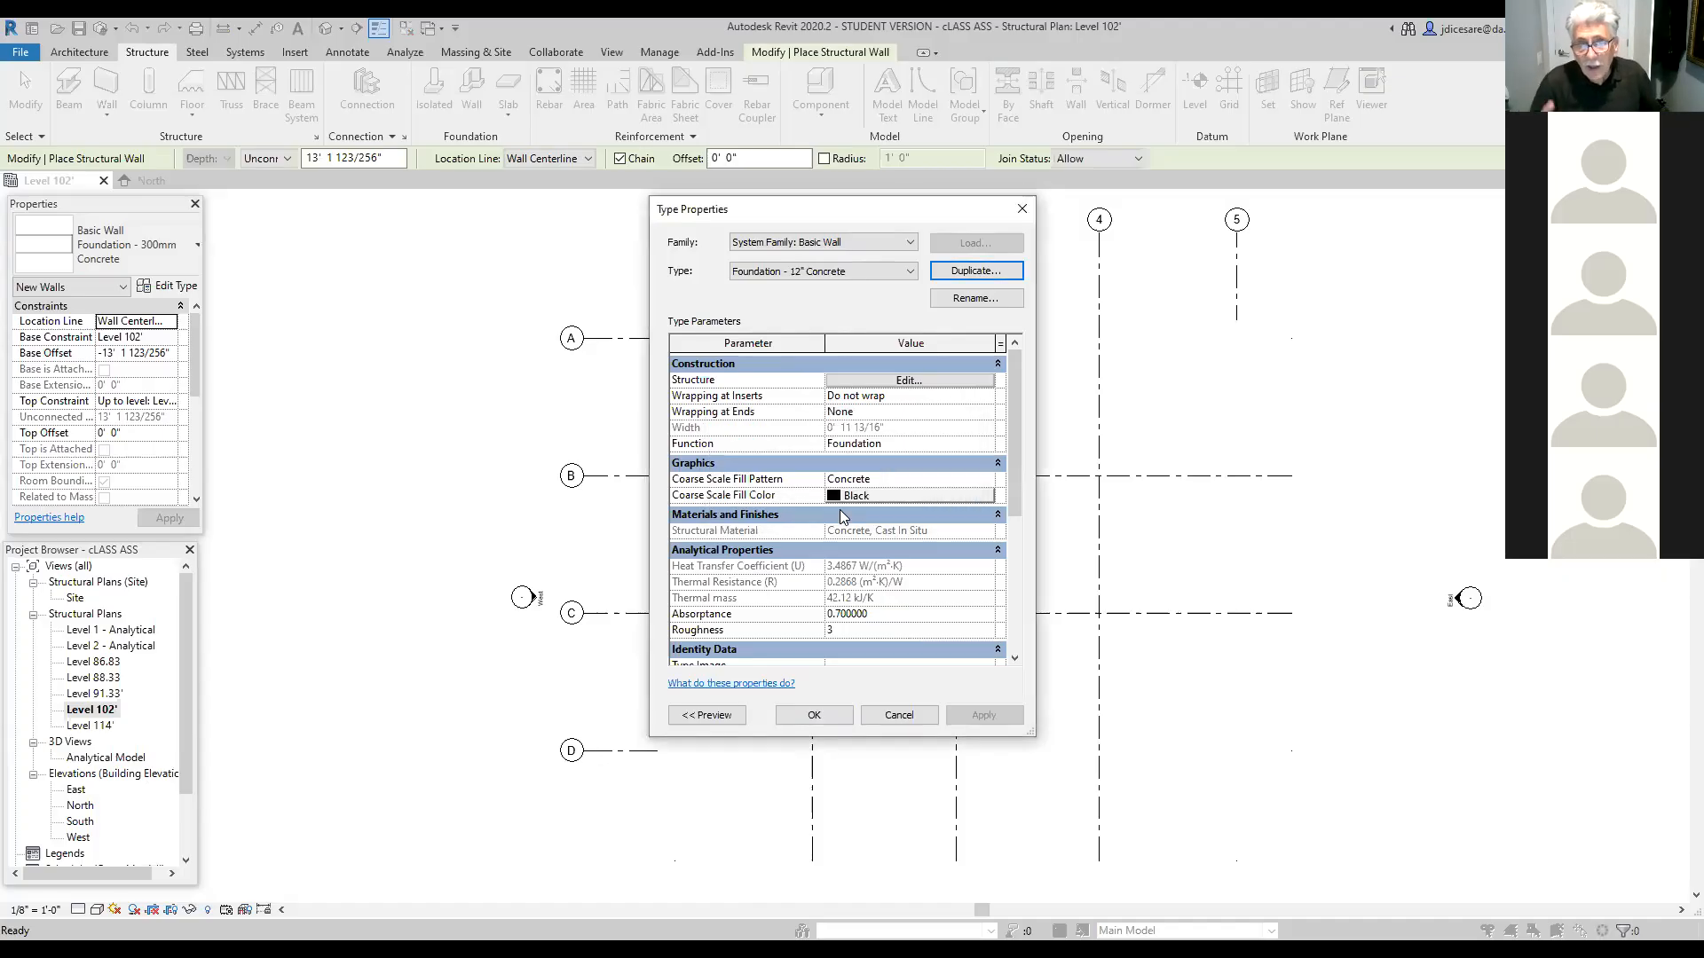
Step: Set the structure layer thickness of the Foundation - 12" Concrete wall type to 0' 12" and accept the type changes
left_click(907, 381)
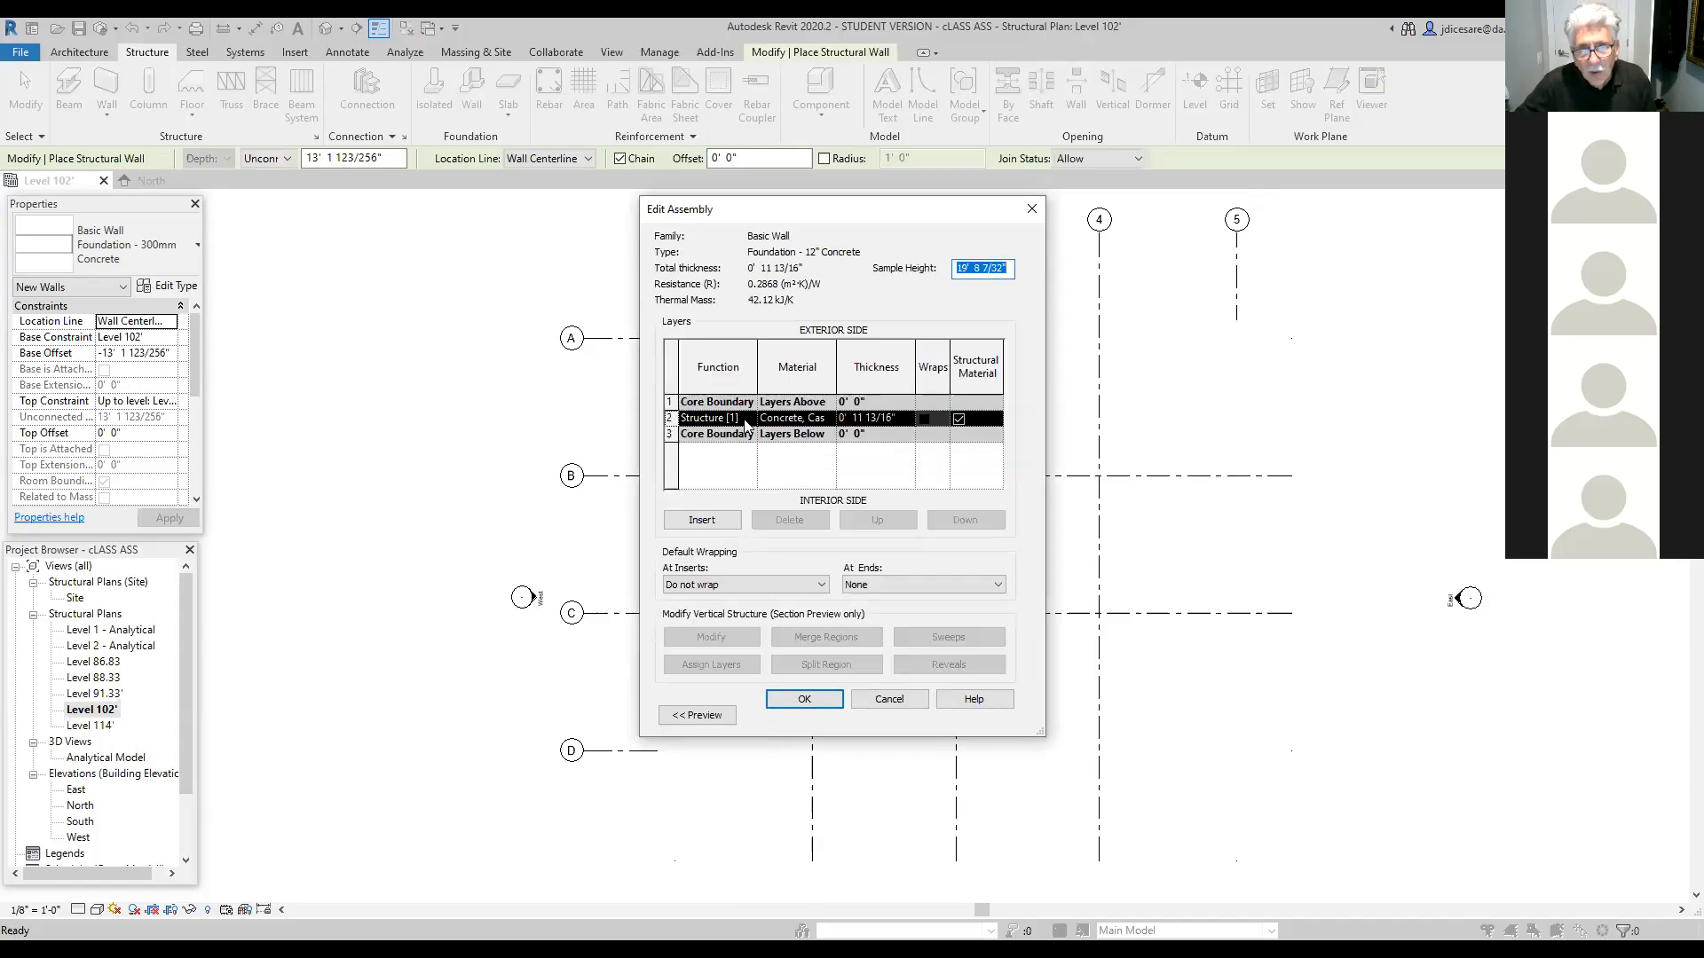
left_click(892, 418)
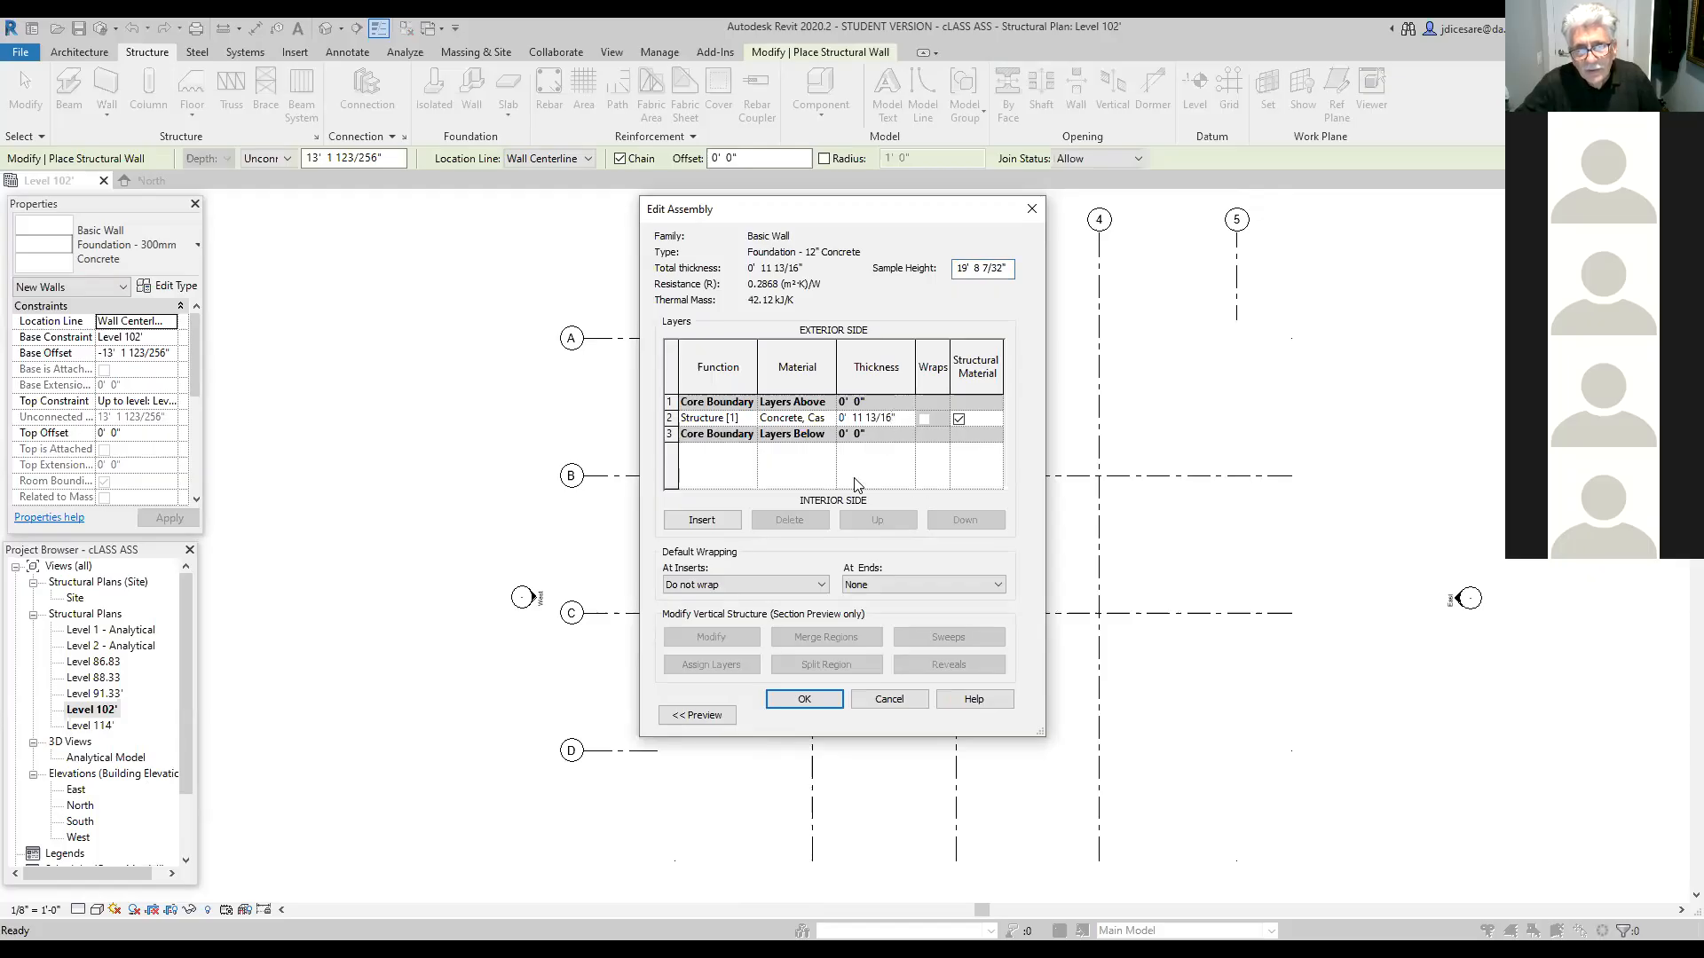
key("BackSpace")
key("BackSpace")
key("BackSpace")
key("BackSpace")
key("BackSpace")
key("BackSpace")
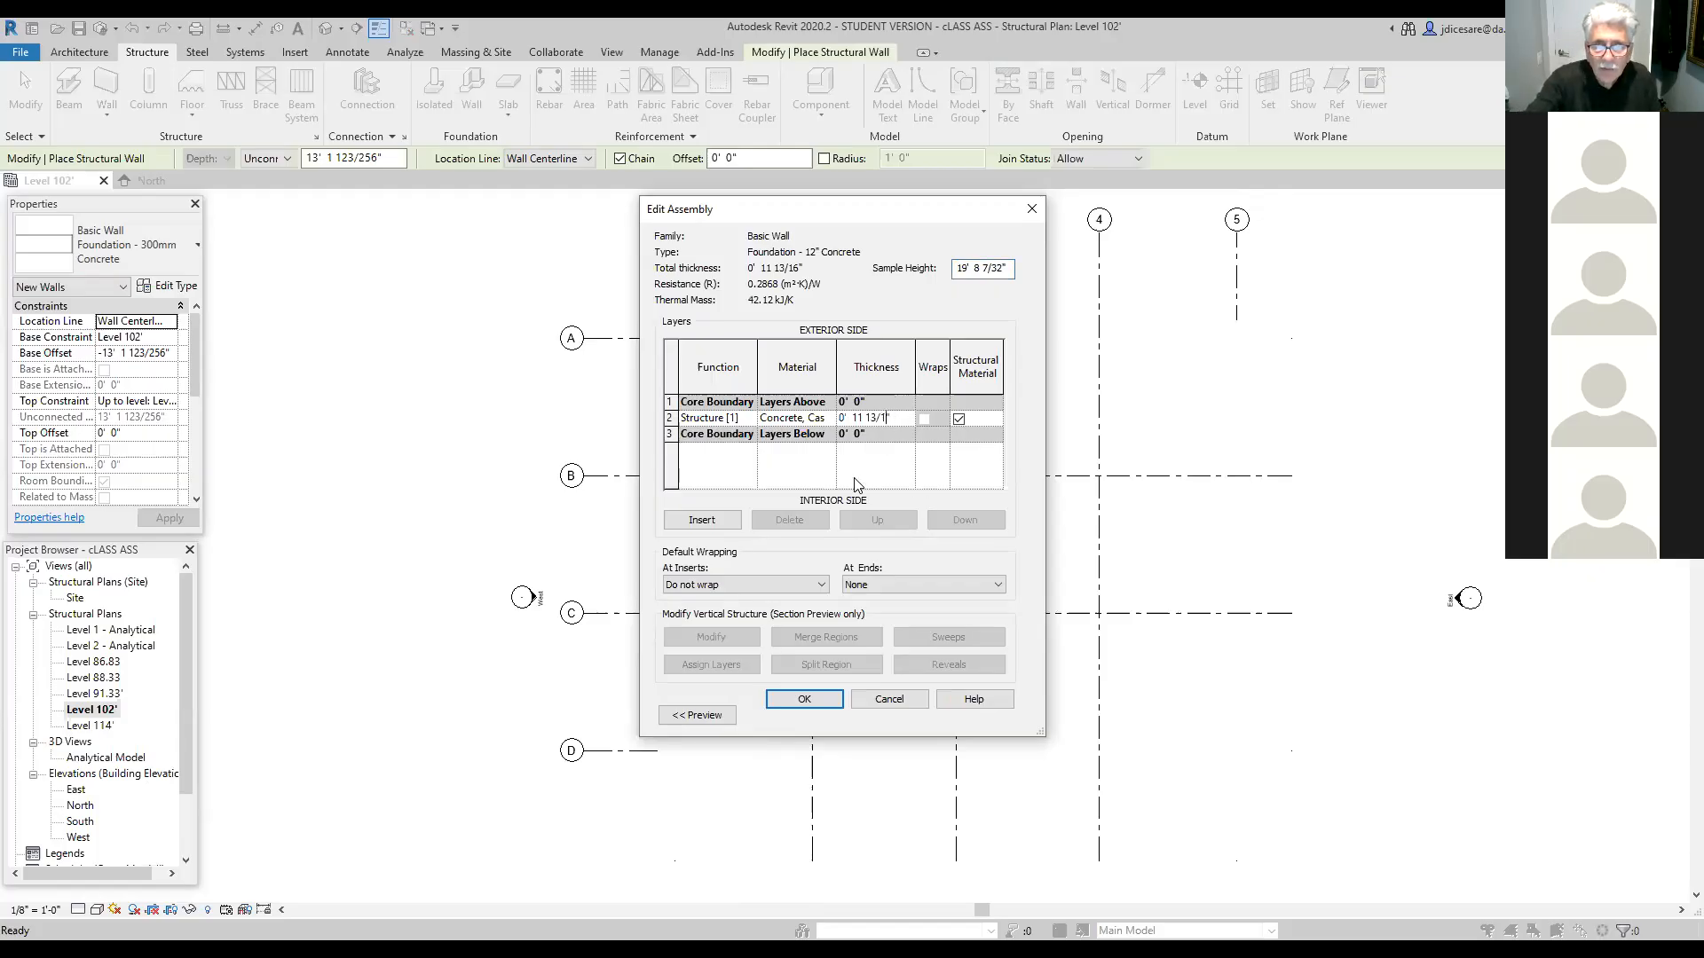
key("BackSpace")
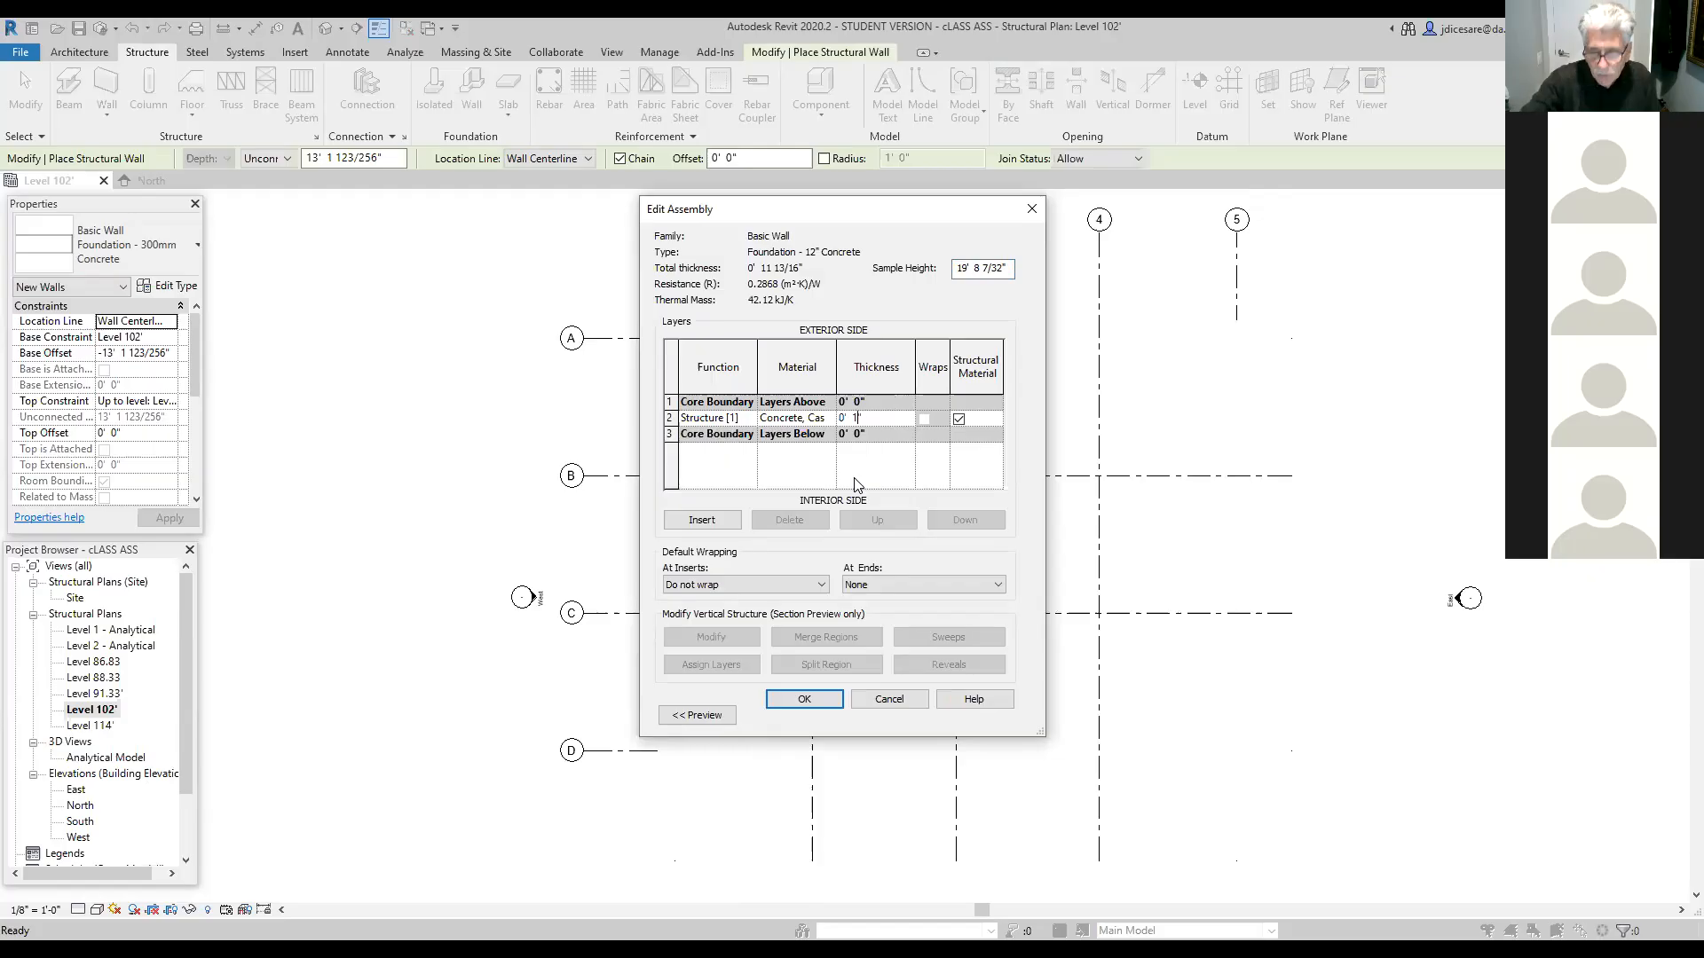
type("2")
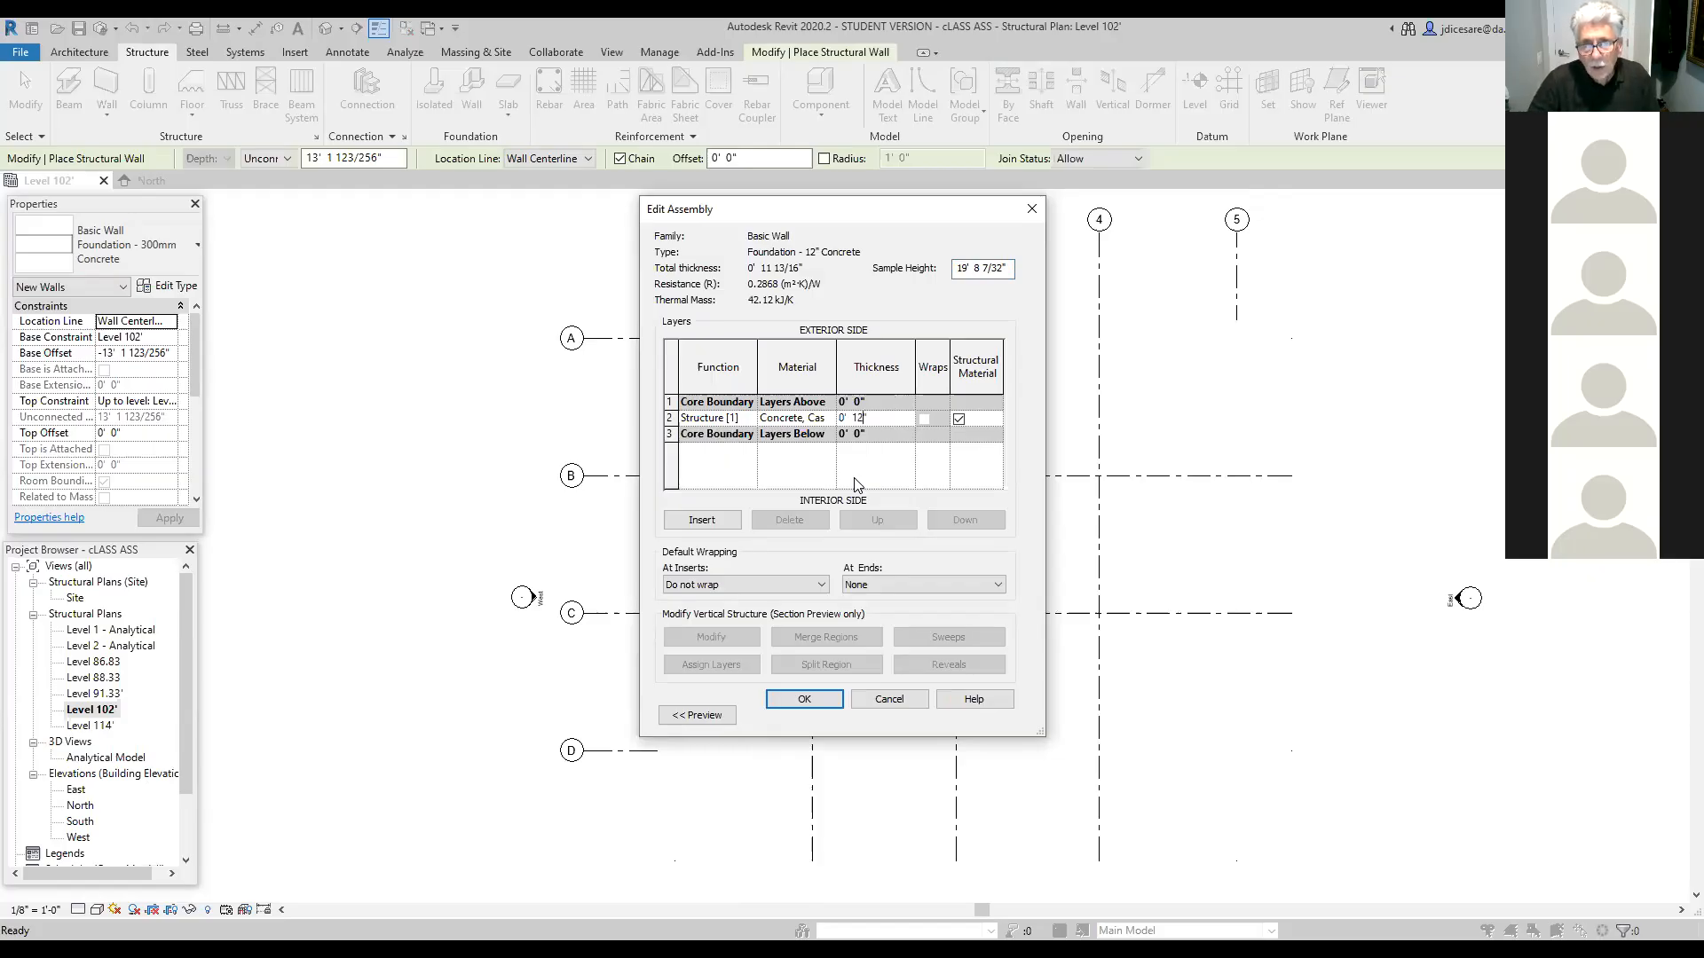
left_click(813, 700)
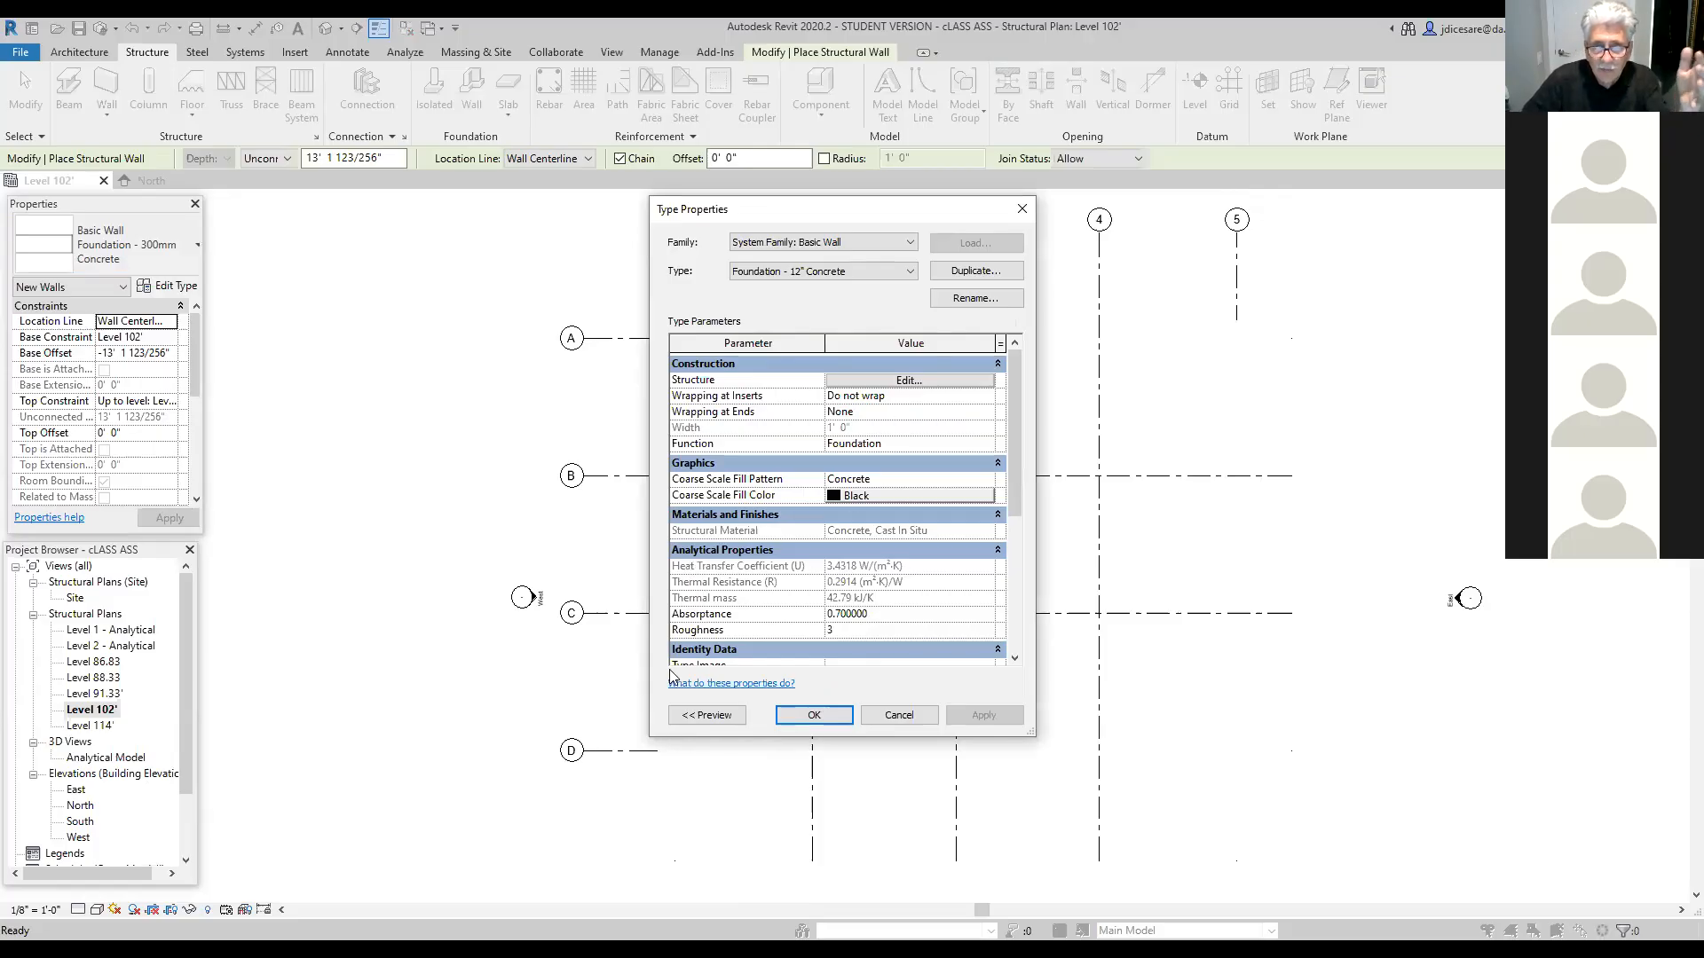
left_click(814, 716)
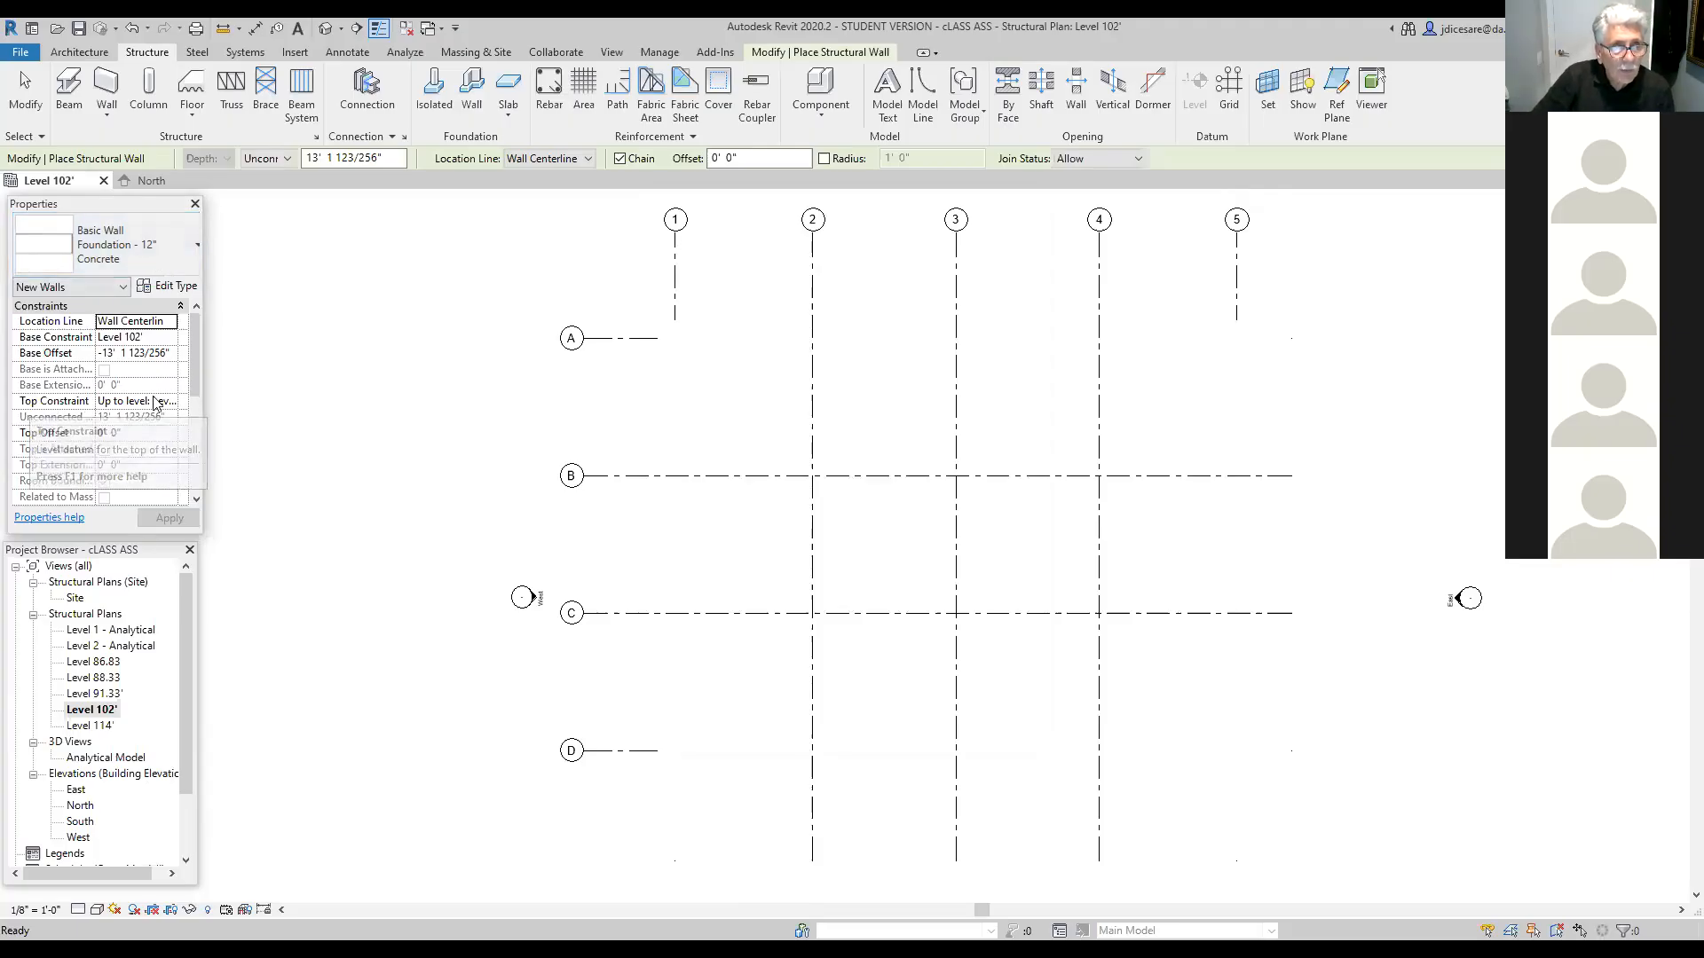
Step: Constrain the new wall from Level 91.33' up to Level 102' with a base offset of 0' 0"
left_click(168, 401)
left_click(170, 403)
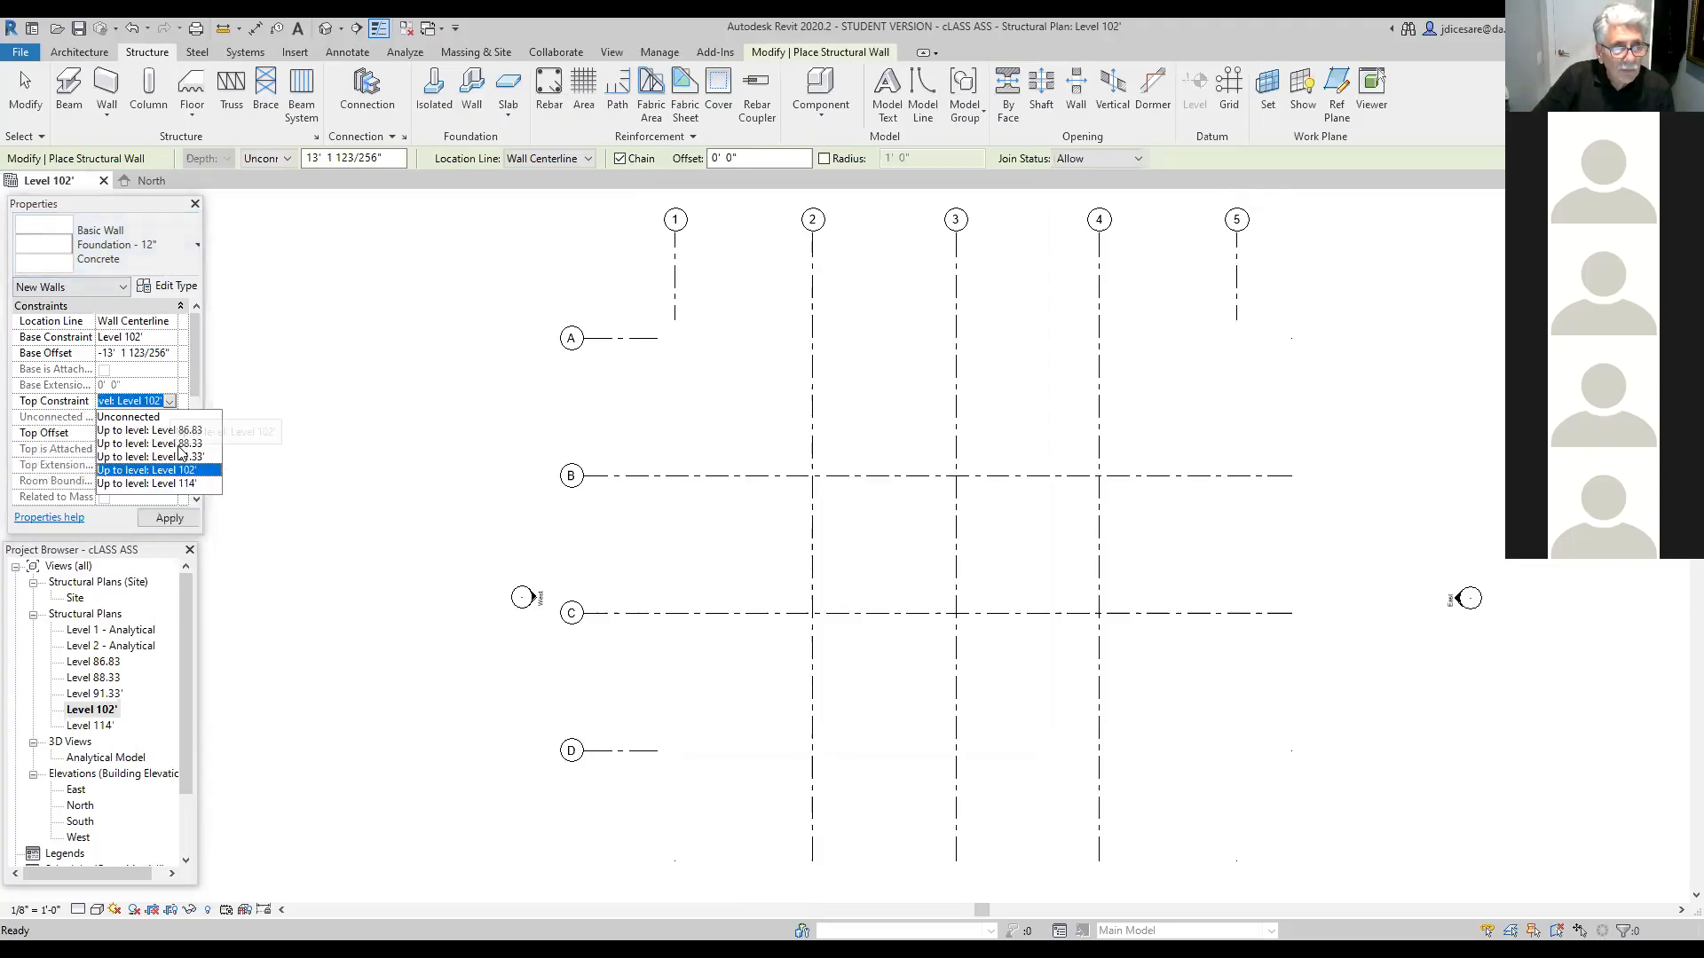
left_click(188, 472)
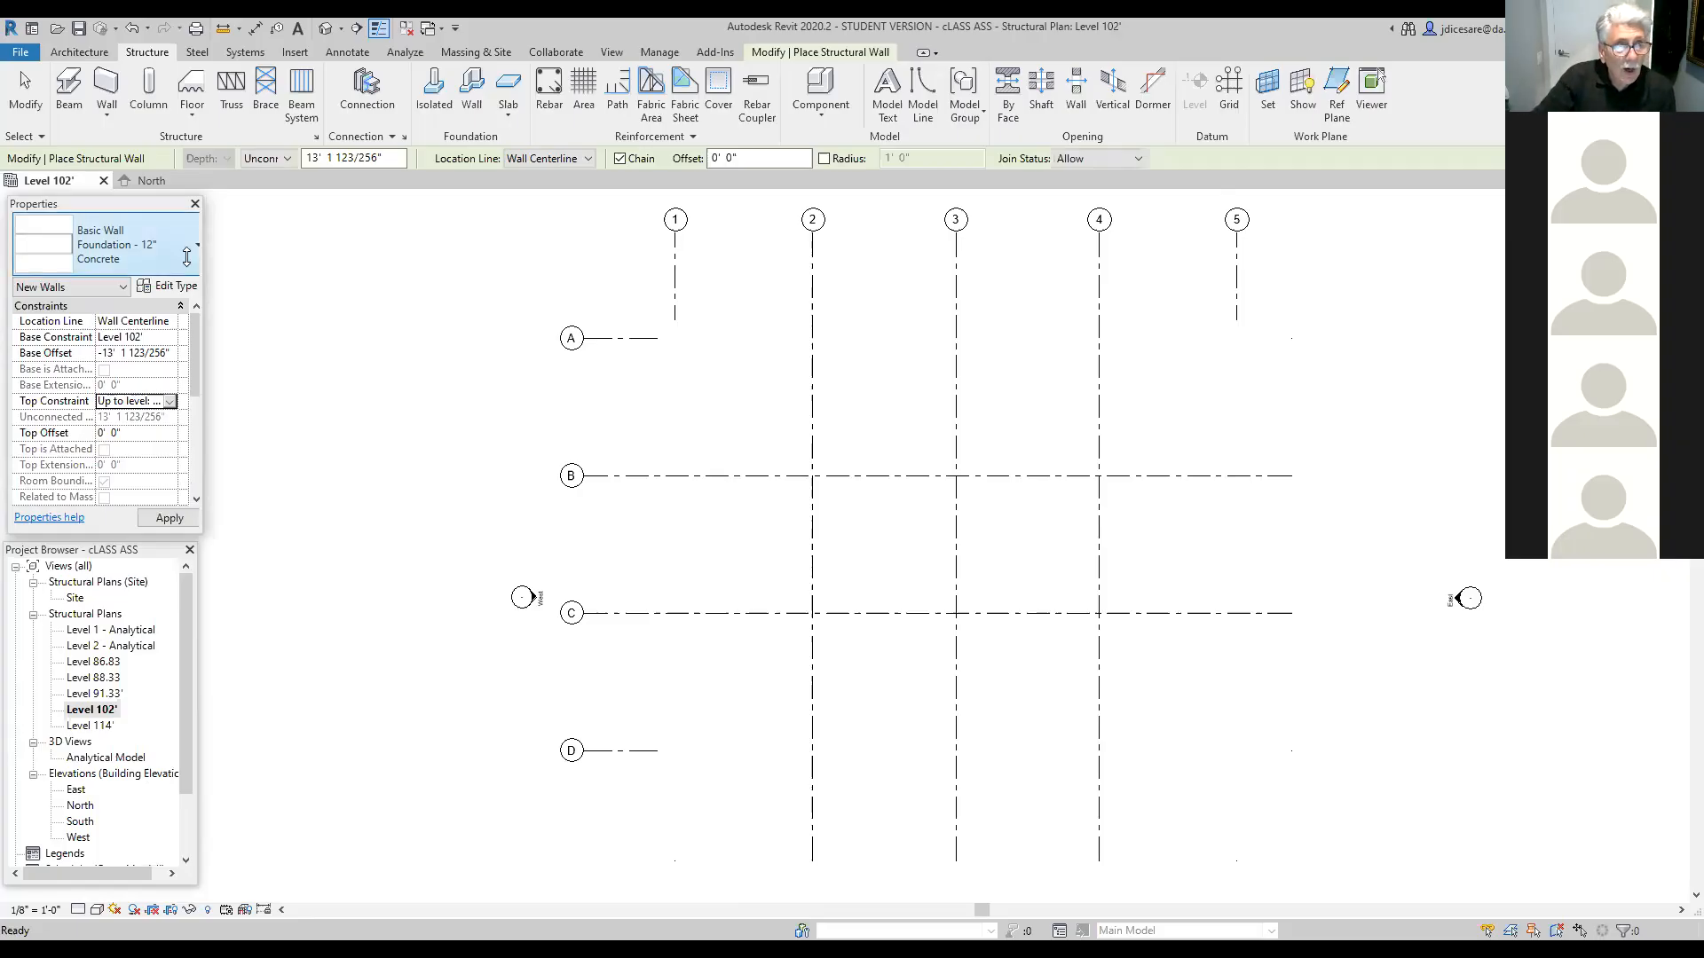
left_click(154, 336)
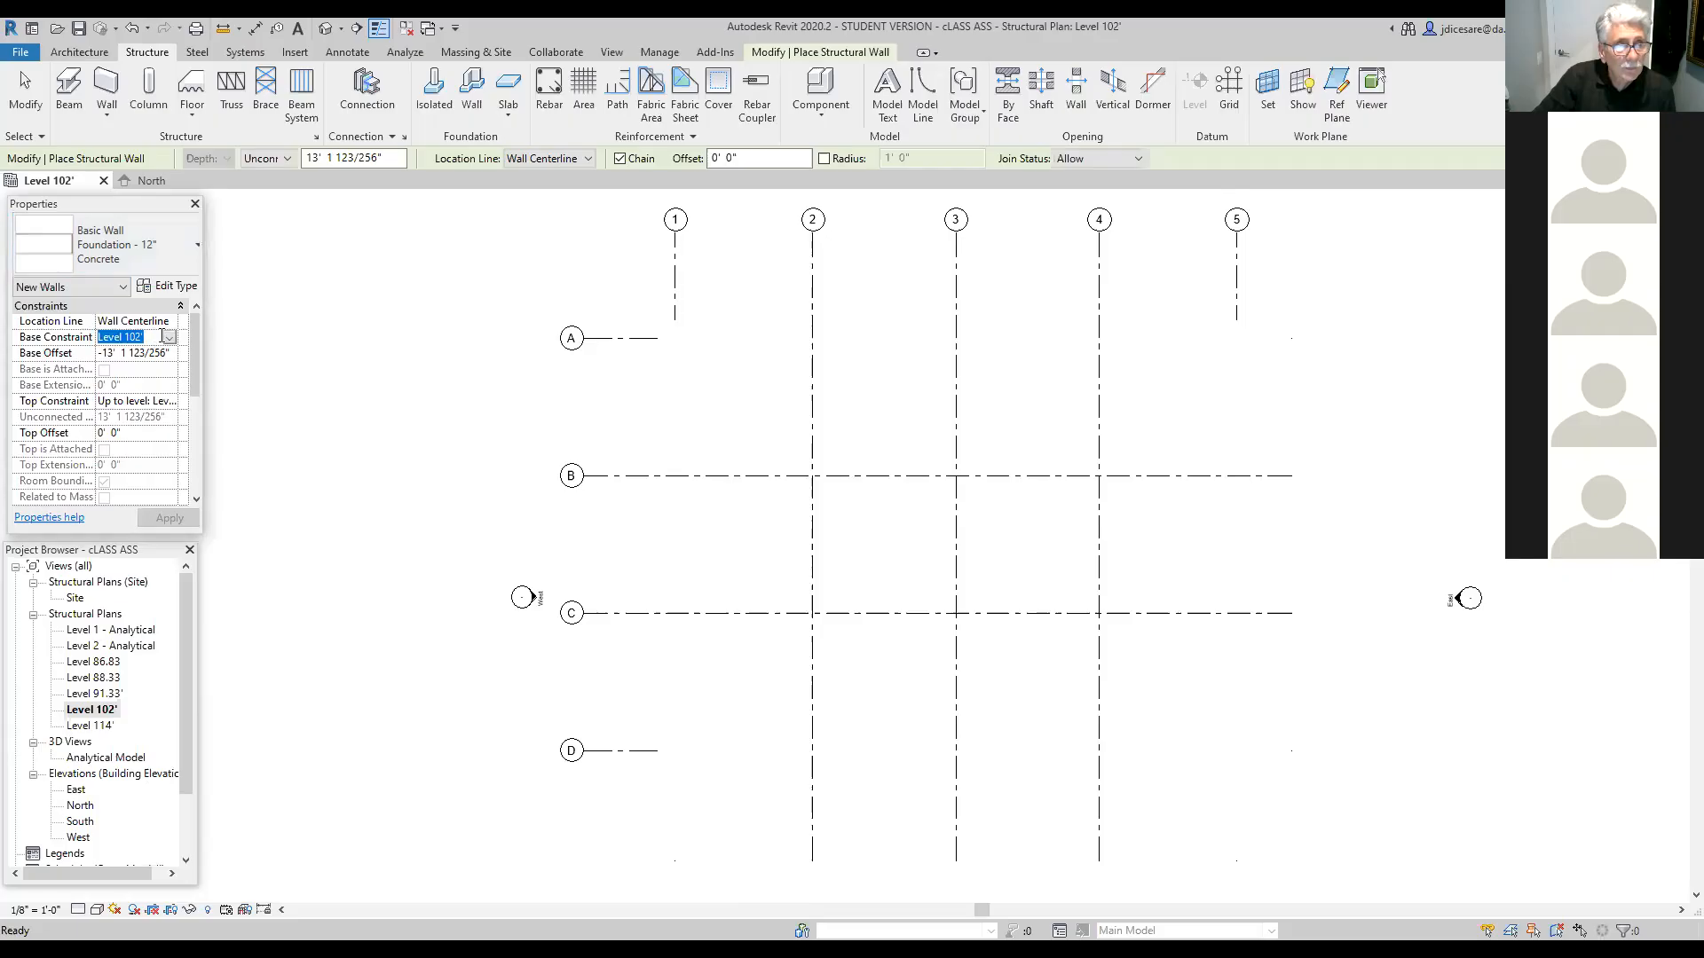
left_click(169, 337)
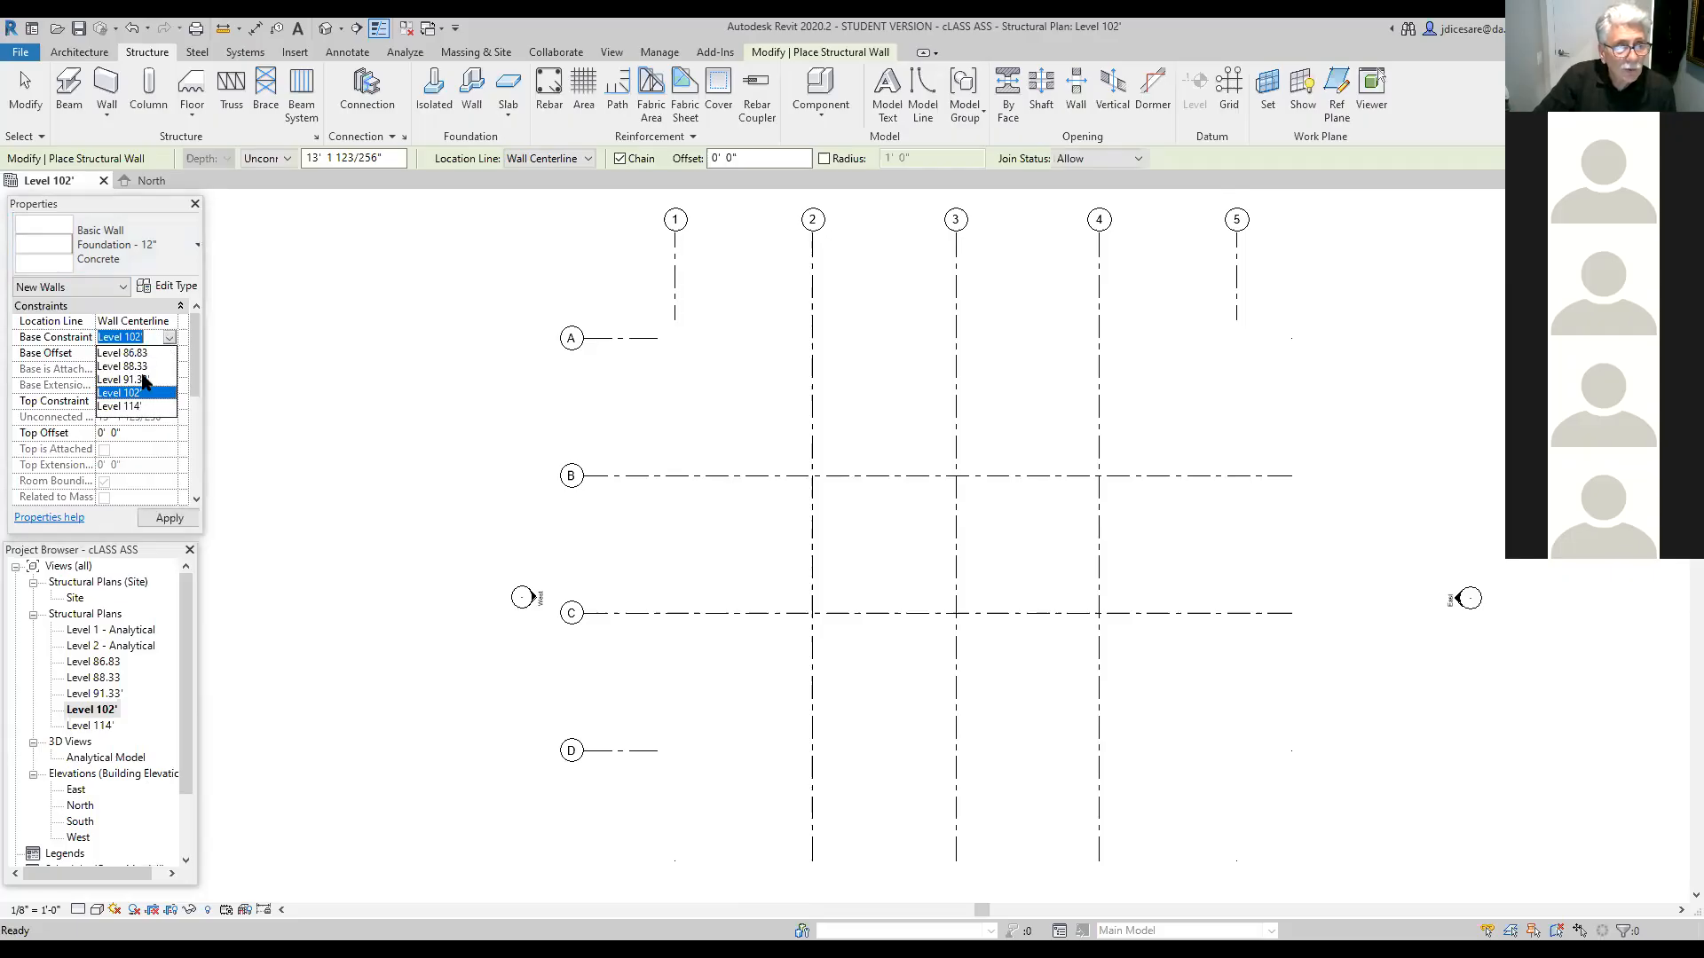
left_click(143, 380)
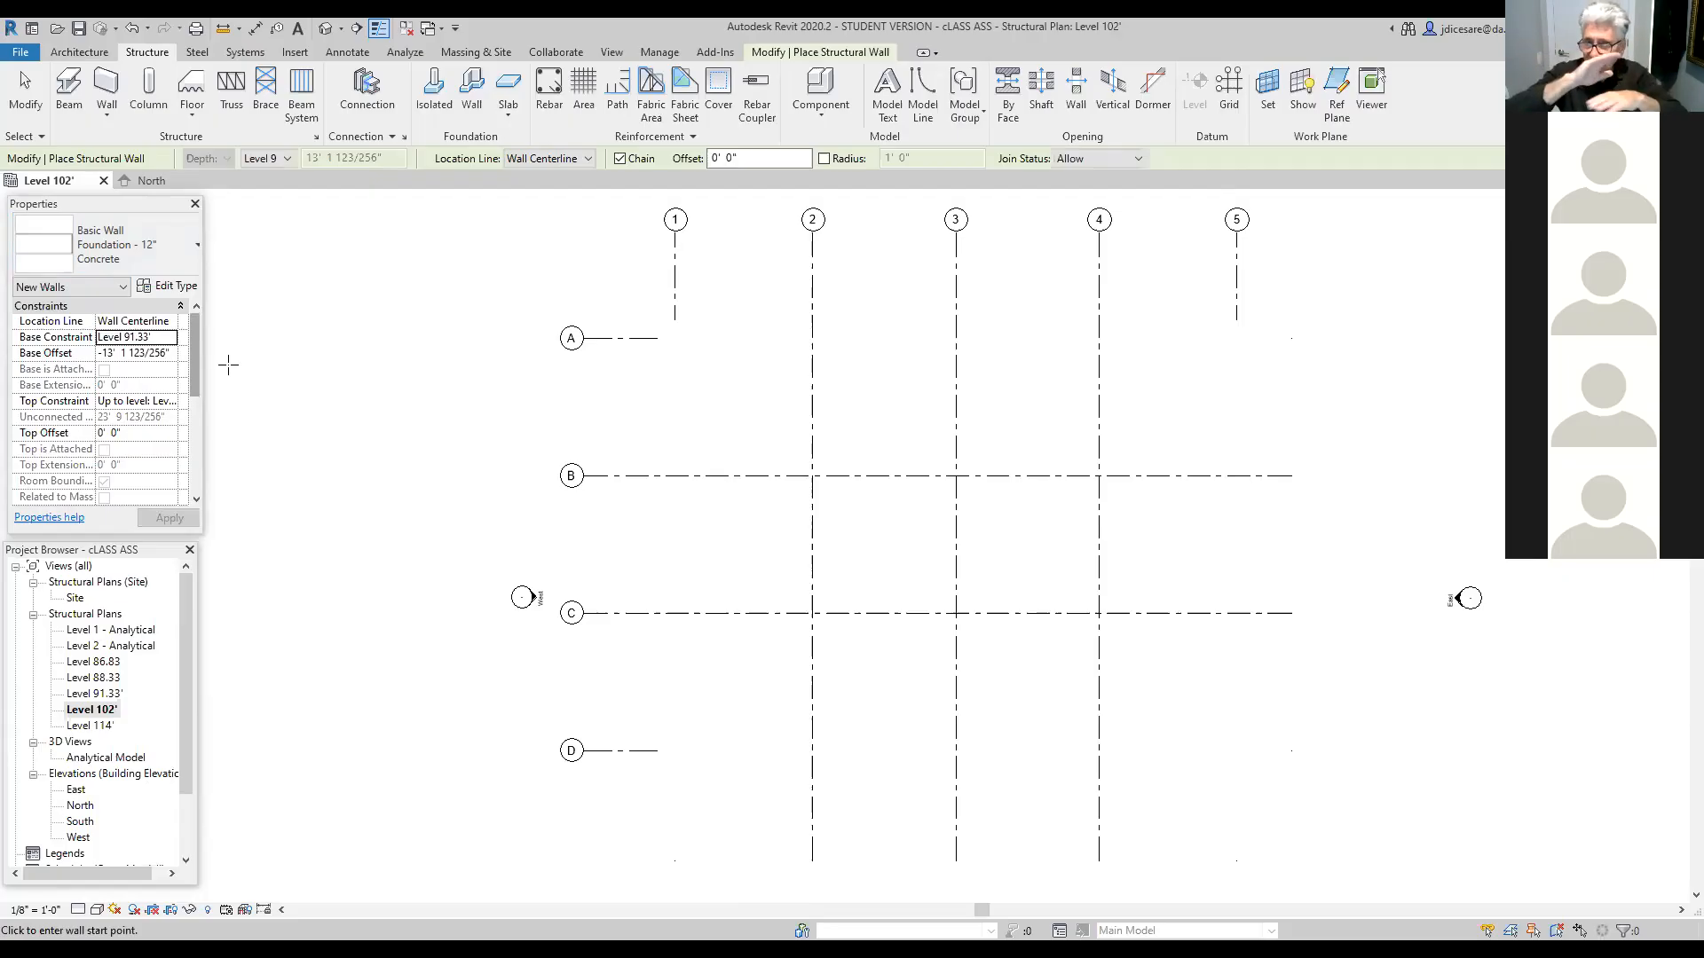
left_click(134, 356)
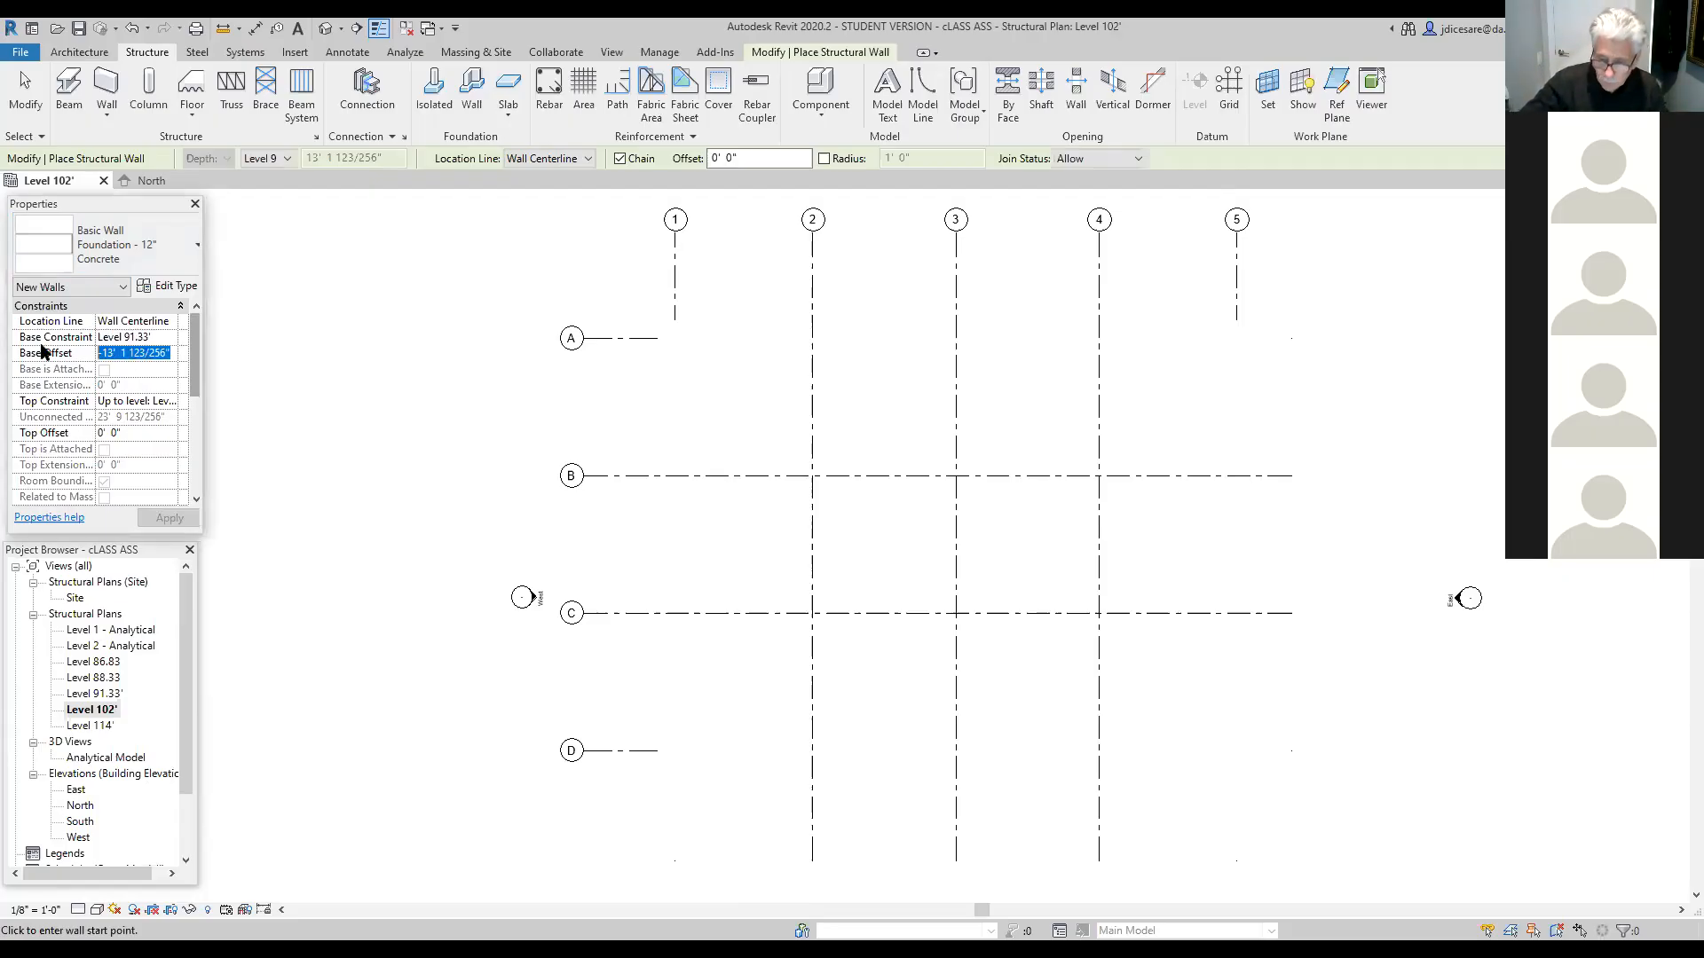
type("0'  0")
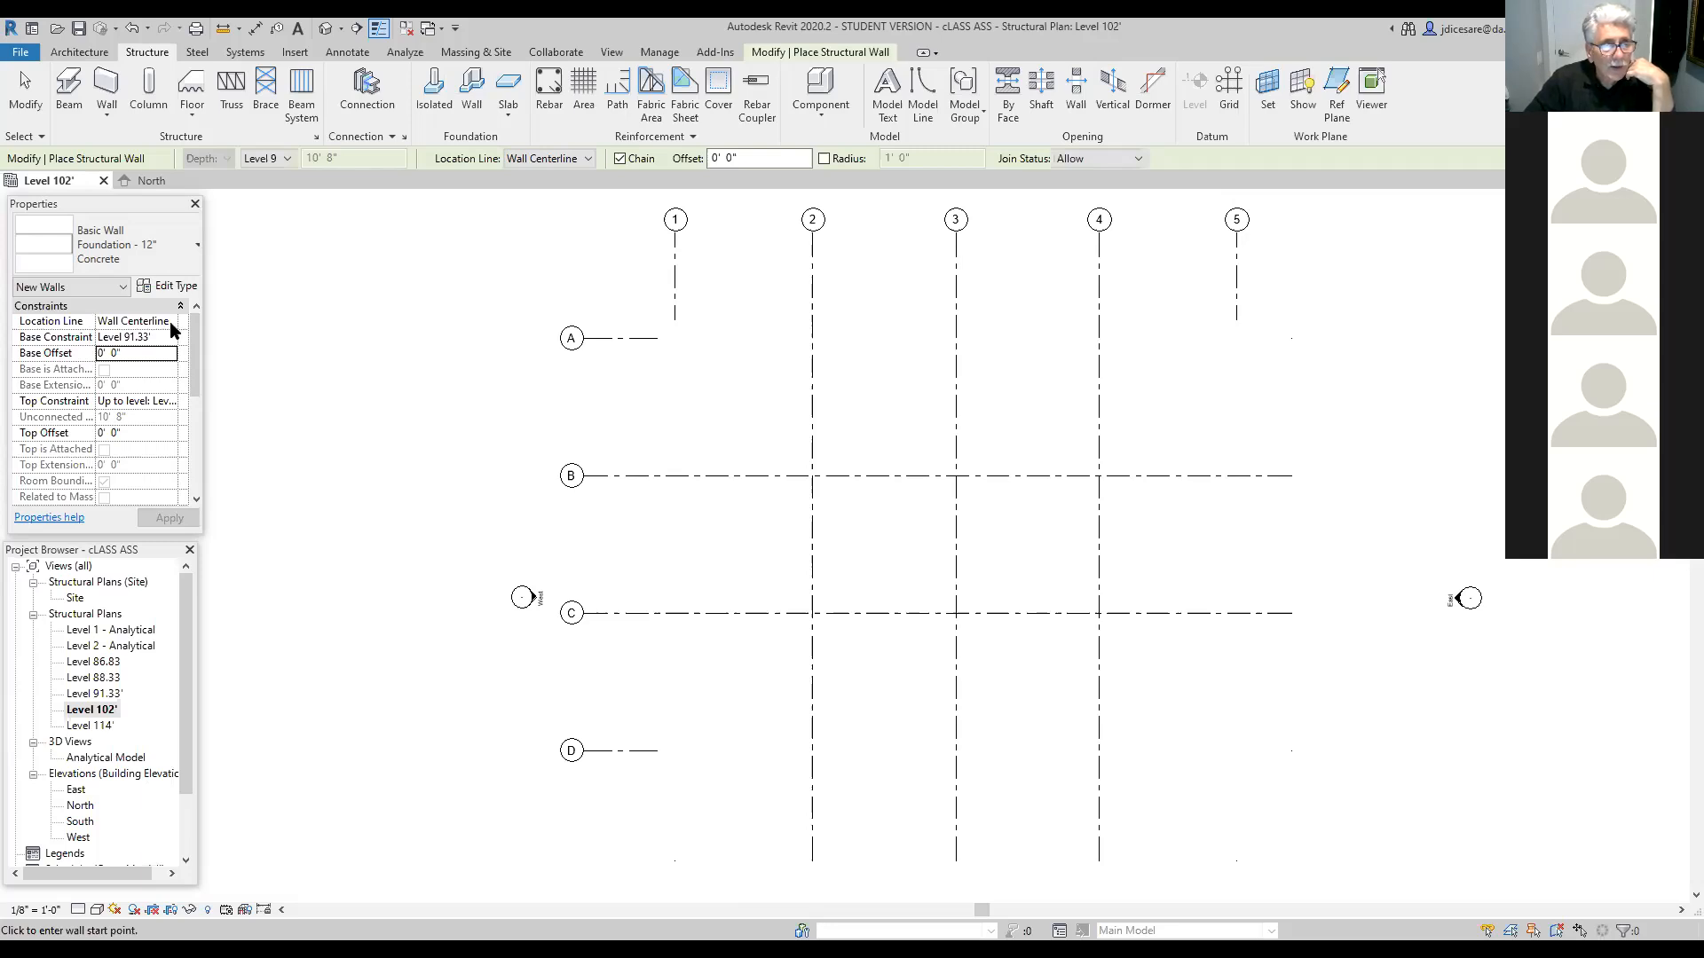
Step: Set the new wall's location line to Finish Face: Interior
left_click(171, 328)
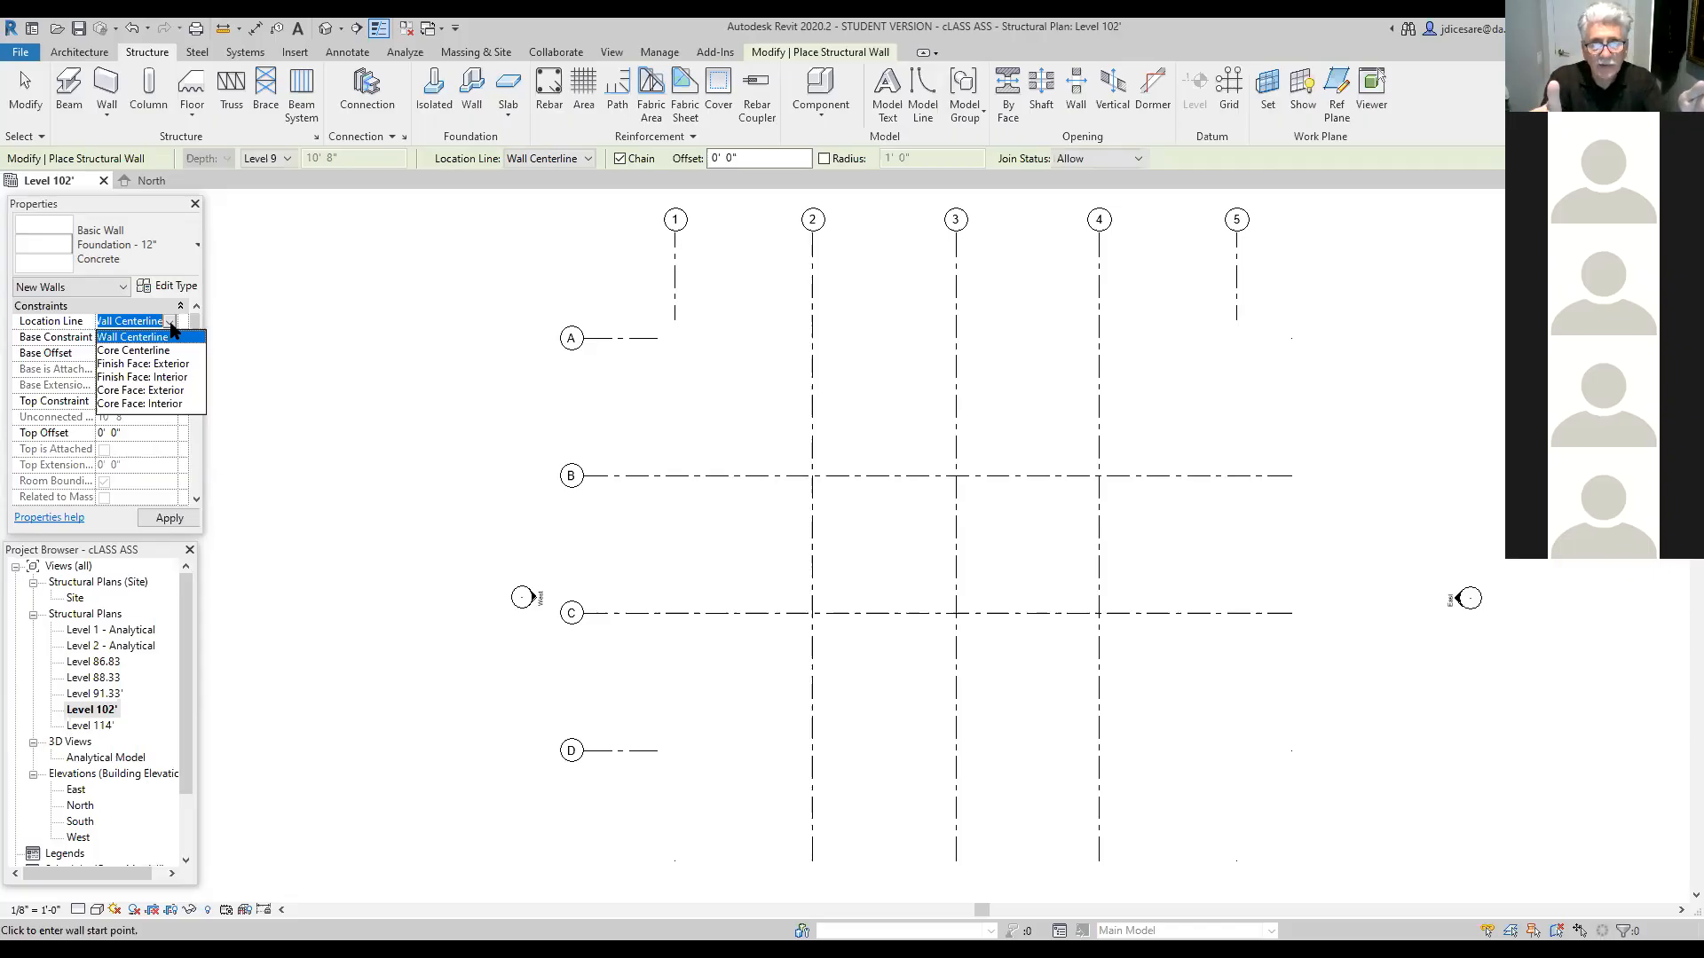
left_click(135, 377)
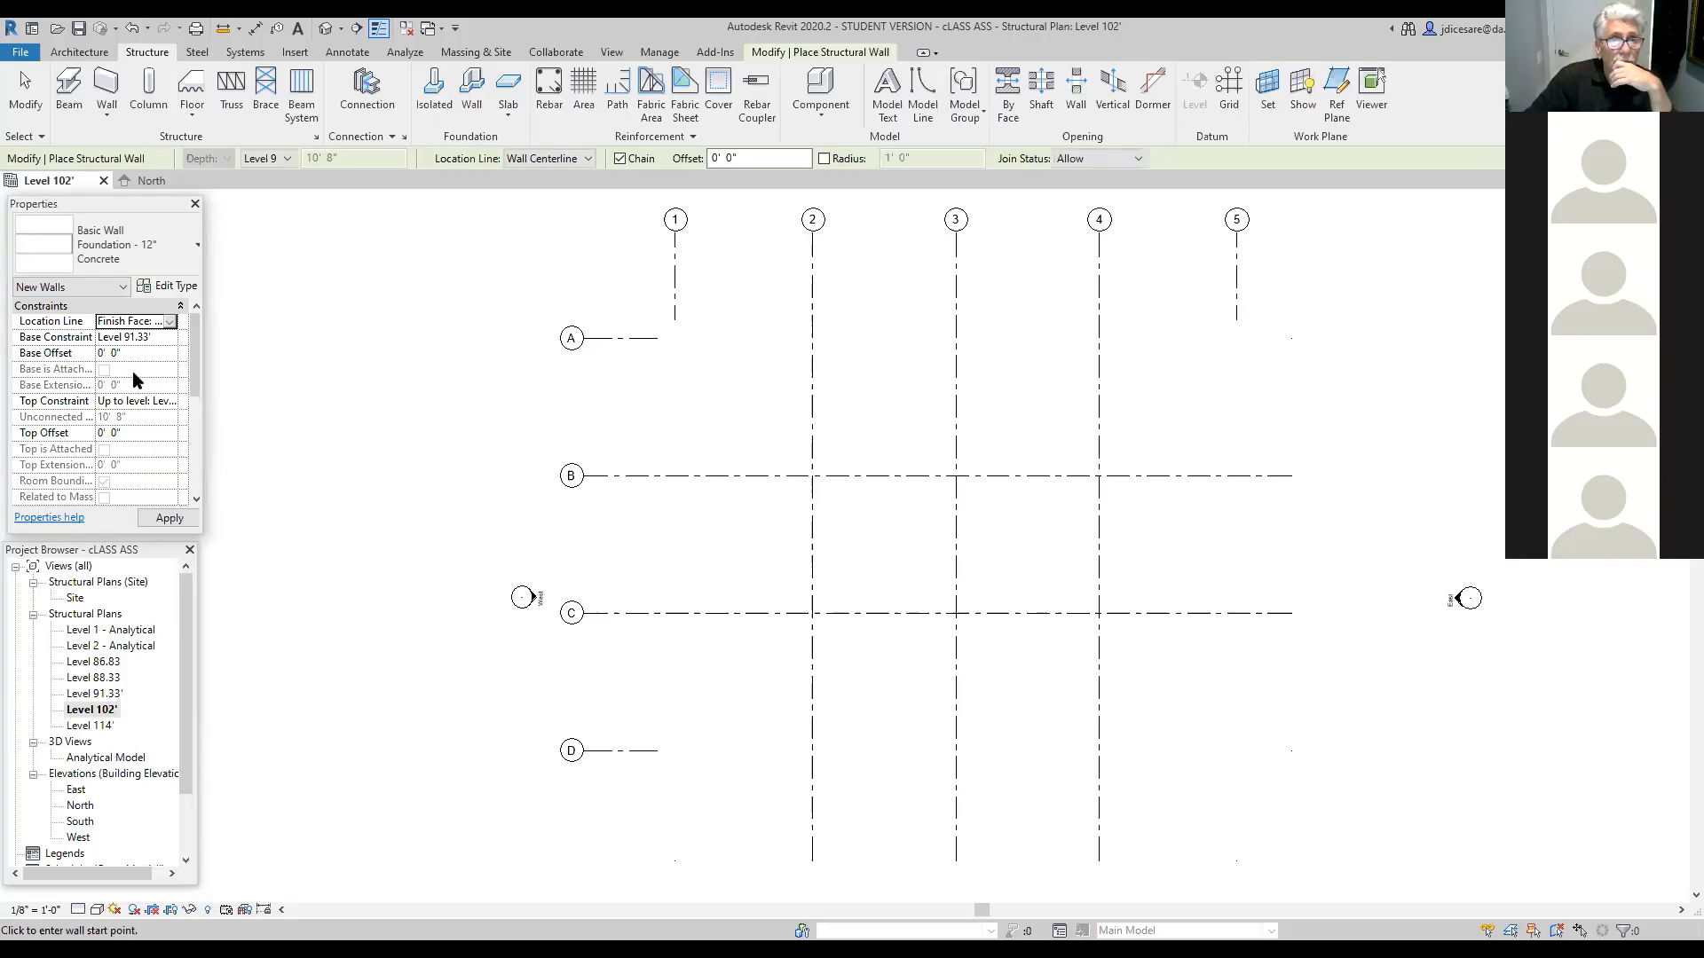
left_click(589, 159)
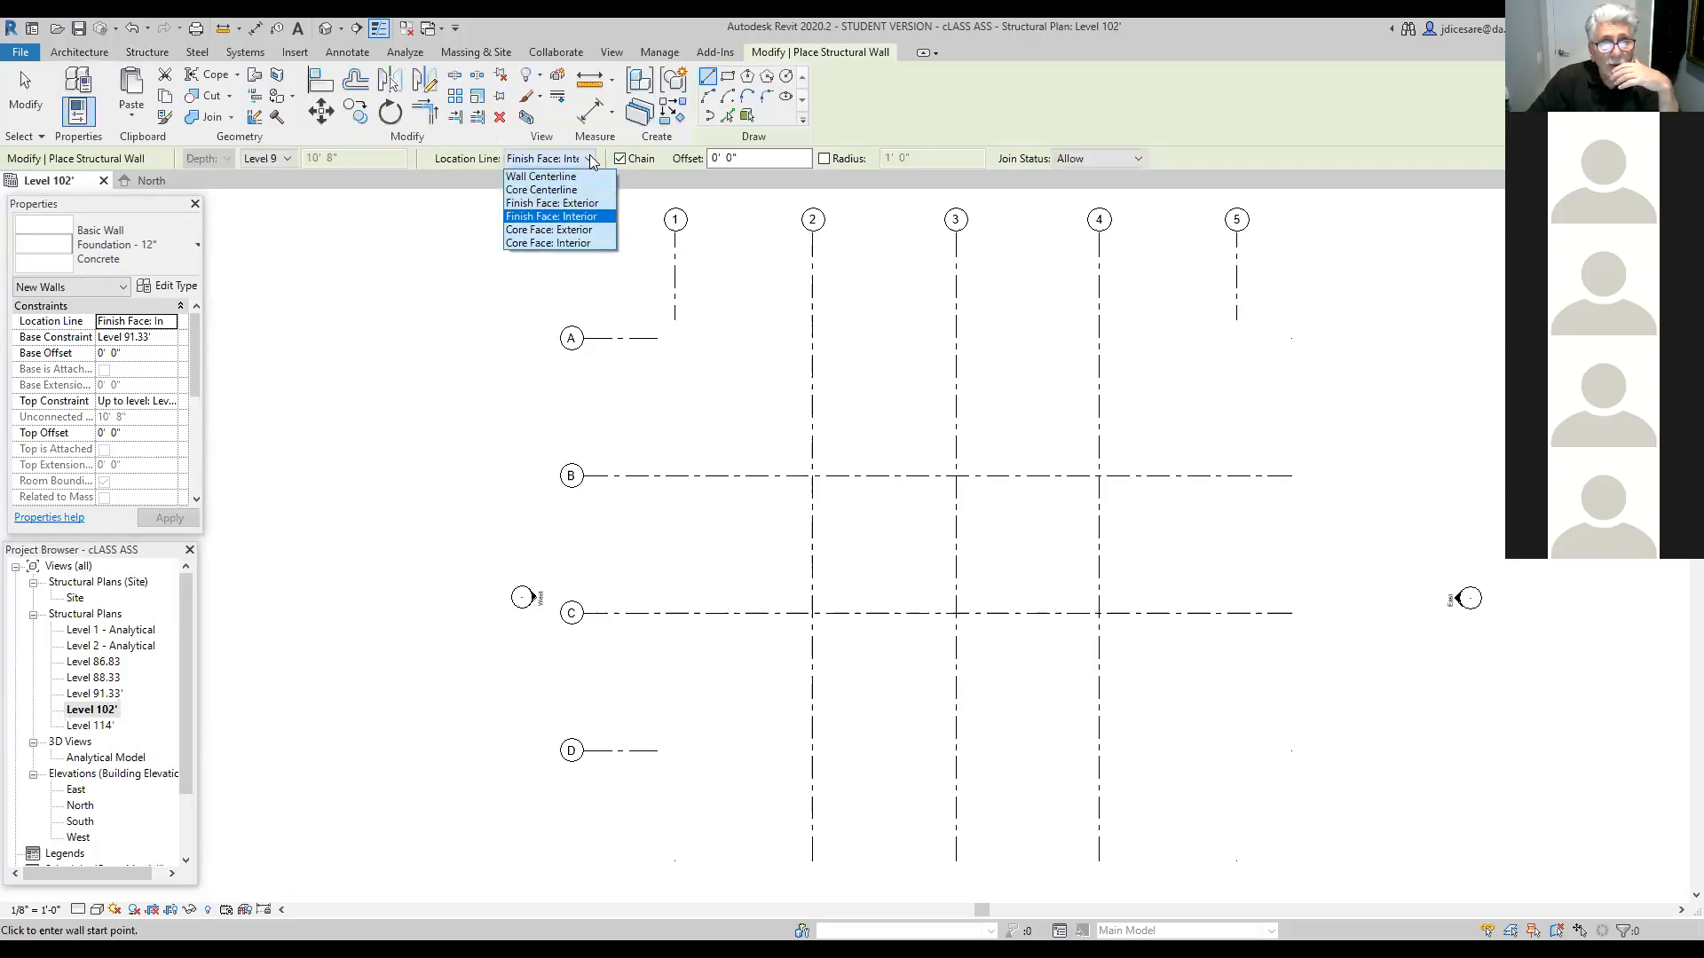
left_click(546, 217)
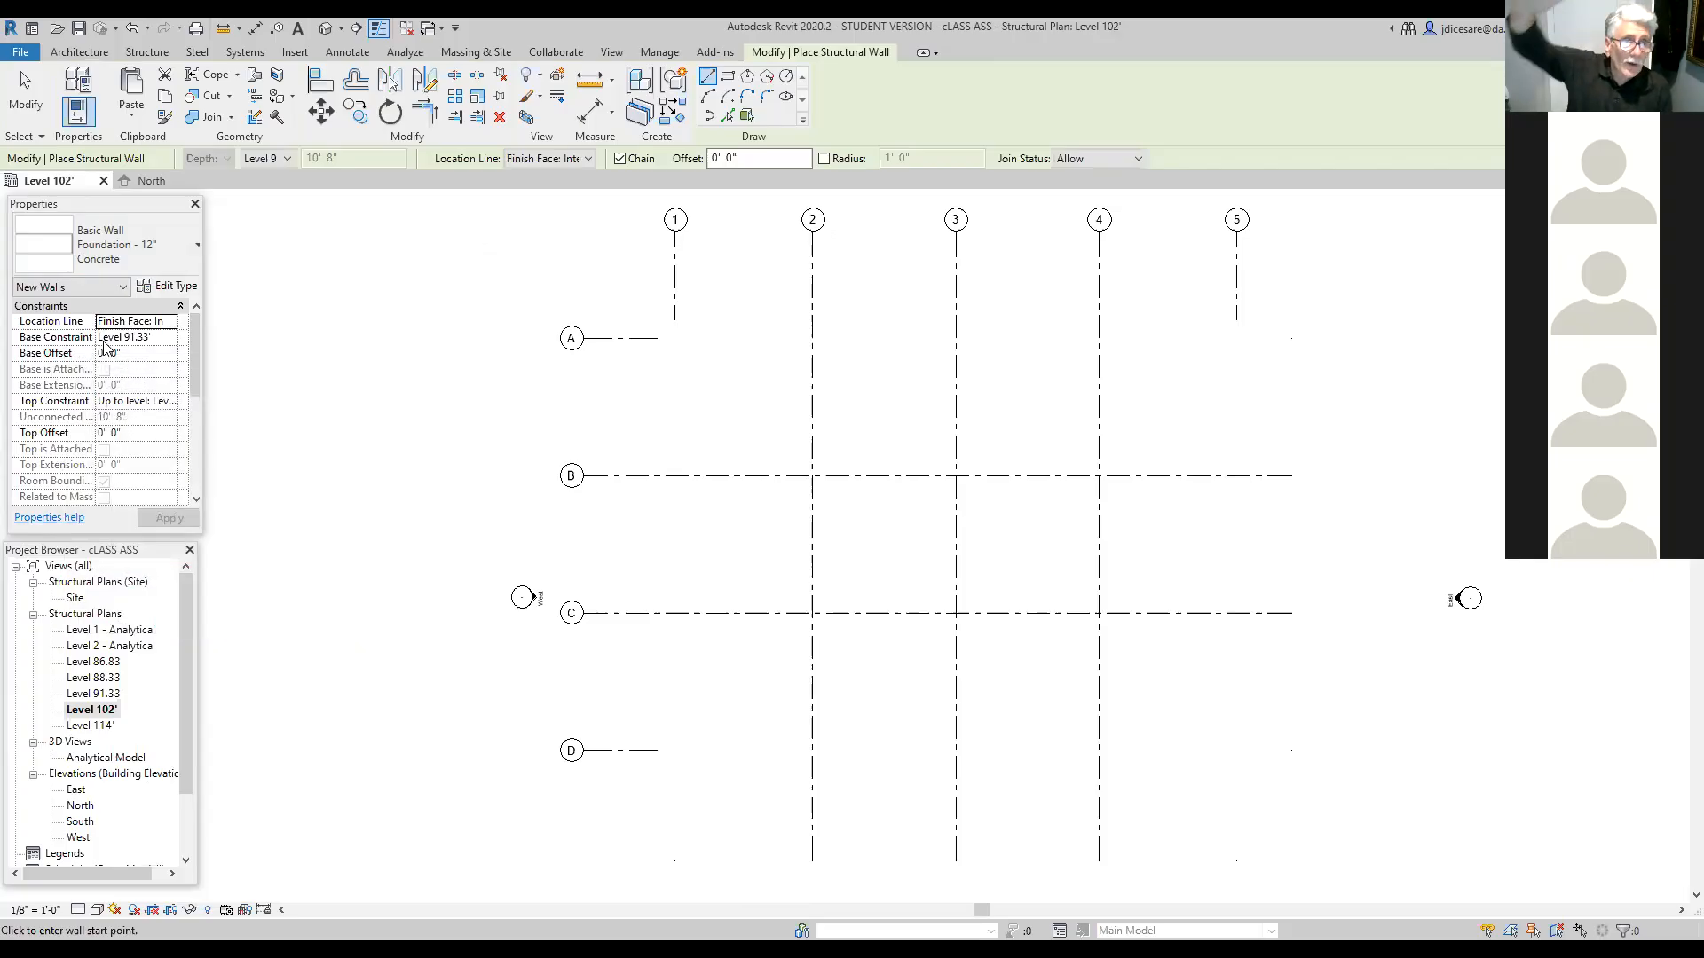
Step: Keep the new walls' top constraint at Level 102' and draw rectangular foundation walls from grid intersection A-1 to D-5
left_click(143, 405)
left_click(169, 401)
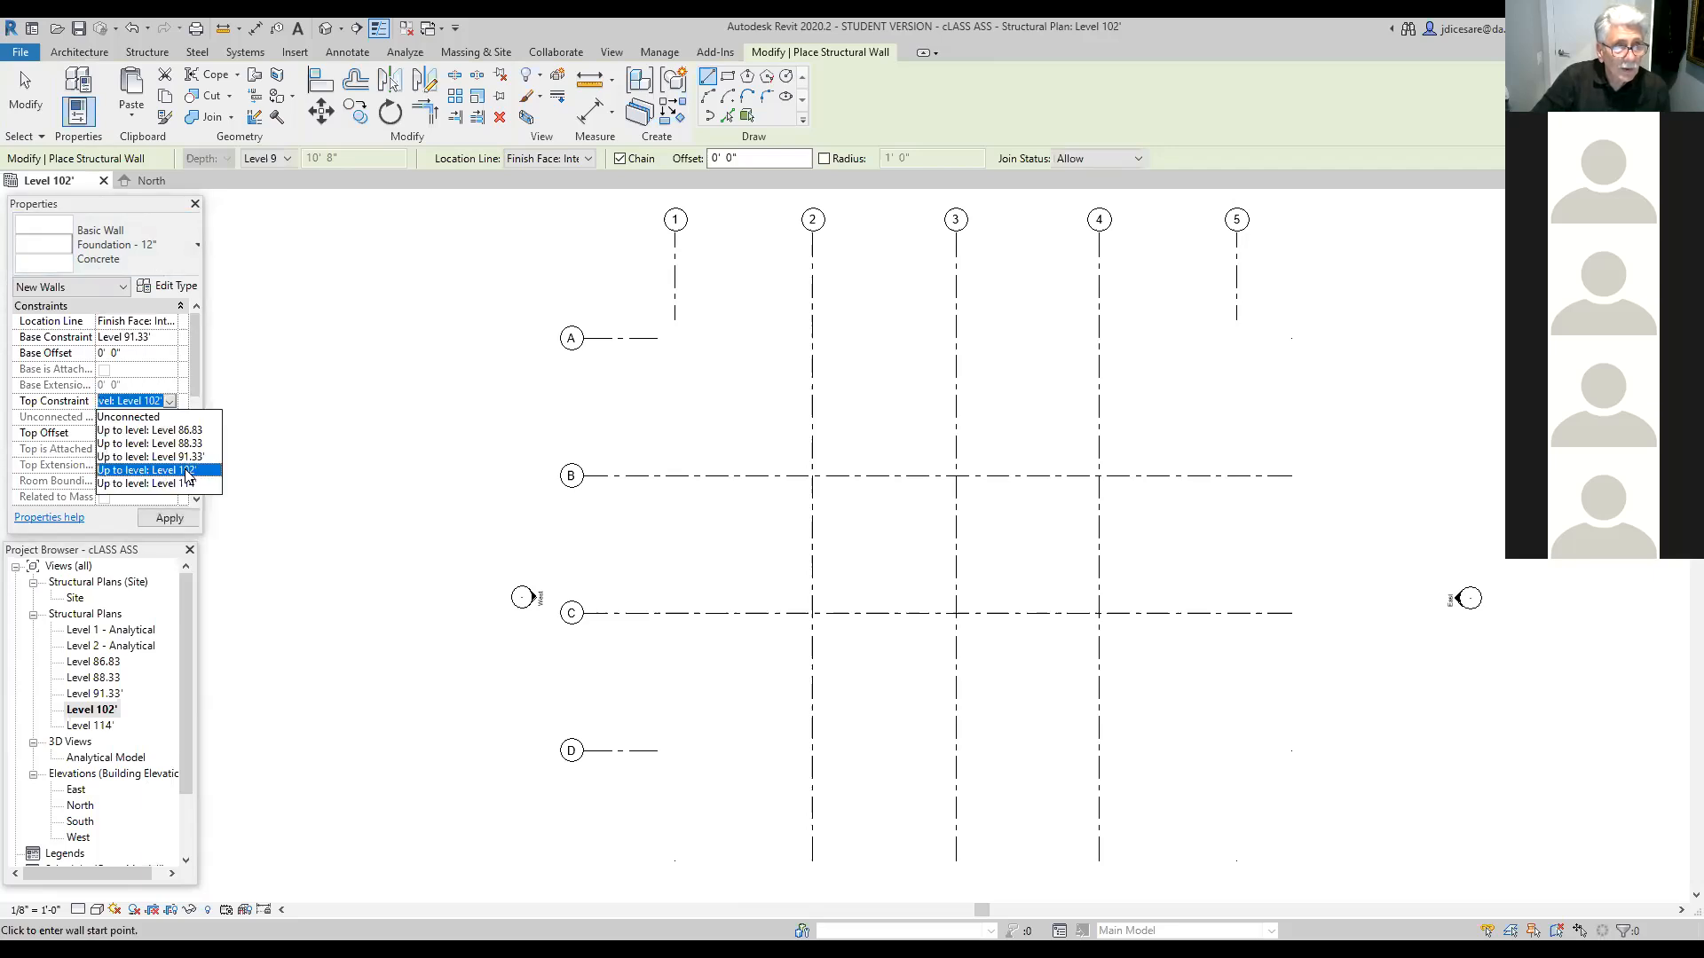
left_click(186, 472)
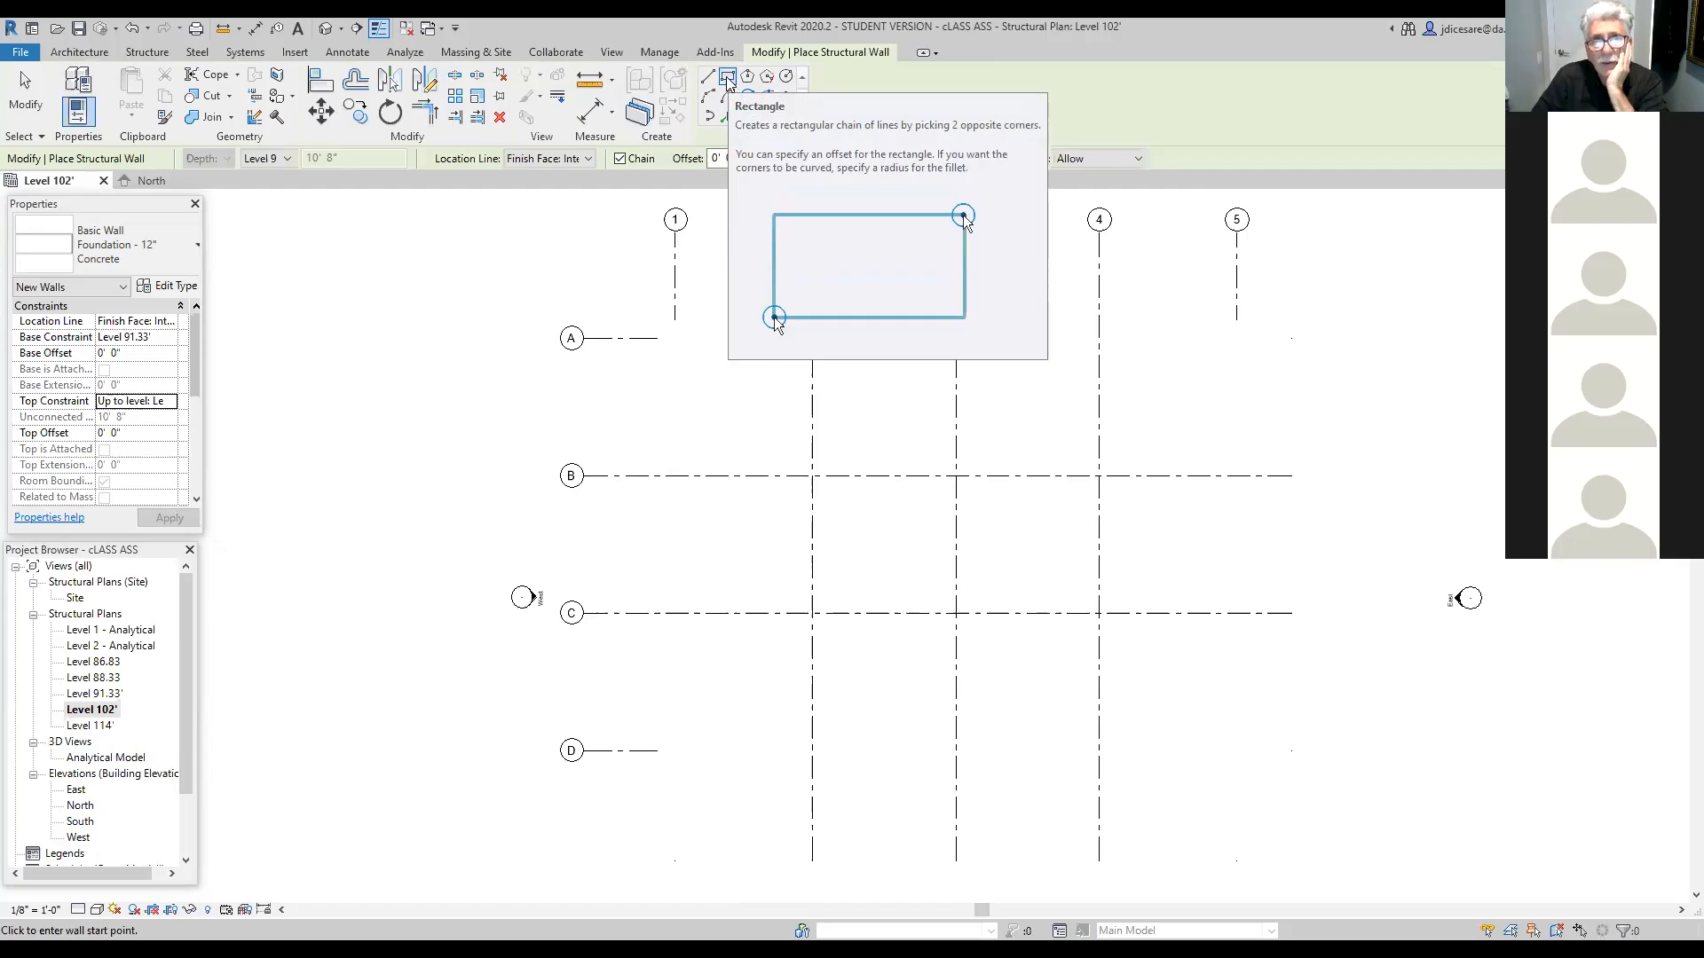
left_click(728, 78)
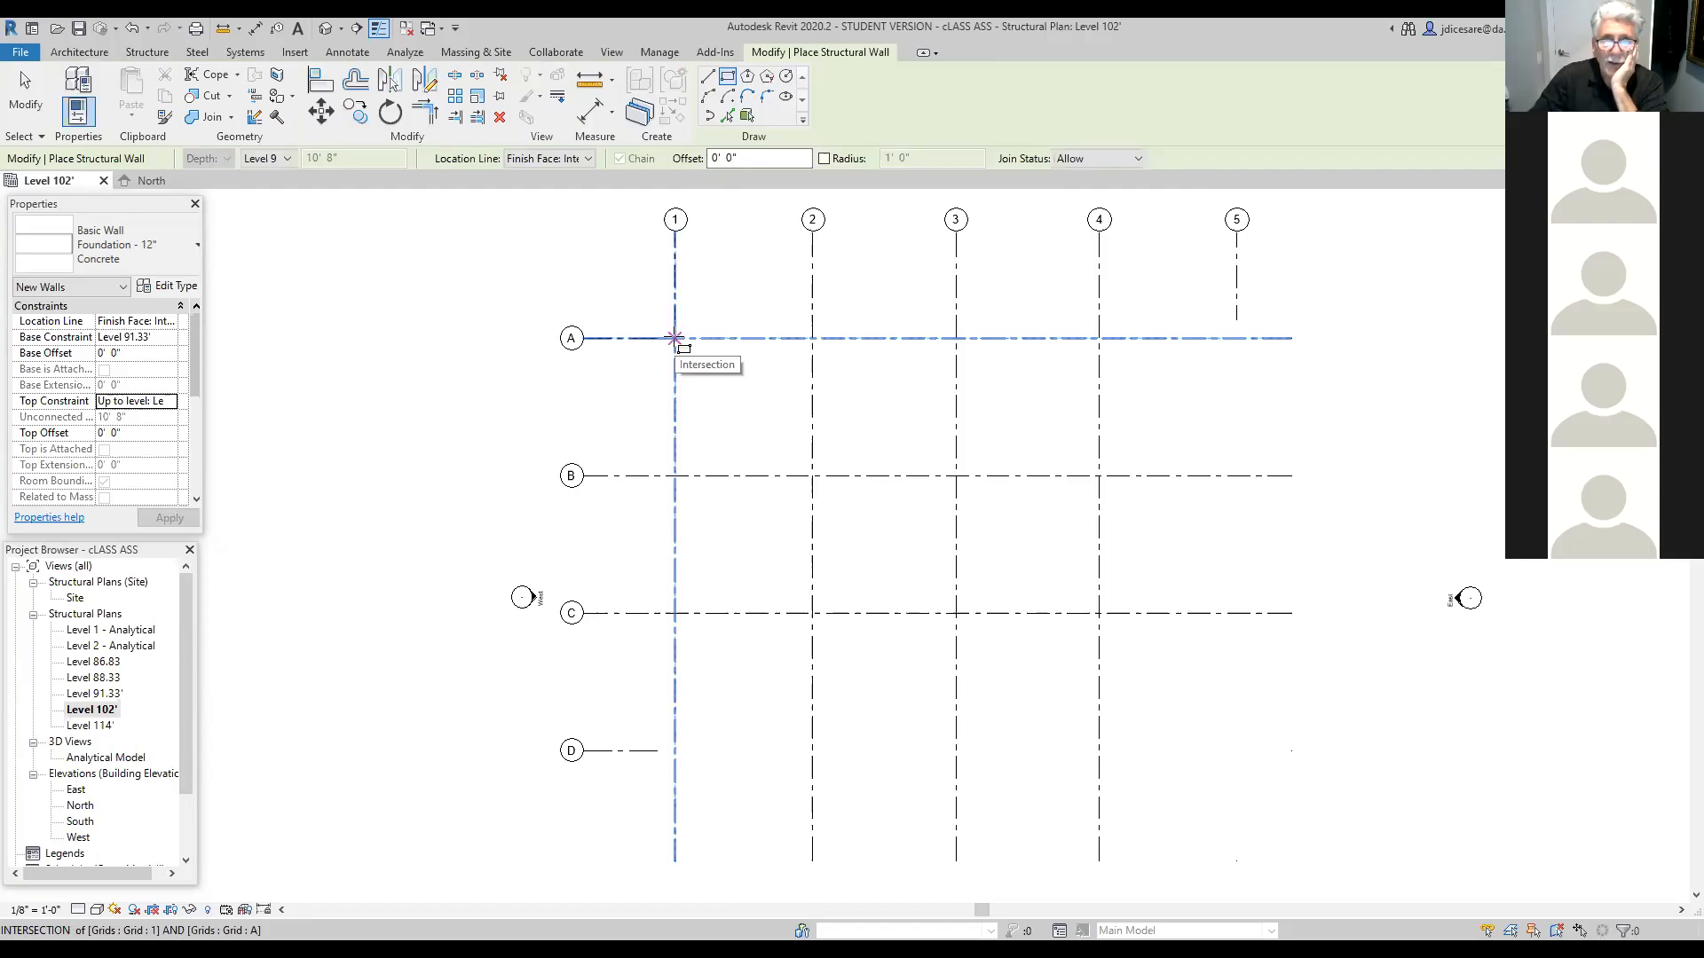
left_click(675, 338)
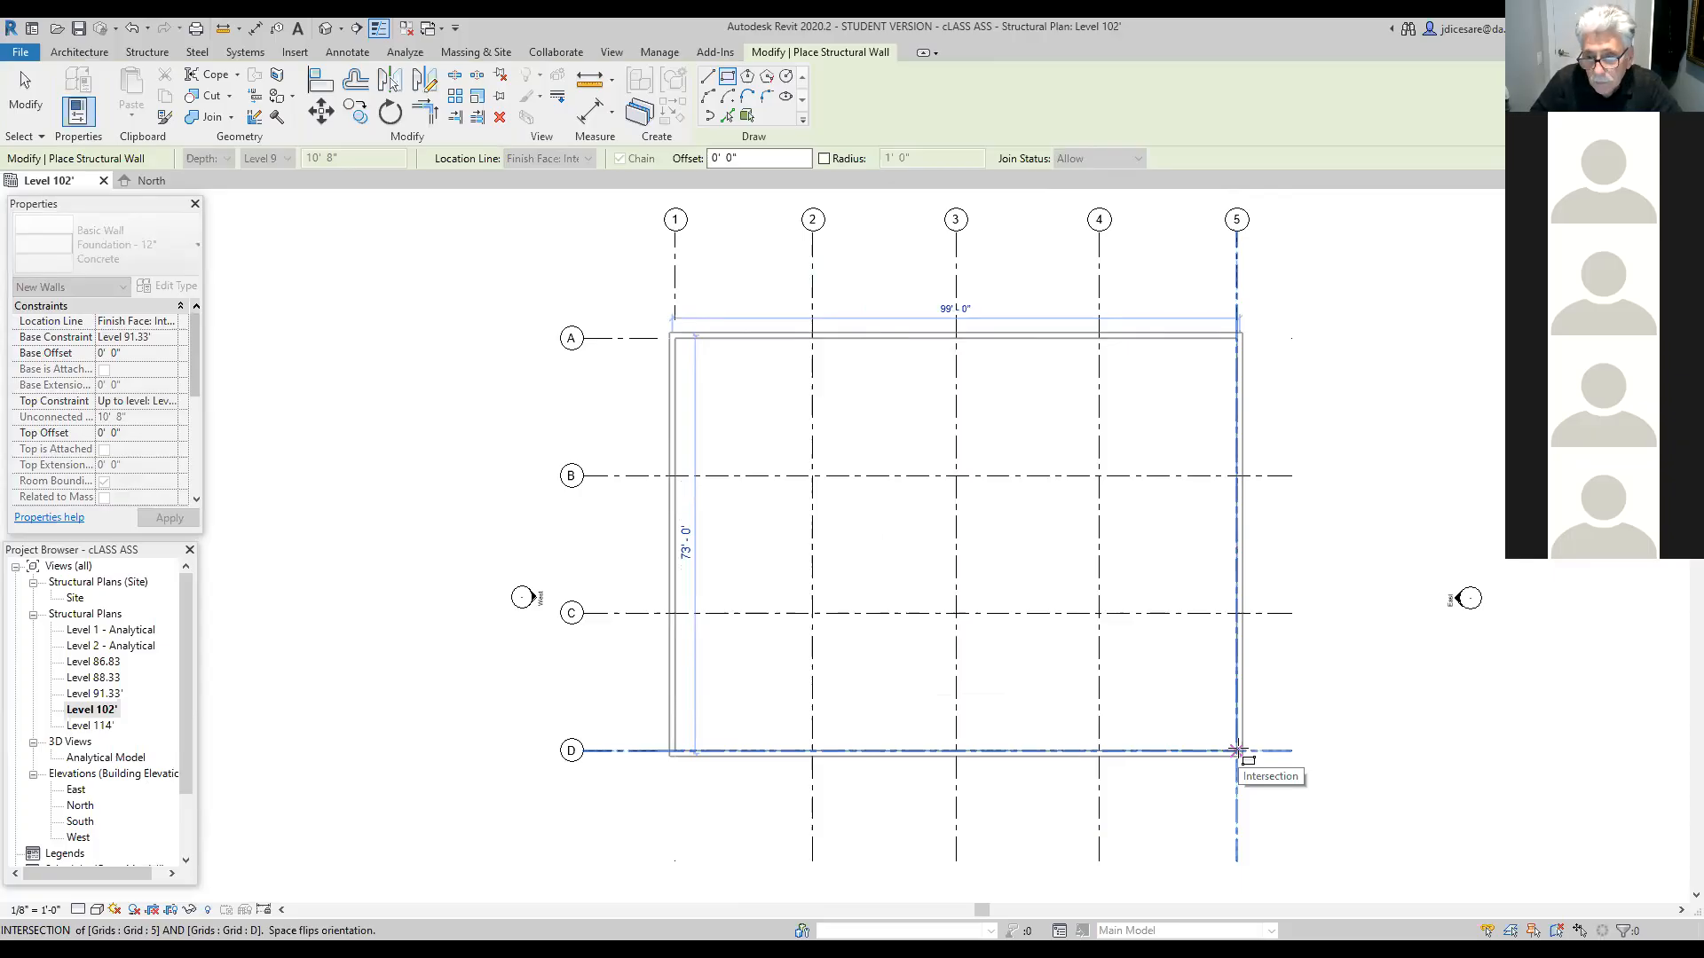
left_click(1237, 751)
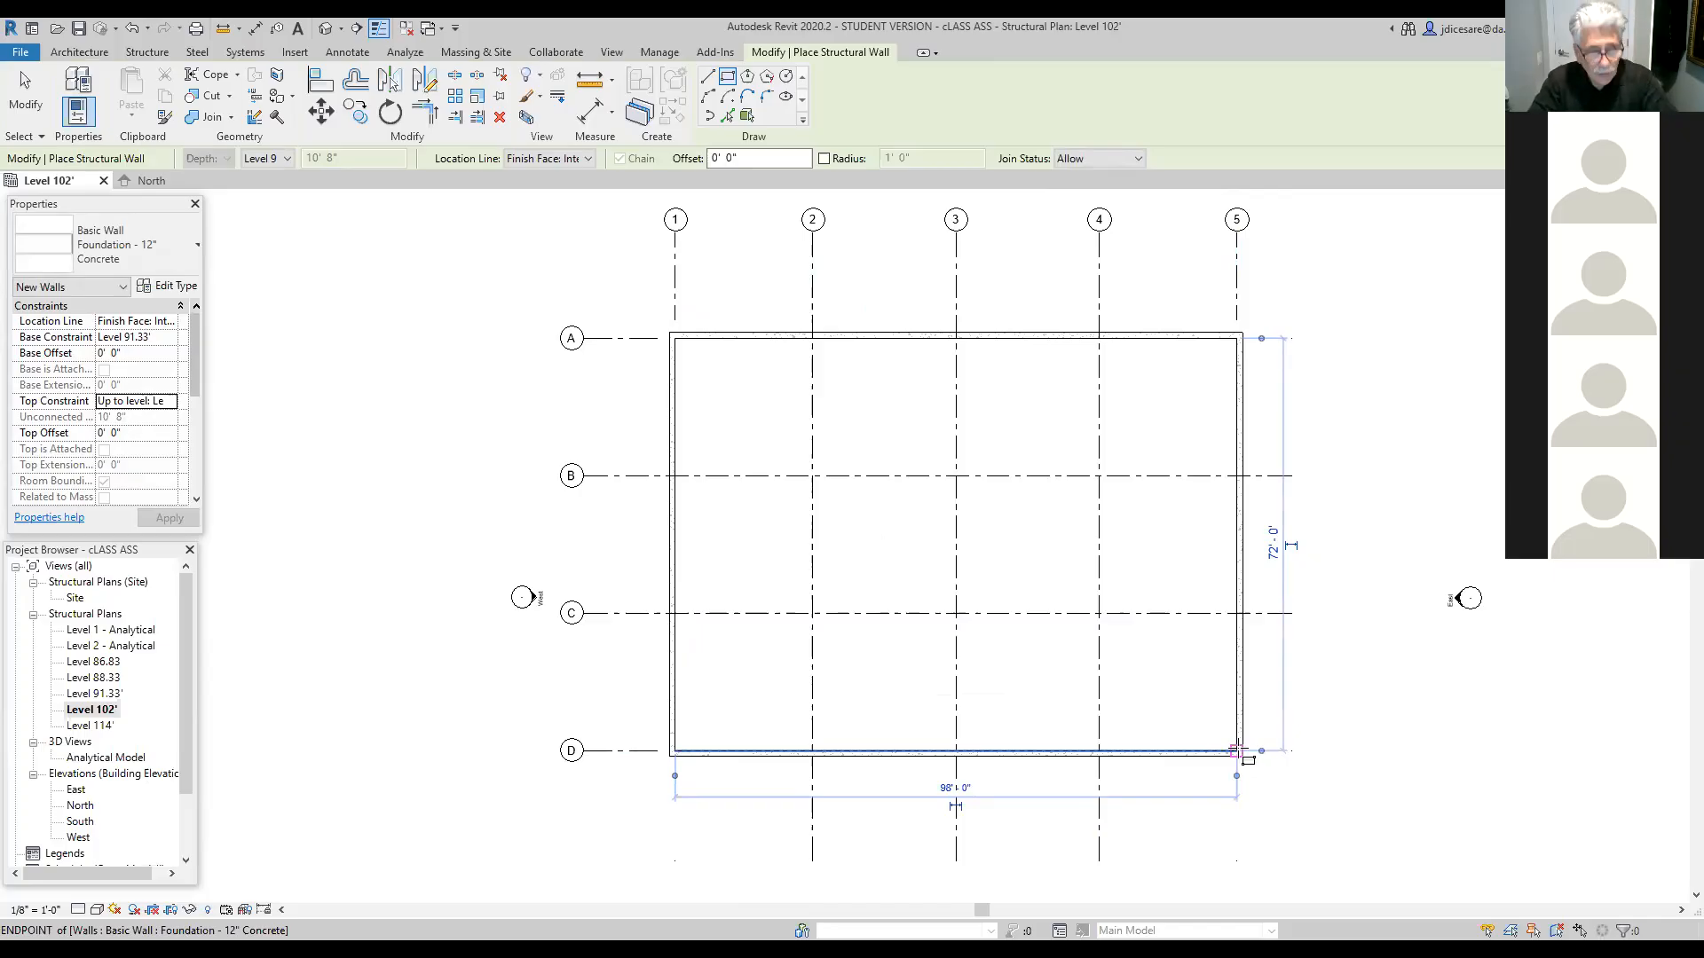
left_click(1237, 750)
key("Escape")
key("Escape")
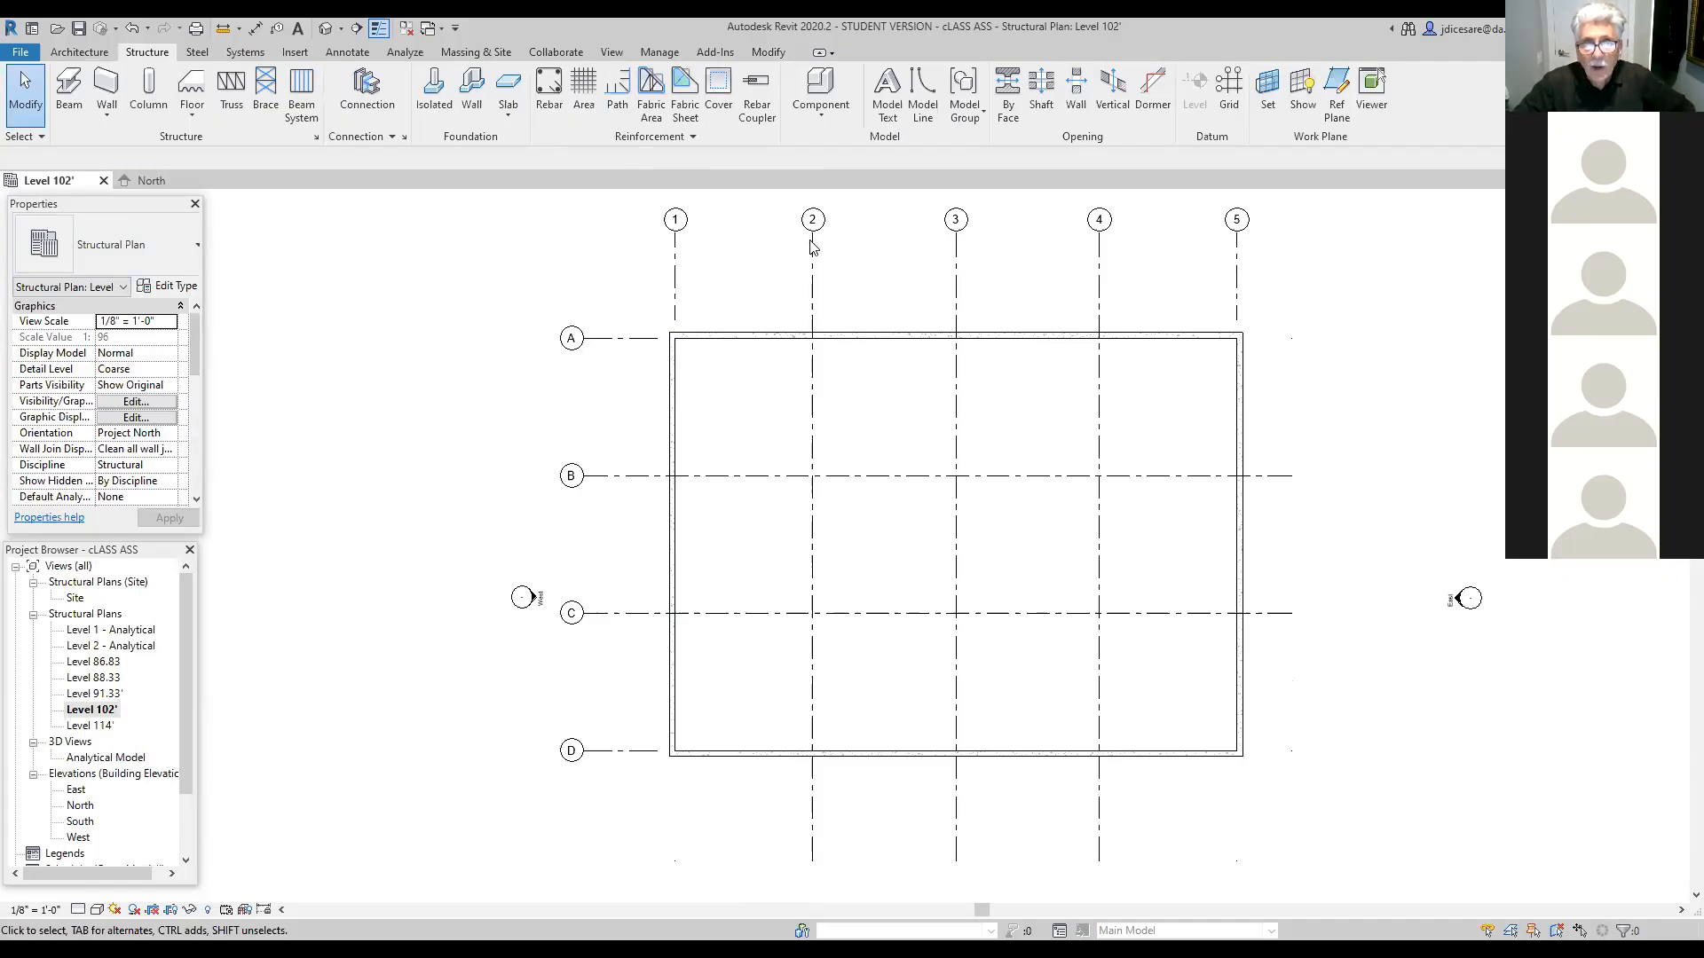
Step: Try selecting grid 1, the four walls with an enclosing window, and walls plus grids with a crossing window, clearing each selection
left_click(676, 291)
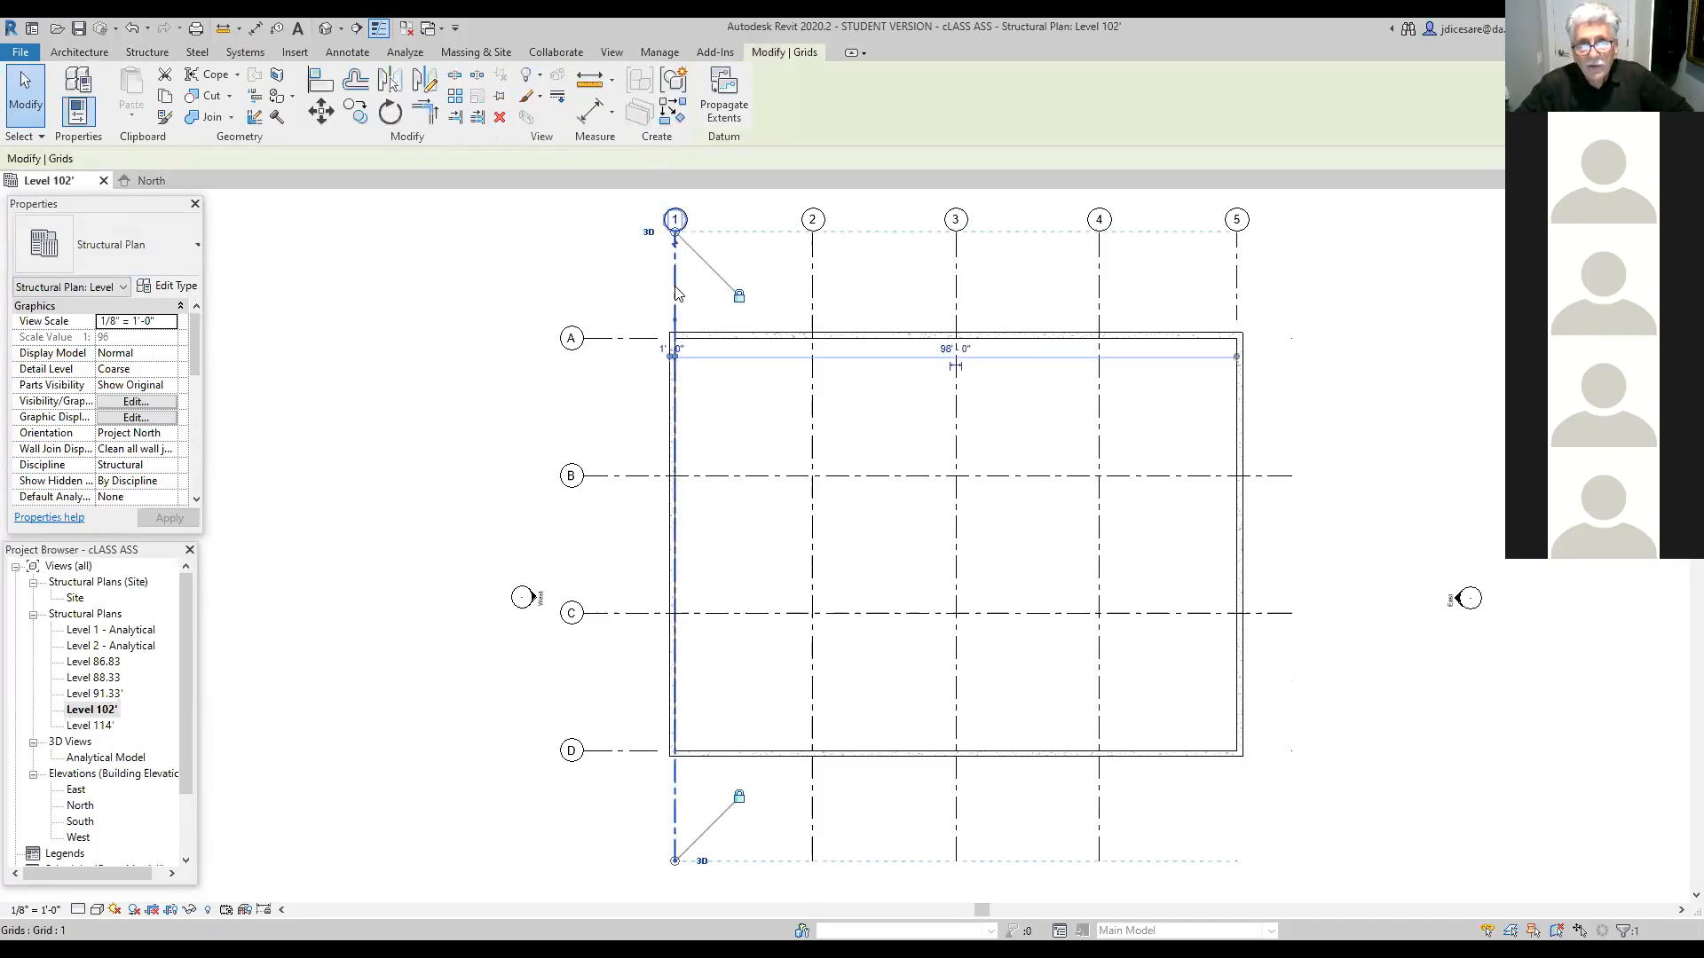
left_click(745, 446)
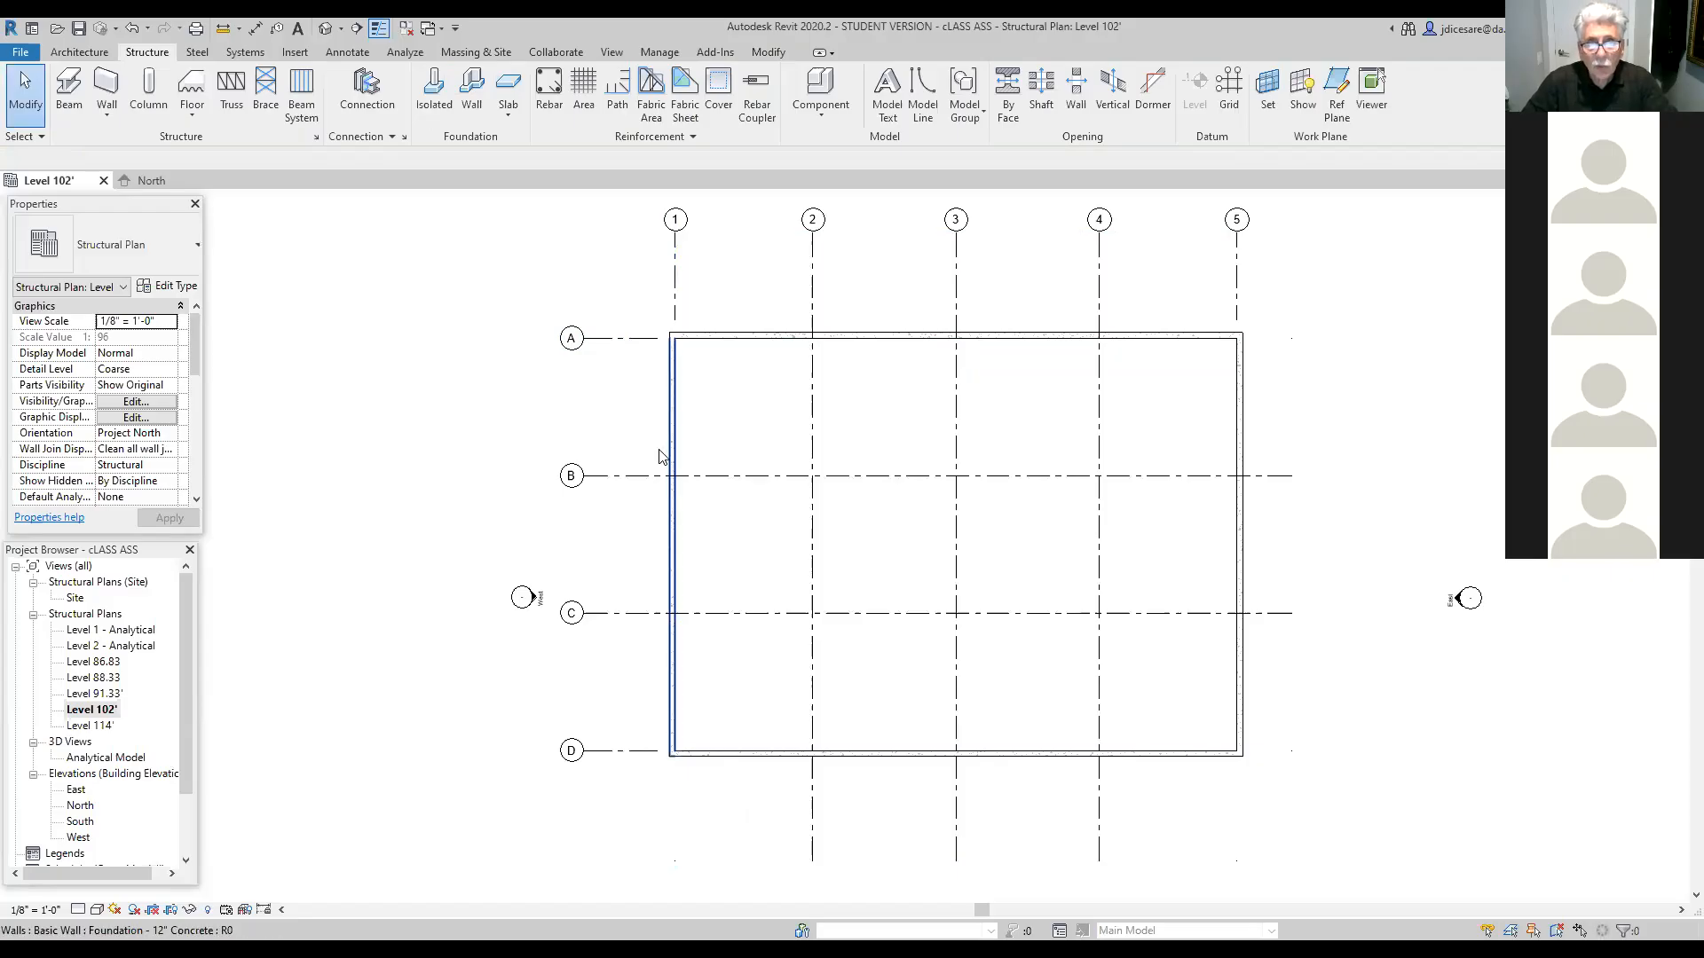
left_click_drag(629, 279, 1271, 793)
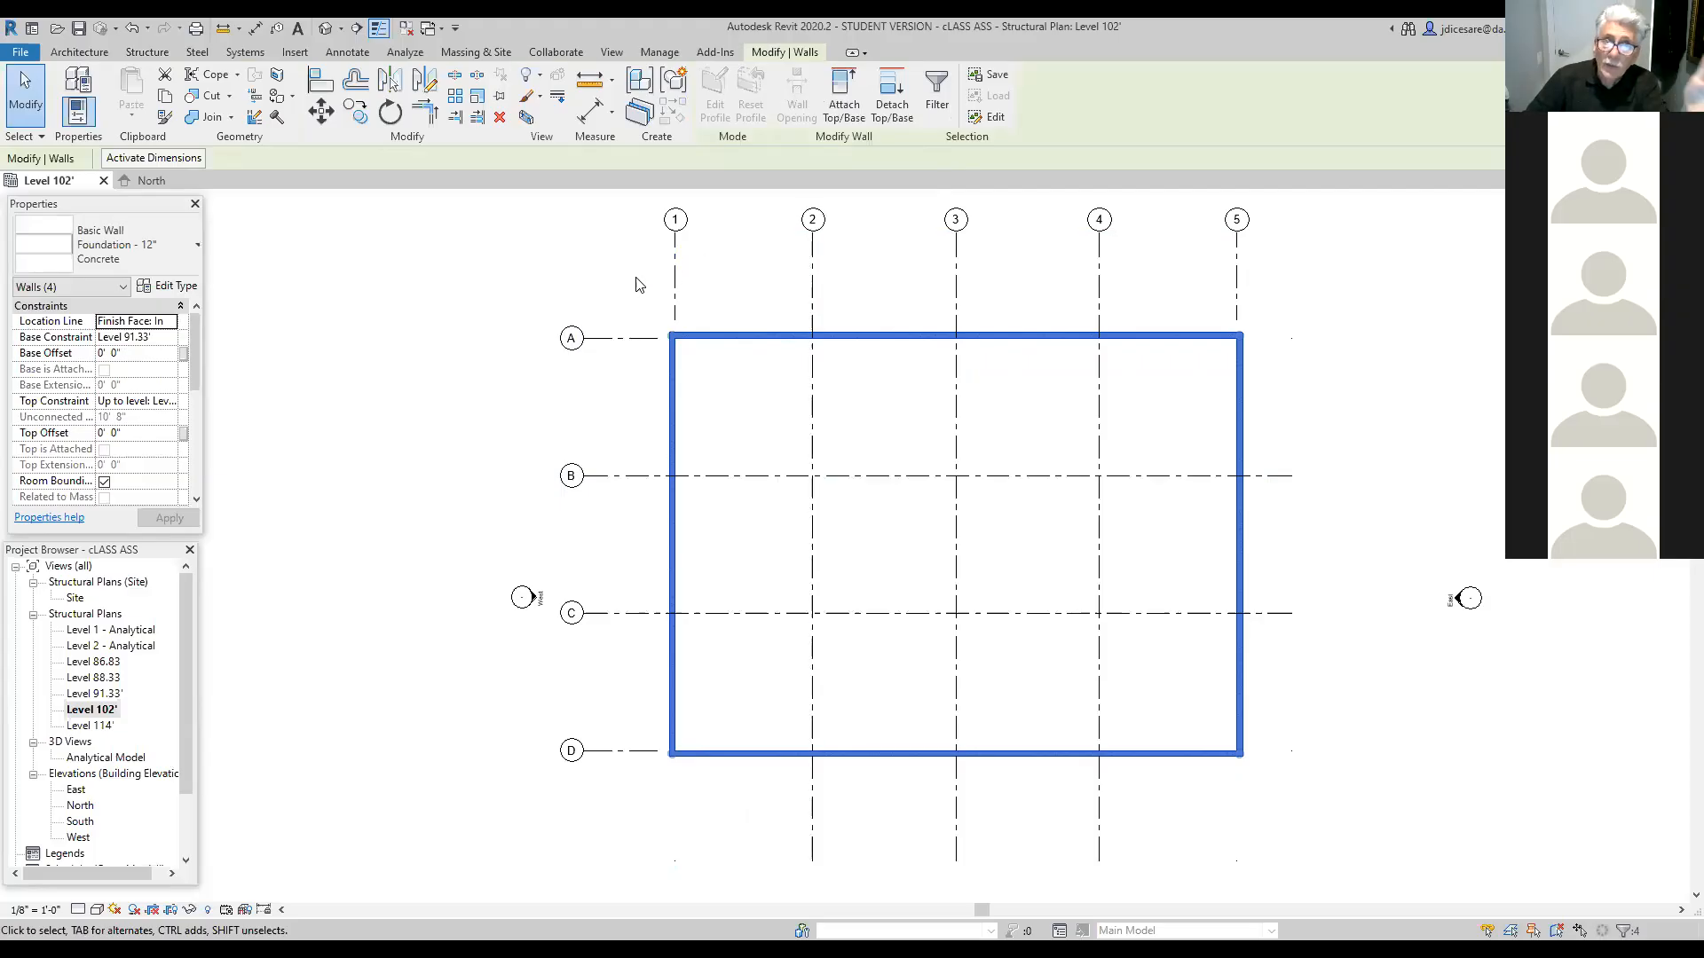
left_click(1555, 857)
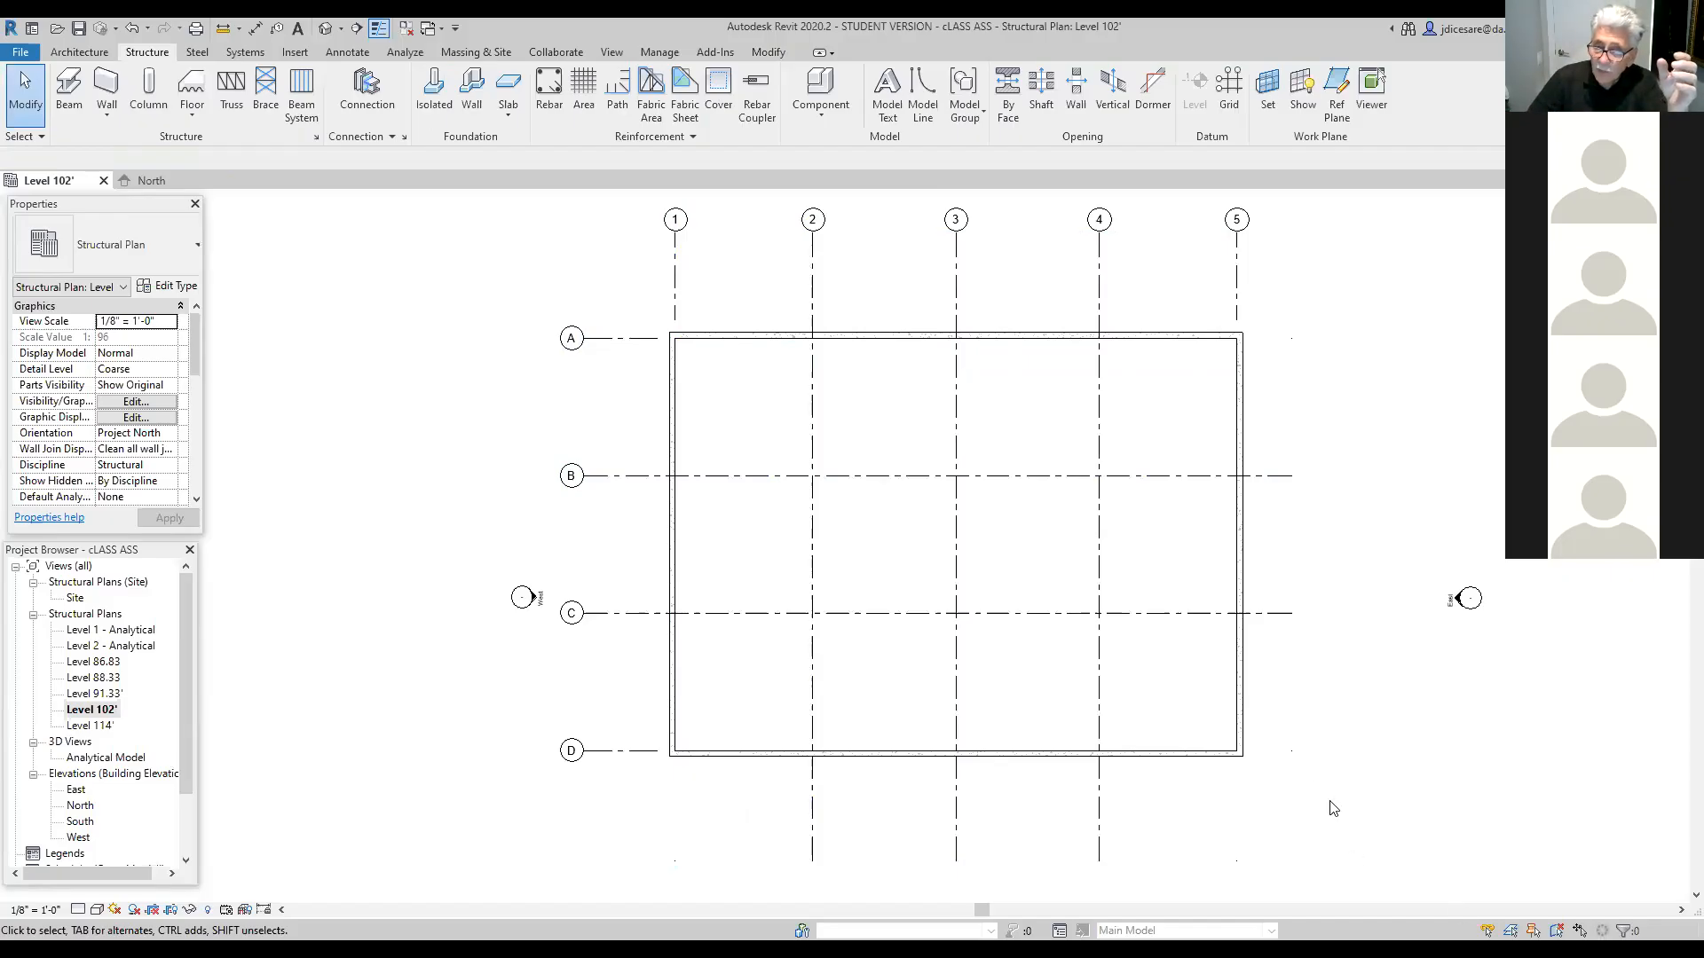
left_click_drag(1265, 778, 620, 305)
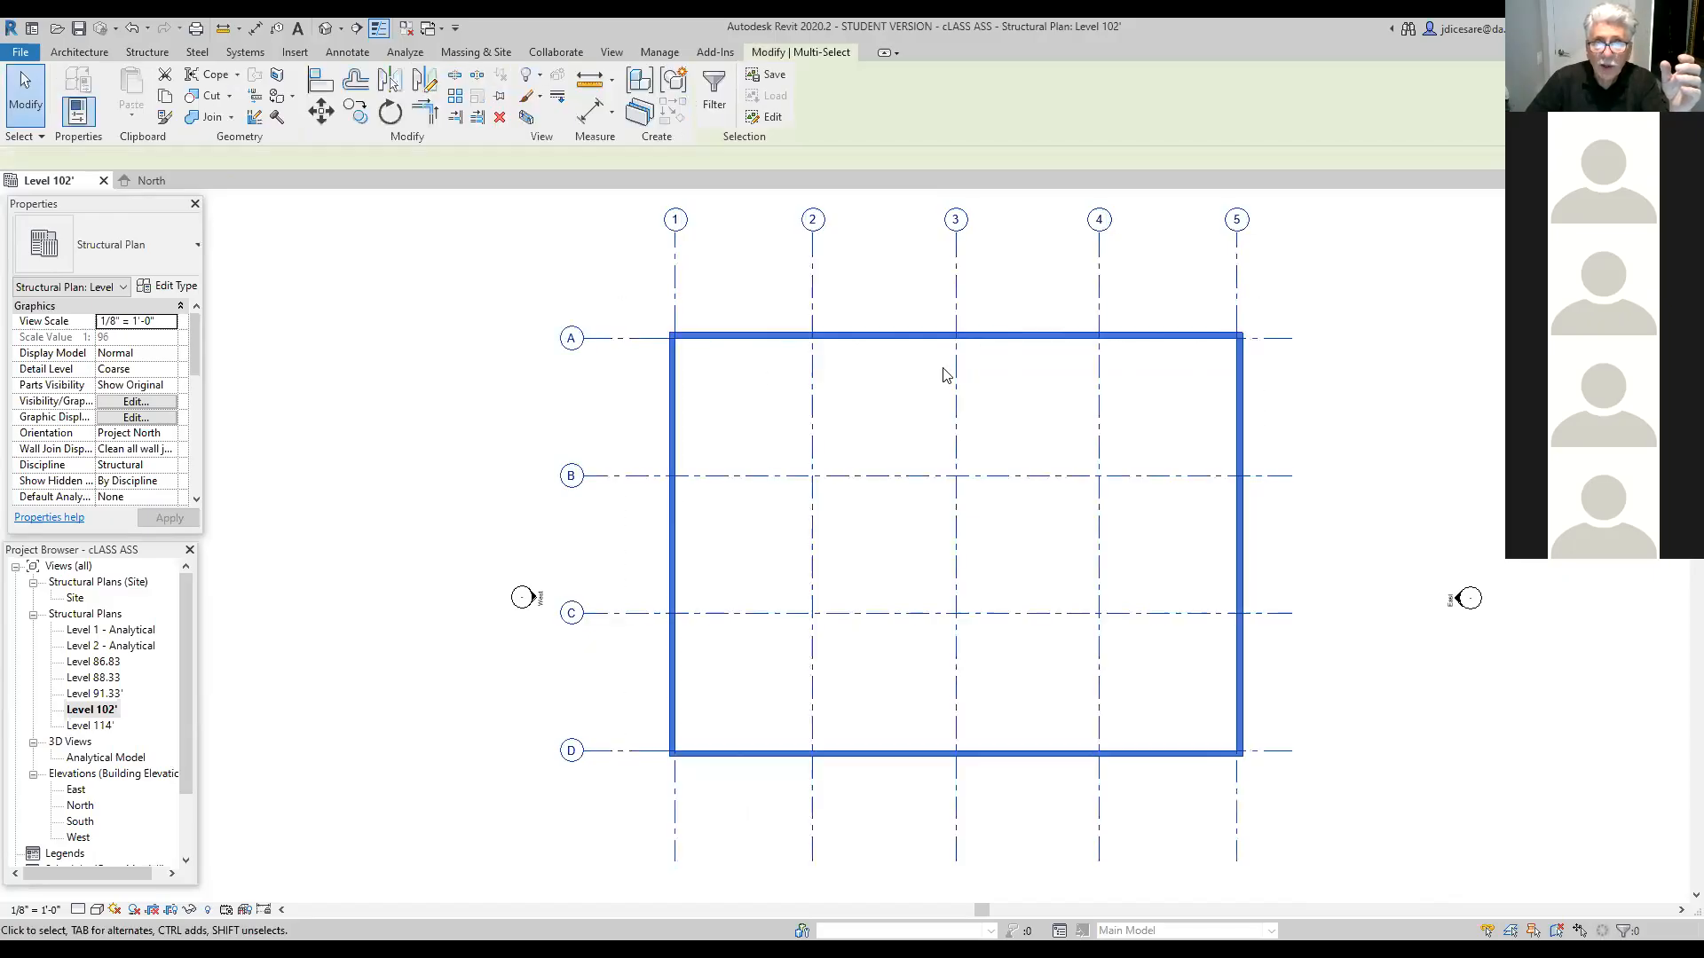
left_click(1187, 821)
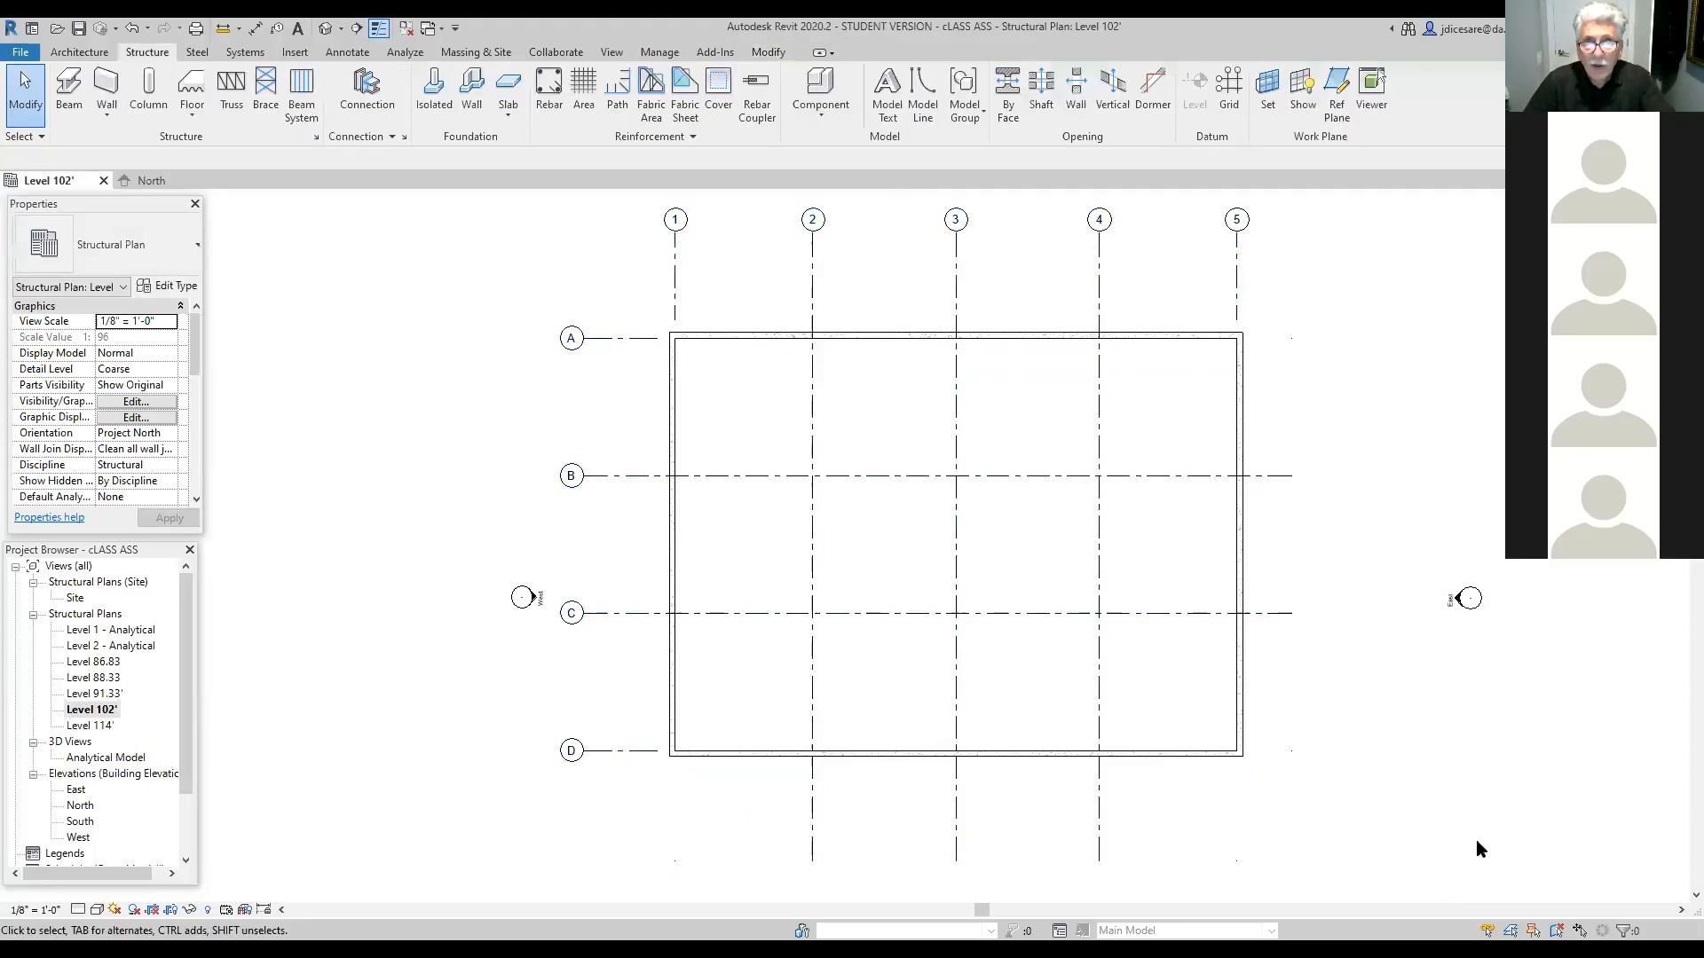
Step: Select grids 1, 2 and 3 together and remove grid 2 from the selection
left_click(679, 302)
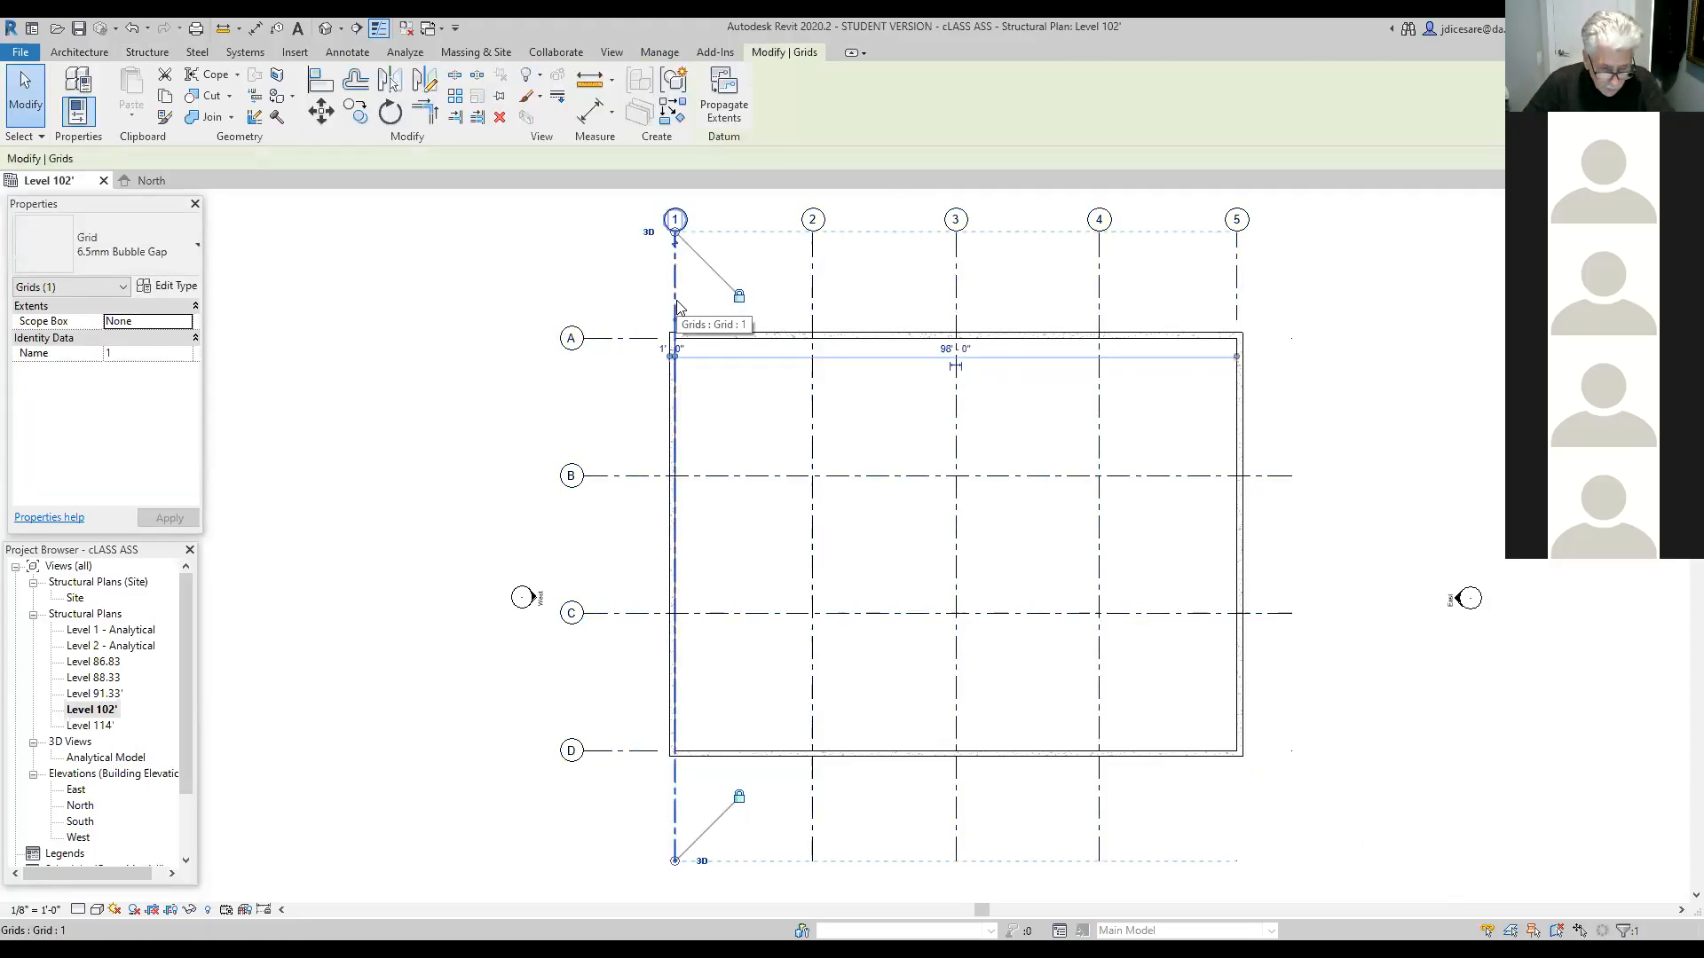
left_click(813, 308, "ctrl")
left_click(957, 297, "ctrl")
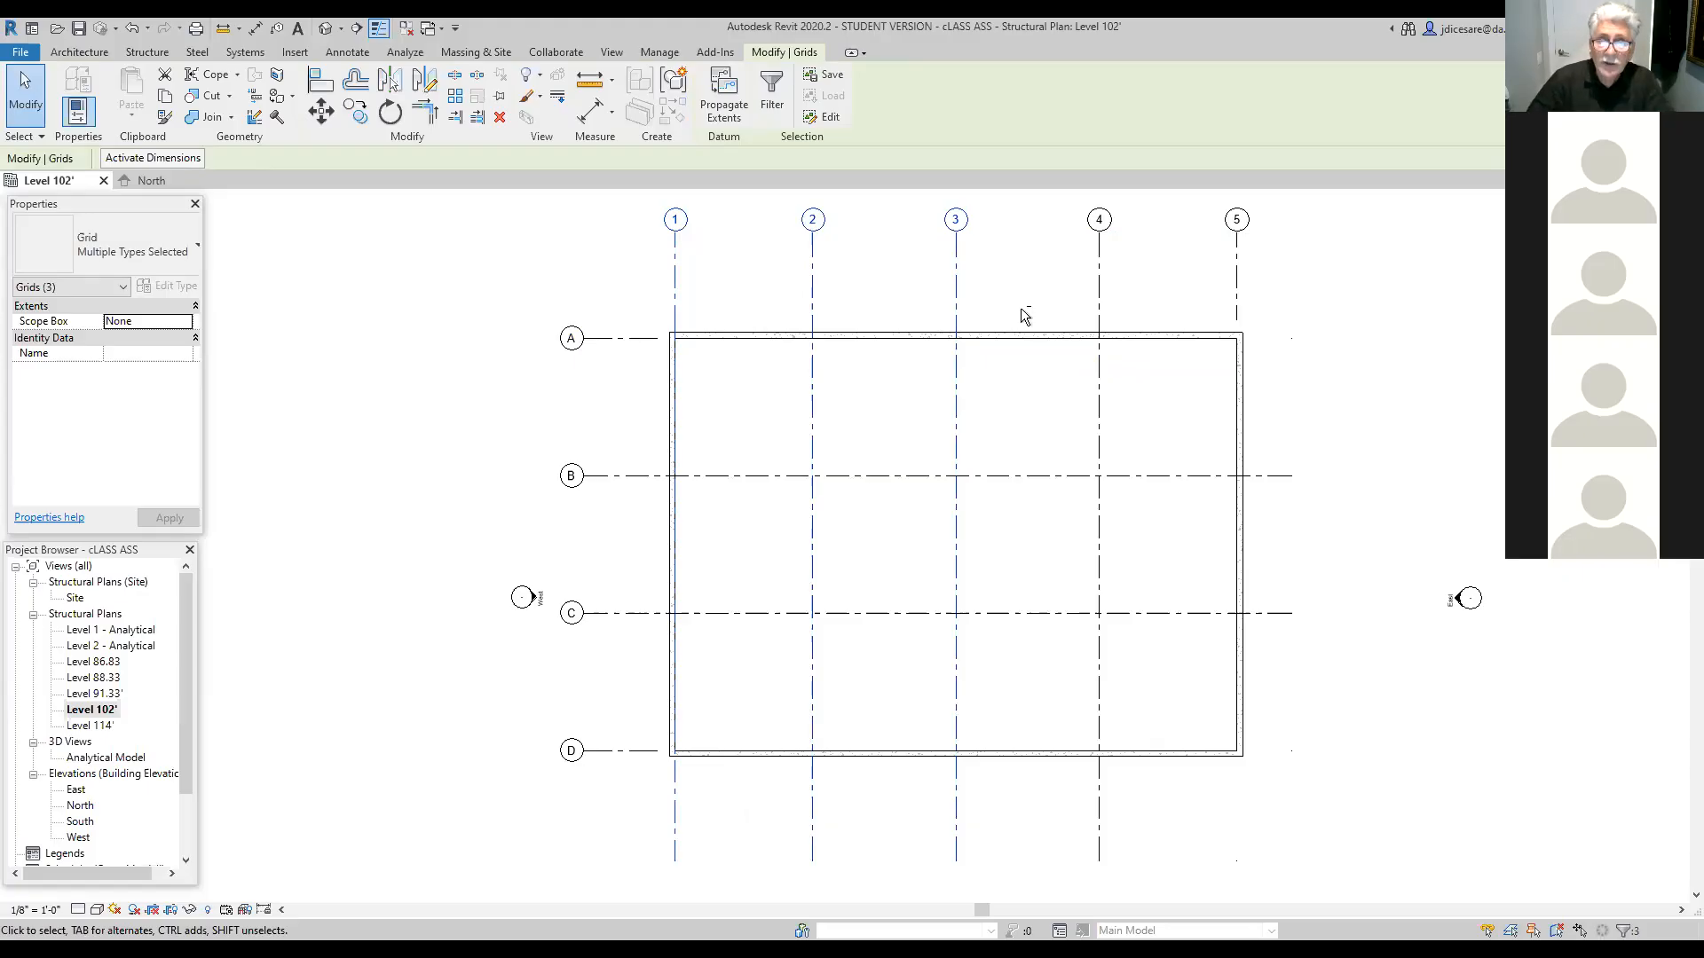
left_click(812, 290, "shift")
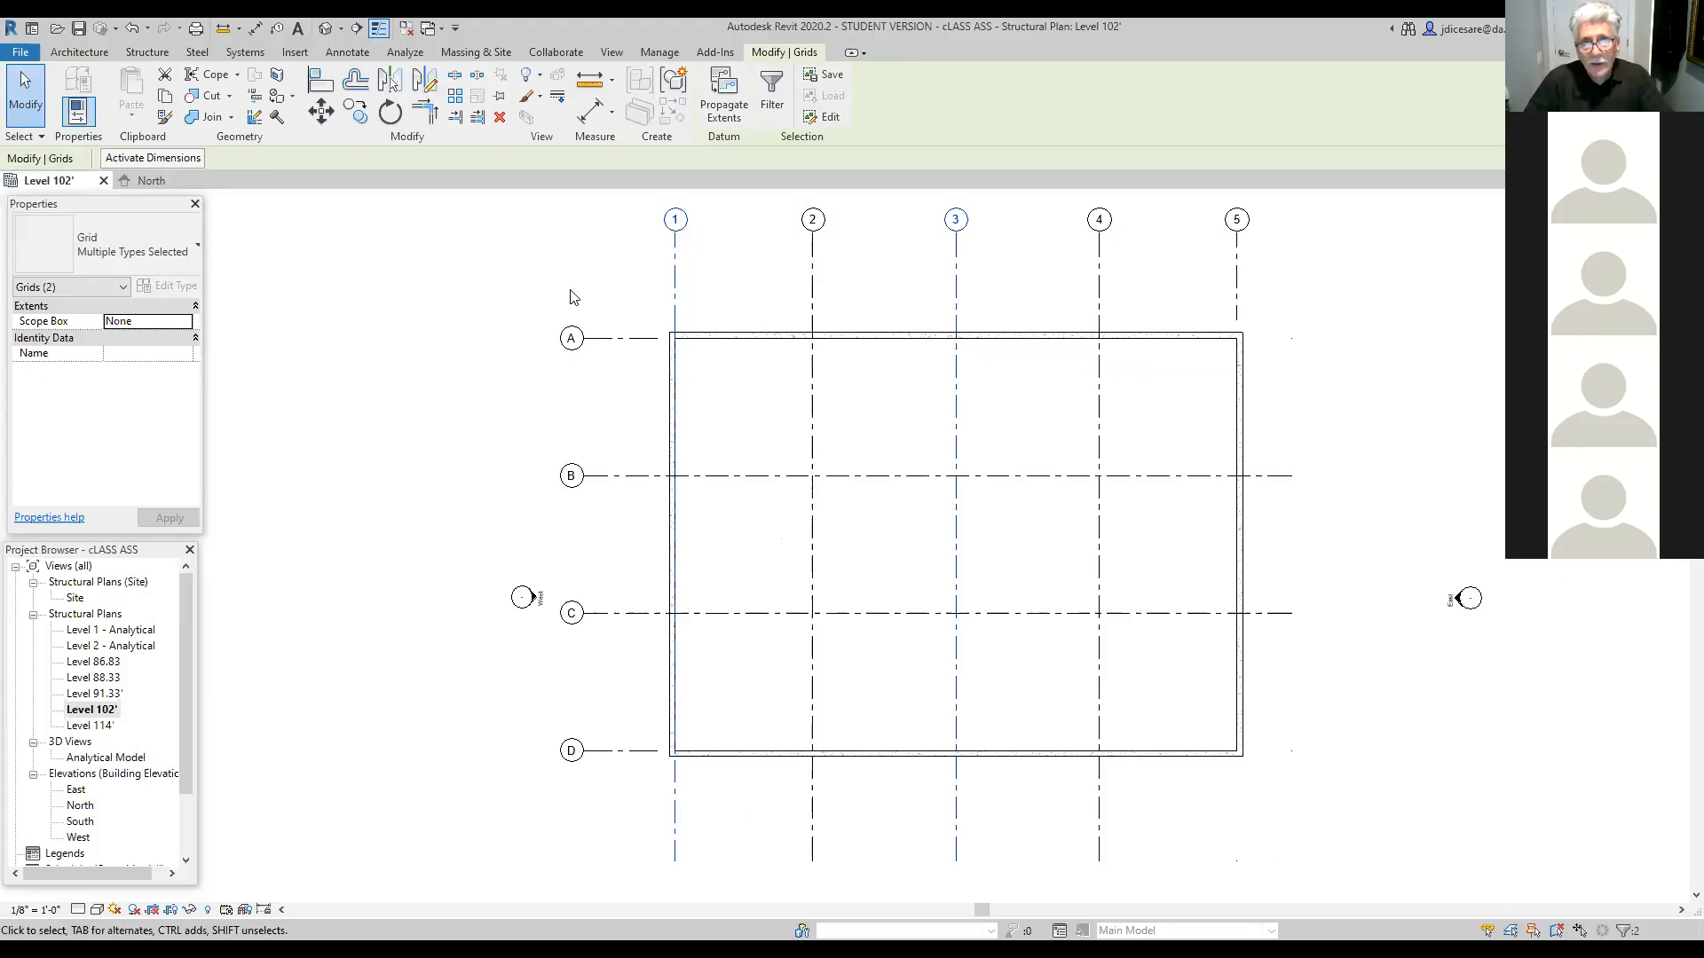
Step: Repeat the enclosing and crossing window selections around the building and delete the four foundation walls
left_click_drag(610, 279, 1269, 794)
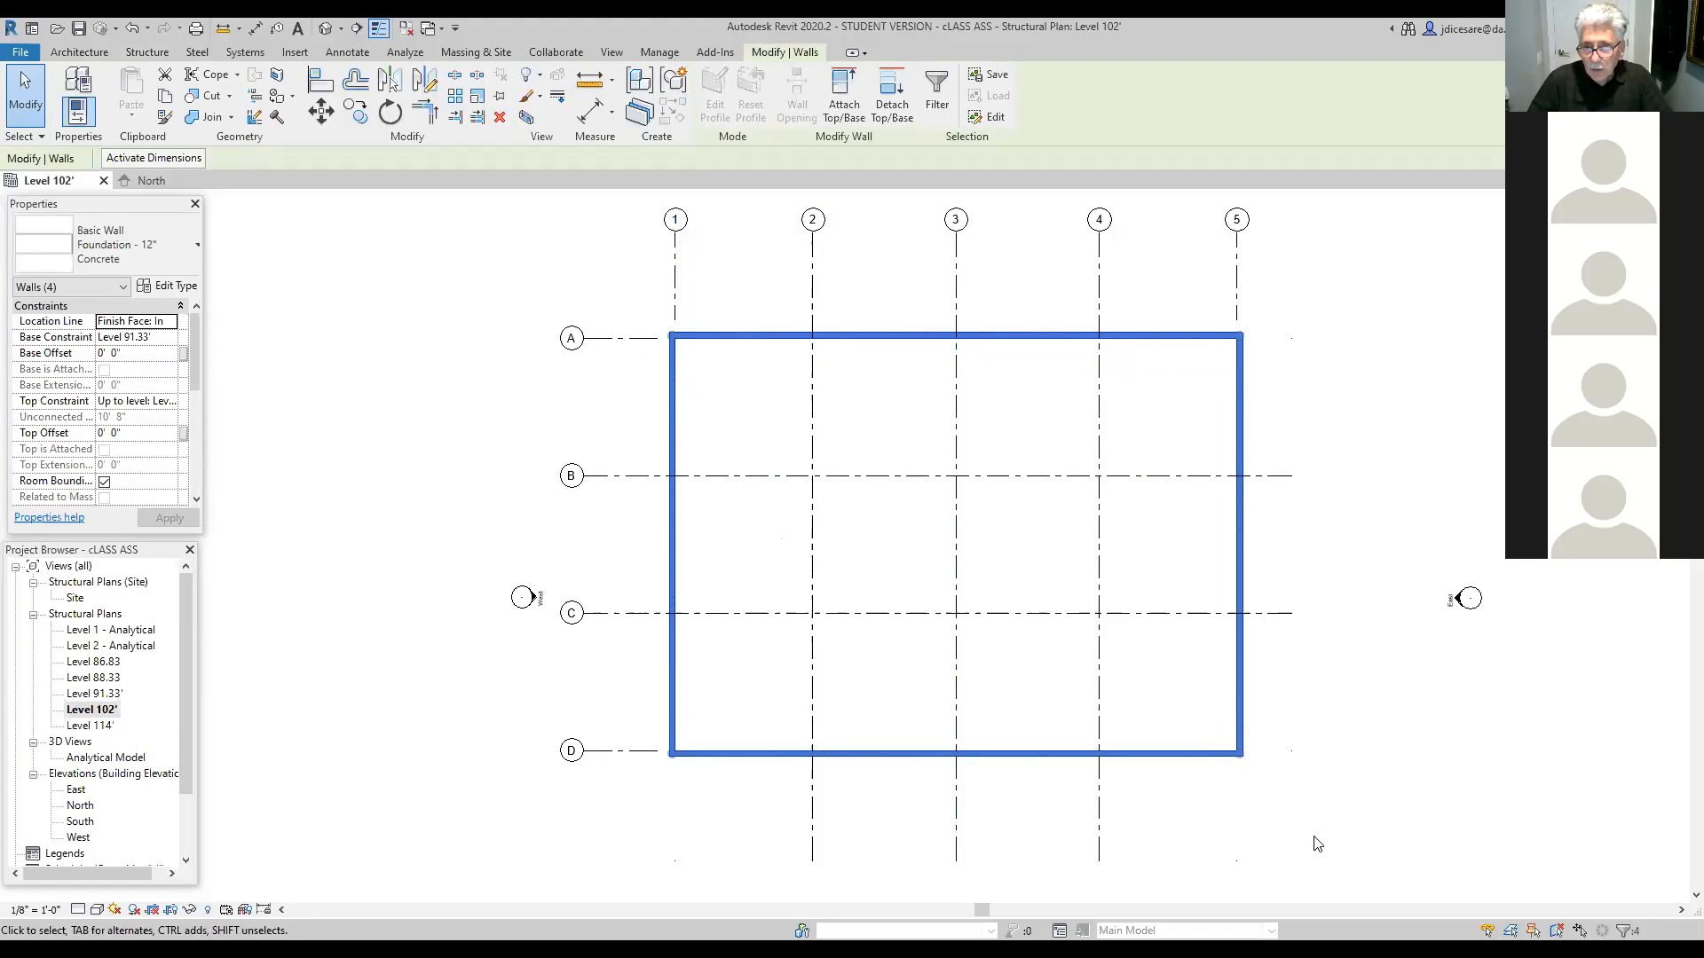
left_click_drag(1293, 787, 611, 282)
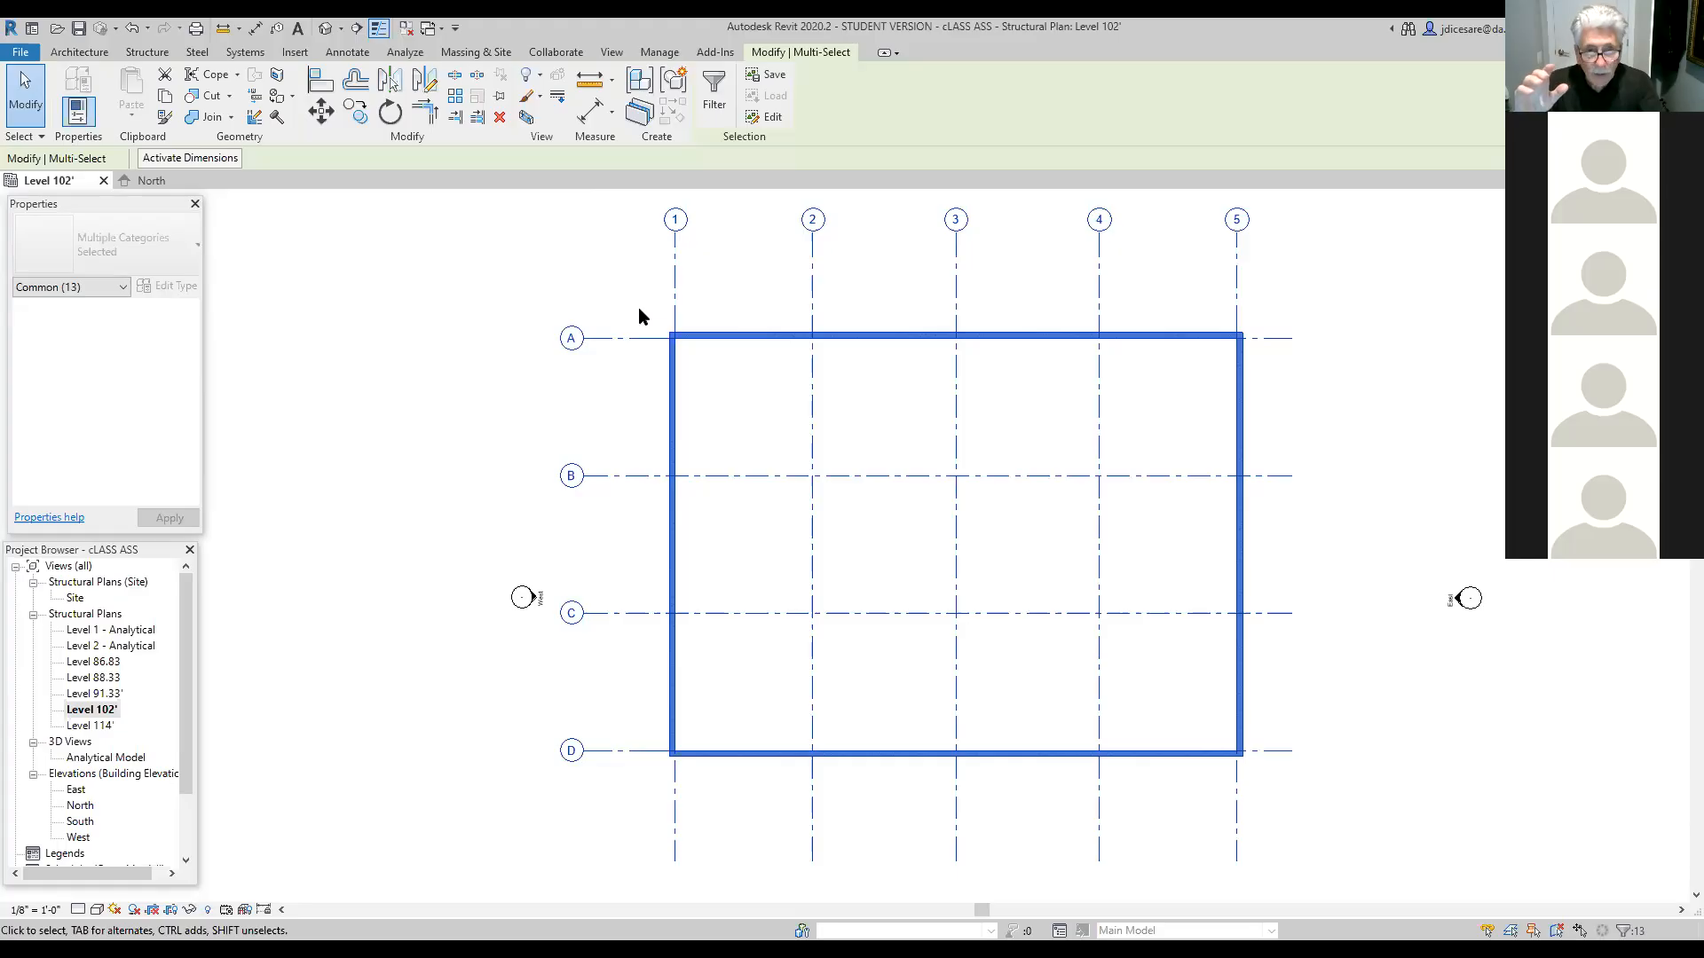
key("Escape")
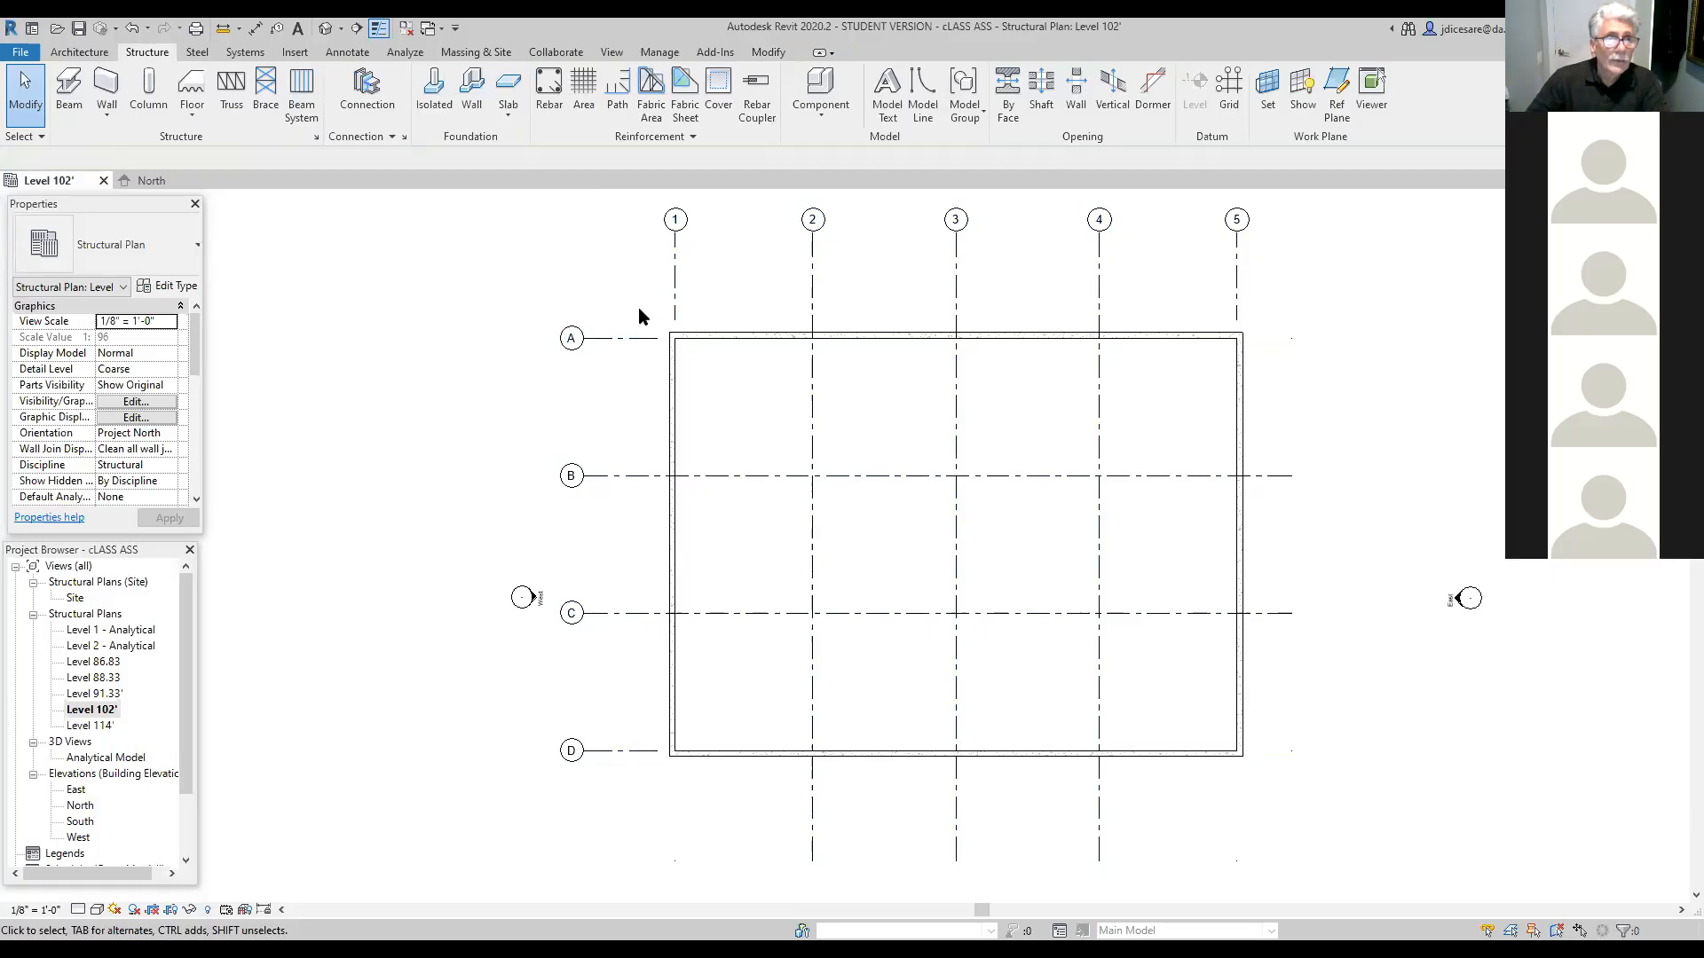
left_click_drag(633, 308, 1291, 789)
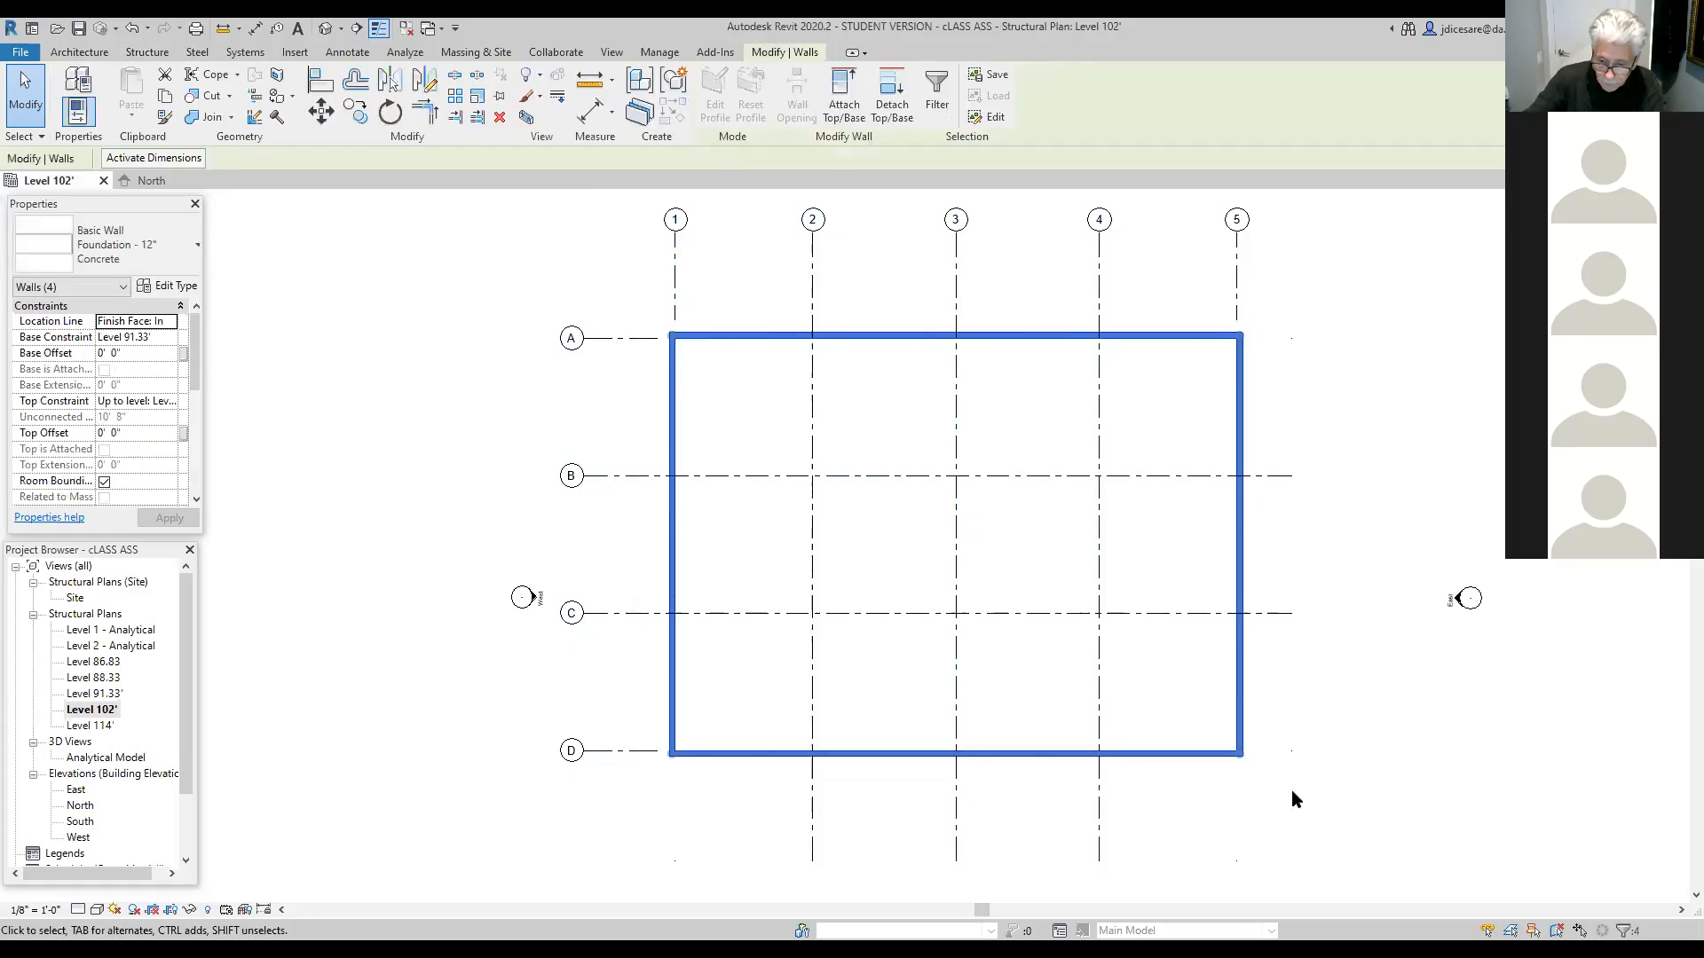
key("Delete")
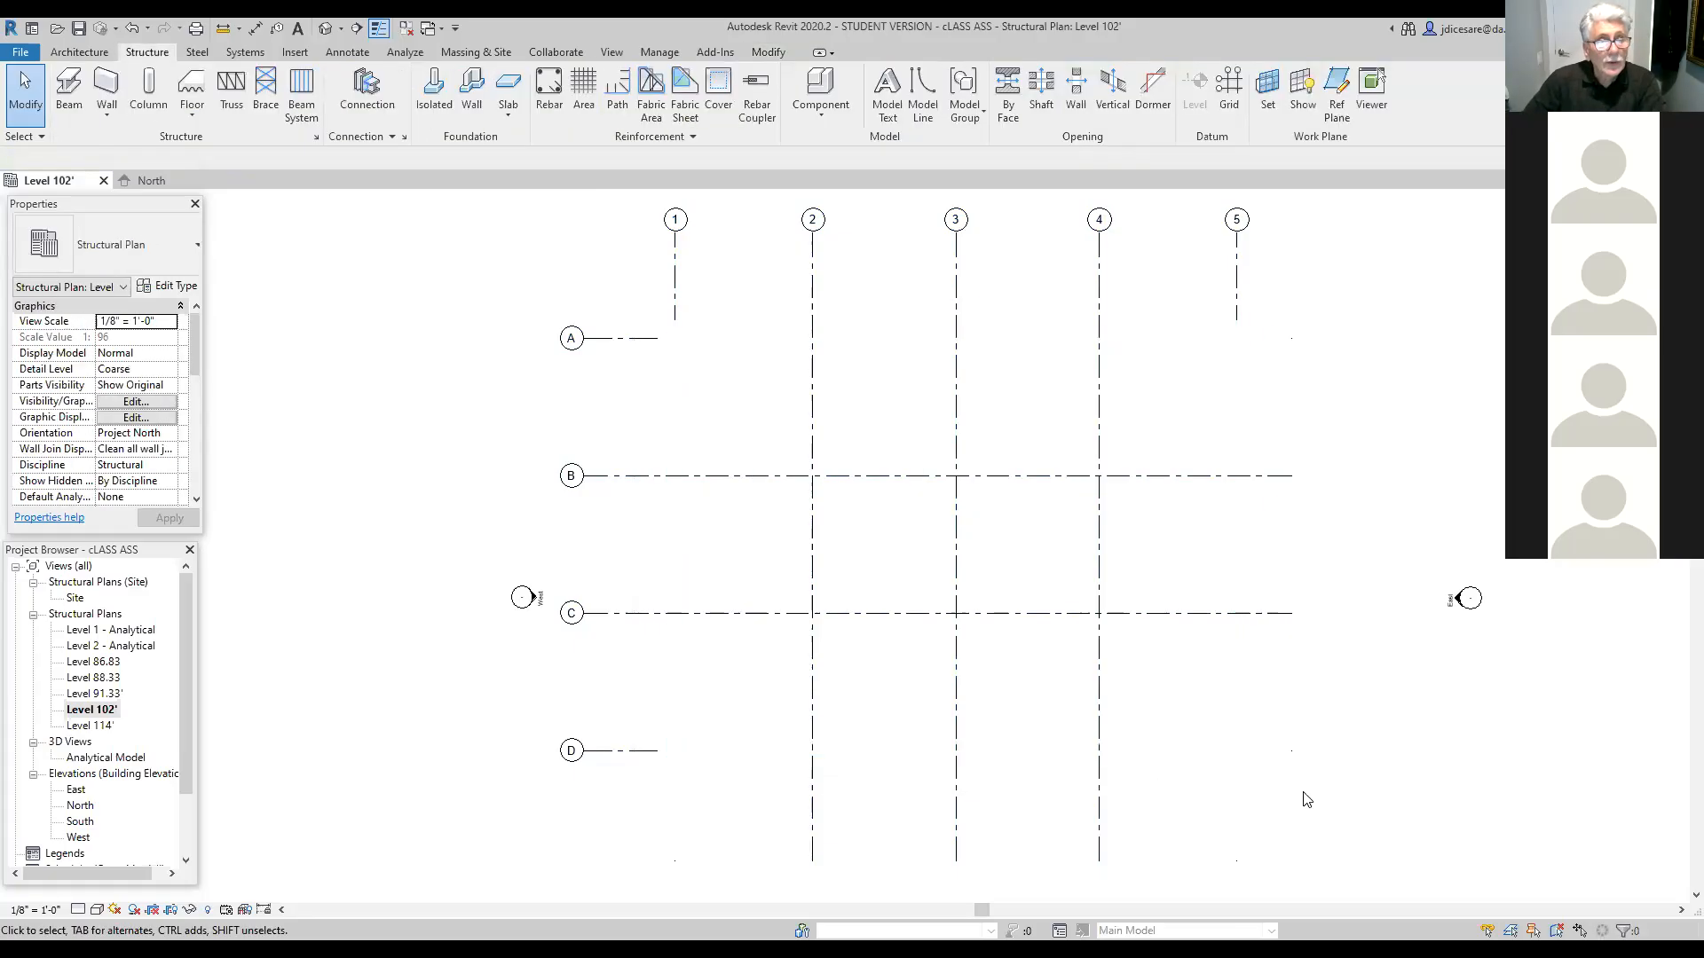
Step: Redraw the Foundation - 12" Concrete structural walls as a rectangle from grid intersection A-1 to grid intersection D-5
left_click(107, 111)
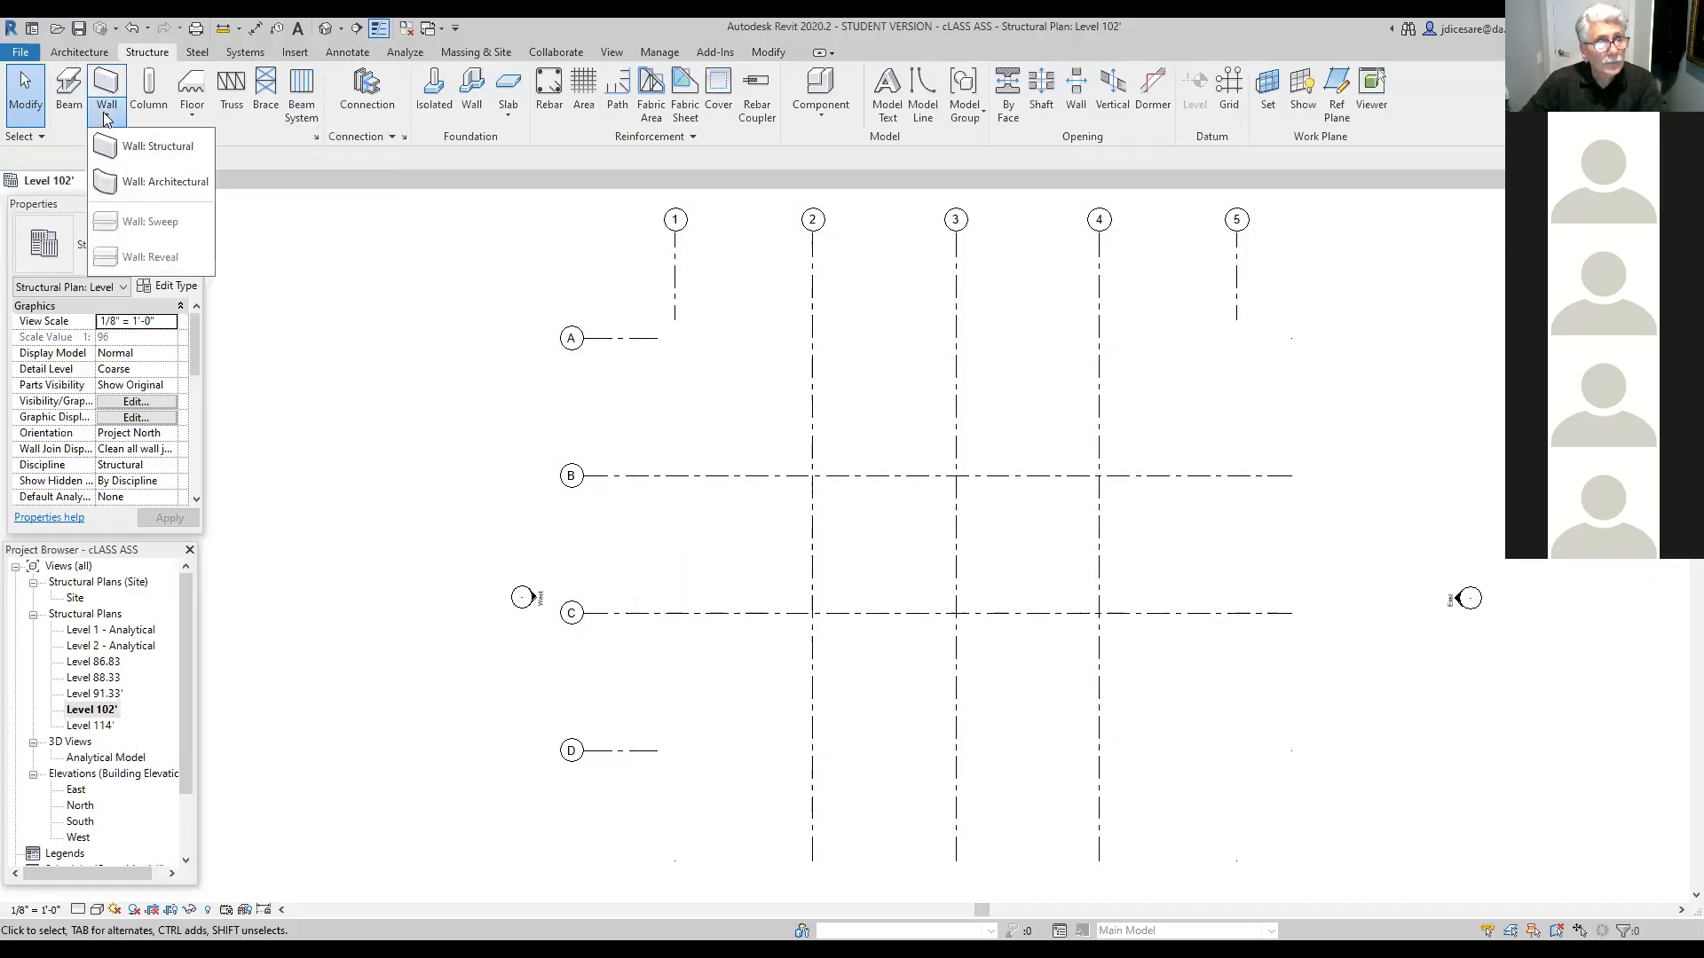
left_click(160, 148)
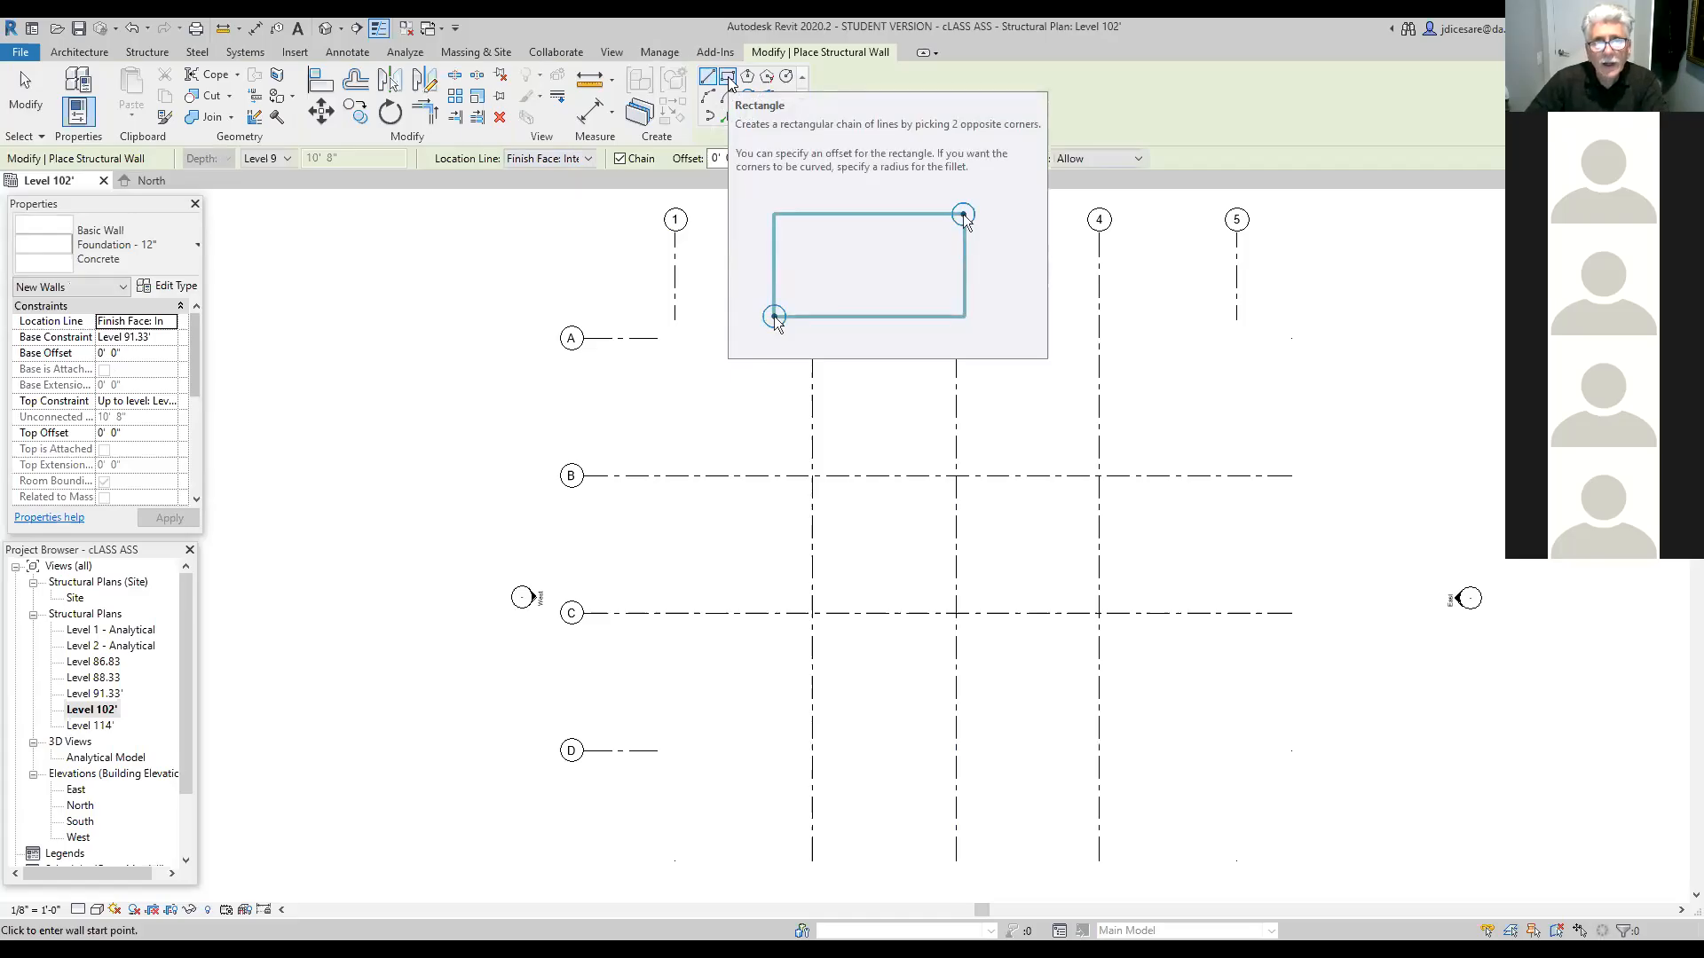
left_click(728, 78)
scroll(702, 393, "up", 2)
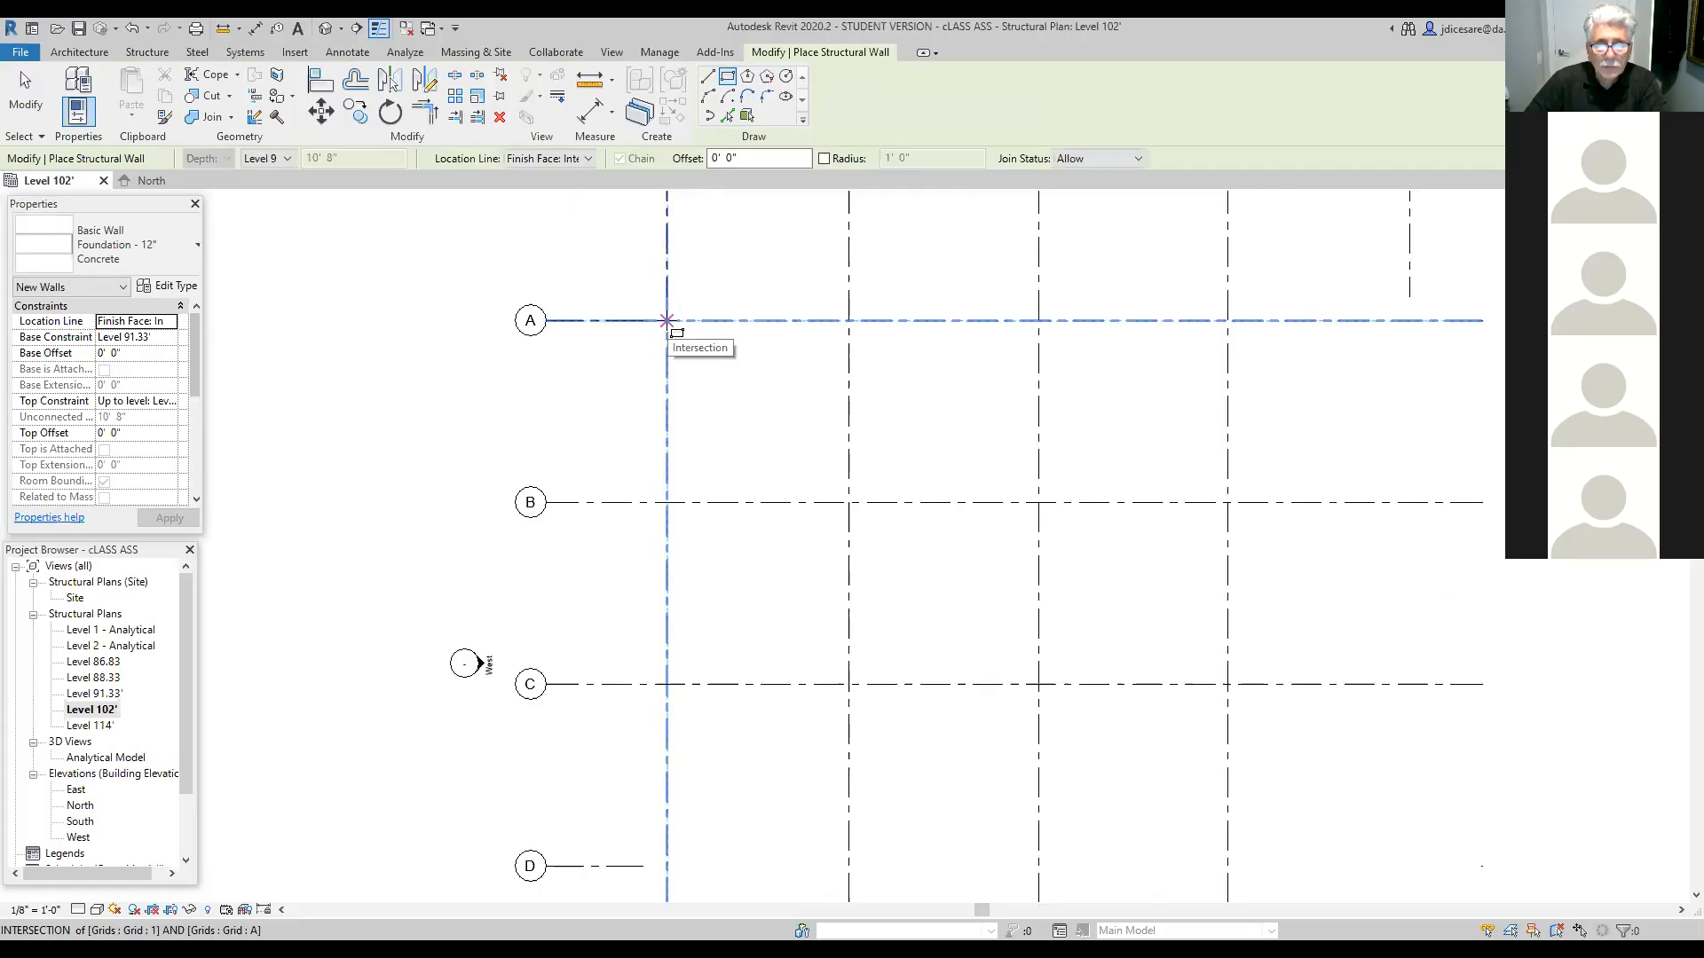
left_click(666, 320)
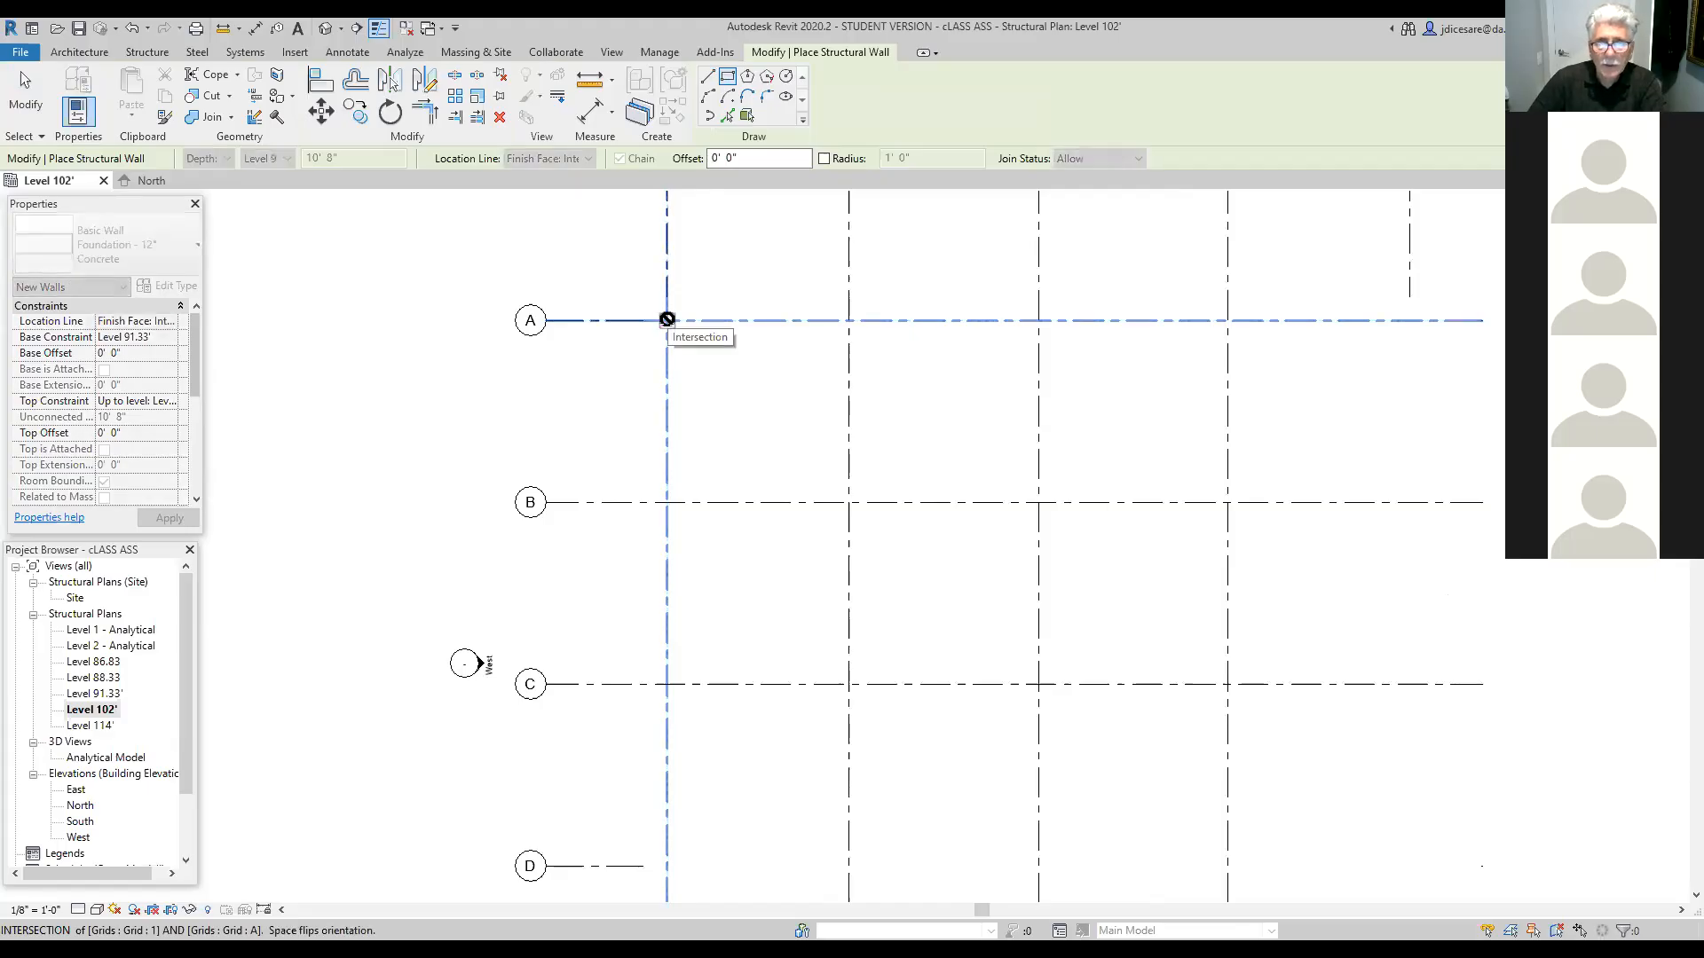
middle_click_drag(1143, 780, 878, 525)
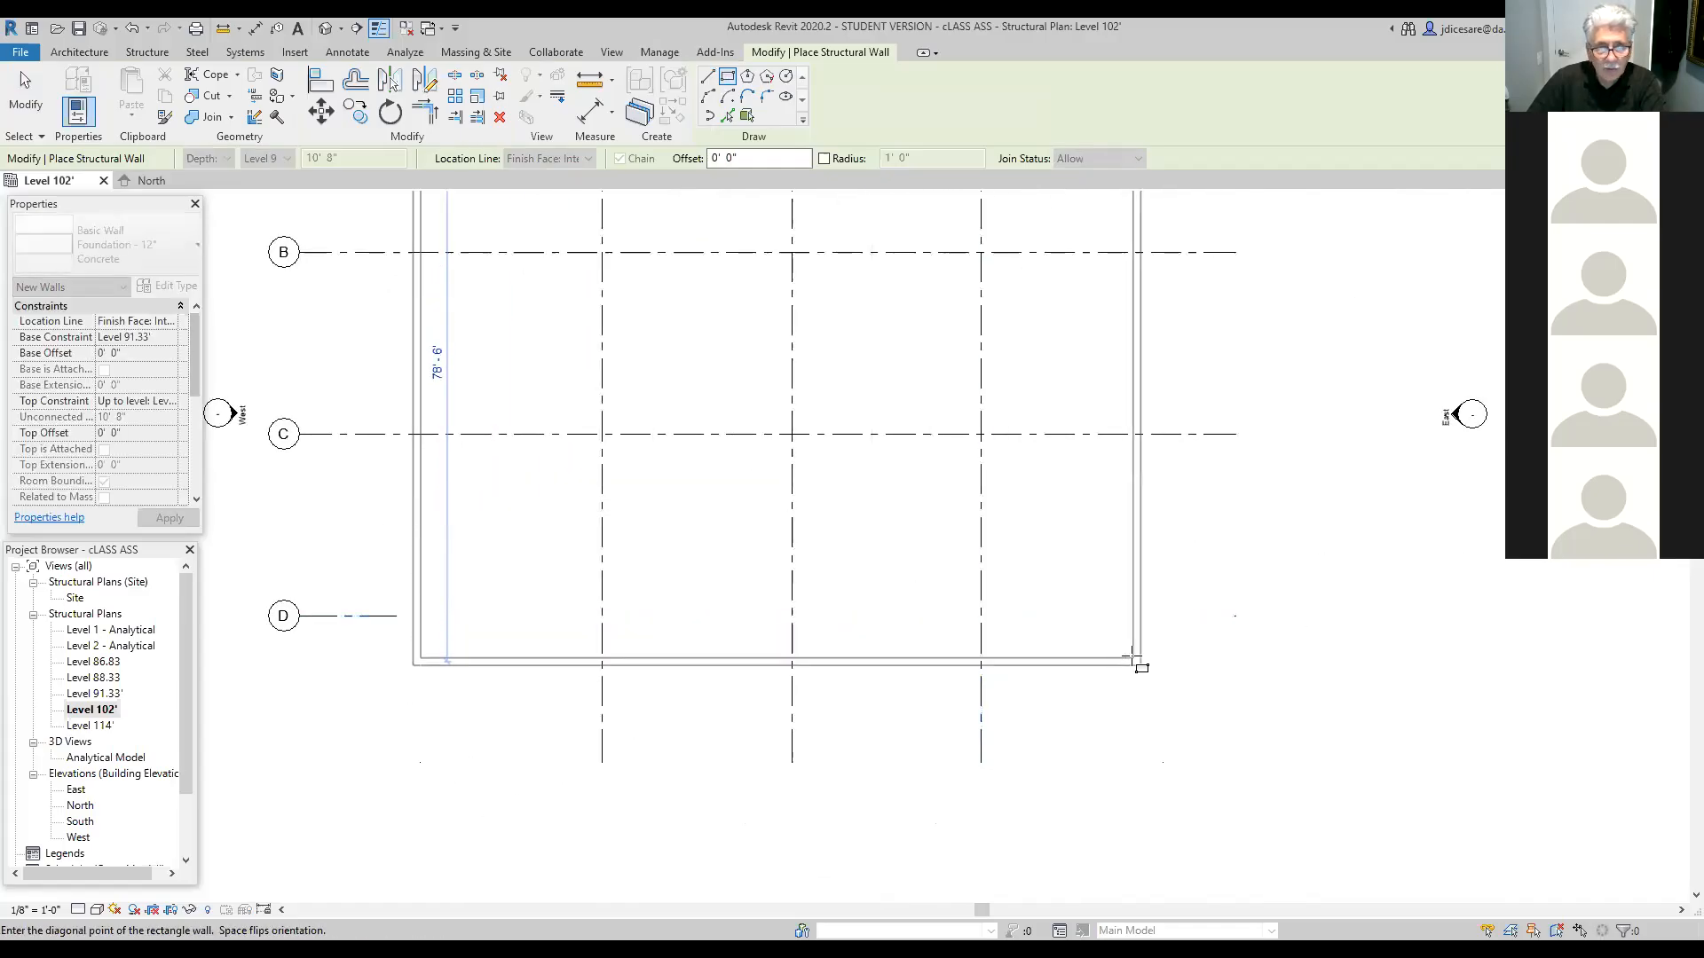
scroll(1136, 661, "down", 3)
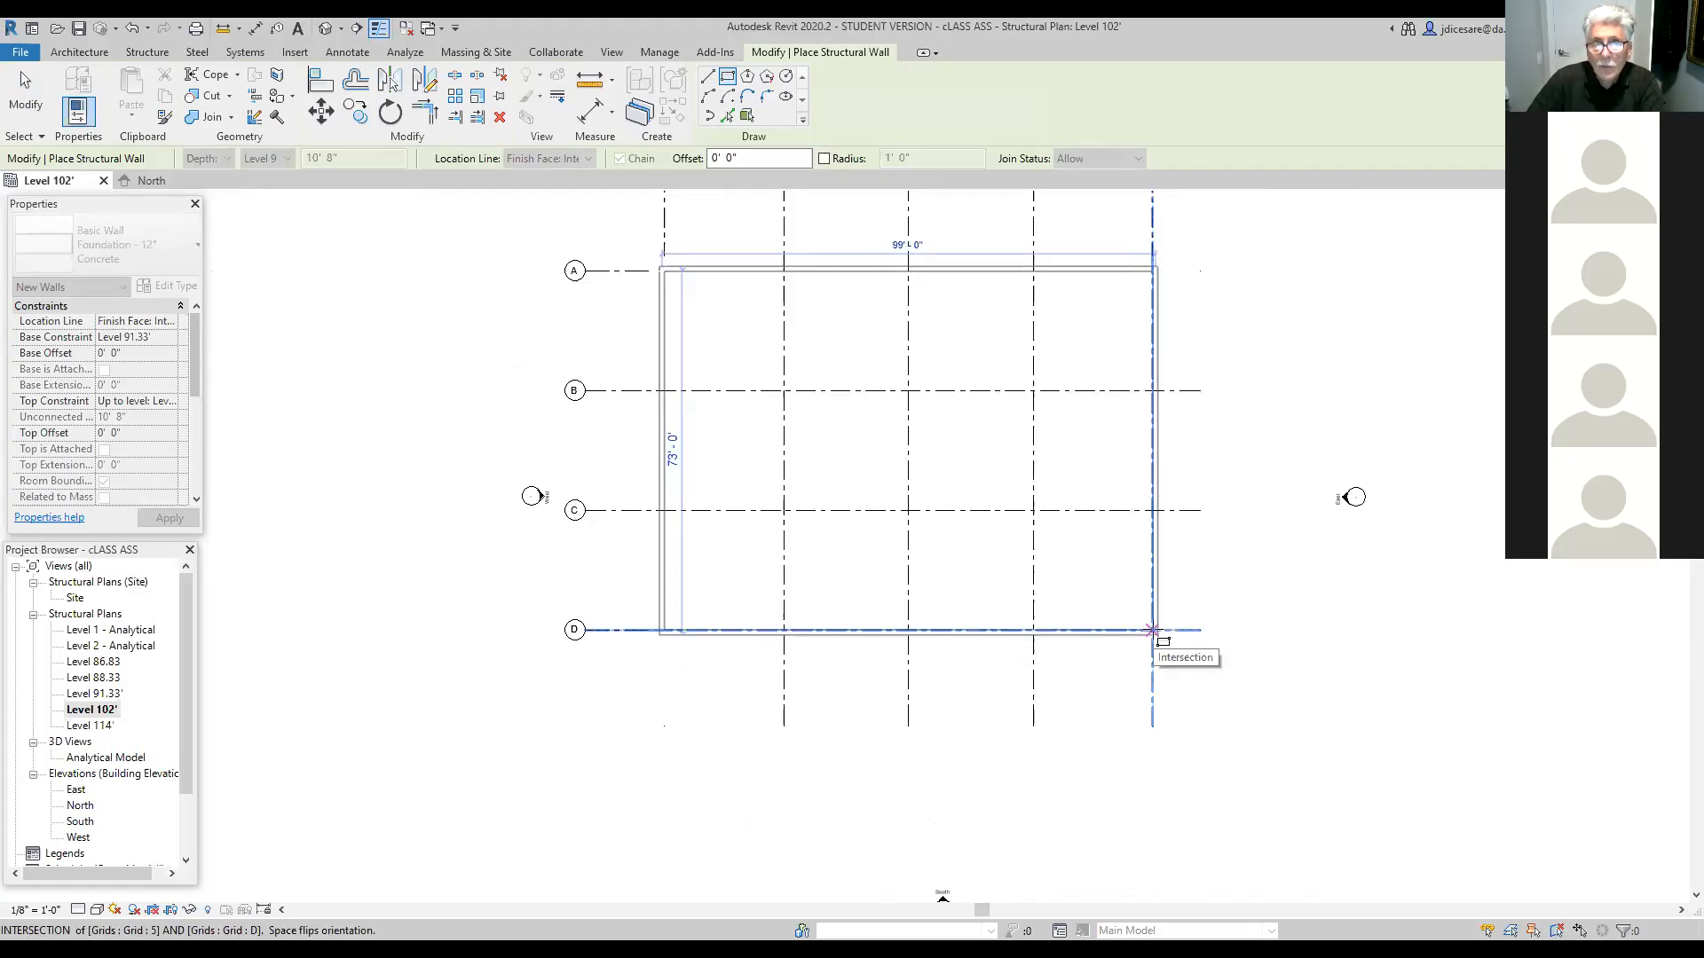
left_click(1152, 630)
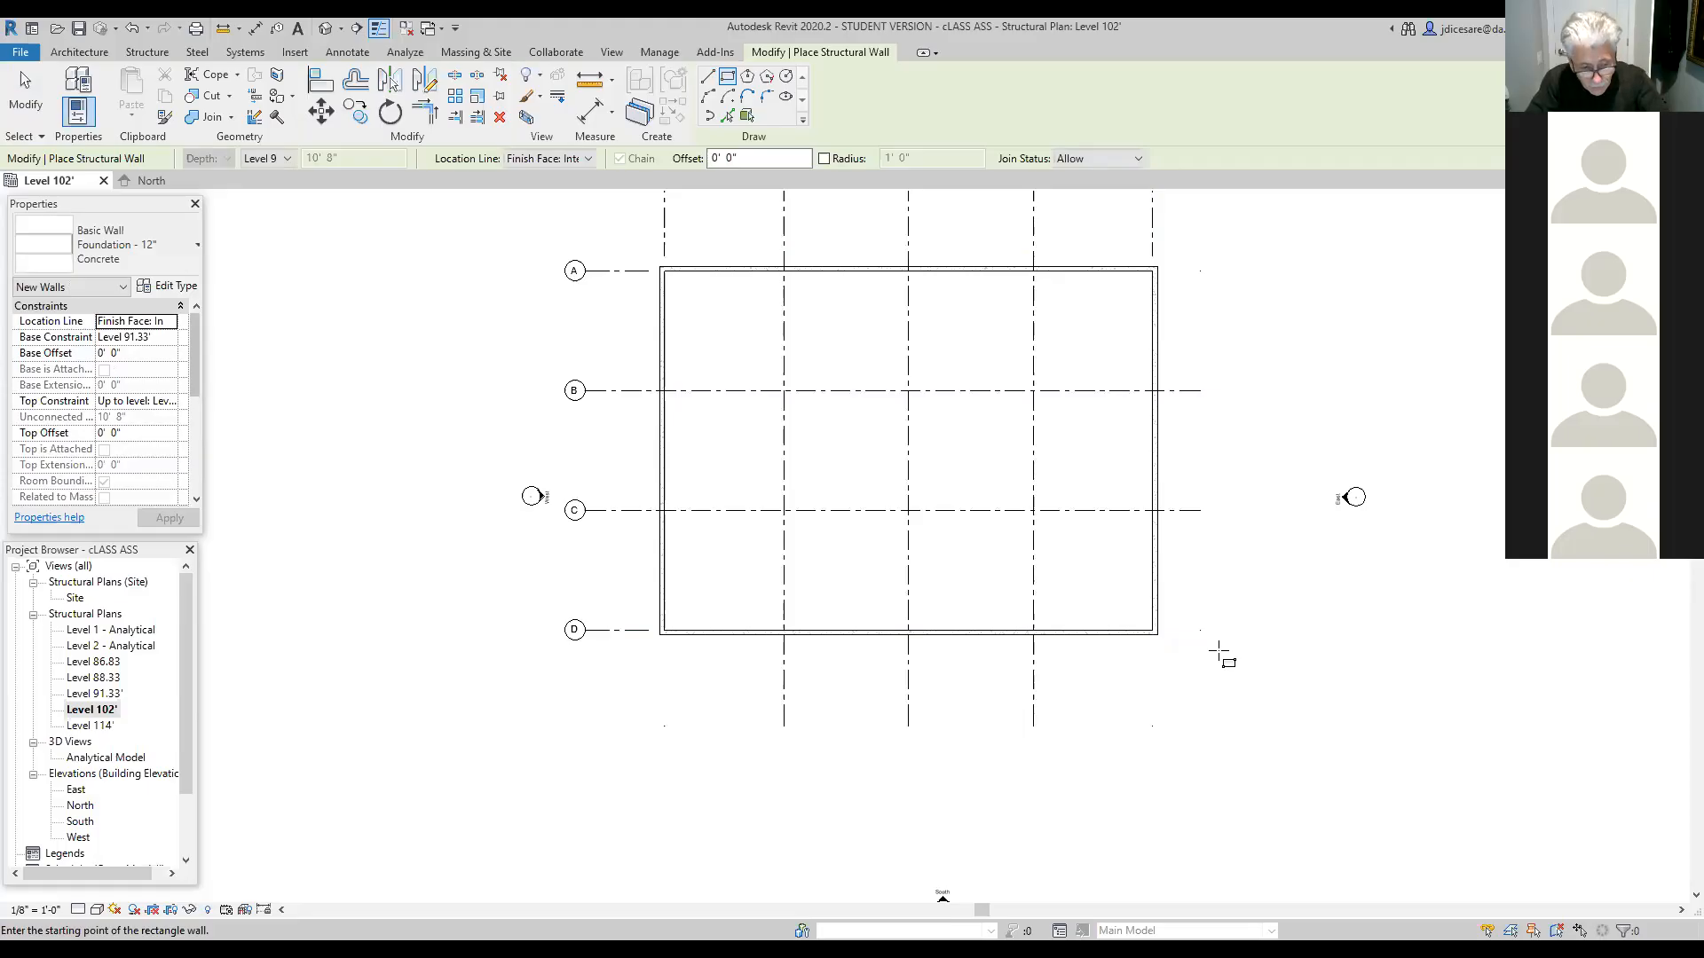
key("Escape")
key("Escape")
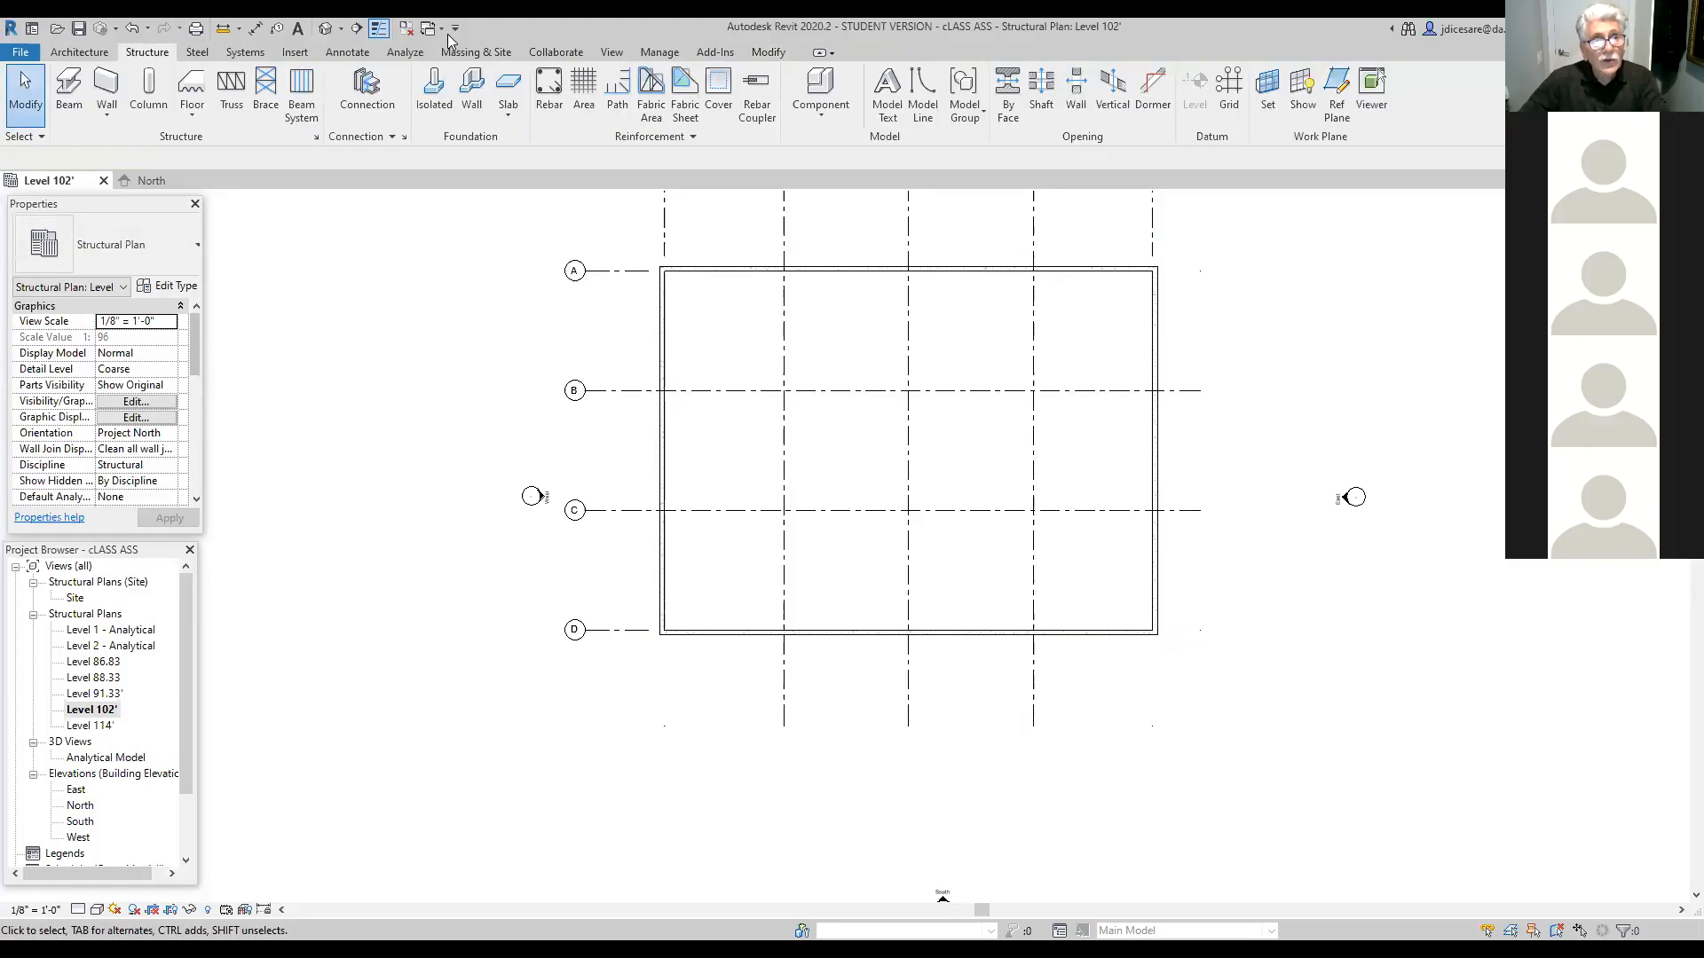
Step: Open the default 3D view and examine the foundation walls and levels from several isometric corners
left_click(325, 31)
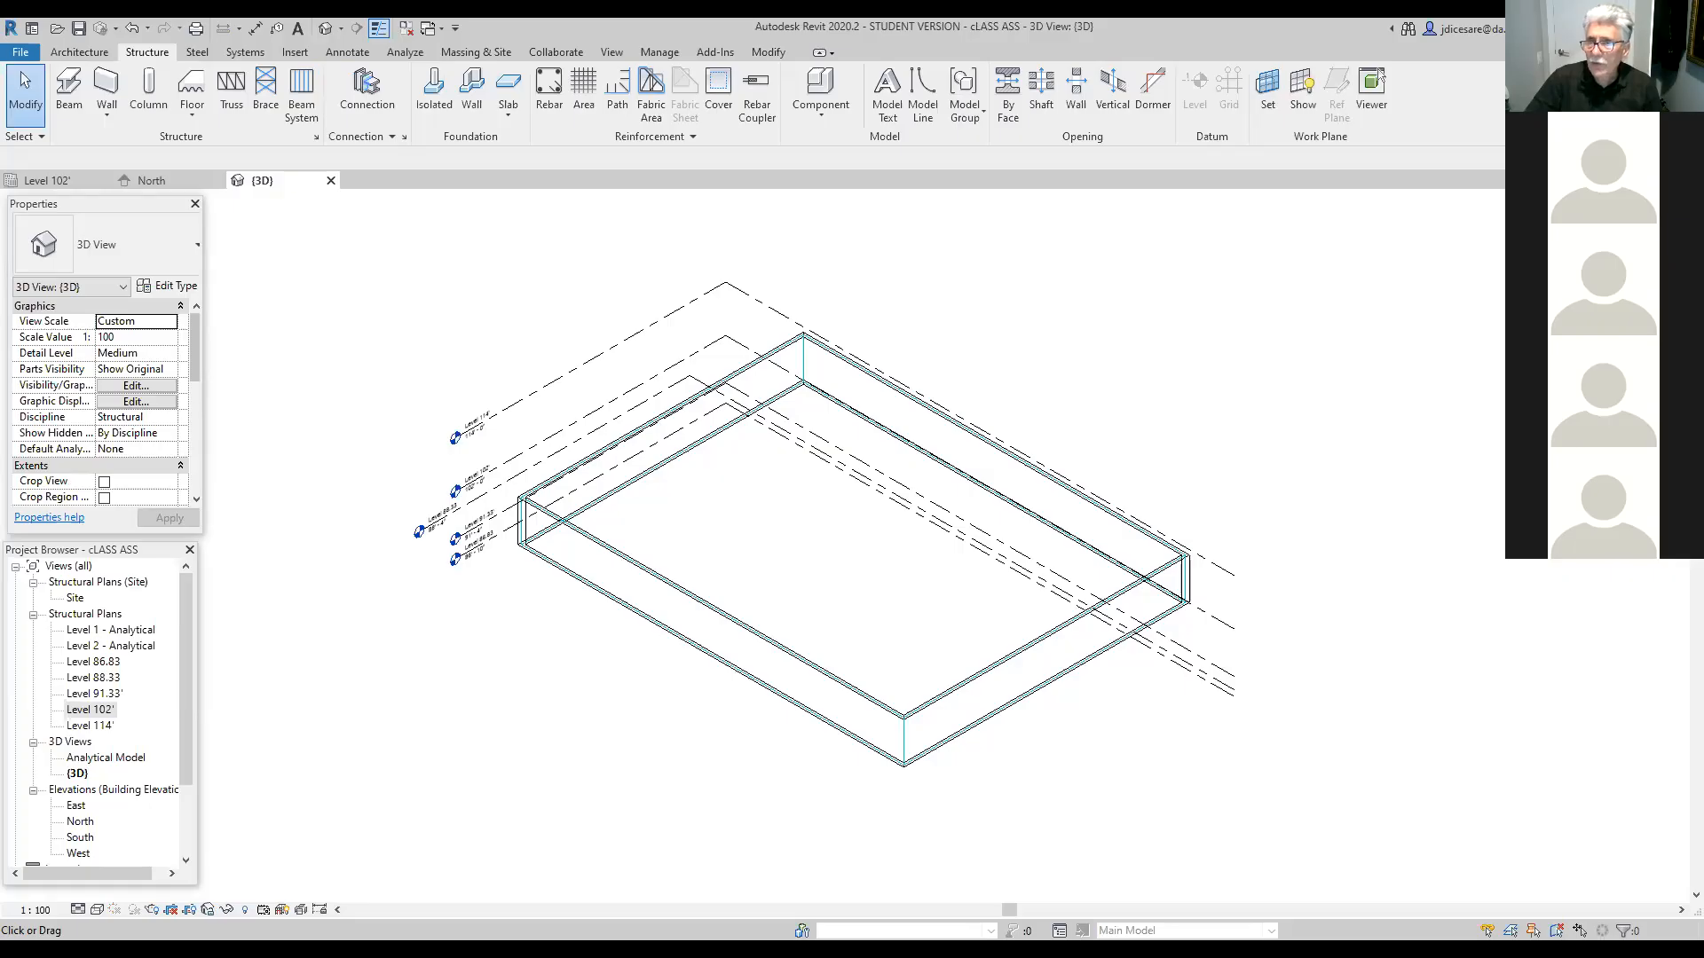
left_click(1661, 242)
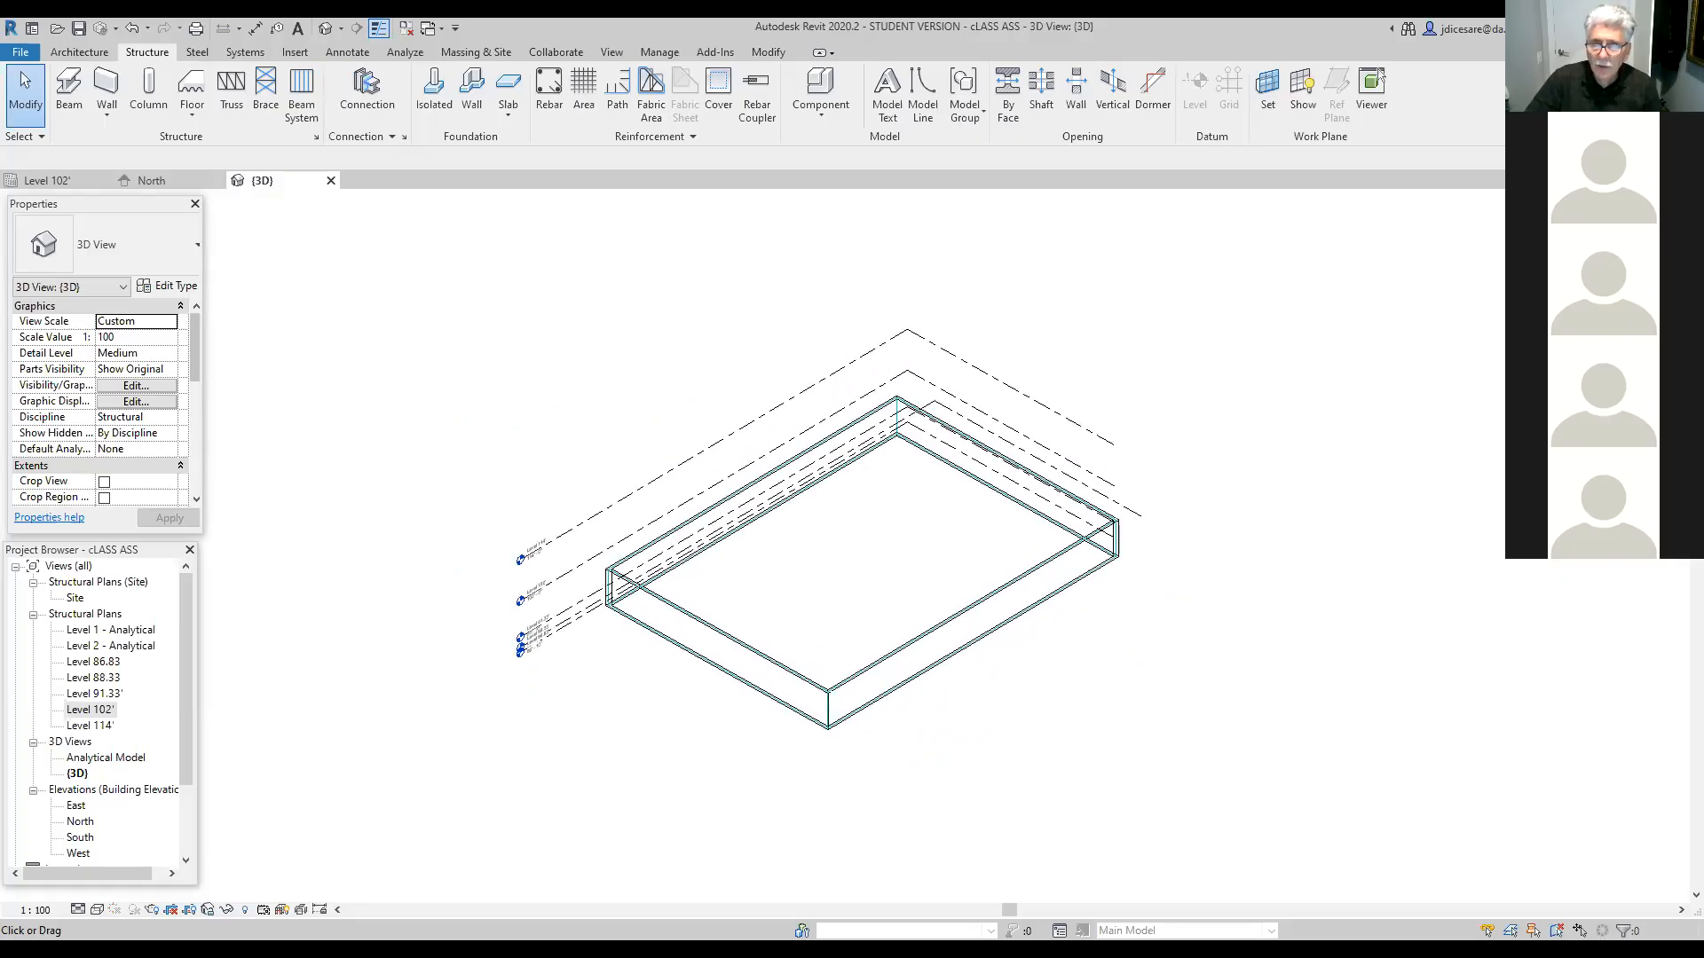
left_click(1662, 242)
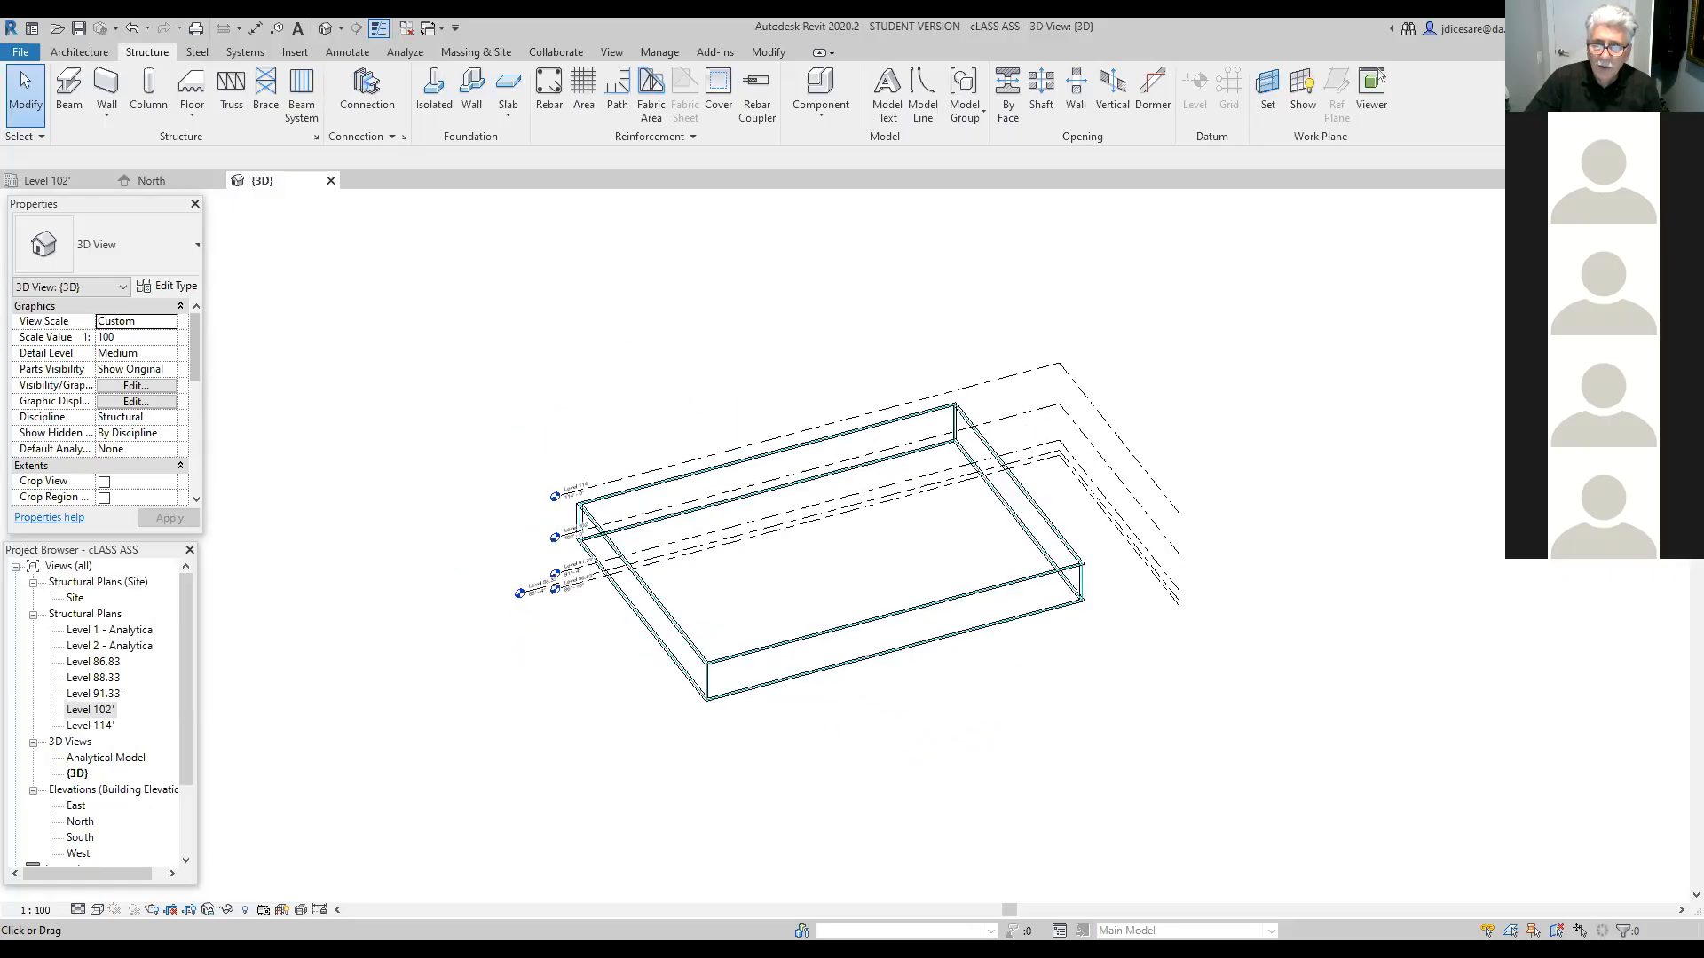
left_click(1662, 242)
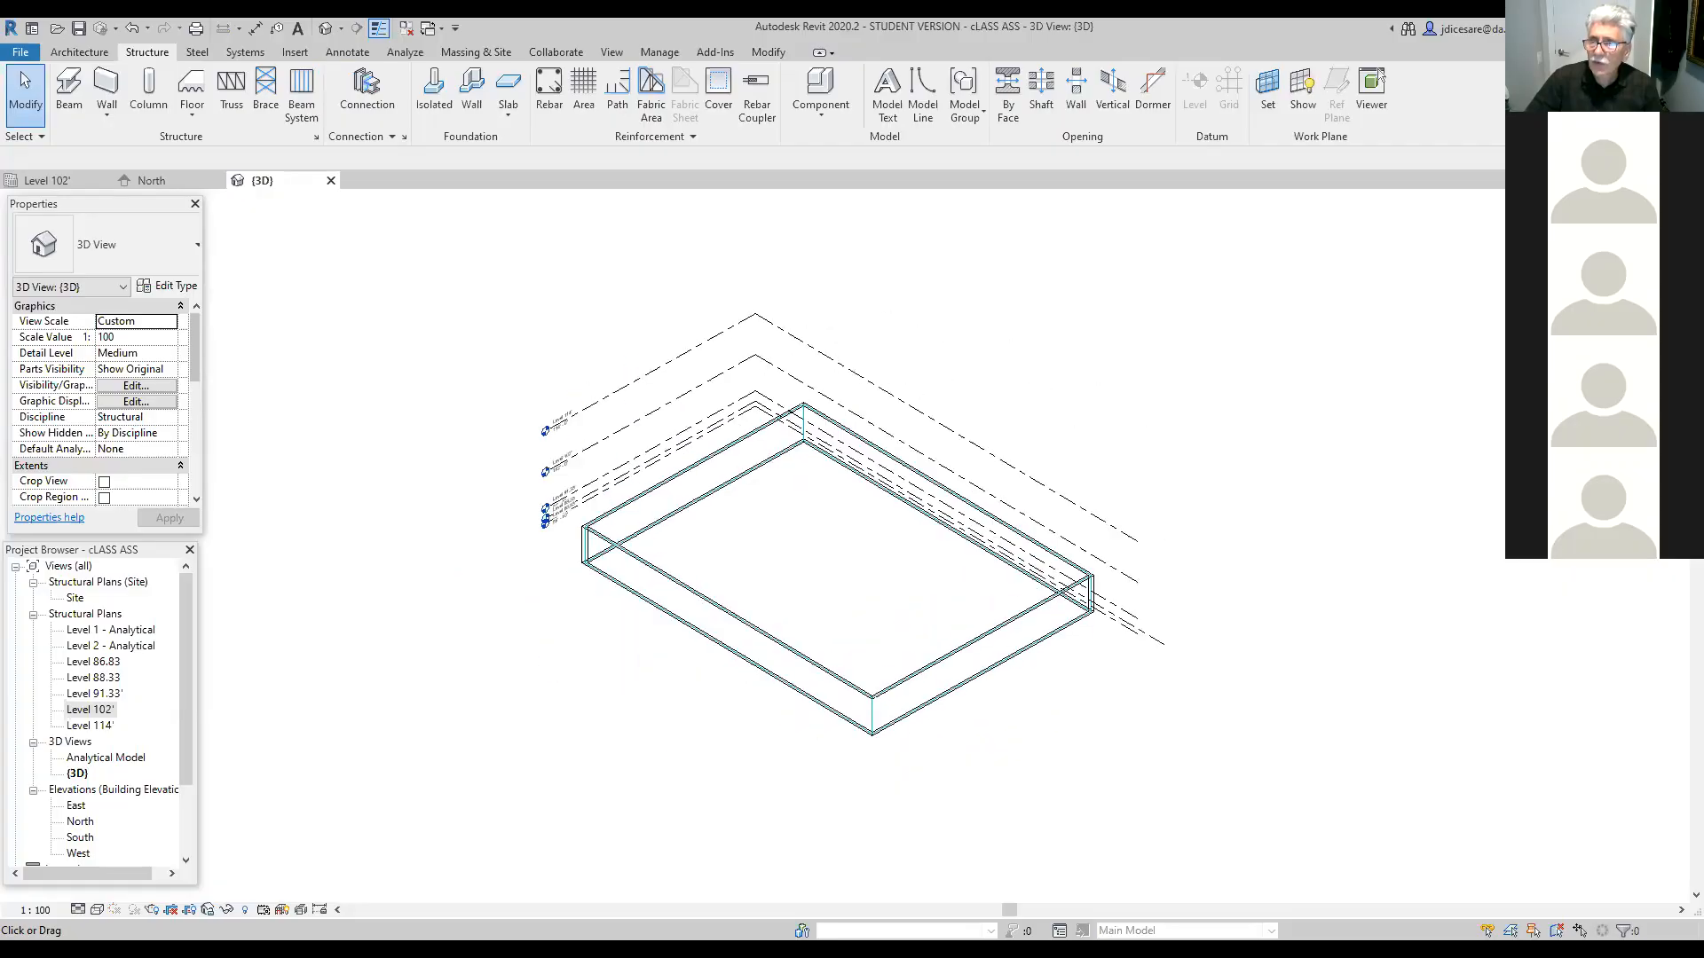
left_click(1661, 242)
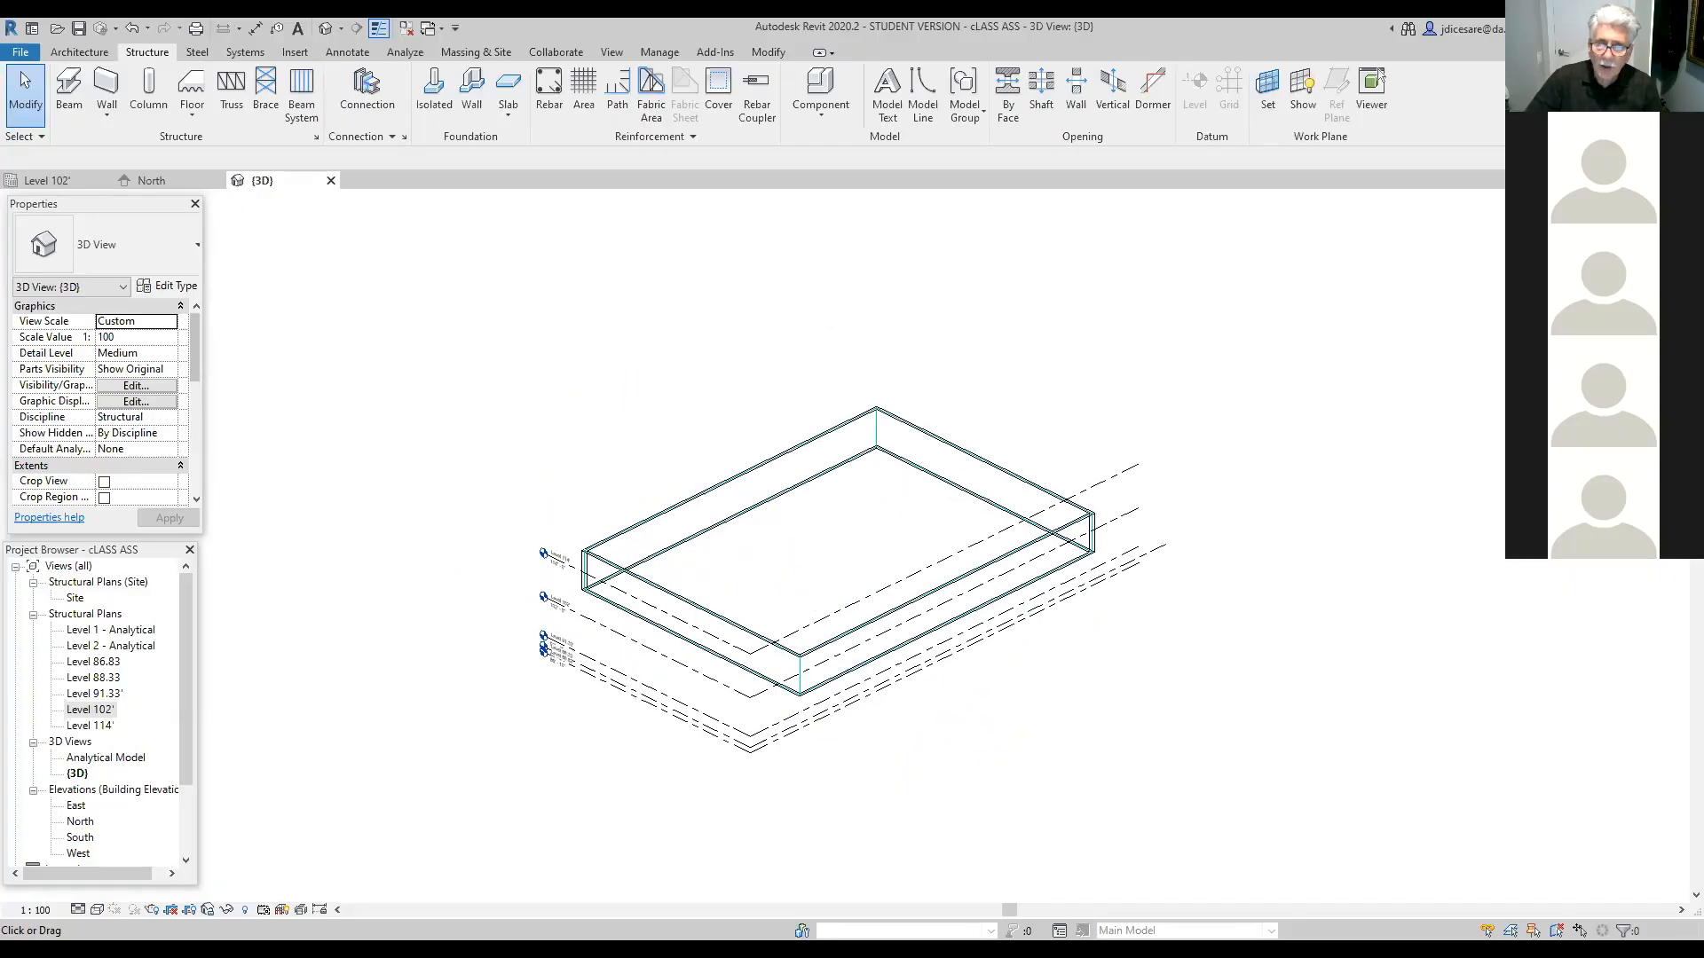
left_click(1662, 242)
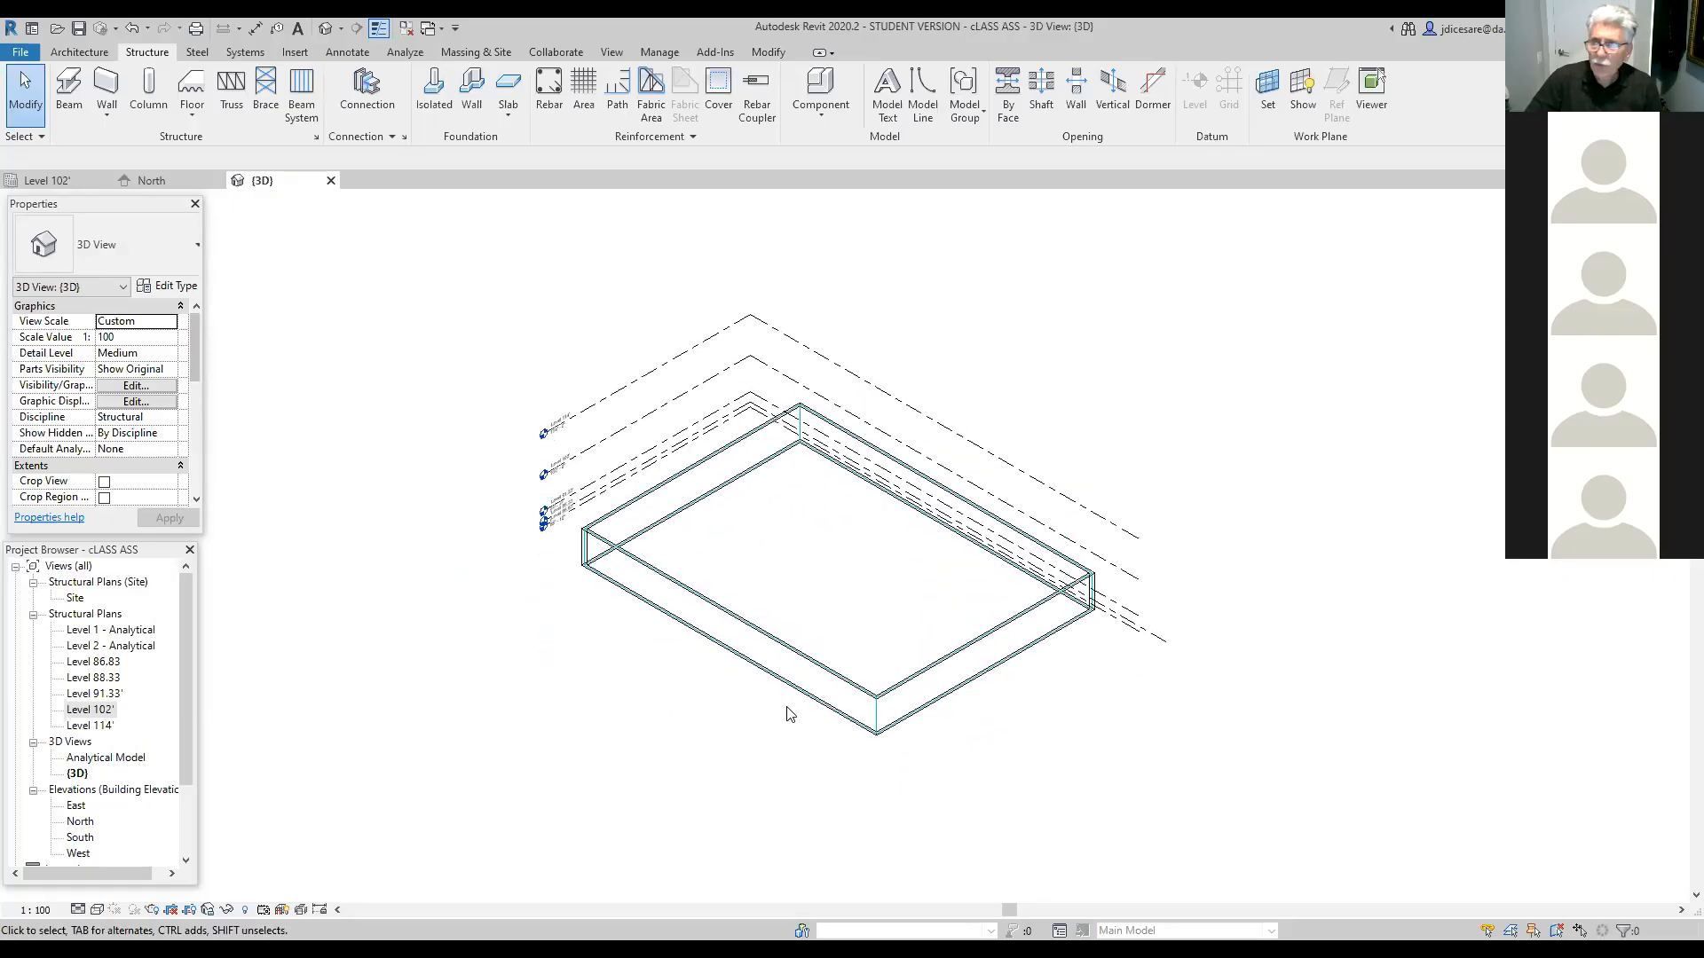
left_click(1676, 344)
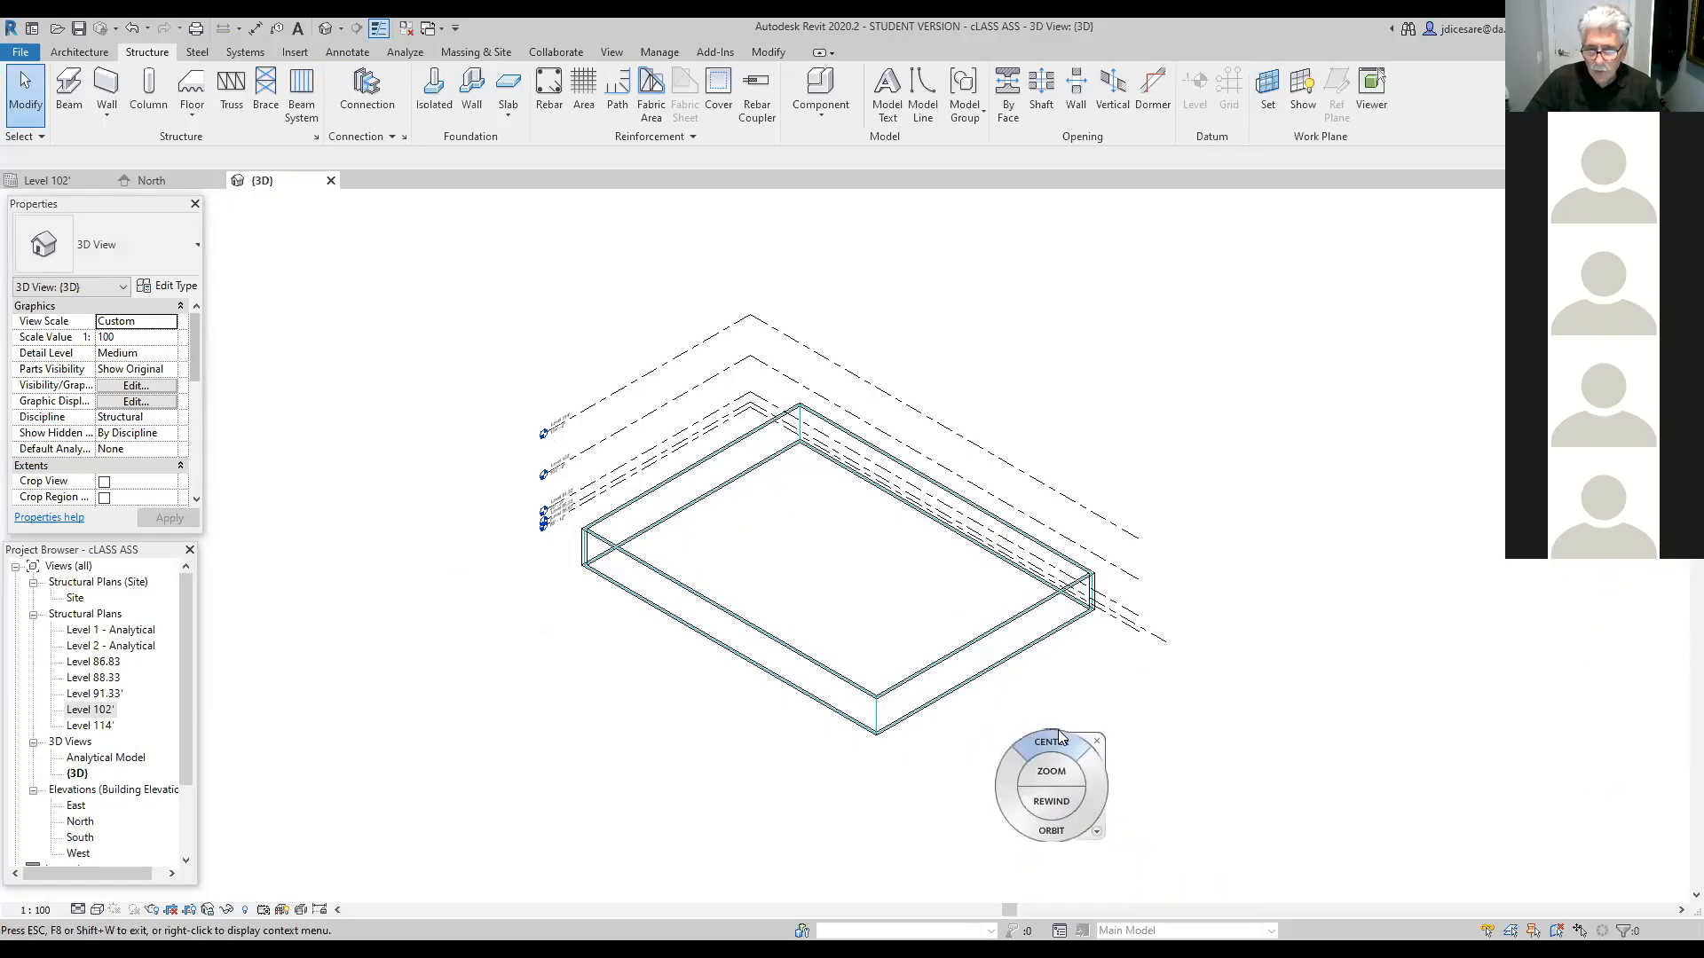
Step: Orbit the foundation walls with the navigation wheel, close the wheel and return to an isometric corner view
left_click_drag(1055, 821, 1095, 796)
left_click(1095, 762)
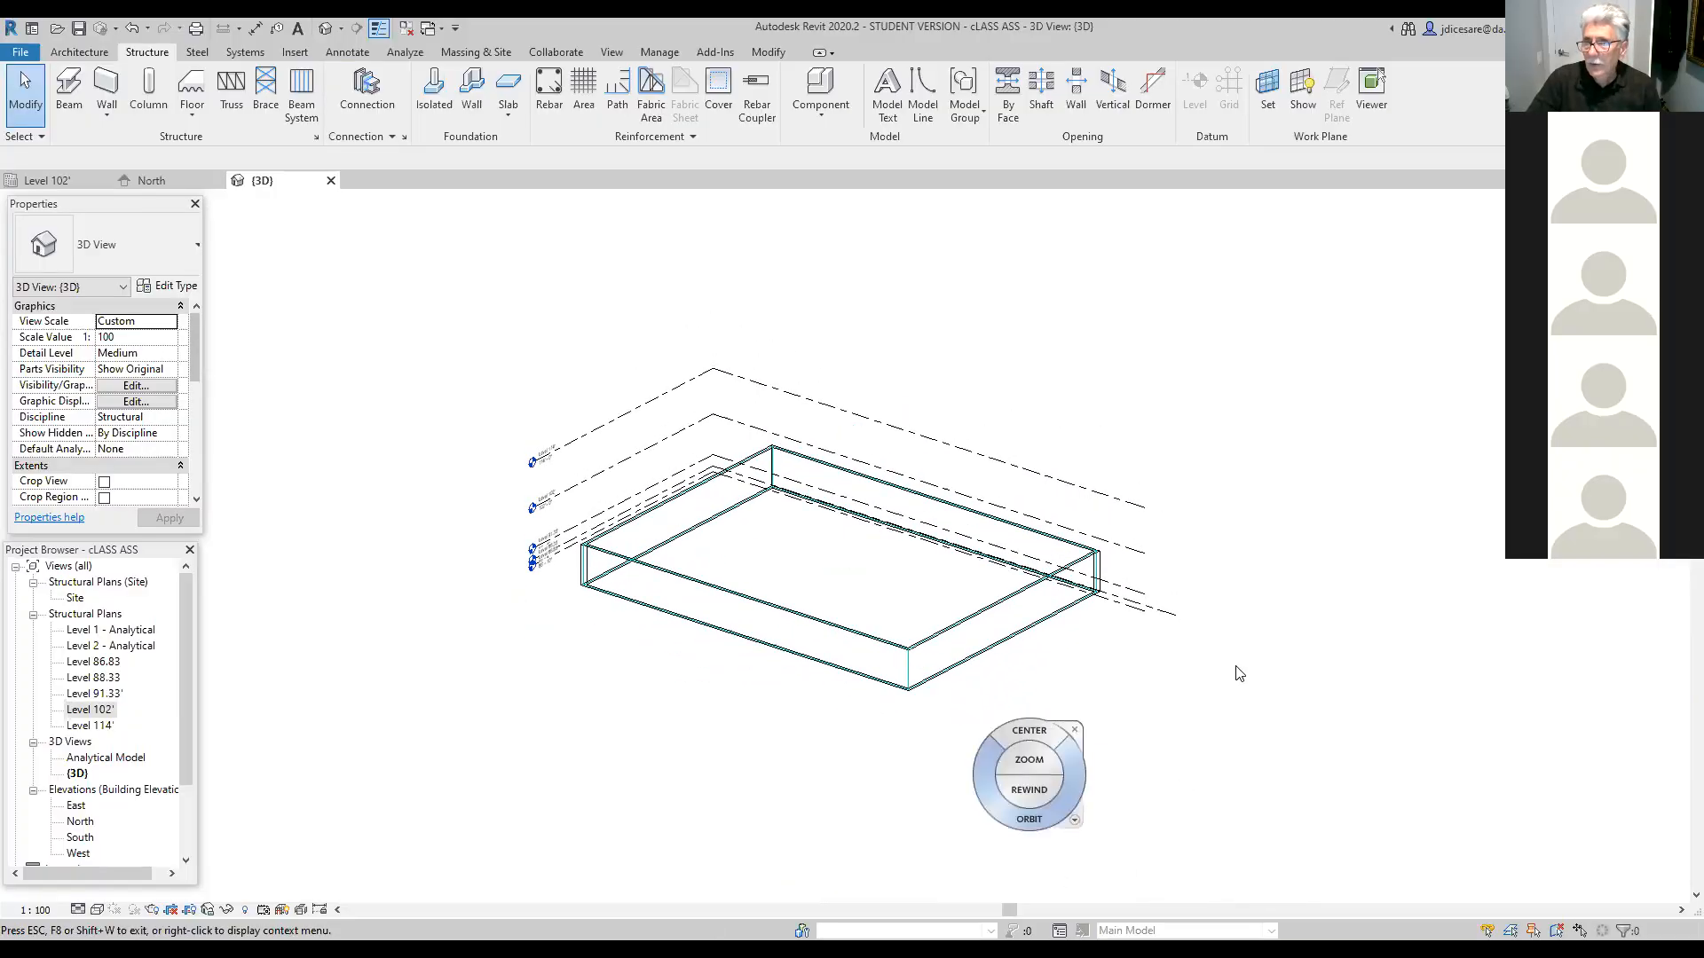
key("Escape")
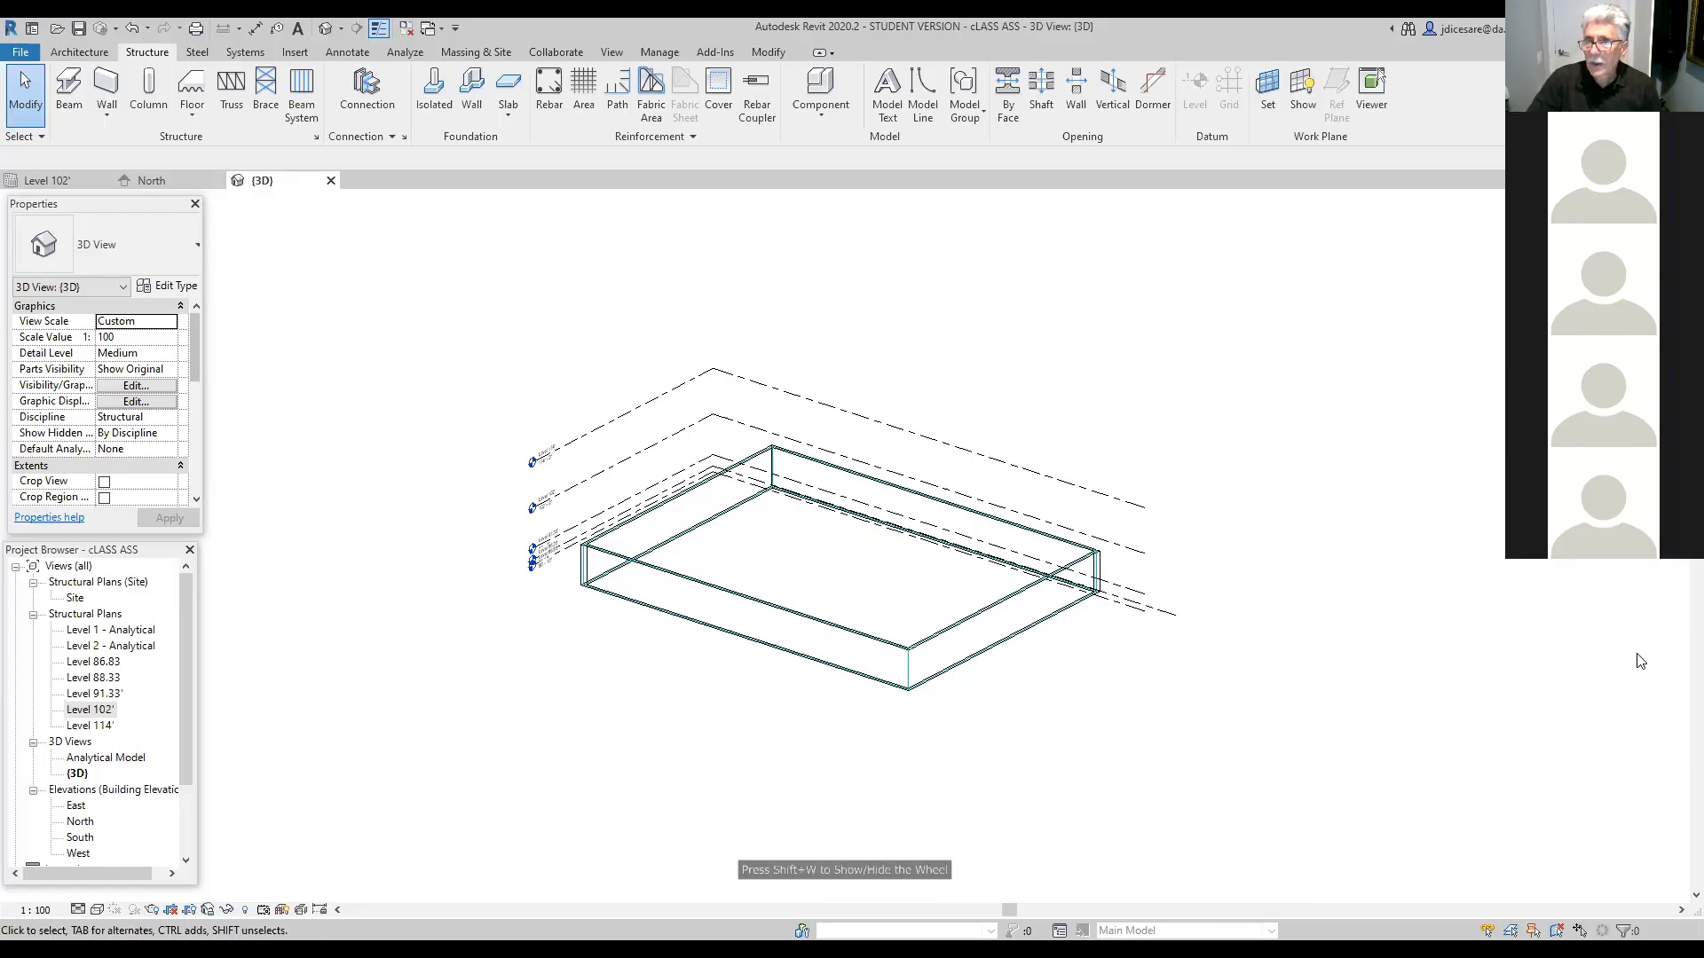
left_click(1633, 237)
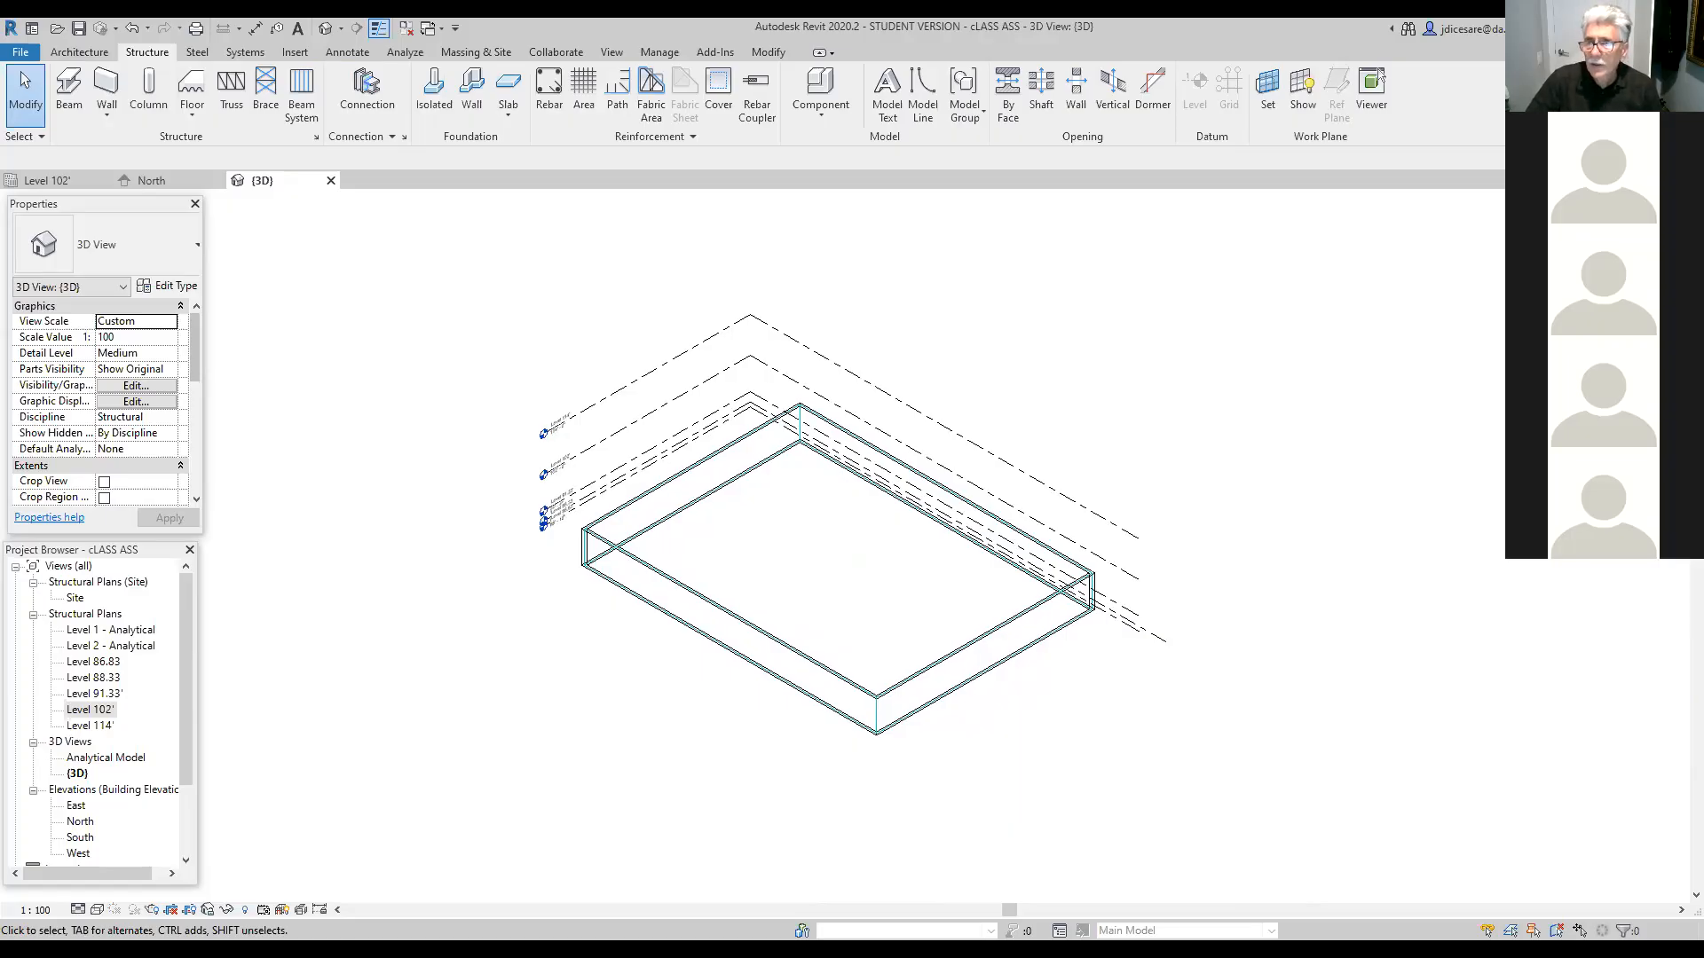
left_click(1633, 236)
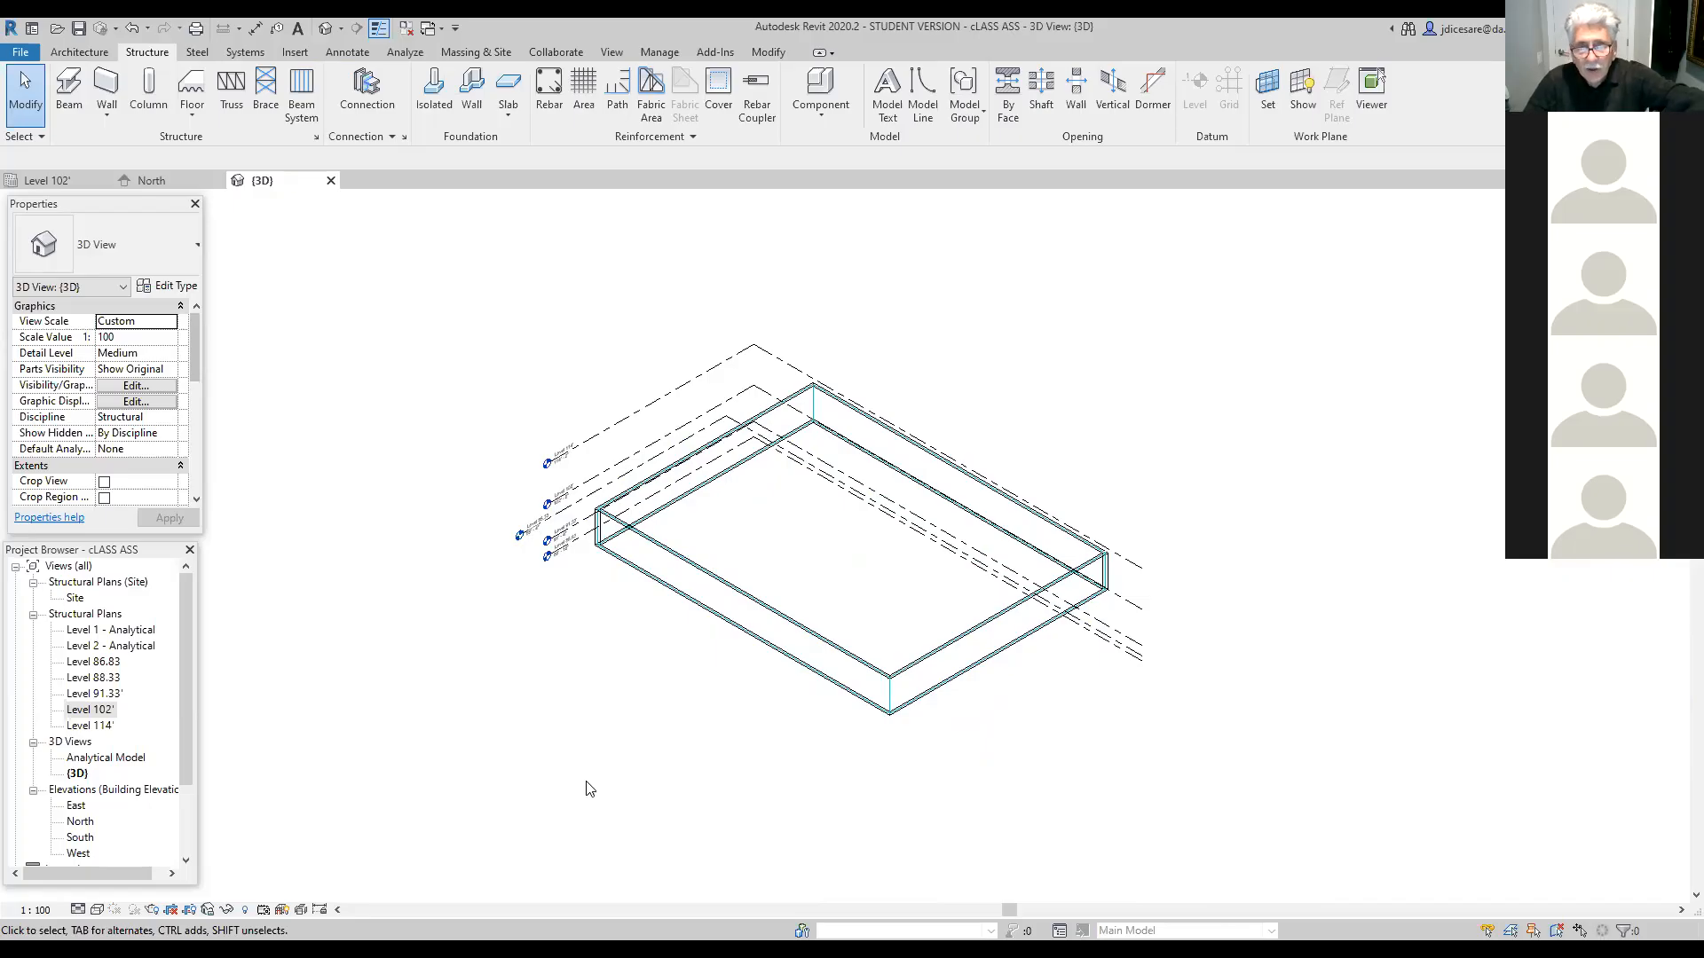
Step: Compare the Shaded, Realistic, Consistent Colors and Hidden Line visual styles in the 3D view, finishing with Shaded
left_click(97, 912)
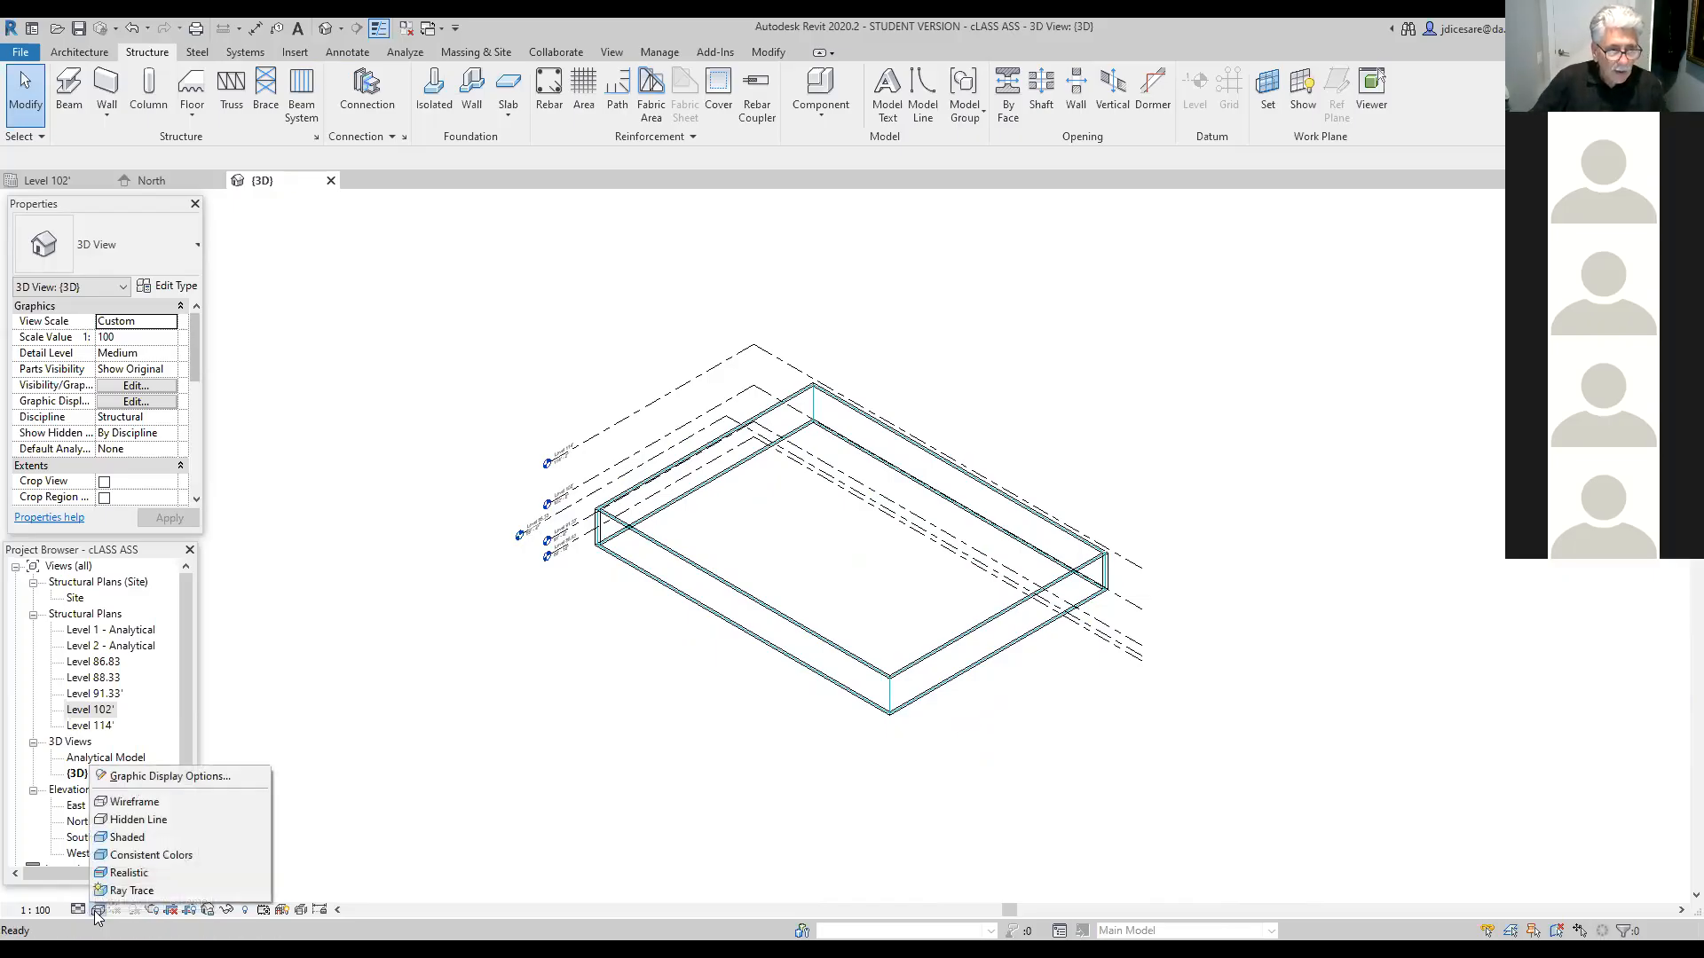
left_click(129, 838)
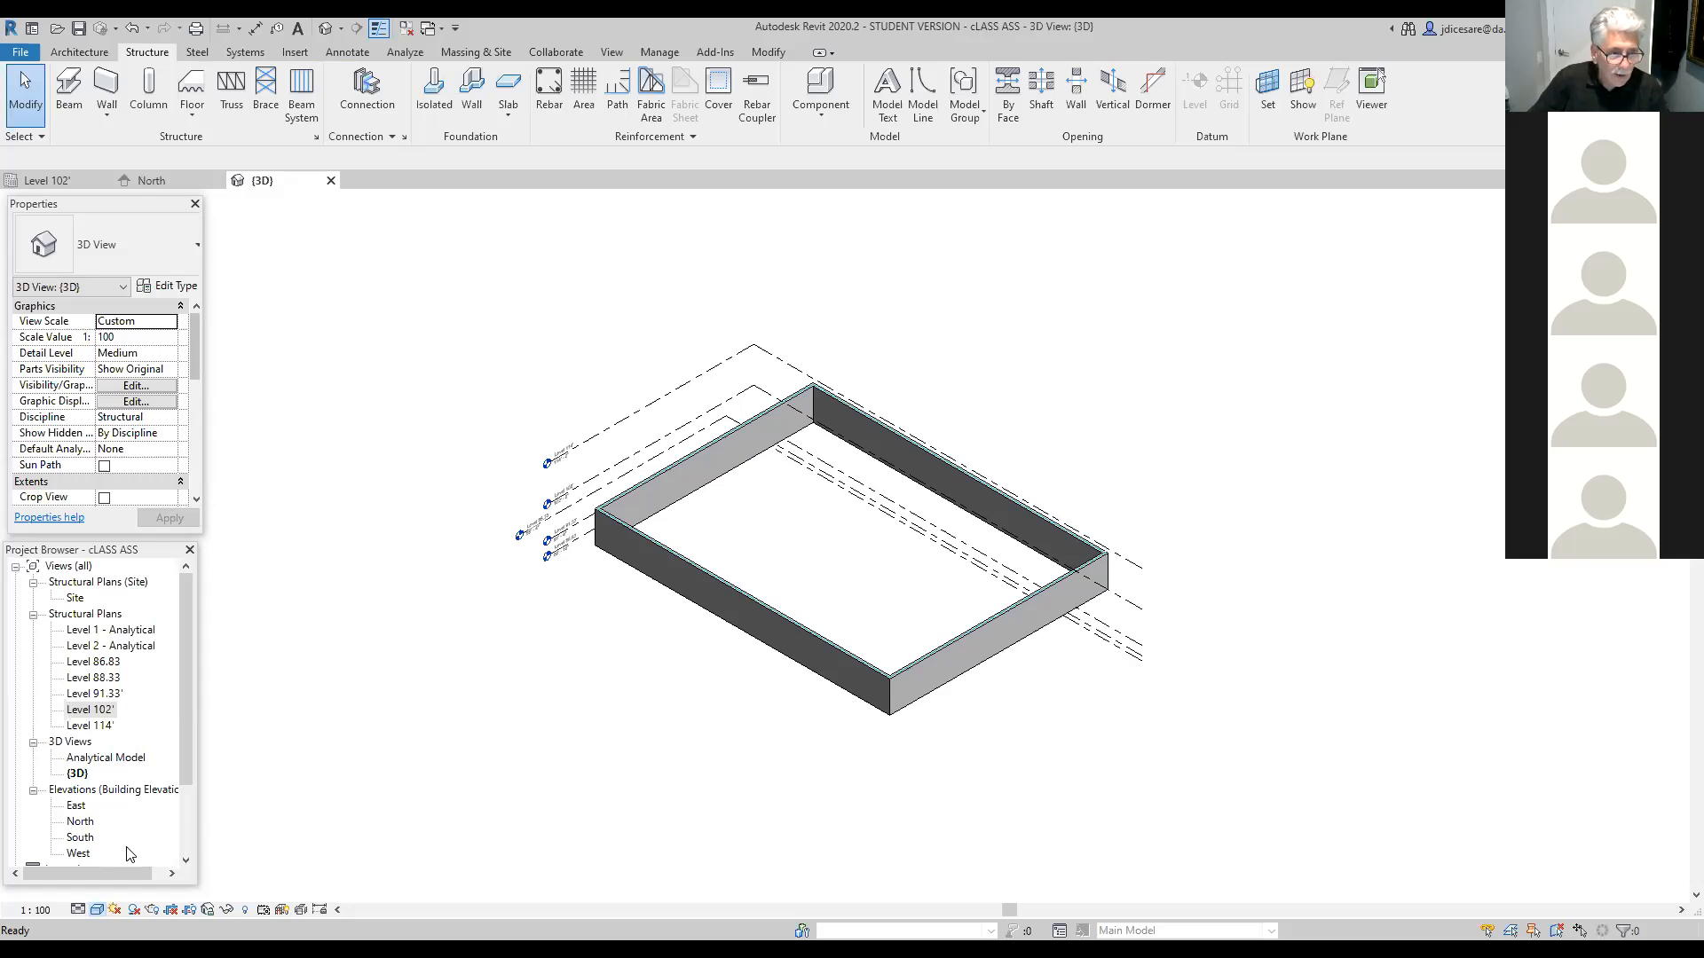
left_click(100, 912)
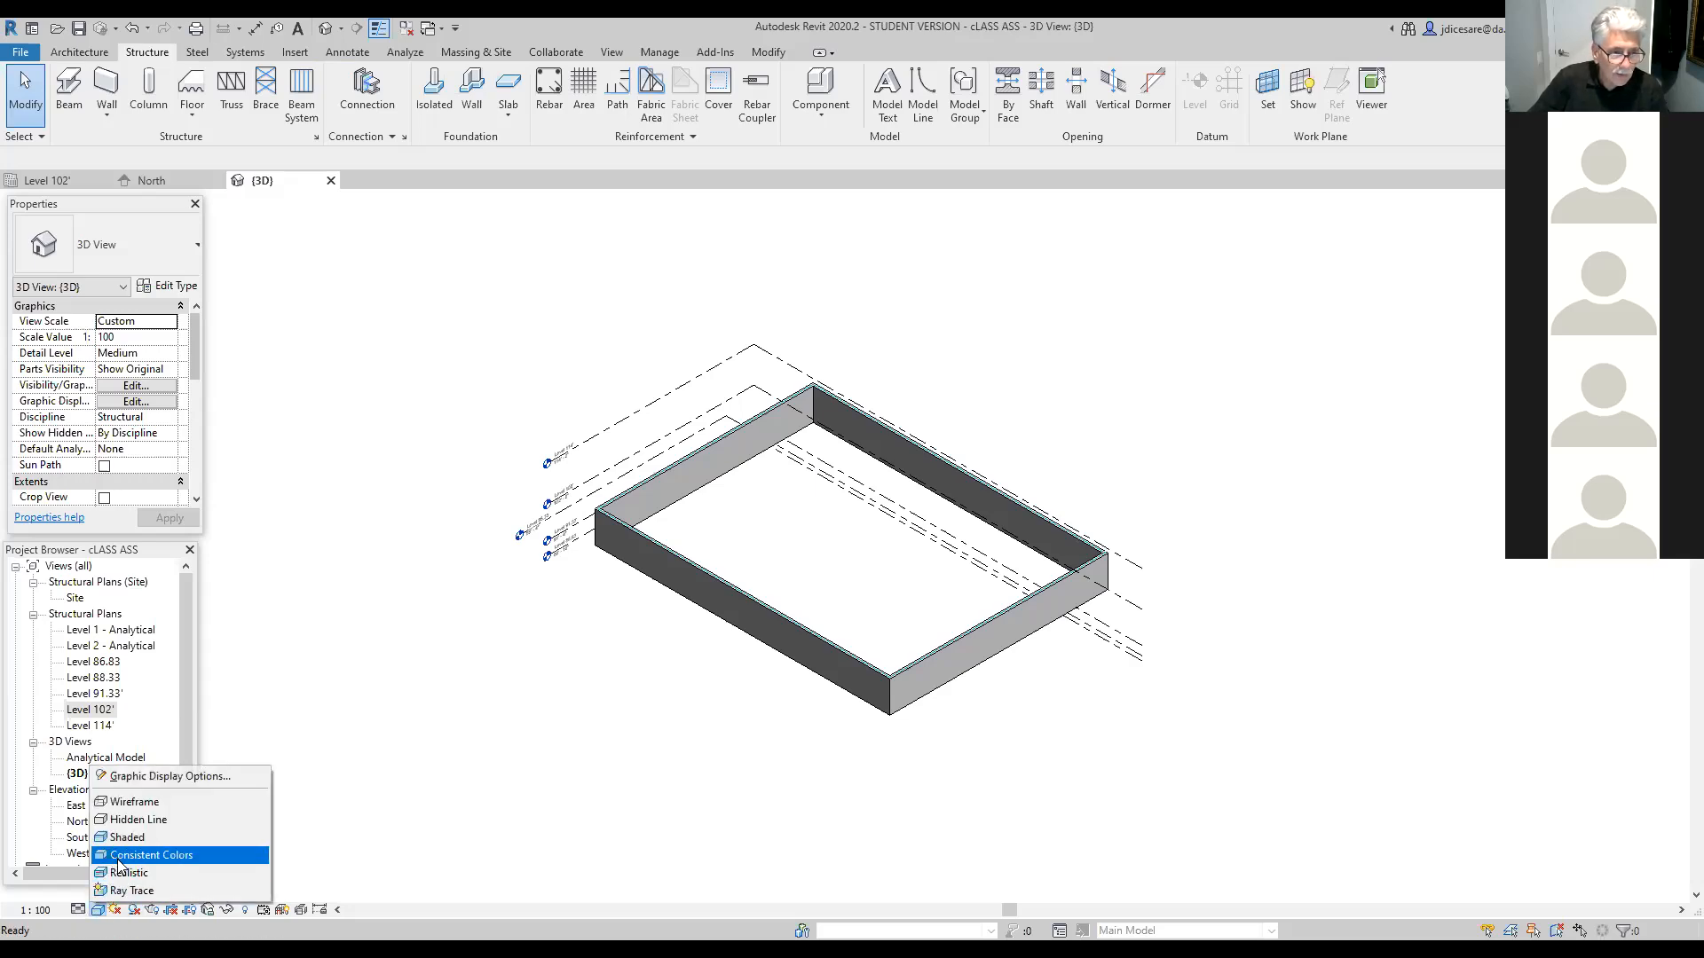
left_click(129, 872)
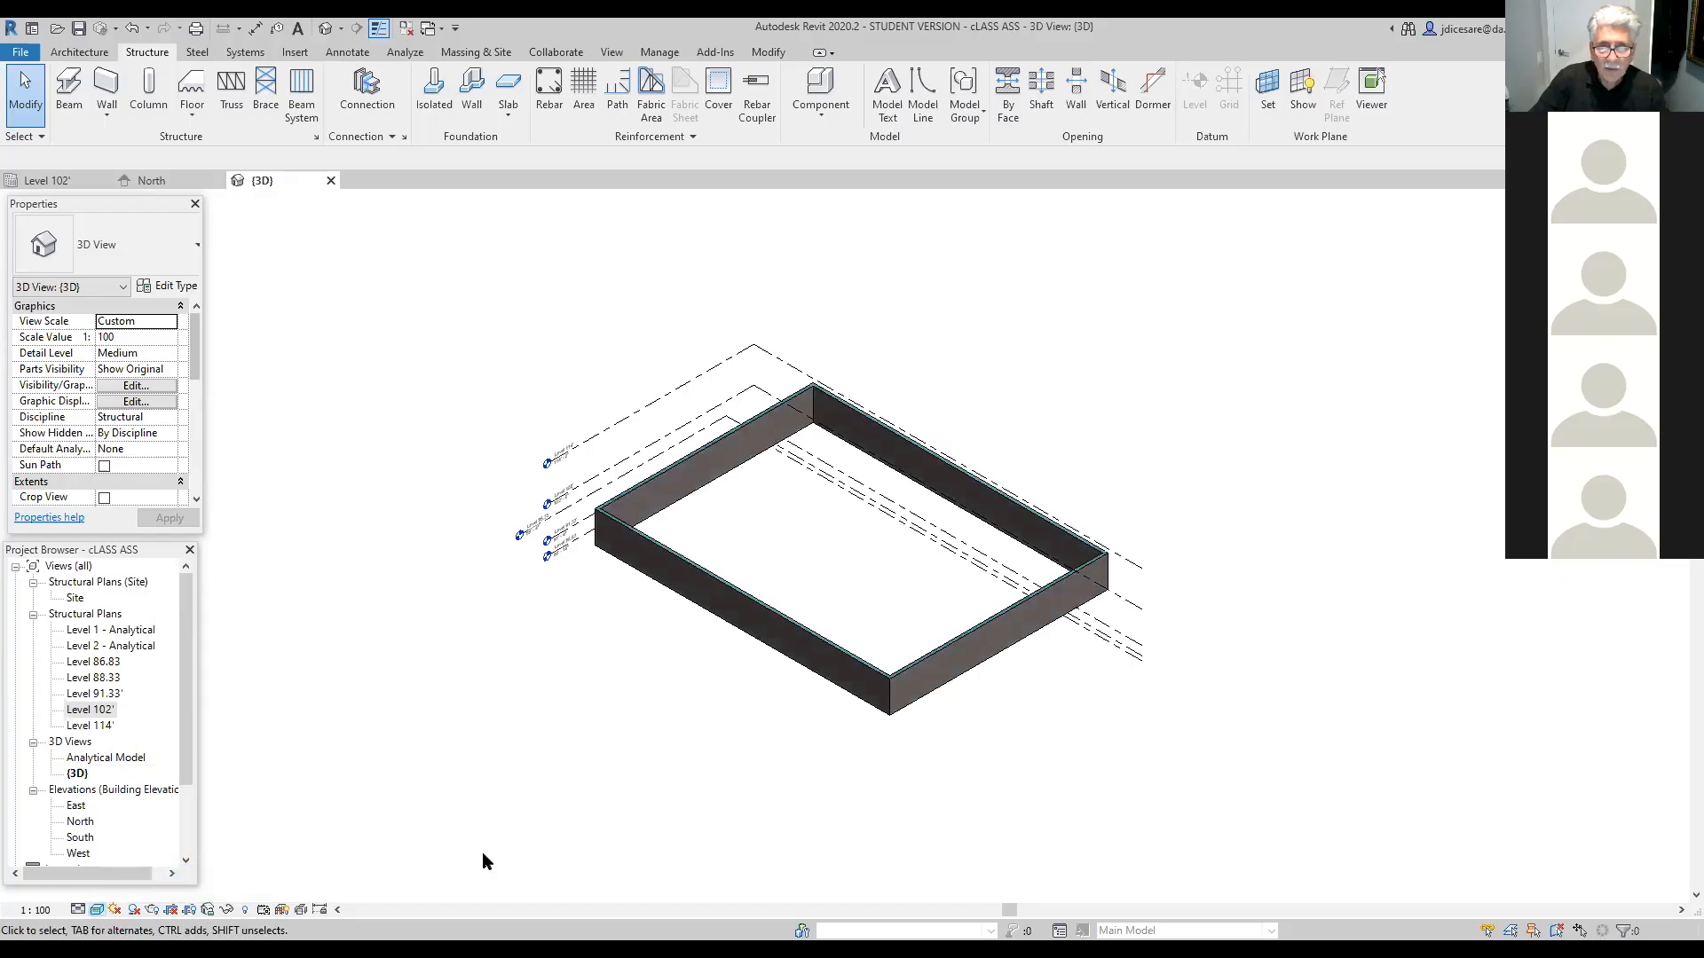
left_click(97, 911)
left_click(147, 855)
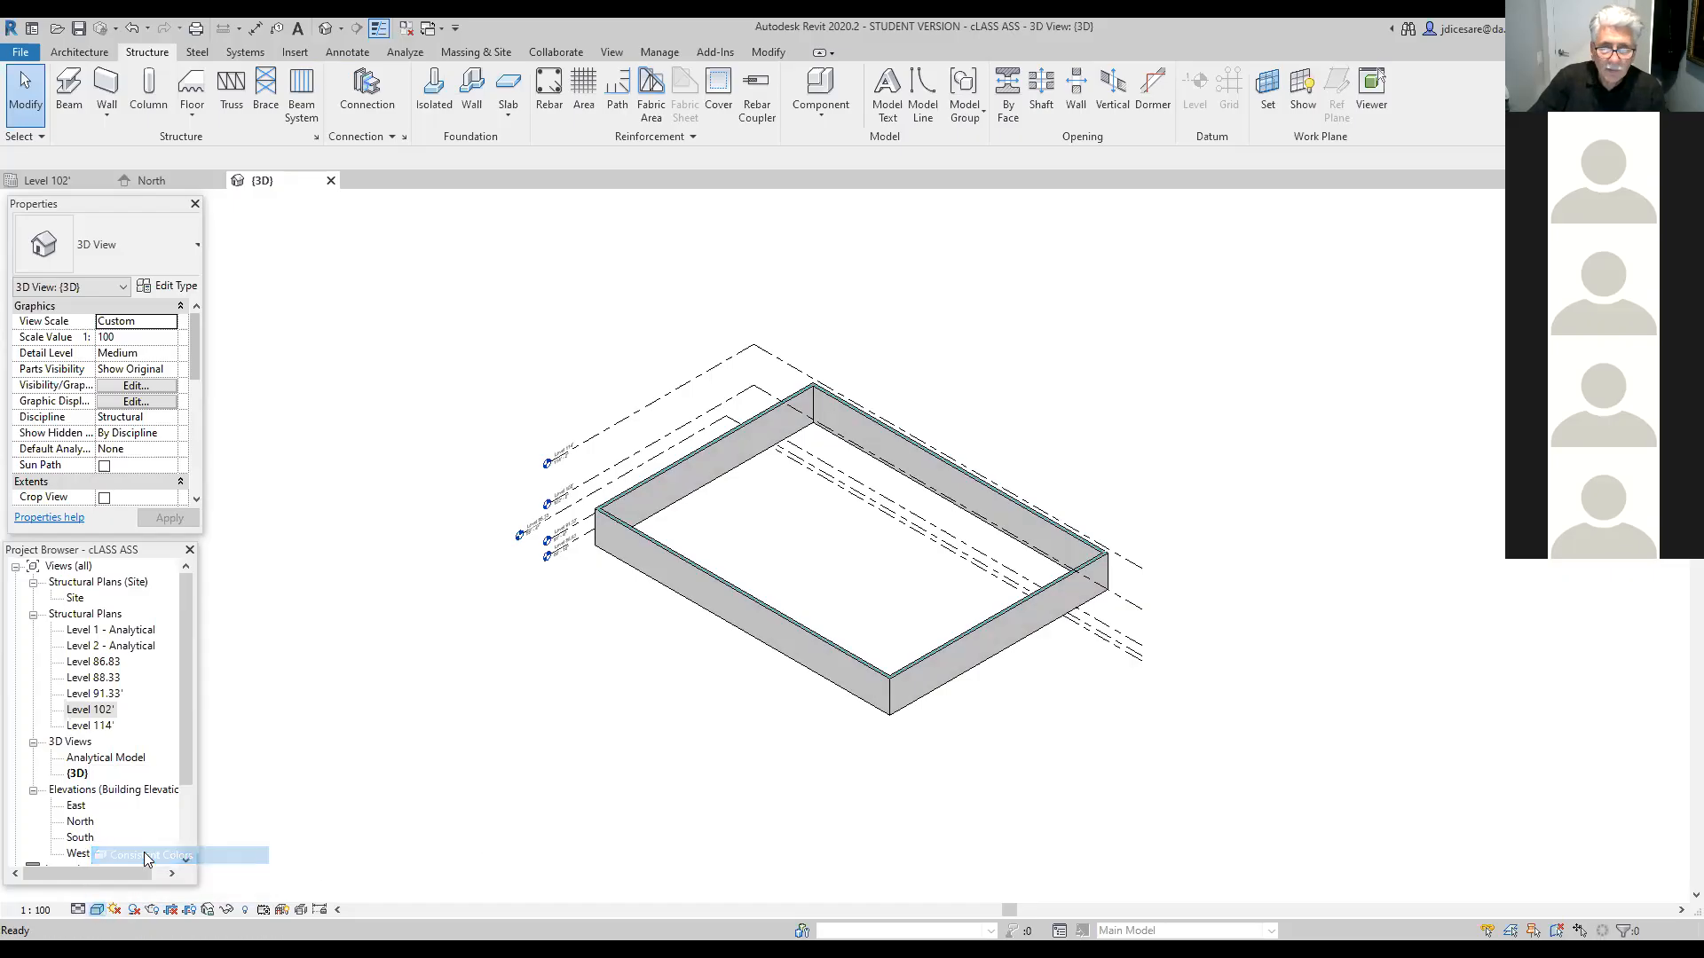
left_click(98, 910)
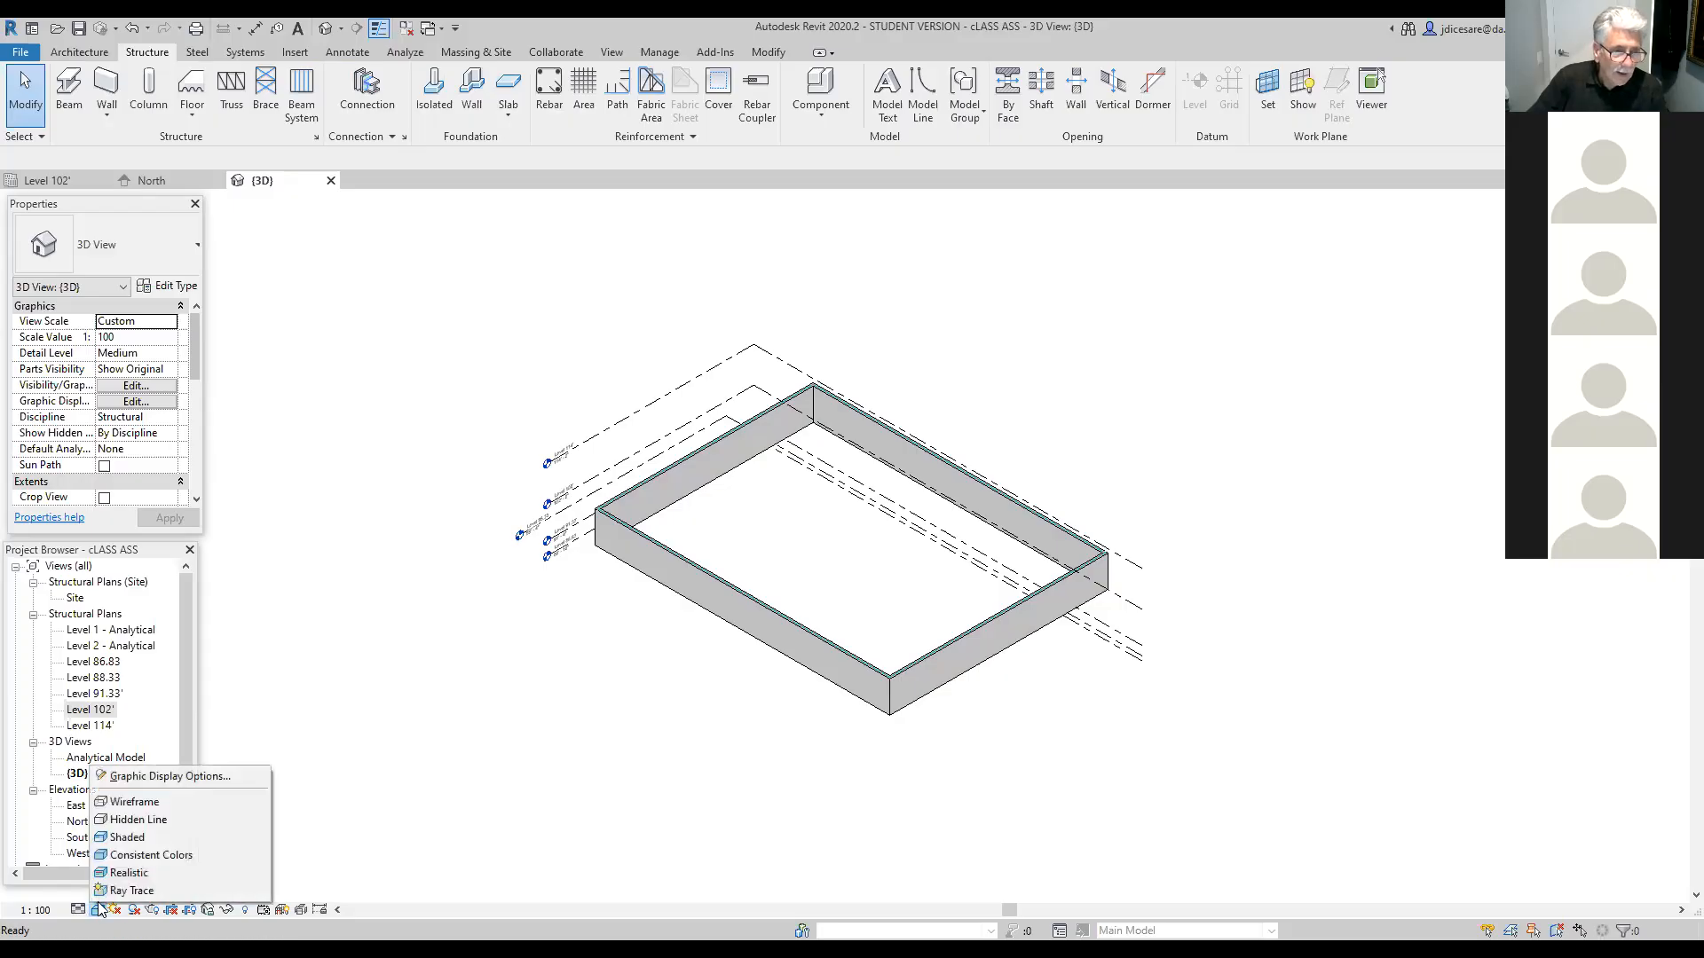
left_click(131, 824)
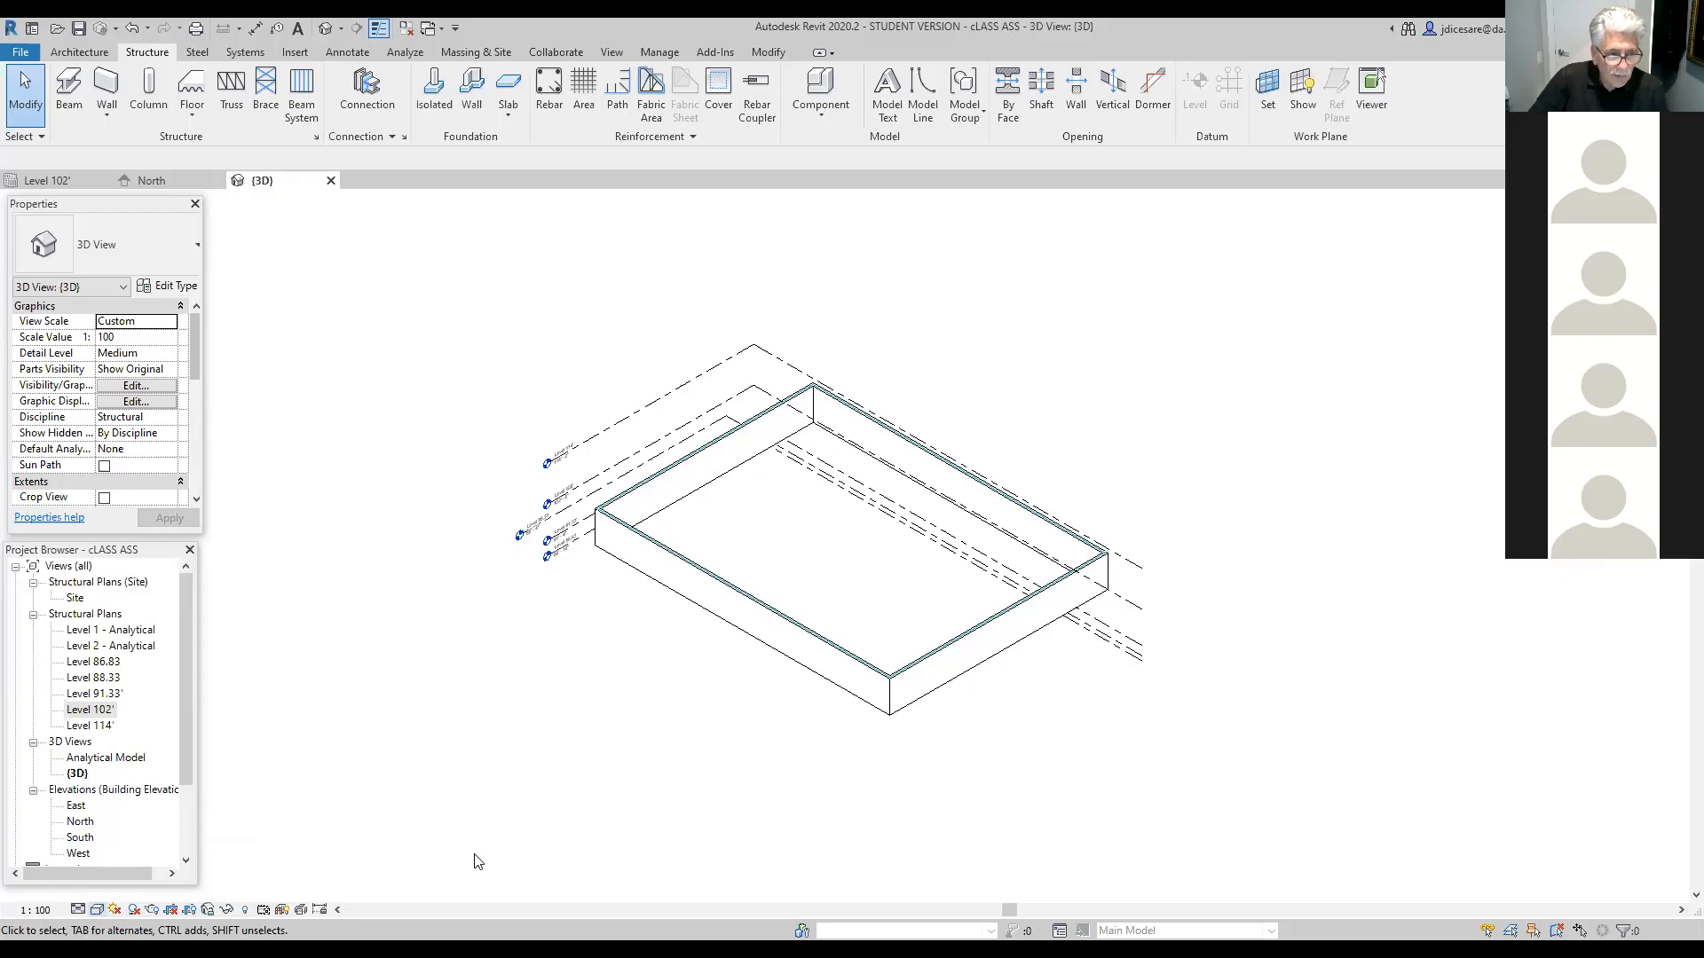
left_click(97, 911)
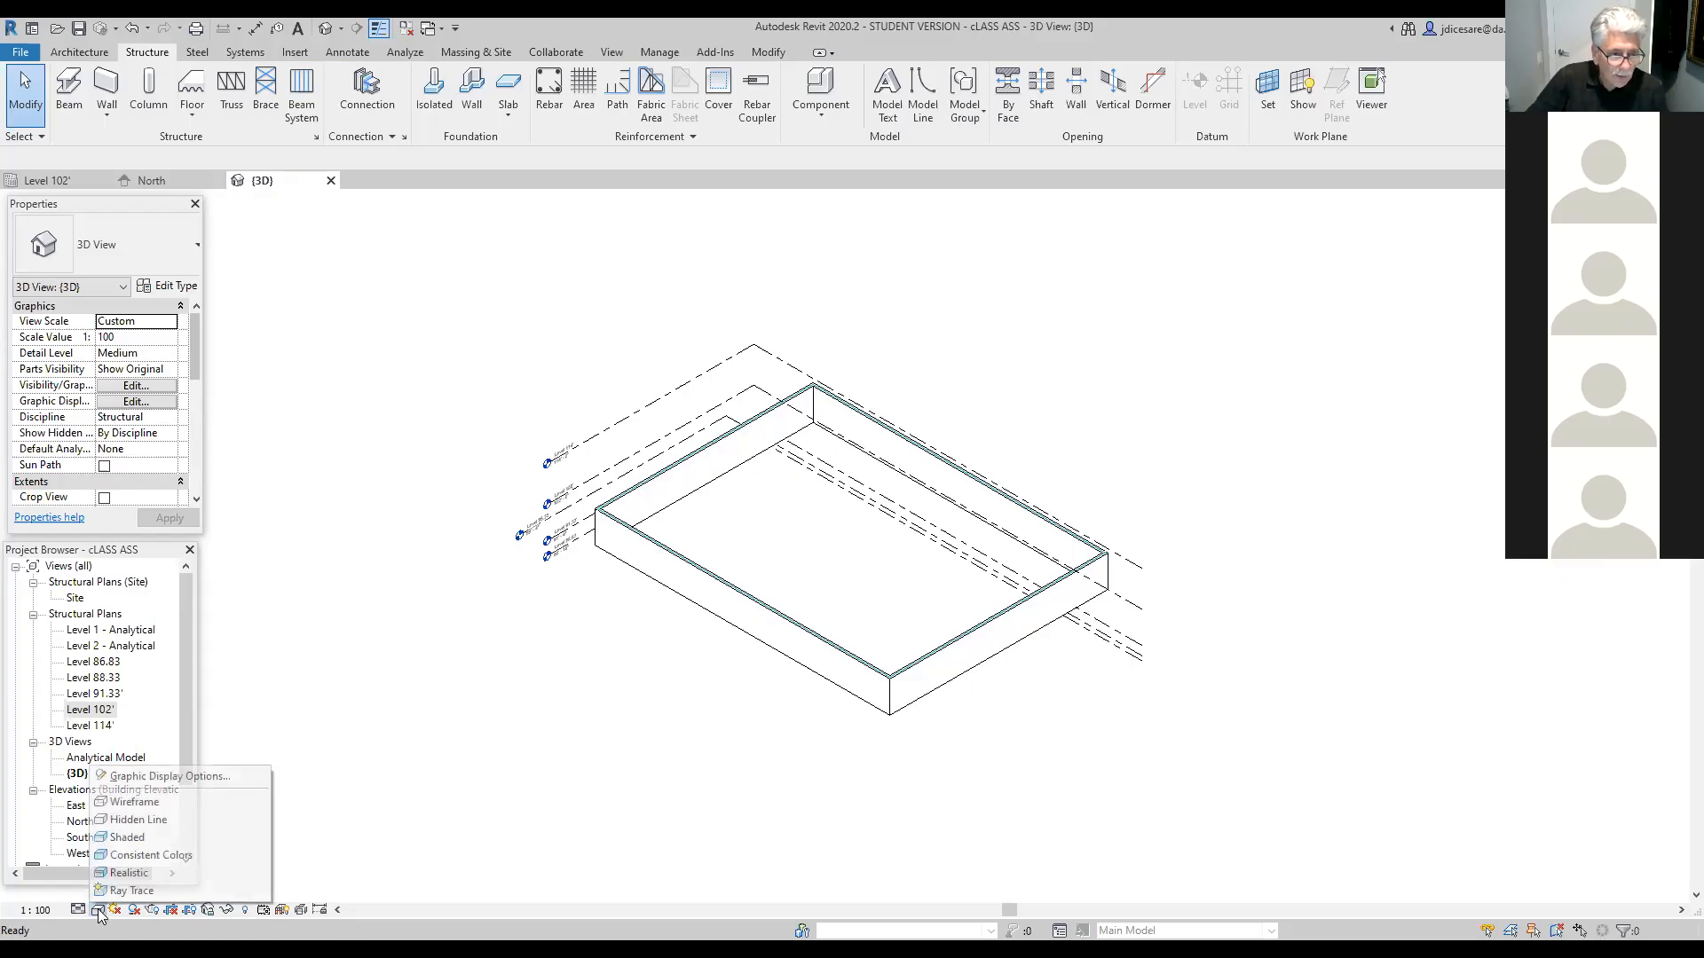
left_click(115, 838)
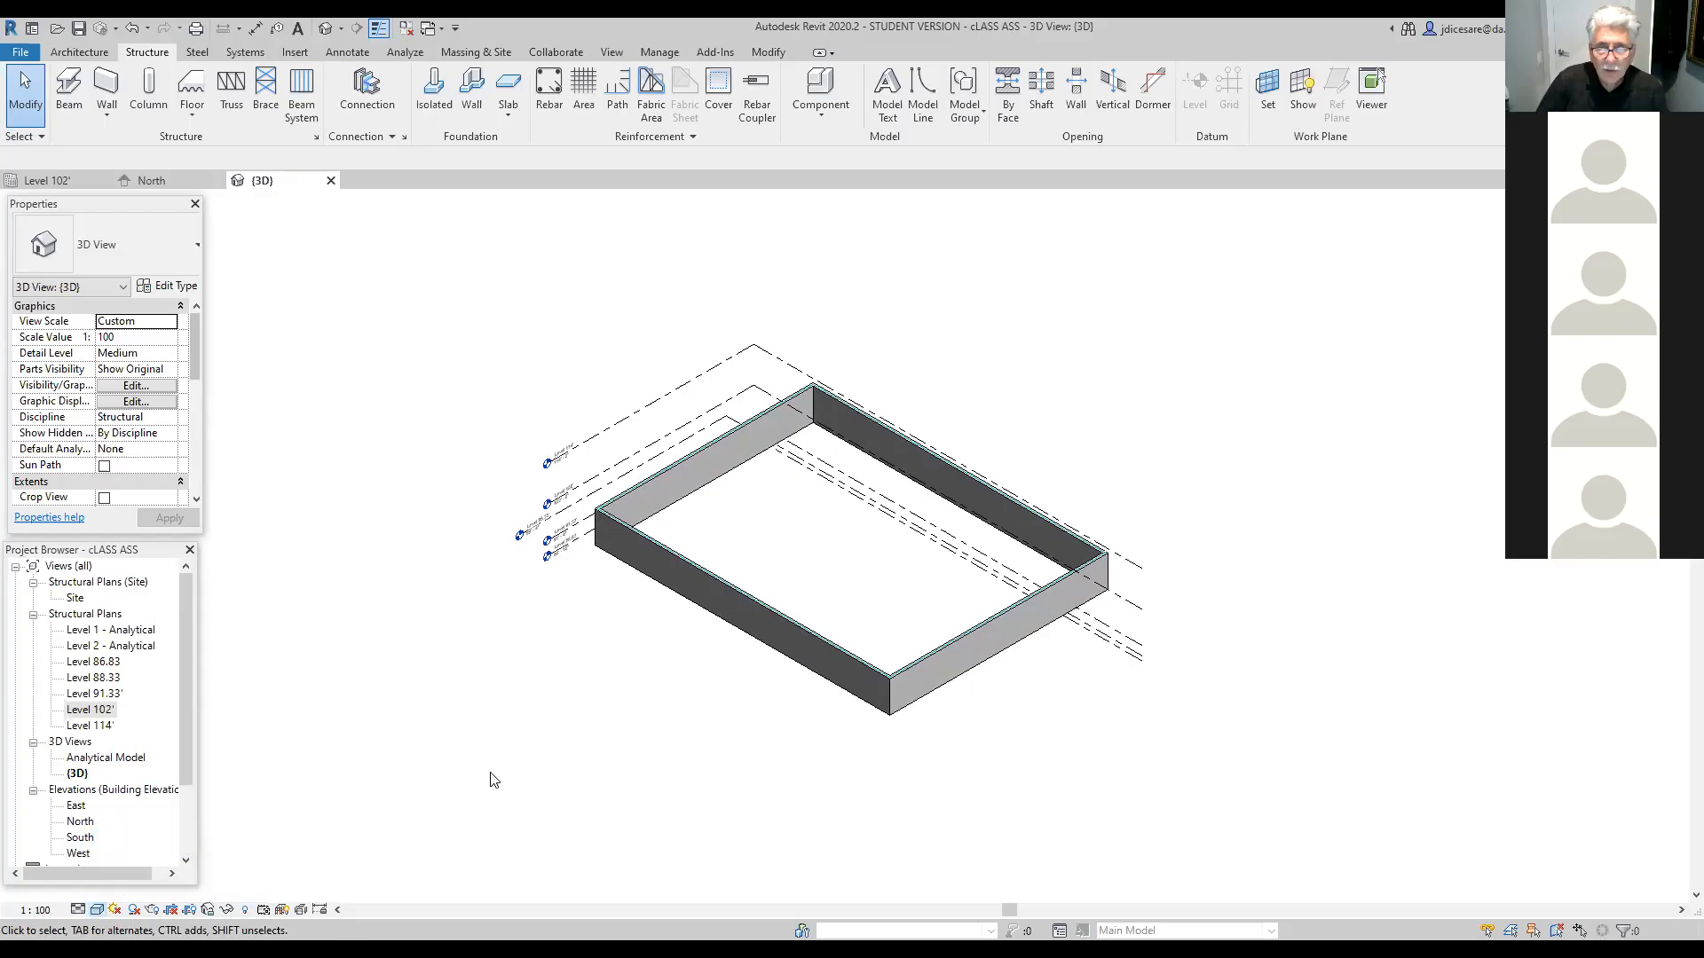
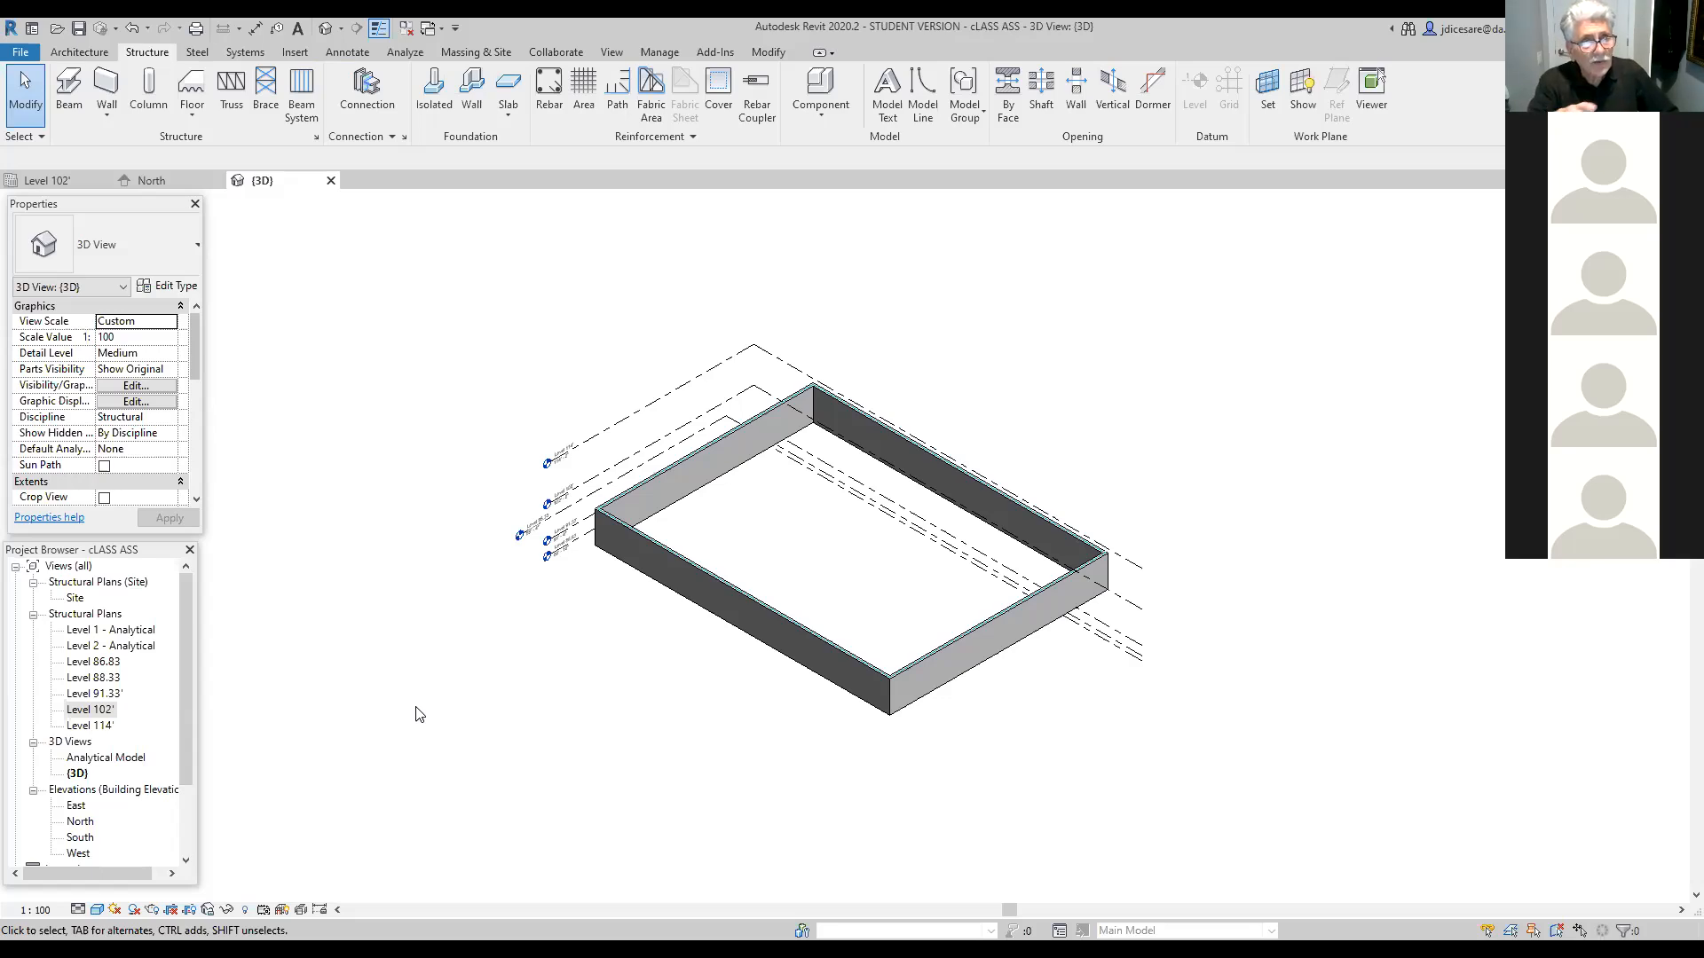
Step: Close the North elevation and tile the 3D and Level 102' views side by side with the whole building showing in each
left_click(215, 179)
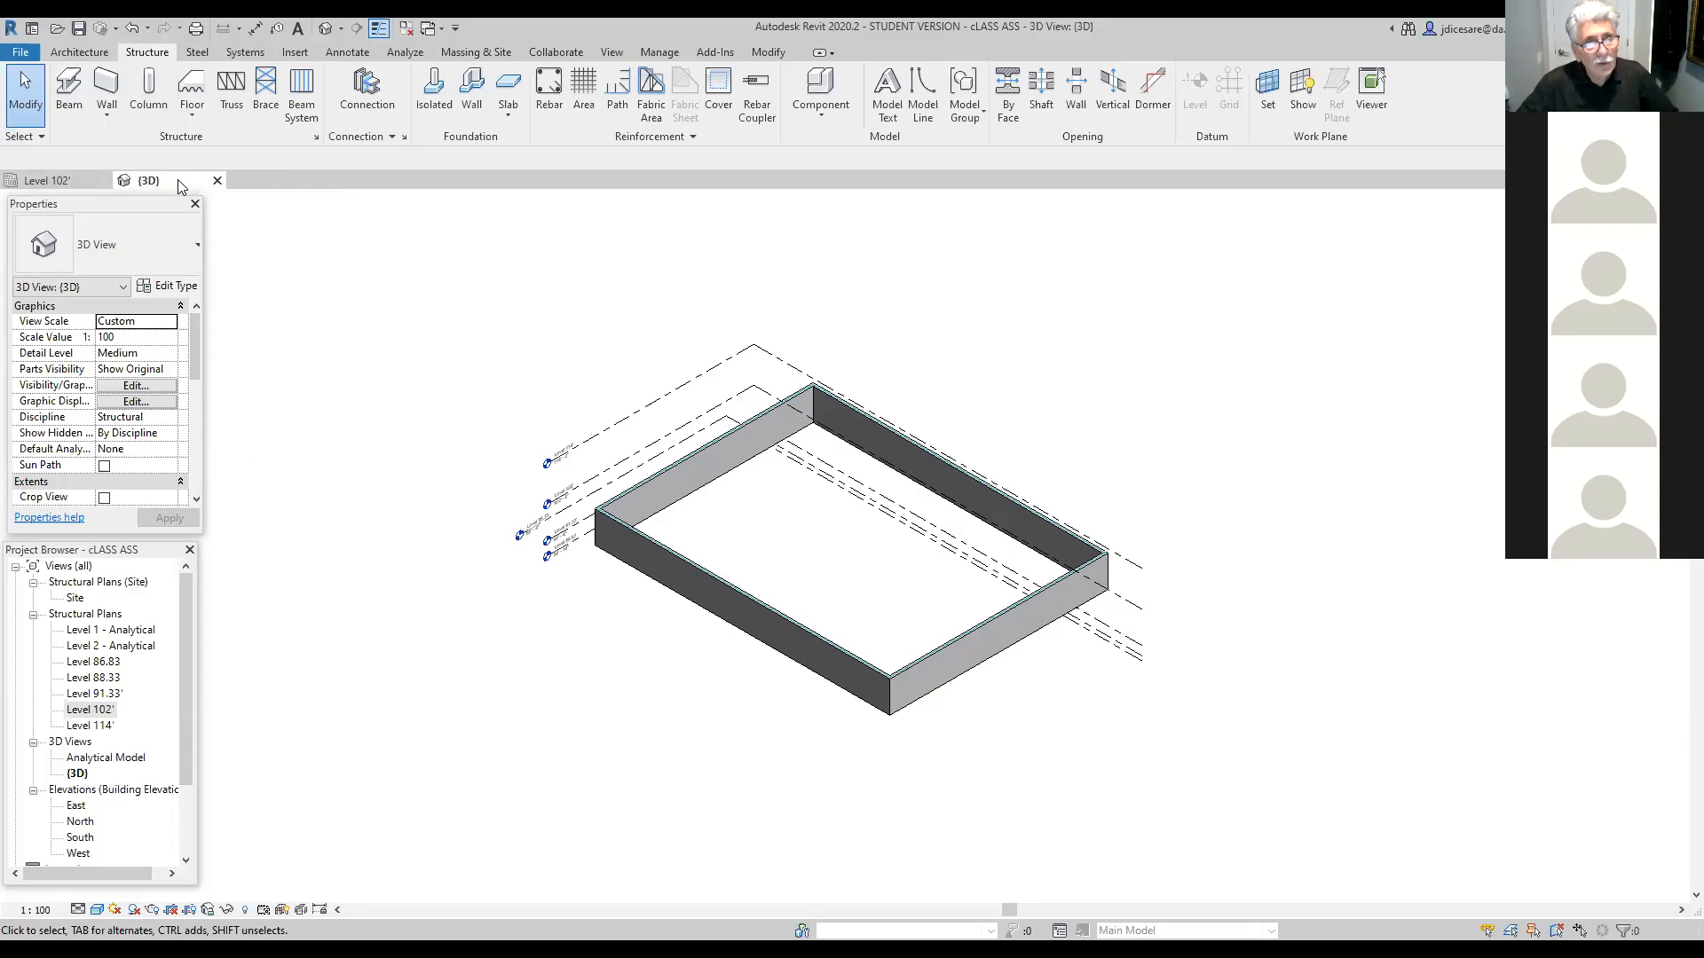
left_click(614, 51)
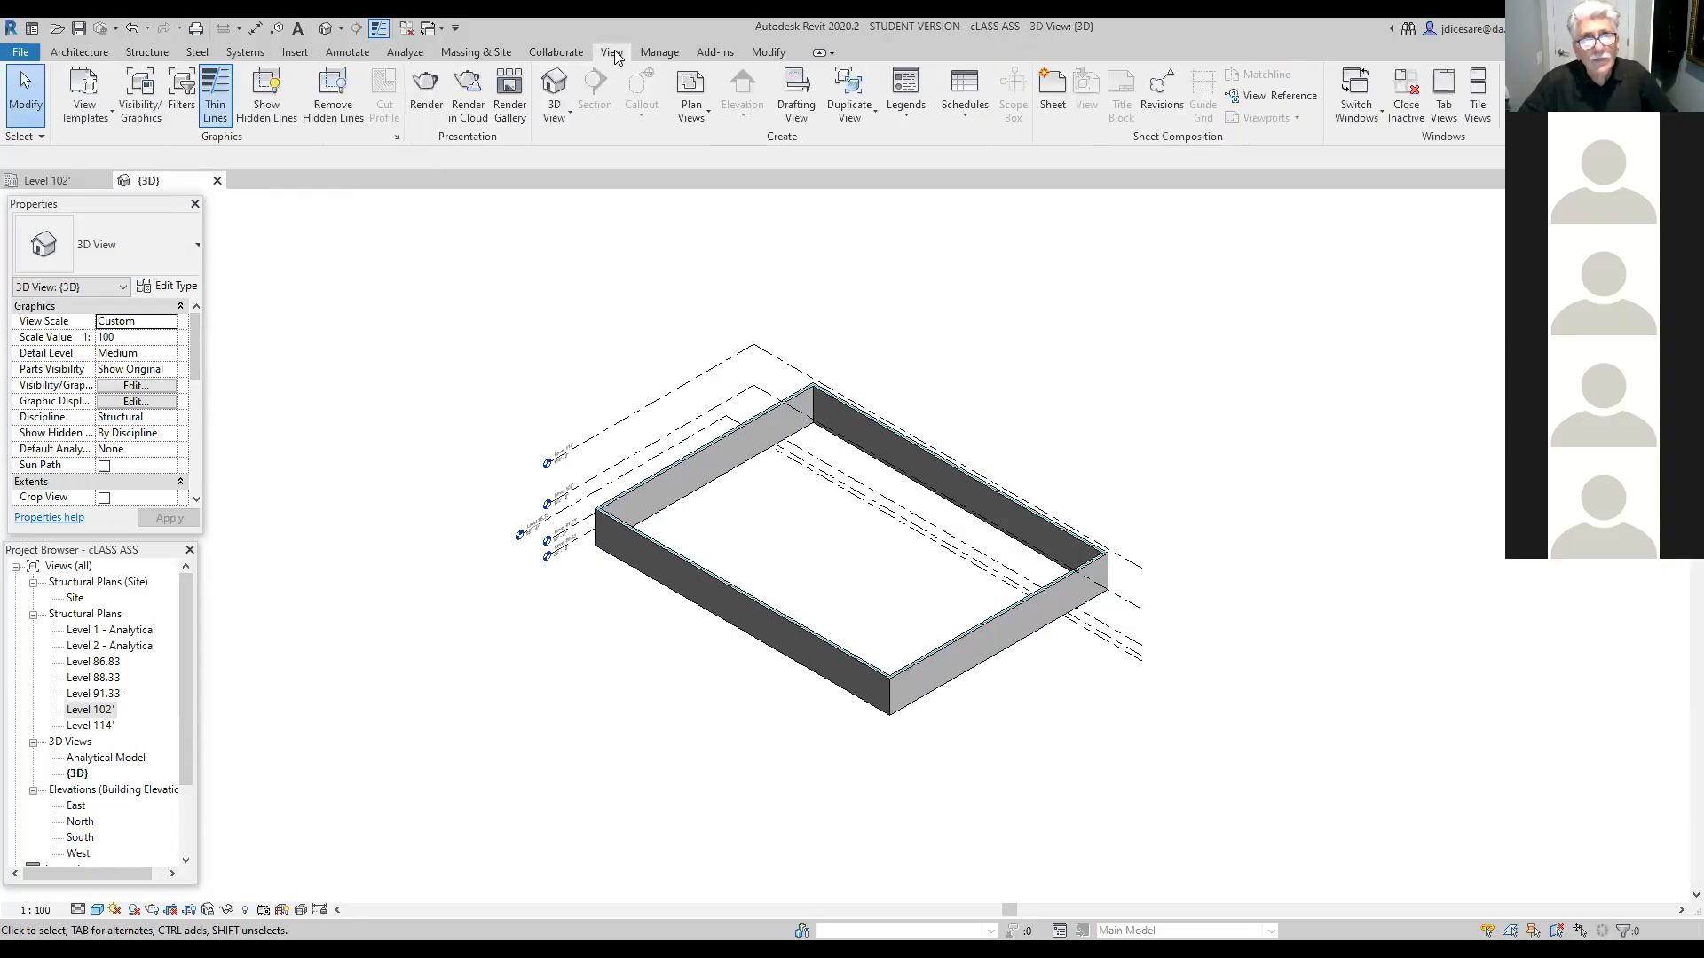
left_click(1479, 99)
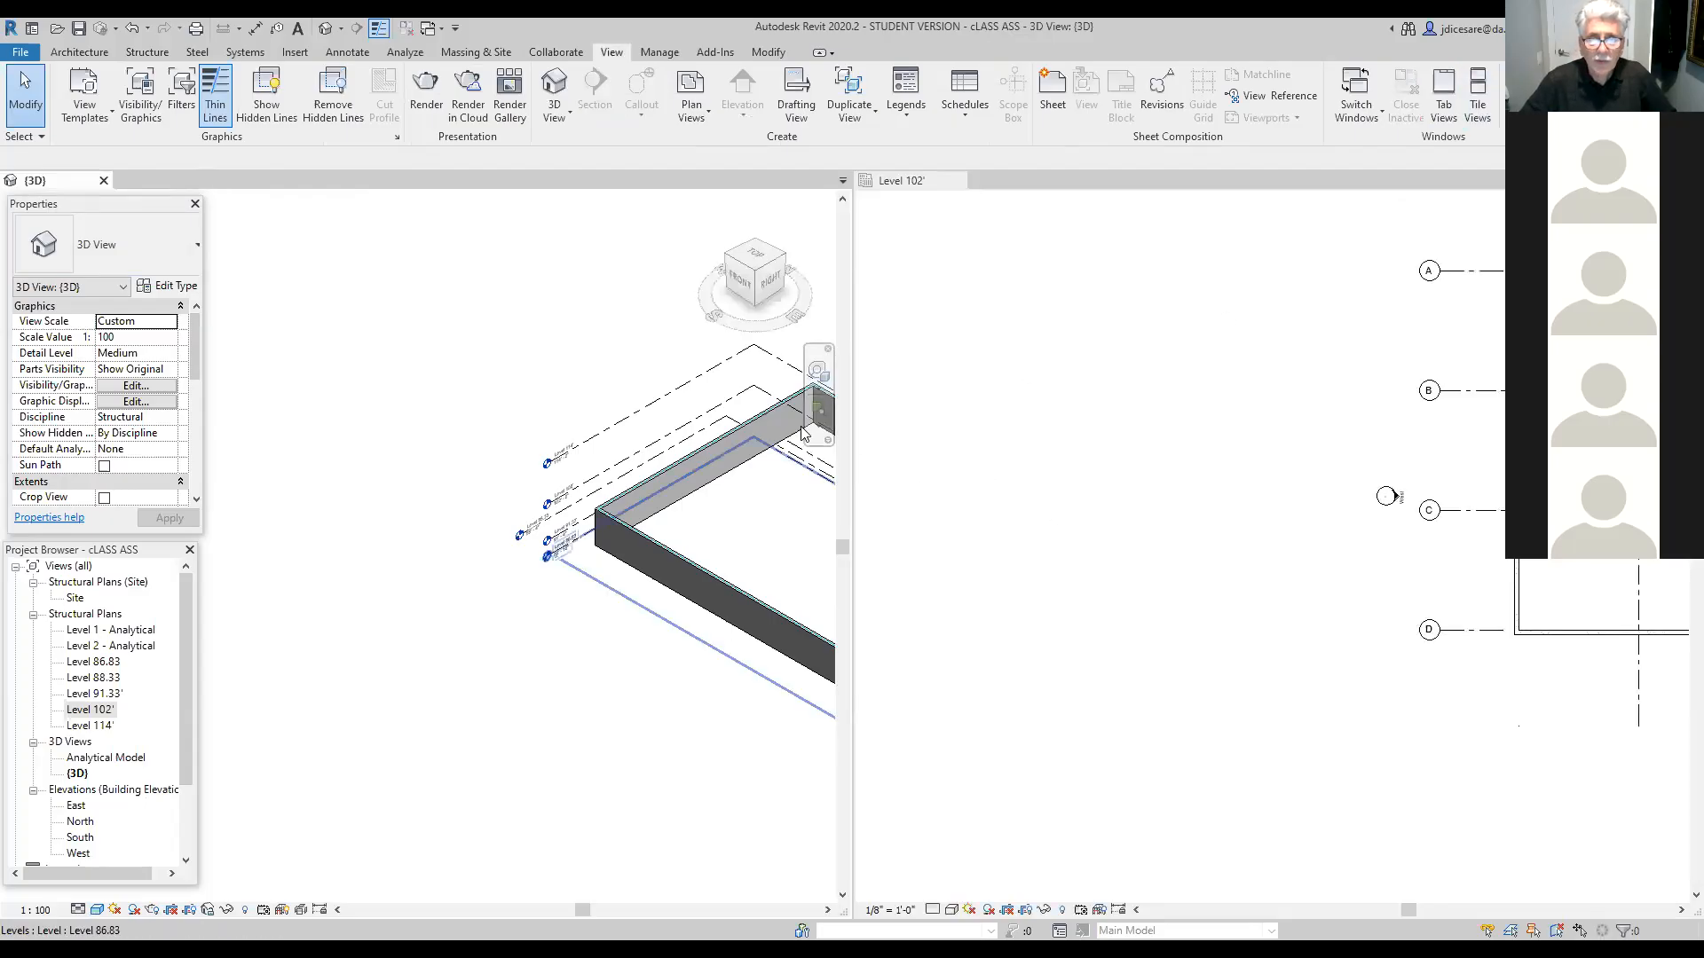
scroll(1278, 493, "down", 2)
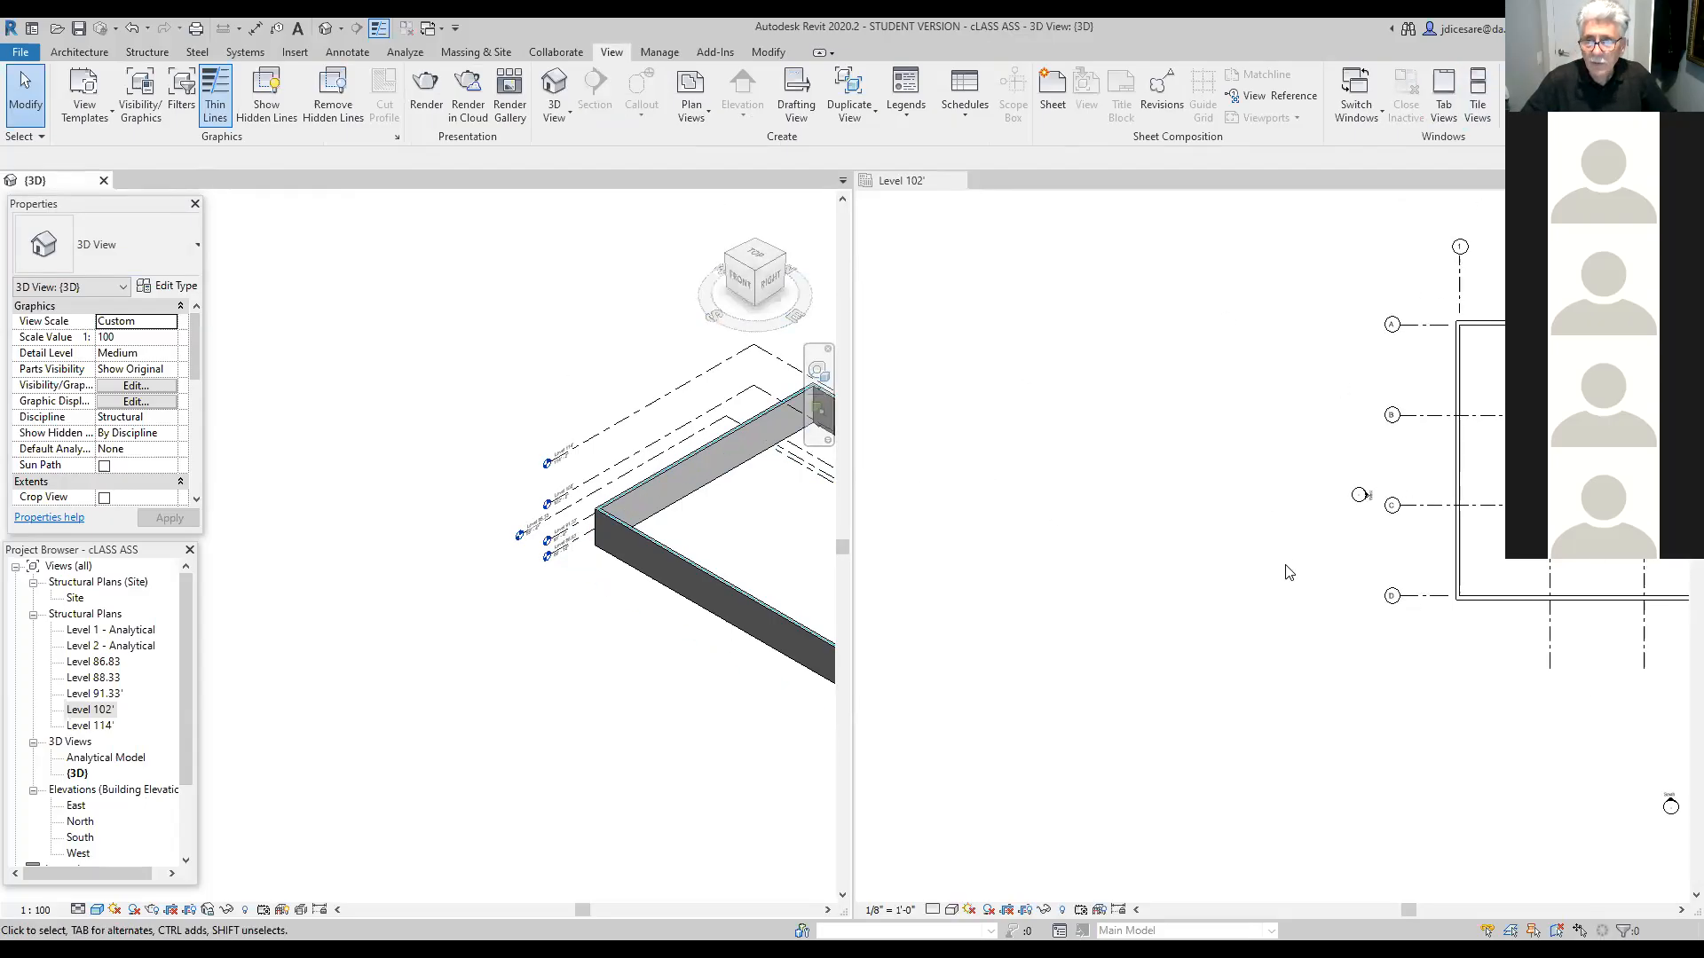
scroll(1079, 595, "down", 3)
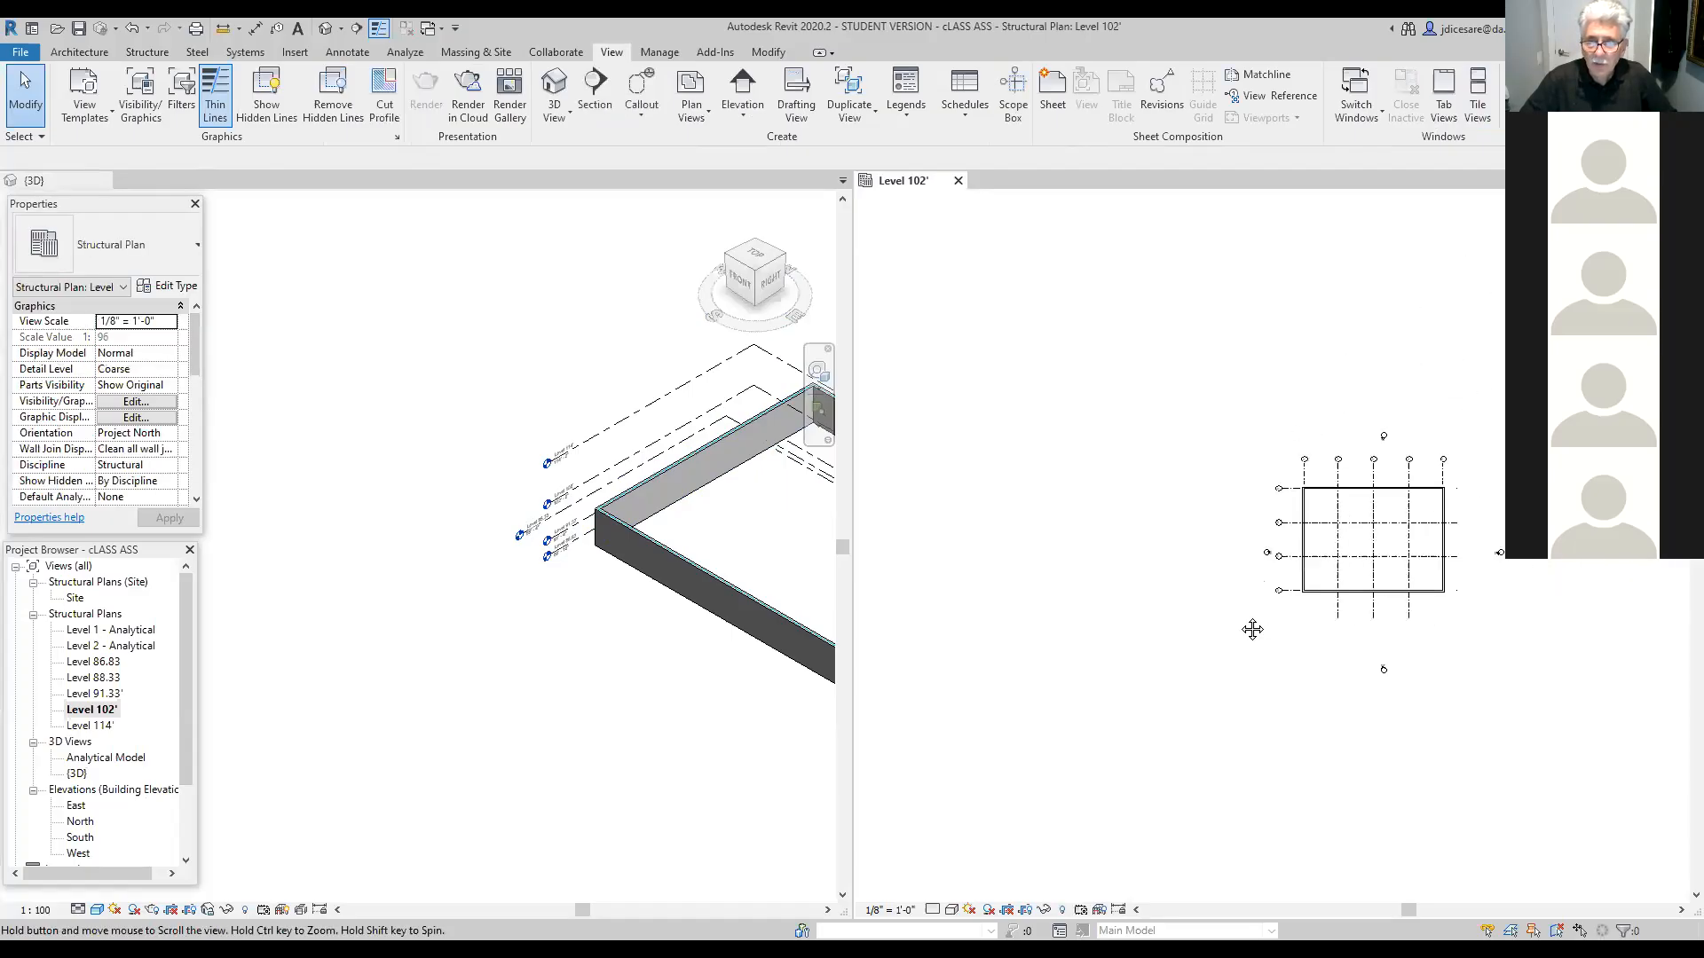
middle_click_drag(1252, 628, 1085, 609)
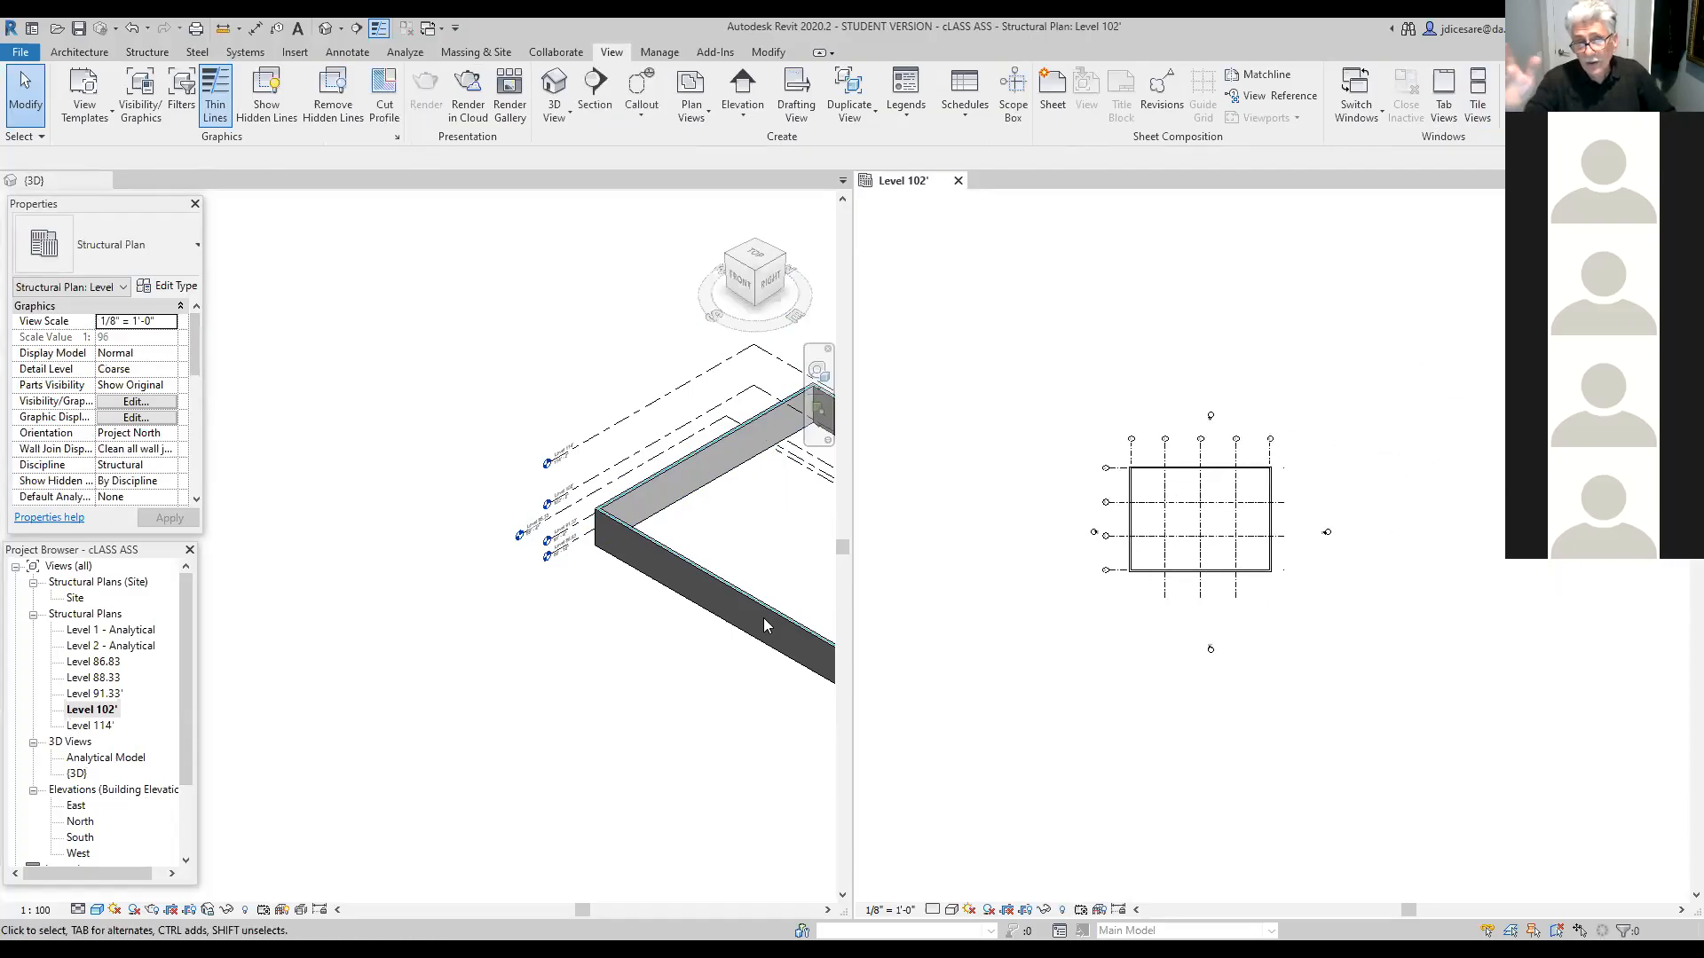
scroll(597, 708, "down", 2)
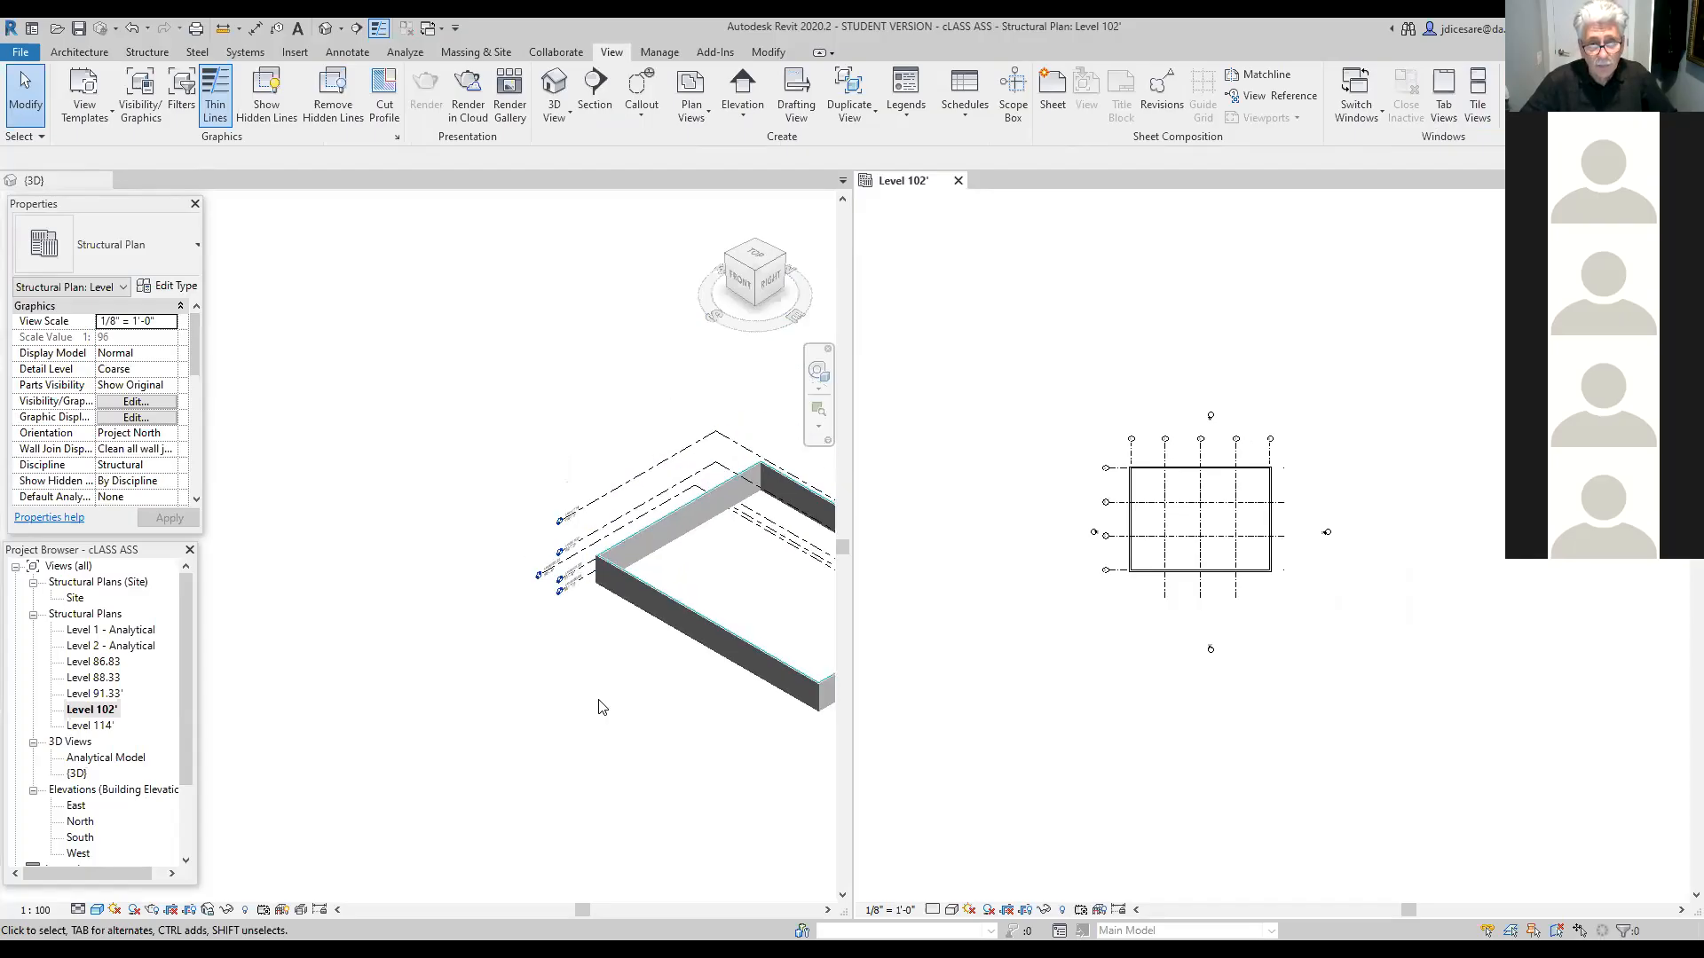
middle_click_drag(487, 619, 271, 597)
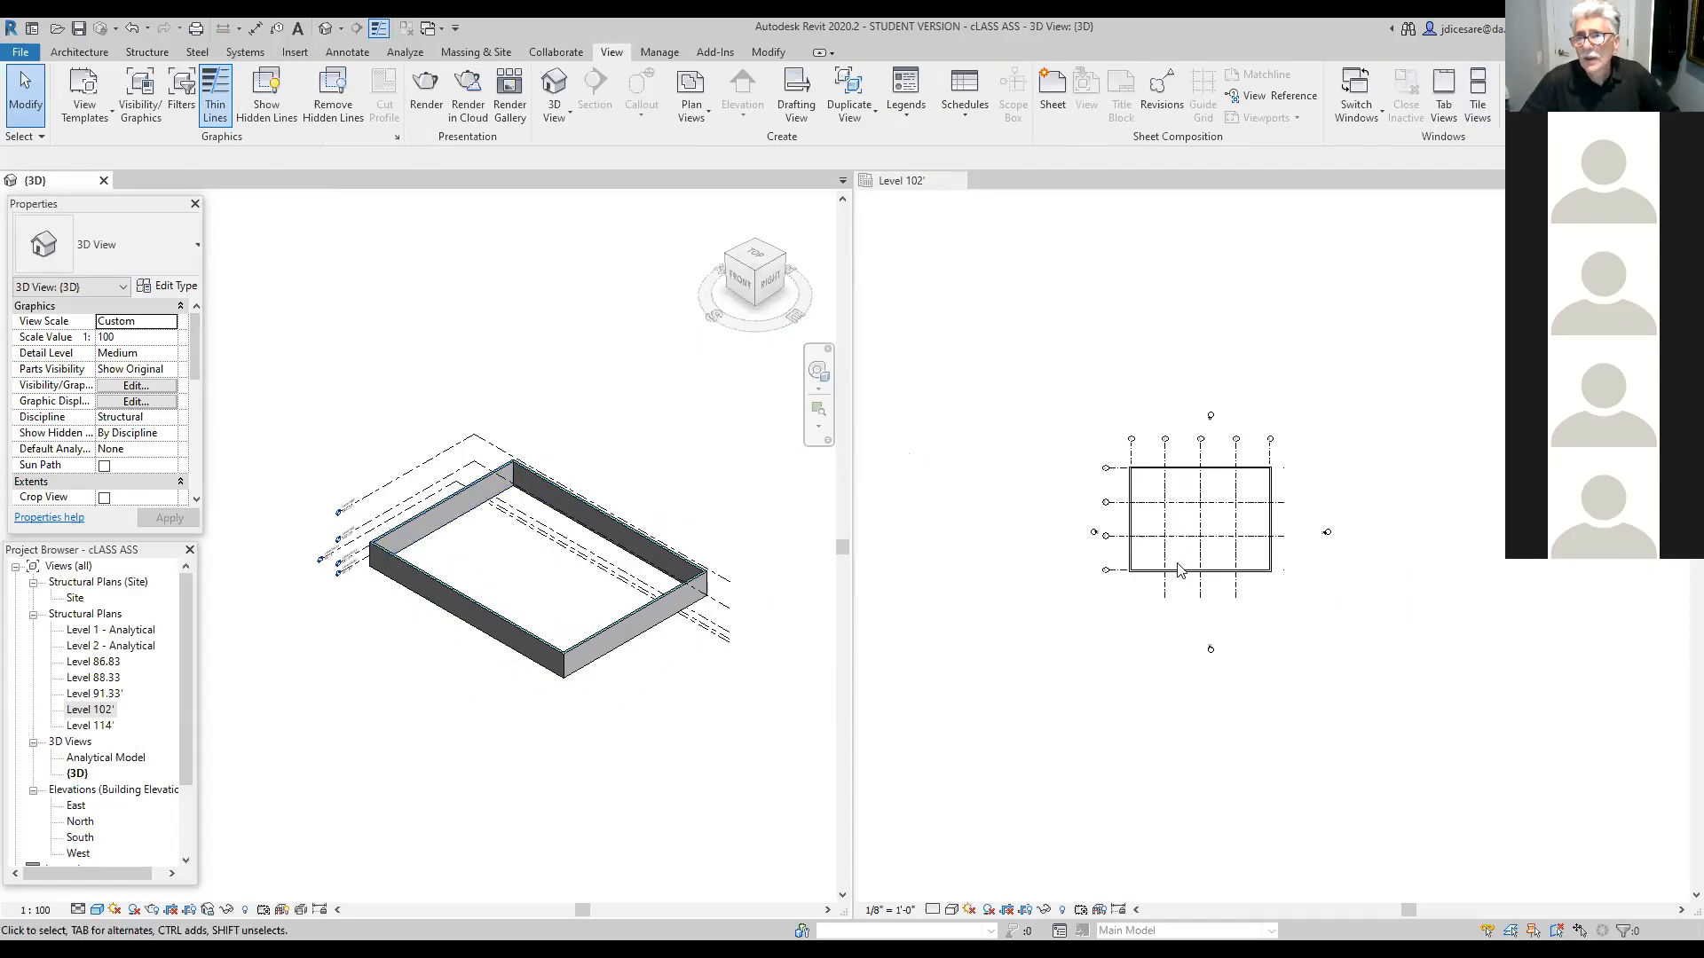
Step: Return the tiled views to a single tabbed window and open the list of open windows for switching
left_click(1444, 110)
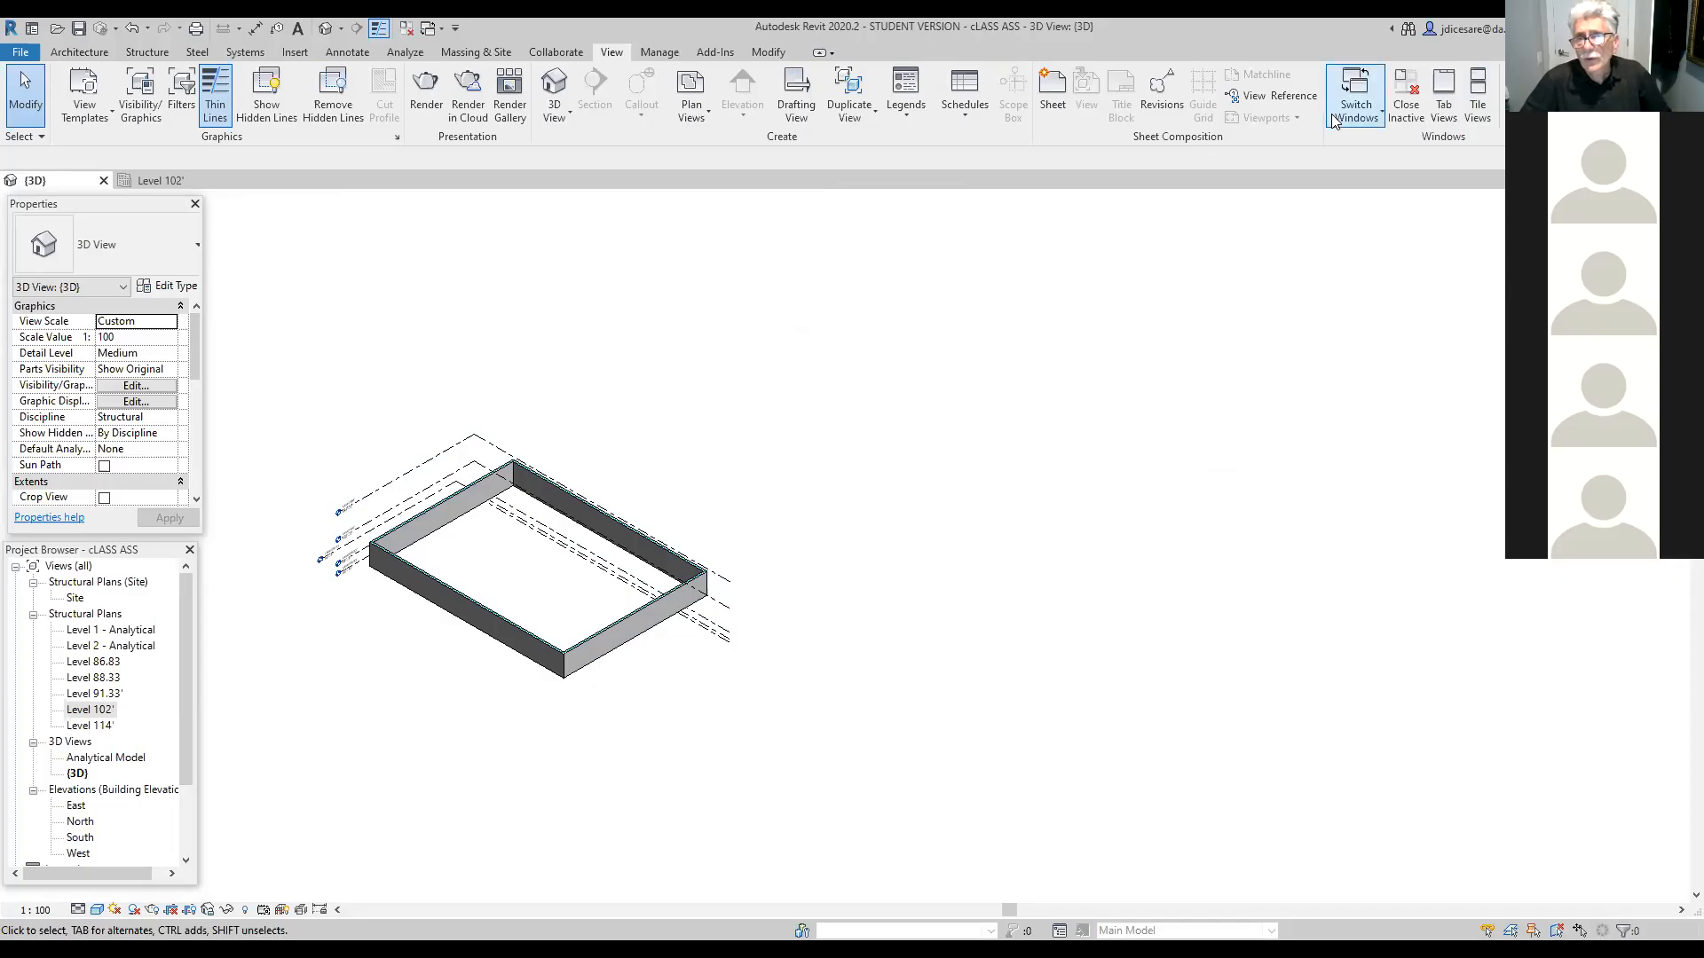
left_click(1381, 115)
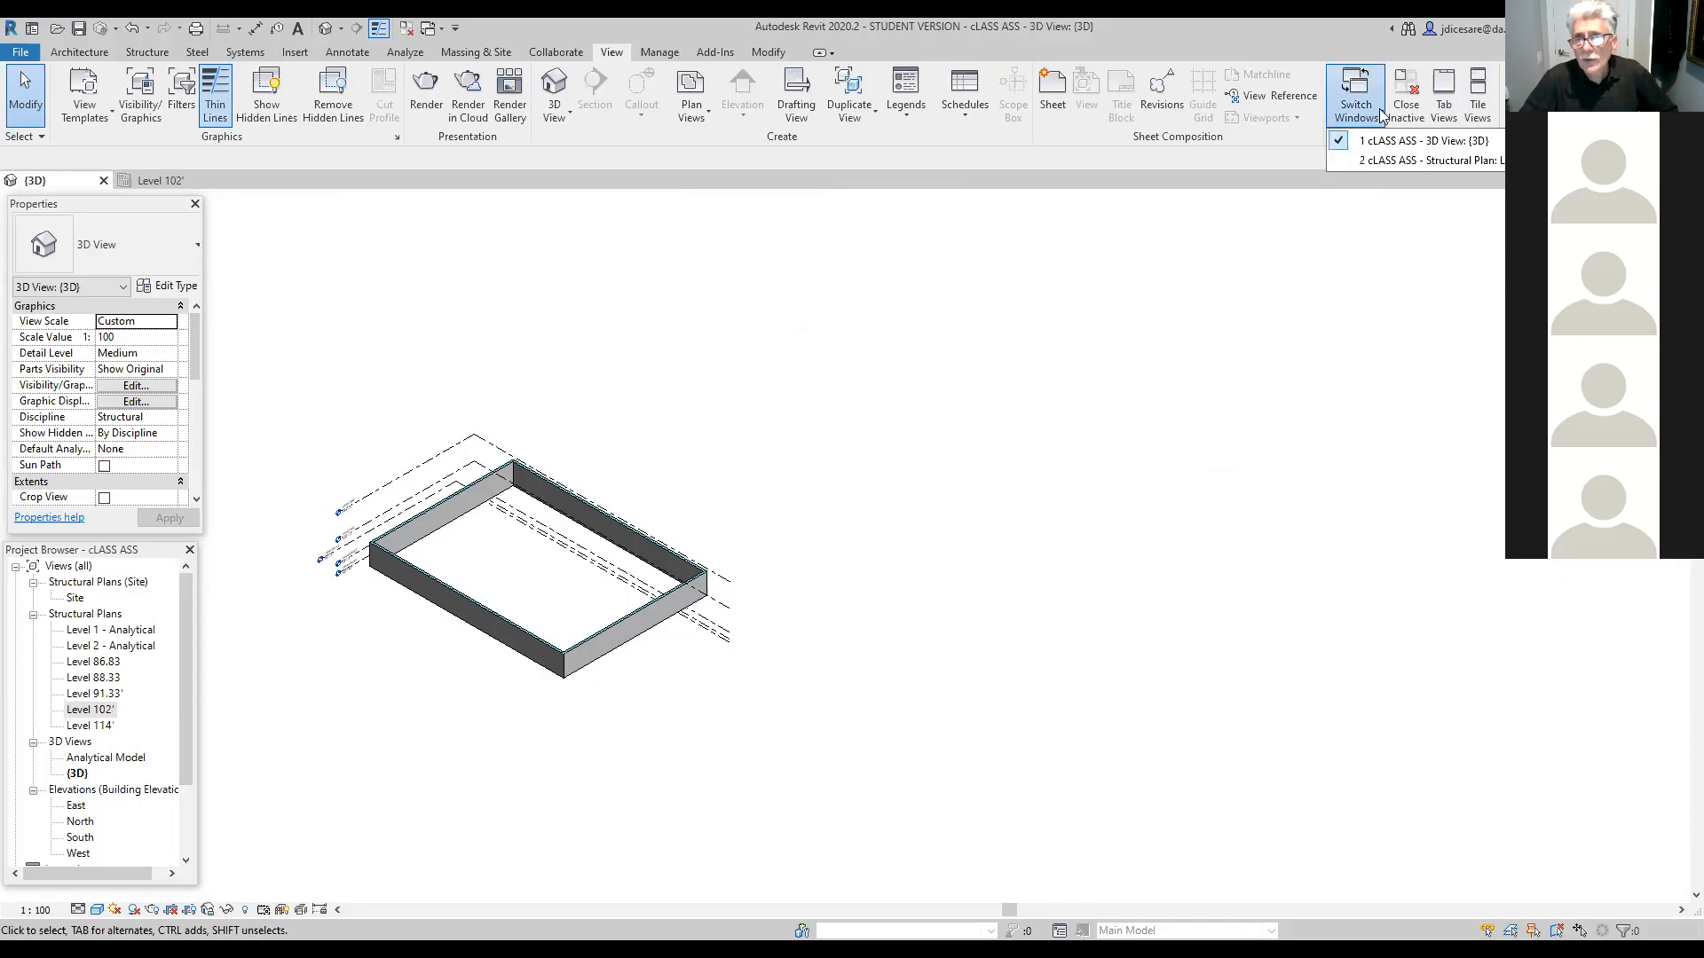
Step: Switch to the Level 102' structural plan view
left_click(1345, 164)
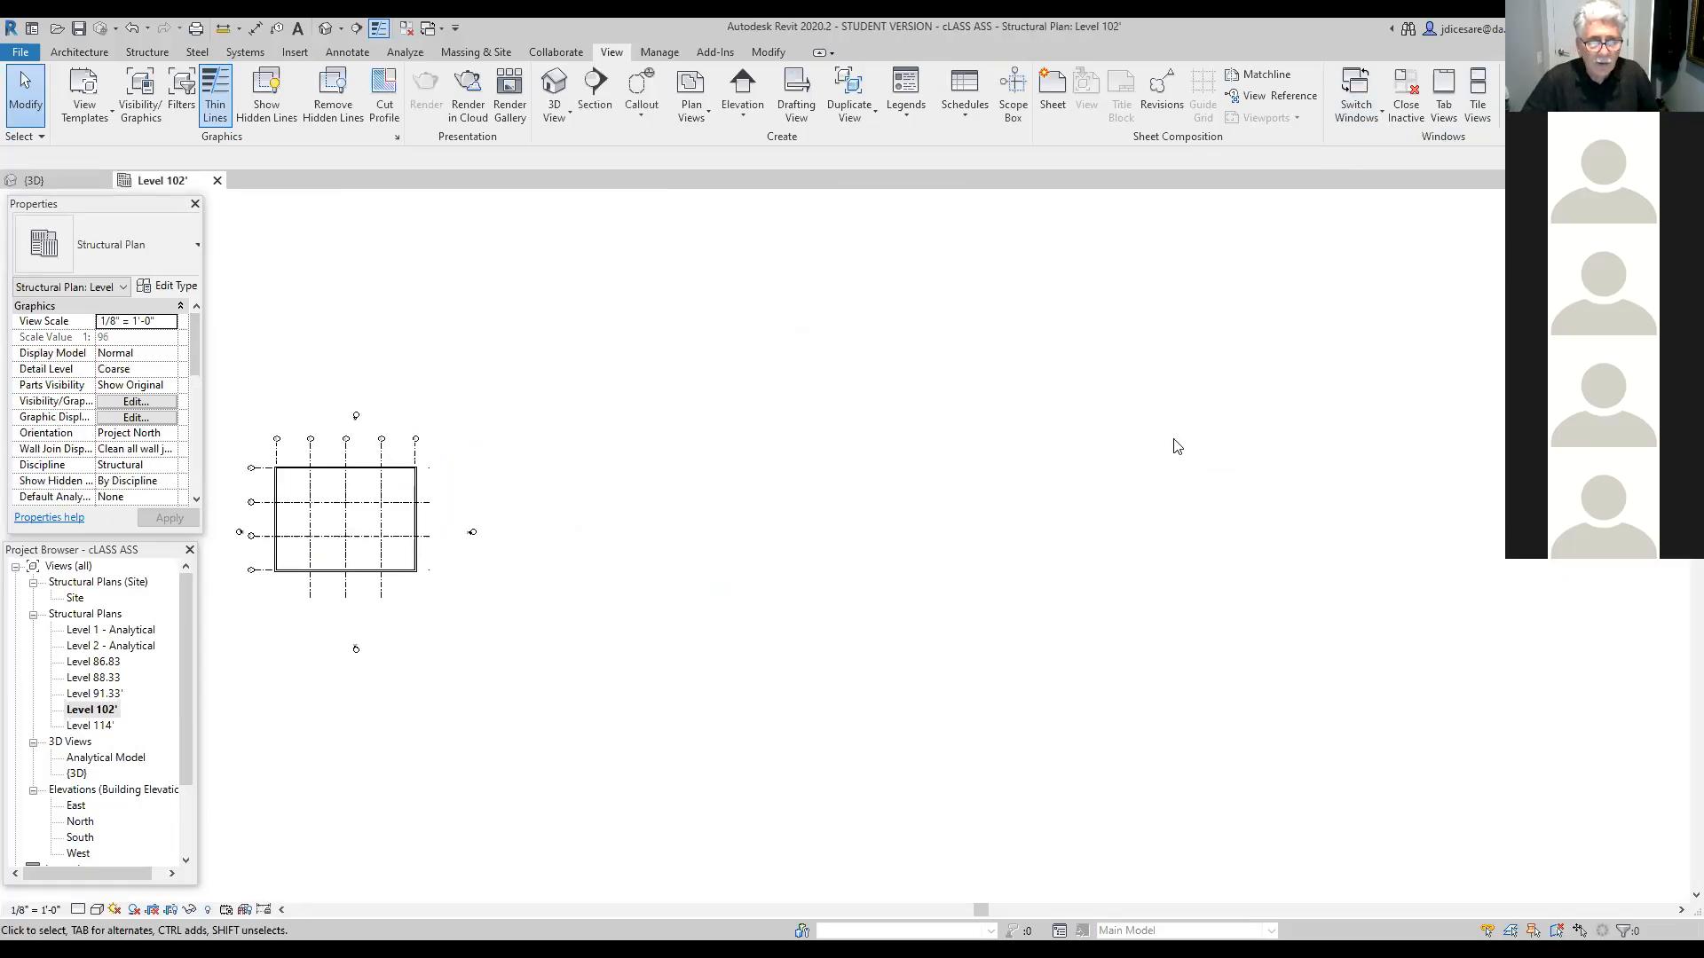
scroll(558, 711, "down", 2)
middle_click_drag(559, 711, 844, 654)
scroll(850, 659, "up", 2)
scroll(845, 654, "up", 3)
middle_click_drag(810, 591, 1088, 704)
scroll(1030, 684, "up", 2)
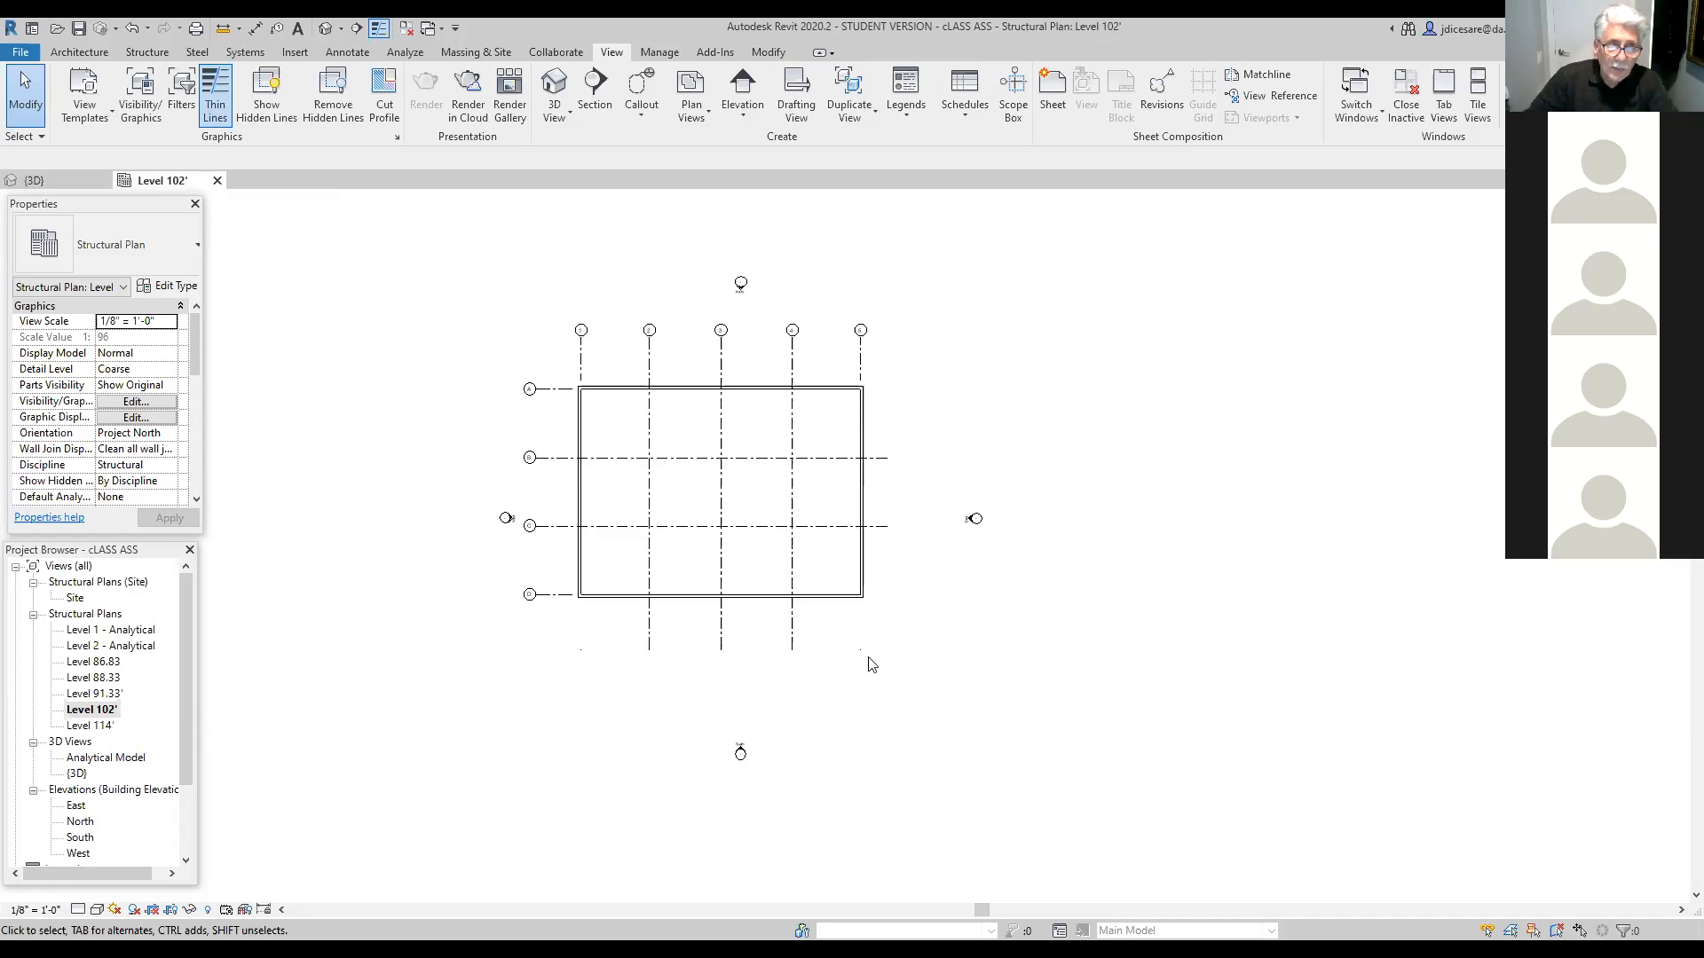
scroll(869, 658, "up", 2)
middle_click_drag(425, 706, 604, 763)
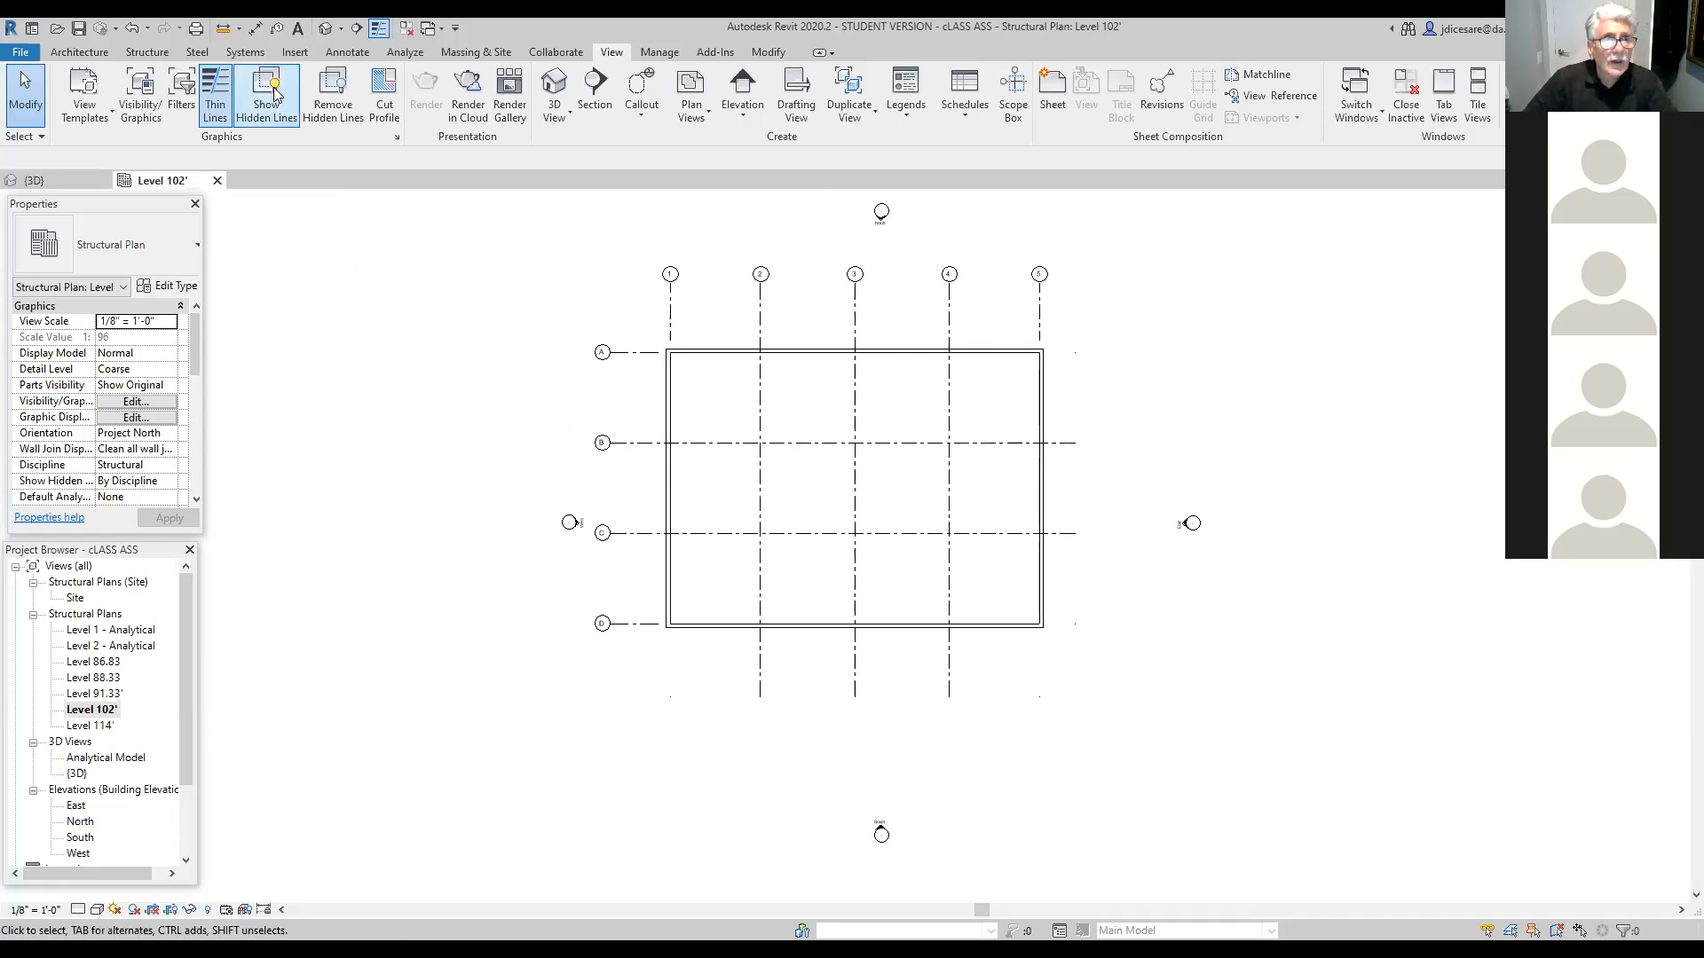
Step: Measure the outside length of the foundation wall along grid 1, between its outer corners at grids D and A
left_click(223, 28)
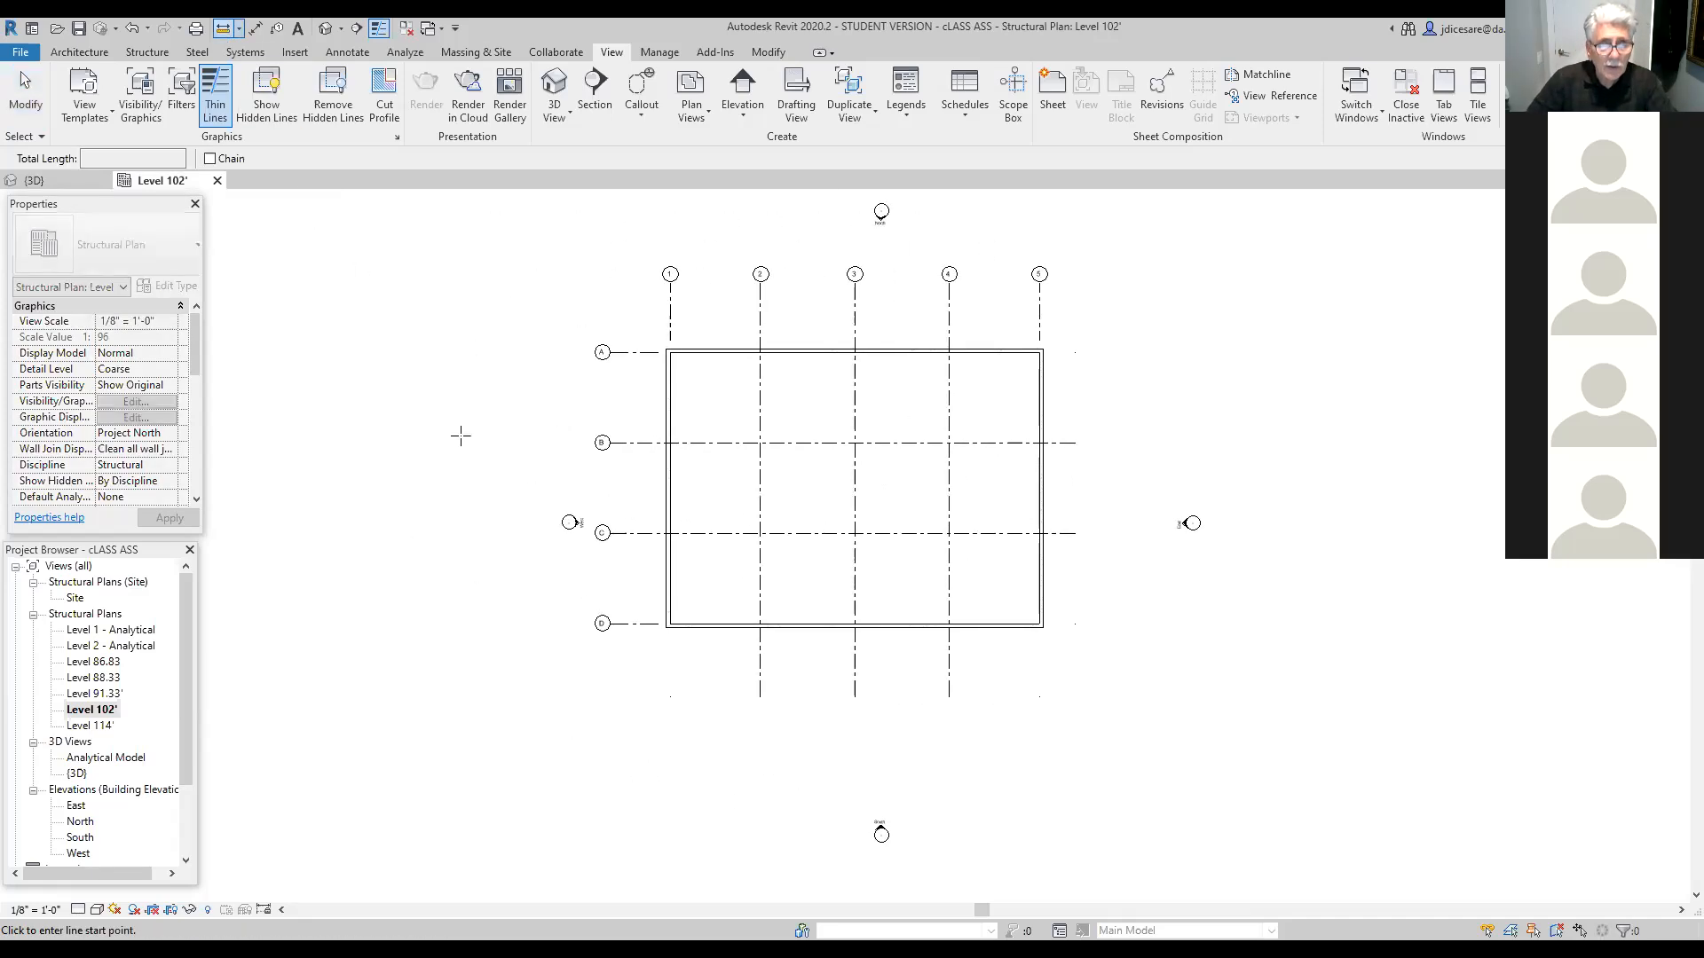
scroll(665, 626, "up", 2)
left_click(659, 617)
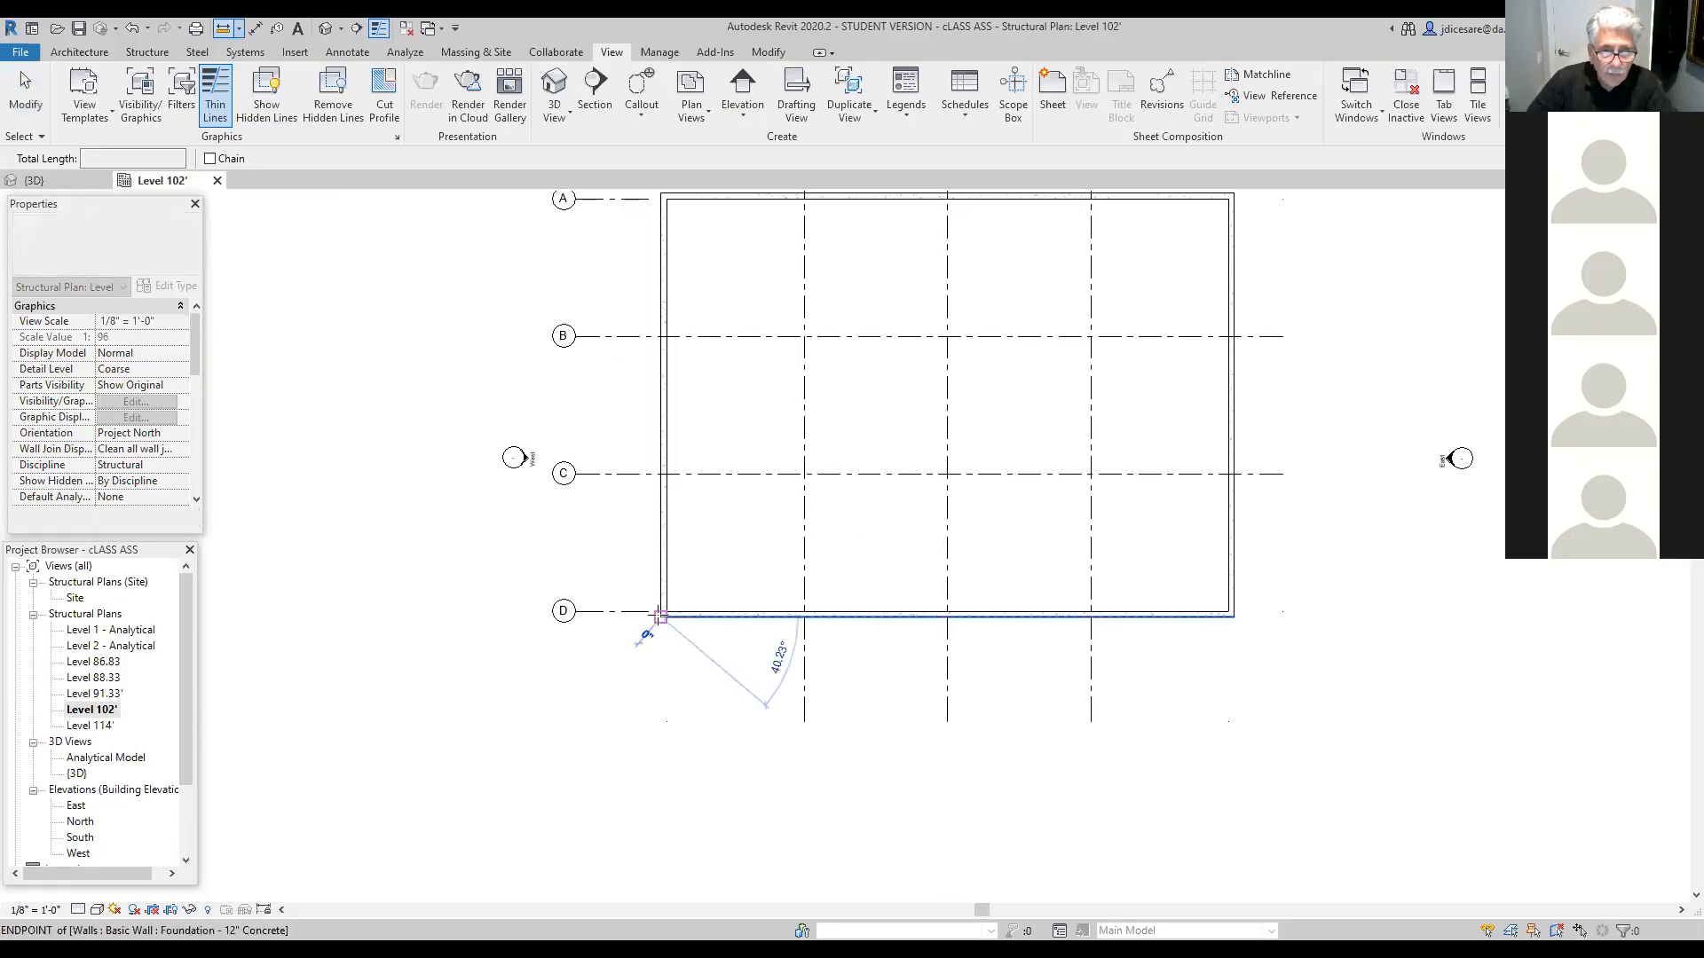
left_click(659, 194)
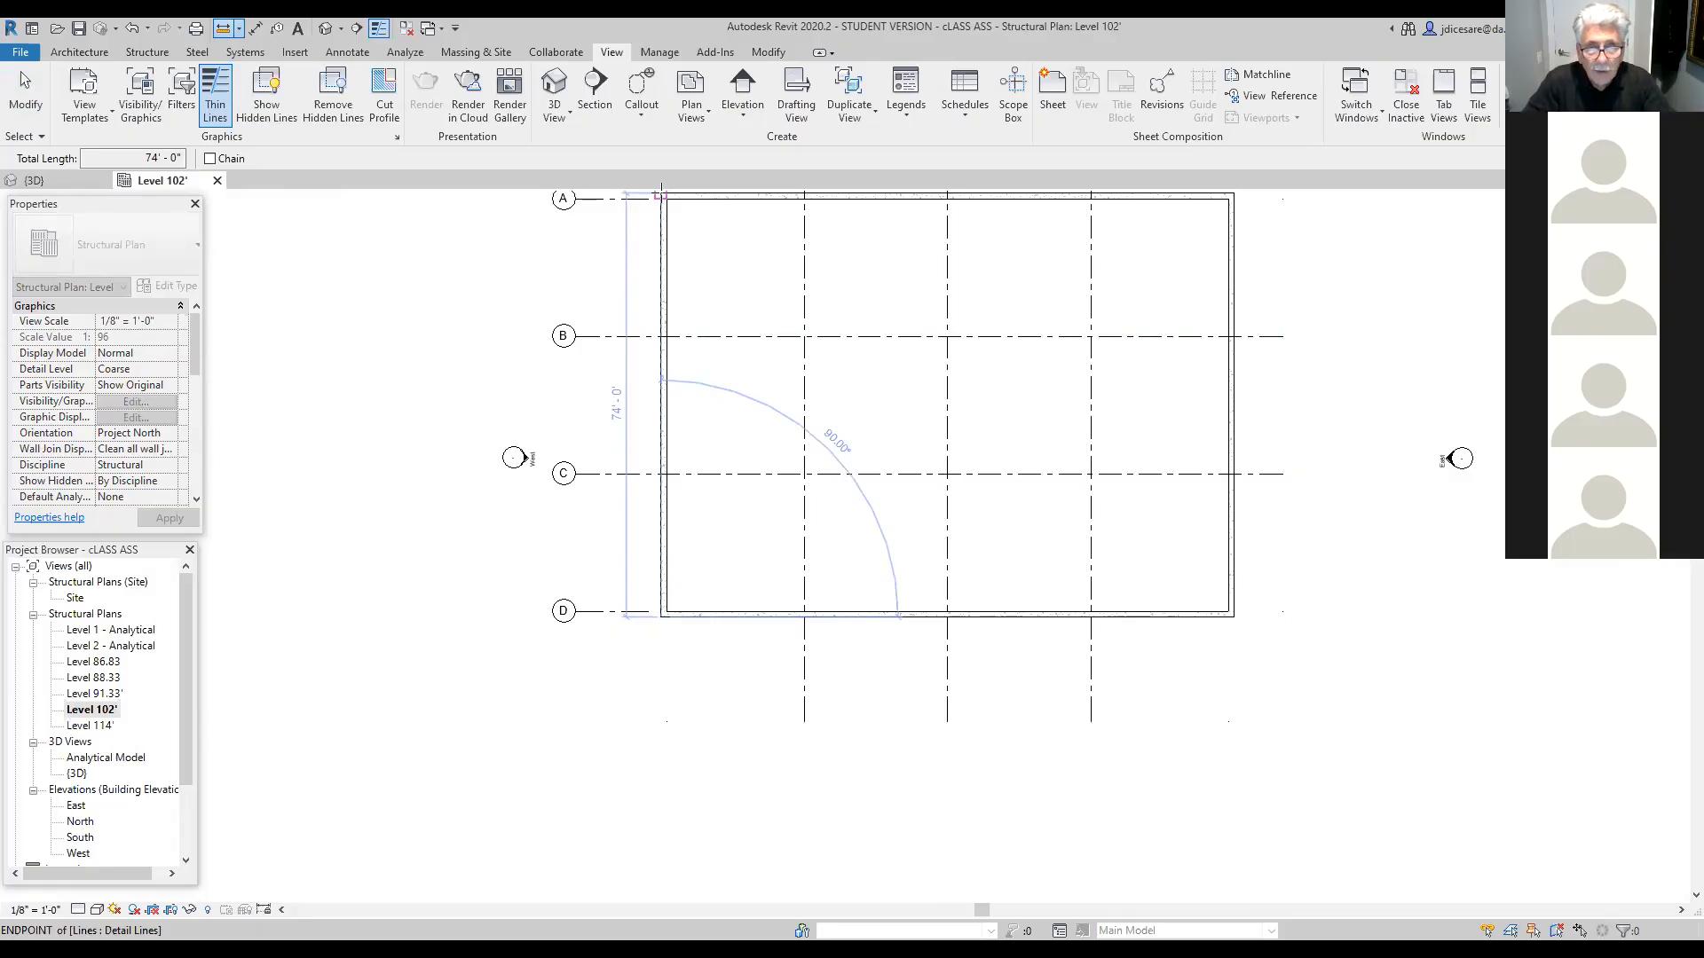
left_click(661, 193)
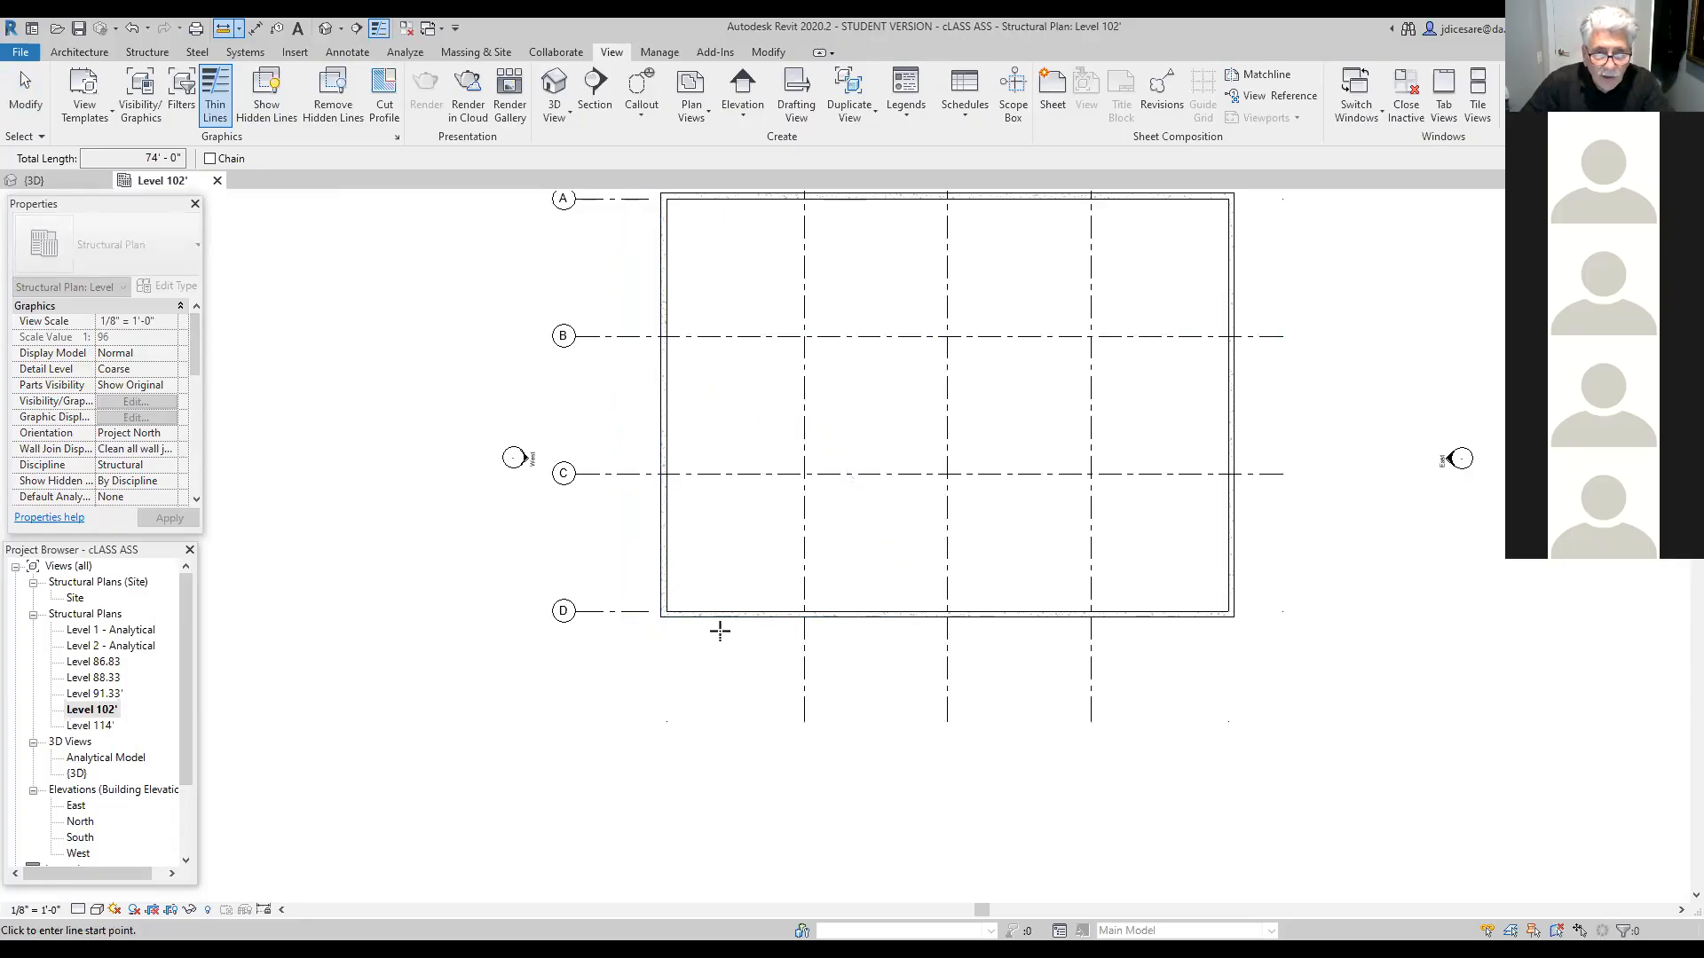
scroll(719, 623, "up", 2)
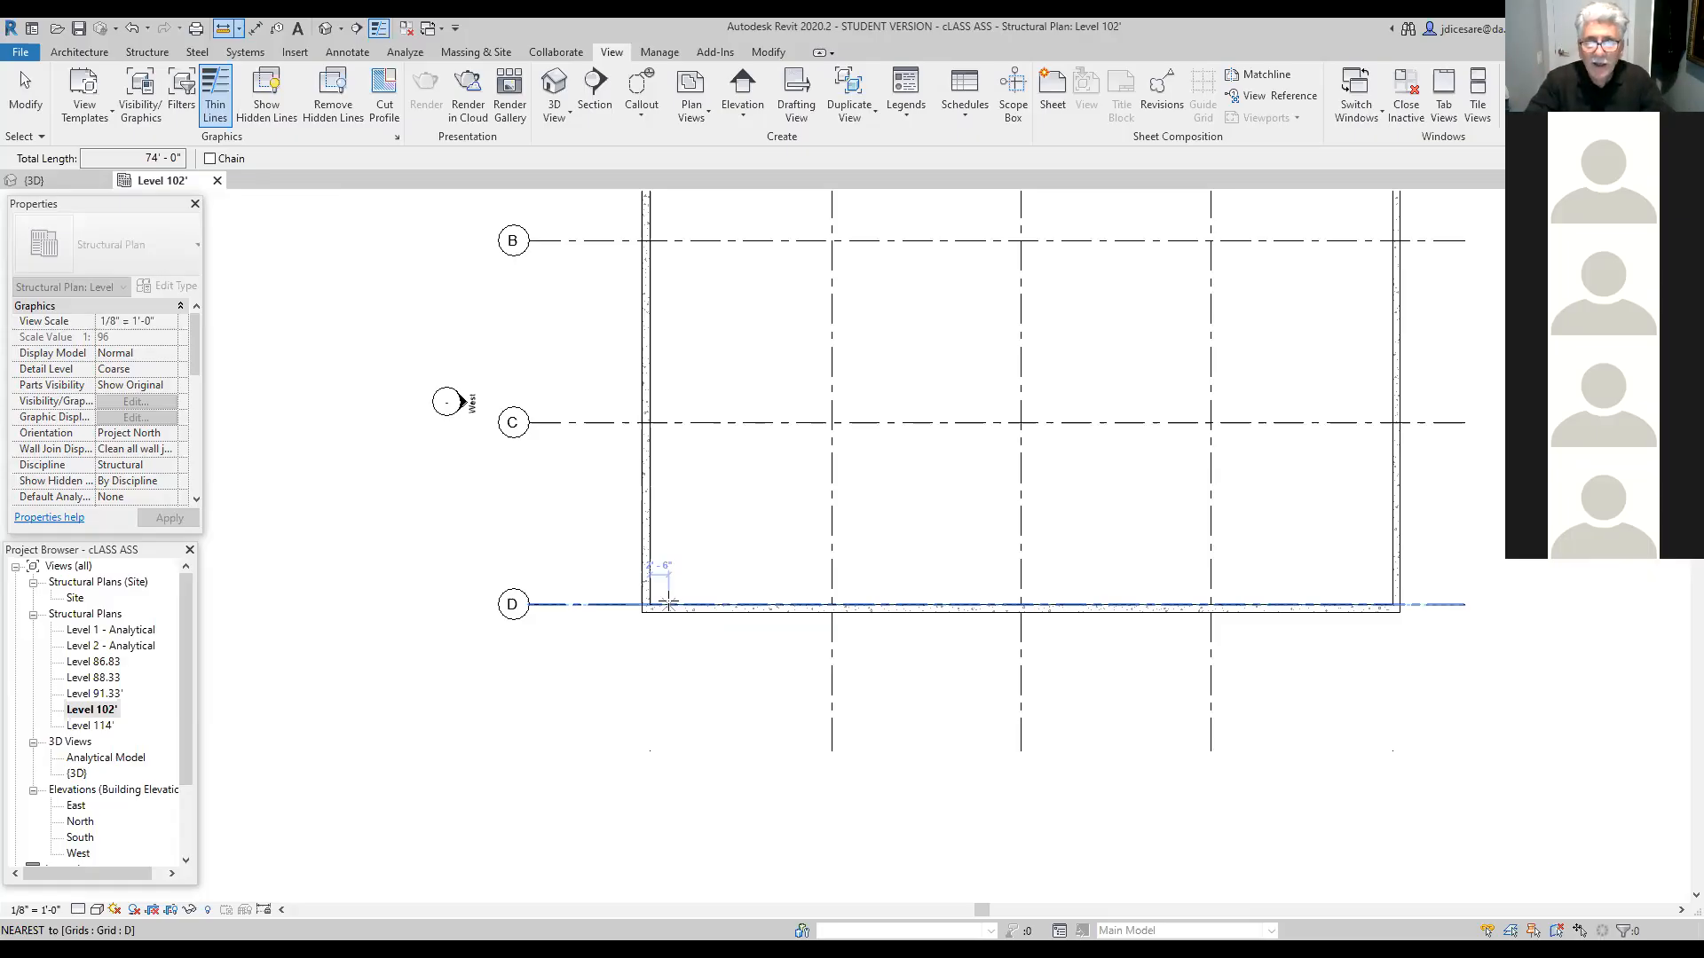
scroll(669, 692, "down", 3)
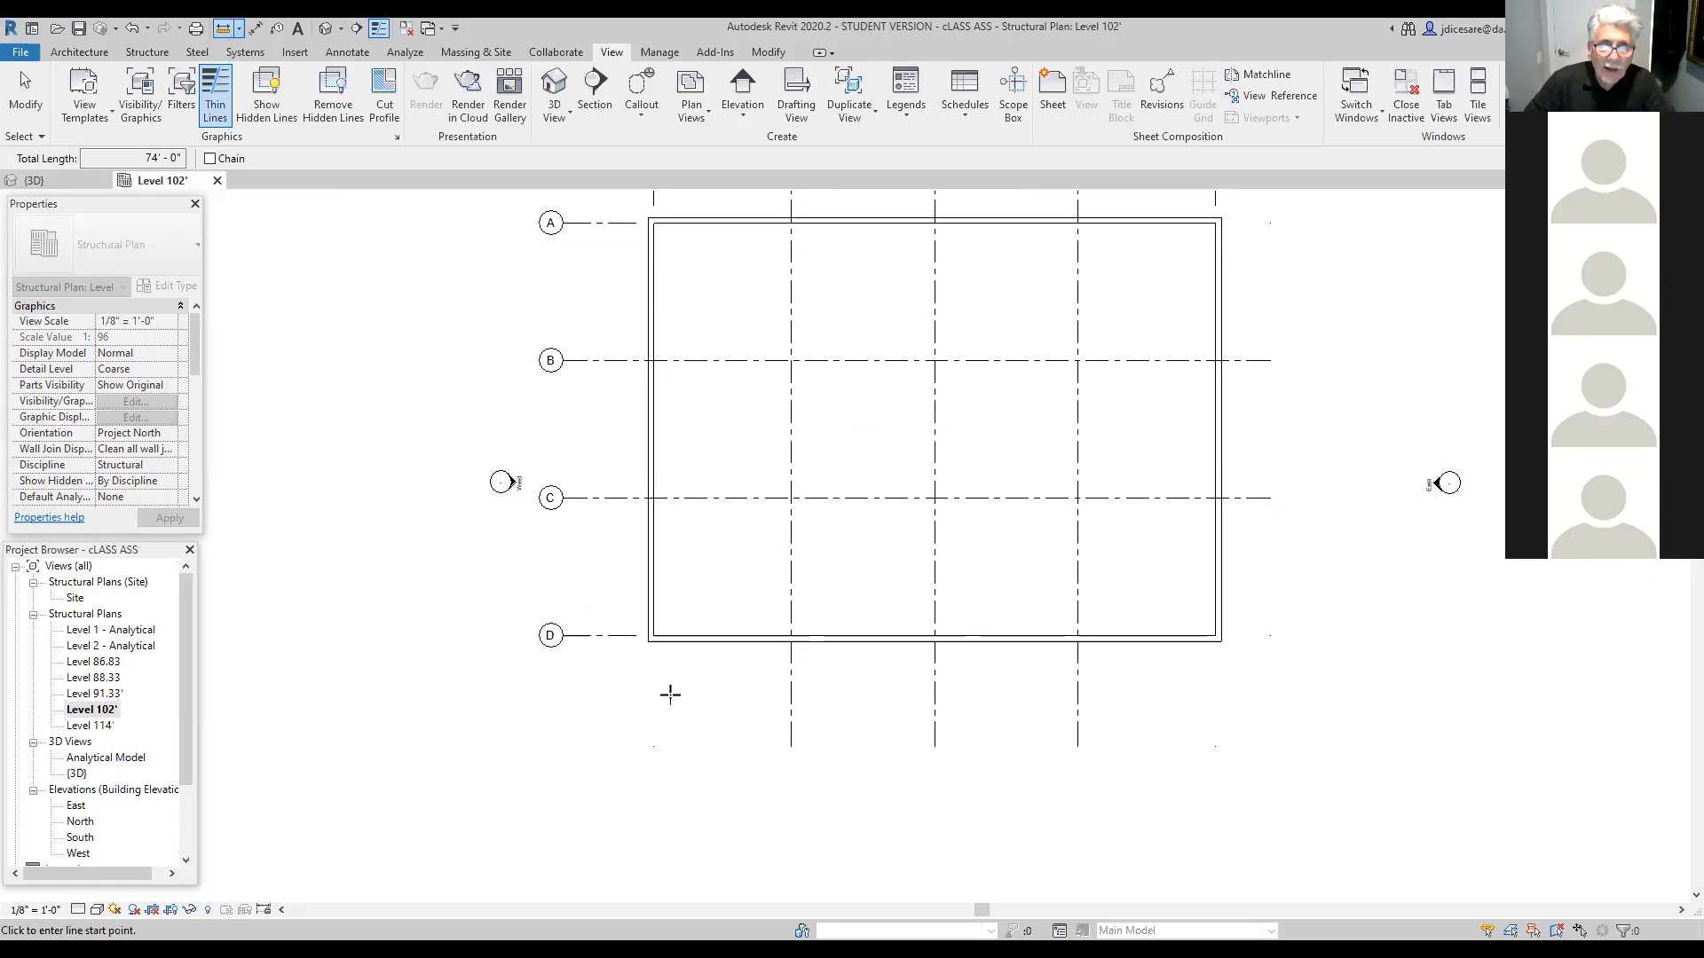
middle_click_drag(689, 497, 661, 589)
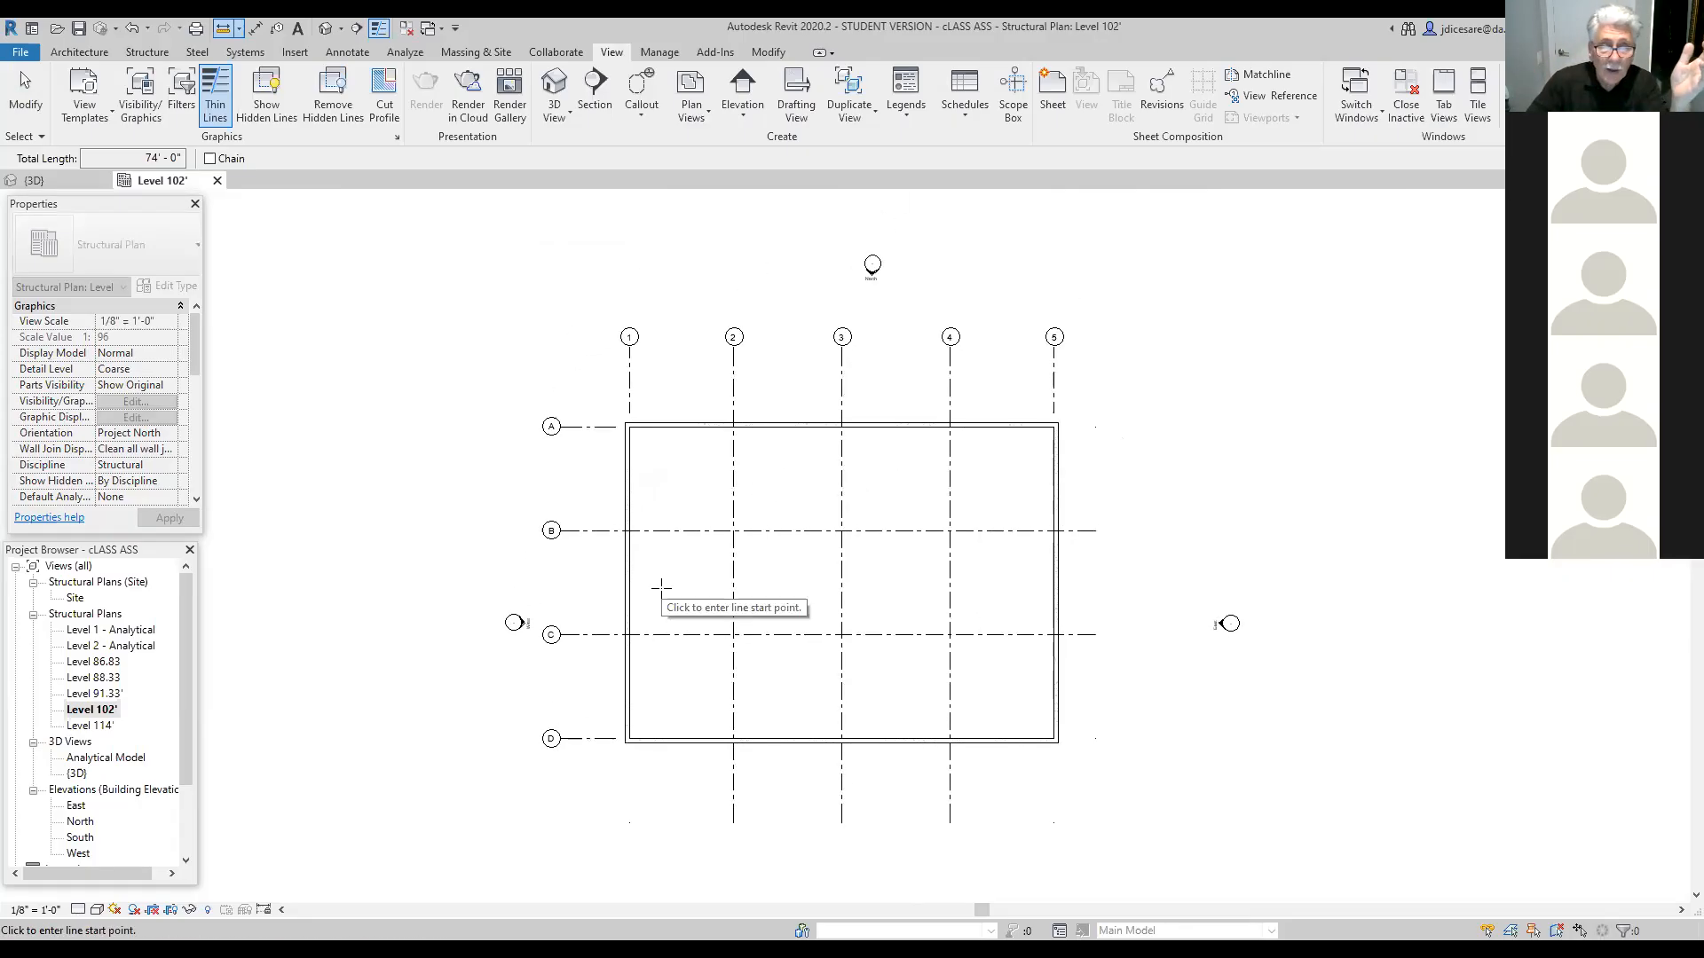
scroll(634, 506, "up", 2)
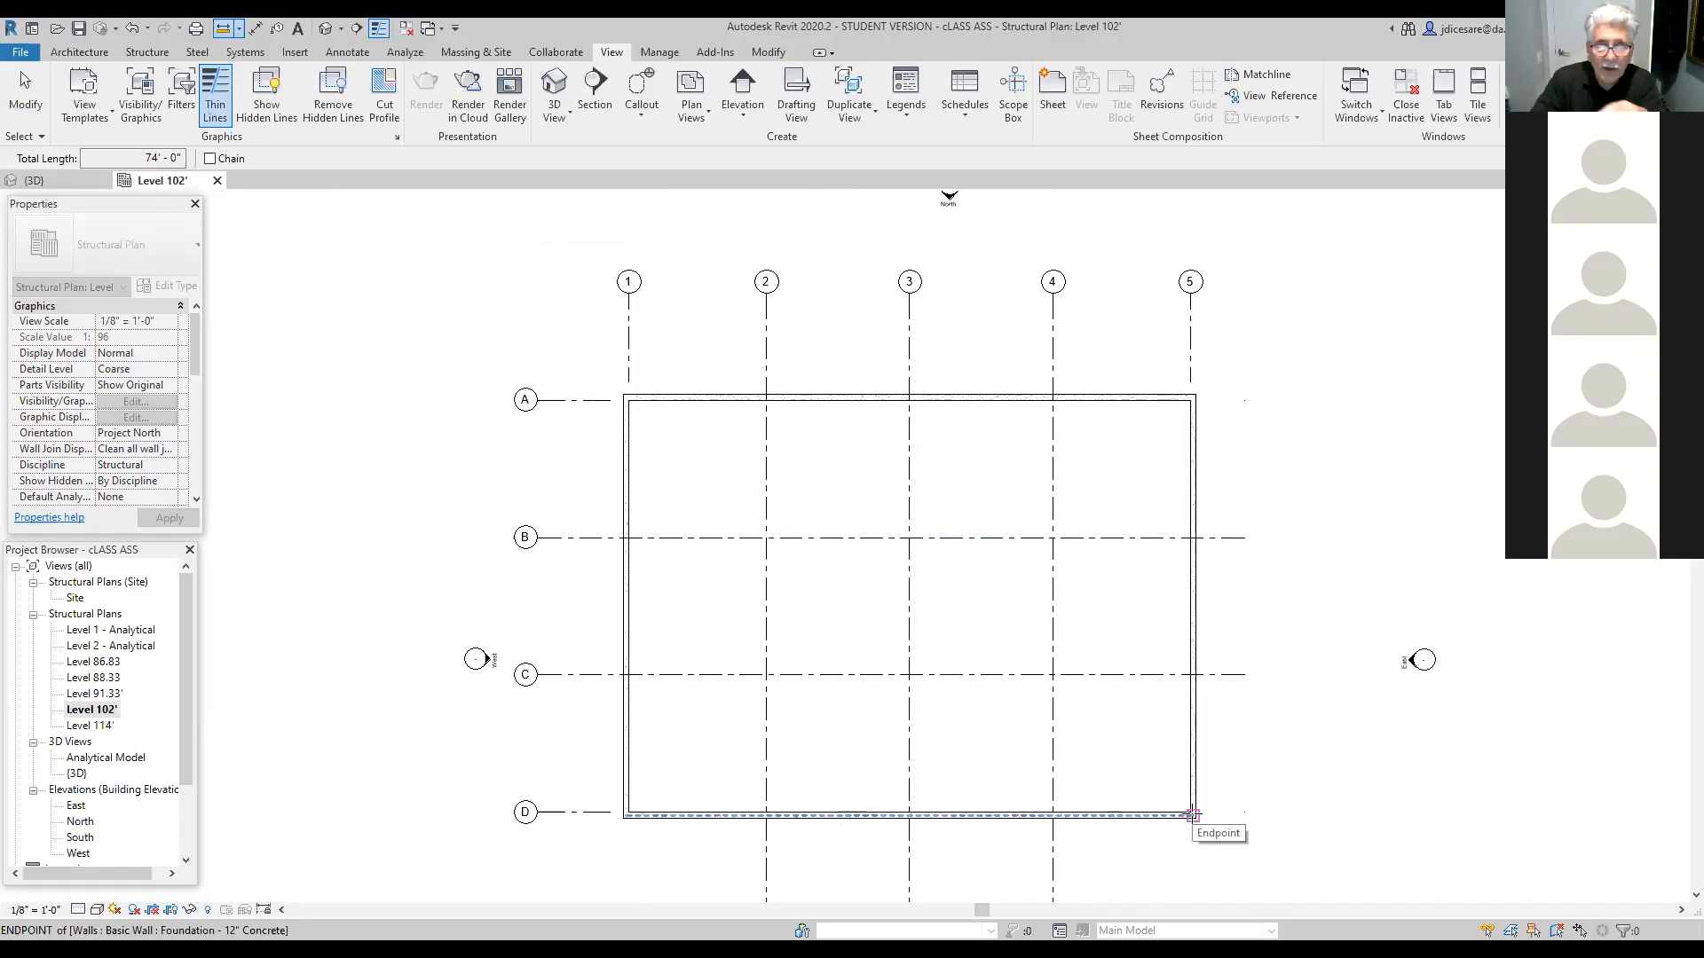
key("Escape")
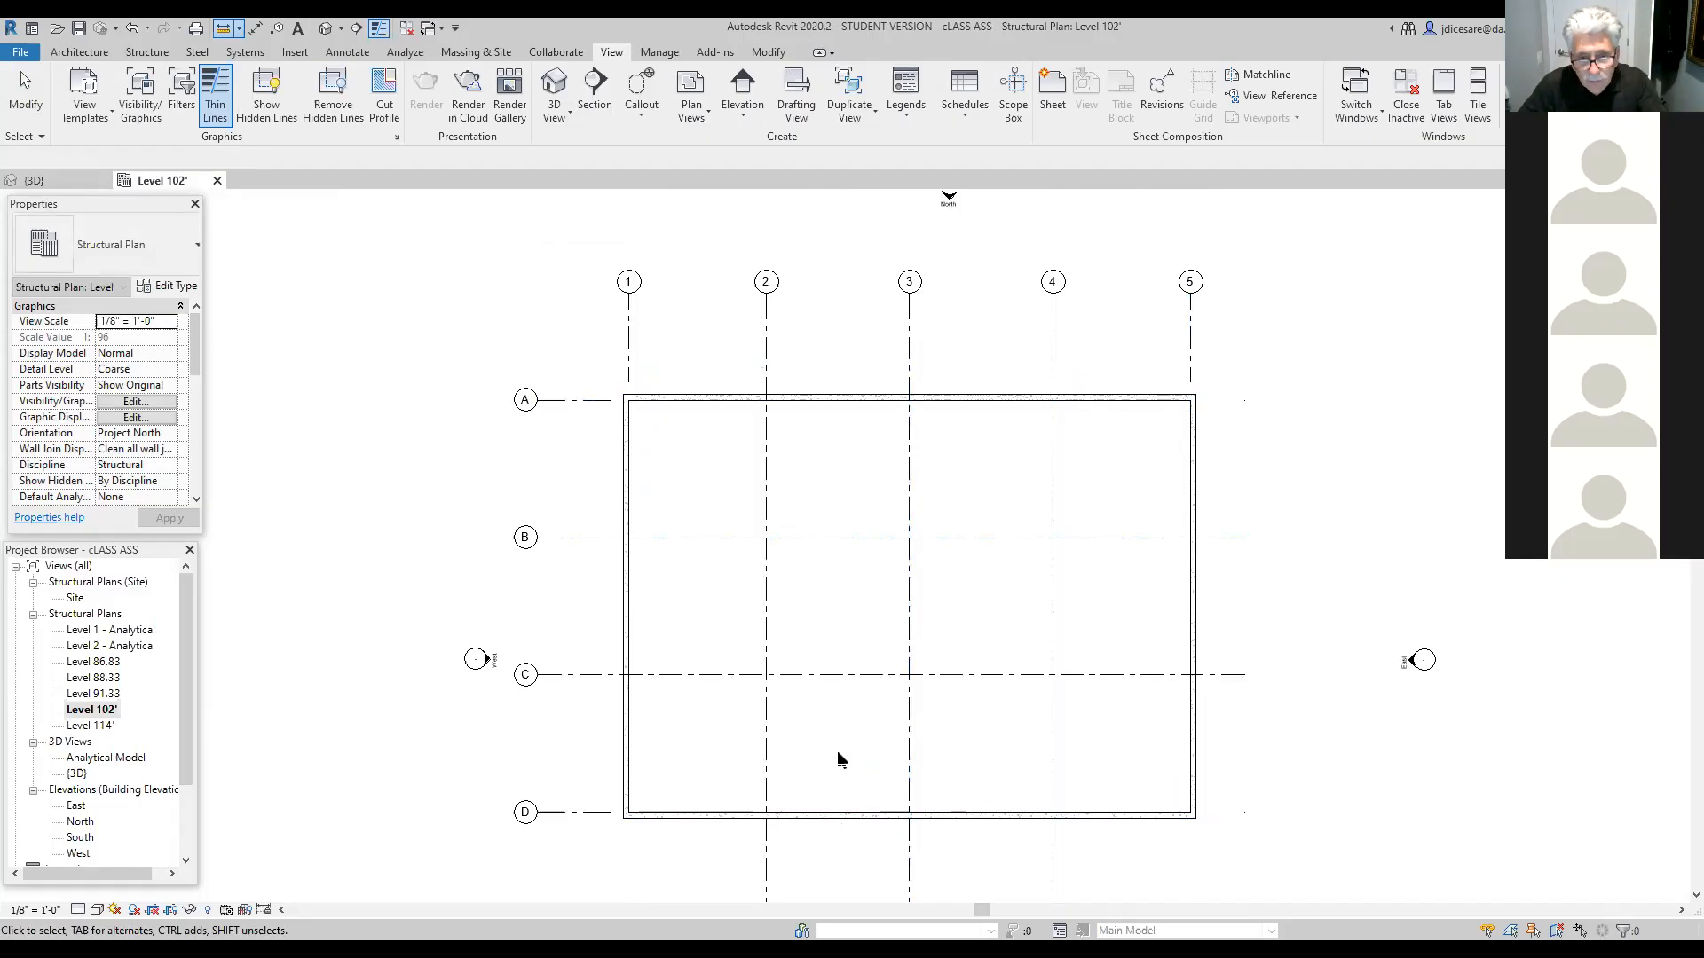
Step: Flip the orientation of the foundation wall along grid 1 inward and back outward, and check the walls along grids A and 5
scroll(751, 750, "up", 1)
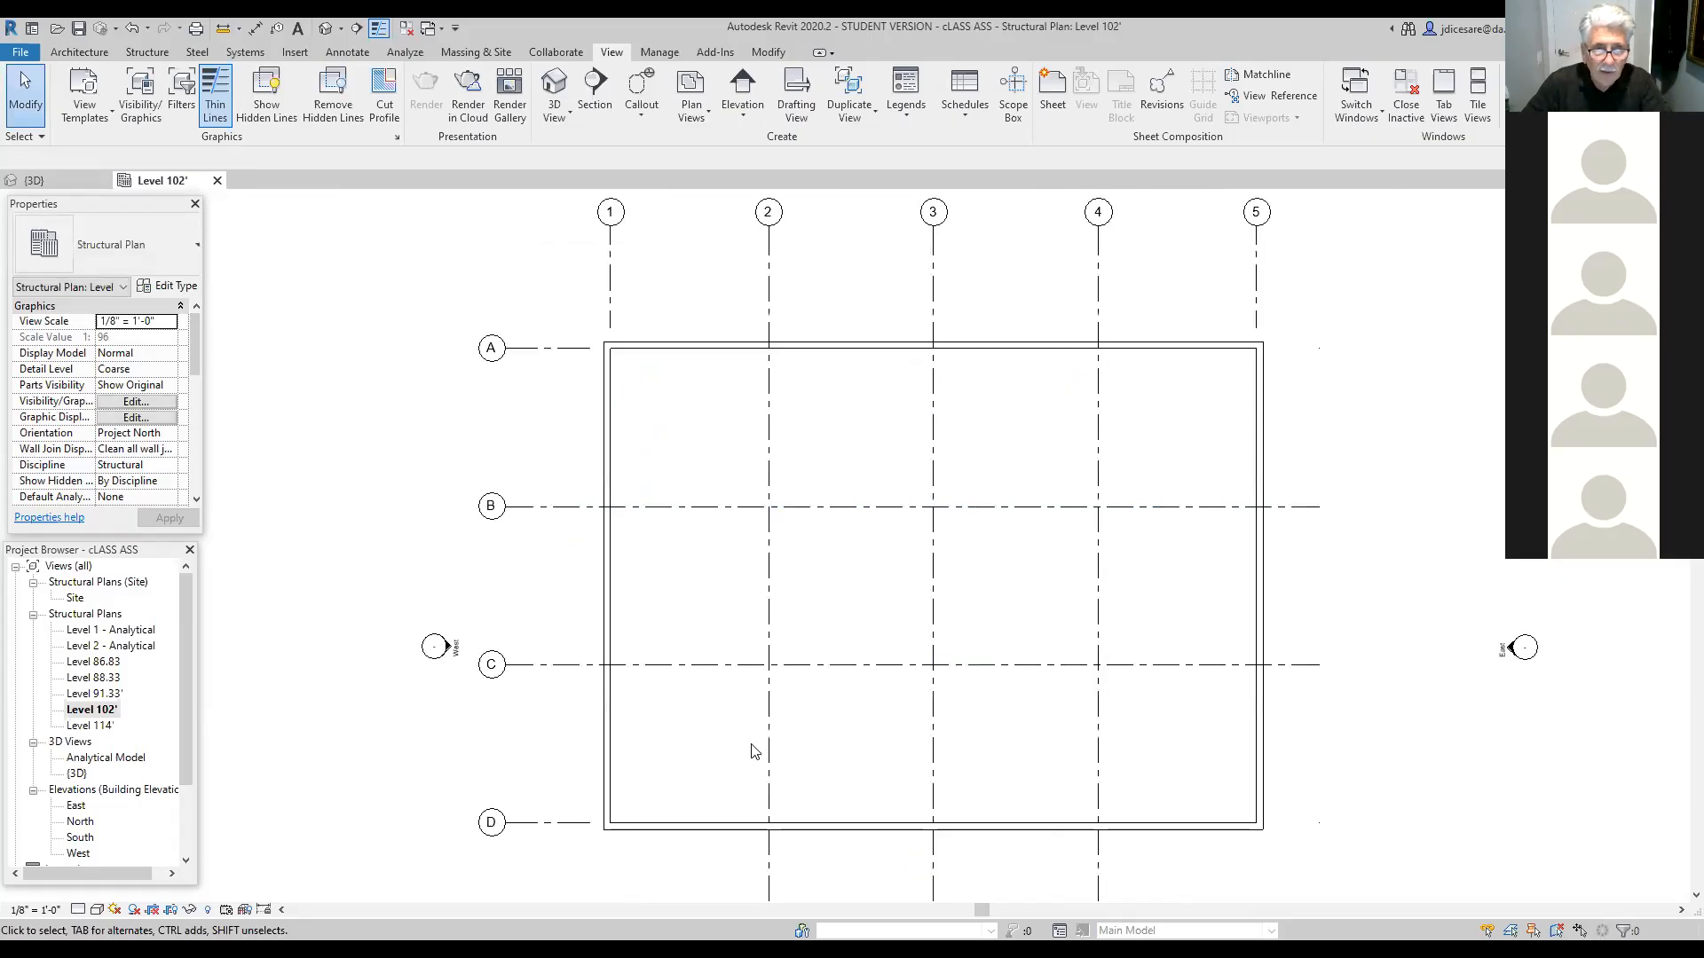
left_click(607, 595)
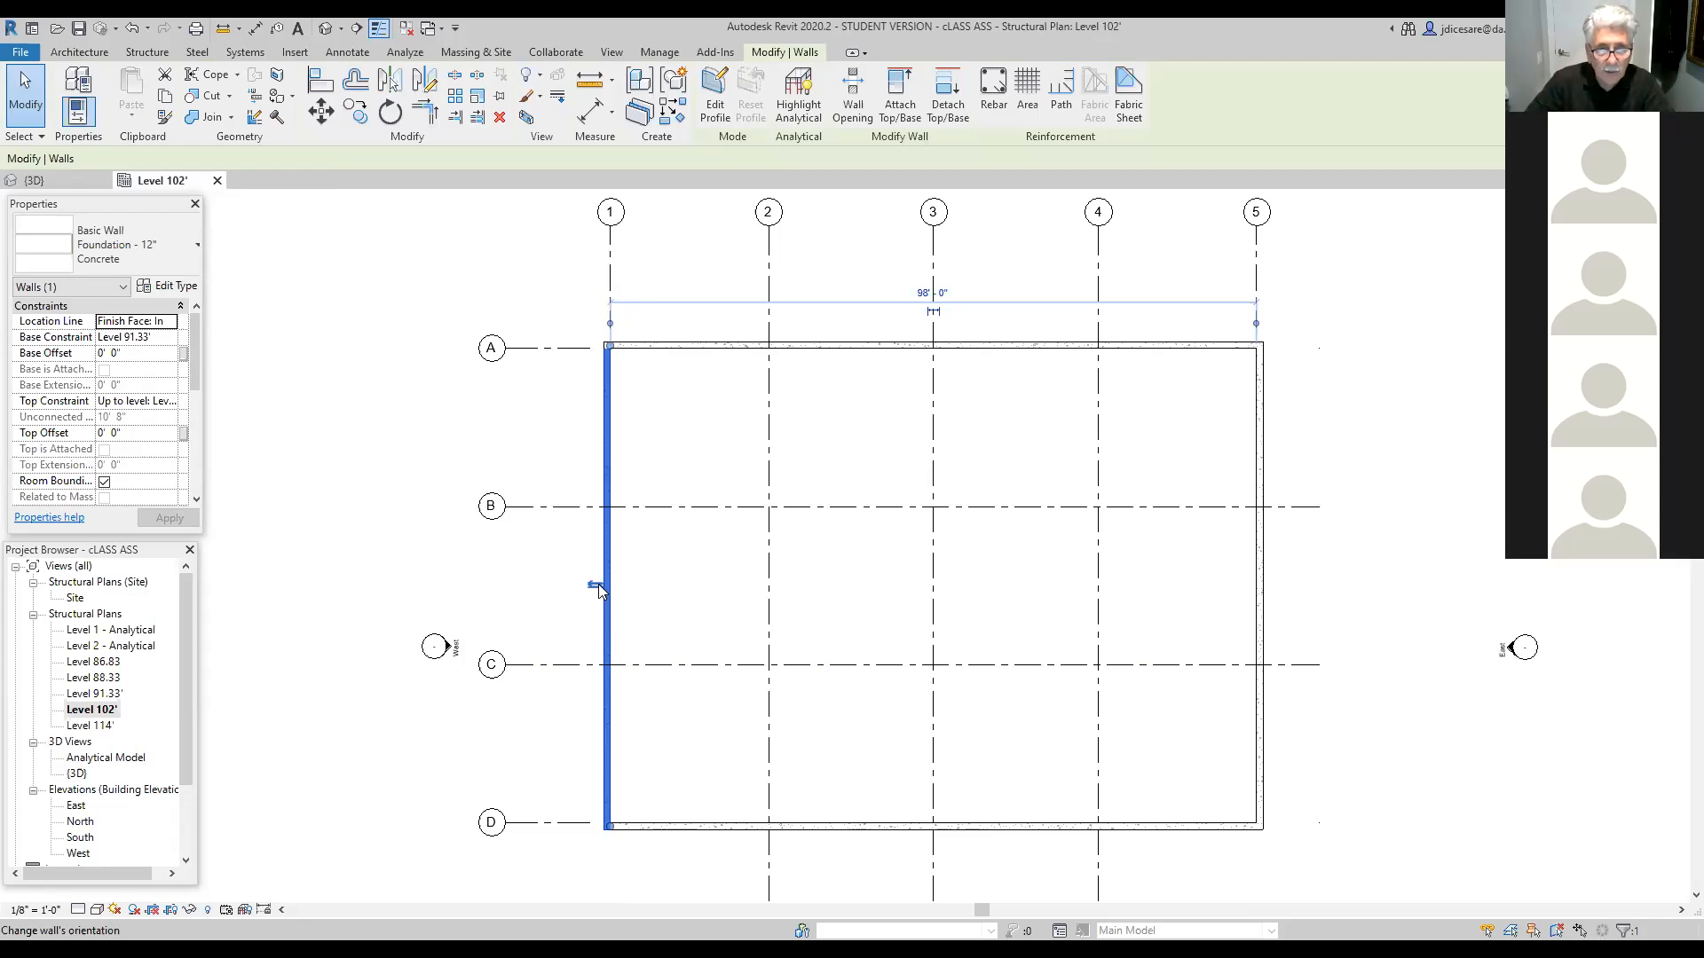
left_click(596, 588)
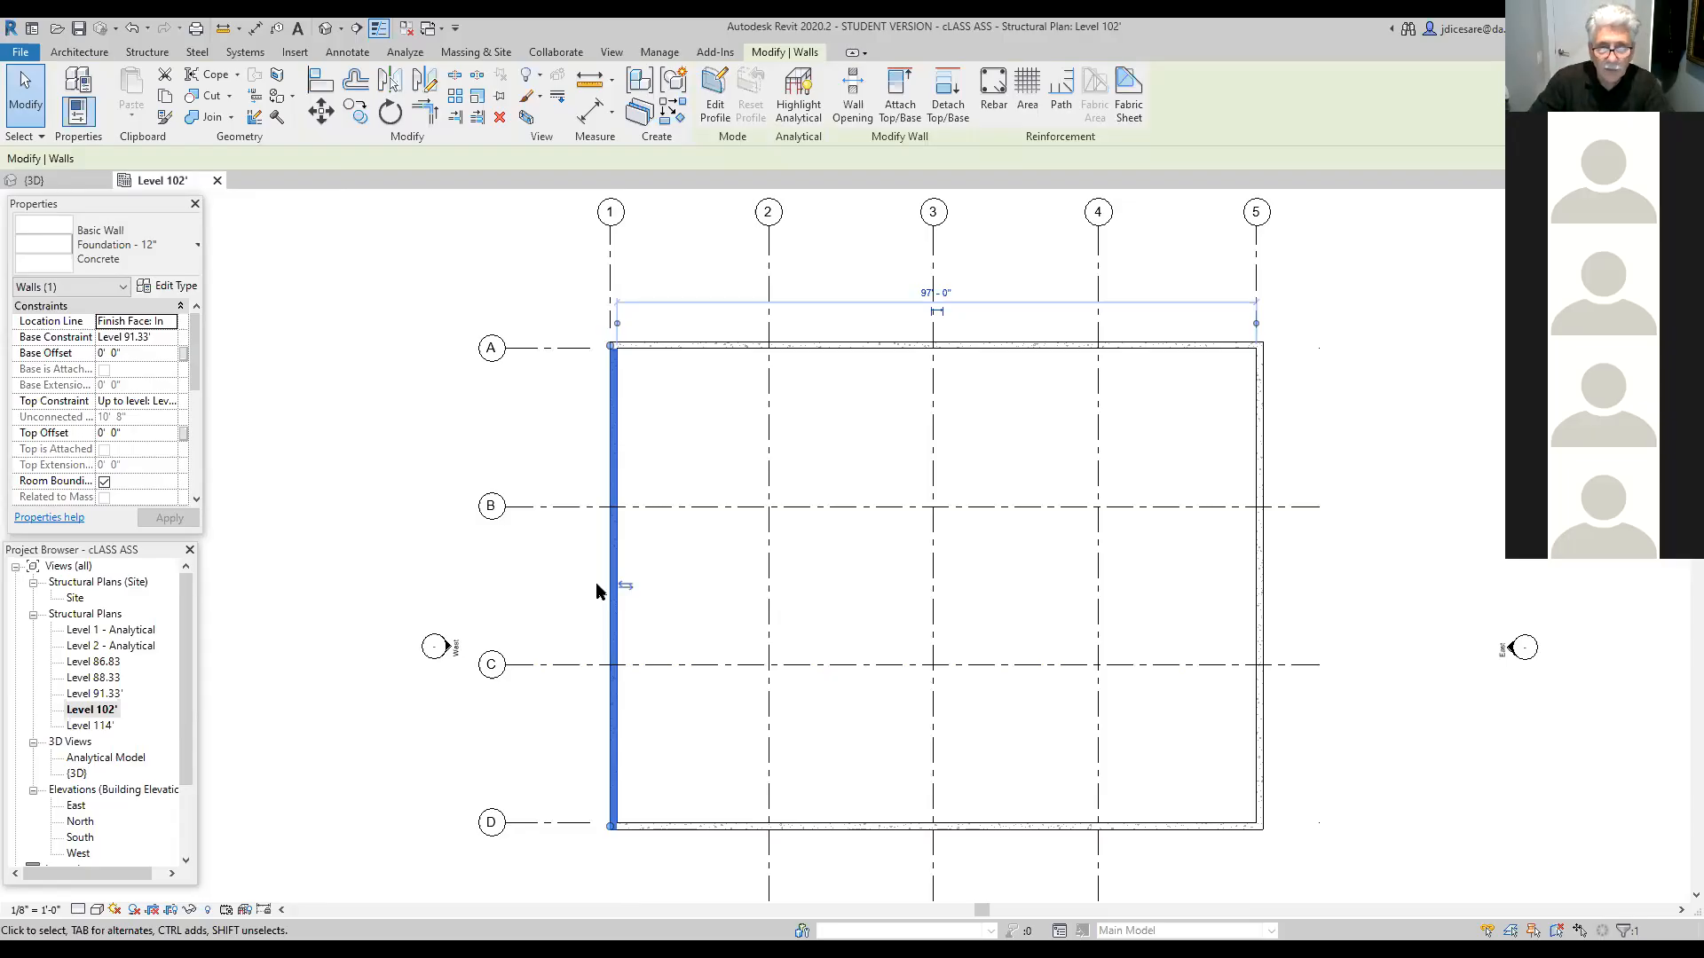
left_click(626, 586)
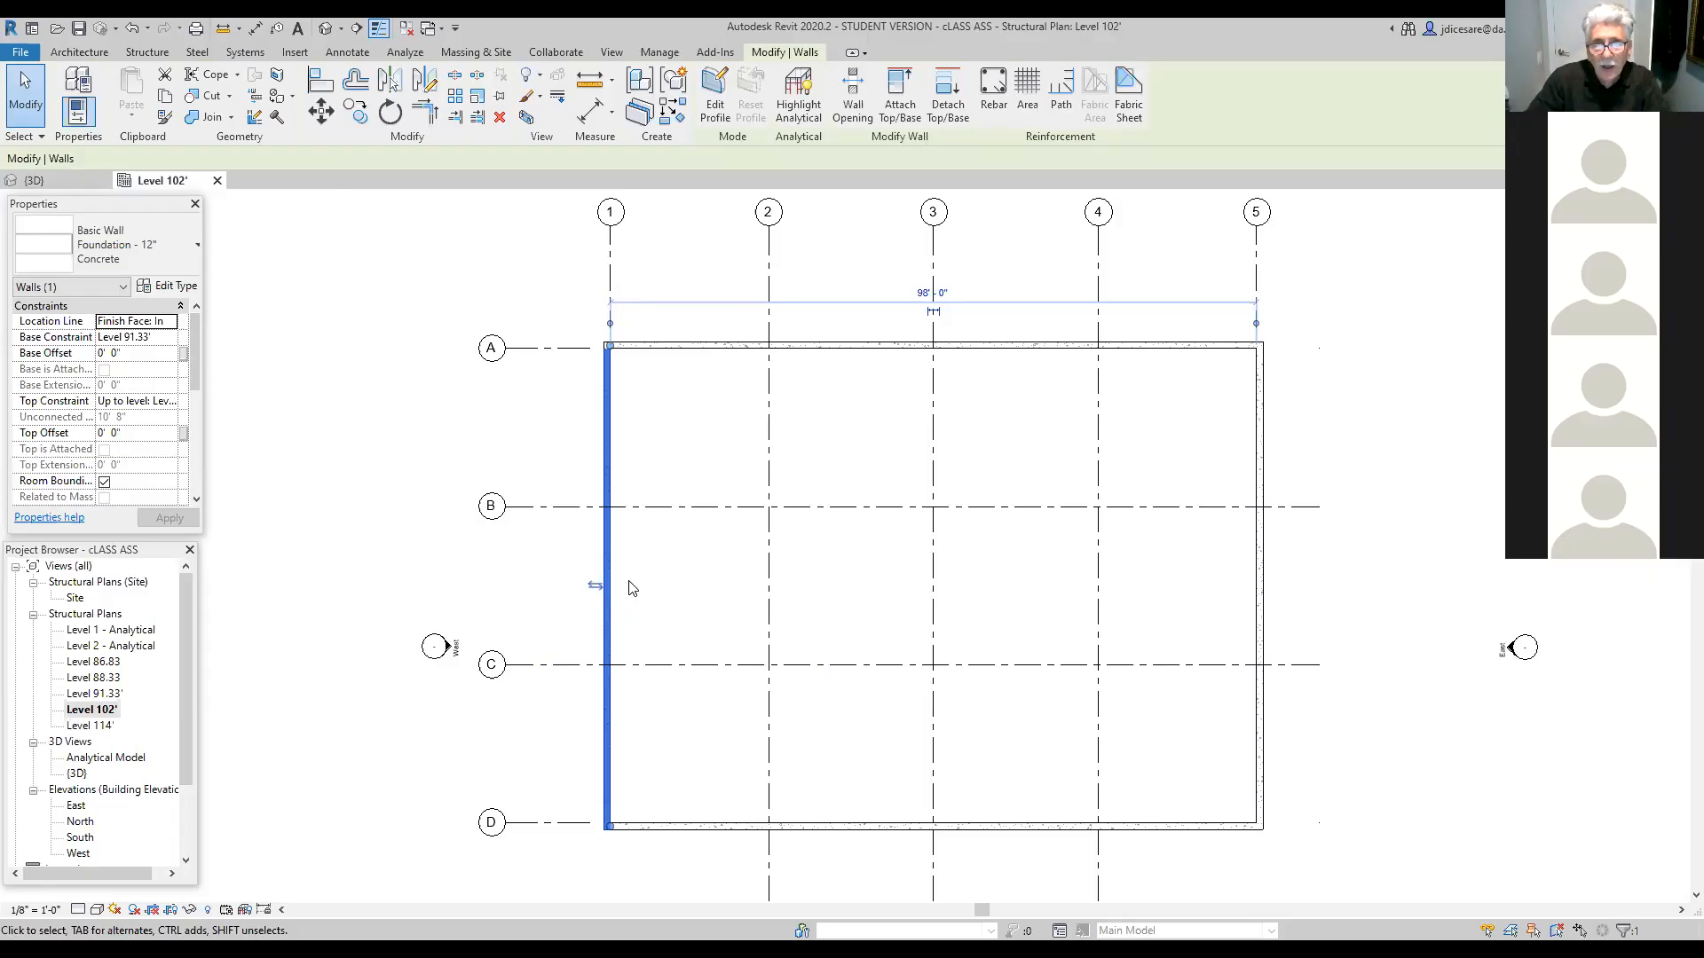
left_click(904, 348)
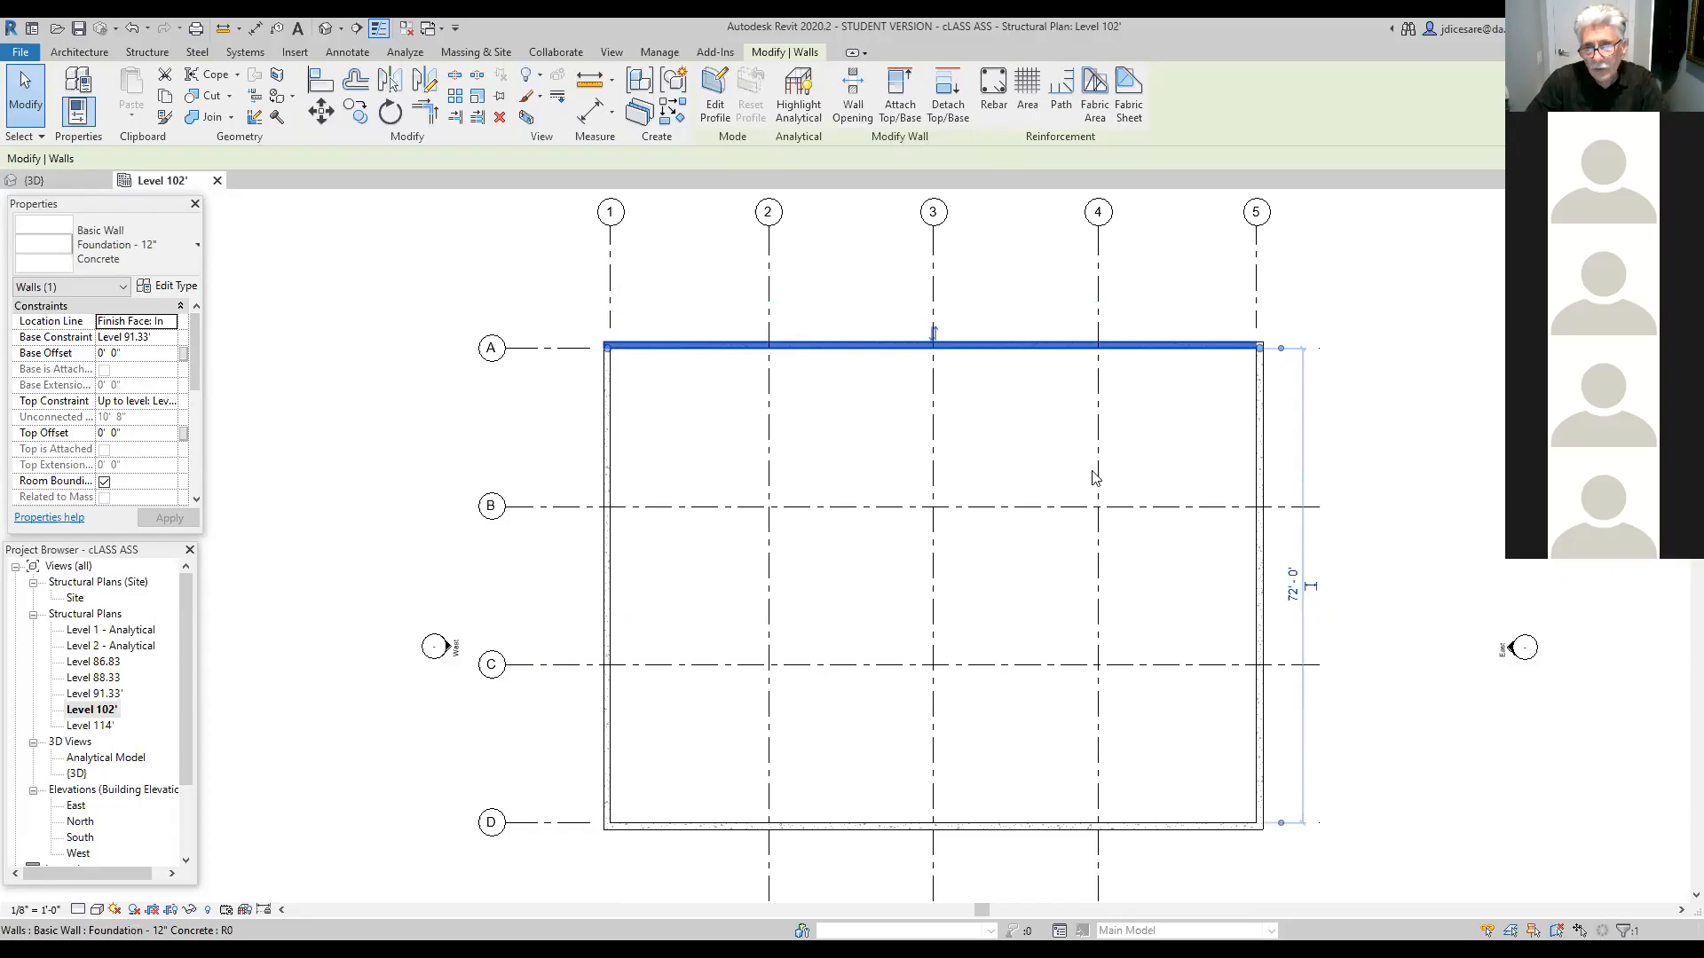
left_click(1258, 566)
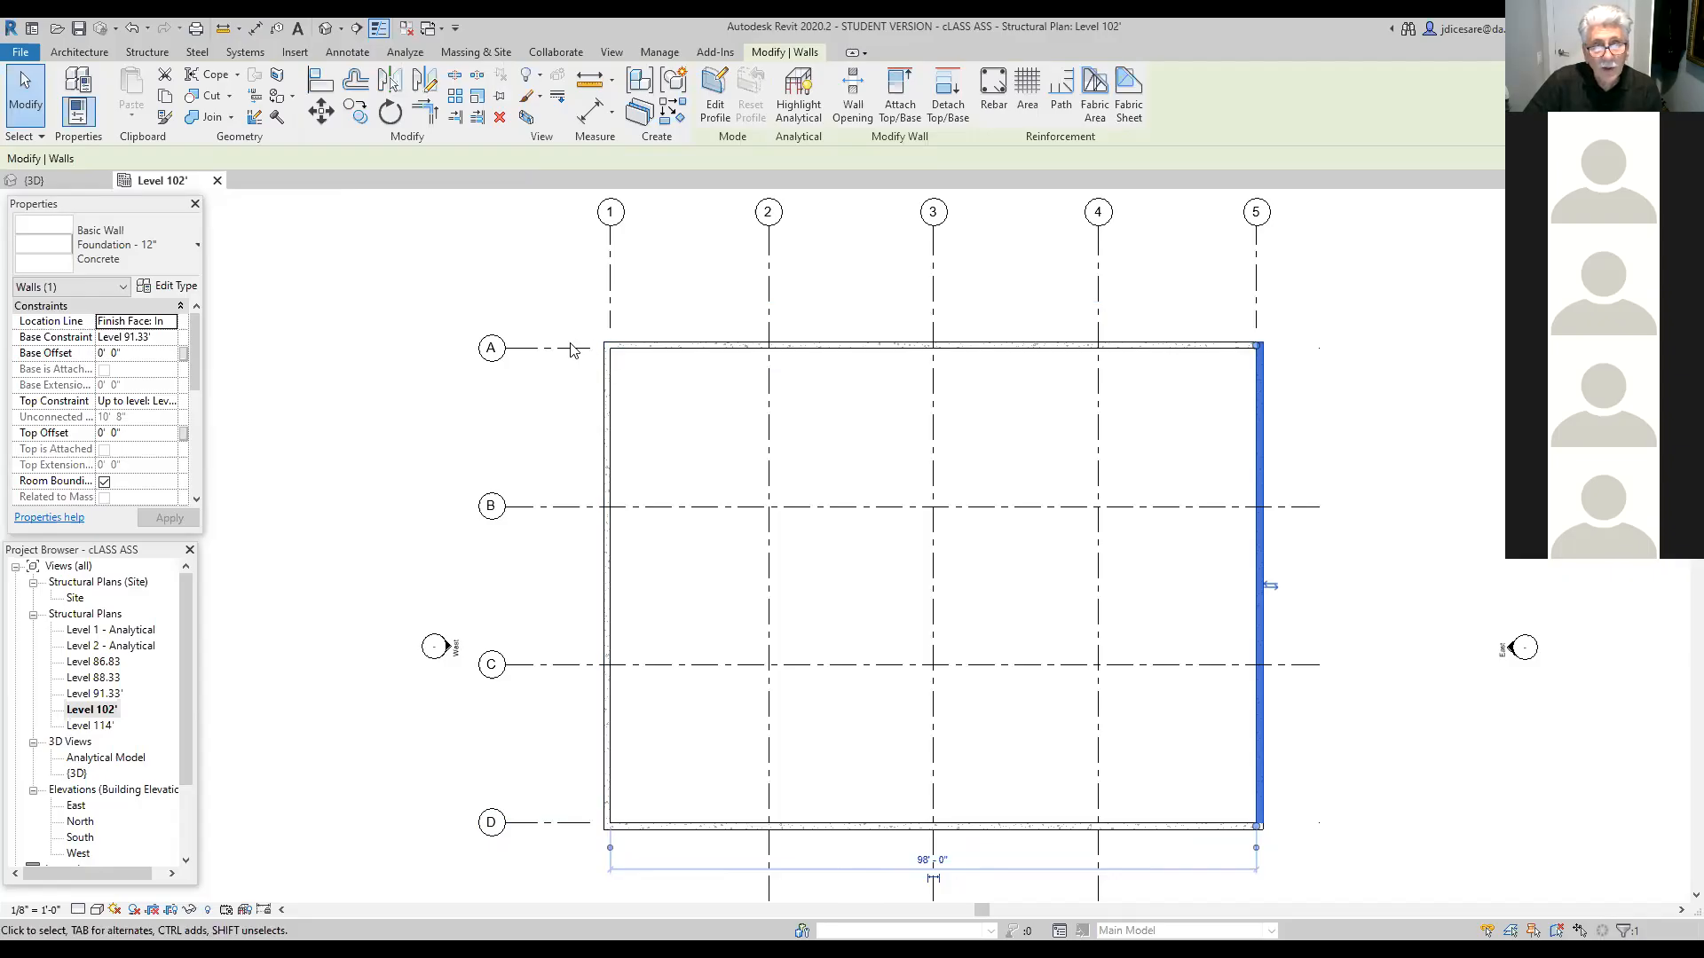
Step: Measure the outside length of the foundation wall along grid A, between its outer corners at grids 1 and 5
left_click(222, 32)
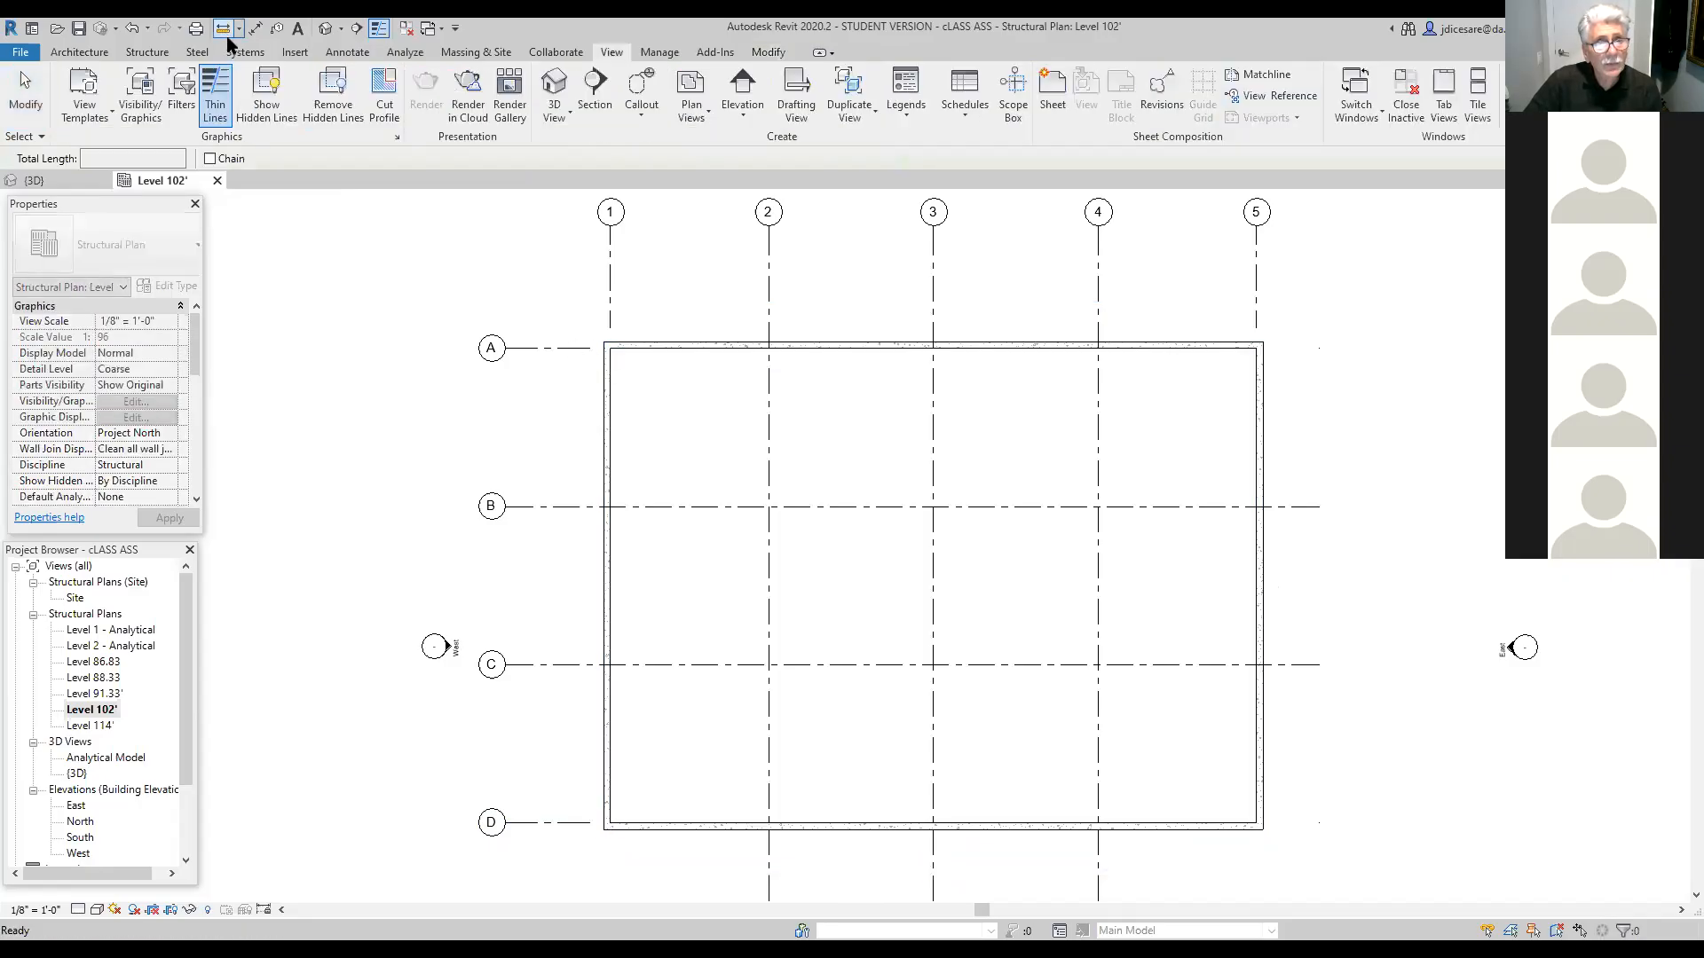
scroll(604, 337, "up", 2)
left_click(604, 333)
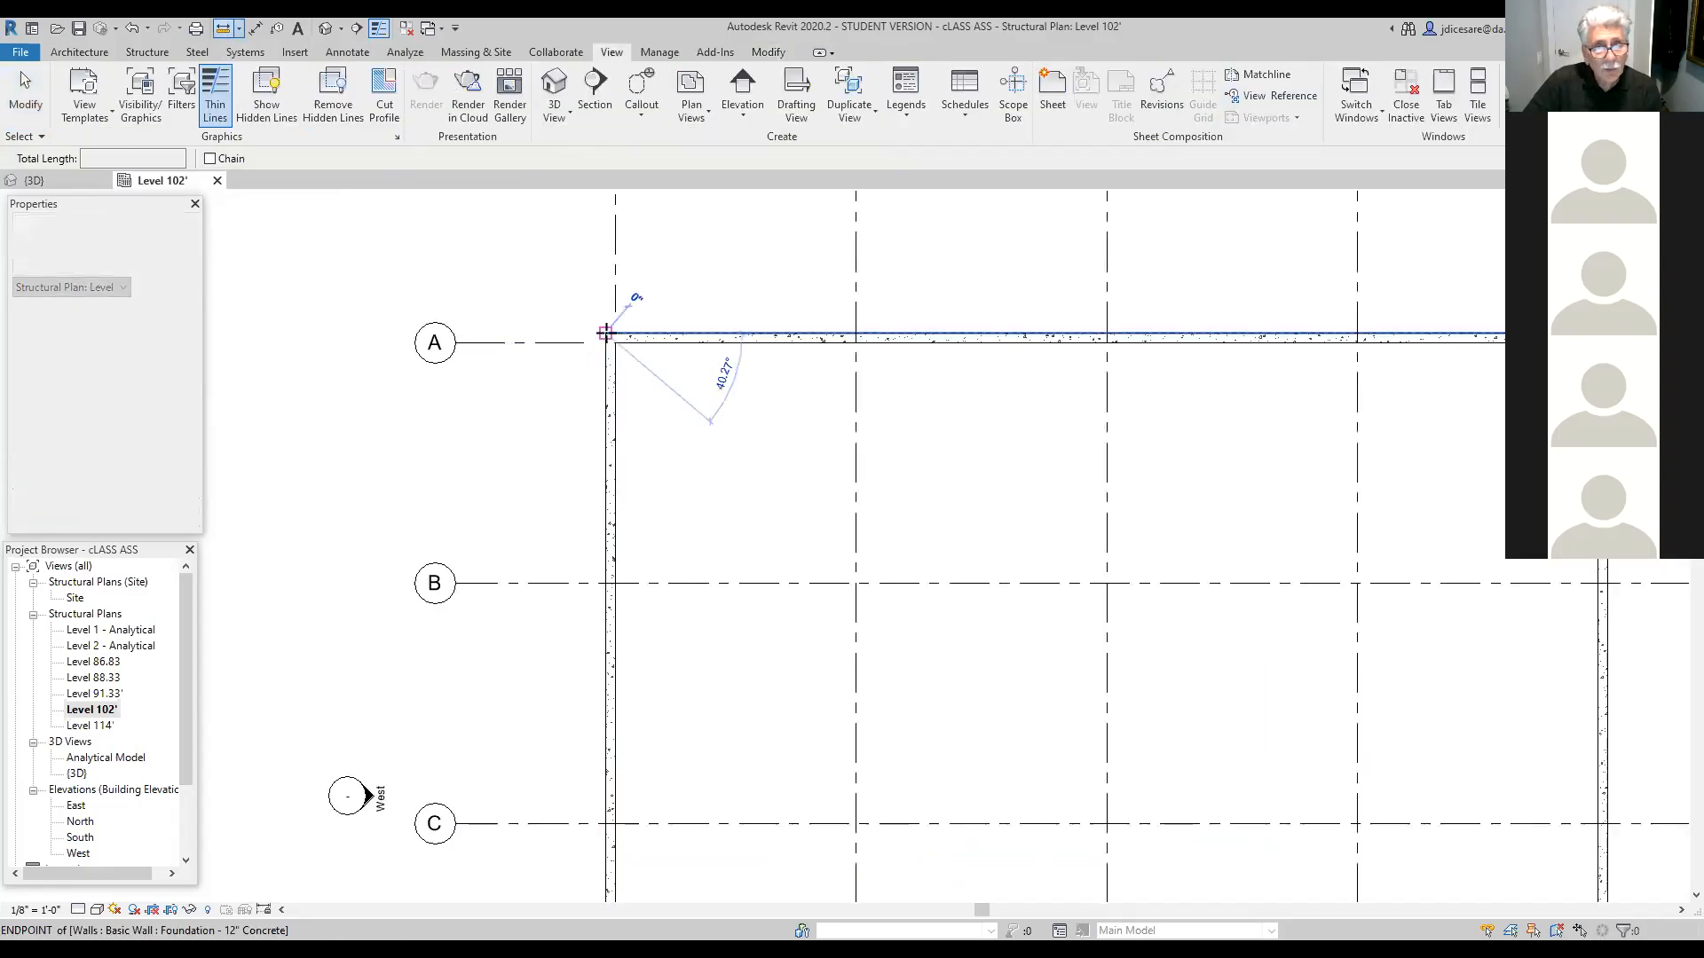
middle_click_drag(1132, 425, 250, 367)
left_click(719, 280)
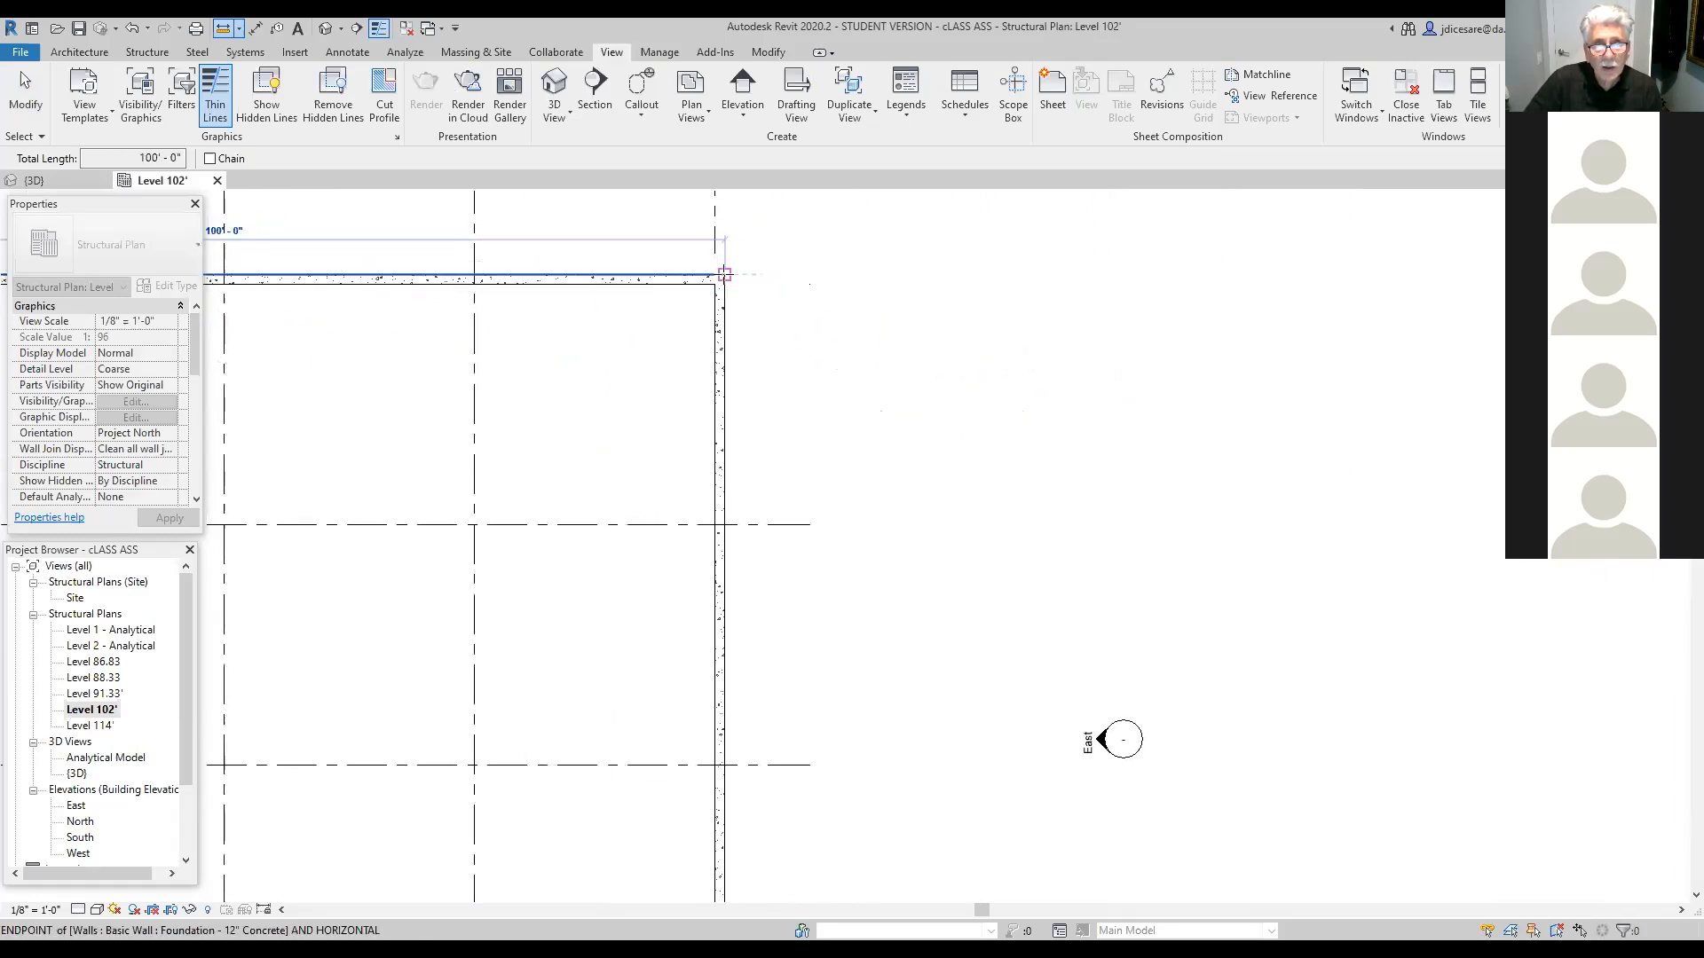
mouse_move(625, 508)
middle_mouse_down()
mouse_move(962, 594)
mouse_move(985, 578)
middle_mouse_up()
scroll(727, 571, "down", 3)
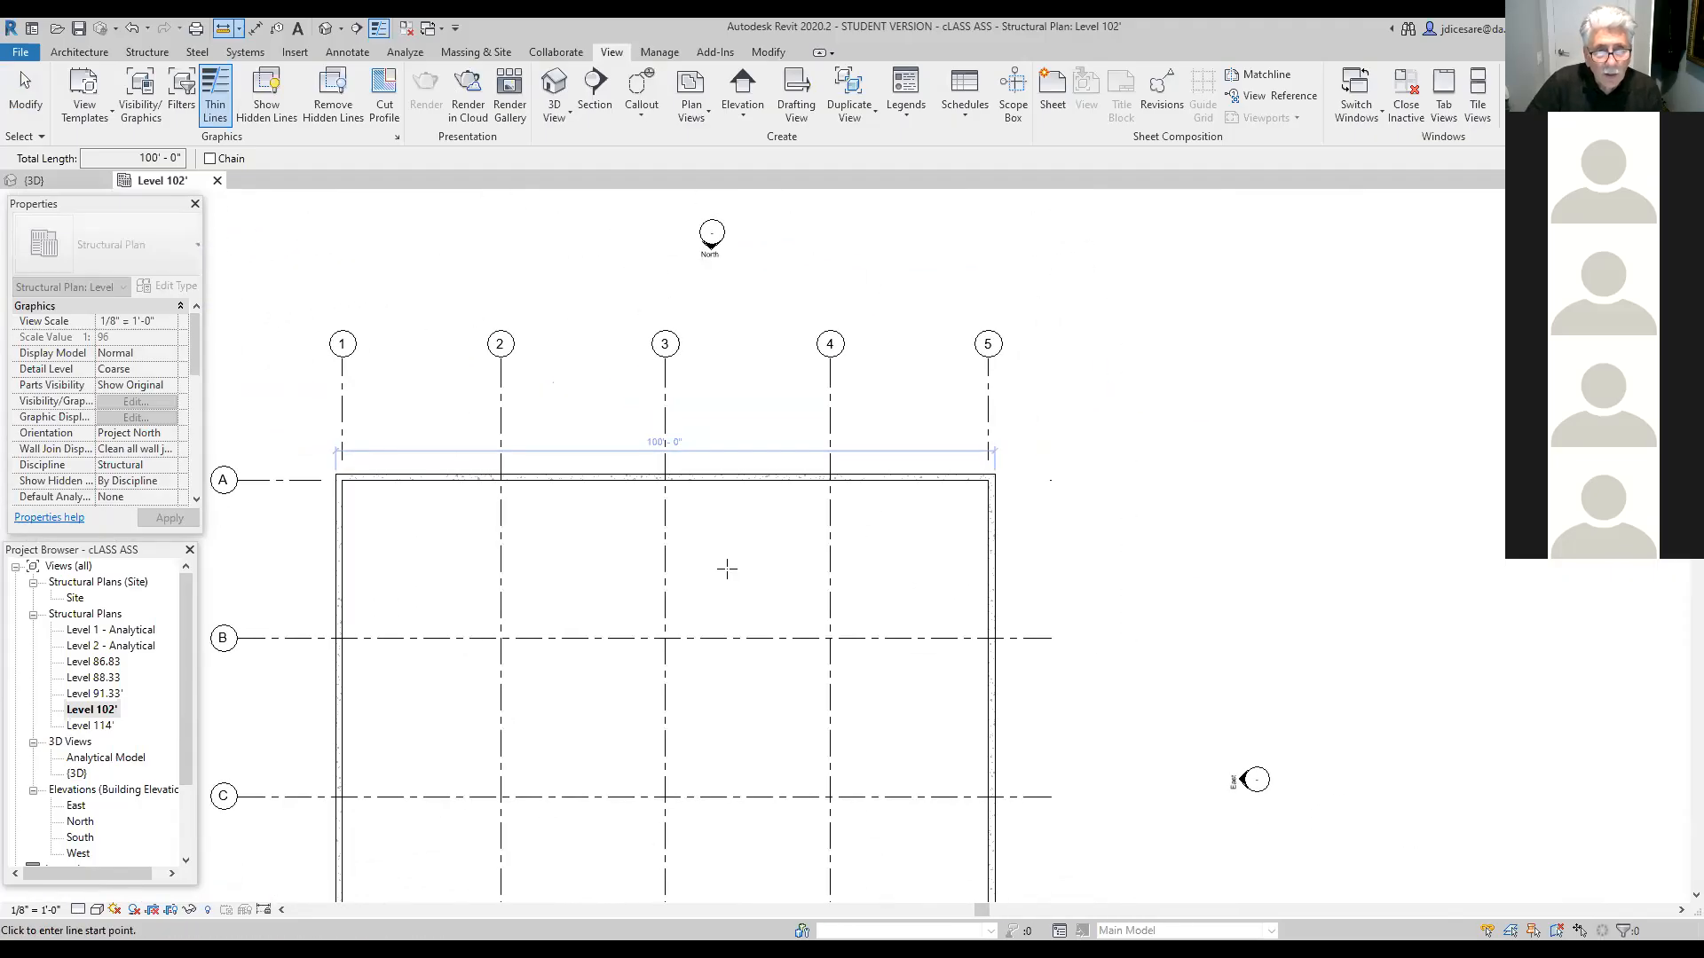
left_click(343, 480)
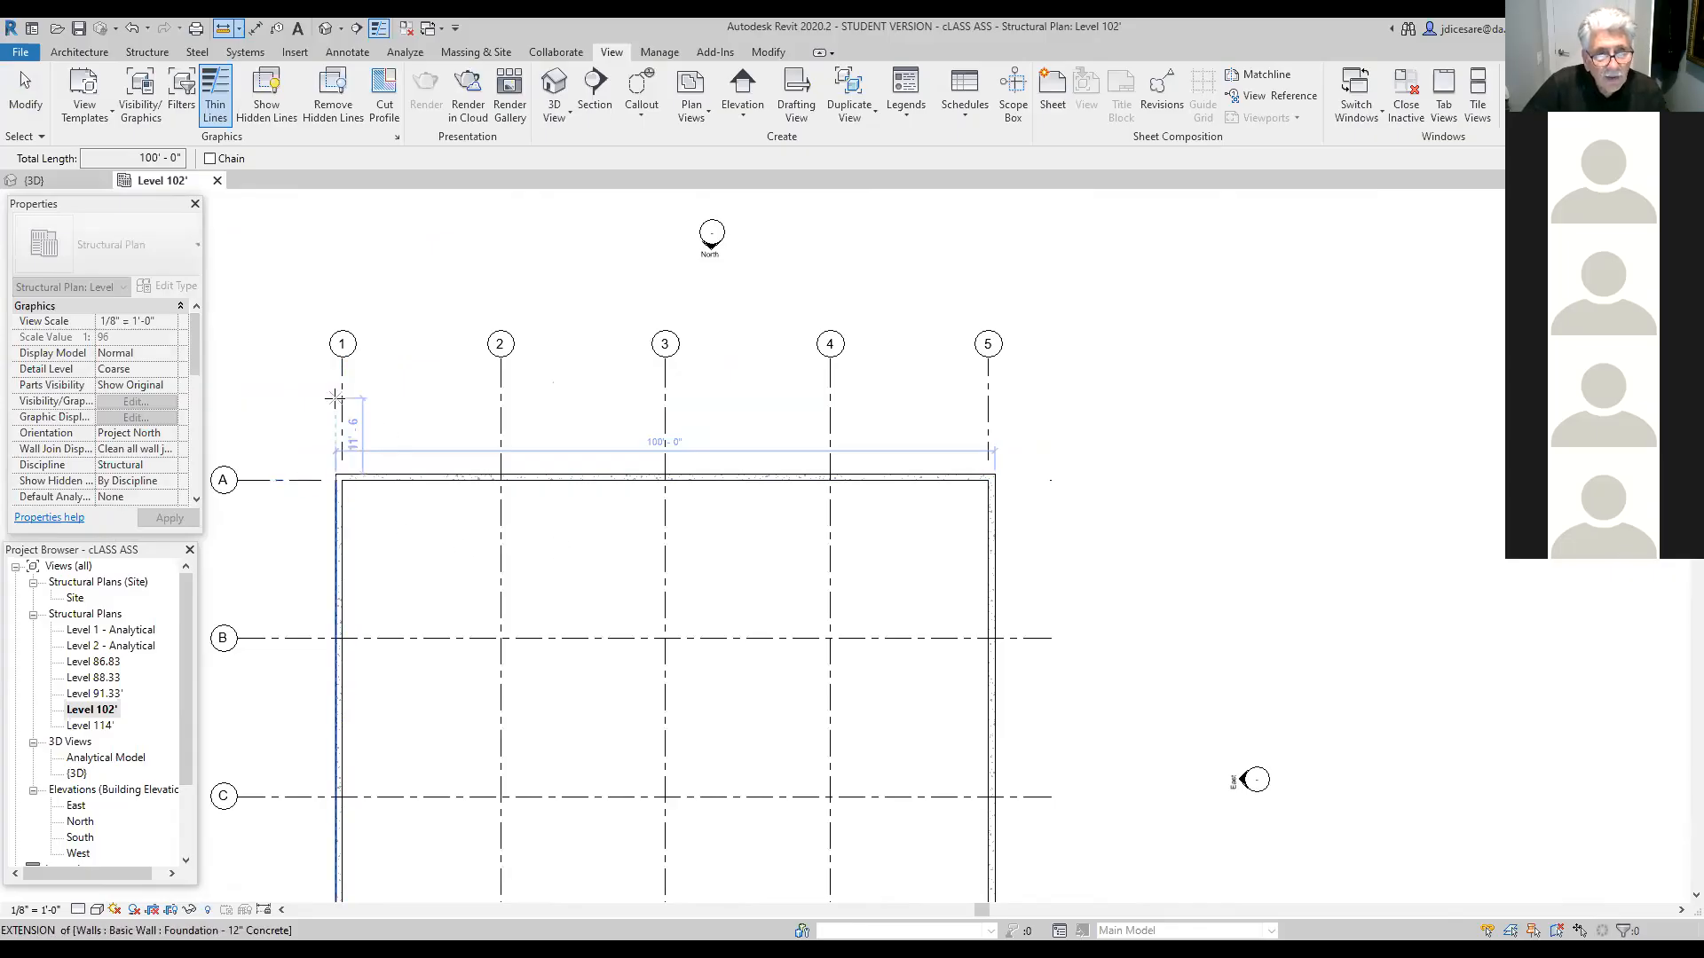
key("Escape")
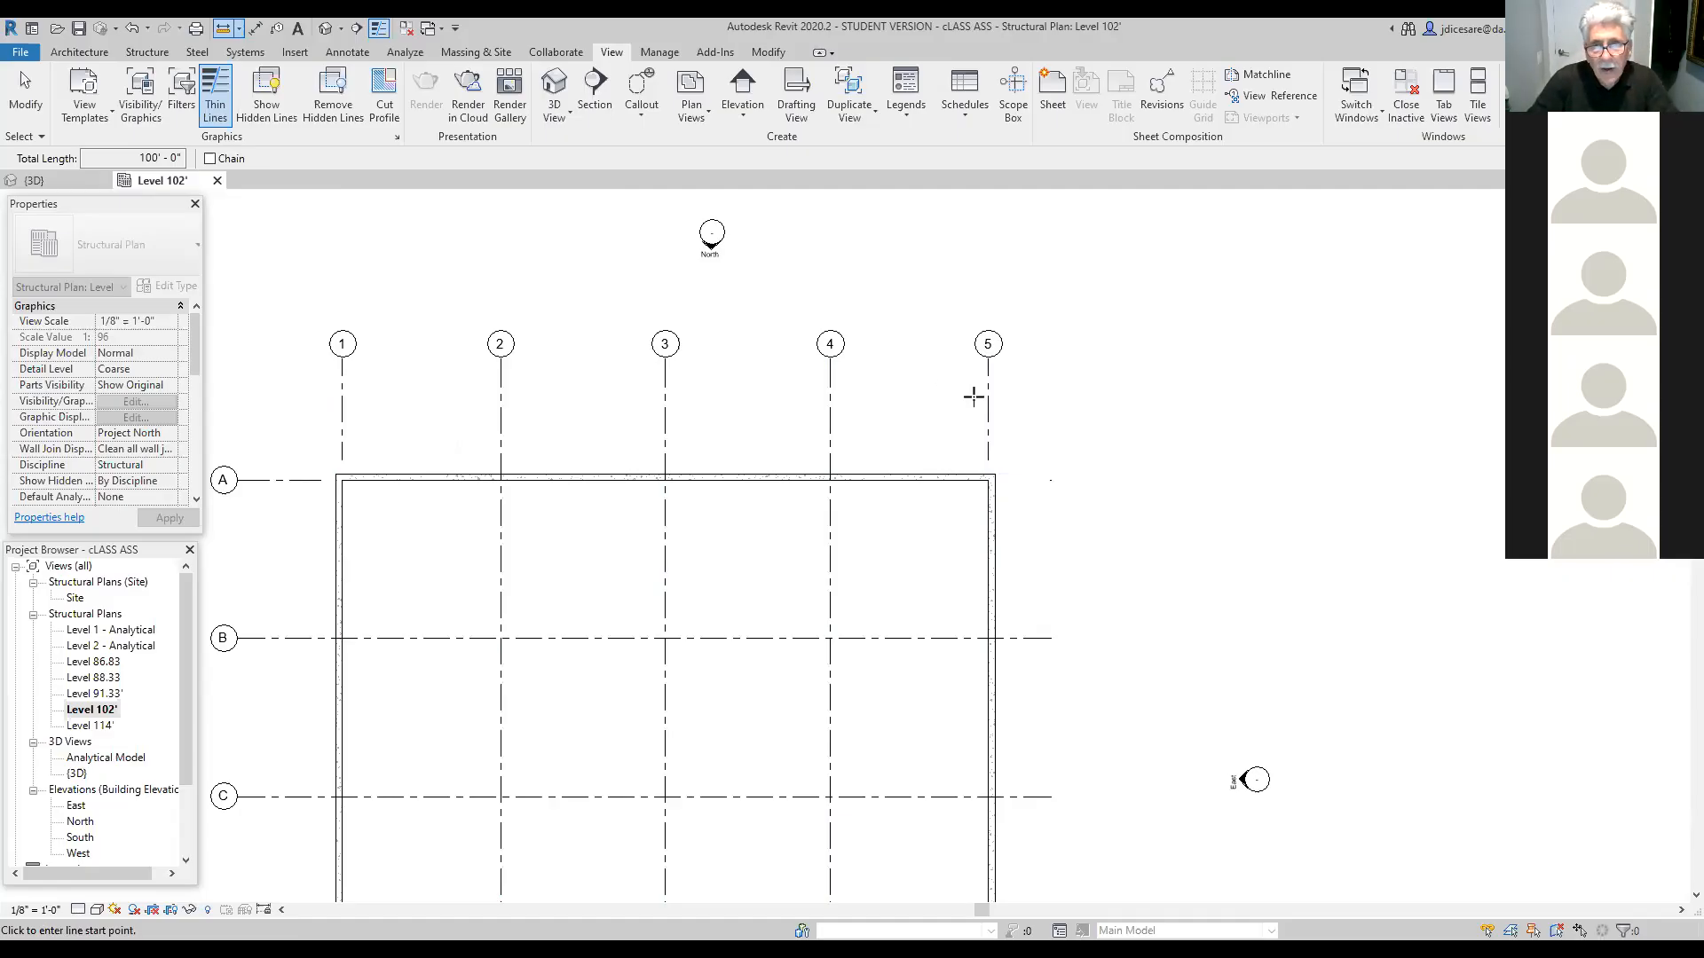
left_click(1054, 445)
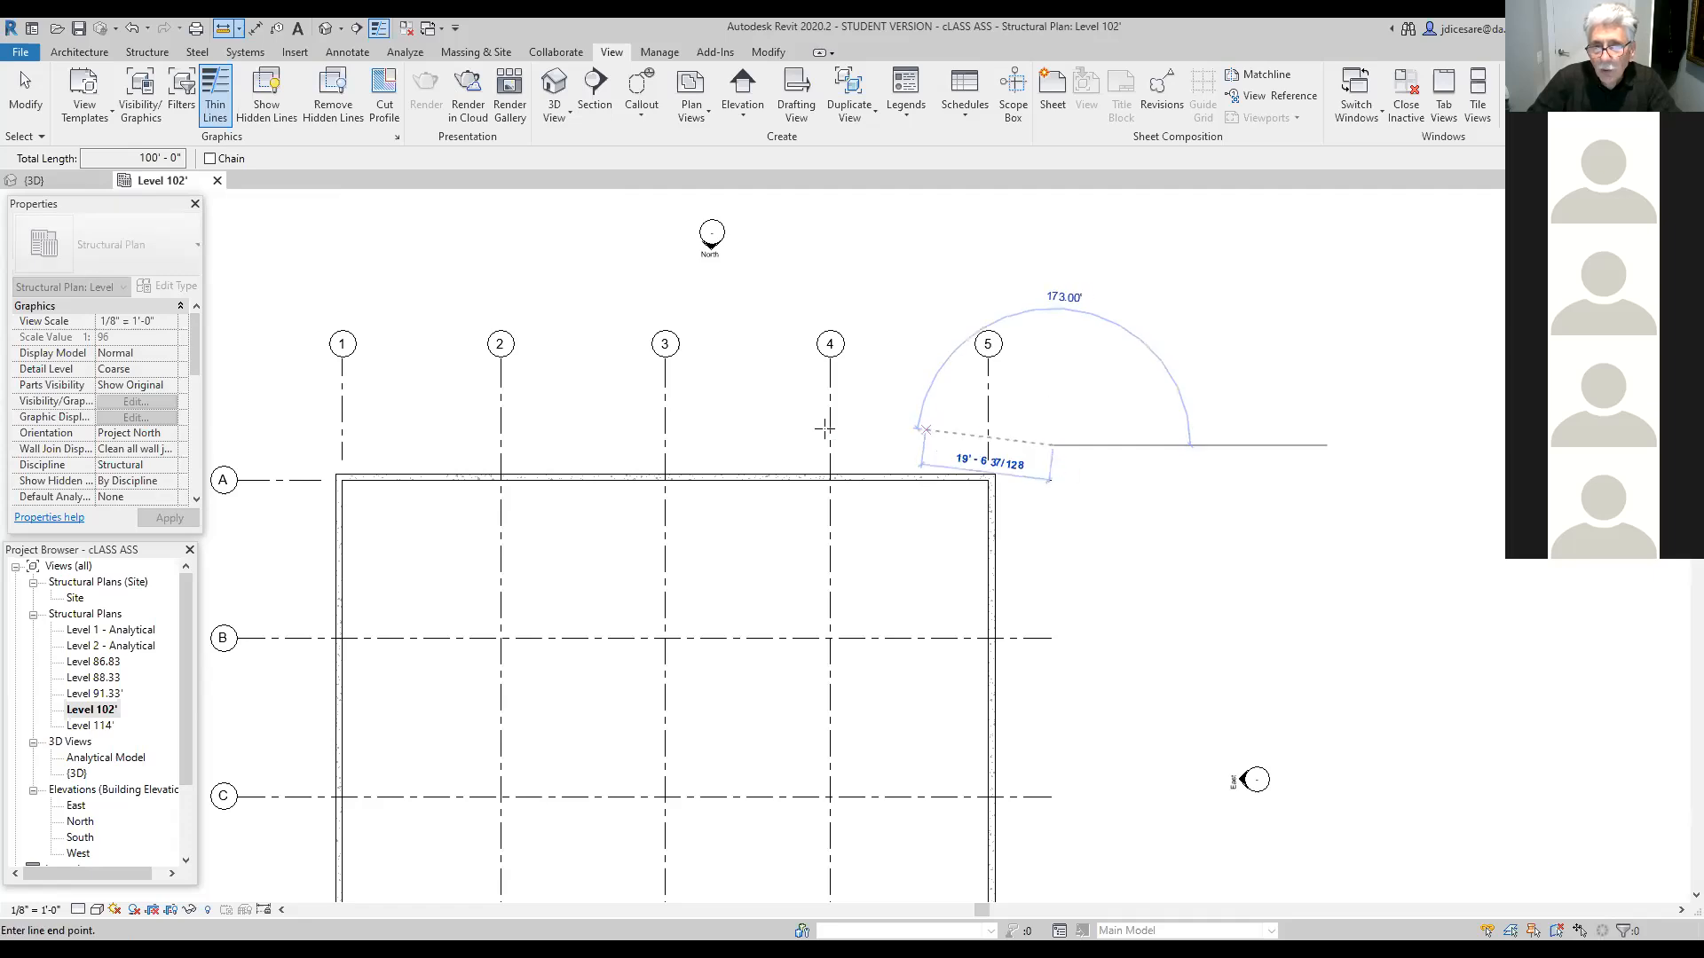
key("Escape")
key("Escape")
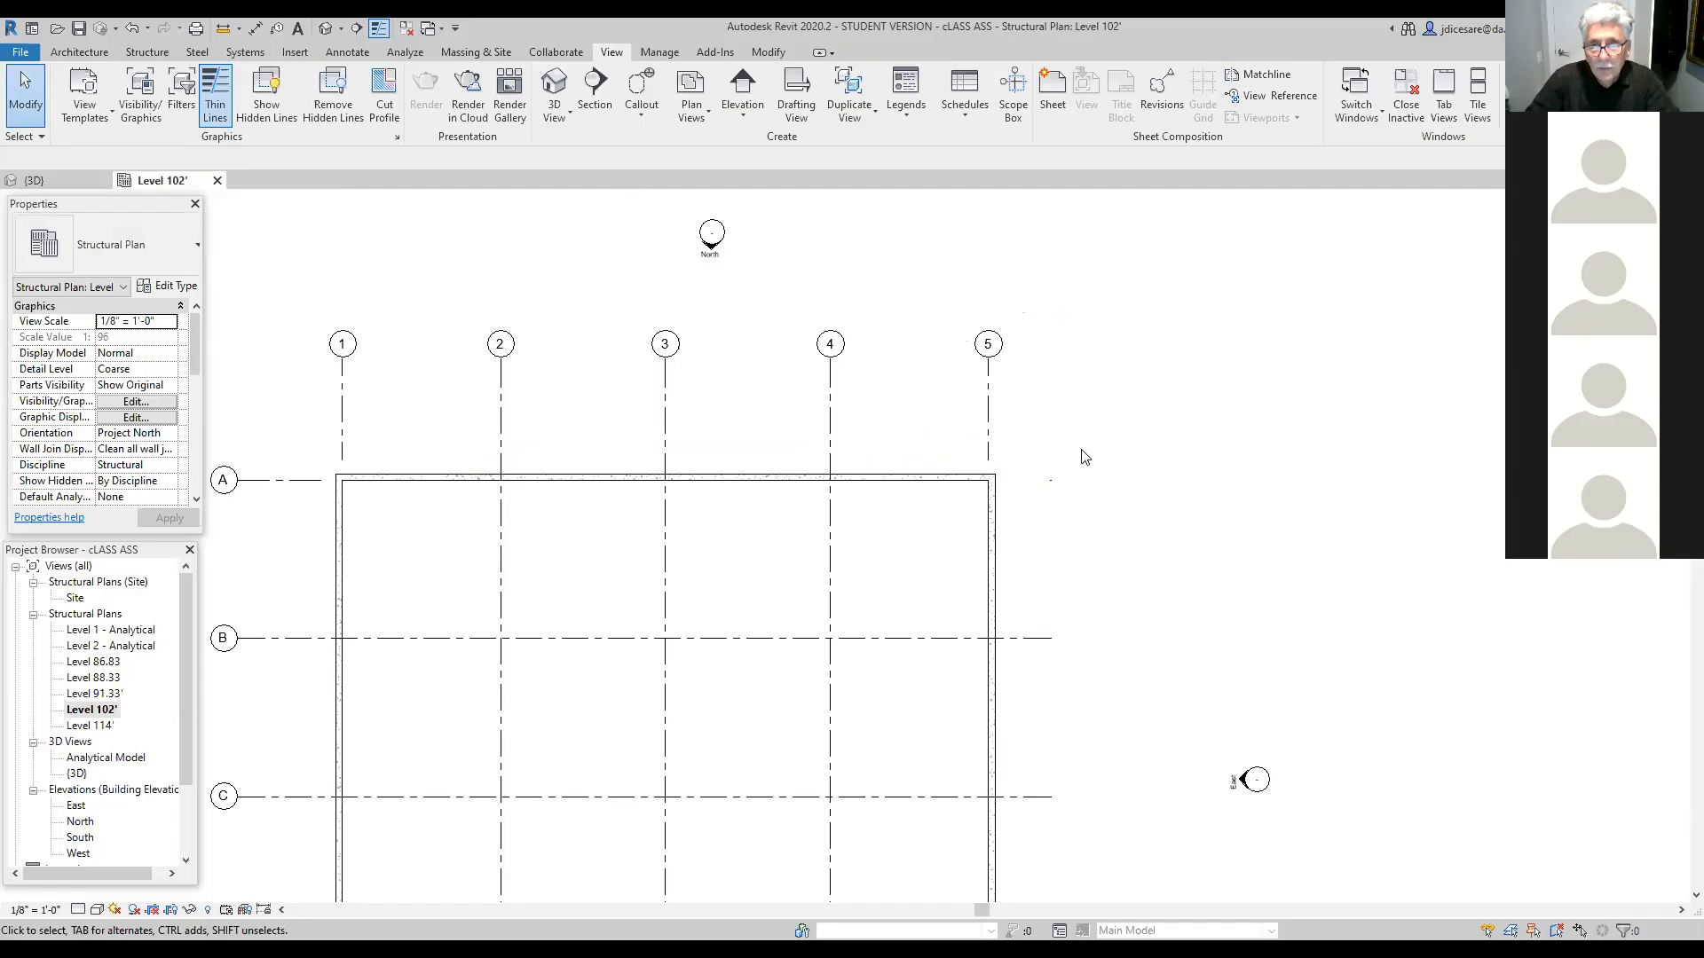
Step: Try moving grids 2 through 5 together 1' toward grid 1, and undo the move
left_click_drag(1074, 442, 413, 396)
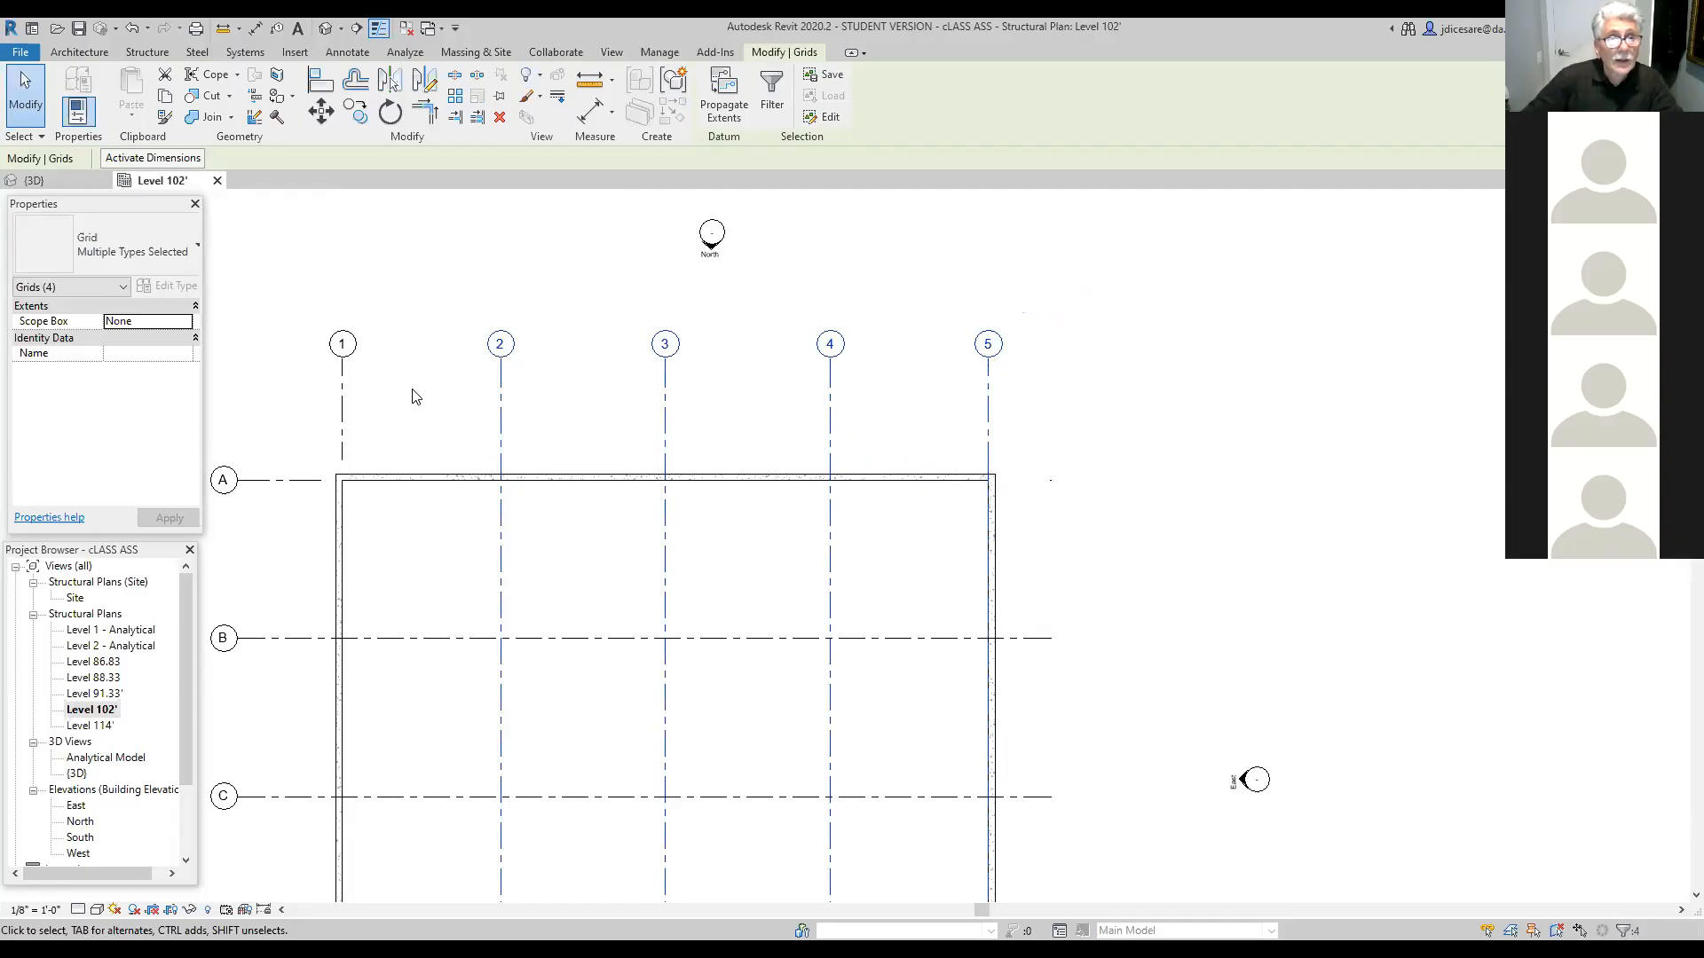
left_click(320, 111)
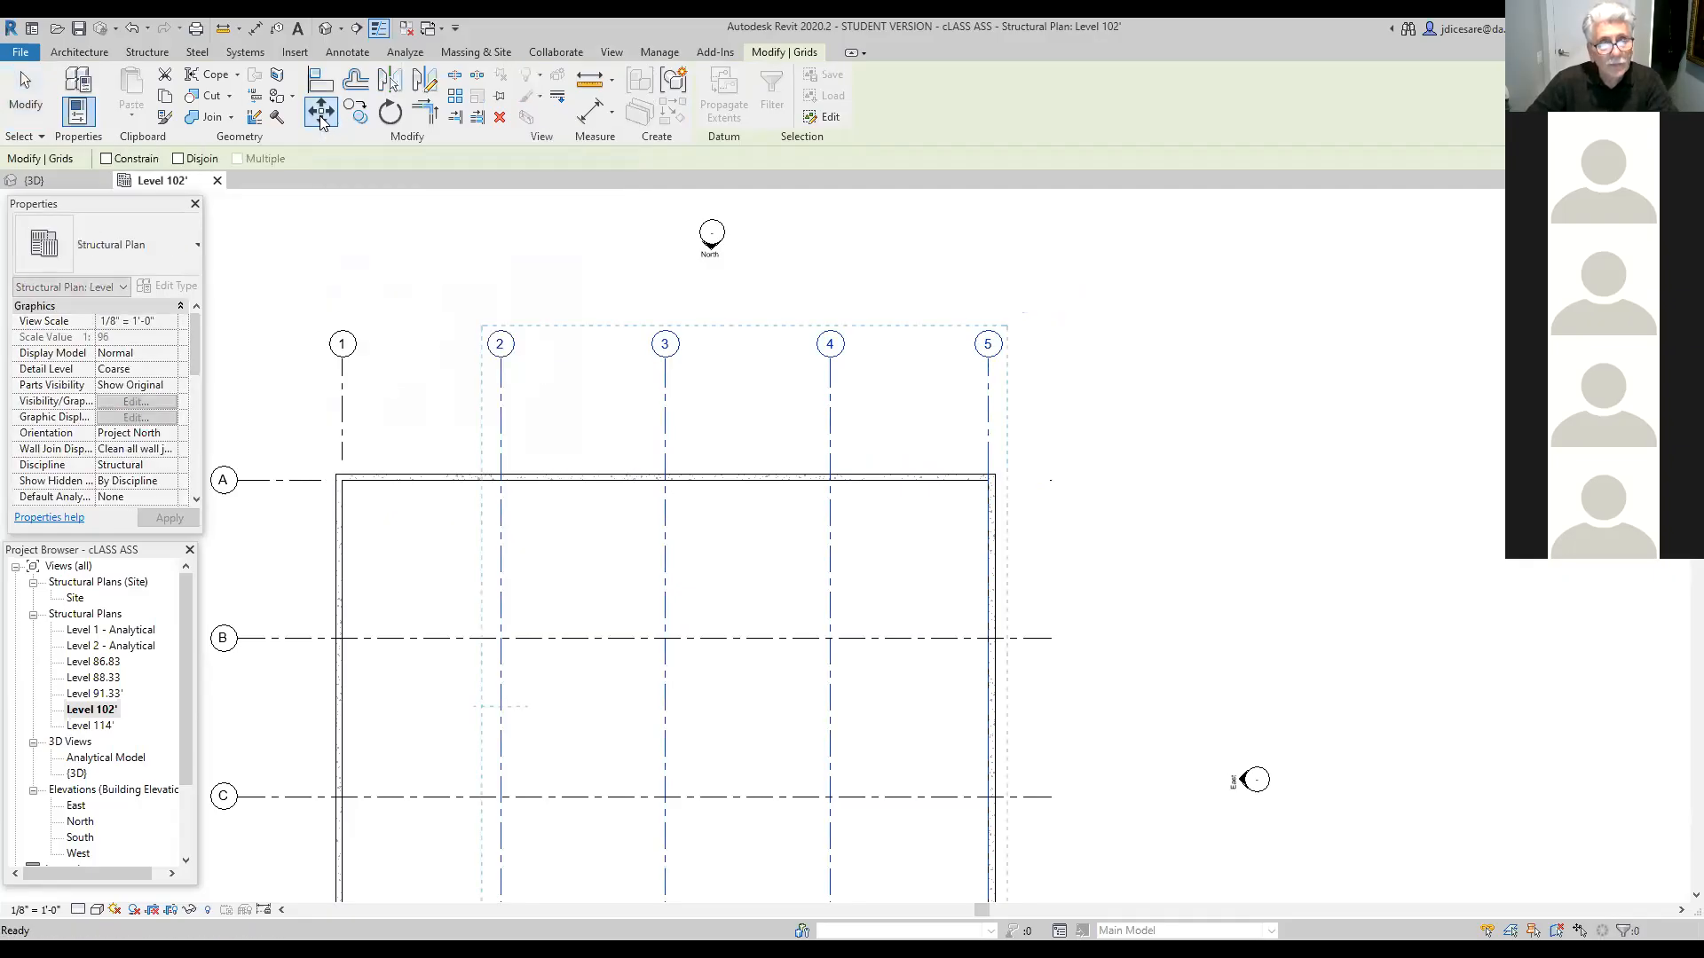
scroll(457, 570, "up", 2)
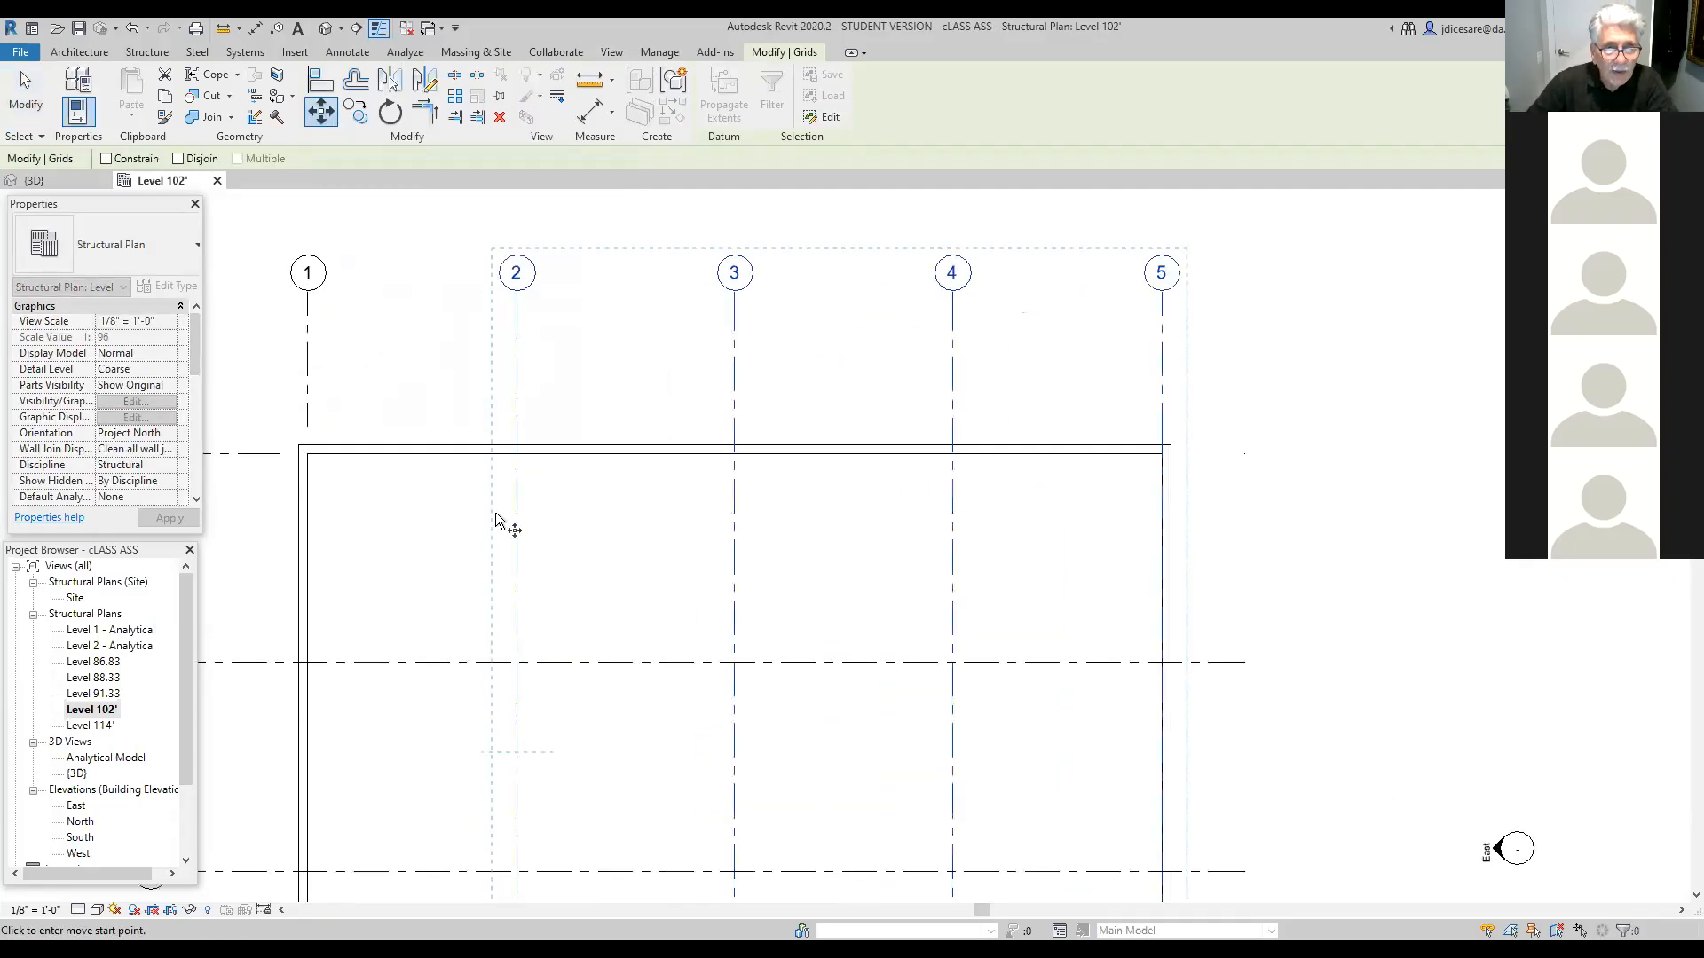
left_click(517, 446)
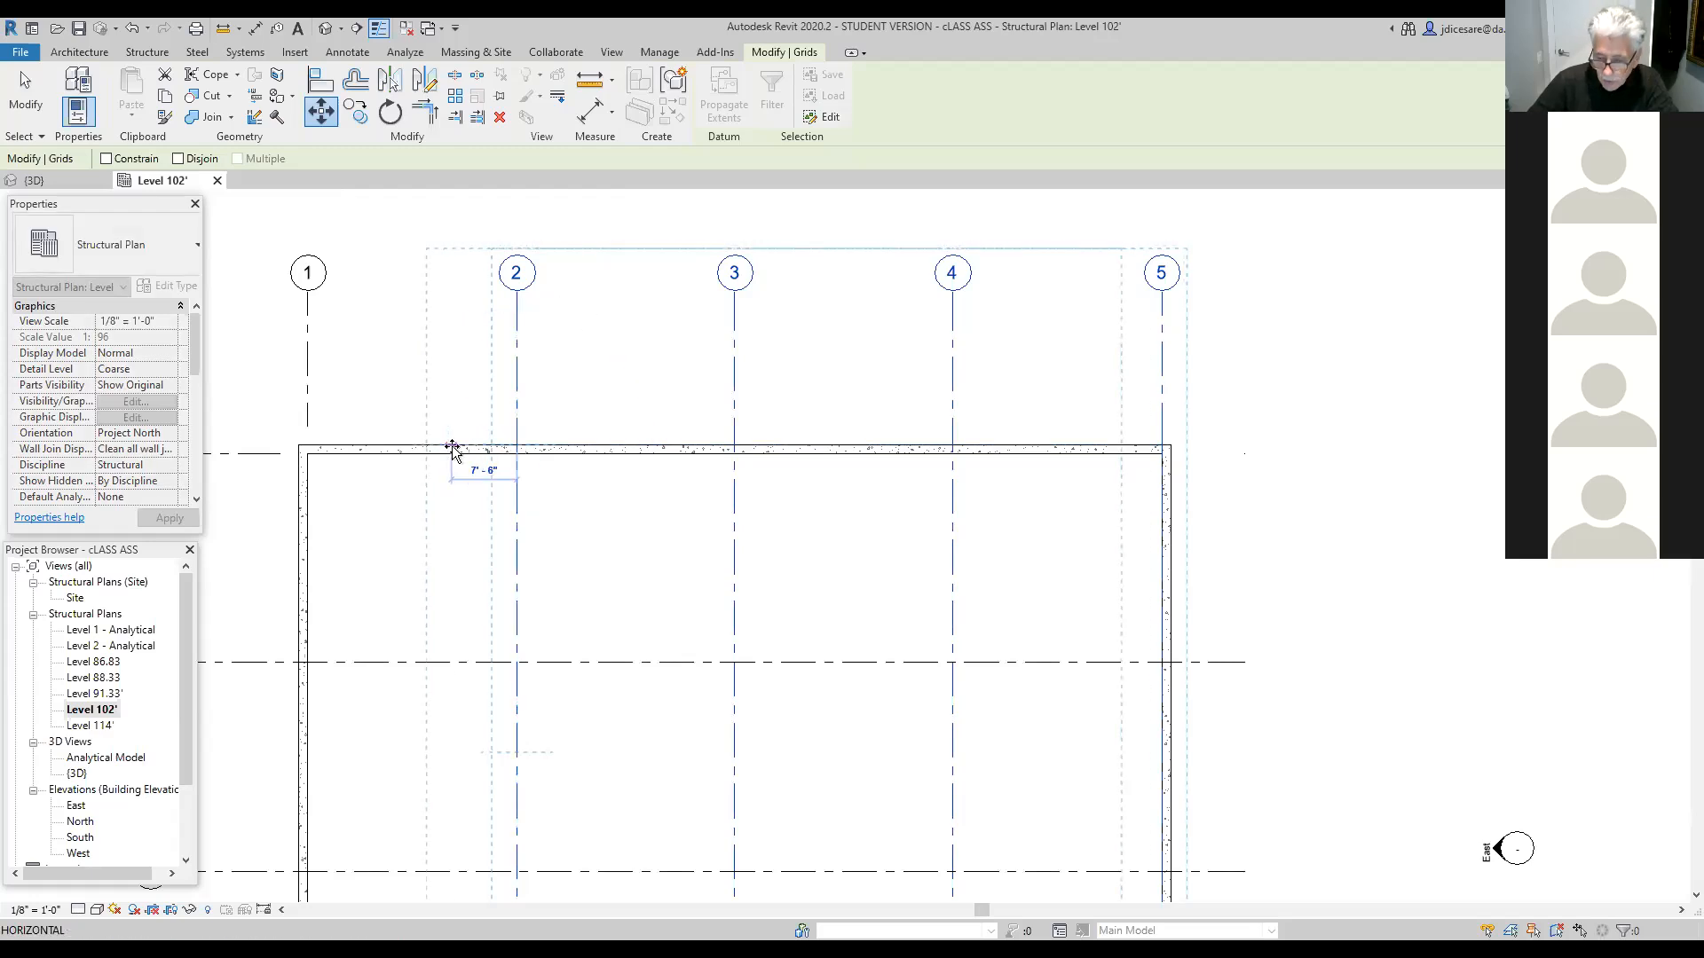
type("1")
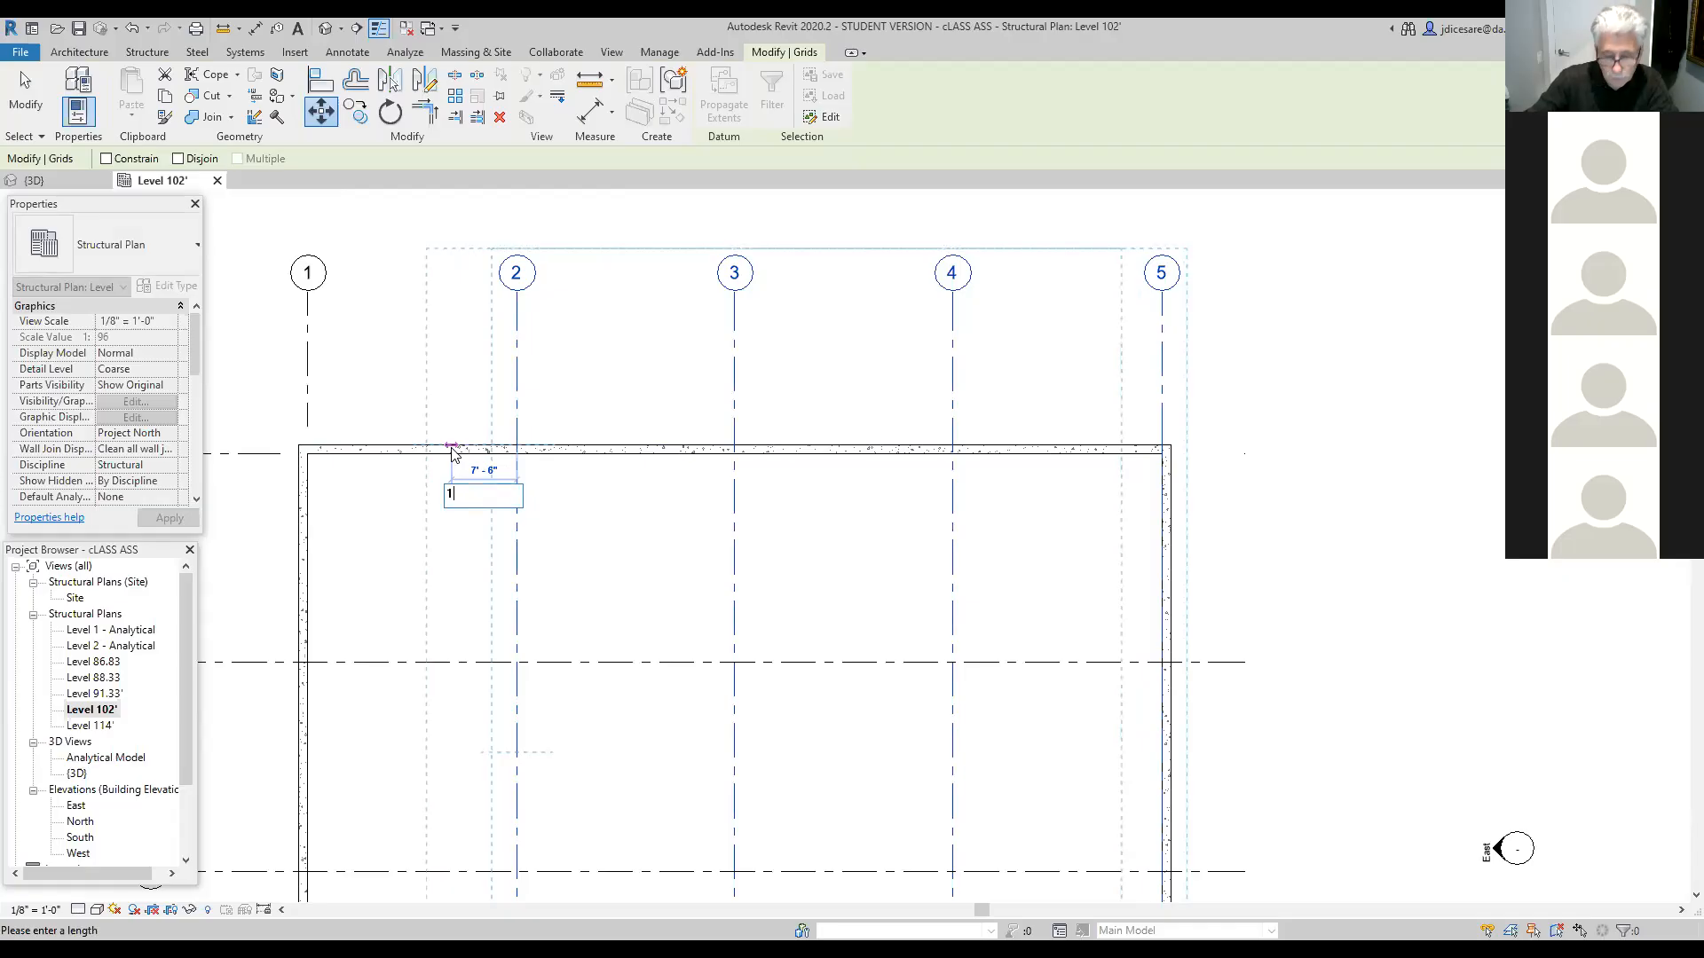
key("Return")
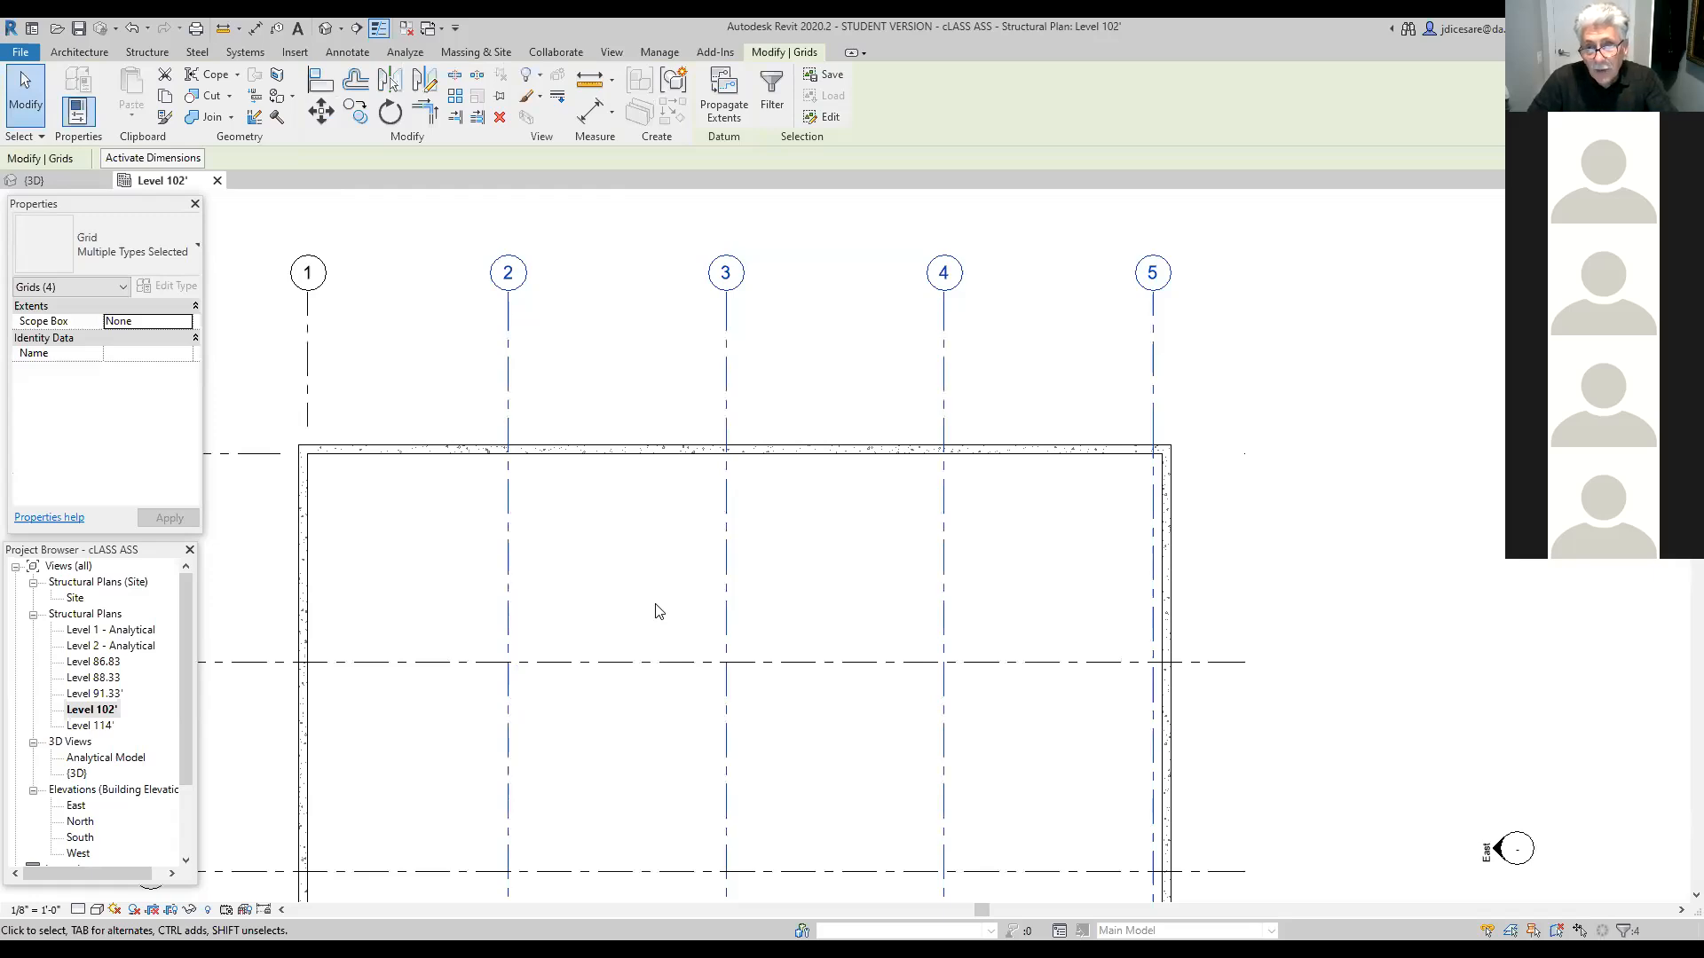
left_click(134, 31)
scroll(753, 566, "down", 3)
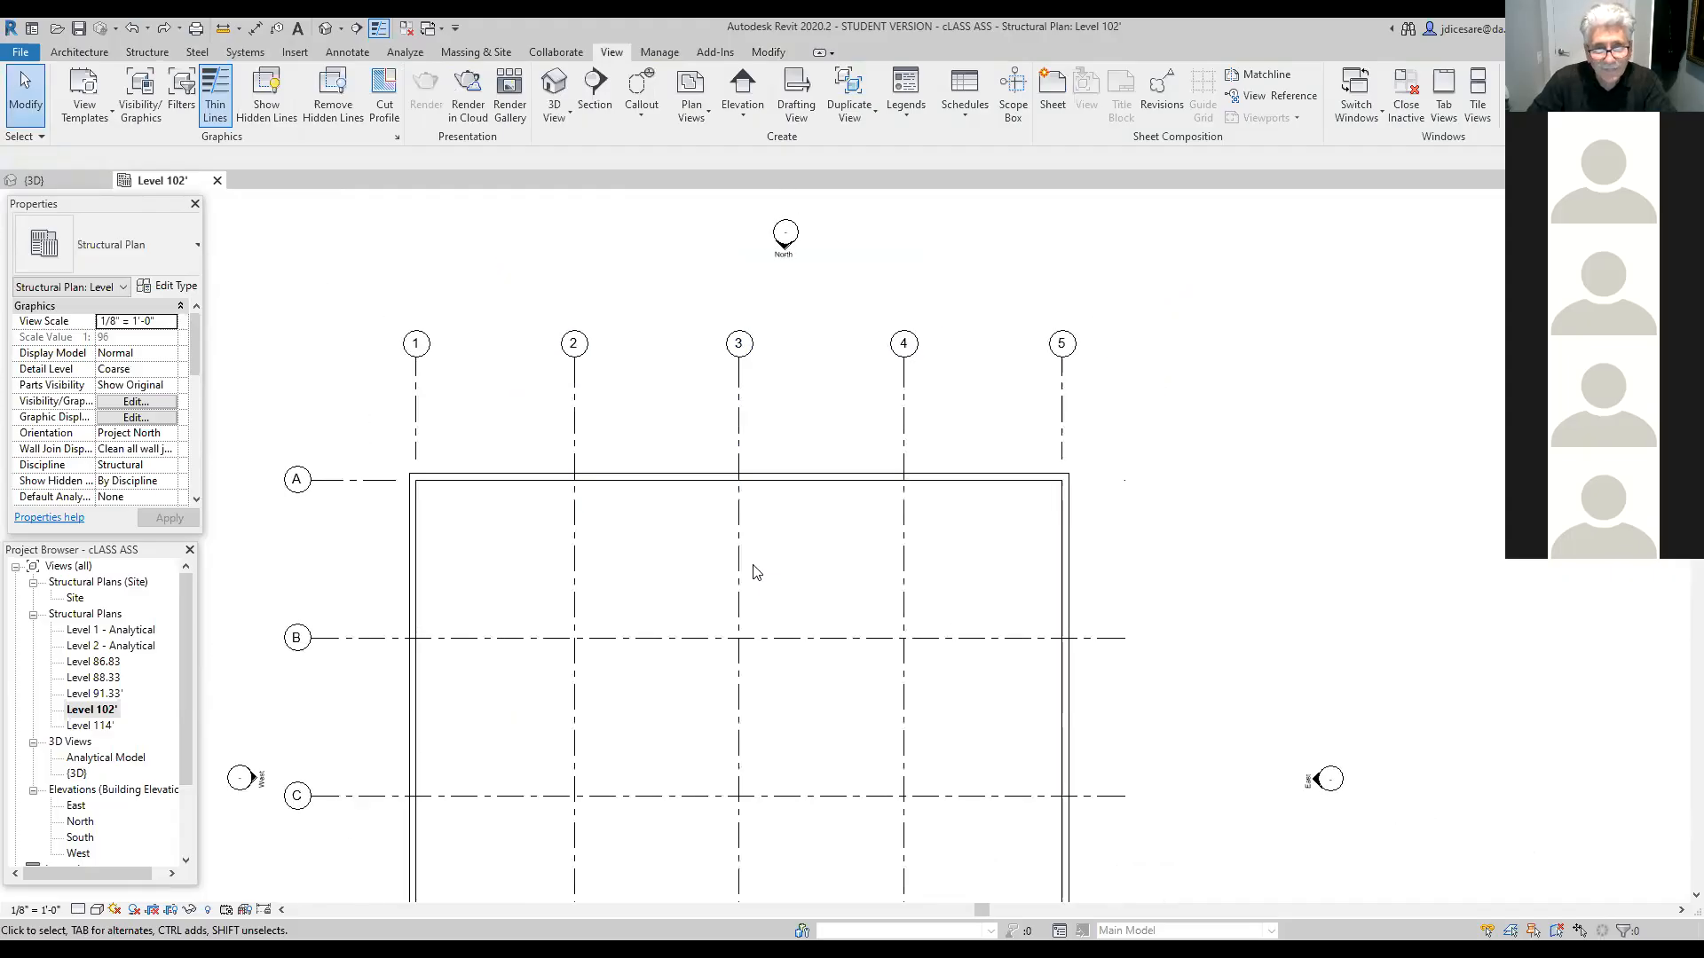
middle_click_drag(835, 757, 901, 651)
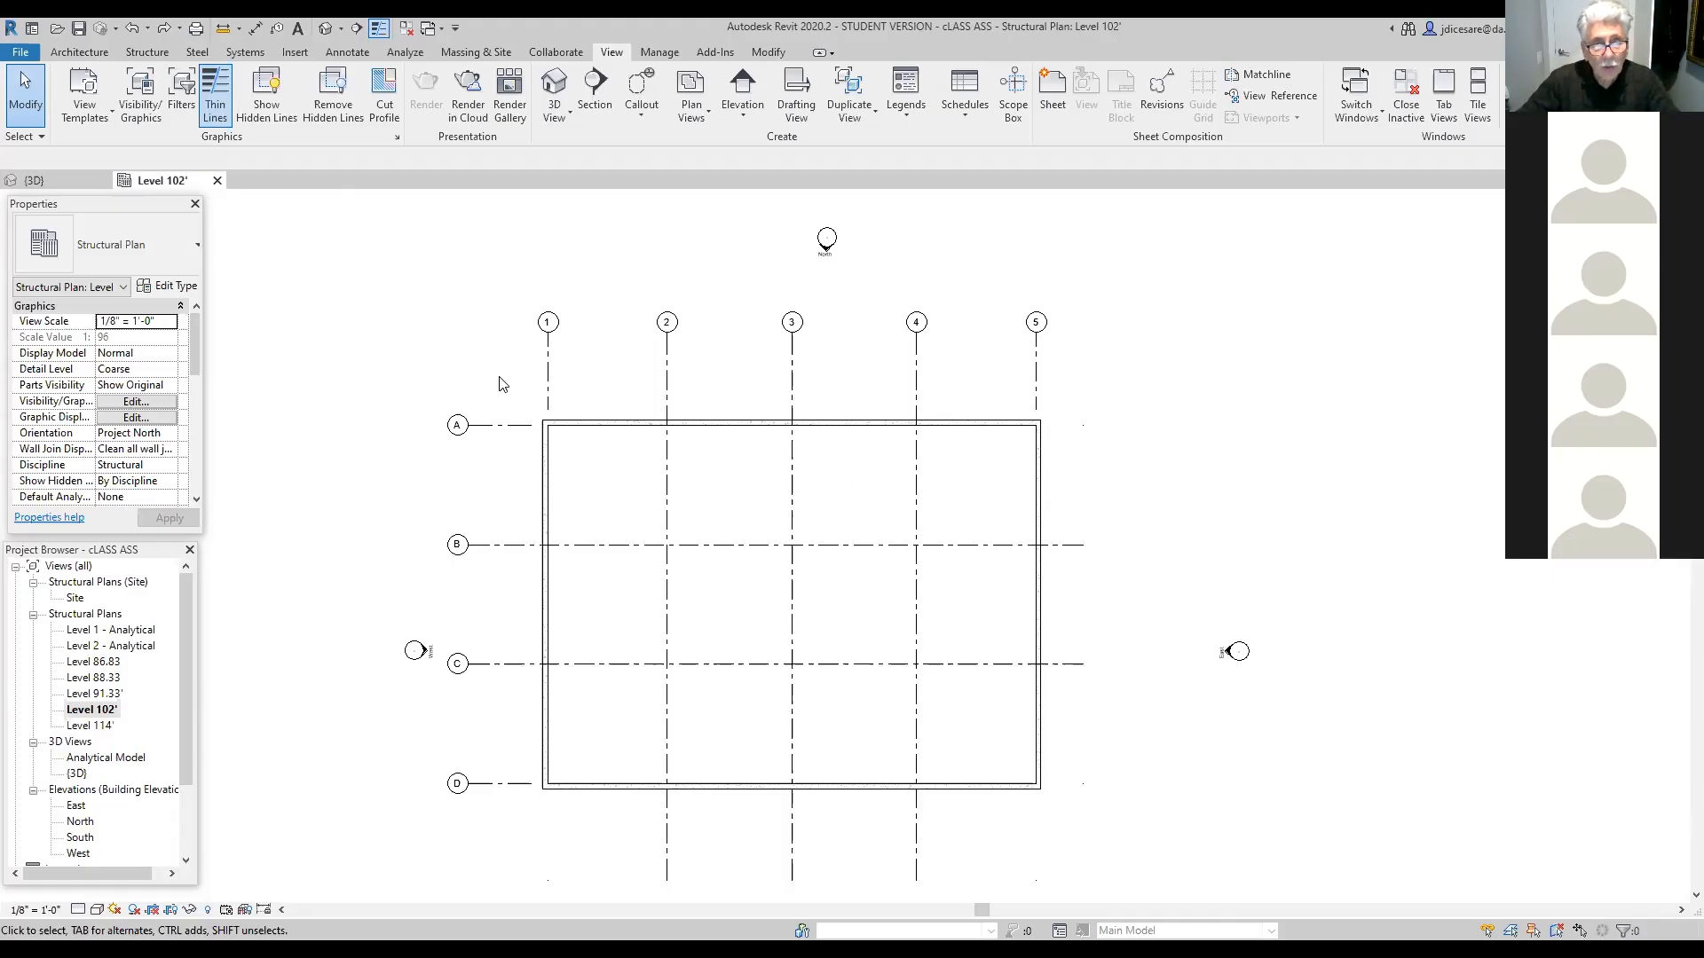
left_click_drag(500, 380, 1135, 838)
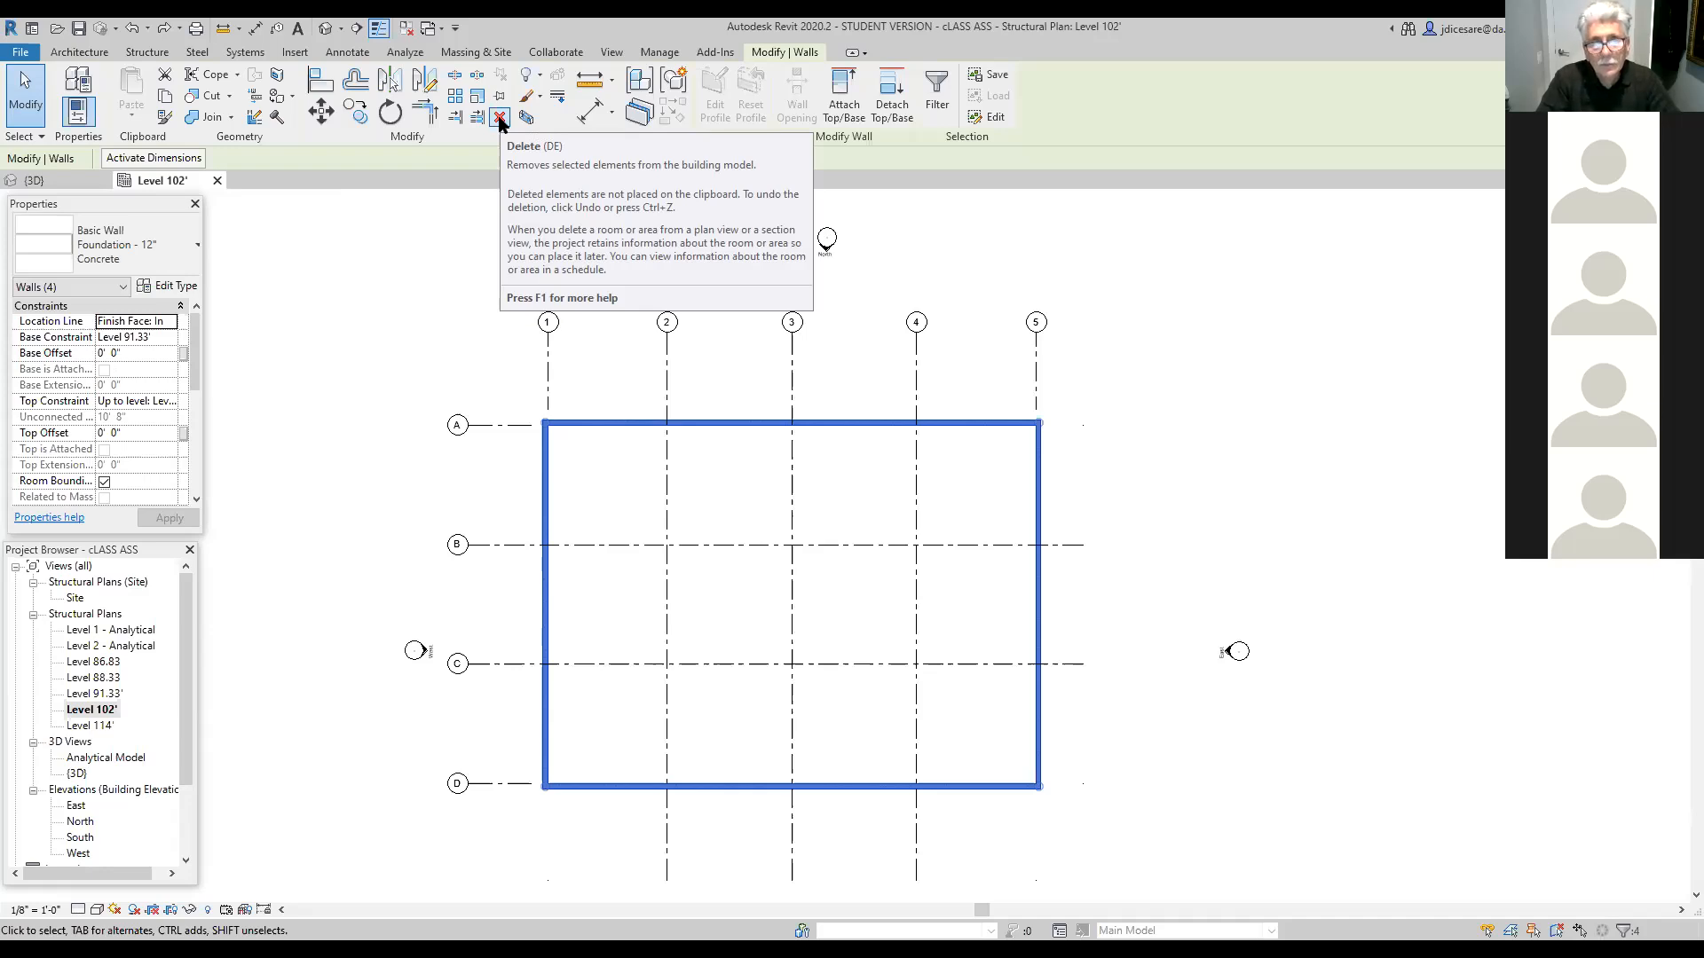
left_click(421, 318)
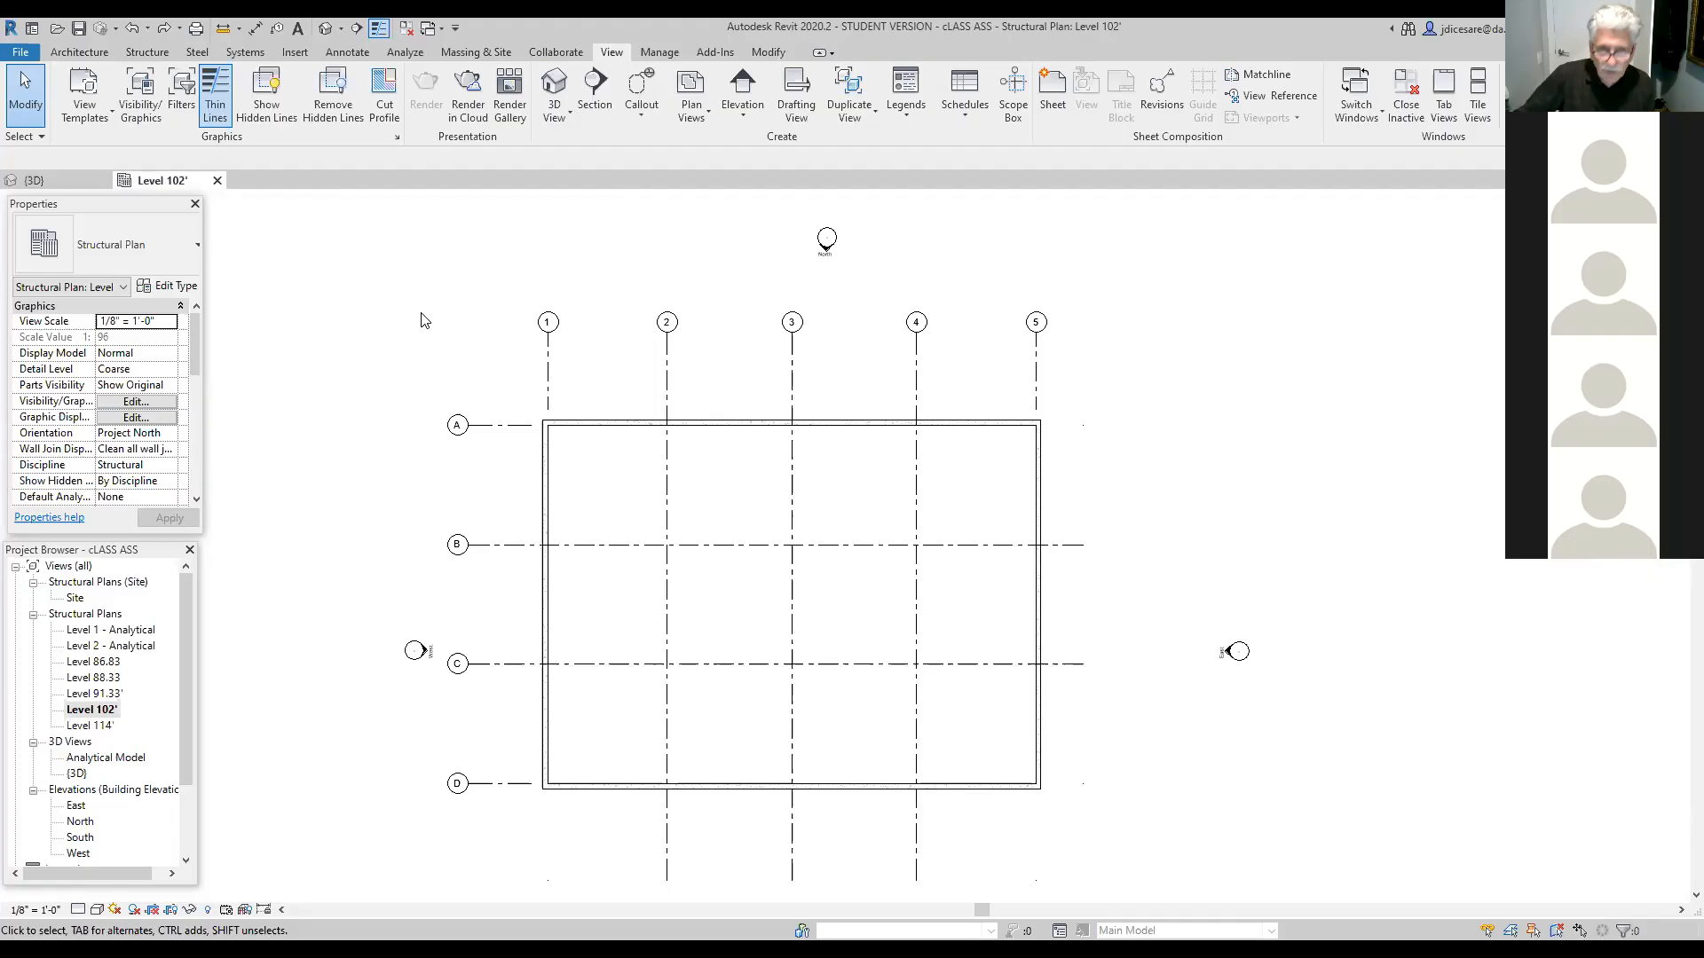
Step: Save the project and inspect the foundation walls in the default 3D view
left_click(329, 34)
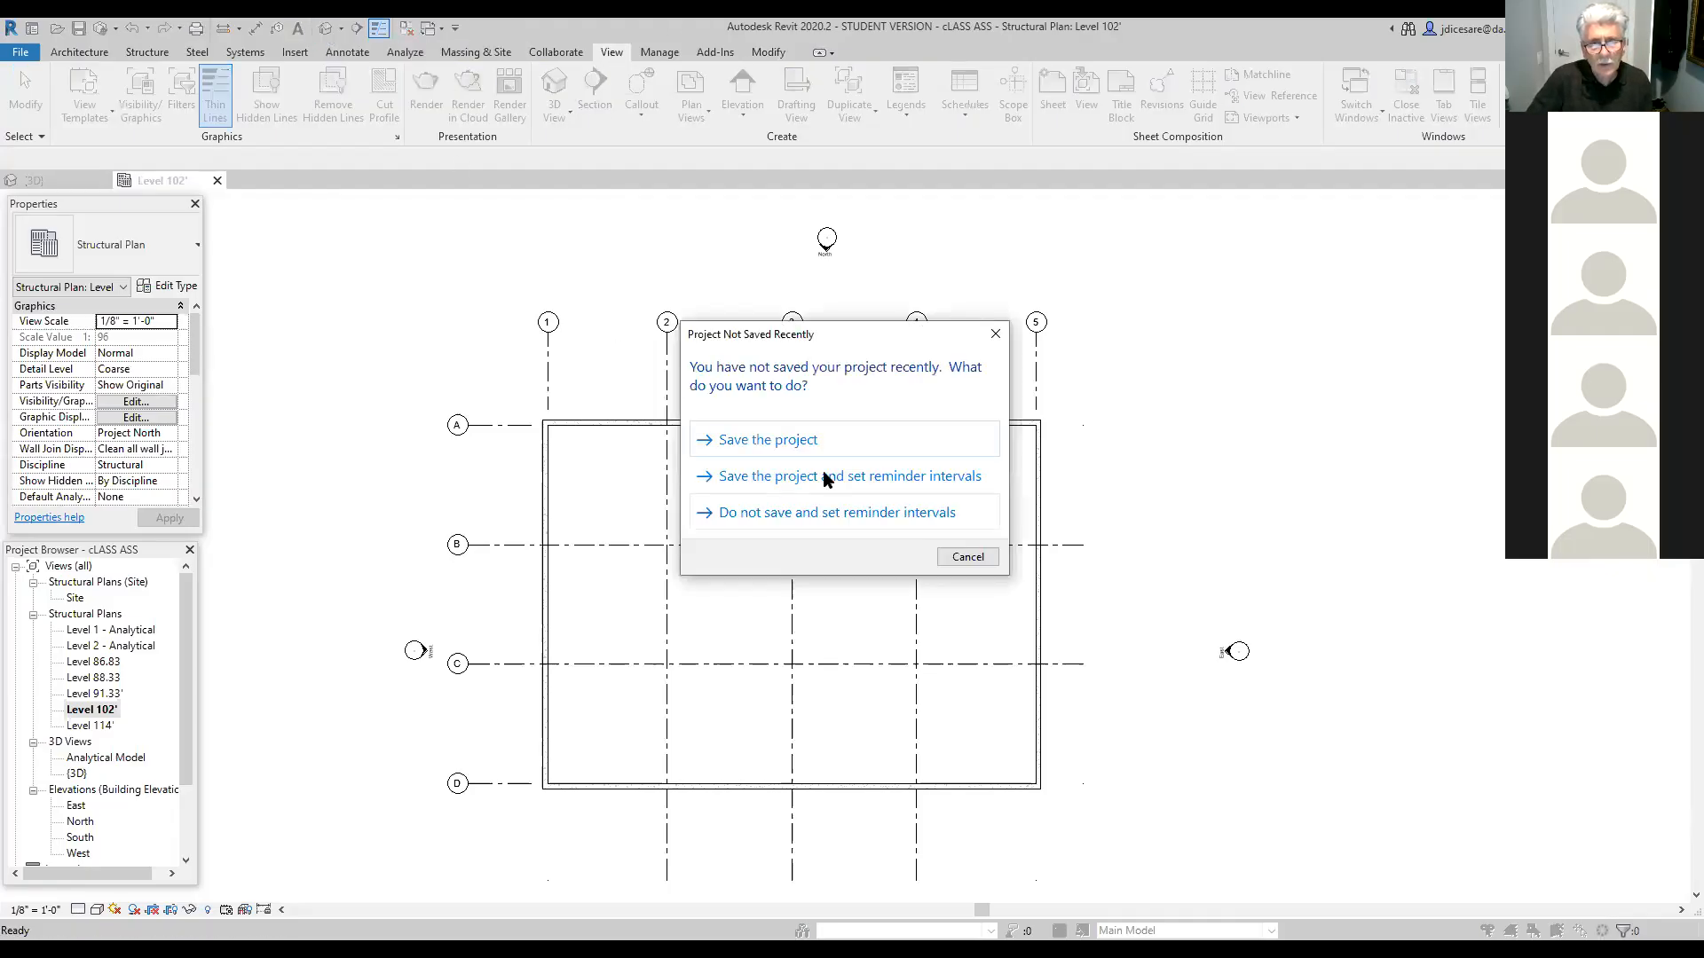
left_click(779, 447)
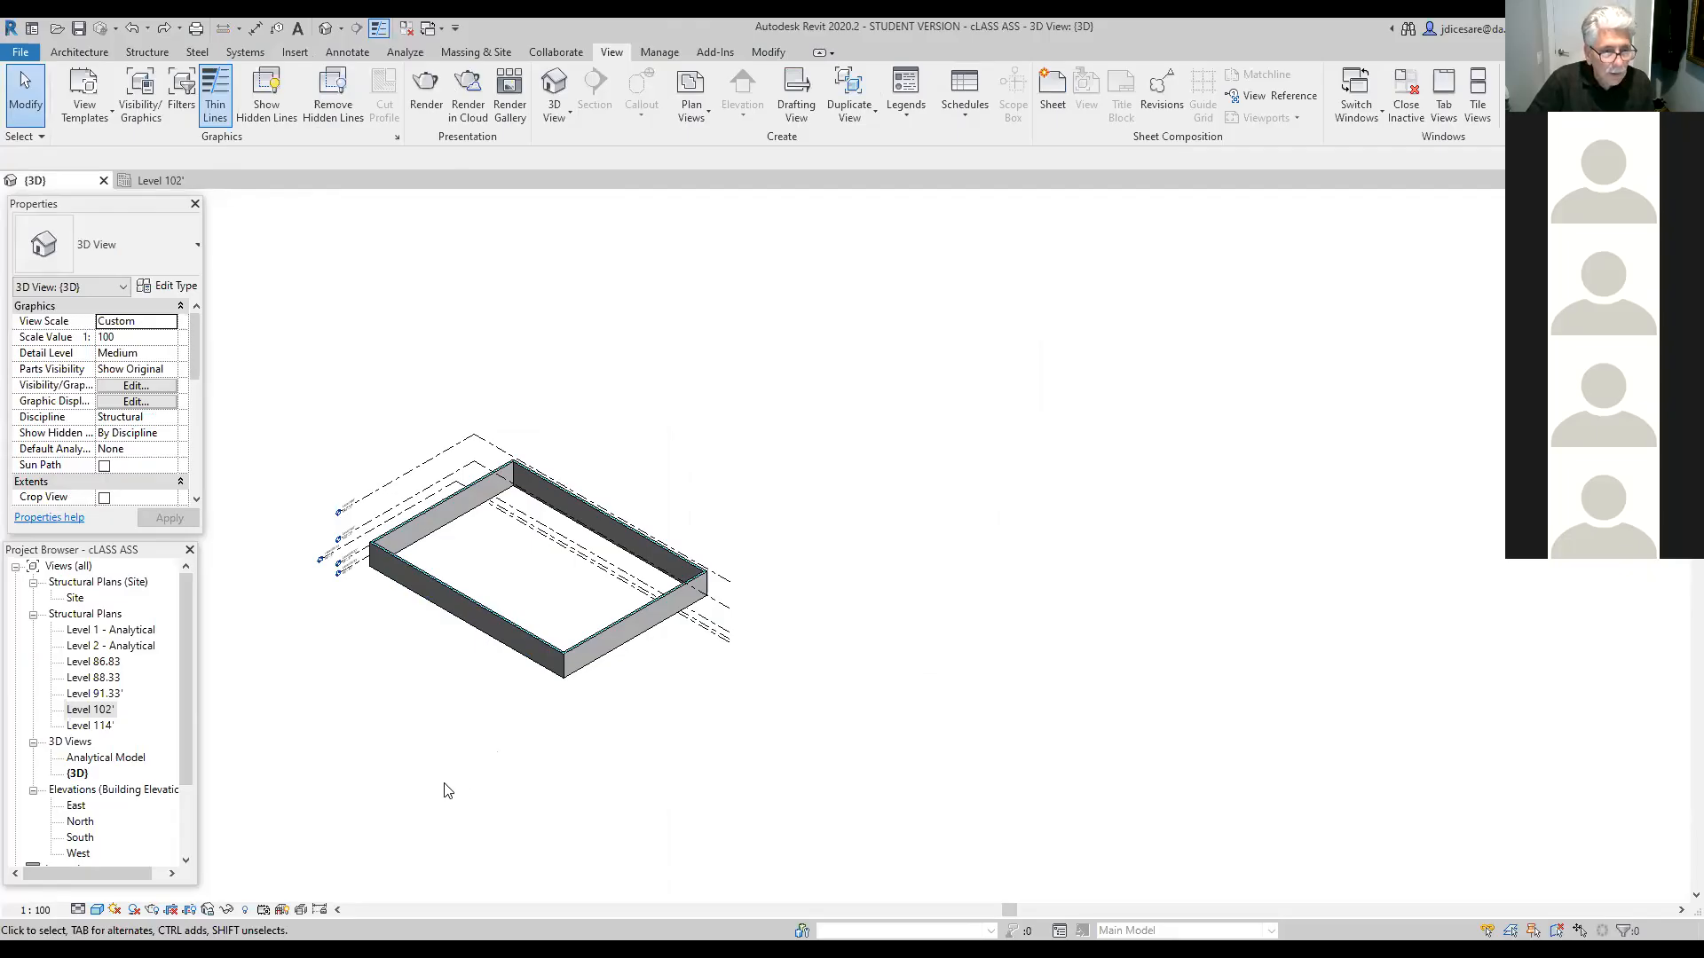
scroll(455, 777, "up", 1)
scroll(455, 769, "up", 1)
middle_click_drag(632, 753, 825, 780)
scroll(812, 780, "up", 1)
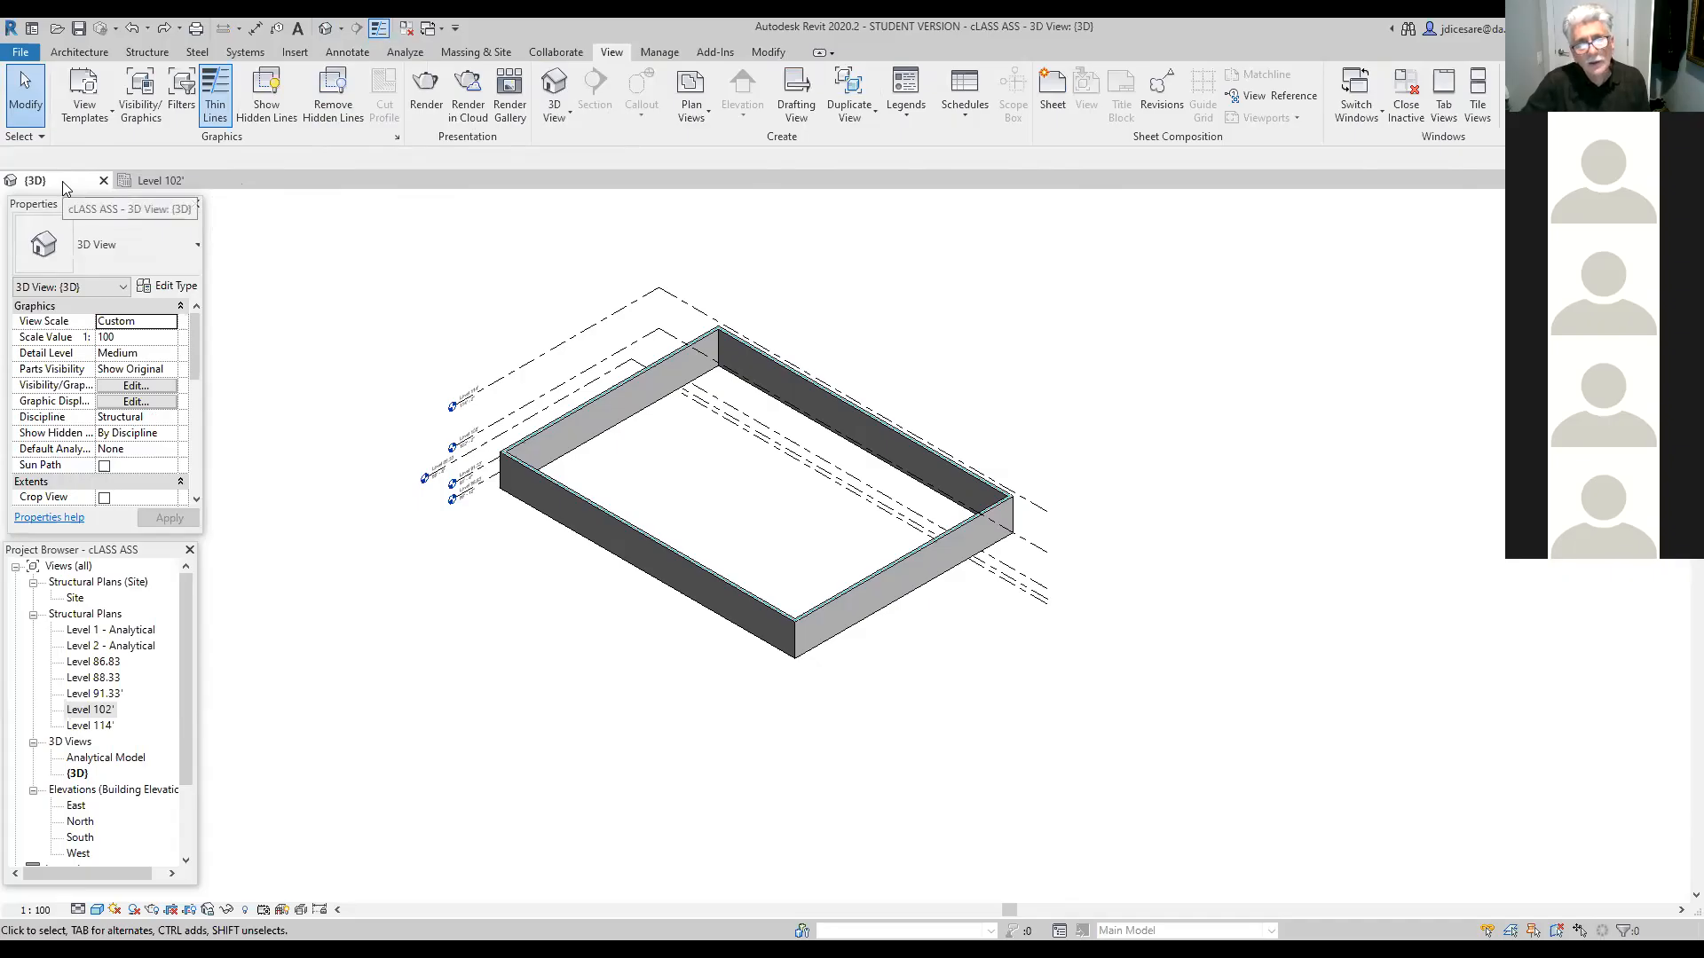
Step: Return to the Level 102' plan and start a vertical structural column with the Concrete-Rectangular-Column type 300 x 450mm
left_click(188, 182)
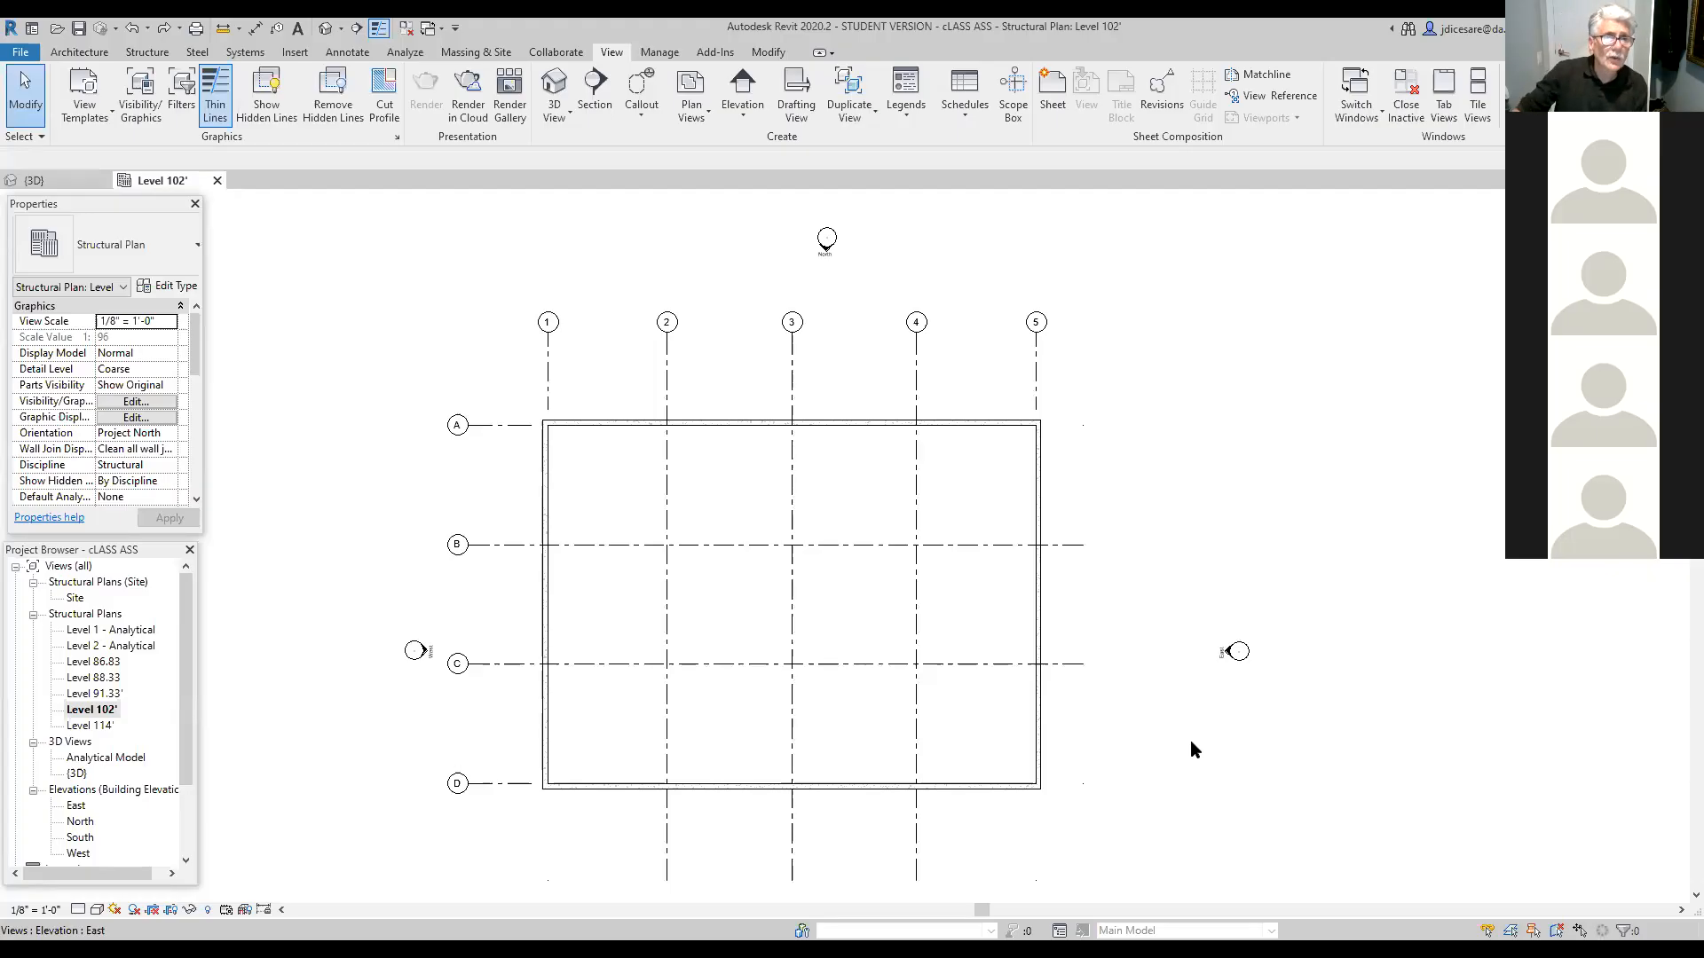
left_click(147, 52)
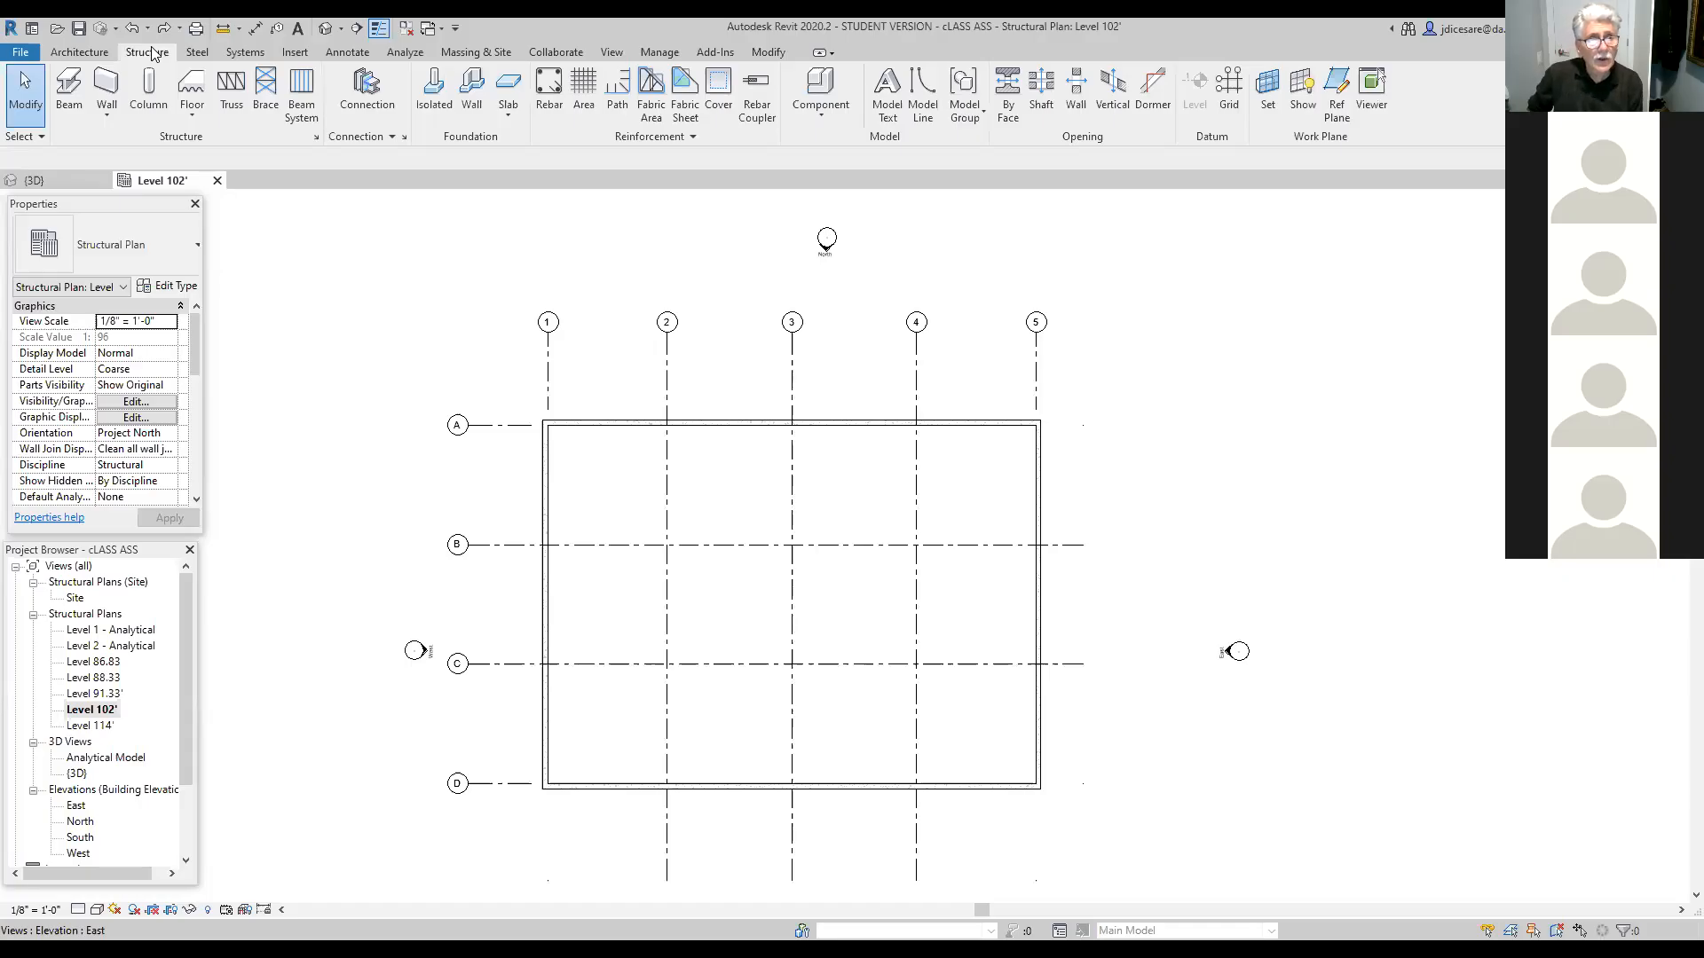
left_click(147, 106)
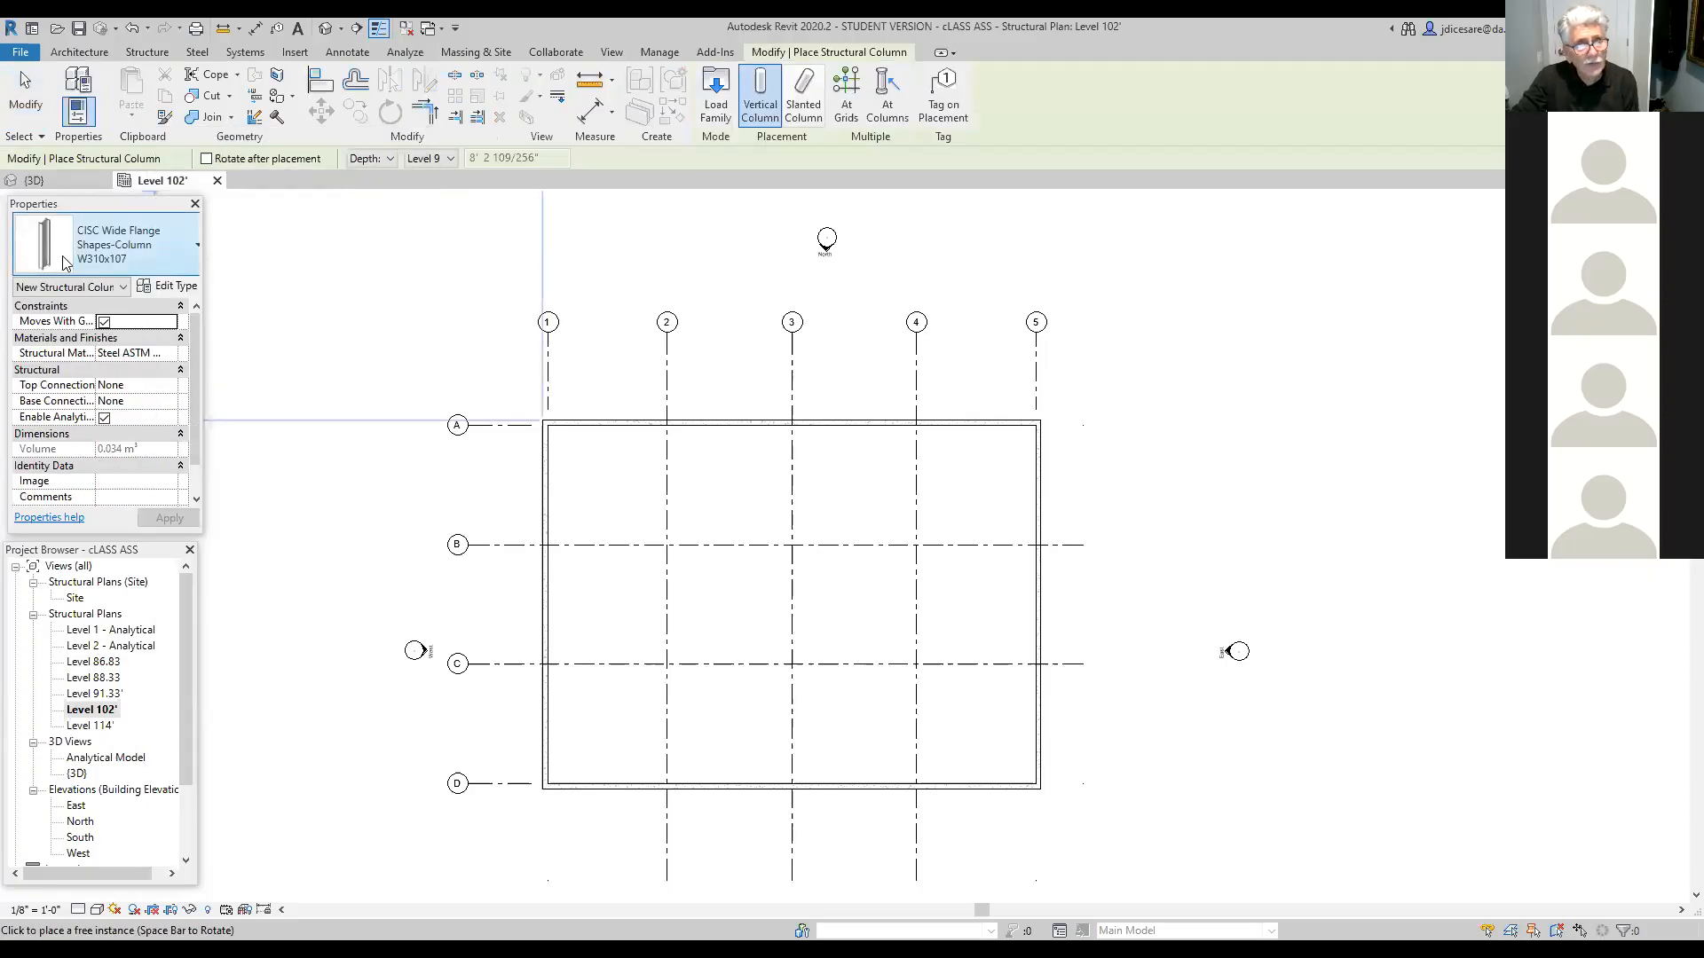
left_click(197, 249)
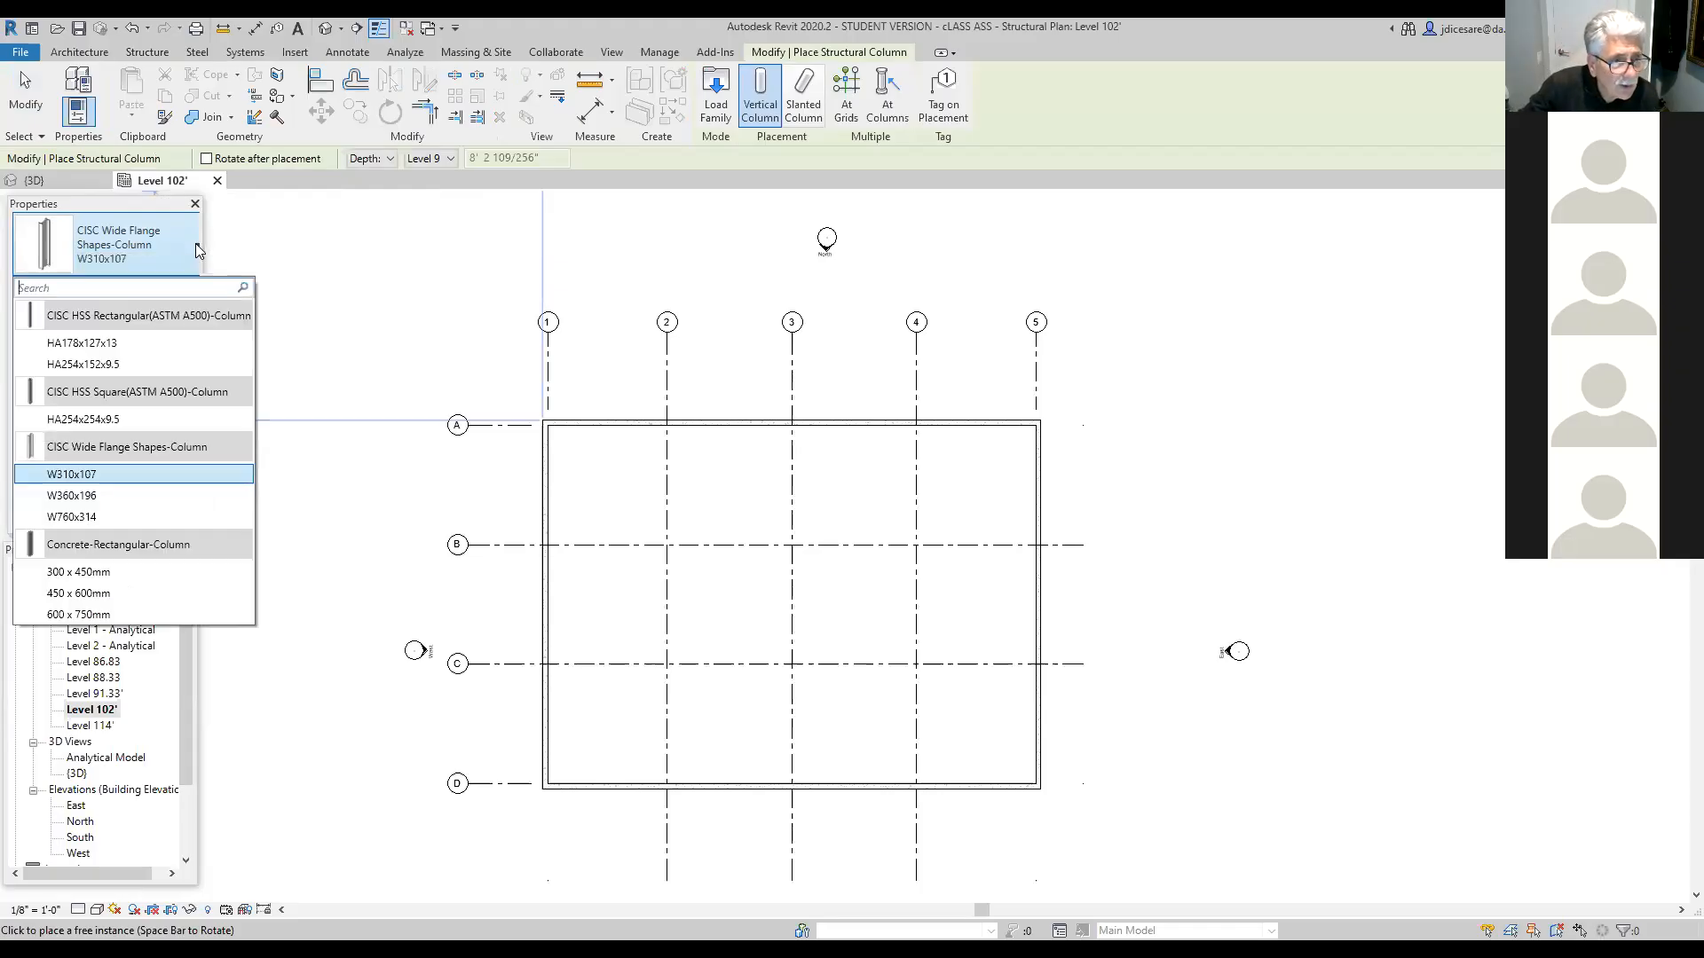
left_click(102, 572)
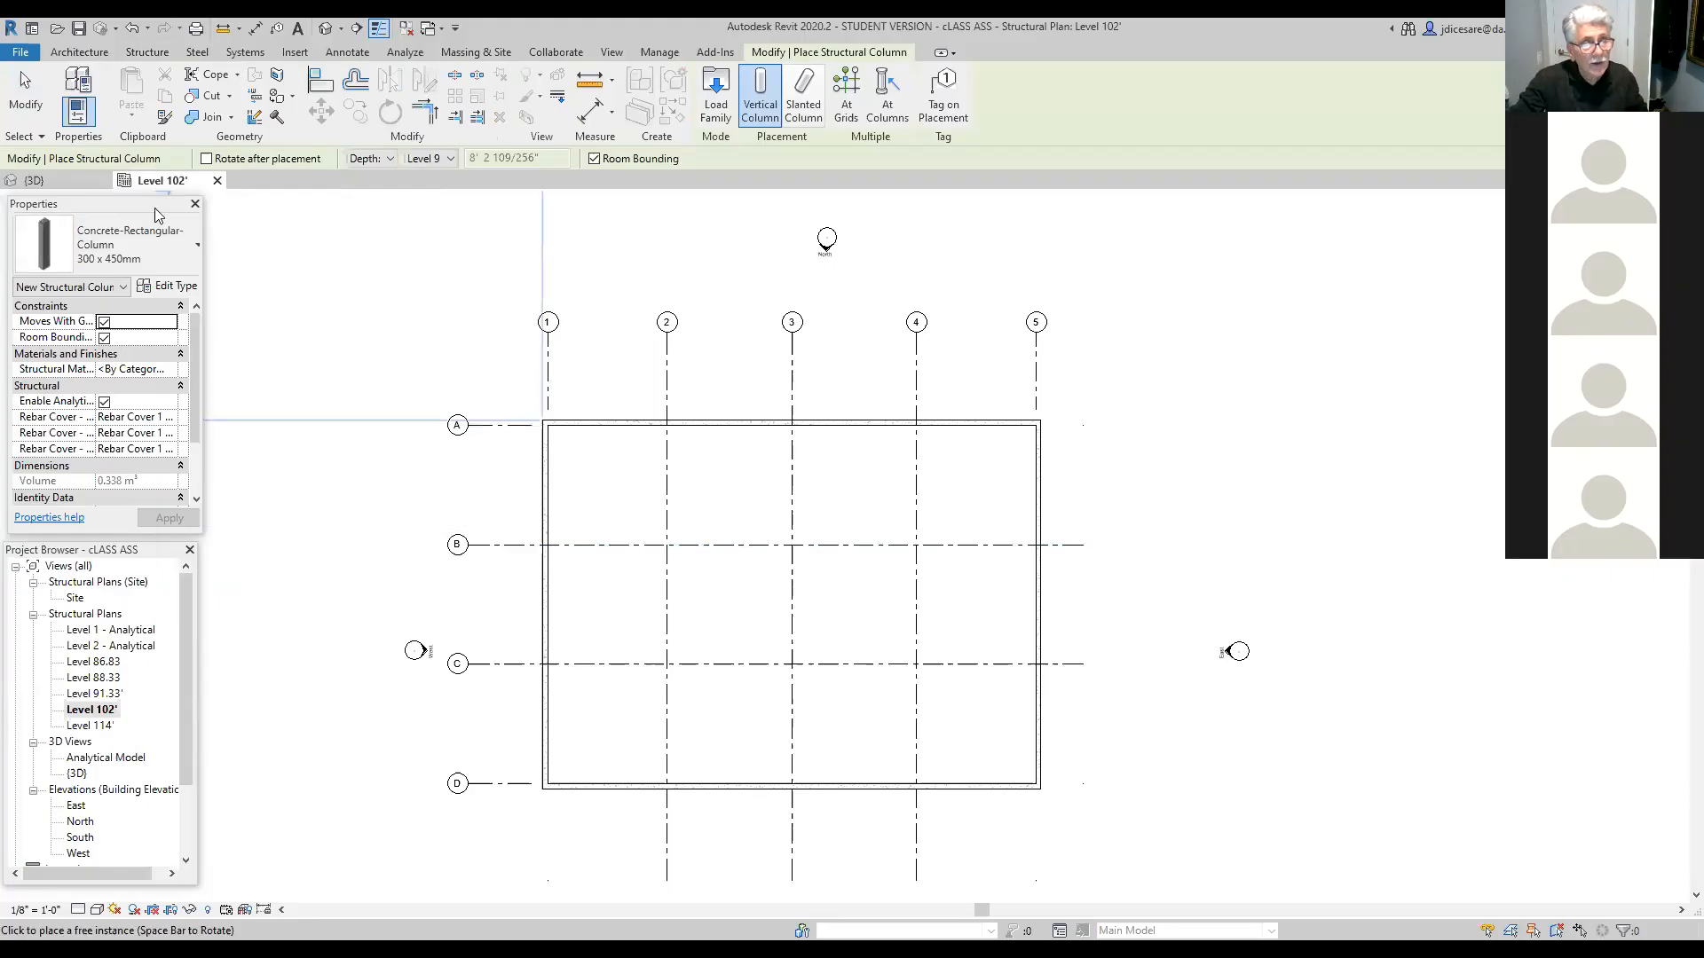
Step: Rename the 300 x 450mm concrete column type as 16" x 16"
left_click(167, 286)
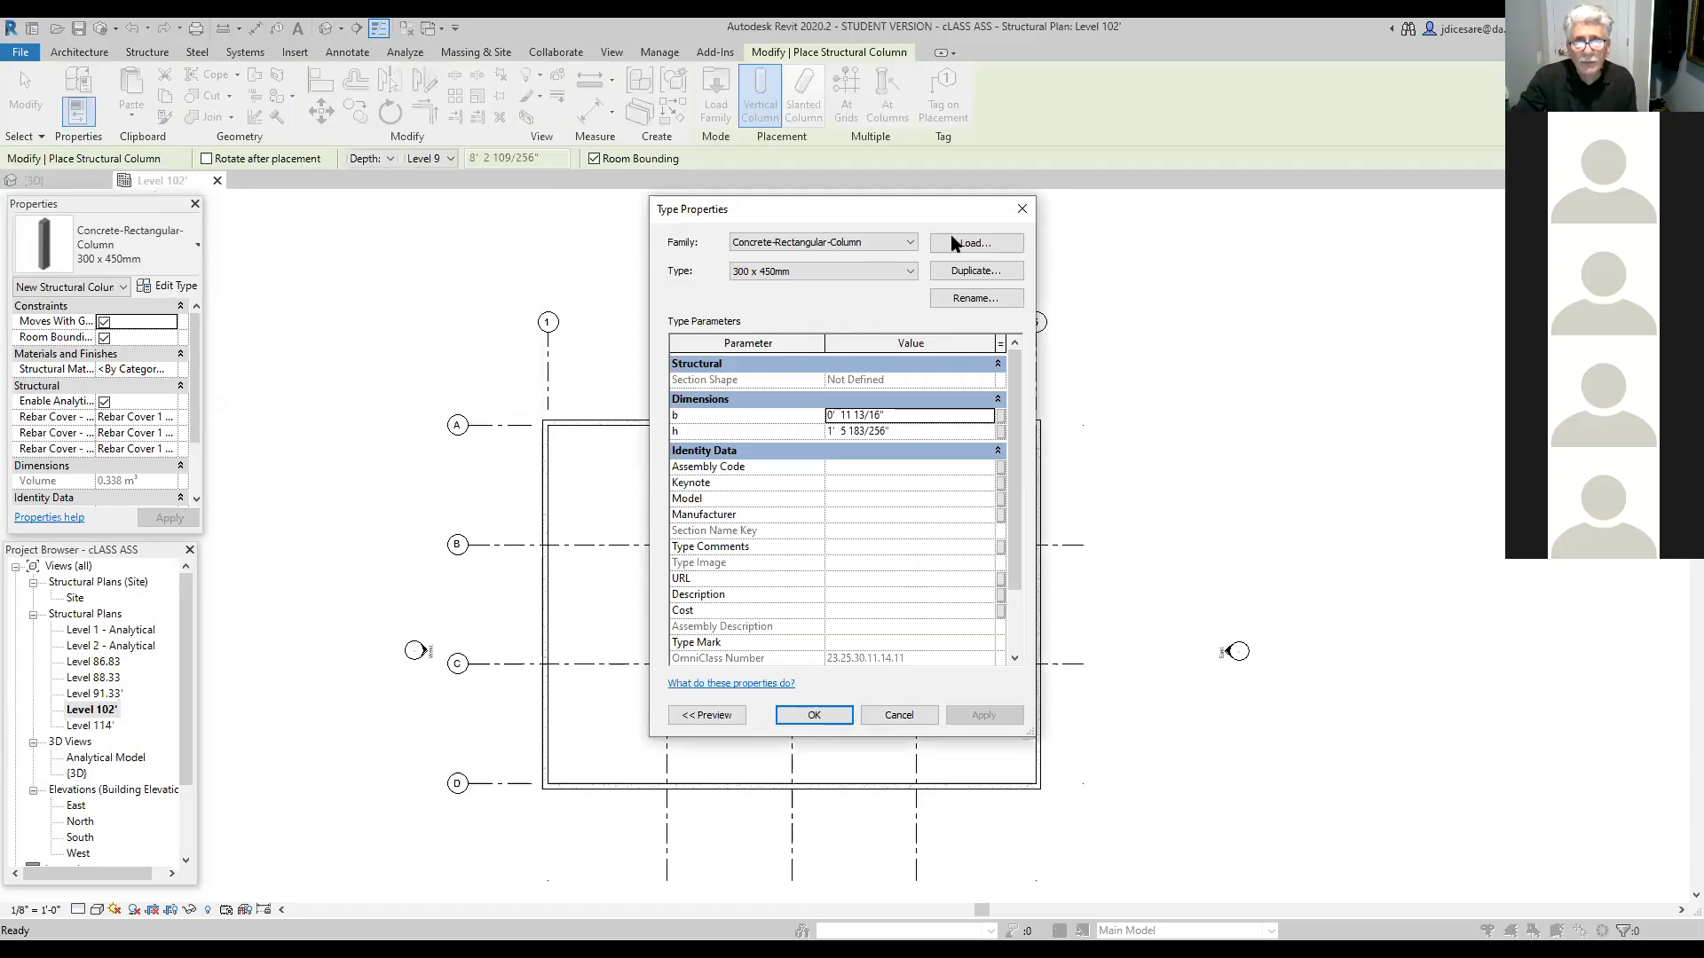
left_click(988, 300)
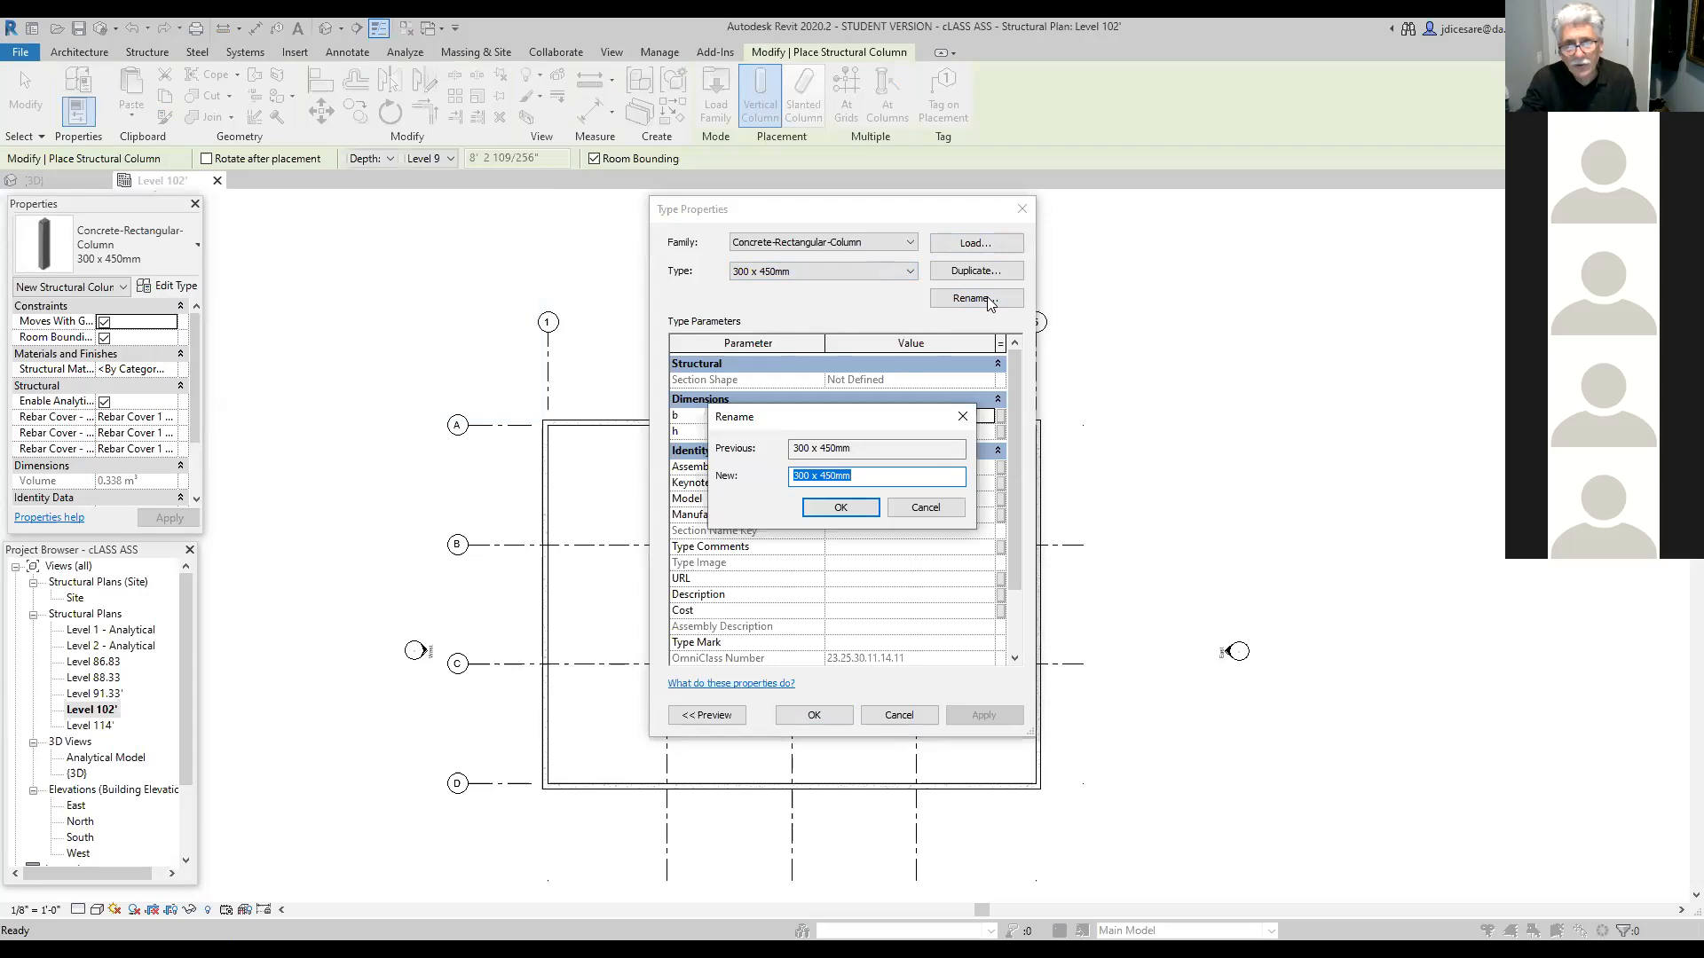
left_click(813, 476)
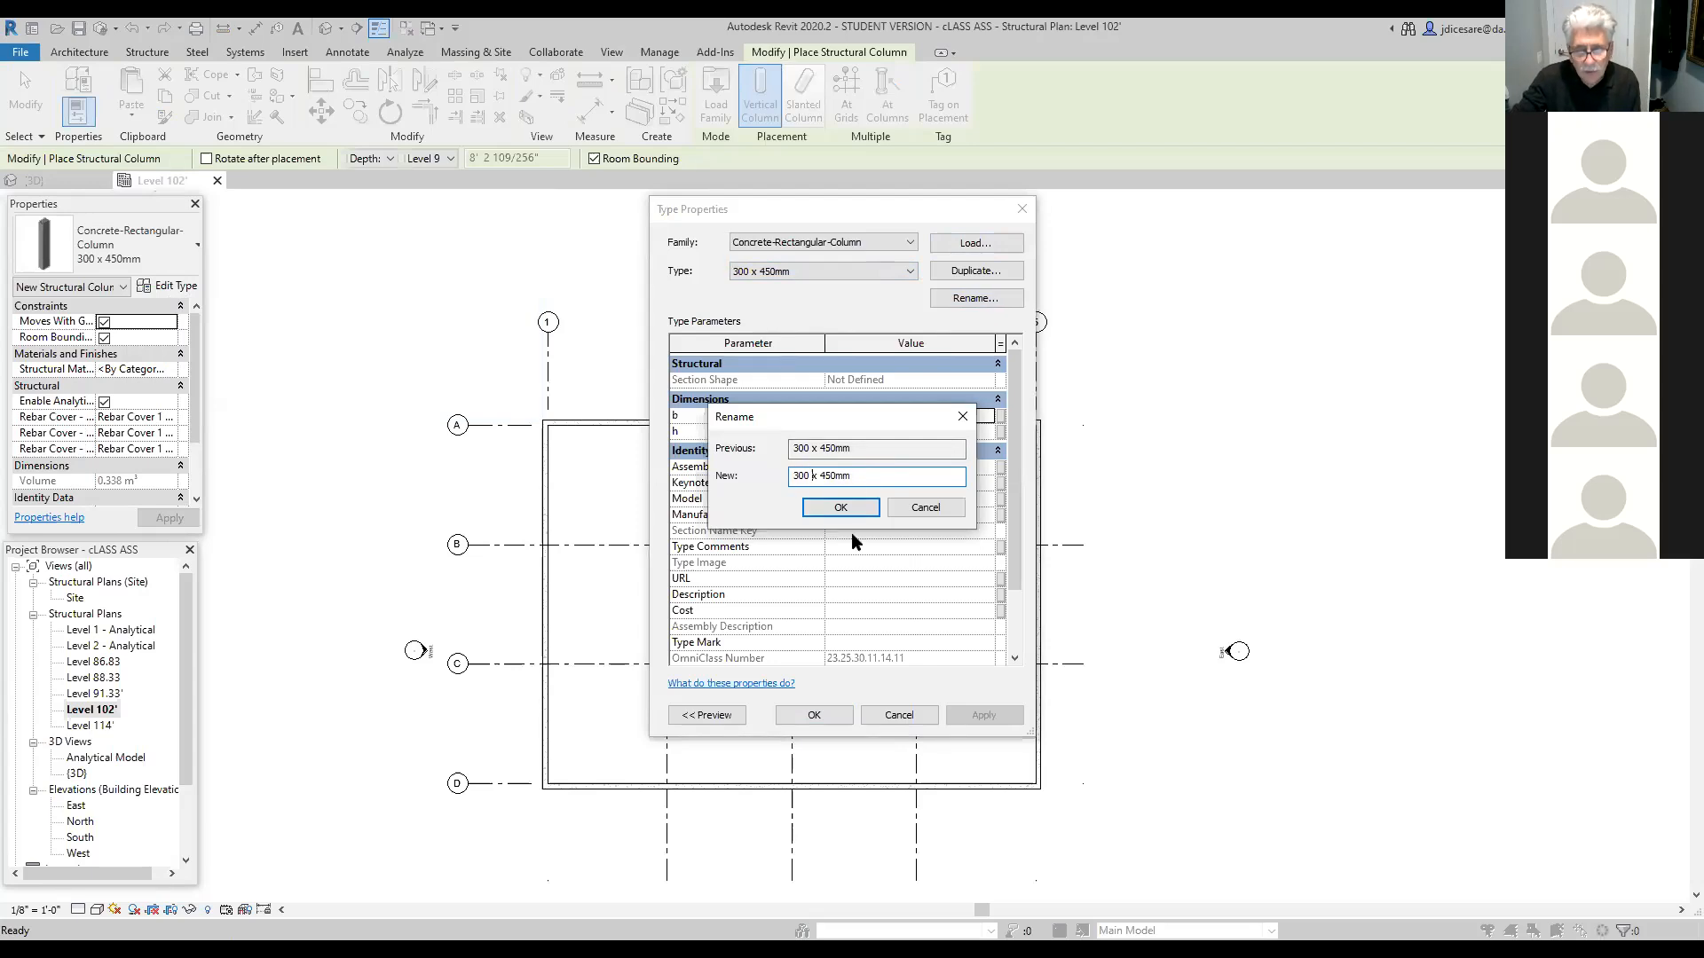
key("BackSpace")
key("BackSpace")
key("BackSpace")
key("BackSpace")
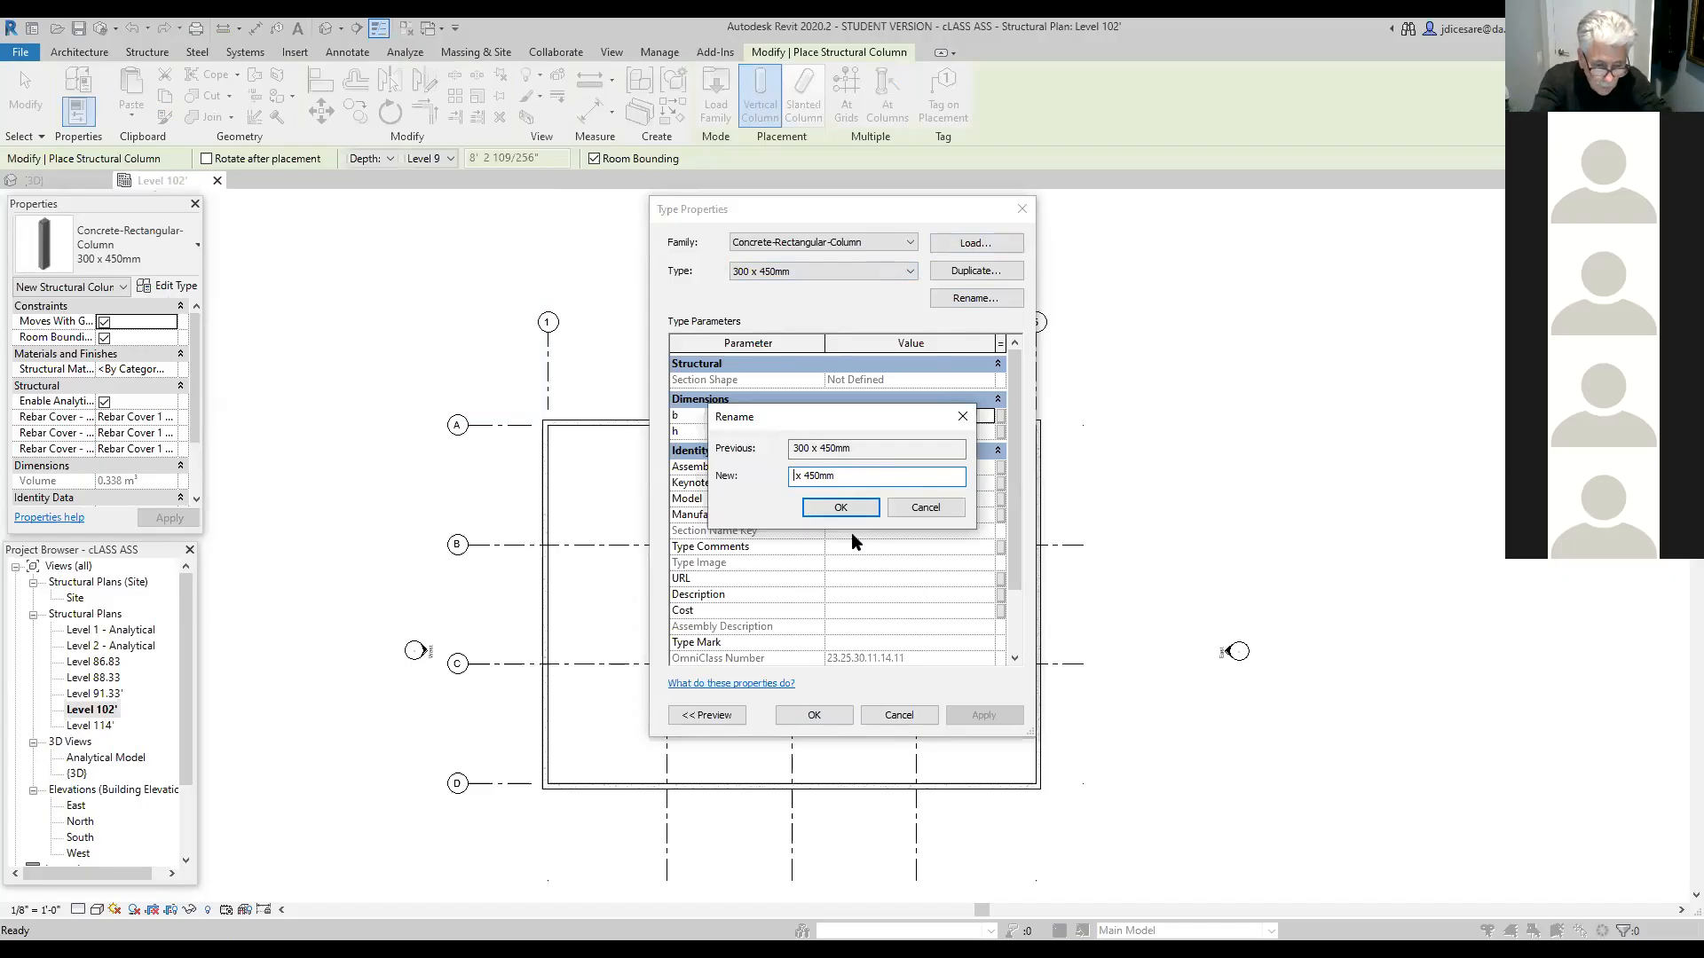
type("16 ")
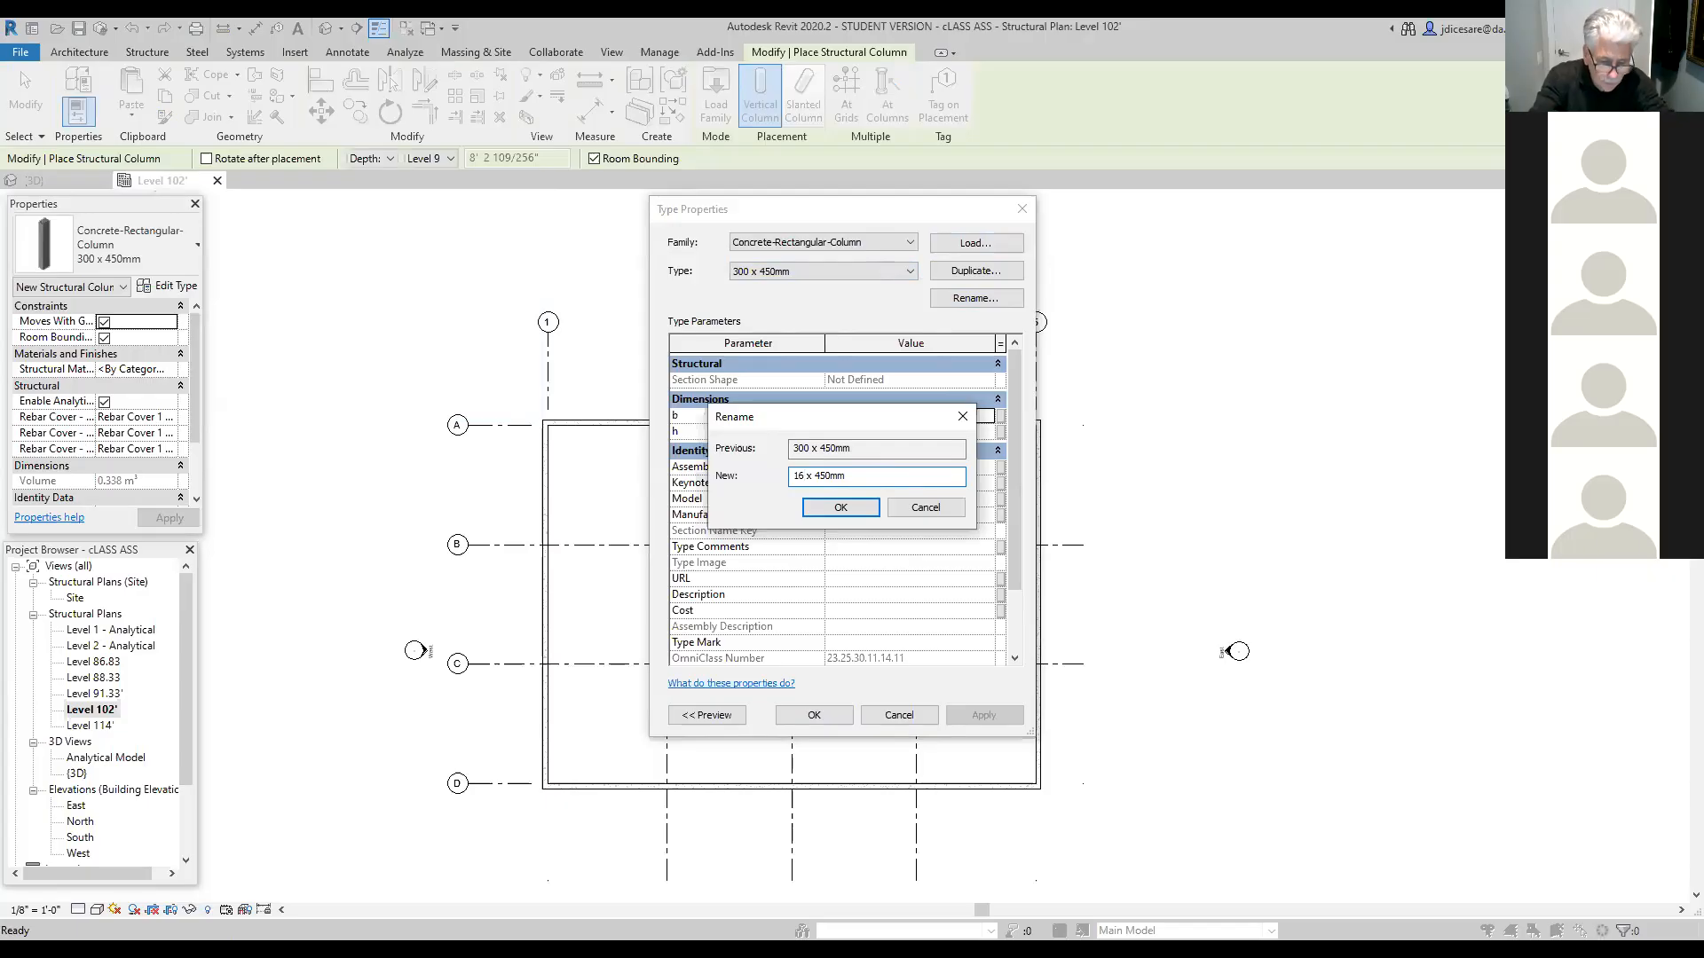
type("\"")
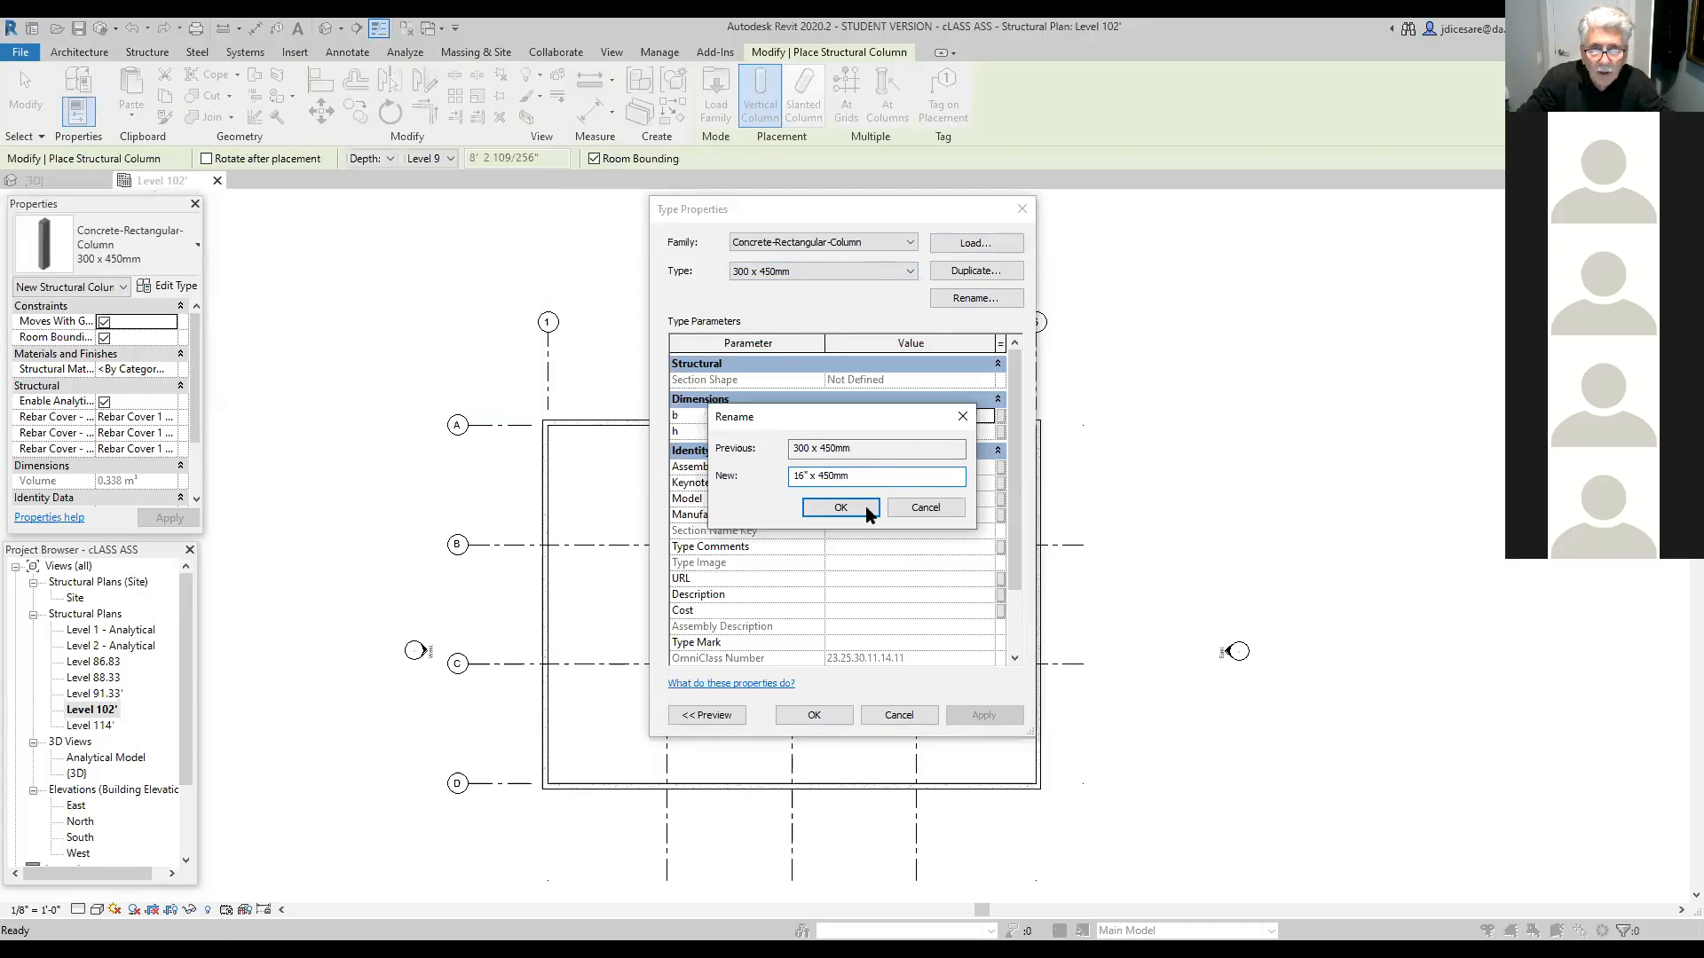
left_click(861, 476)
key("BackSpace")
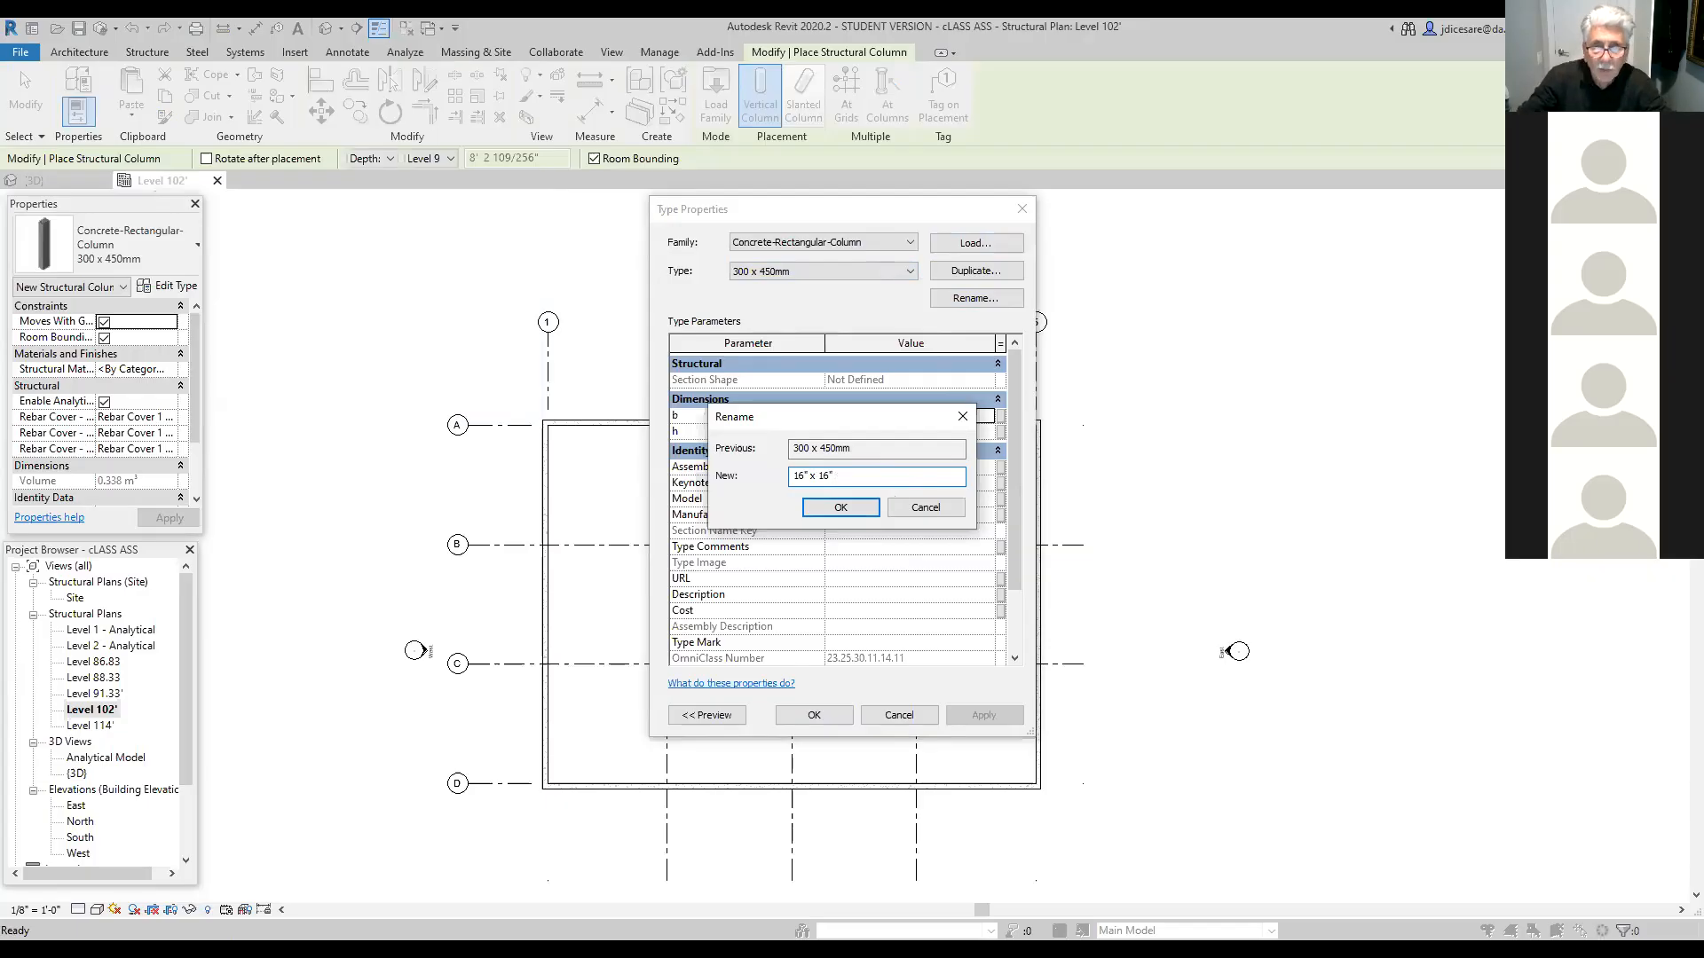
left_click(848, 509)
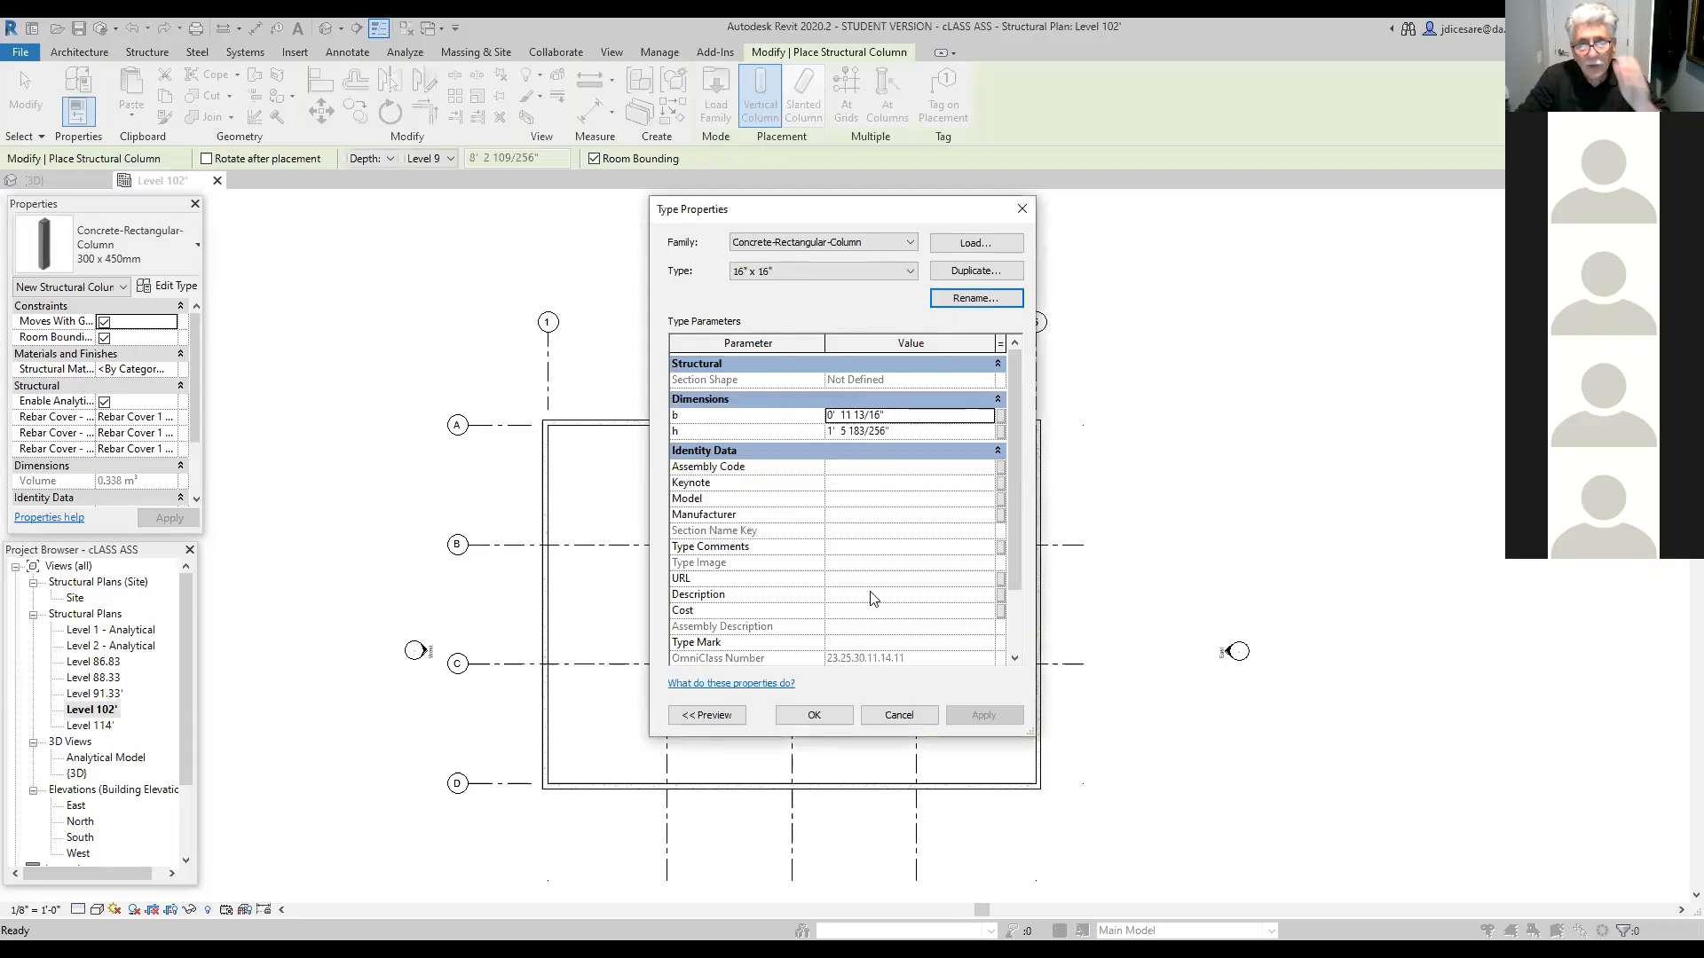
Step: Set the b dimension of the 16" x 16" column type to 16"
left_click(846, 415)
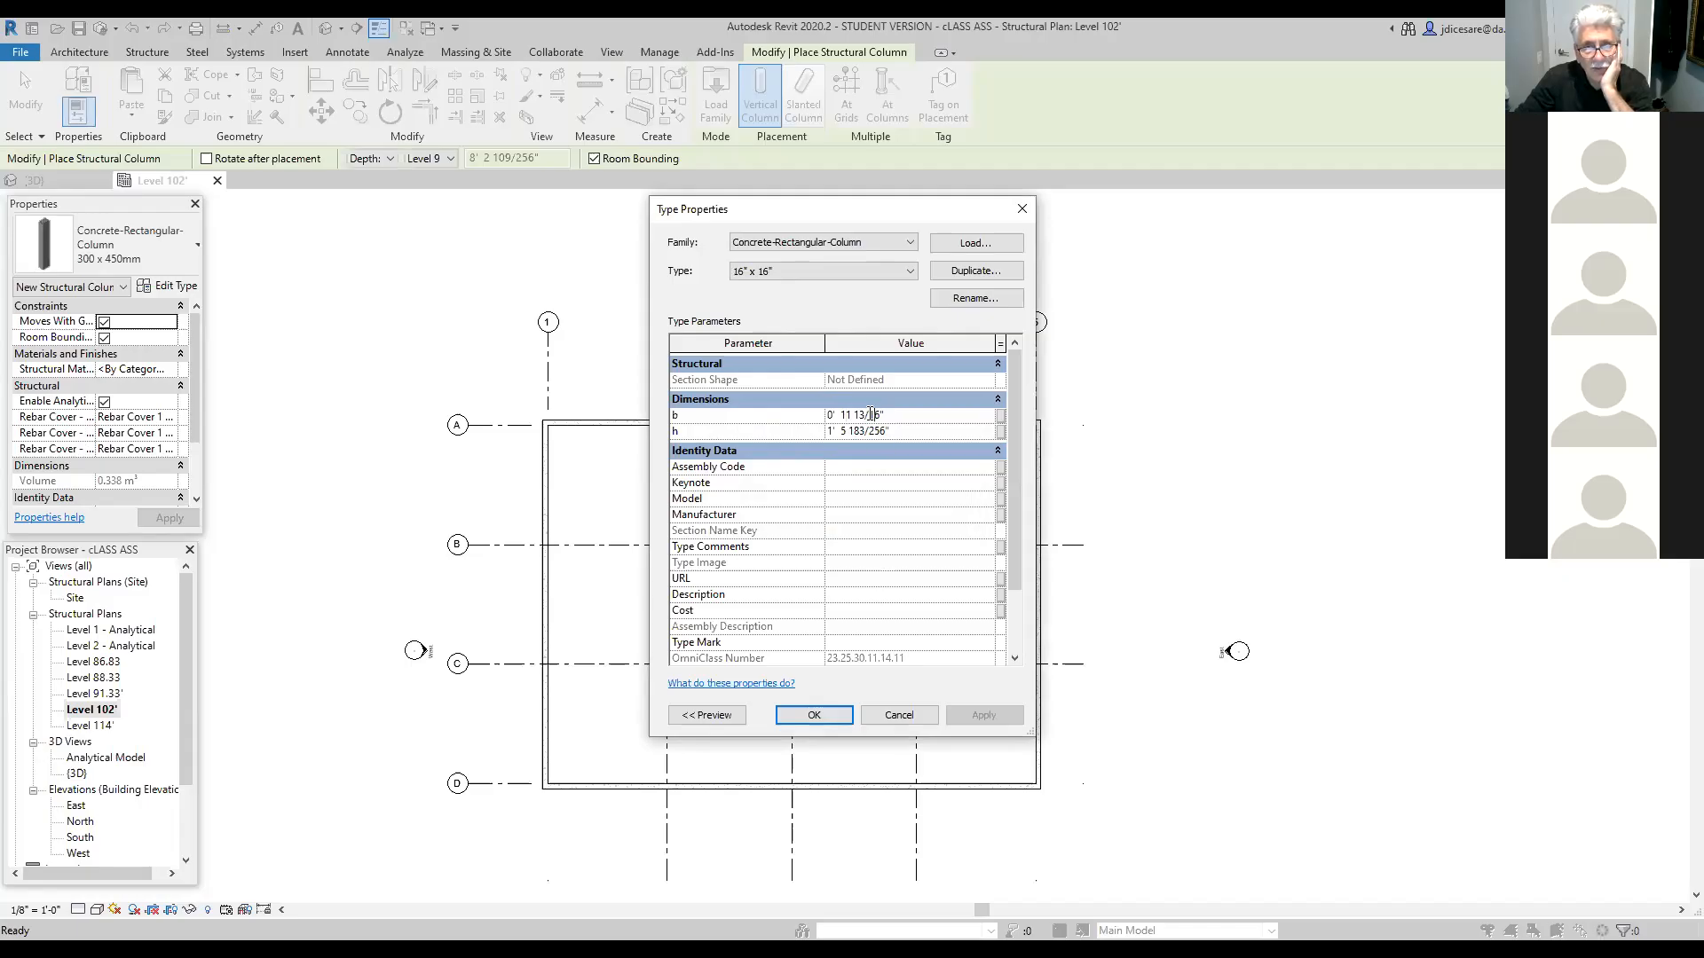
key("BackSpace")
key("BackSpace")
key("BackSpace")
key("BackSpace")
key("BackSpace")
key("BackSpace")
key("BackSpace")
key("BackSpace")
key("BackSpace")
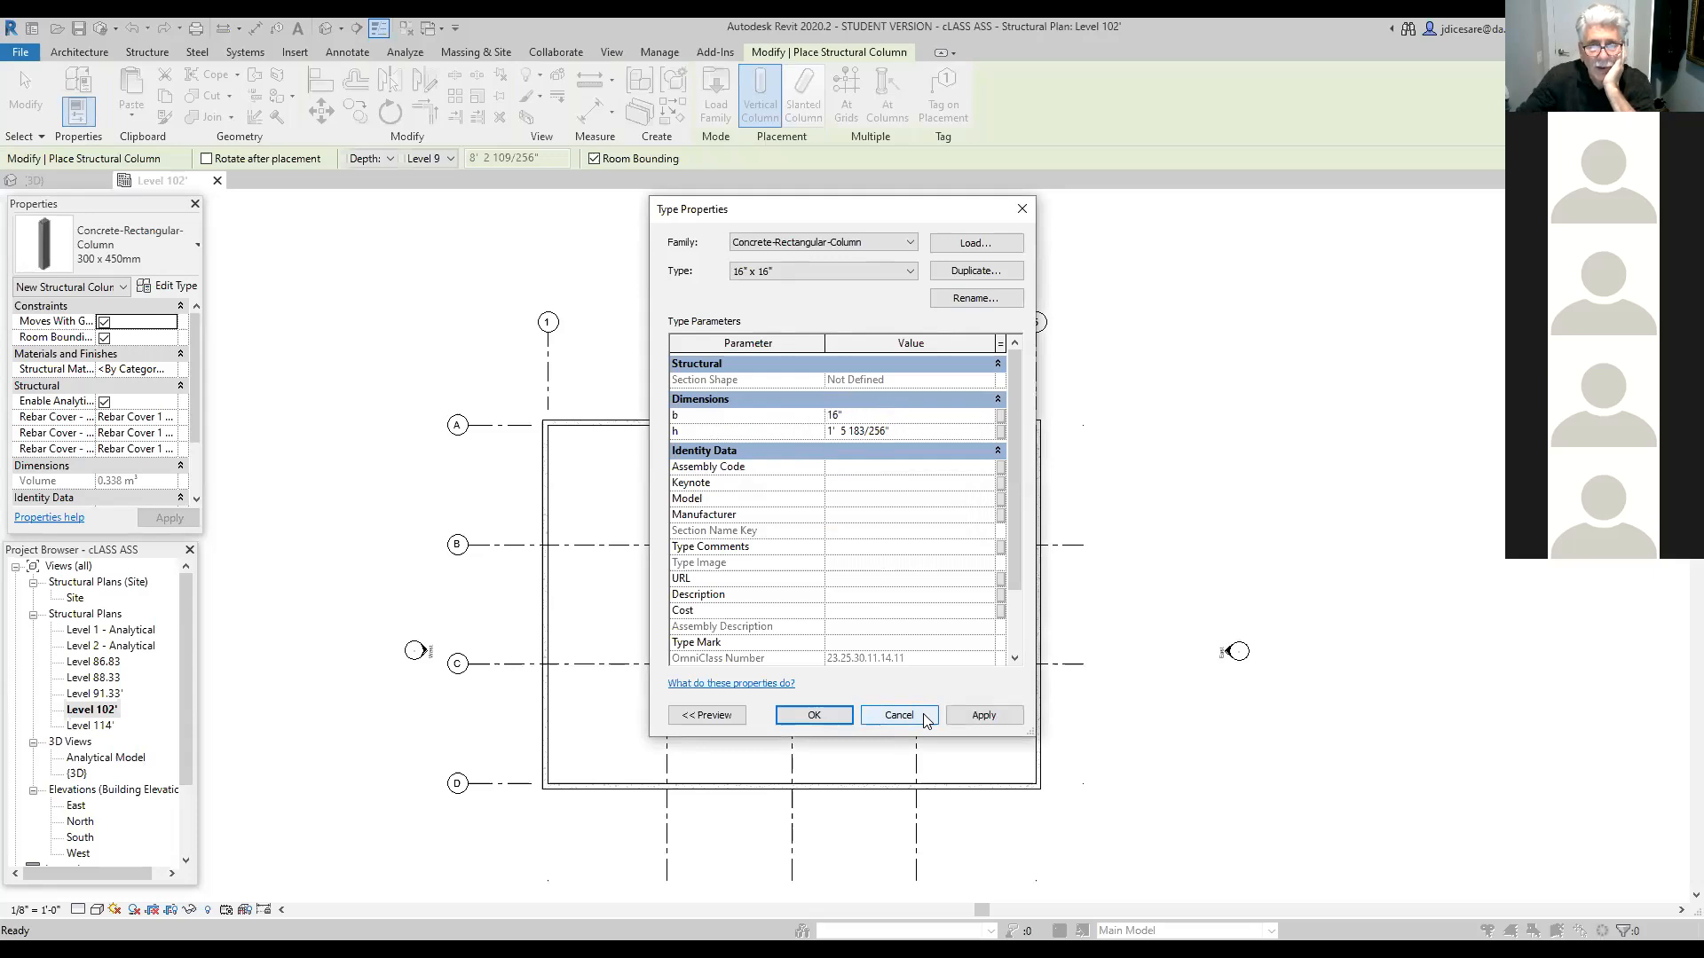
Step: Set the h dimension of the 16" x 16" column type to 16" and accept the type properties
left_click(859, 433)
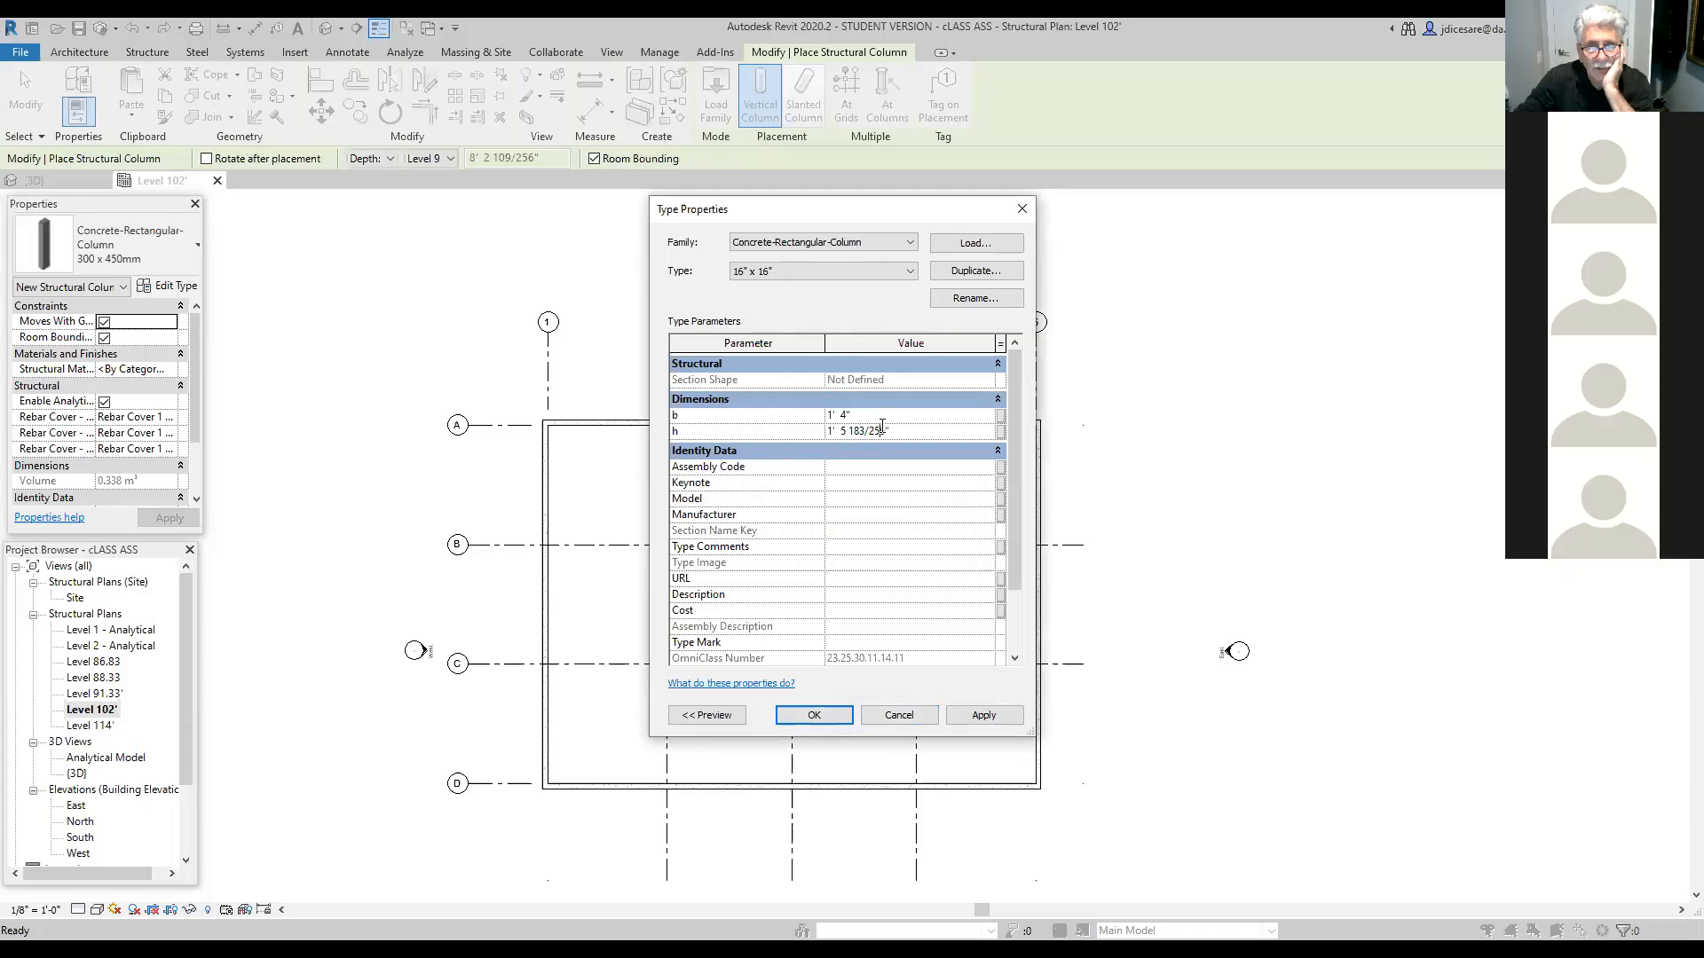
key("BackSpace")
key("BackSpace")
key("BackSpace")
key("BackSpace")
key("BackSpace")
key("BackSpace")
key("BackSpace")
key("BackSpace")
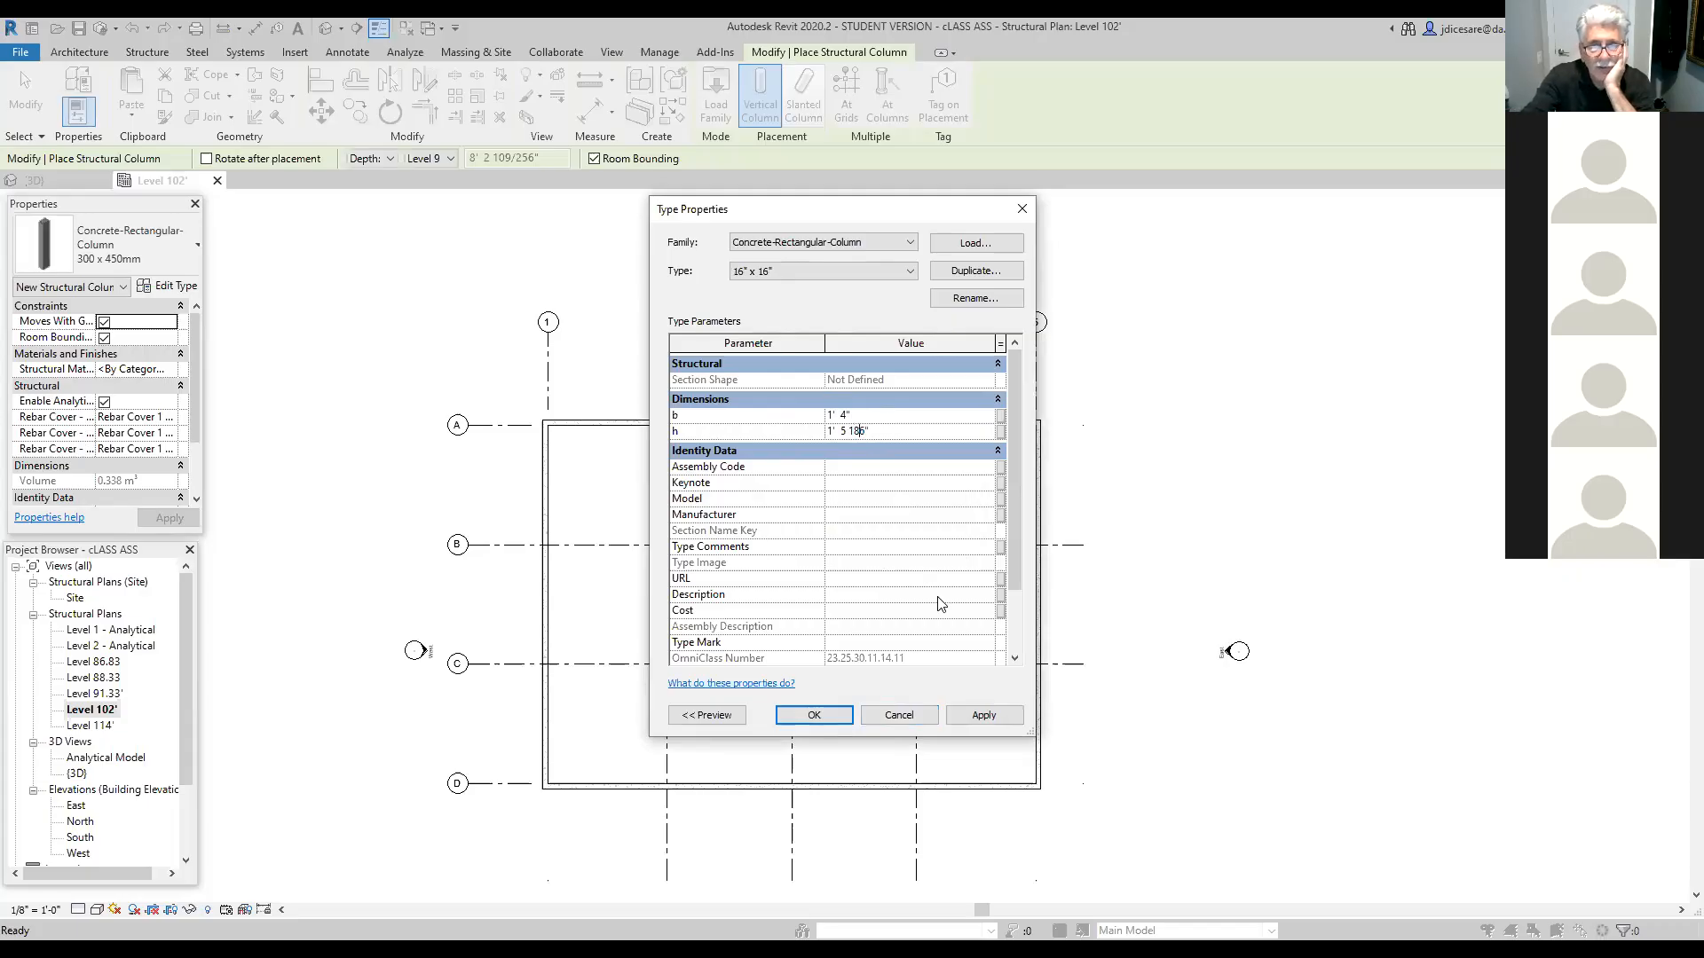
key("BackSpace")
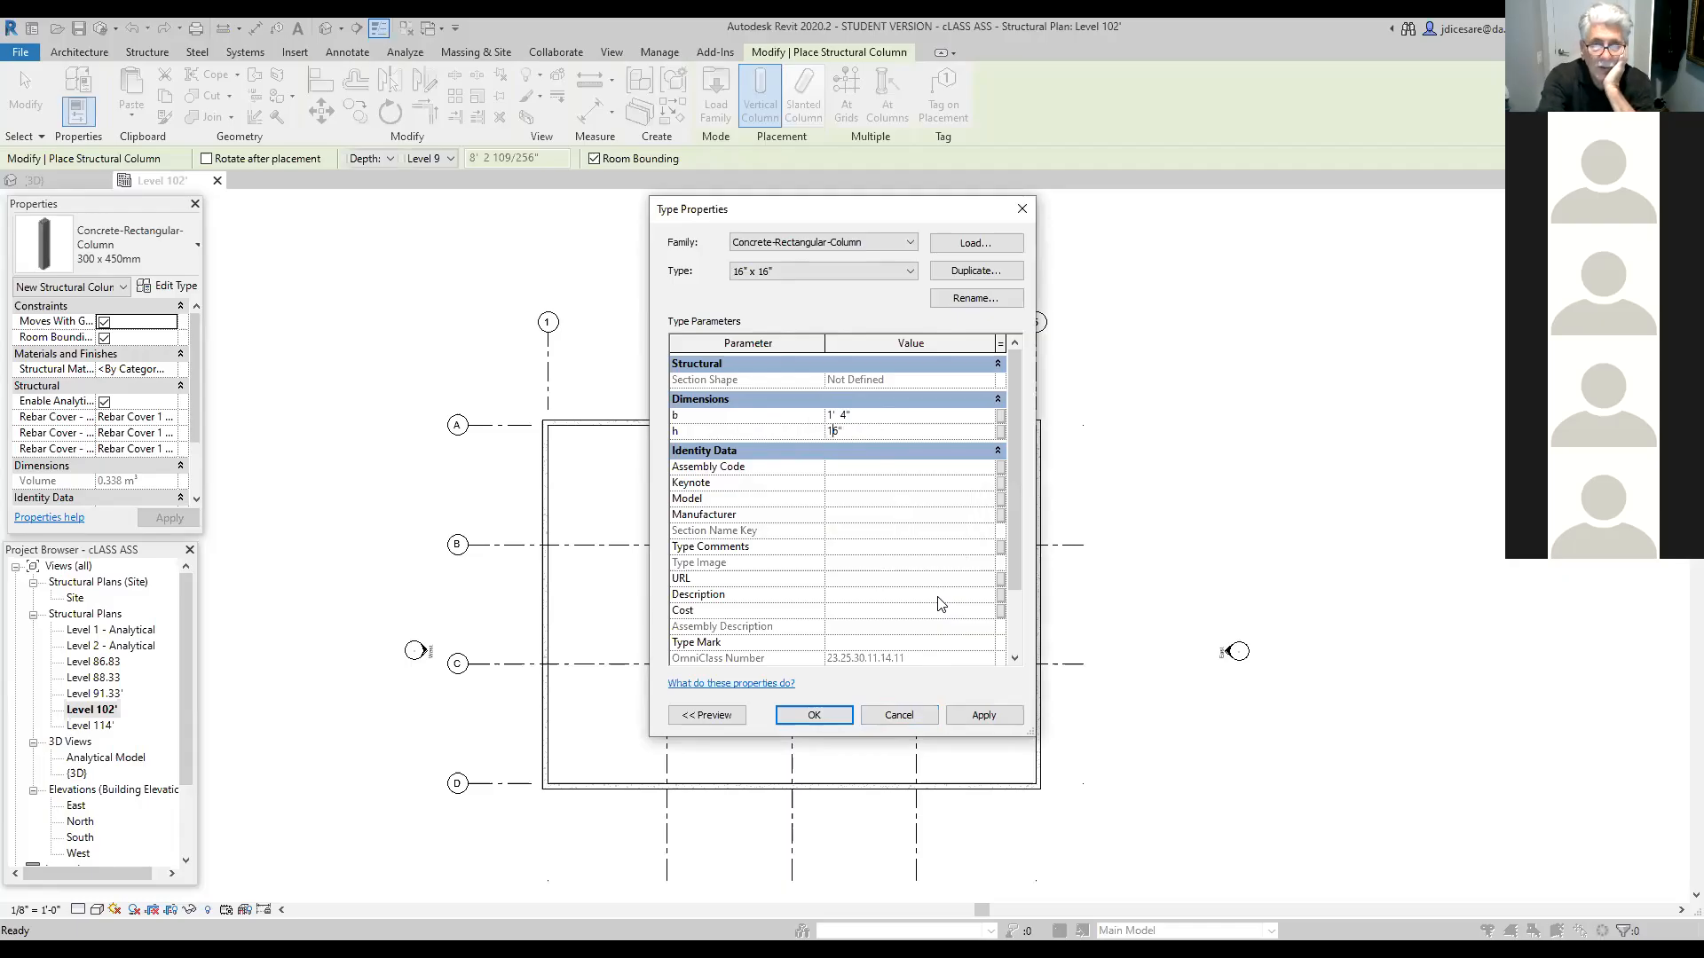
left_click(915, 548)
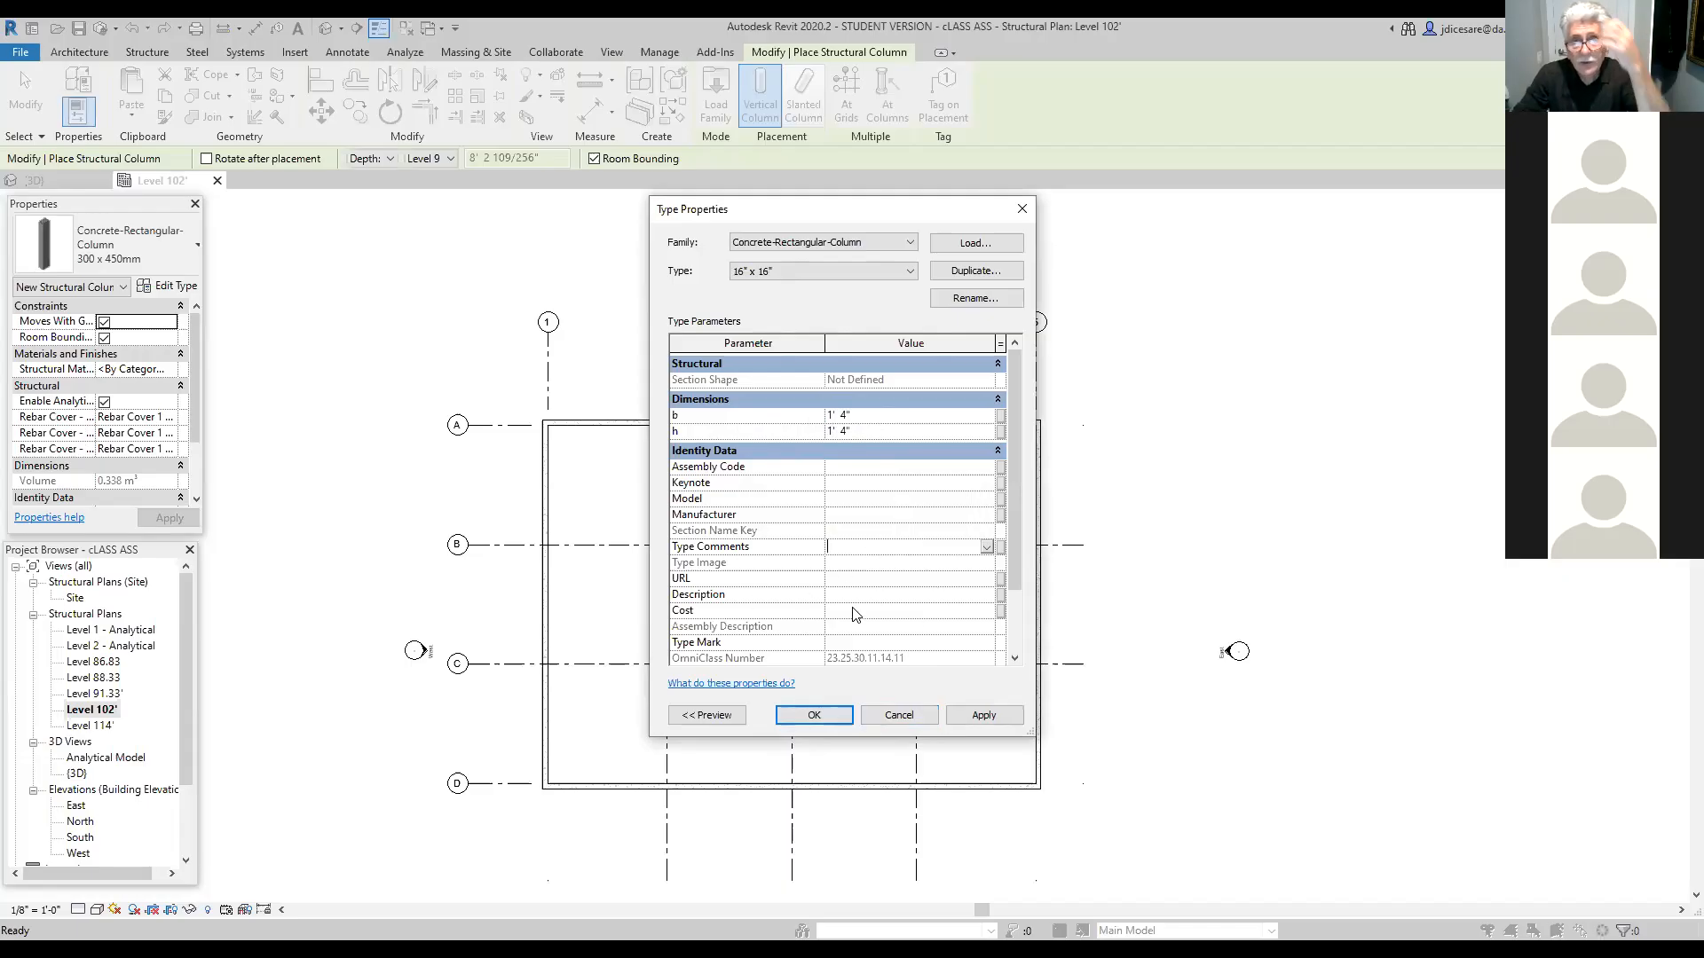
left_click(825, 715)
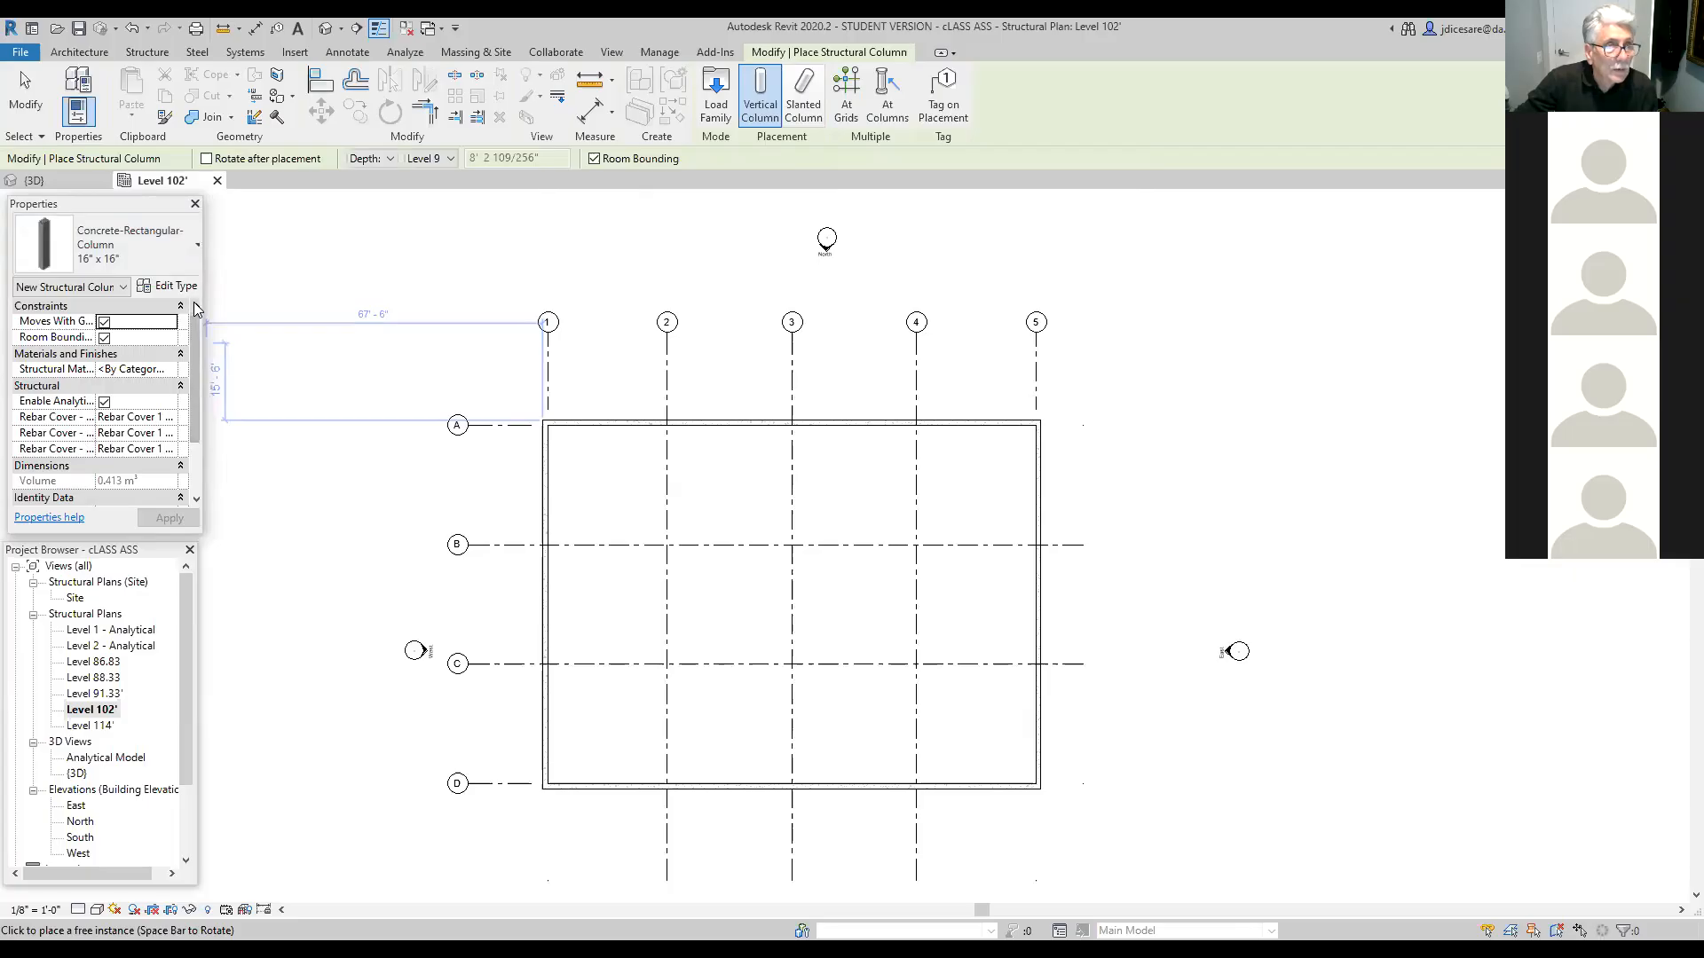
Step: Examine the new column's properties, its depth setting and the levels available for its base, without changing them
scroll(197, 444, "down", 3)
scroll(197, 444, "up", 3)
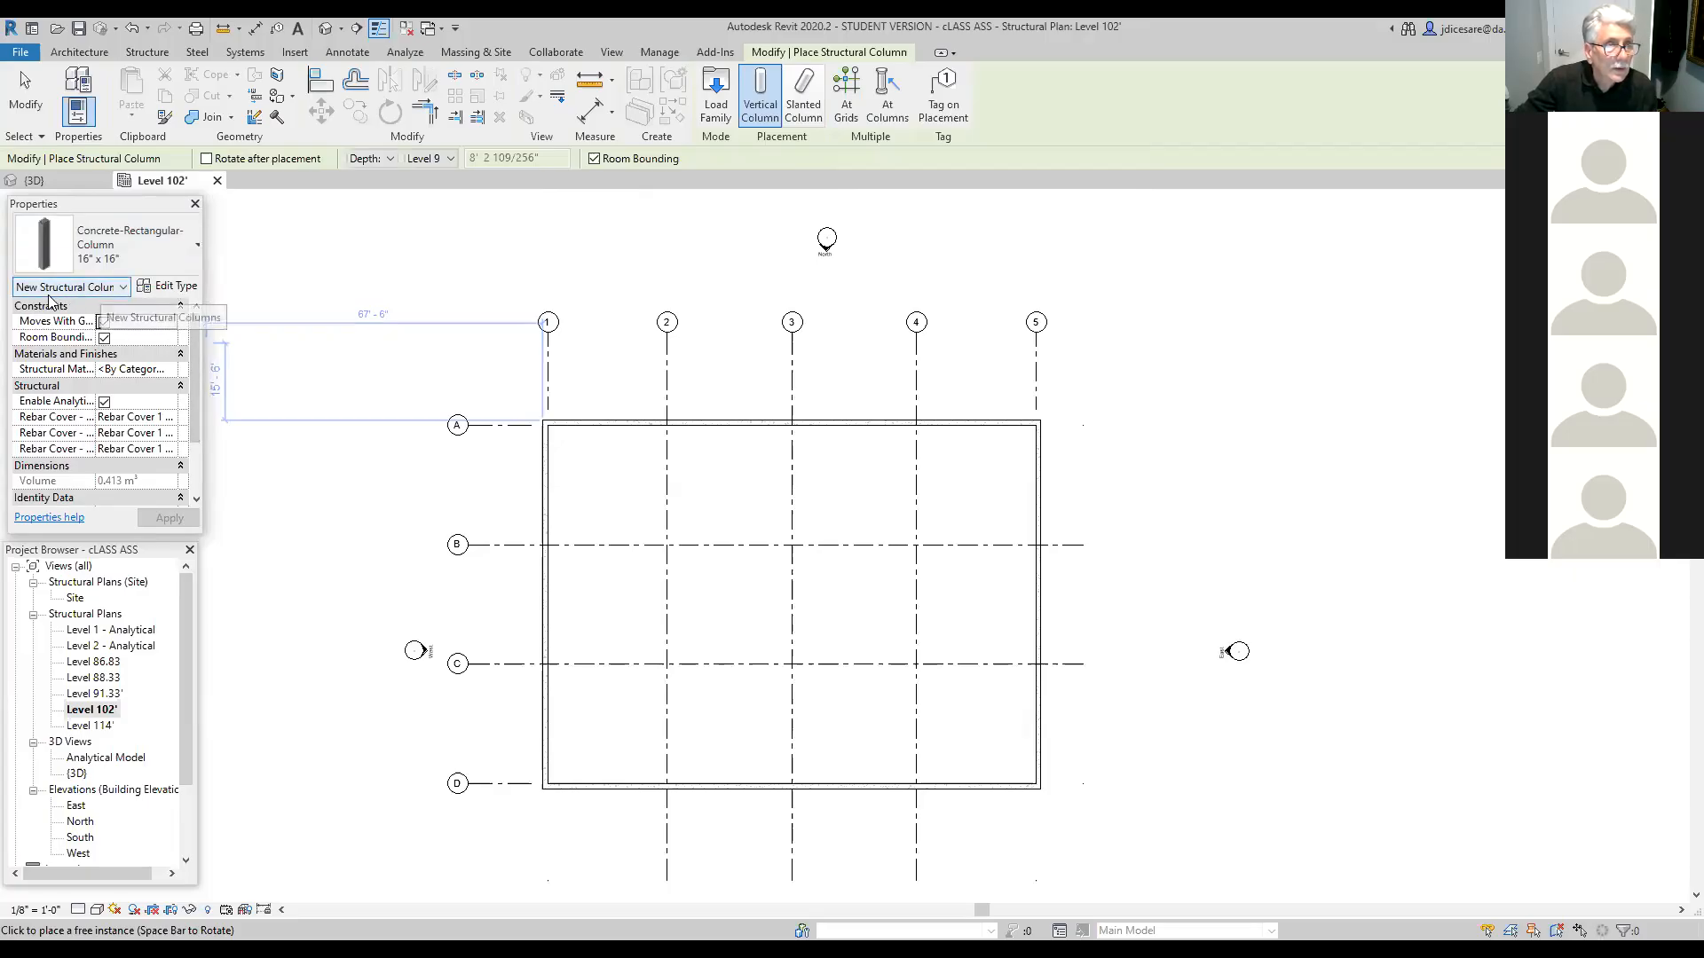
left_click(86, 288)
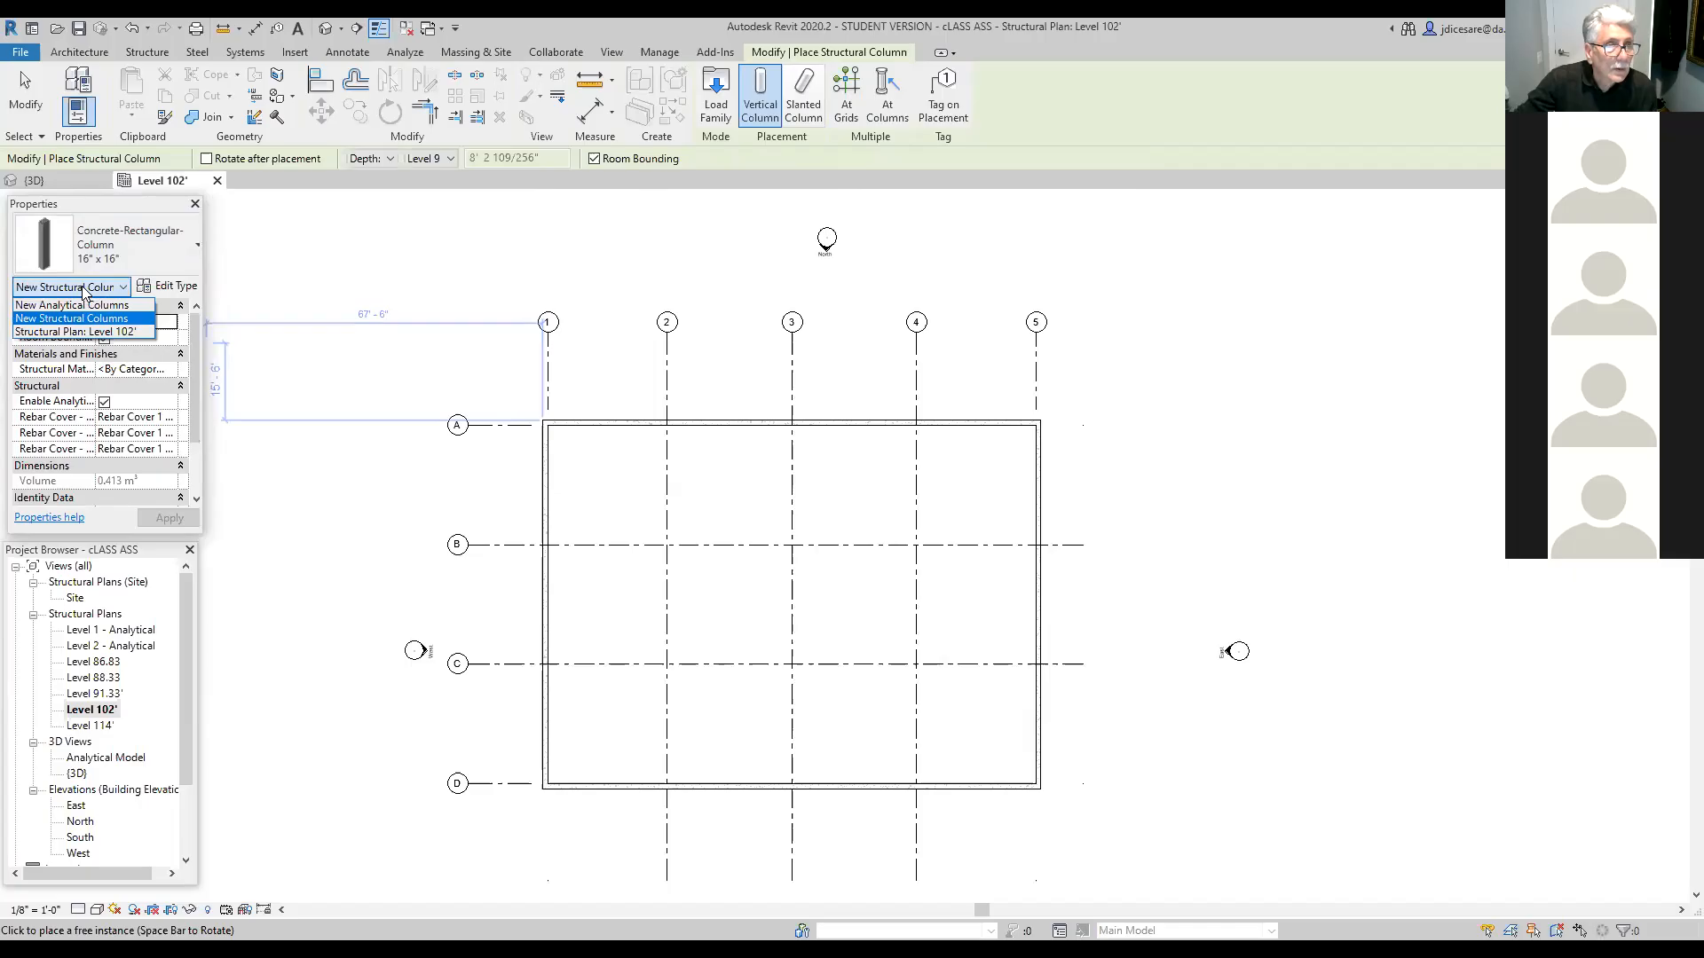
left_click(85, 291)
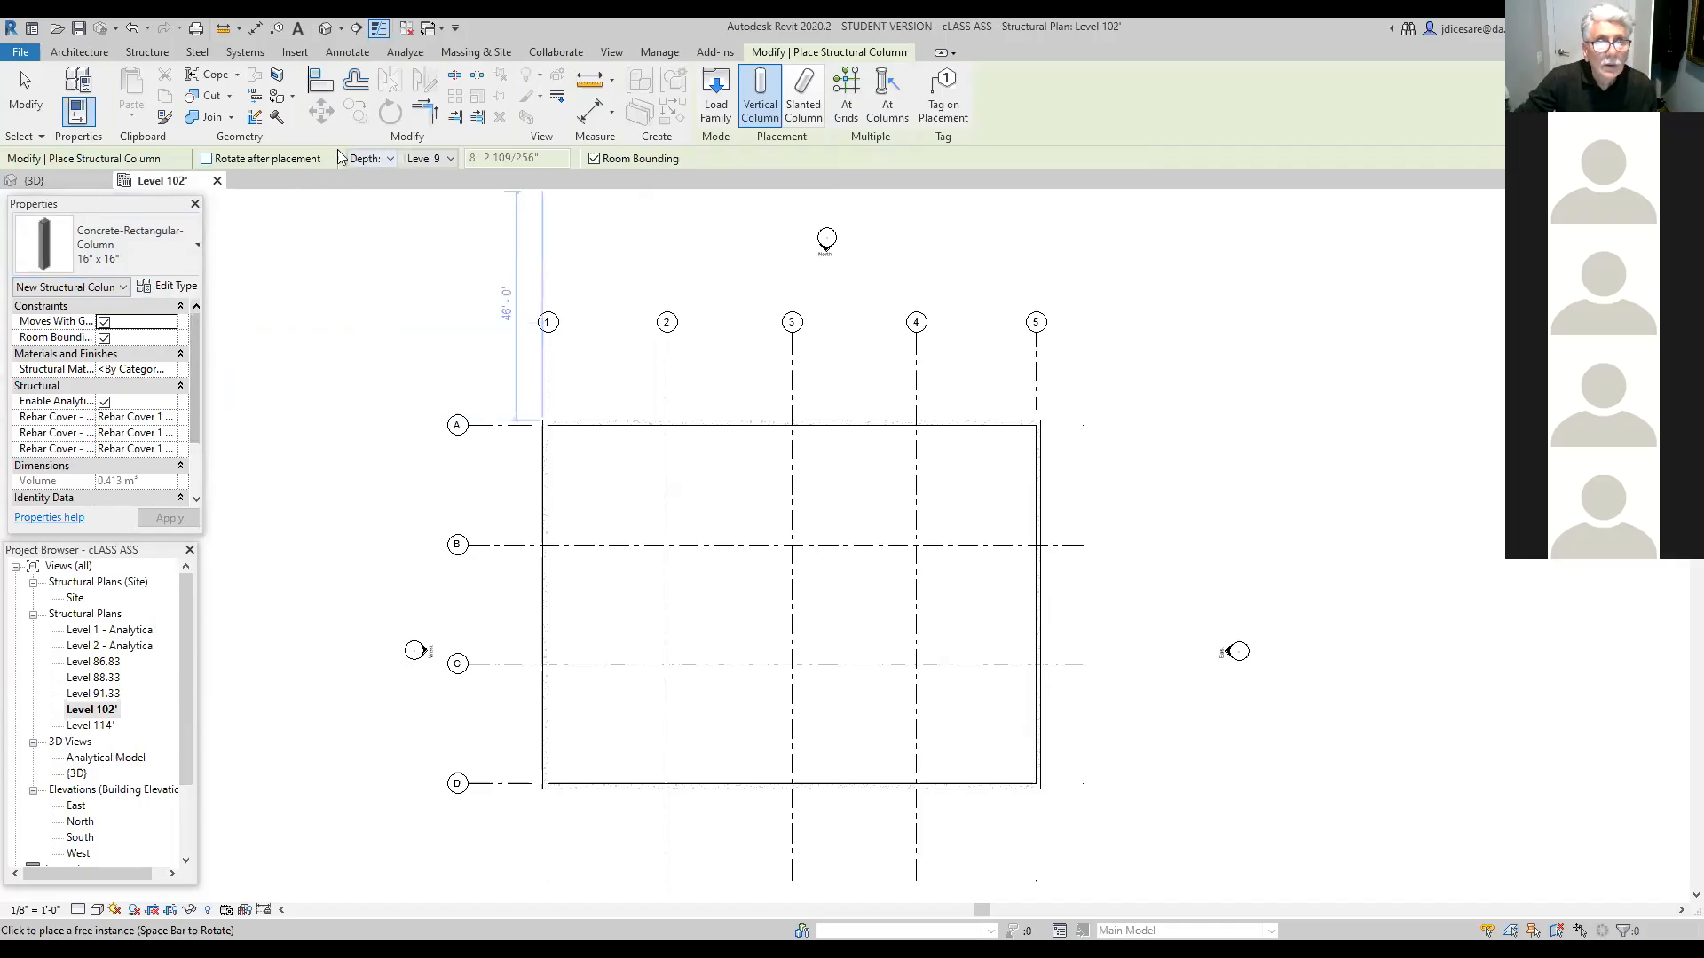
left_click(392, 165)
left_click(392, 165)
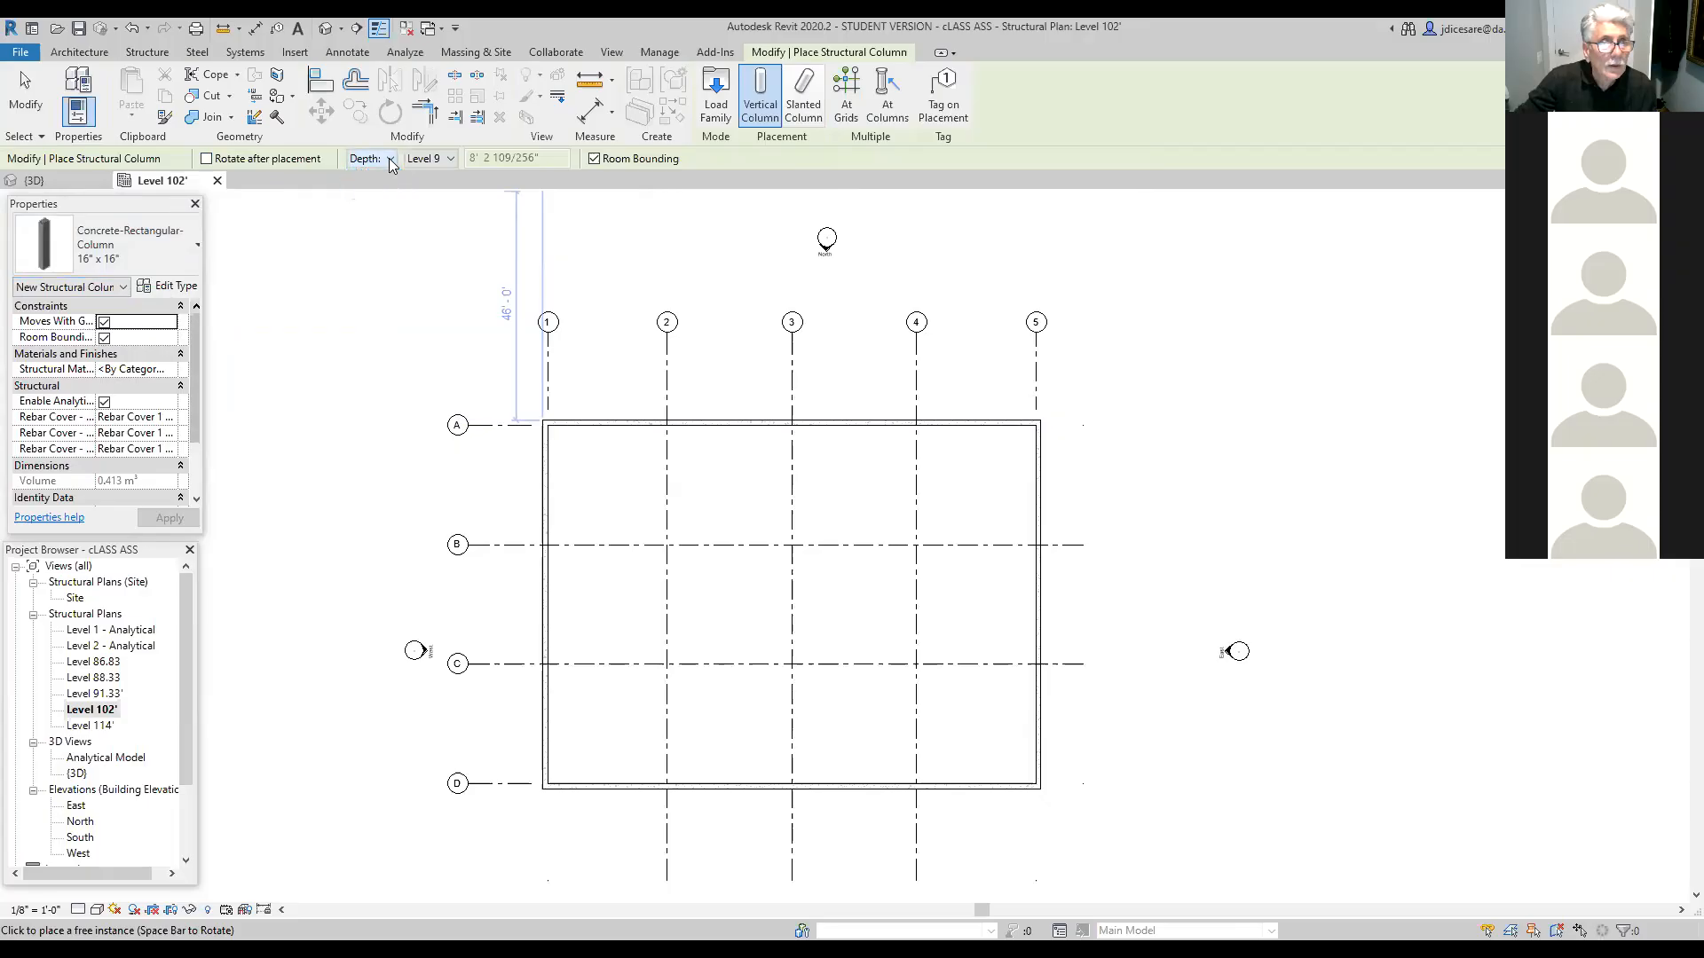
left_click(450, 160)
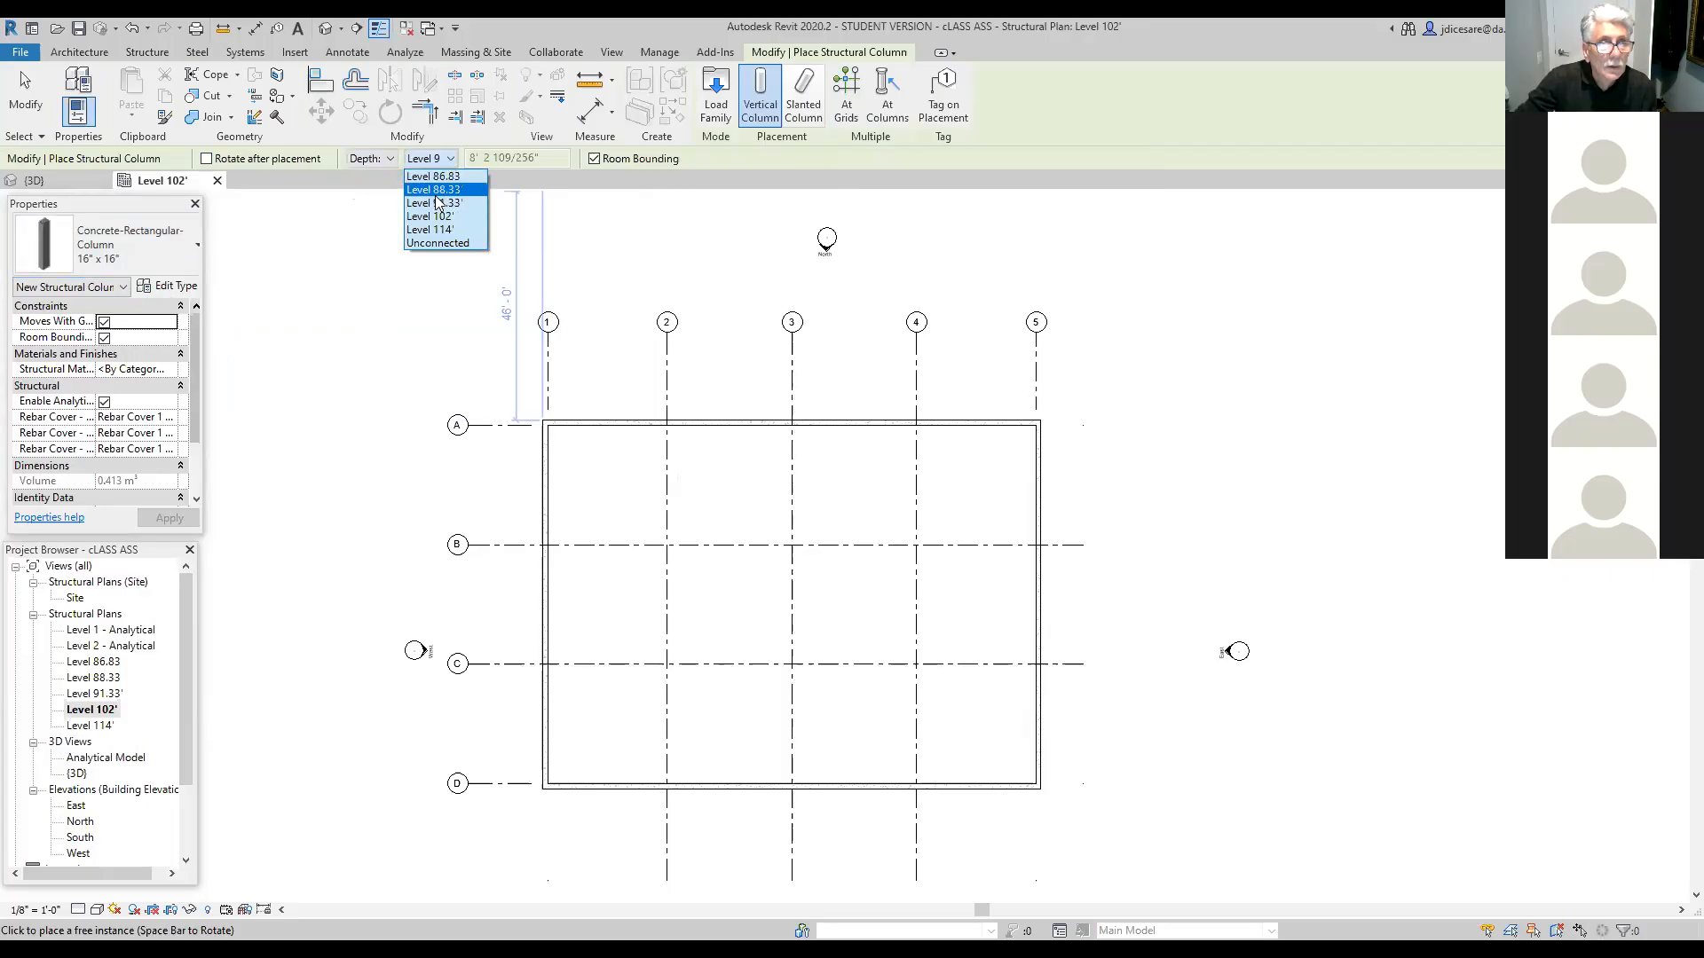
left_click(196, 389)
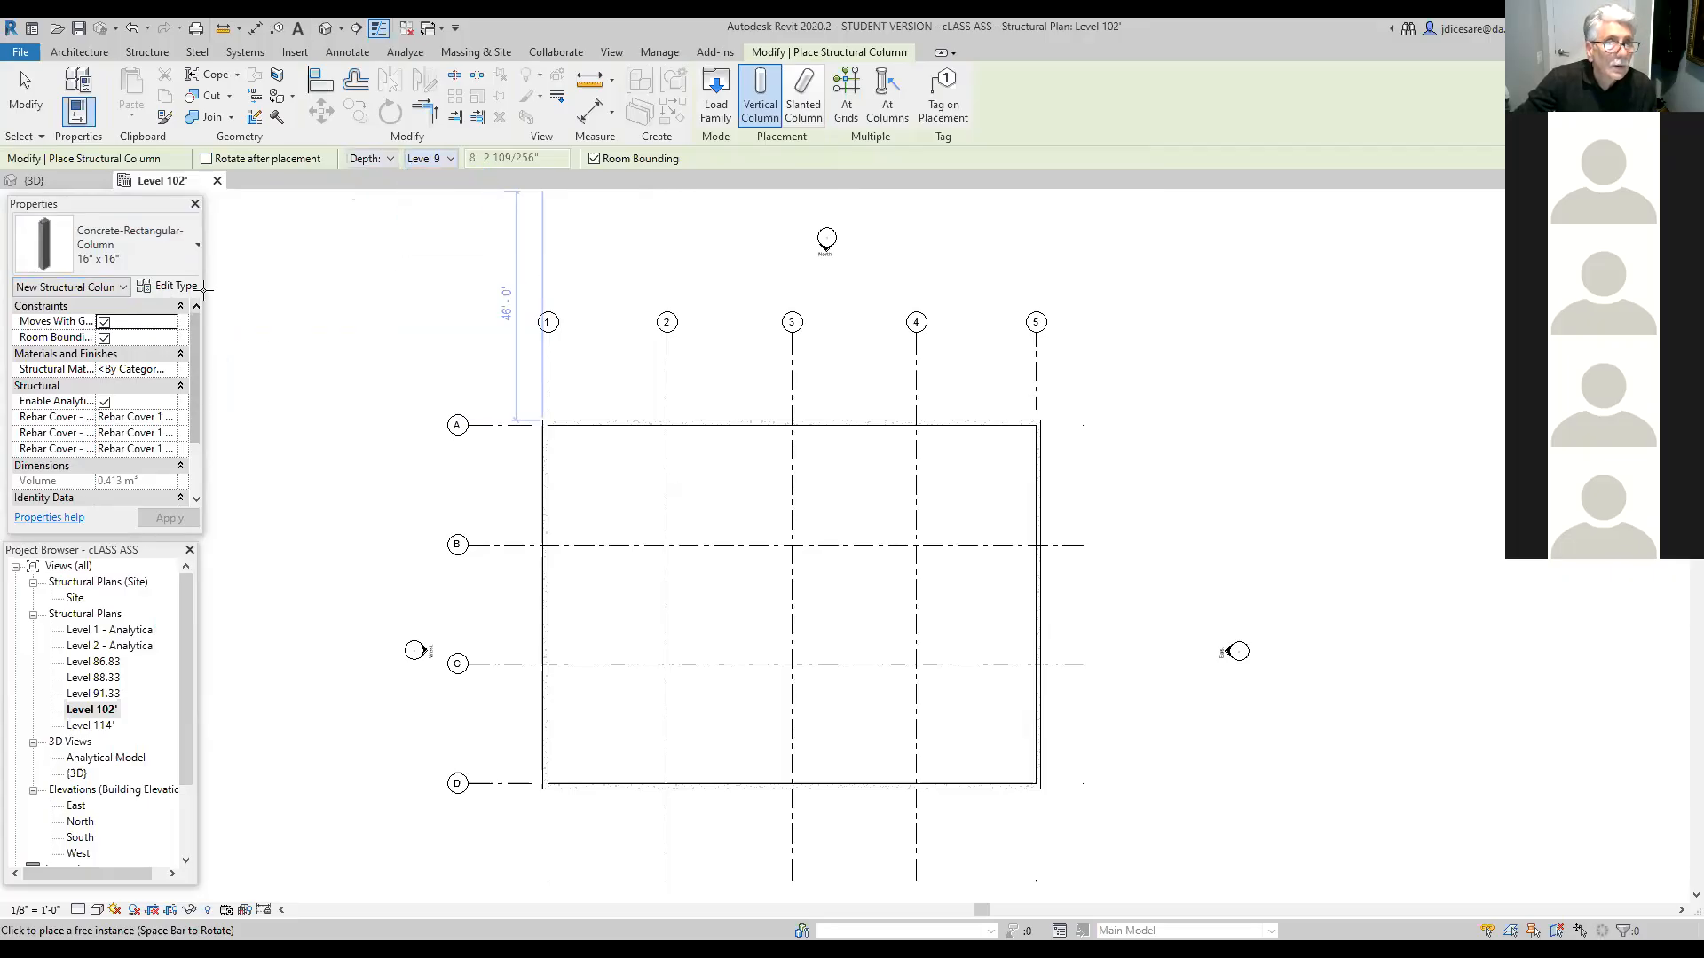
Step: Close the Properties palette, leave column placement and display the palette again
left_click(194, 204)
key("Escape")
key("Escape")
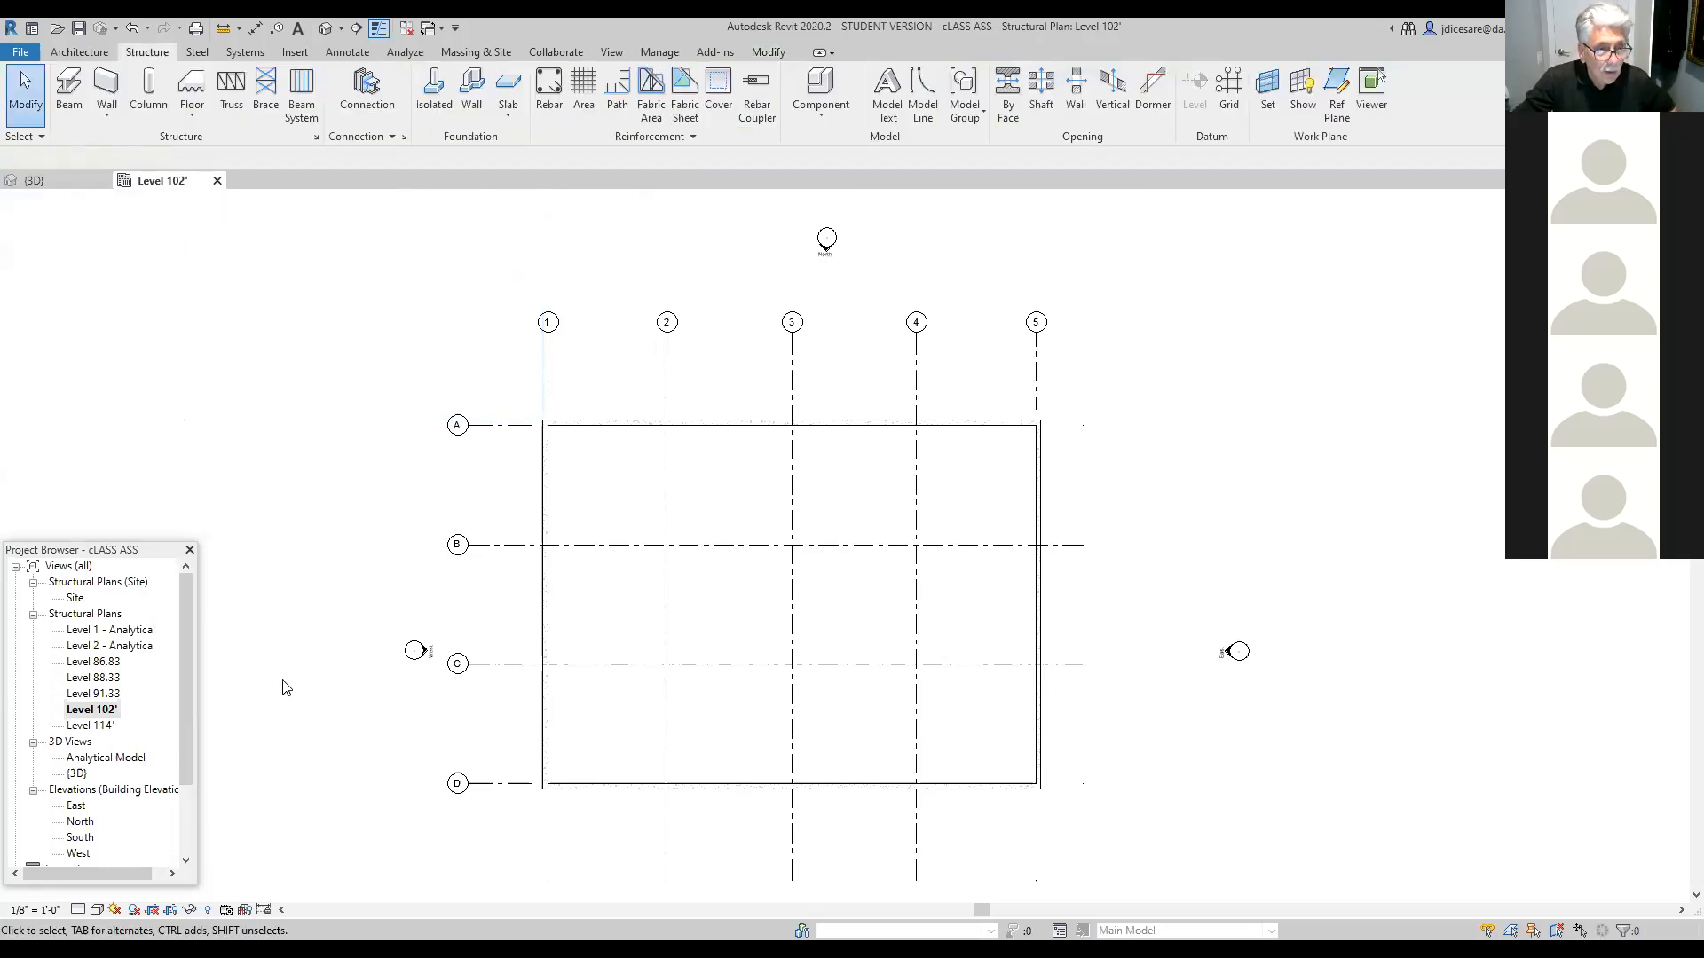
right_click(292, 701)
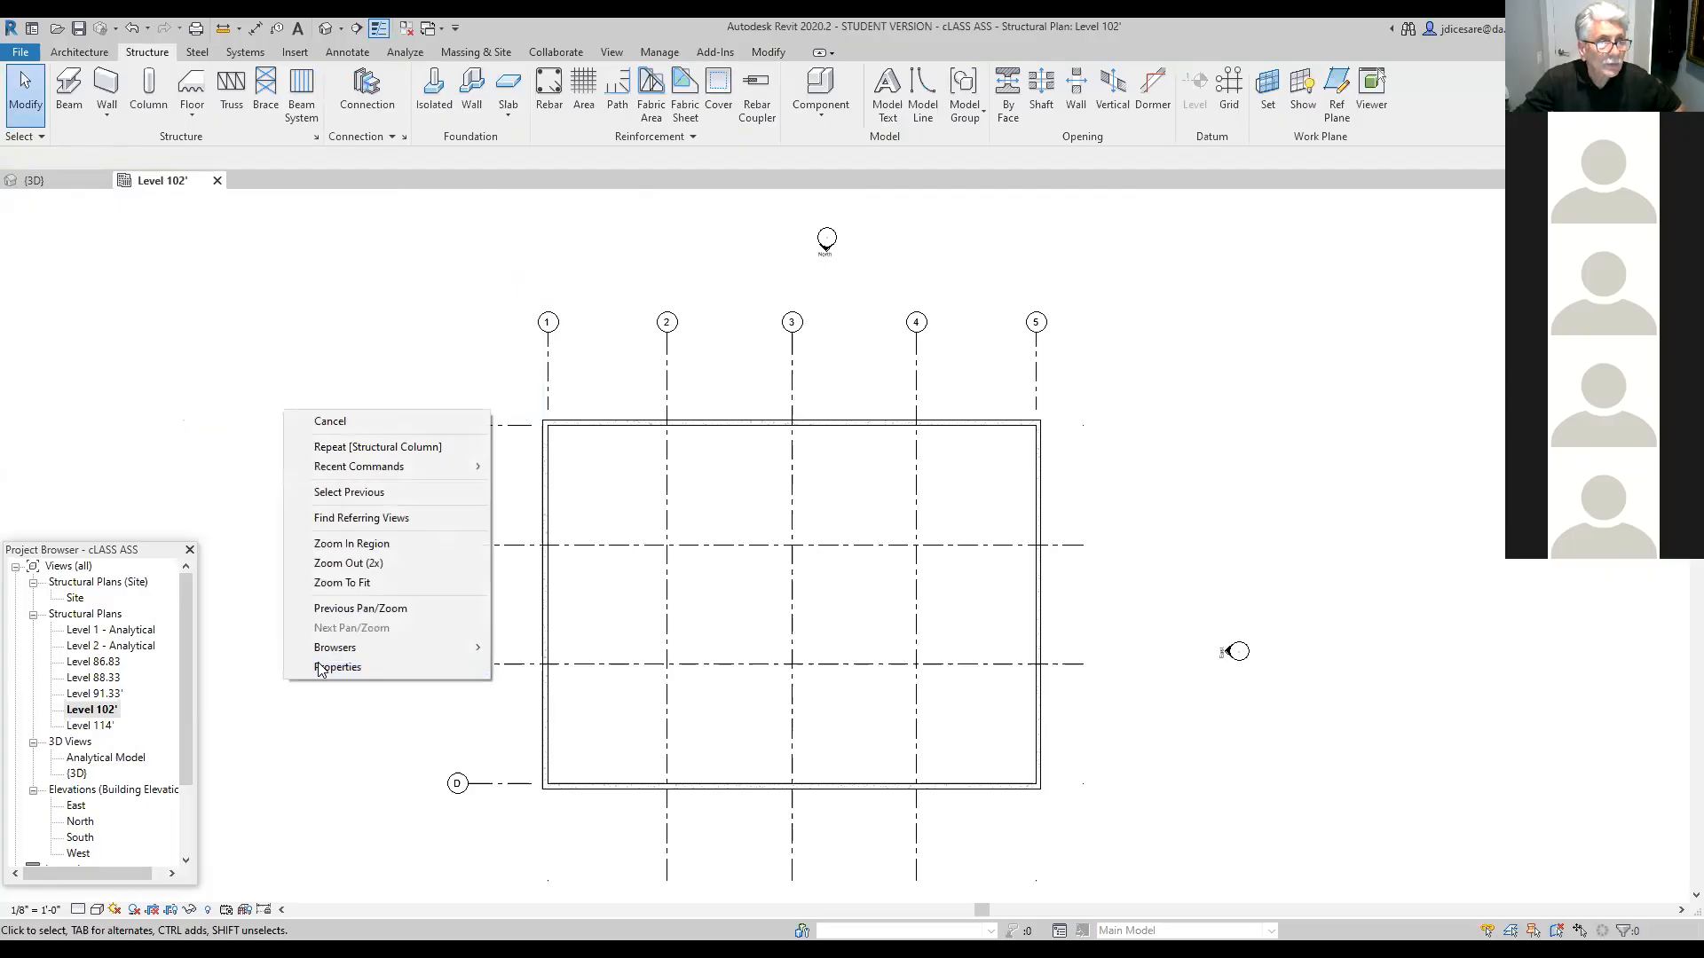
left_click(320, 668)
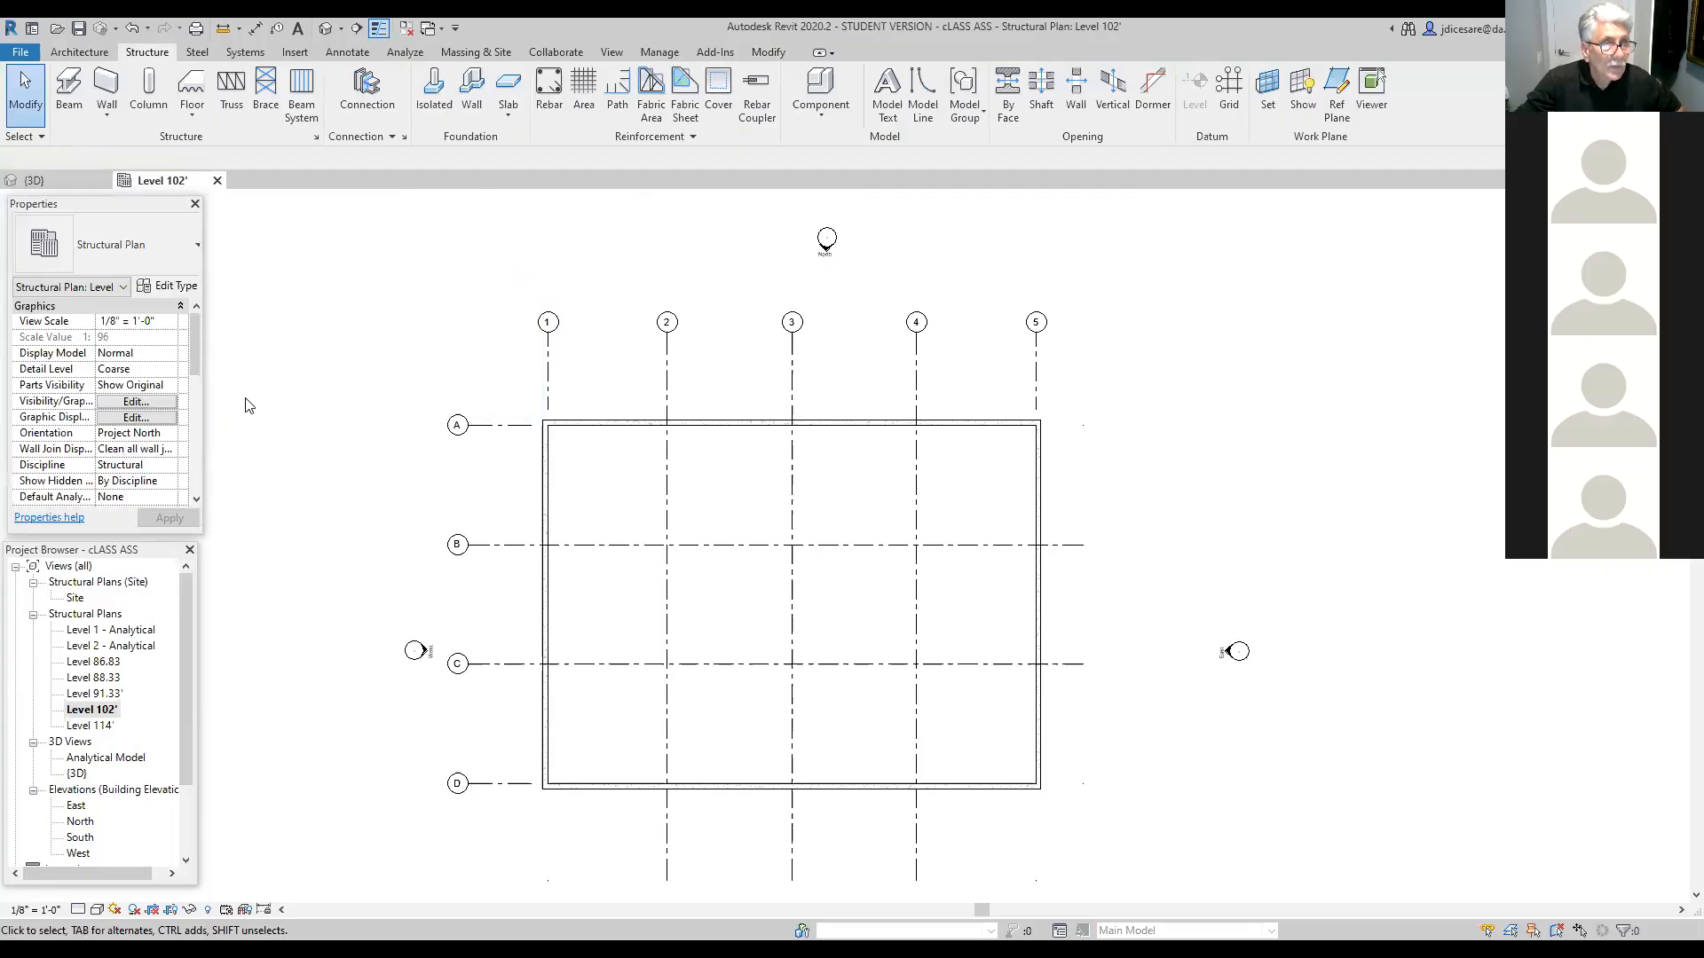
Step: Review the available structural column types with 16" x 16" current and return to the Level 102' plan
left_click(148, 88)
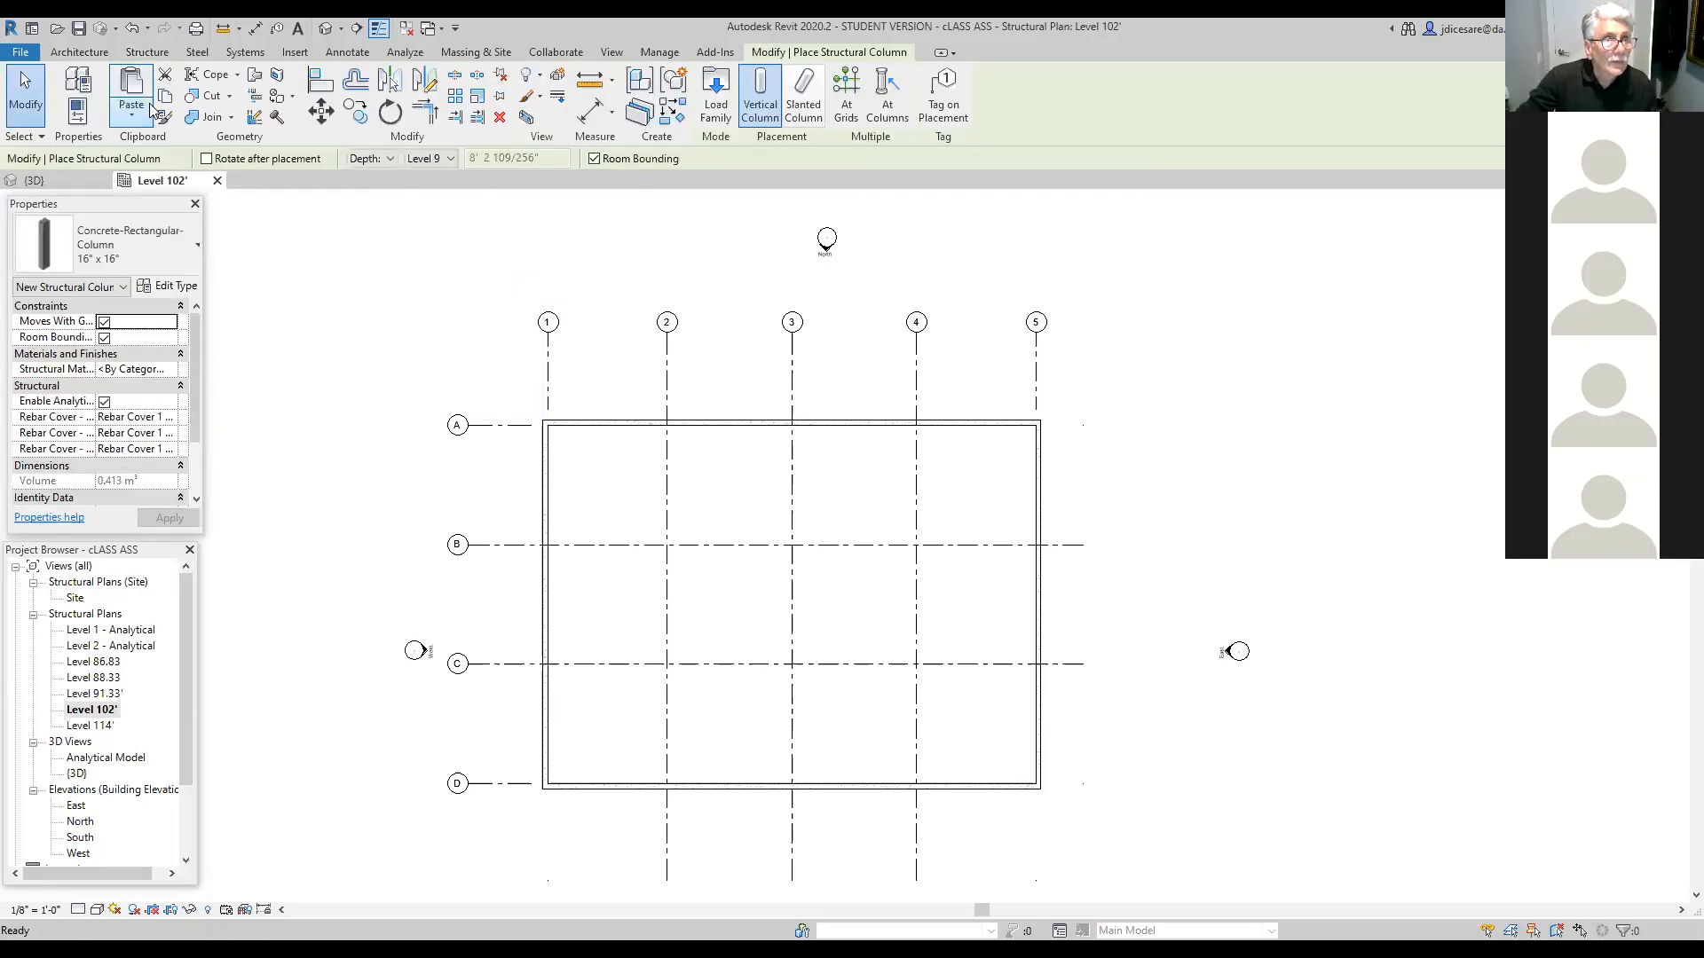
left_click(132, 252)
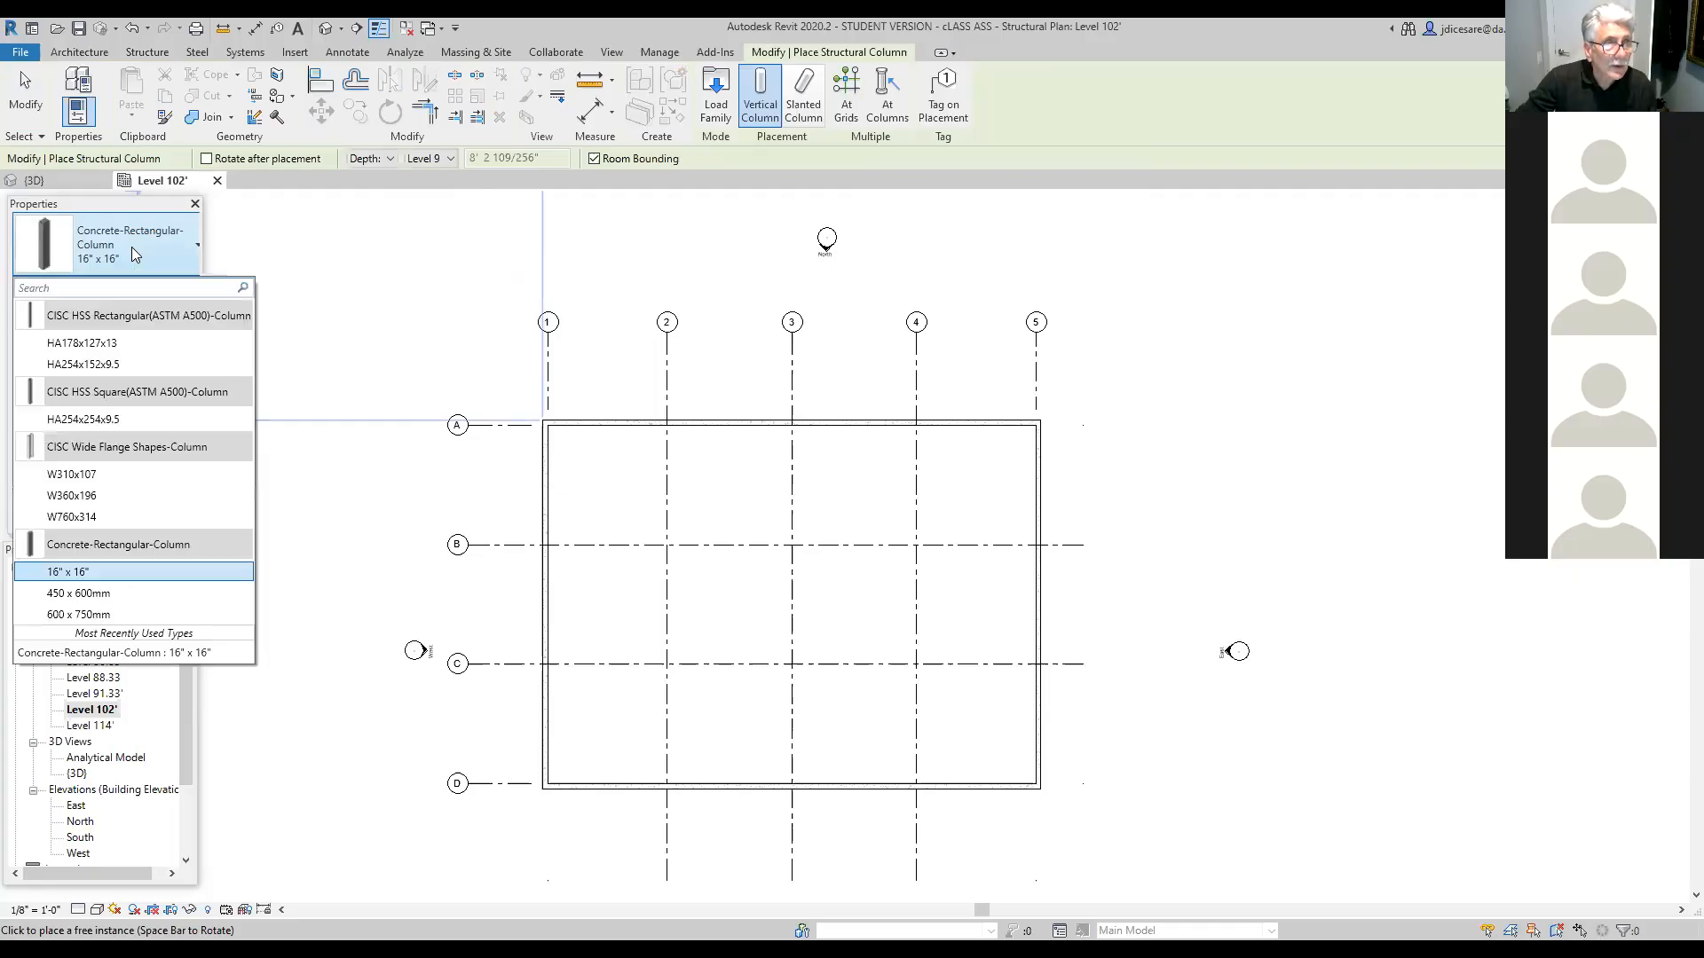
left_click(144, 259)
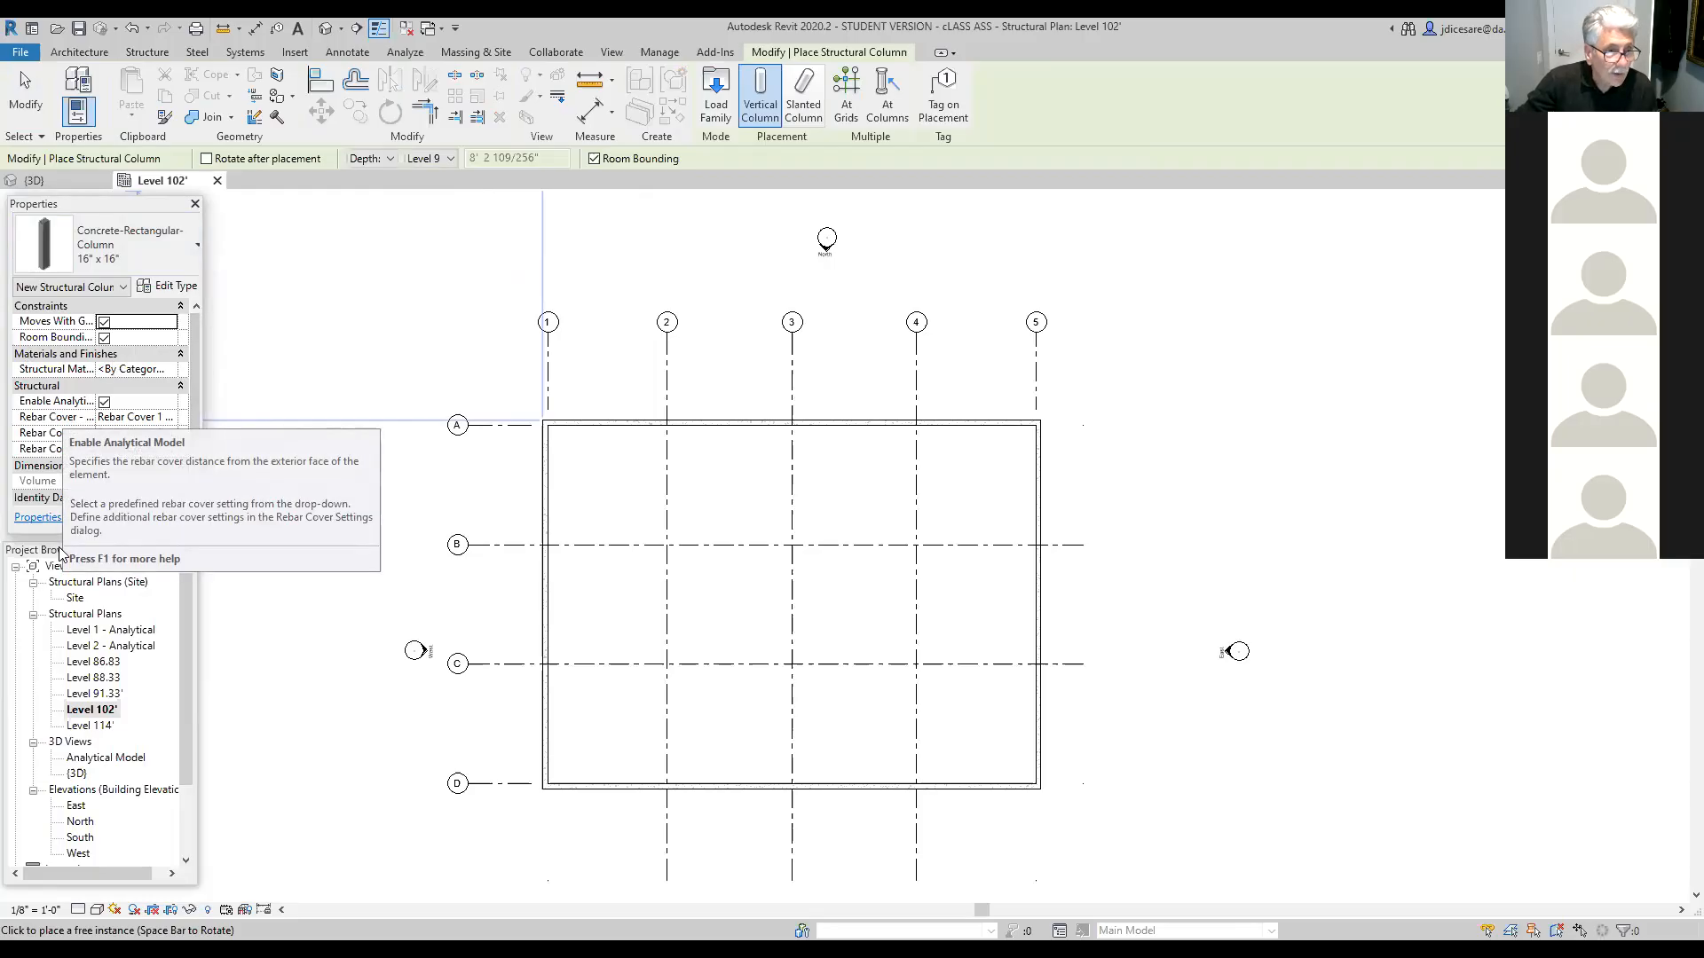
left_click(105, 710)
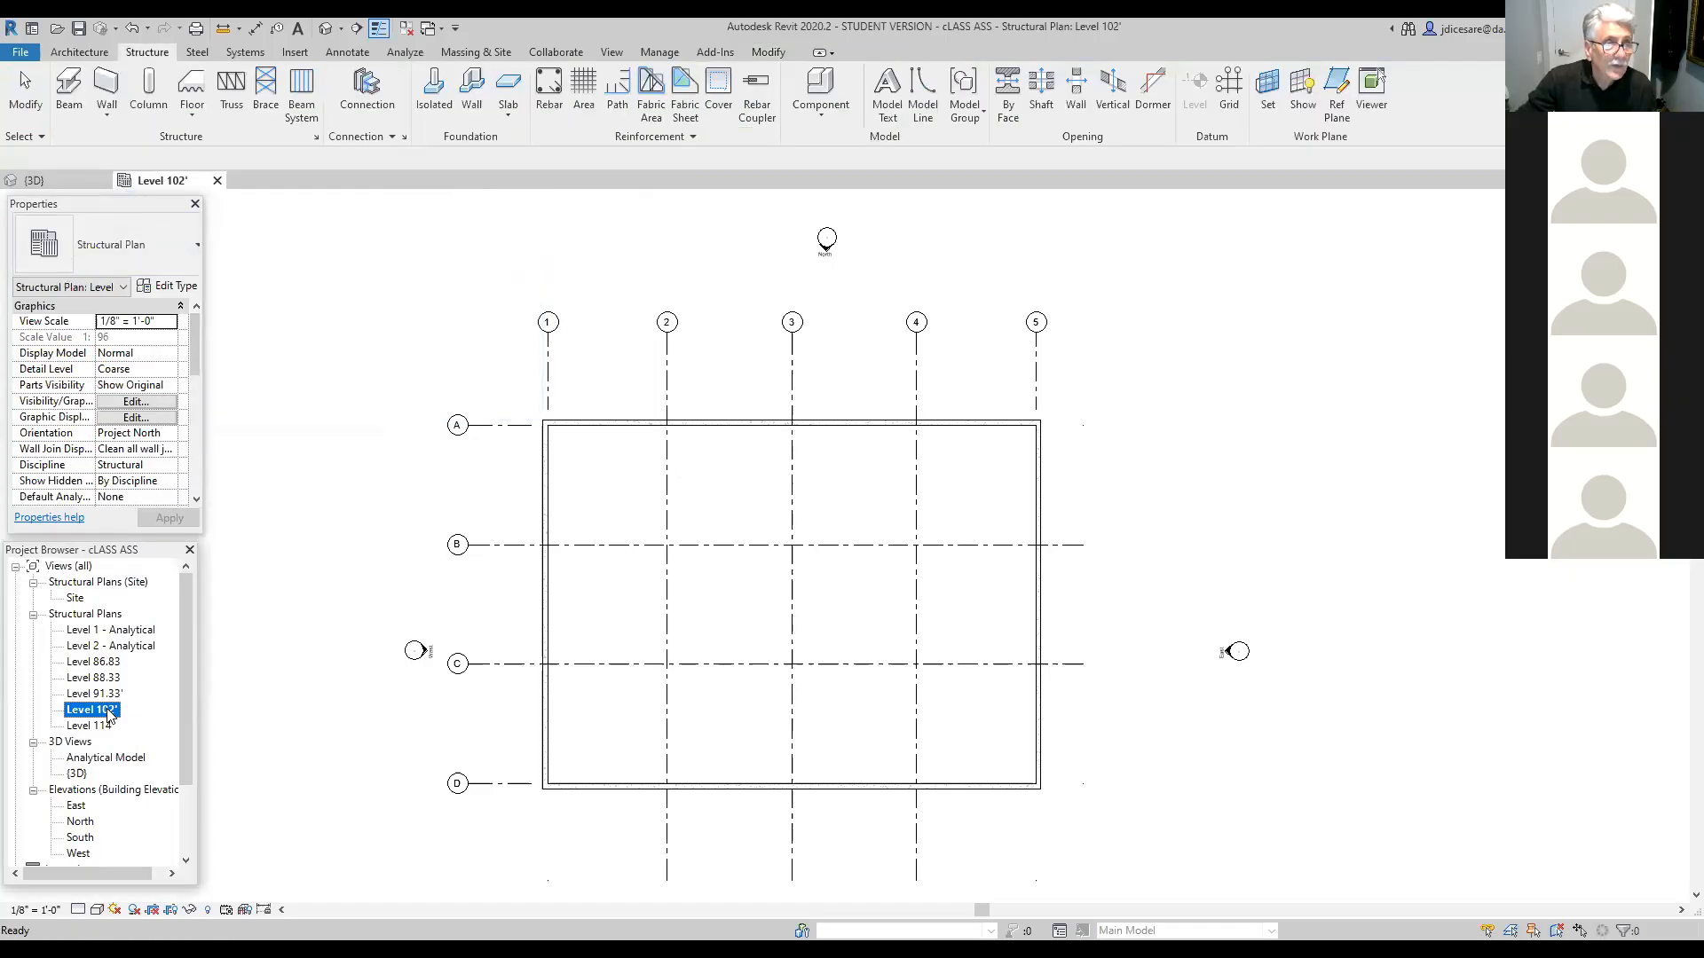
Step: Place 16" x 16" concrete columns at all intersections of grids 1 to 5 with grids A to D
left_click(149, 110)
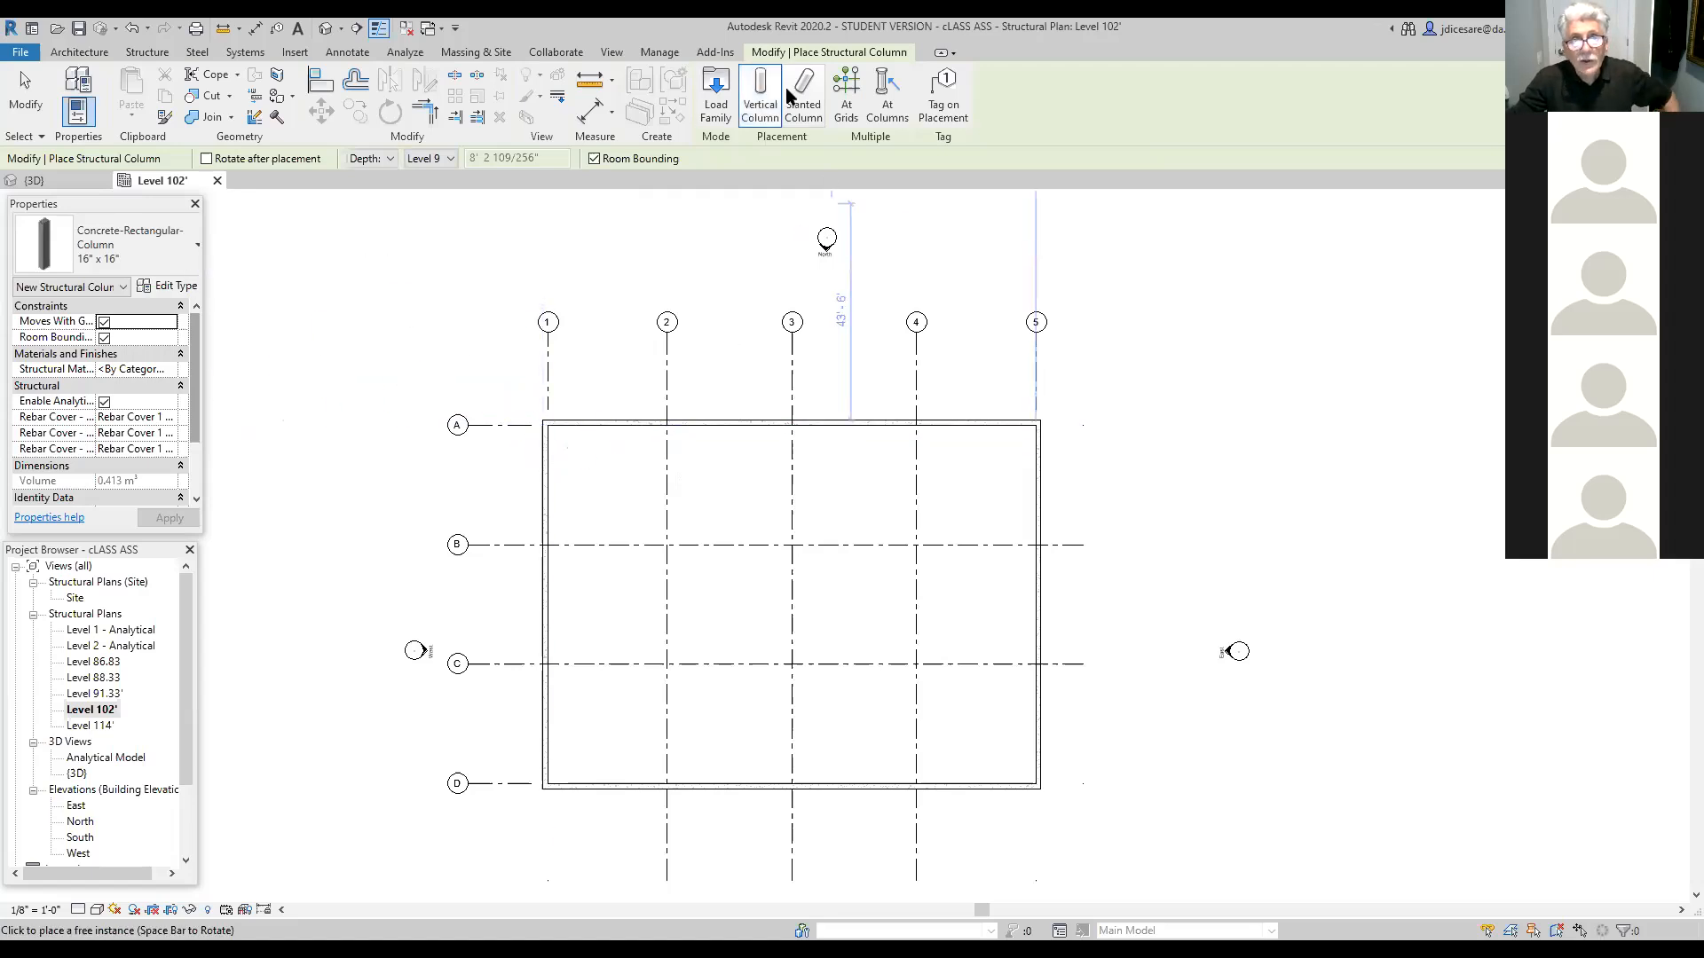
left_click(847, 96)
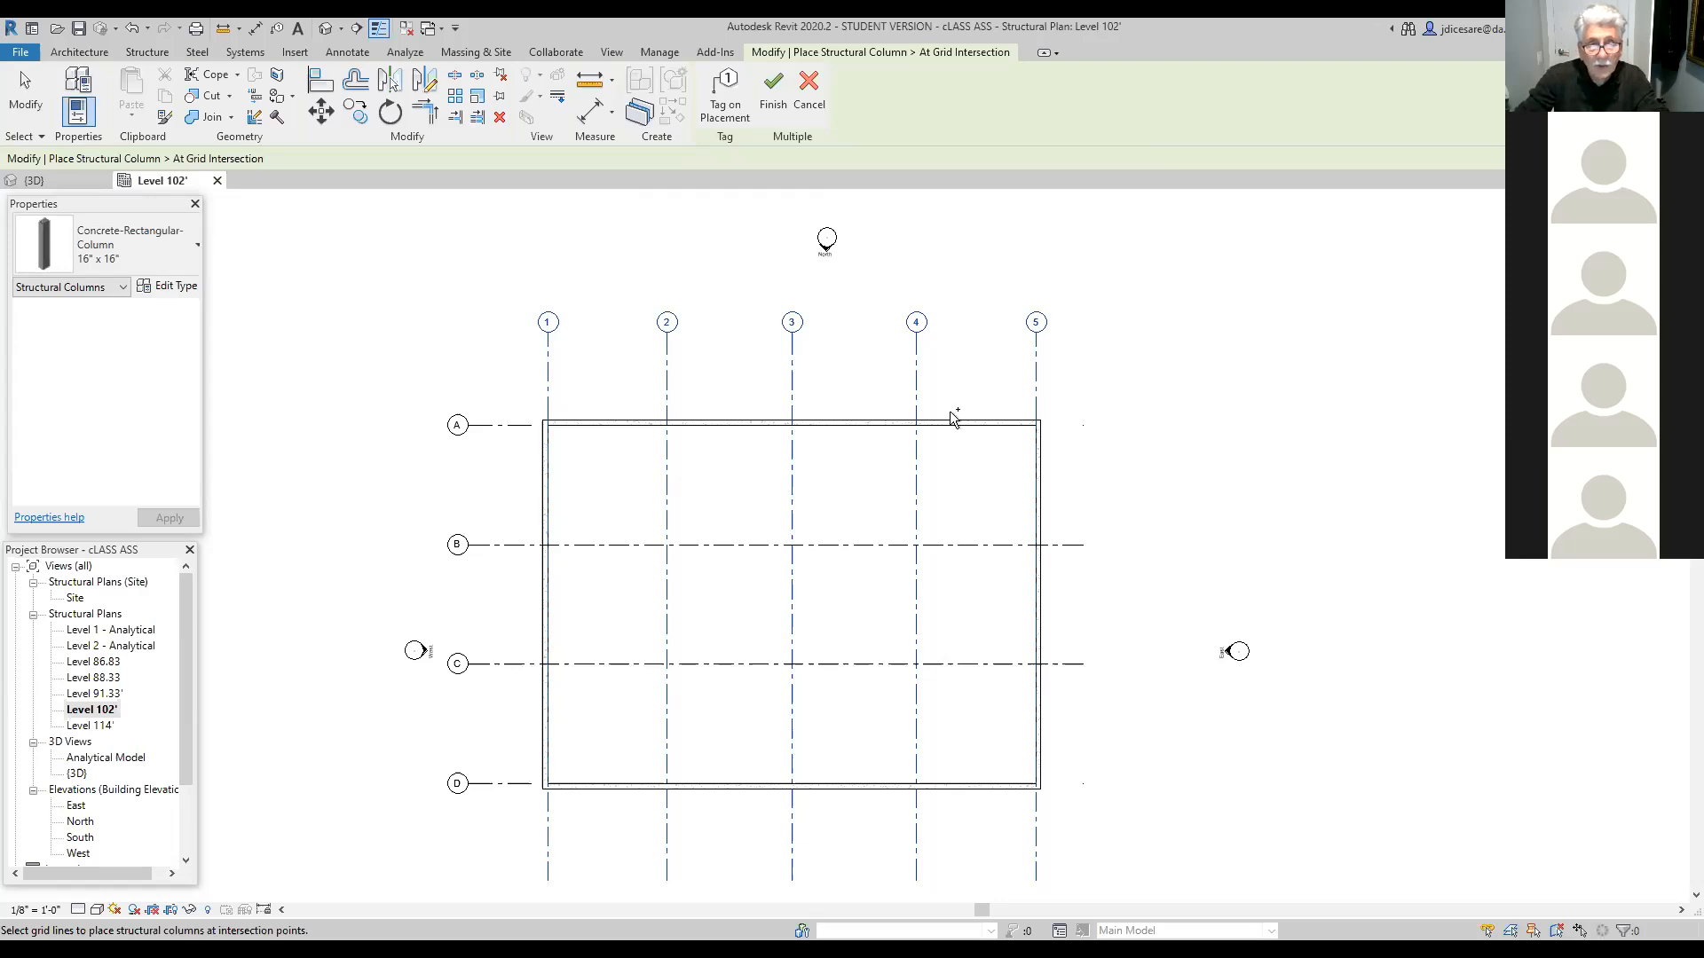
left_click(520, 427)
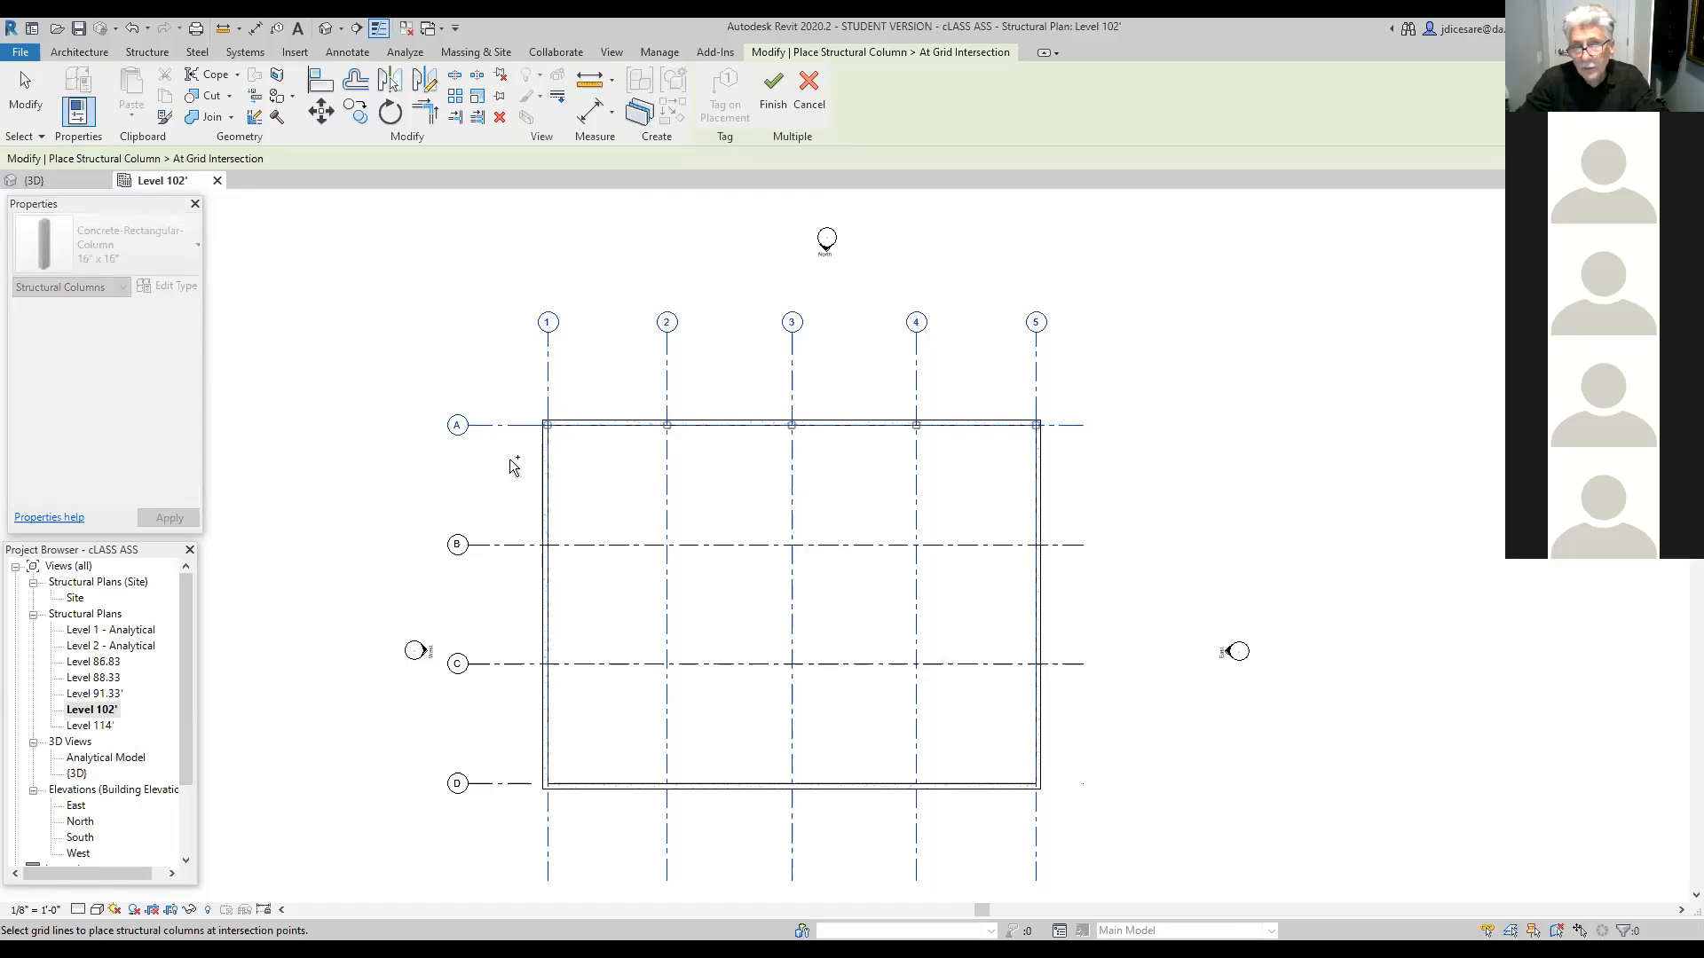
left_click(513, 546, "ctrl")
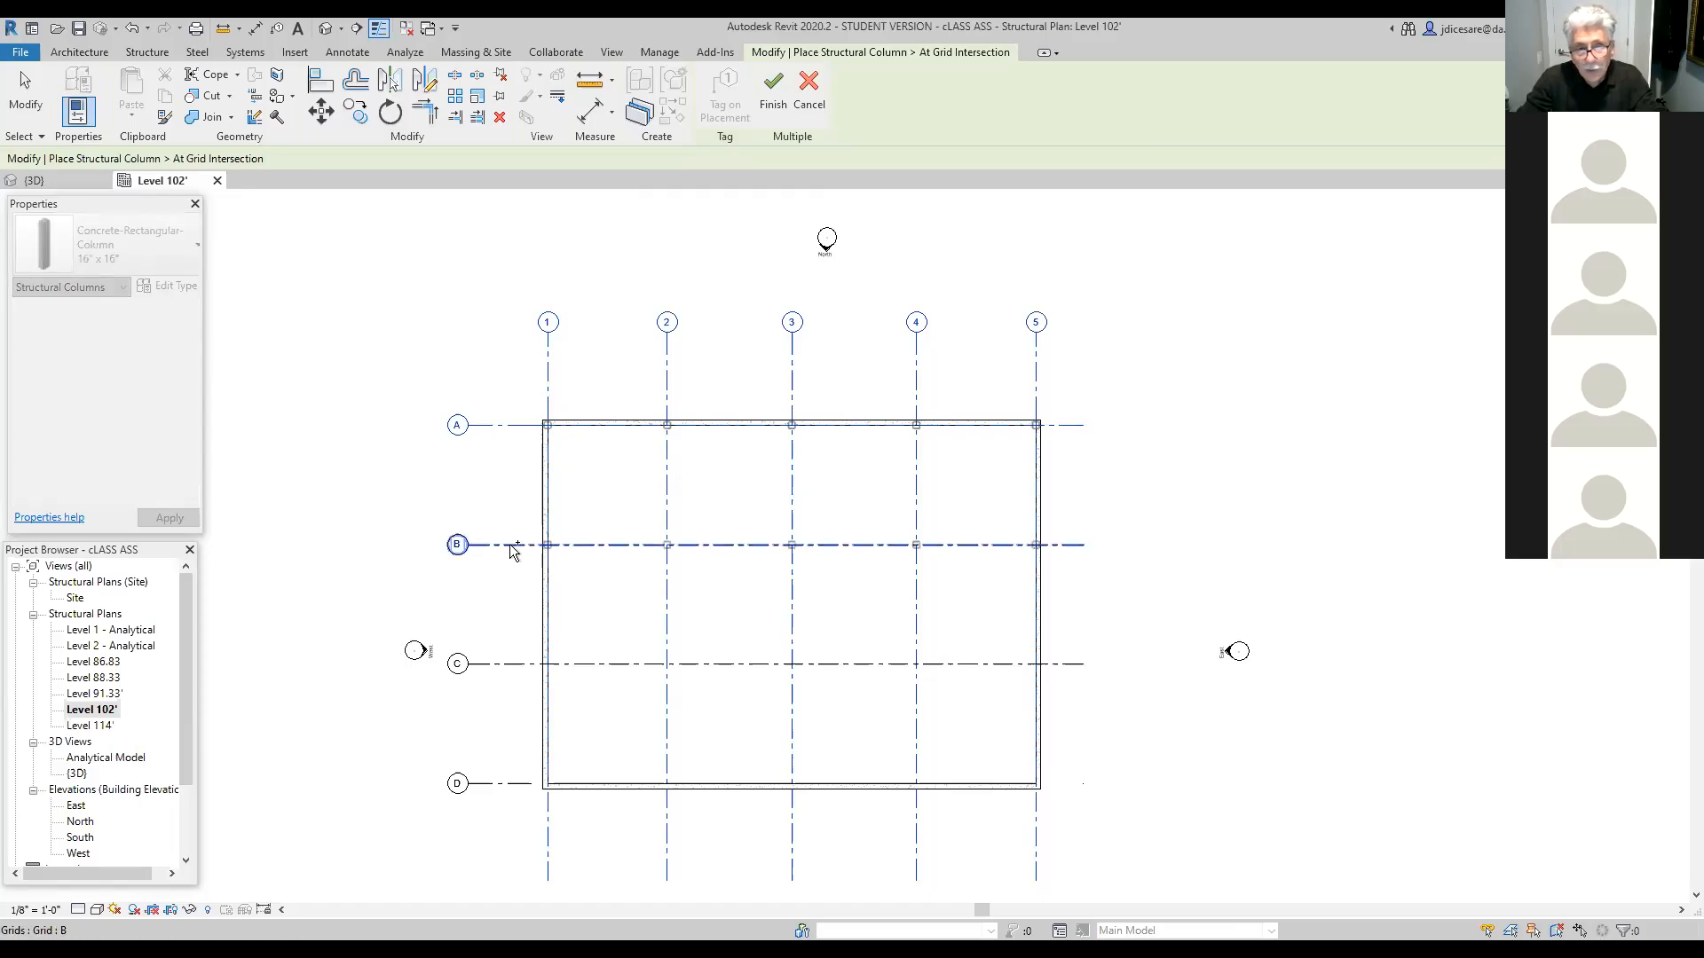
left_click(504, 666, "ctrl")
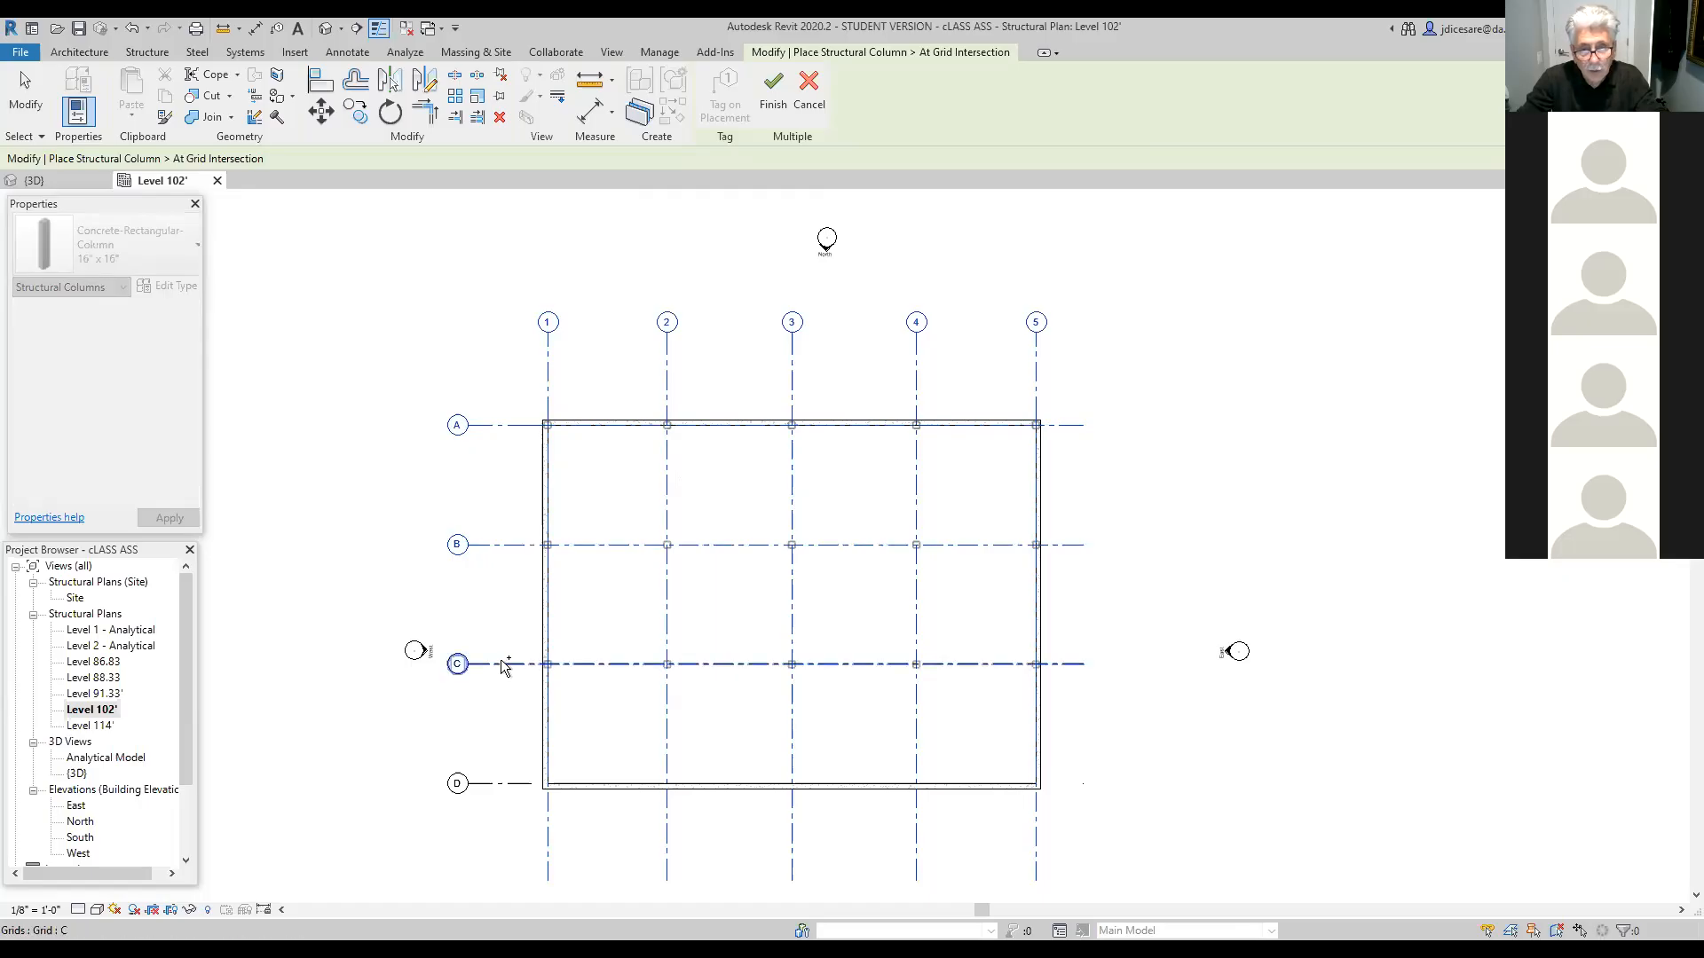
left_click(519, 786, "ctrl")
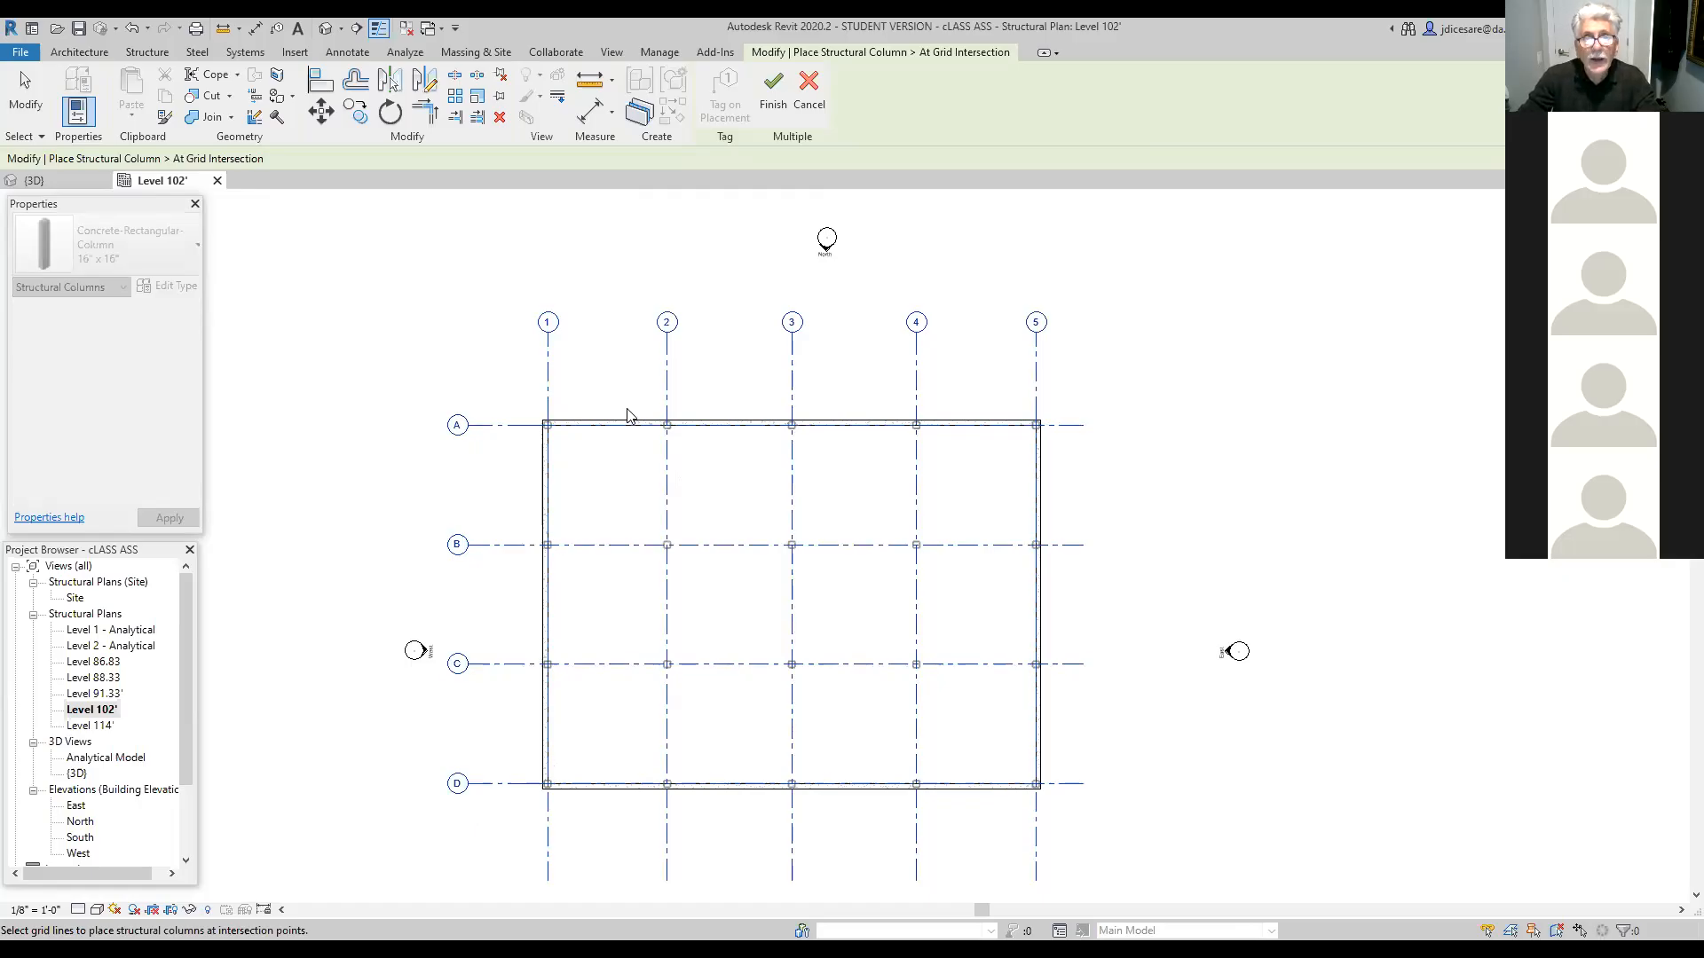
left_click(774, 82)
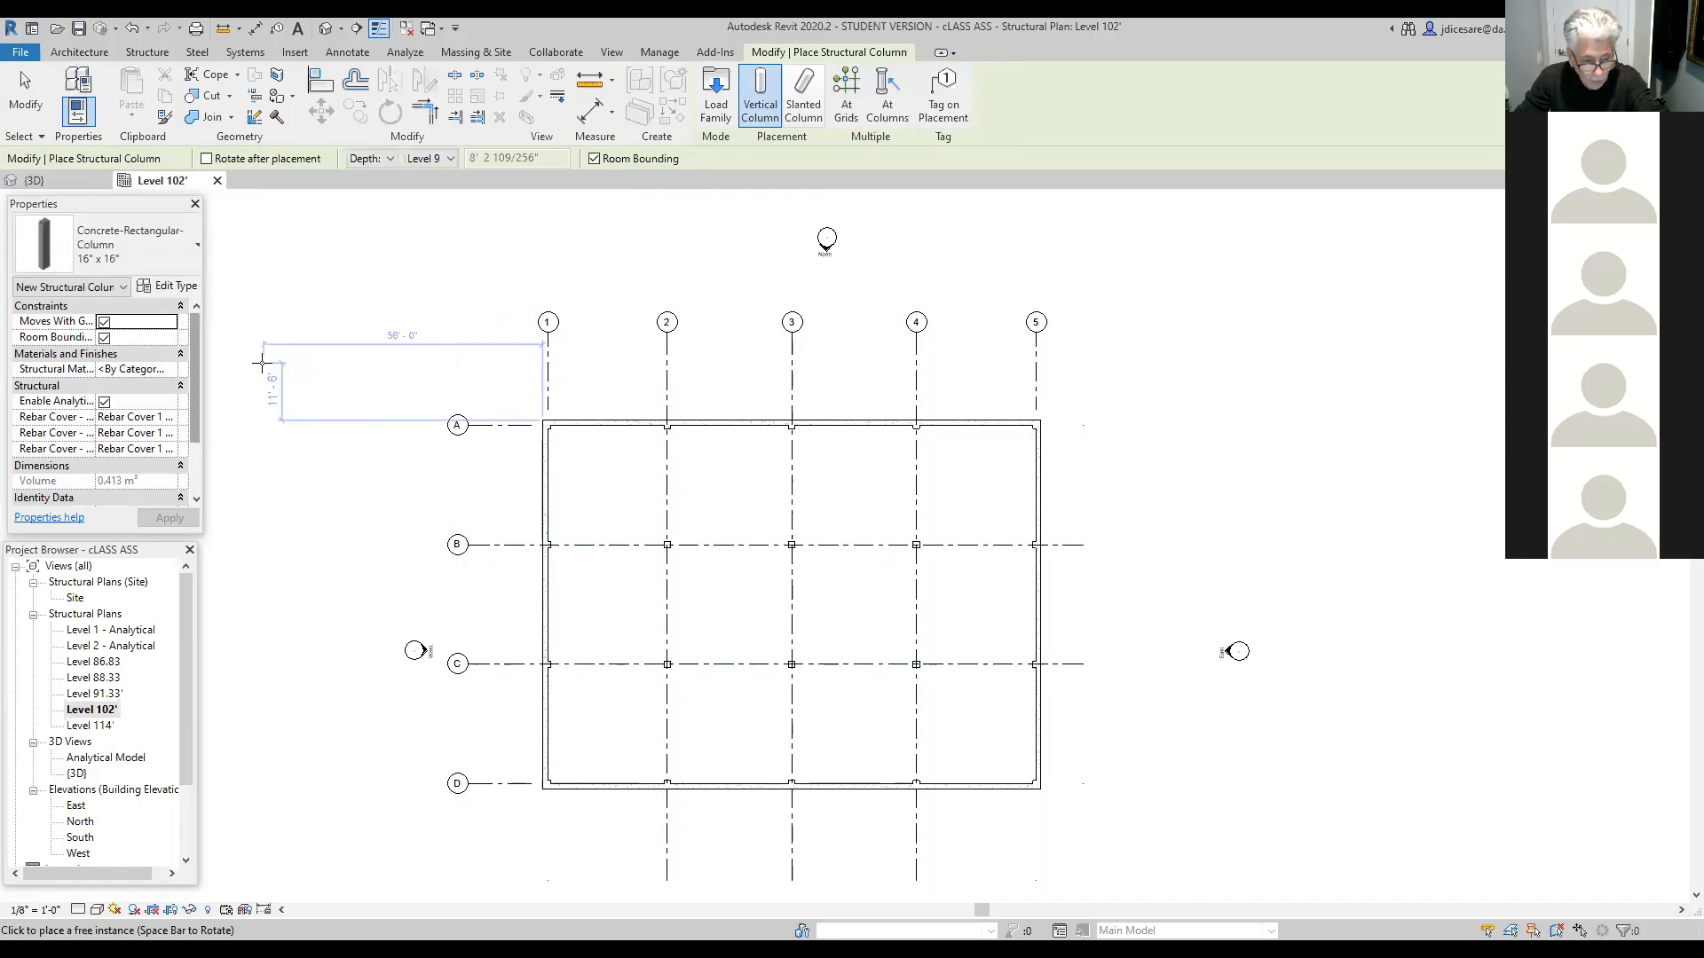
key("Escape")
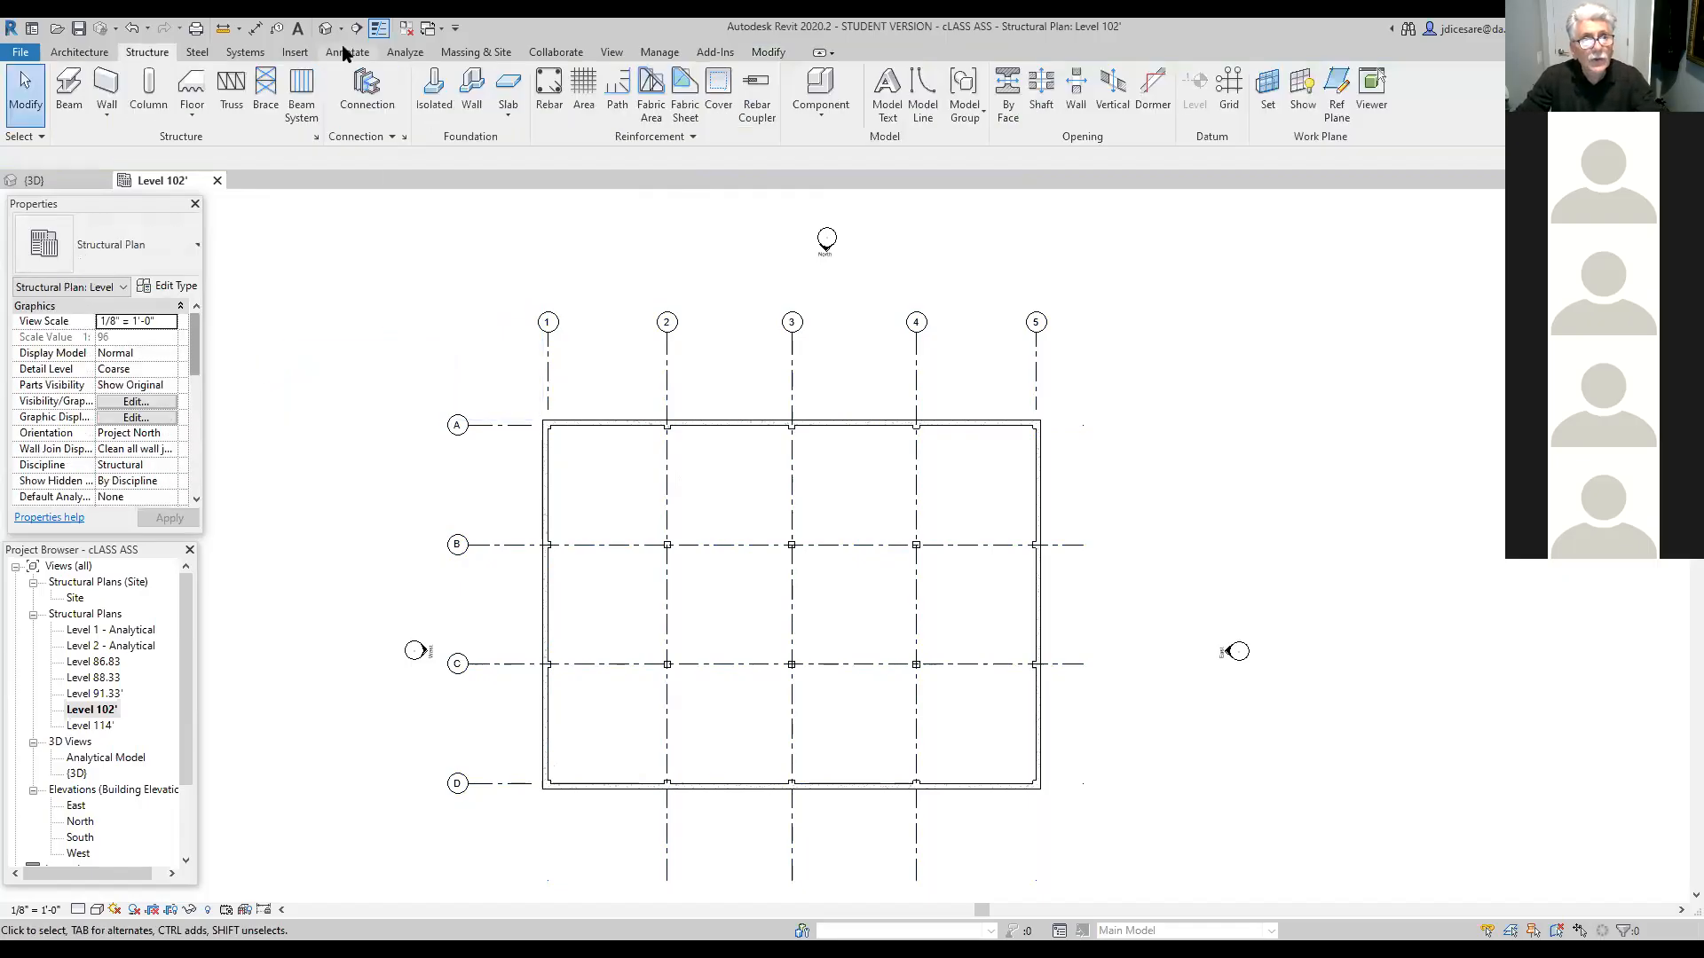
Step: Check the placed columns in the 3D view and undo their placement from the Level 102' plan
left_click(327, 30)
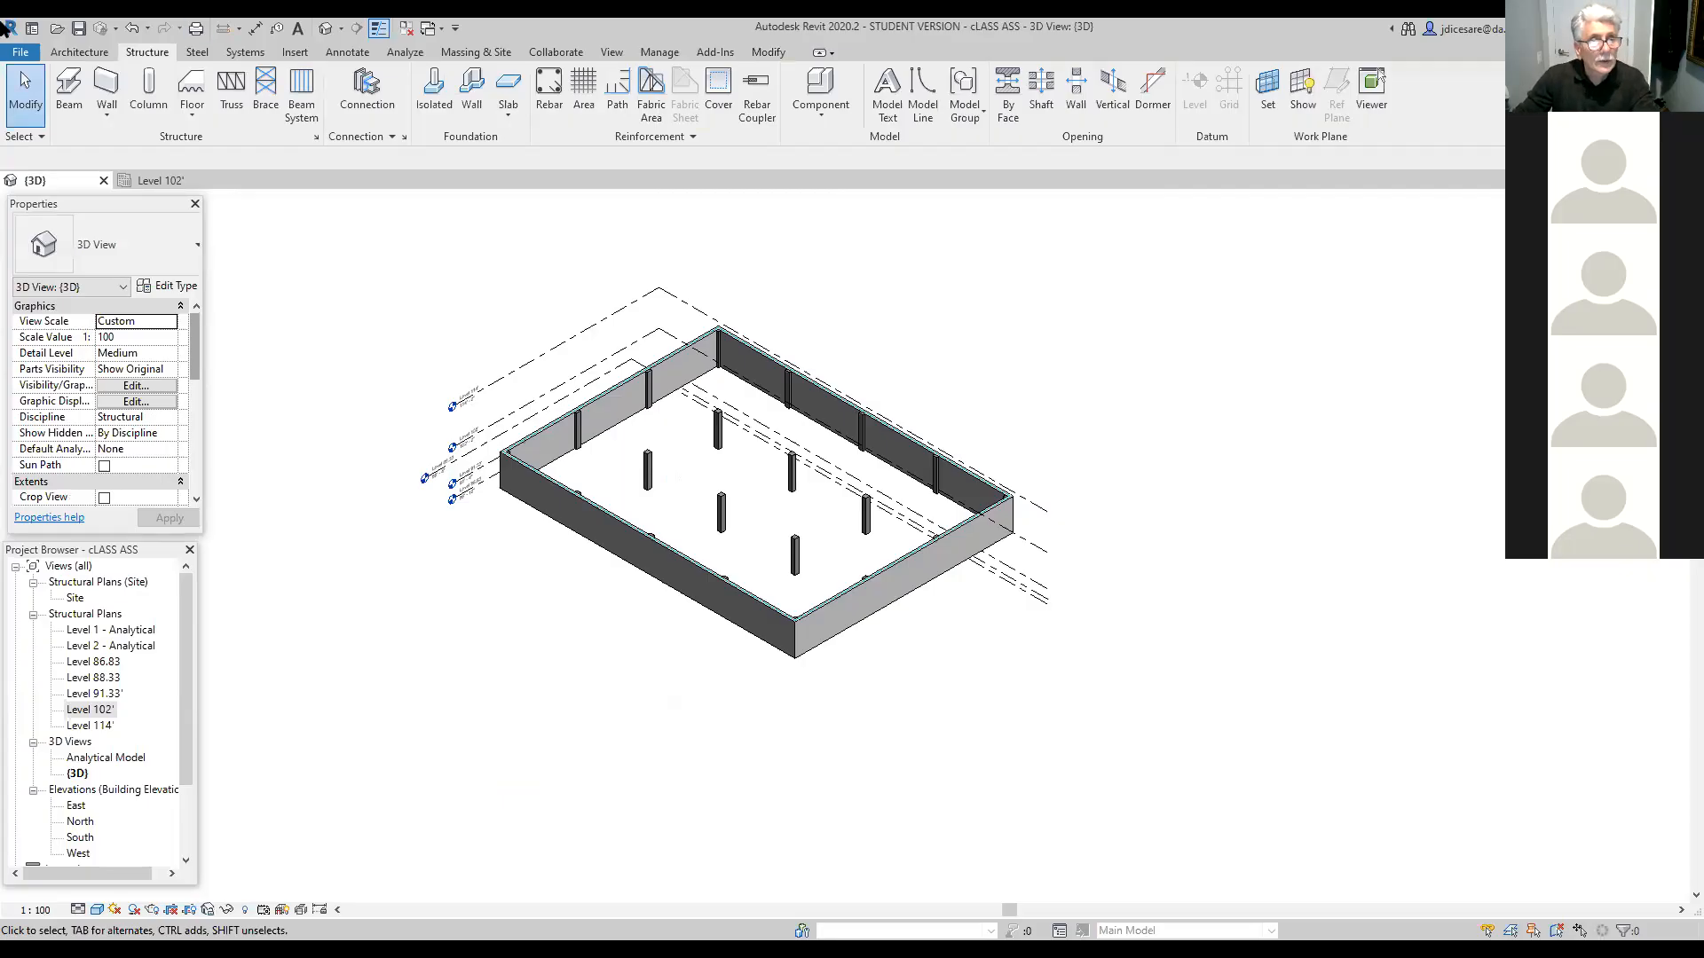
left_click(165, 182)
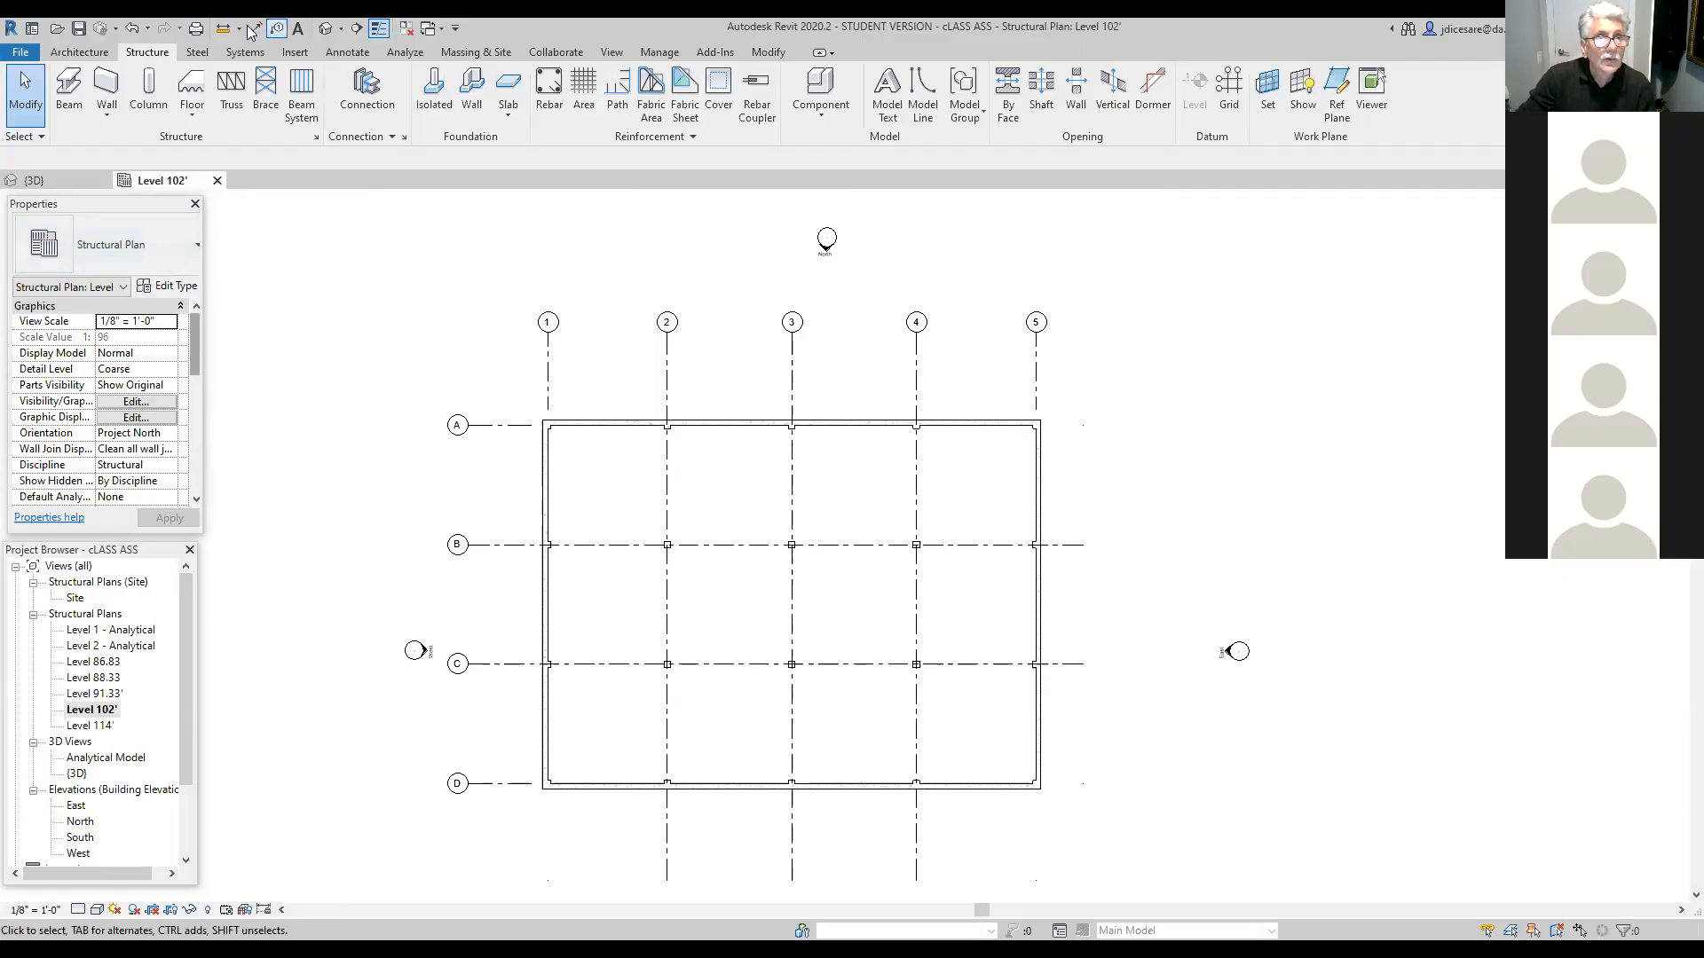
left_click(133, 28)
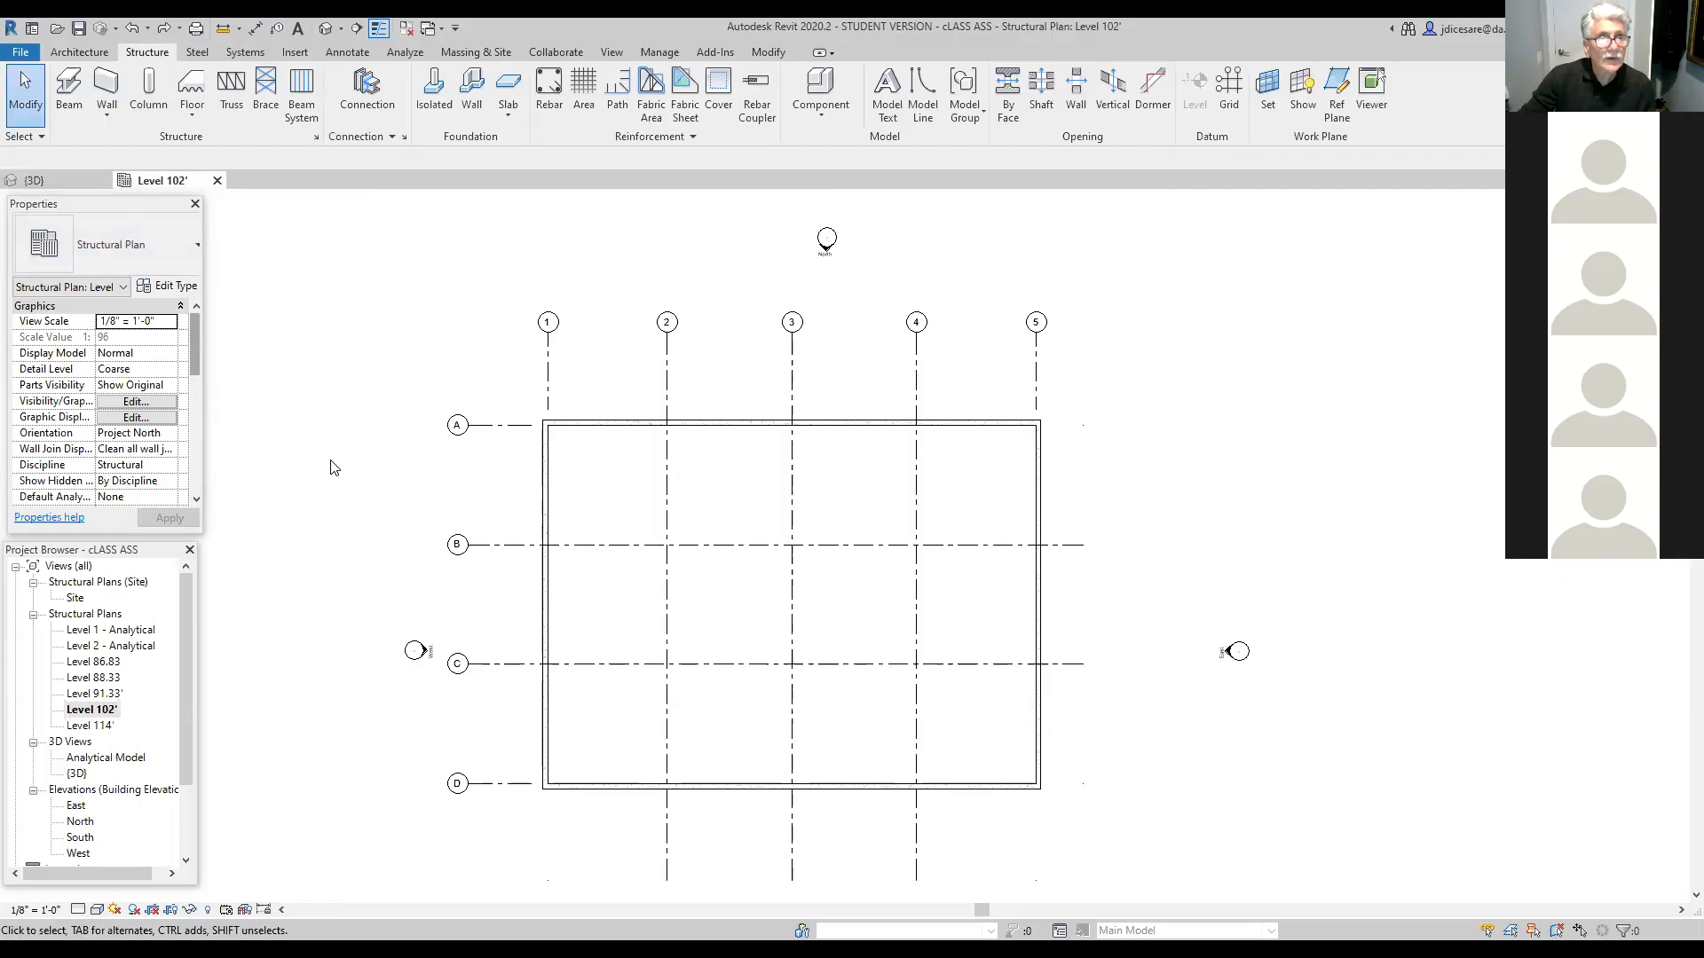
Step: Start a 16" x 16" structural column with its depth going down to Level 91.33'
left_click(142, 108)
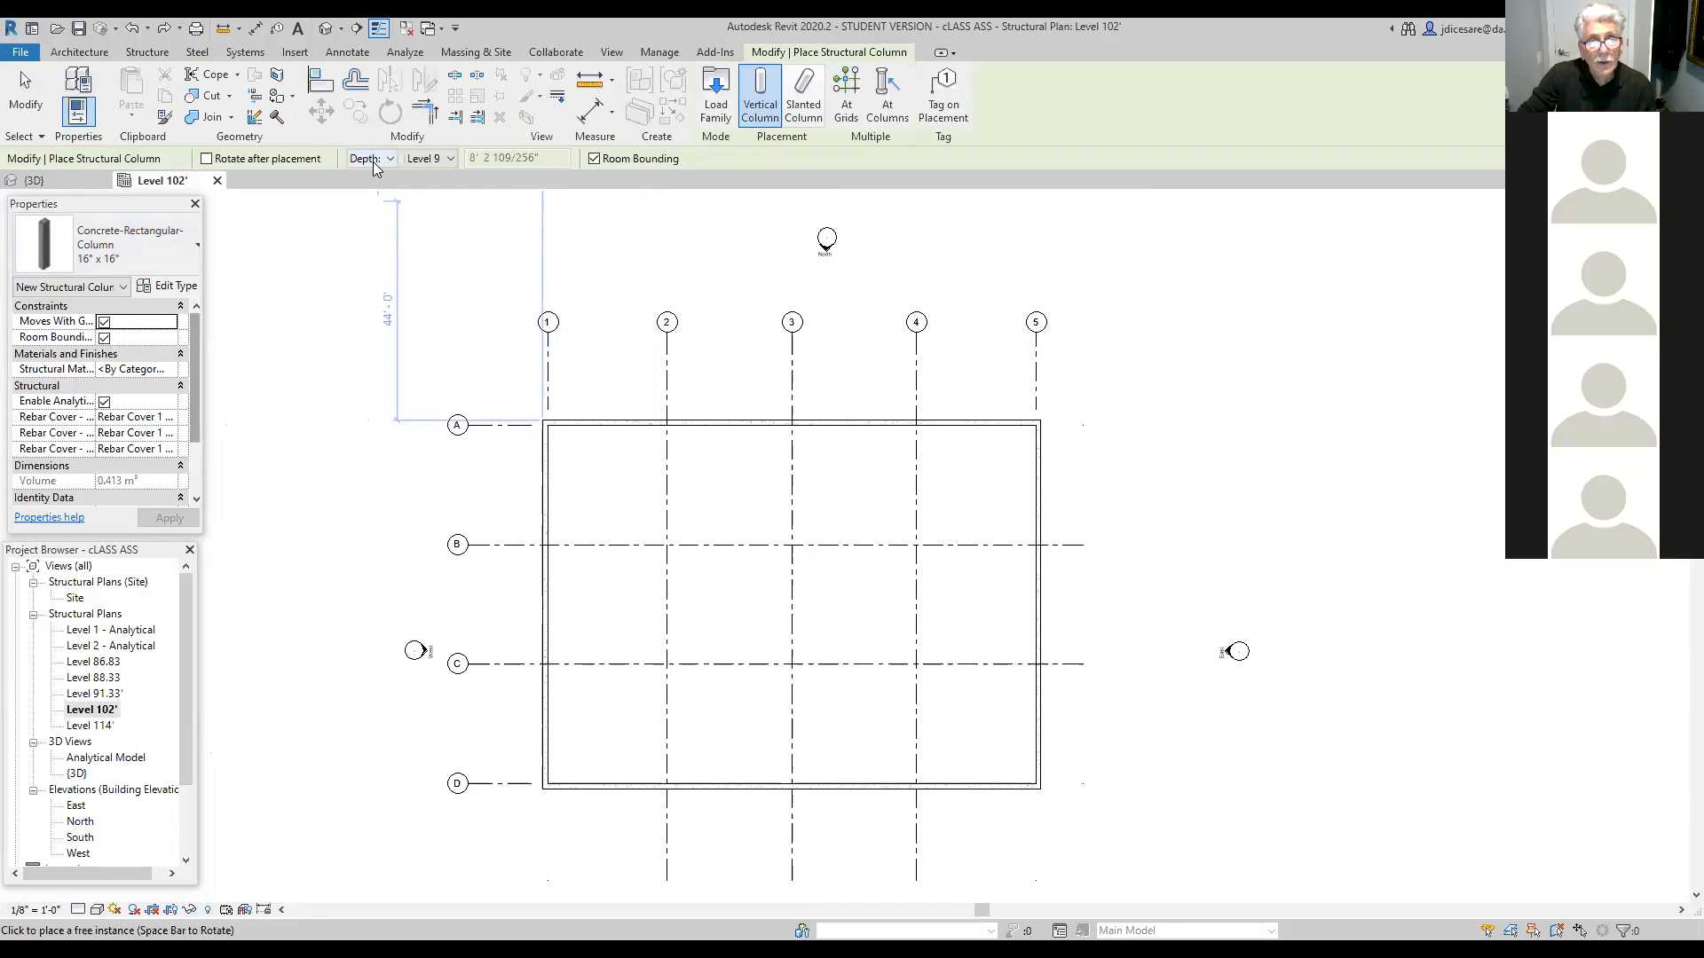
left_click(450, 160)
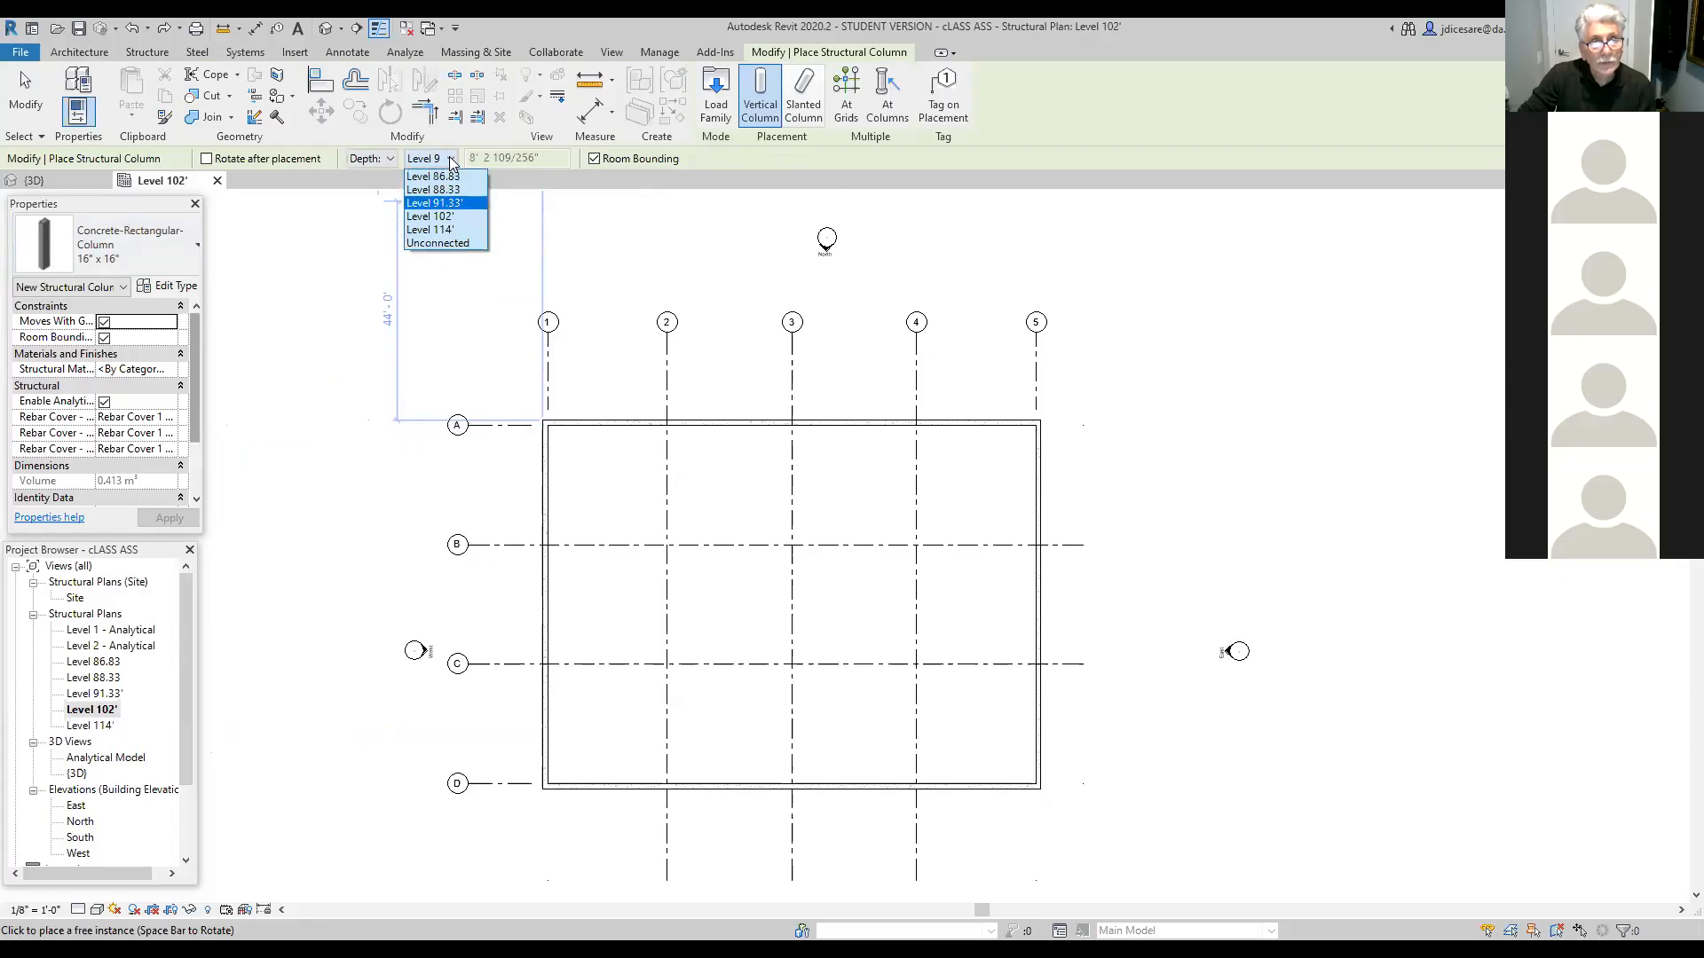
left_click(438, 208)
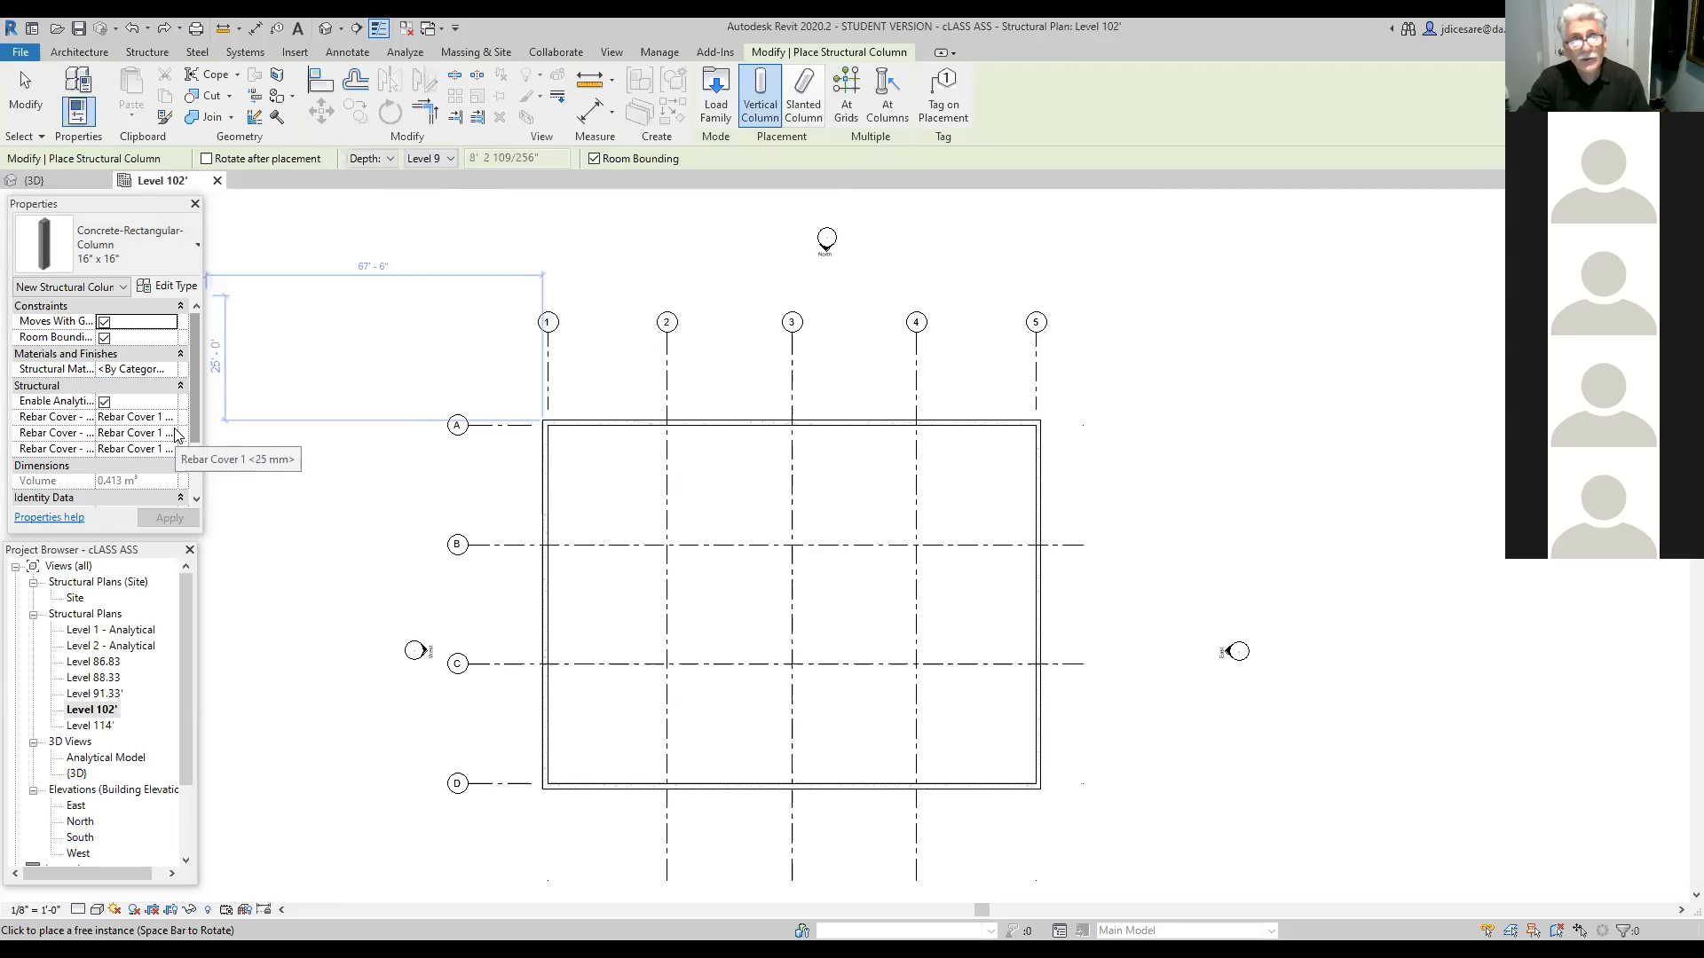
left_click(843, 100)
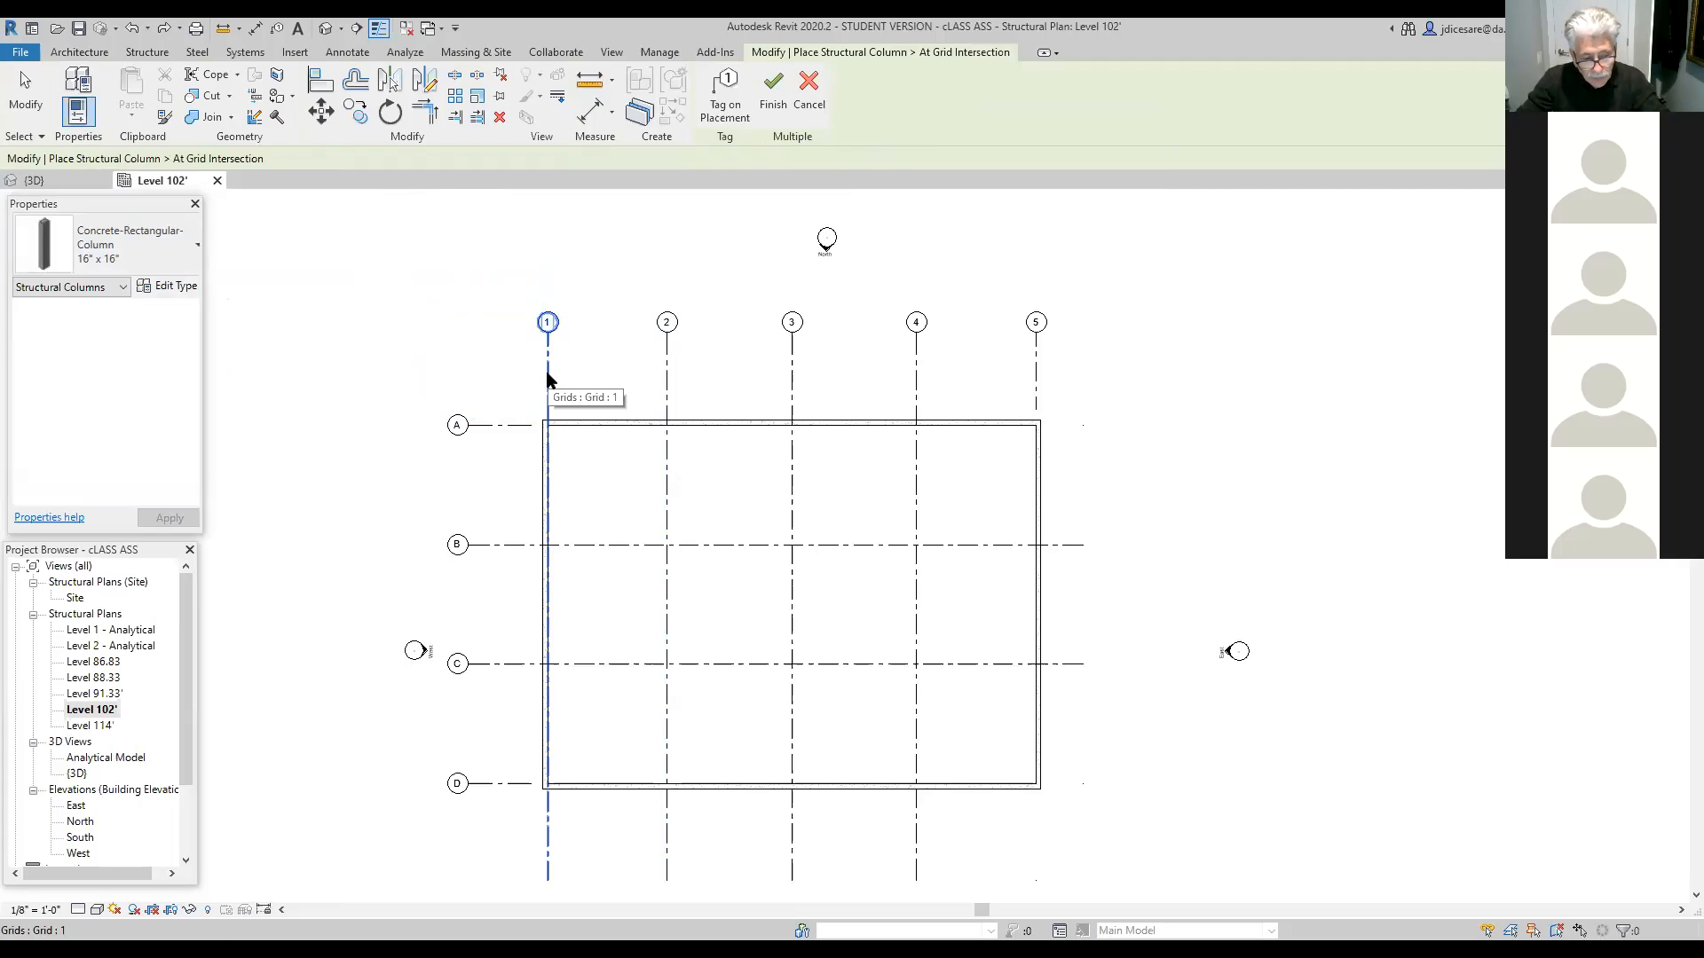
left_click(548, 380)
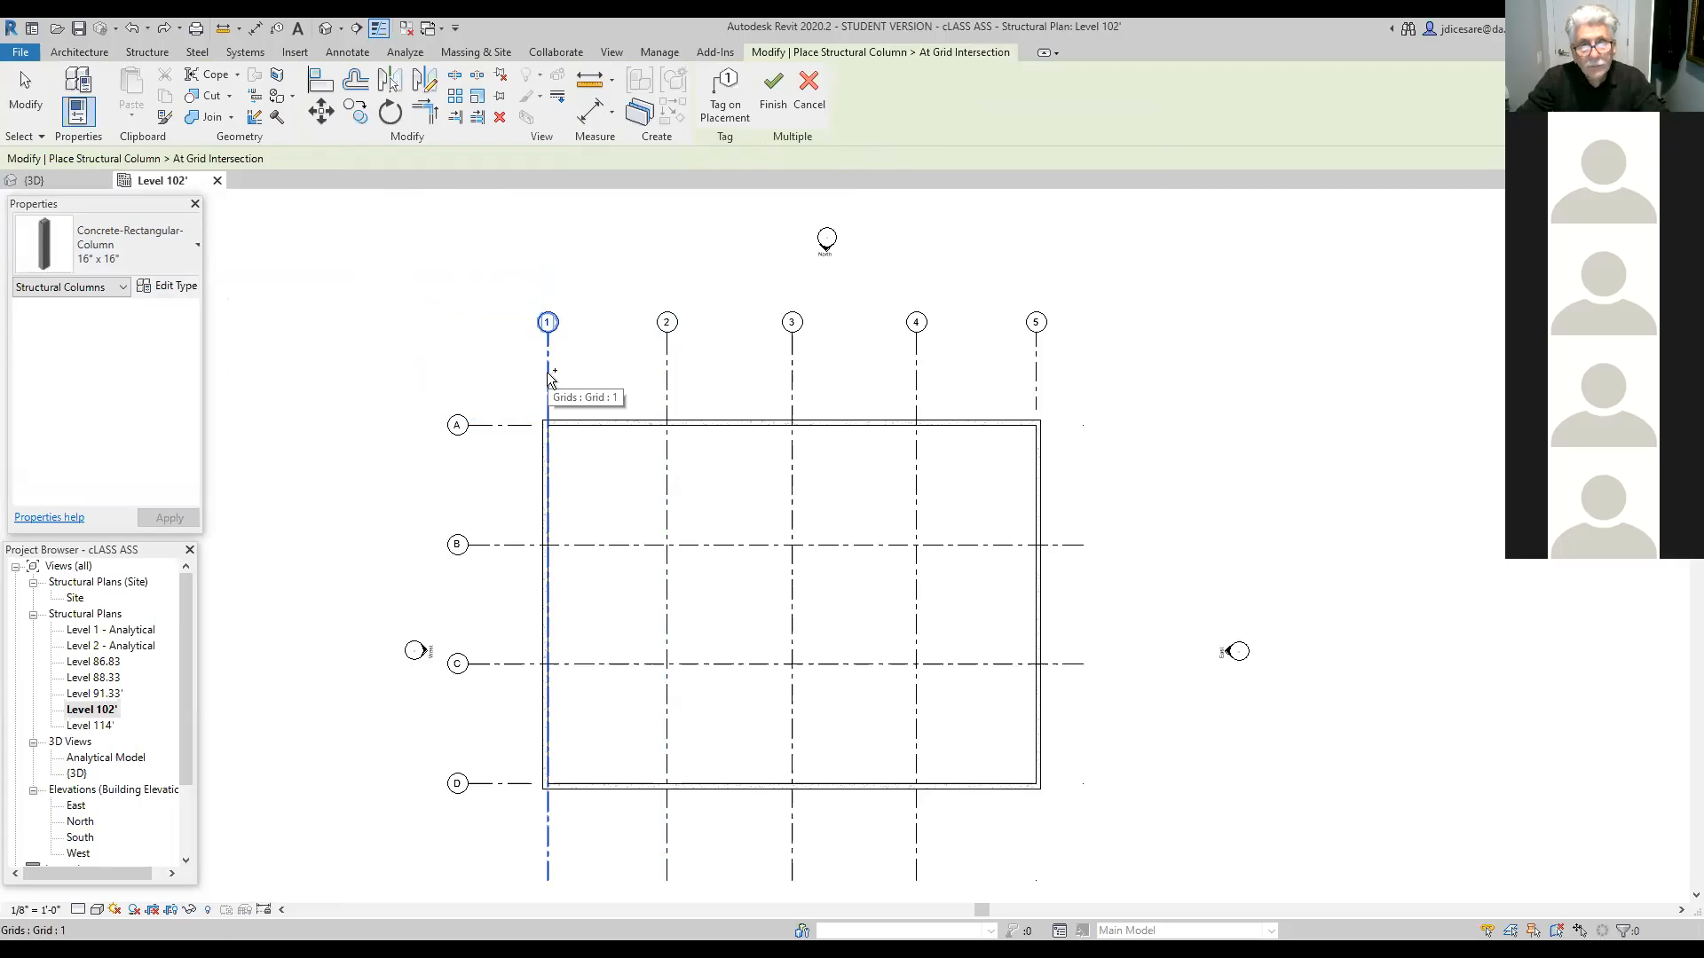
left_click(668, 376, "ctrl")
left_click_drag(1074, 388, 785, 364, "ctrl")
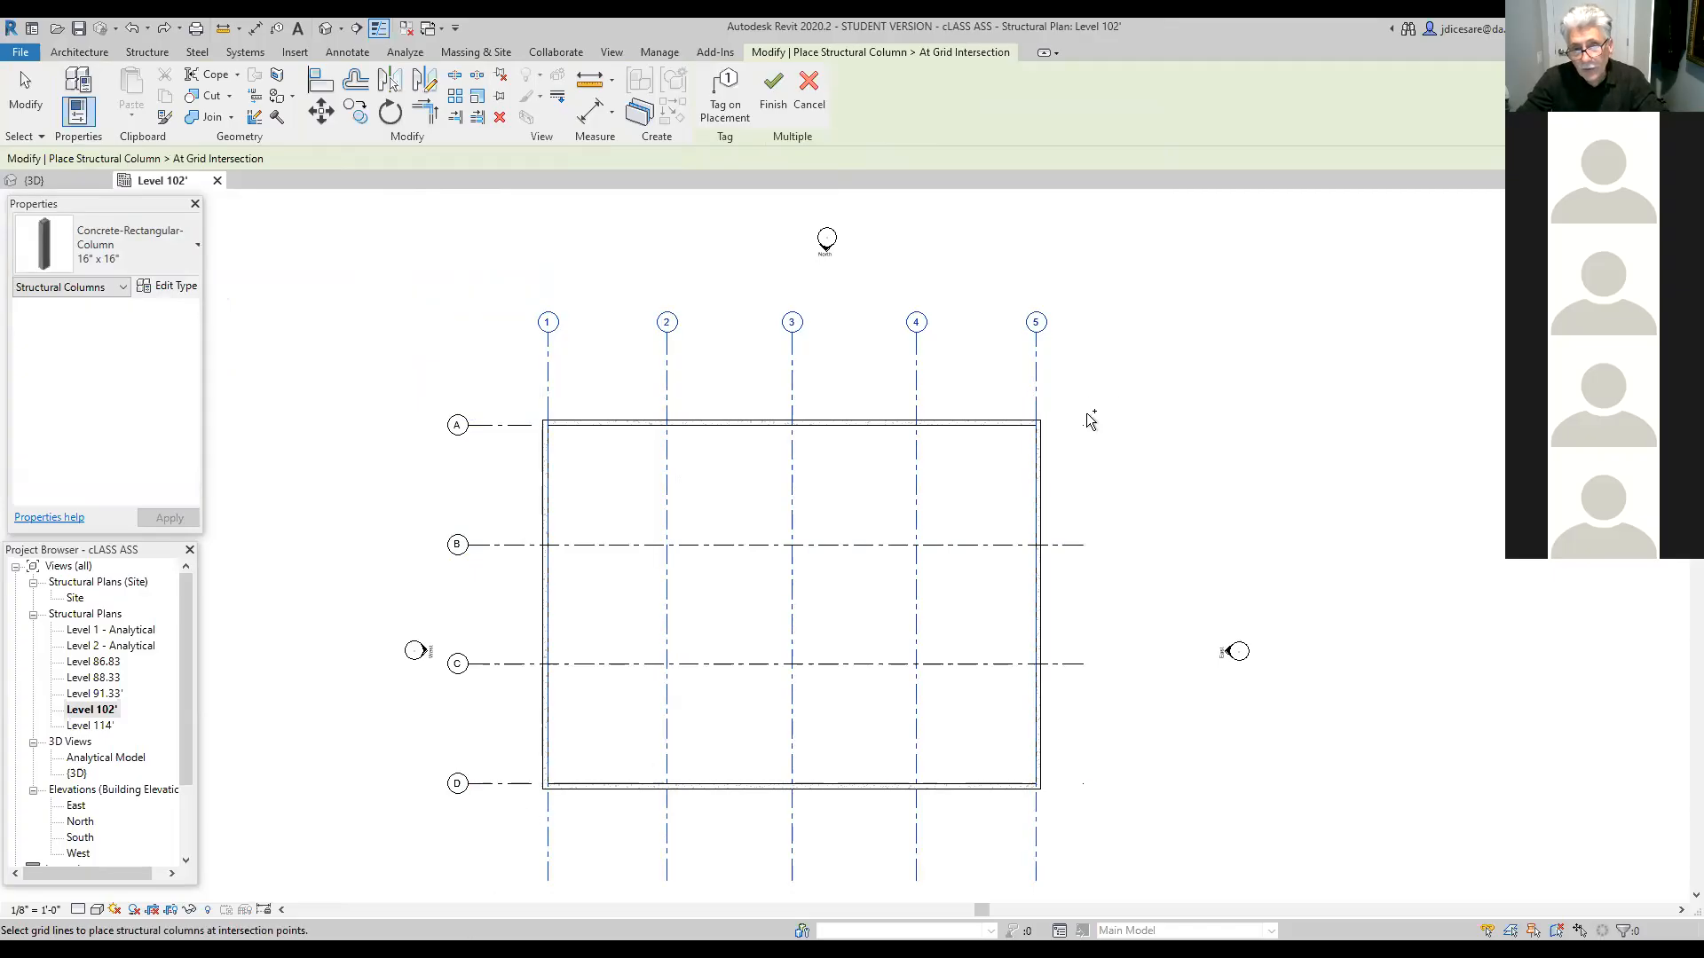
left_click_drag(519, 808, 439, 339)
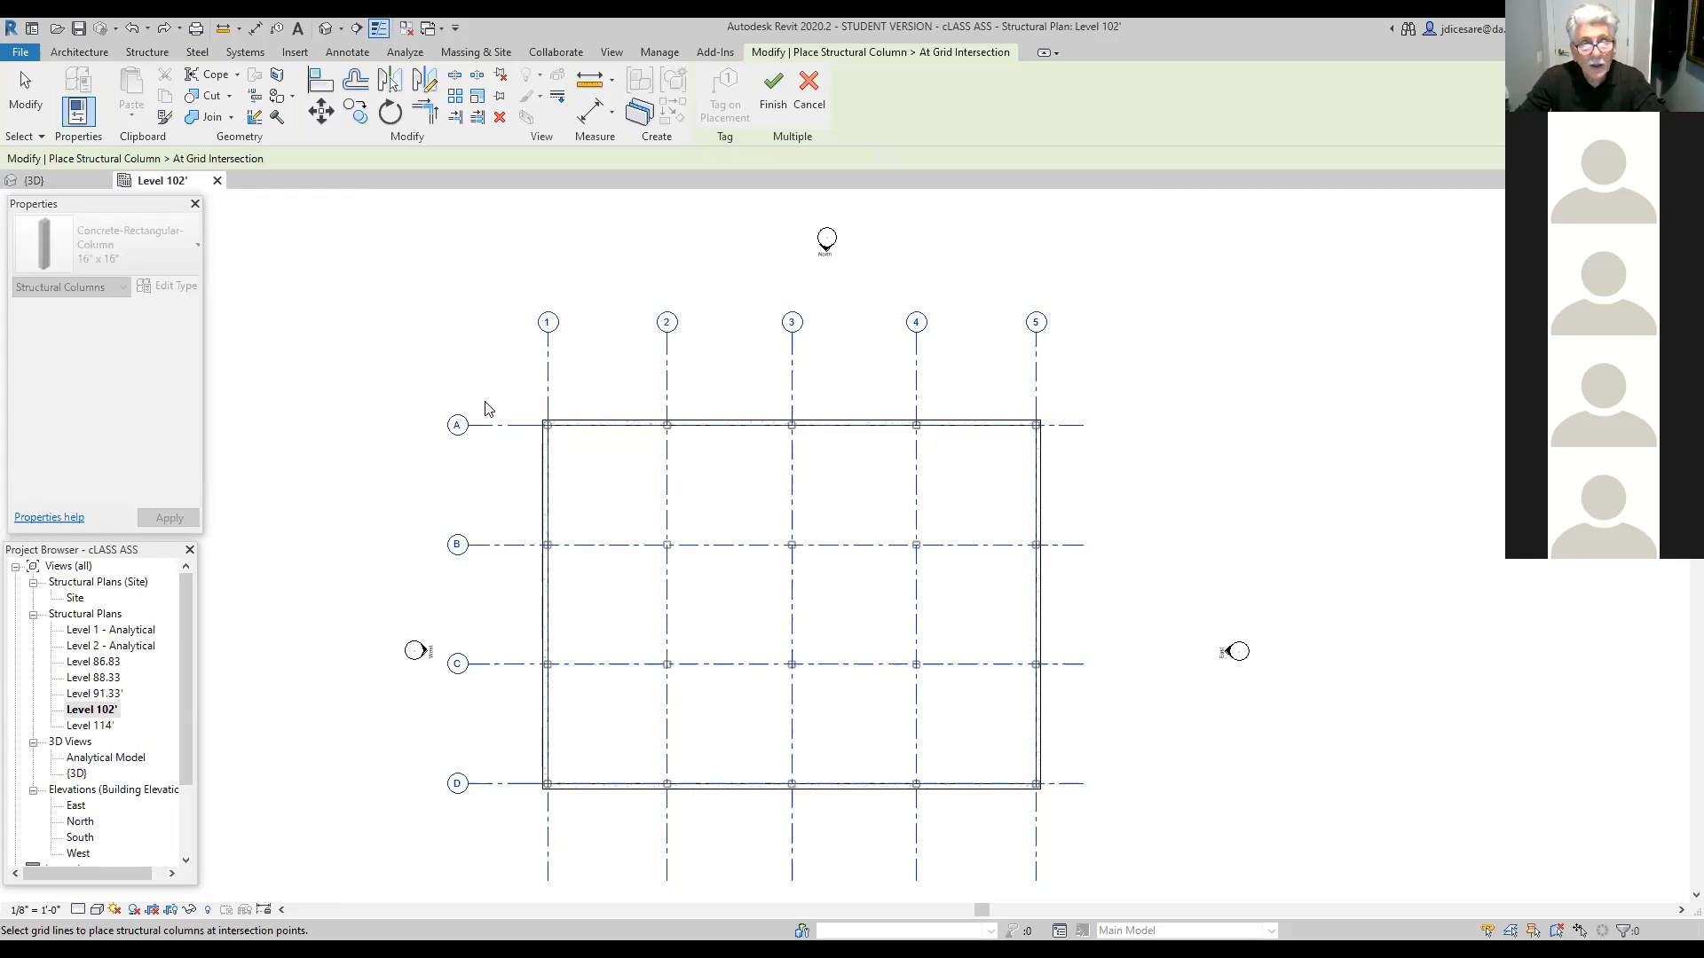
left_click(1261, 460)
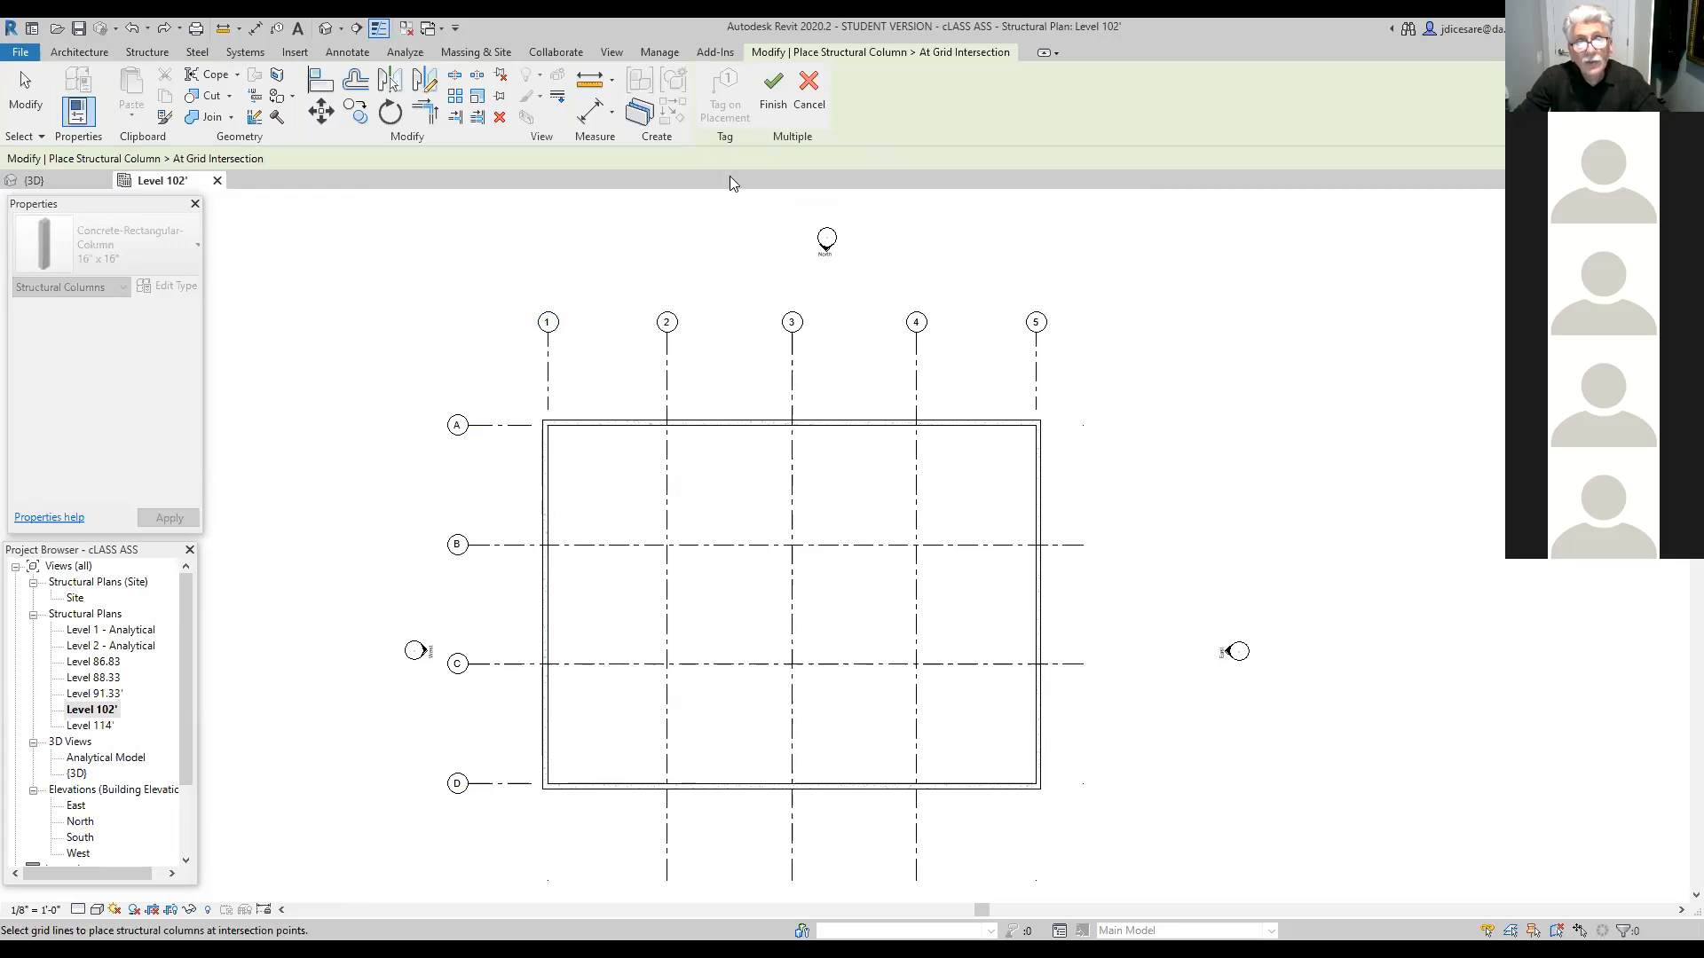
key("Escape")
key("Escape")
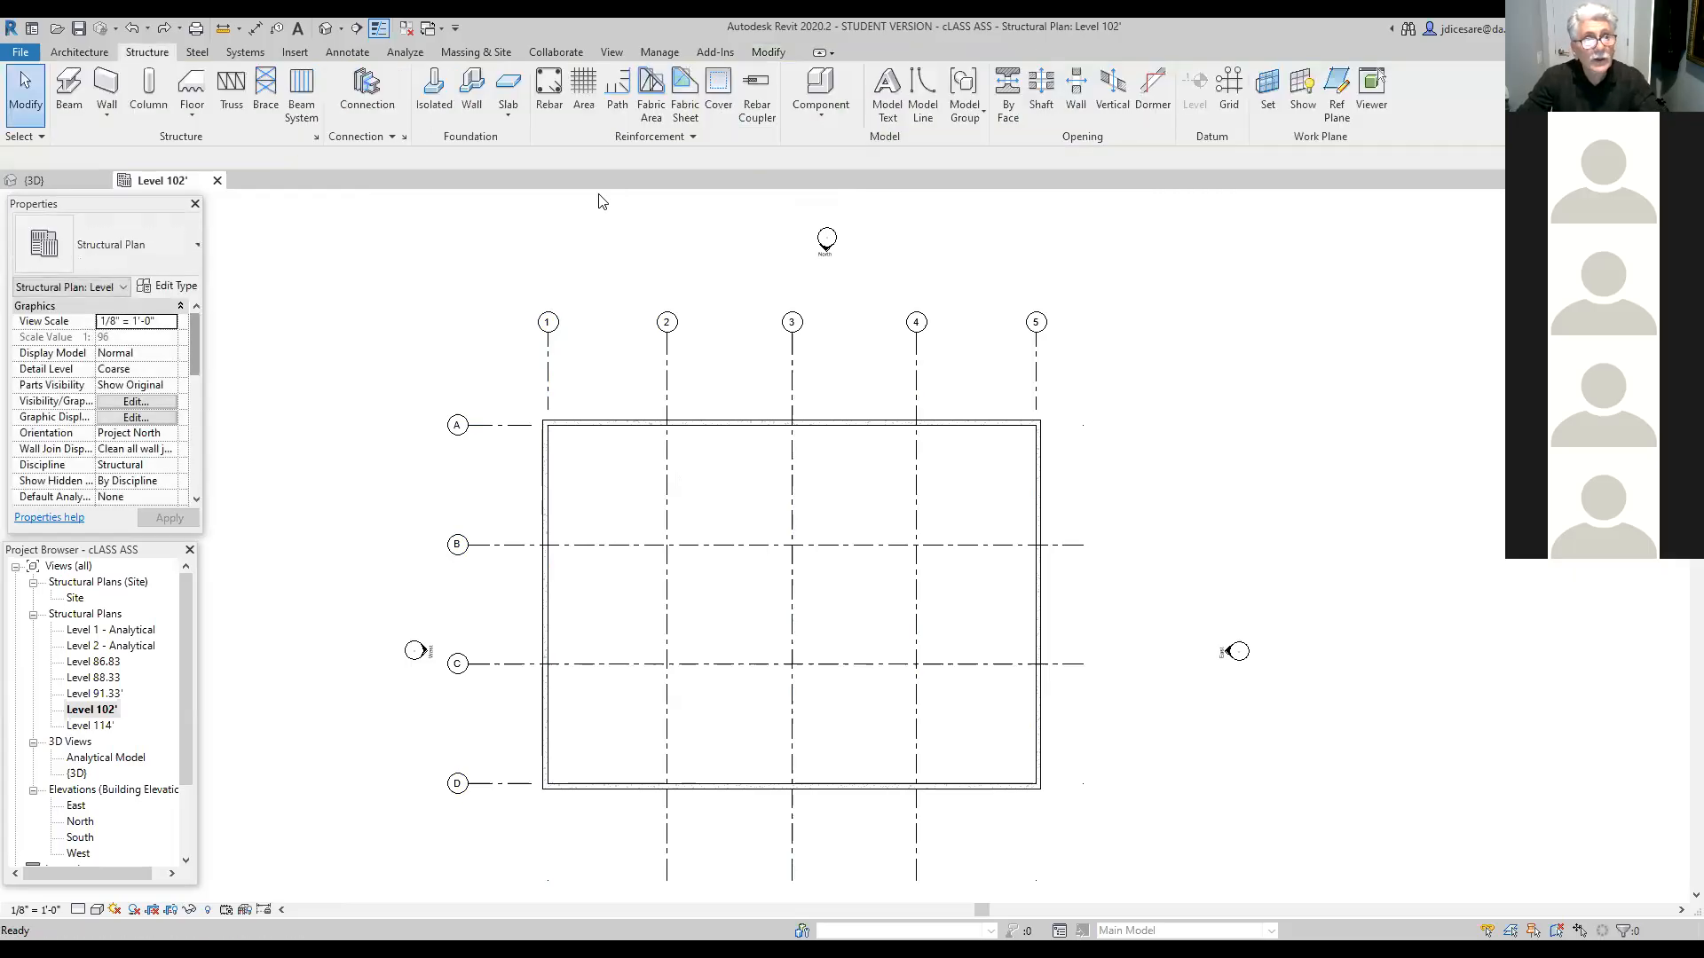
Step: Place 16" x 16" columns at every grid intersection by window-selecting grids 1 to 5 and A to D together
left_click(157, 120)
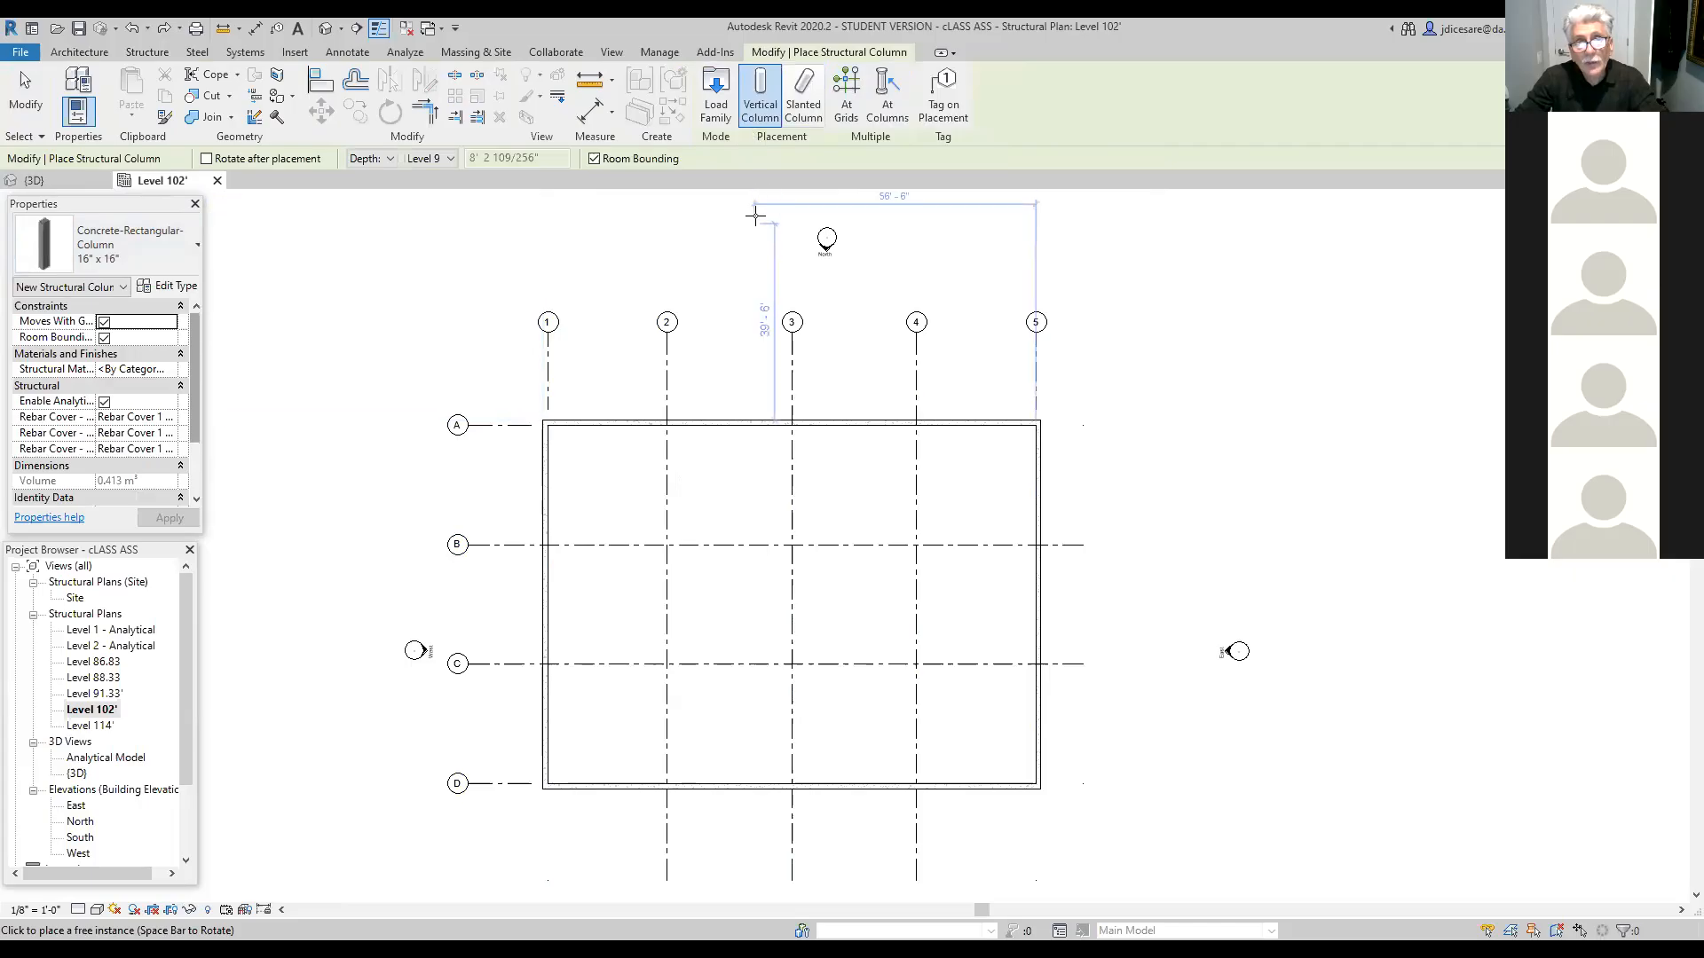
left_click(848, 100)
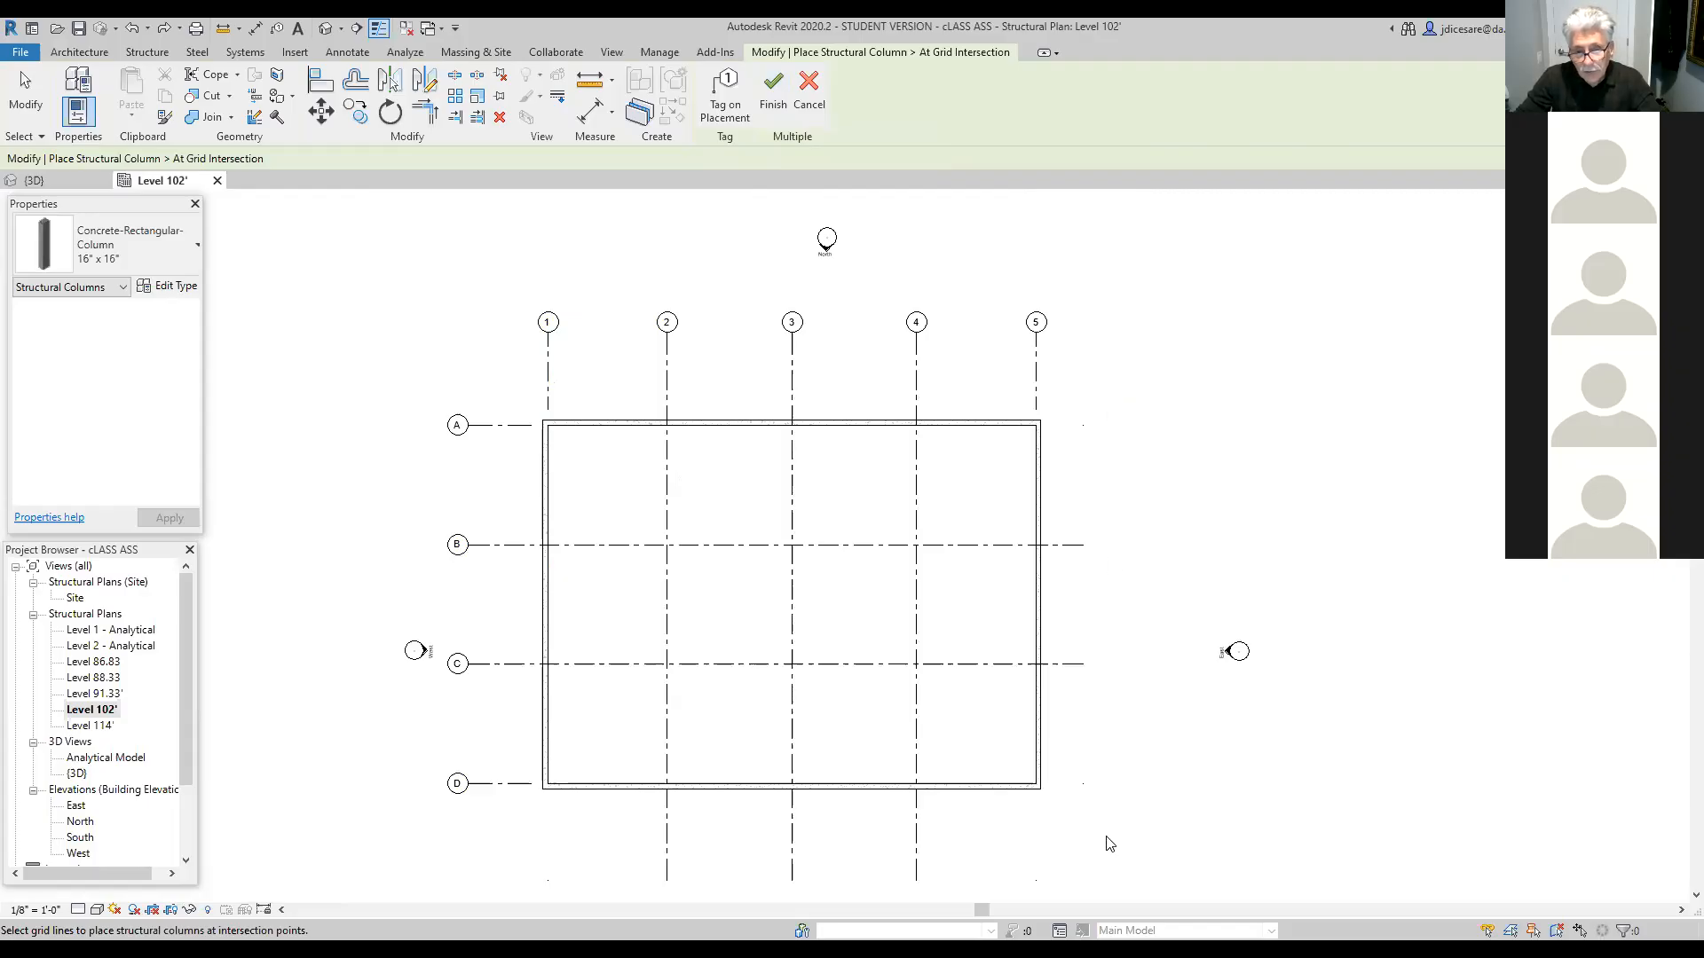
left_click_drag(1115, 827, 515, 398)
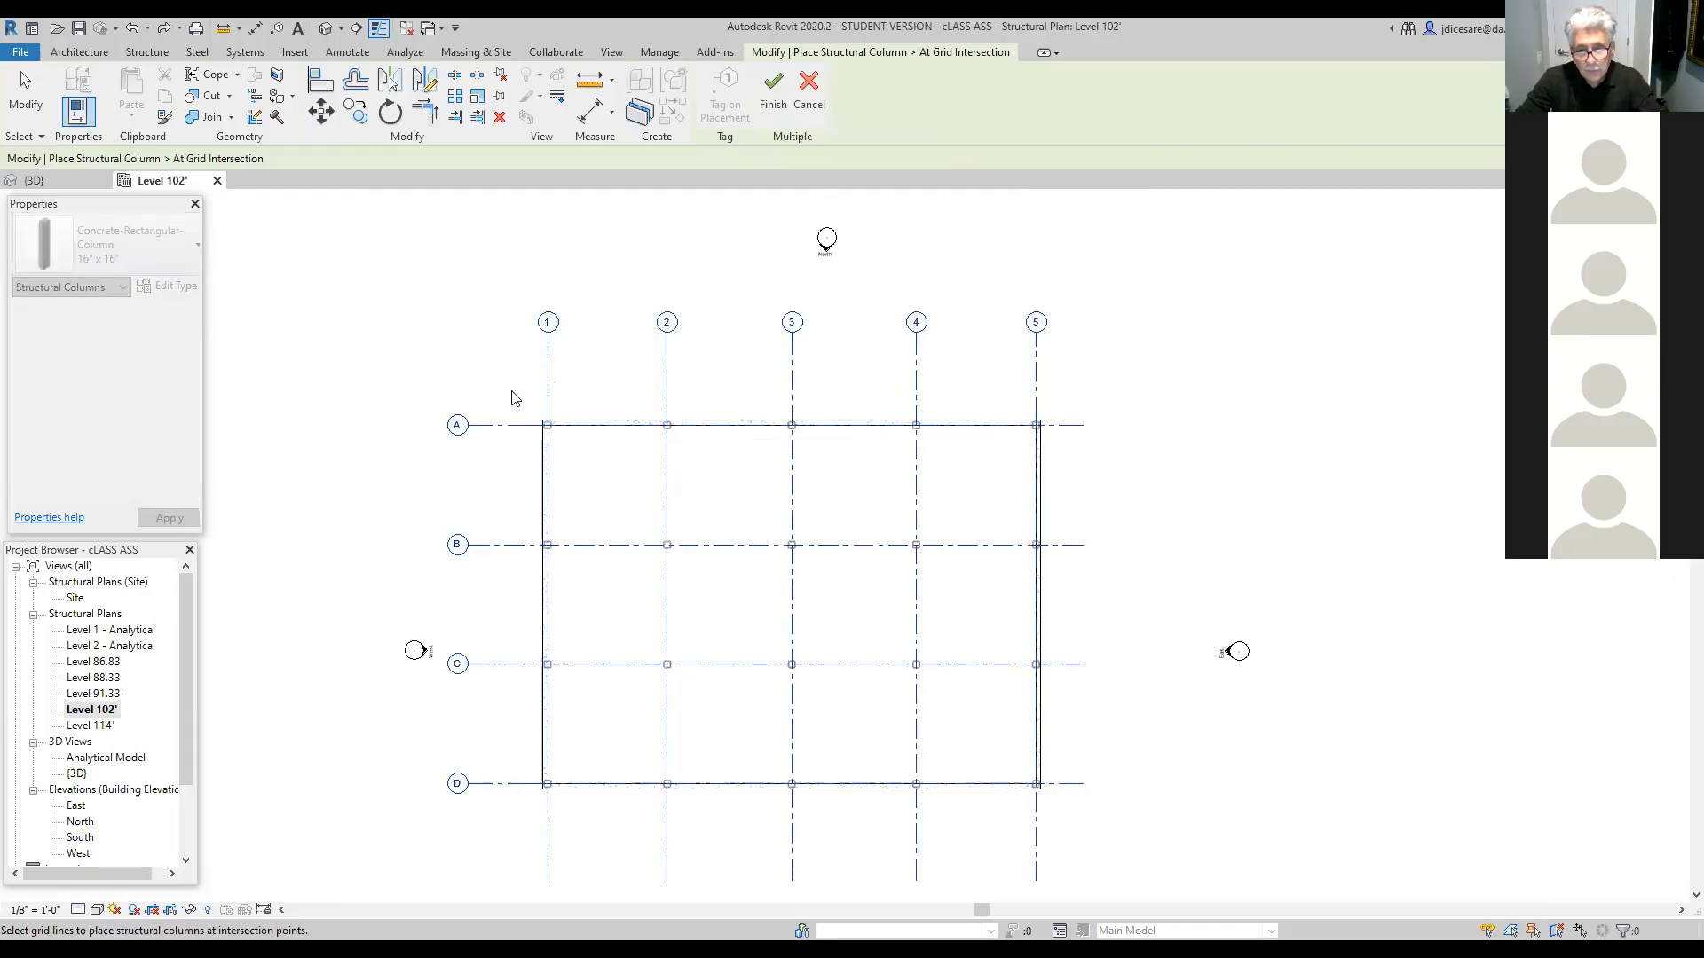
left_click(774, 87)
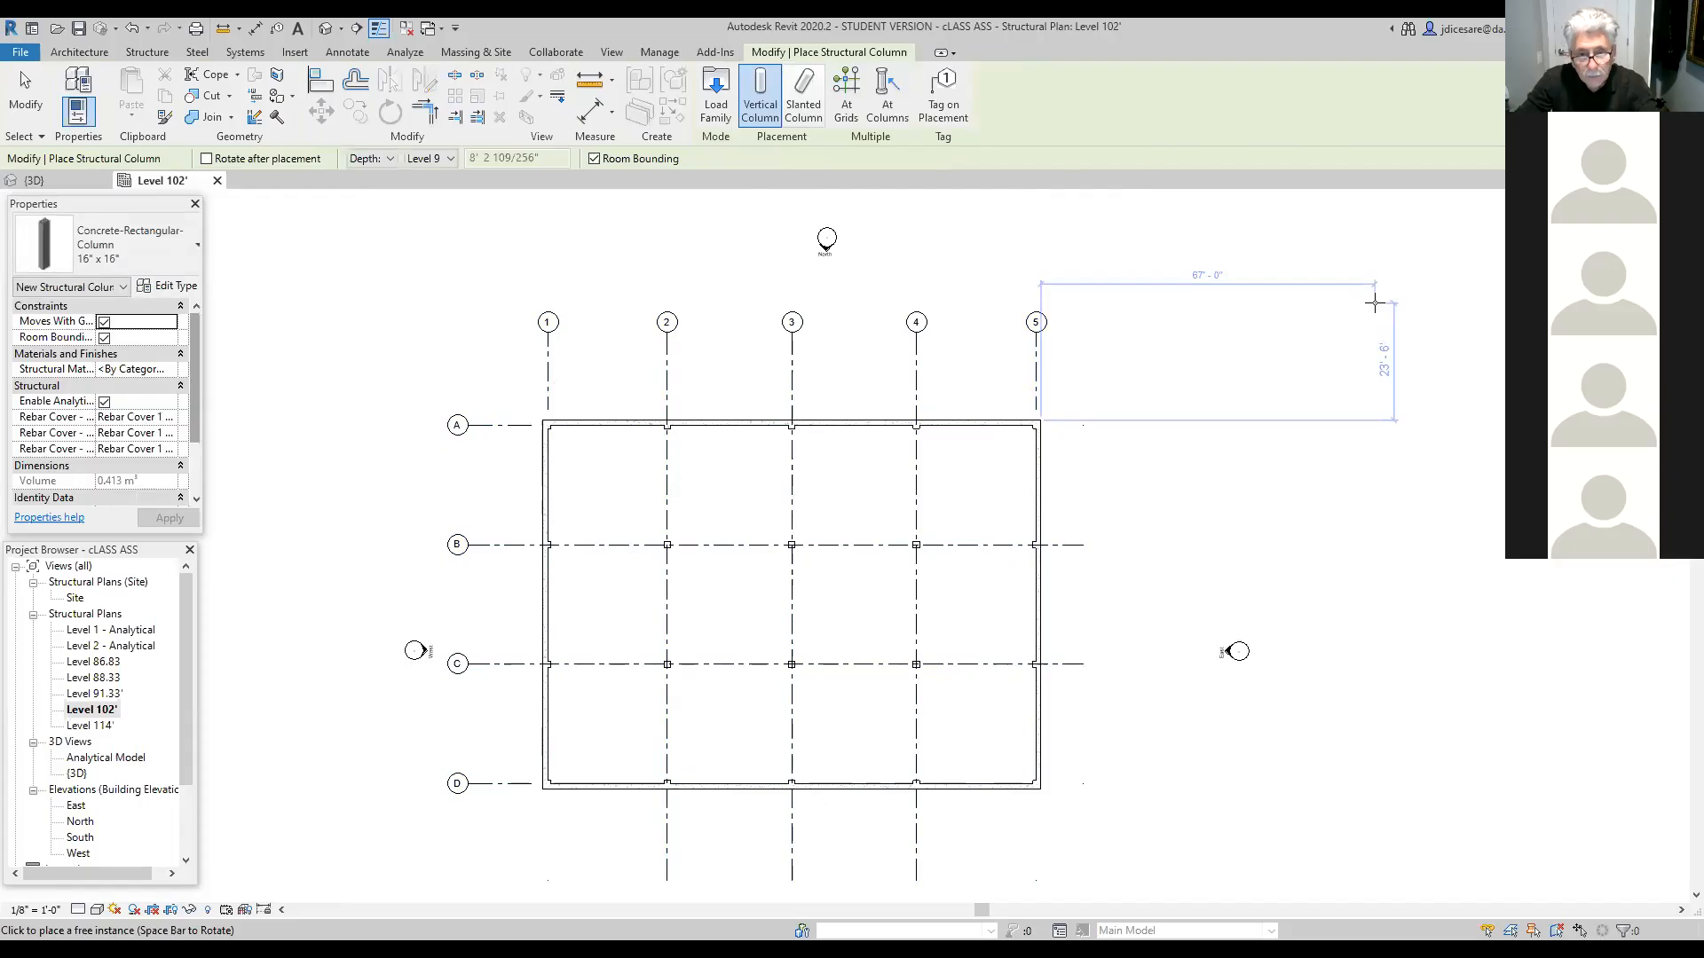
key("Escape")
key("Escape")
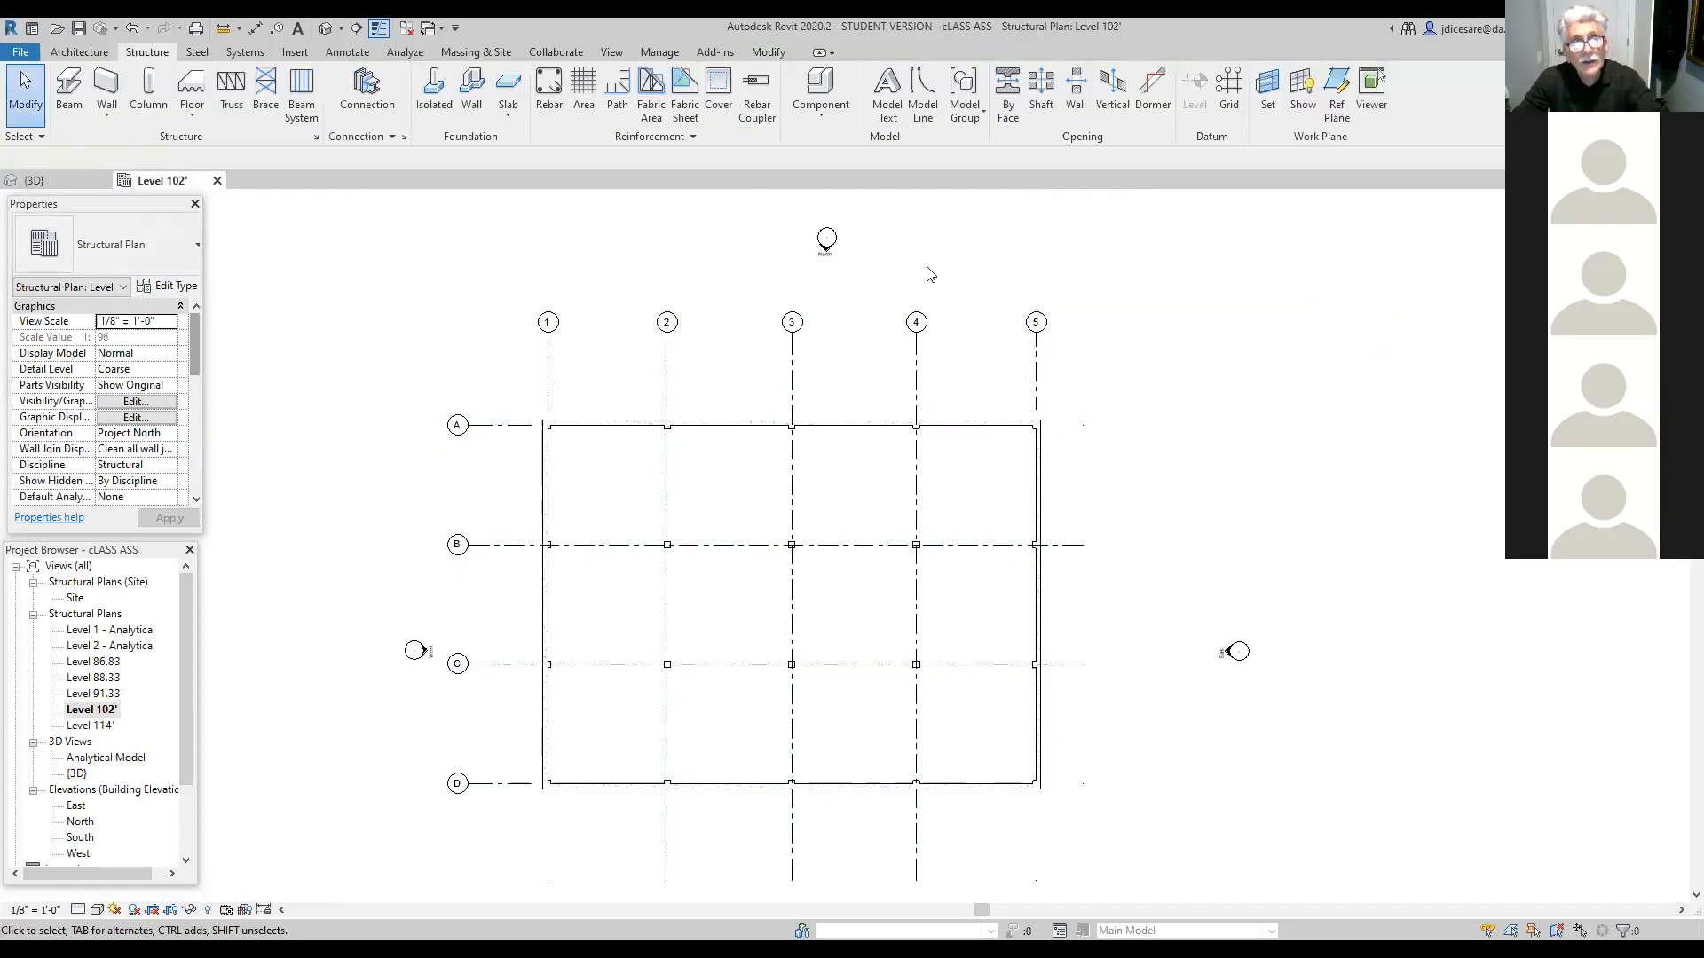
Step: Inspect the columns and foundation walls up close in the 3D view and return to the Level 102' plan
left_click(326, 28)
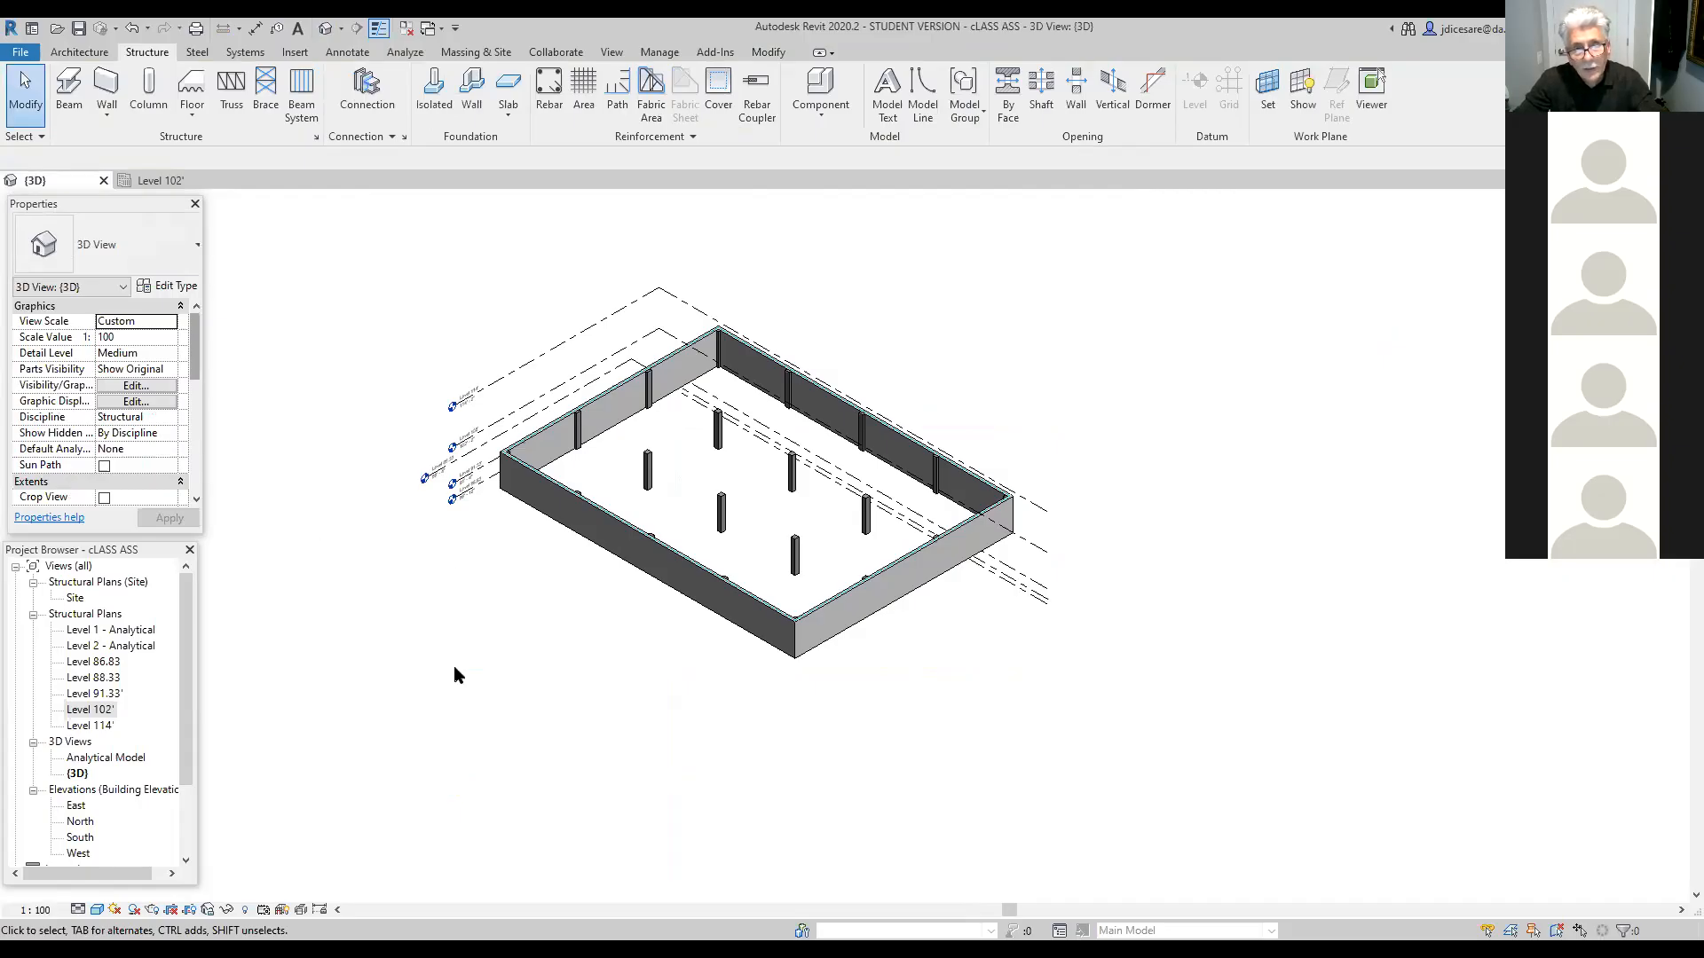
scroll(487, 673, "up", 3)
middle_click_drag(524, 795, 509, 868)
scroll(510, 806, "up", 2)
middle_click_drag(486, 701, 437, 673)
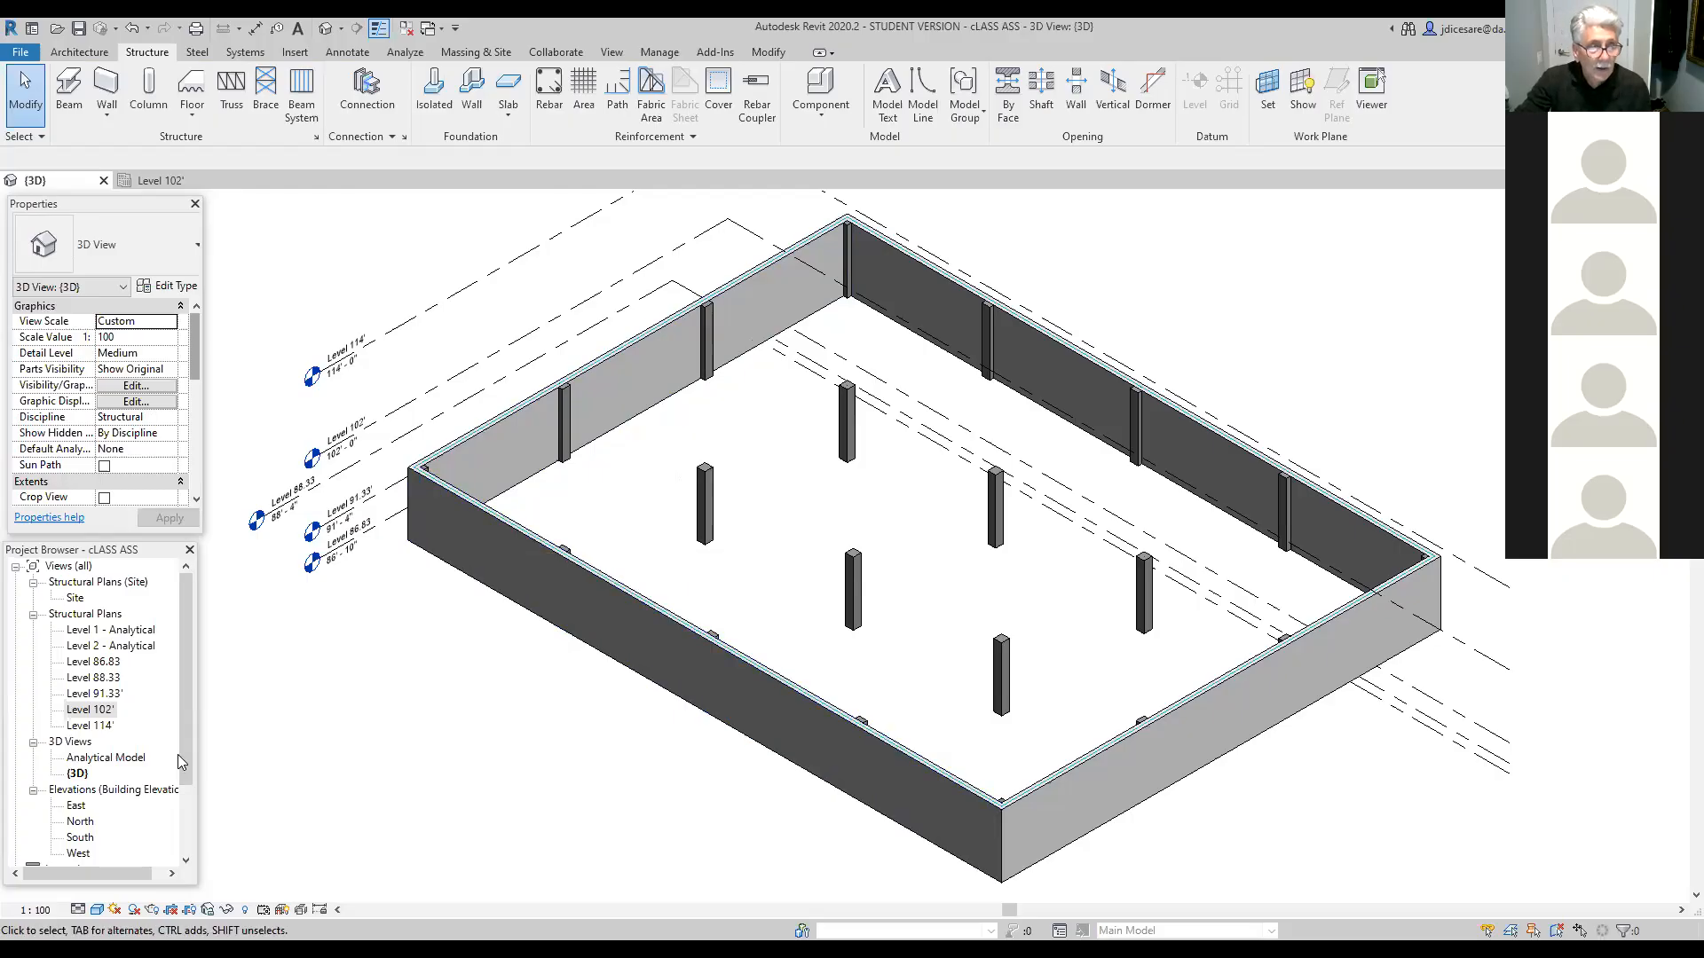
left_click(160, 182)
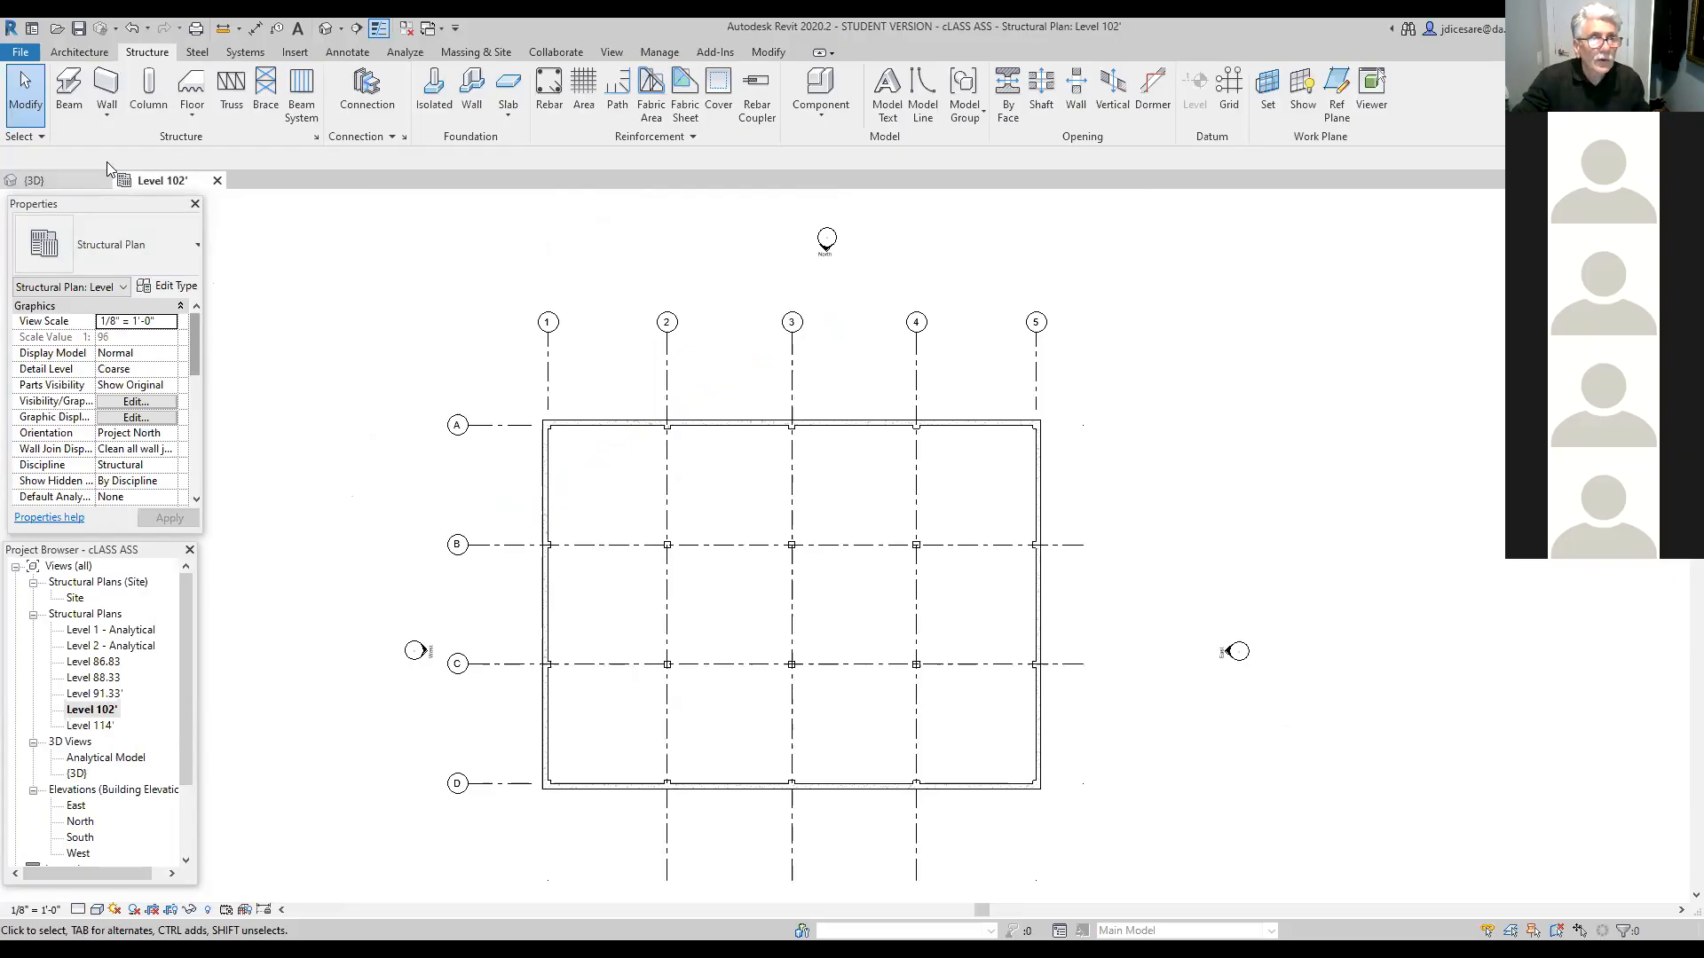
Step: Review the column types available in the project for a new structural column
left_click(149, 106)
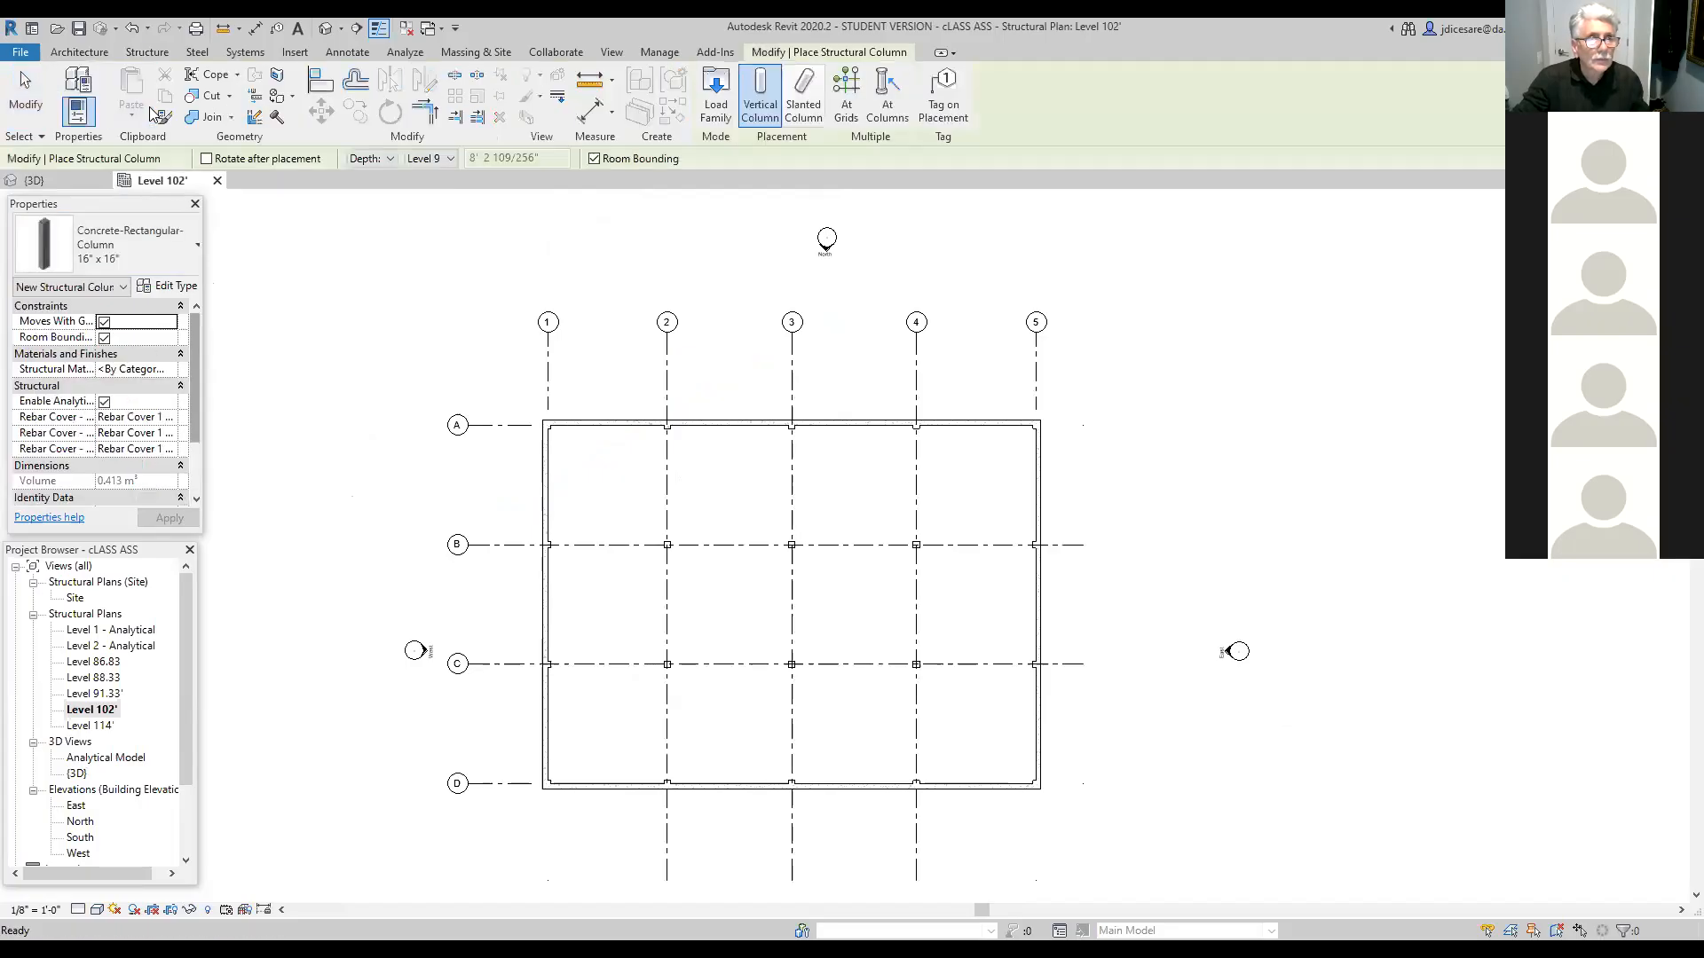
left_click(195, 247)
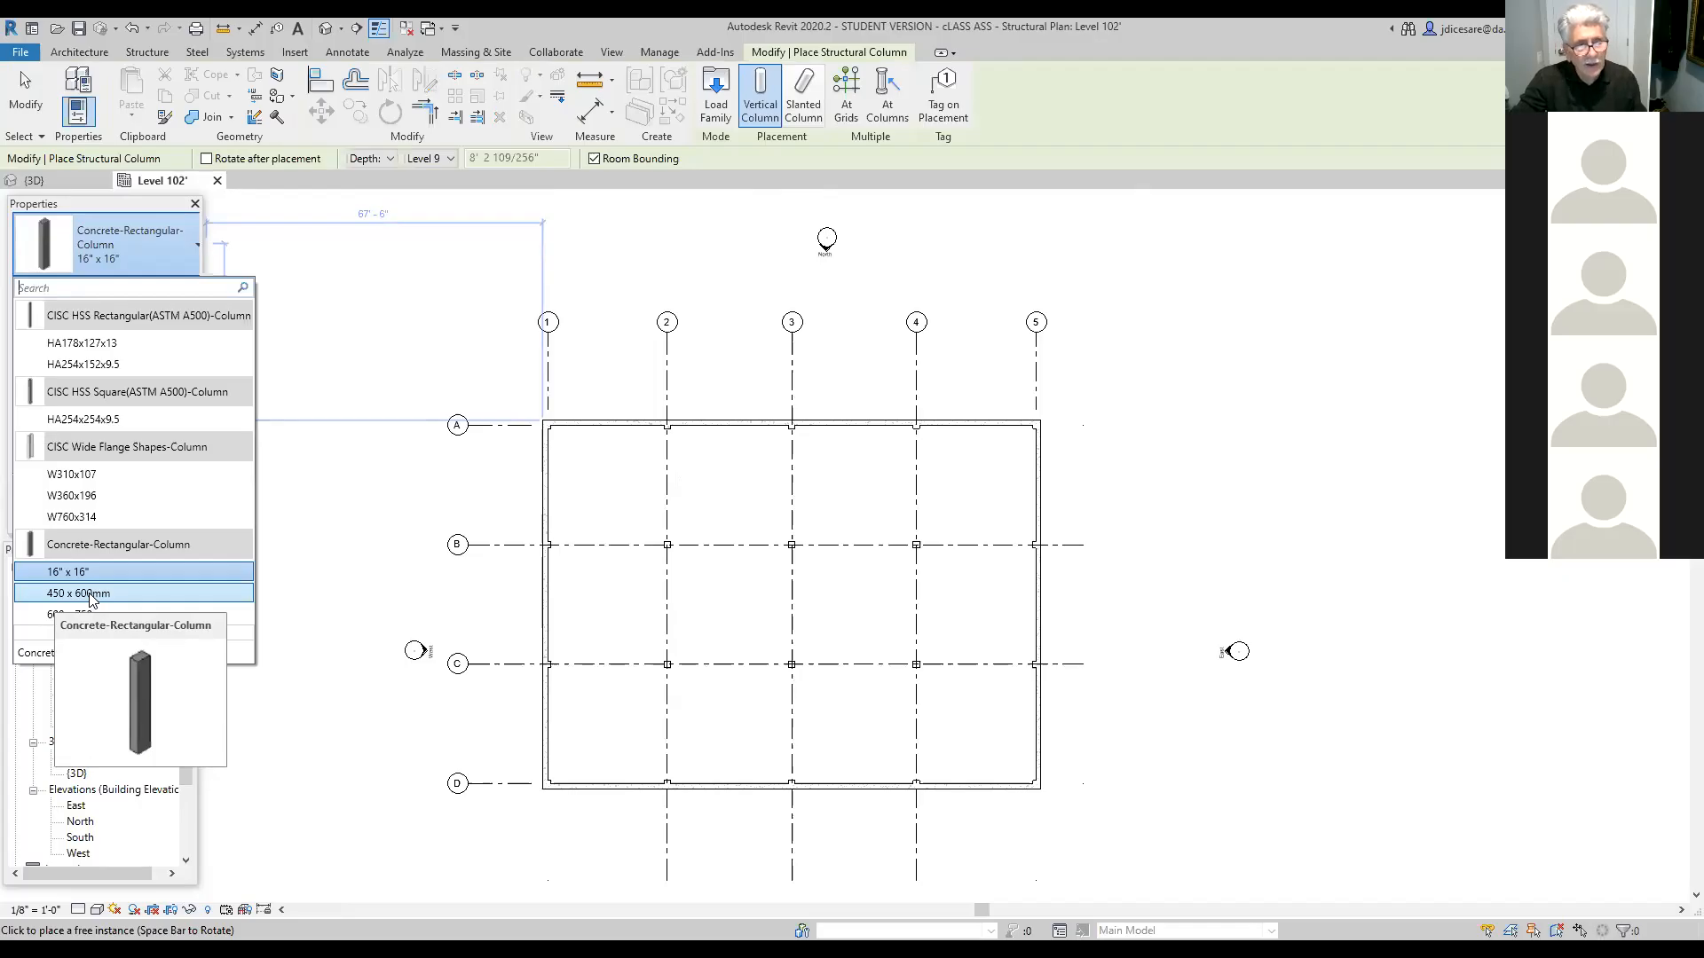
left_click(197, 249)
left_click(197, 248)
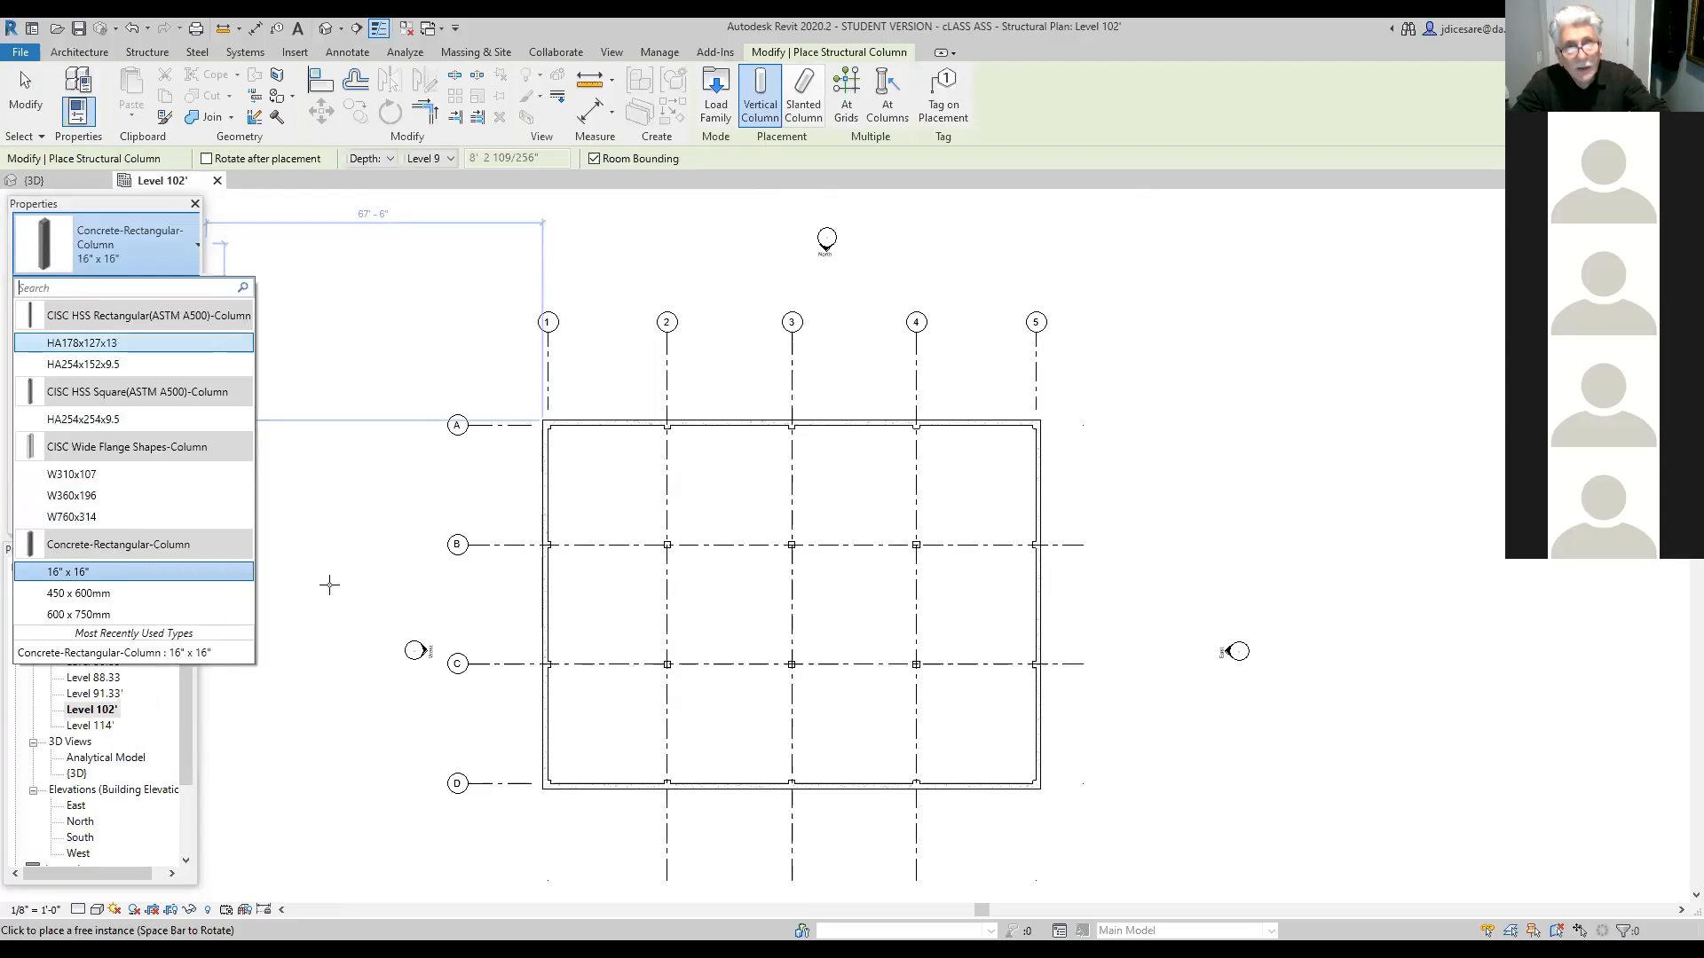
left_click(560, 384)
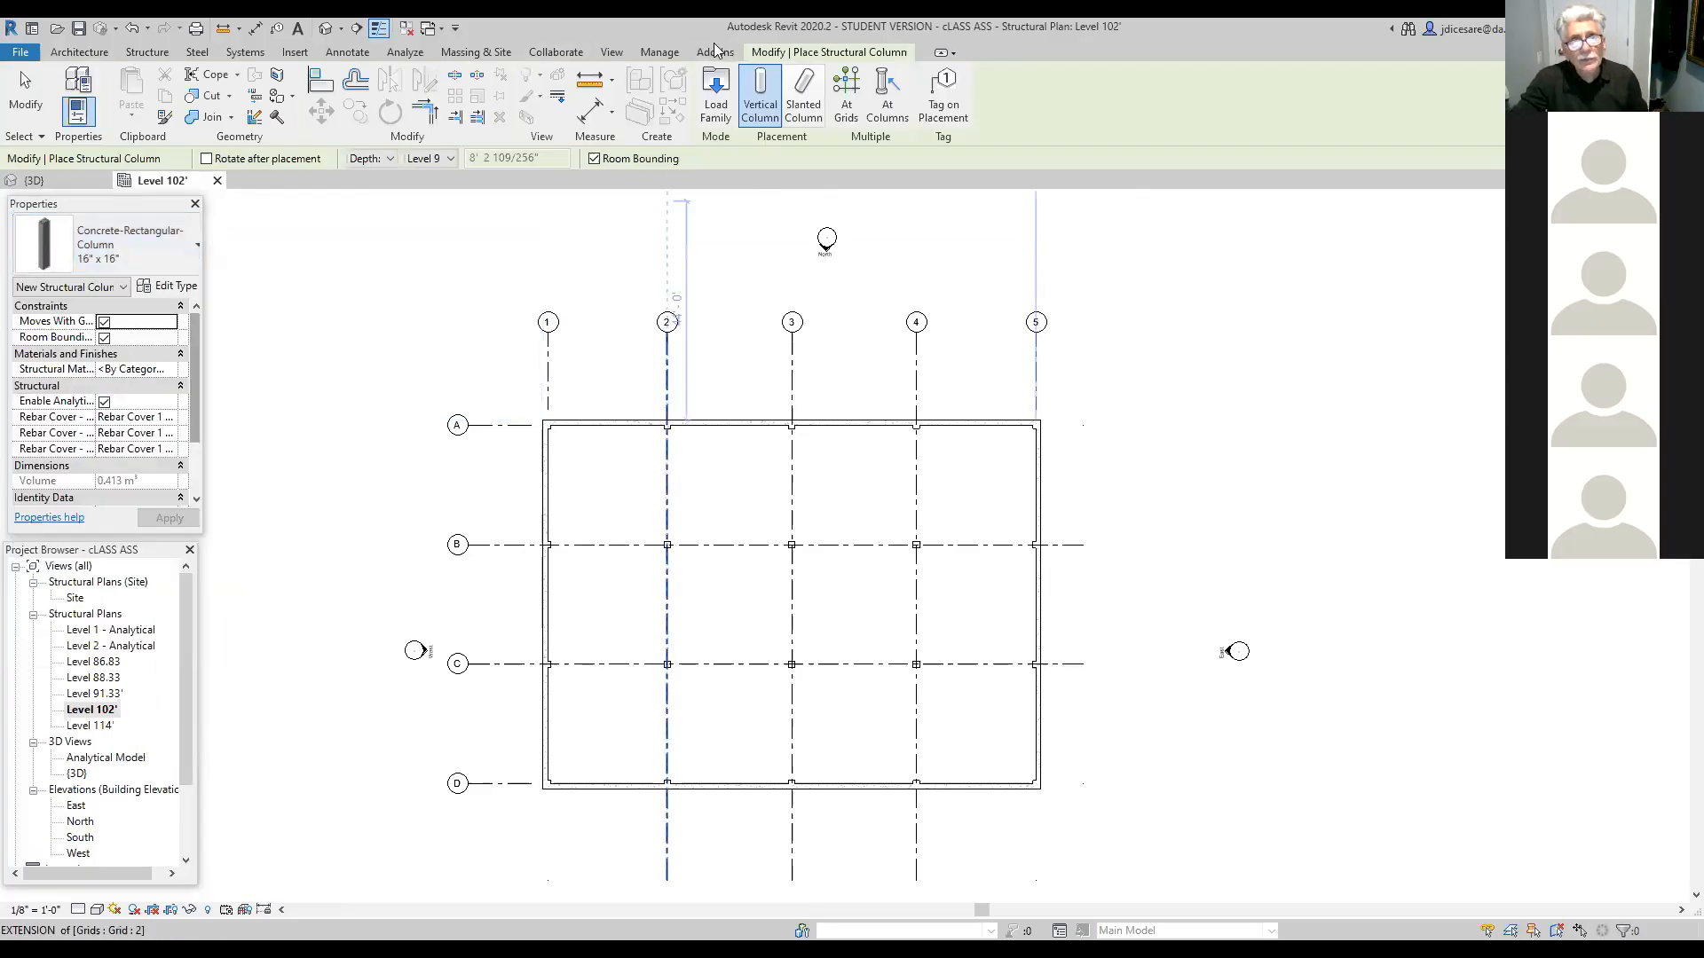
Step: Browse the Columns folder of the Canada family library for loadable column families and return to the Canada folder
left_click(296, 52)
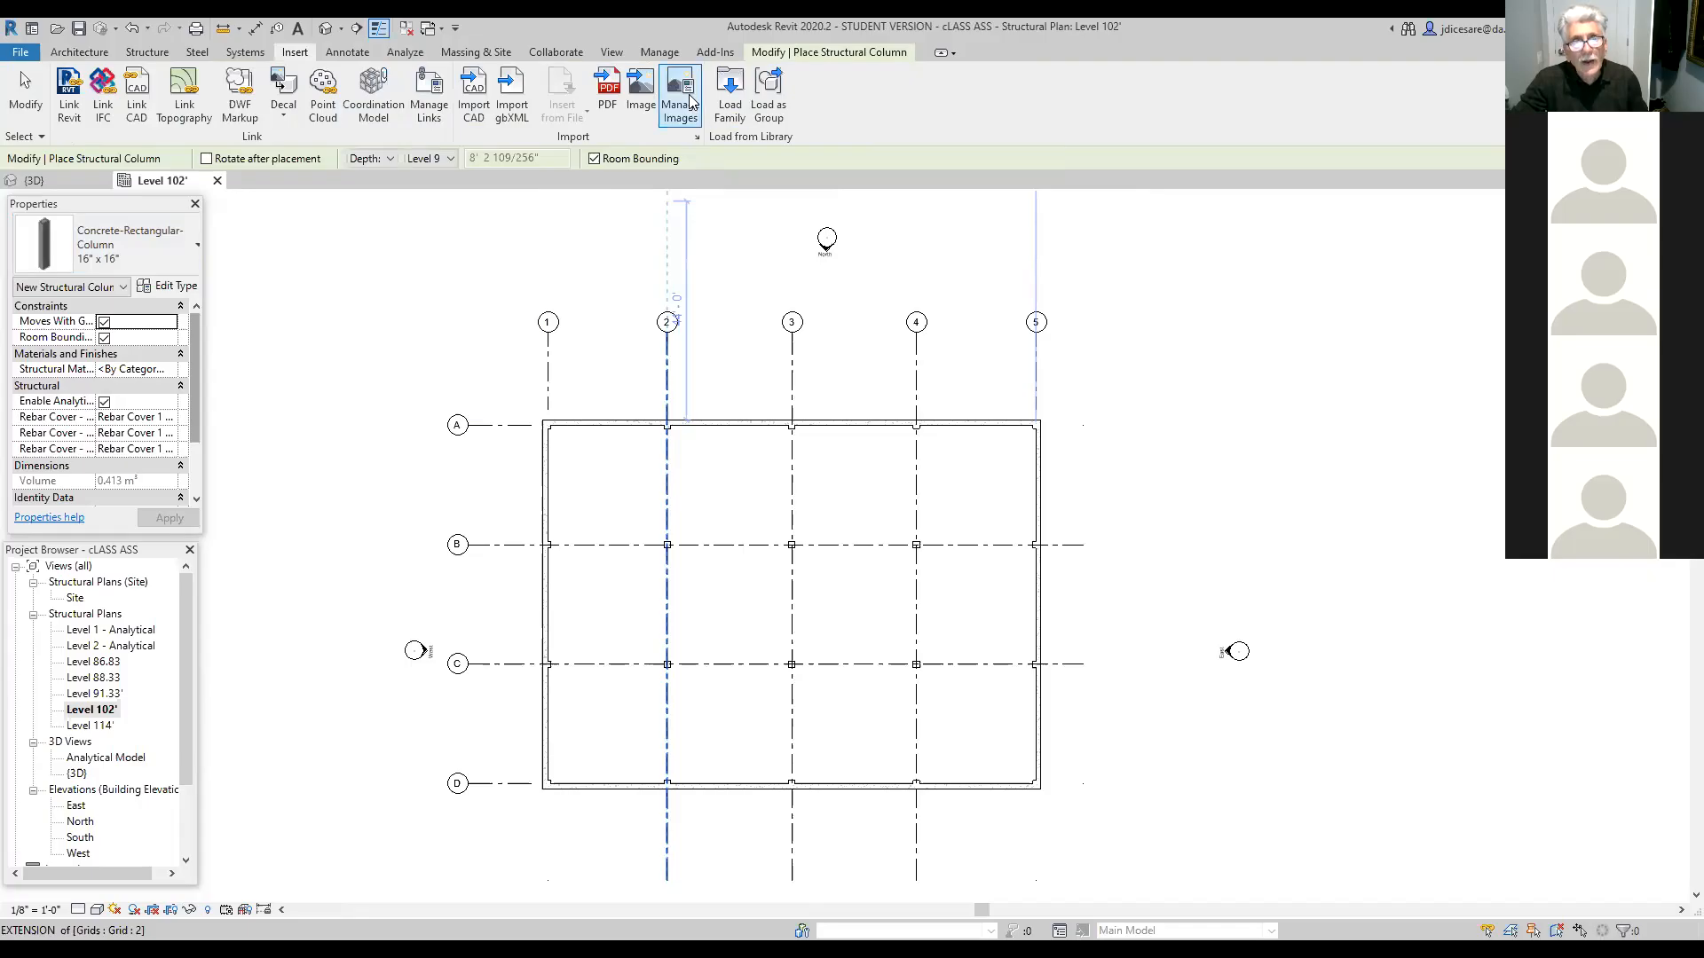
left_click(730, 95)
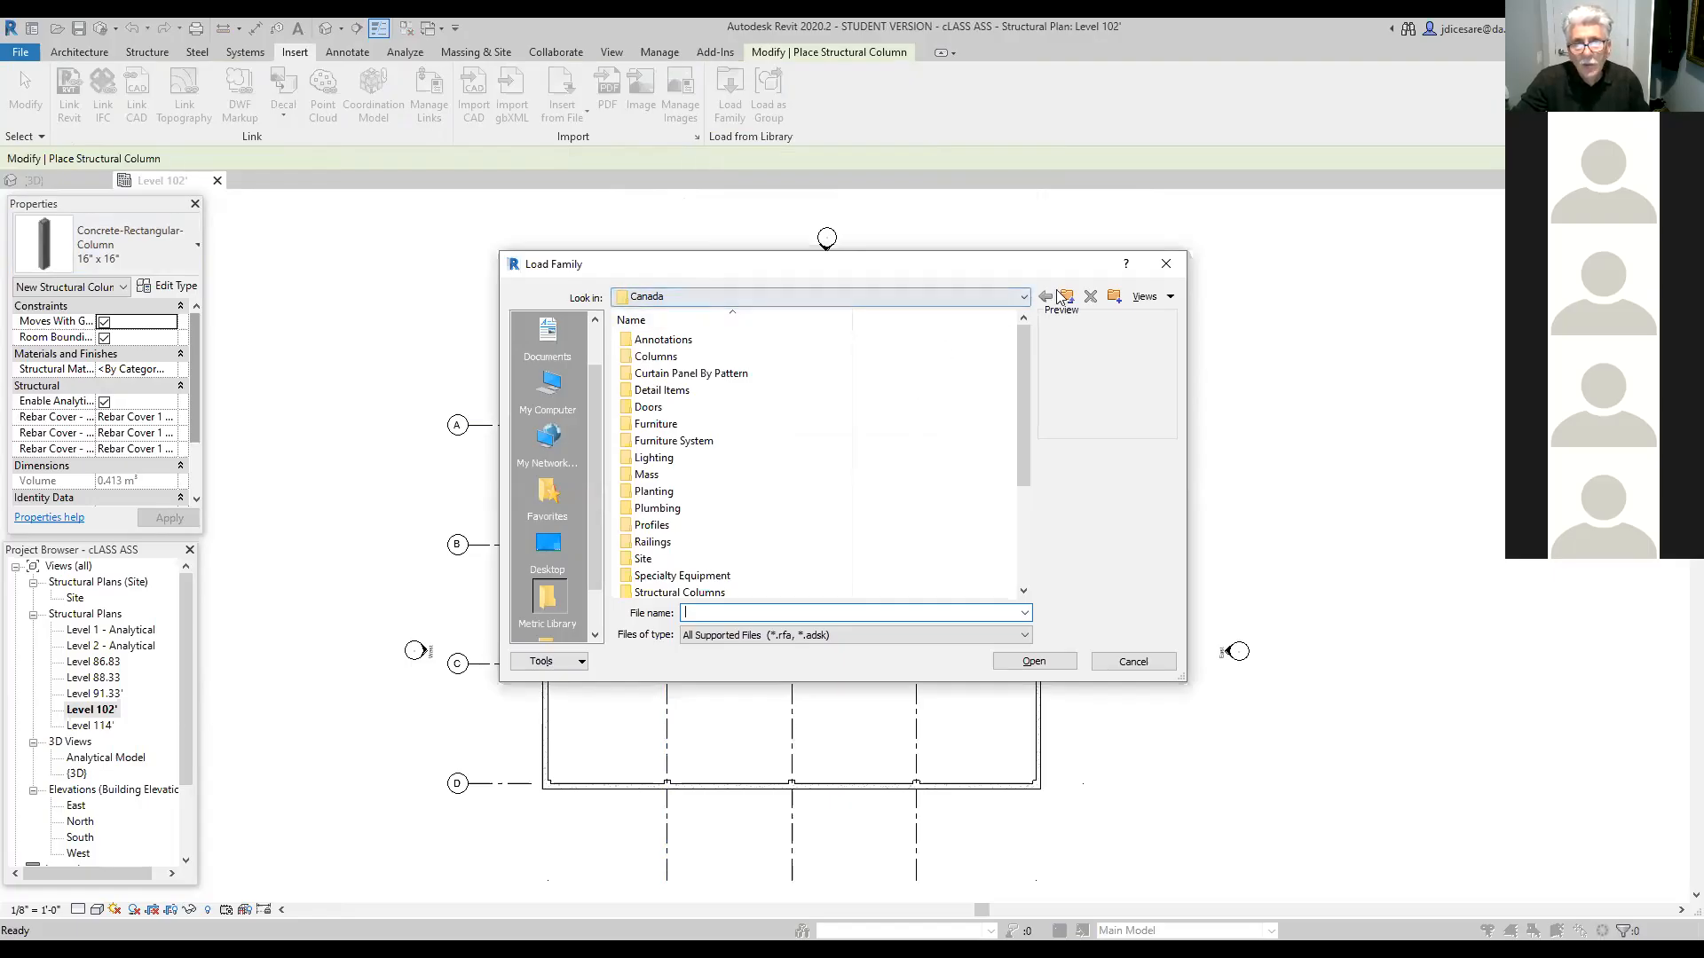
left_click(1024, 296)
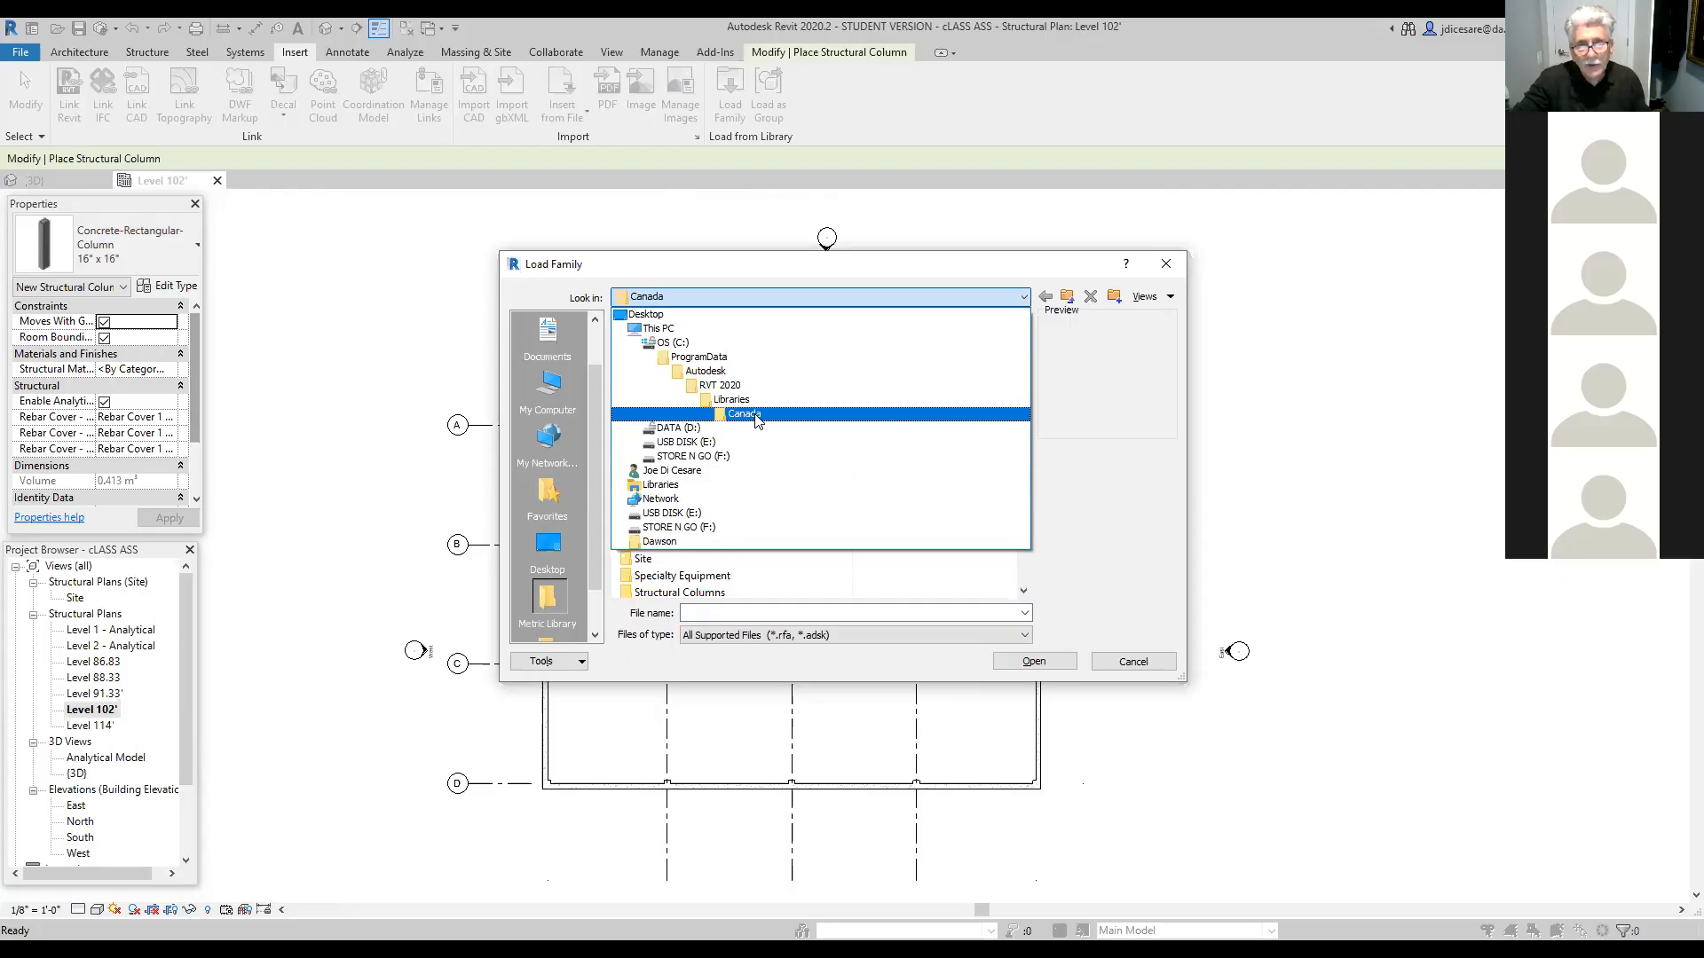
left_click(757, 415)
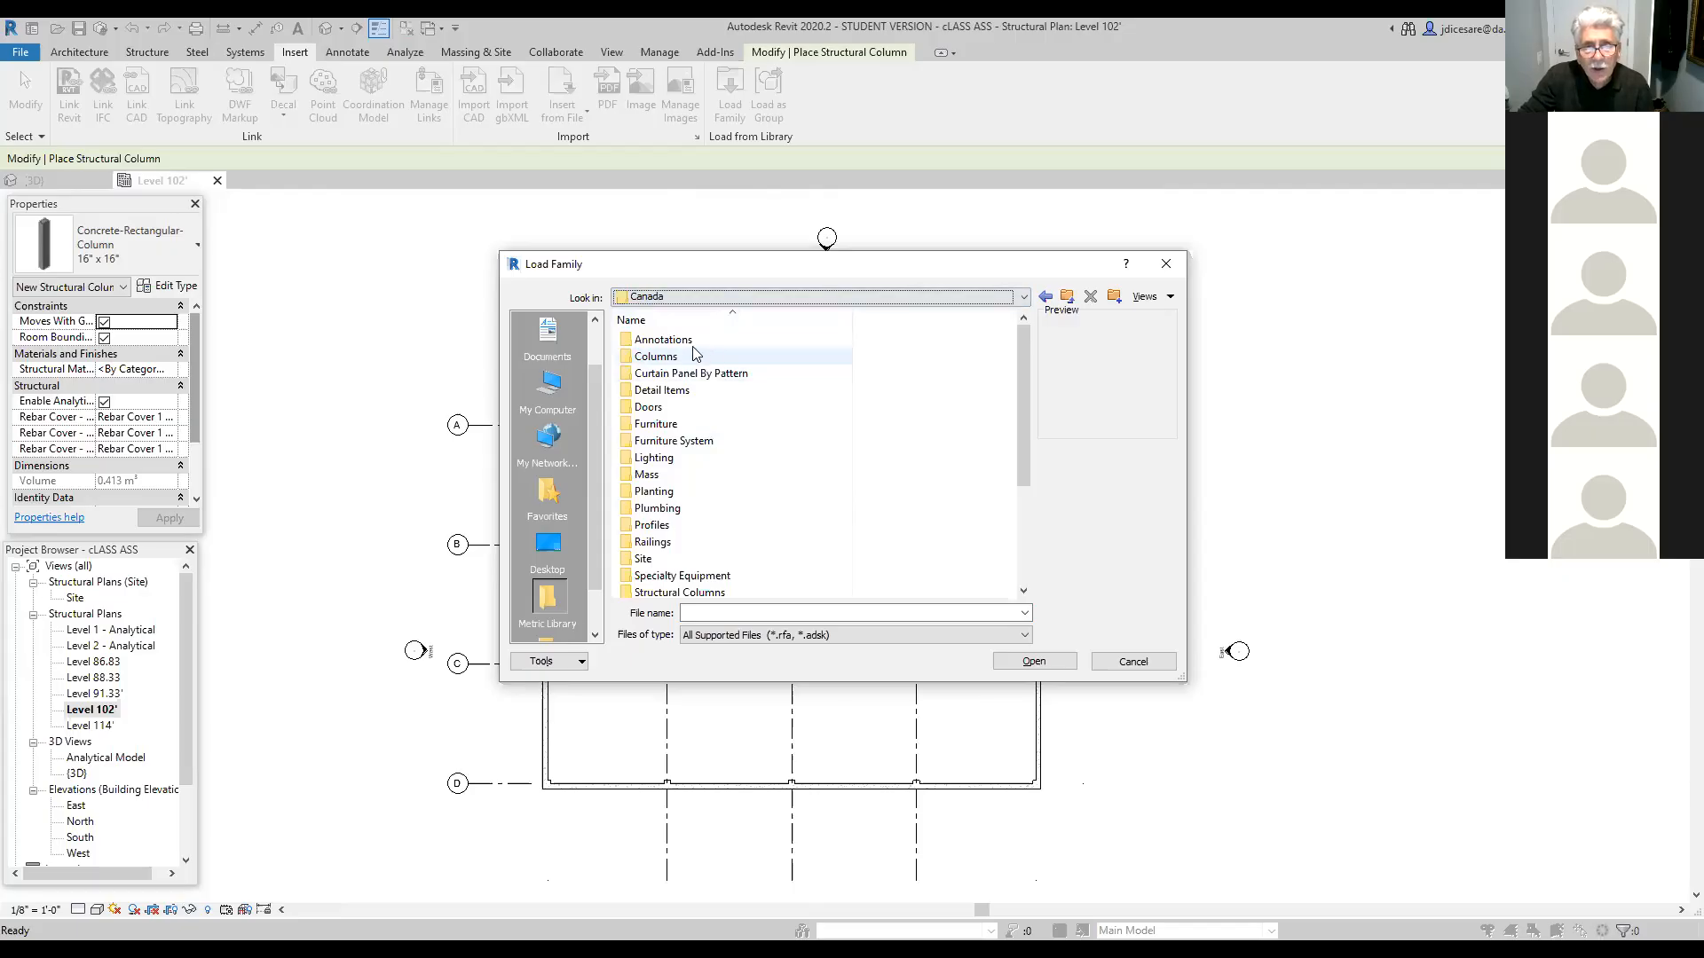
left_click(658, 358)
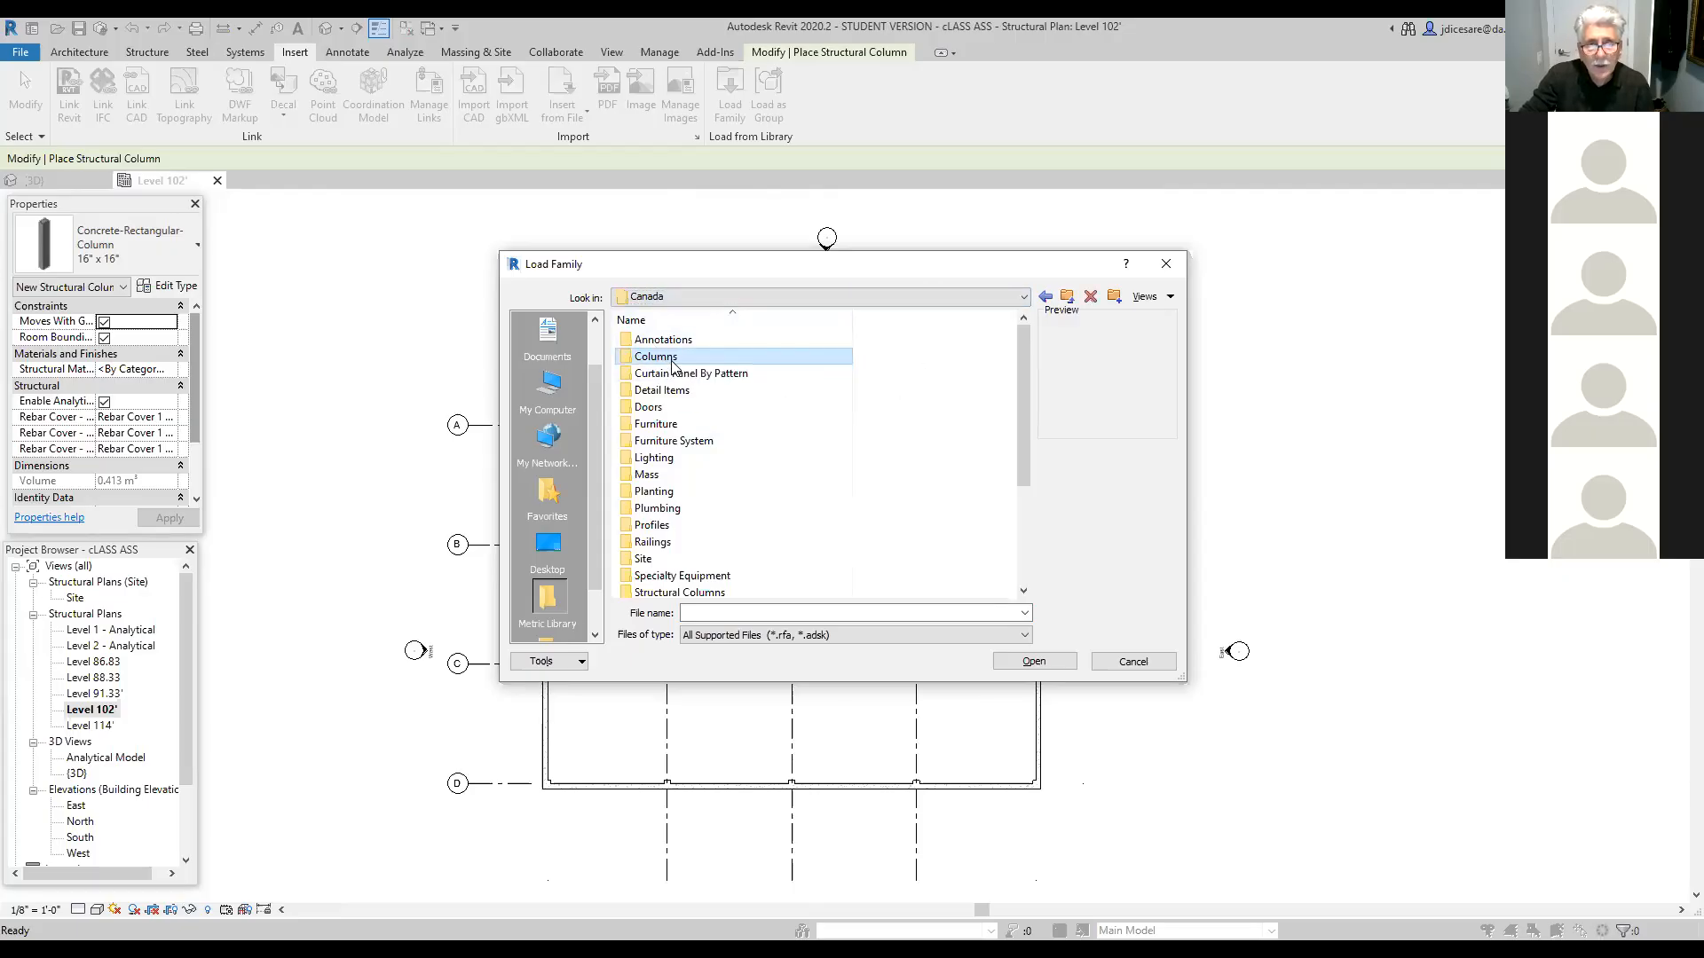
double_click(657, 357)
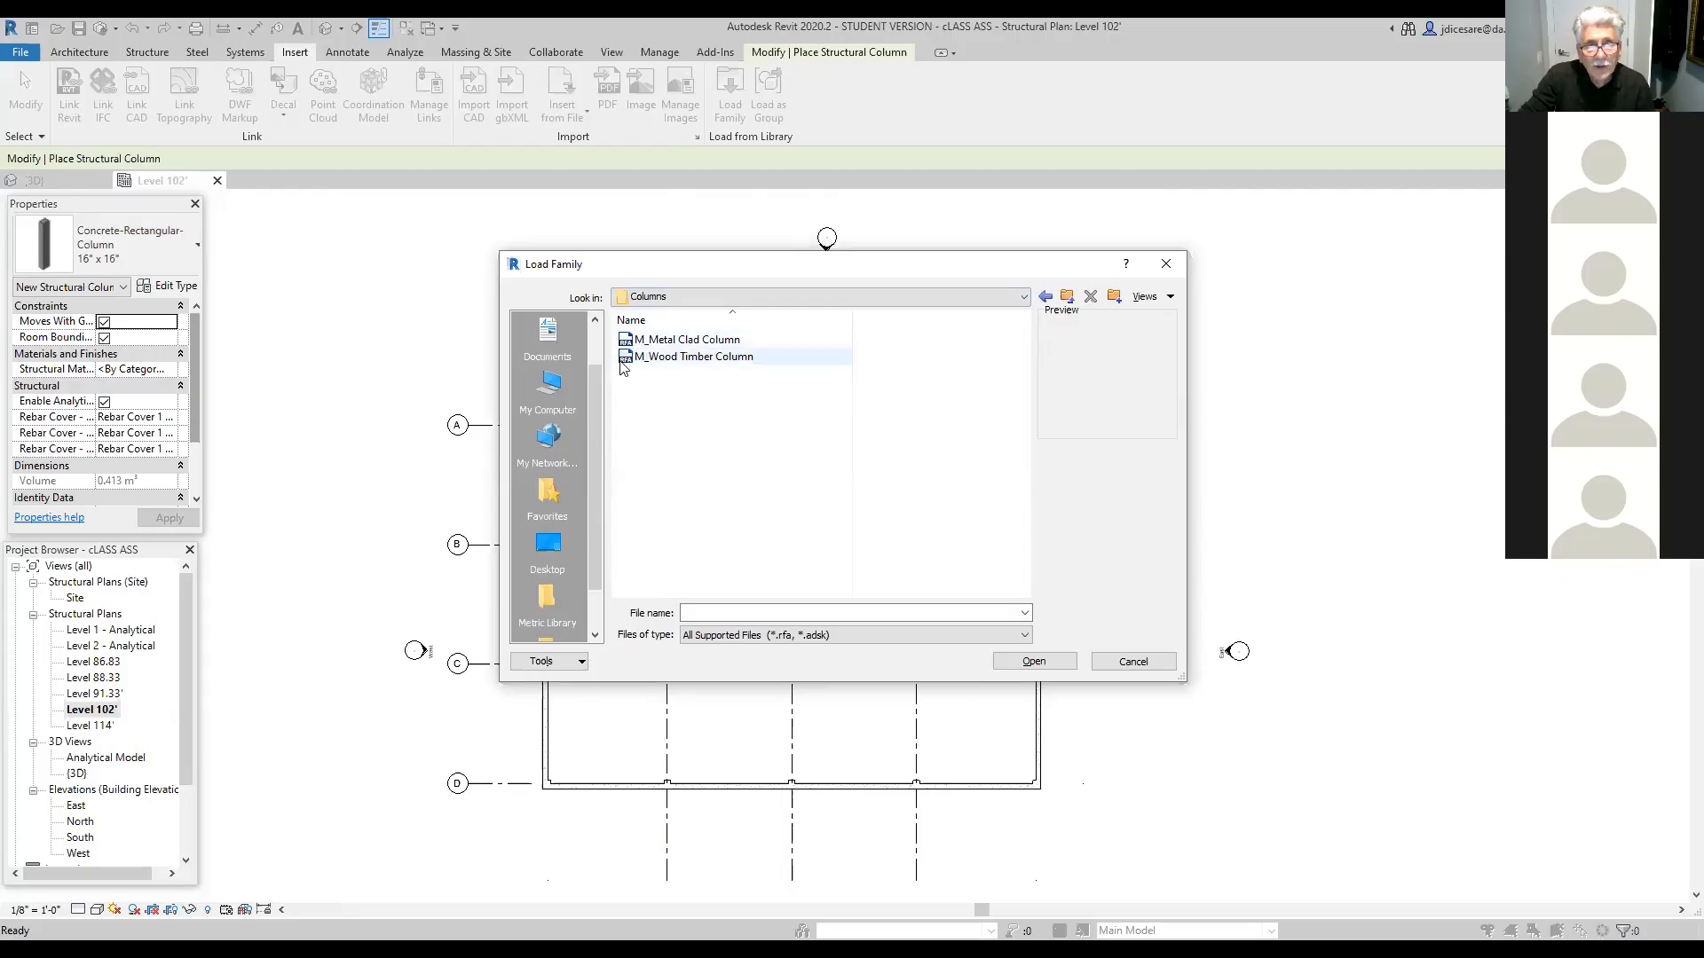
left_click(1066, 296)
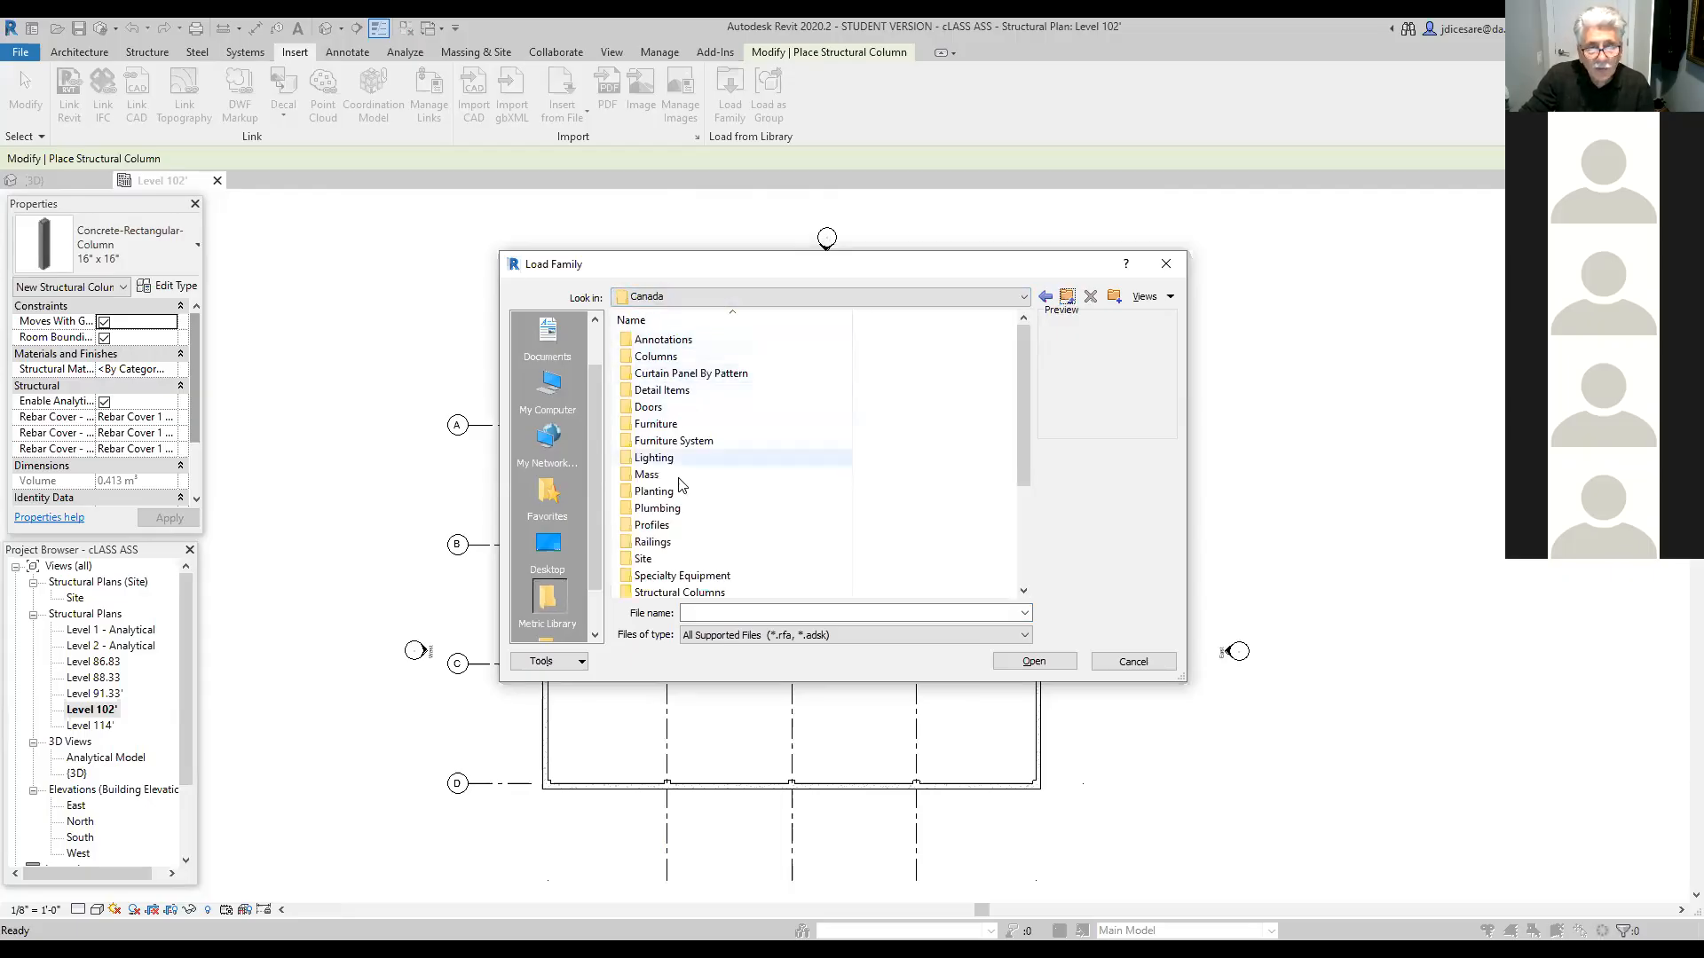
Step: Load the M_Concrete-Square-Column family from the Concrete folder under Structural Columns and end column placement
scroll(671, 497, "down", 1)
scroll(671, 497, "down", 2)
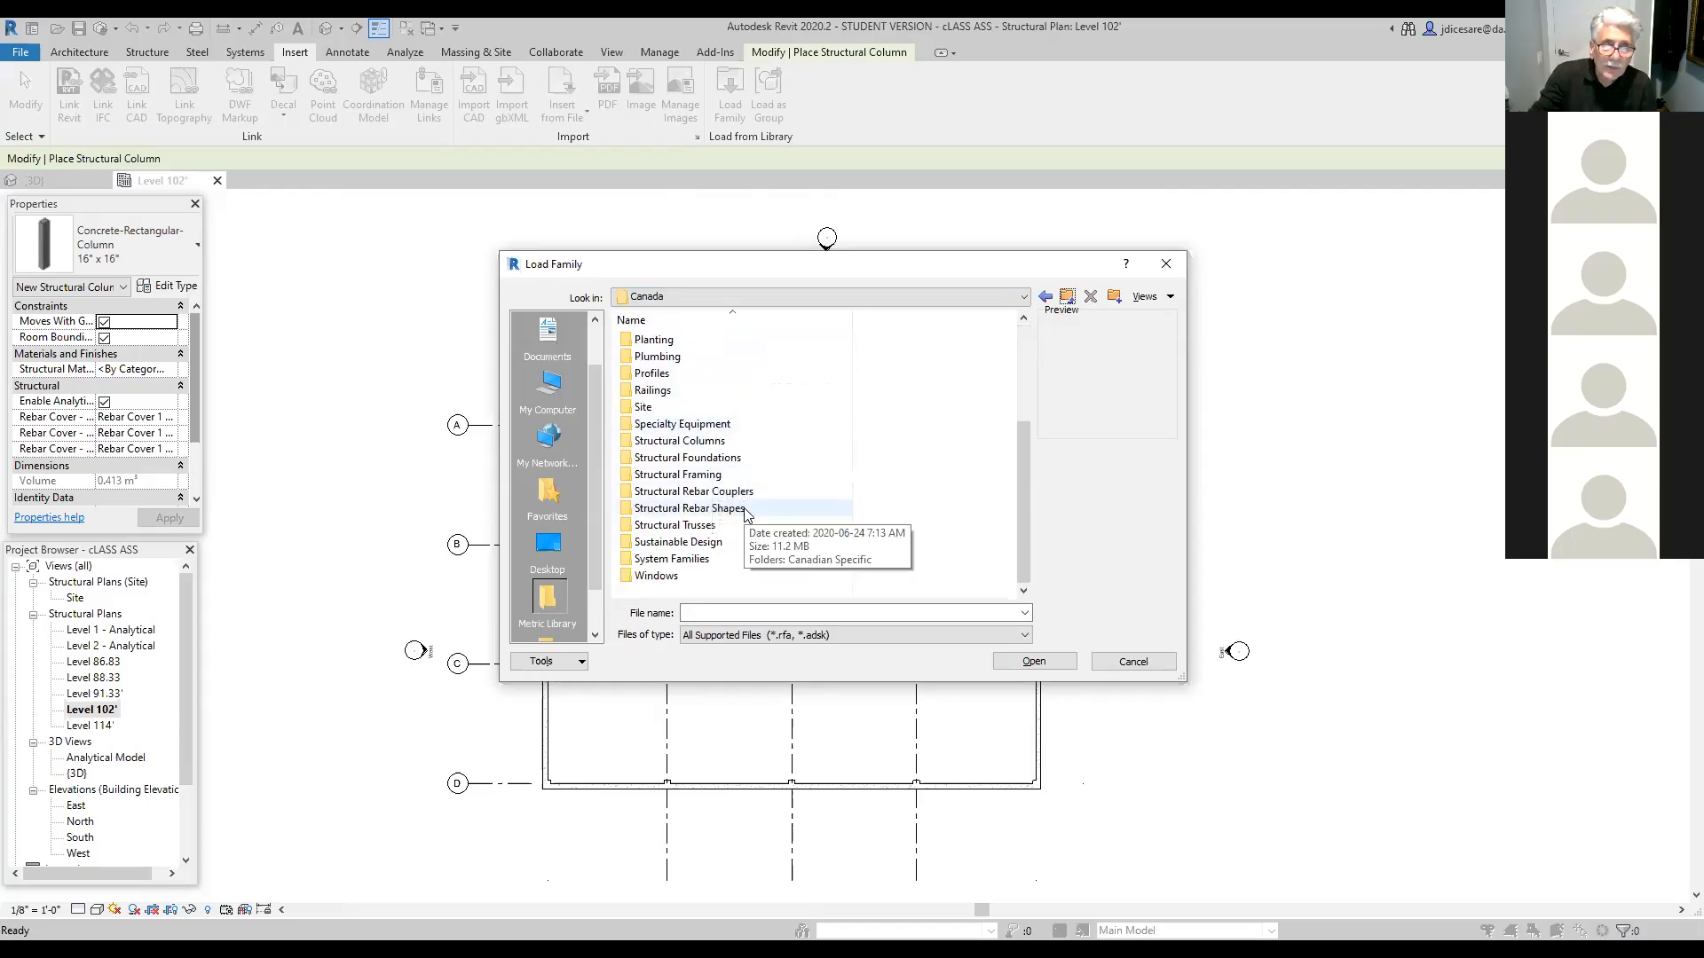
double_click(641, 439)
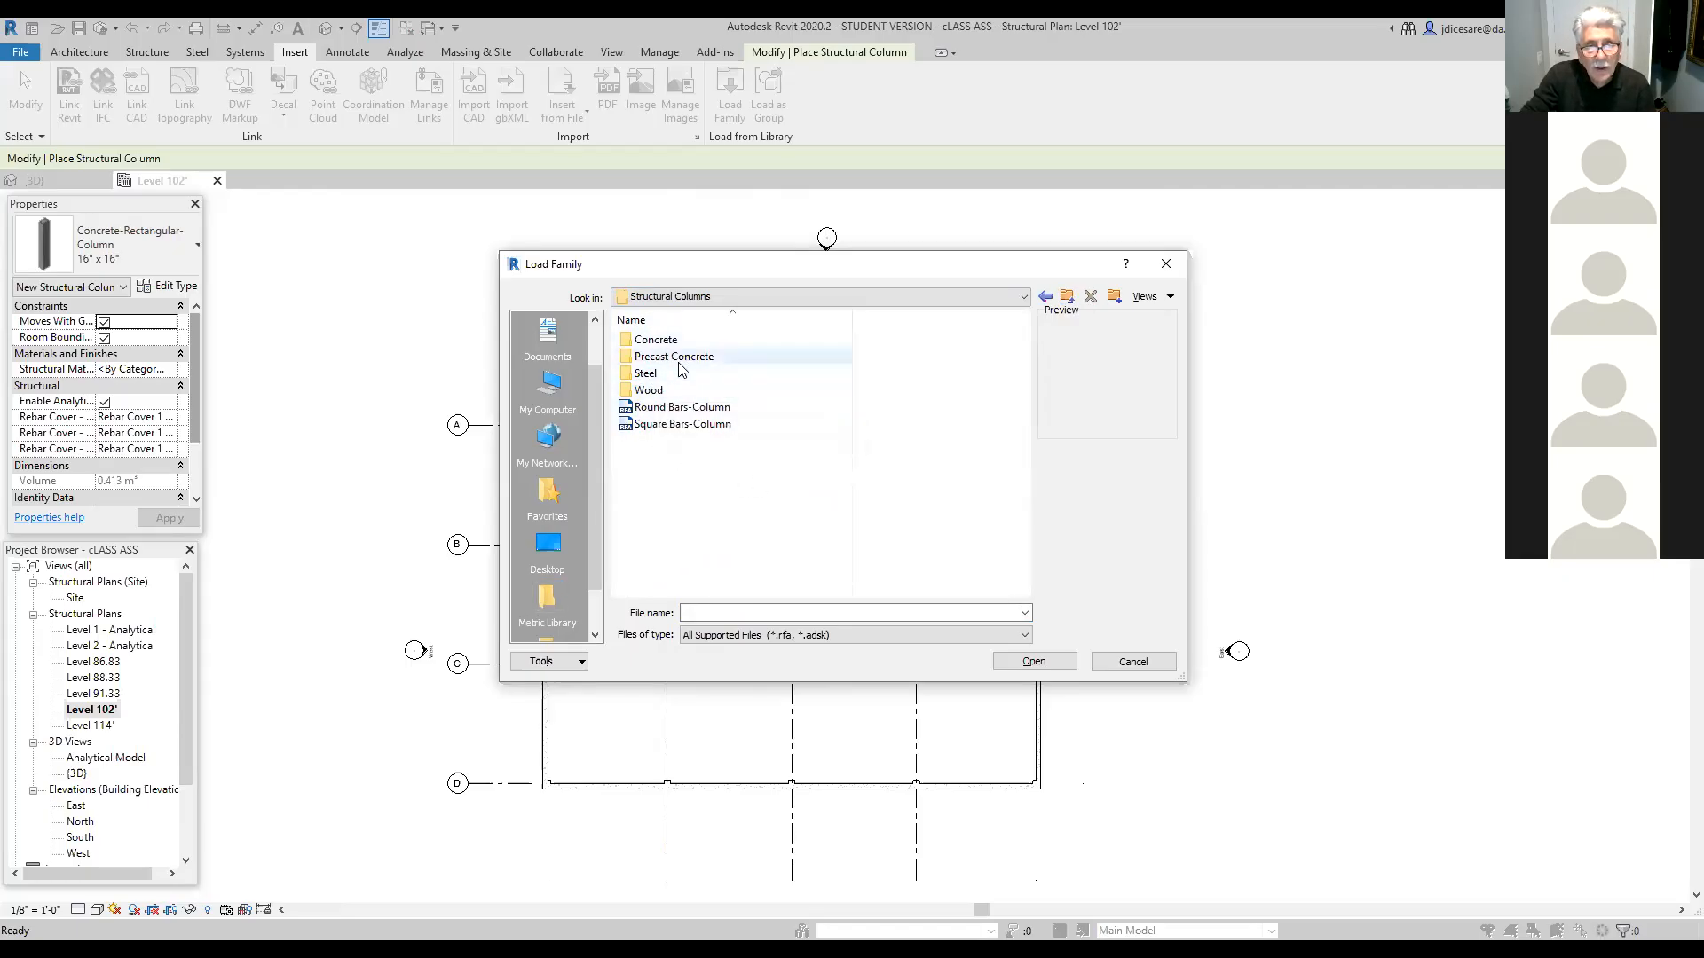
double_click(656, 342)
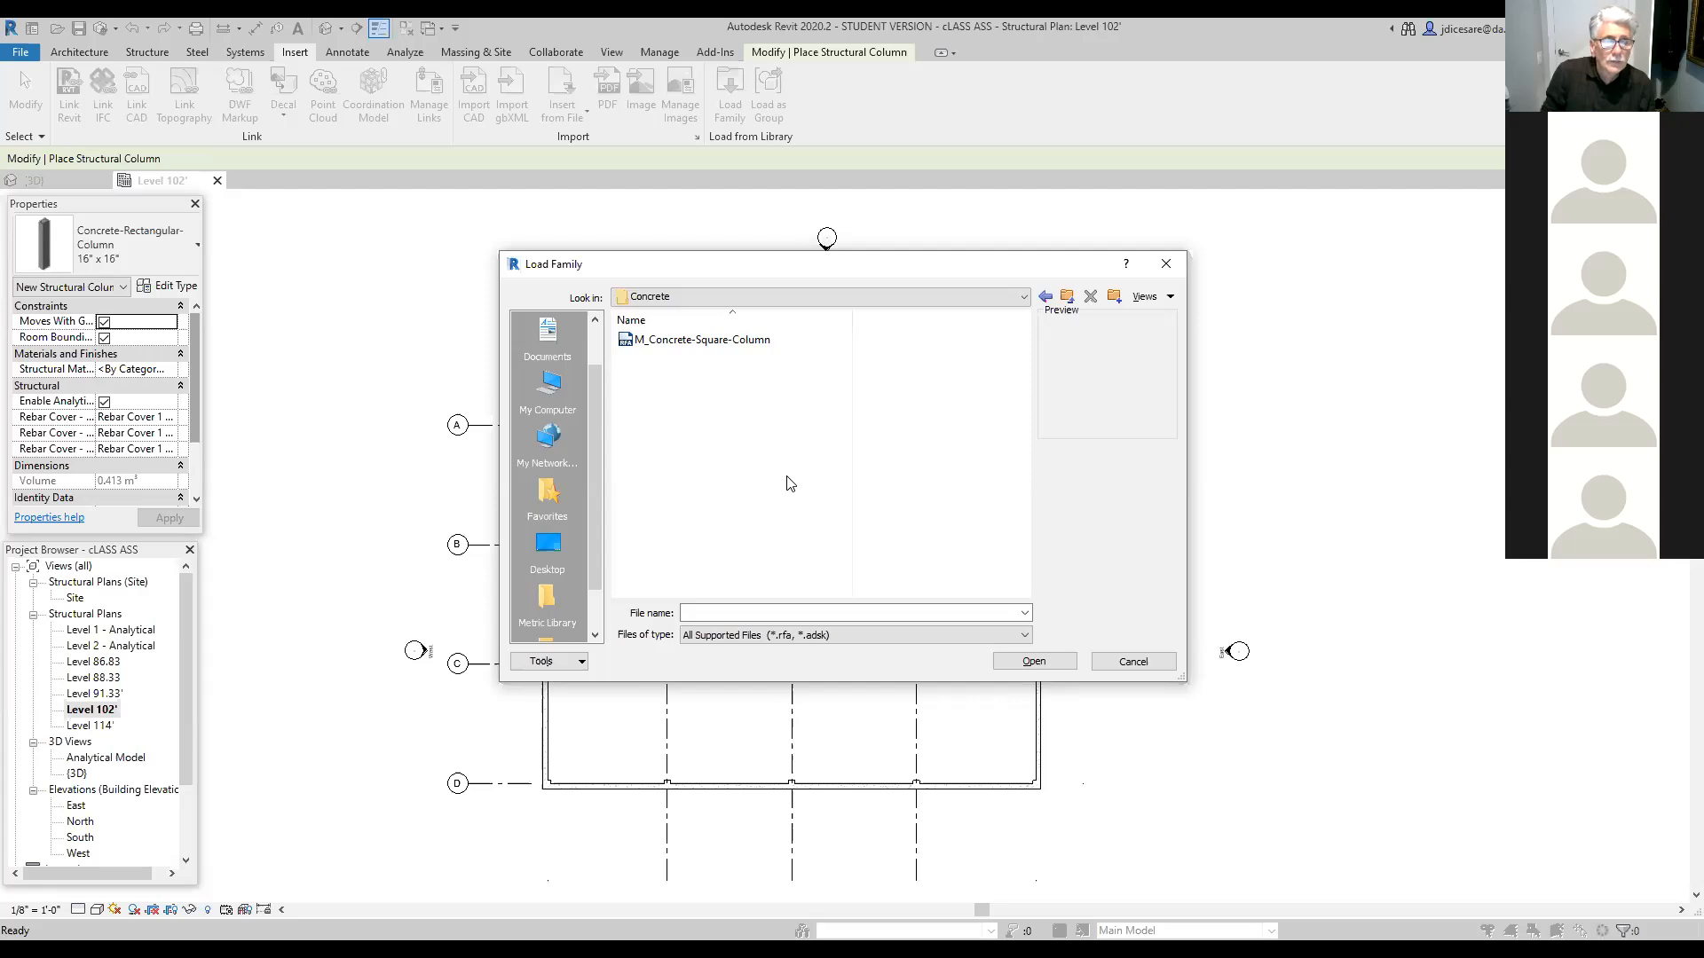
double_click(744, 341)
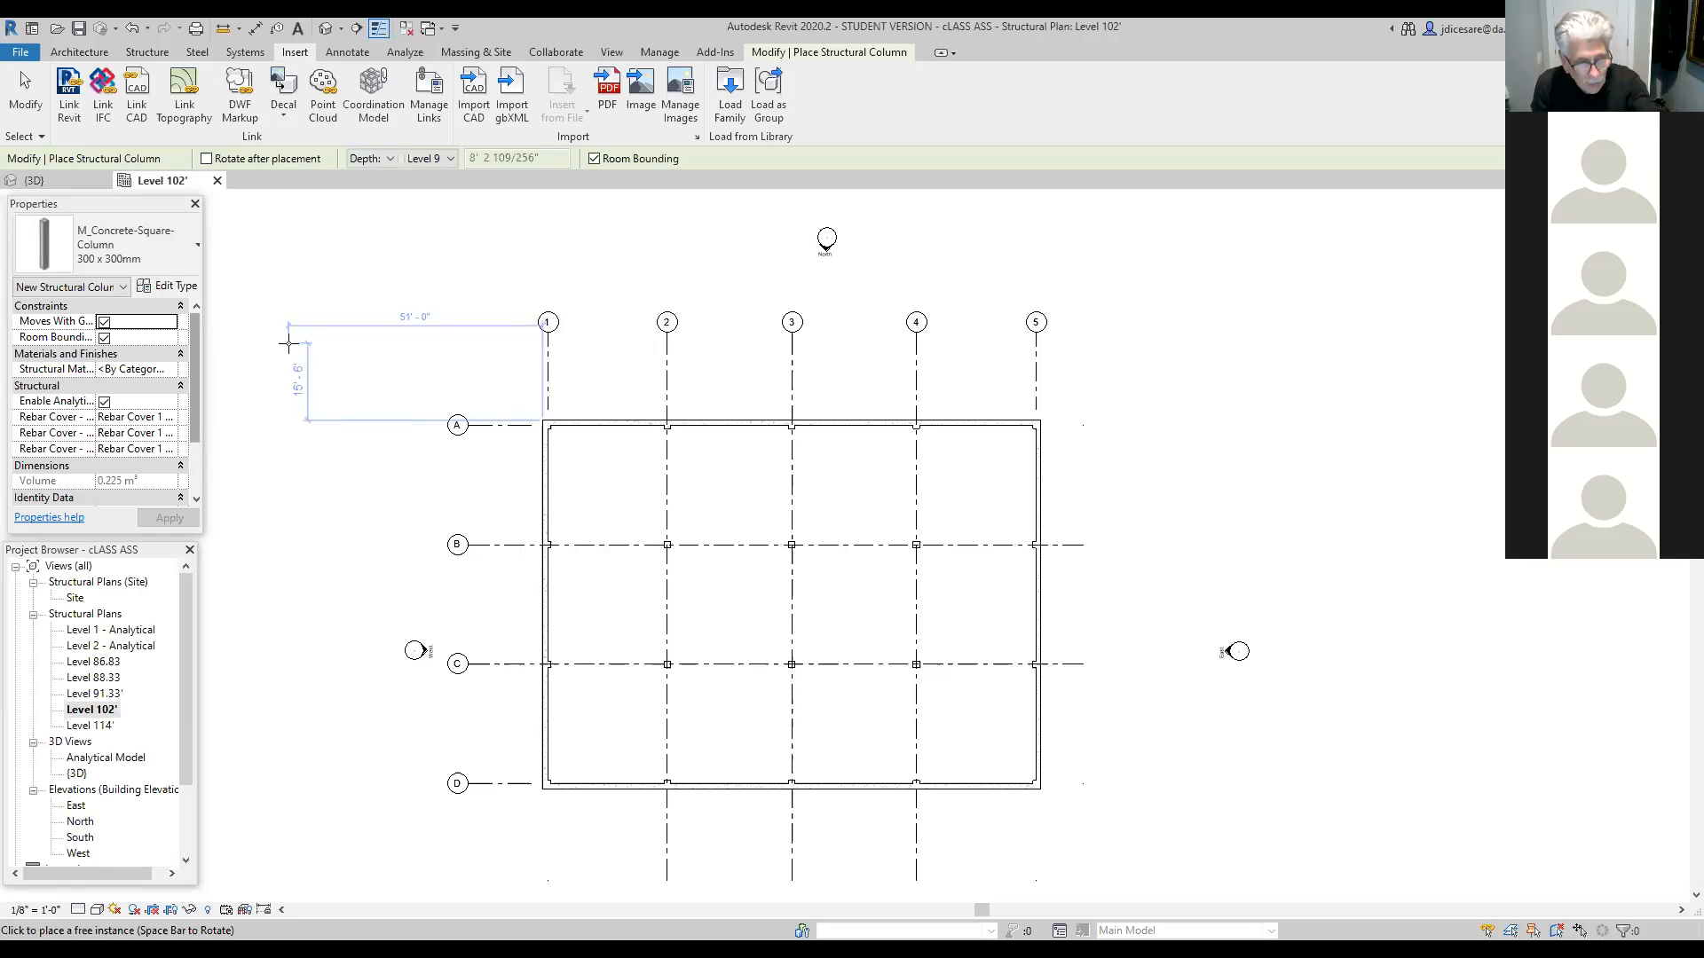
key("Escape")
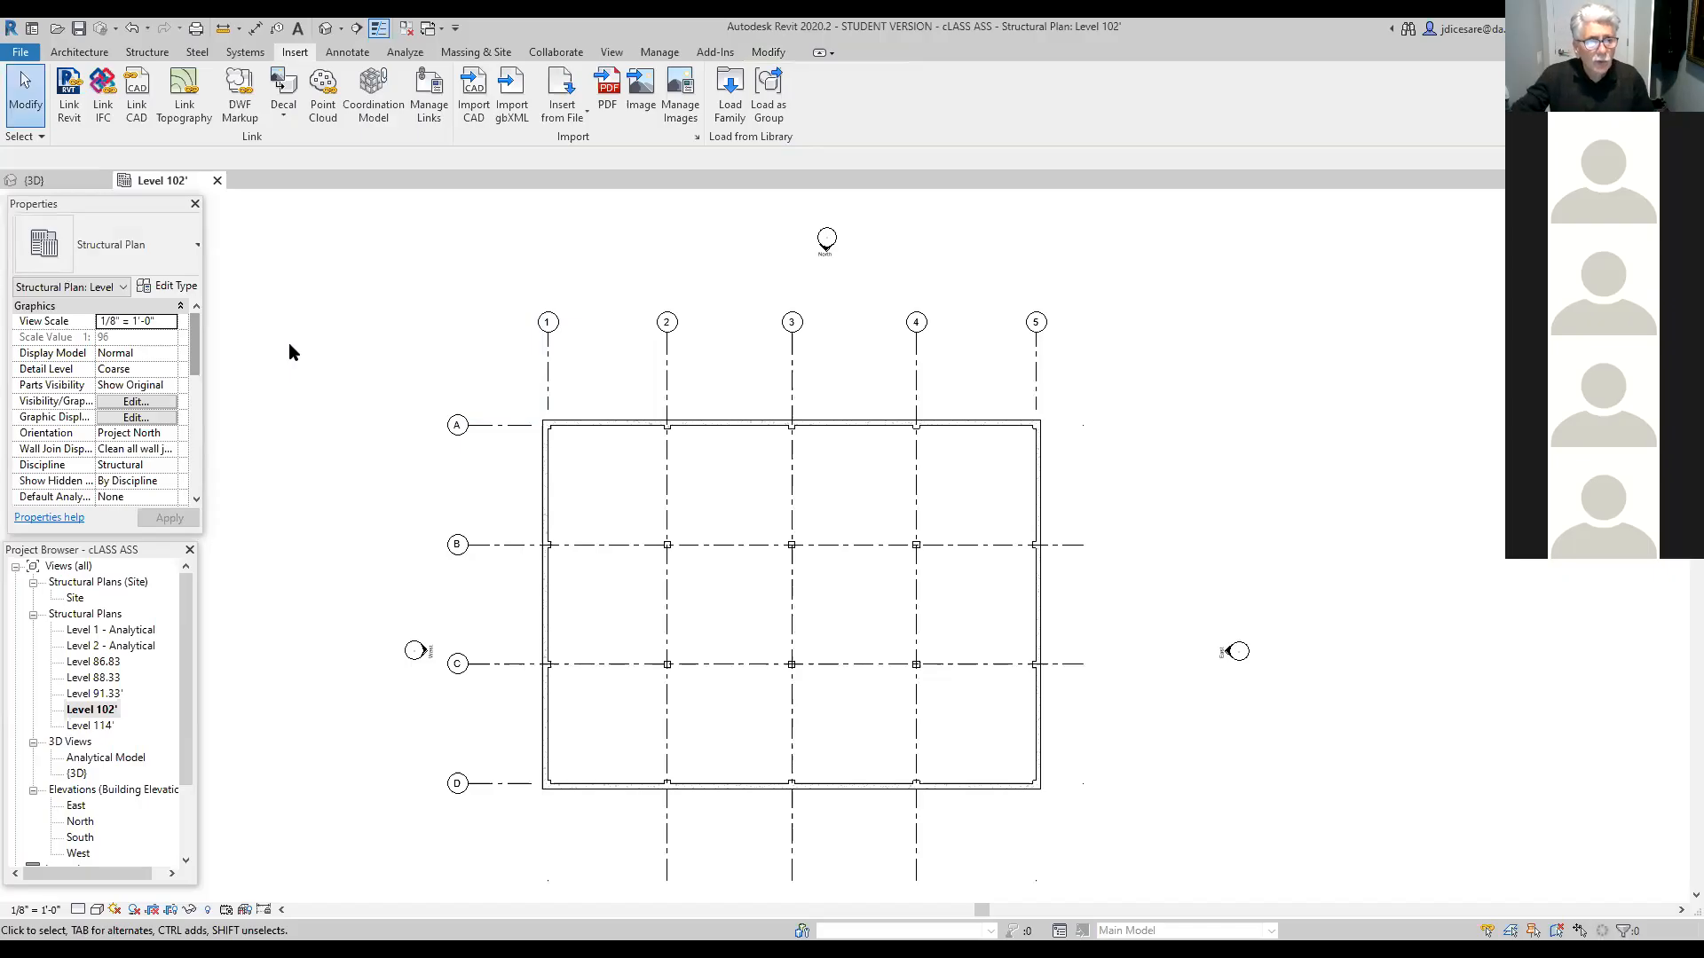
Step: Start a structural wall foundation using the Bearing Footing - 900 x 300 type
left_click(147, 52)
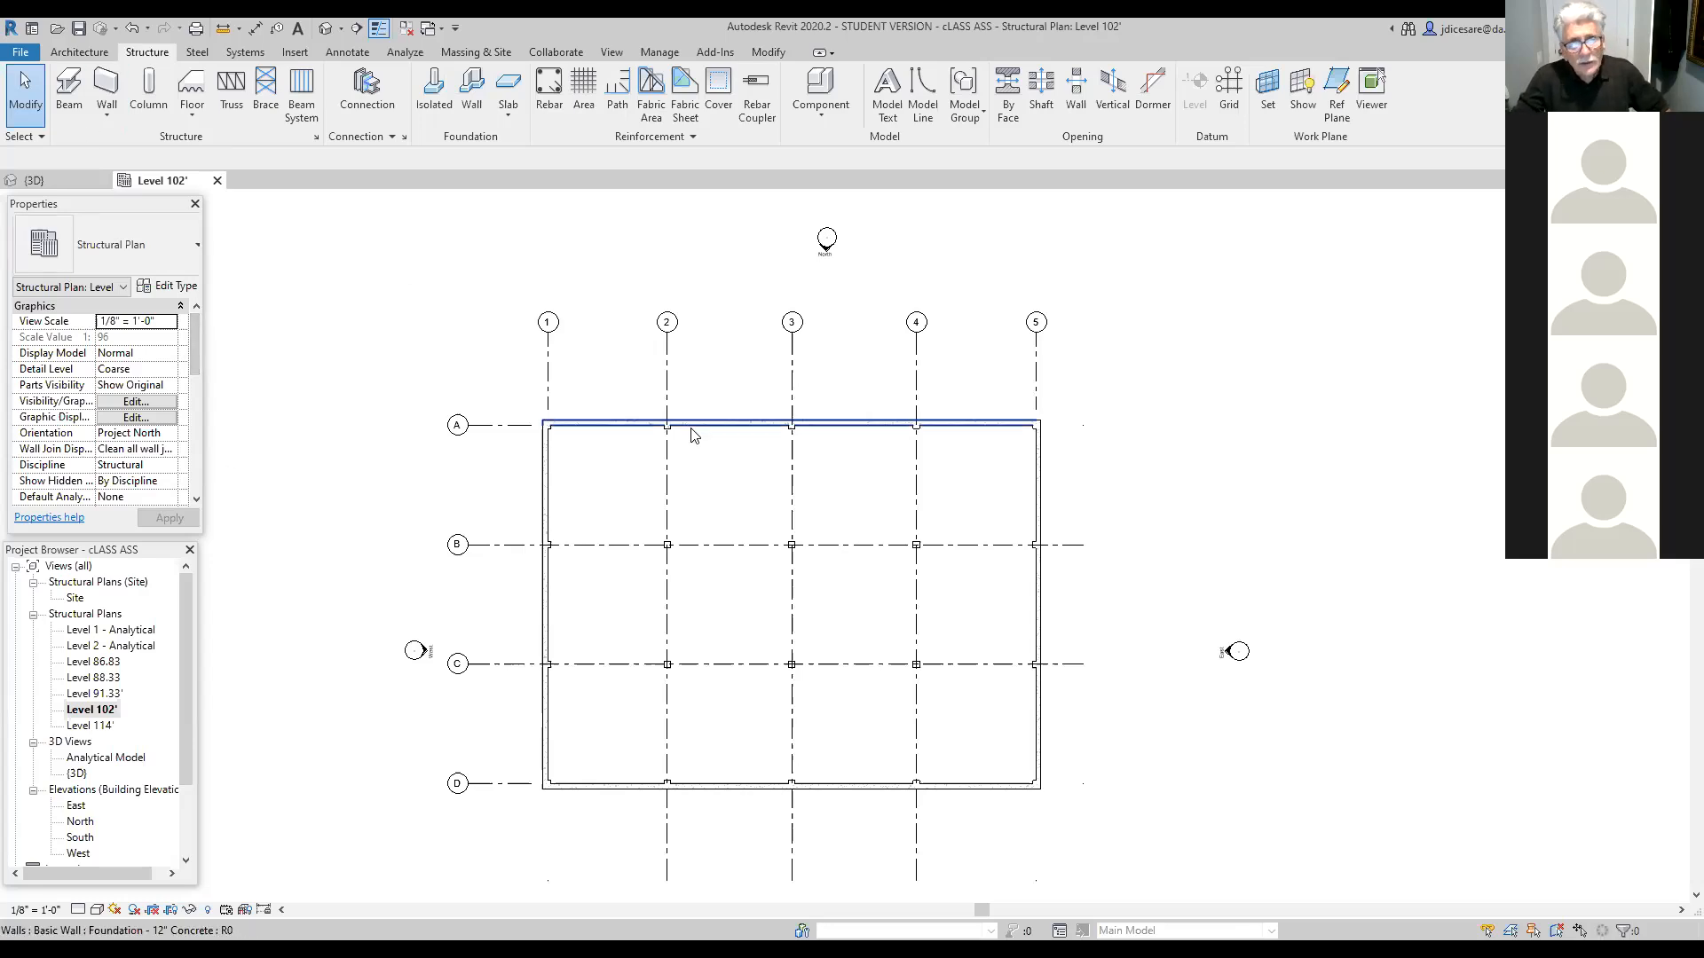
scroll(1096, 481, "down", 1)
scroll(1125, 511, "up", 1)
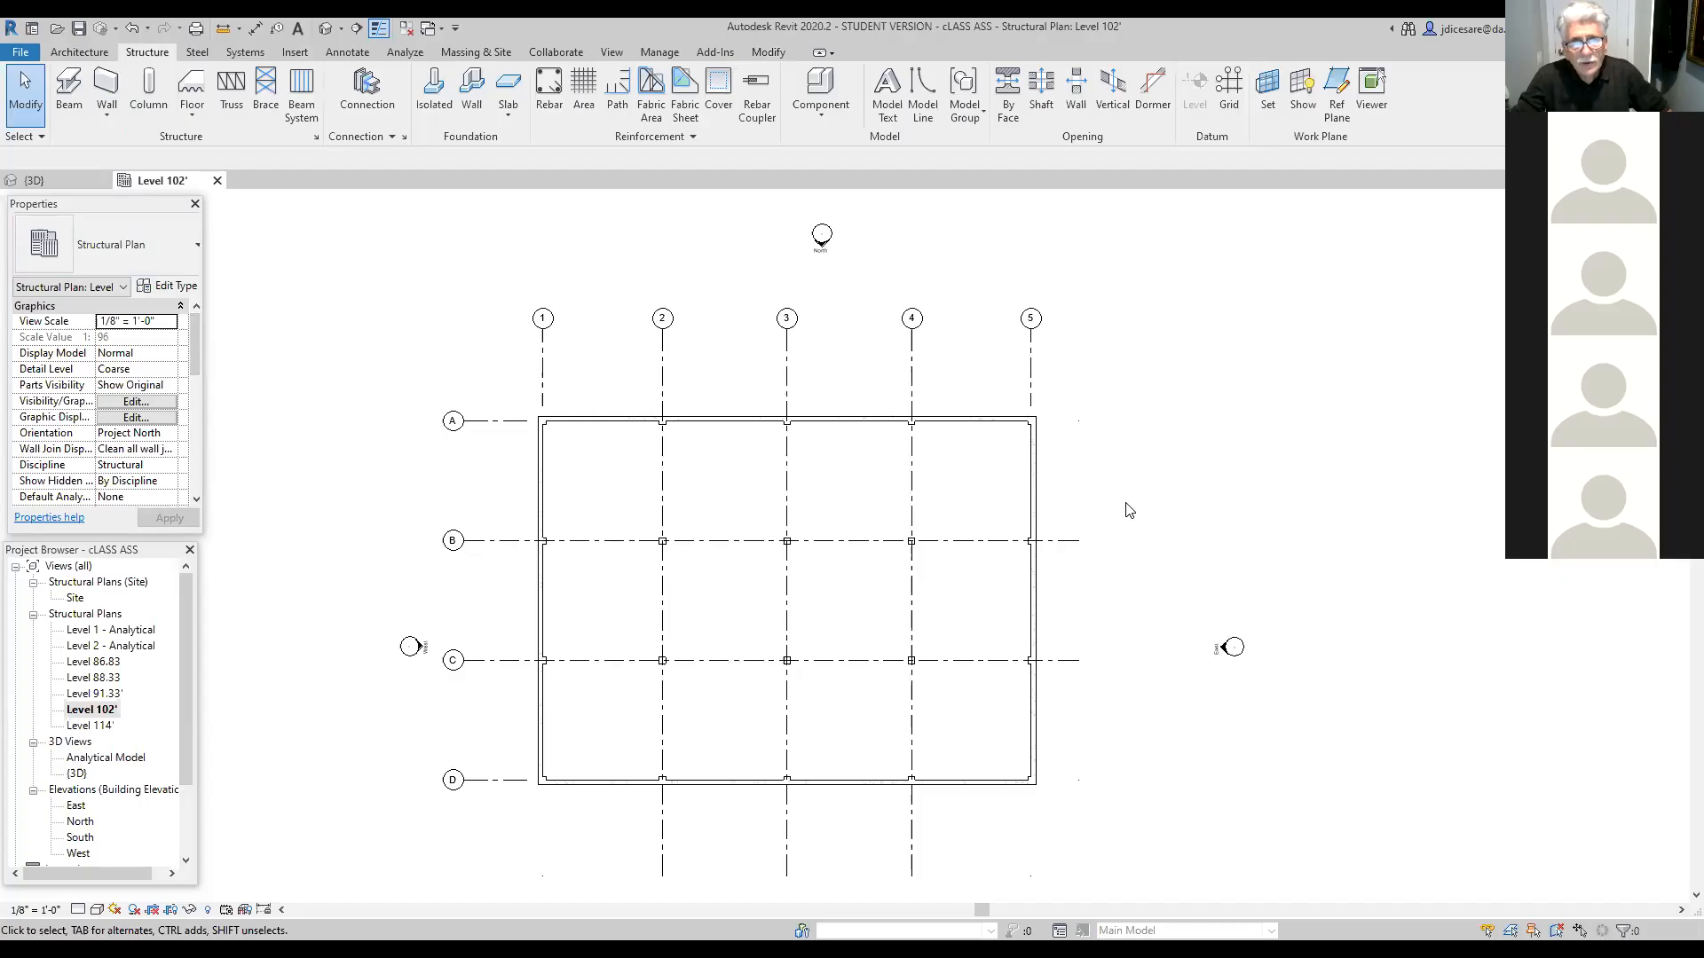
scroll(1113, 571, "up", 1)
middle_click_drag(1117, 571, 1151, 555)
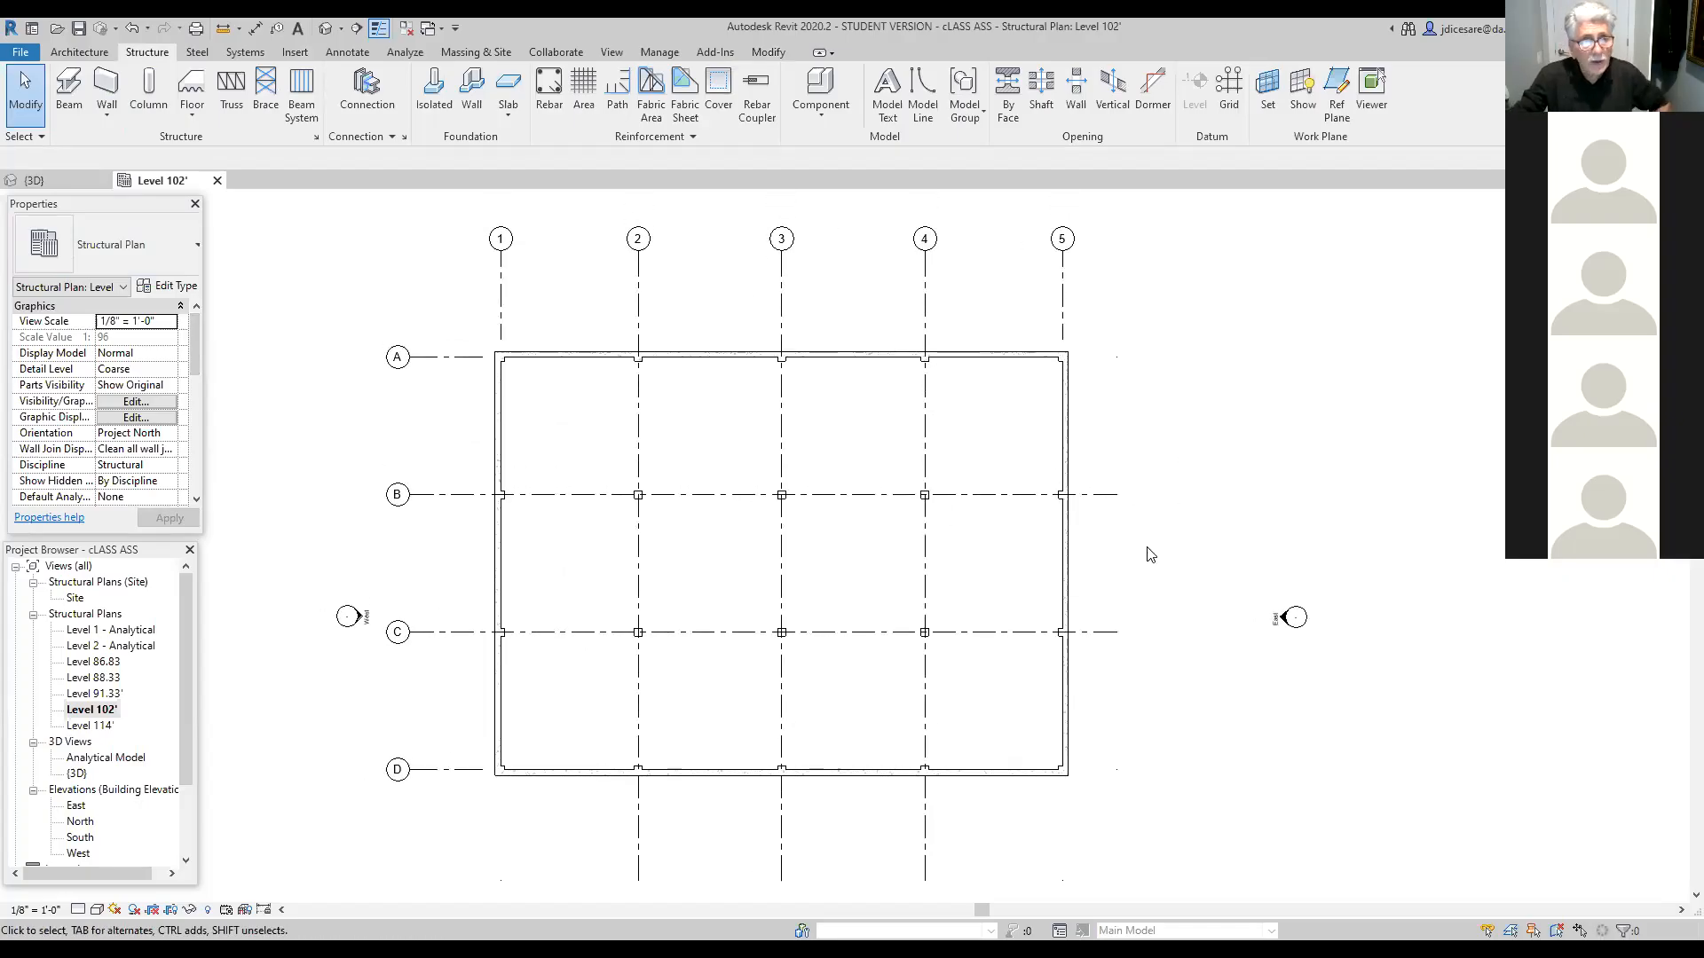
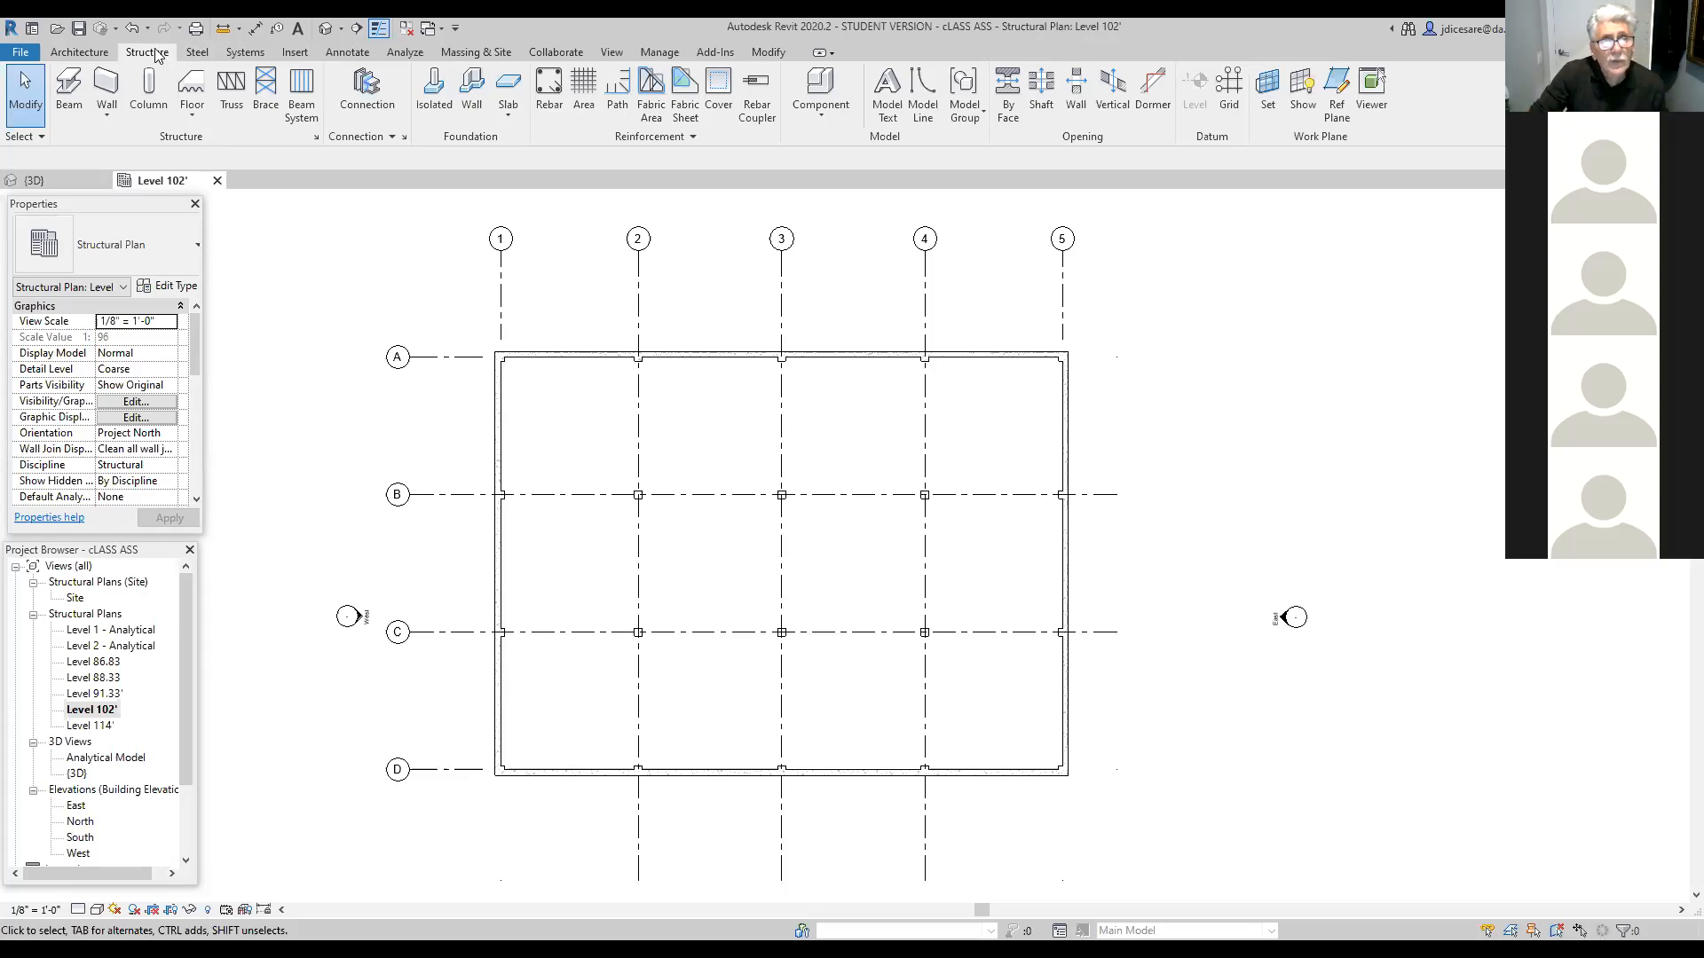
left_click(471, 88)
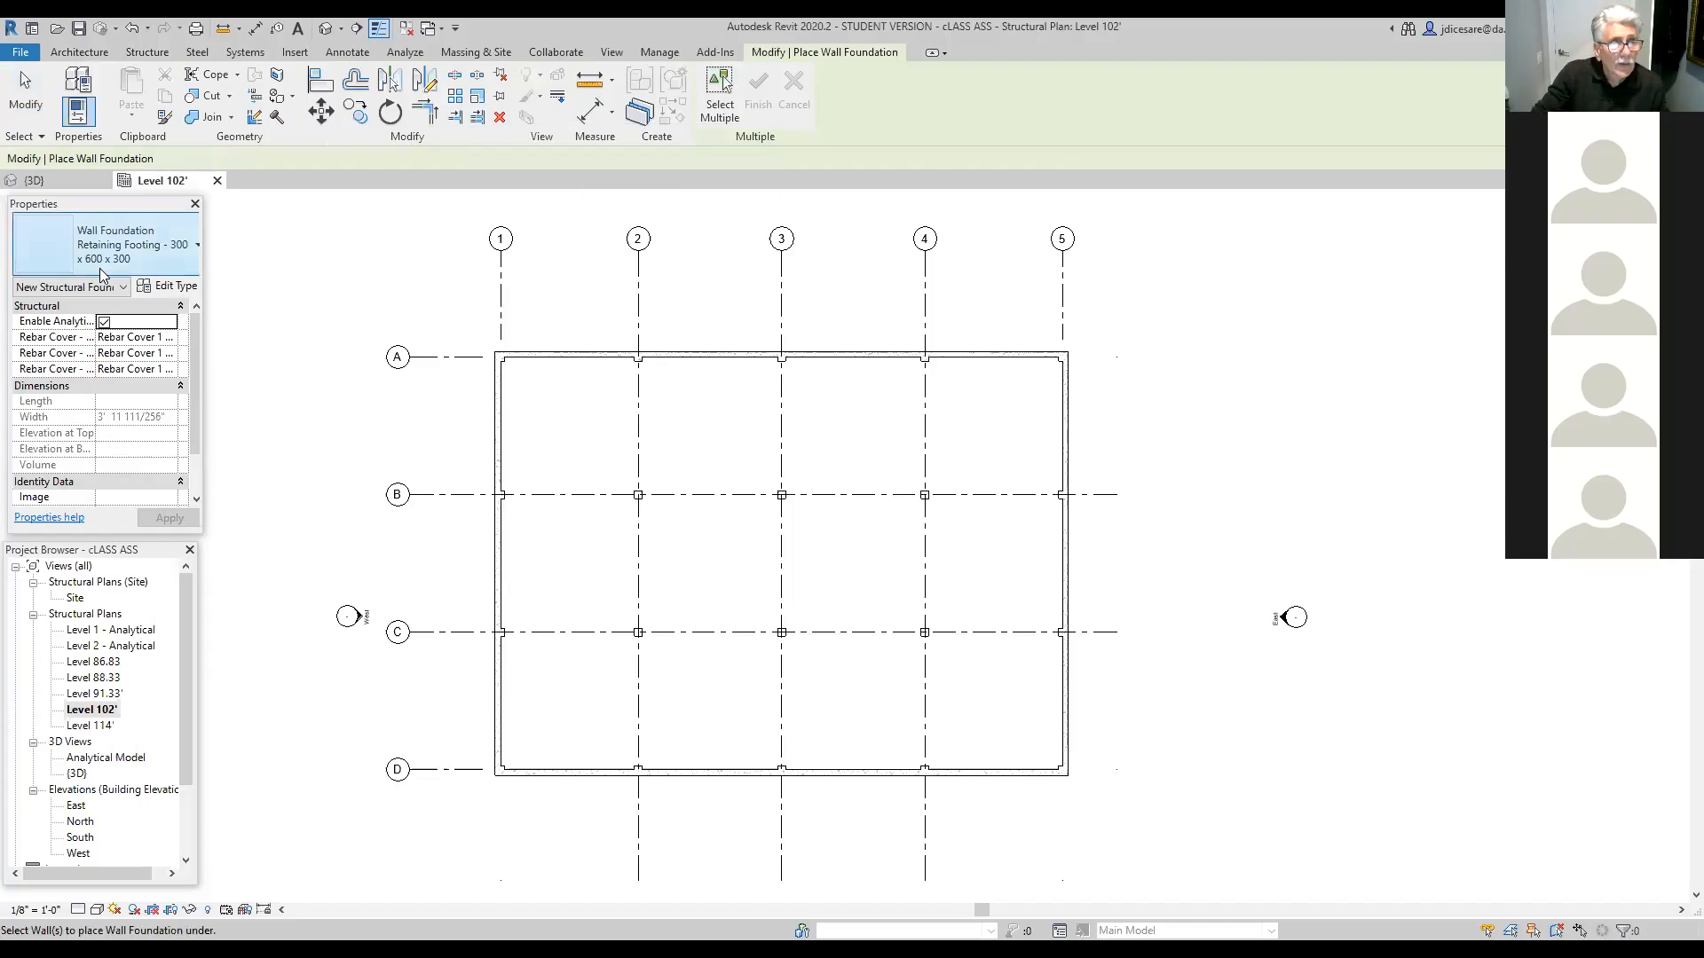
left_click(197, 243)
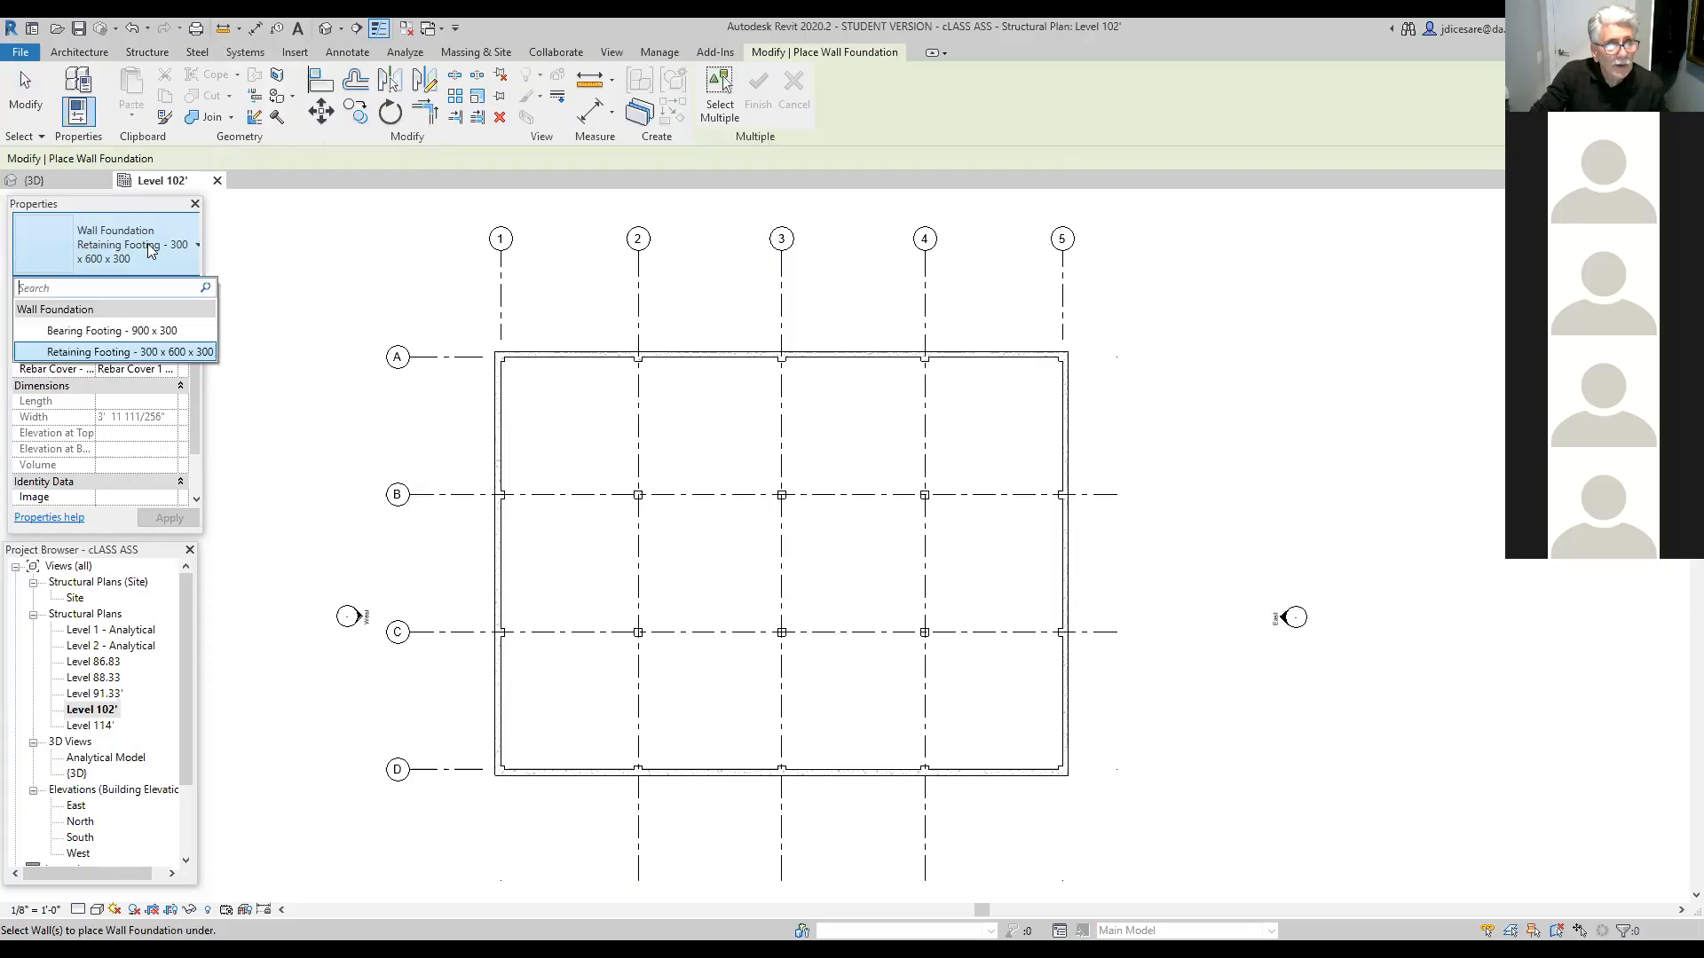
left_click(107, 331)
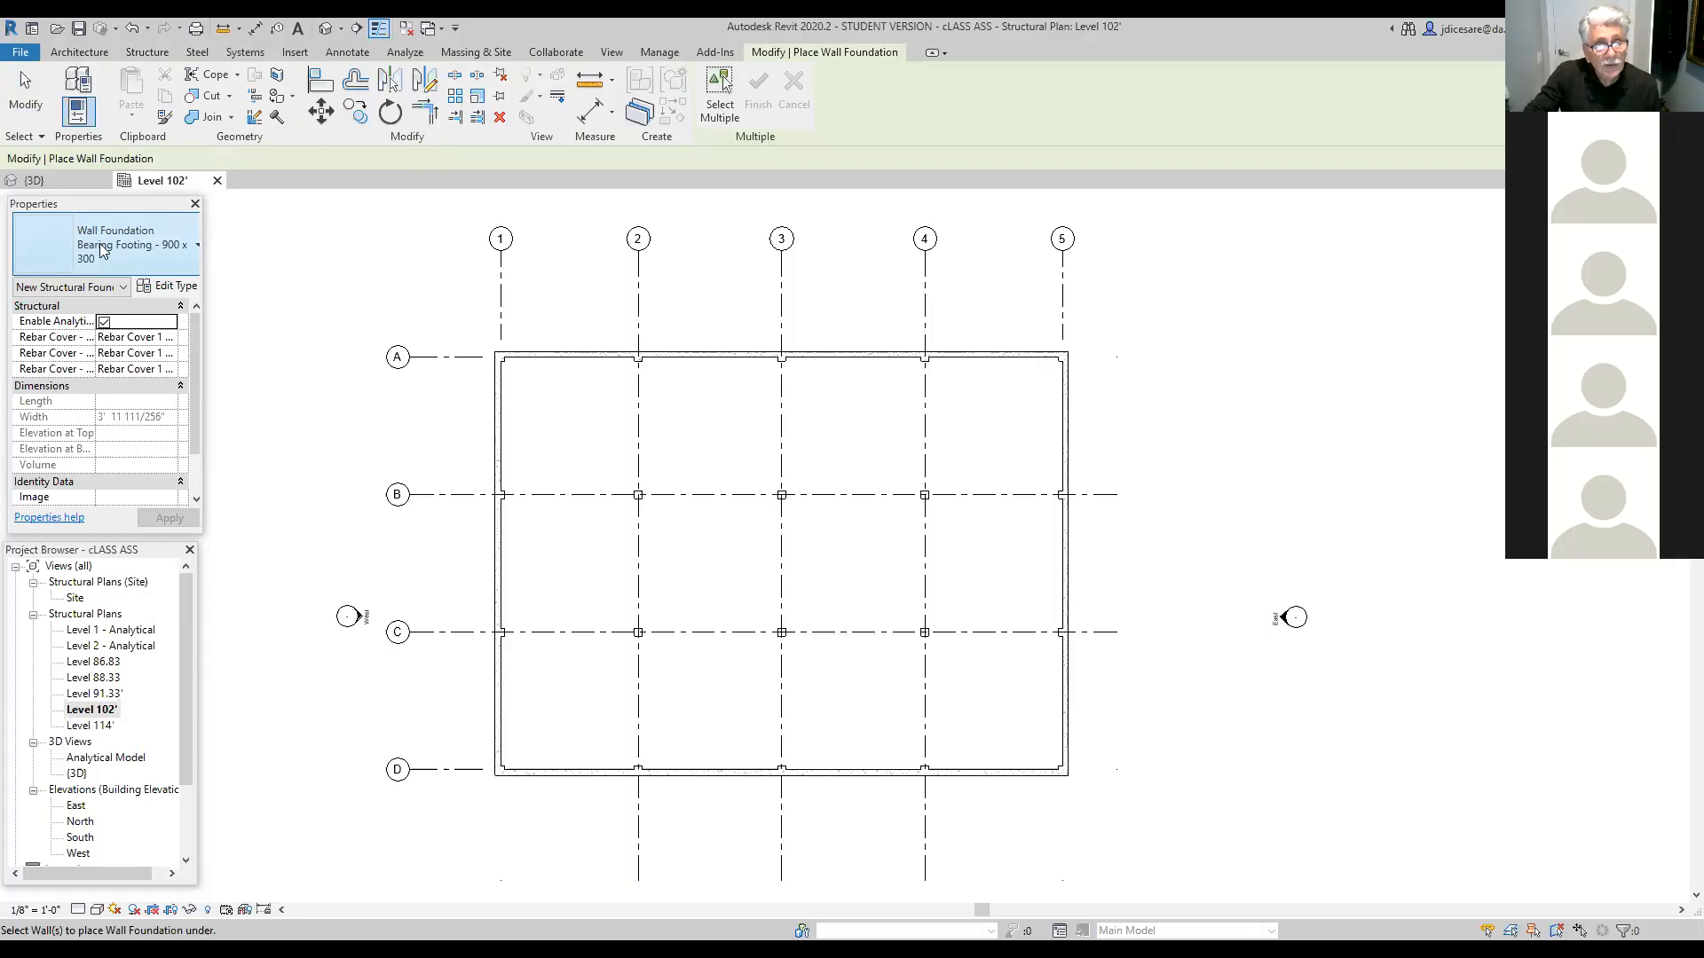
Step: Rename the 900 x 300 bearing footing type to Bearing Footing - 1'-8" x 12
left_click(180, 290)
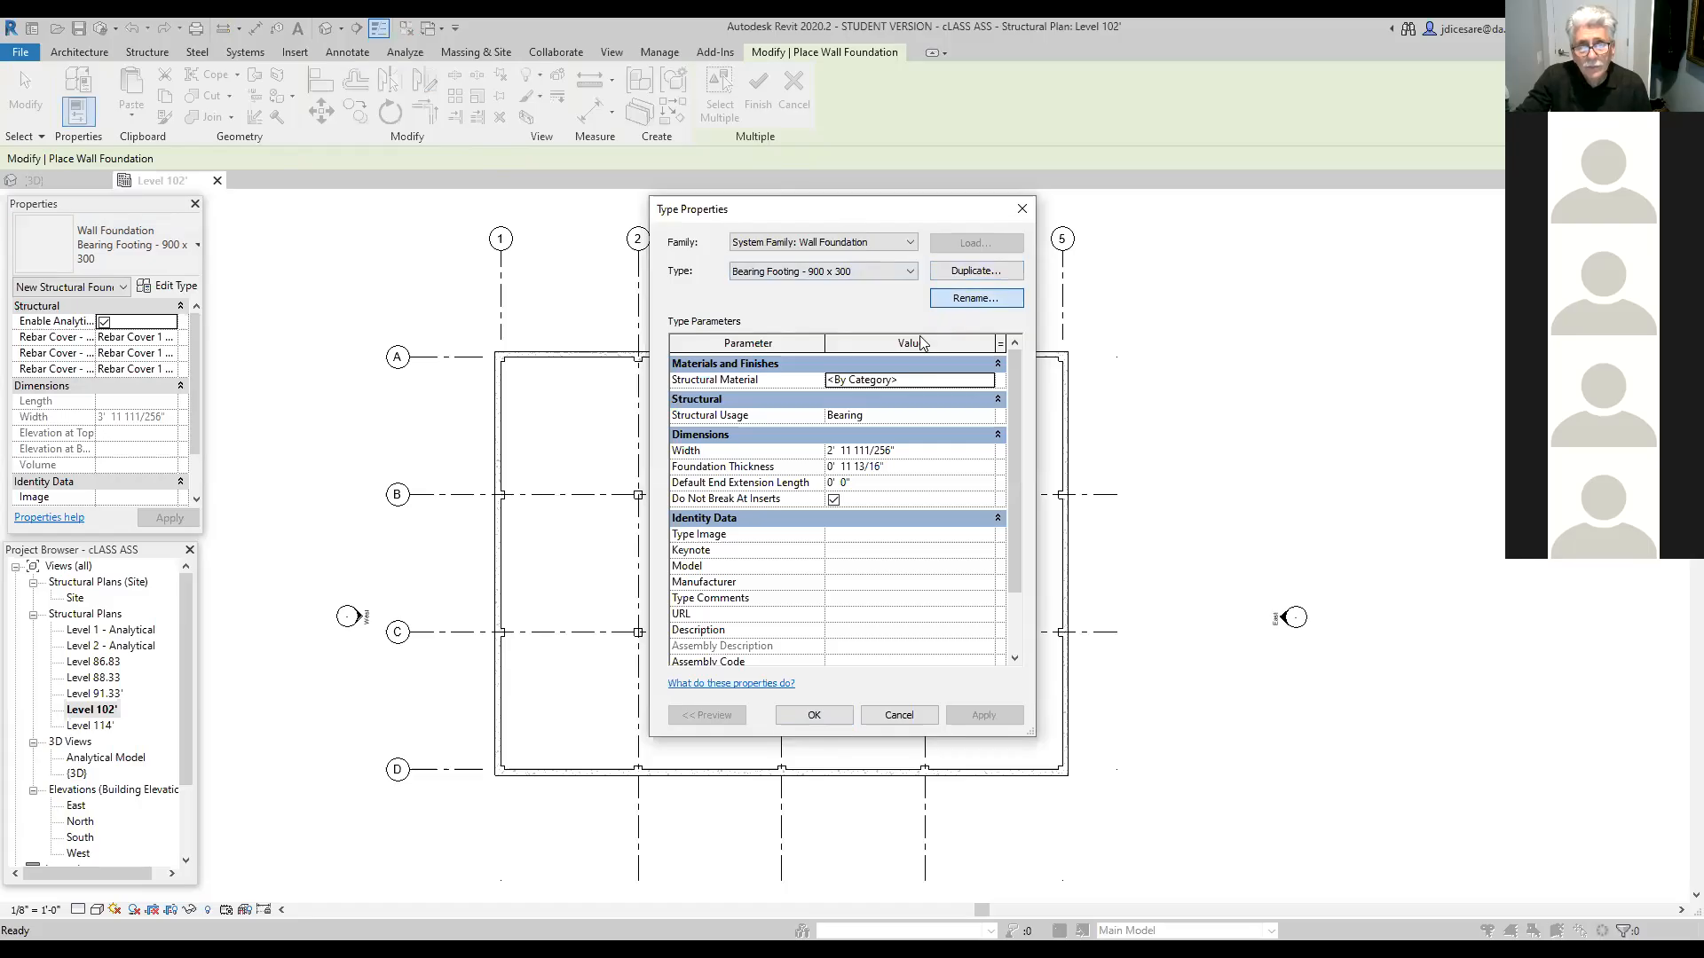
left_click(973, 299)
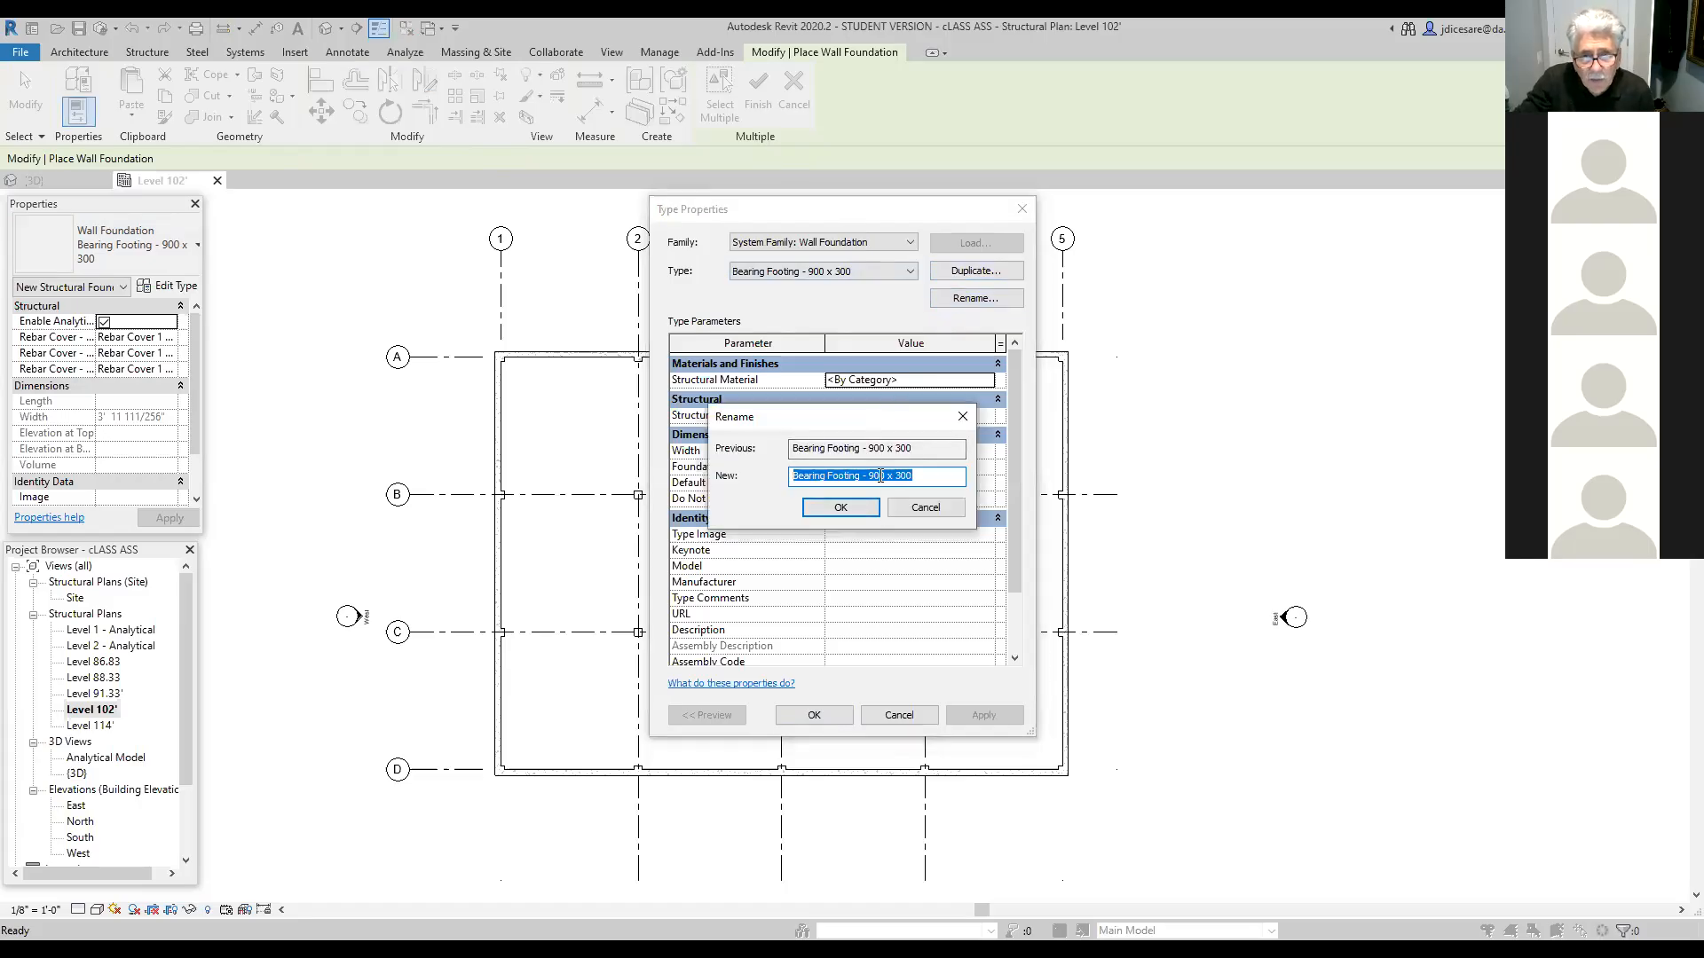
left_click(885, 475)
key("BackSpace")
key("BackSpace")
key("BackSpace")
key("BackSpace")
type("1'-8\"")
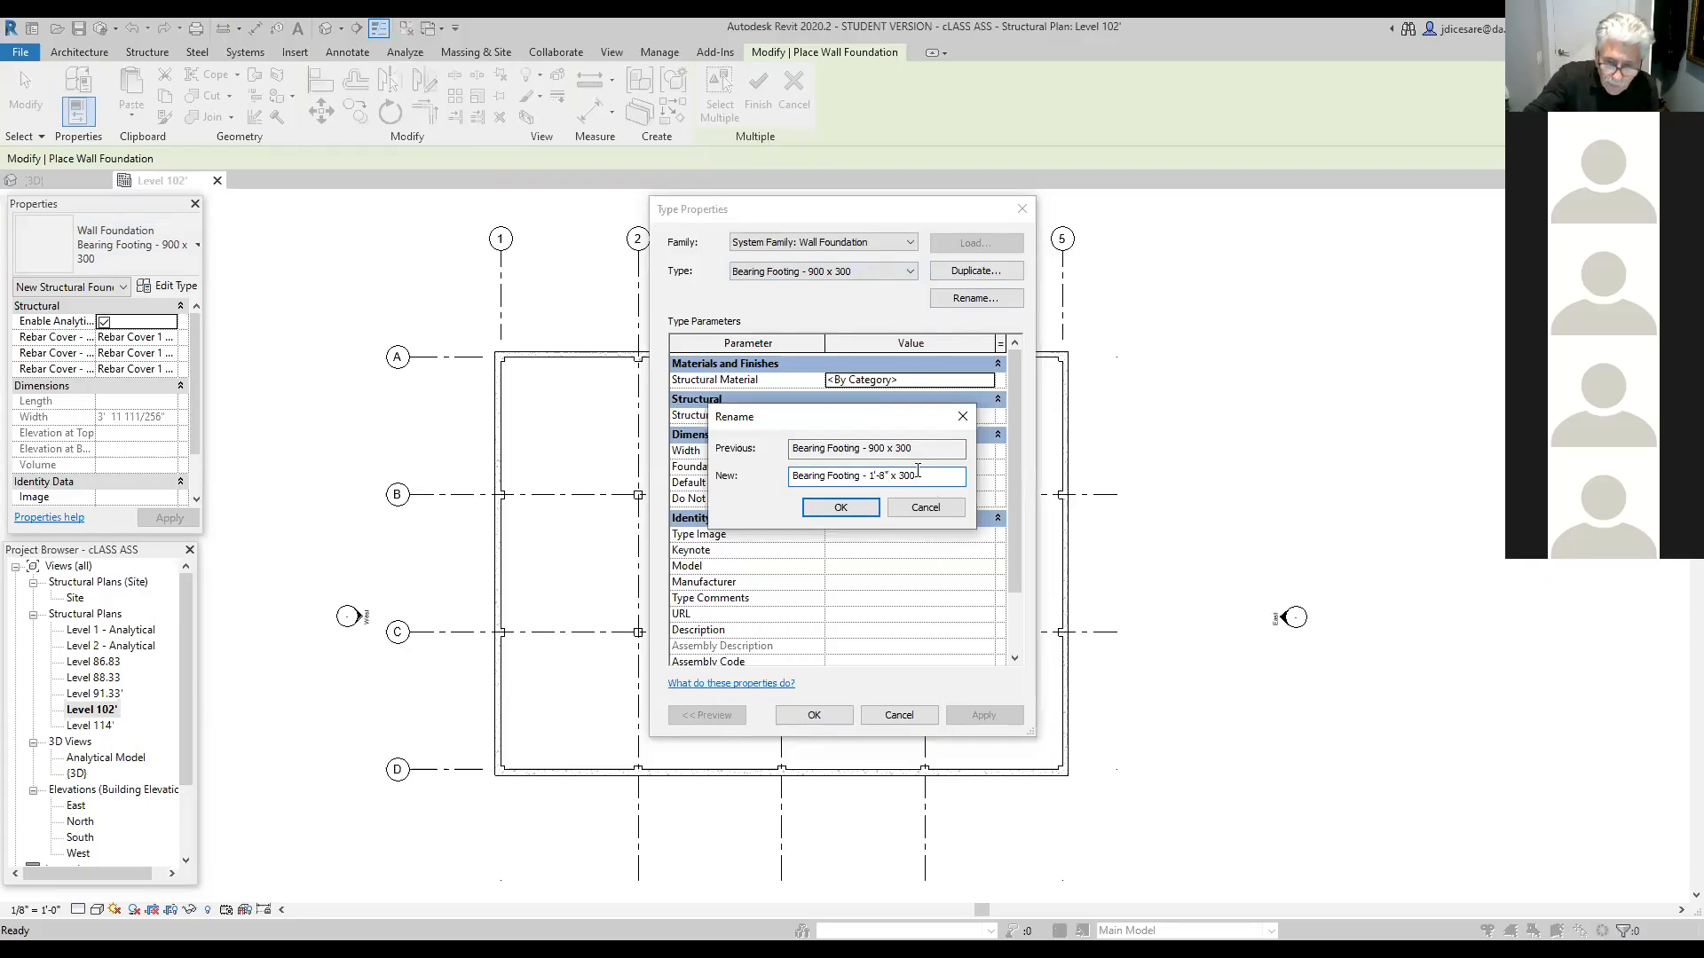
key("BackSpace")
type("12")
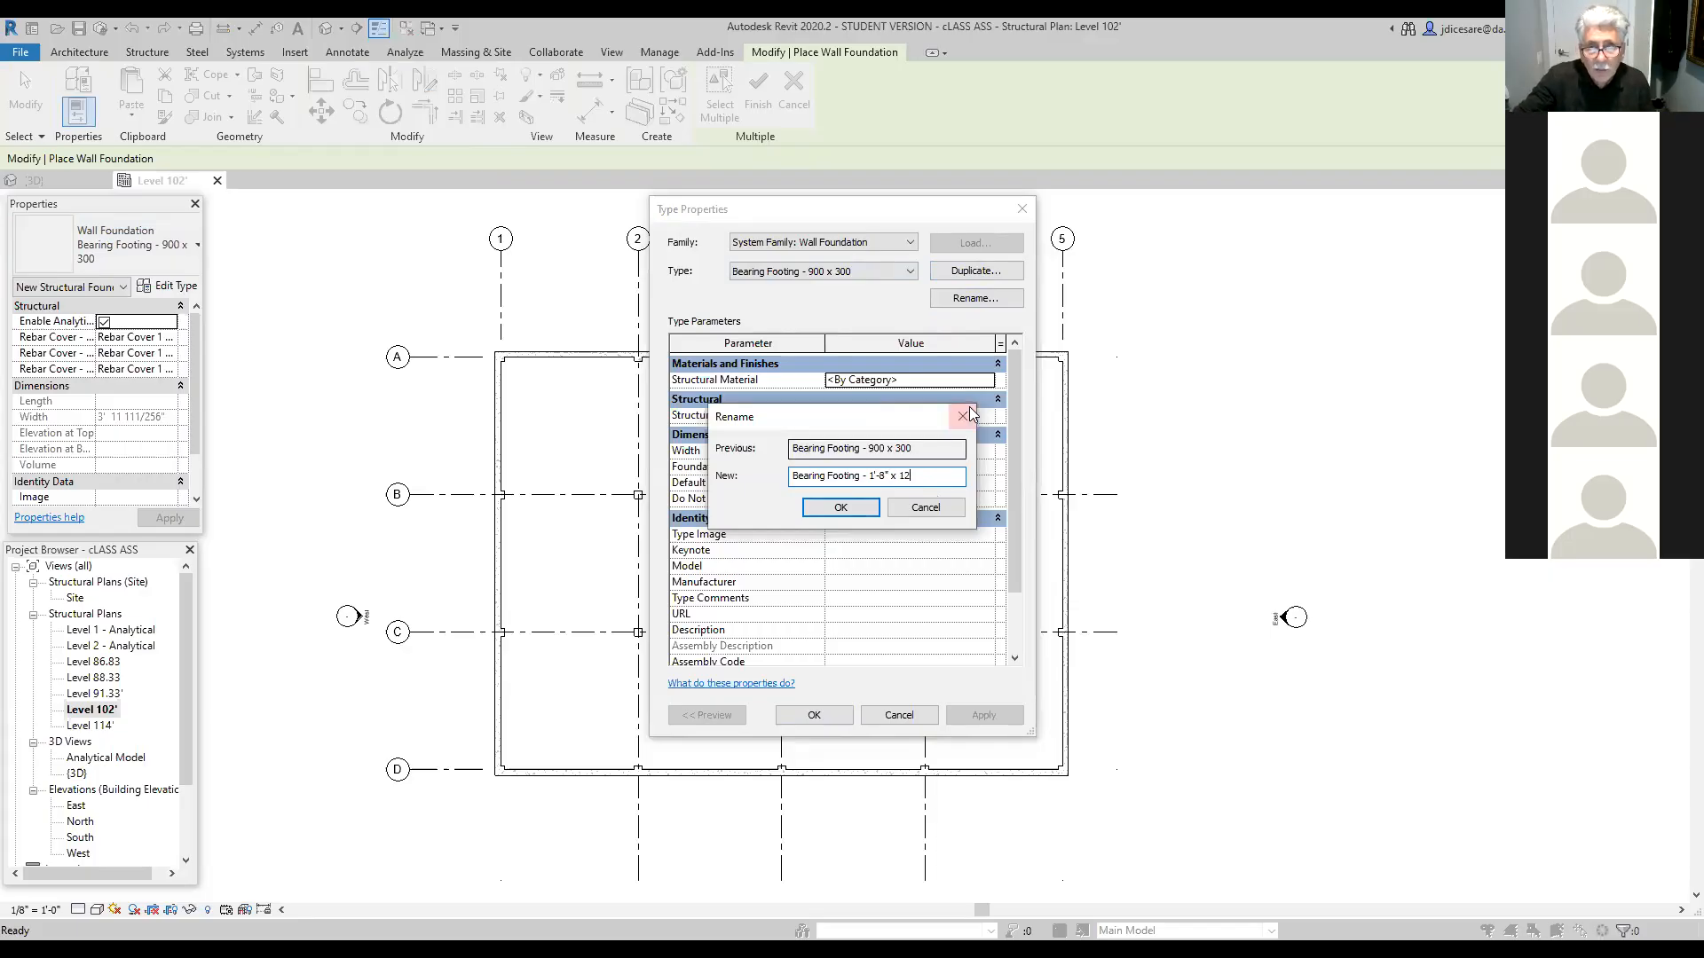
left_click(857, 511)
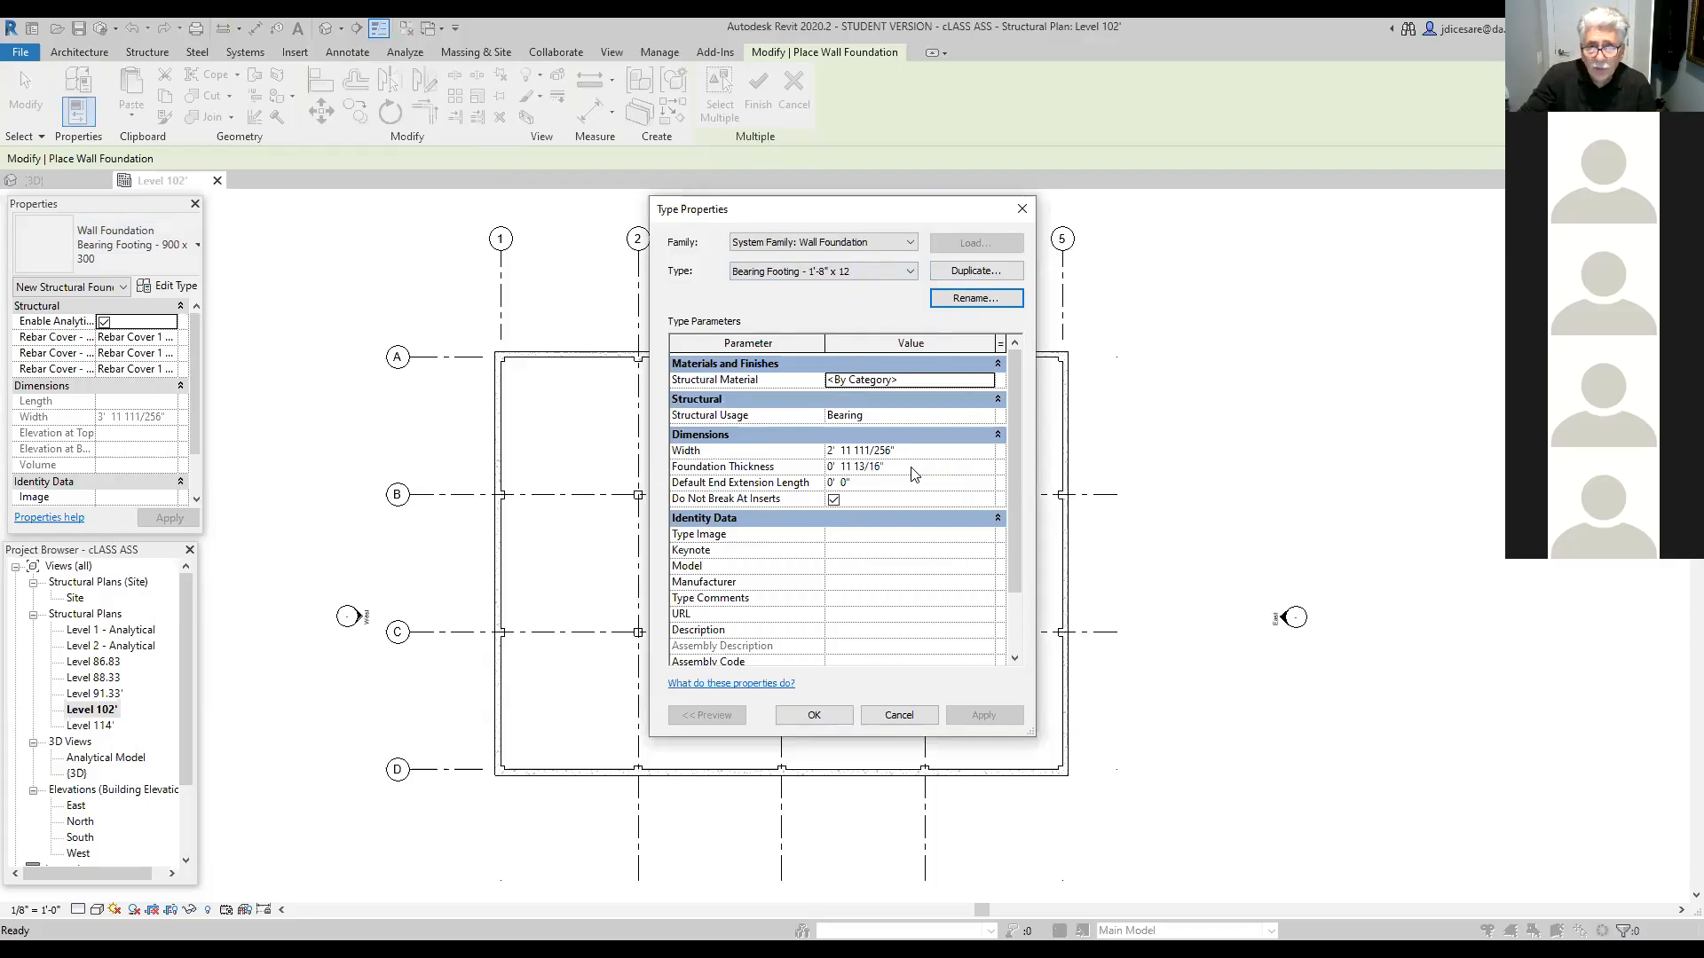
Step: Set the bearing footing type's width to 1' 8"
left_click(891, 452)
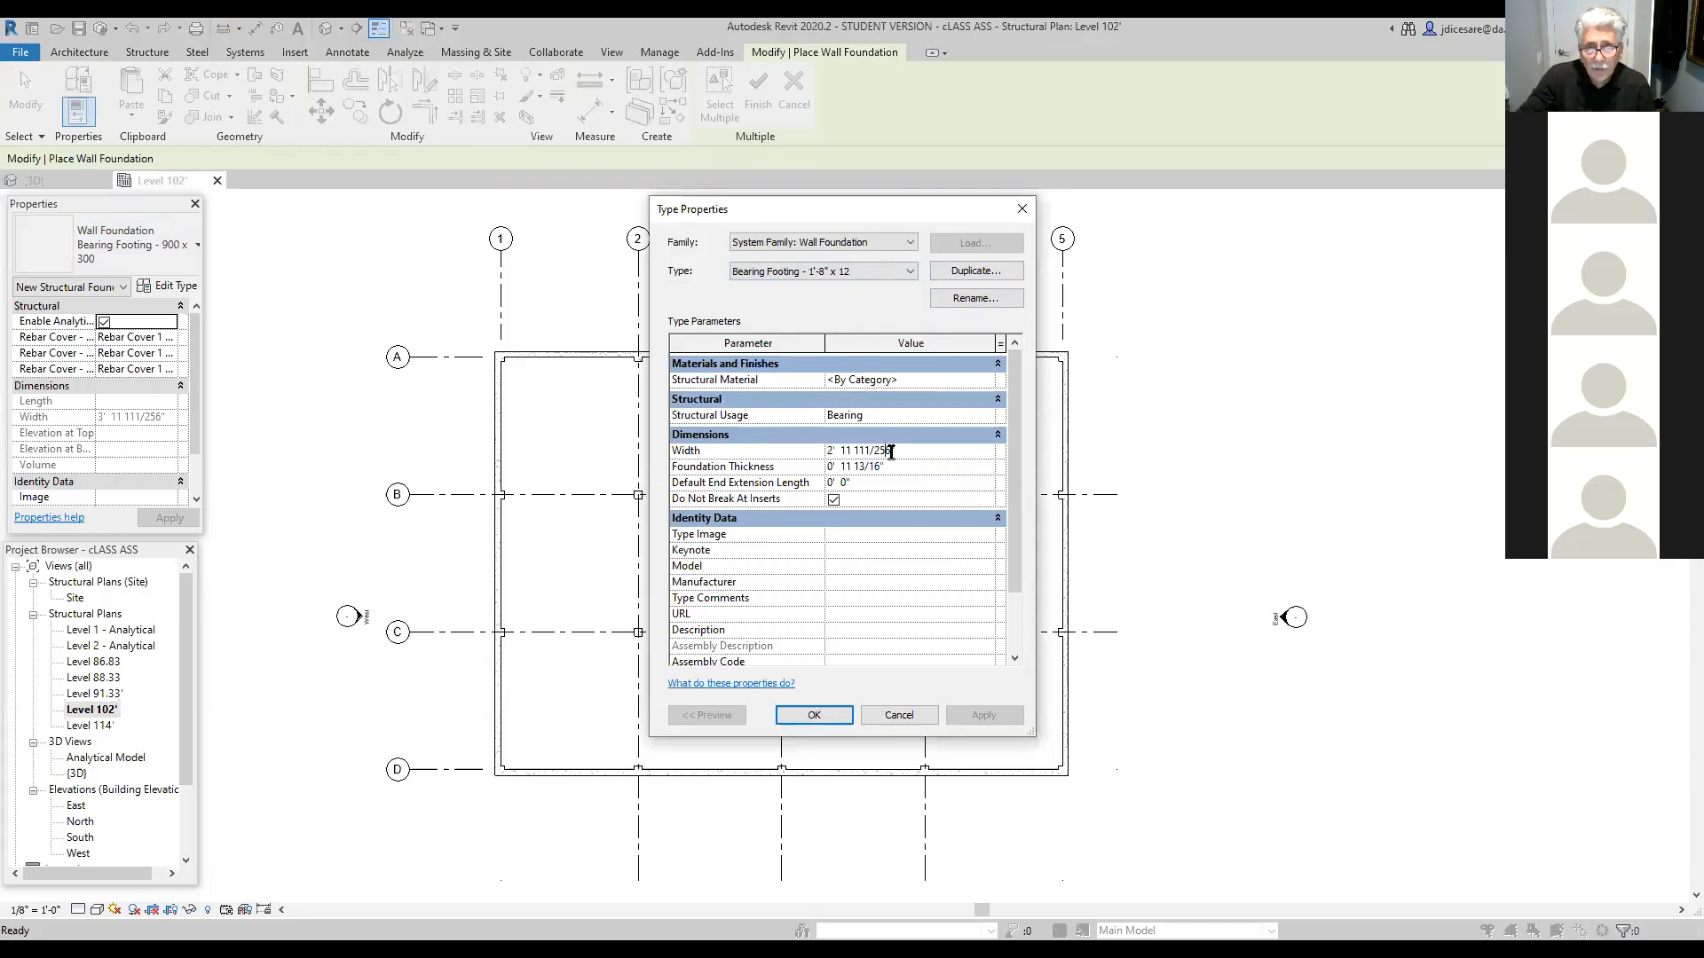
key("BackSpace")
key("BackSpace")
key("BackSpace")
key("BackSpace")
key("BackSpace")
key("BackSpace")
key("BackSpace")
key("BackSpace")
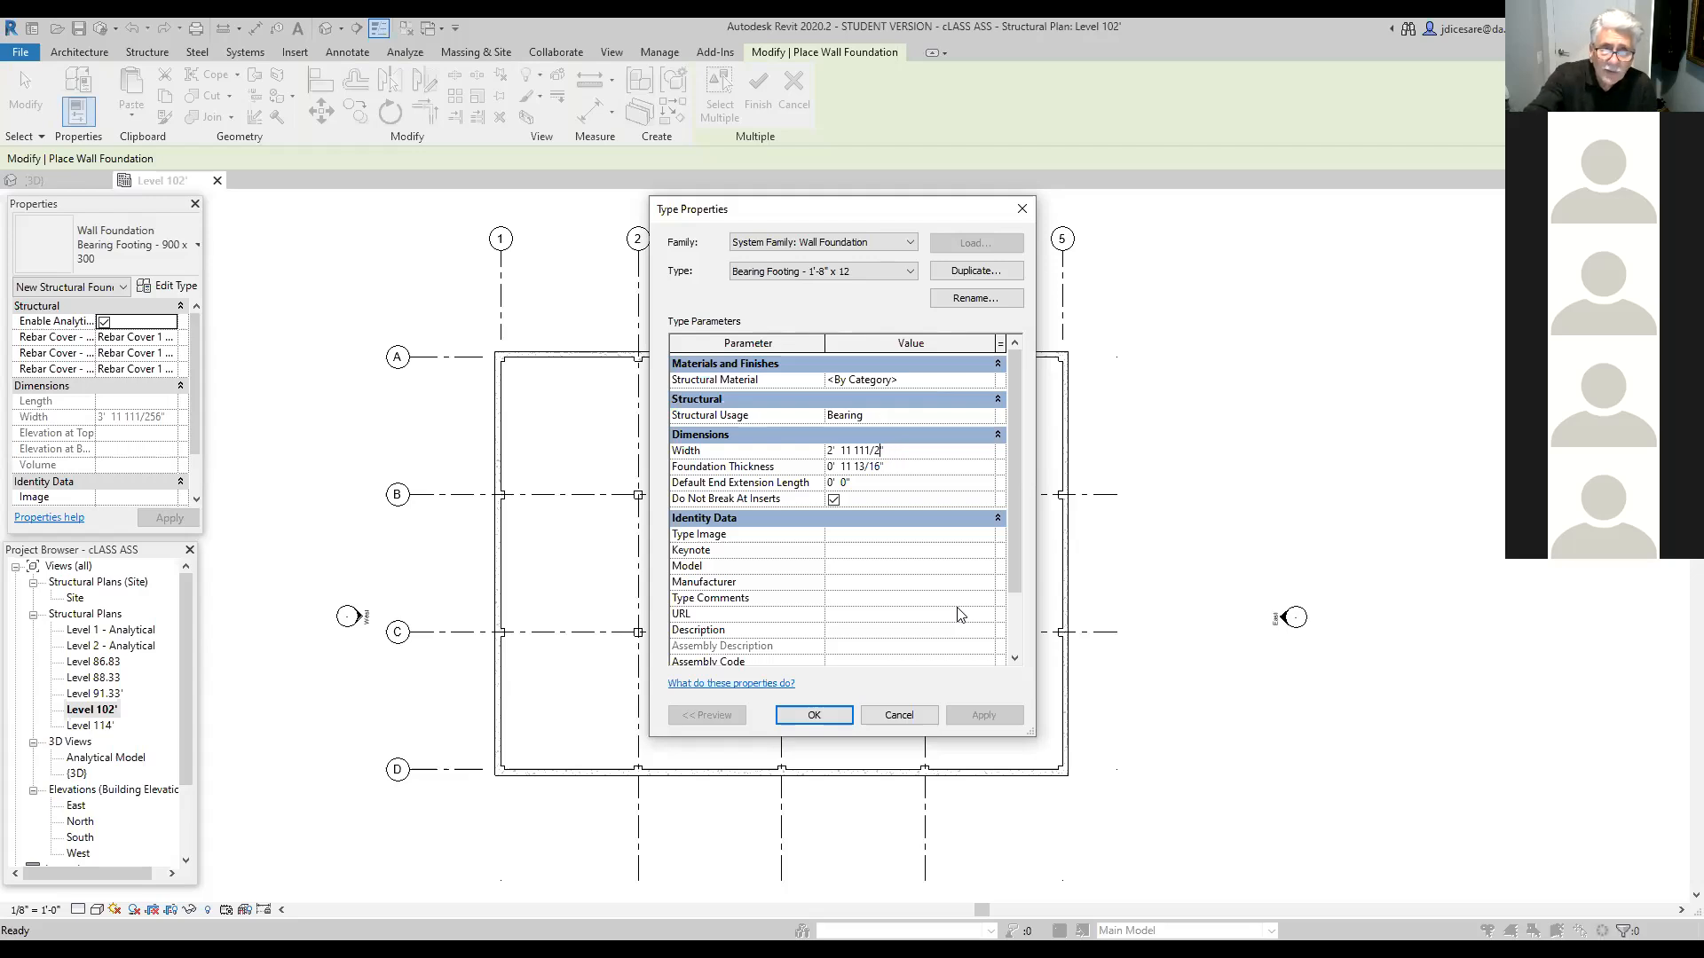
key("BackSpace")
key("BackSpace")
type("8")
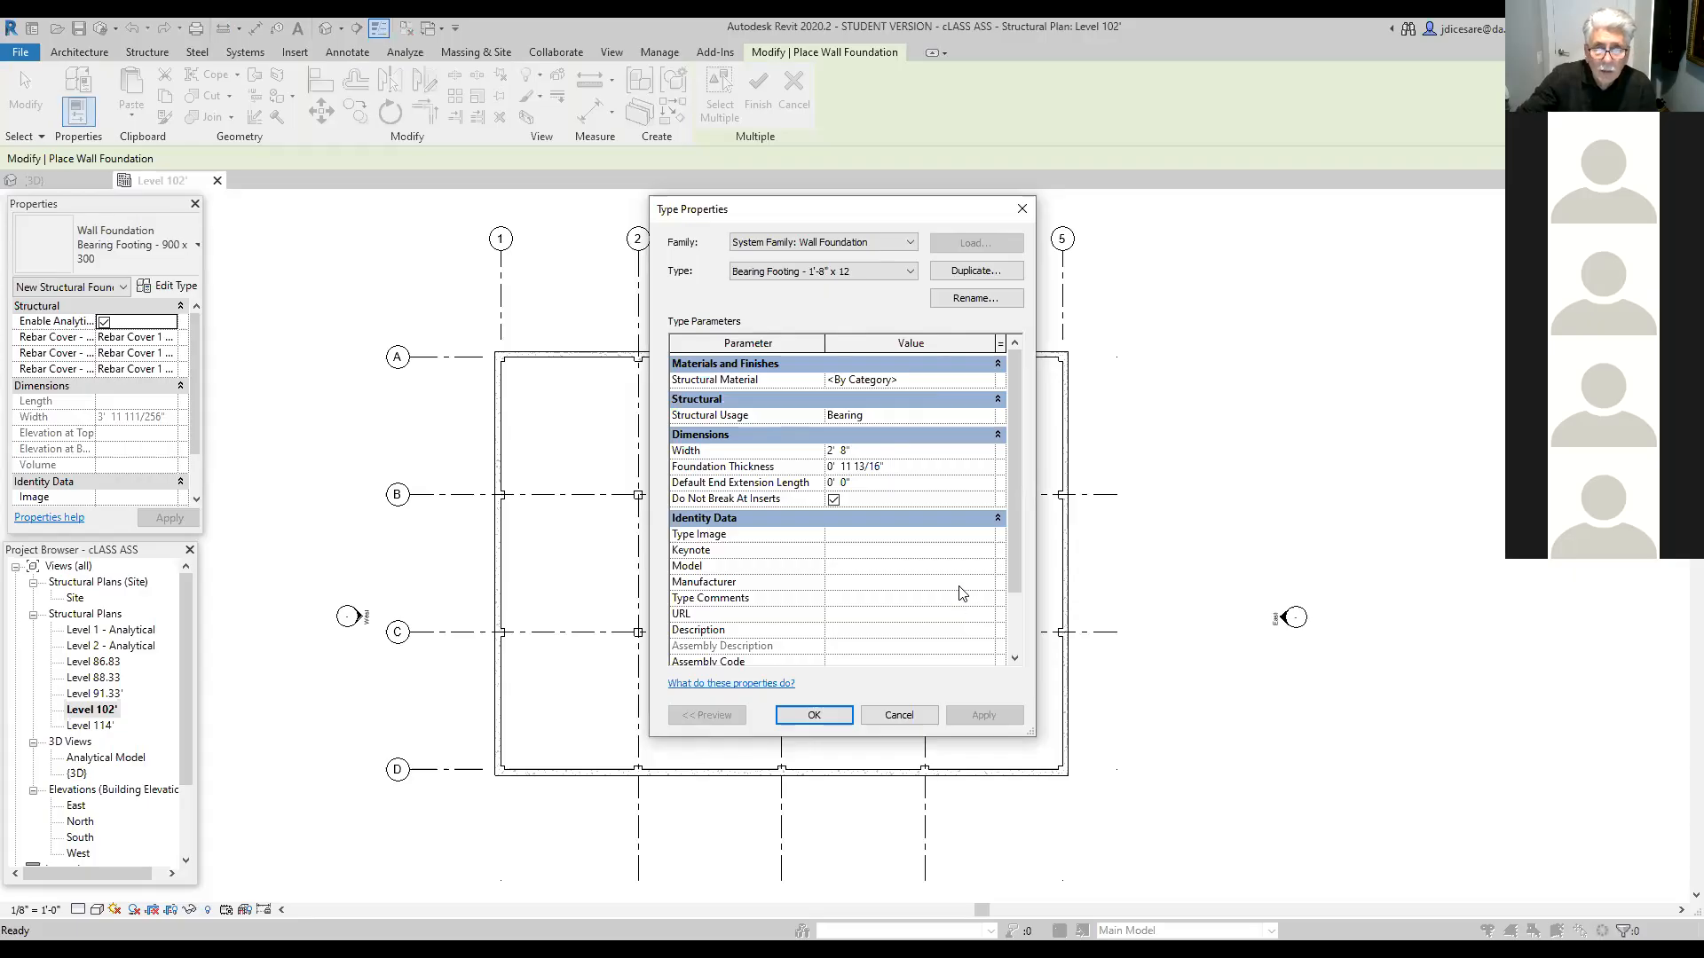
left_click(831, 450)
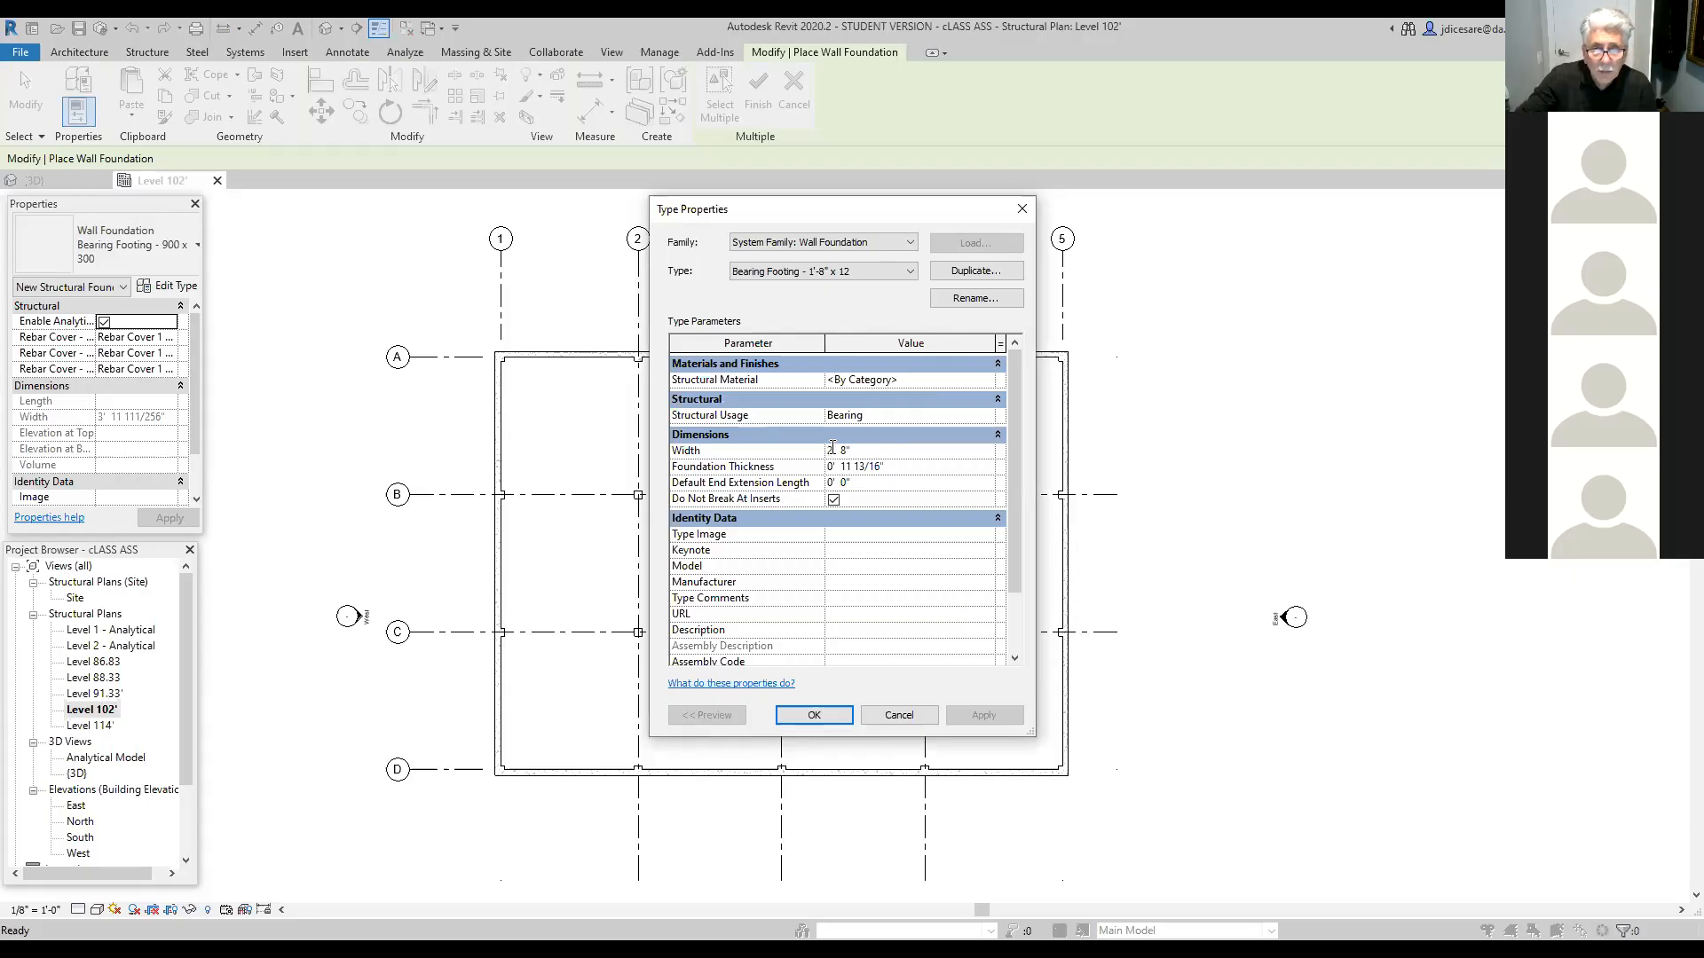
key("BackSpace")
type("1")
Step: Set the bearing footing type's foundation thickness to 0' 12"
left_click(868, 469)
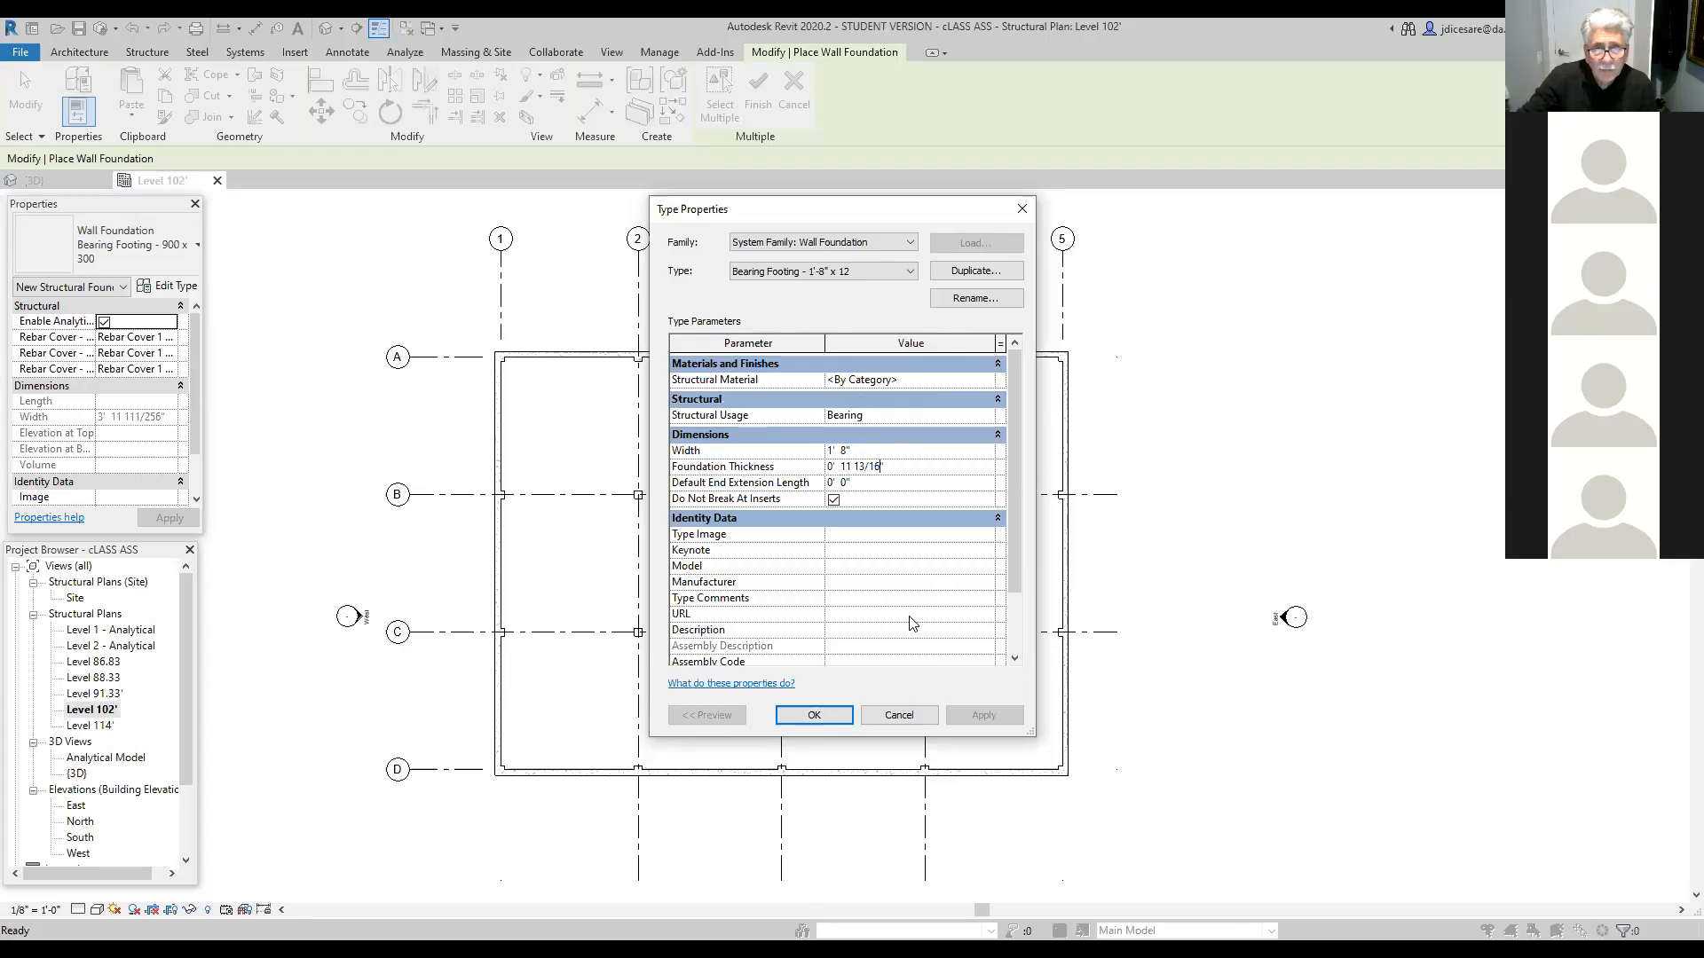
key("BackSpace")
key("BackSpace")
key("BackSpace")
key("BackSpace")
key("BackSpace")
key("BackSpace")
key("BackSpace")
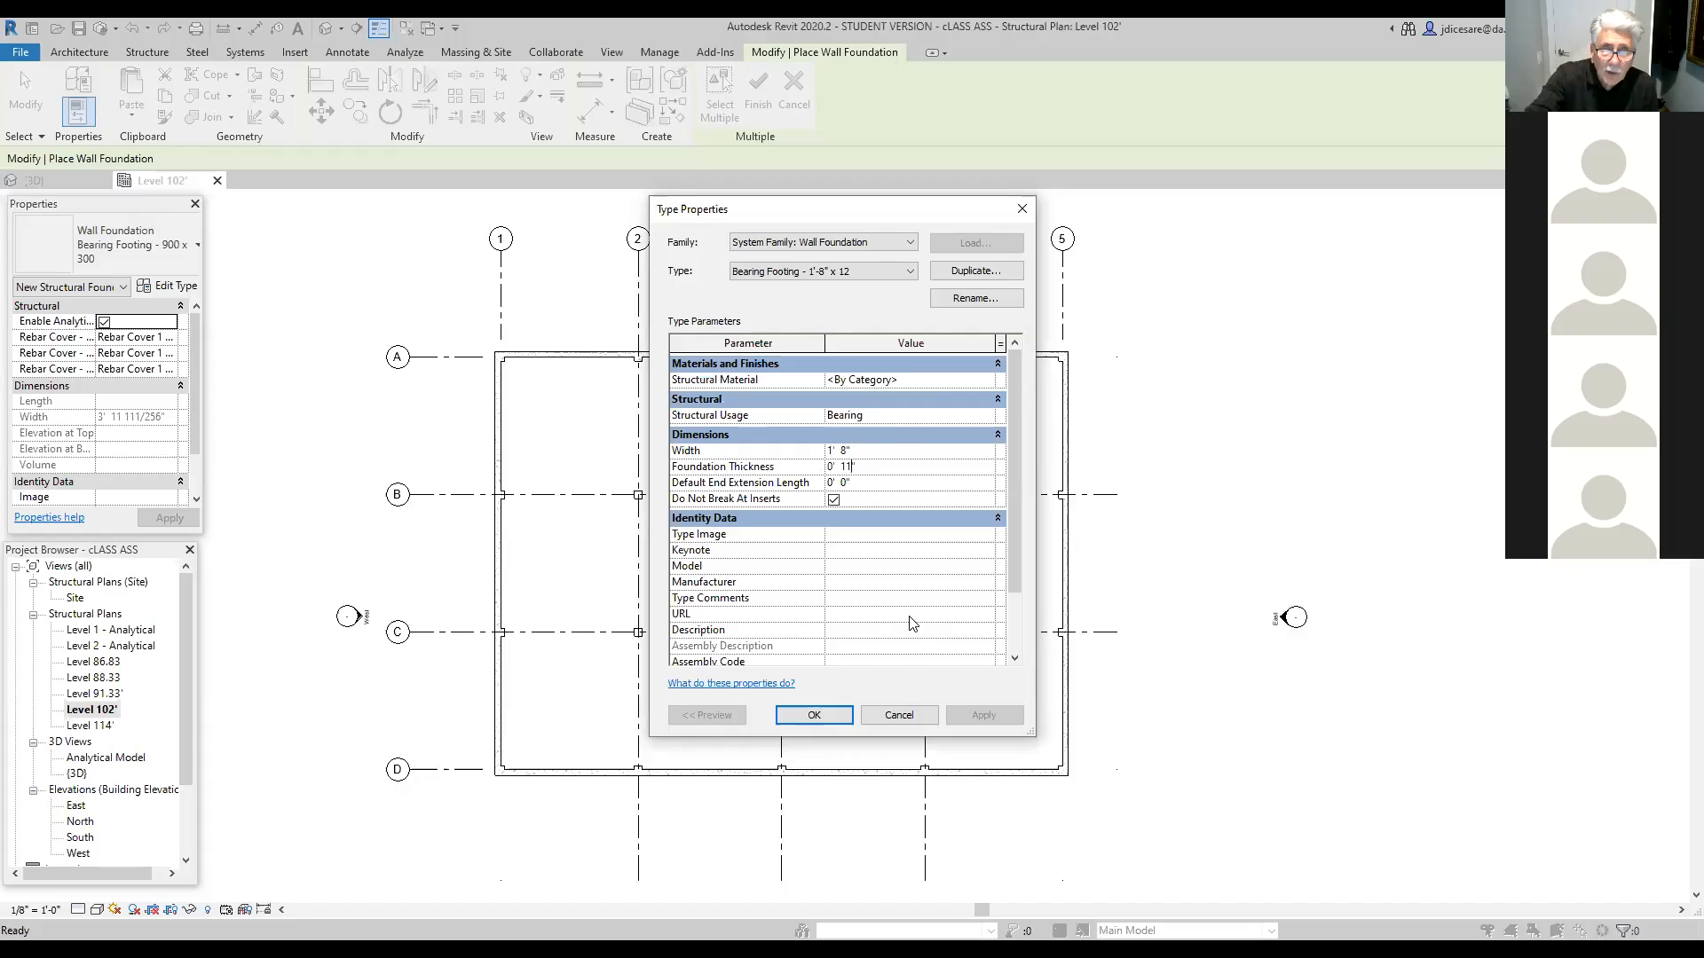
type("2")
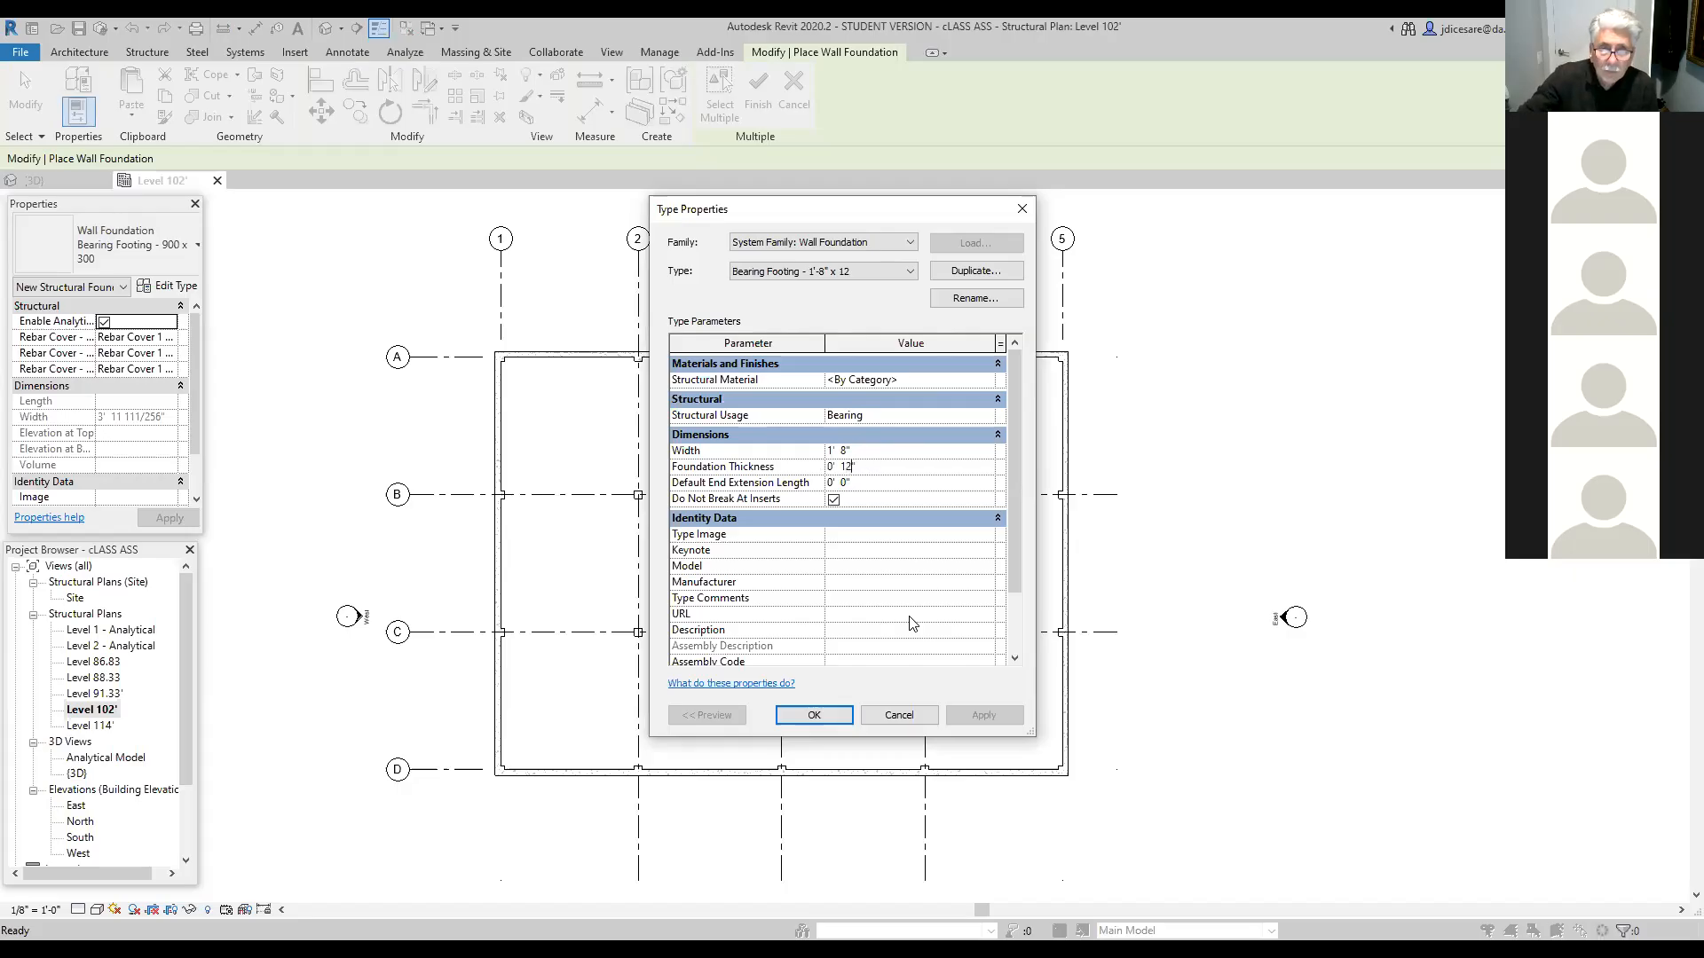
Step: Accept the footing type's dimensions and restart the wall foundation with the Bearing Footing - 1'-8" x 12 type
left_click(910, 615)
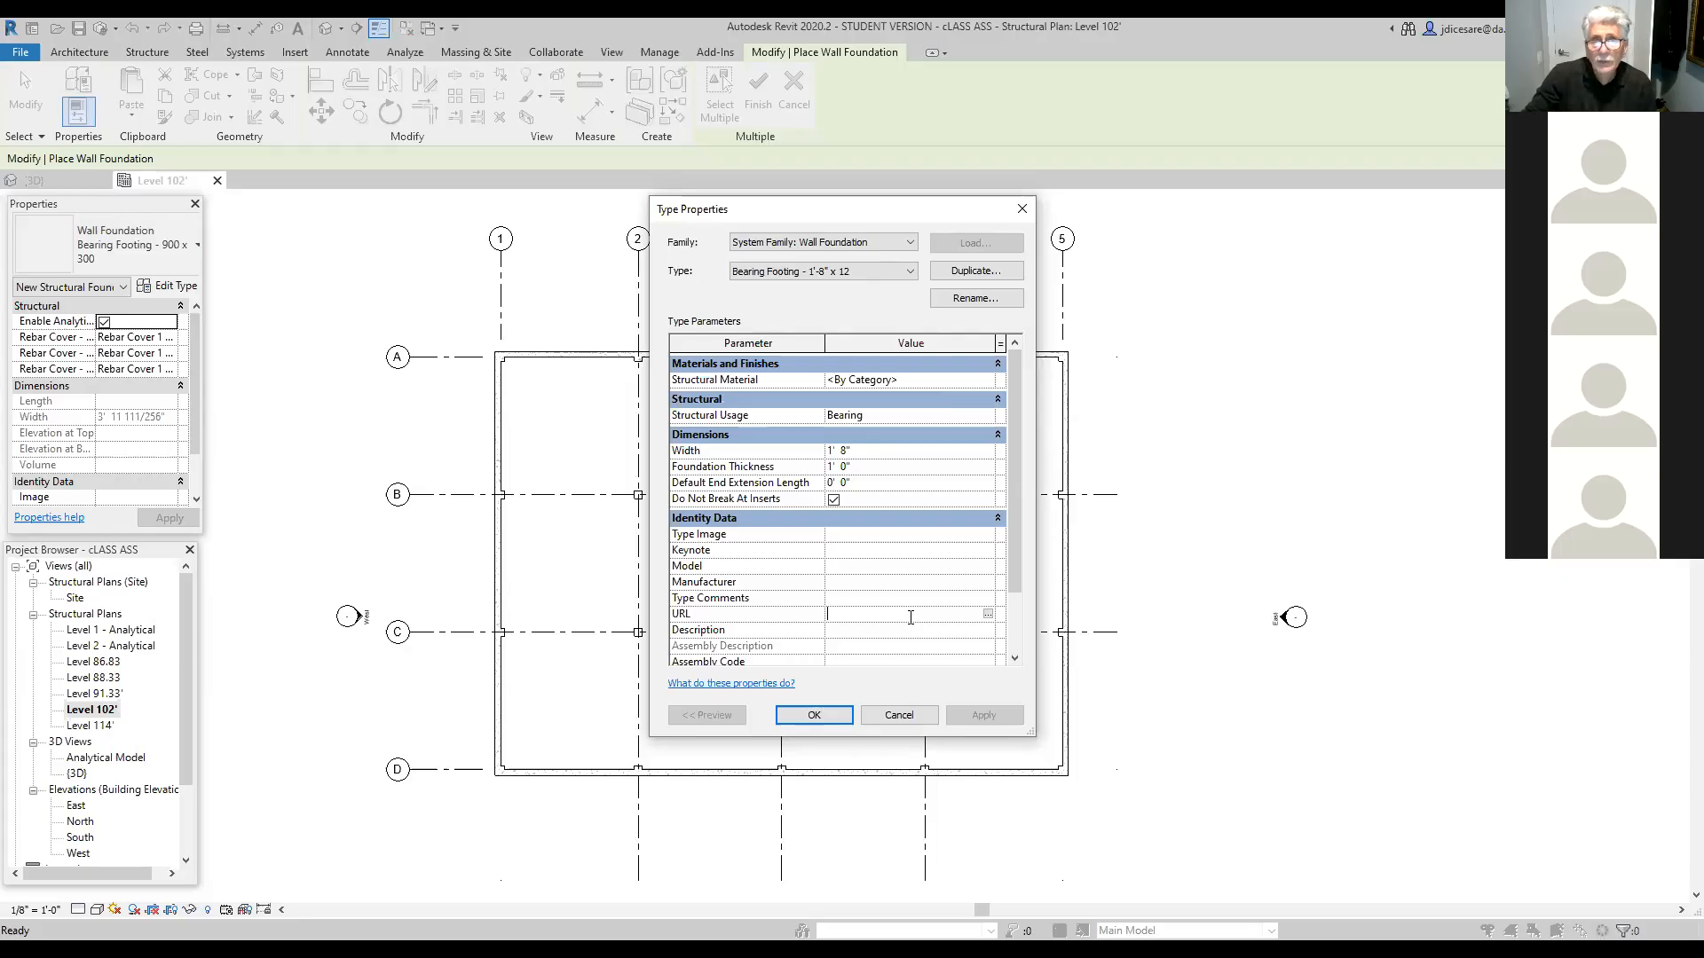
left_click(835, 722)
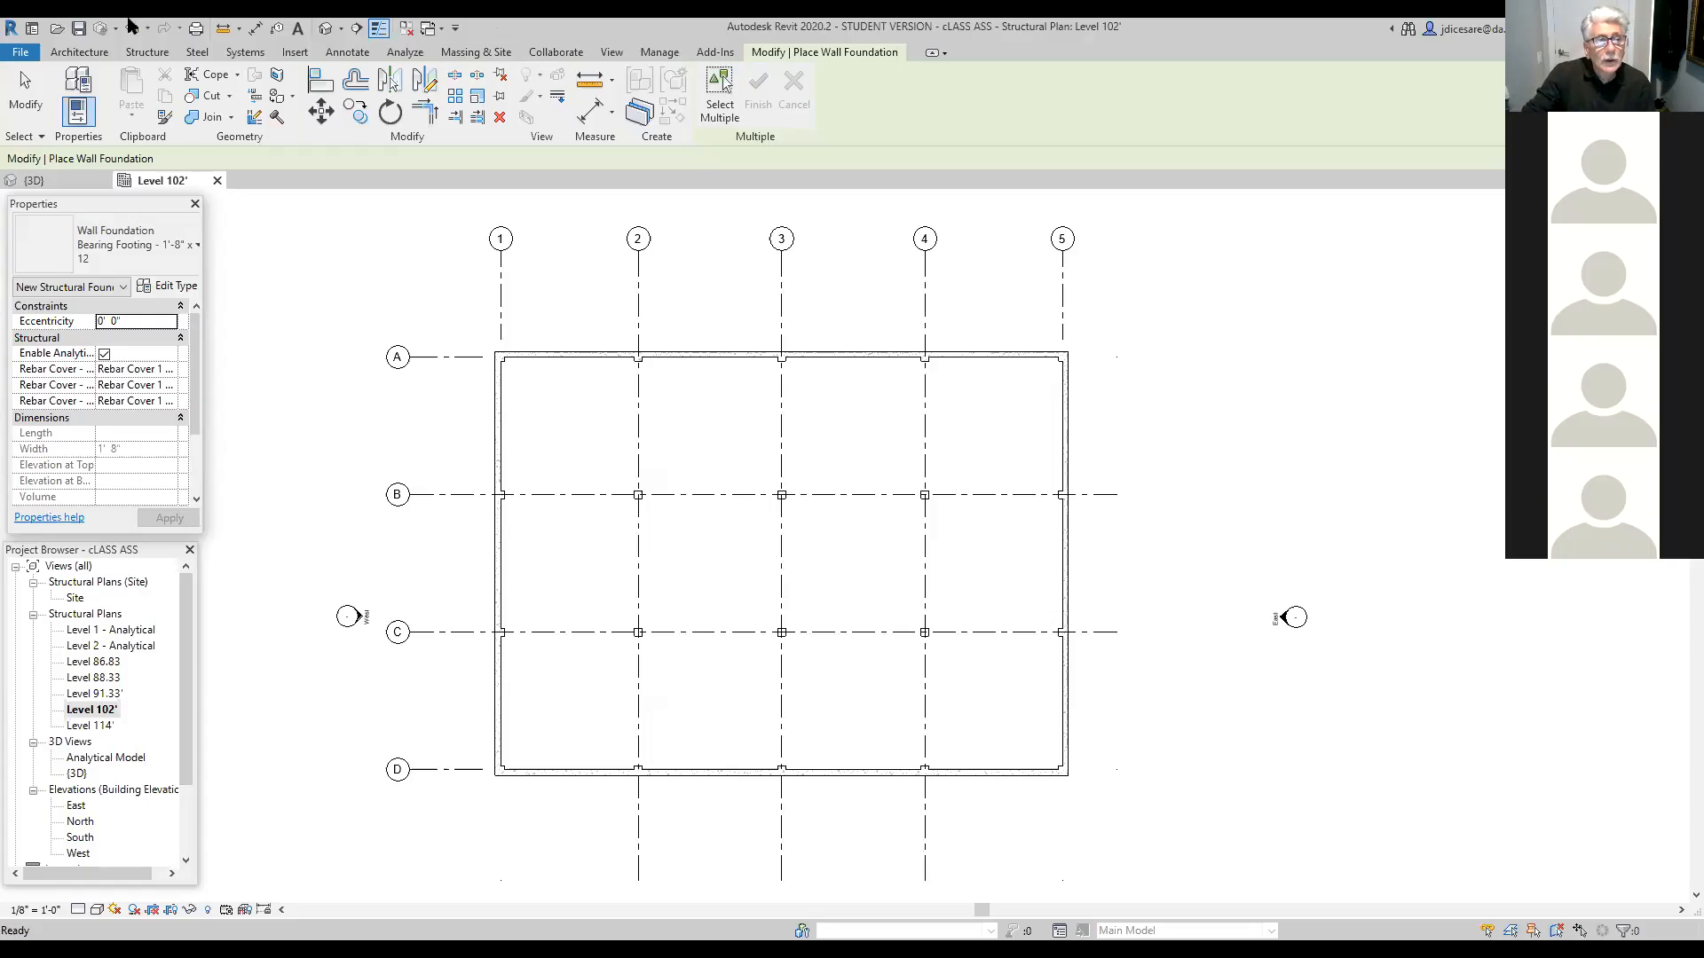
left_click(147, 52)
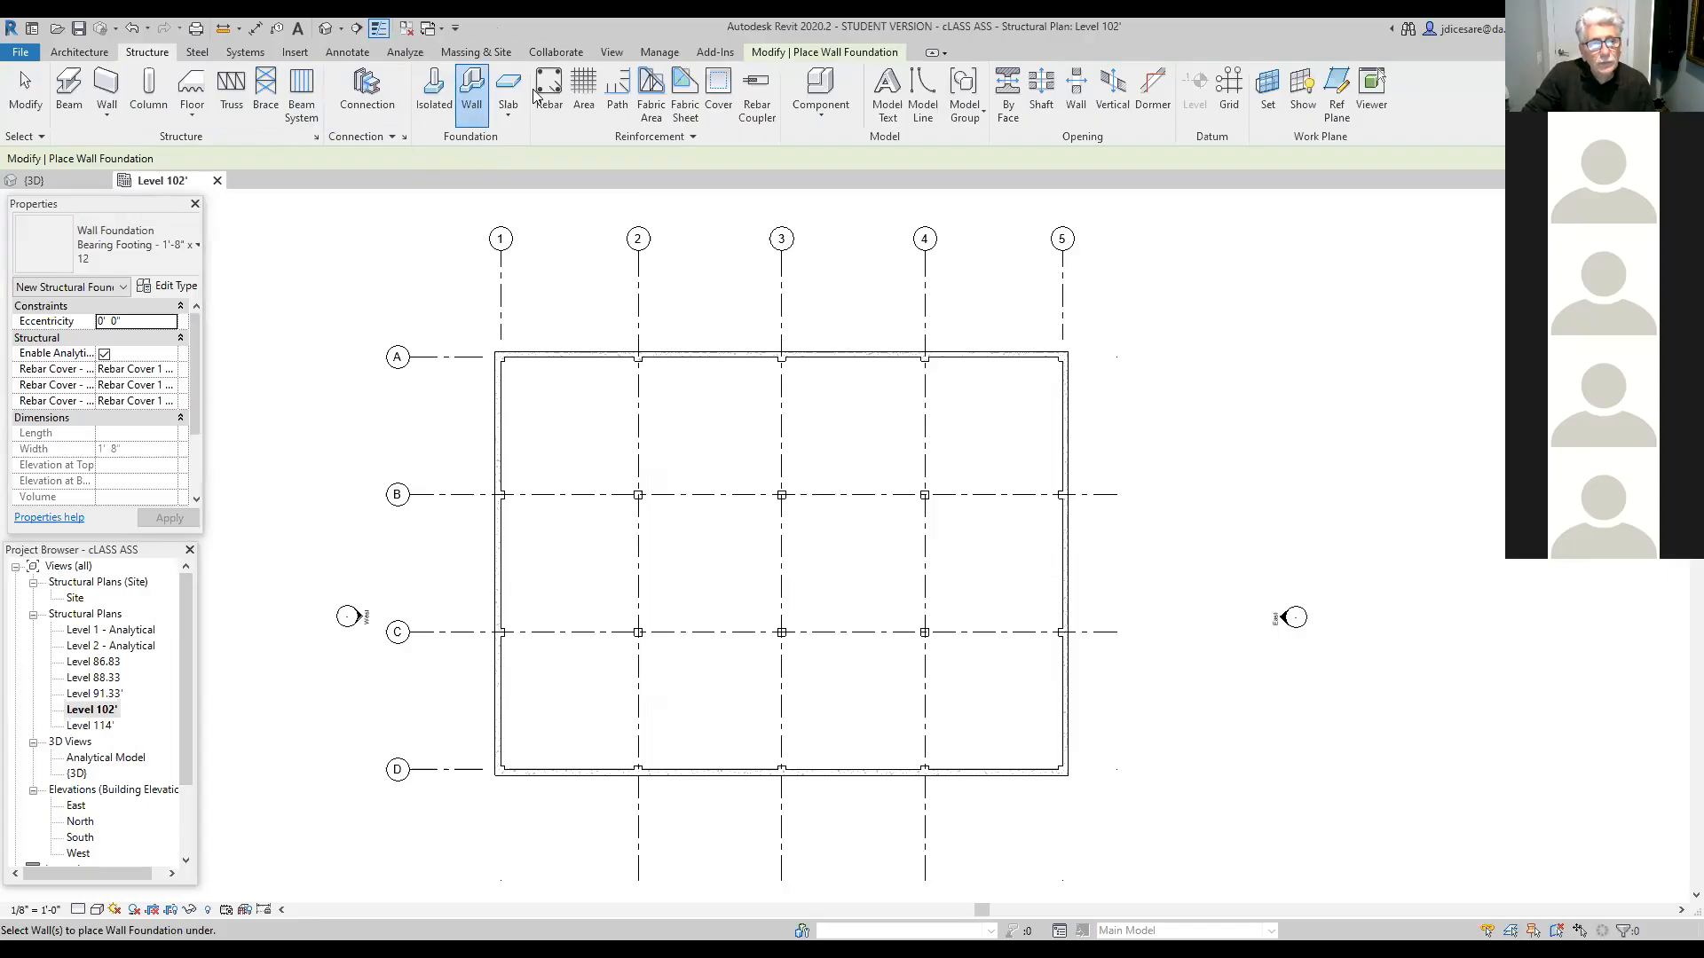
left_click(470, 91)
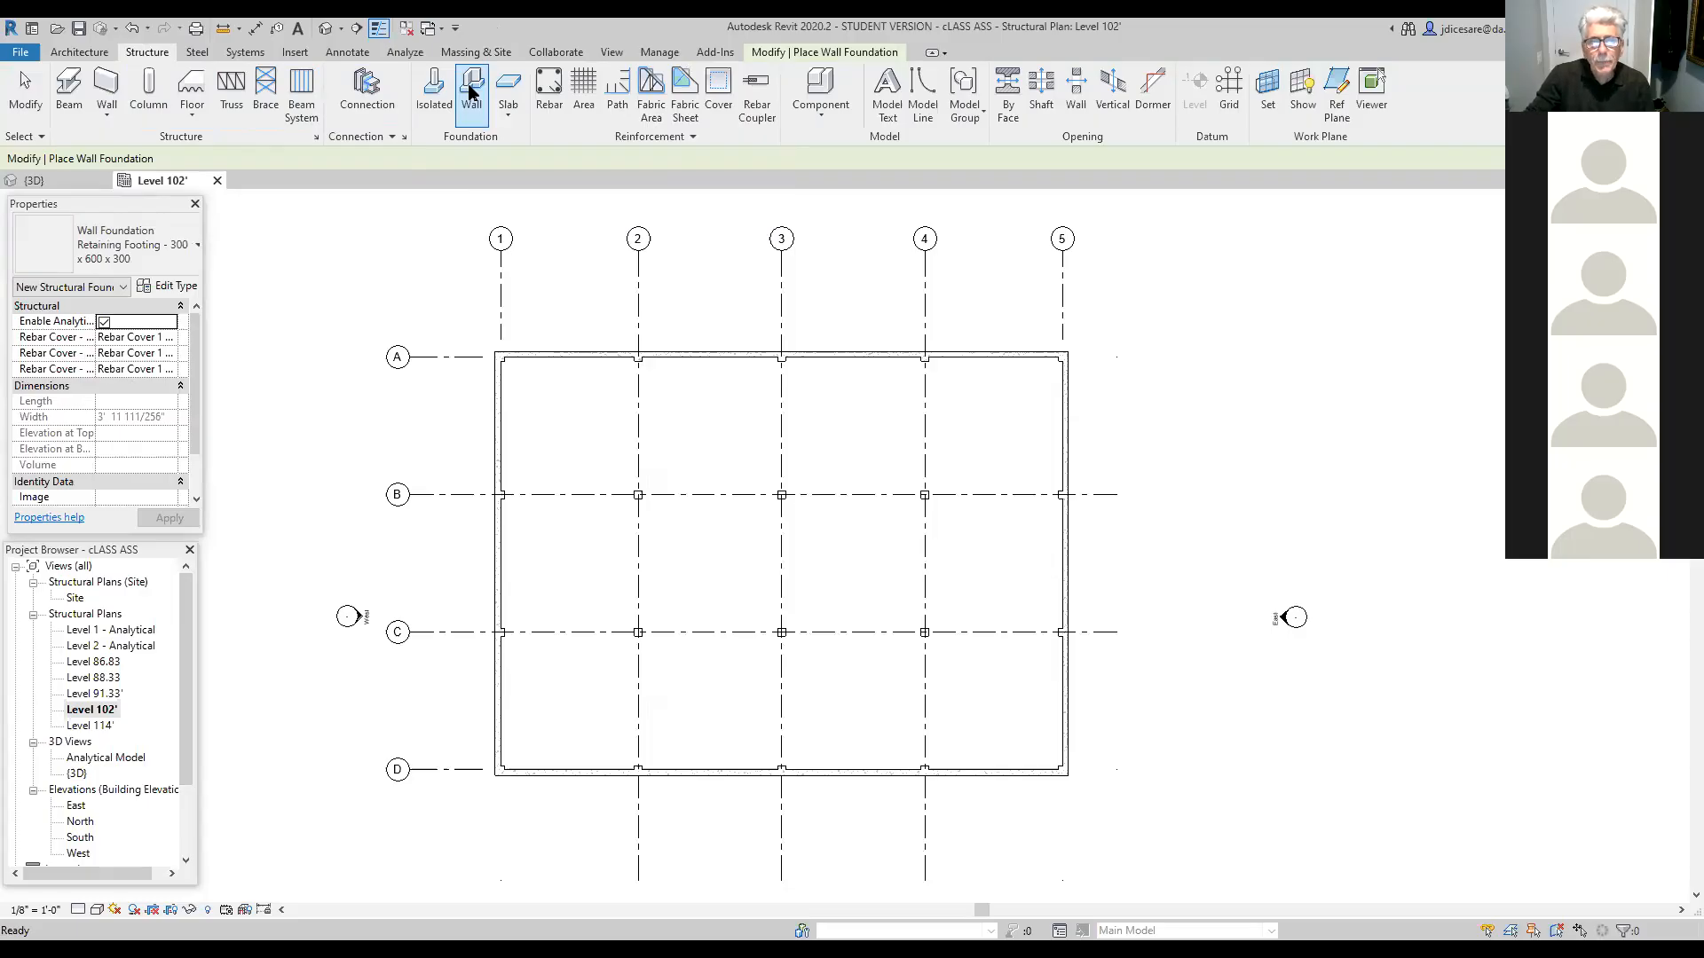
left_click(197, 247)
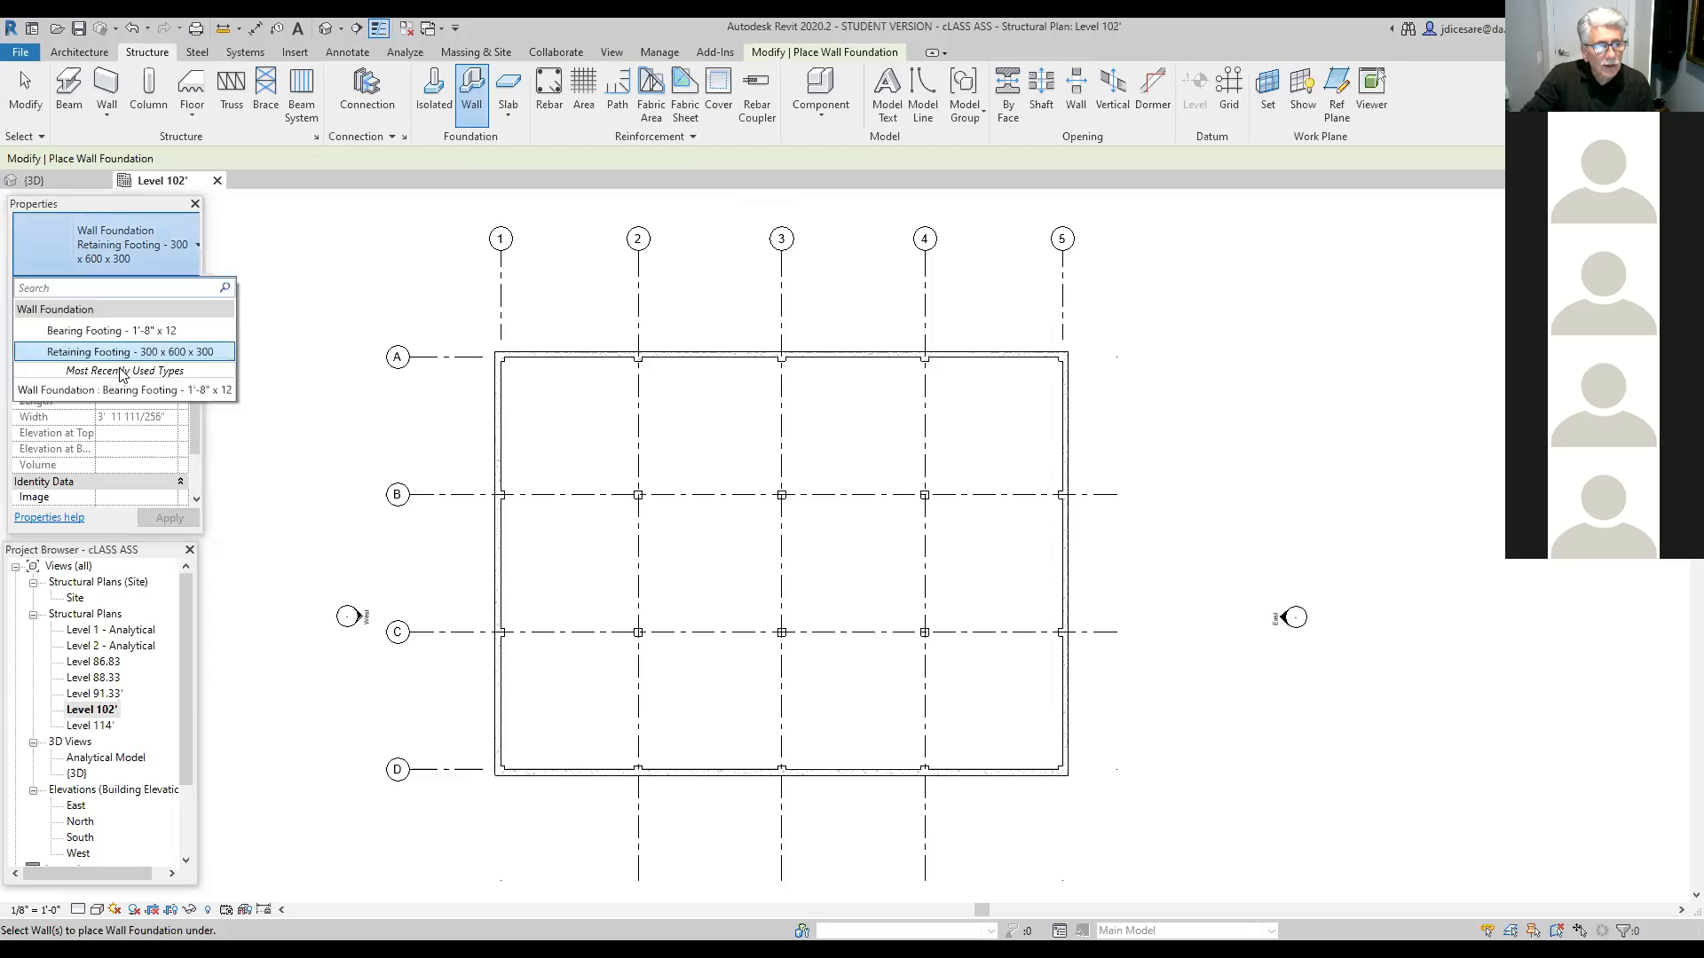
left_click(98, 331)
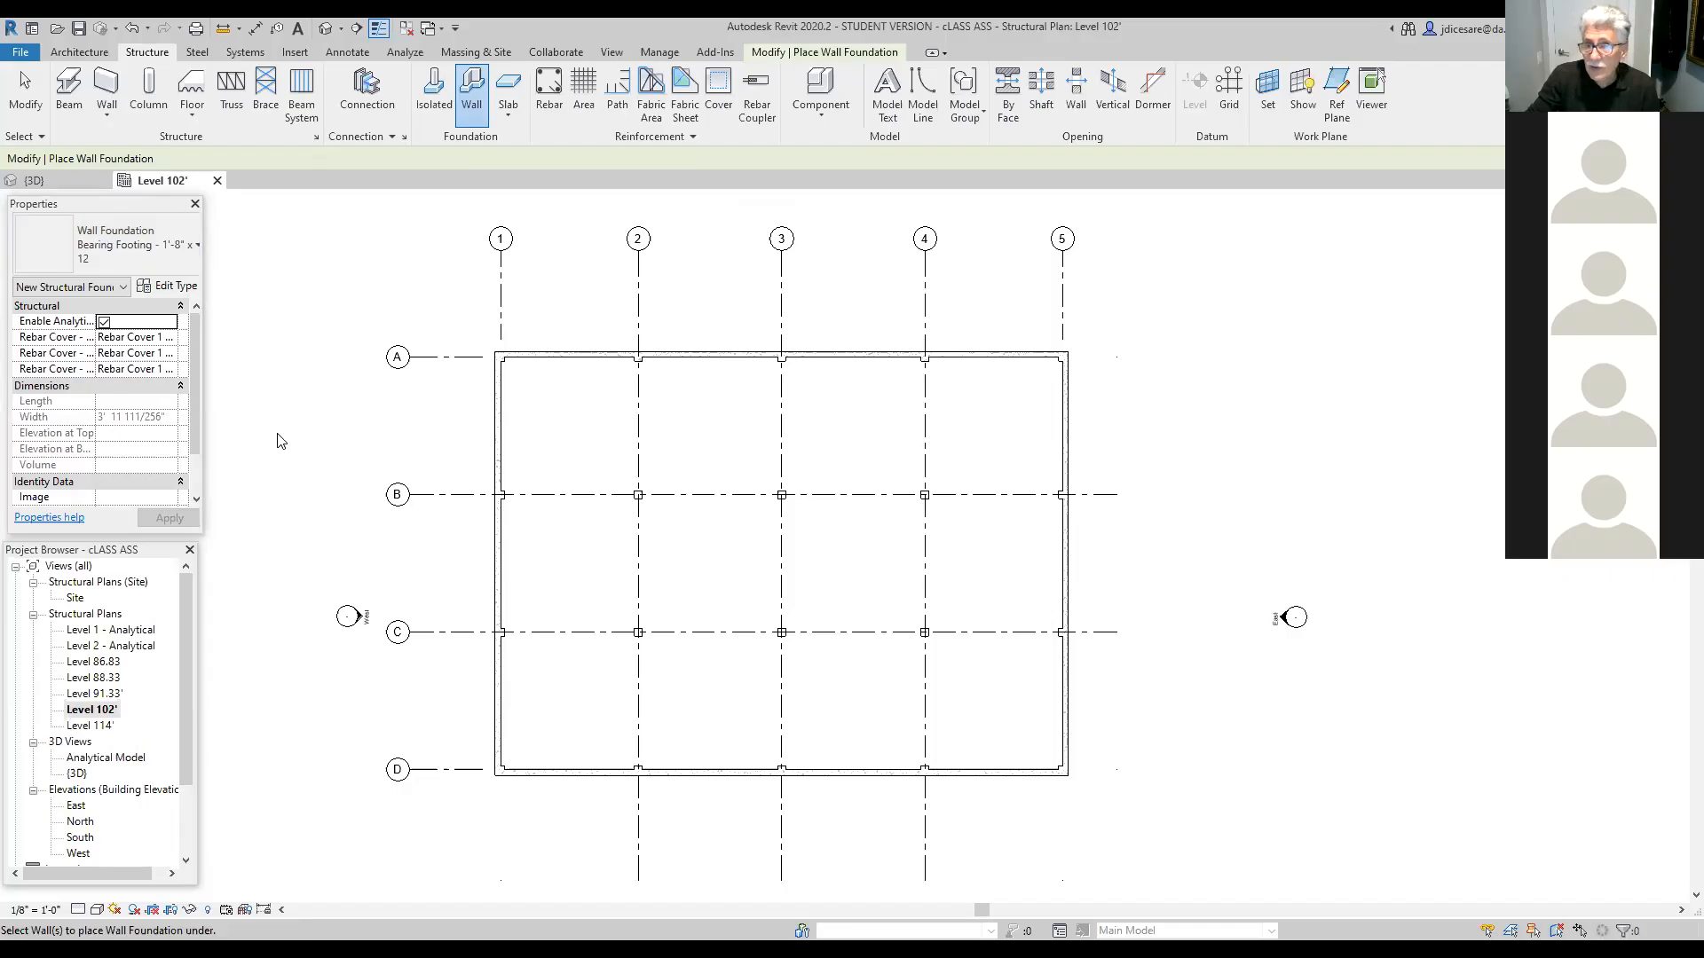
Step: Check the footing type's properties and place the bearing footing under the foundation wall along grid A
left_click(173, 287)
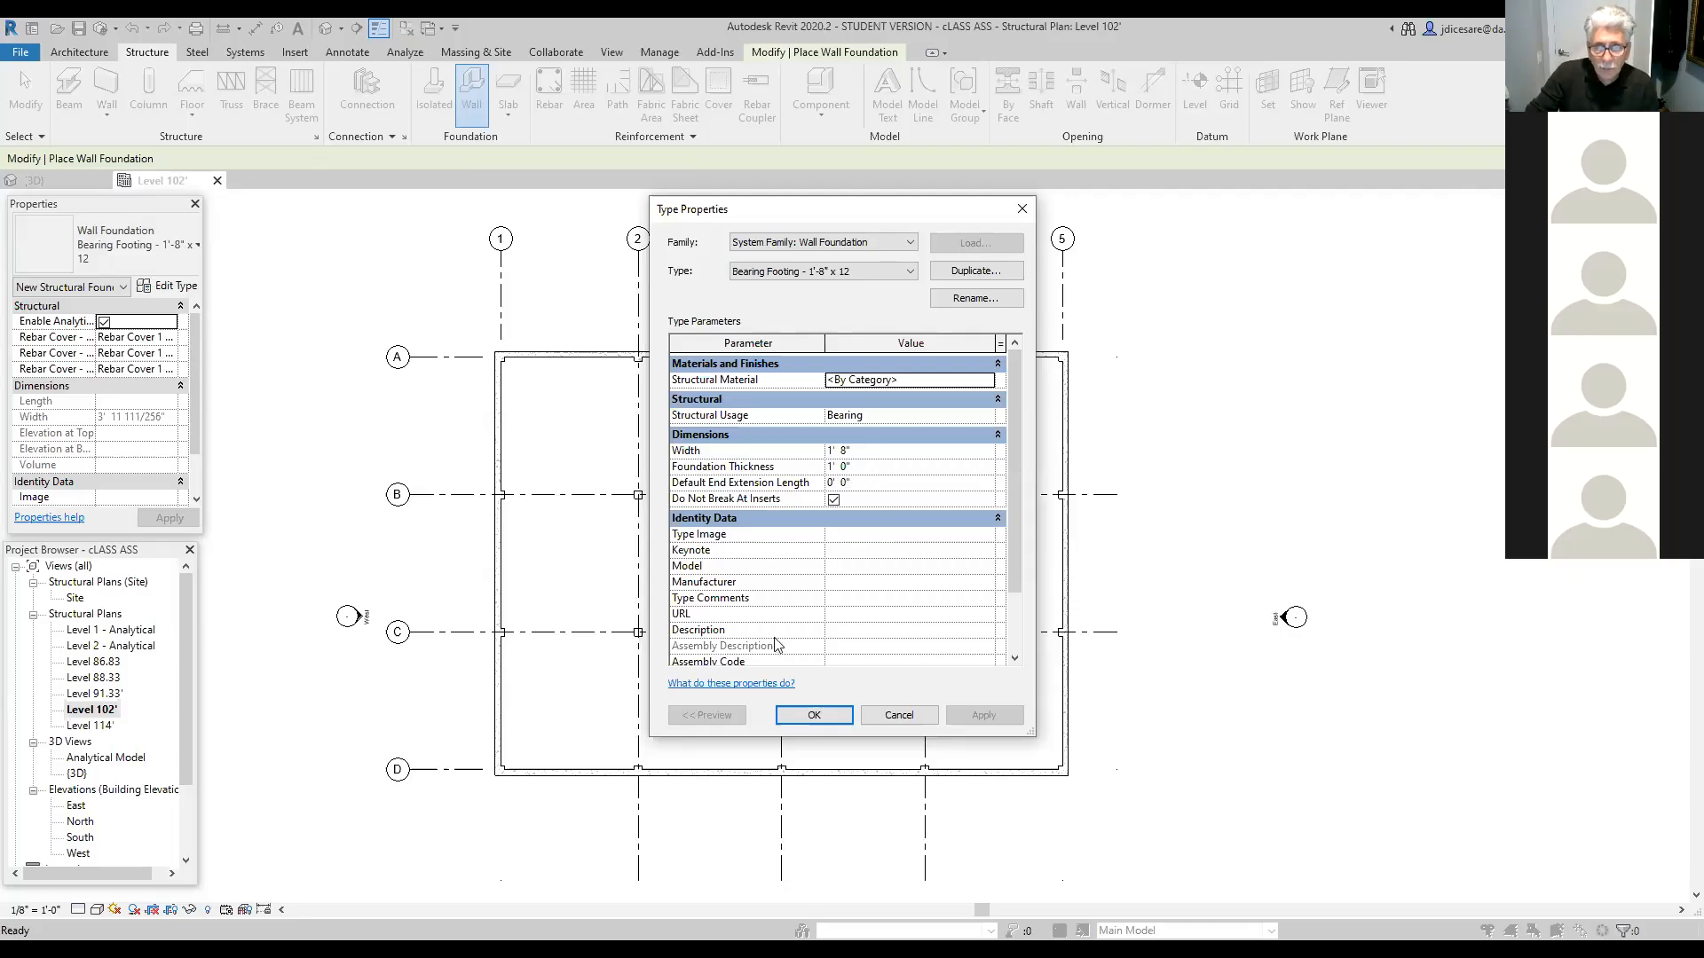
left_click(807, 717)
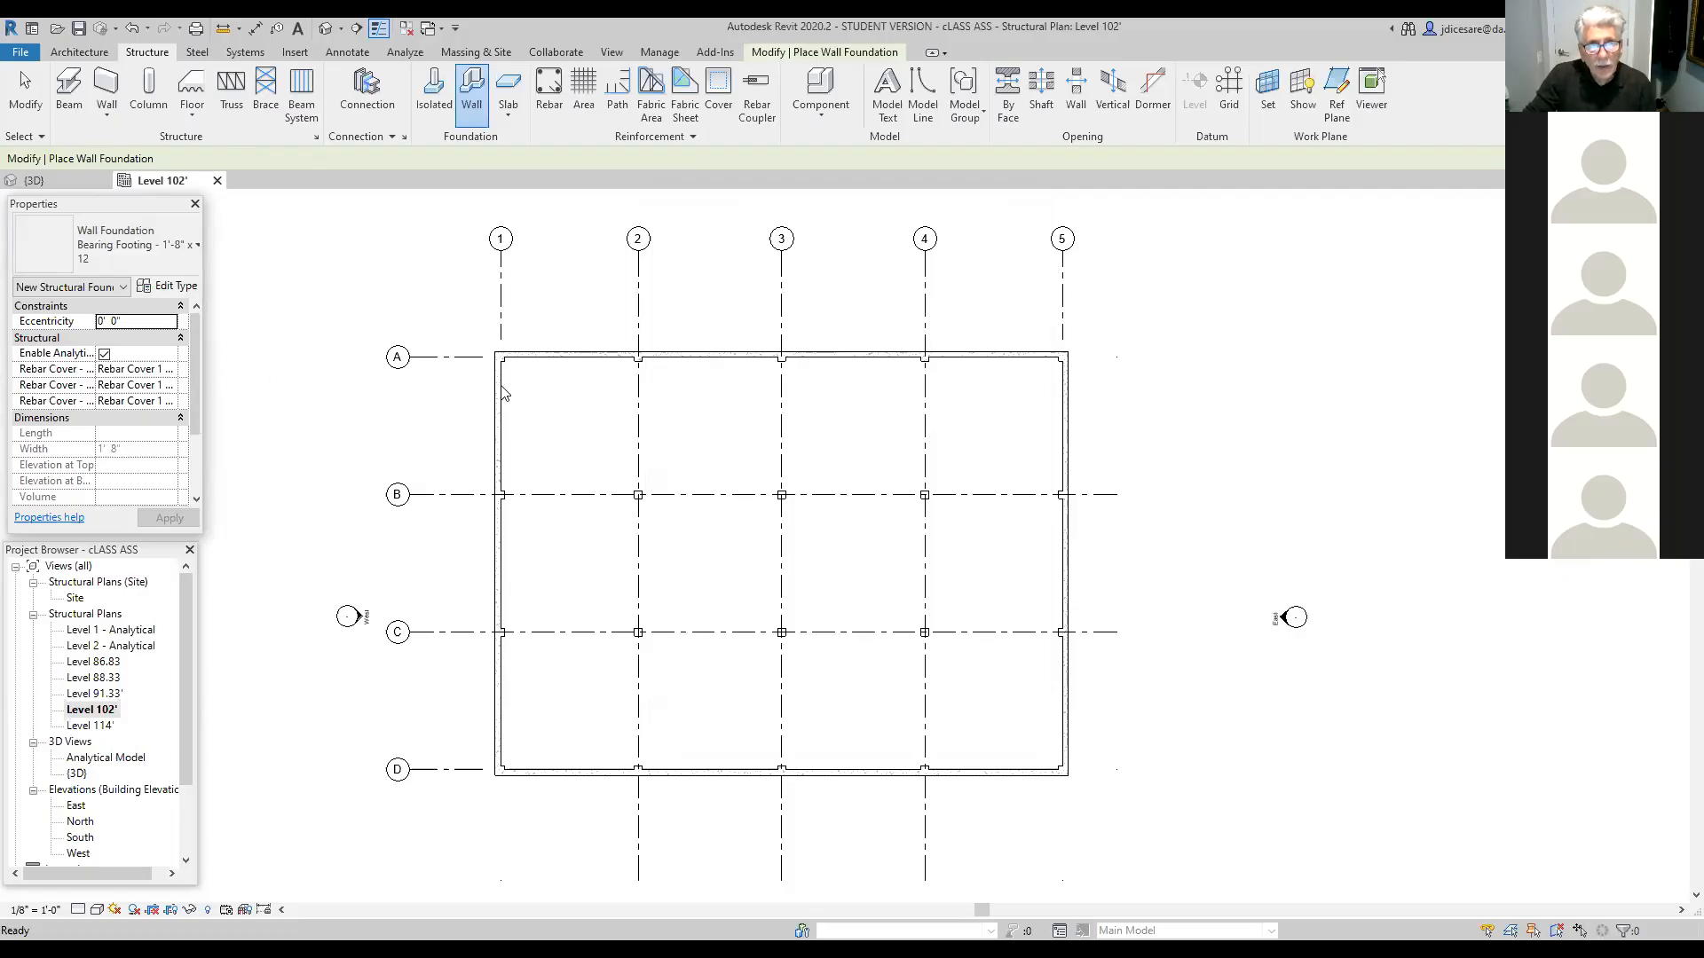
left_click(575, 359)
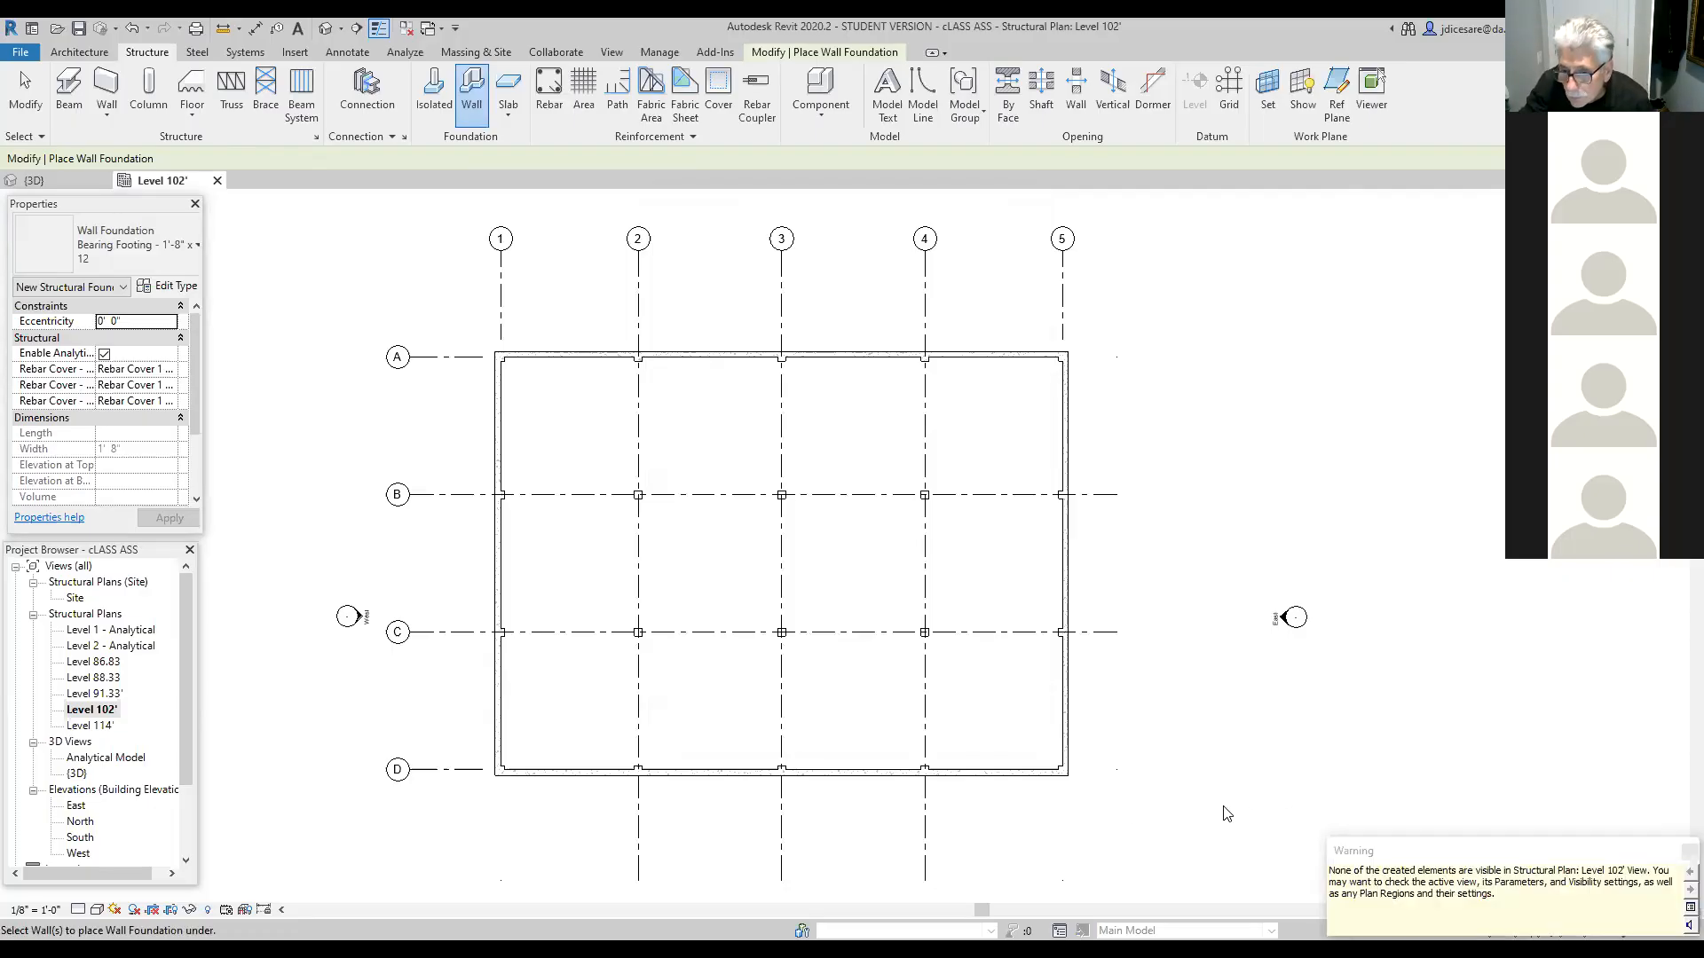
left_click(1337, 816)
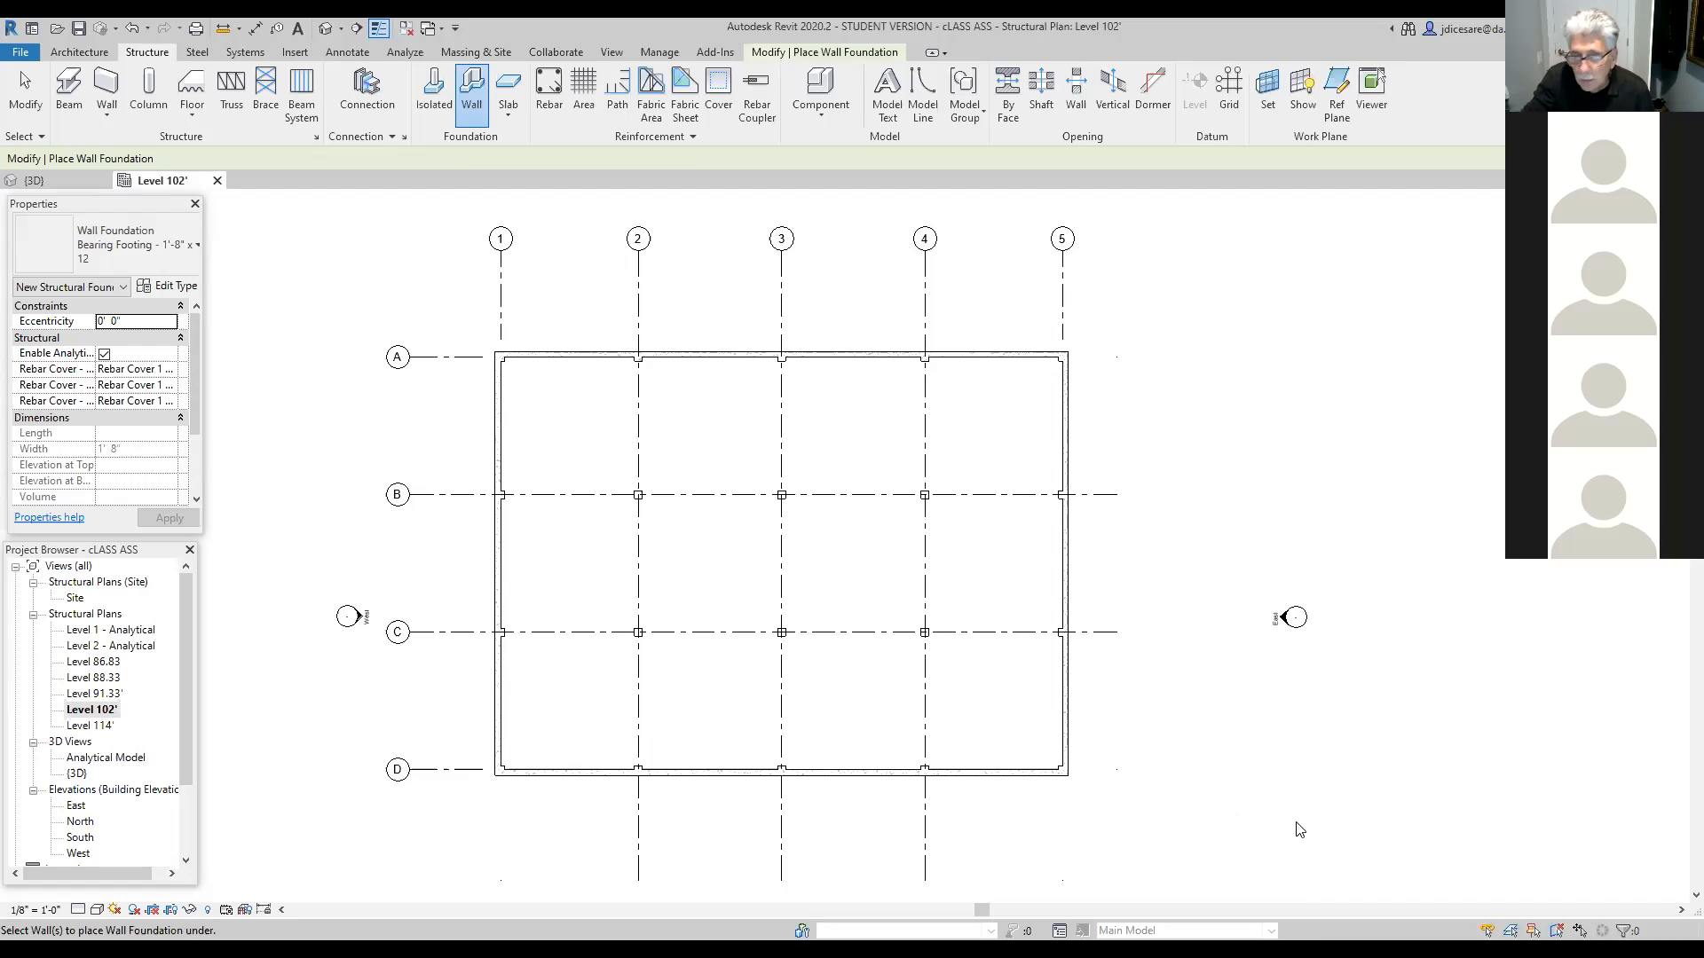
left_click(110, 250)
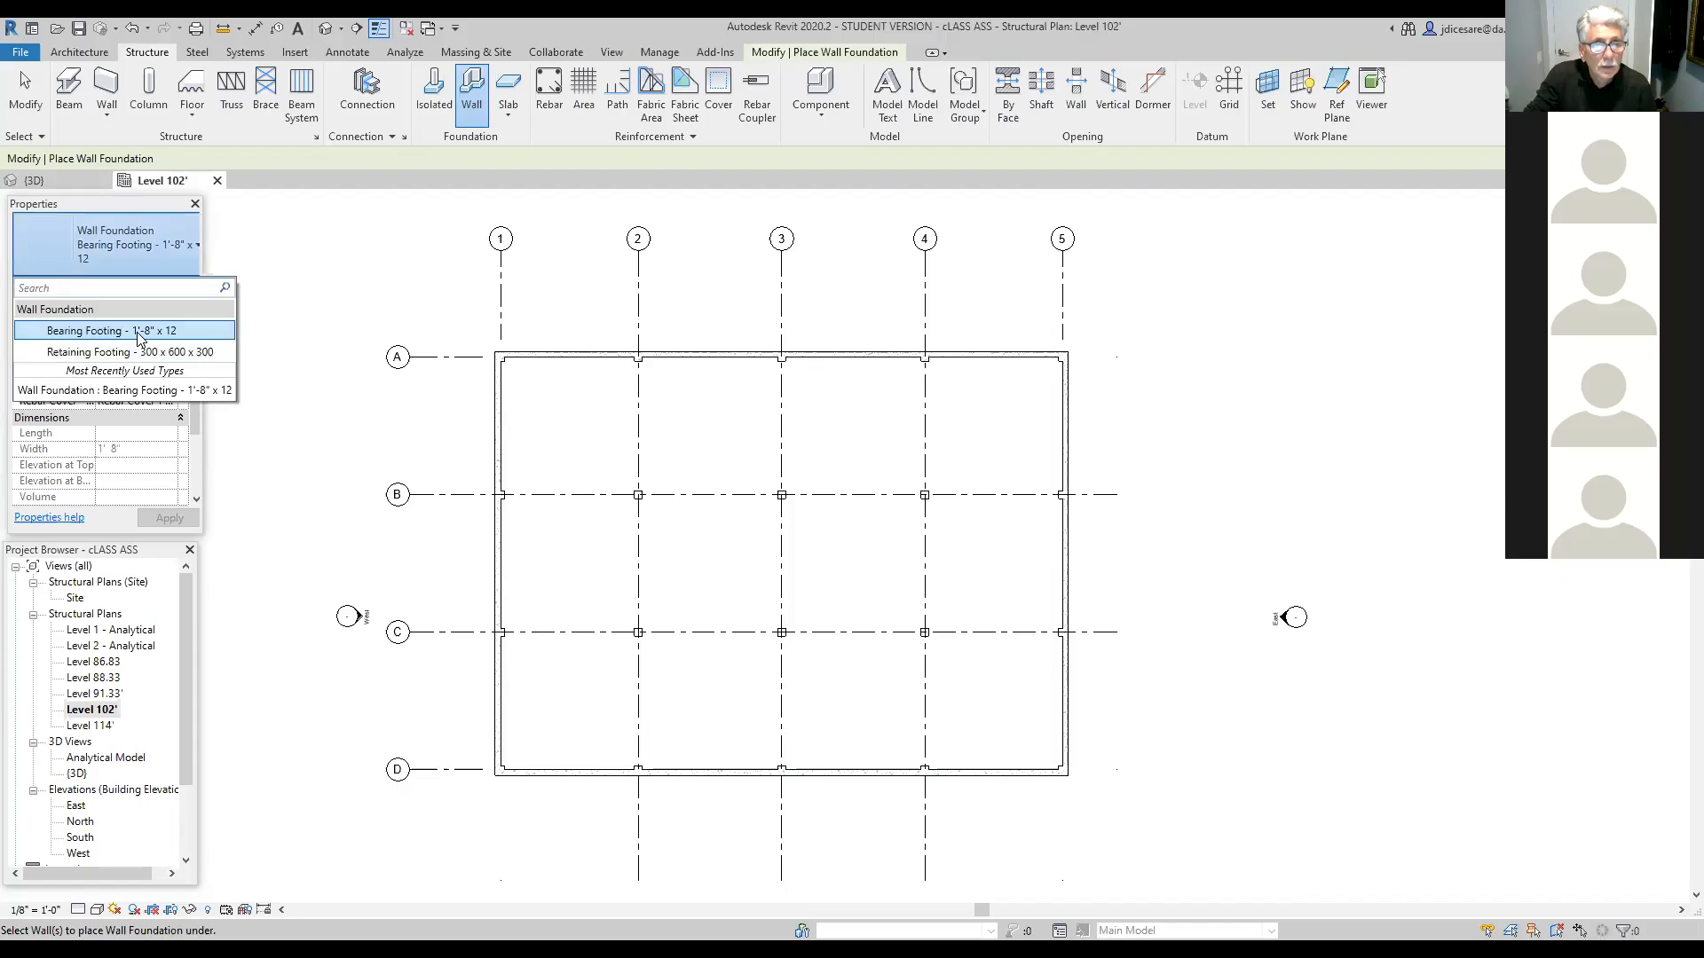
left_click(136, 331)
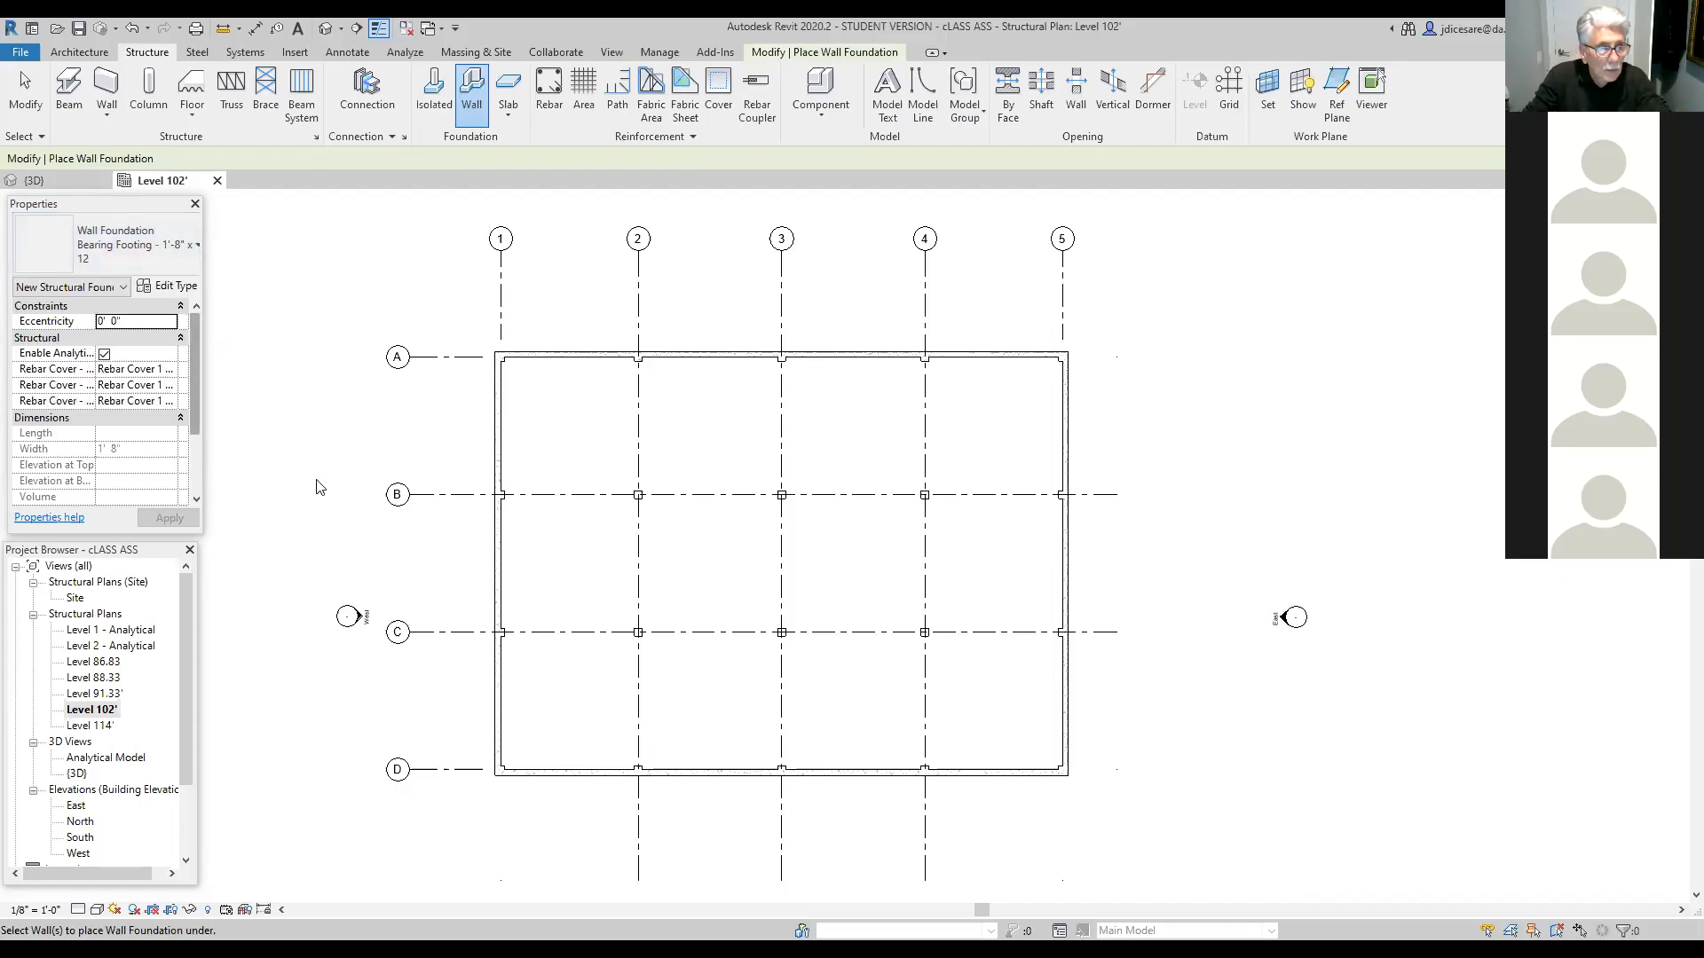
left_click(95, 710)
left_click(96, 710)
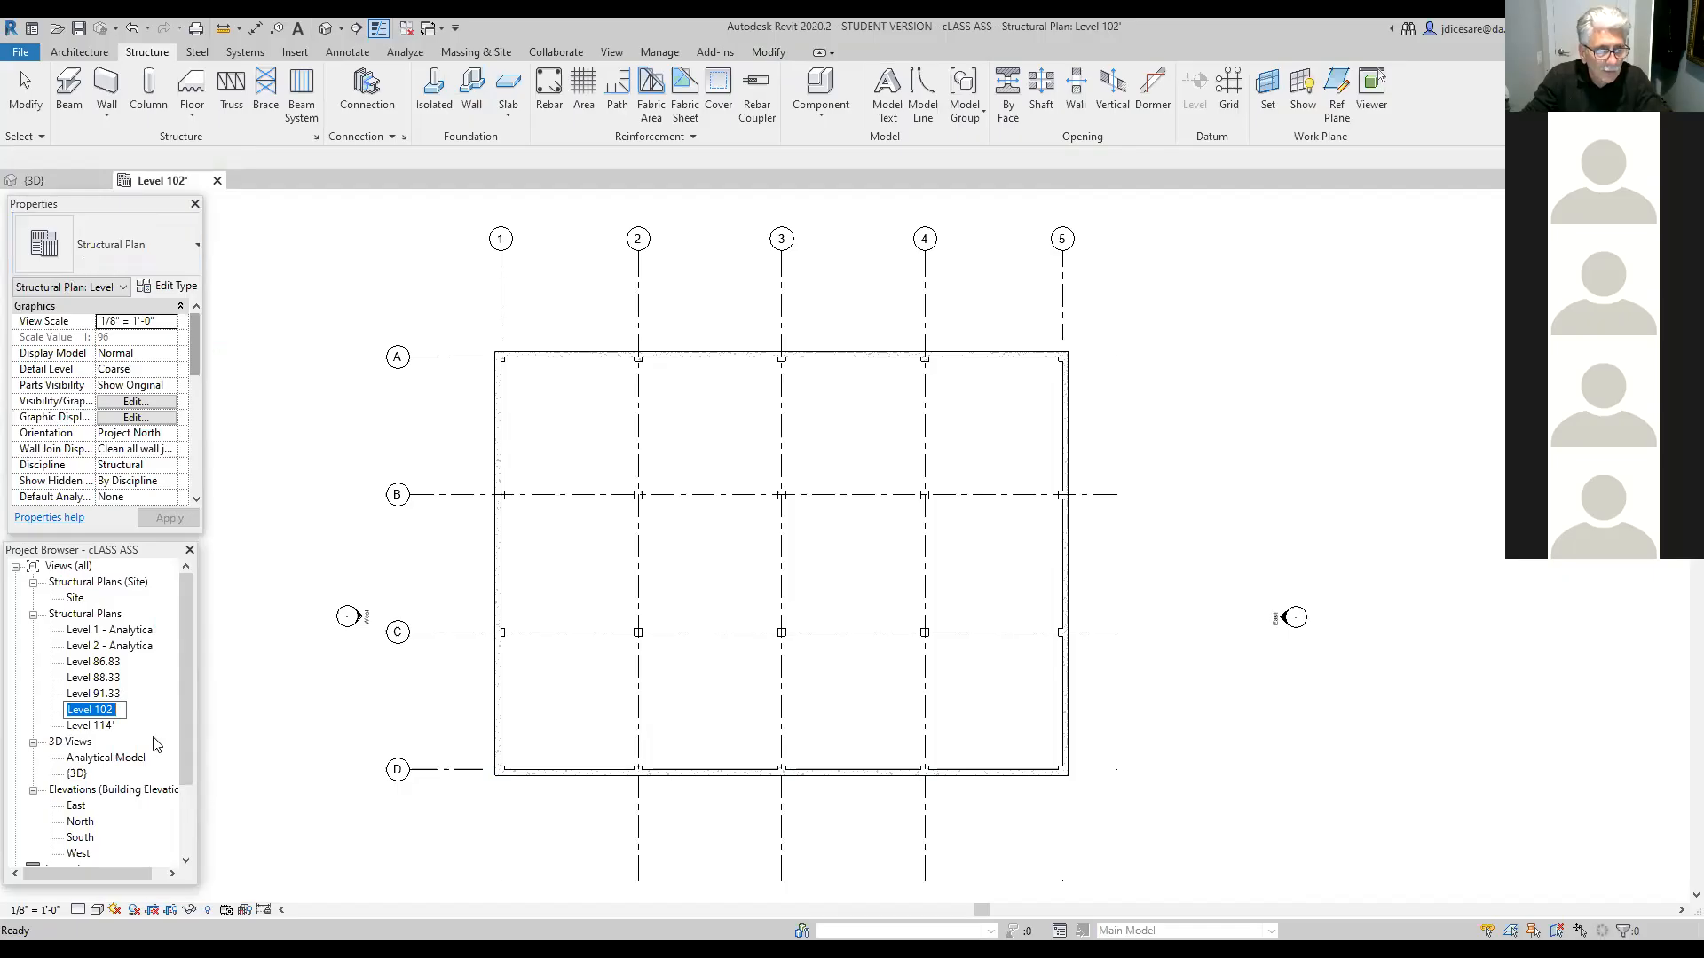
left_click(142, 717)
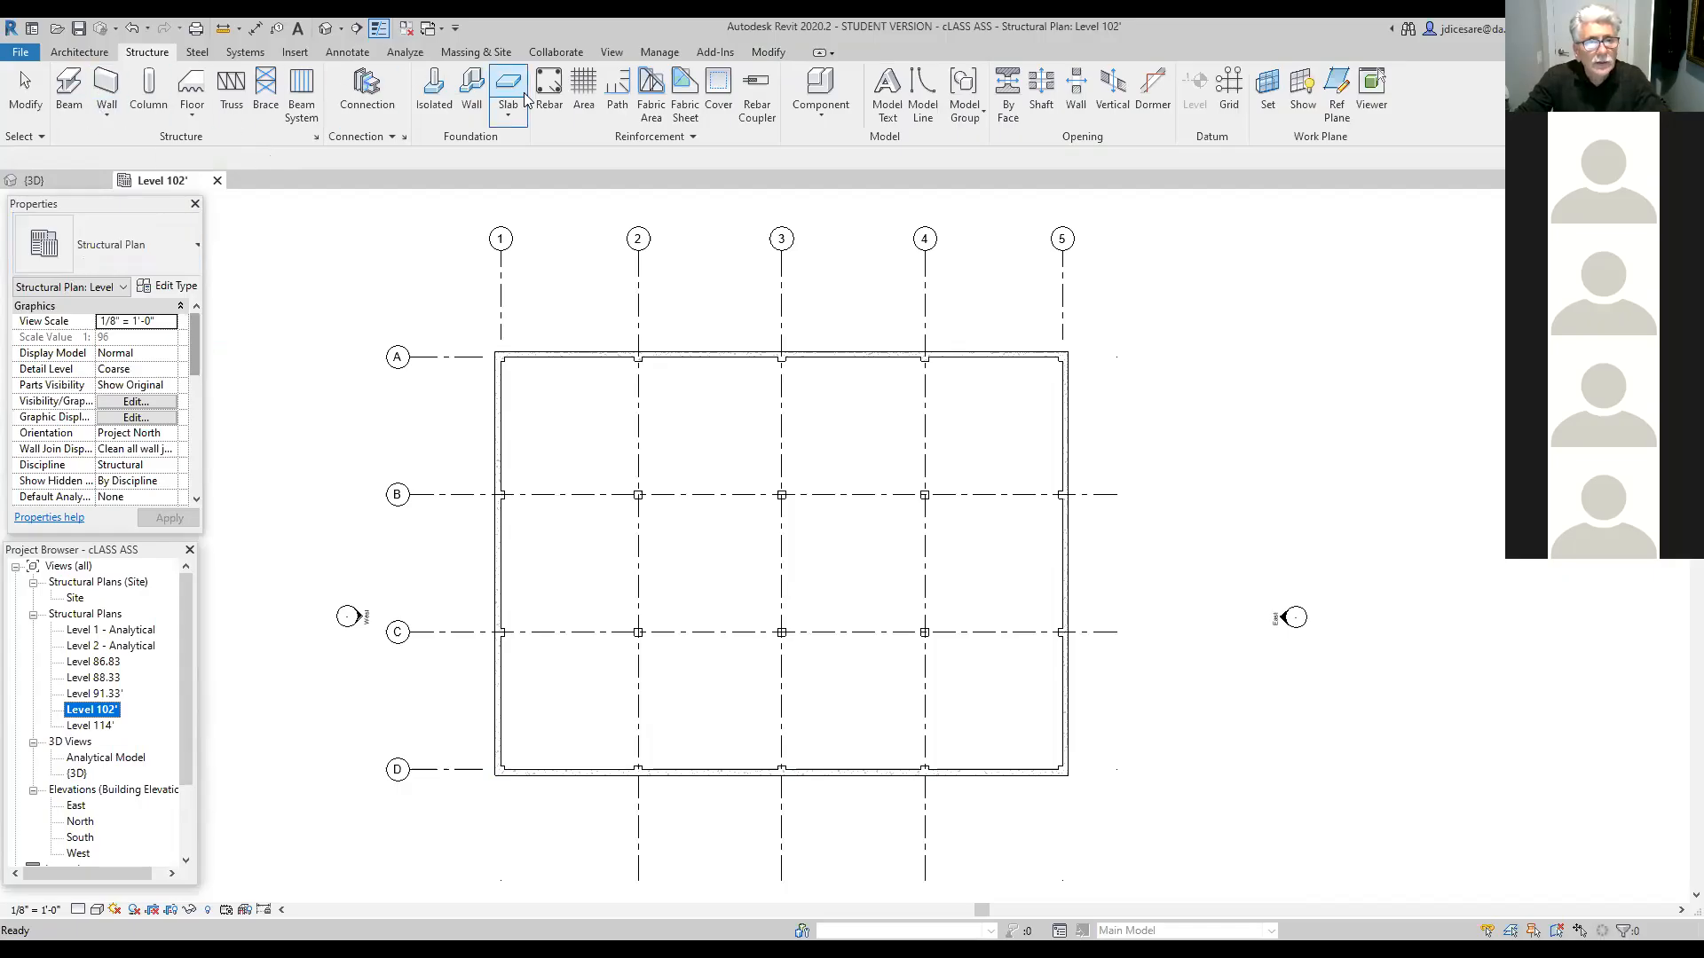
Step: Place Bearing Footing - 1'-8" x 12 wall foundations under the walls along grids 5, D and 1 as one multiple selection
left_click(484, 102)
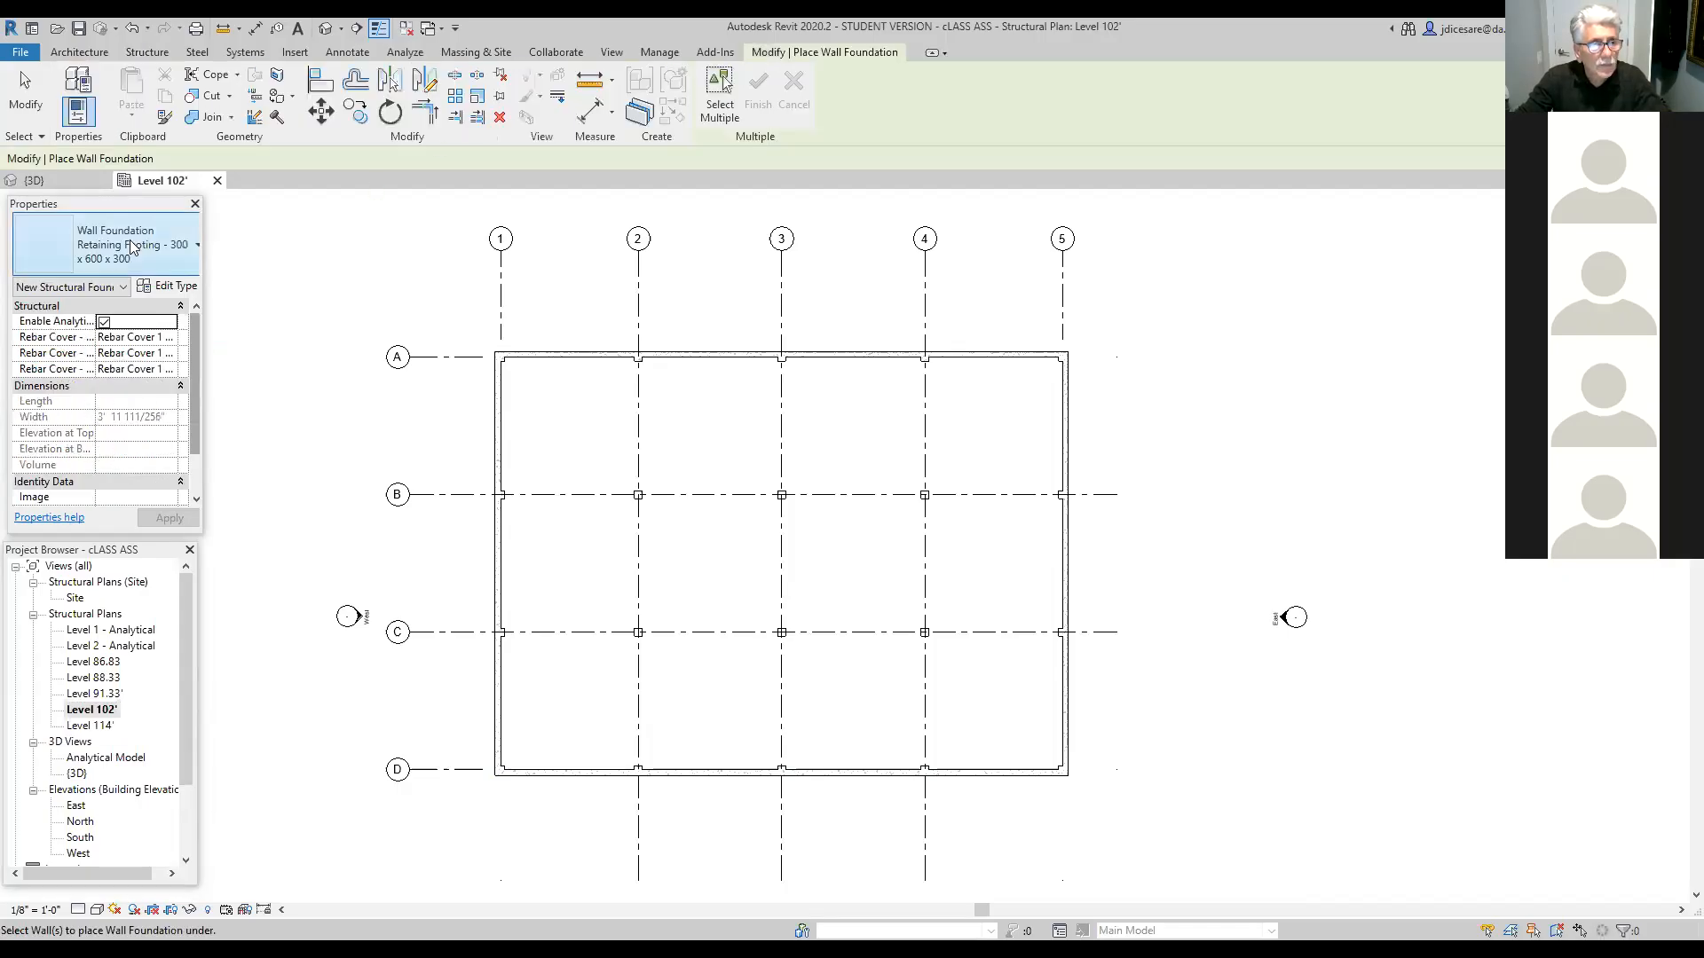
left_click(194, 246)
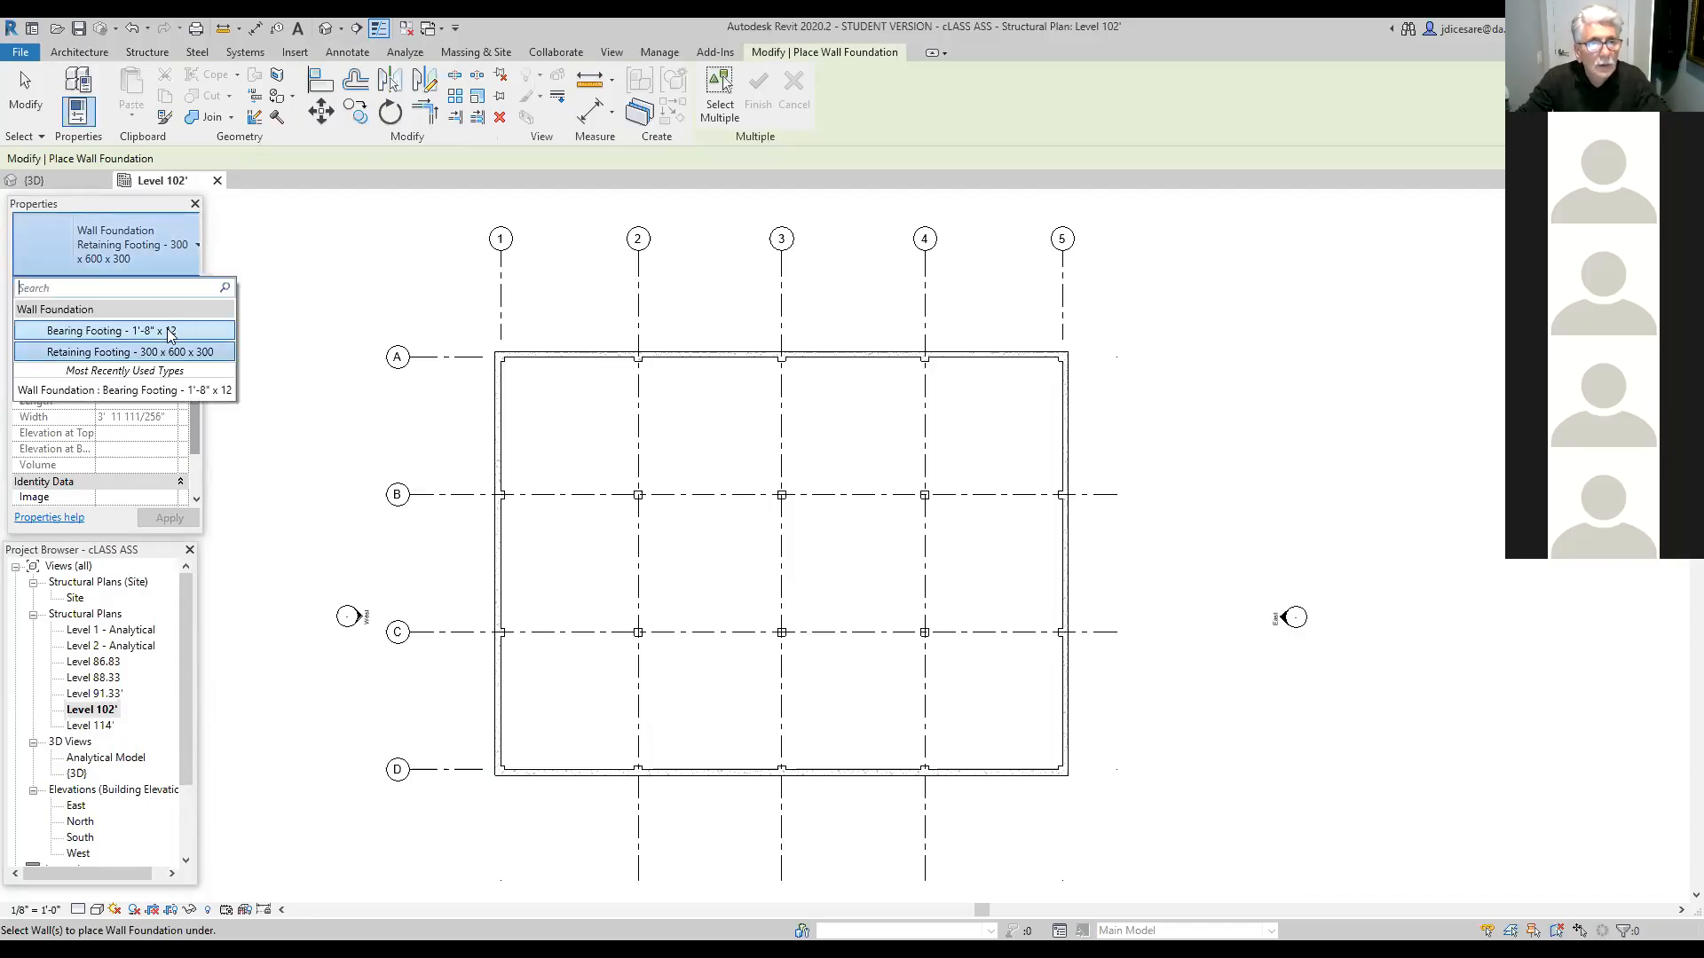
left_click(170, 331)
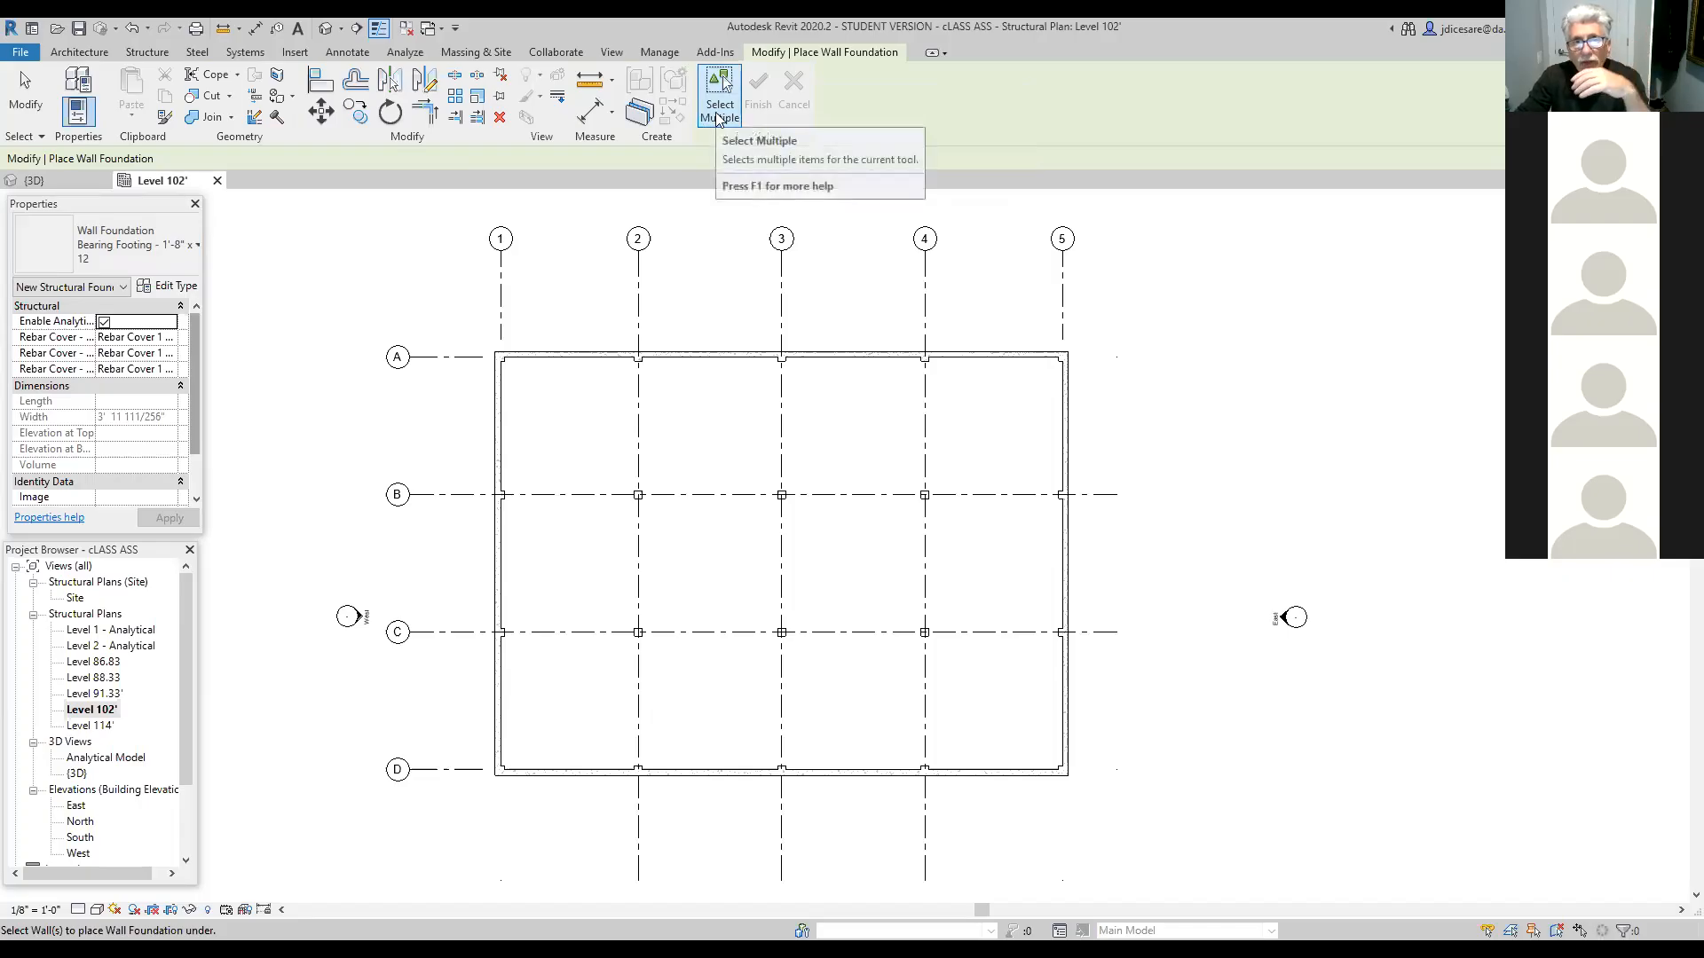
left_click(720, 100)
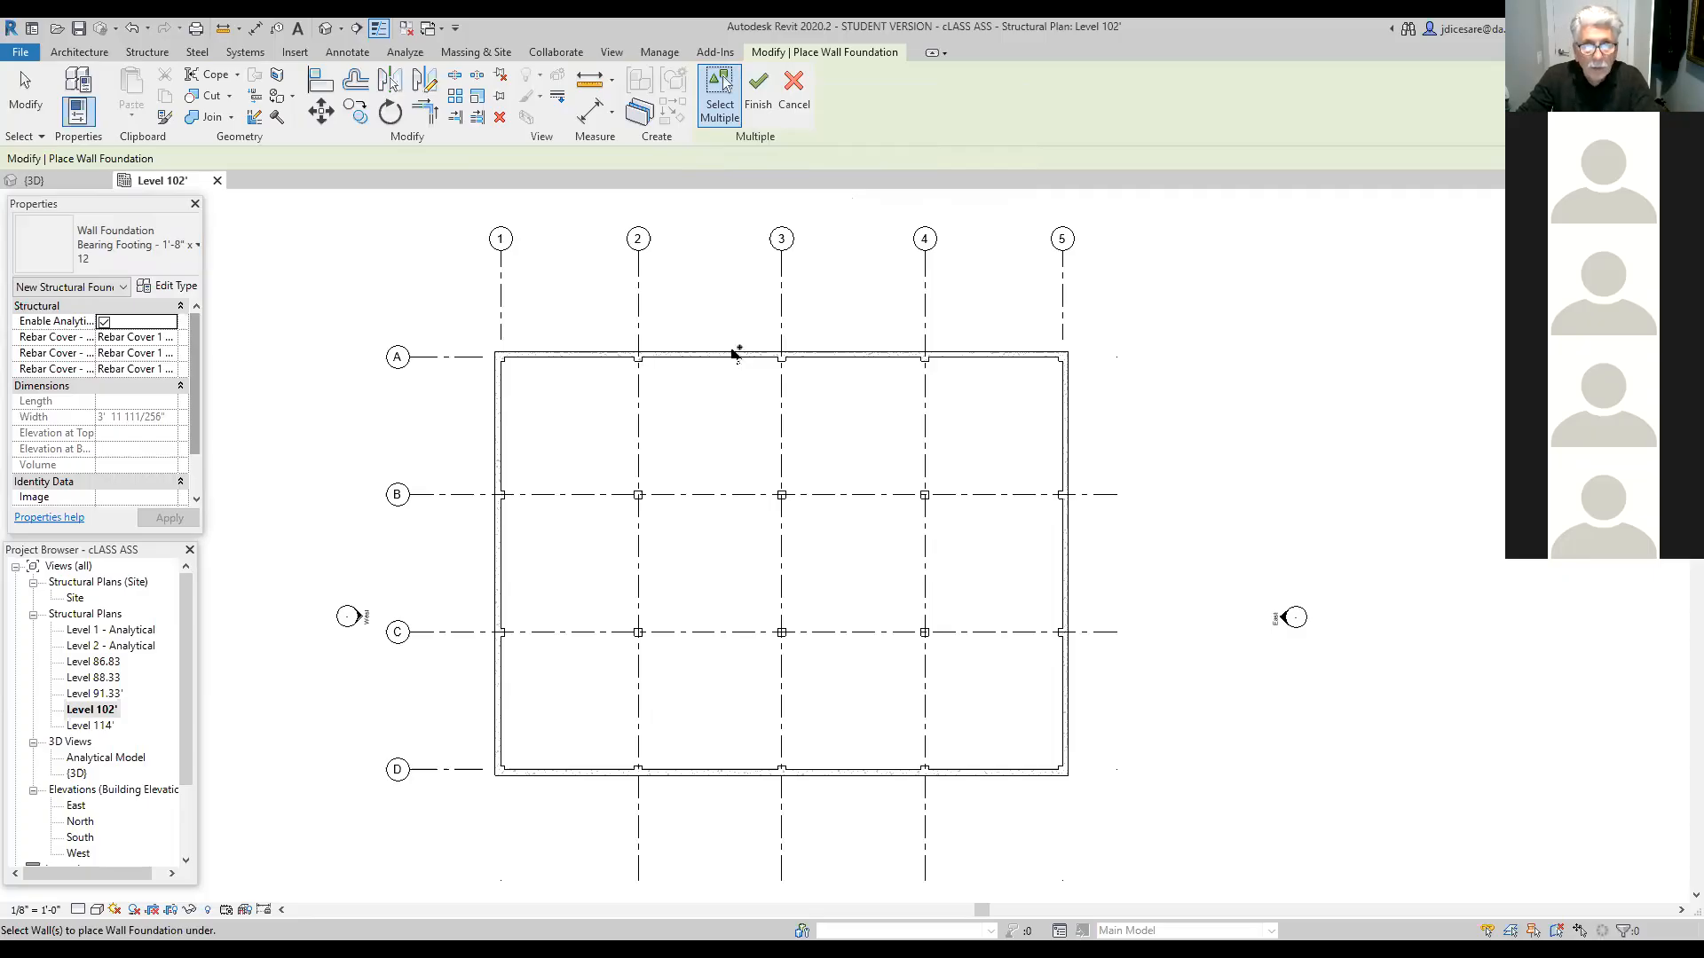
left_click(1066, 455)
left_click(974, 784)
left_click(504, 708)
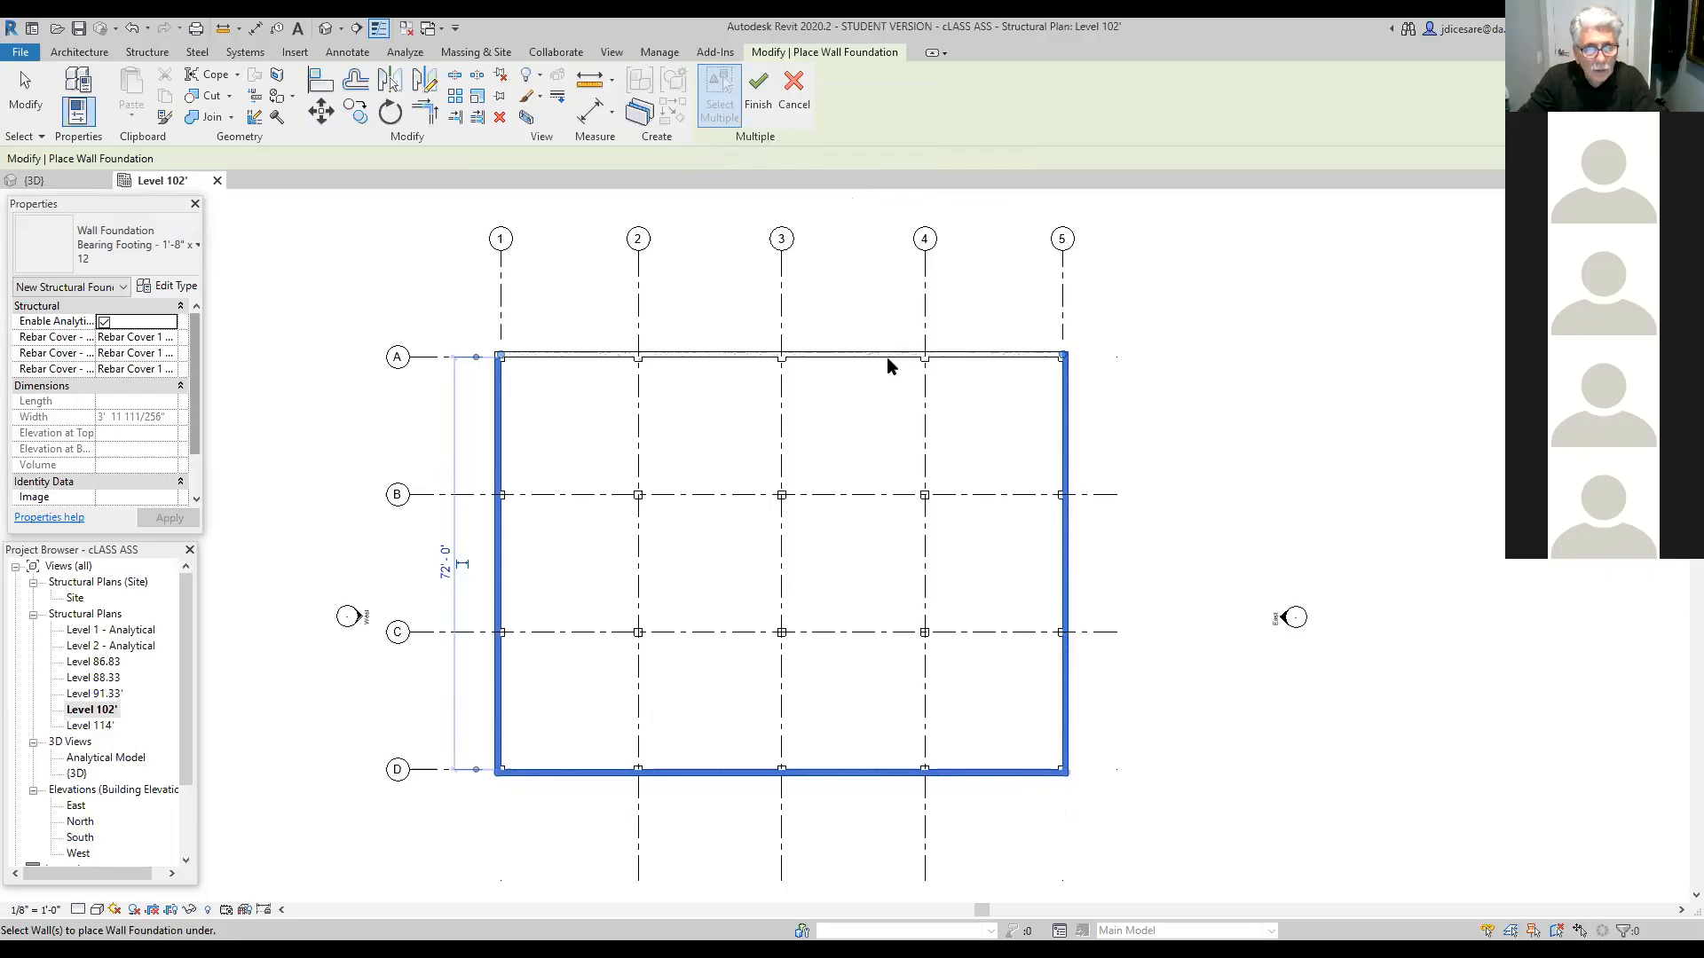
left_click(759, 93)
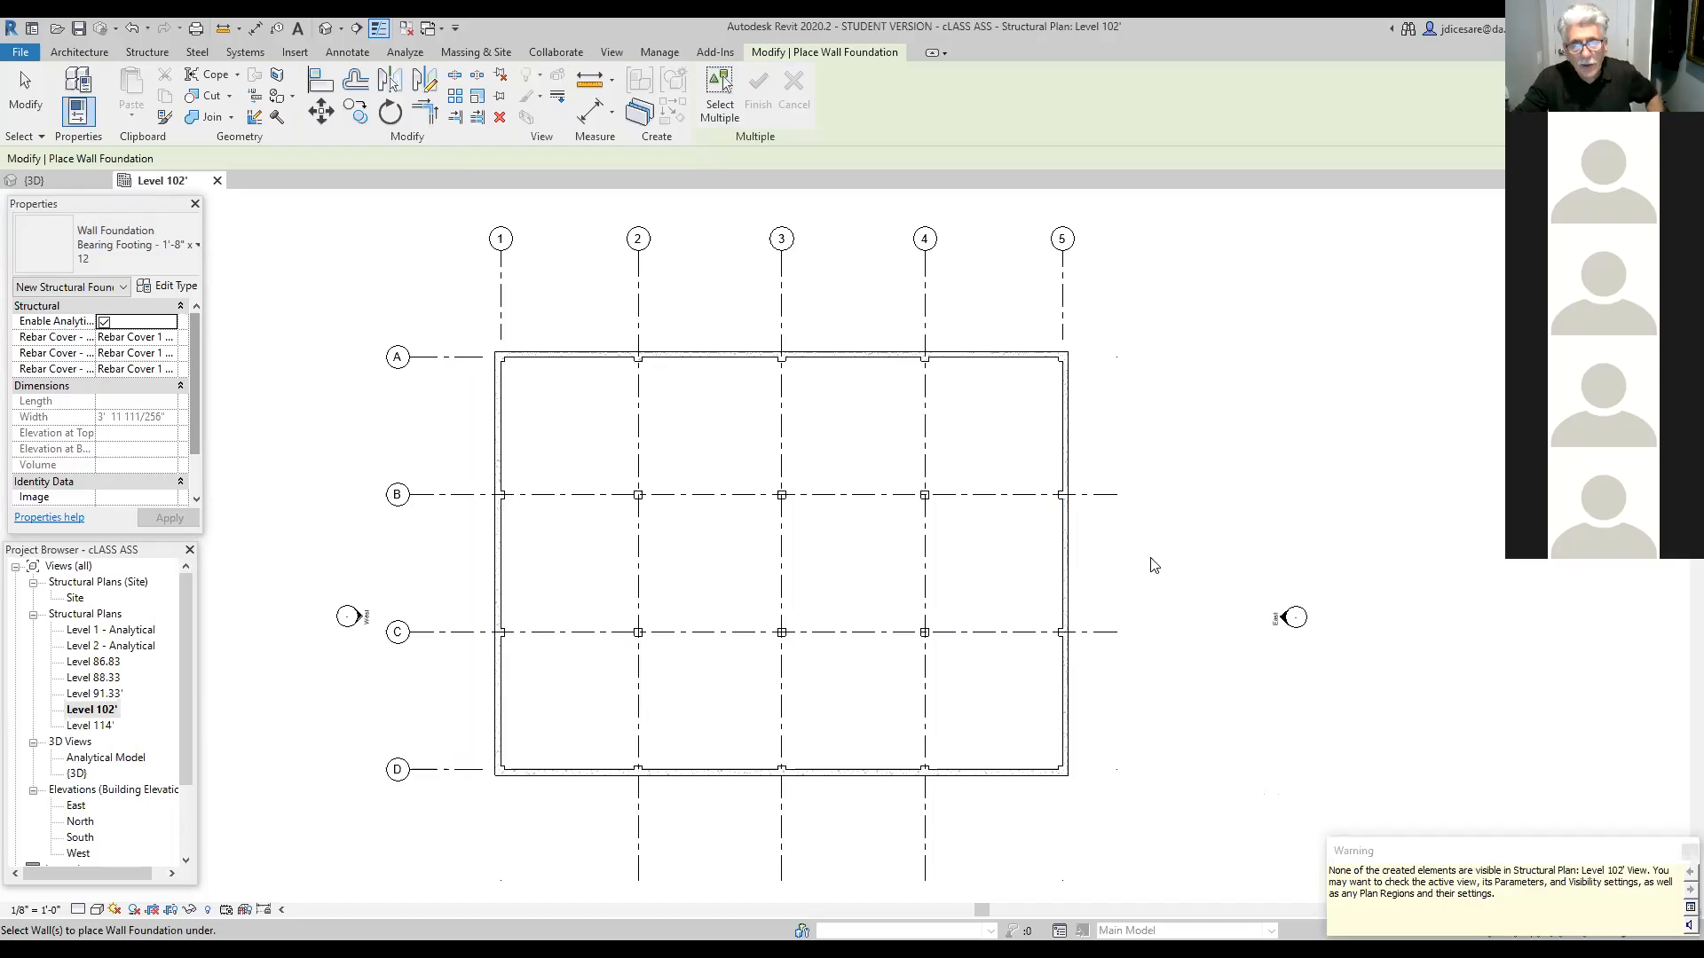
Step: Inspect the wall footings in the 3D view, return to the Level 102' plan and end the wall foundation command
left_click(324, 34)
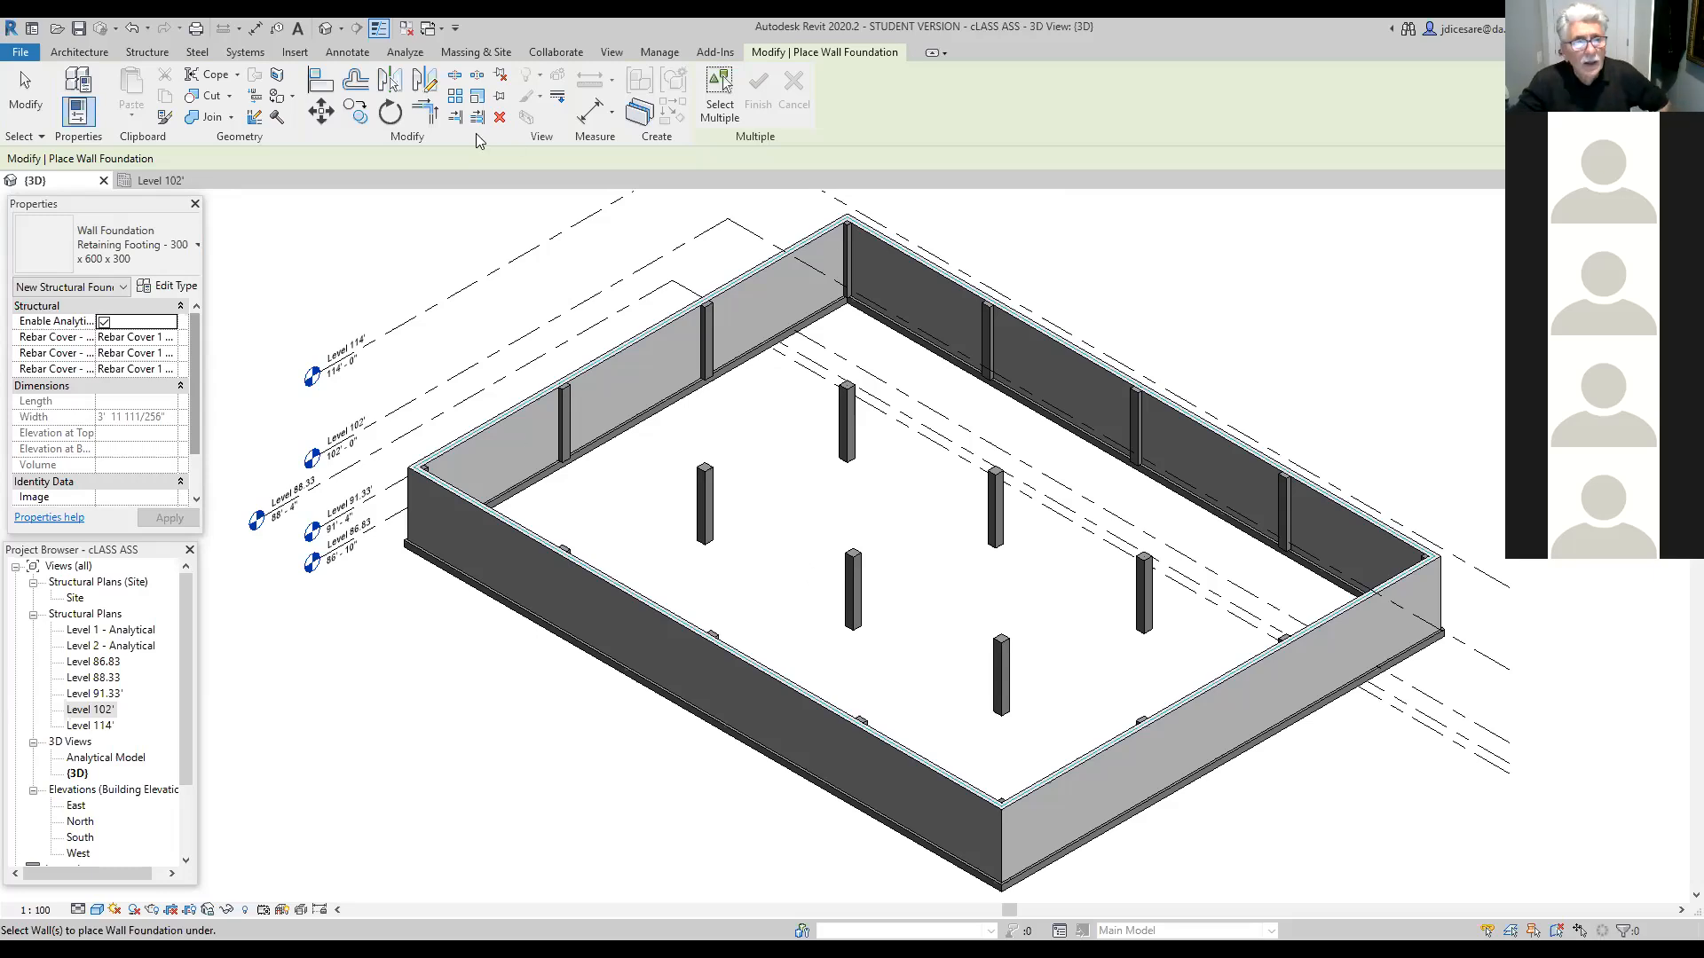
left_click(155, 181)
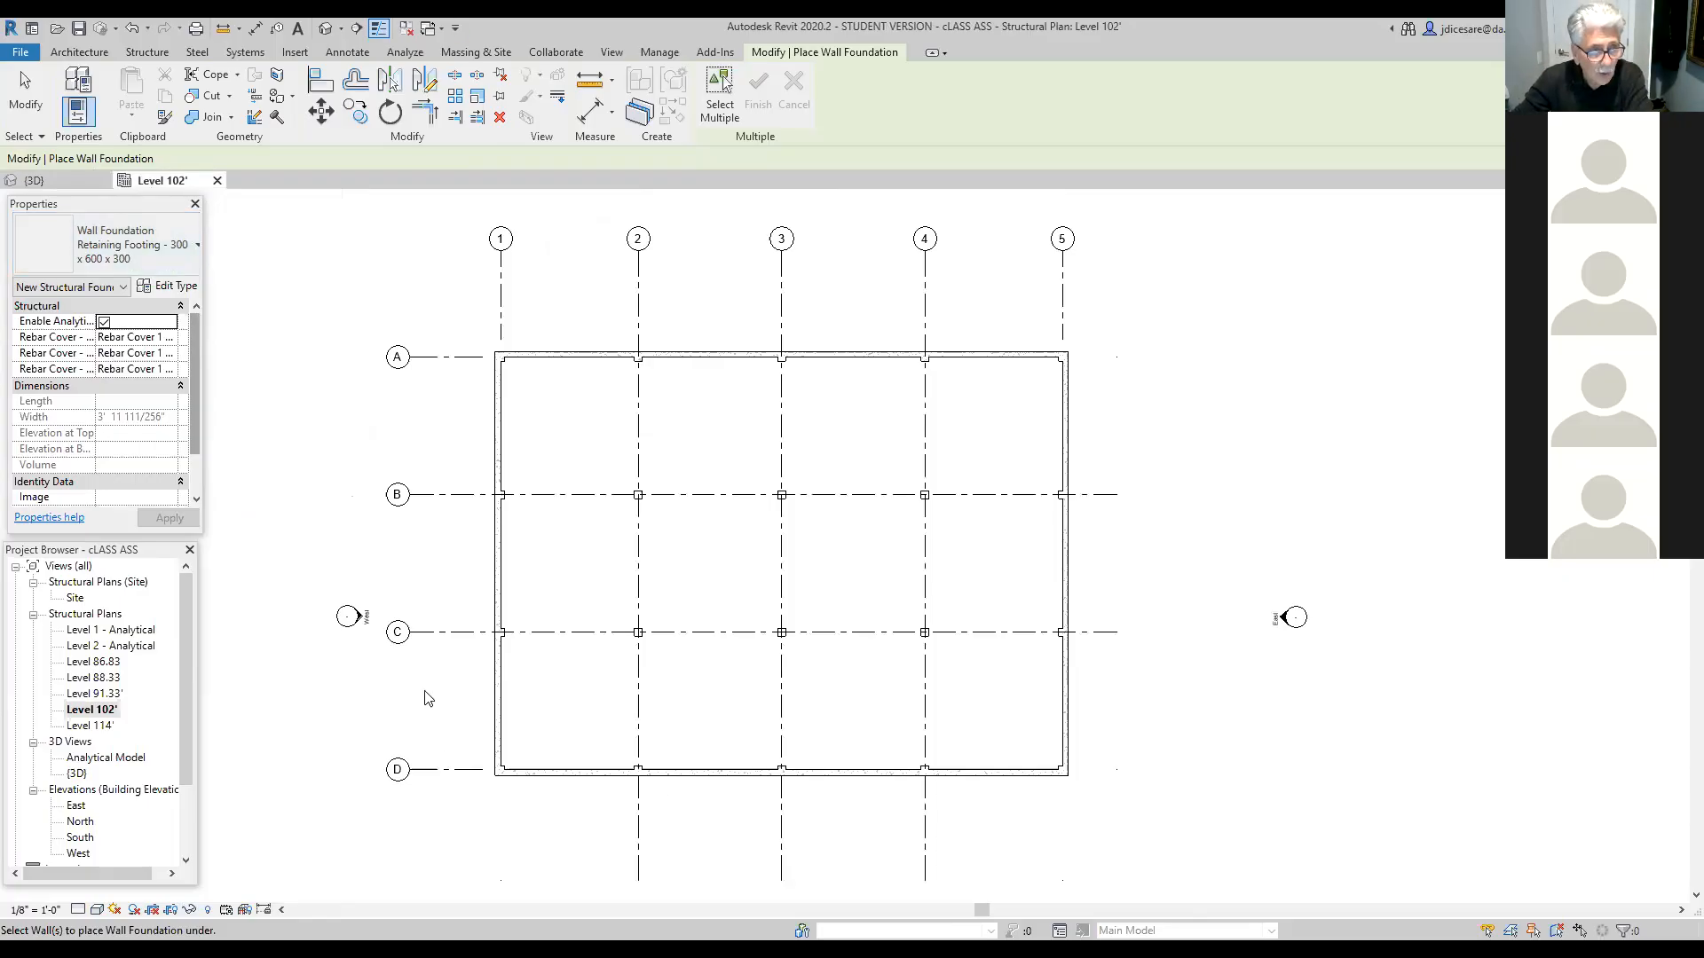
key("Escape")
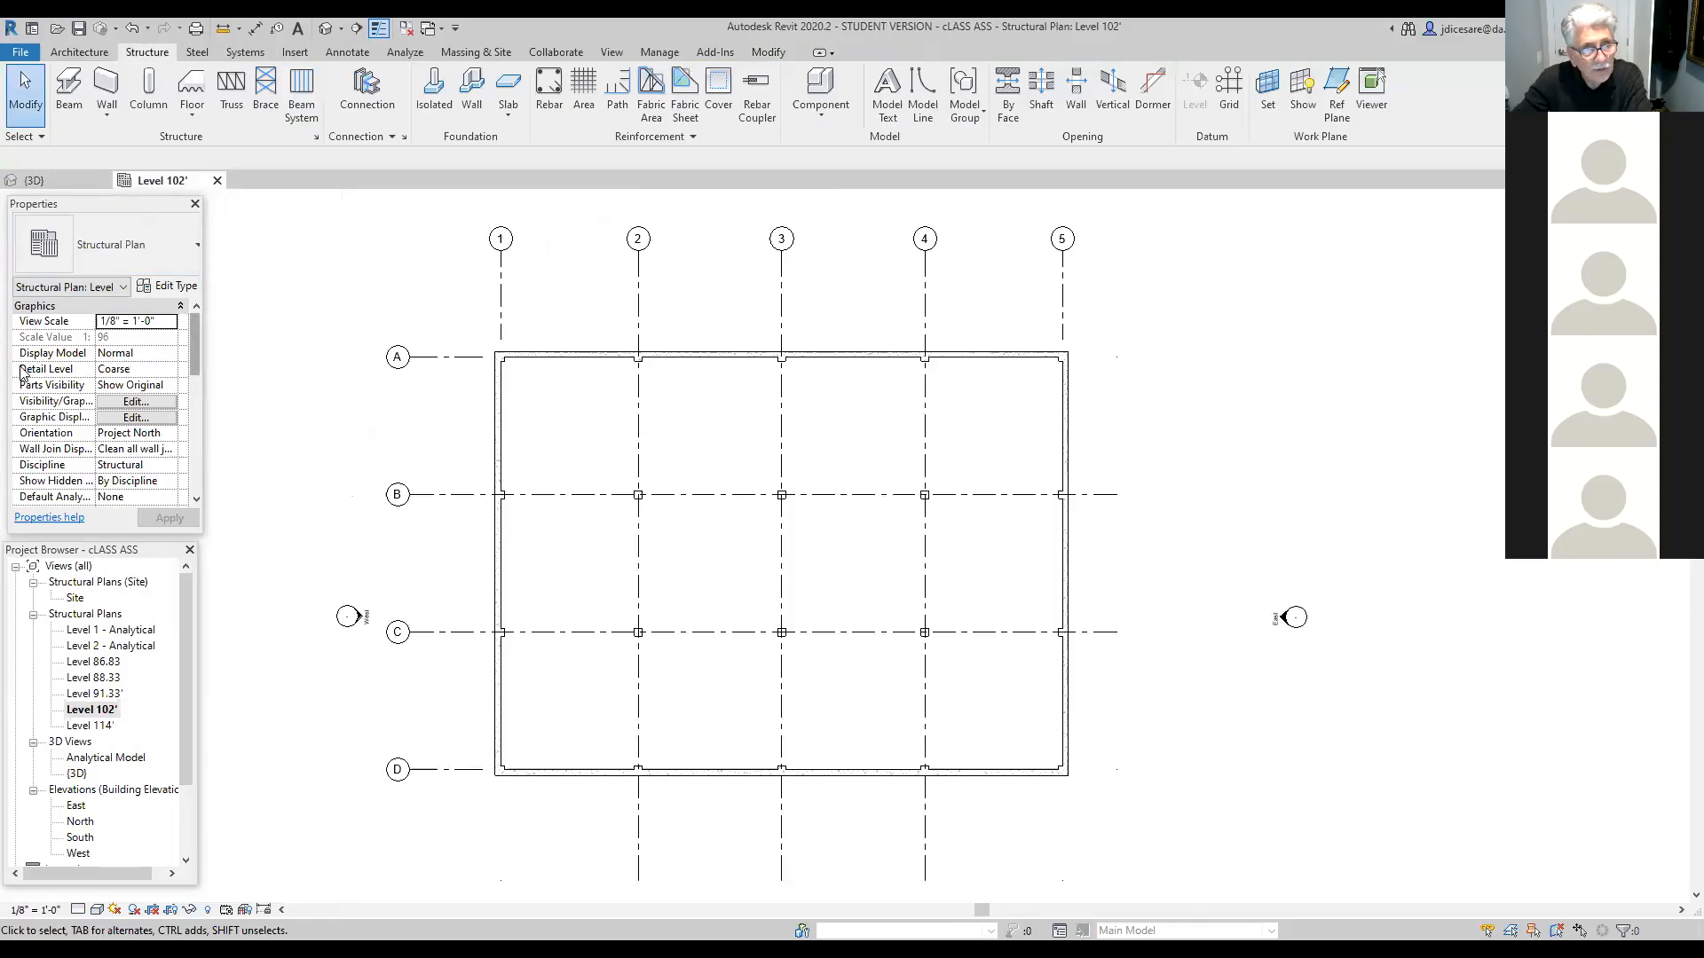
Step: Review the Level 102' plan's view range settings and close them without changes
left_click_drag(193, 342, 193, 450)
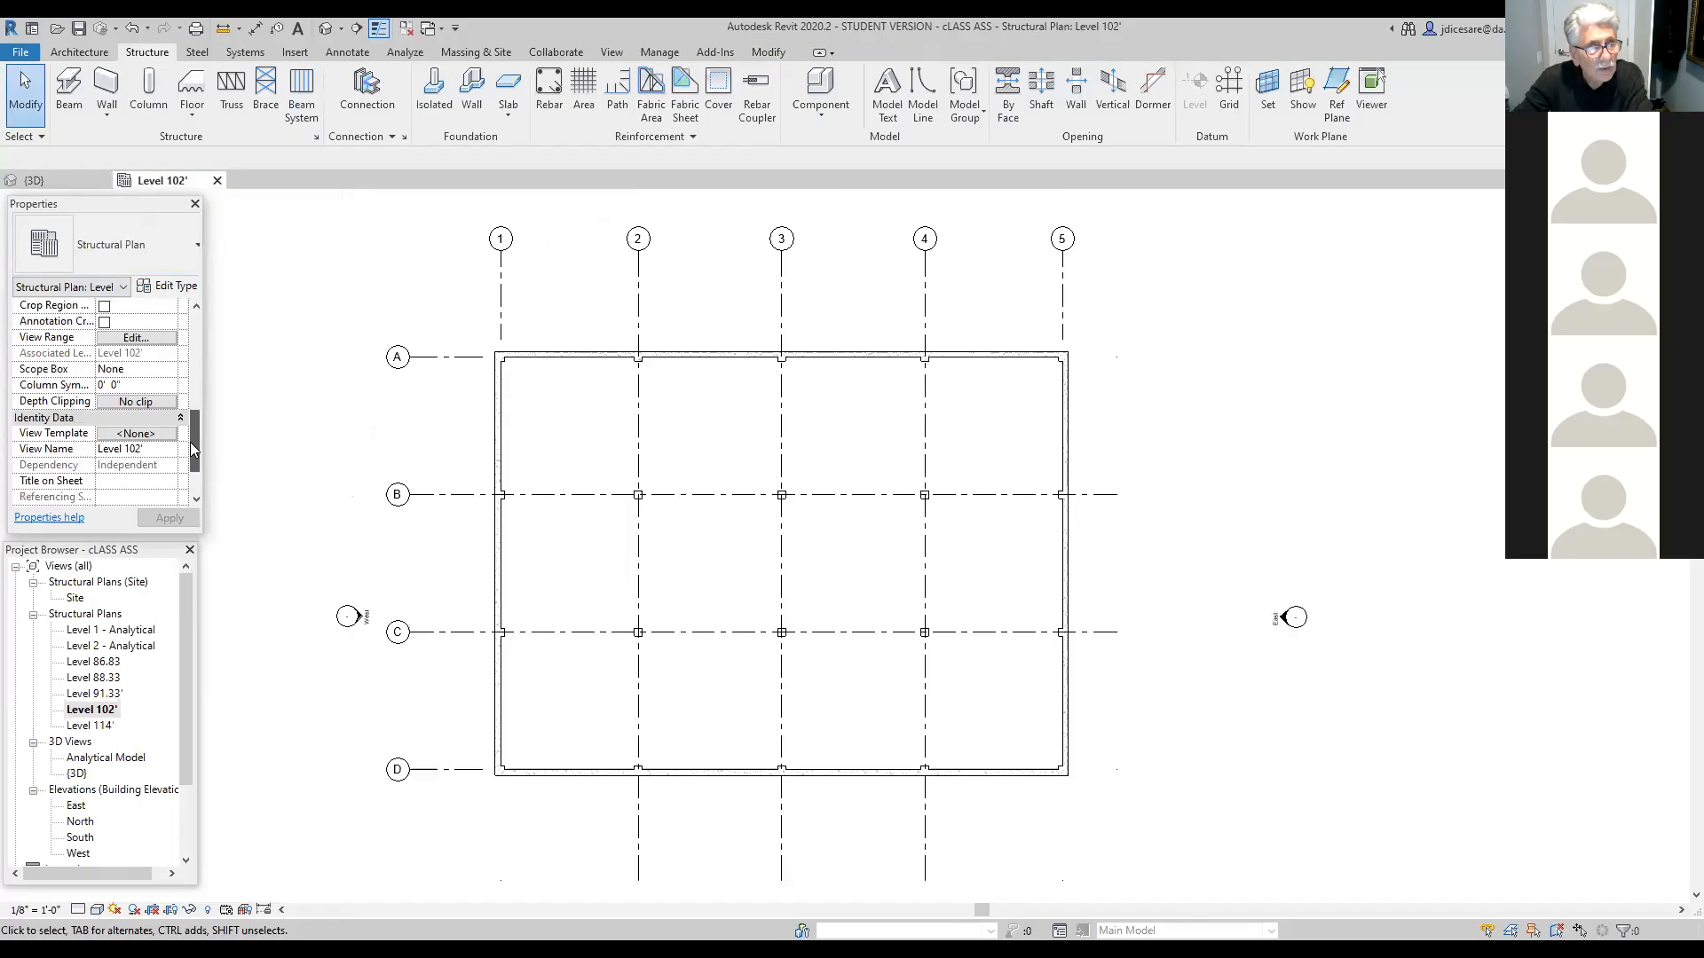
left_click(133, 339)
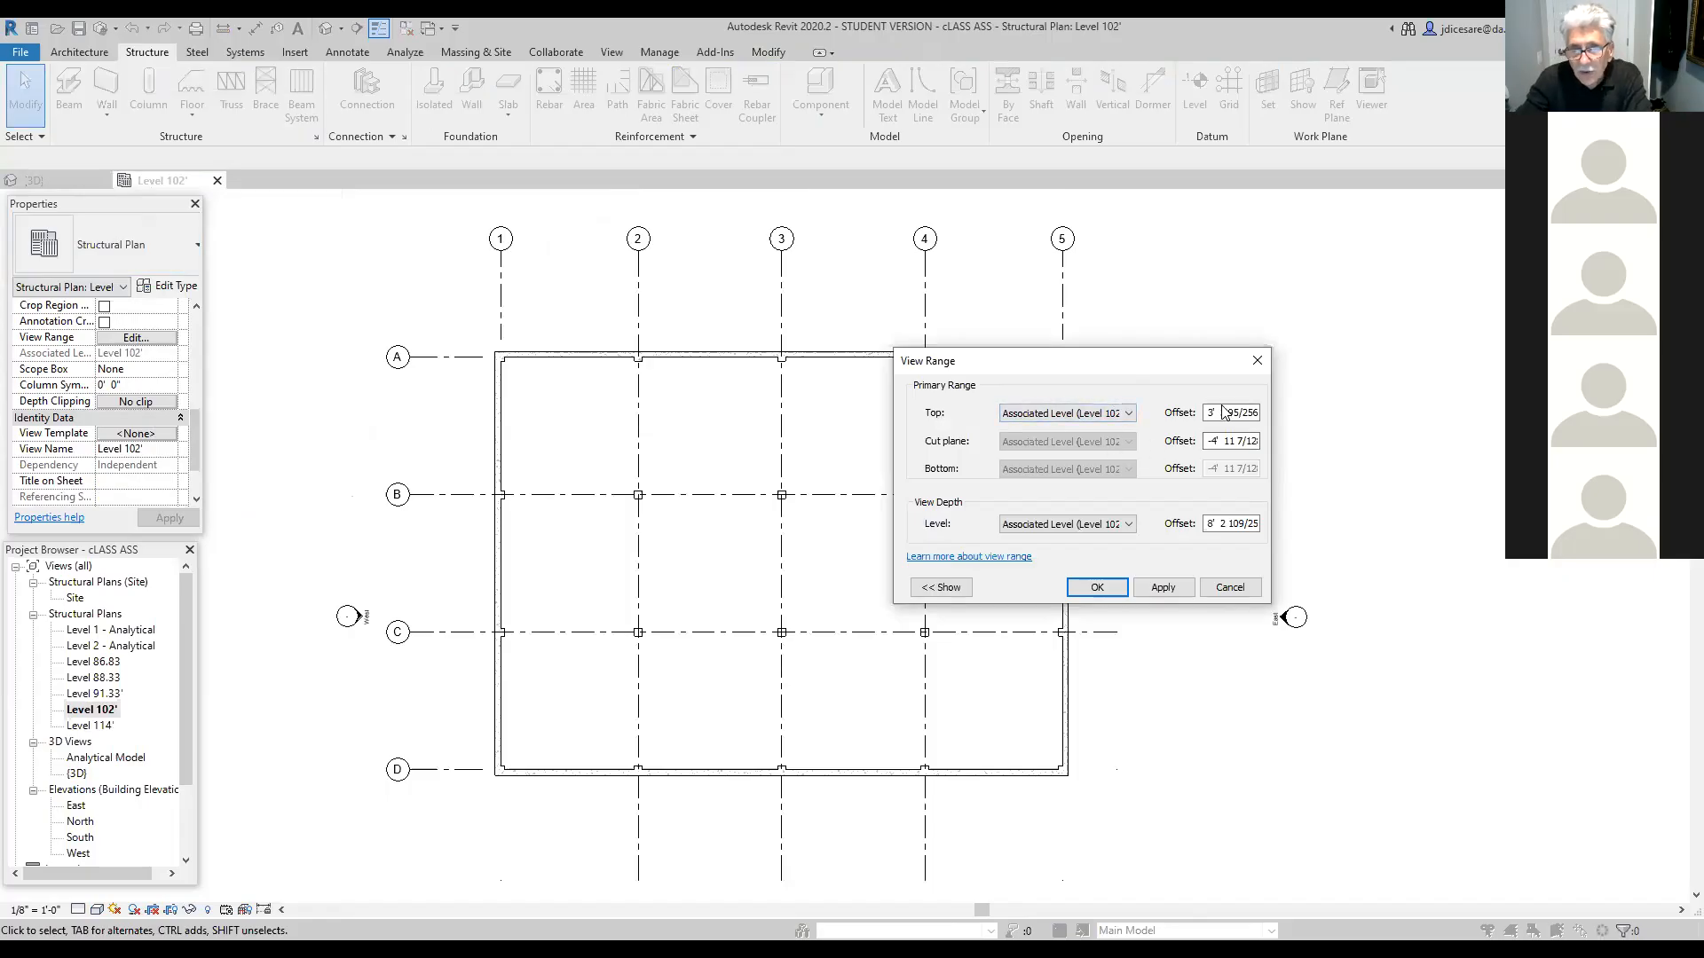
left_click(974, 559)
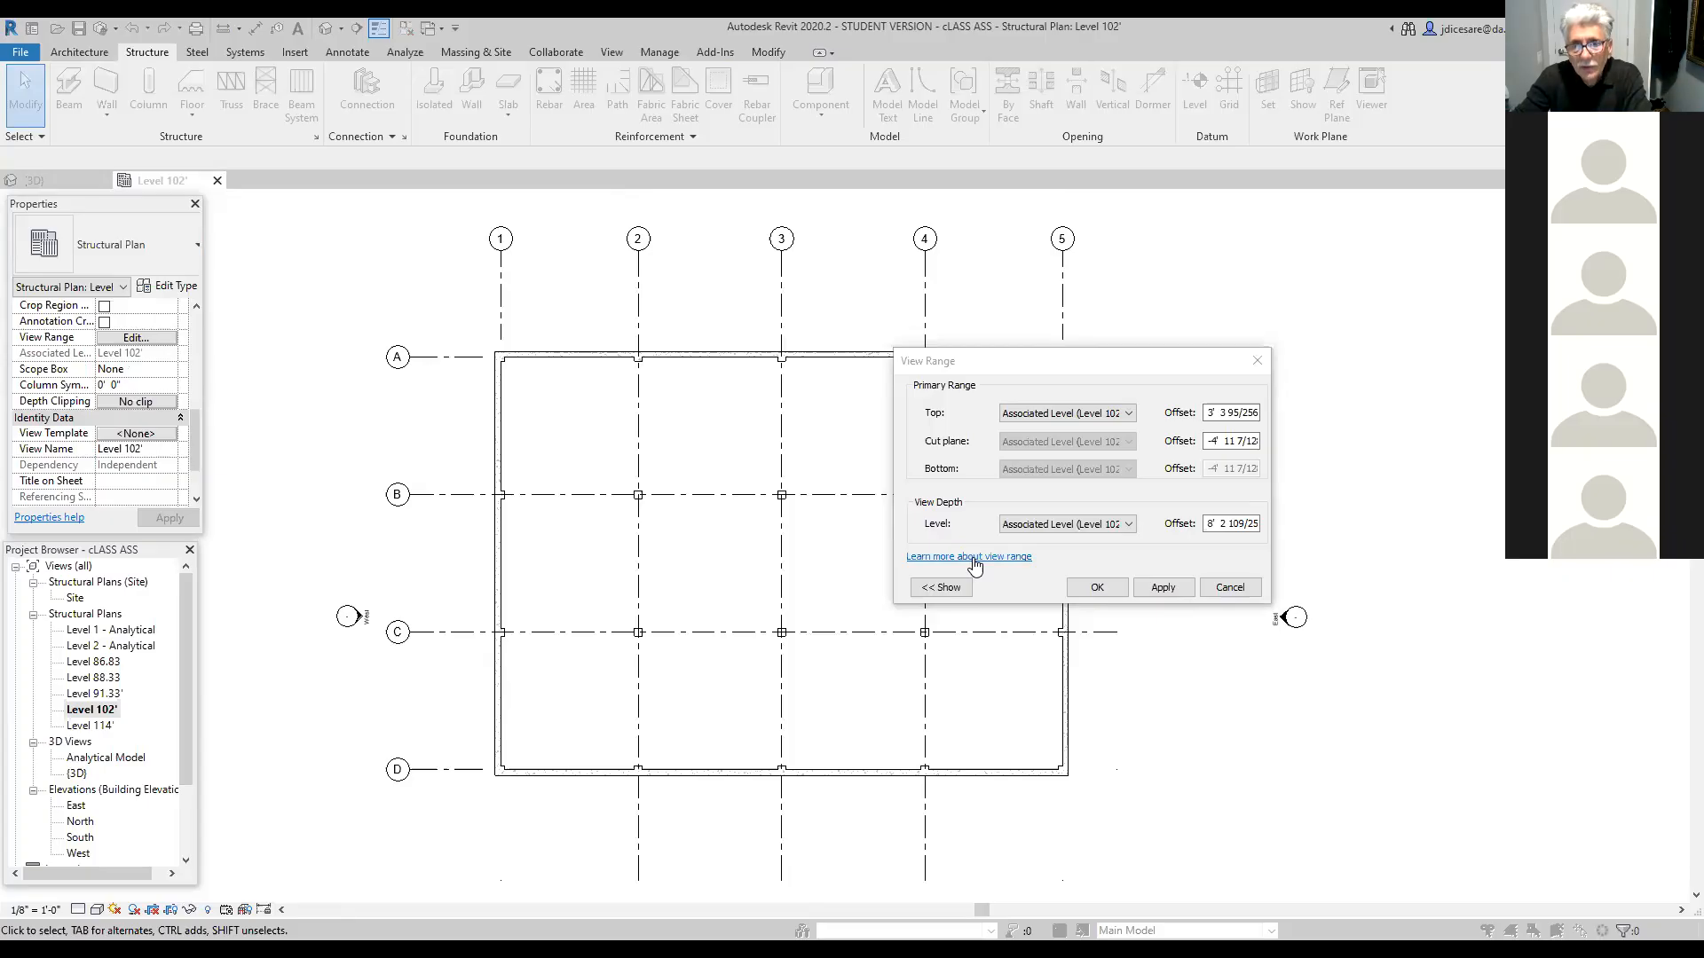
left_click(974, 562)
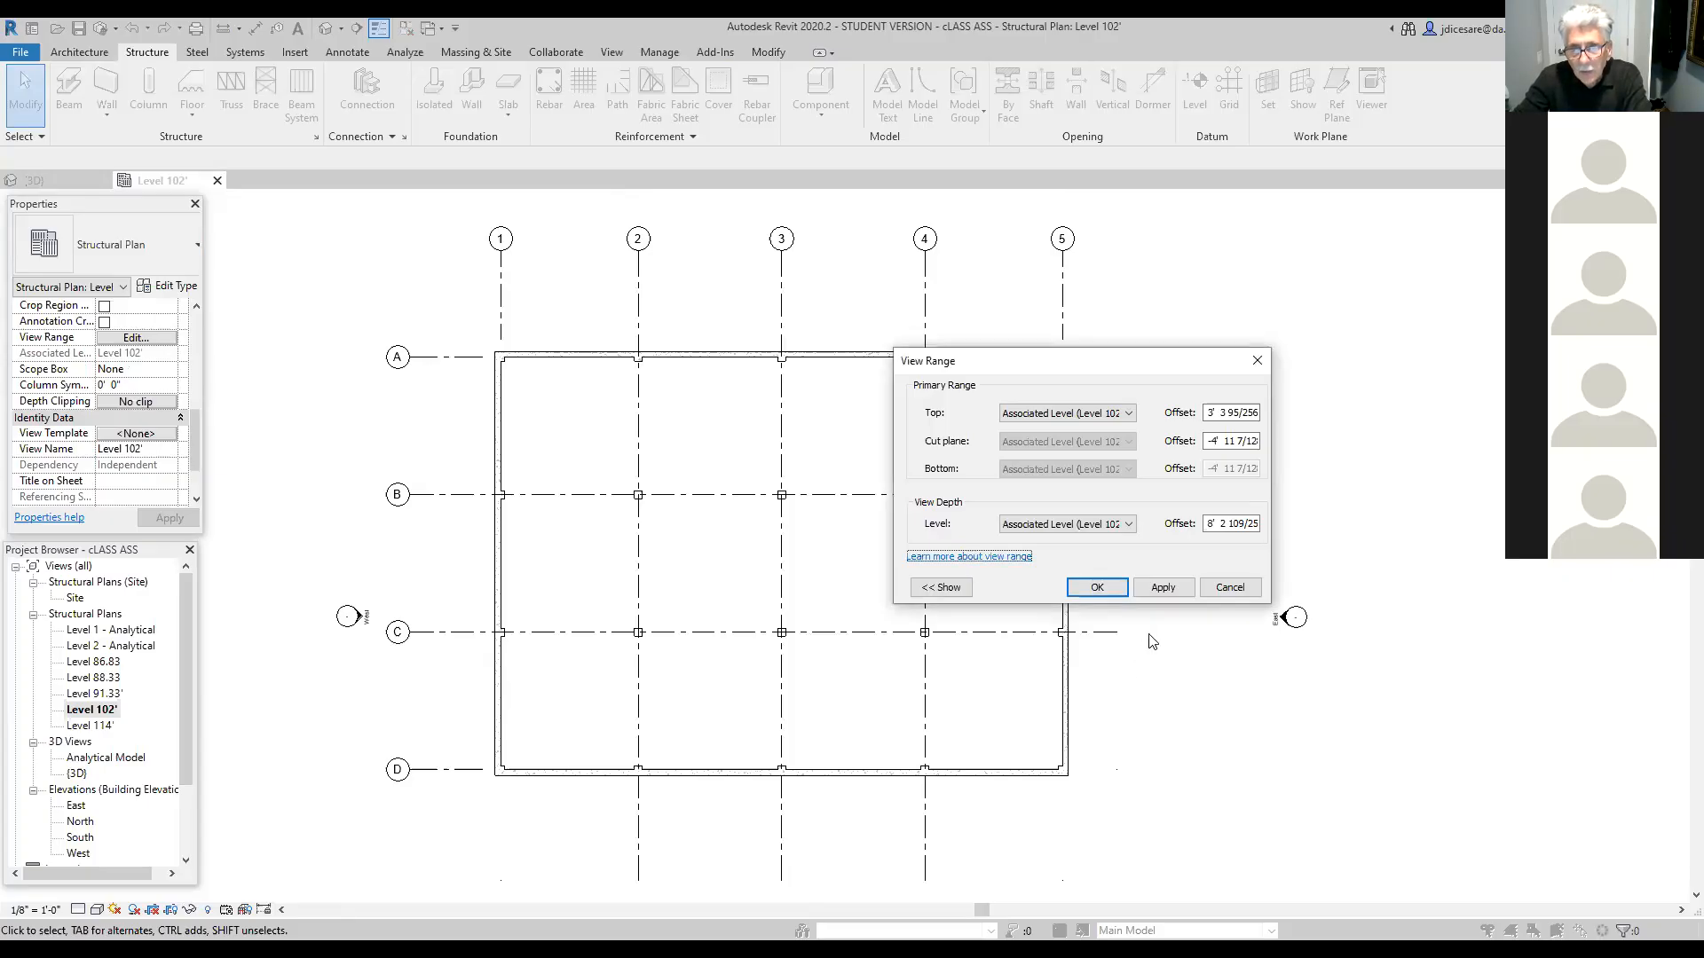
left_click(1097, 588)
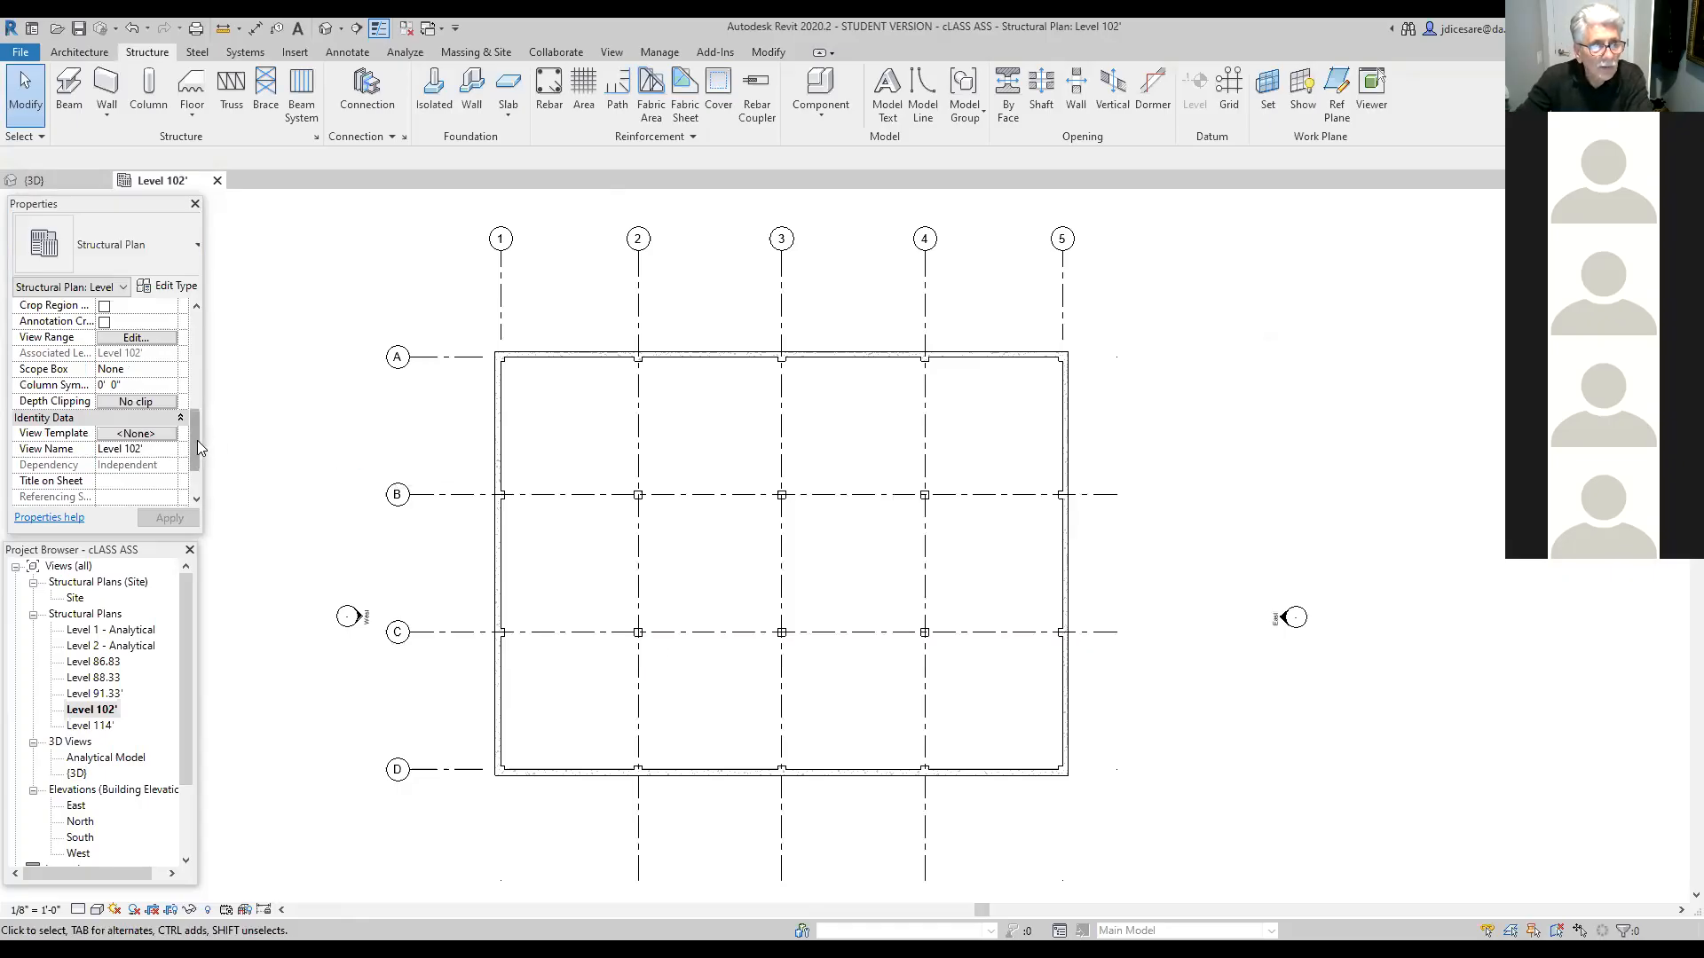
Step: Set the Level 102' plan's underlay range to base Level 86.83 and top Level 102'
left_click_drag(197, 454, 197, 407)
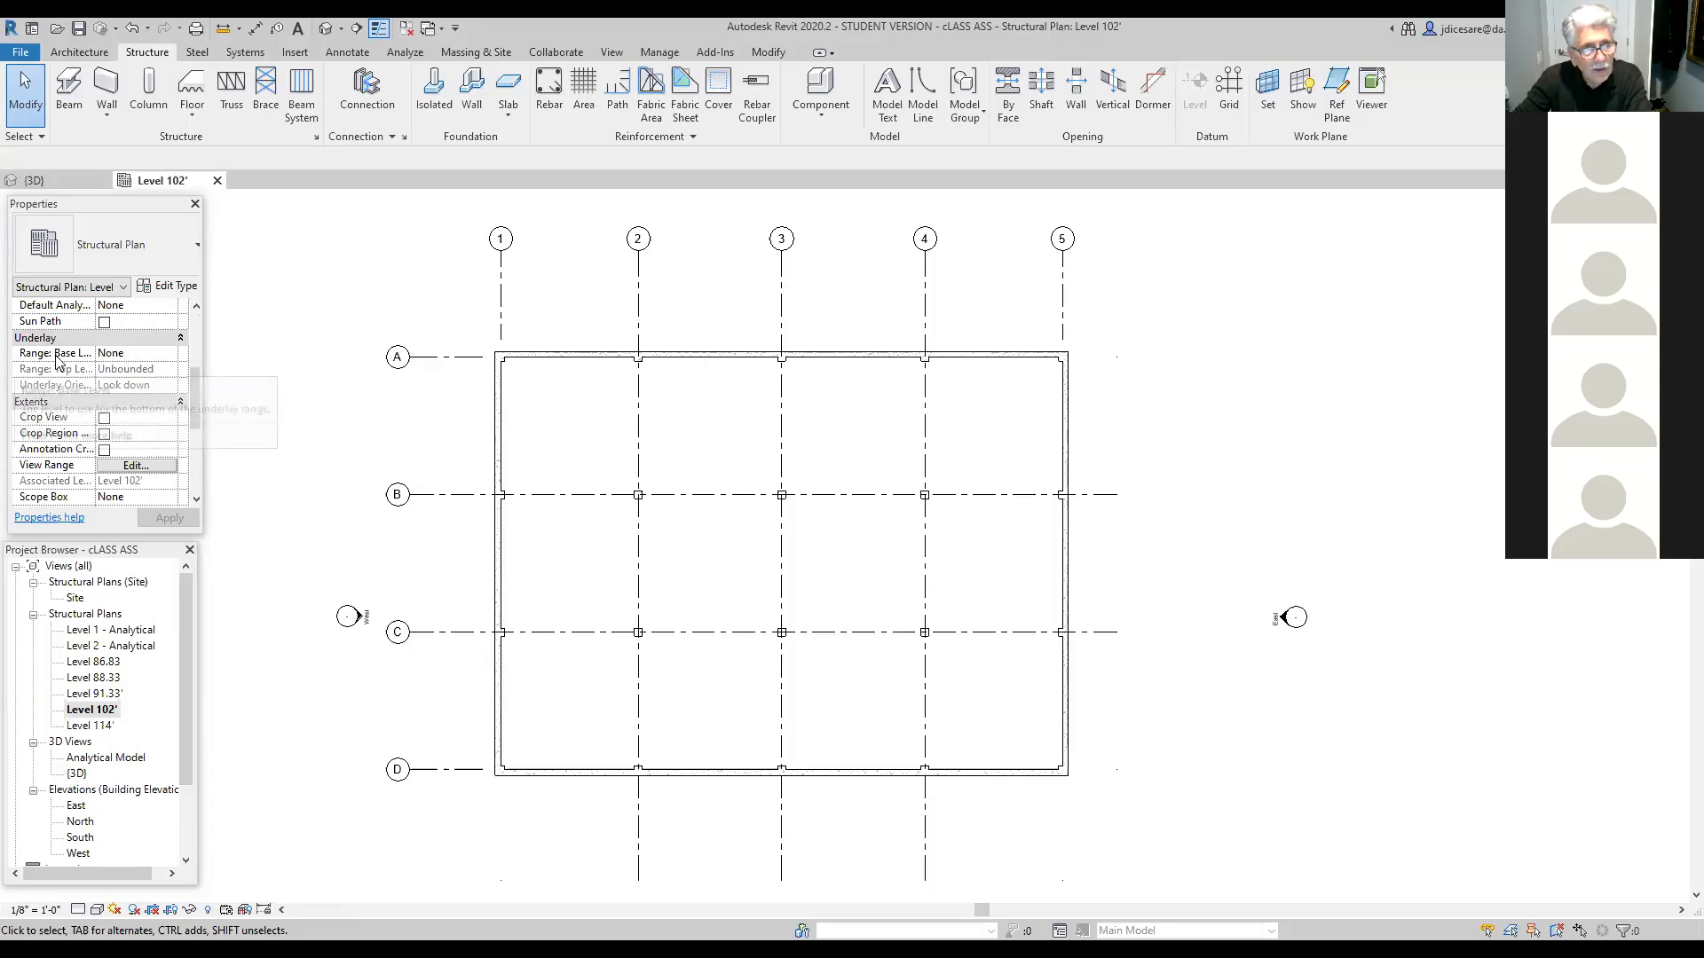
left_click(157, 355)
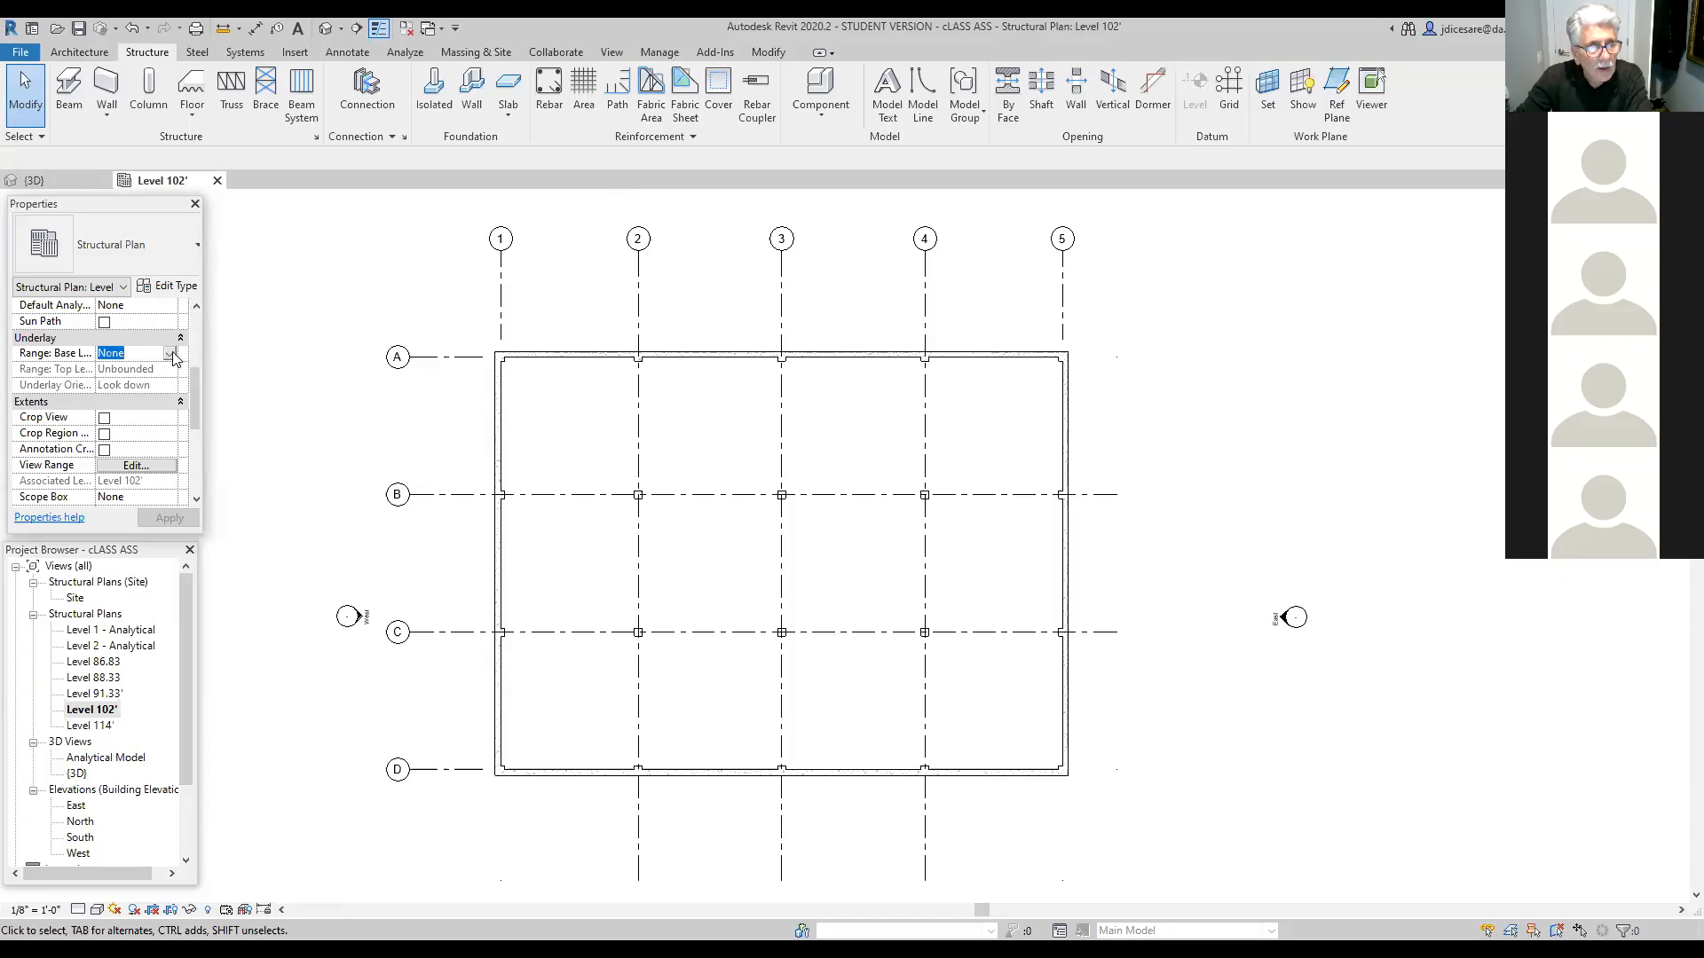
left_click(170, 355)
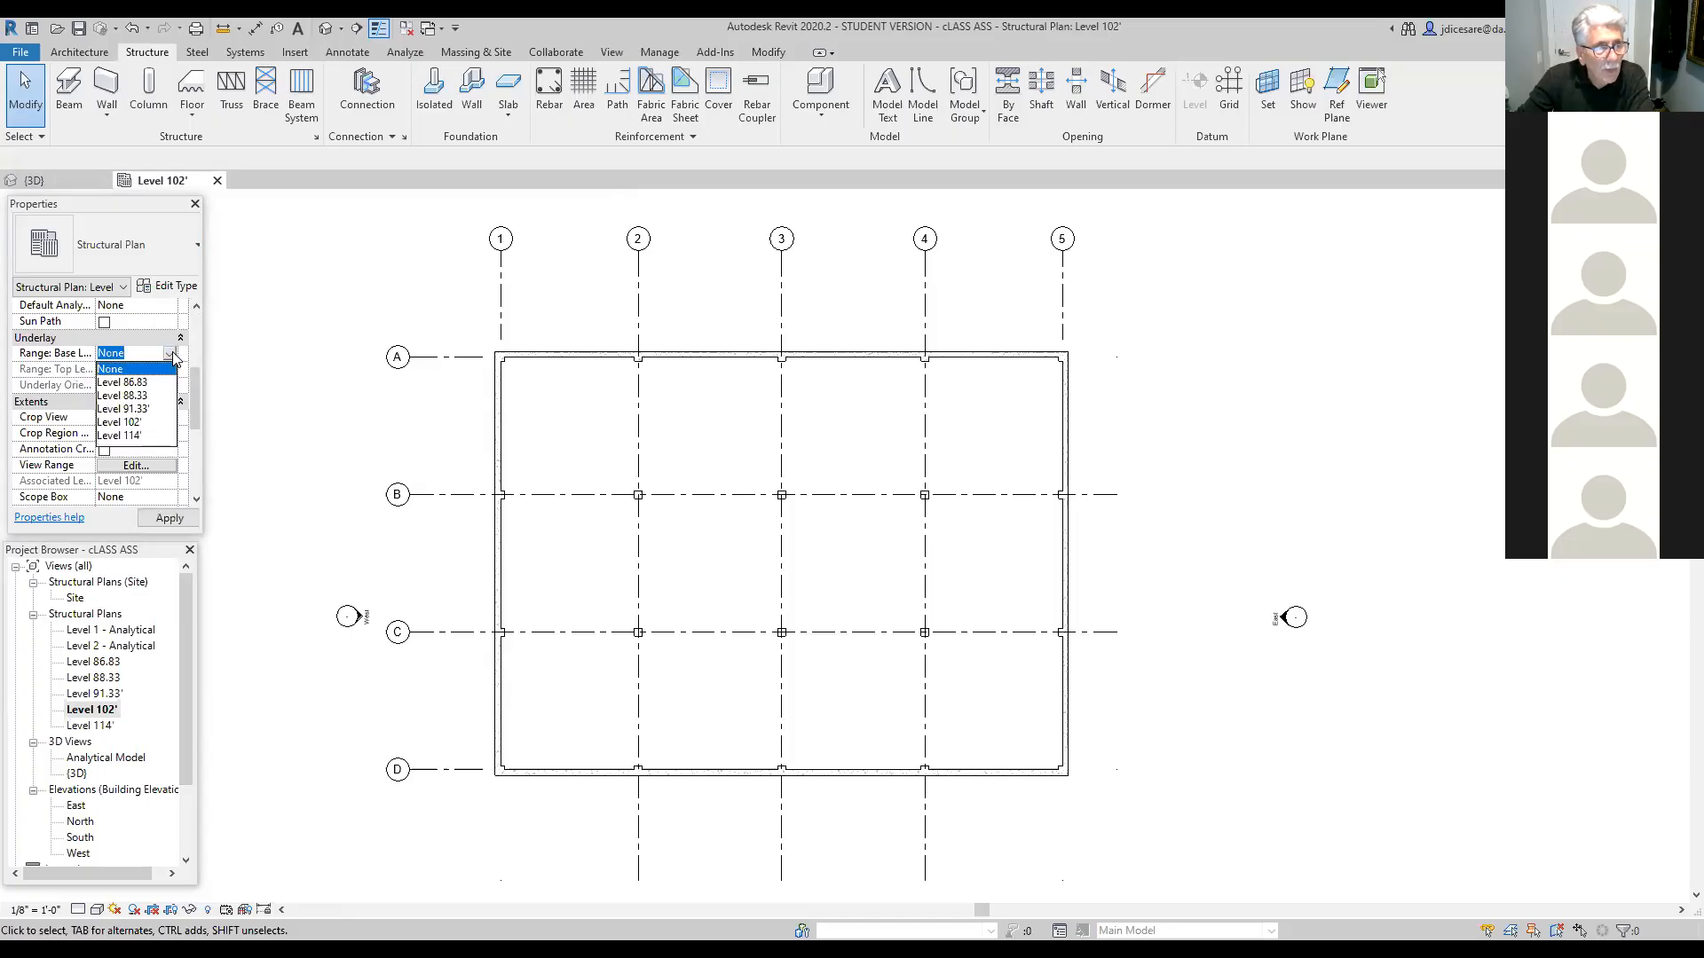
left_click(139, 385)
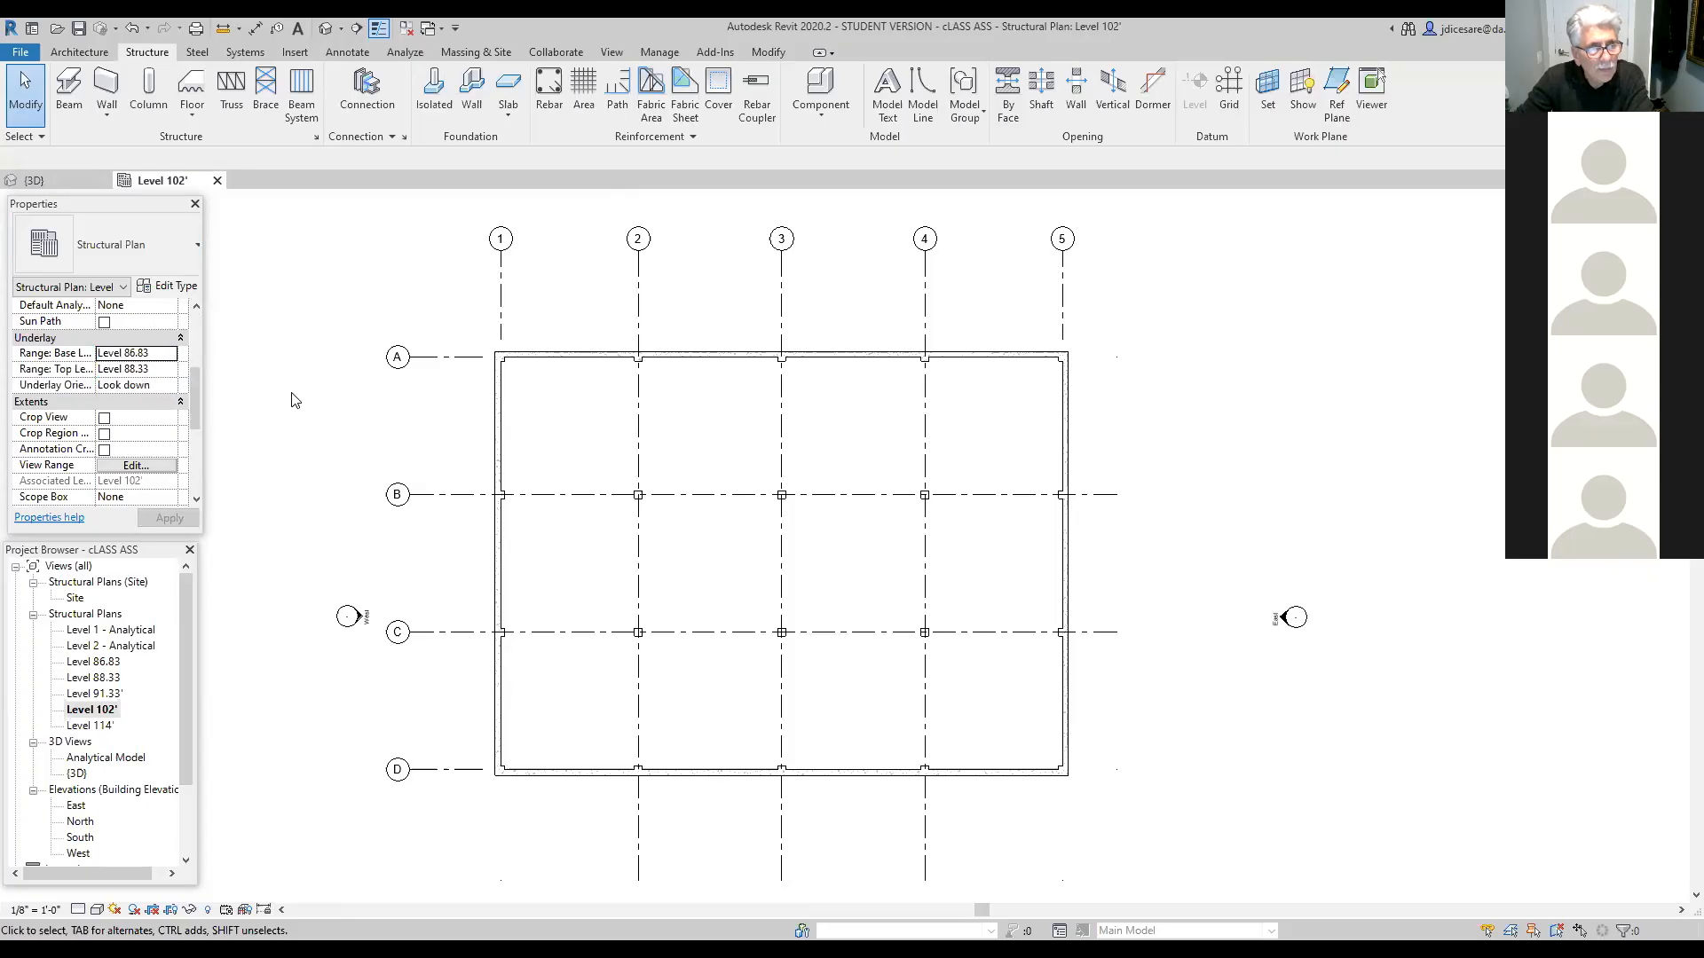
left_click(166, 371)
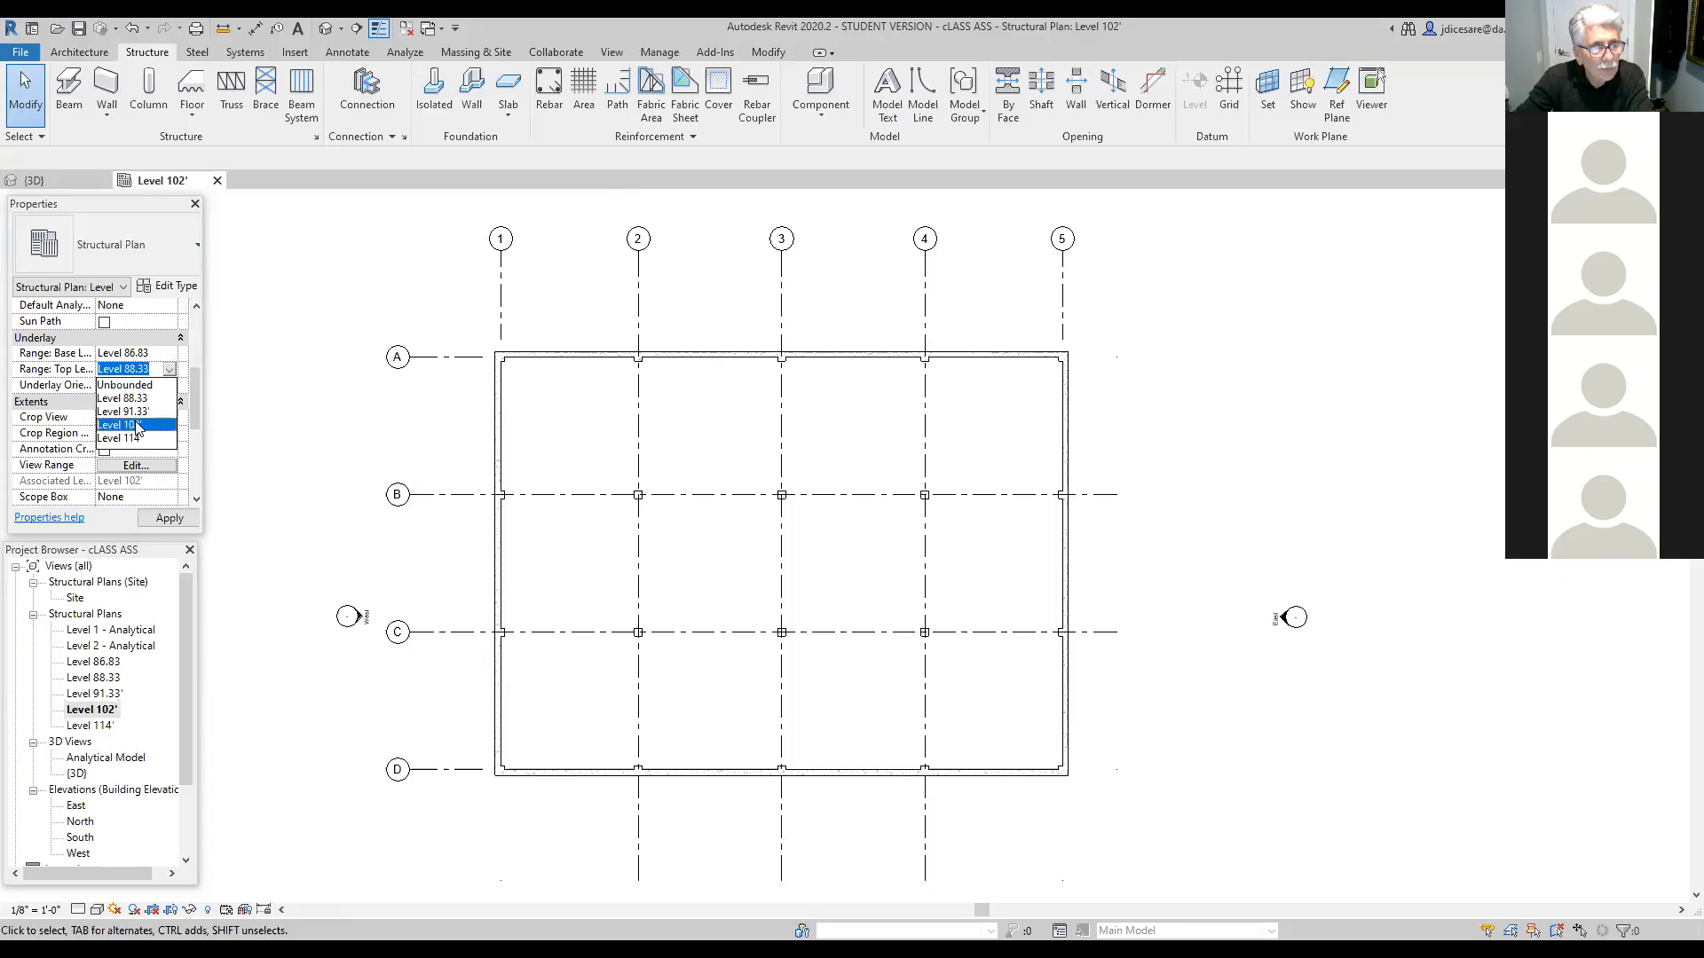
left_click(138, 426)
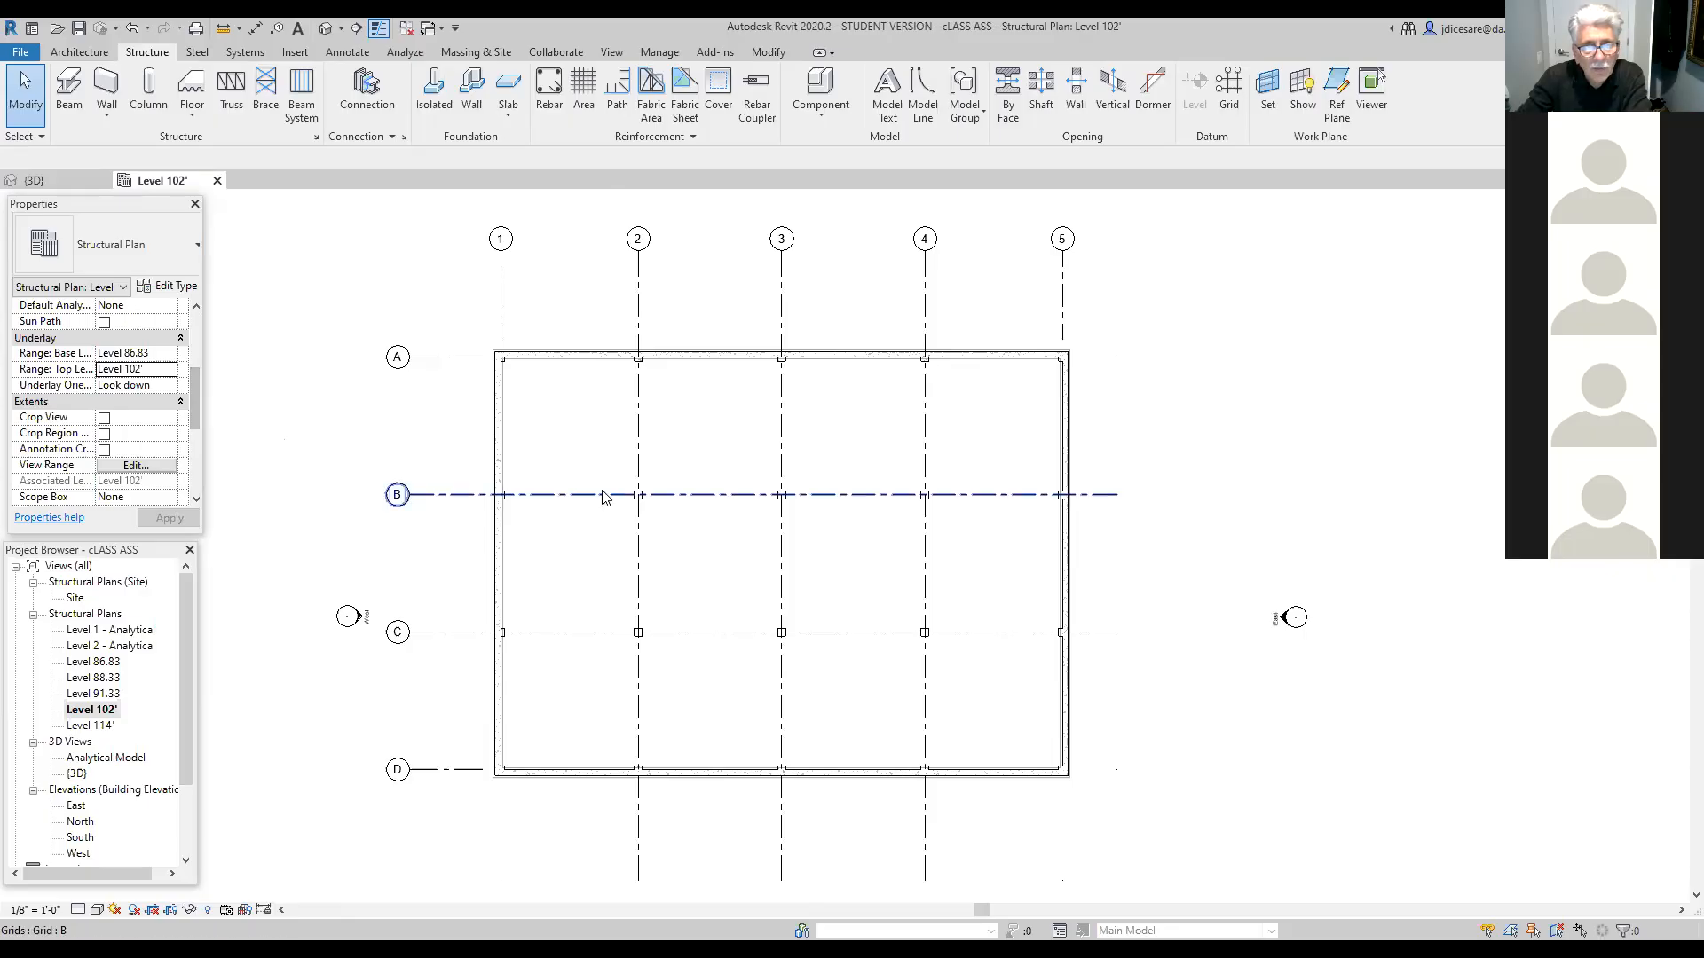
scroll(604, 491, "up", 2)
scroll(484, 573, "down", 2)
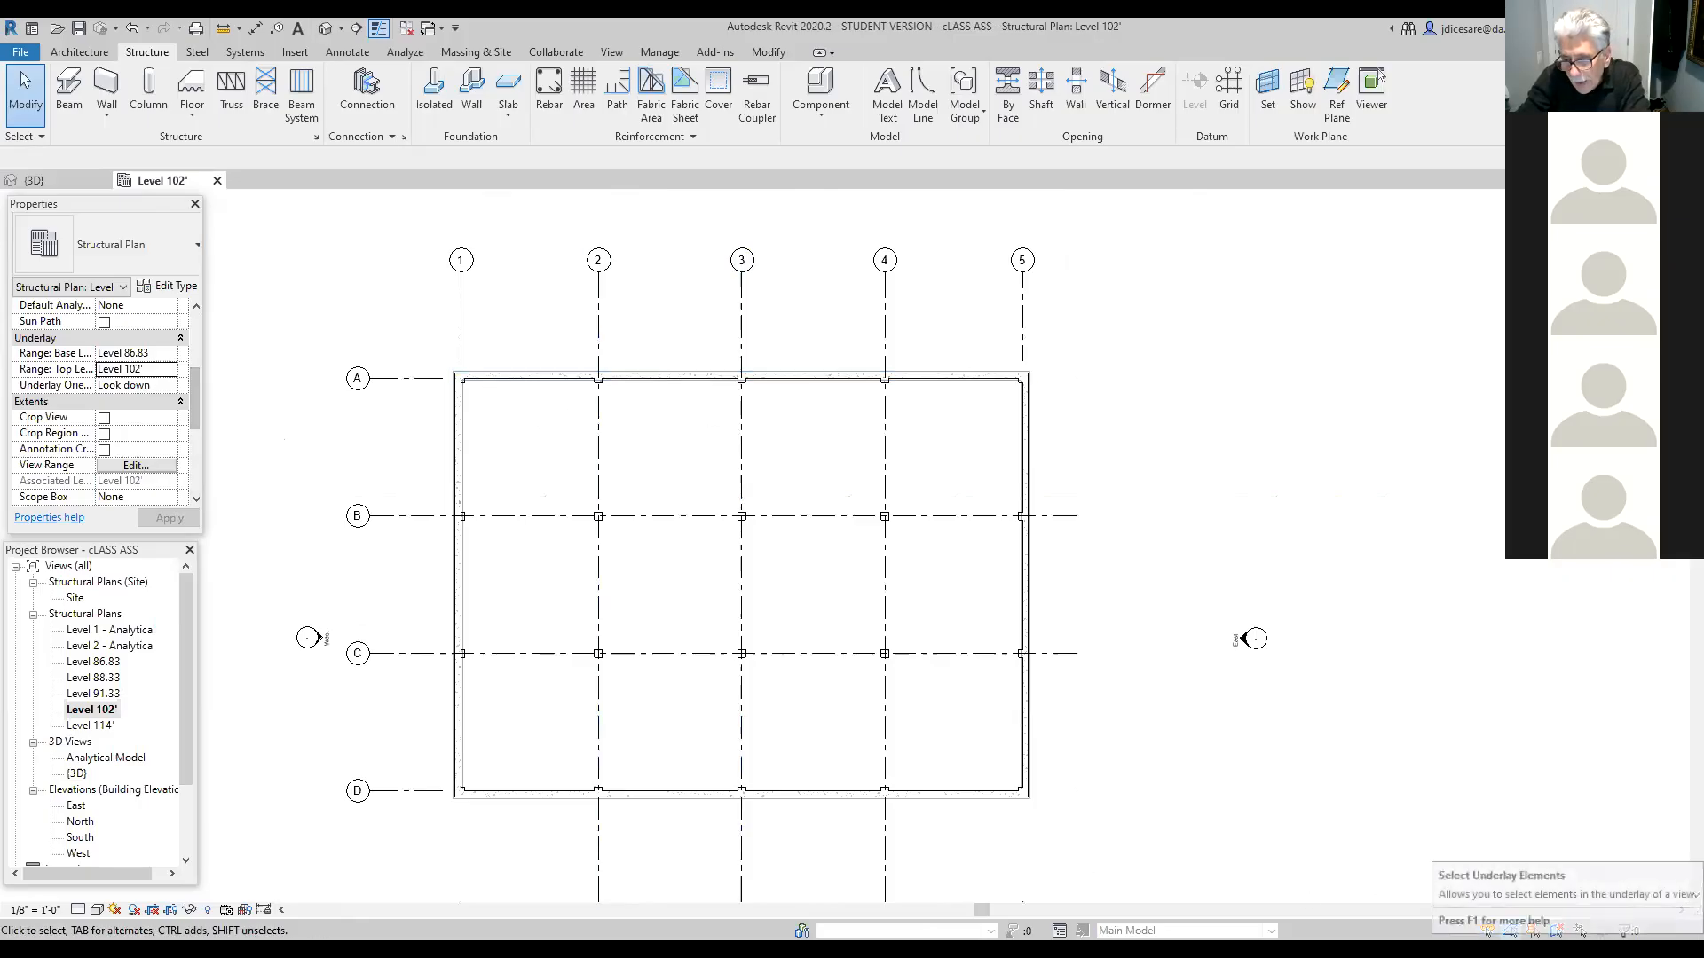
Step: Accept the Halftone/Underlay settings with no weight or pattern override, halftone not applied to the underlay and brightness 50
scroll(1042, 827, "up", 1)
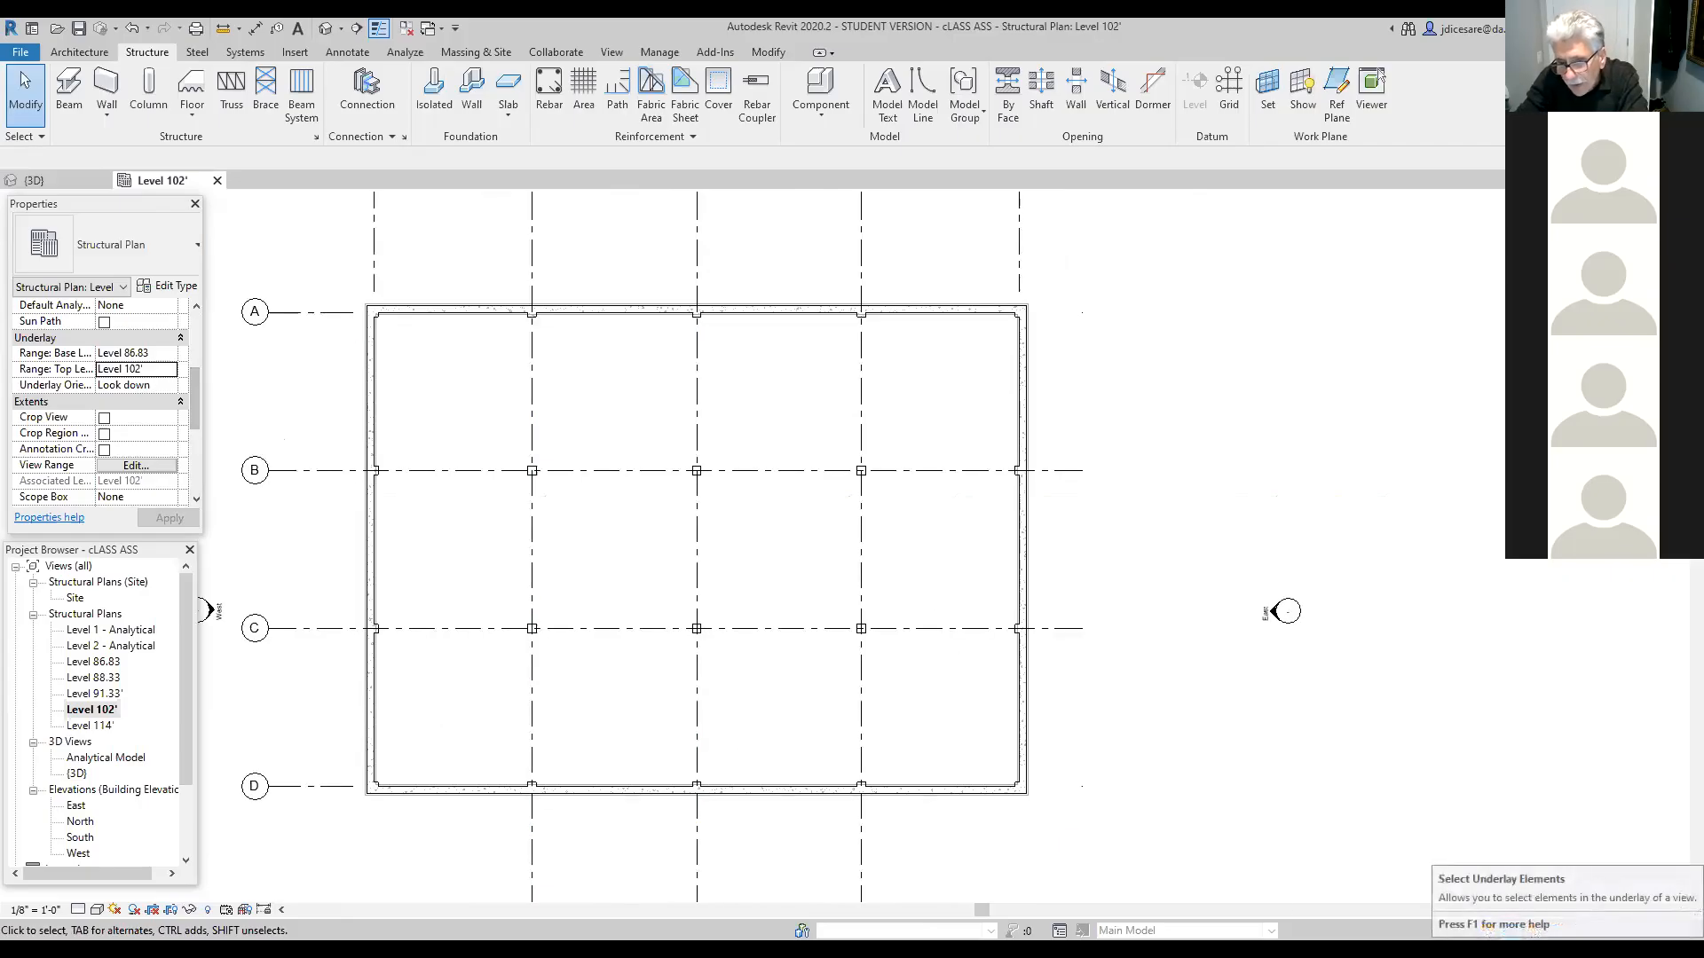
scroll(1027, 799, "up", 4)
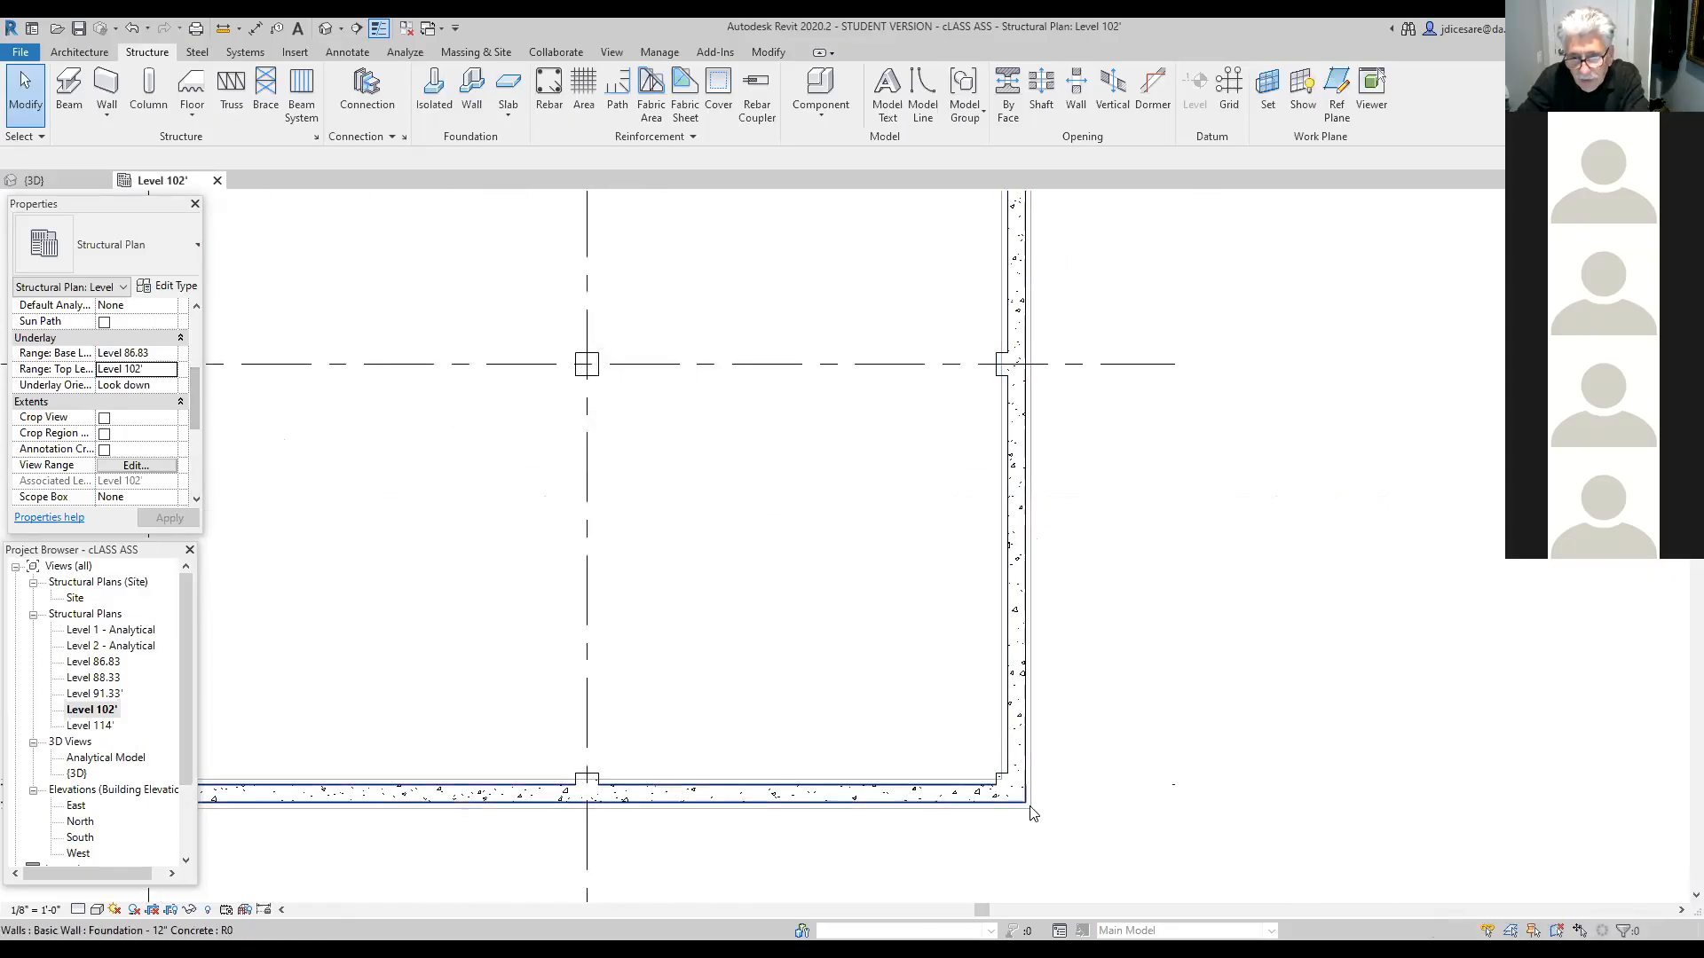
scroll(696, 658, "down", 4)
scroll(654, 646, "down", 3)
middle_click_drag(657, 664, 772, 688)
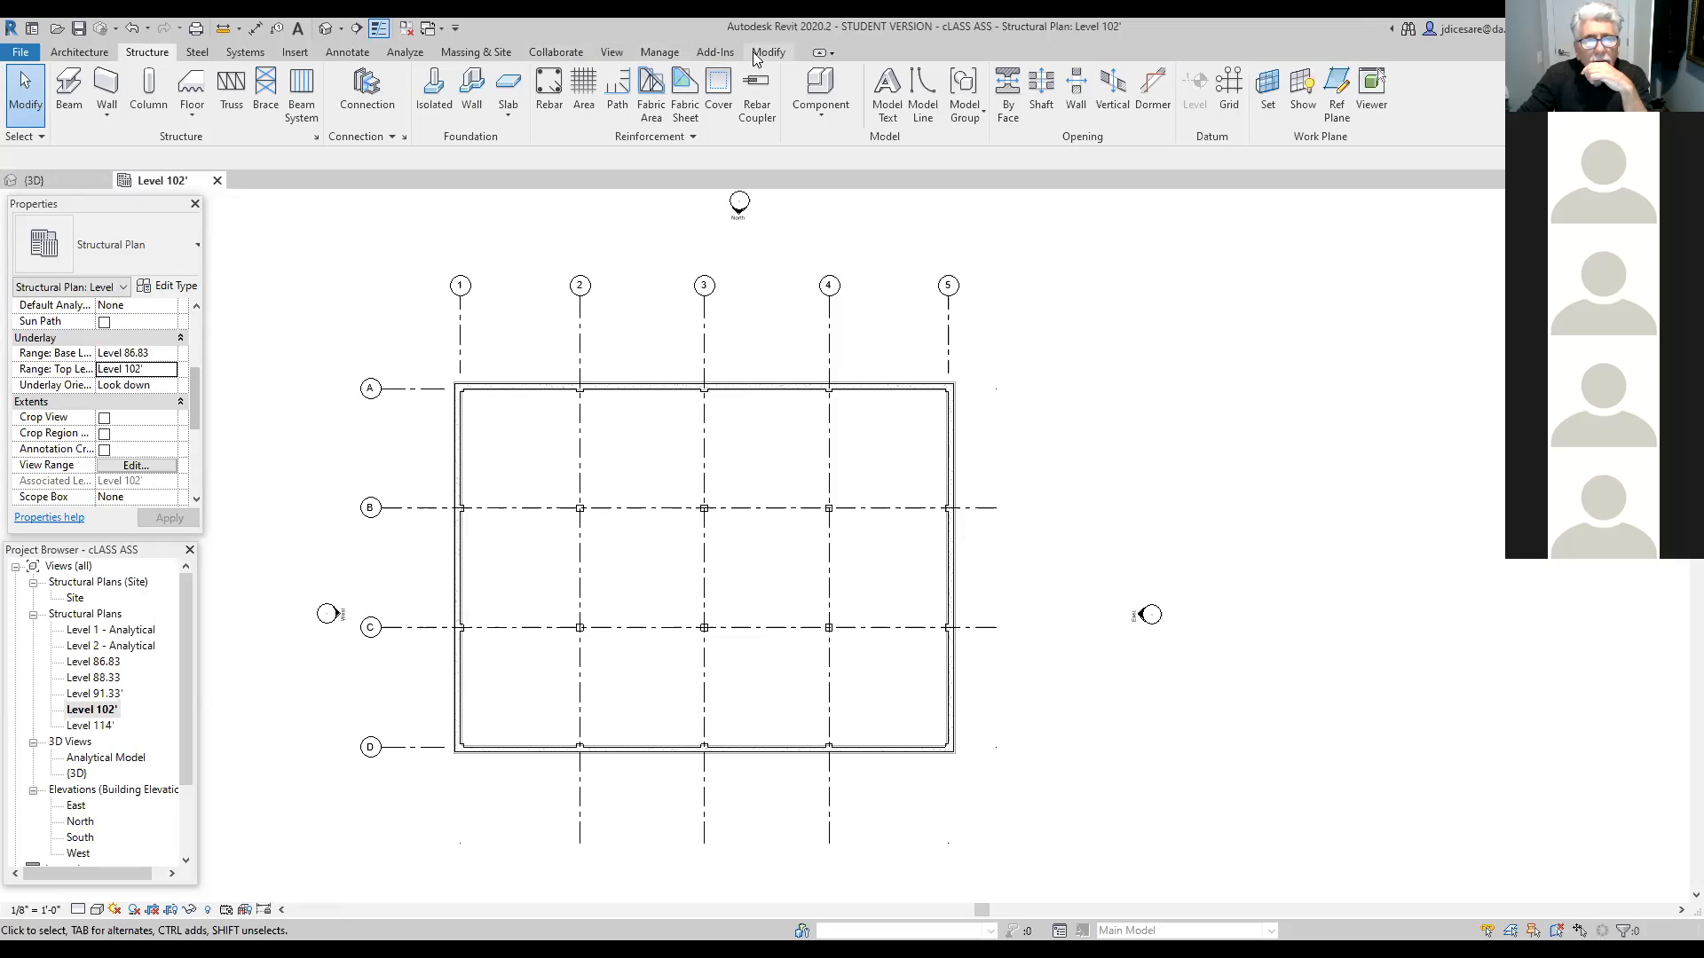
left_click(660, 53)
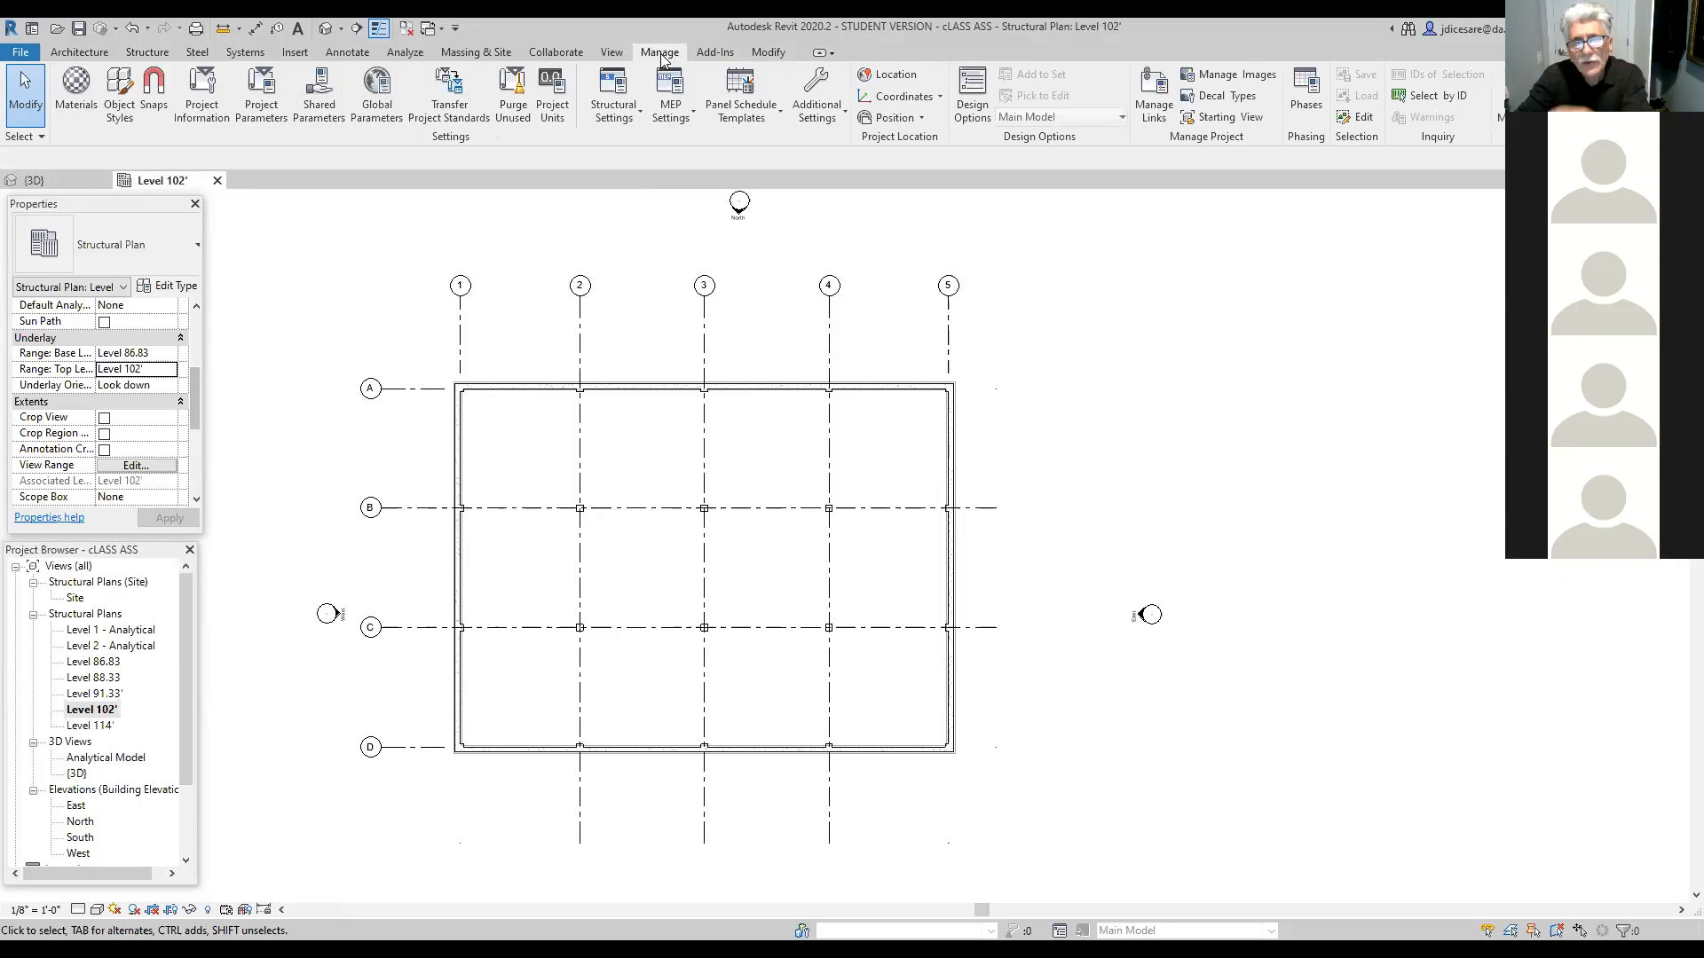
left_click(826, 120)
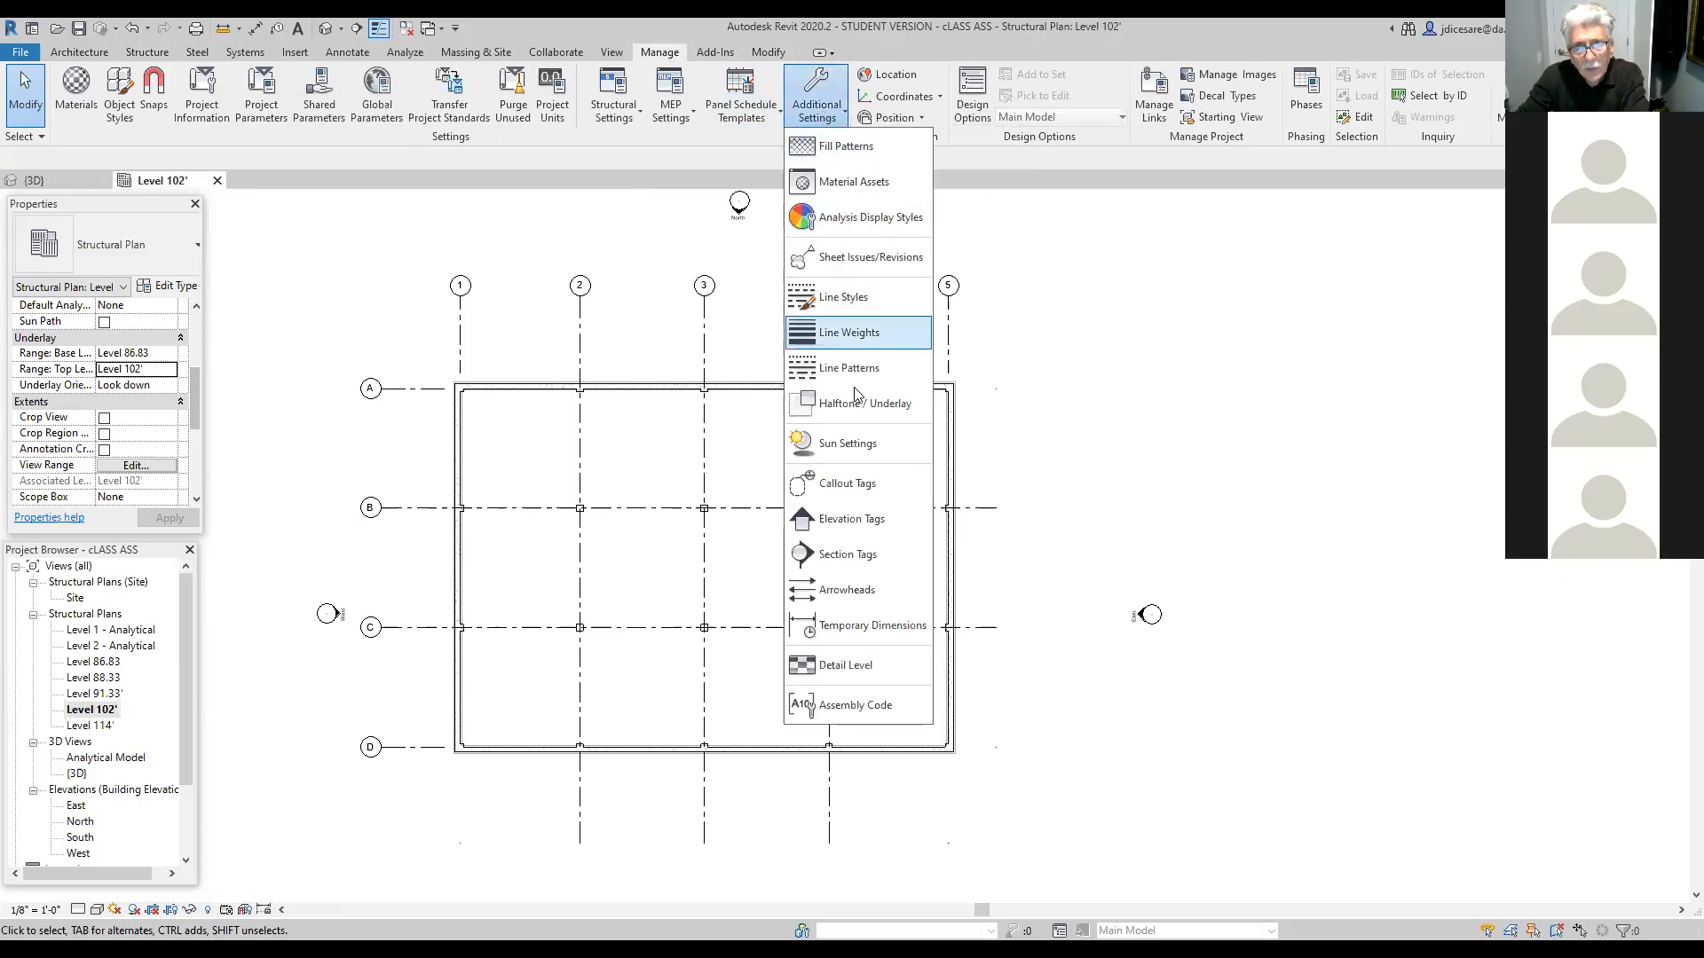
left_click(852, 407)
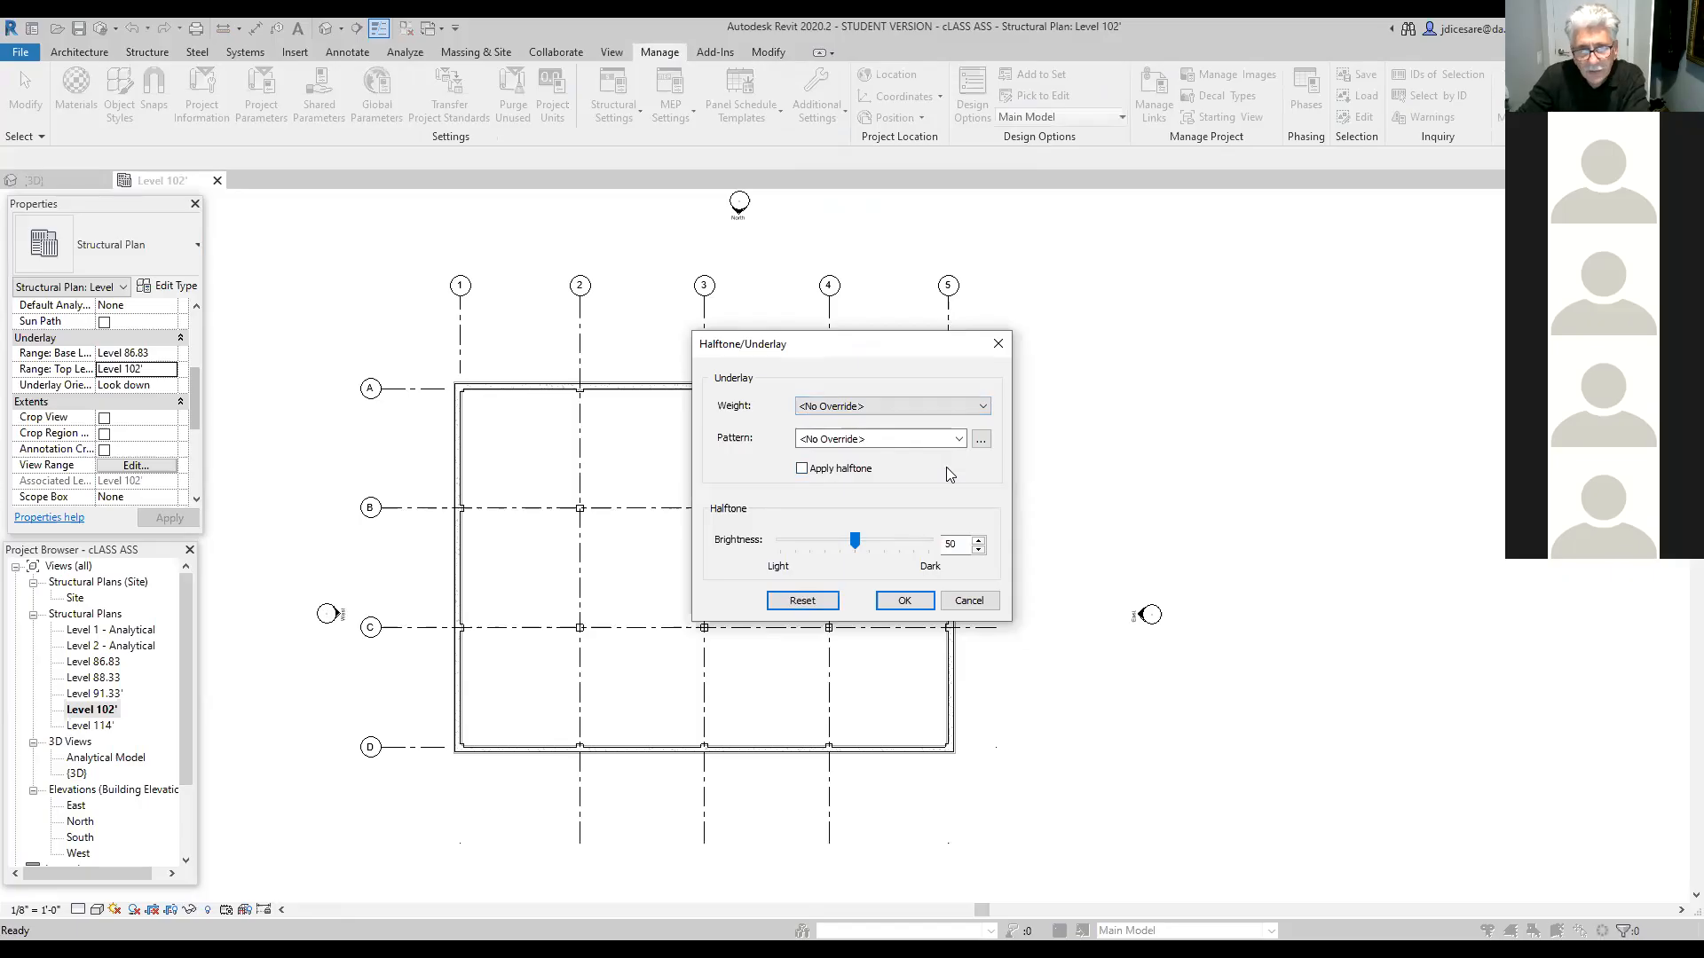
left_click(917, 607)
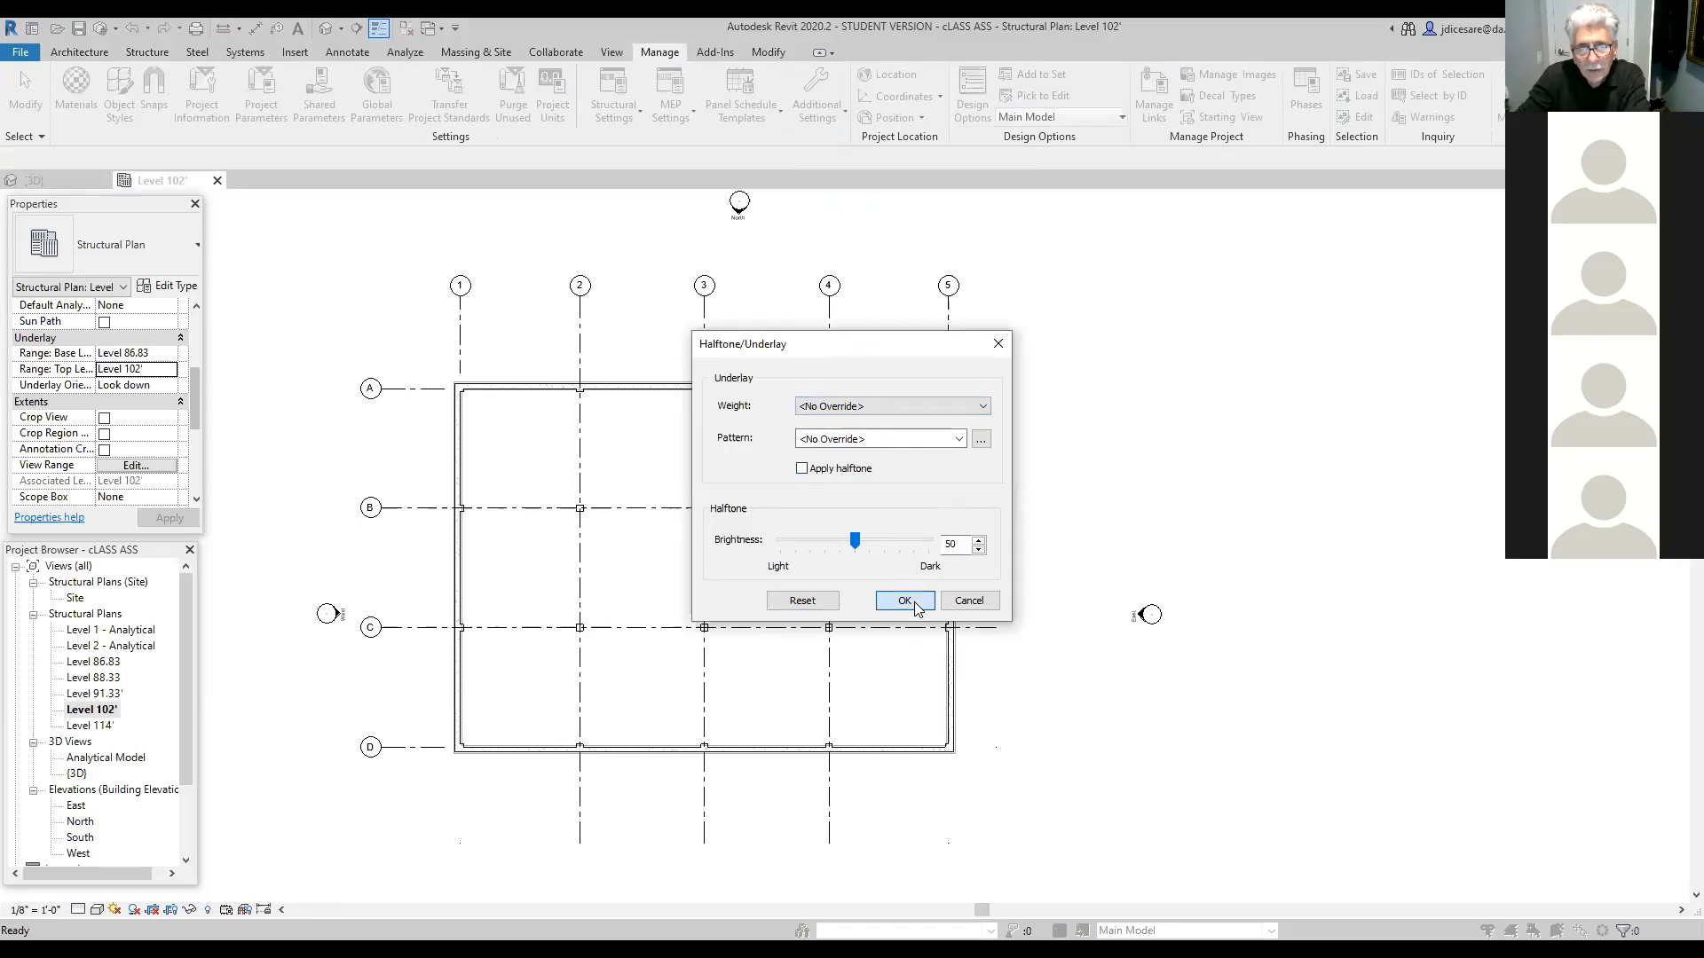
Step: Examine the footing lines around the walls in the Level 102' plan and review the Halftone/Underlay settings again
scroll(1021, 591, "up", 3)
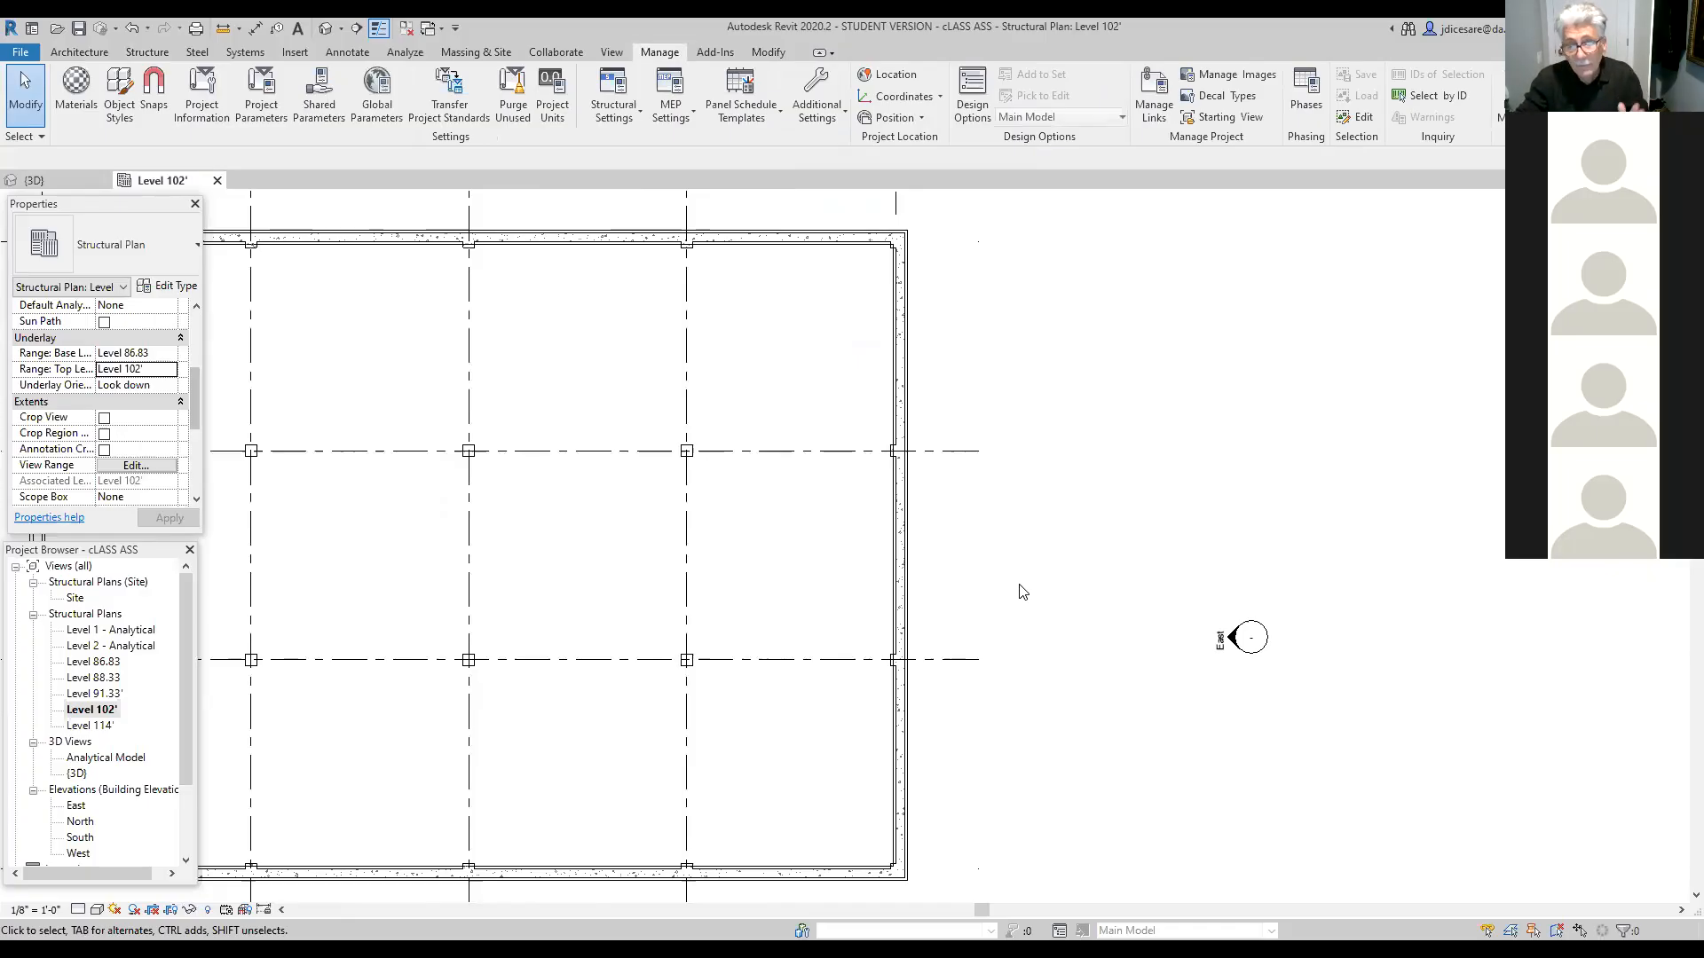
scroll(1022, 592, "down", 3)
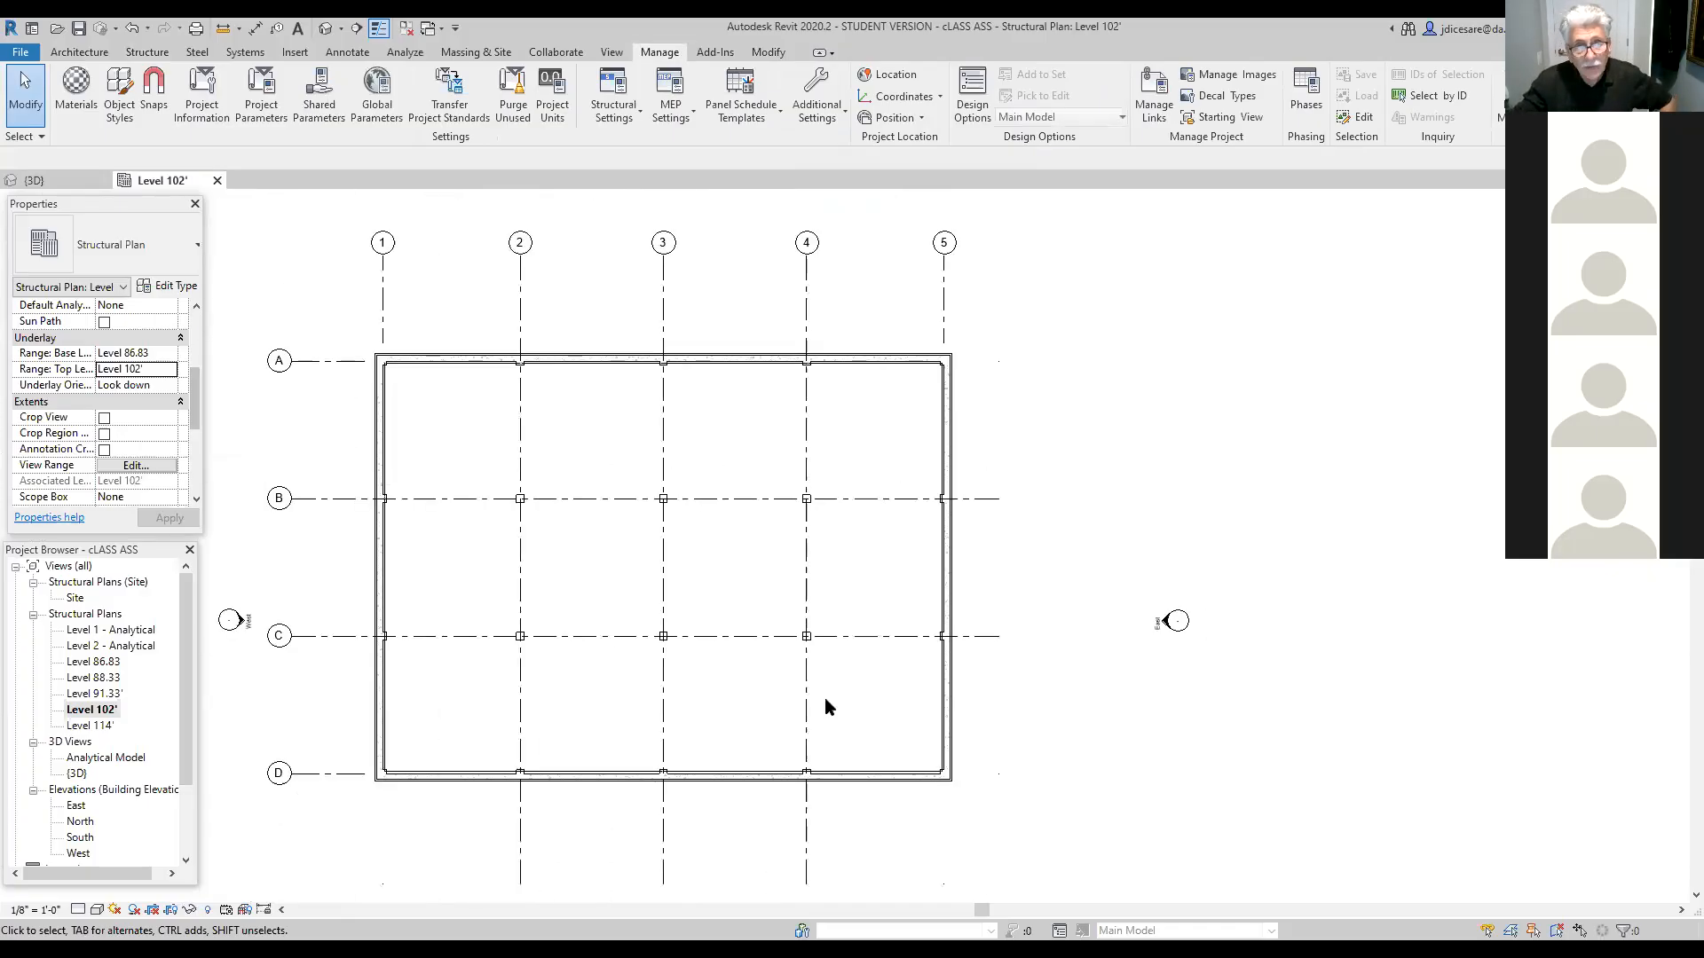
middle_click_drag(876, 577, 905, 579)
scroll(834, 598, "up", 2)
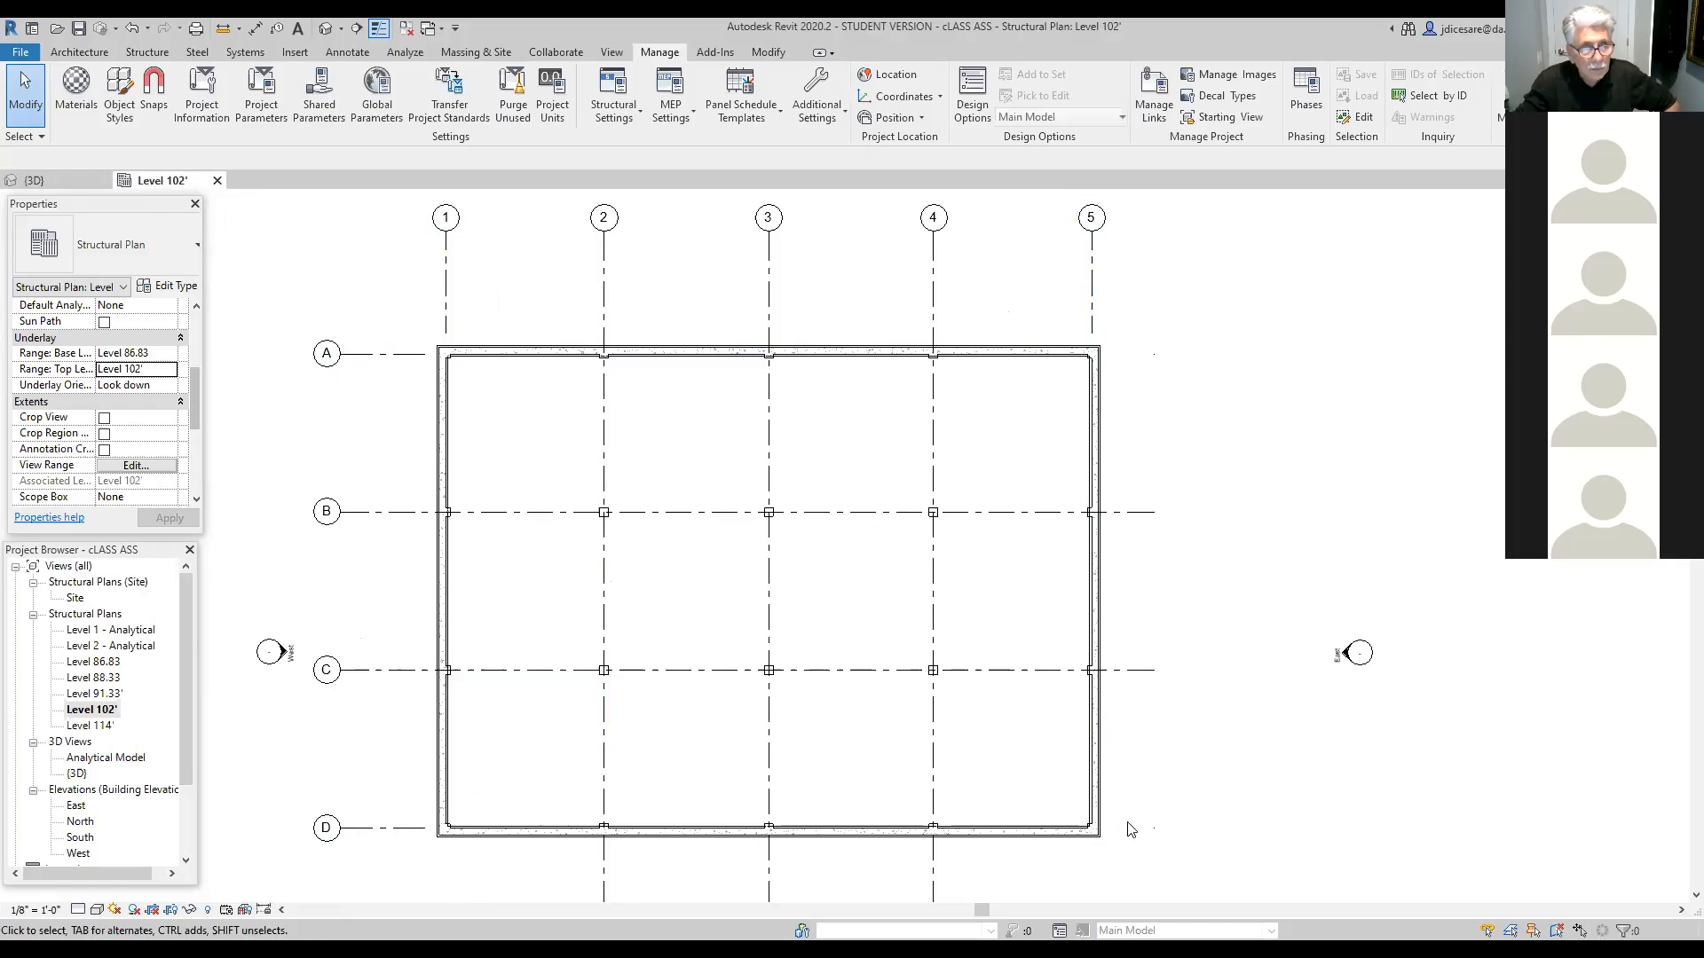
left_click(92, 711)
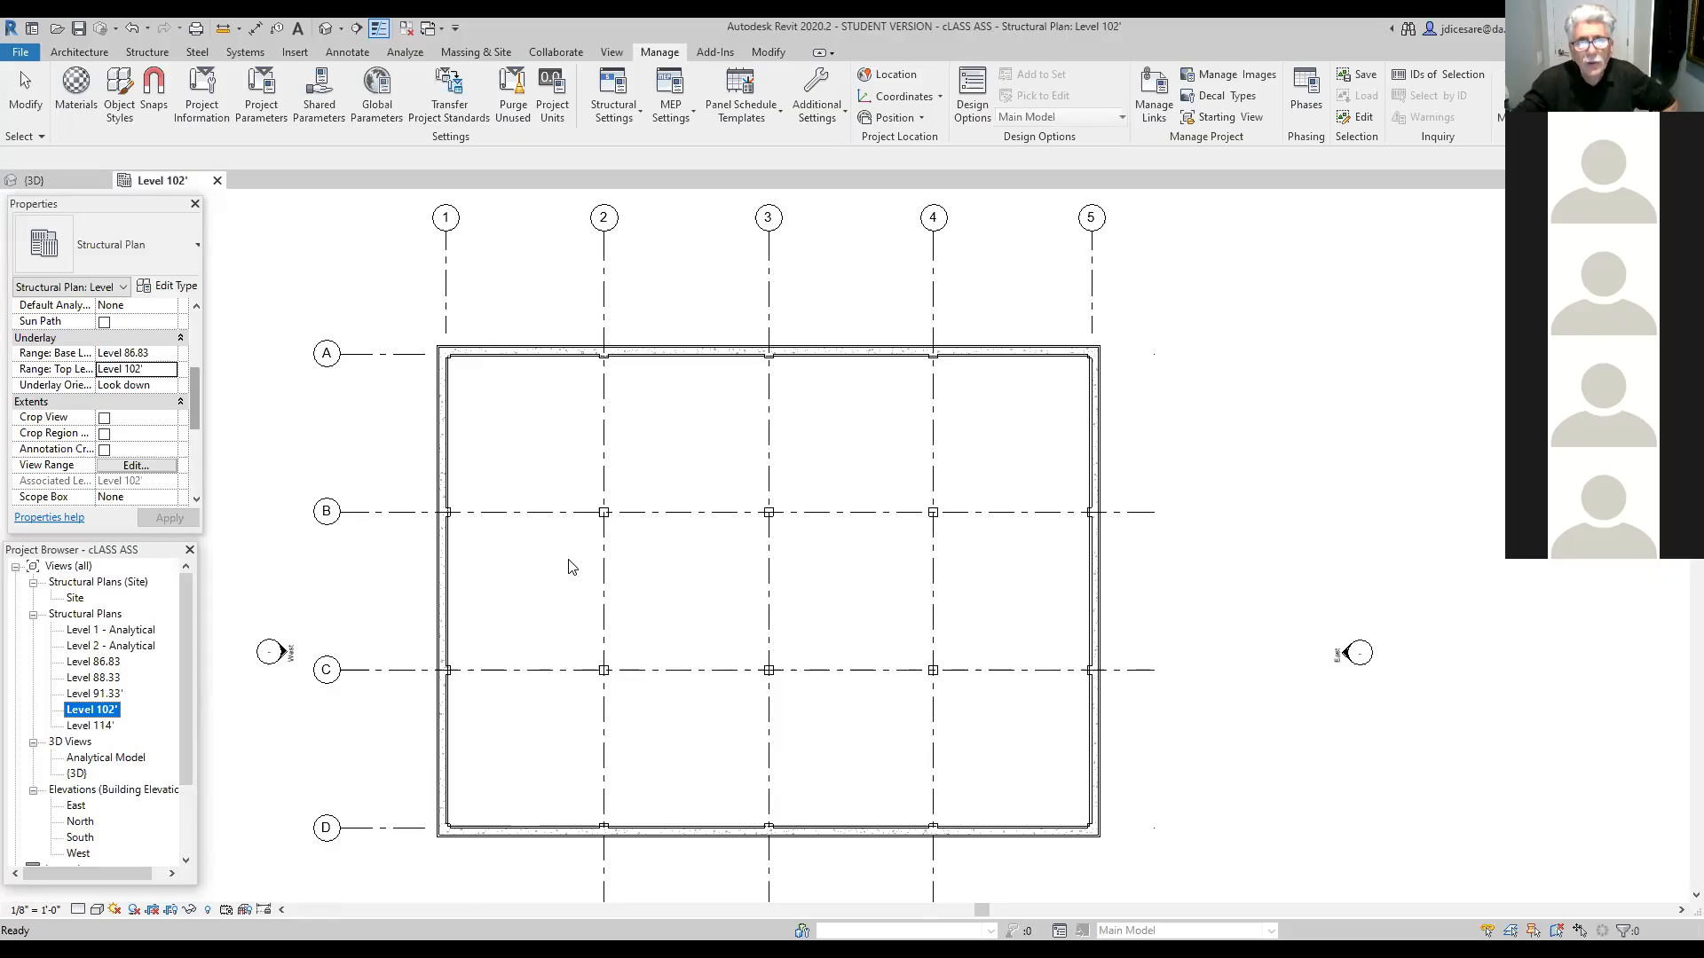
left_click(658, 52)
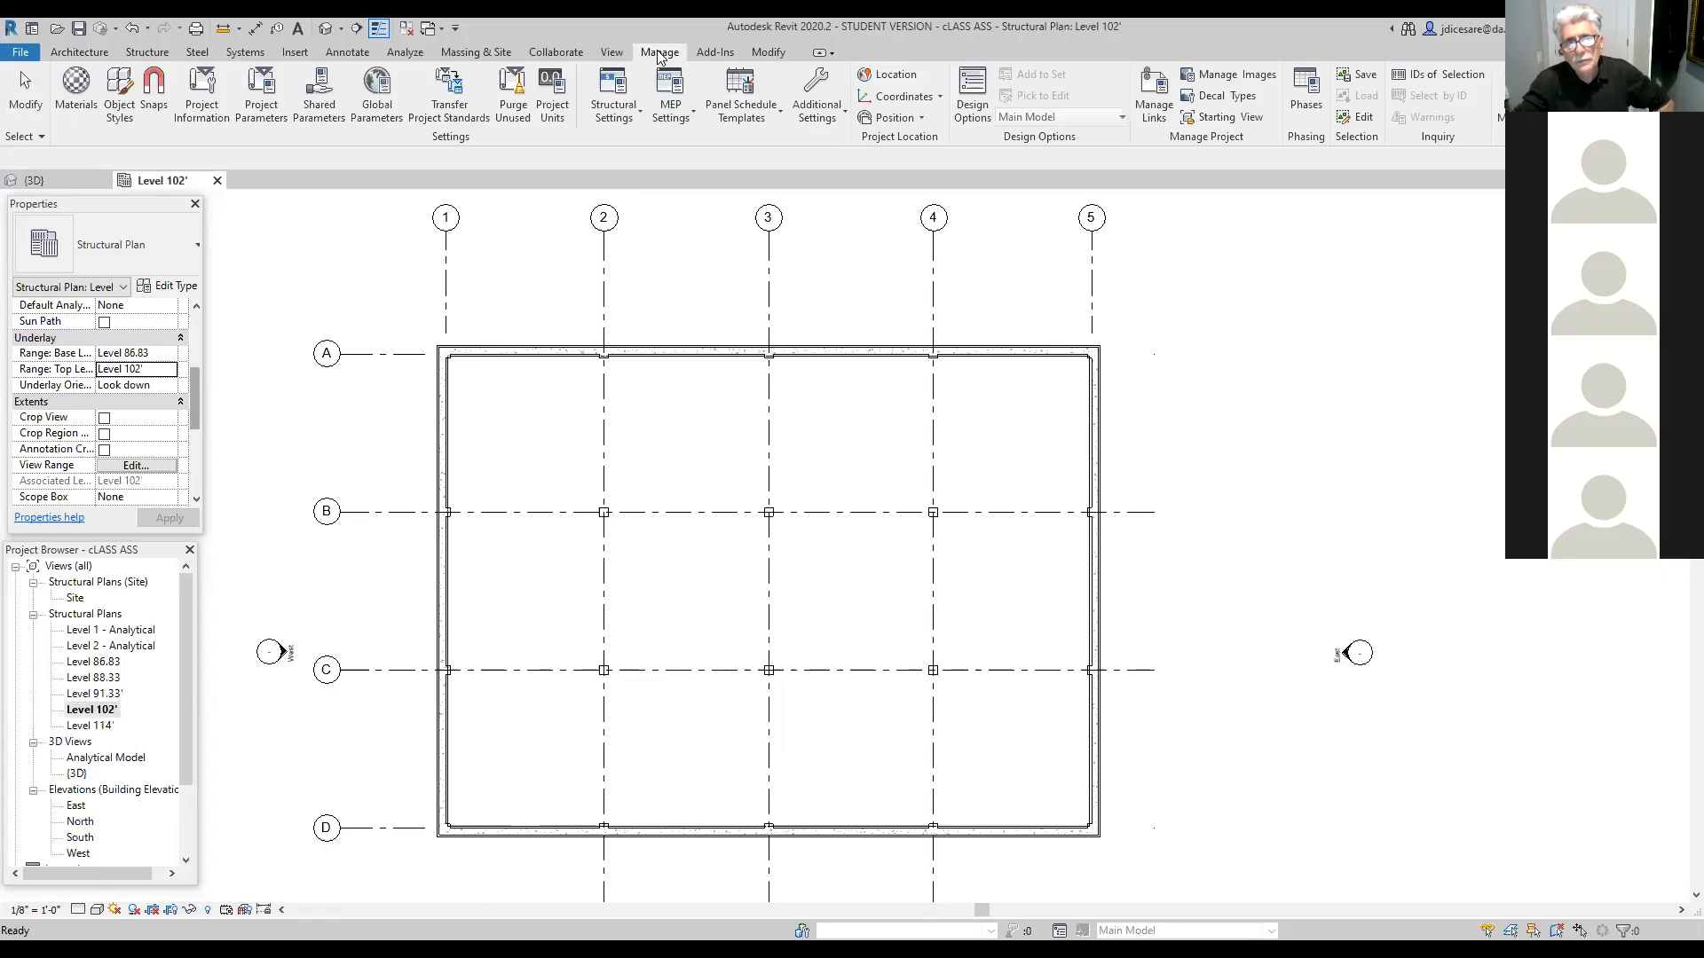
left_click(822, 117)
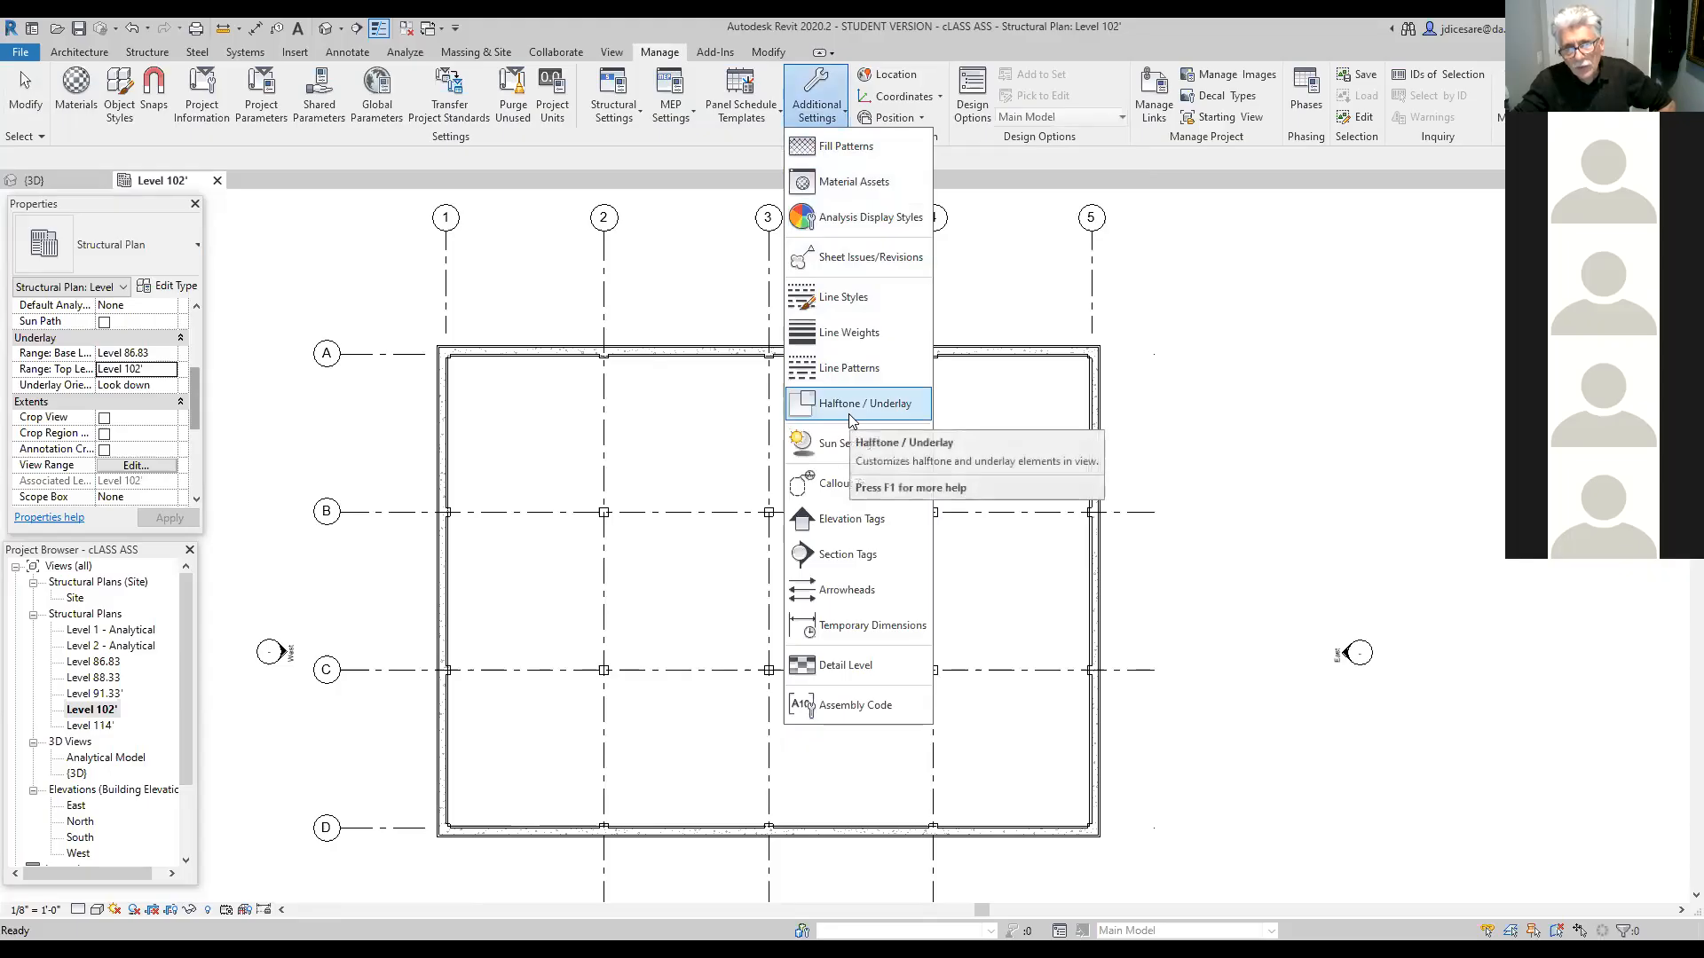
left_click(840, 407)
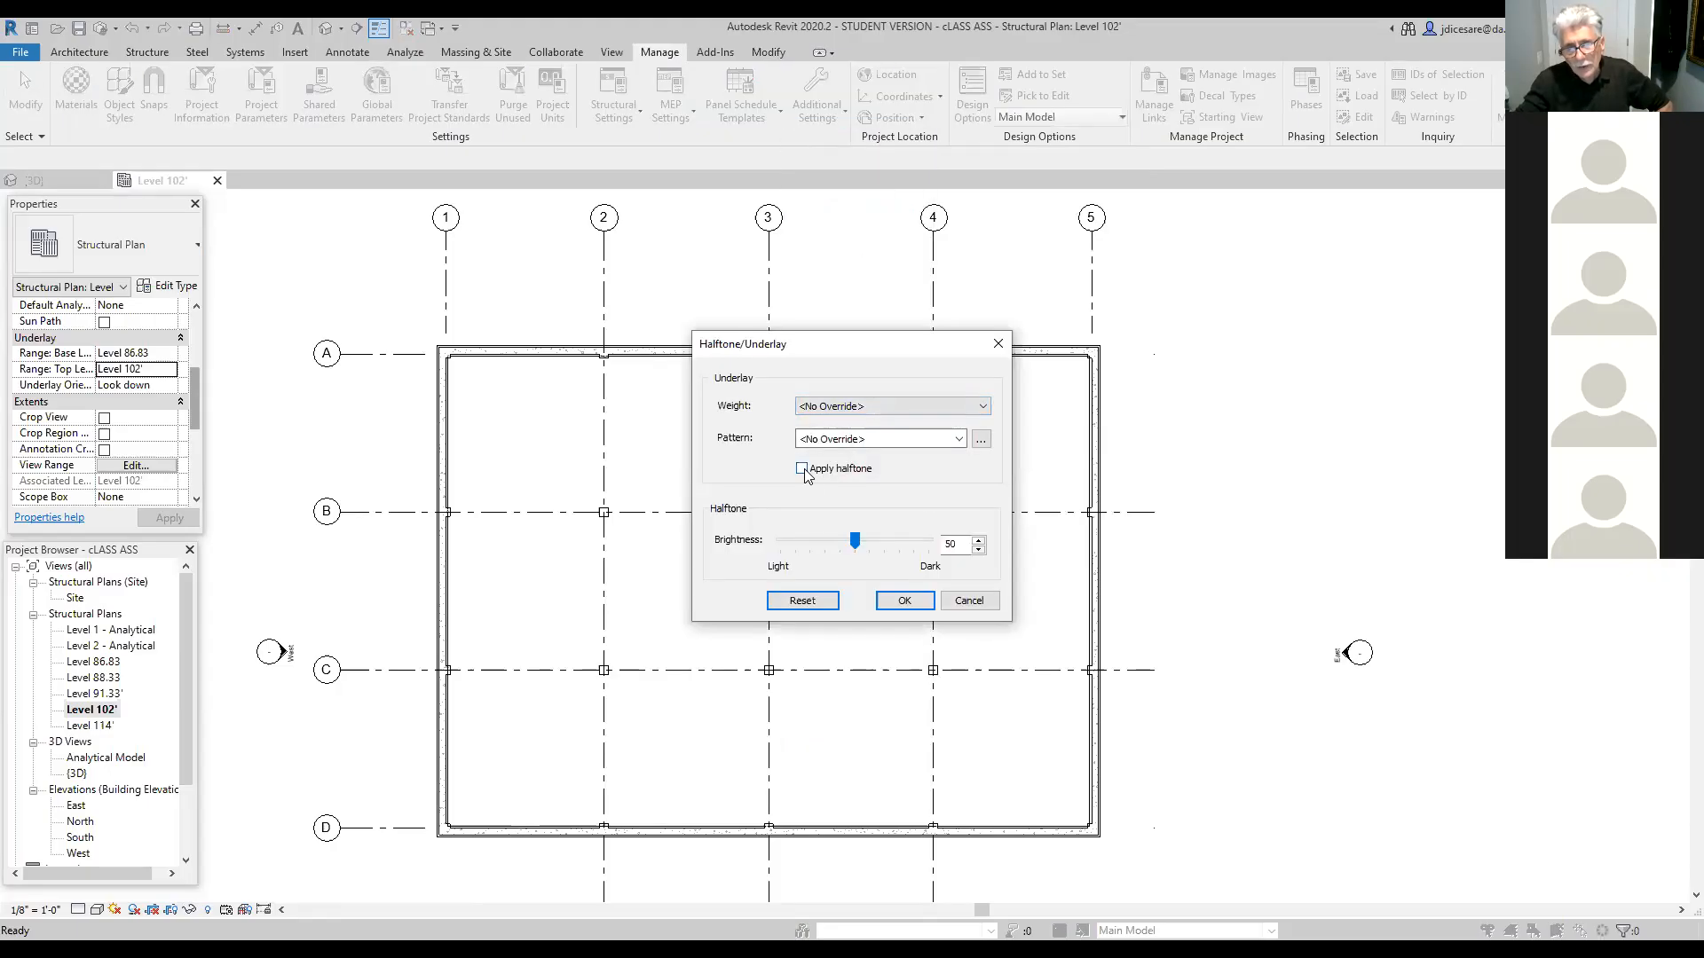
left_click(907, 604)
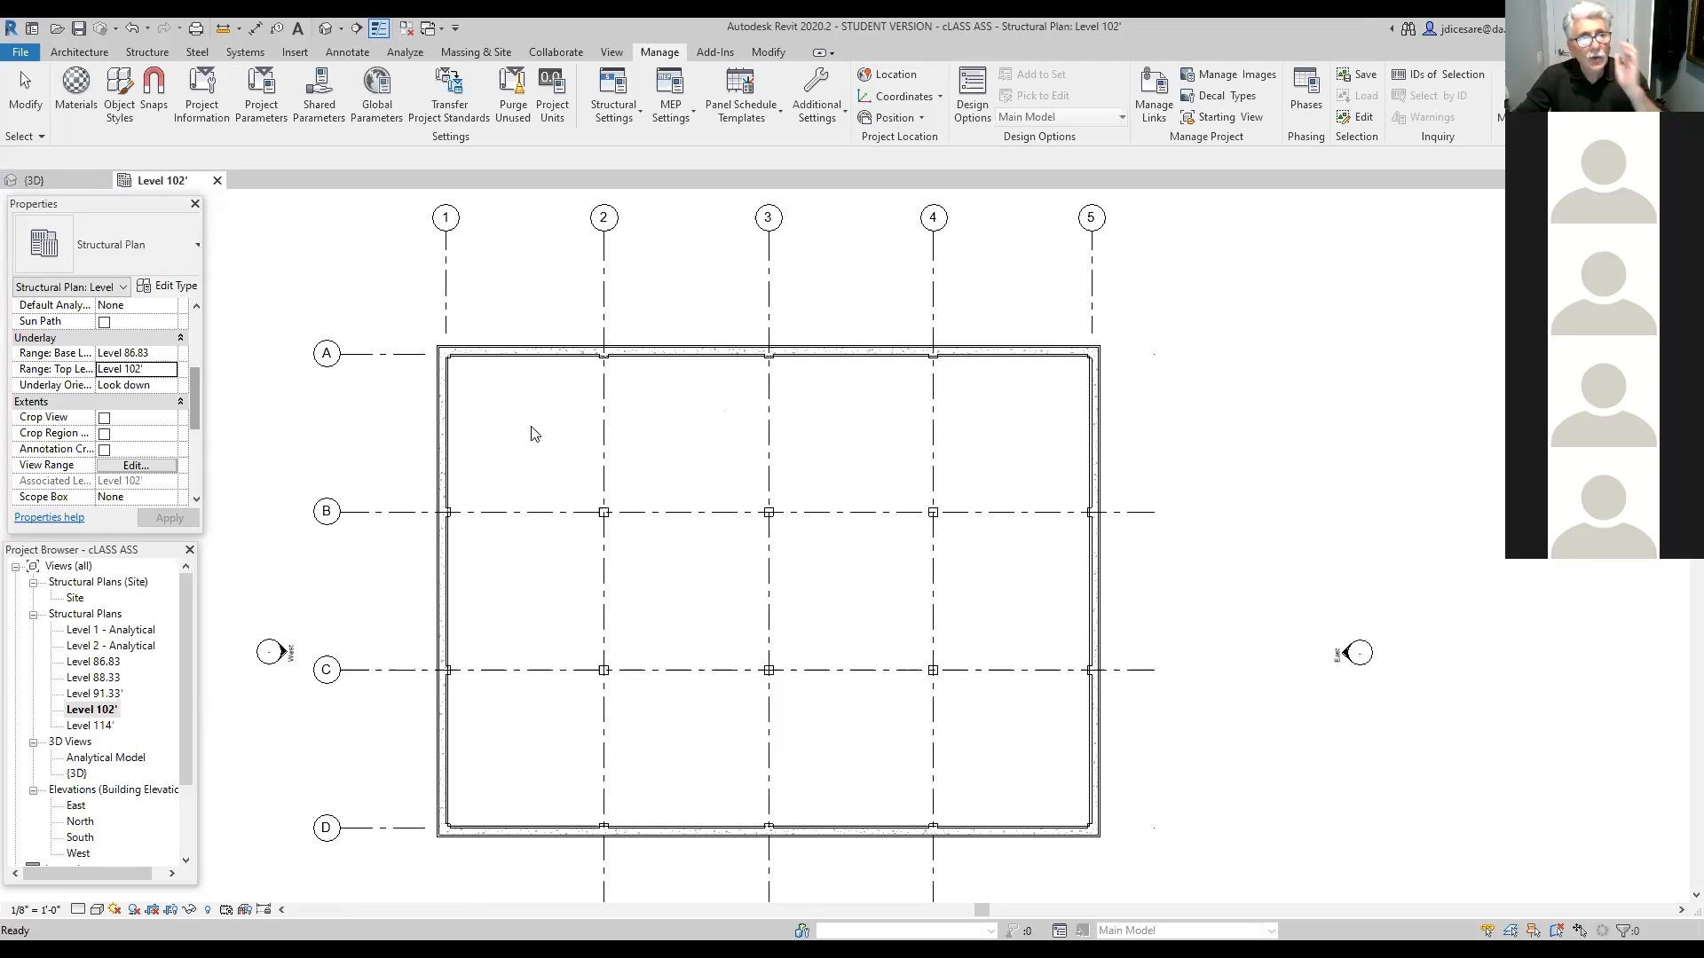
Step: Start placing an isolated foundation and save the project
left_click(147, 53)
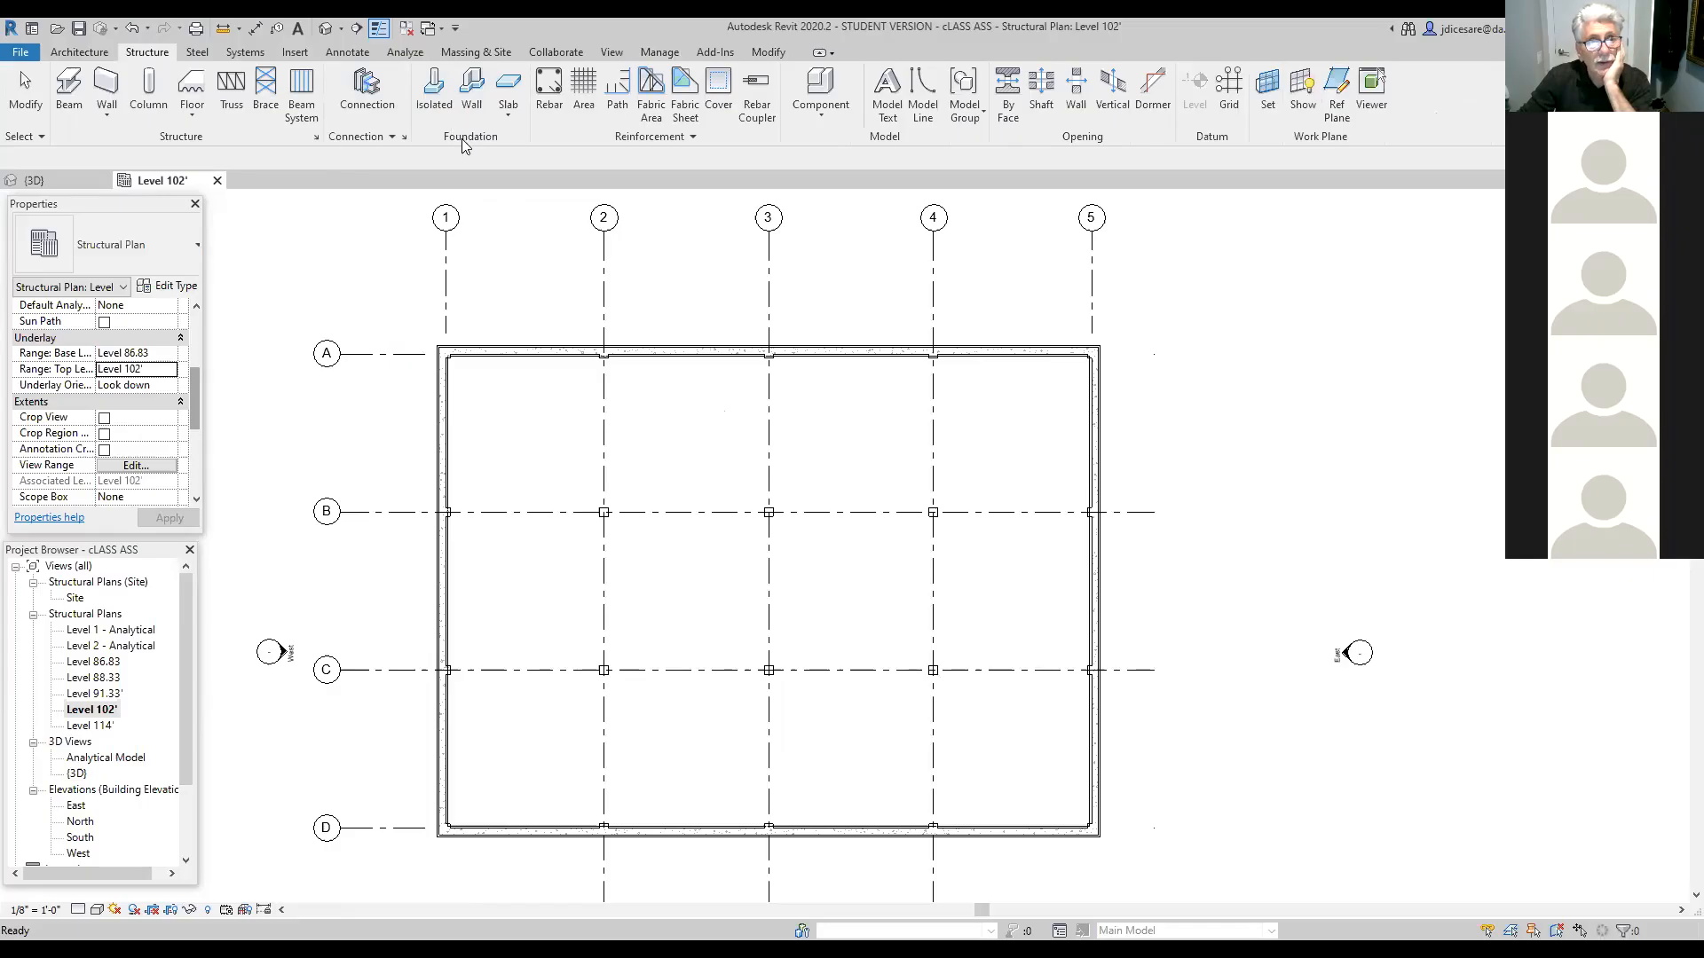
left_click(425, 108)
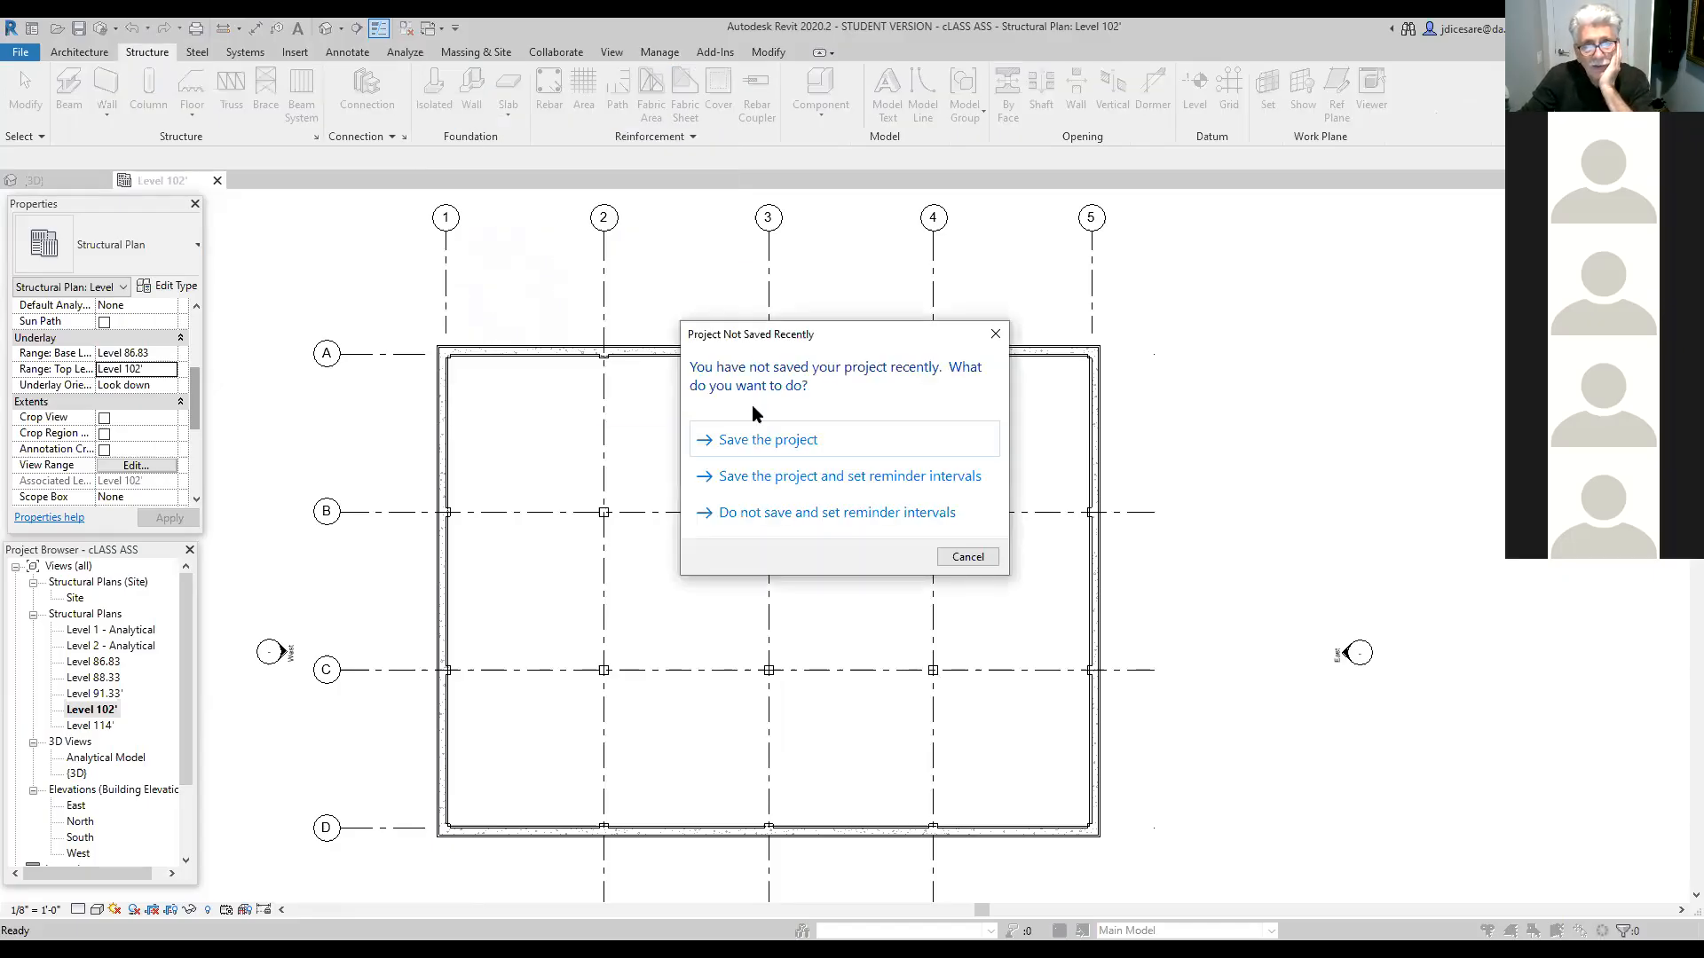
left_click(747, 440)
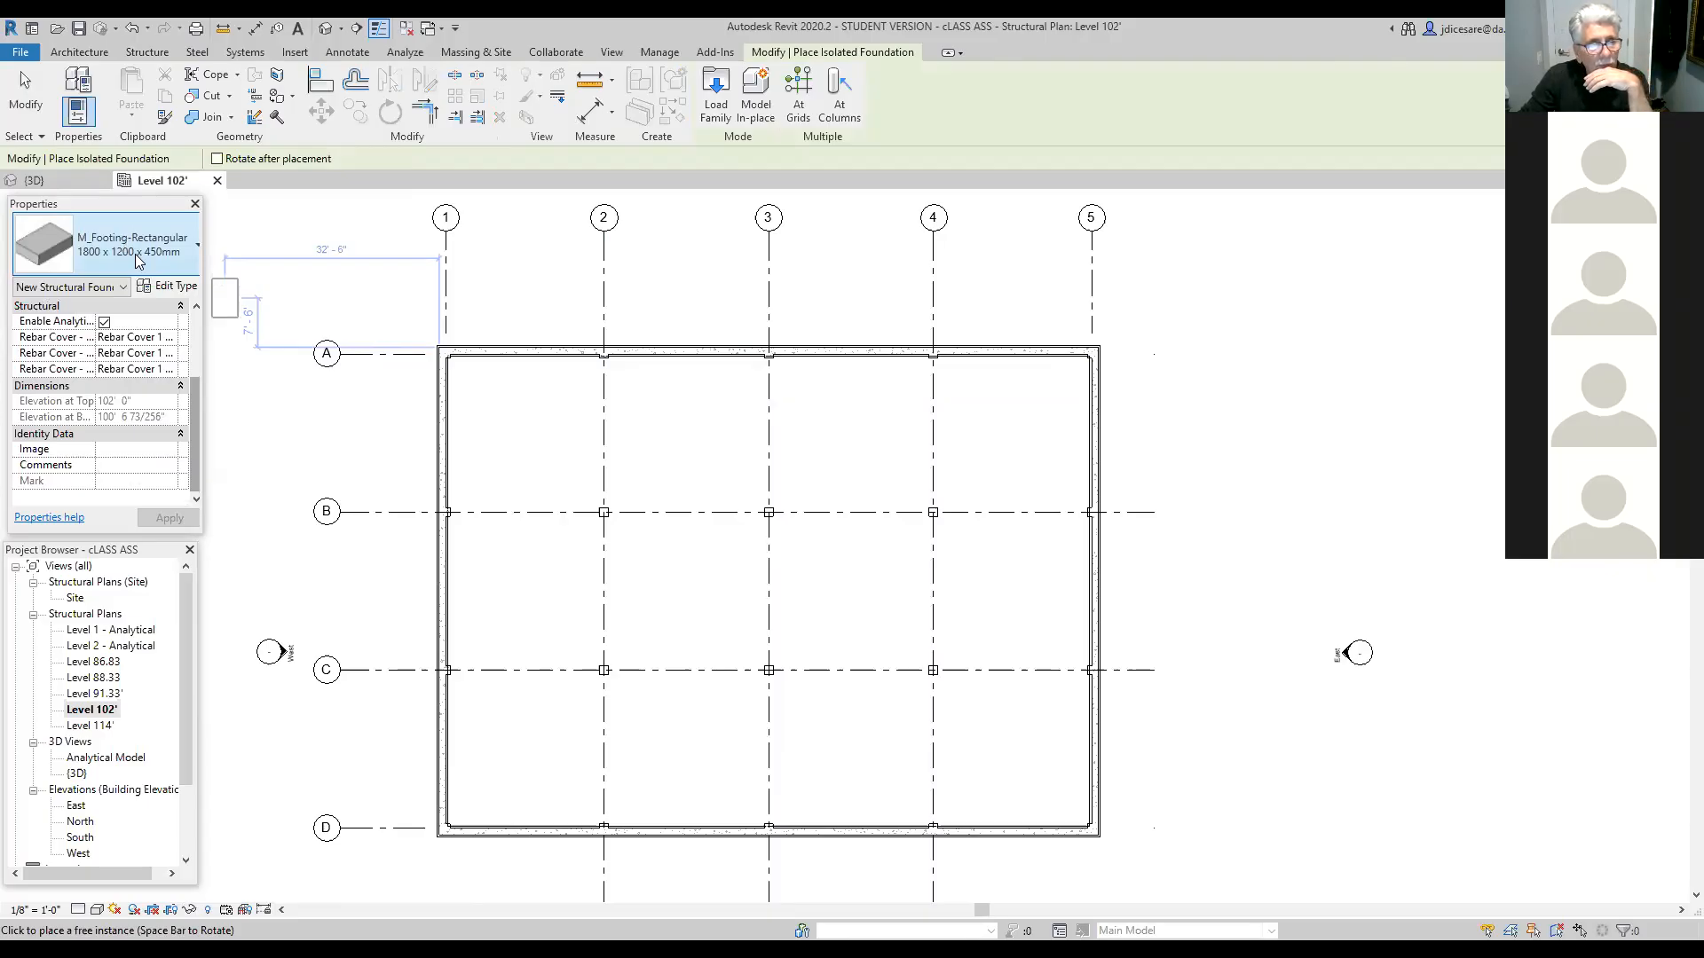
Step: Rename the M_Footing-Rectangular type 1800 x 1200 x 450mm as F1
left_click(193, 249)
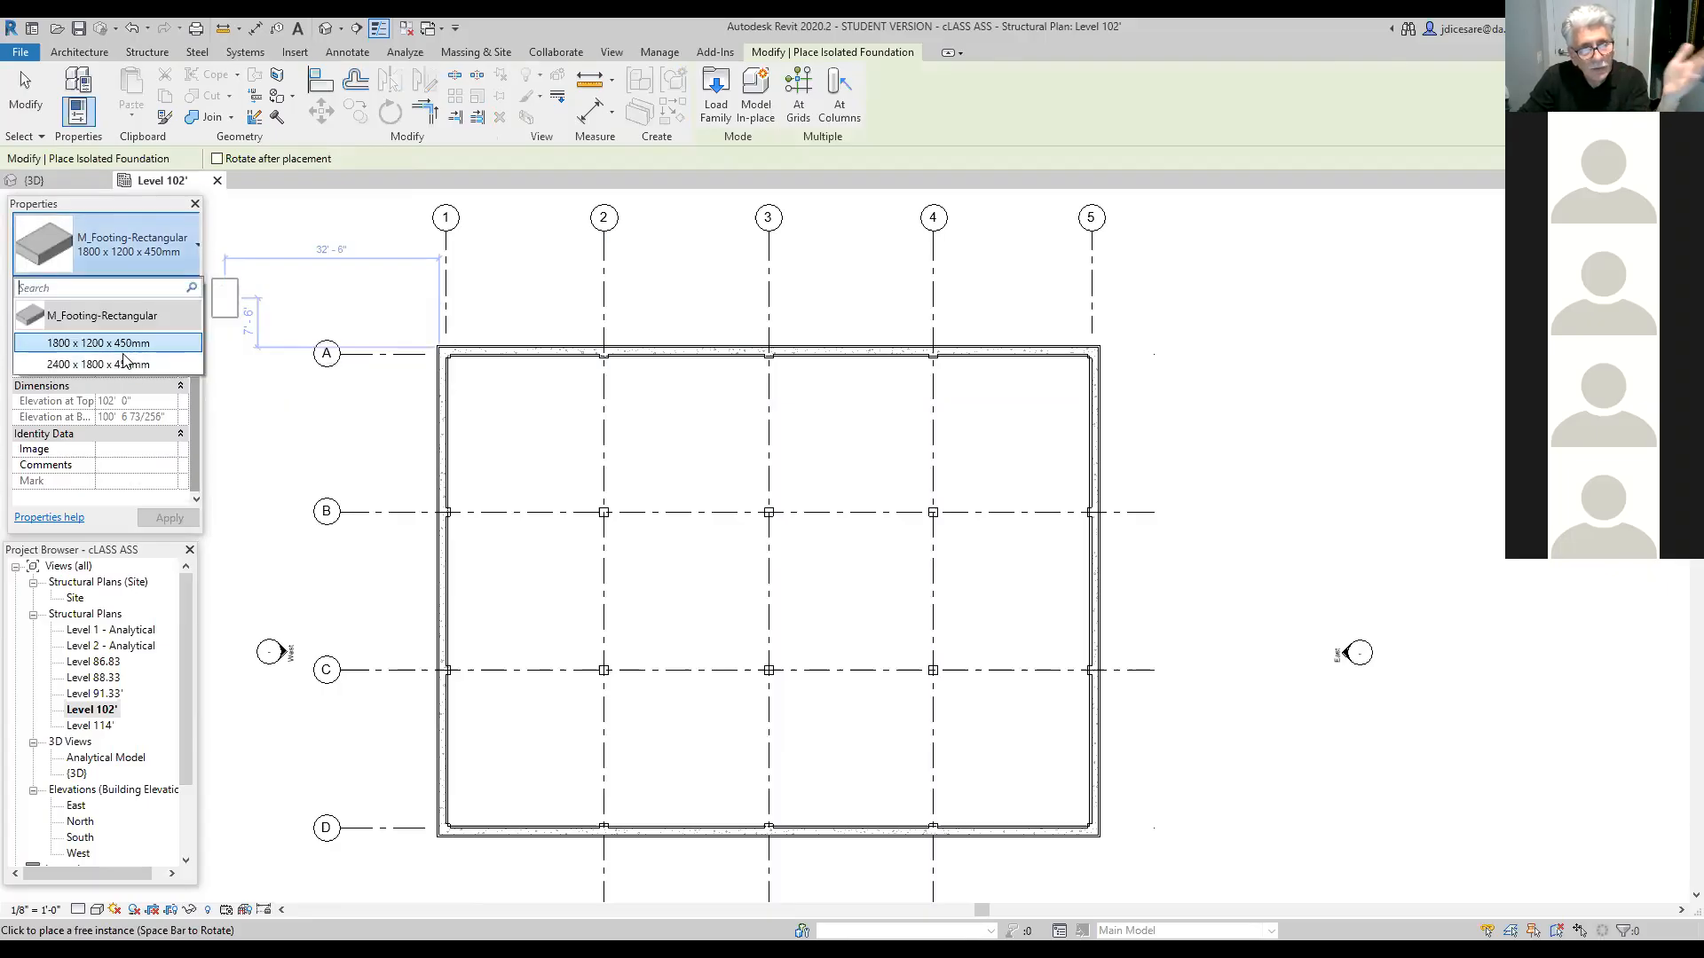
left_click(149, 248)
left_click(176, 288)
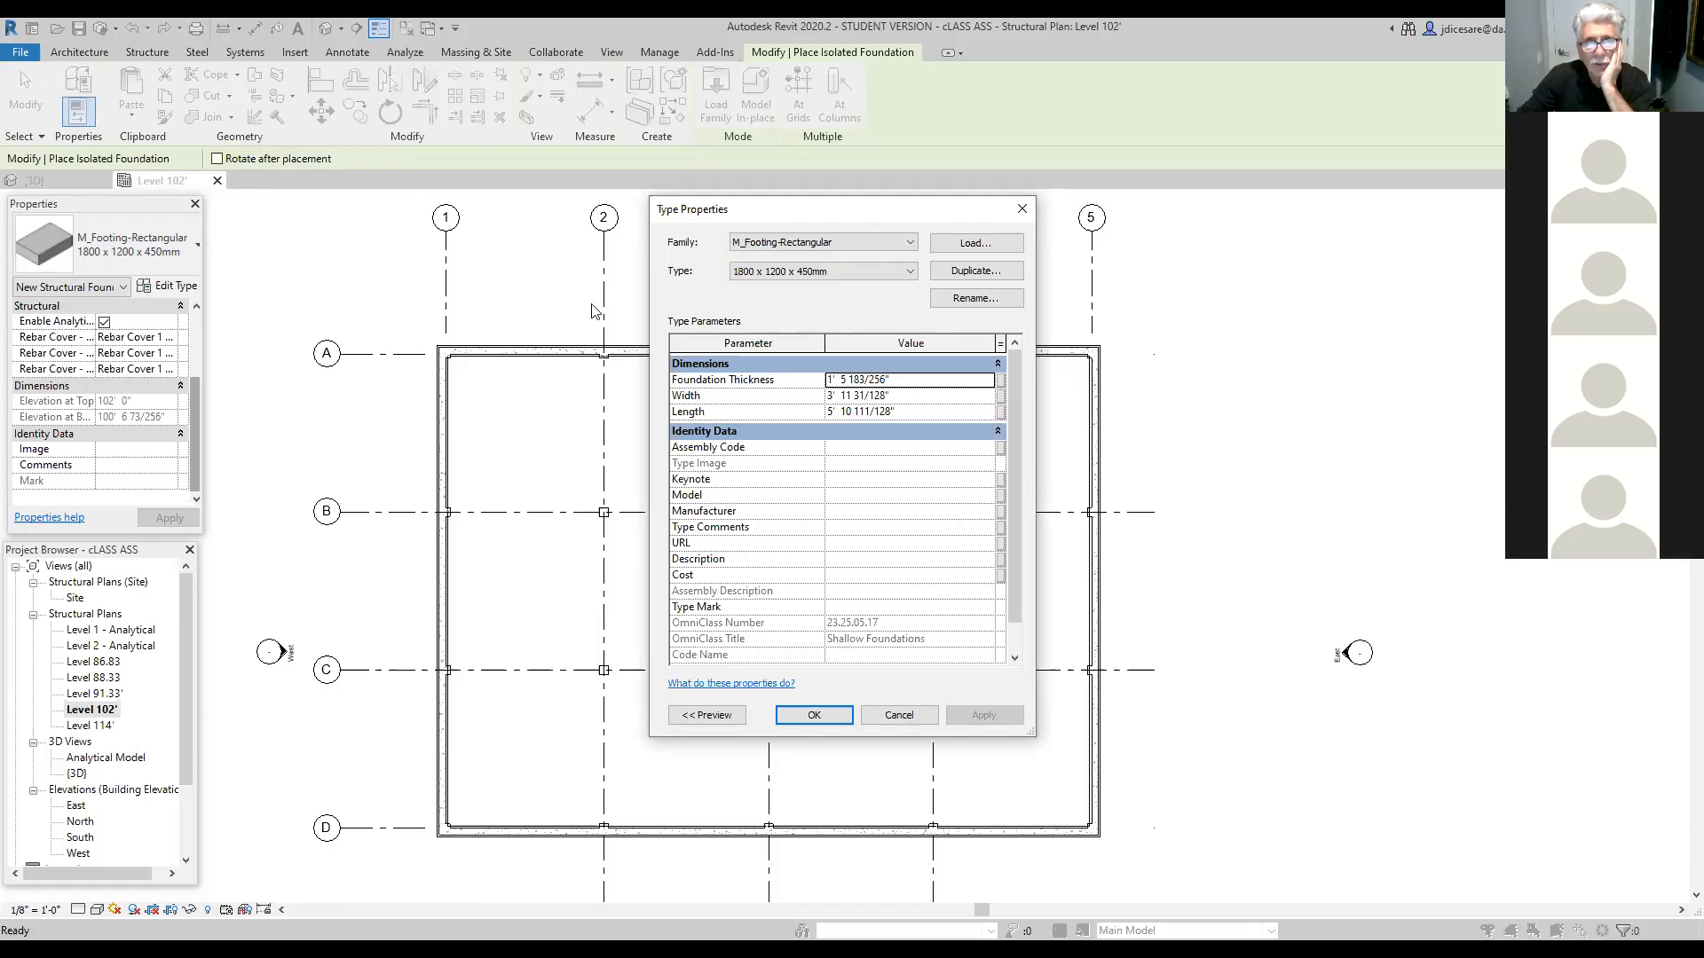
left_click(976, 300)
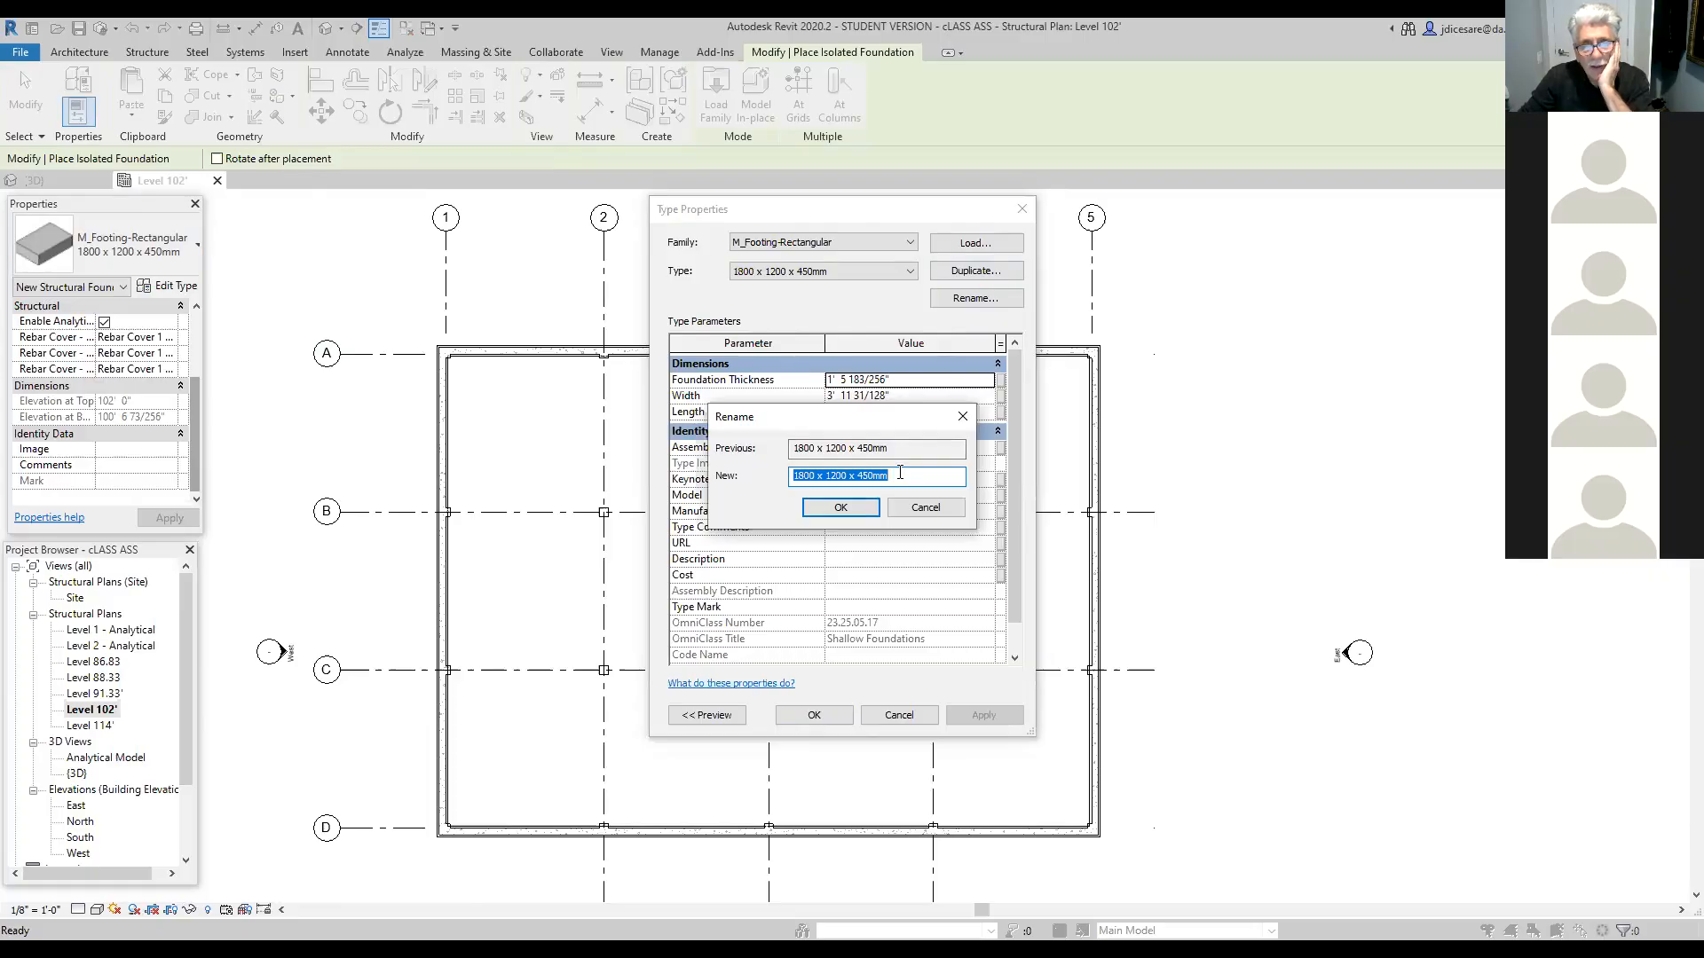
left_click_drag(900, 476, 790, 476)
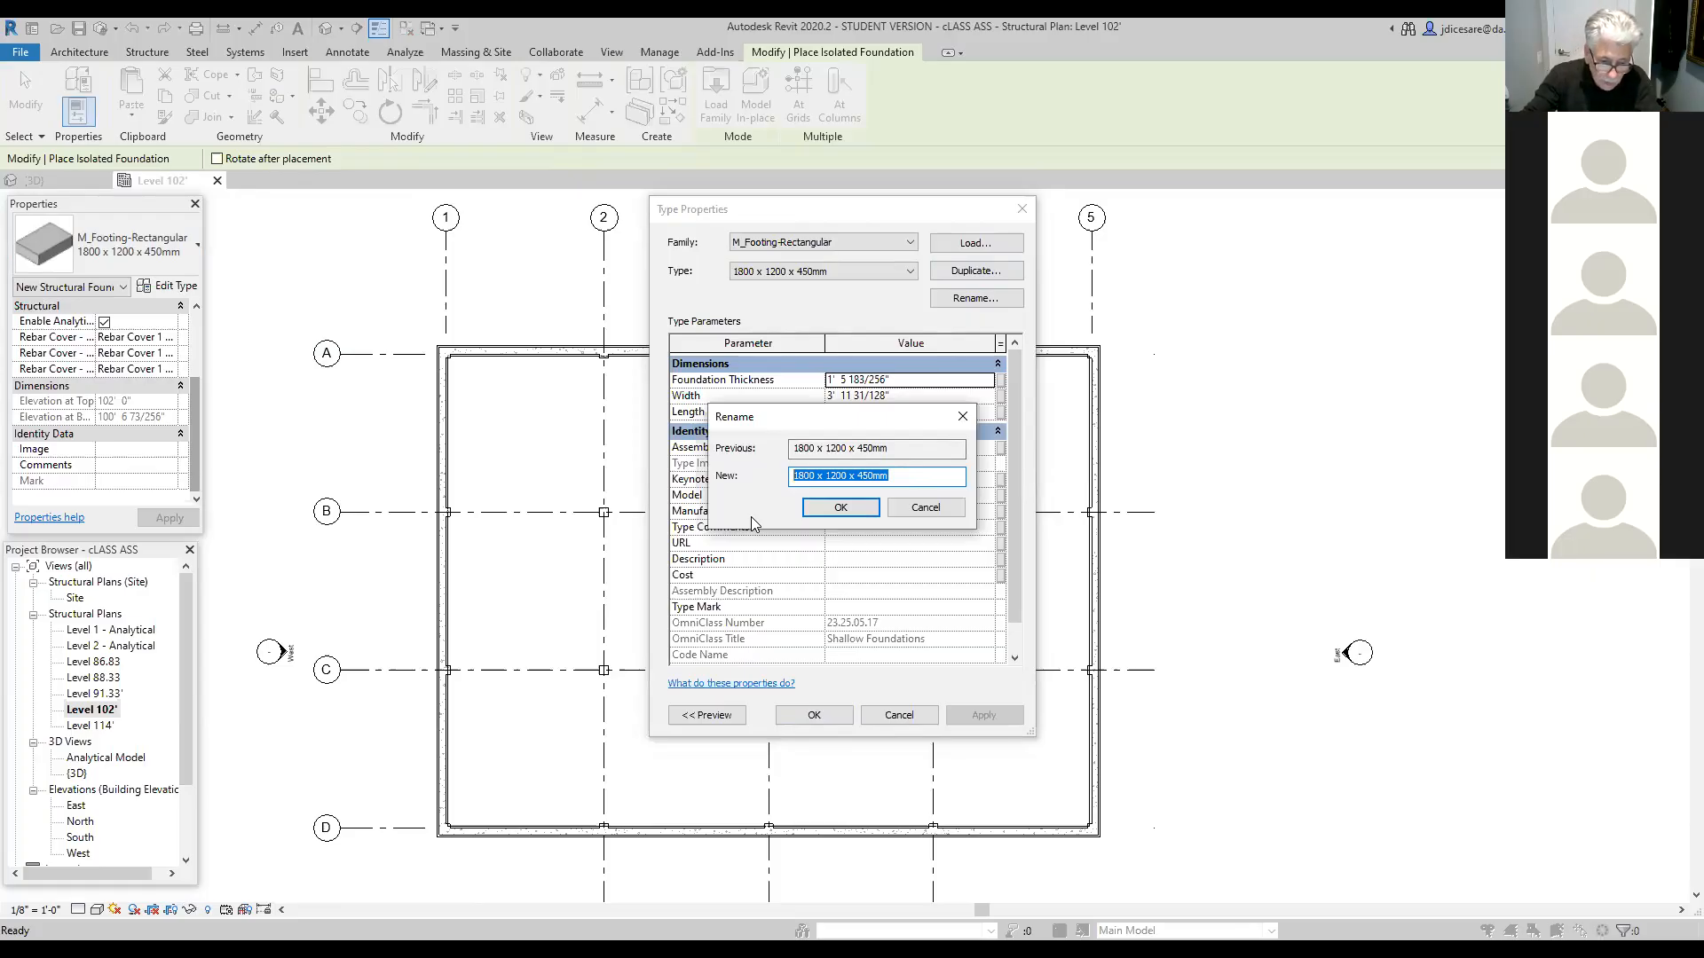
type("f")
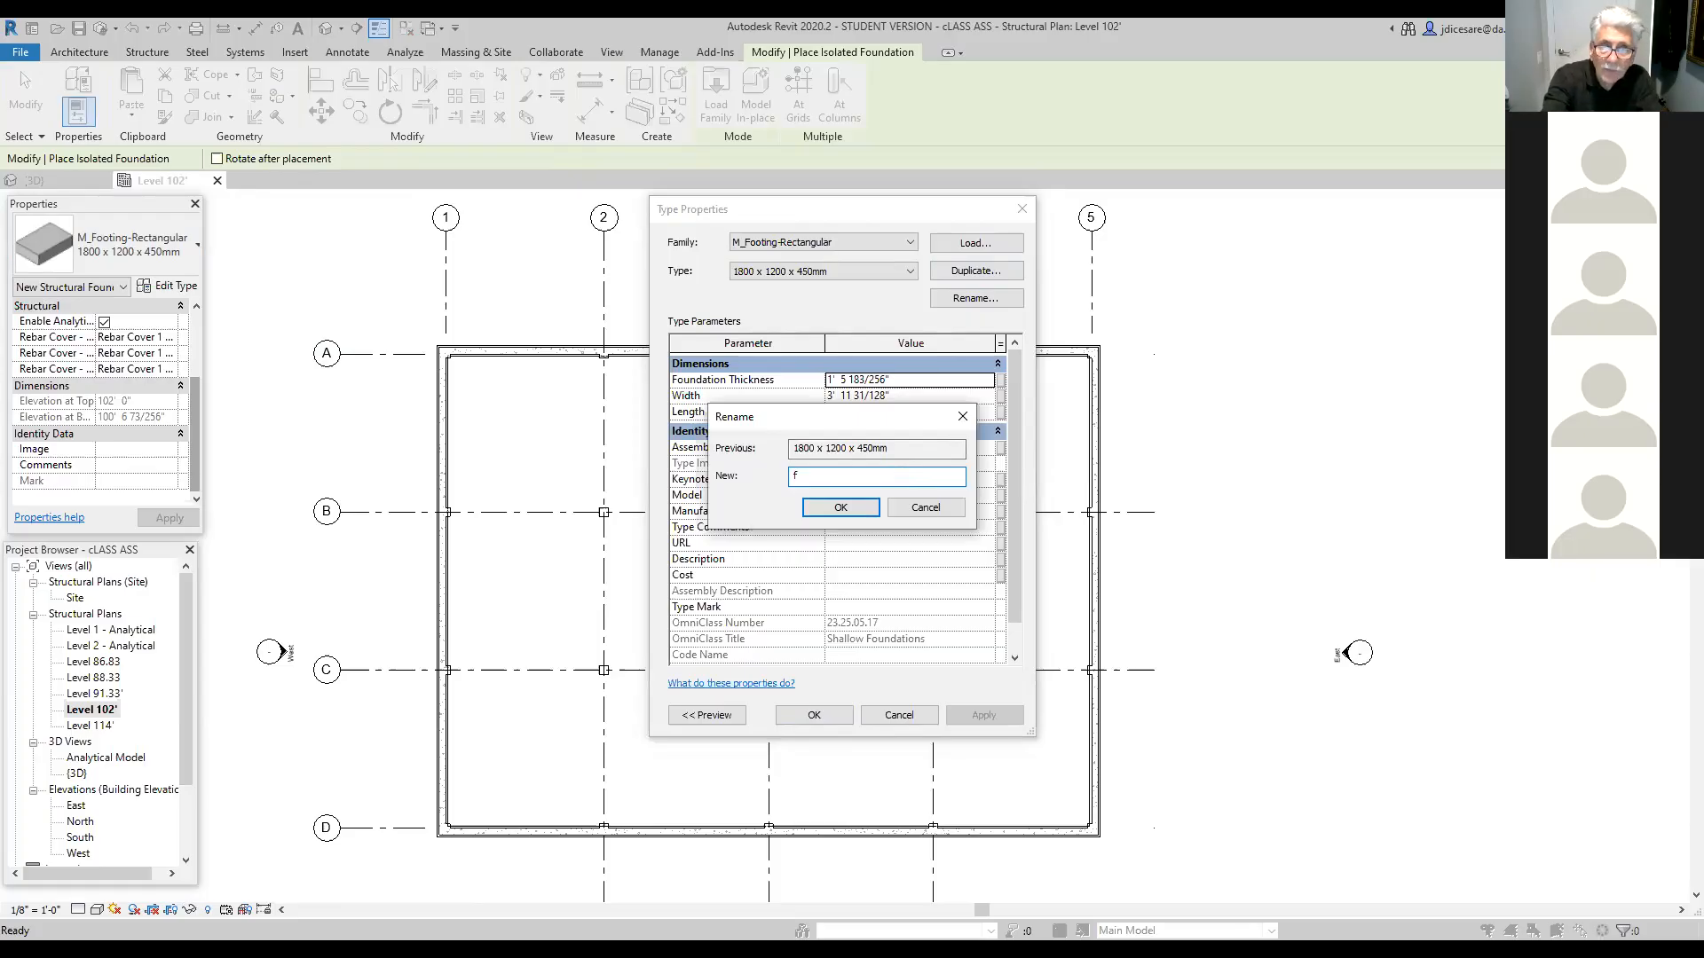
key("BackSpace")
type("F1")
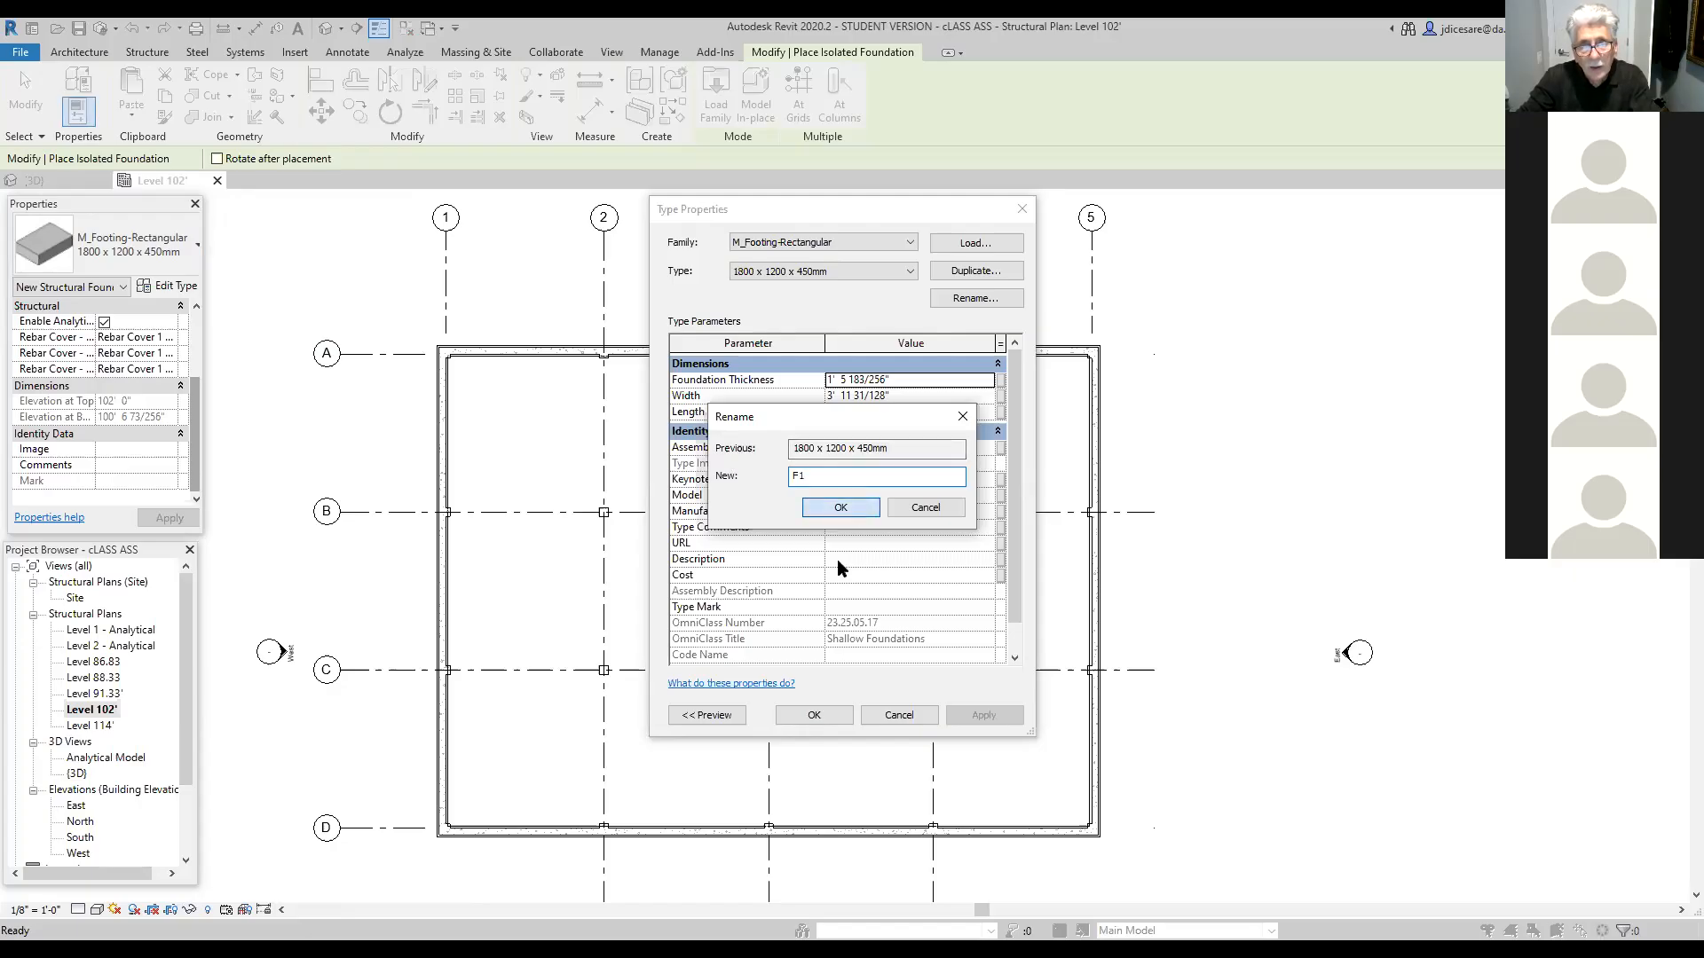
left_click(850, 510)
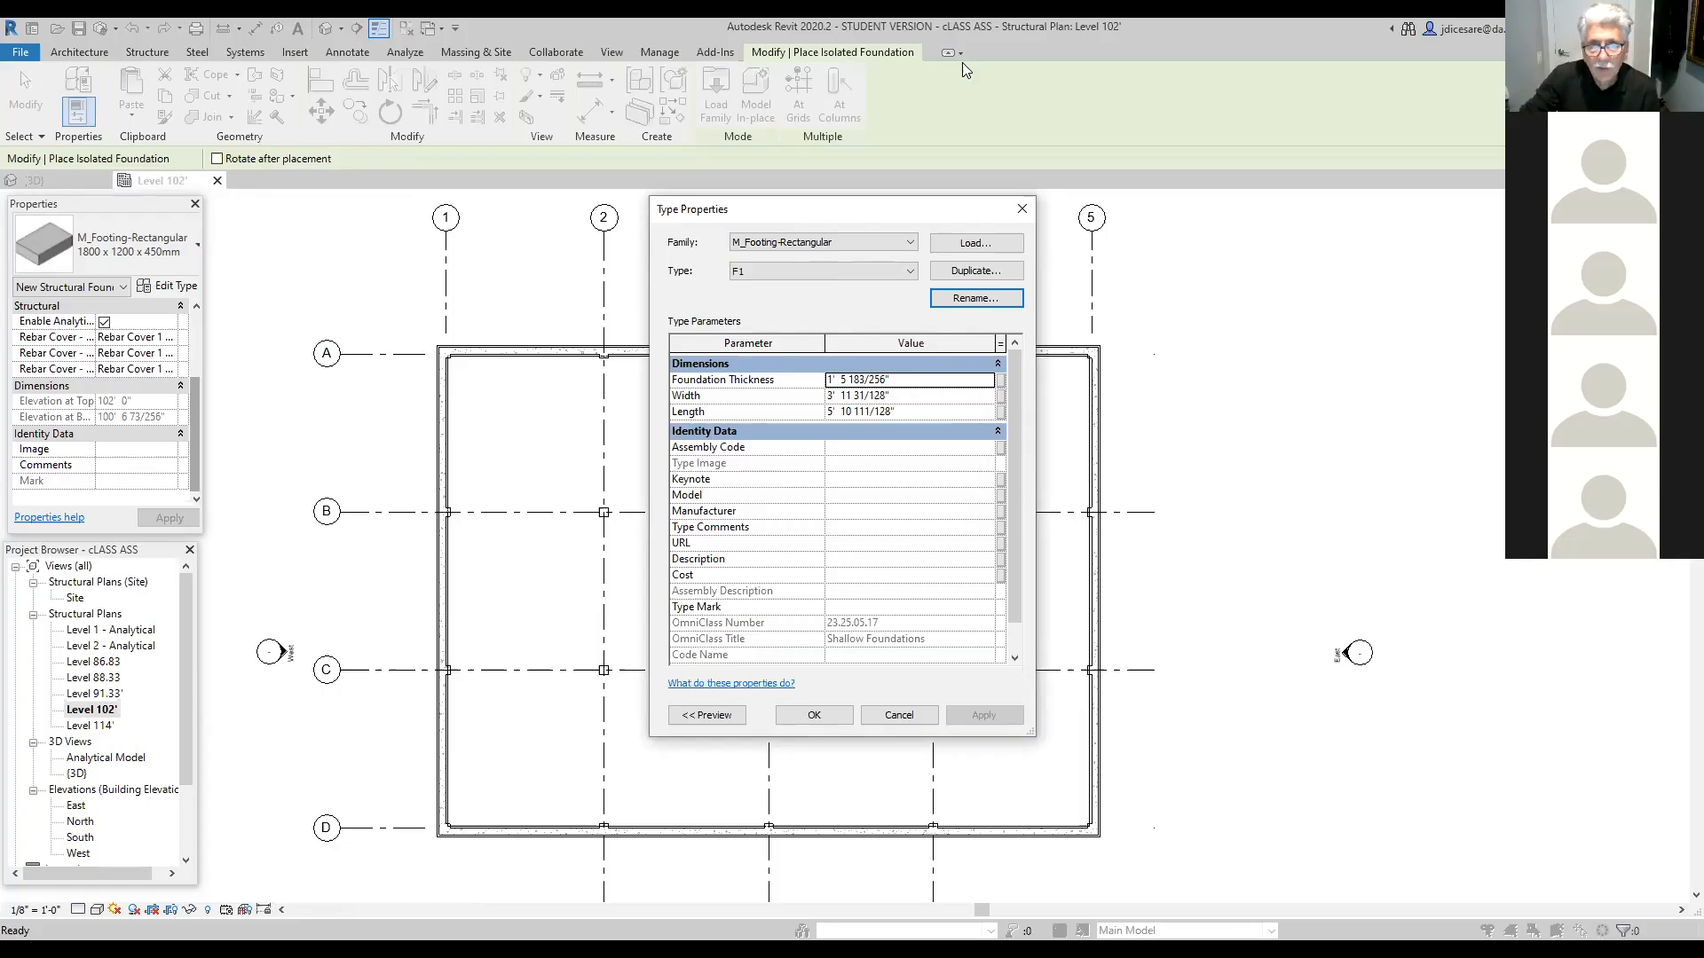
Step: Set the F1 footing type's foundation thickness to 1' 11" and its width and length to 9' 0" each
left_click(885, 380)
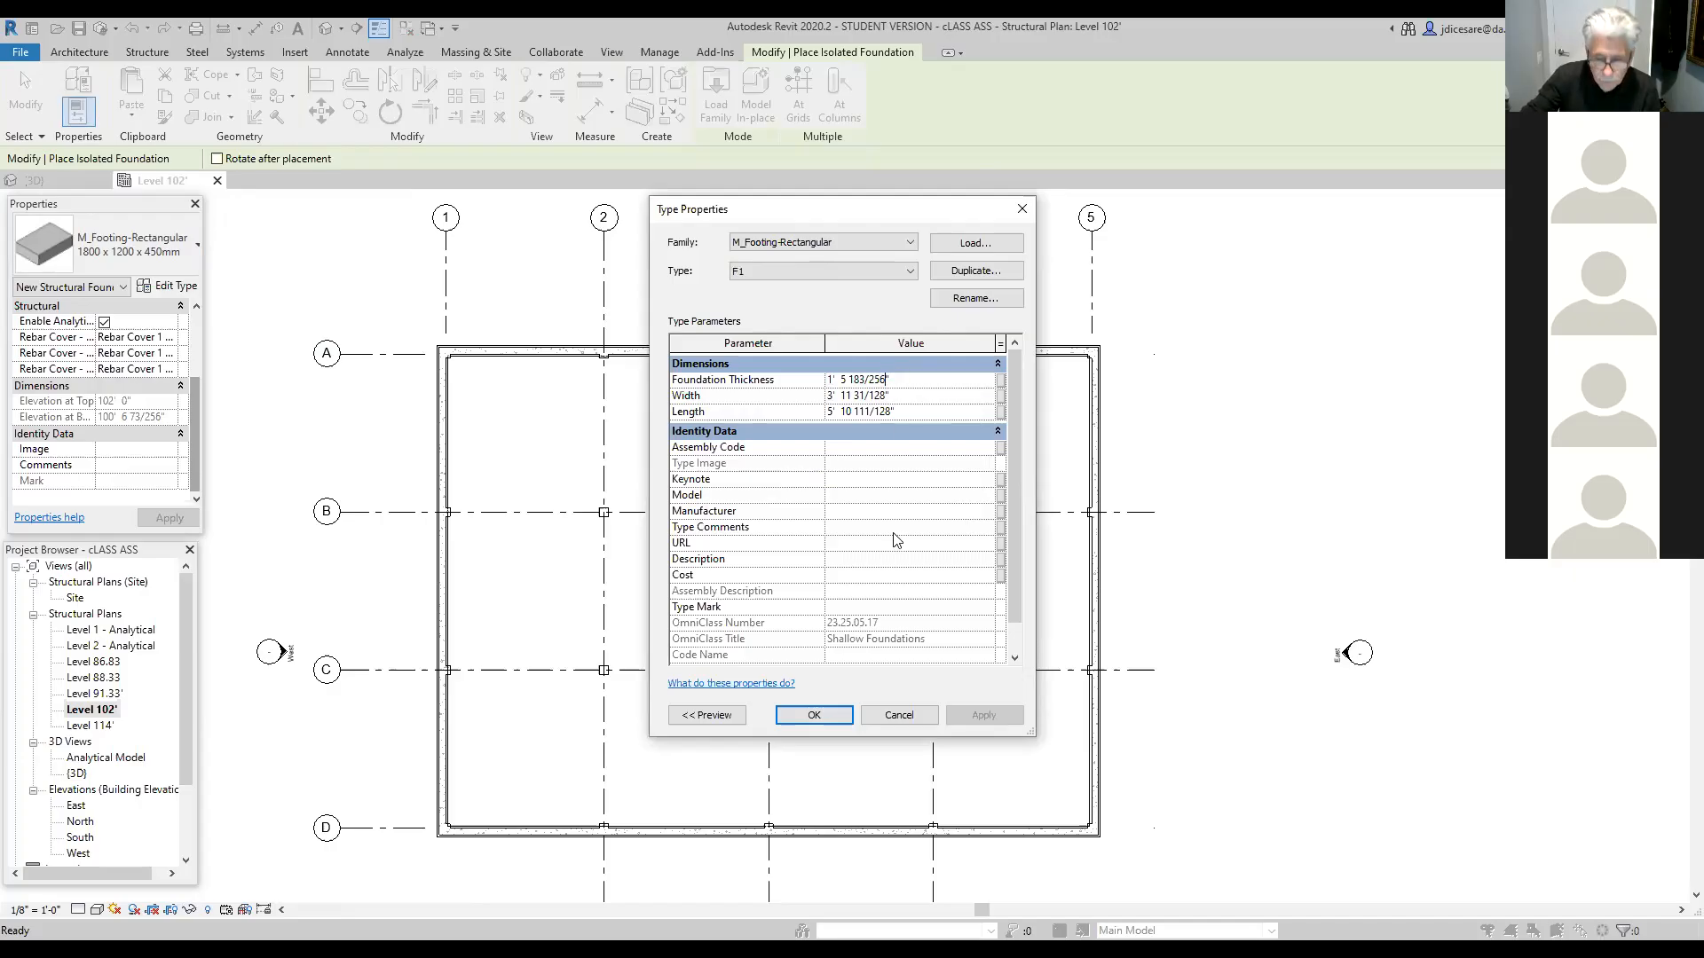
key("BackSpace")
key("BackSpace")
key("BackSpace")
key("BackSpace")
key("BackSpace")
key("BackSpace")
key("BackSpace")
key("BackSpace")
key("BackSpace")
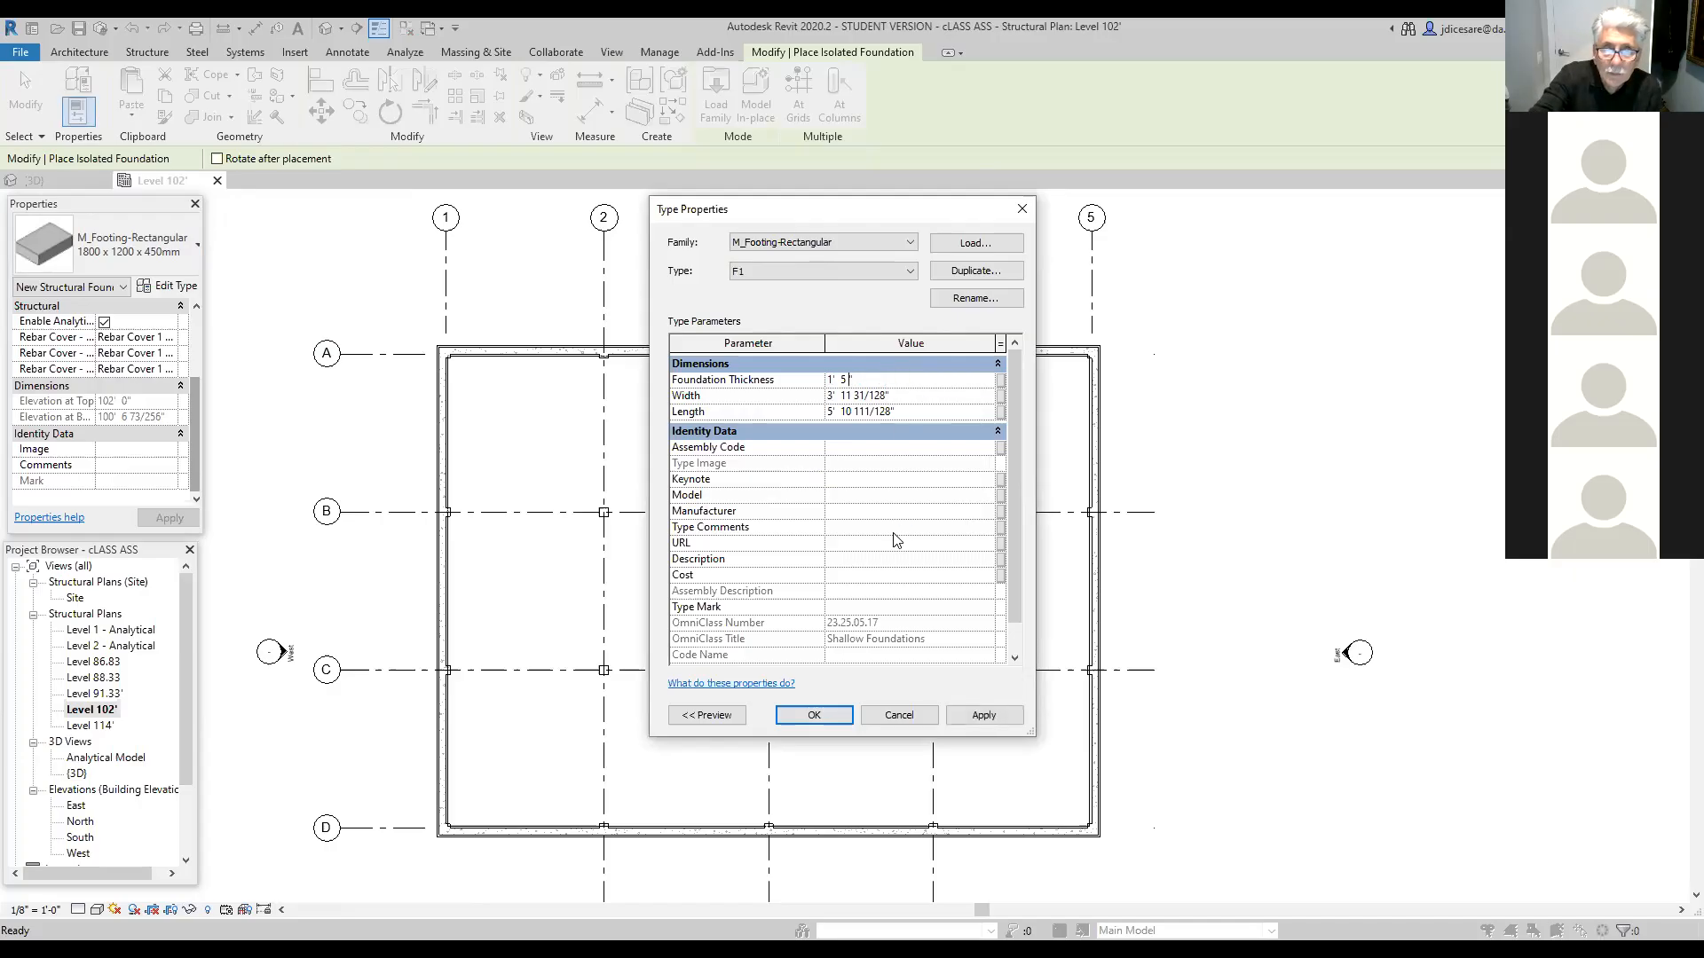
type("11")
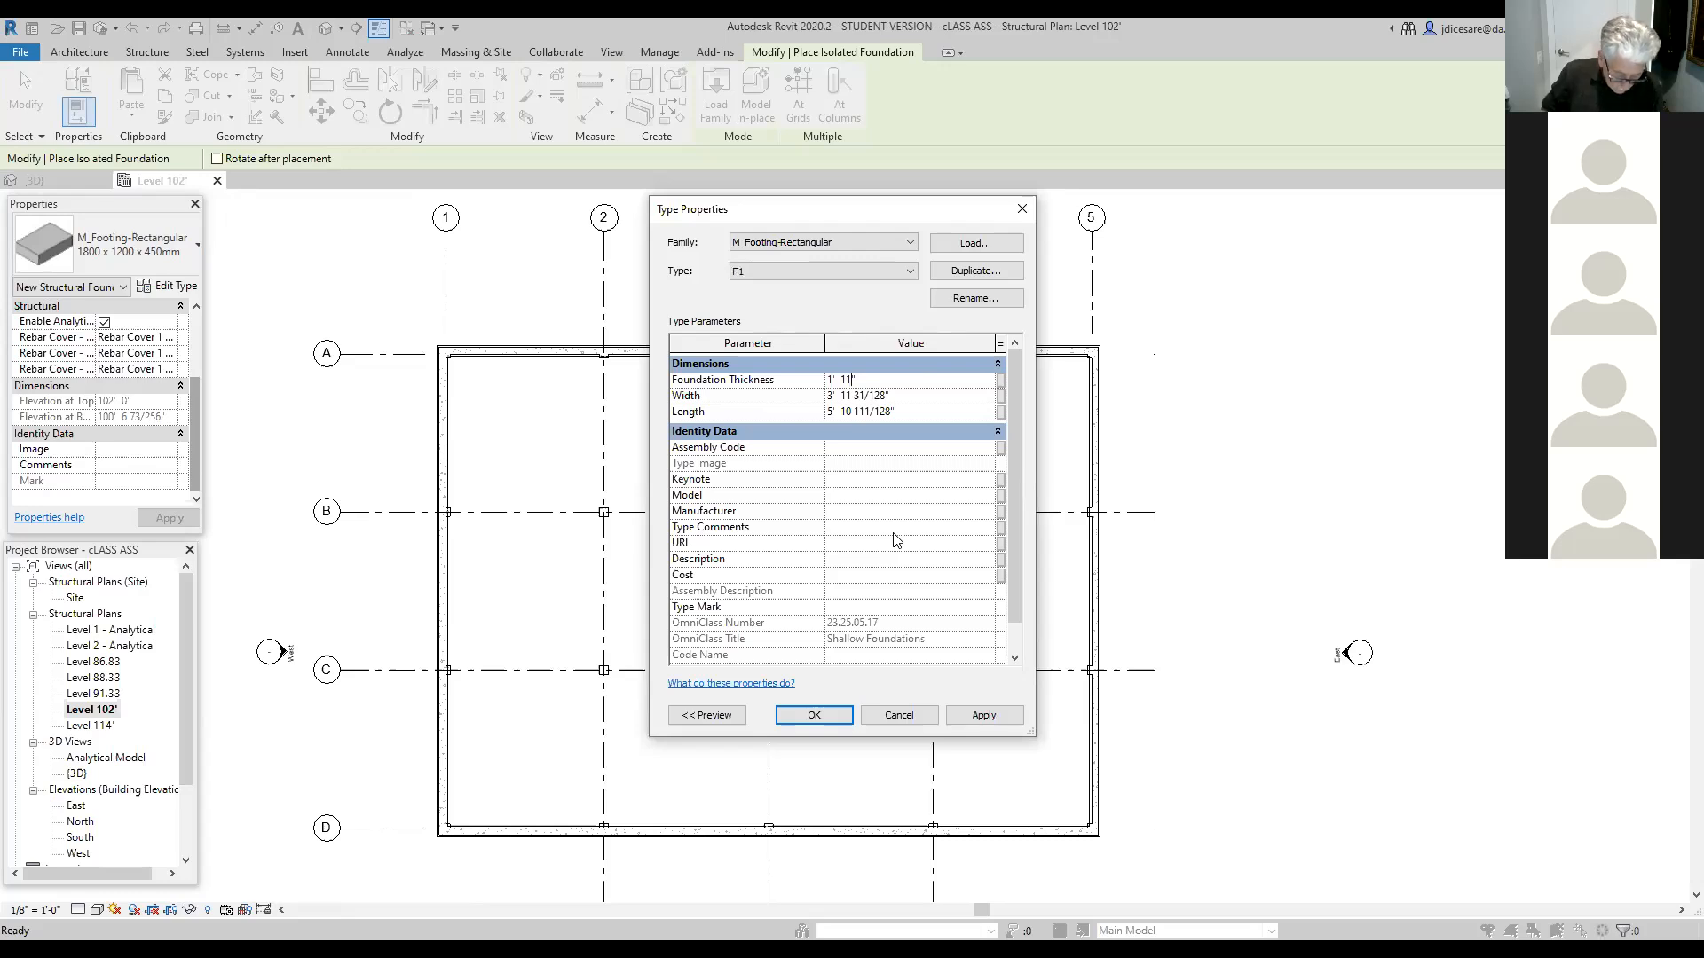
key("Tab")
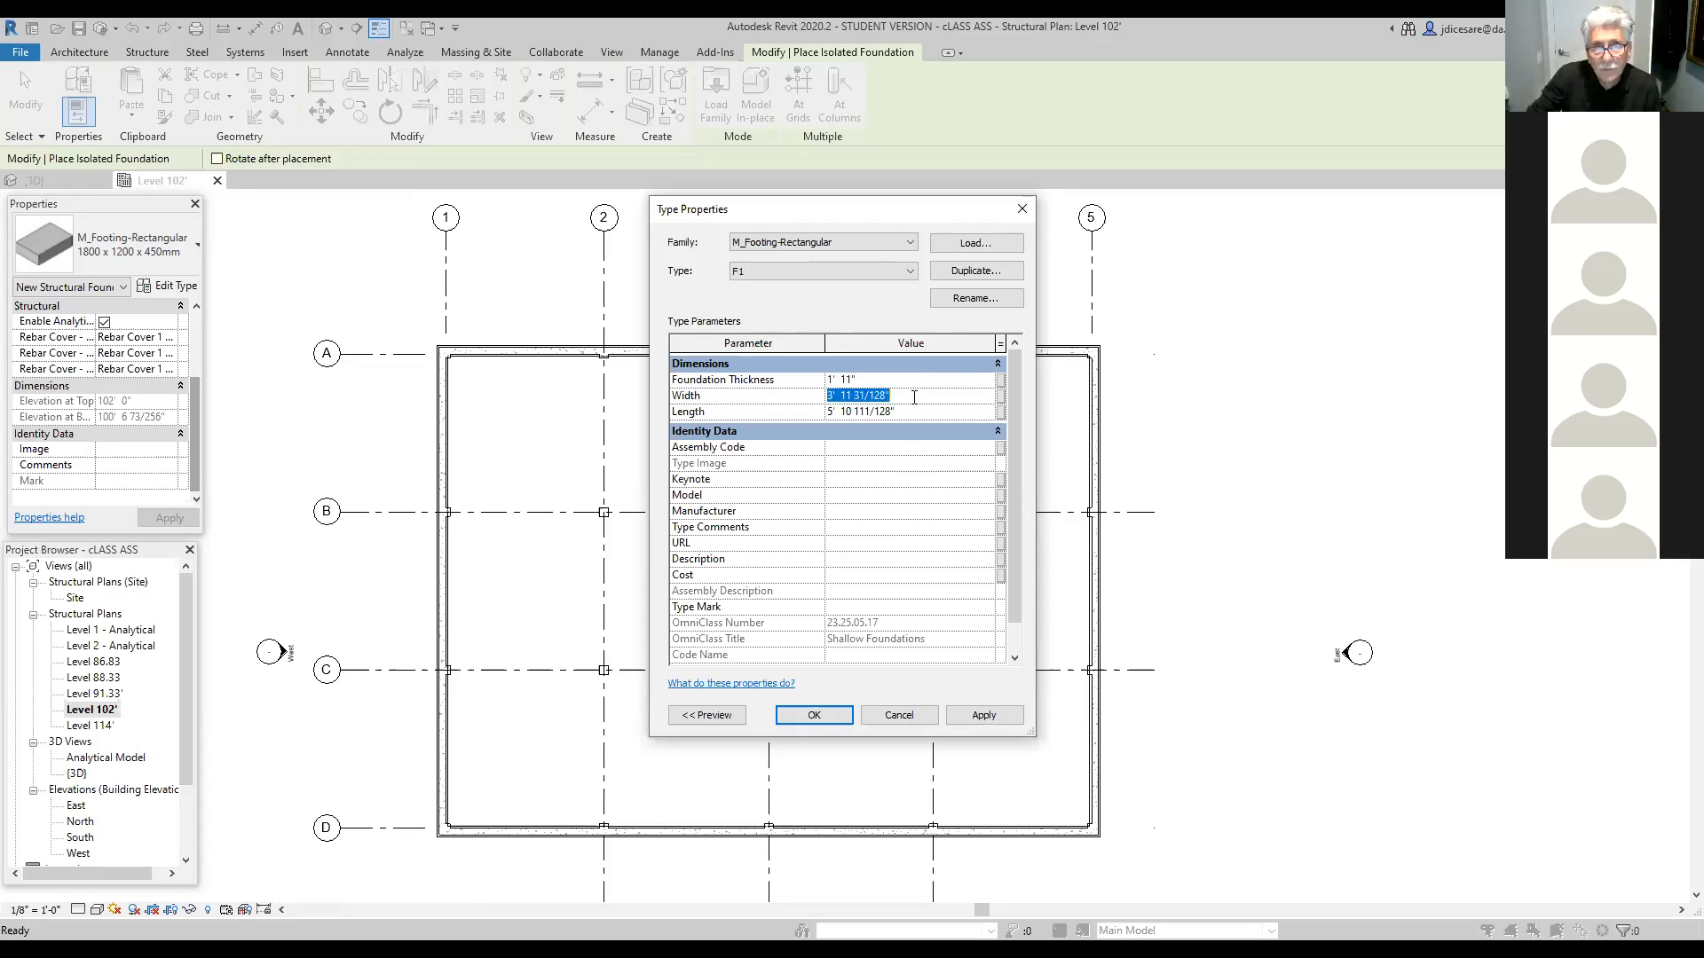
type("9")
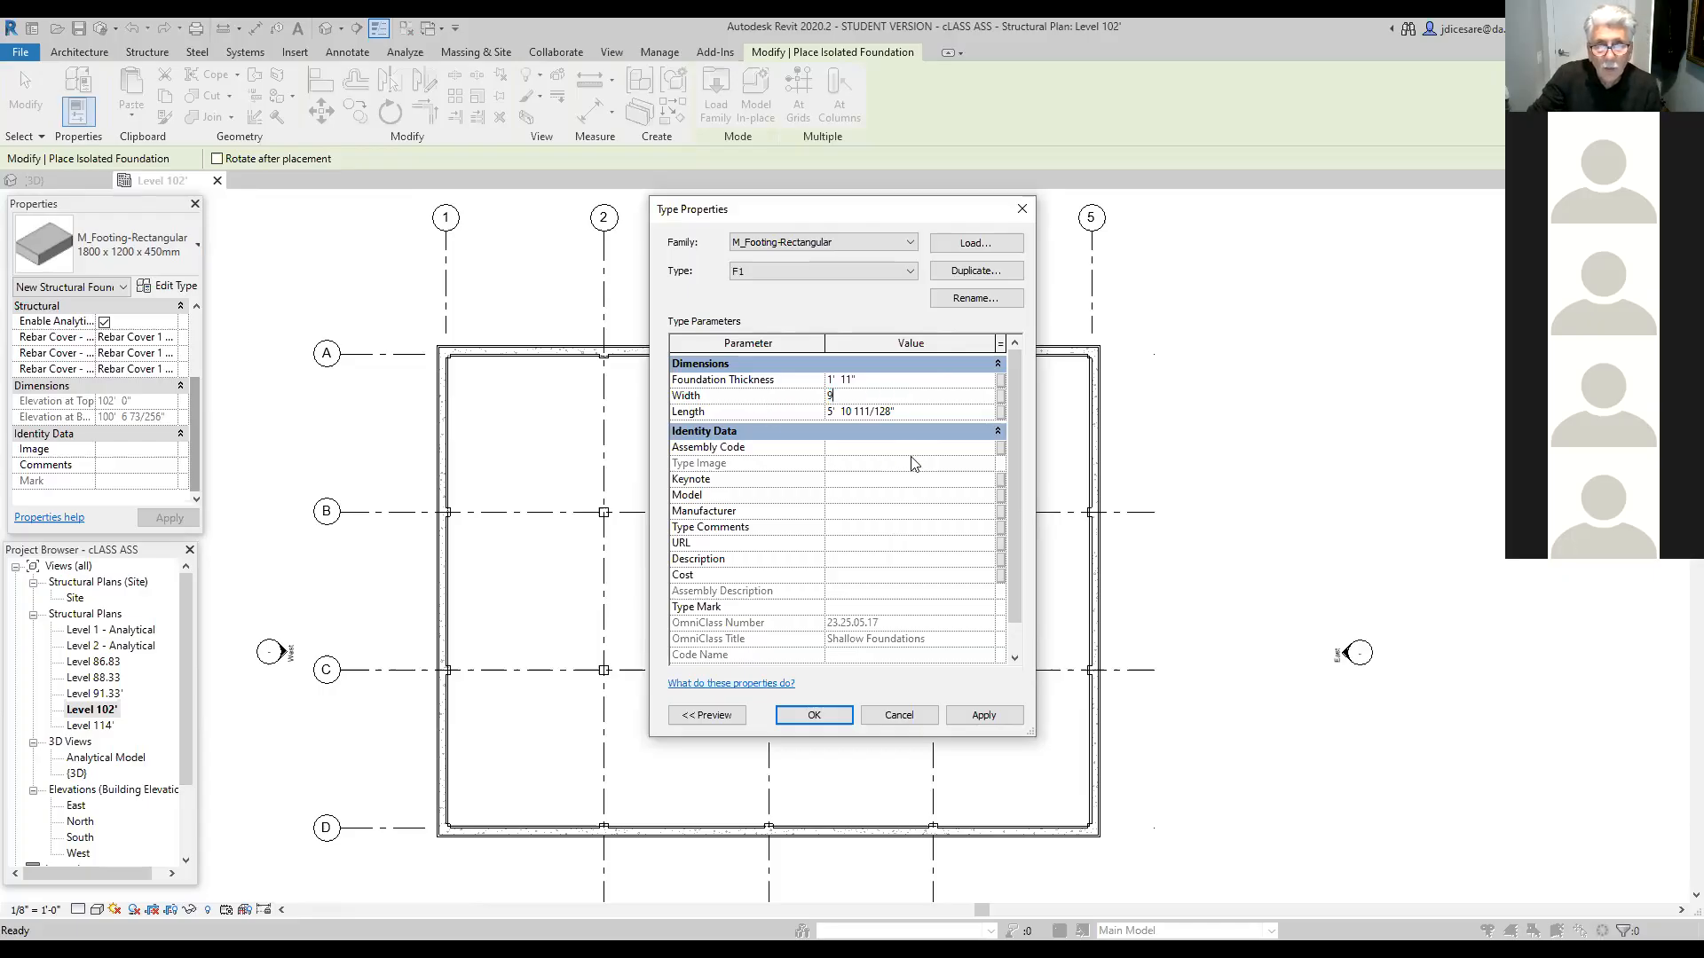
left_click(916, 407)
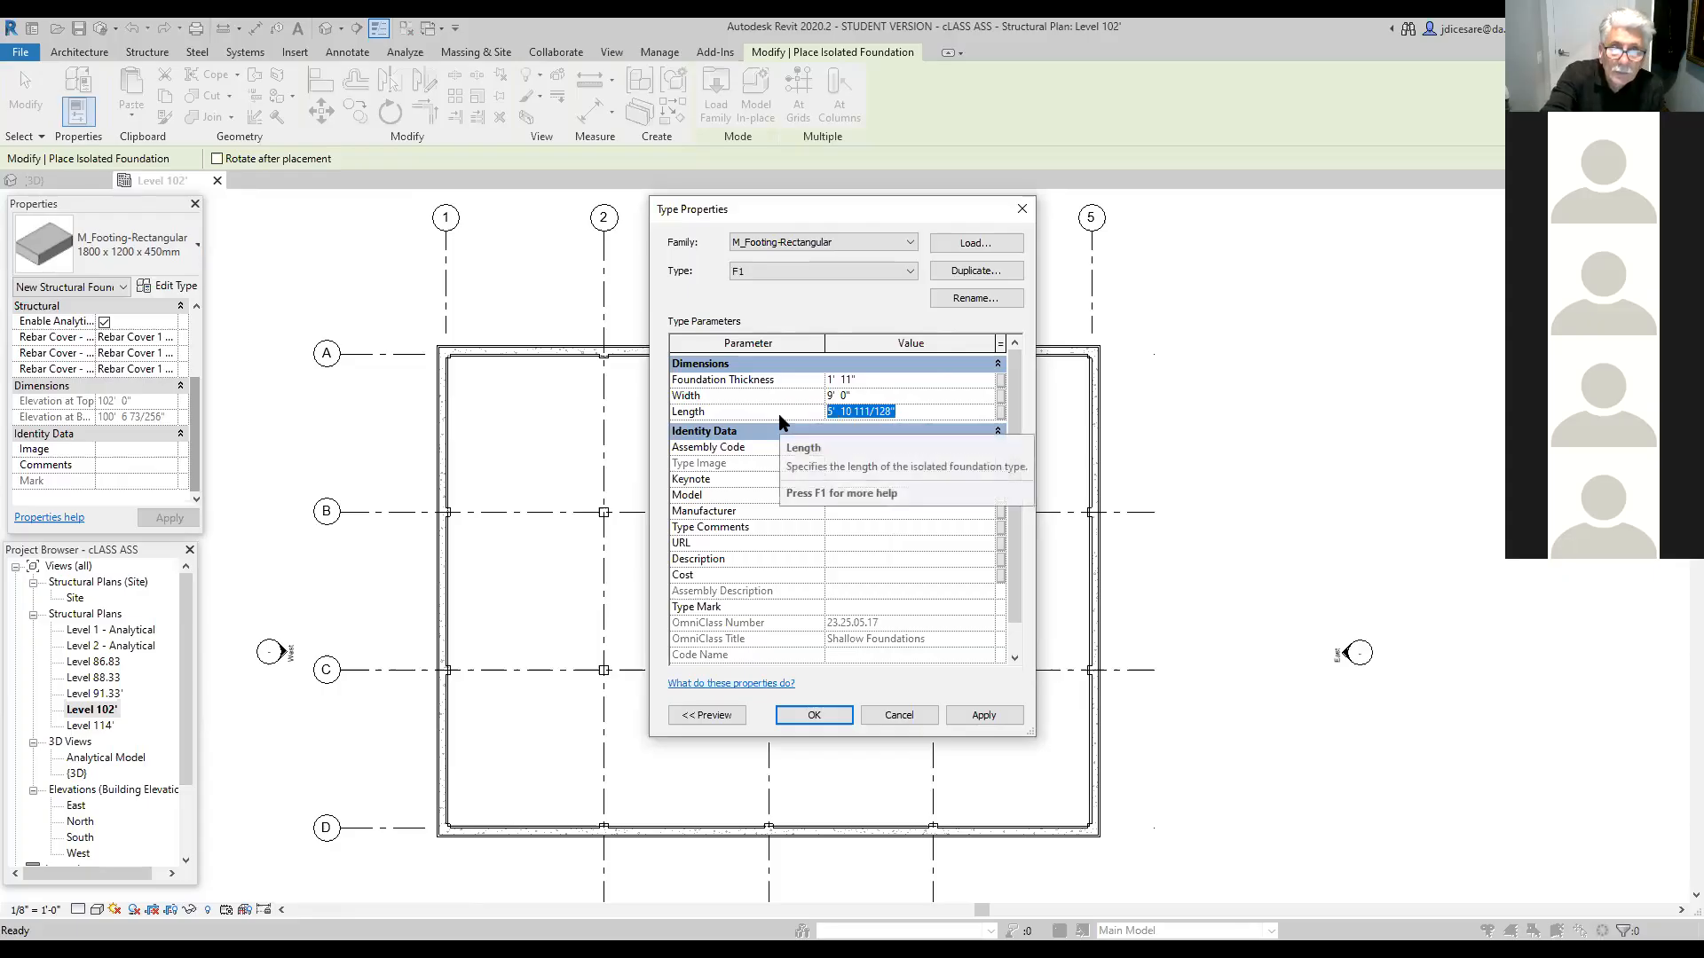
type("9")
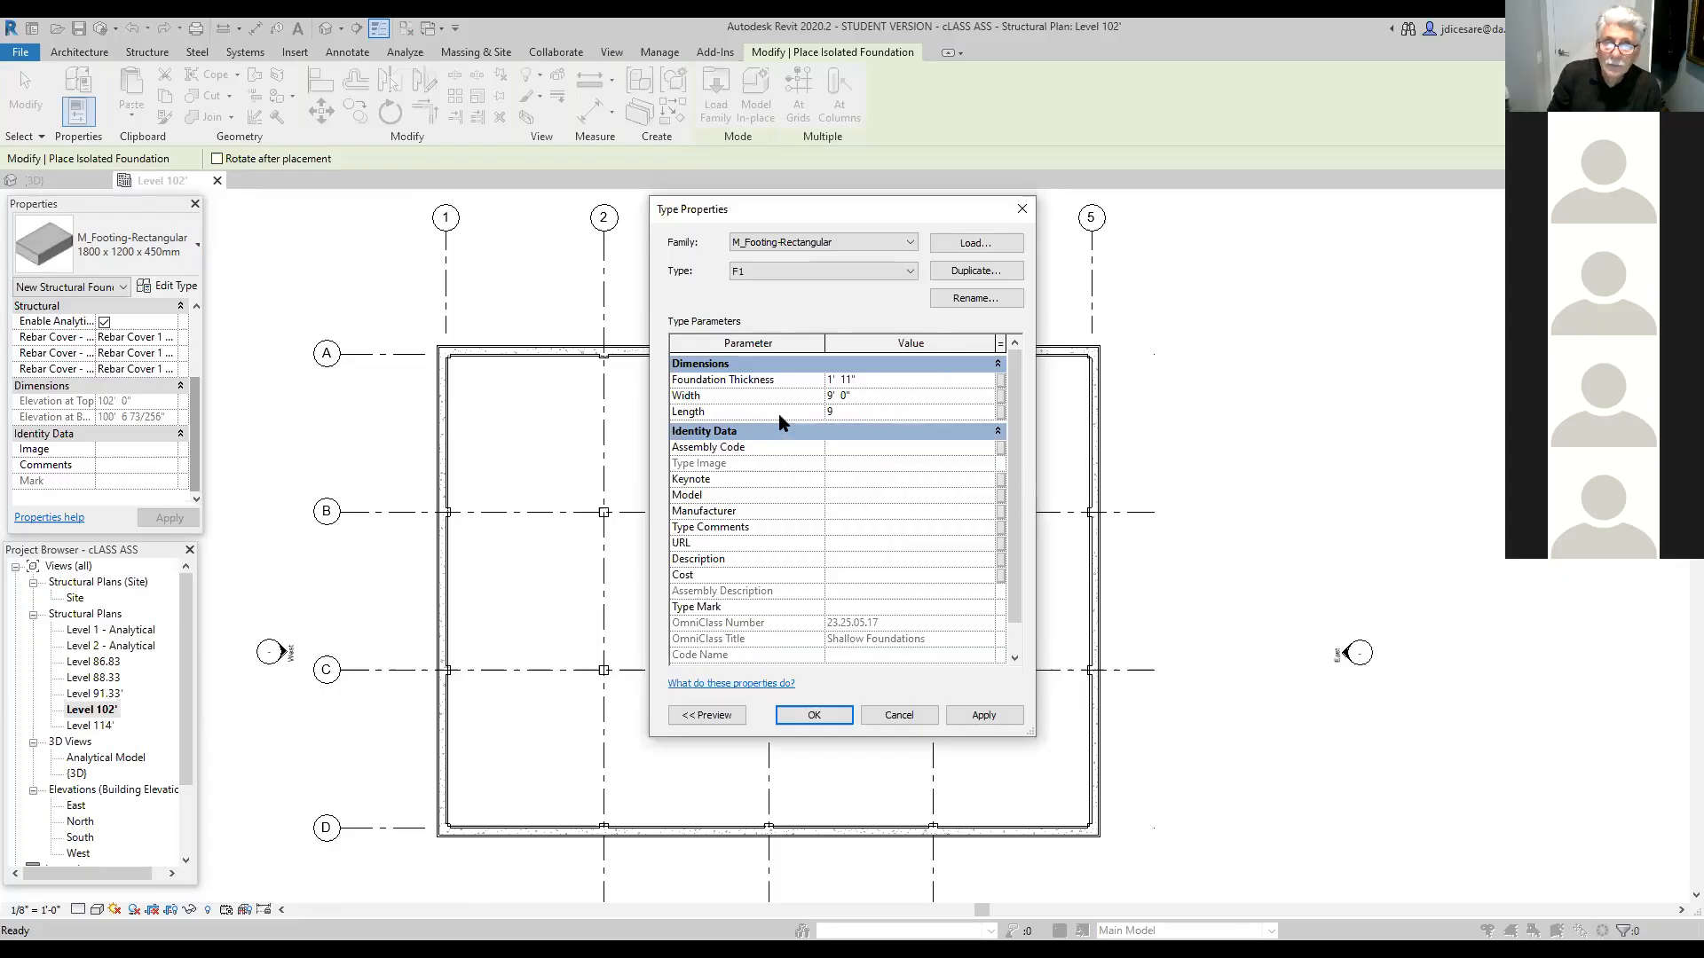
key("Return")
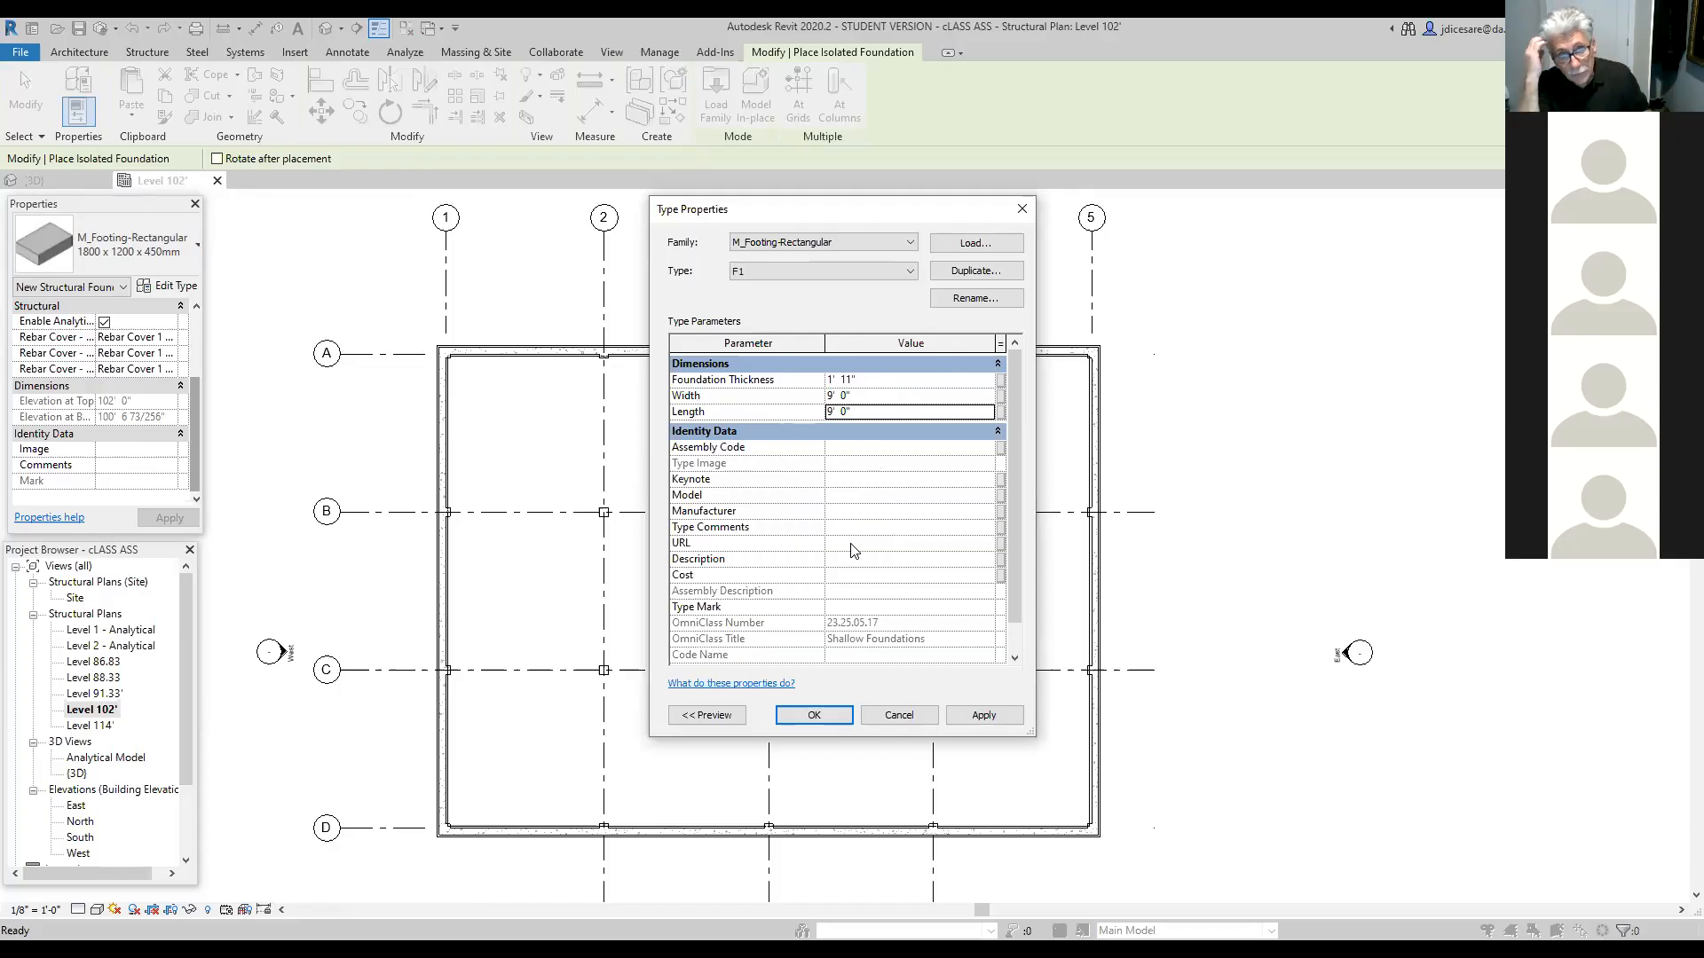
left_click(814, 716)
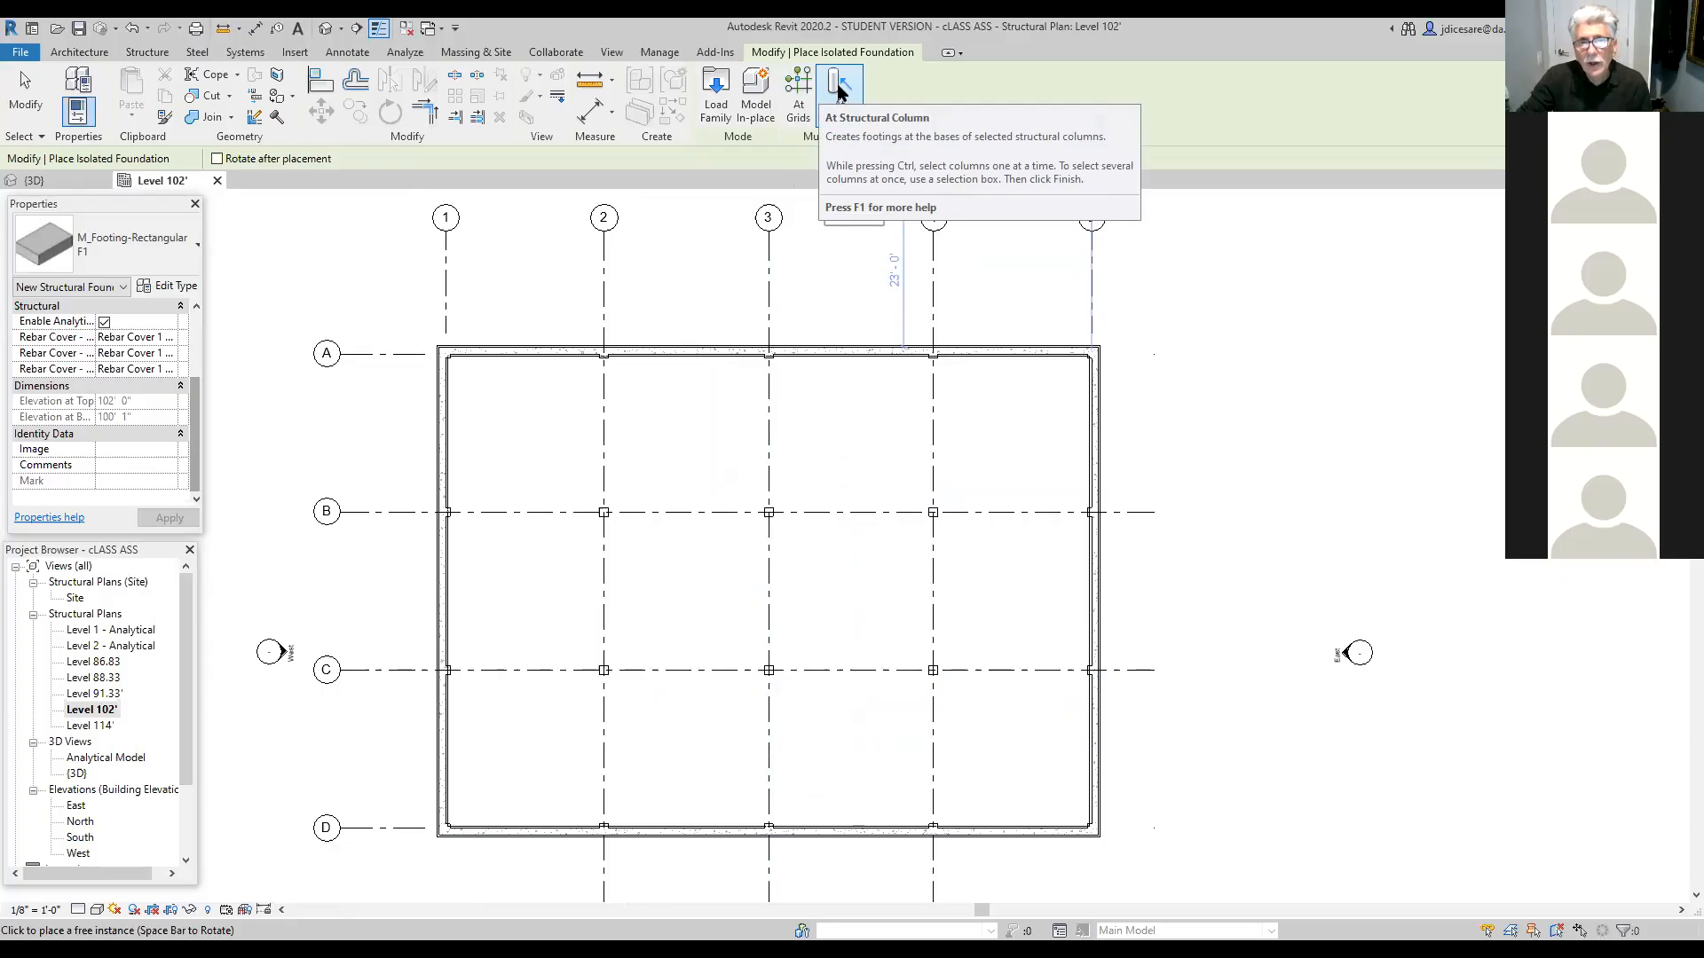
Step: Place F1 isolated footings at the six interior structural columns where grids B and C cross grids 2, 3 and 4
left_click(839, 89)
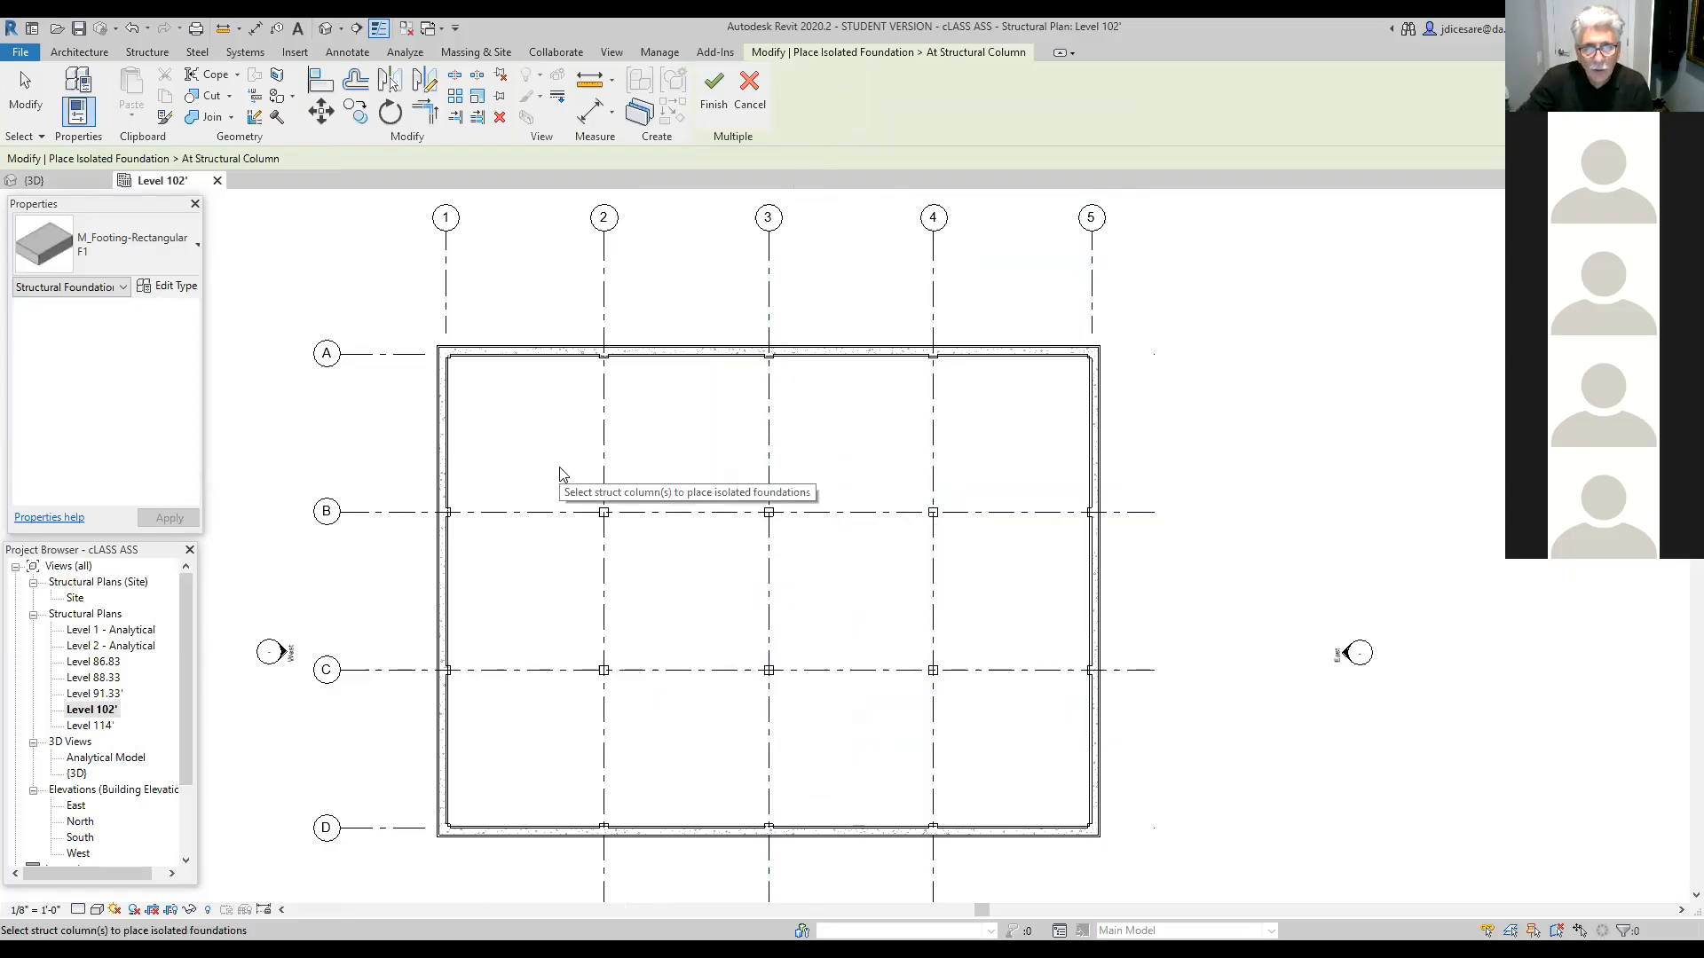
left_click_drag(557, 467, 959, 723)
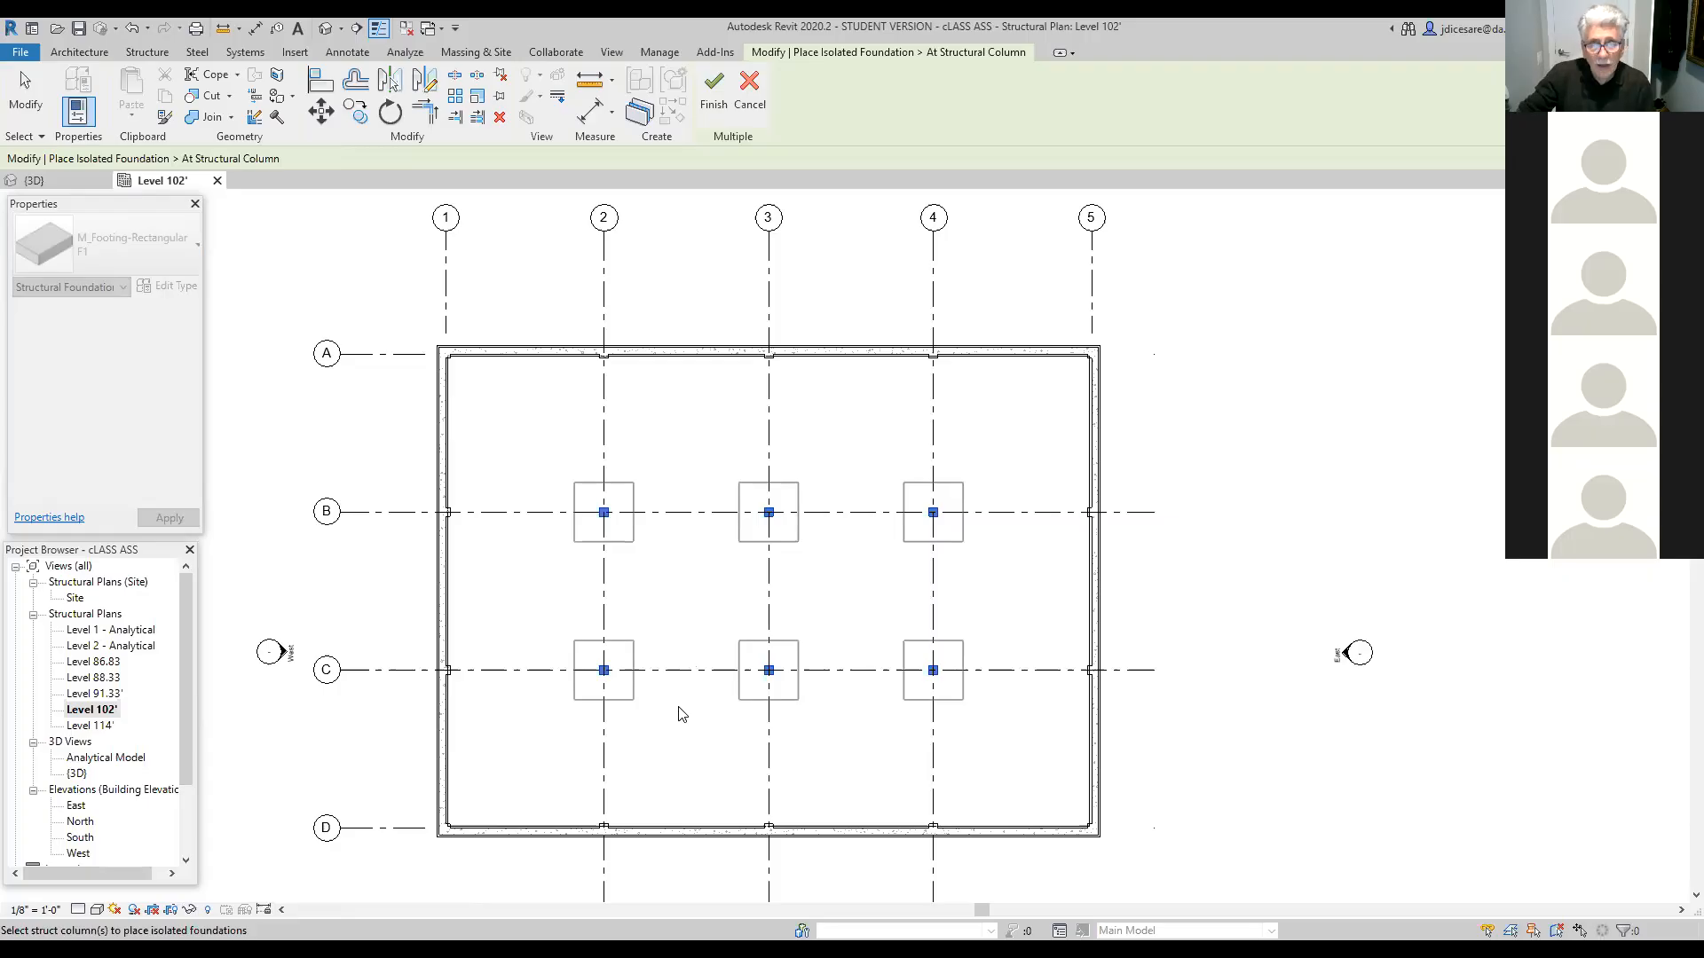
left_click(719, 101)
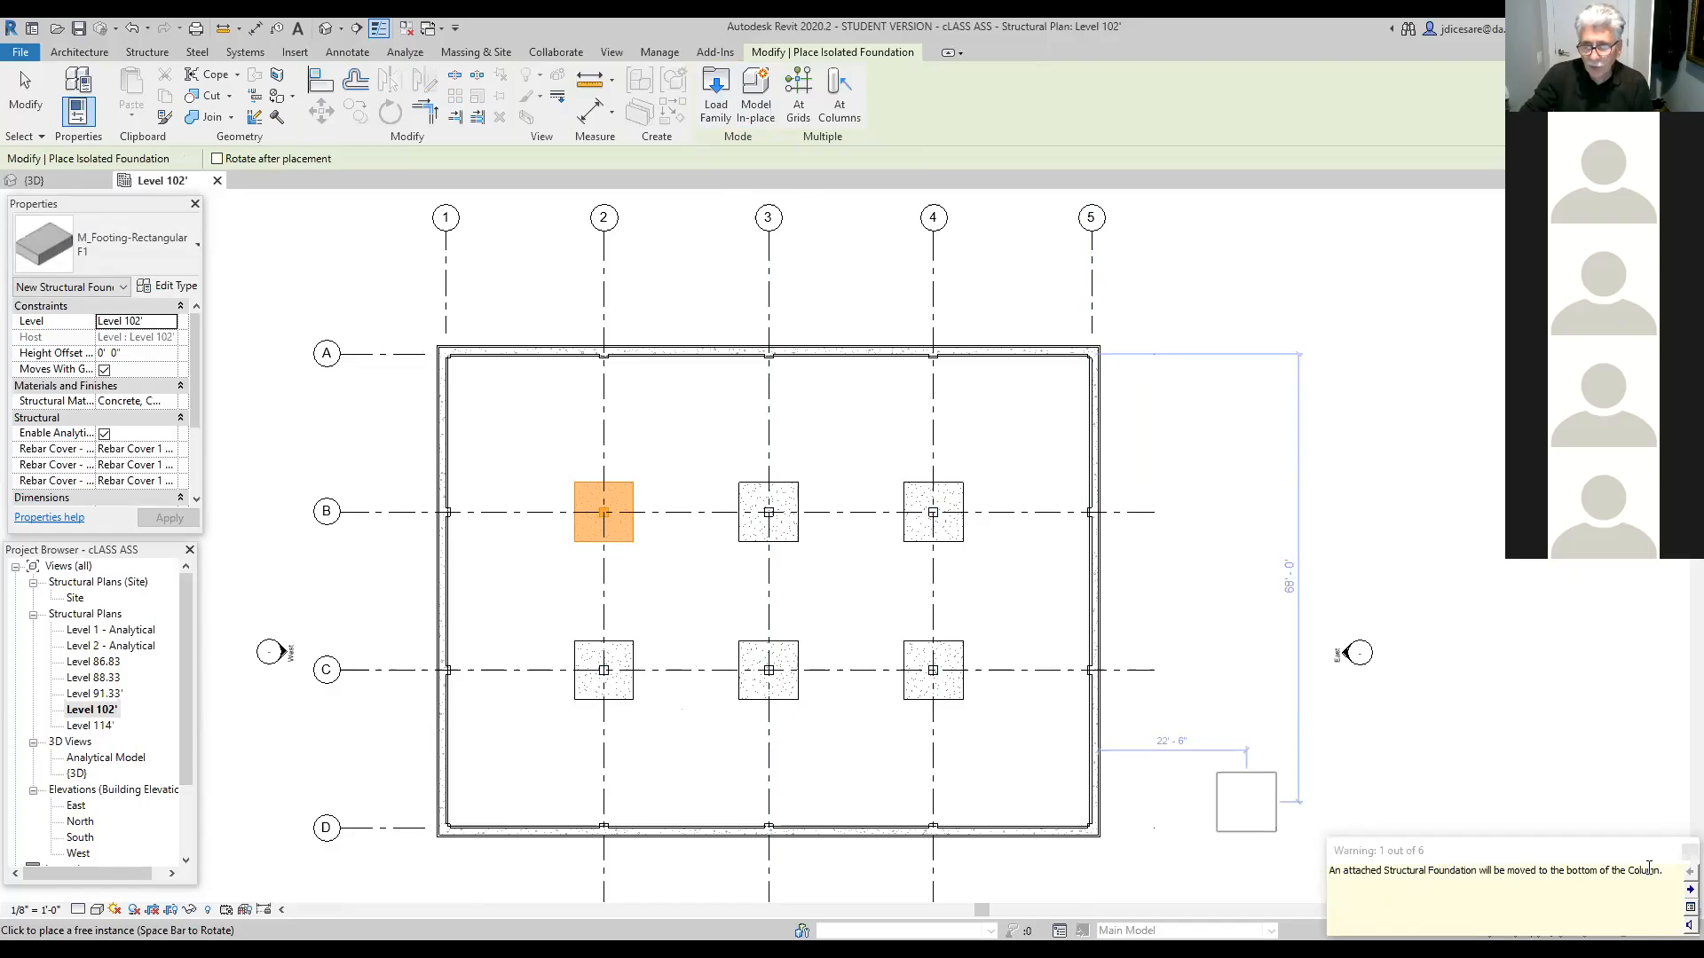
key("Return")
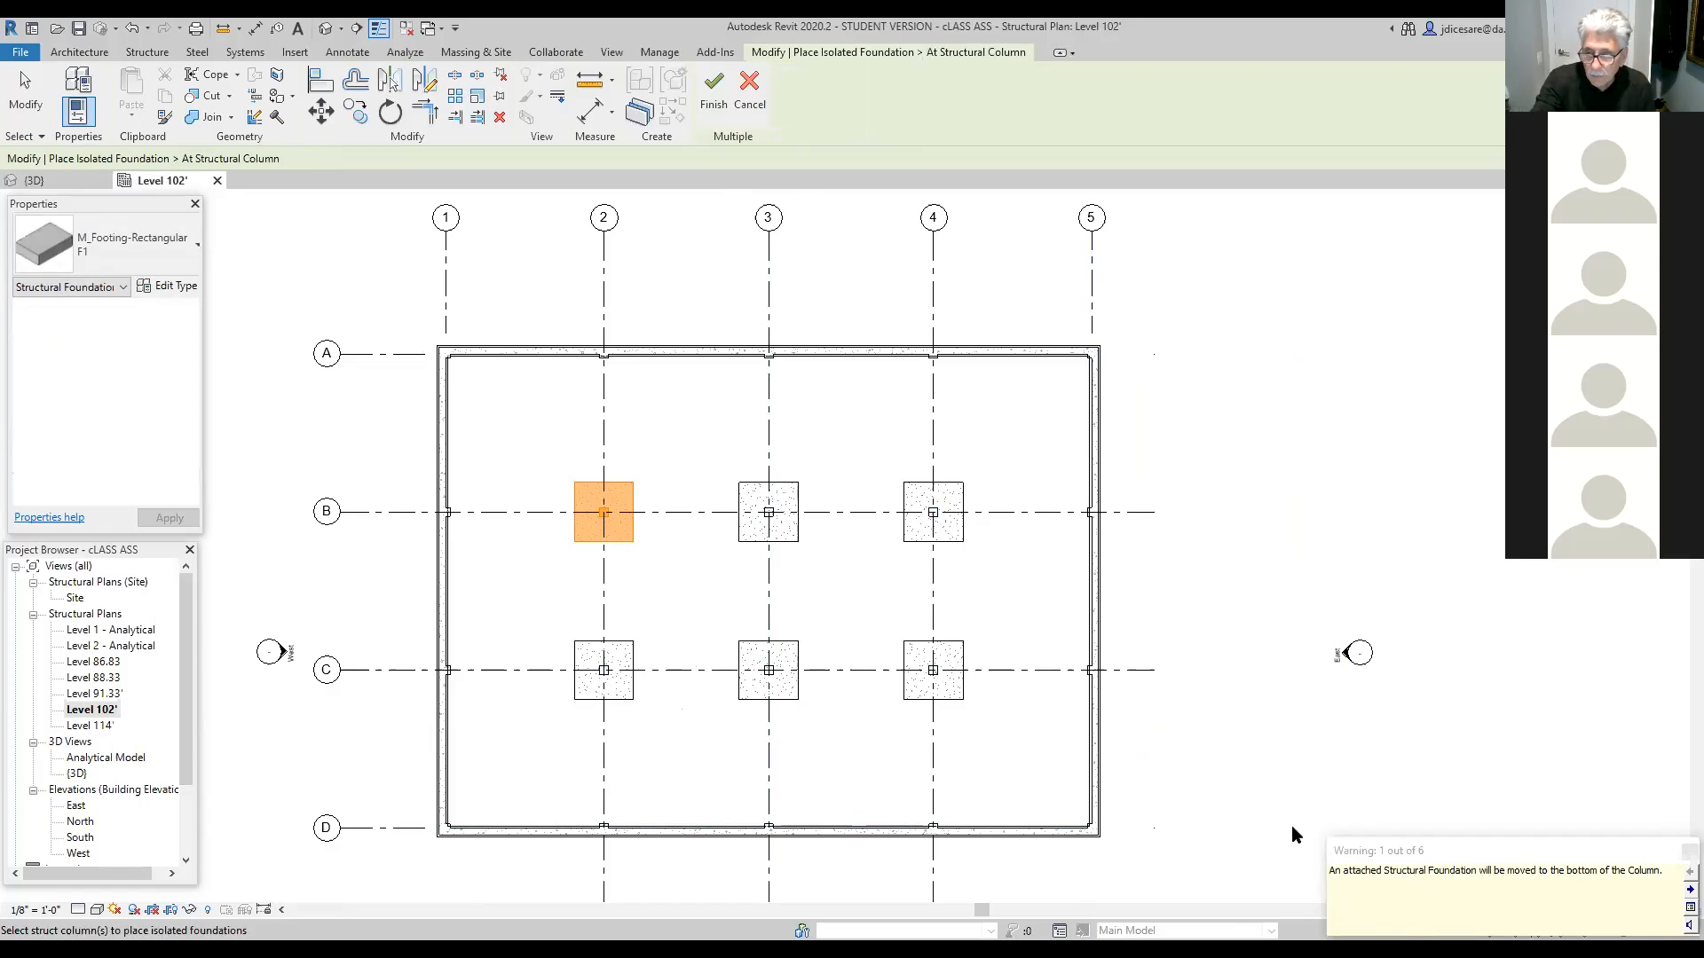
key("Escape")
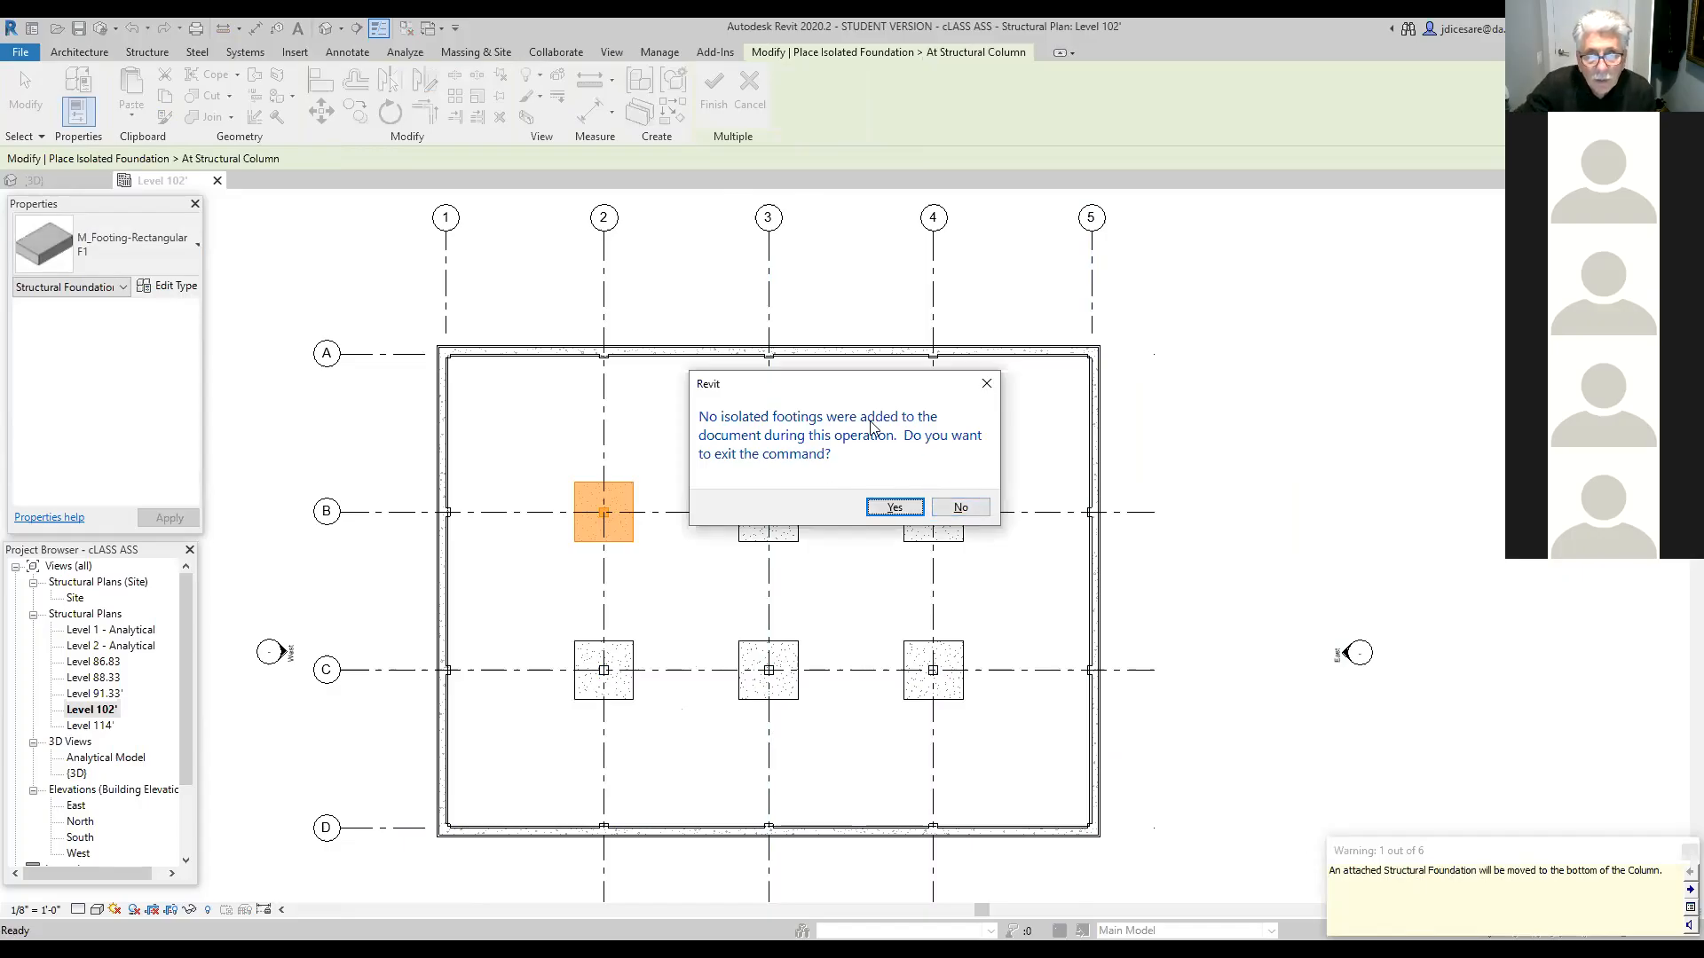
left_click(961, 507)
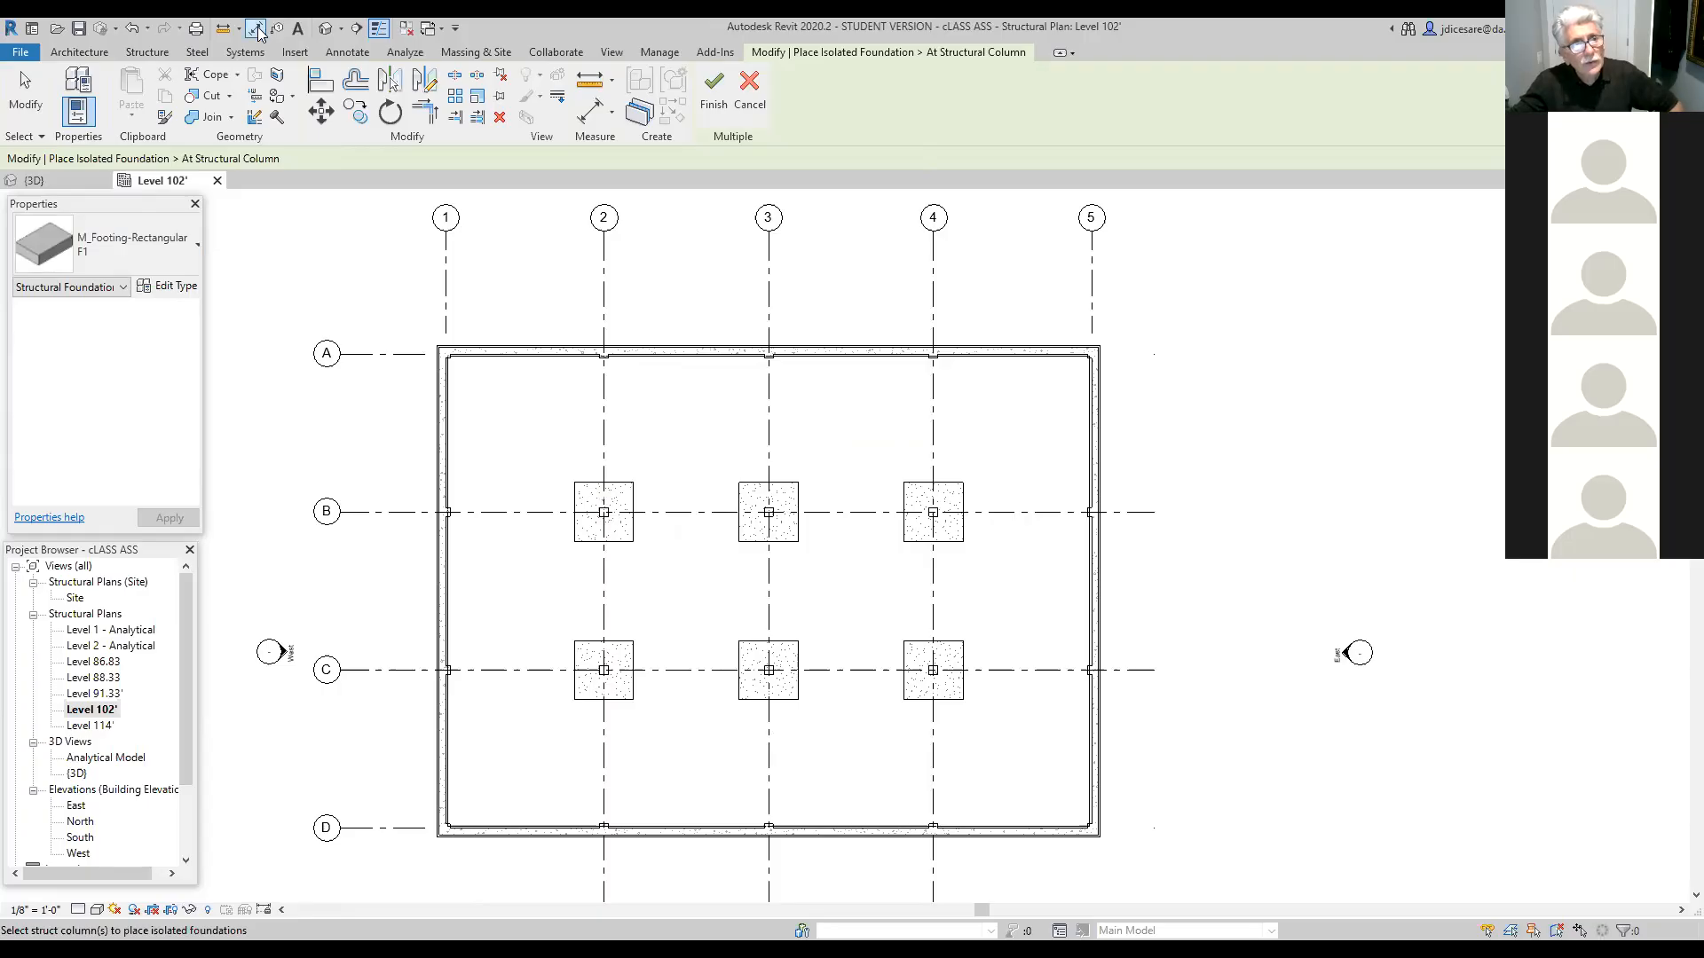
Step: Inspect the F1 column footings in the 3D view and the Level 102' plan, and end the footing placement
left_click(326, 31)
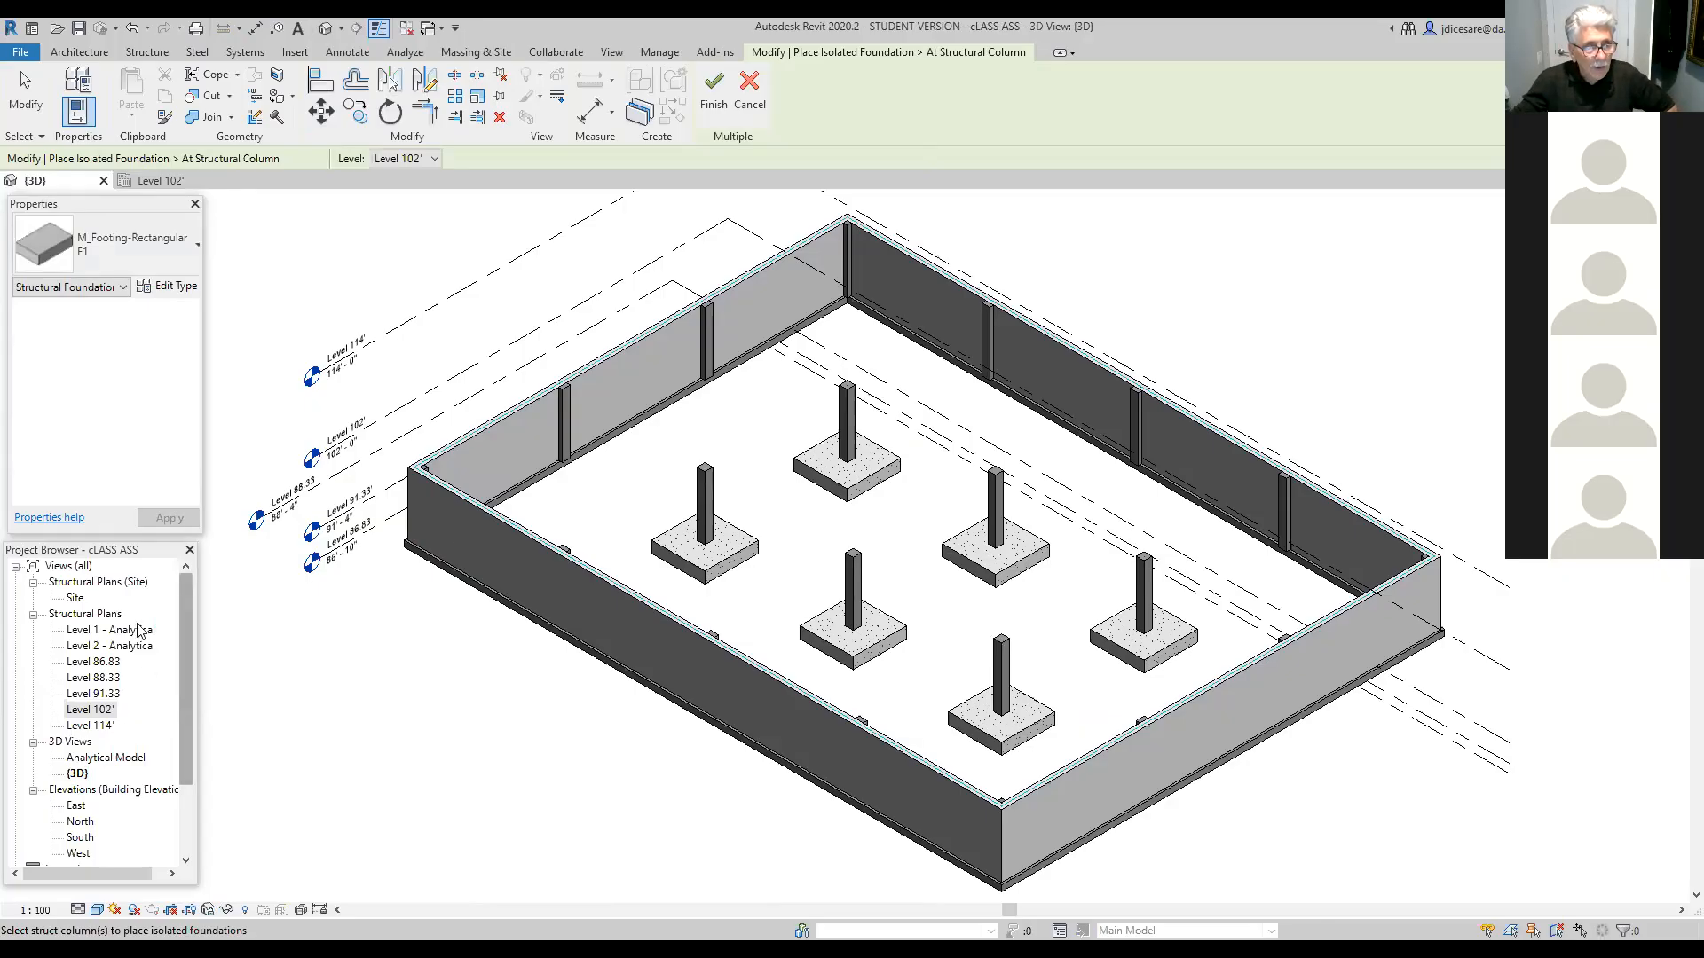
left_click(171, 180)
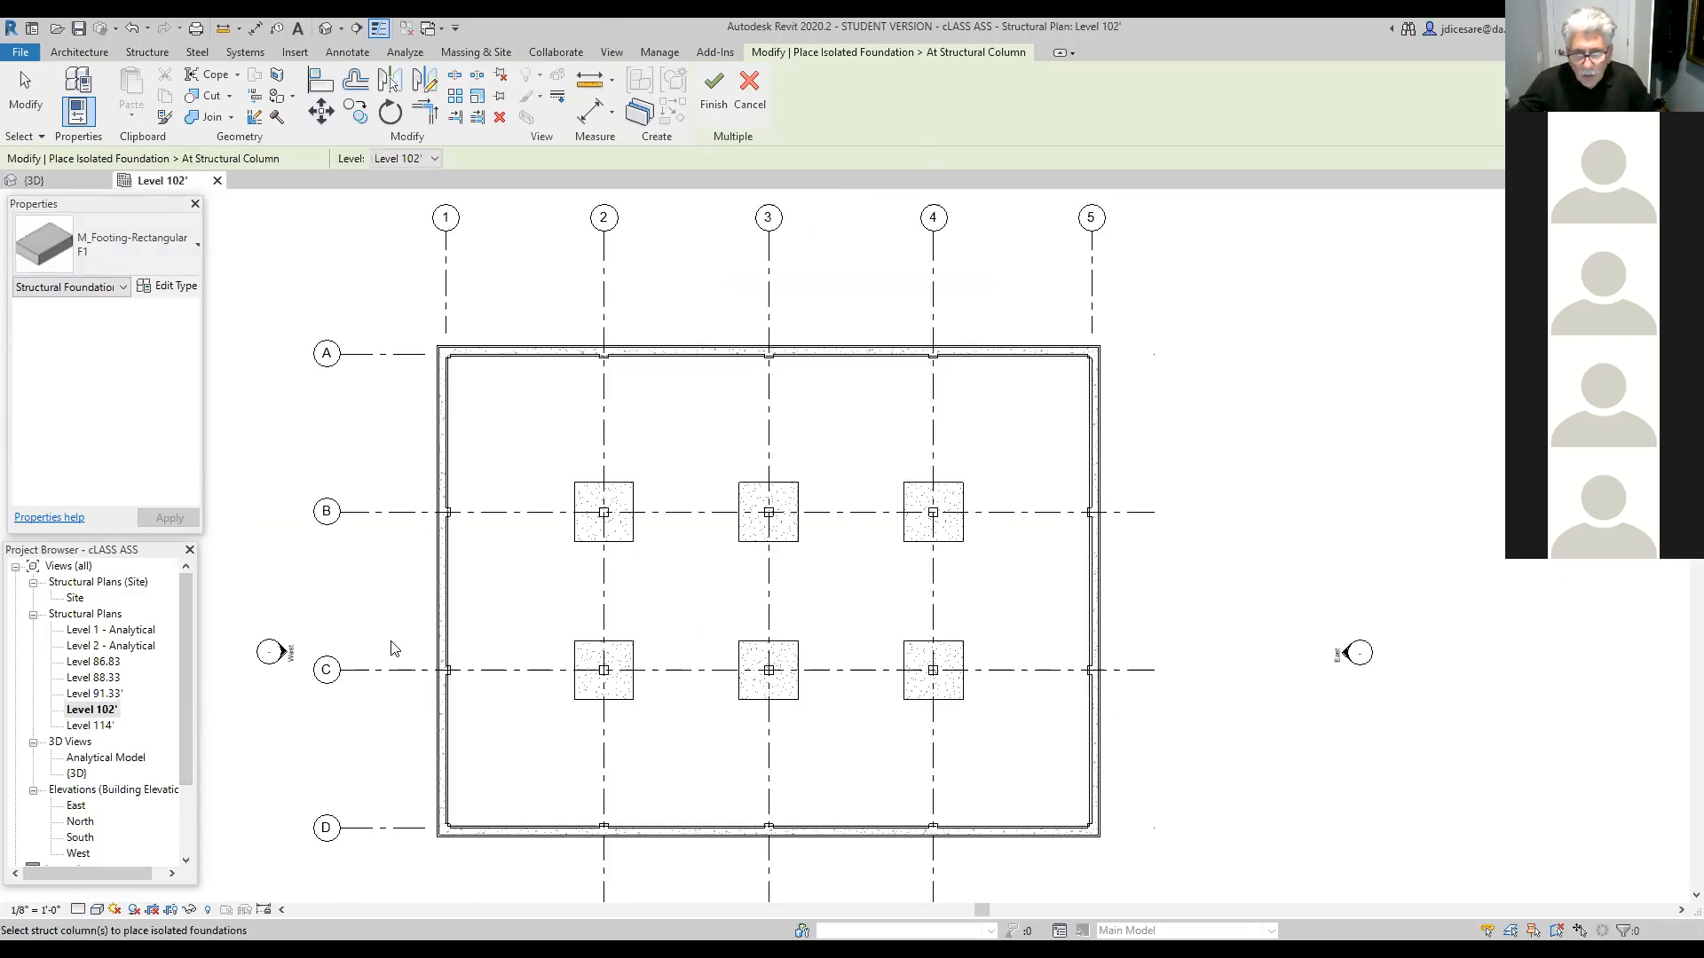
scroll(609, 717, "up", 2)
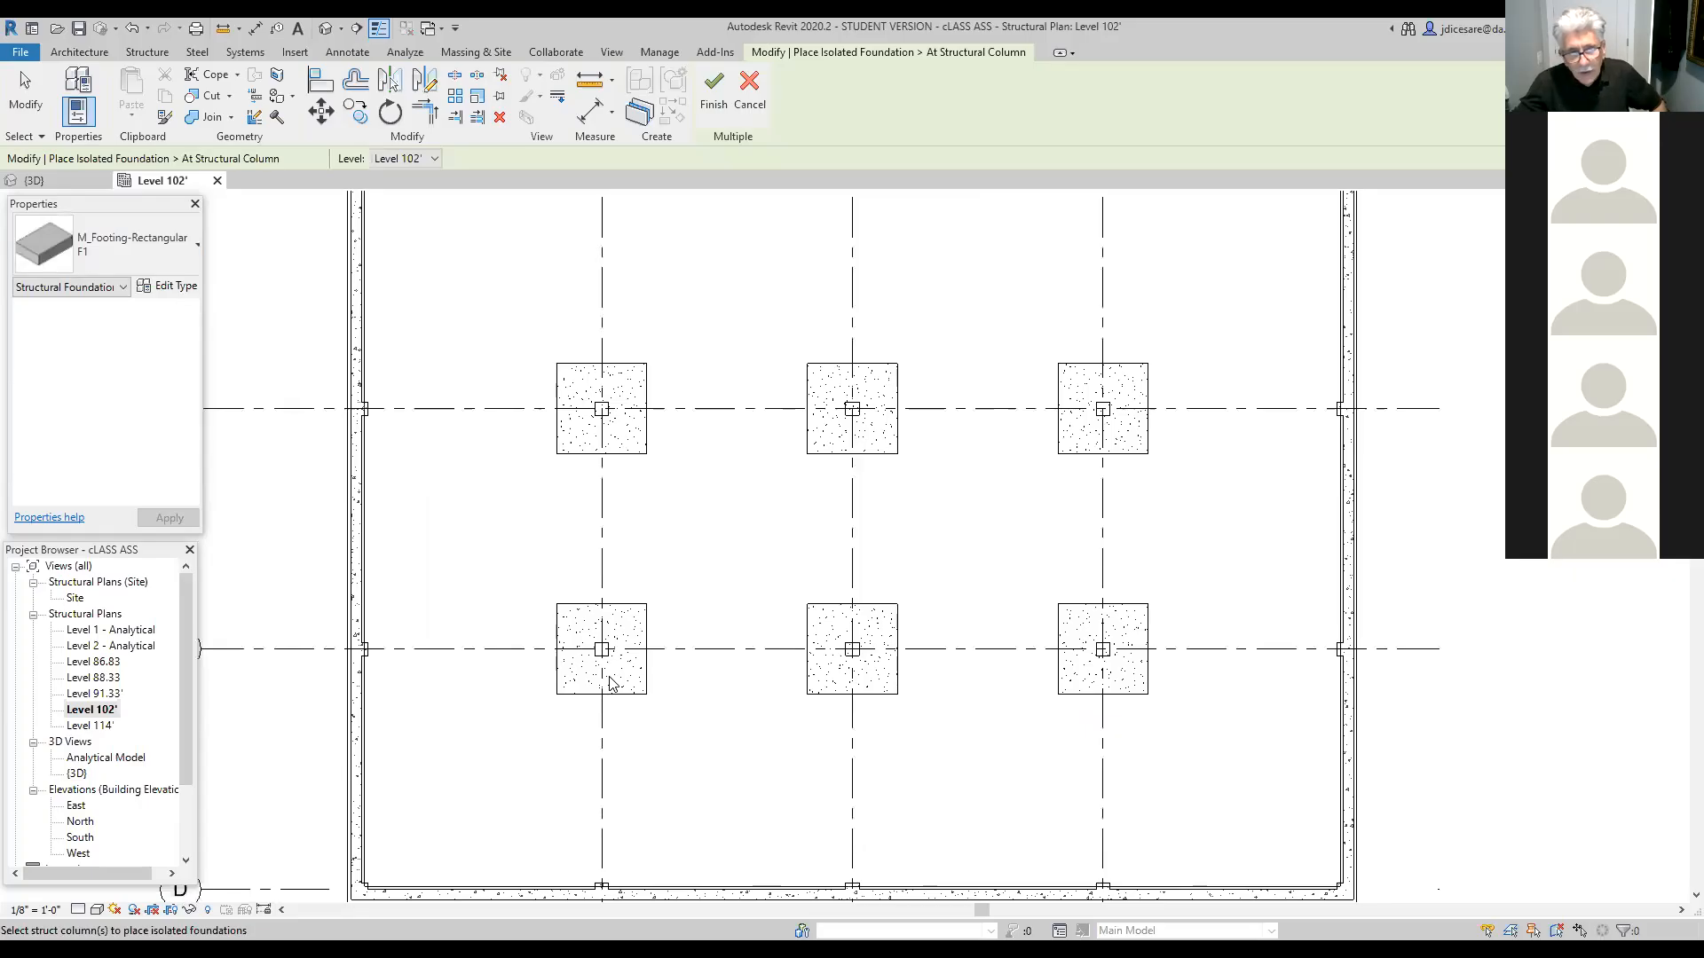
scroll(609, 684, "down", 1)
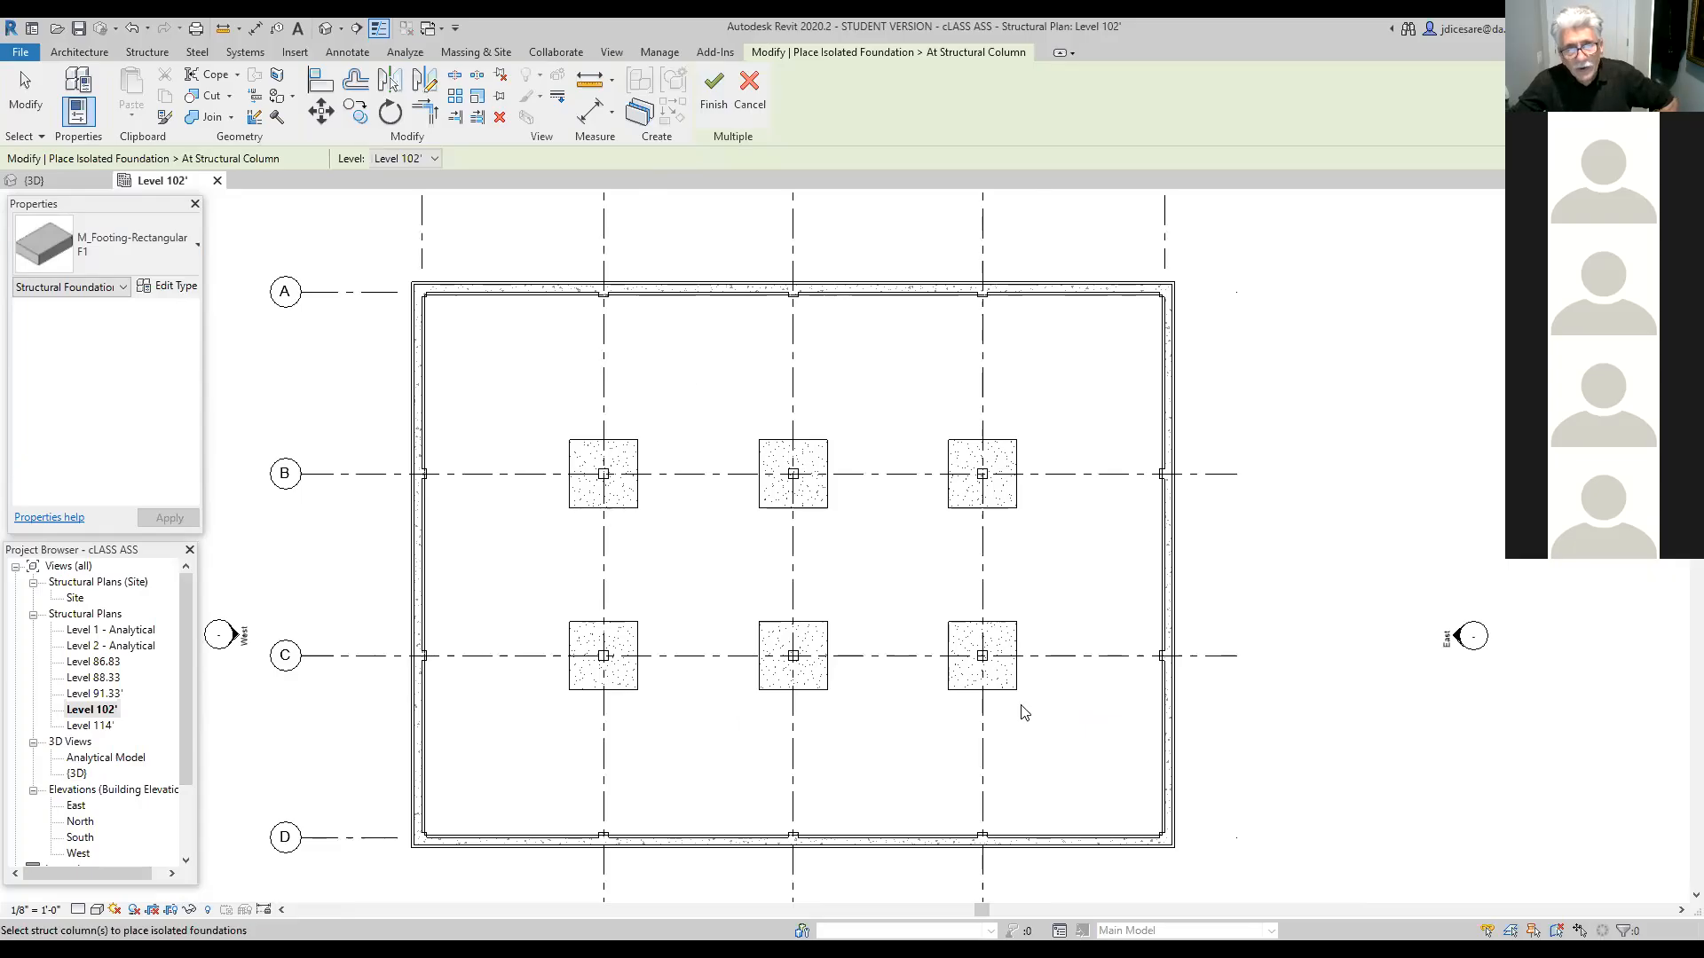
left_click(715, 88)
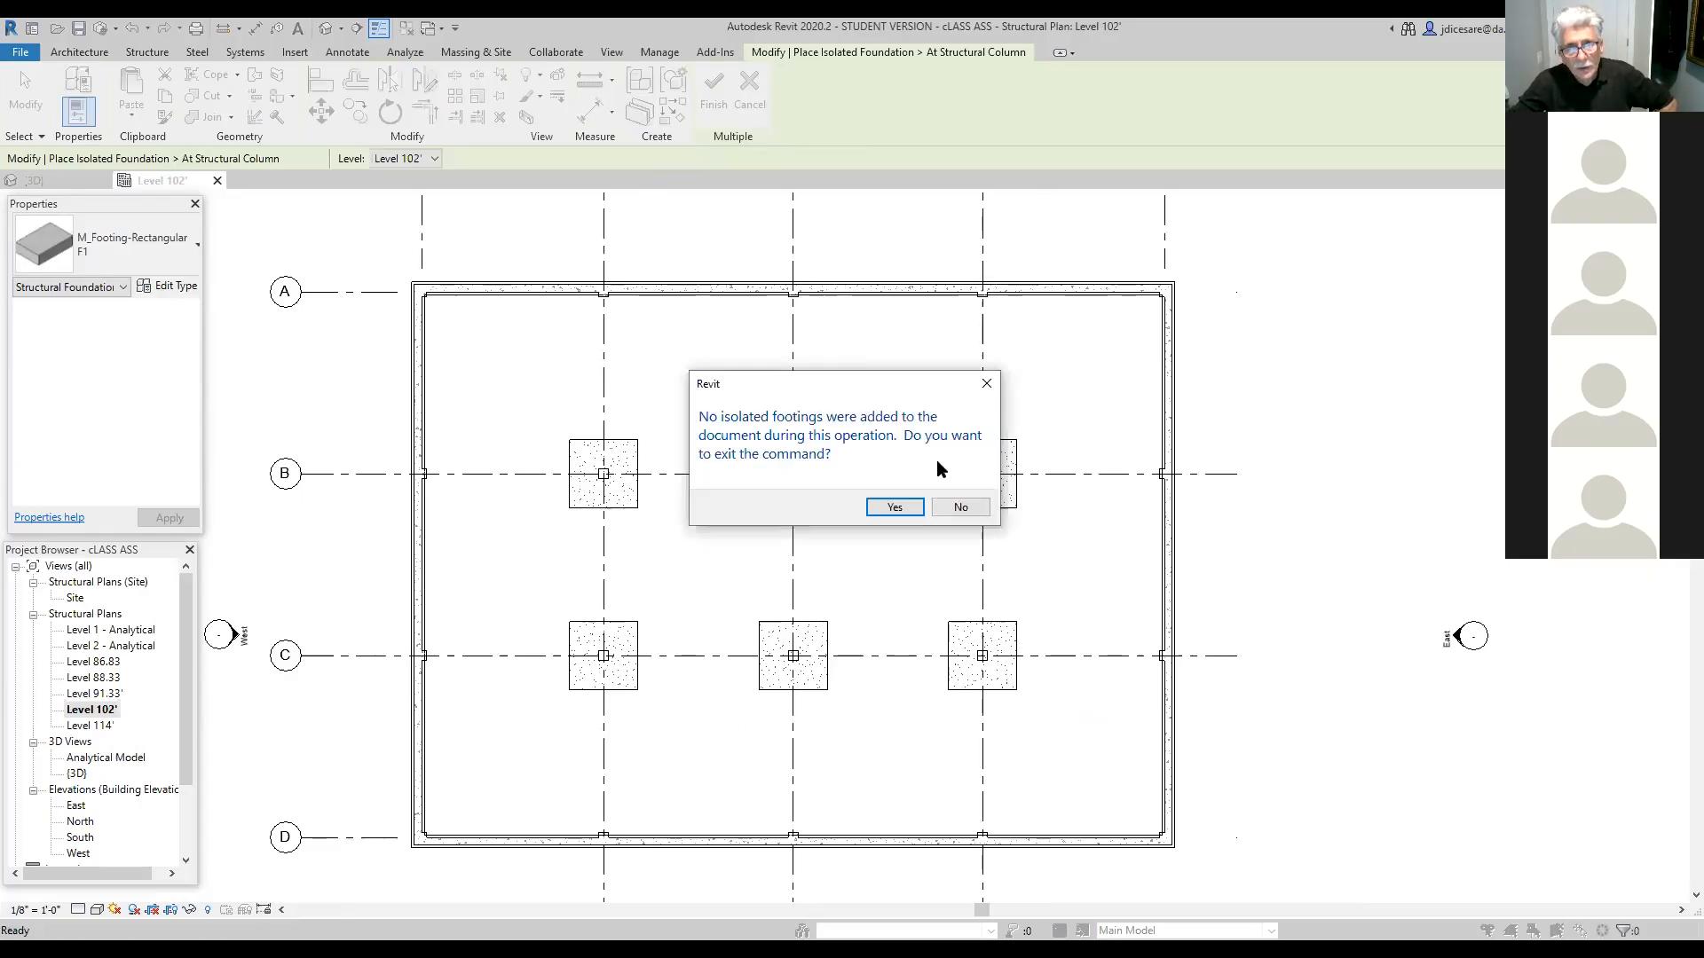
left_click(893, 509)
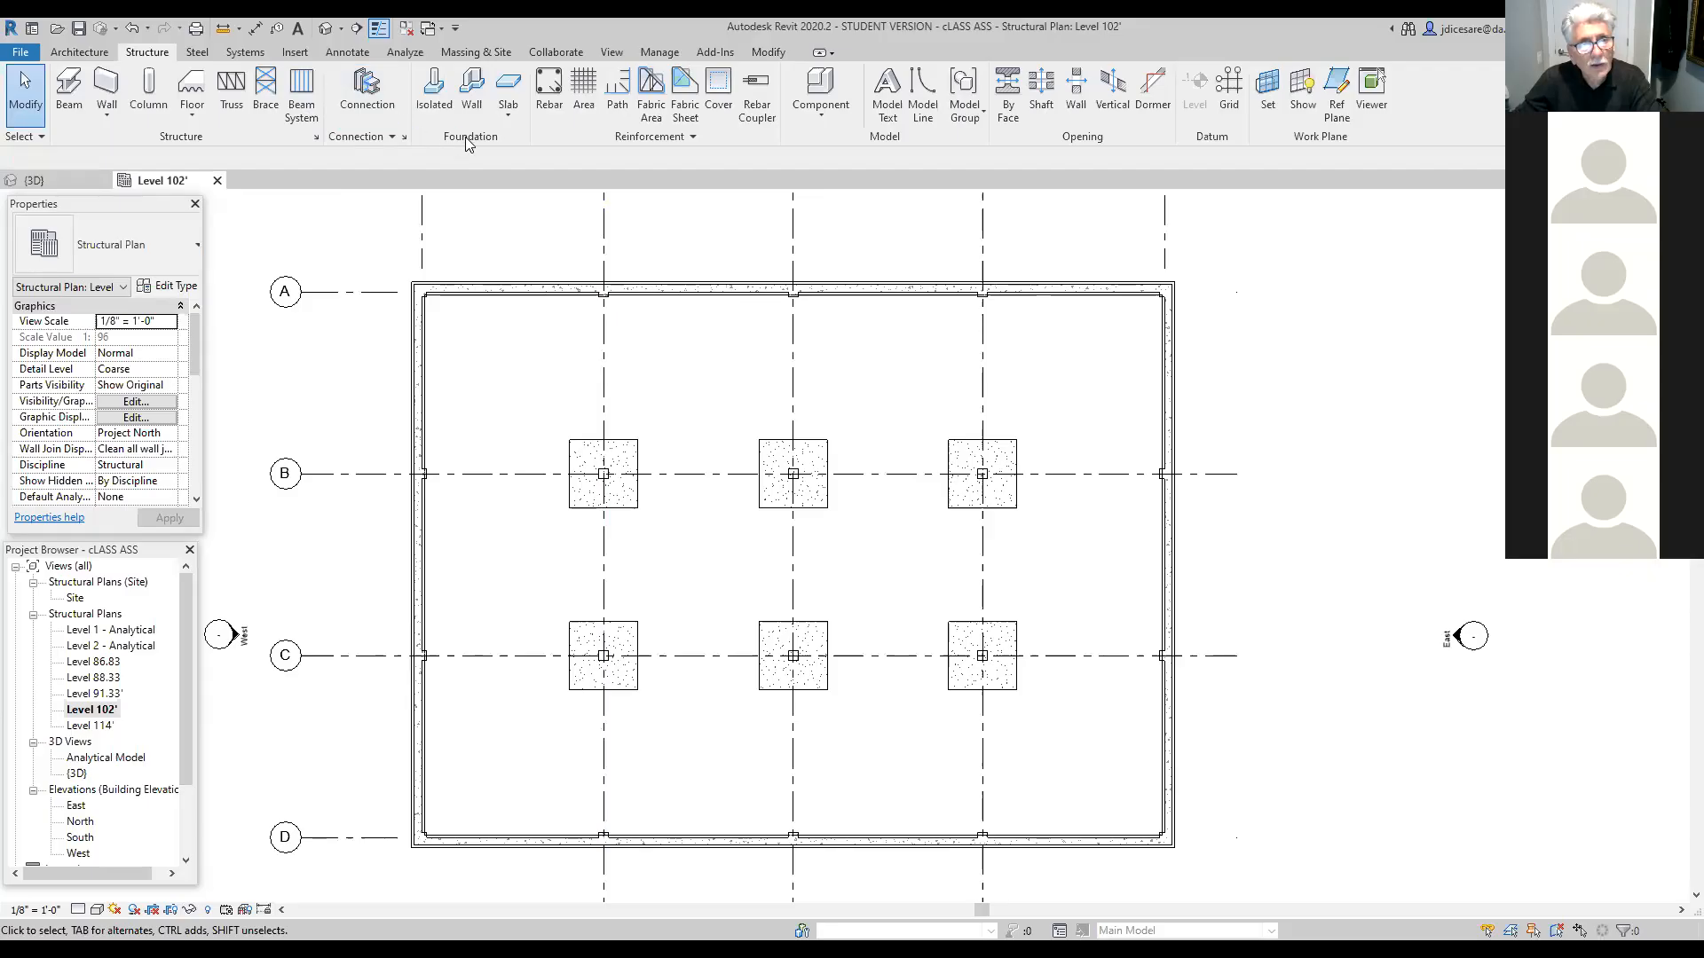
Step: Start another isolated foundation and duplicate the M_Footing-Rectangular type F1 as F2
left_click(436, 99)
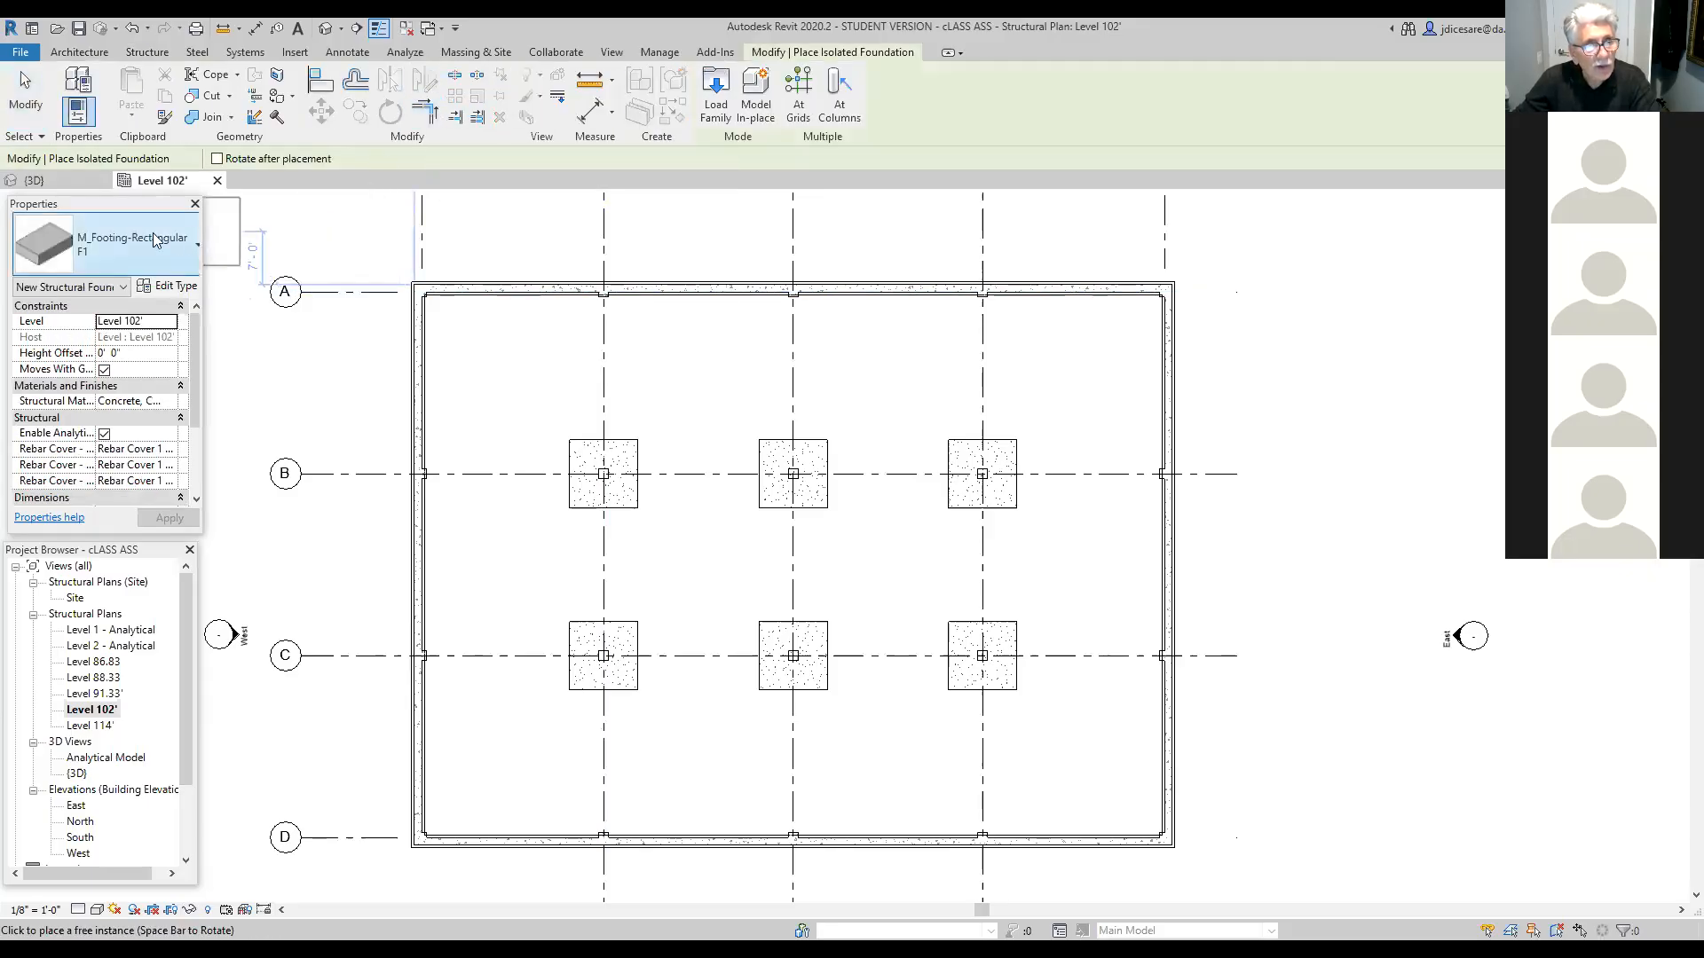
left_click(177, 287)
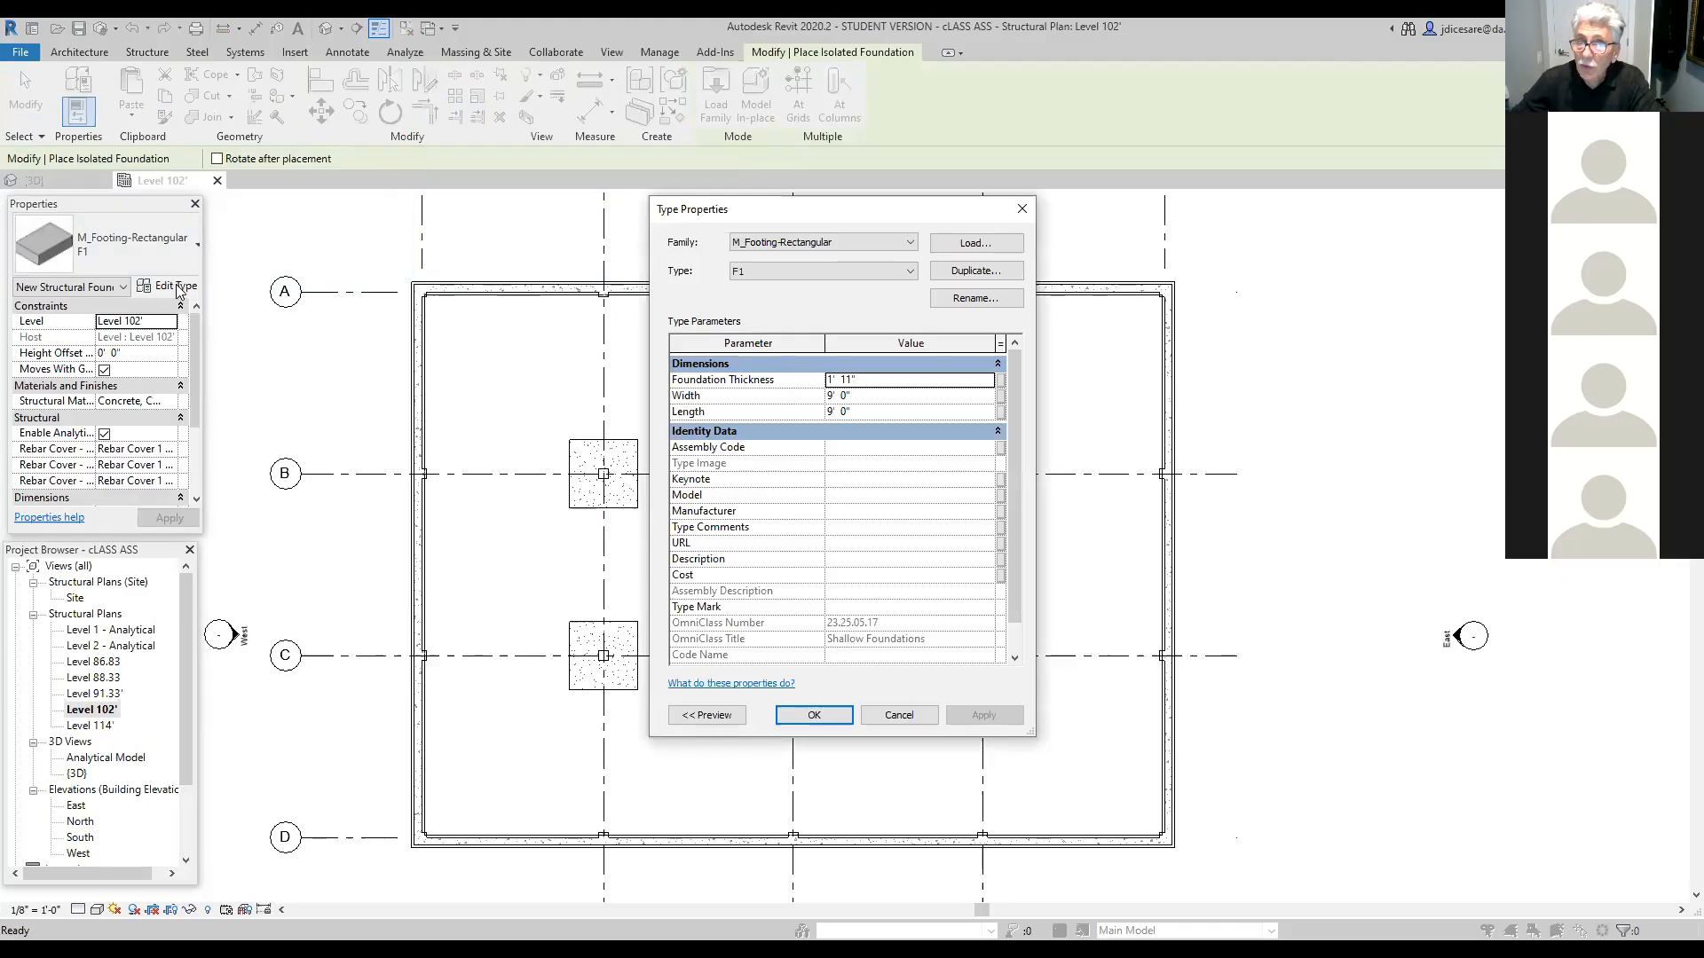
left_click(980, 272)
left_click(788, 461)
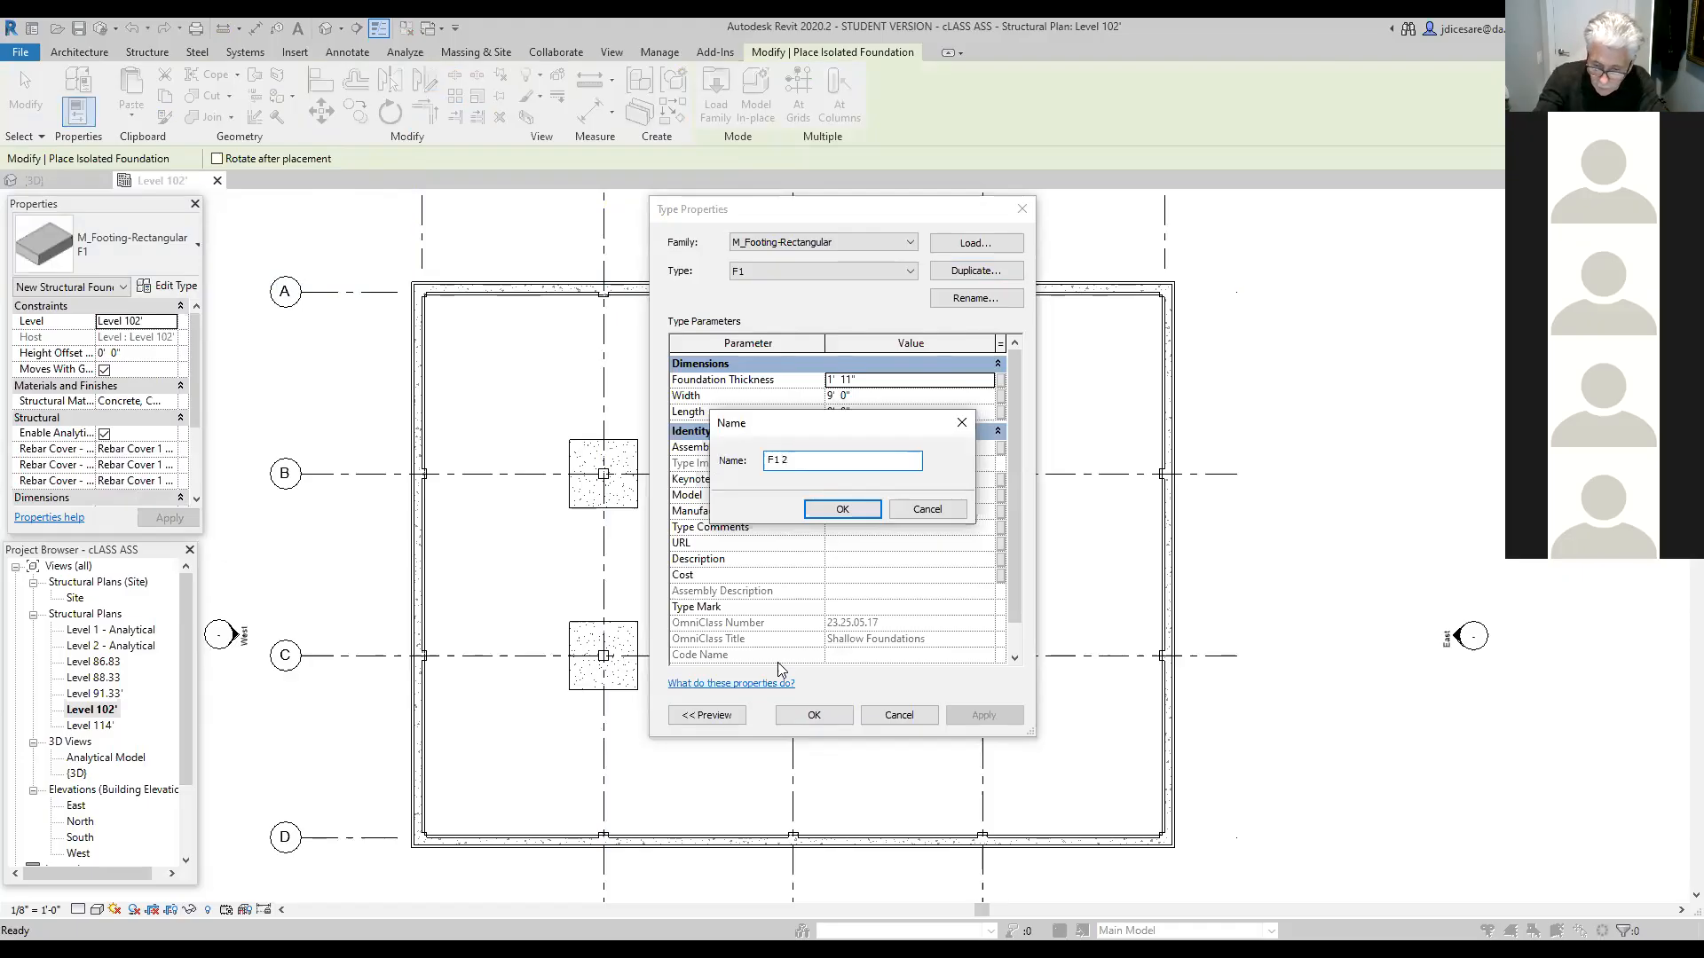
key("BackSpace")
key("BackSpace")
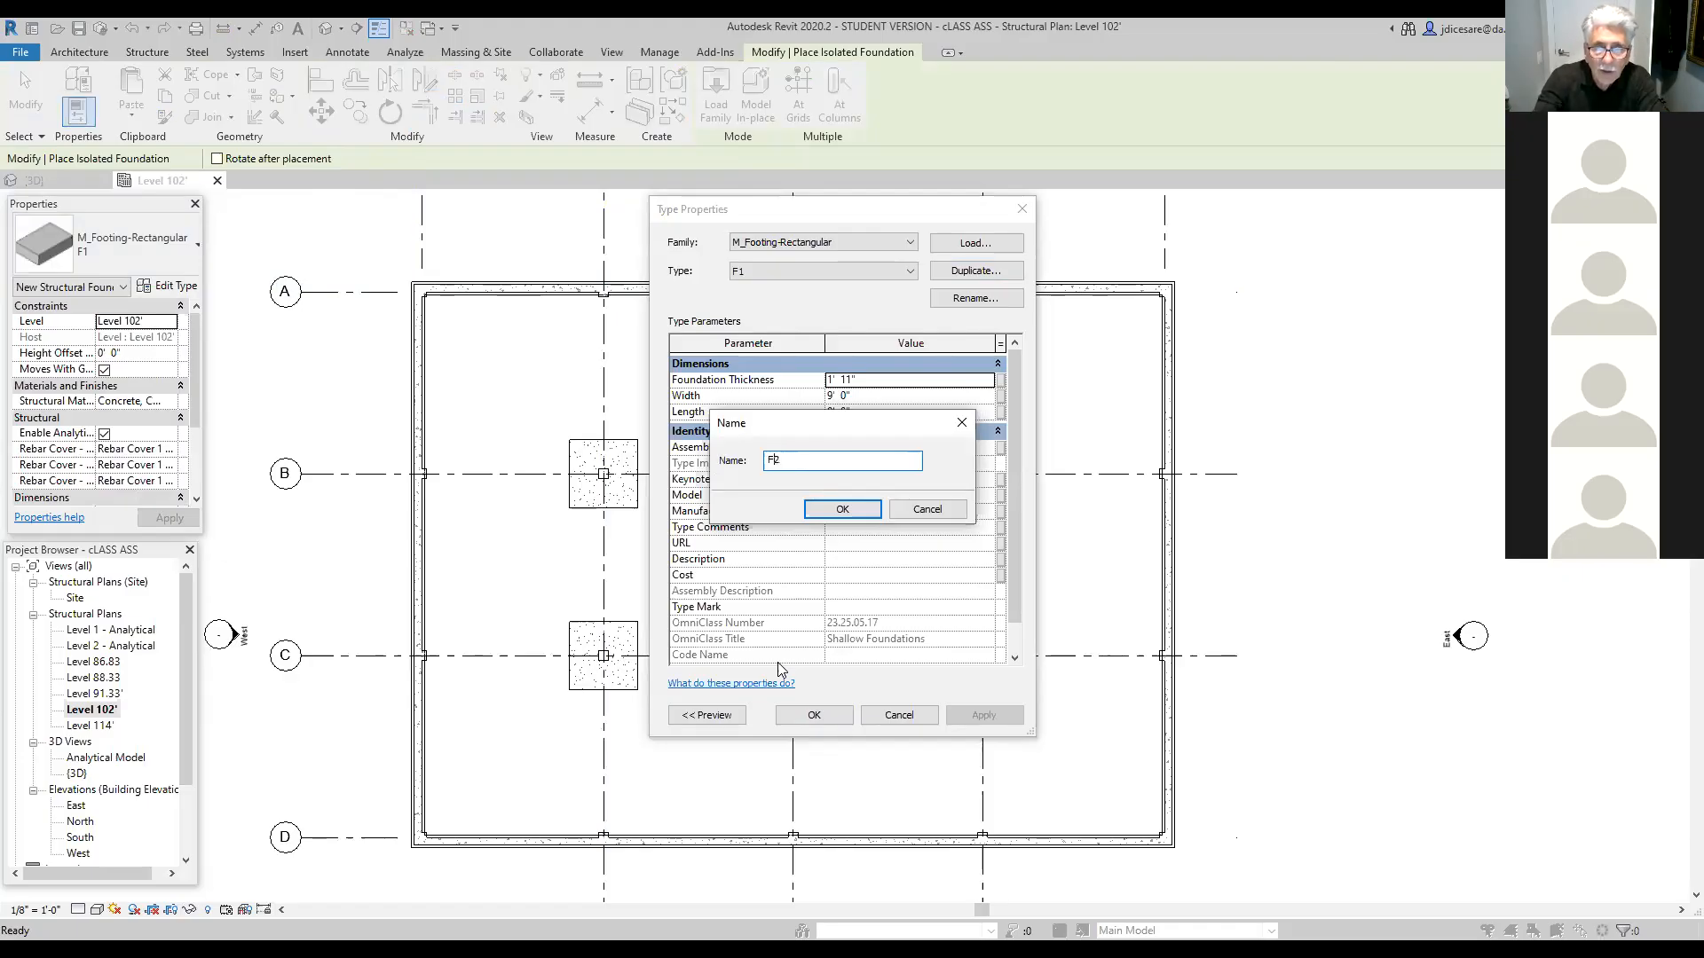
left_click(844, 510)
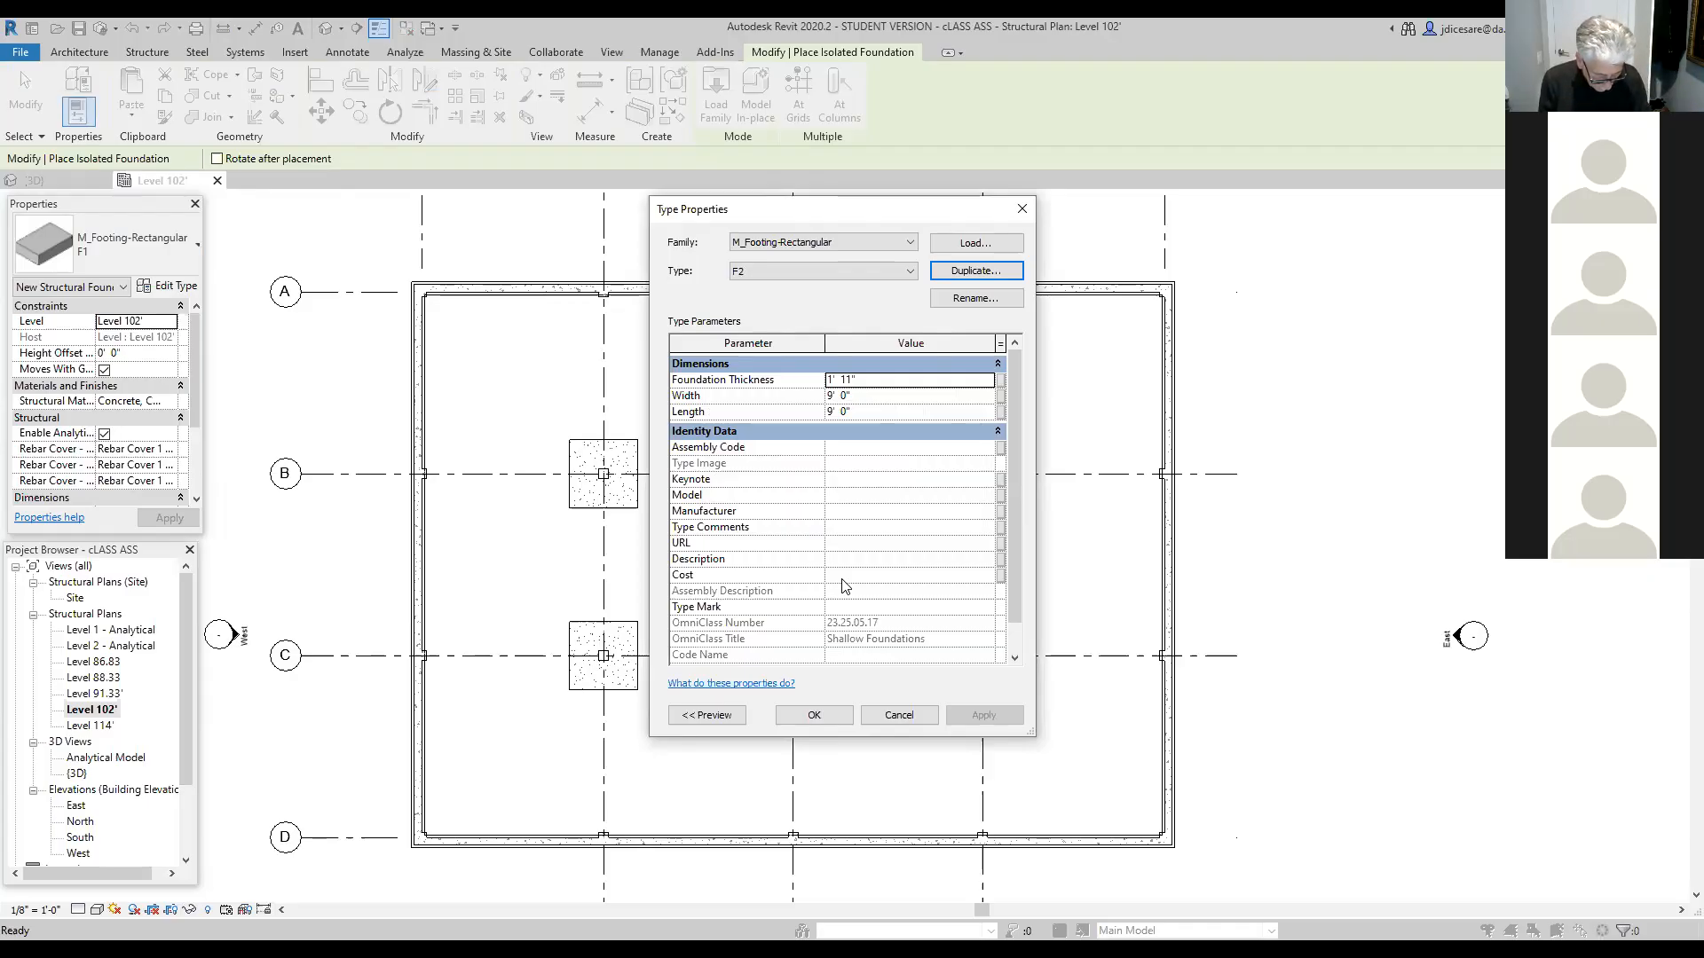
Step: Set the F2 footing type's foundation thickness to 1' 10" and its width and length to 8' 0" each
left_click(853, 382)
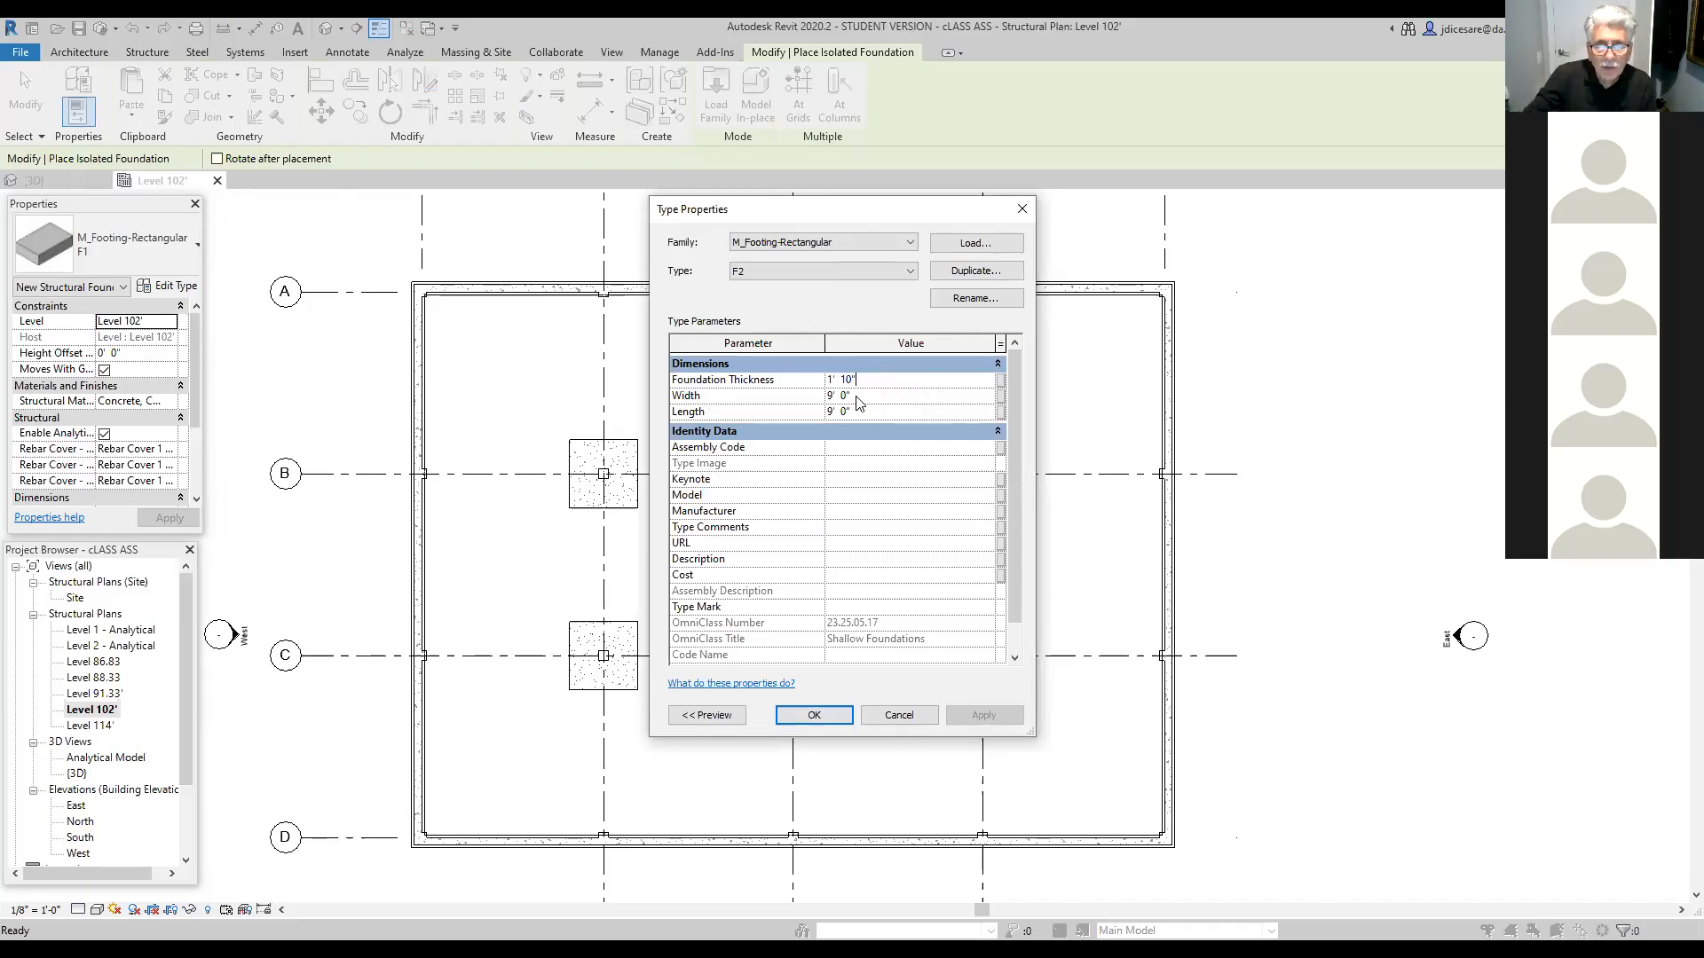
left_click(859, 396)
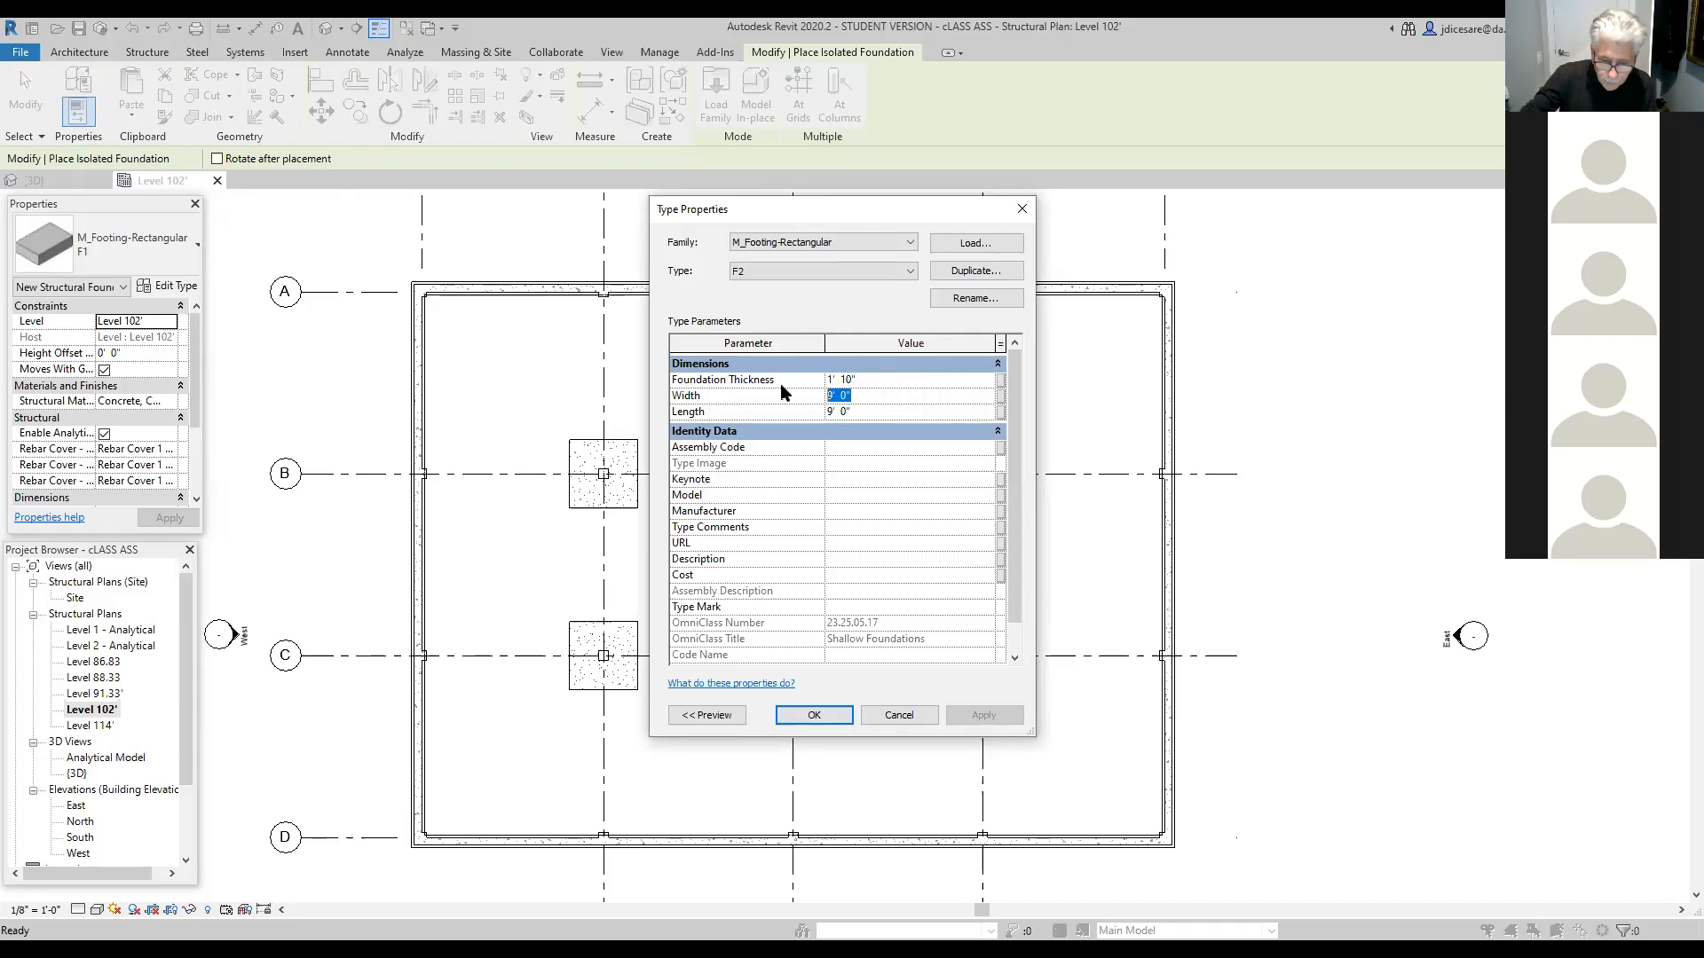
type("8")
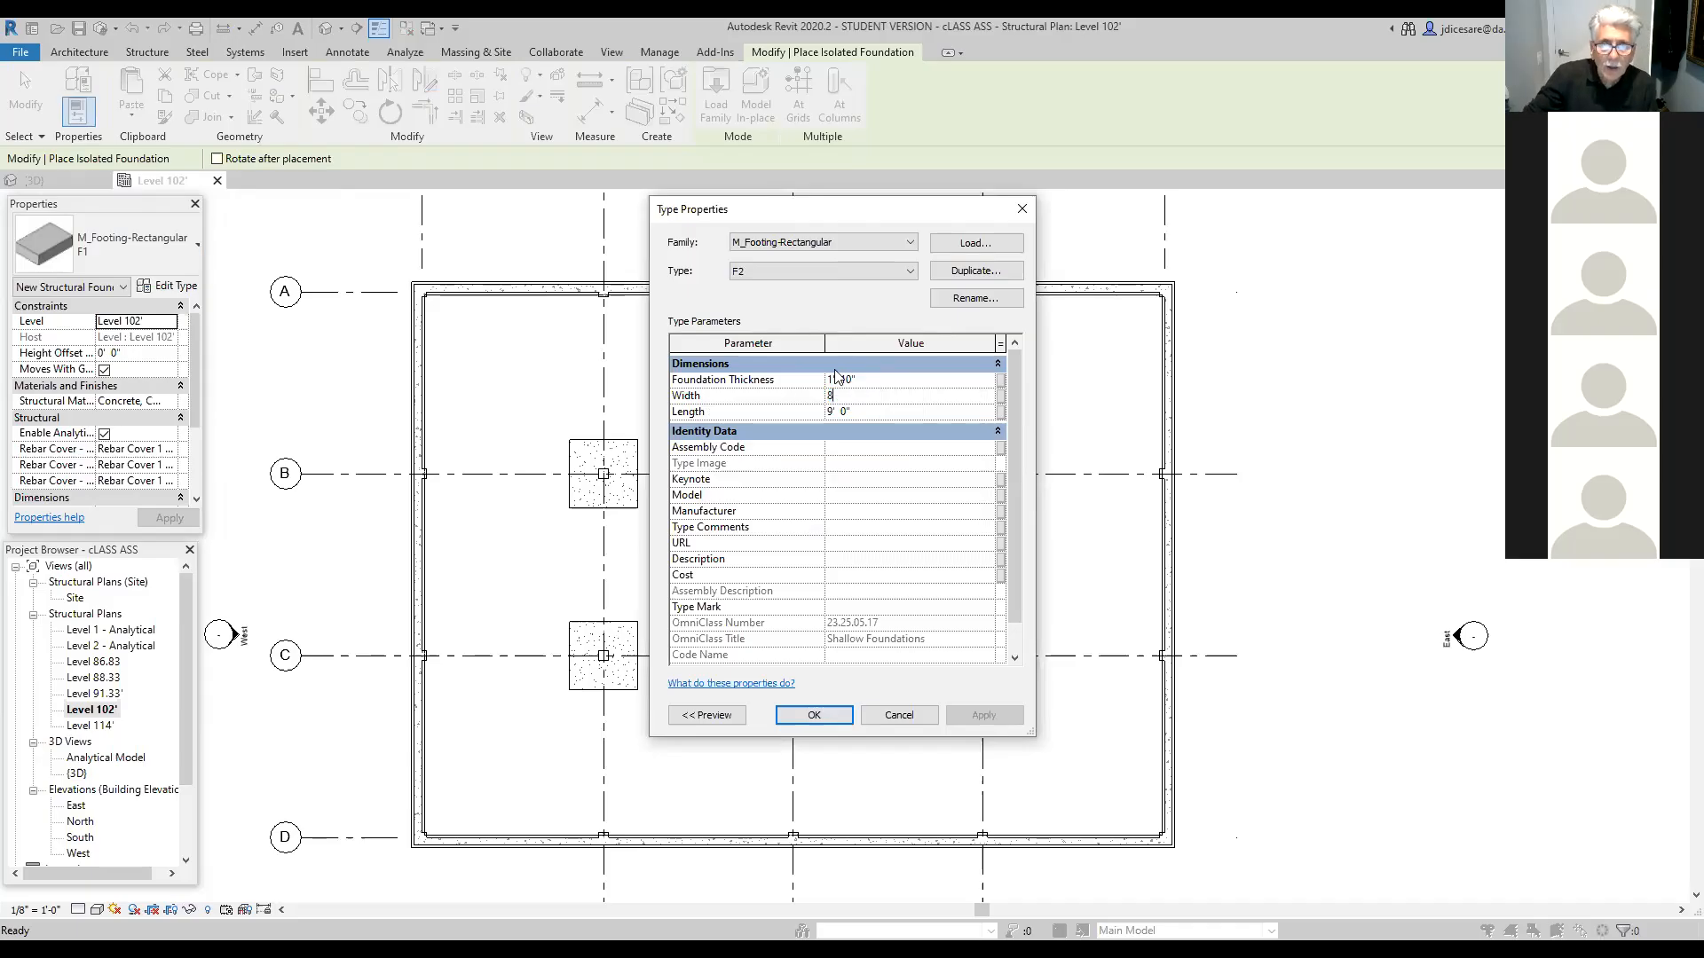
left_click(863, 409)
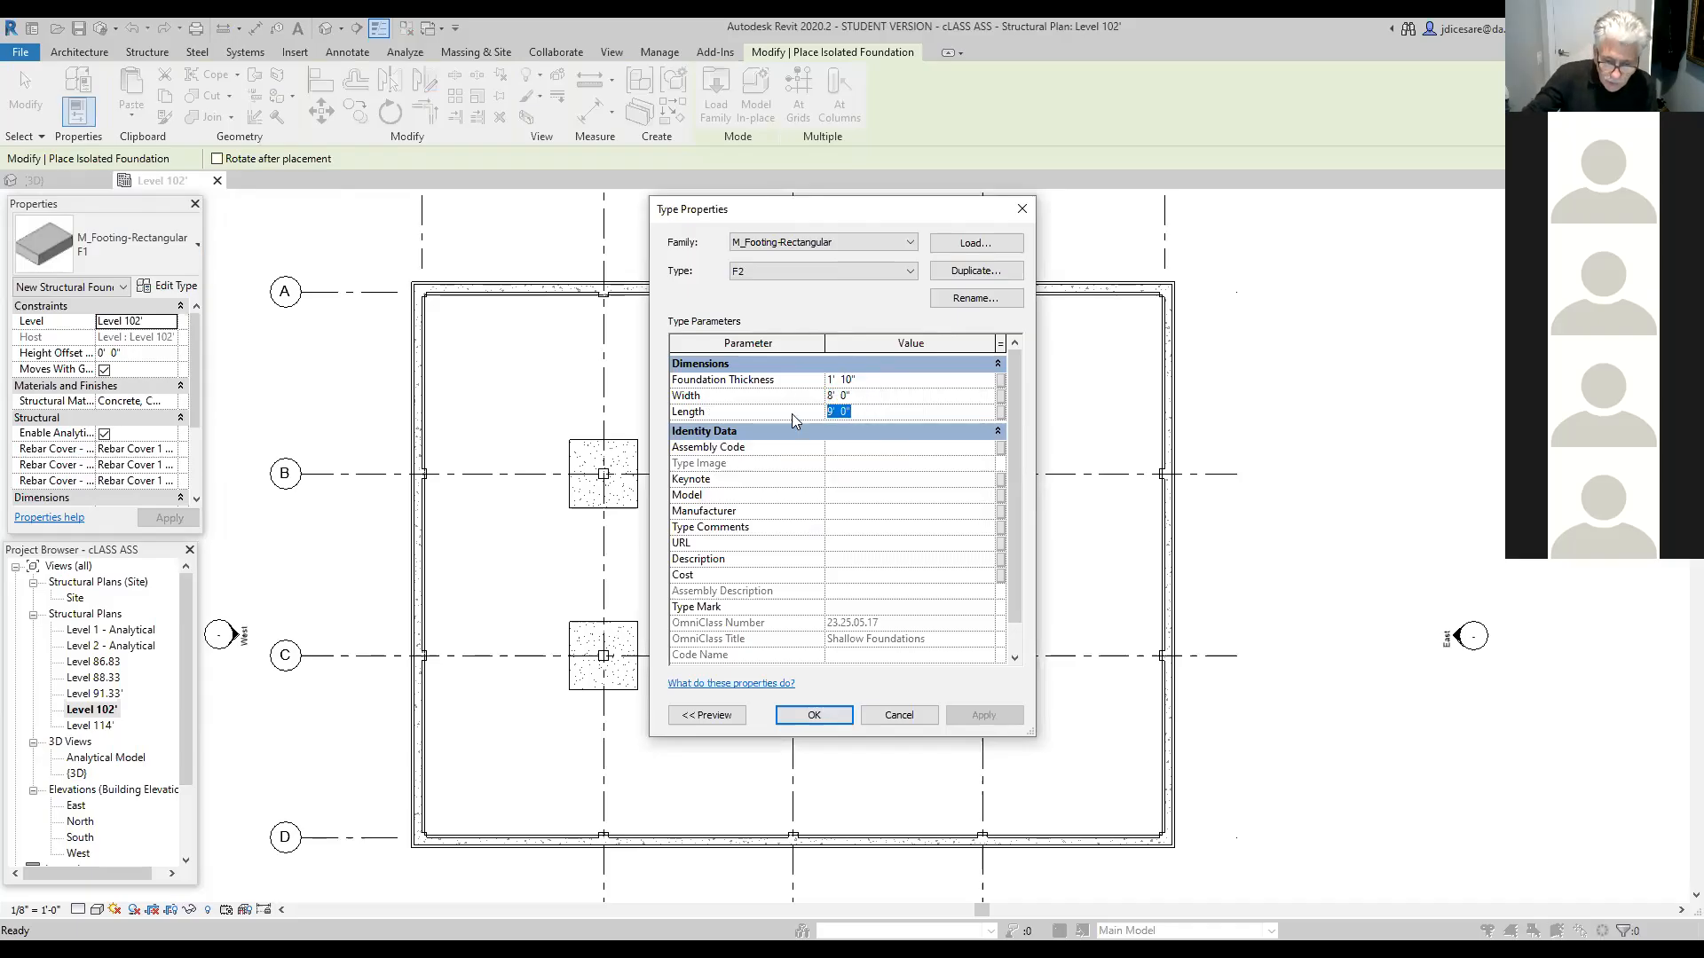
type("8")
left_click(861, 494)
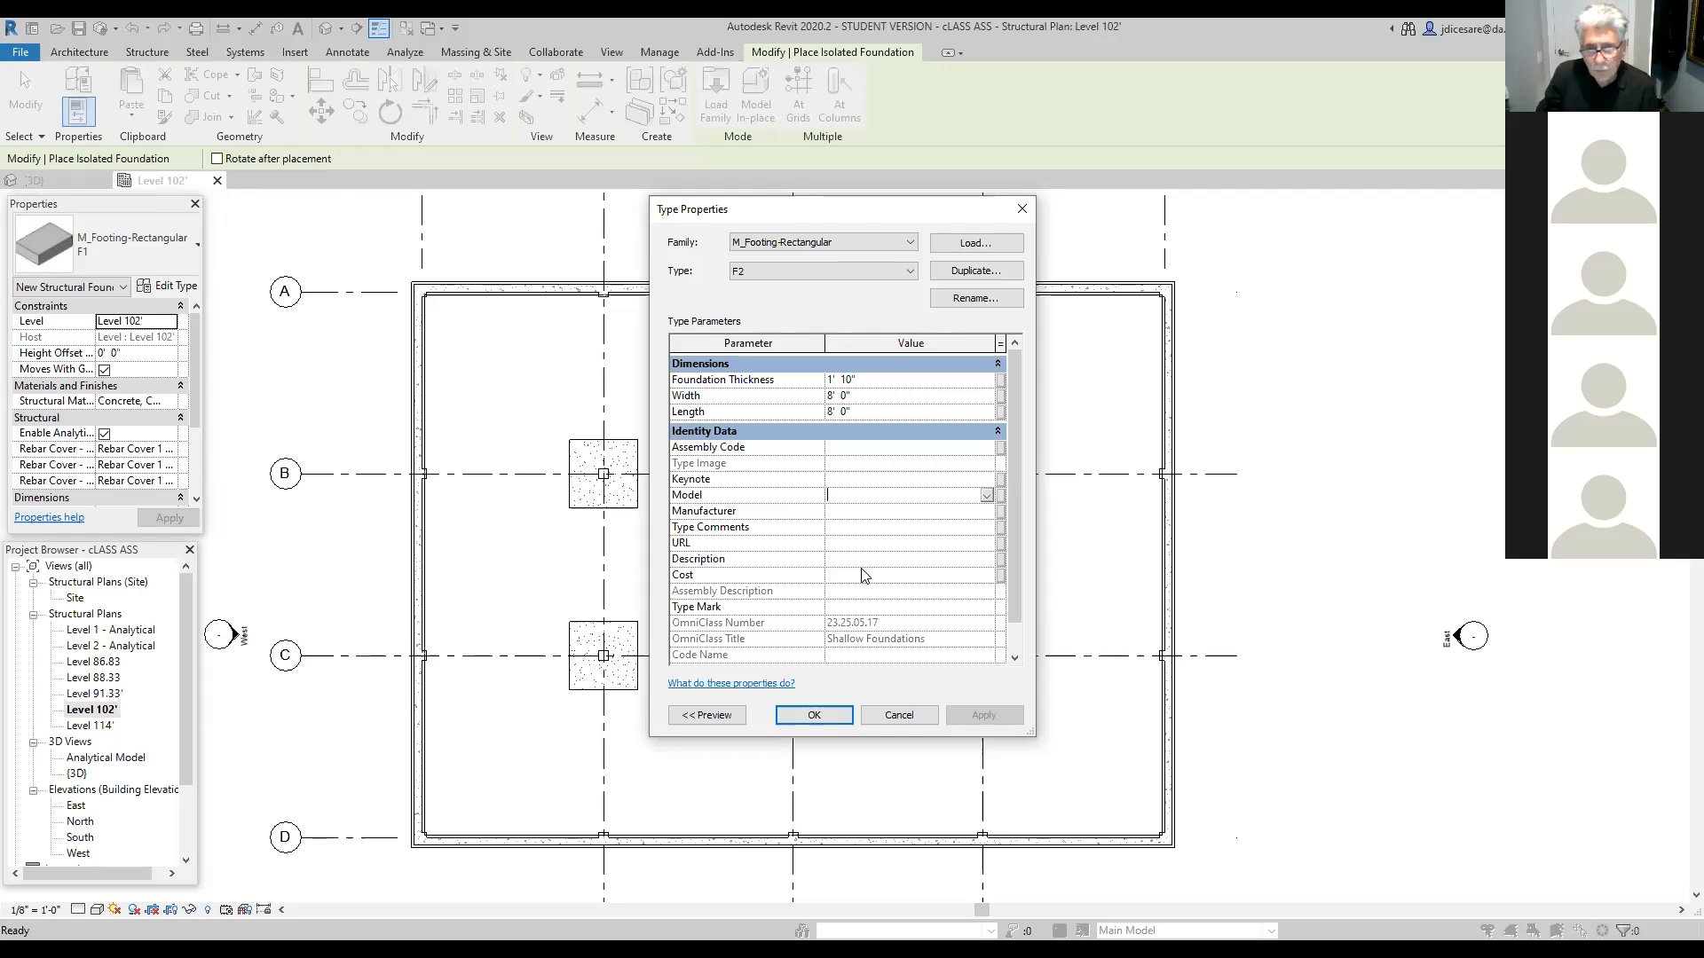
left_click(825, 723)
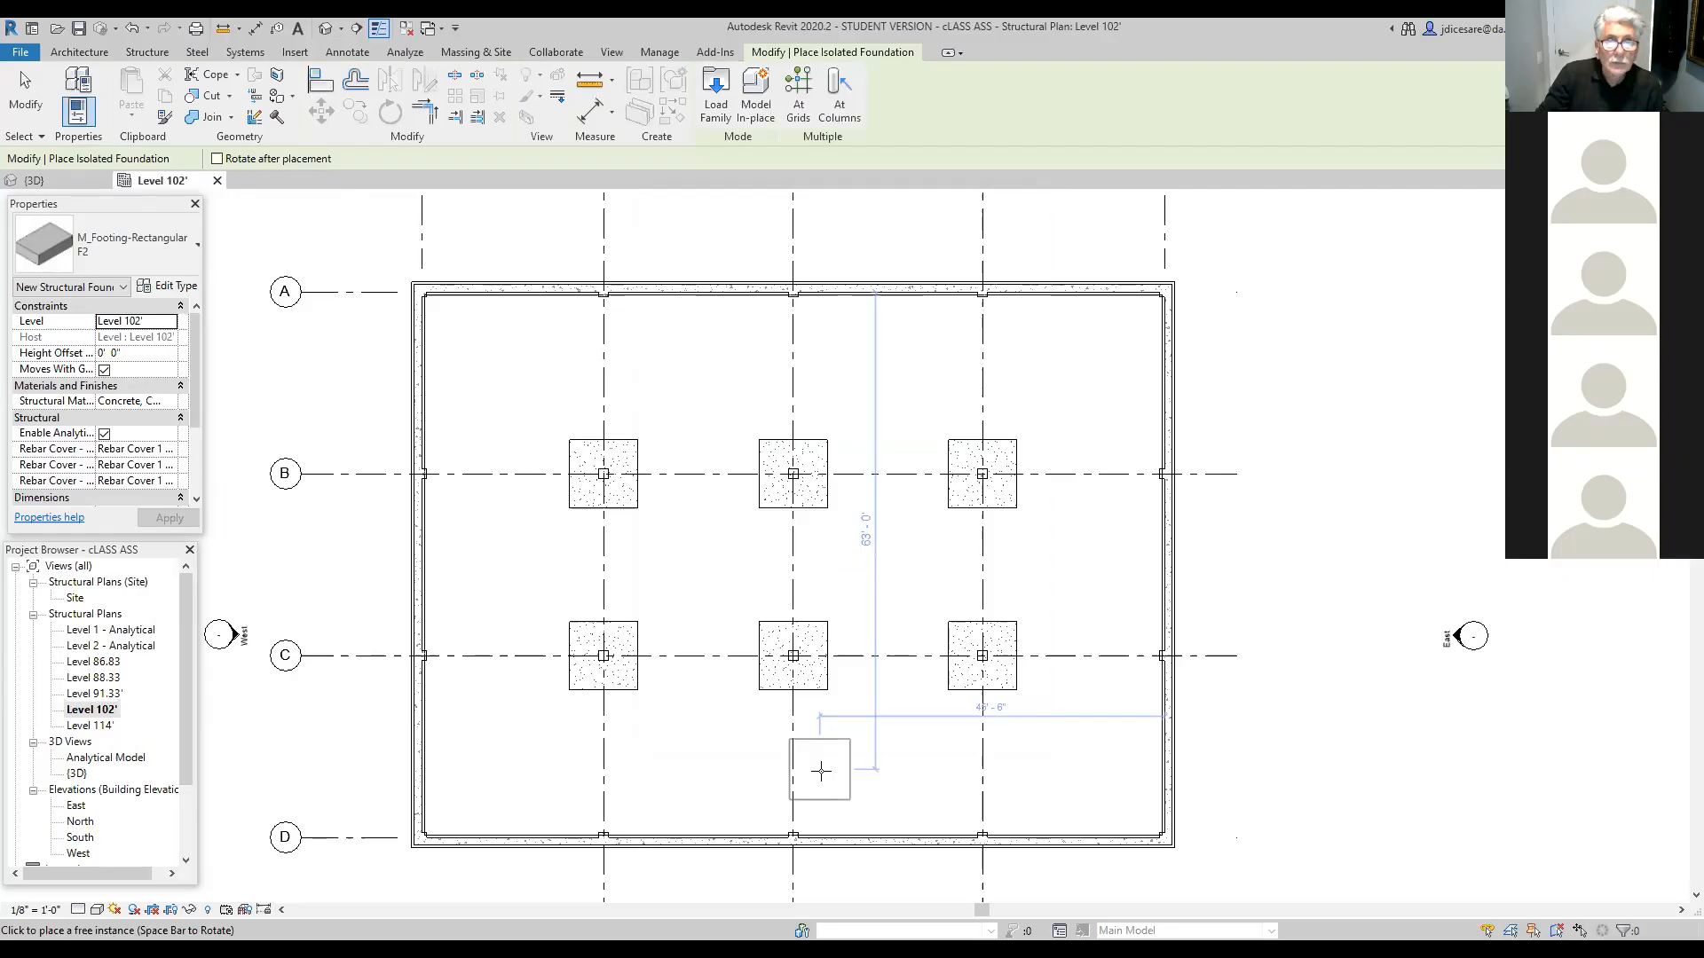
Step: Place an F2 isolated footing at the structural column where grid D meets grid 3, and end the placement
scroll(845, 670, "down", 1)
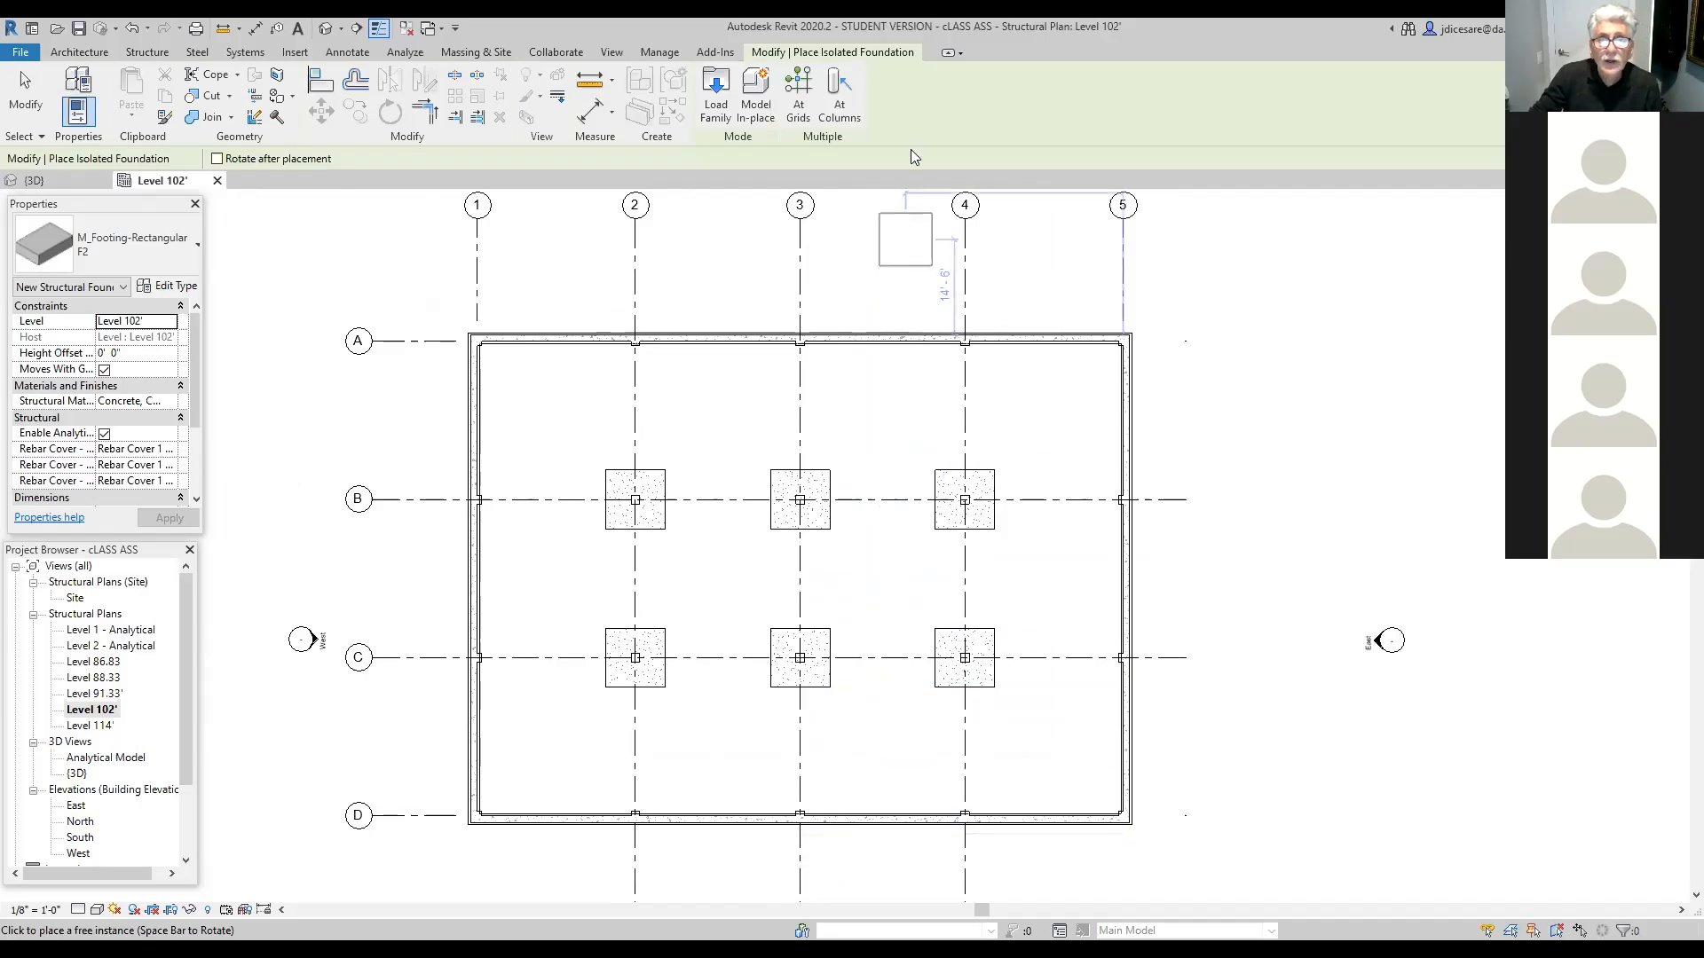
left_click(837, 87)
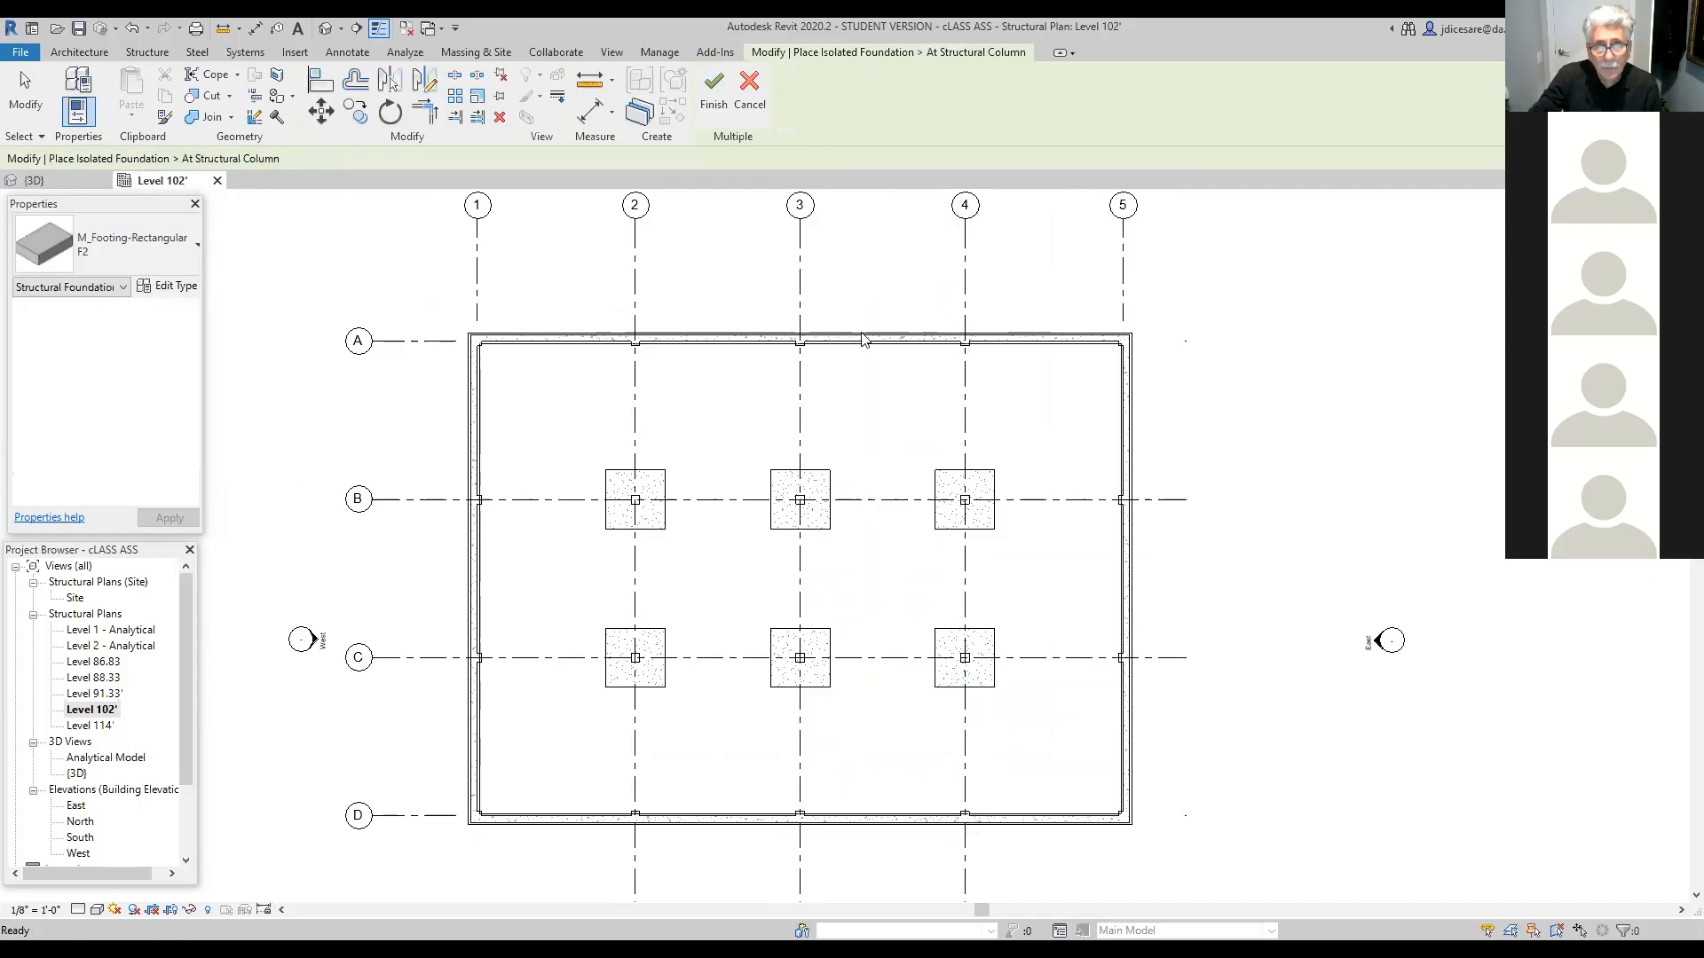
left_click(800, 817)
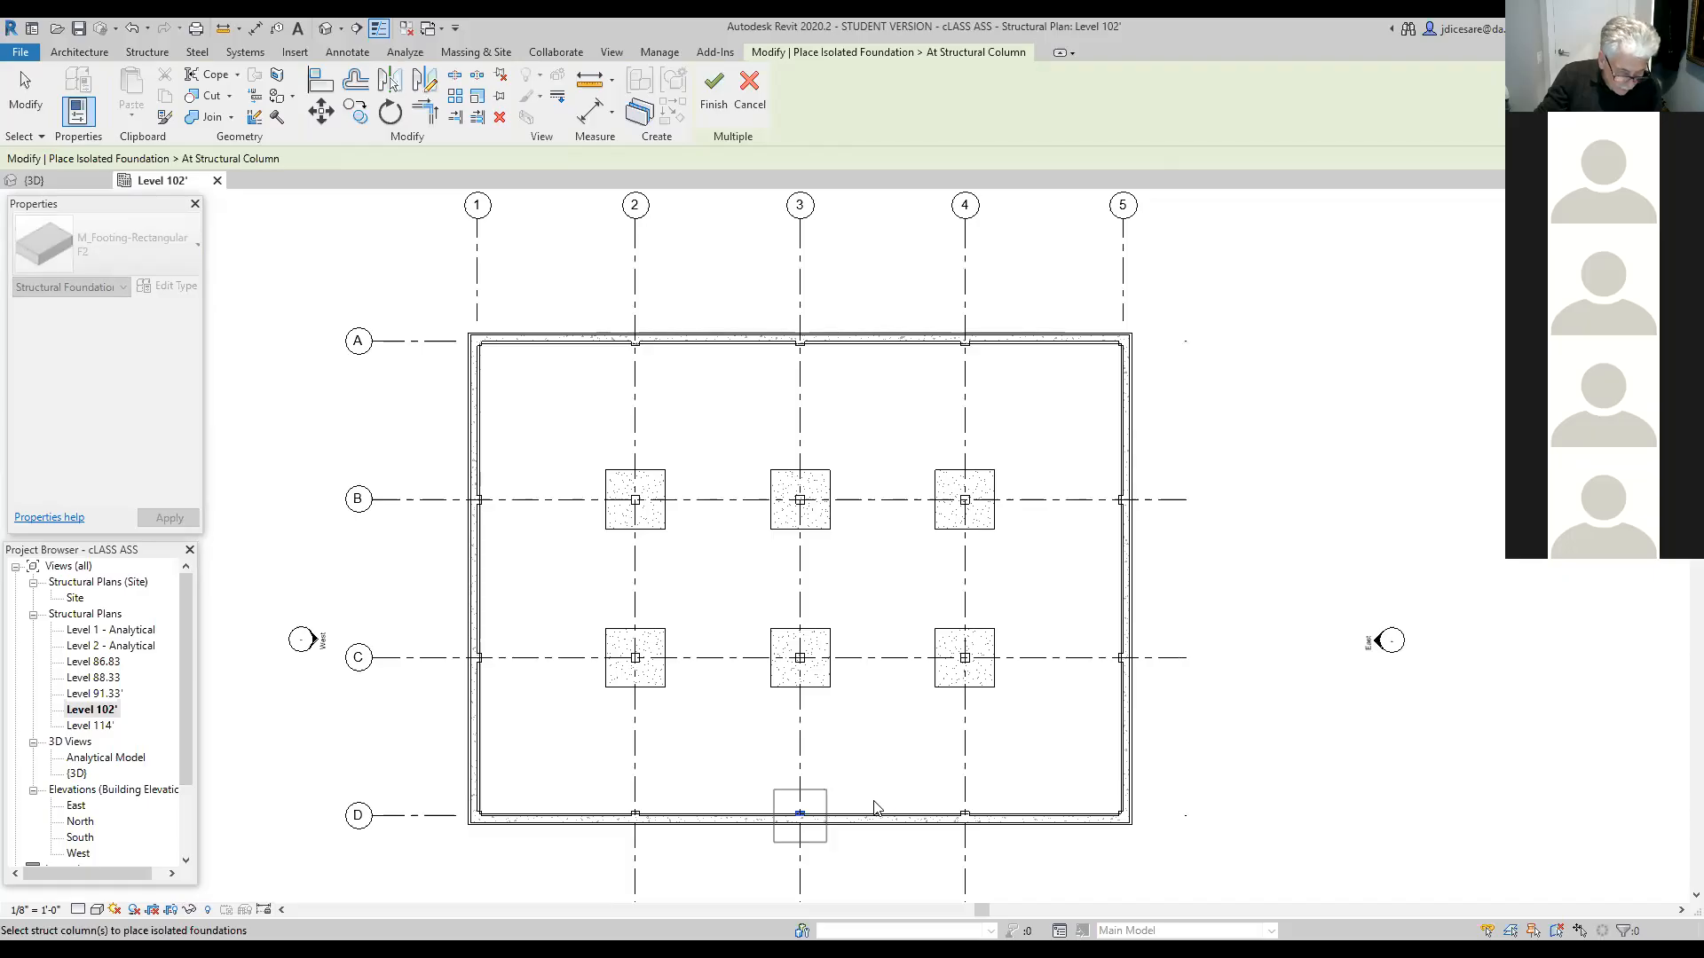
left_click(713, 89)
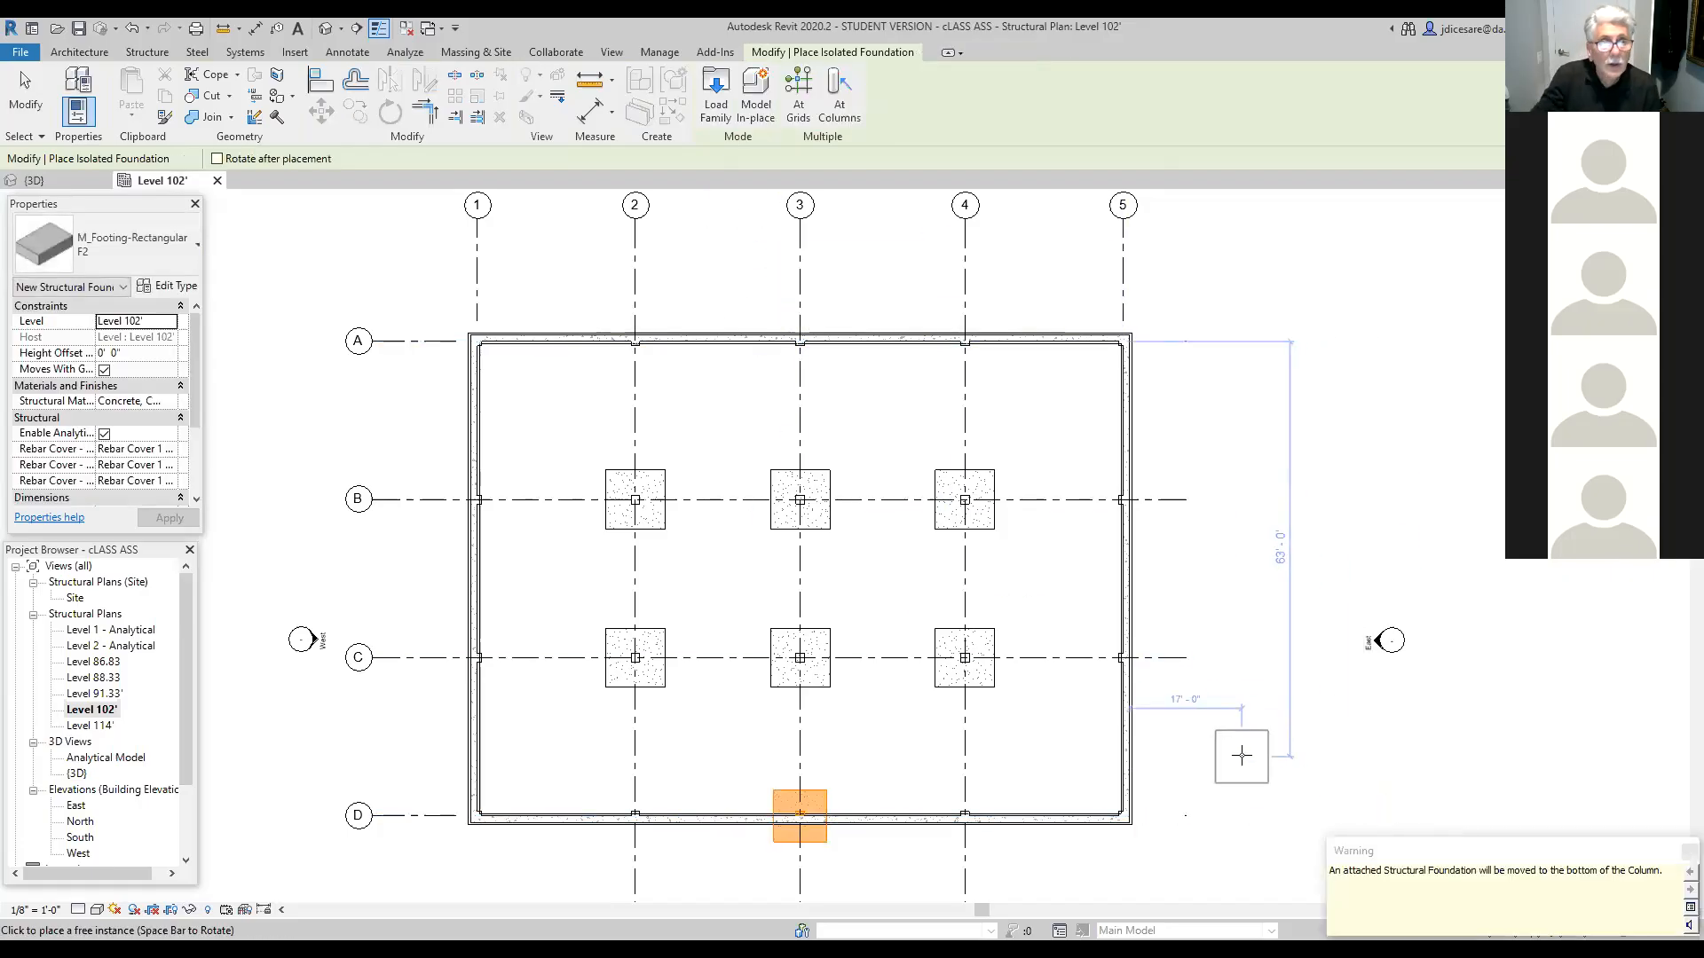
key("Escape")
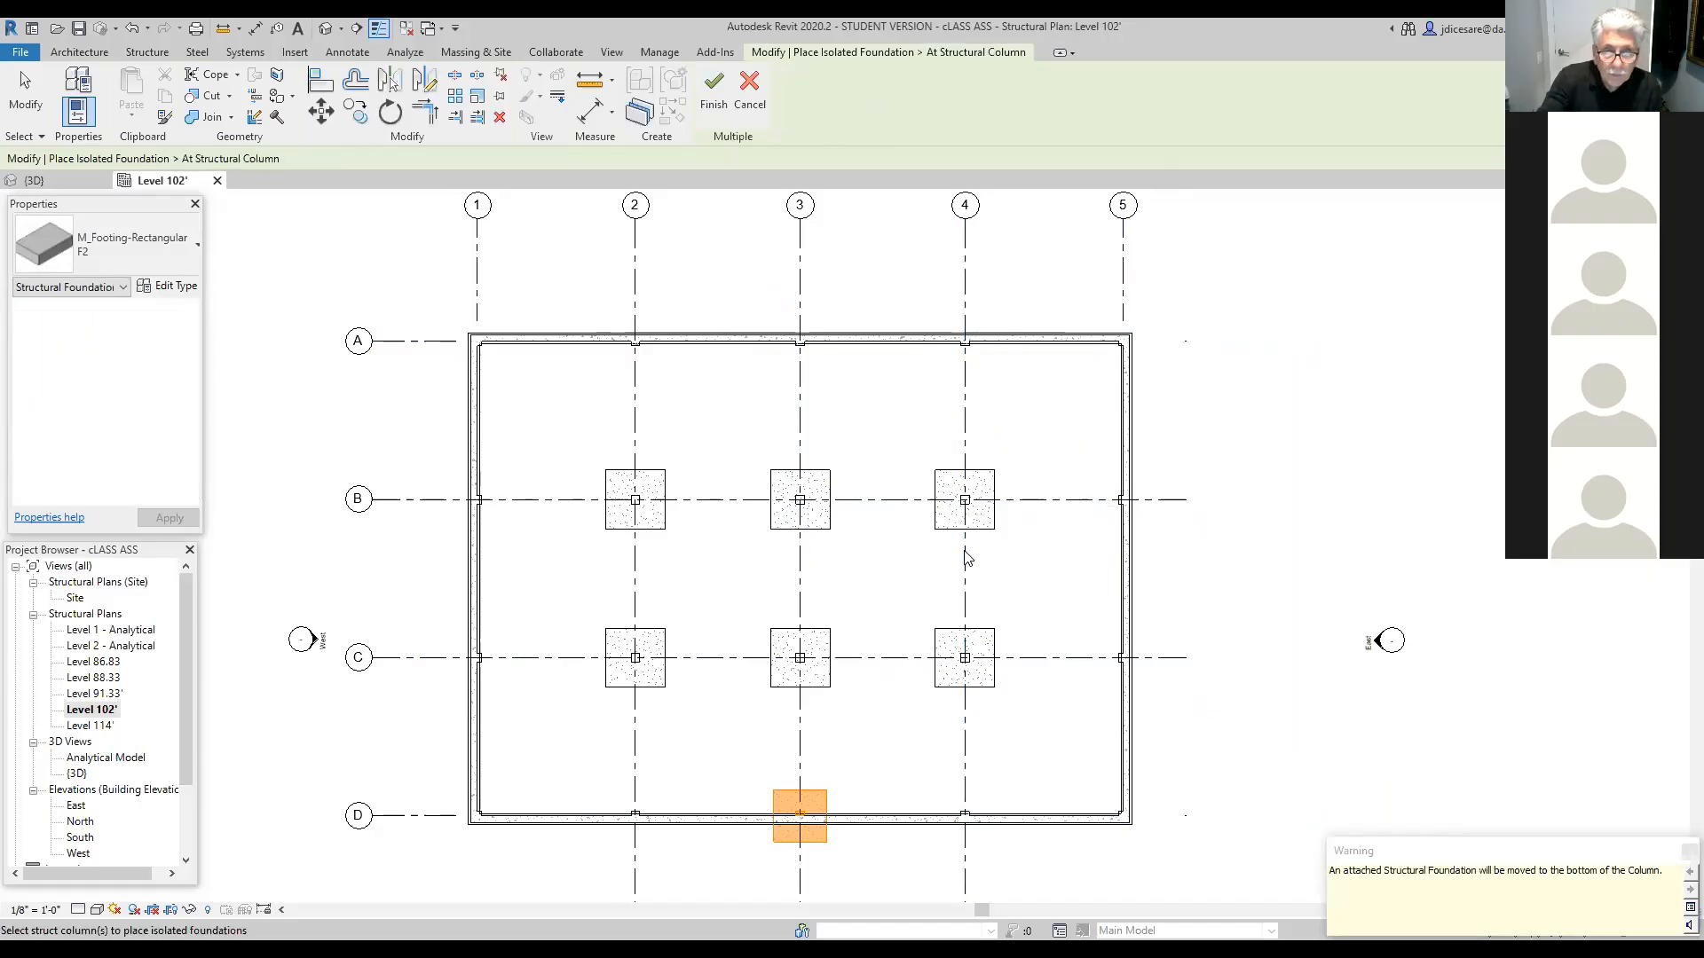
left_click(715, 86)
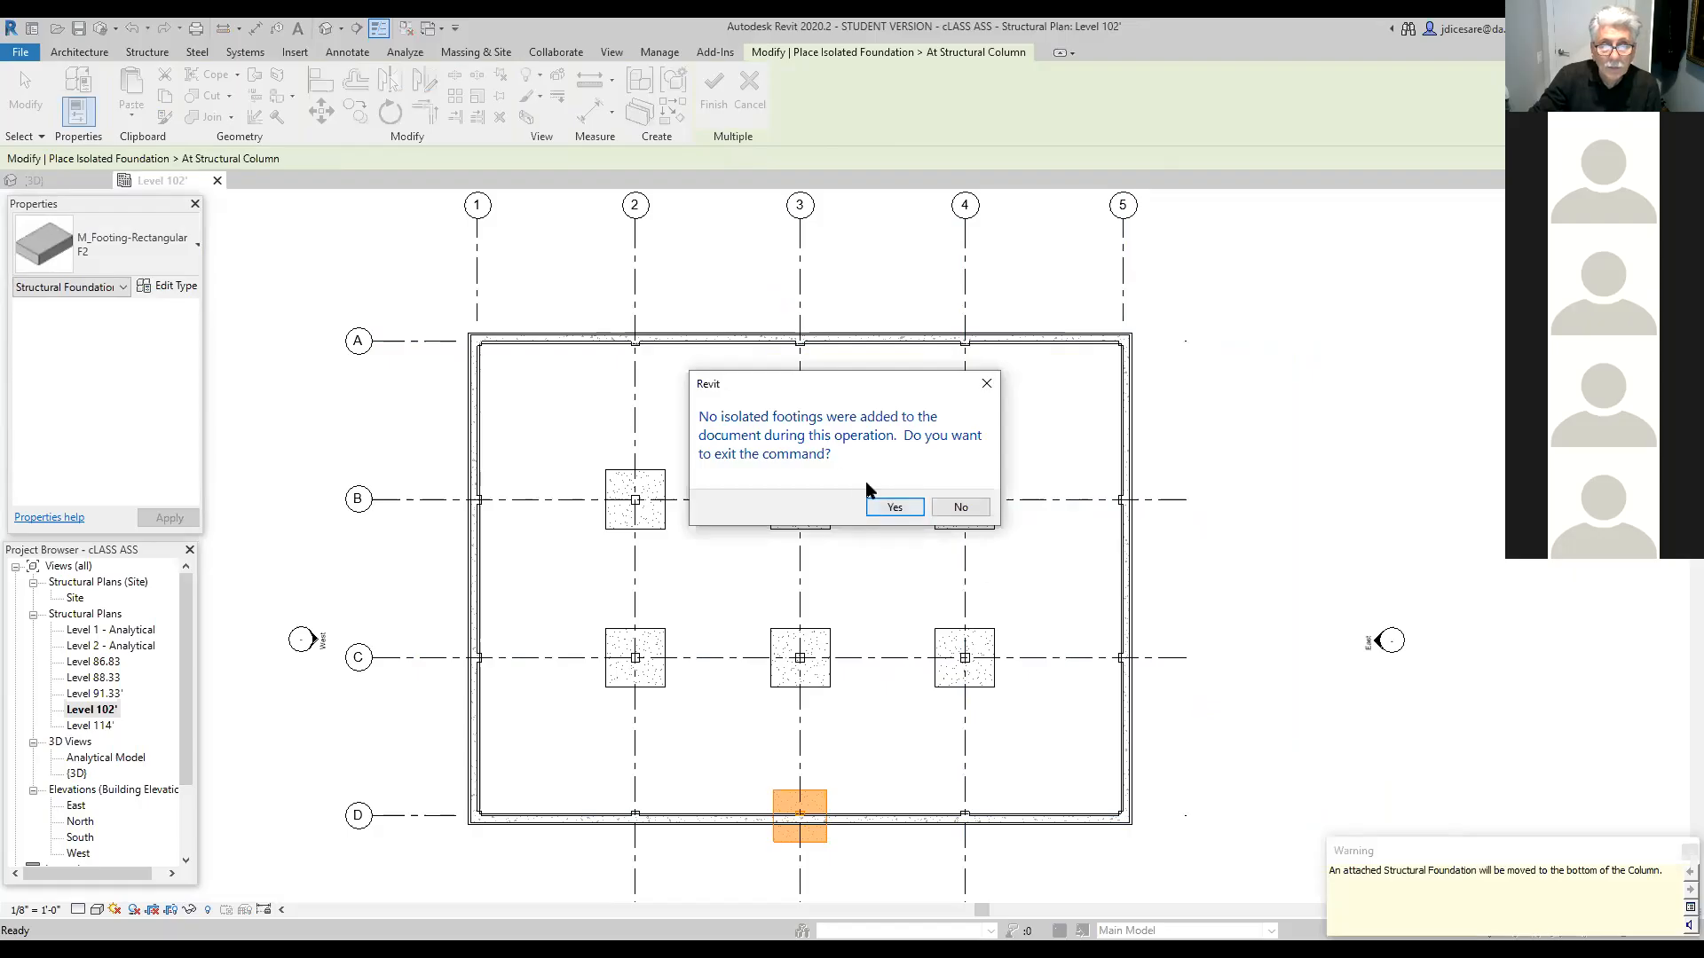
left_click(896, 507)
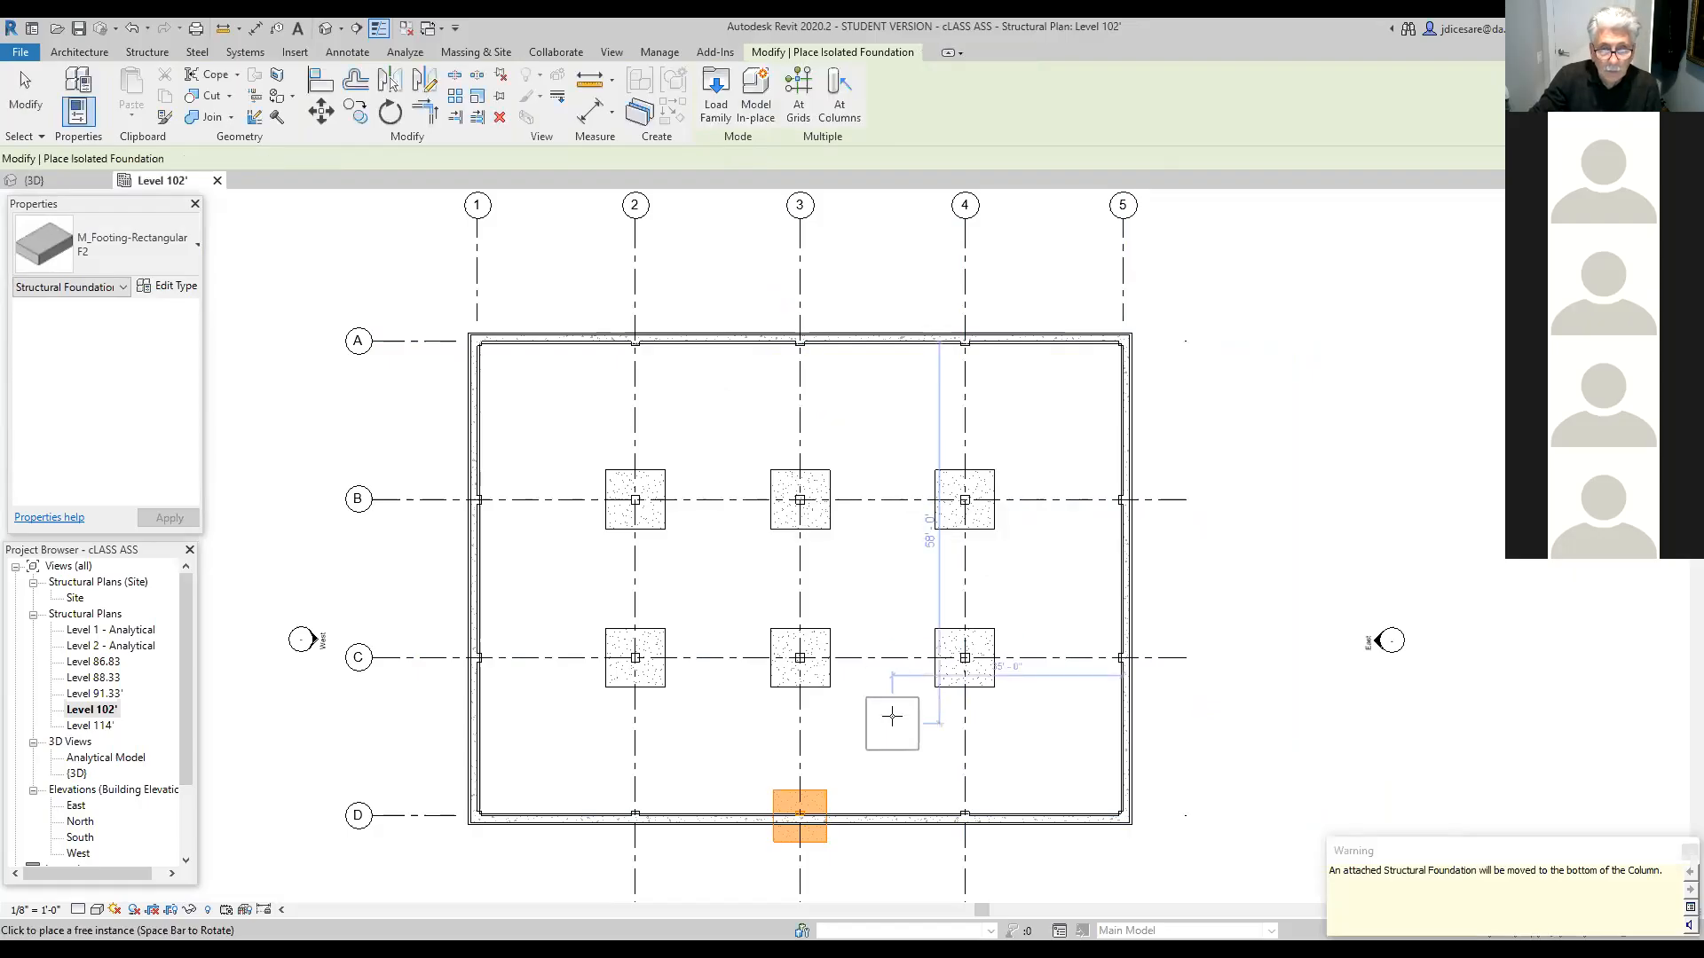
key("Escape")
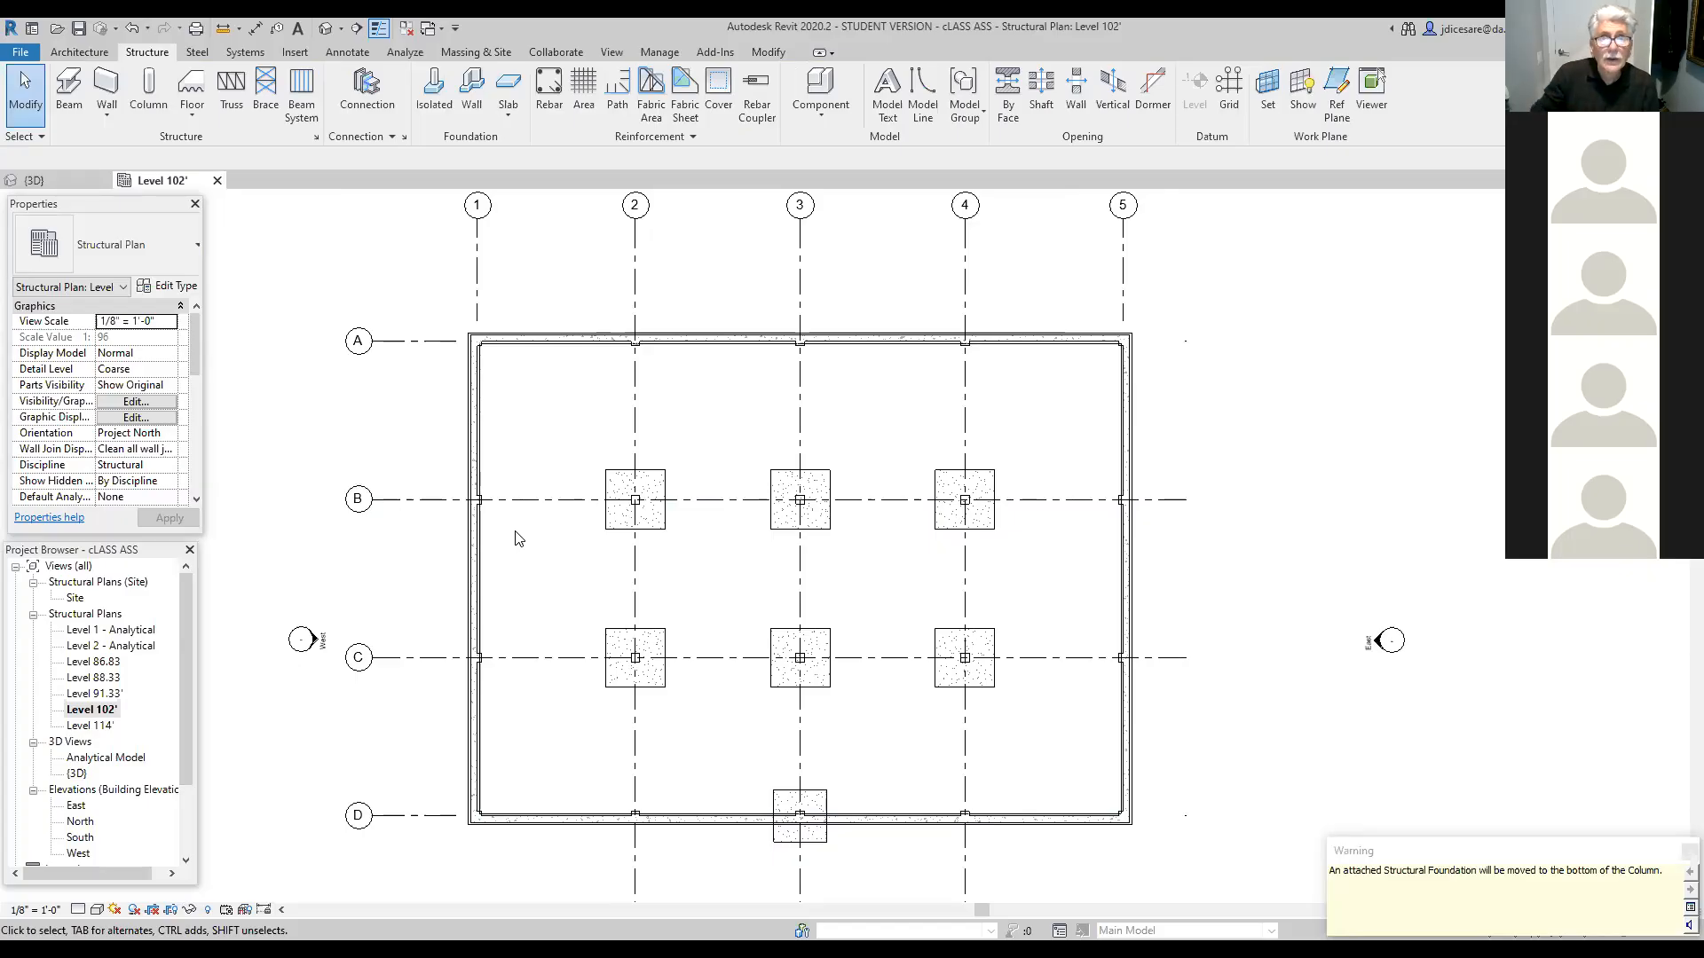
left_click(429, 97)
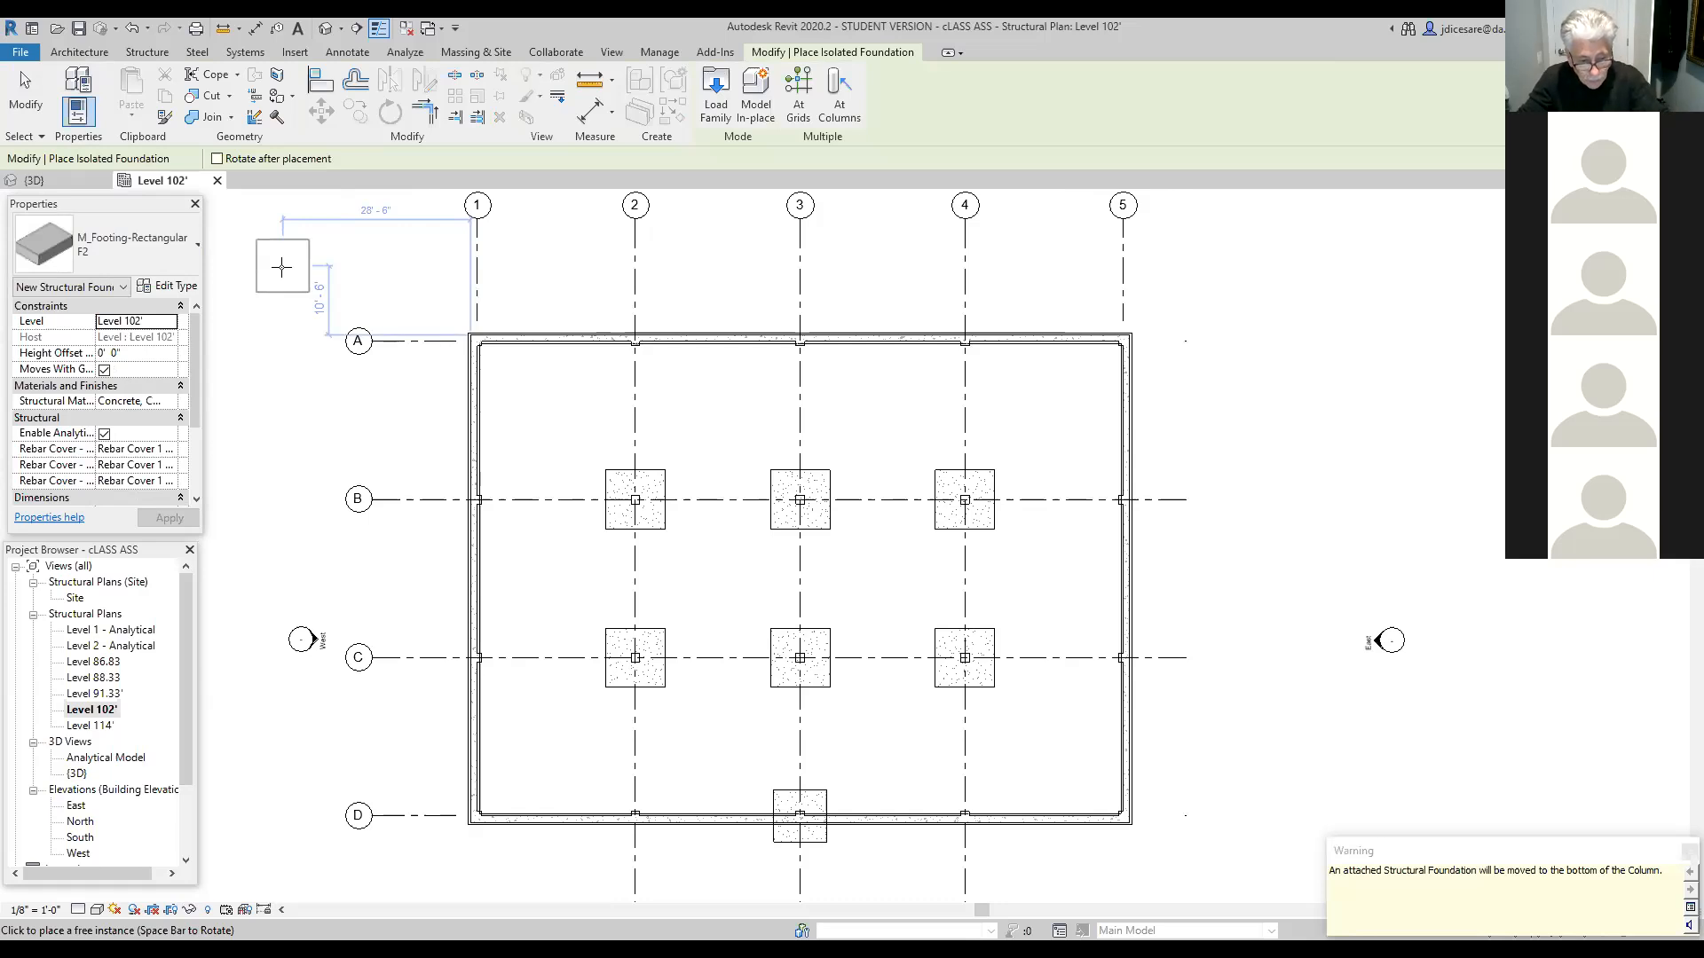
key("Escape")
key("Escape")
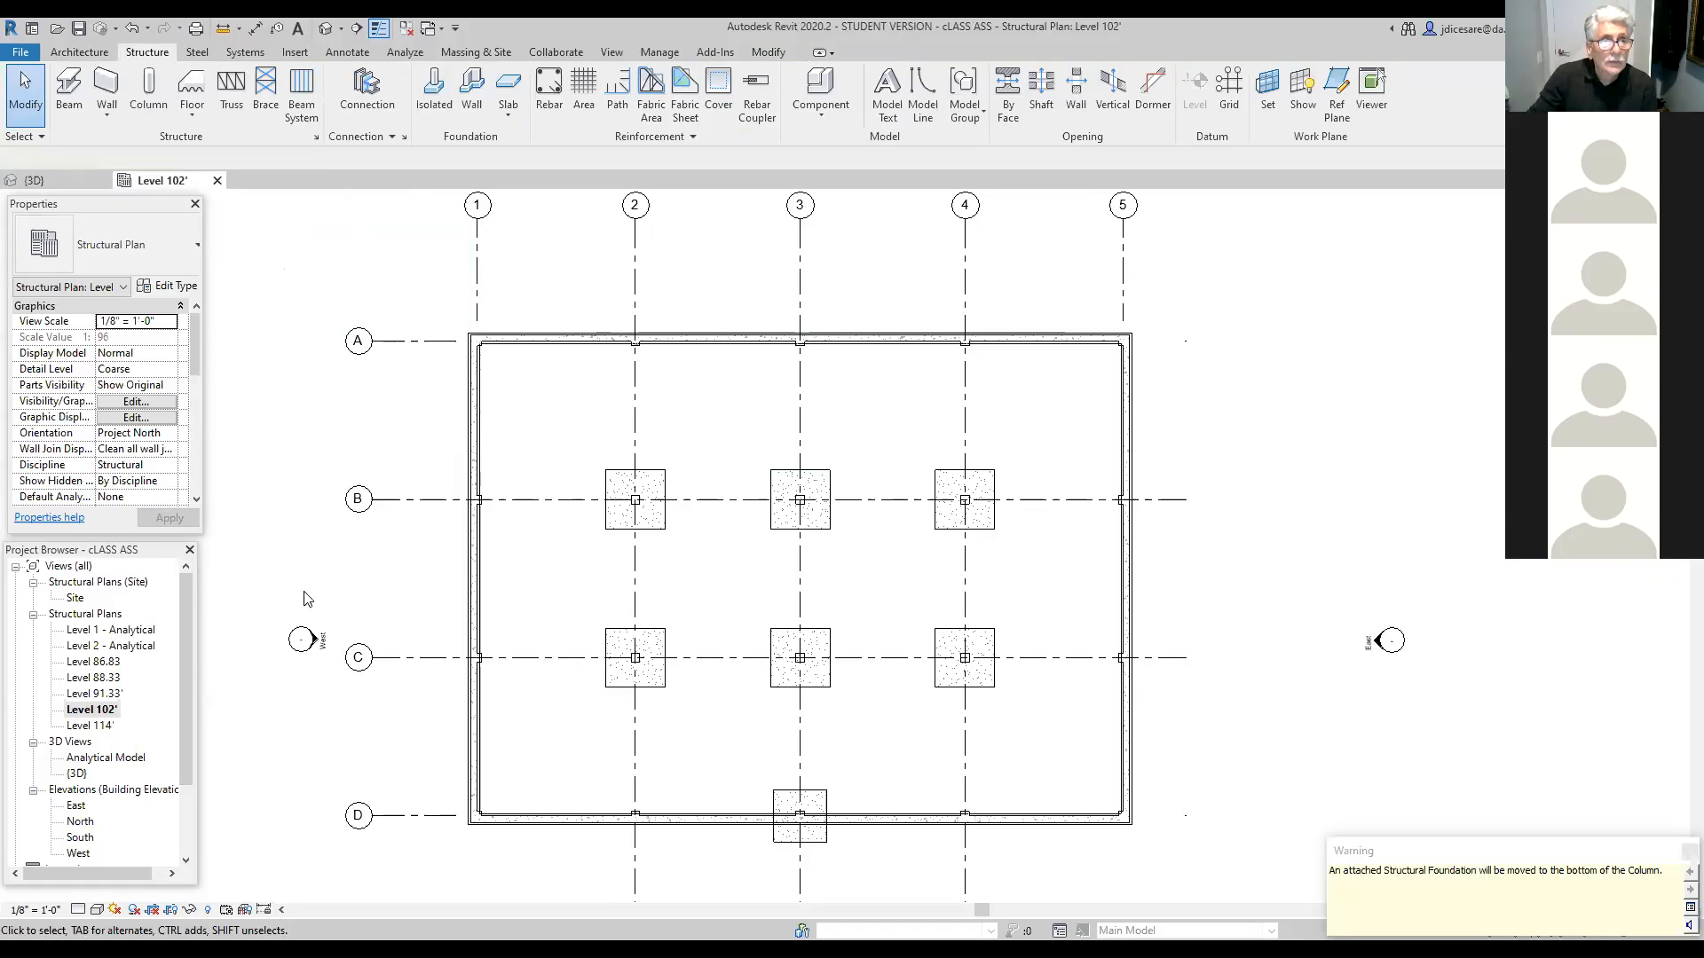
left_click(147, 96)
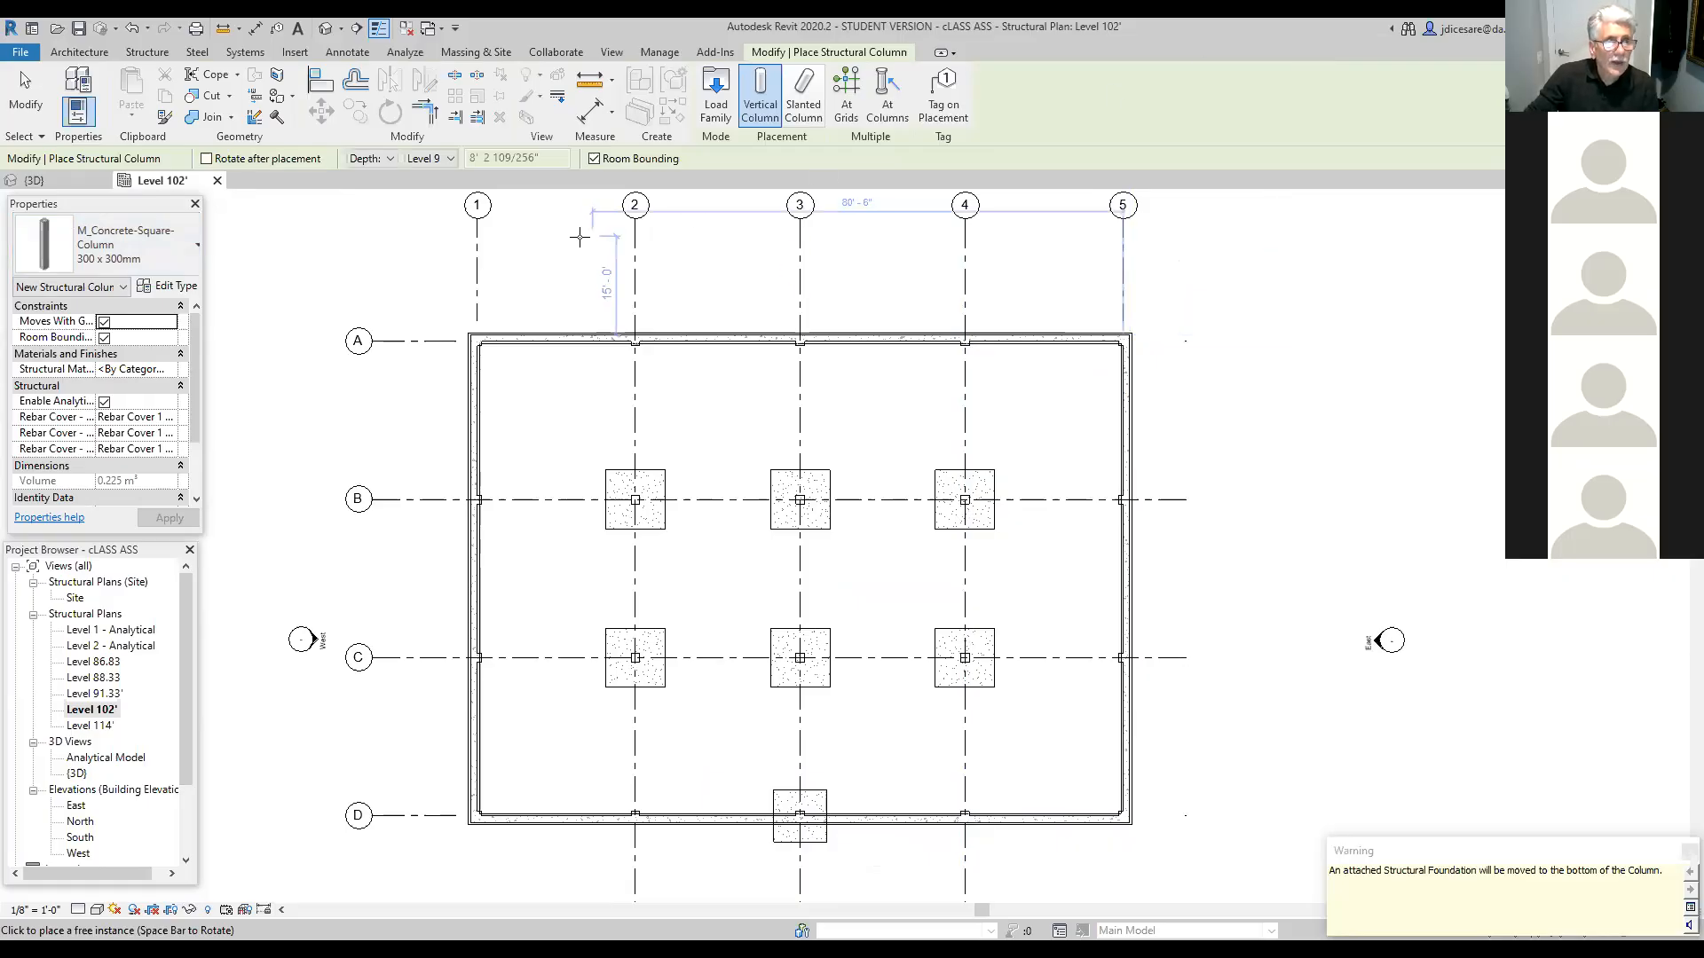
left_click(178, 290)
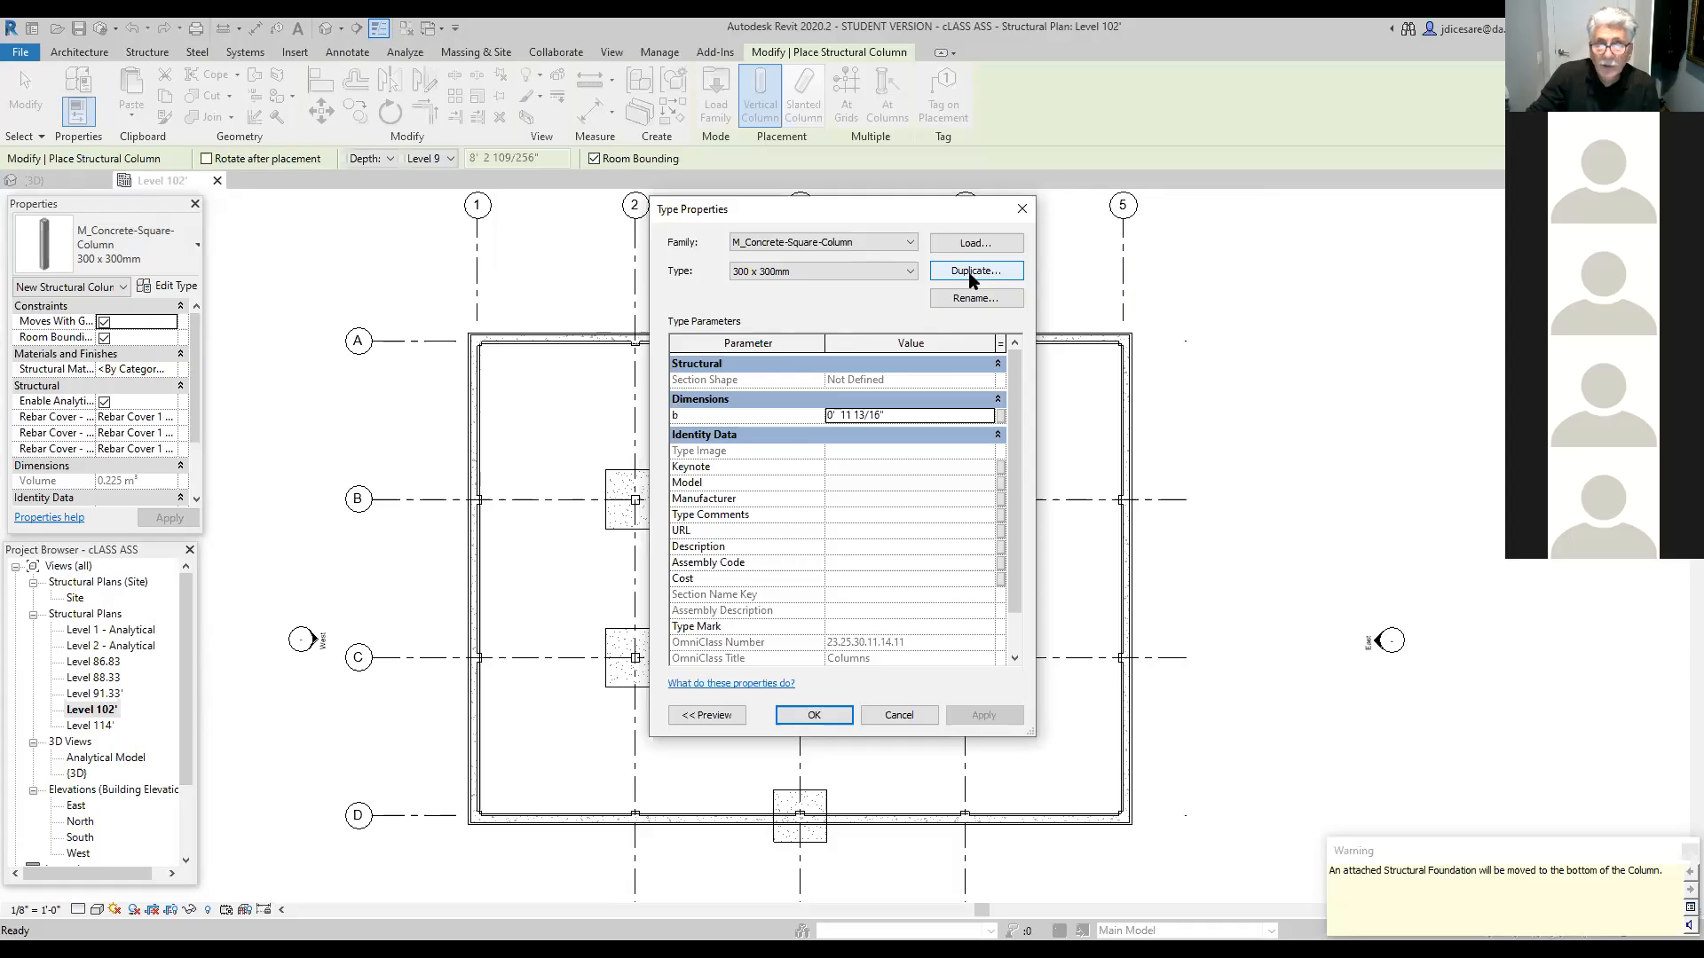
left_click(814, 715)
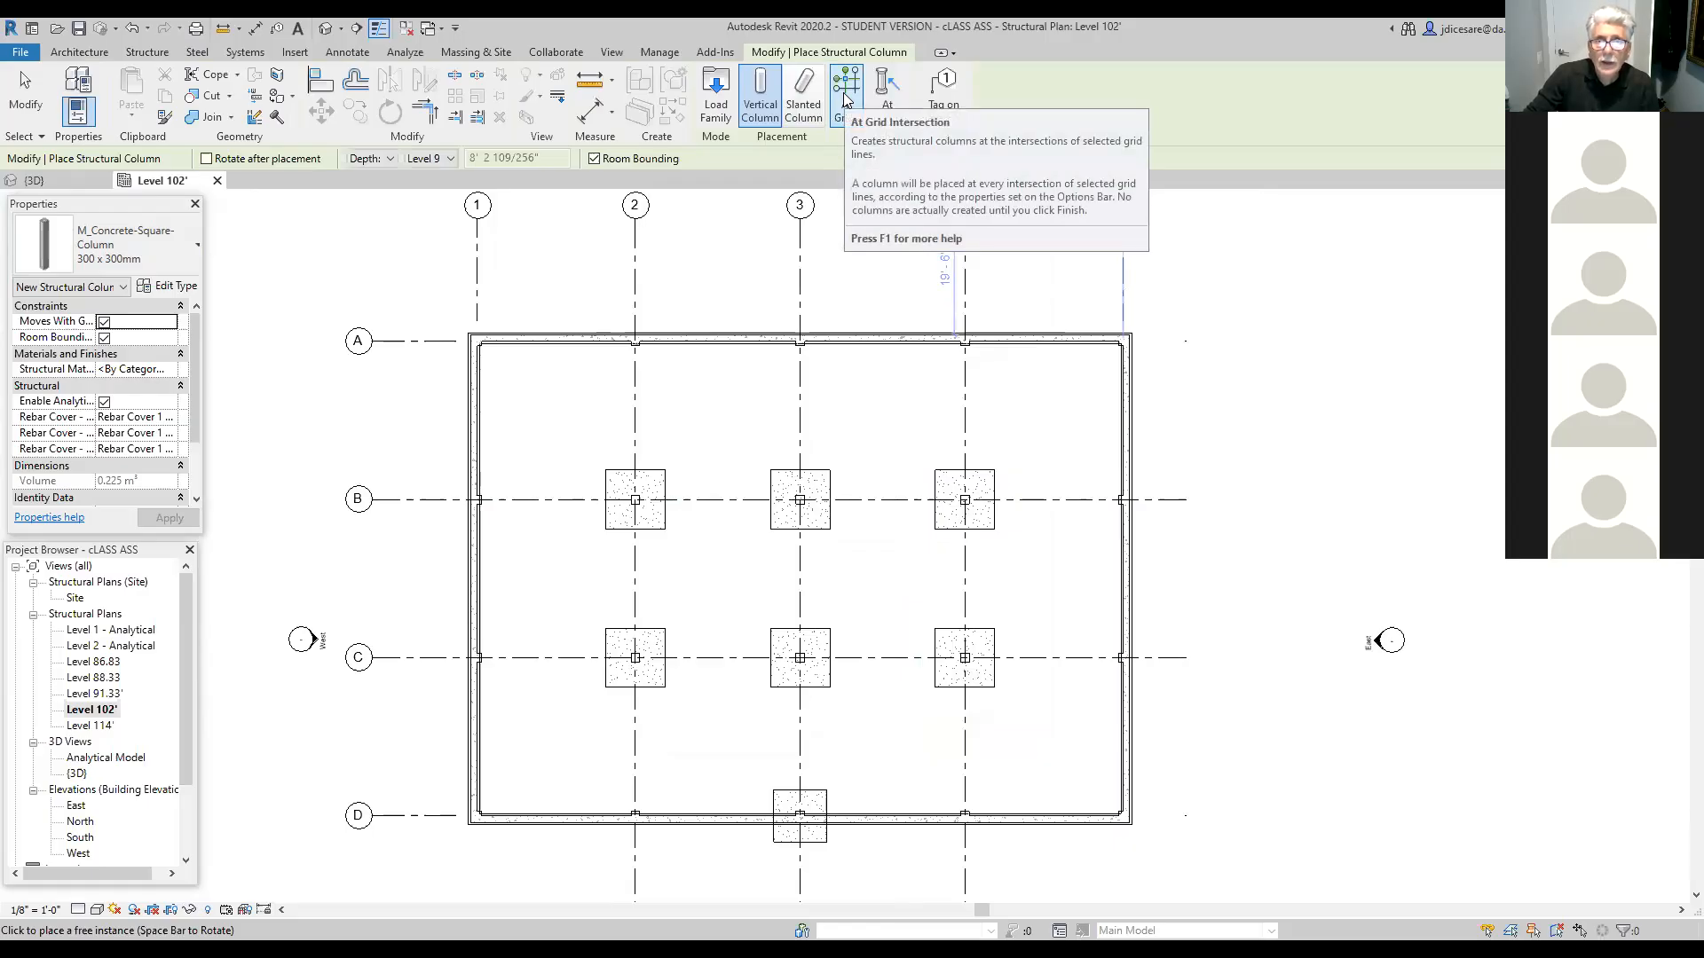
left_click(846, 98)
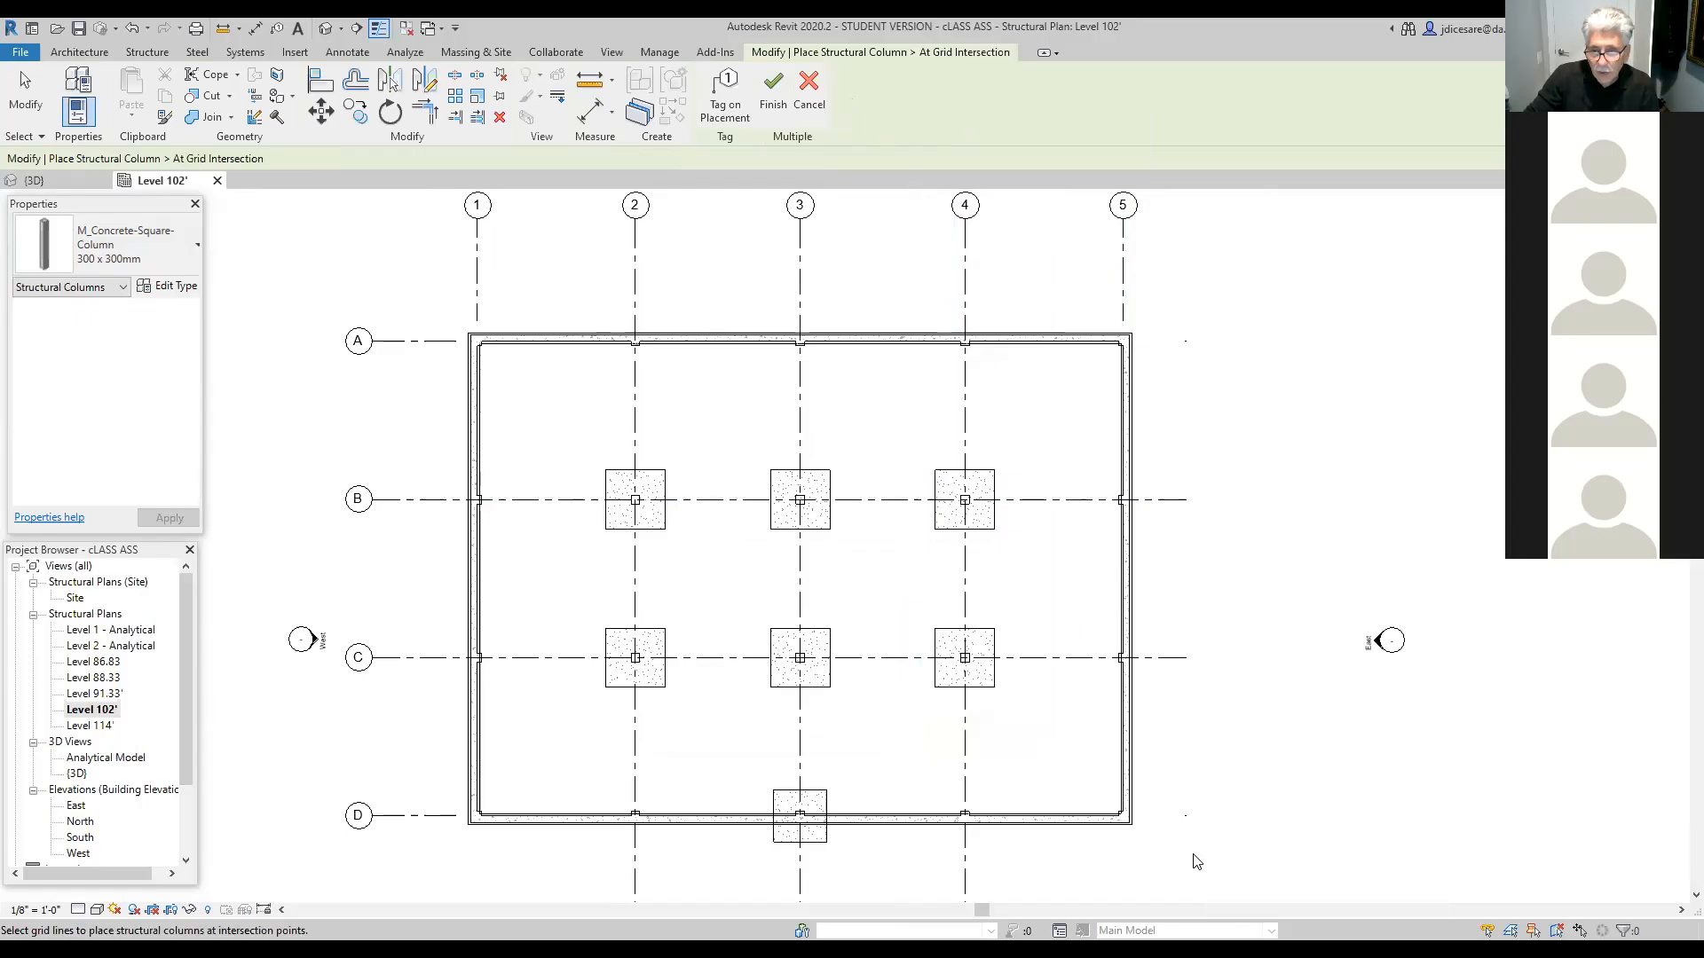
left_click_drag(1191, 849, 441, 301)
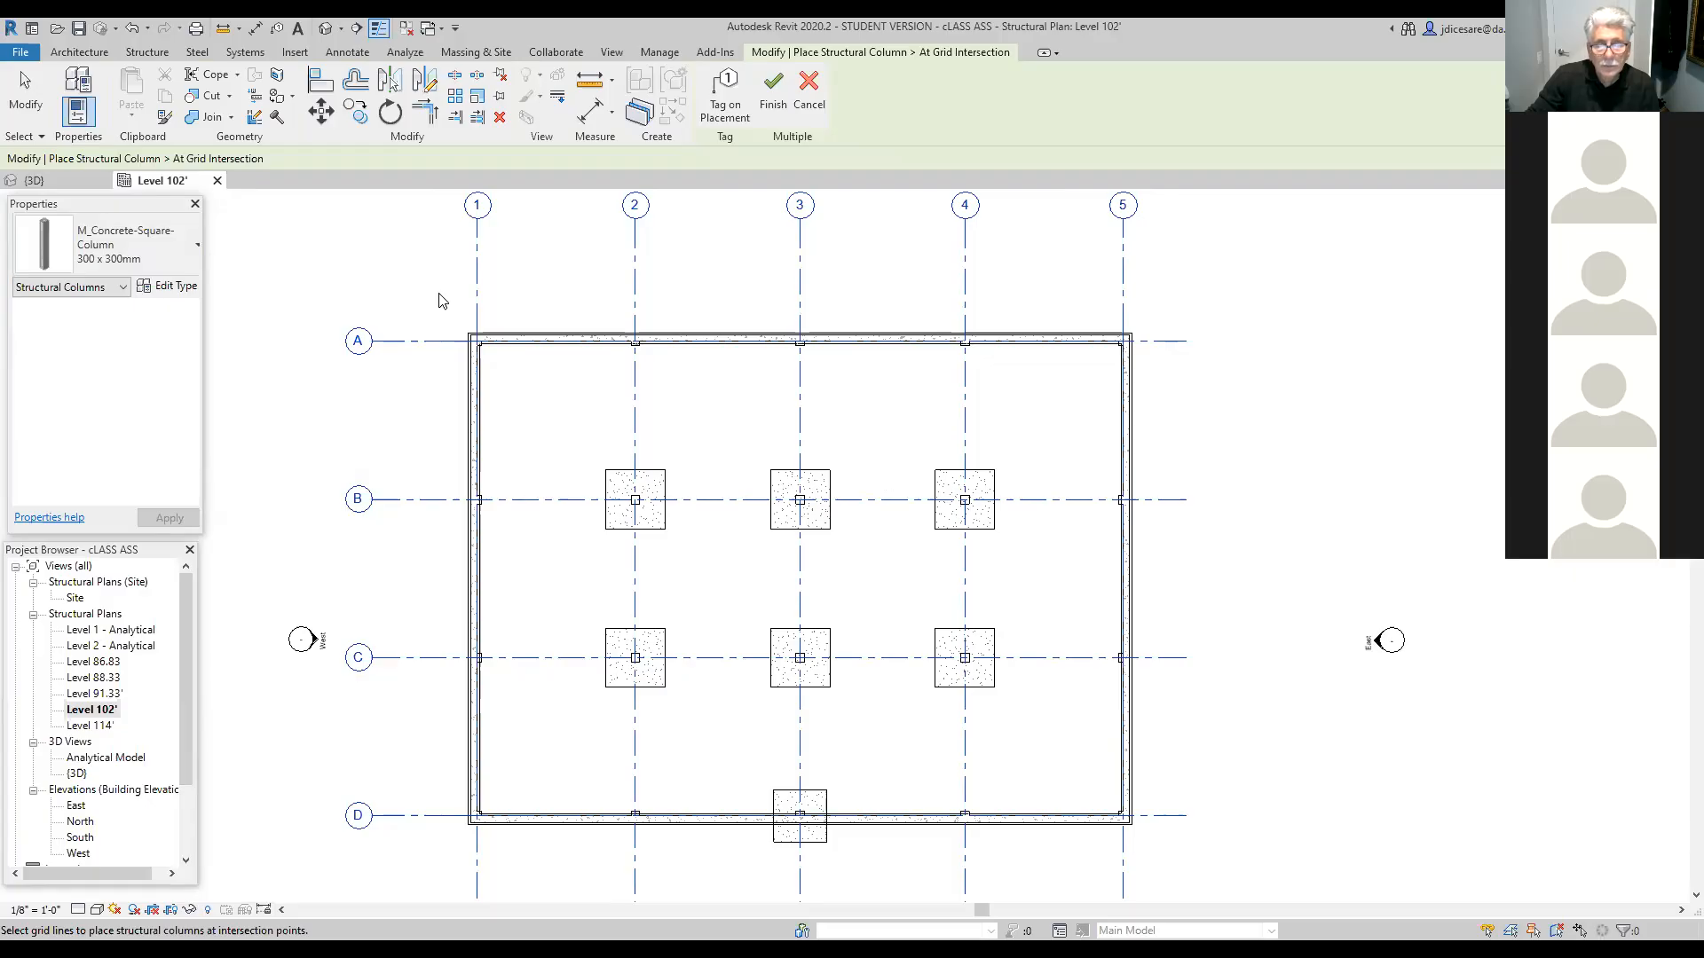
left_click(1181, 859)
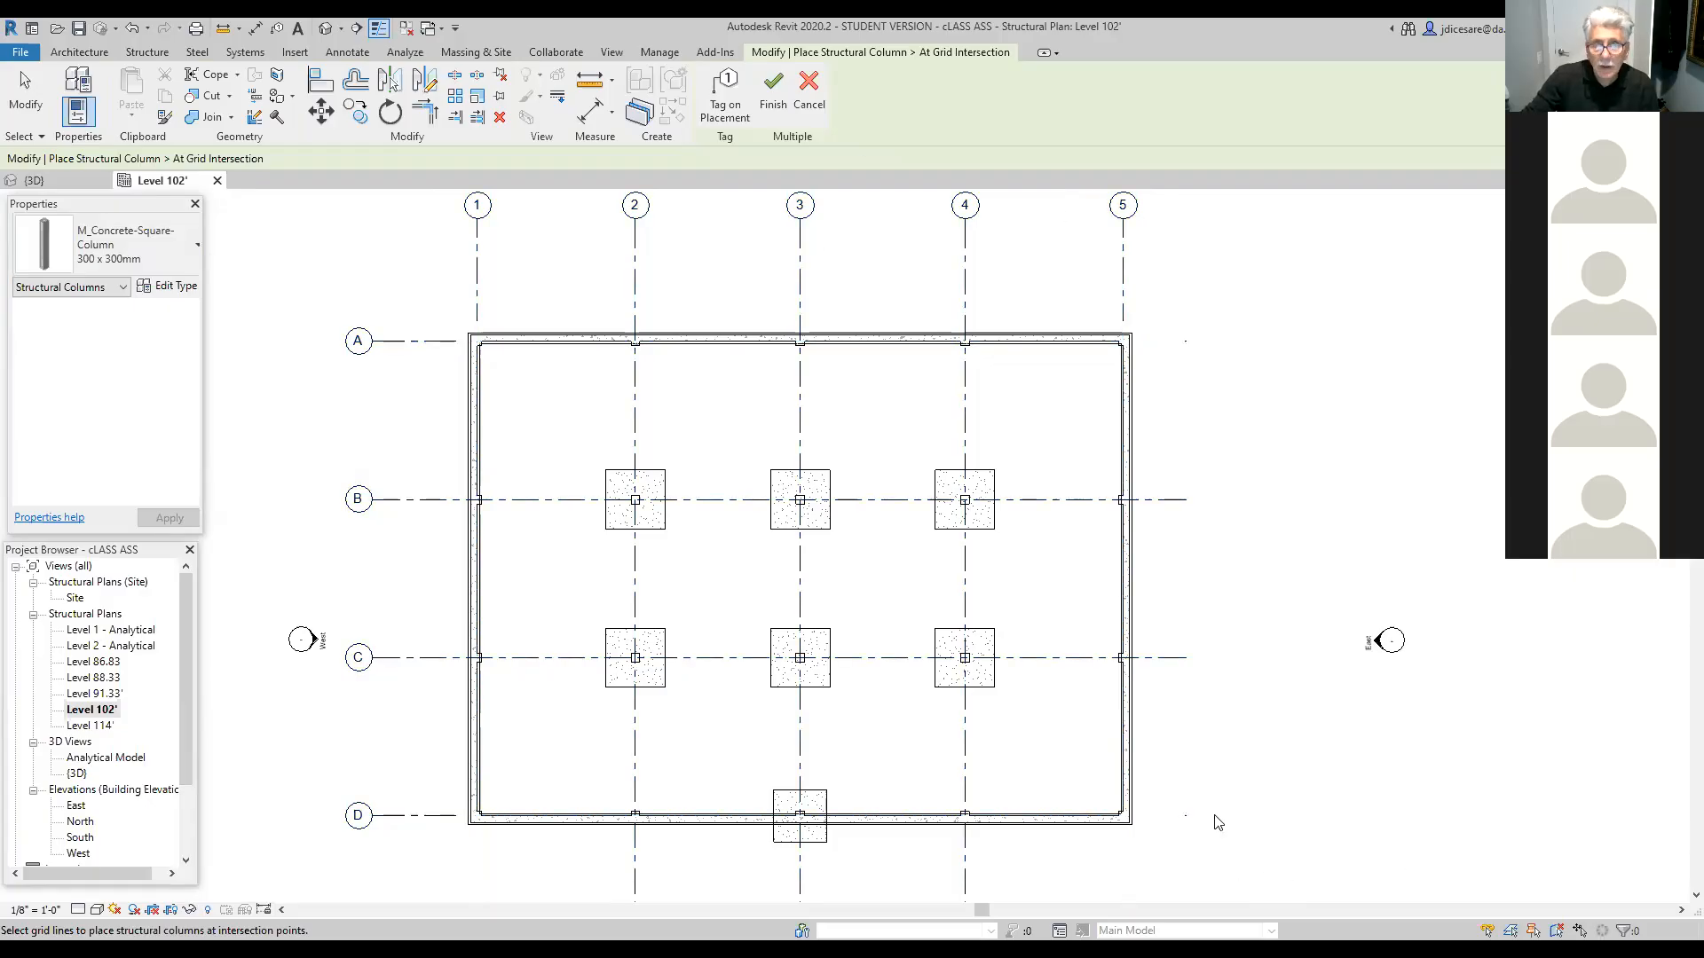
left_click_drag(1183, 847, 417, 294)
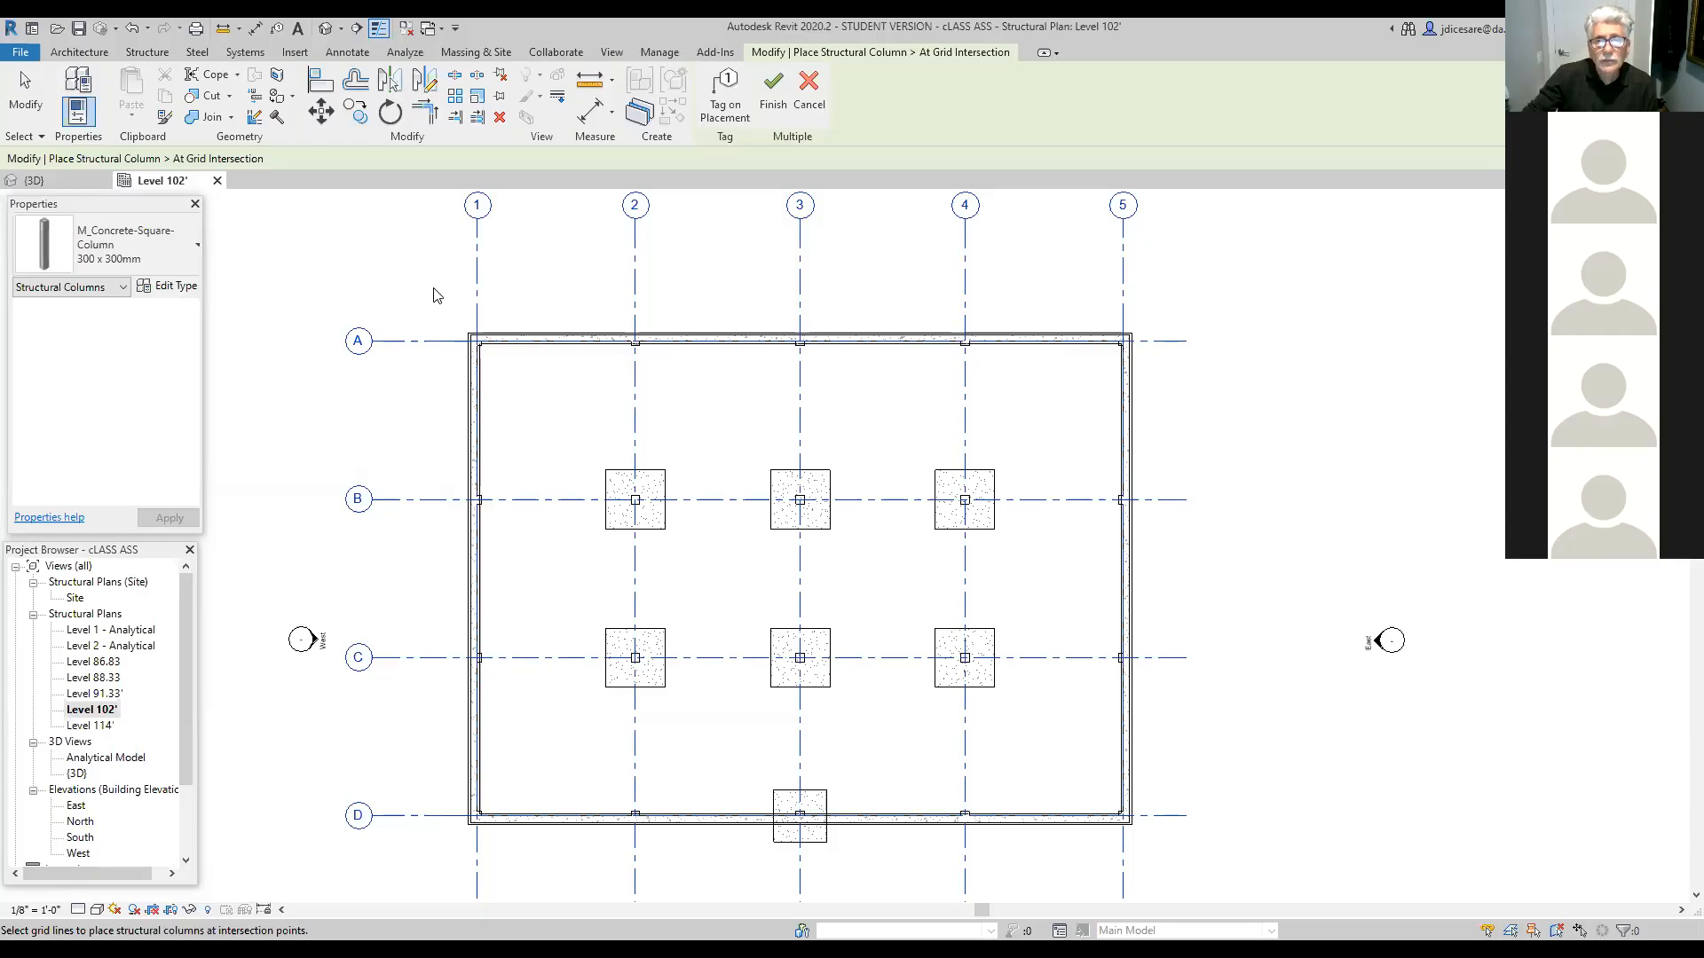
left_click(815, 108)
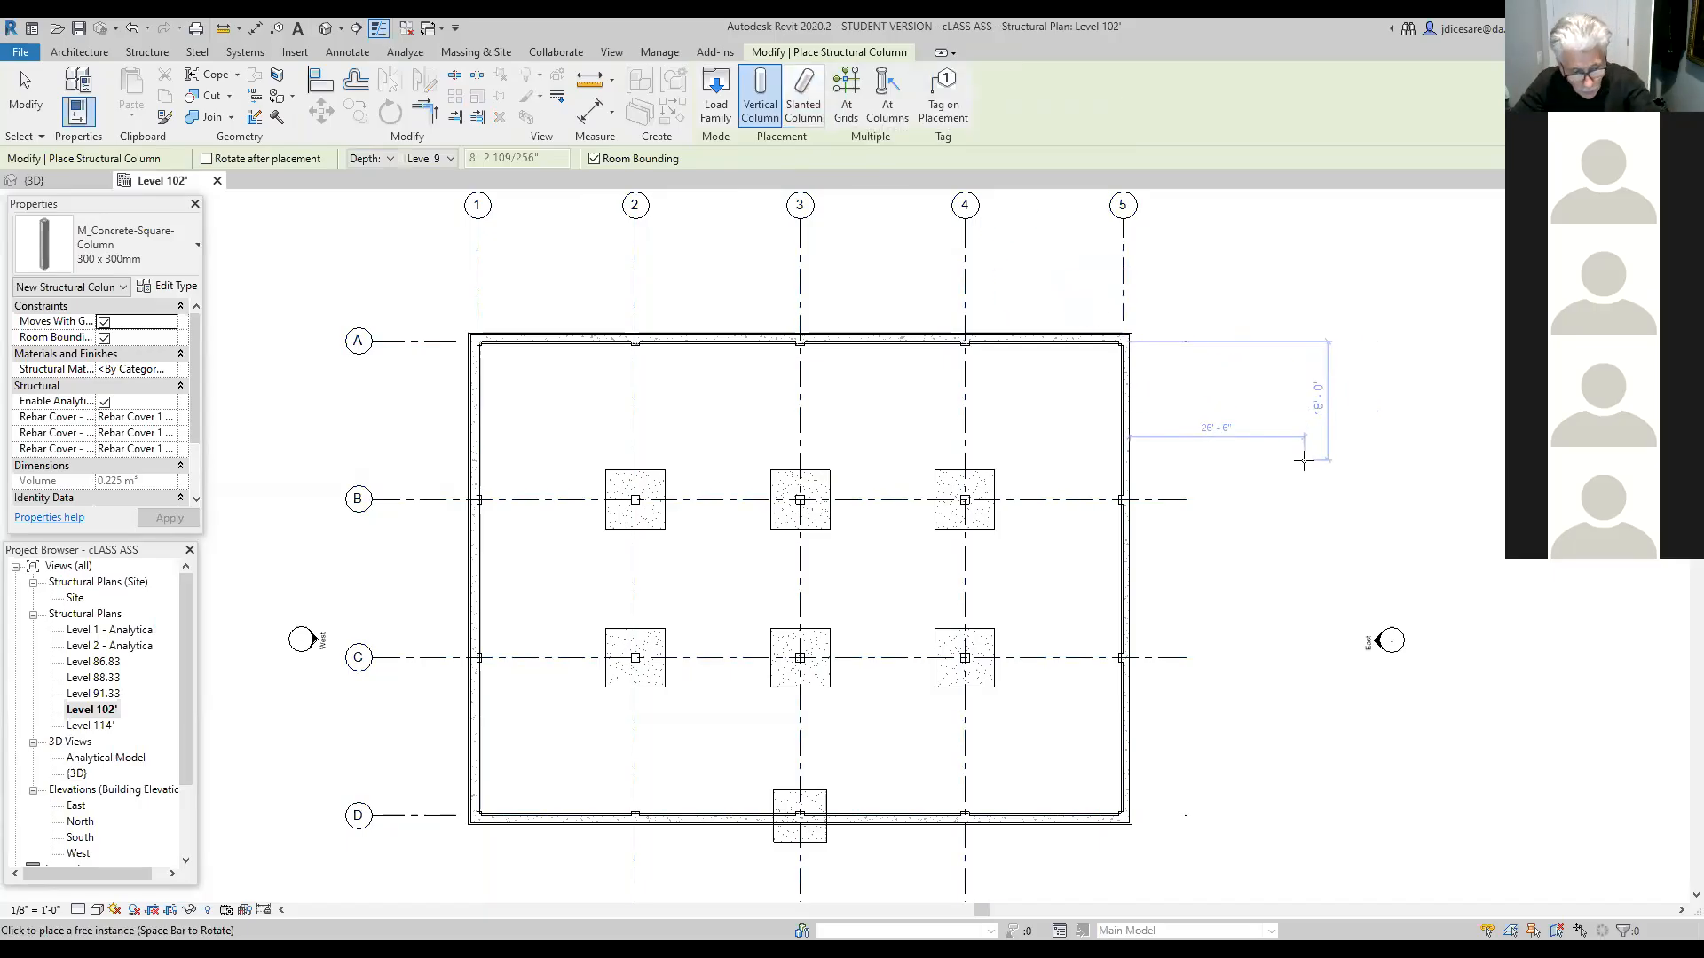
key("Escape")
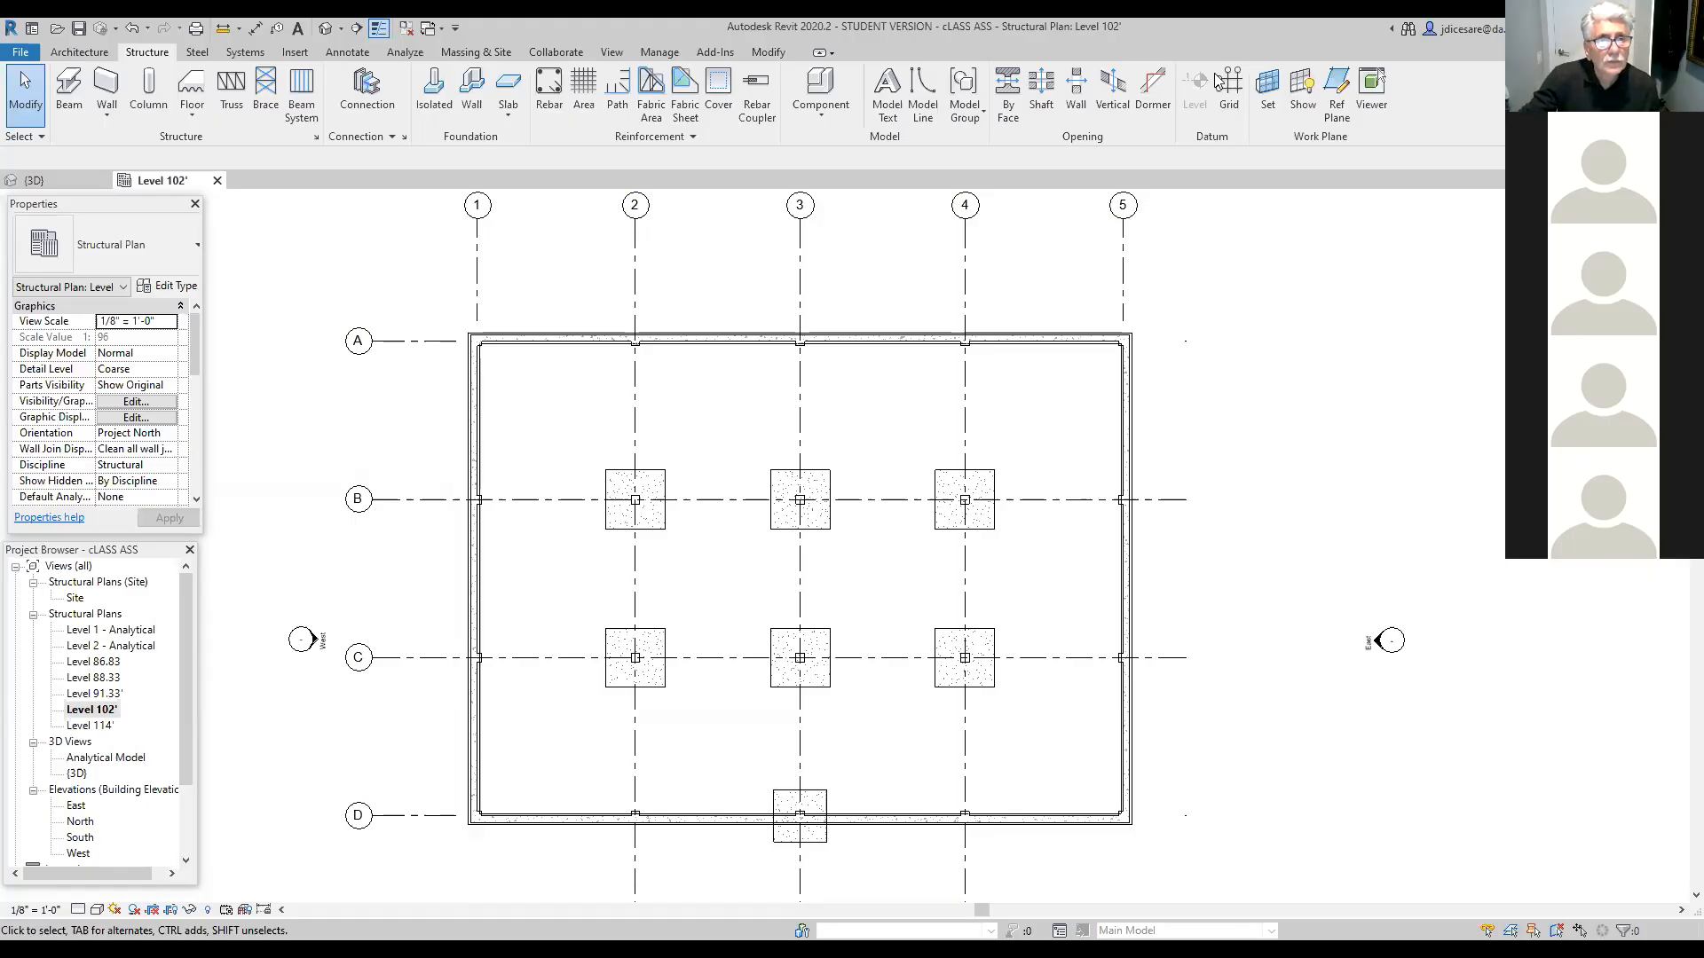
Step: Start another isolated foundation and duplicate the M_Footing-Rectangular type F2 as F3
left_click(434, 86)
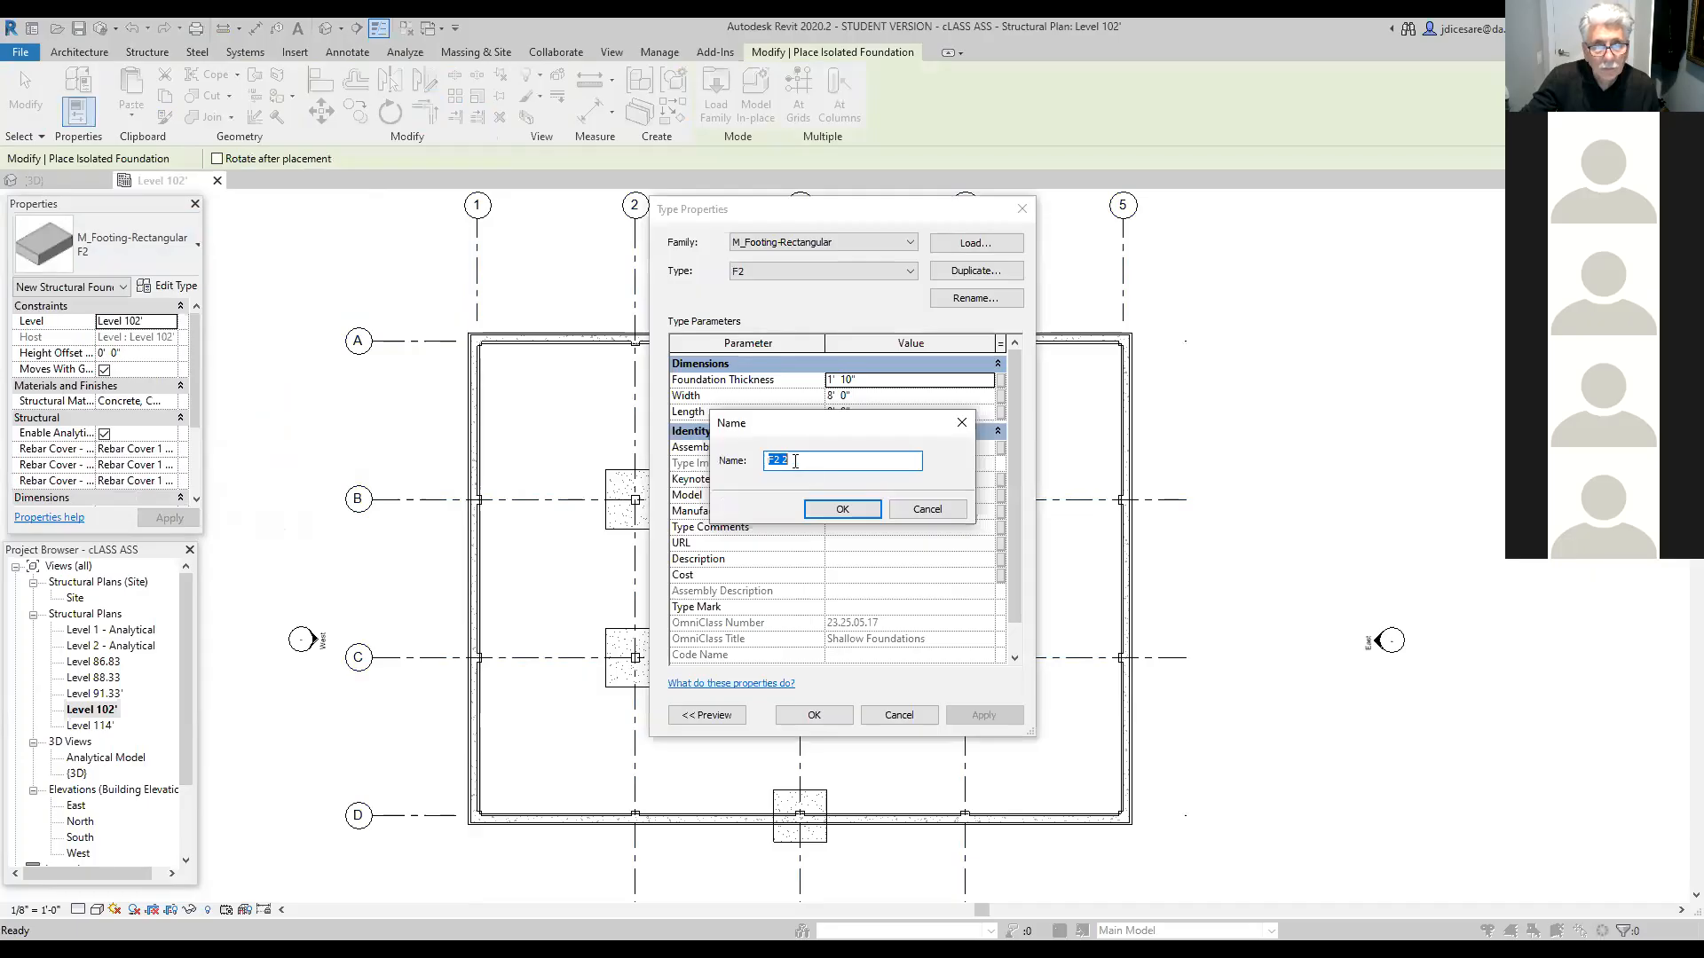
left_click(808, 459)
key("BackSpace")
key("BackSpace")
key("BackSpace")
type("3")
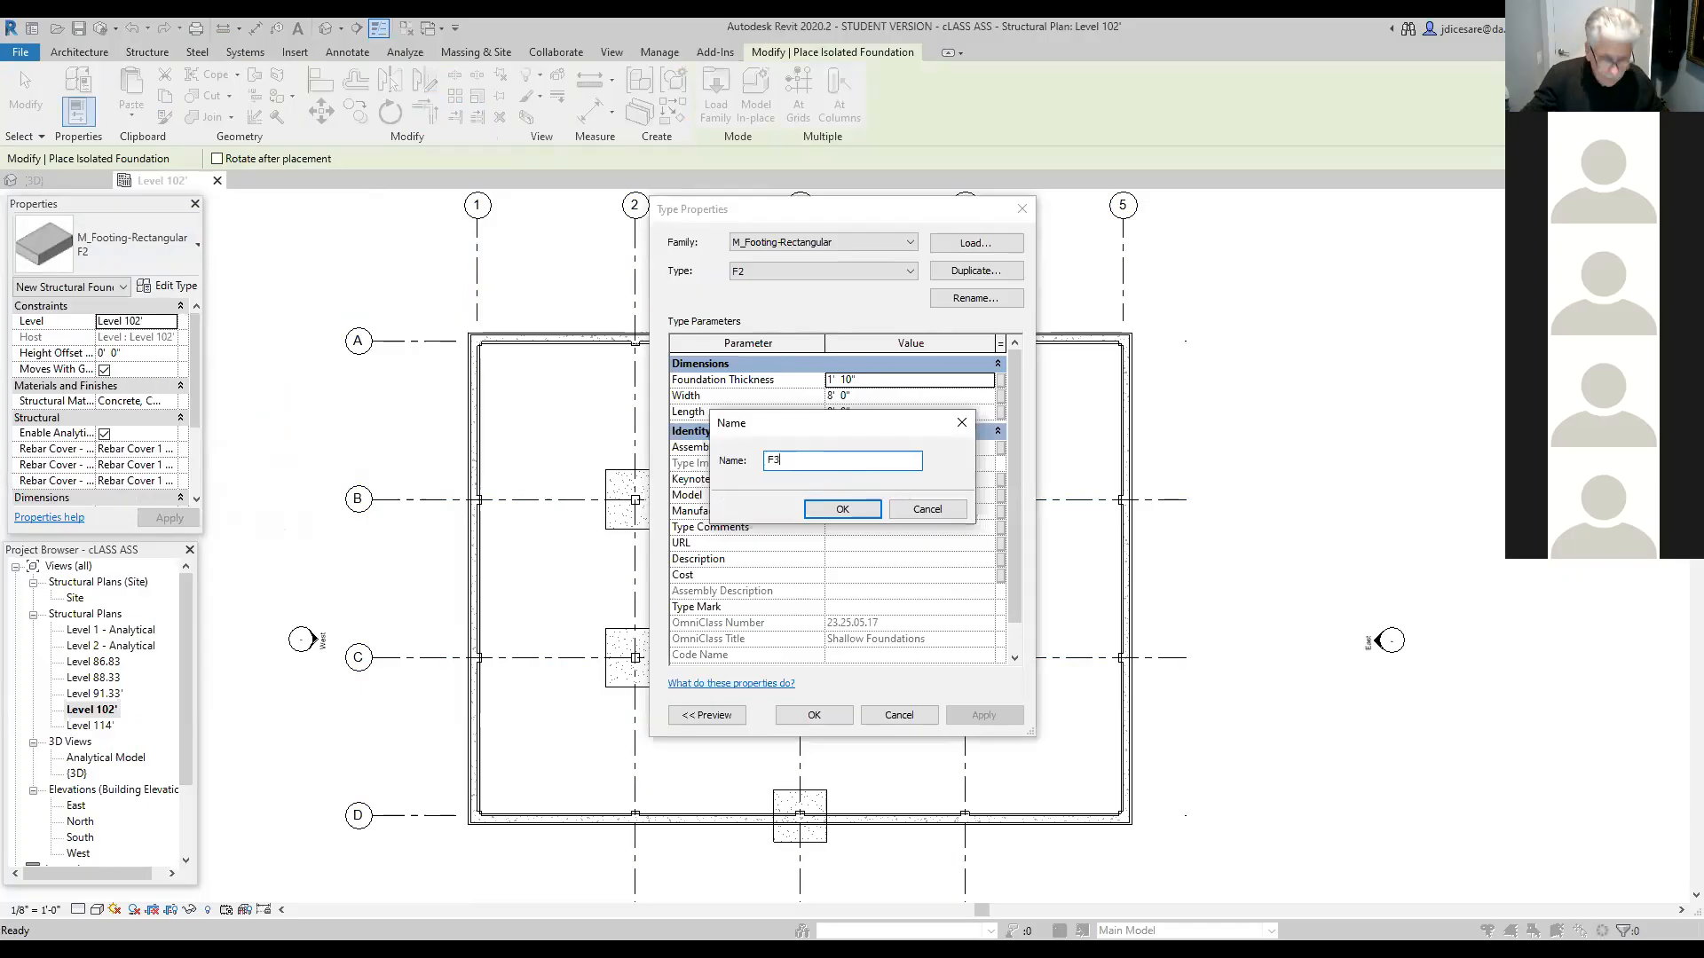
left_click(843, 510)
Step: Set the F3 footing type's foundation thickness to 1' 8"
left_click(853, 379)
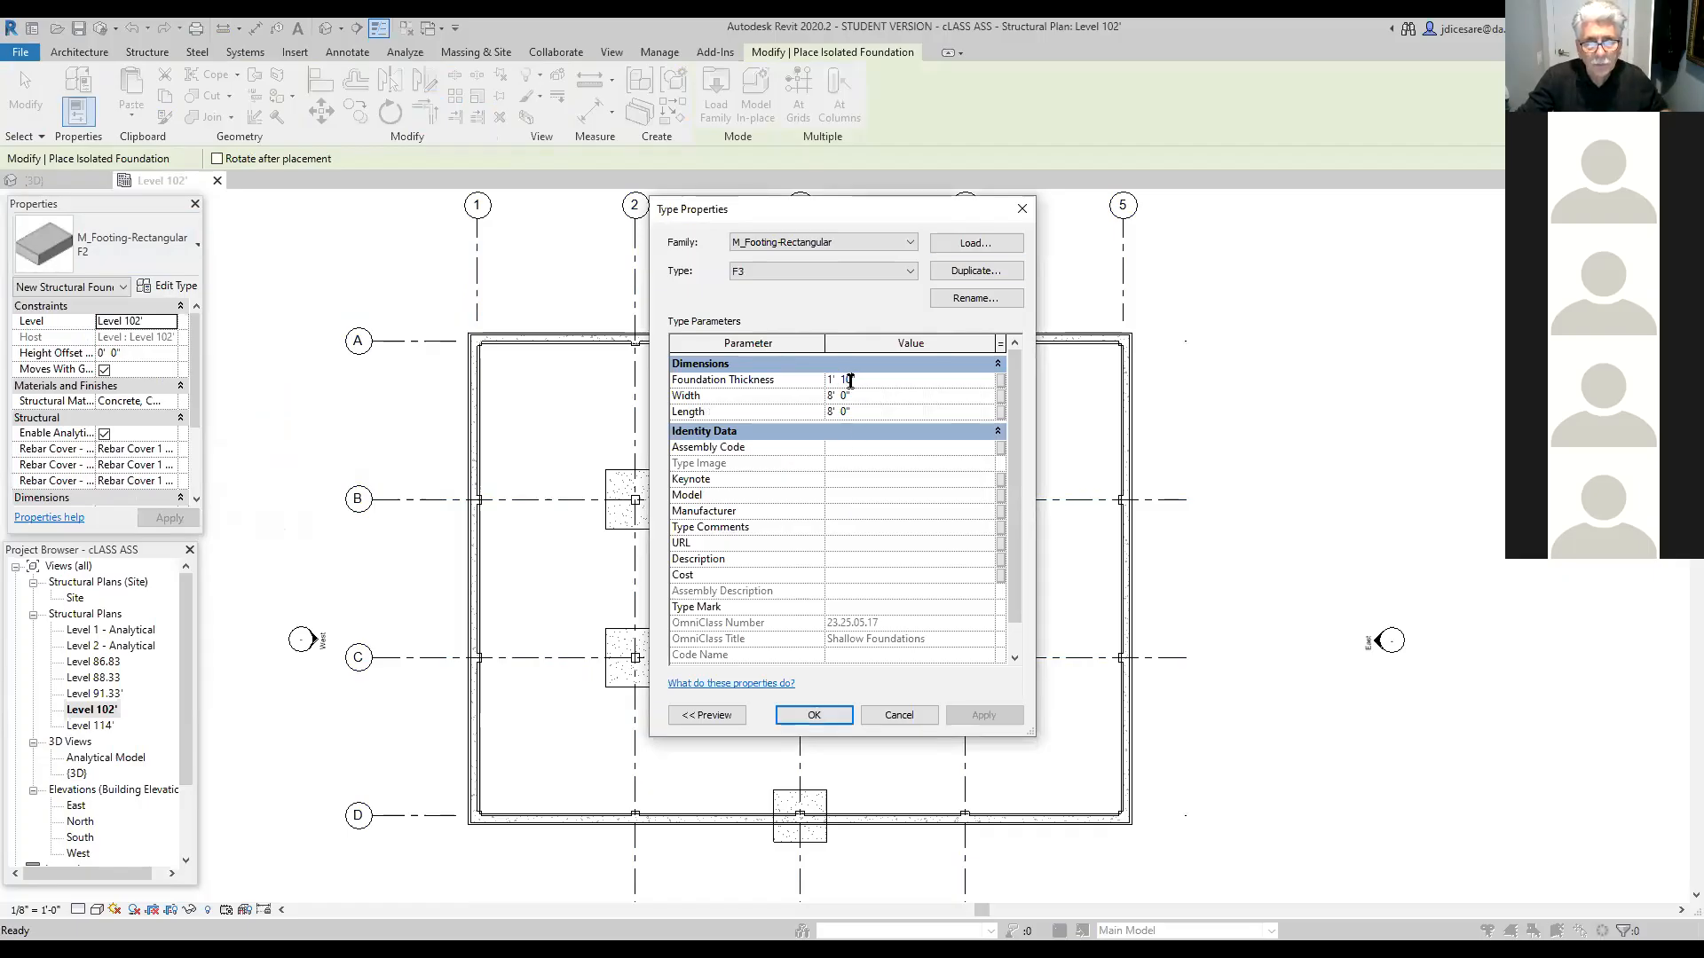
key("BackSpace")
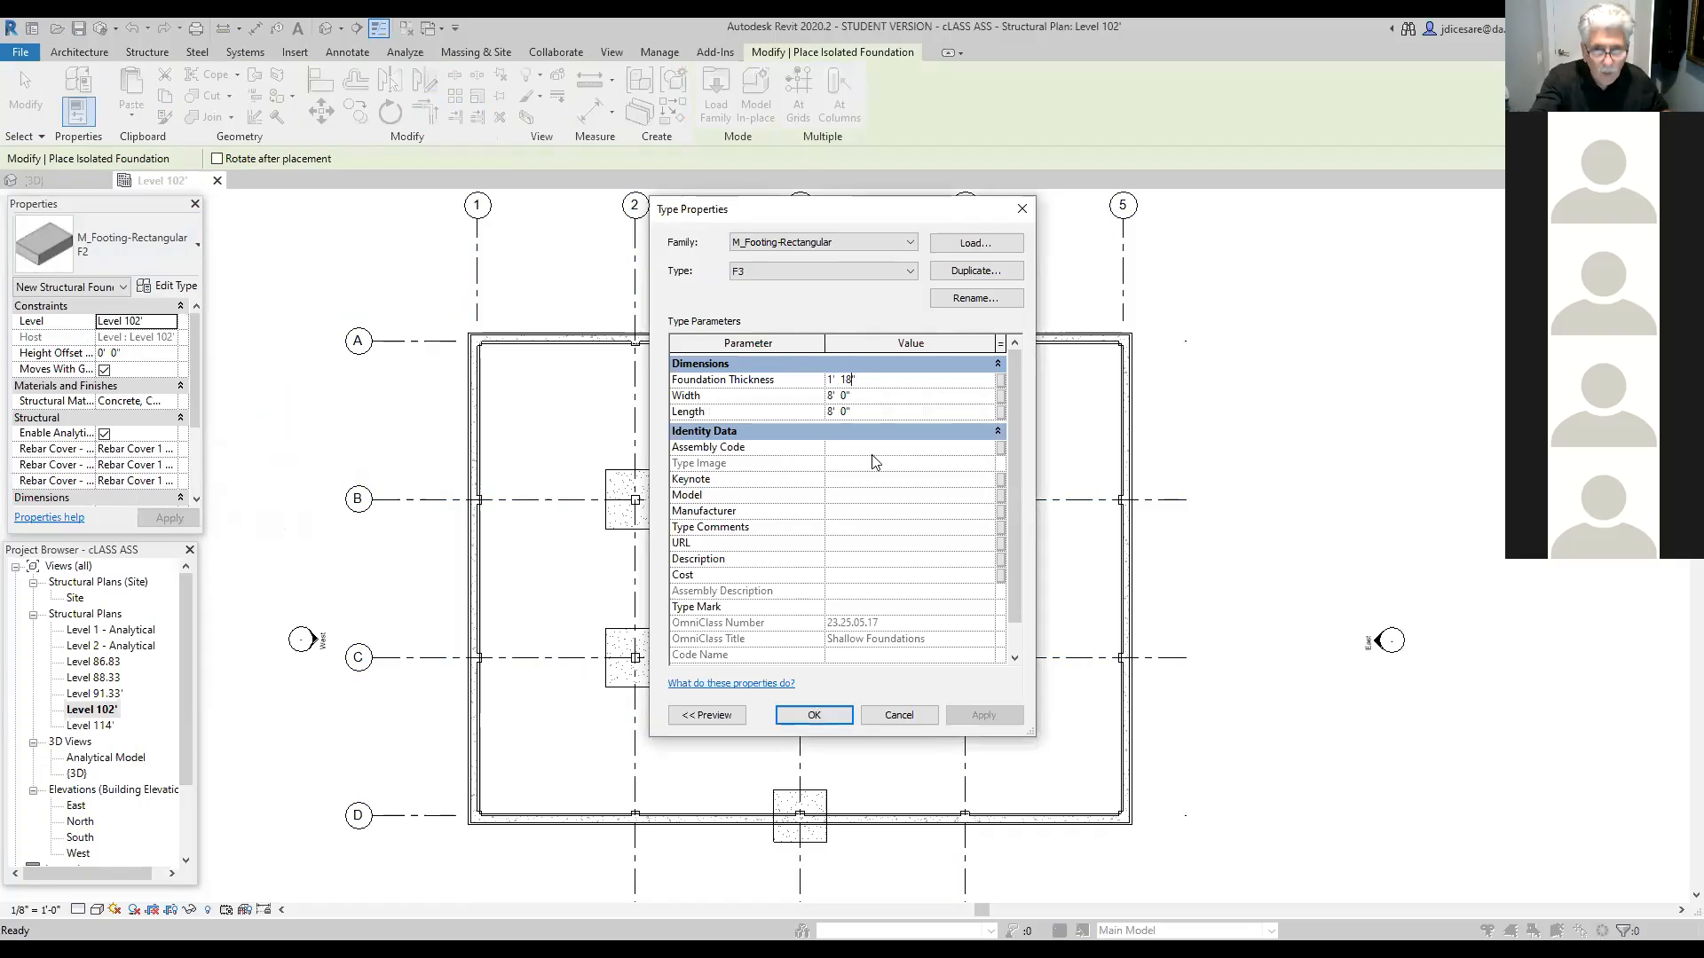
key("BackSpace")
type("8")
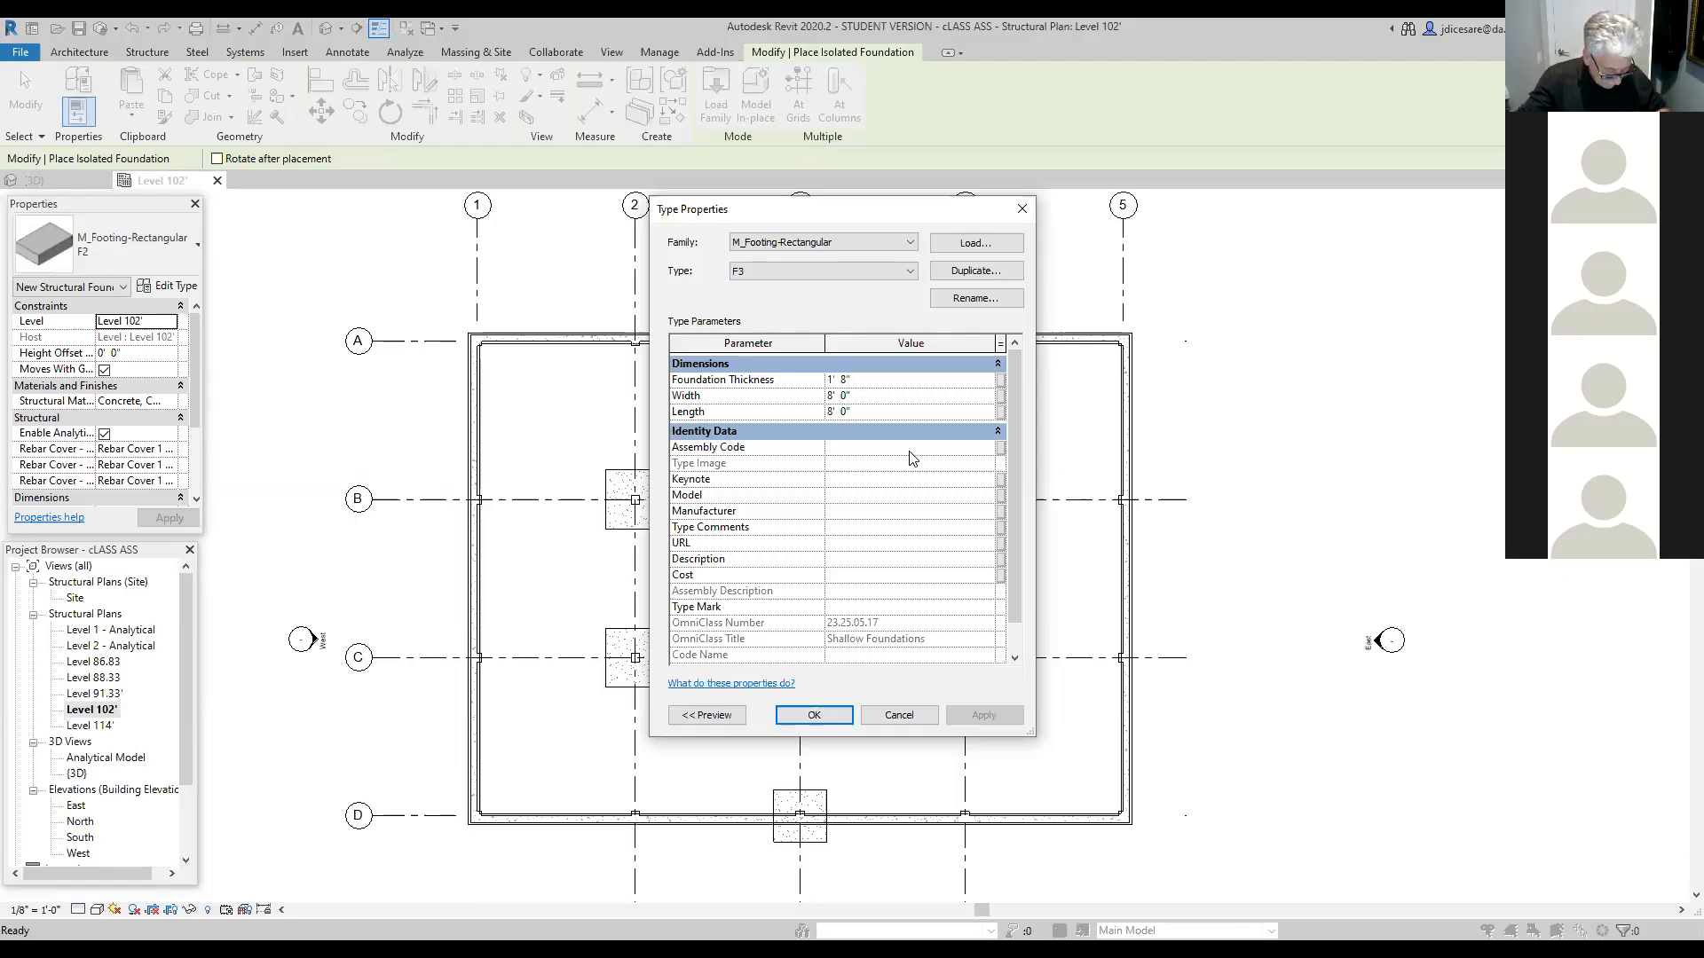
Step: Set the F3 footing type's width and length to 7' 6" each and accept the type properties
left_click(876, 388)
left_click(870, 393)
left_click_drag(870, 395, 769, 410)
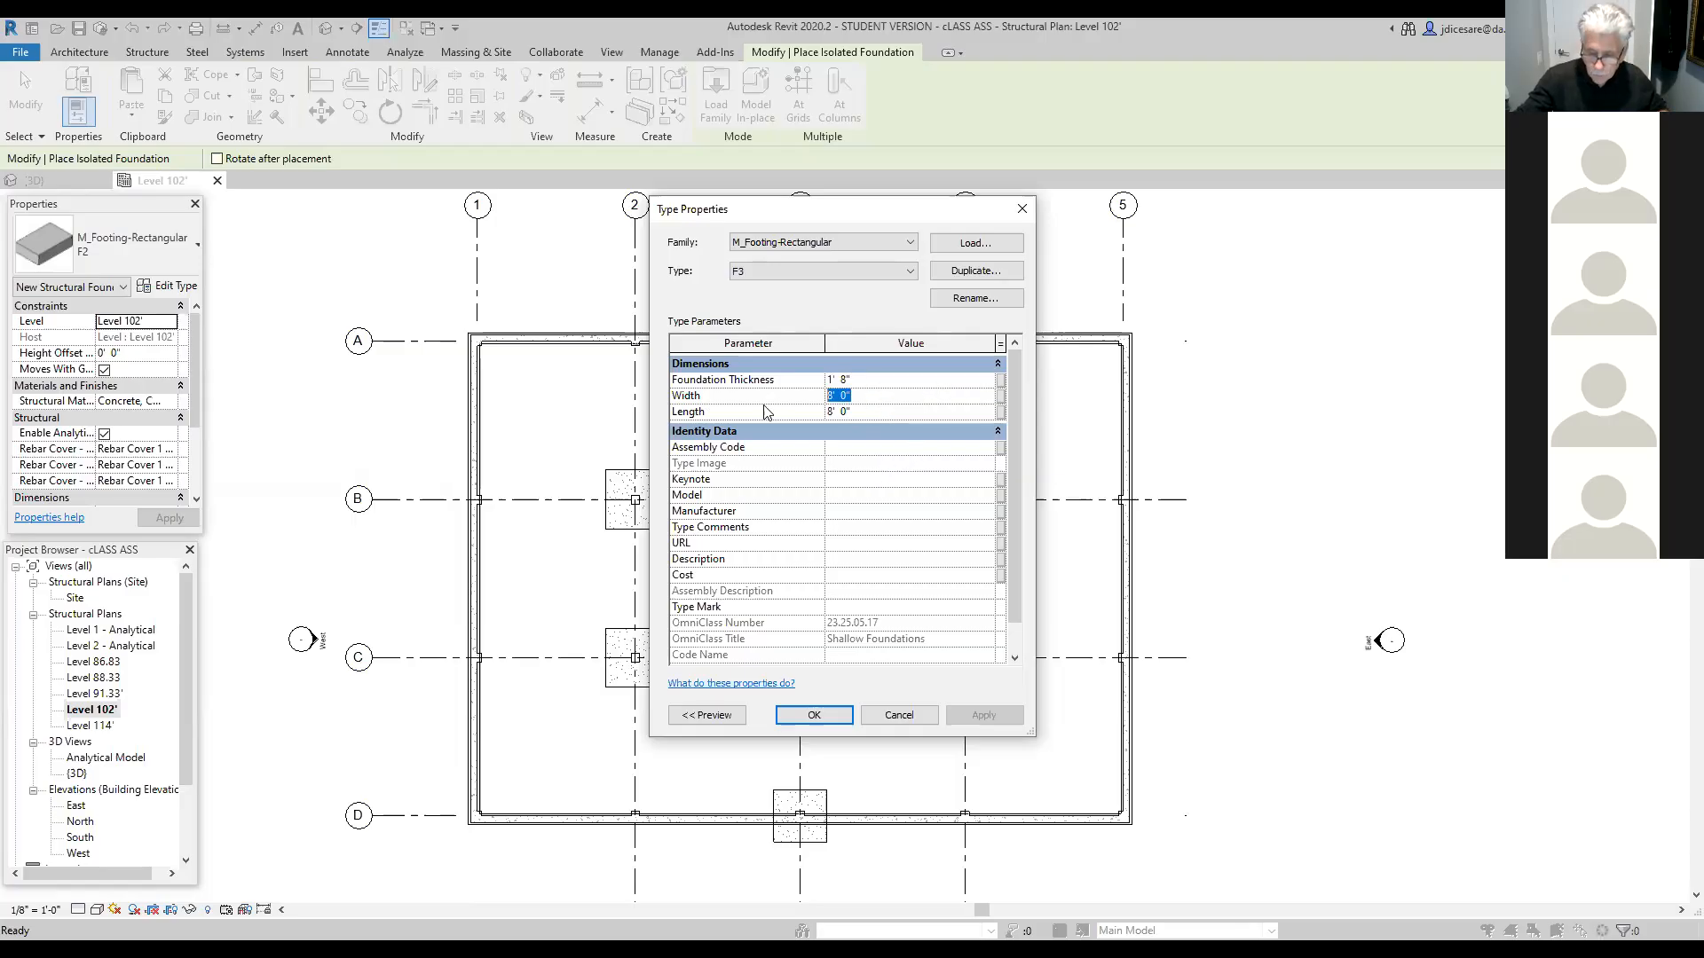
type("7.5")
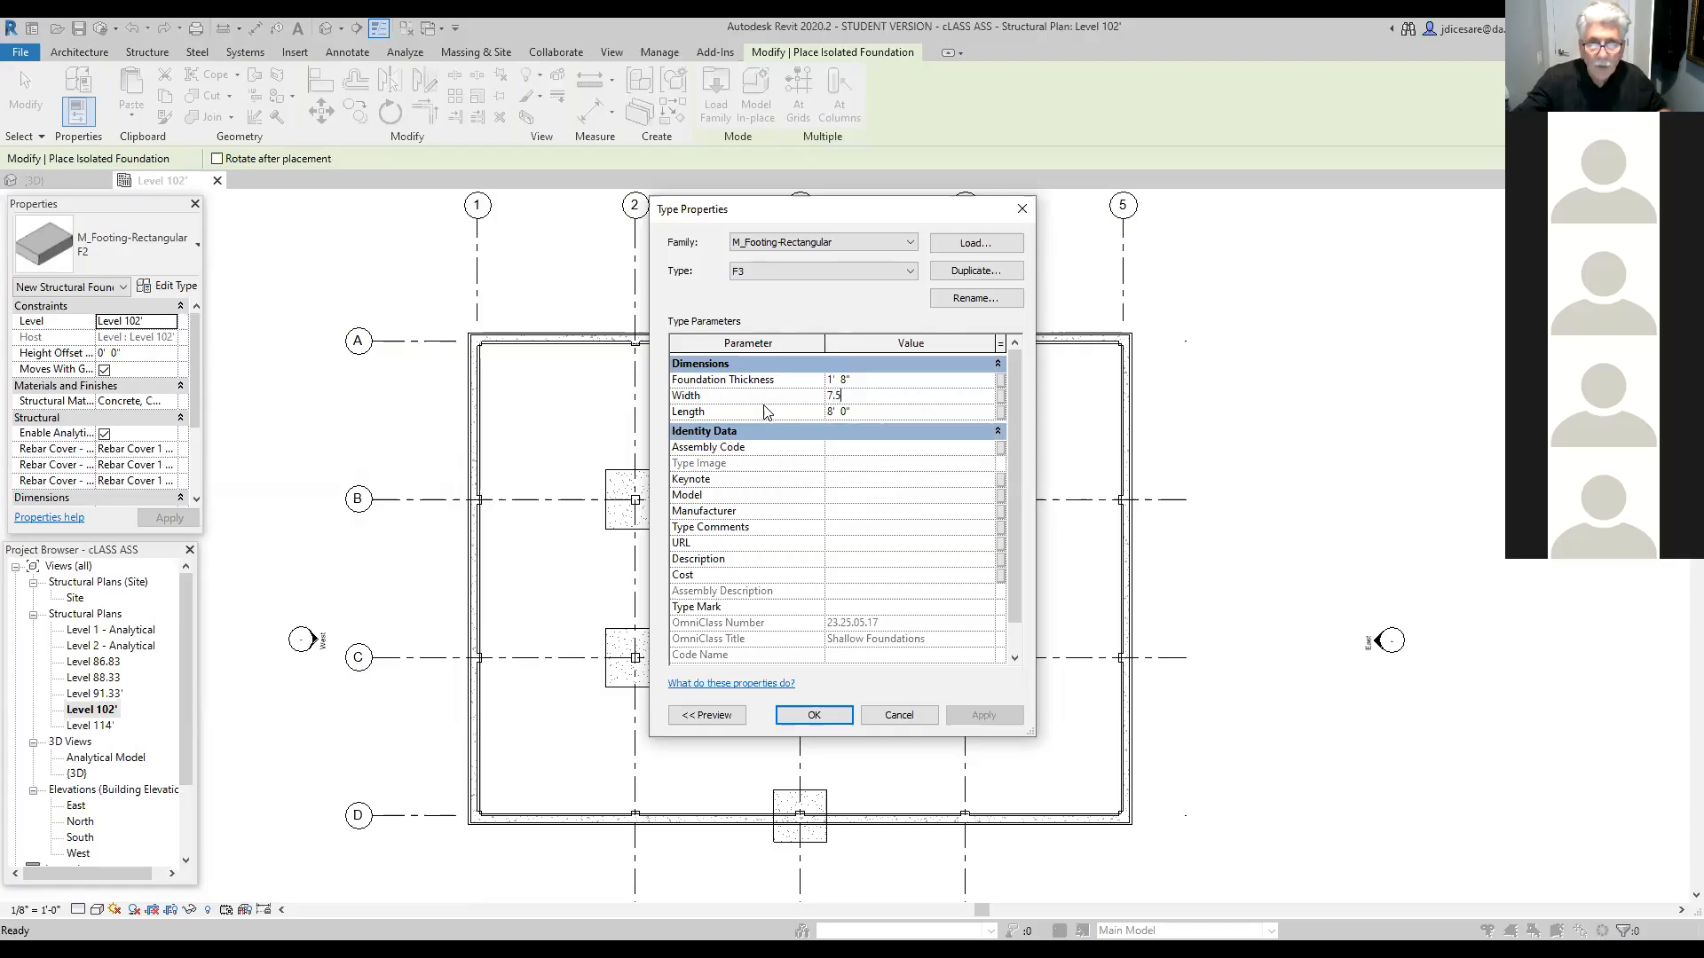
key("Tab")
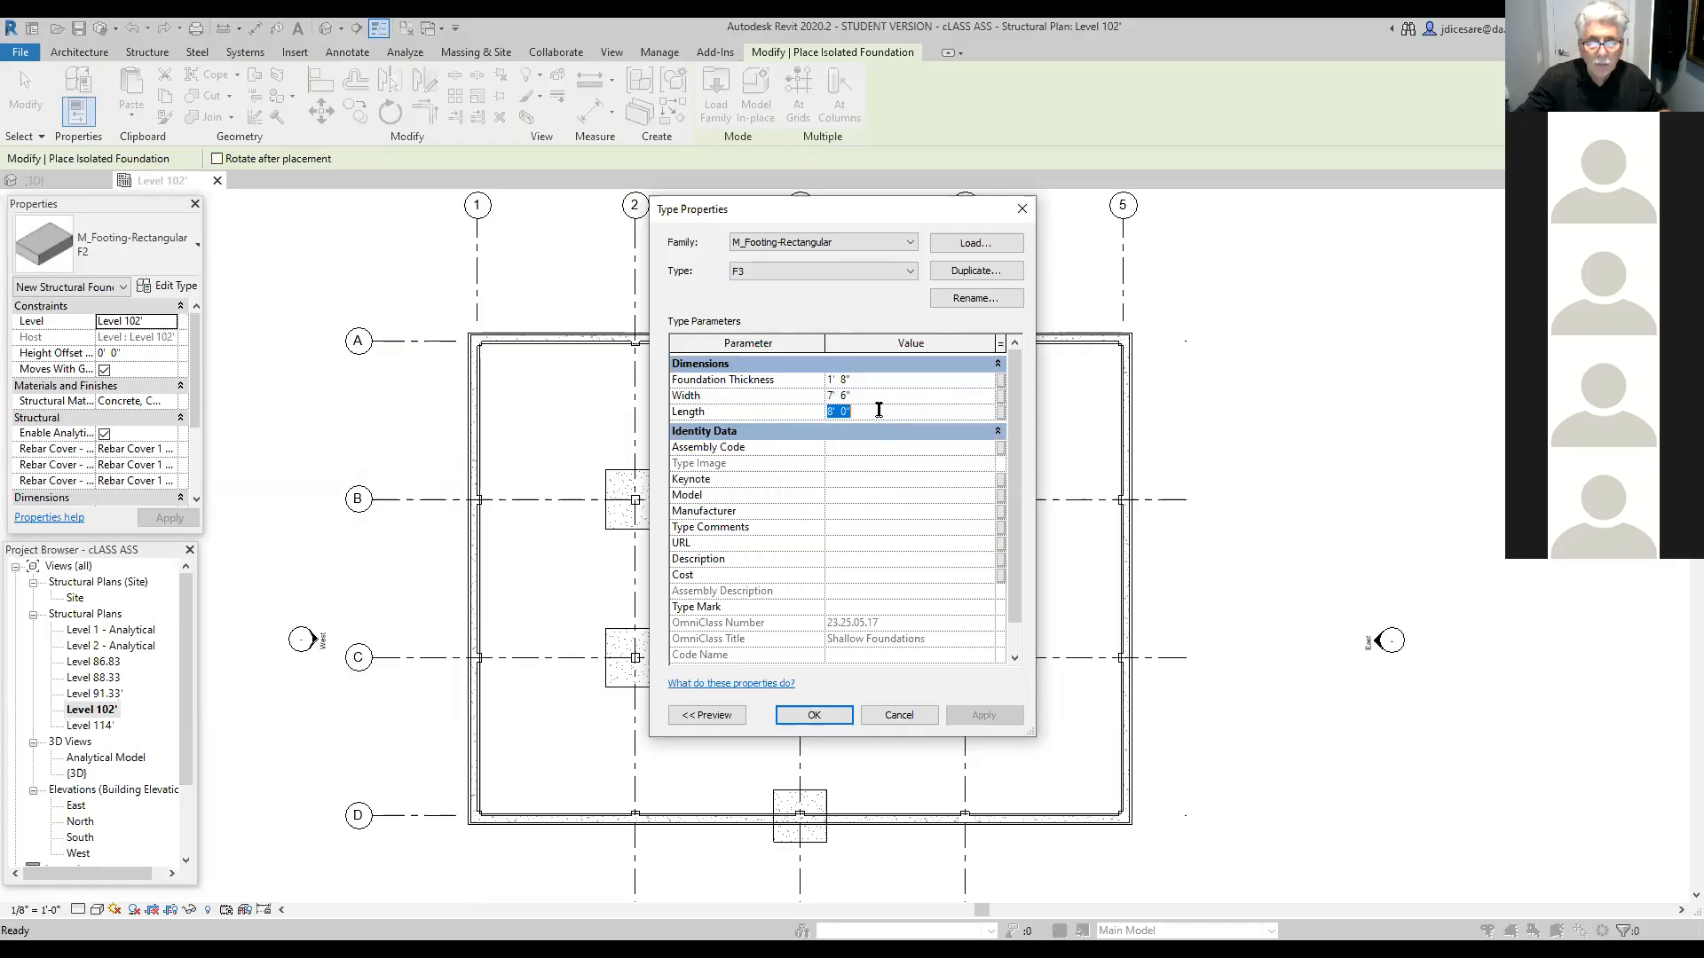
type("7")
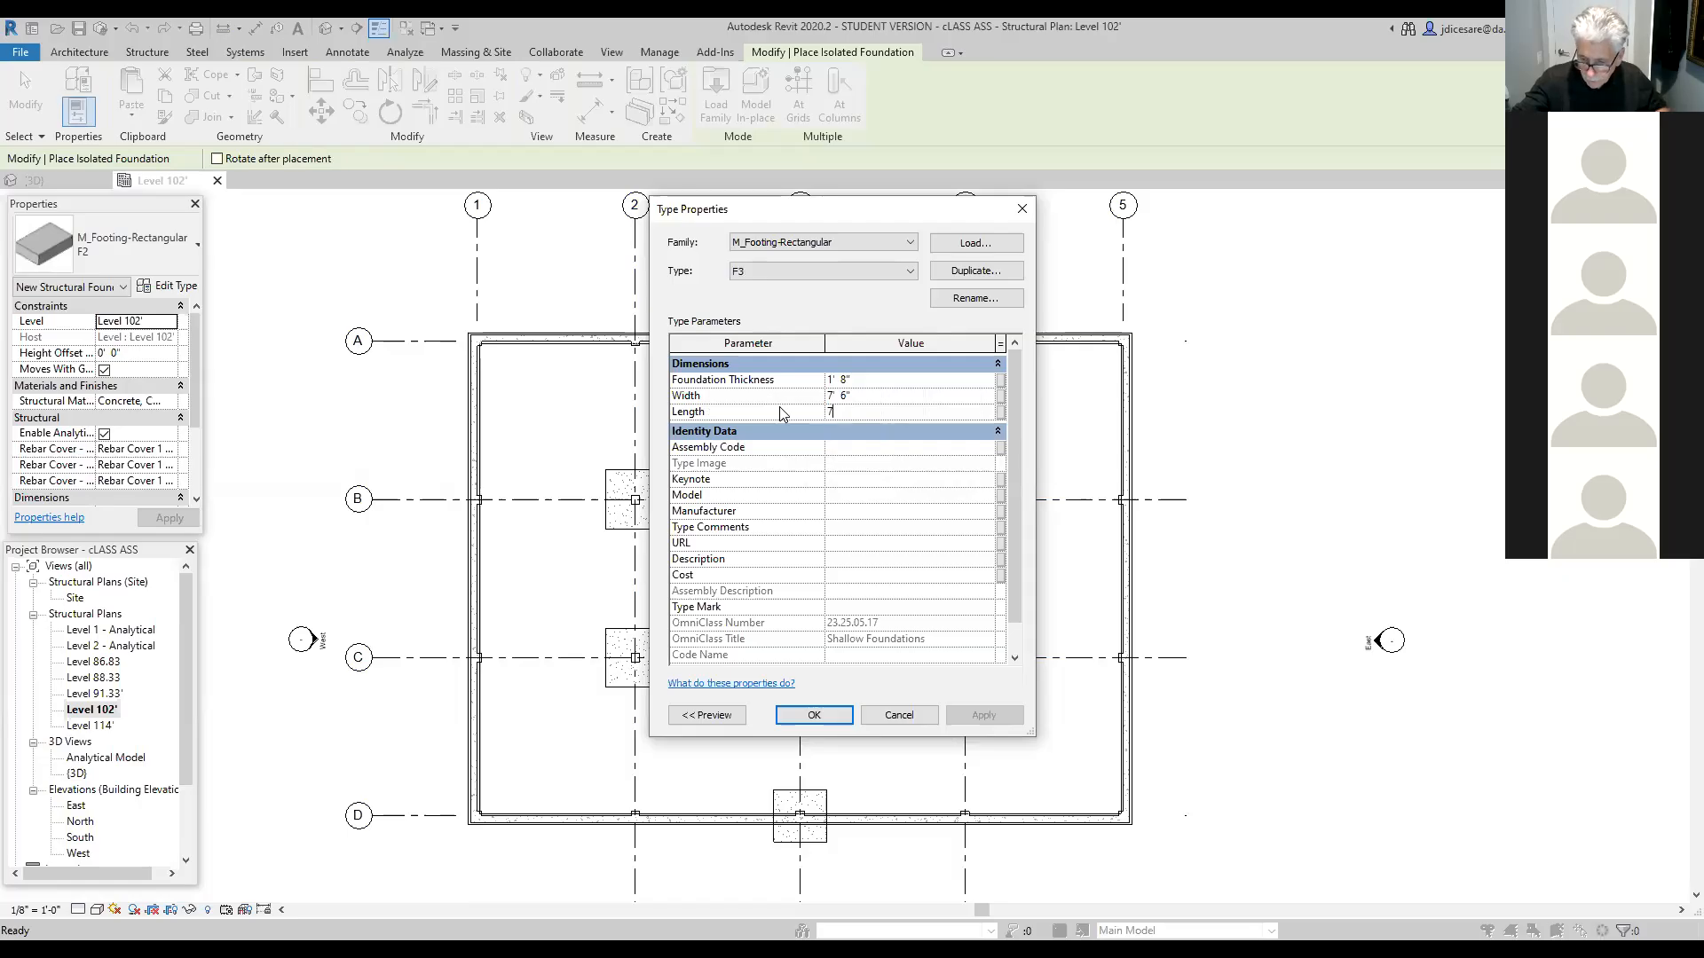
type(".5")
left_click(901, 483)
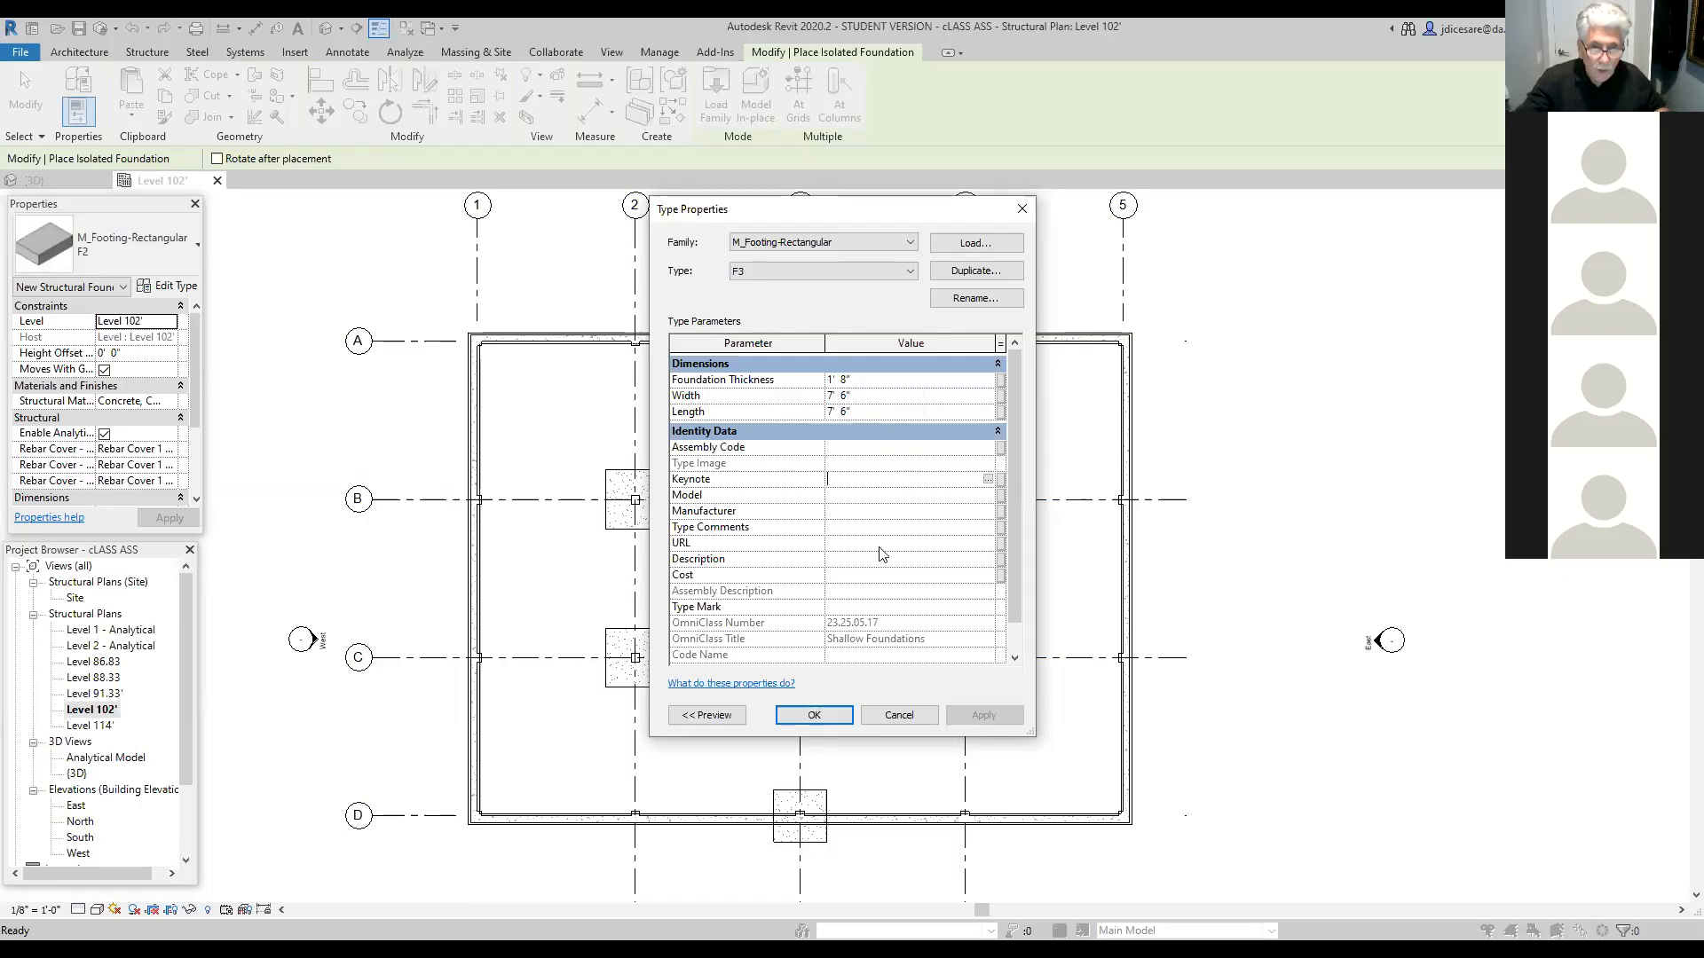
left_click(824, 726)
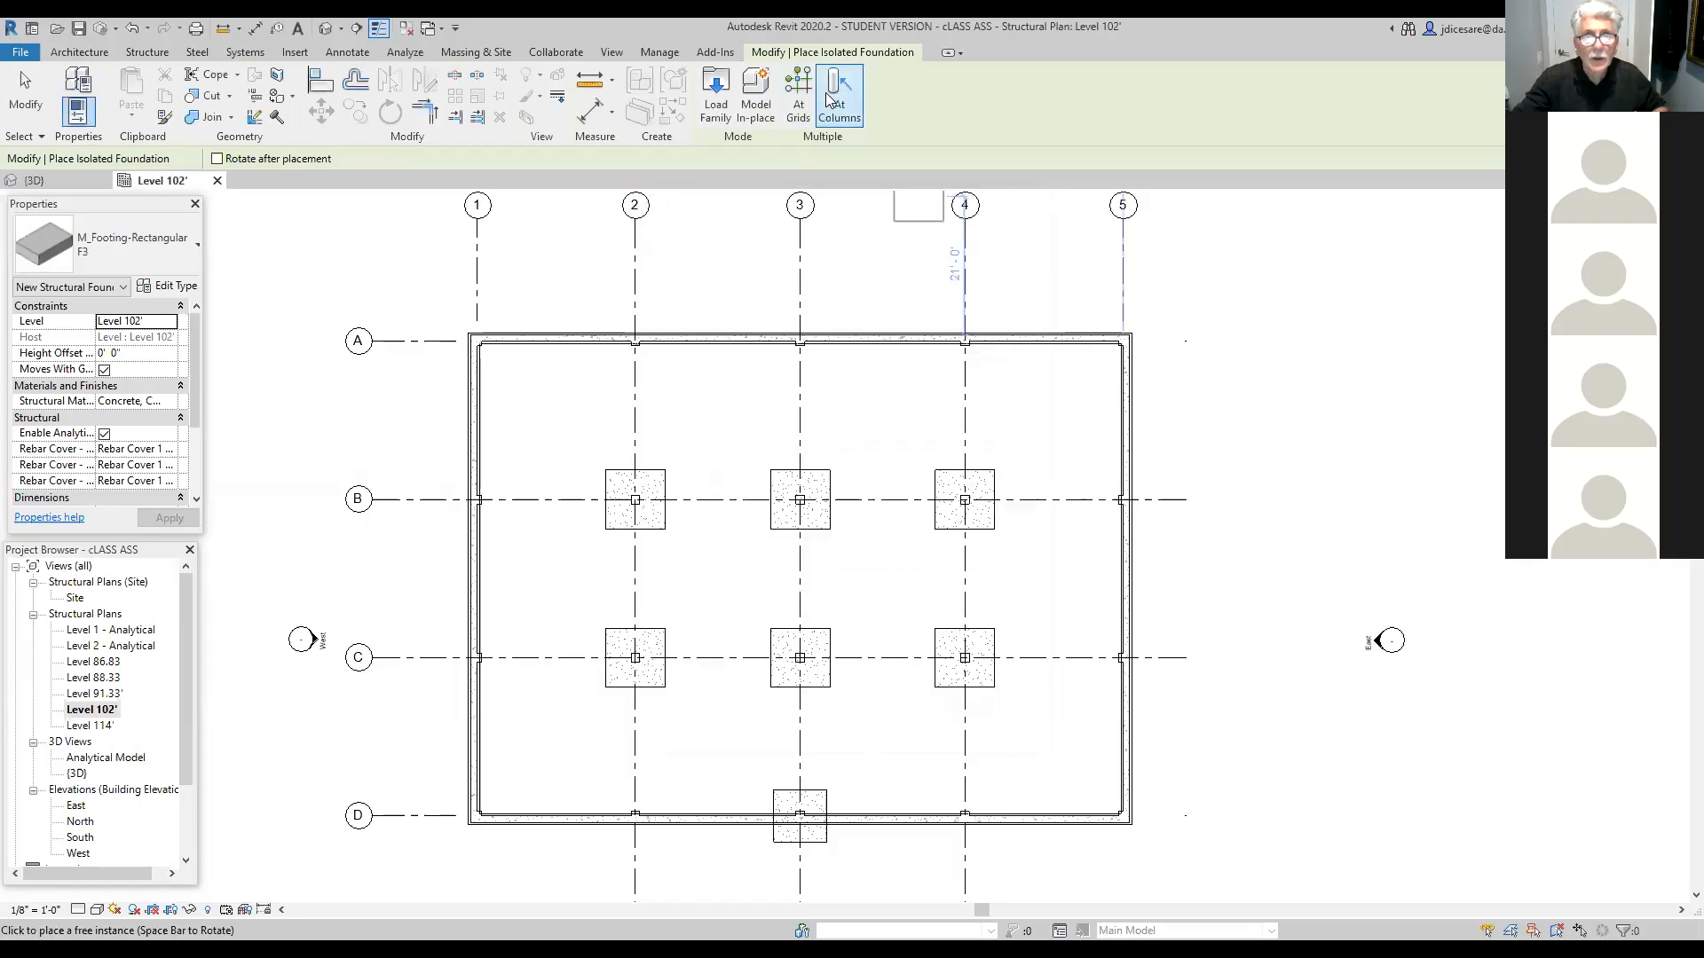
Step: Place F3 isolated footings at the structural columns at grid intersections B-5, C-5, D-4 and D-2, and end the placement
left_click(837, 101)
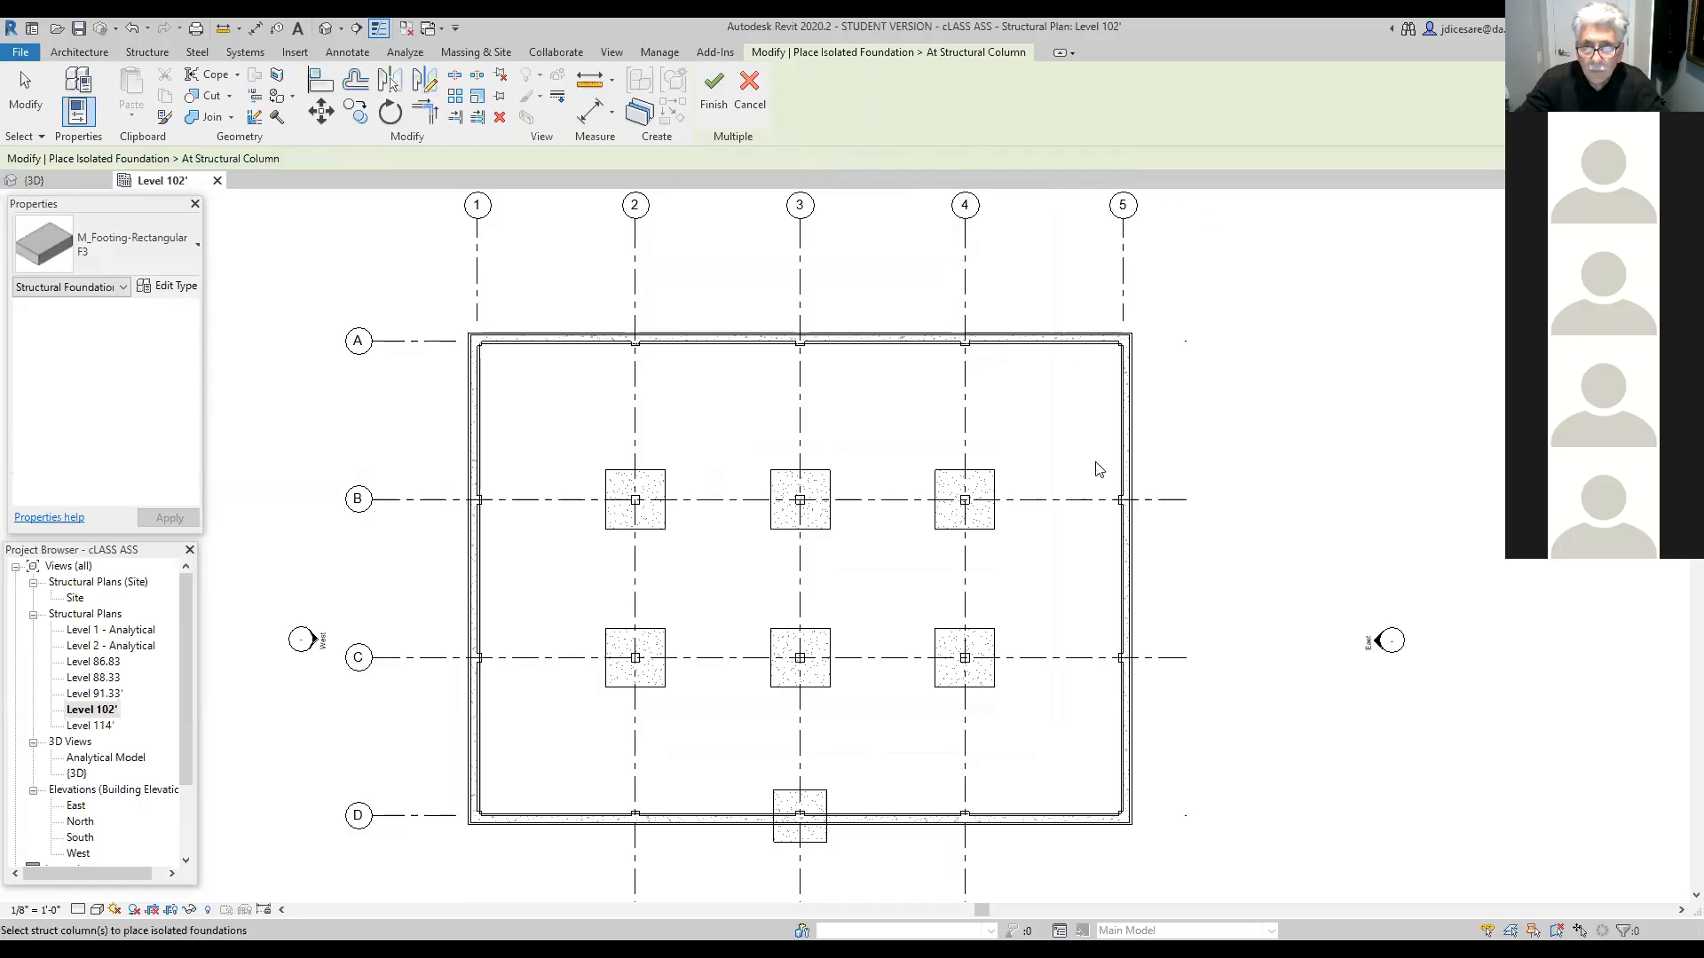
left_click(1120, 503)
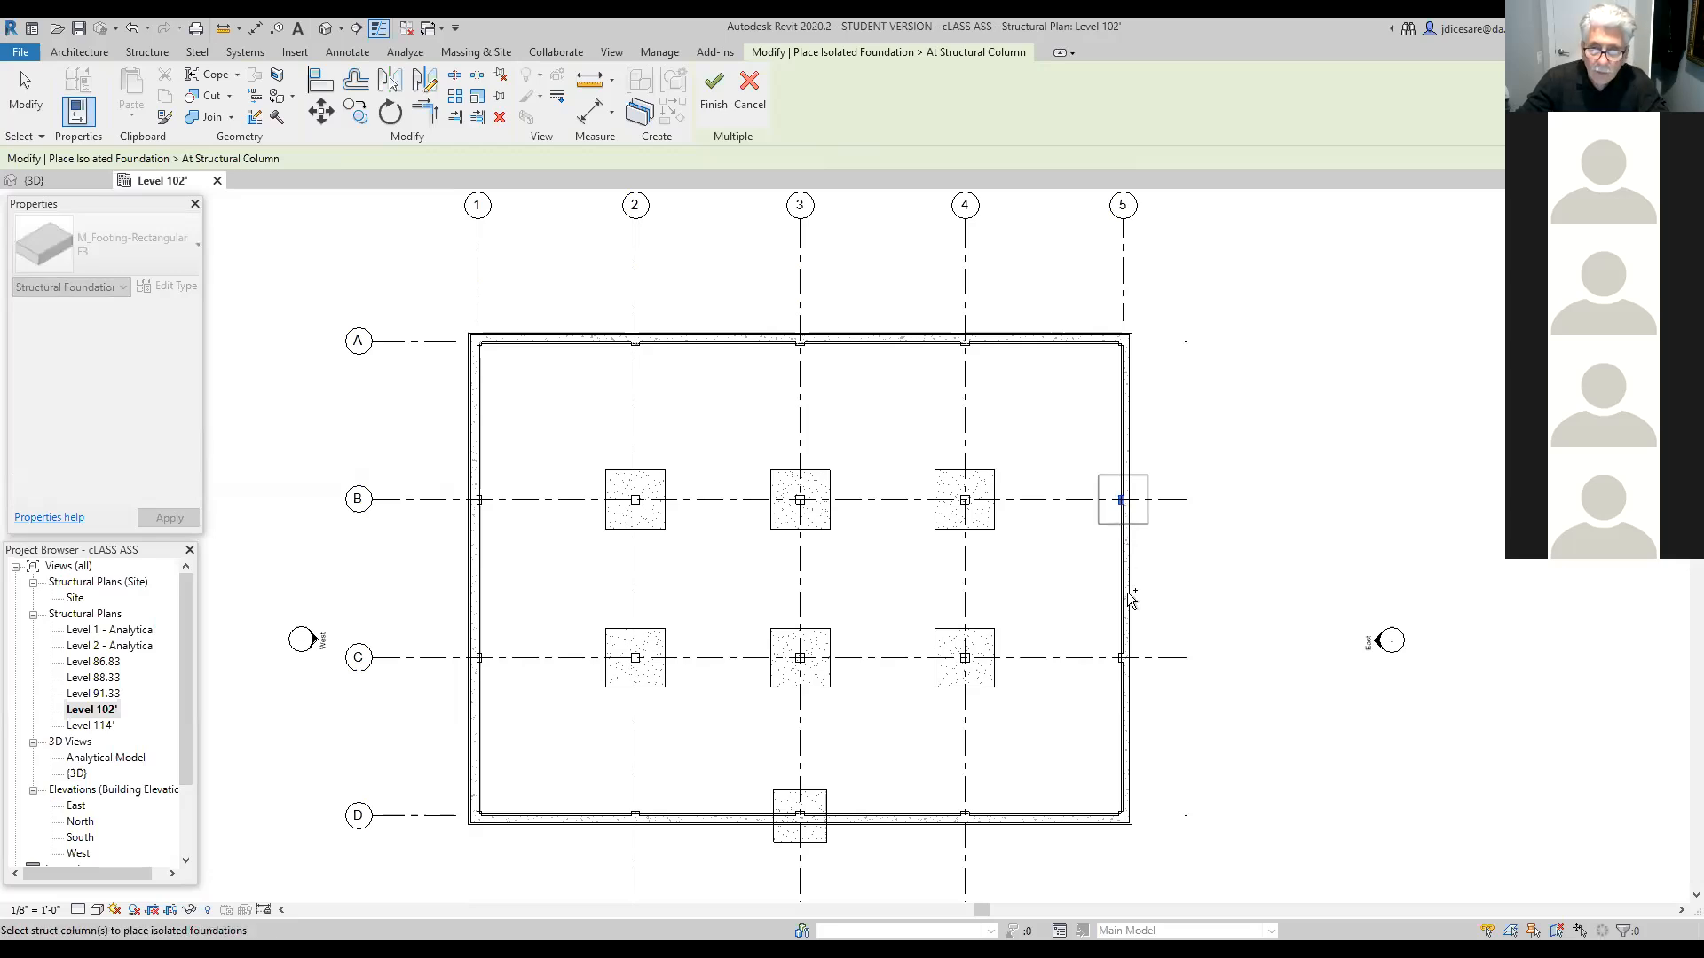
left_click(1124, 659, "ctrl")
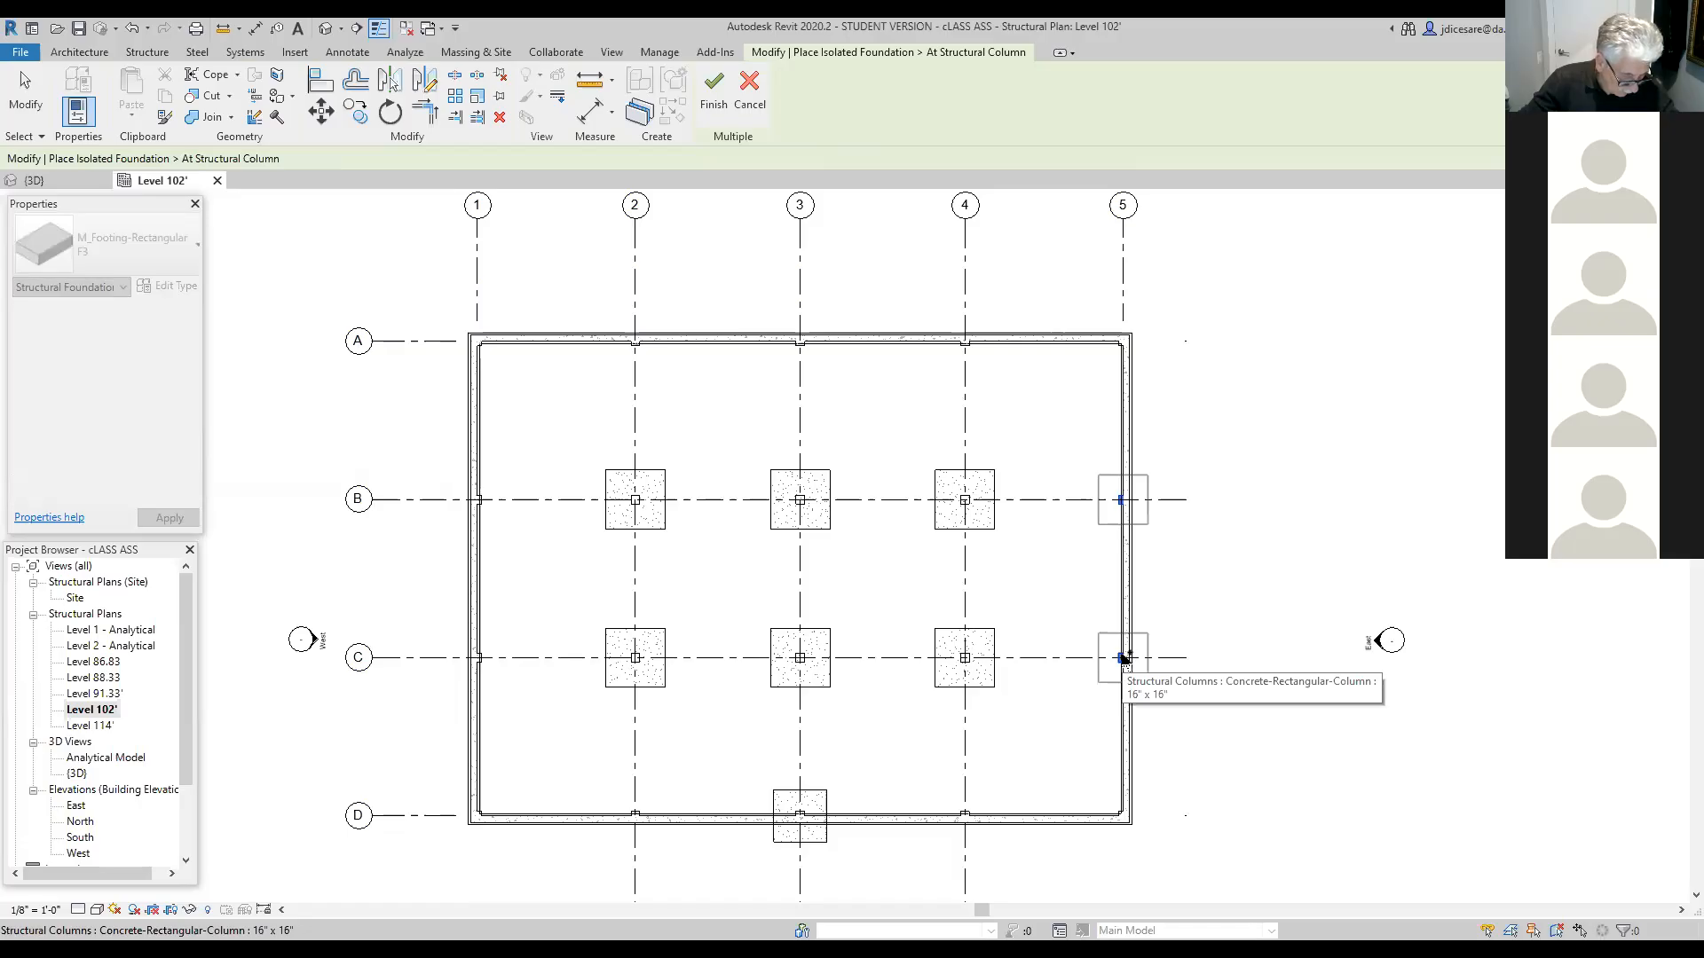
left_click(966, 814, "ctrl")
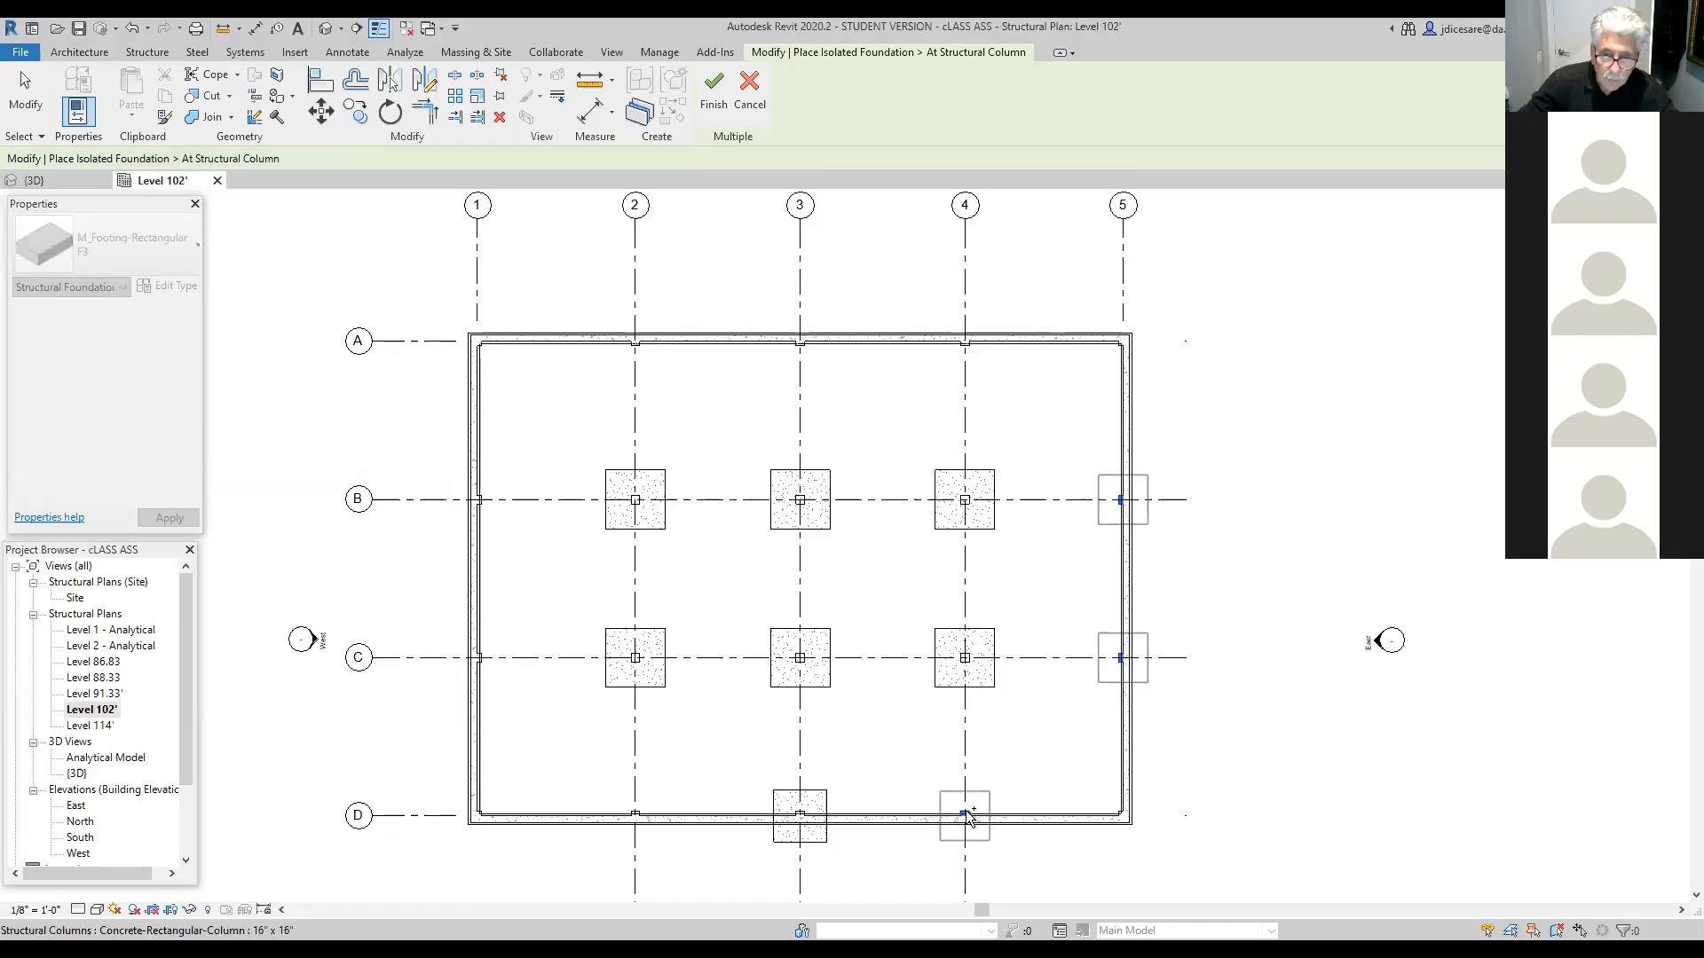
left_click(635, 814, "ctrl")
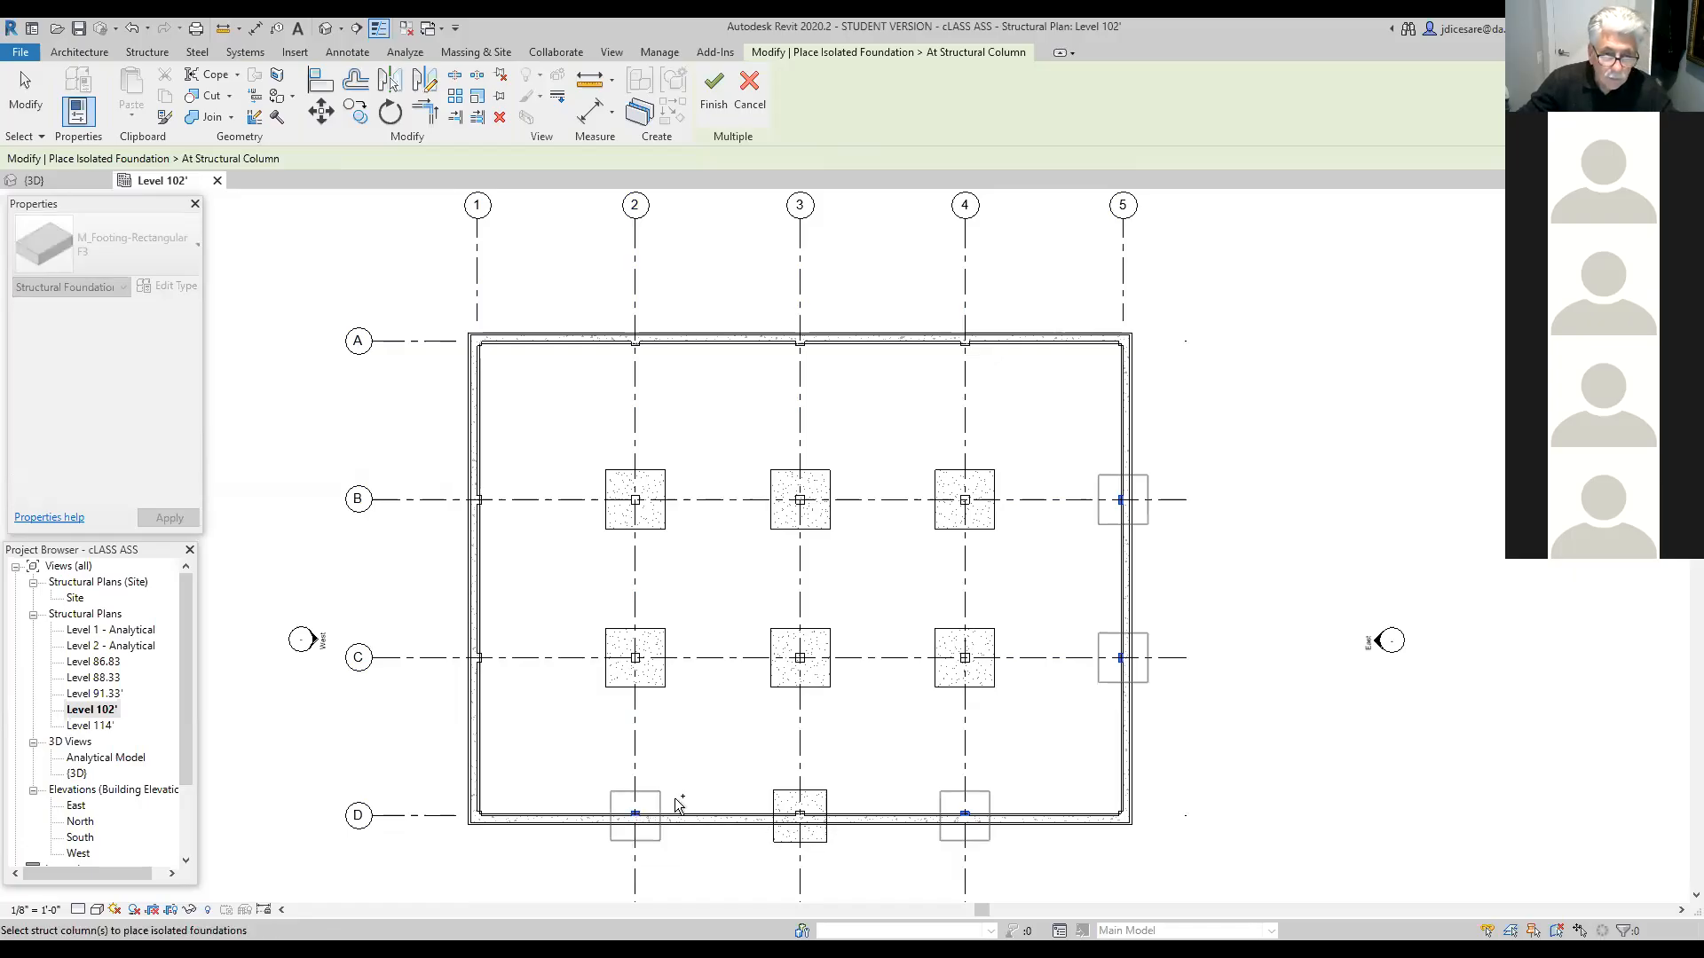
left_click(714, 87)
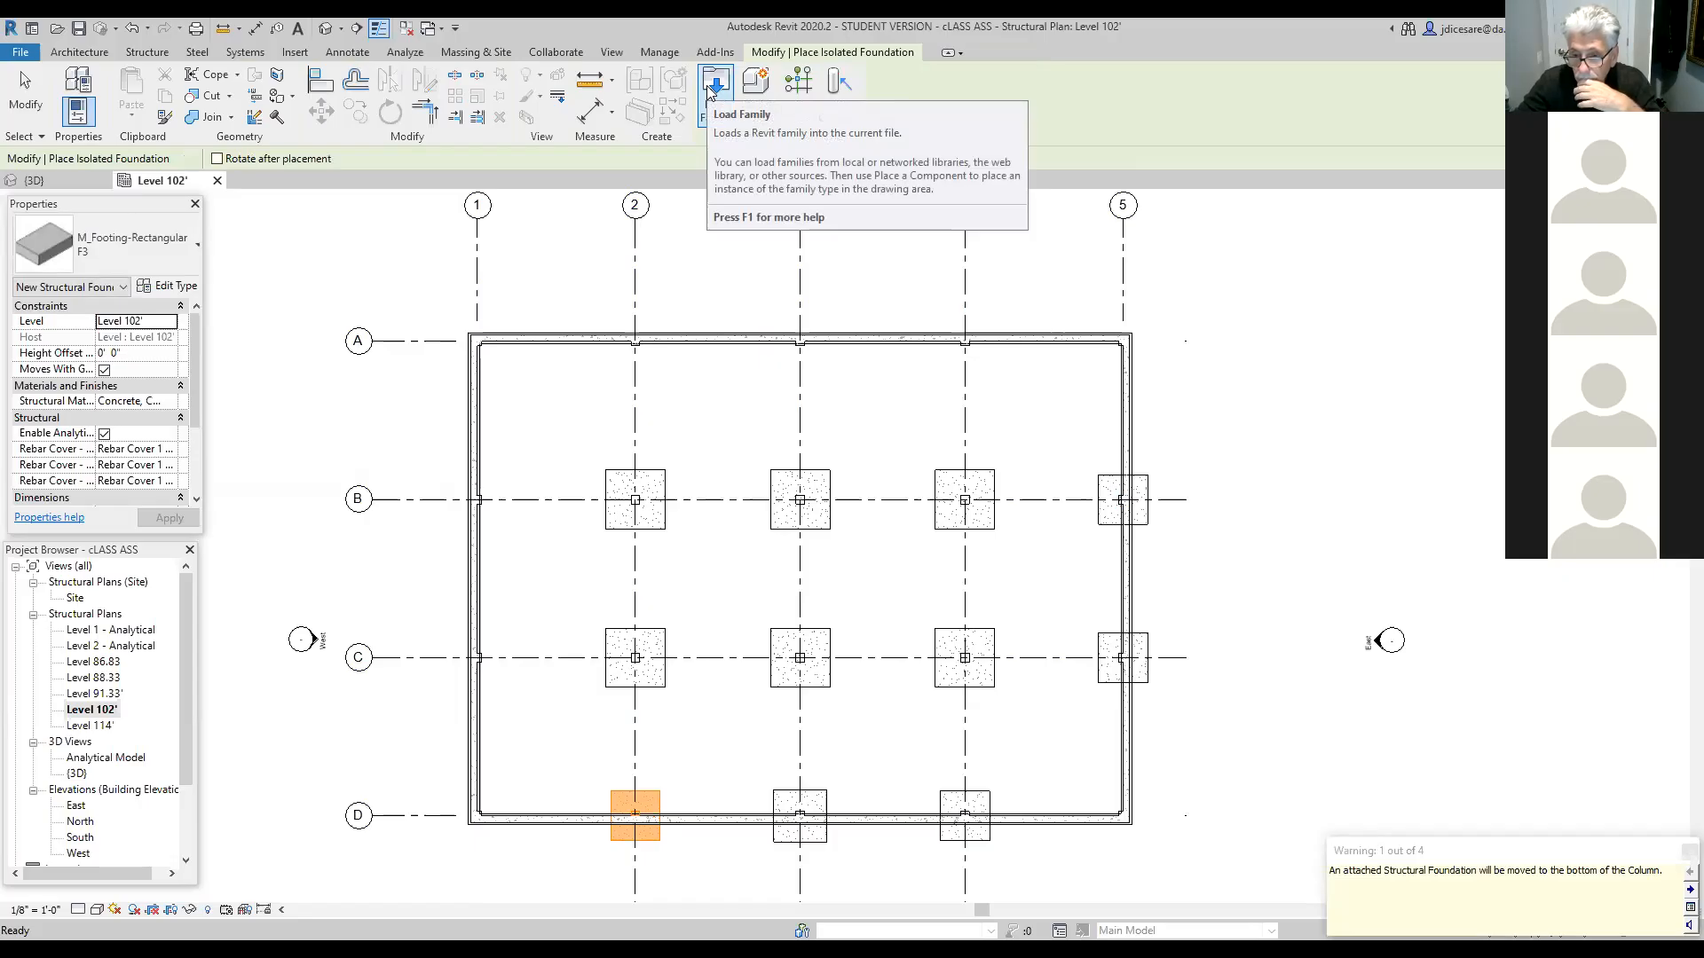
key("Return")
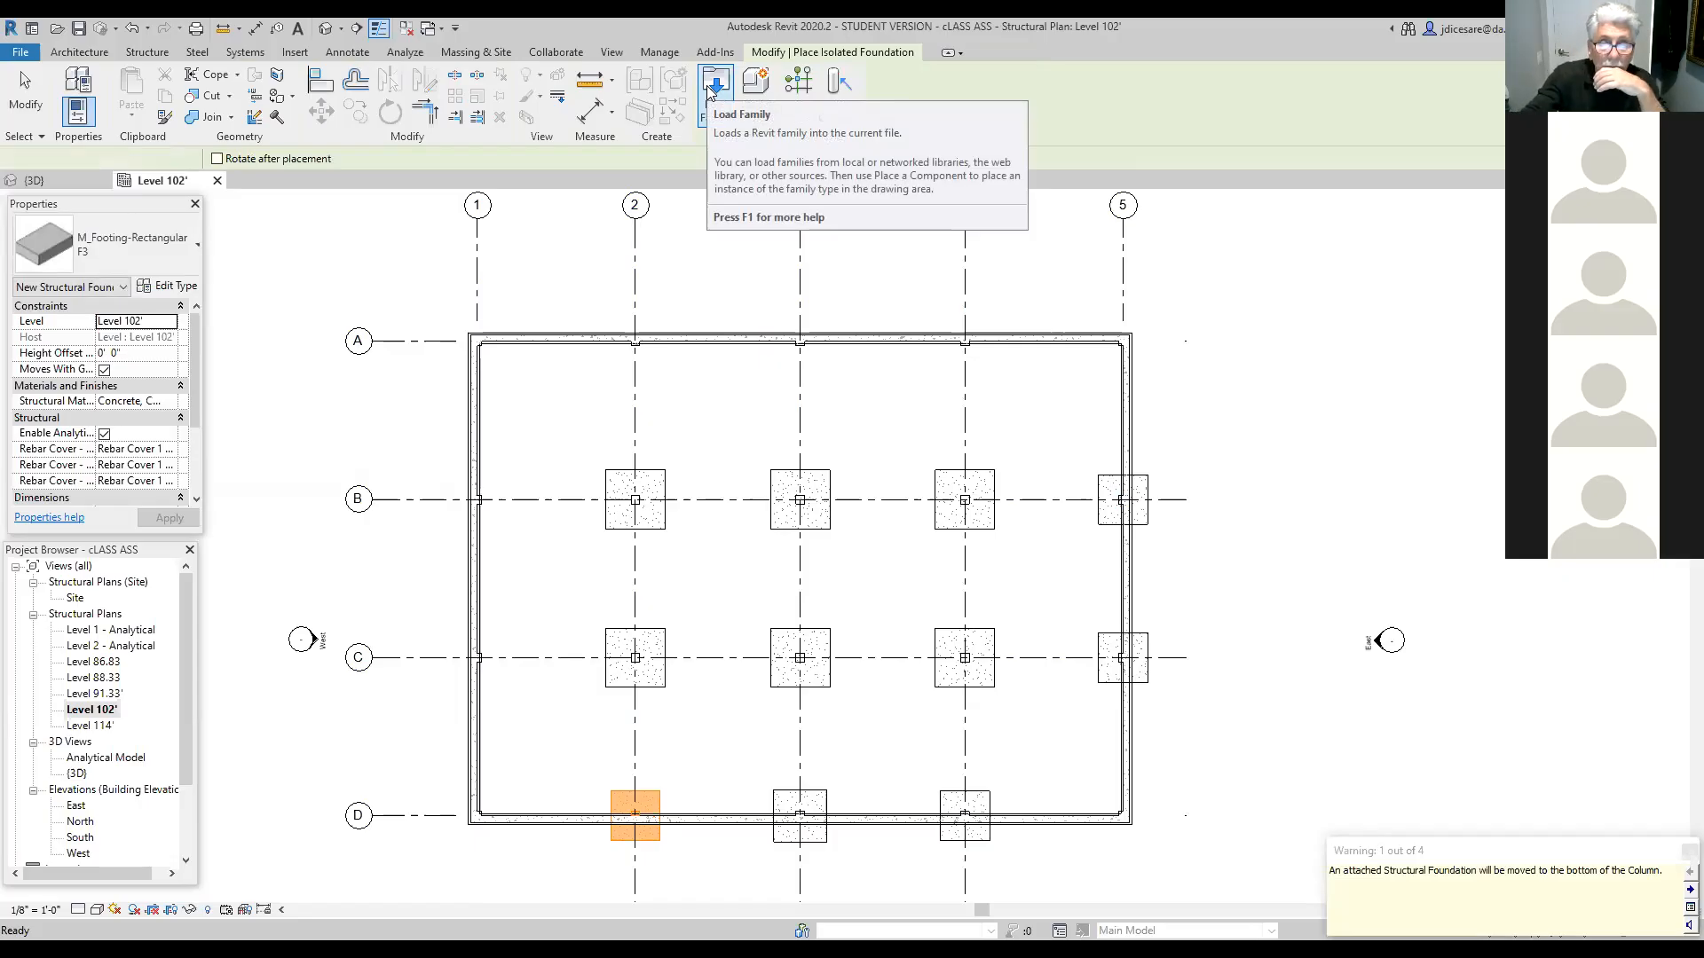
left_click(710, 91)
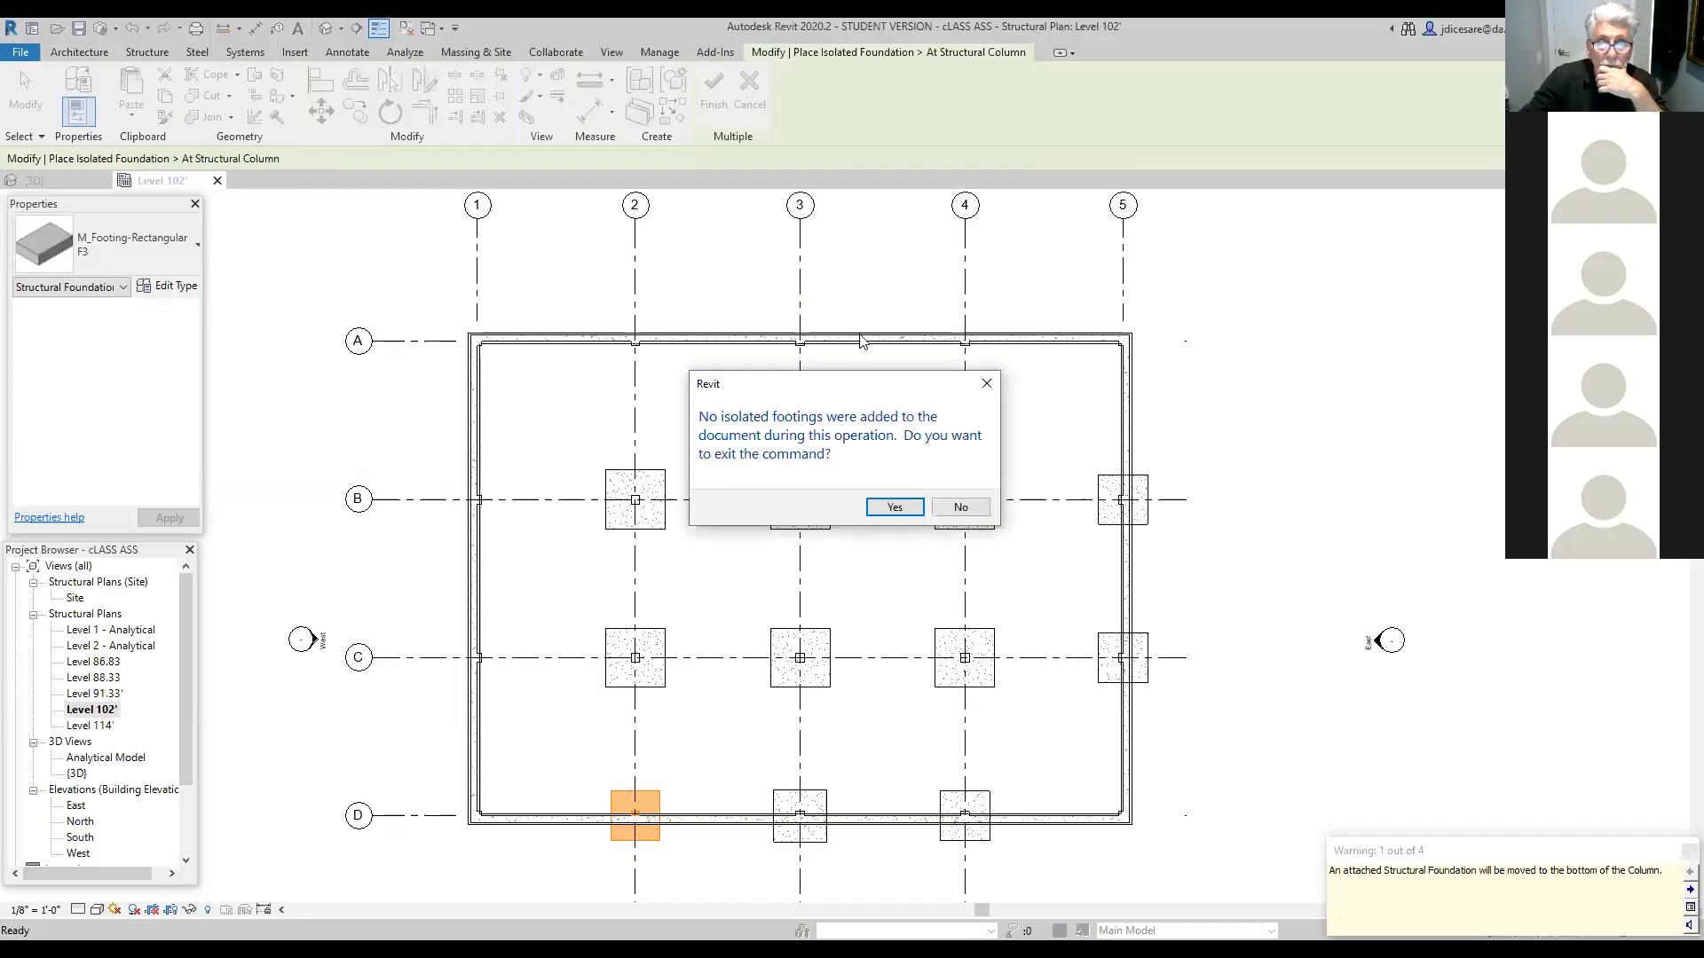
left_click(895, 507)
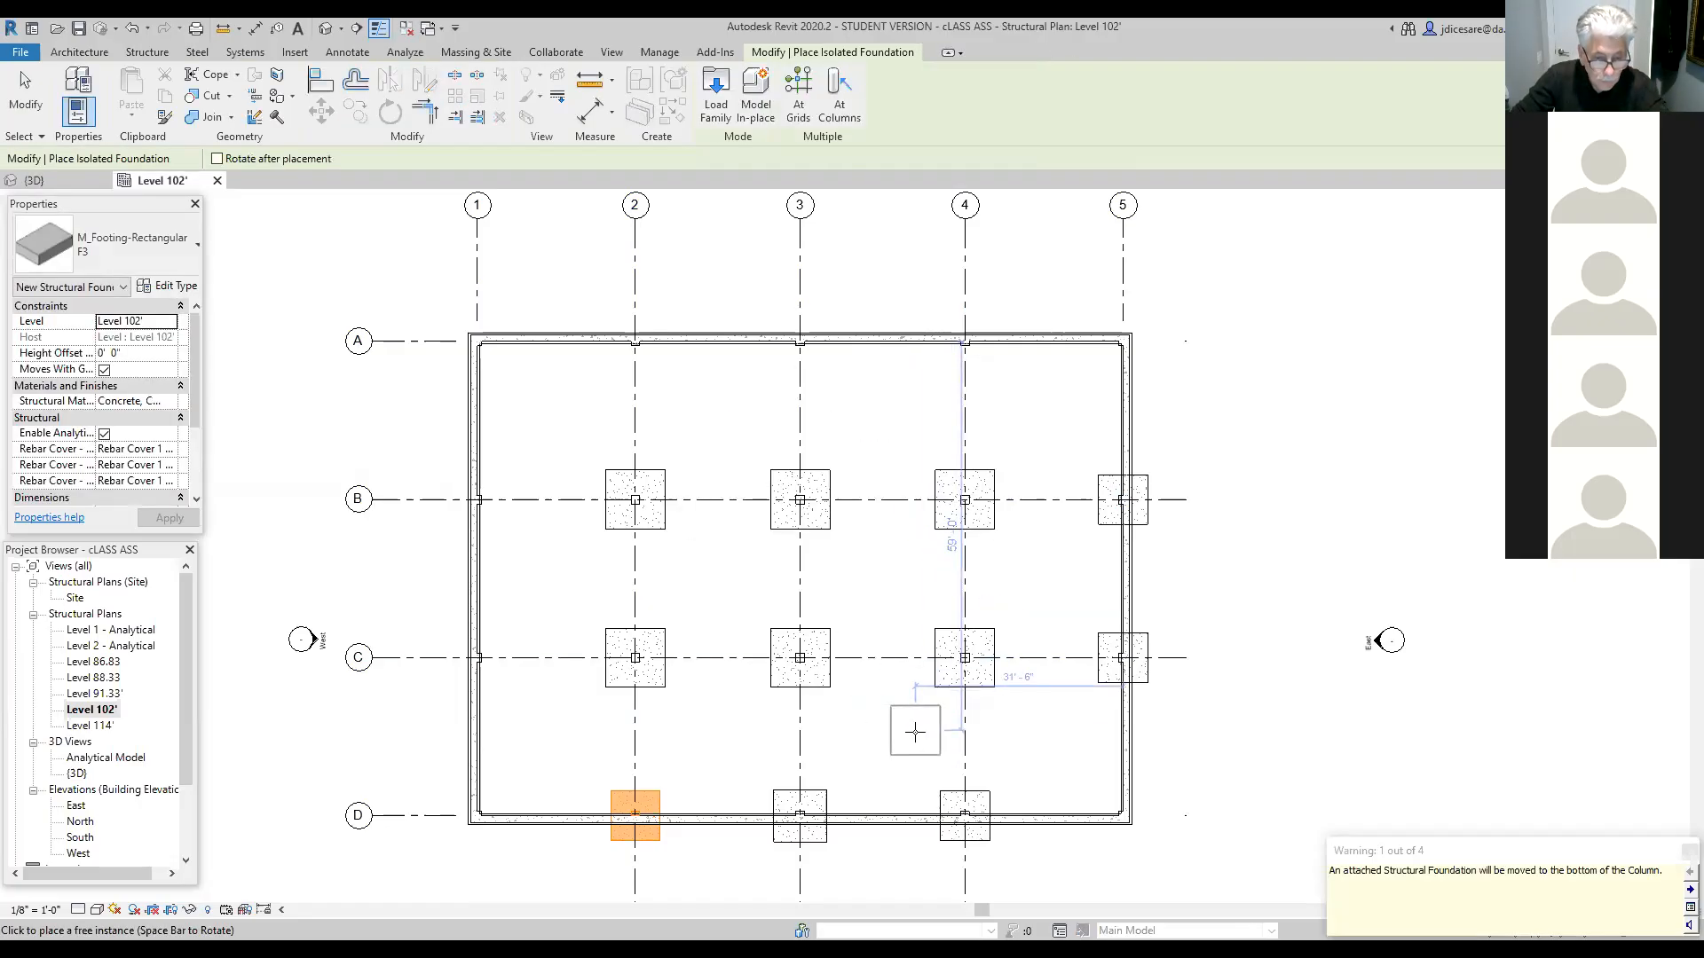
key("Escape")
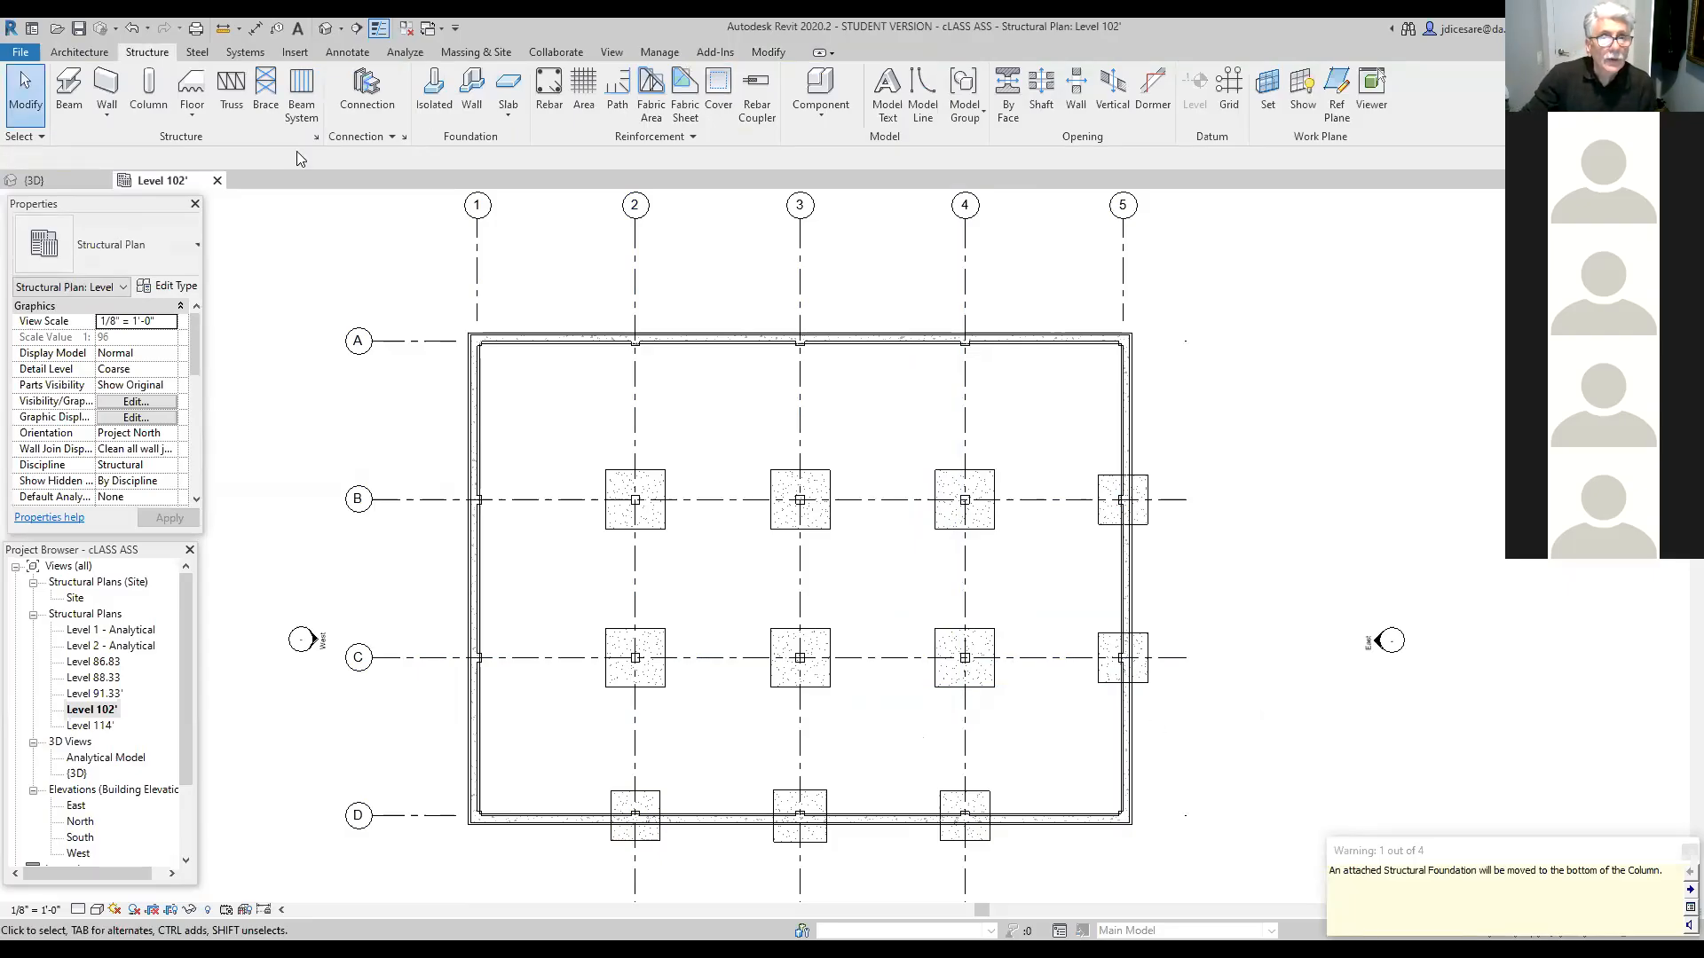
Step: Start another isolated foundation and duplicate the M_Footing-Rectangular type F3 as F4
left_click(440, 106)
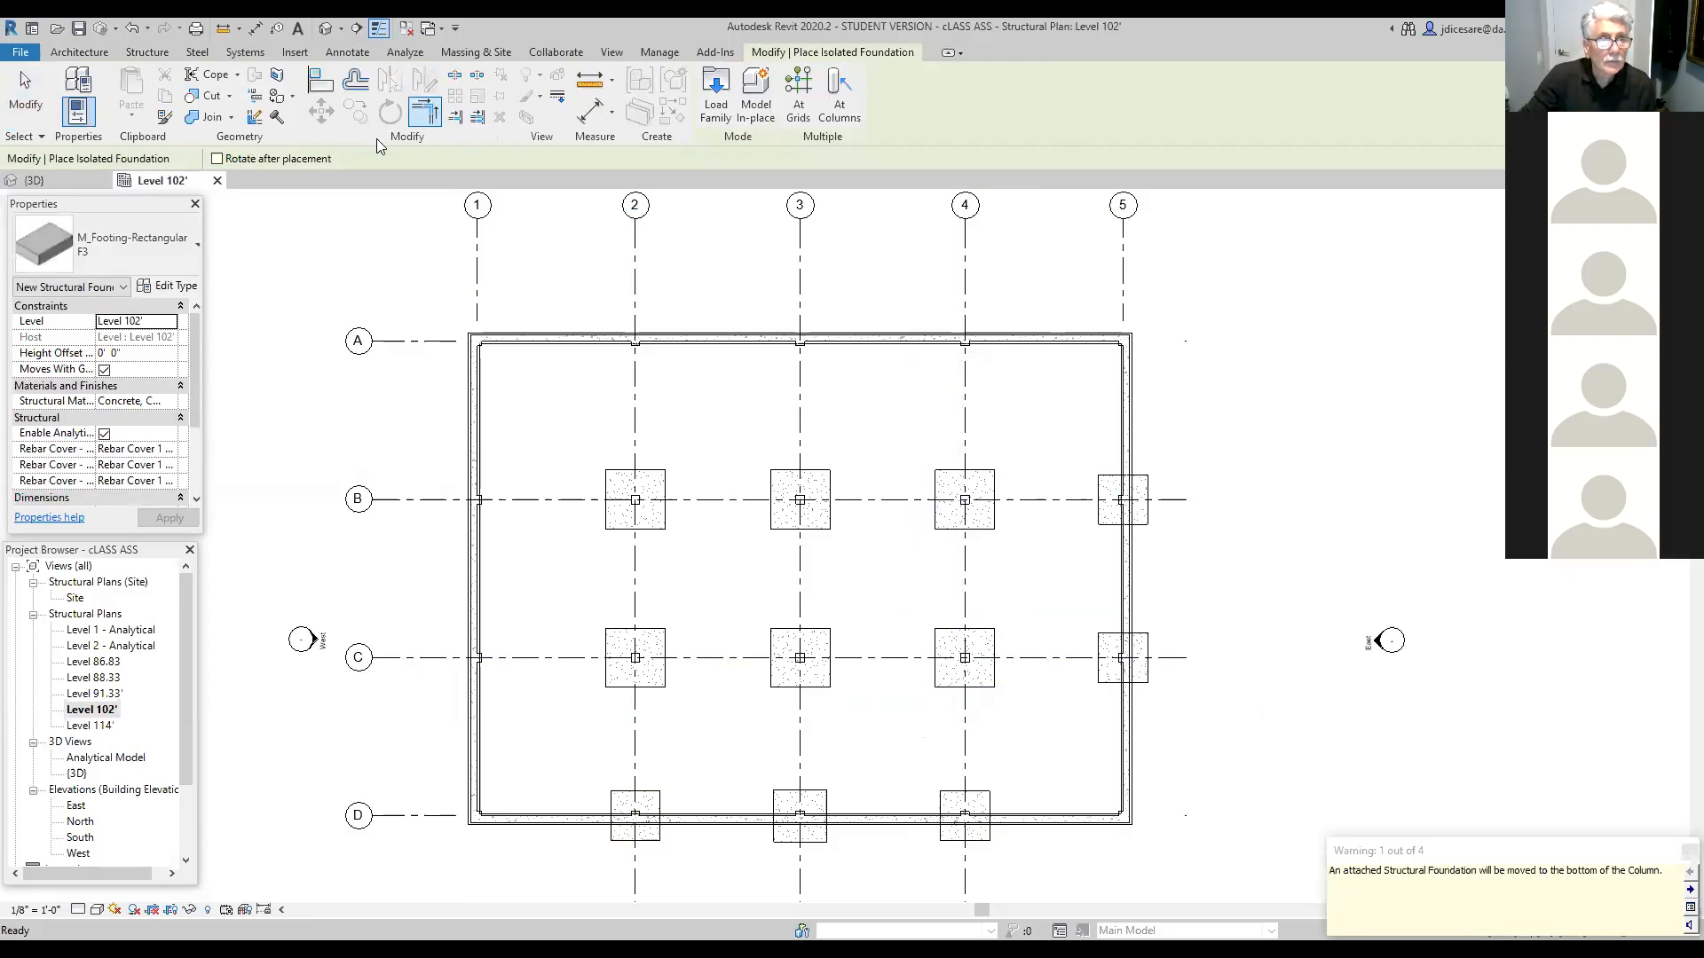
left_click(169, 294)
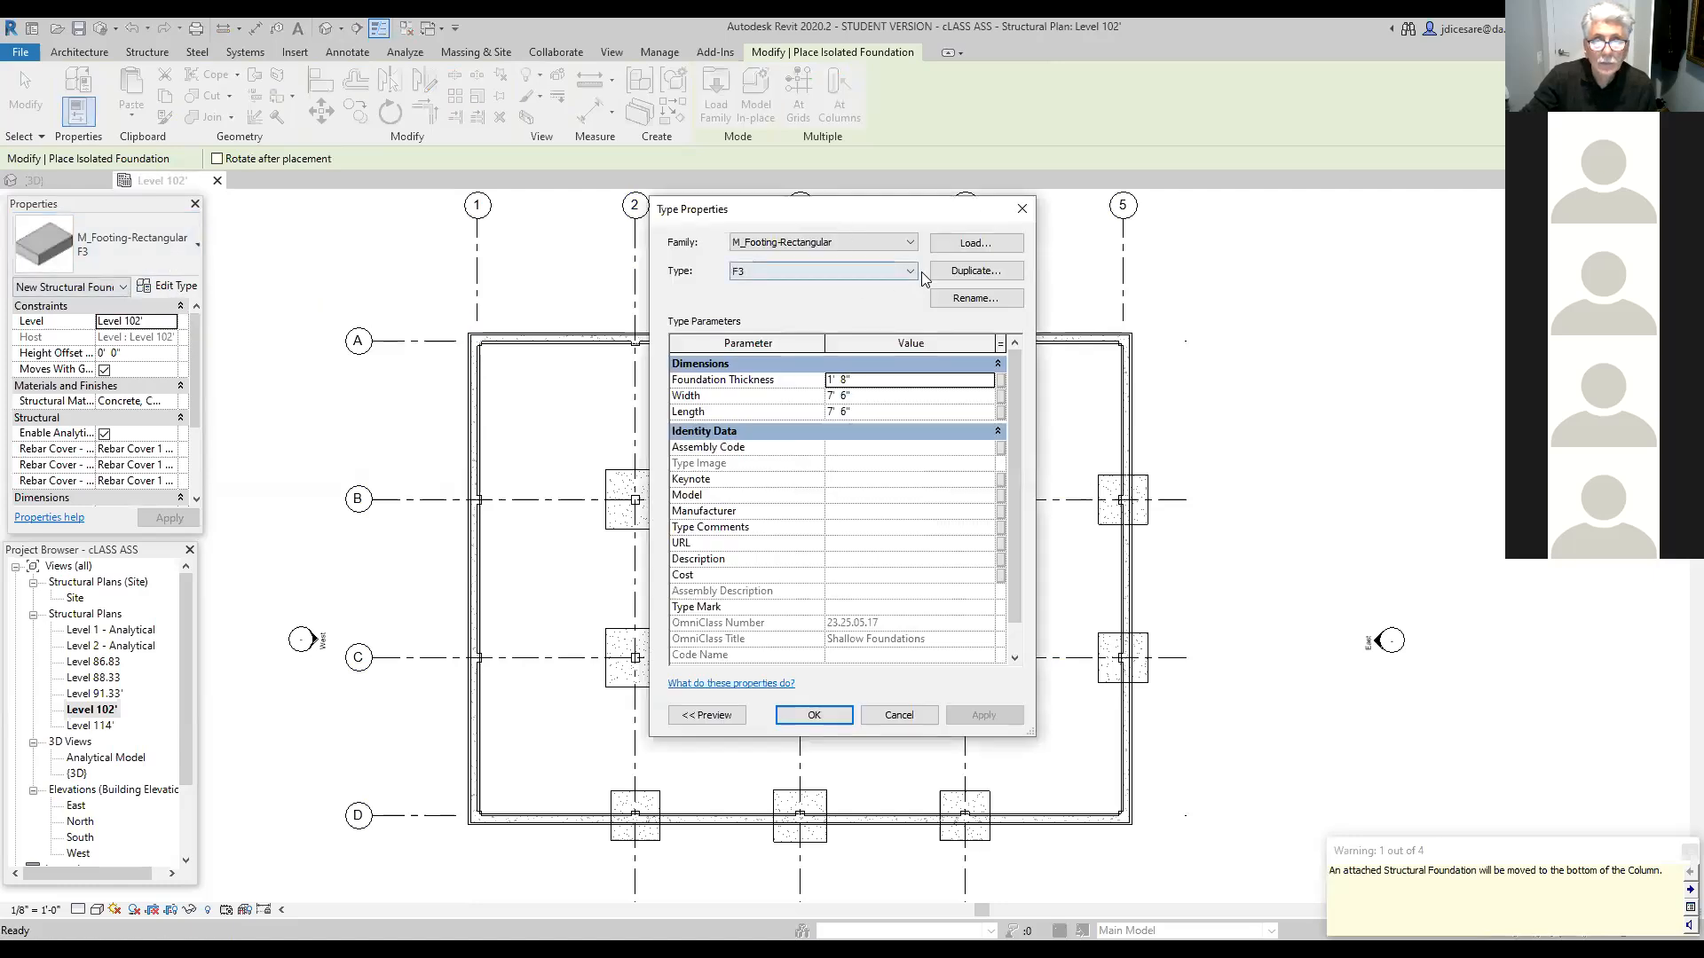
left_click(973, 270)
left_click(796, 458)
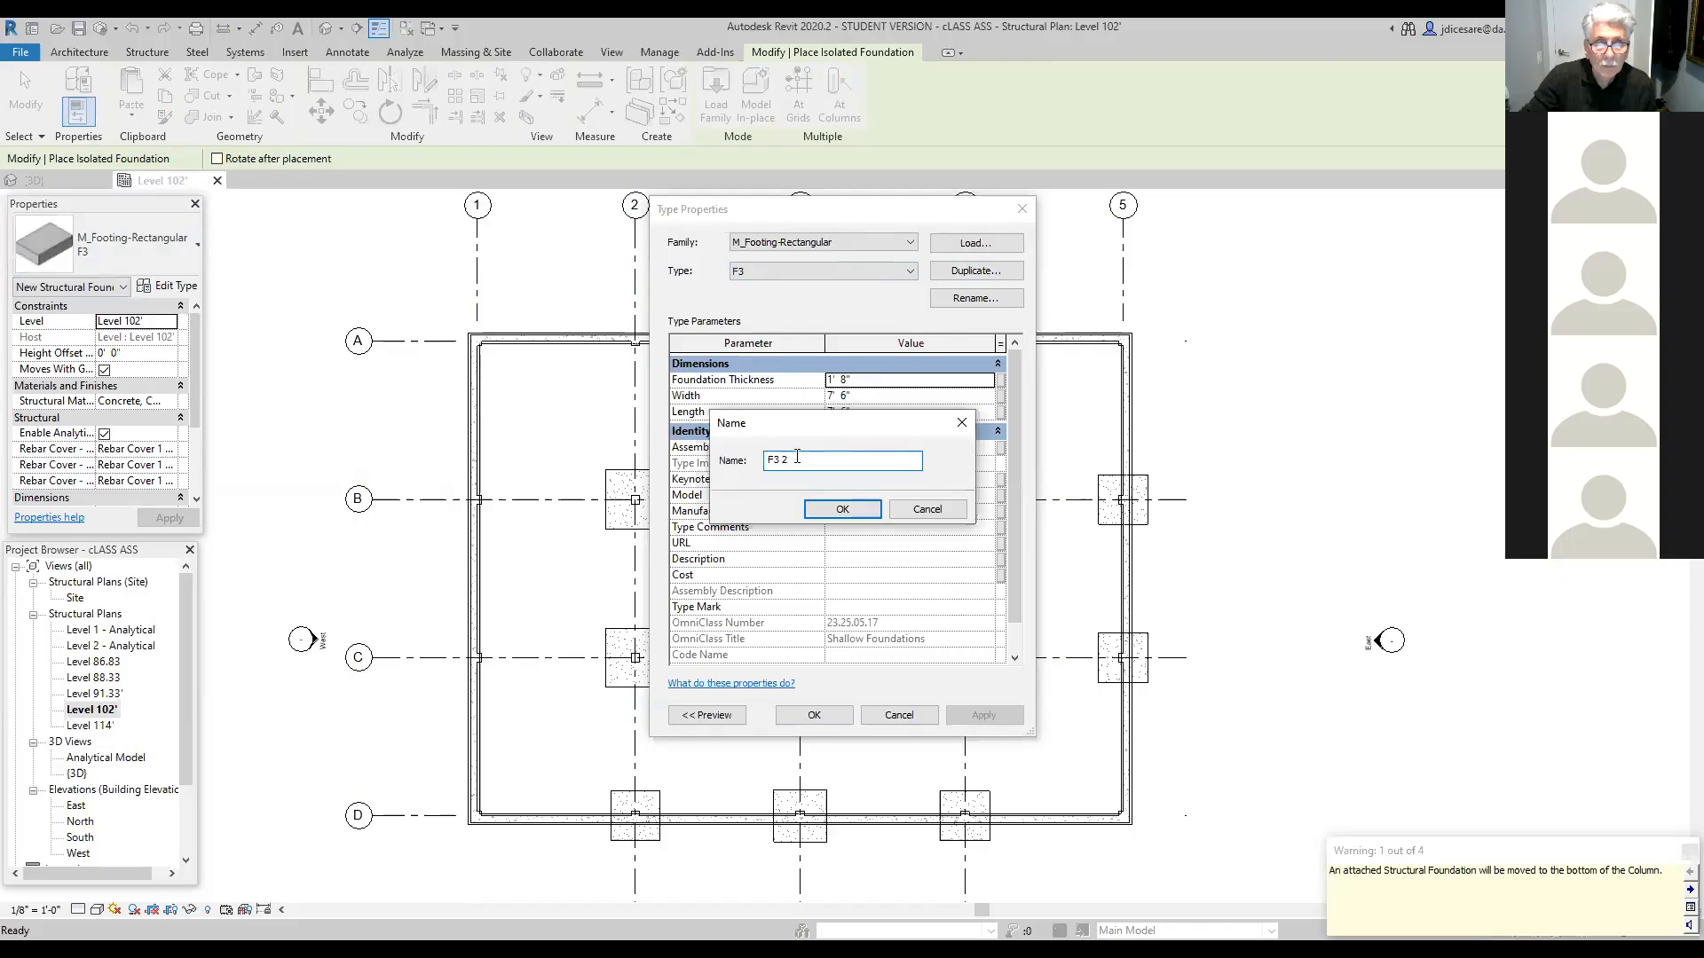
key("BackSpace")
key("BackSpace")
key("BackSpace")
type("4")
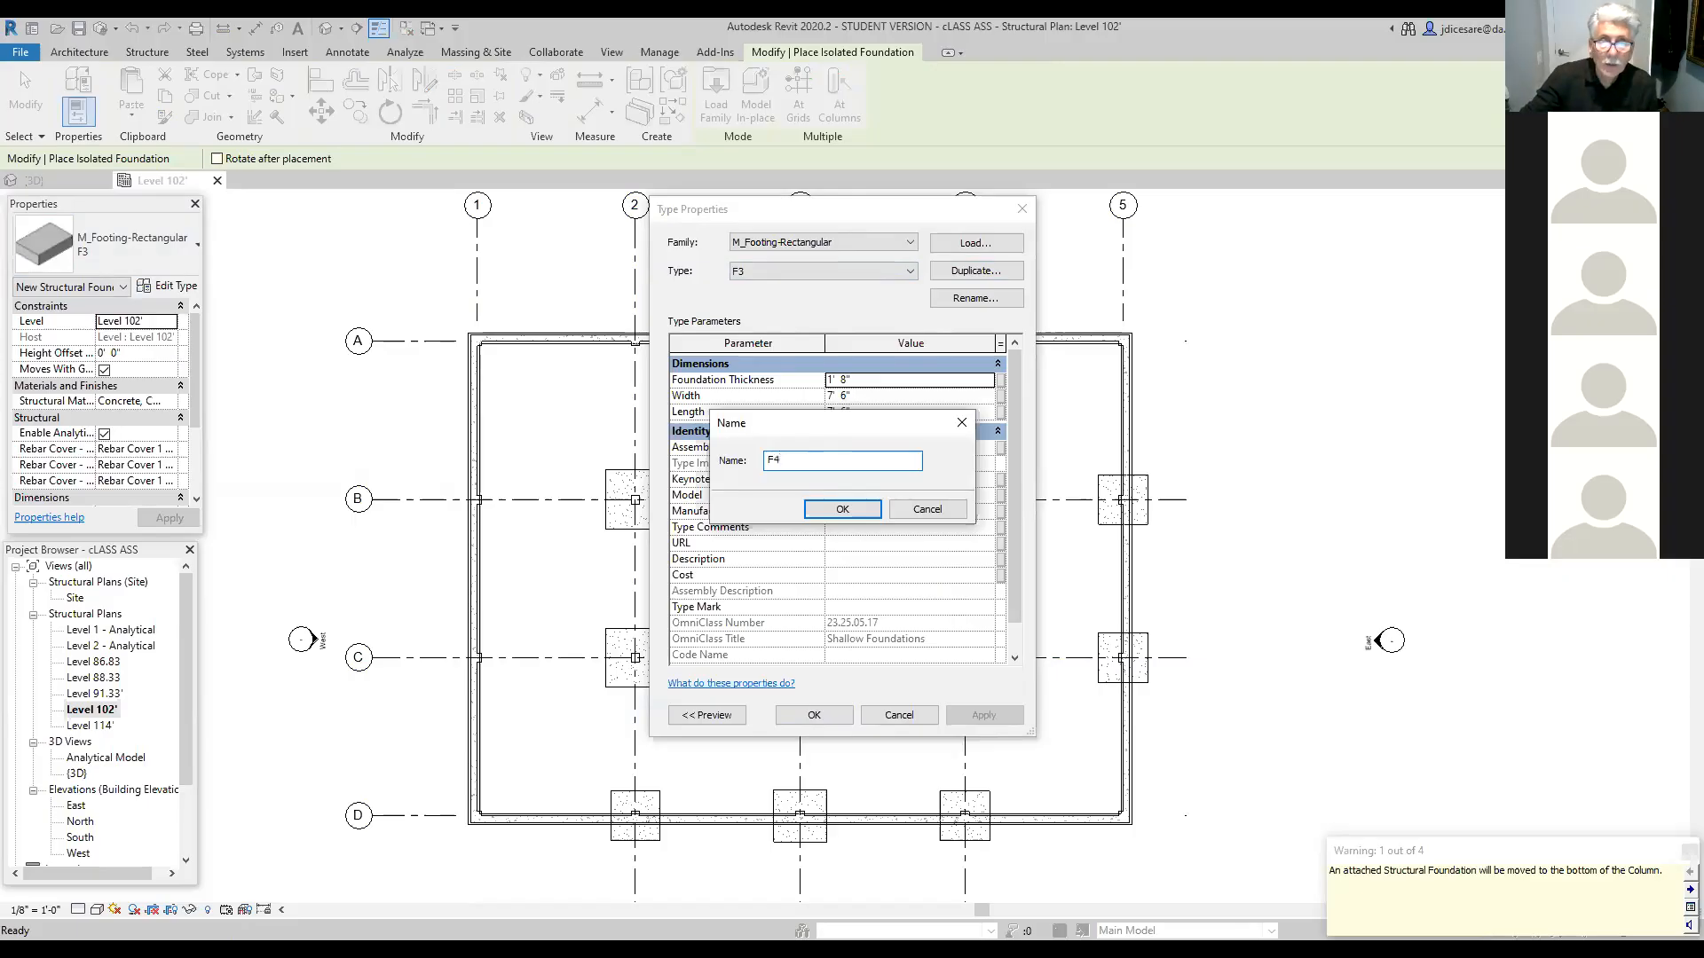
left_click(844, 510)
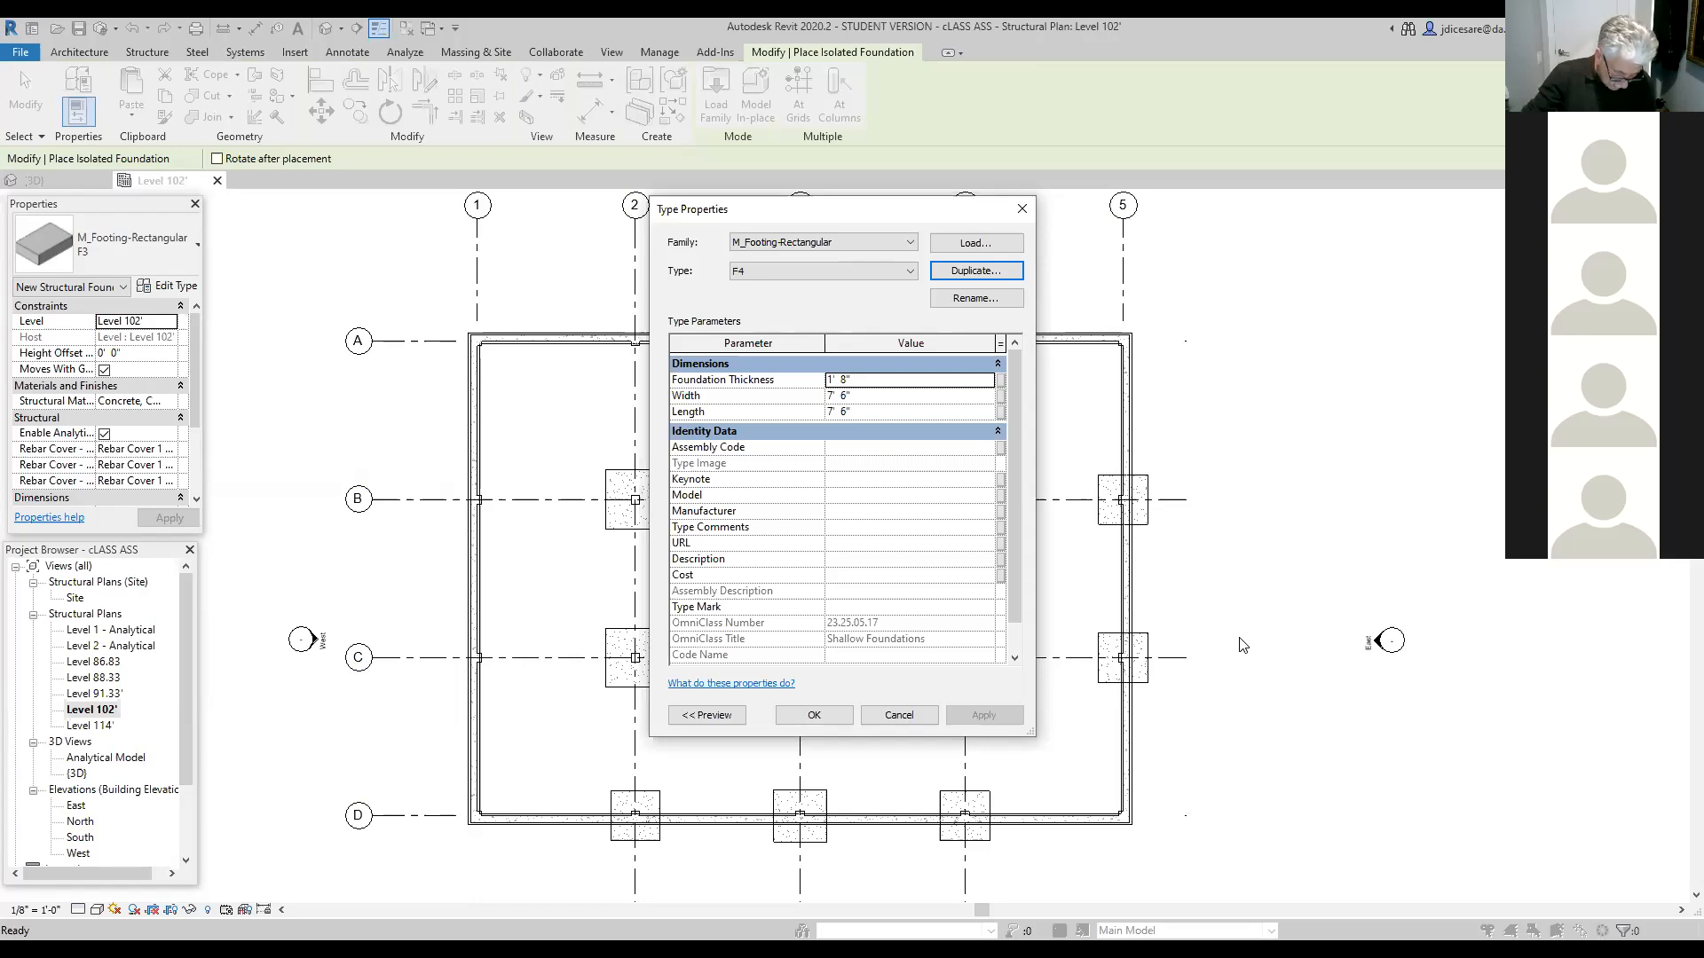
Step: Set the F4 footing type's foundation thickness to 1' 7"
left_click(848, 380)
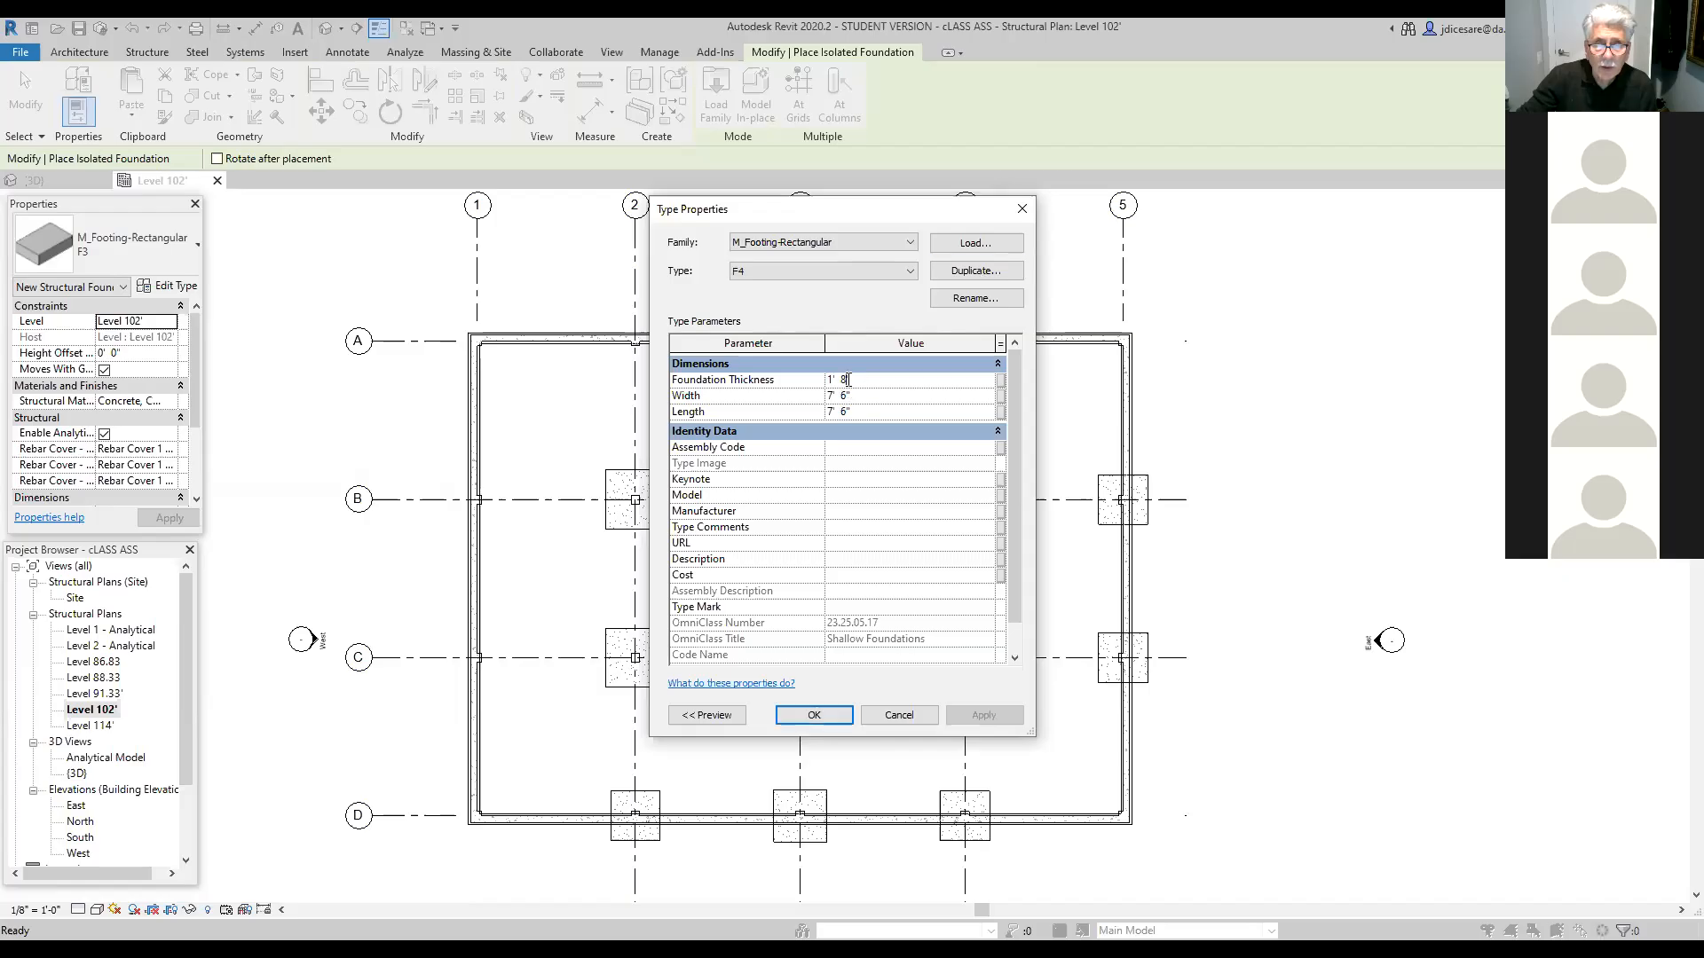
key("BackSpace")
type("7")
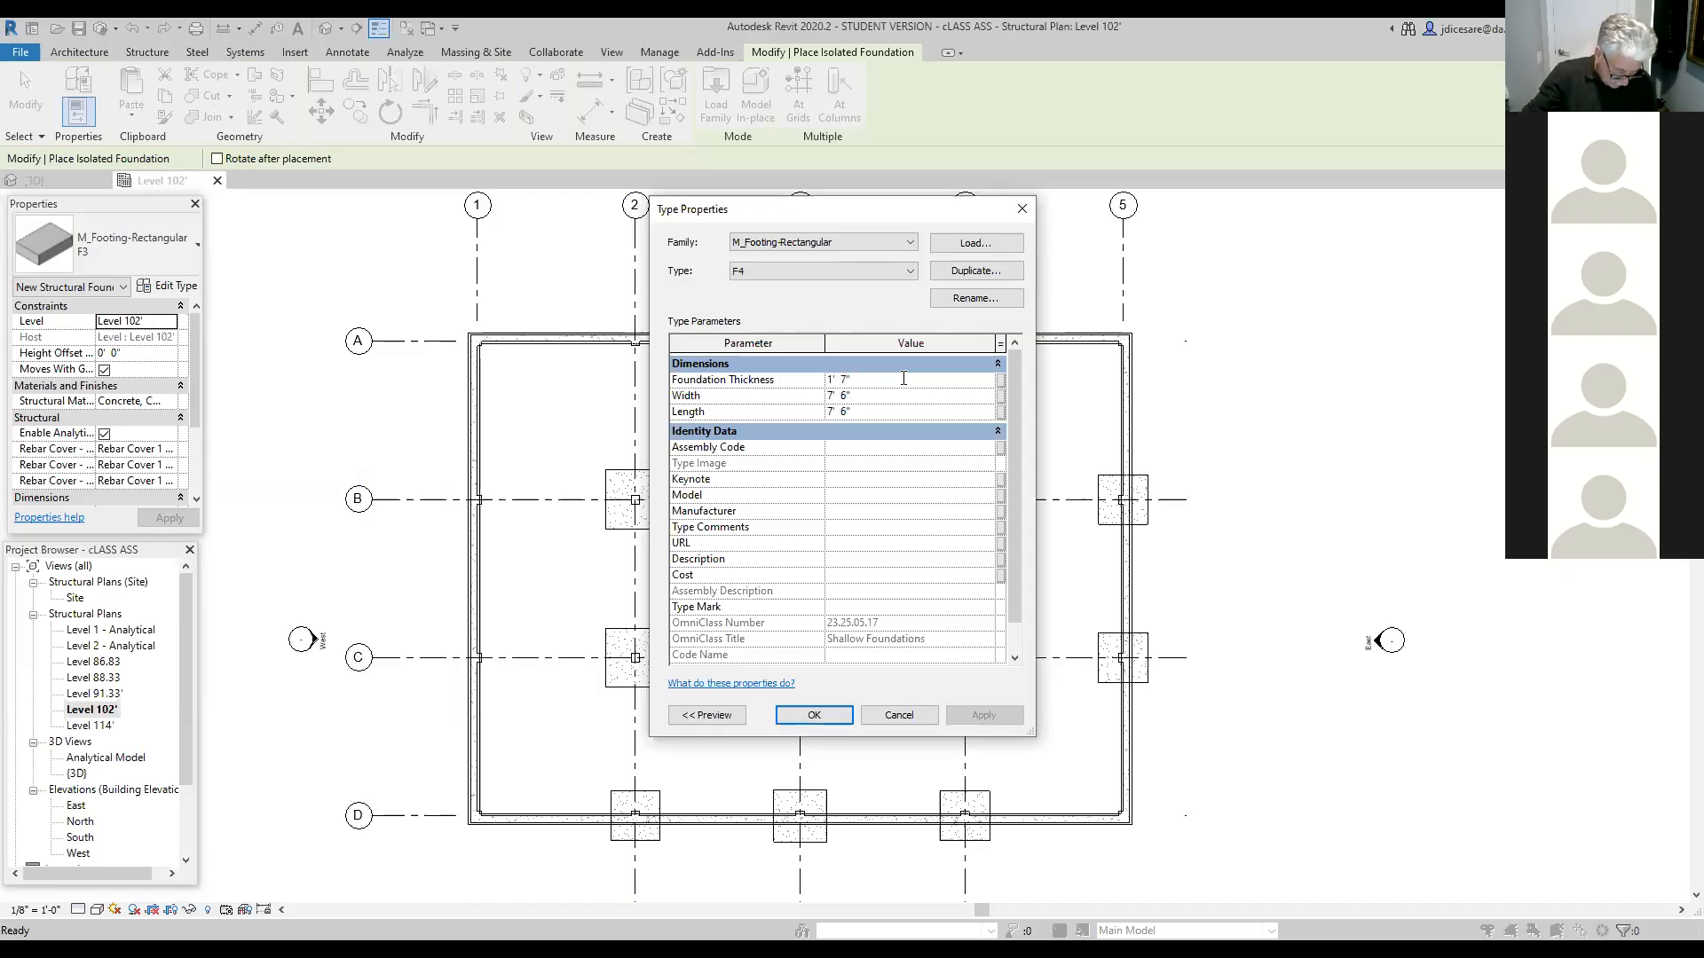
Step: Set the F4 footing type's width and length to 7' 0" each and accept the type properties
left_click(861, 392)
left_click(861, 391)
key("BackSpace")
key("BackSpace")
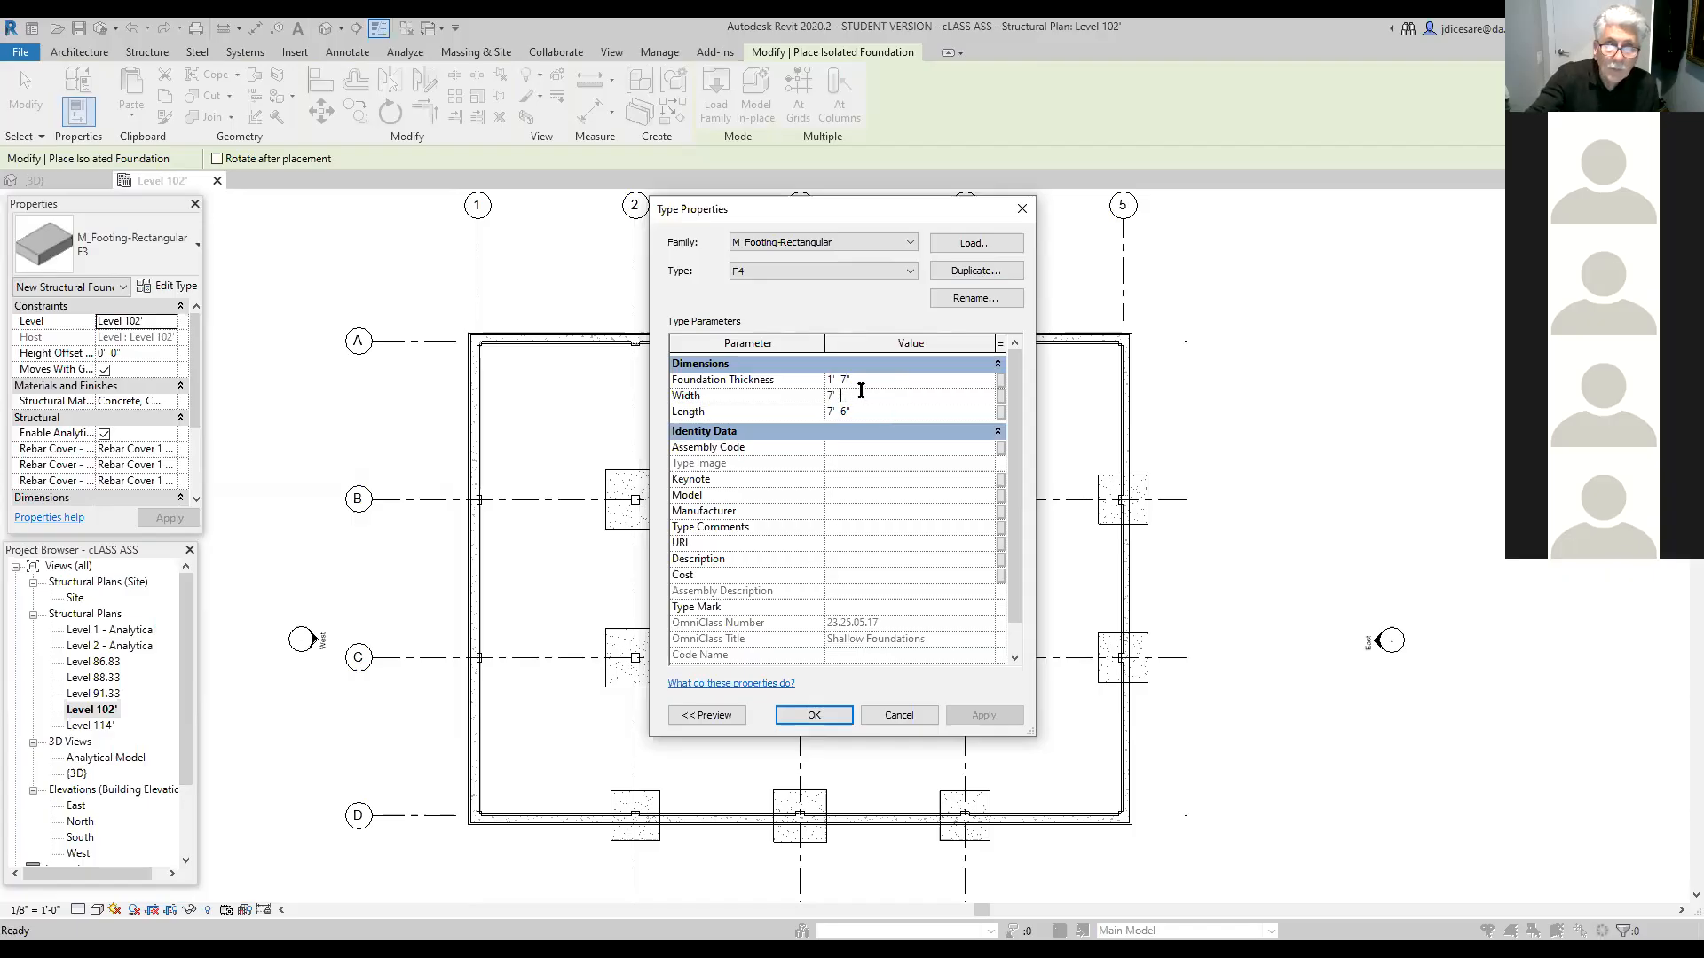
left_click(853, 410)
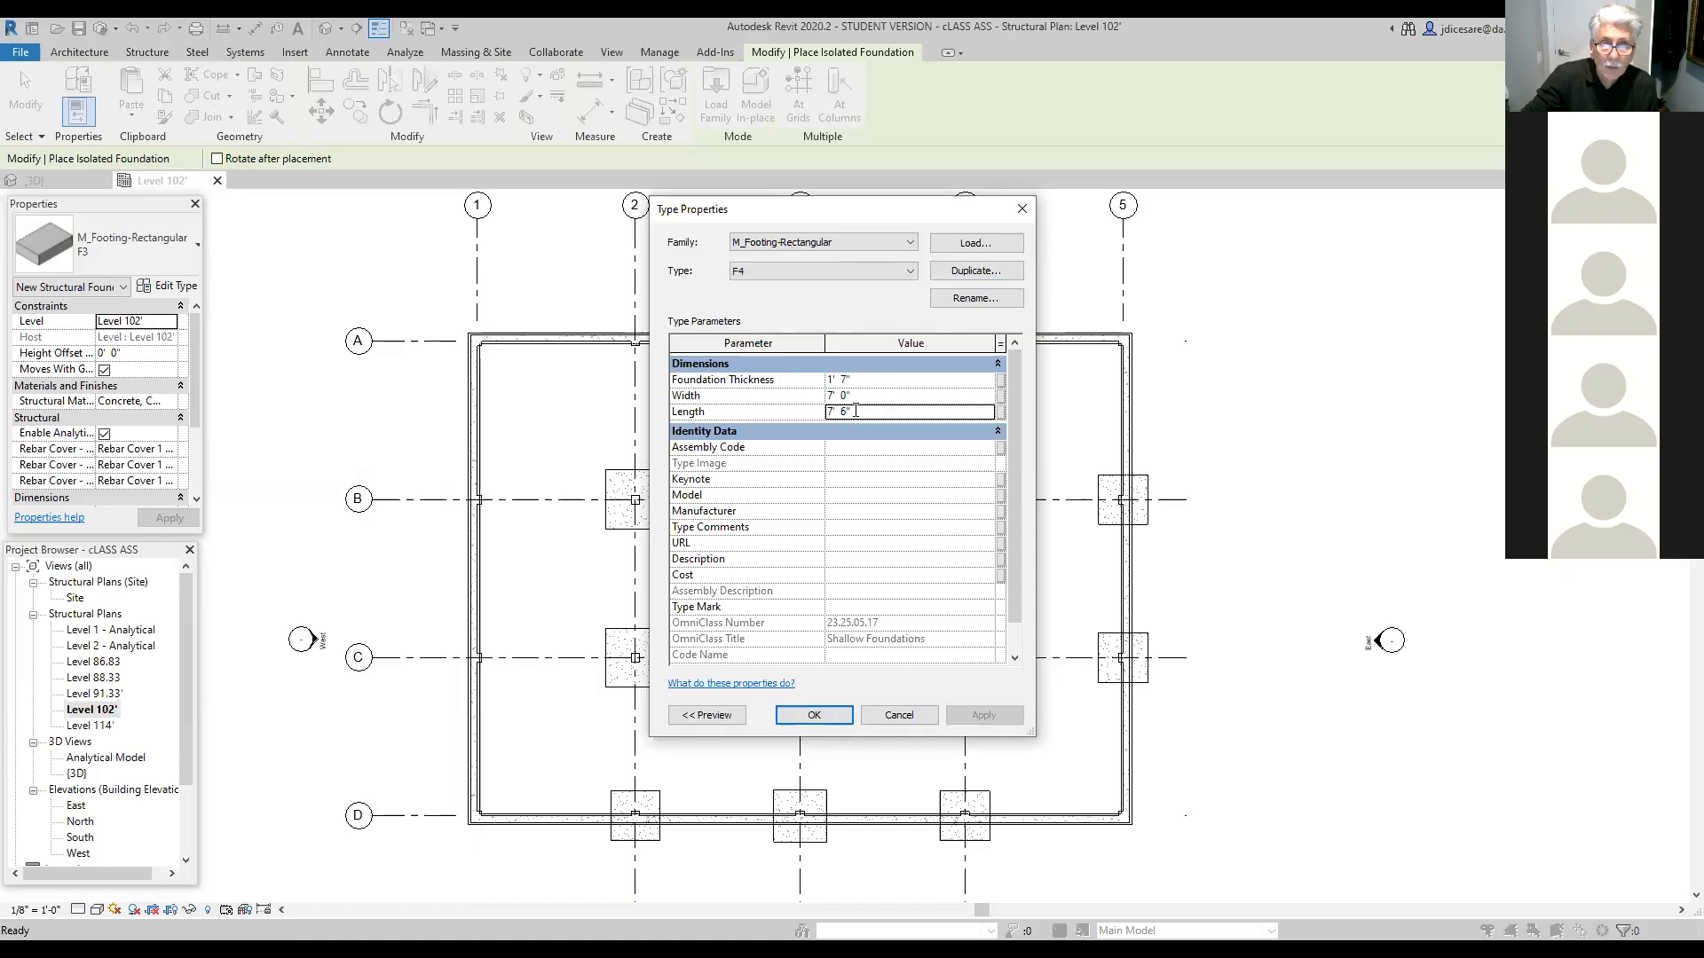
key("BackSpace")
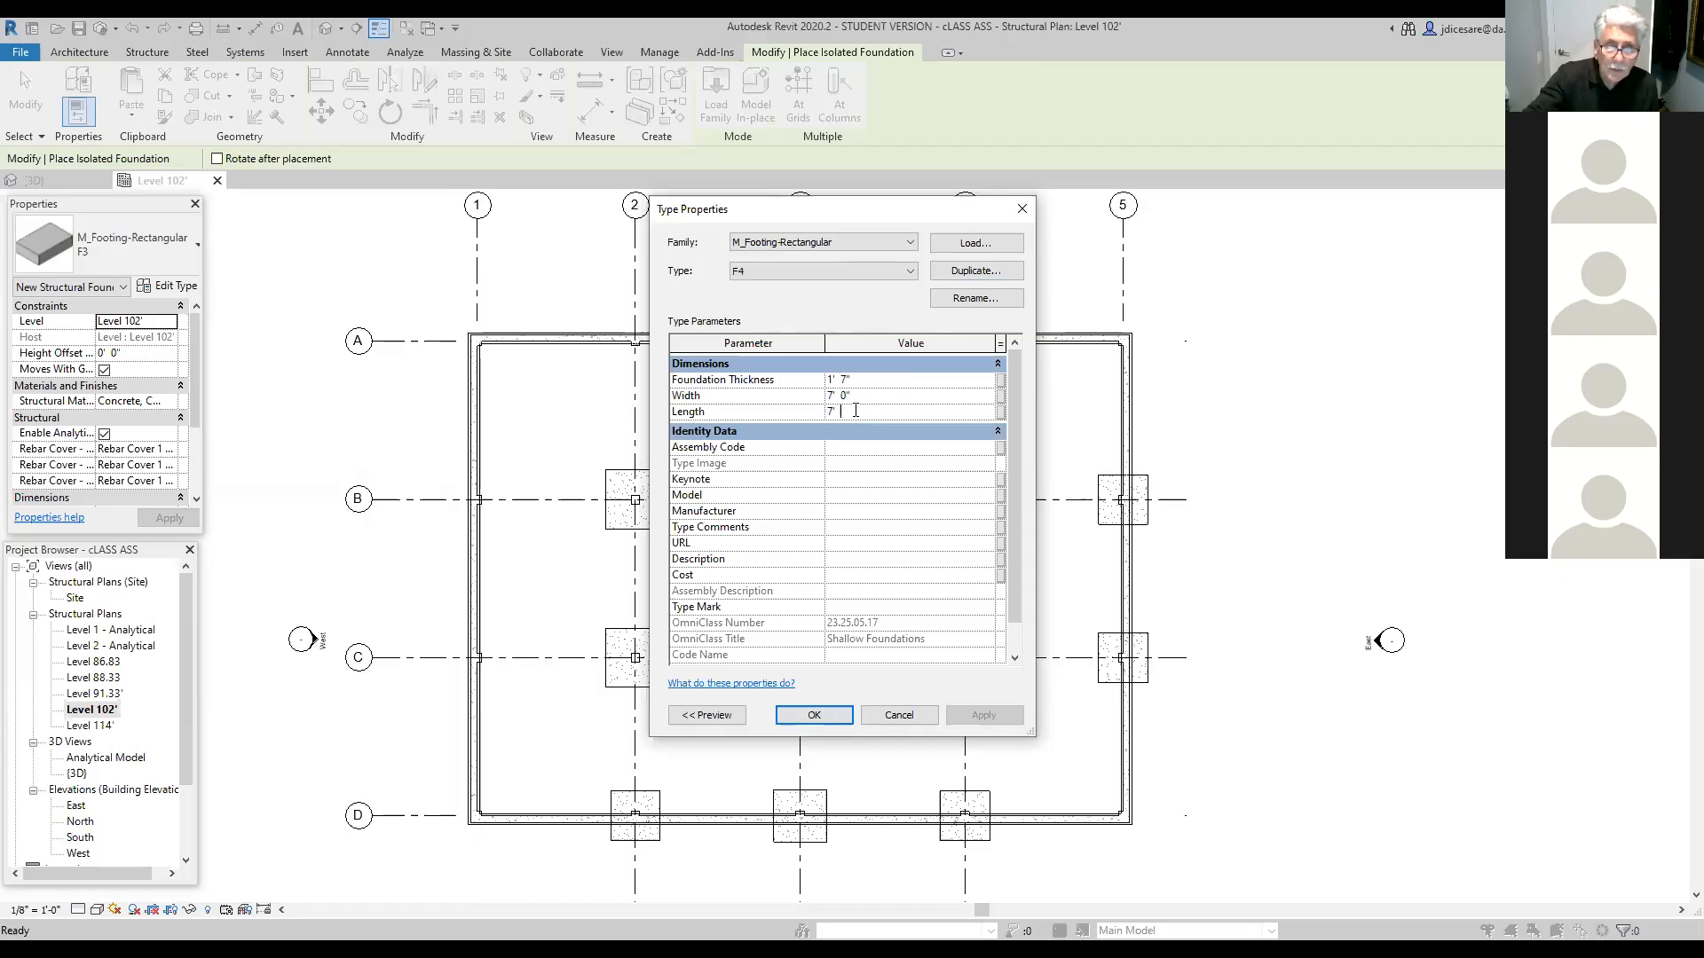
left_click(826, 724)
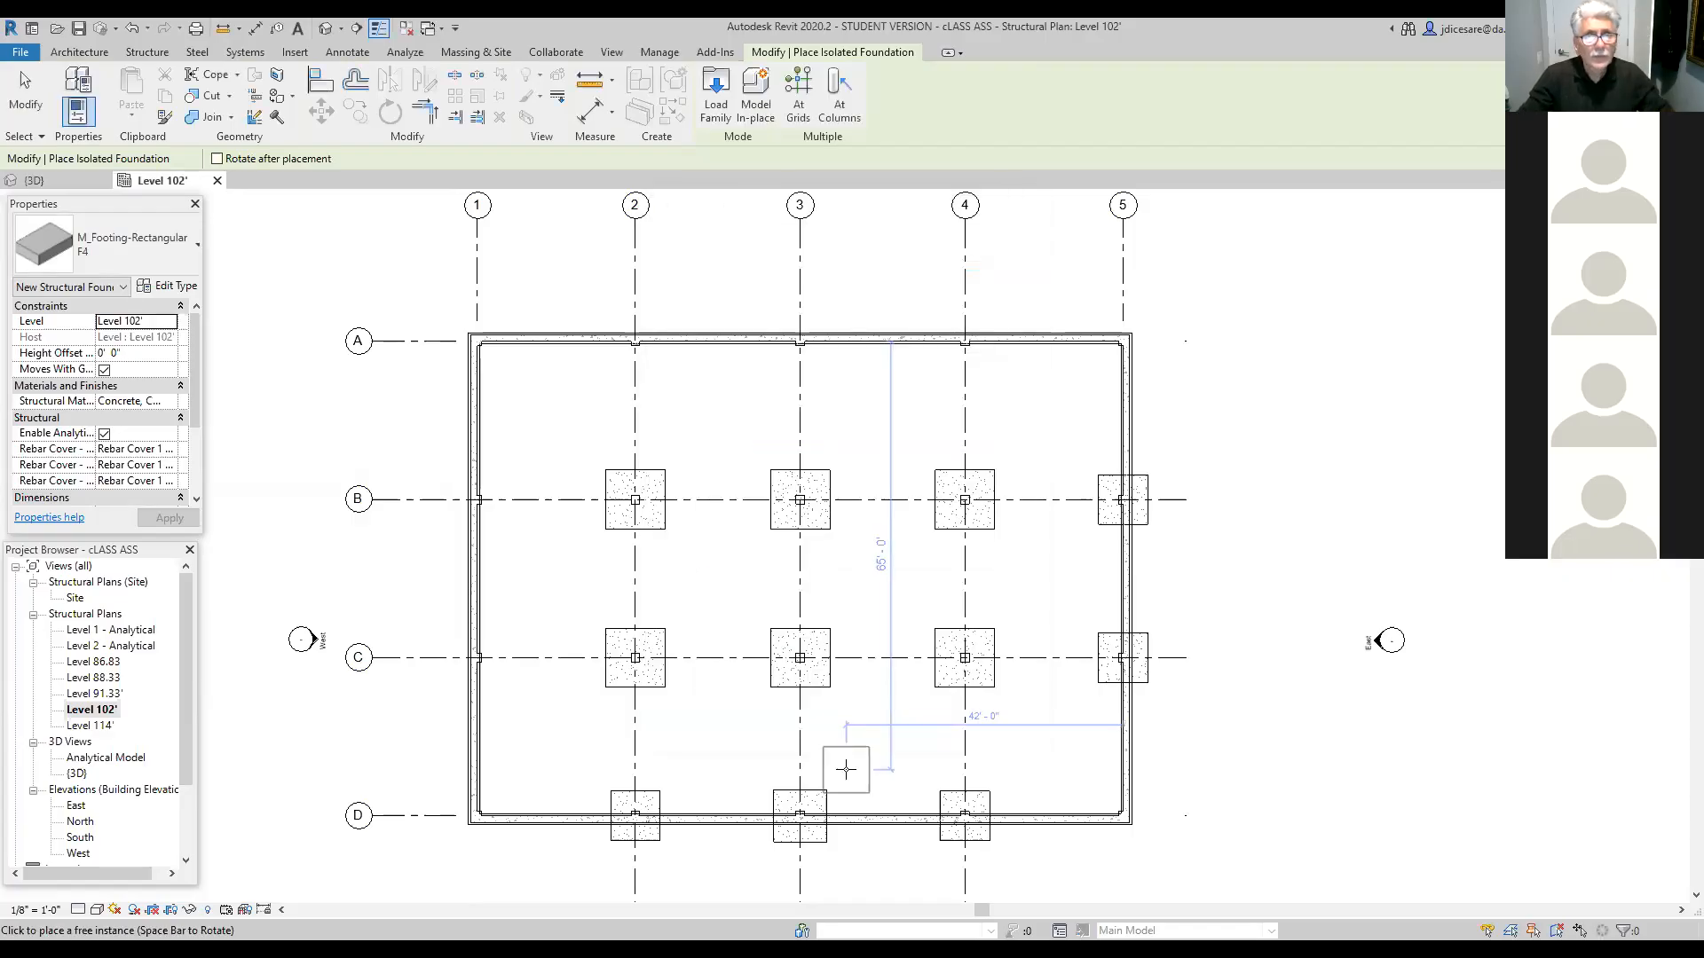
Step: Place F4 isolated footings at the structural columns at grid intersections B-1, C-1, A-2, A-3 and A-4, and end the placement
left_click(839, 93)
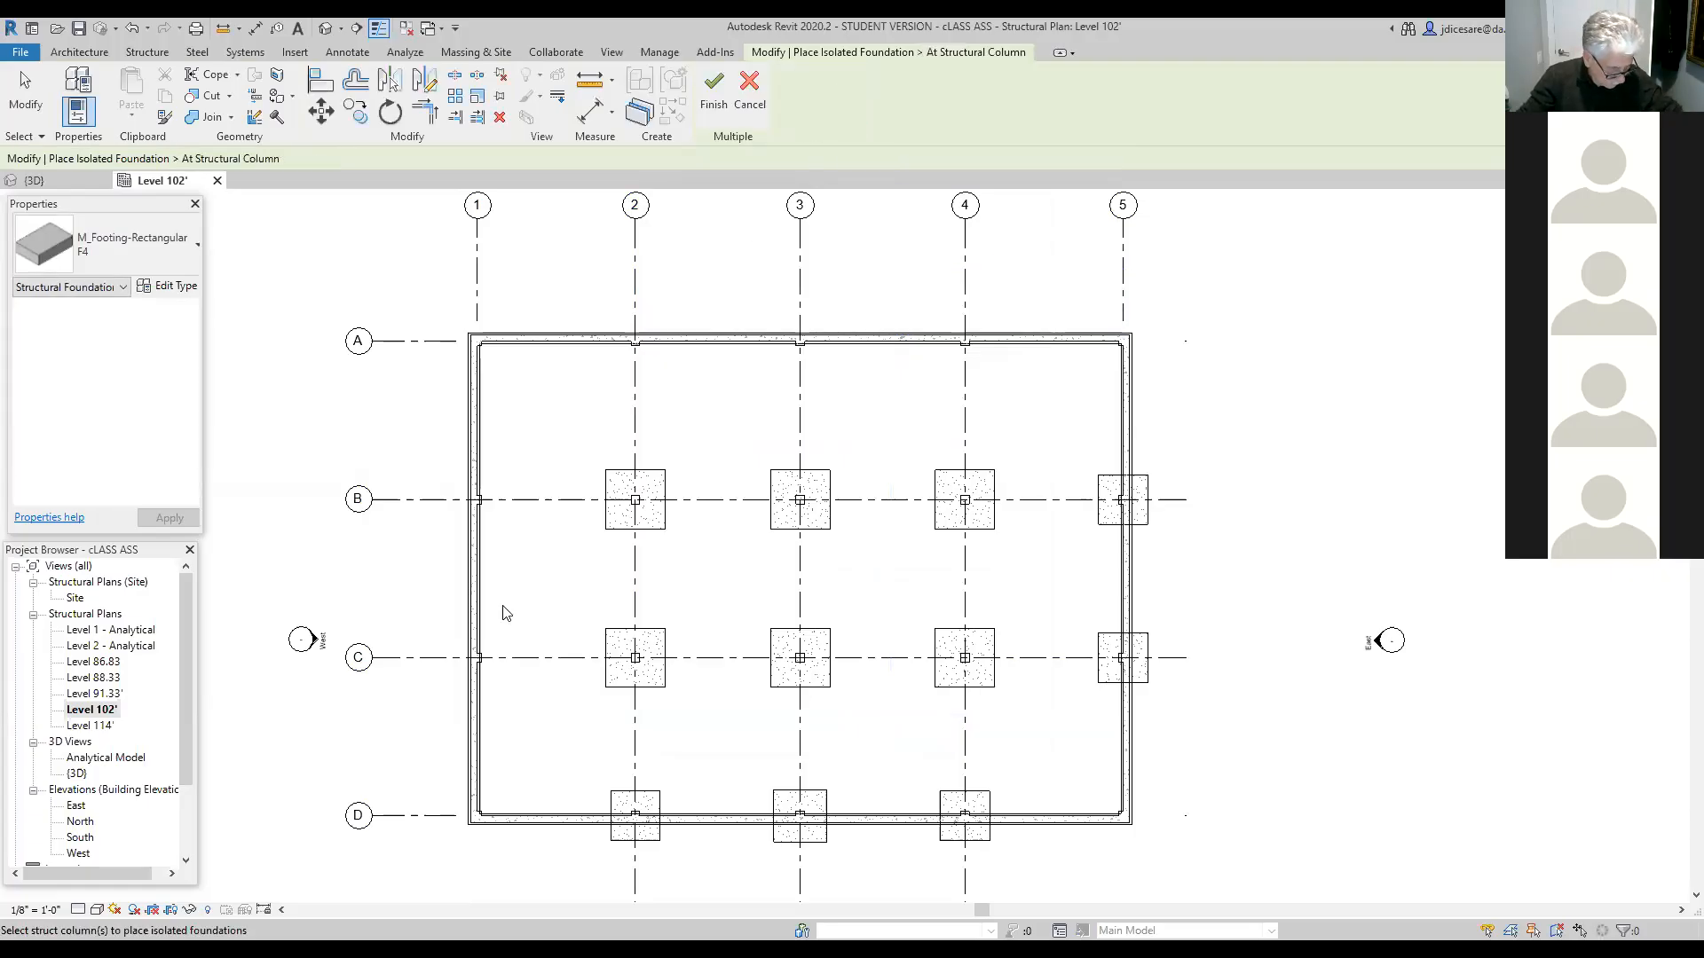
left_click(480, 502)
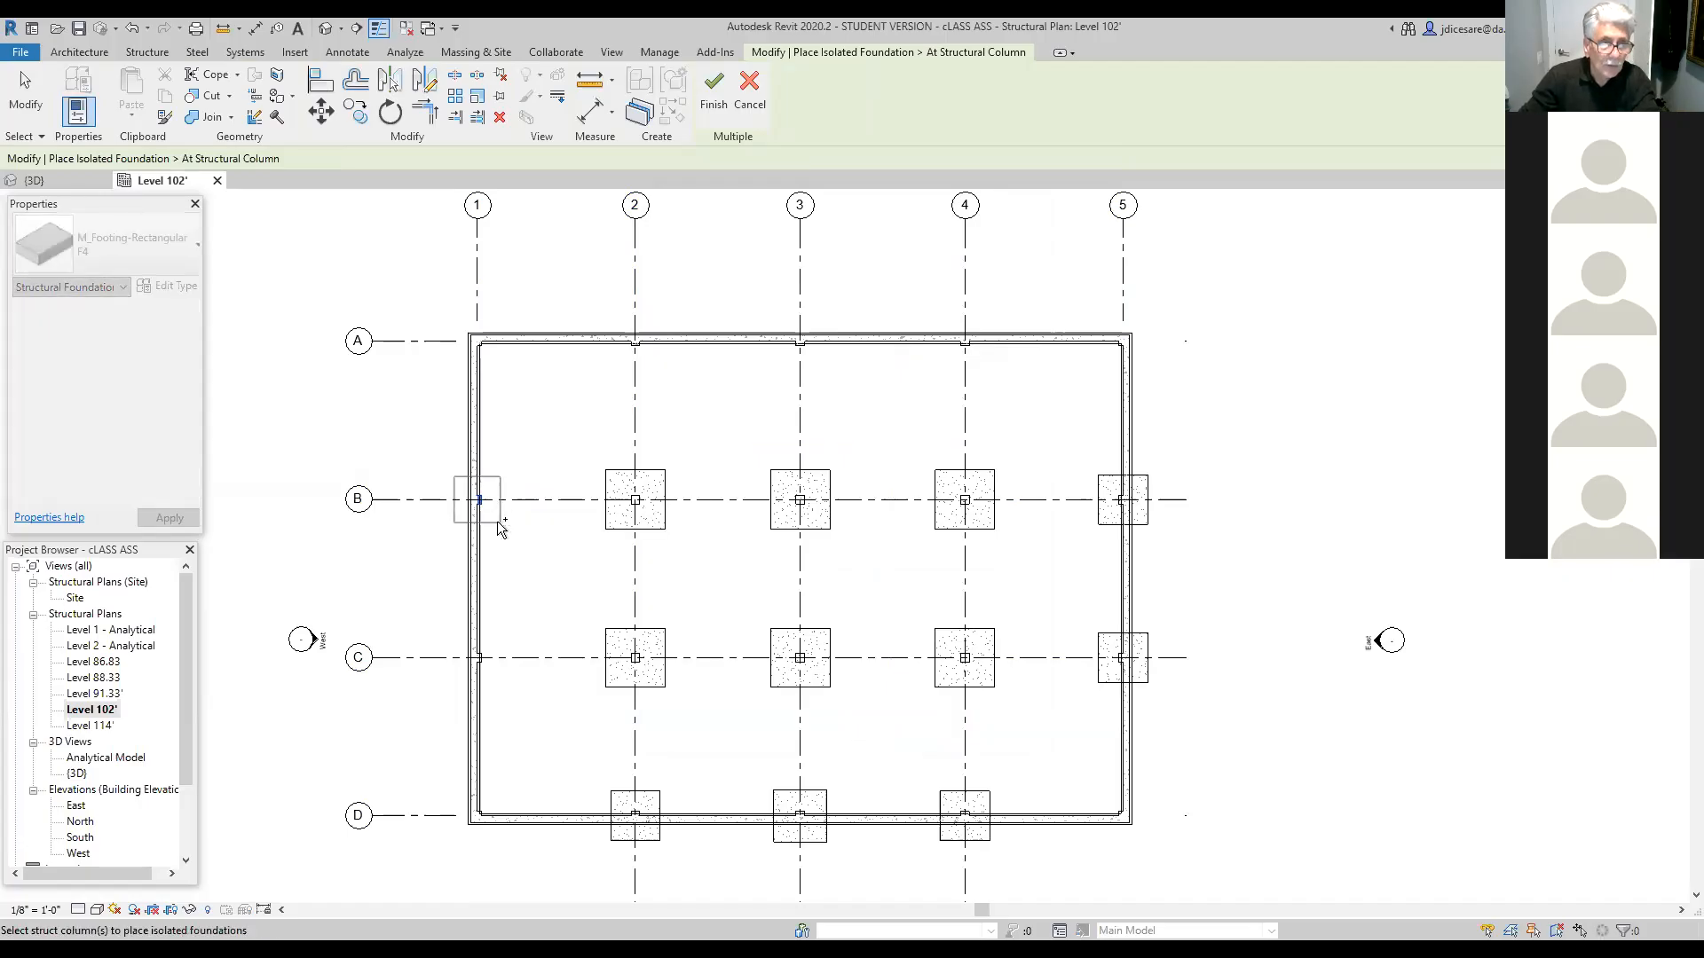
left_click(480, 661)
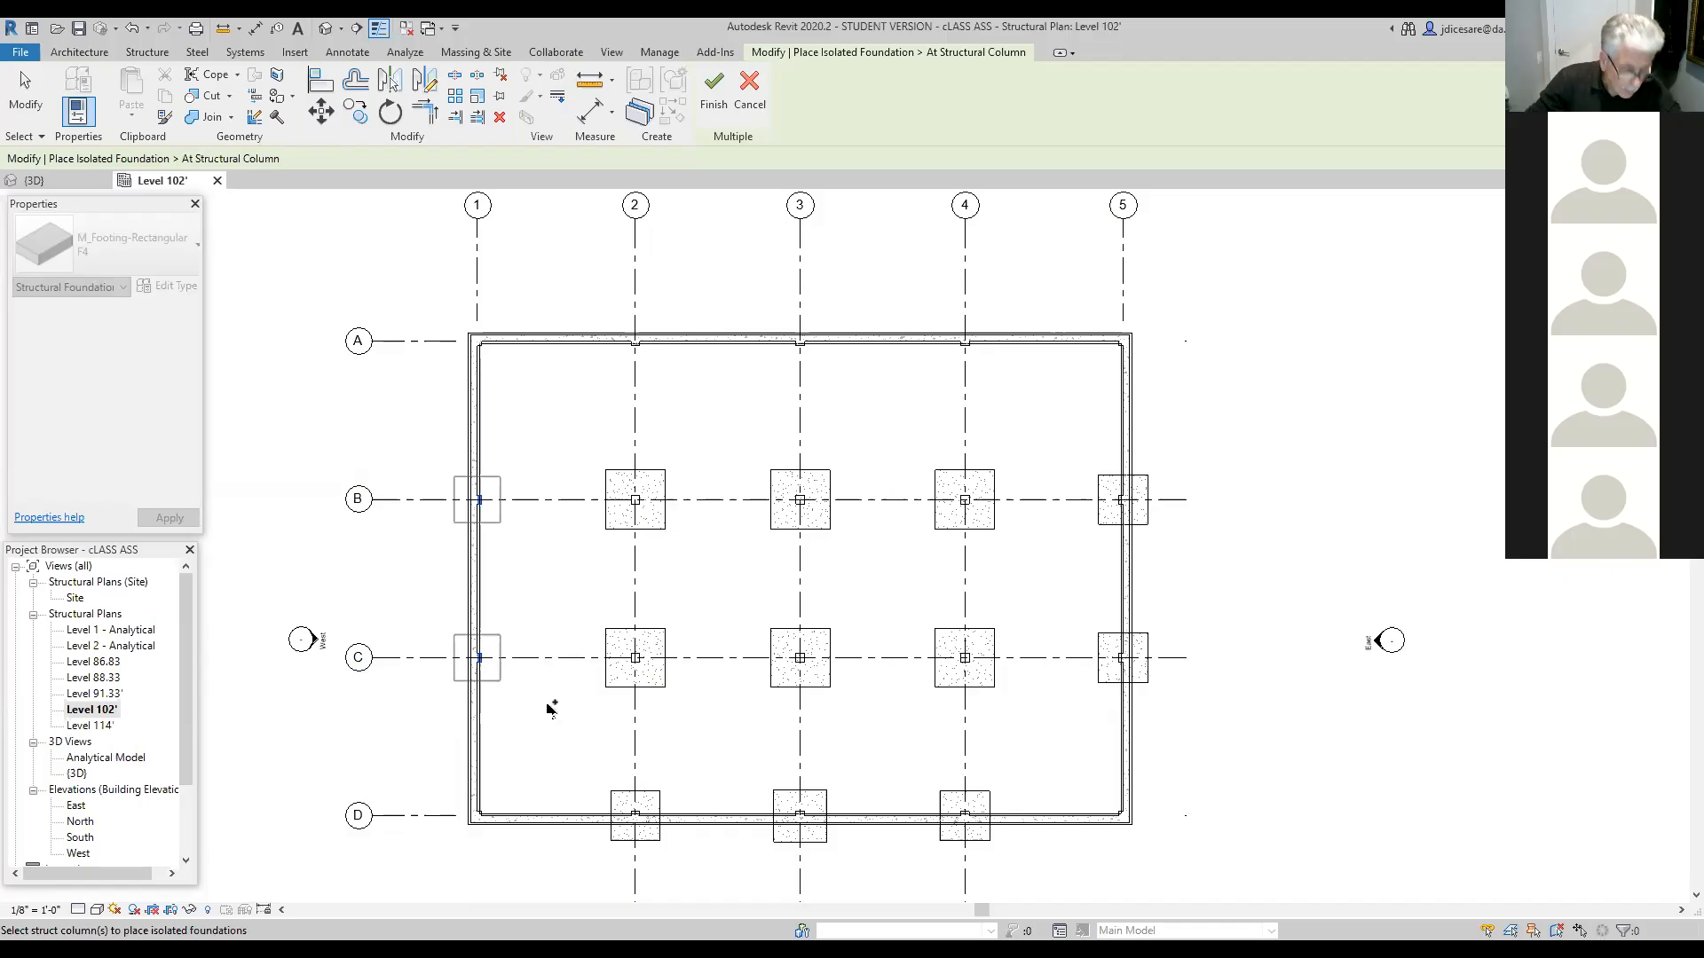
left_click(635, 346)
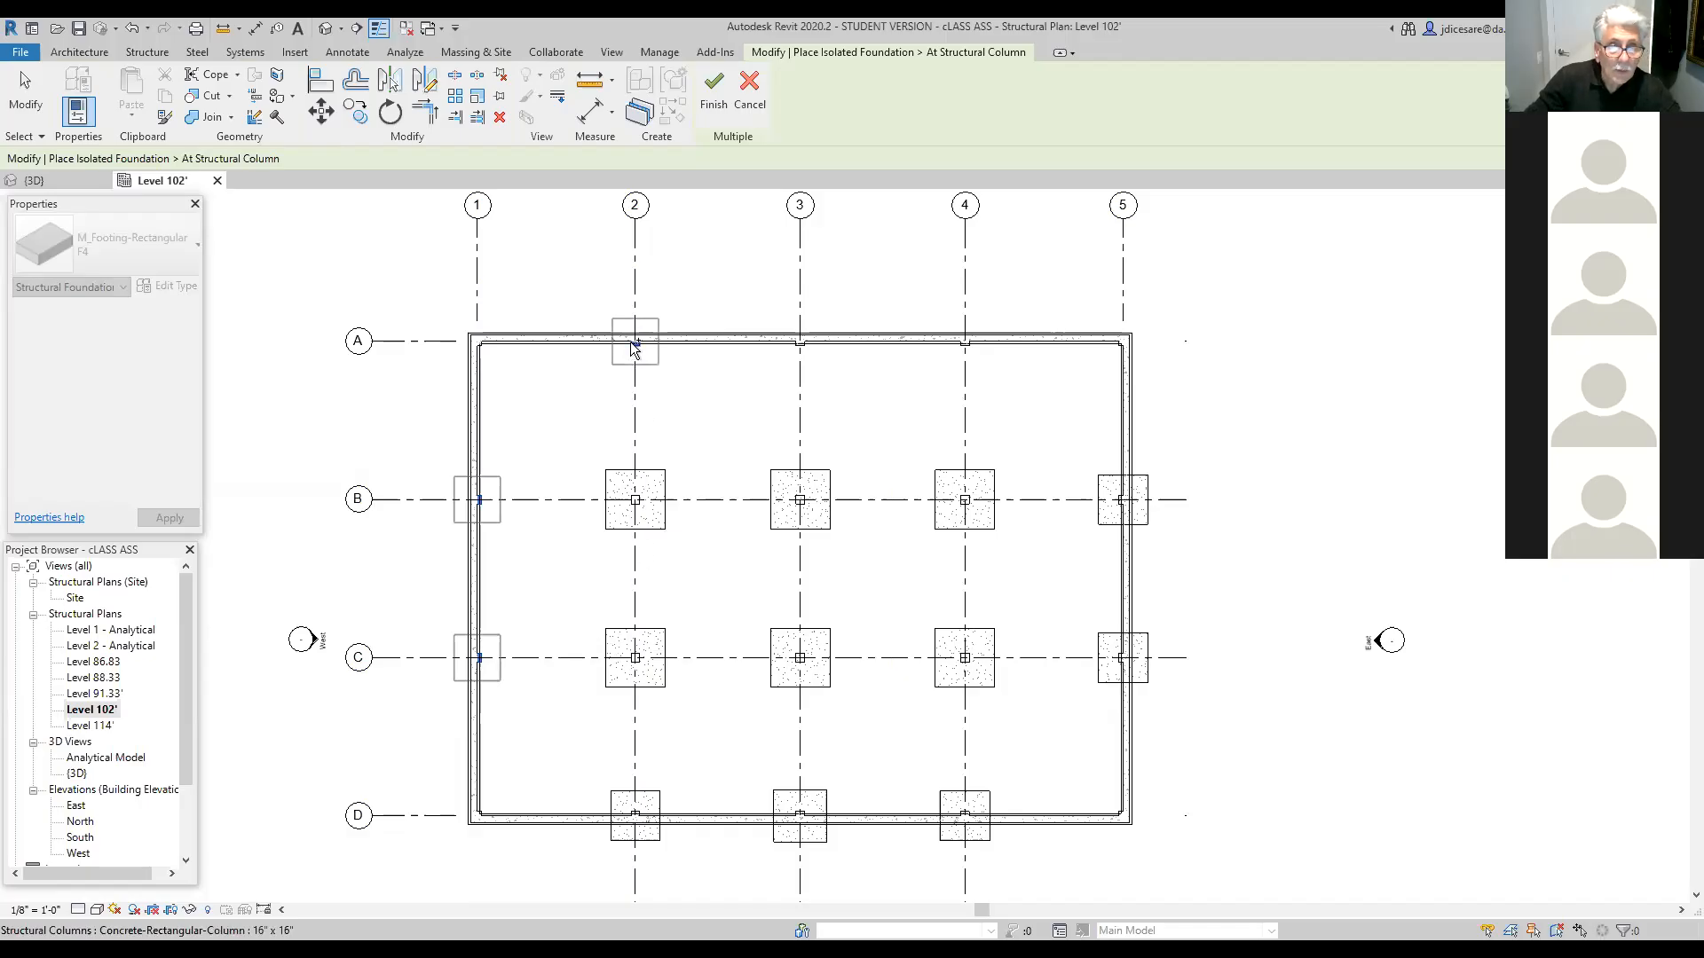
left_click(800, 346)
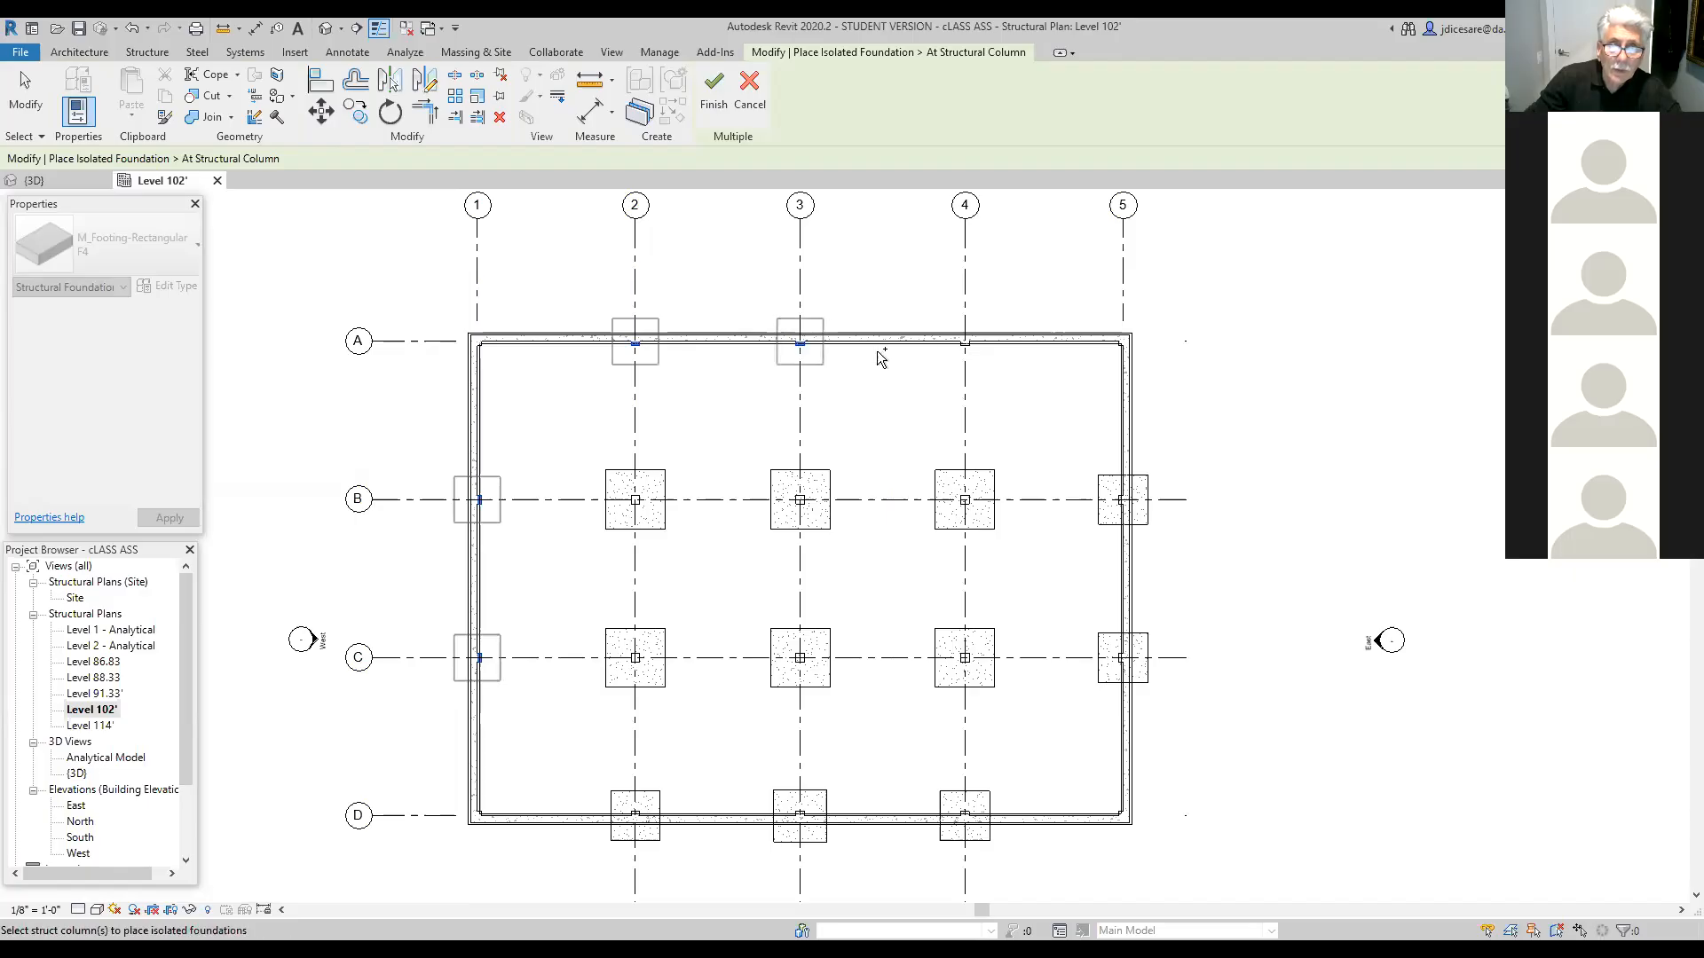
left_click(969, 348)
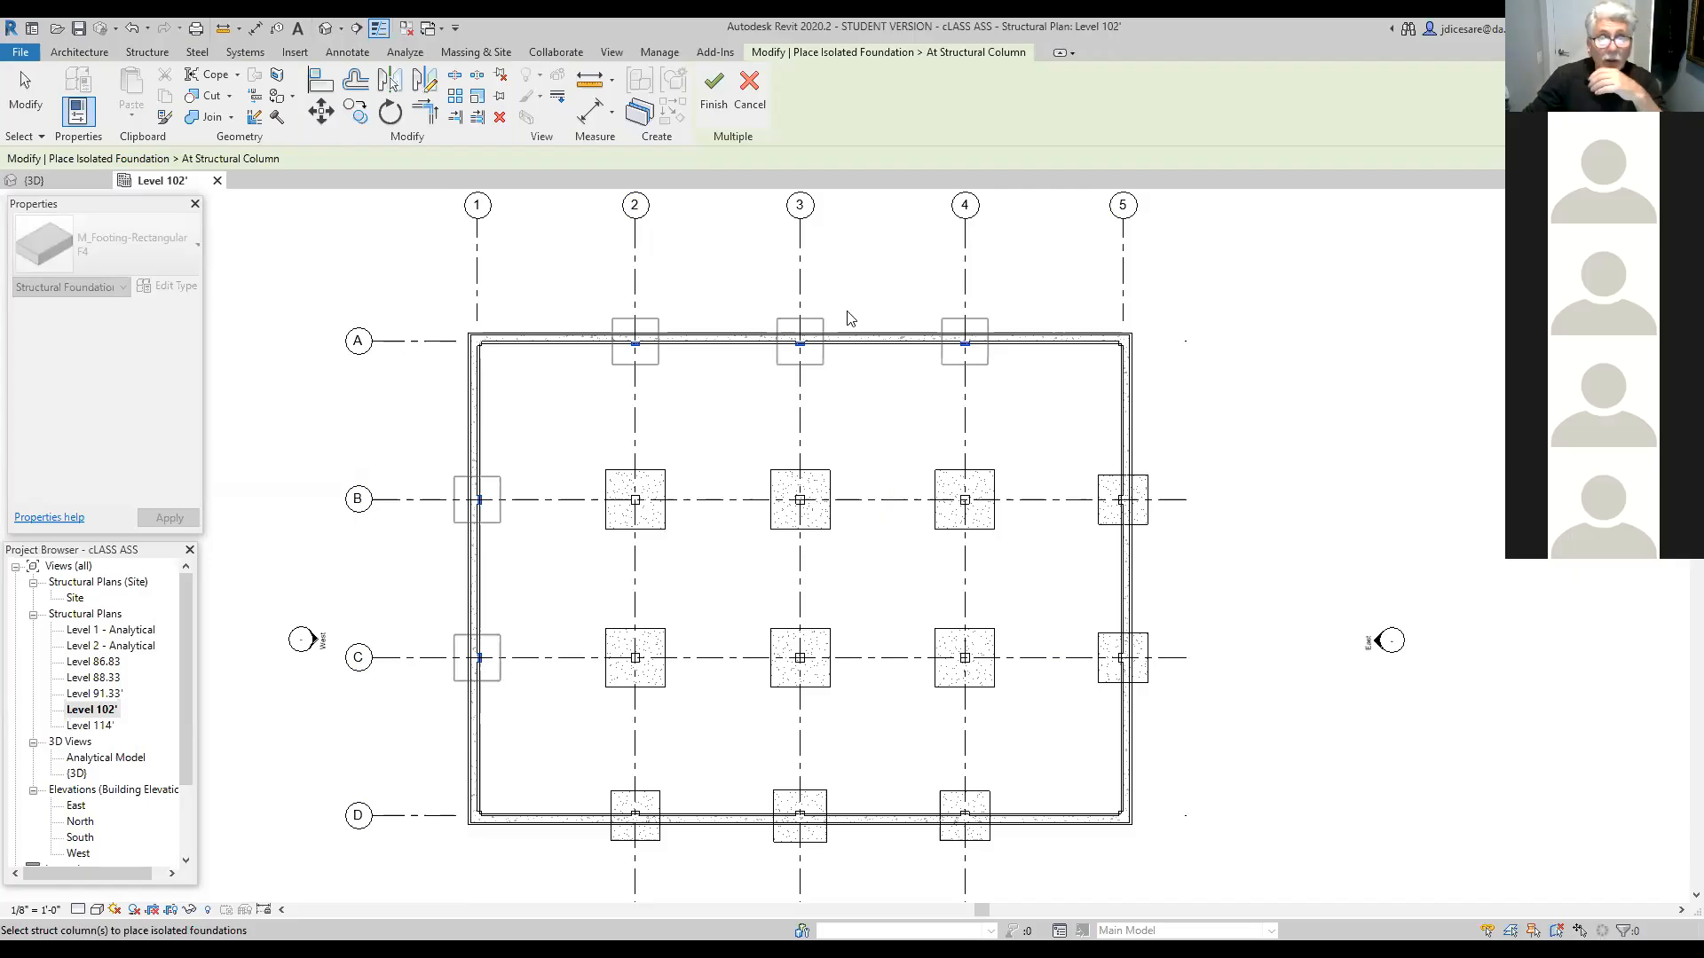
left_click(712, 96)
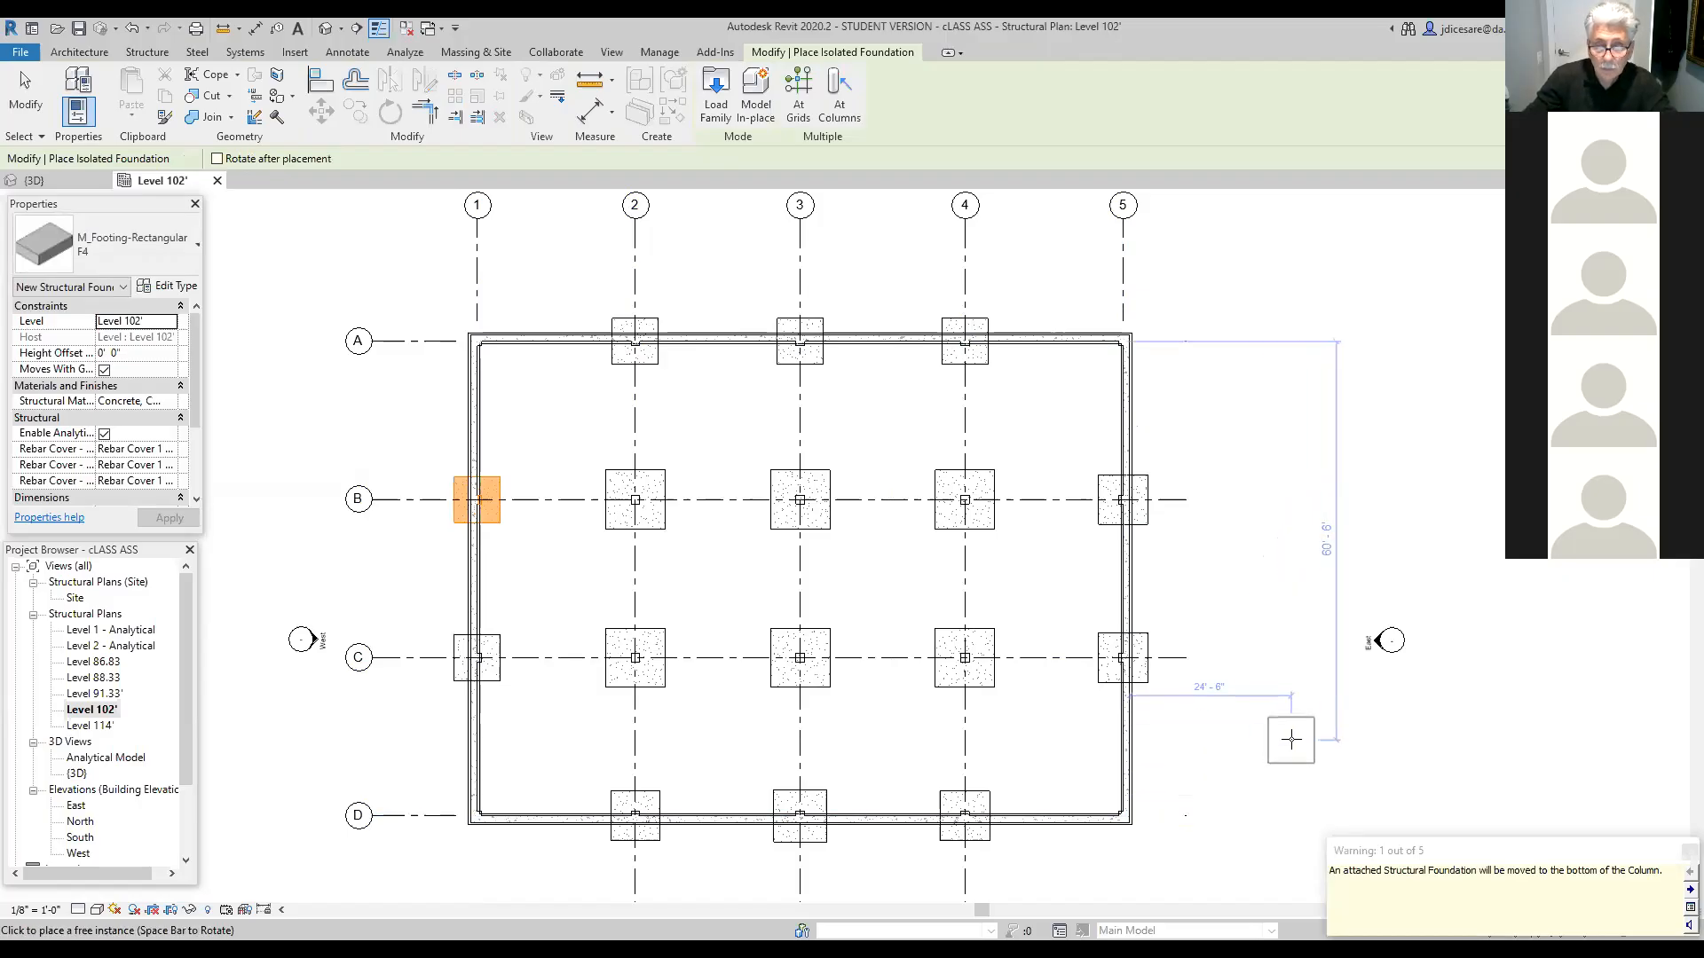
key("Escape")
key("Escape")
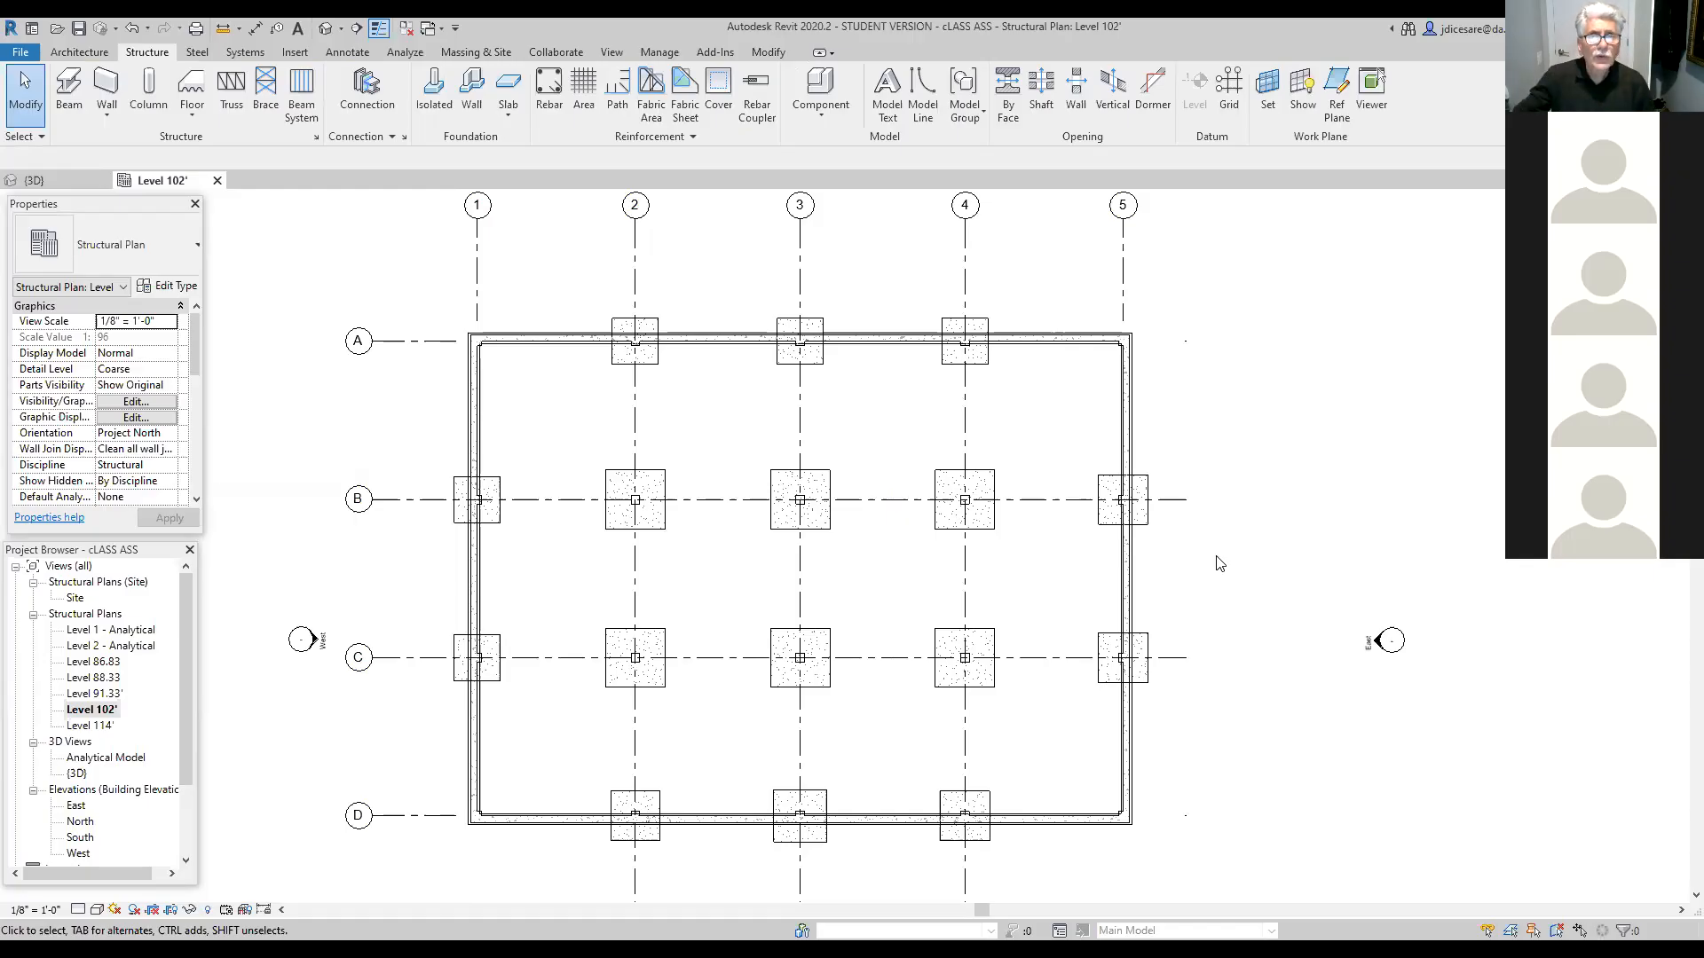
Step: Open the default 3D view and examine the foundation in the Wireframe, Hidden Line and Shaded visual styles
left_click(325, 28)
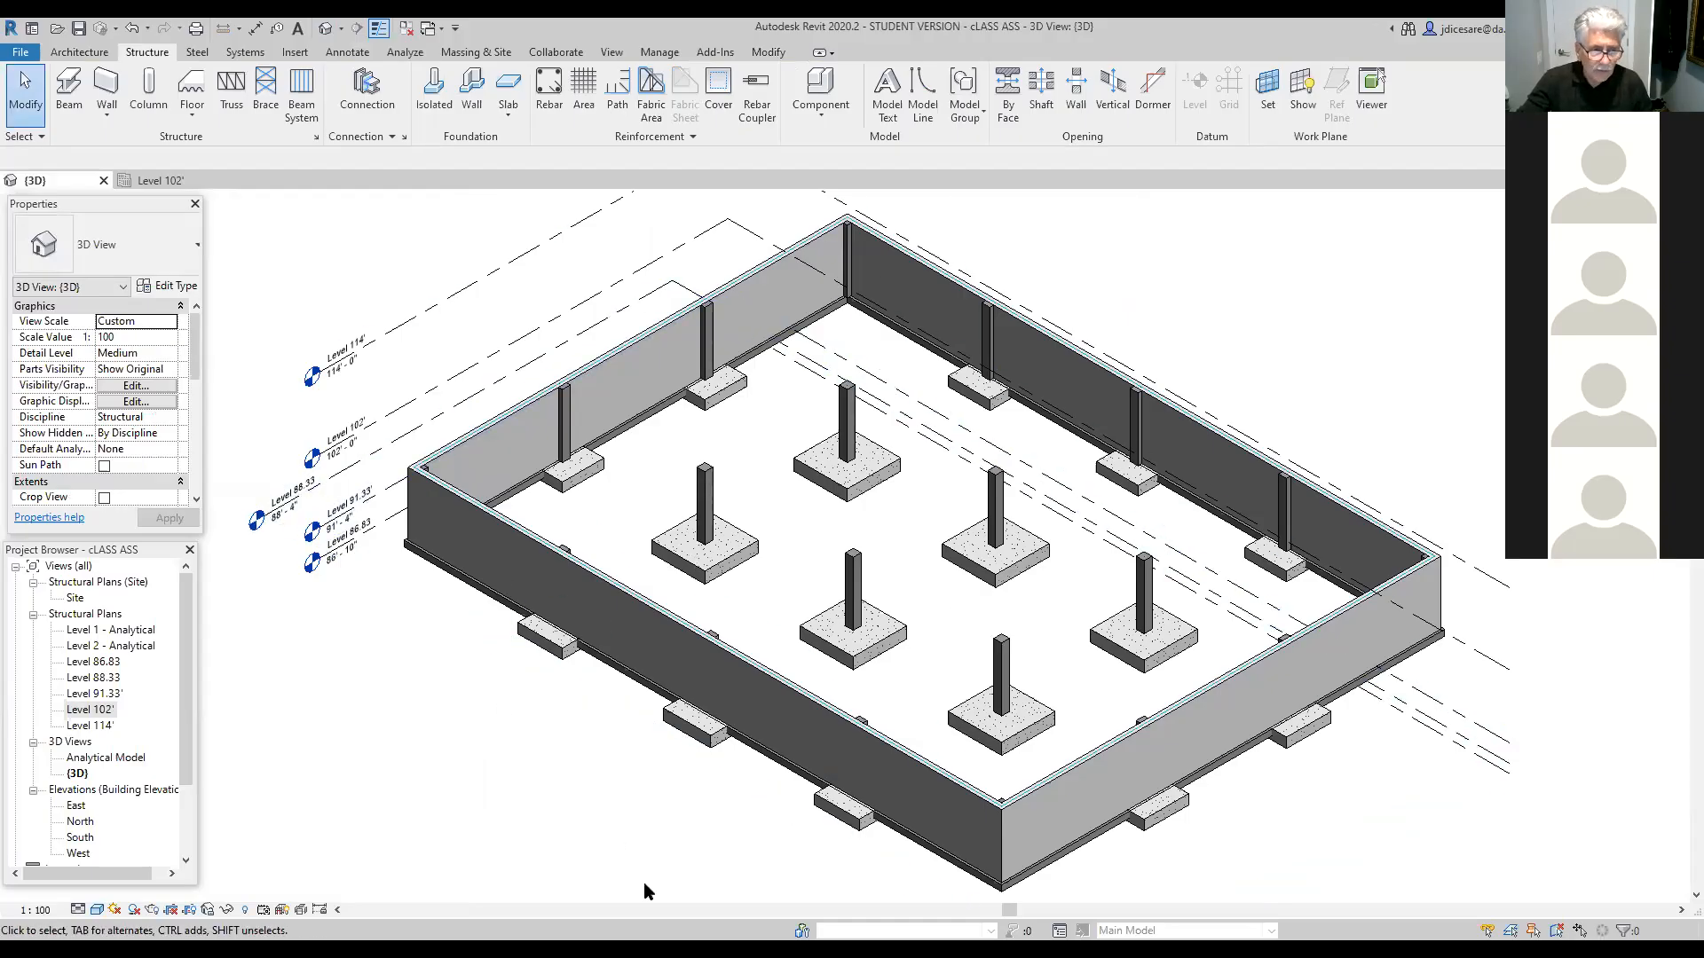
left_click(97, 910)
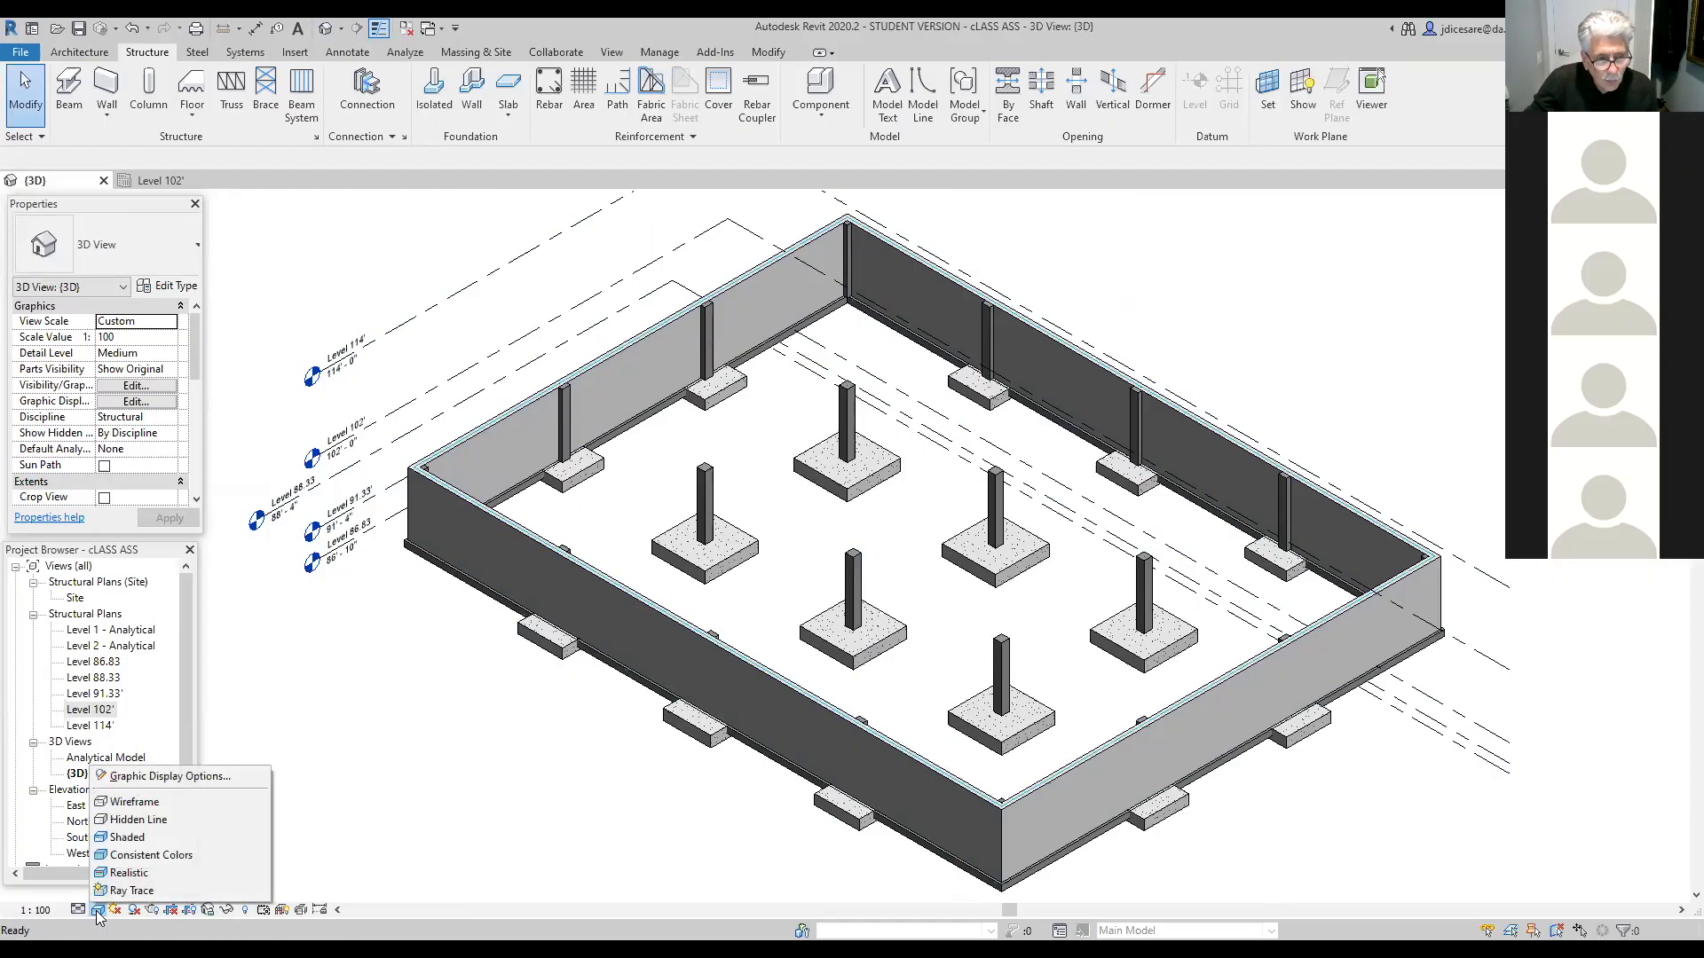
left_click(133, 802)
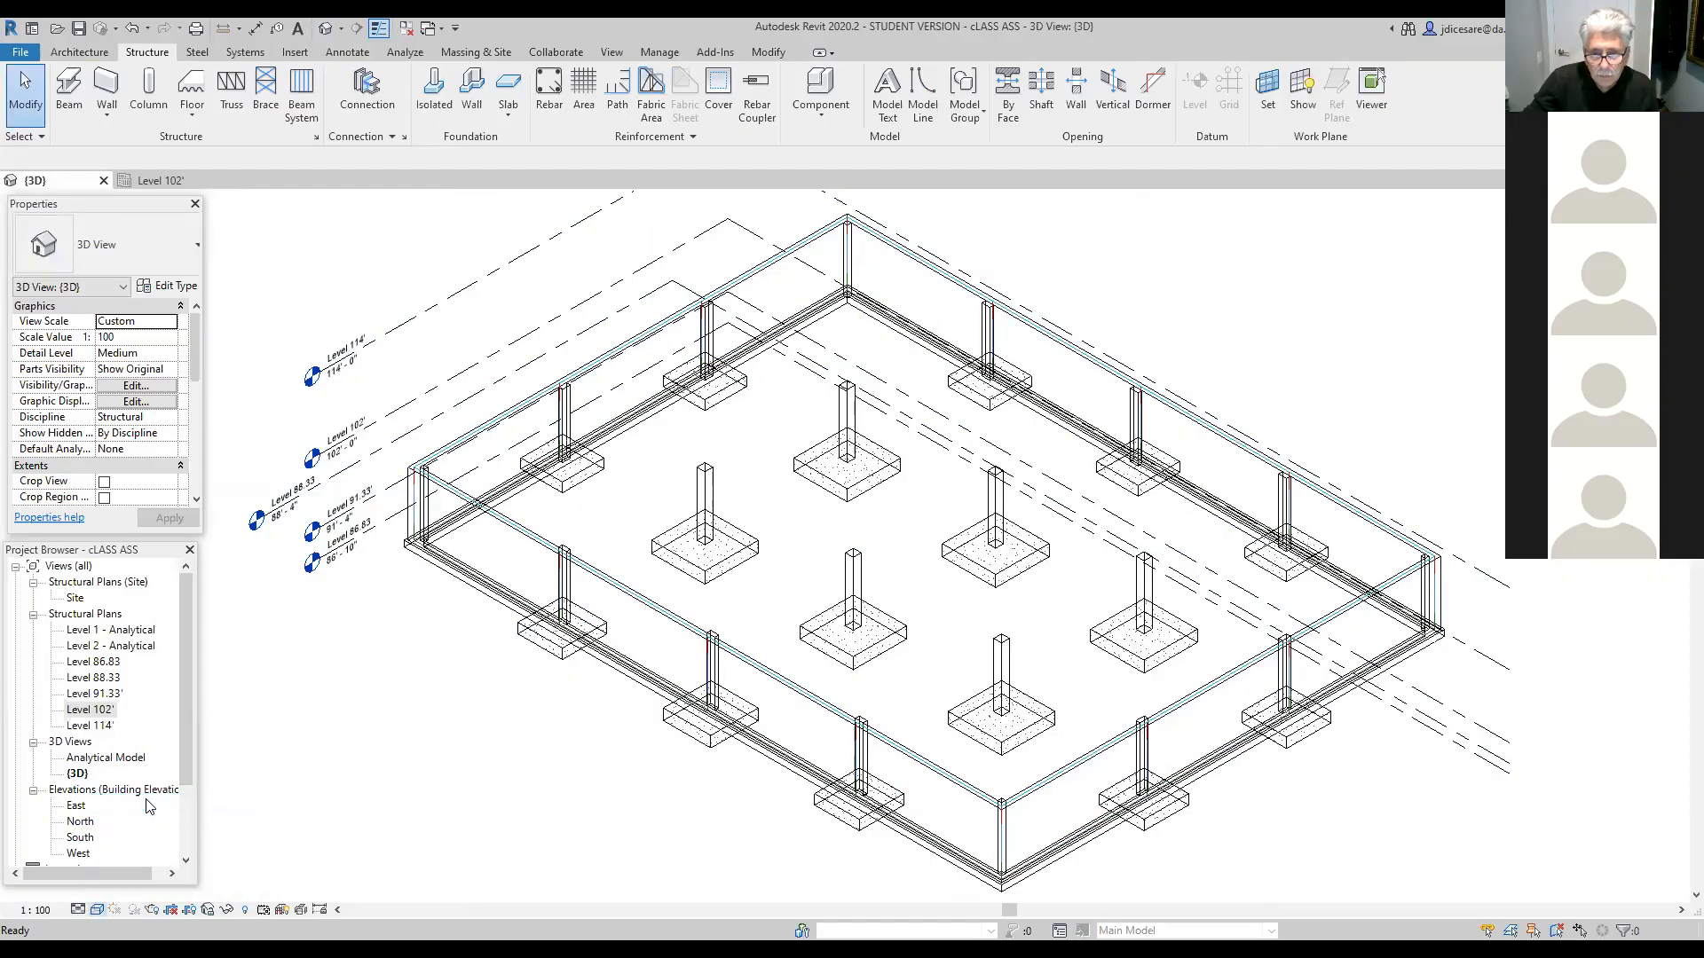
left_click(98, 911)
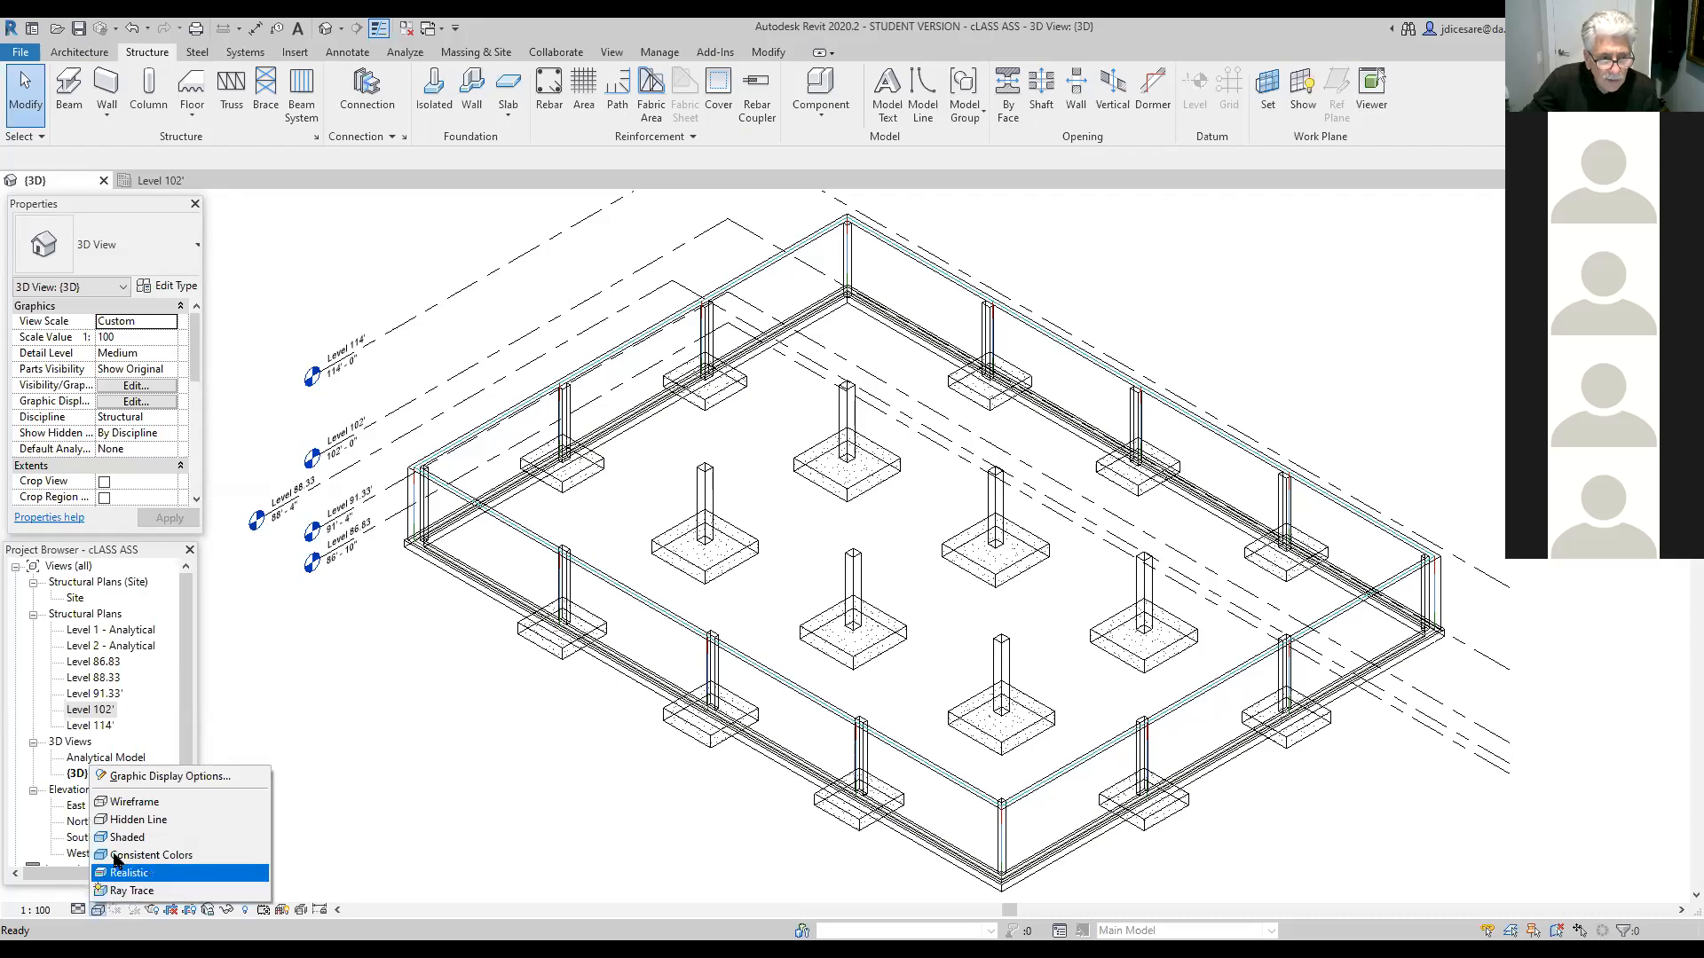
left_click(122, 821)
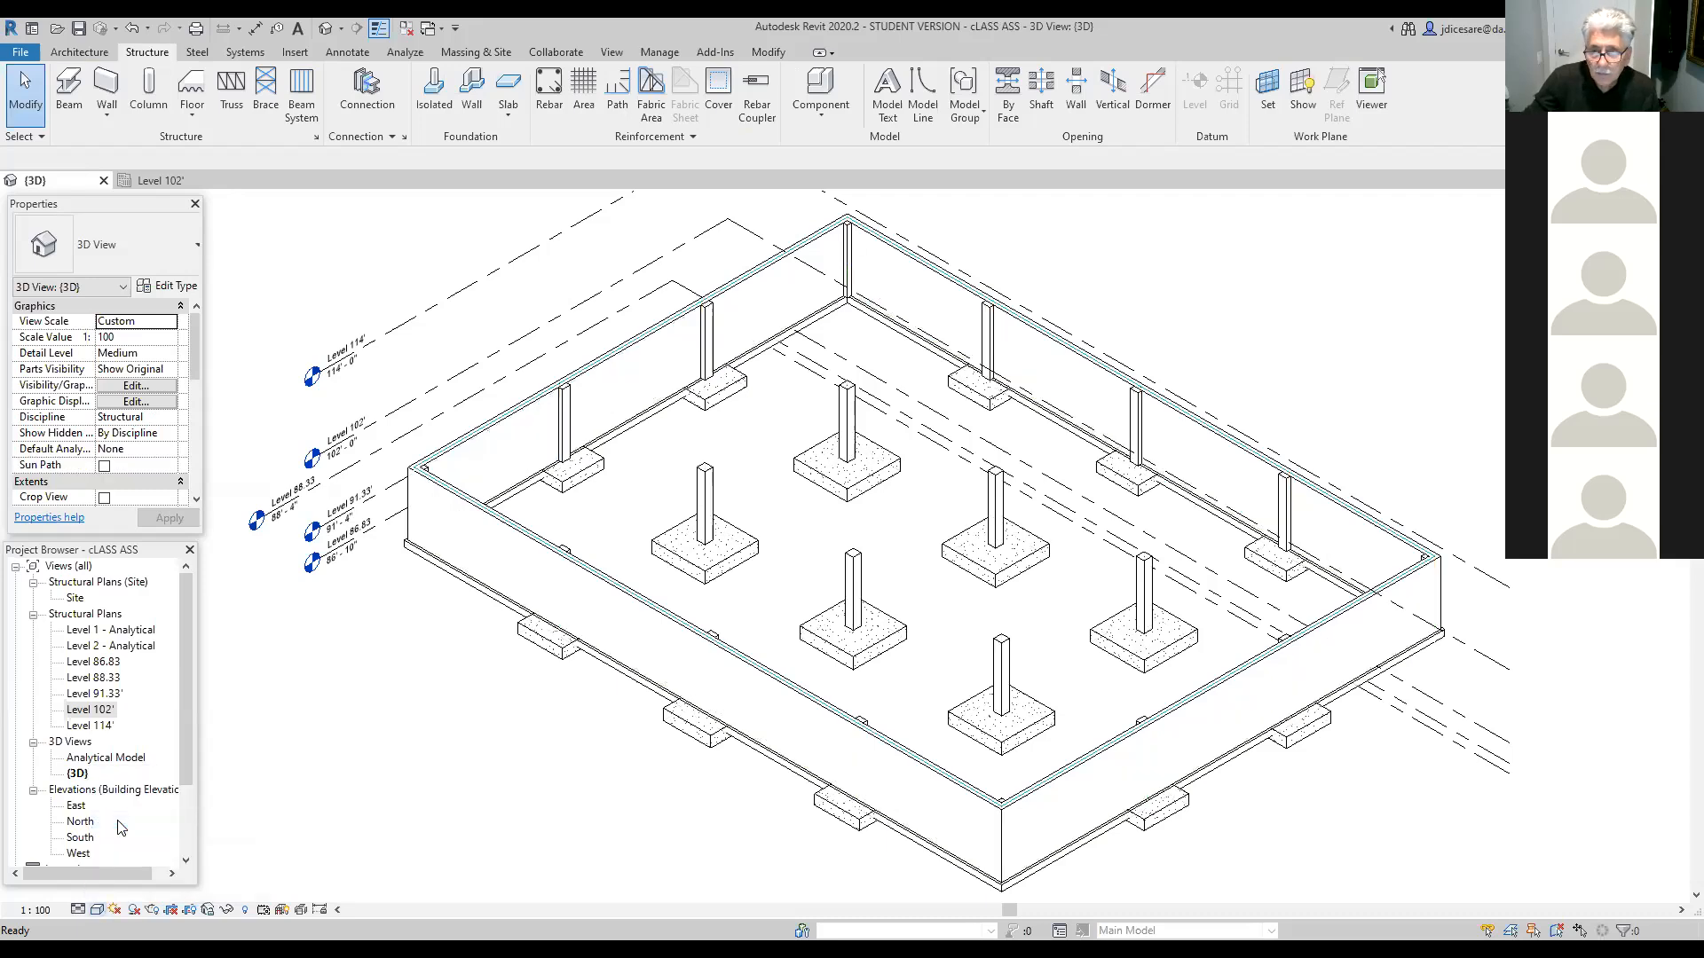
left_click(97, 911)
left_click(125, 837)
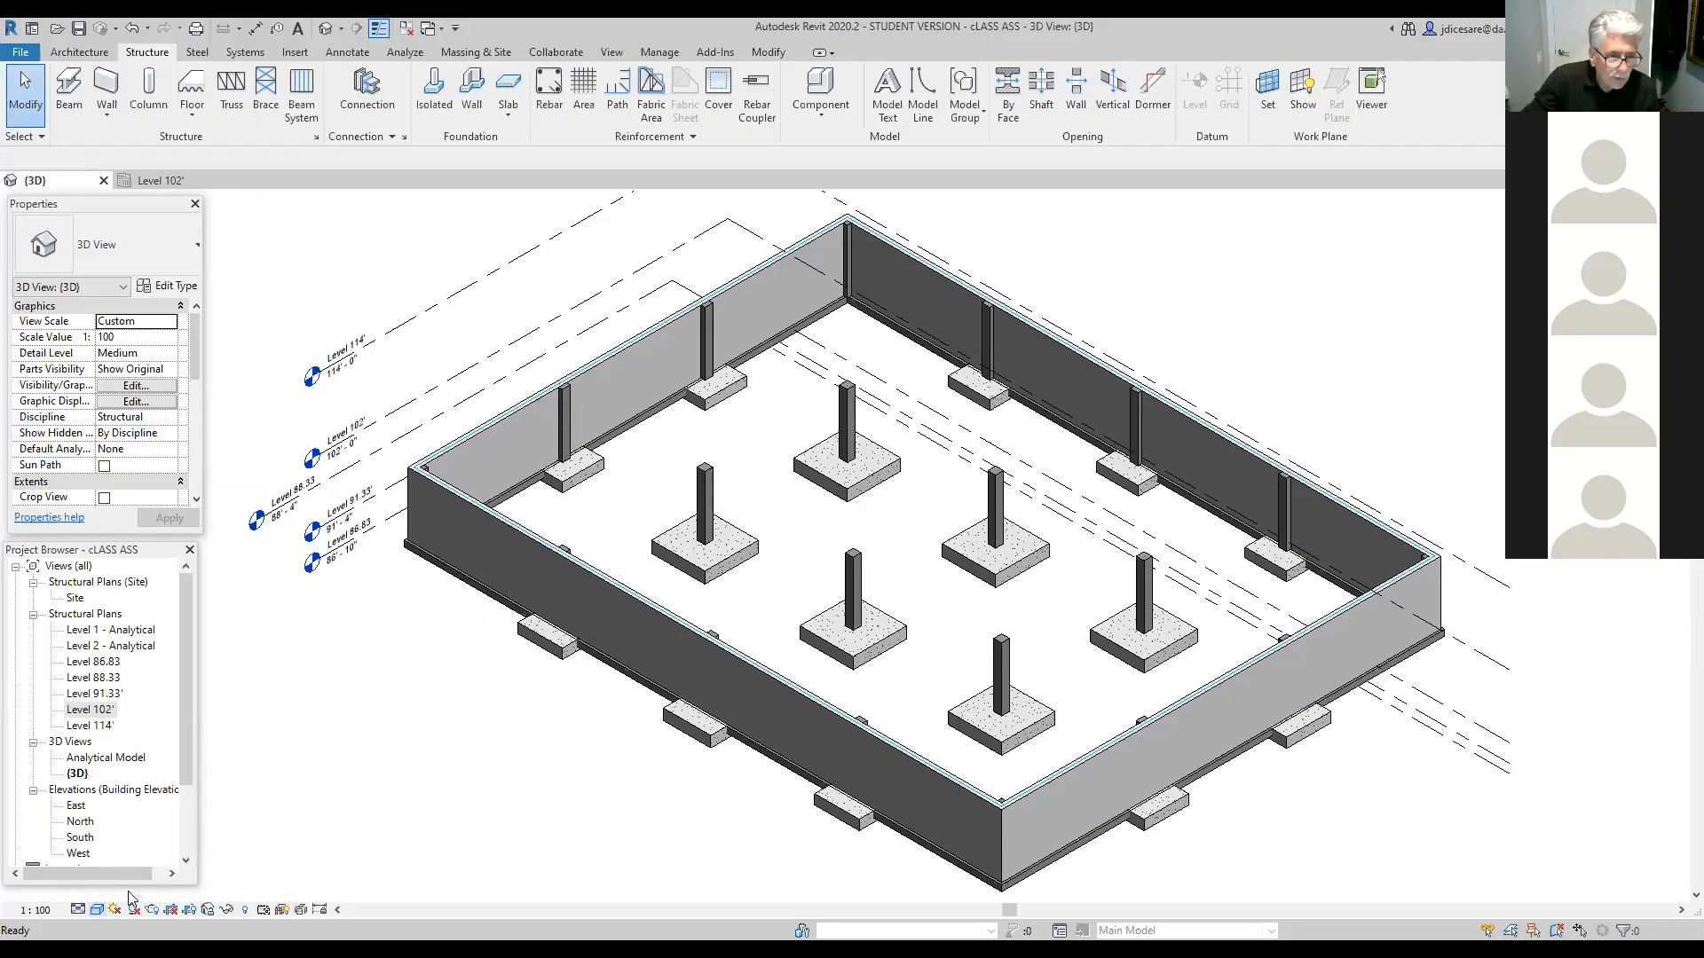
Step: Examine the 3D model in the Consistent Colors and Realistic visual styles and return it to Shaded
left_click(105, 912)
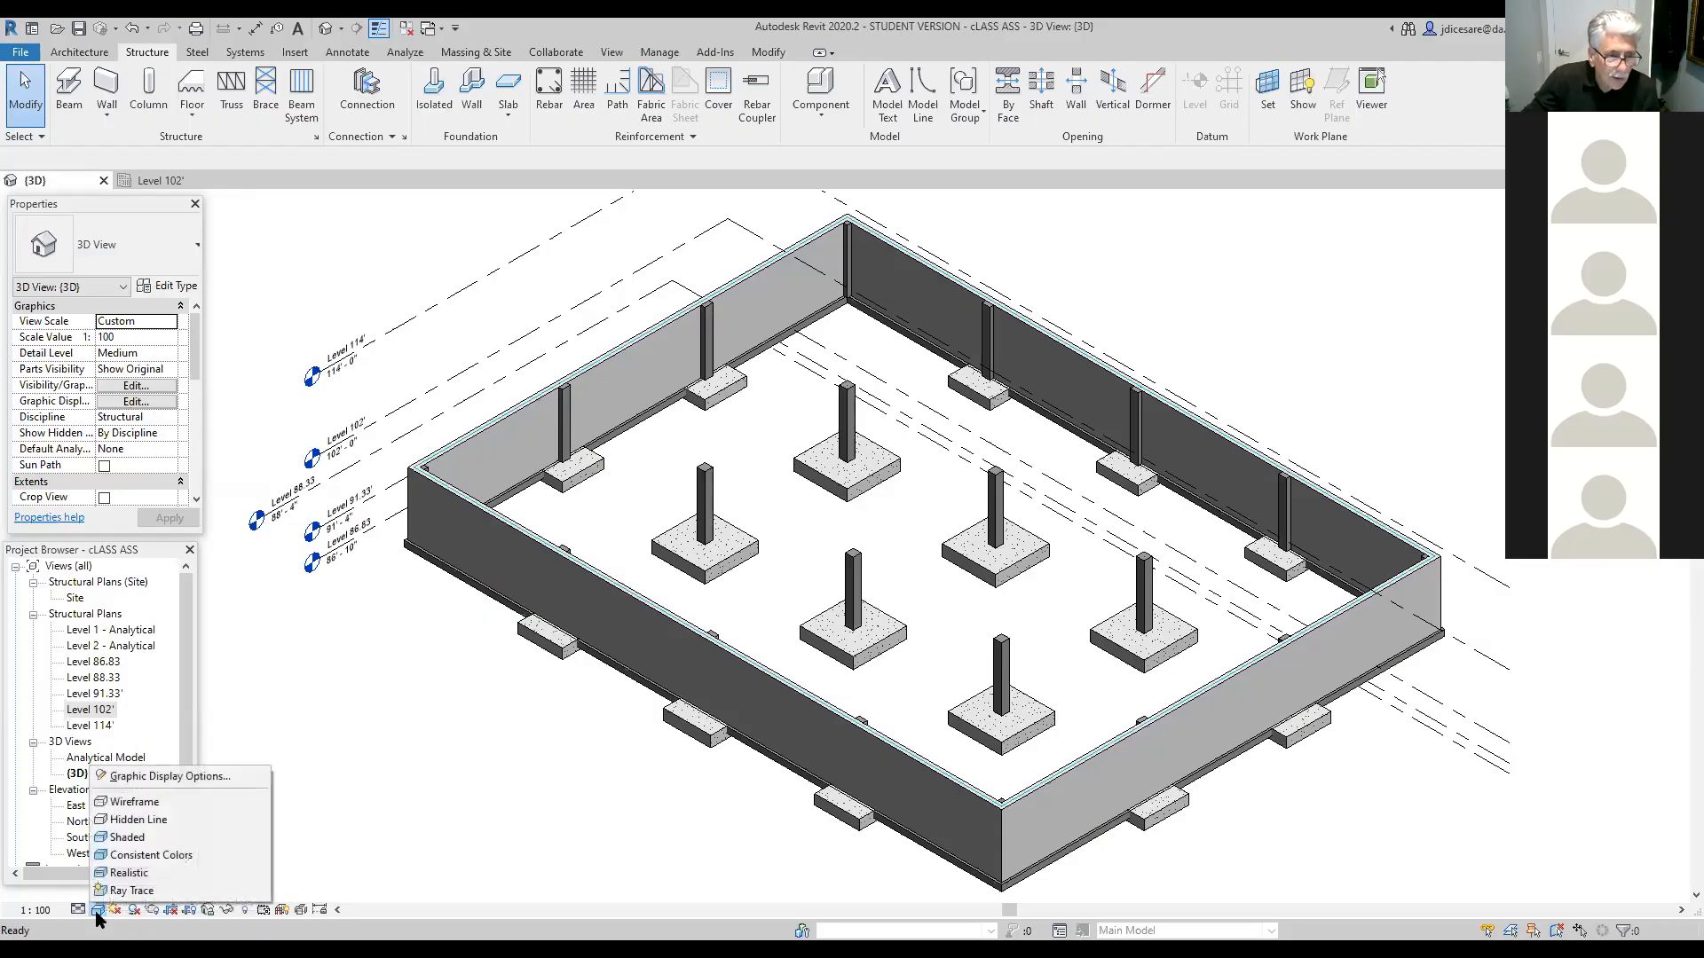
left_click(149, 857)
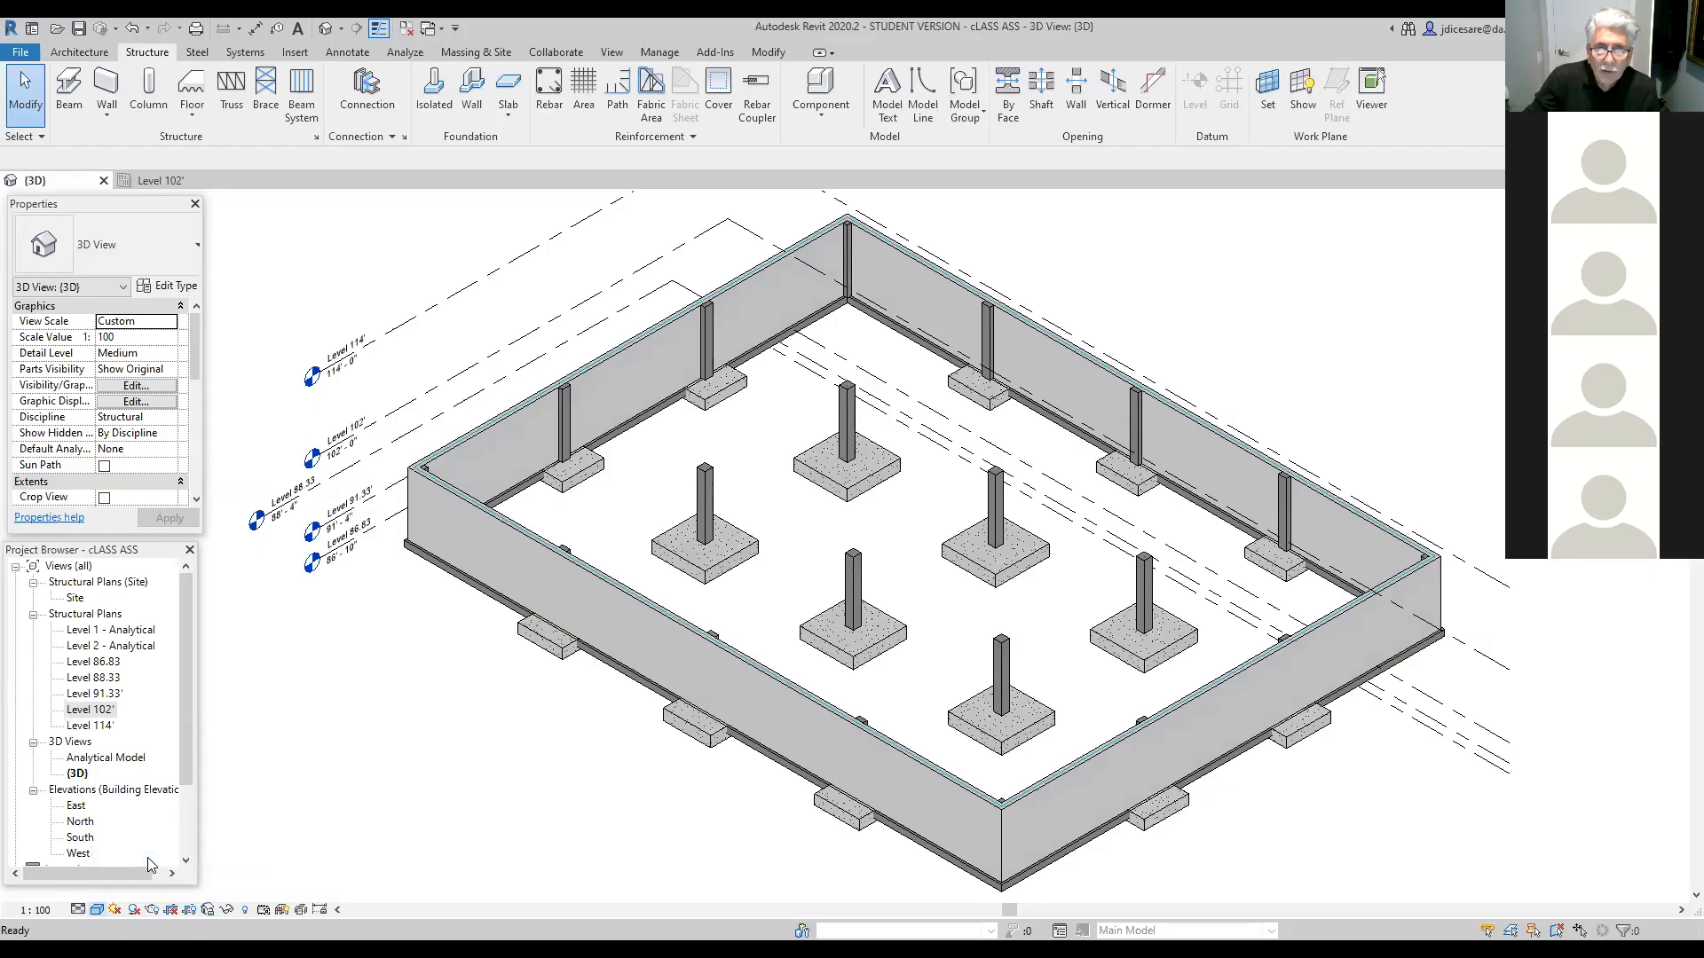
left_click(102, 913)
left_click(121, 875)
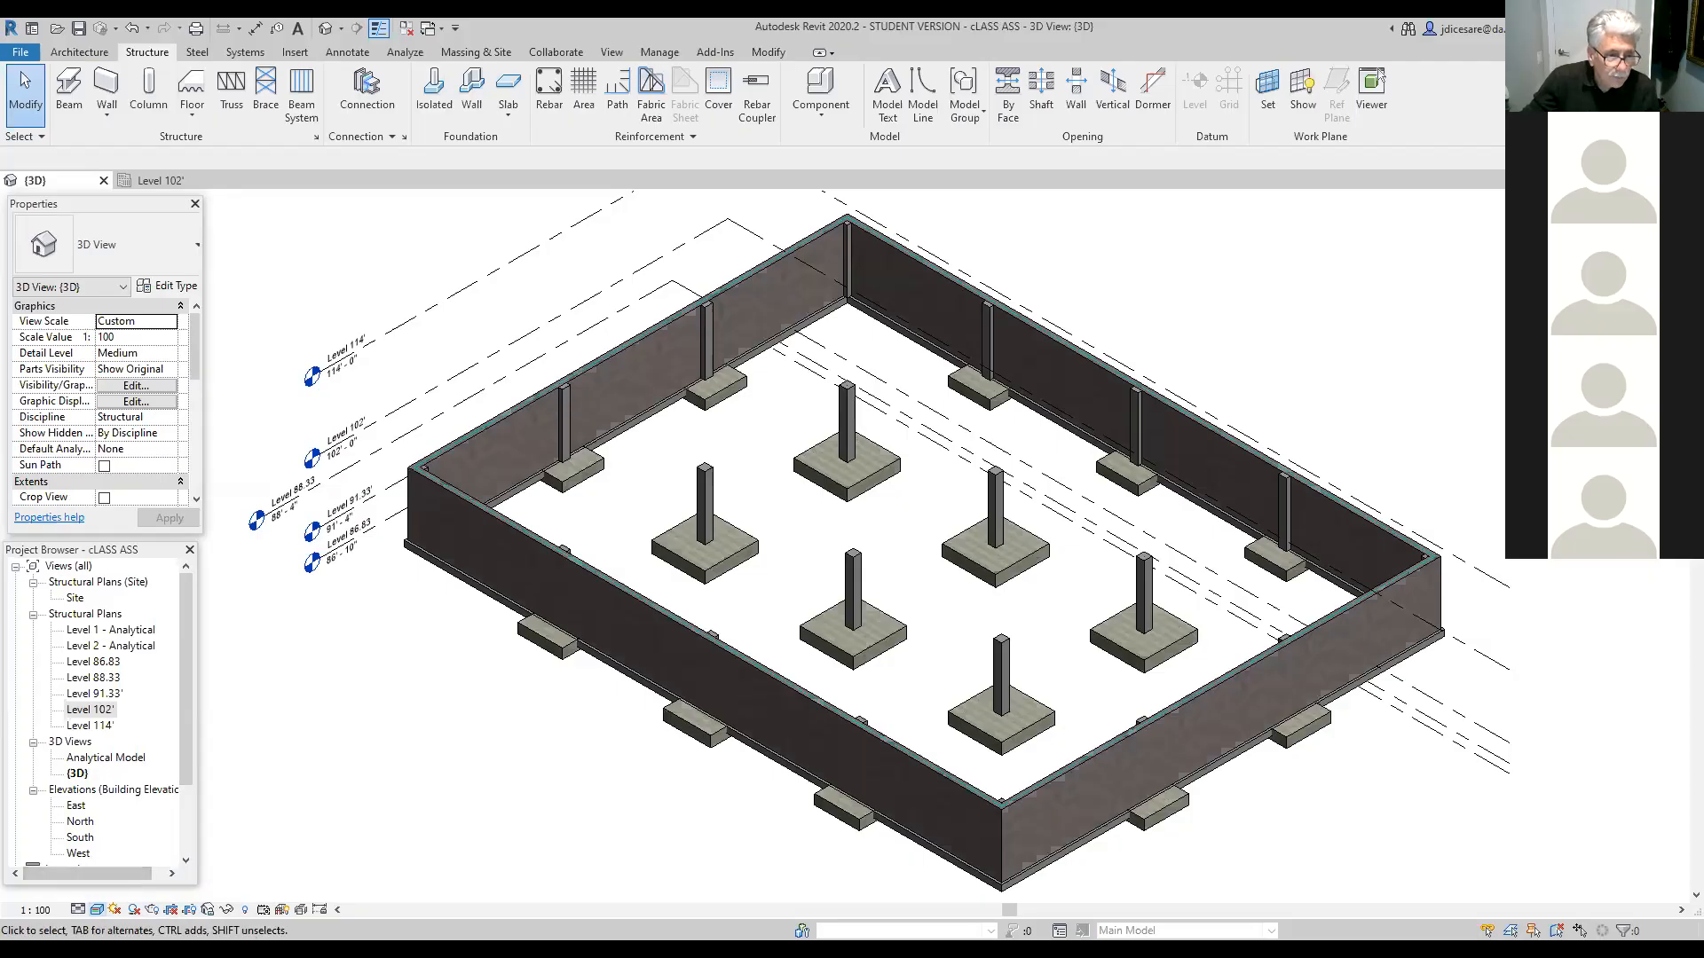
left_click(95, 911)
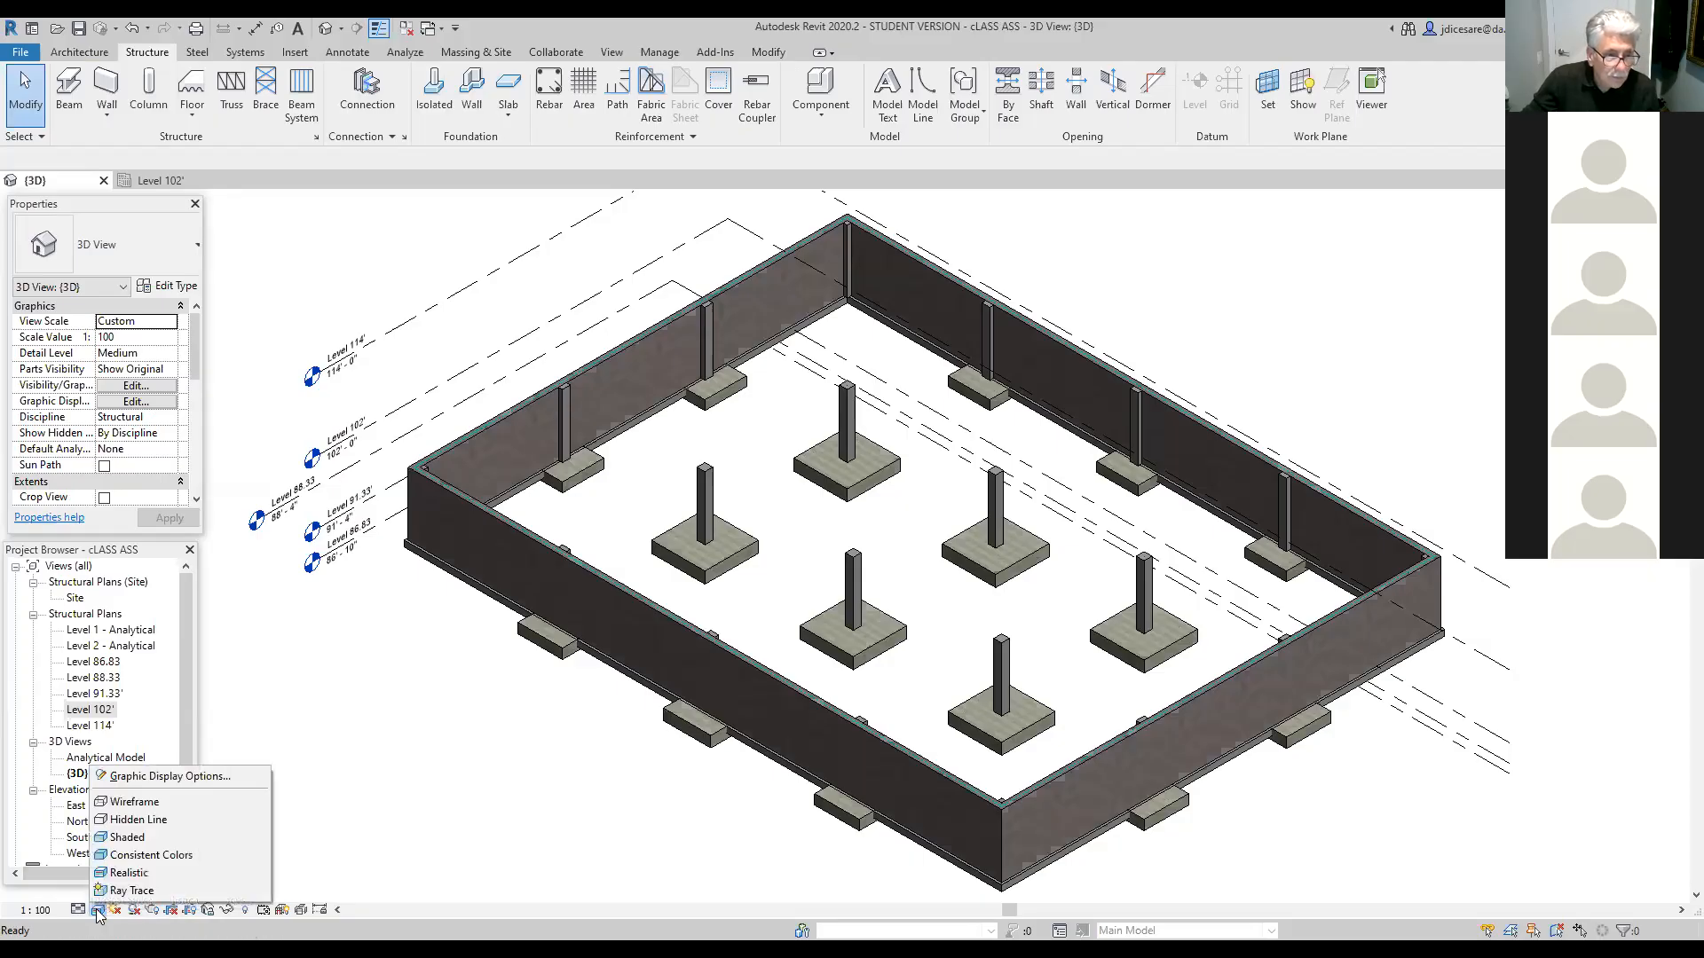
left_click(142, 838)
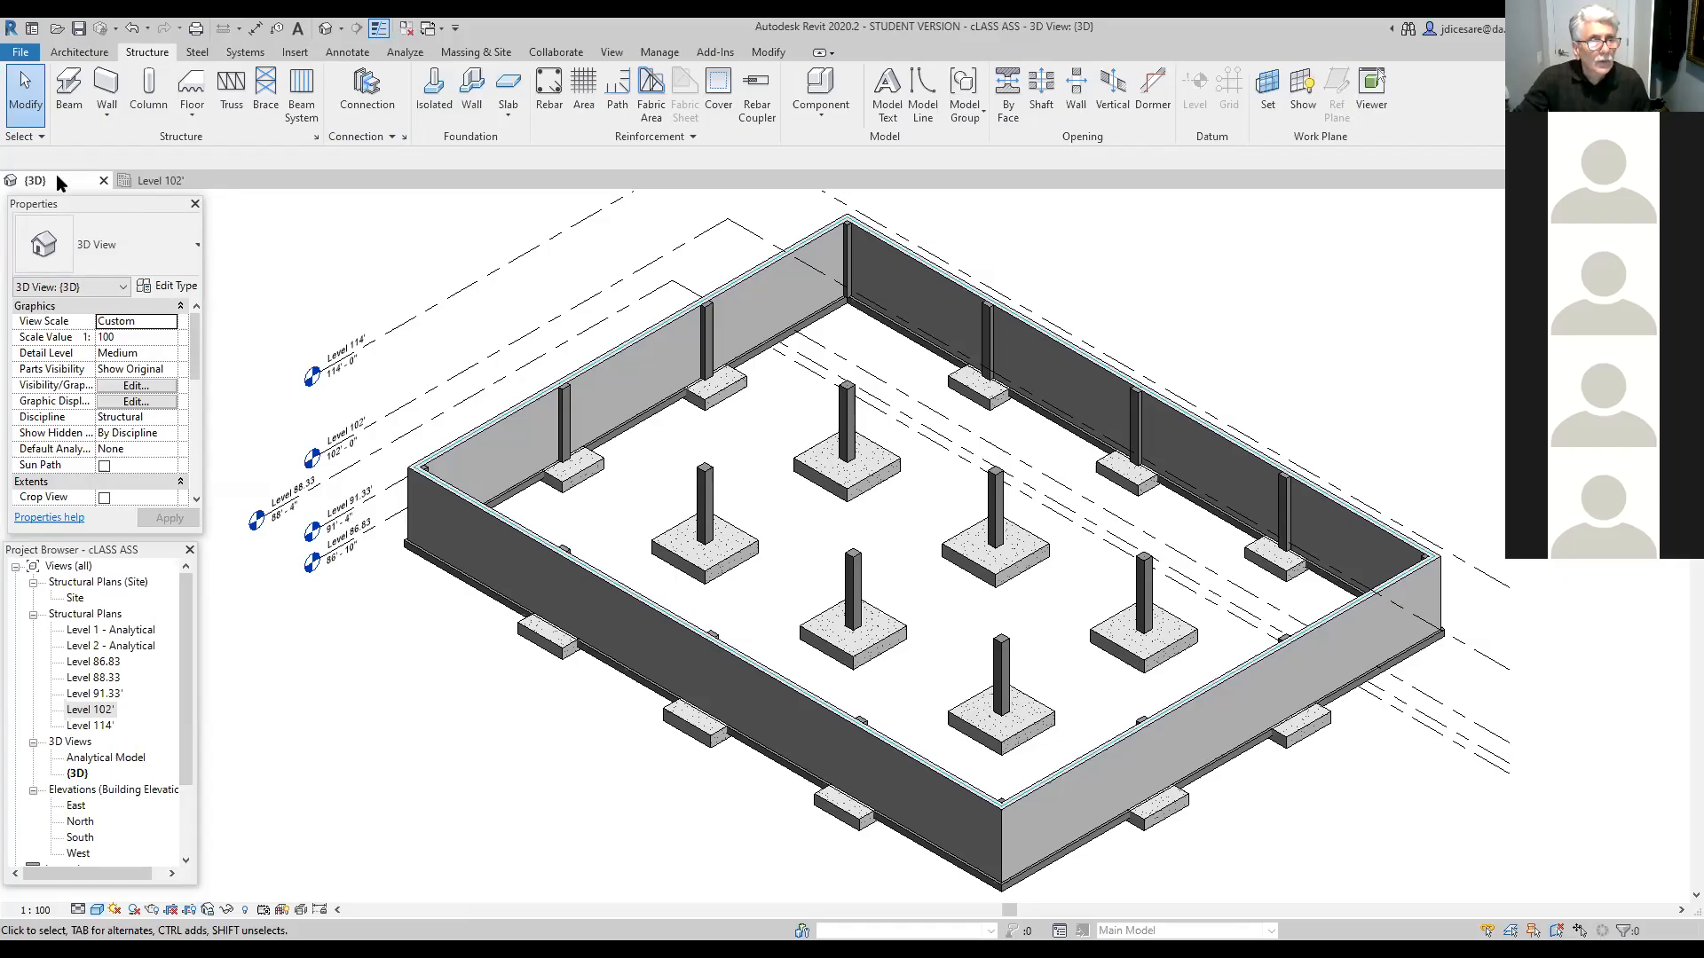
Step: Return to the Level 102' structural plan and start placing another isolated foundation
left_click(163, 182)
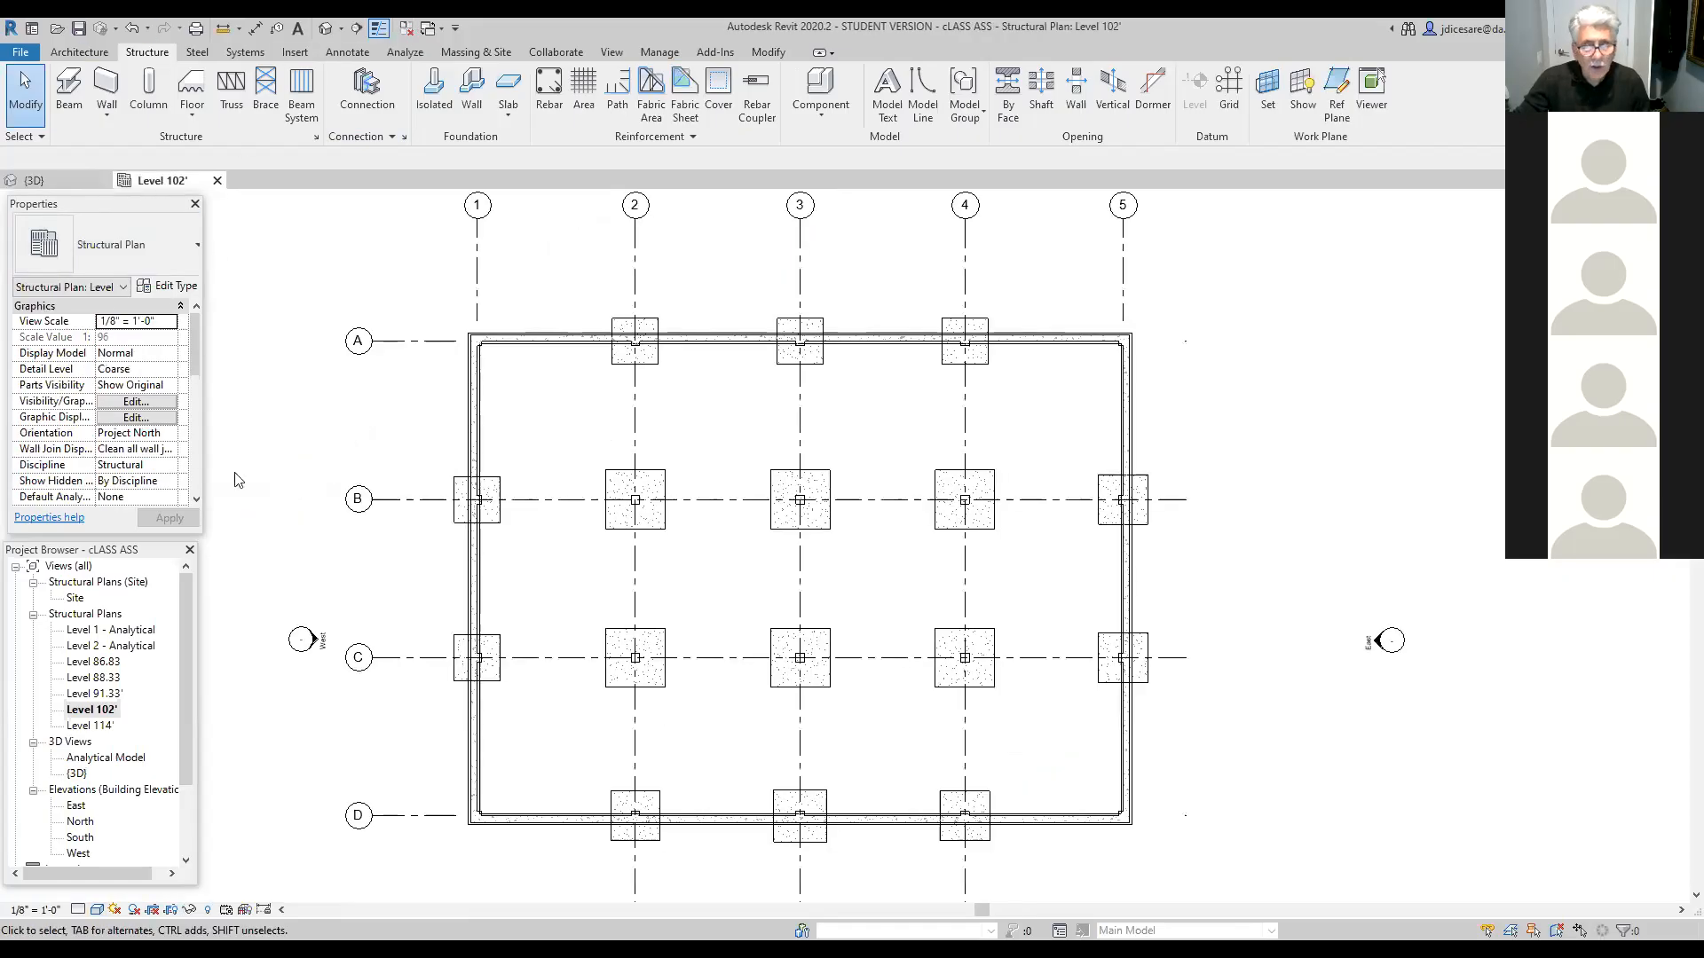
left_click(434, 104)
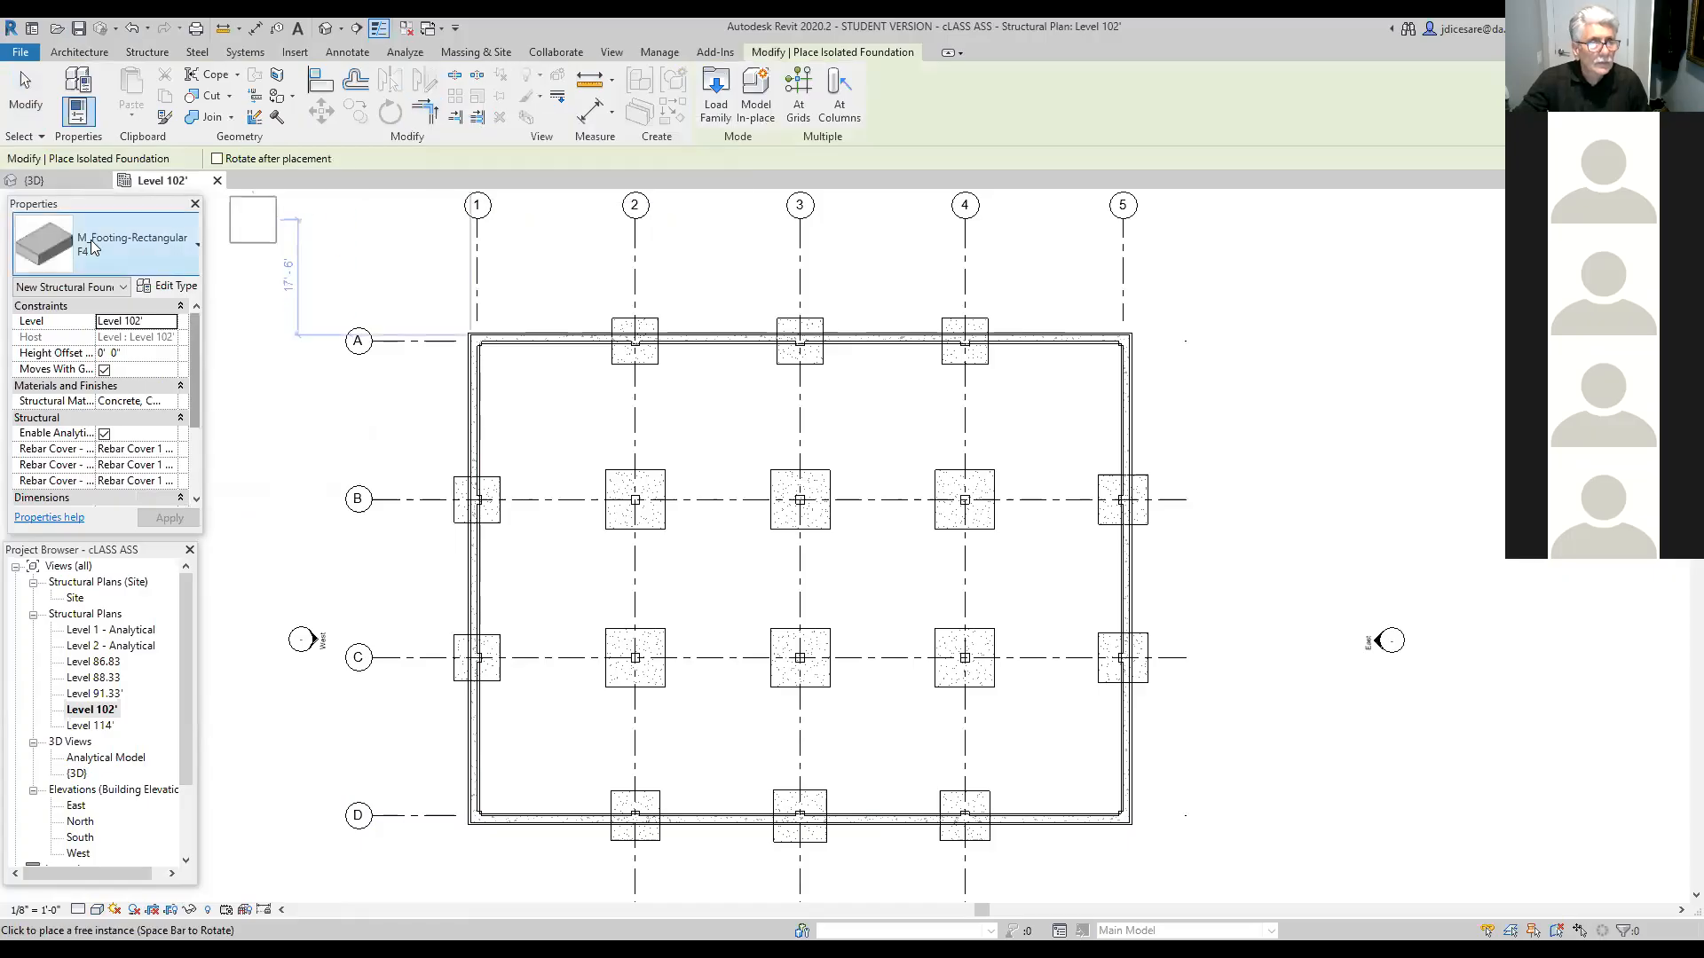
left_click(180, 291)
left_click(976, 271)
left_click(796, 459)
key("BackSpace")
key("BackSpace")
key("BackSpace")
type("5")
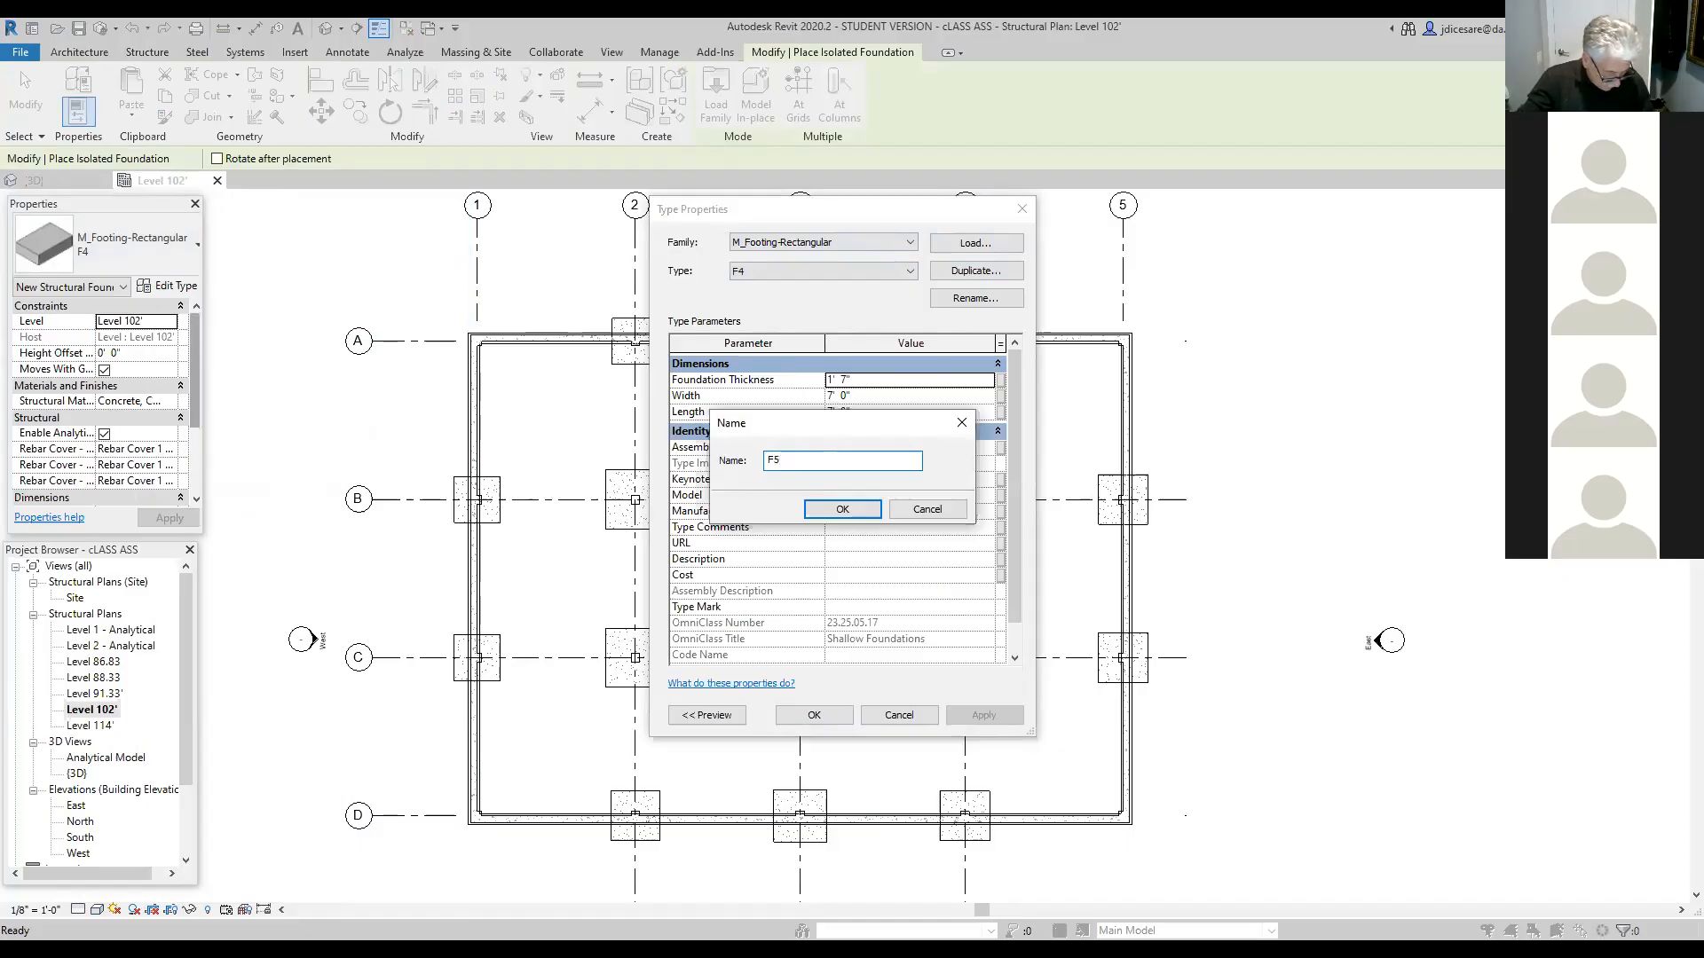
left_click(855, 513)
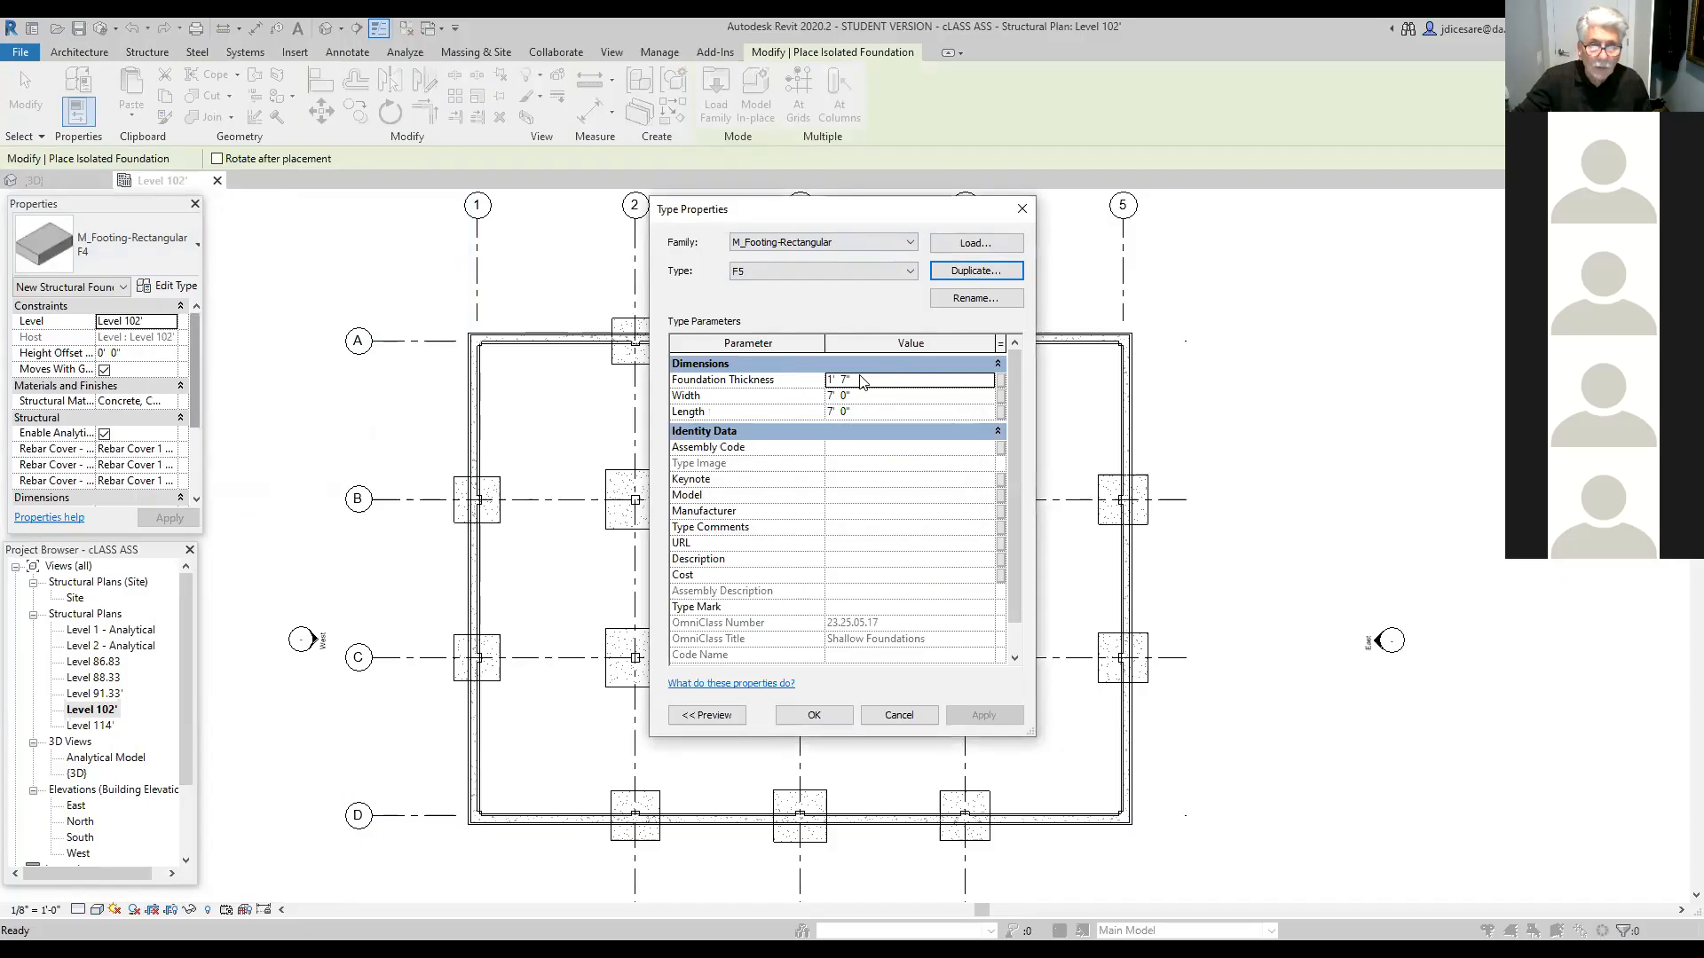
left_click(846, 368)
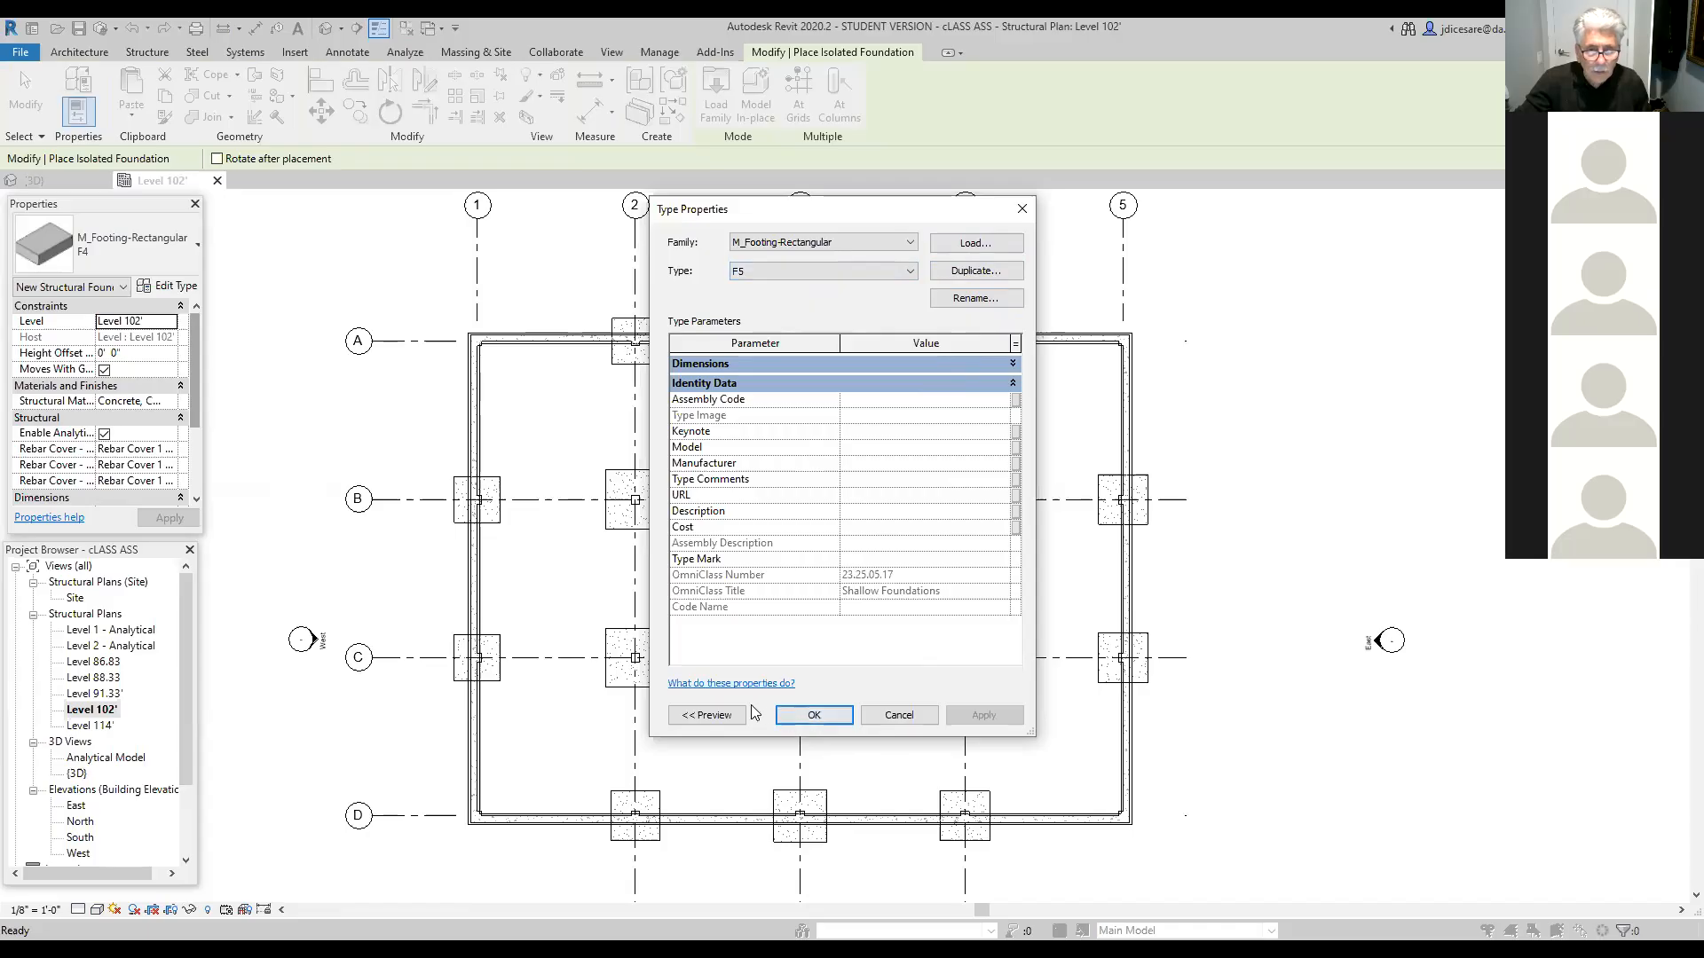
left_click(907, 716)
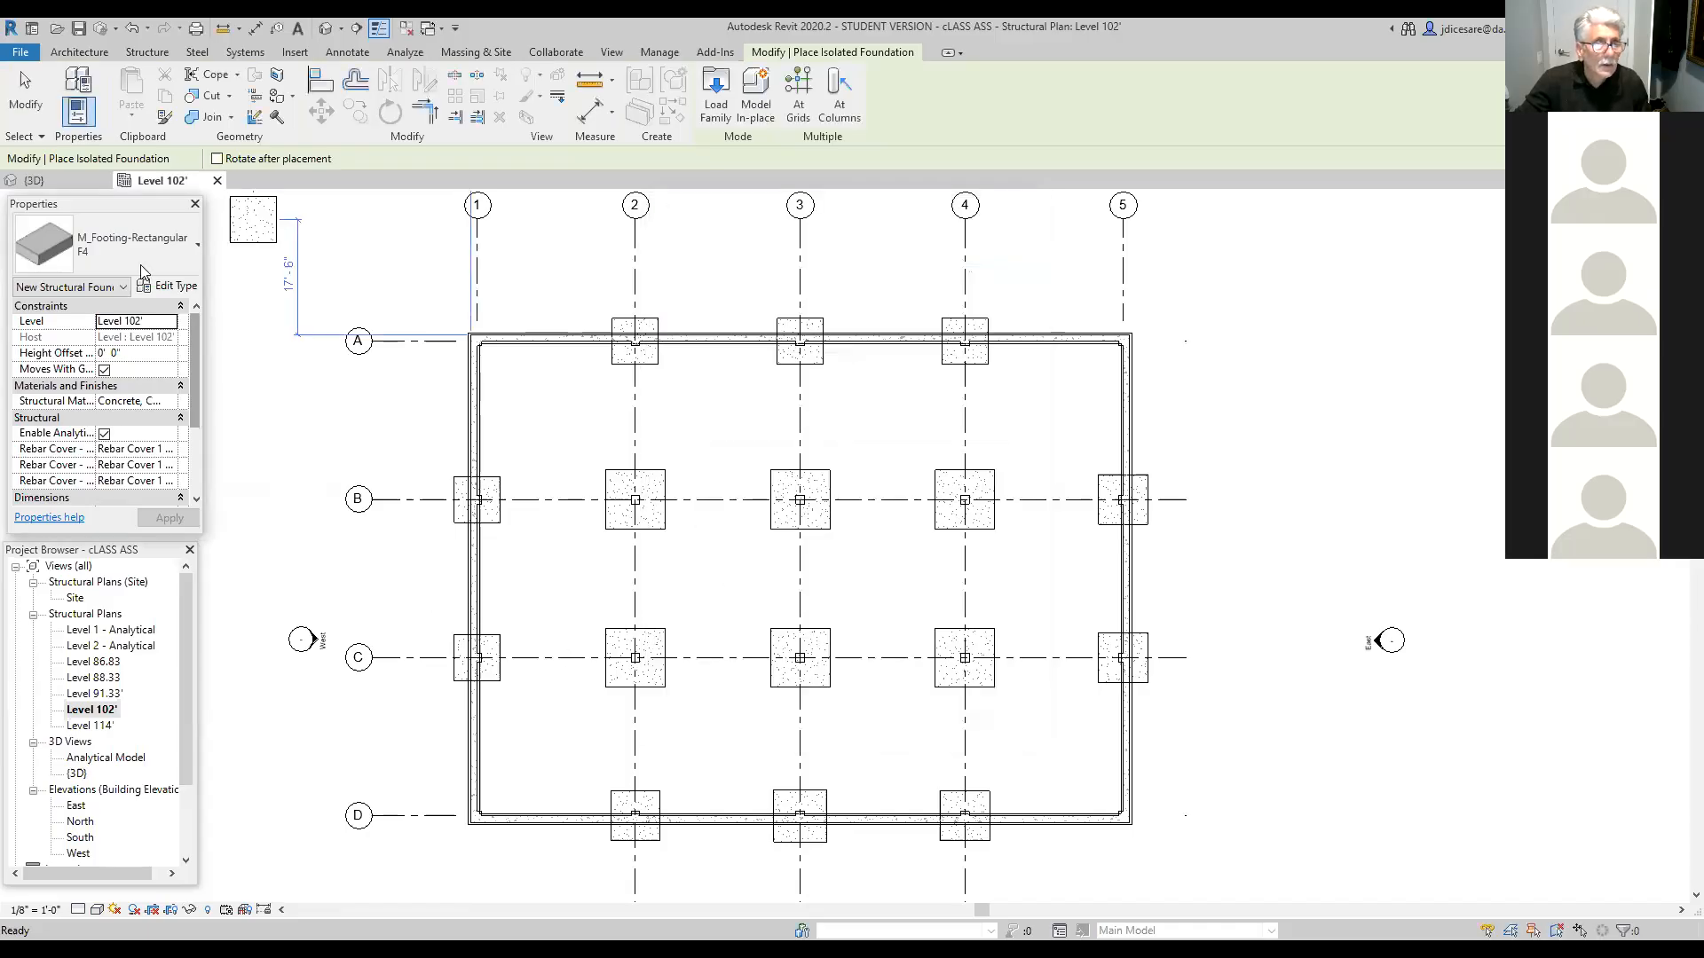
Step: Duplicate the M_Footing-Rectangular type F4 as F5
left_click(179, 287)
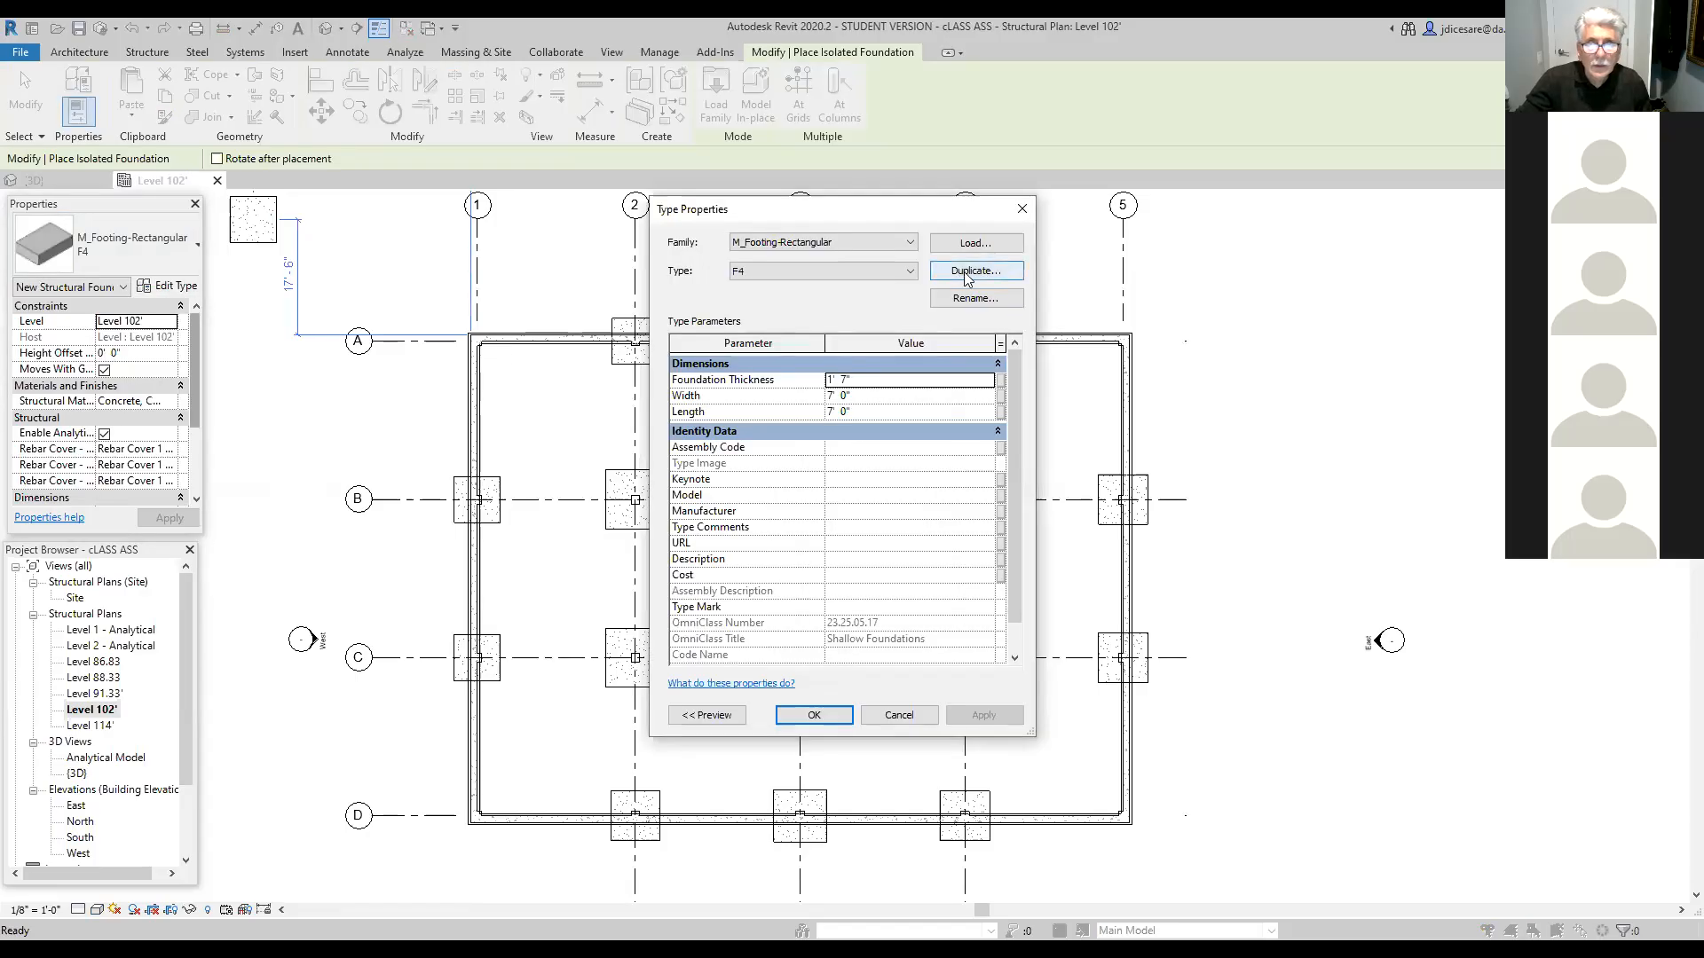
left_click(973, 273)
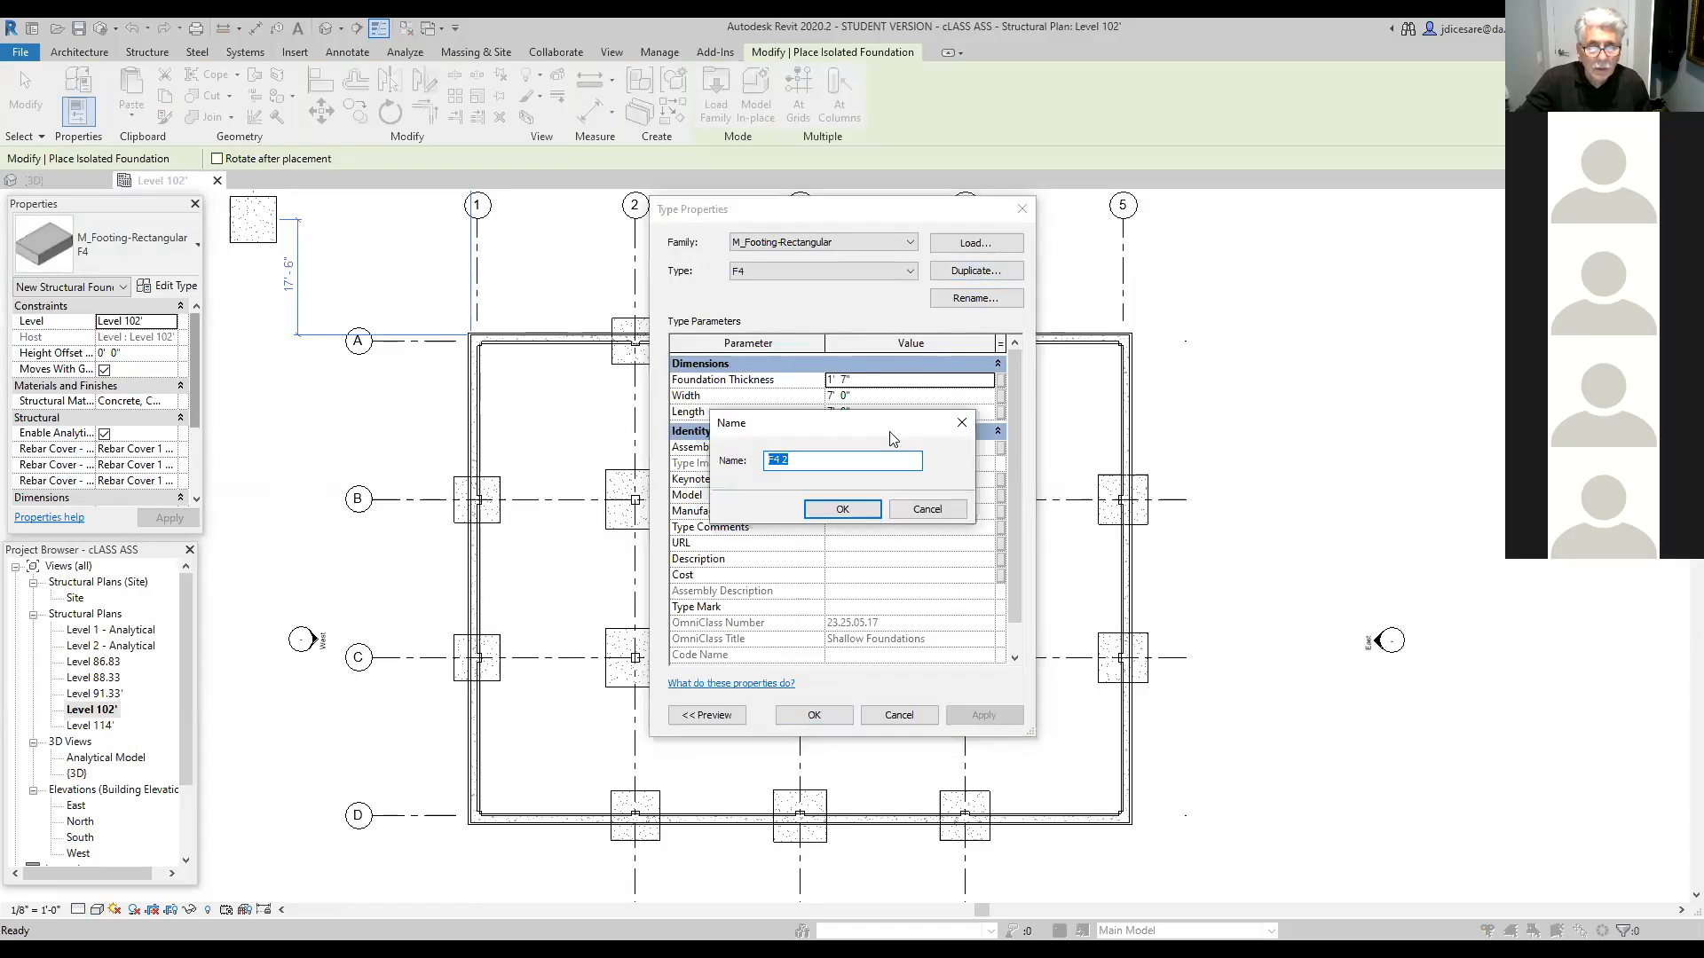
left_click(802, 463)
key("BackSpace")
key("BackSpace")
type("5")
left_click(843, 509)
Step: Set the F5 footing type's foundation thickness to 1' 6"
left_click(865, 380)
left_click(847, 378)
key("BackSpace")
type("6")
Step: Set the F5 footing type's width and length to 6' 6" each and accept the type properties
left_click(838, 396)
left_click(831, 396)
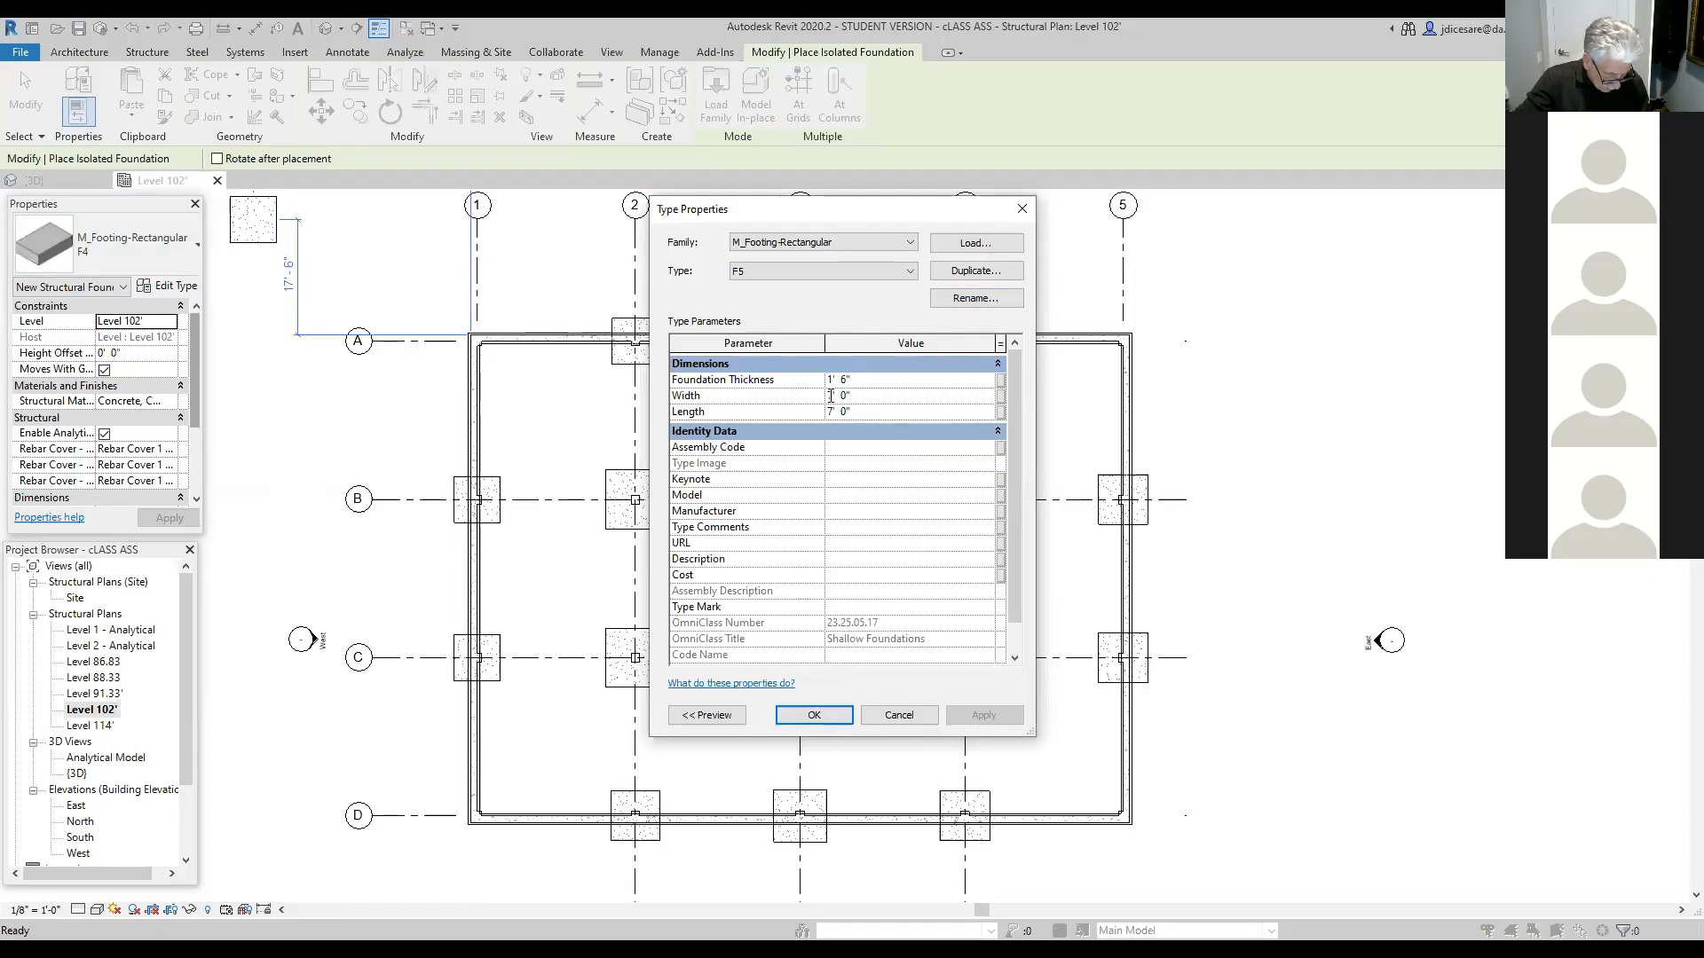
left_click_drag(868, 399, 775, 400)
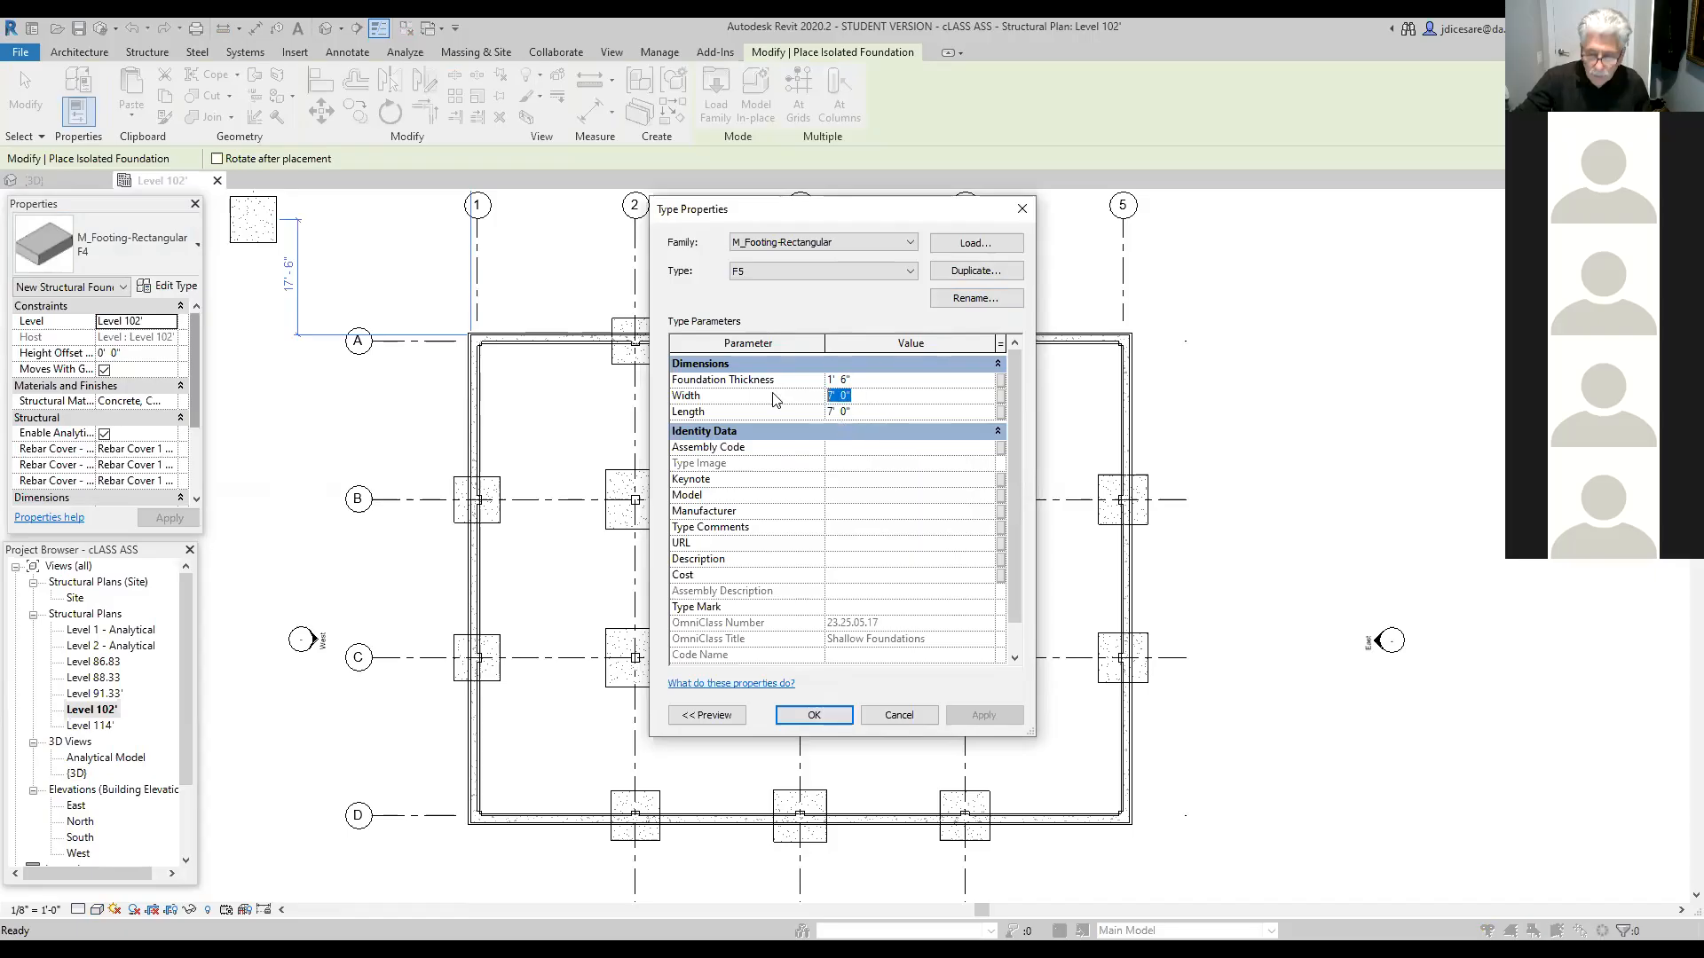
type("6.5")
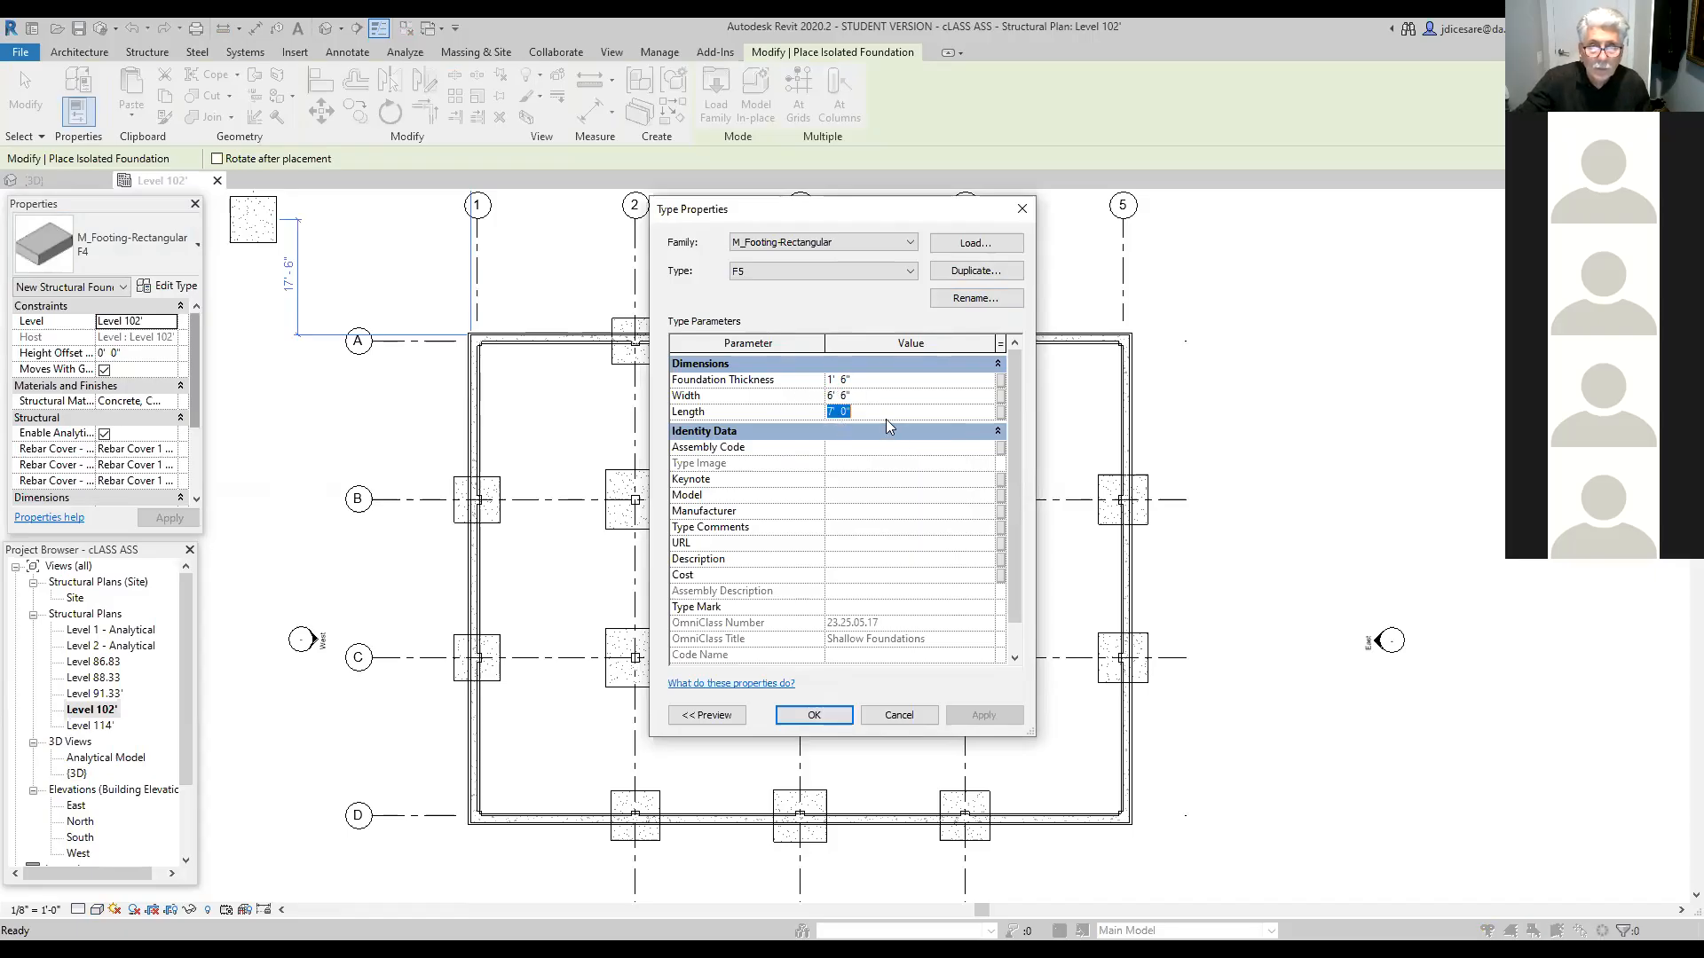
type("6.5")
left_click(836, 721)
left_click(835, 717)
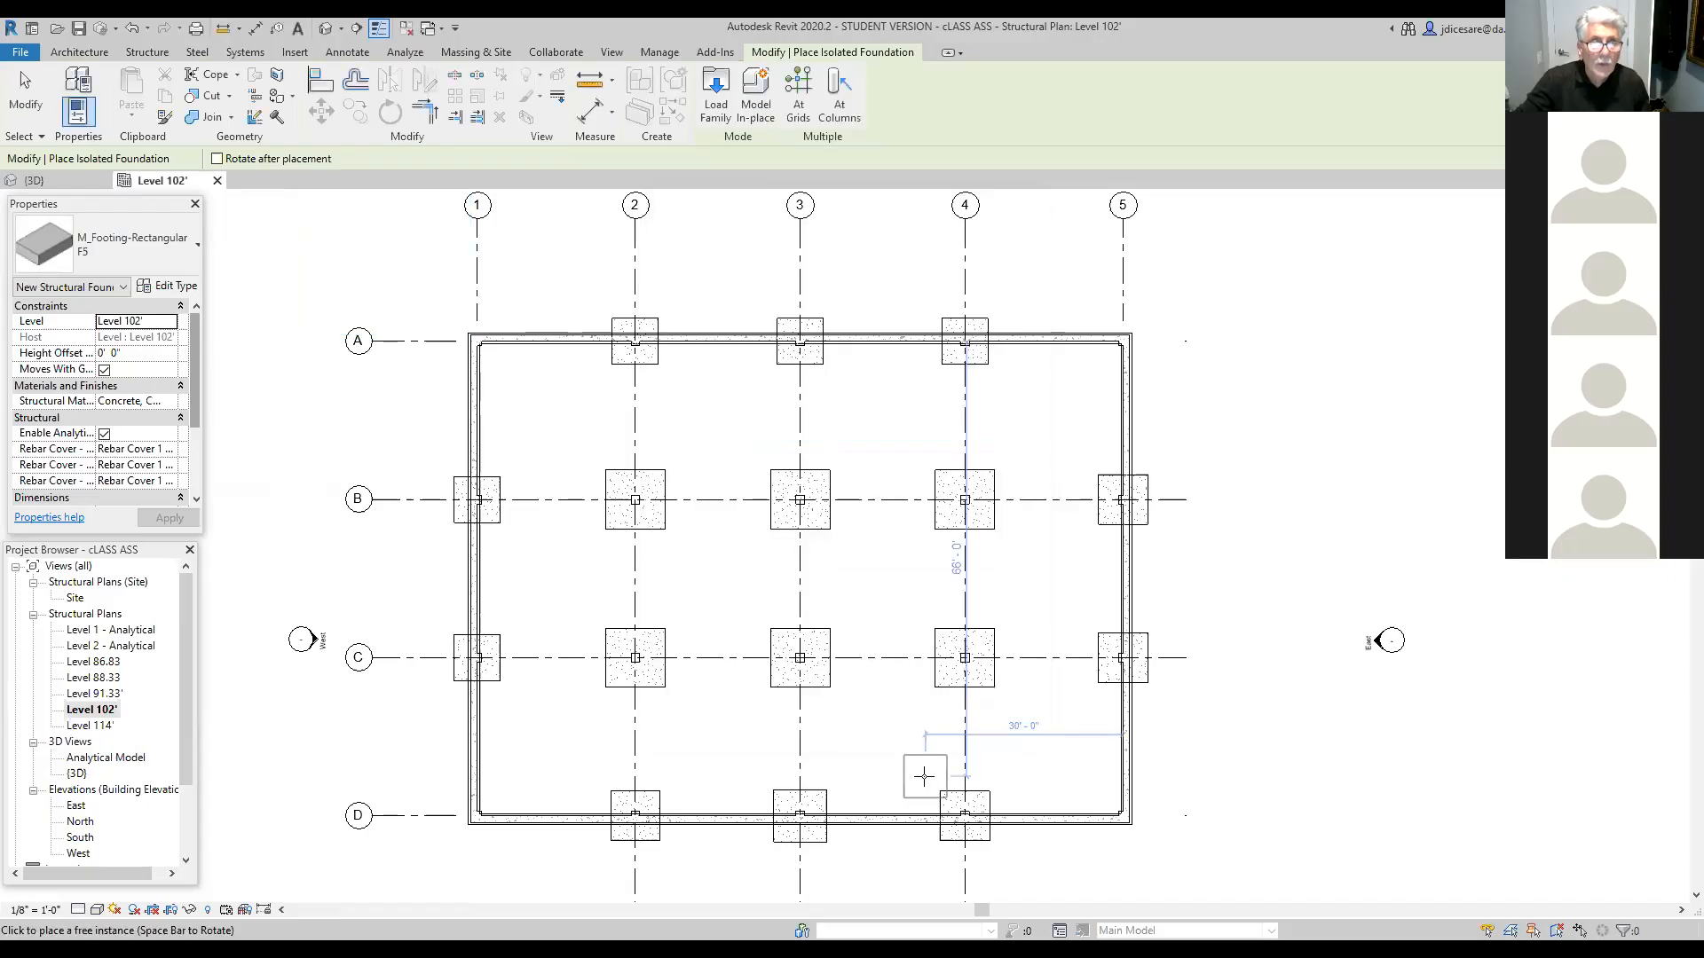
Step: Place F5 footings at the four corner columns, at grid intersections A1, A5, D5 and D1
left_click(837, 89)
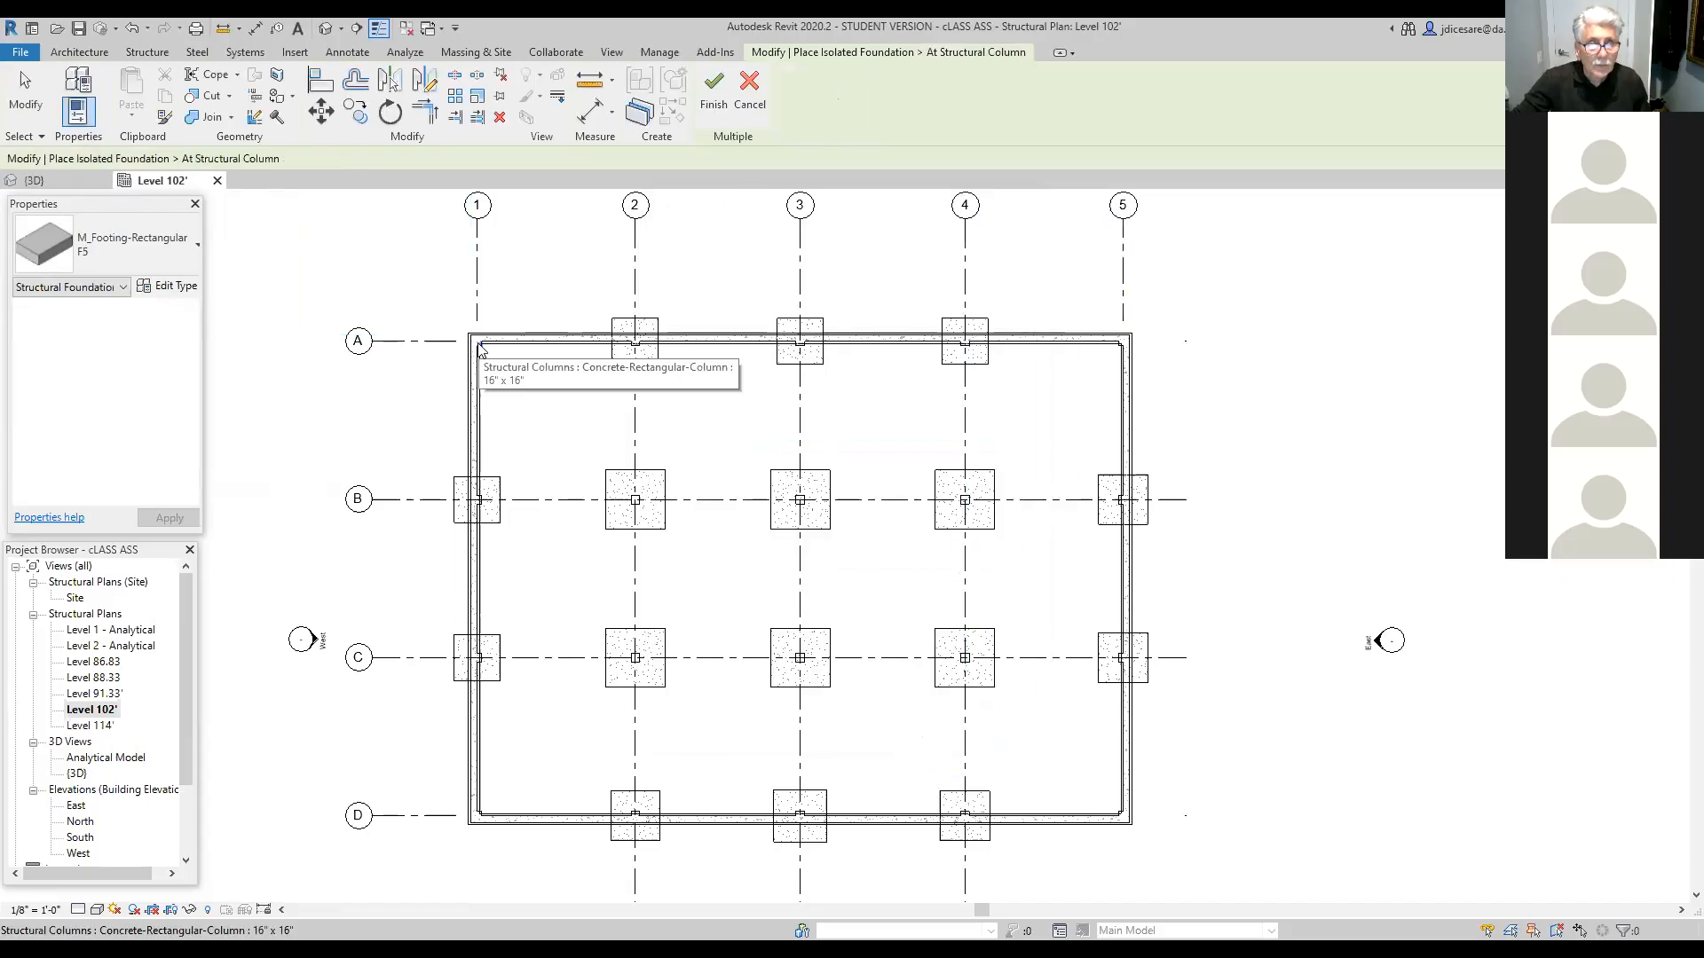
left_click(480, 350)
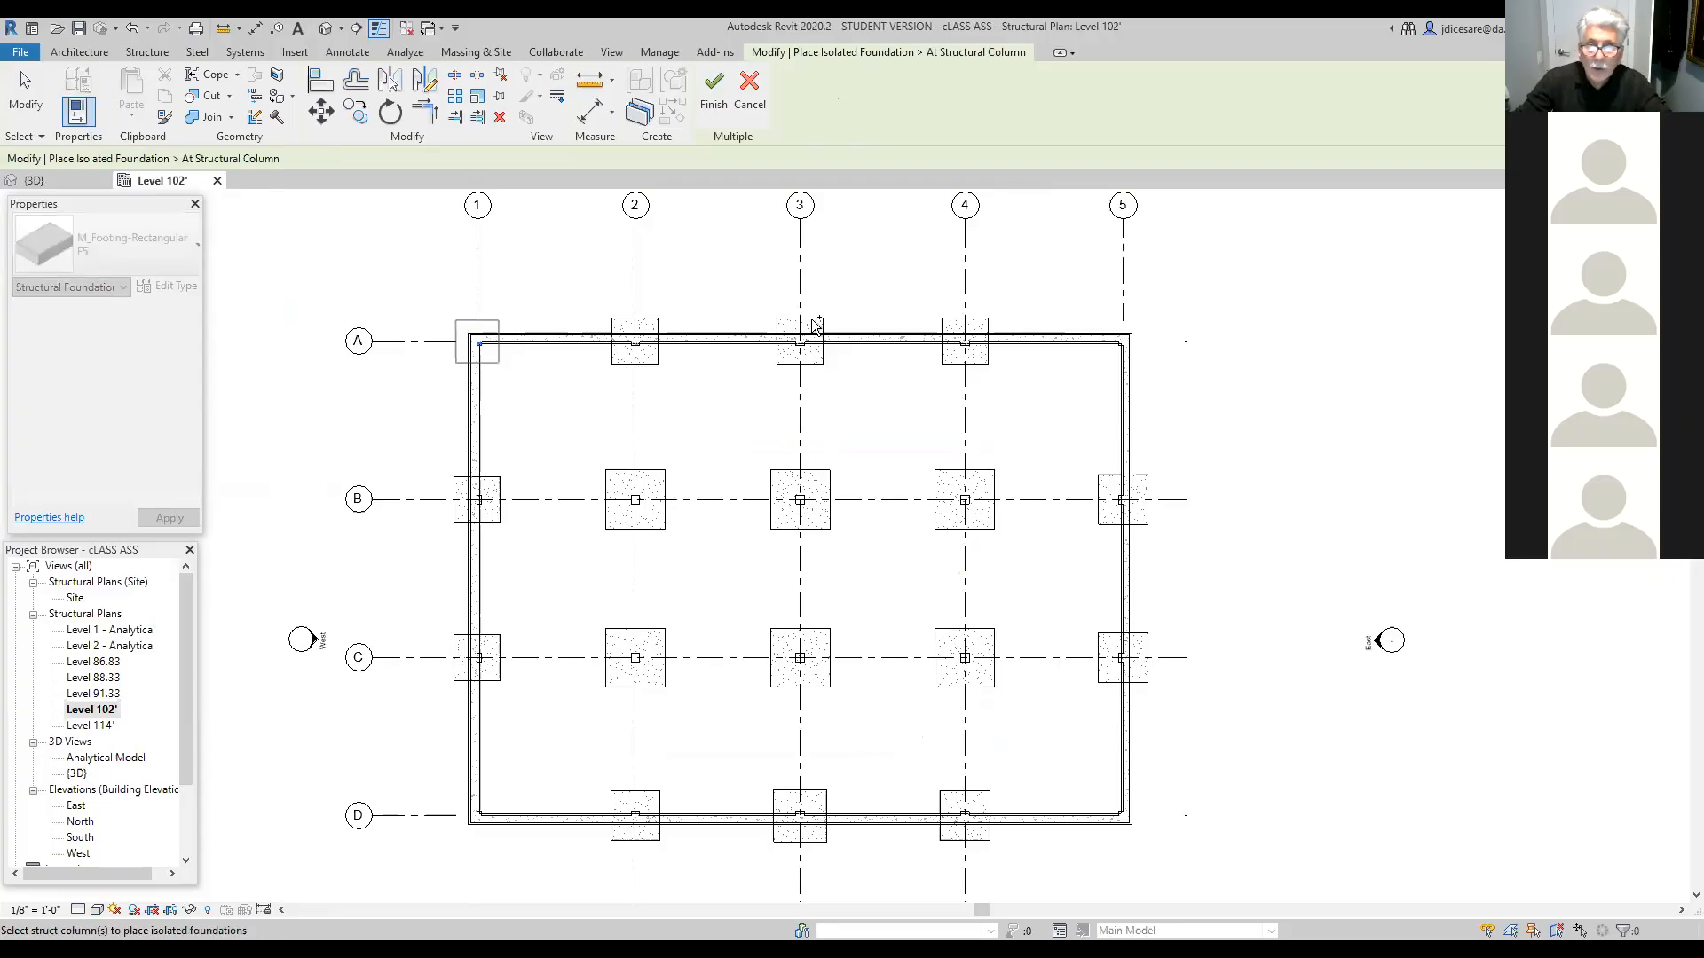
left_click(1121, 348)
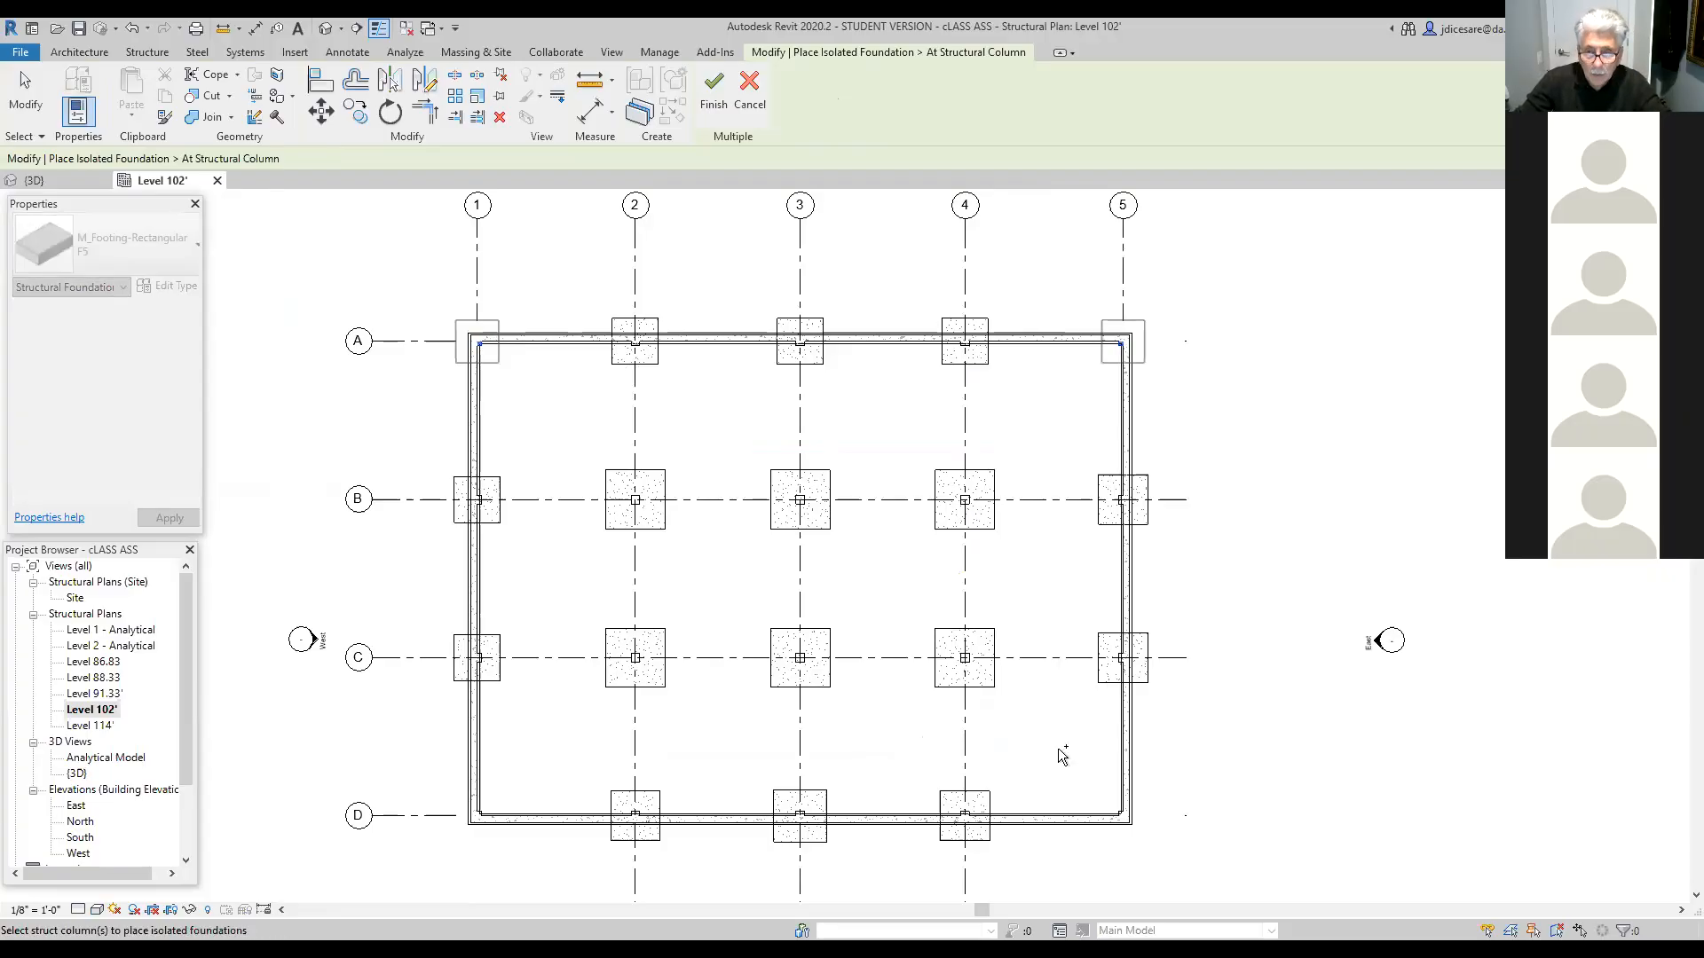
left_click(1119, 816)
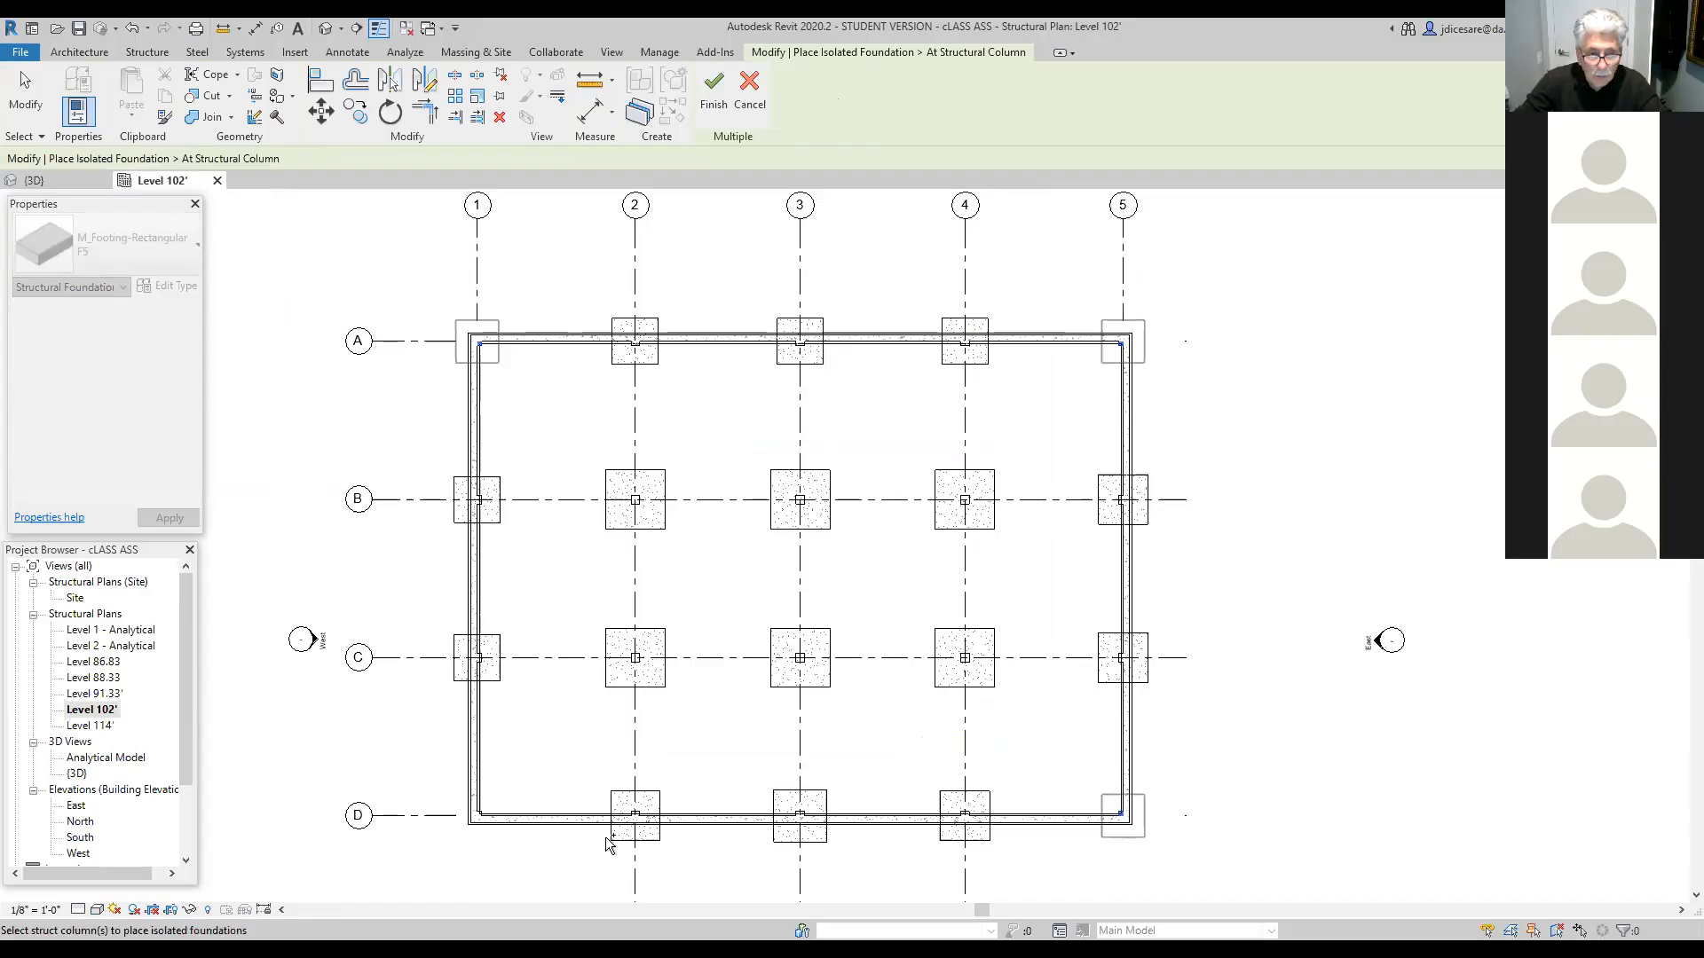
left_click(487, 818)
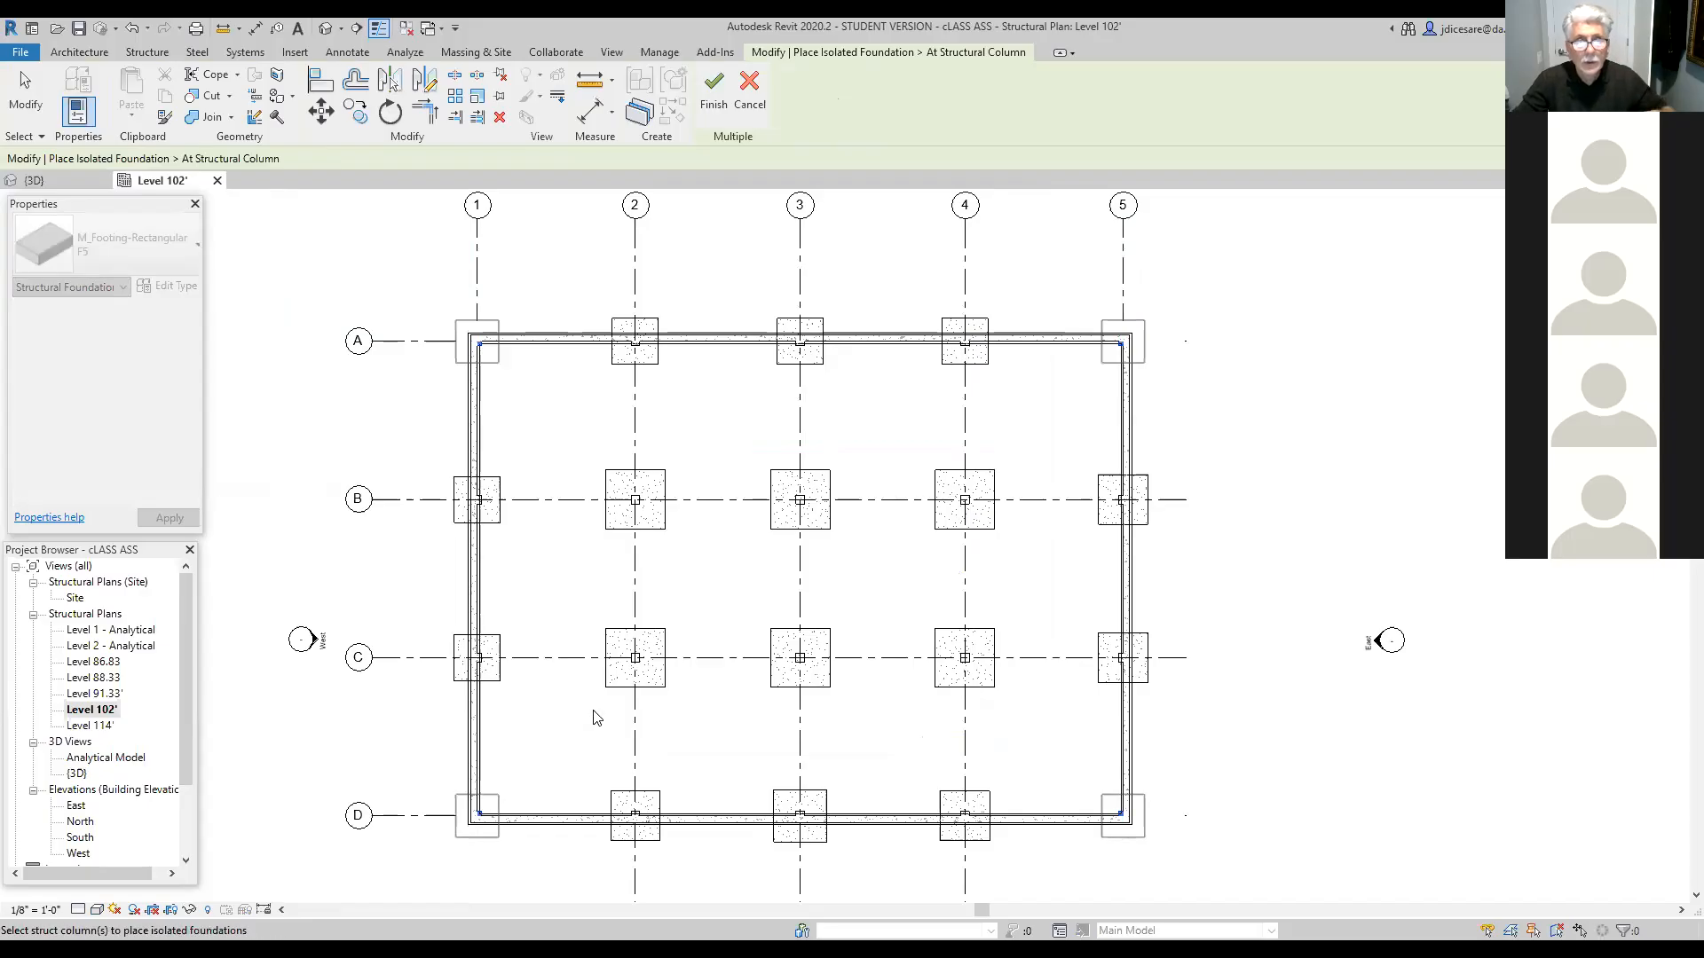
left_click(712, 96)
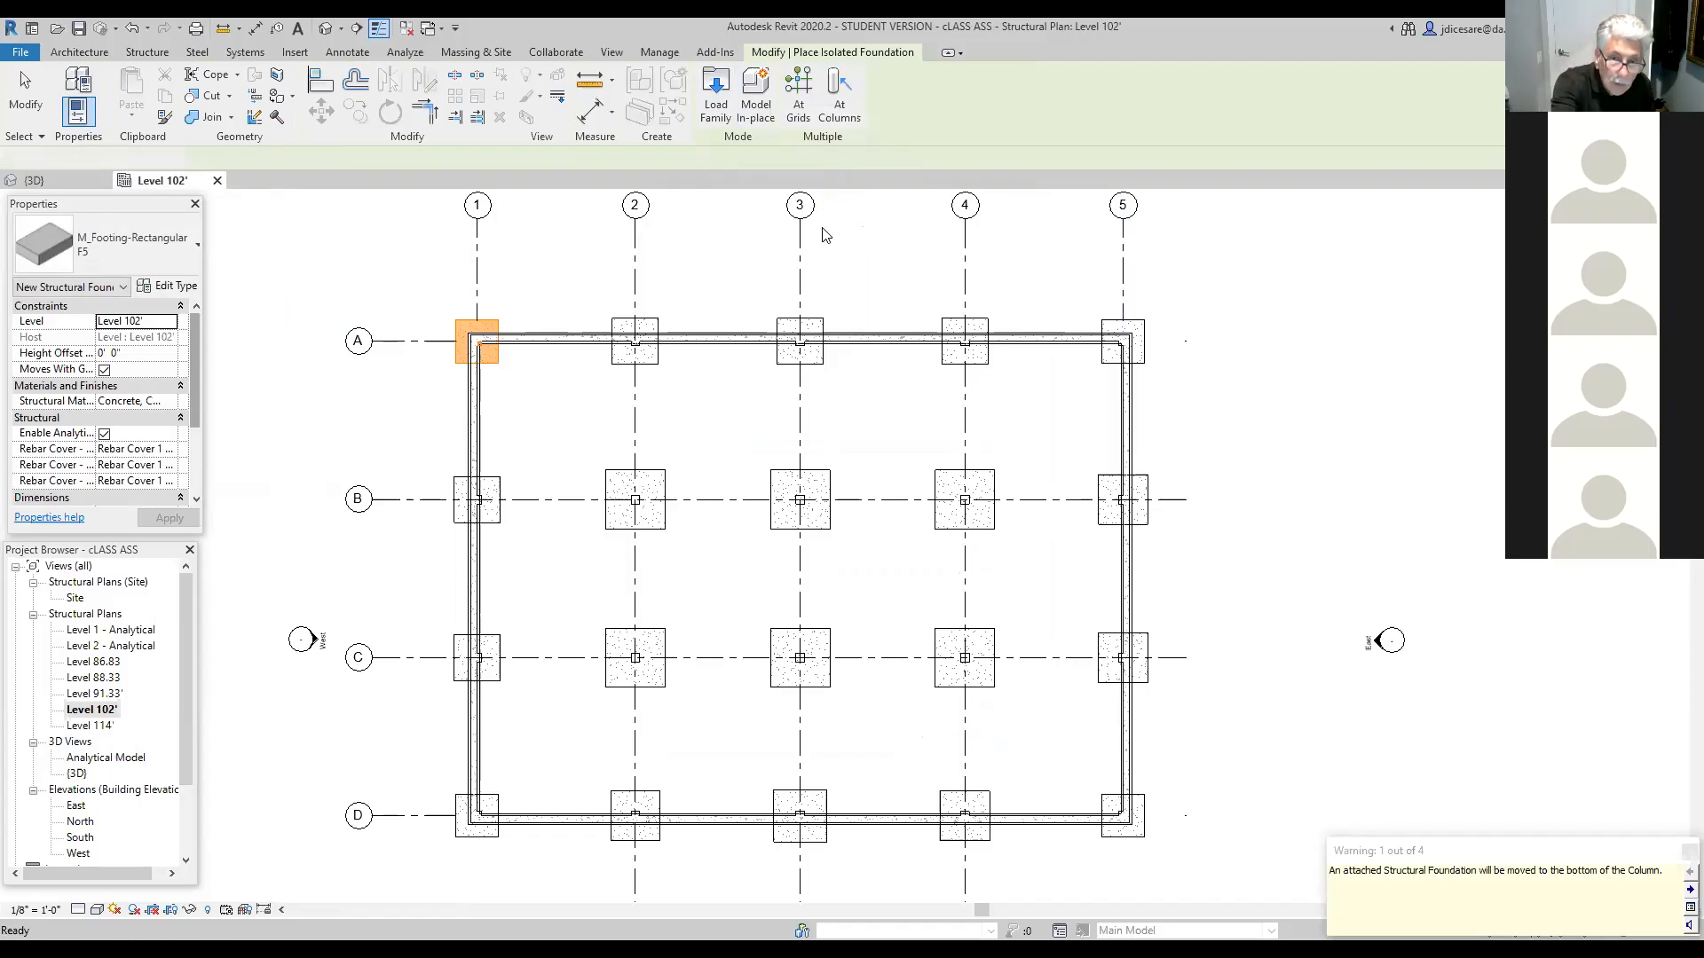
key("Escape")
key("Return")
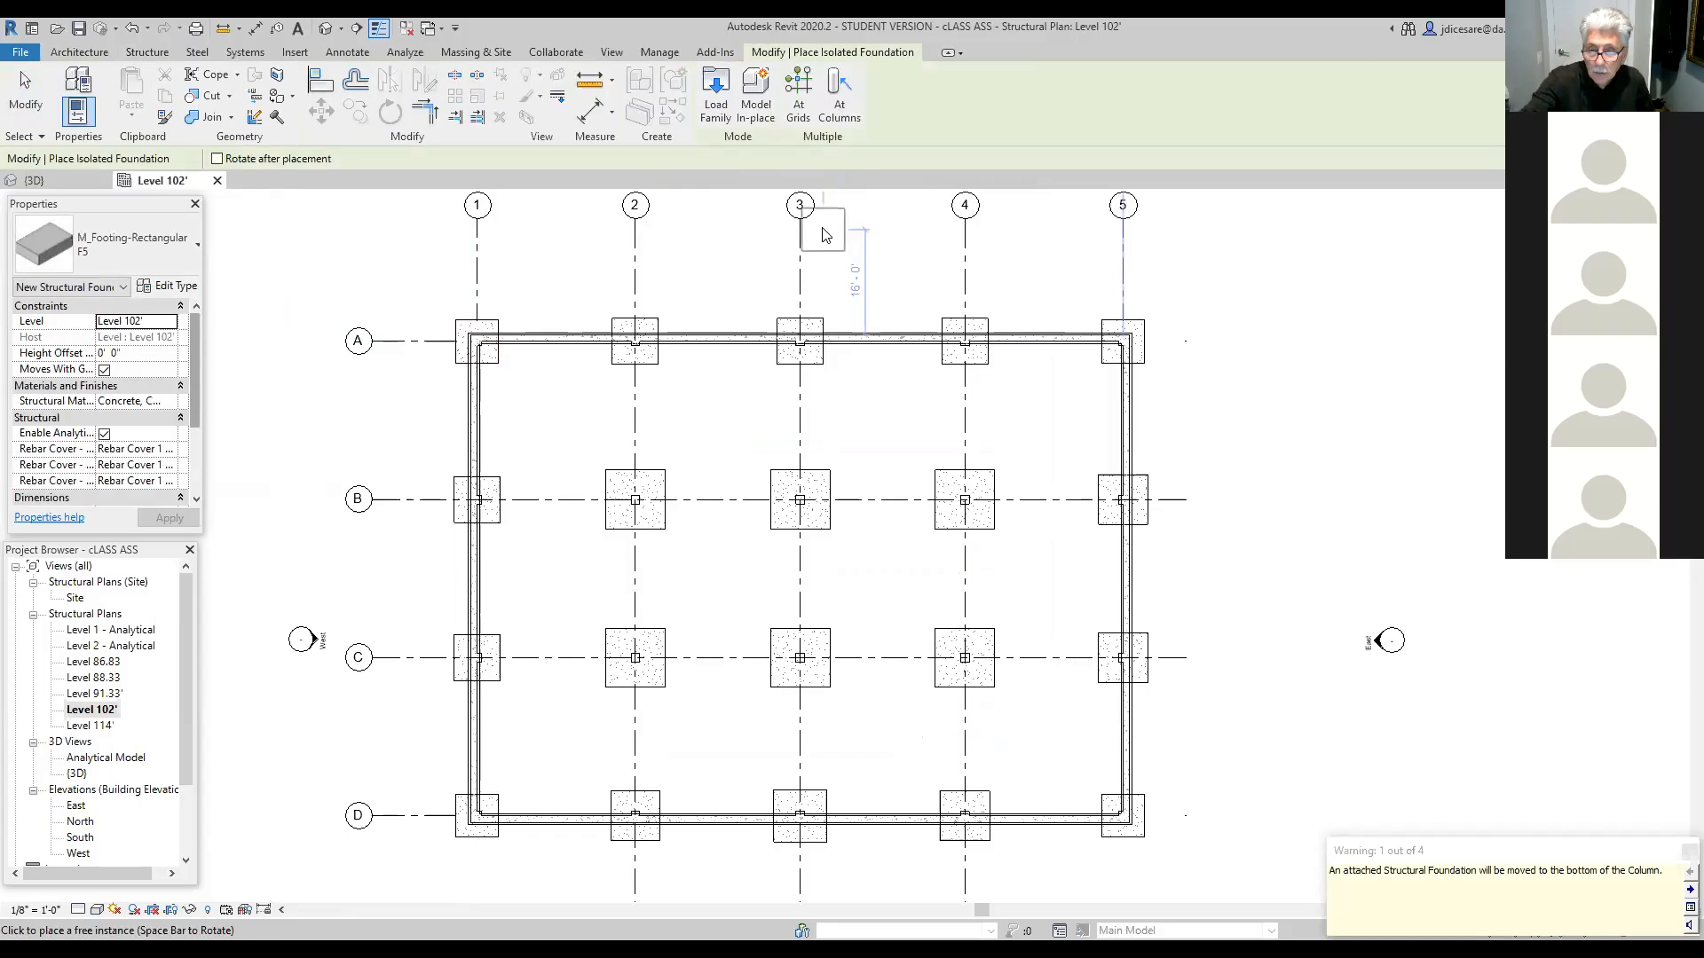
left_click(838, 96)
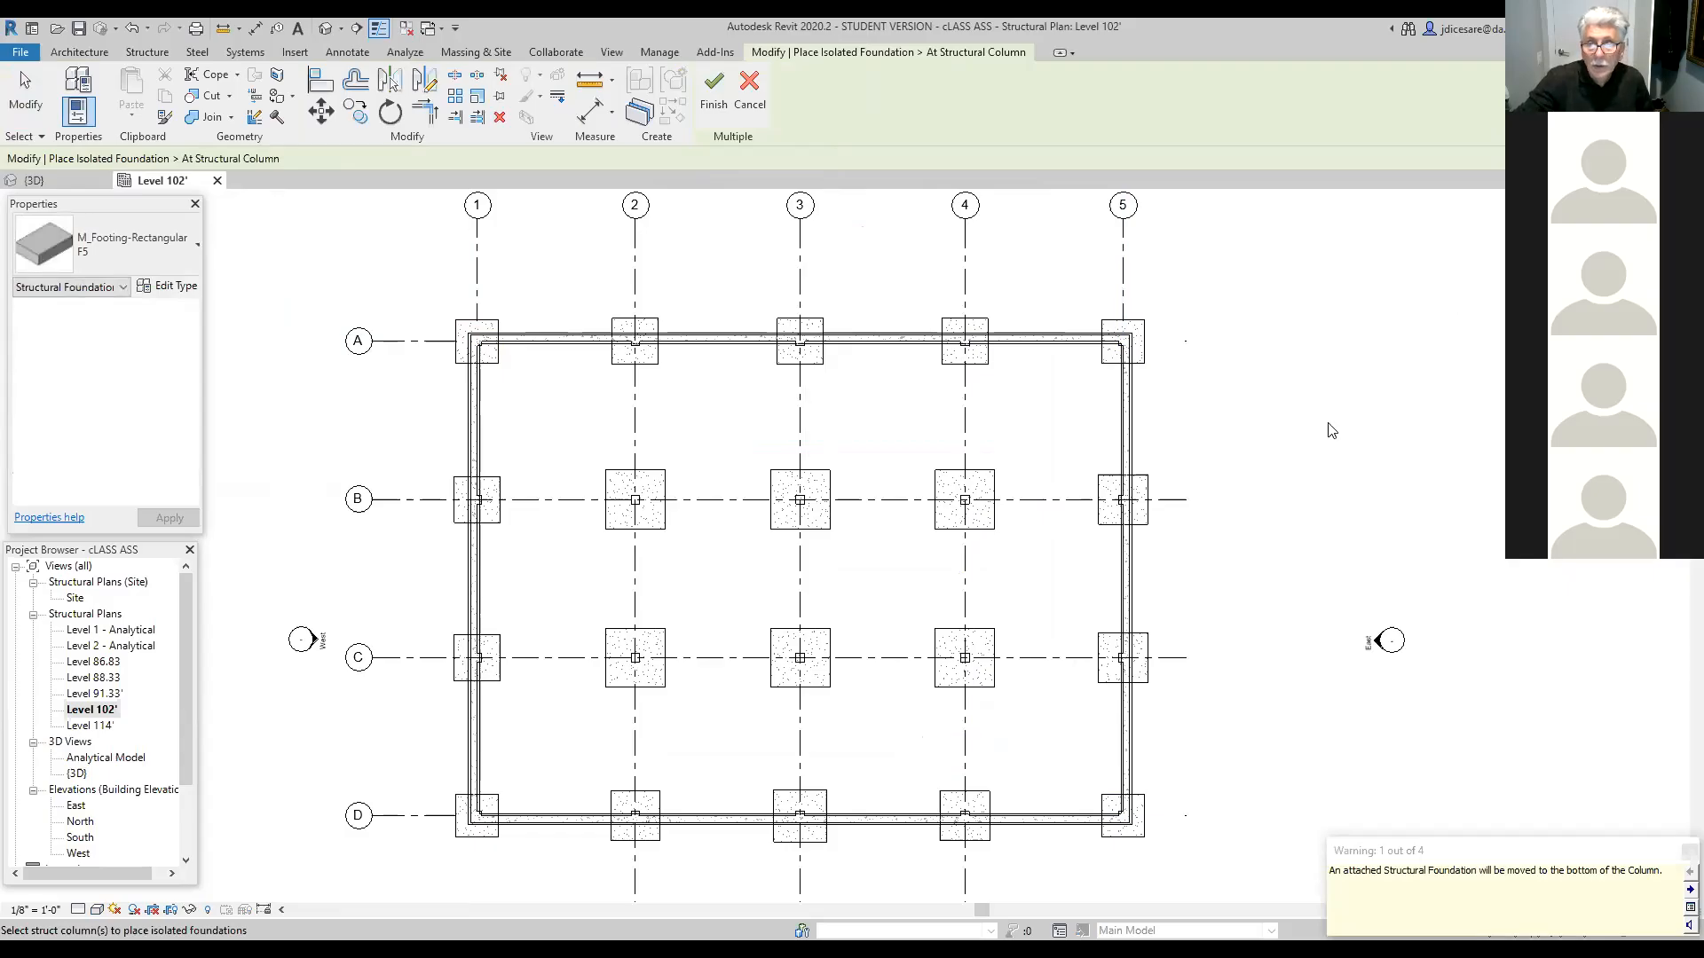
left_click(712, 89)
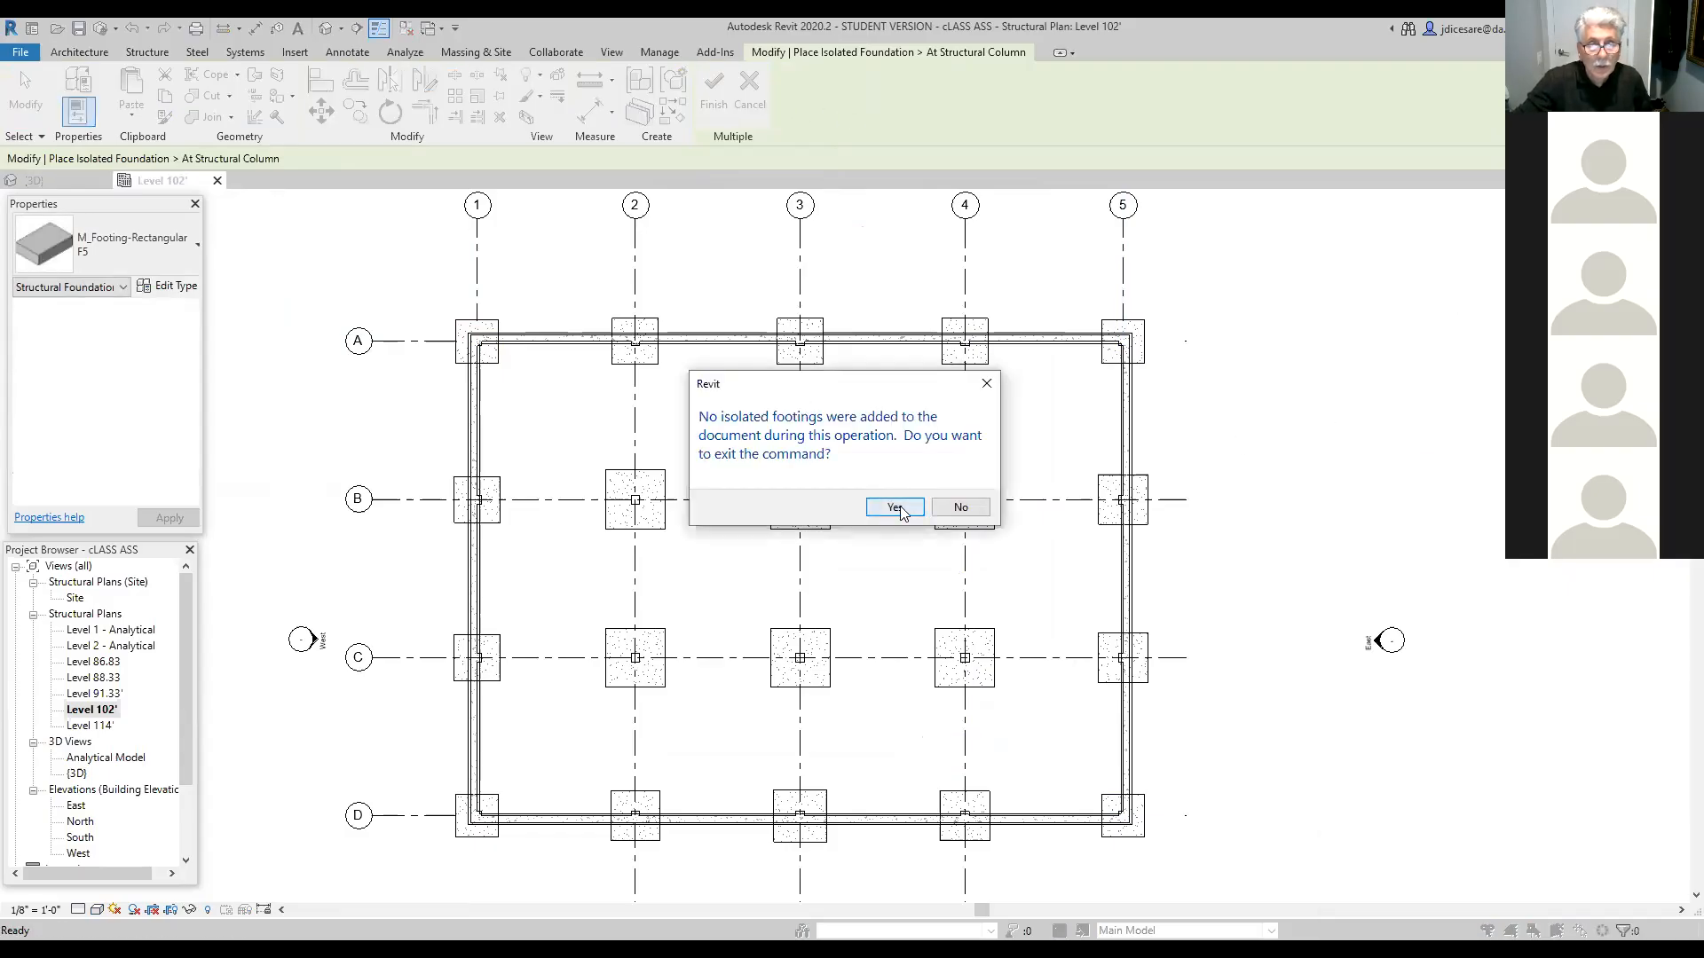
key("Return")
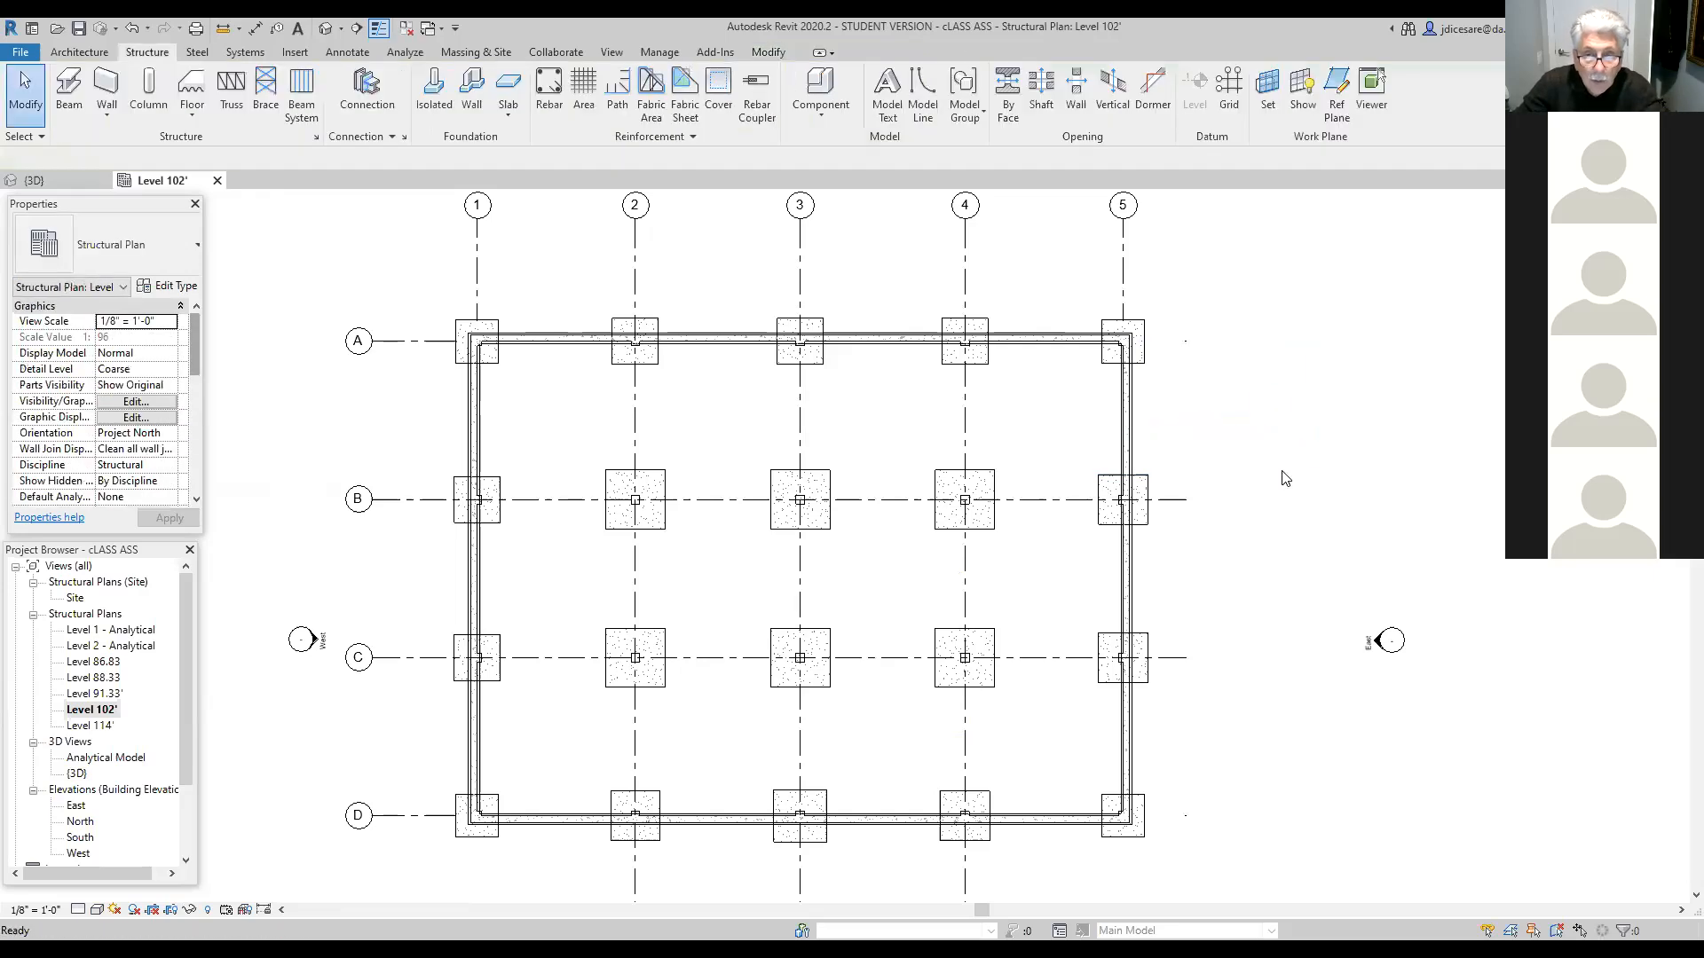
scroll(1257, 498, "down", 3)
scroll(1257, 498, "up", 1)
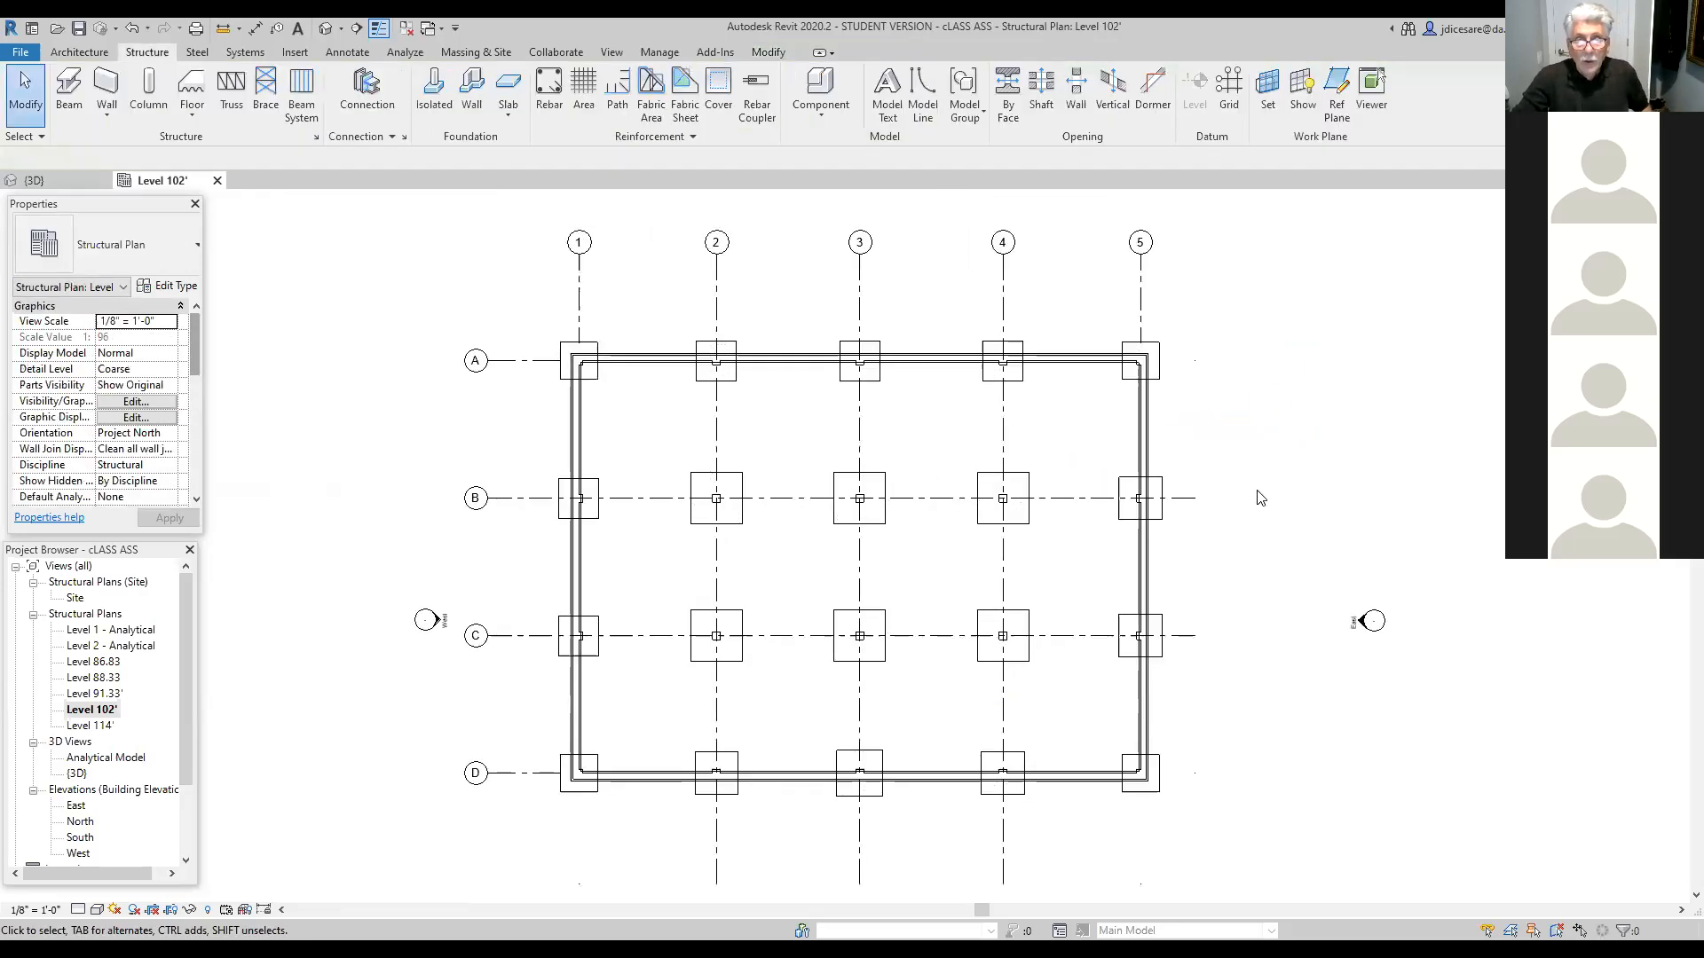
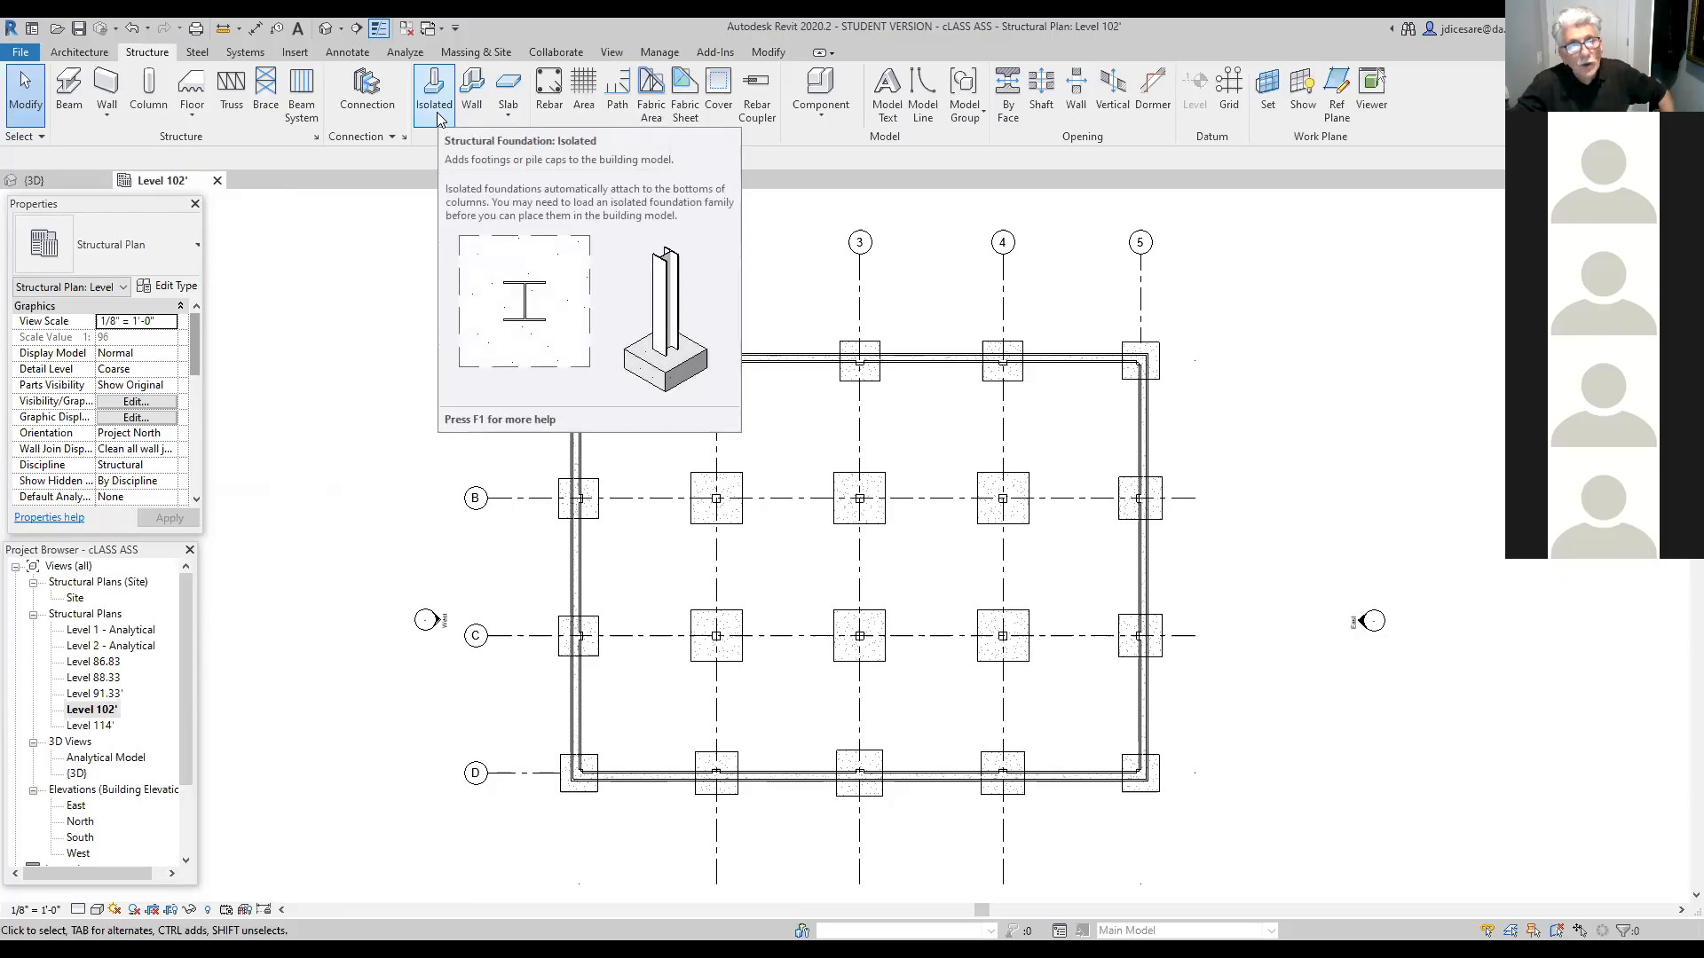
Step: Restart isolated foundation placement and open the list of available footing types
left_click(437, 105)
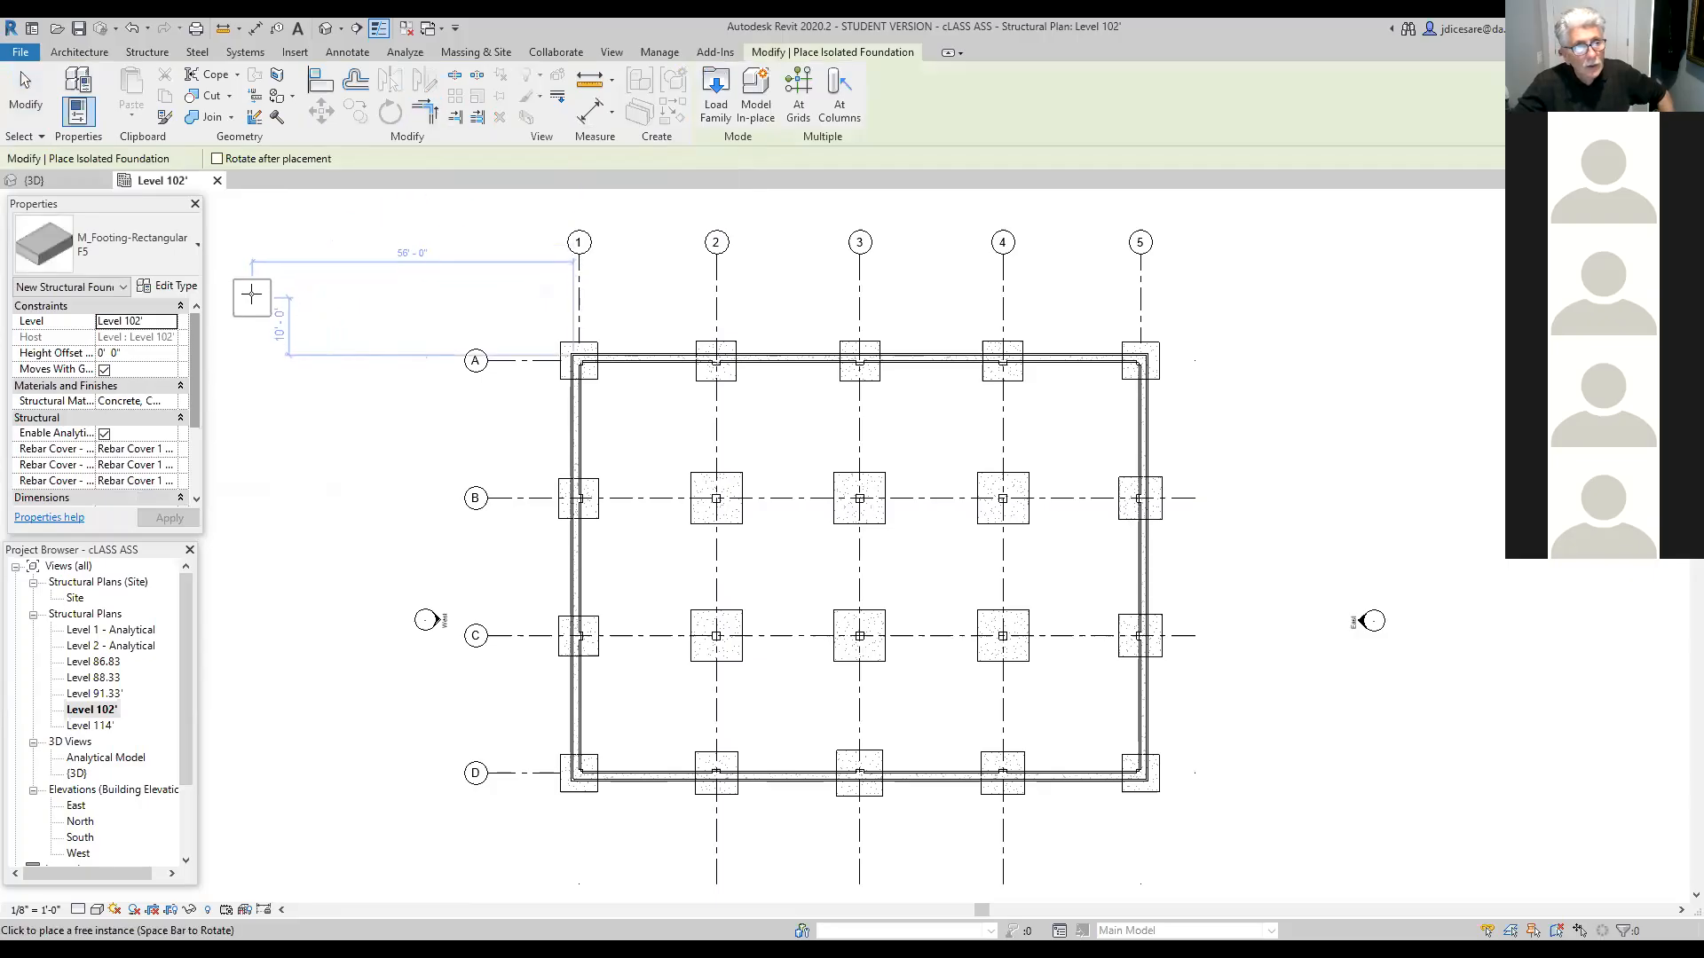
key("Escape")
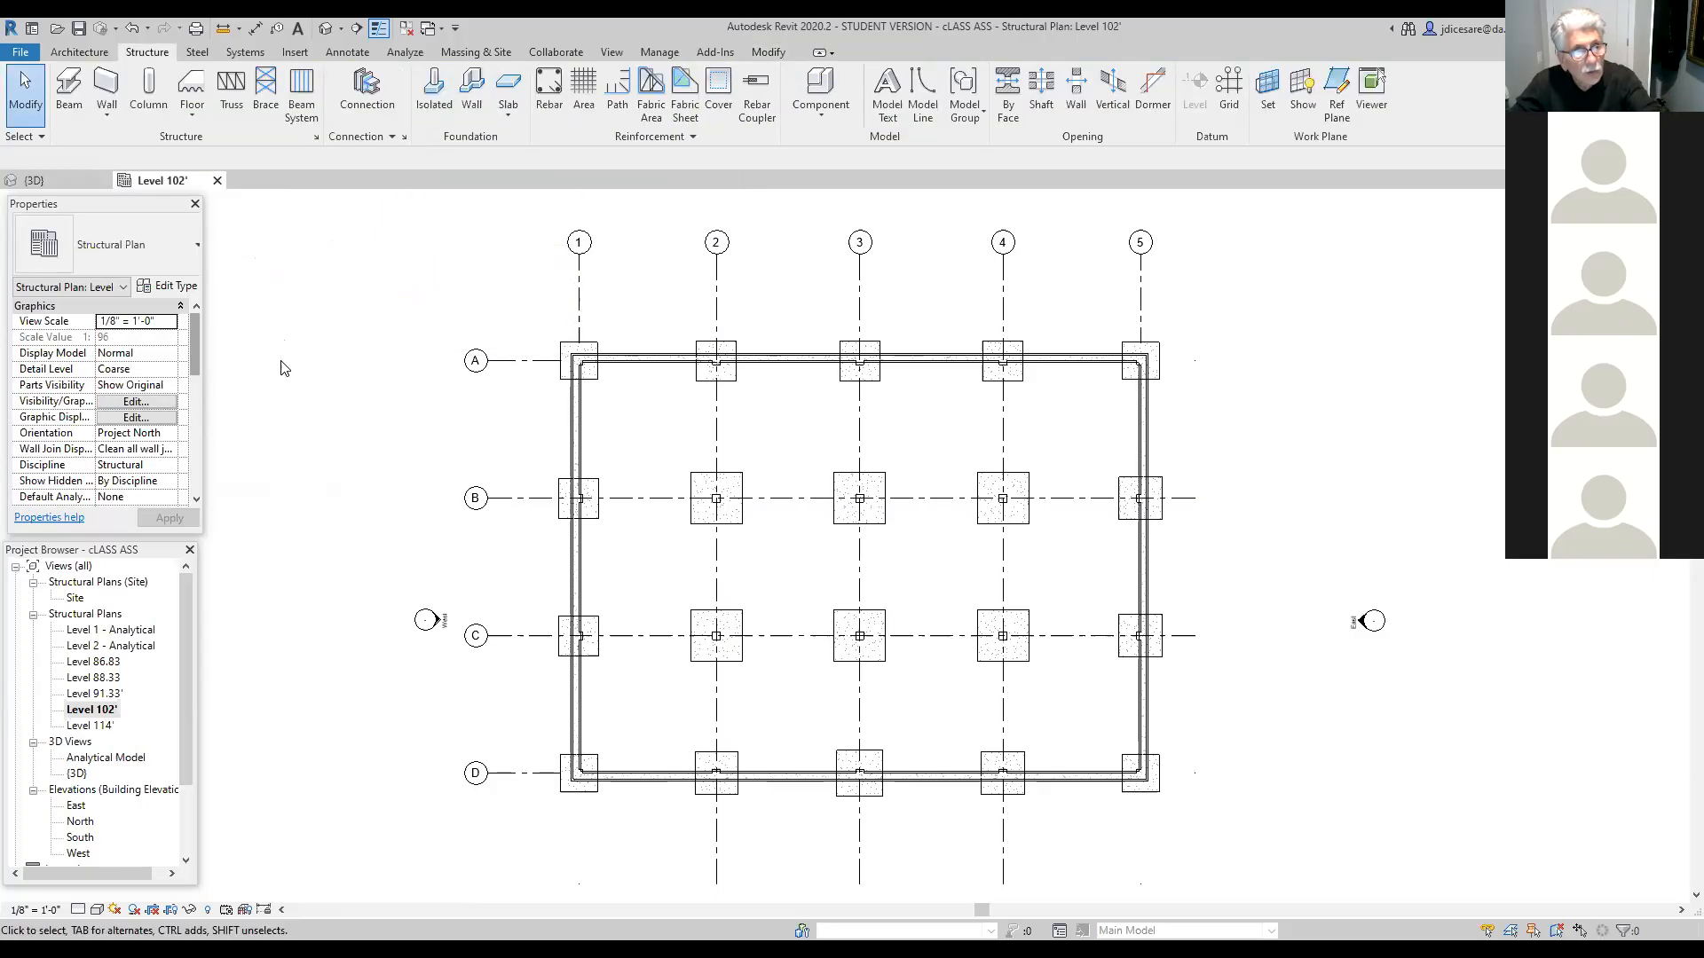
key("f")
key("t")
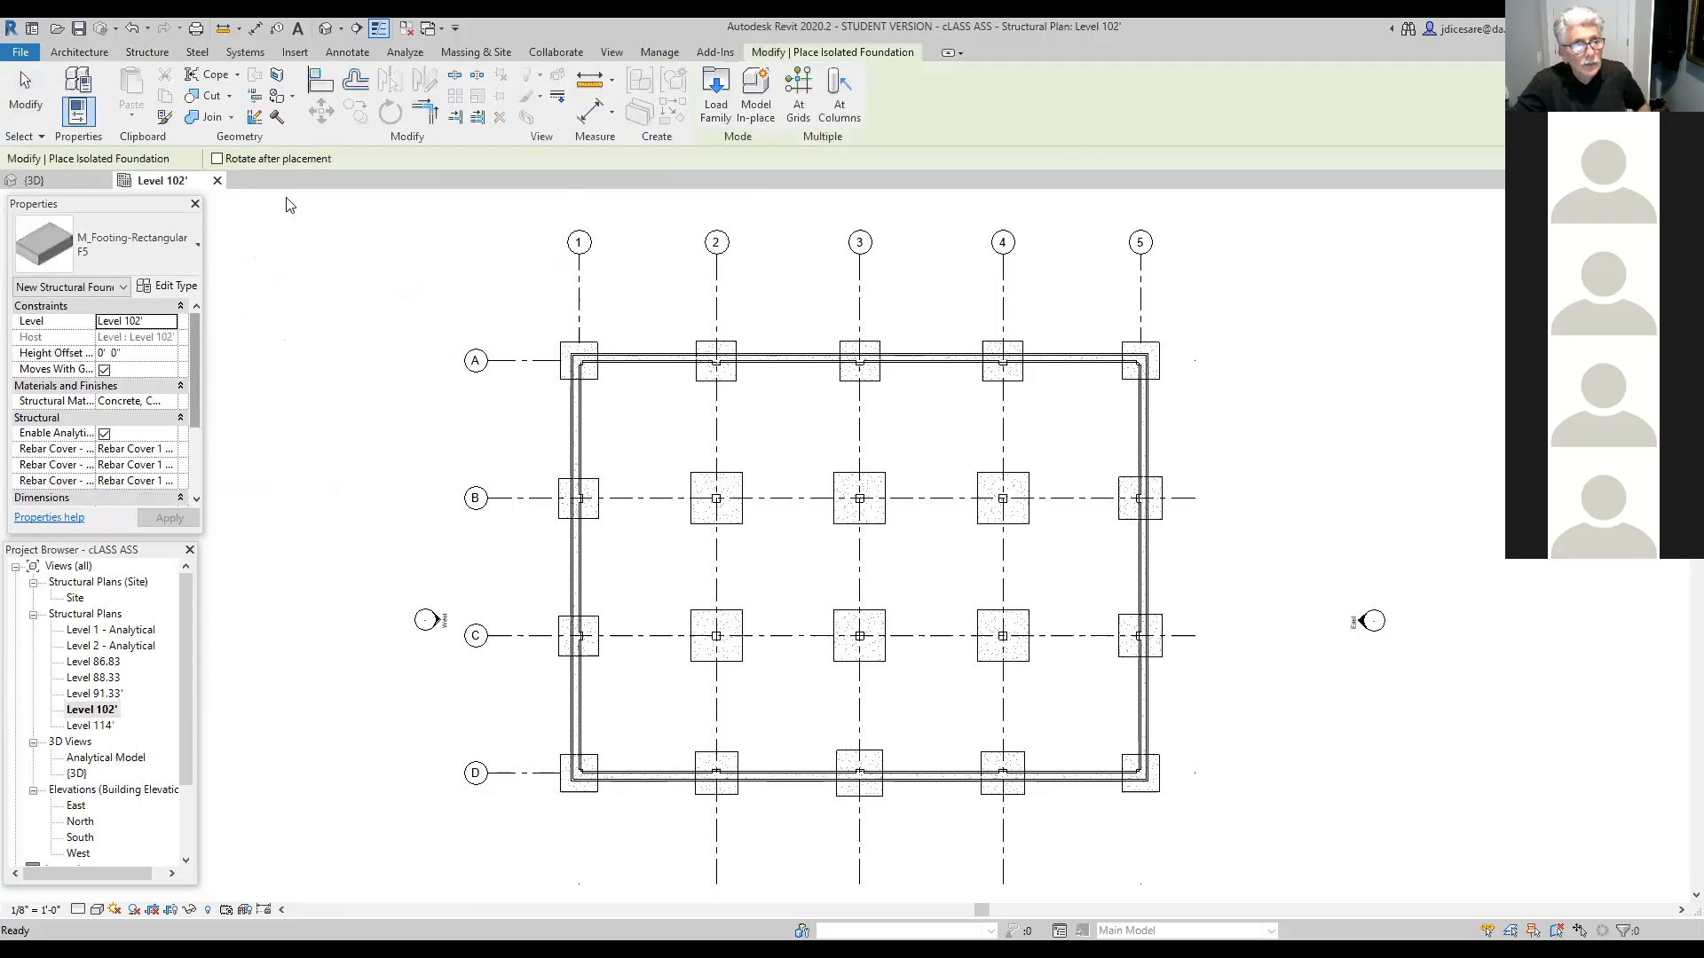
left_click(199, 250)
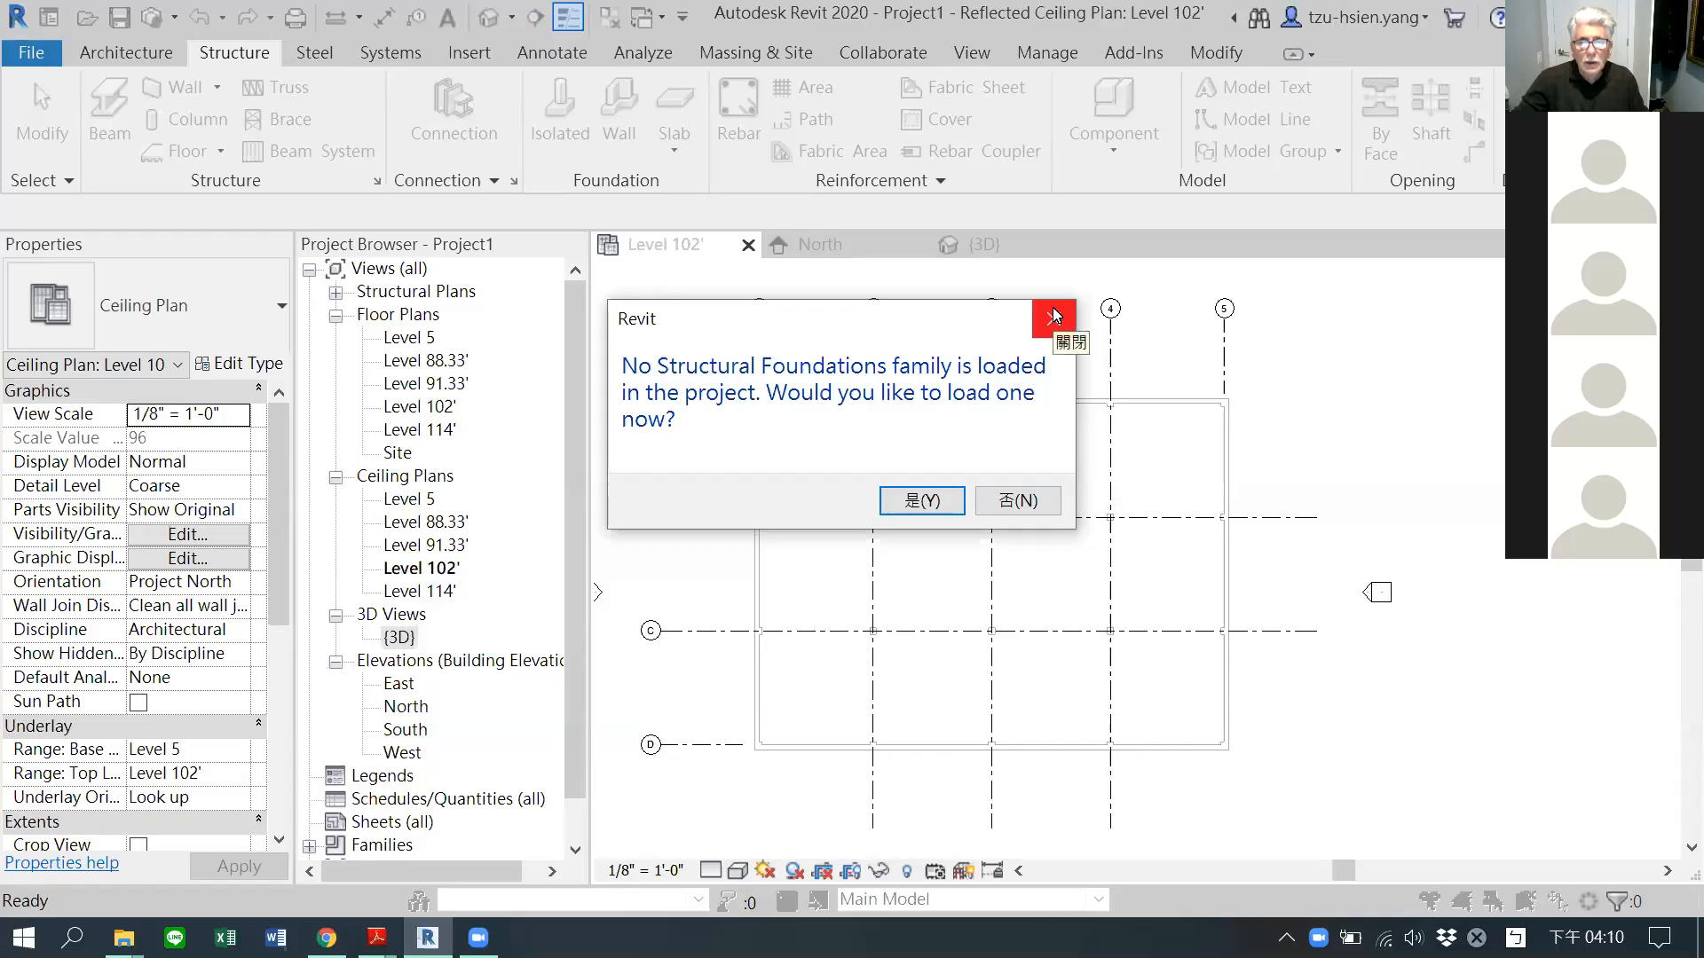
Step: Start an isolated foundation in Project1's Level 102' ceiling plan and agree to load a structural foundation family
left_click(1052, 314)
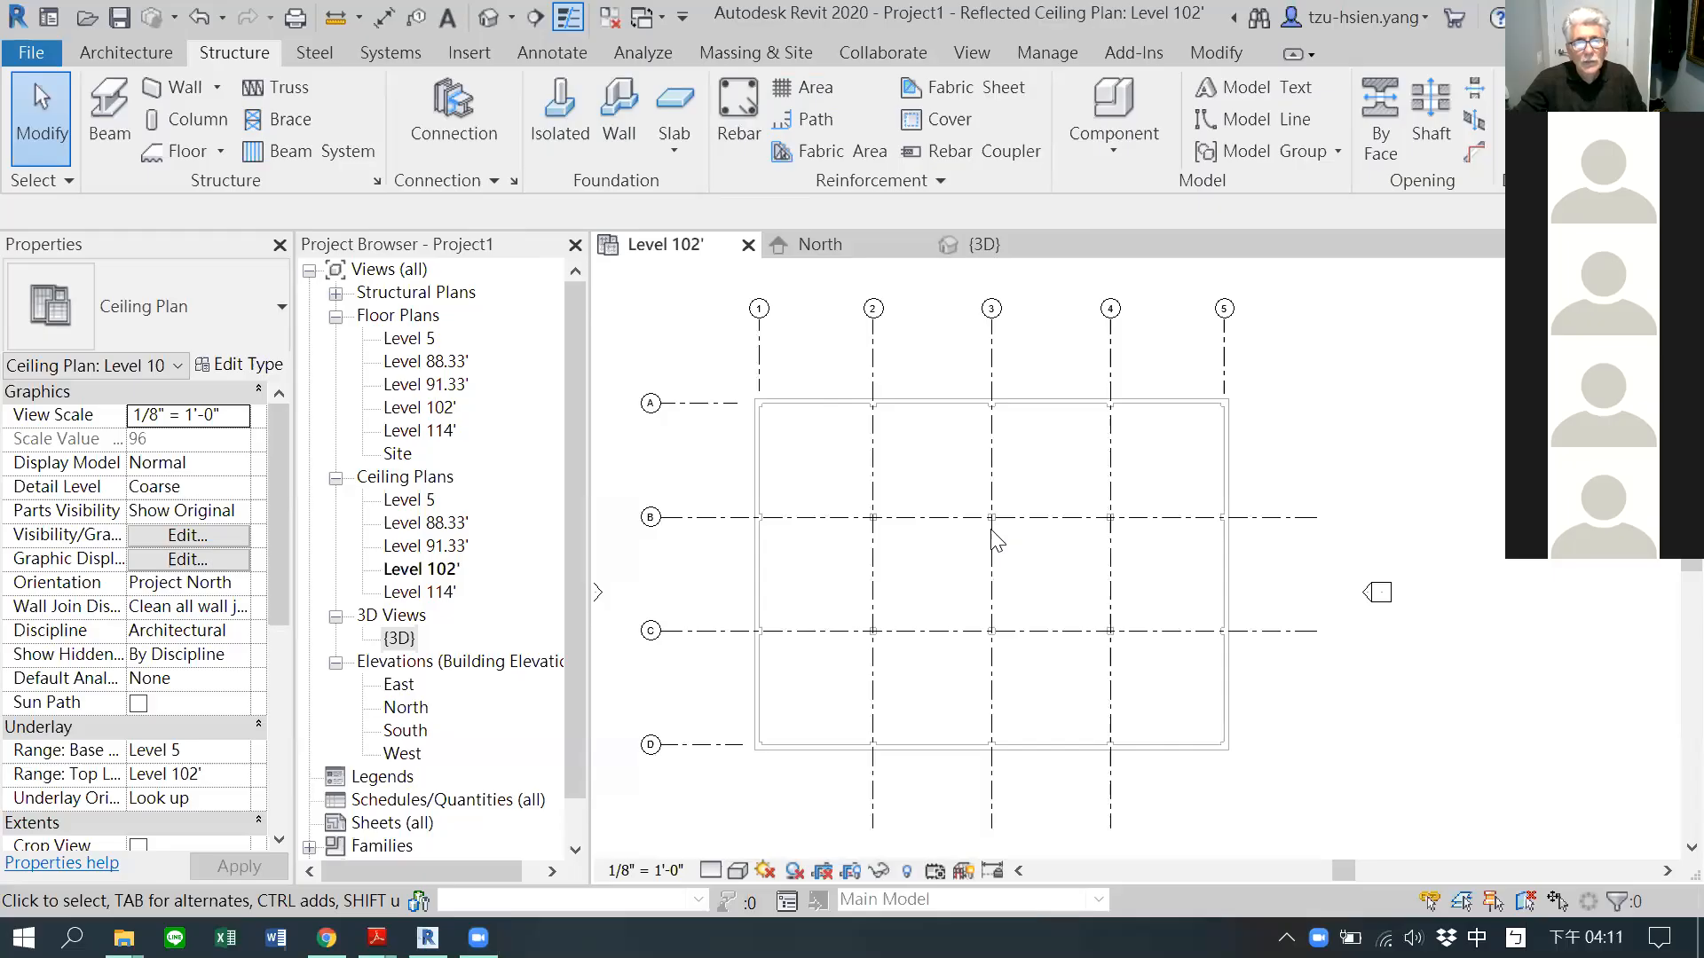
left_click(555, 127)
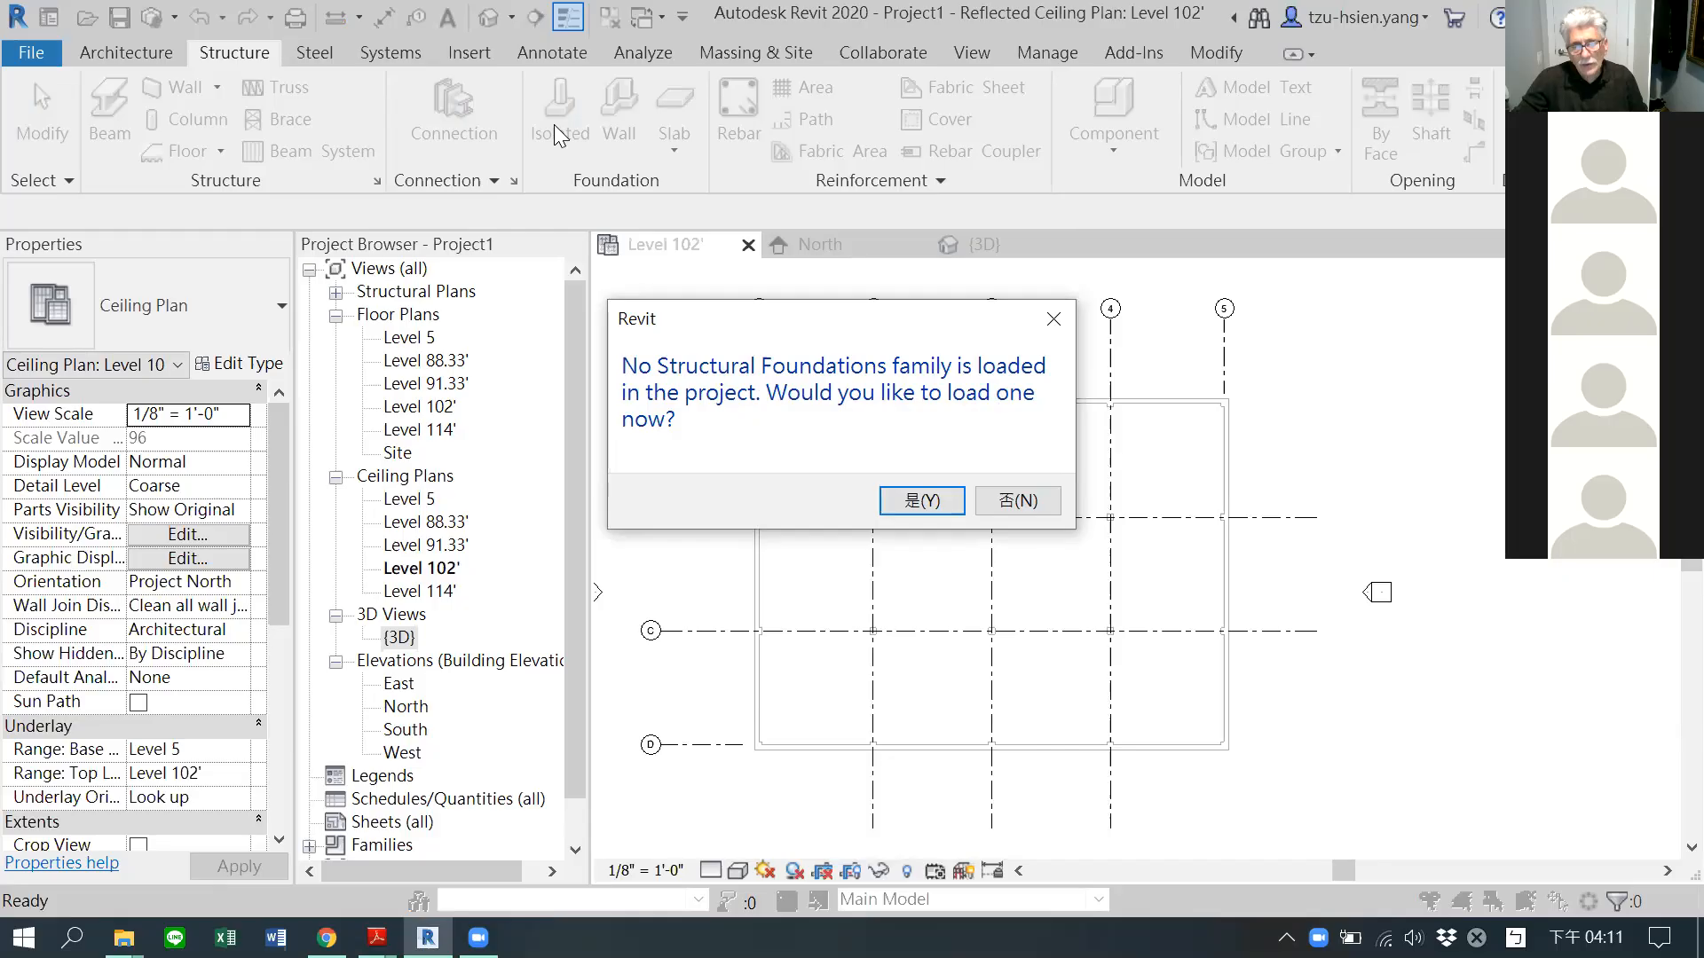
key("Return")
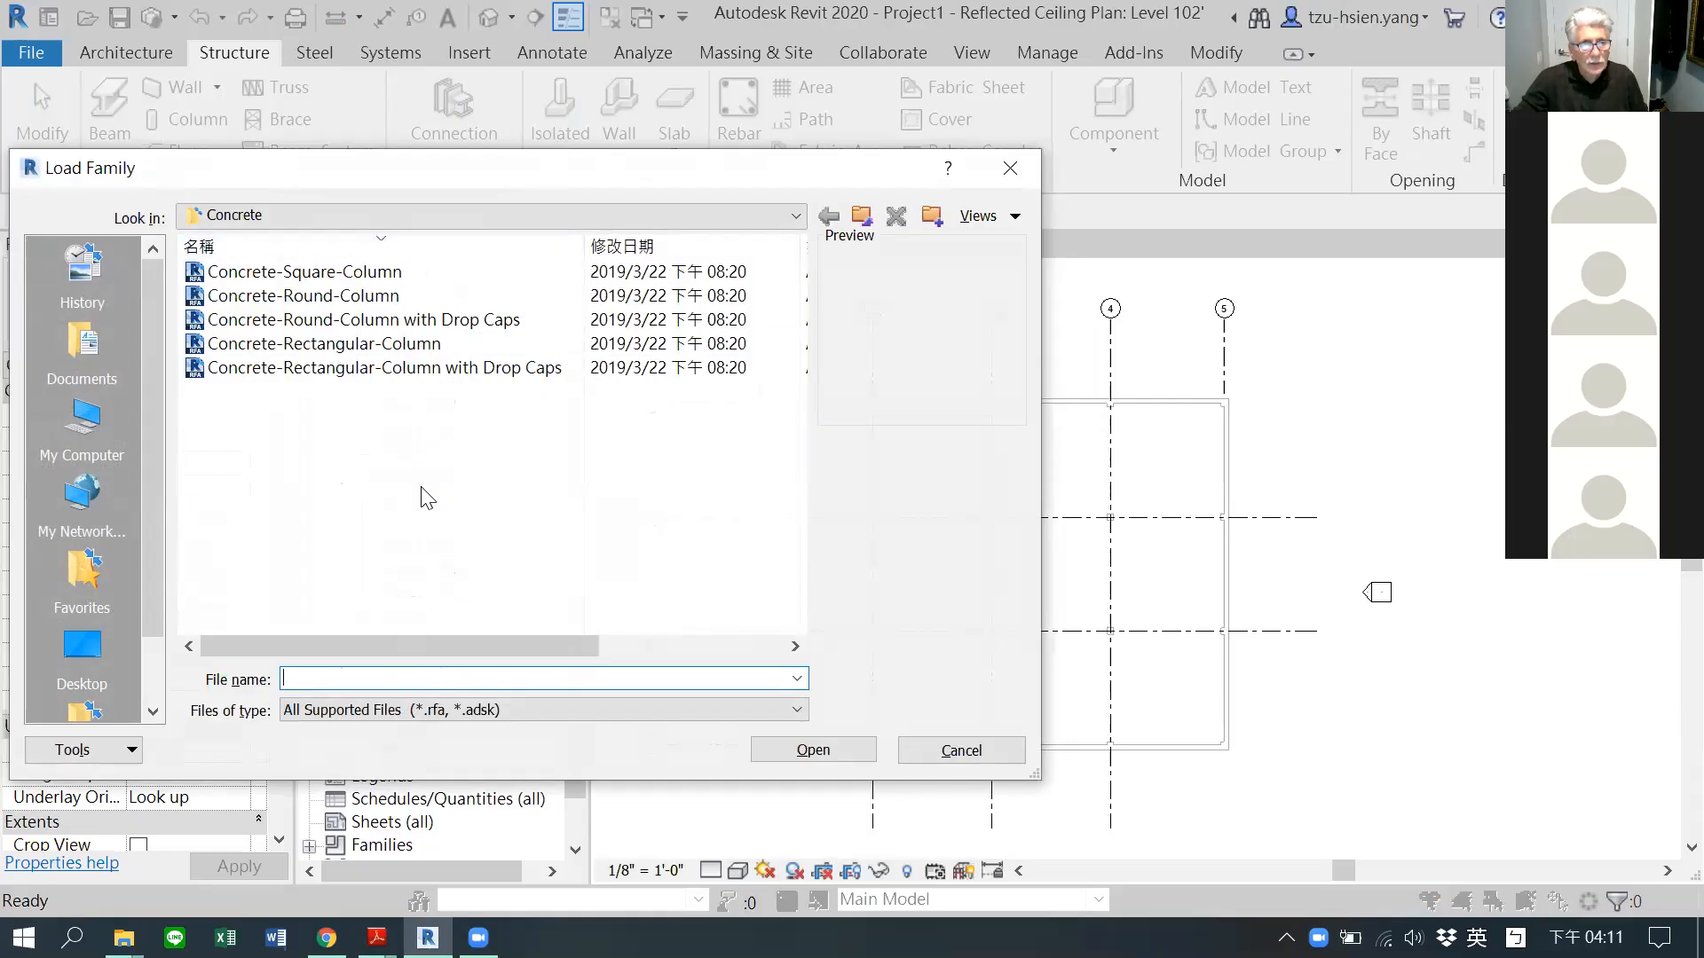
Step: Browse from the Concrete column folder up to the US Imperial library and look through its family folders
left_click(863, 217)
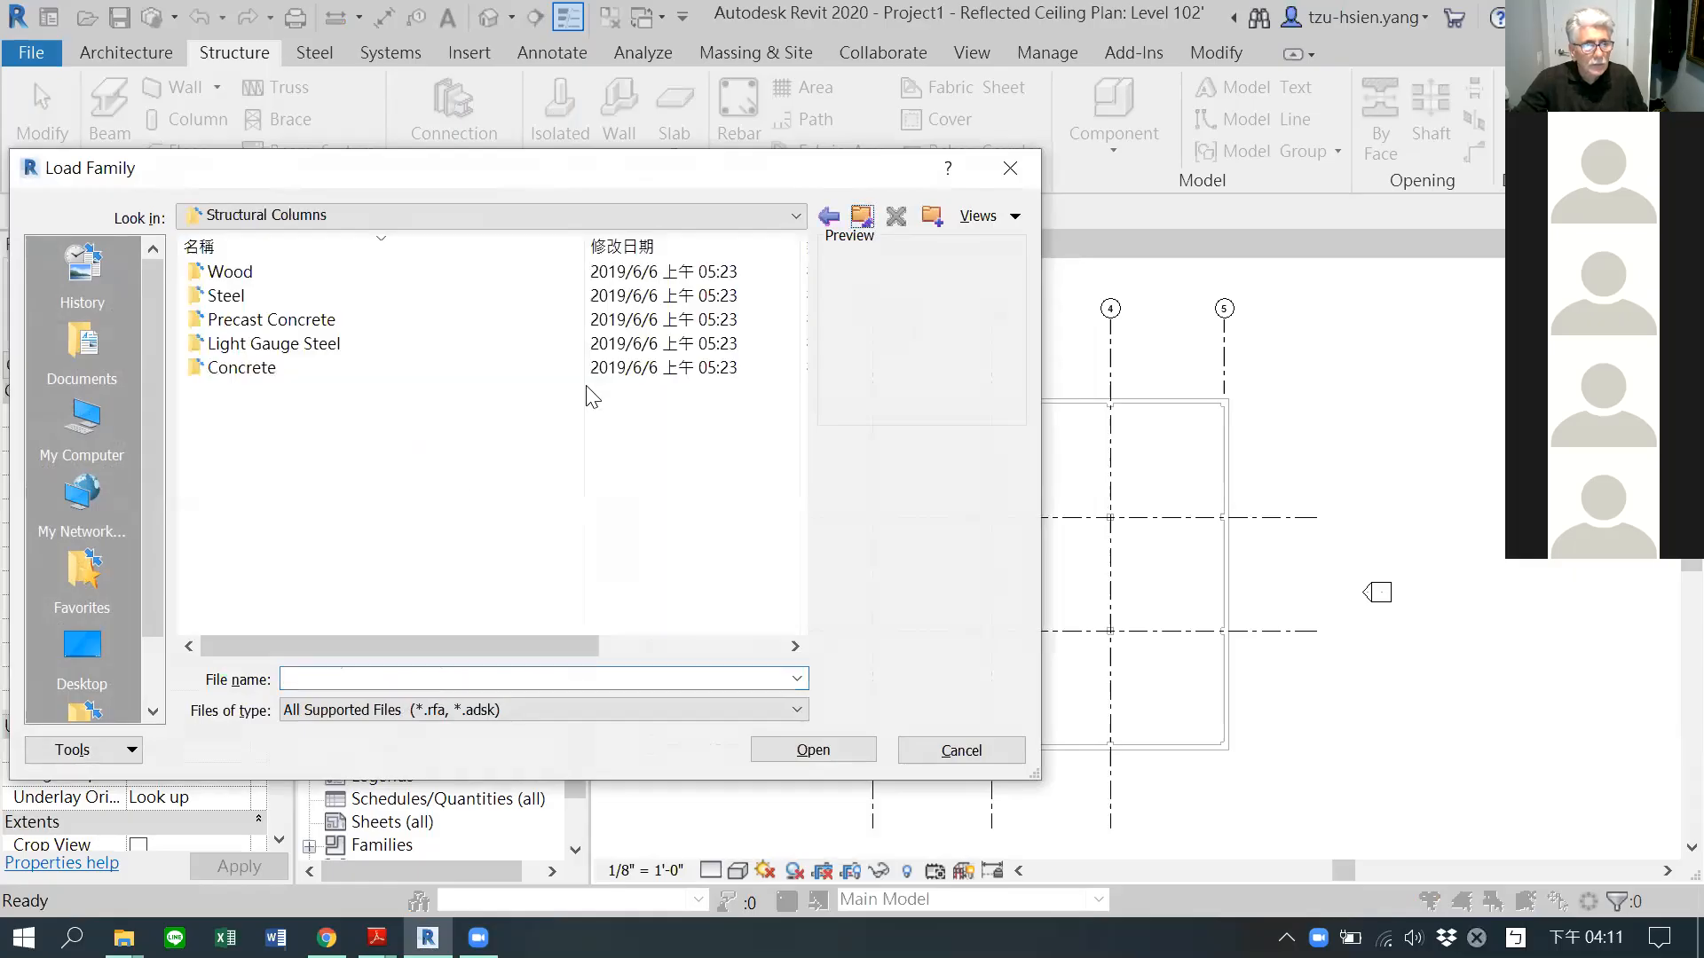
double_click(265, 366)
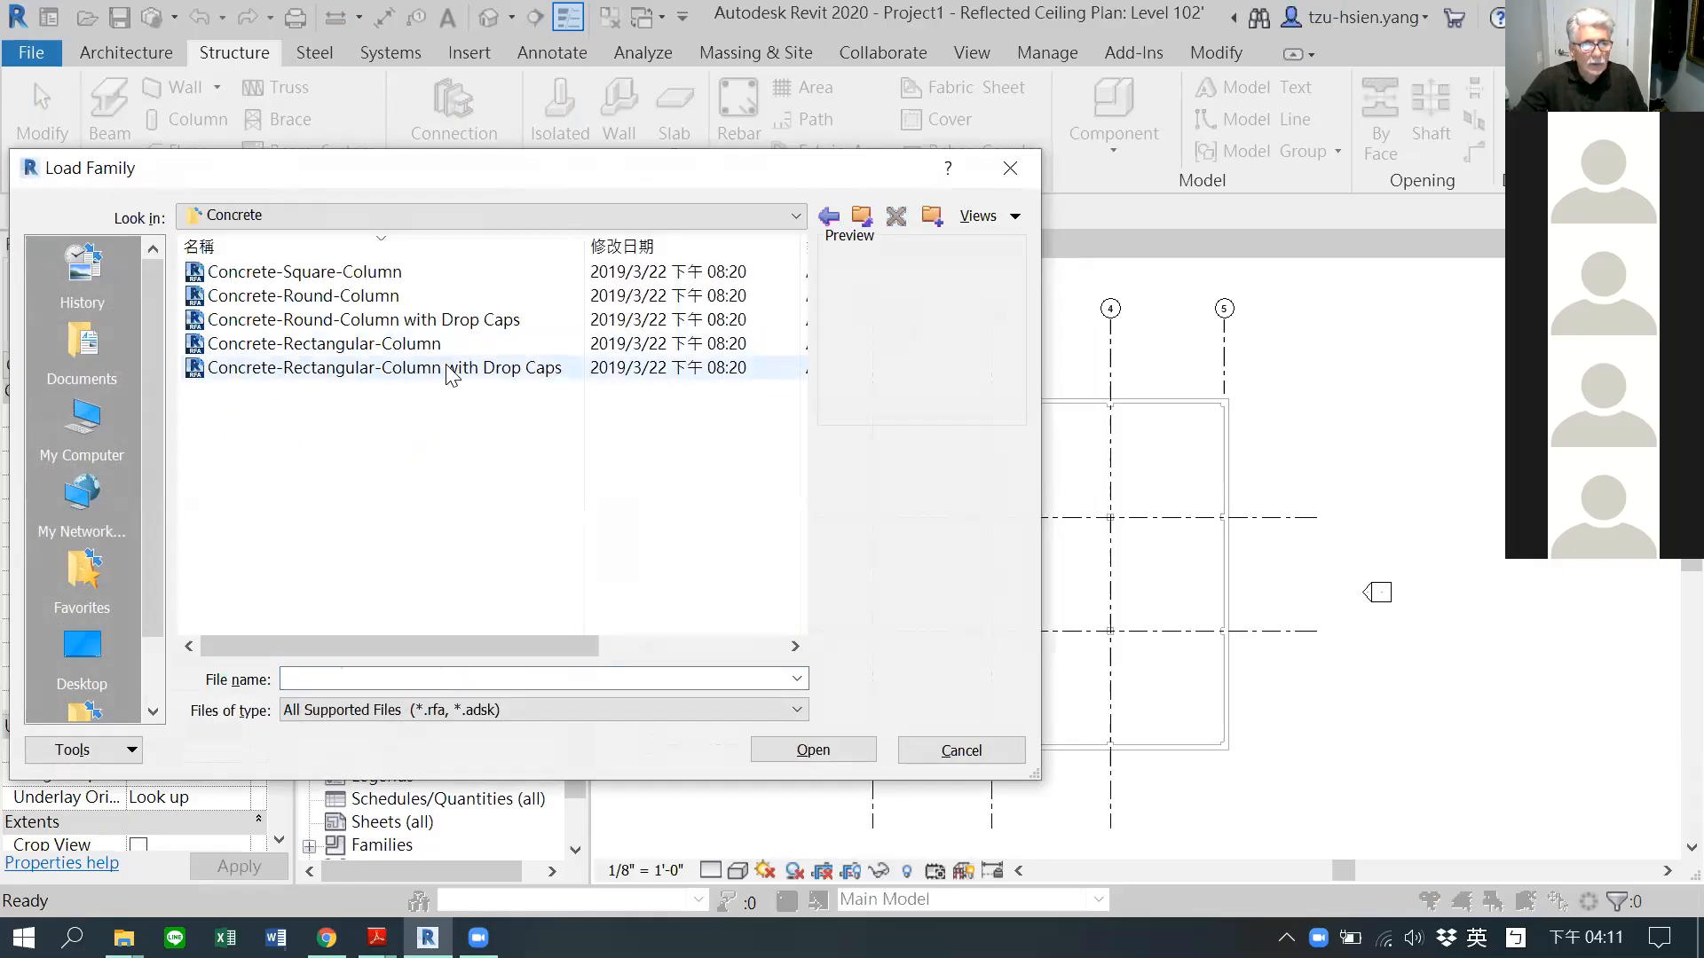
left_click(862, 215)
left_click(862, 216)
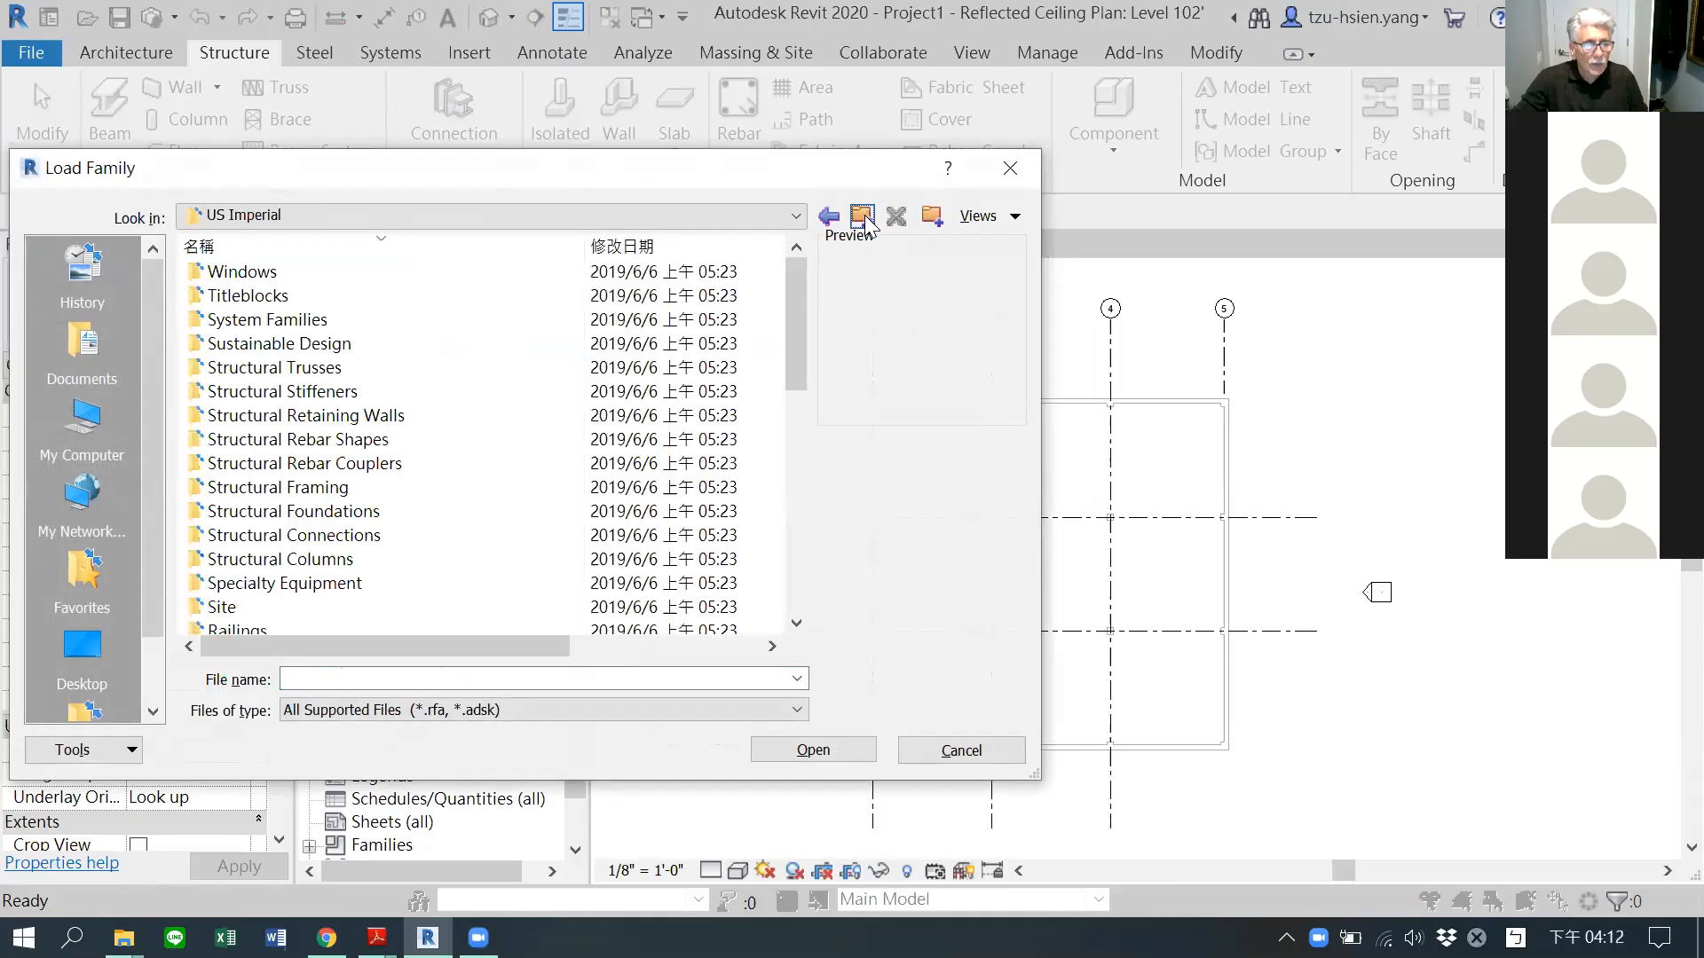
left_click(797, 624)
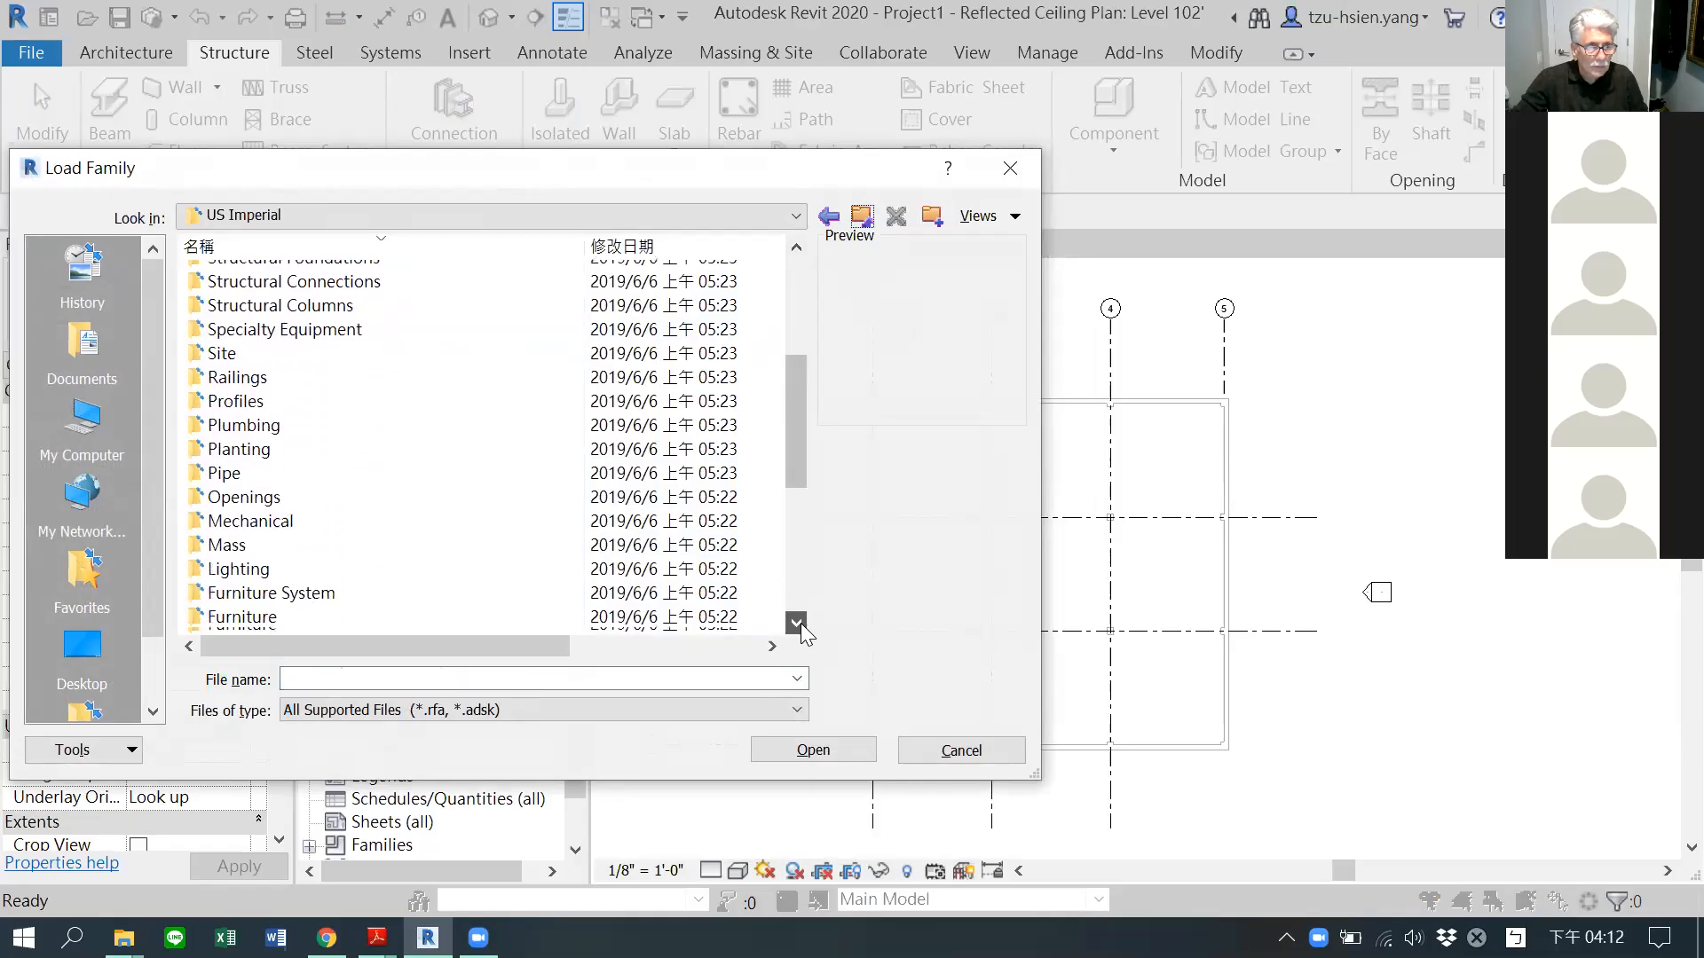
Step: Load the Footing-Rectangular family from the Structural Foundations folder of the US Imperial library
left_click(797, 624)
left_click(798, 624)
left_click(798, 623)
left_click(798, 624)
left_click(798, 624)
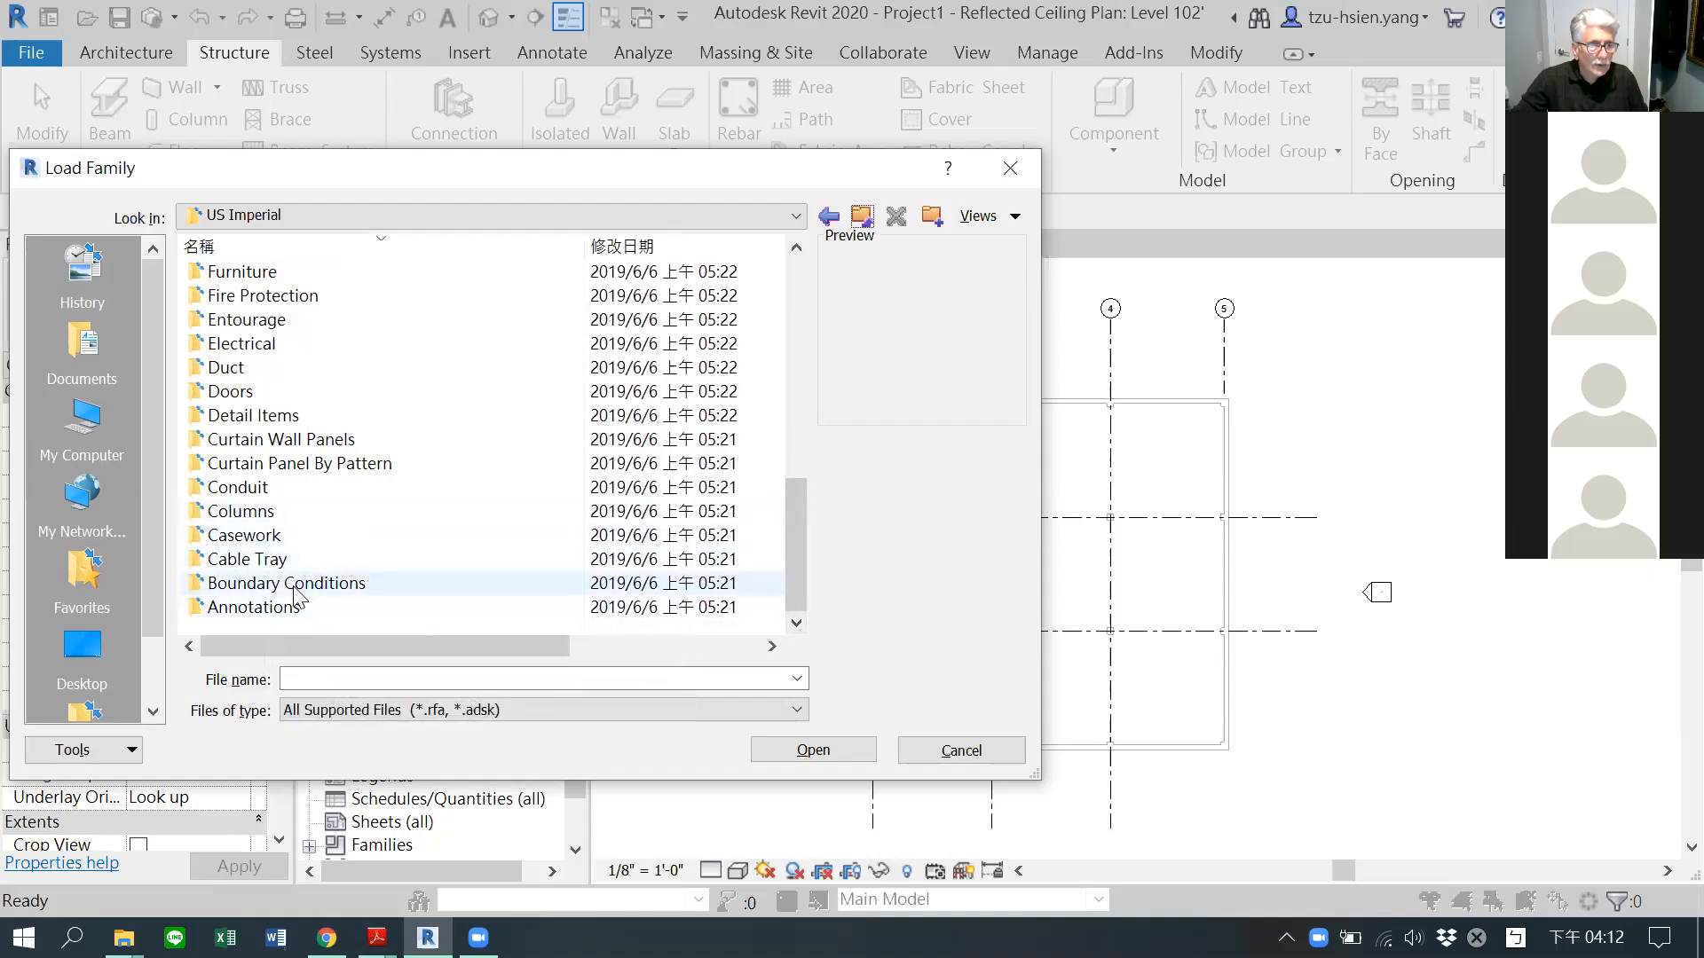
scroll(318, 497, "up", 6)
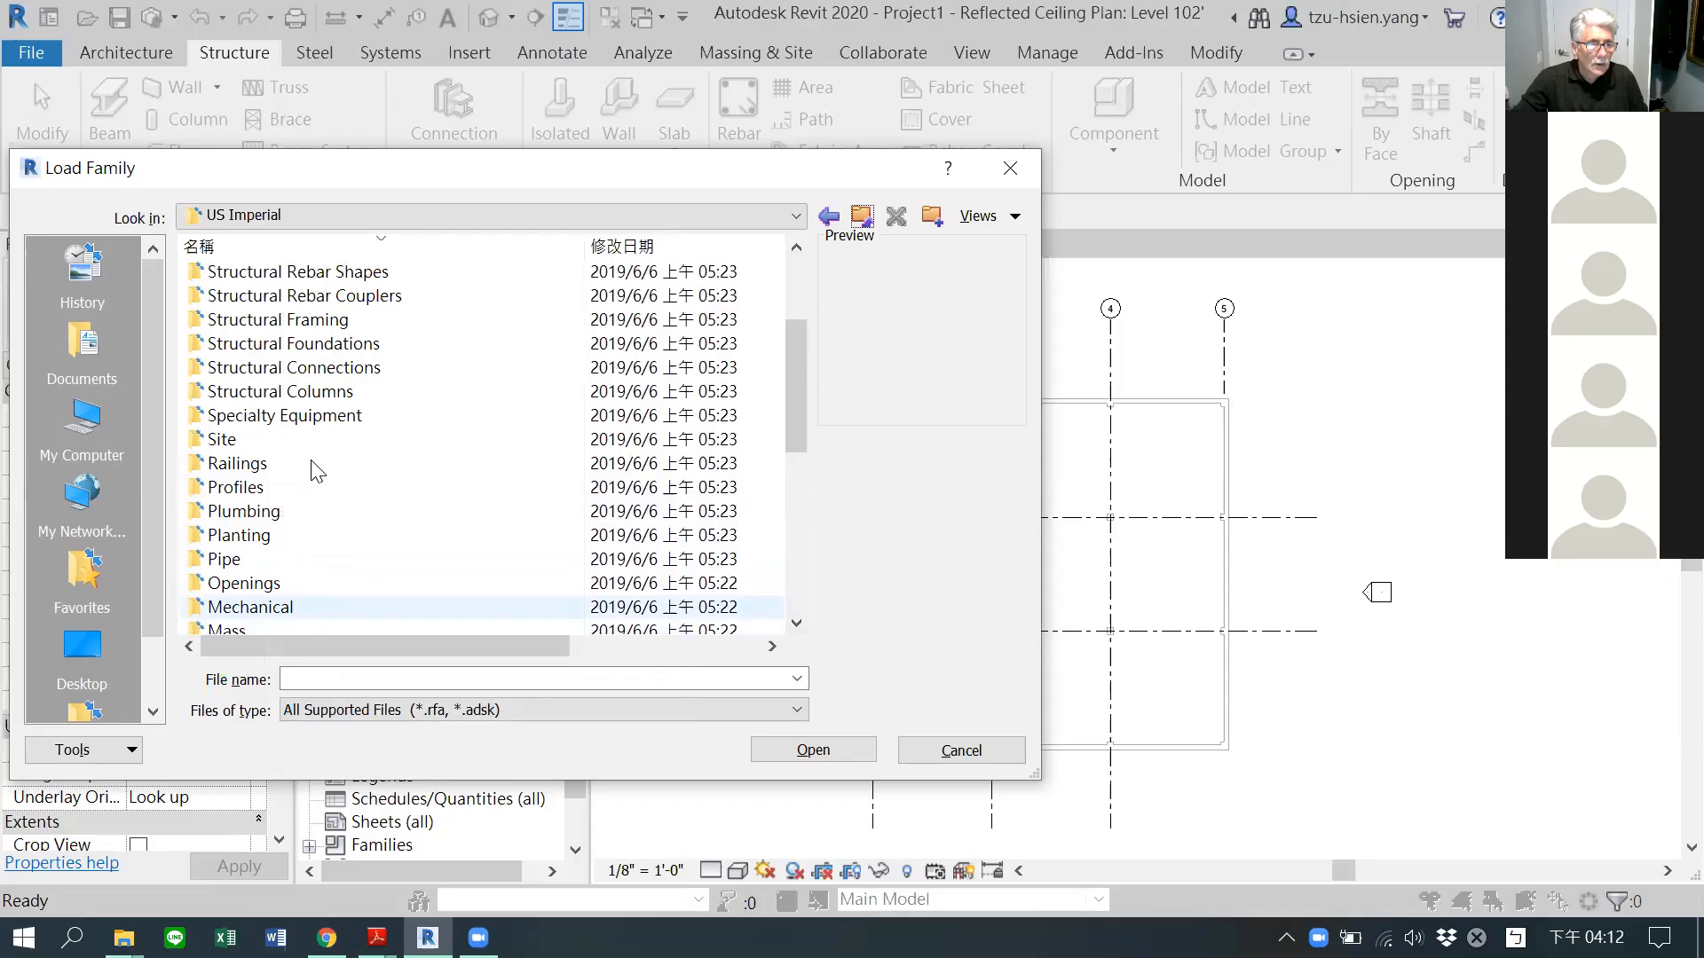
scroll(317, 471, "up", 1)
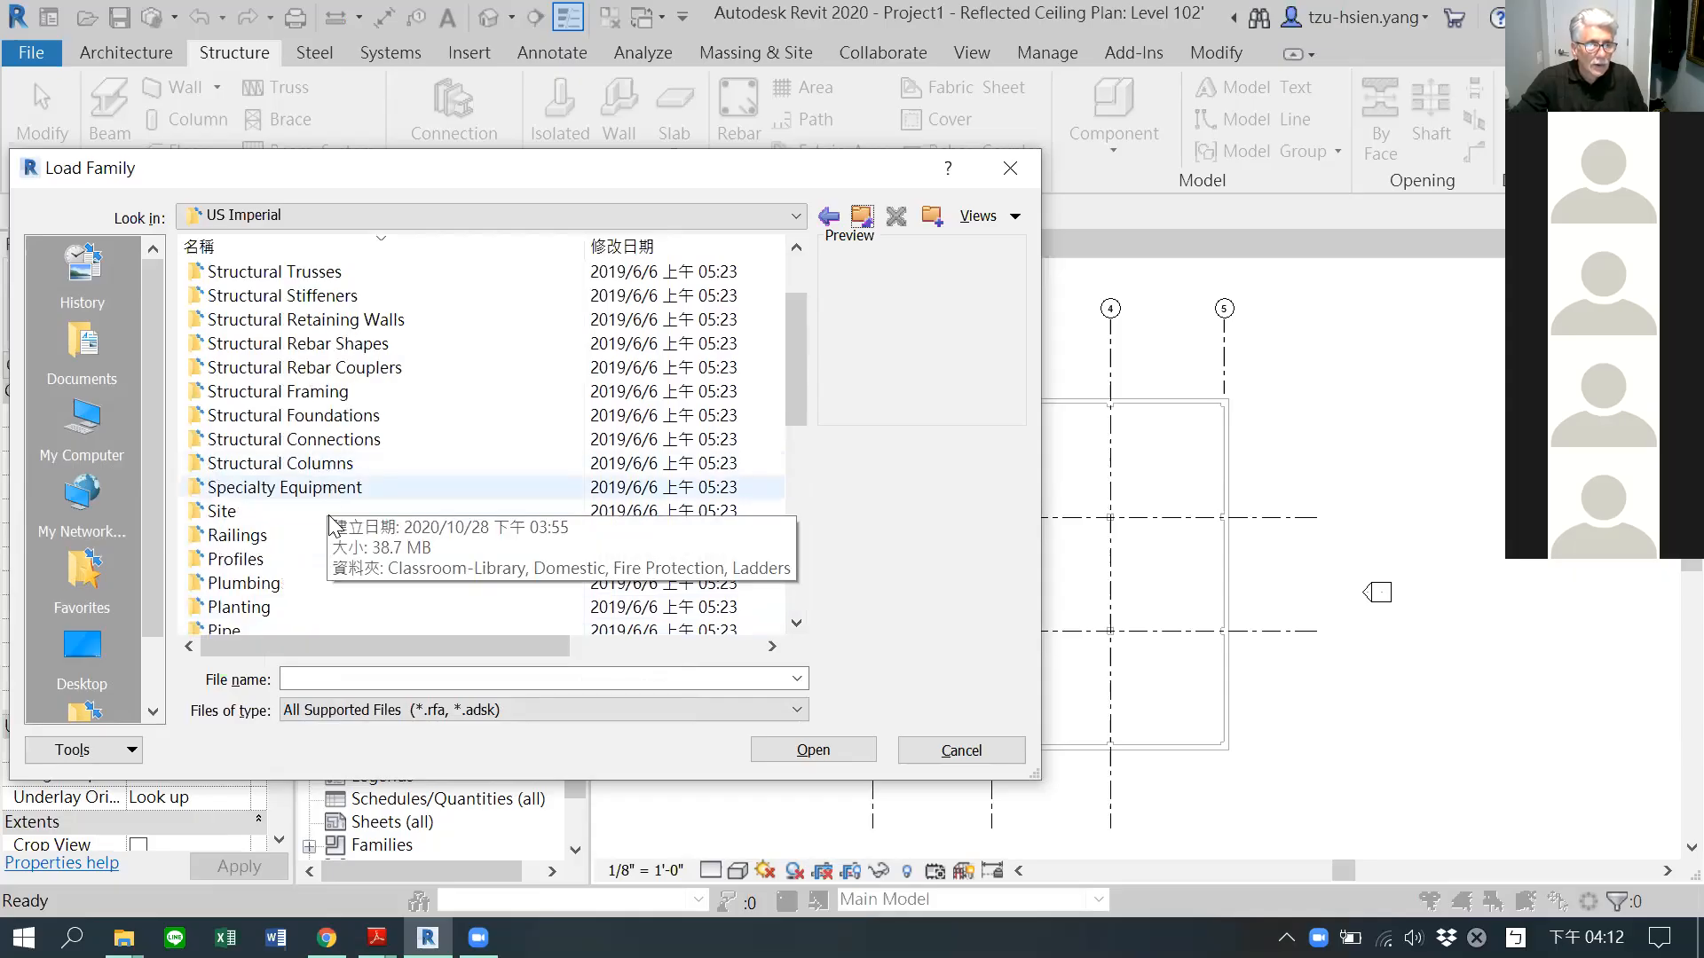
double_click(313, 415)
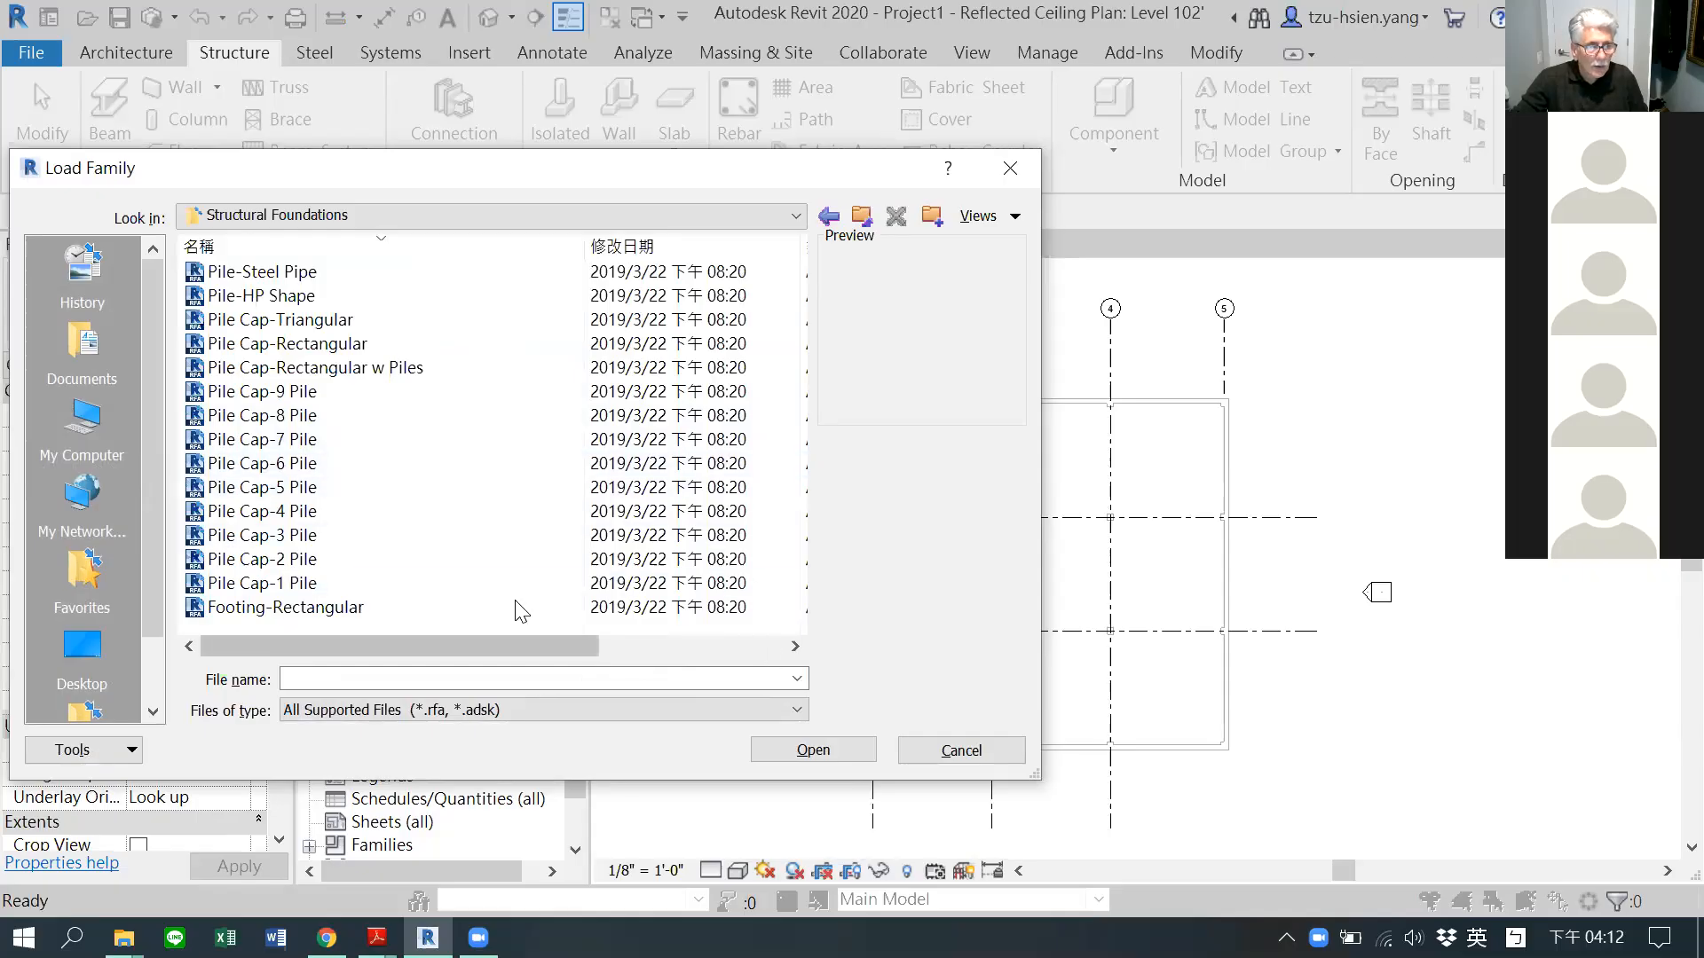
left_click(310, 609)
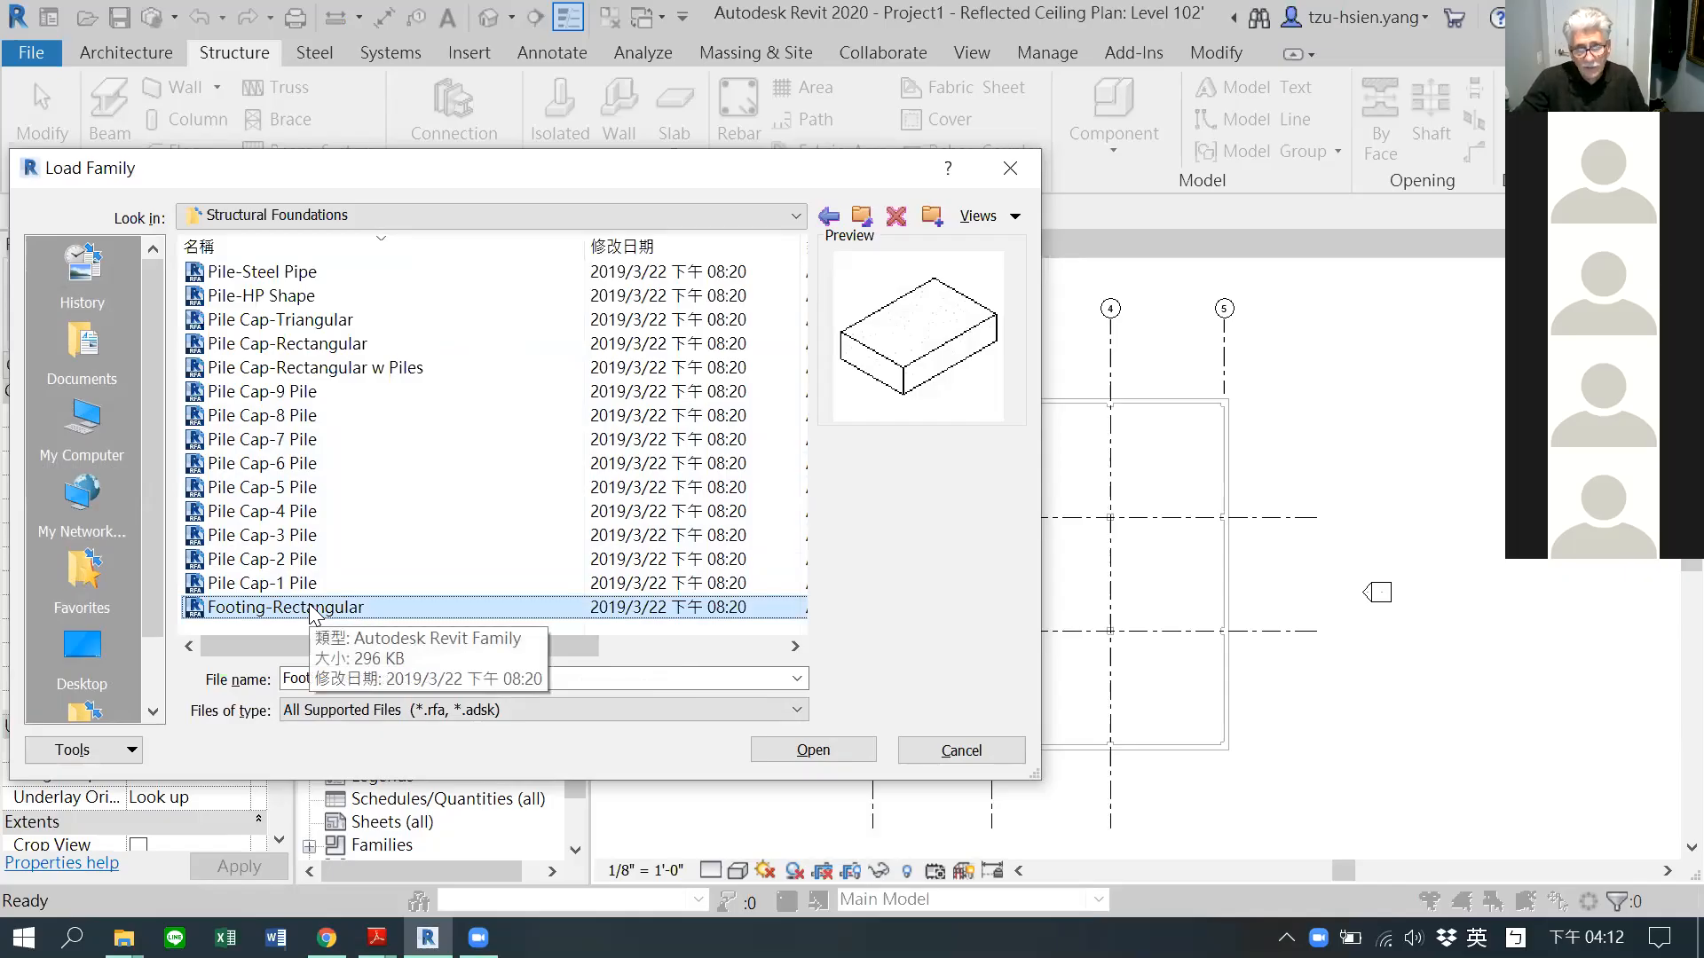
double_click(505, 607)
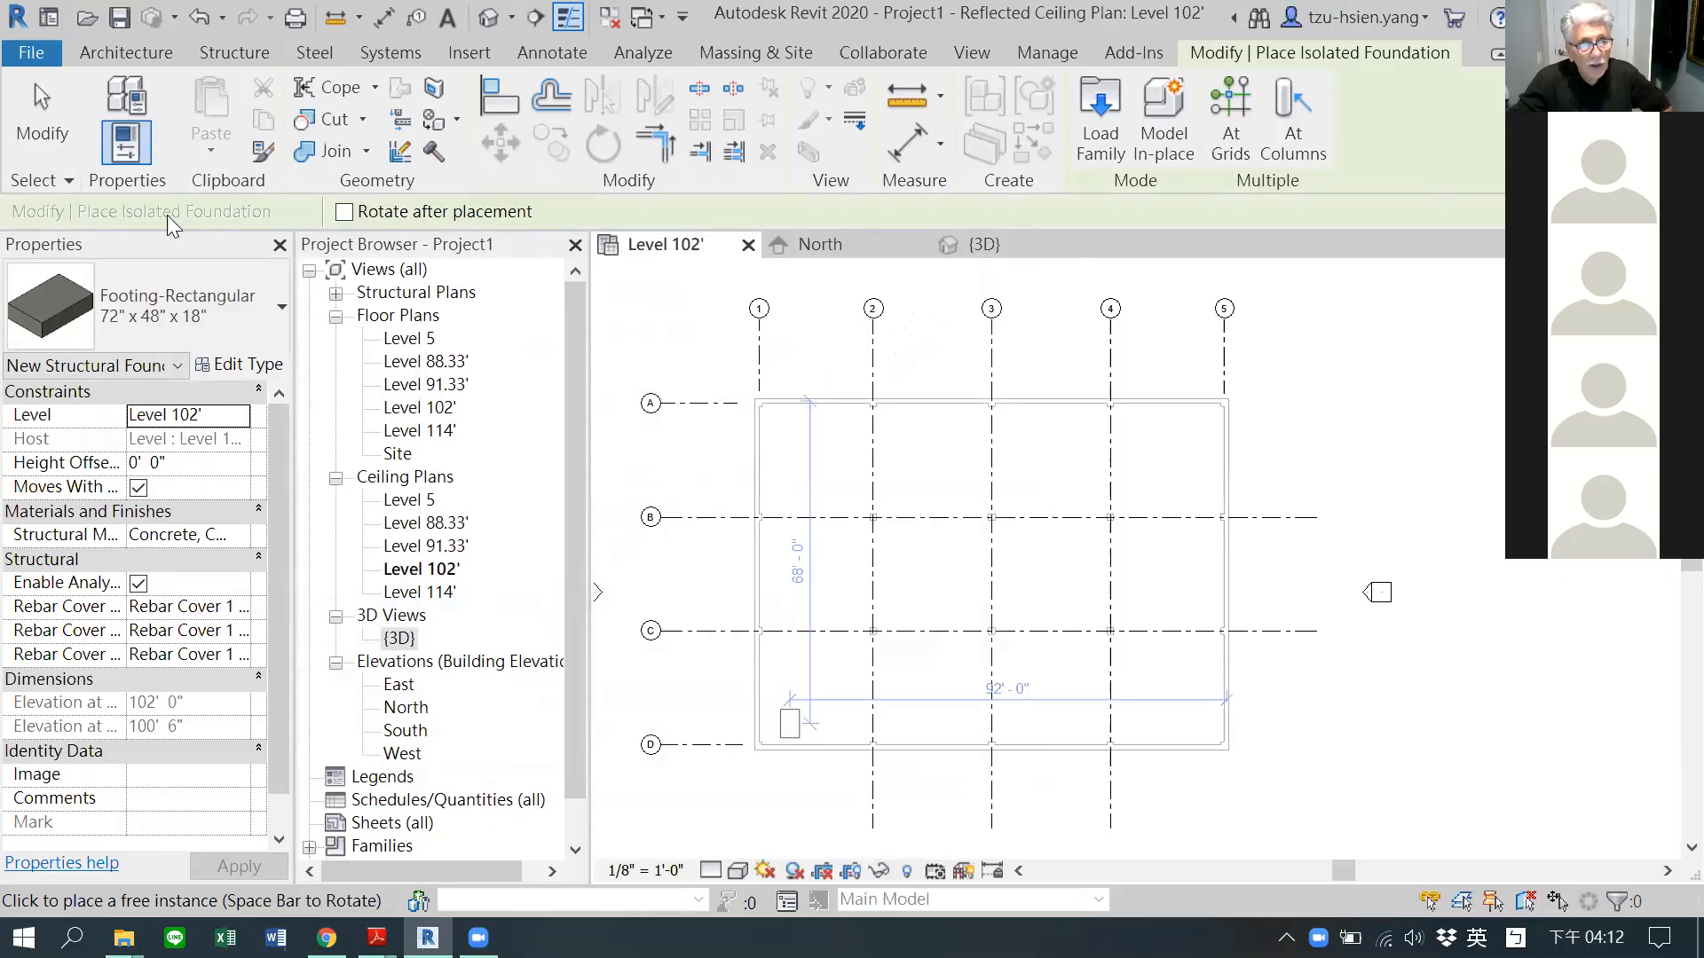
Step: Duplicate the 72" x 48" x 18" rectangular footing type and name the new type F1
left_click(238, 365)
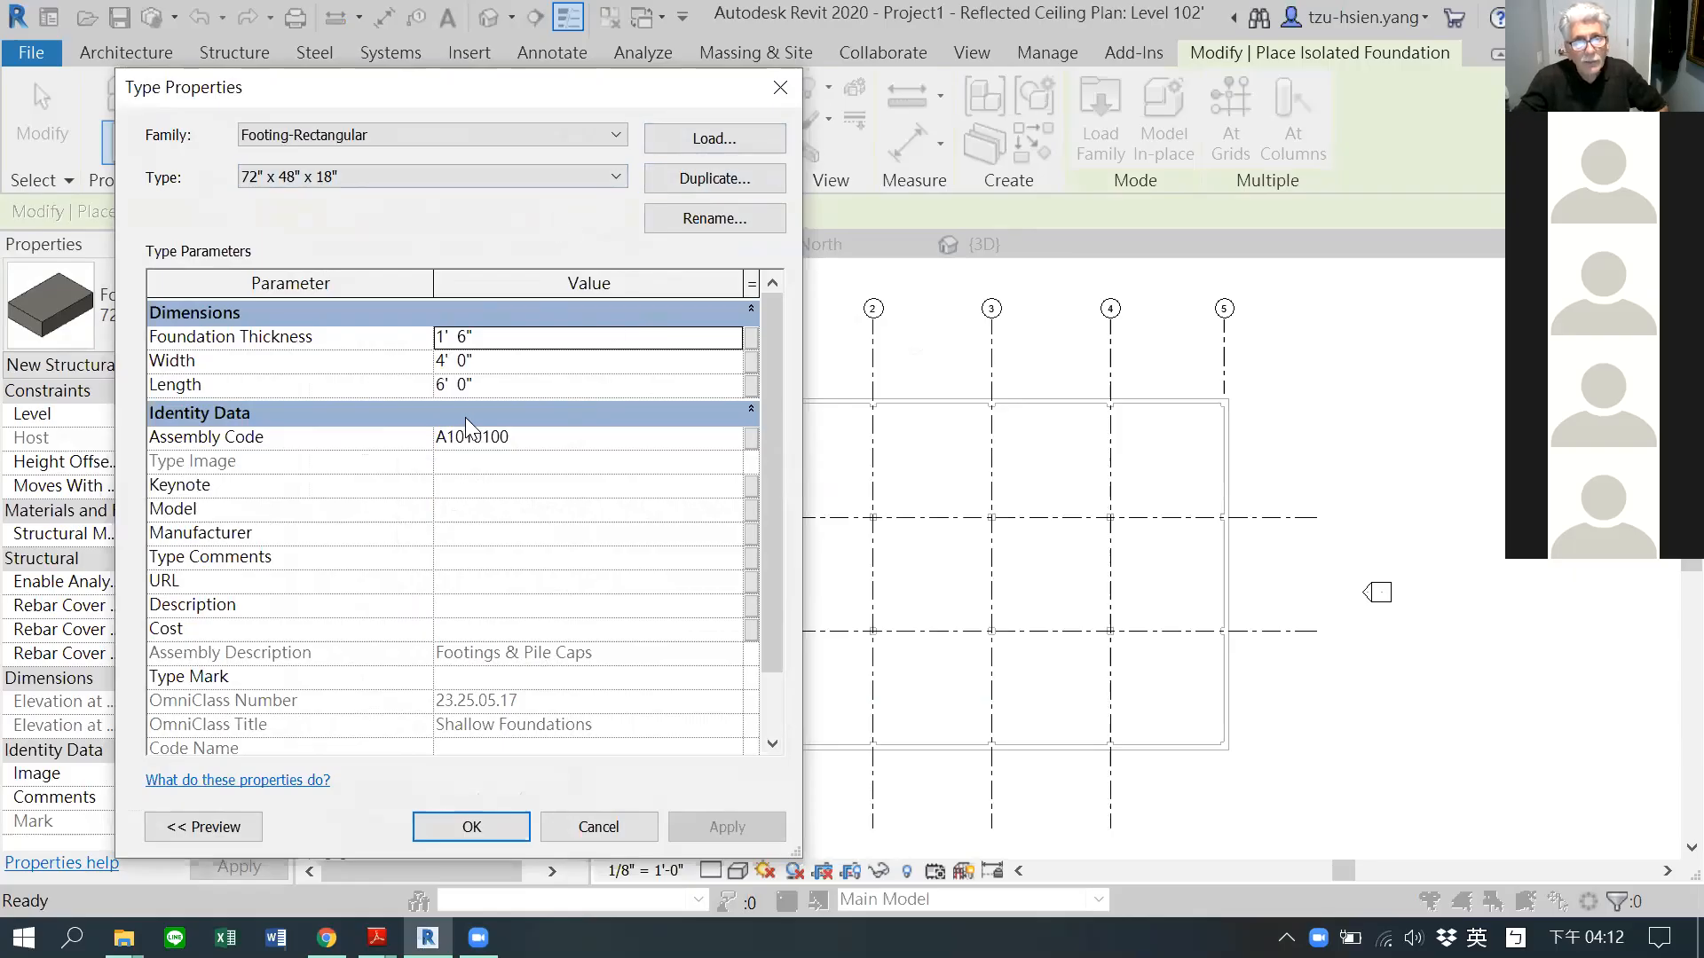
left_click(705, 180)
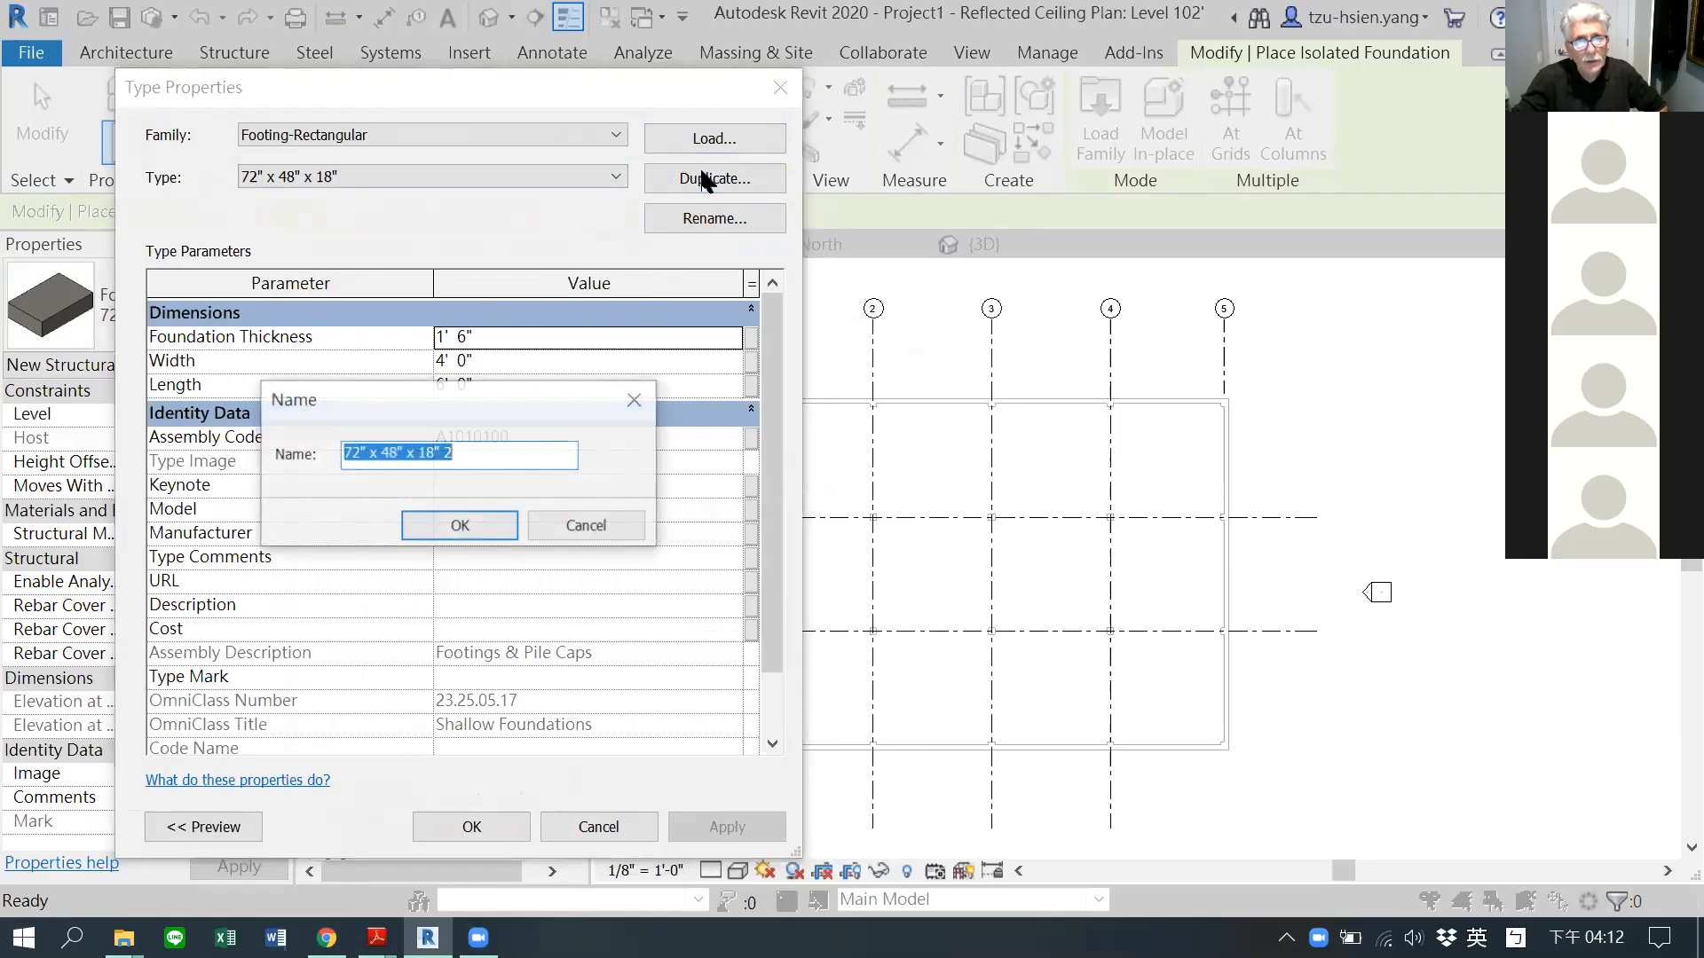
left_click(477, 447)
left_click_drag(476, 446, 325, 459)
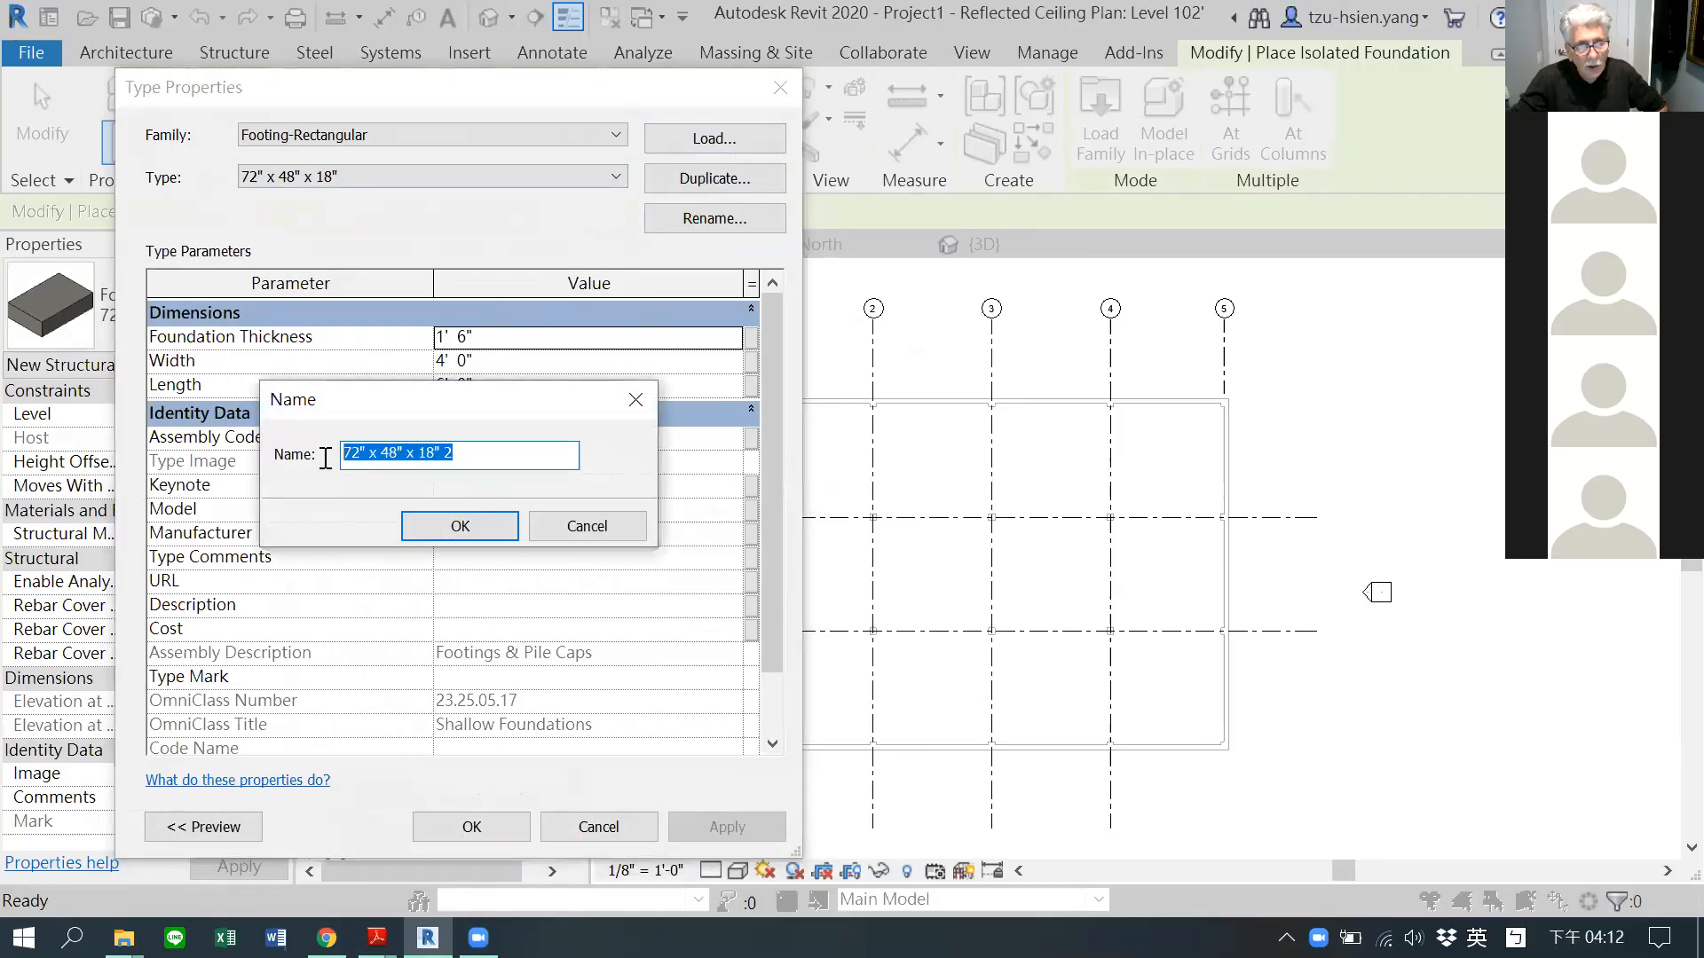
type("FF1")
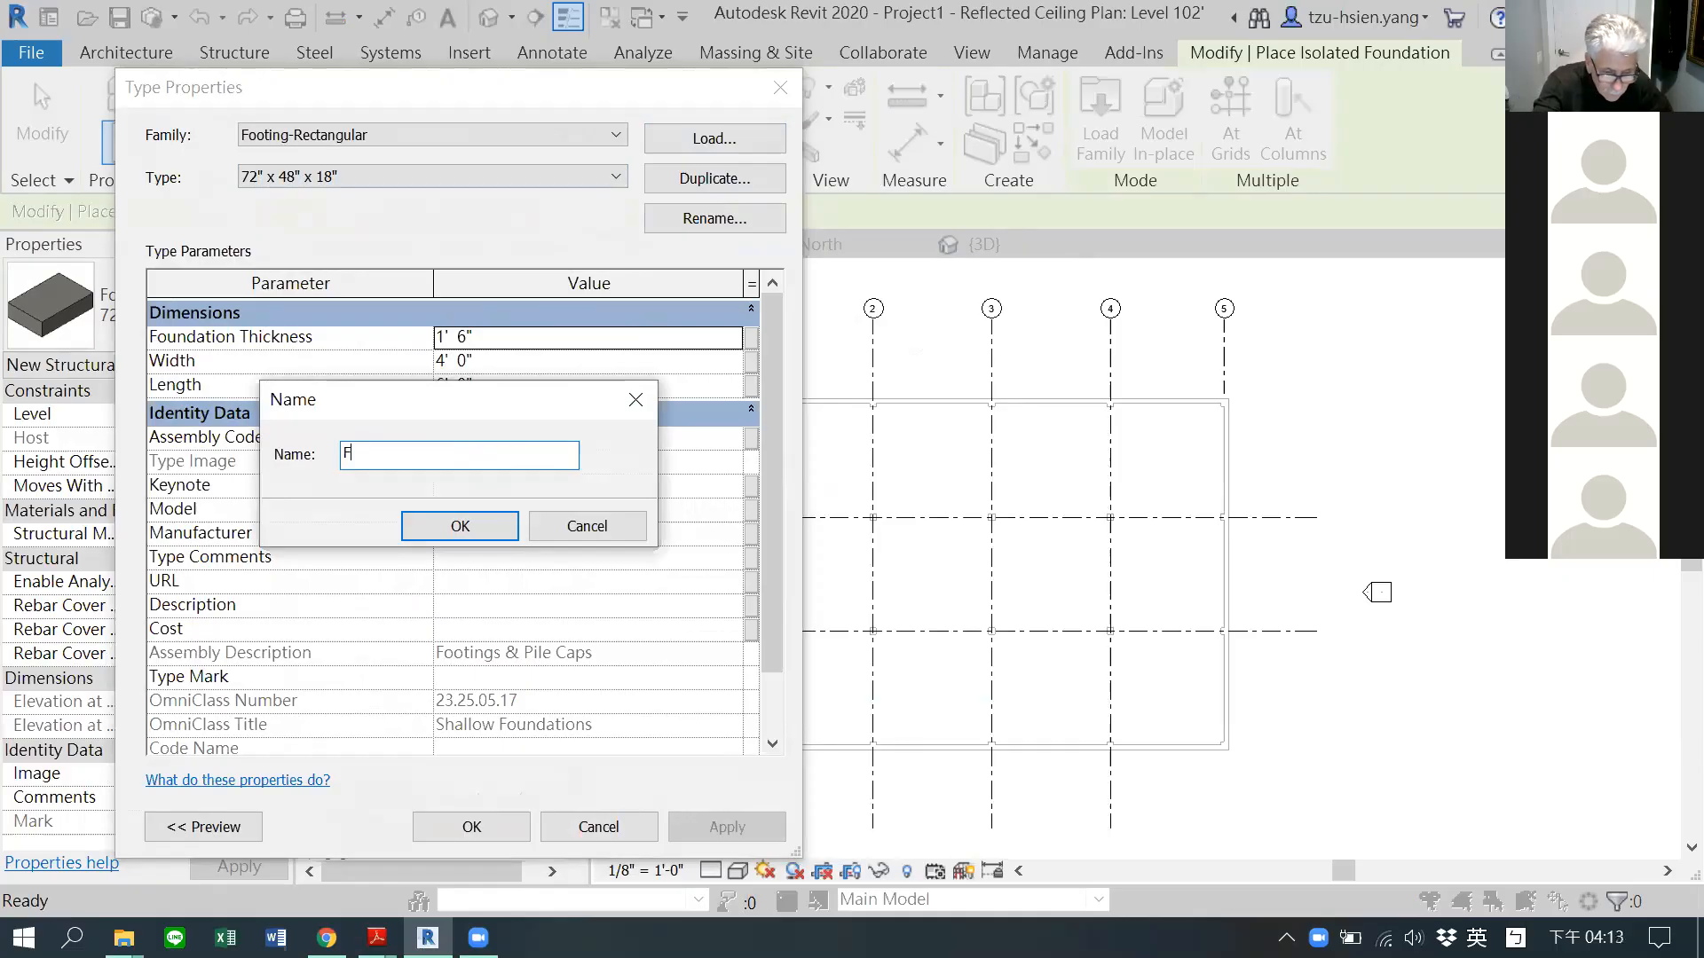
key("BackSpace")
key("BackSpace")
type("F1")
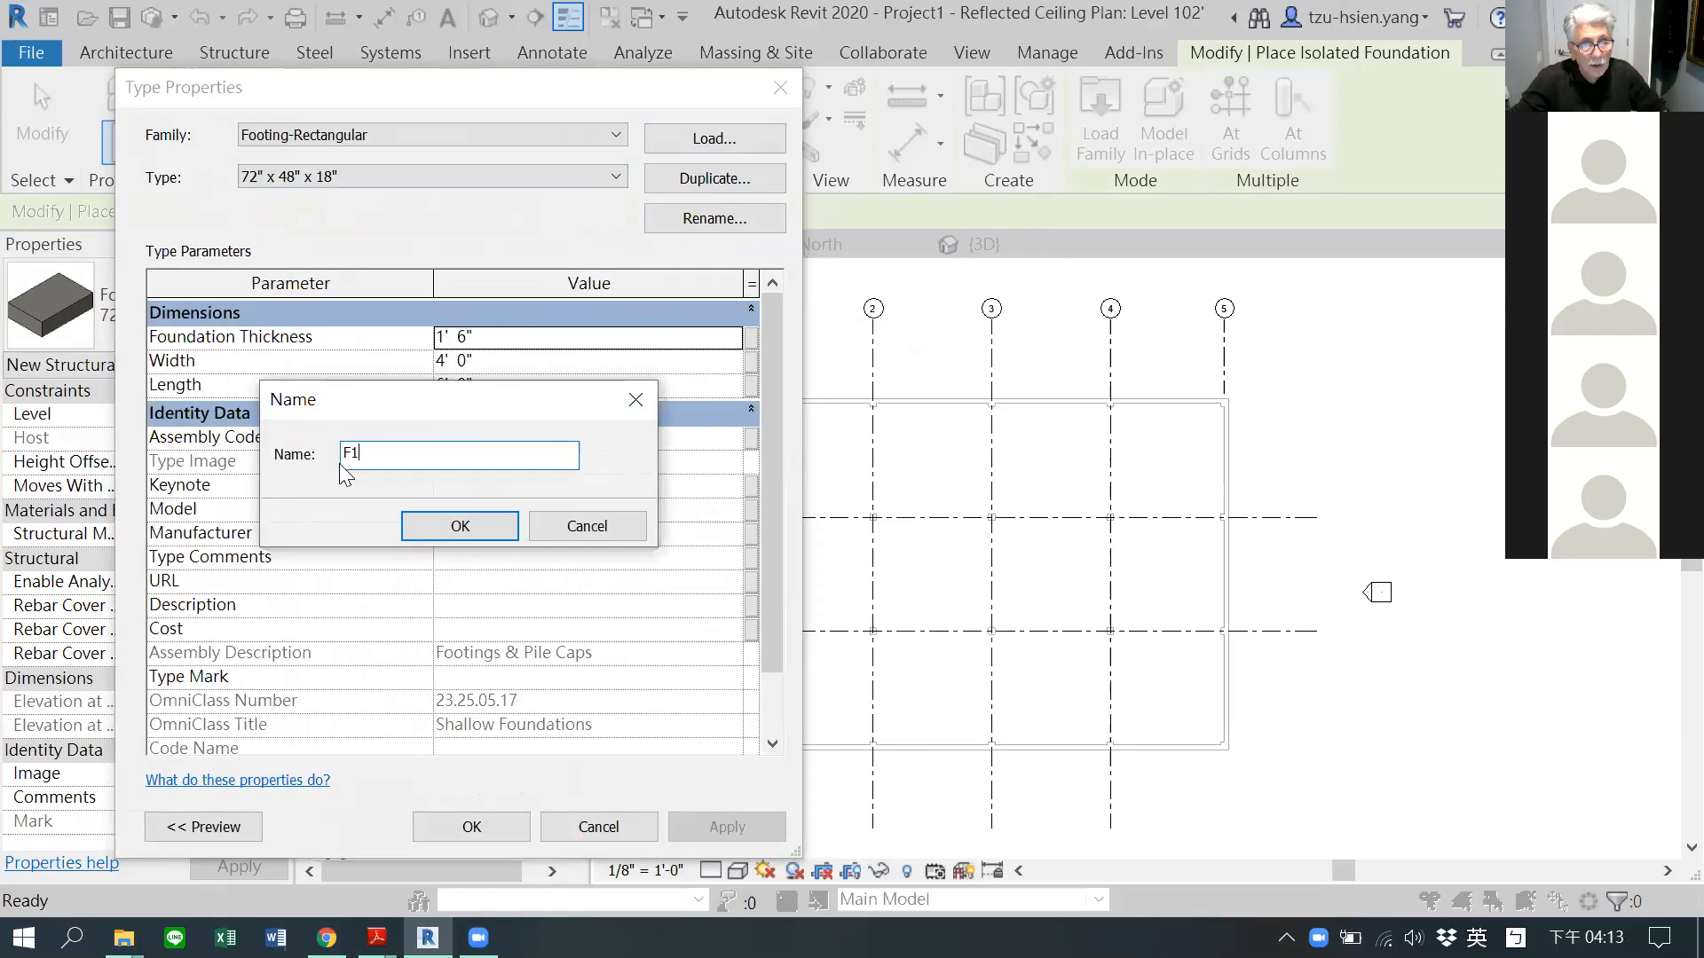
left_click(460, 526)
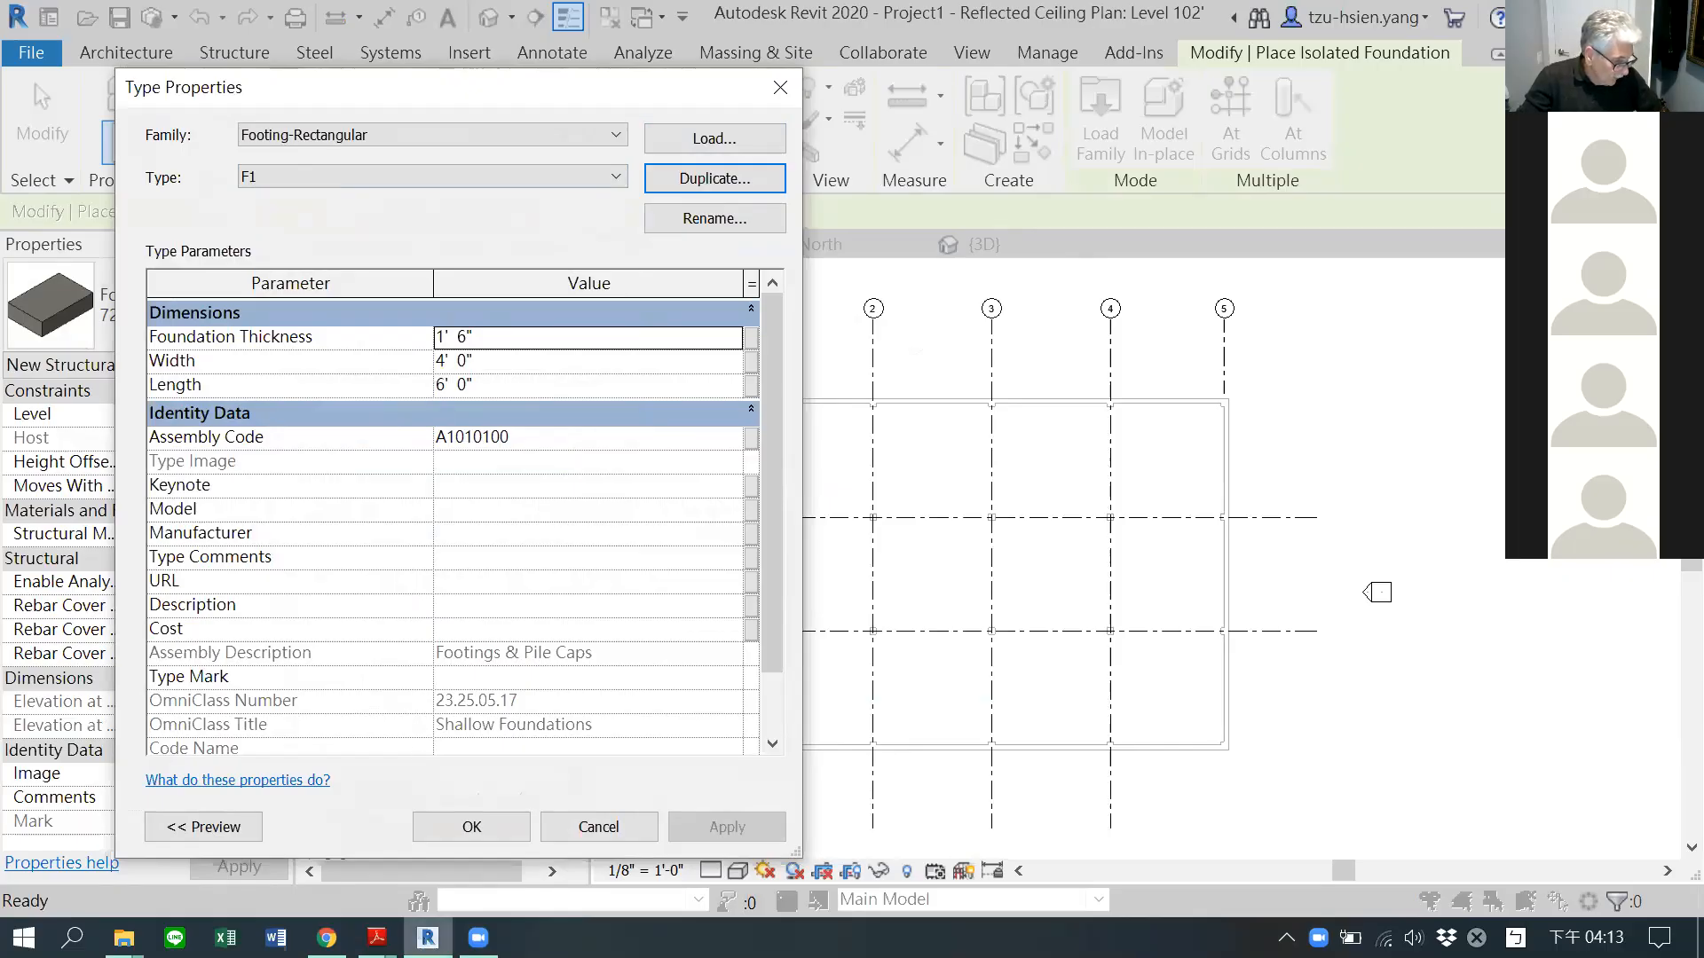
Step: Set the F1 footing's foundation thickness to 1' 11" and its width and length to 9' 0"
left_click(488, 337)
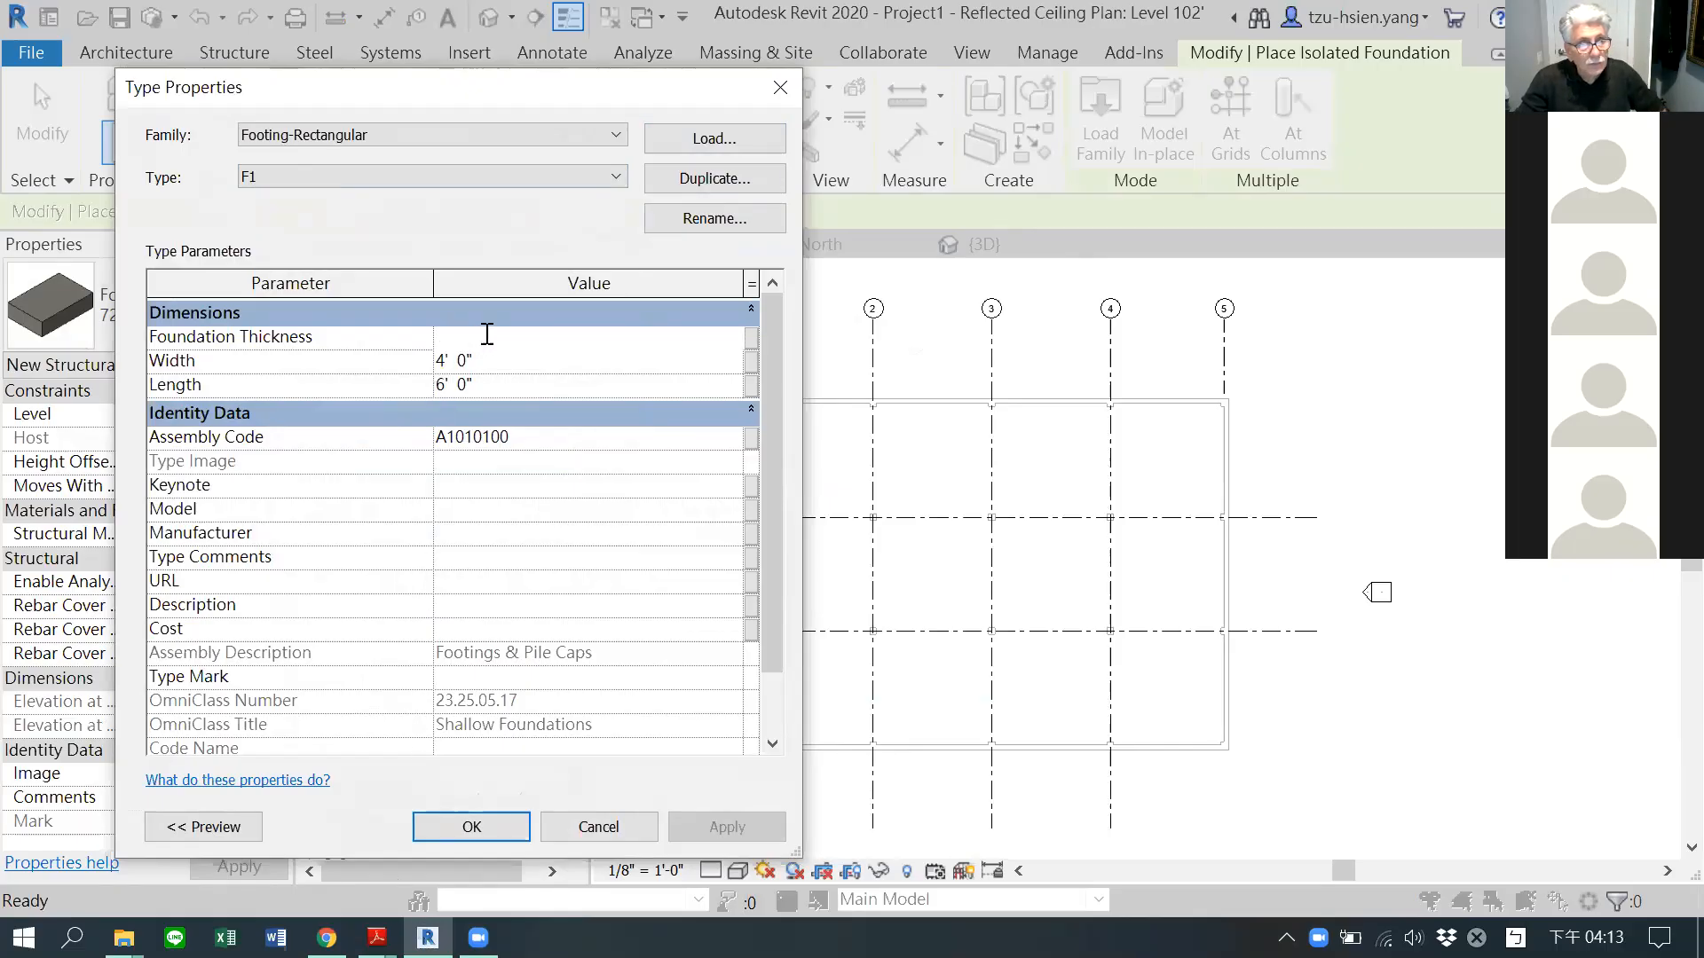
left_click(487, 336)
key("BackSpace")
type("11")
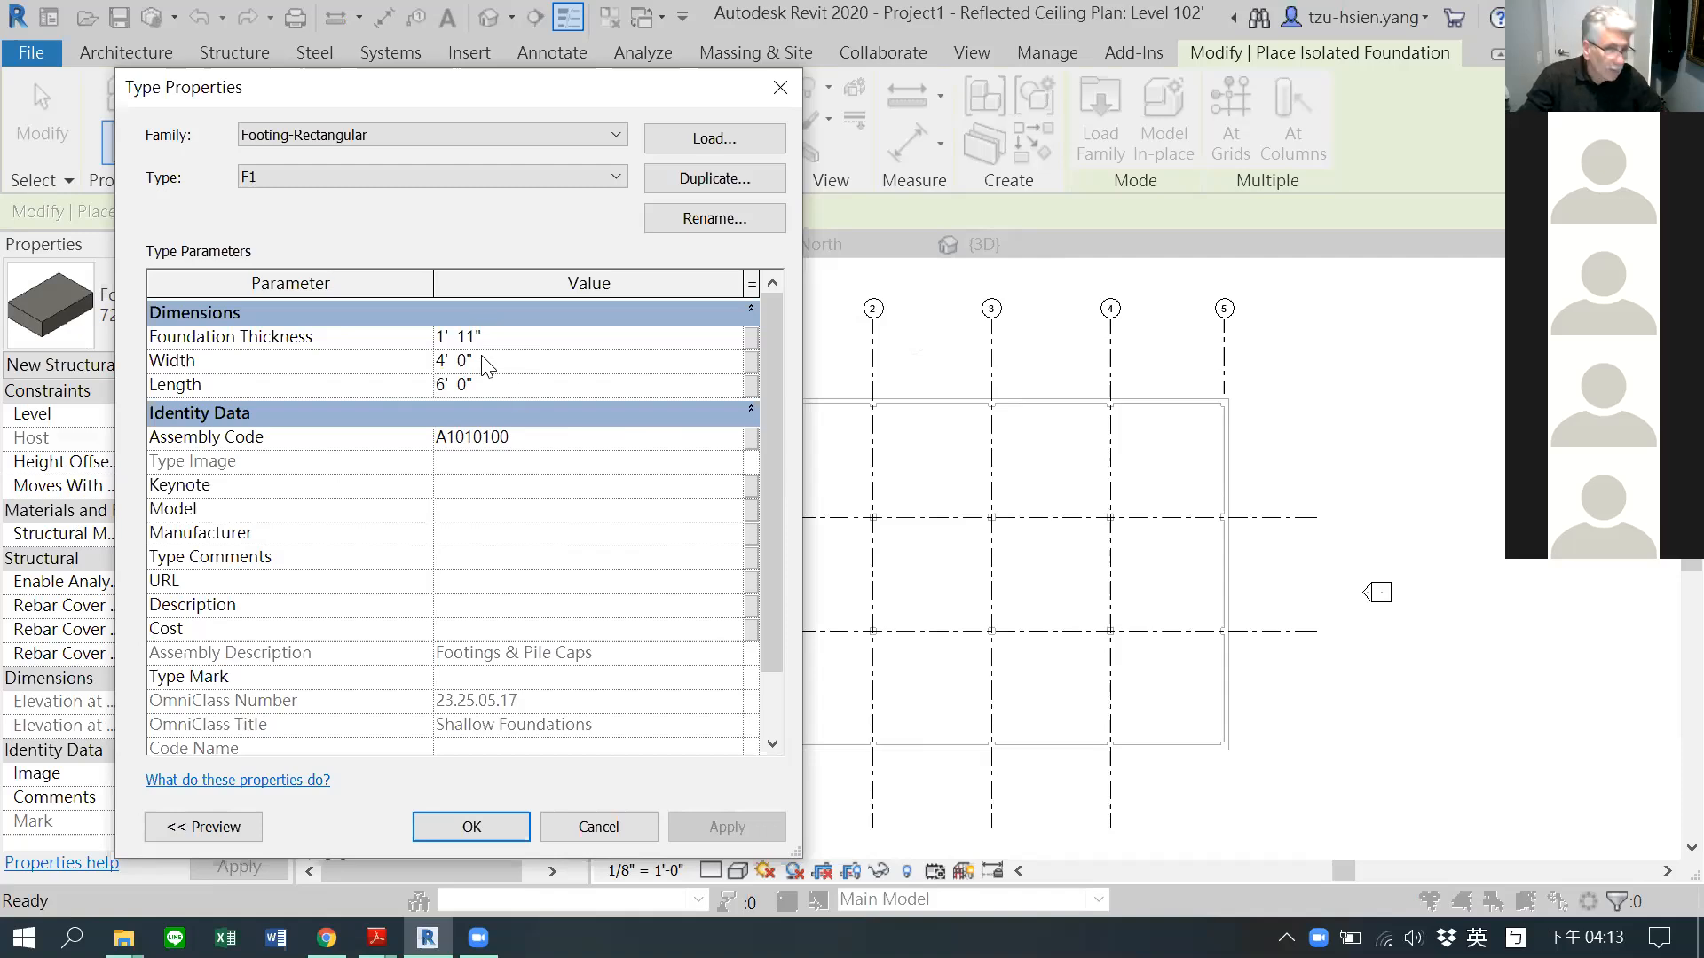
left_click(461, 362)
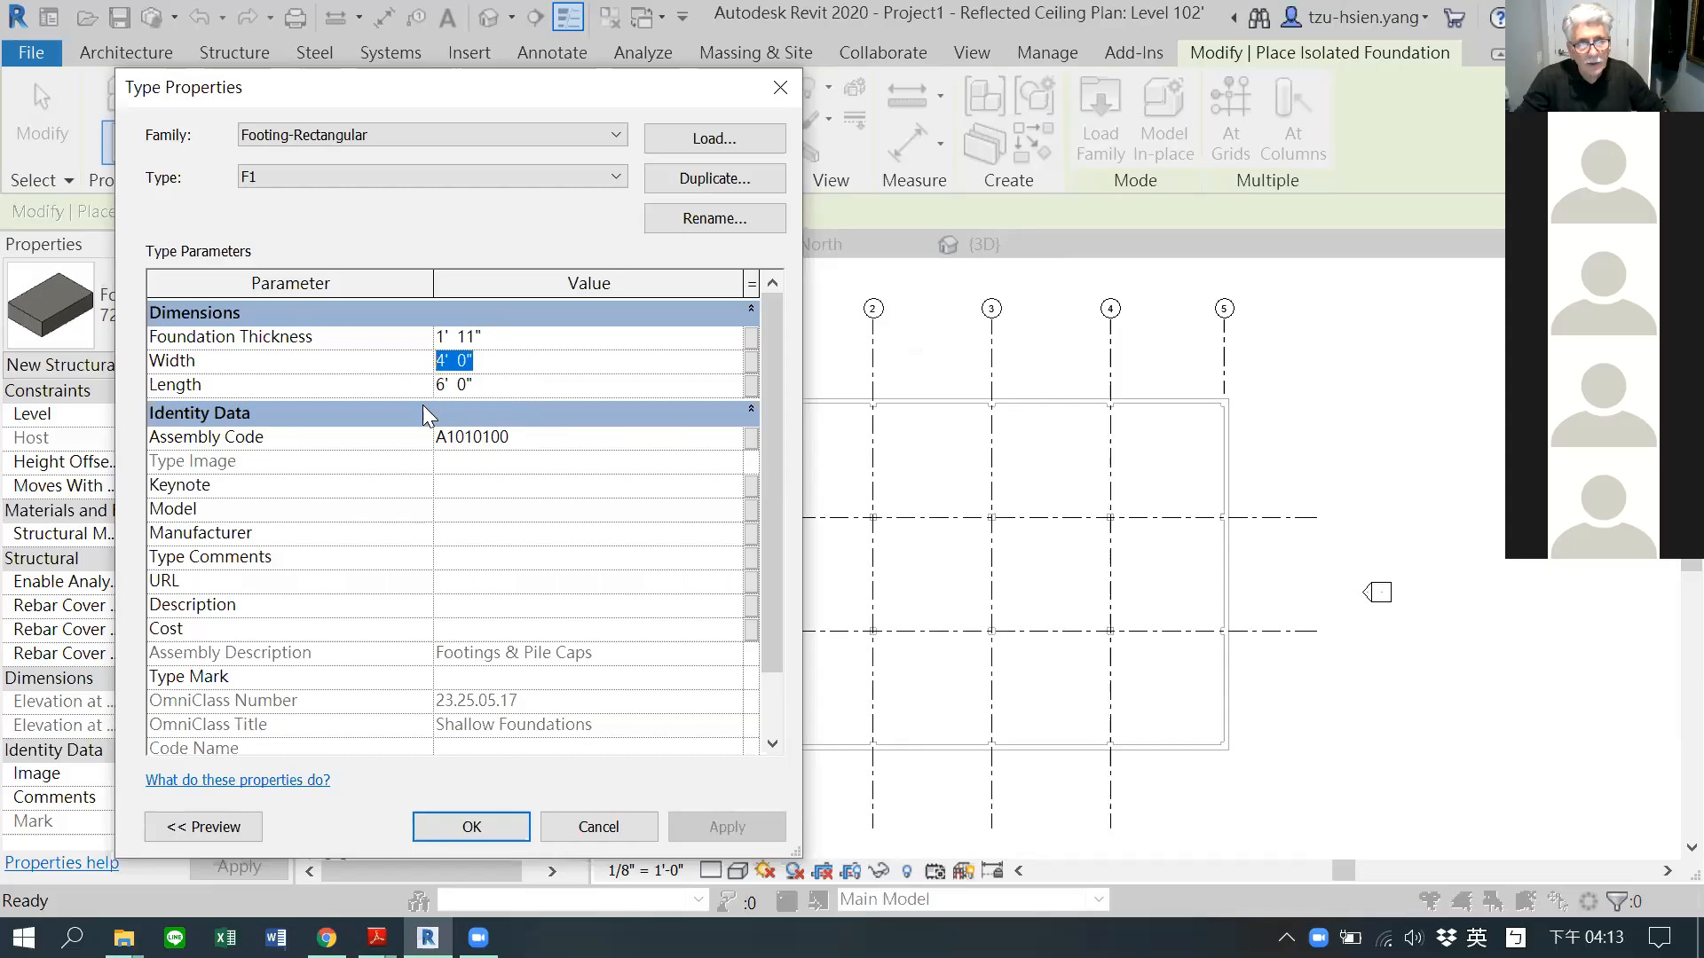
type("9")
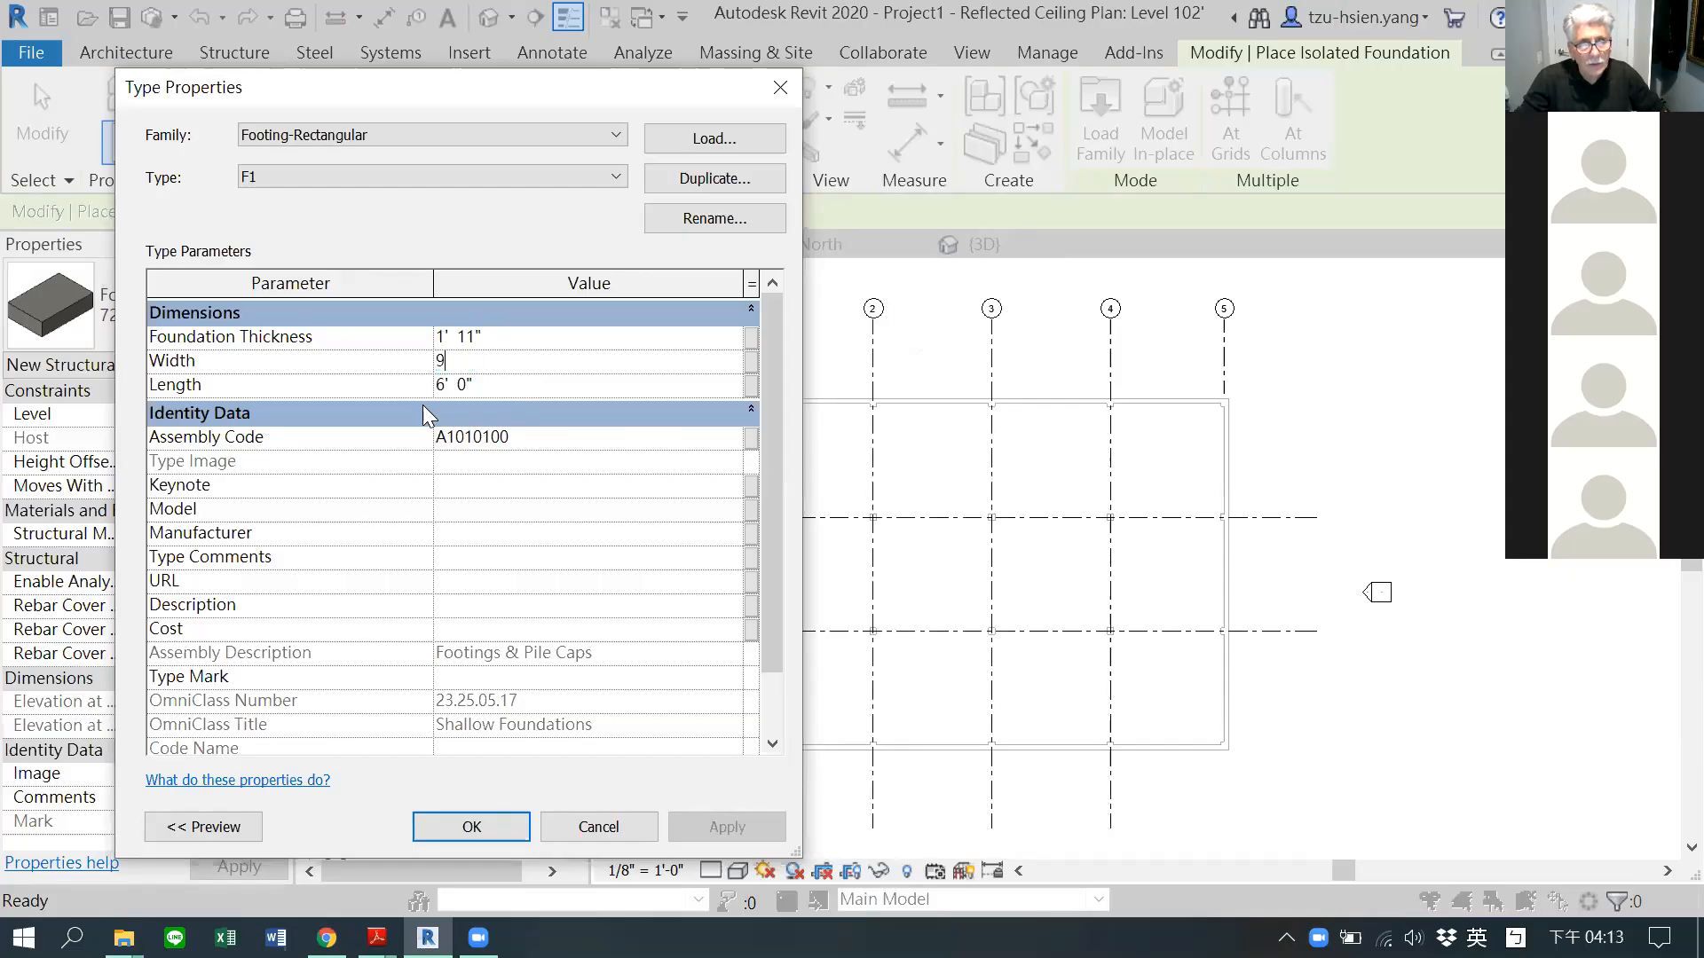
left_click(484, 387)
left_click_drag(485, 388, 419, 386)
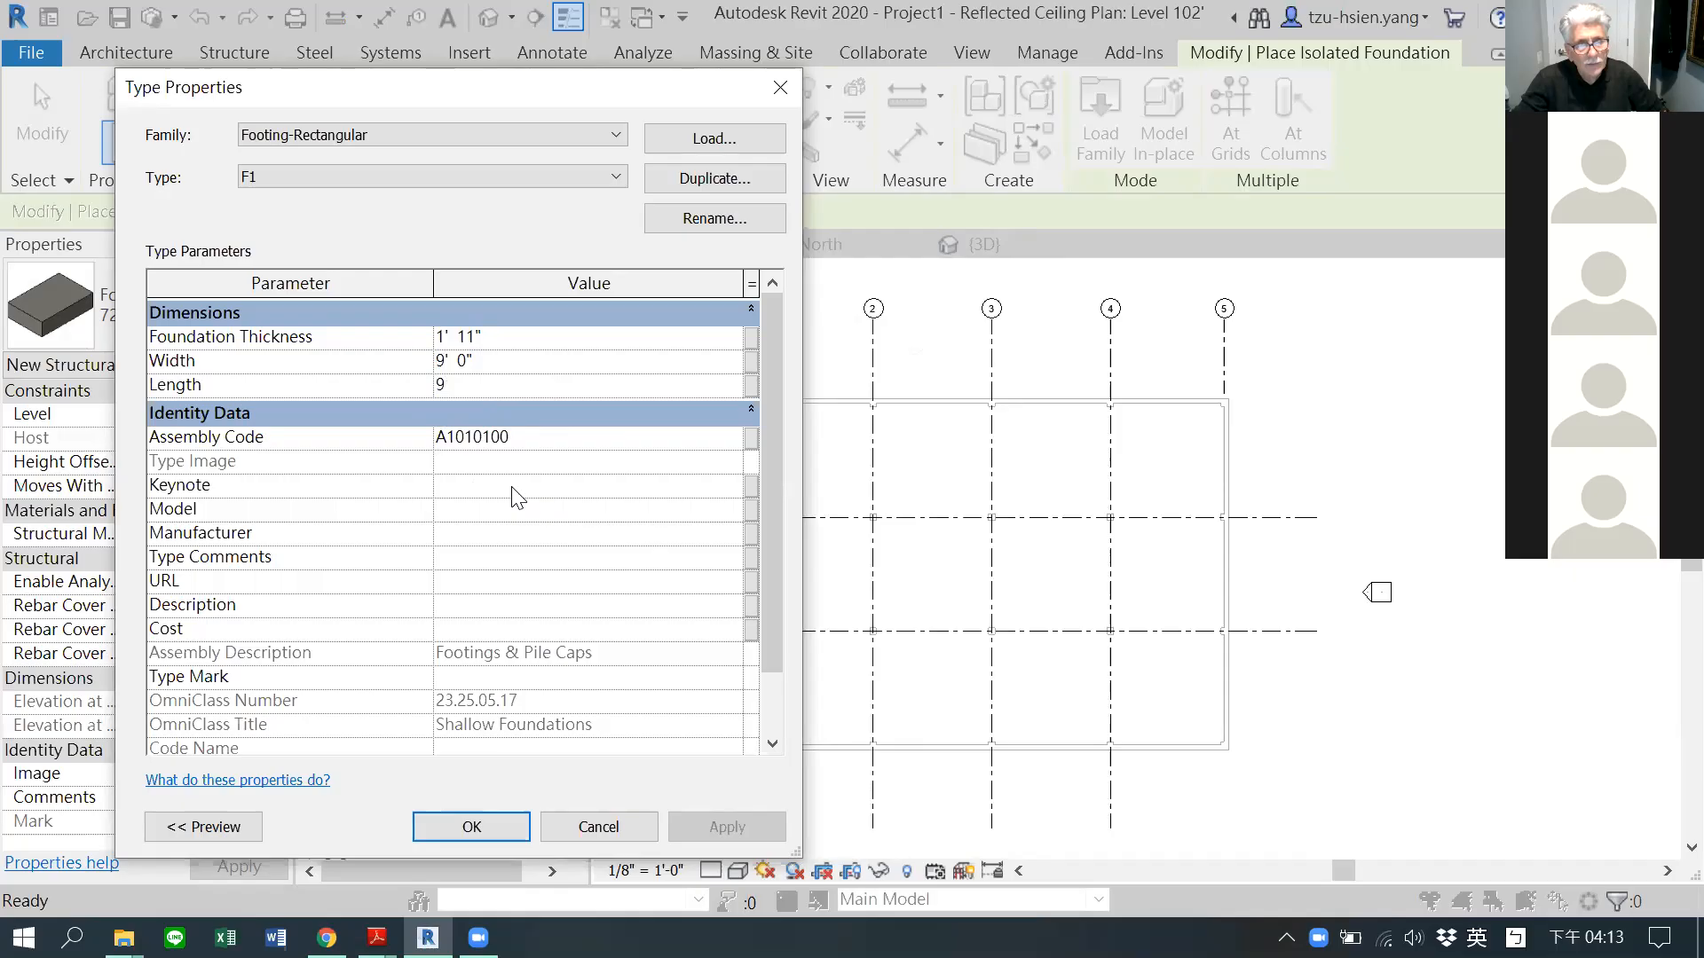
left_click(457, 504)
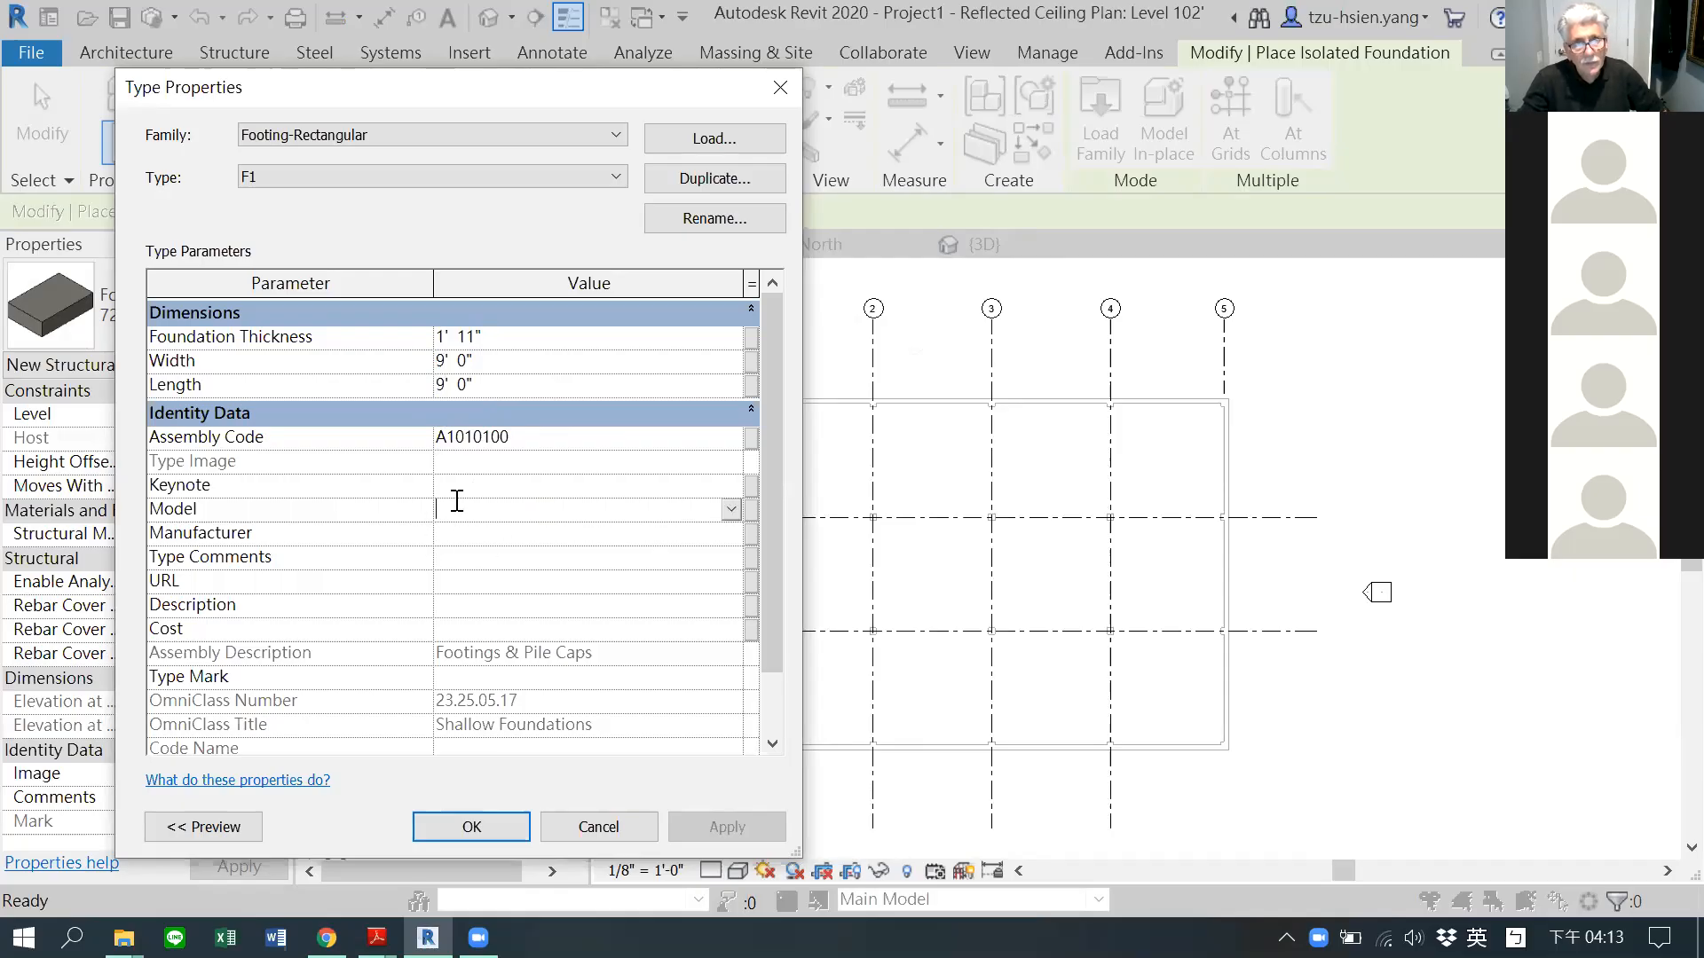
left_click(488, 822)
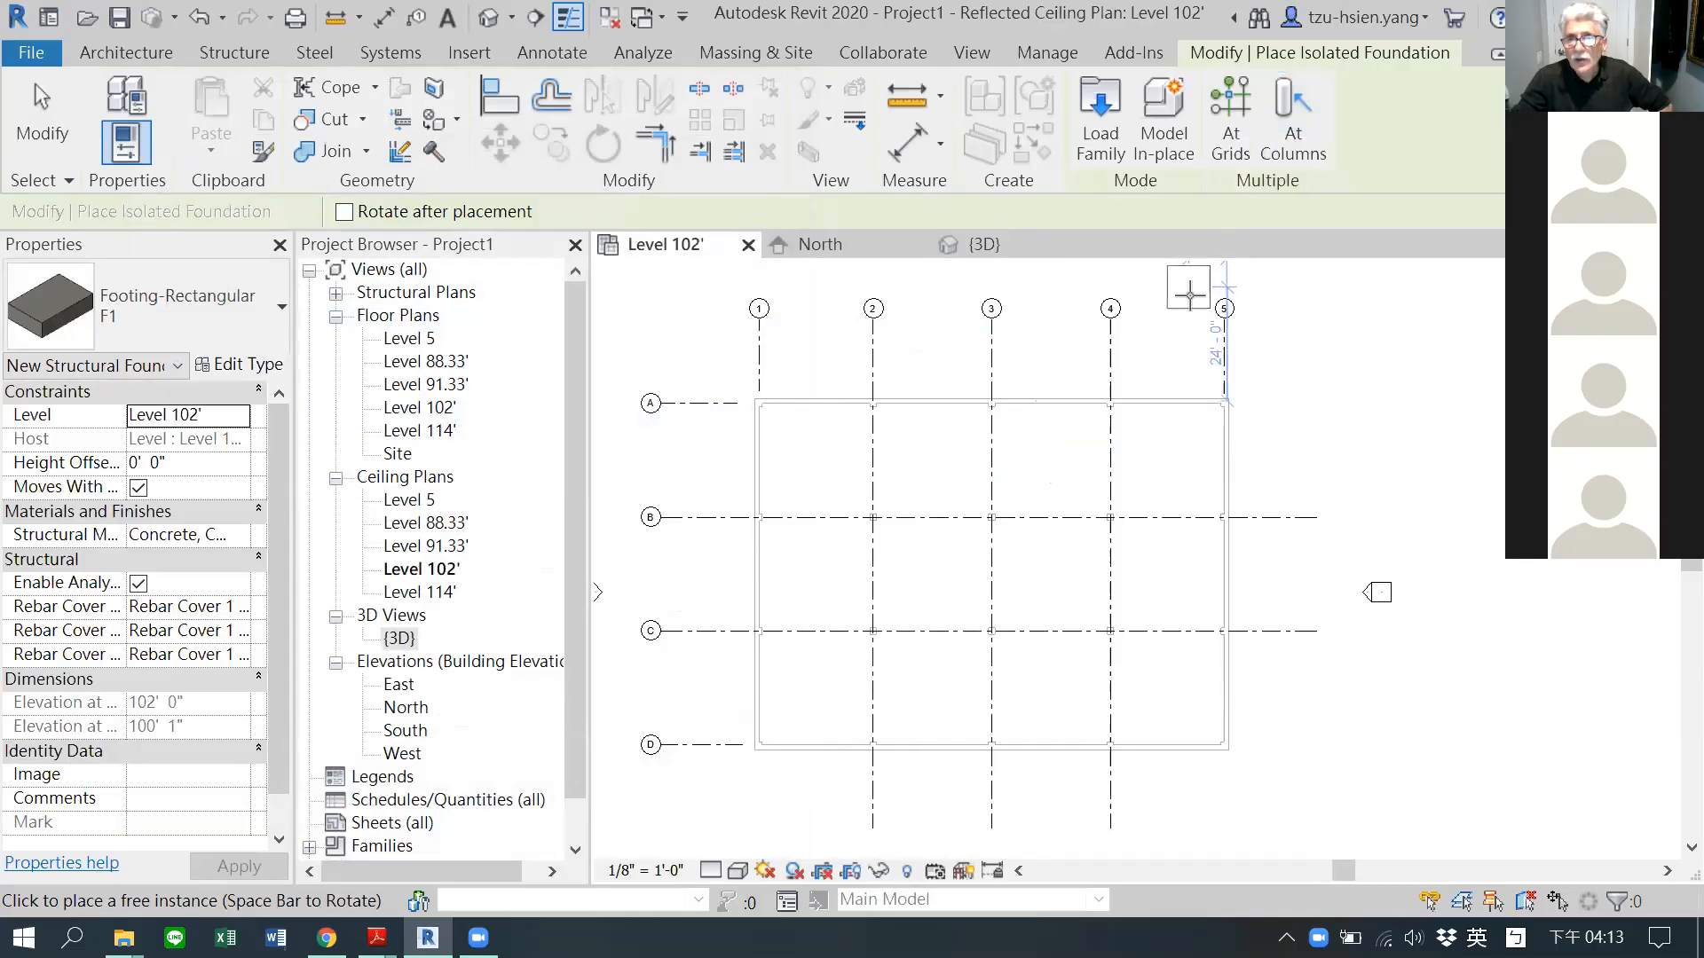
Step: Place F1 footings at the six interior columns where grids B and C cross grids 2, 3 and 4, using At Columns
left_click(1289, 144)
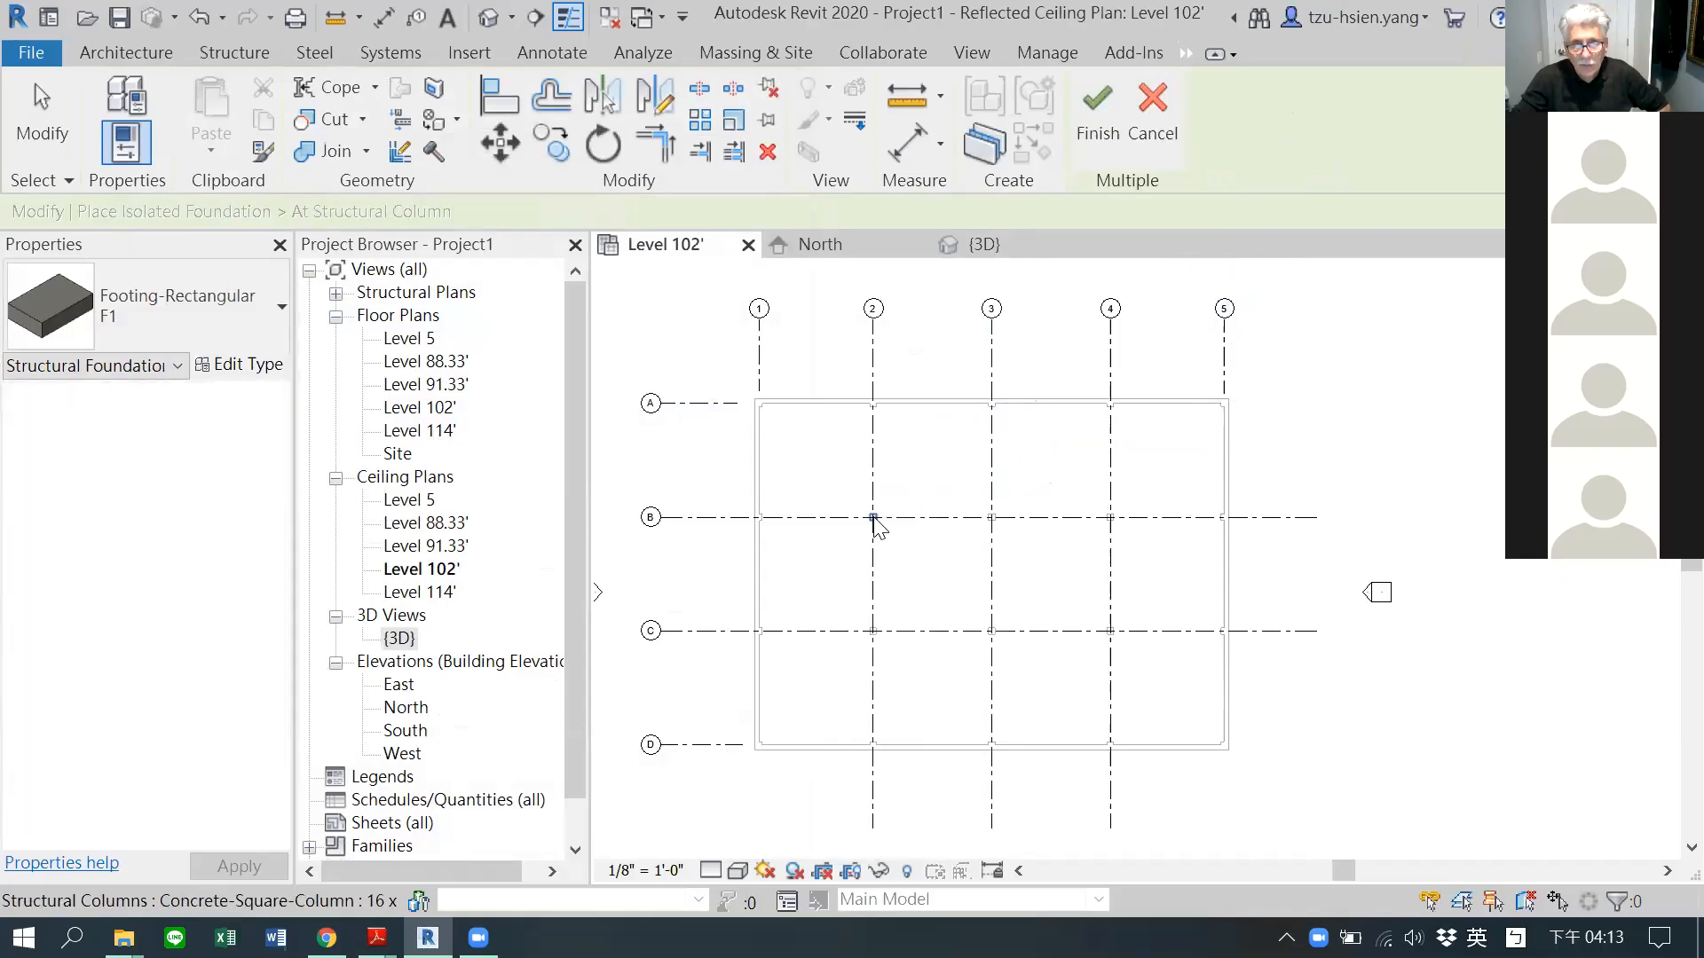
left_click_drag(841, 484, 1165, 661)
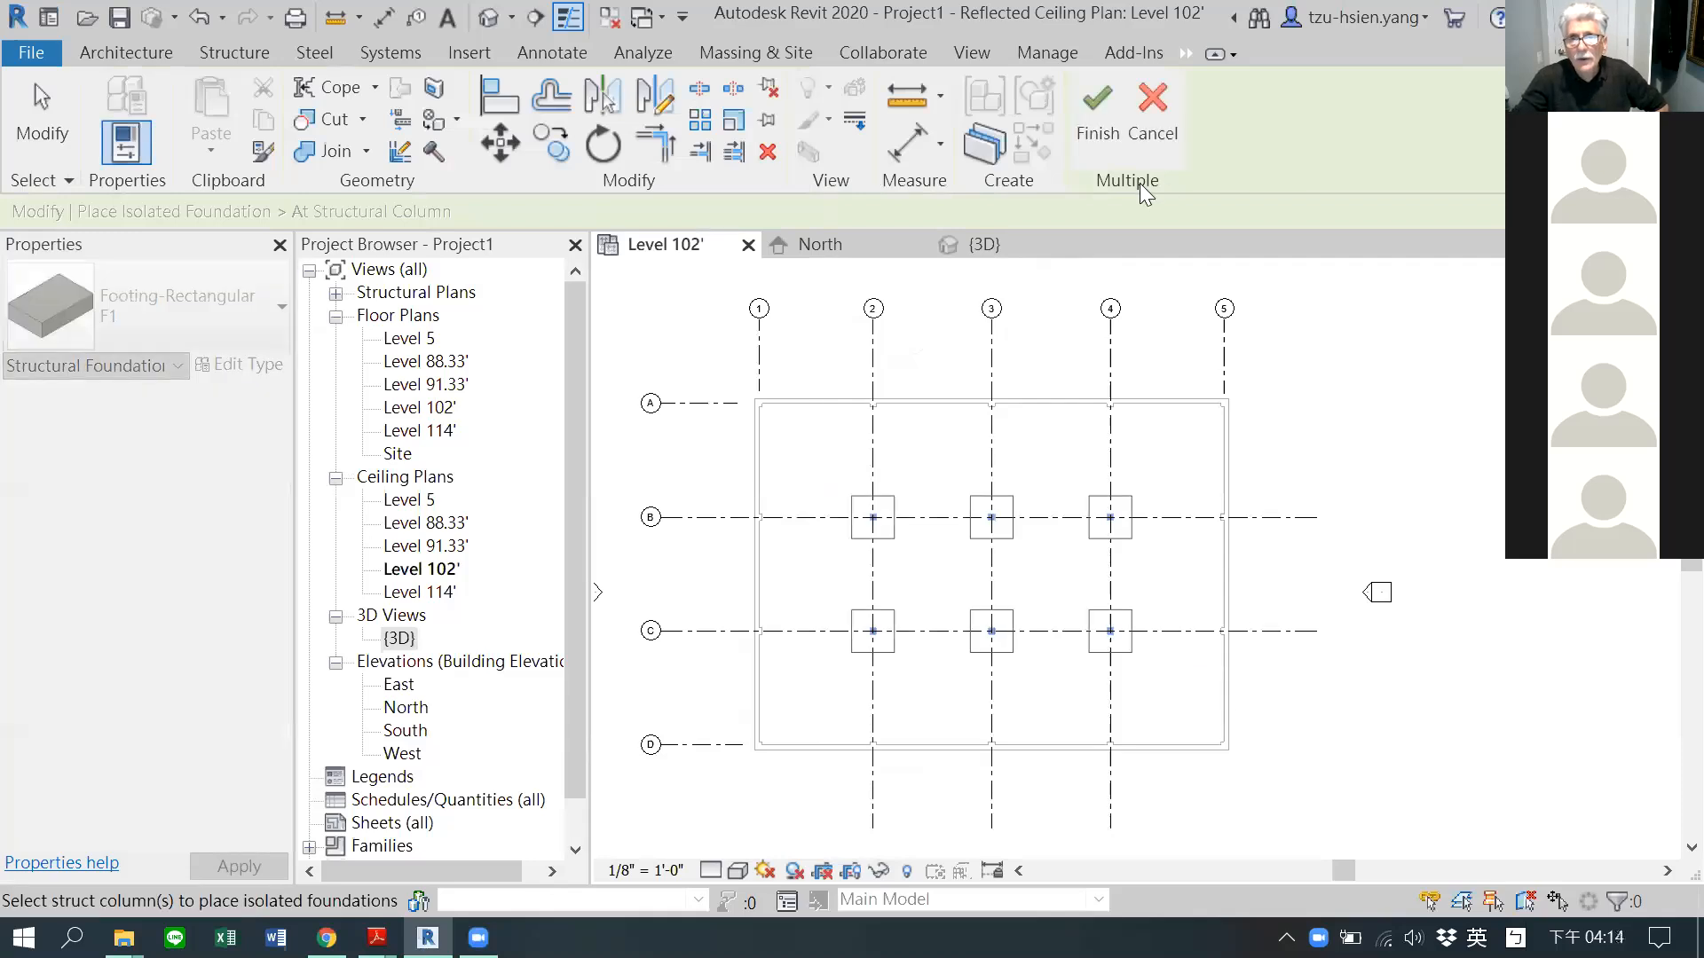
left_click(1091, 117)
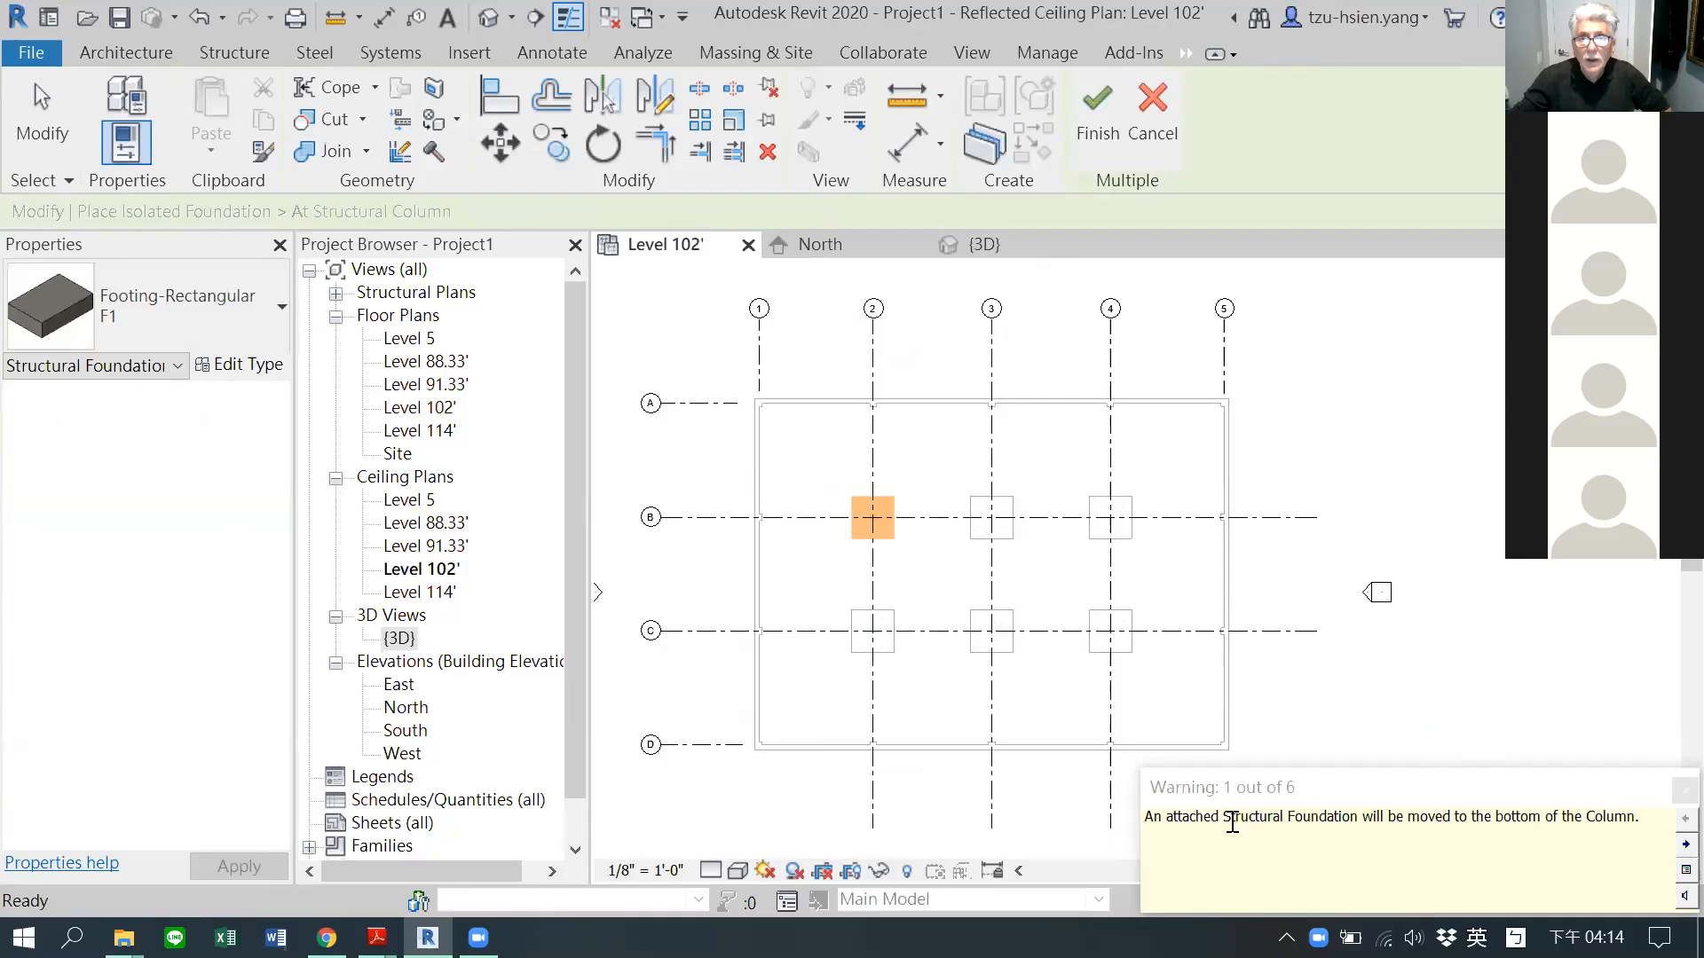
left_click(1107, 142)
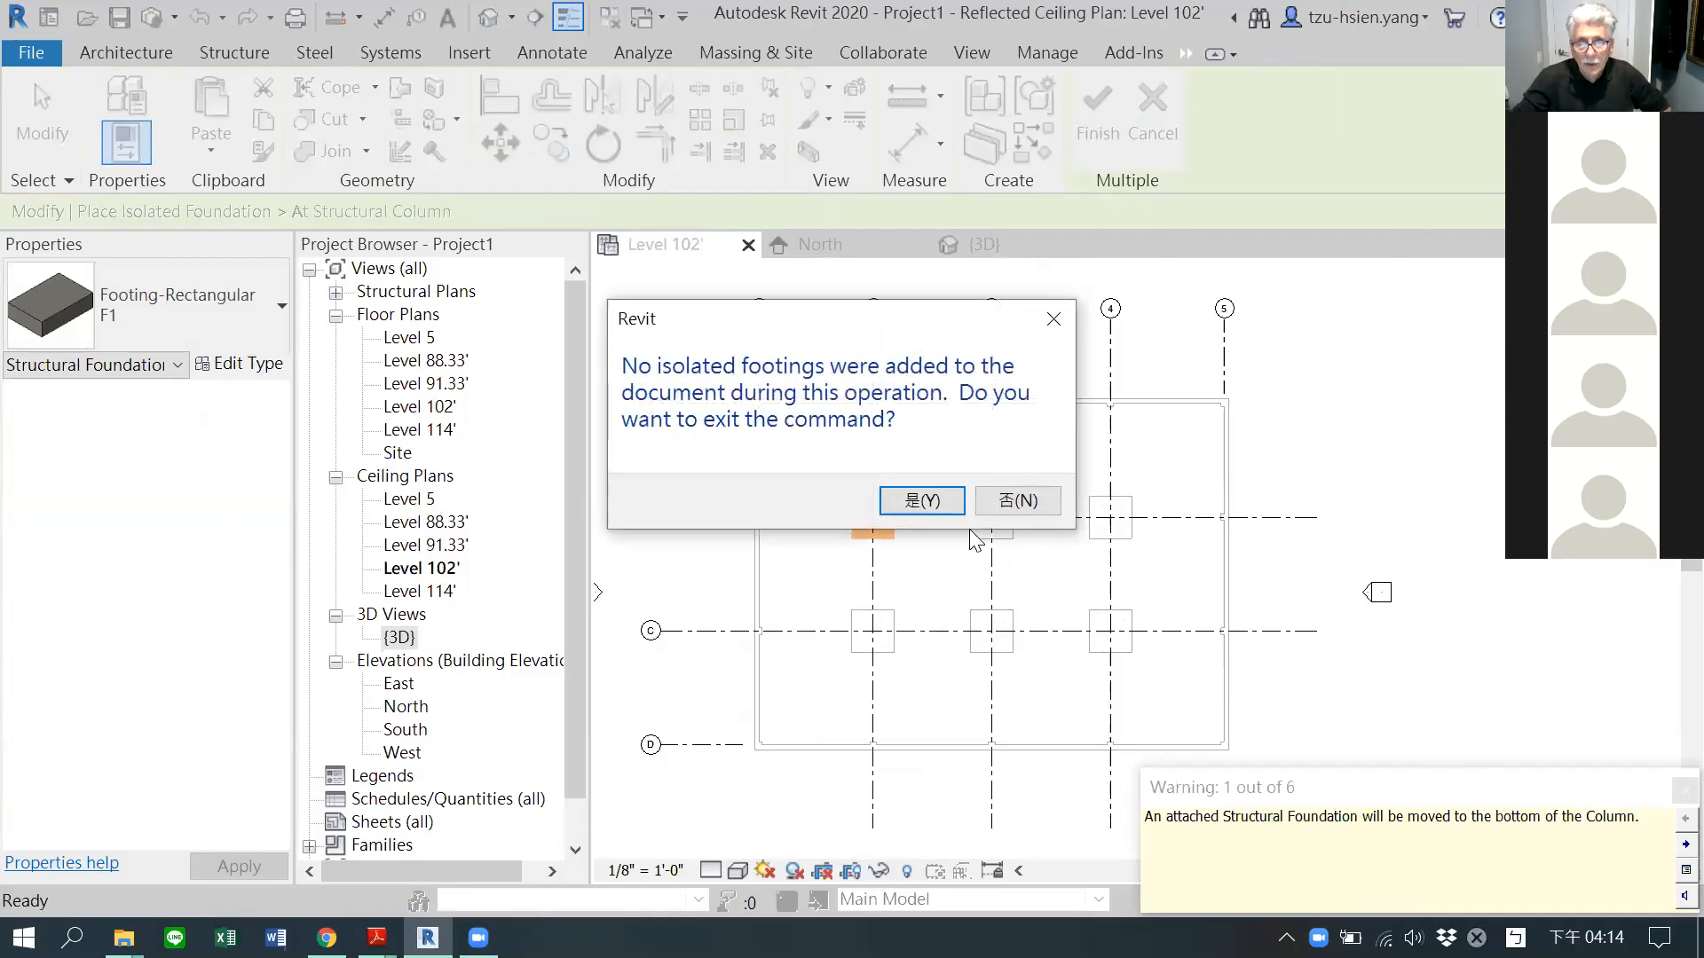
left_click(939, 499)
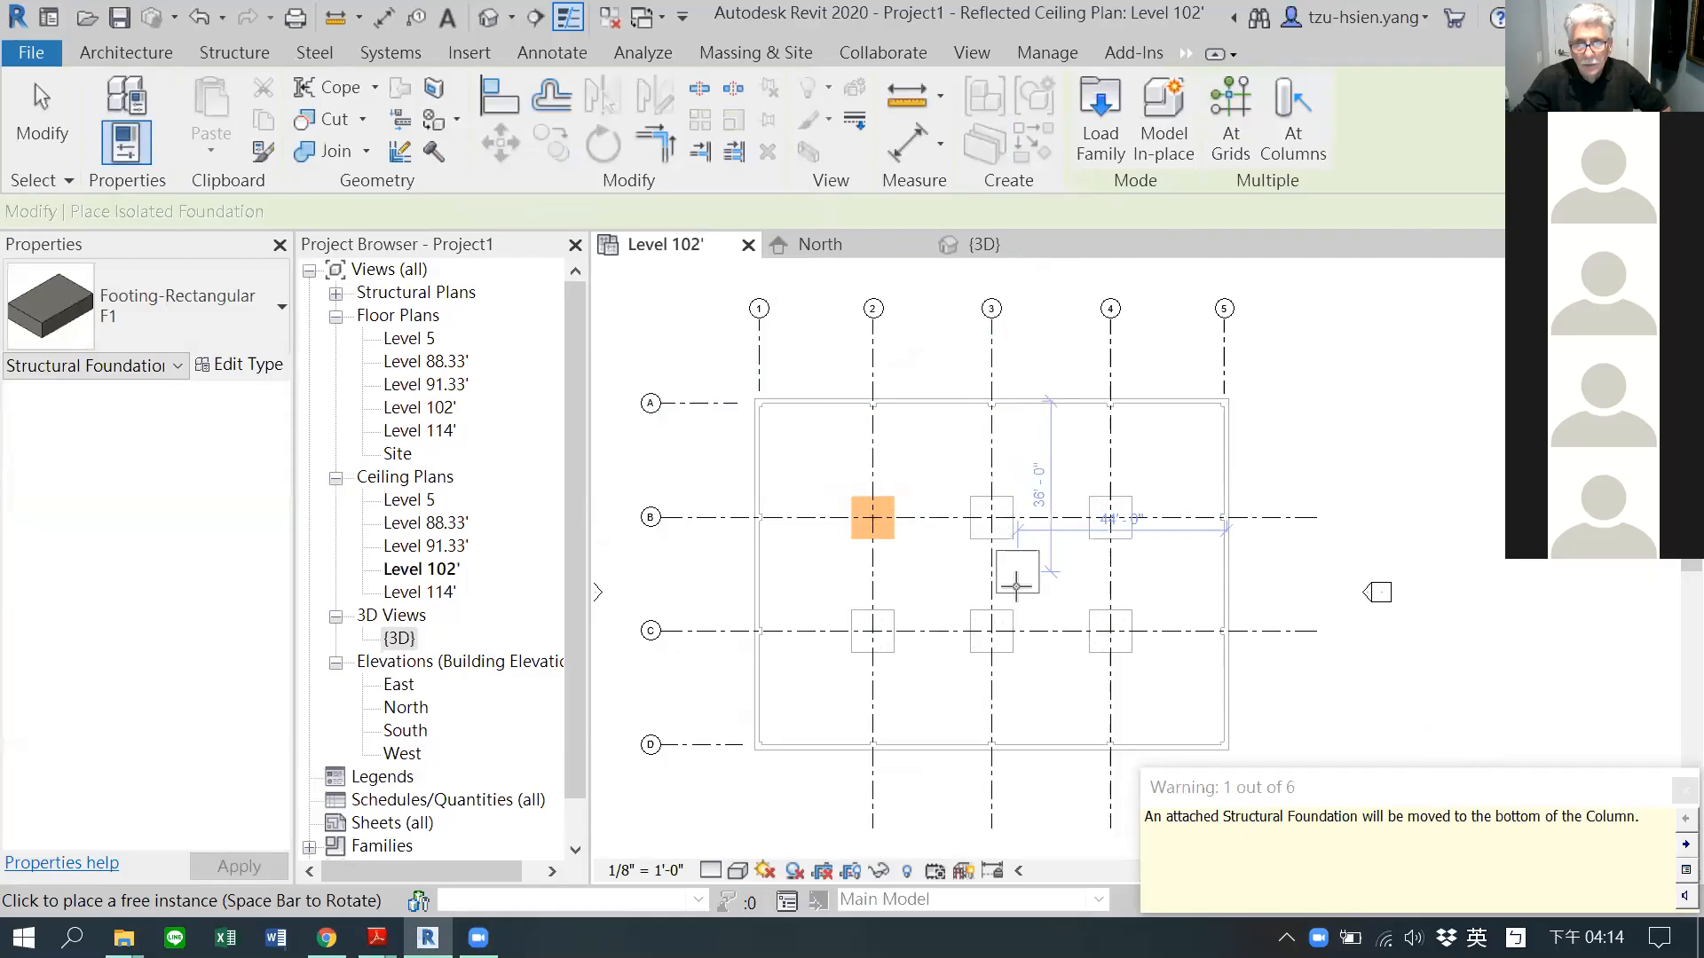
key("Escape")
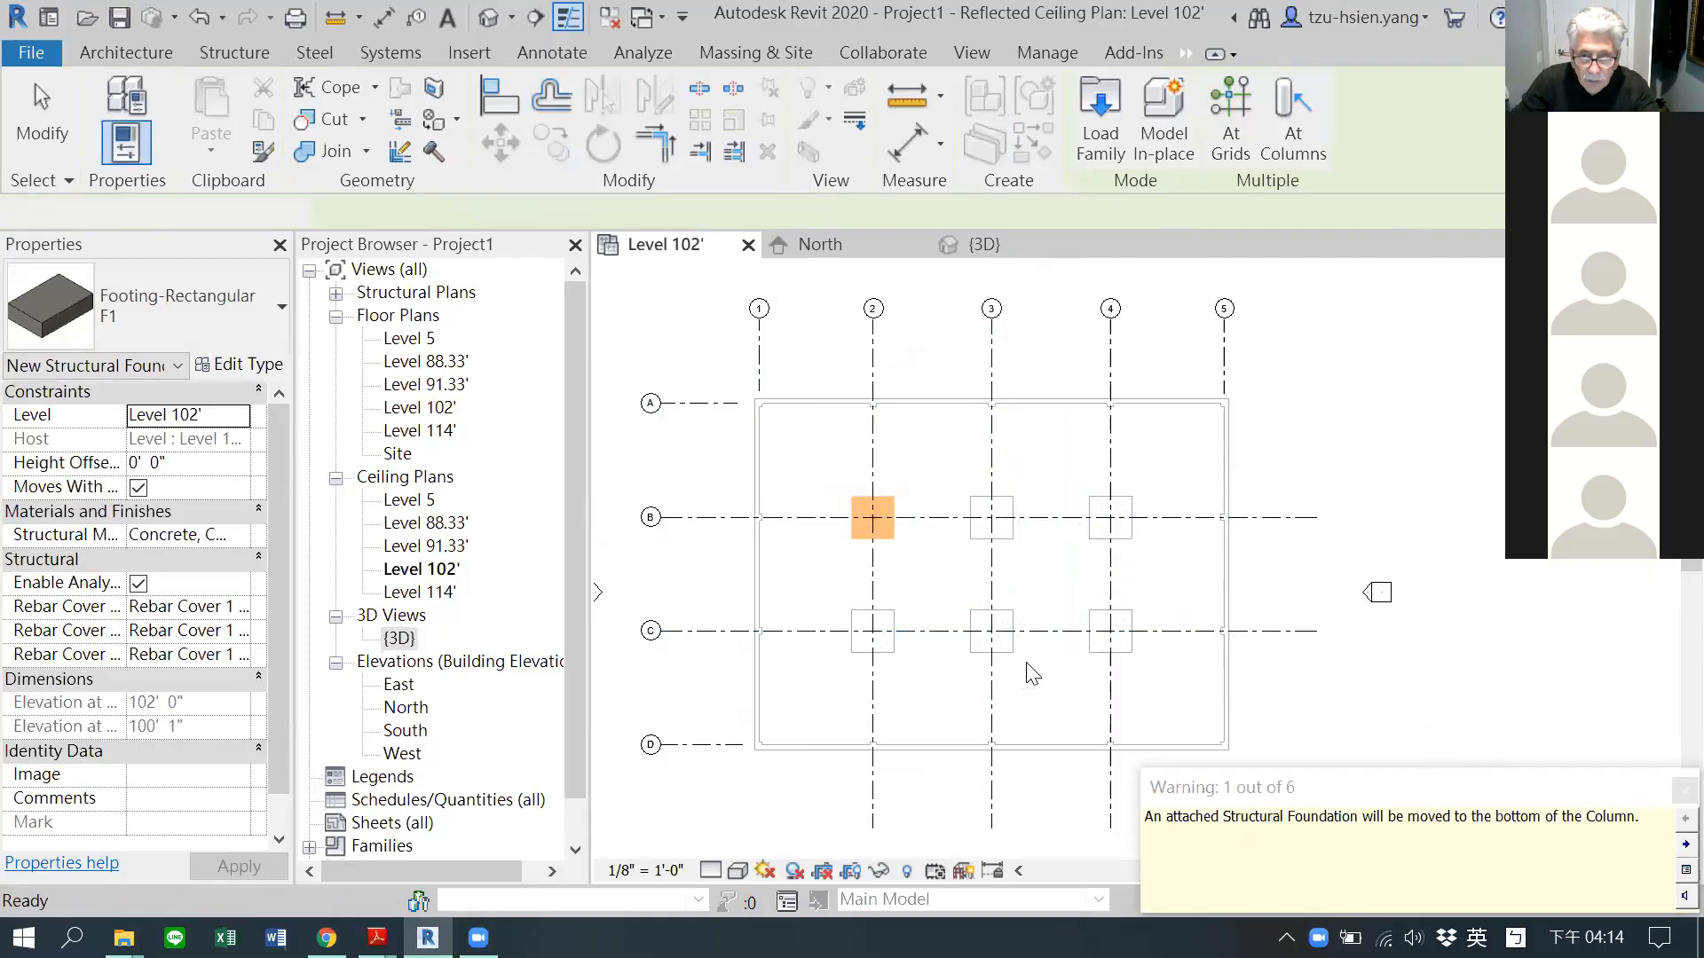
left_click(1303, 654)
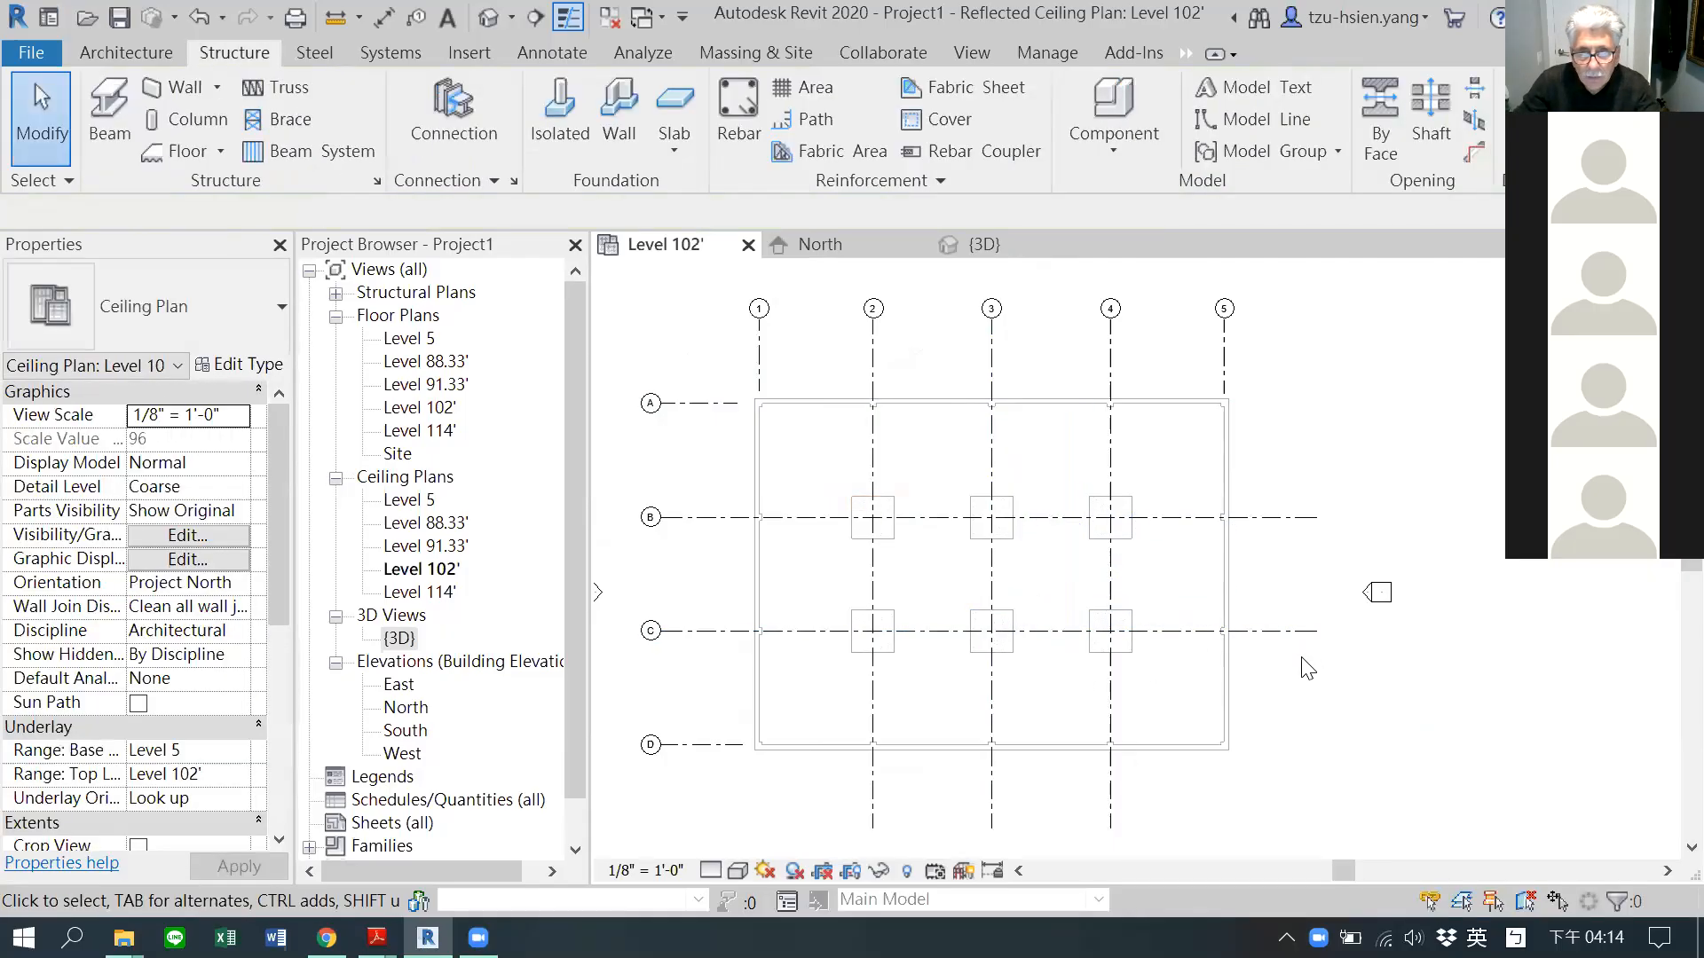
scroll(985, 643, "up", 2)
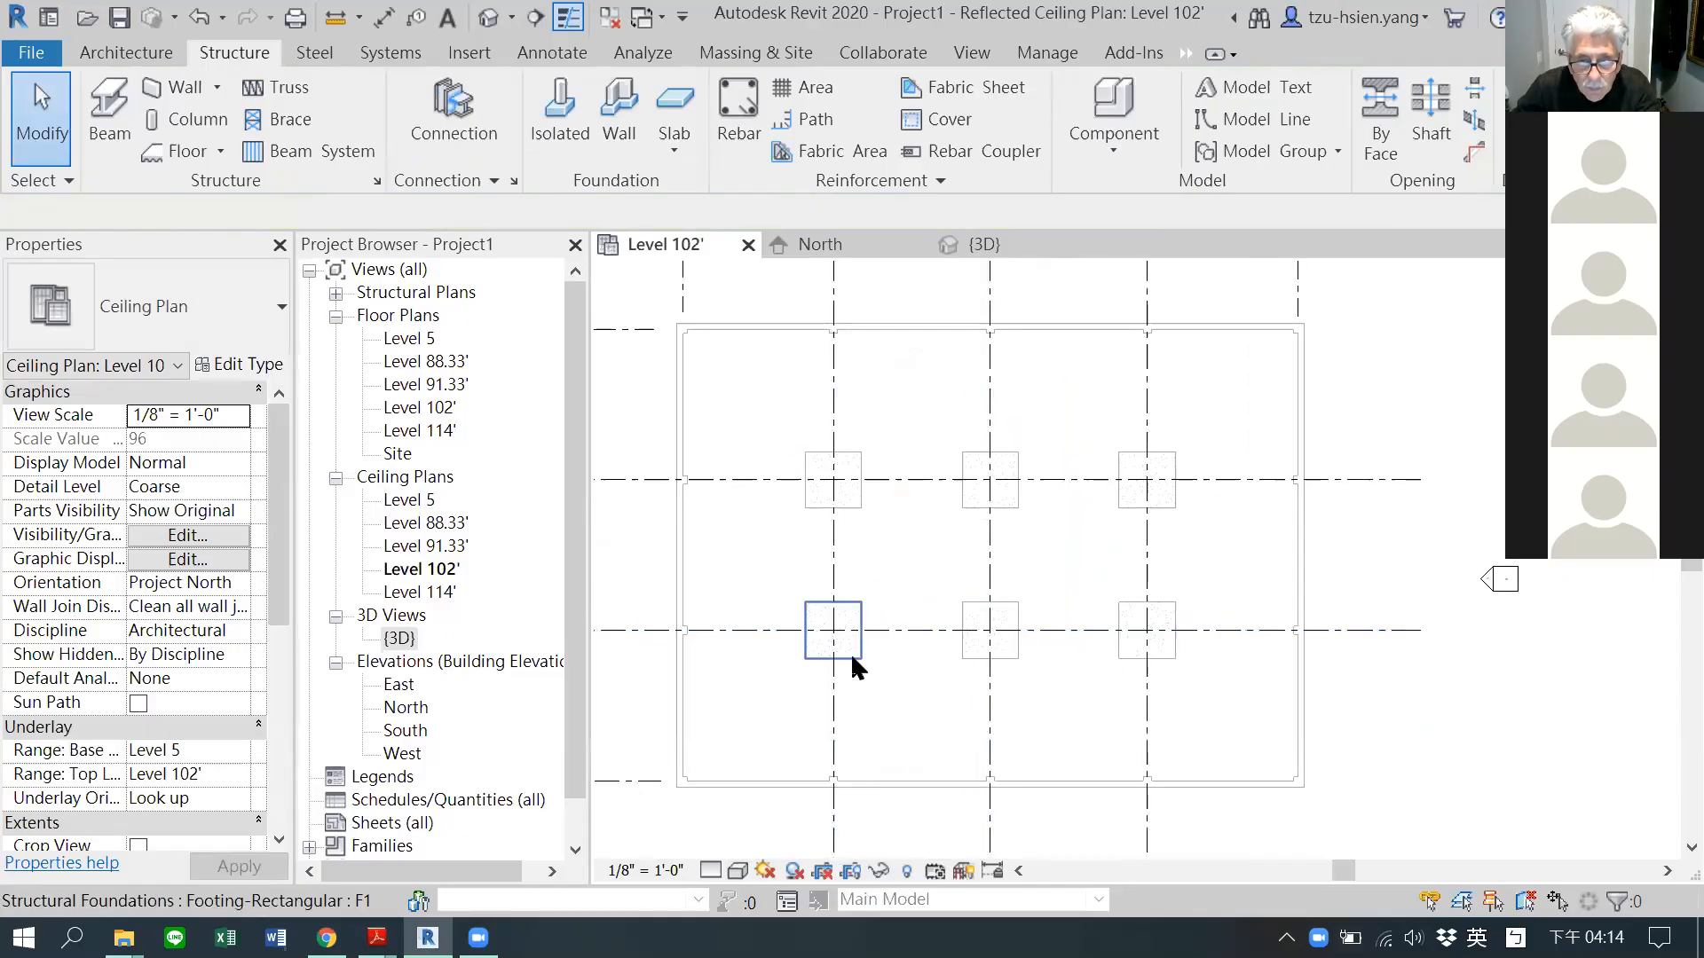
scroll(892, 657, "down", 1)
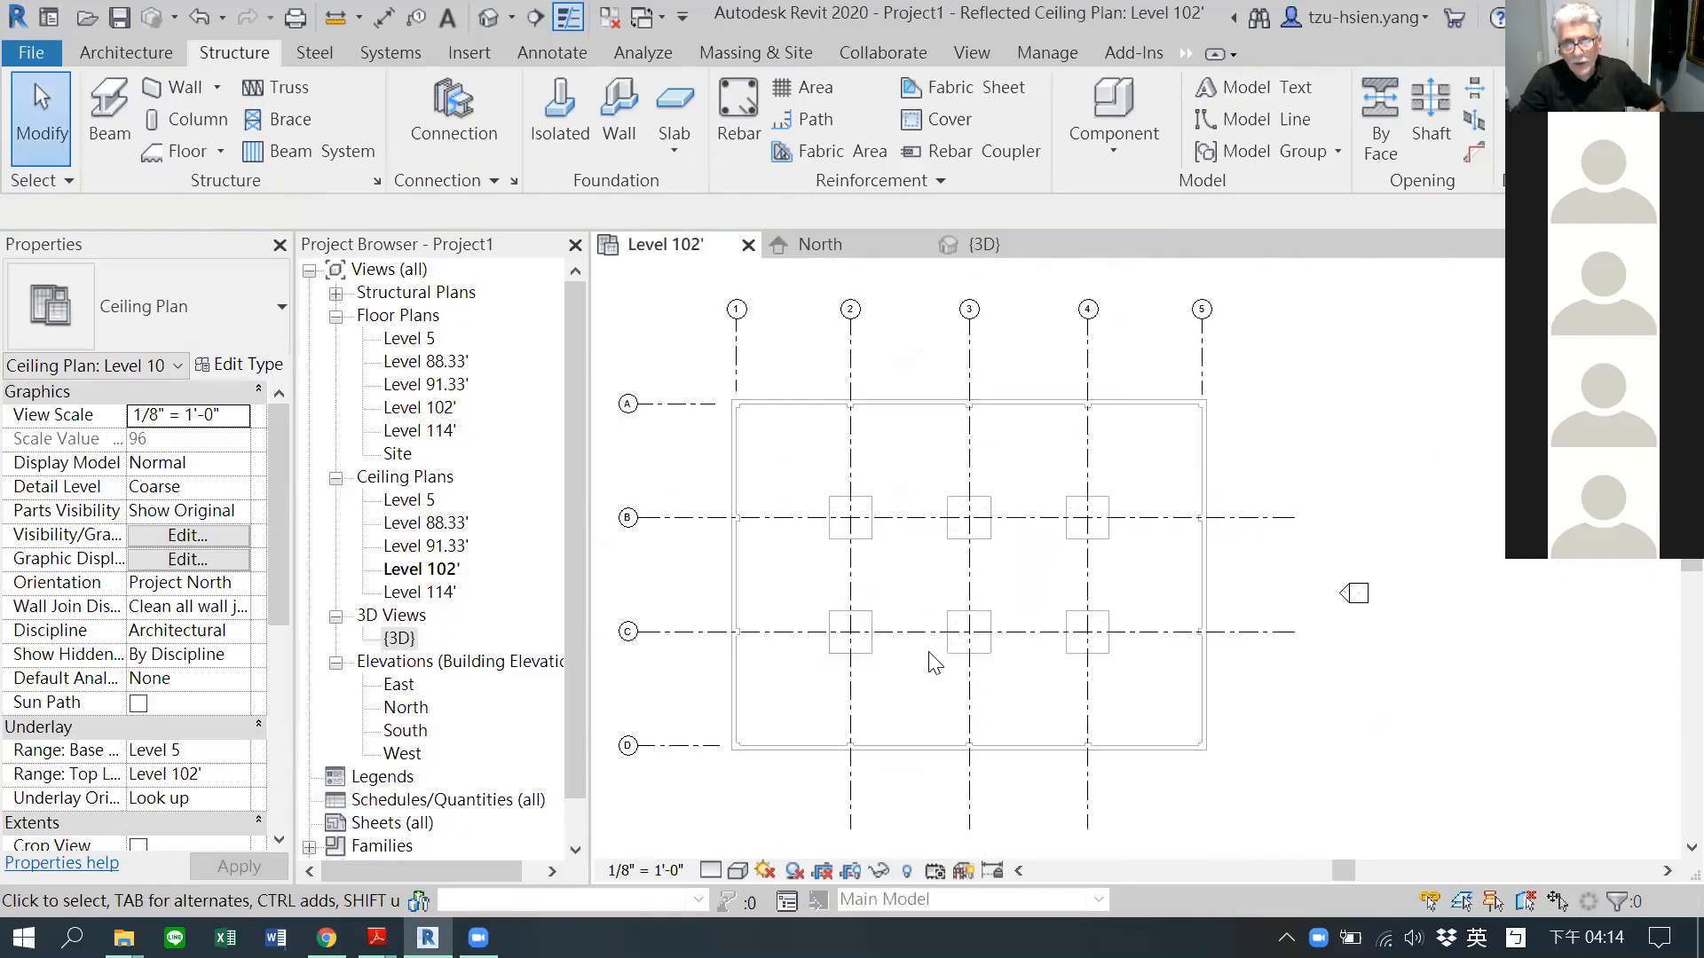
scroll(879, 667, "up", 2)
middle_click_drag(917, 662, 865, 730)
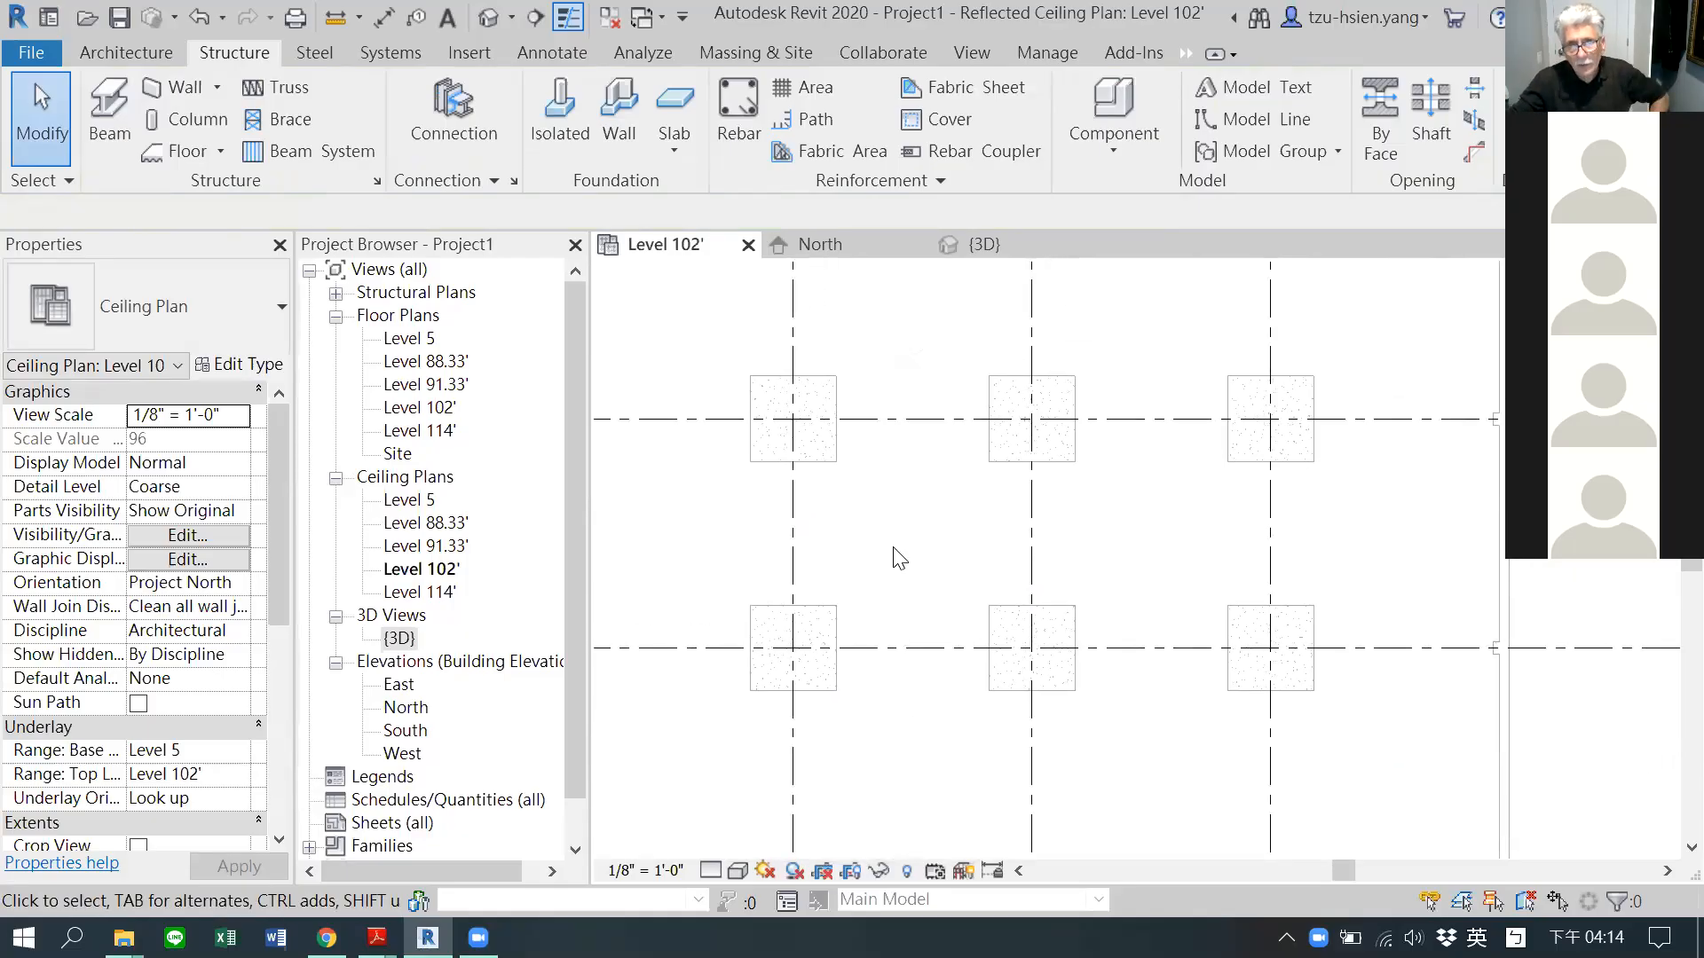
scroll(883, 745, "down", 2)
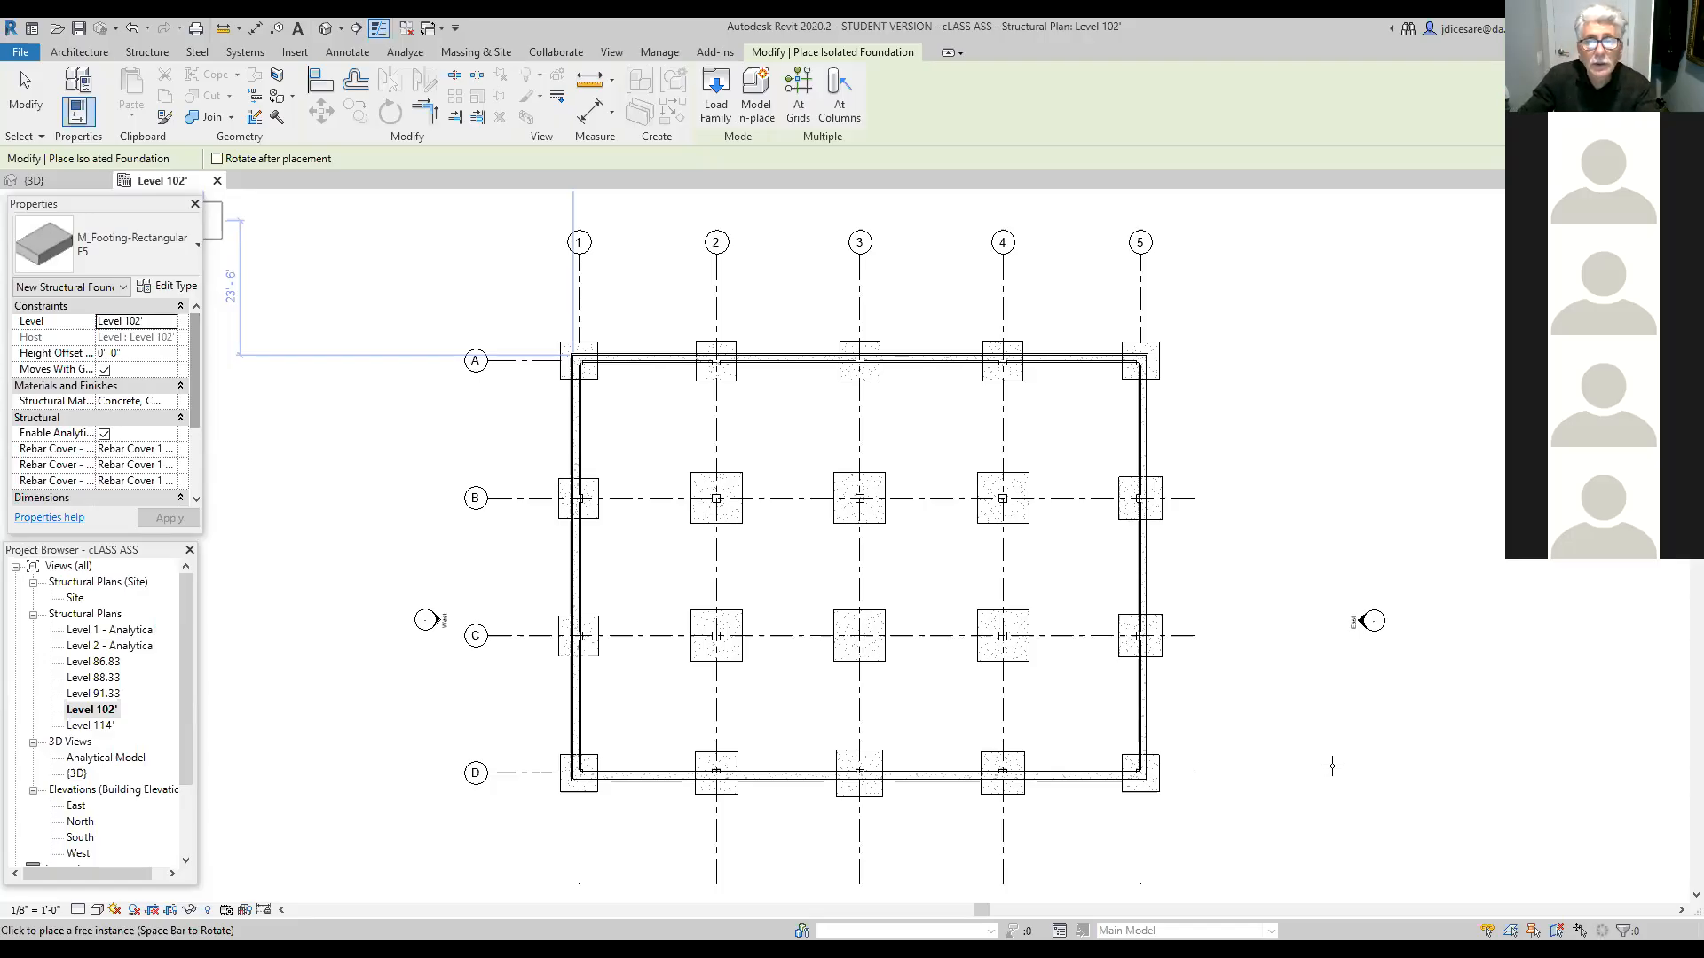
Step: End the isolated foundation placement and review the footing layout across the Level 102' structural plan
scroll(297, 274, "down", 1)
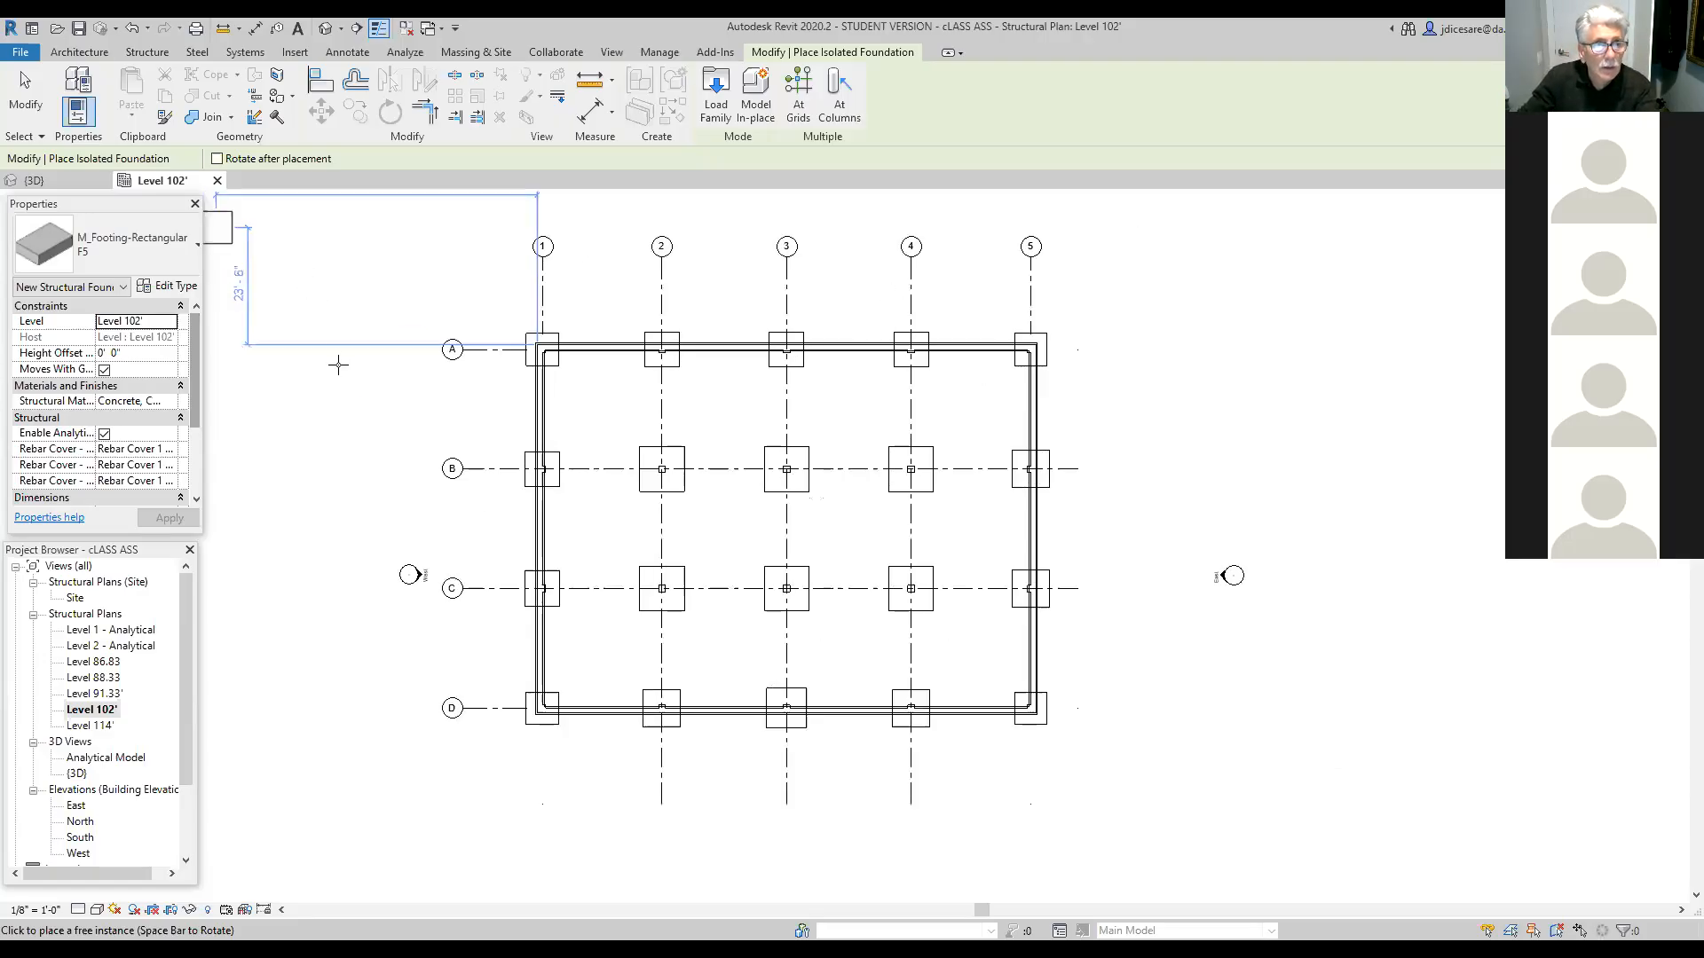
scroll(345, 393, "down", 1)
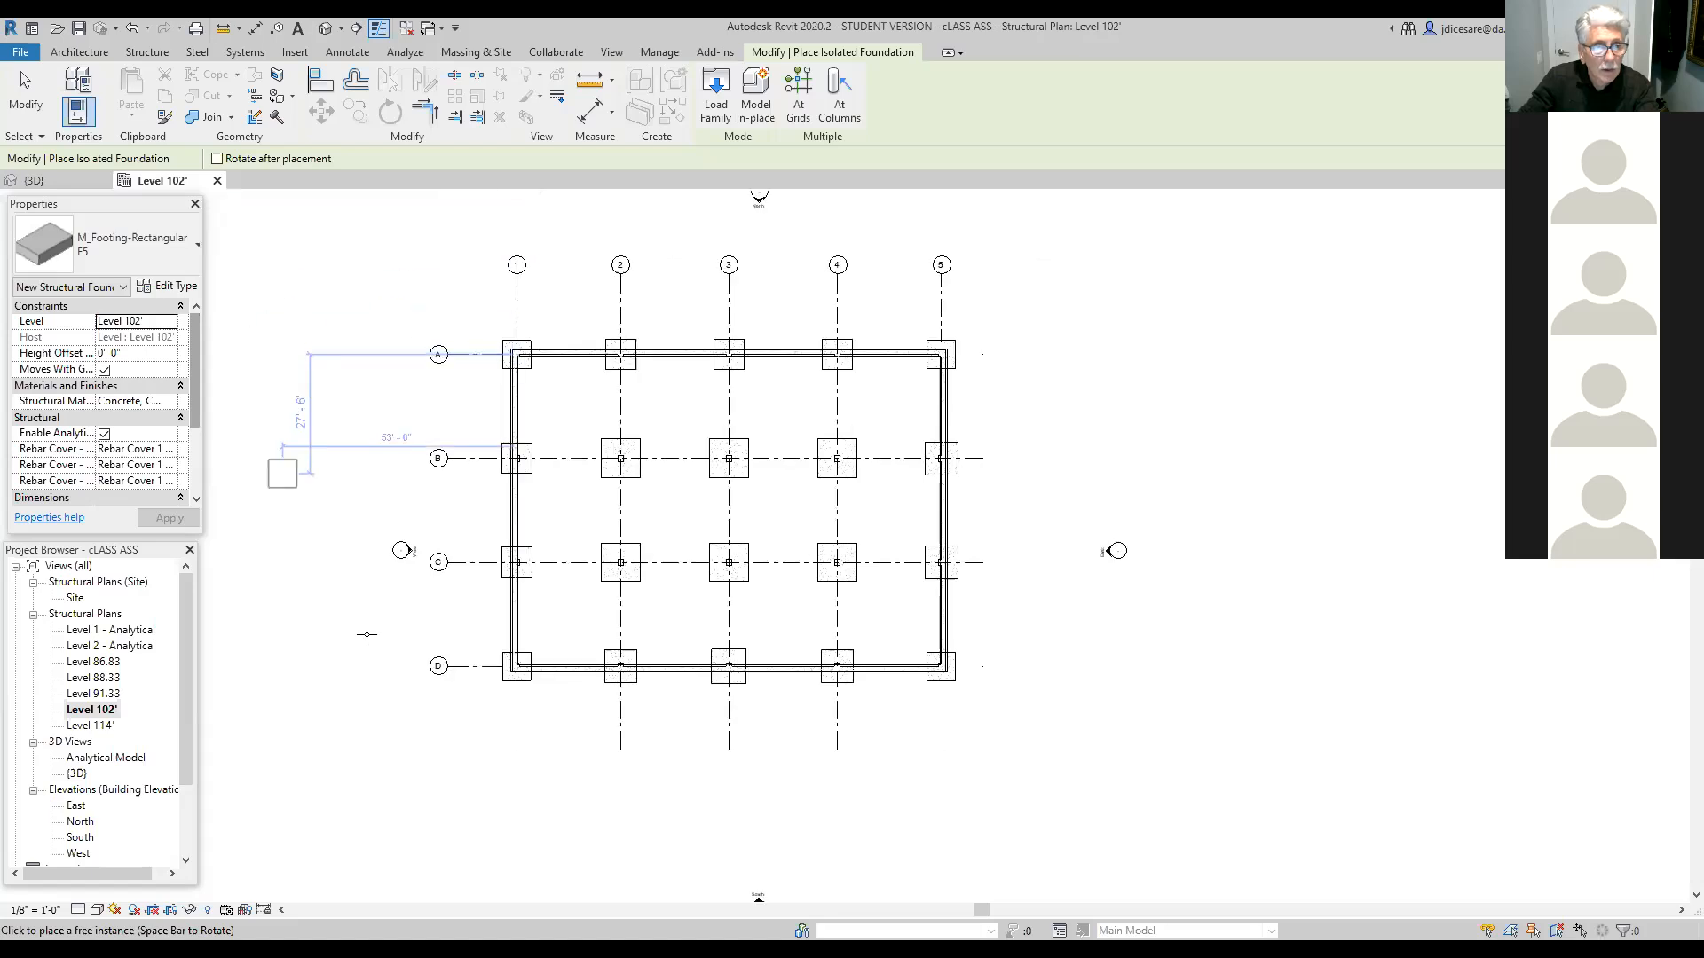
key("Escape")
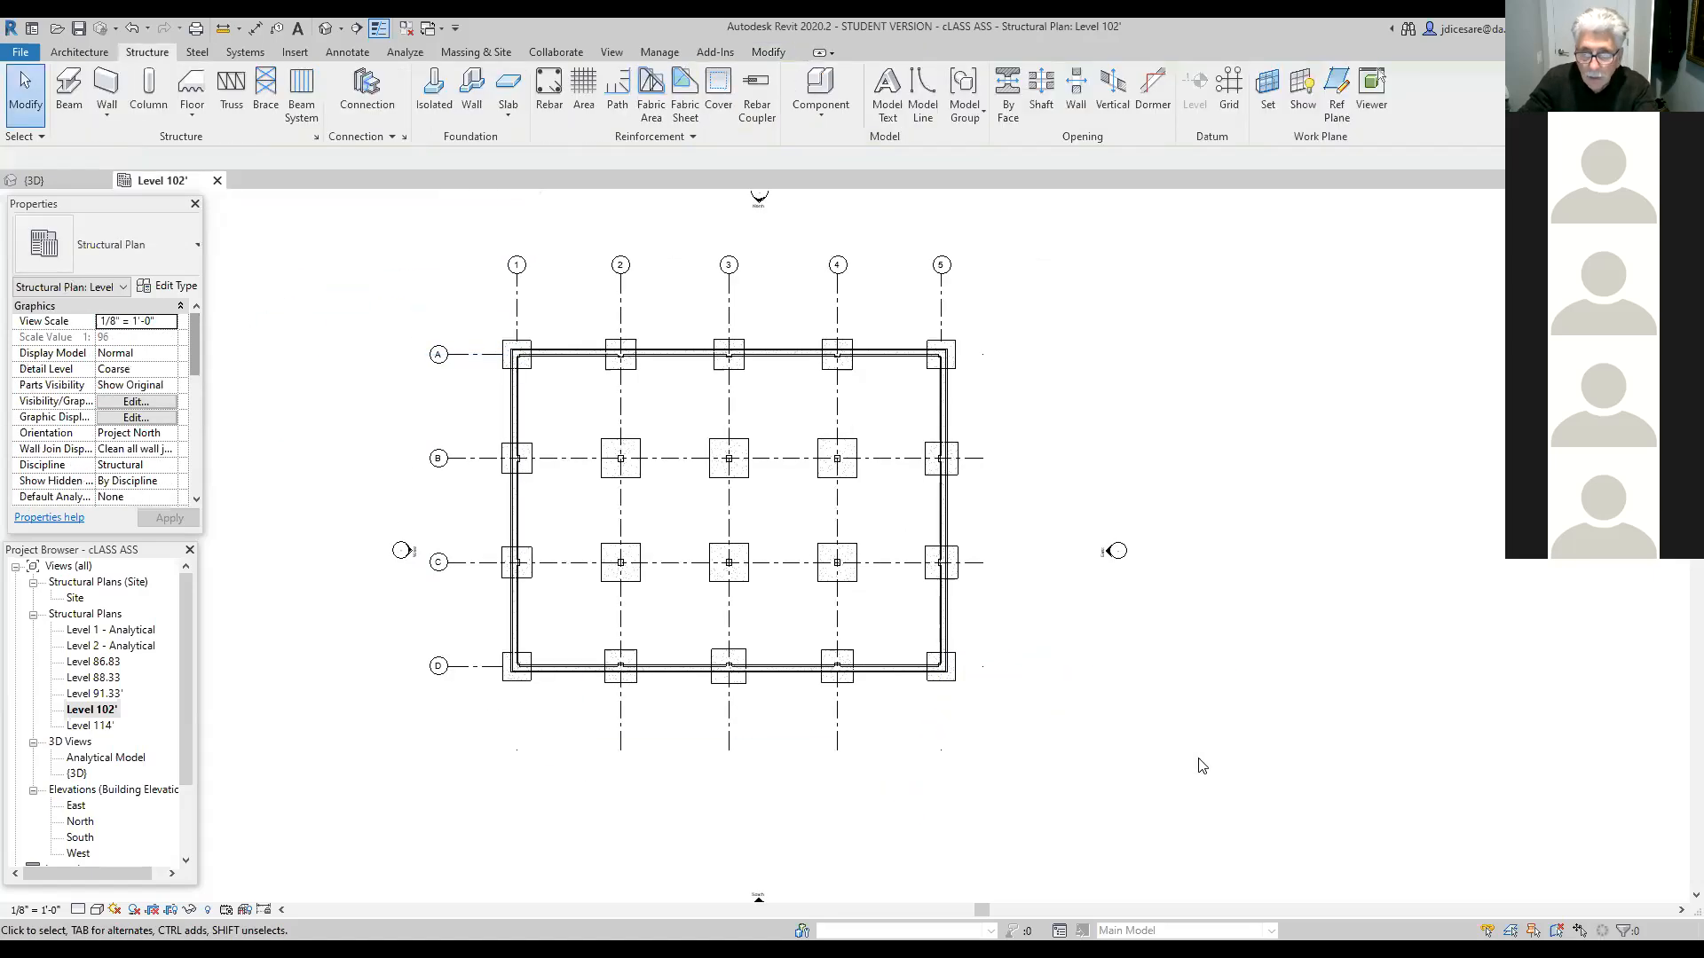
scroll(1078, 683, "up", 2)
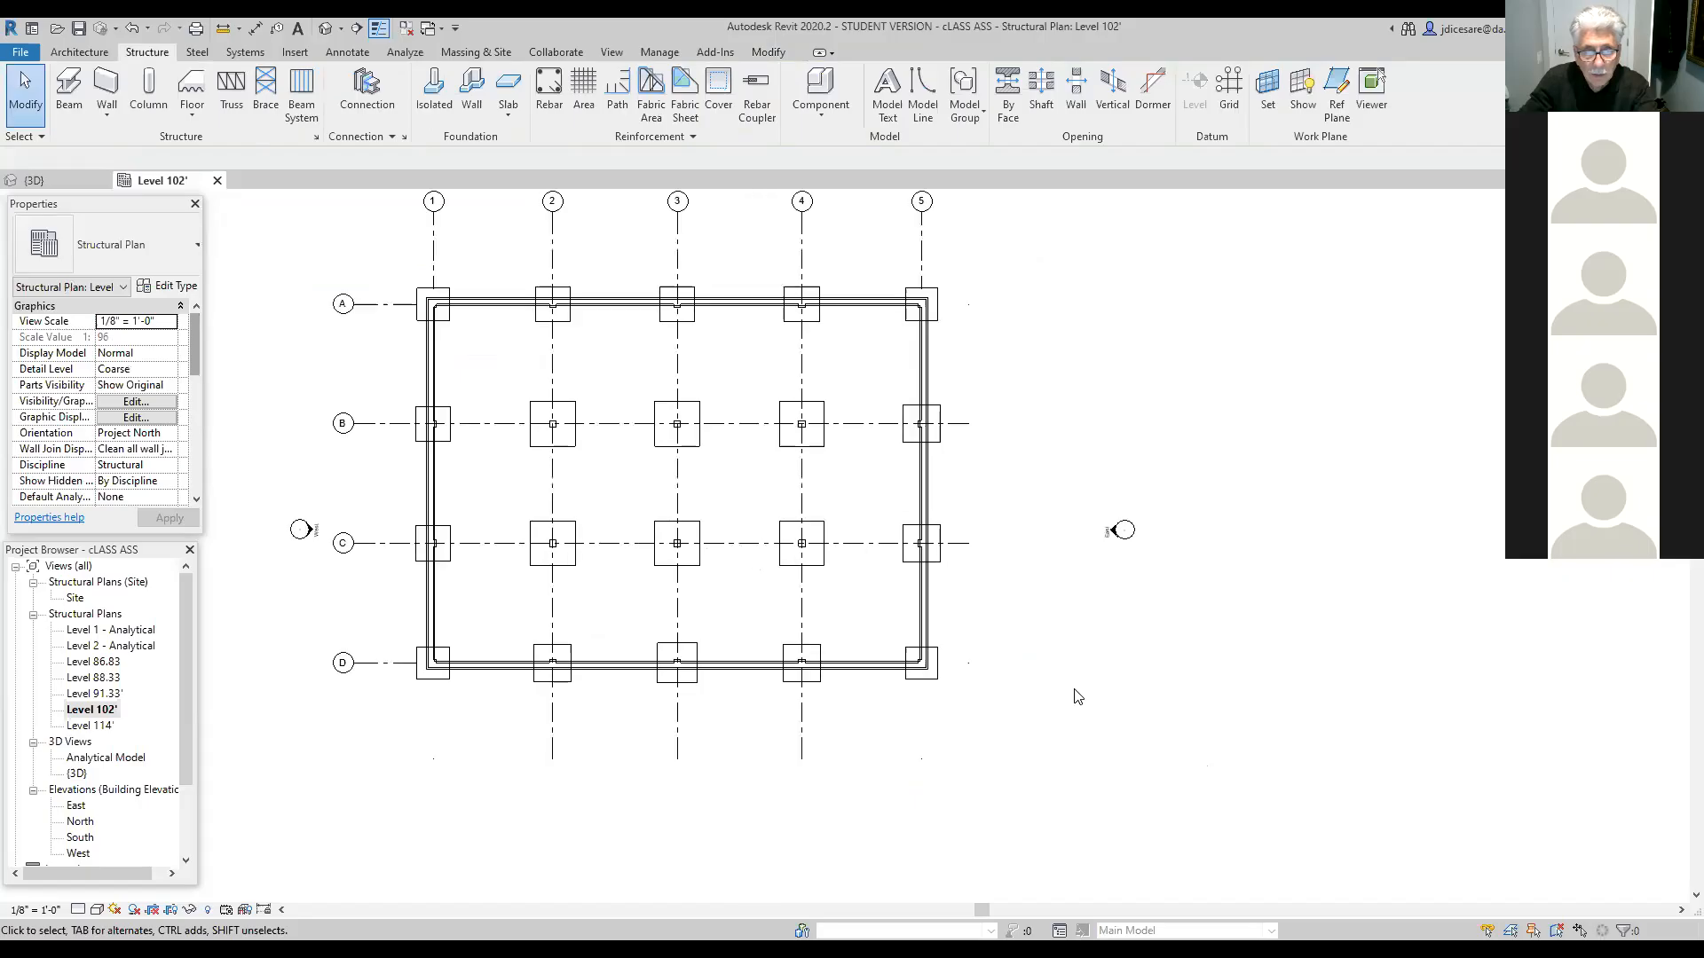
middle_click_drag(1103, 692, 1160, 669)
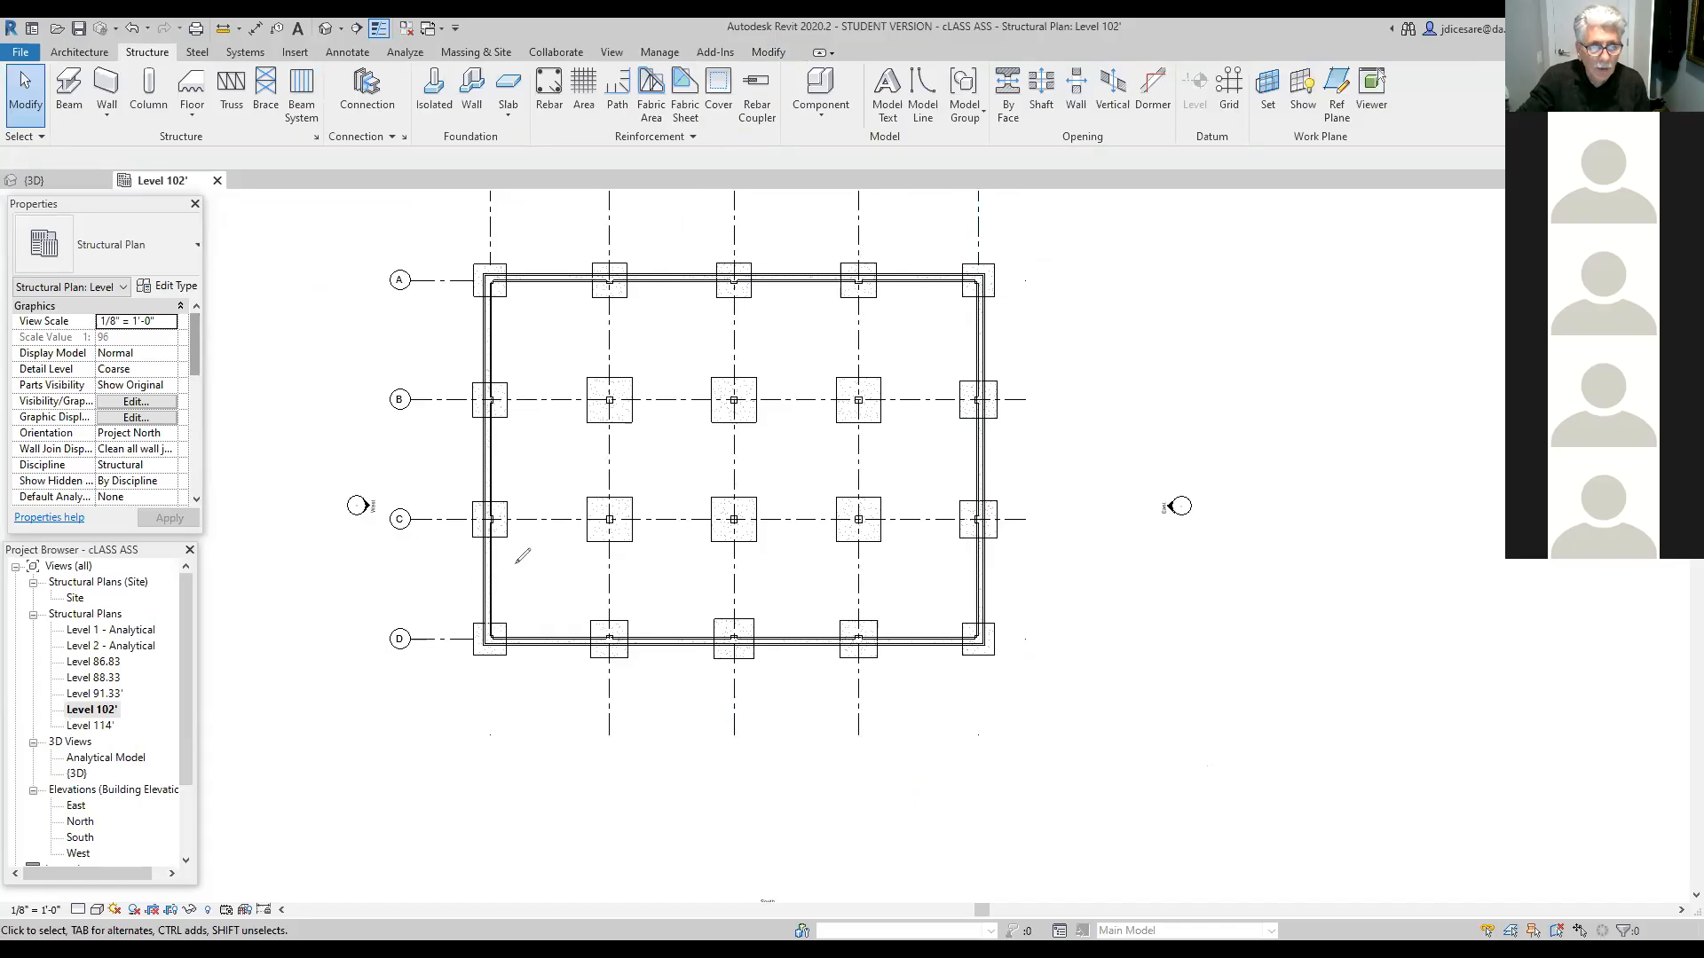
mouse_move(467, 545)
left_mouse_down()
mouse_move(515, 600)
mouse_move(466, 538)
left_mouse_up()
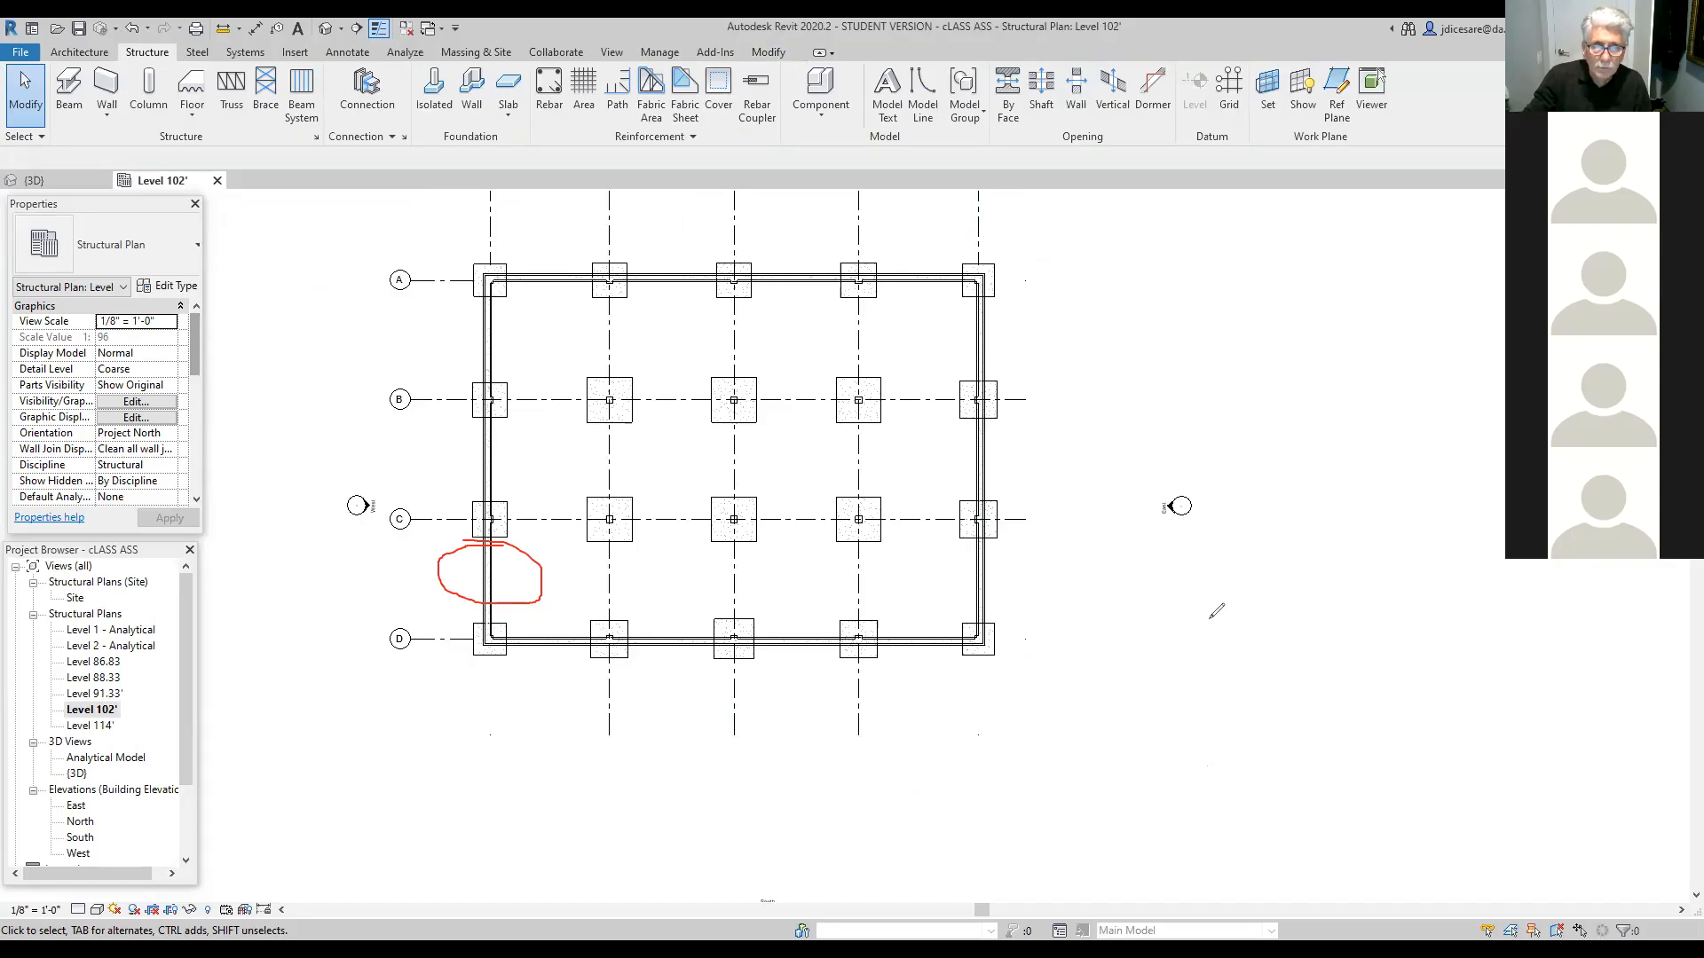
mouse_move(321, 473)
left_mouse_down()
mouse_move(342, 537)
mouse_move(377, 475)
mouse_move(323, 460)
left_mouse_up()
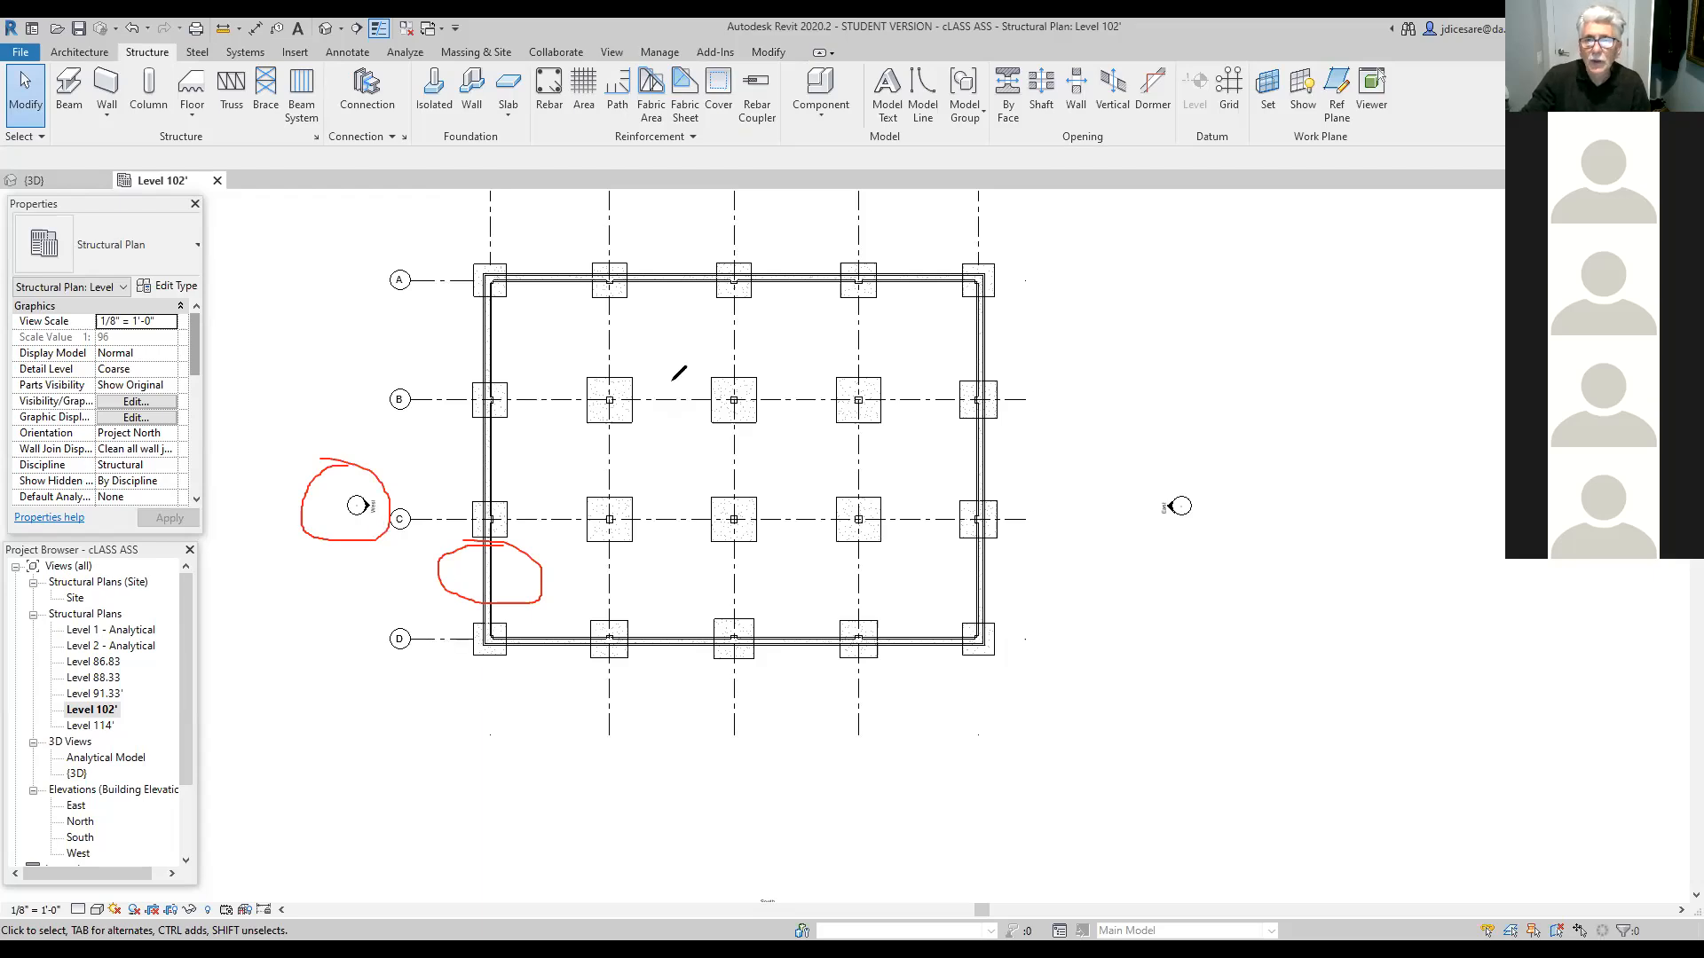
left_click(1073, 152)
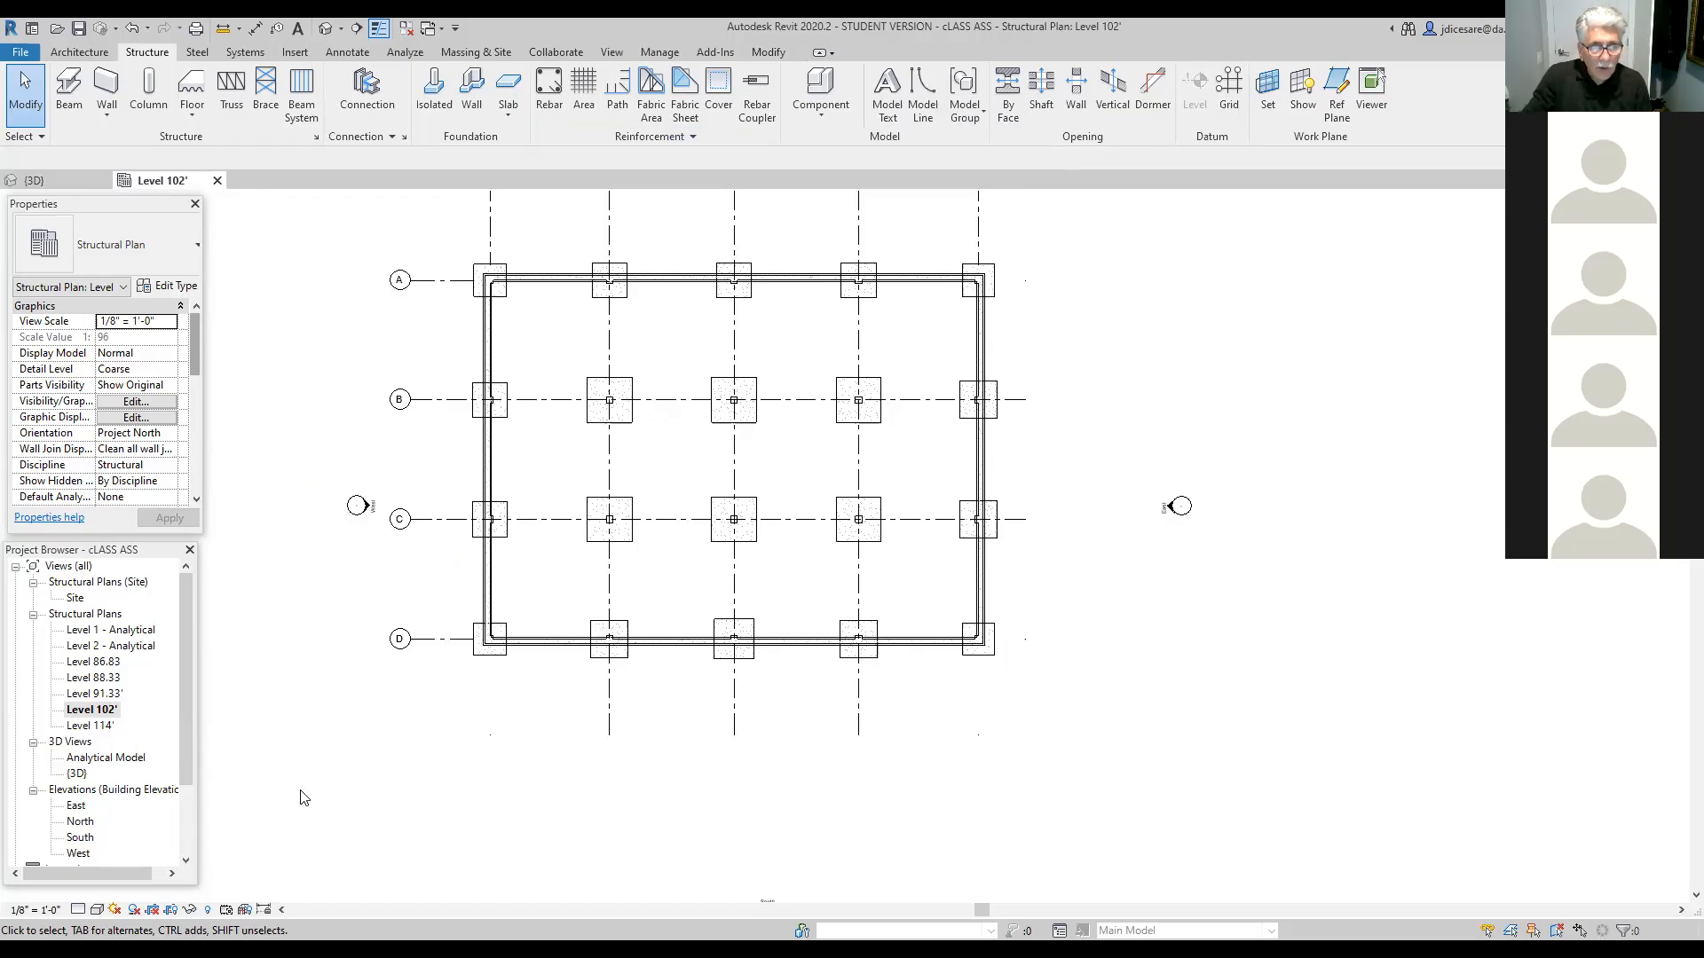
Step: Open the West elevation and extend the Level 114' line, with the levels aligned to it, farther past grid D
double_click(365, 508)
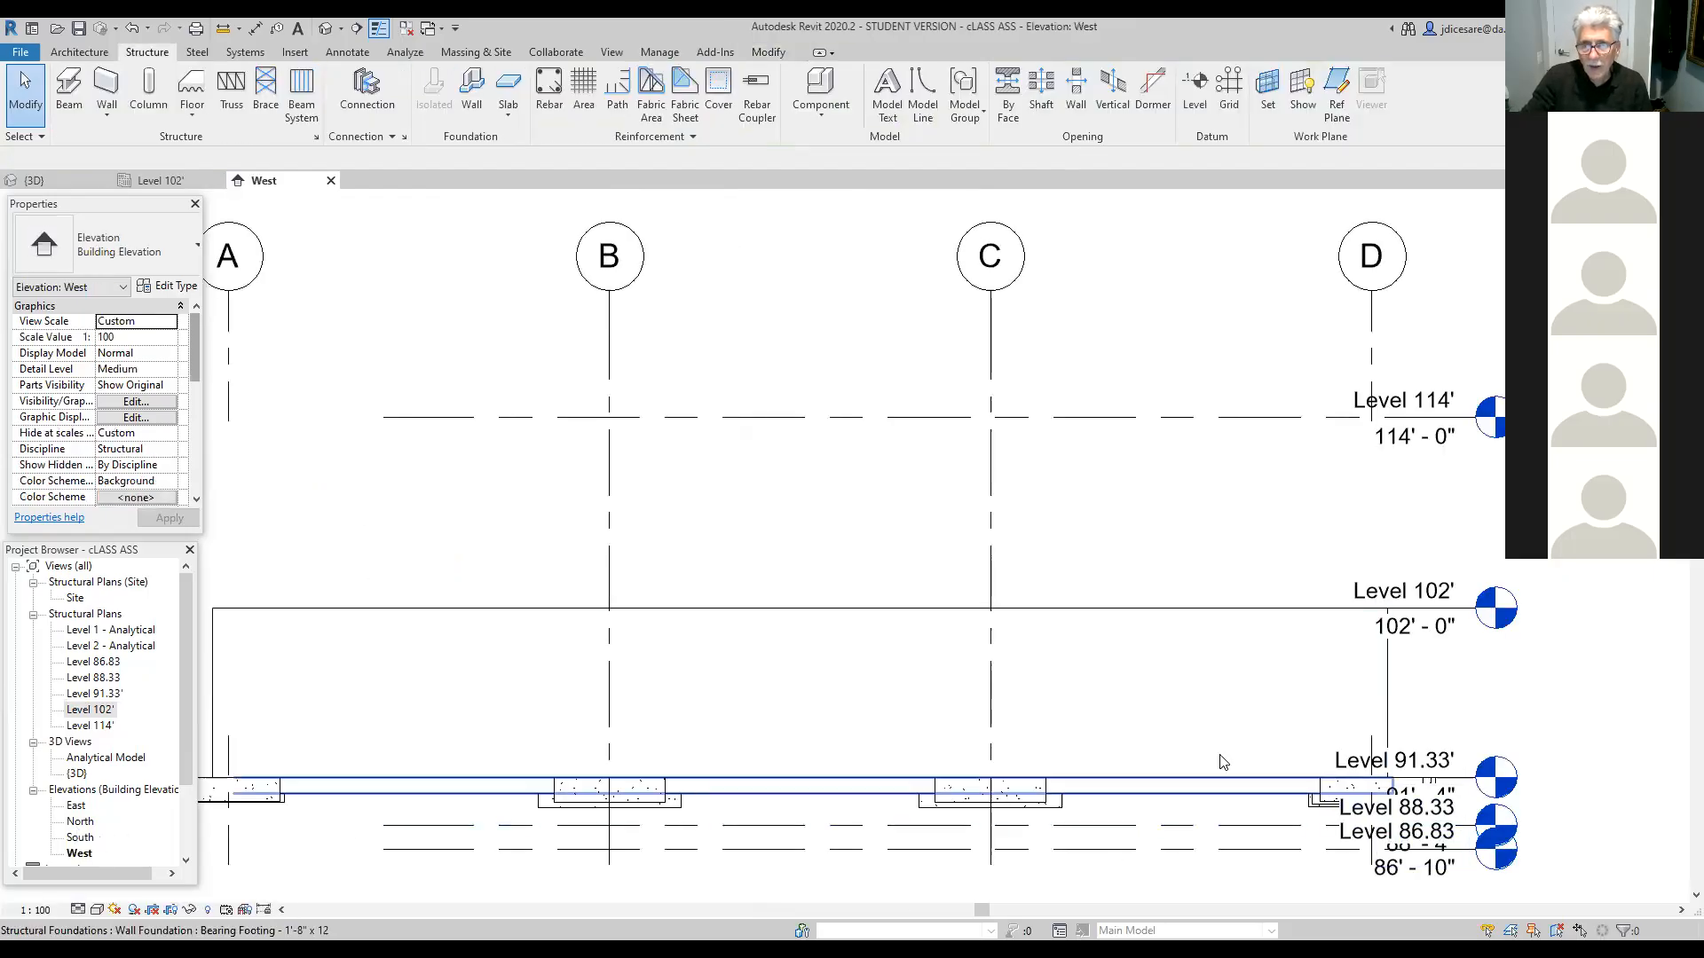
scroll(1213, 677, "down", 2)
middle_click_drag(1217, 689, 1021, 674)
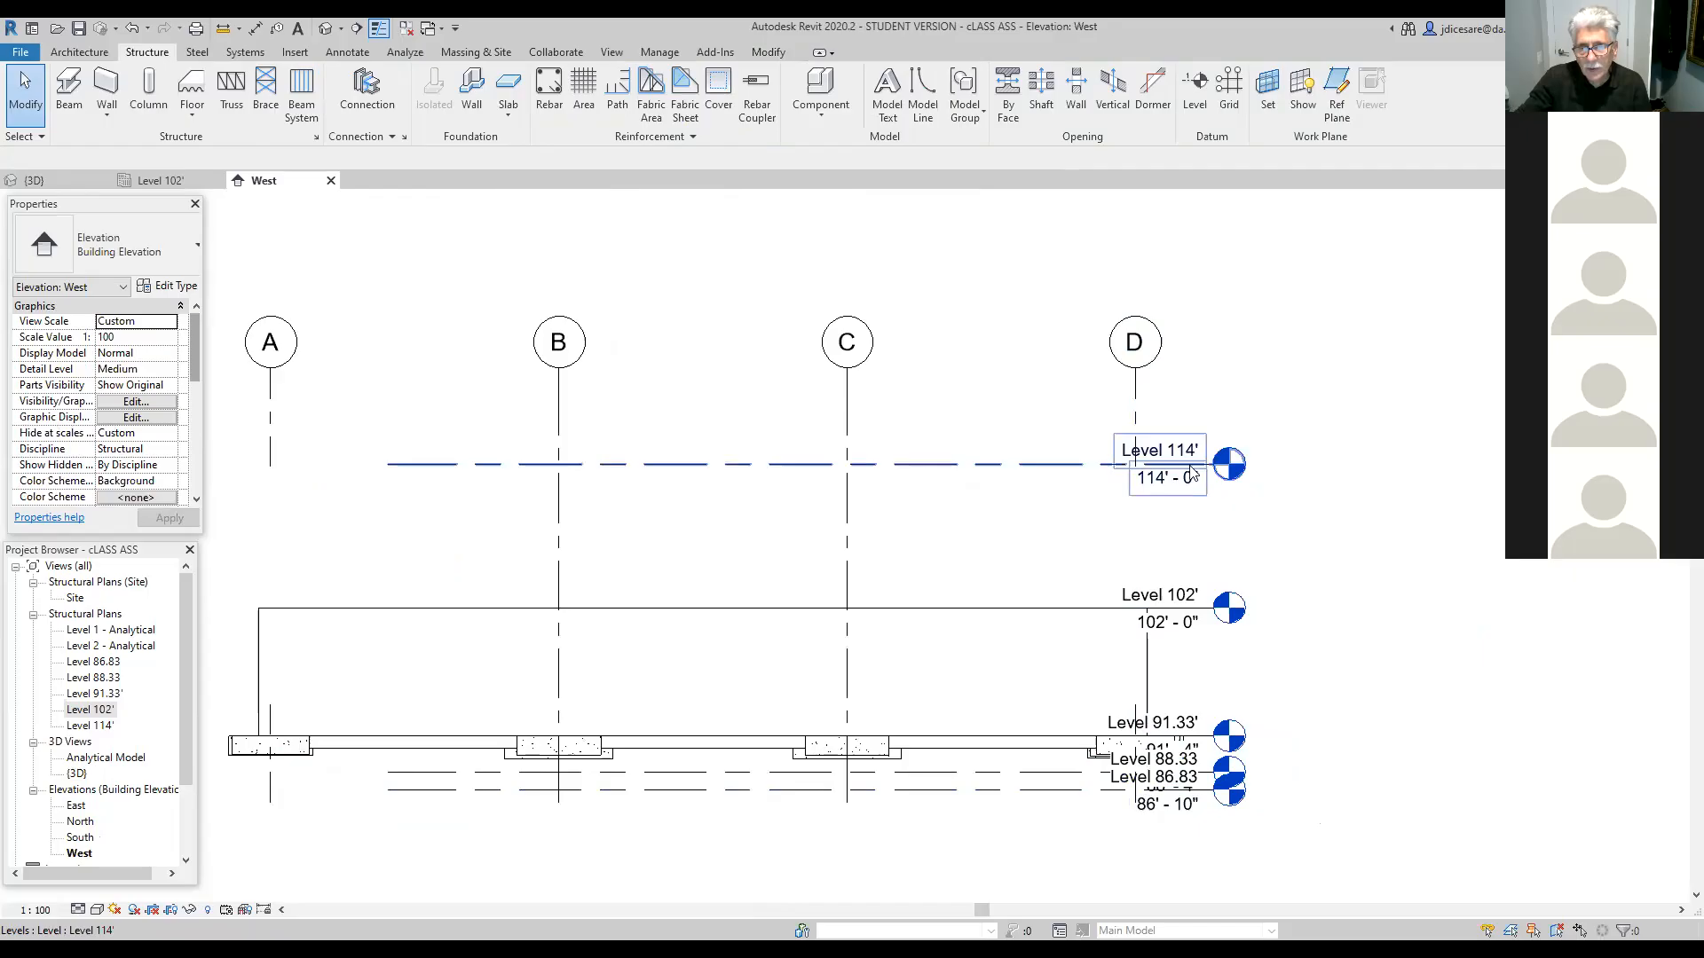
left_click(1078, 467)
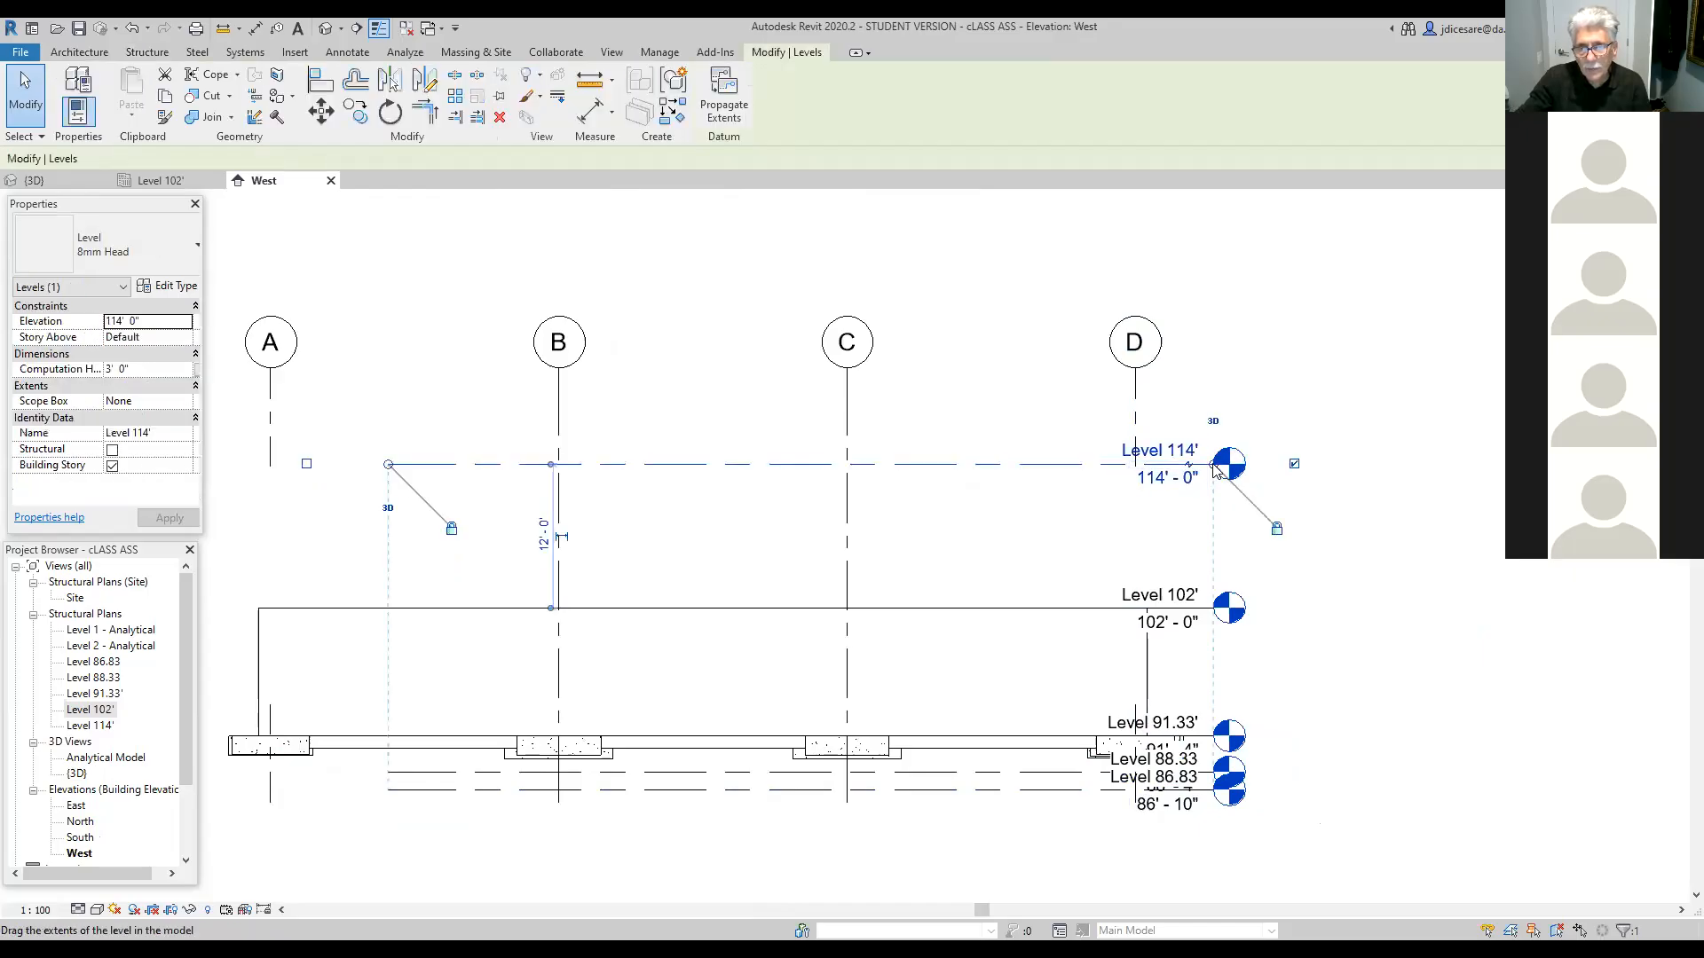
left_click_drag(1216, 466, 1339, 464)
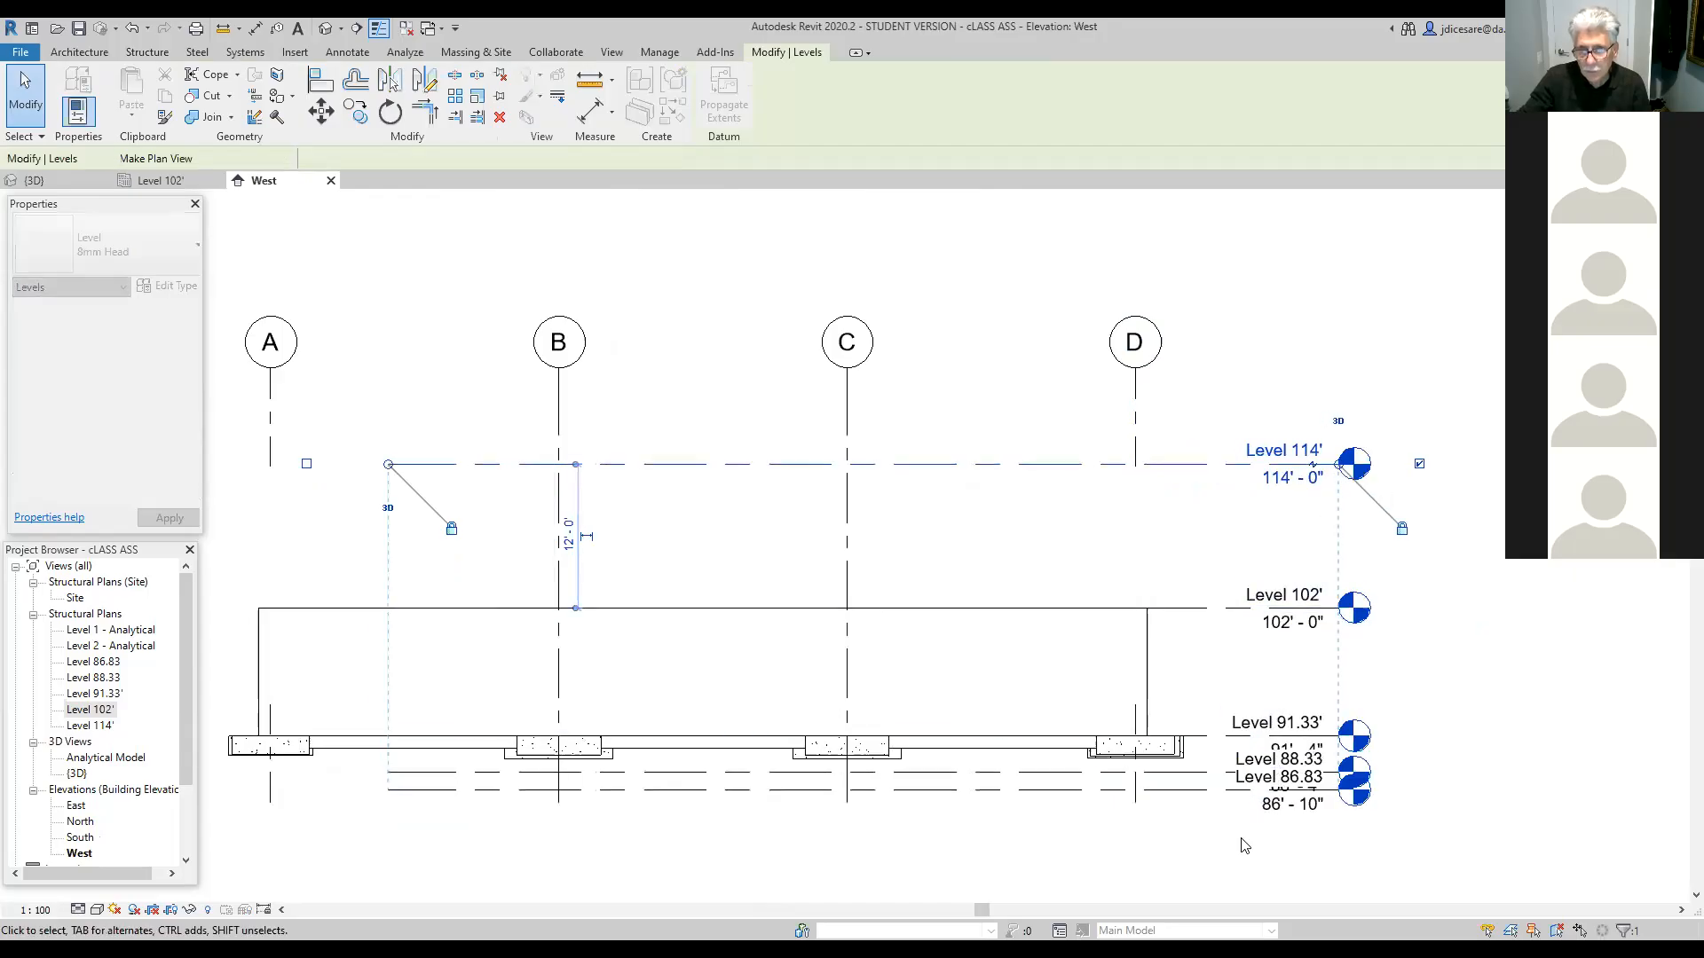
Step: Unlock Level 86.83 from the other levels and extend its line outward so its head clears the overlapping labels
scroll(1225, 854, "up", 1)
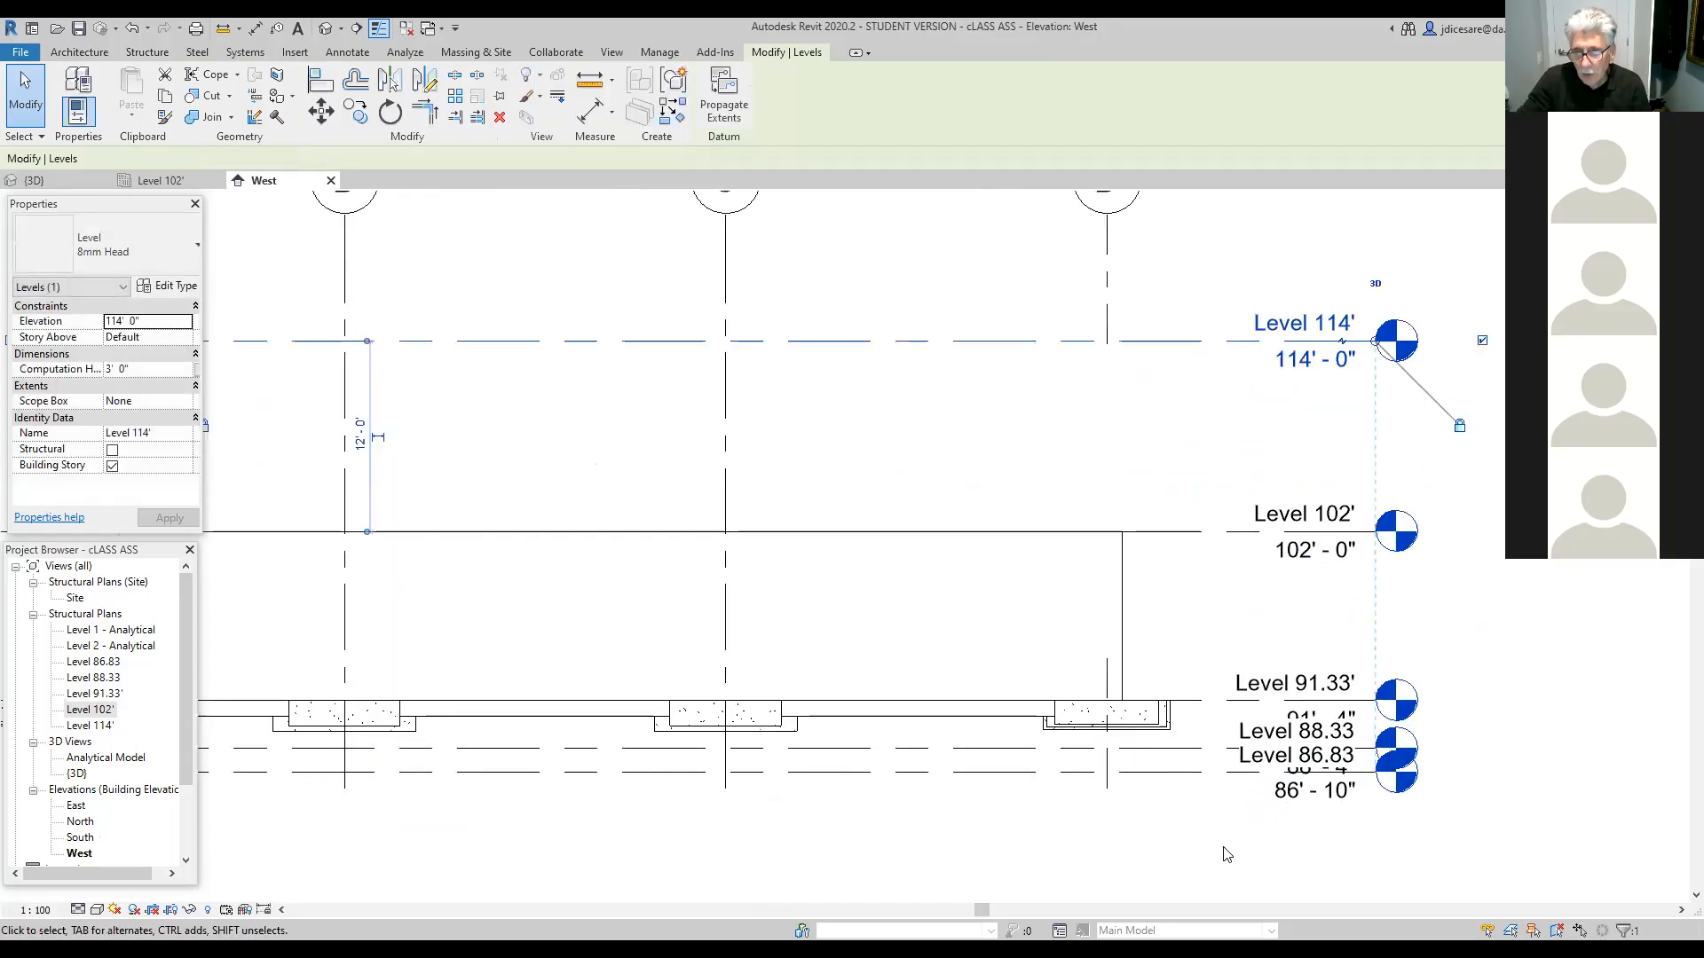
scroll(1224, 854, "down", 1)
middle_click_drag(1183, 844, 929, 793)
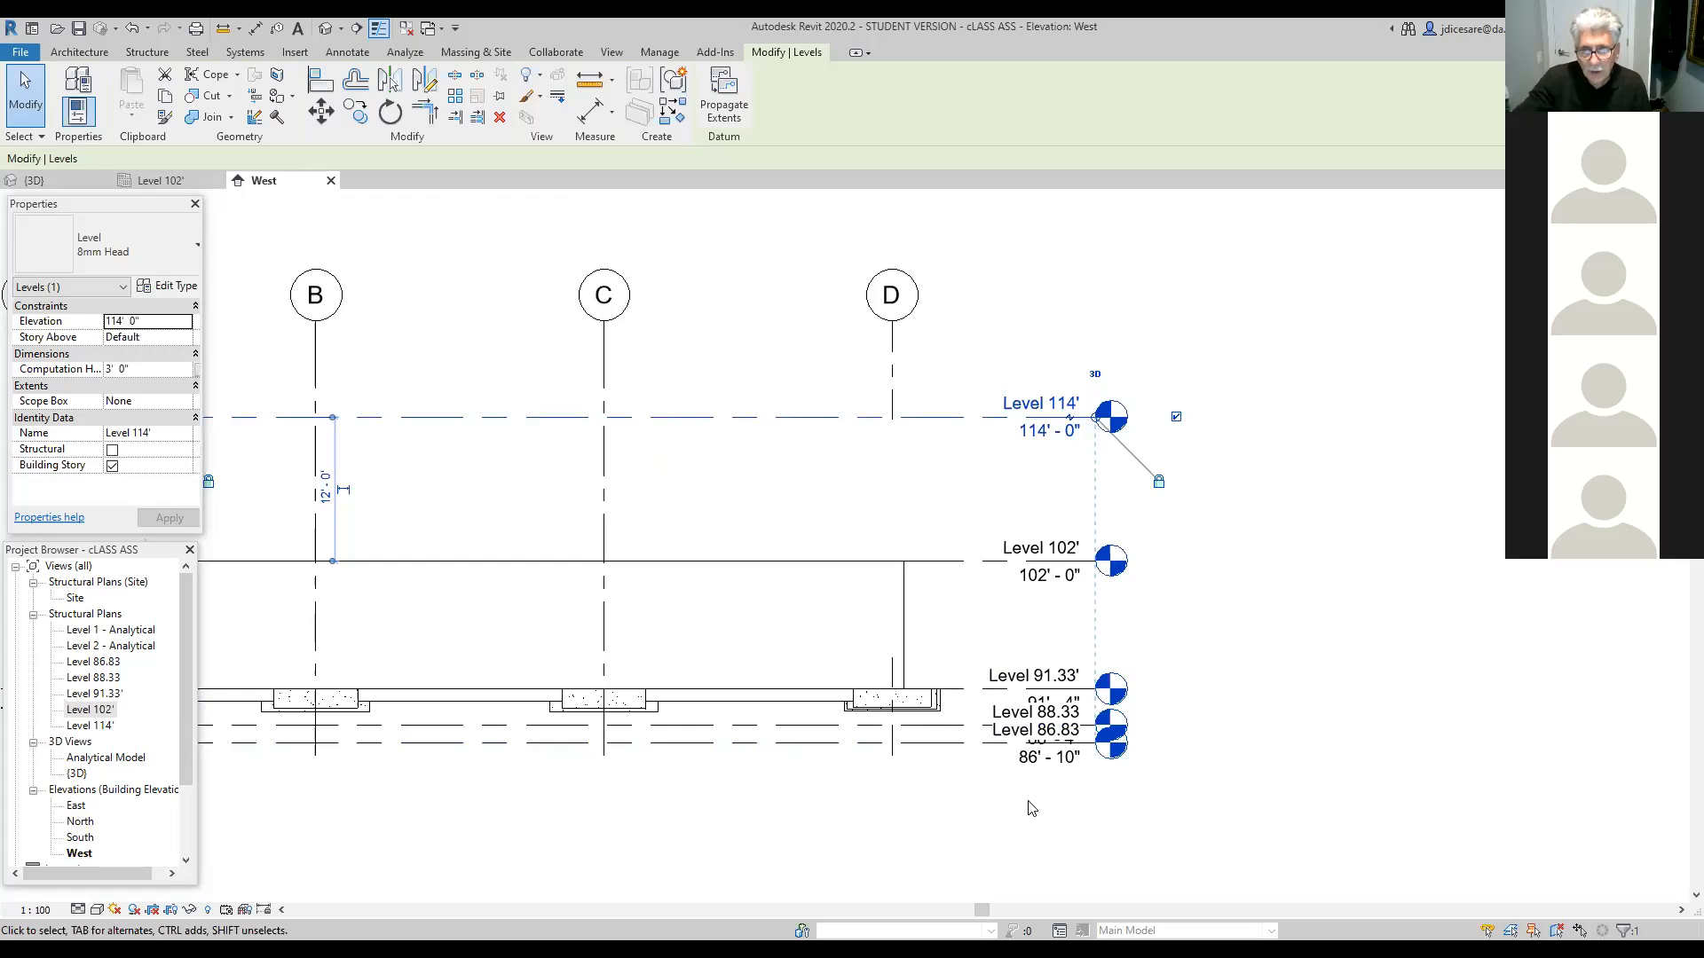
scroll(1079, 779, "up", 1)
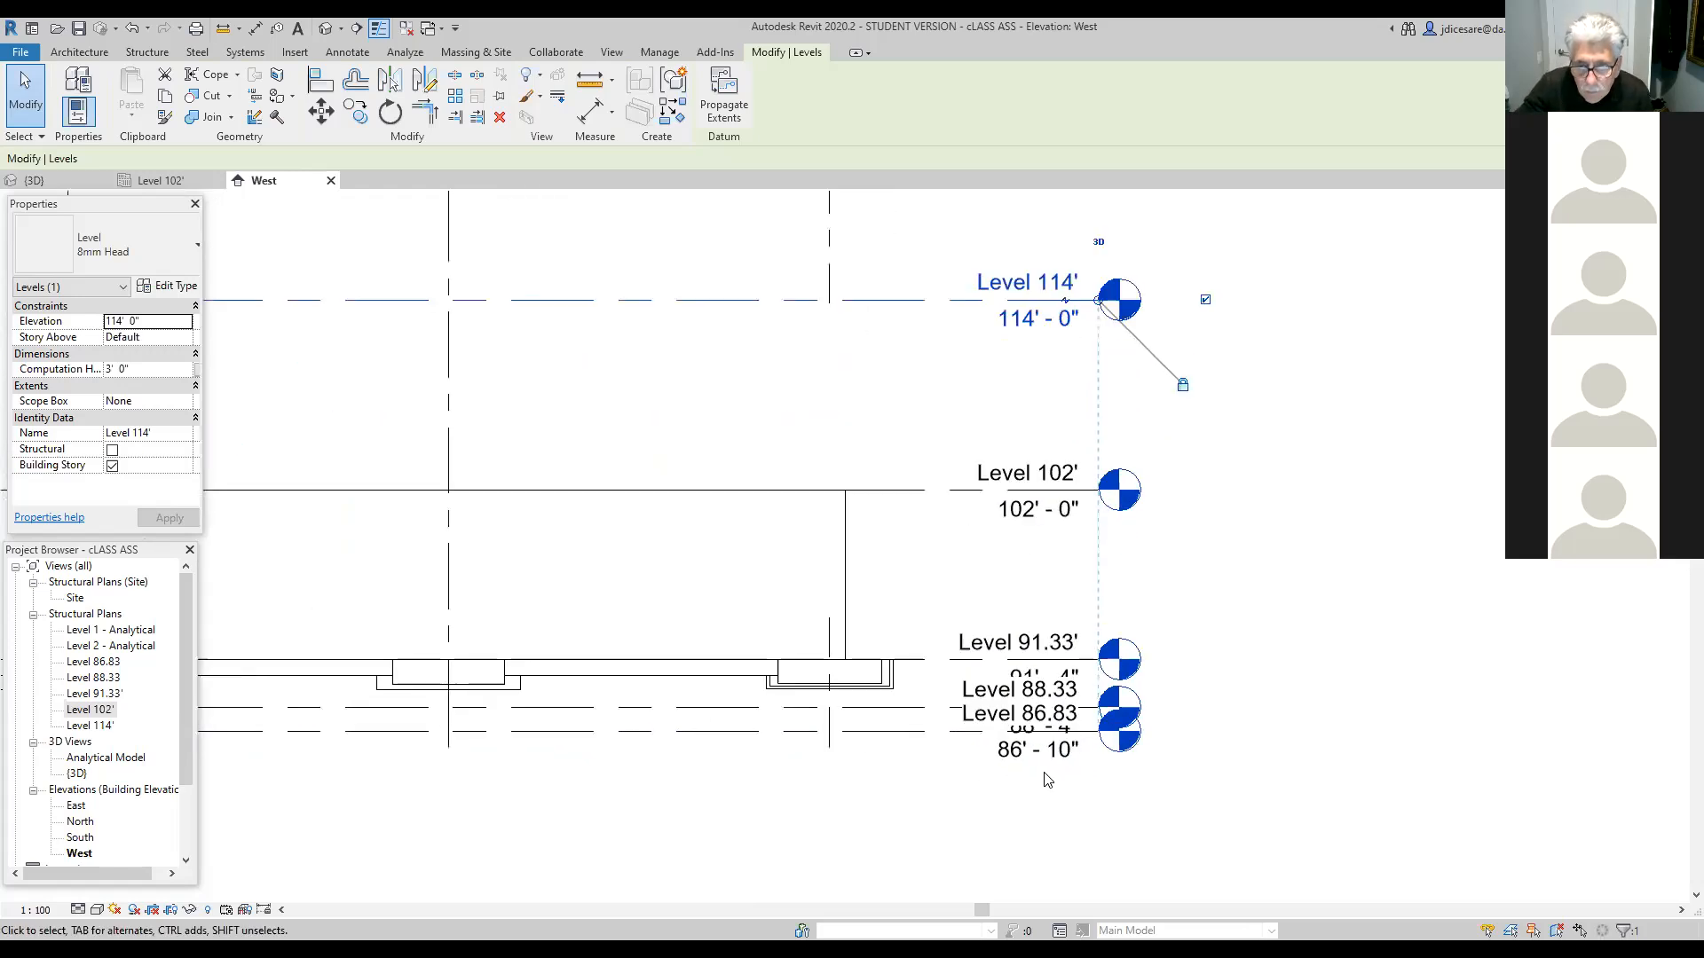
left_click(927, 731)
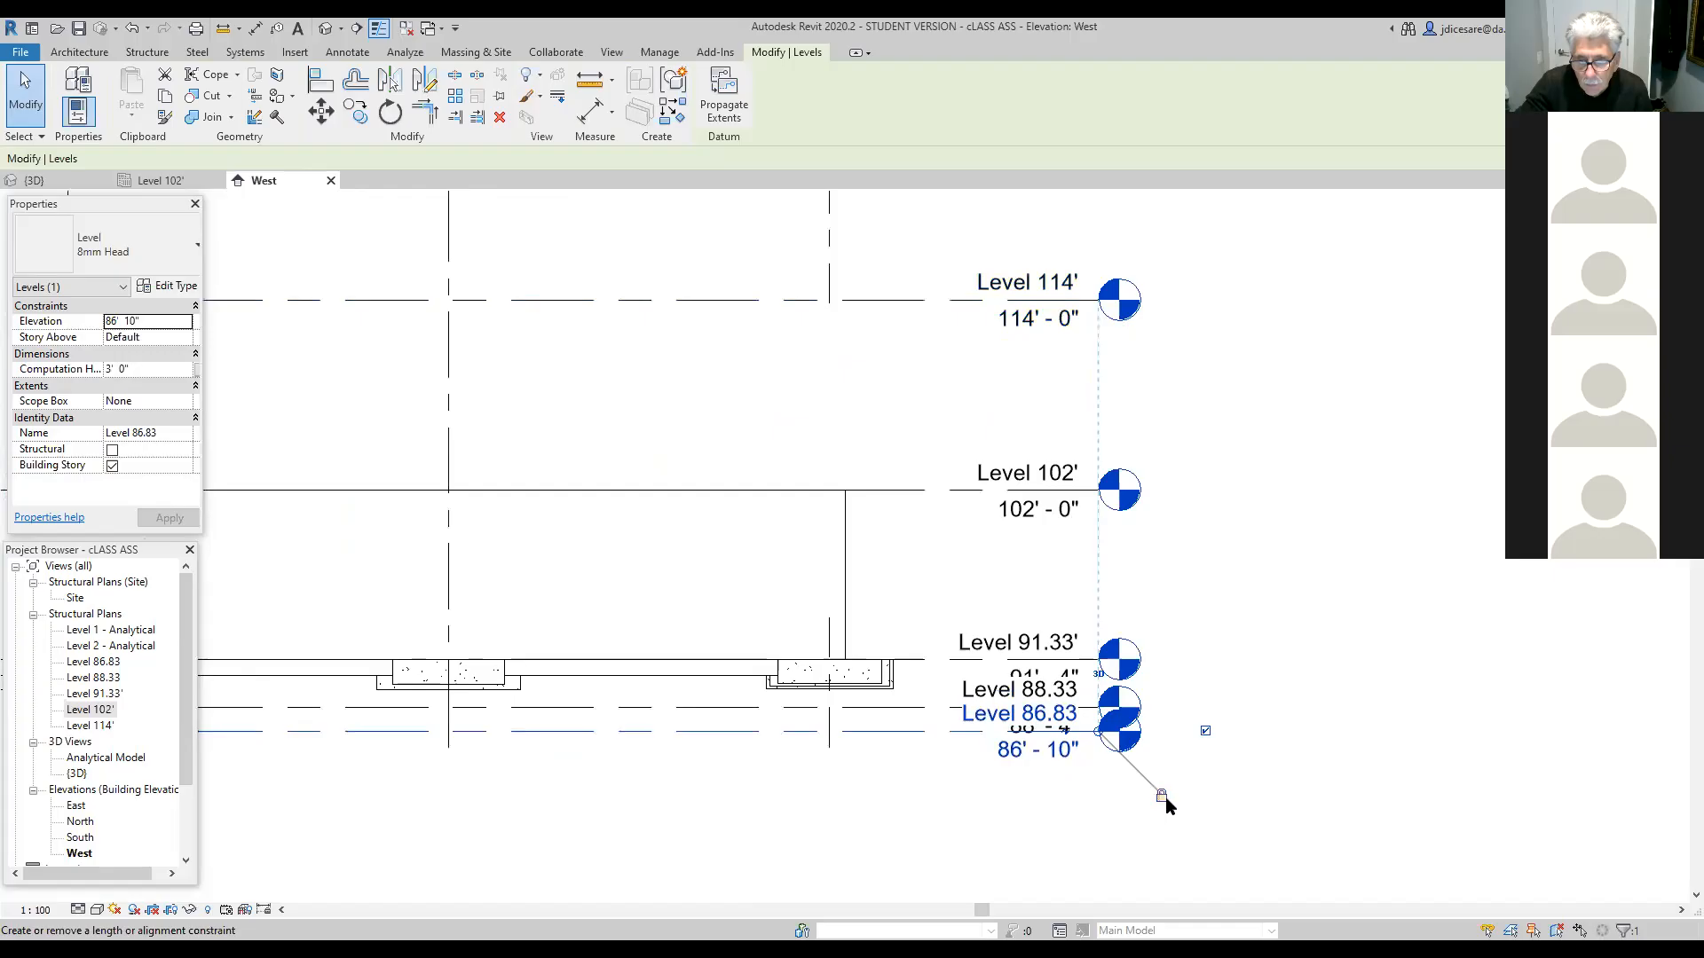
left_click_drag(1164, 798, 1394, 732)
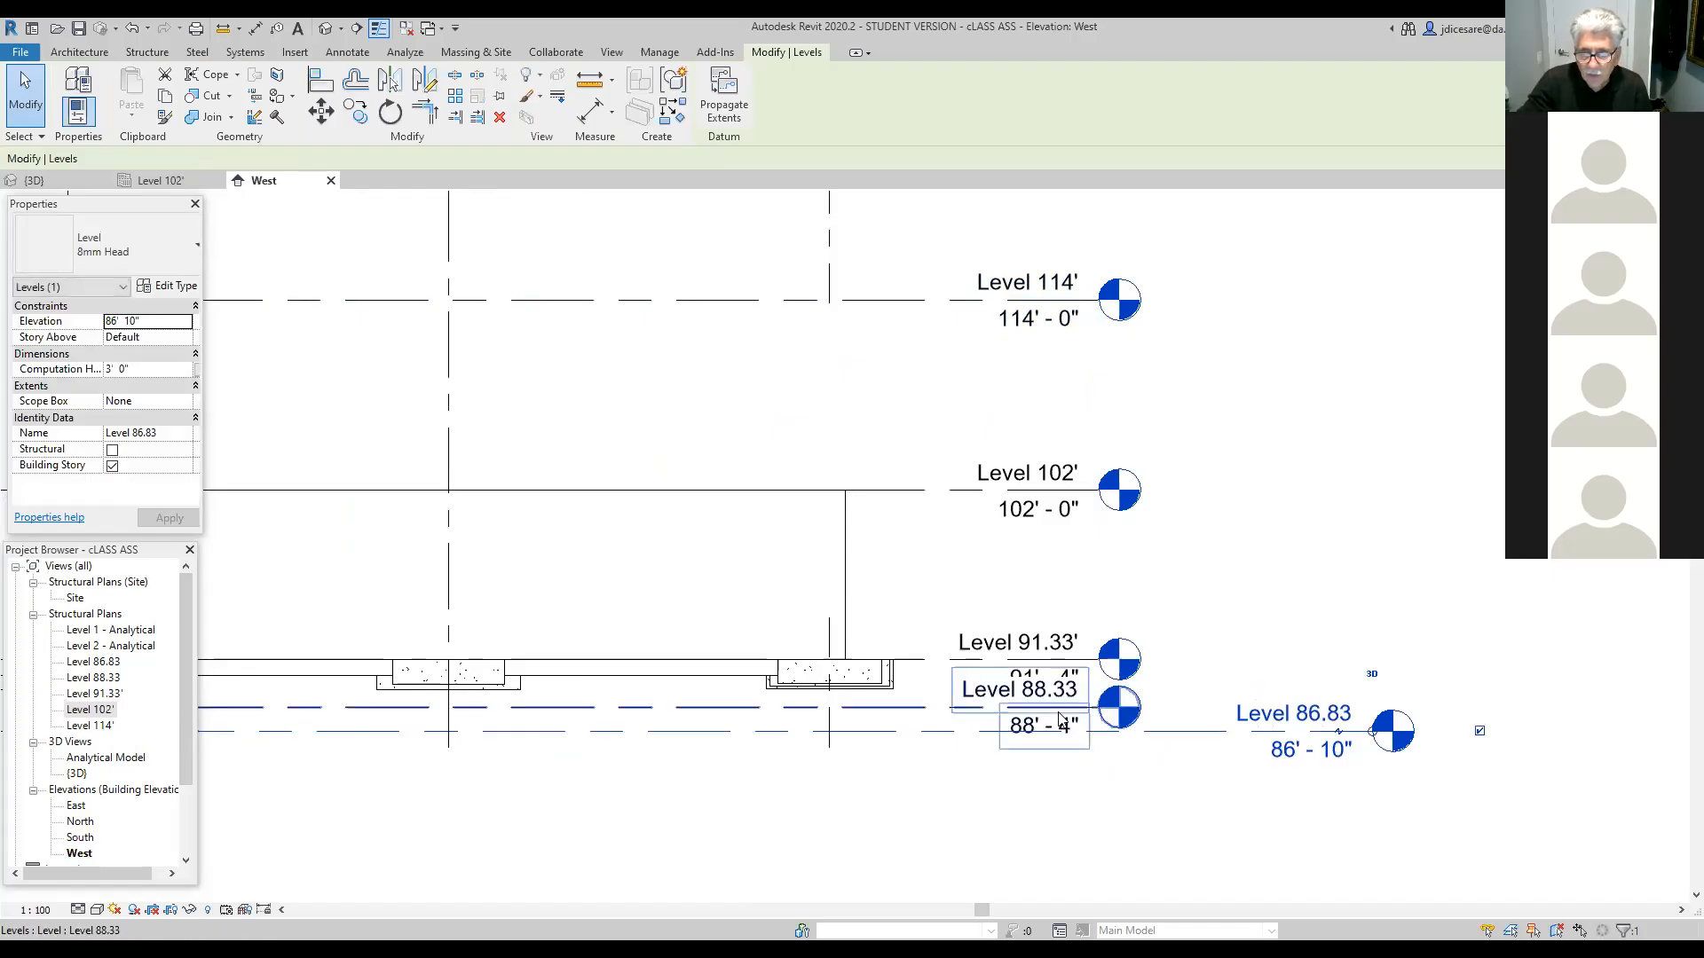
Step: Unlock Level 91.33' from the aligned levels, extend its line outward clear of the Level 88.33 label, and deselect it
left_click(906, 661)
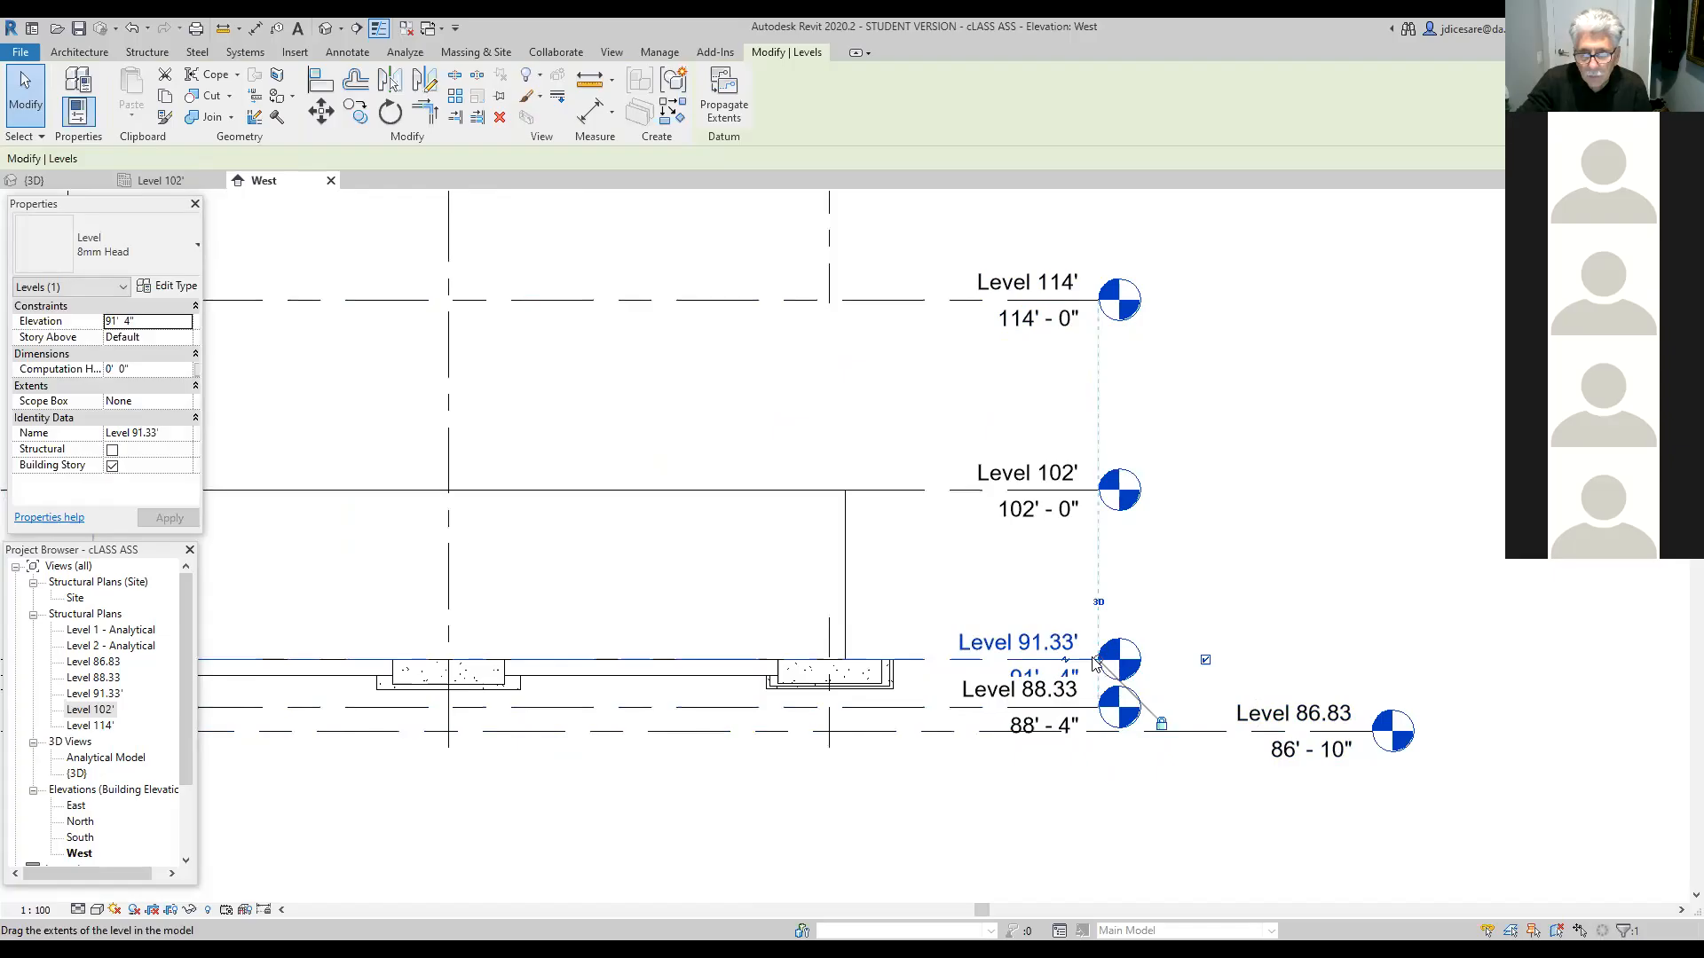
left_click_drag(1105, 666, 1325, 660)
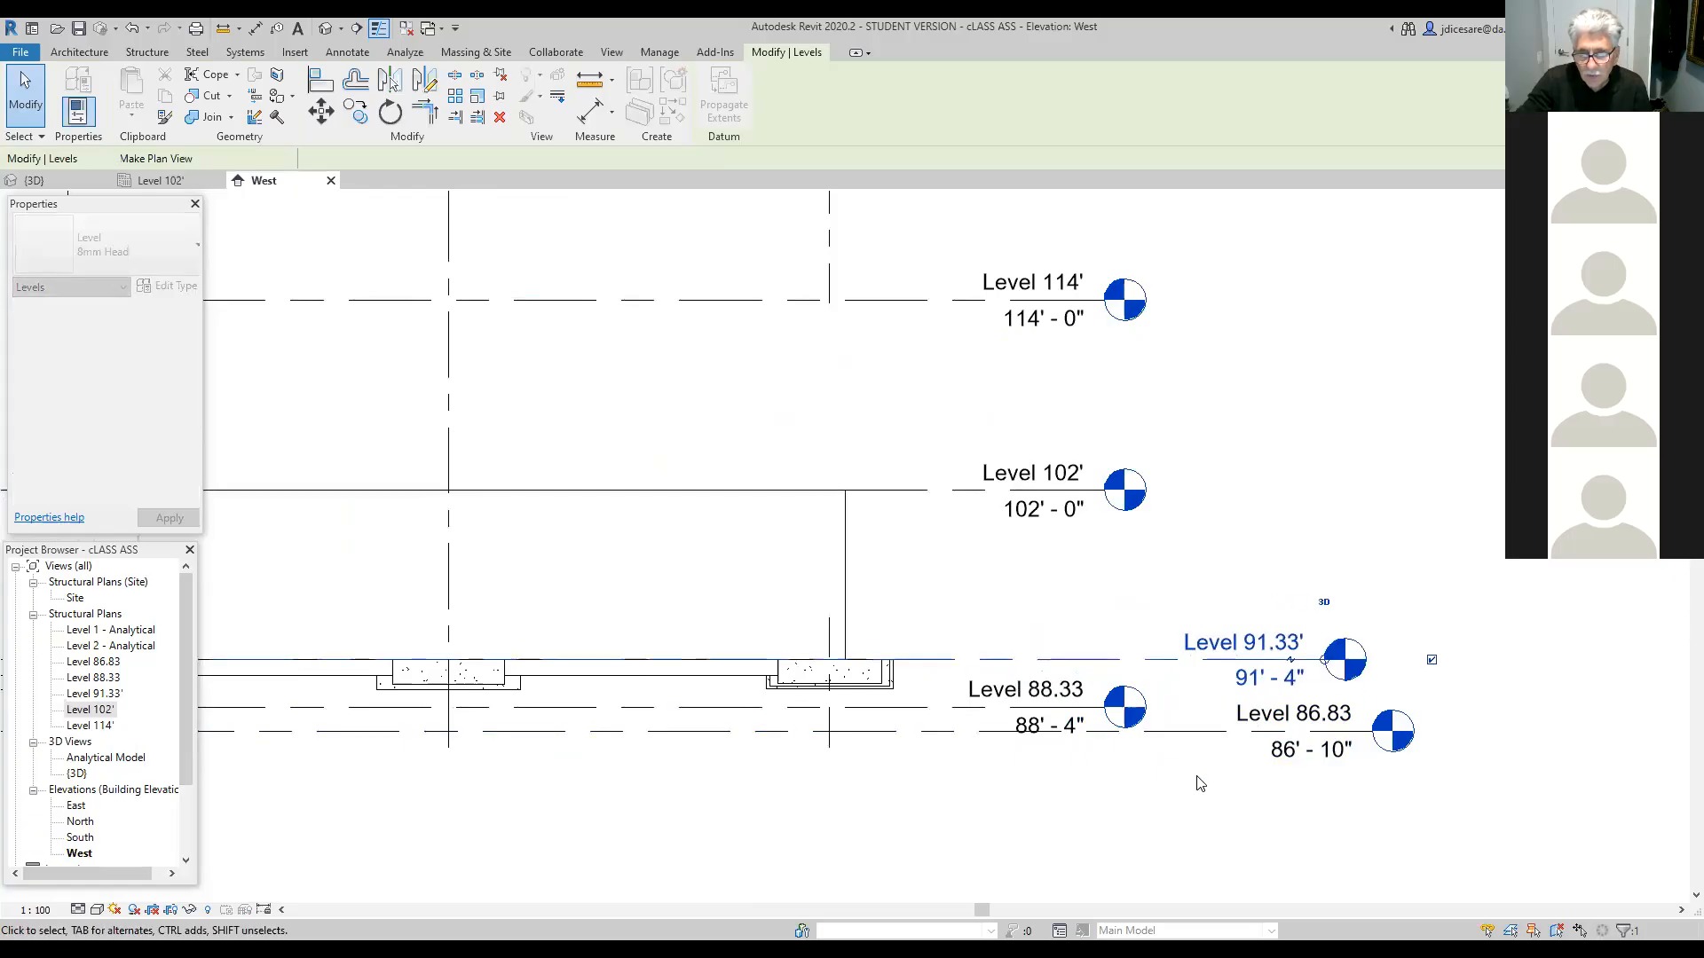
left_click(1186, 781)
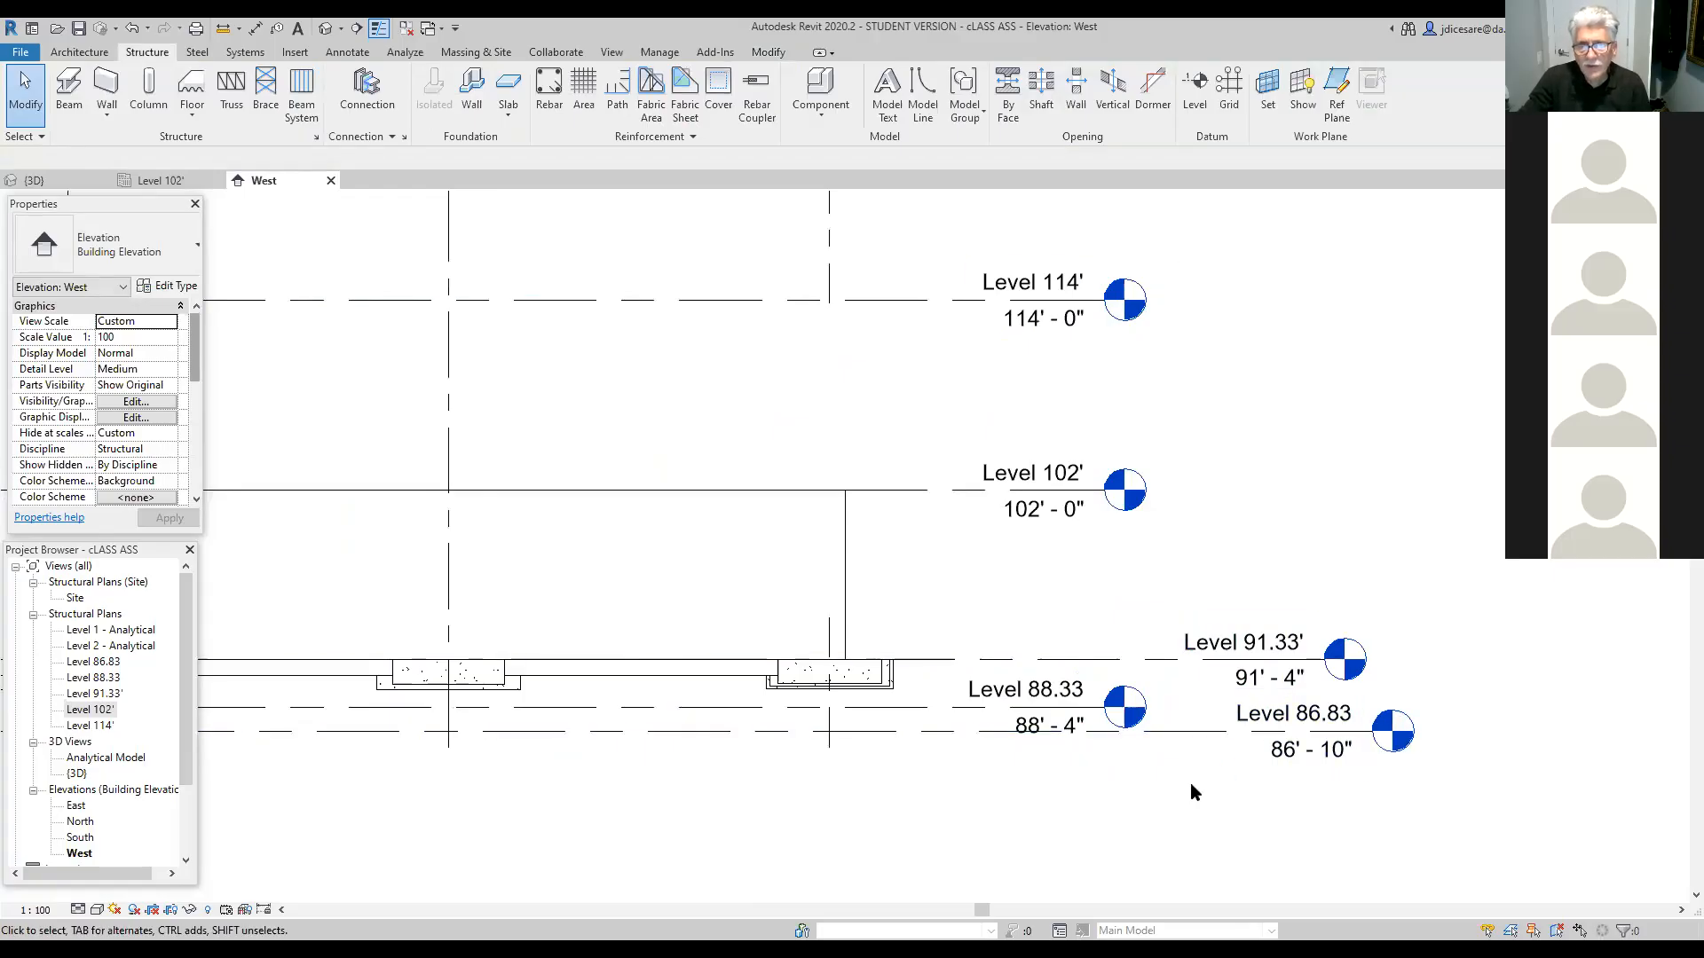
Step: Examine the foundation wall, footings and level heads across the whole West elevation
scroll(829, 822, "down", 2)
scroll(827, 824, "up", 3)
middle_click_drag(943, 813, 1149, 807)
scroll(1130, 754, "down", 3)
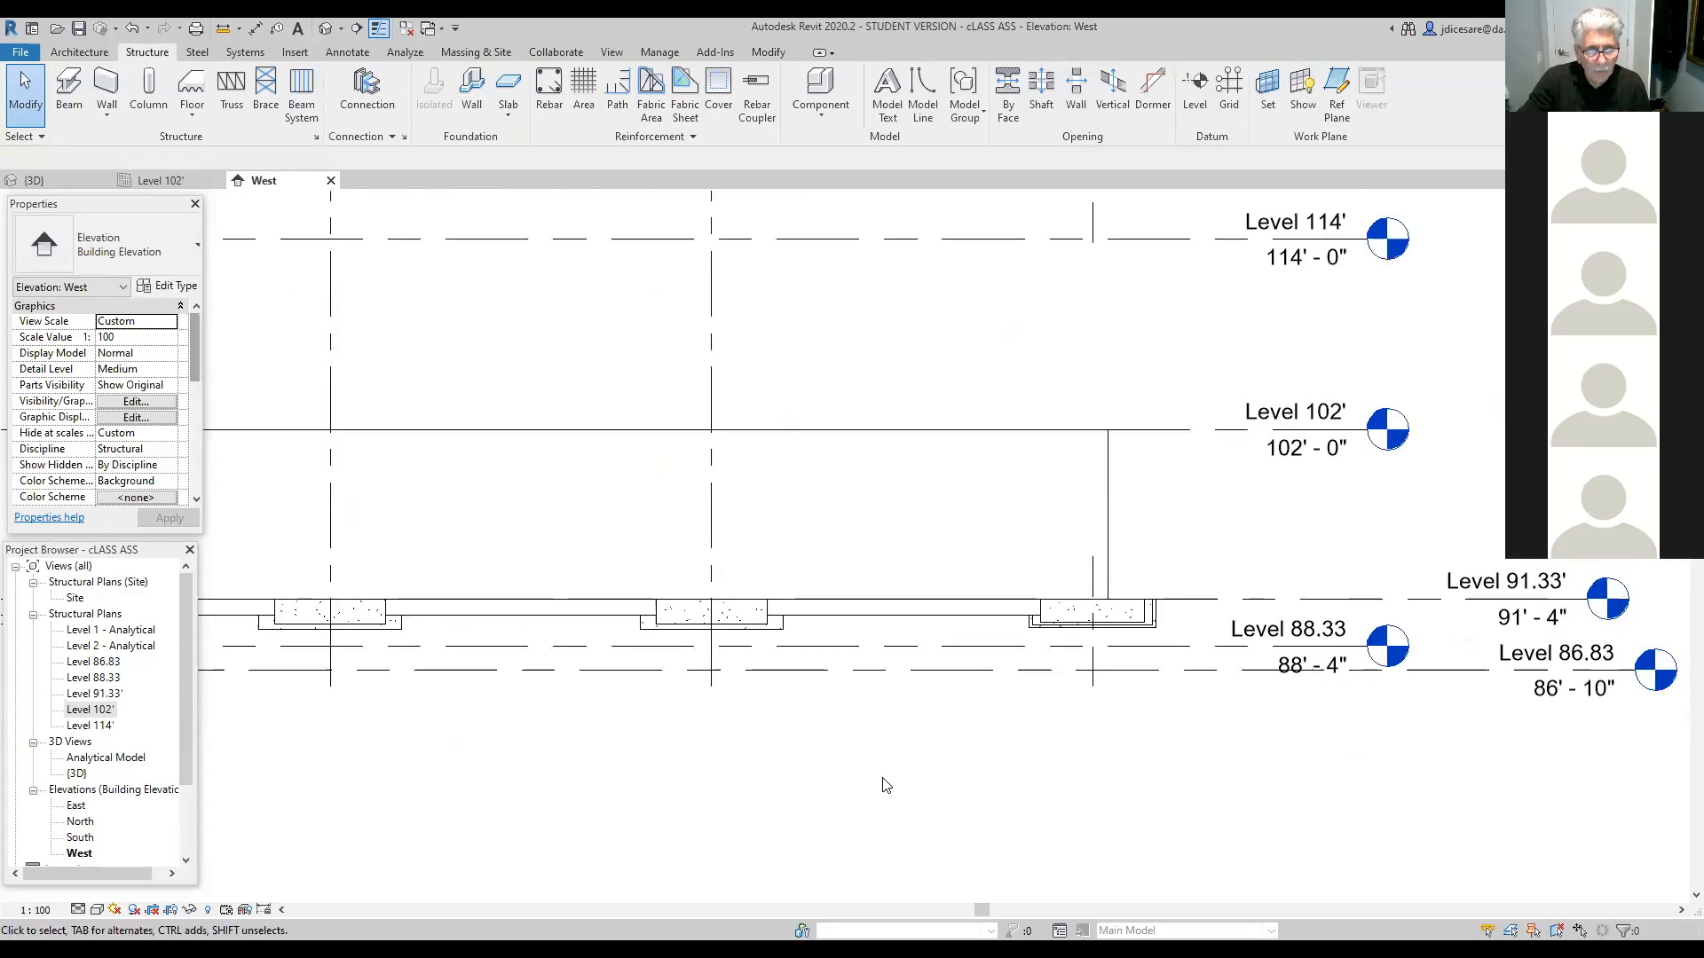
scroll(875, 785, "down", 1)
scroll(875, 786, "down", 2)
middle_click_drag(932, 786, 1006, 787)
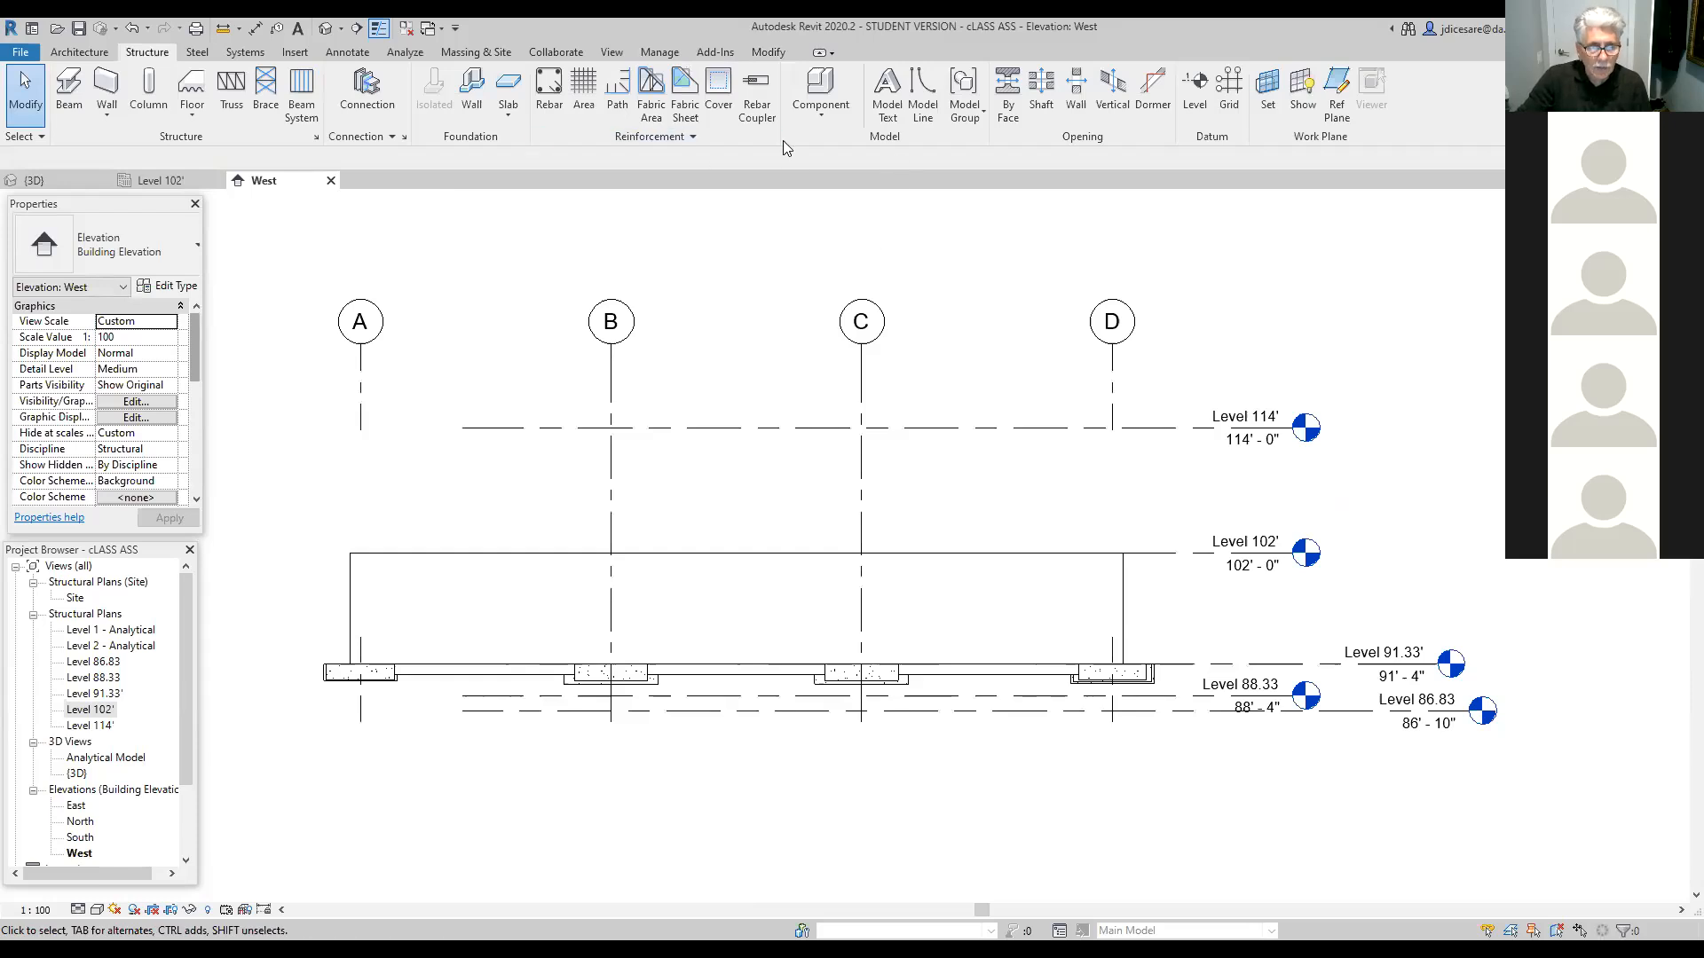
mouse_move(348, 661)
left_mouse_down()
mouse_move(353, 572)
mouse_move(451, 552)
mouse_move(897, 551)
left_mouse_up()
mouse_move(1018, 550)
left_mouse_down()
mouse_move(1127, 554)
mouse_move(1126, 660)
left_mouse_up()
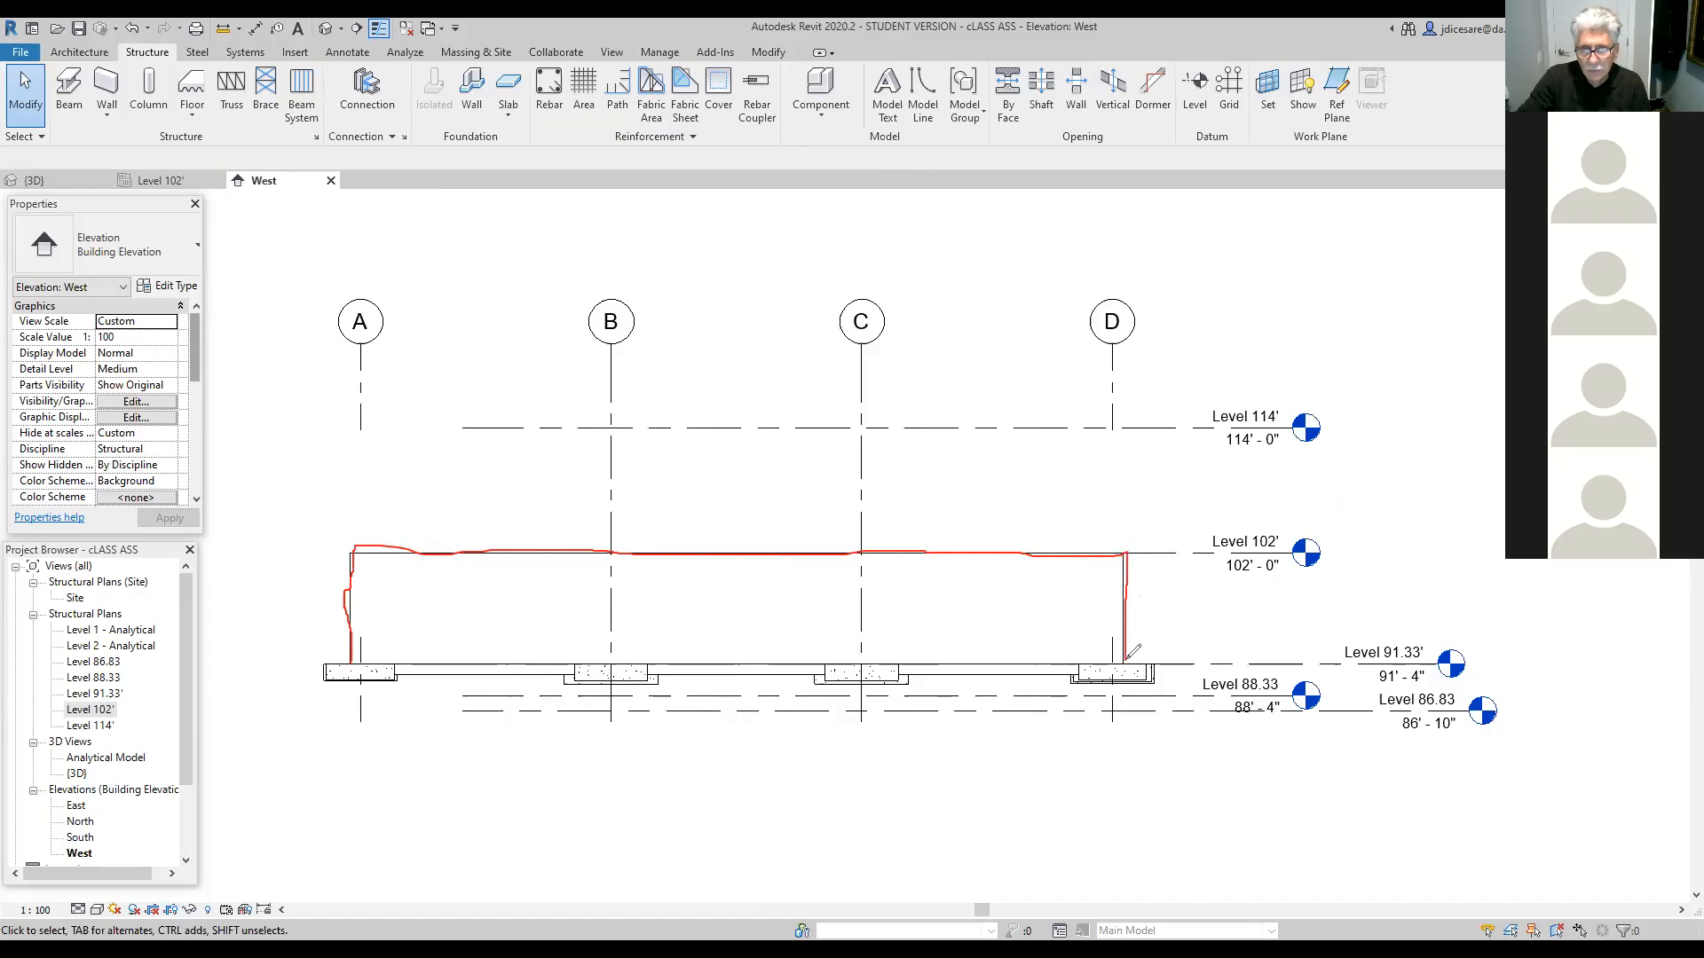
left_click_drag(371, 661, 1143, 658)
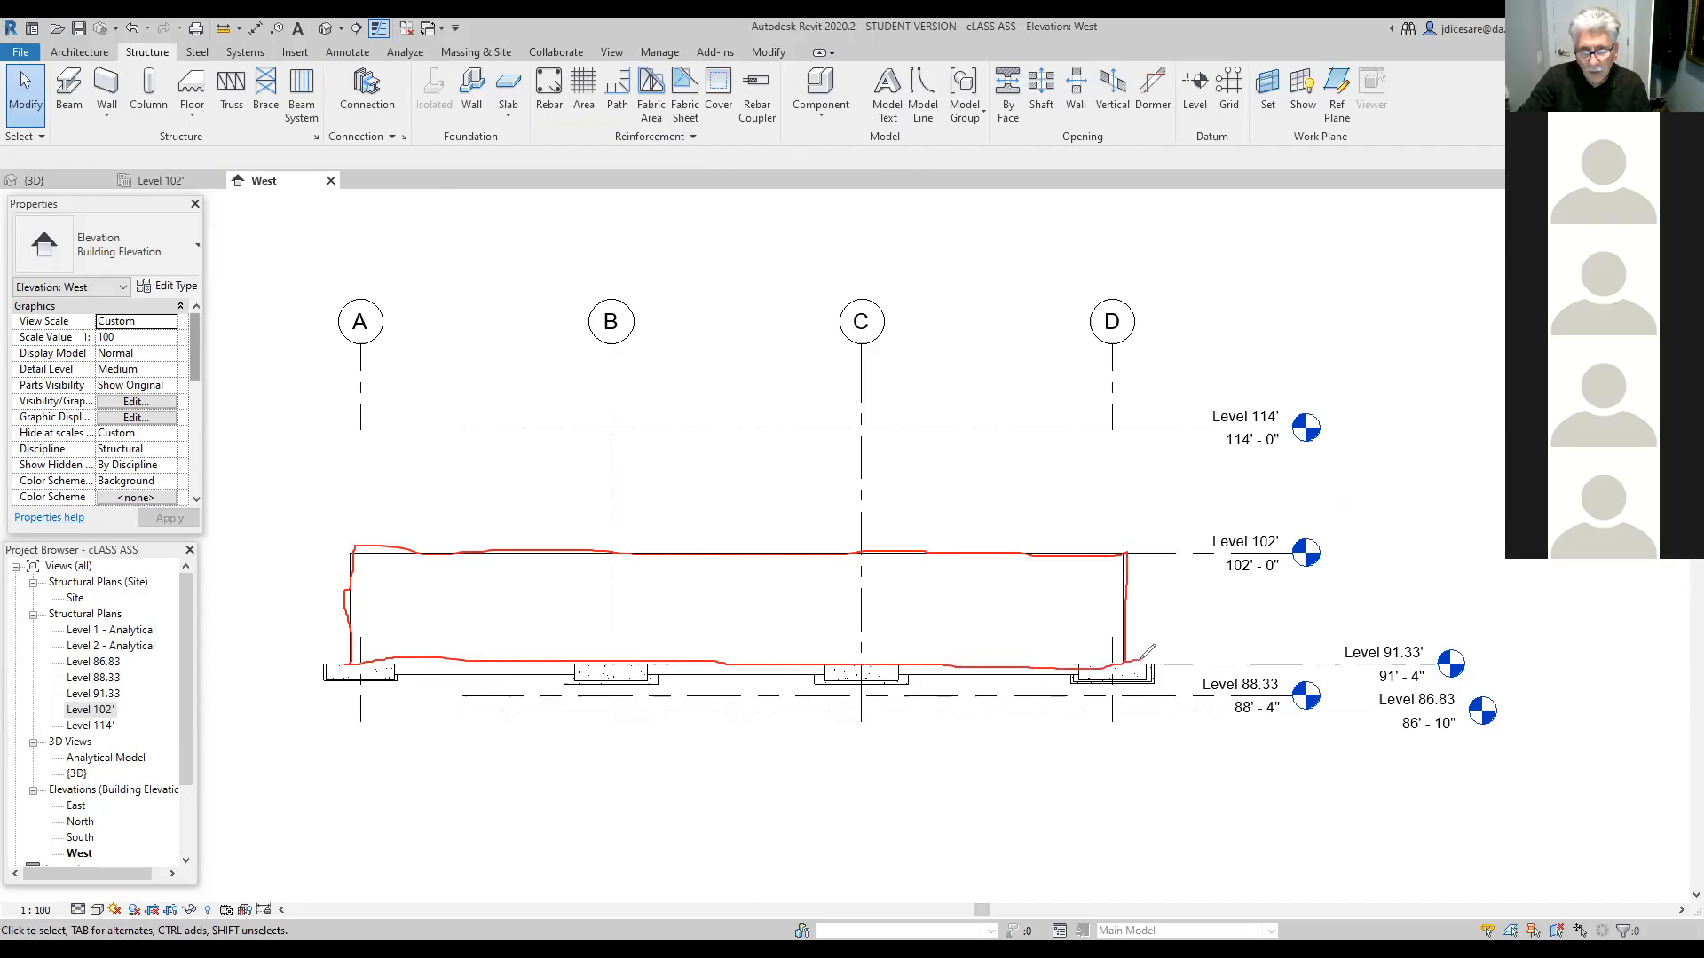
mouse_move(393, 658)
left_mouse_down()
mouse_move(324, 659)
mouse_move(335, 697)
mouse_move(411, 666)
left_mouse_up()
mouse_move(628, 653)
left_mouse_down()
mouse_move(583, 654)
mouse_move(642, 671)
mouse_move(632, 656)
left_mouse_up()
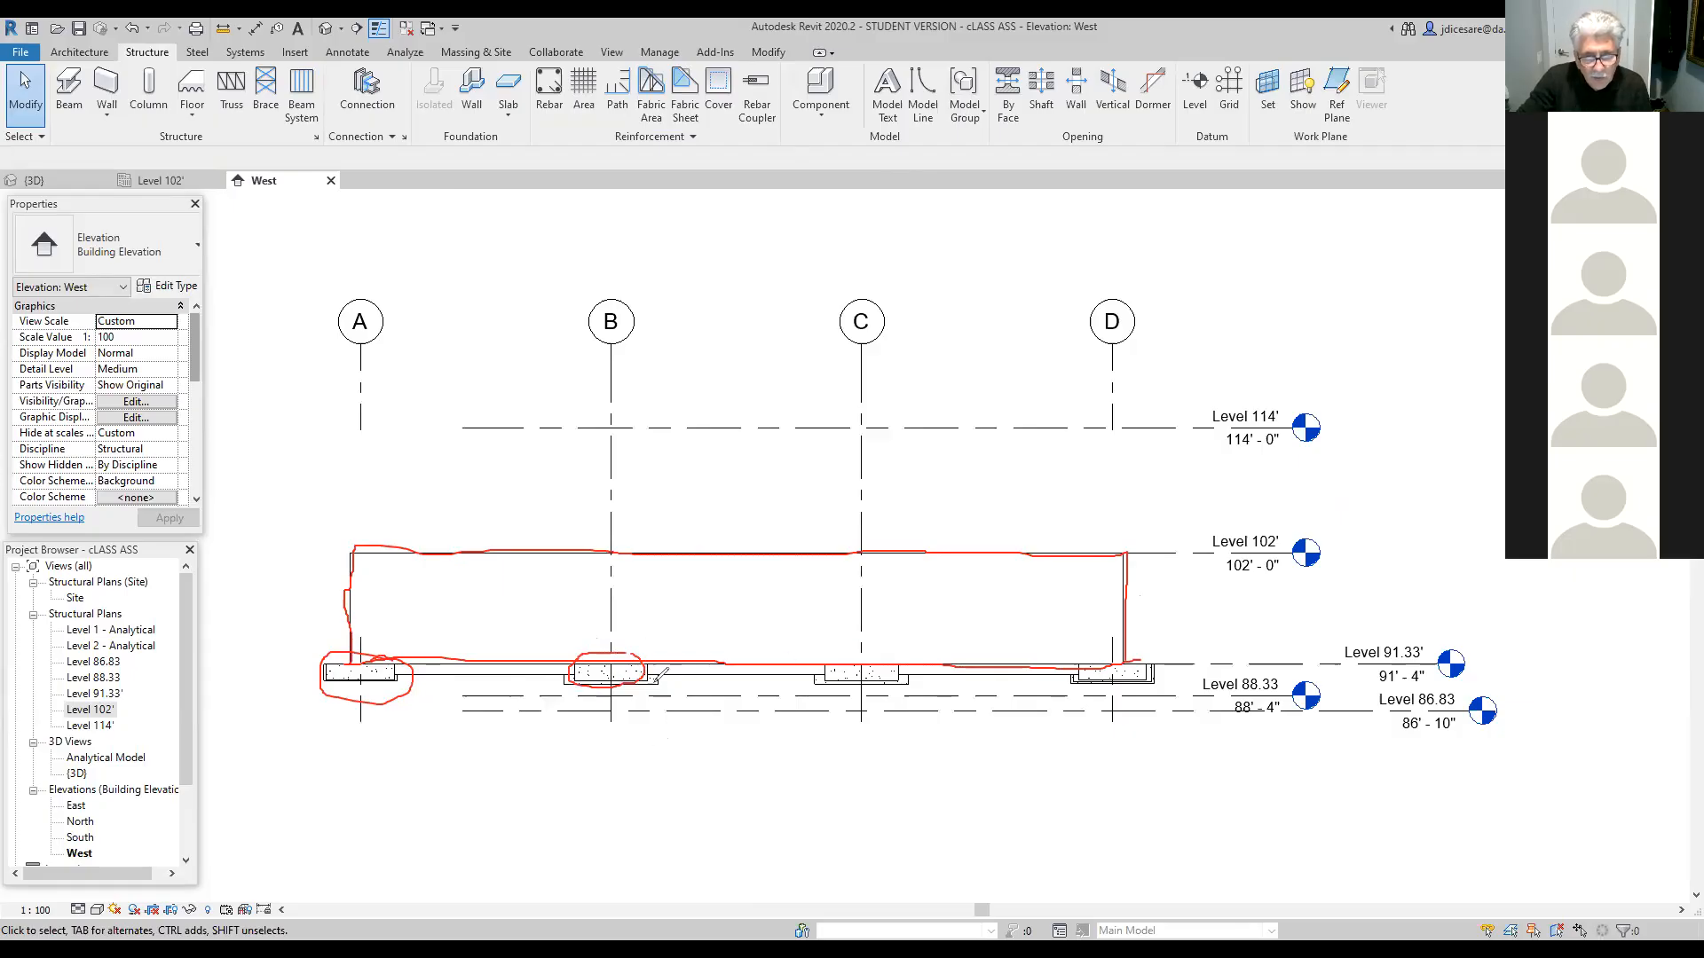
mouse_move(508, 600)
left_mouse_down()
mouse_move(613, 564)
mouse_move(651, 602)
mouse_move(611, 589)
mouse_move(645, 595)
mouse_move(646, 619)
left_mouse_up()
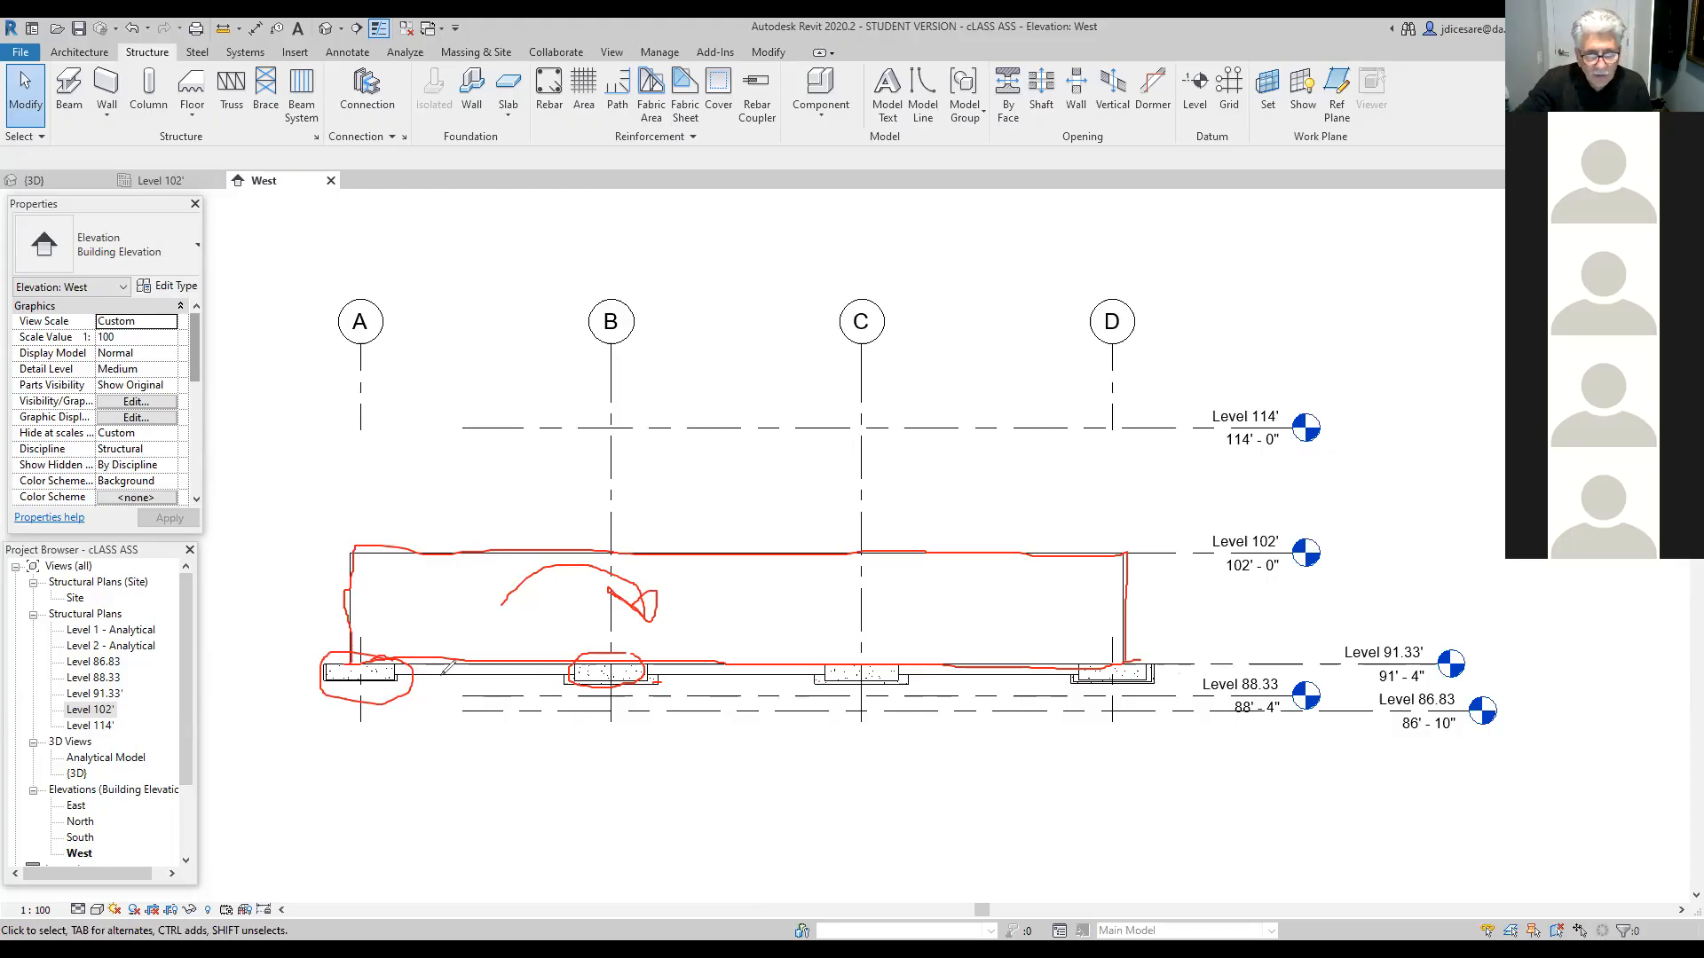
left_click_drag(479, 672, 529, 659)
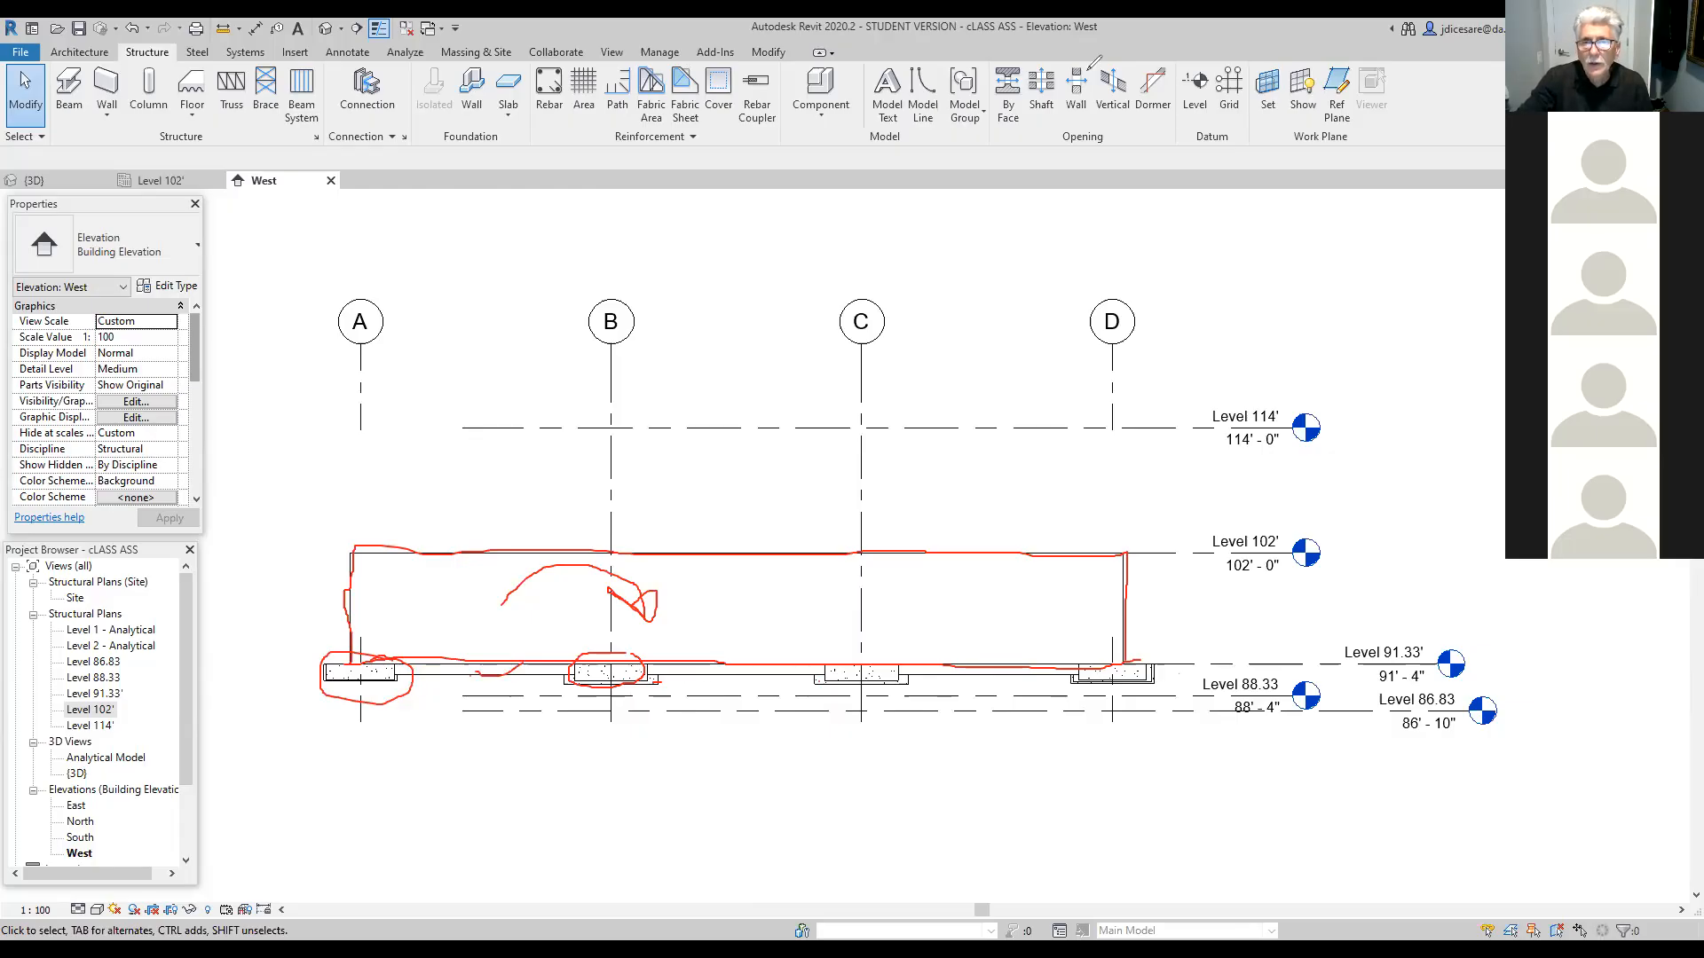
left_click(1083, 155)
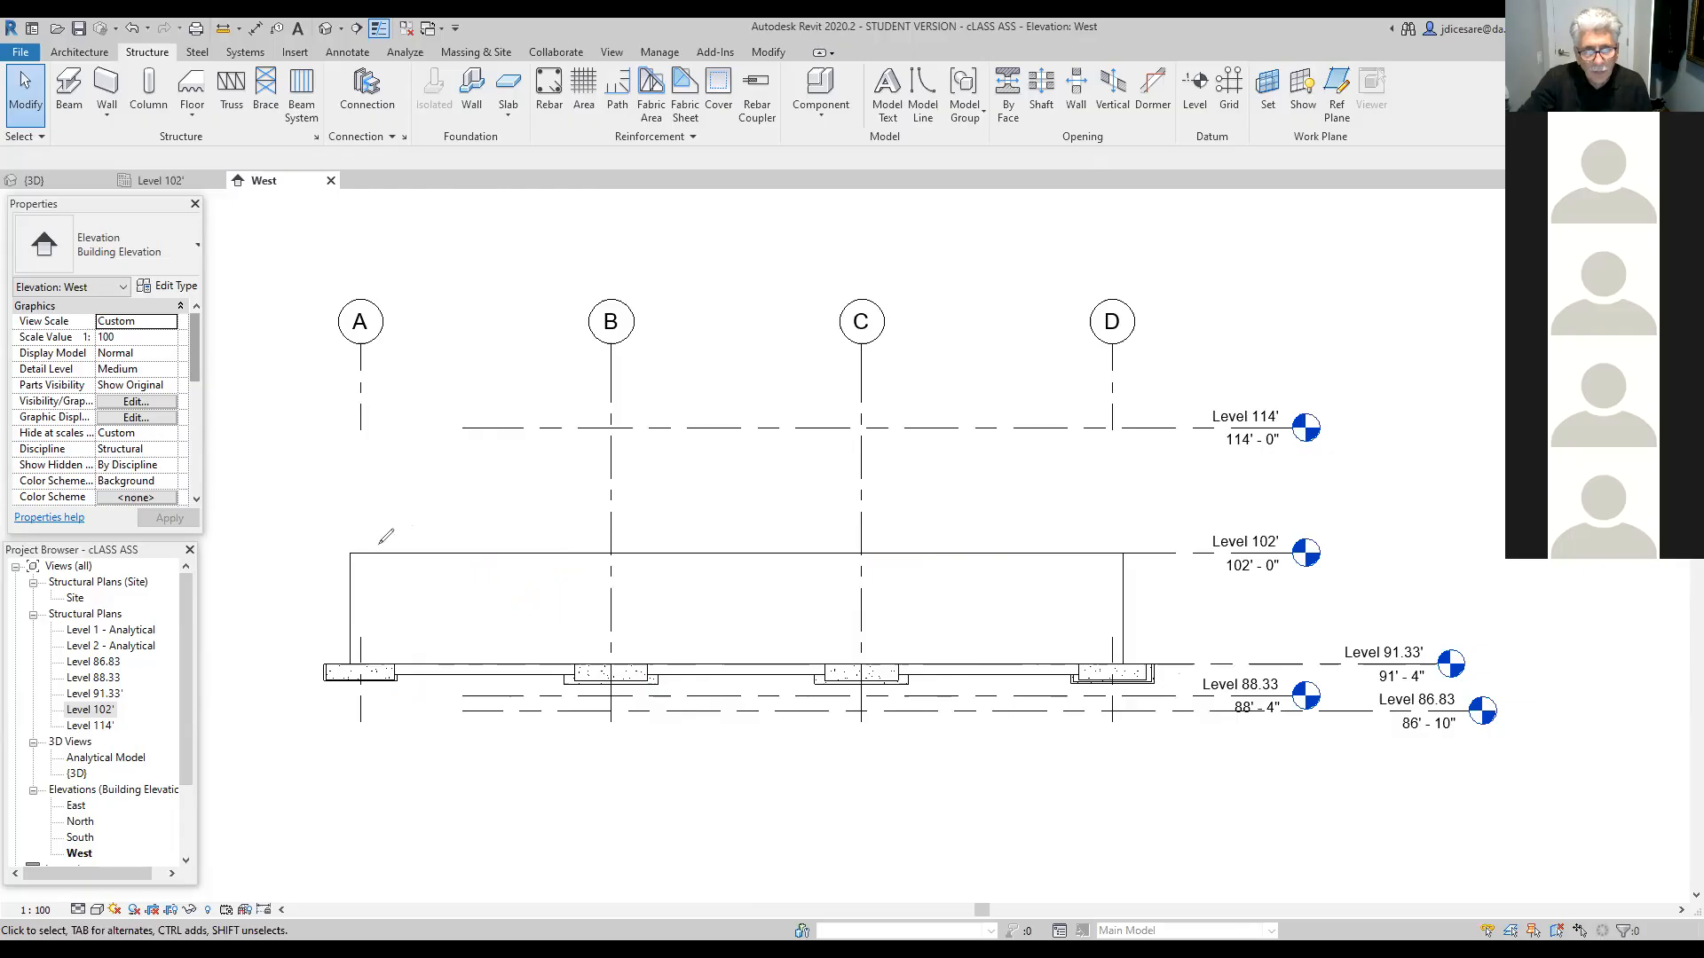
mouse_move(1281, 499)
left_mouse_down()
mouse_move(1205, 515)
mouse_move(1342, 590)
mouse_move(1388, 575)
mouse_move(1329, 661)
mouse_move(1431, 657)
mouse_move(1419, 632)
left_mouse_up()
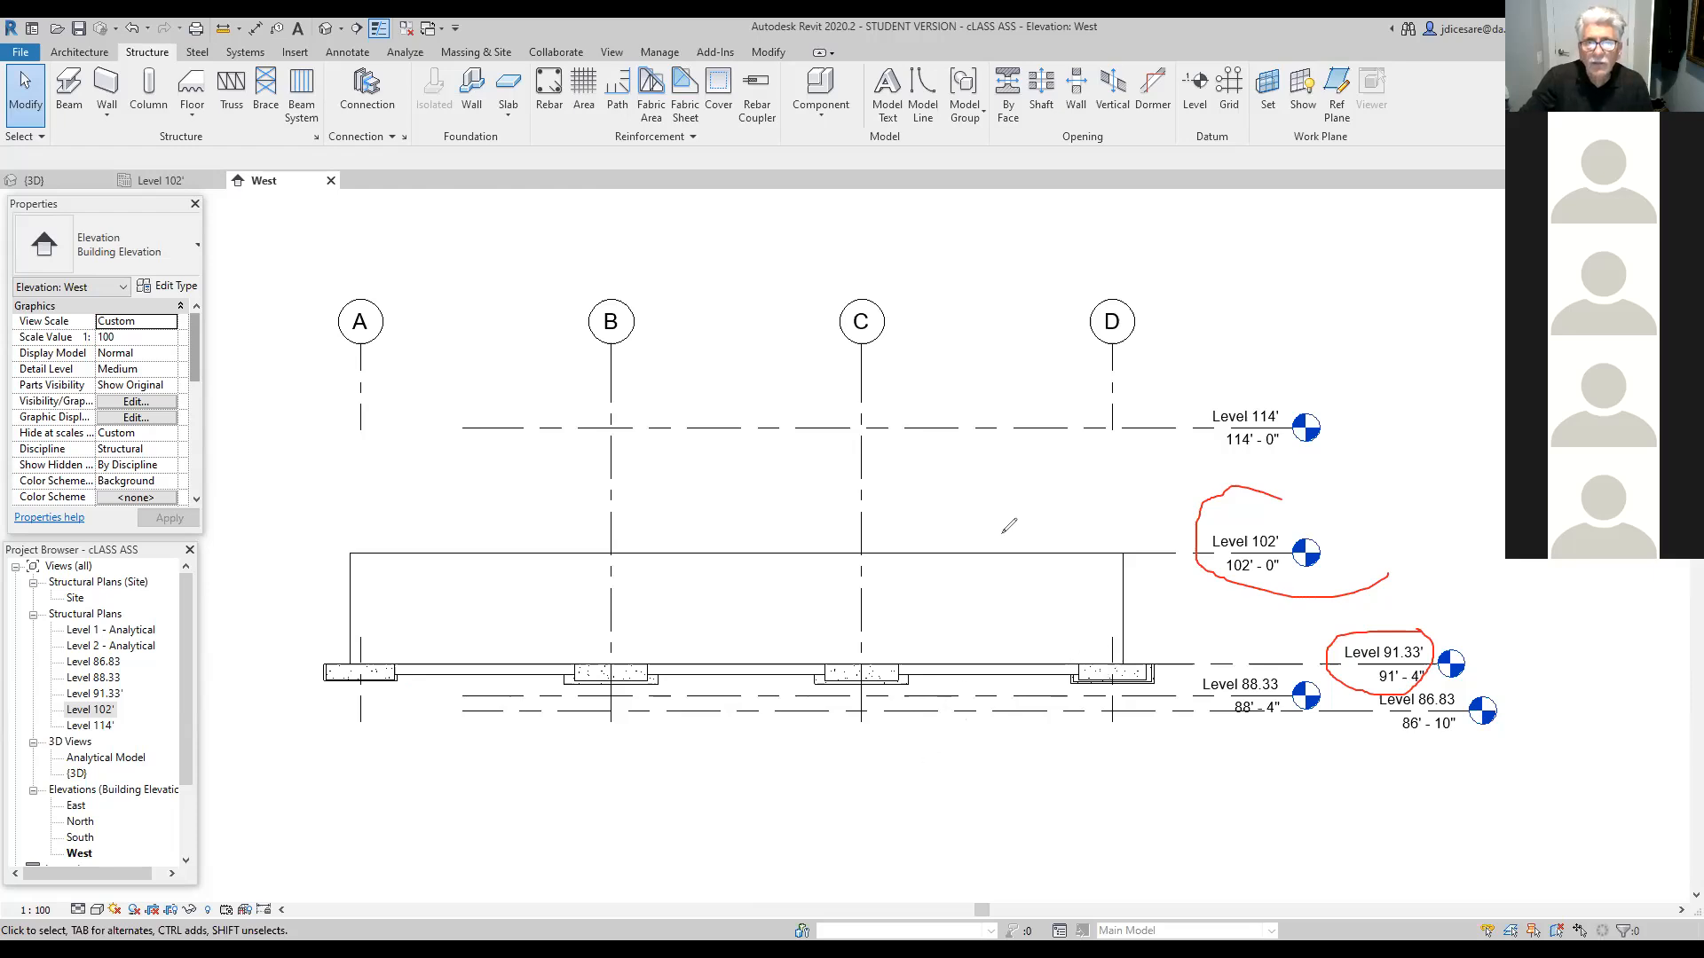
left_click(689, 236)
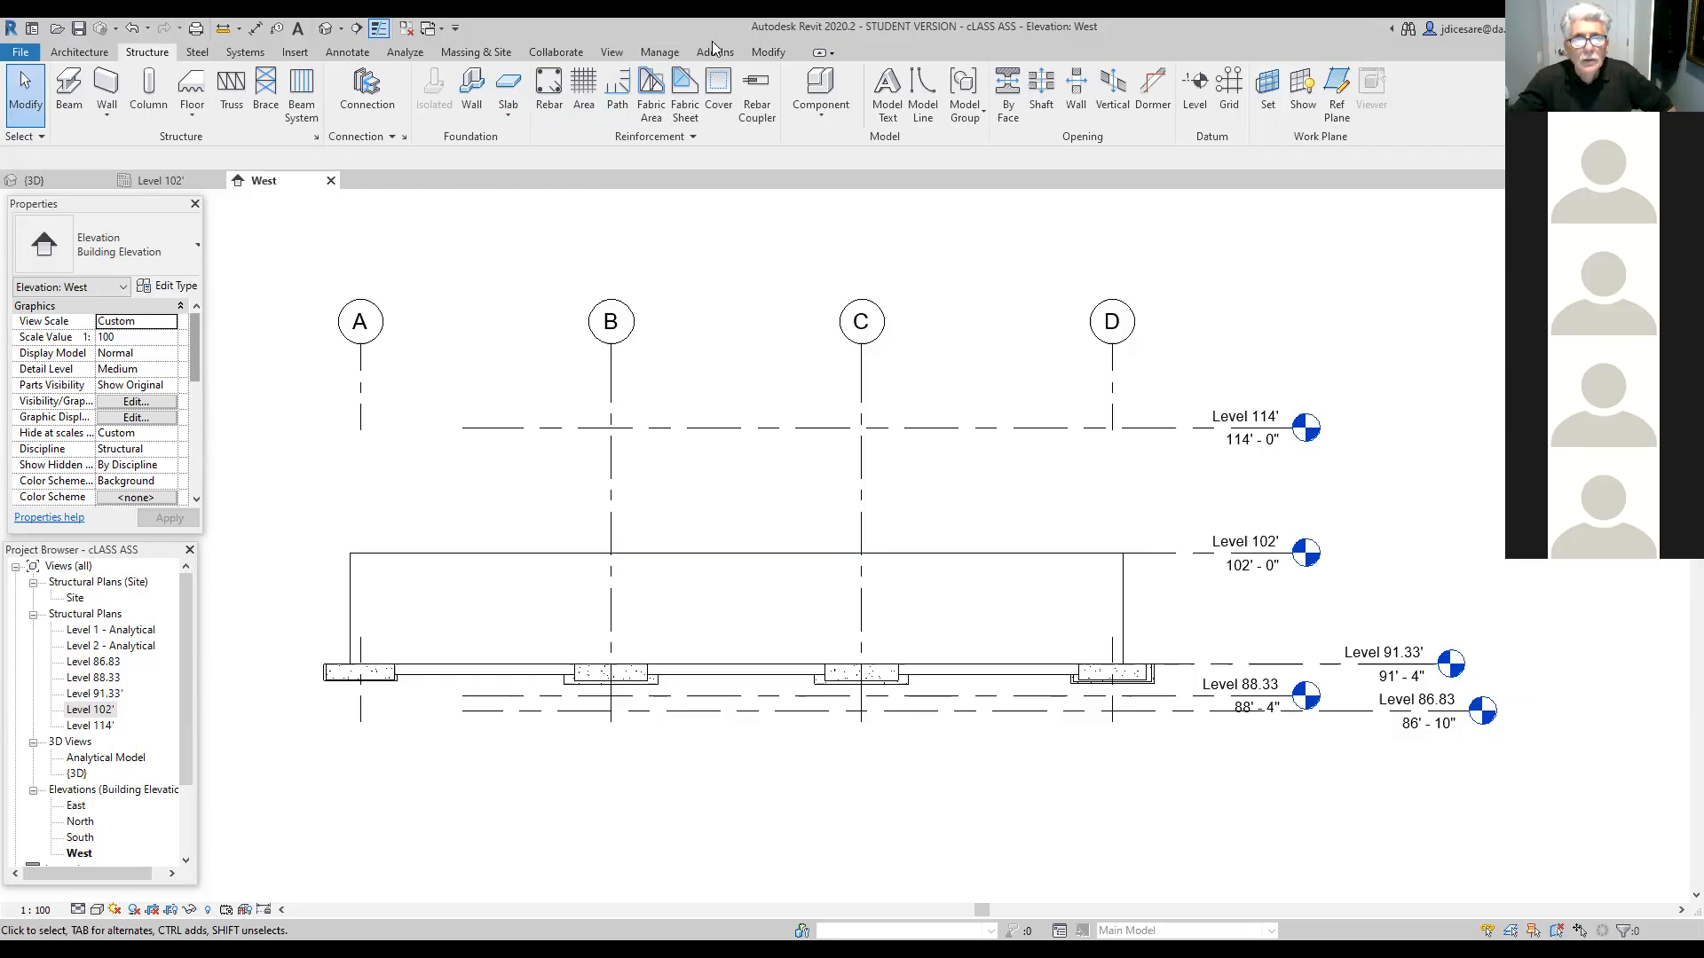
Step: Select the west Foundation - 12" Concrete wall, start Split Element and save the project
left_click(768, 53)
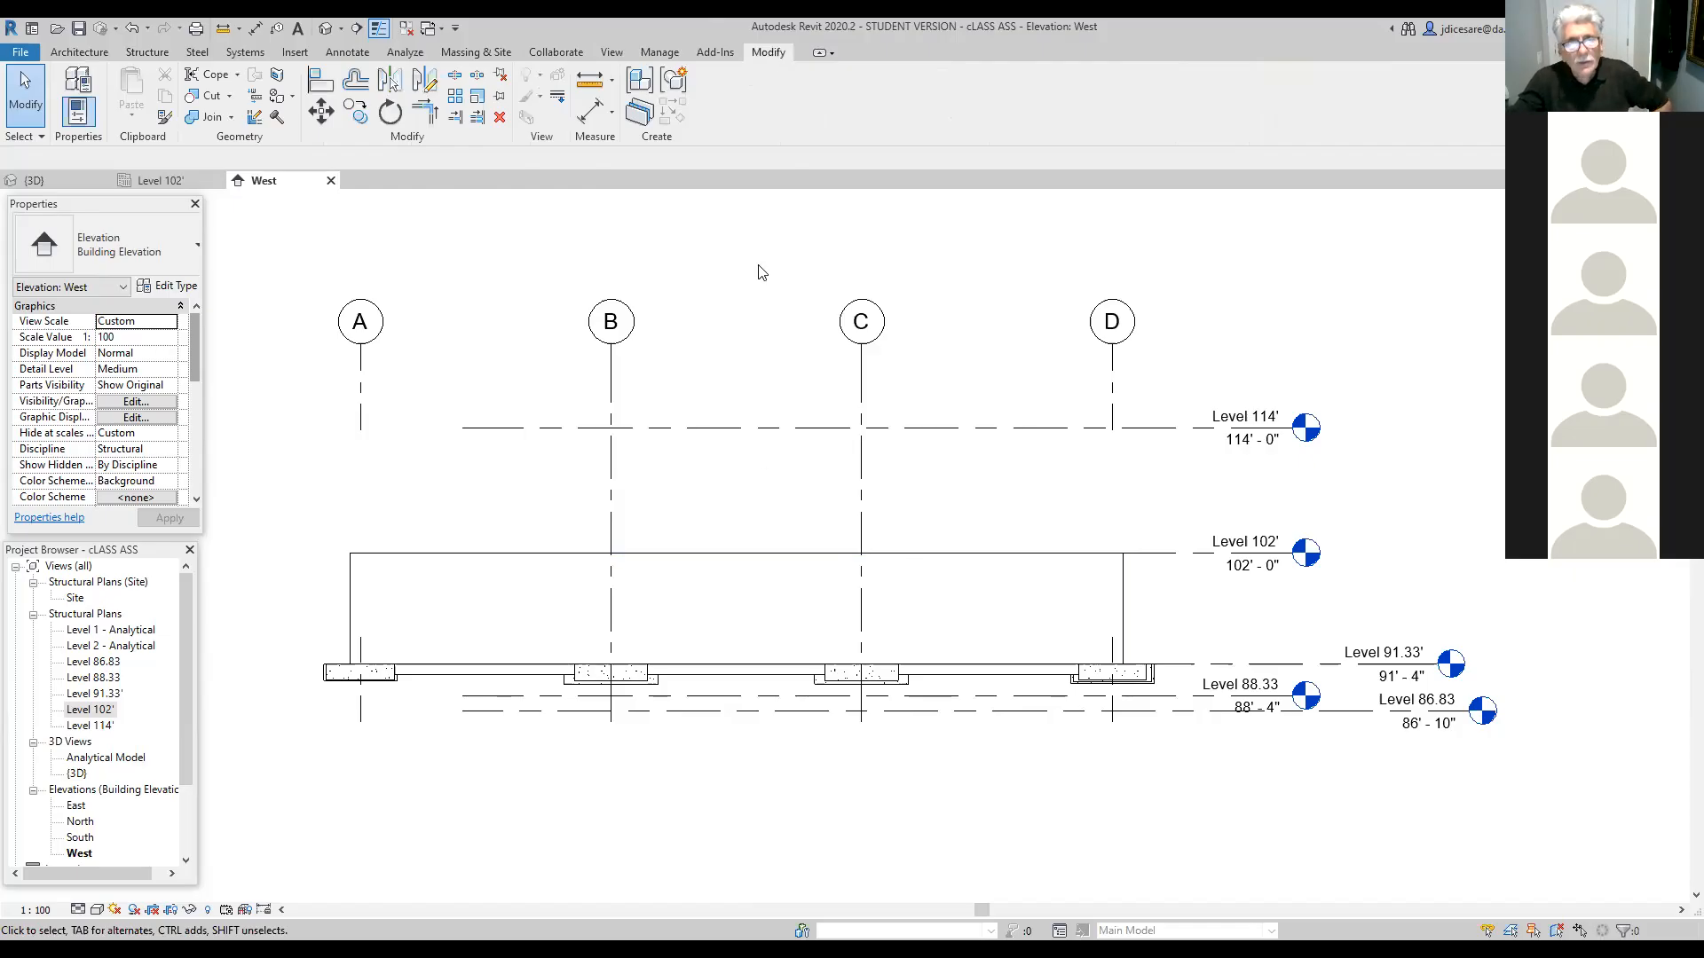
left_click(941, 554)
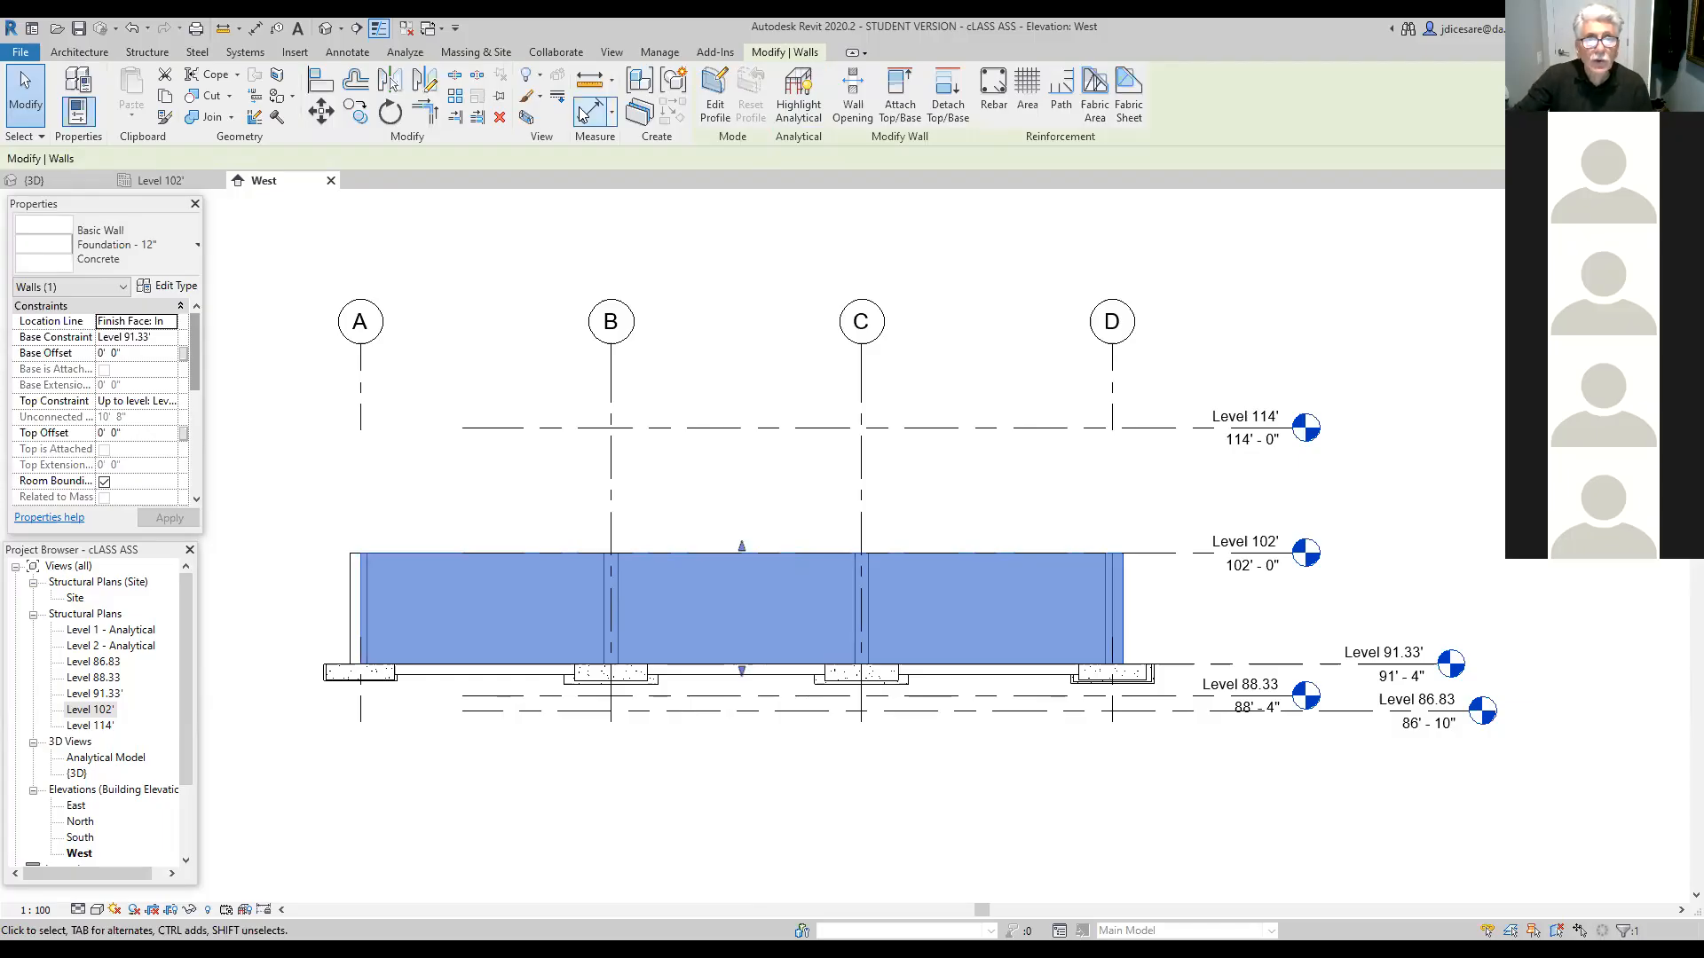
left_click(455, 81)
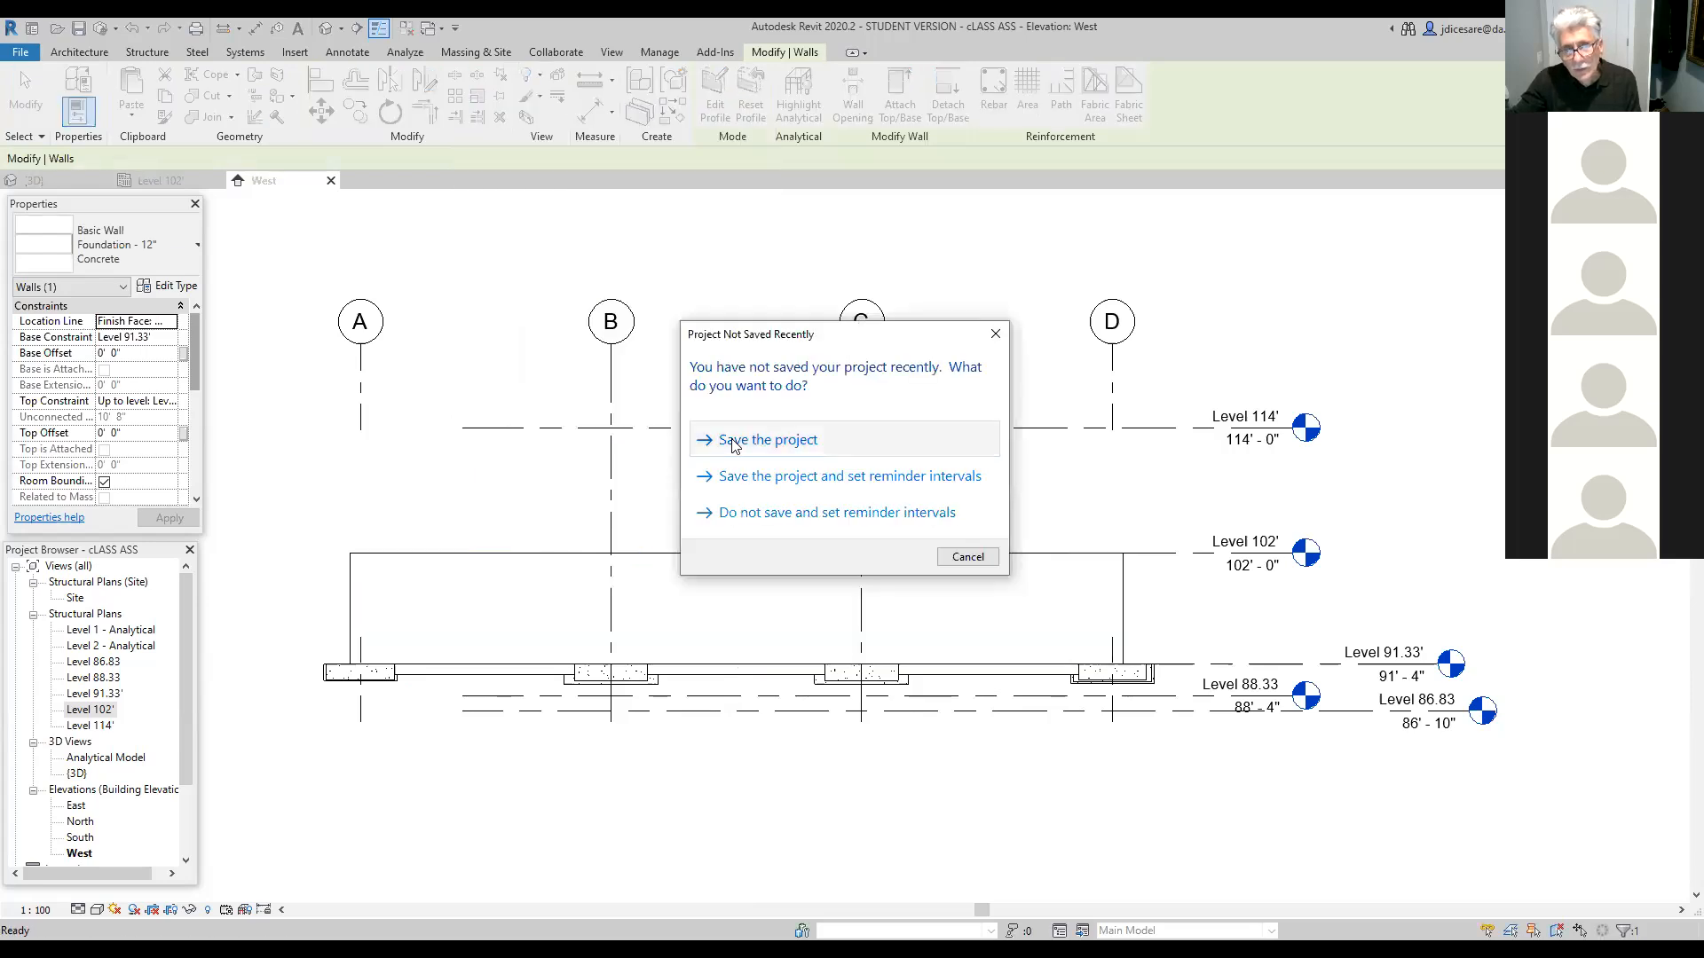
left_click(733, 441)
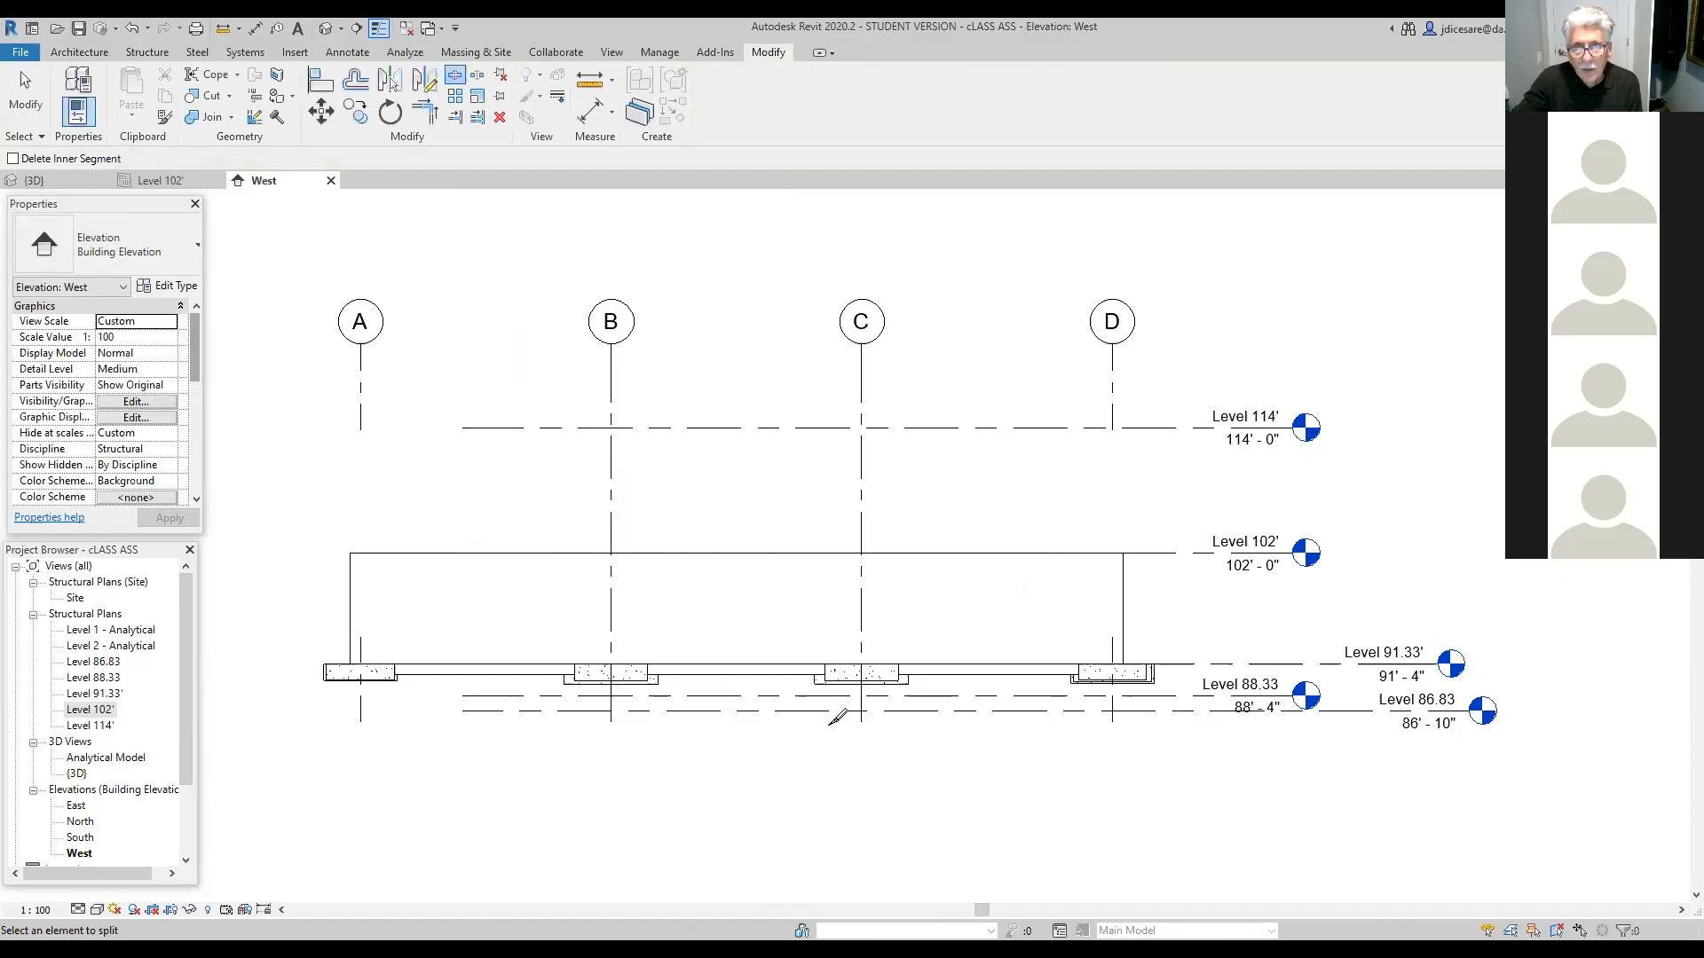
Step: Split the west foundation wall between grids C and D at three points, first 19' 0" from its grid D end, then twice 2' 0" closer
scroll(839, 717, "up", 1)
scroll(868, 717, "up", 1)
scroll(994, 757, "up", 1)
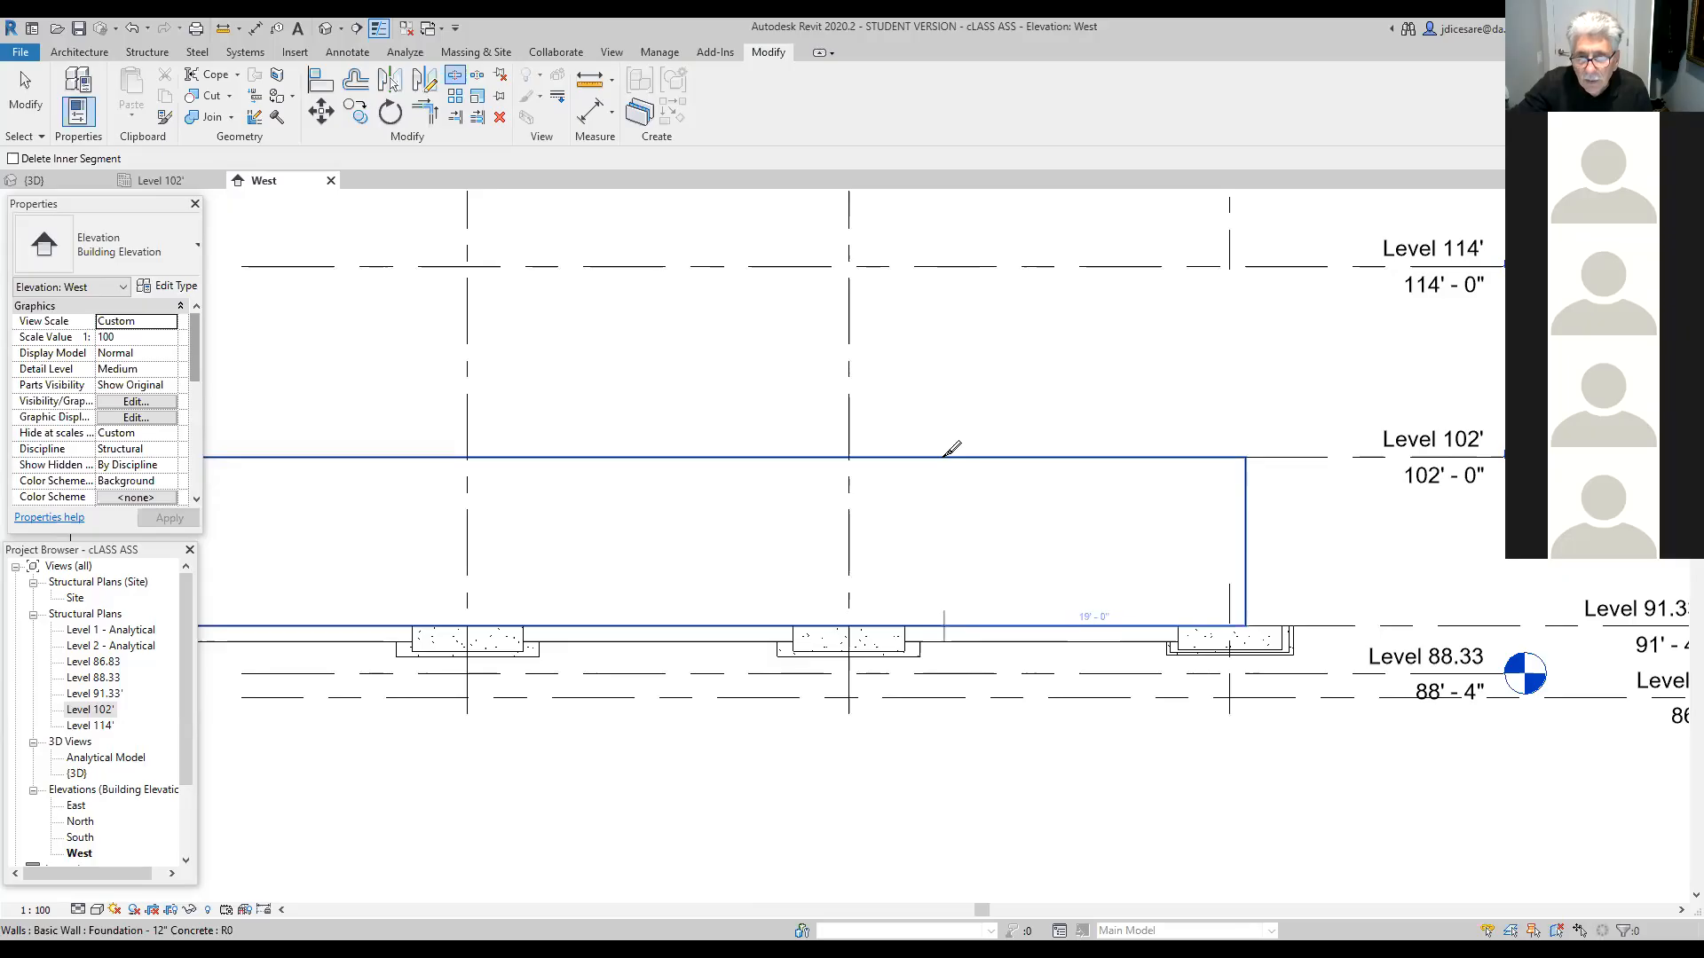
left_click(944, 457)
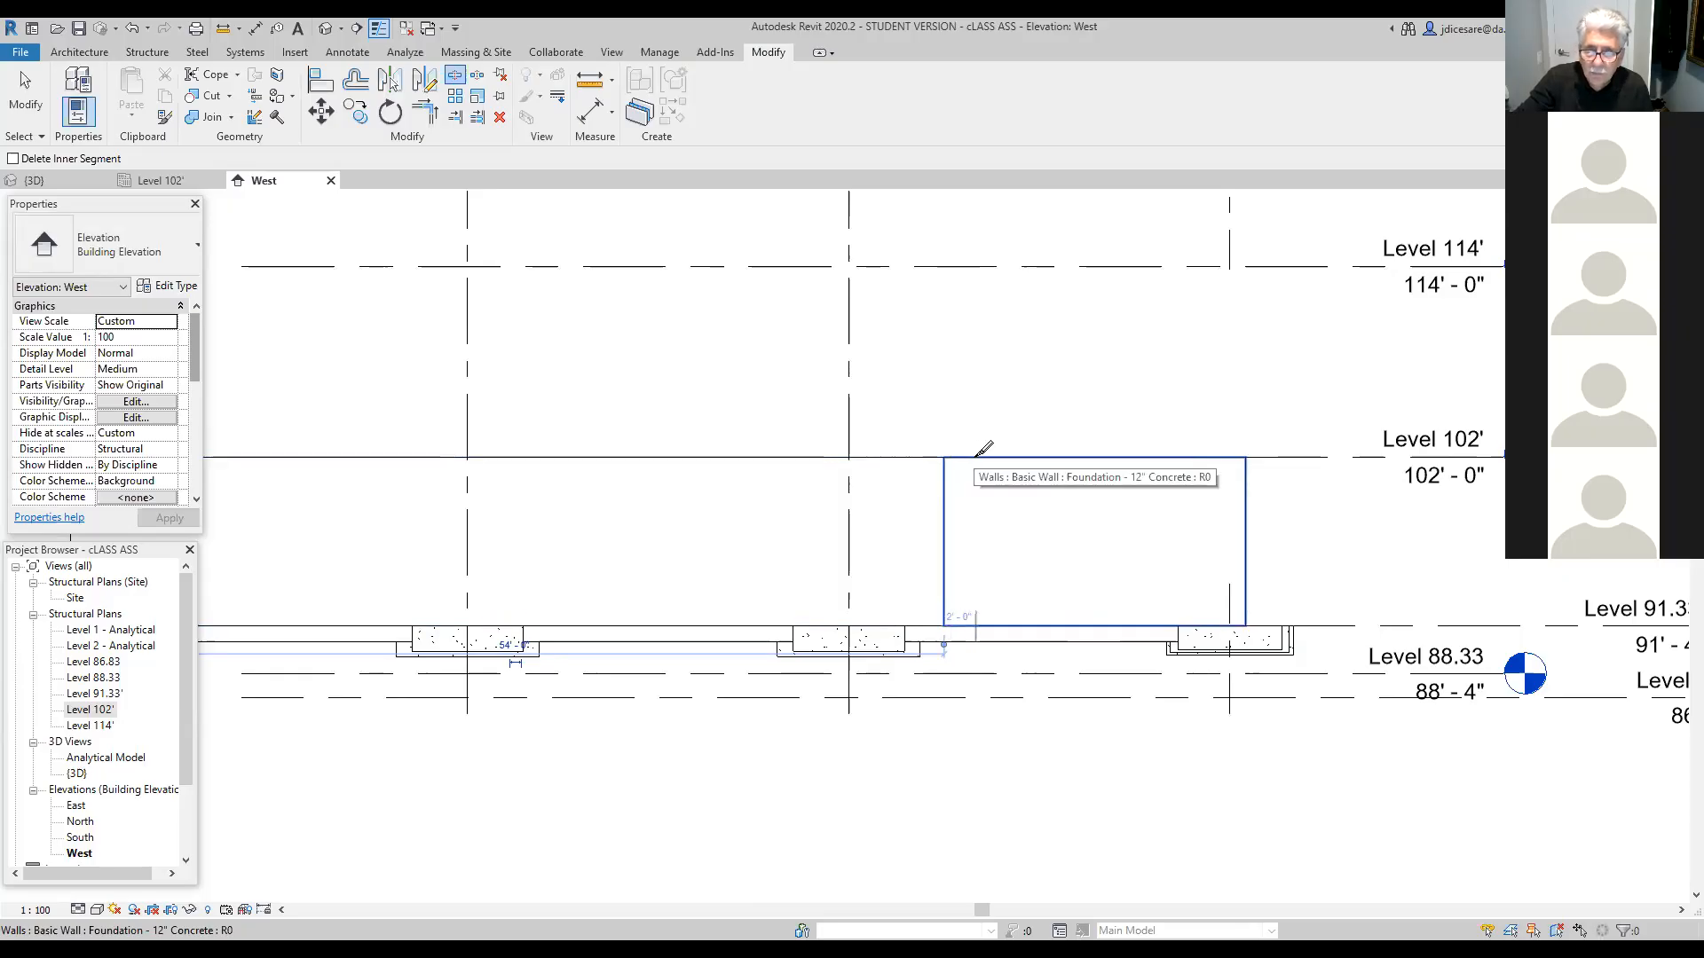
left_click(980, 452)
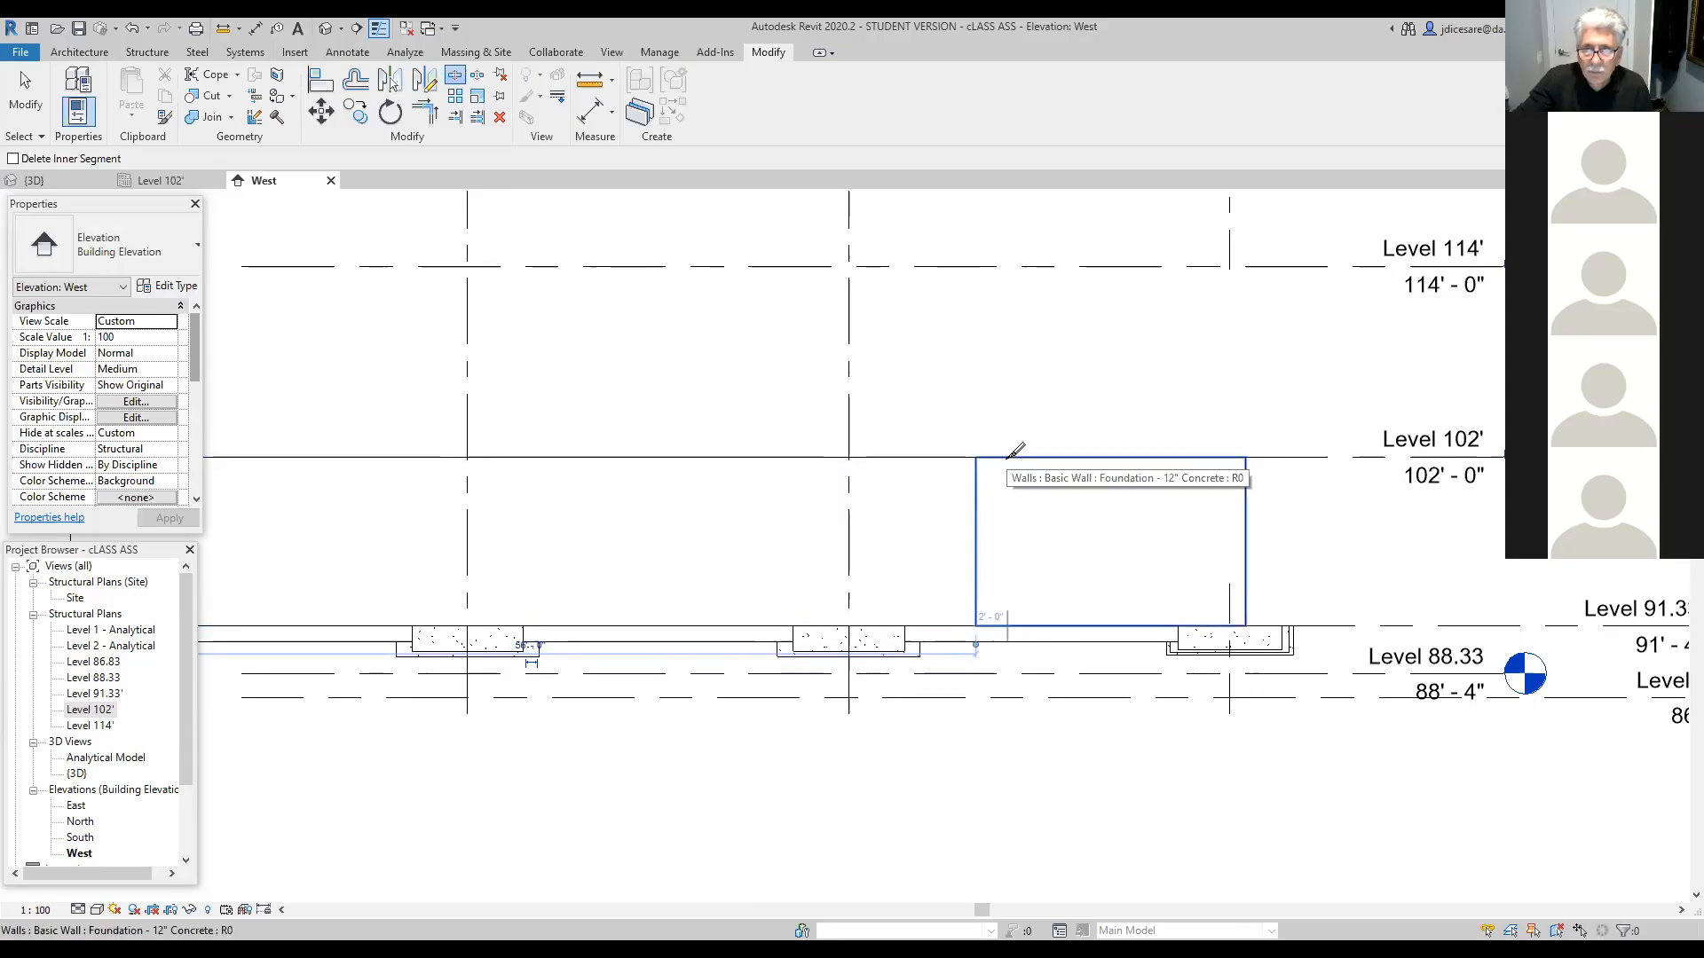
left_click(1007, 457)
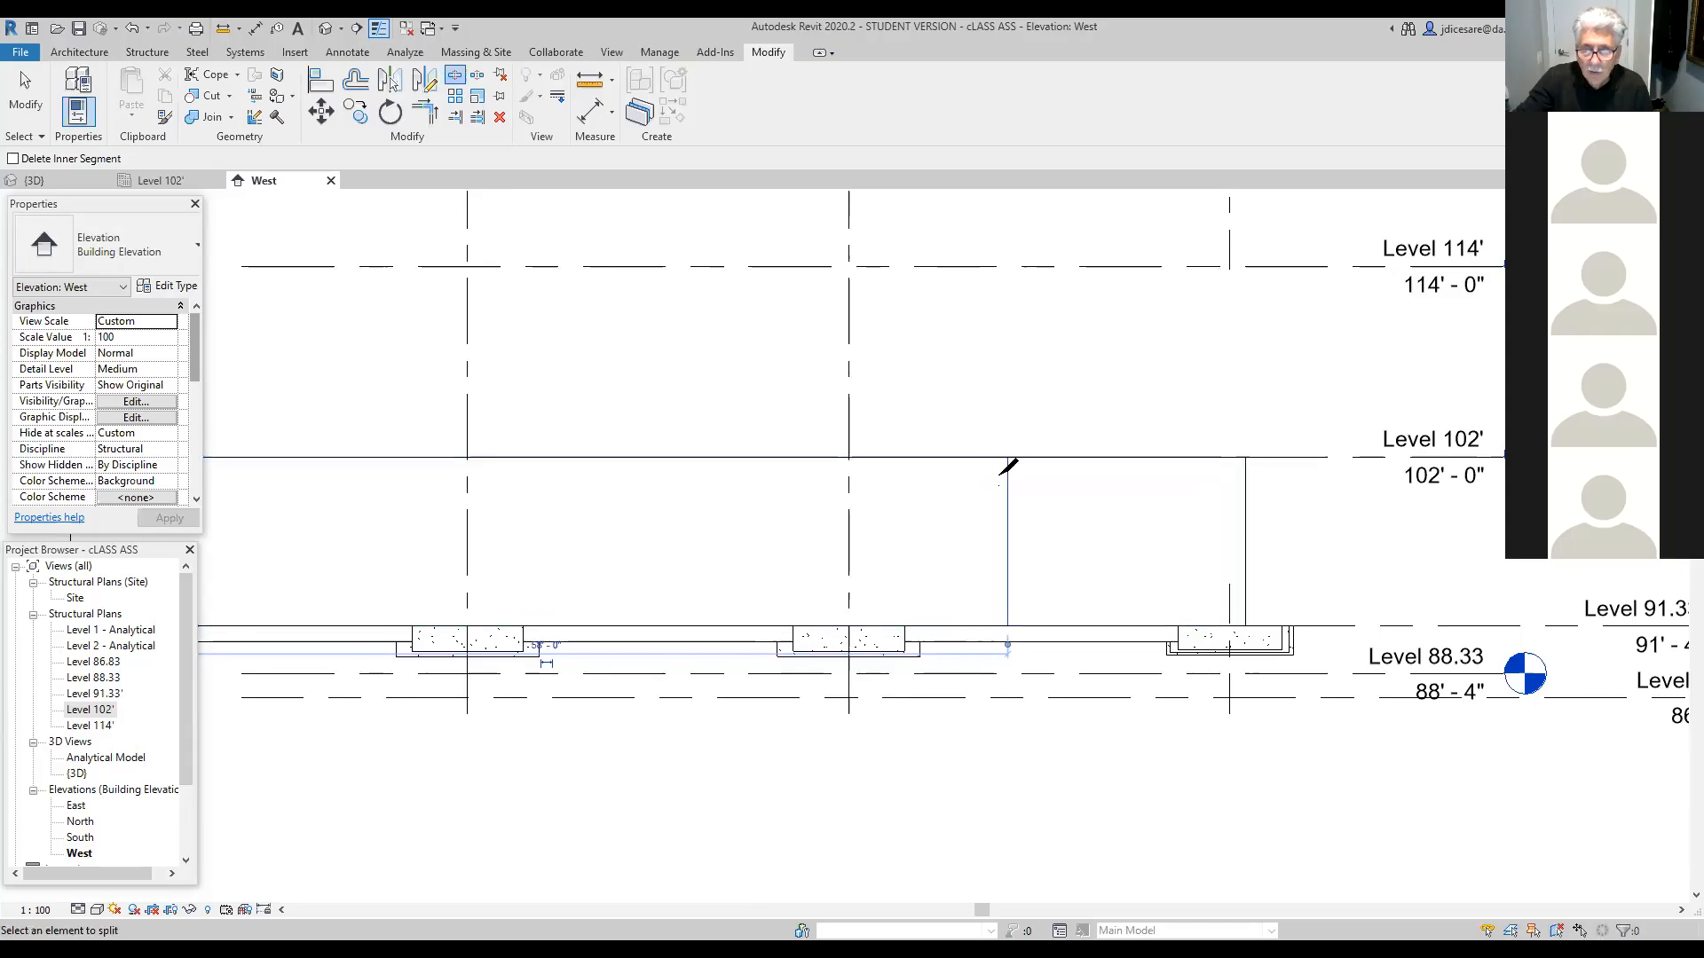
key("Escape")
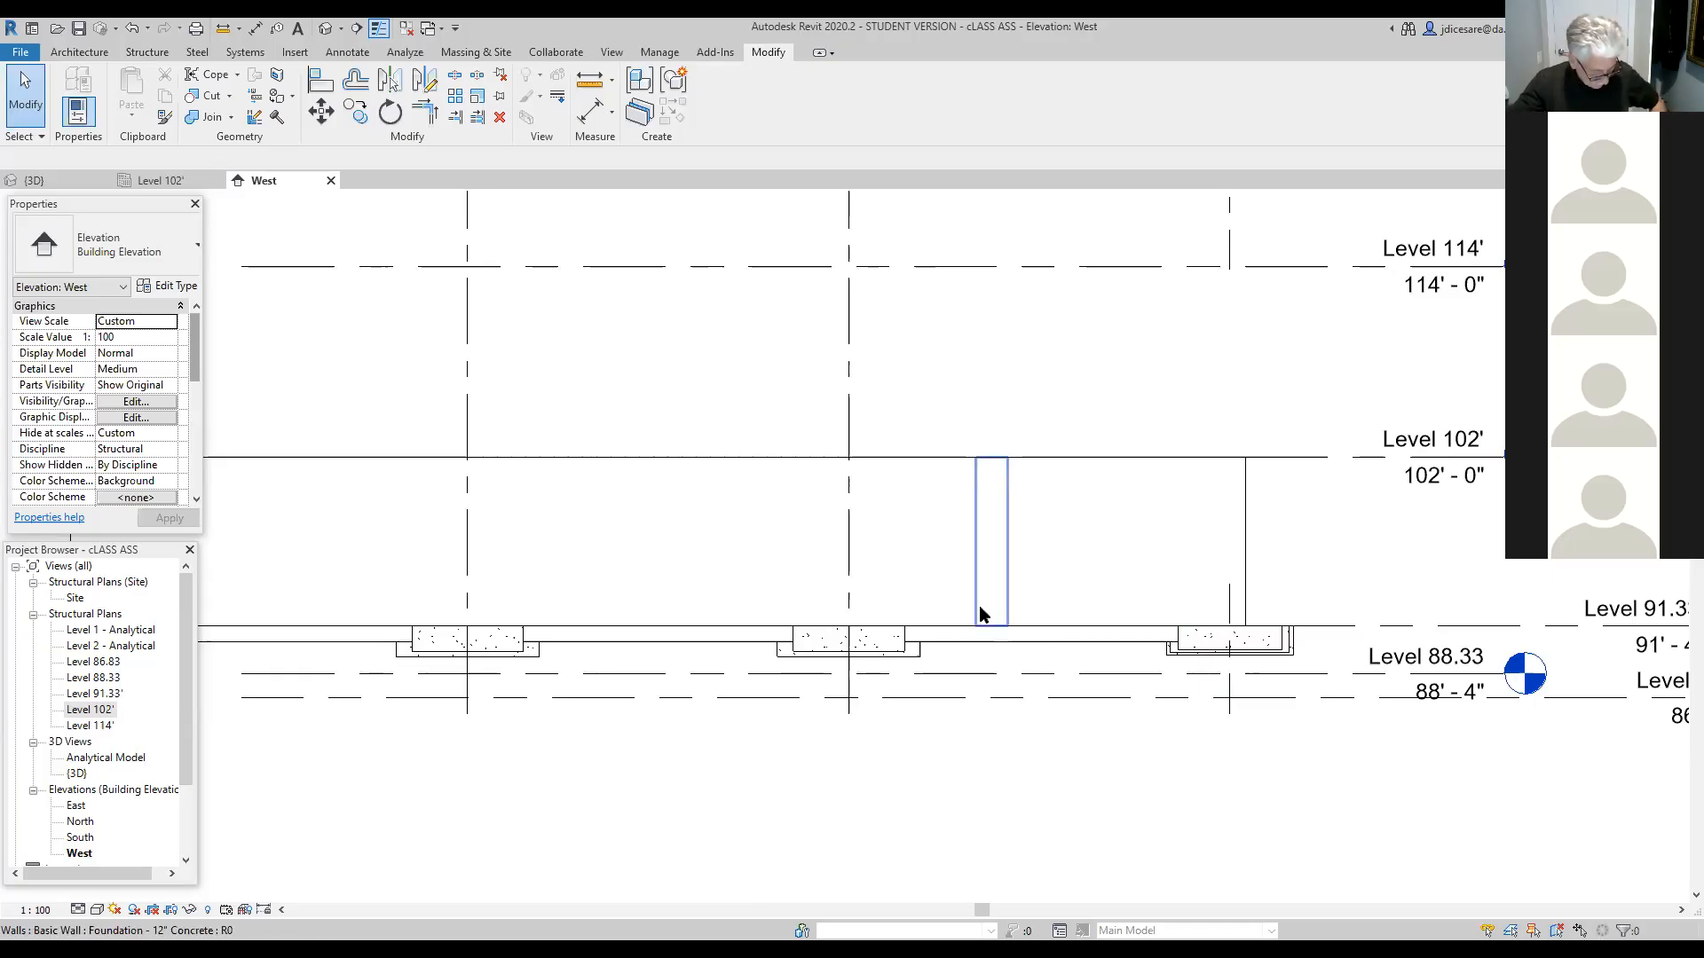
Step: In the Level 102' plan, set the corner column D-1's base level to Level 88.33, accepting that its attached footing moves along
left_click(1204, 652)
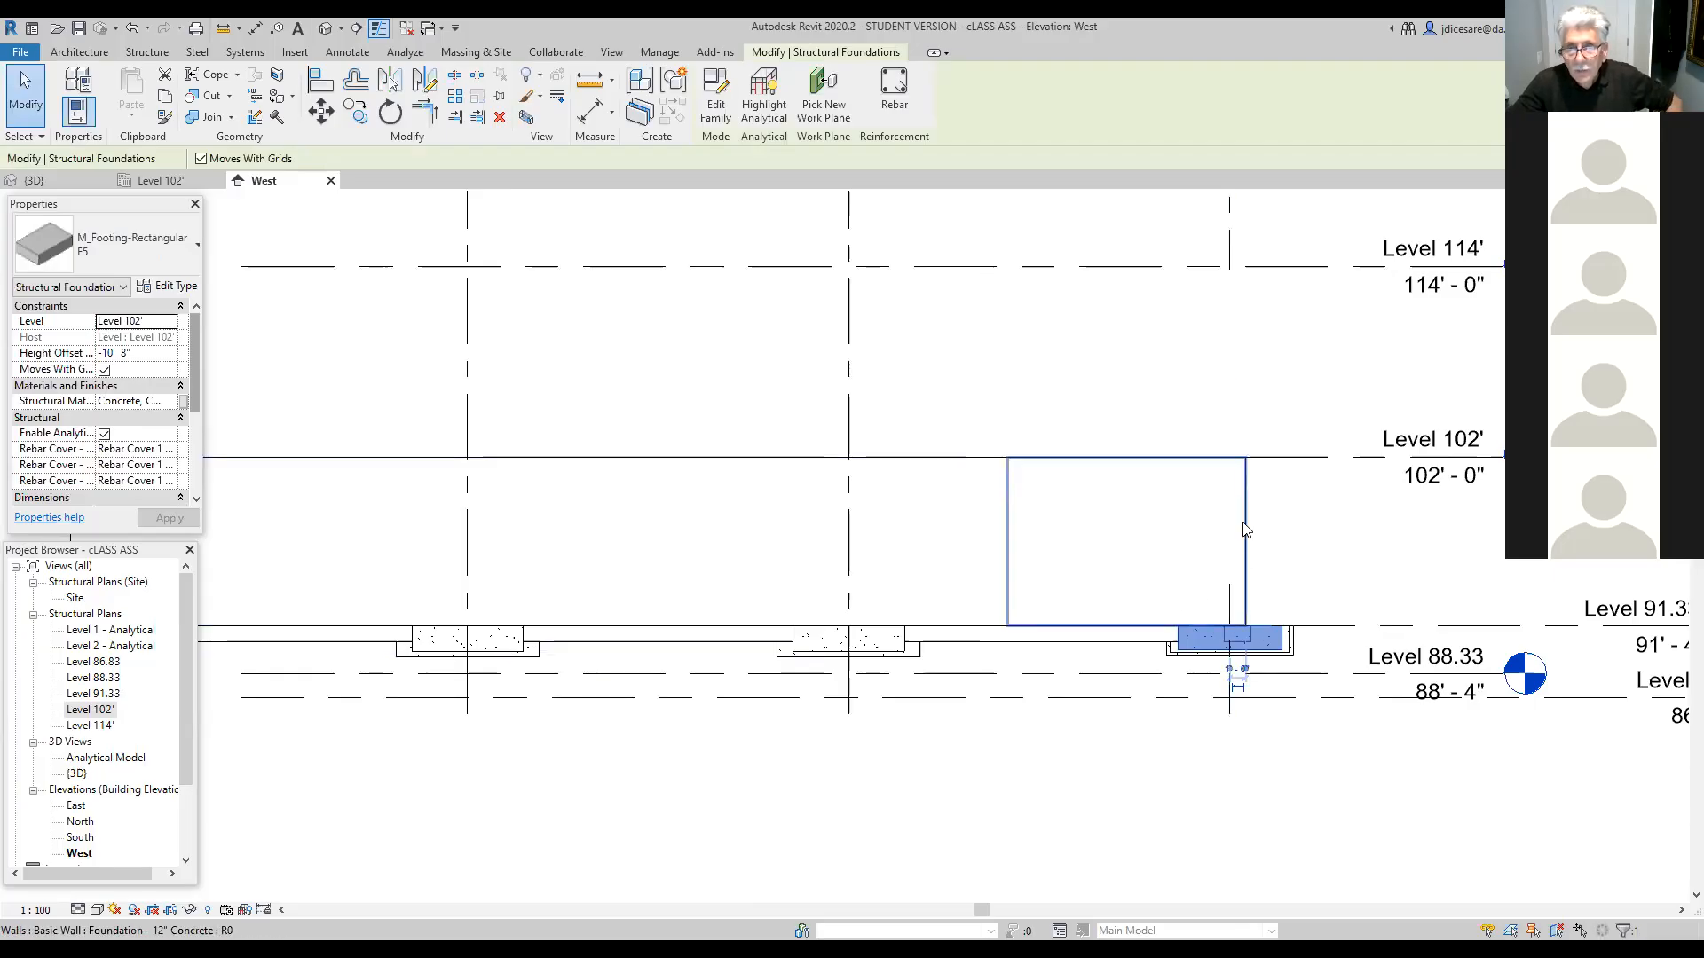
left_click(1237, 545)
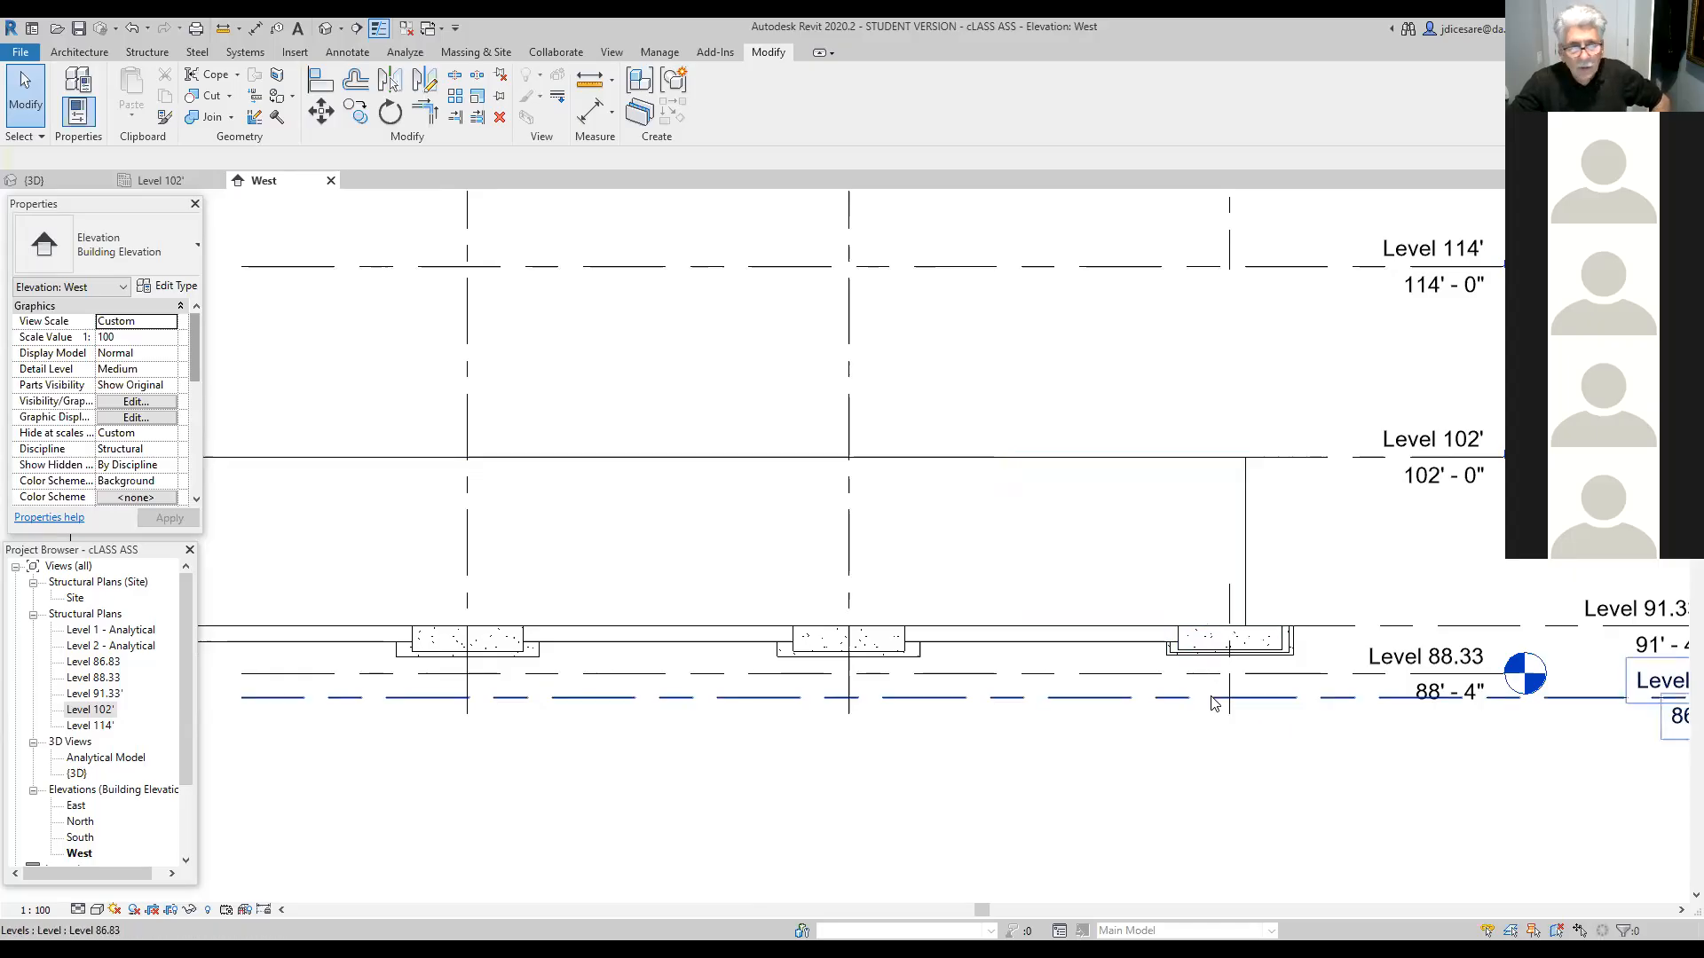
double_click(89, 710)
scroll(530, 726, "up", 3)
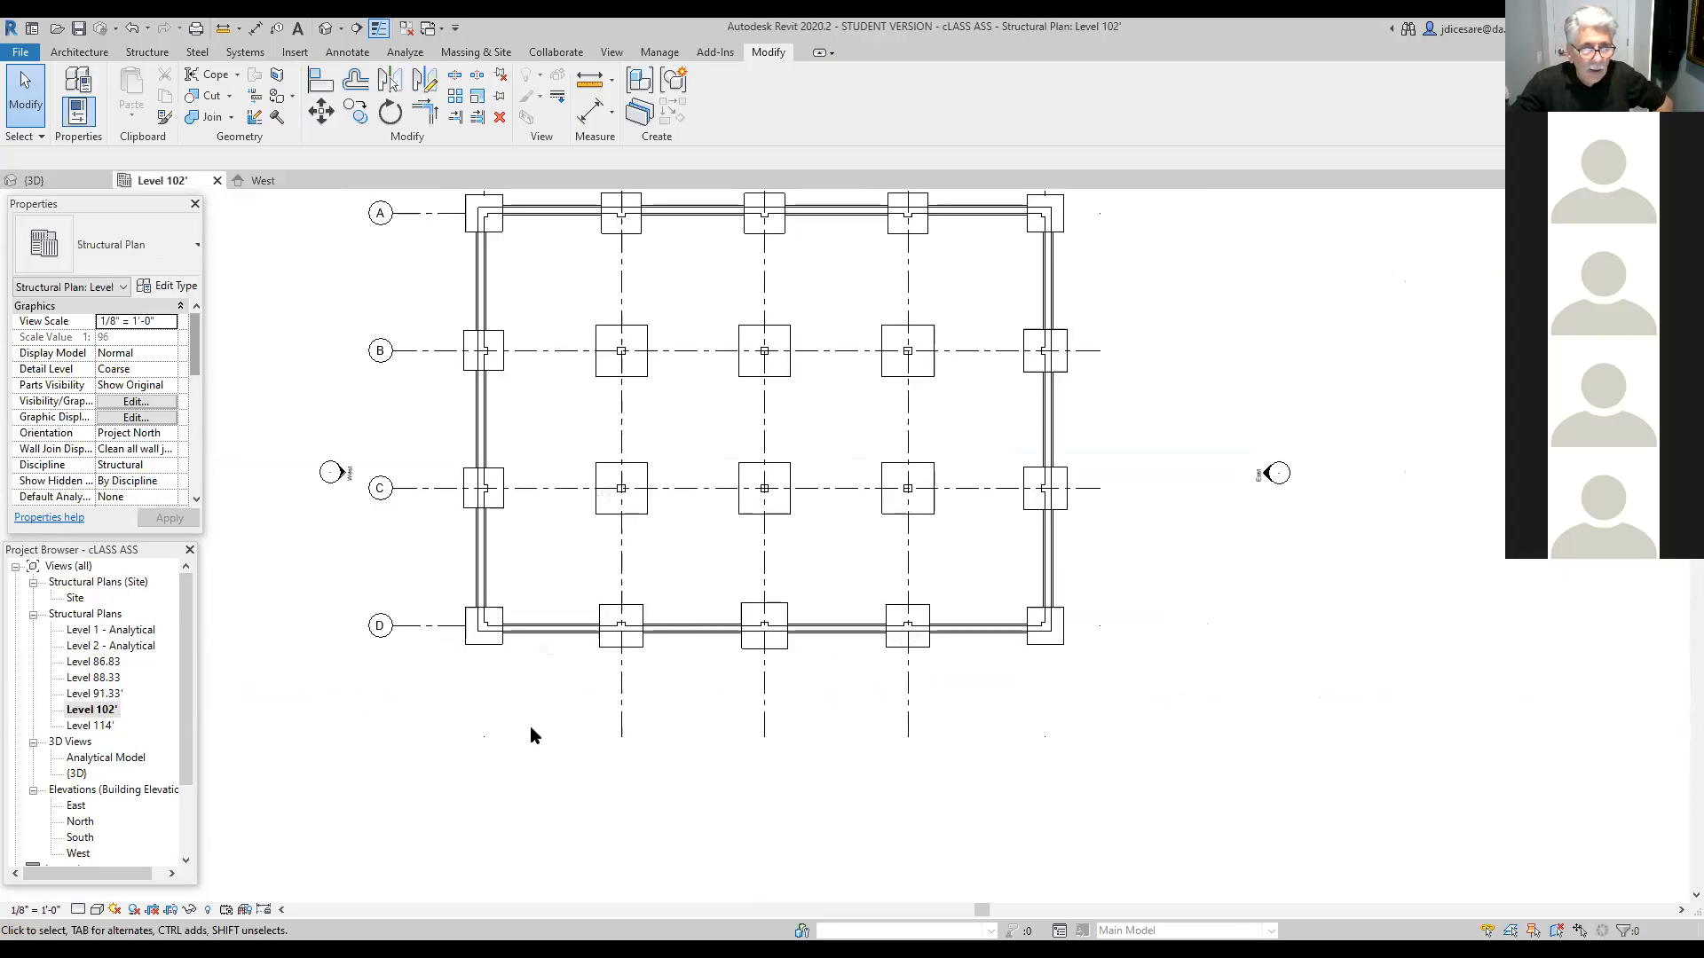
scroll(530, 726, "up", 2)
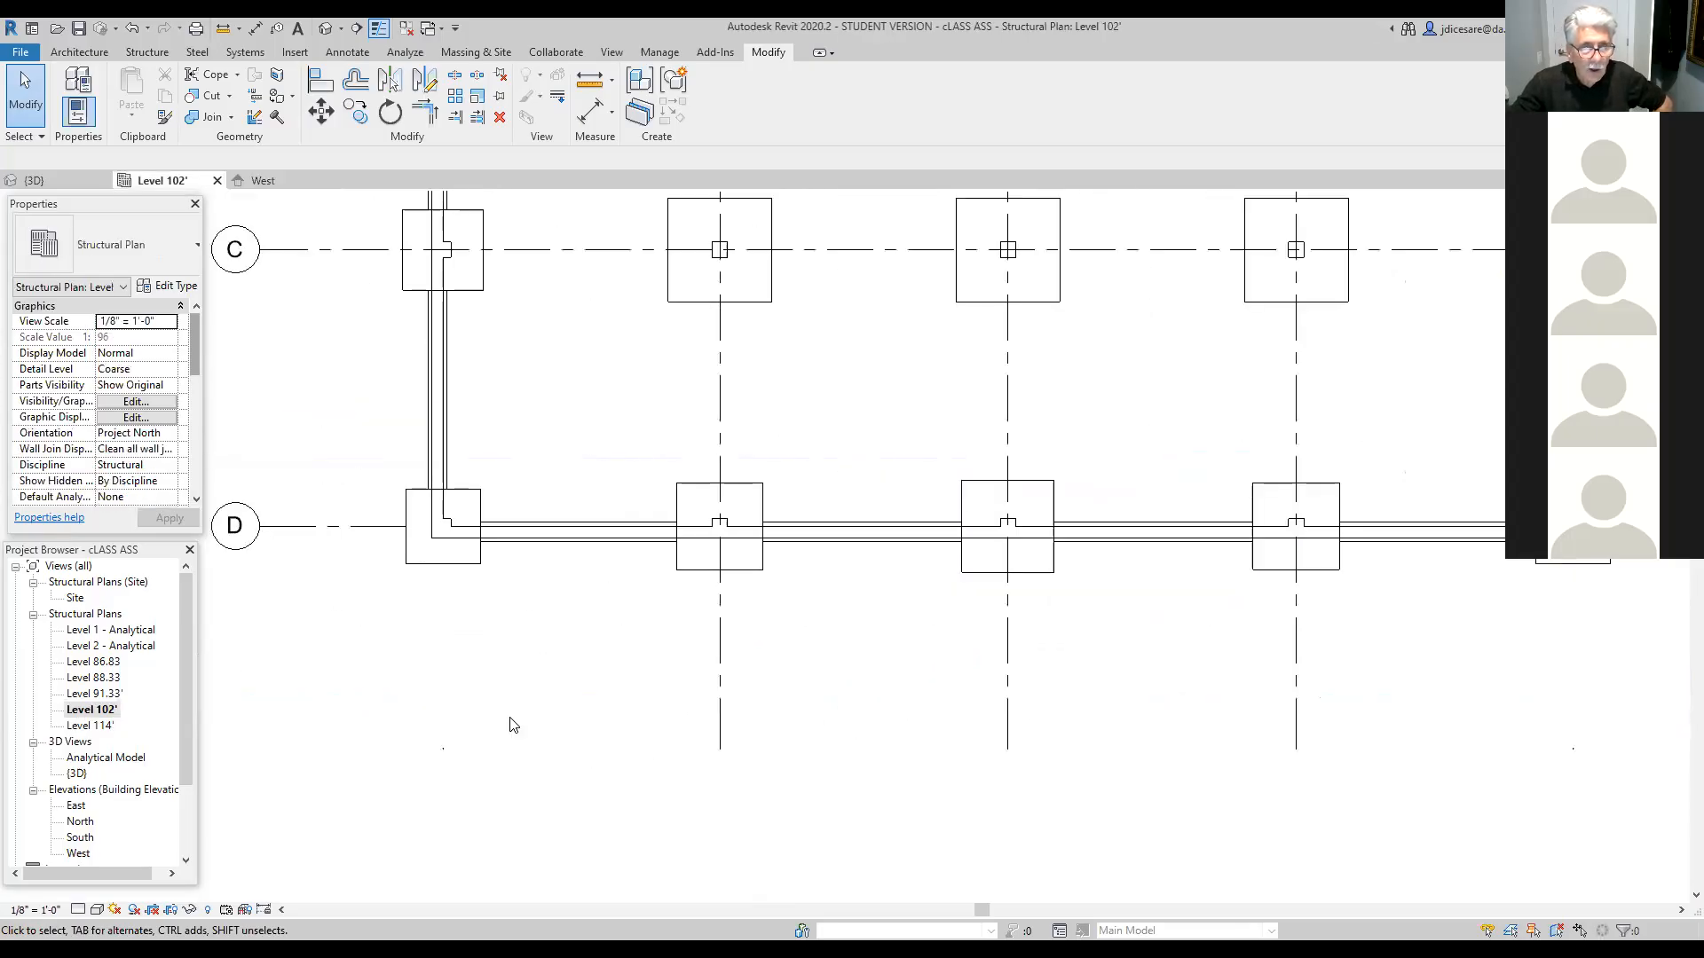
left_click(446, 525)
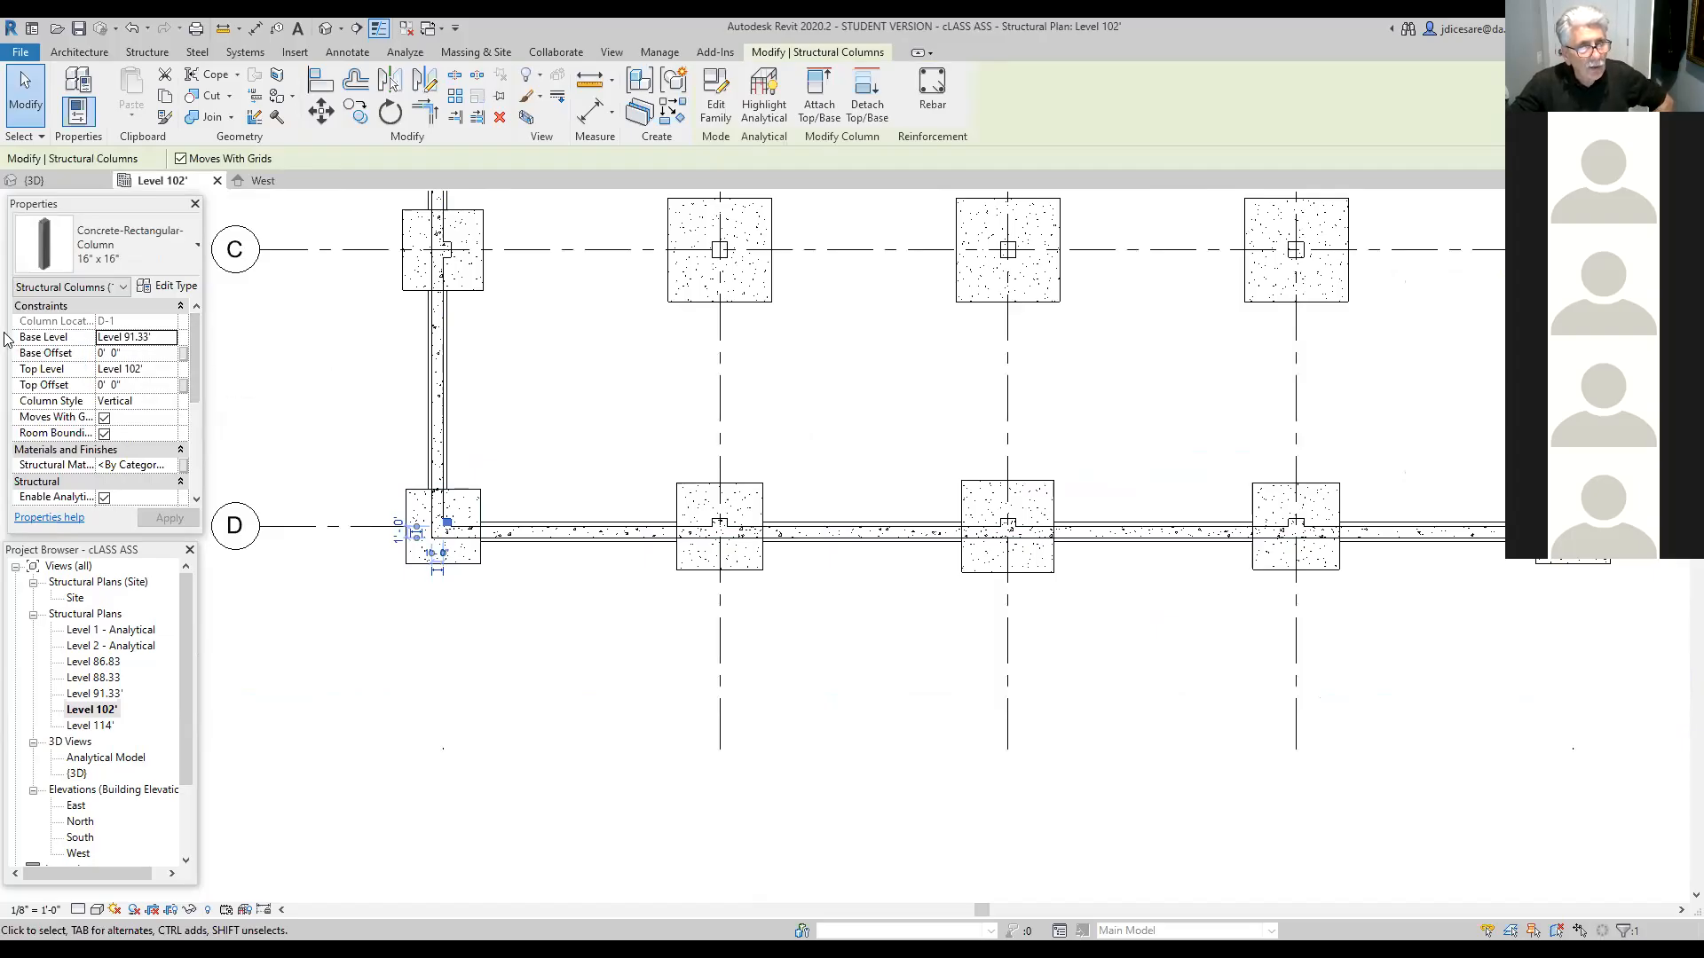
left_click(171, 342)
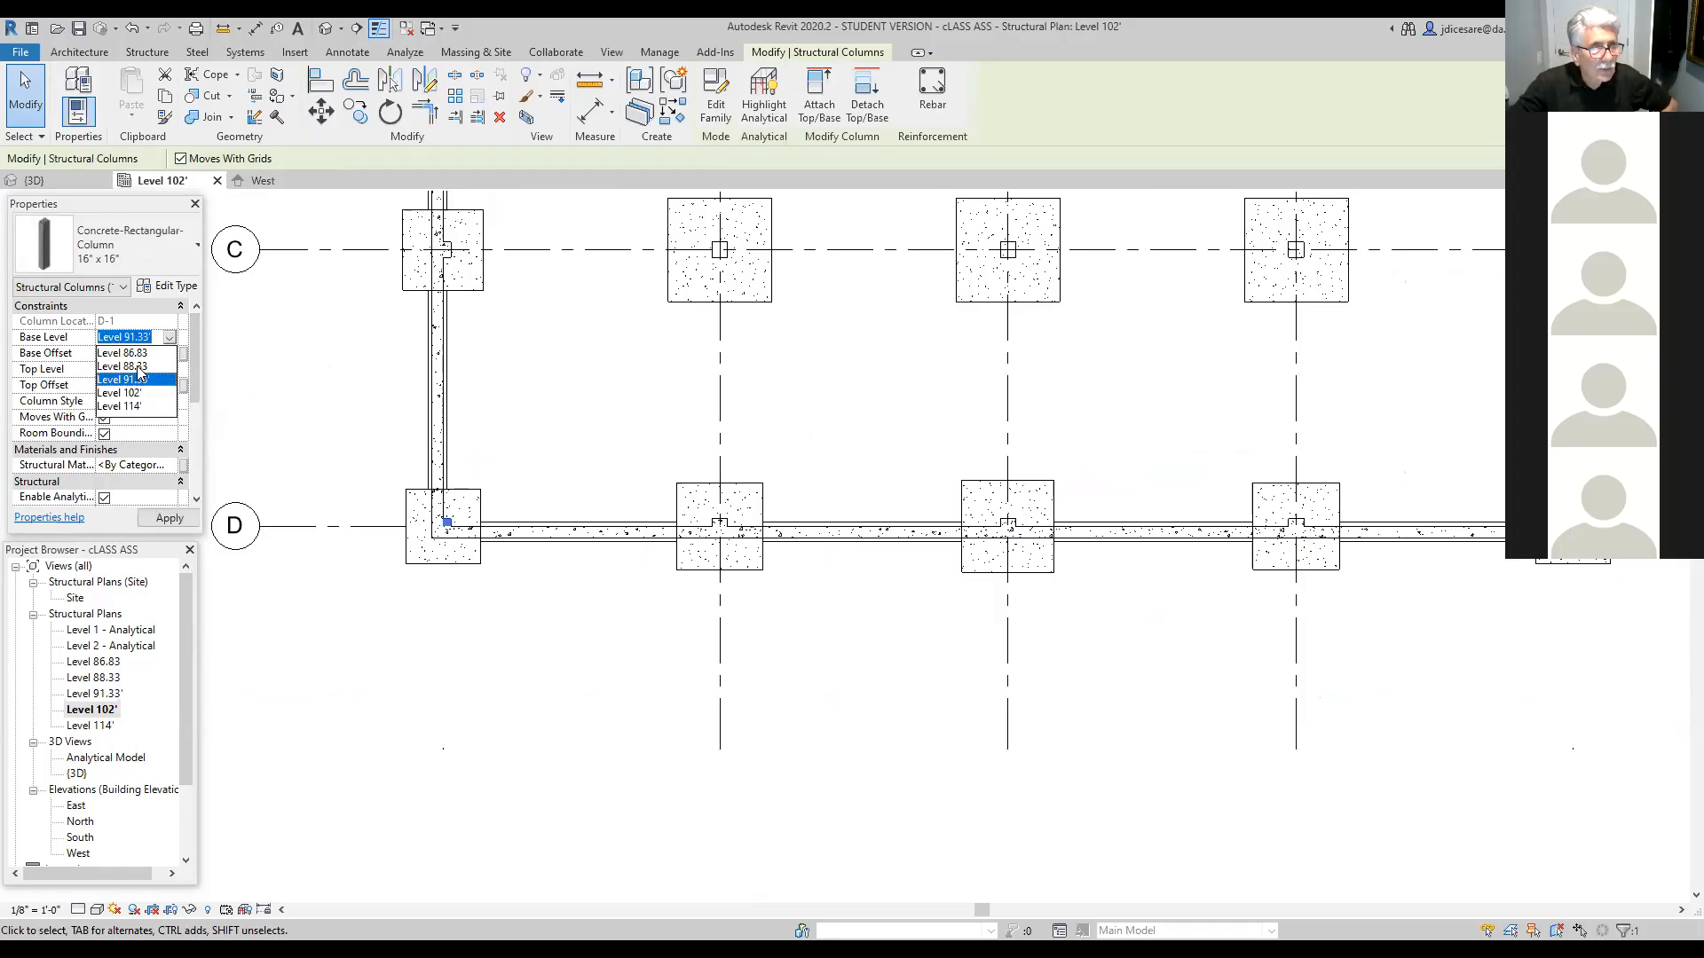
left_click(138, 367)
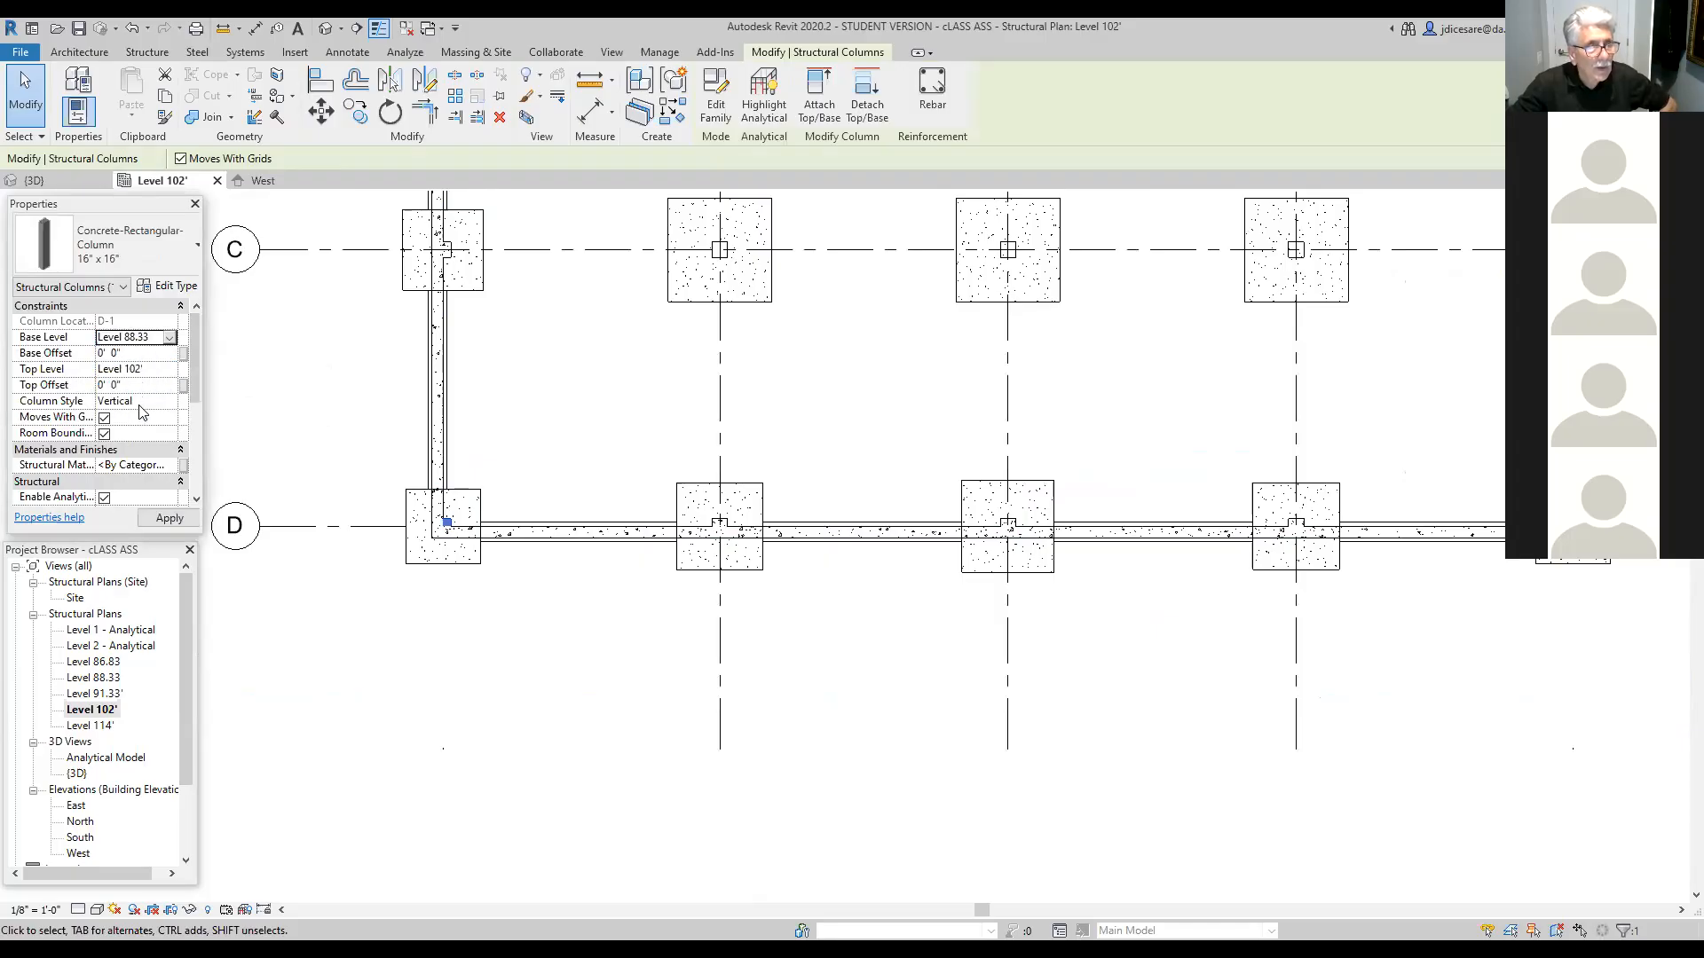
left_click(166, 522)
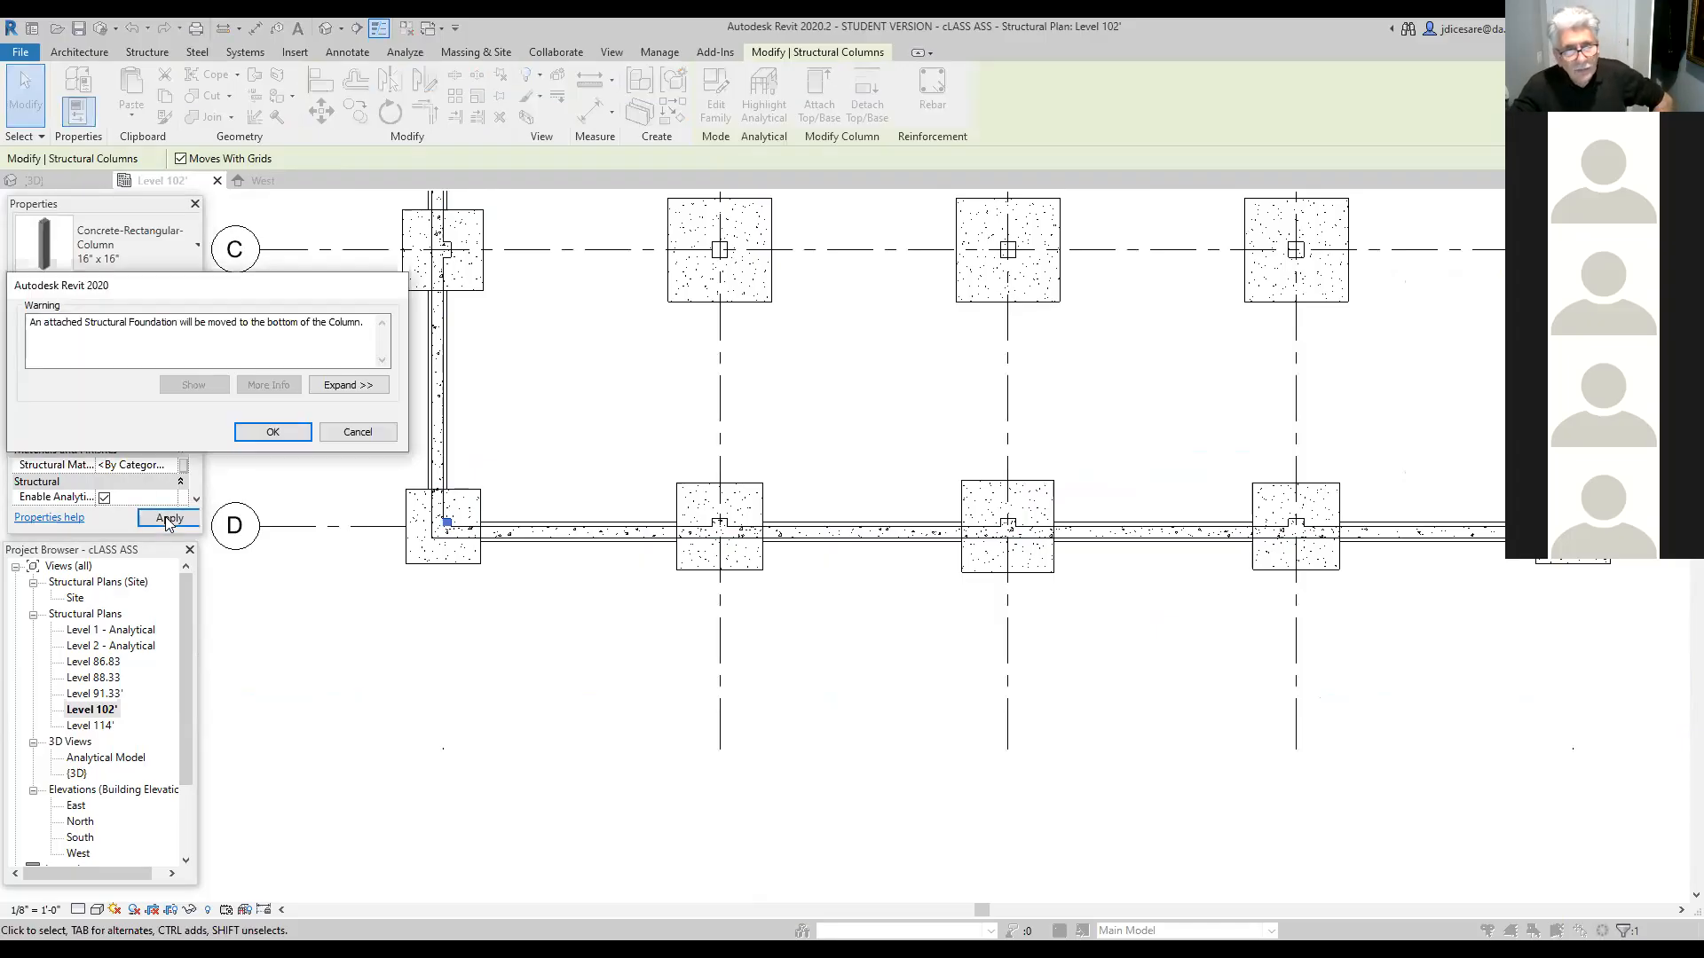
left_click(274, 433)
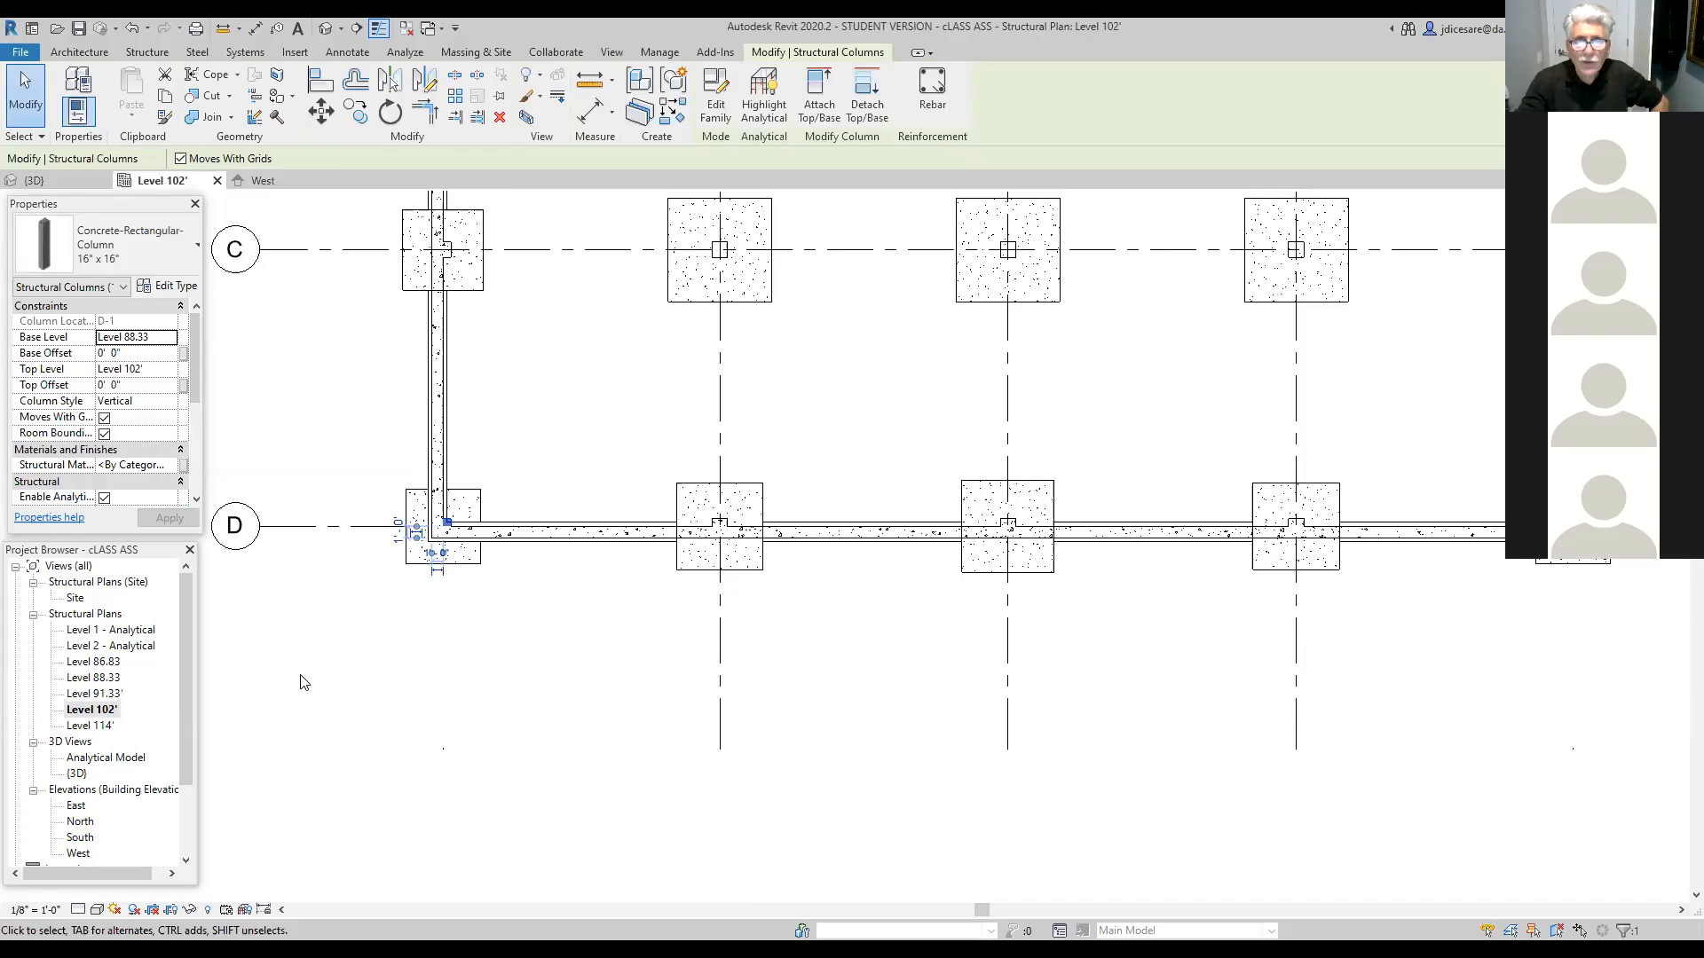
left_click(432, 763)
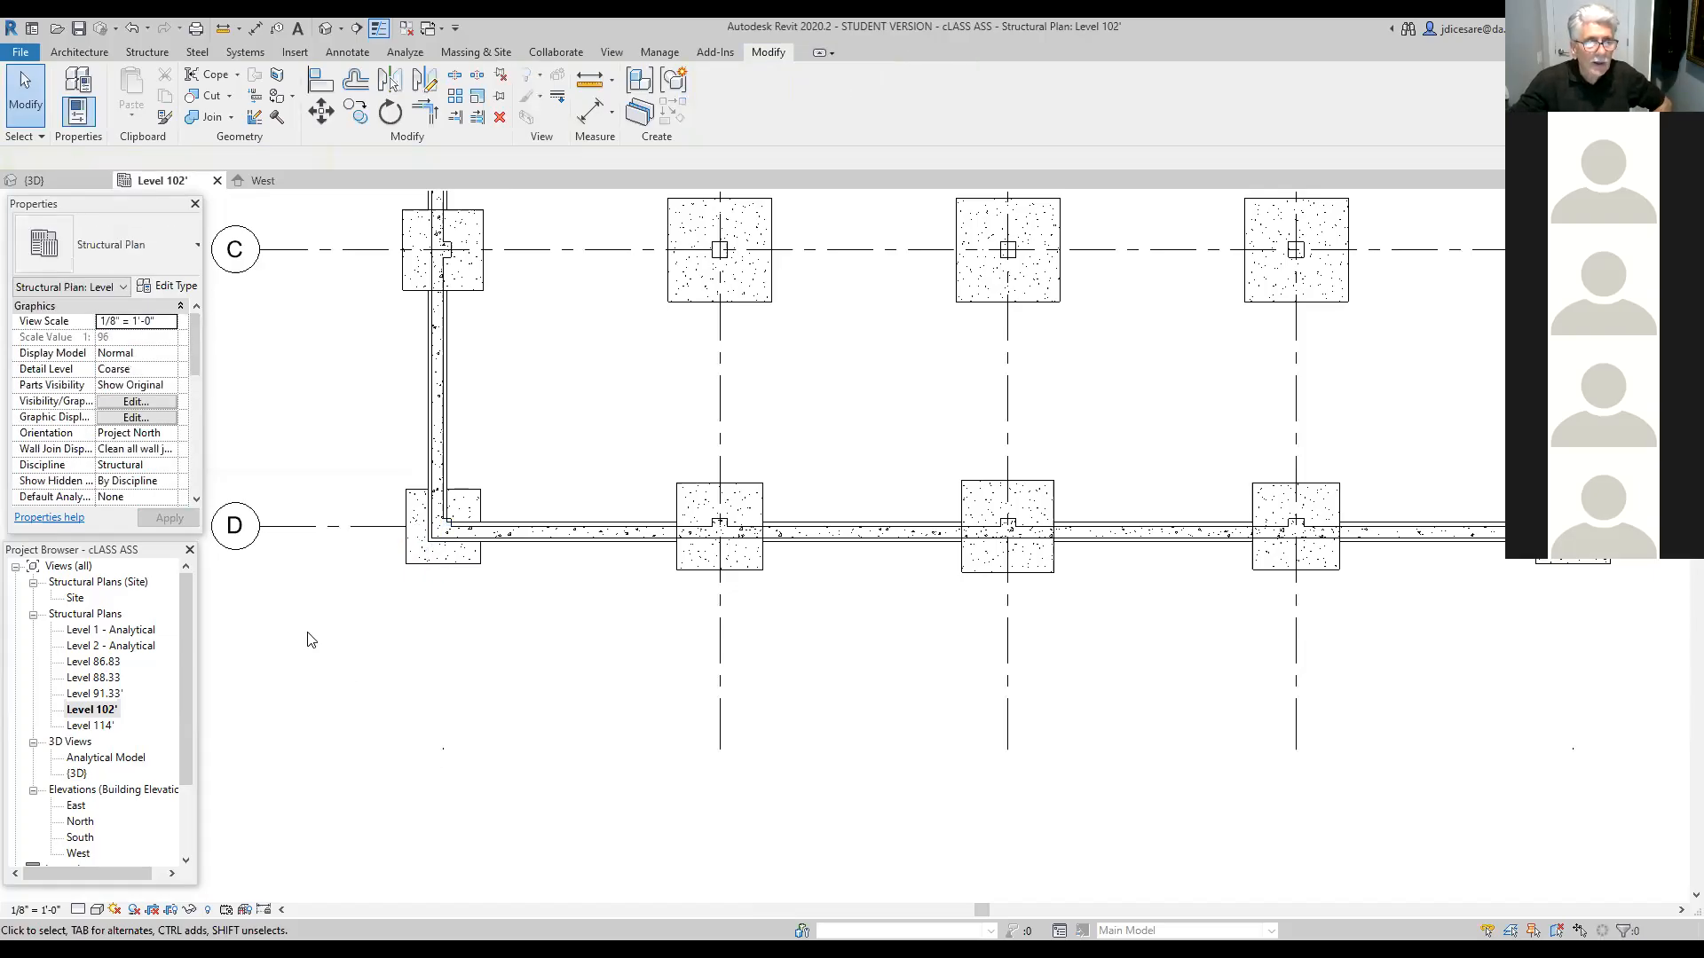
Step: In the West elevation, set the base offset of the narrow wall segment nearer grid C to -1' 0"
double_click(79, 854)
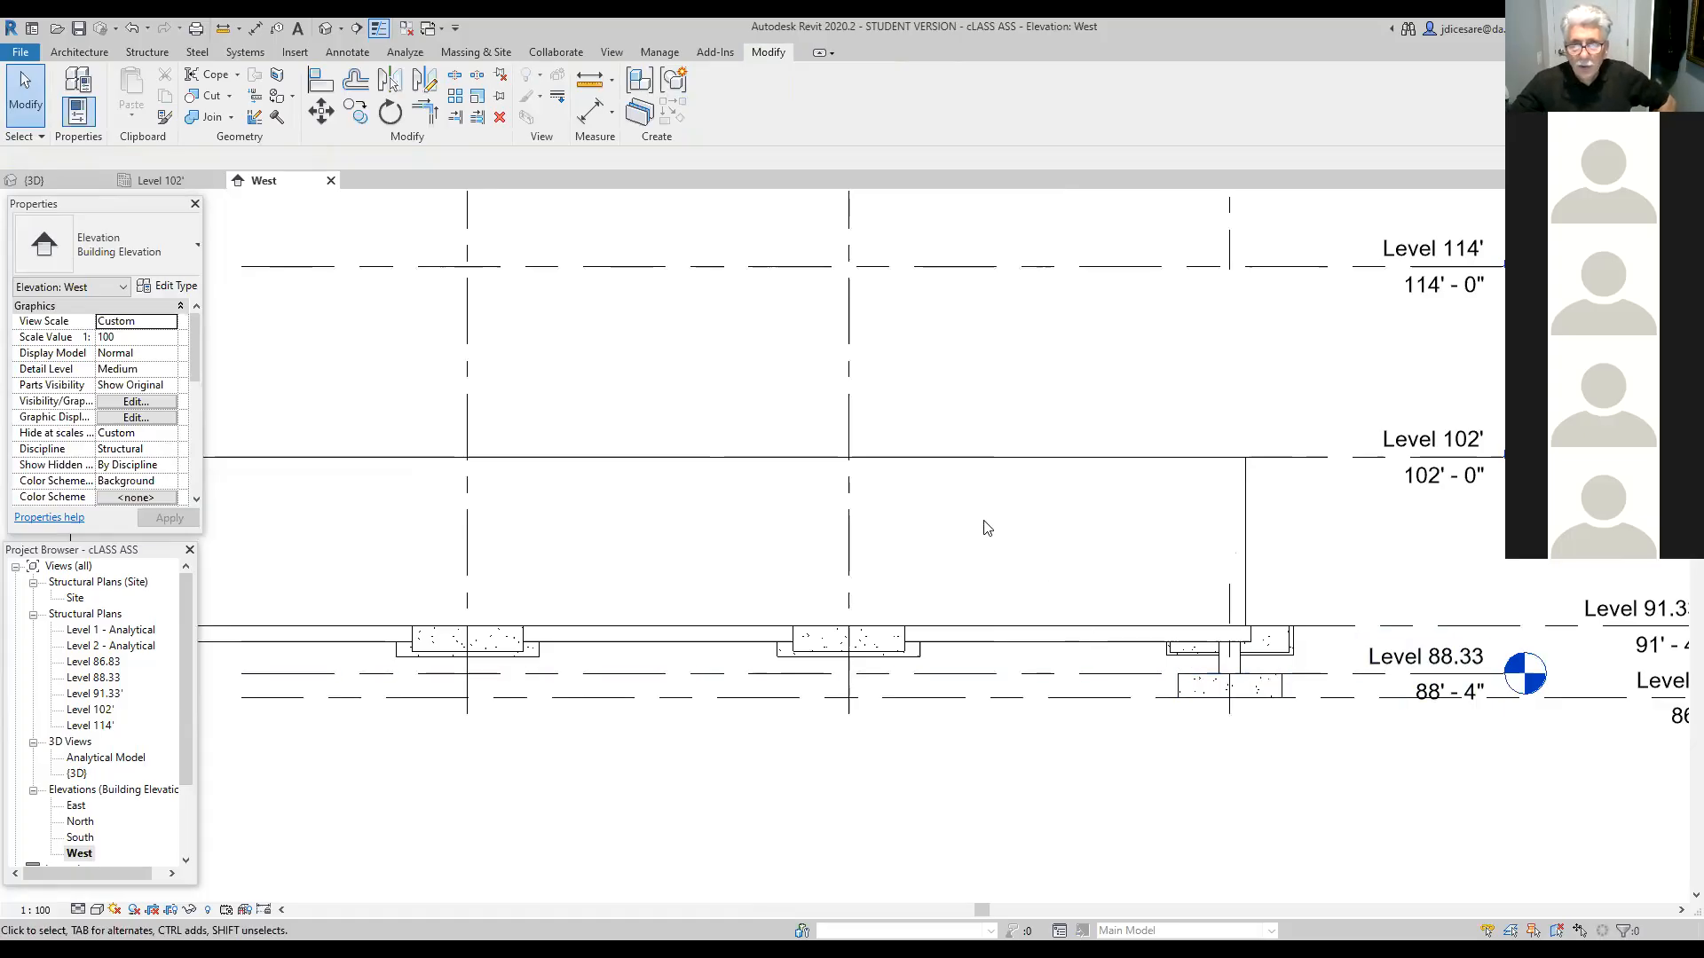
left_click(961, 463)
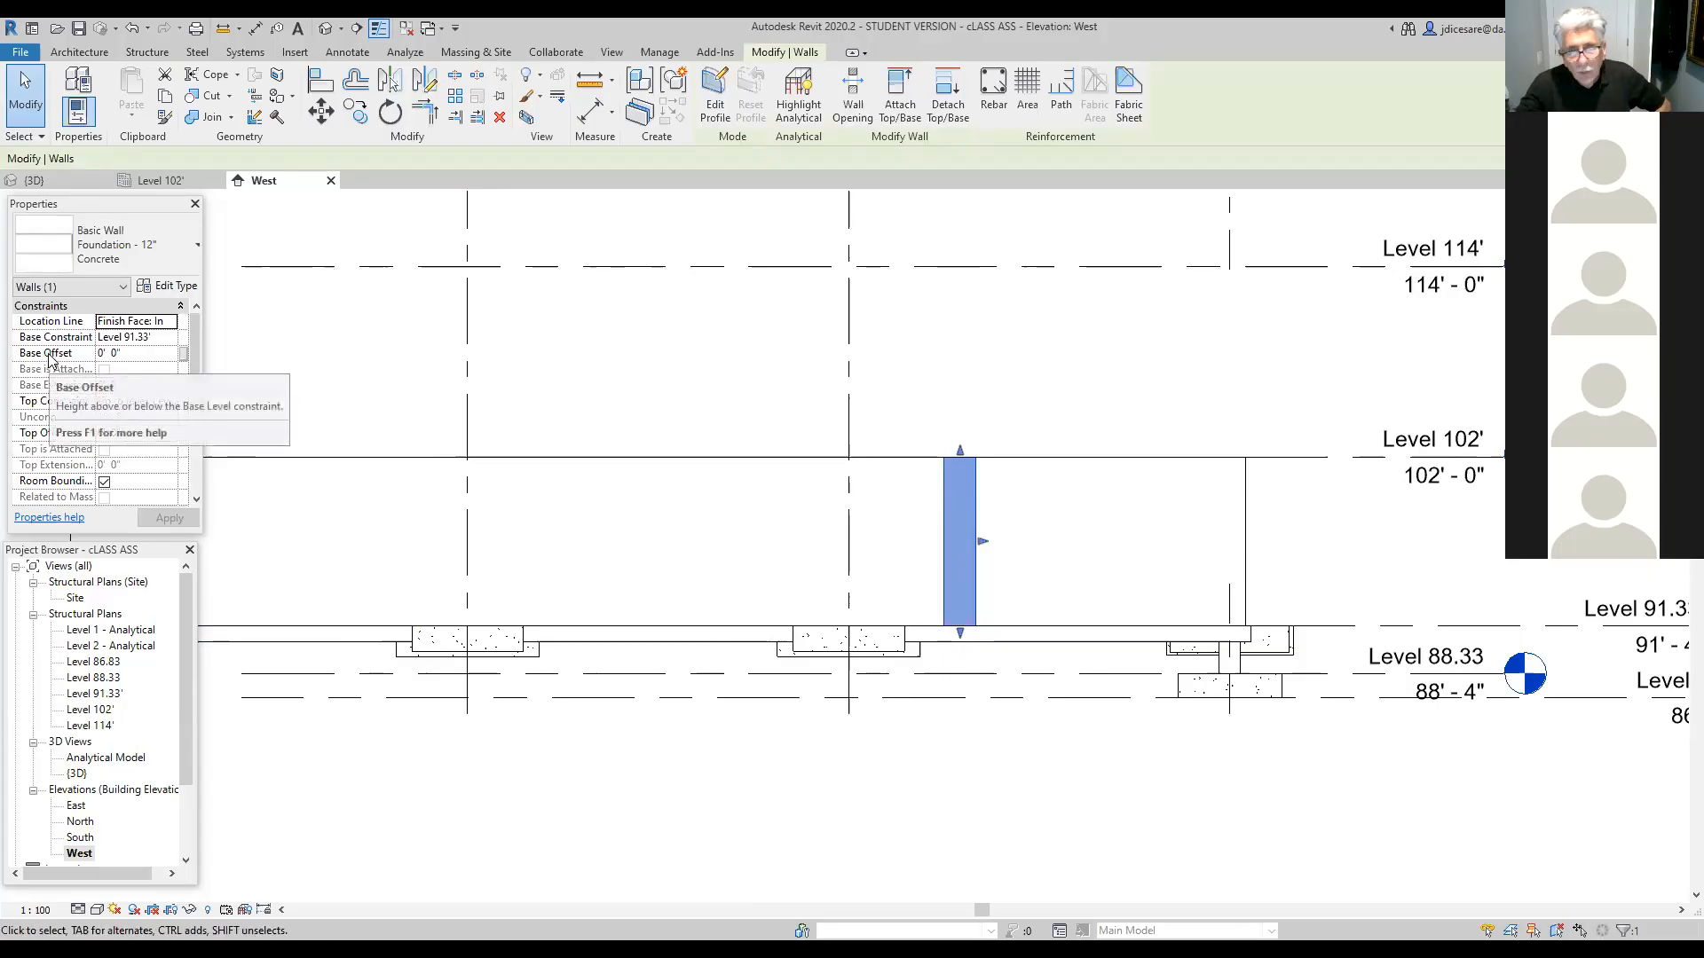
left_click(125, 354)
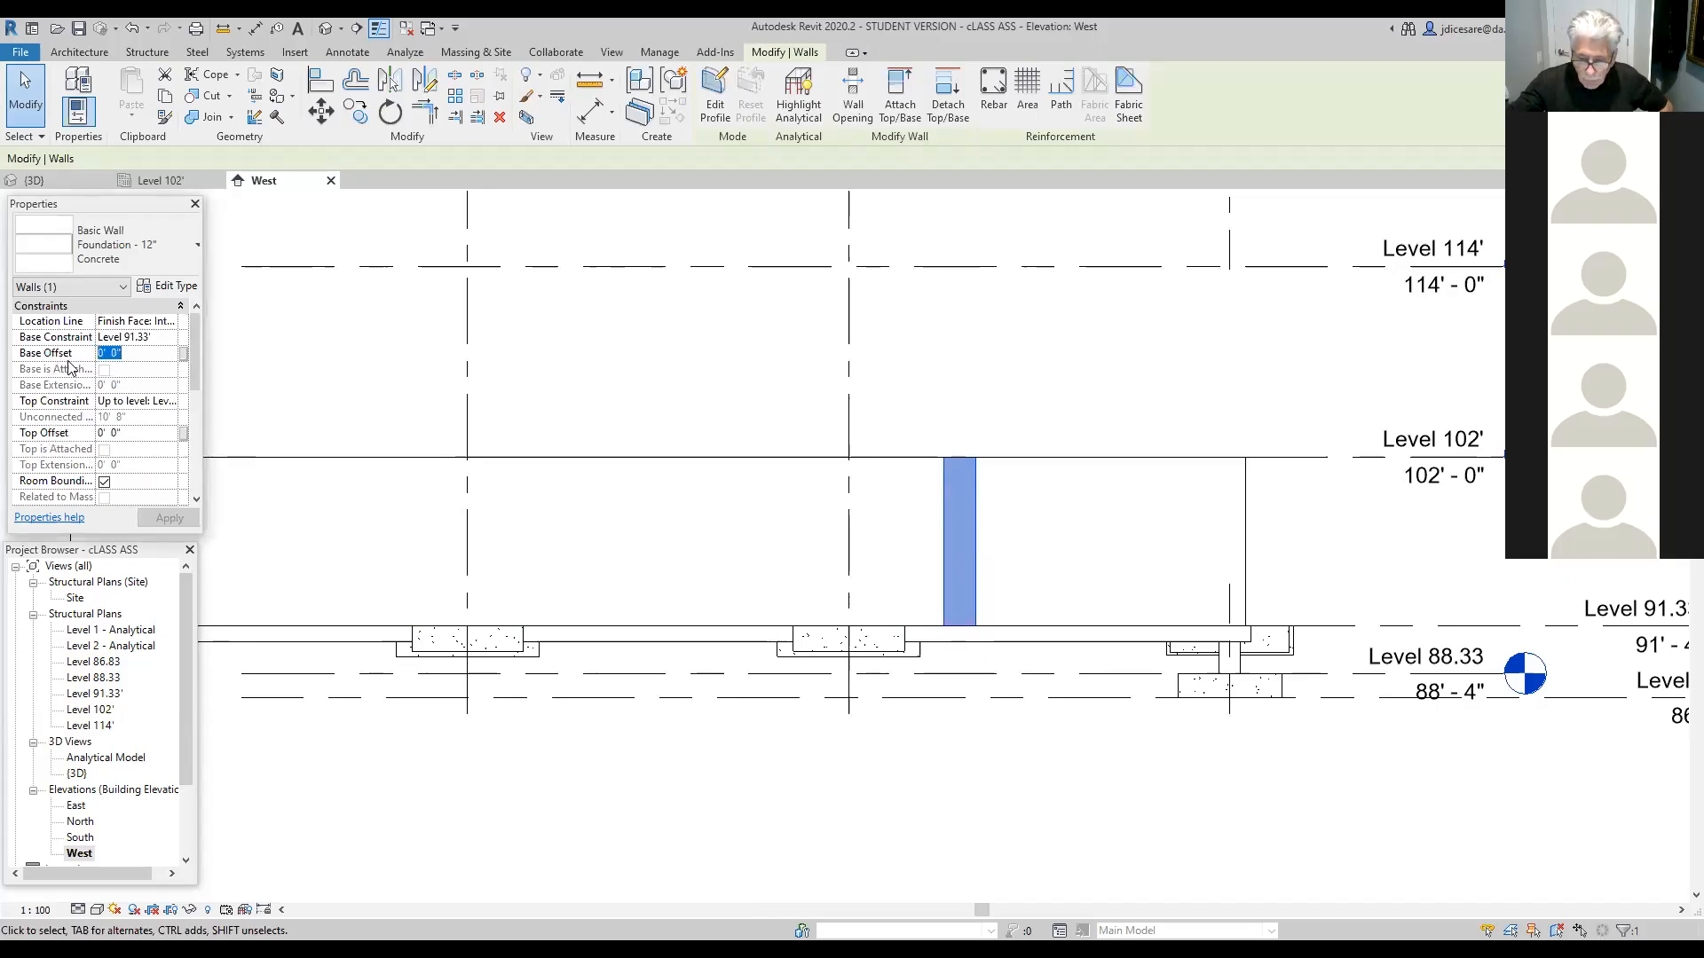
type("-")
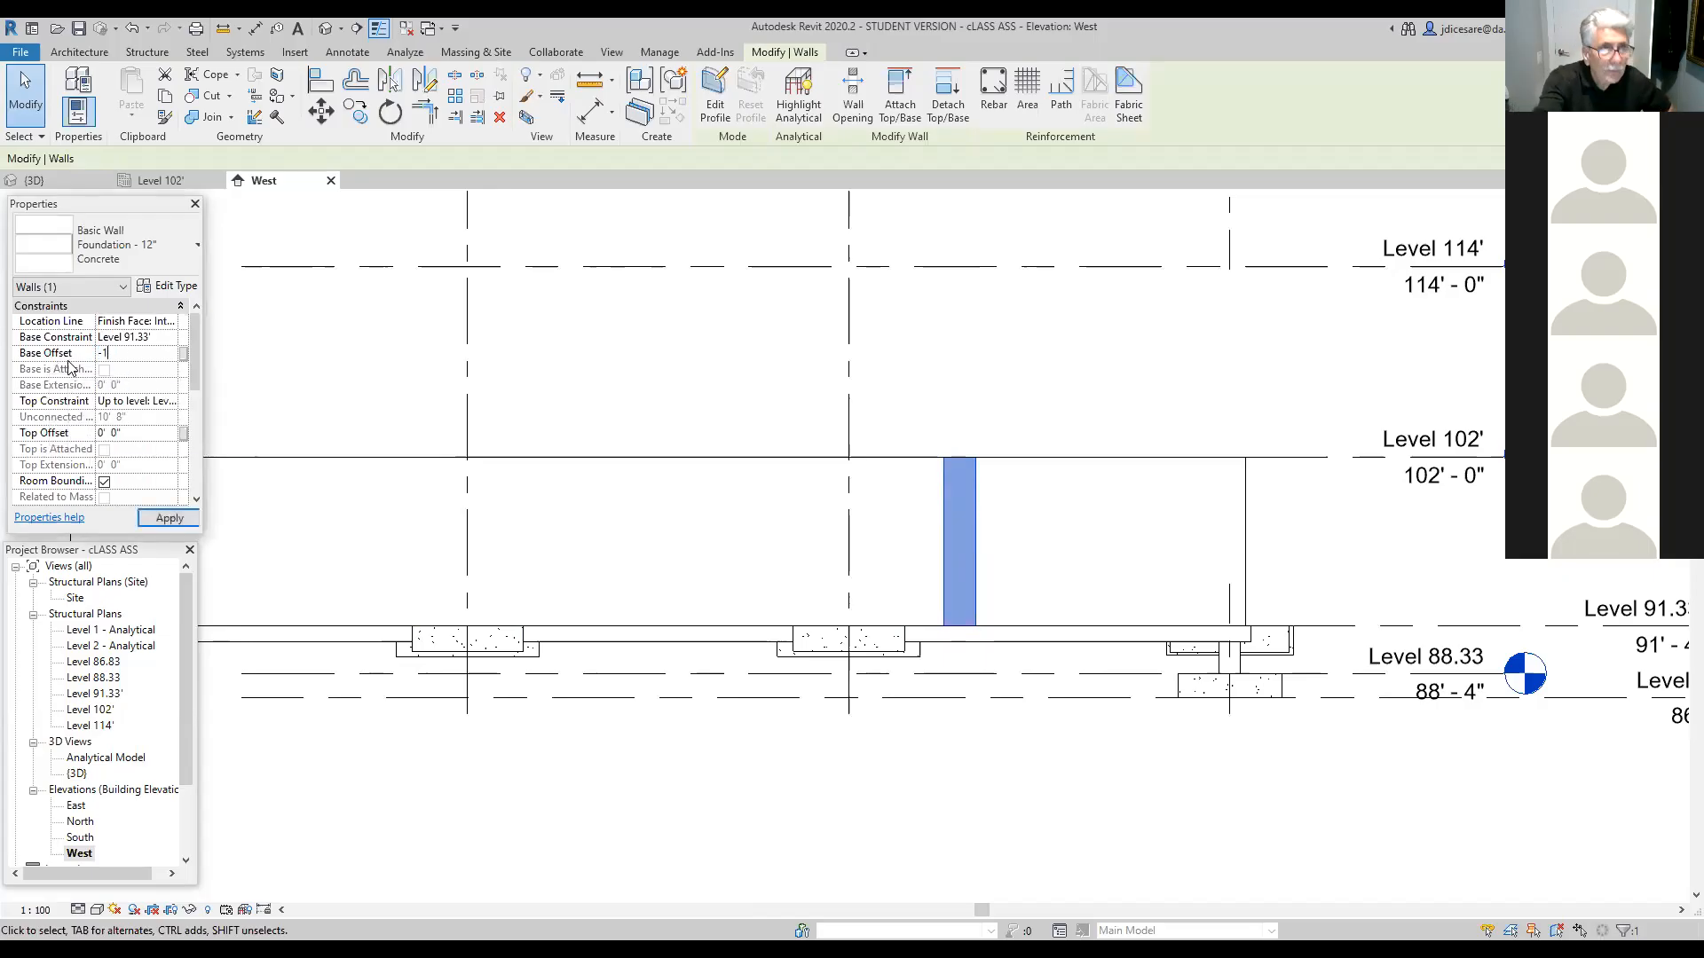
type("1")
left_click(170, 518)
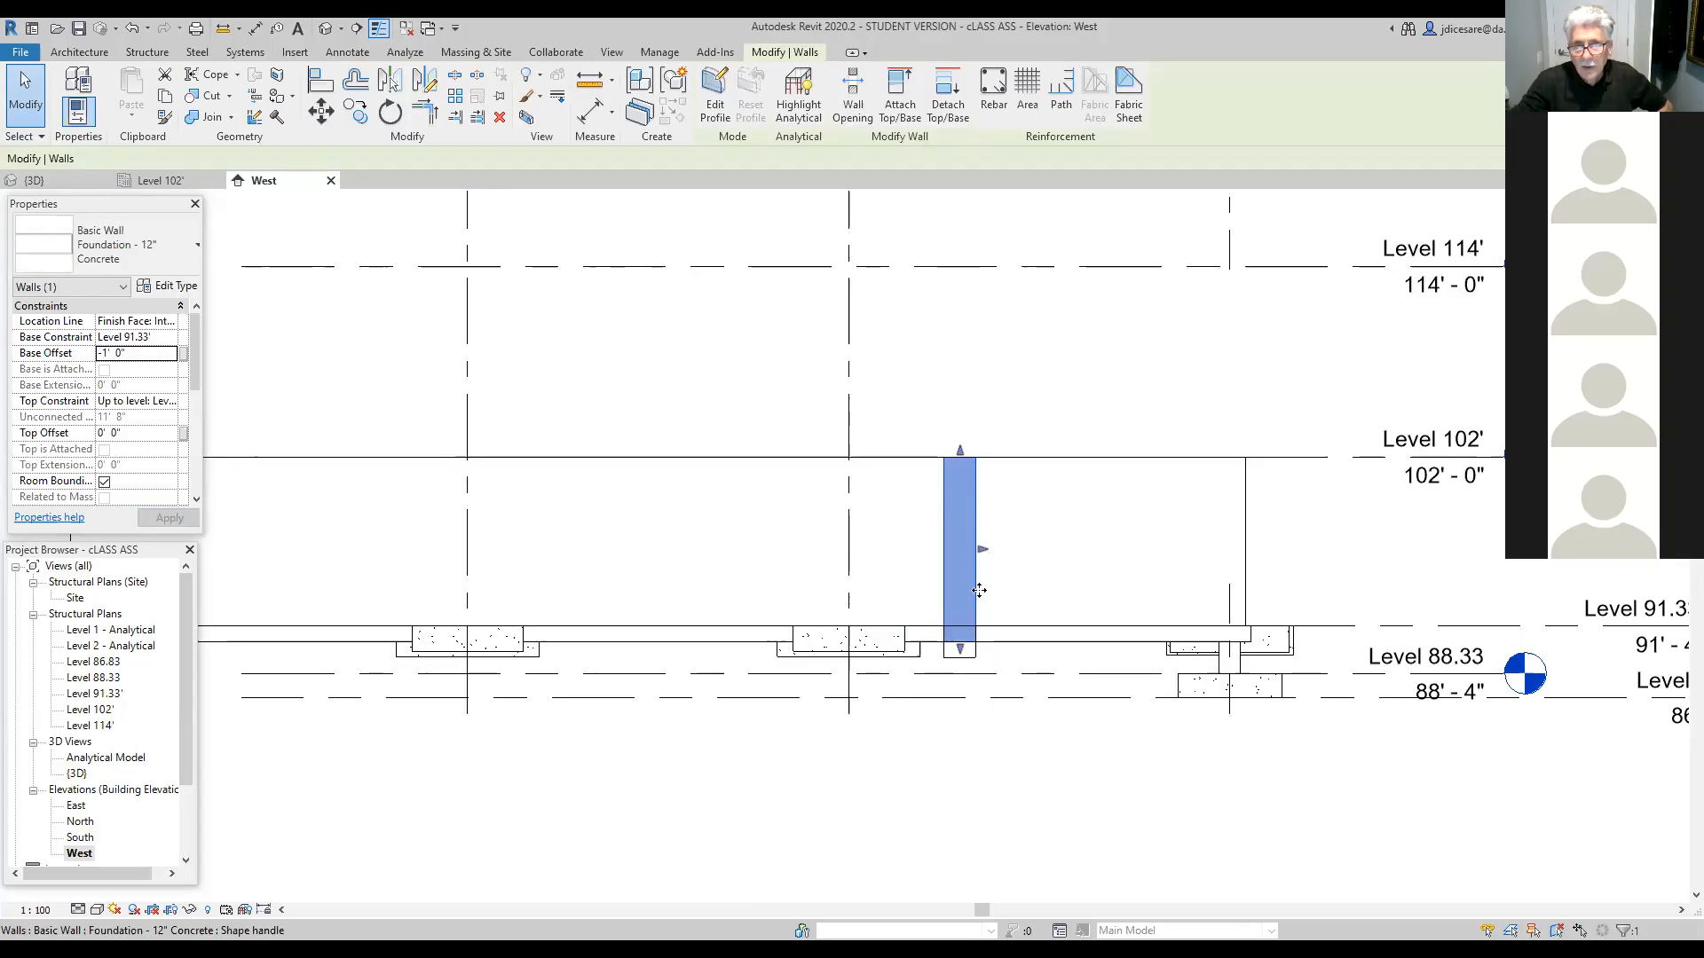
Step: Set the base offset of the adjacent narrow wall segment toward grid D to -2' 0"
left_click(994, 460)
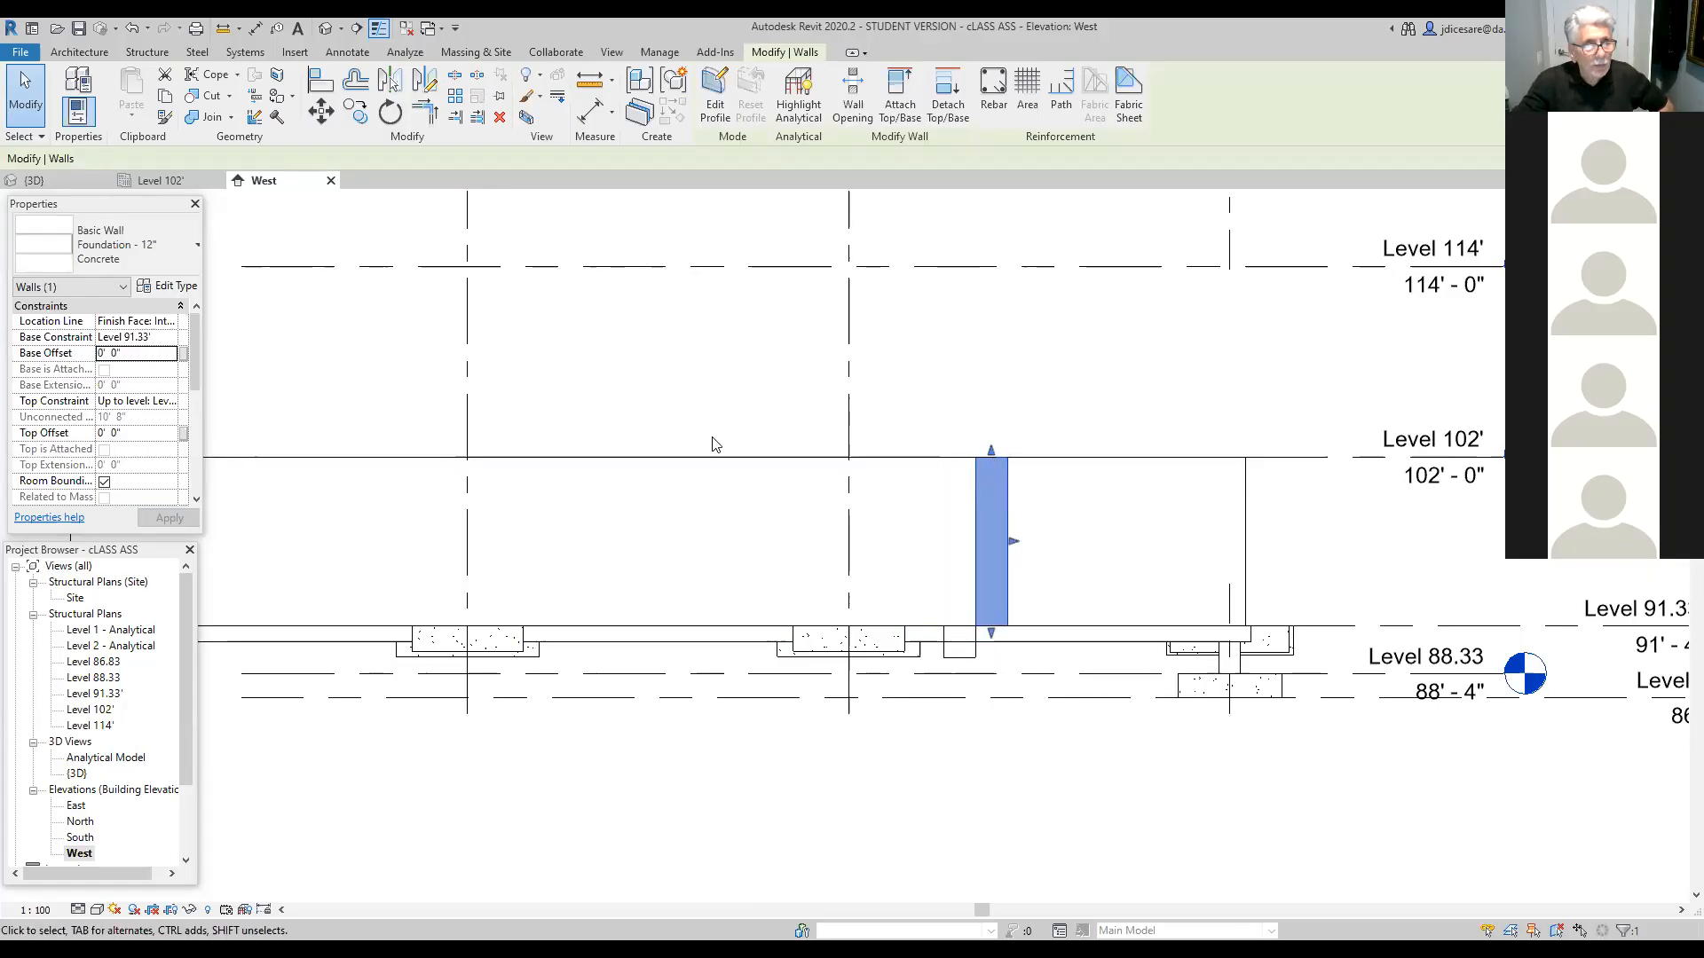
left_click(133, 358)
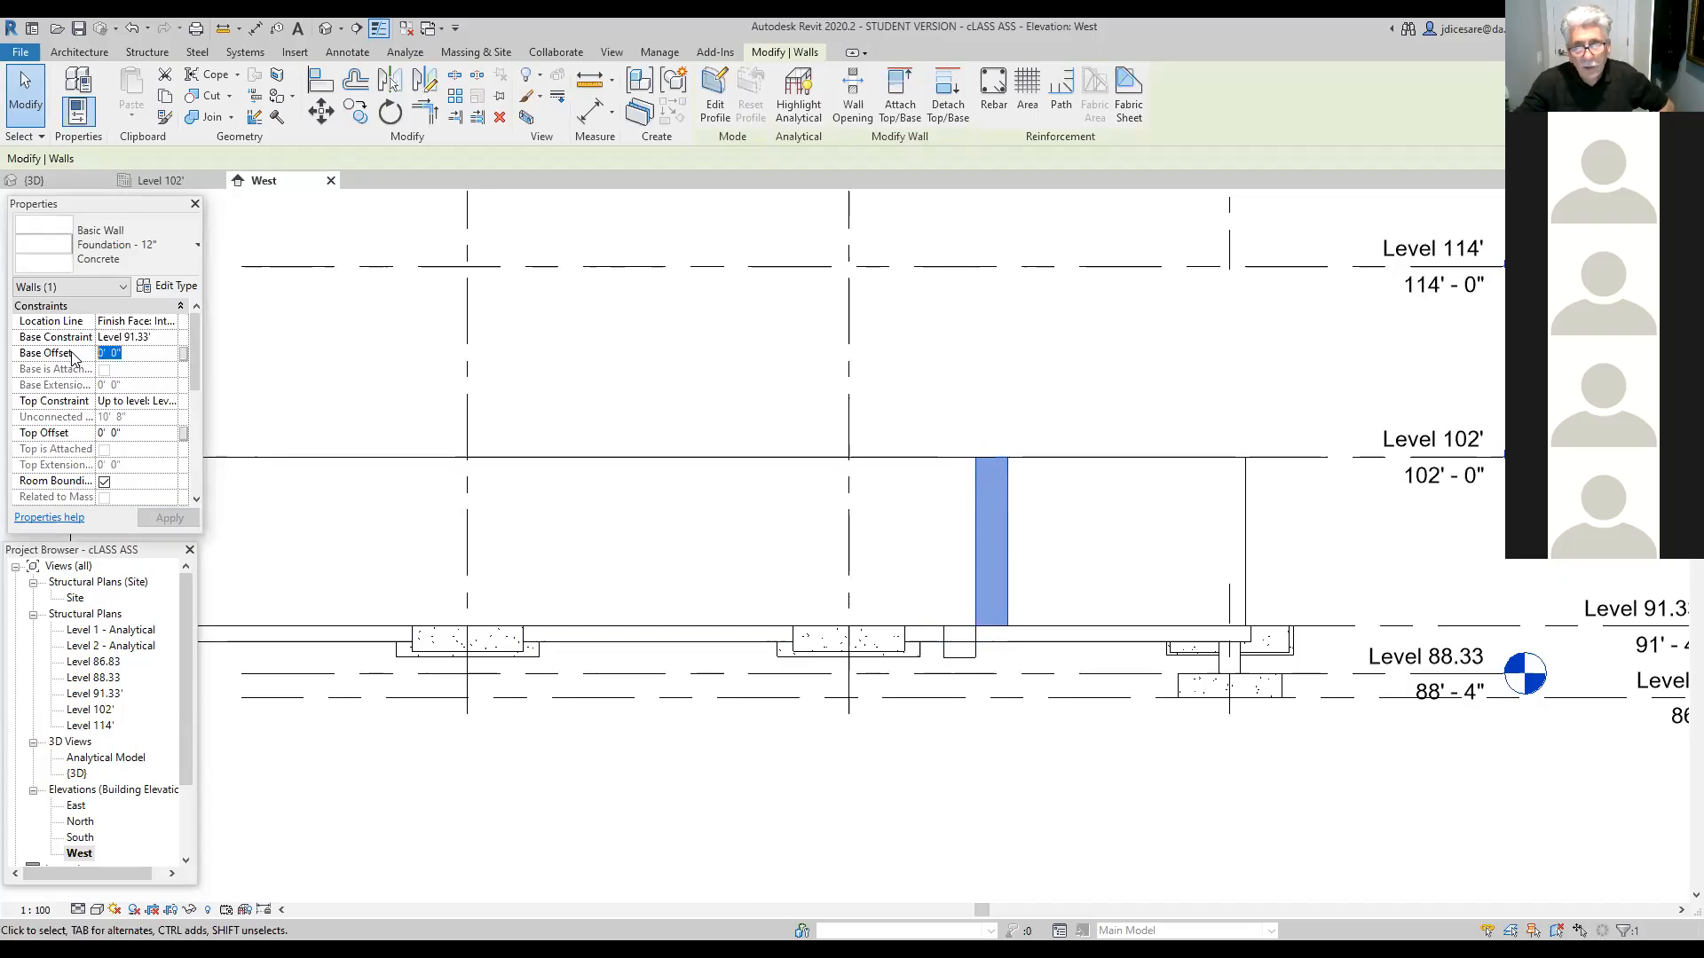
type("-2")
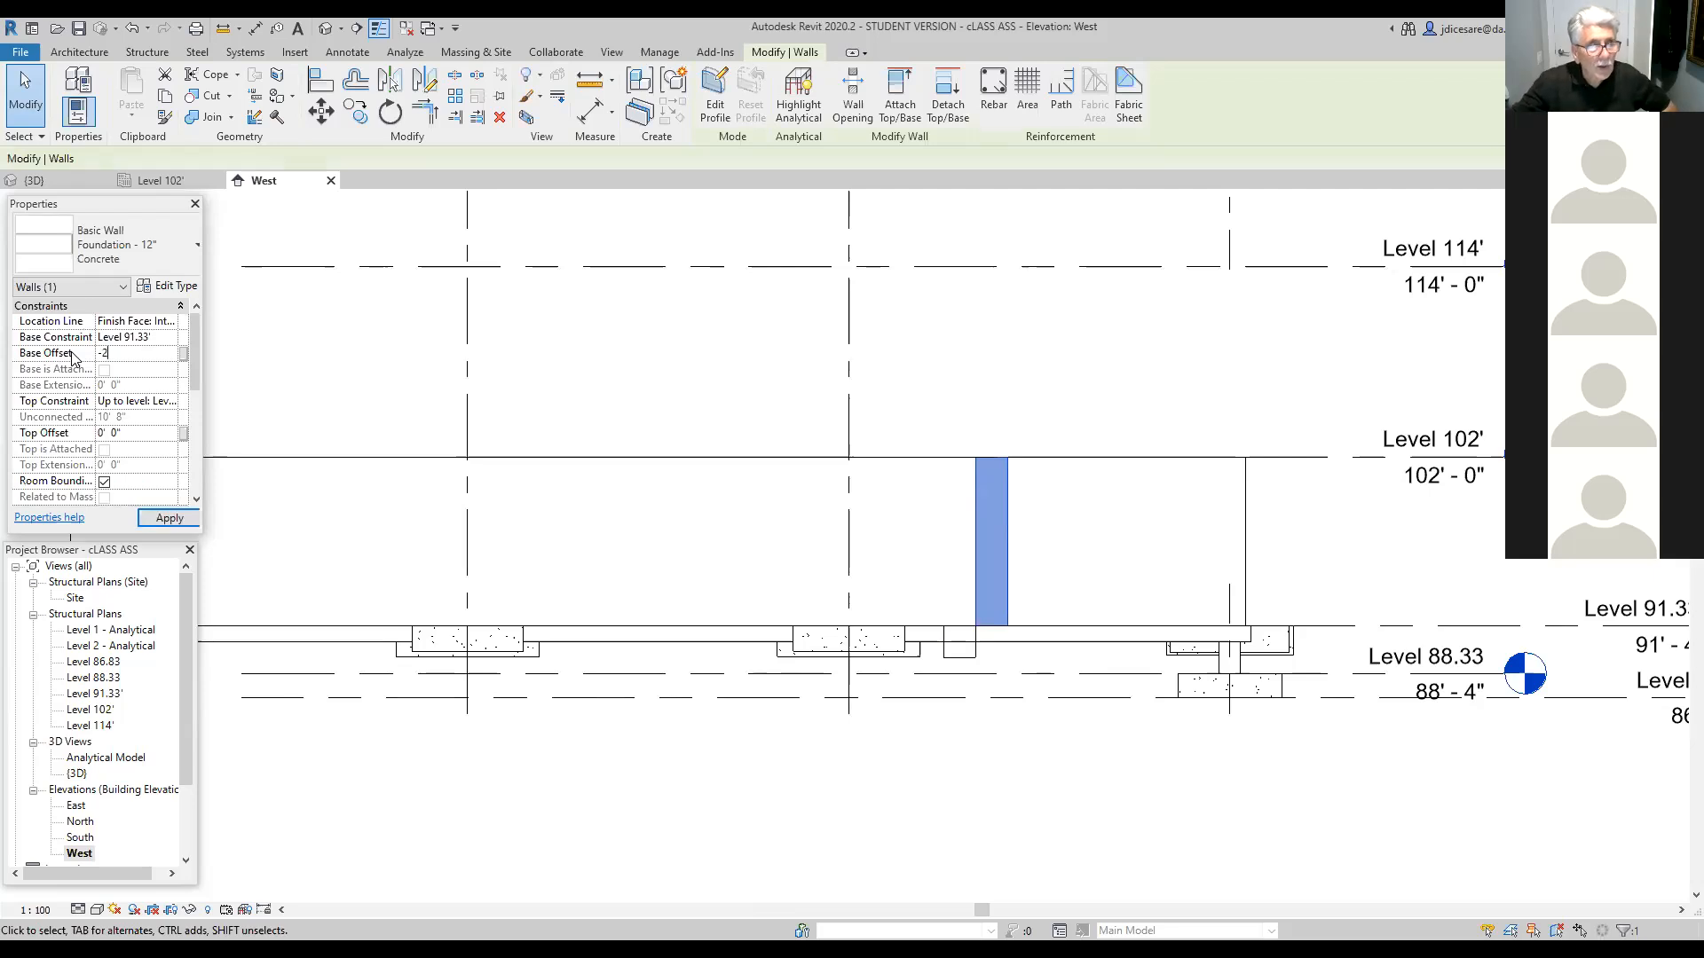
left_click(177, 521)
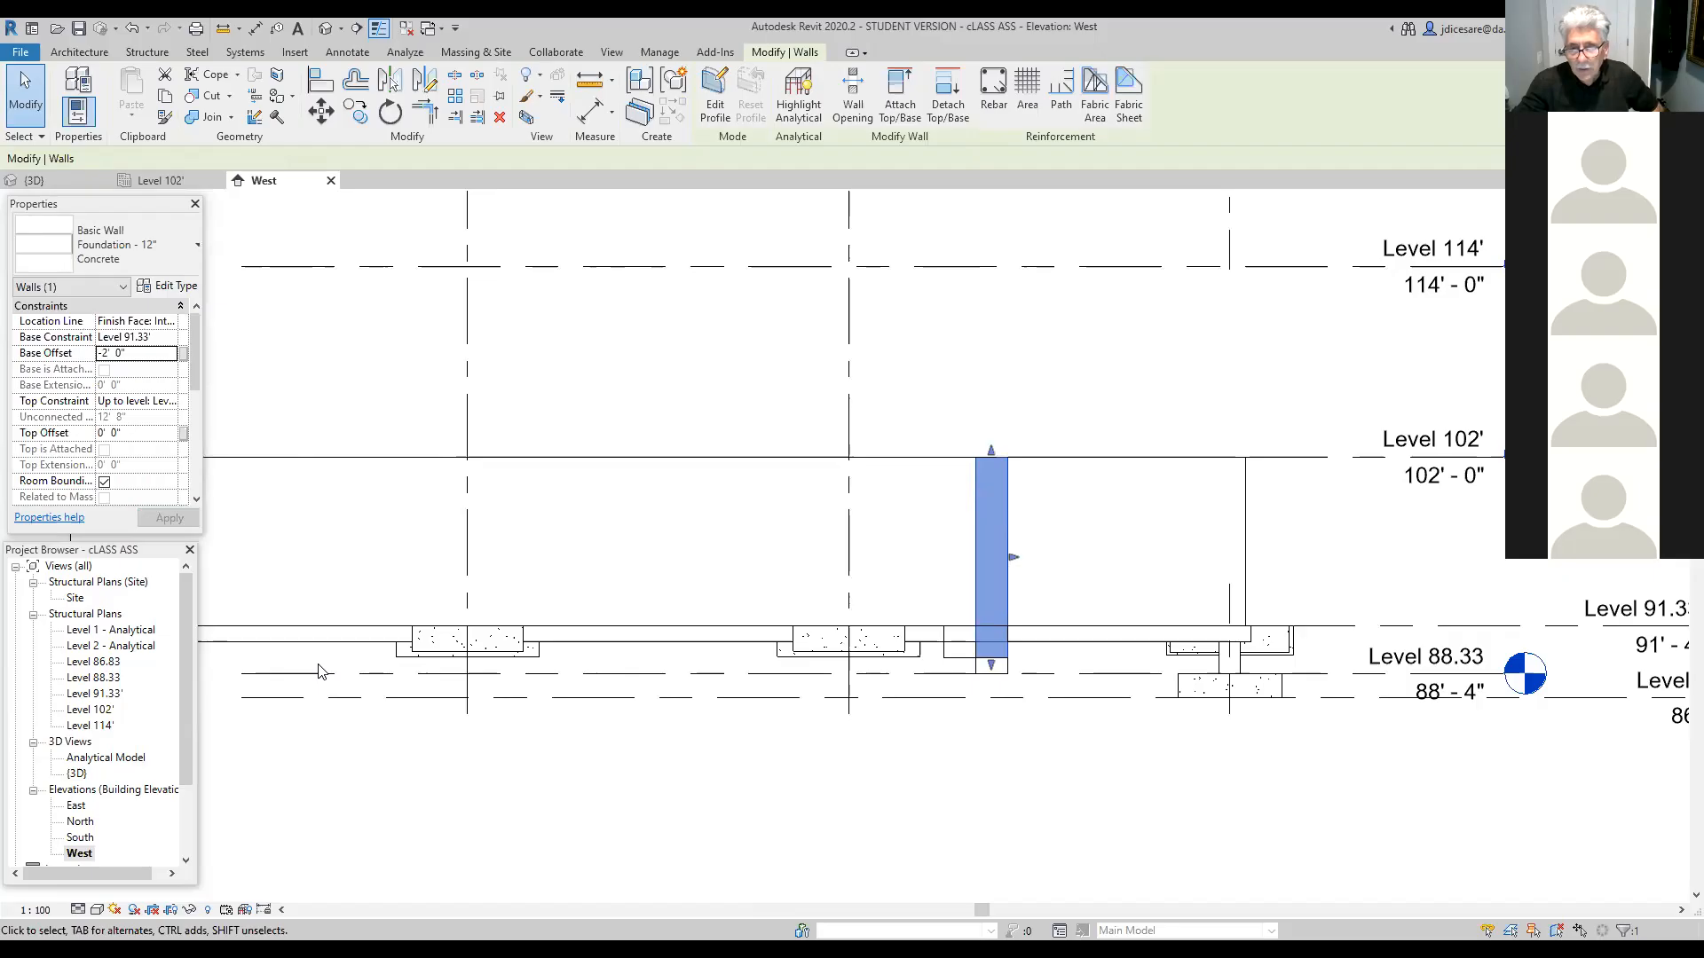
Step: Set the base constraint of the long west wall segment ending at grid D to Level 88.33
left_click(1075, 462)
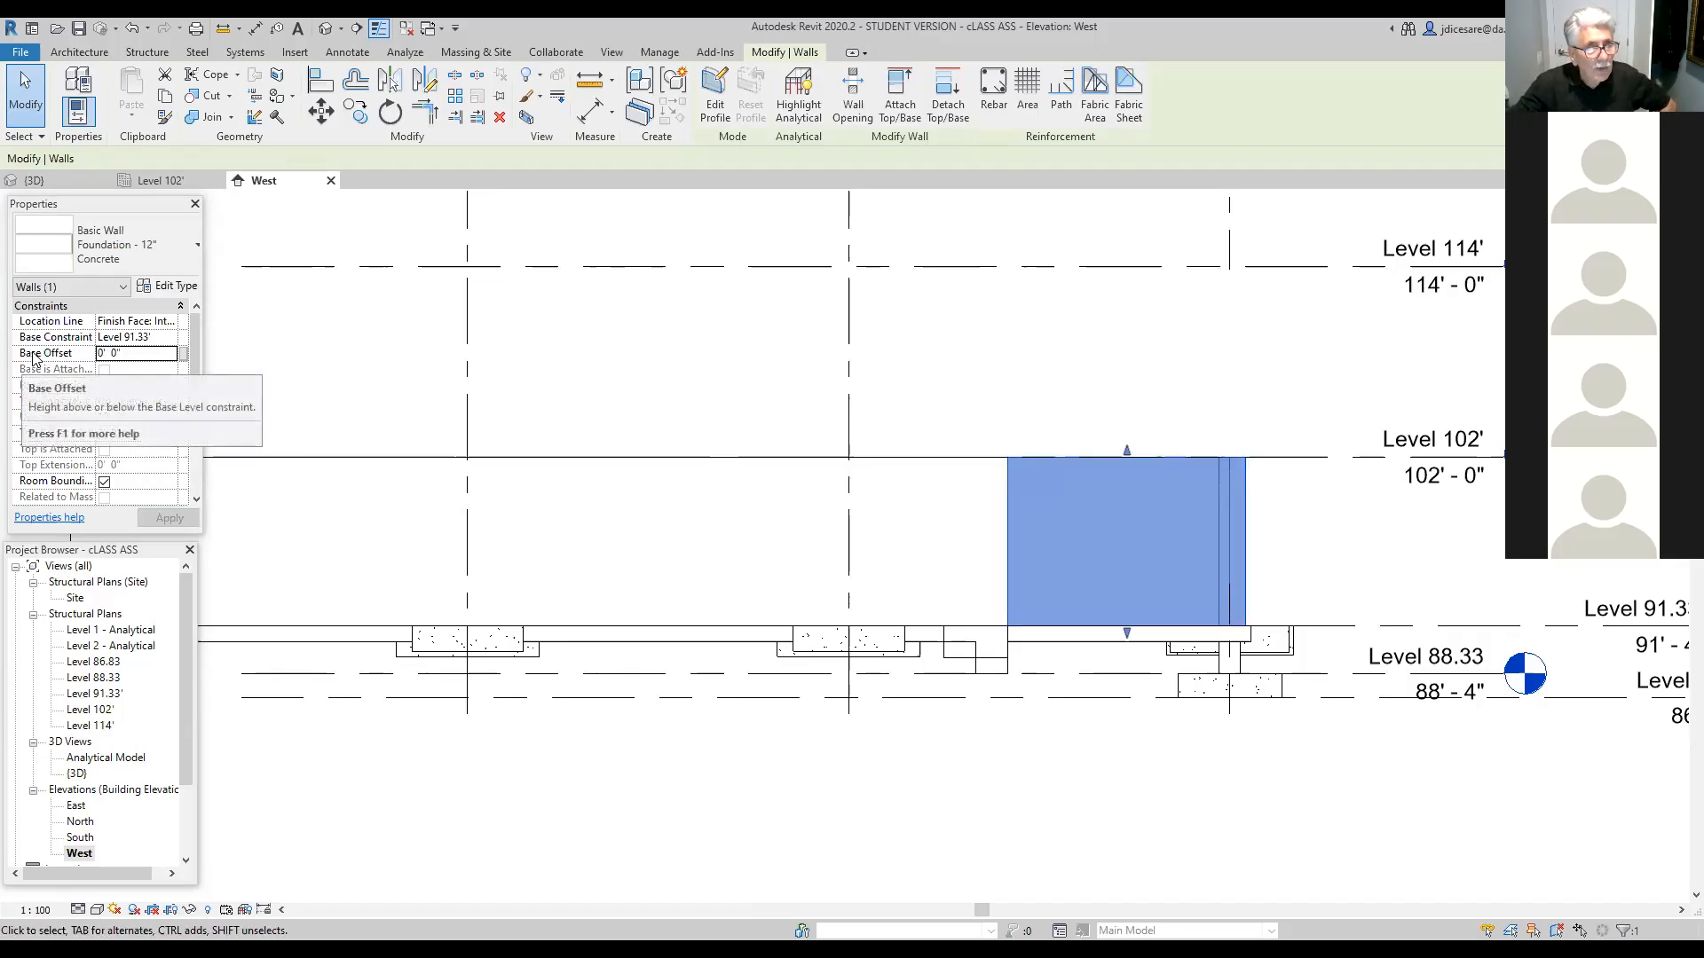
left_click(172, 339)
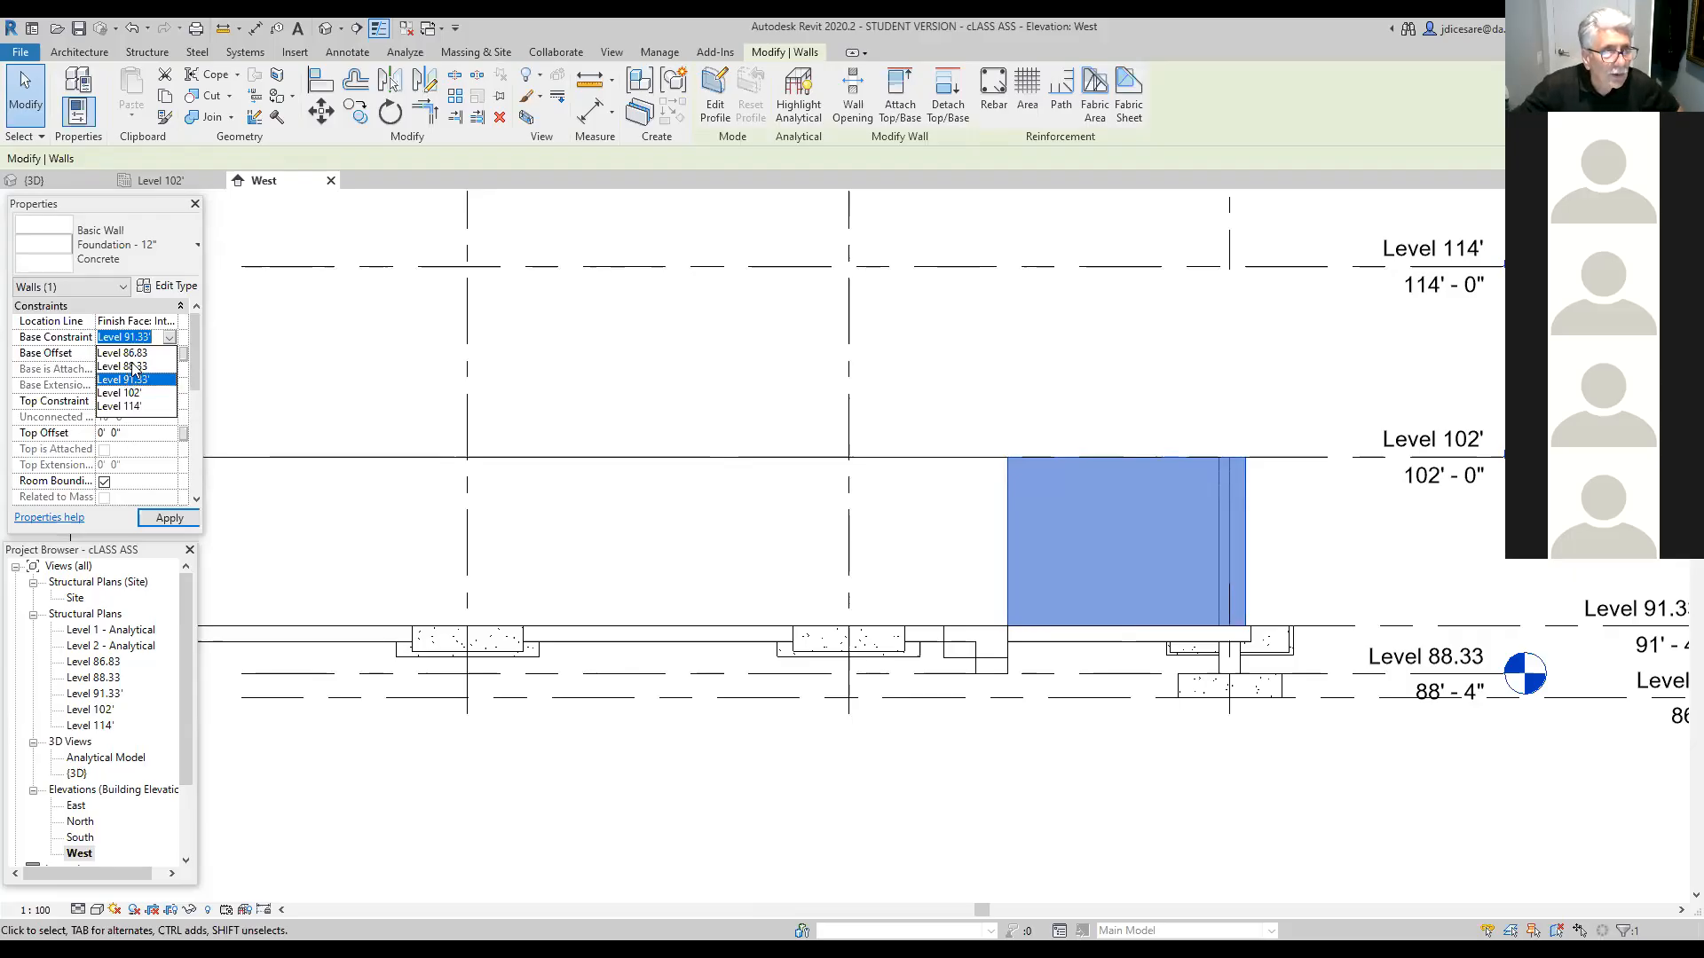
left_click(131, 366)
left_click(177, 519)
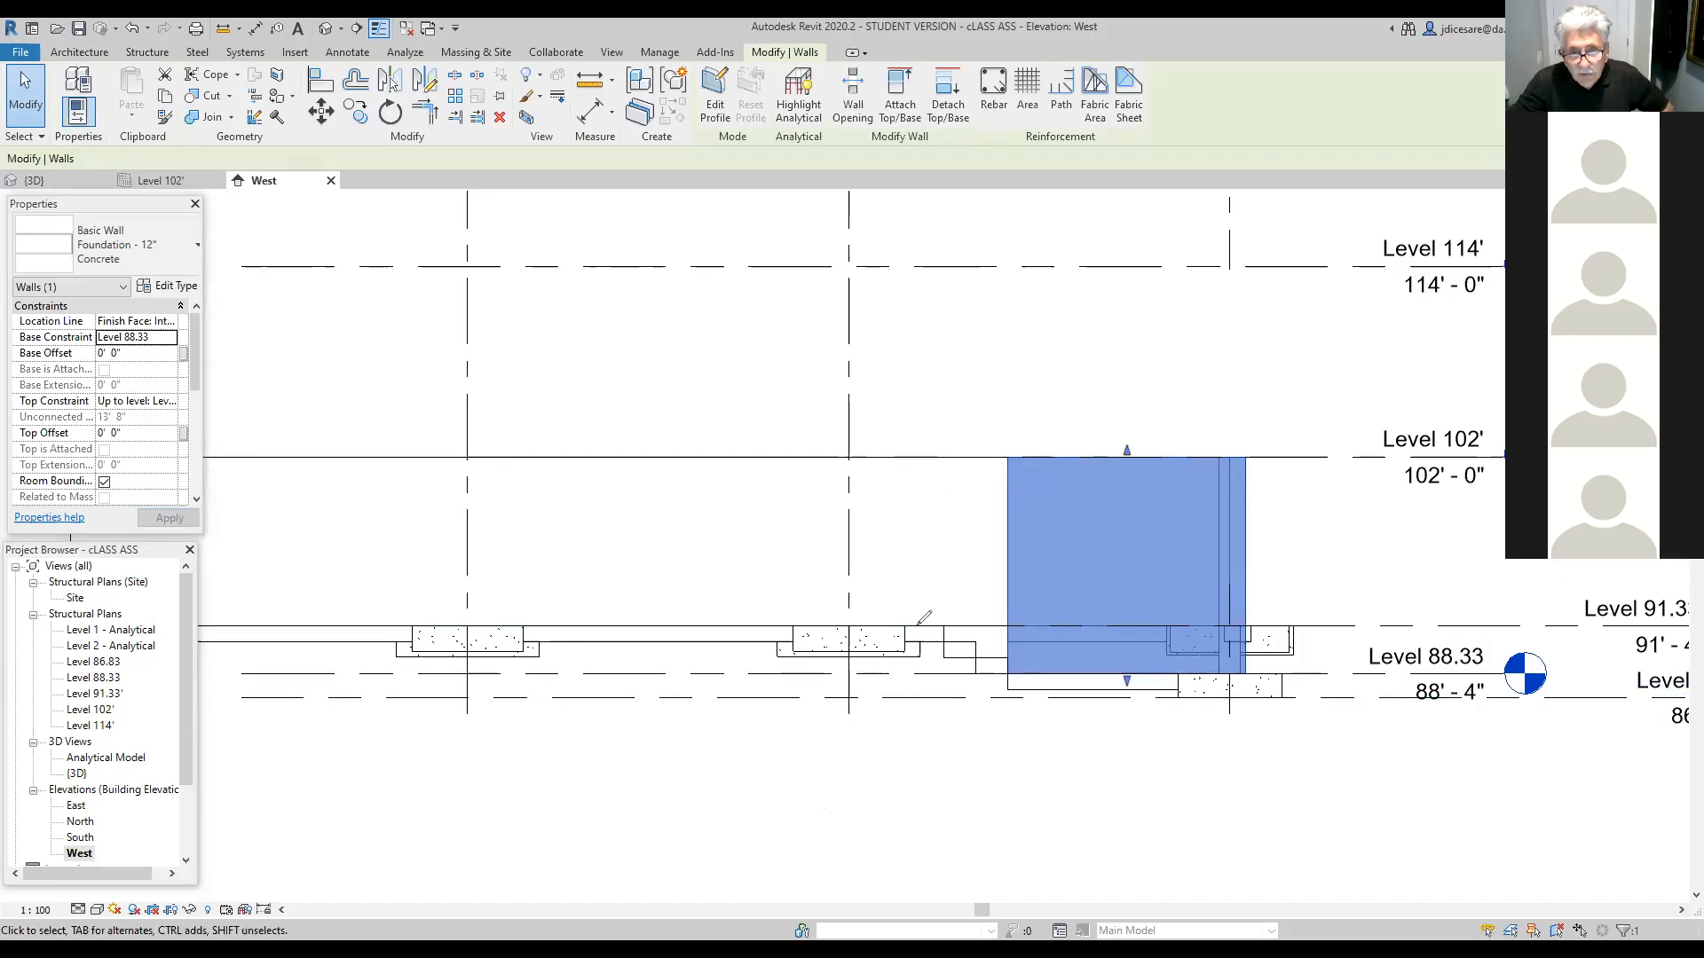
mouse_move(901, 626)
left_mouse_down()
mouse_move(954, 620)
mouse_move(950, 645)
mouse_move(1007, 672)
mouse_move(1177, 677)
mouse_move(989, 688)
mouse_move(950, 639)
mouse_move(886, 645)
left_mouse_up()
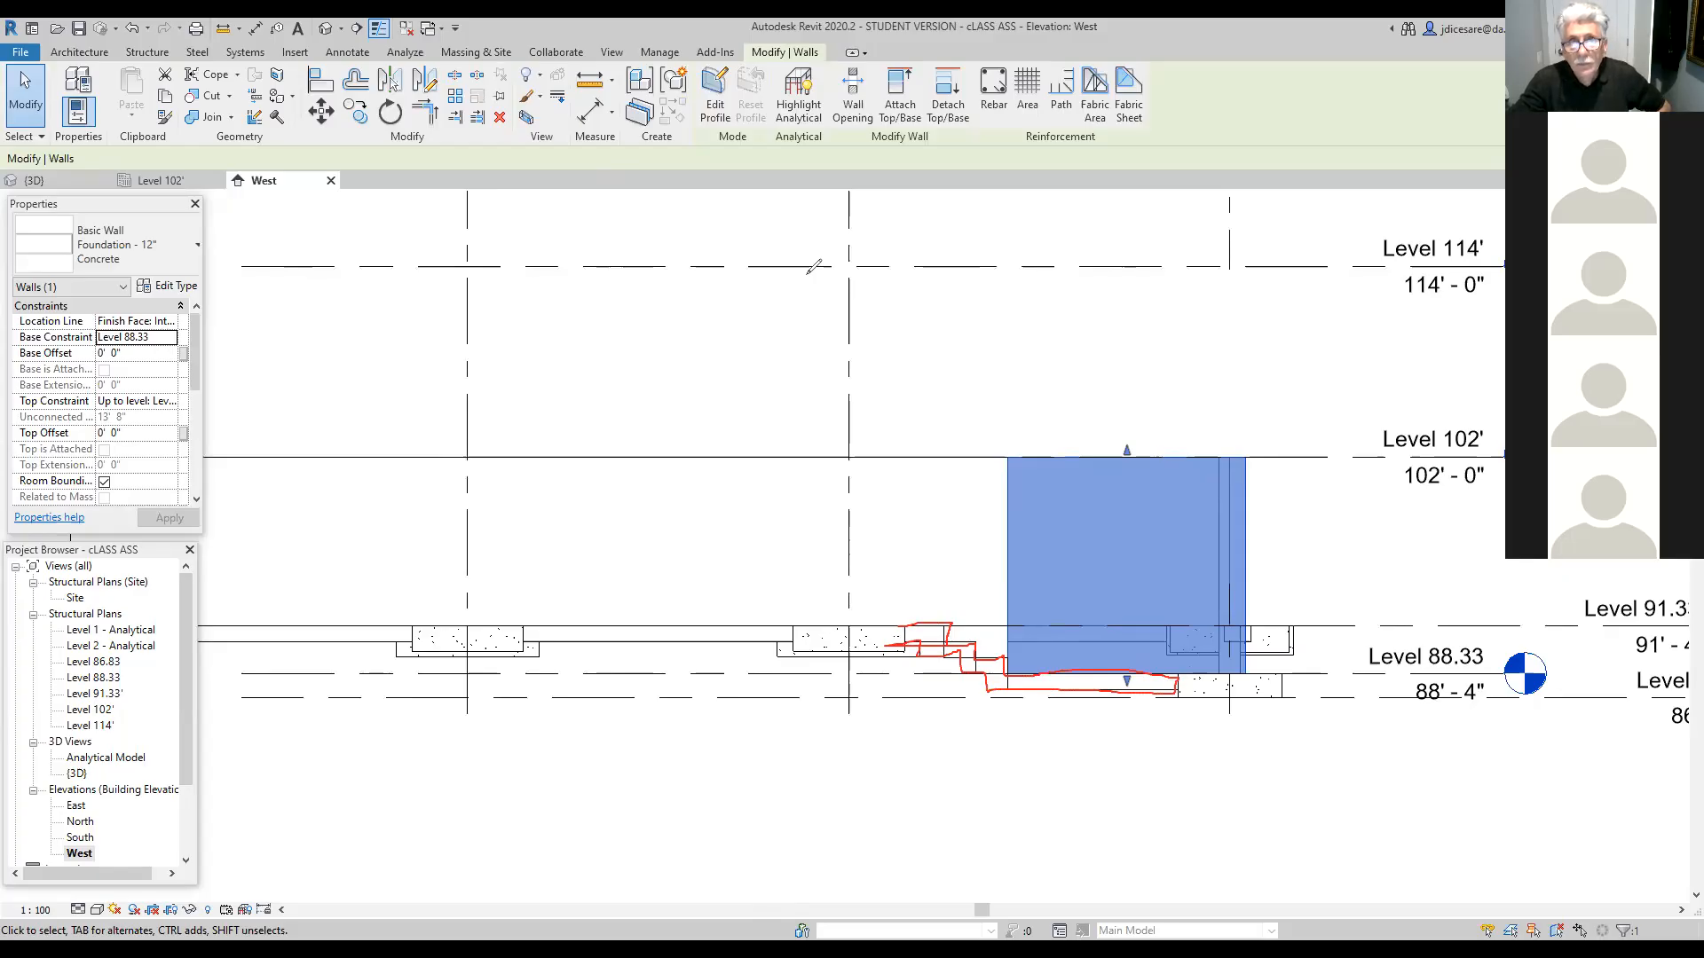
key("ctrl+z")
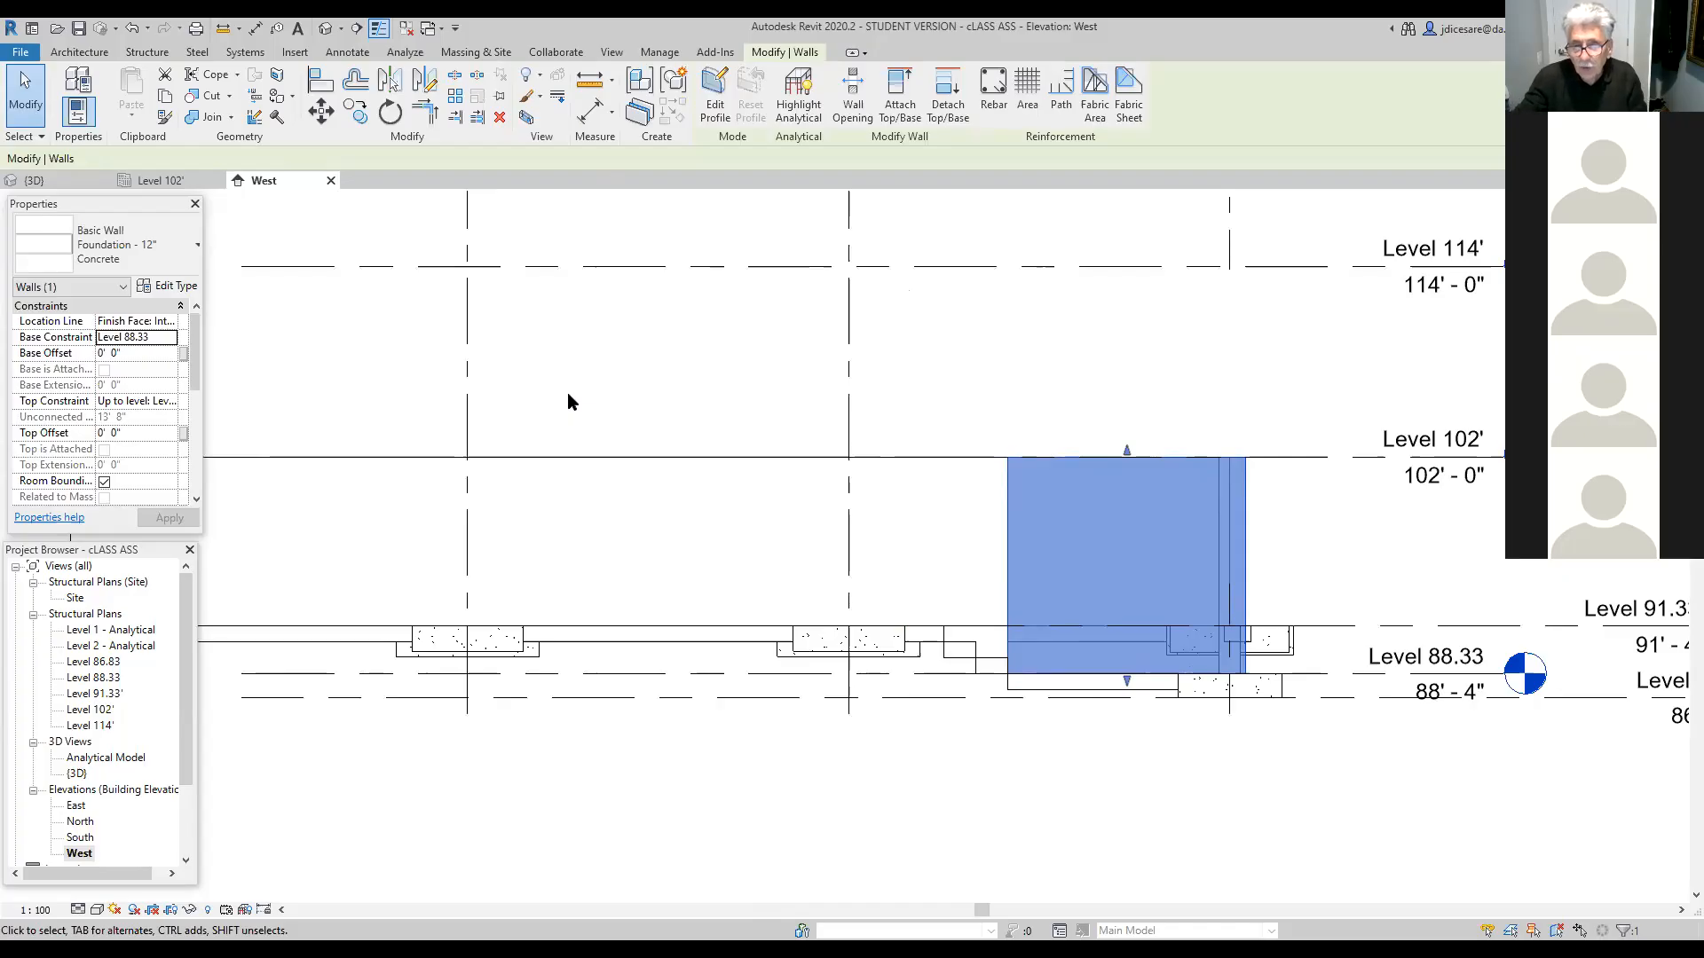
Step: Delete the four Bearing Footing wall foundations under the stepped west wall and check the result in the 3D view
left_click(996, 771)
left_click(1064, 695)
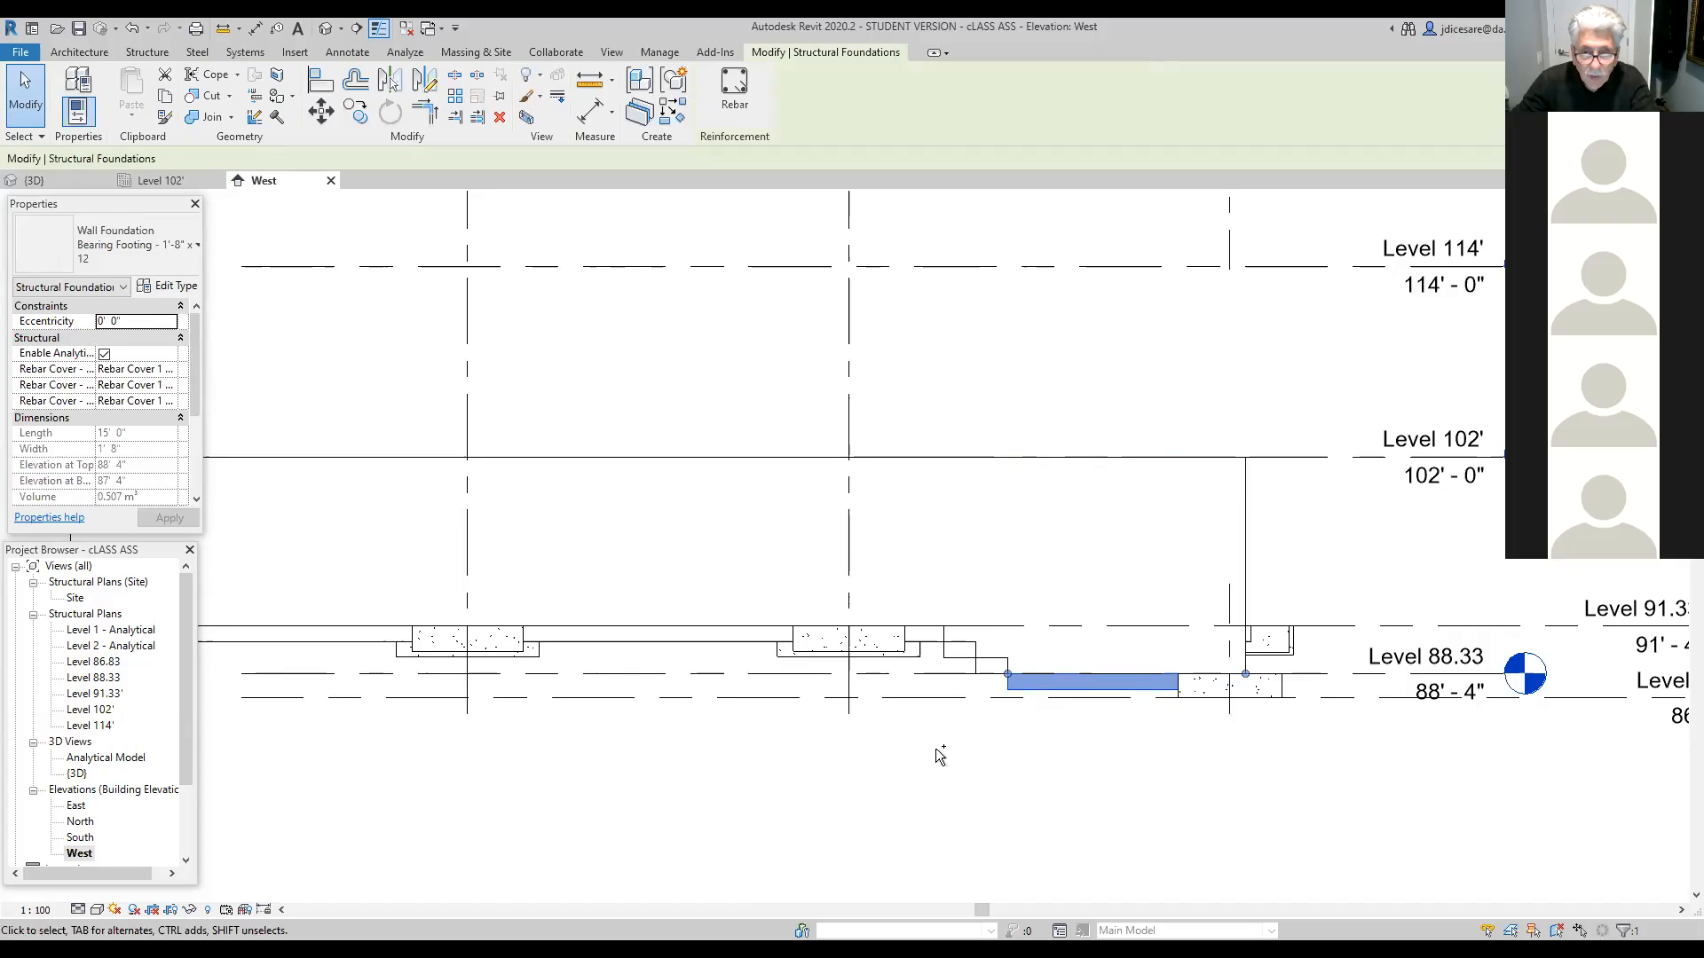
left_click(970, 667, "ctrl")
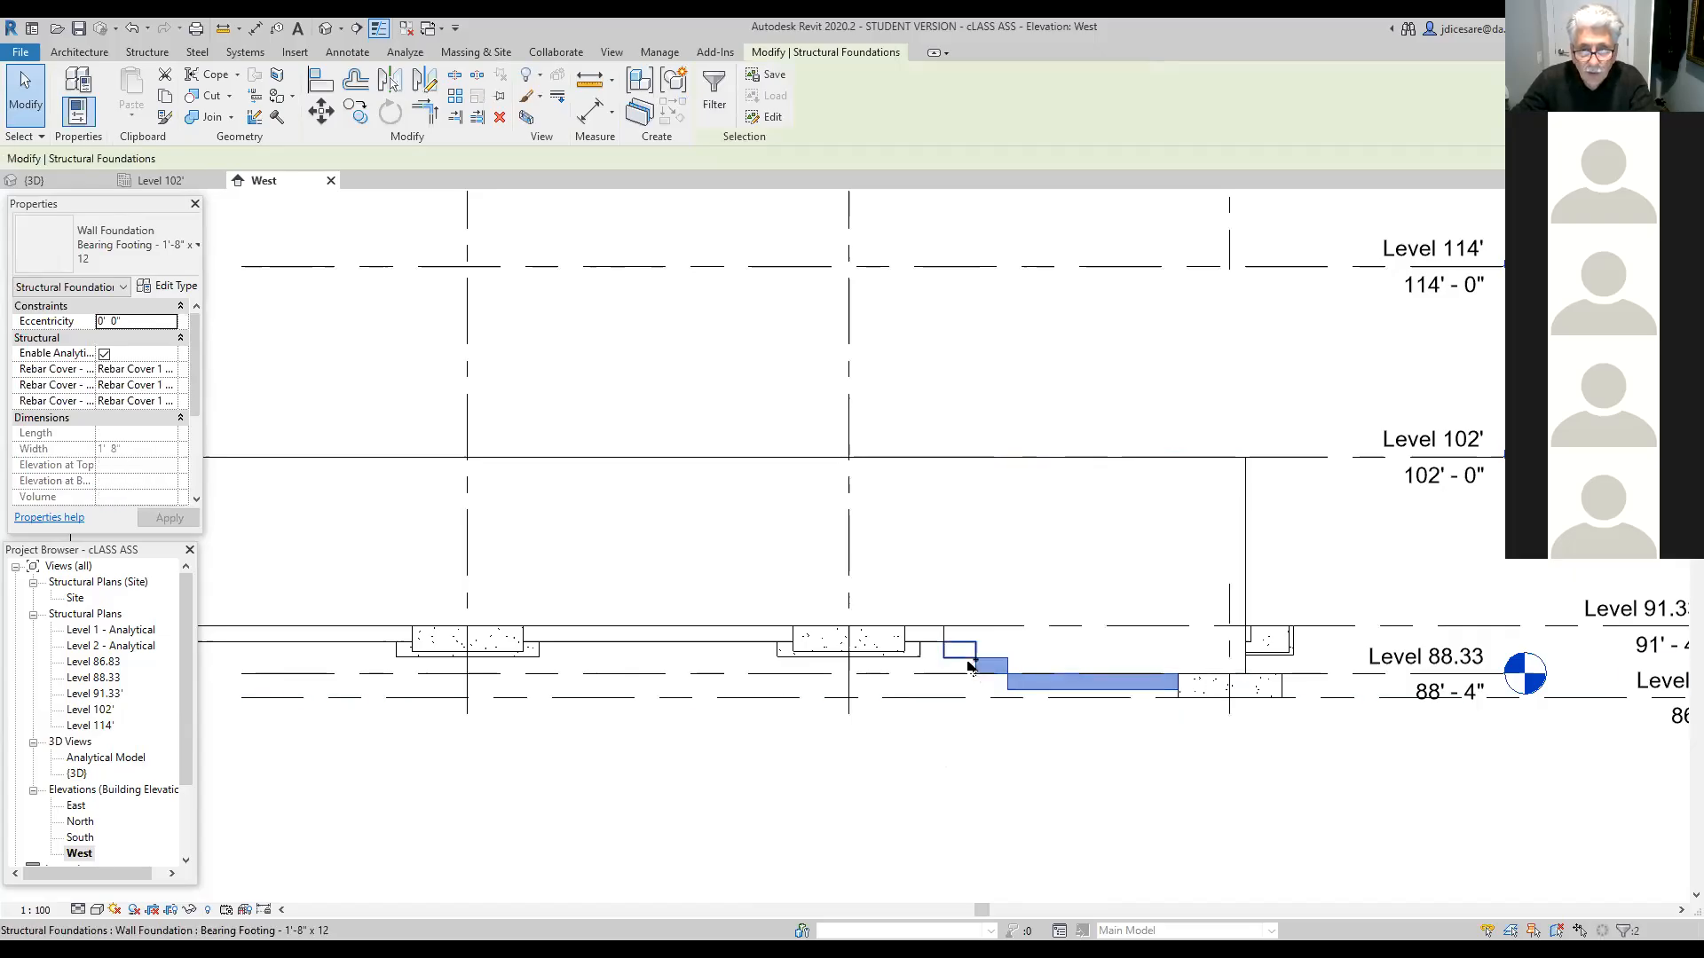
left_click(959, 650, "ctrl")
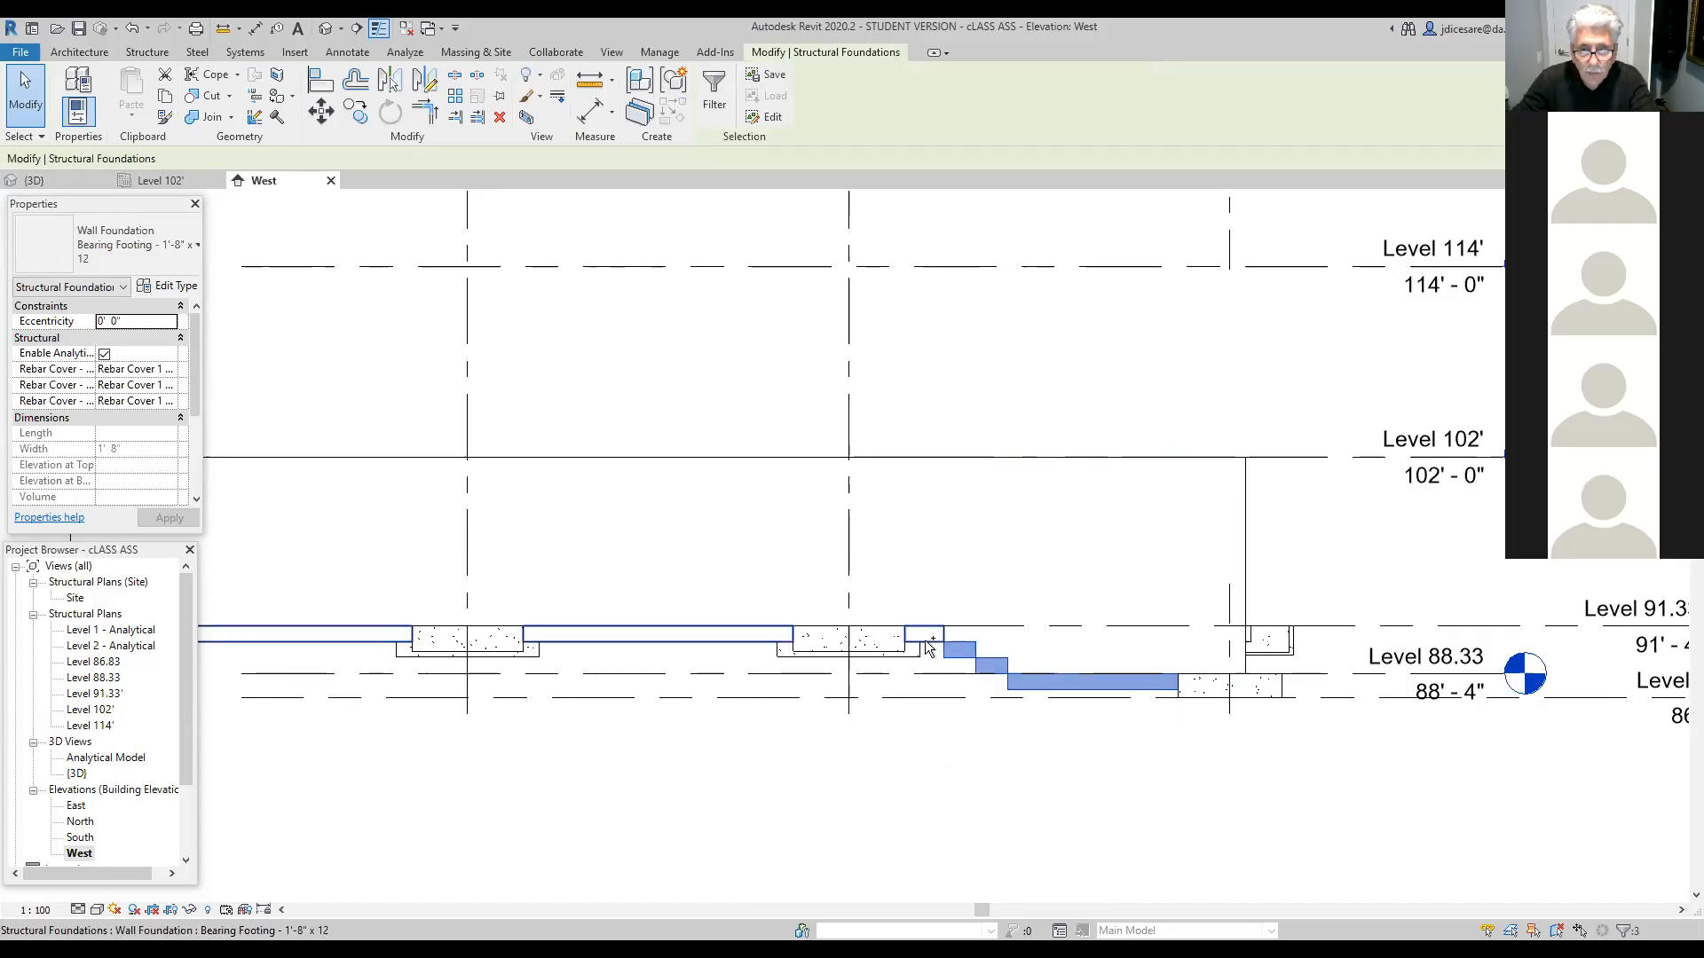
left_click(926, 643, "ctrl")
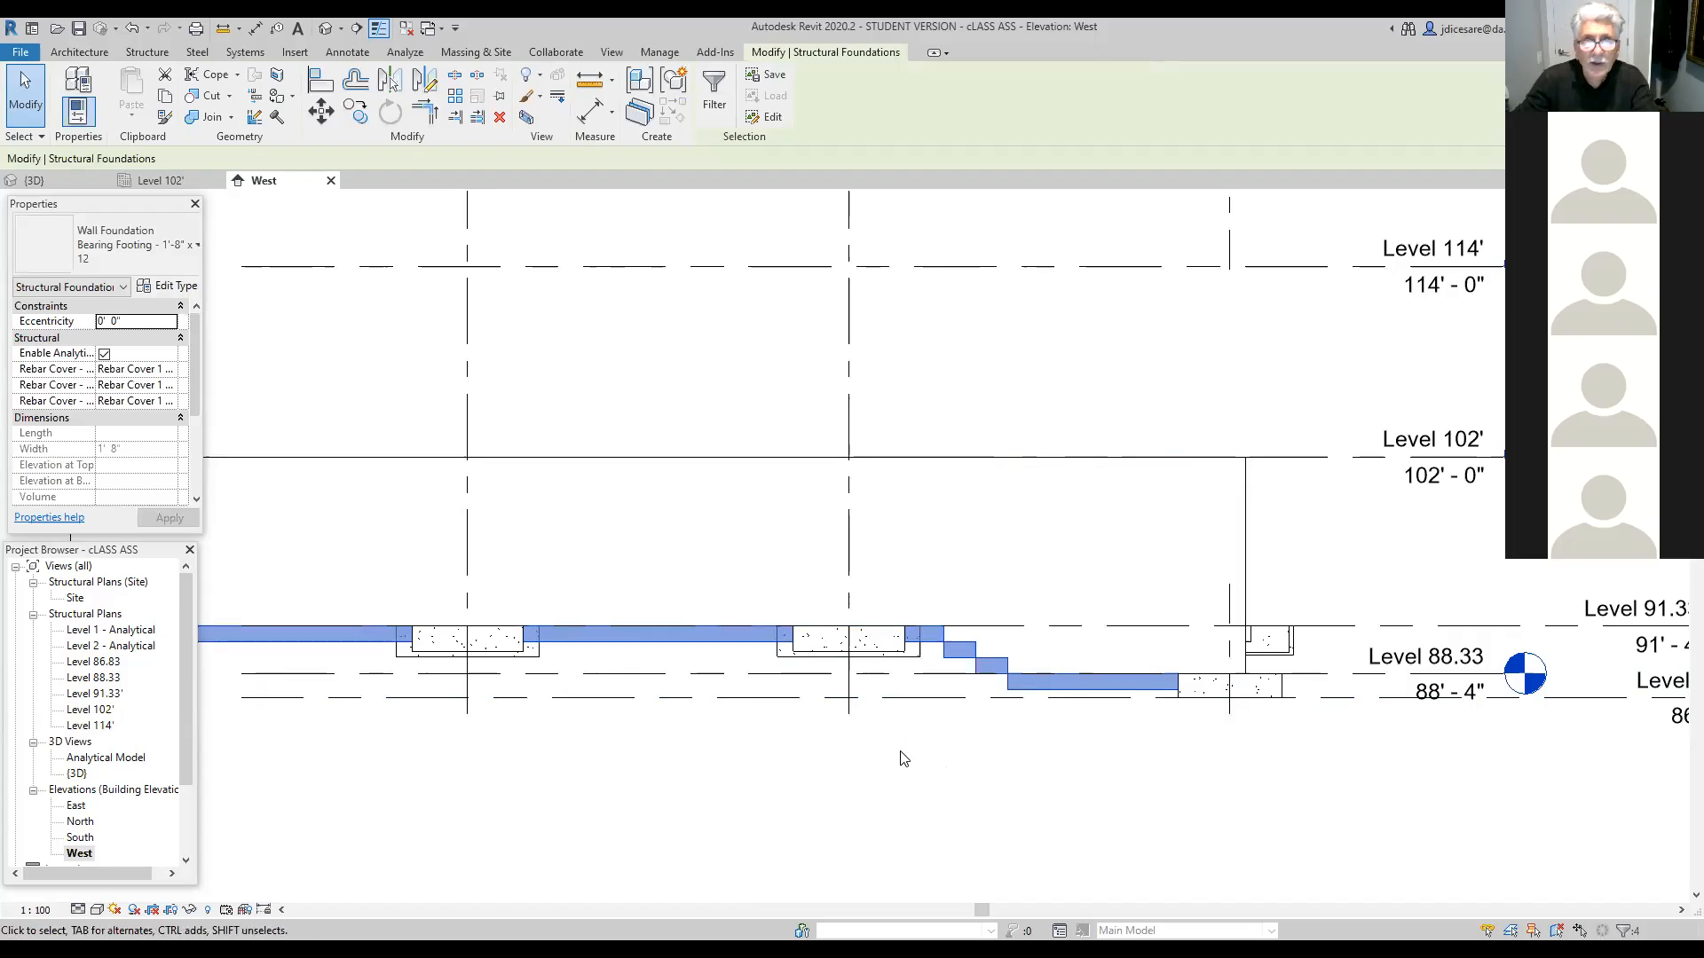
key("Escape")
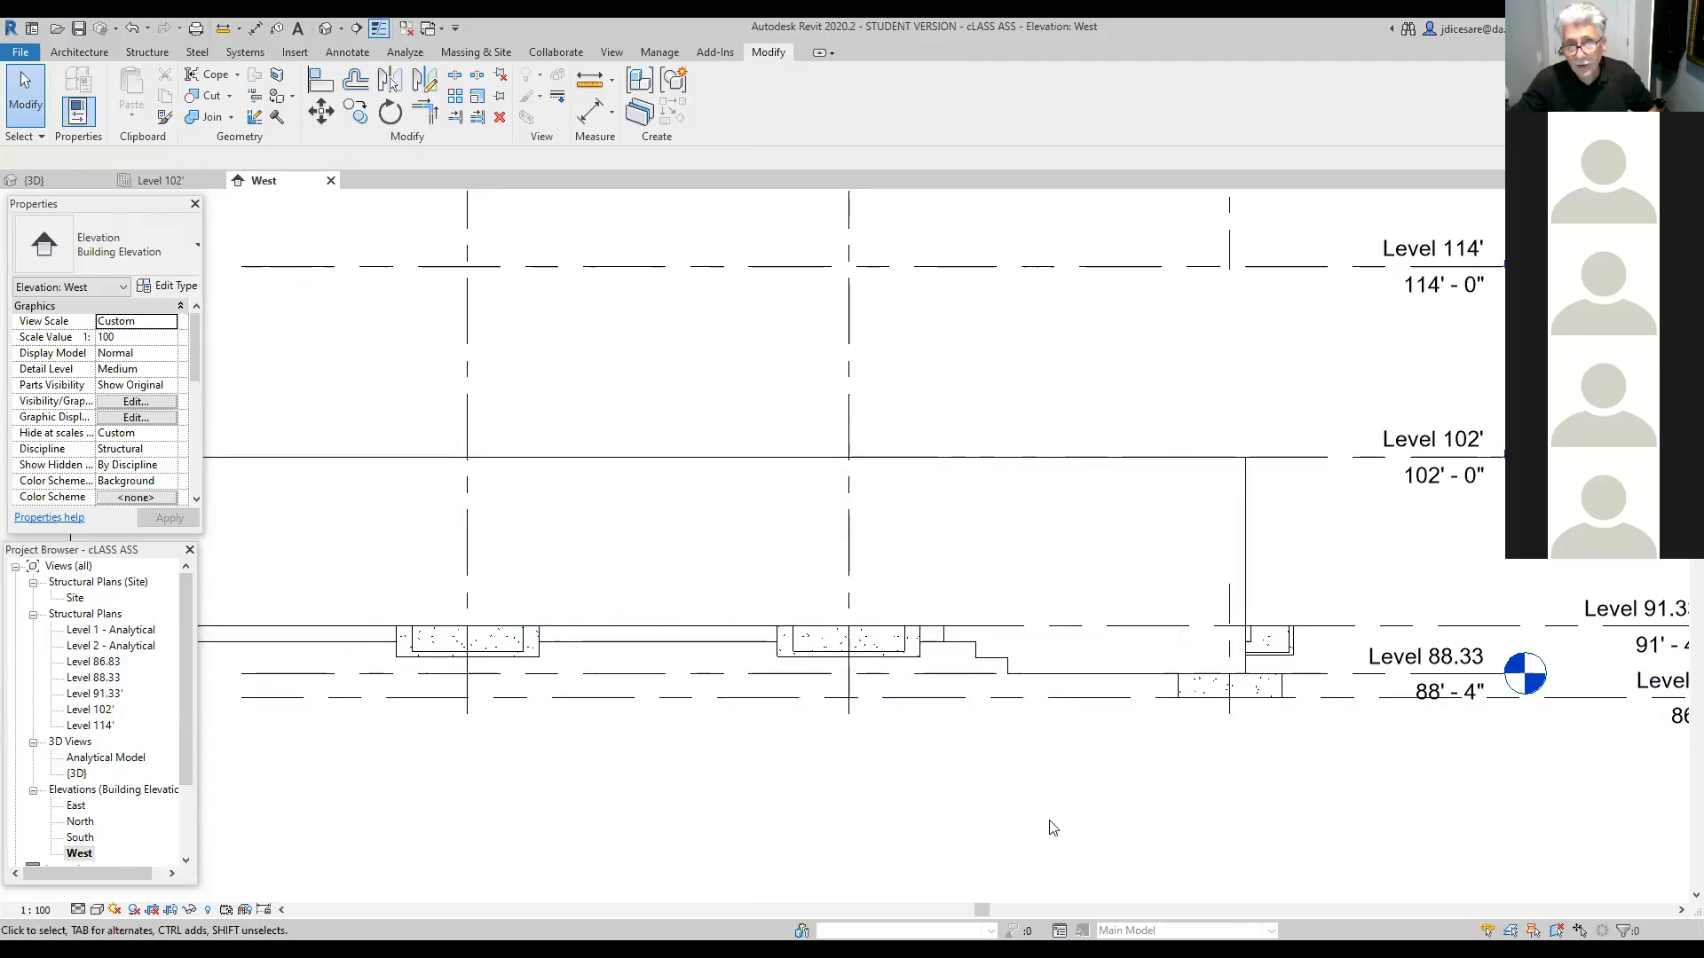
left_click(326, 29)
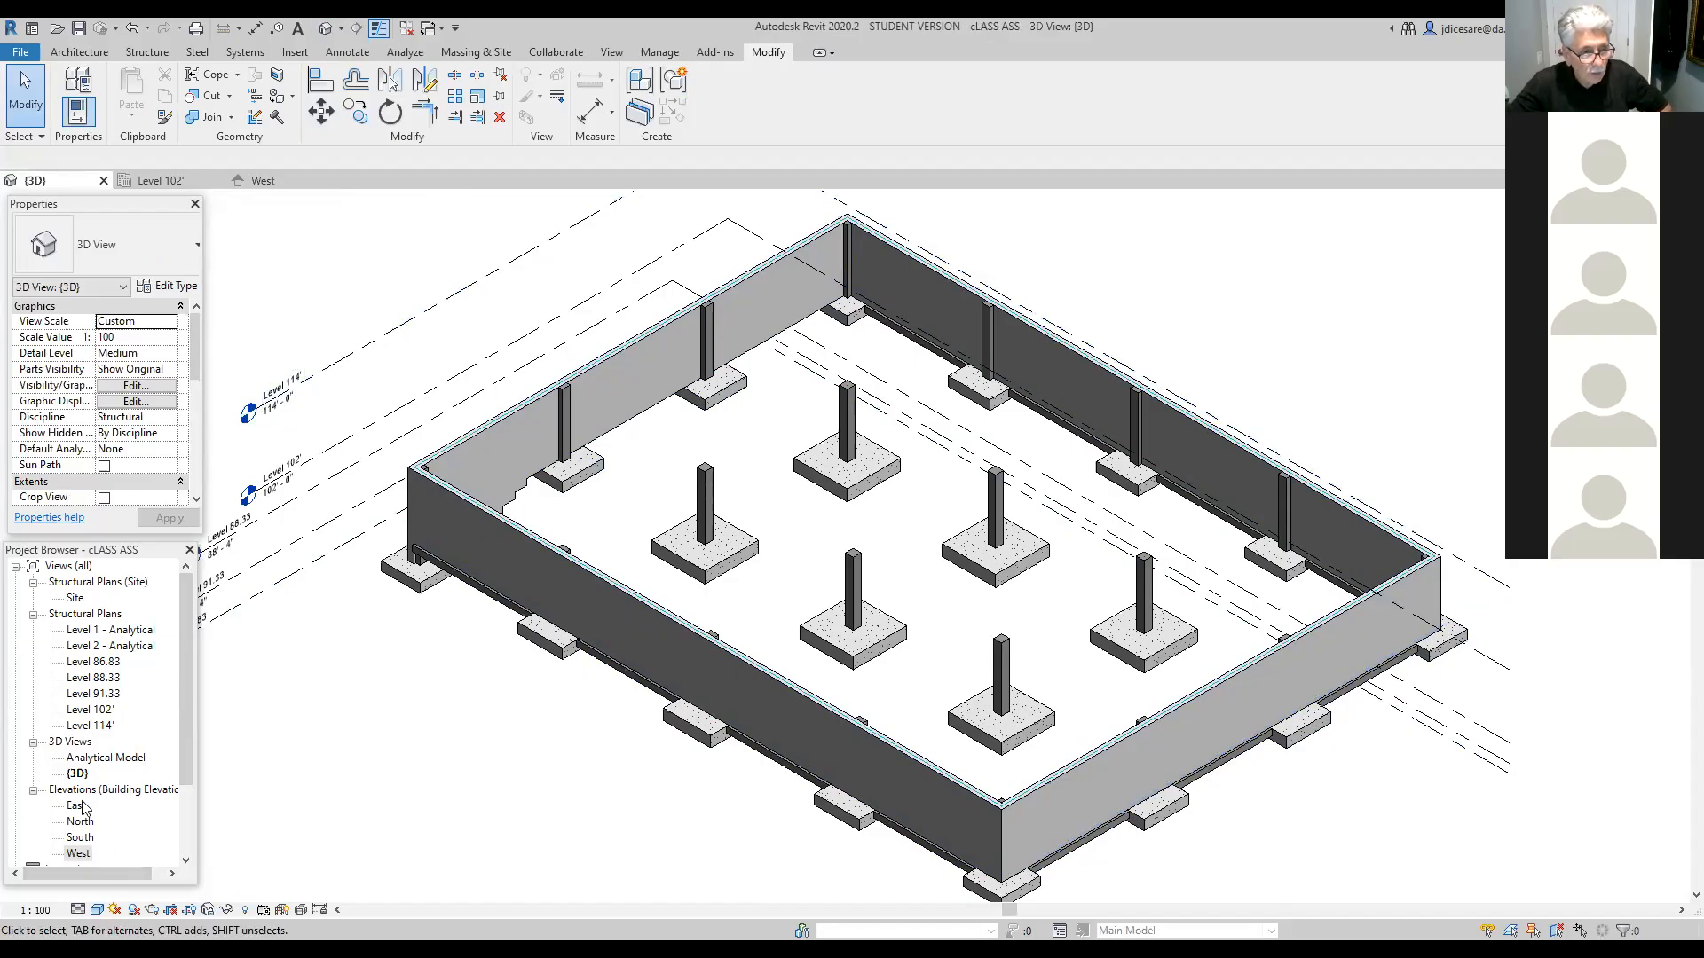
Step: In the West elevation, start an in-place model in the Structural Foundations category and accept the default name
double_click(79, 854)
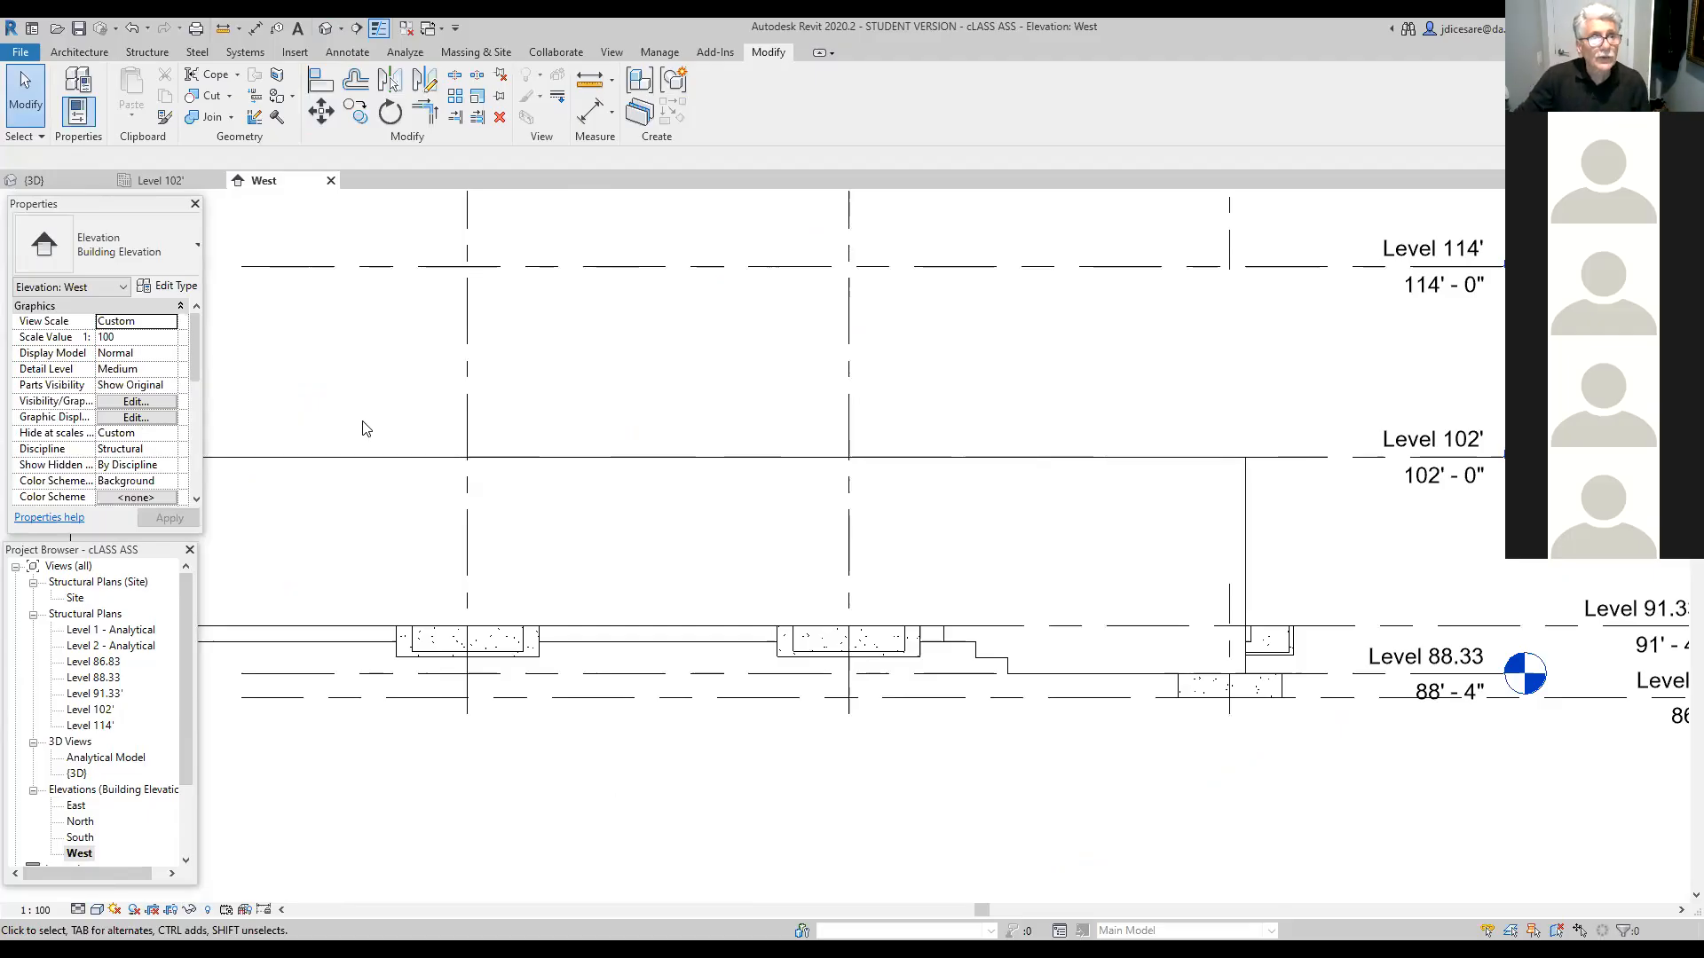
left_click(136, 53)
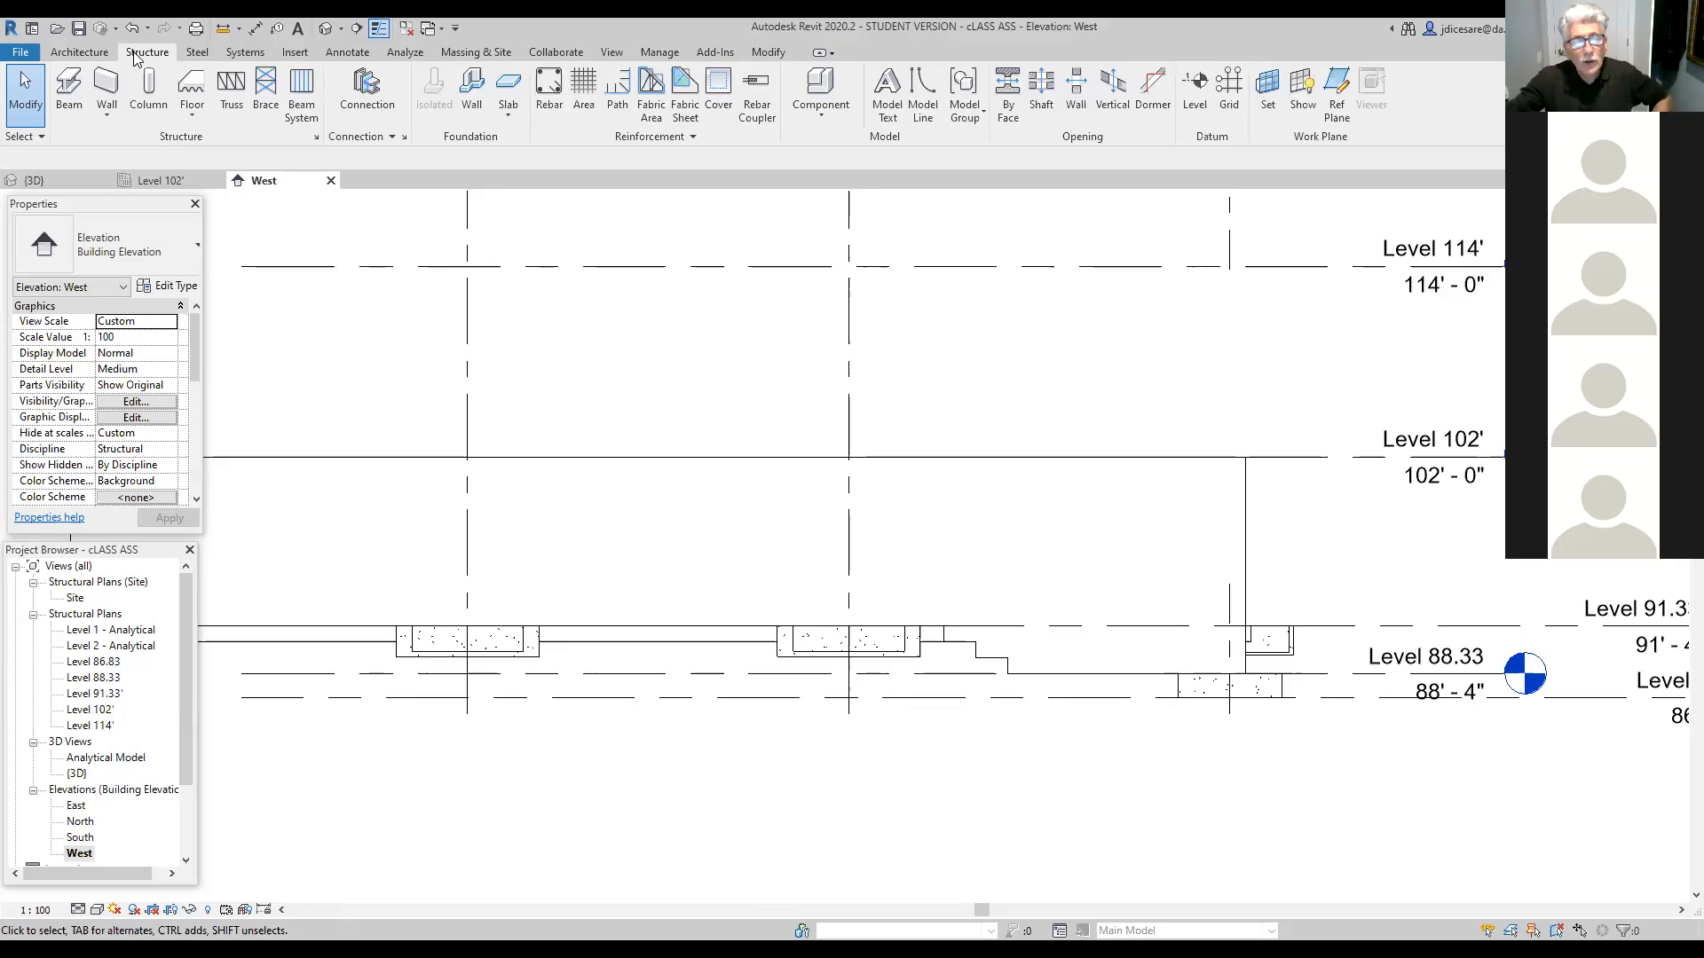
left_click(822, 120)
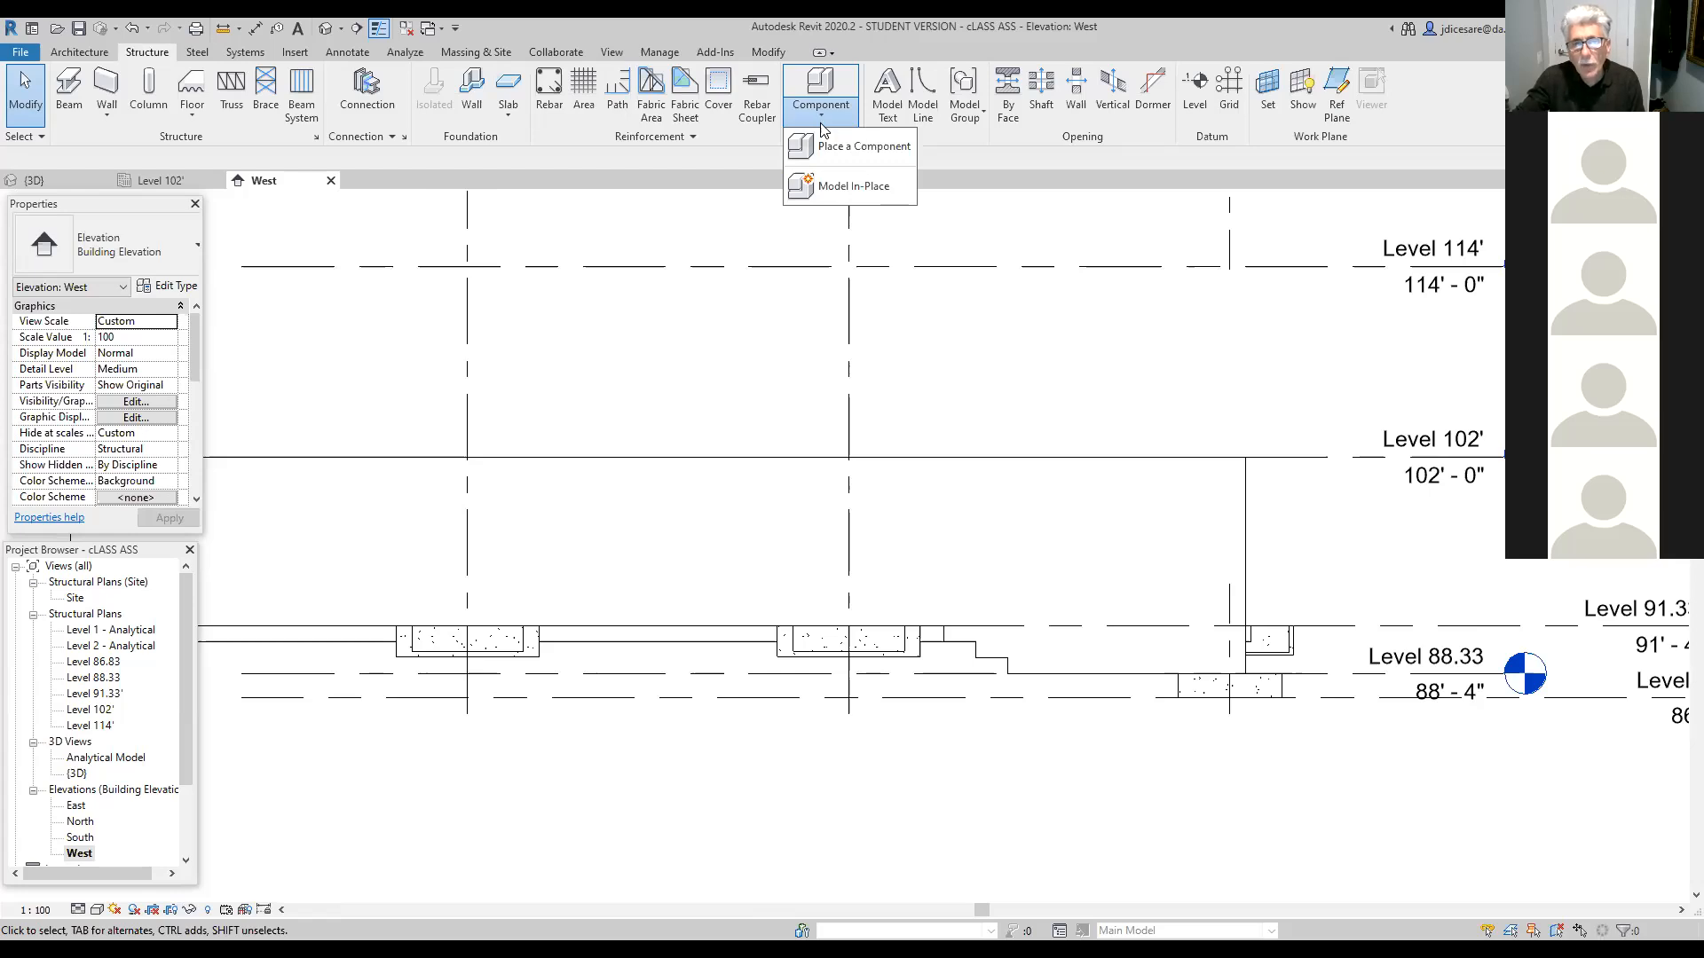
left_click(835, 187)
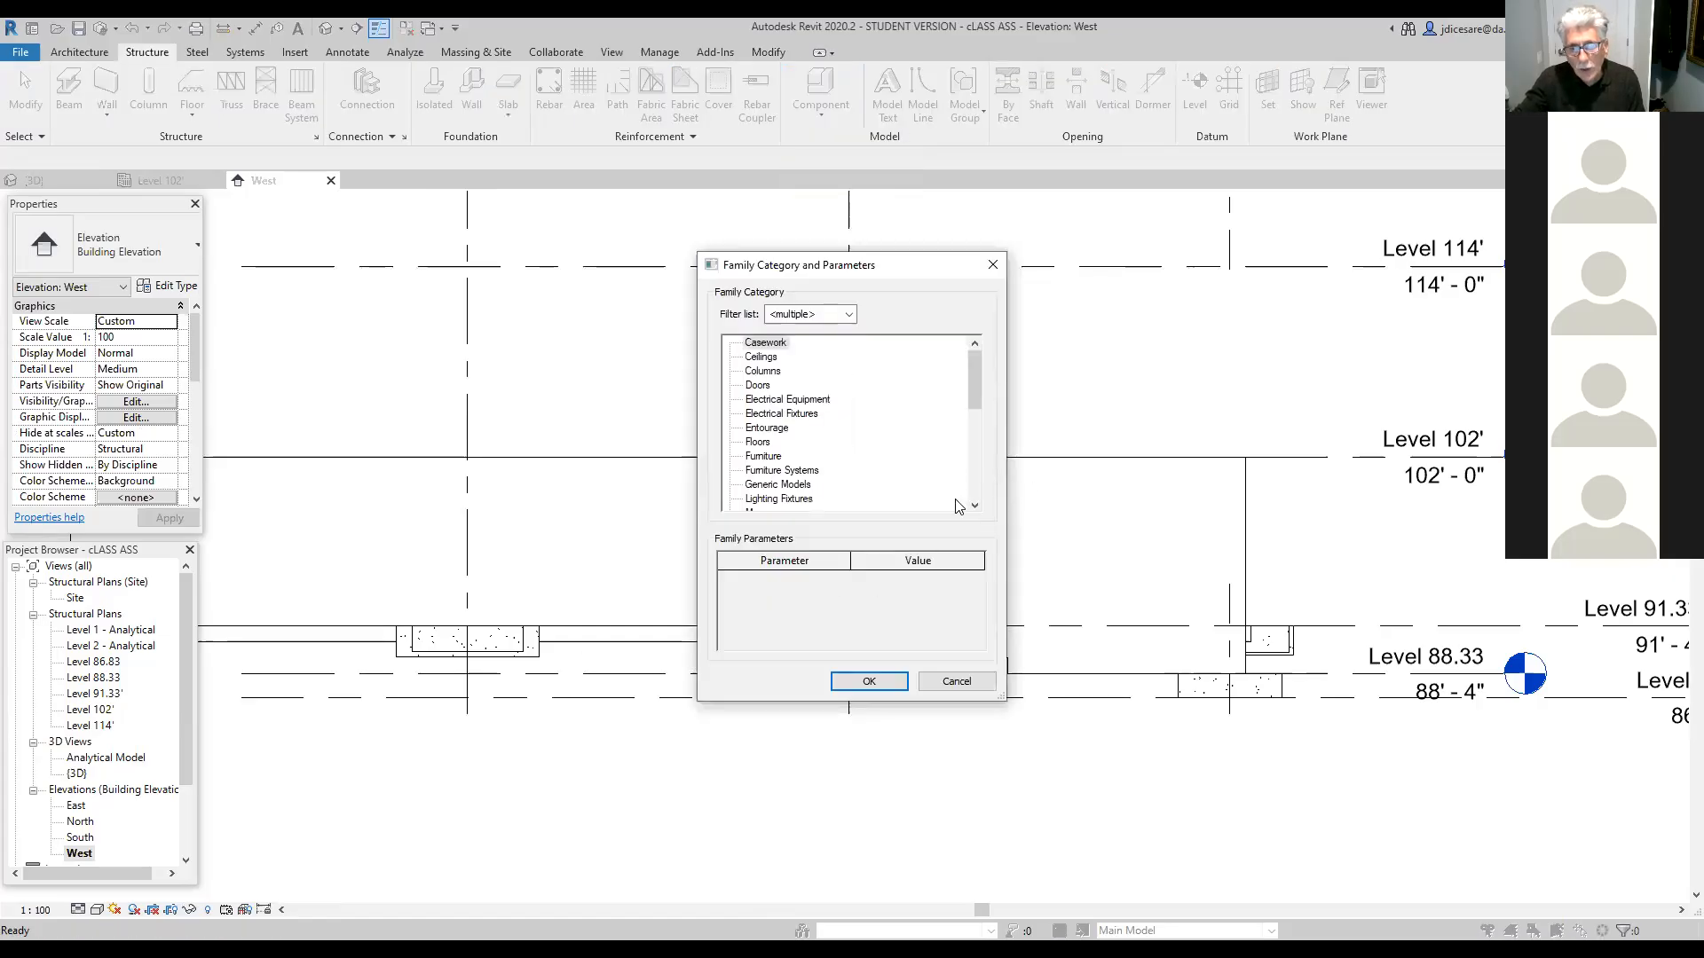
left_click(973, 507)
left_click(974, 508)
left_click(973, 507)
left_click(973, 508)
left_click(973, 508)
left_click(973, 508)
left_click(973, 507)
left_click(974, 508)
left_click(974, 507)
left_click(973, 507)
left_click(973, 508)
left_click(975, 508)
left_click(974, 507)
left_click(975, 508)
left_click(975, 507)
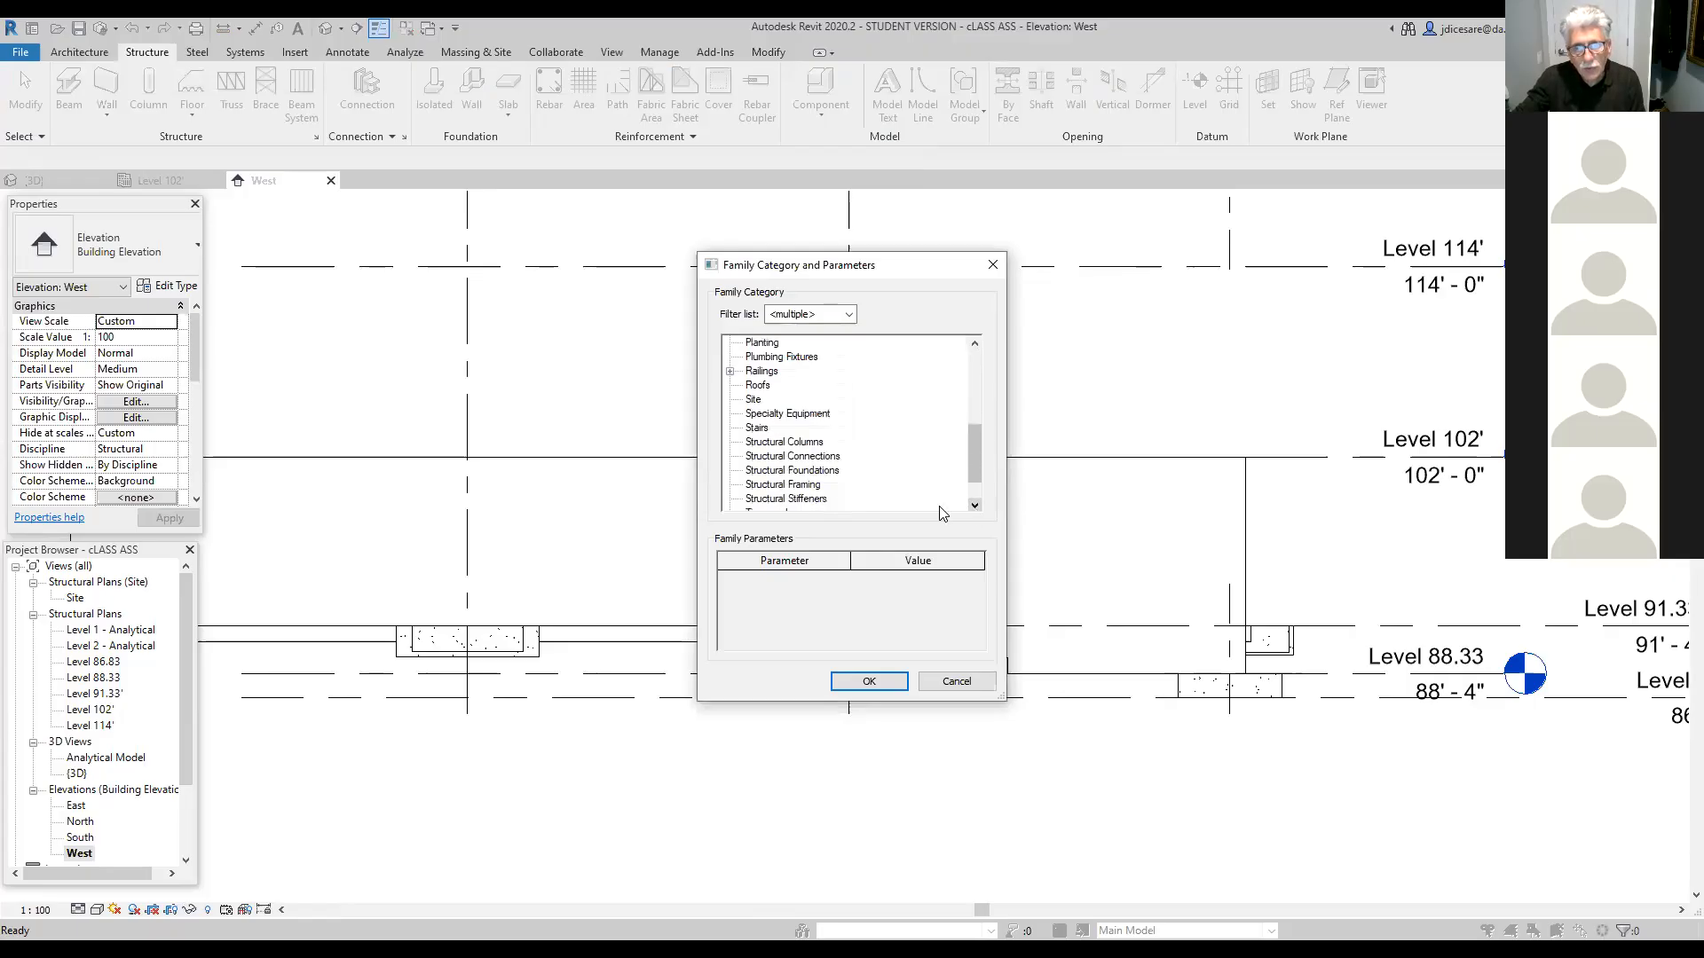
left_click(803, 472)
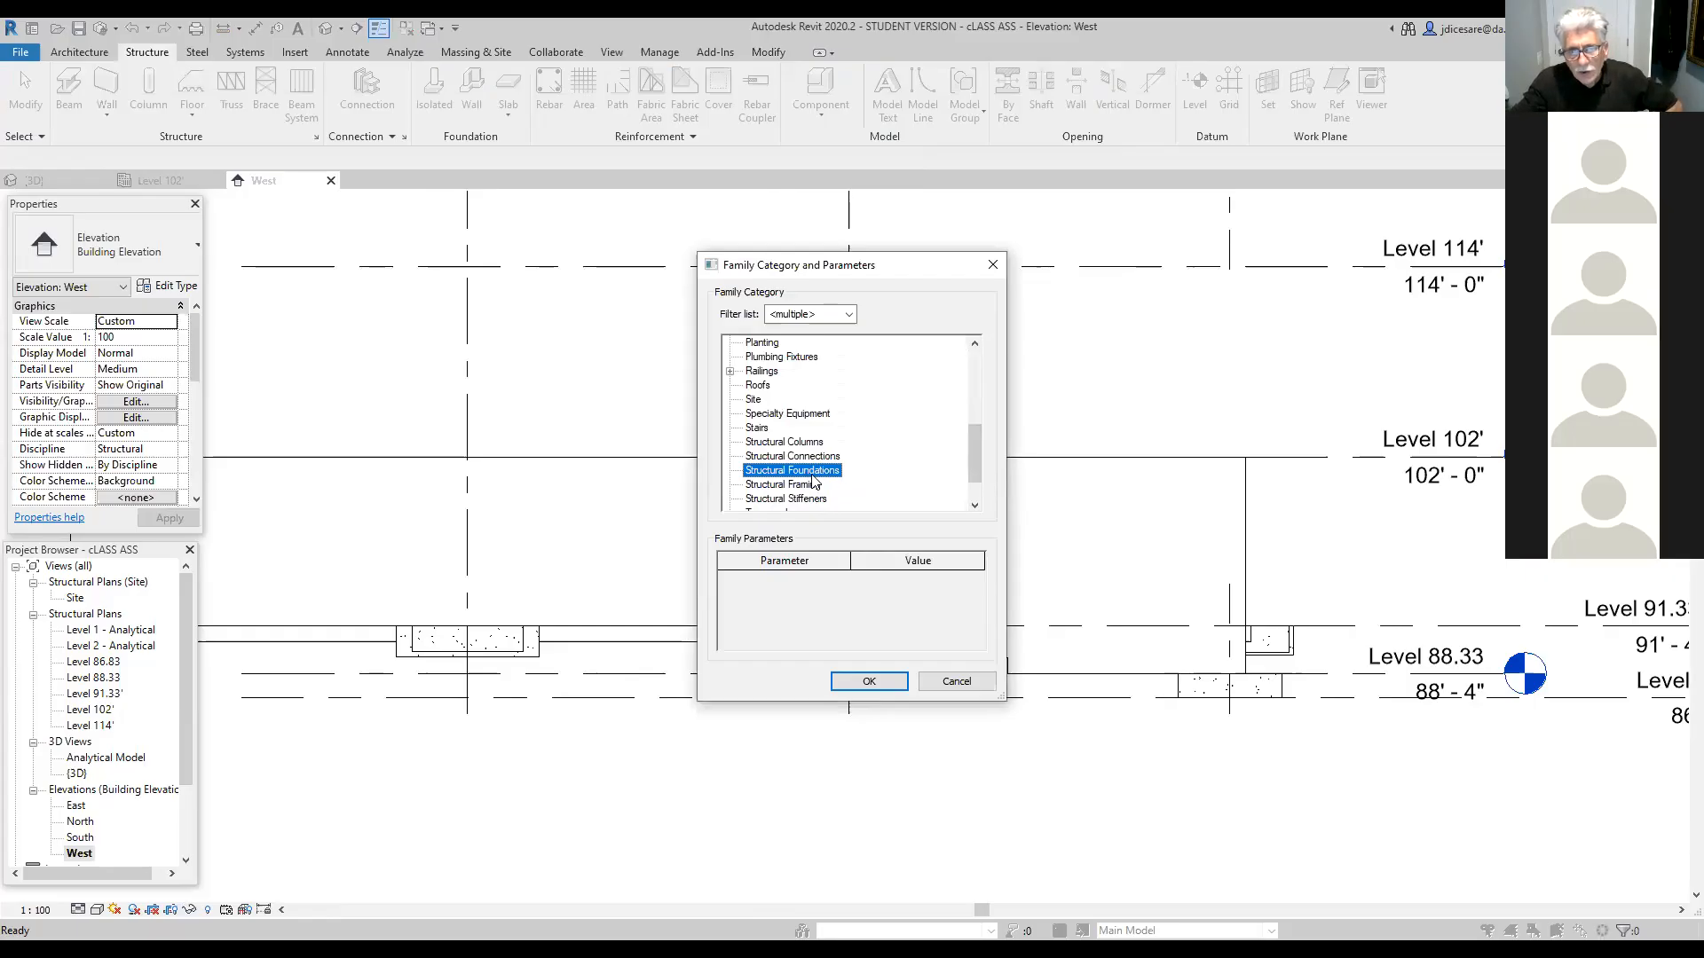
left_click(885, 683)
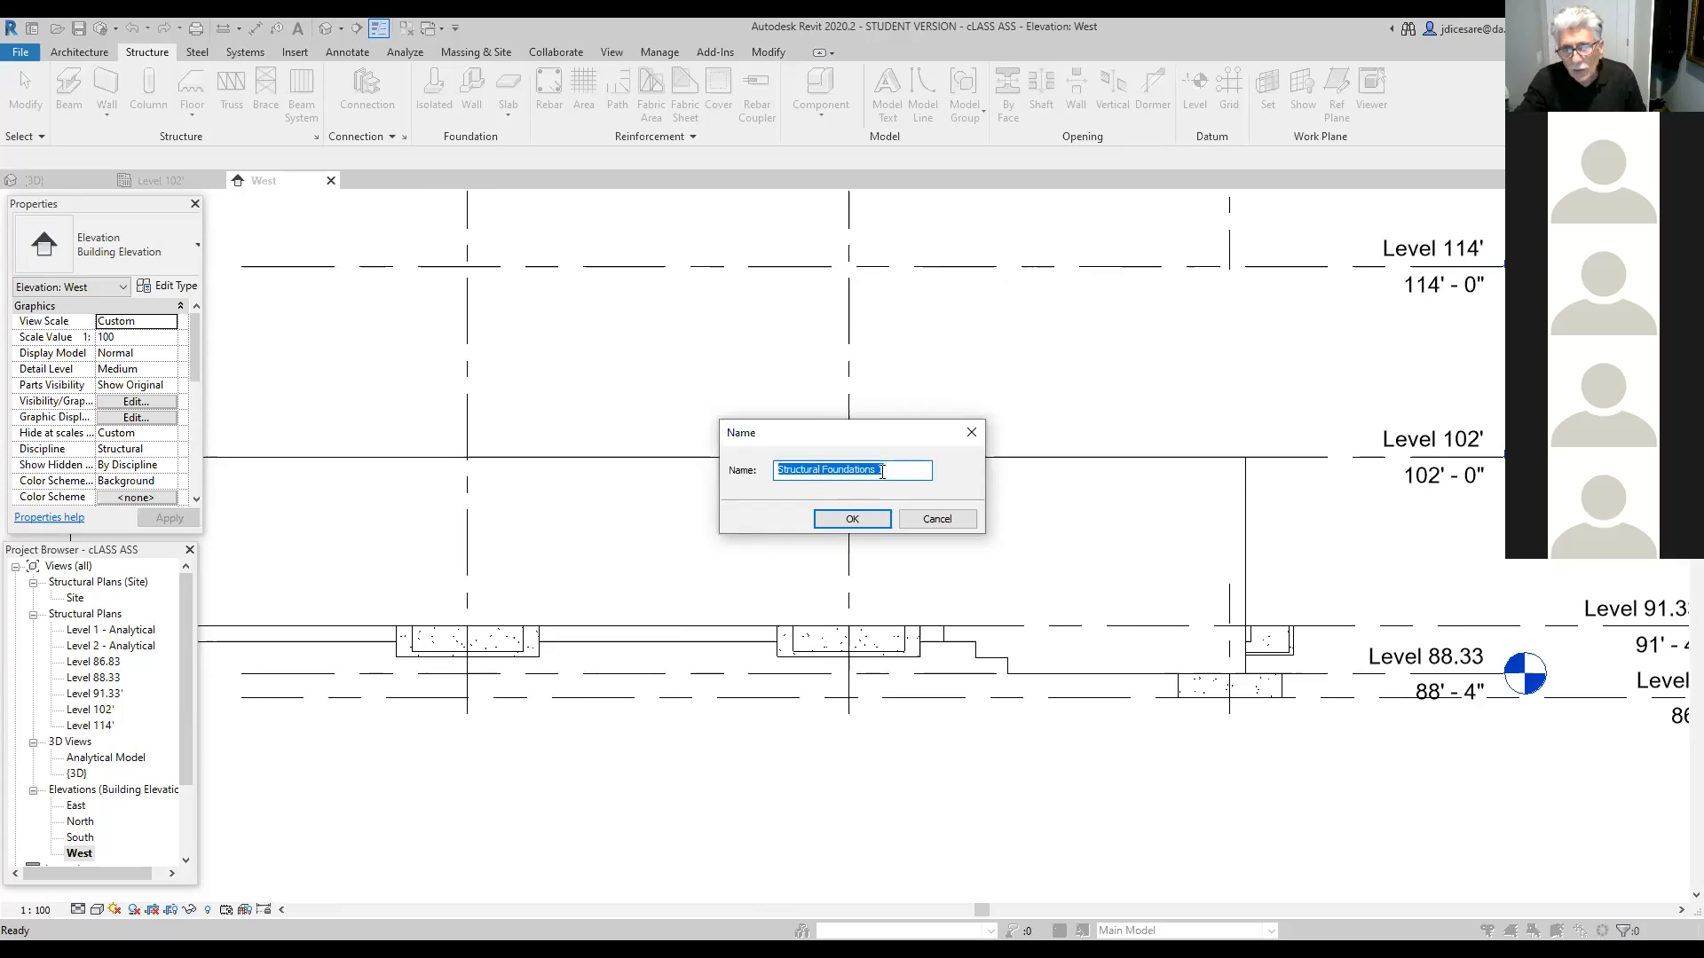
left_click(859, 521)
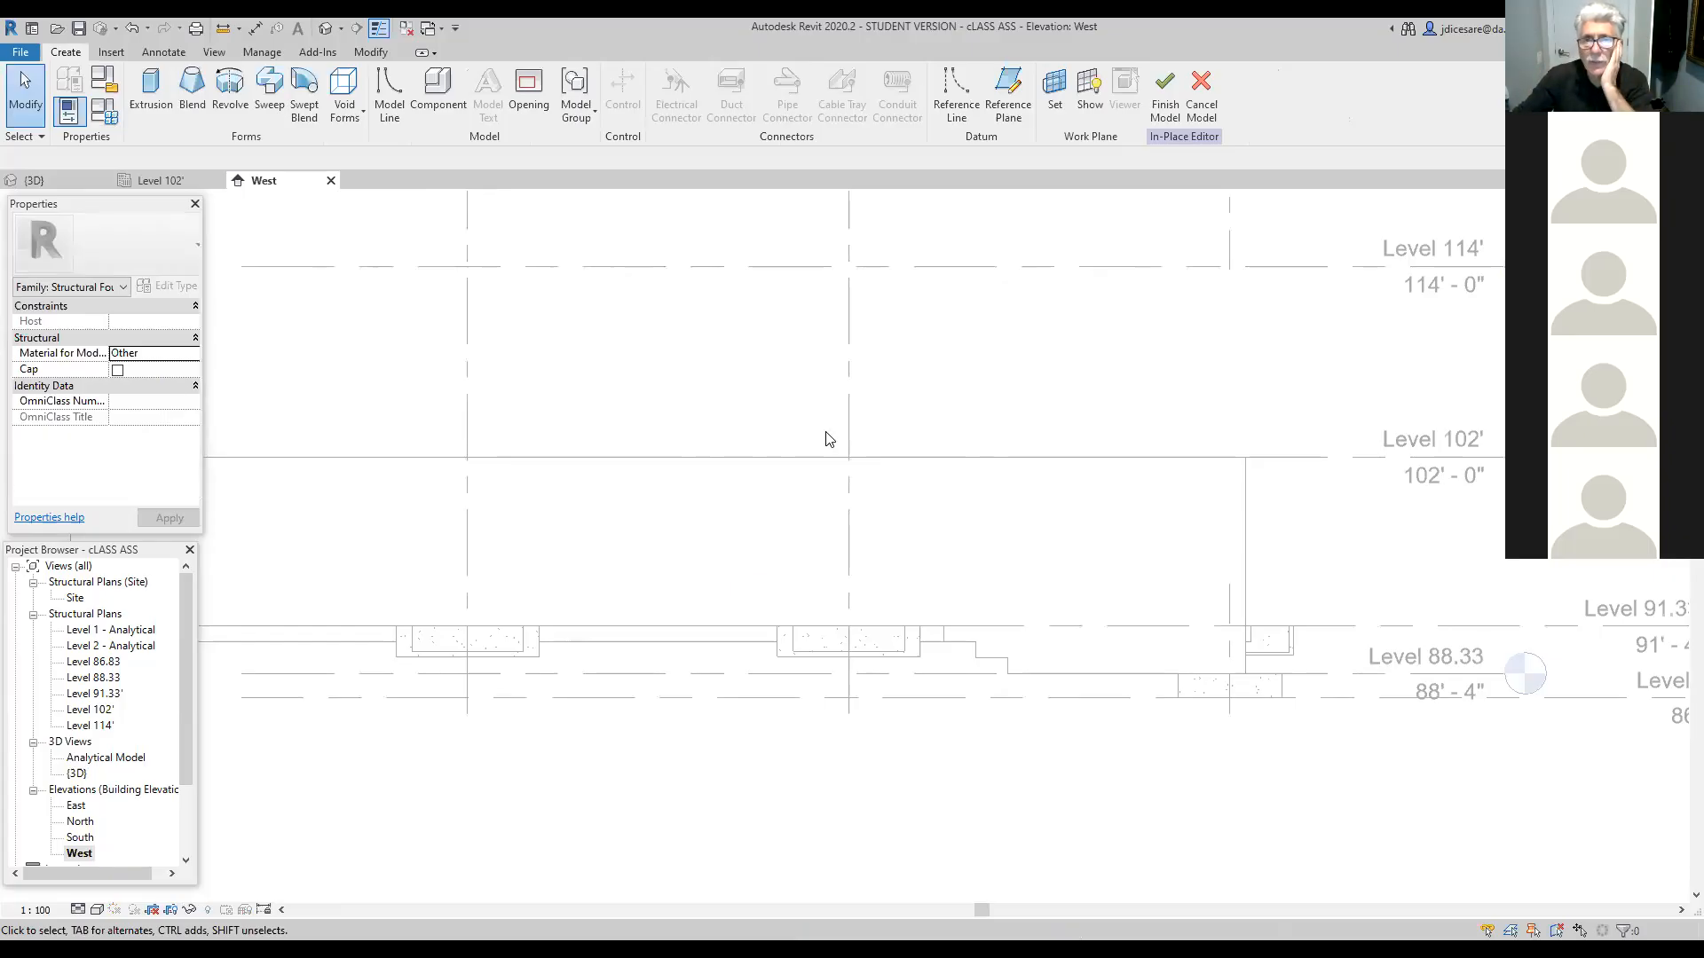
Step: Set the work plane of the in-place model by picking the face of the west foundation wall
left_click(1055, 108)
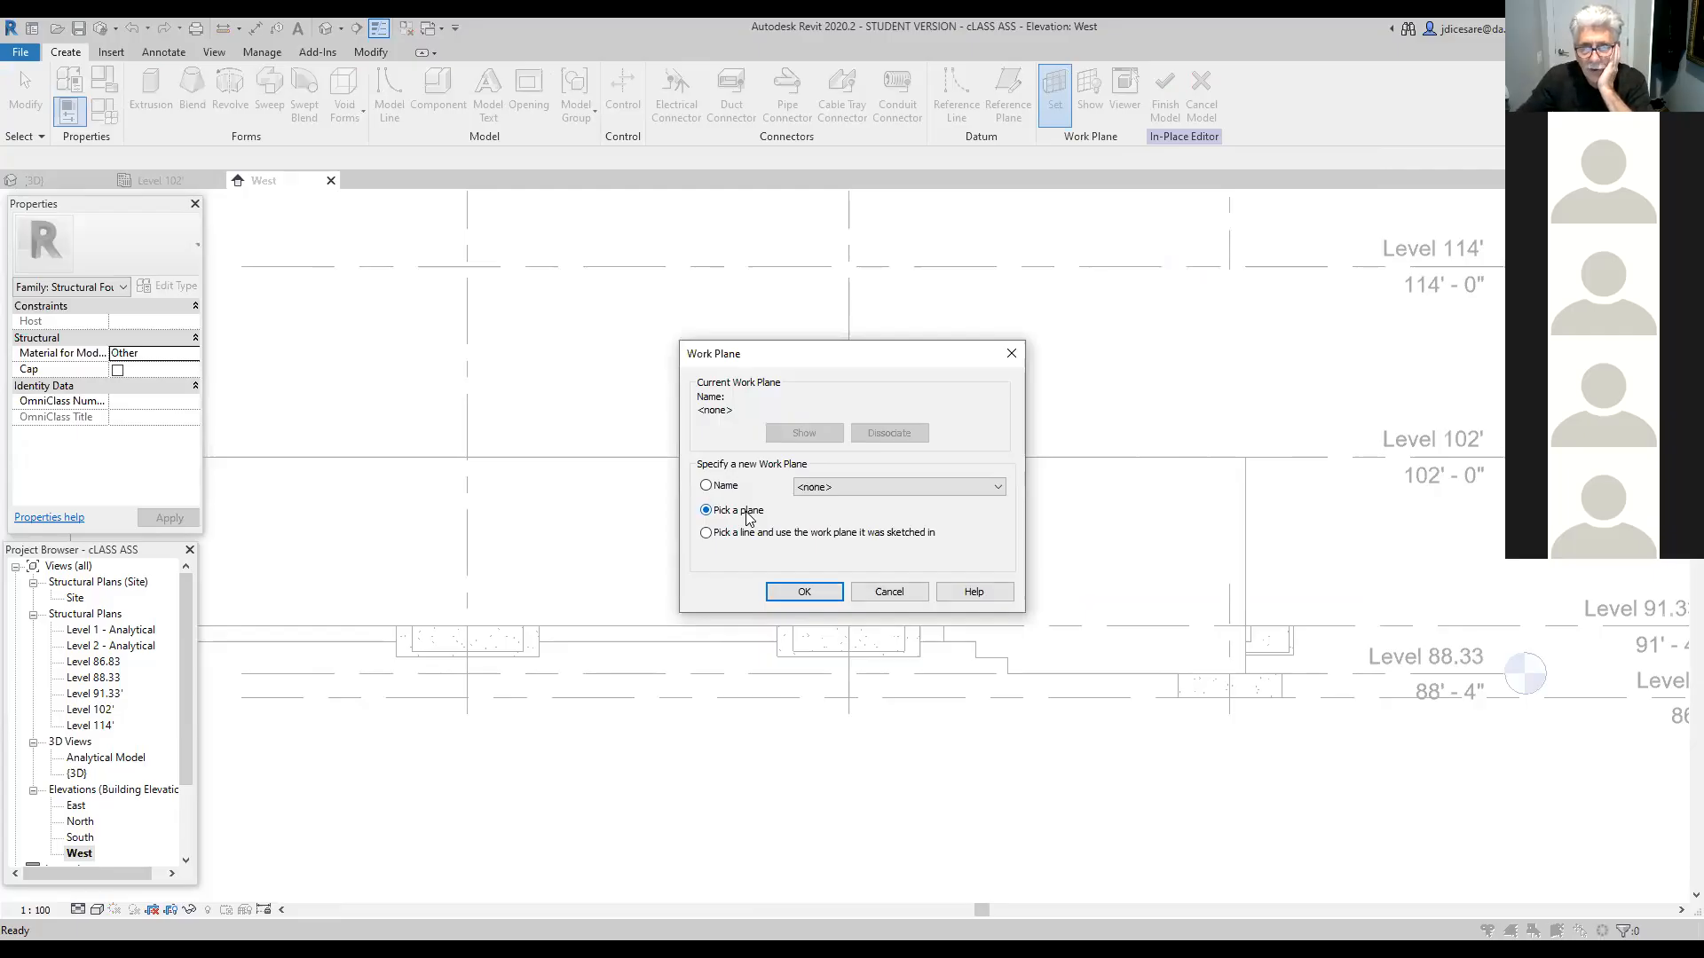
left_click(809, 592)
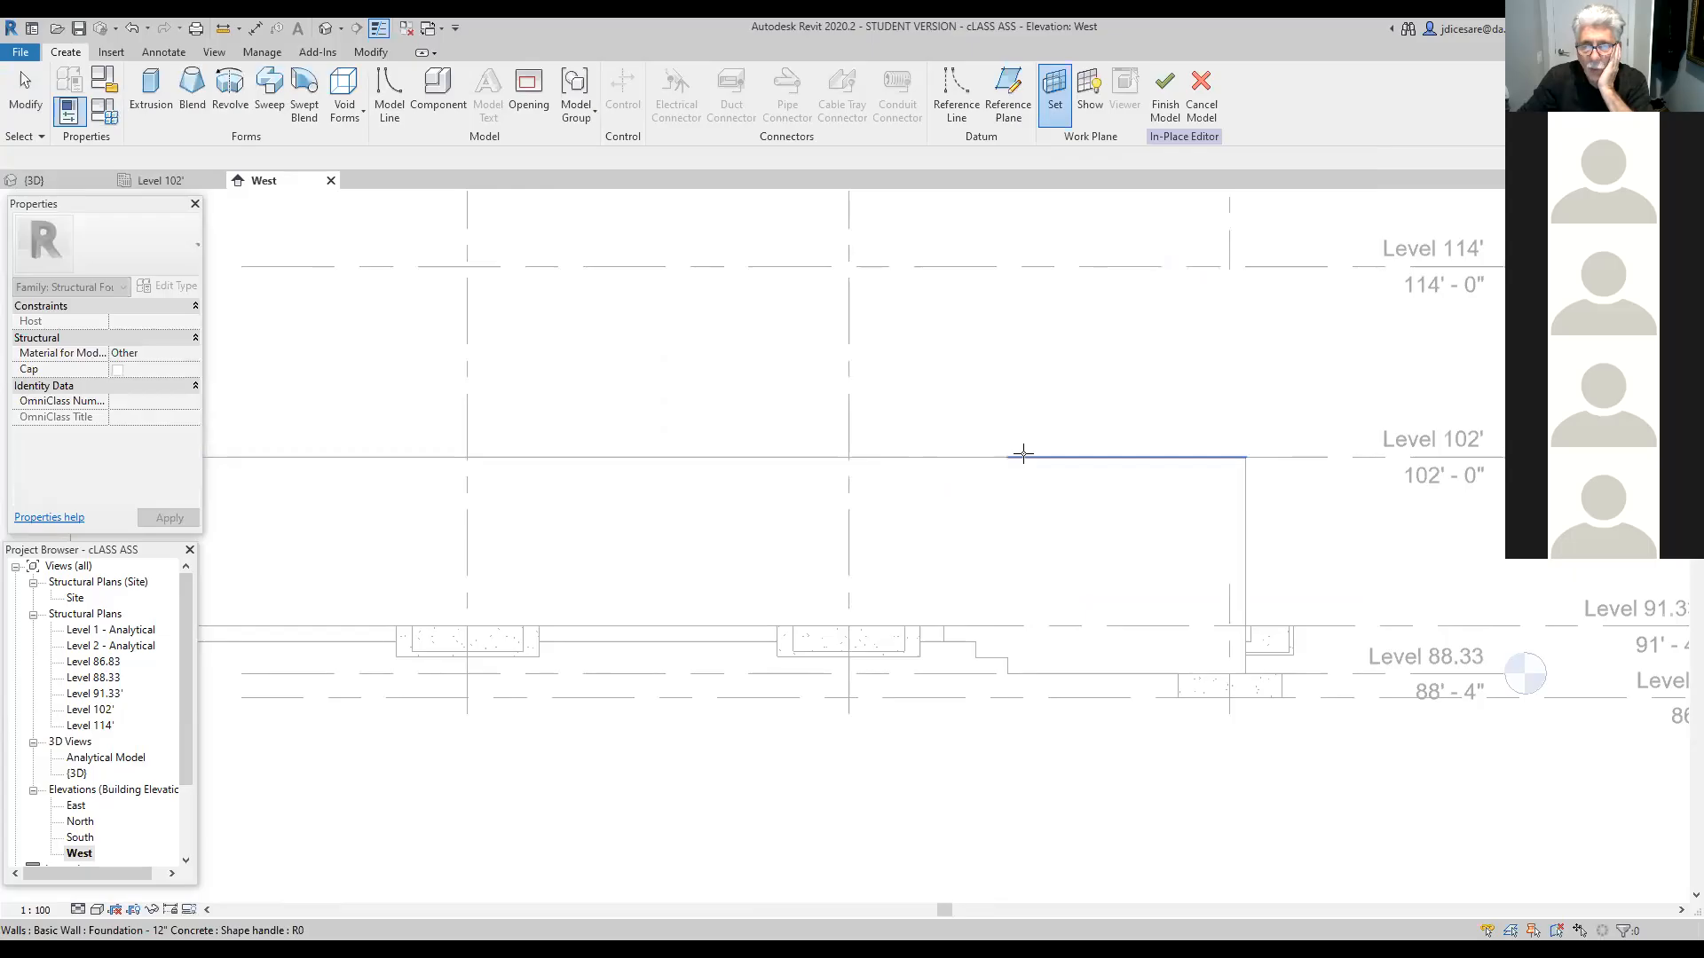
left_click(805, 457)
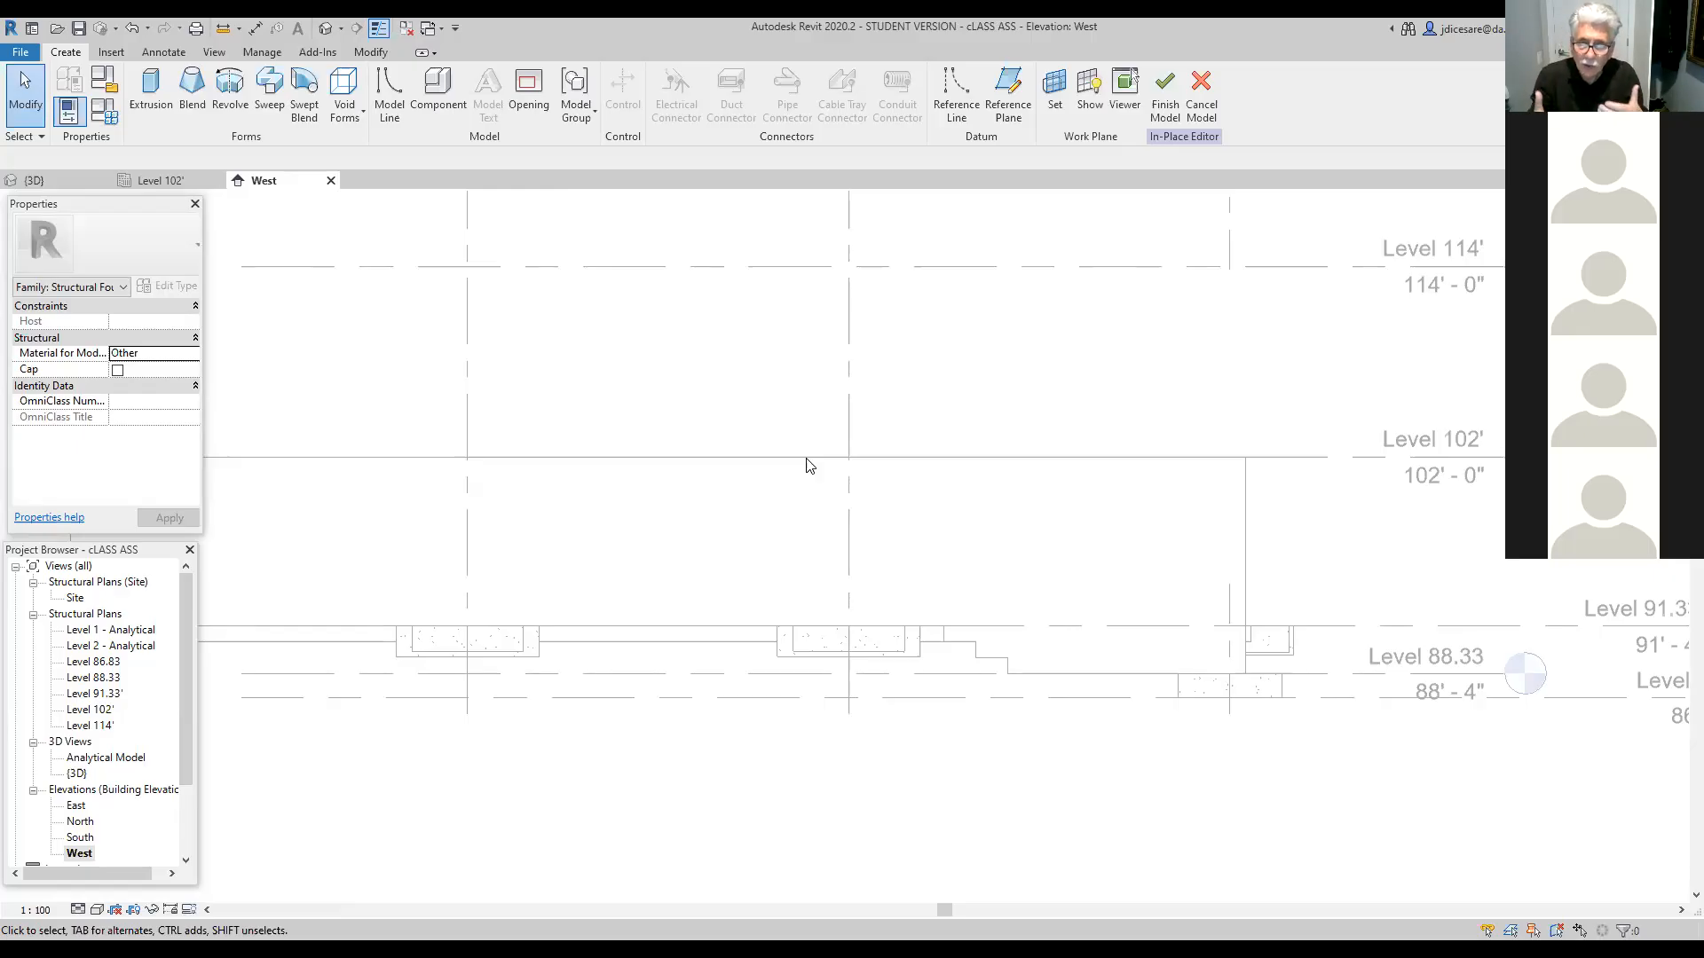
Step: Start an extrusion and sketch its upper edge along the stepped wall base from the grid C footing to the grid D footing, ending with a 10'-9" run
left_click(158, 98)
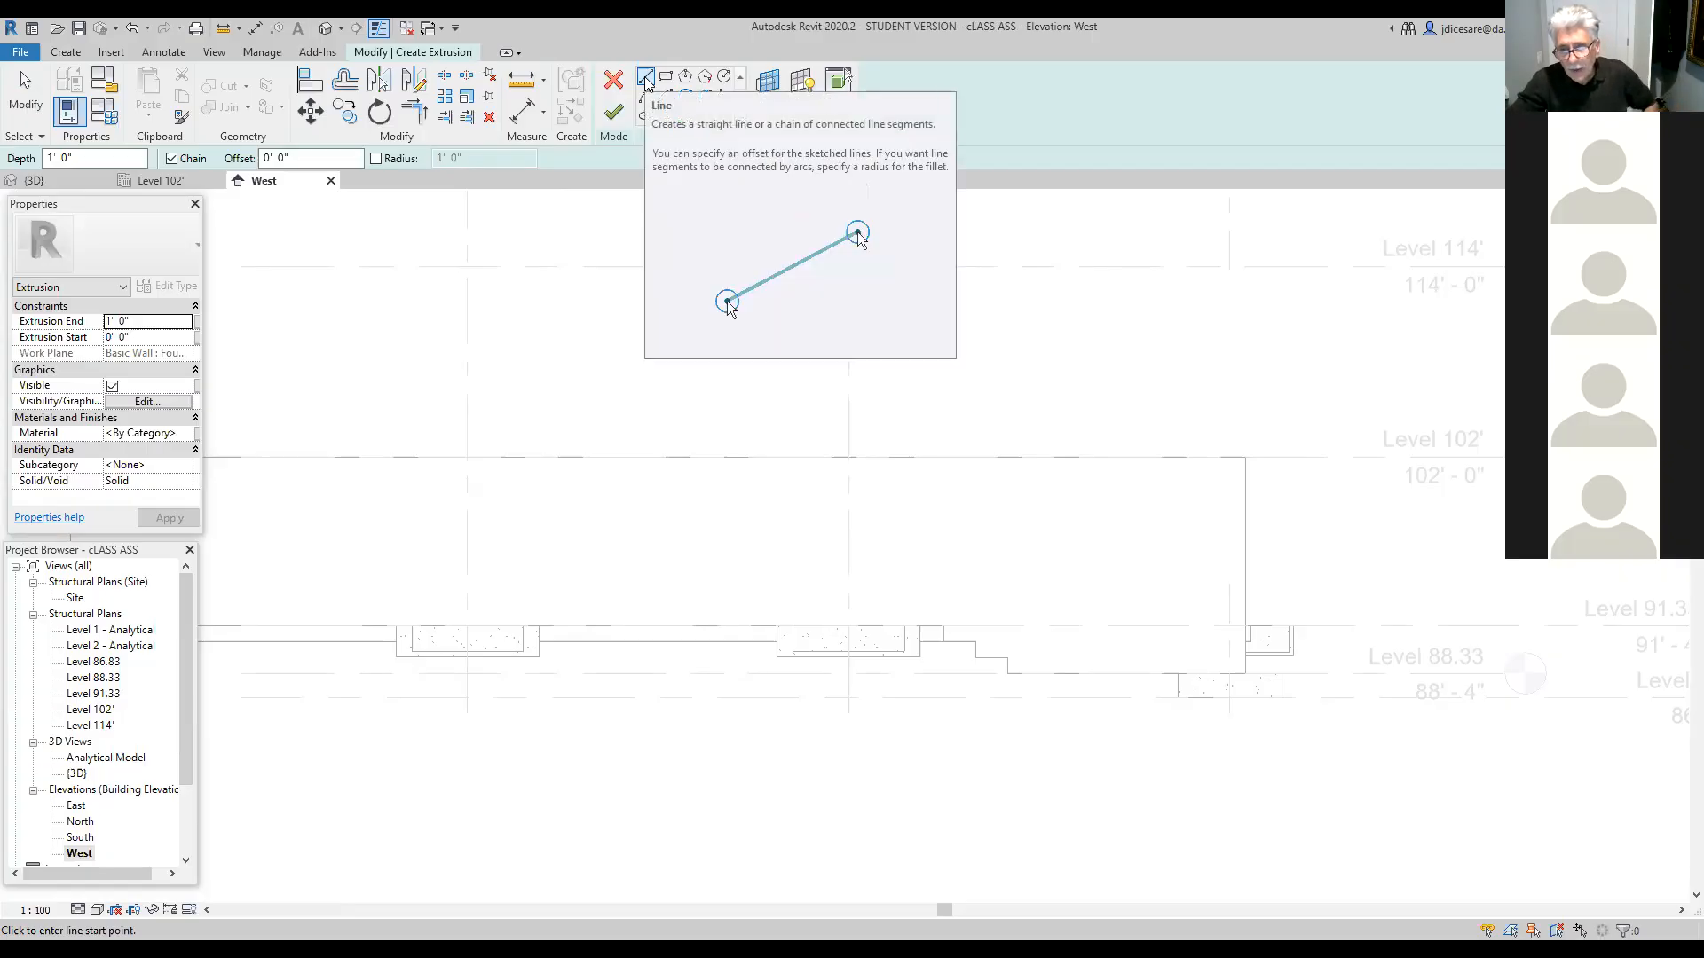
scroll(931, 802, "up", 2)
scroll(970, 738, "up", 1)
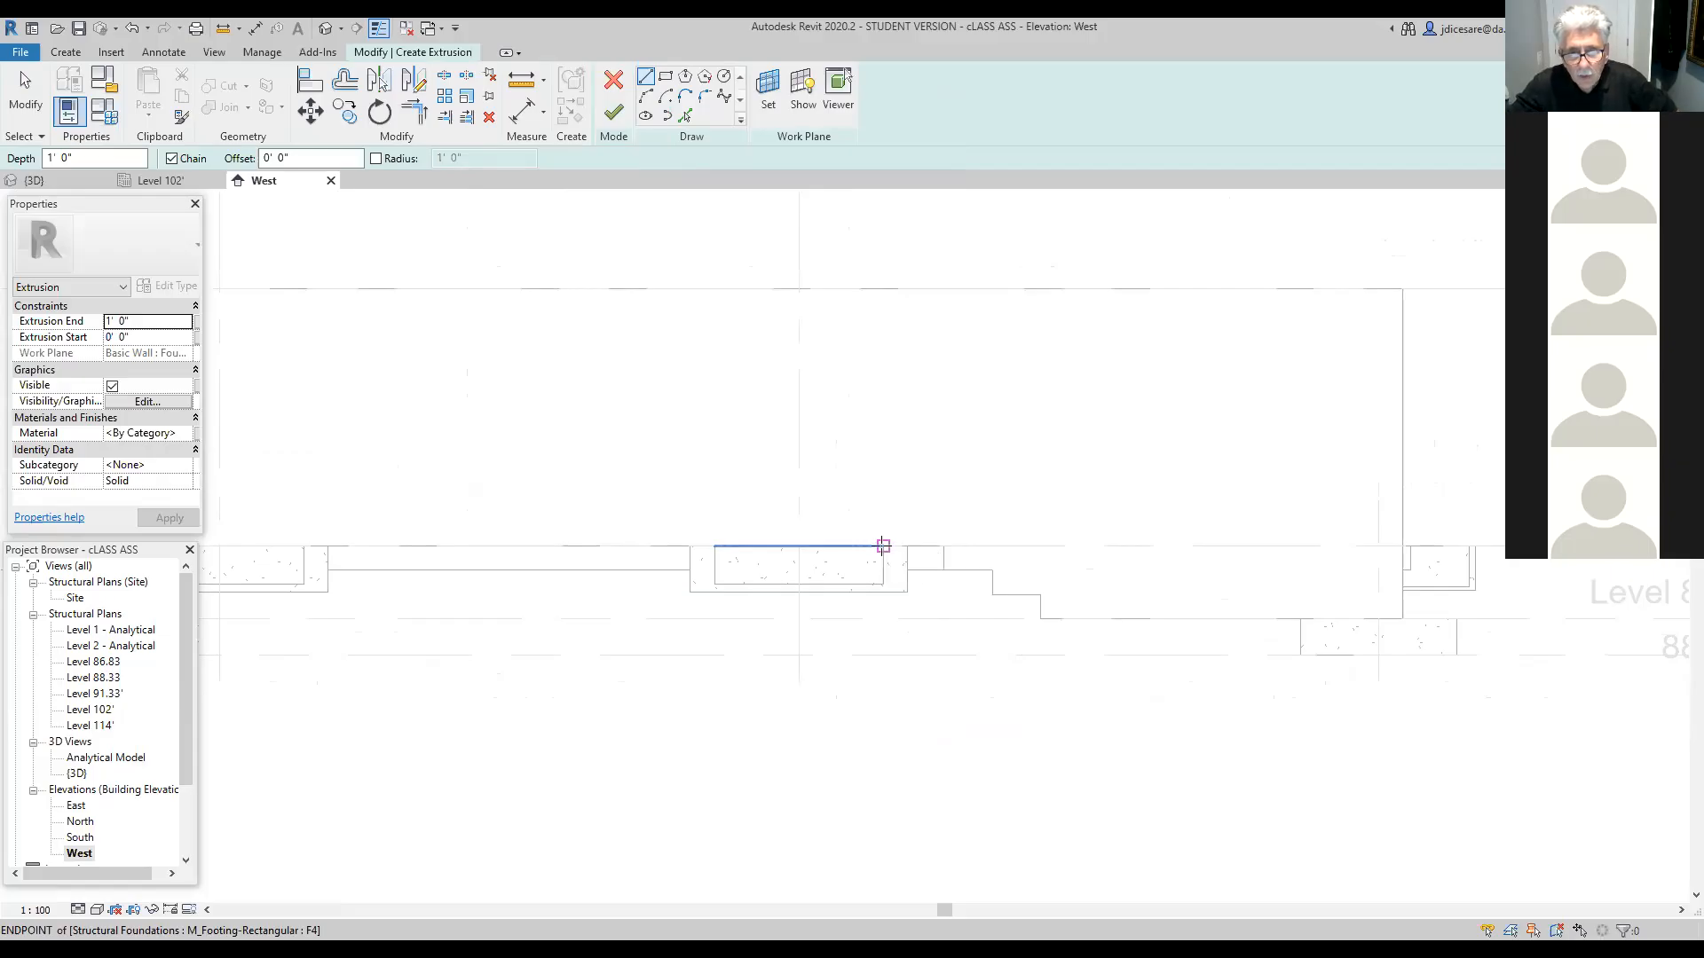
left_click(882, 545)
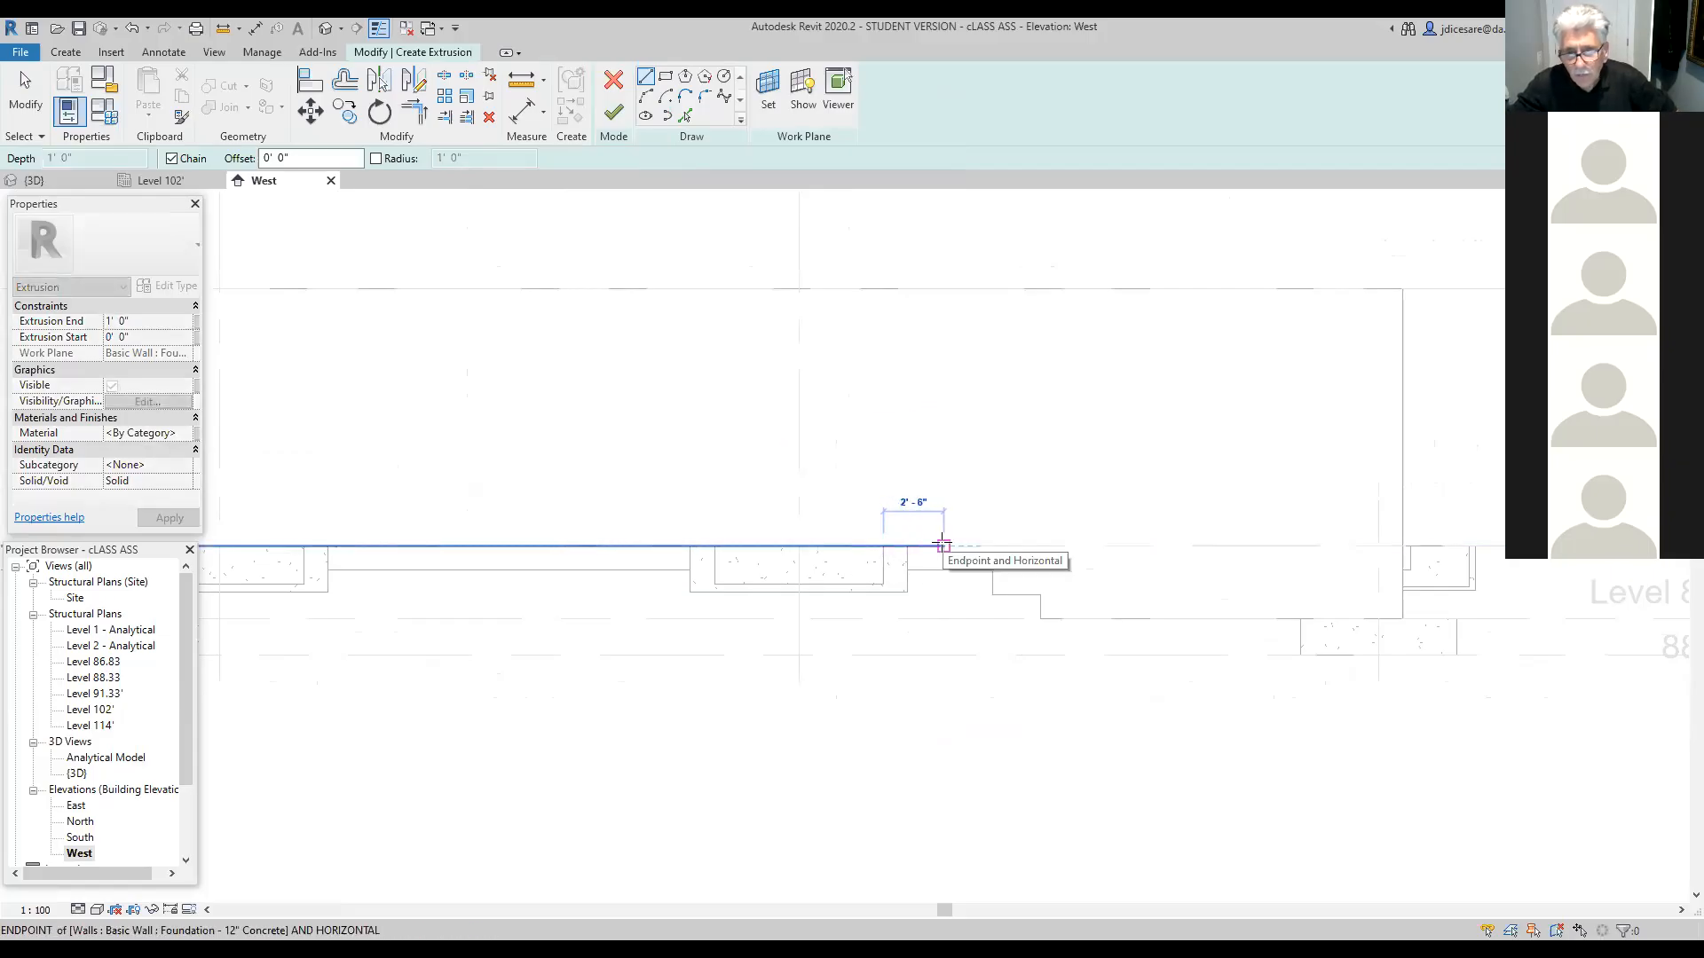
left_click(943, 545)
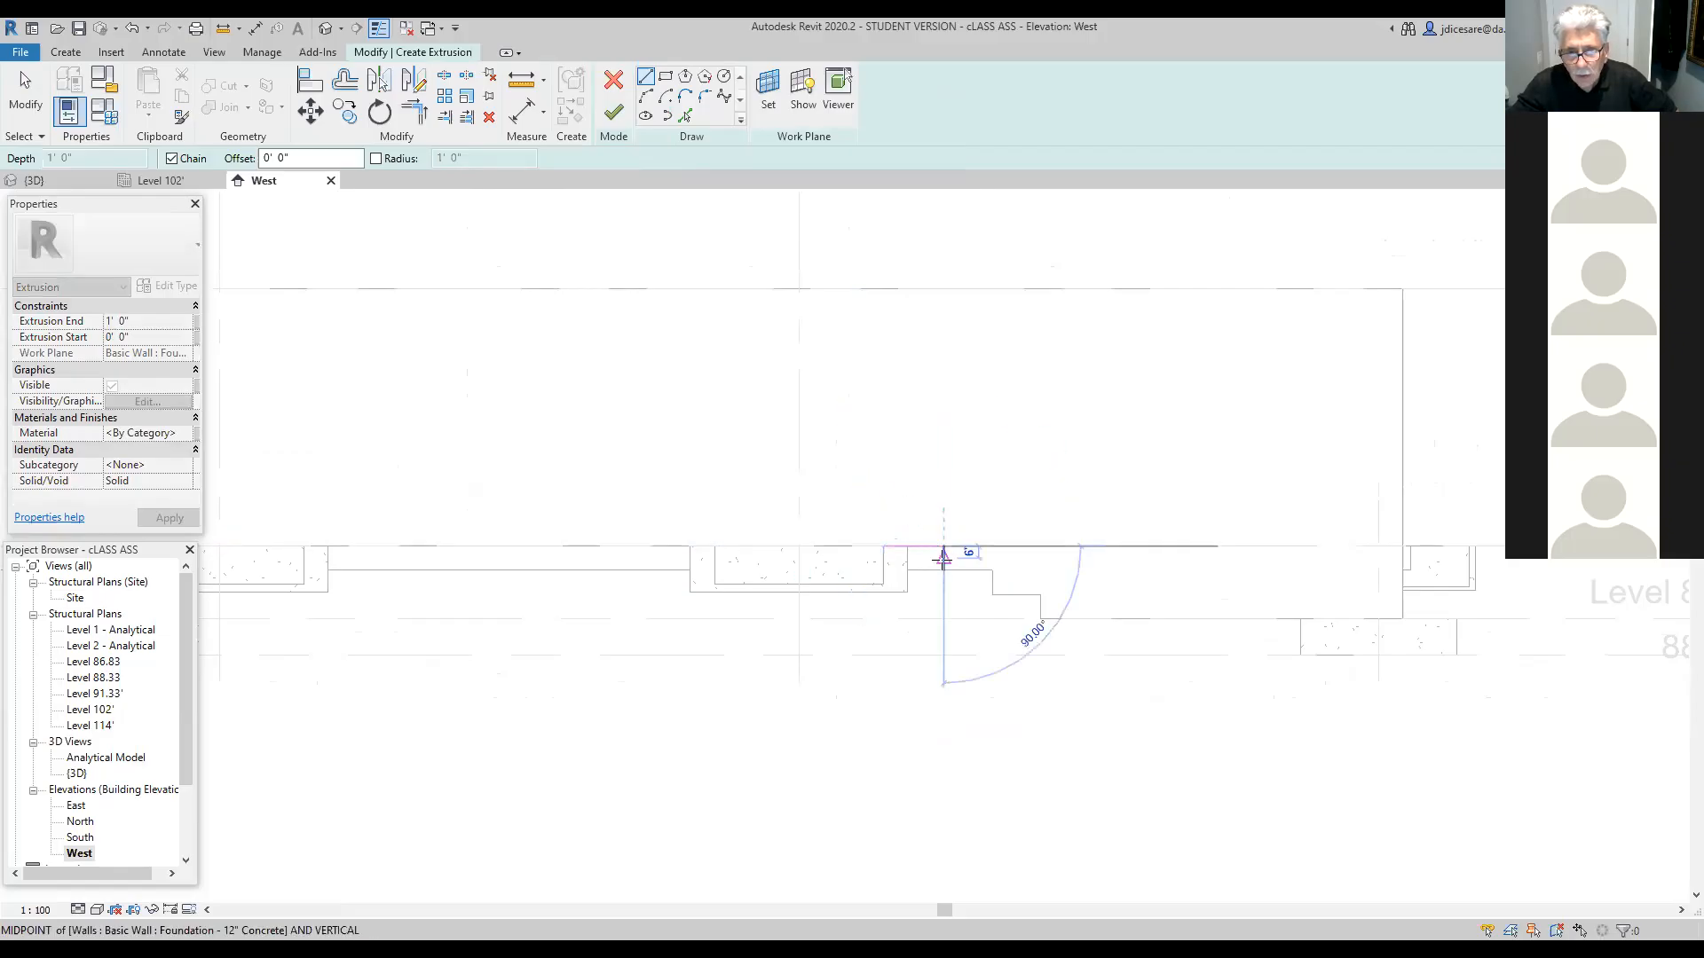
left_click(942, 569)
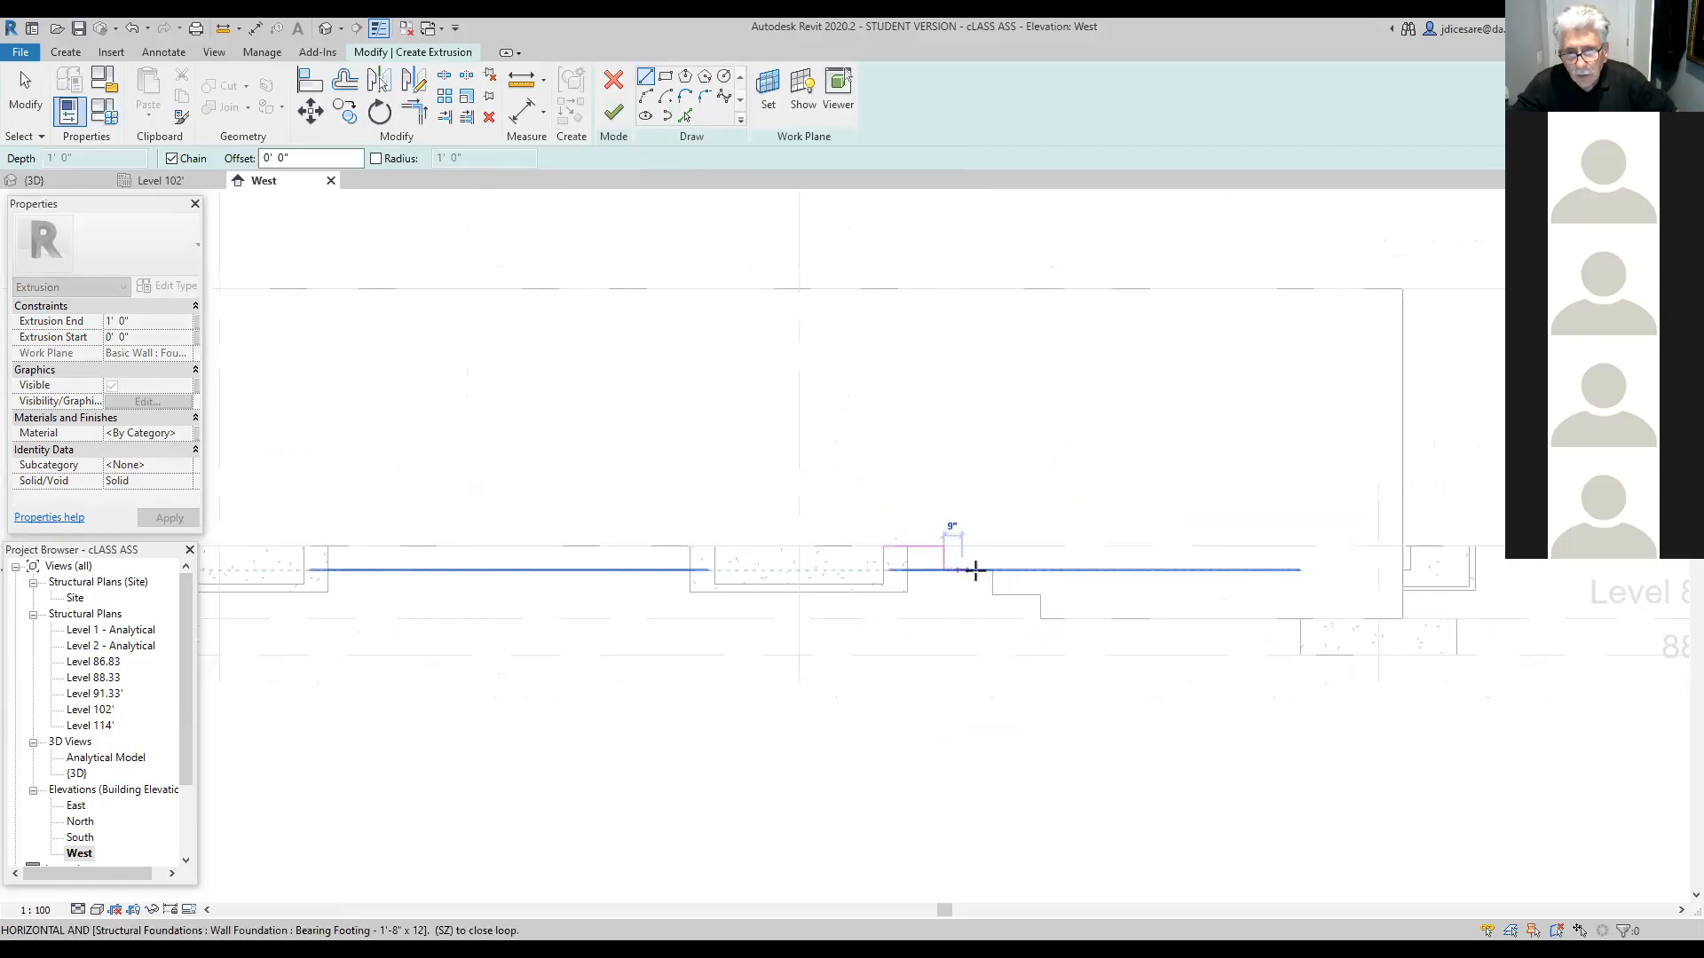
left_click(993, 570)
left_click(992, 595)
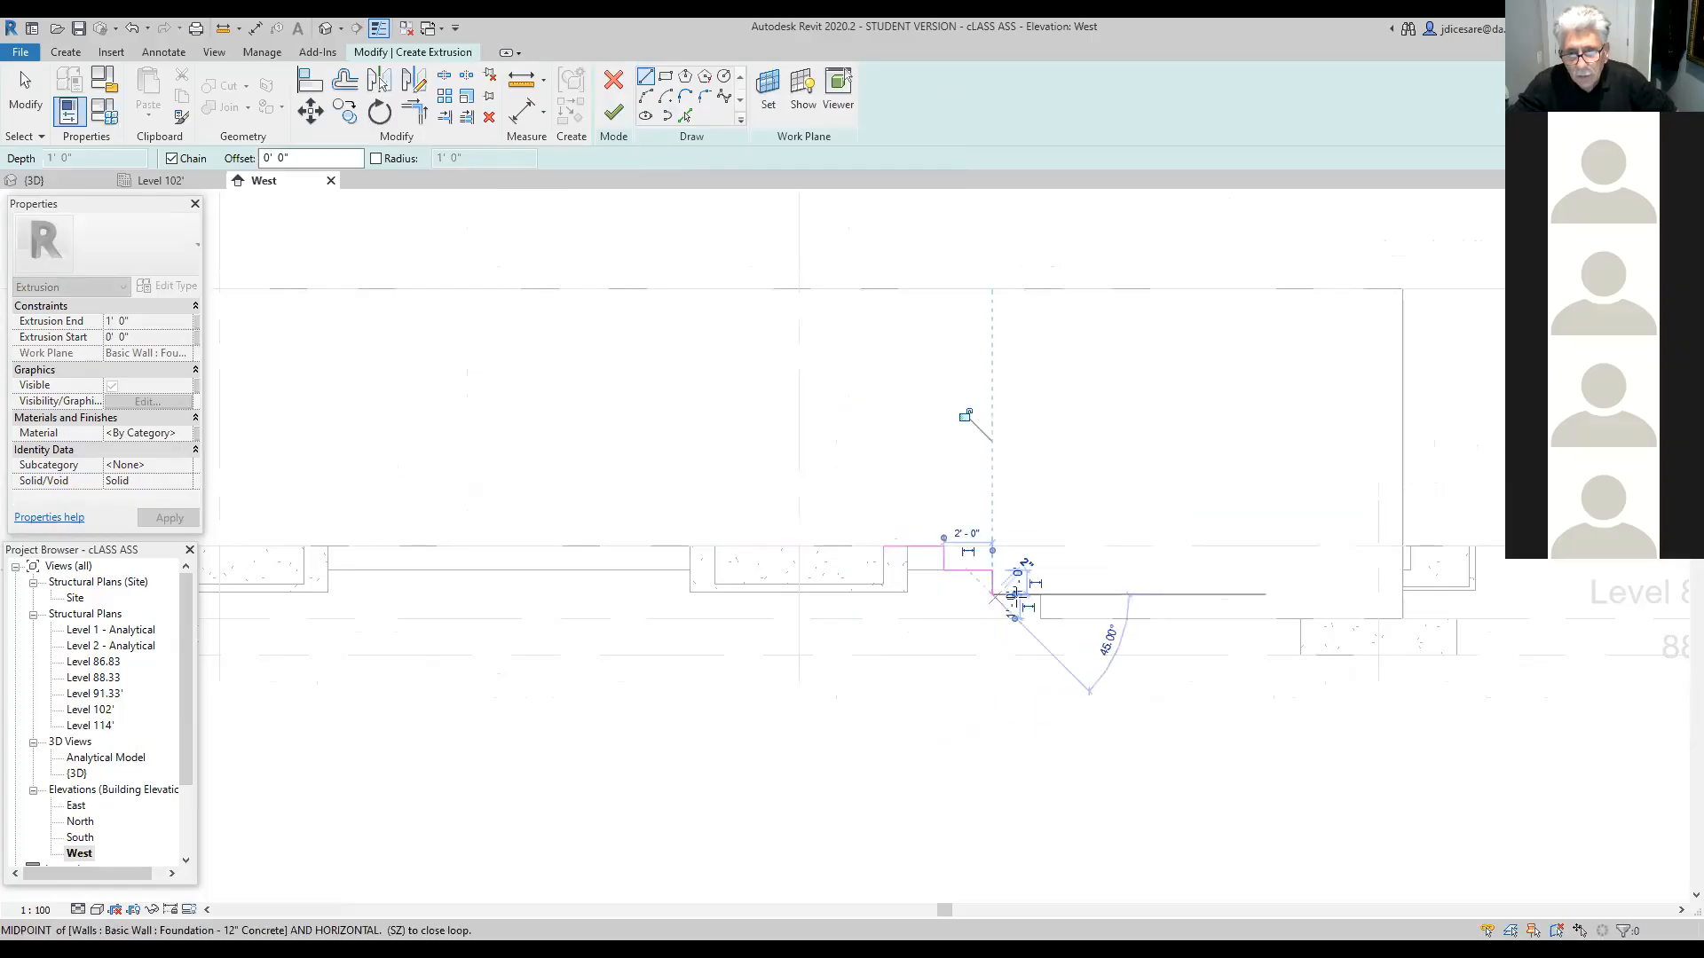
left_click(1039, 594)
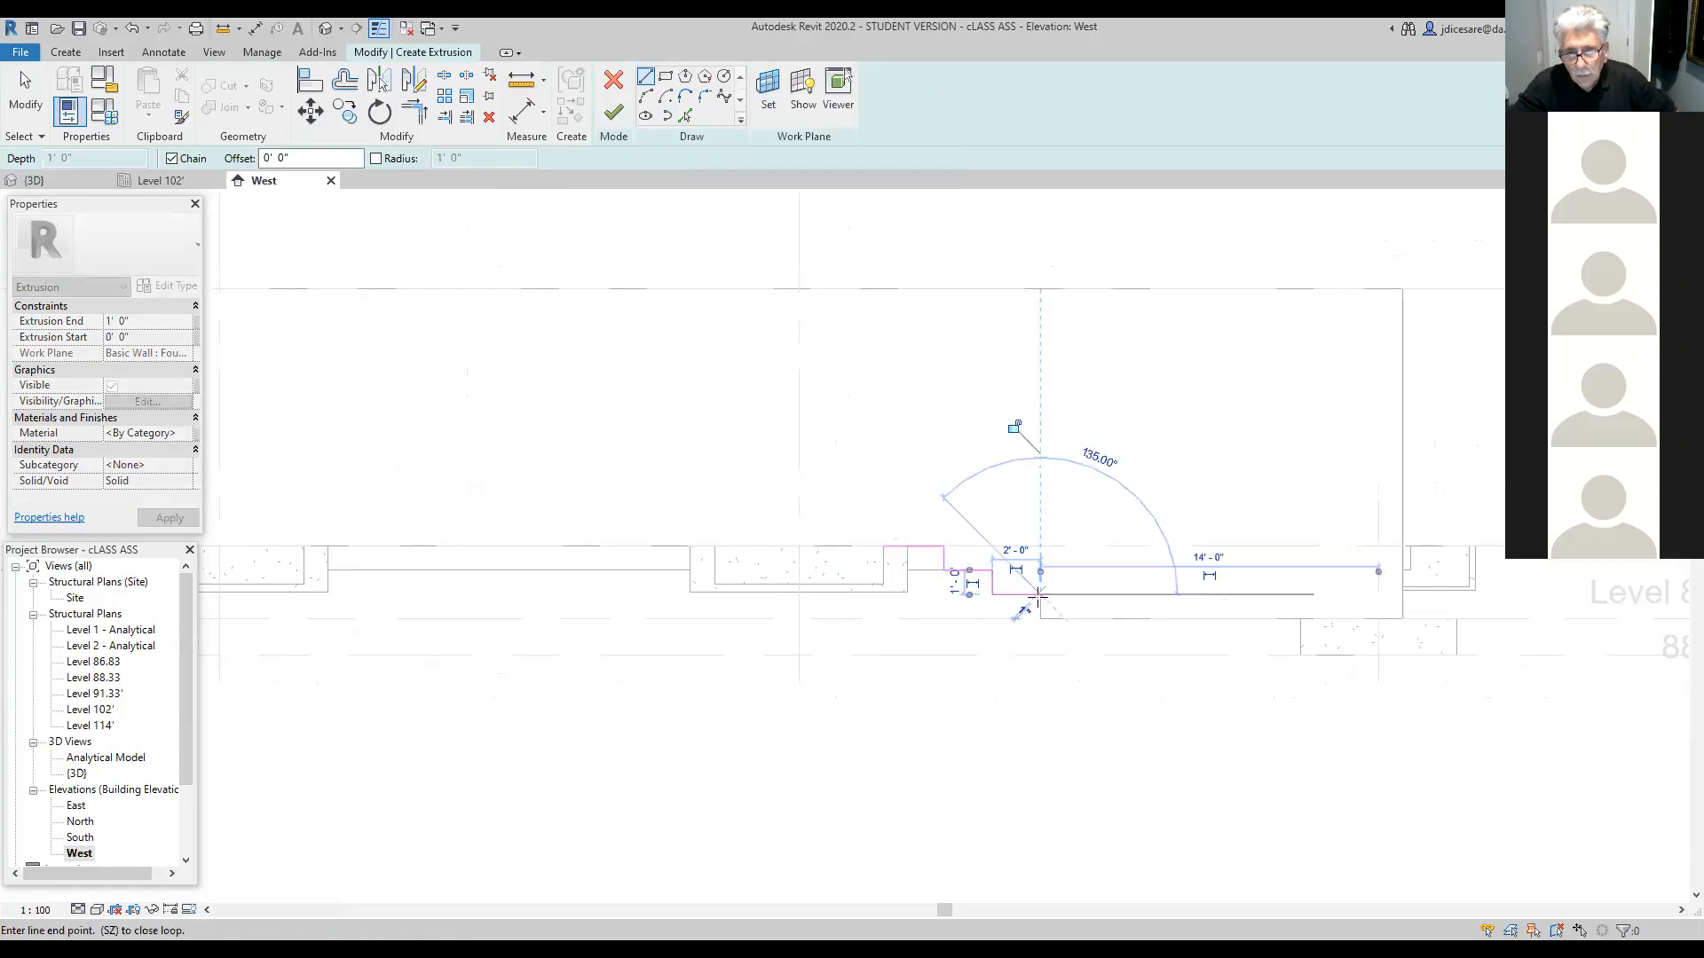
left_click(1040, 618)
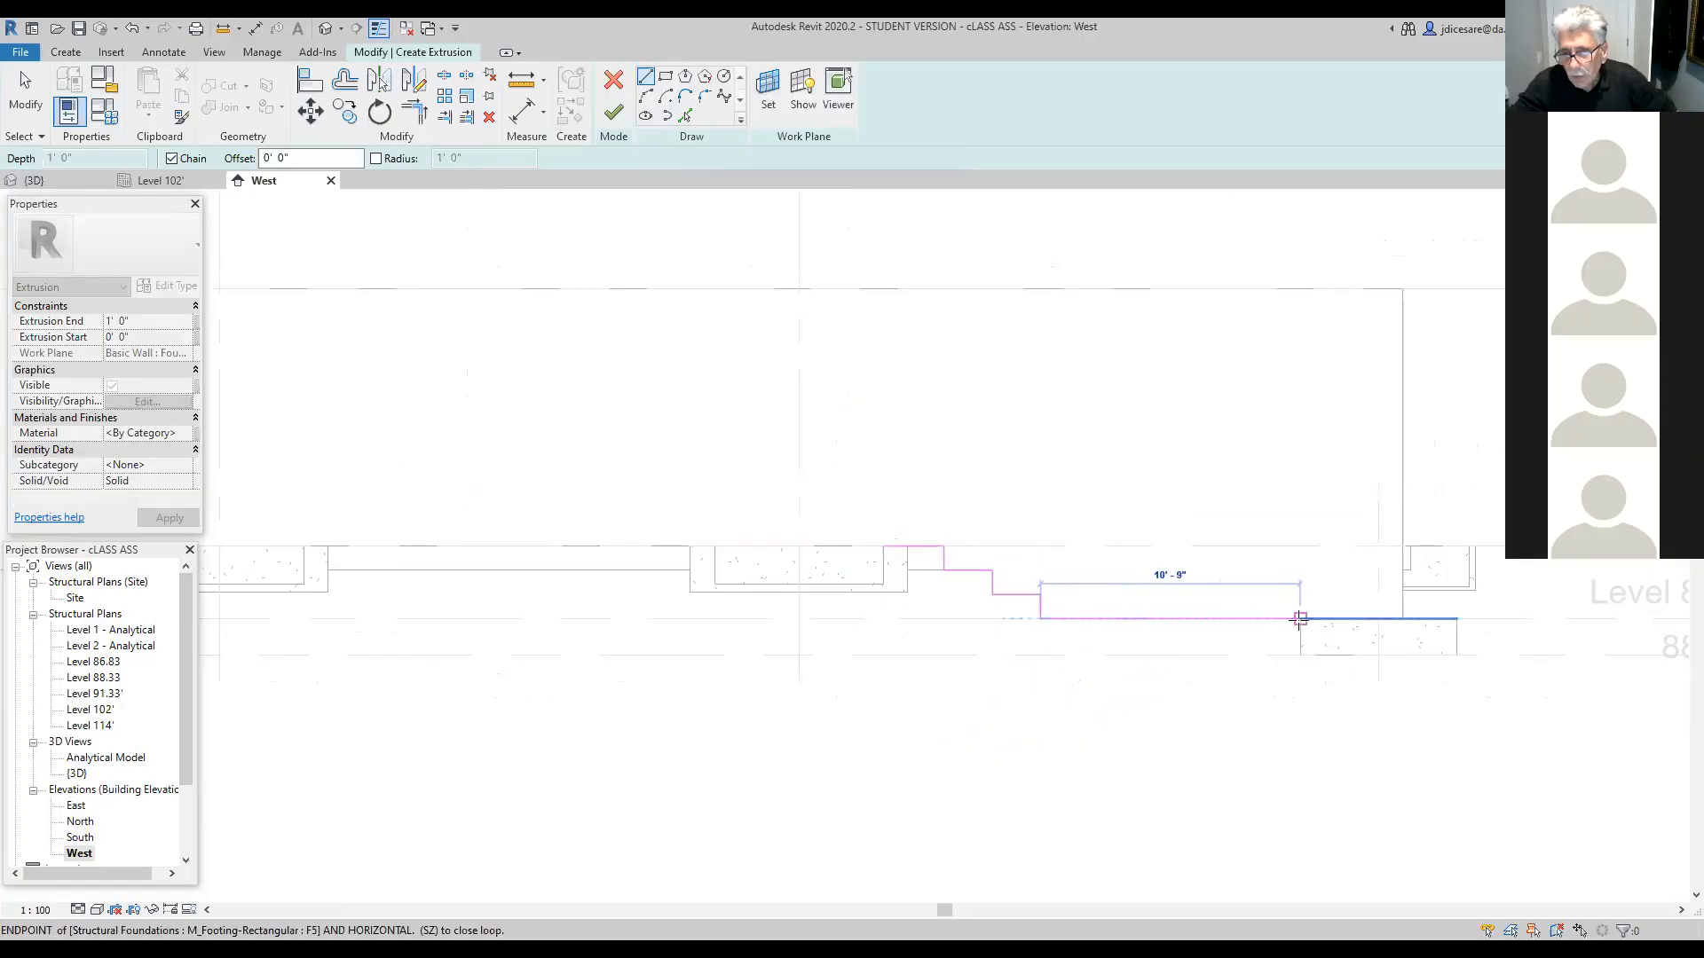
left_click(1299, 619)
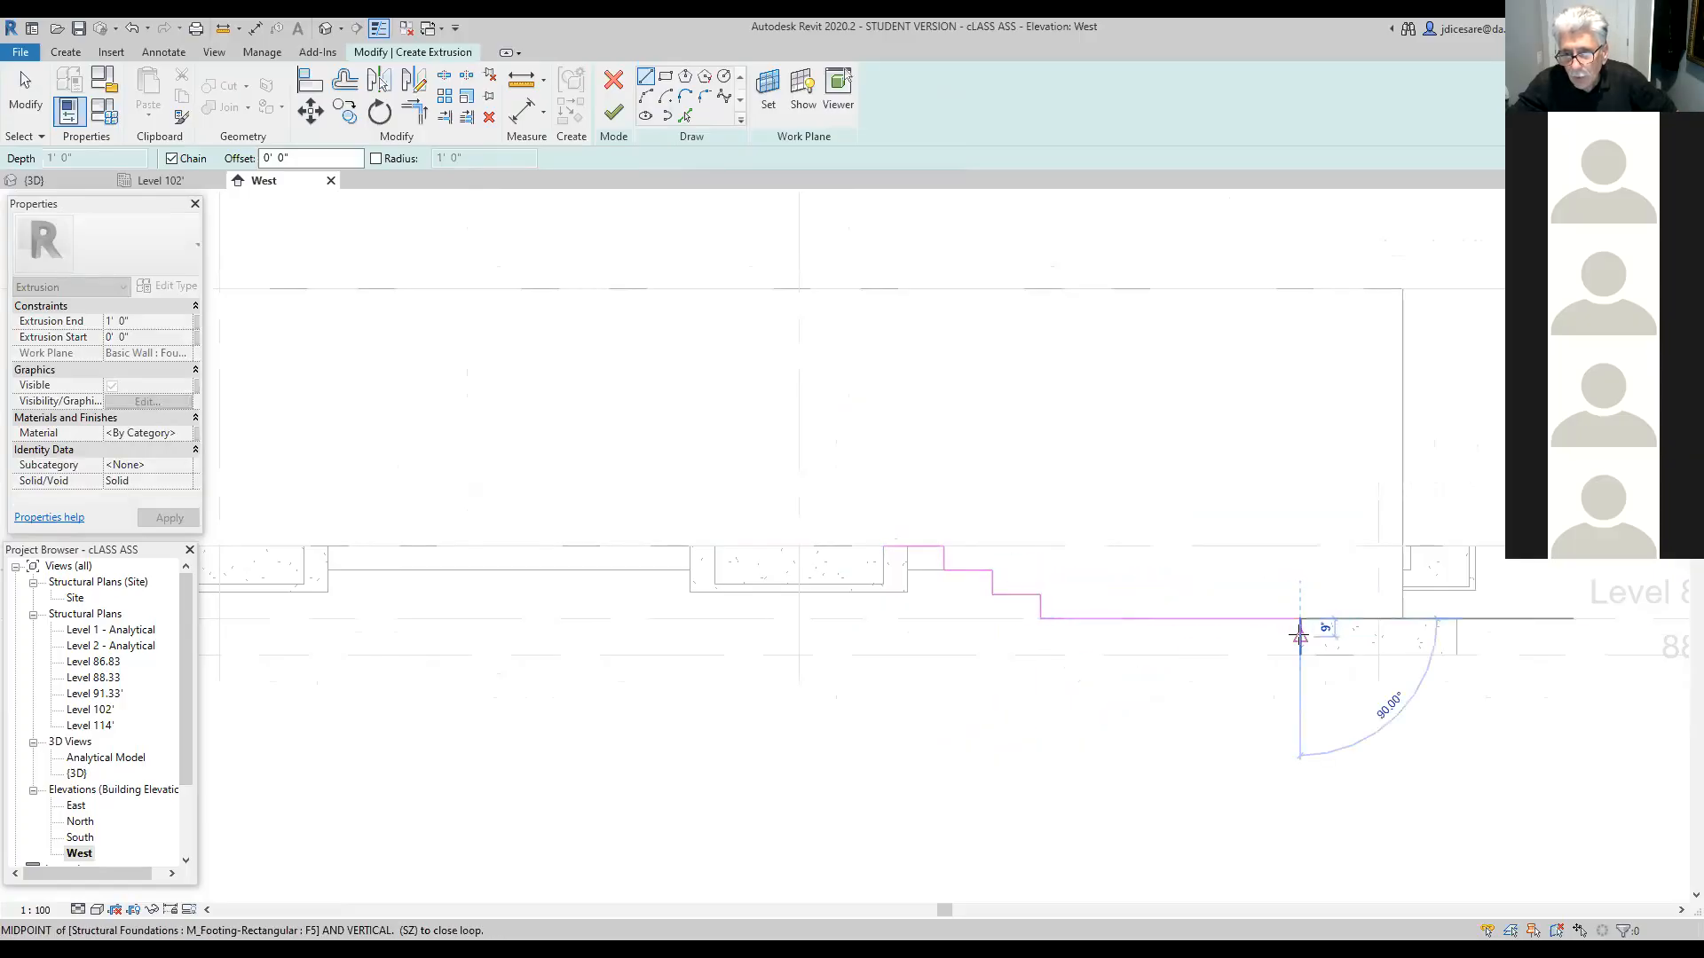
Step: Close the extrusion profile with a parallel stepped lower edge 1'-0" below, using an 11'-9" bottom run, 2'-0" treads and a 1'-6" run at the grid C footing
left_click(1300, 642)
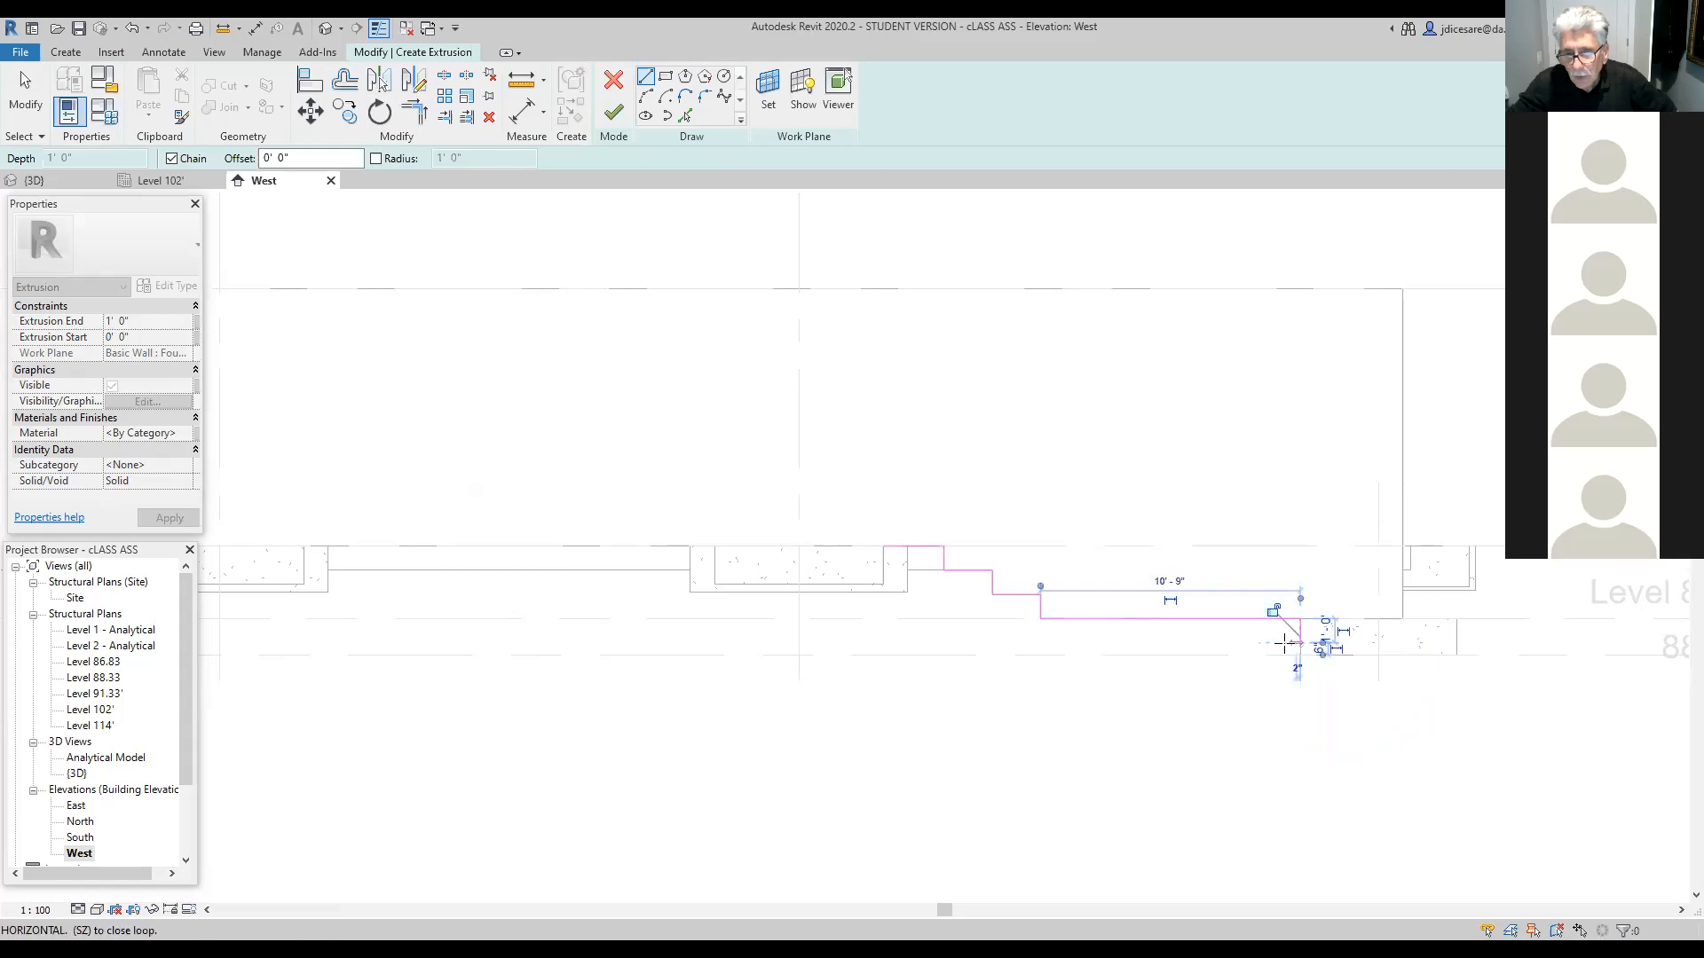
left_click(1016, 643)
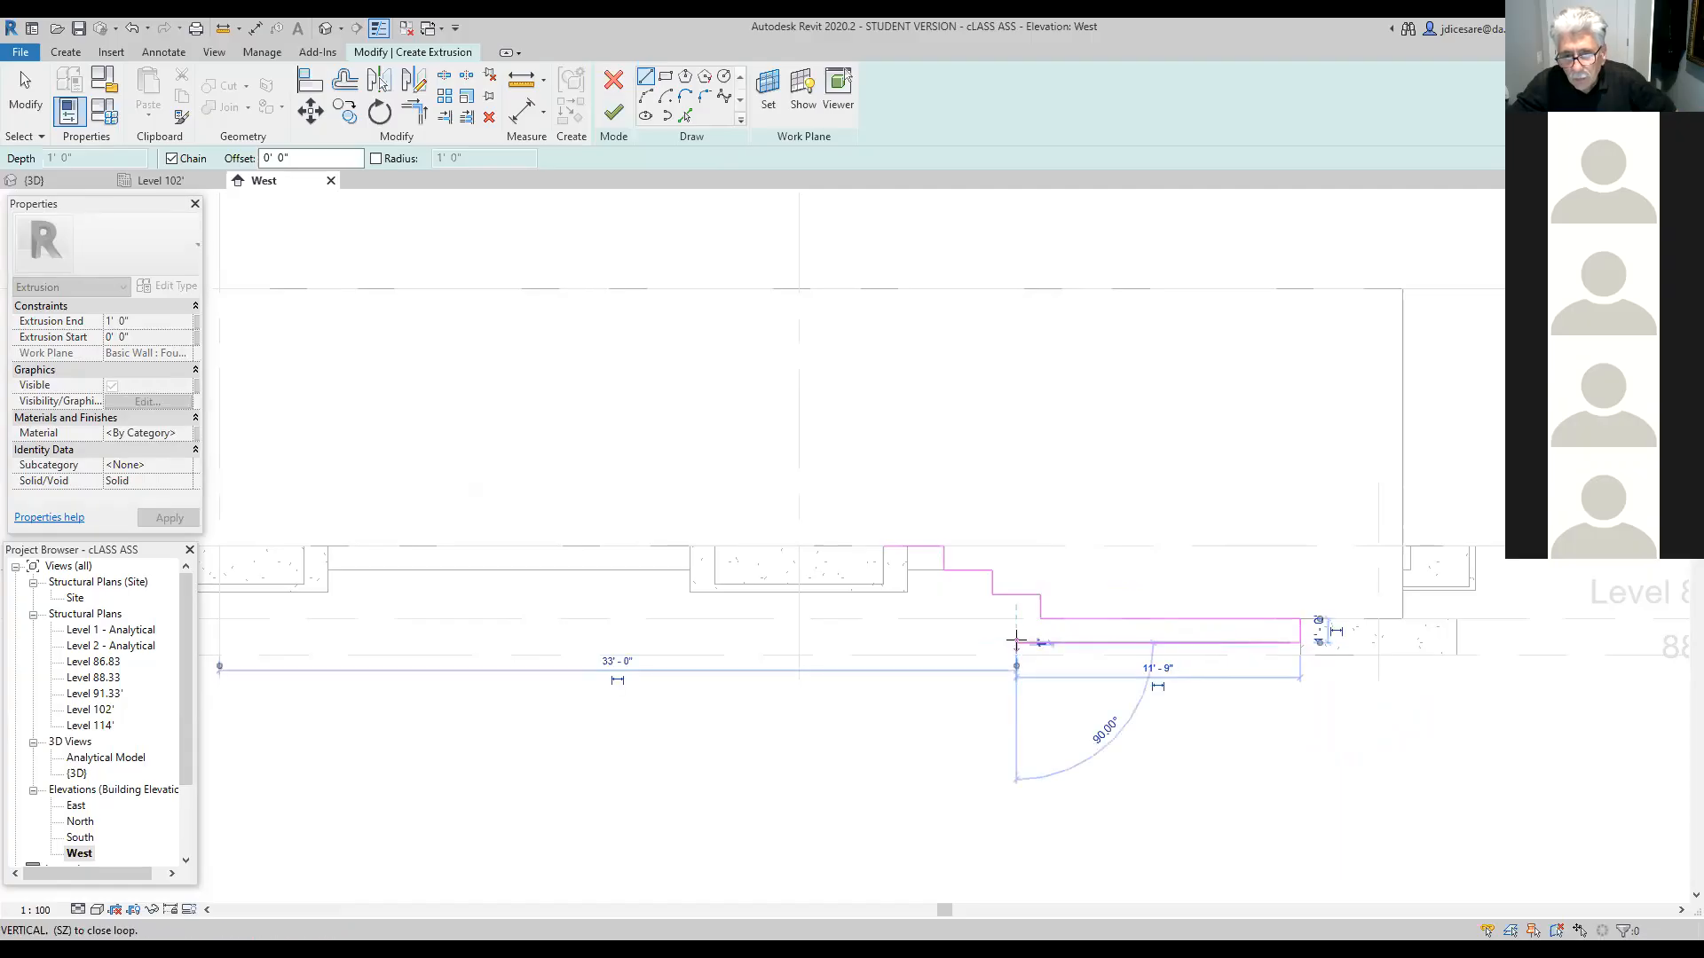
left_click(995, 618)
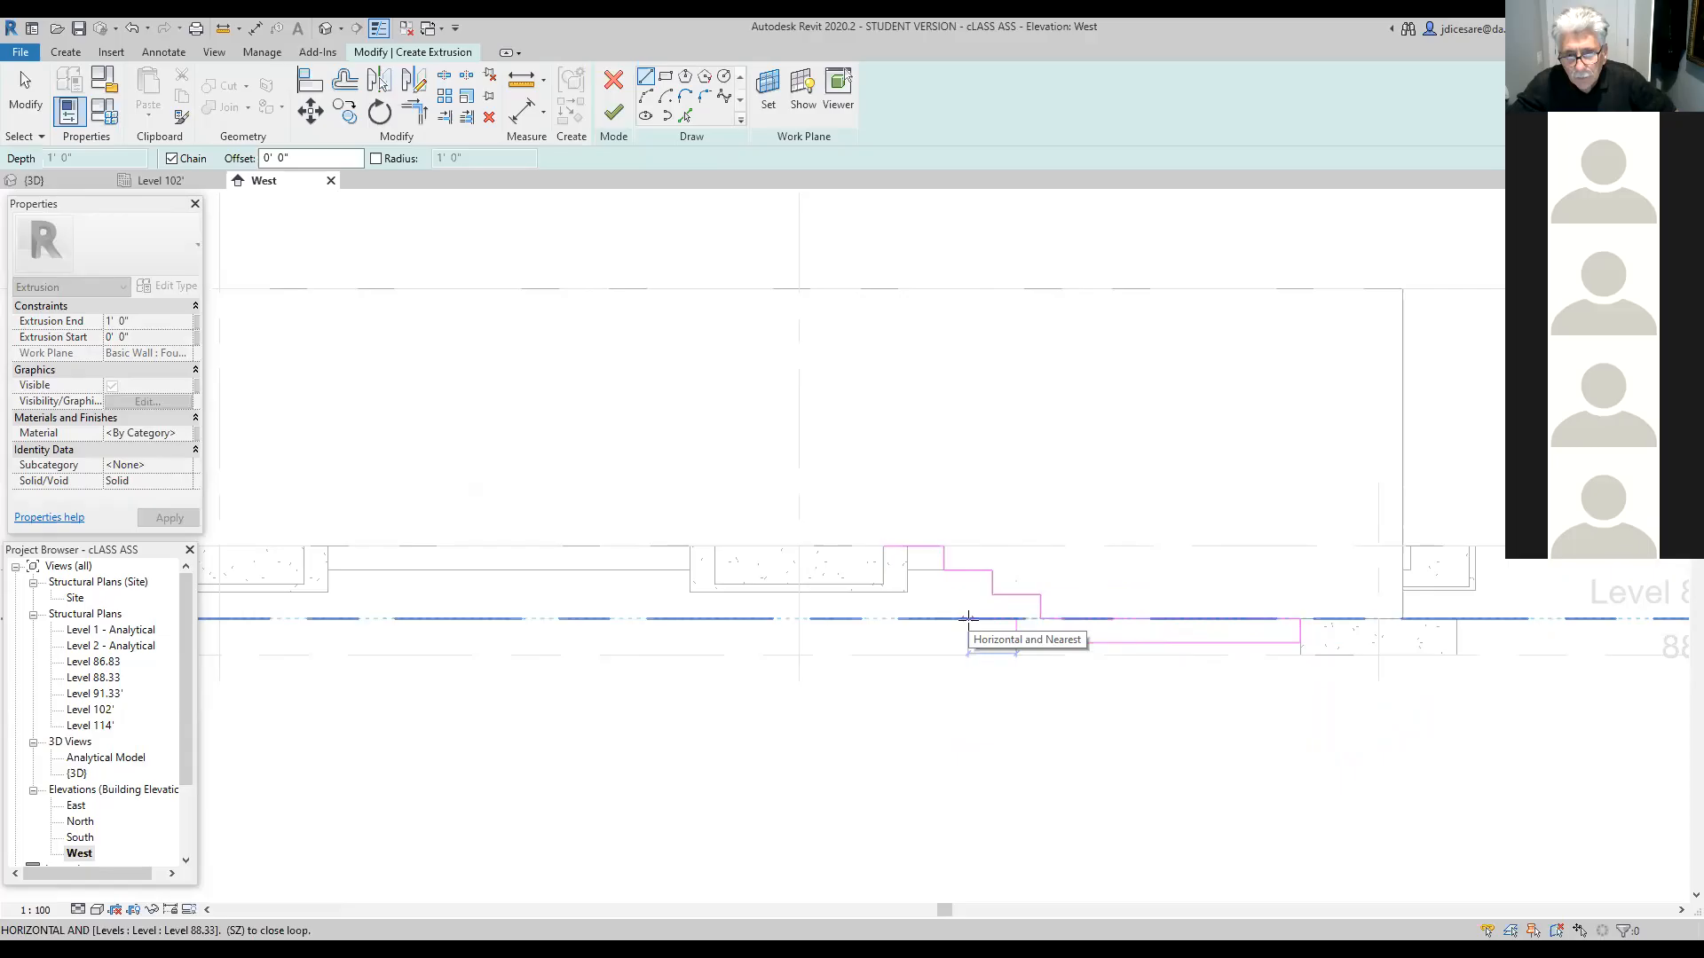
left_click(967, 619)
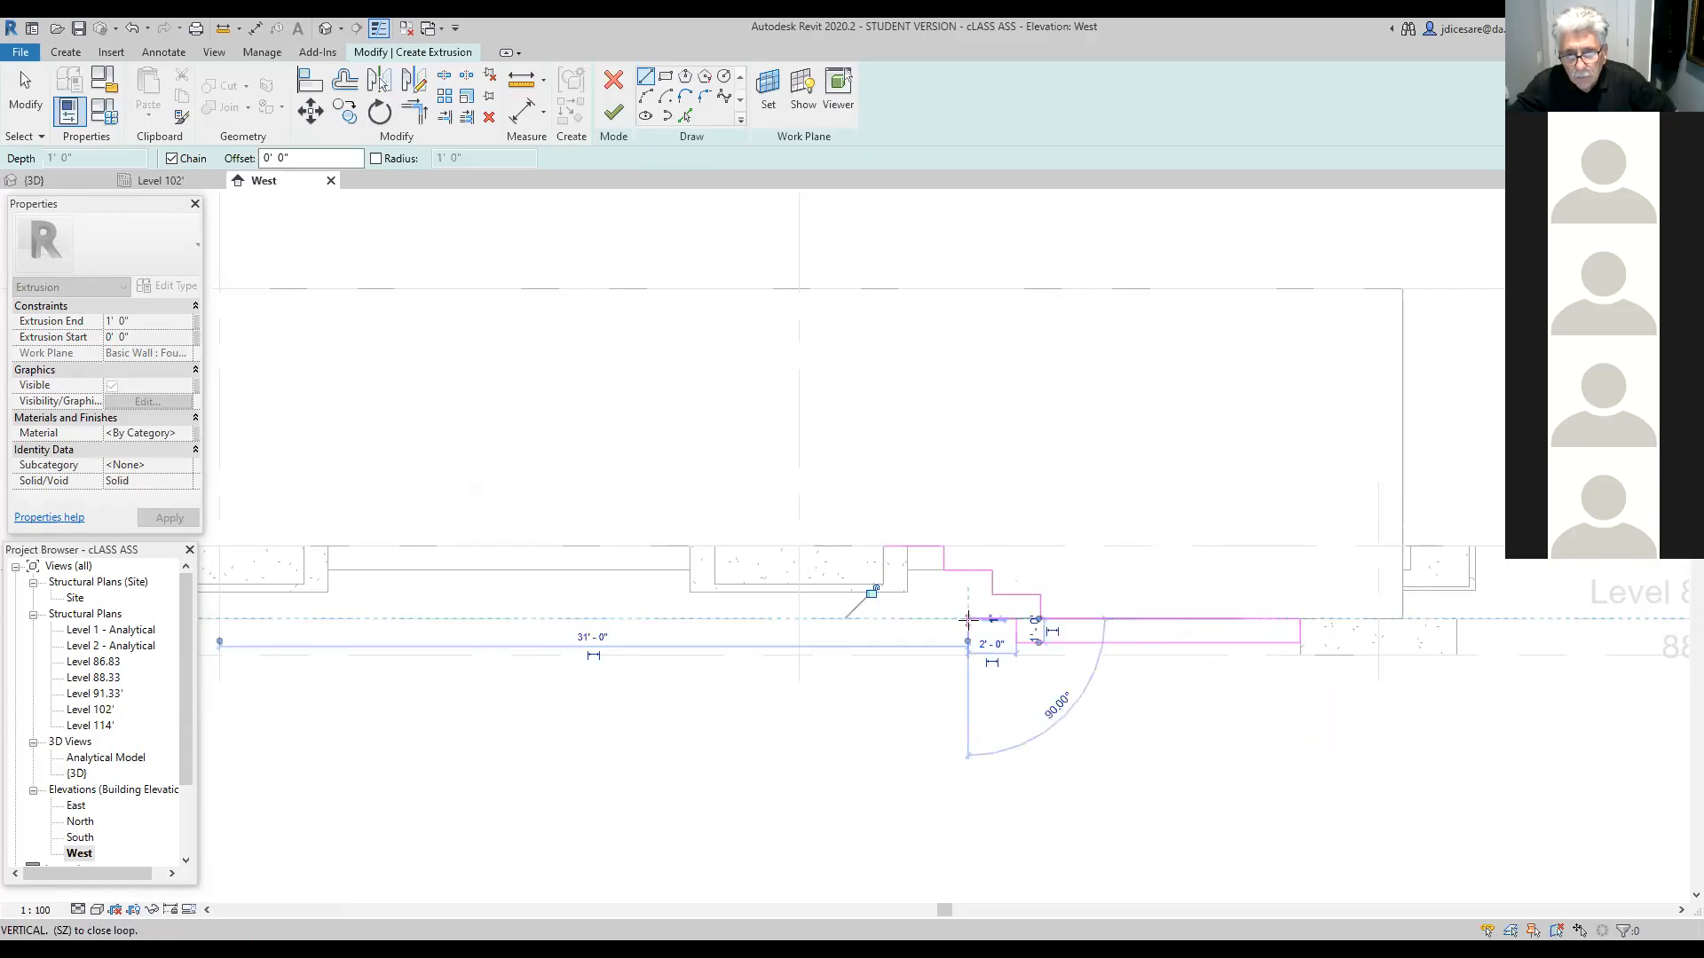
left_click(969, 595)
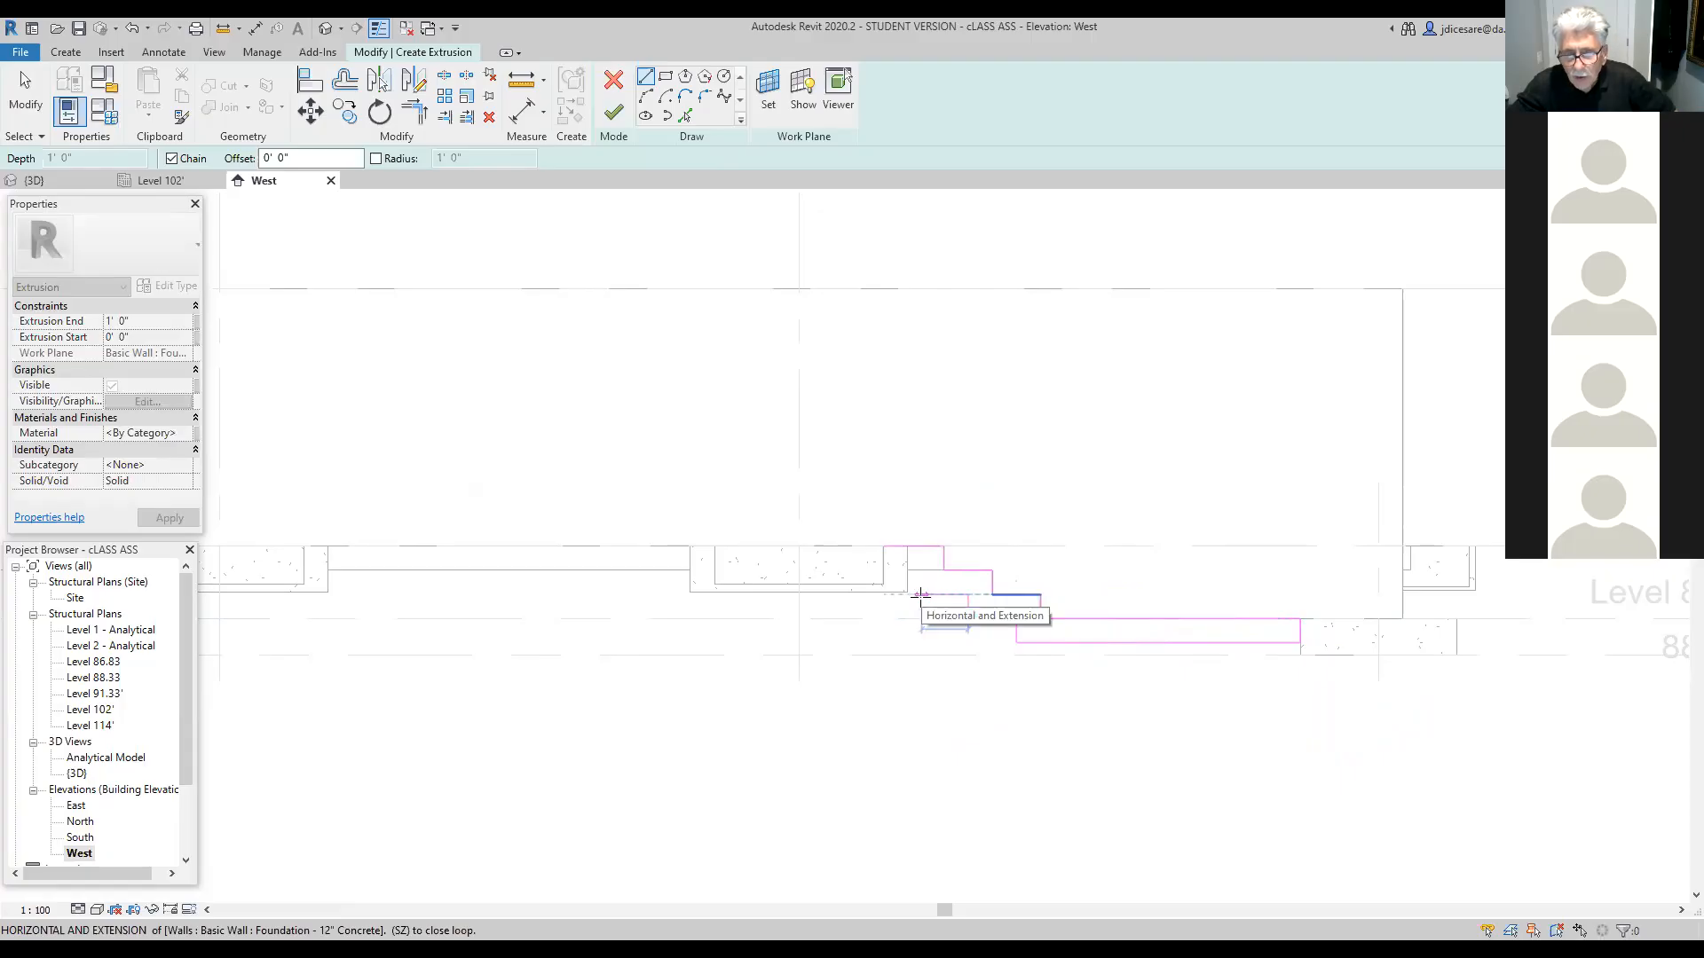
left_click(914, 597)
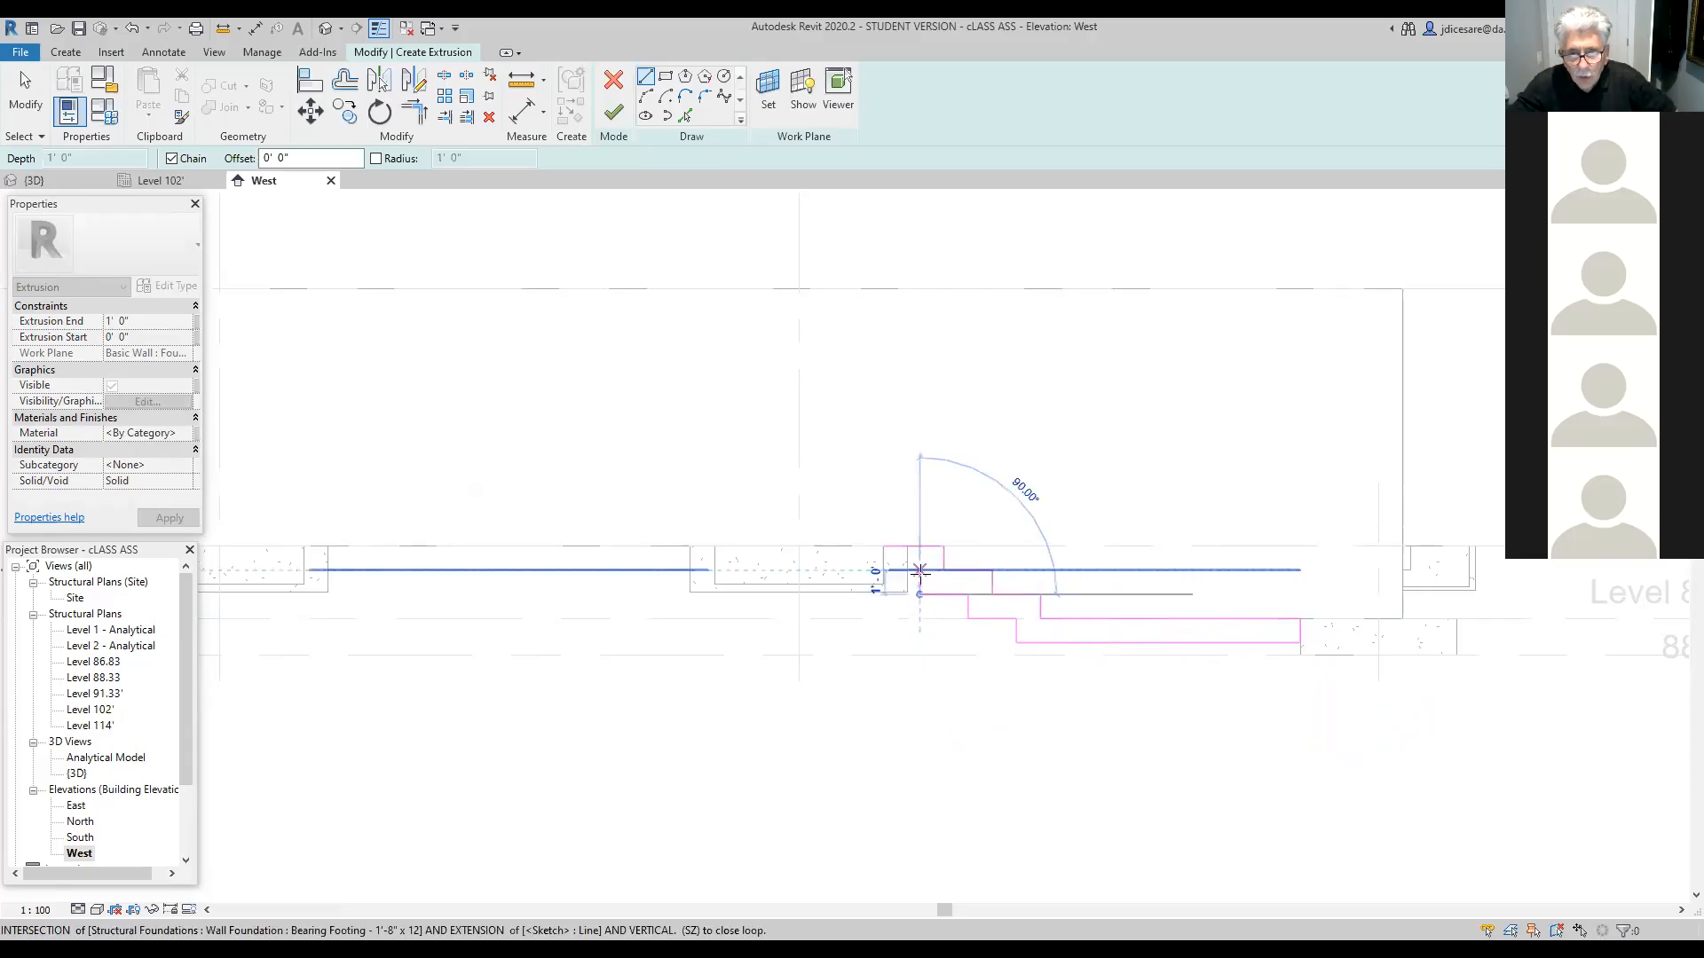
left_click(920, 570)
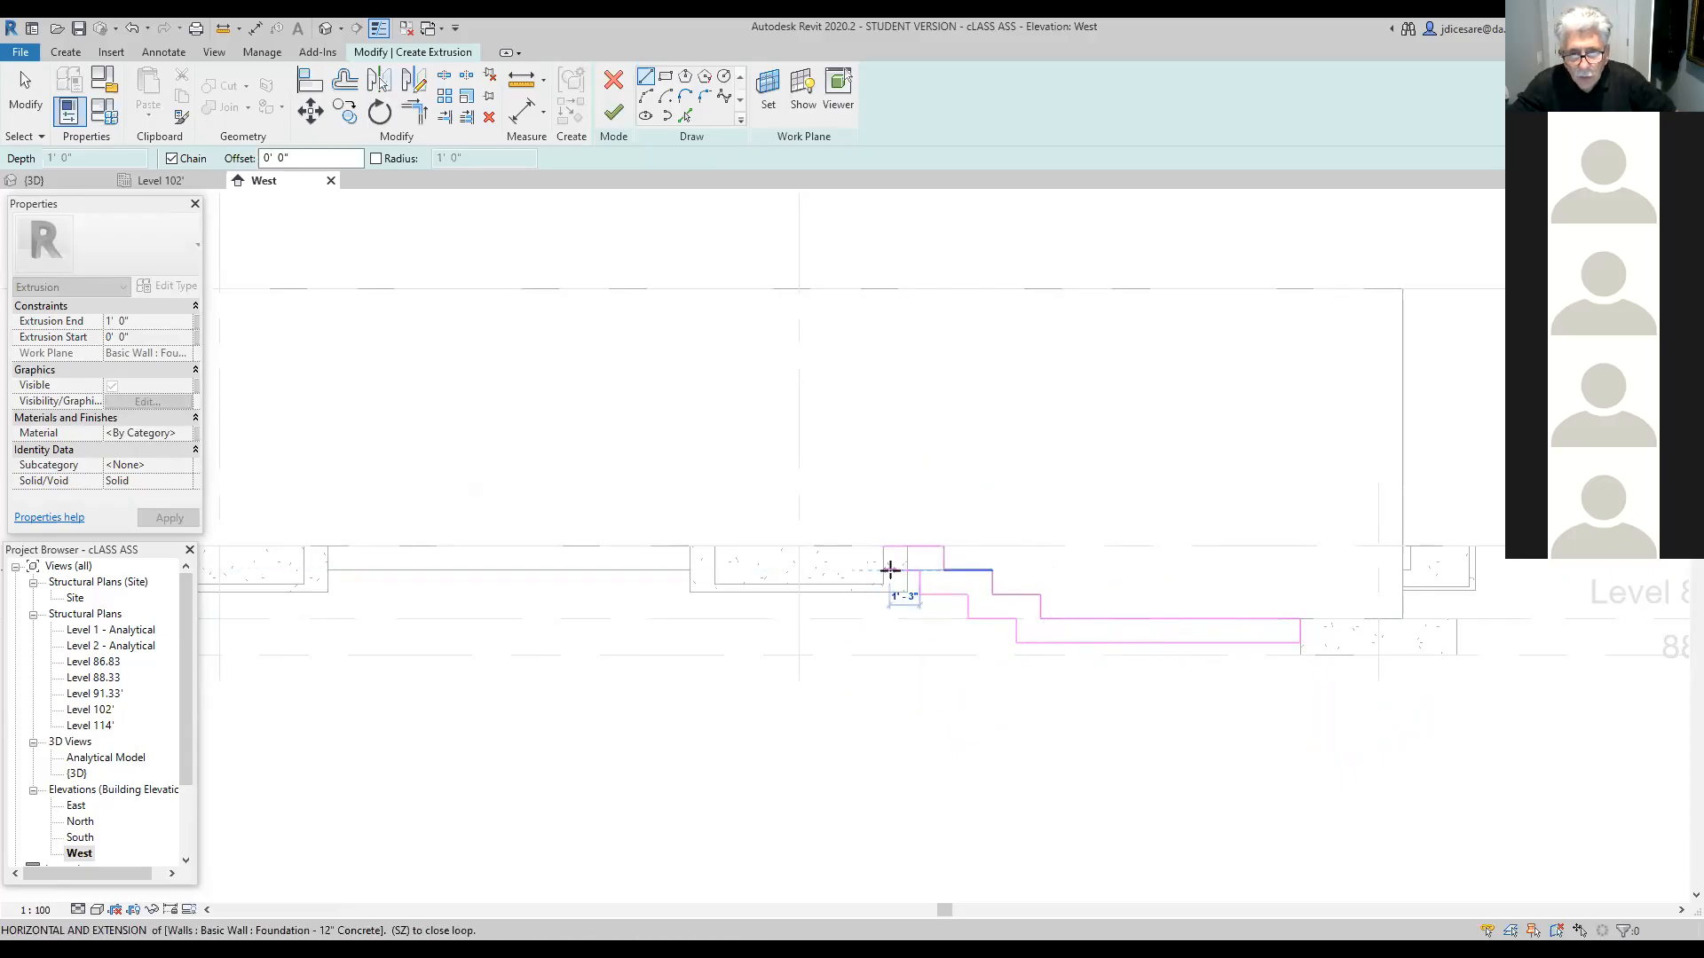
left_click(884, 570)
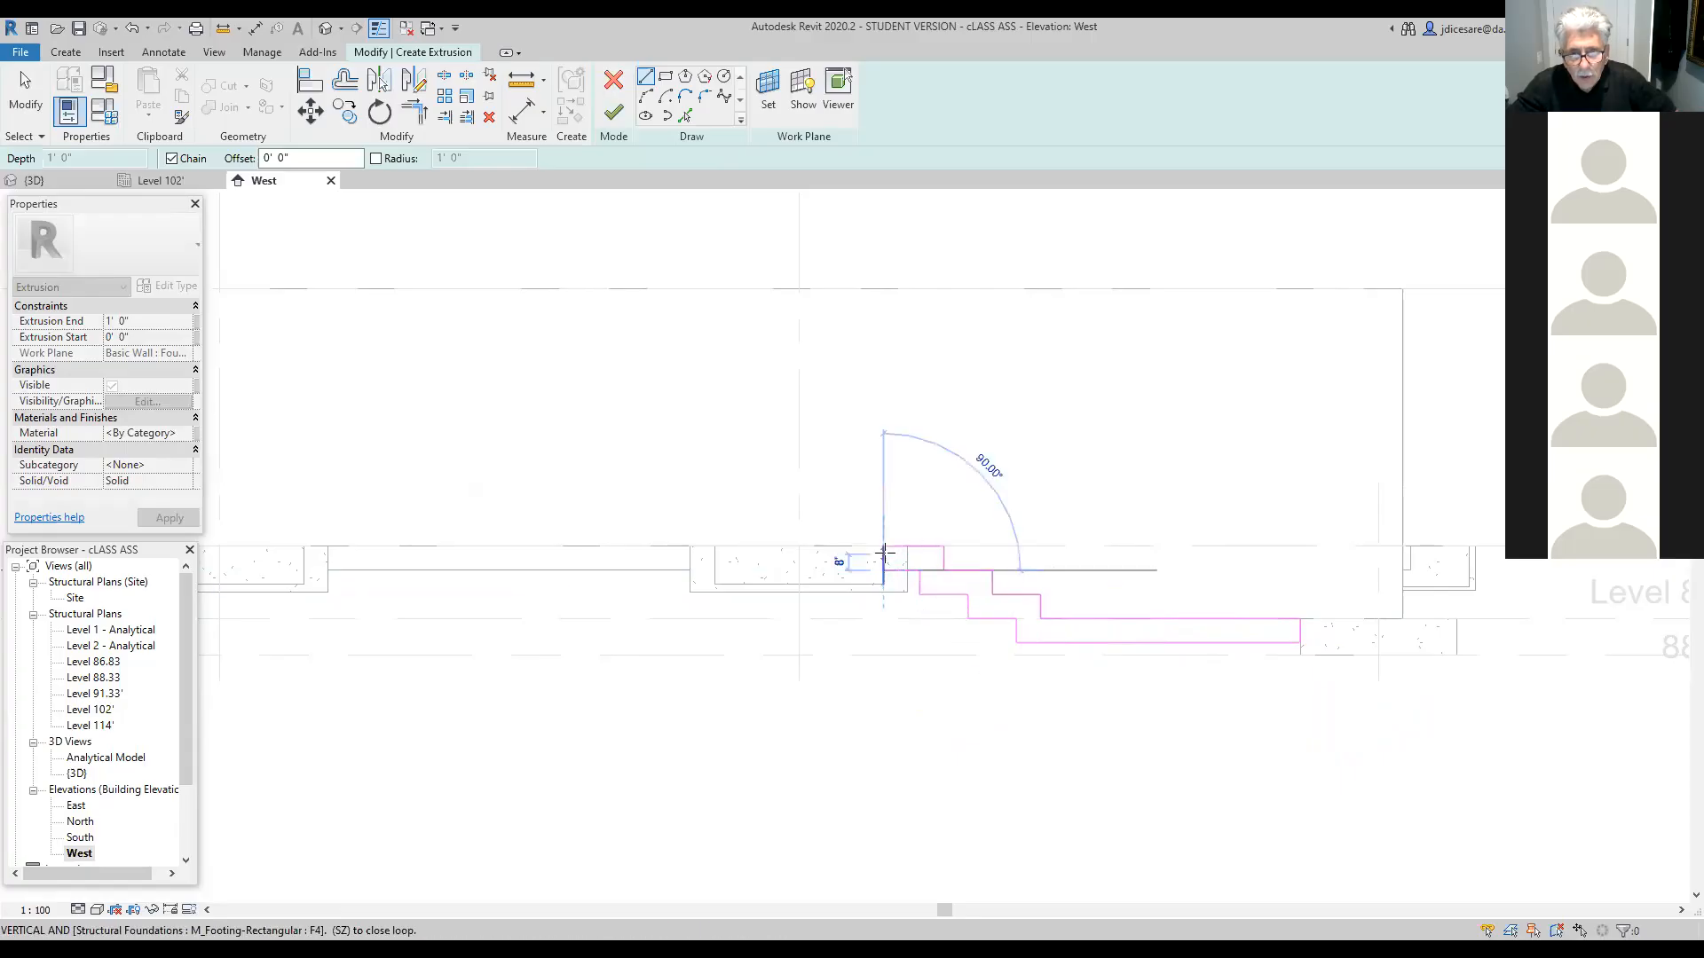
left_click(884, 546)
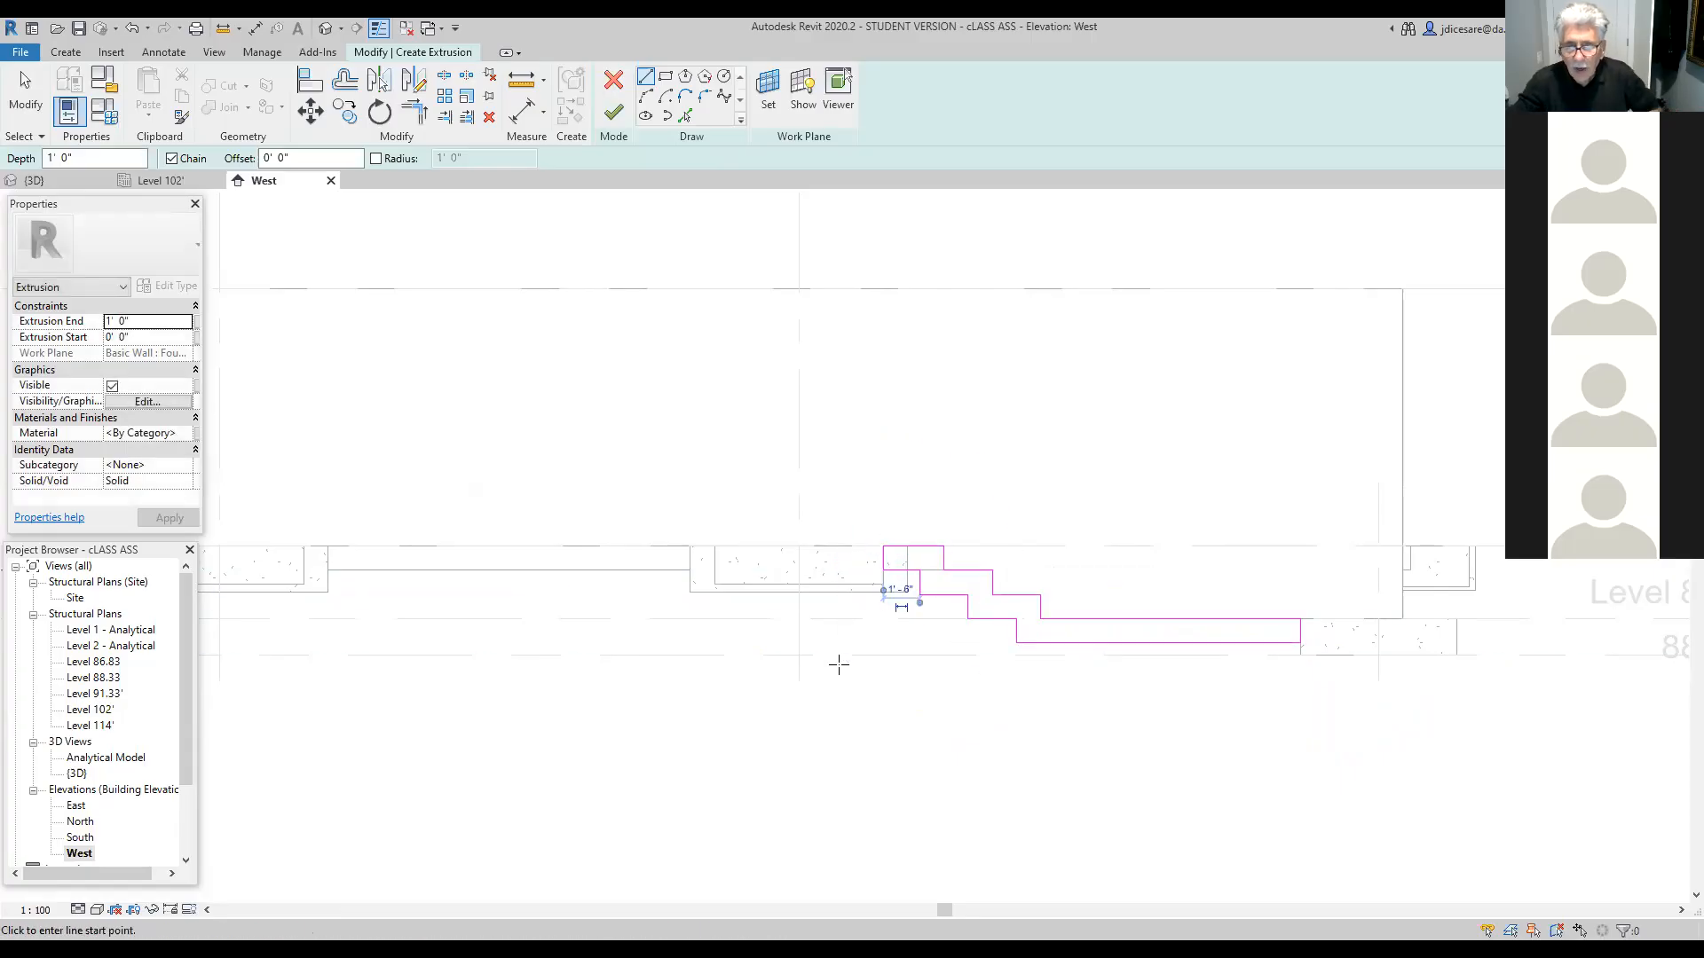
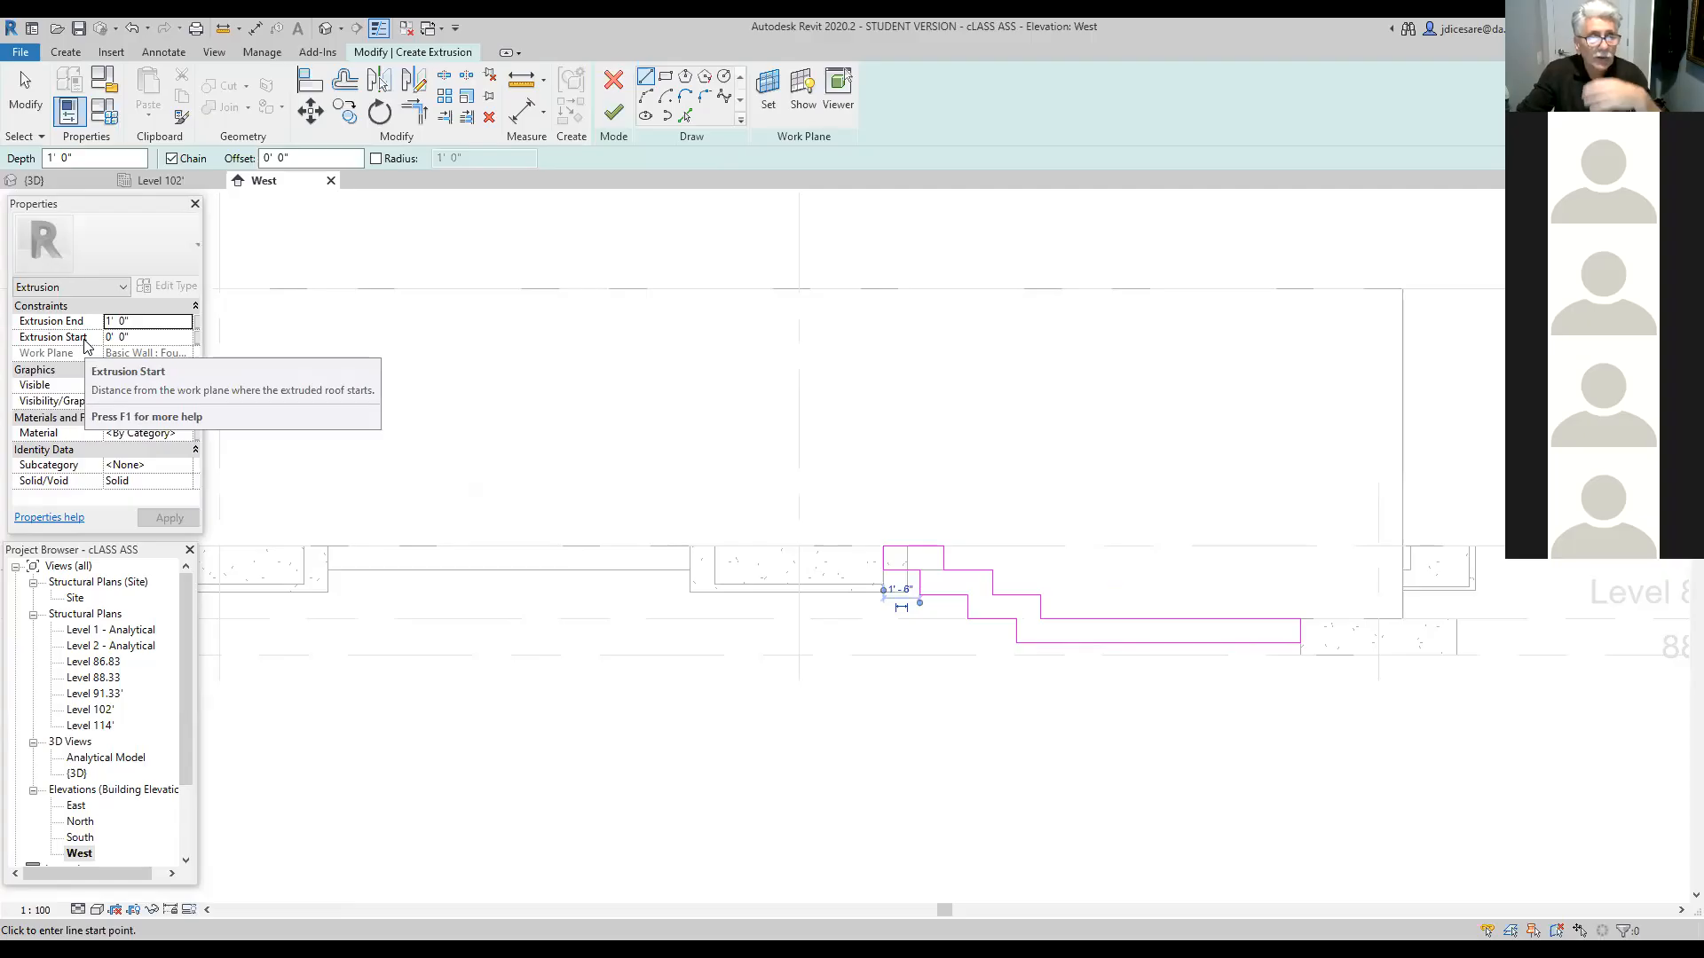
Step: Set the footing extrusion's end to 4" and its start to -1'4"
left_click(133, 322)
type("4")
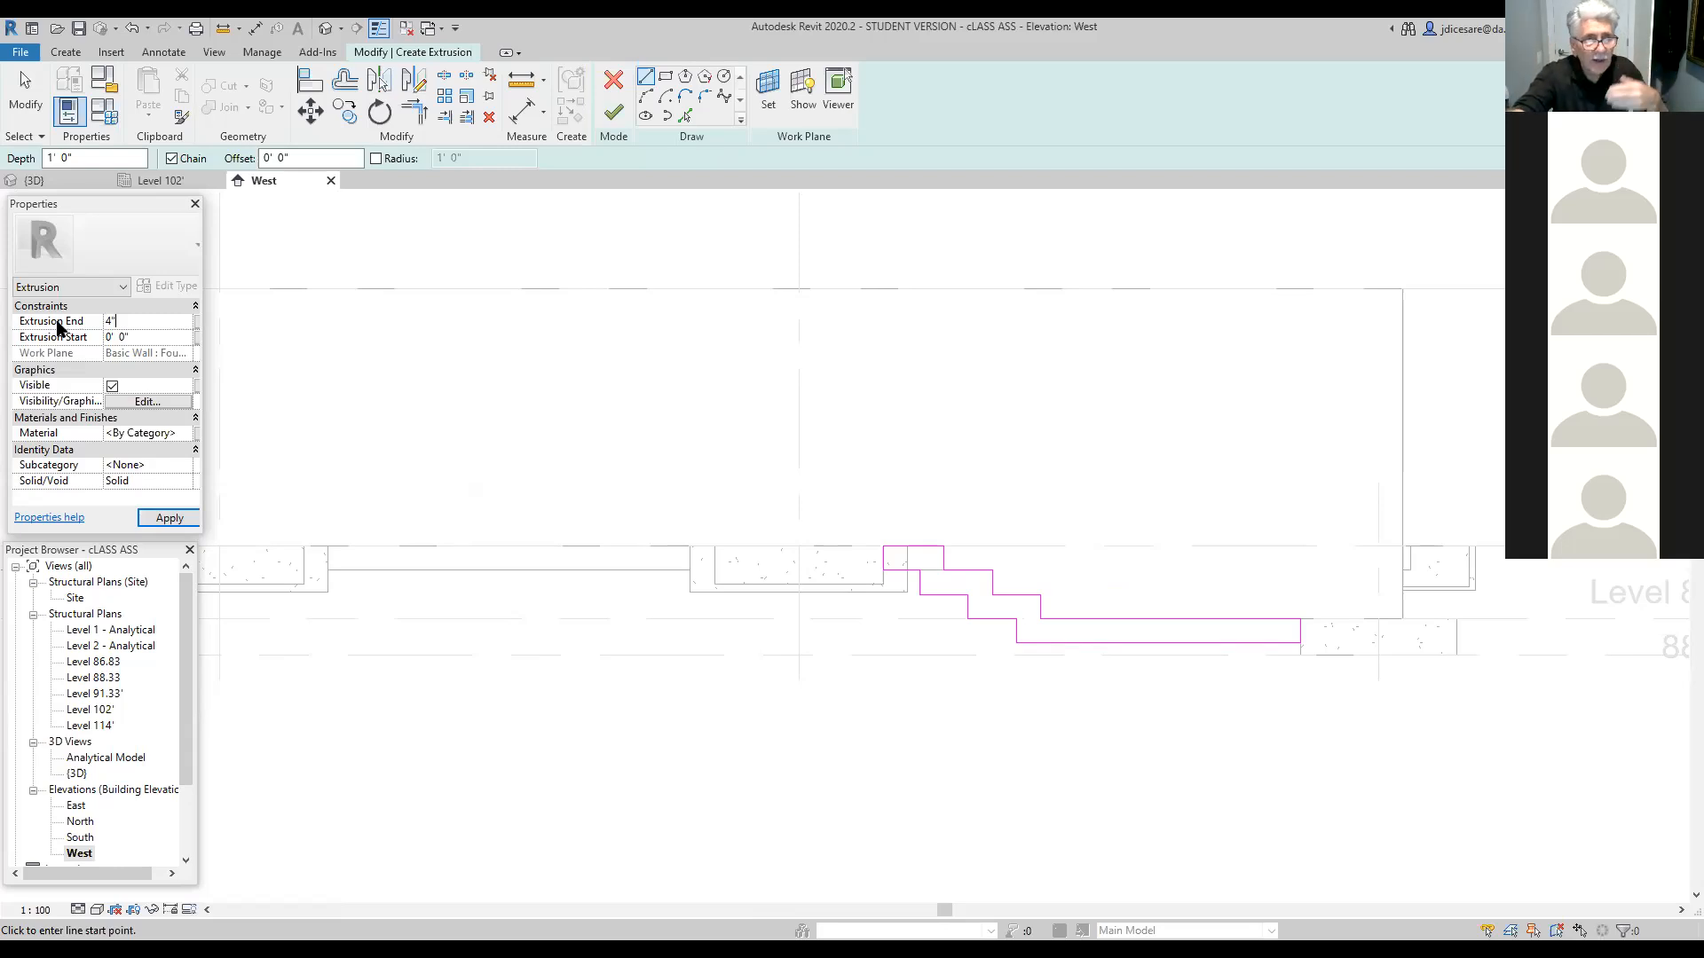
left_click(127, 339)
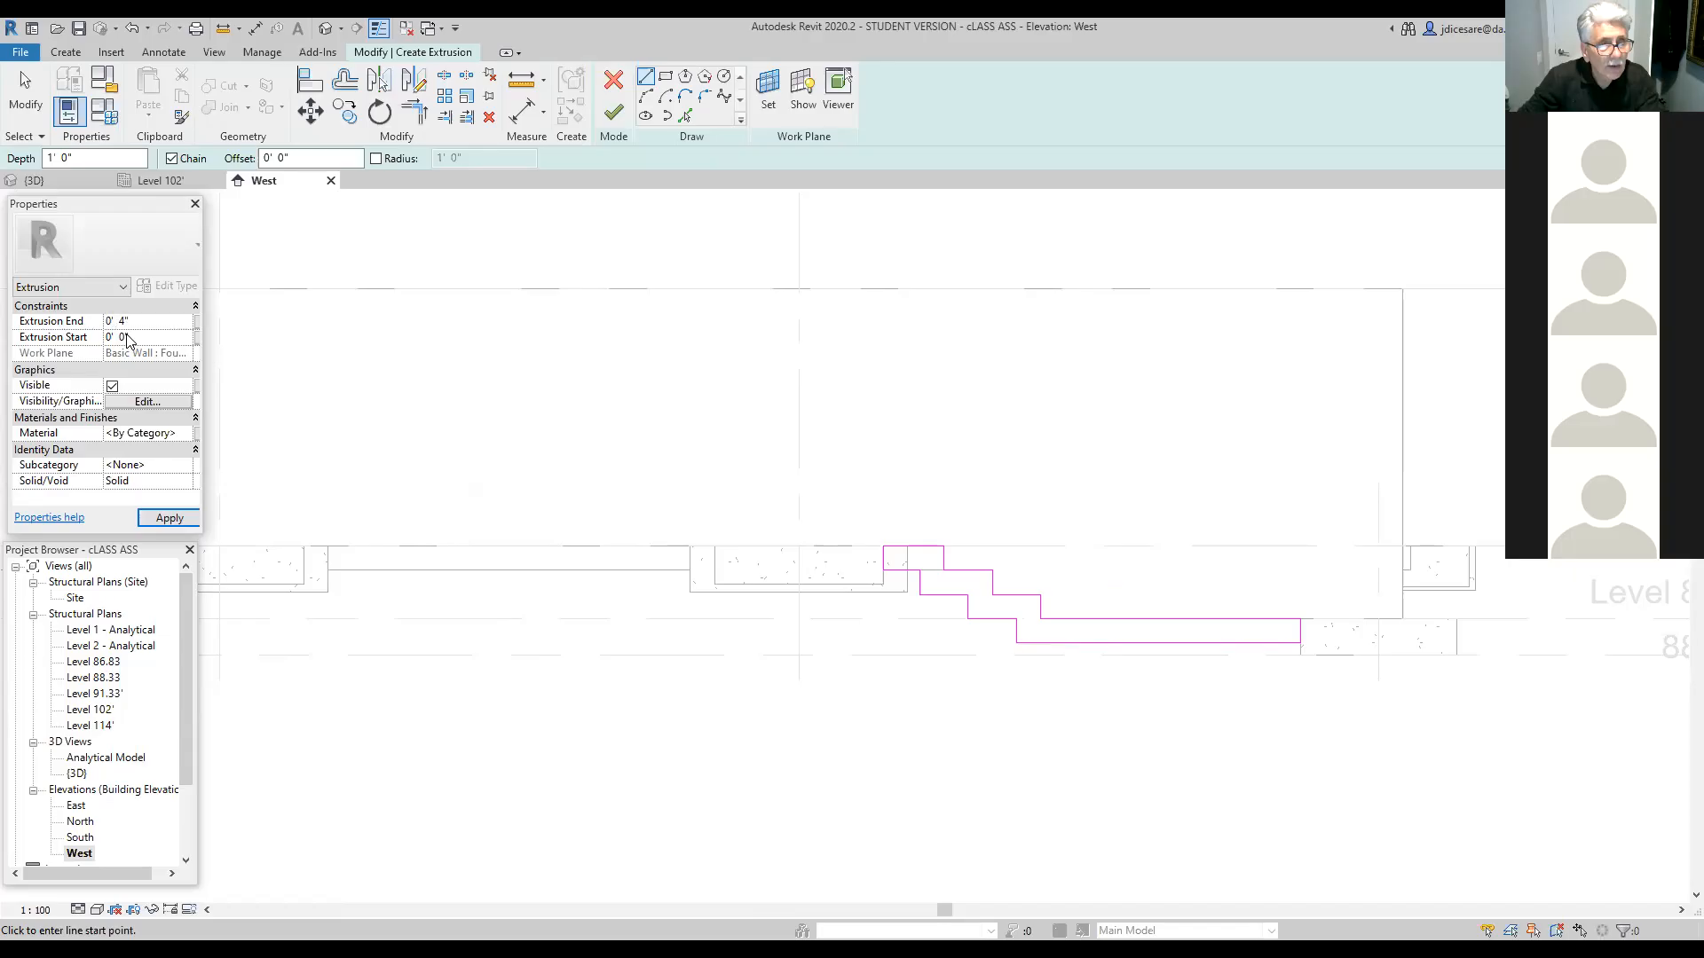
left_click_drag(129, 341, 78, 343)
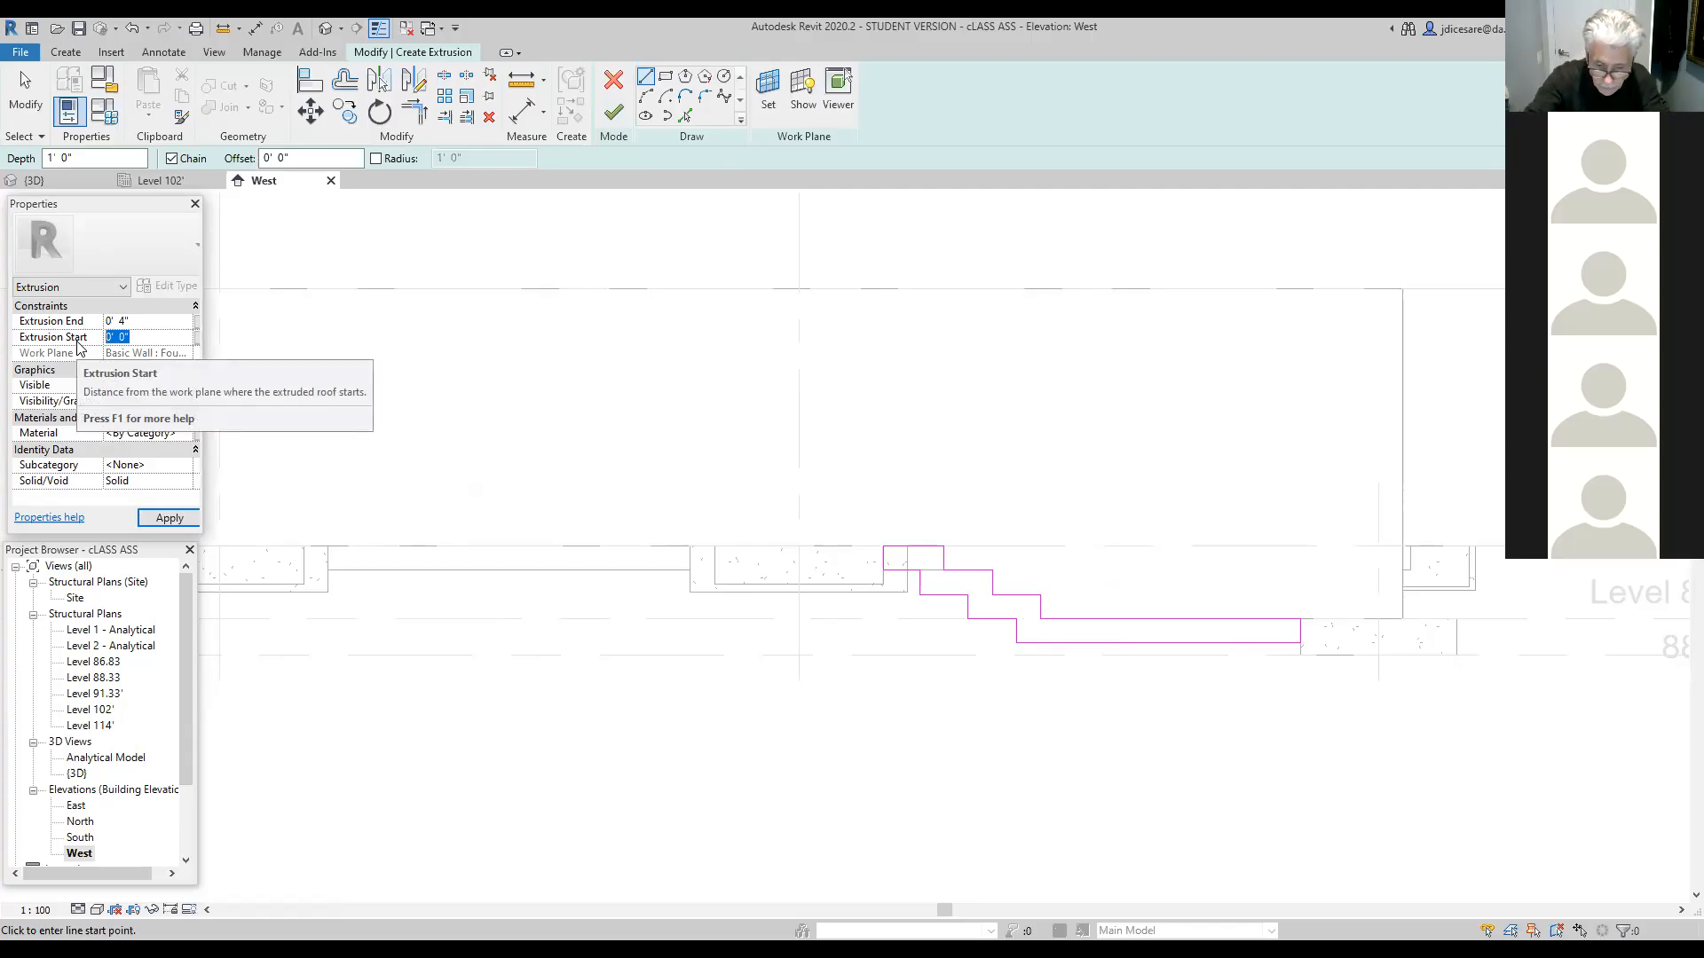
type("-1")
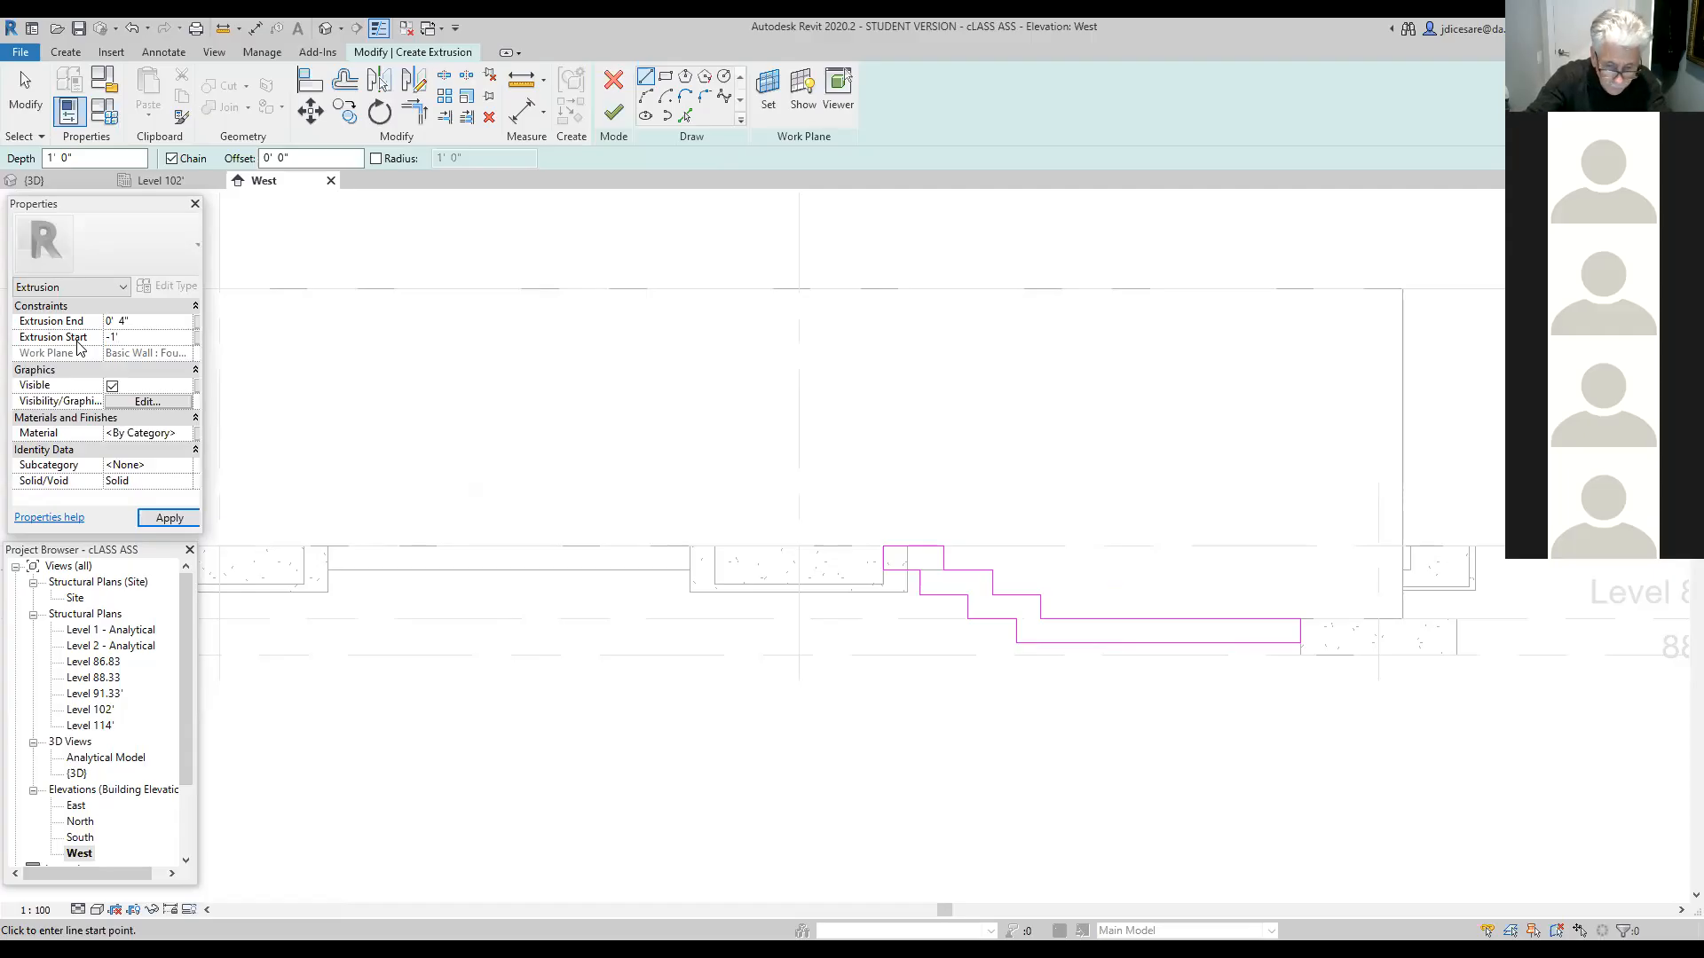
type("4")
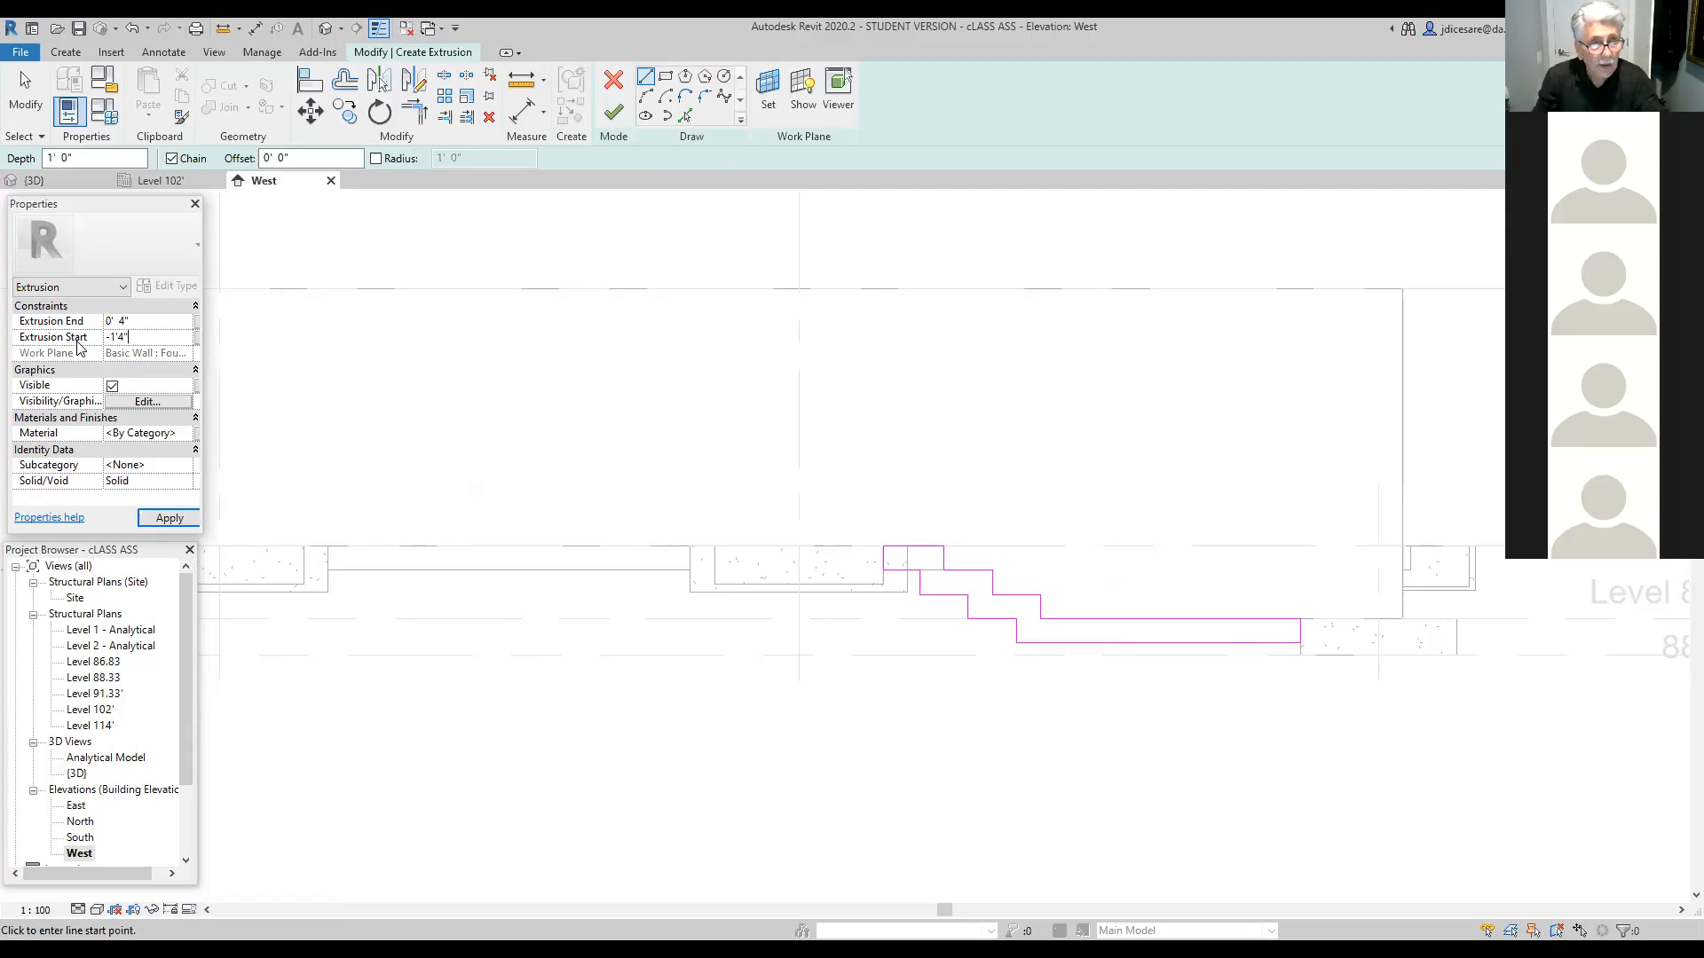
Step: Apply the extrusion offsets, complete the stepped footing extrusion and finish its in-place model
left_click(165, 517)
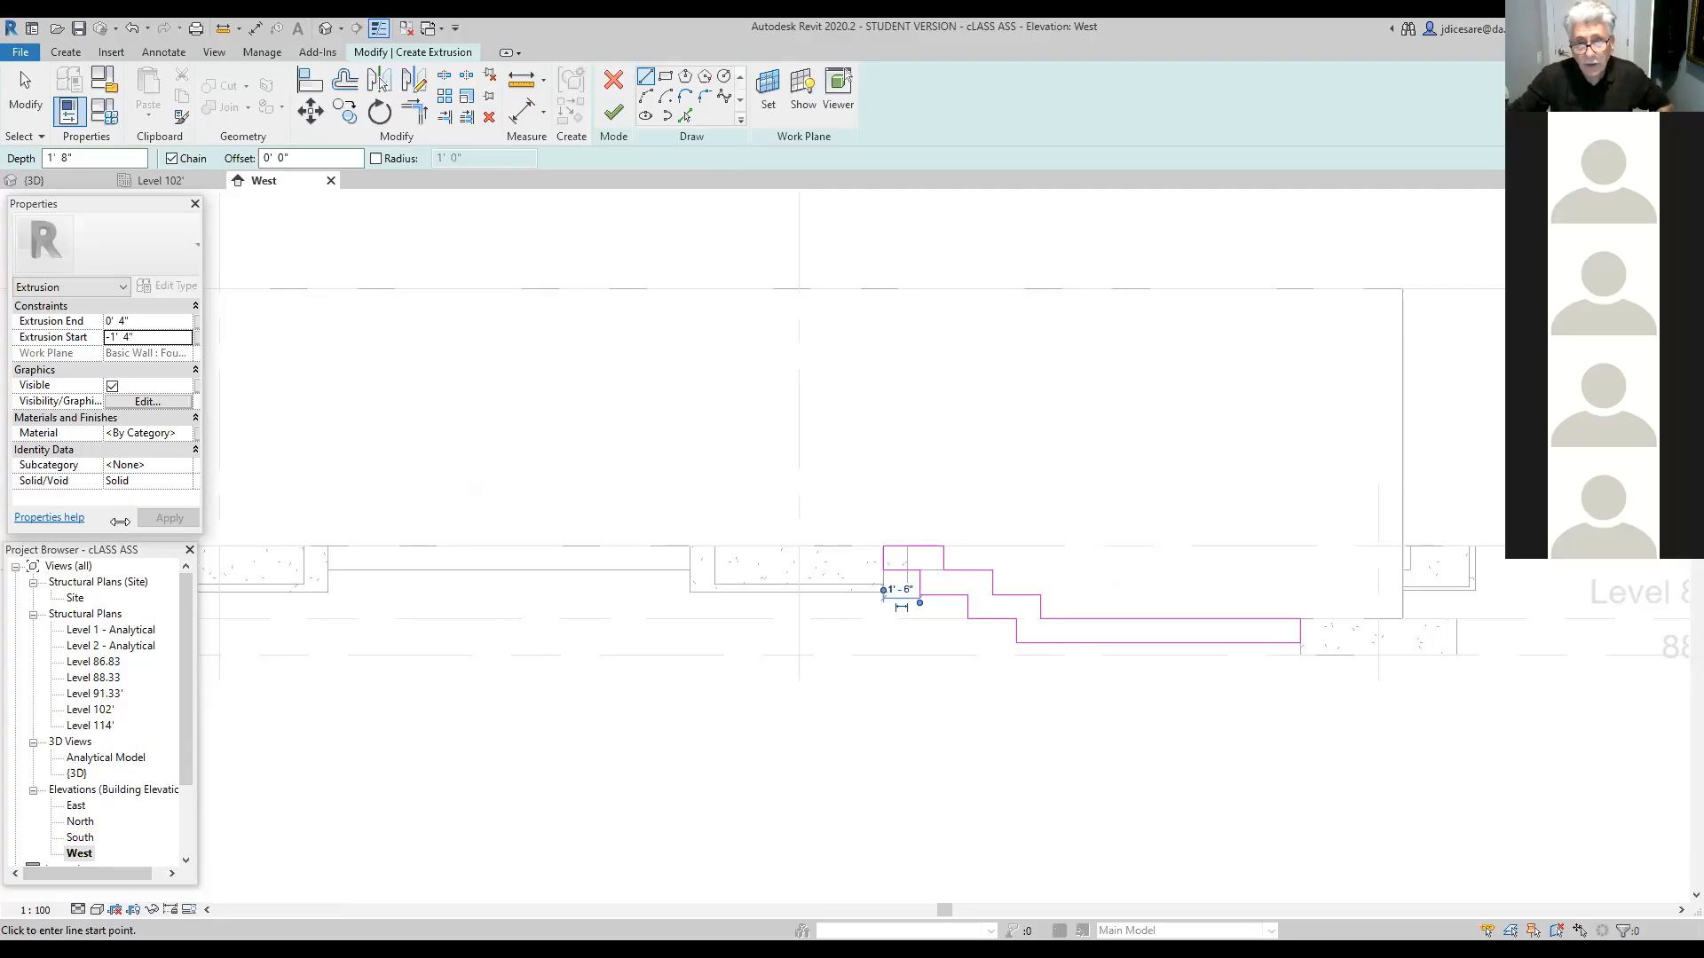
left_click(624, 120)
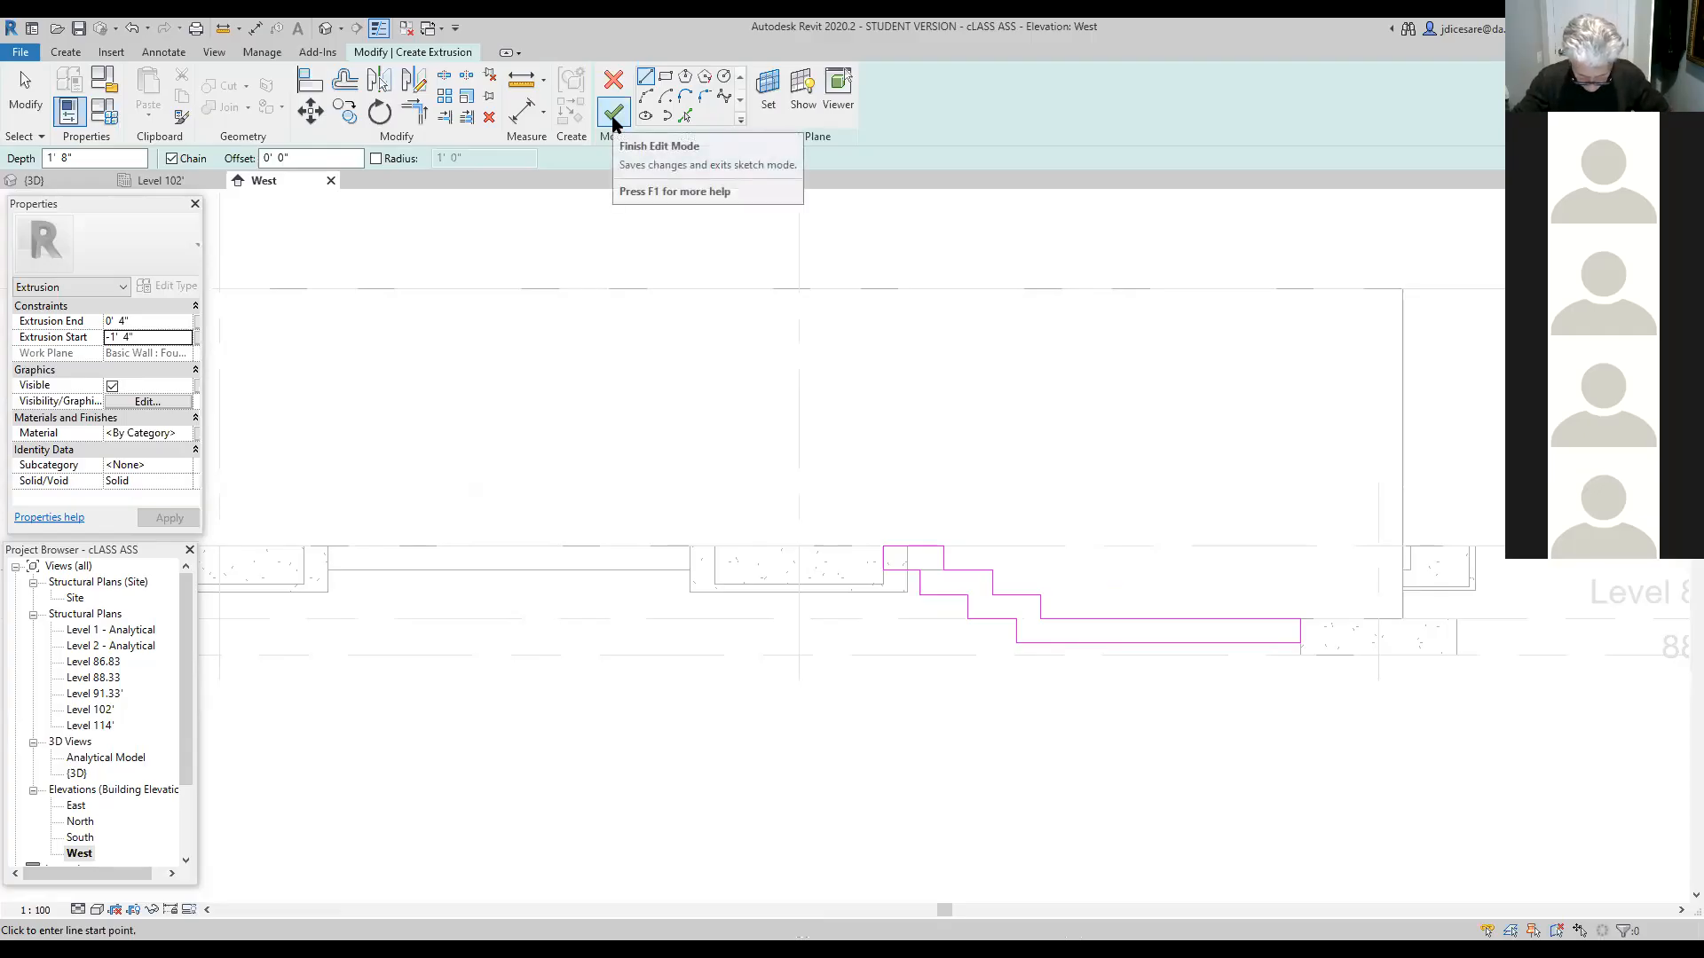
left_click(613, 118)
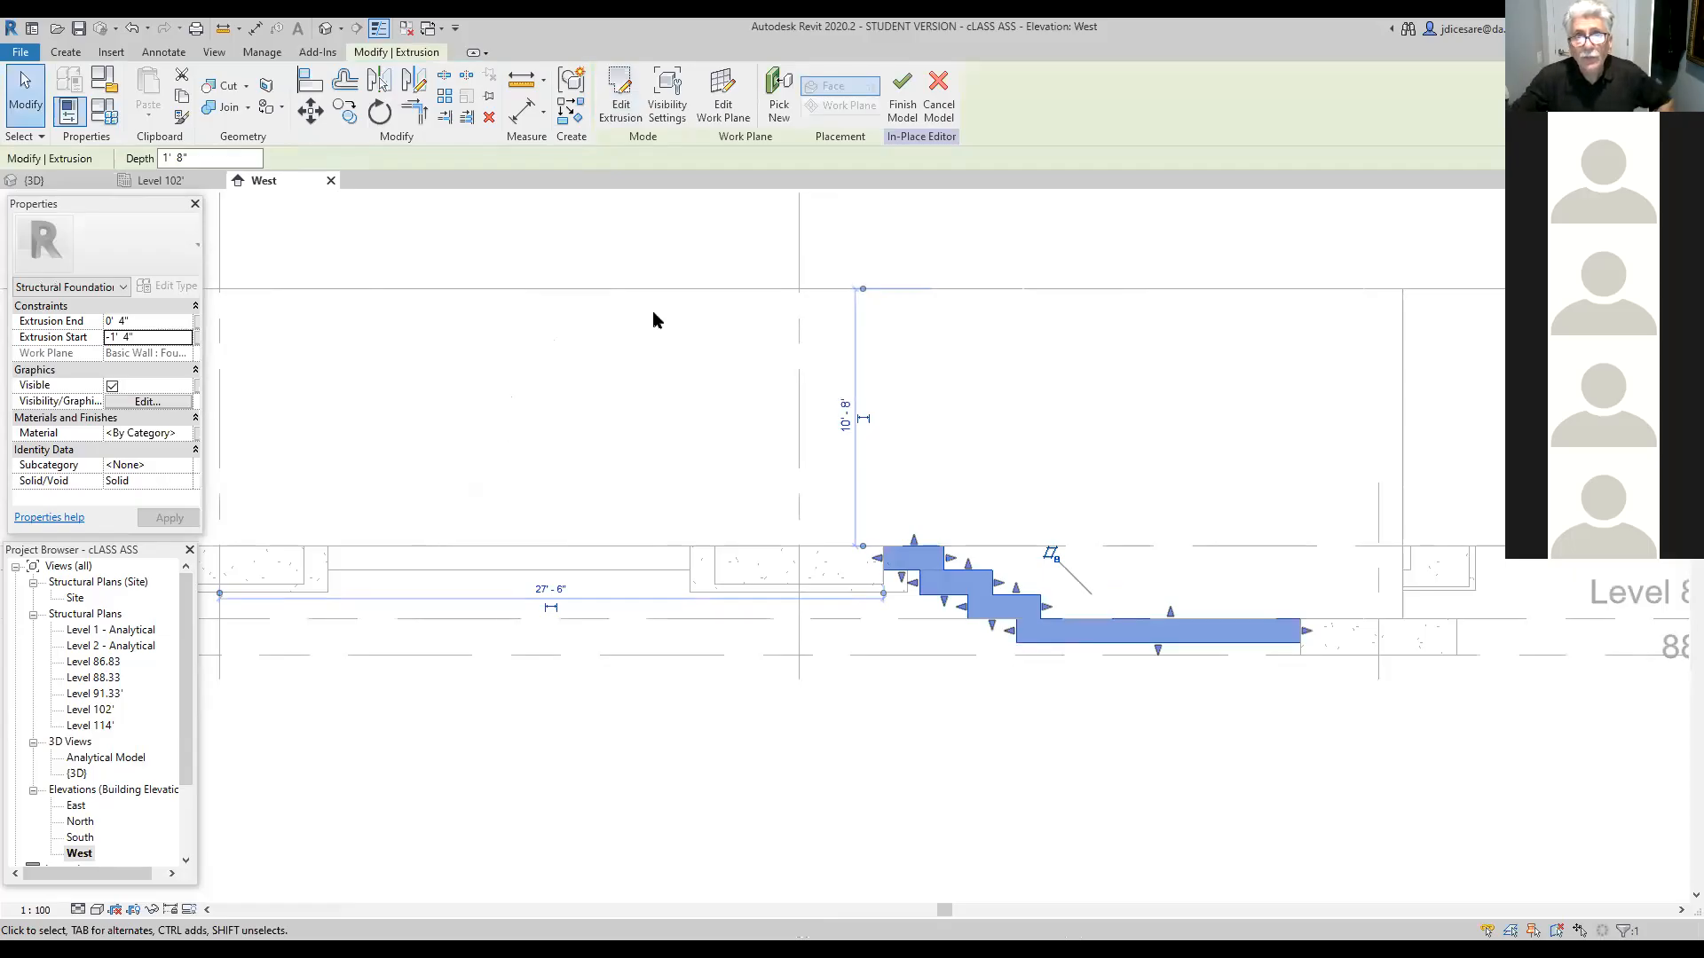
left_click(901, 108)
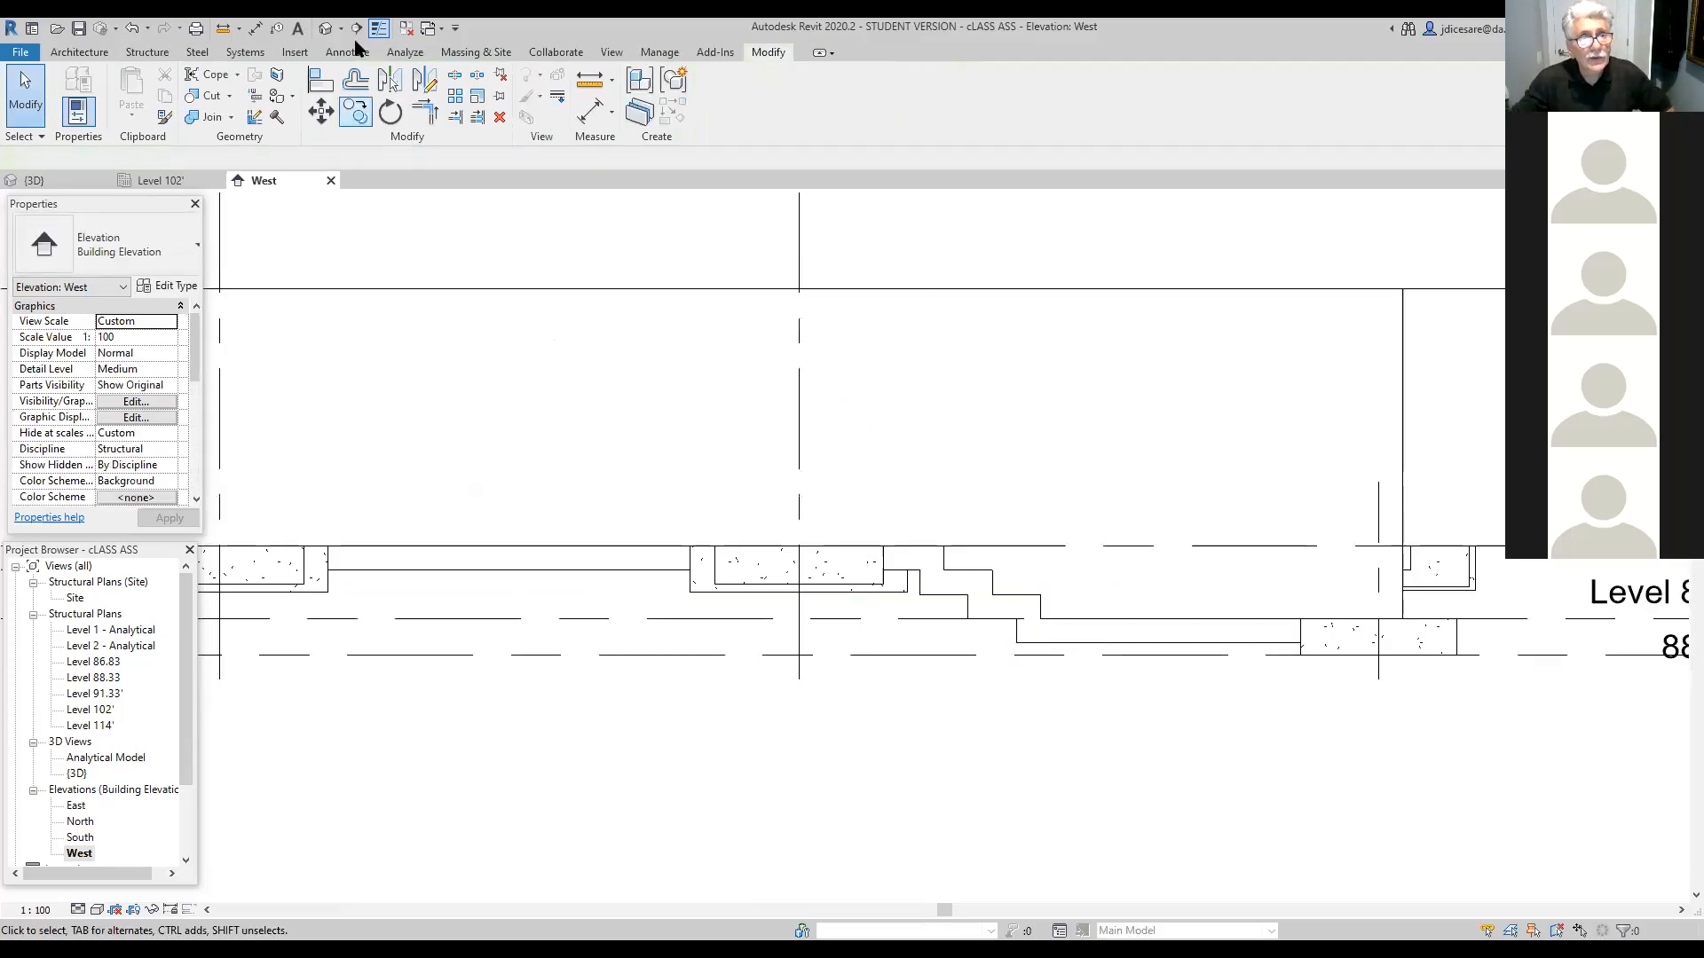
Step: Examine the stepped wall footing in 3D from the outside corner at grid D, between the two adjacent column footings
left_click(326, 27)
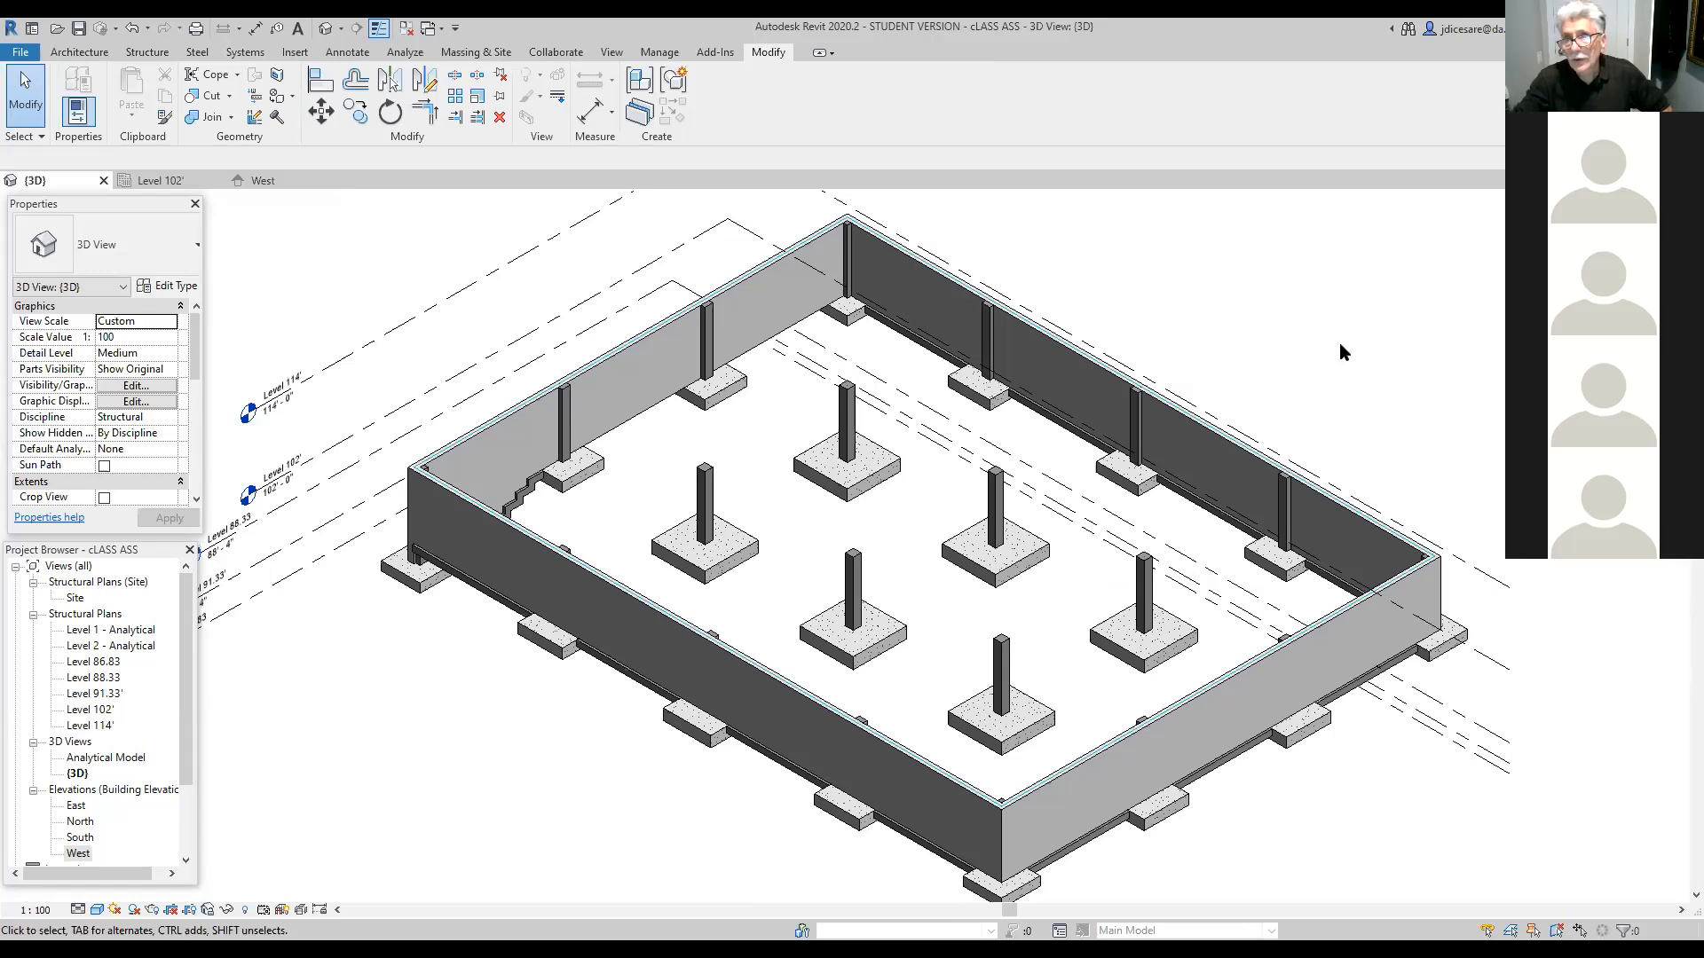
scroll(940, 508, "down", 3)
middle_click_drag(941, 507, 888, 513)
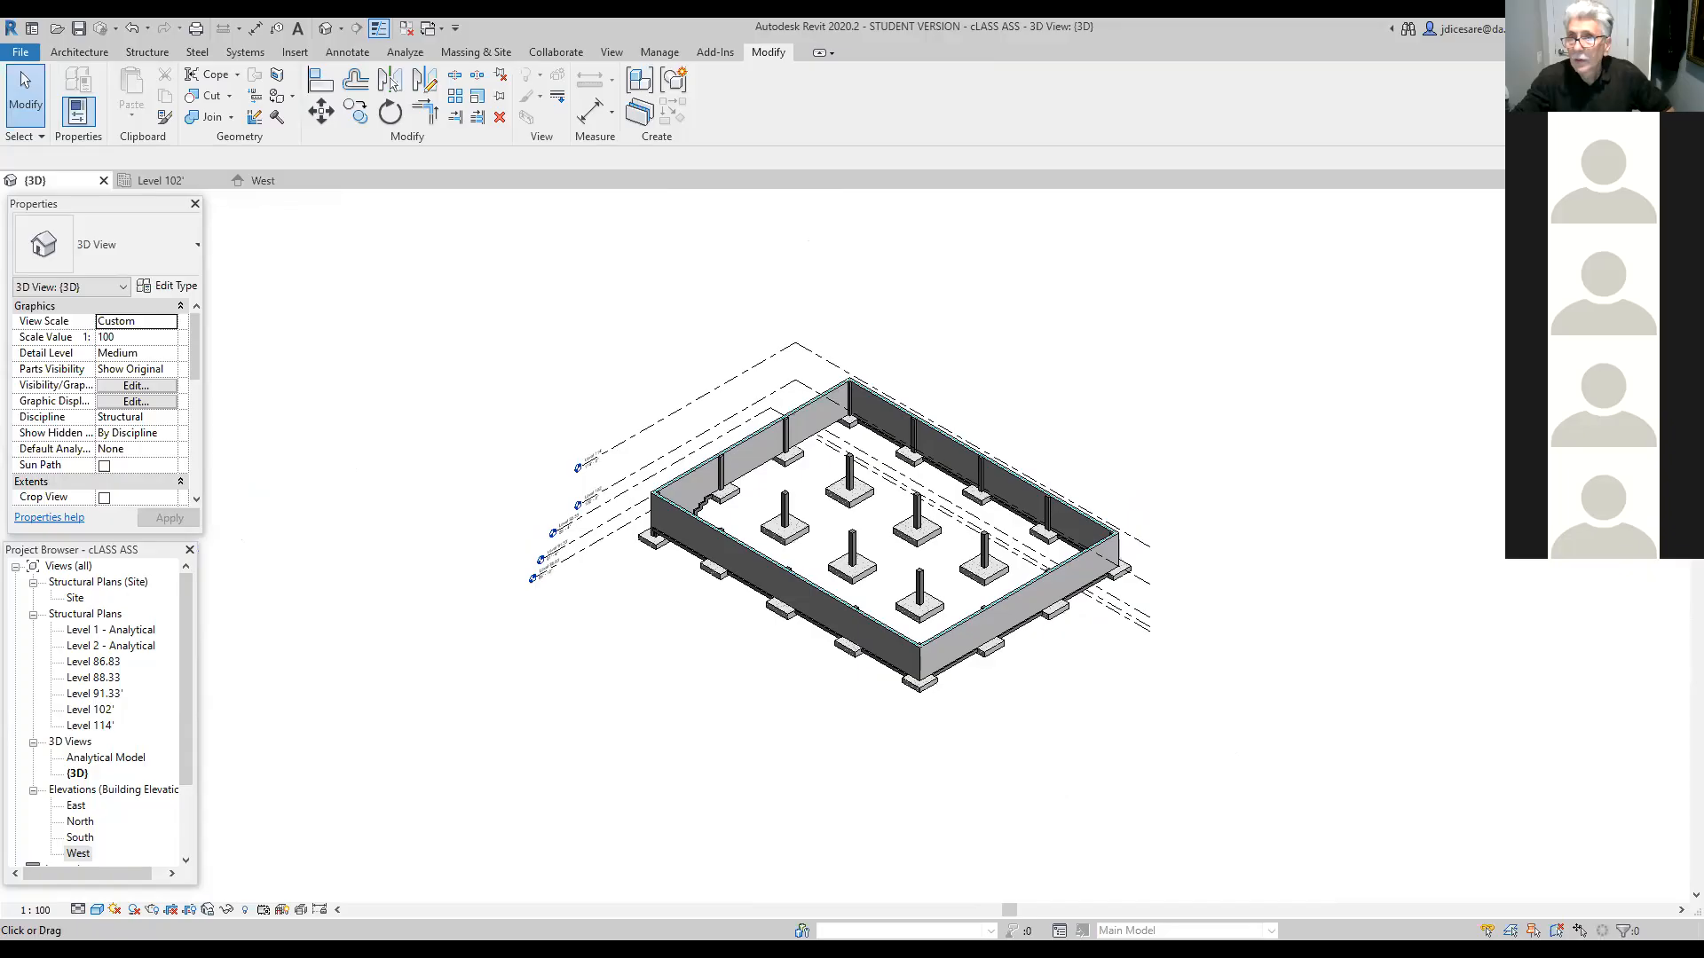
left_click(1624, 249)
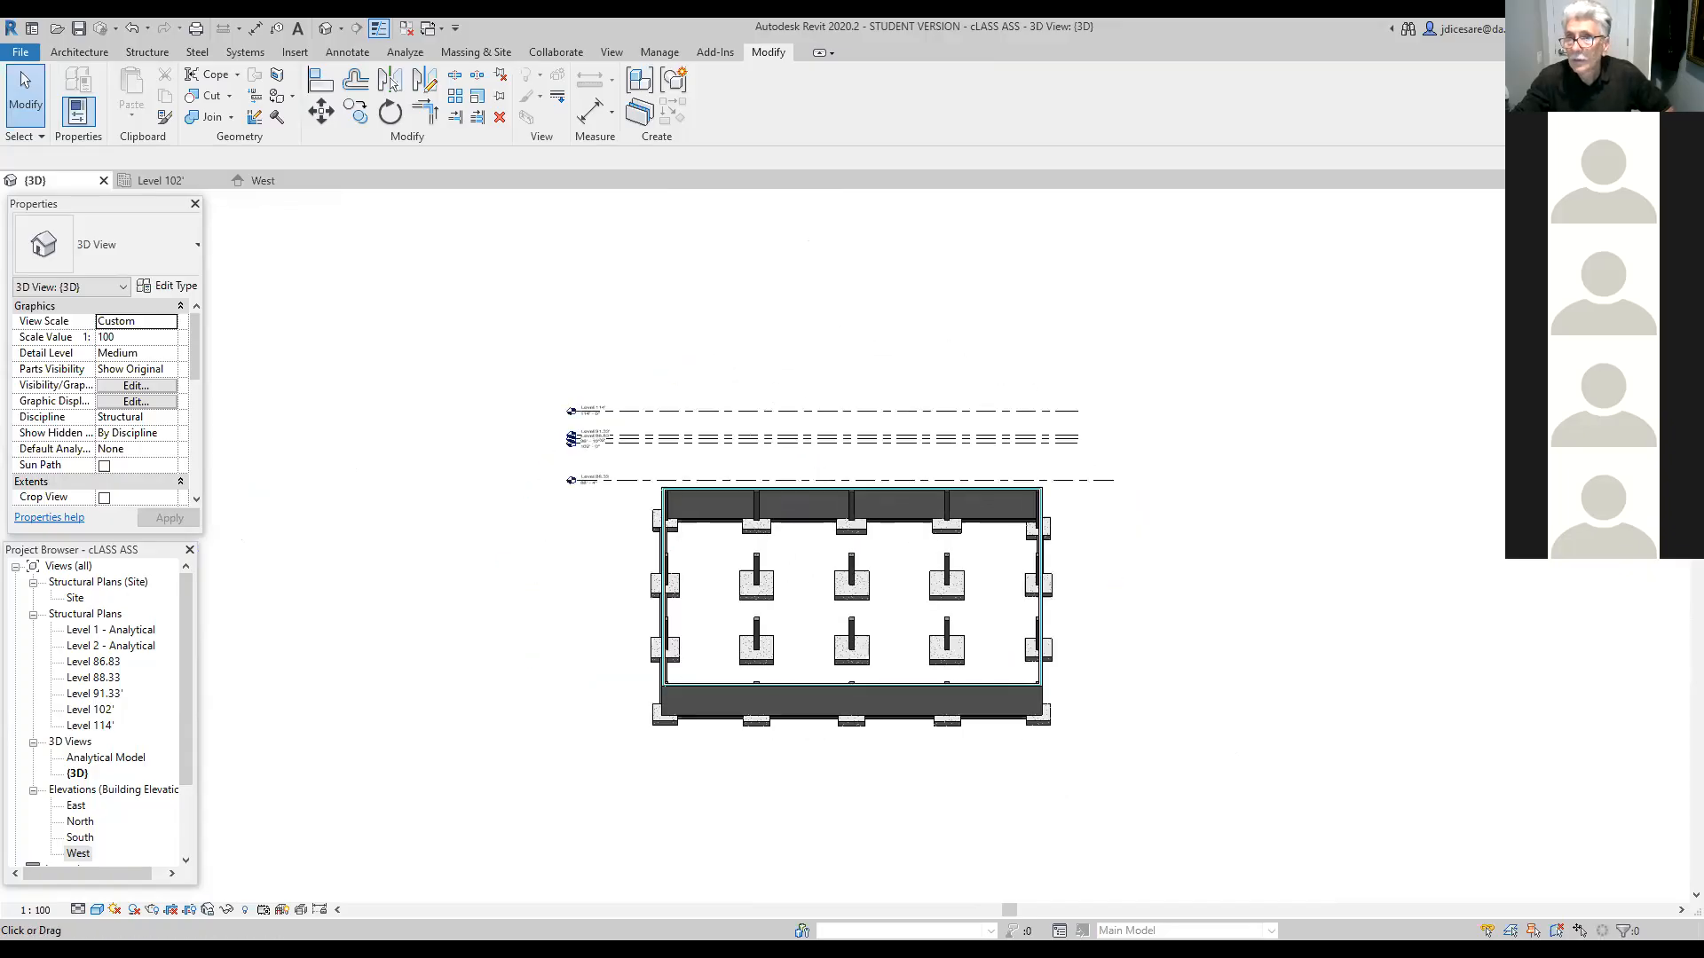
left_click(1613, 244)
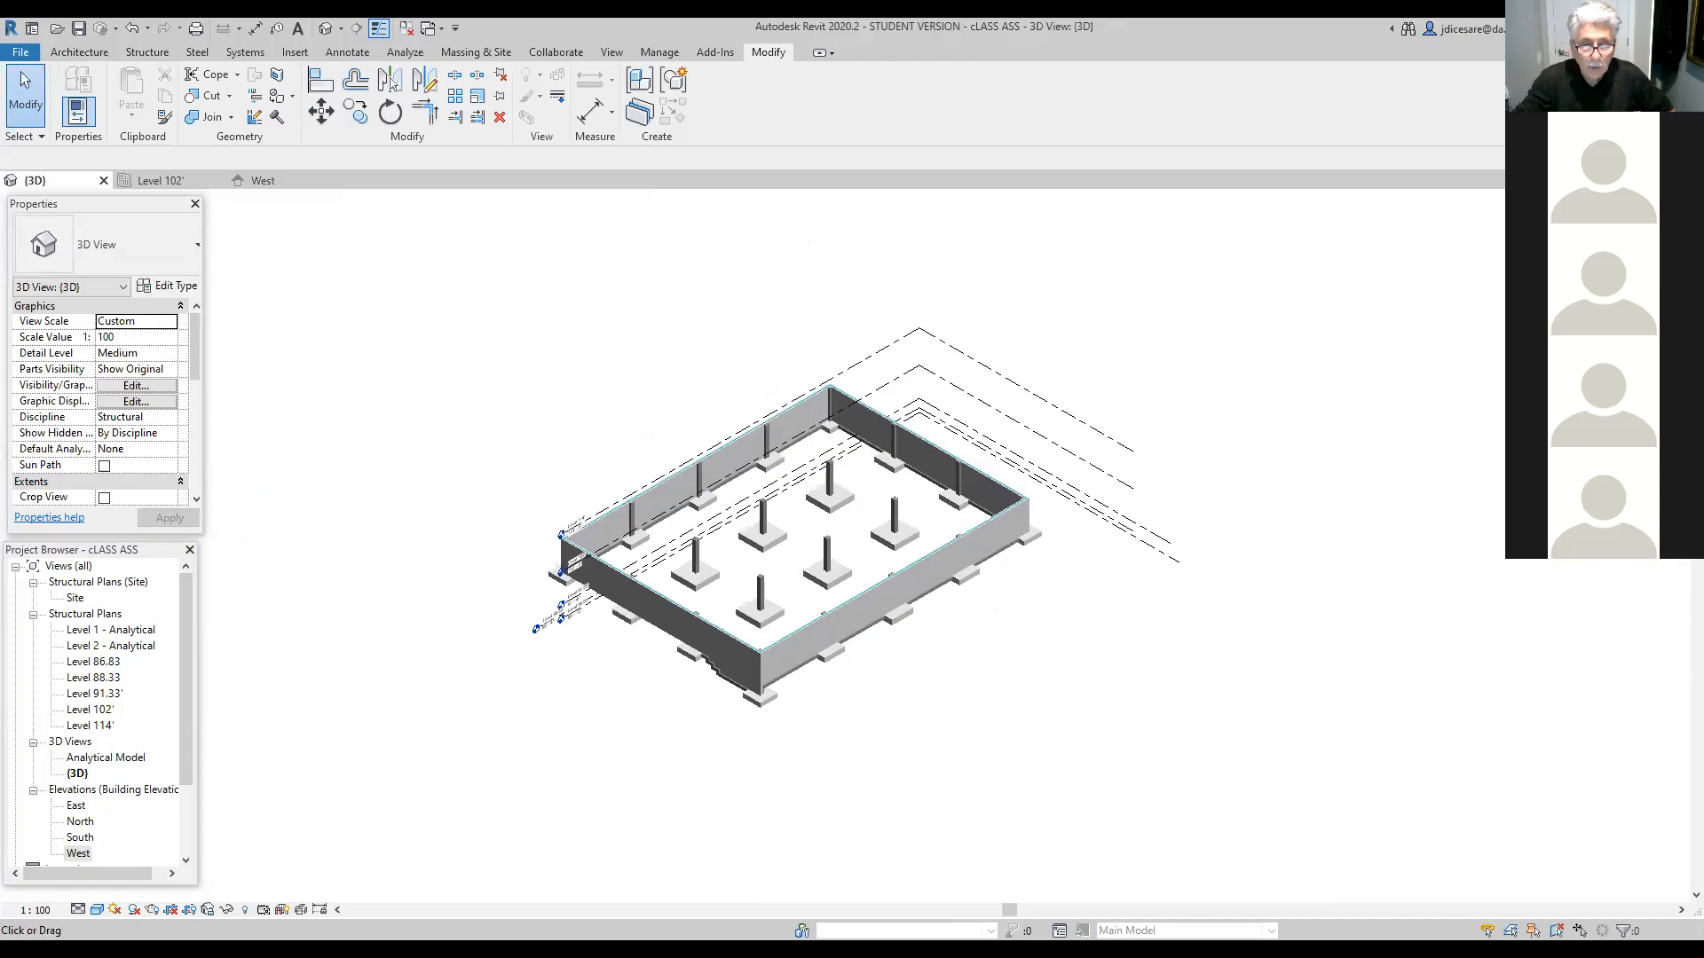
scroll(733, 745, "up", 8)
middle_click_drag(764, 657, 556, 821)
scroll(566, 798, "up", 2)
middle_click_drag(605, 734, 638, 798)
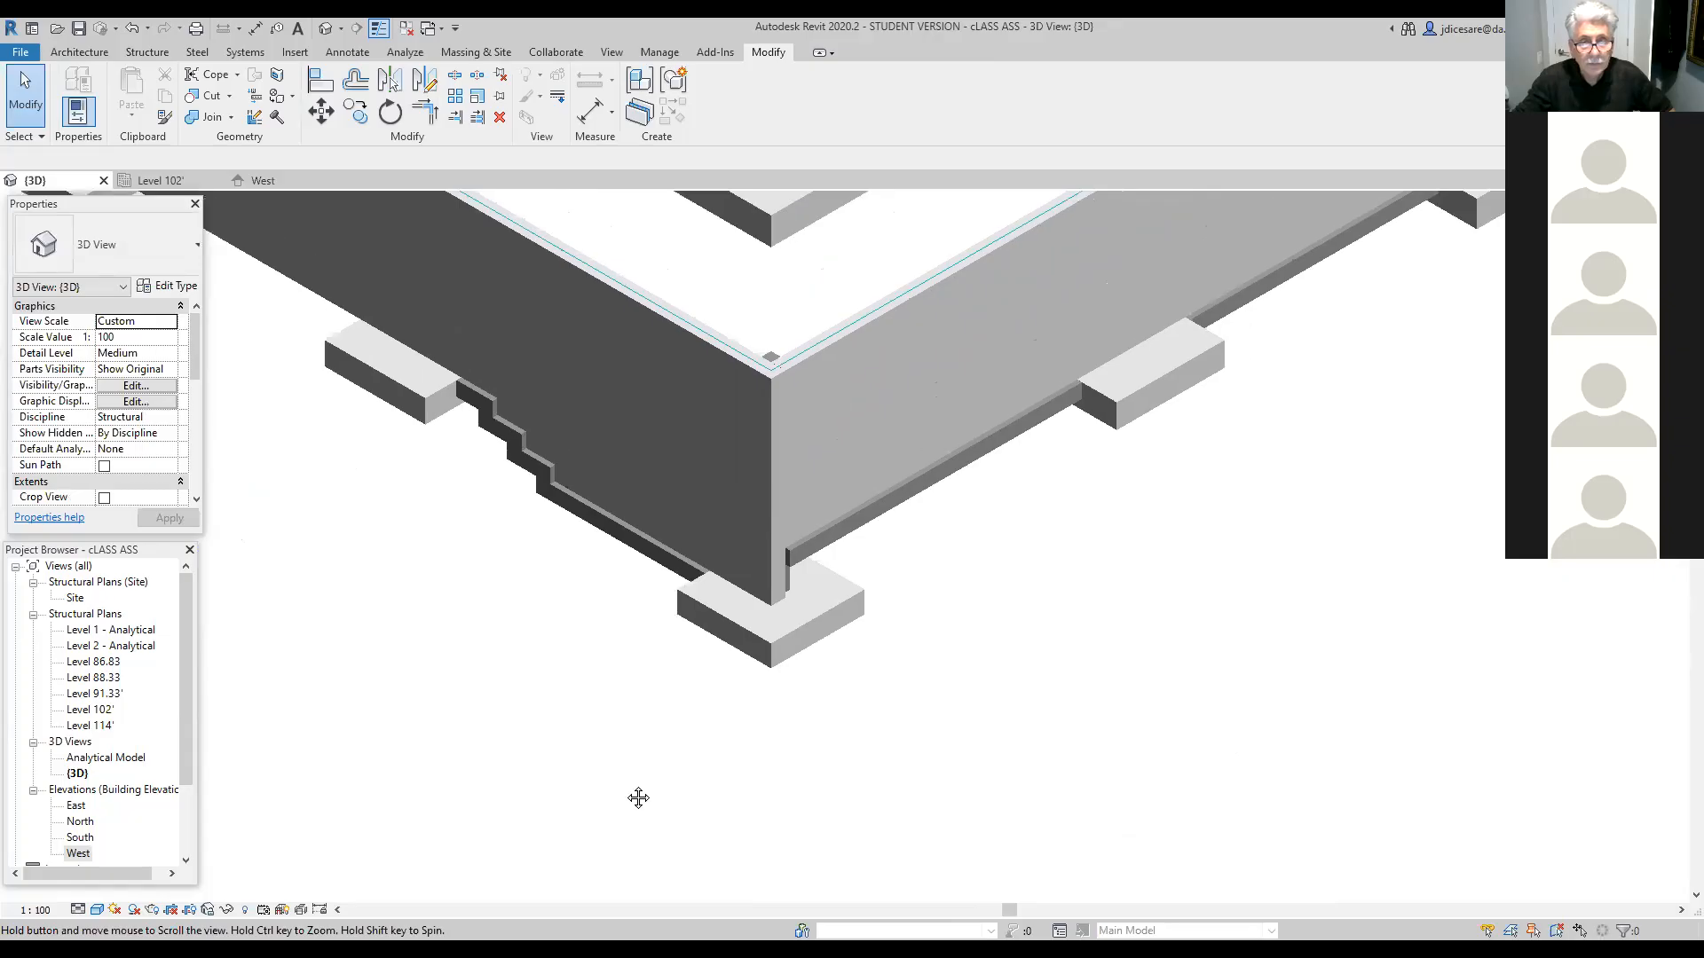
scroll(632, 794, "up", 1)
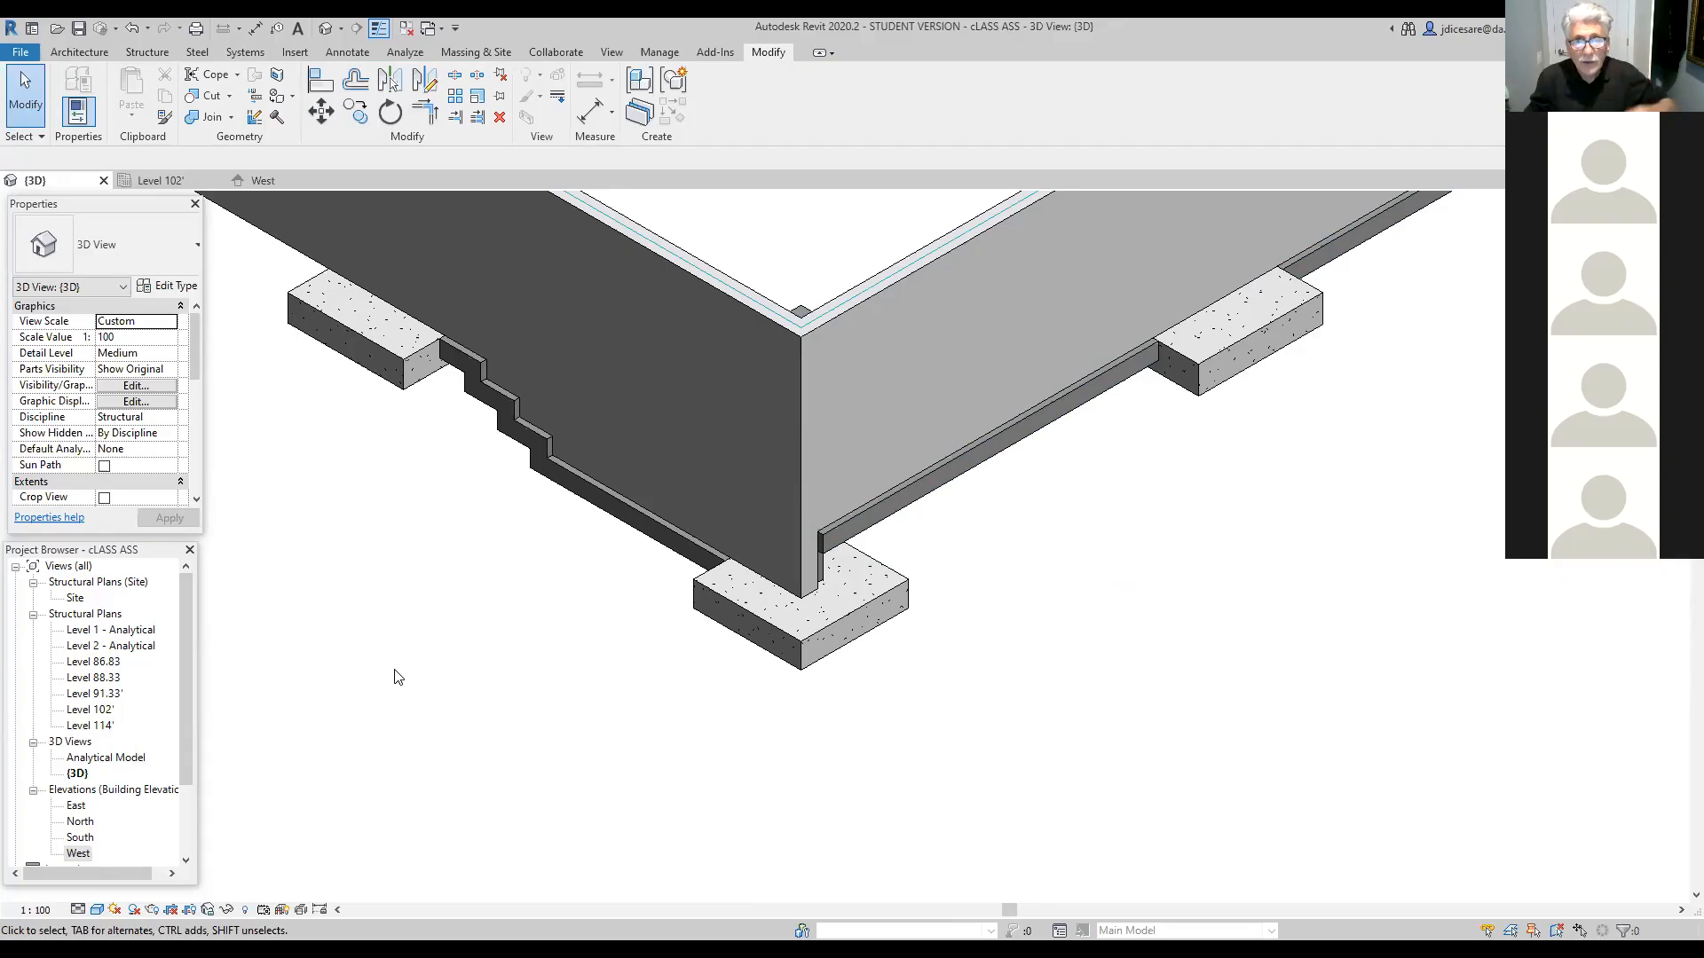
Step: Return to the West elevation and review the wall footings along the full length of the foundation wall
double_click(80, 853)
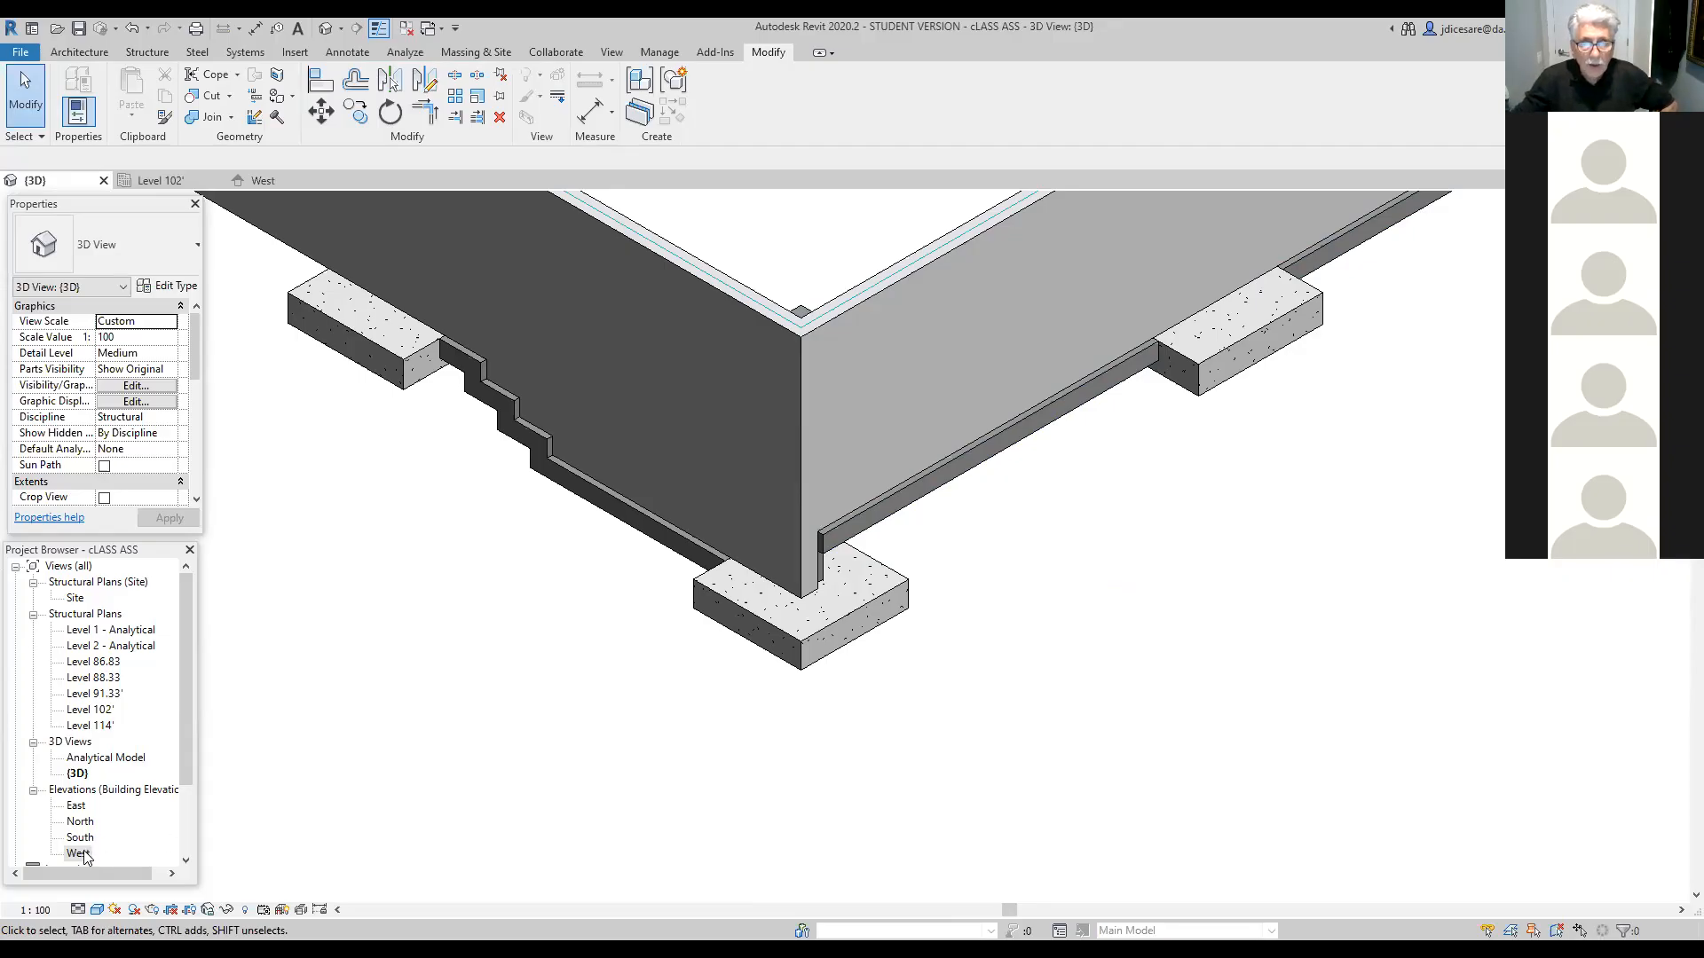
scroll(856, 707, "down", 1)
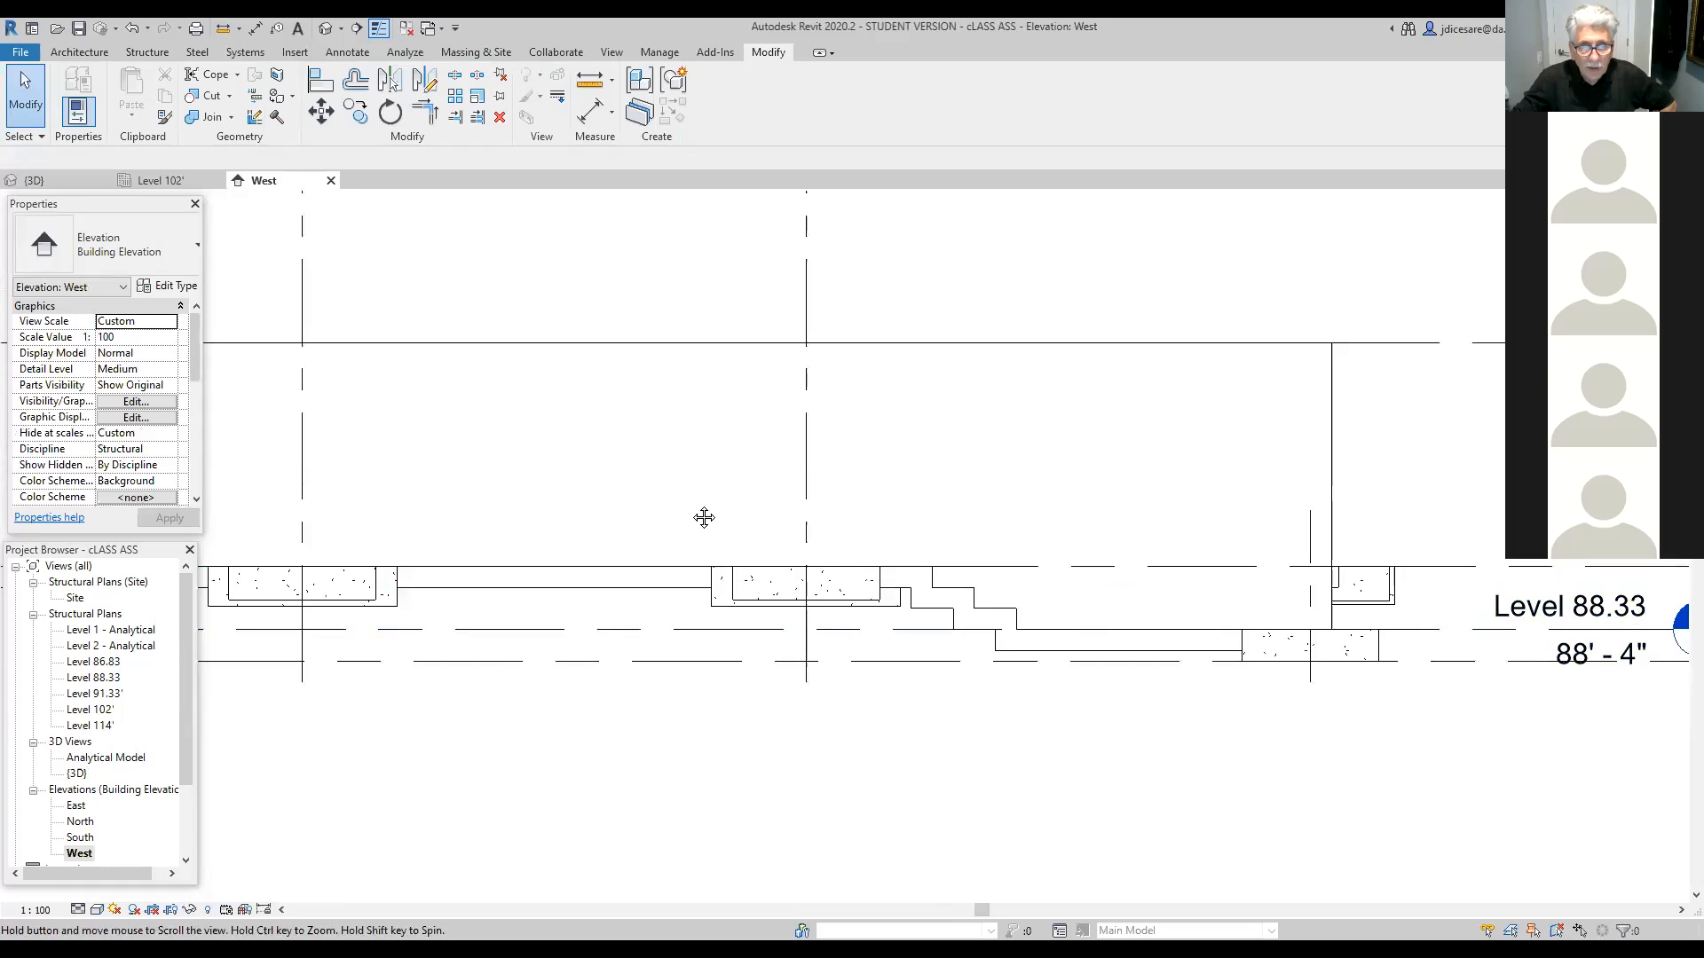
middle_click_drag(703, 514, 908, 548)
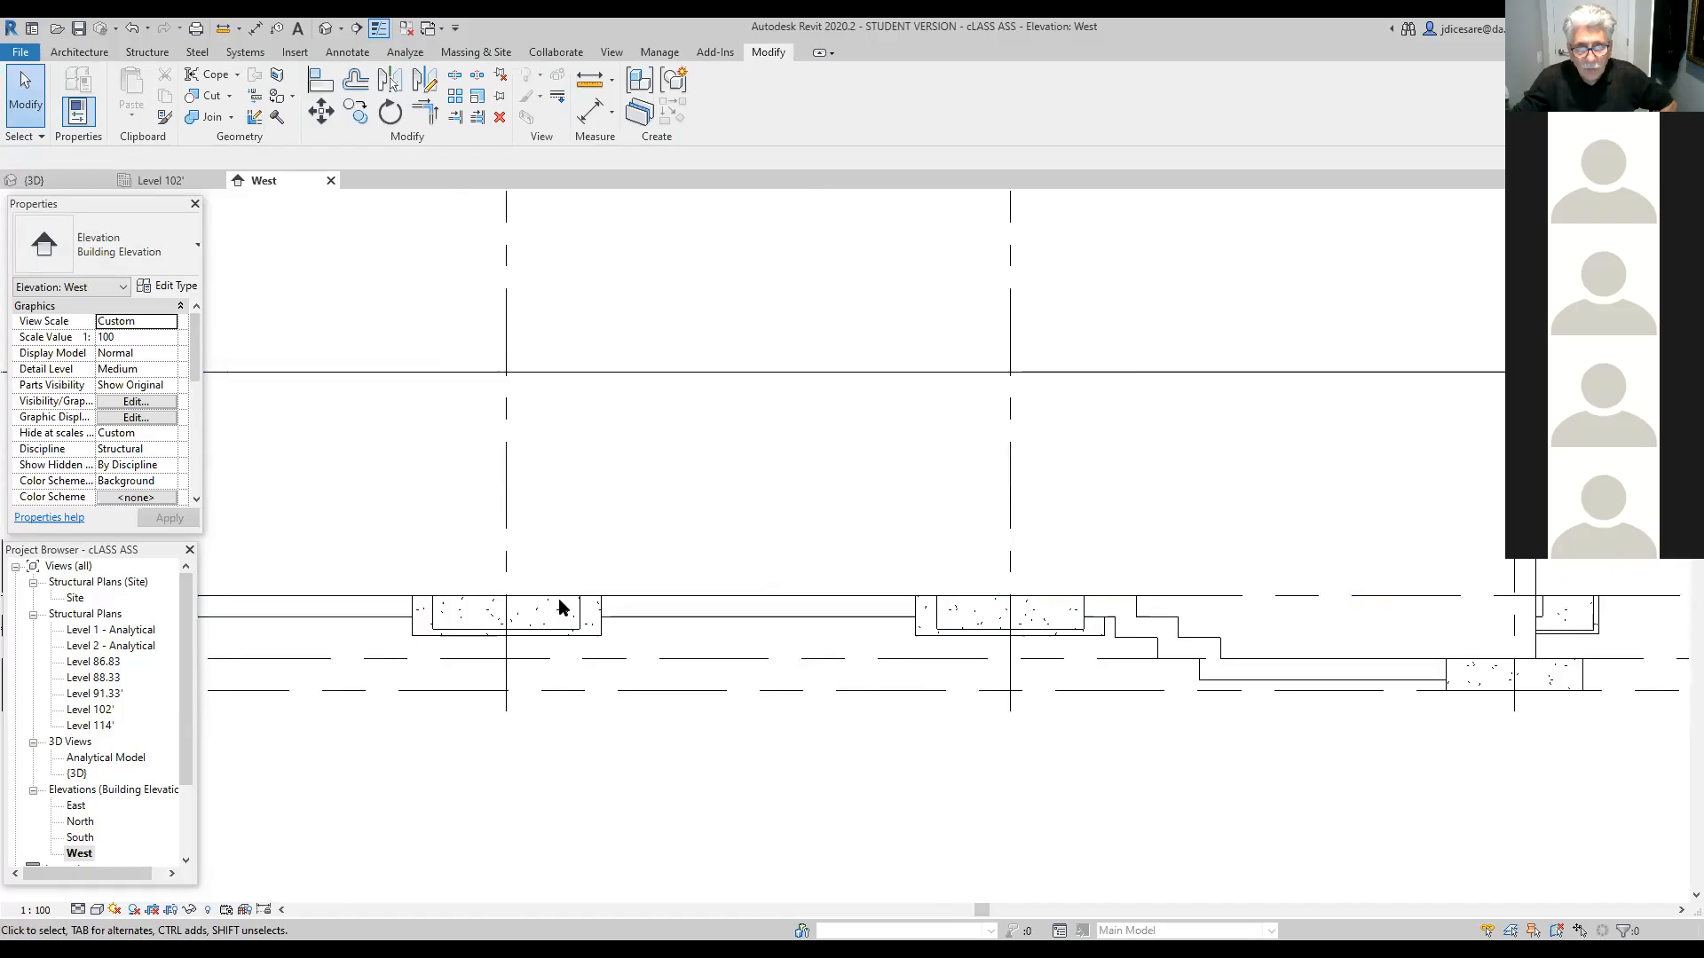
scroll(628, 704, "down", 1)
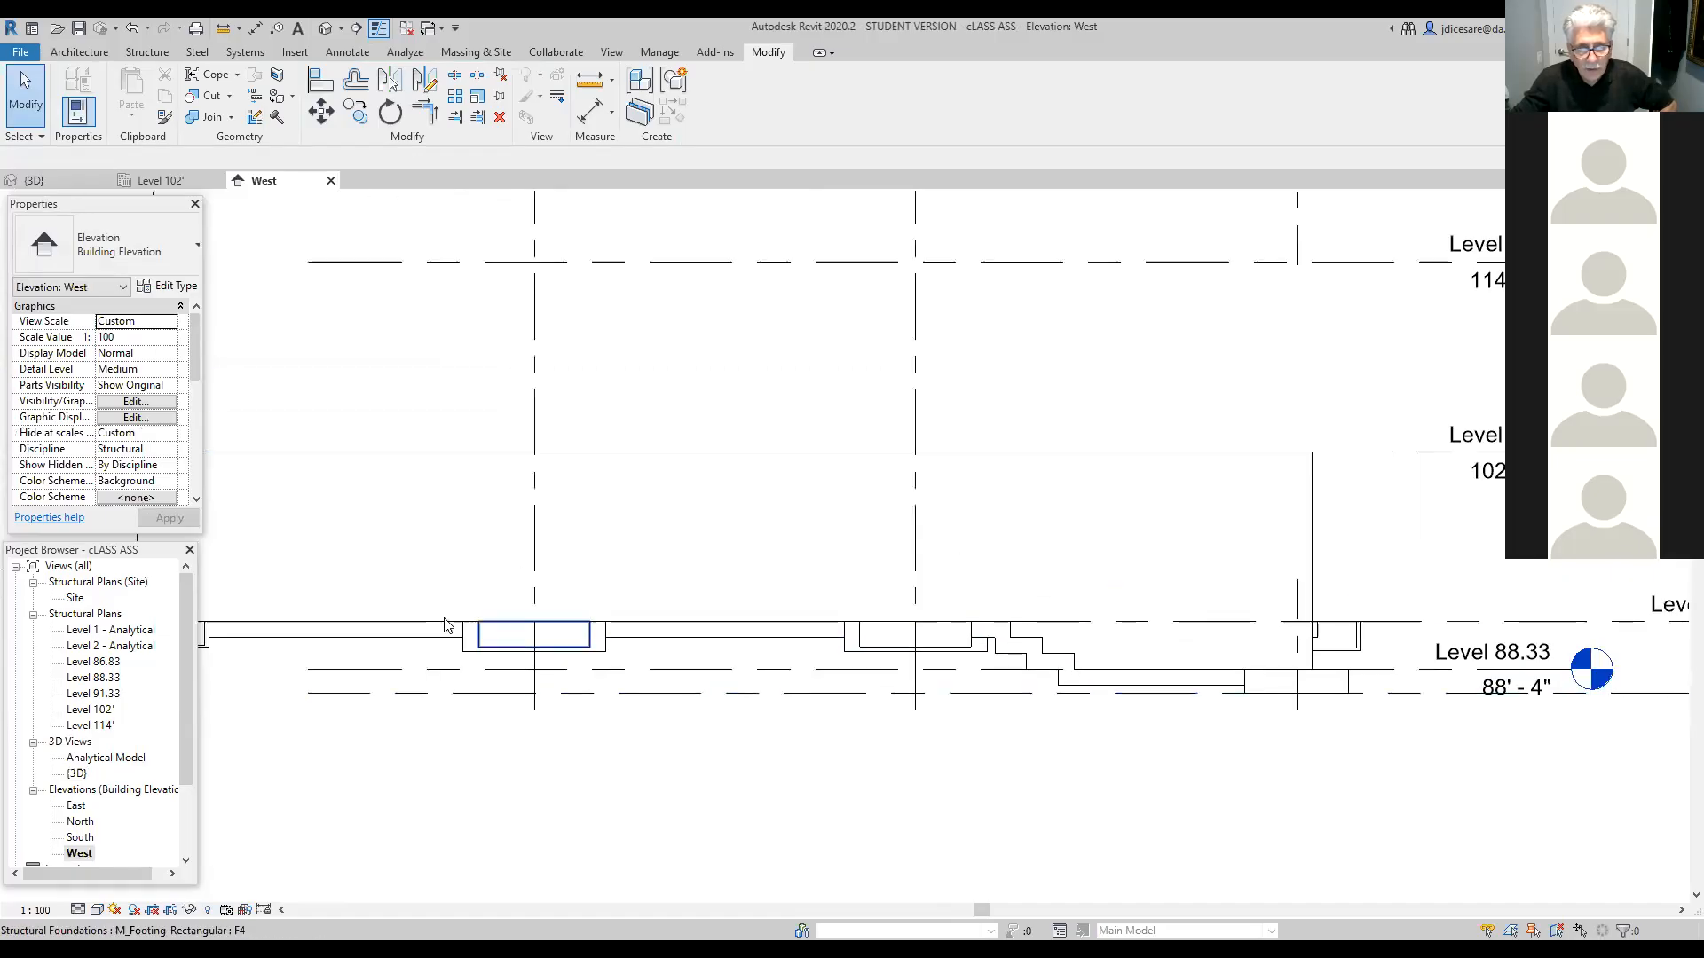
middle_click_drag(519, 647, 695, 640)
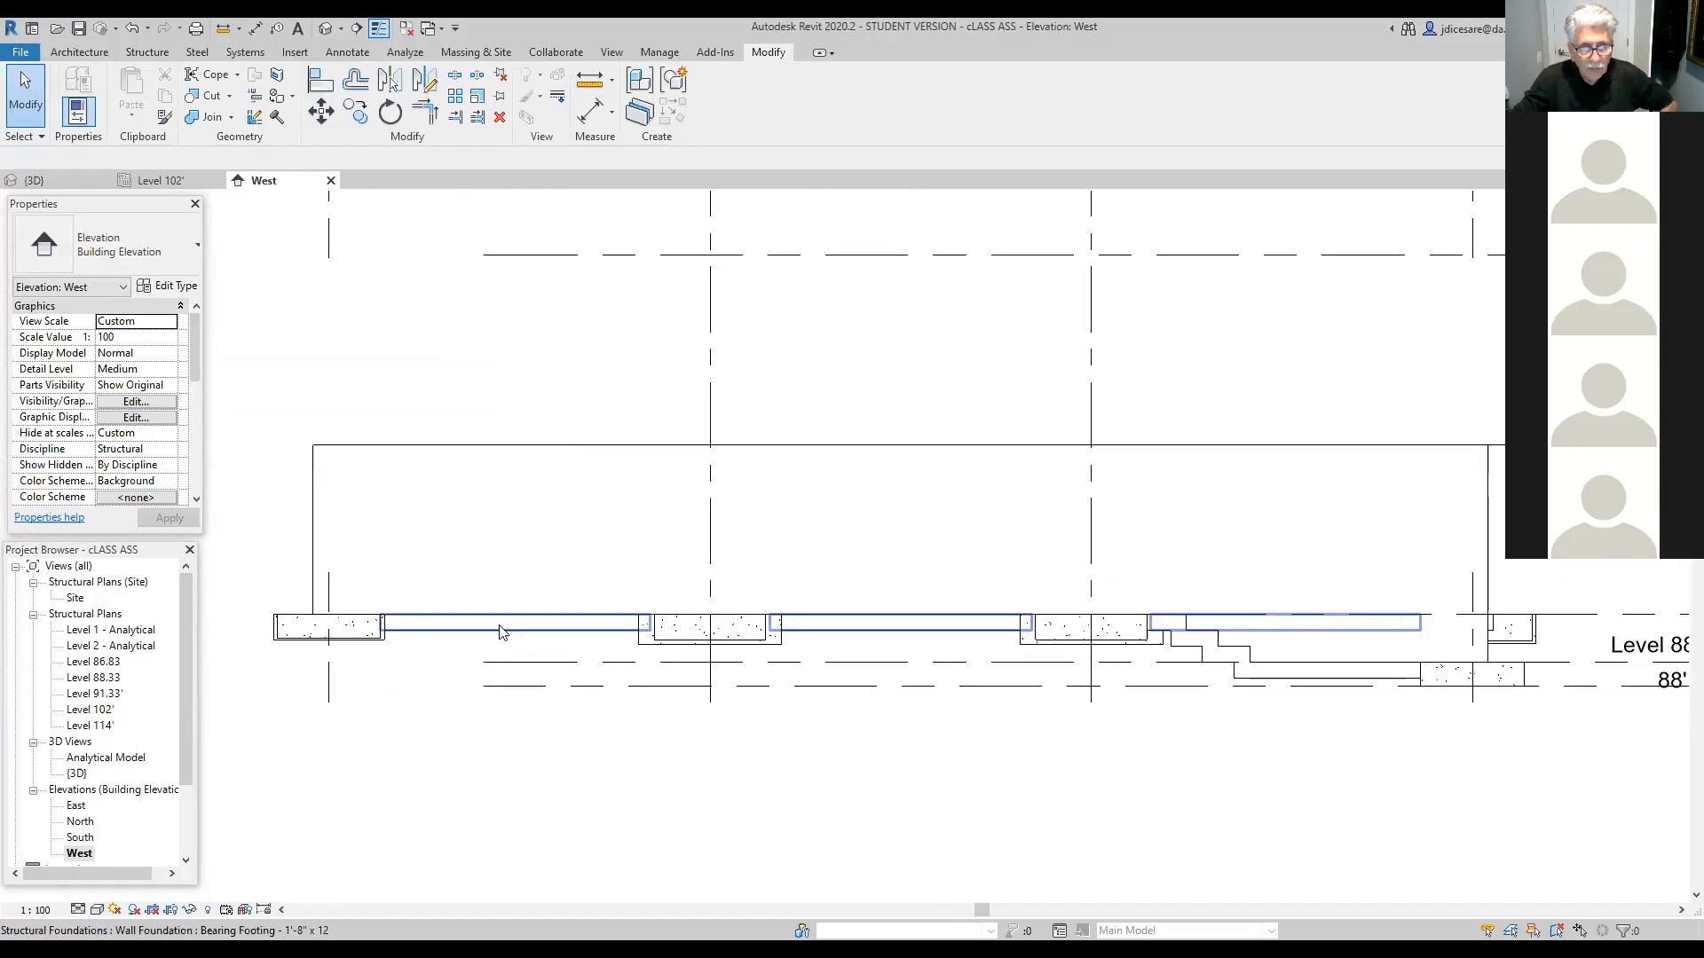
scroll(817, 761, "up", 1)
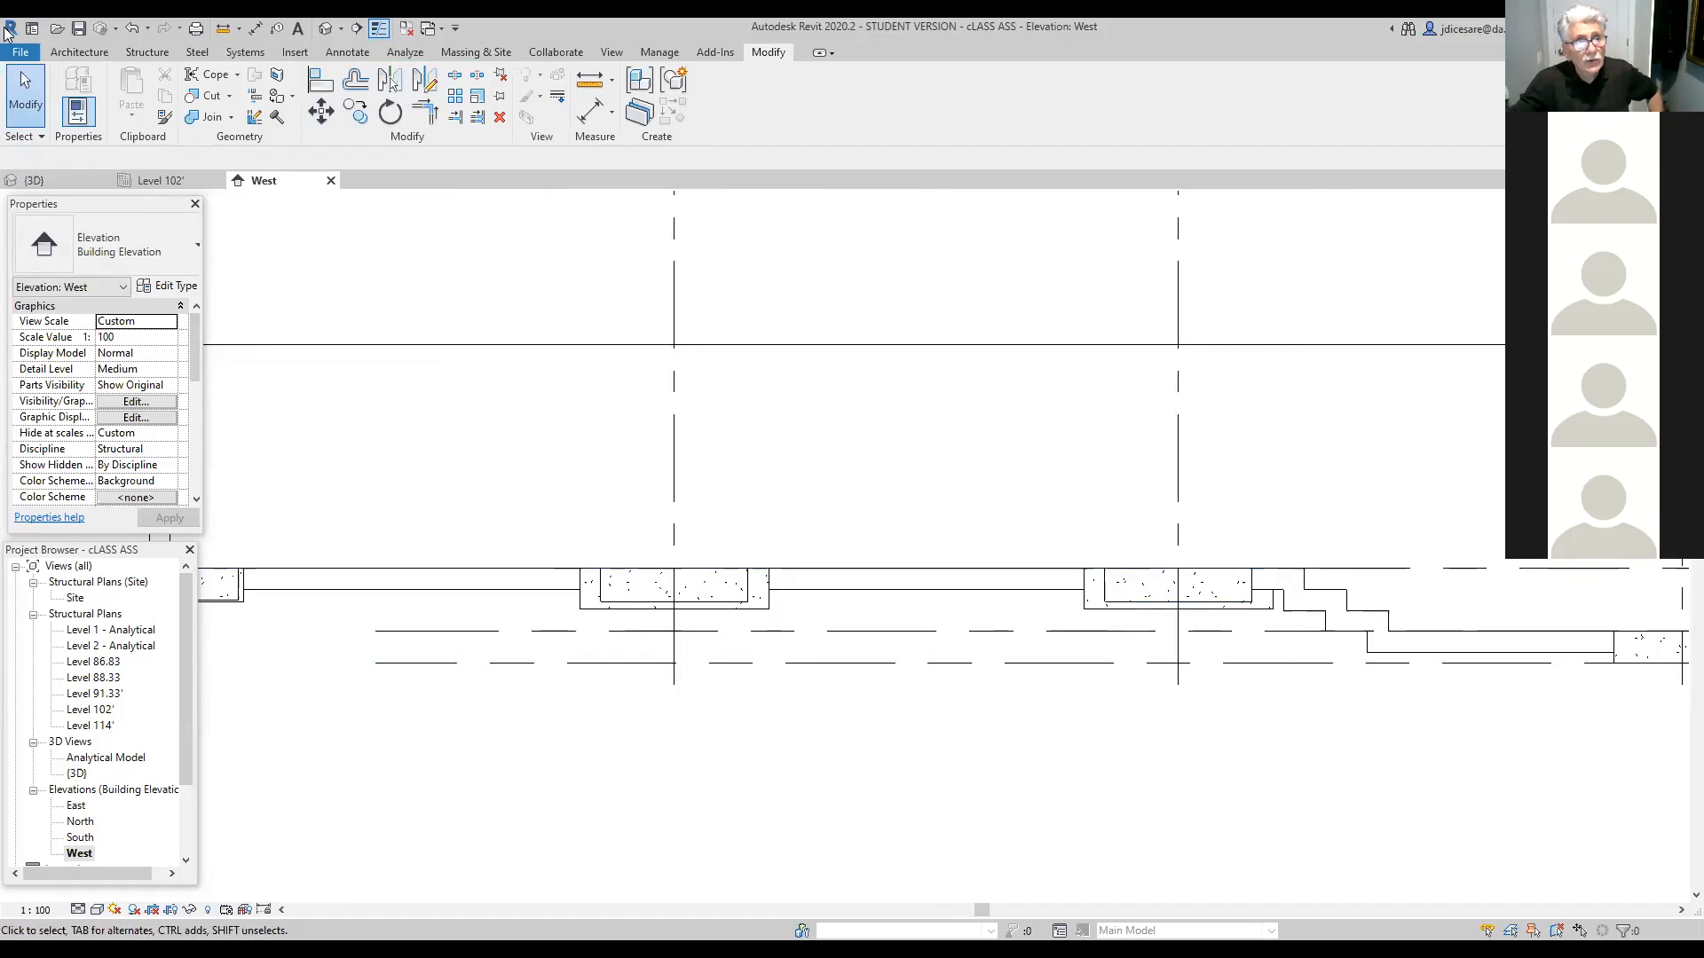
Step: Create another in-place component in the Structural Foundations category with the suggested name Structural Foundations 2
left_click(151, 52)
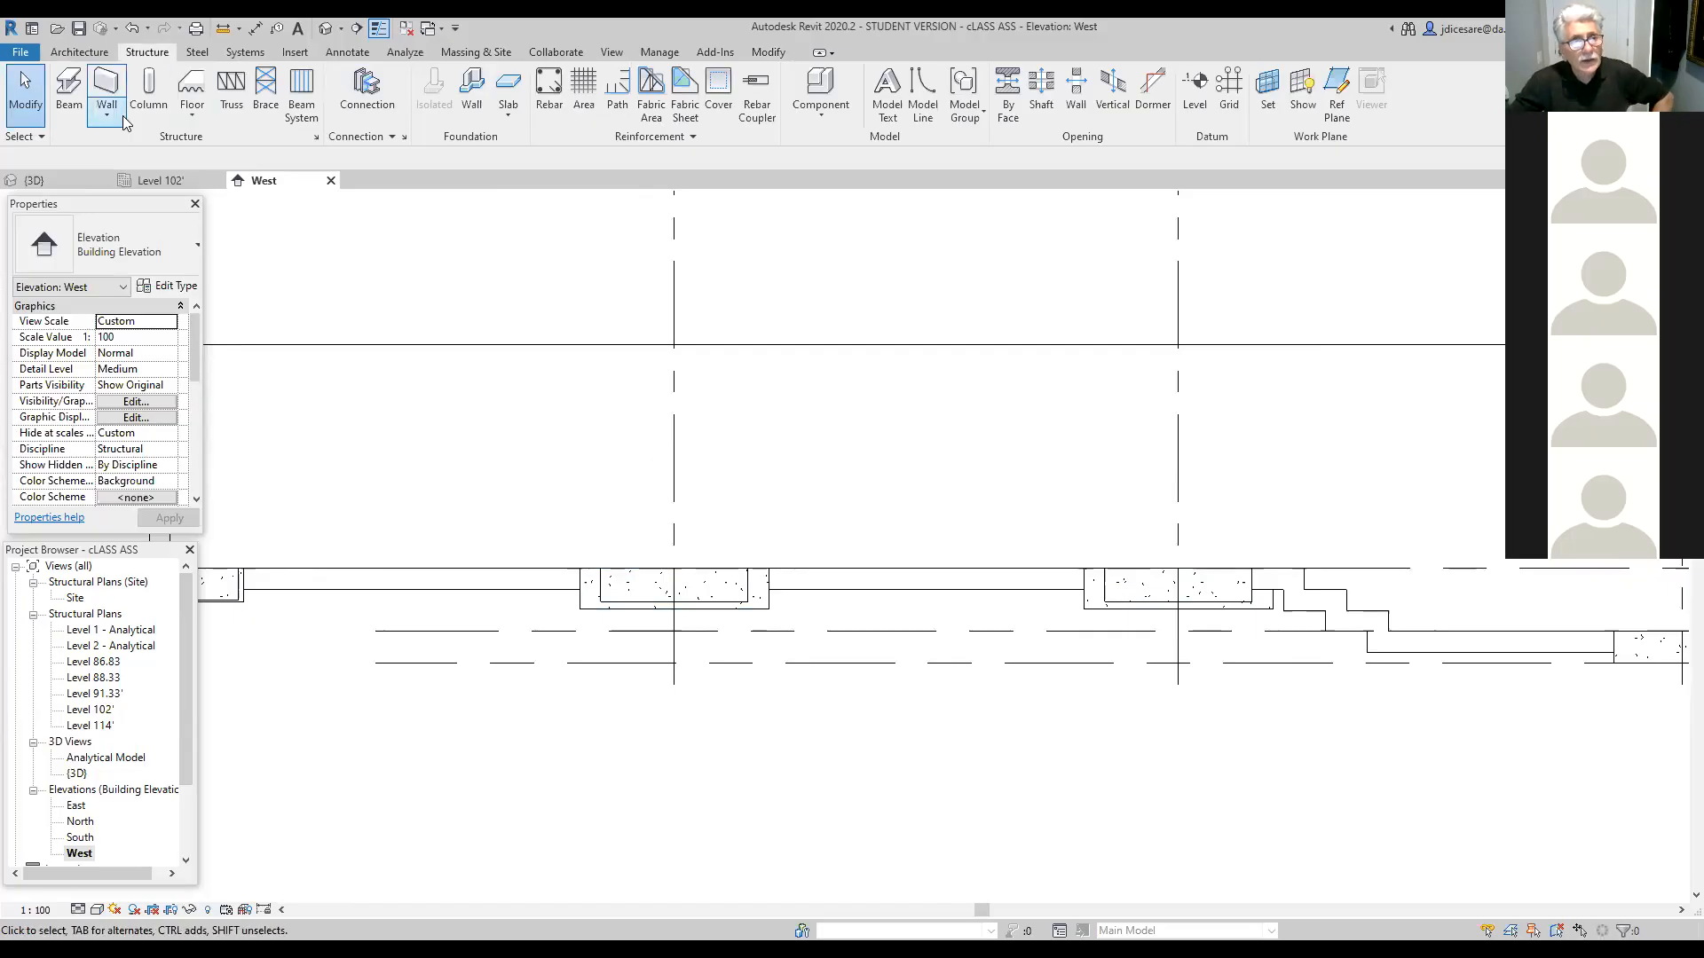
left_click(823, 114)
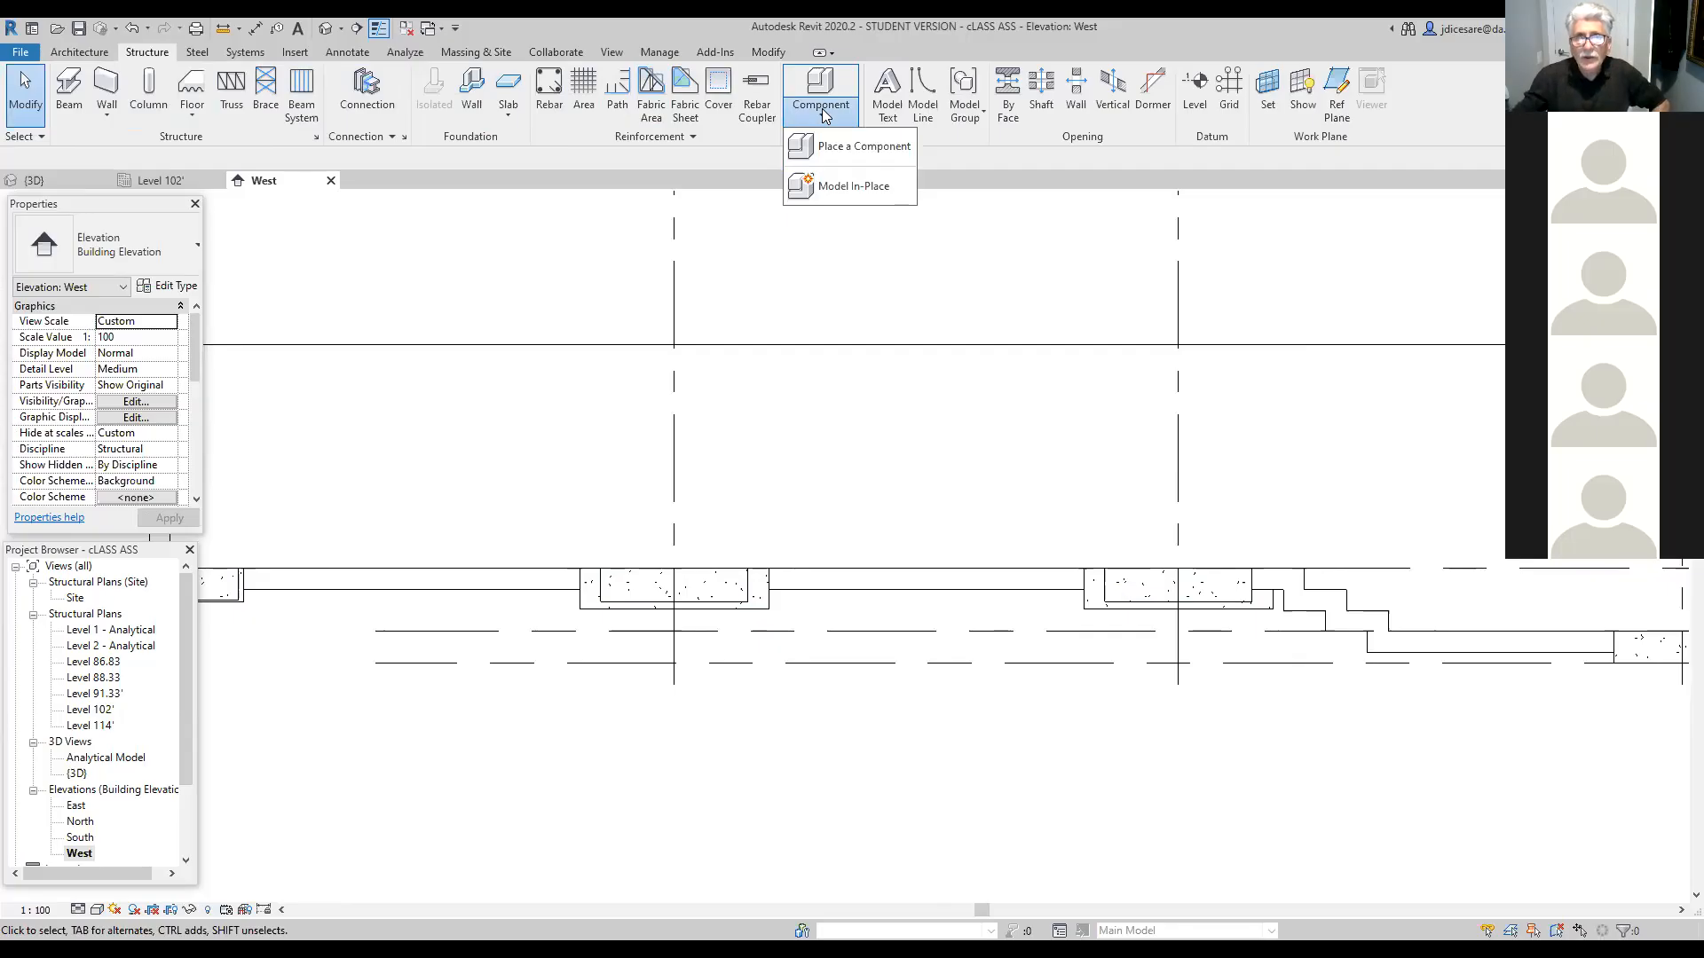
left_click(851, 188)
left_click_drag(974, 381, 974, 479)
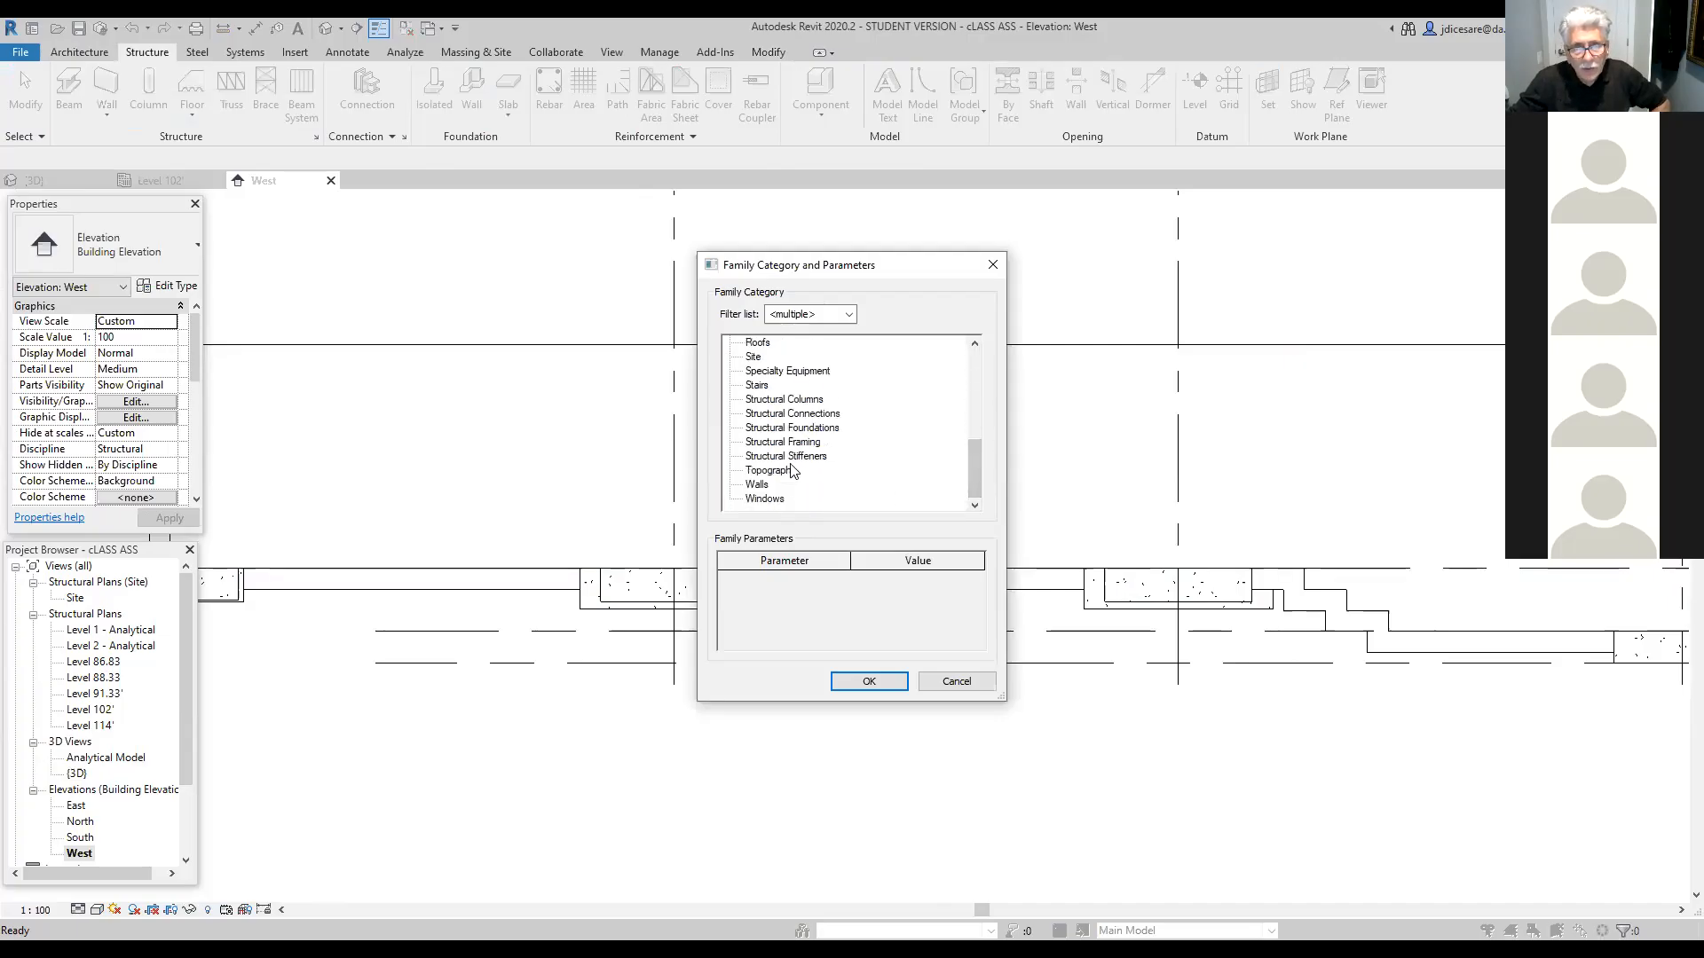
left_click(820, 430)
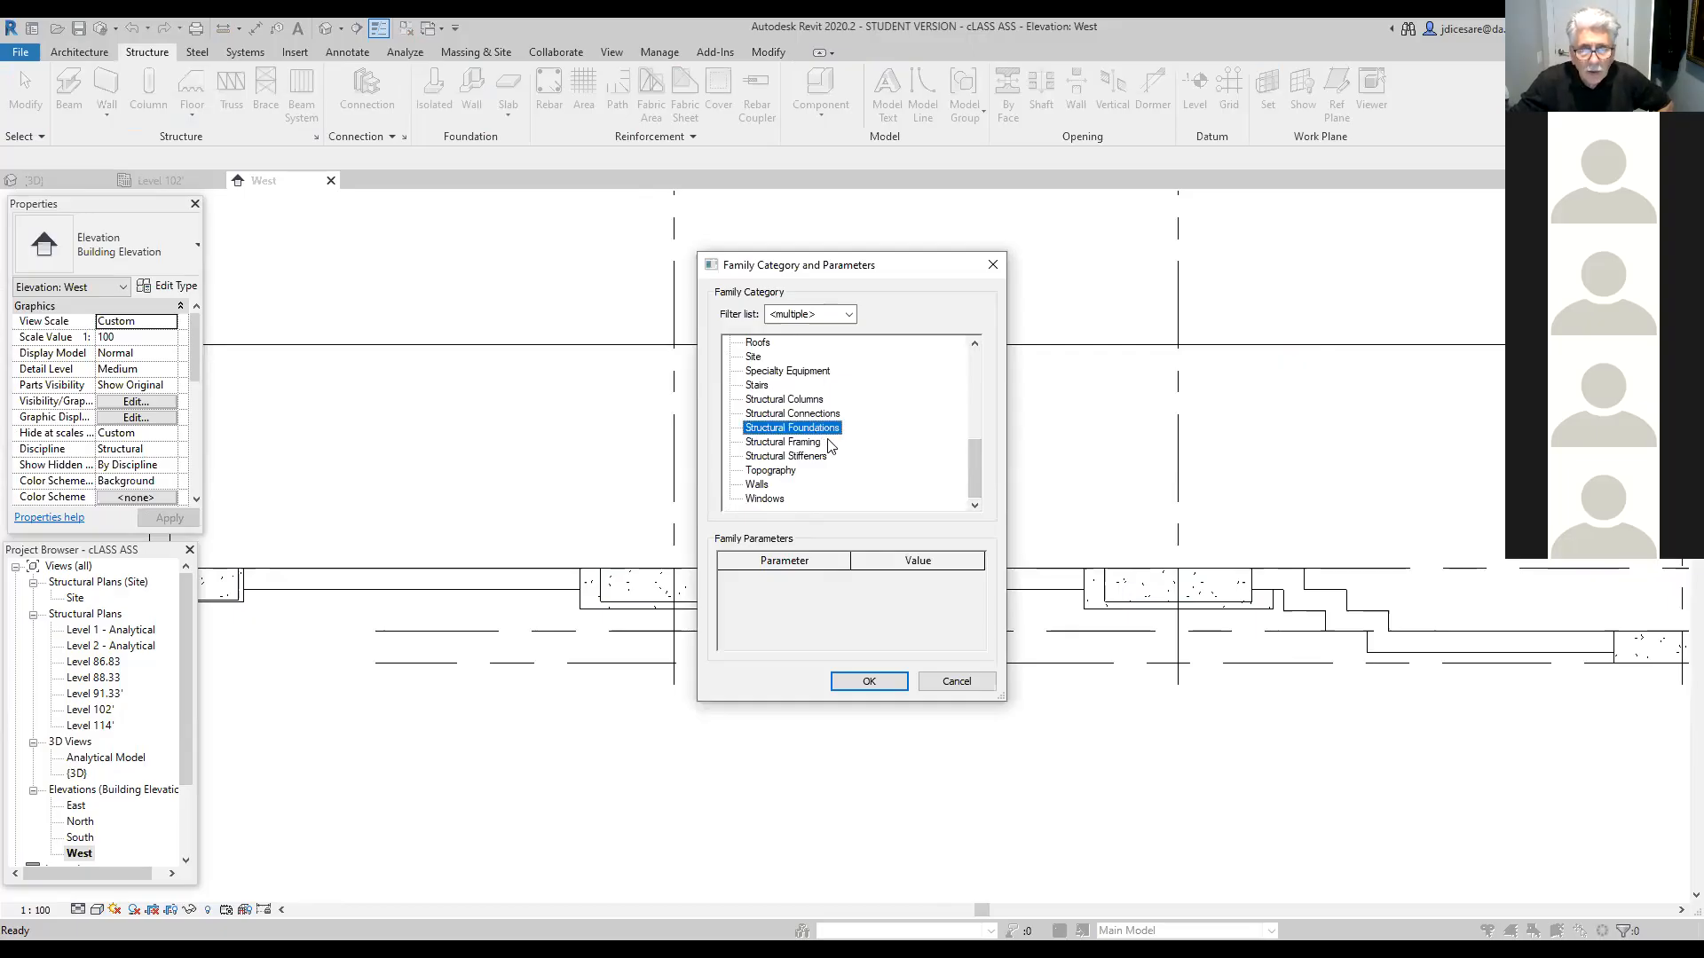
left_click(885, 687)
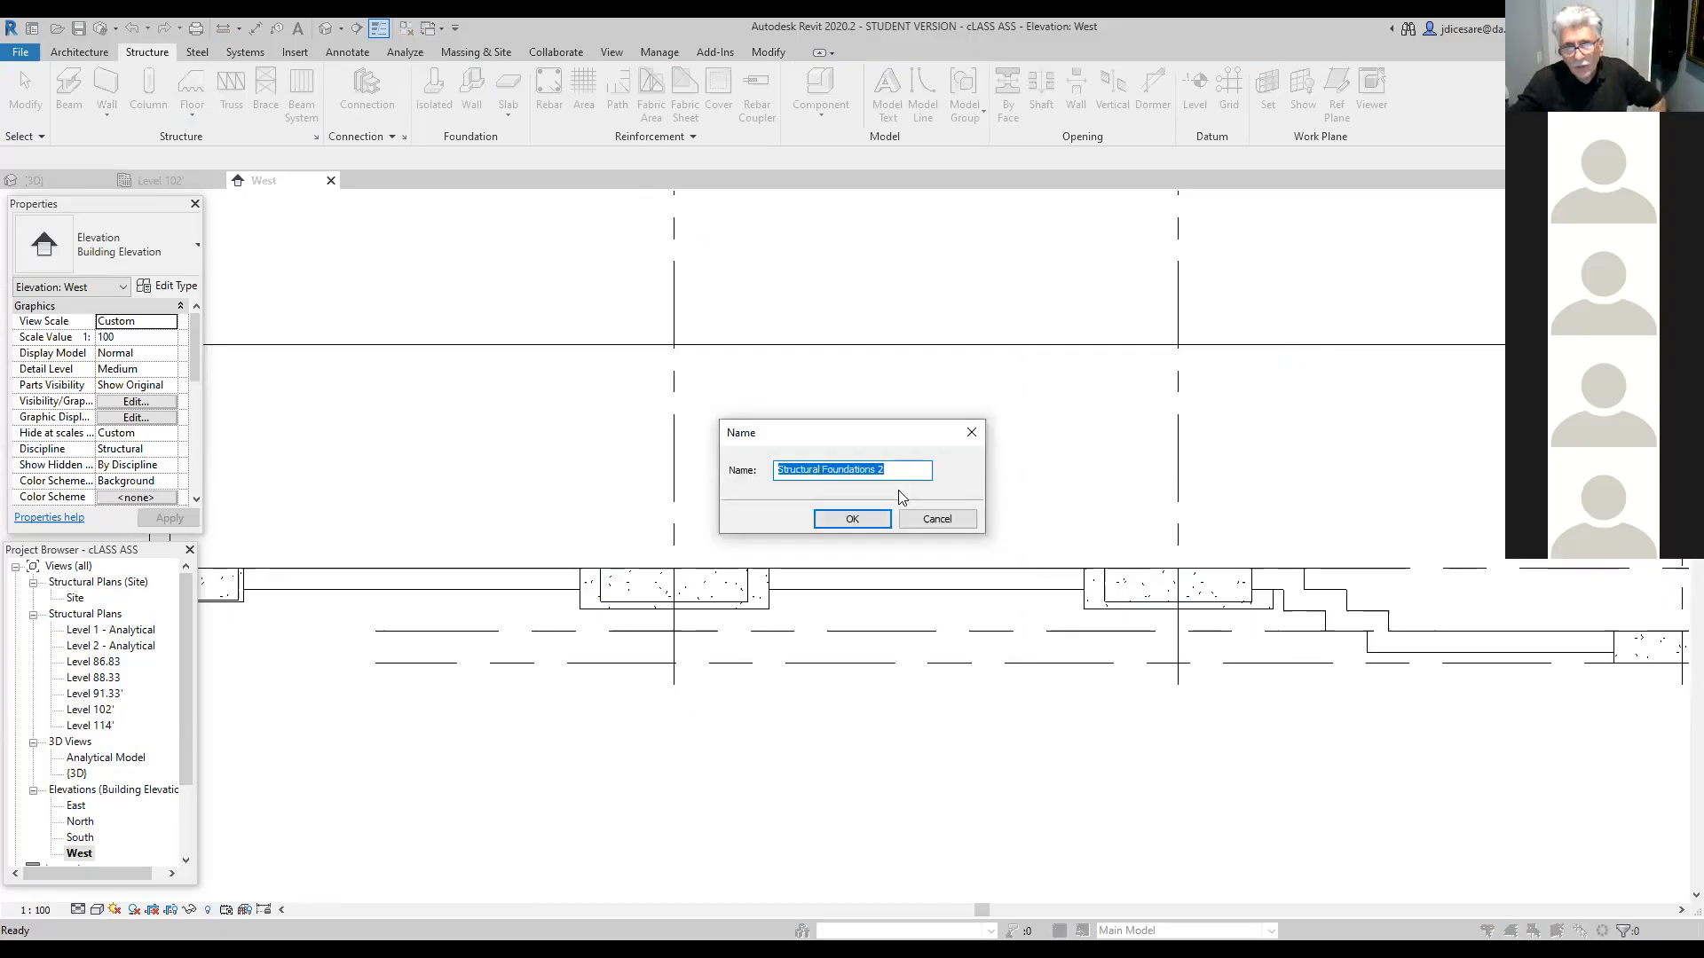
left_click(863, 524)
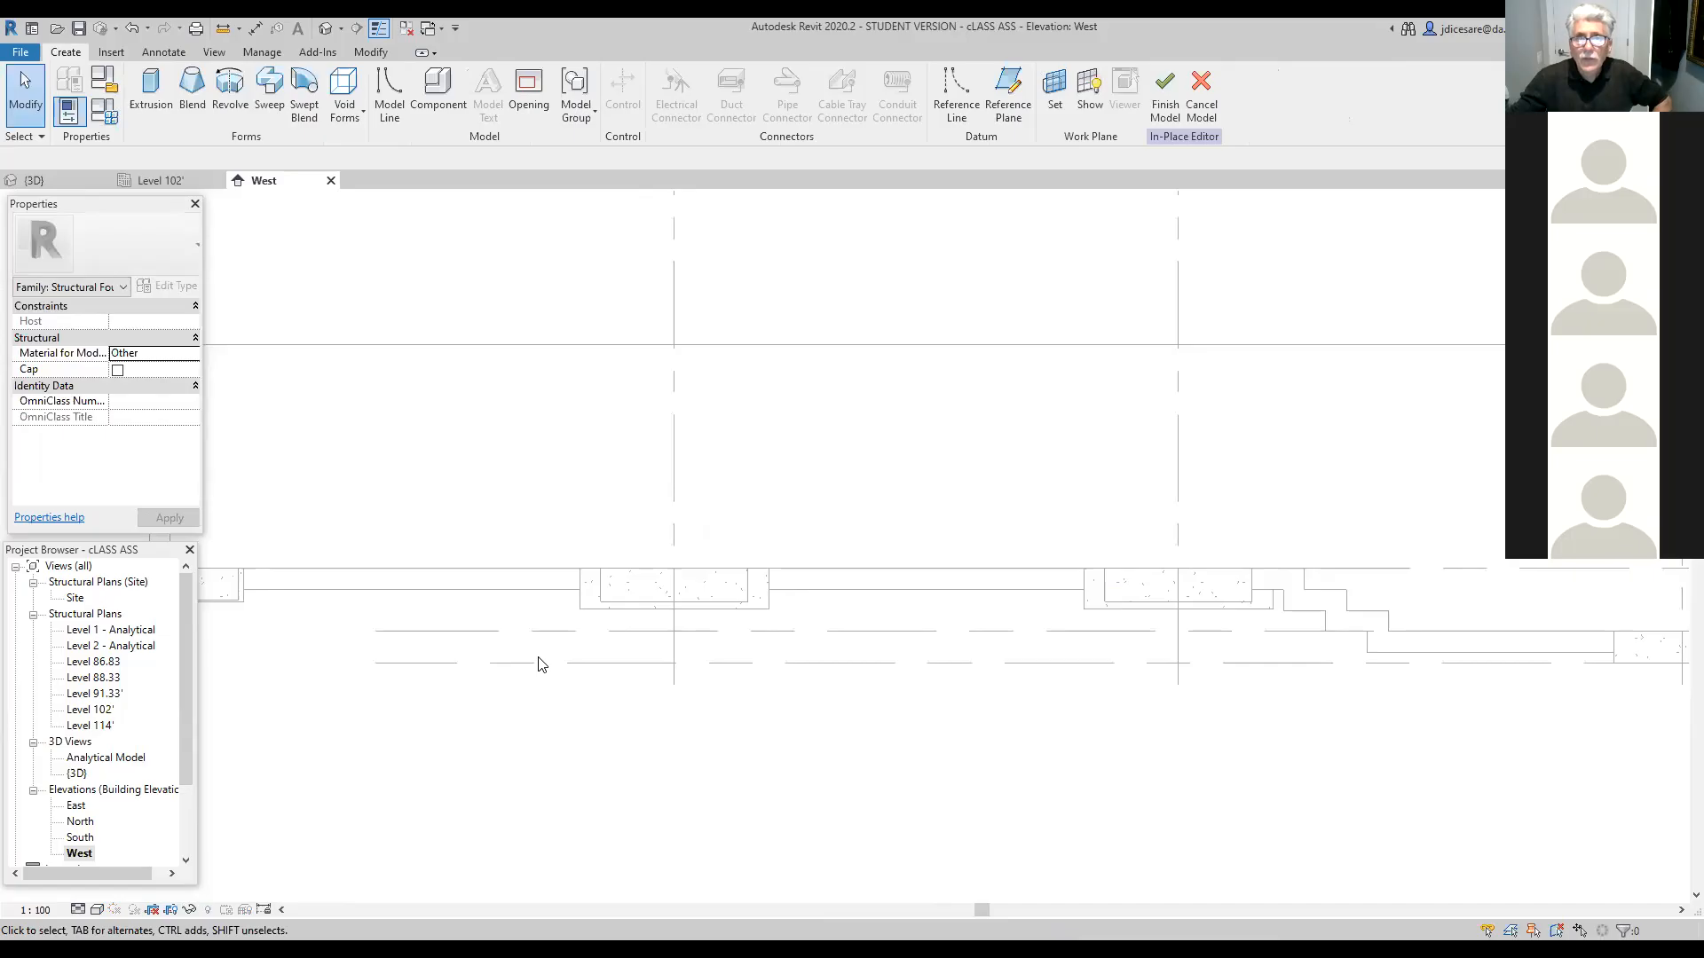
Step: Set the work plane by picking the west foundation wall's face, and repeat the pick on the same face
left_click(1056, 86)
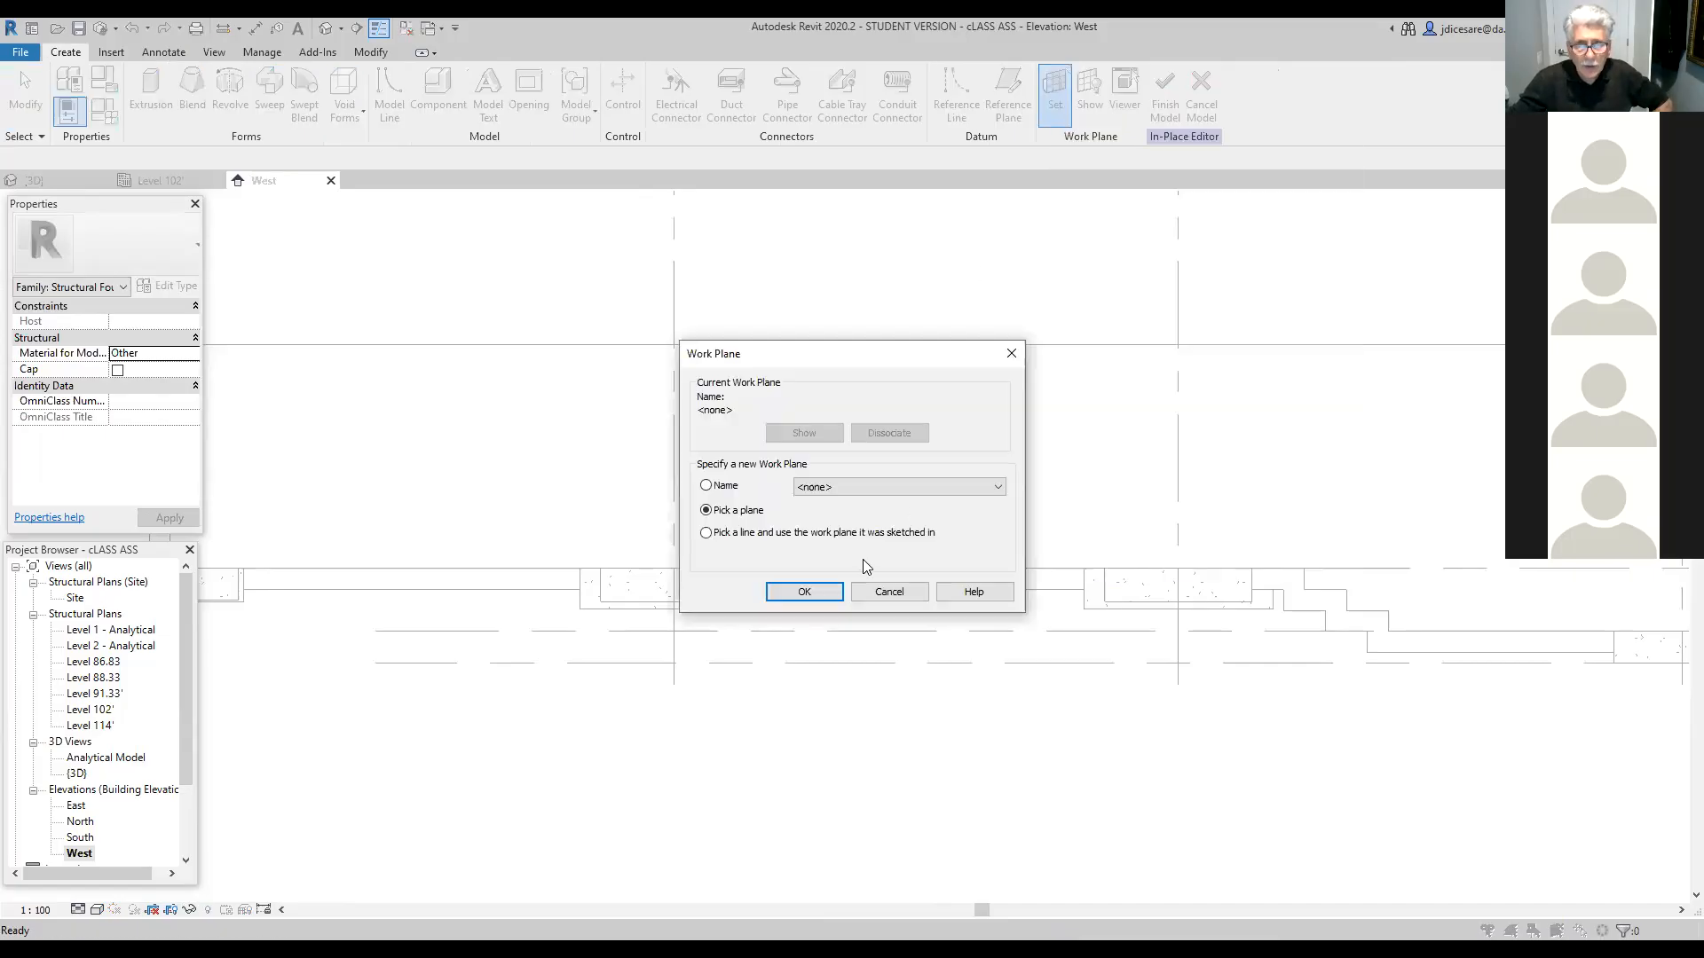
left_click(821, 592)
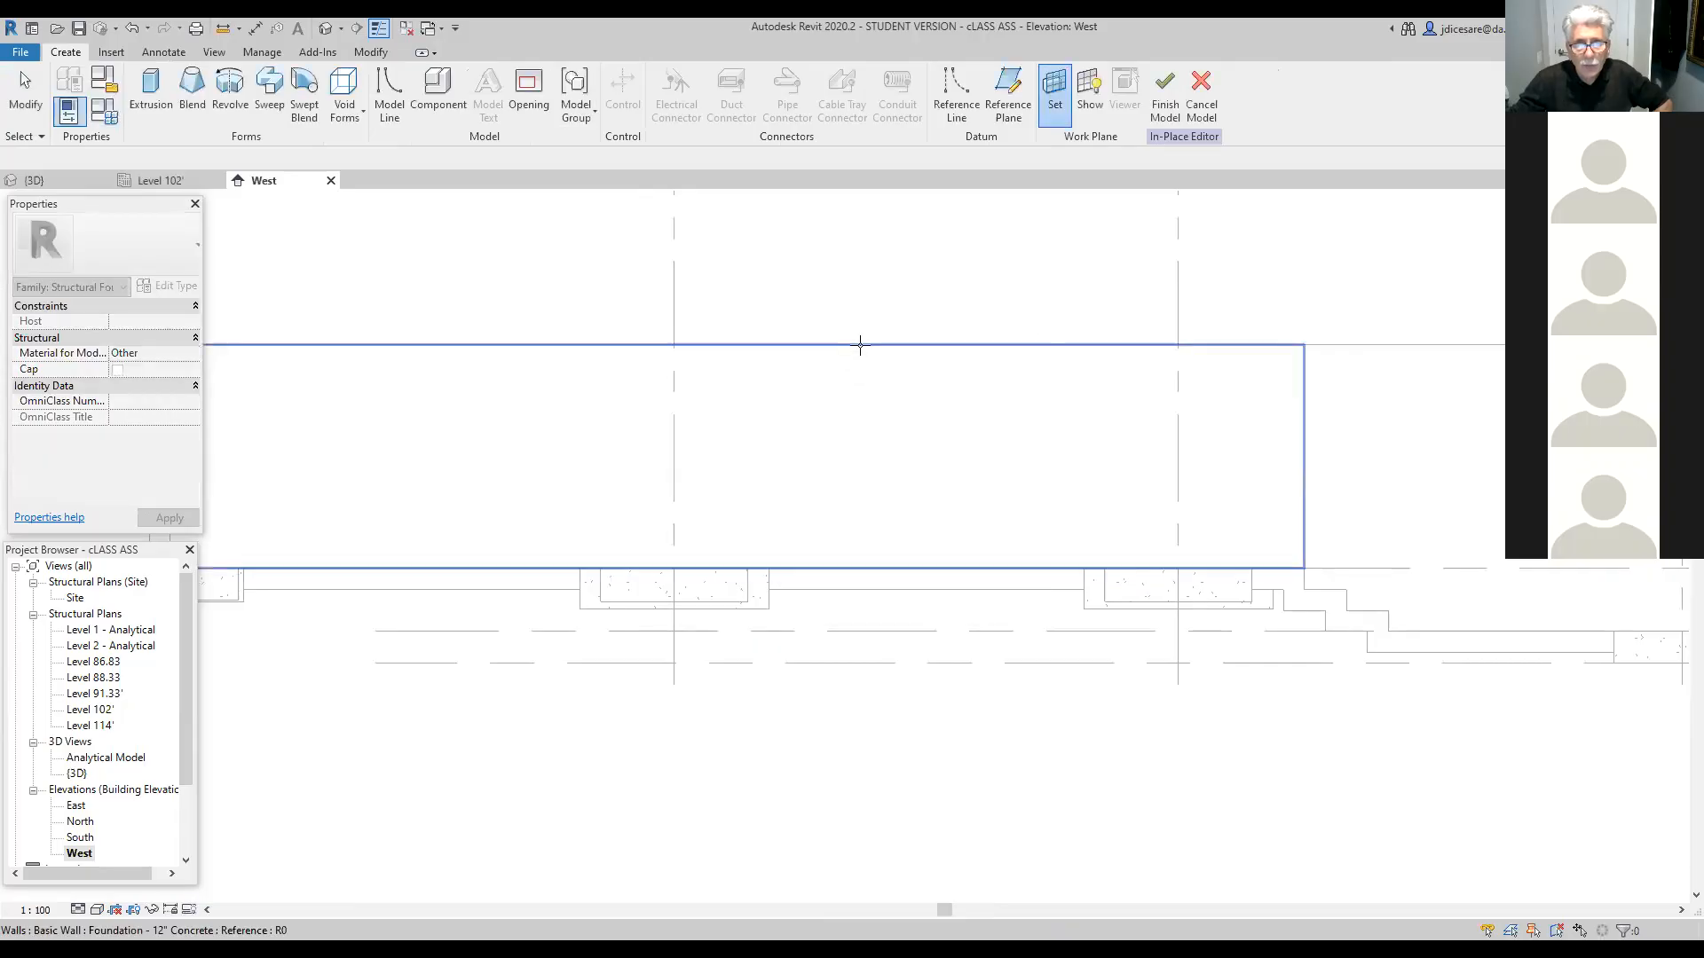
left_click(858, 348)
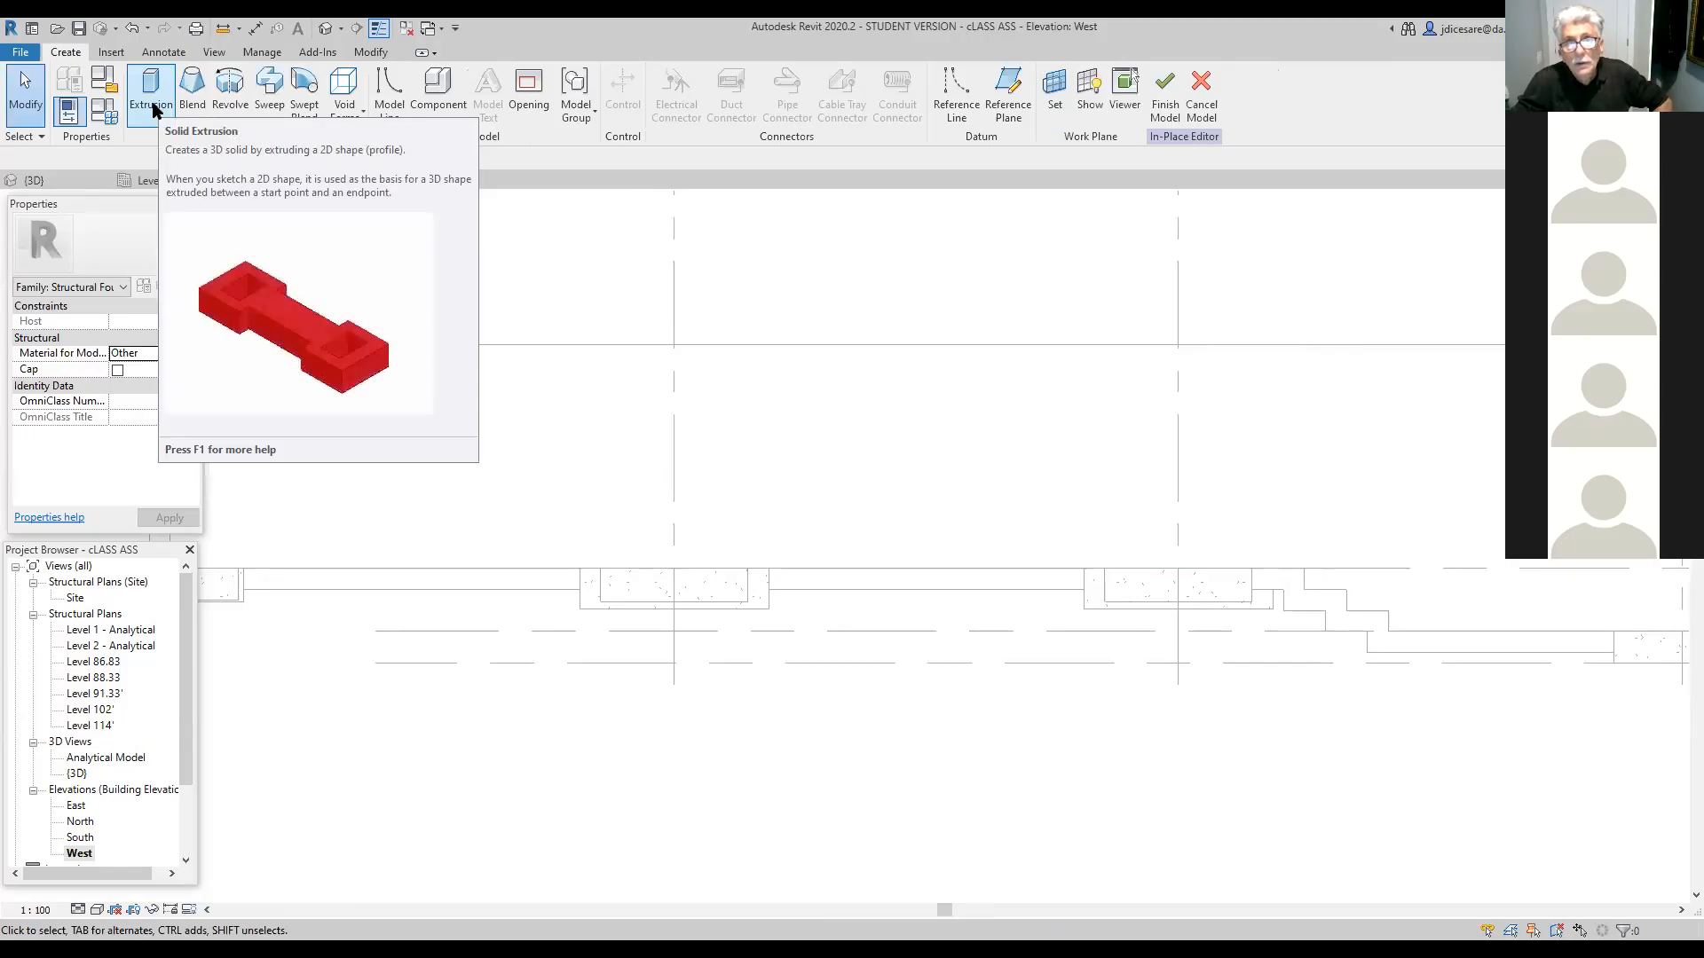
left_click(1057, 100)
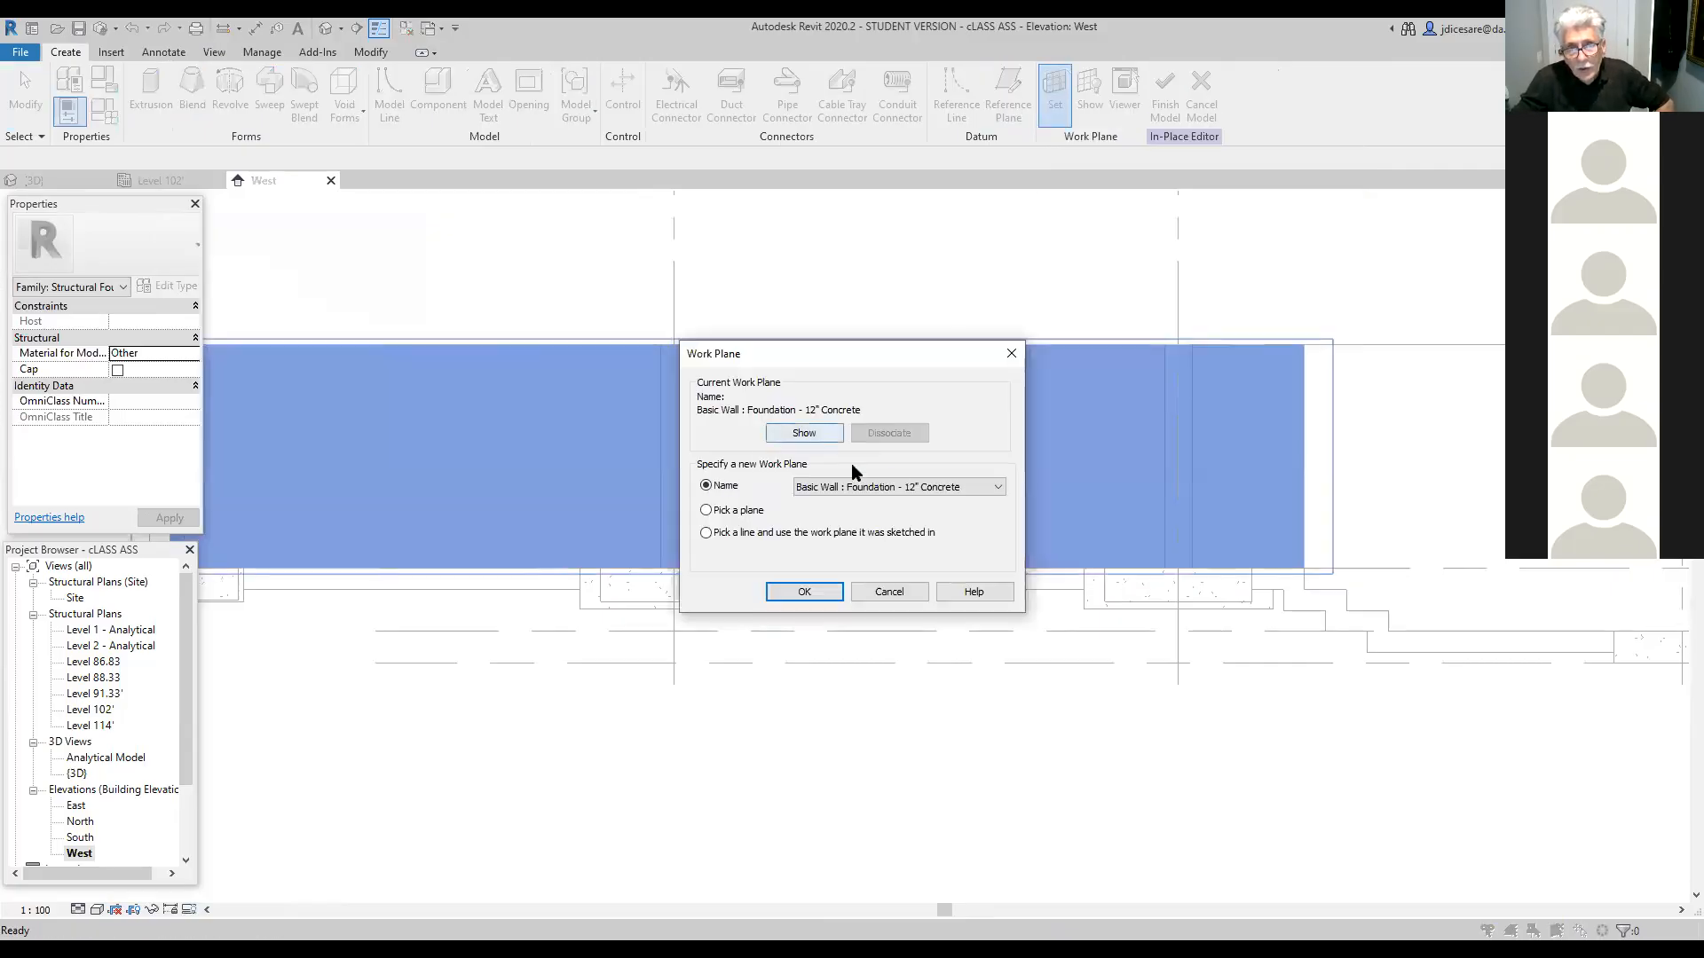
left_click(707, 511)
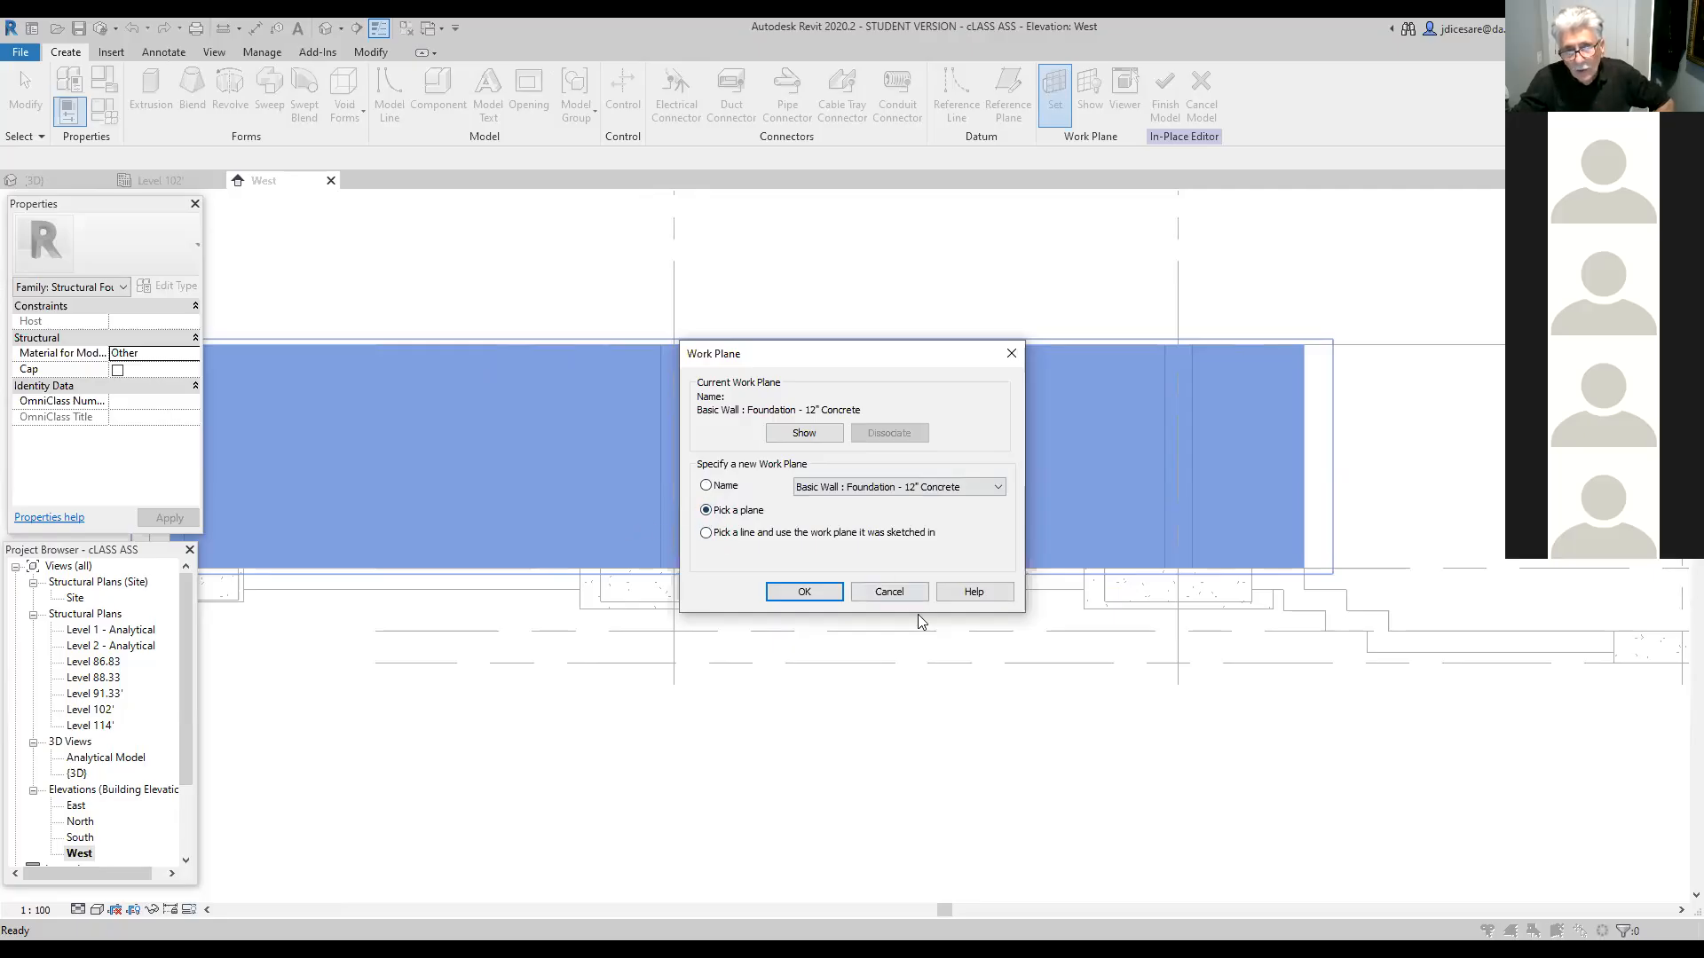
left_click(824, 592)
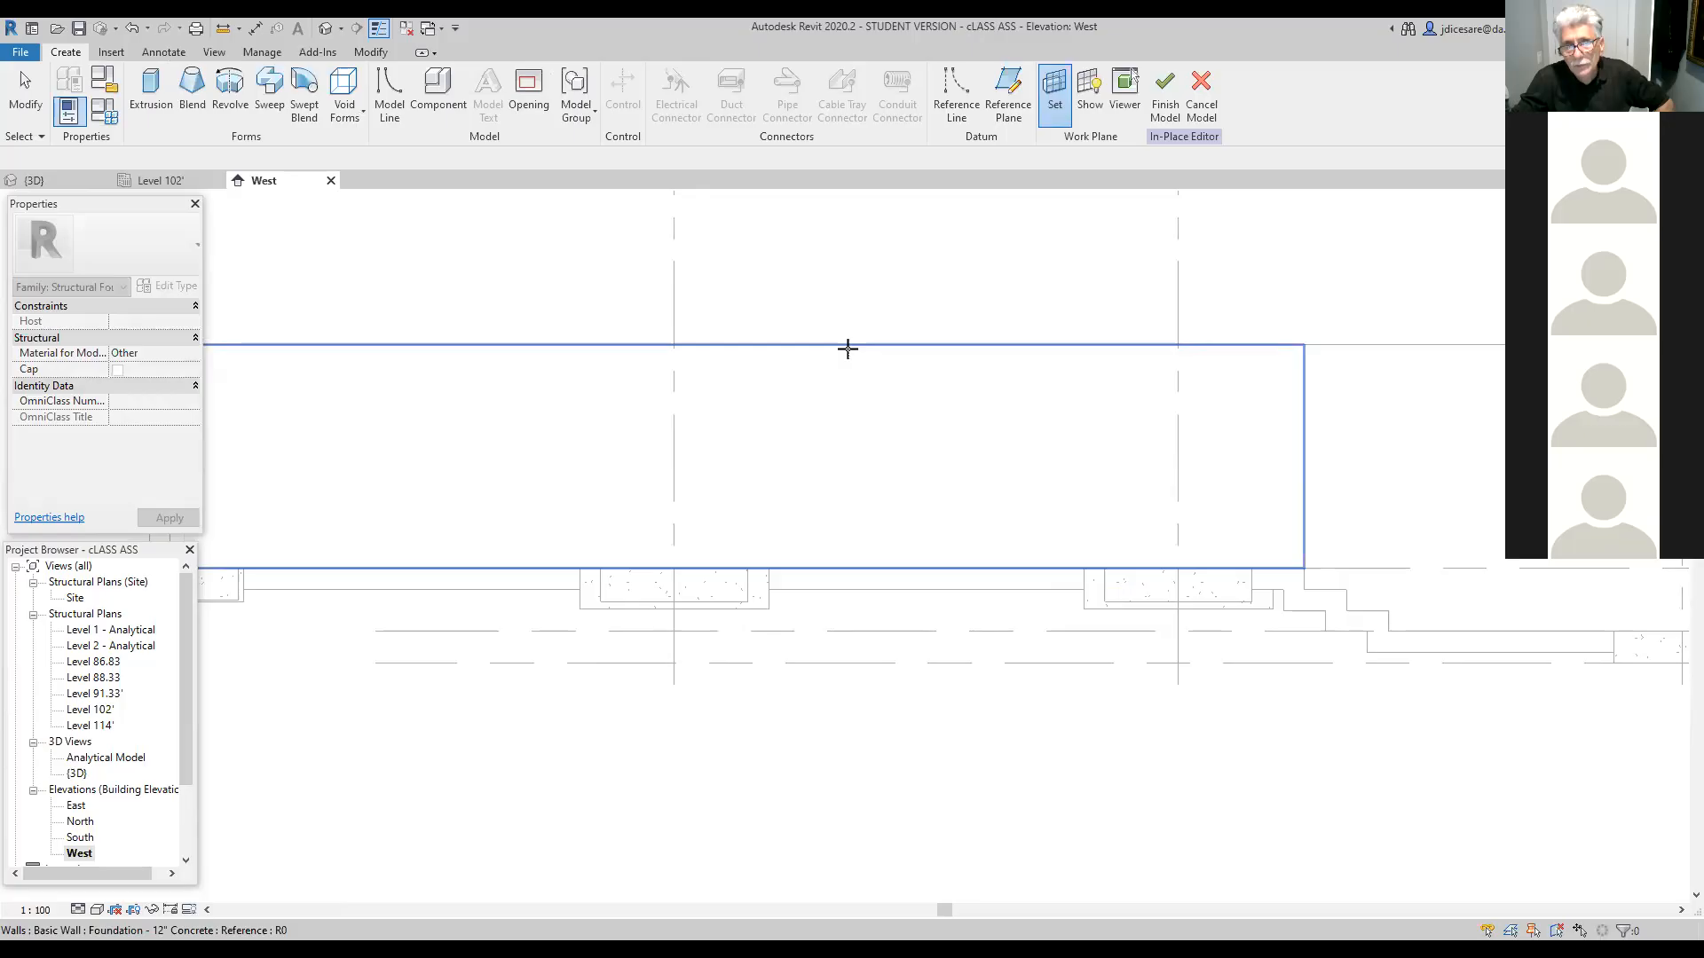
left_click(848, 349)
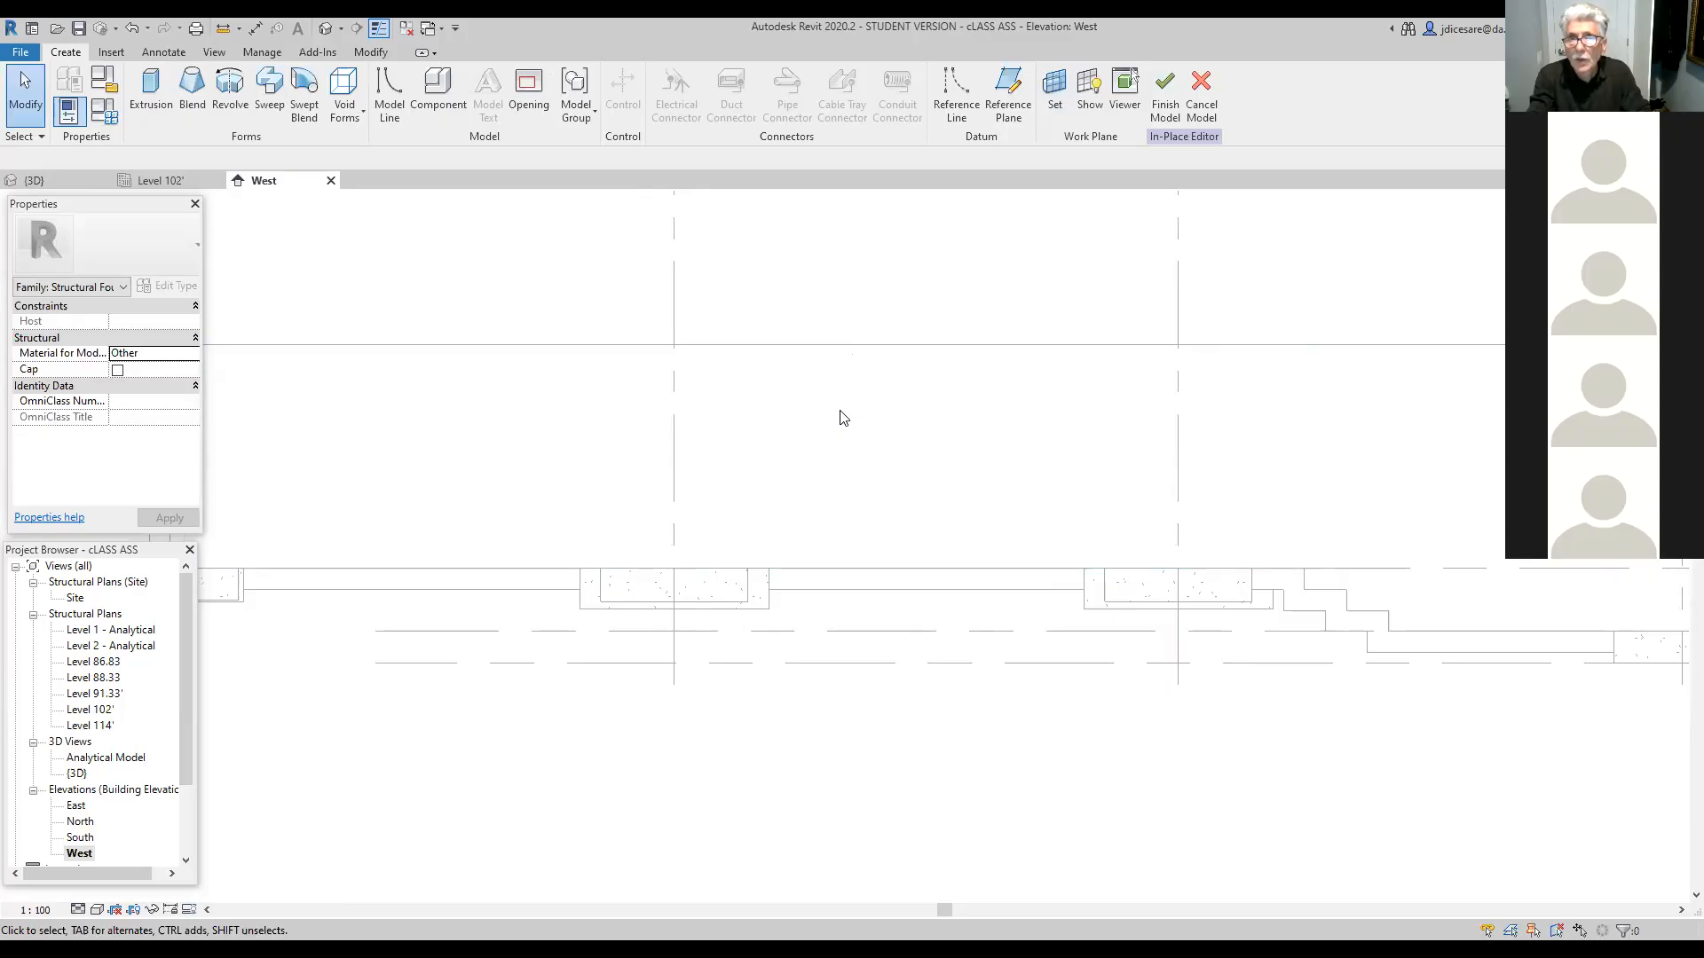
Step: Check the current work plane settings and quit the new in-place foundation model, discarding its changes
left_click(1060, 109)
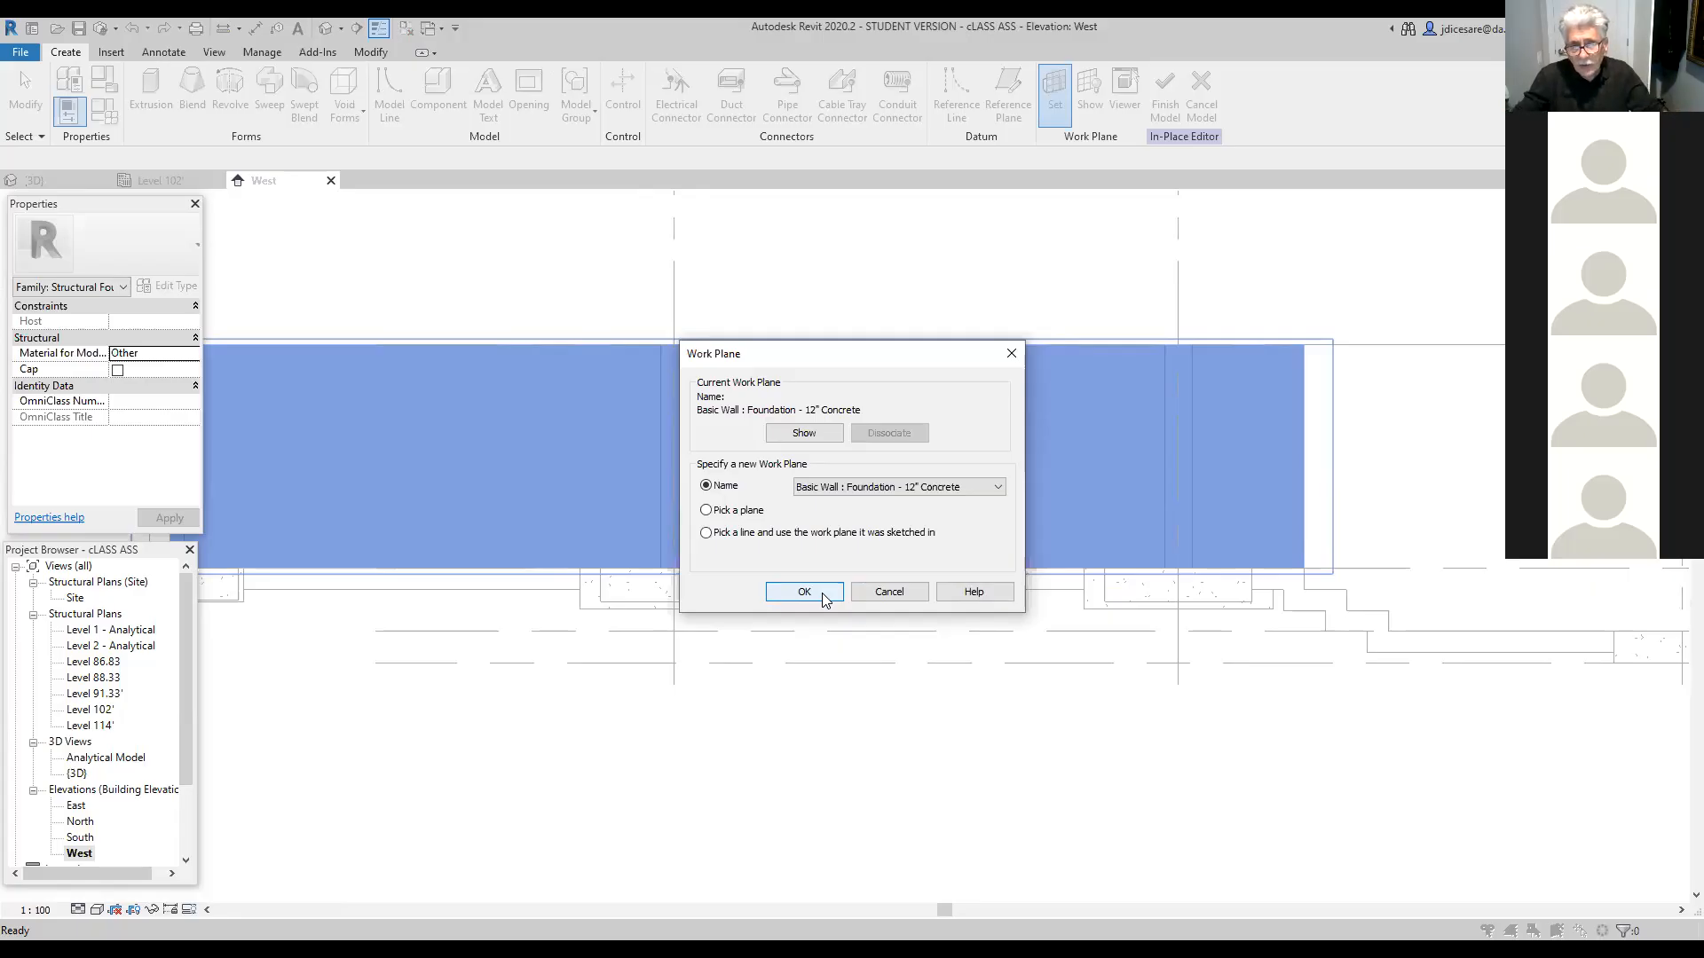
left_click(804, 592)
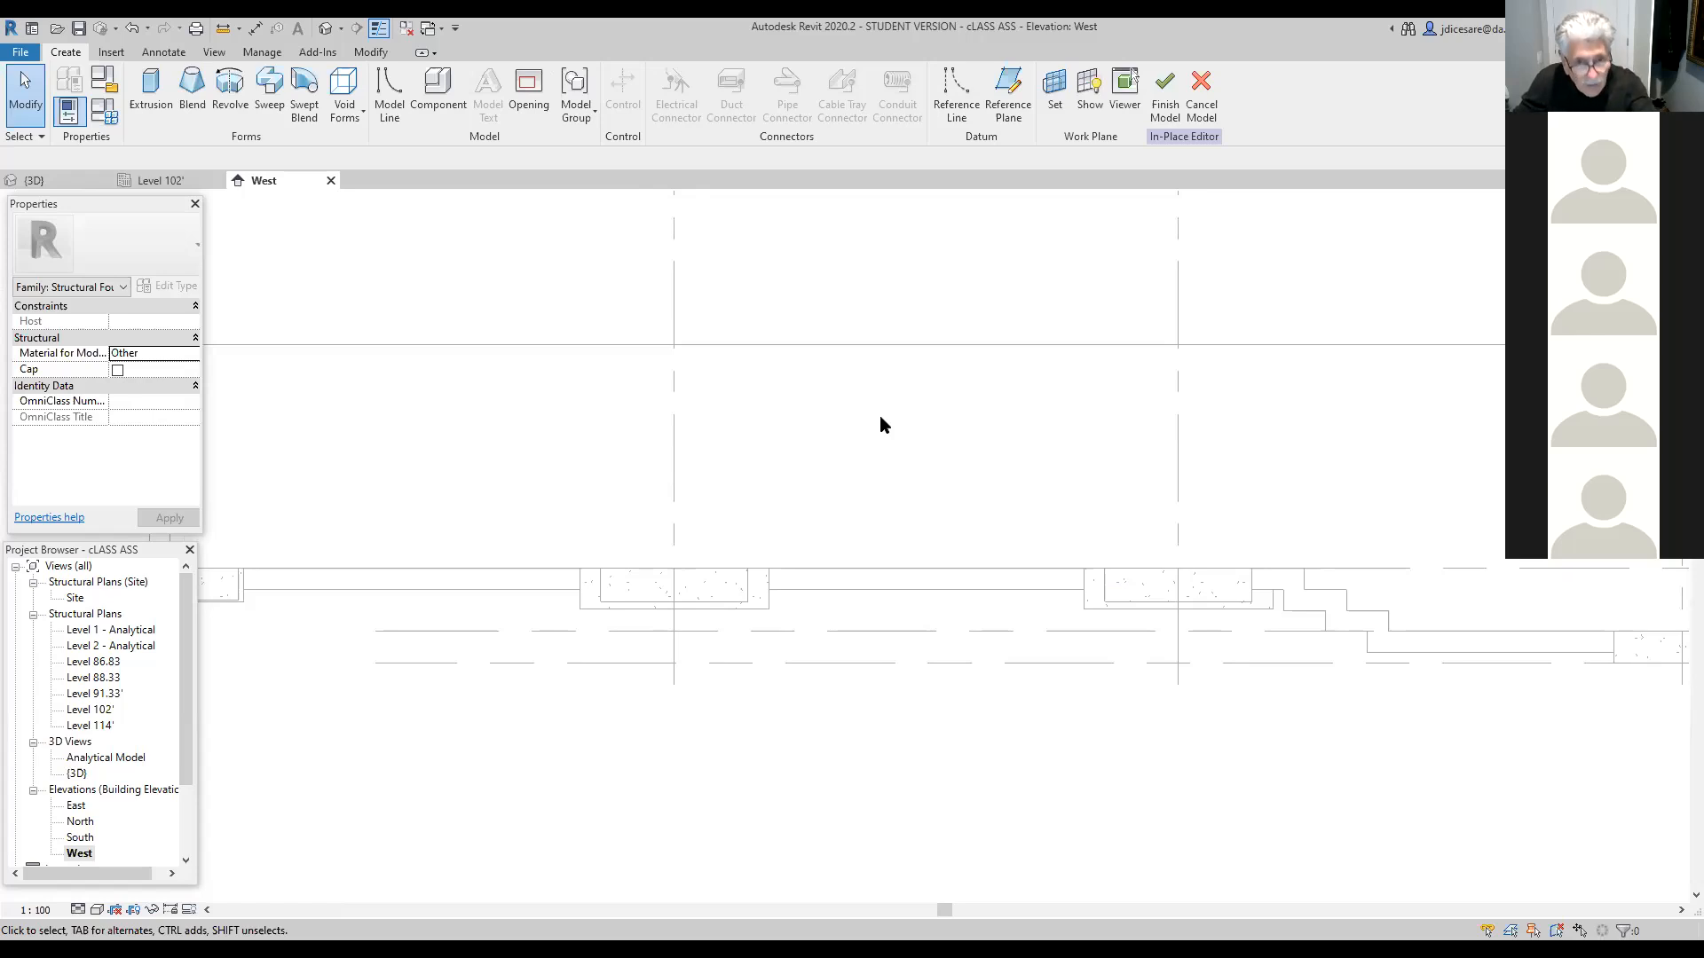
left_click(1200, 89)
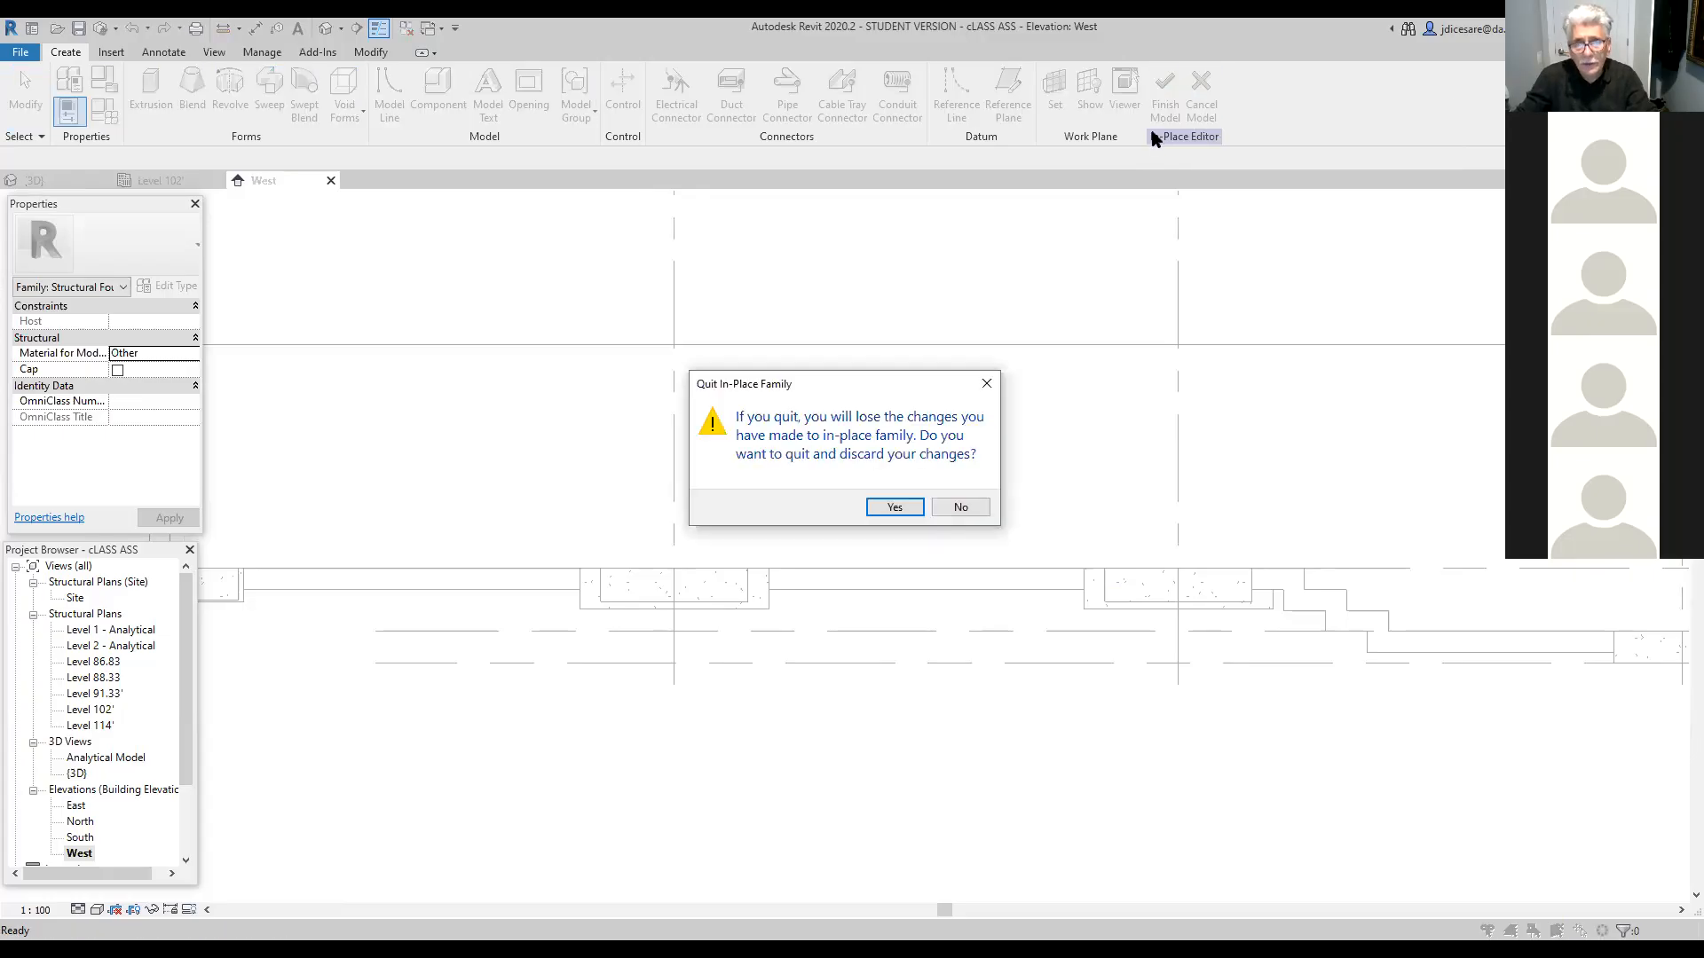
left_click(895, 508)
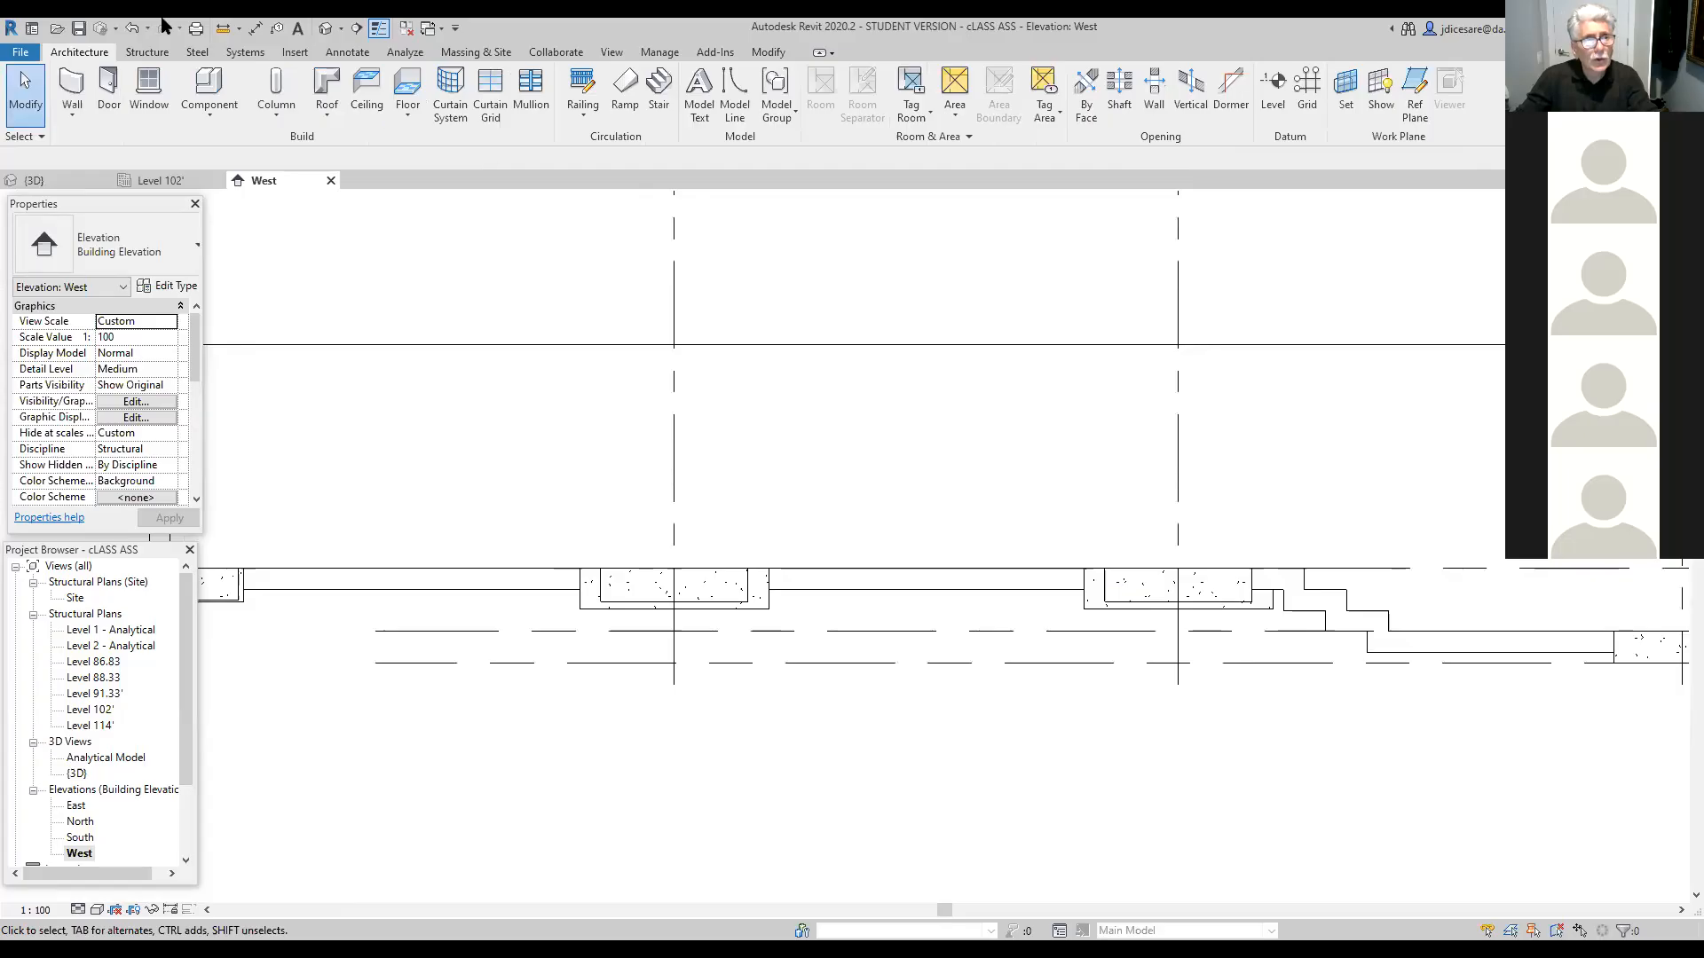
Step: Create a new in-place component in the Structural Foundations category, keeping the suggested name Structural Foundations 2
left_click(149, 53)
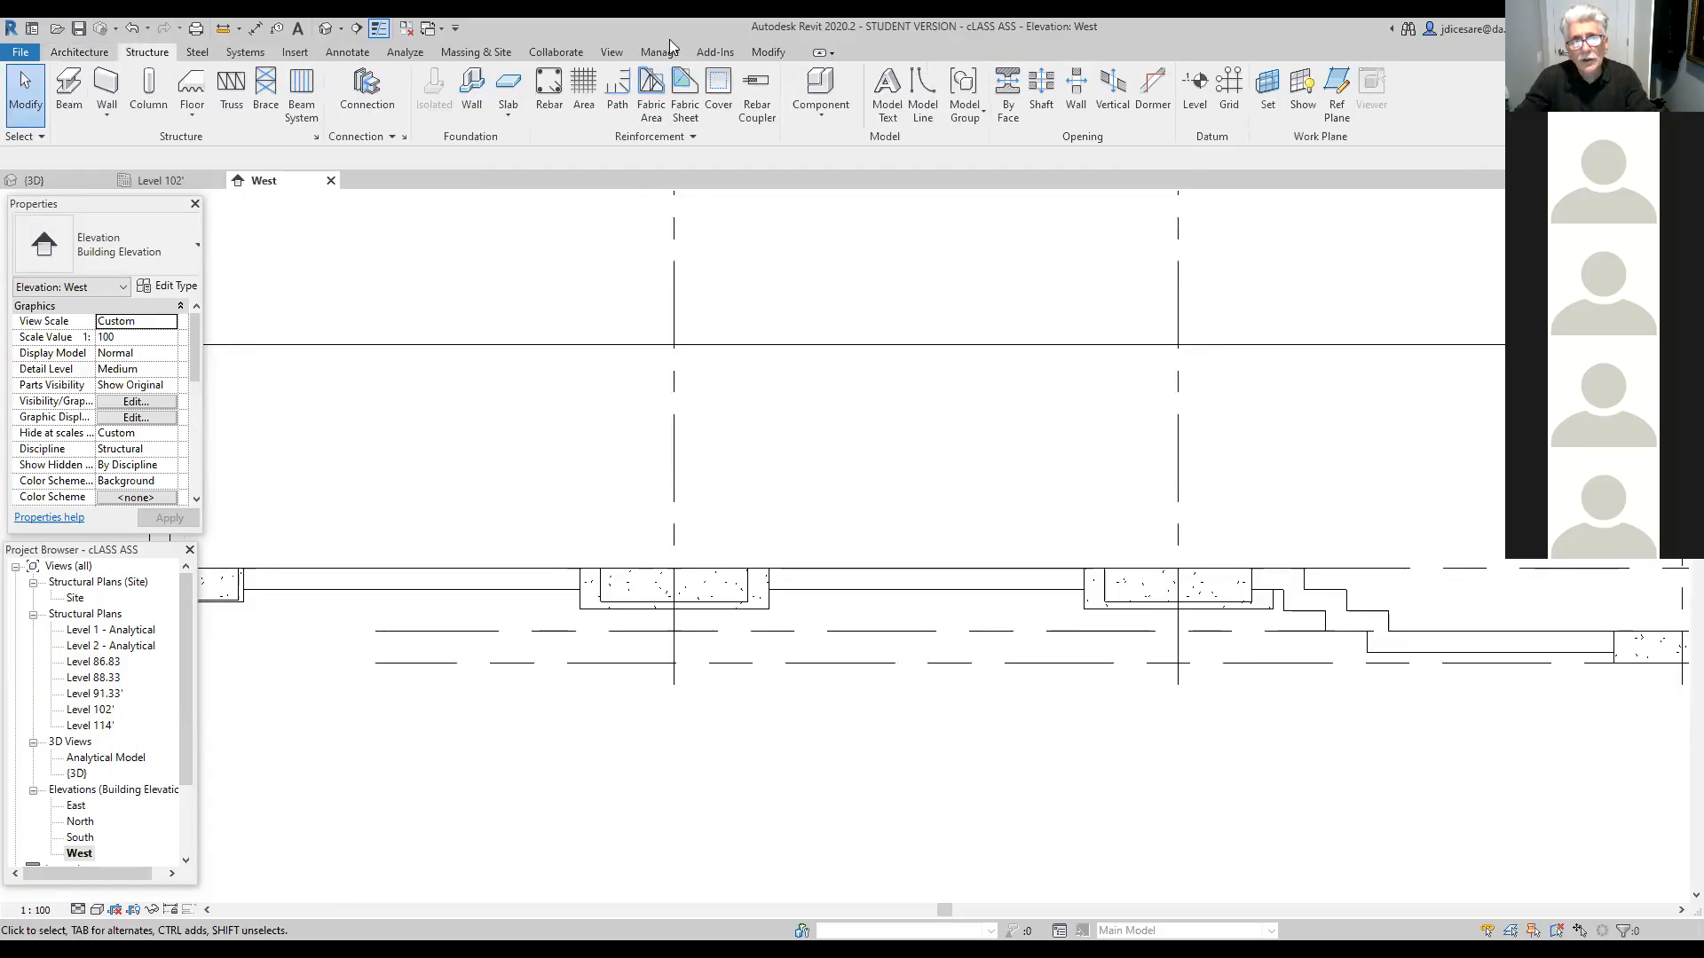
left_click(823, 117)
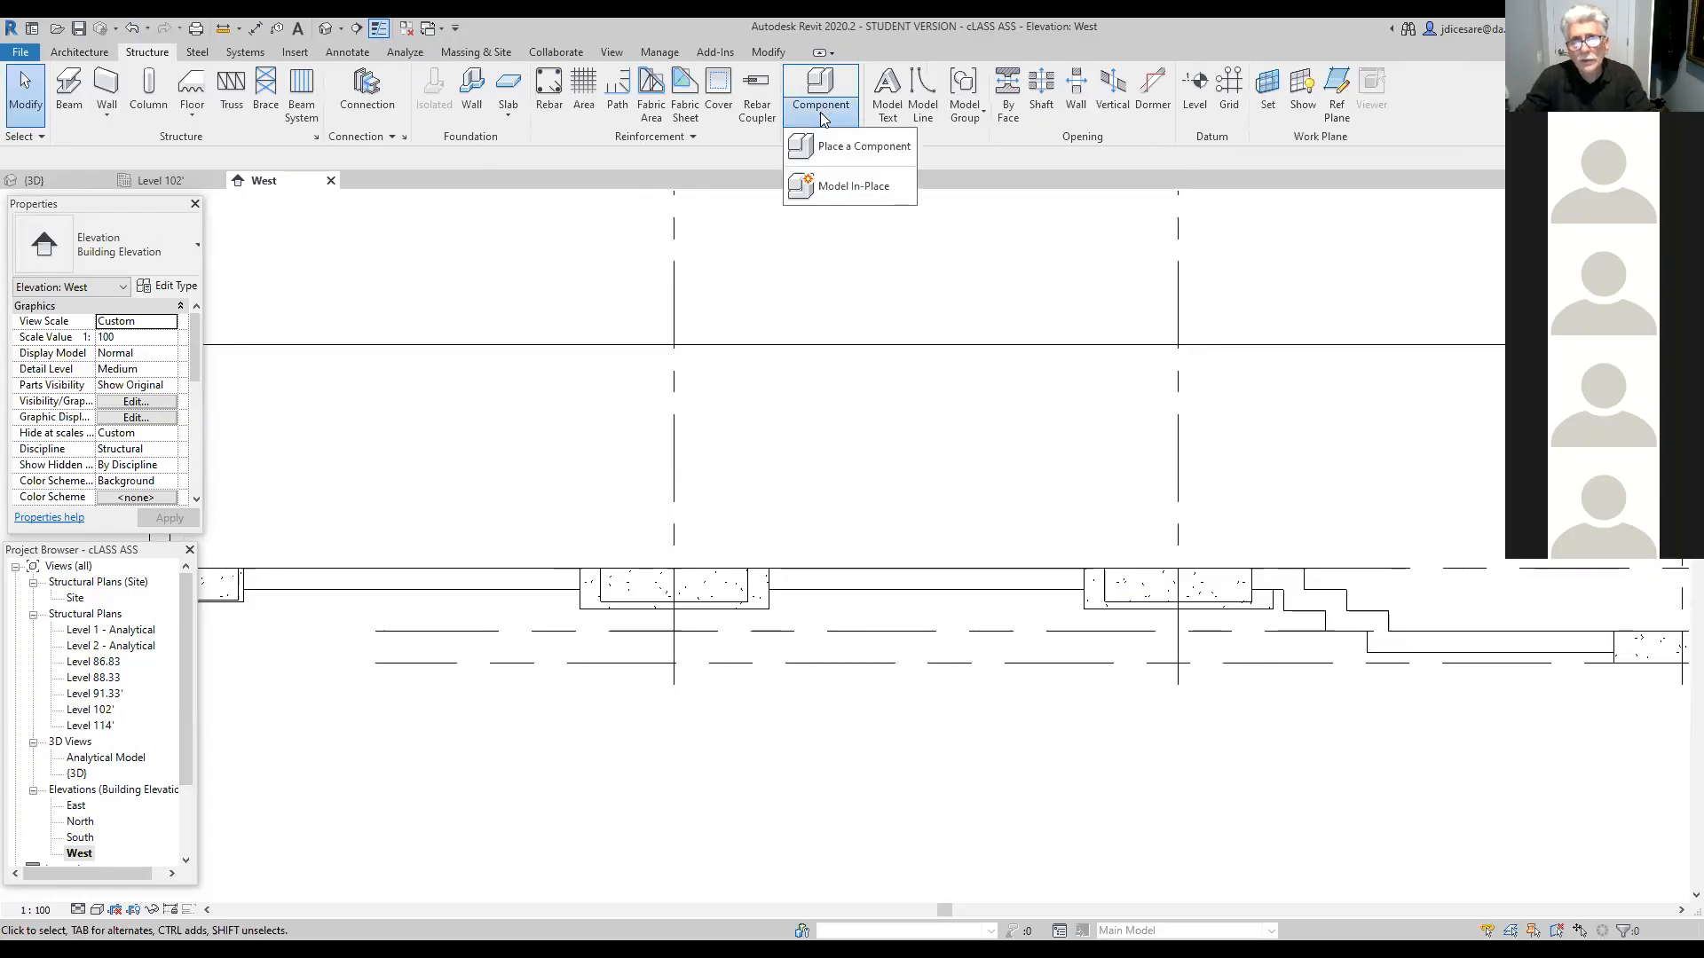
left_click(866, 186)
left_click_drag(973, 382, 974, 463)
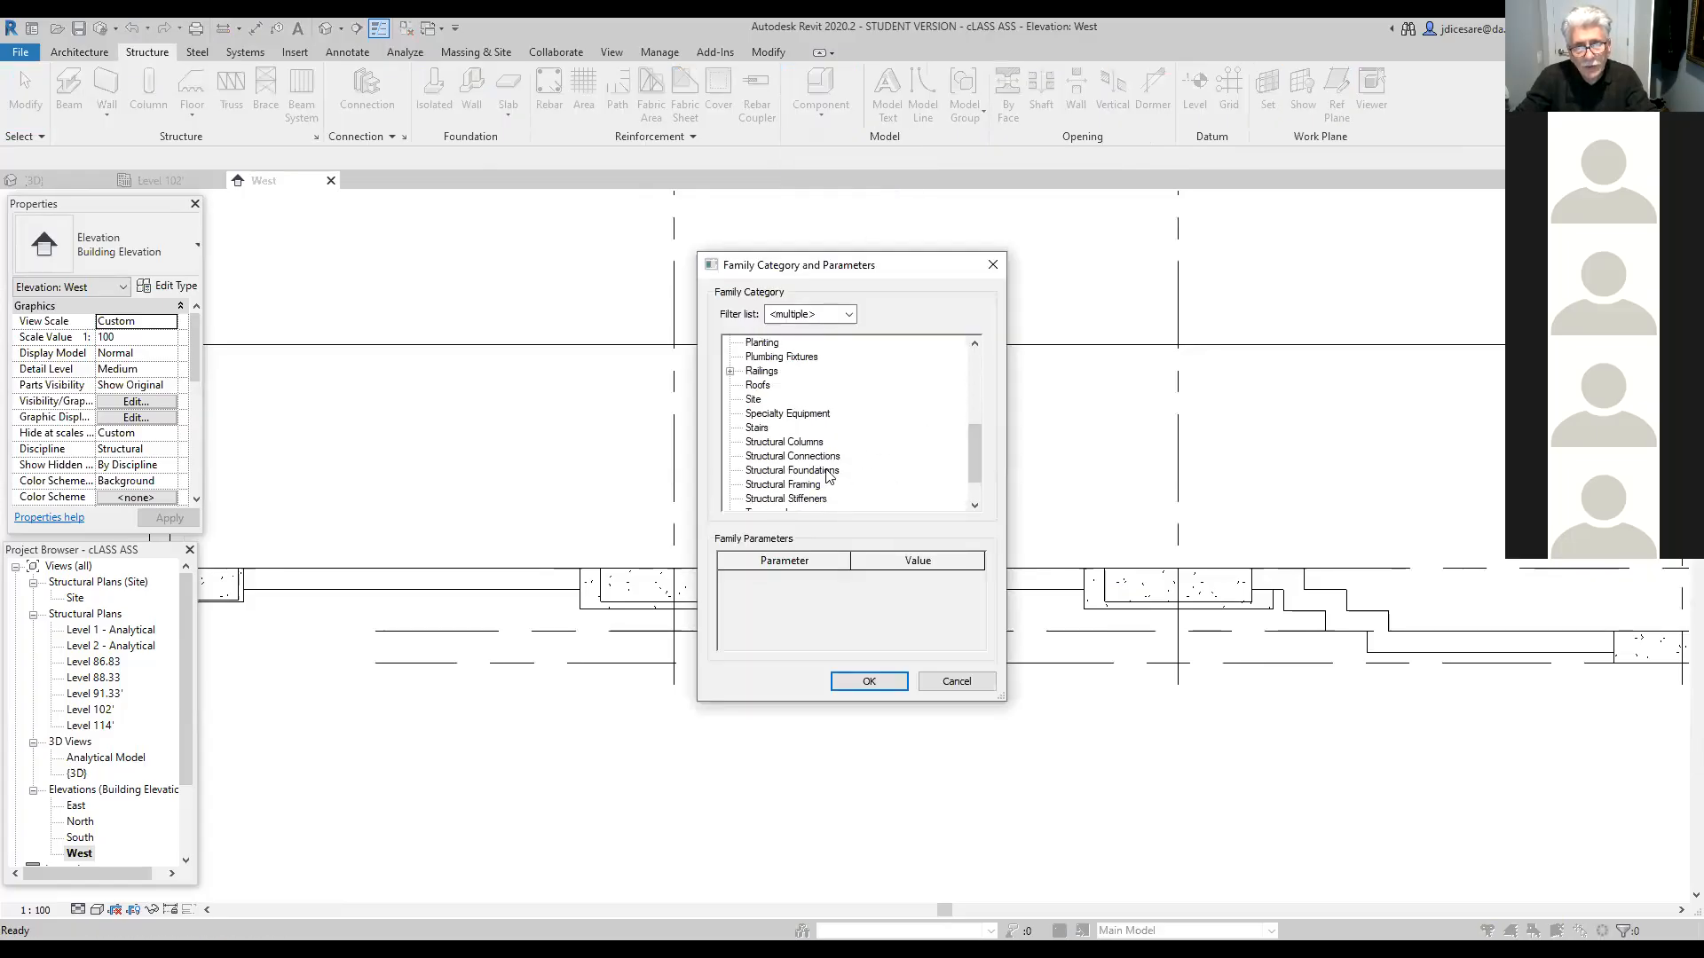
left_click(864, 473)
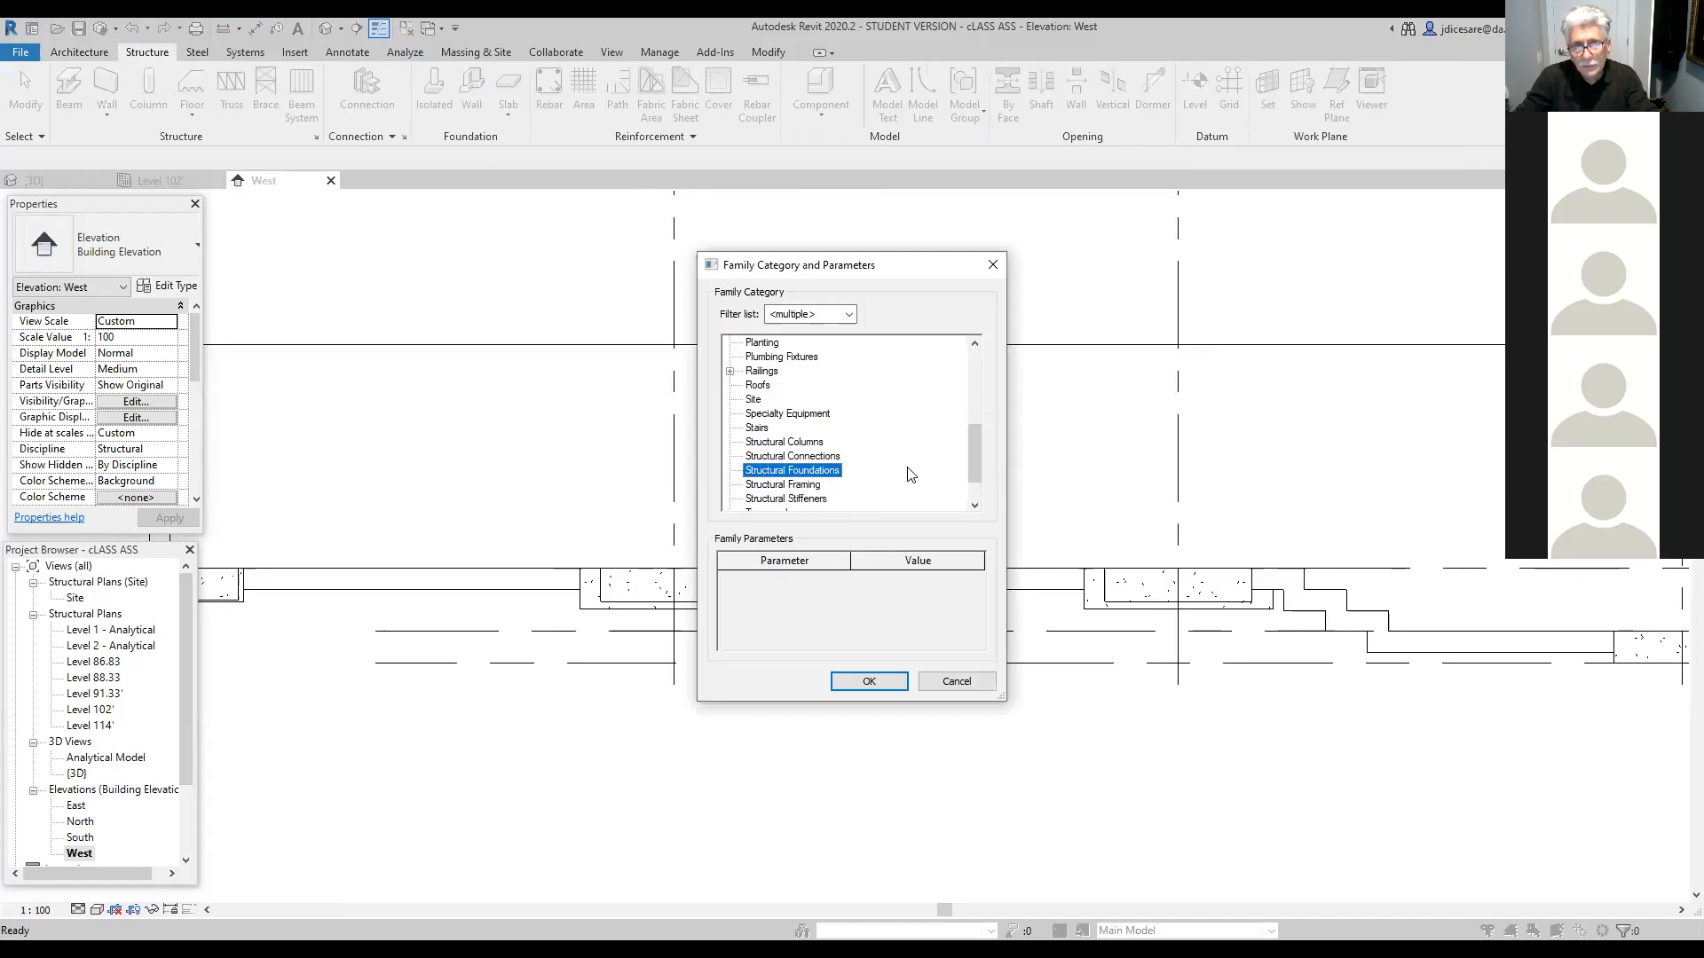
left_click(885, 690)
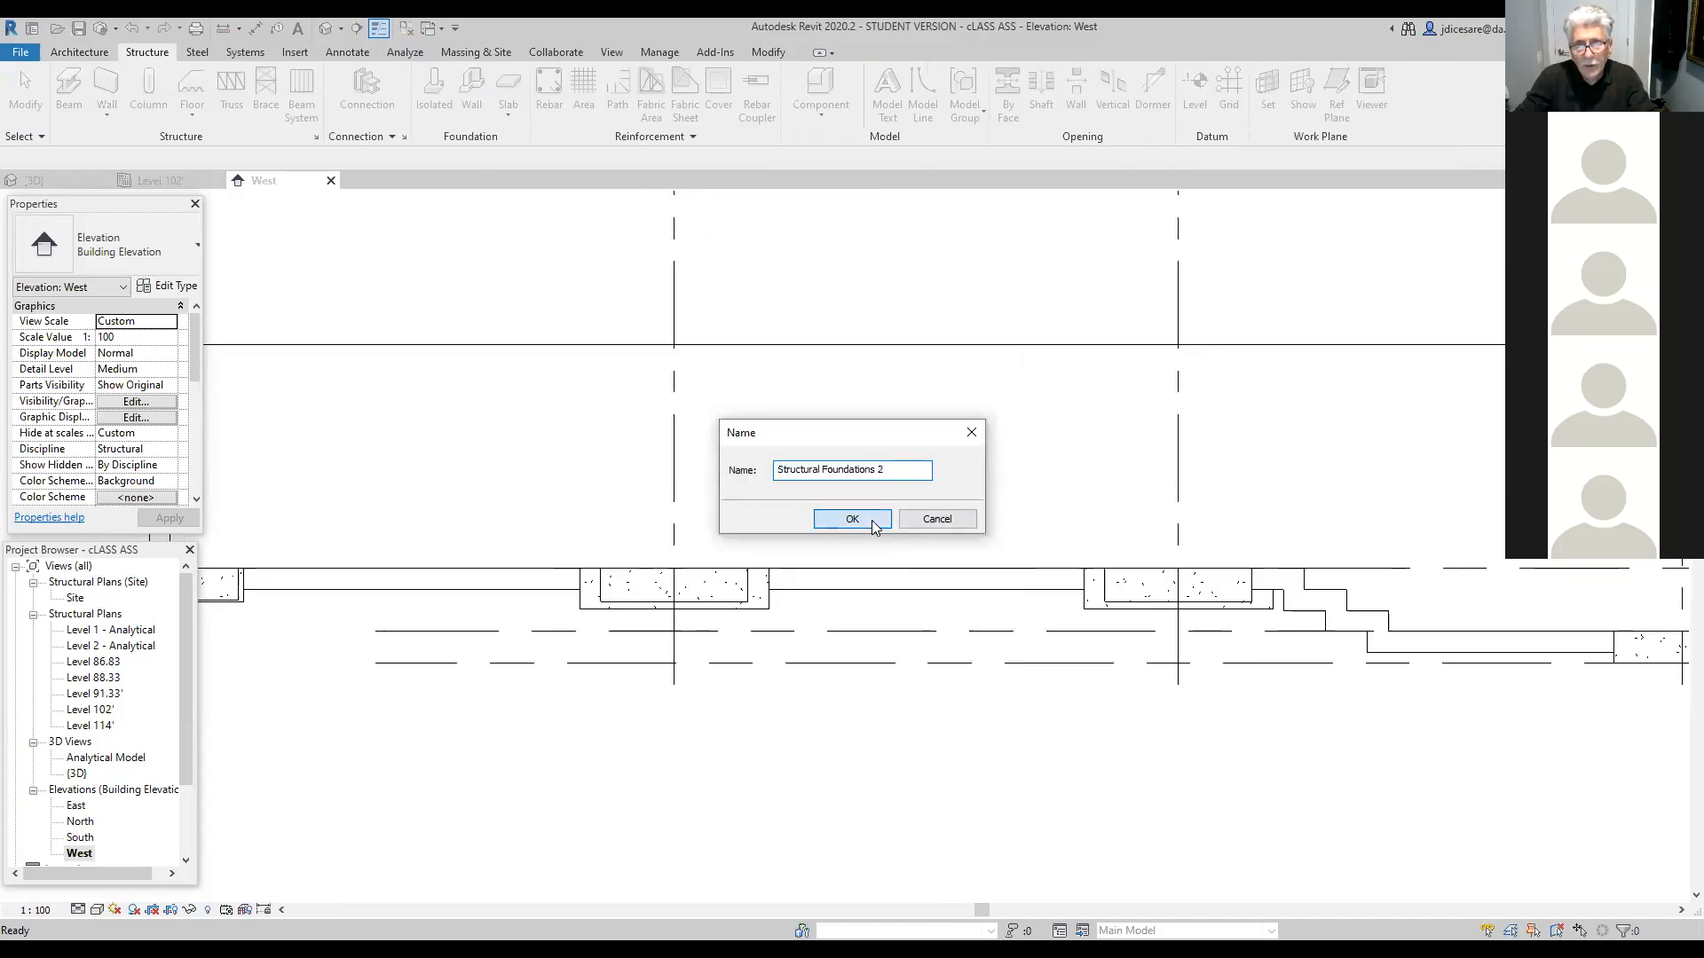
left_click(874, 526)
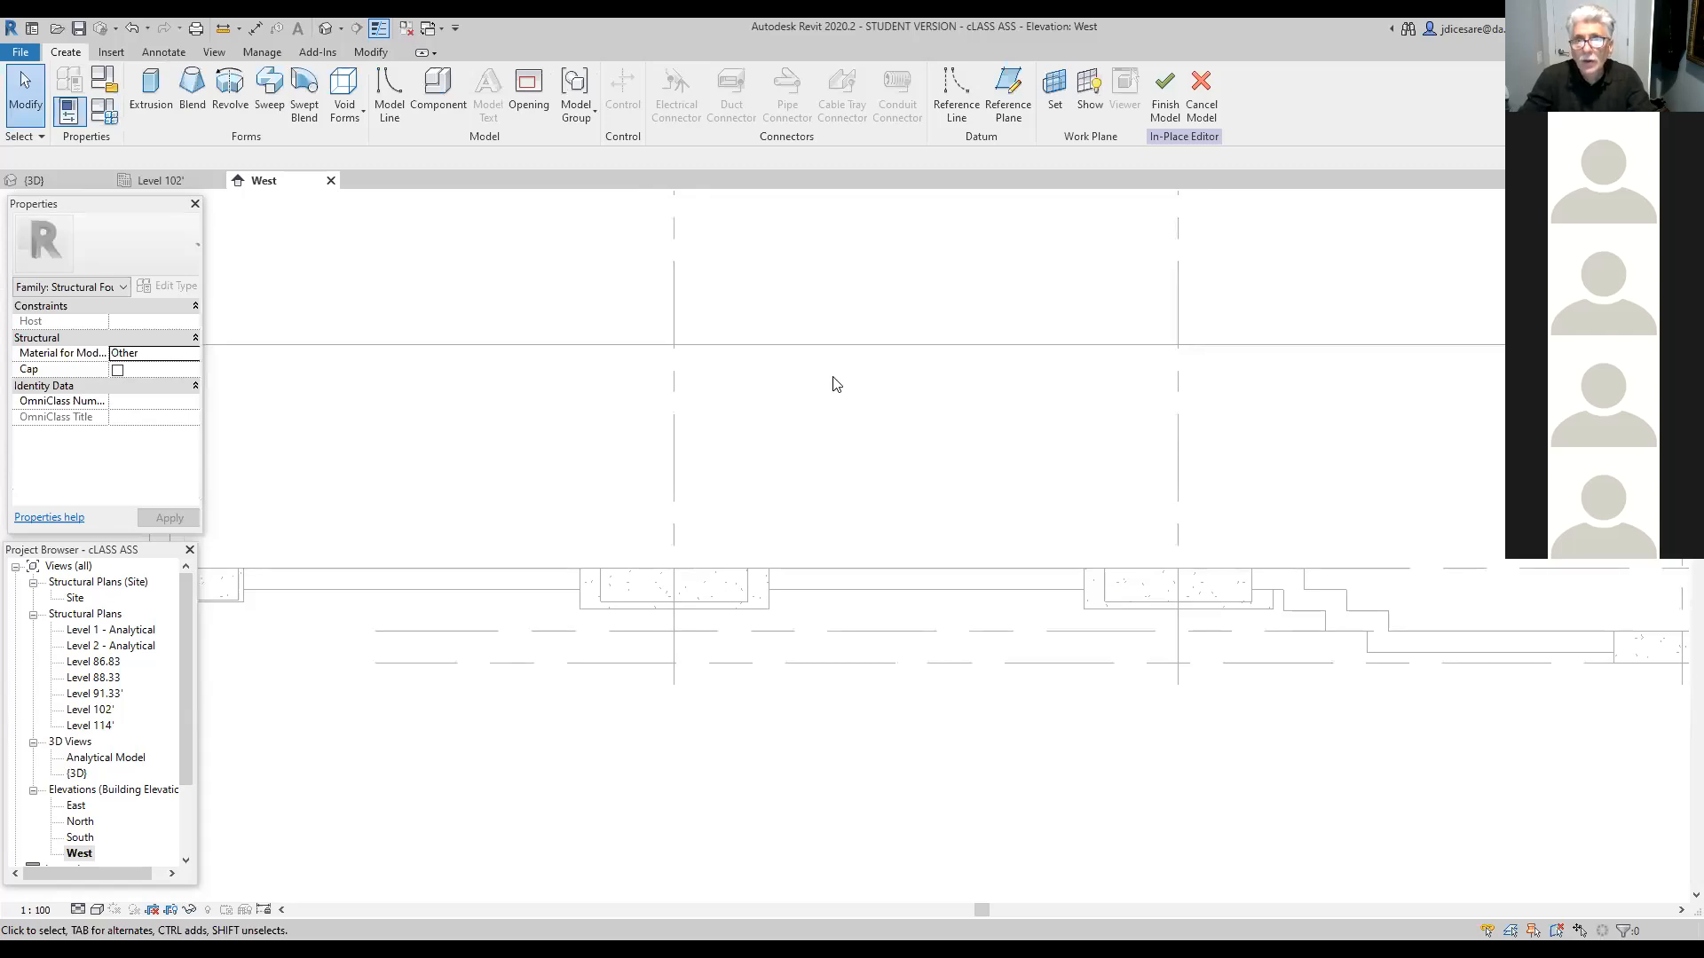
Step: Review the named work planes, and set the work plane by picking the west foundation wall's face
left_click(1052, 93)
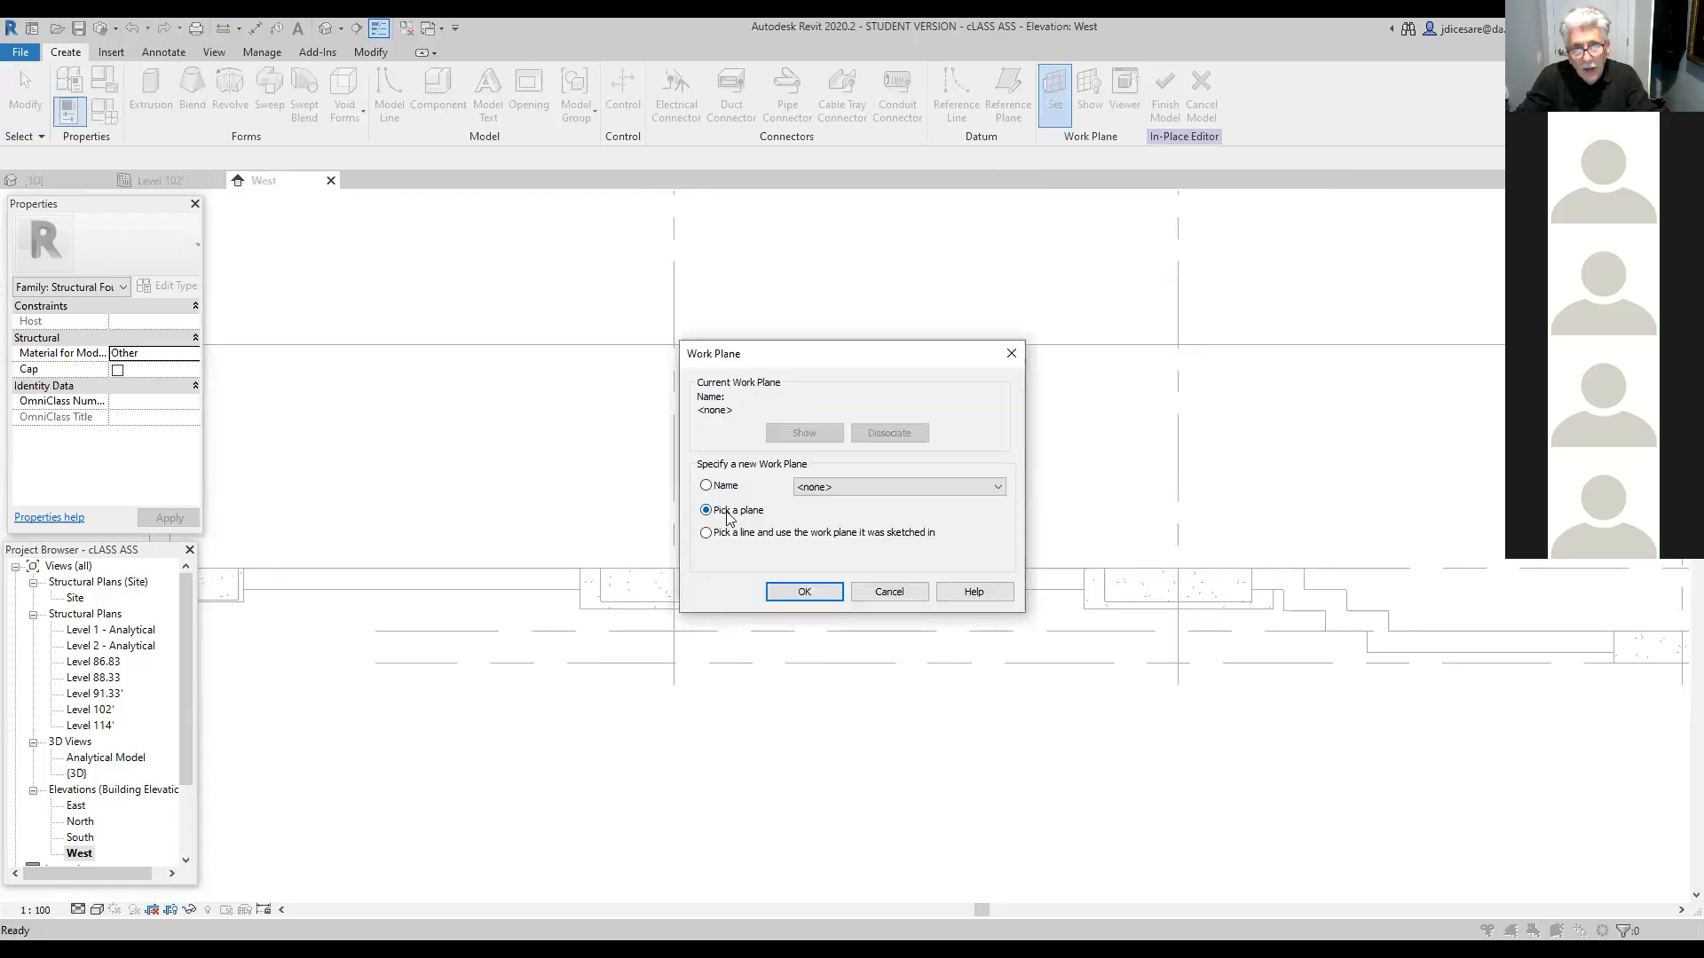
left_click(998, 485)
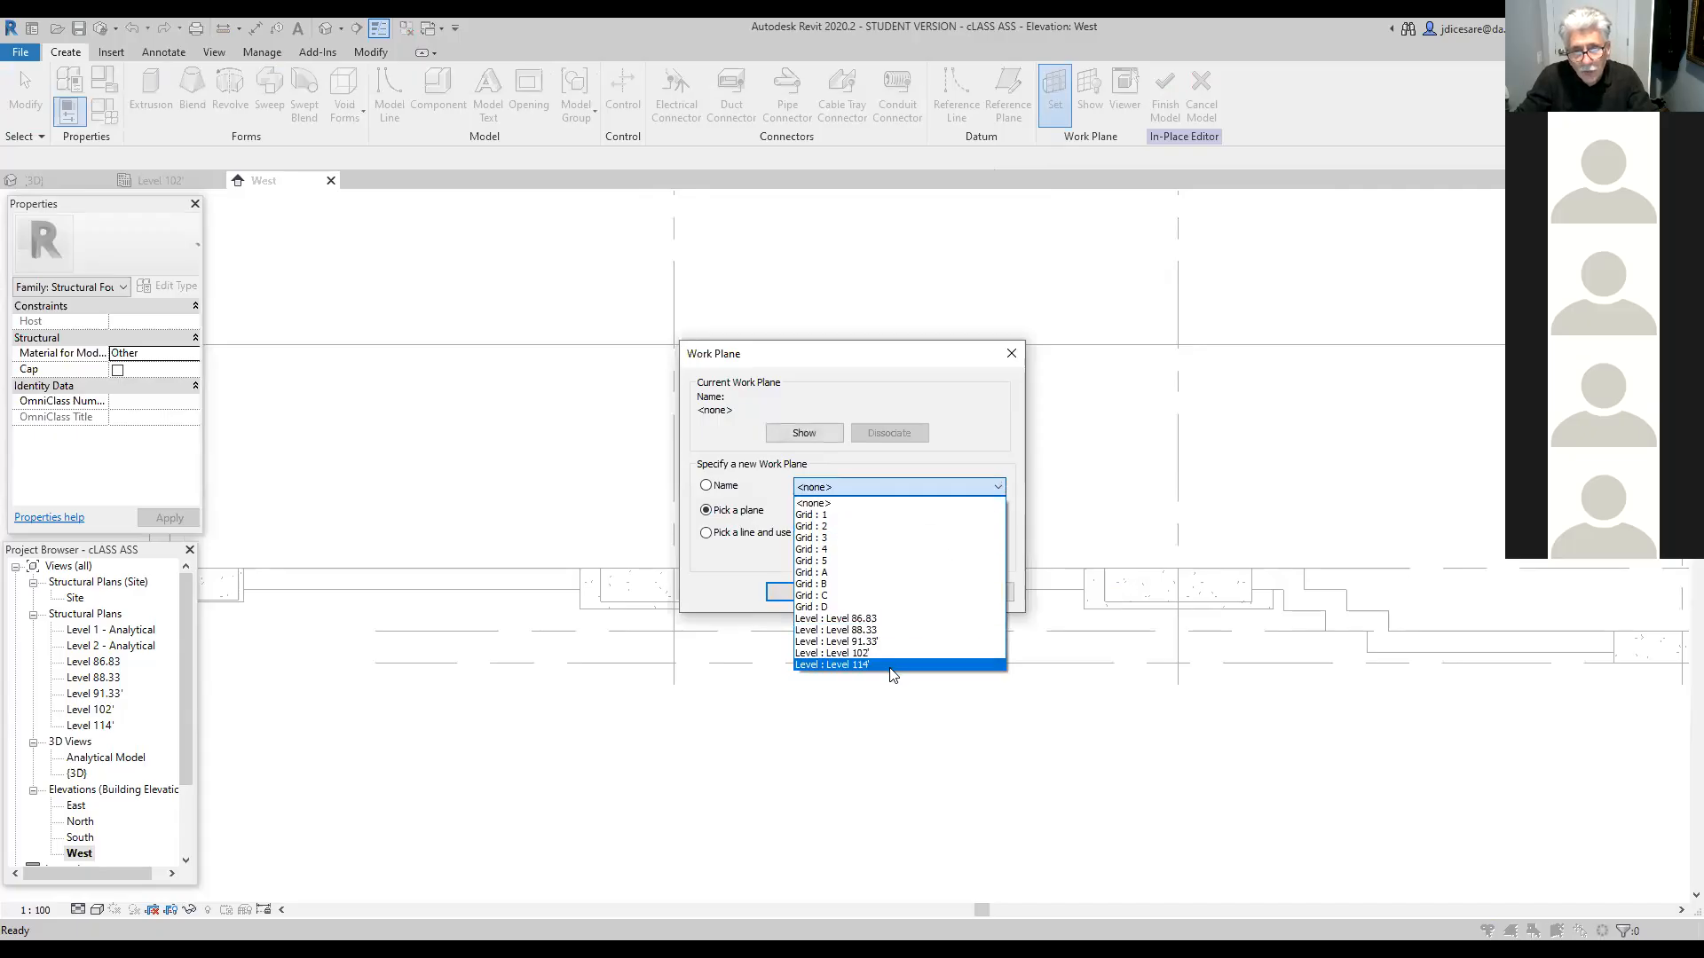
left_click(1135, 449)
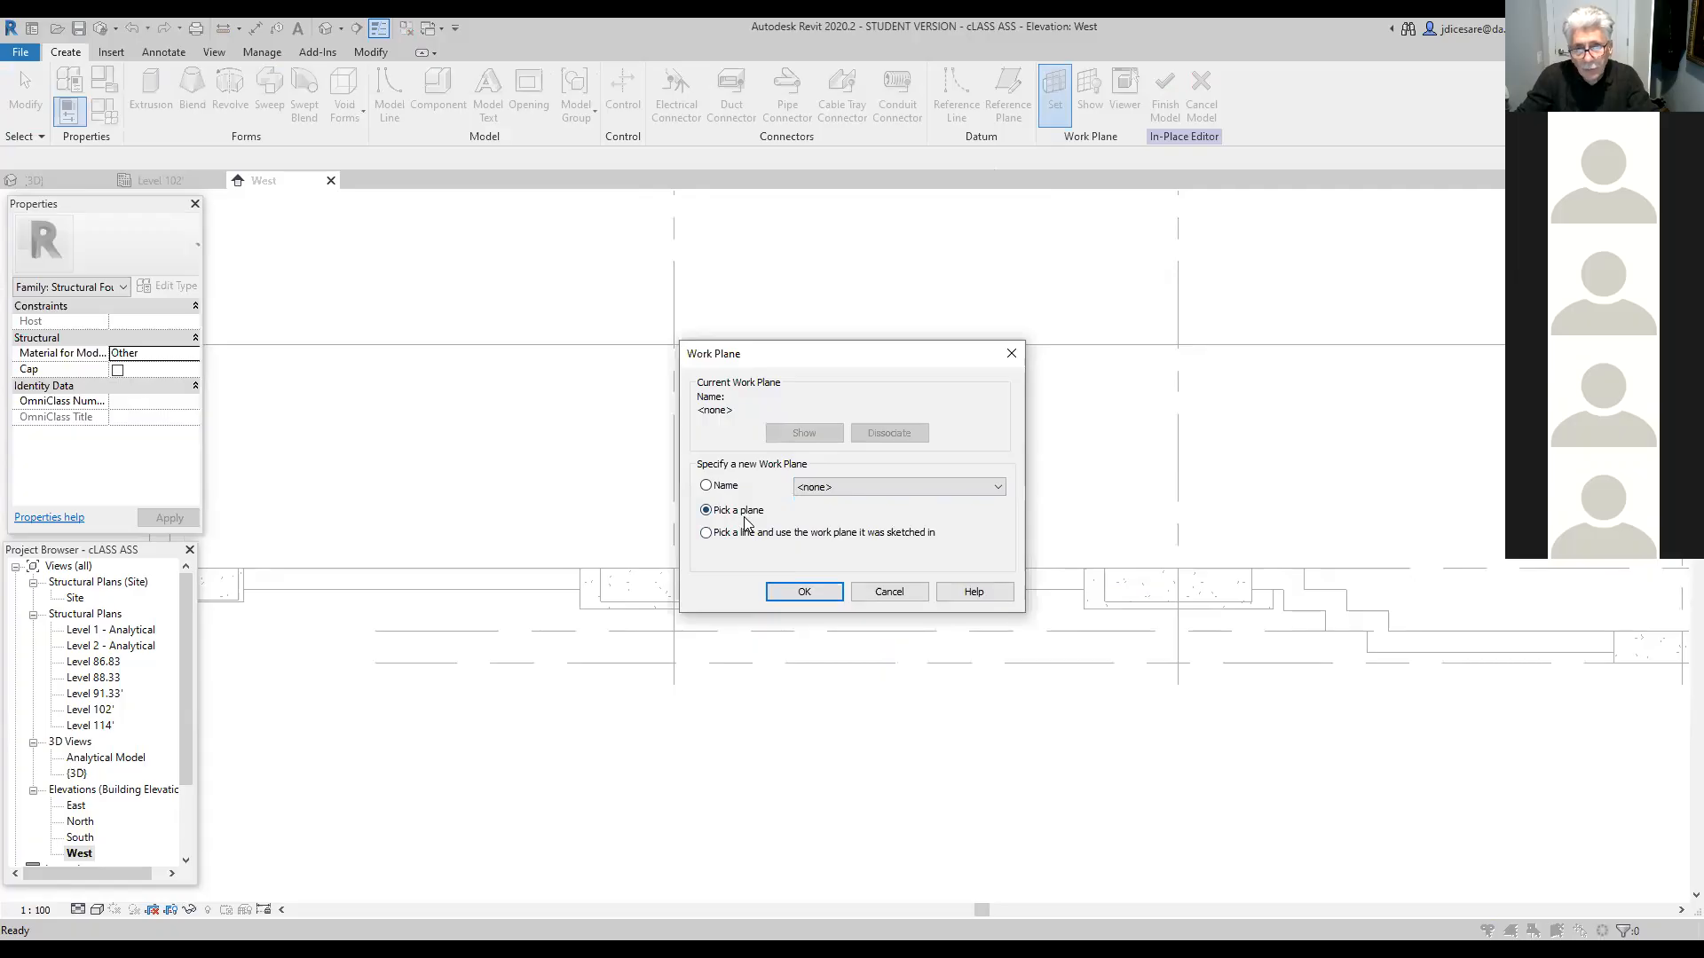
left_click(807, 592)
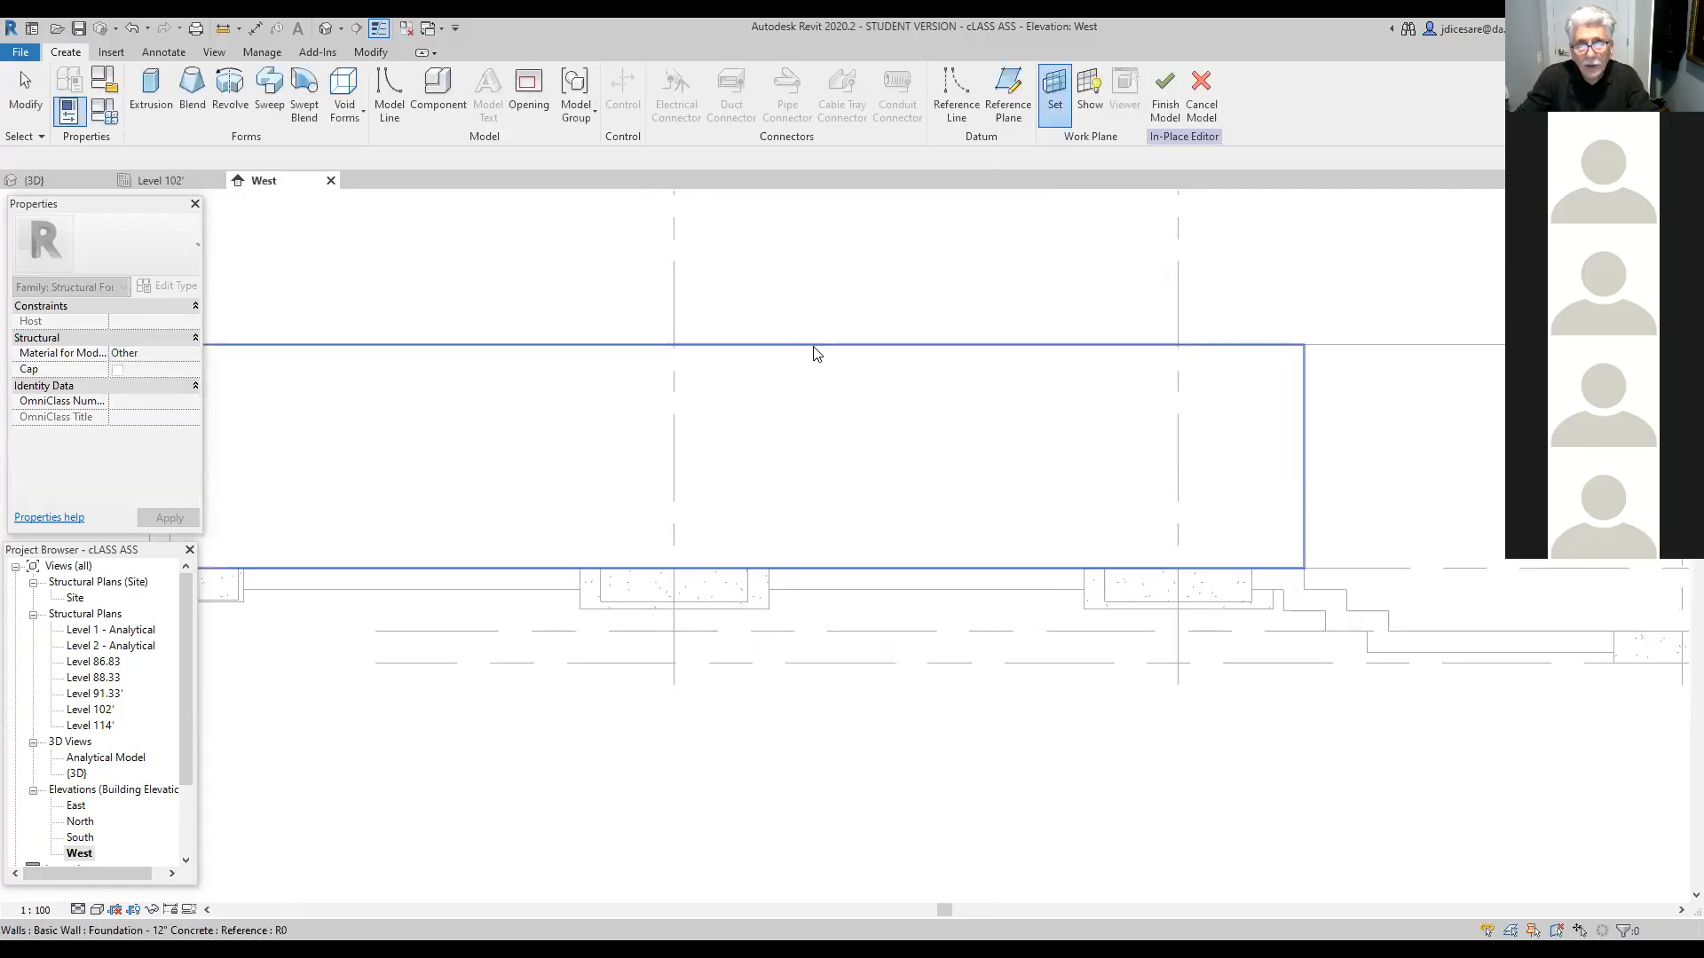
left_click(811, 350)
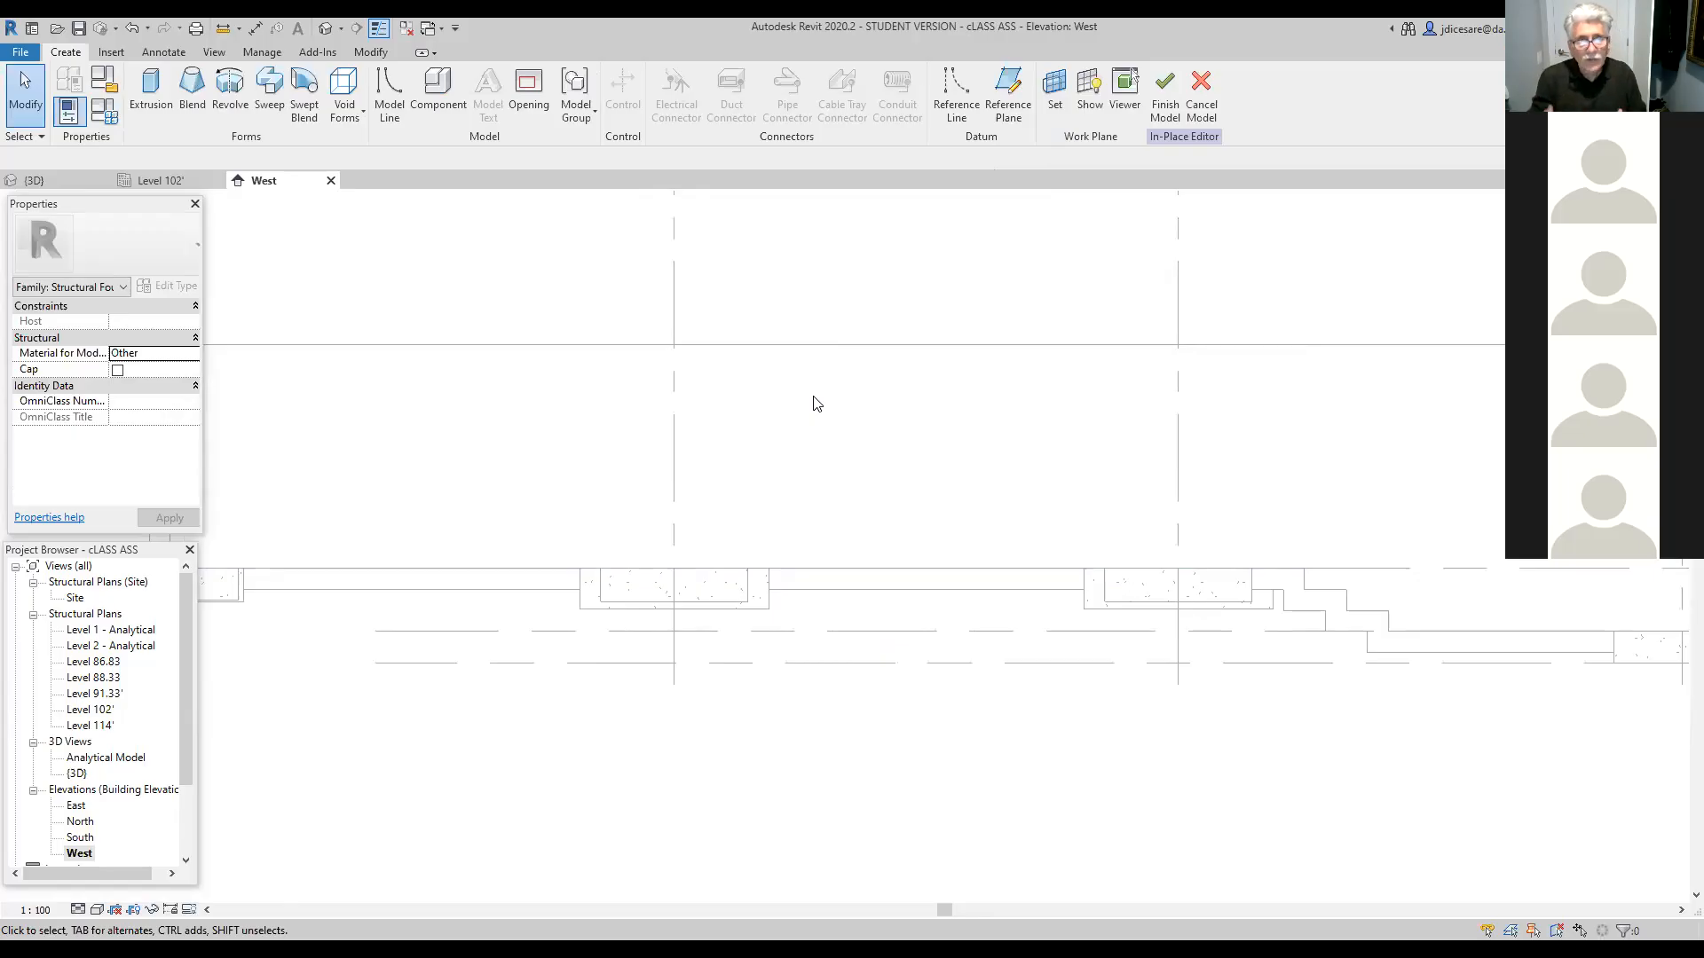
Step: Start a rectangular extrusion sketch on the wall face, cancel it and quit the in-place model, discarding its changes
left_click(151, 98)
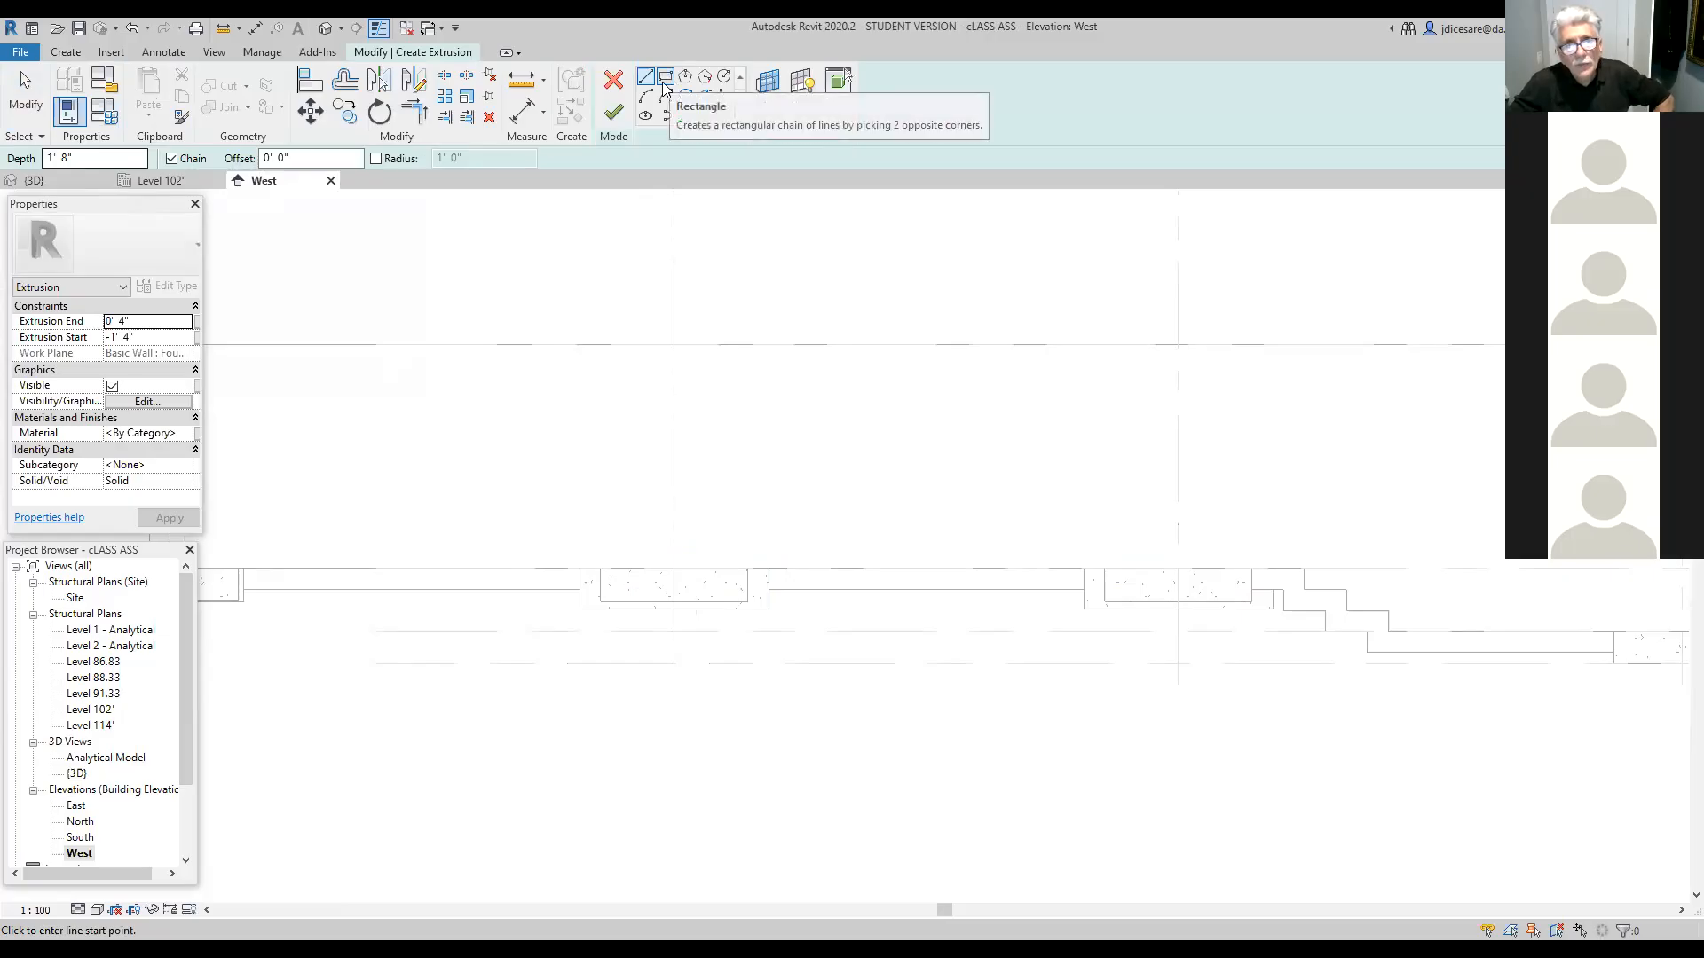
left_click(664, 79)
scroll(699, 677, "up", 1)
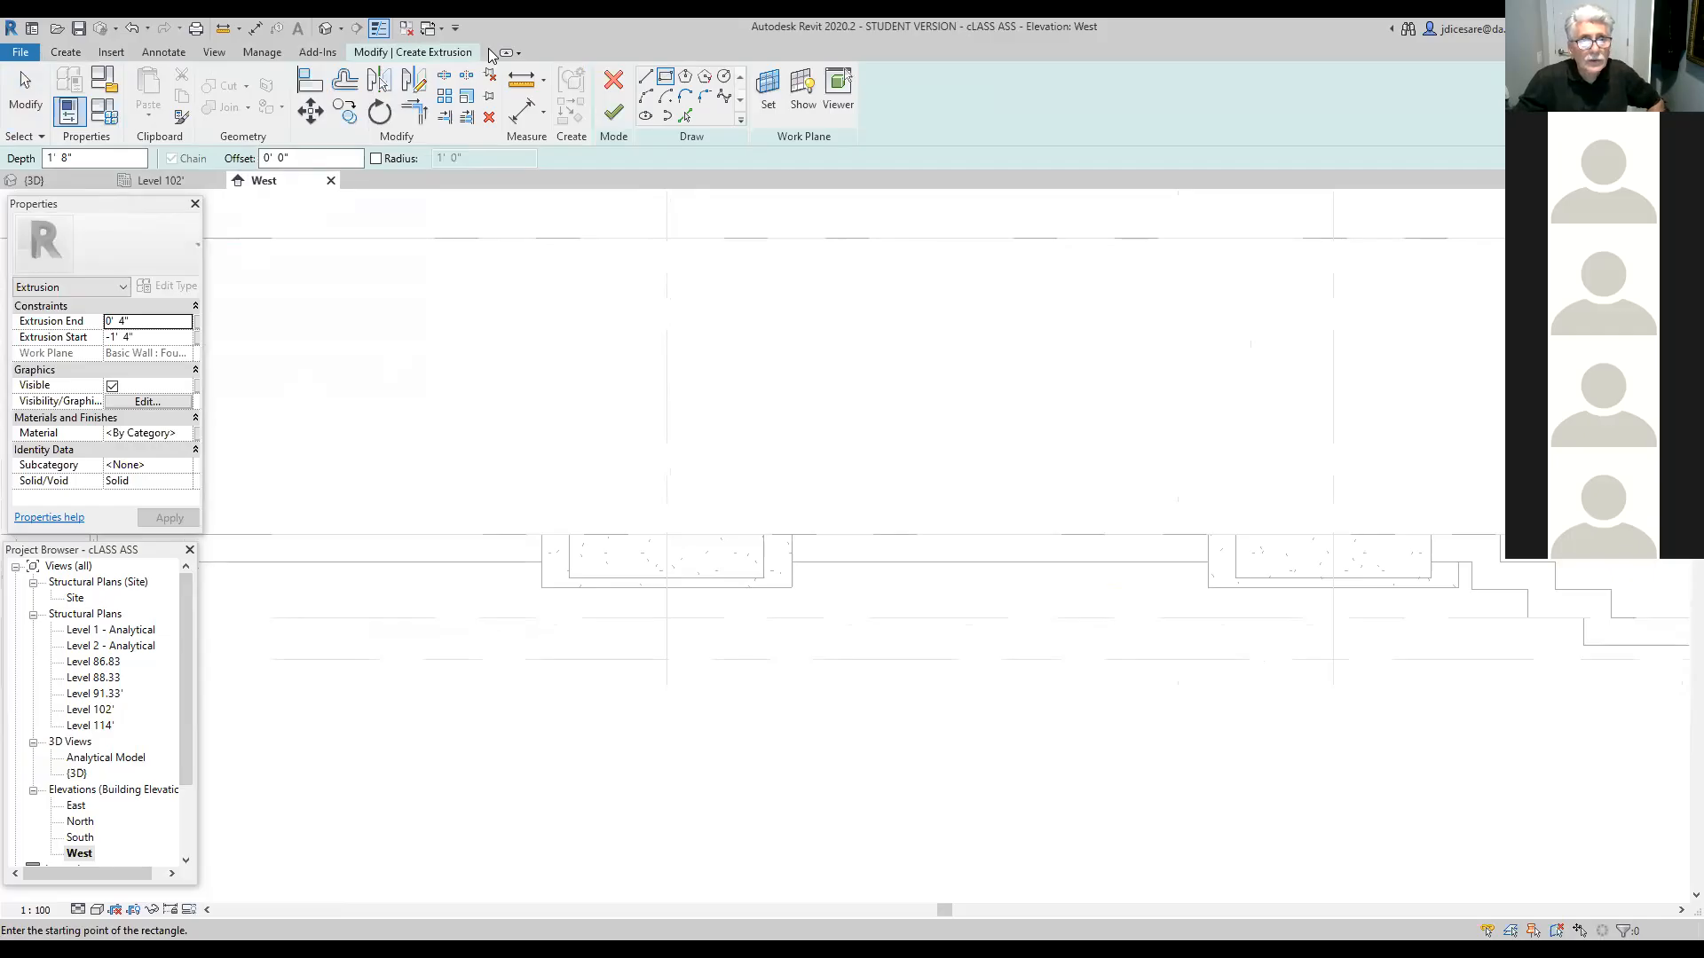
left_click(613, 80)
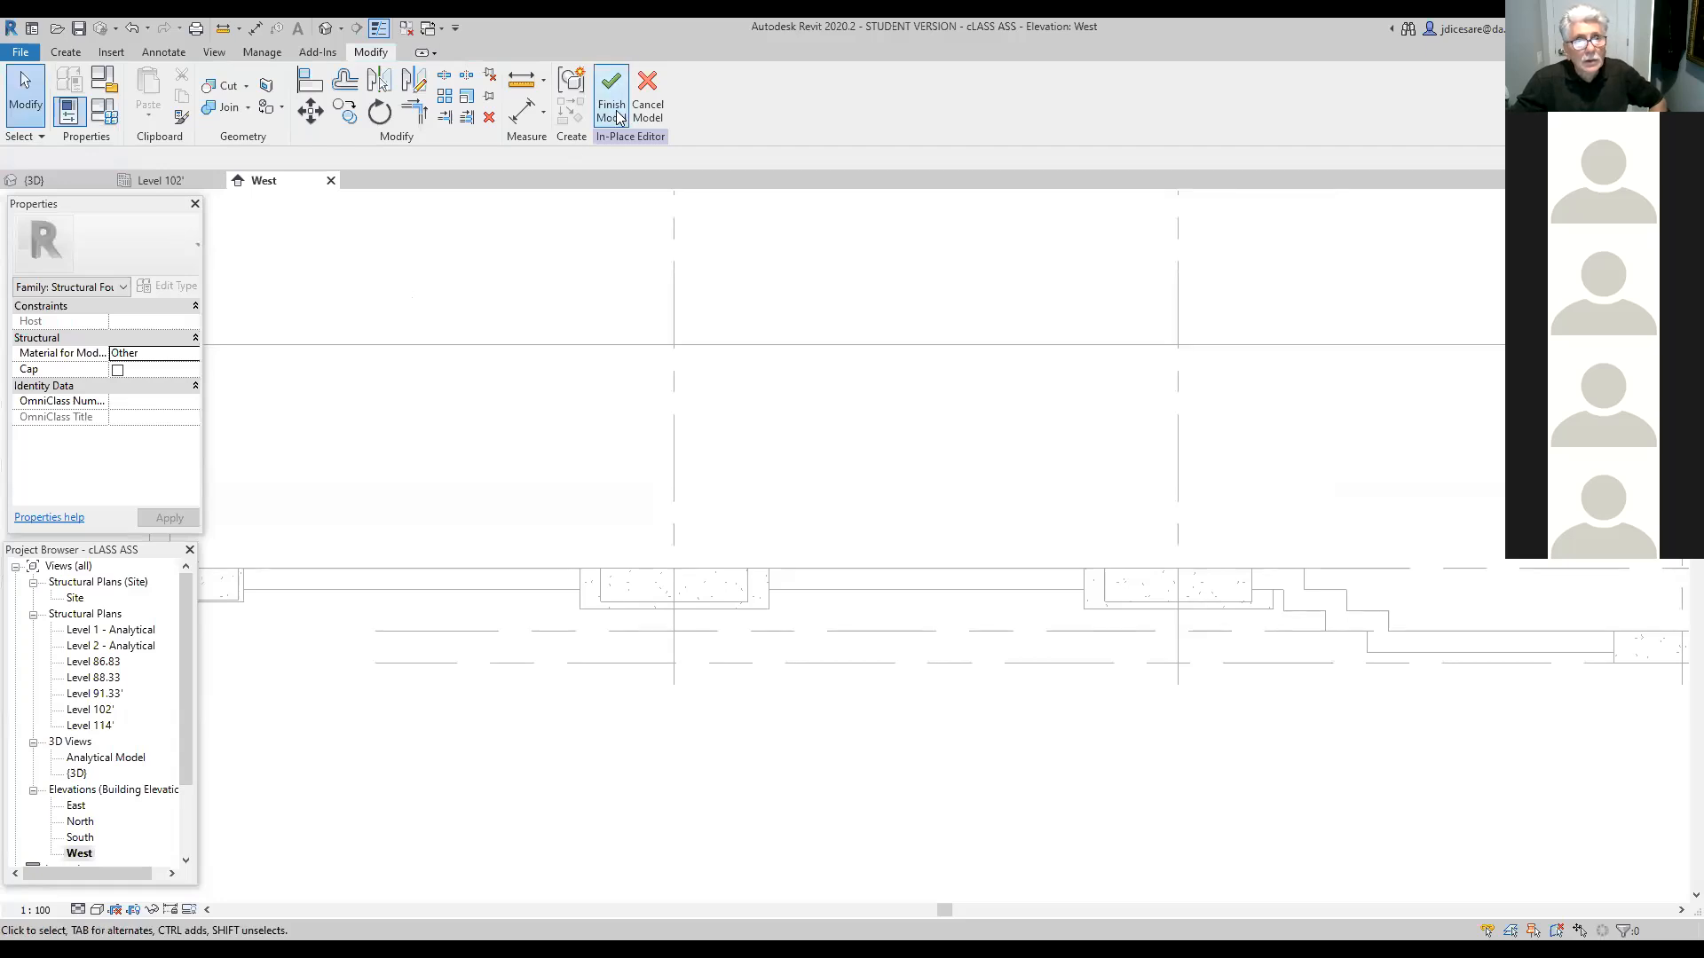
left_click(648, 84)
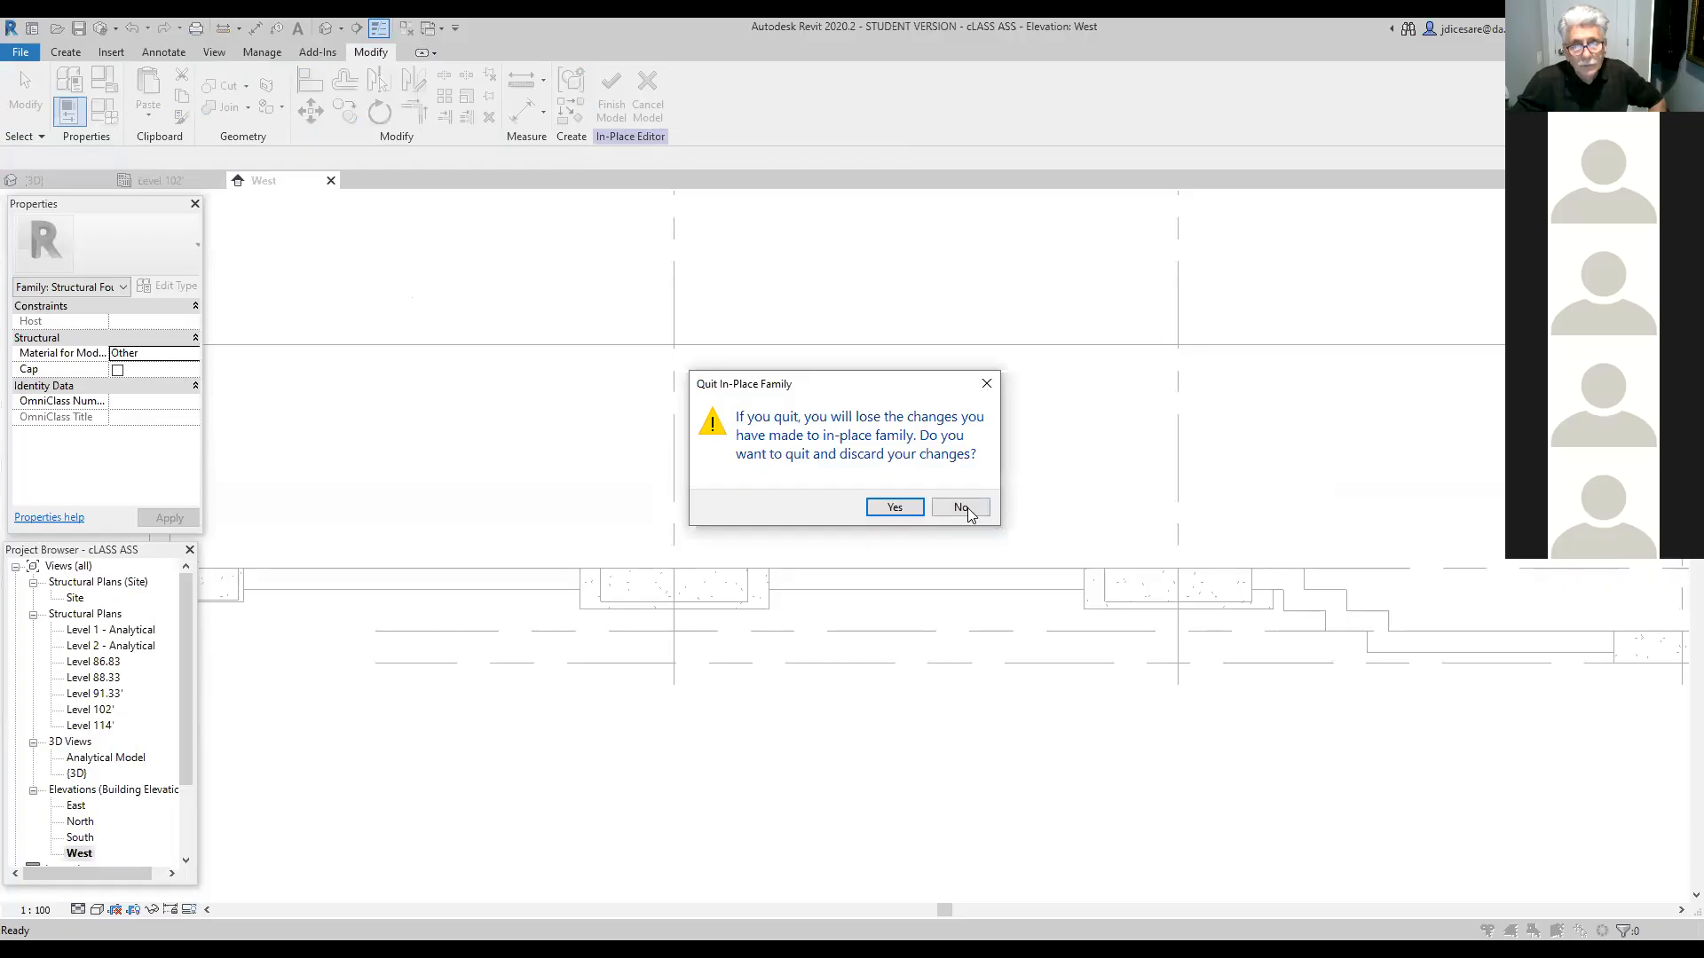
left_click(895, 507)
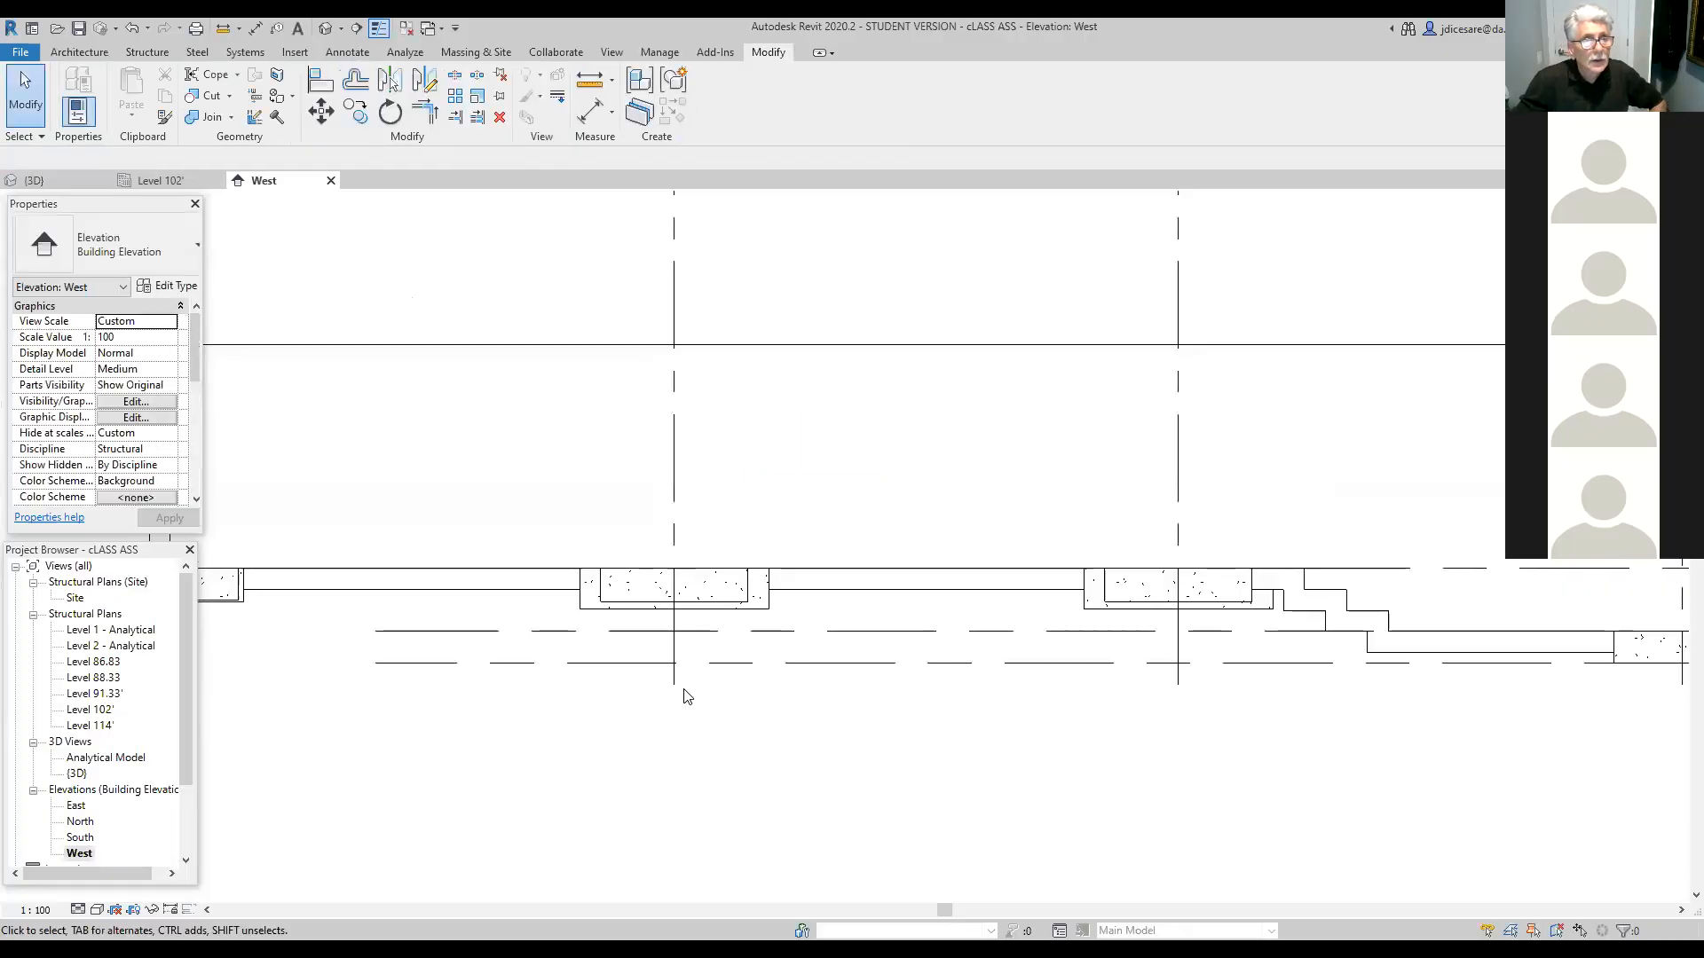
Step: Create the in-place Structural Foundations component again with the suggested name Structural Foundations 2
left_click(142, 53)
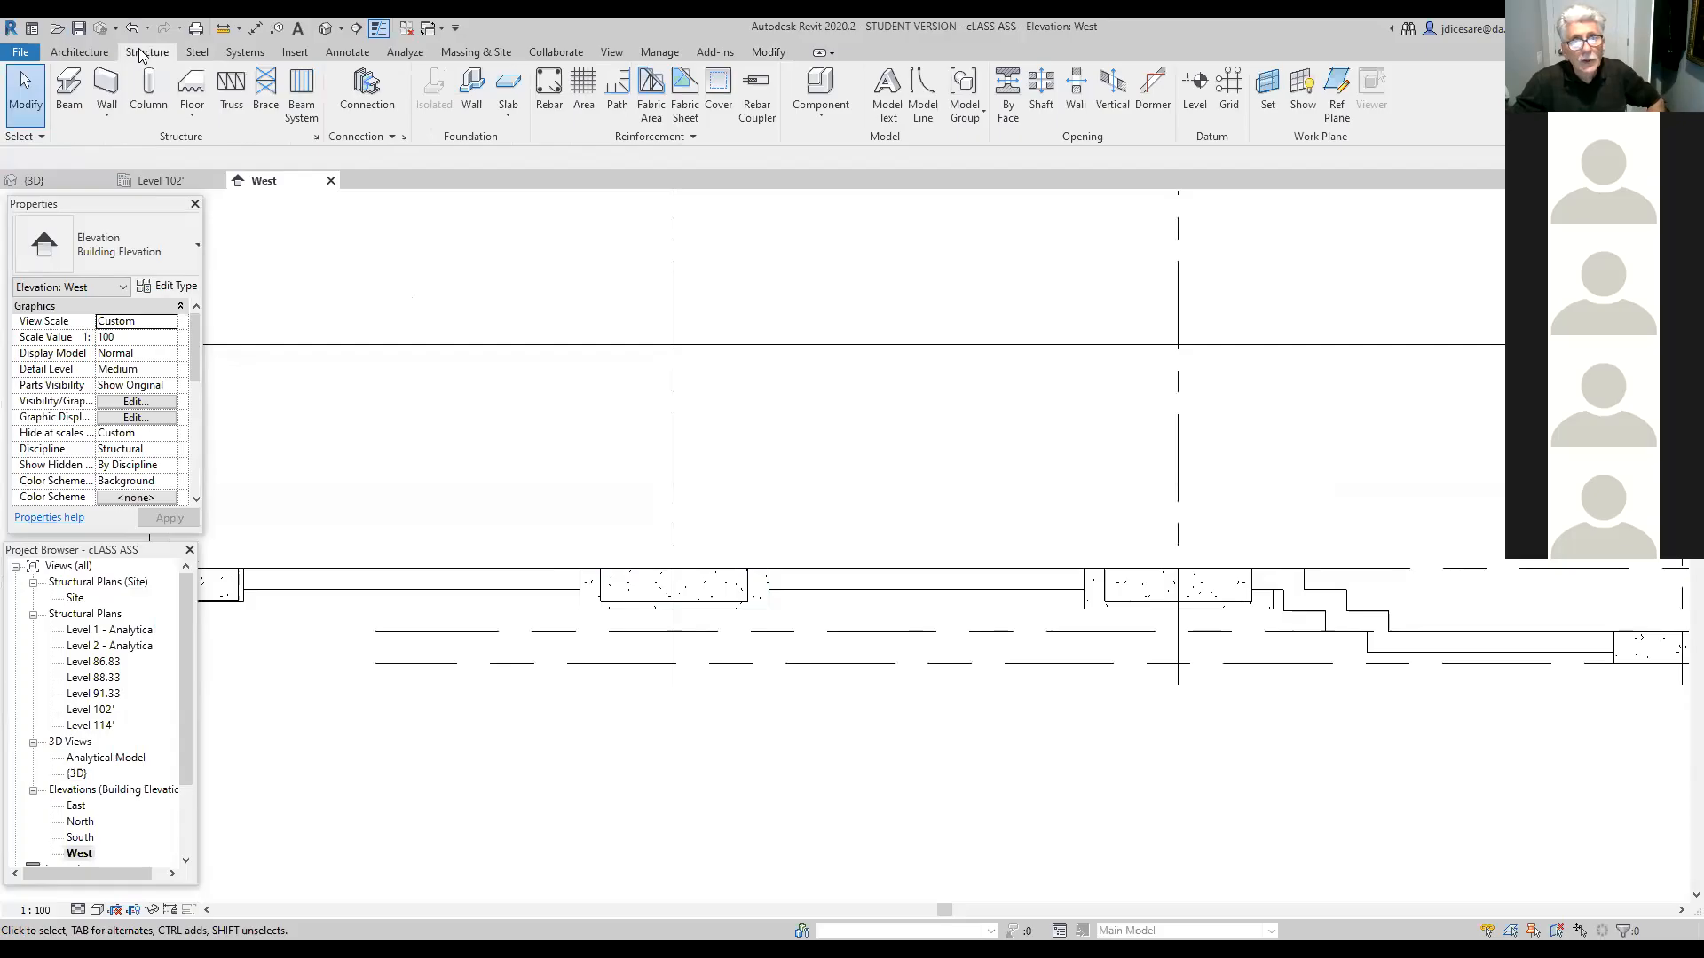
left_click(818, 118)
left_click(846, 183)
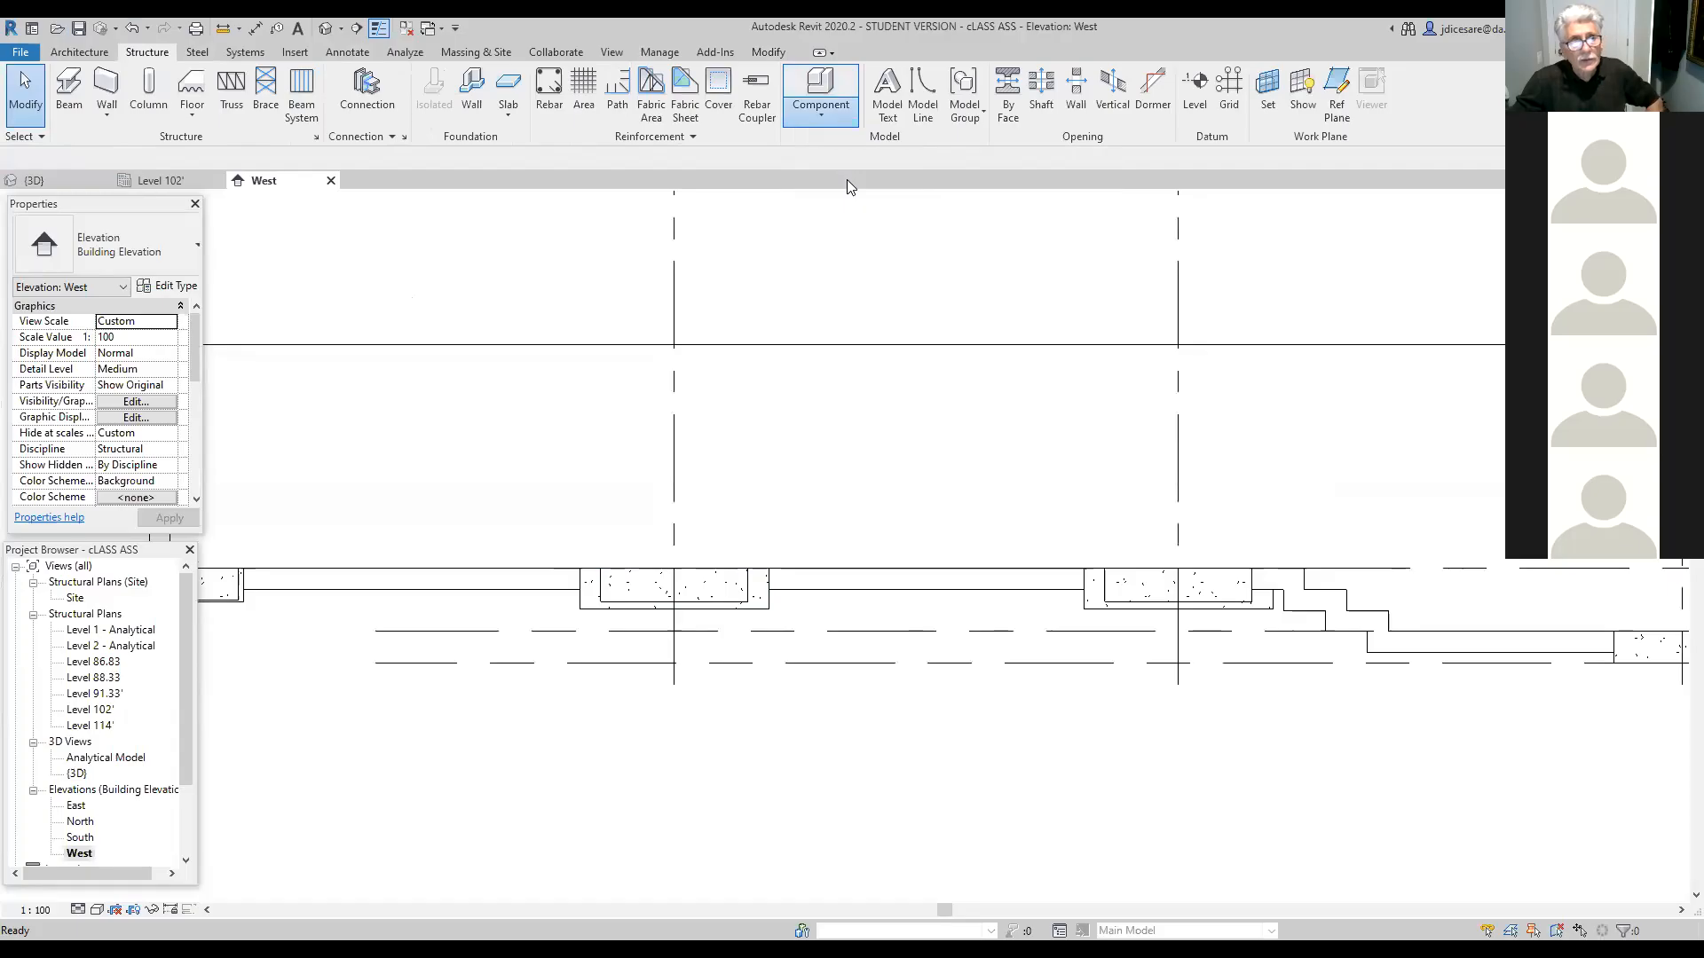
left_click_drag(973, 362, 978, 449)
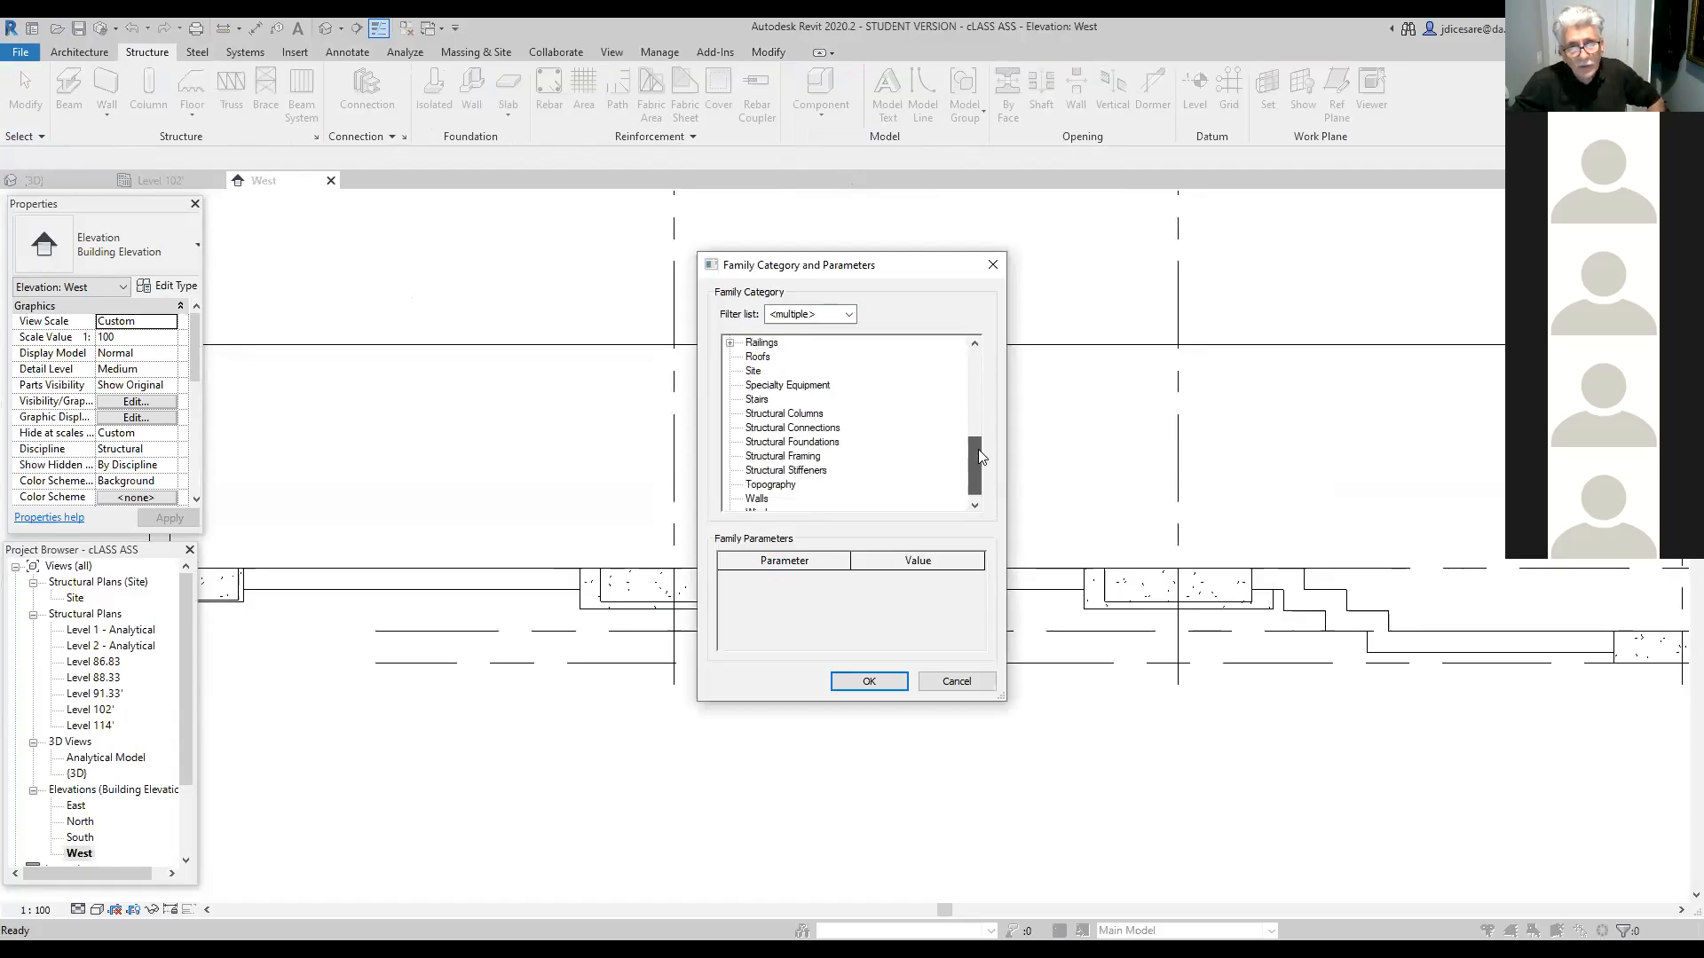
left_click(831, 446)
left_click(865, 683)
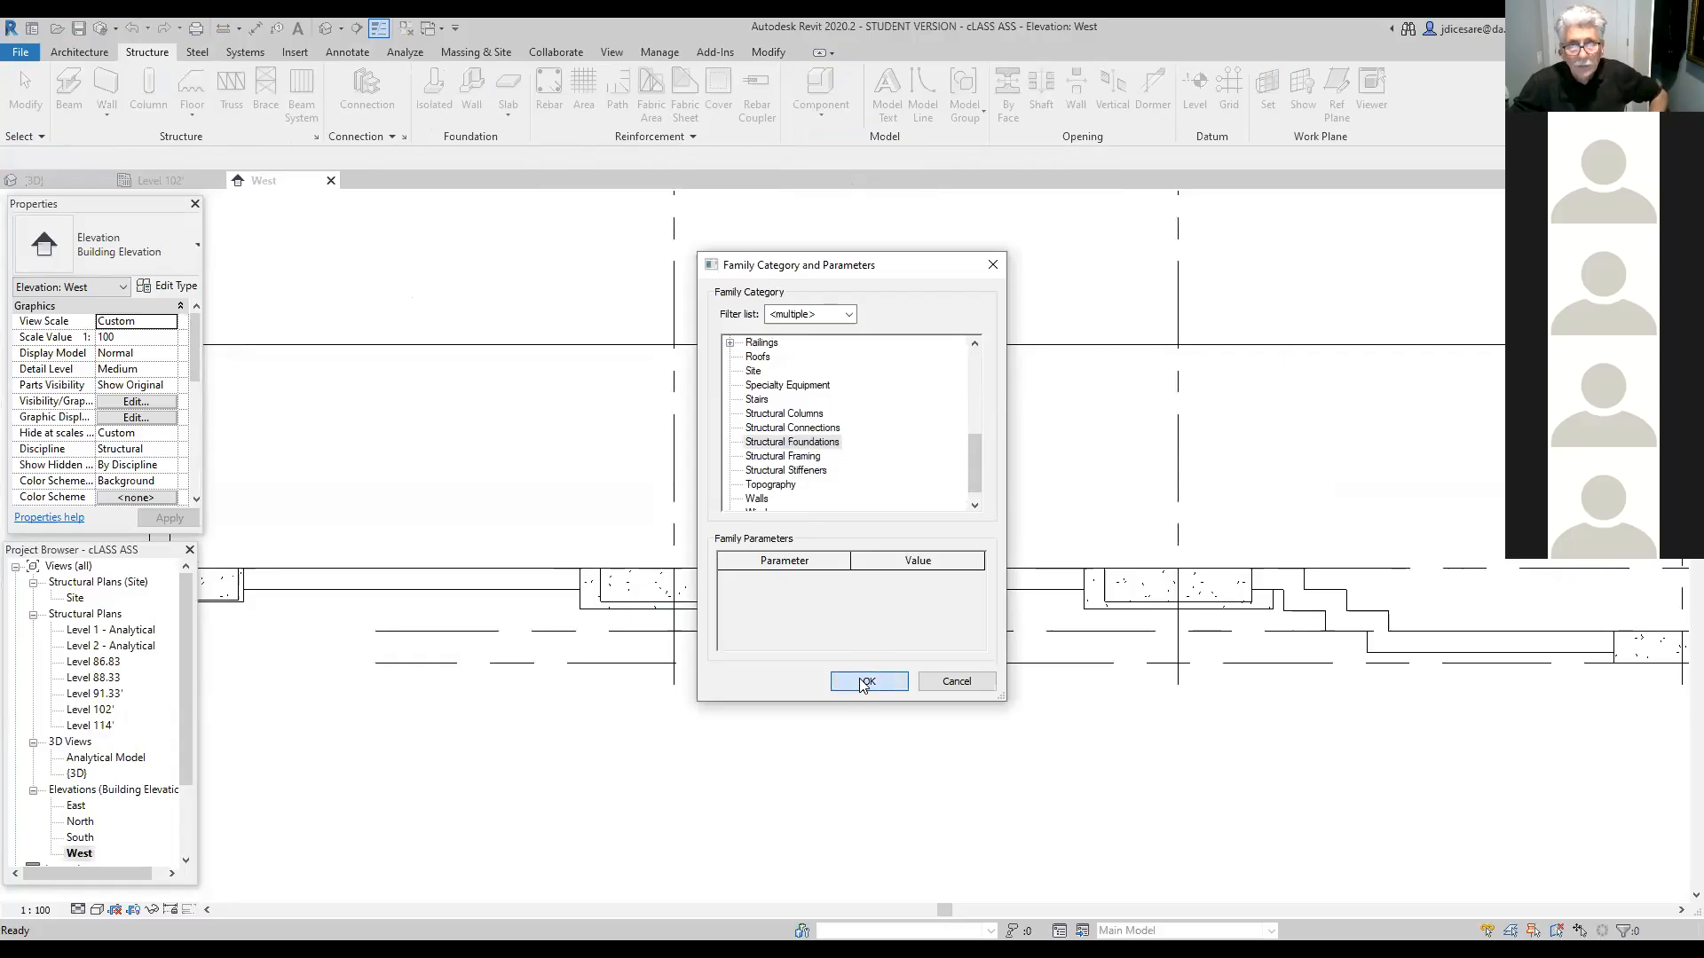
left_click(872, 523)
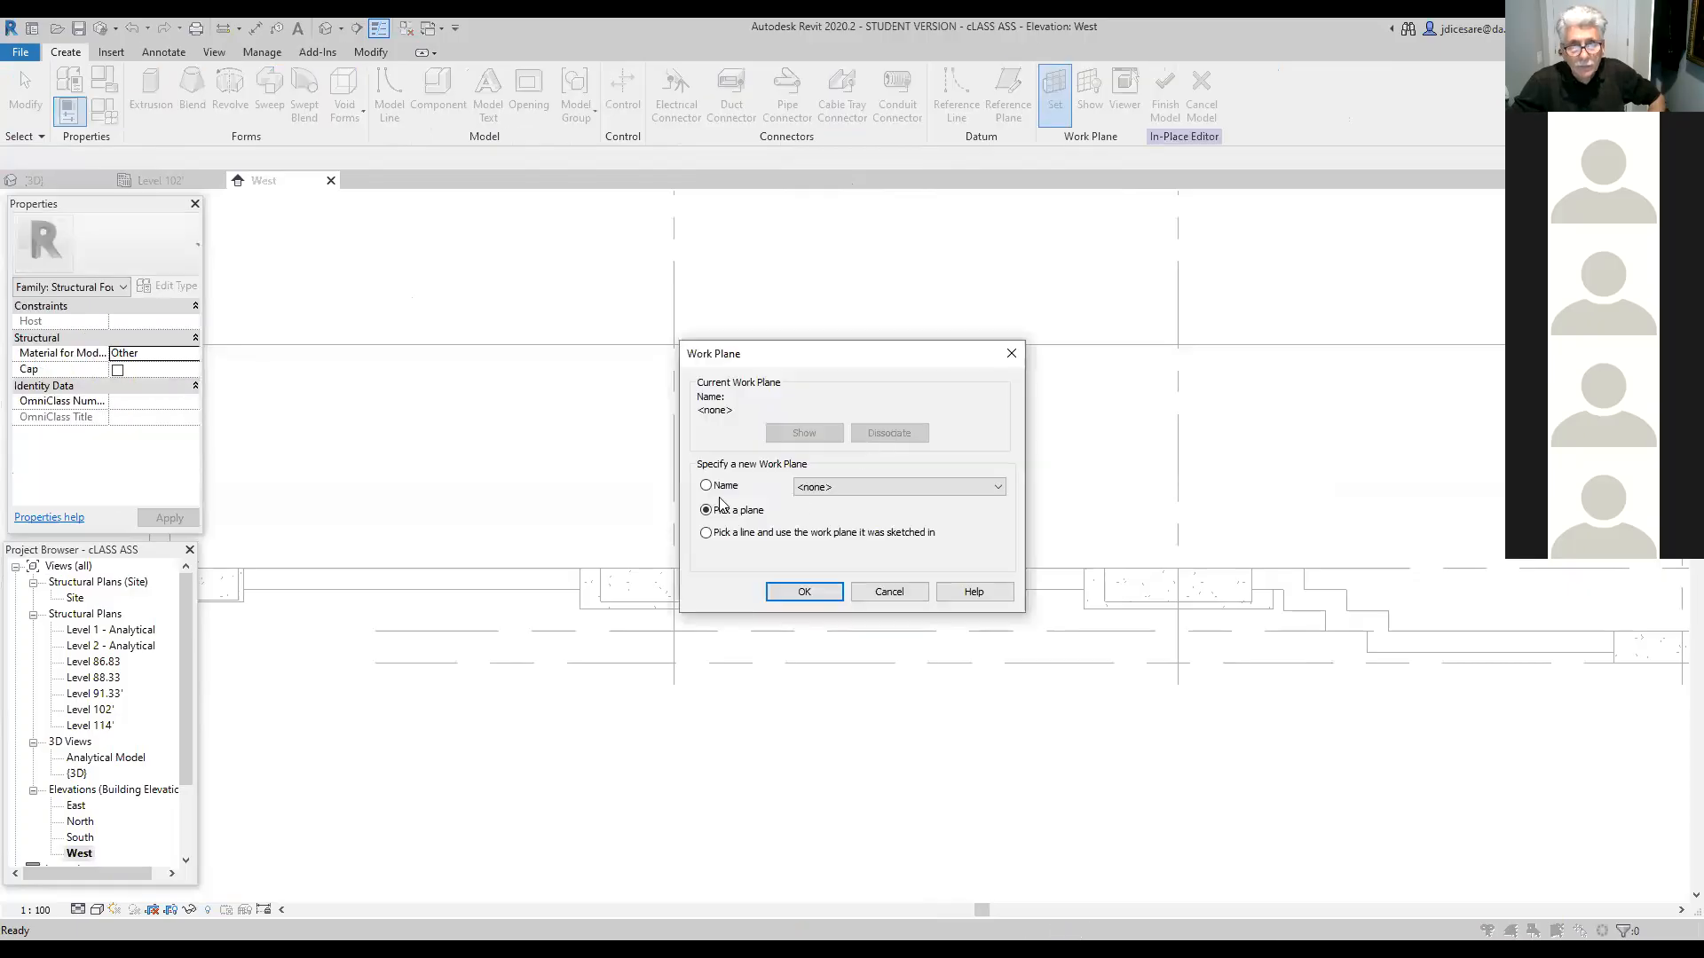
Step: Try picking the plane at the foundation wall's top edge as the work plane, and decline the offered view change
left_click(810, 595)
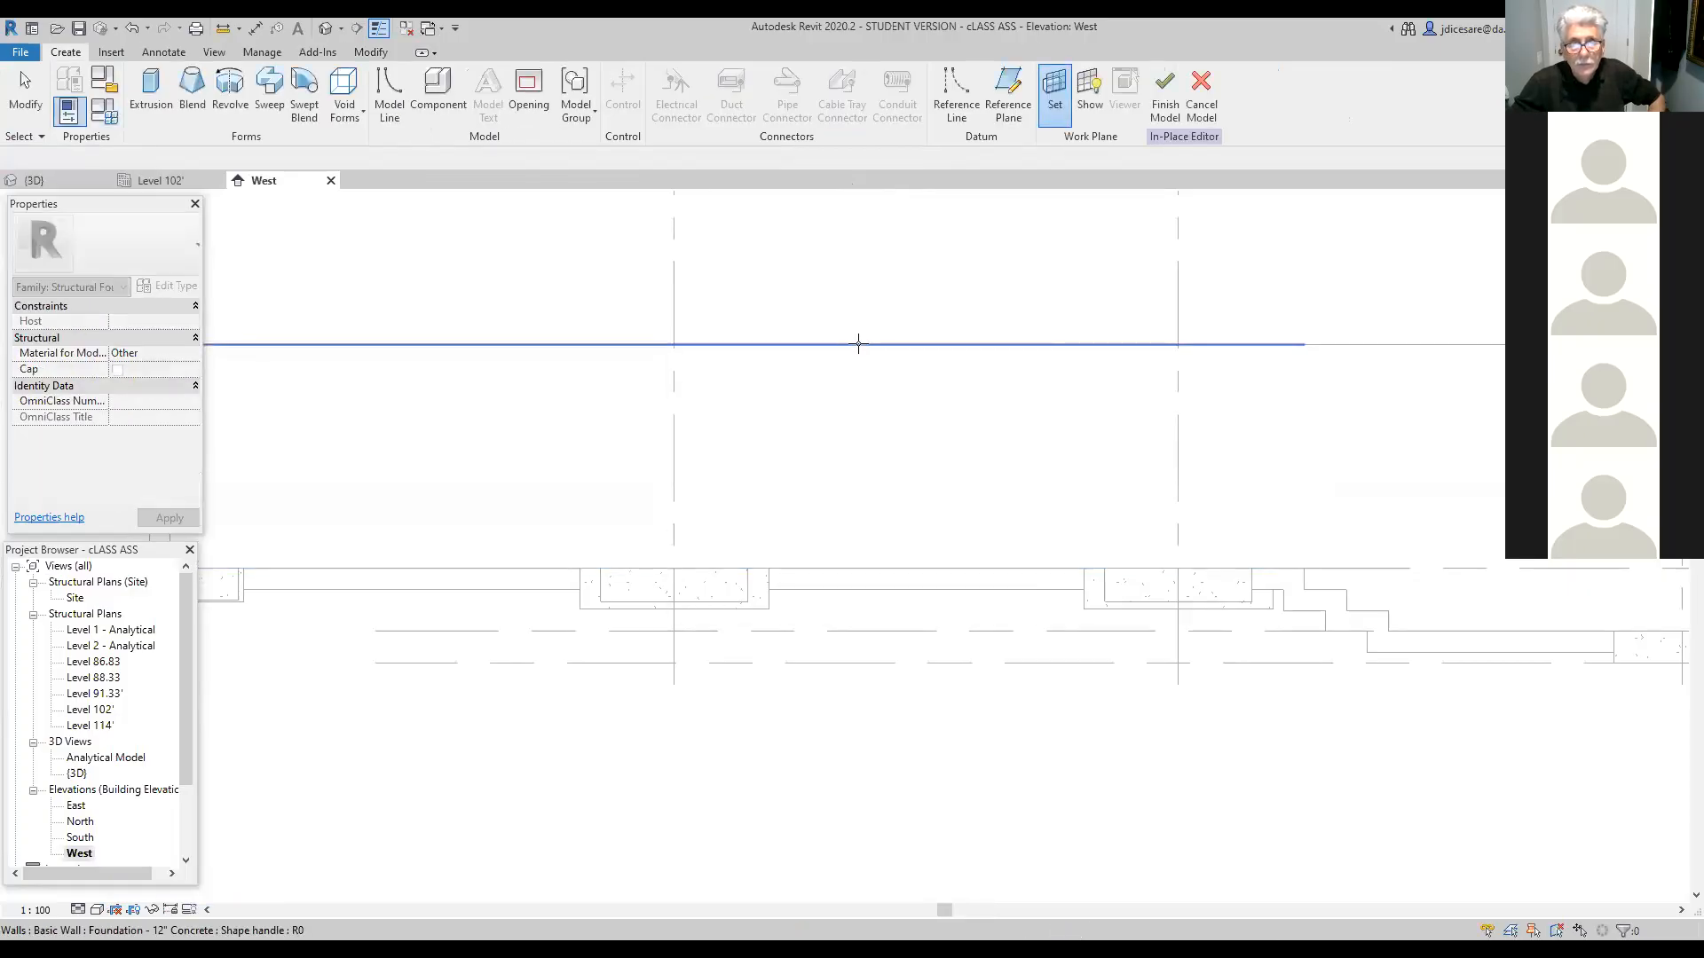
left_click(858, 344)
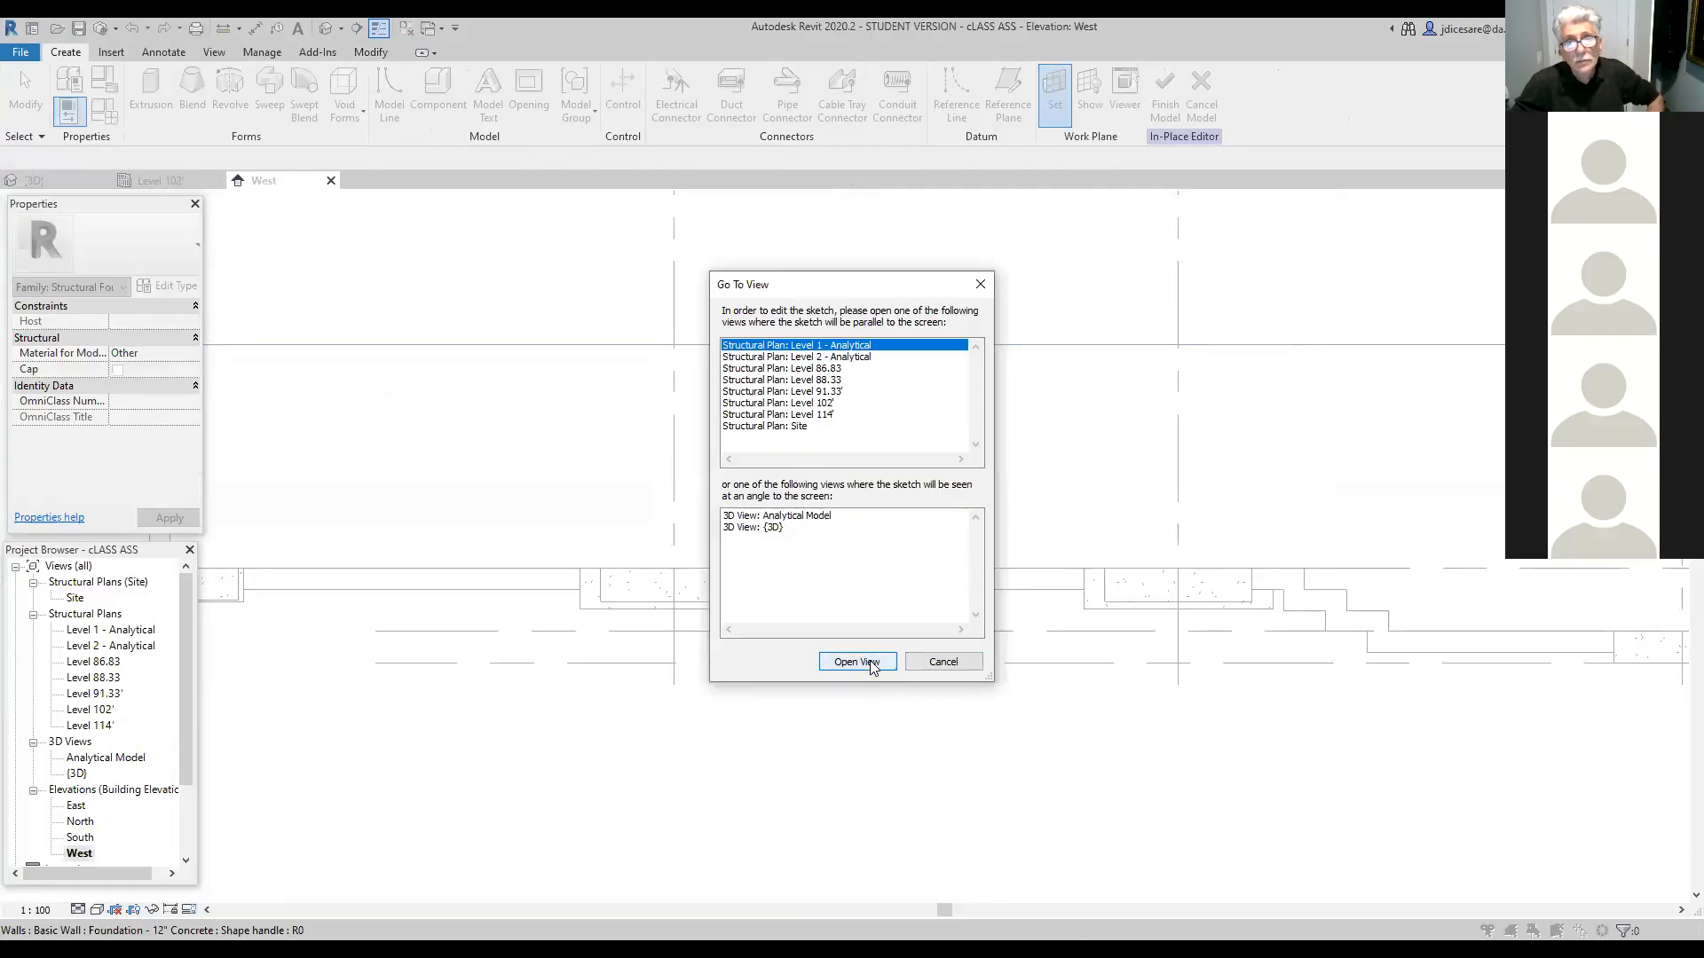
left_click(944, 664)
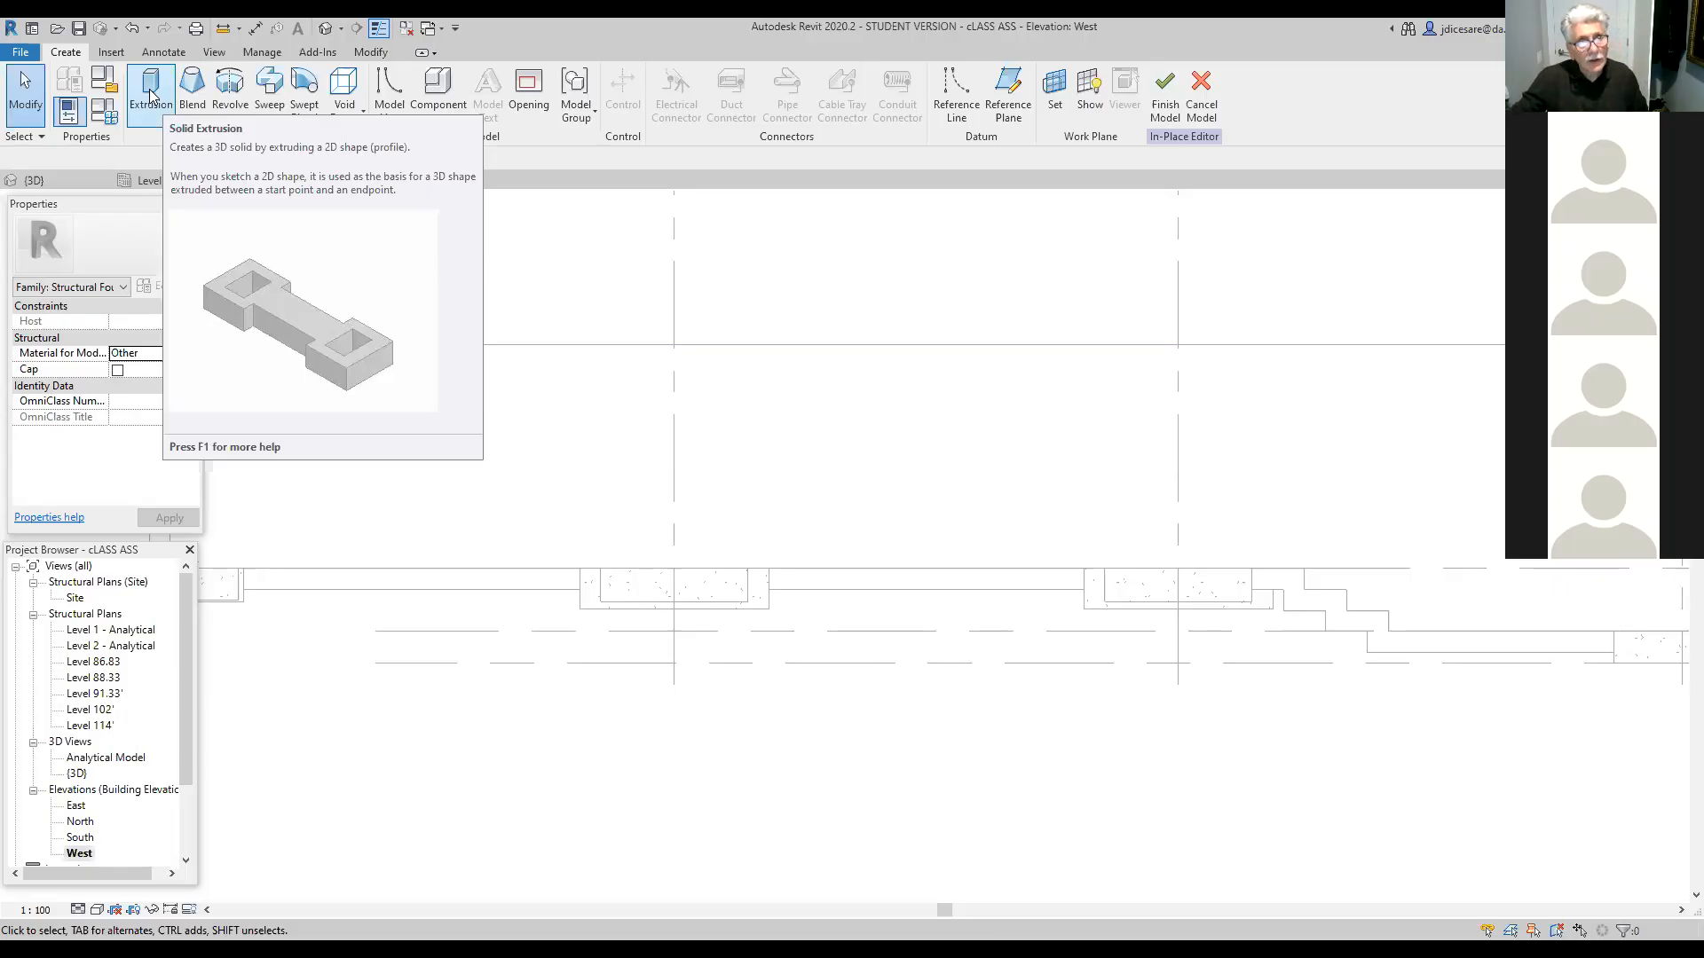
Step: Try to start an extrusion on the plane at the wall's top edge, decline the view change and leave the in-place editor
left_click(151, 93)
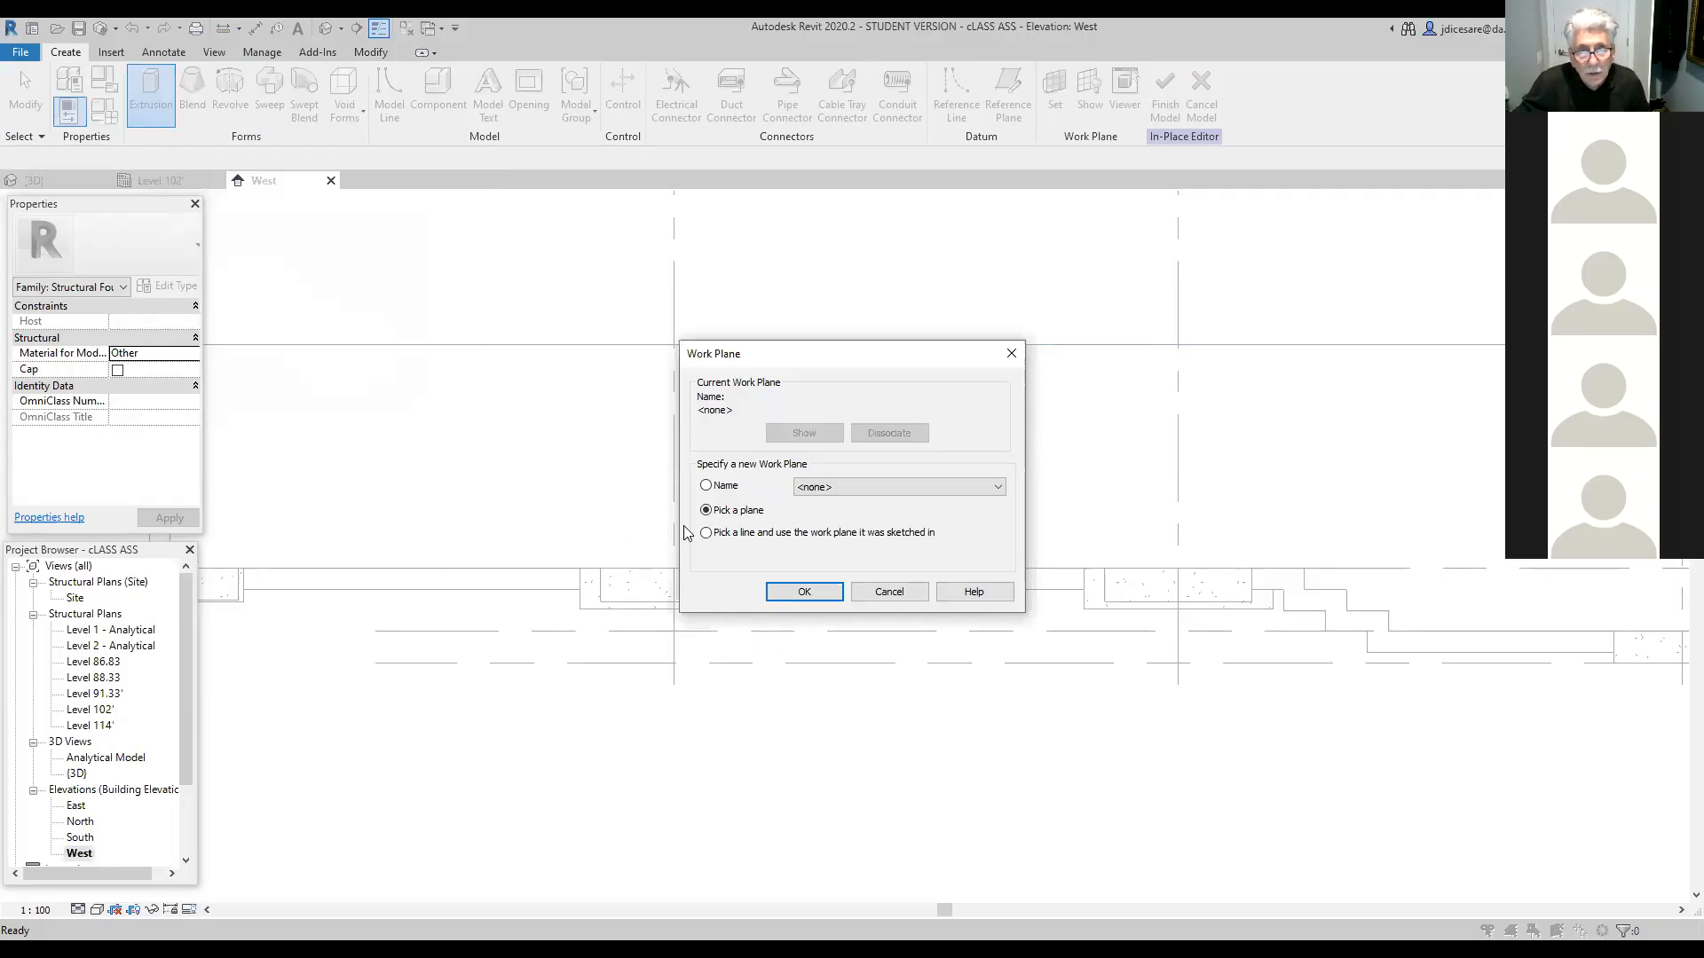
left_click(790, 593)
left_click(847, 344)
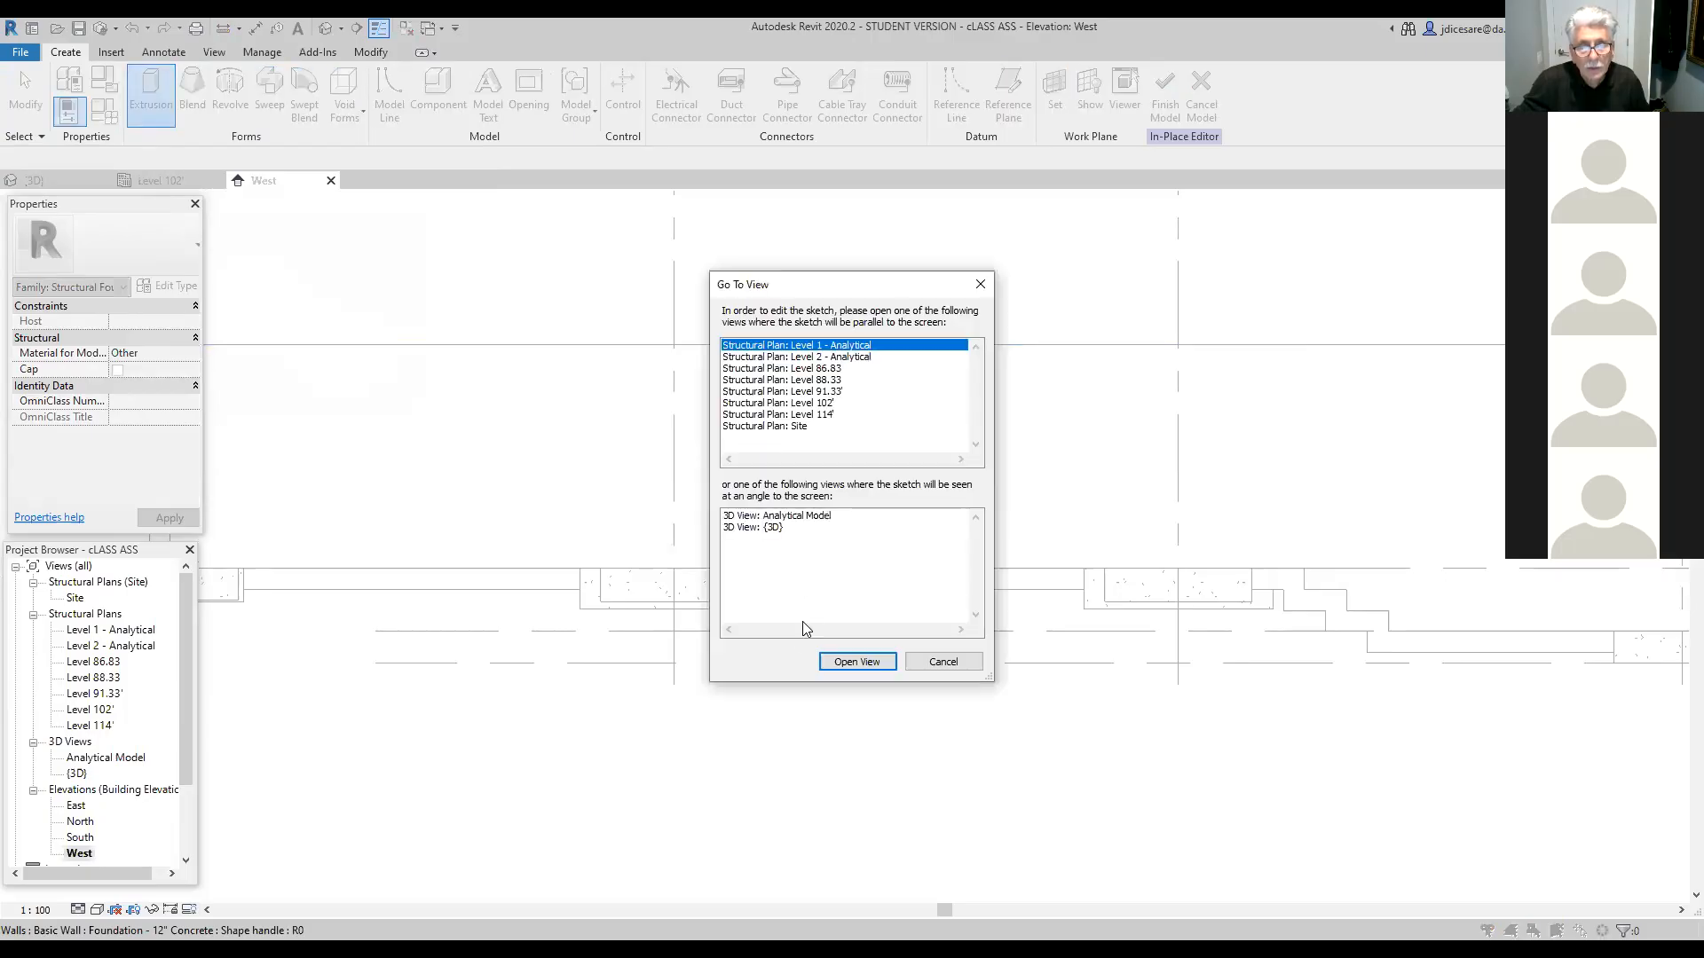
left_click(944, 662)
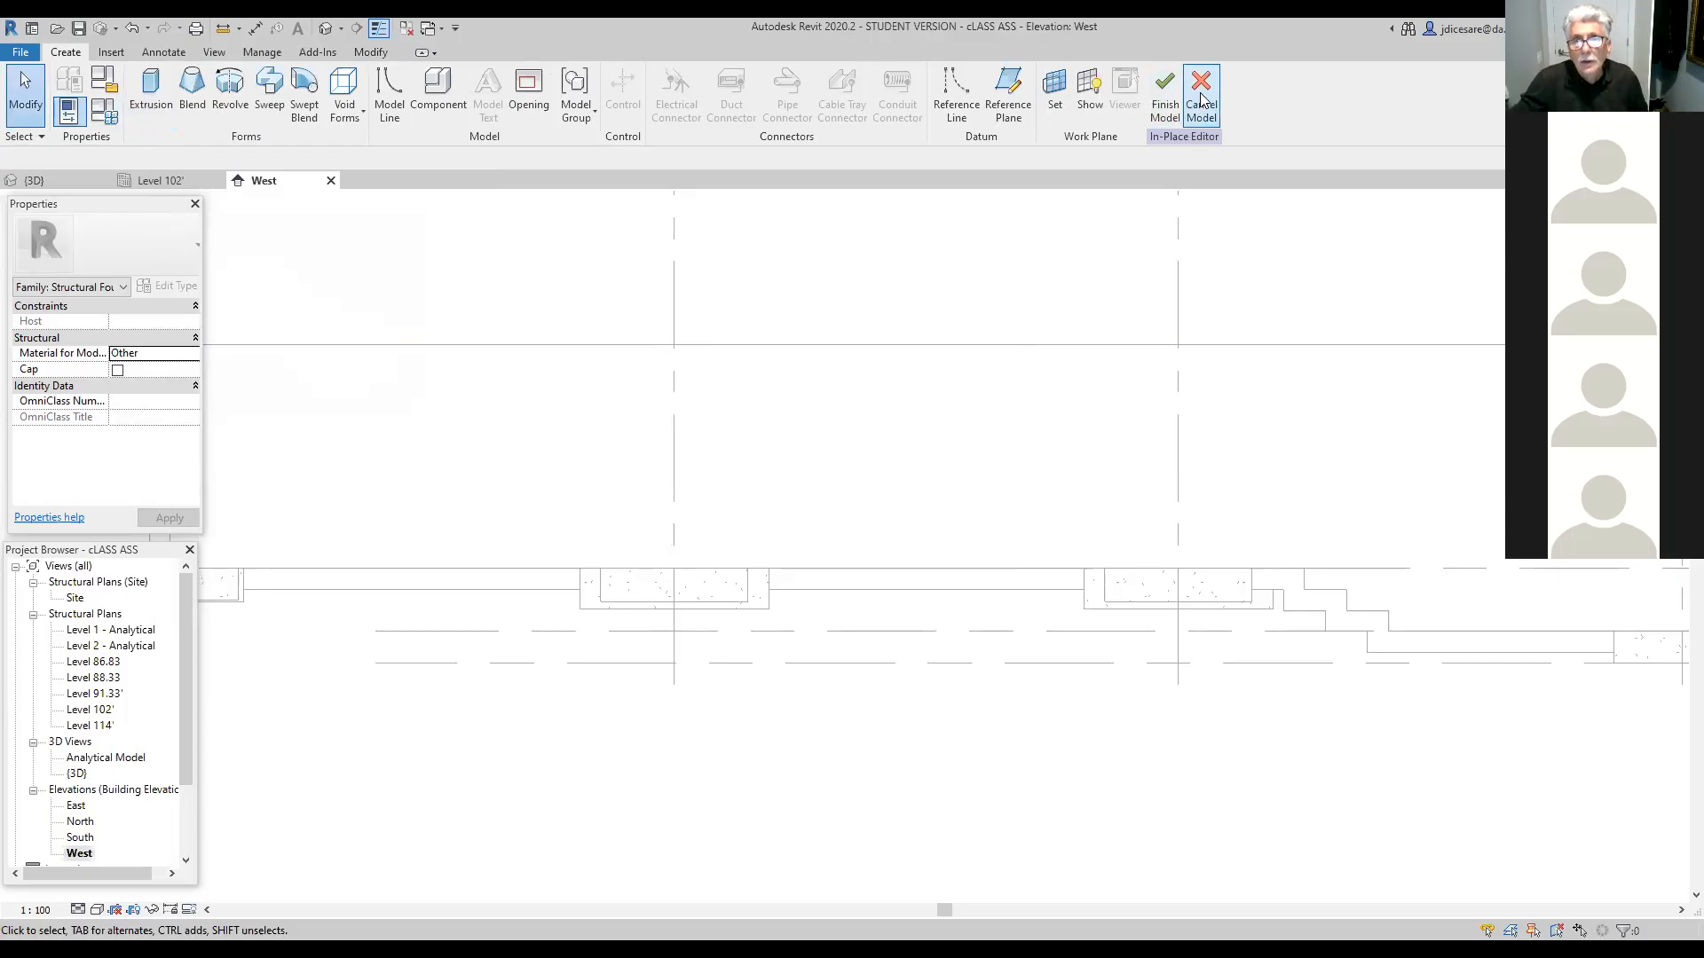
left_click(1166, 88)
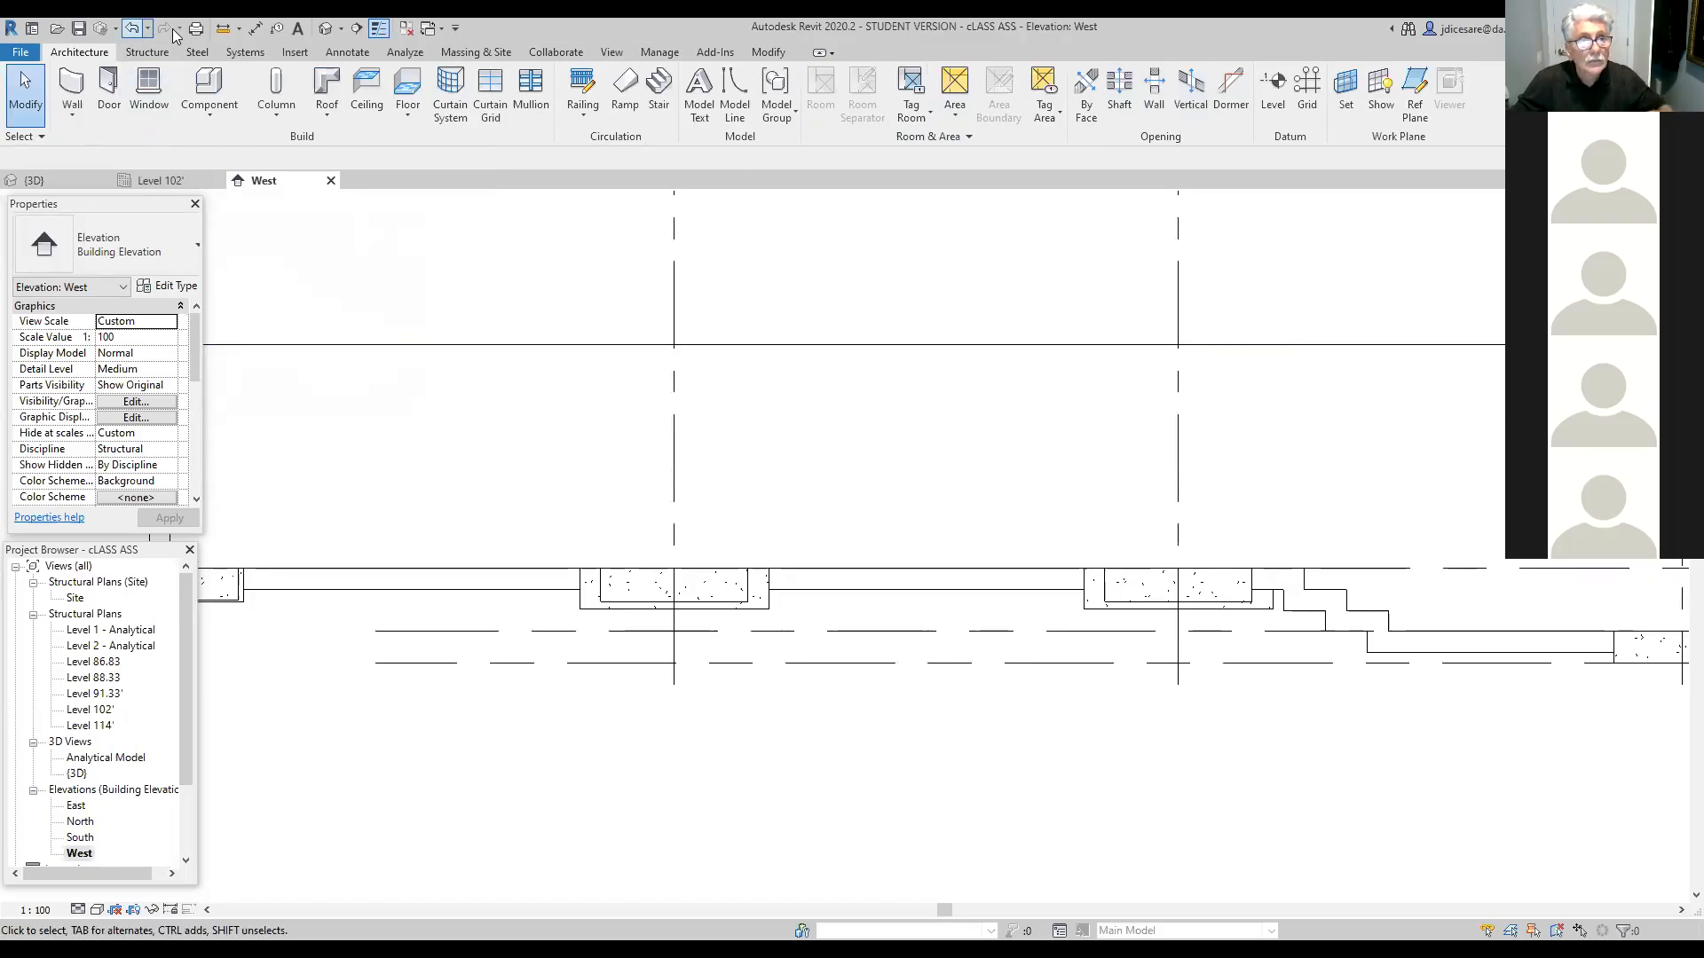
Step: Create an in-place component in the Structural Foundations category and accept the name Structural Foundations 2
left_click(158, 55)
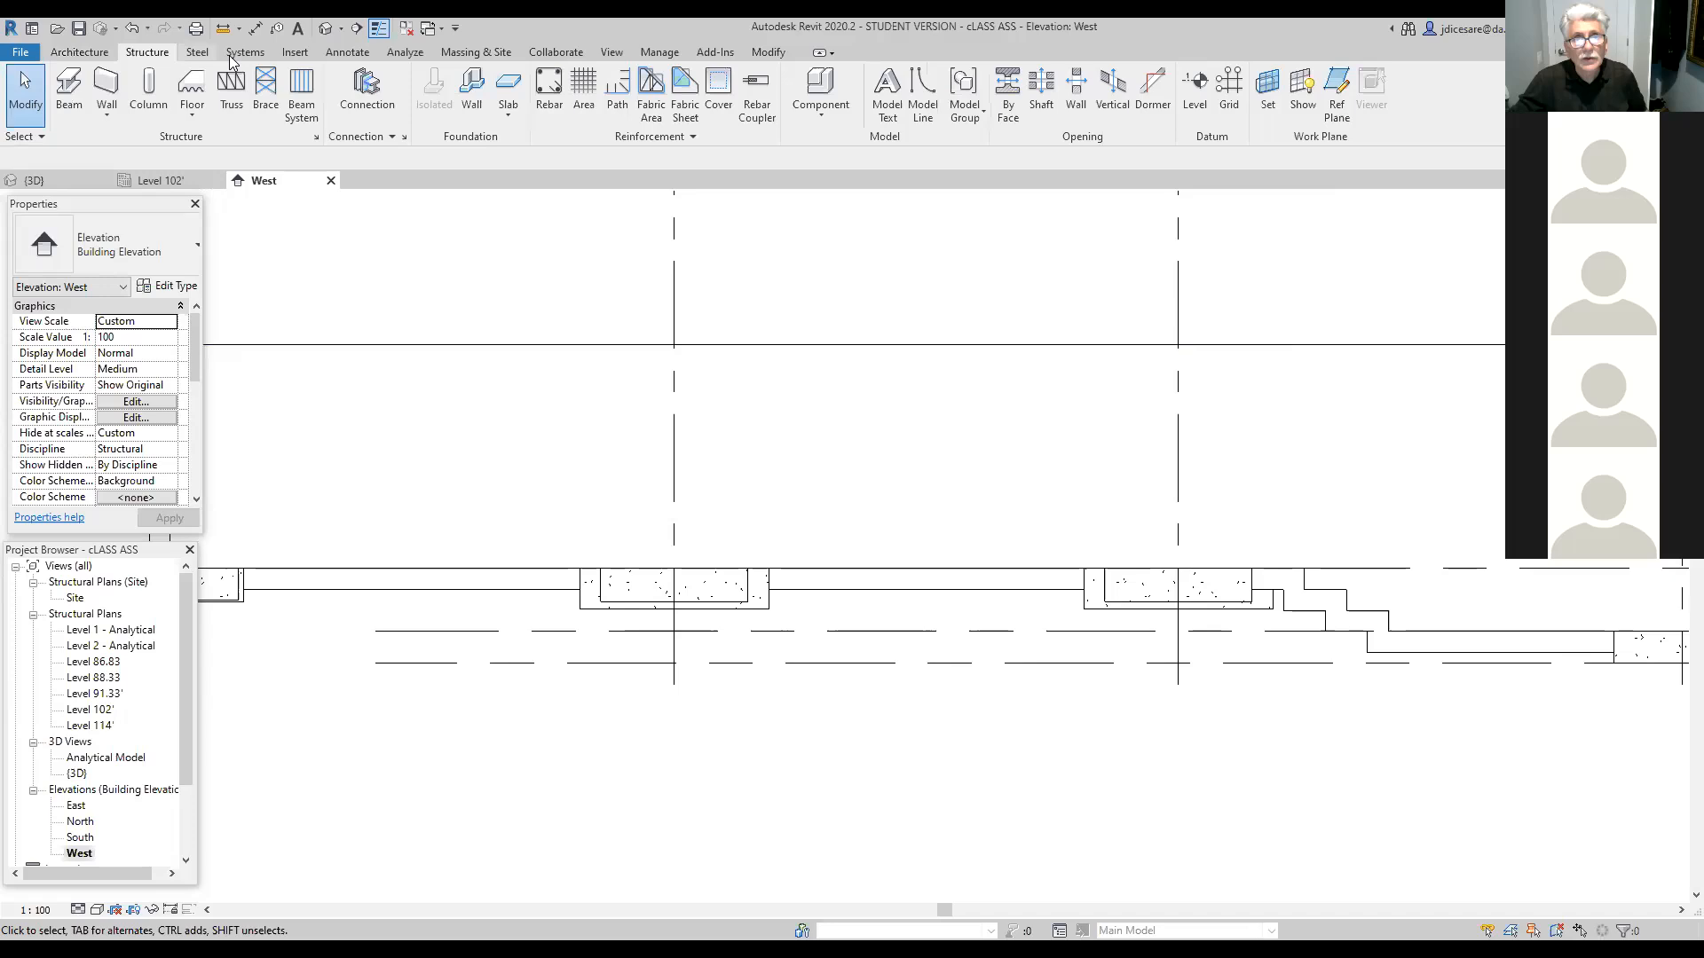
left_click(815, 109)
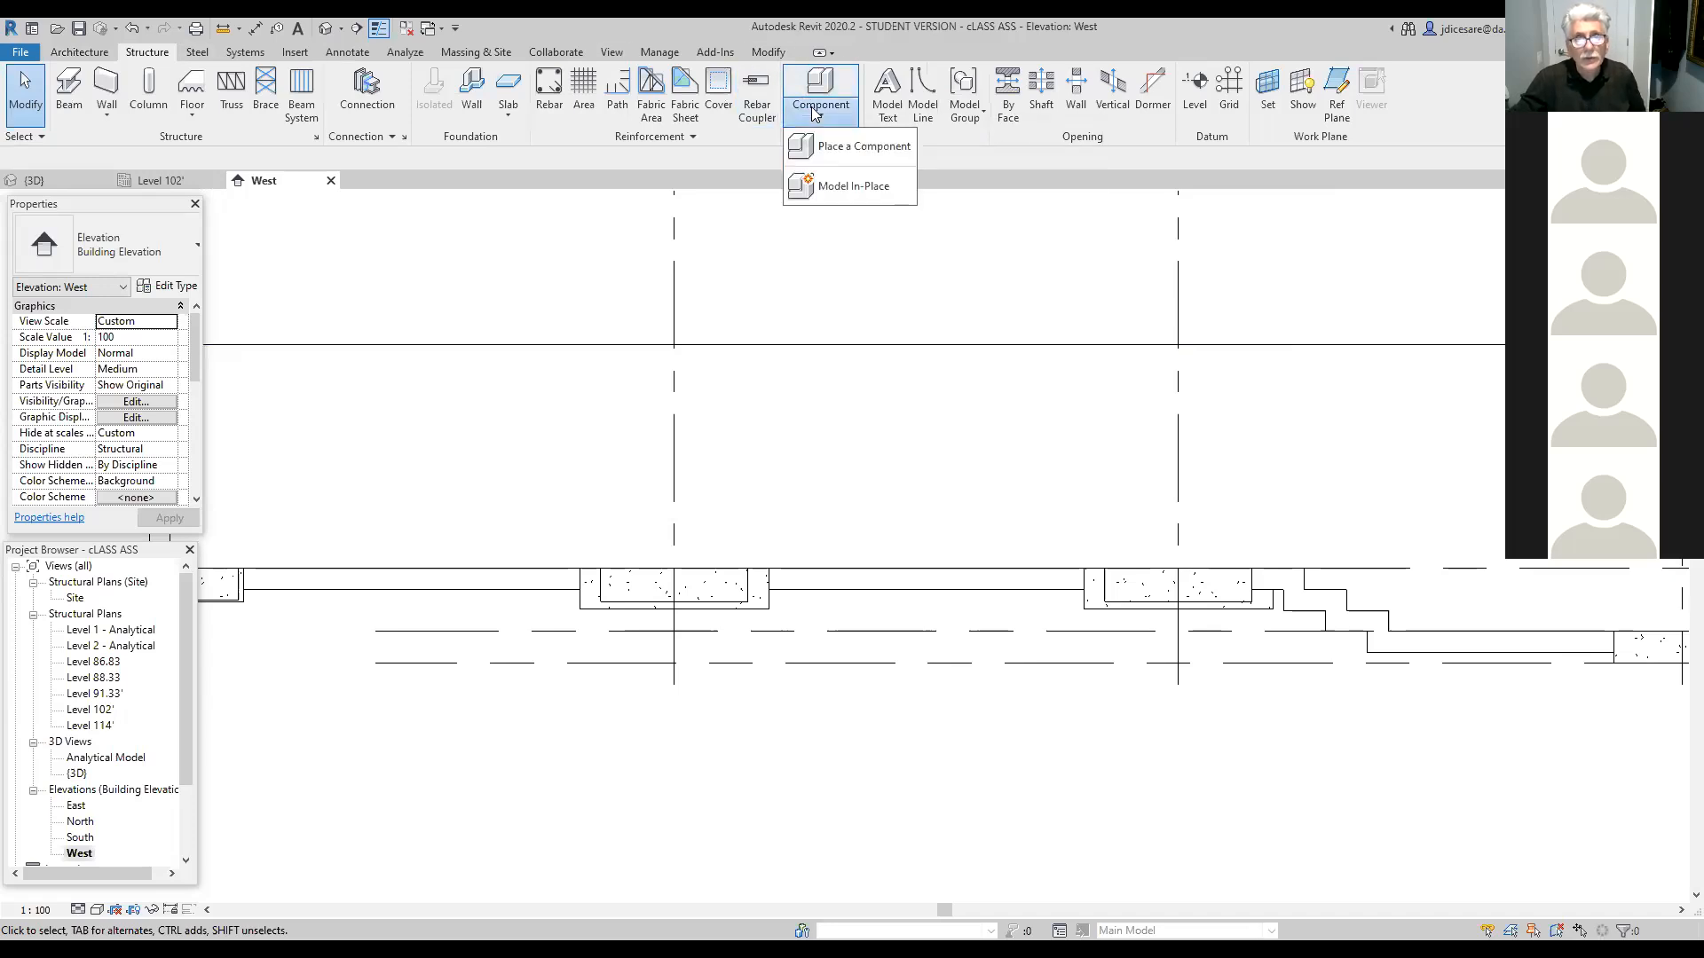
left_click(845, 183)
left_click_drag(978, 369, 969, 469)
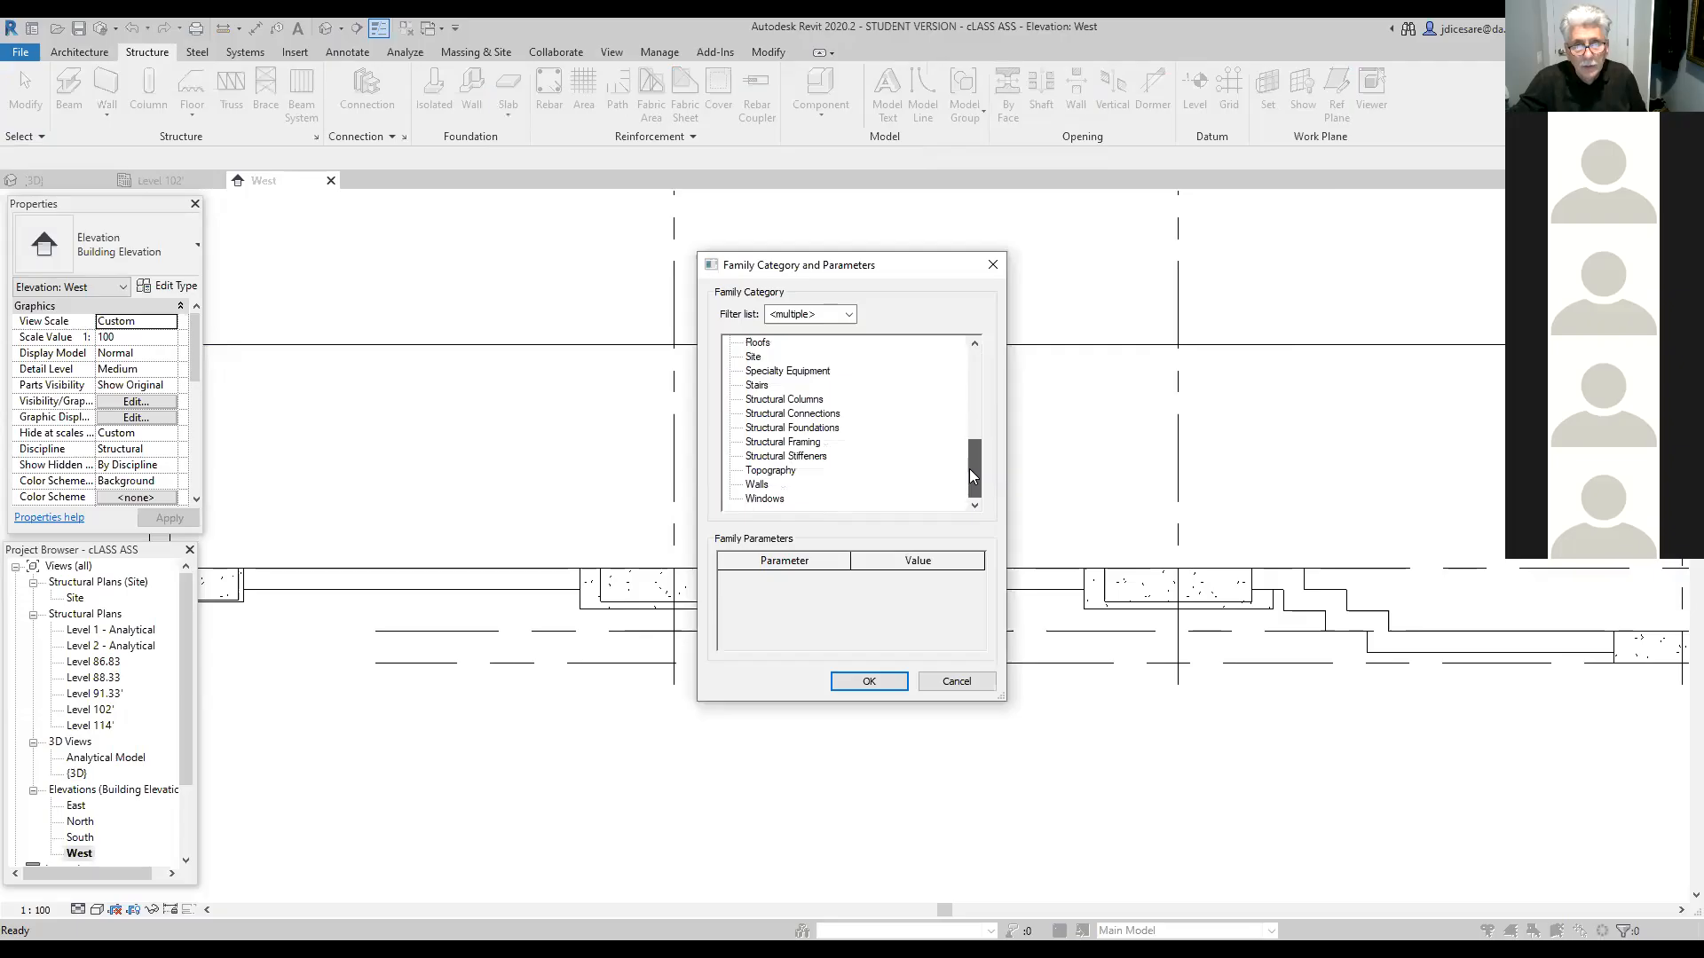
left_click(818, 430)
left_click(883, 684)
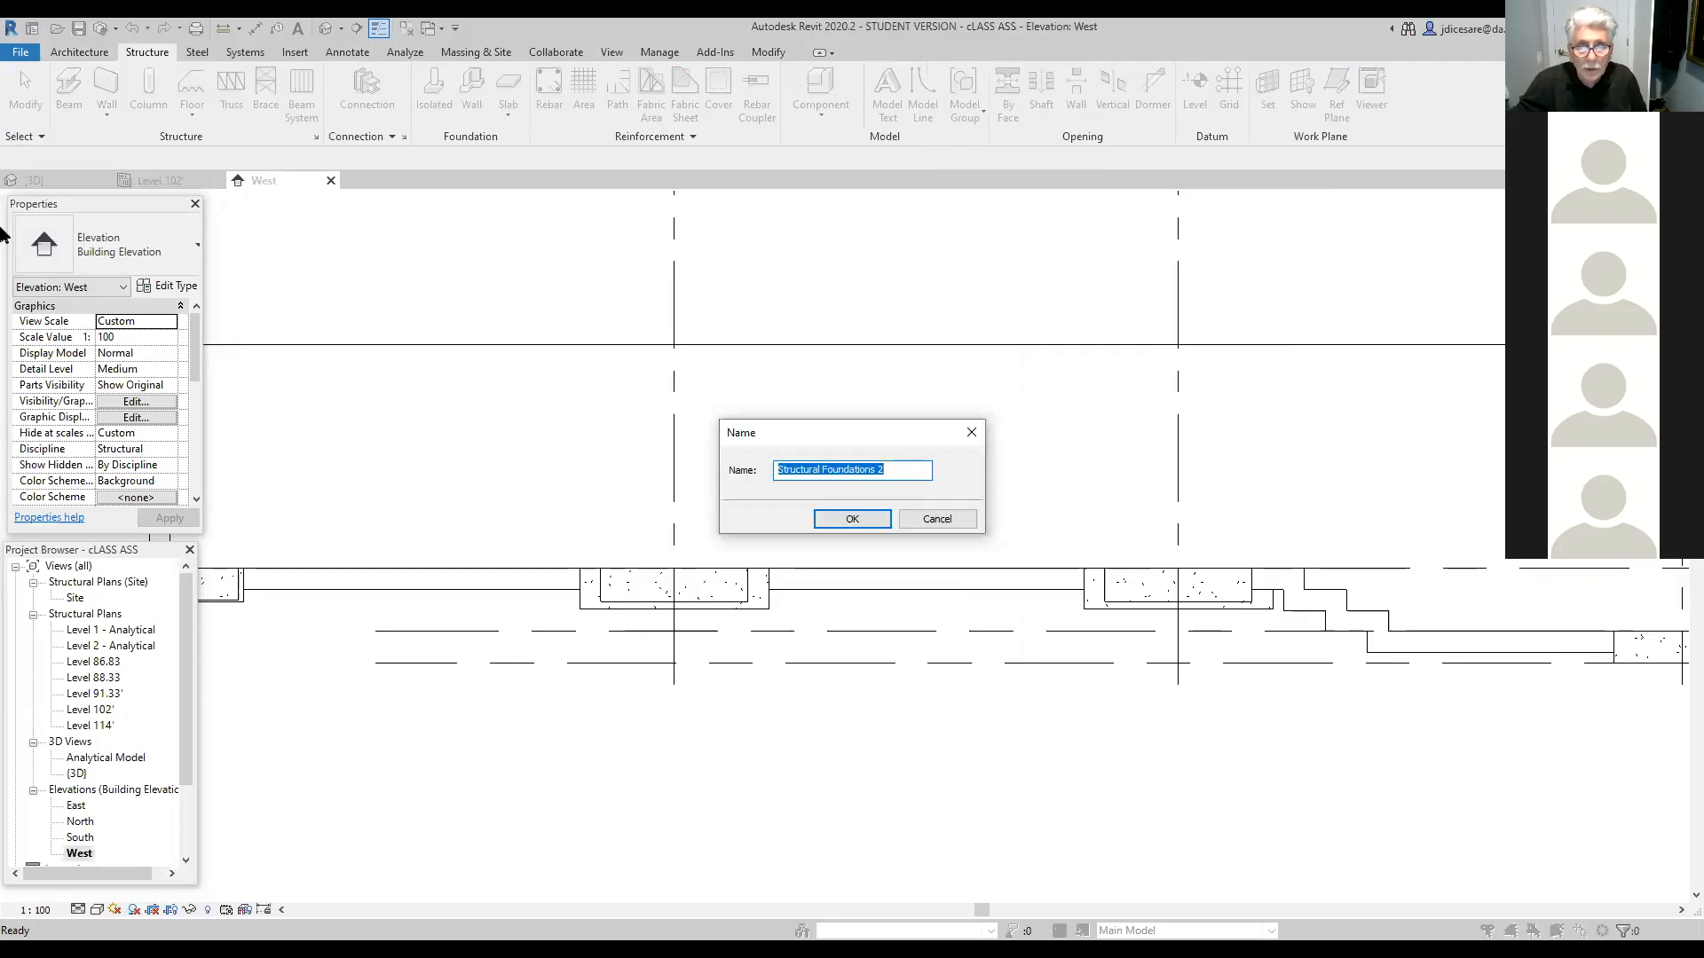
left_click(860, 518)
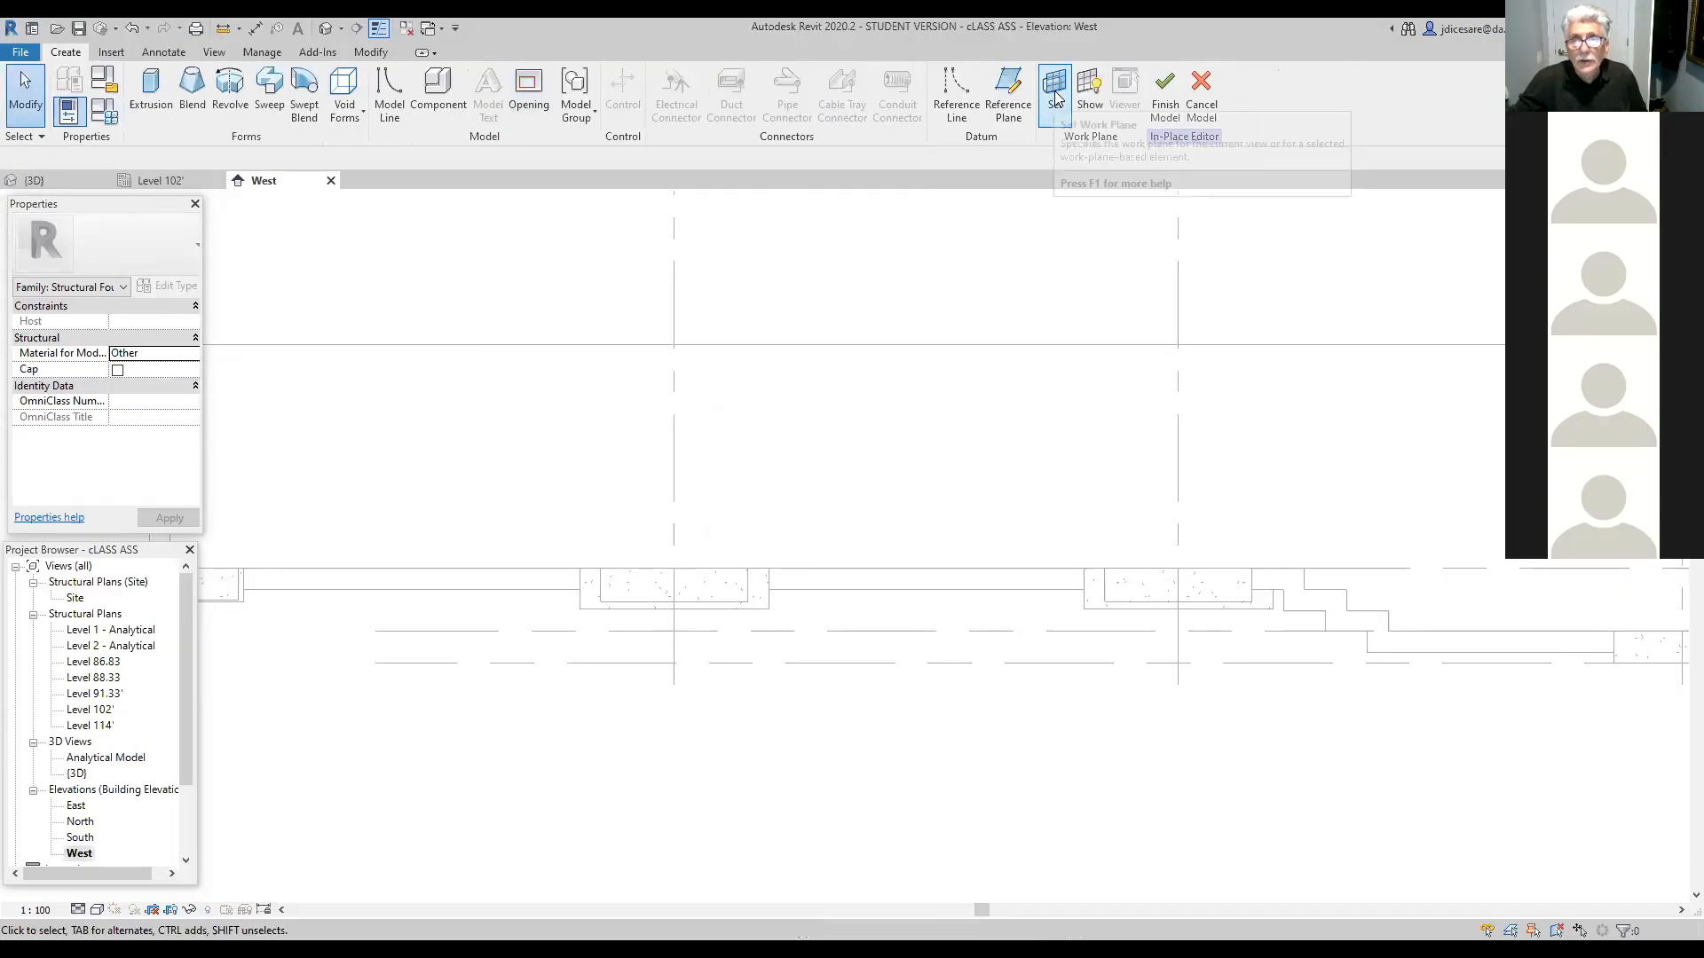
Step: Set the work plane for the in-place foundation by picking the face of the west foundation wall
left_click(1054, 93)
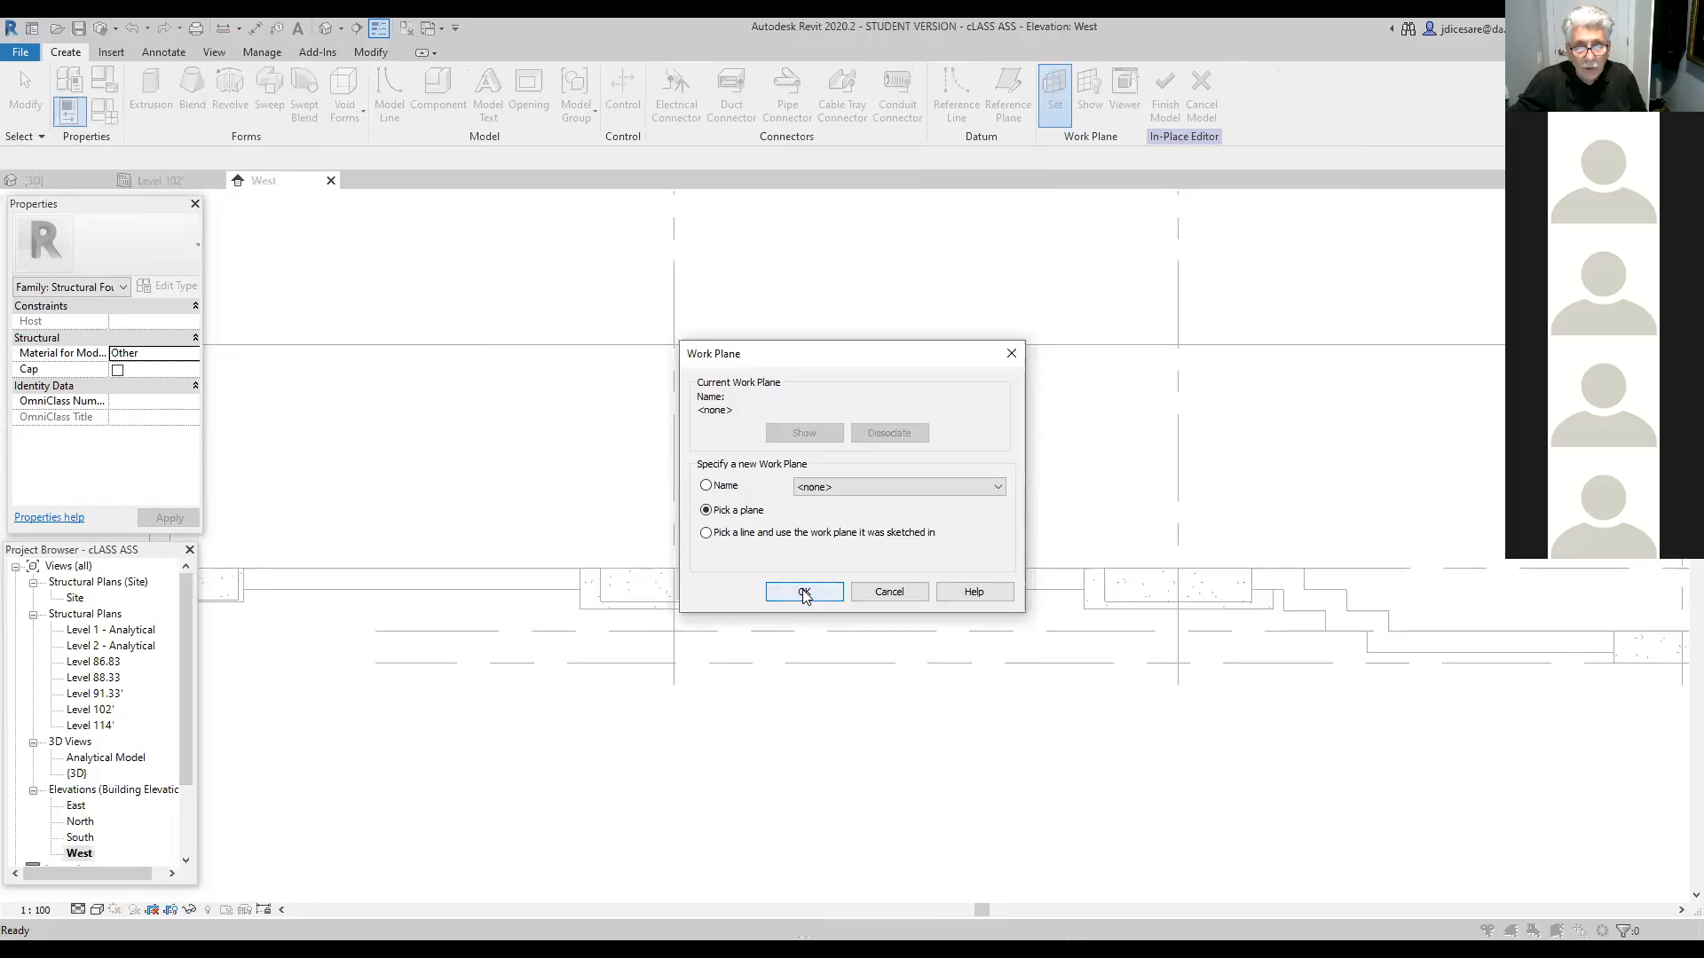
key("Return")
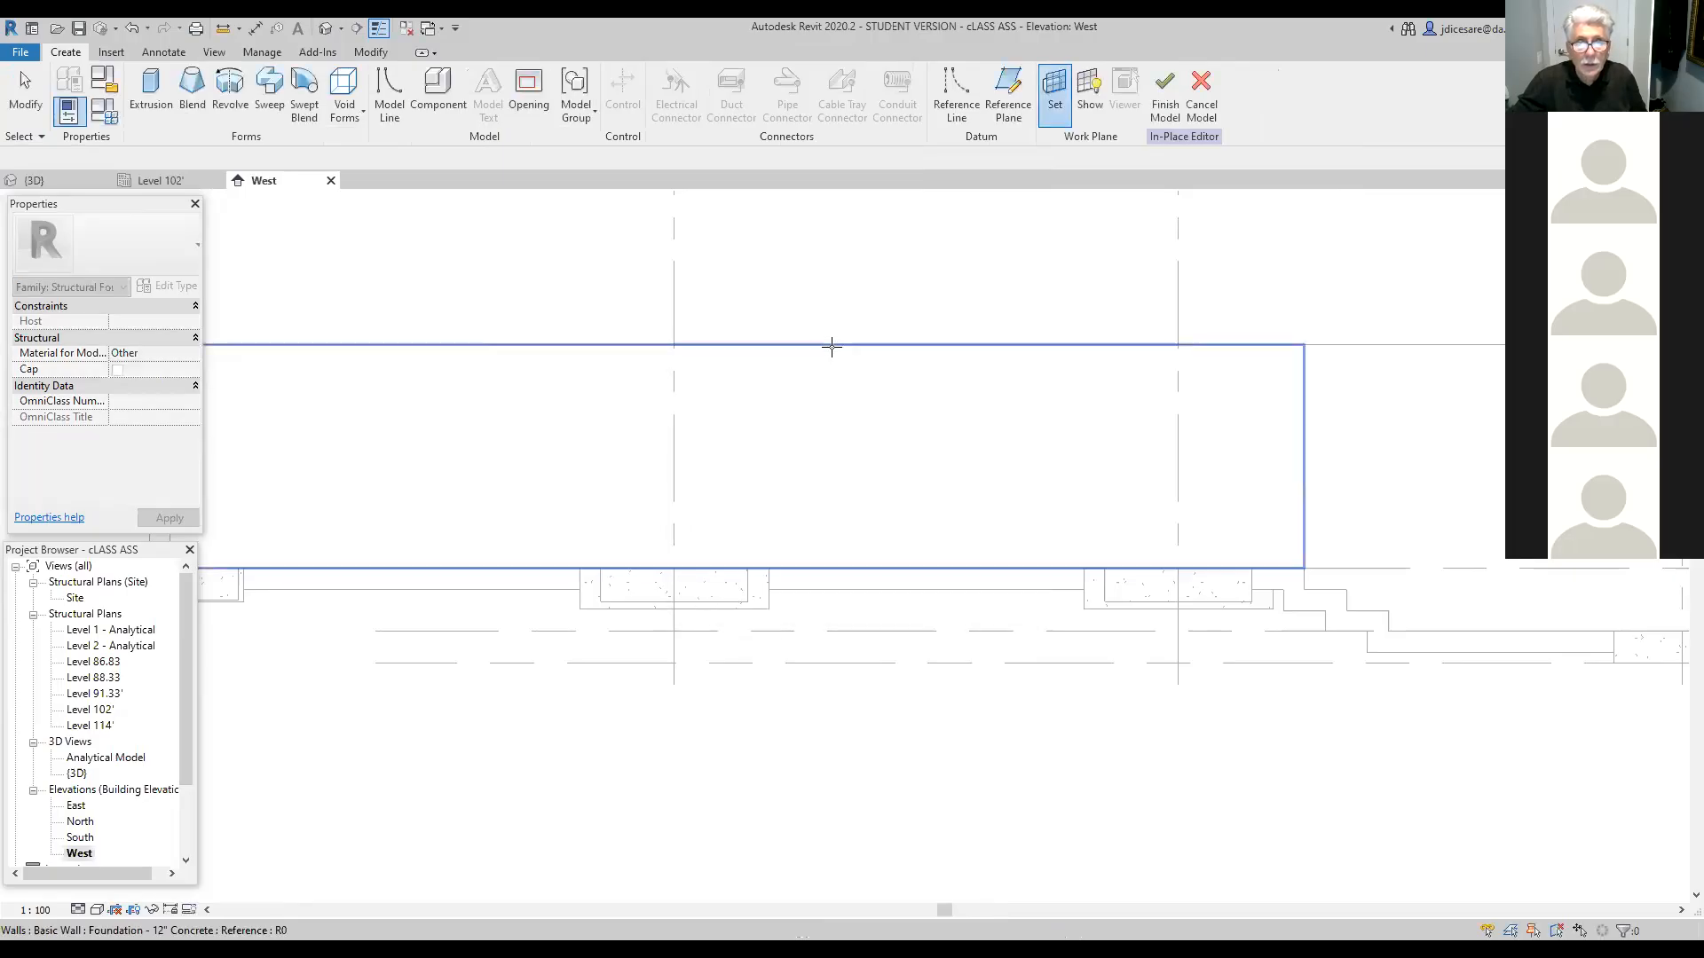
left_click(831, 349)
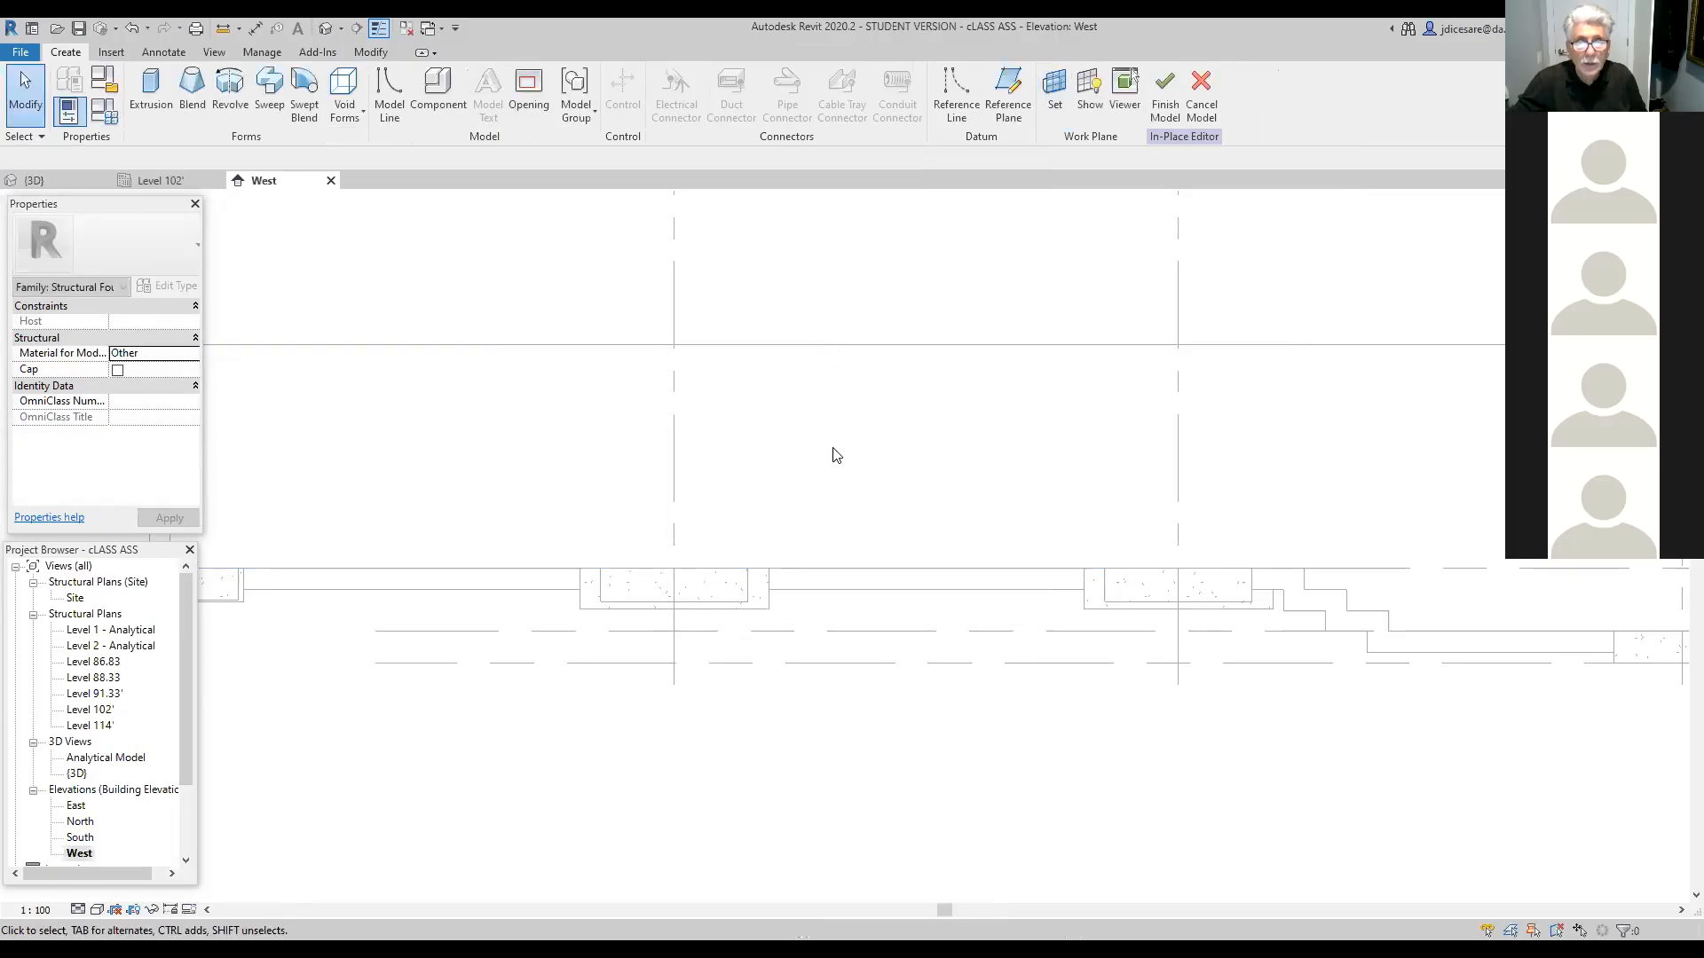
Step: Extrude a 16'-0" by 1'-0" rectangle with 1' 8" depth under the wall between the two middle column footings
left_click(151, 89)
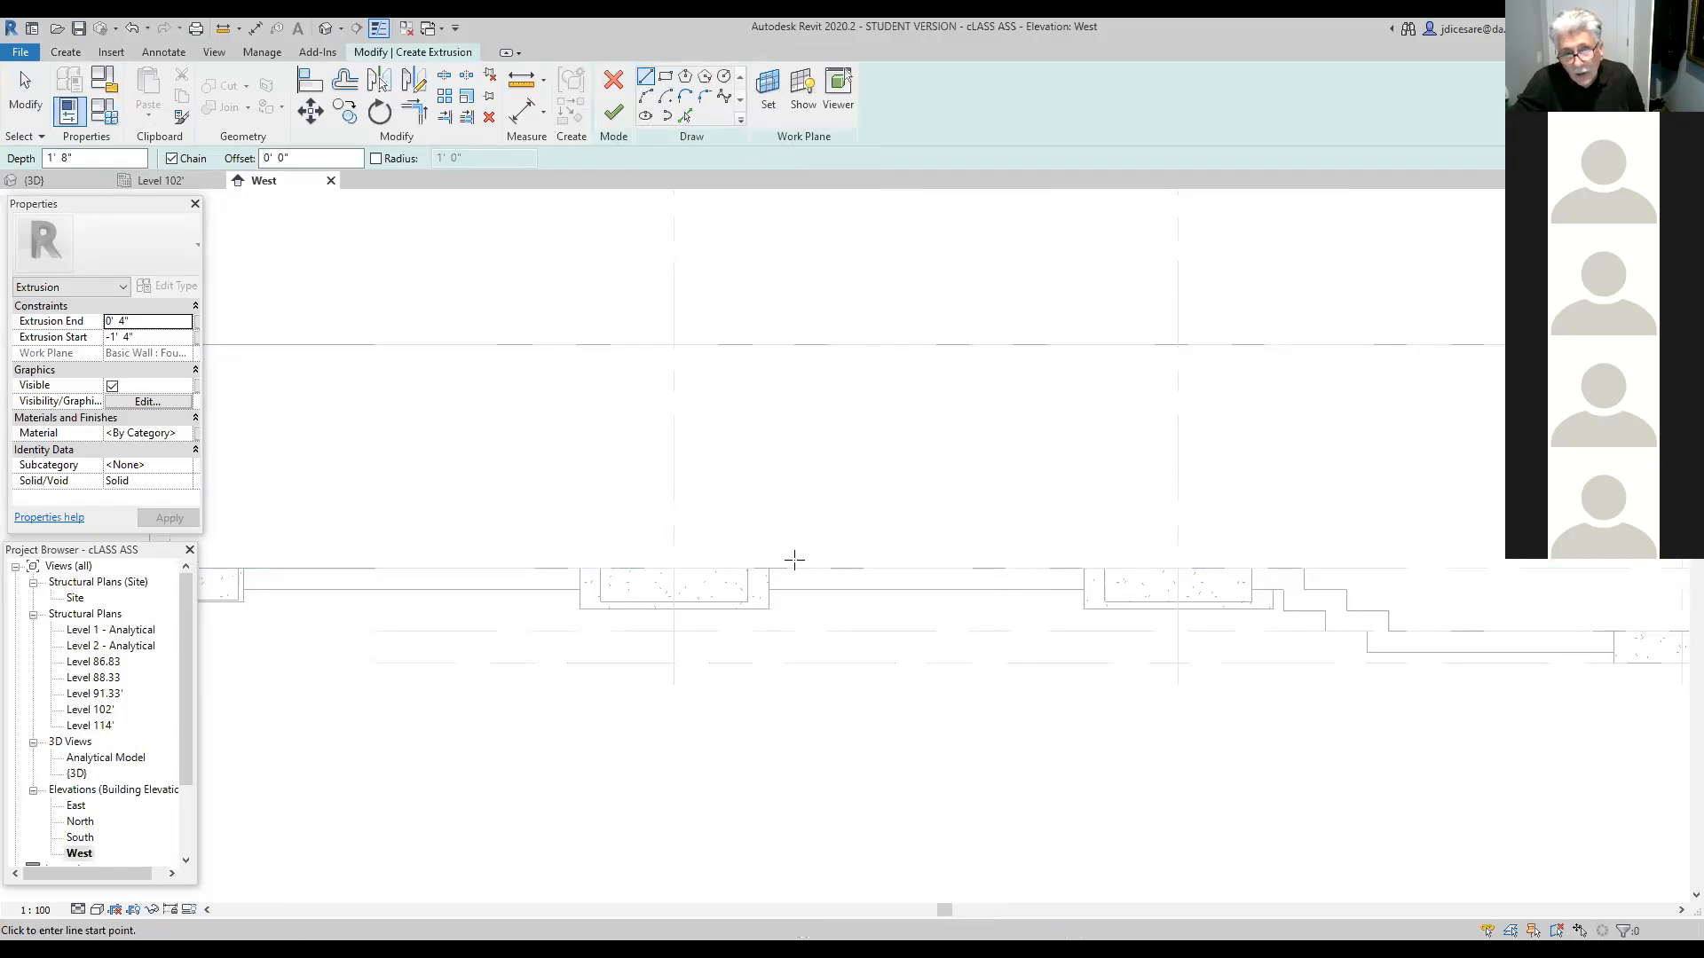
left_click(665, 76)
scroll(850, 751, "up", 2)
scroll(708, 482, "up", 1)
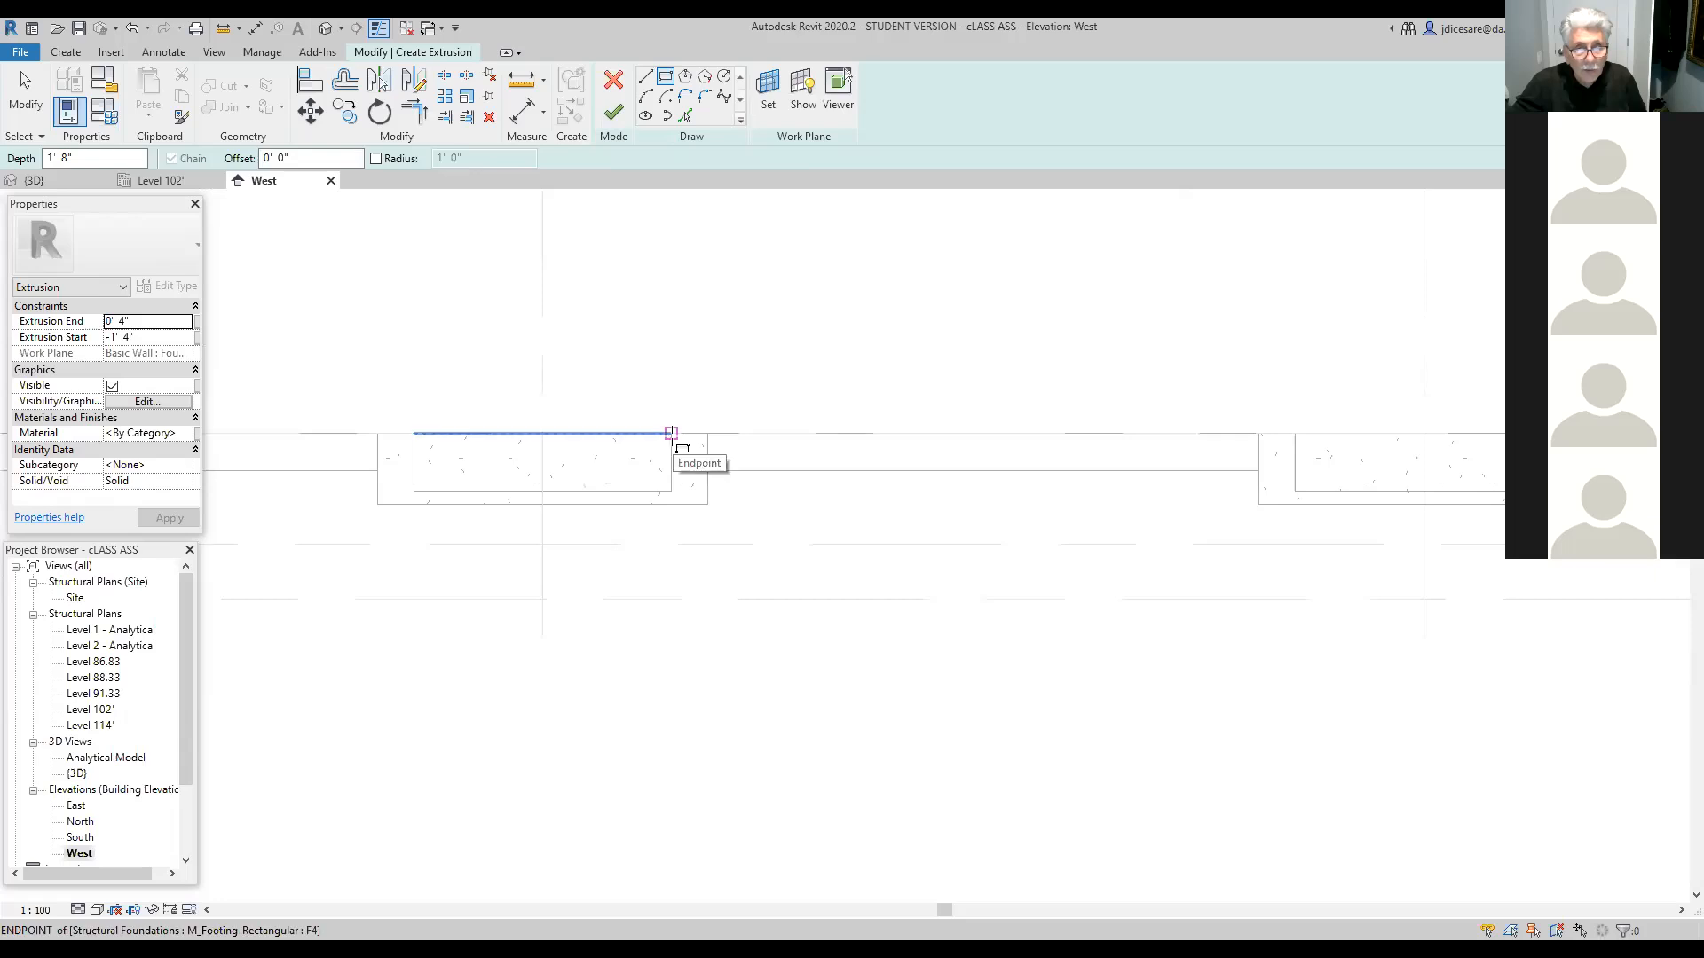
left_click(671, 433)
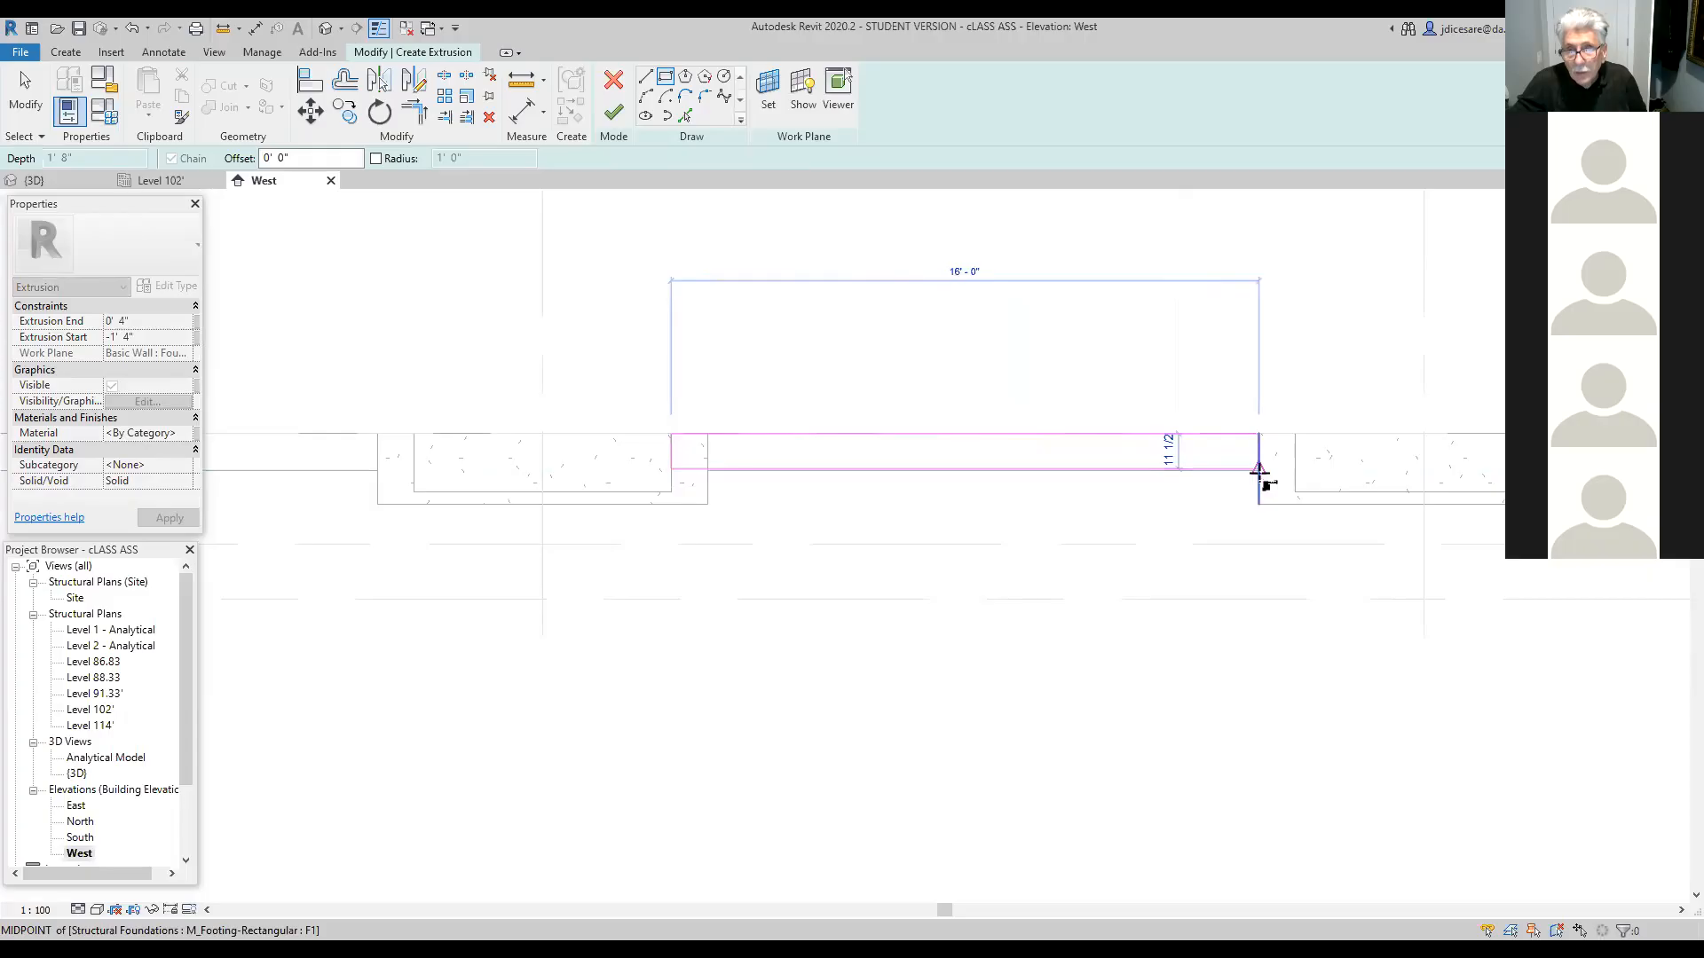
scroll(1258, 472, "up", 1)
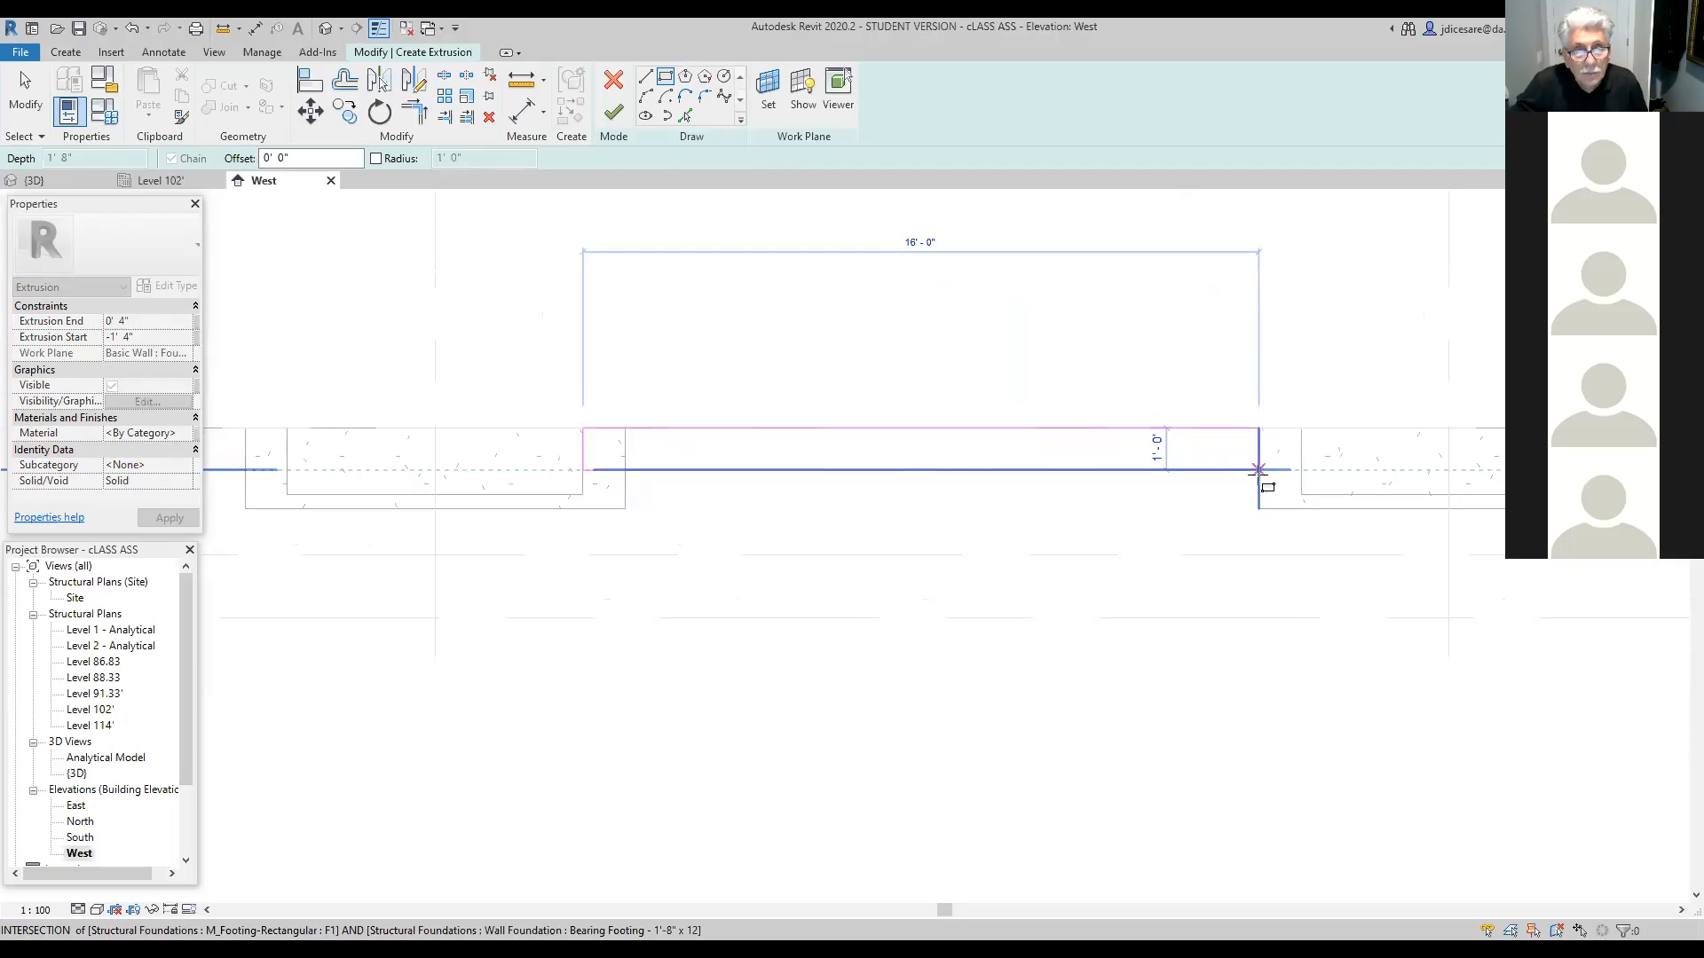
left_click(1258, 469)
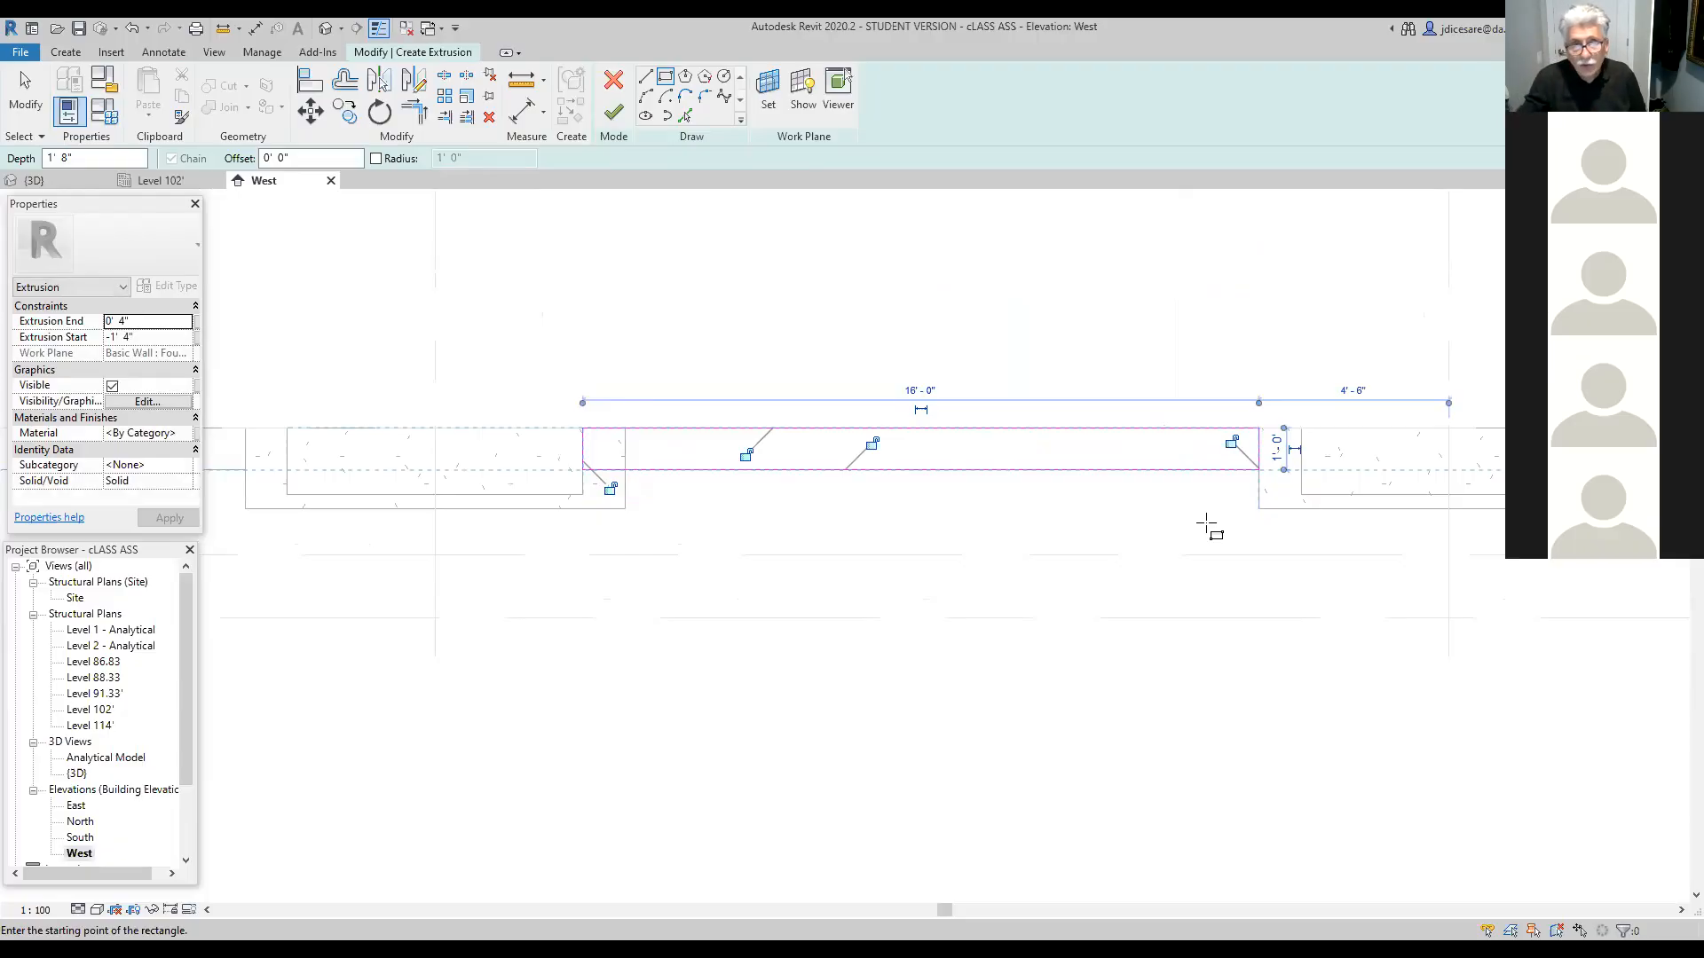
left_click(615, 113)
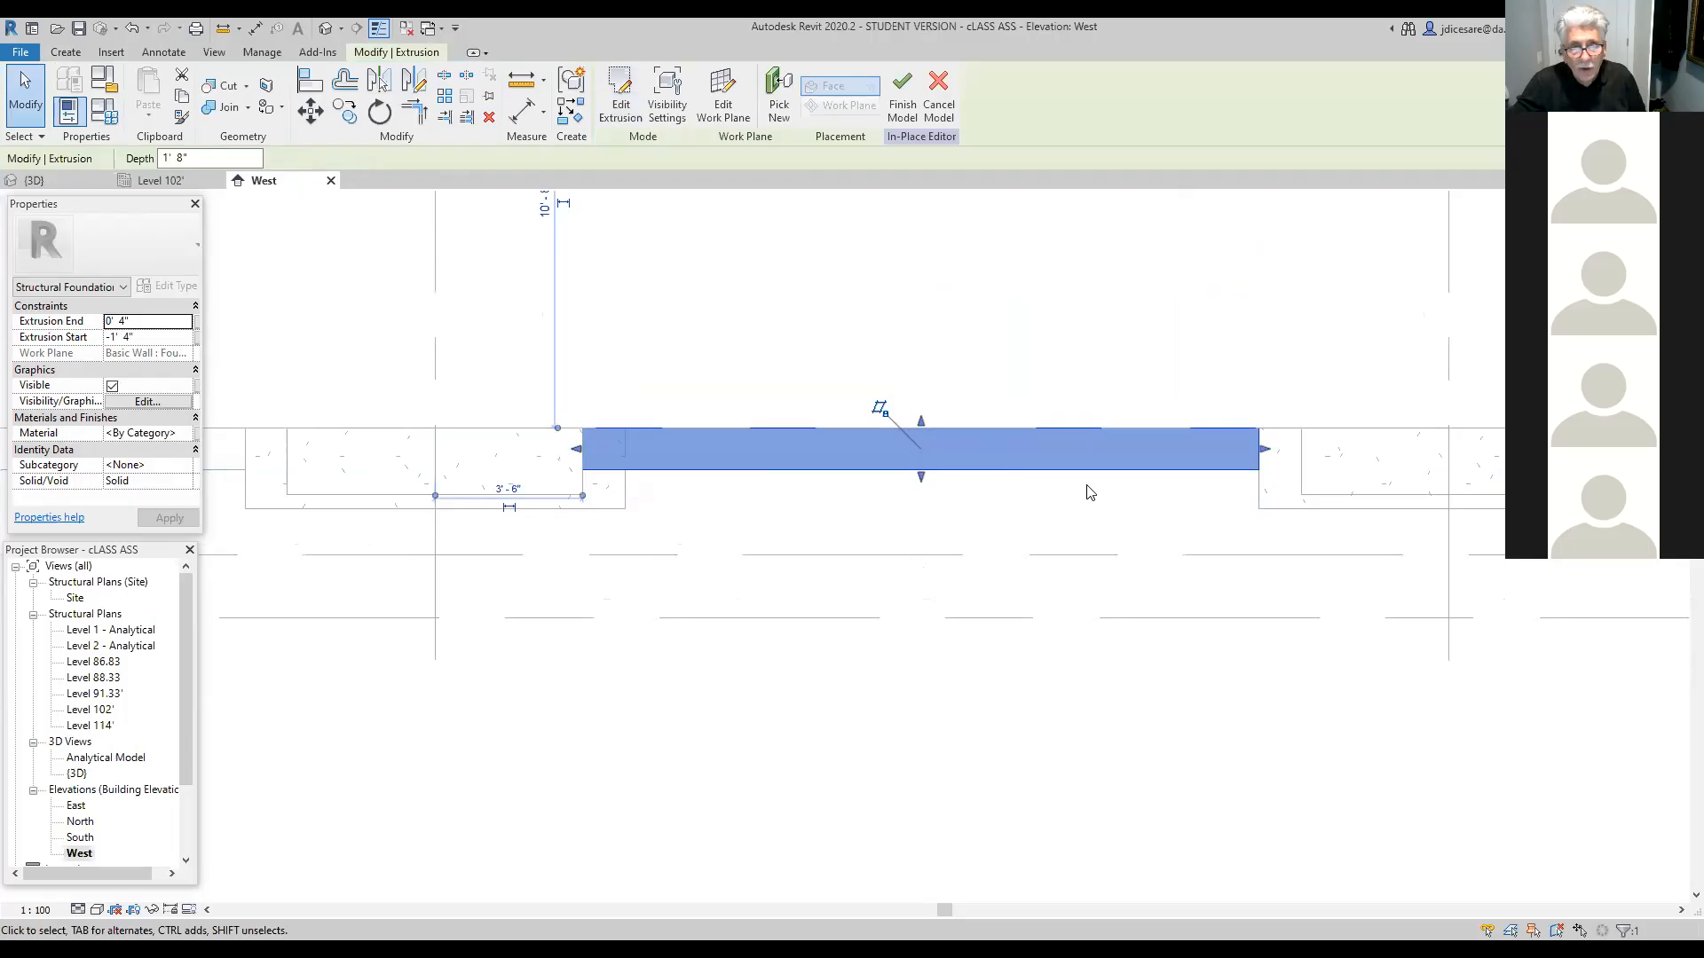
Step: Stretch the extrusion's end nearest the stepped wall to the inner column footing's edge, and finish the in-place model
scroll(1144, 527, "down", 1)
middle_click_drag(1027, 578, 688, 625)
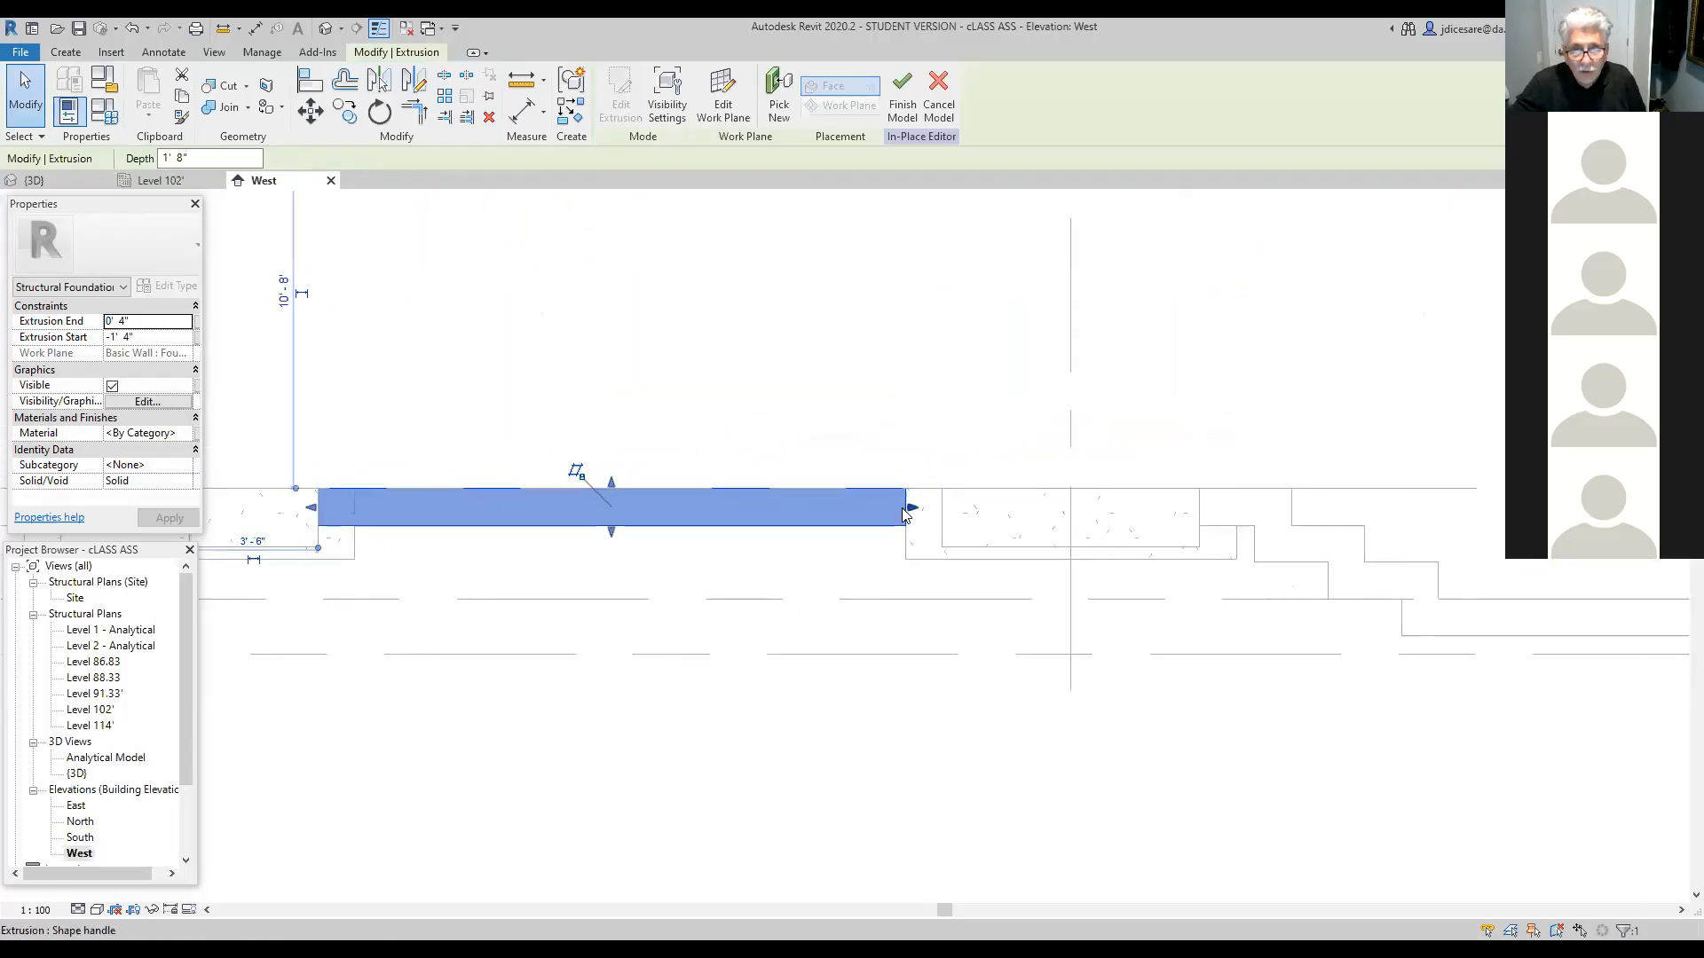
left_click_drag(912, 506, 952, 559)
scroll(934, 633, "up", 2)
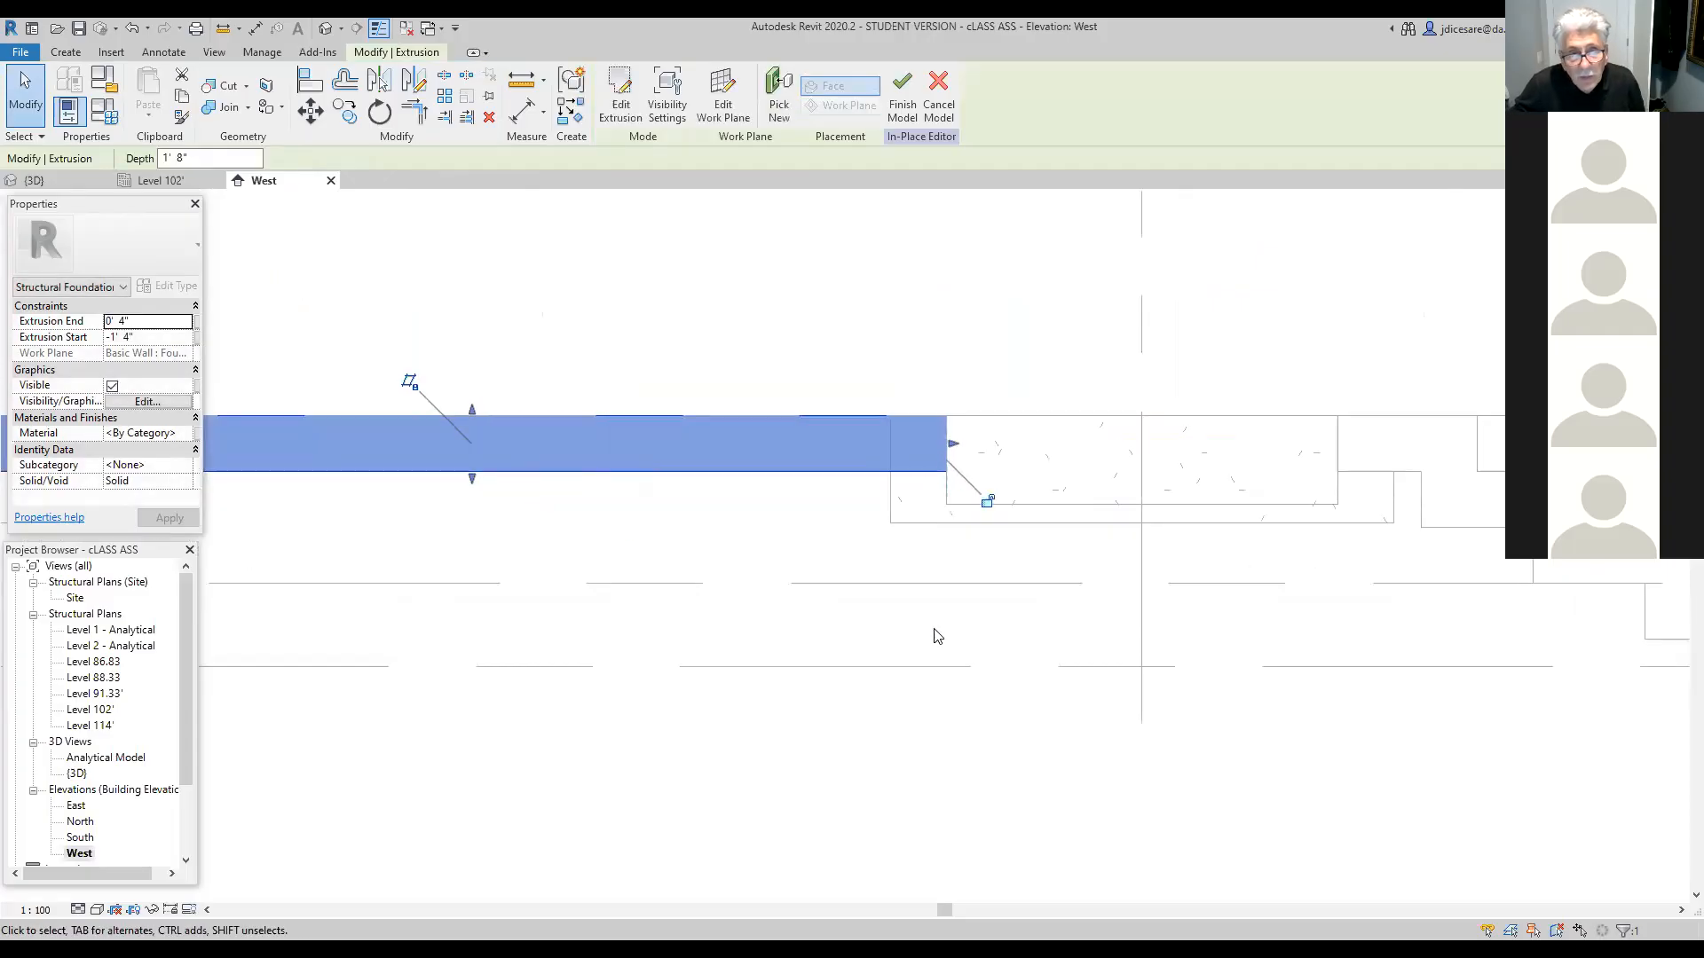
scroll(833, 647, "down", 2)
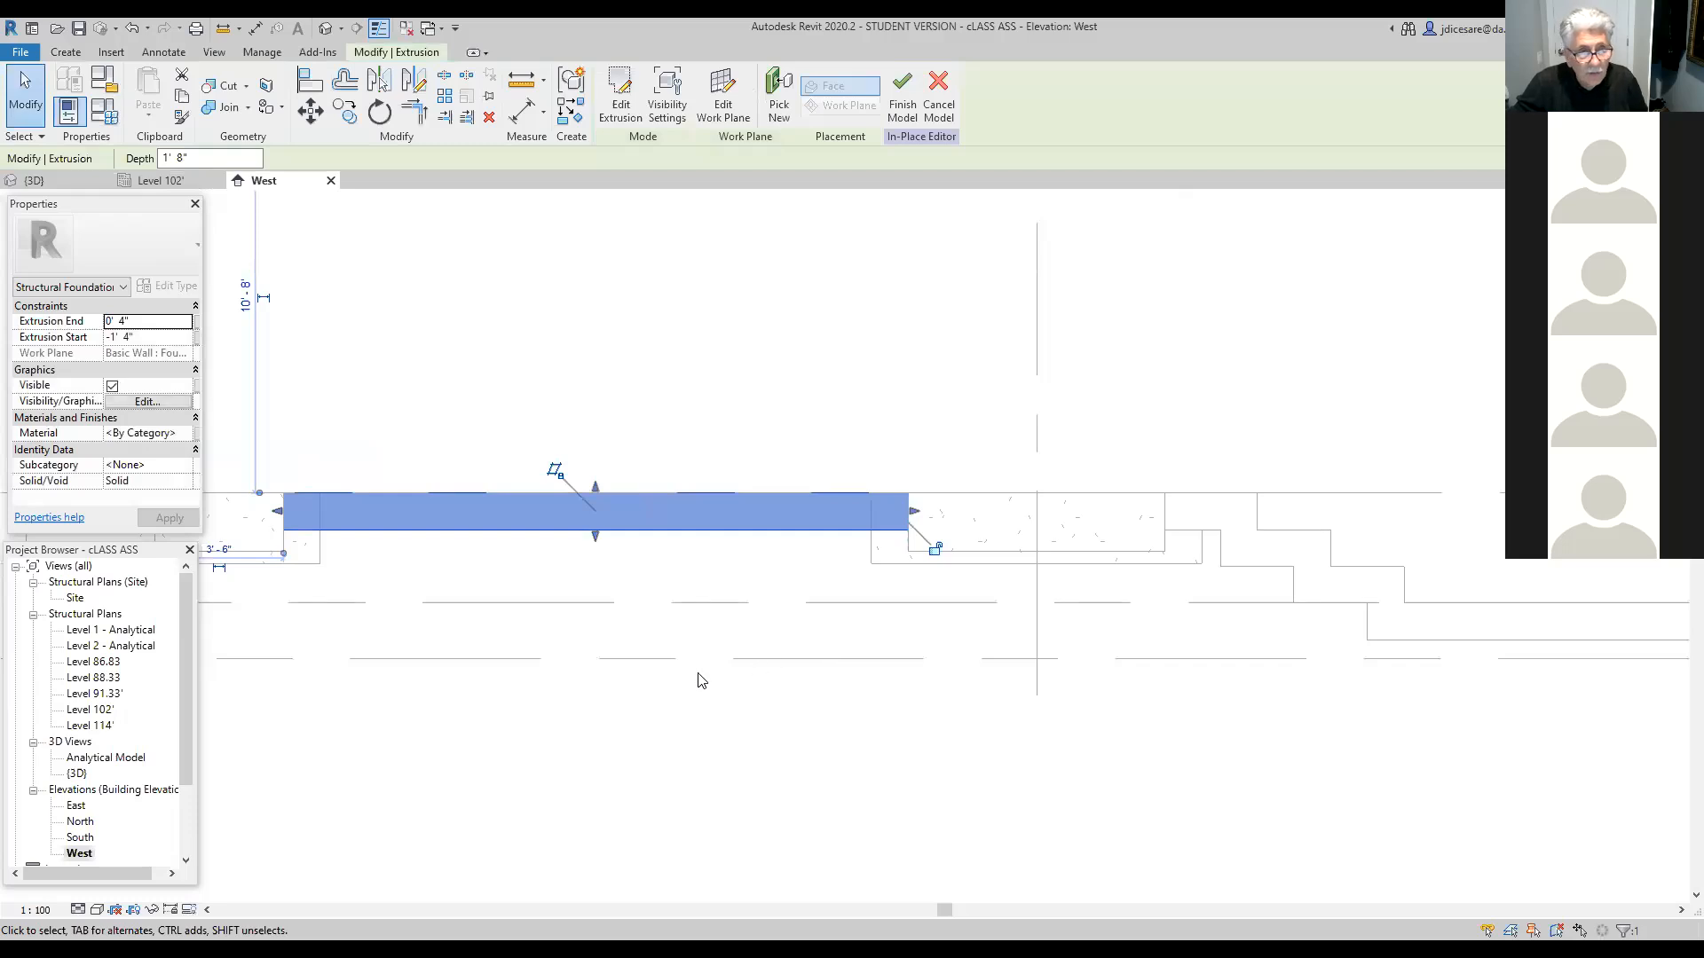
scroll(697, 682, "down", 1)
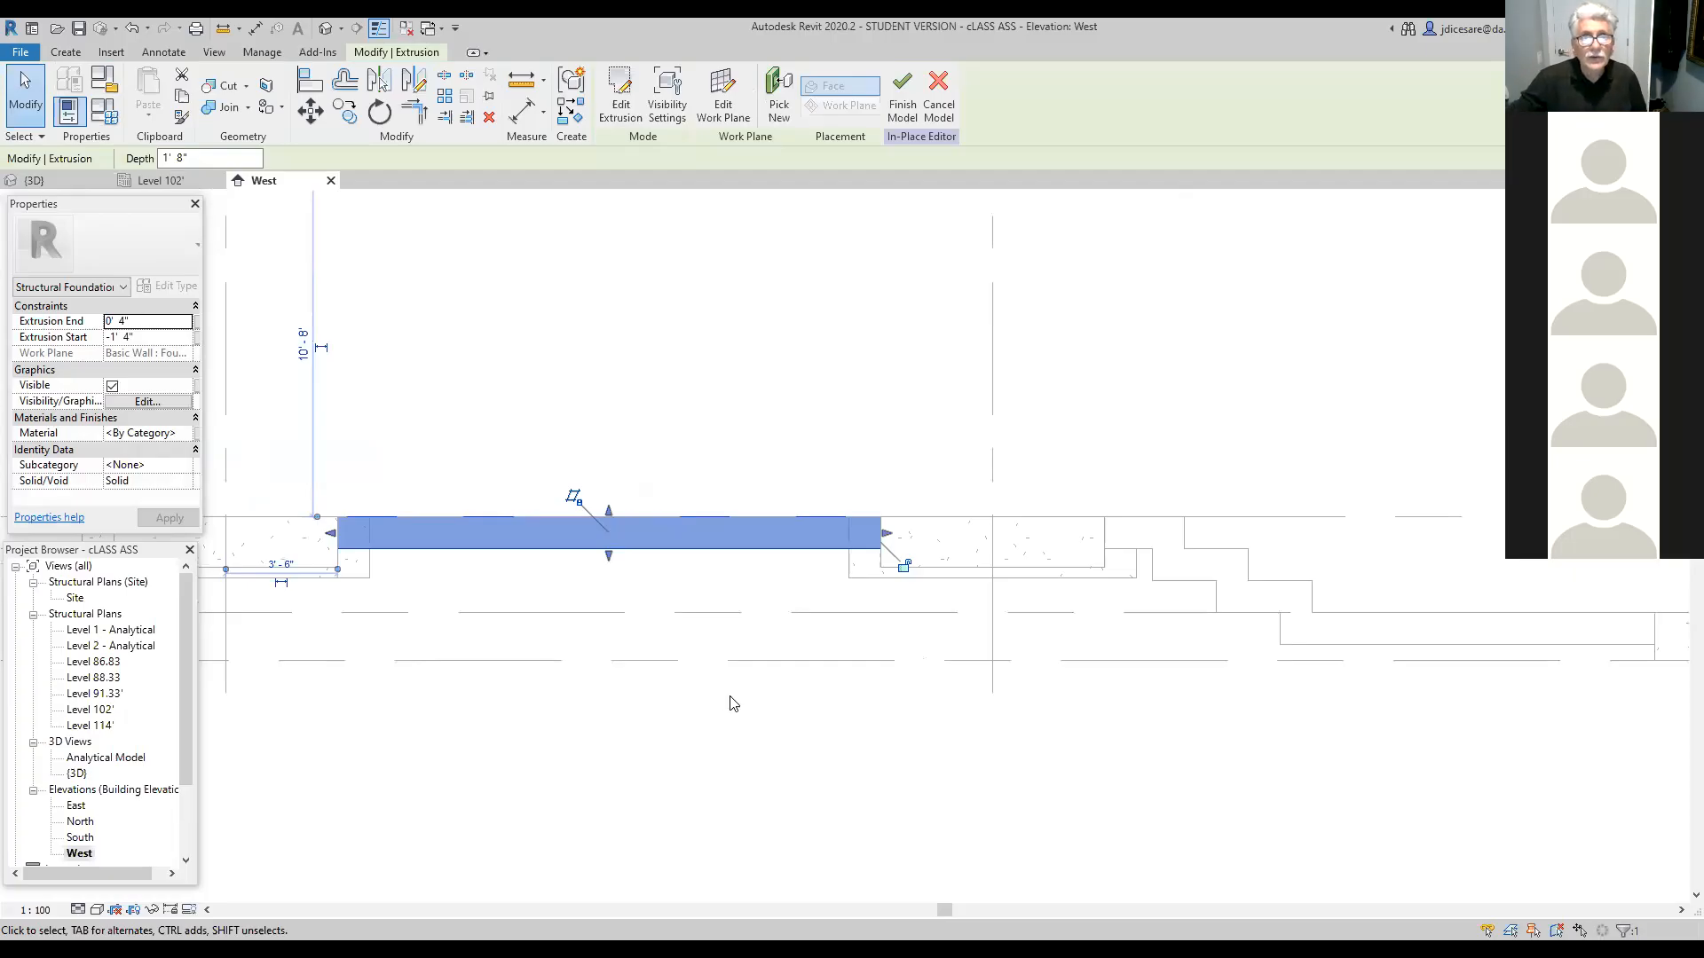
left_click(896, 113)
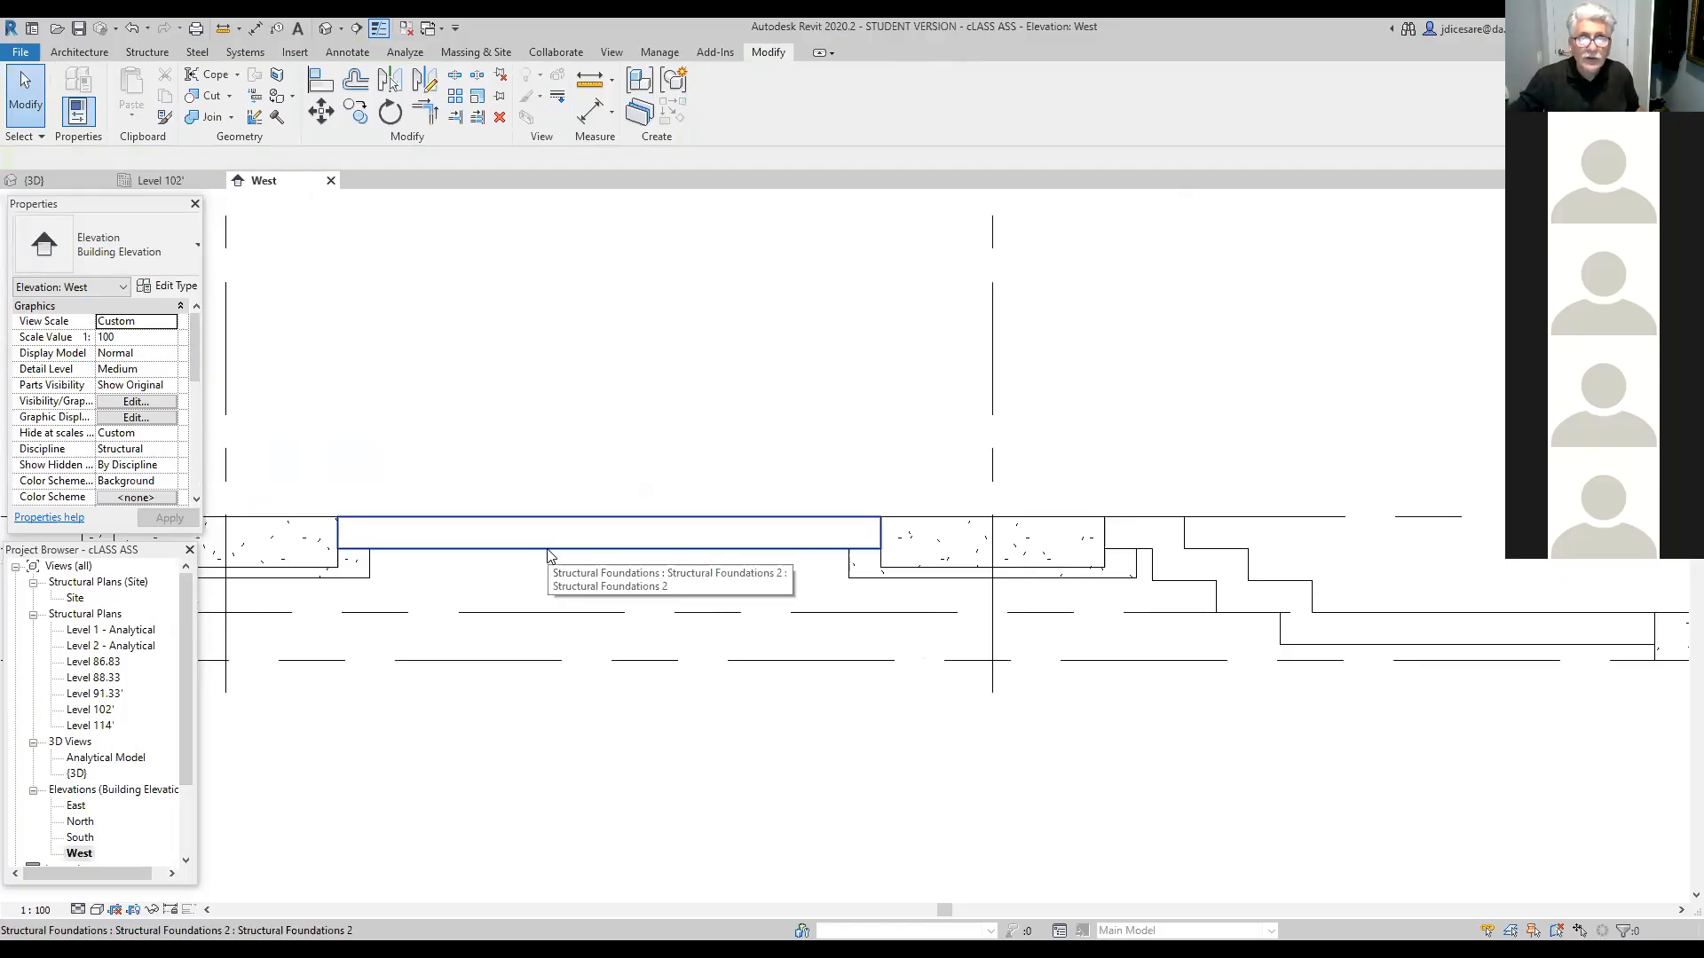
Step: Examine the footings along the west foundation wall in the 3D view, and return to the West elevation
left_click(324, 29)
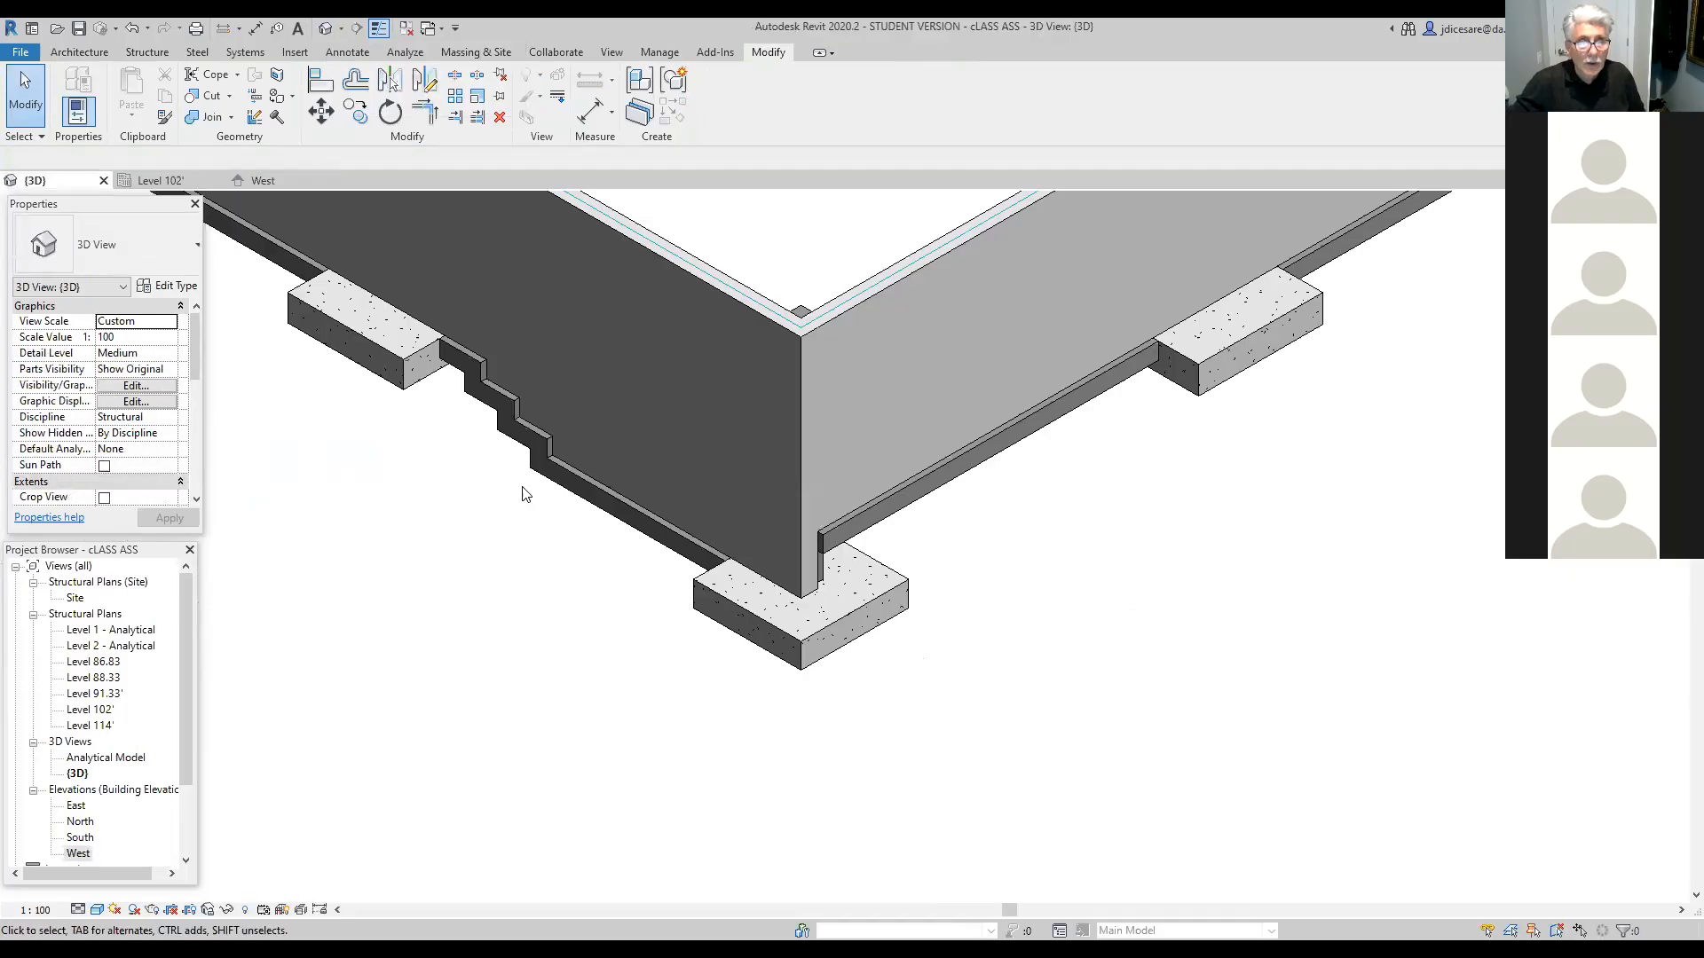
scroll(544, 533, "down", 2)
middle_click_drag(598, 559, 1019, 915)
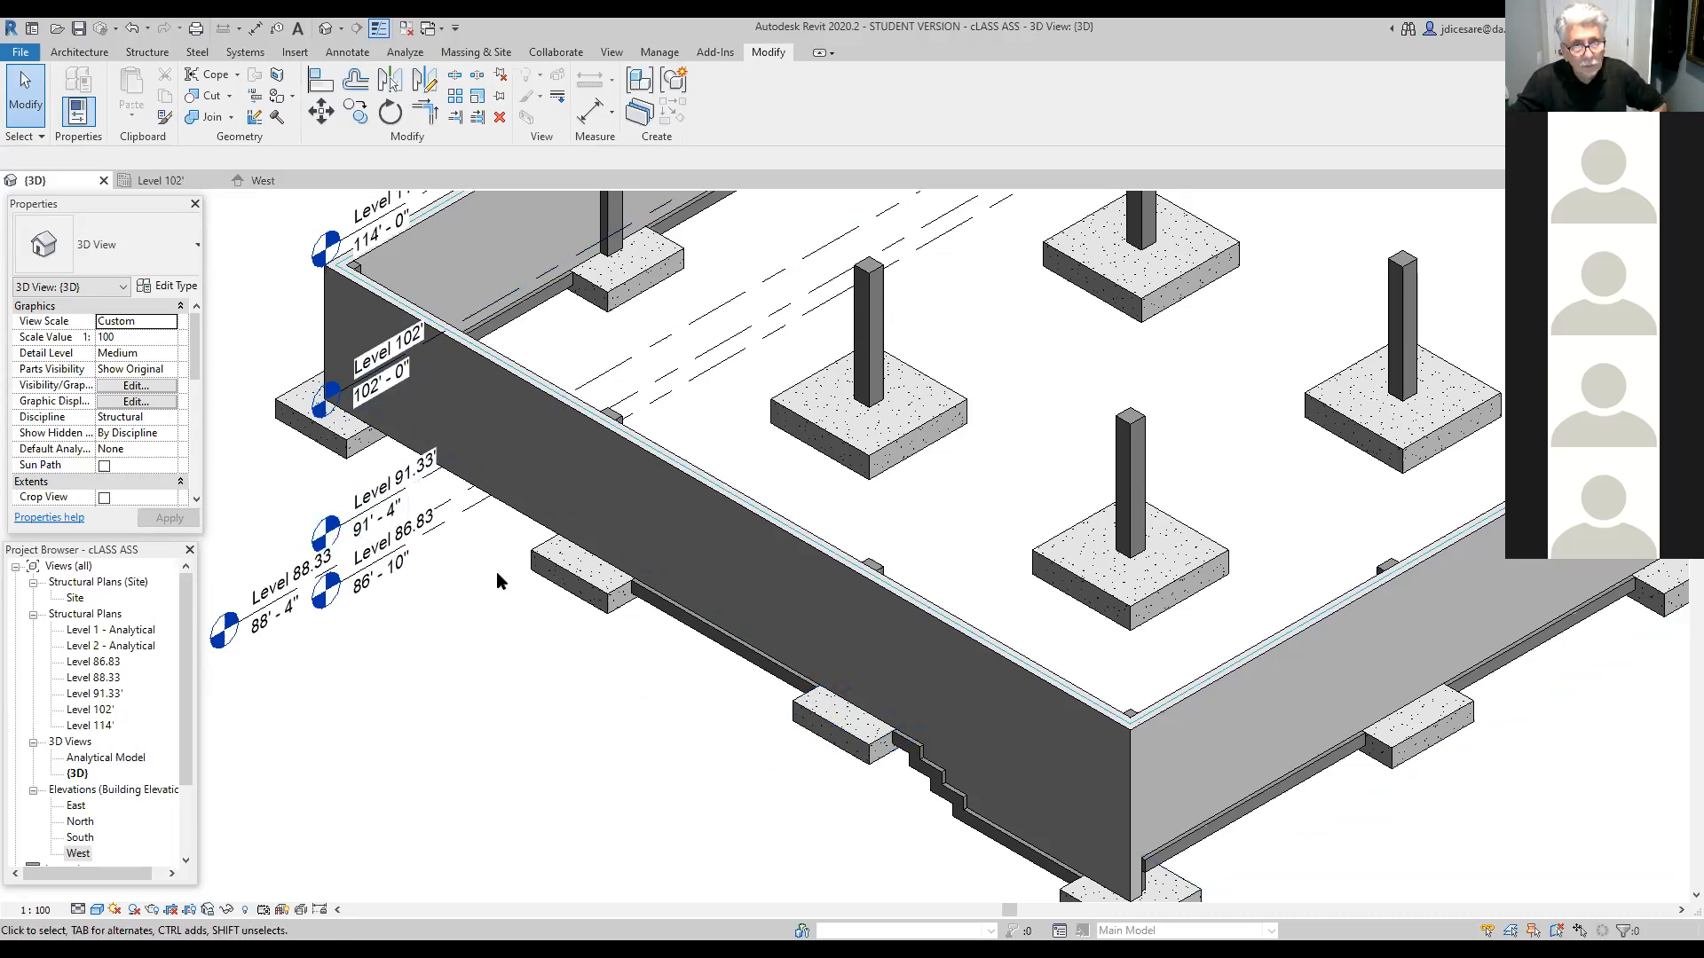
scroll(529, 651, "down", 3)
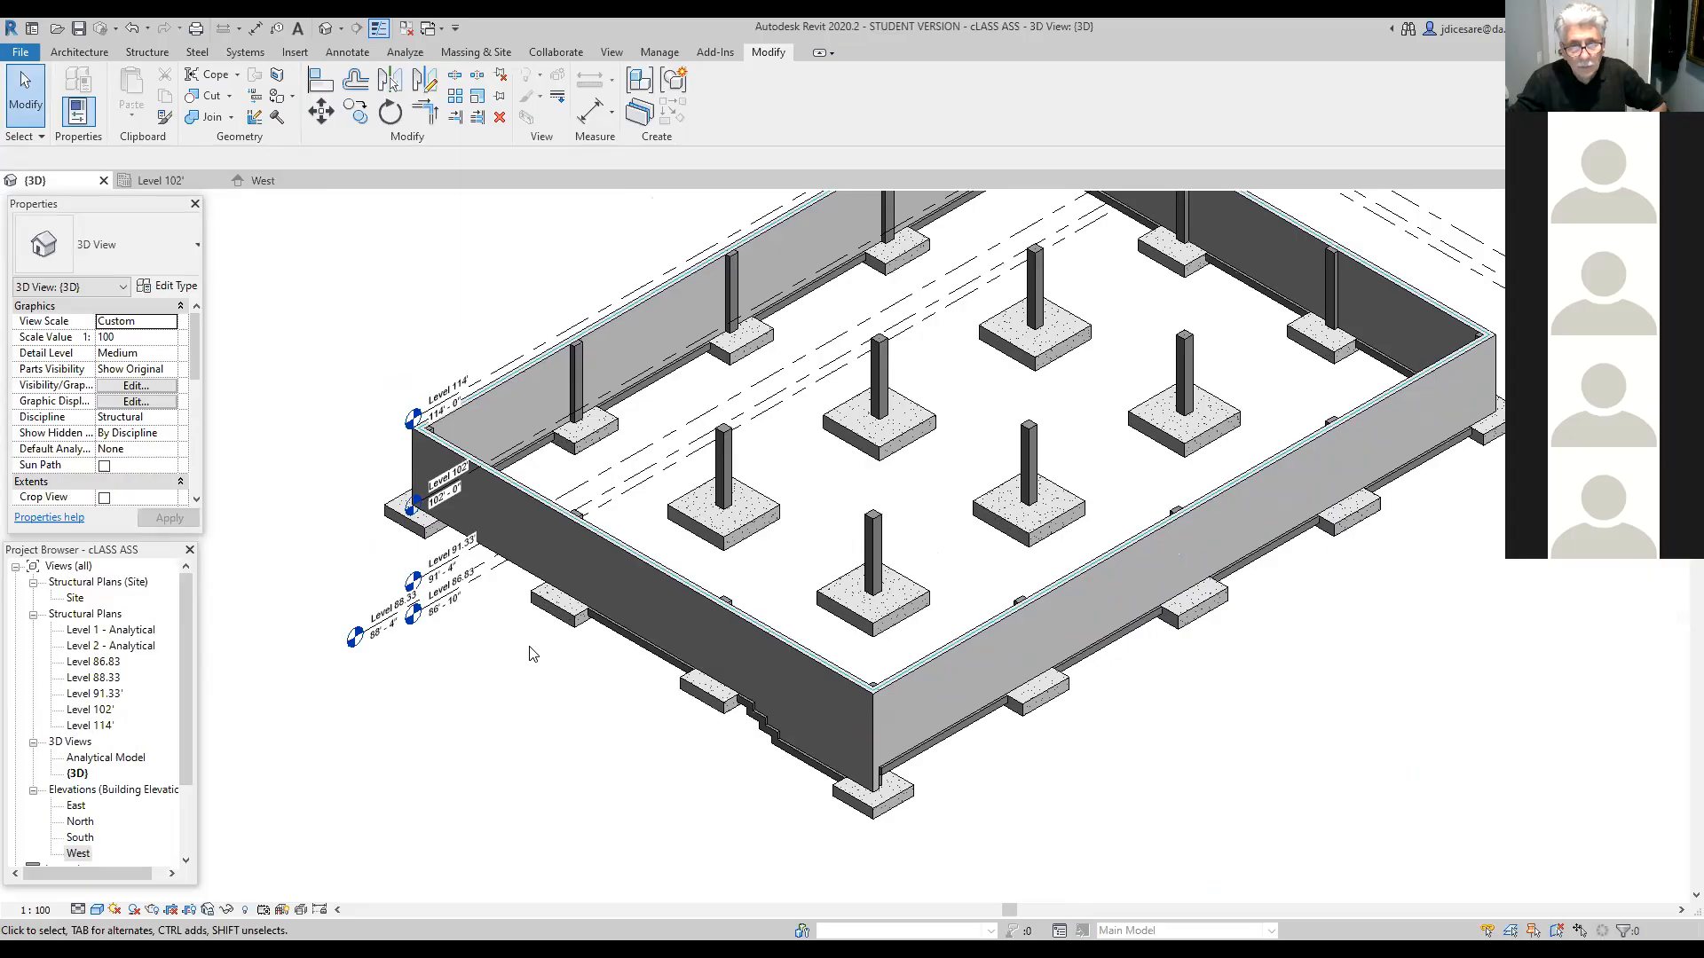
scroll(533, 654, "up", 3)
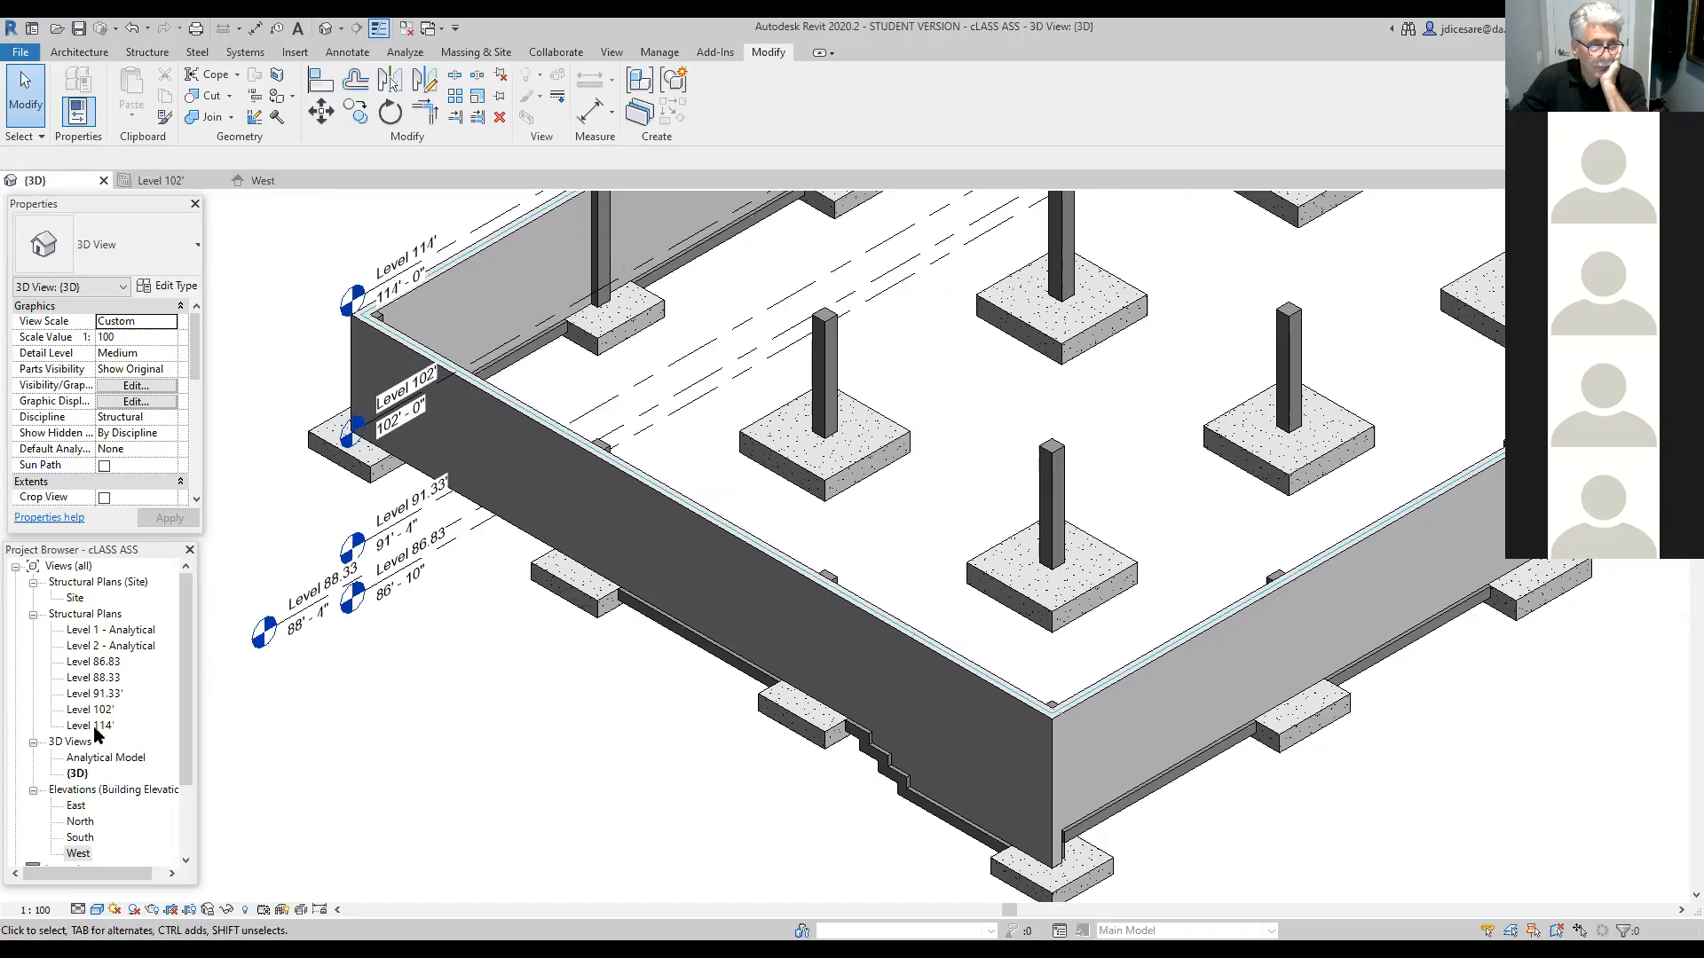
left_click(88, 854)
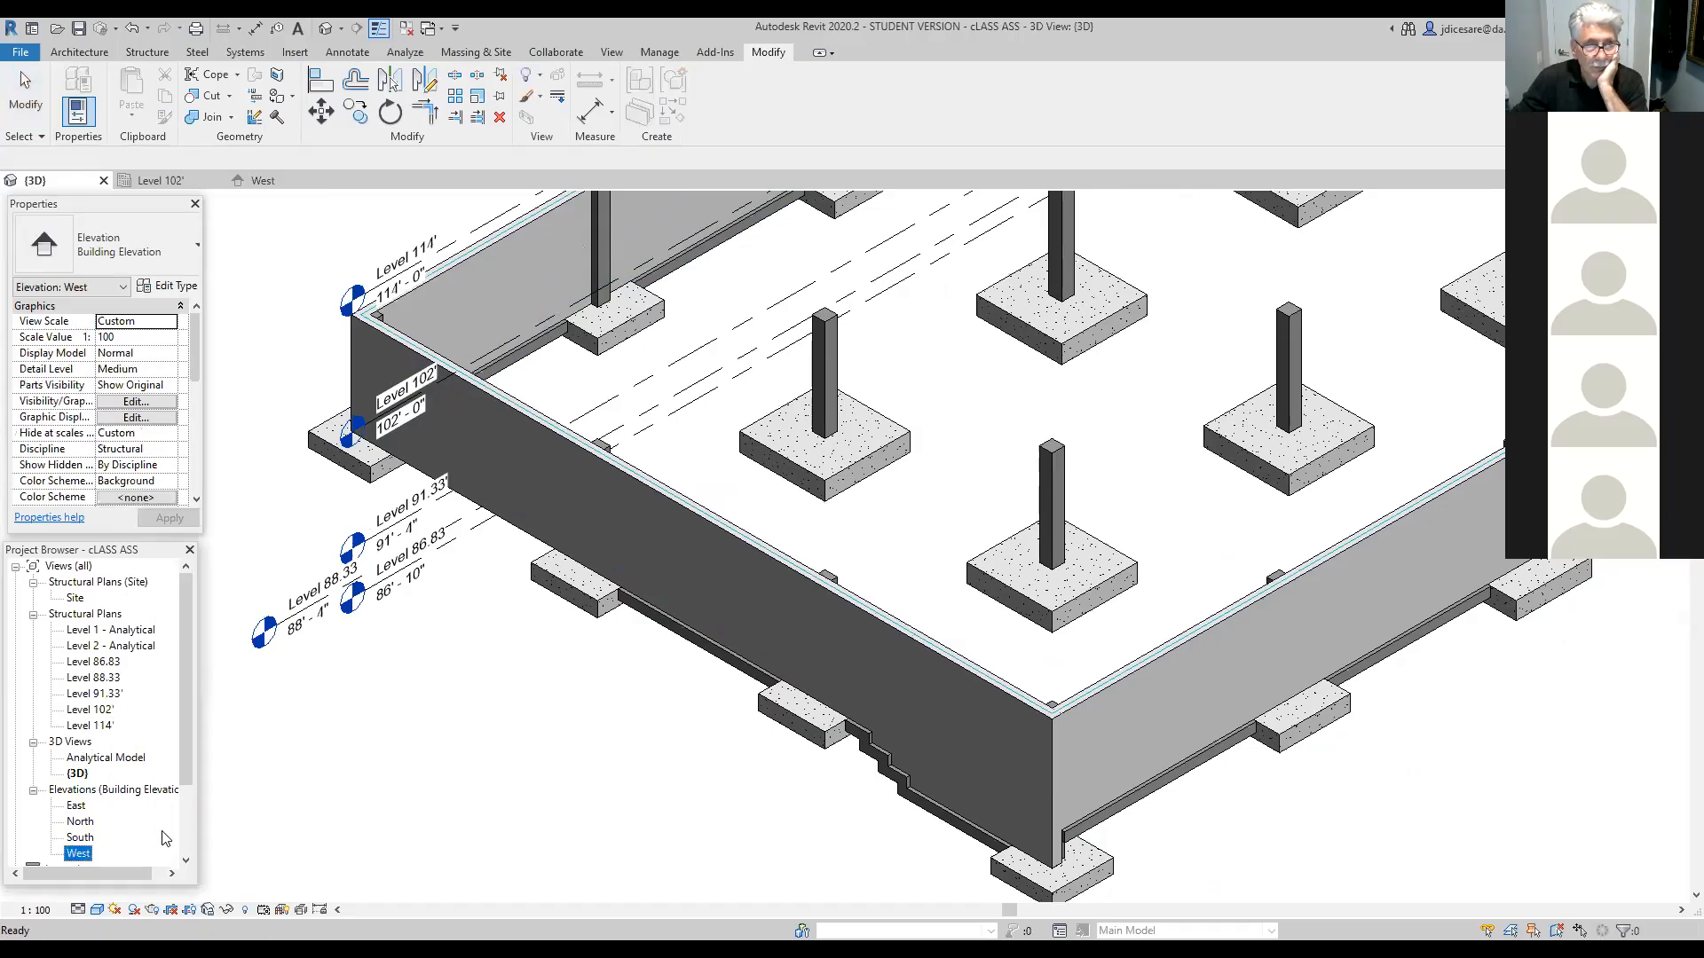
double_click(80, 858)
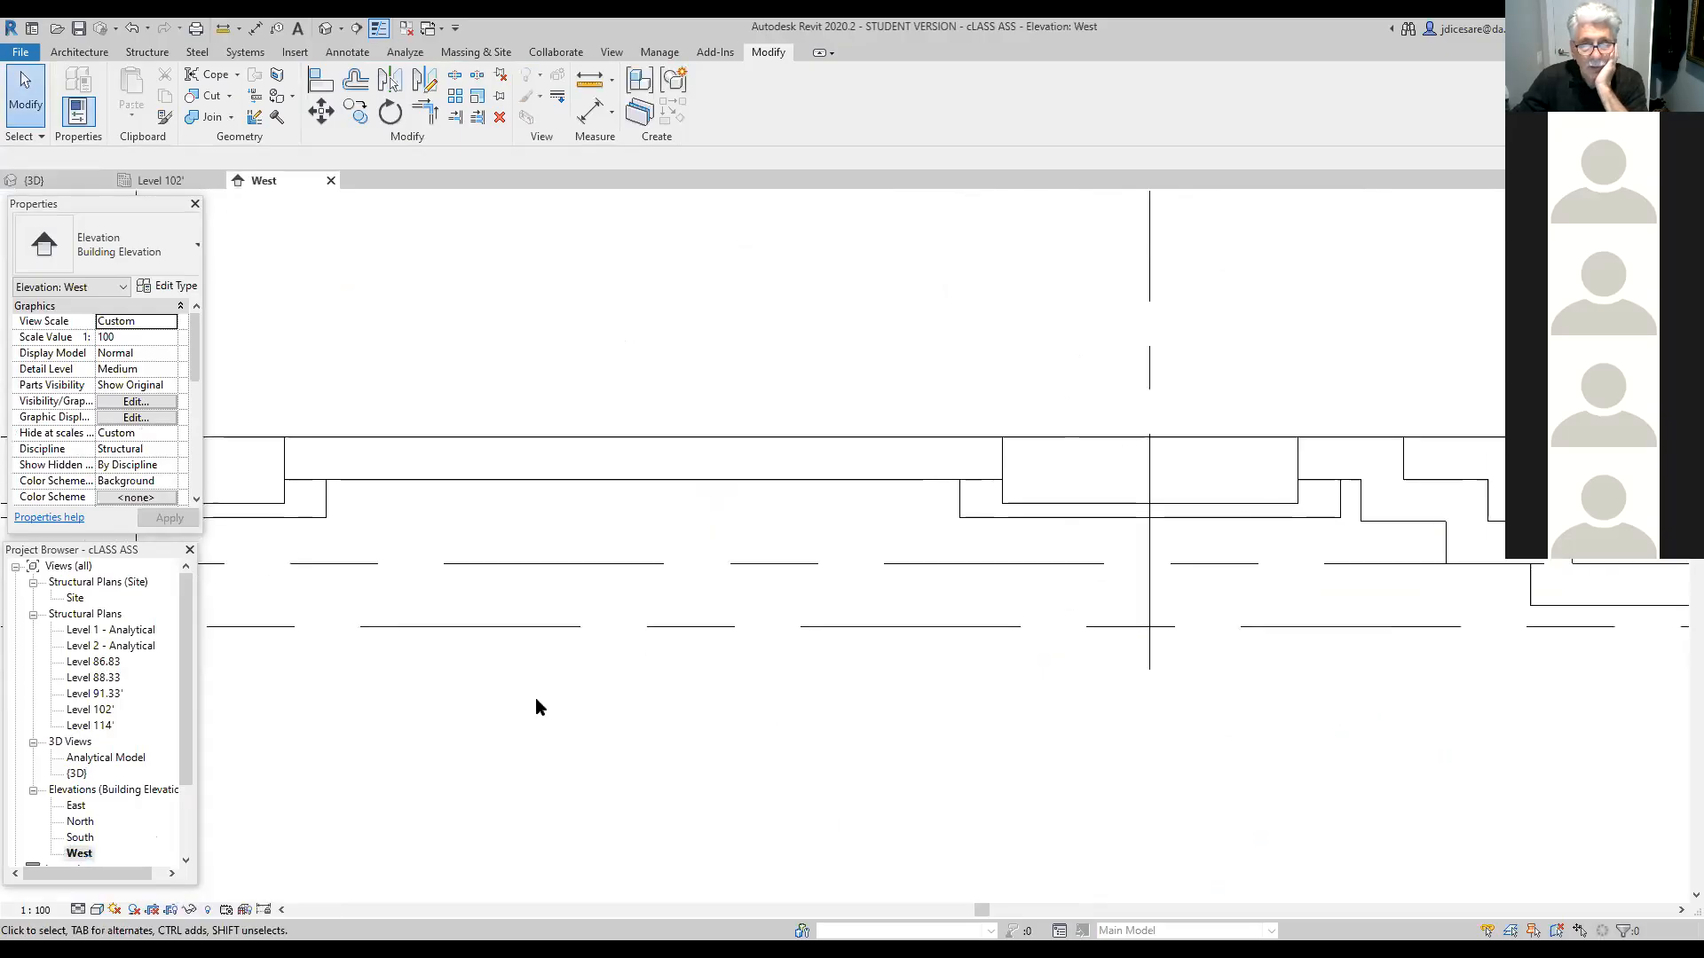
Step: Create another in-place component in the Structural Foundations category with the suggested name, for the bay at the wall's unstepped end
scroll(877, 697, "down", 3)
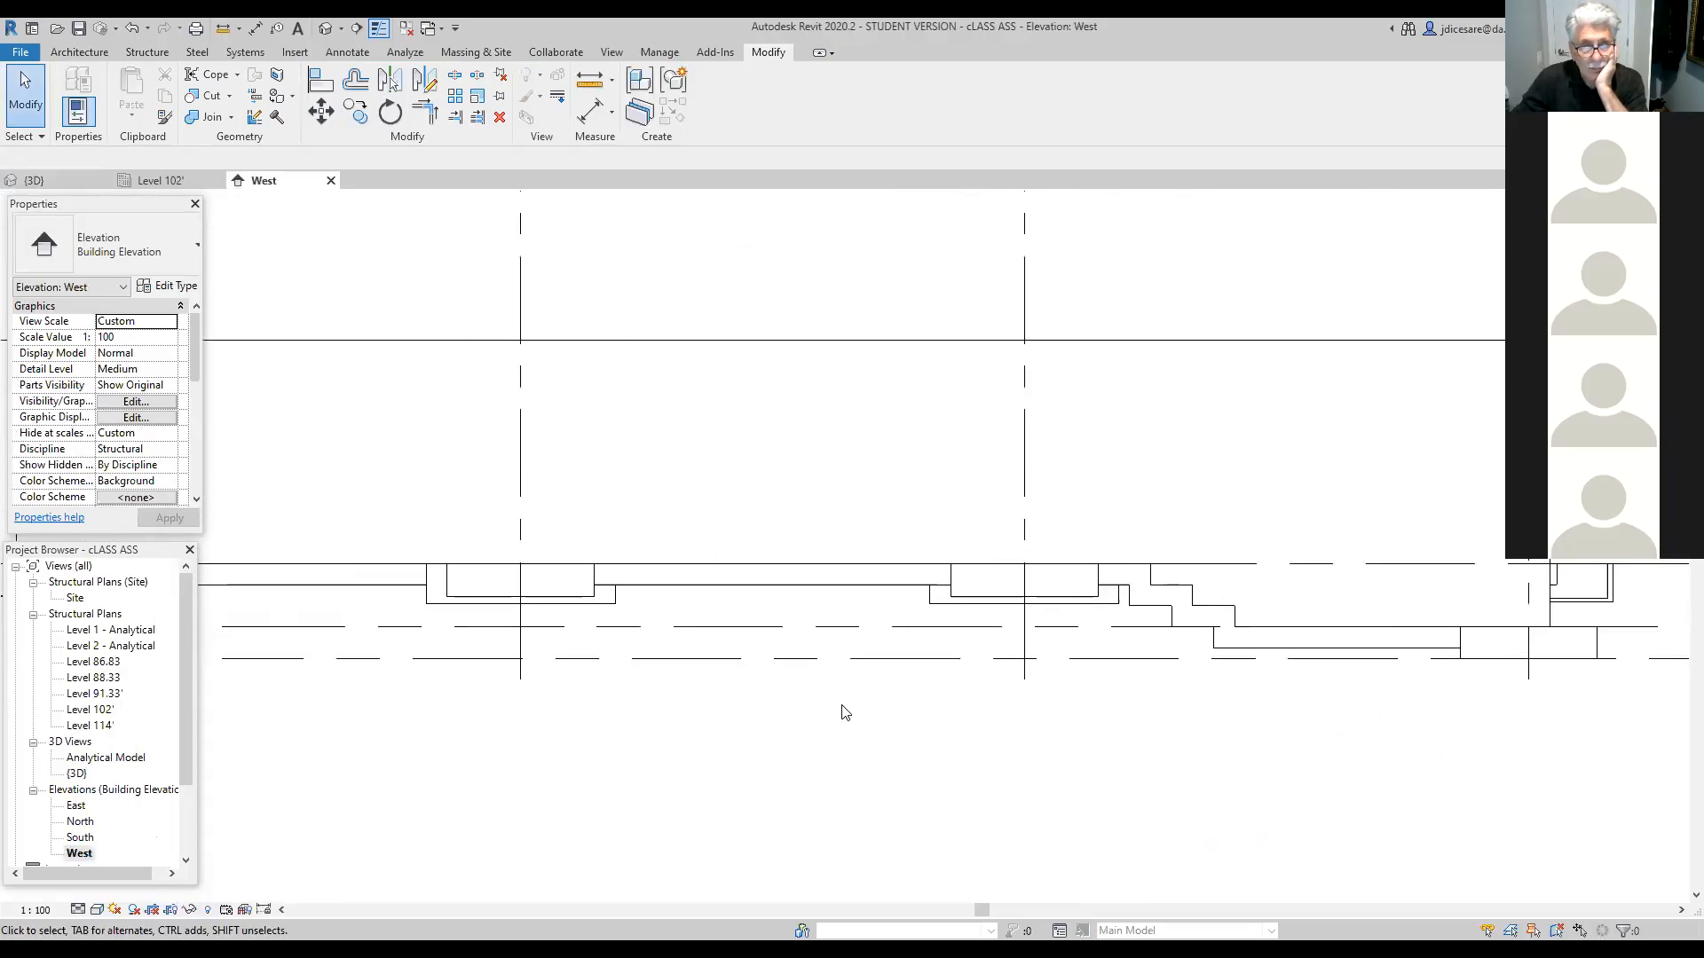
middle_click_drag(782, 538, 1197, 567)
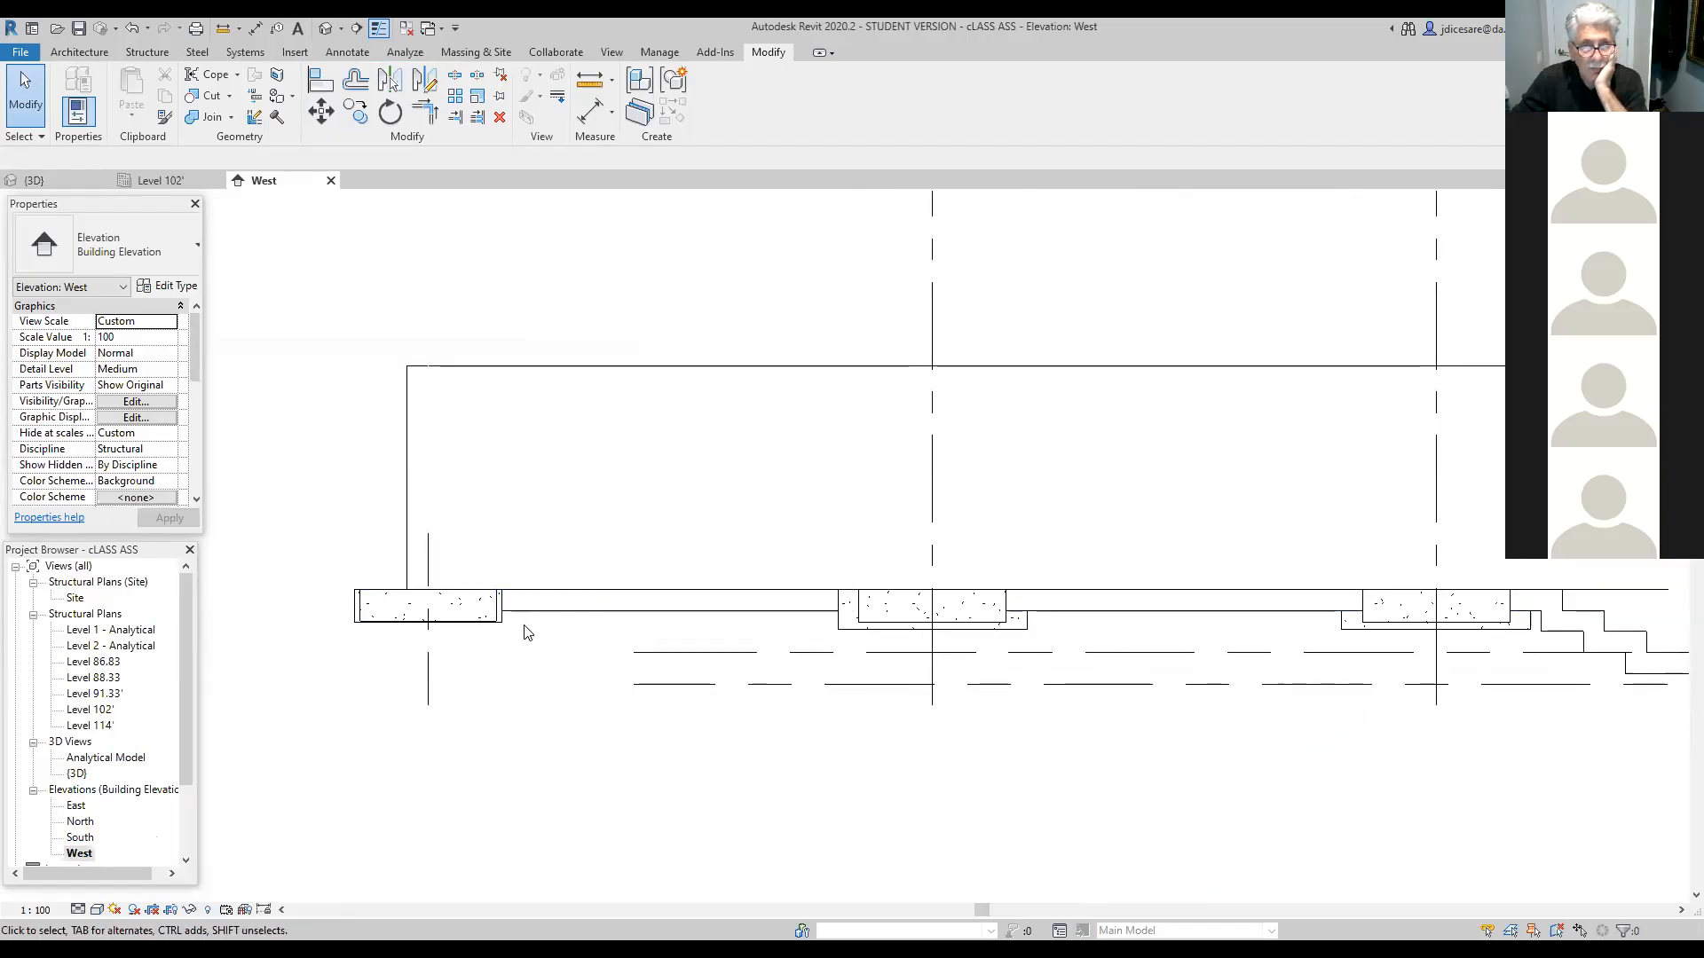
scroll(525, 627, "up", 1)
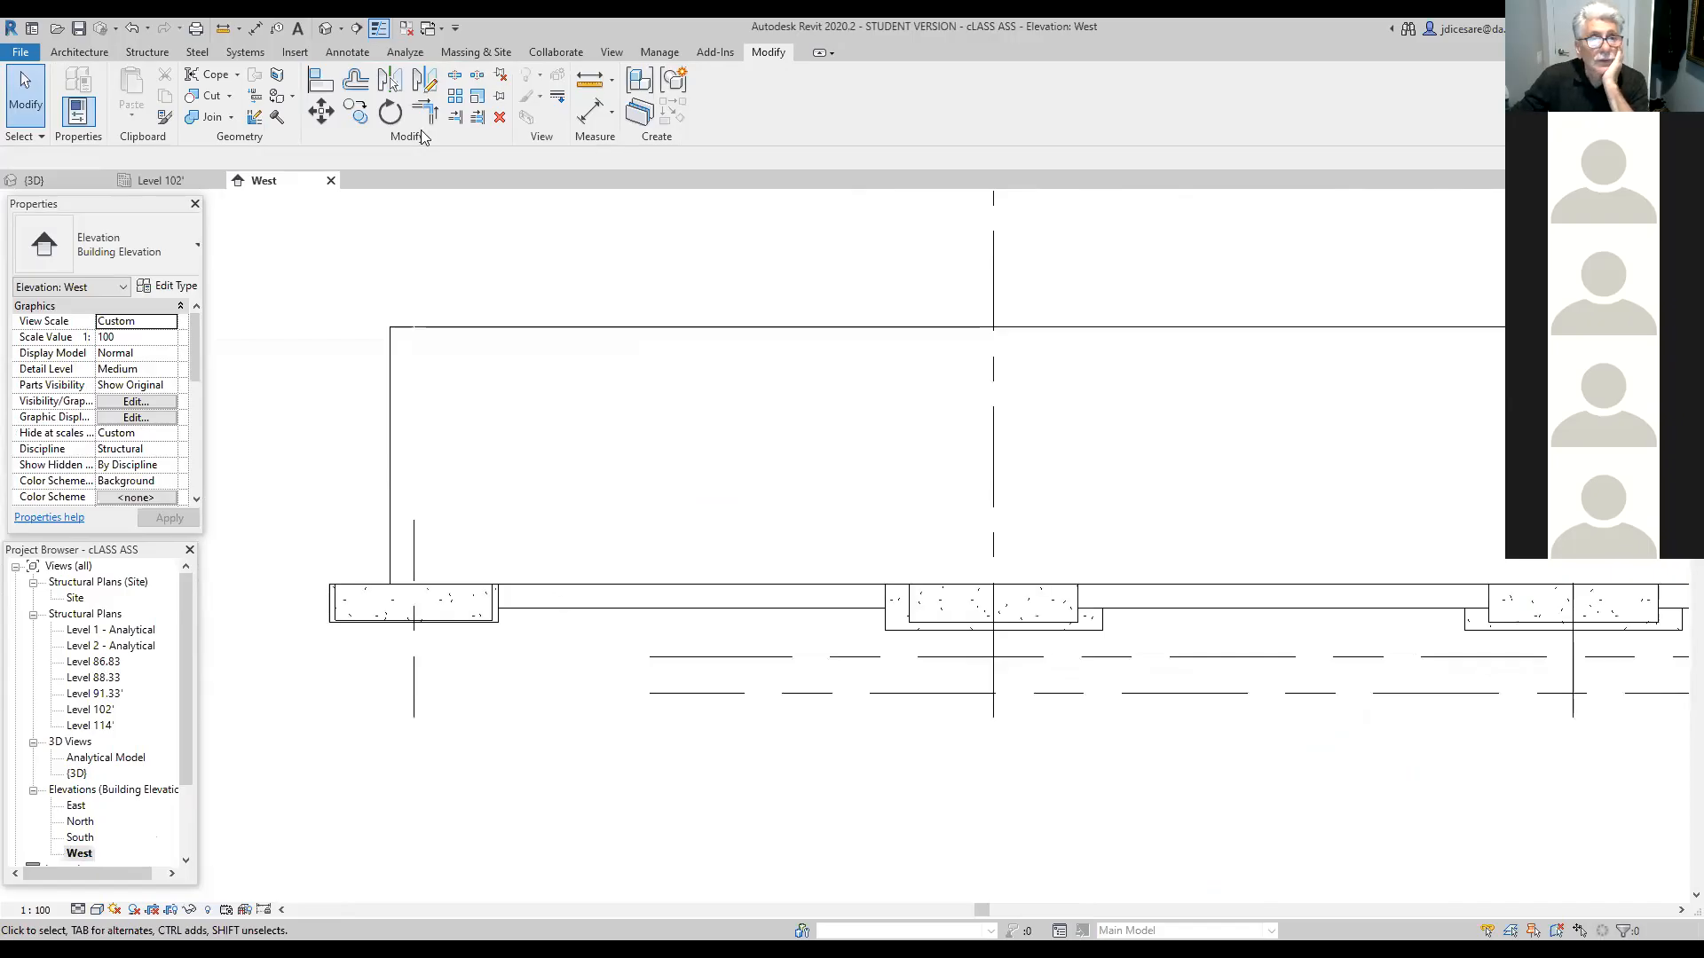
left_click(147, 53)
left_click(821, 108)
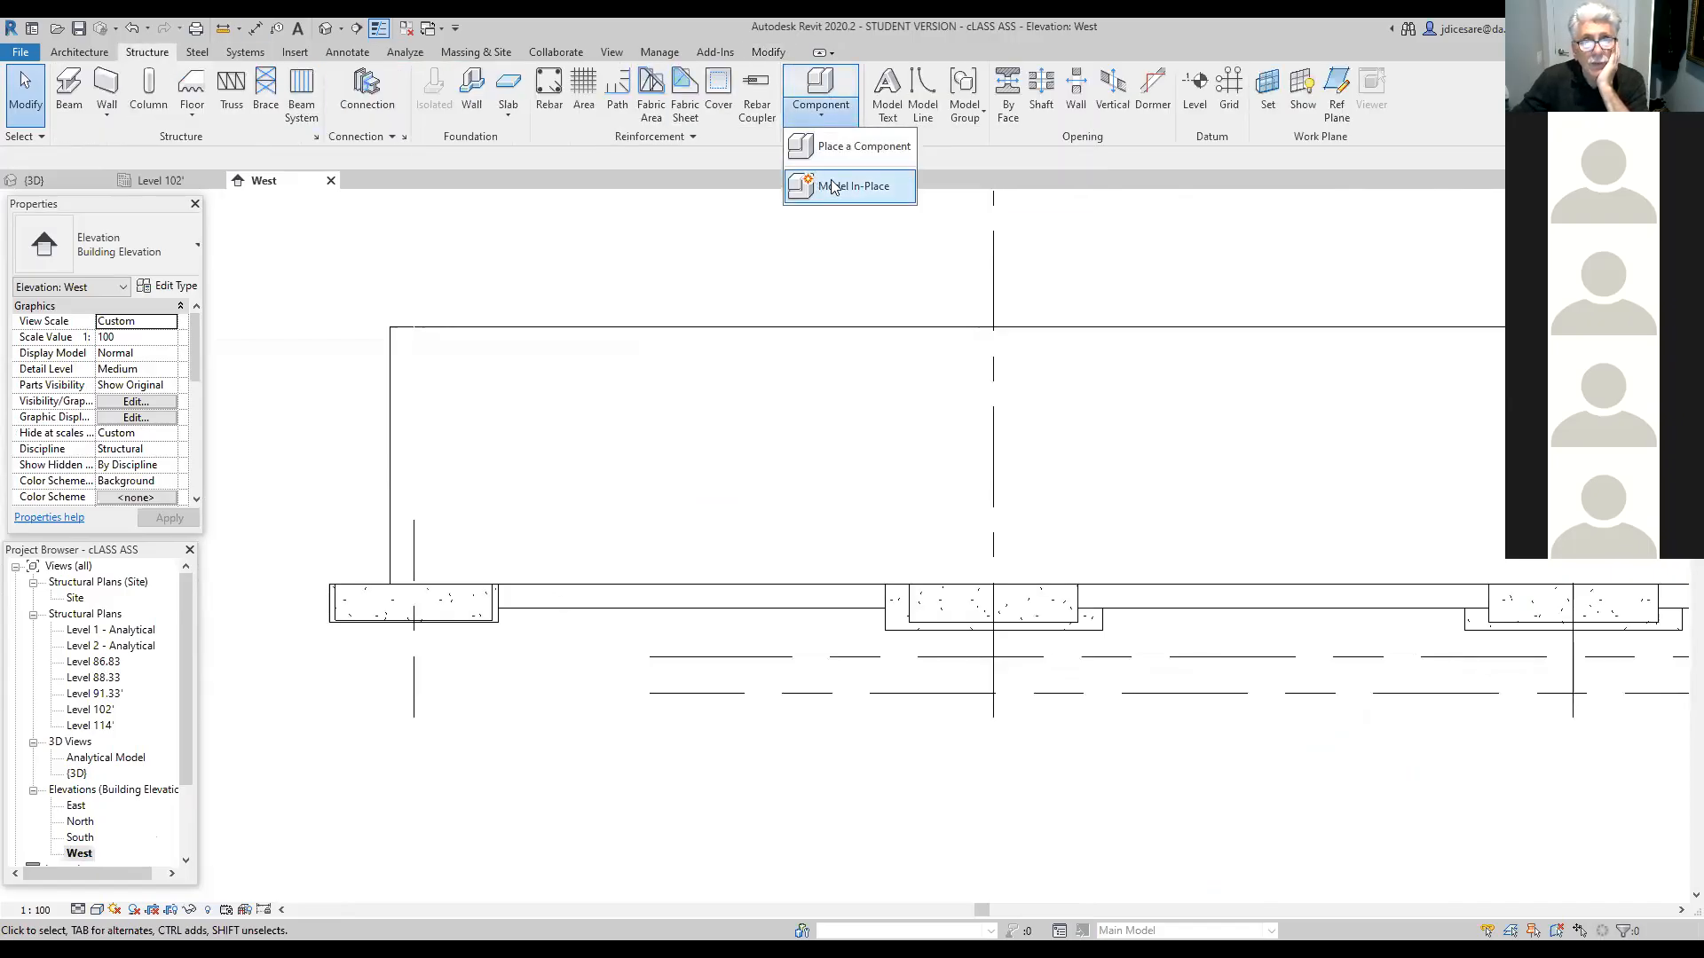
left_click(835, 187)
left_click_drag(973, 363, 966, 467)
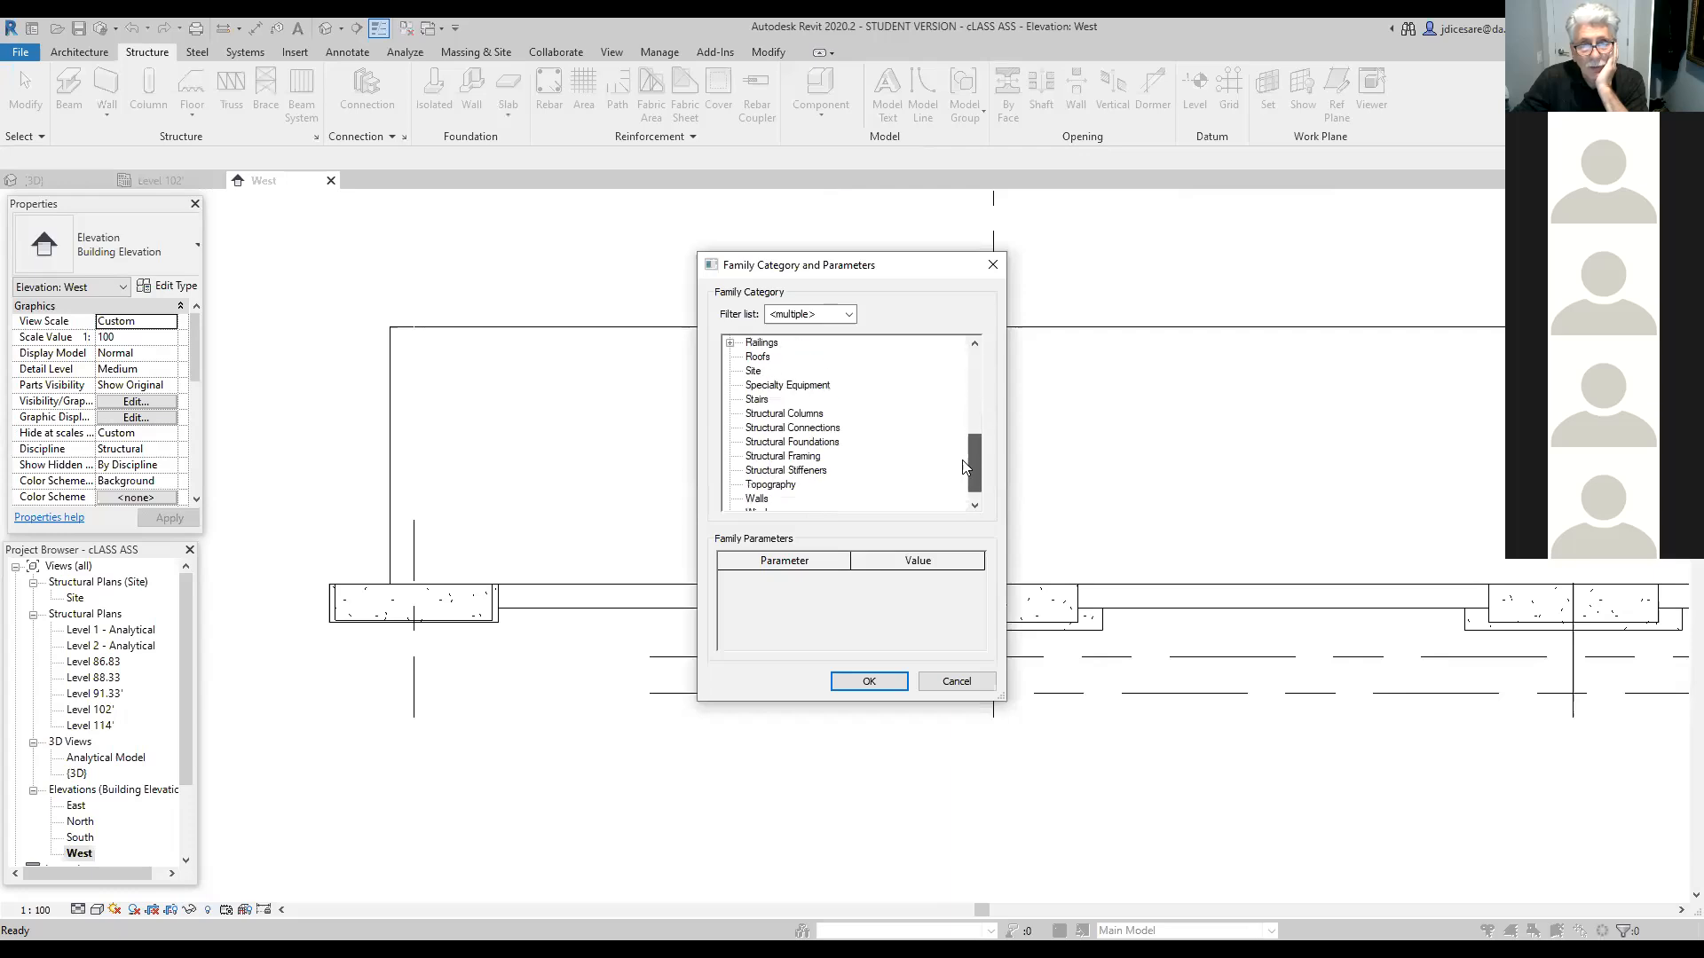
left_click(812, 443)
left_click(869, 681)
left_click(859, 520)
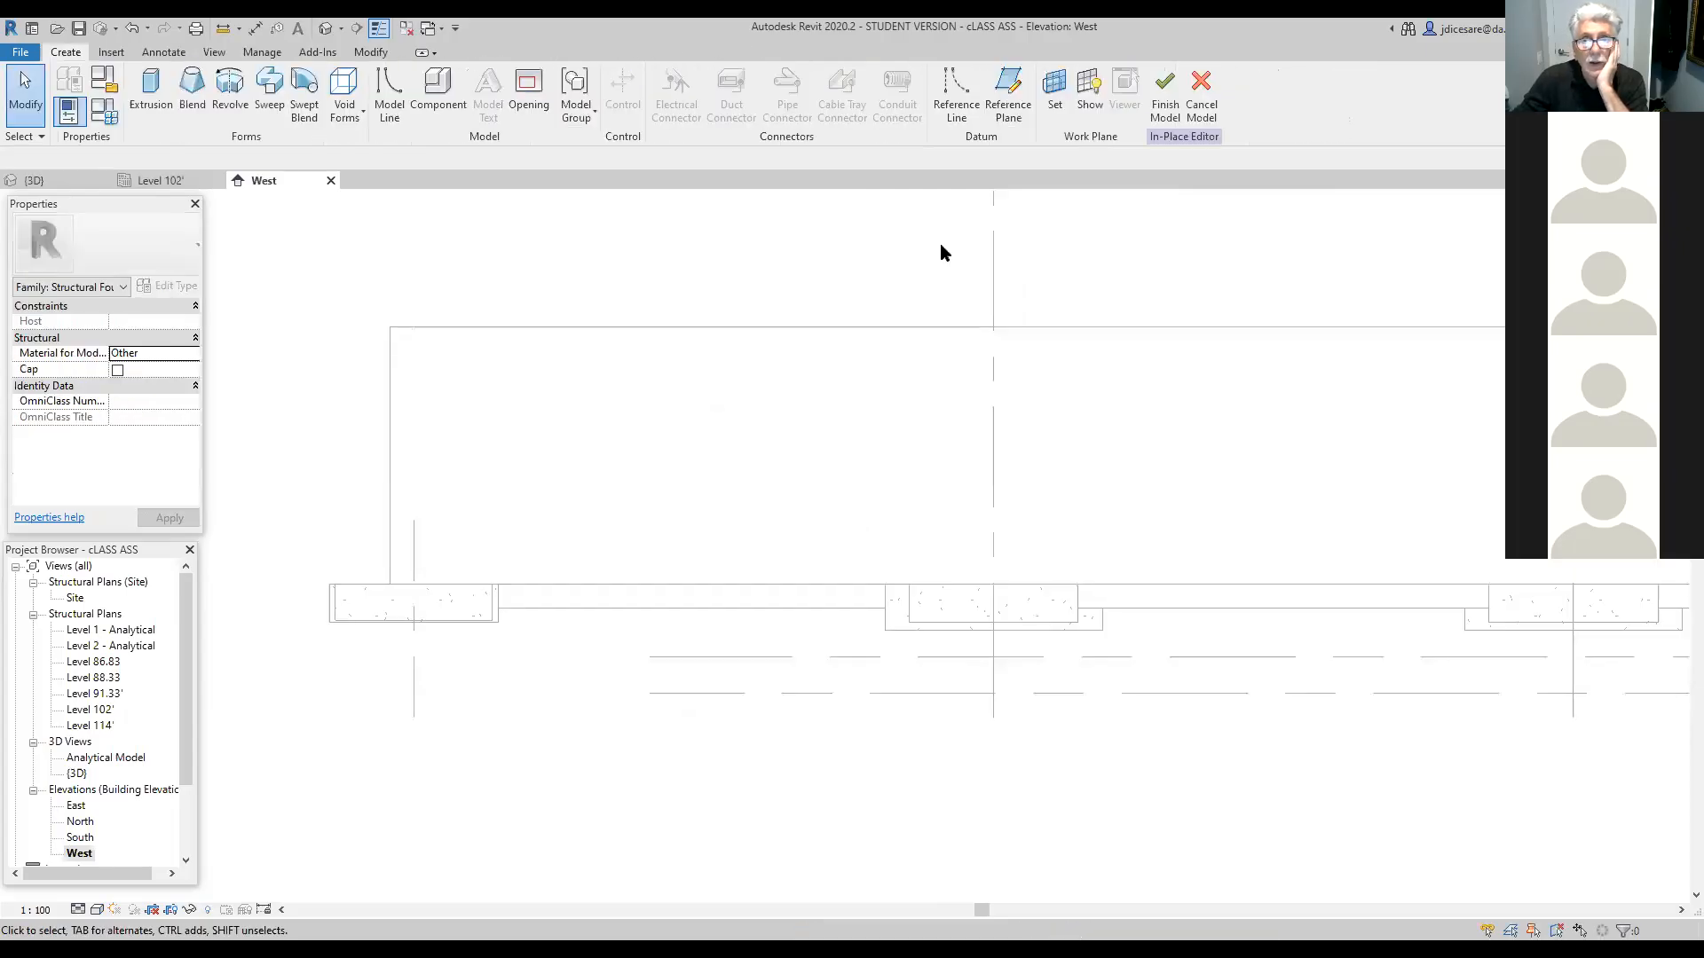
Step: Pick the west foundation wall's face as the work plane for the end bay's footing
left_click(1052, 108)
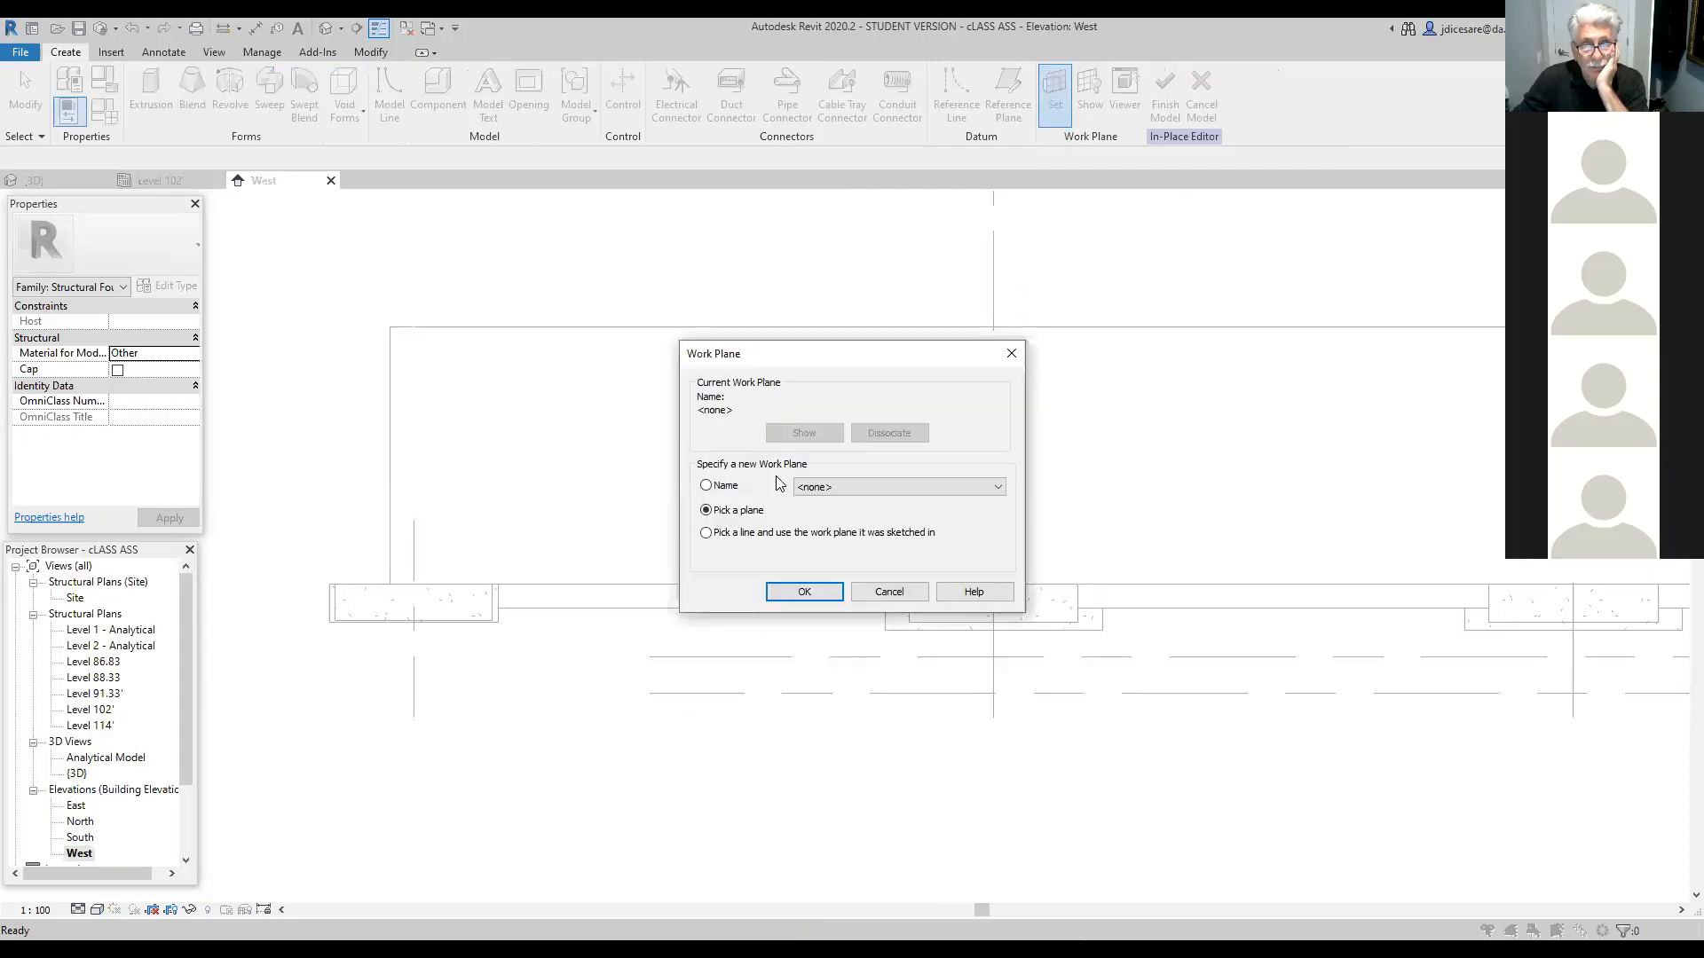
left_click(796, 601)
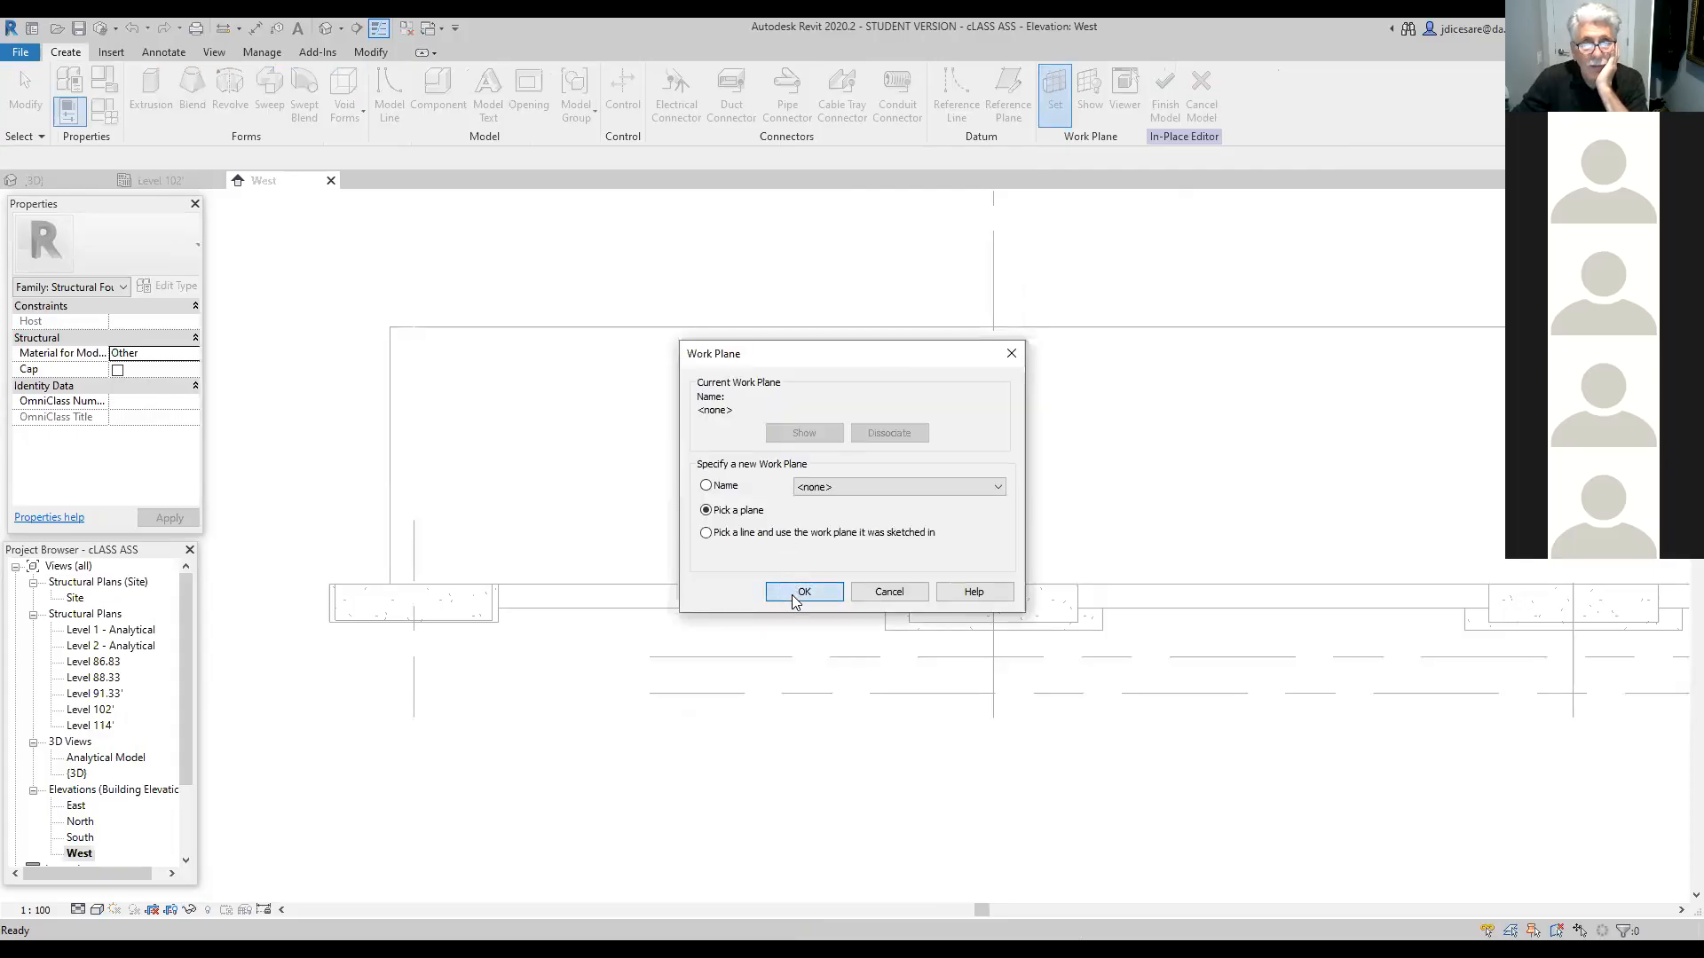
left_click(742, 329)
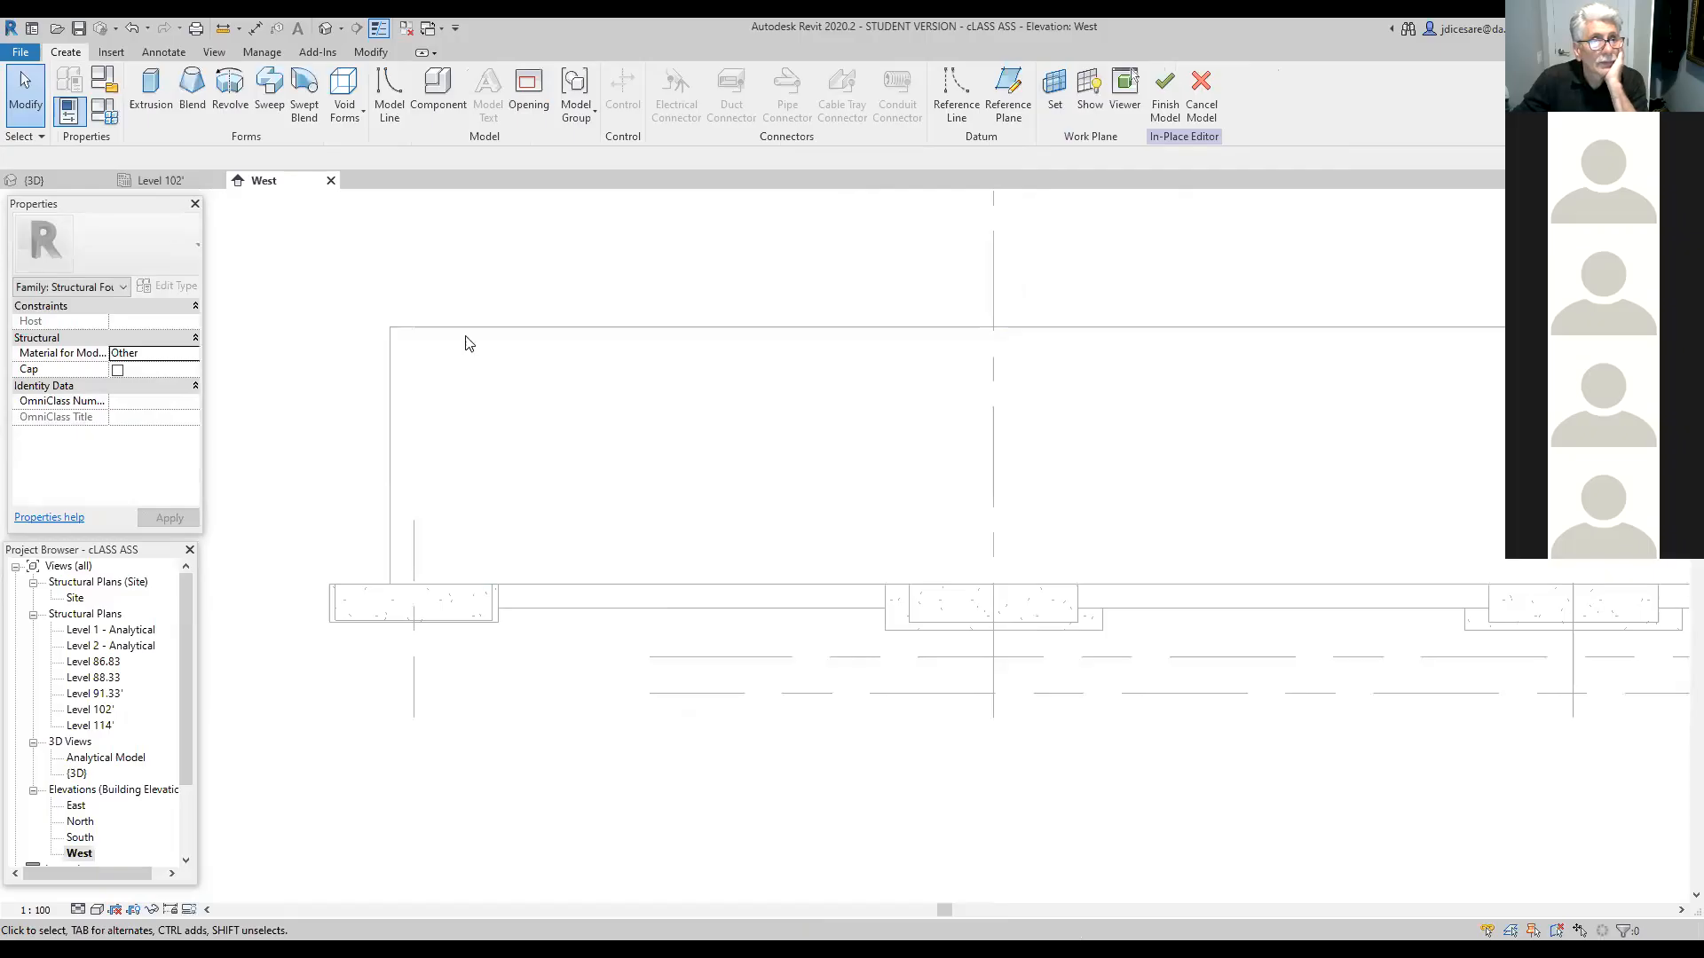
Step: Extrude a 17'-3" by 1'-0" rectangular footing under the wall between the end bay's column footings, and finish the in-place model
left_click(162, 107)
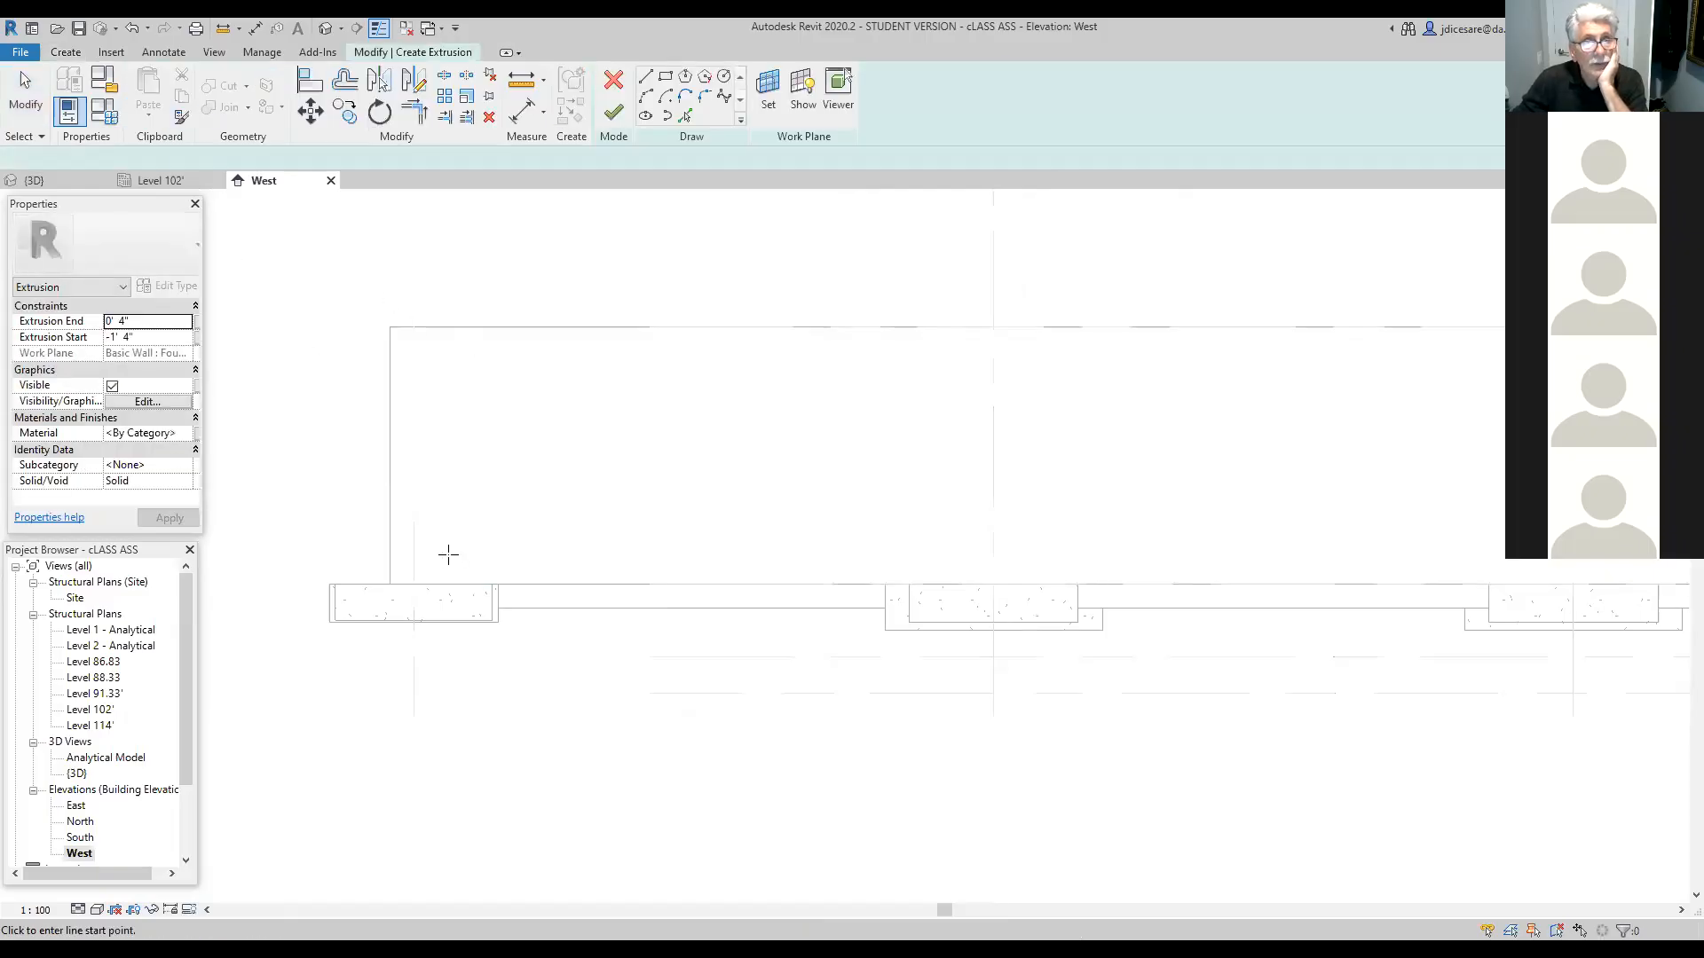
left_click(640, 78)
scroll(501, 657, "up", 1)
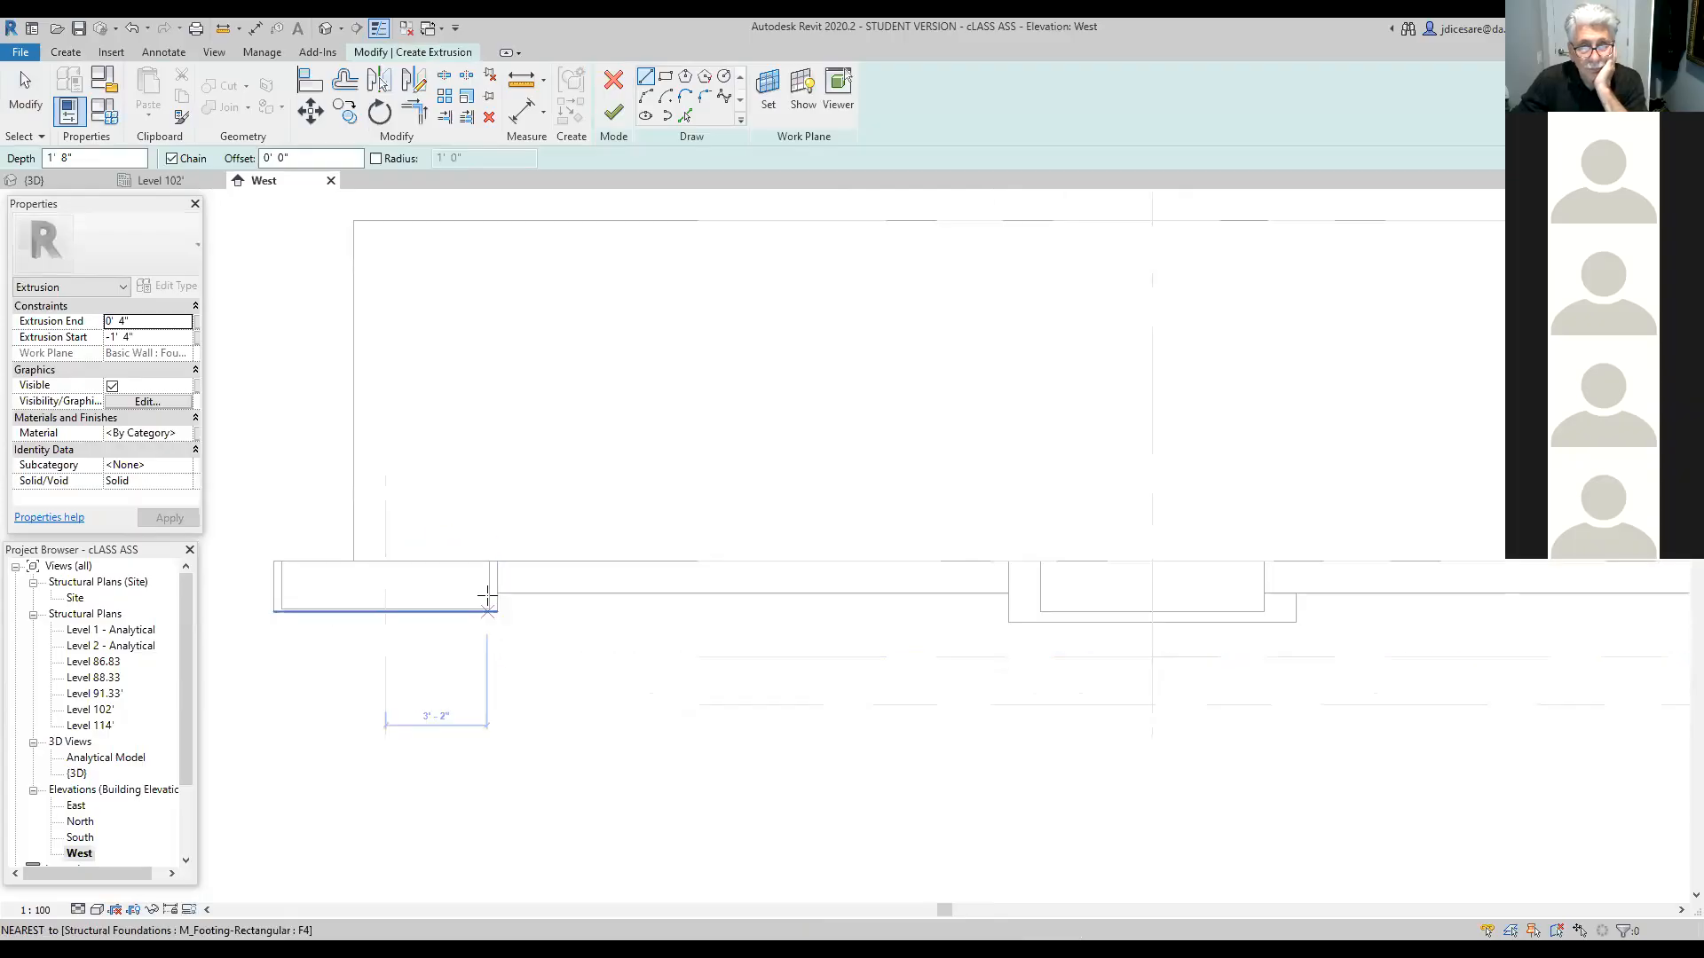
left_click(488, 560)
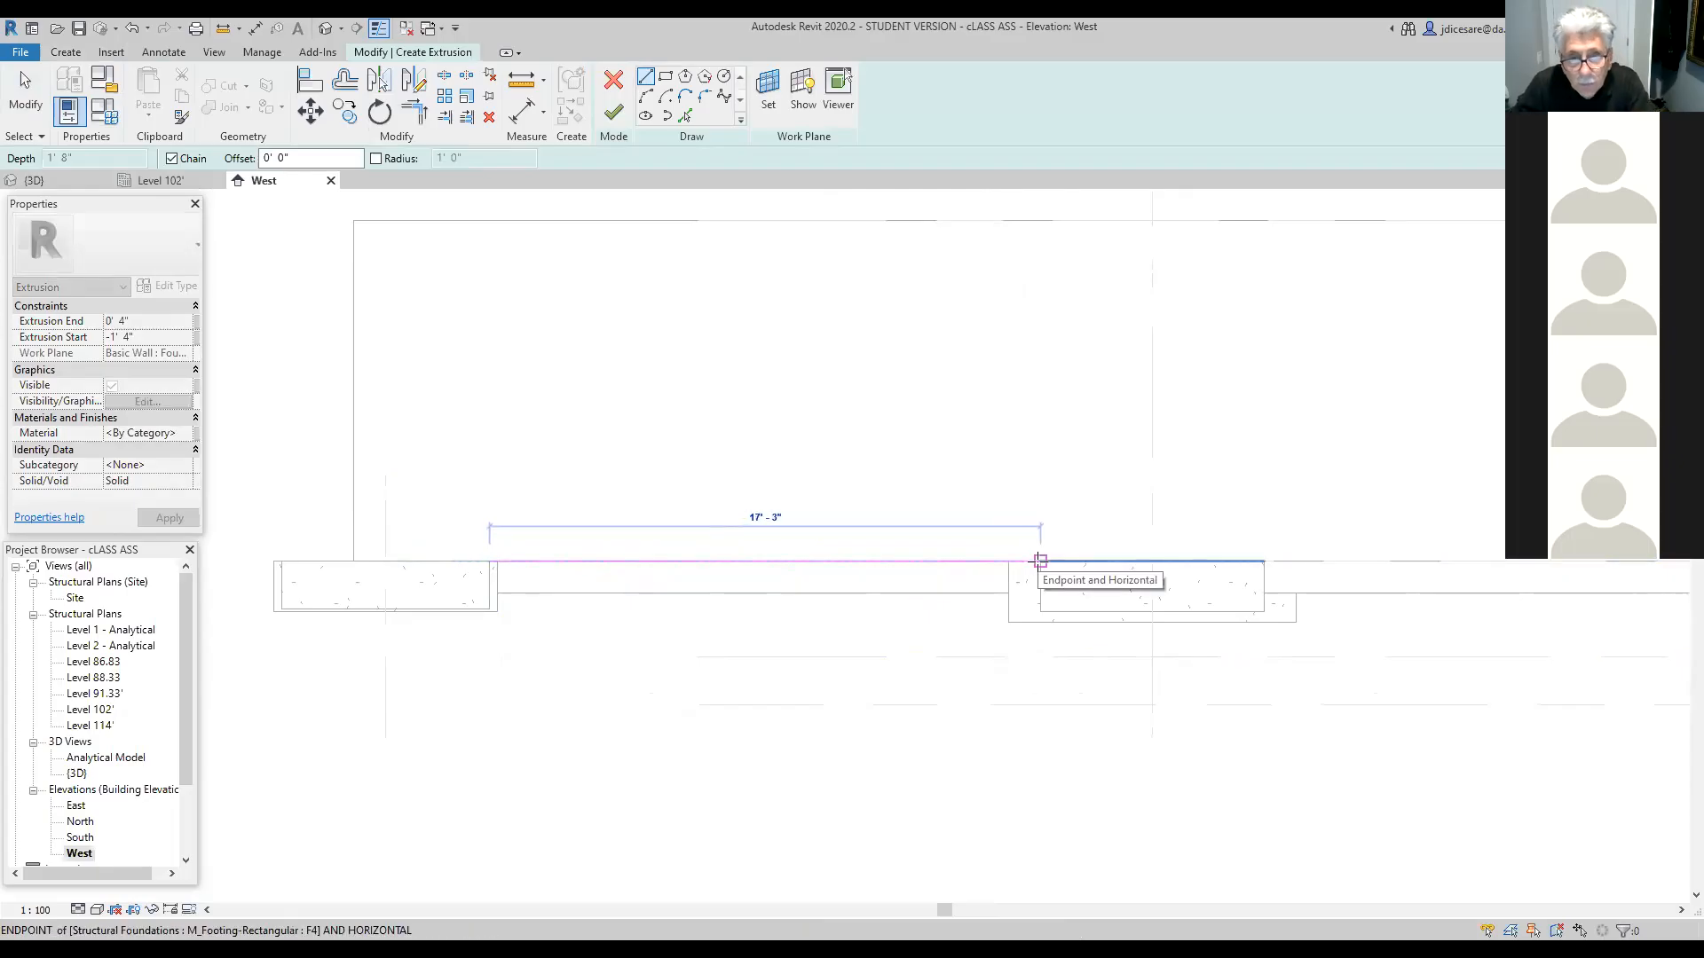
left_click(1040, 561)
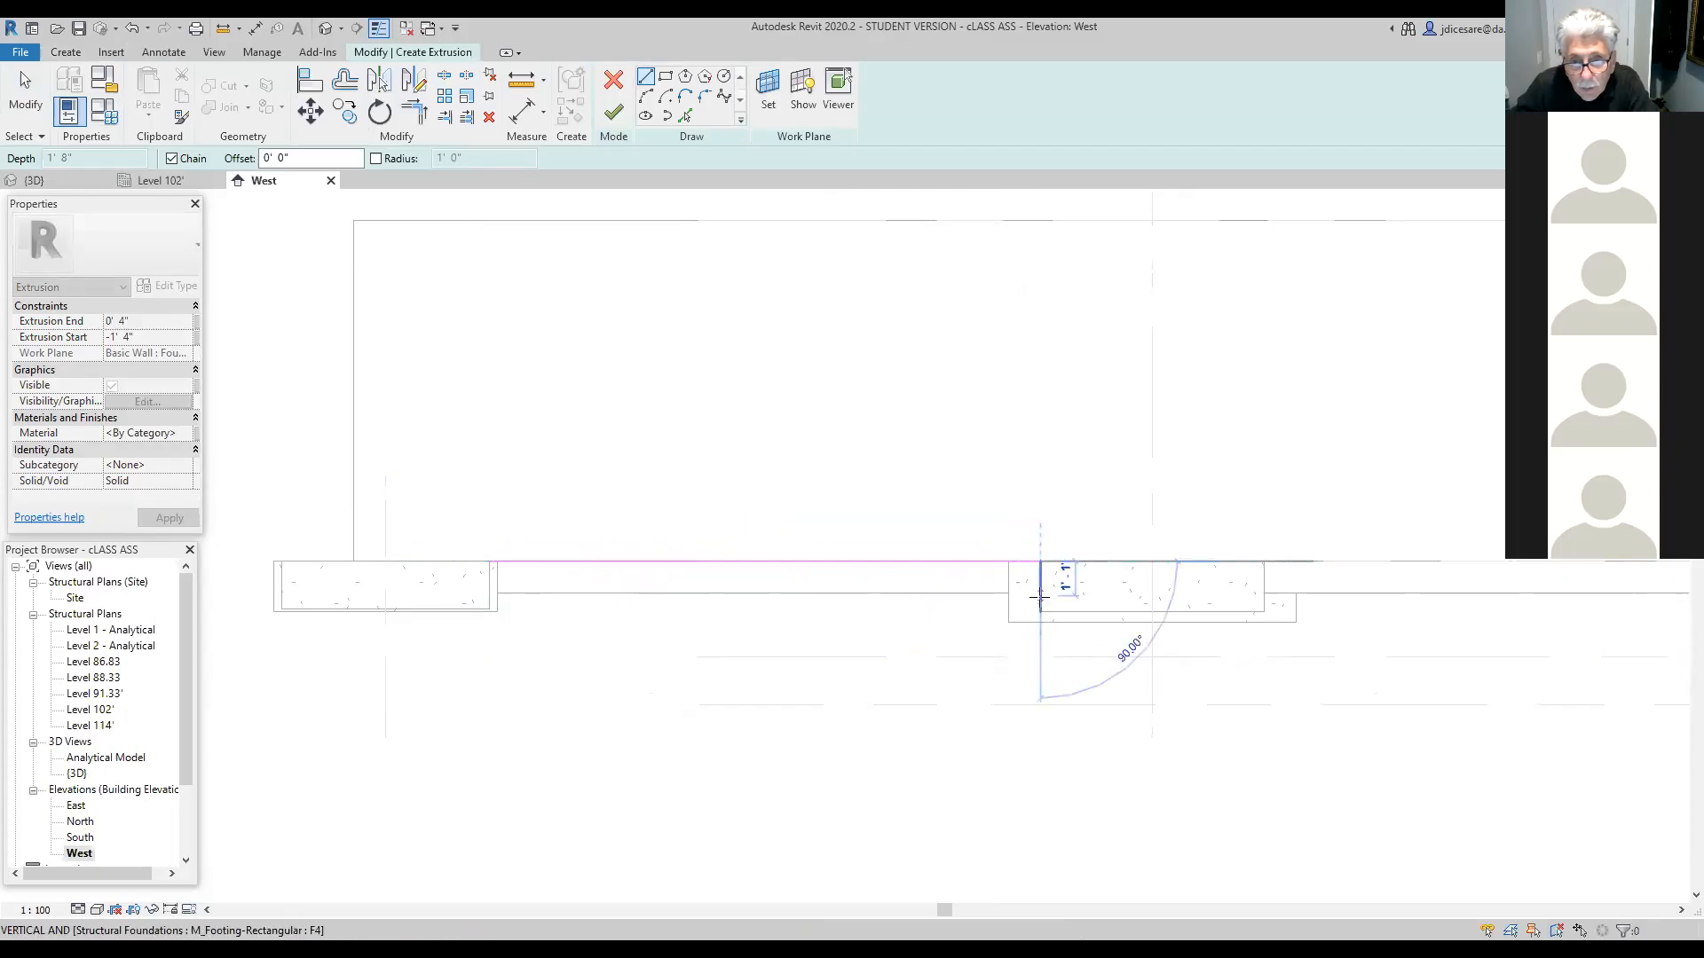
left_click(1040, 593)
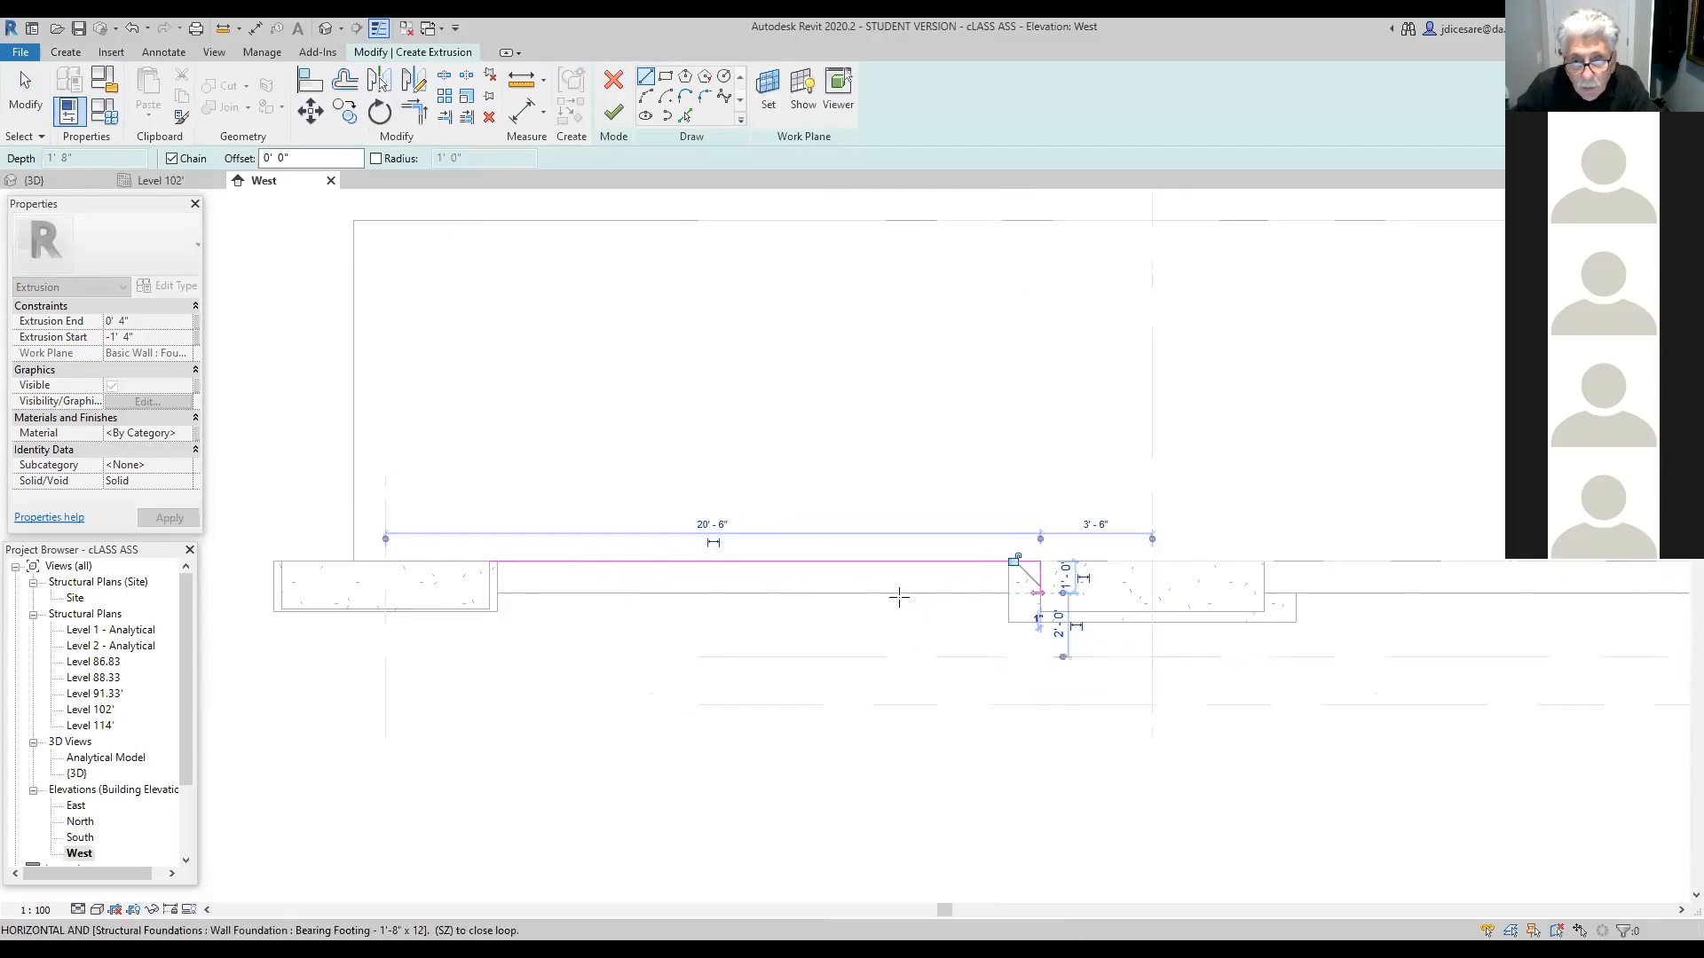
left_click(489, 592)
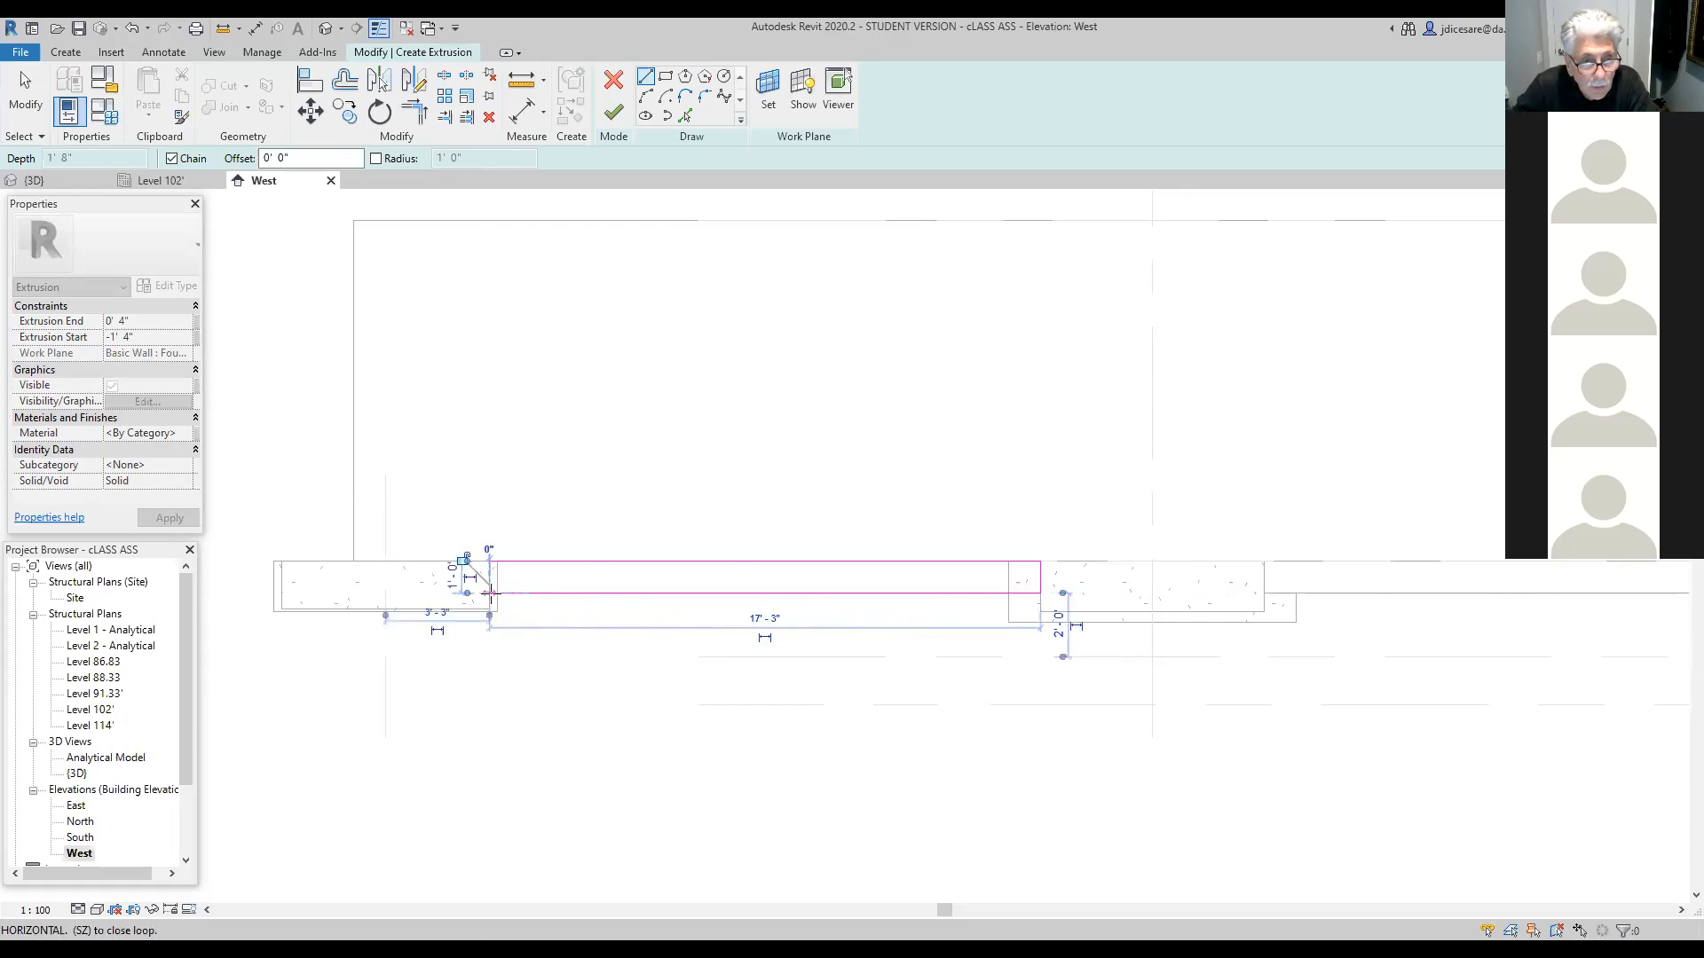
left_click(489, 561)
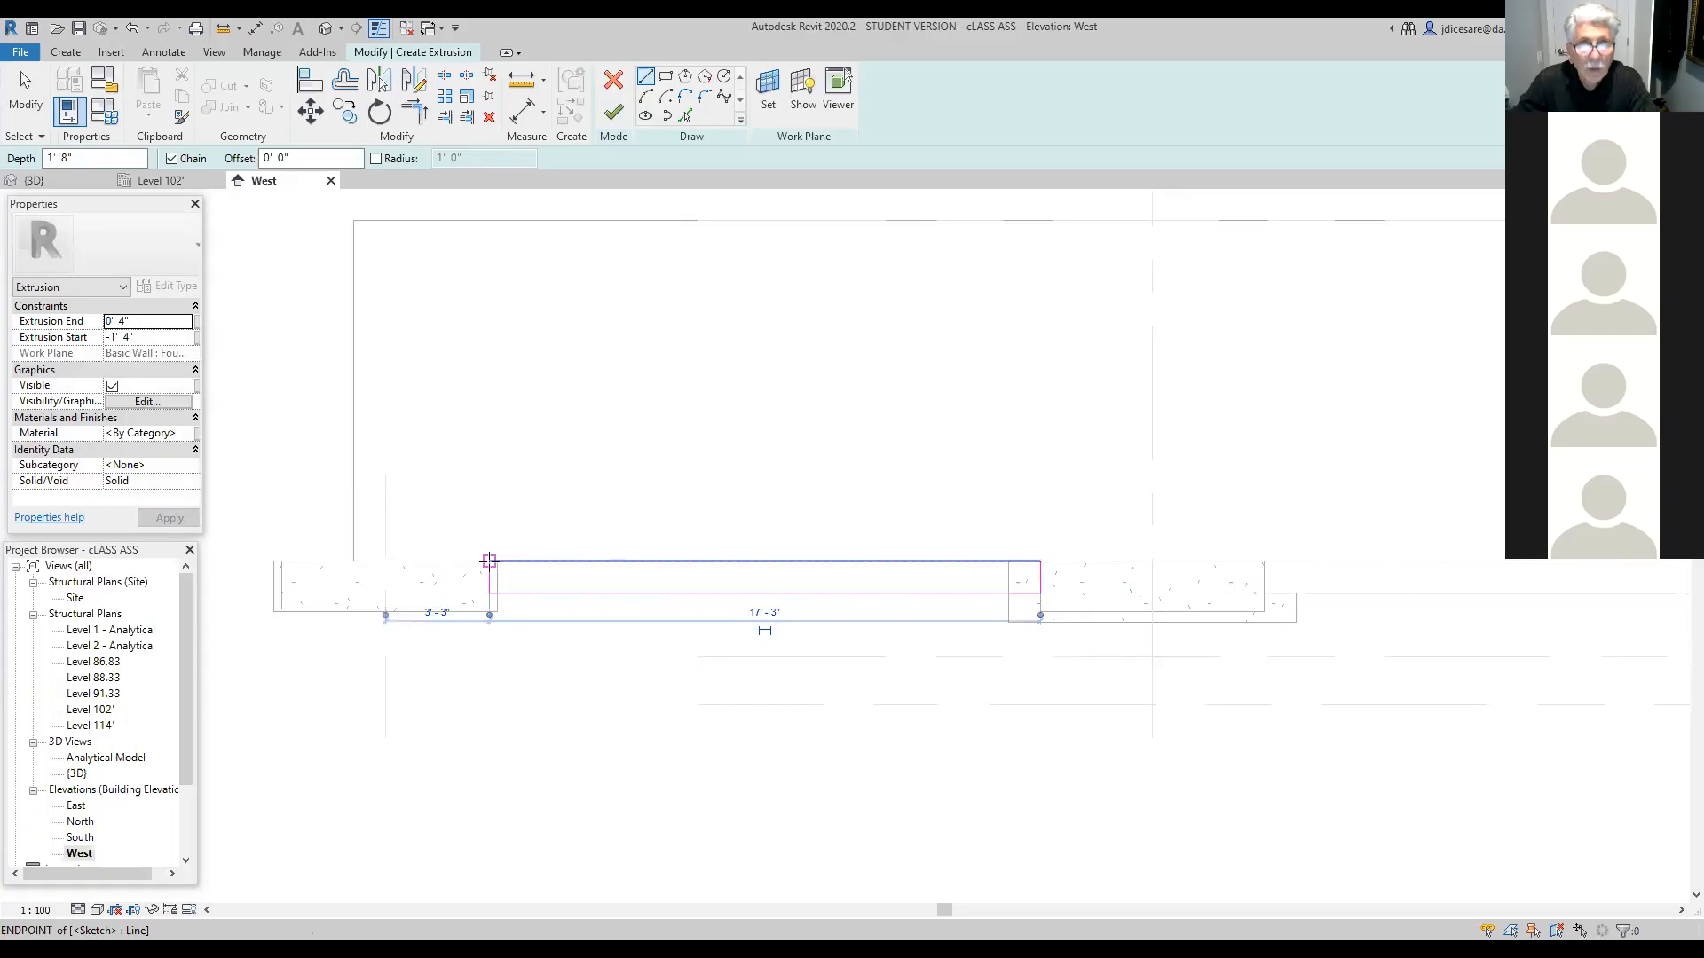
left_click(608, 118)
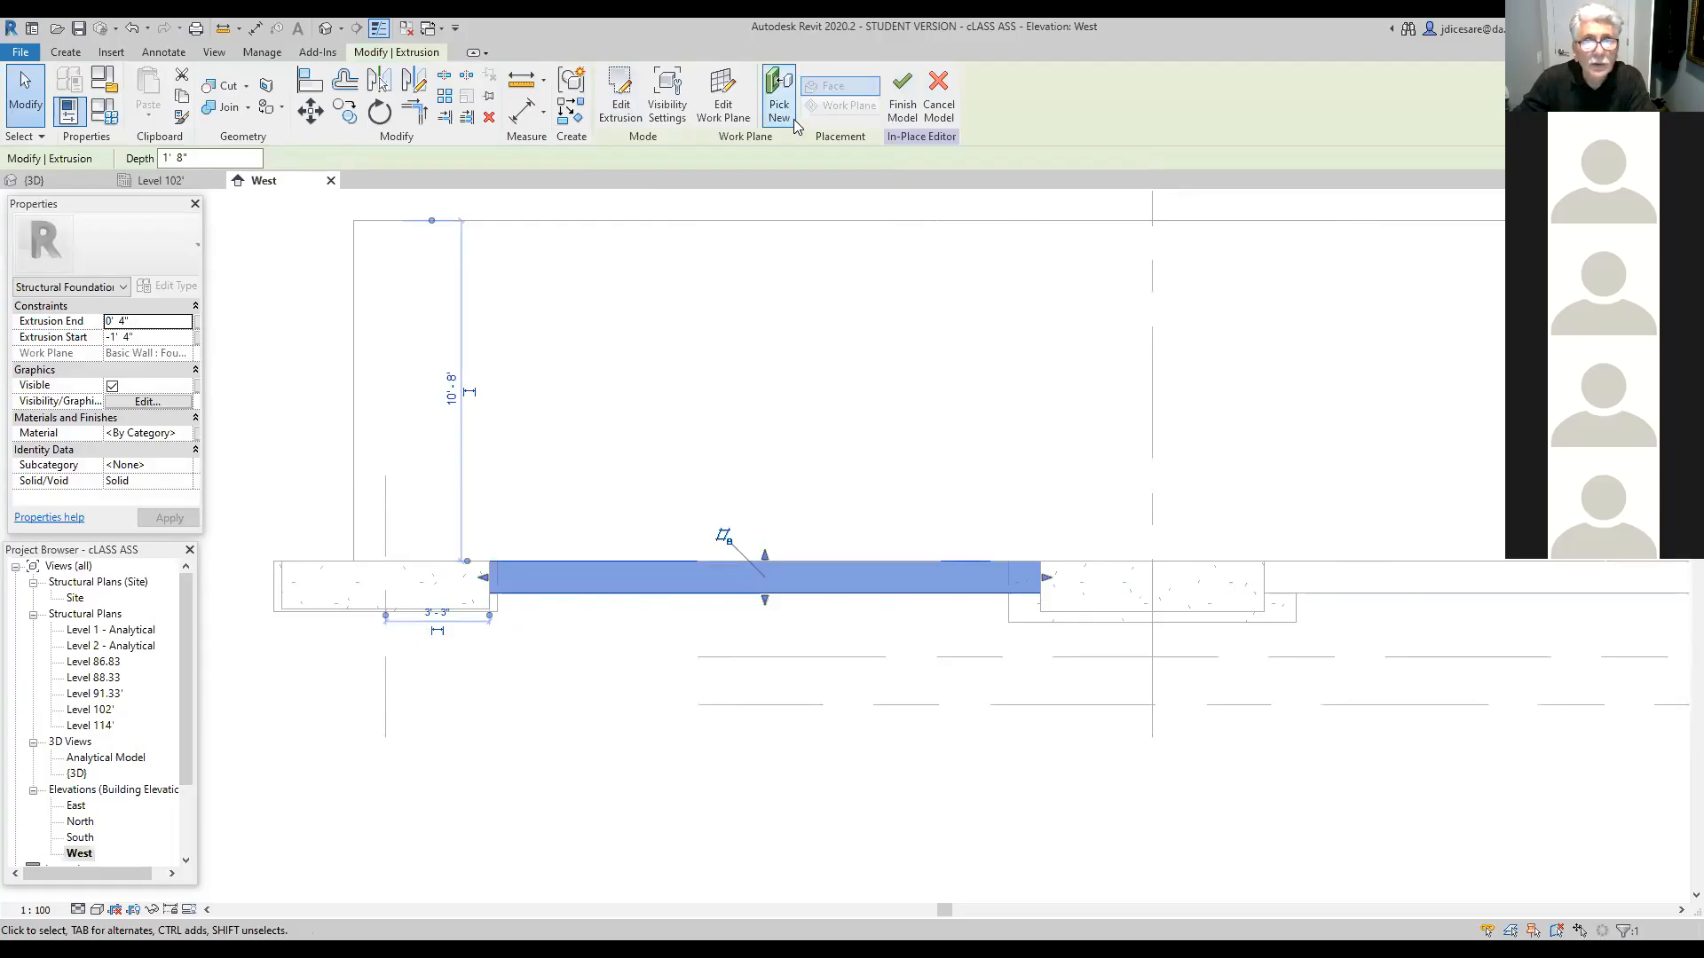
left_click(902, 104)
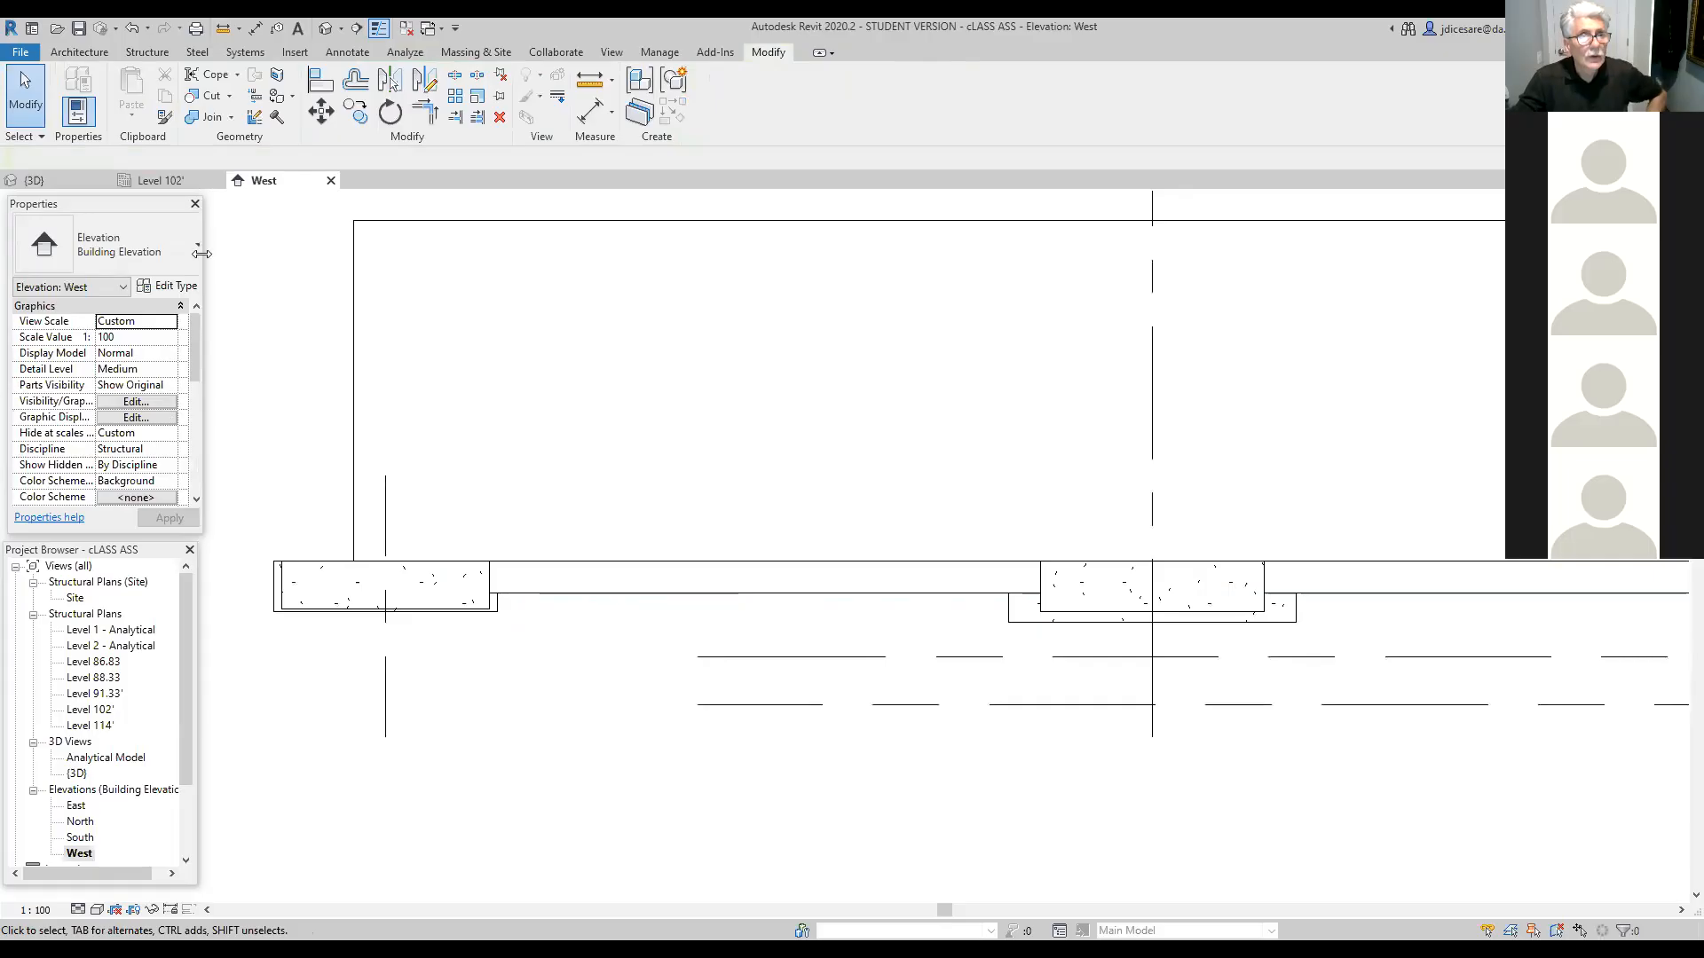
Step: Examine the west wall's footings in the 3D view, and open the South elevation framed on the foundation wall and its footings
left_click(323, 30)
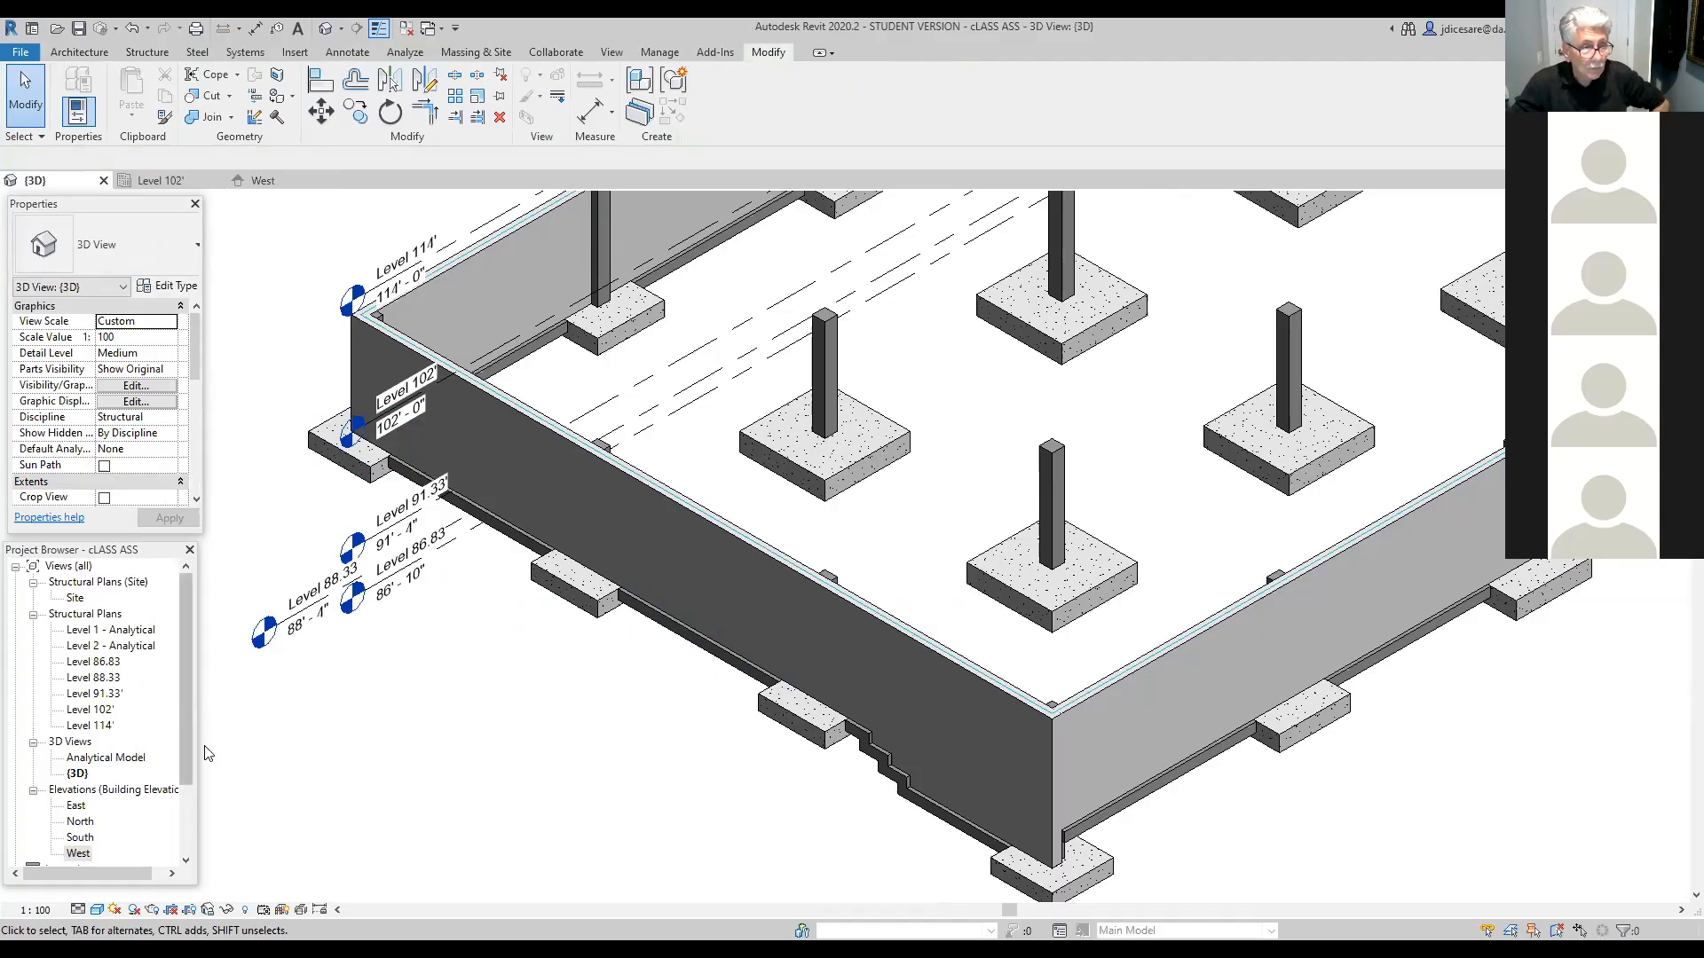
double_click(78, 839)
scroll(439, 843, "down", 2)
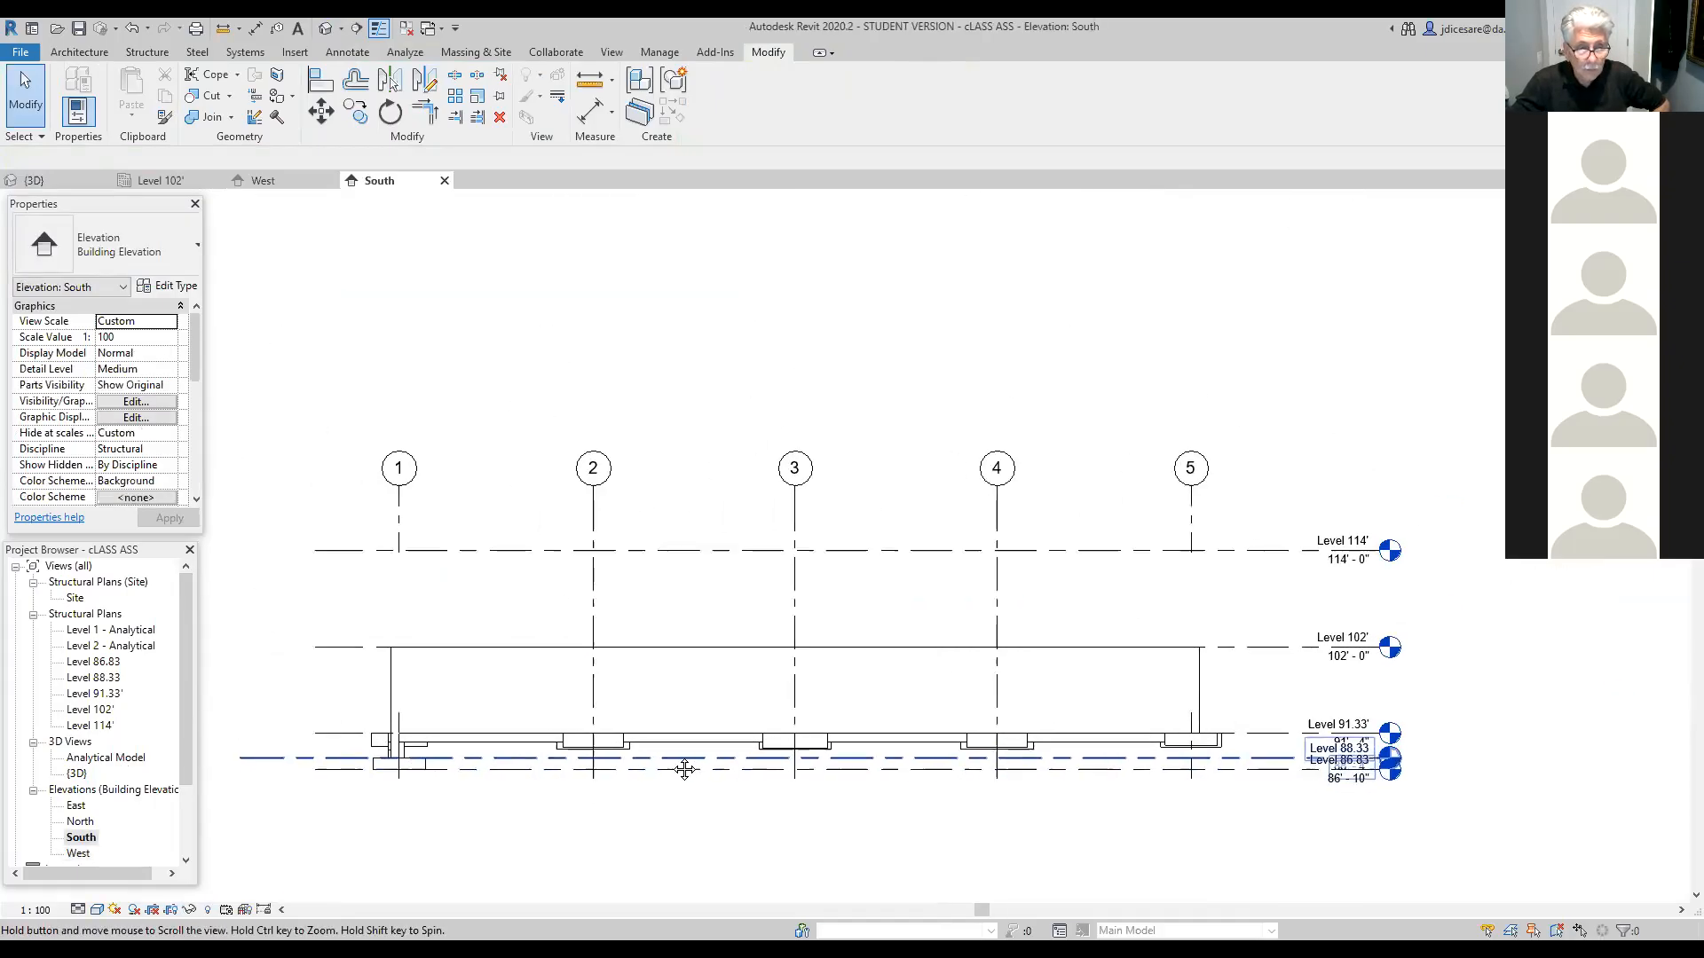
scroll(585, 814, "up", 2)
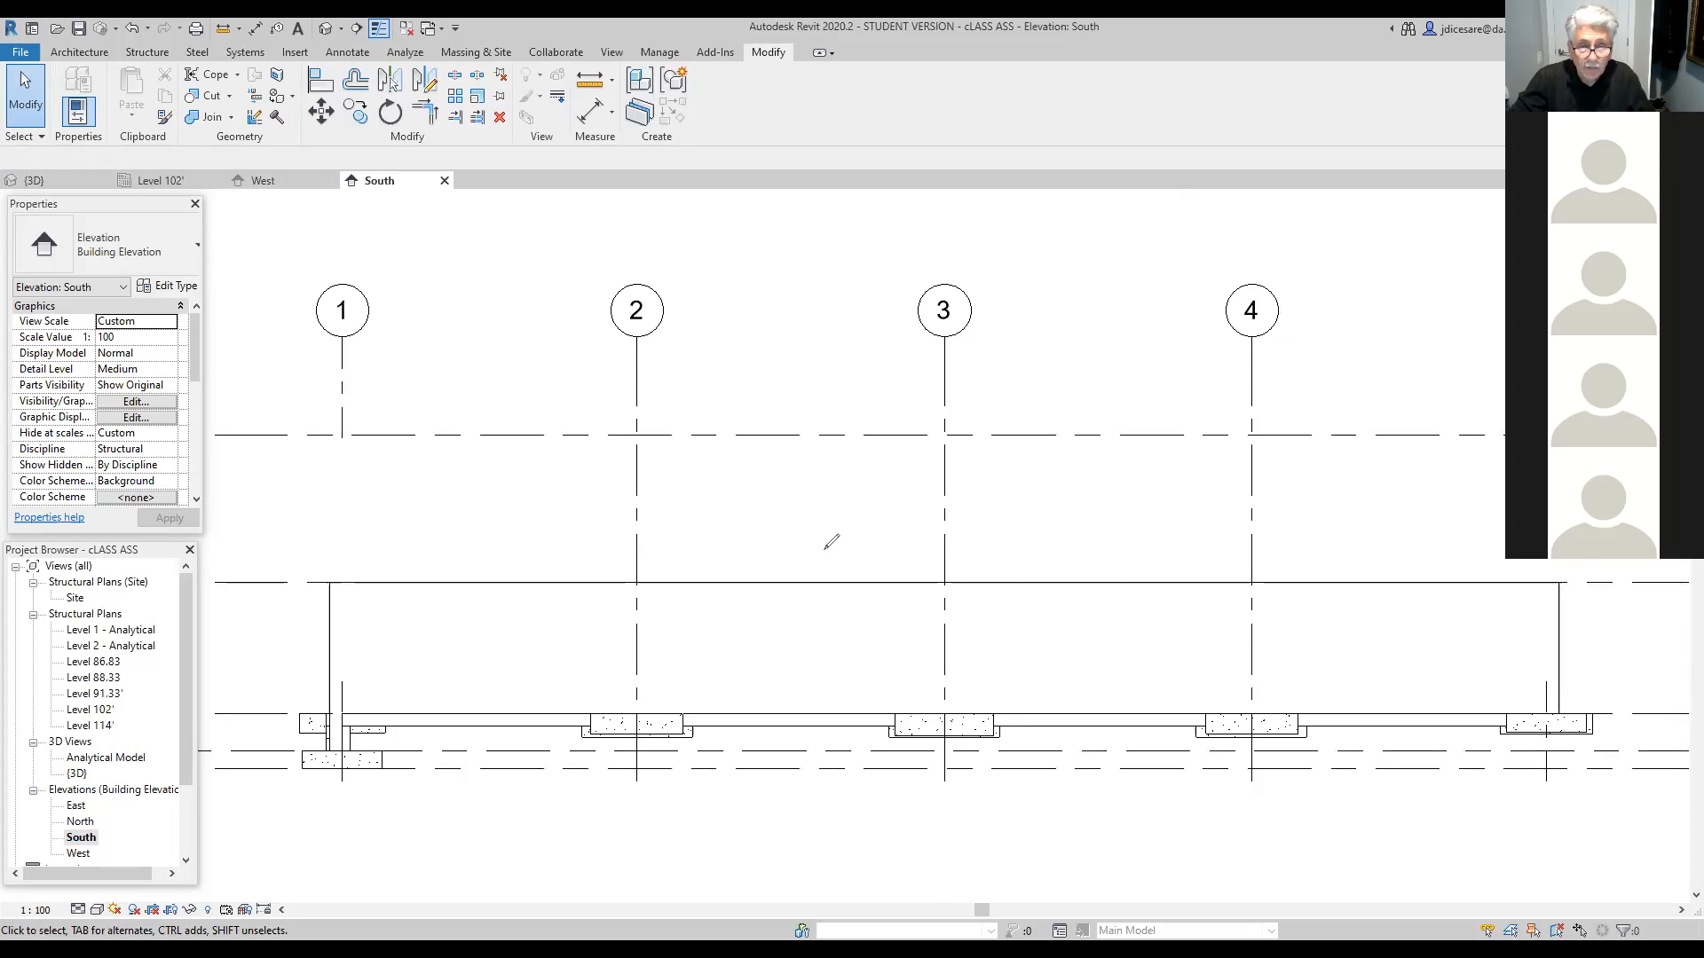
mouse_move(876, 672)
left_mouse_down()
mouse_move(741, 667)
mouse_move(696, 721)
mouse_move(888, 721)
mouse_move(857, 670)
left_mouse_up()
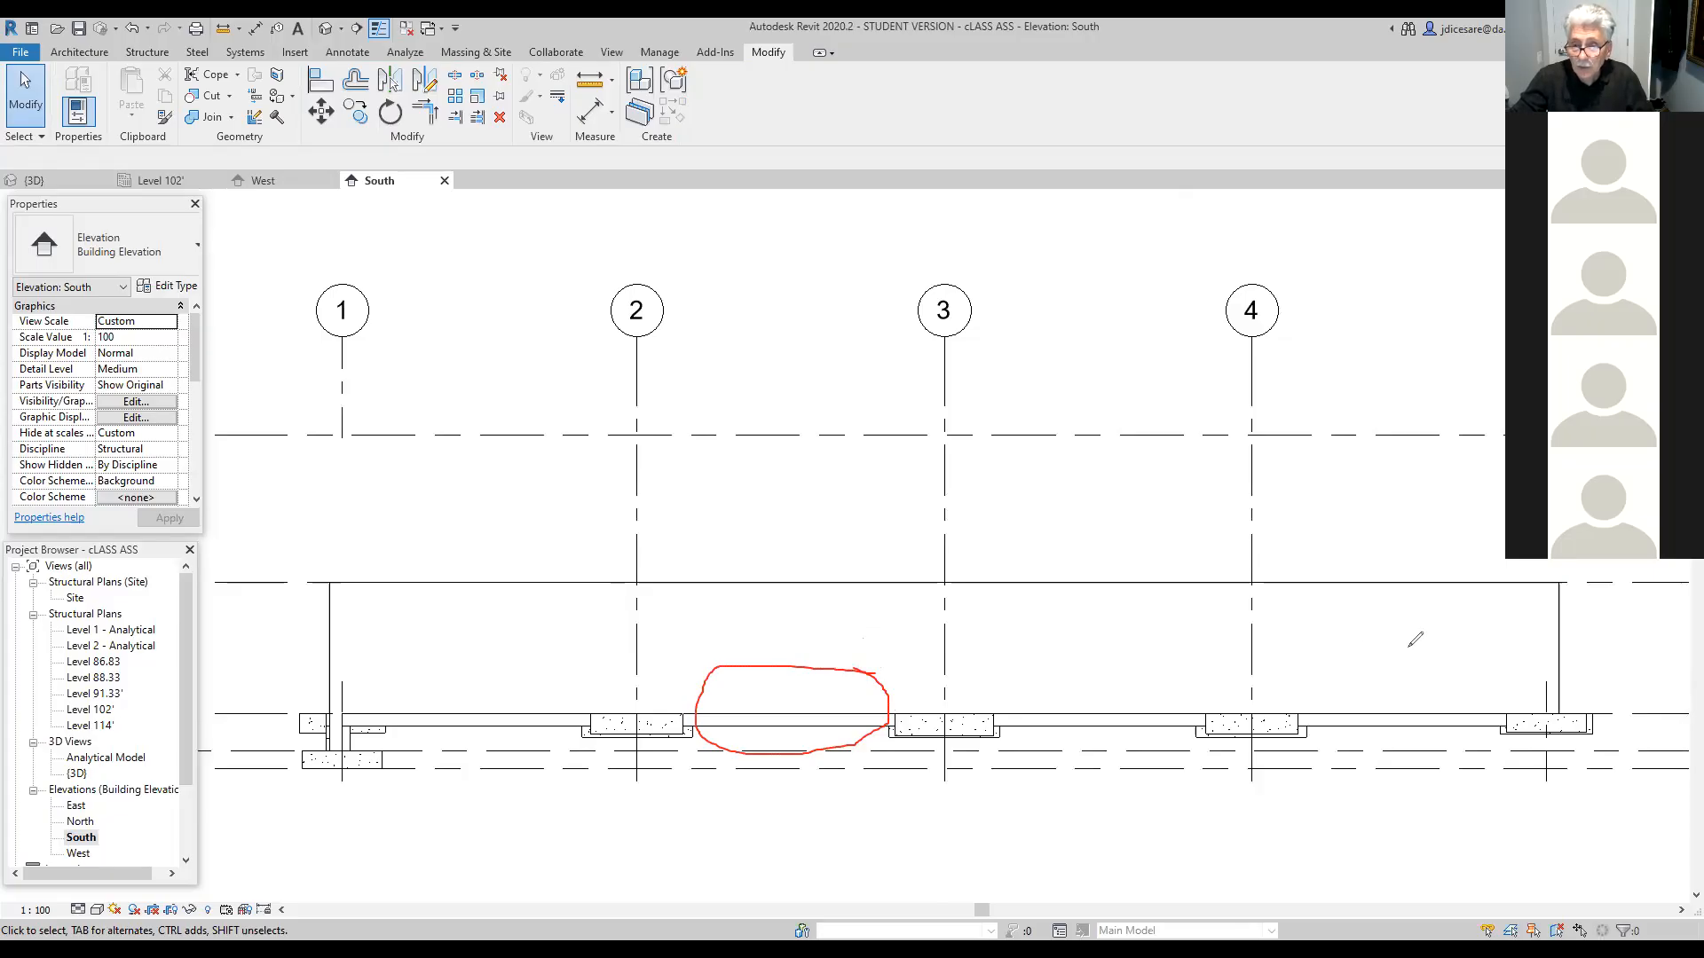
mouse_move(1478, 680)
left_mouse_down()
mouse_move(1404, 705)
mouse_move(1461, 730)
mouse_move(1480, 677)
left_mouse_up()
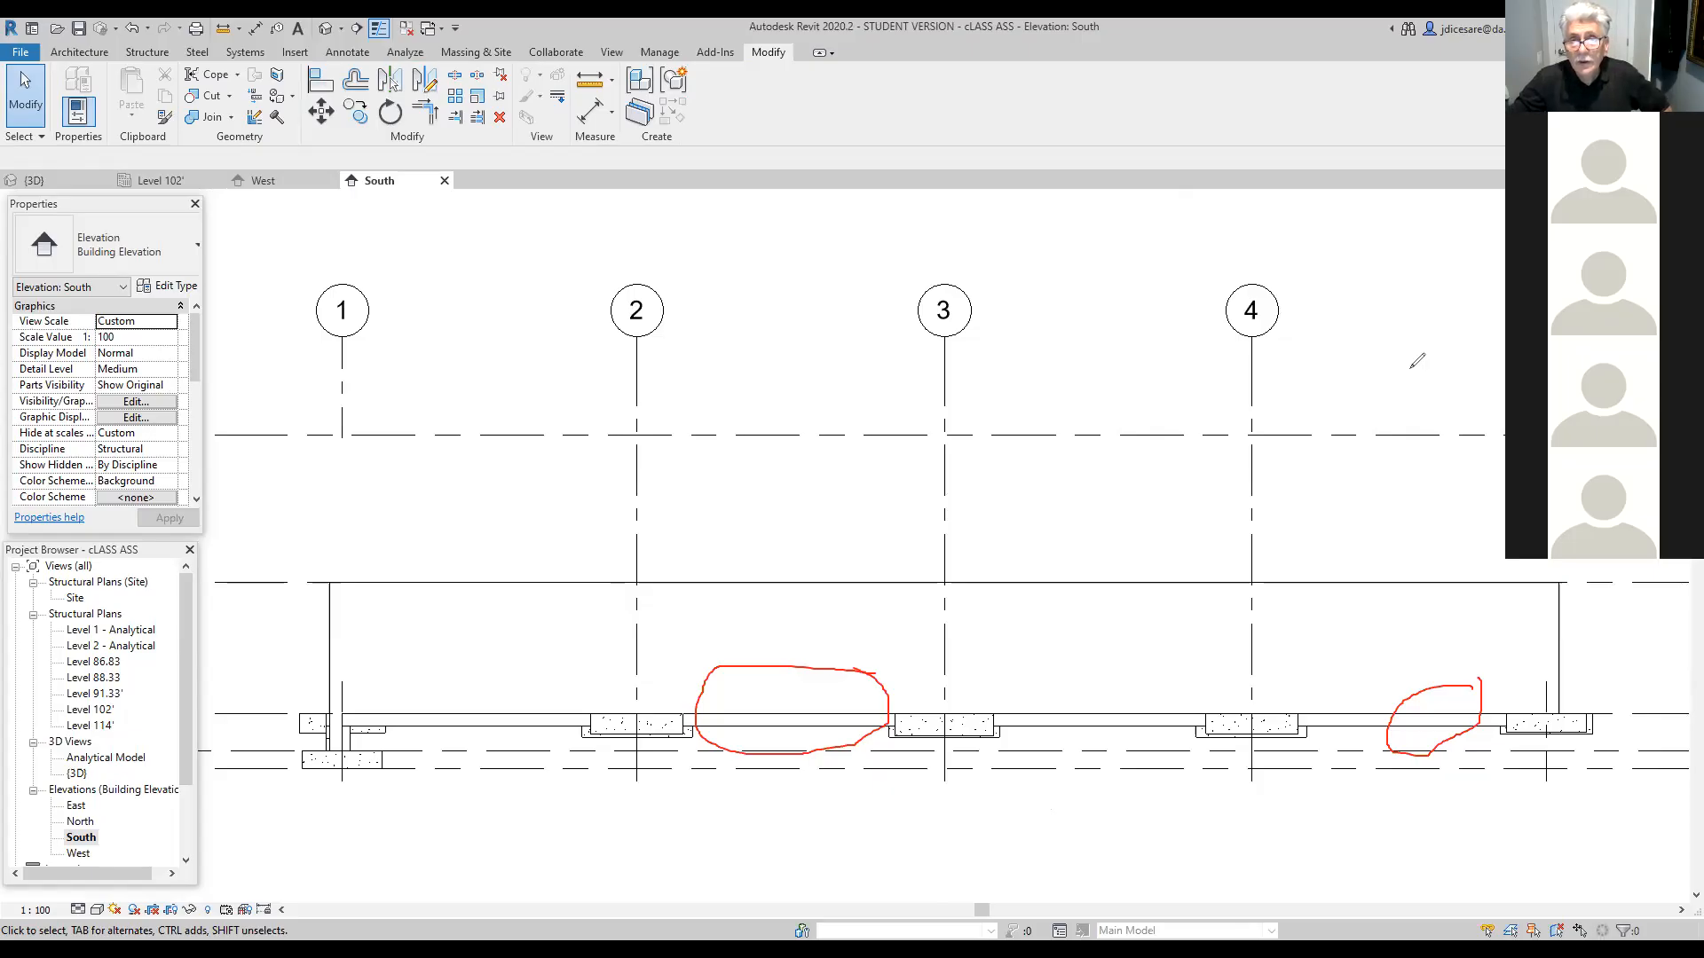
key("e")
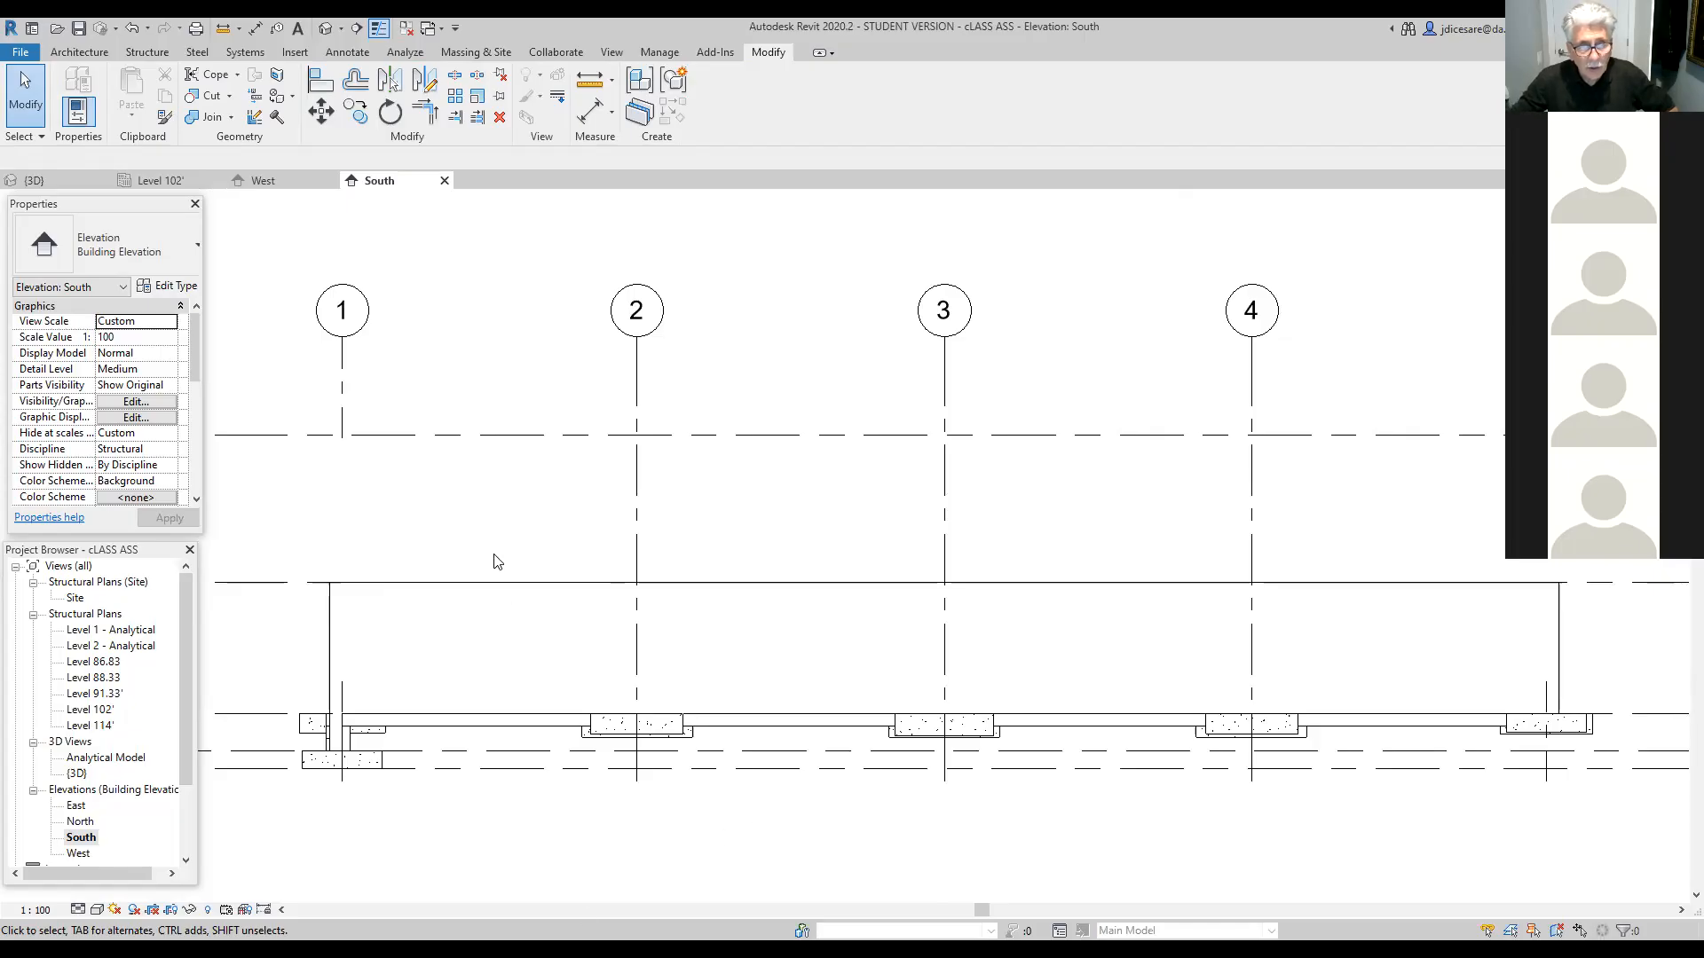
double_click(495, 585)
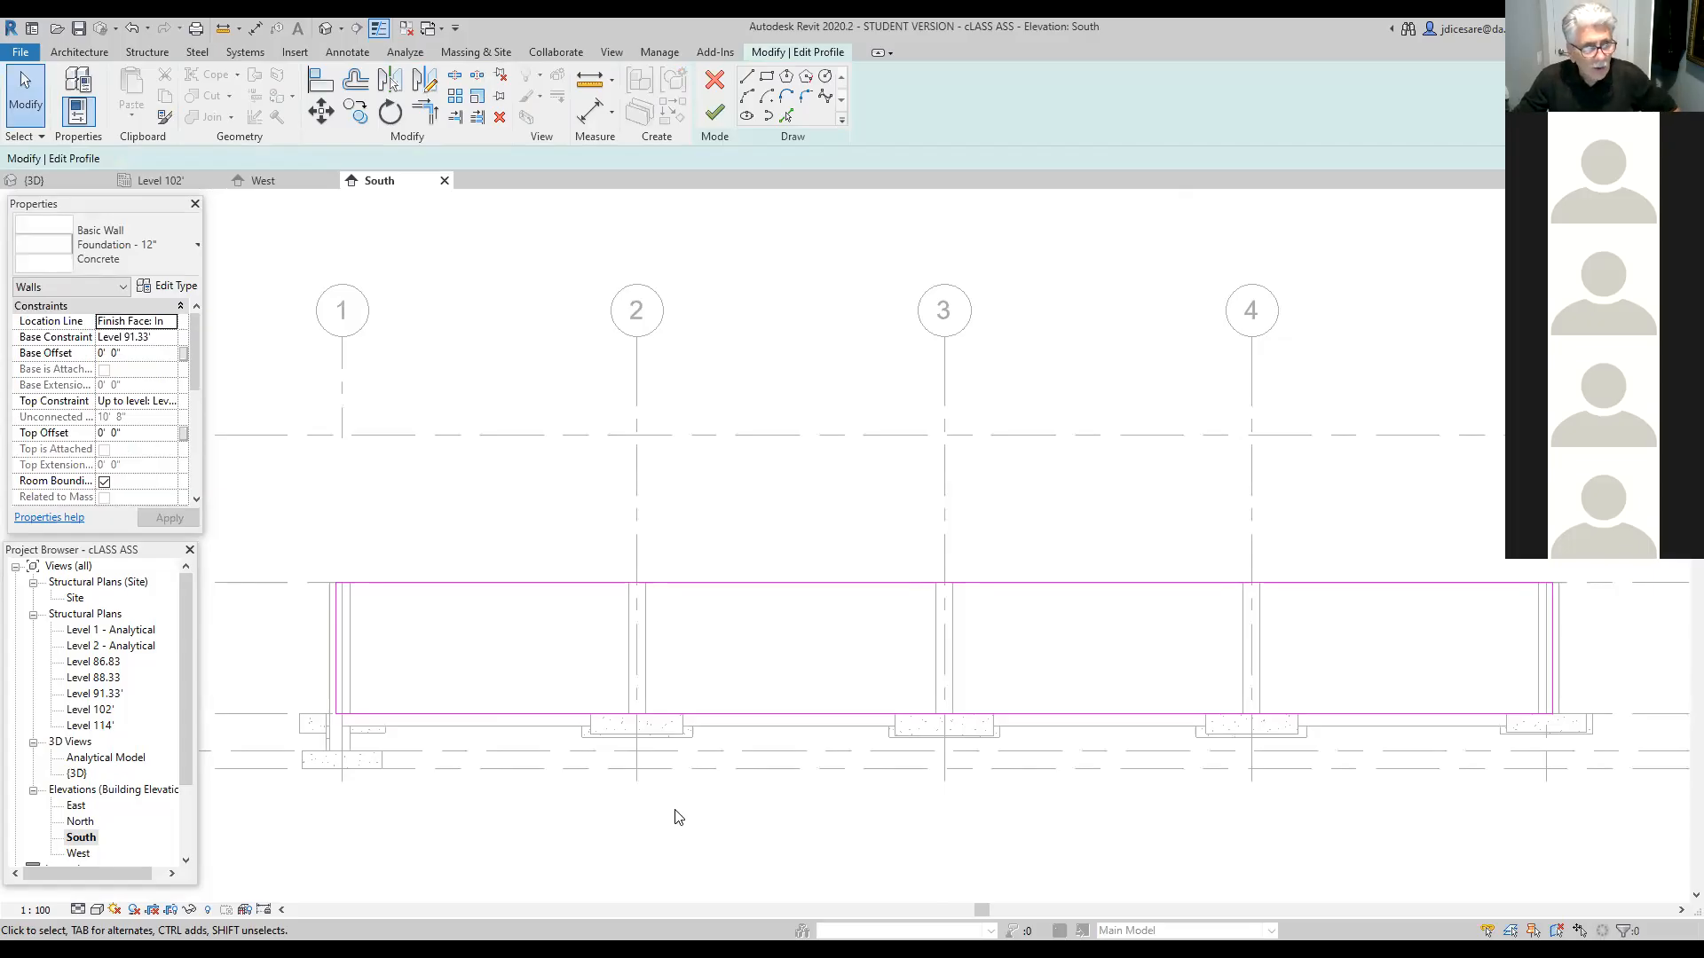
left_click(454, 78)
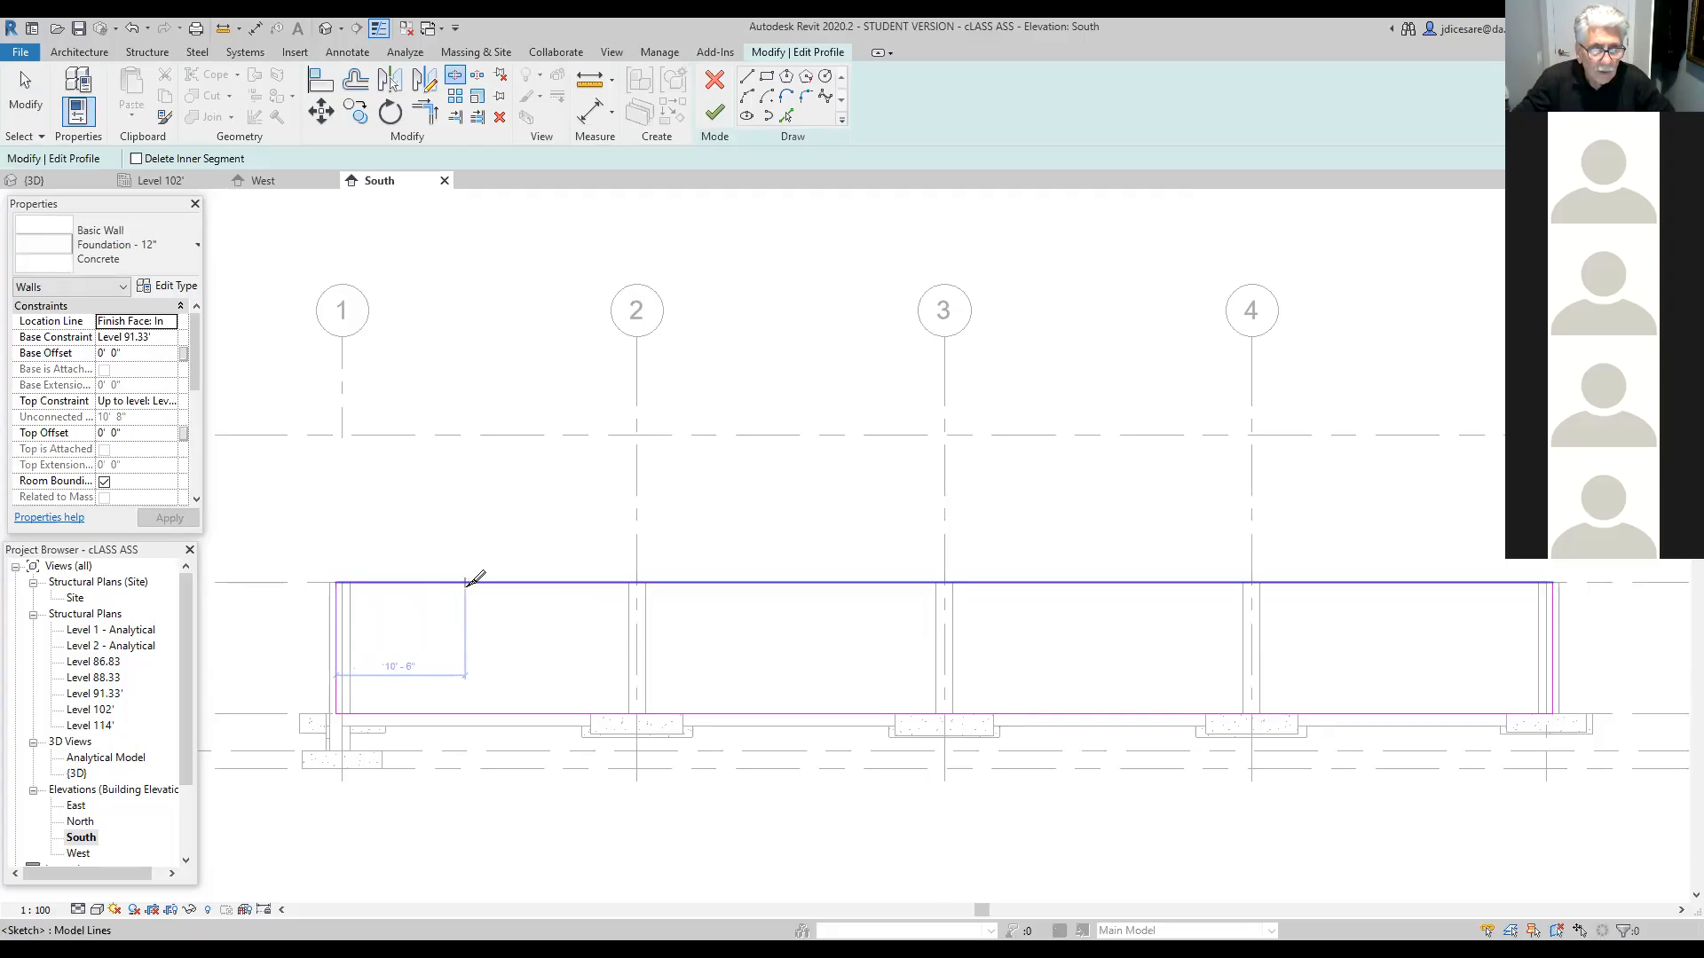
key("s")
key("l")
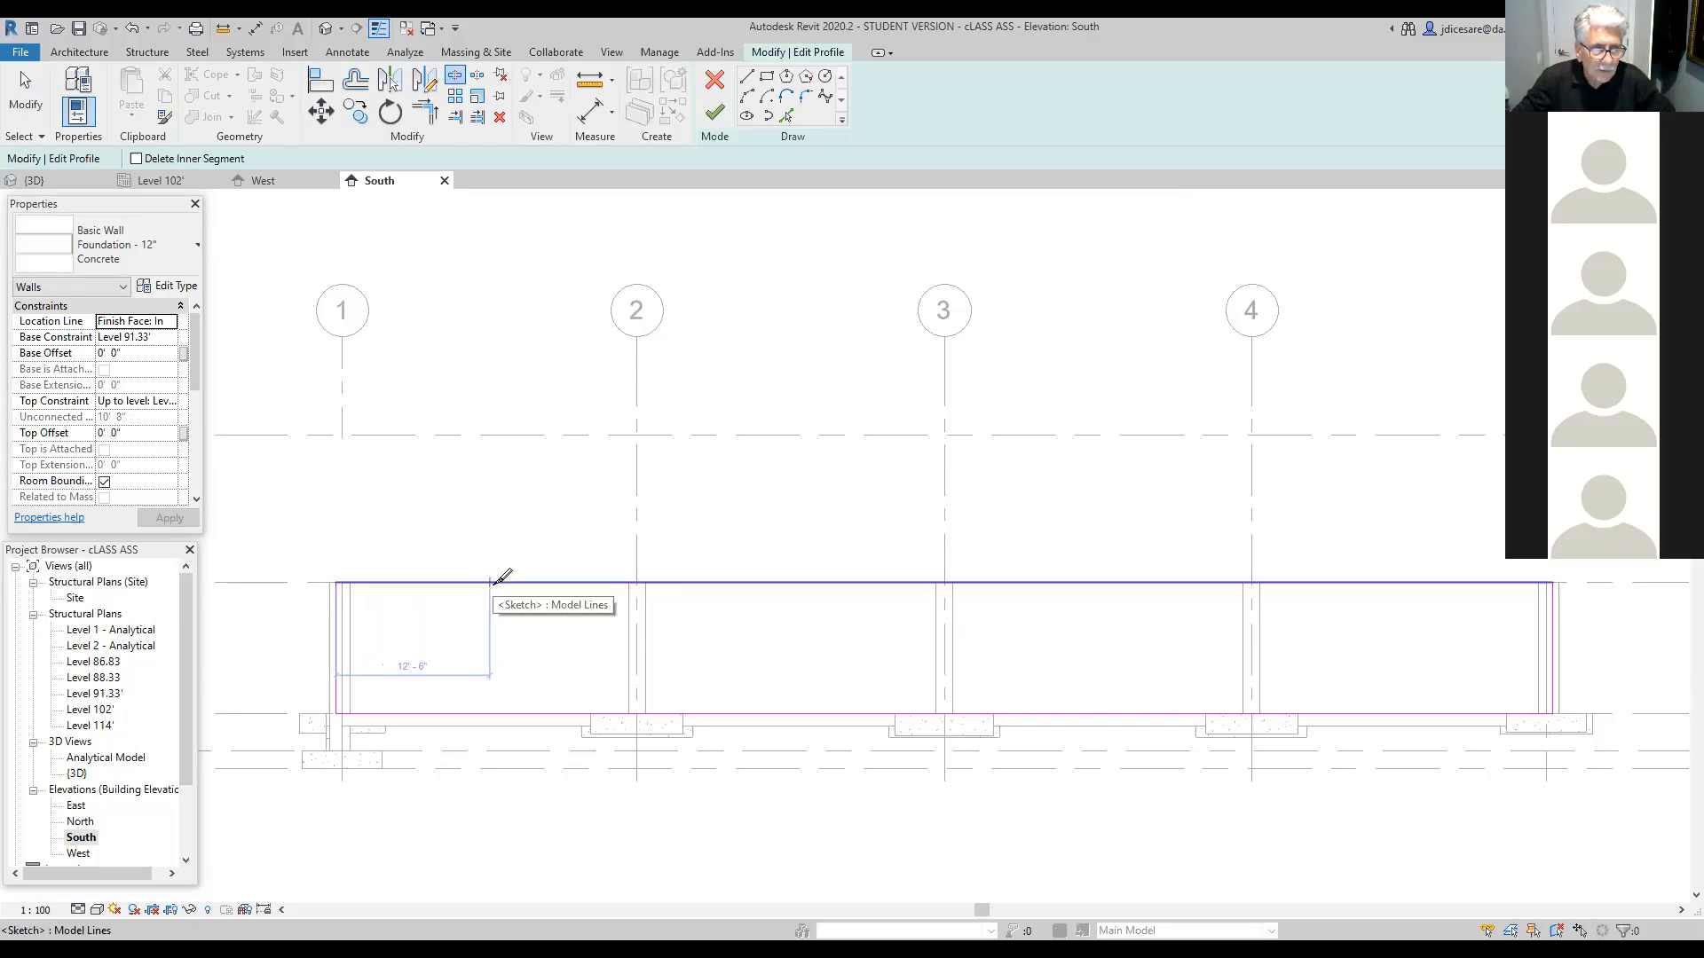
left_click(493, 583)
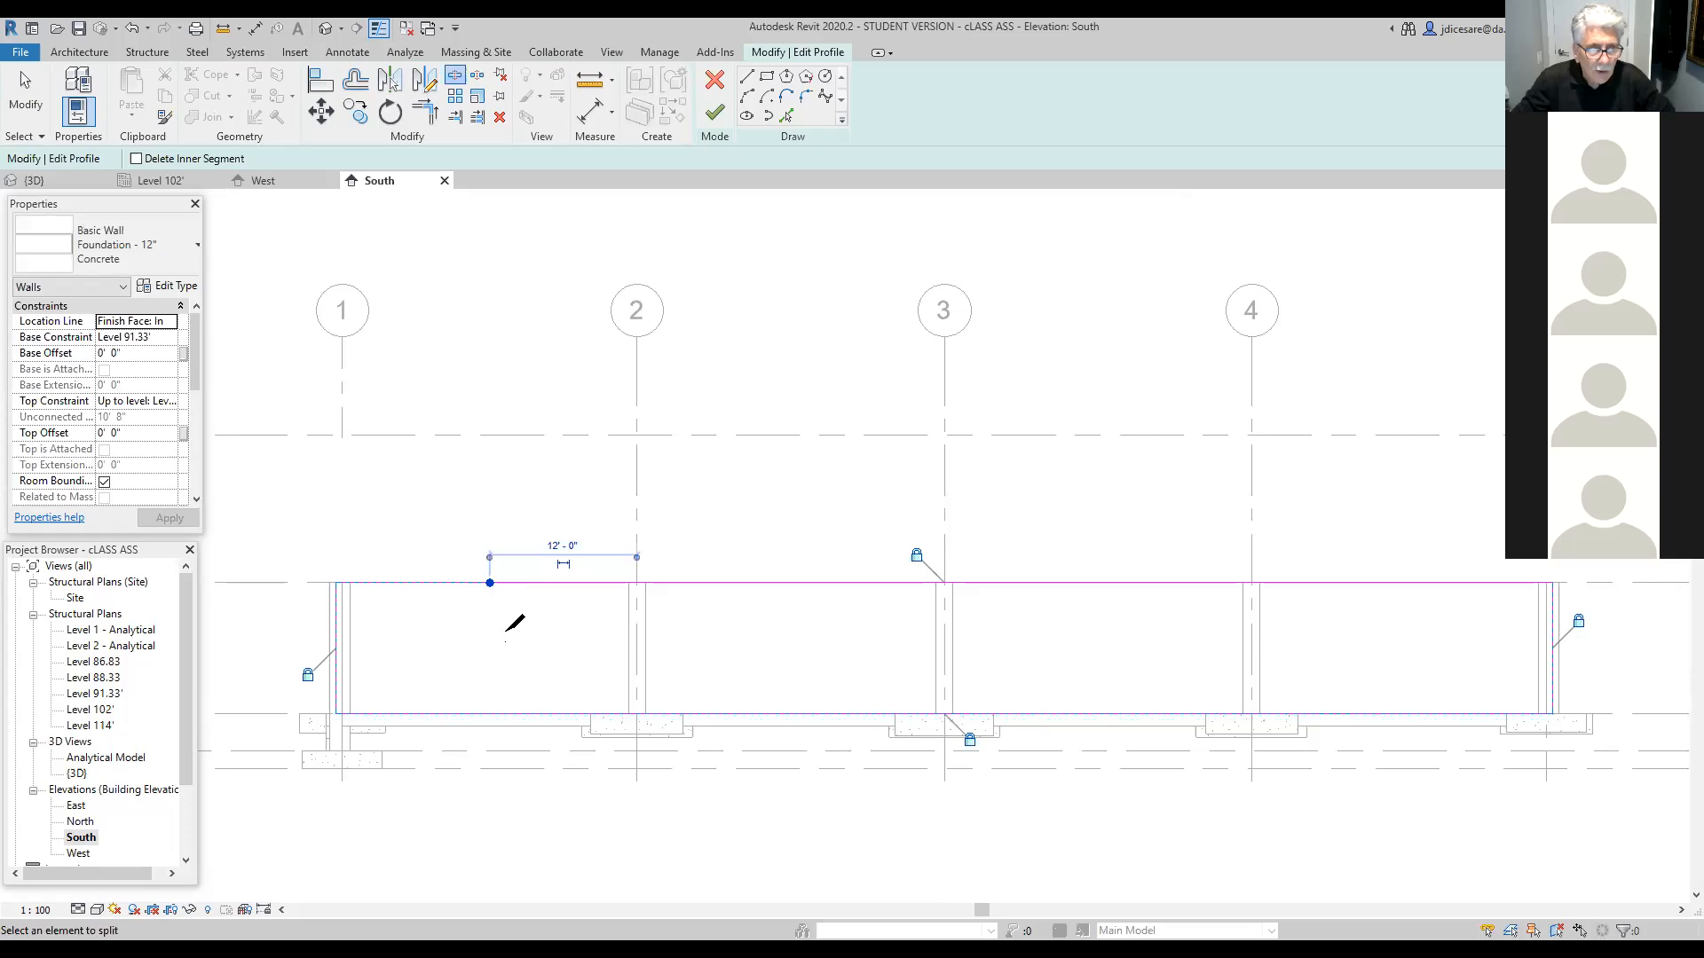
left_click(515, 583)
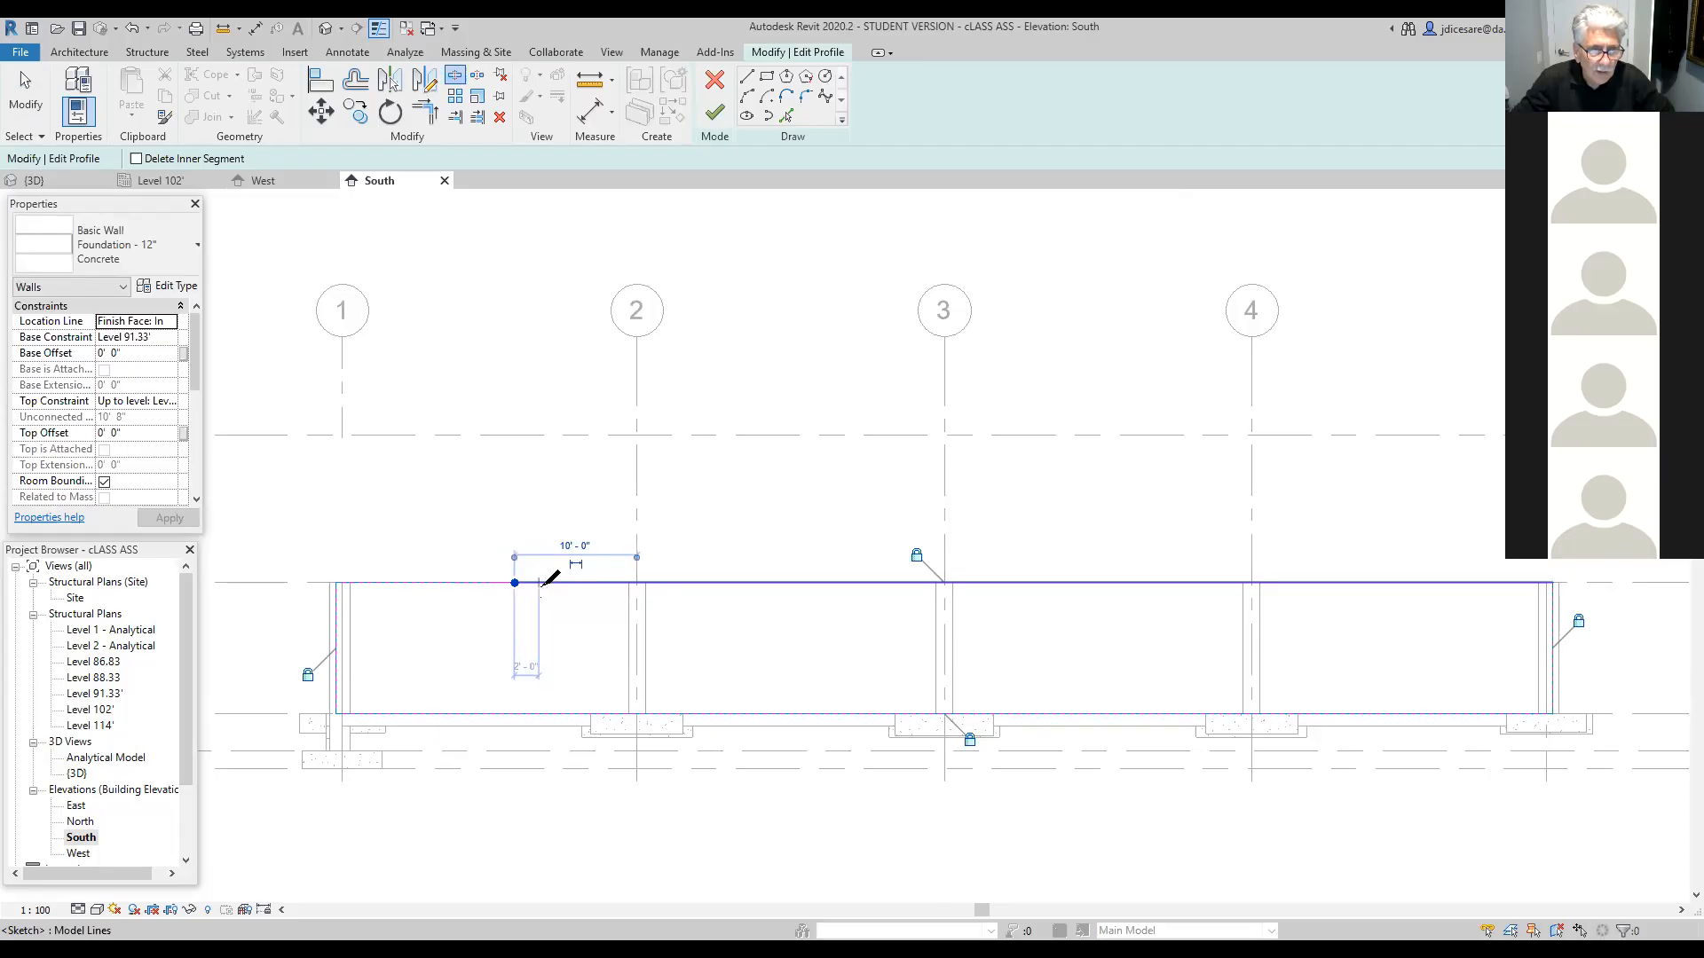
left_click(540, 583)
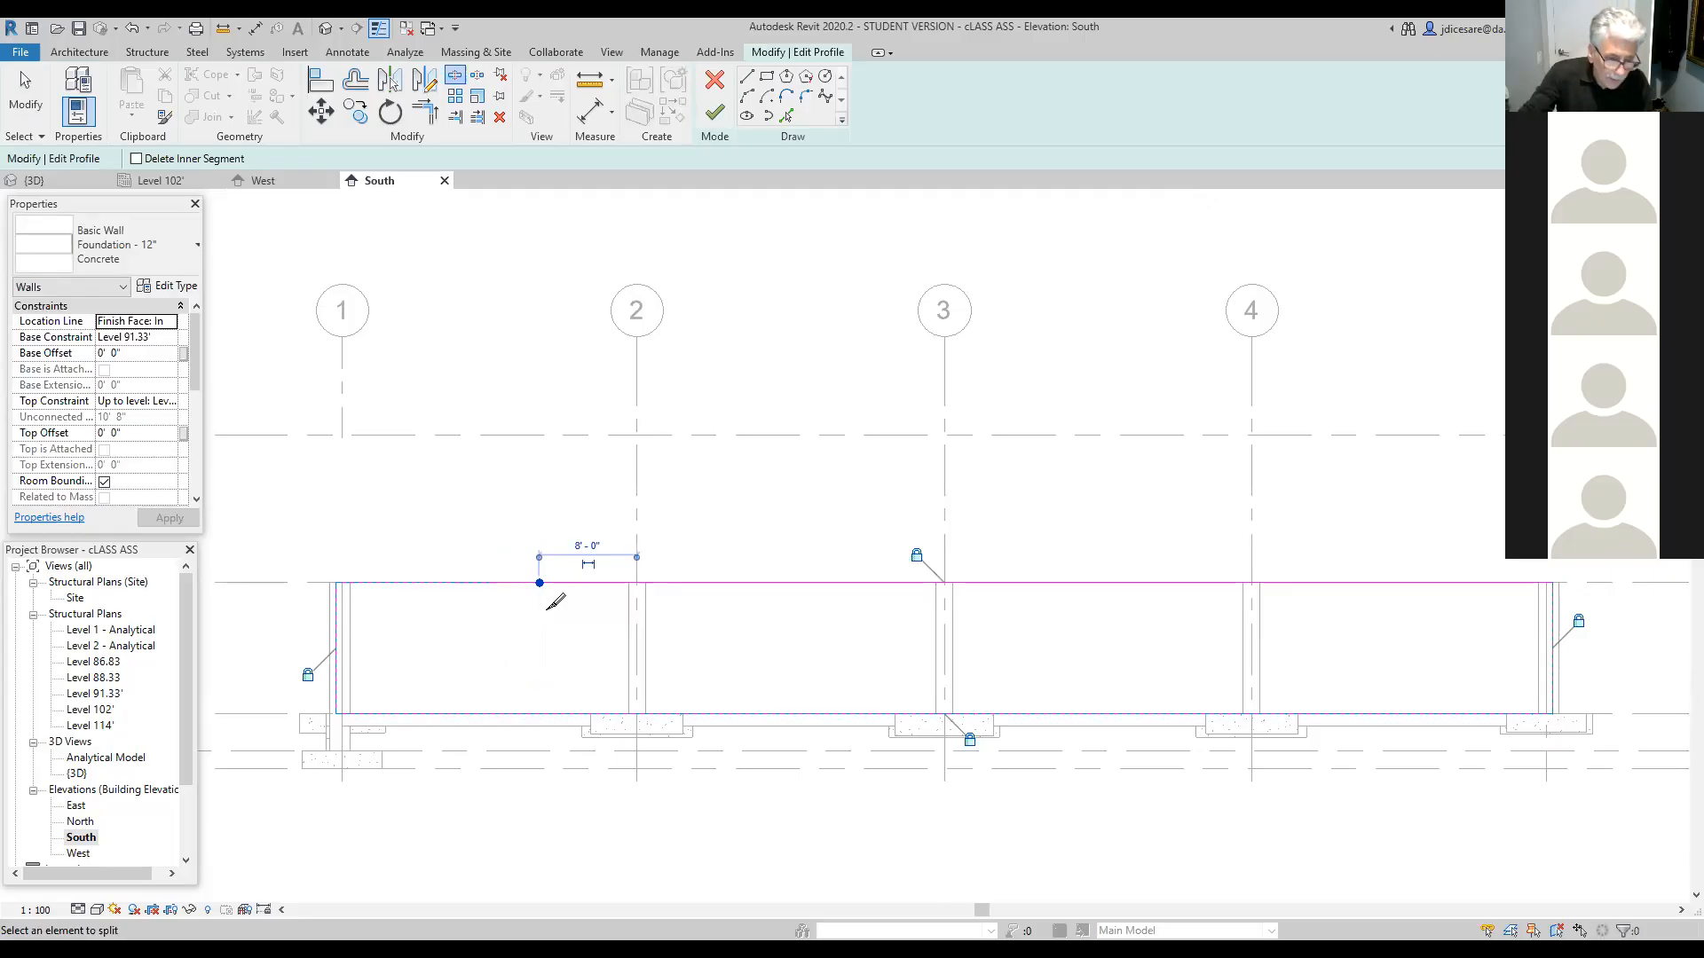
key("Escape")
key("Escape")
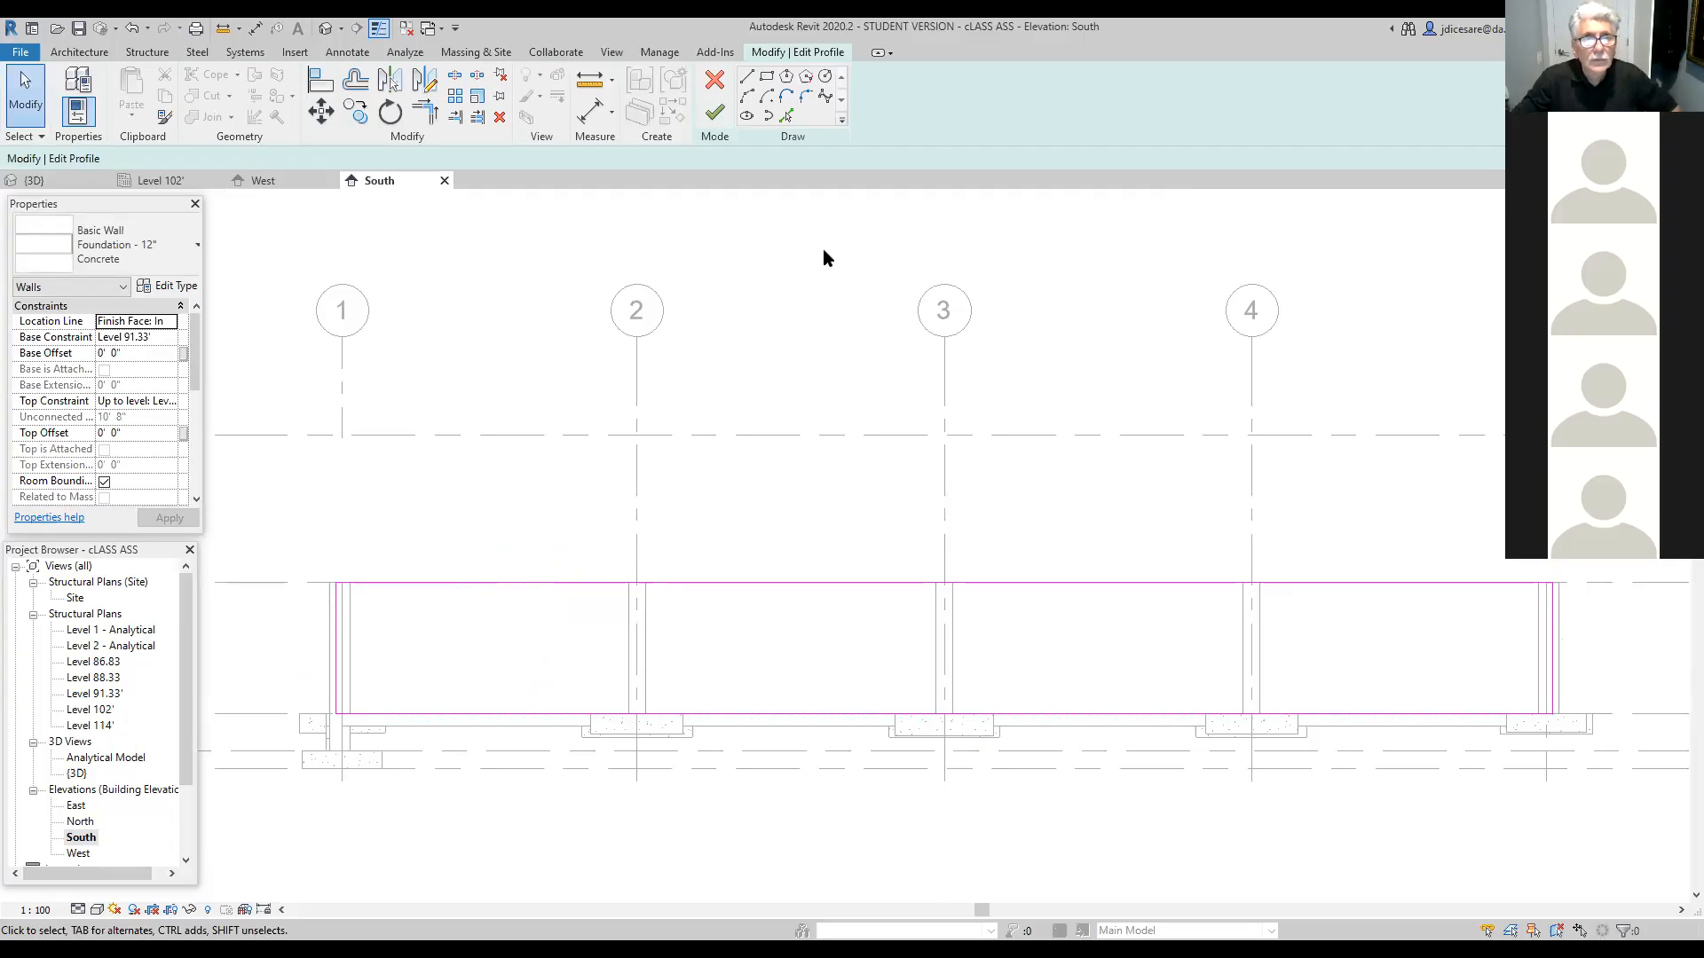
left_click(715, 80)
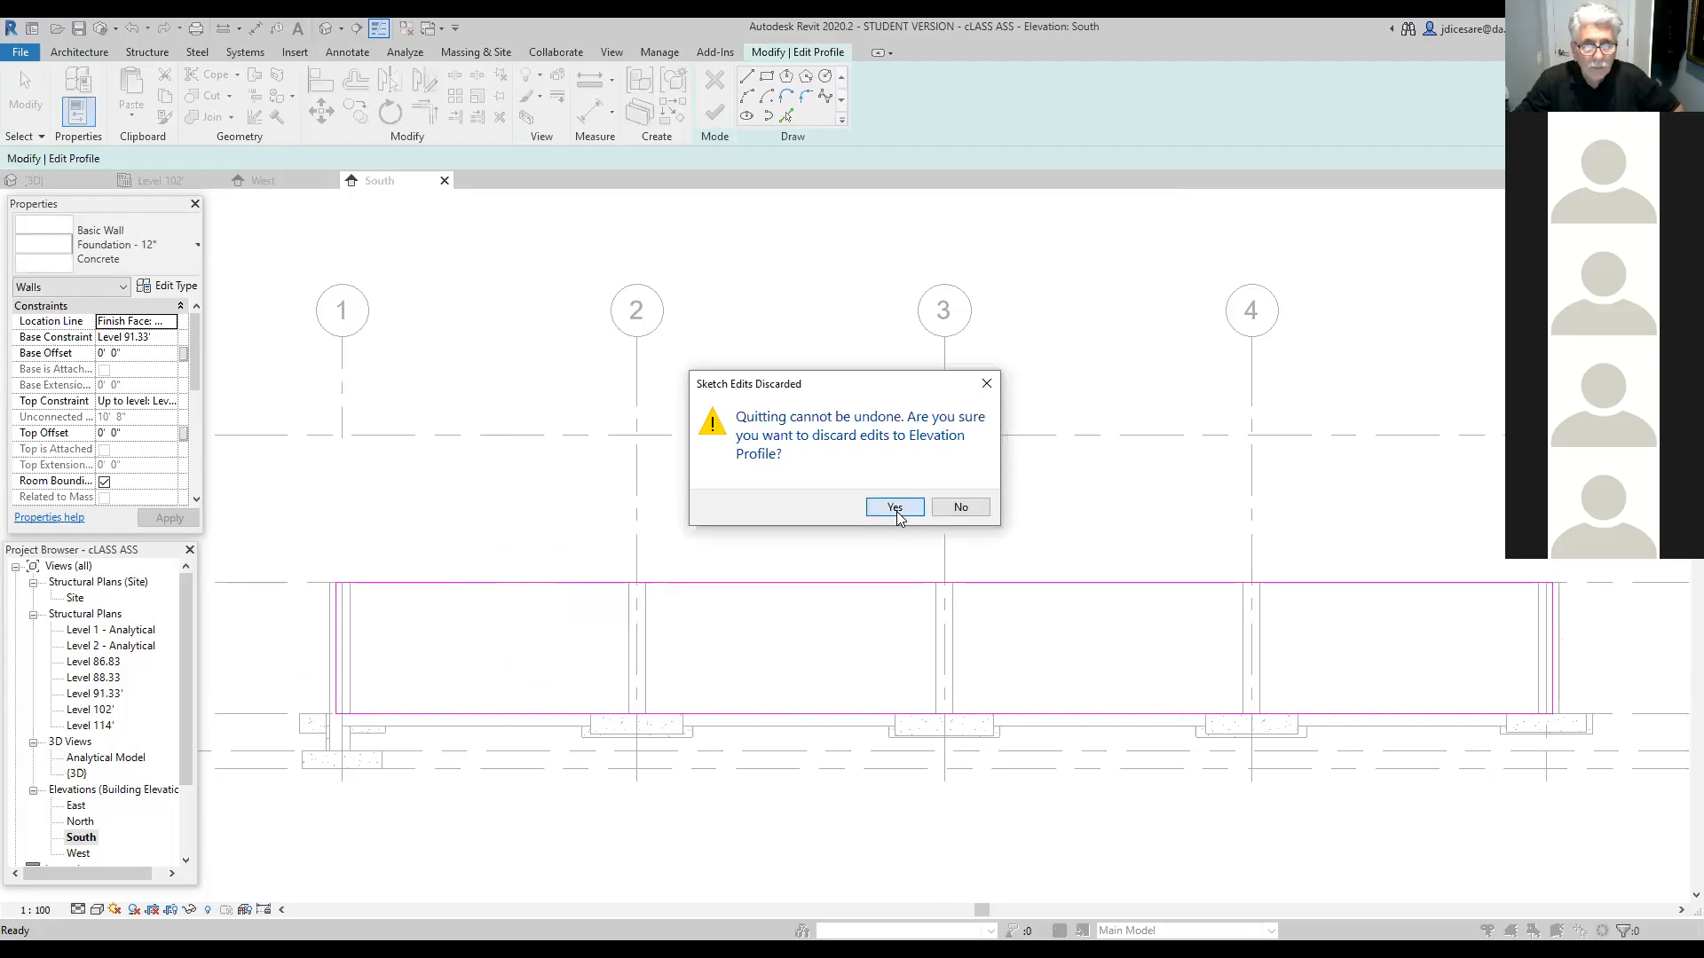
left_click(895, 508)
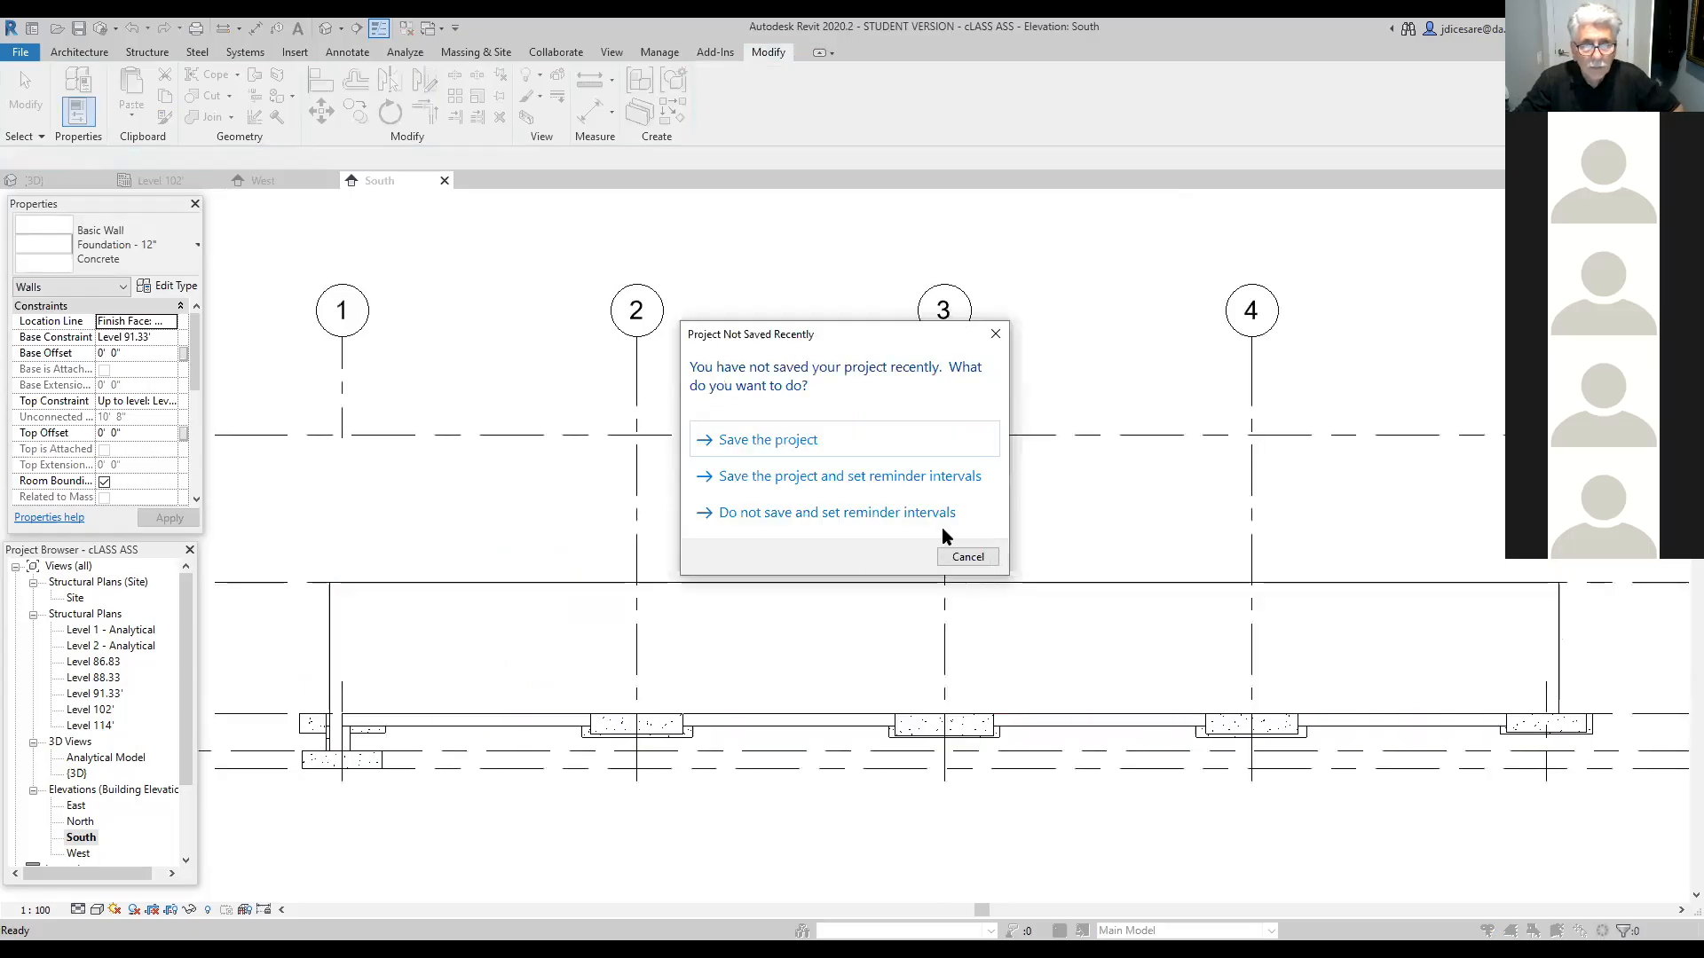
Step: Save the project
left_click(769, 441)
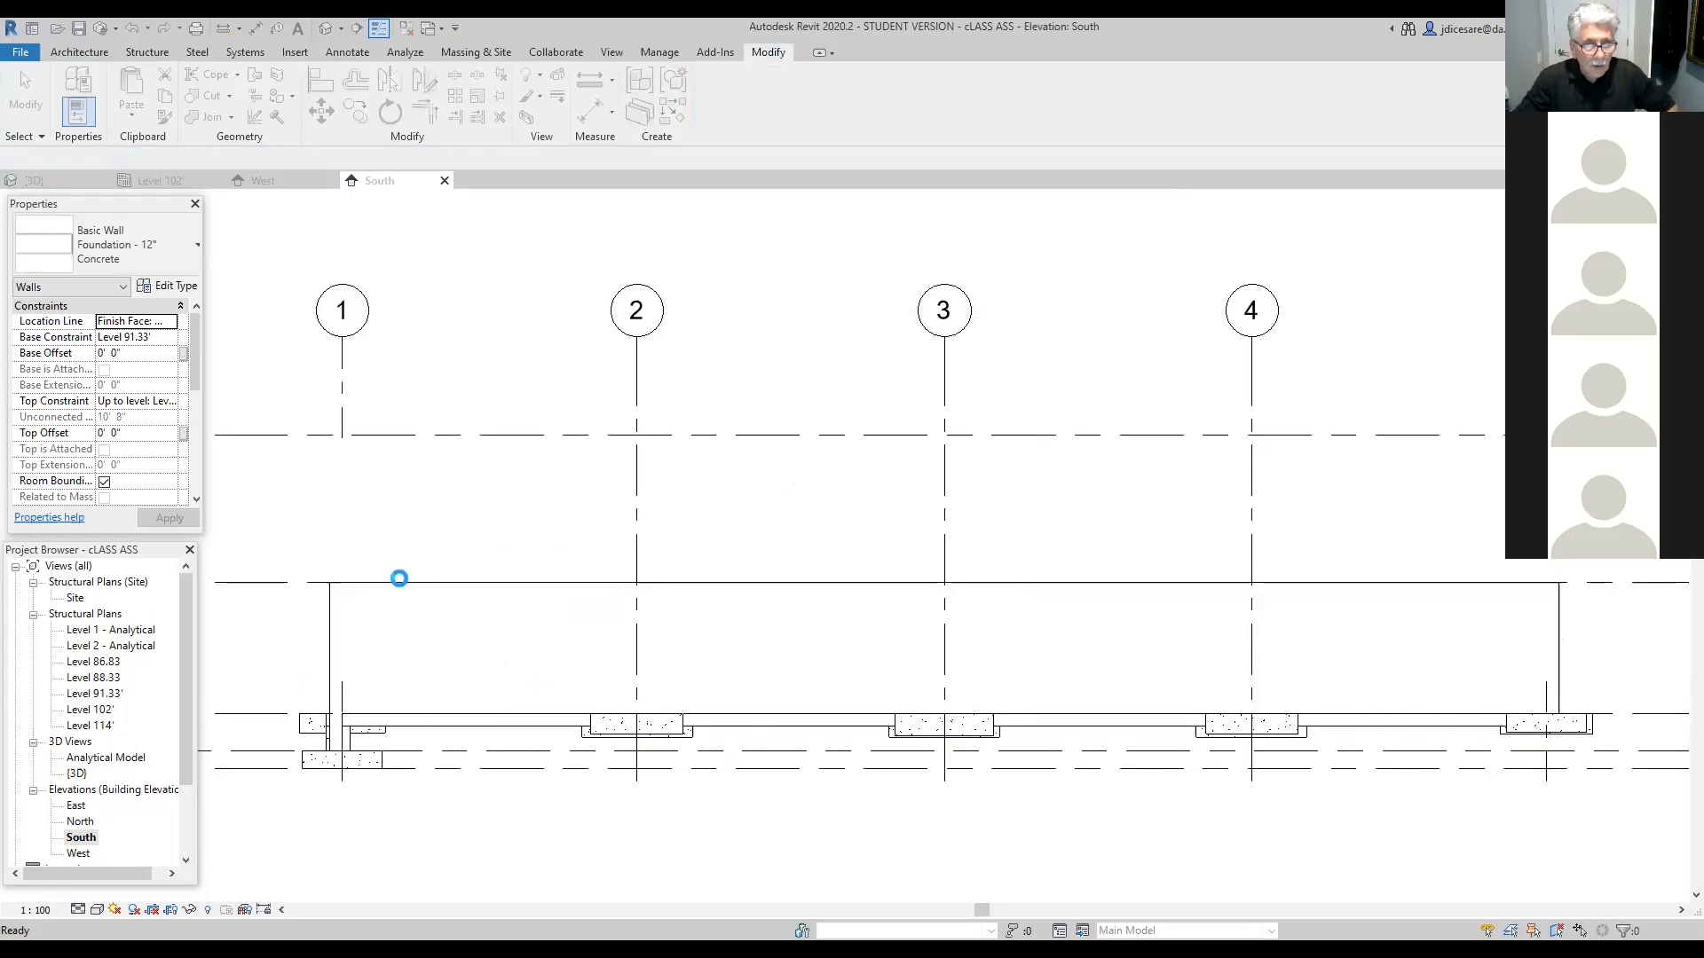
left_click(442, 592)
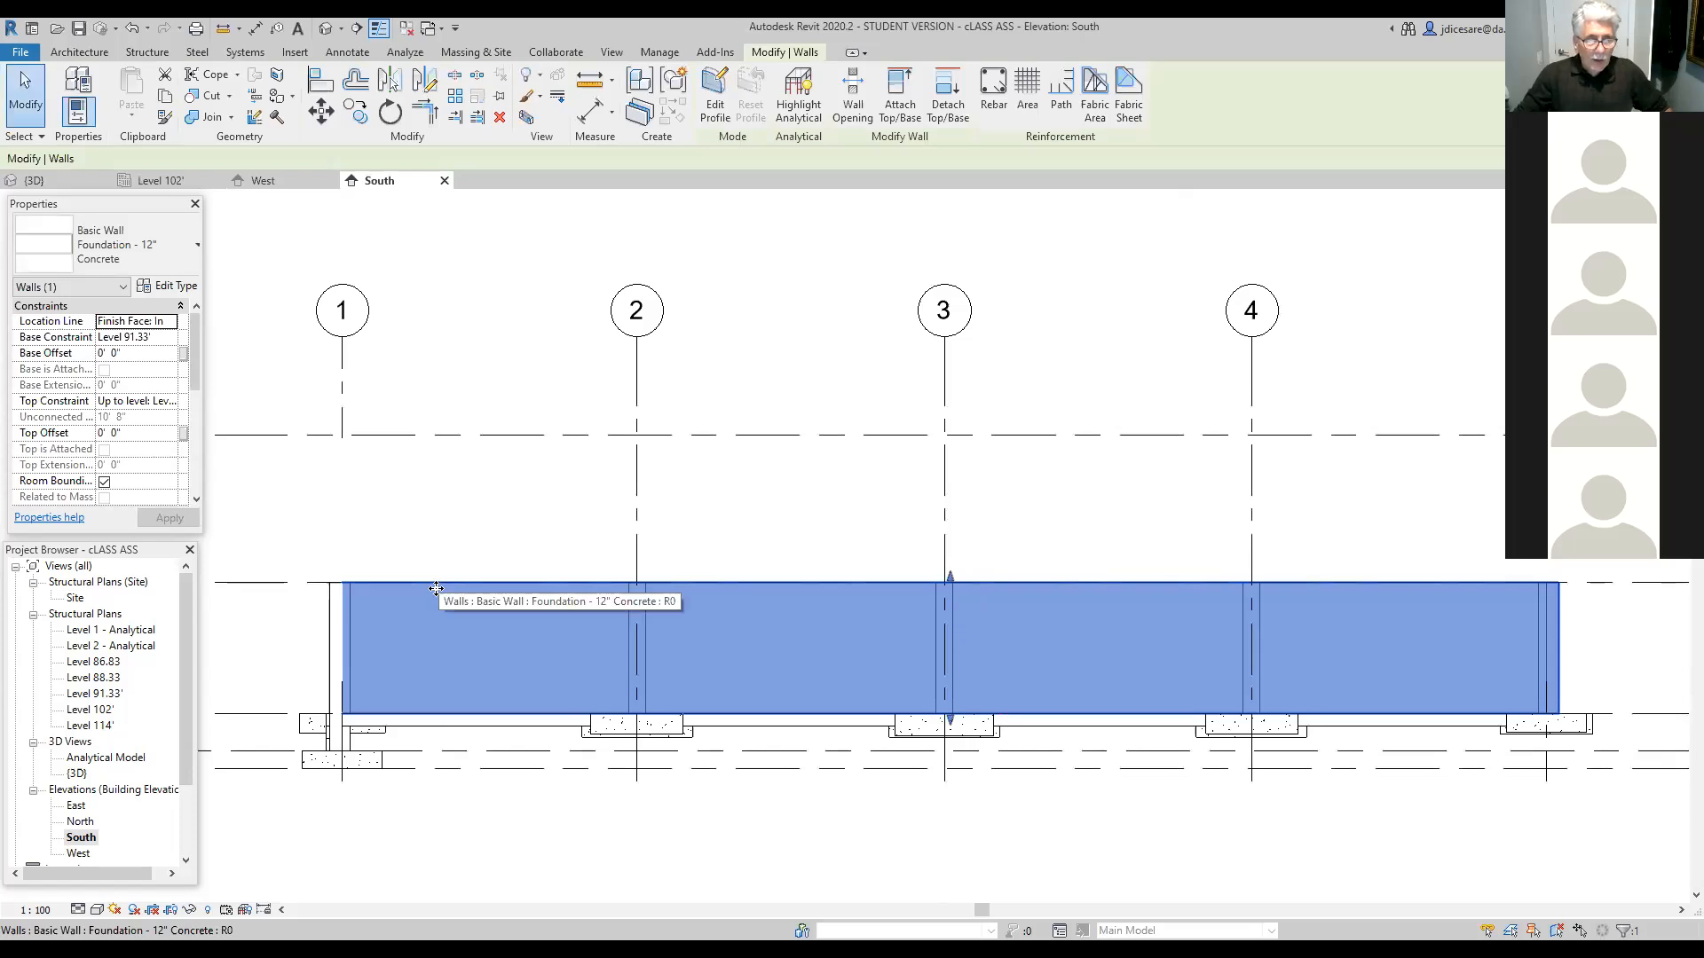
left_click(537, 559)
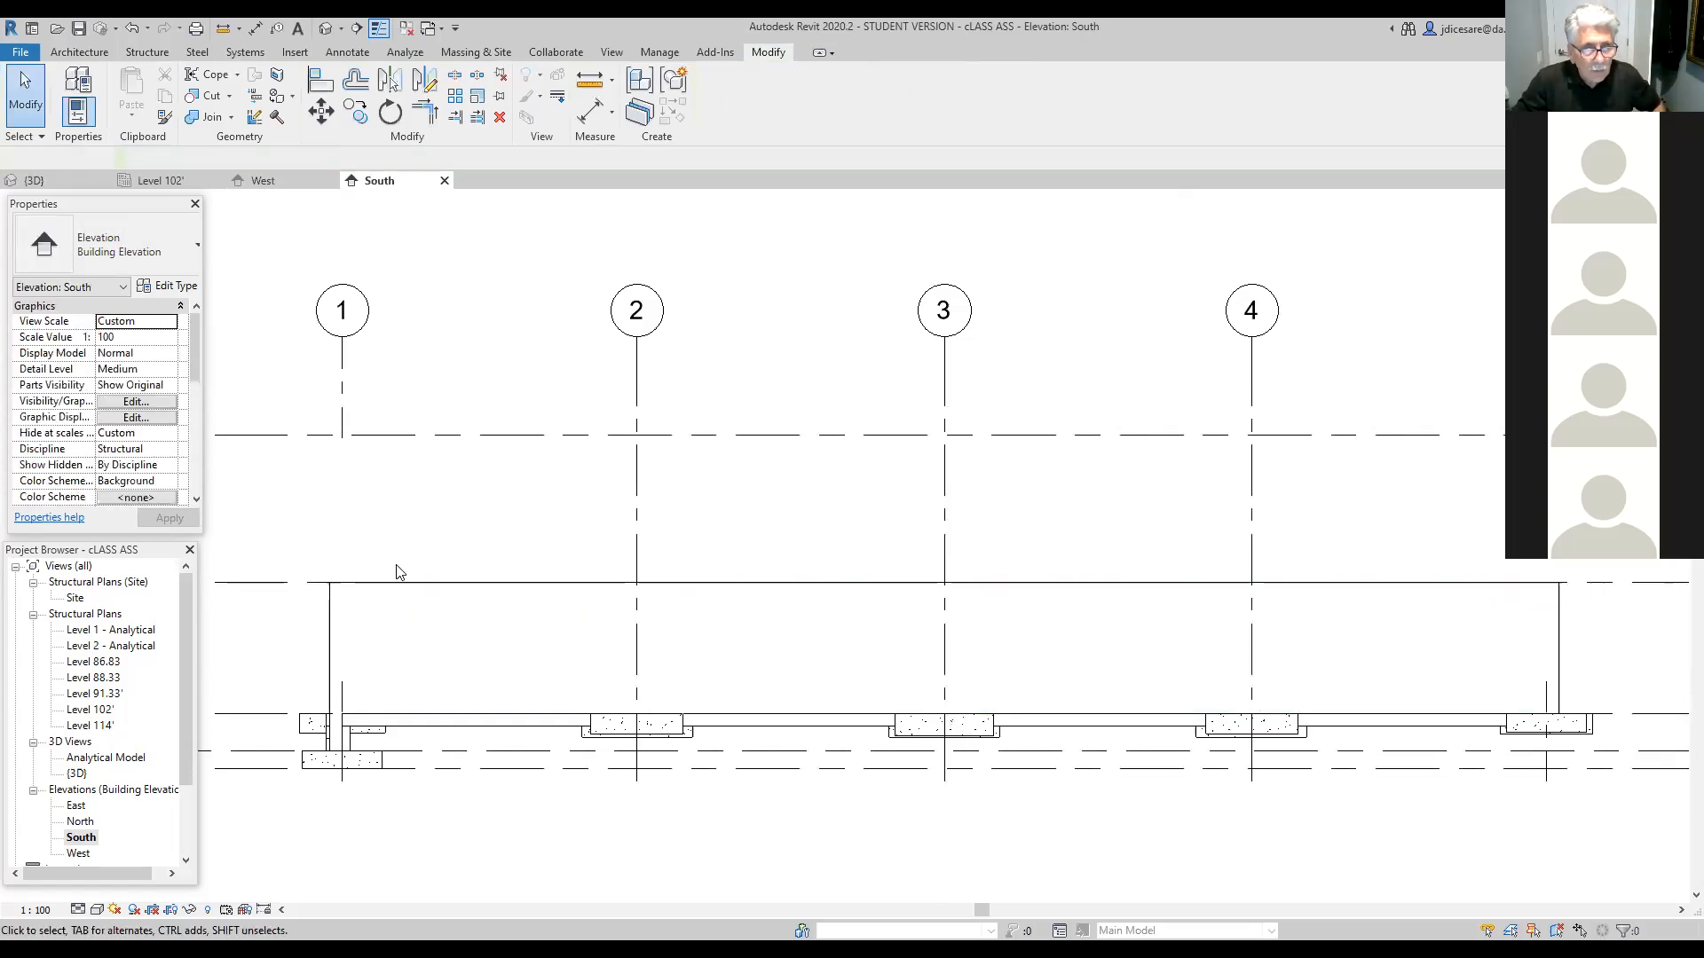
left_click(404, 586)
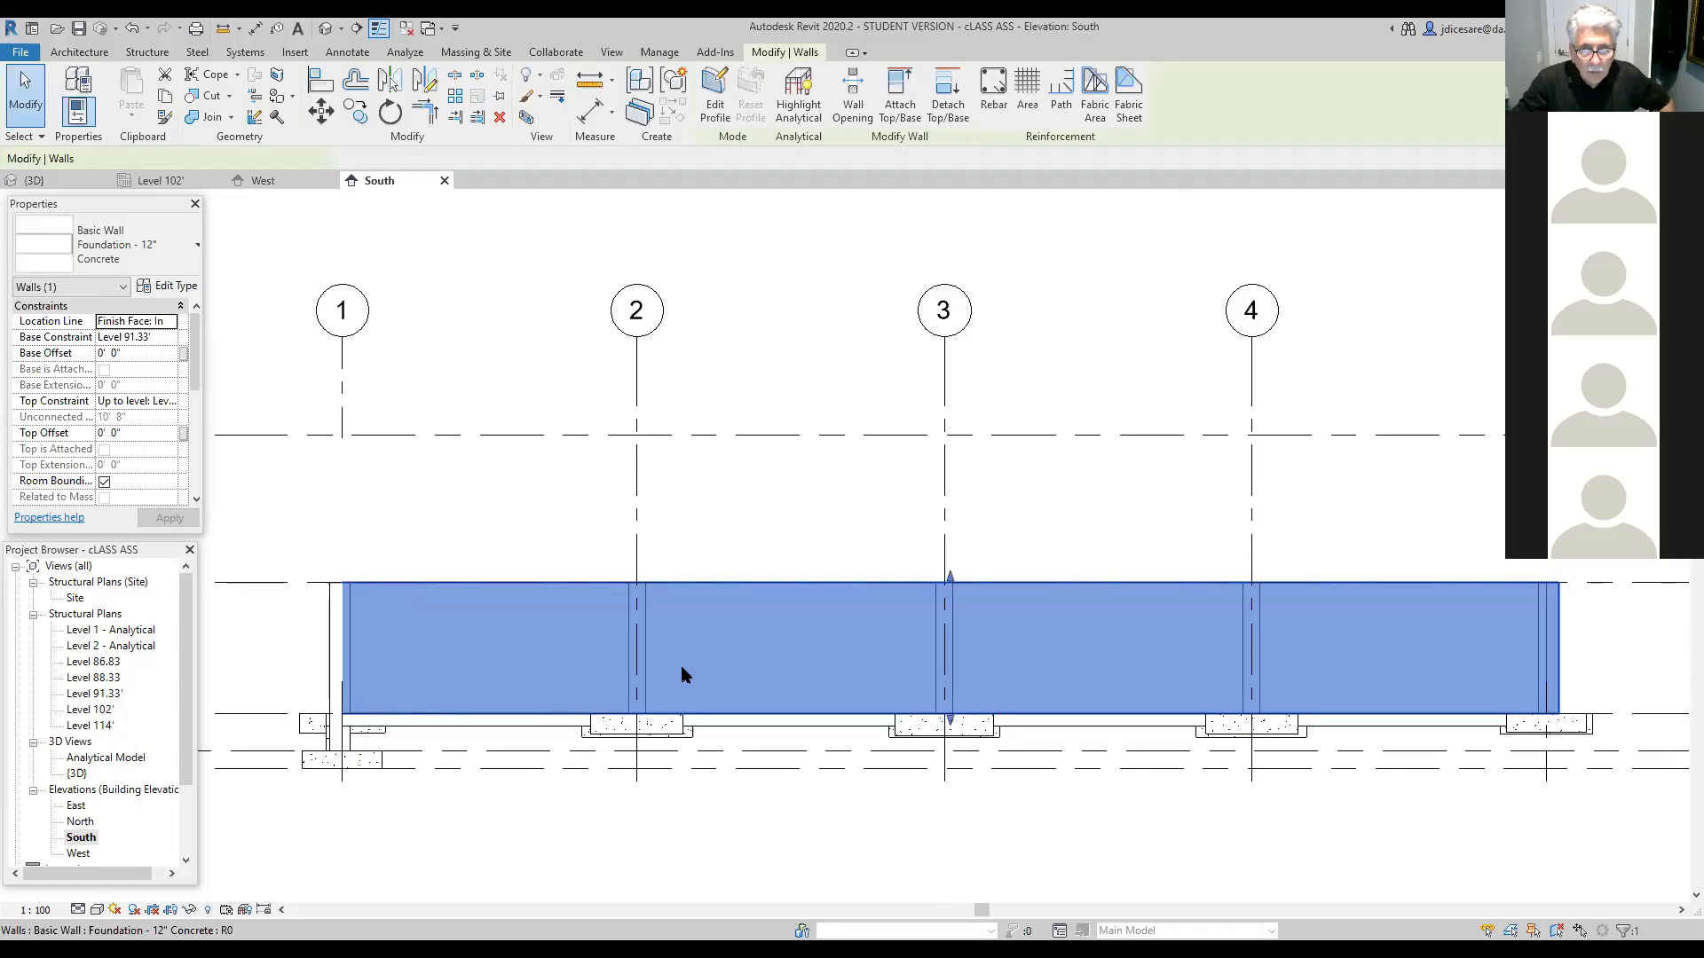
key("Escape")
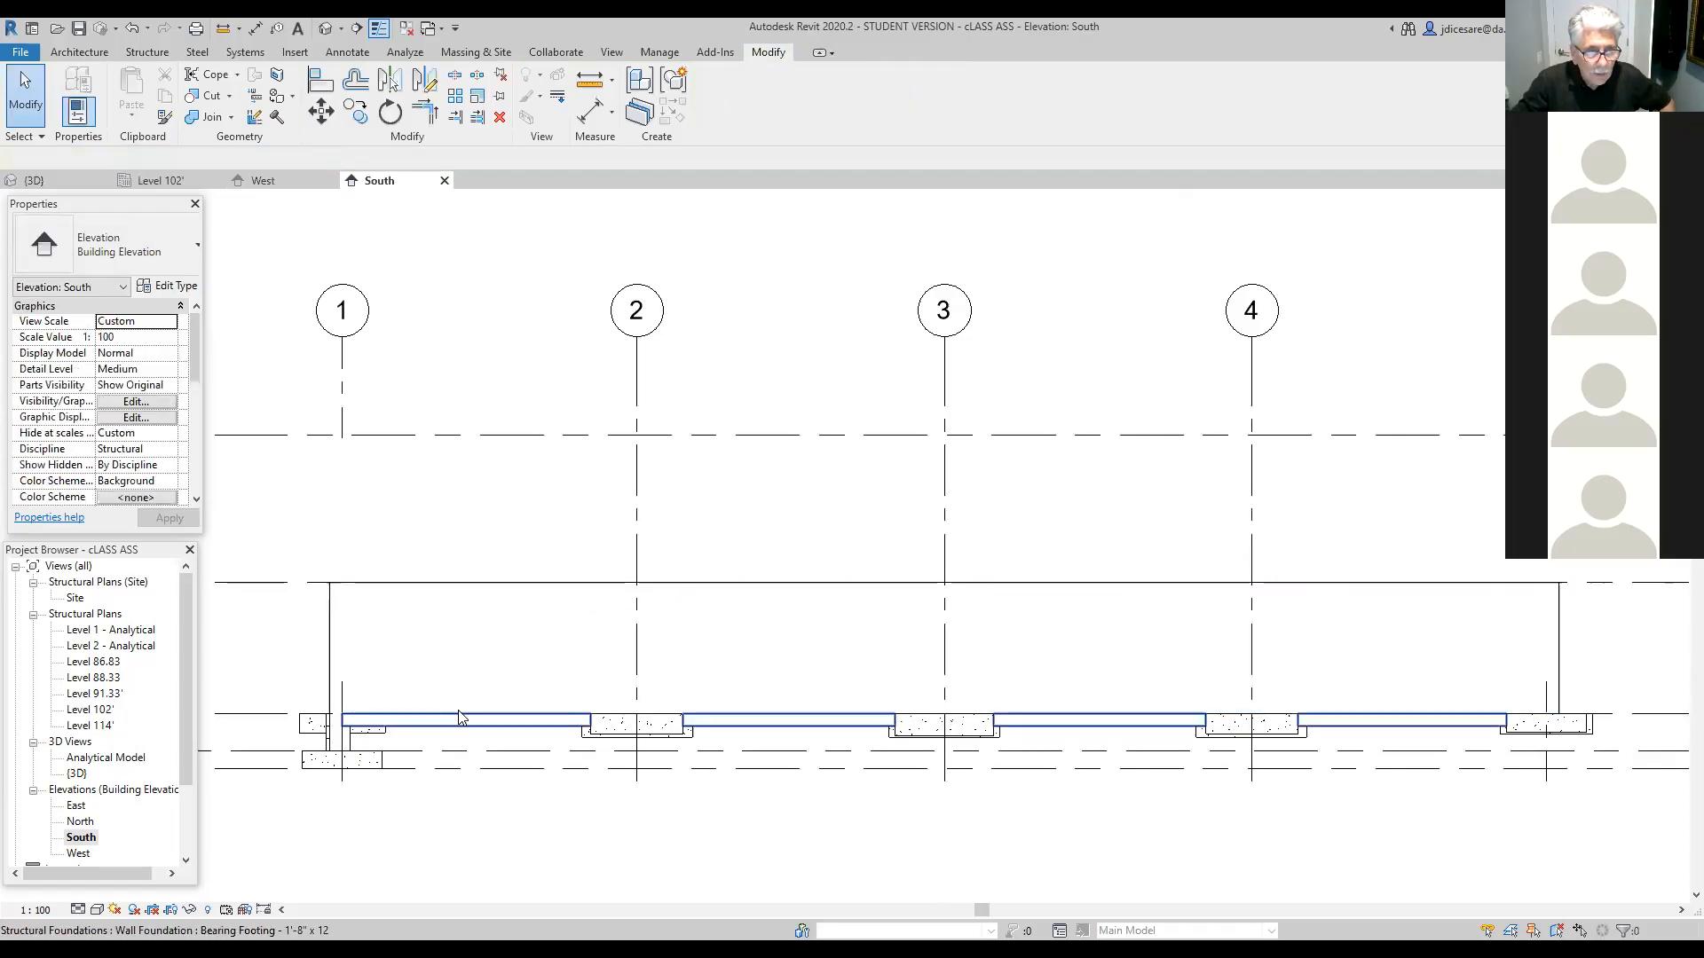
left_click(435, 587)
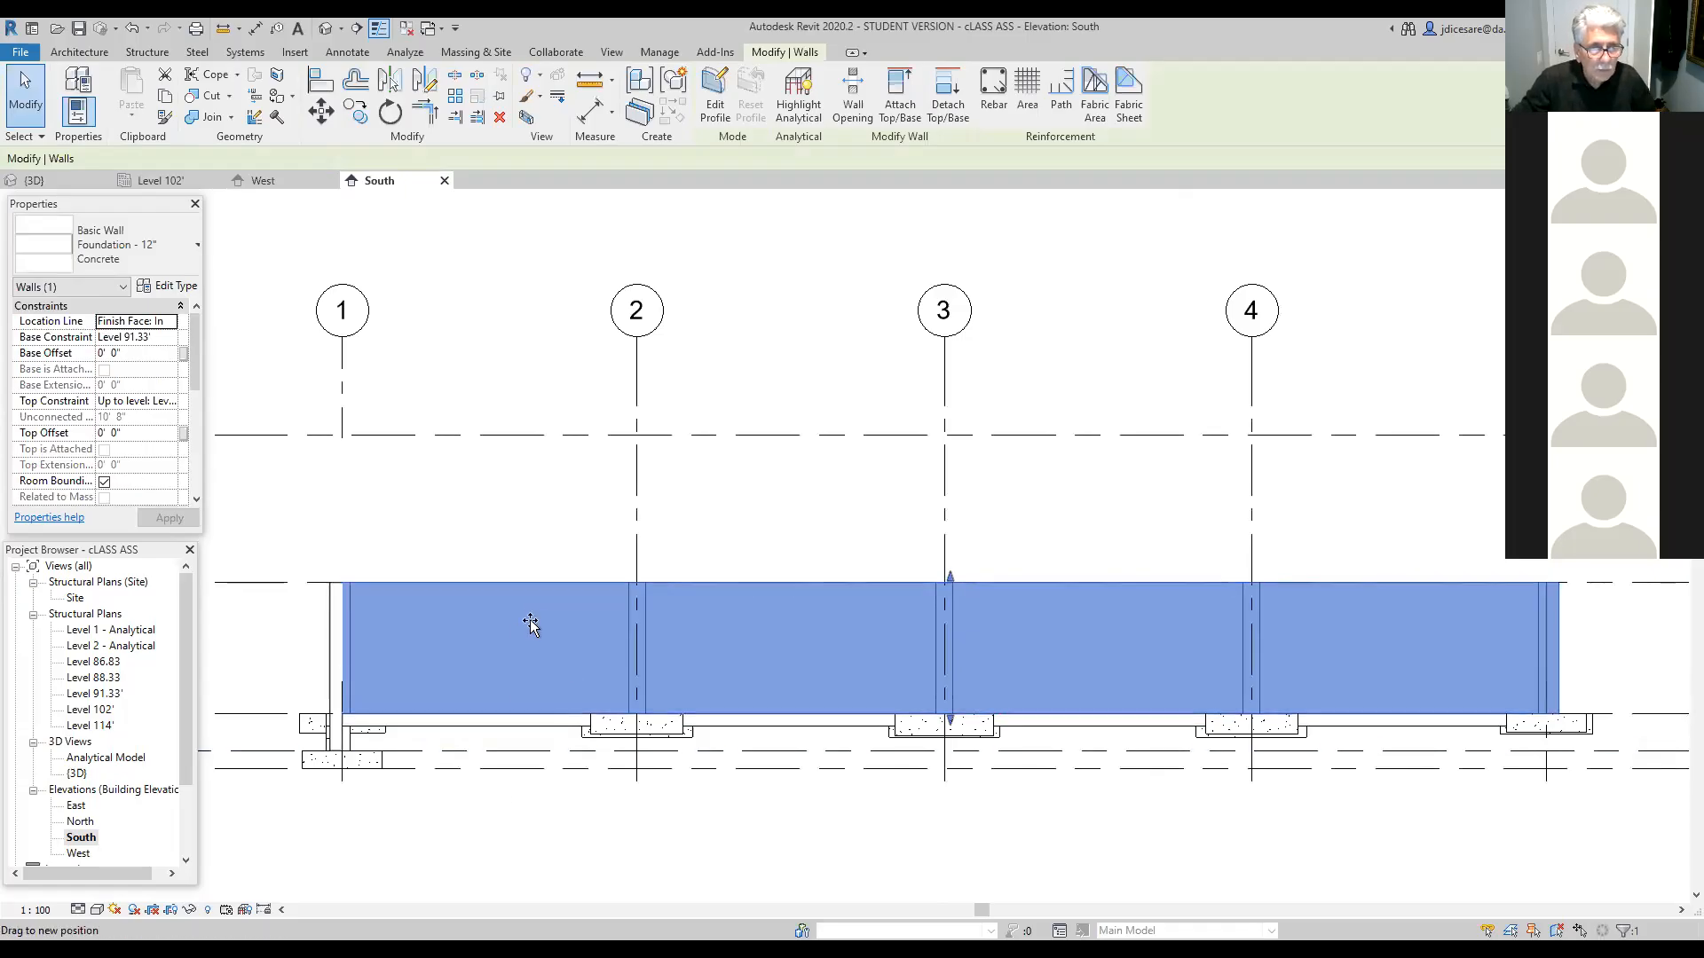
left_click(587, 813)
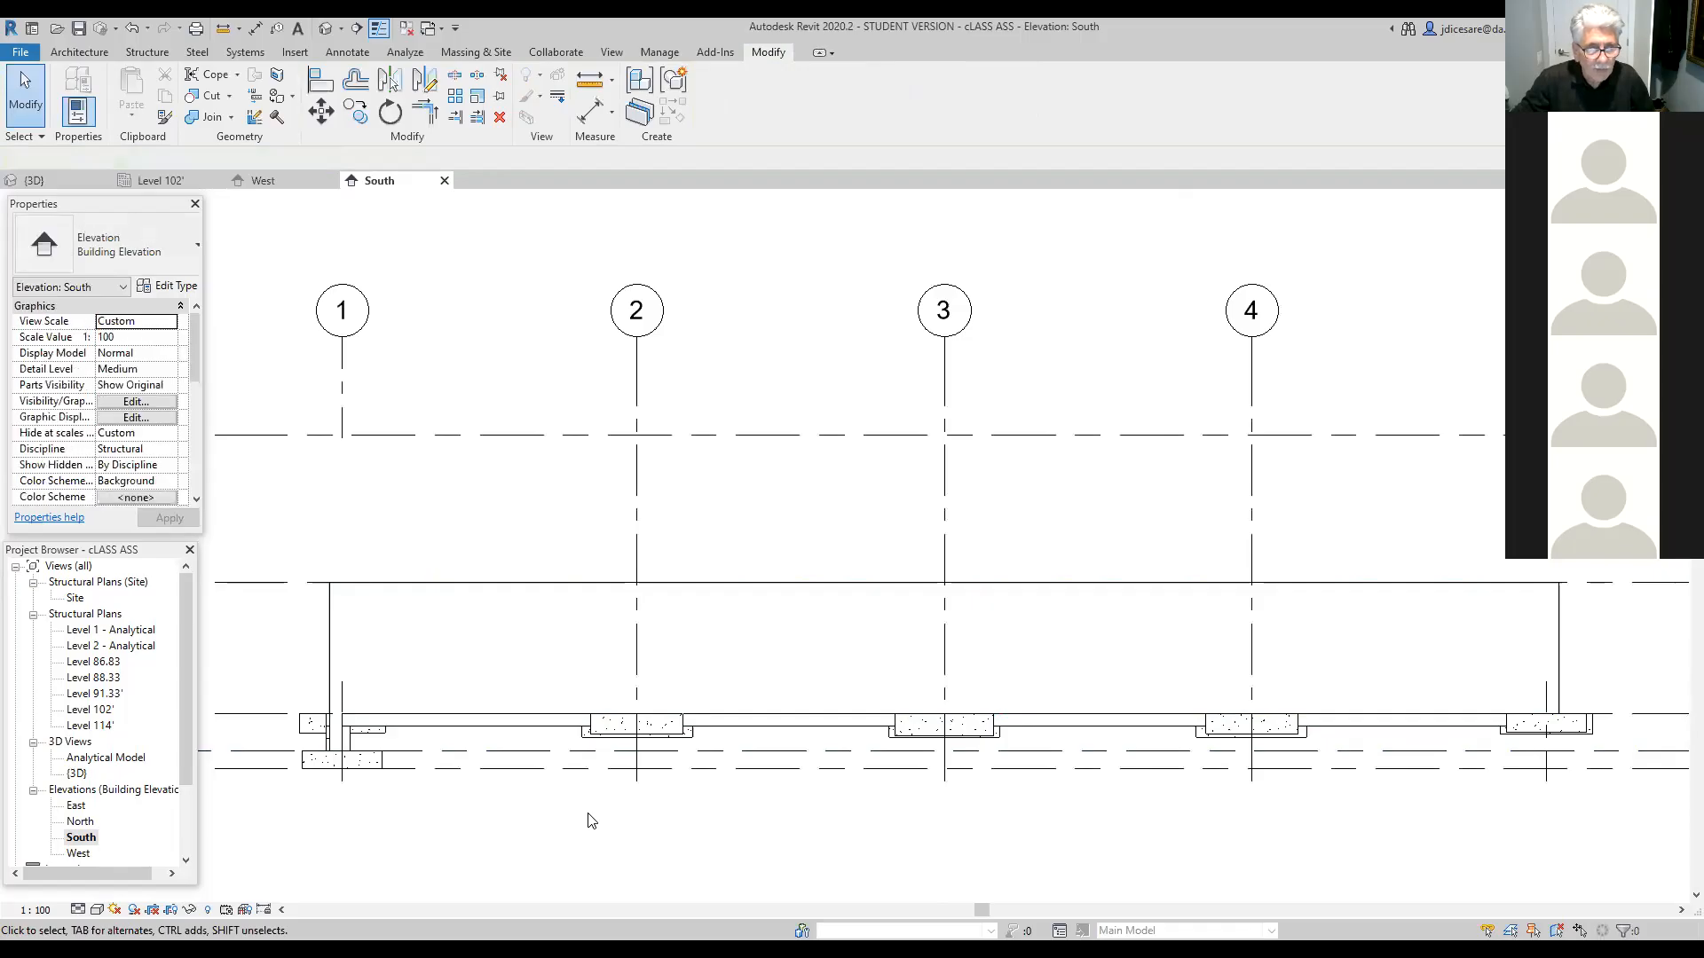
Step: Split the south foundation wall 11'-0" and 13'-0" from grid 1 and once more, leaving two 2'-0" wide segments for the steps
left_click(469, 585)
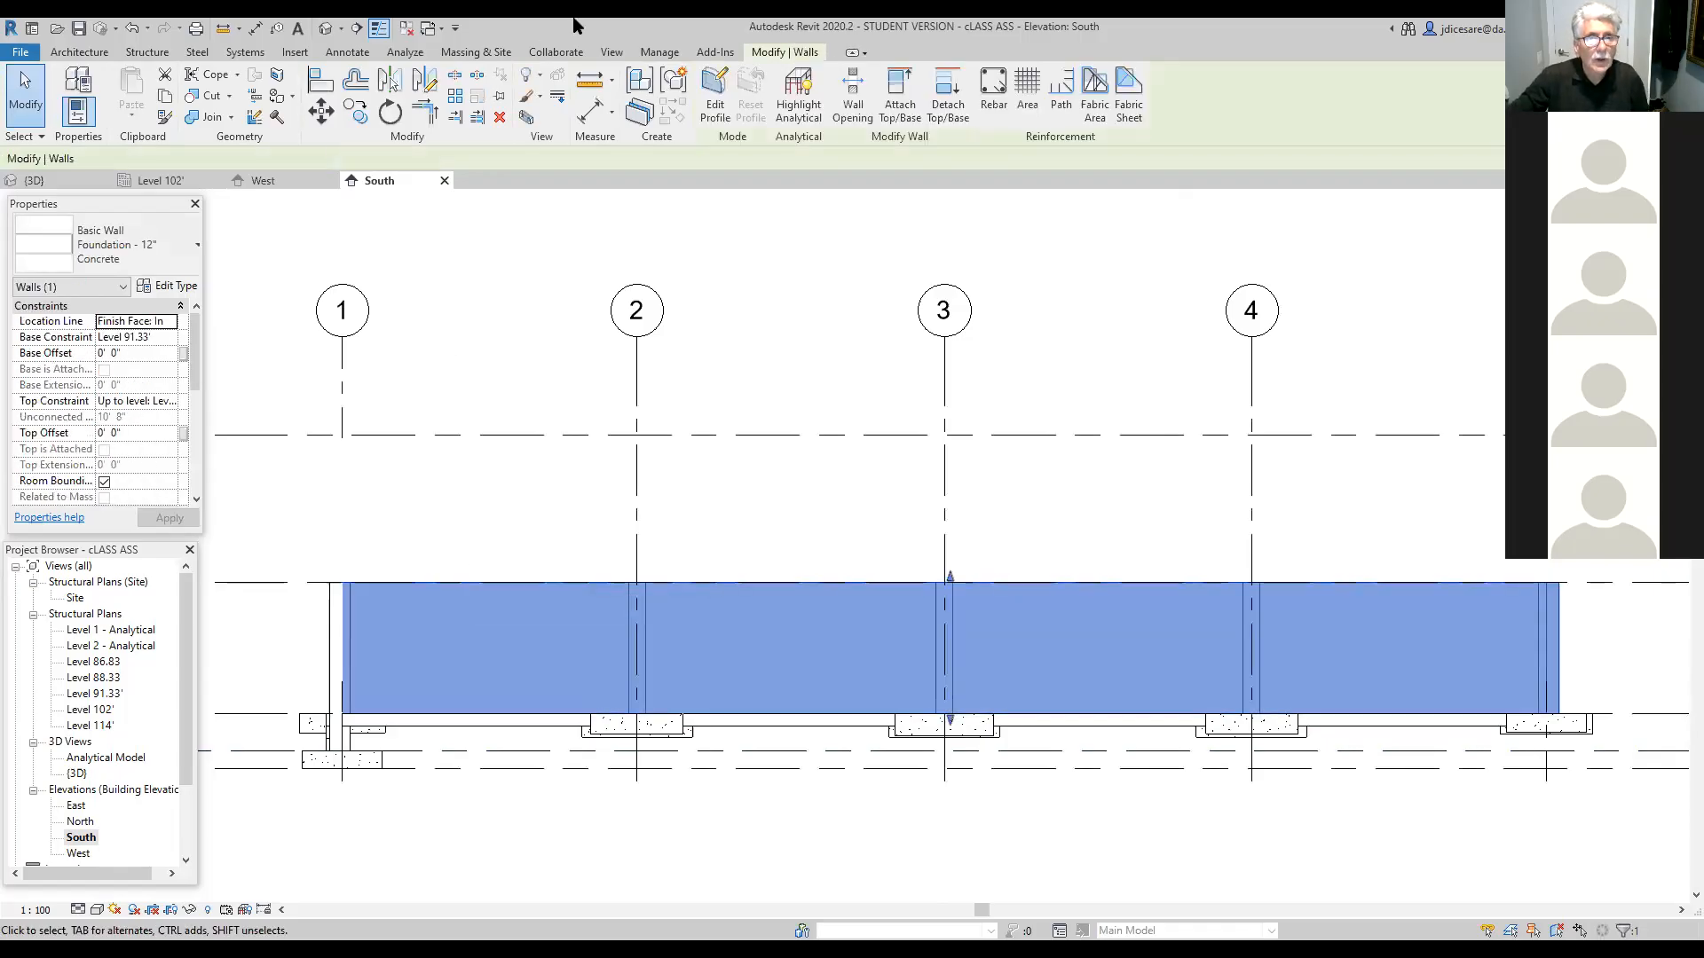
left_click(456, 80)
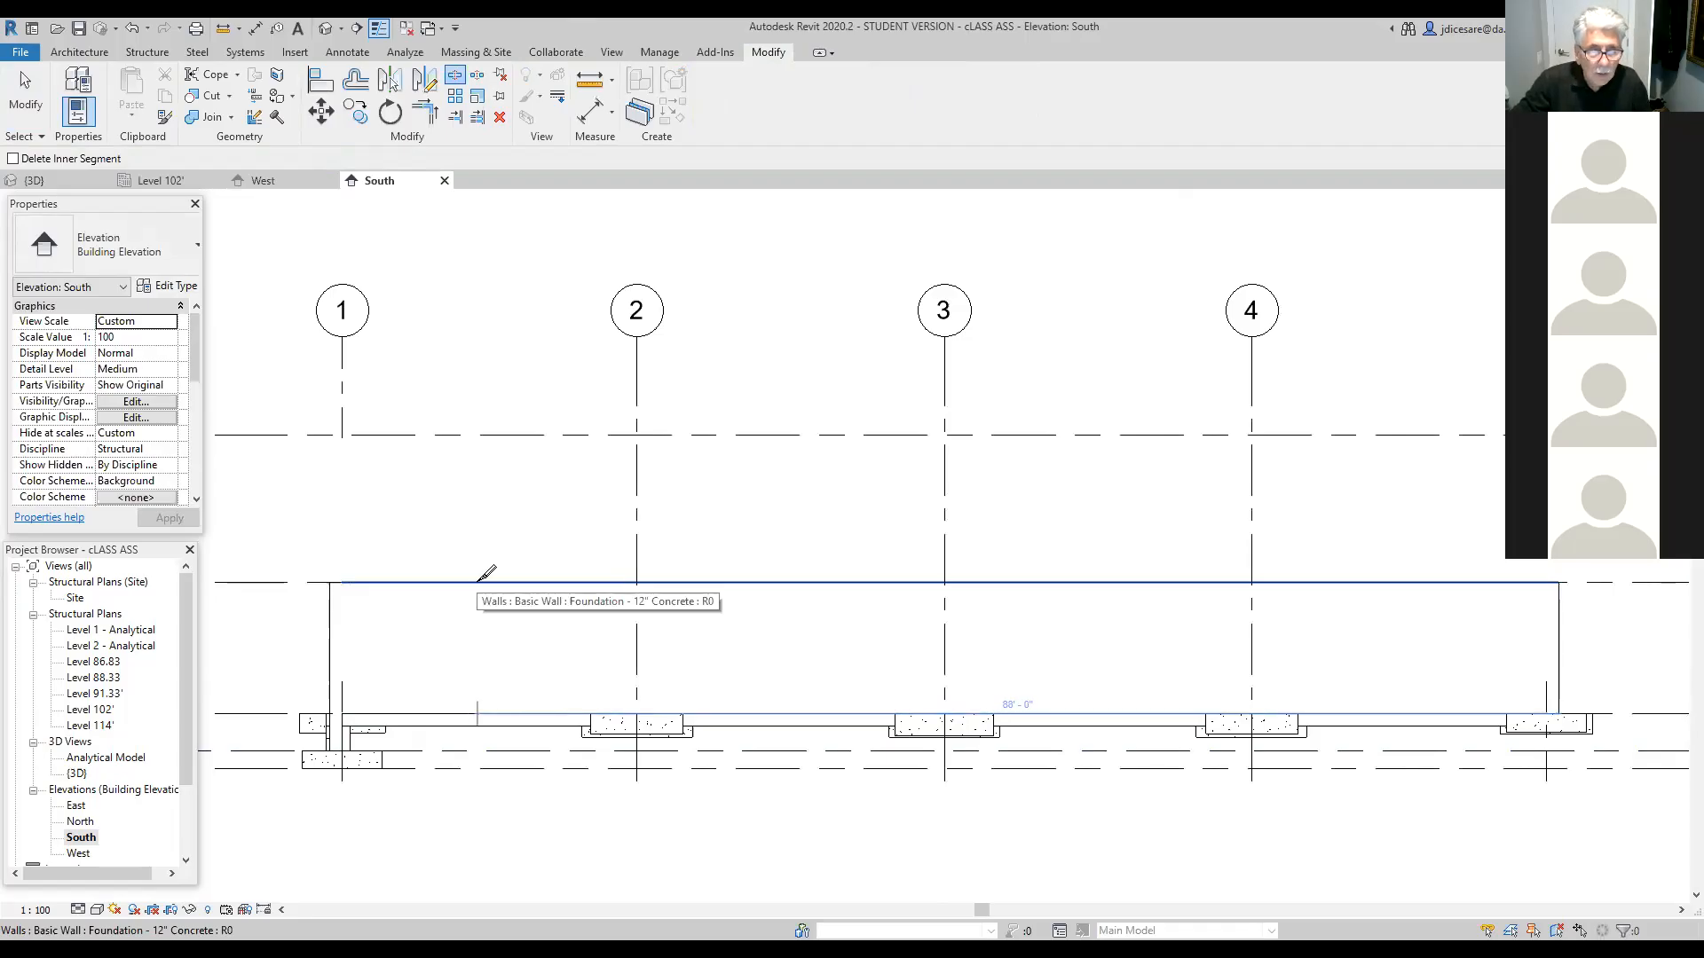
left_click(477, 582)
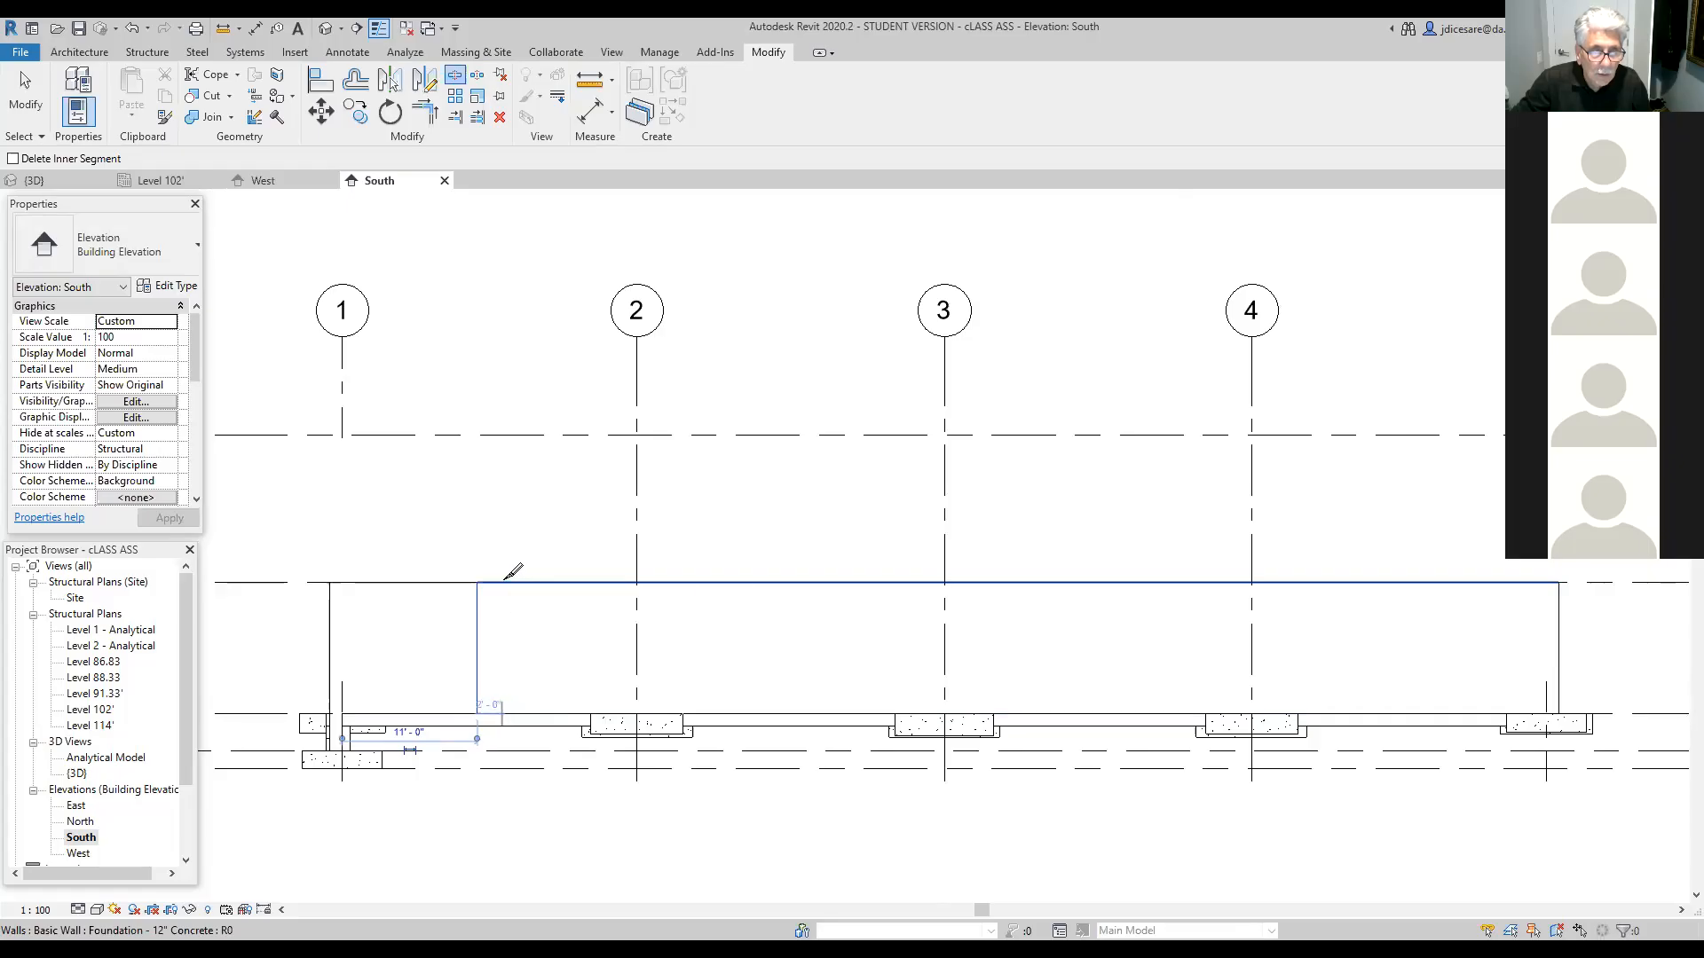
left_click(501, 582)
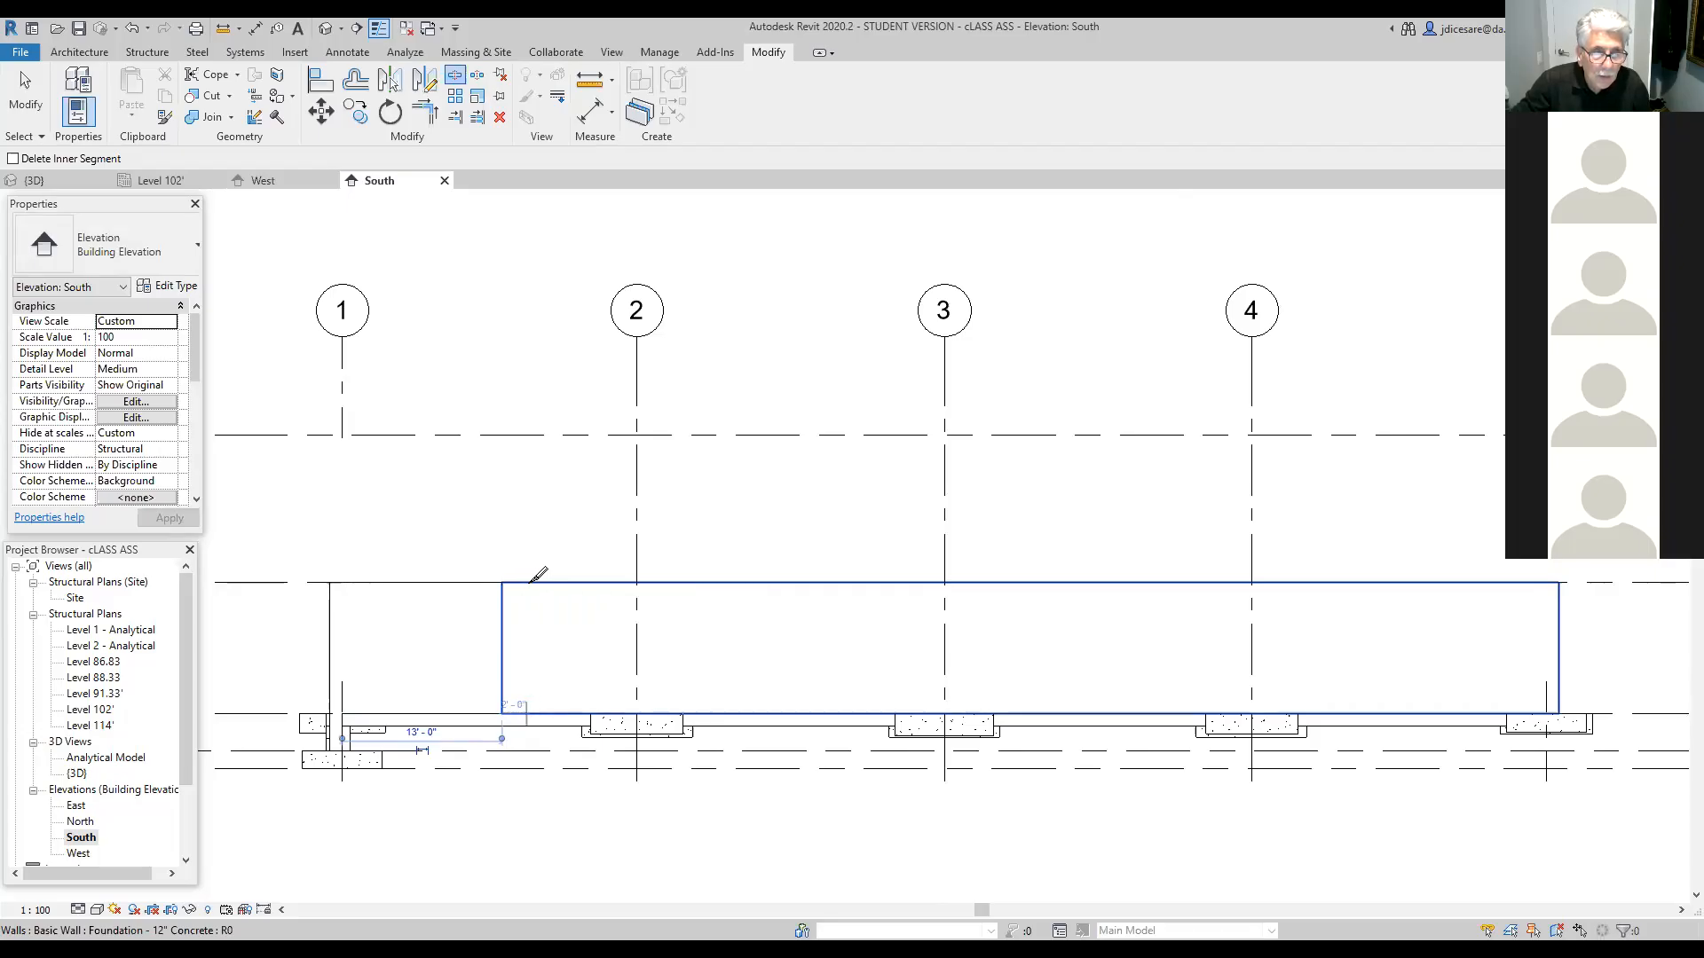
key("Escape")
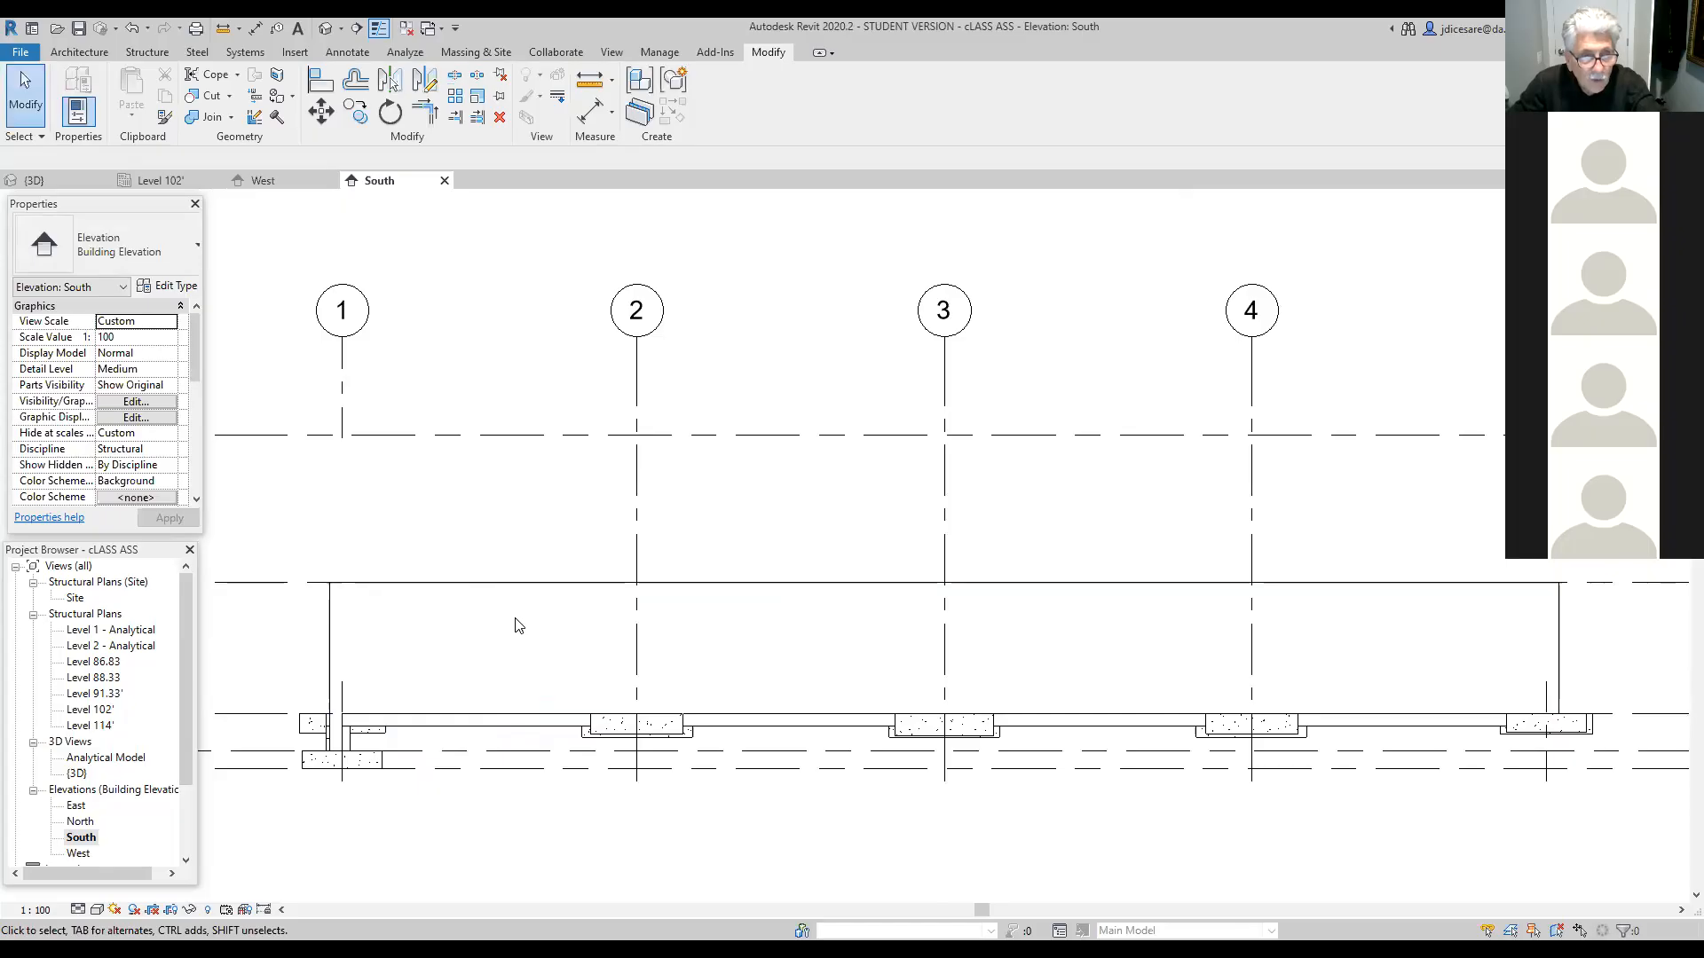
left_click(477, 589)
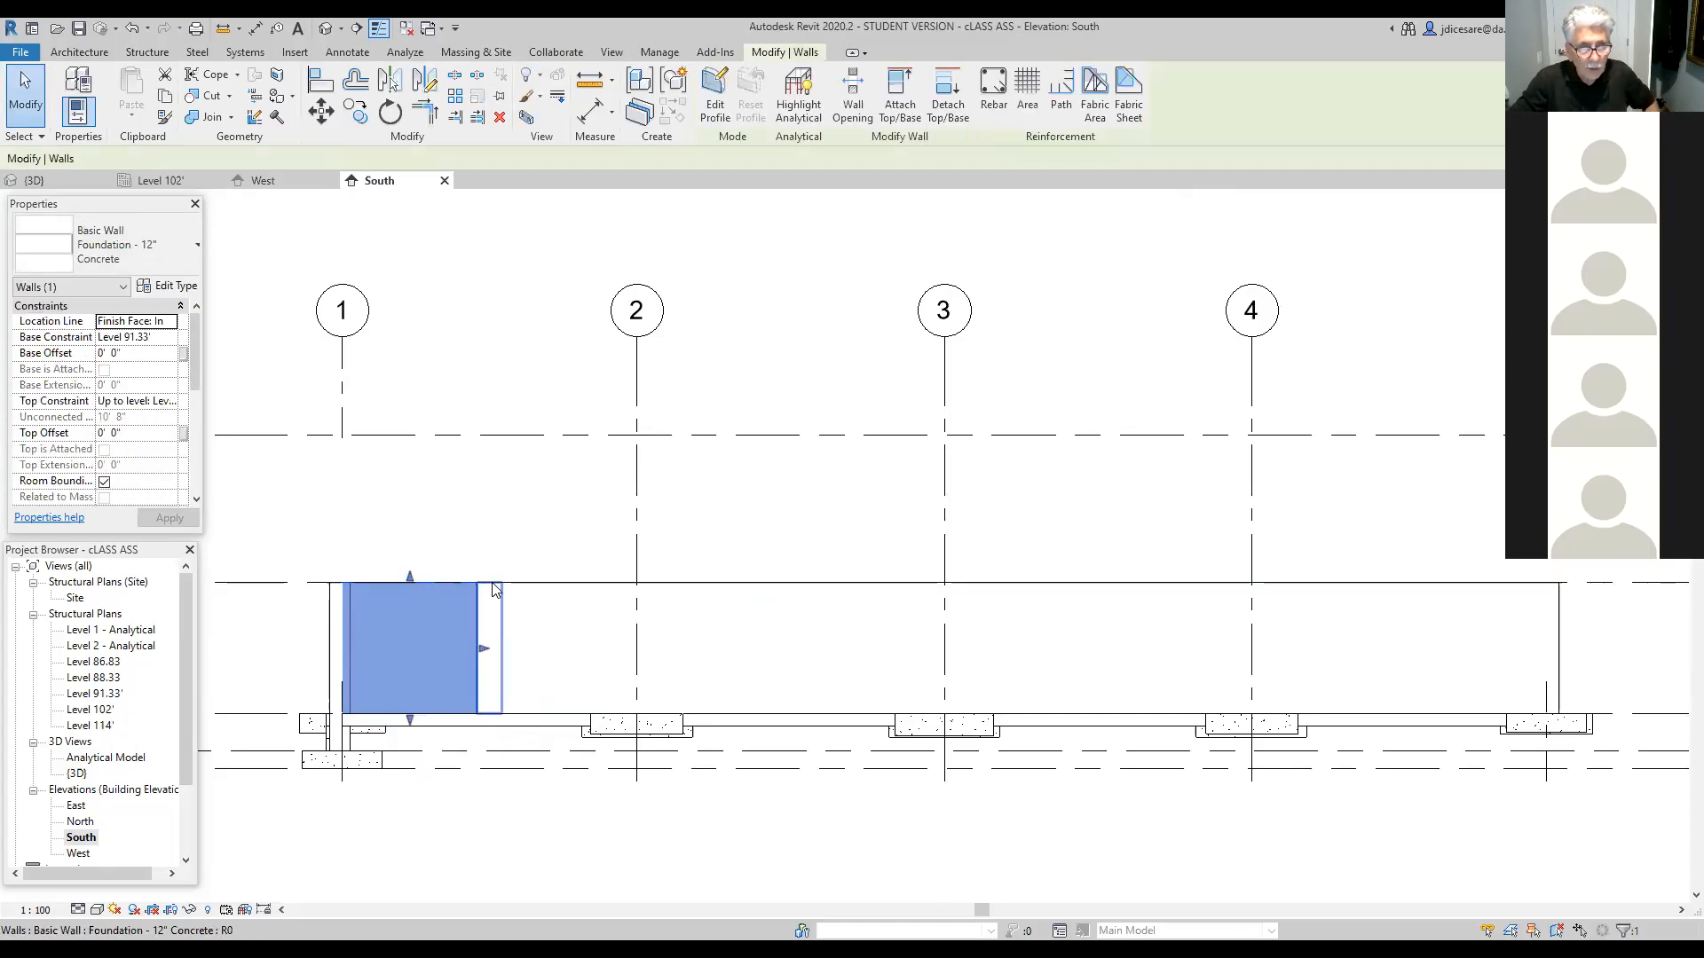
left_click(494, 591)
left_click(537, 590)
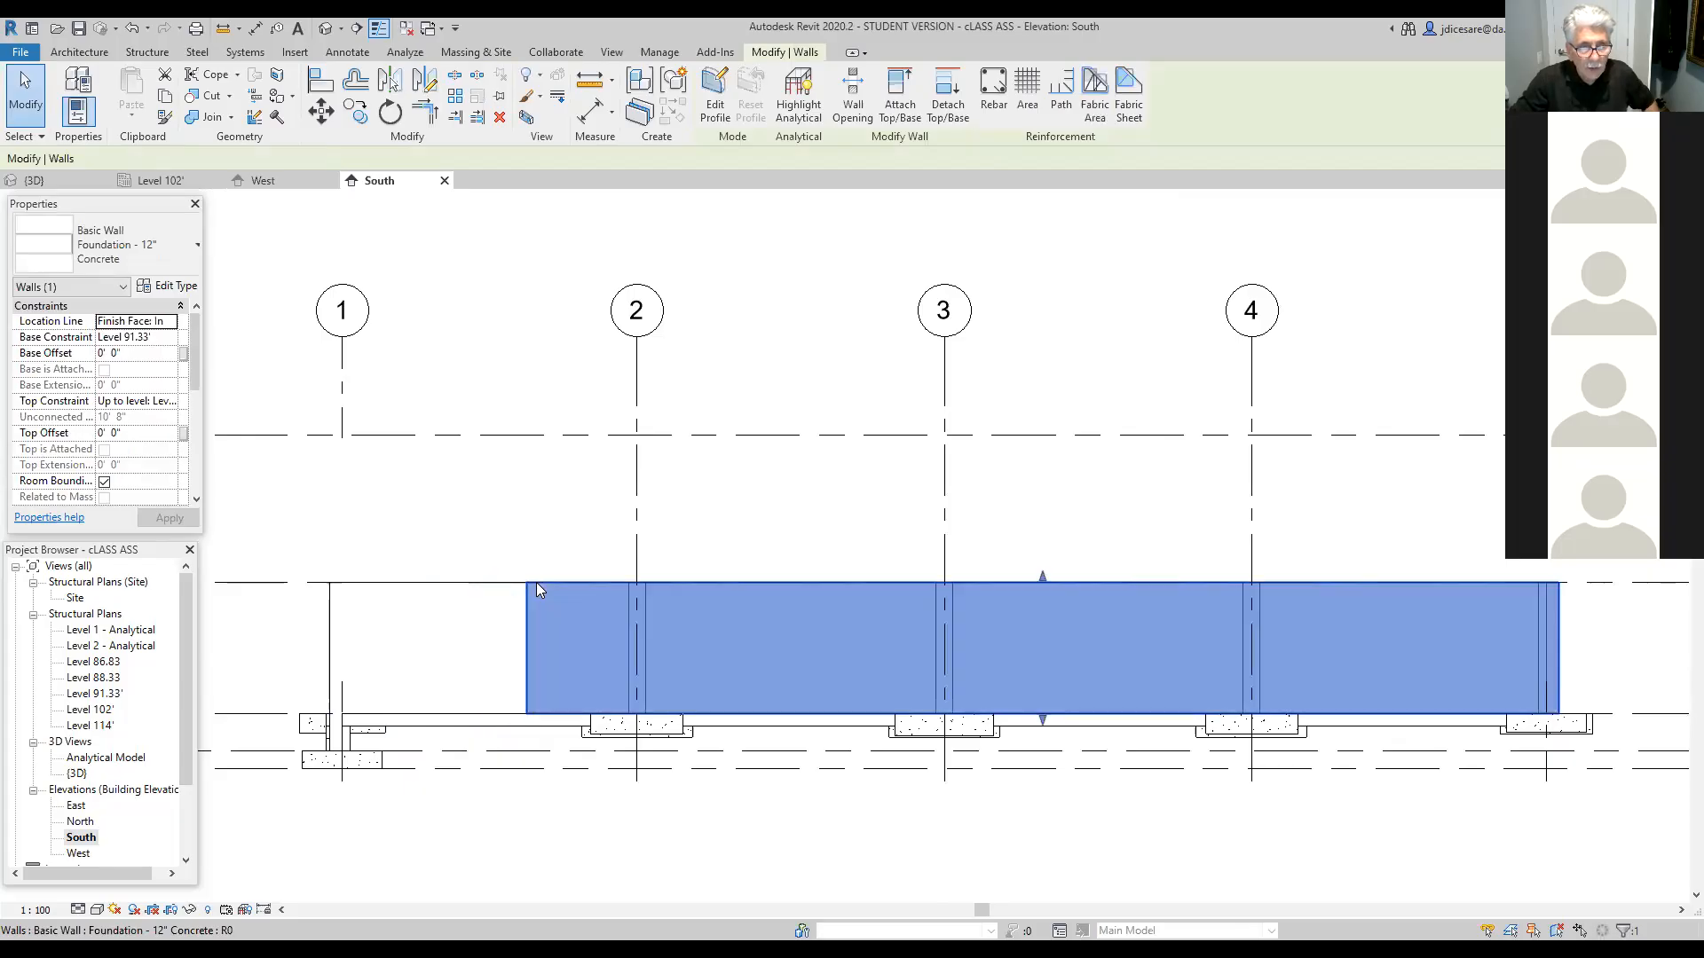
Step: Set the base constraint of the foundation wall segment beside grid 1 to Level 88.33
left_click(392, 584)
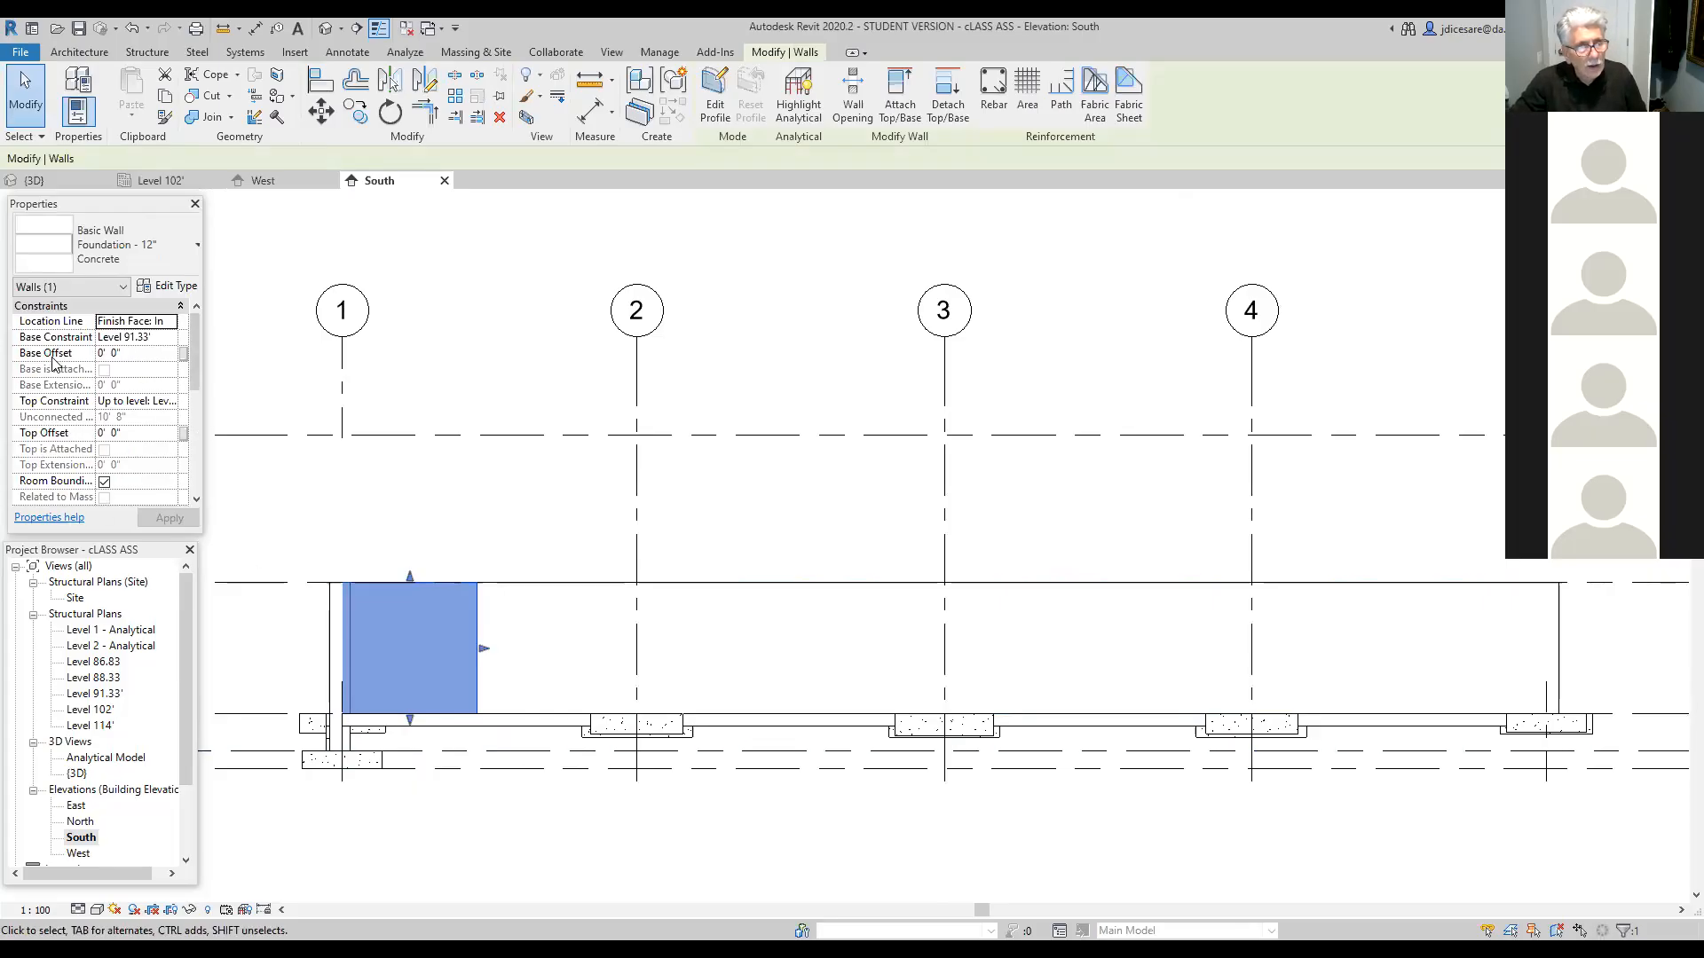
left_click(171, 339)
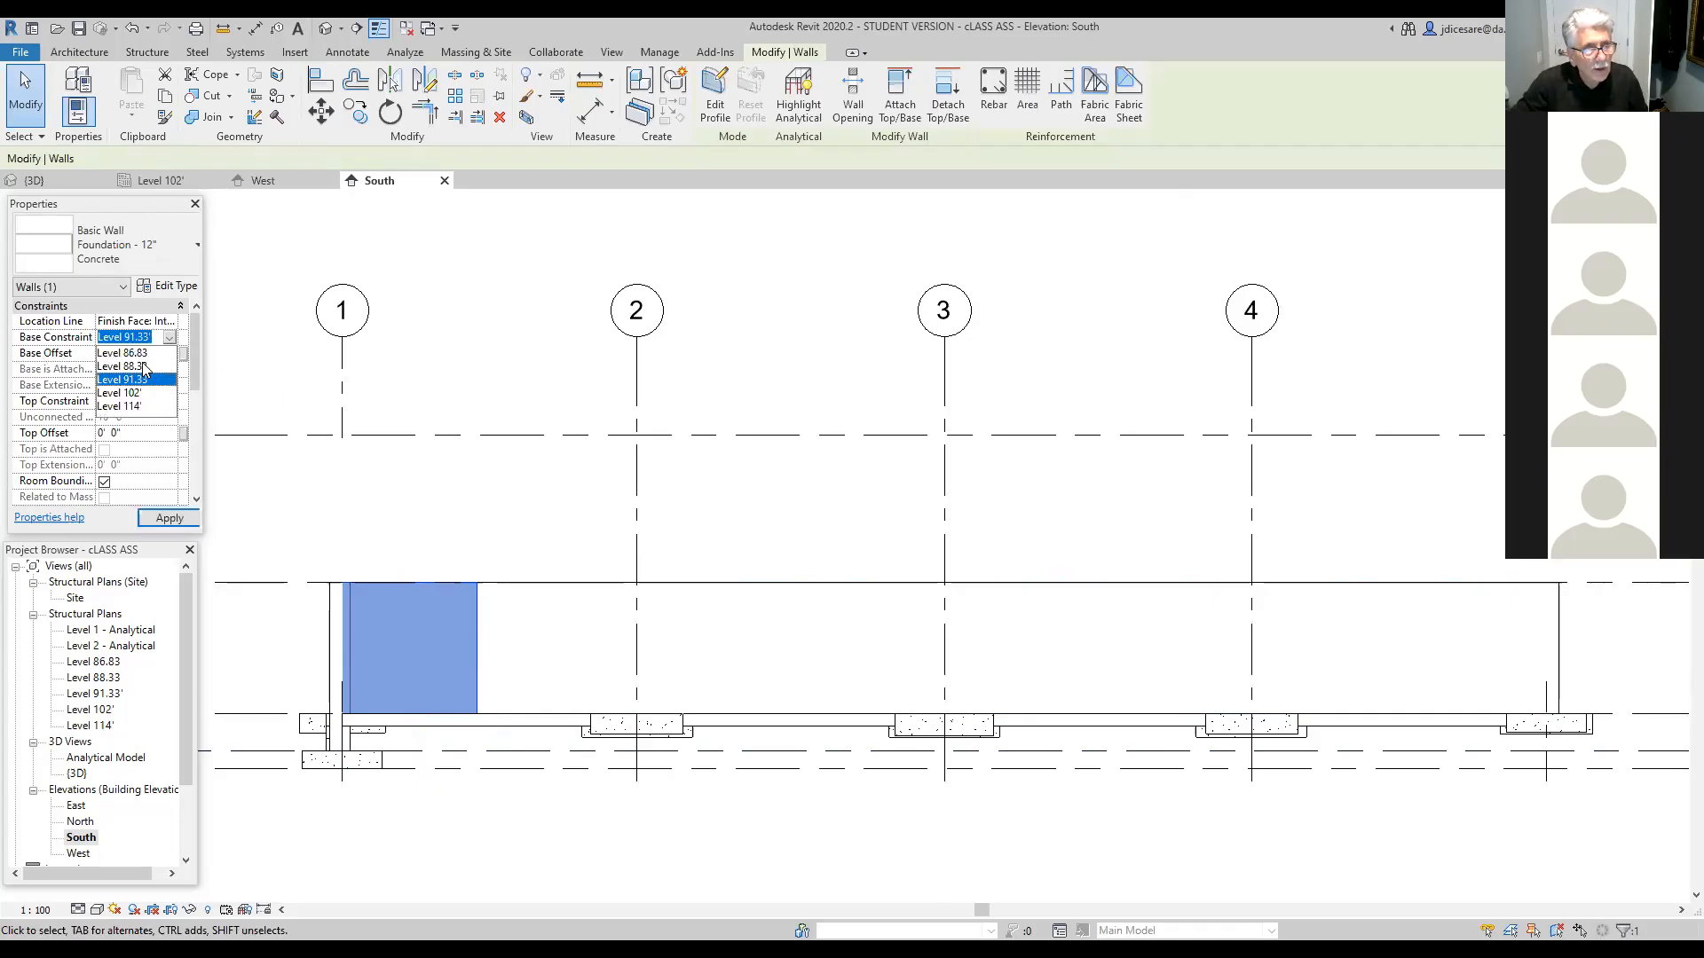
left_click(133, 367)
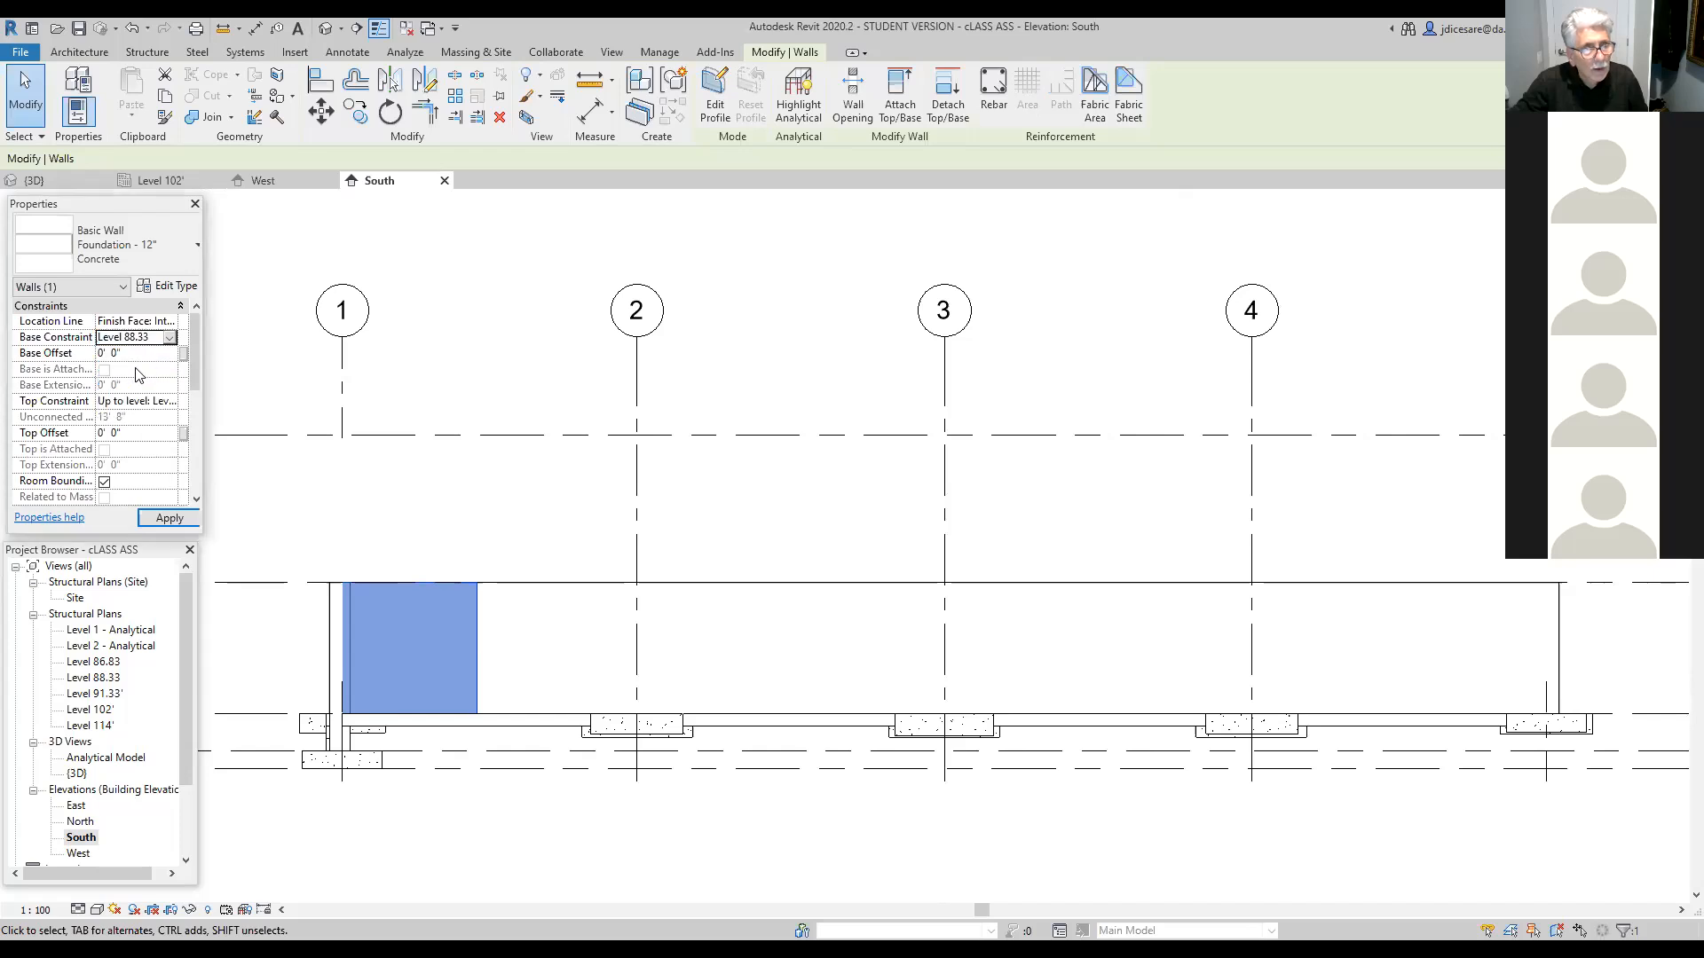
left_click(171, 518)
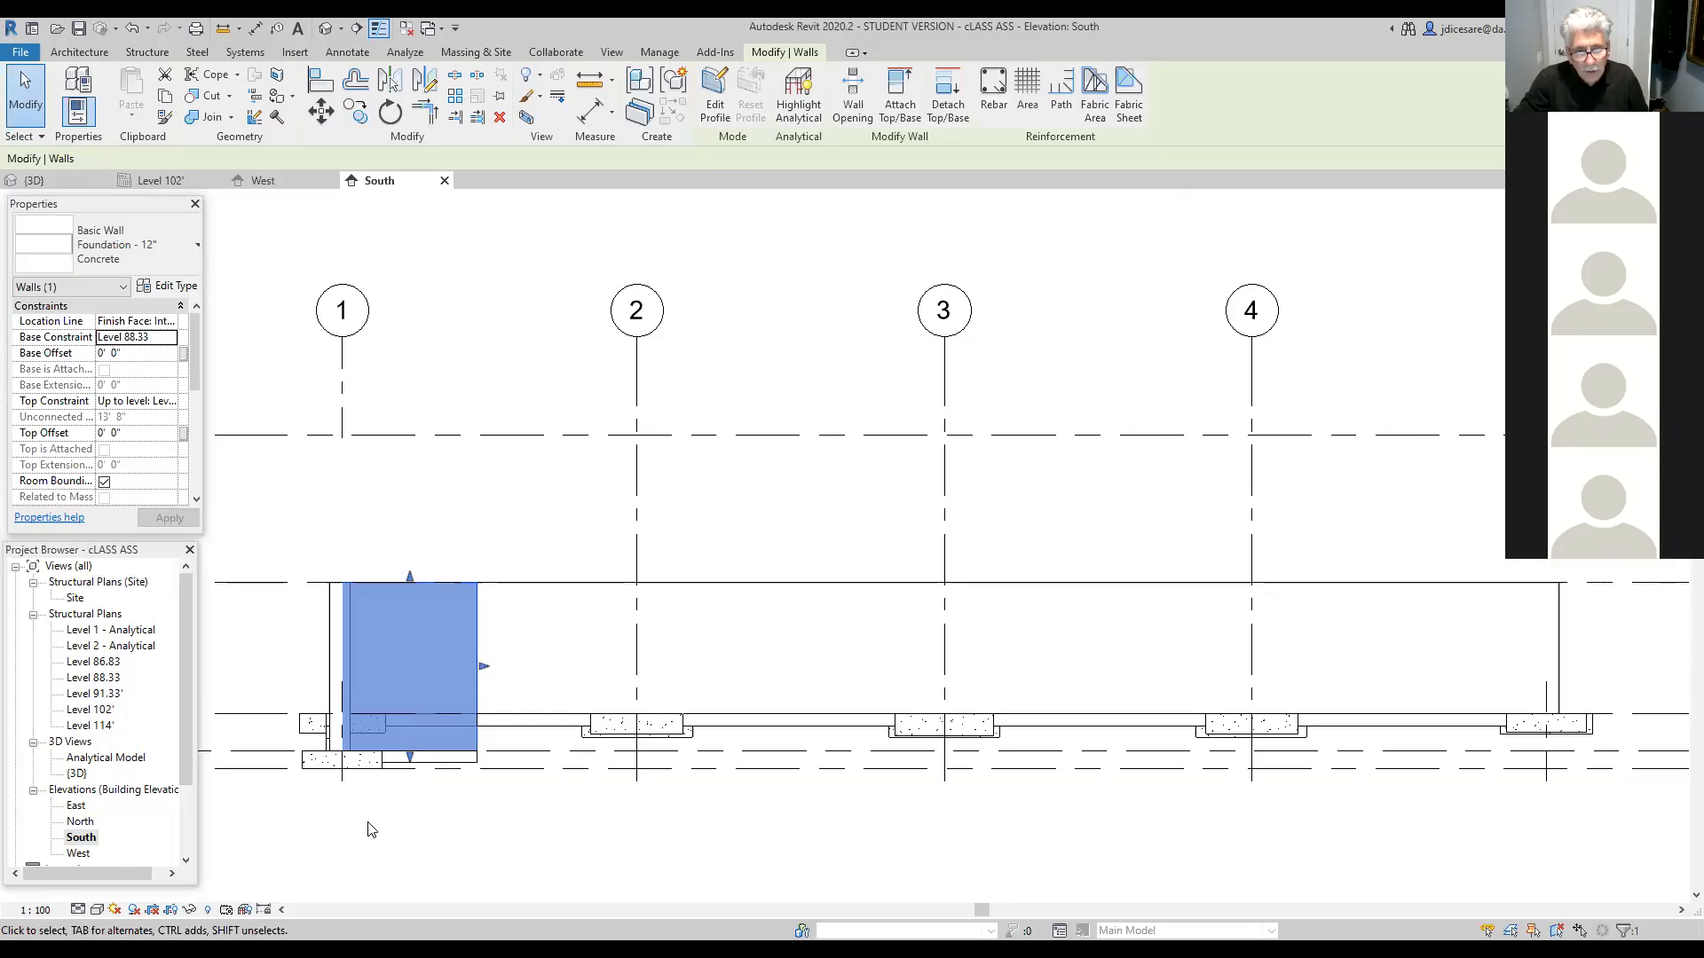
Step: Set the base offset of the first narrow wall segment, next to the lowered one, to -2'-0"
left_click(483, 586)
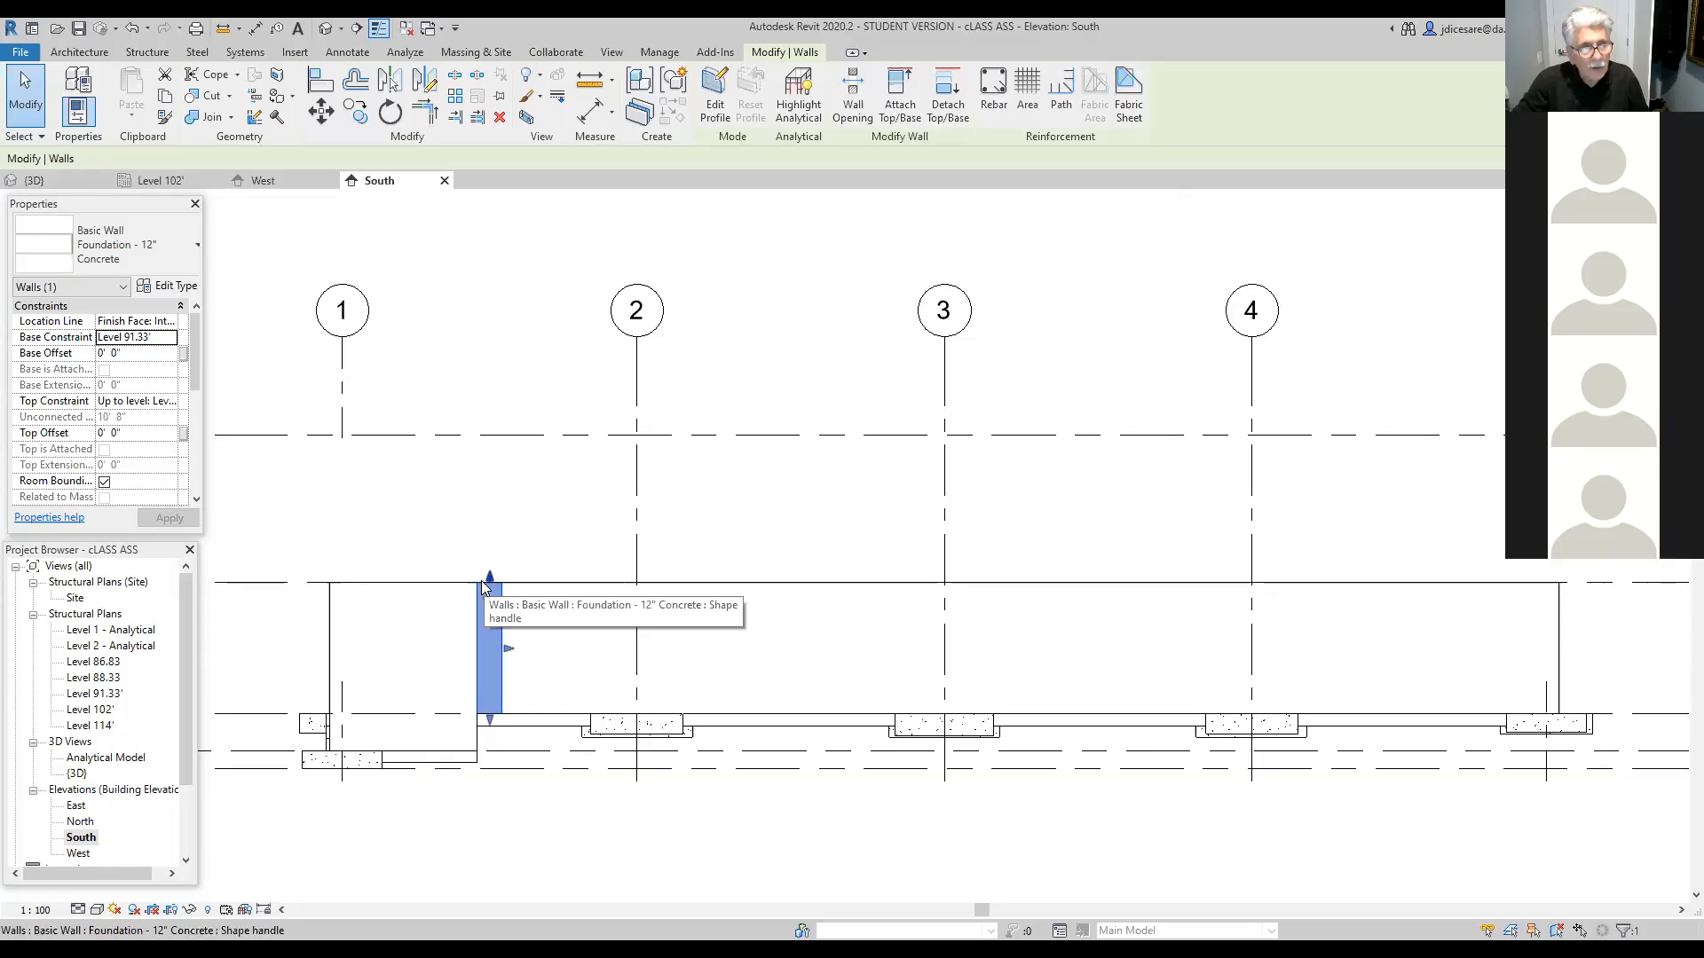
left_click(133, 353)
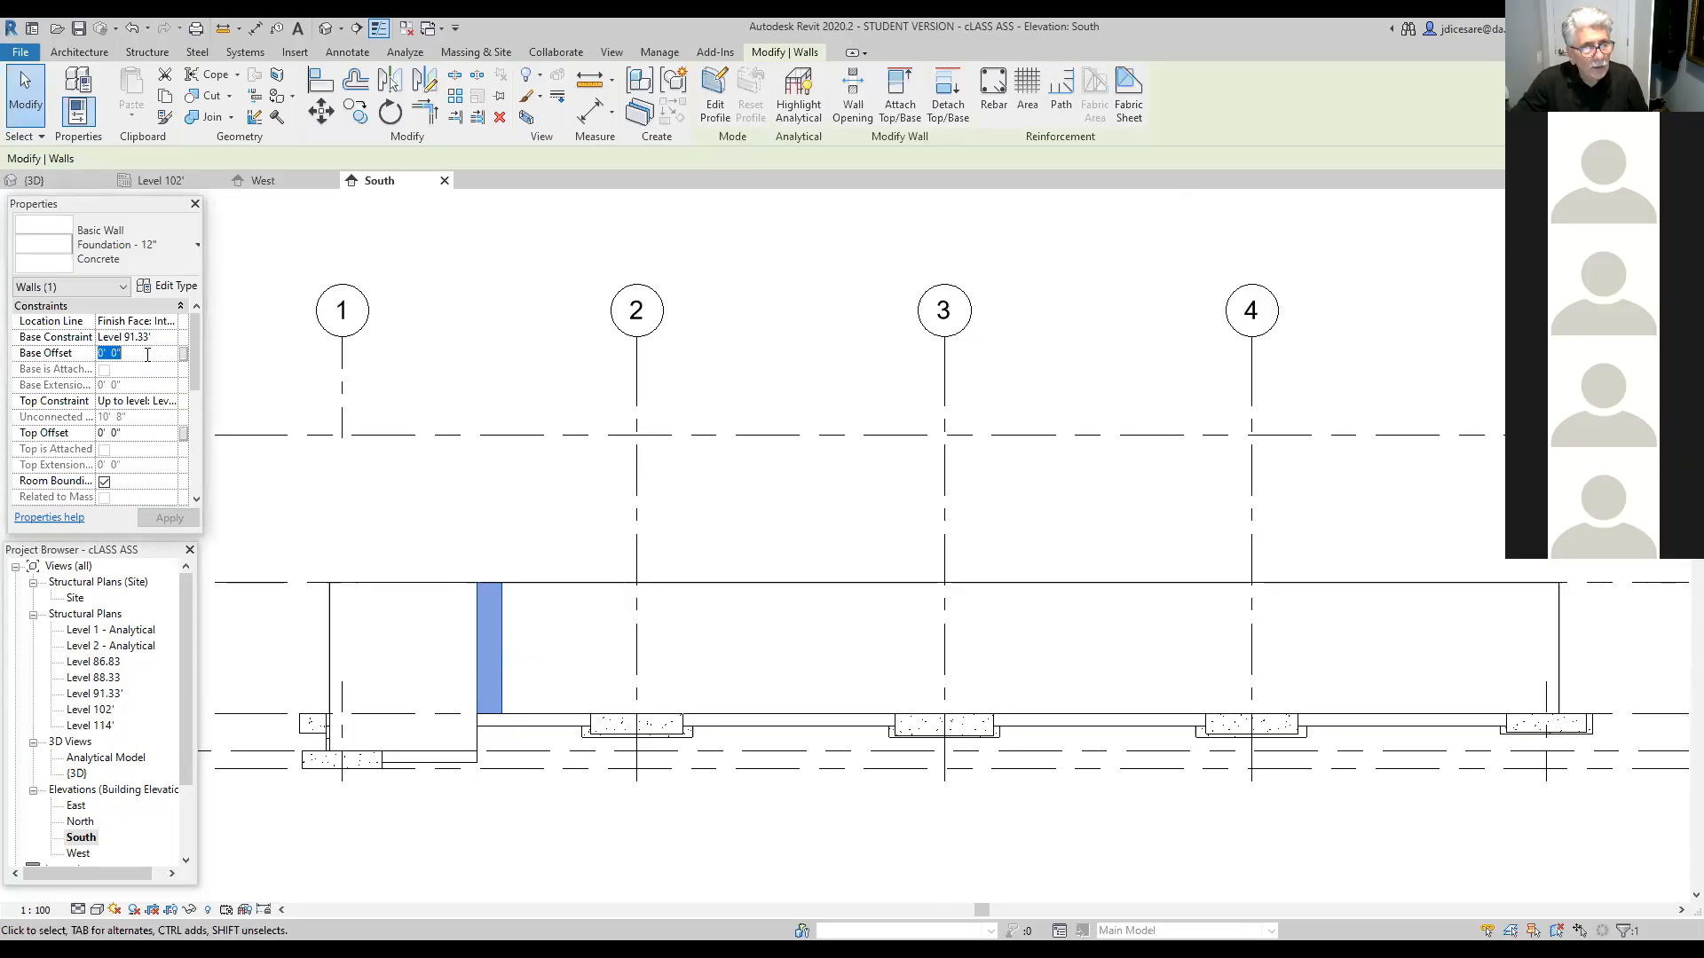
type("-2")
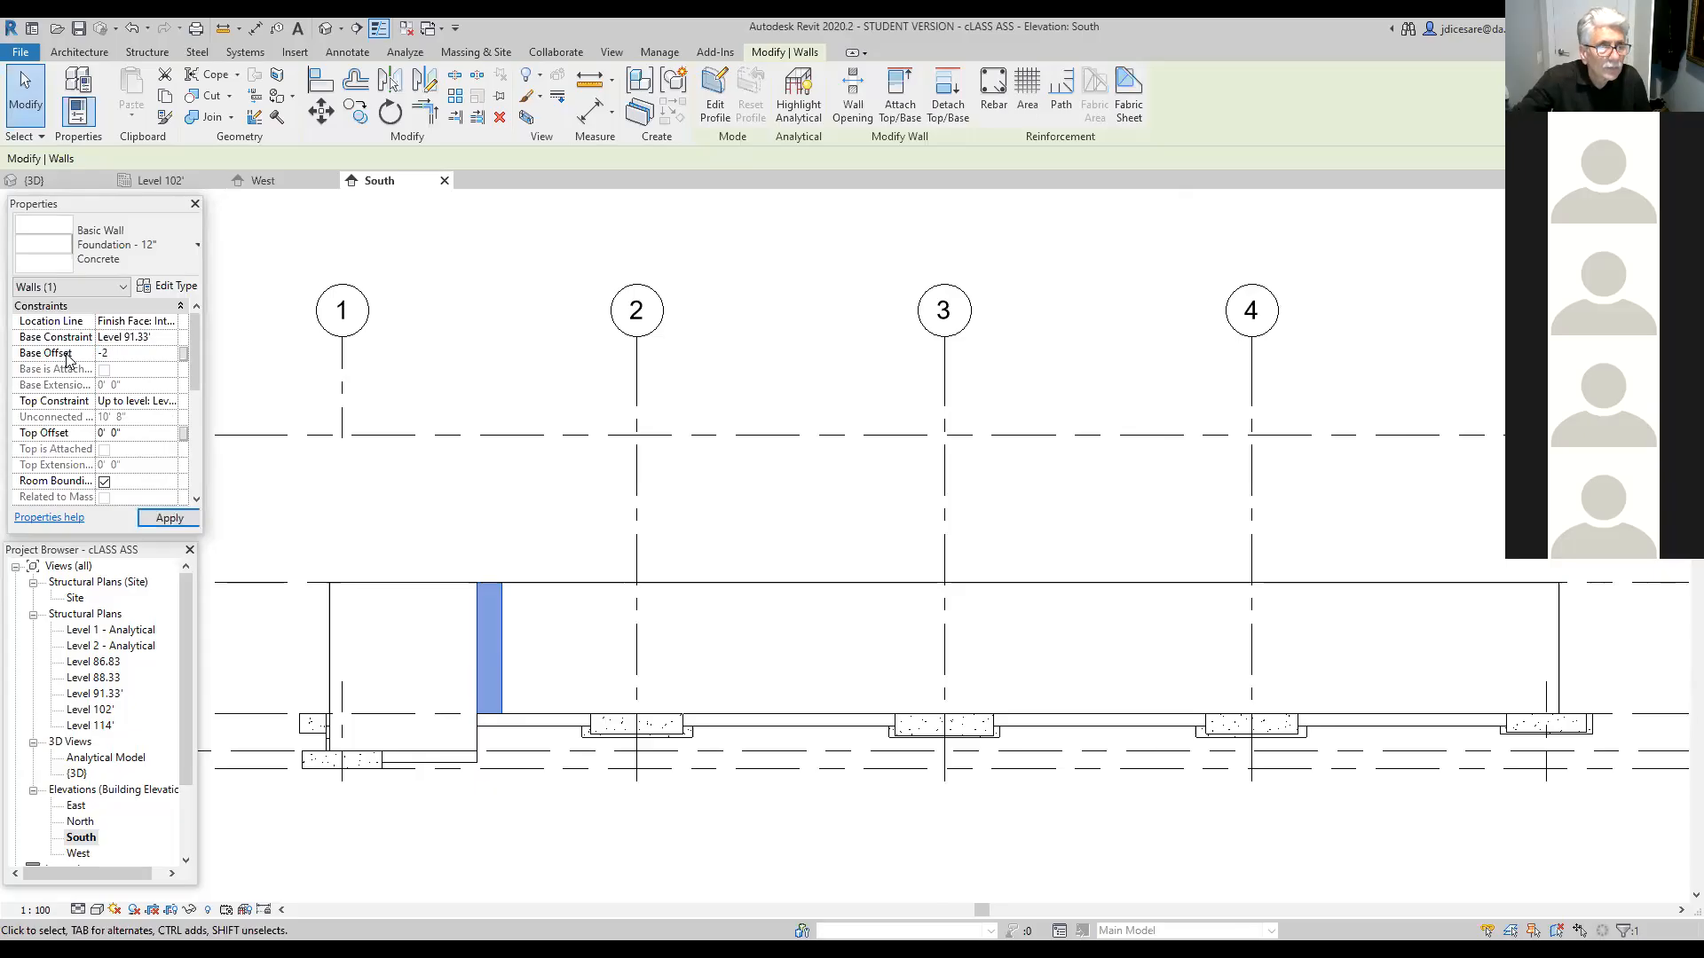
left_click(177, 518)
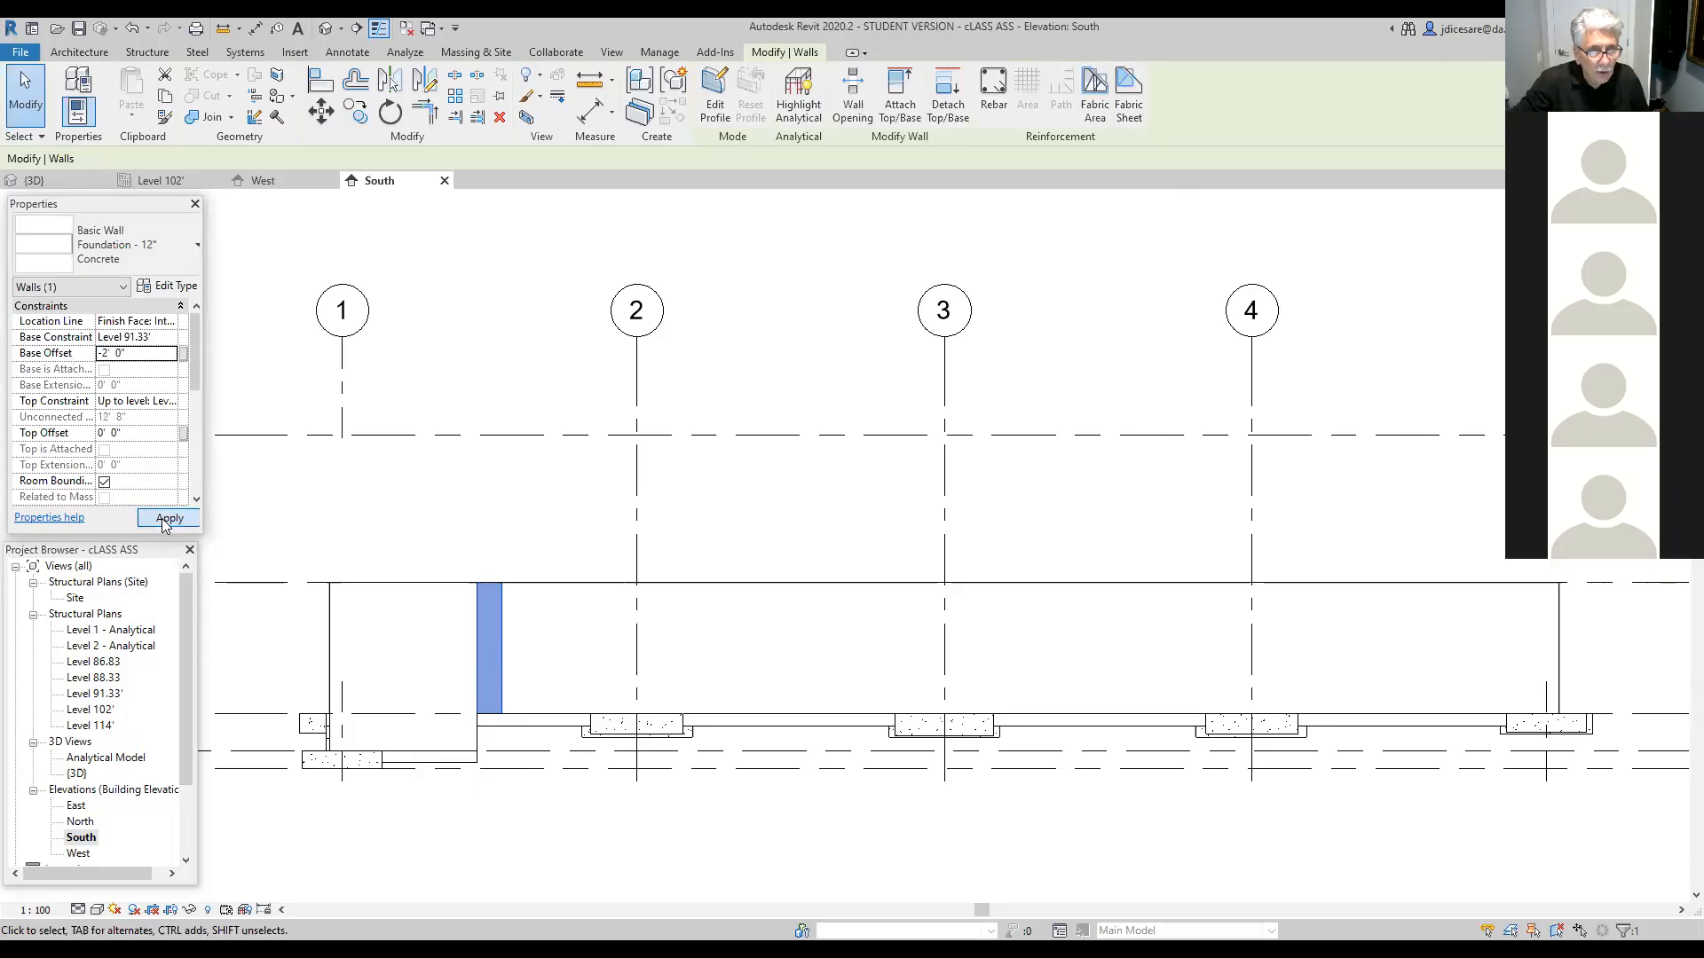
Step: Set the base offset of the second narrow wall segment to -1'-0" to complete the wall's steps
left_click(513, 582)
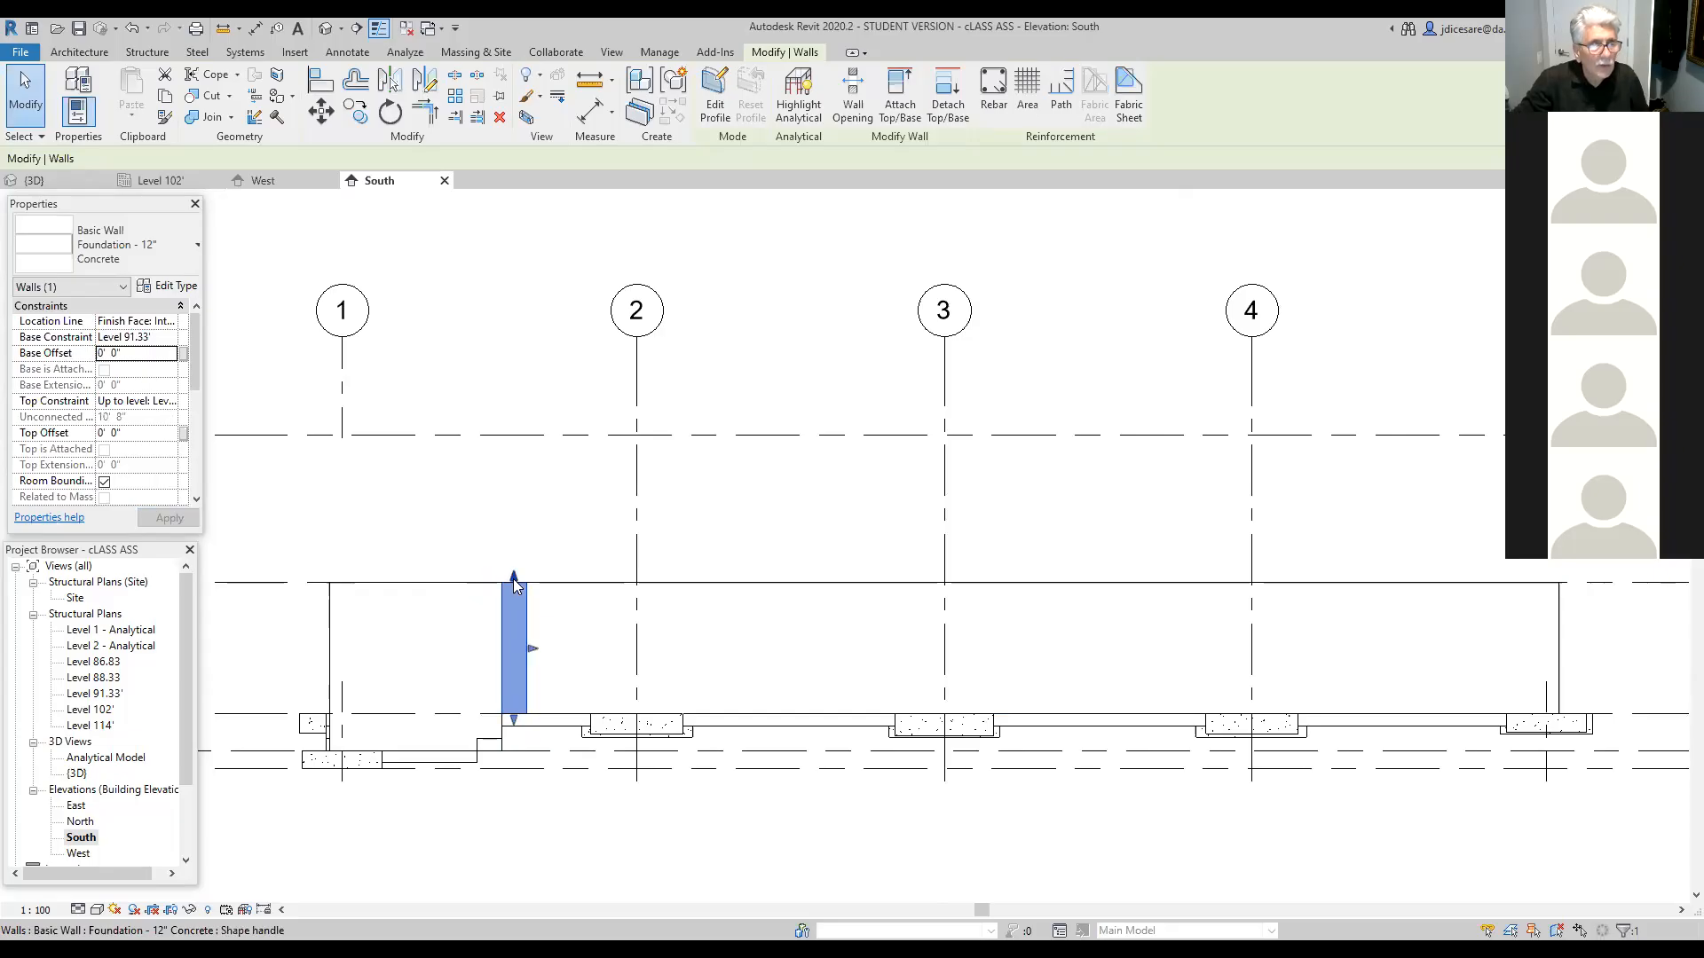
left_click(130, 355)
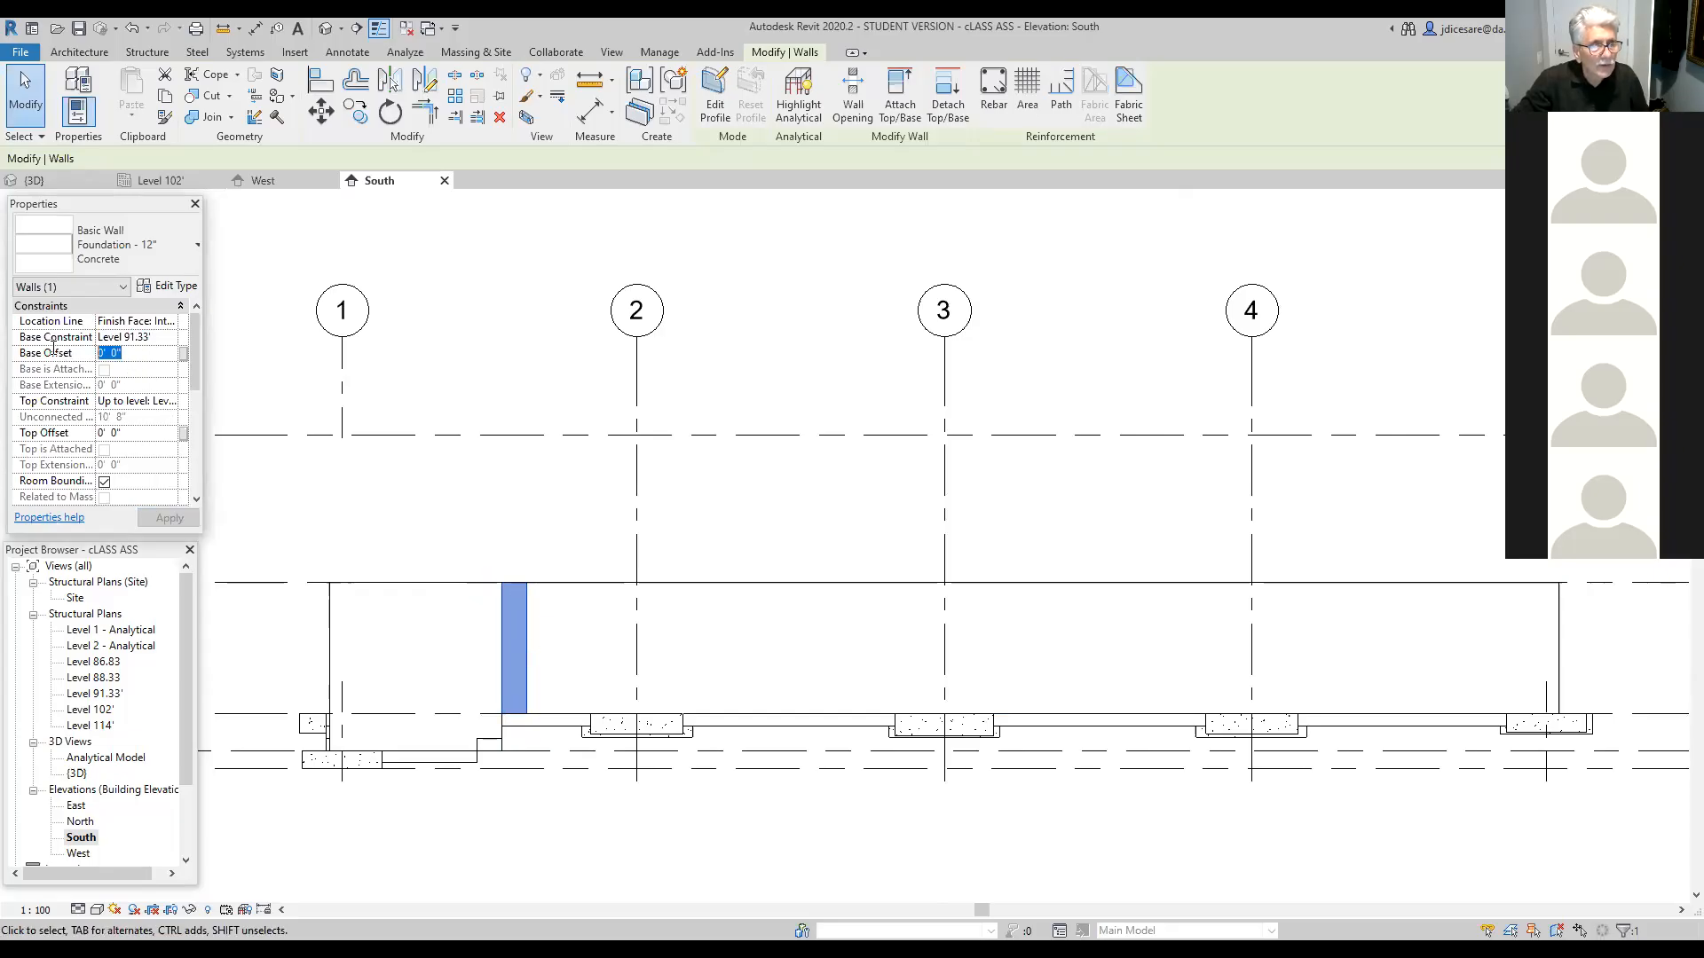
type("-1")
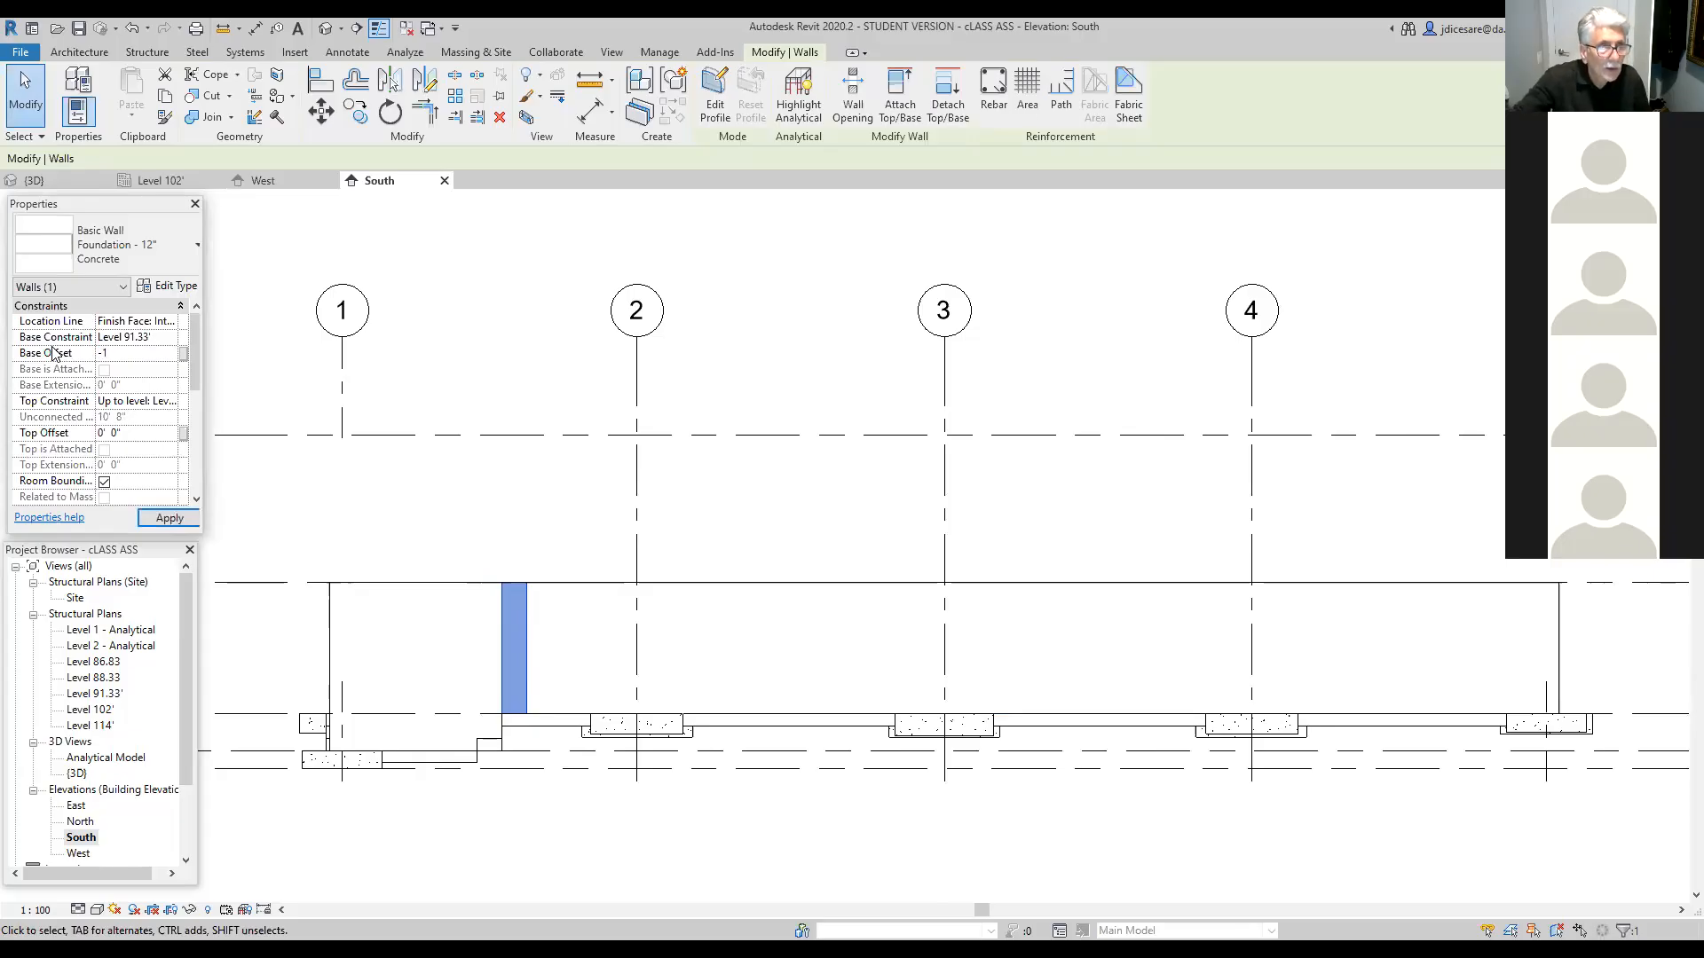
left_click(169, 518)
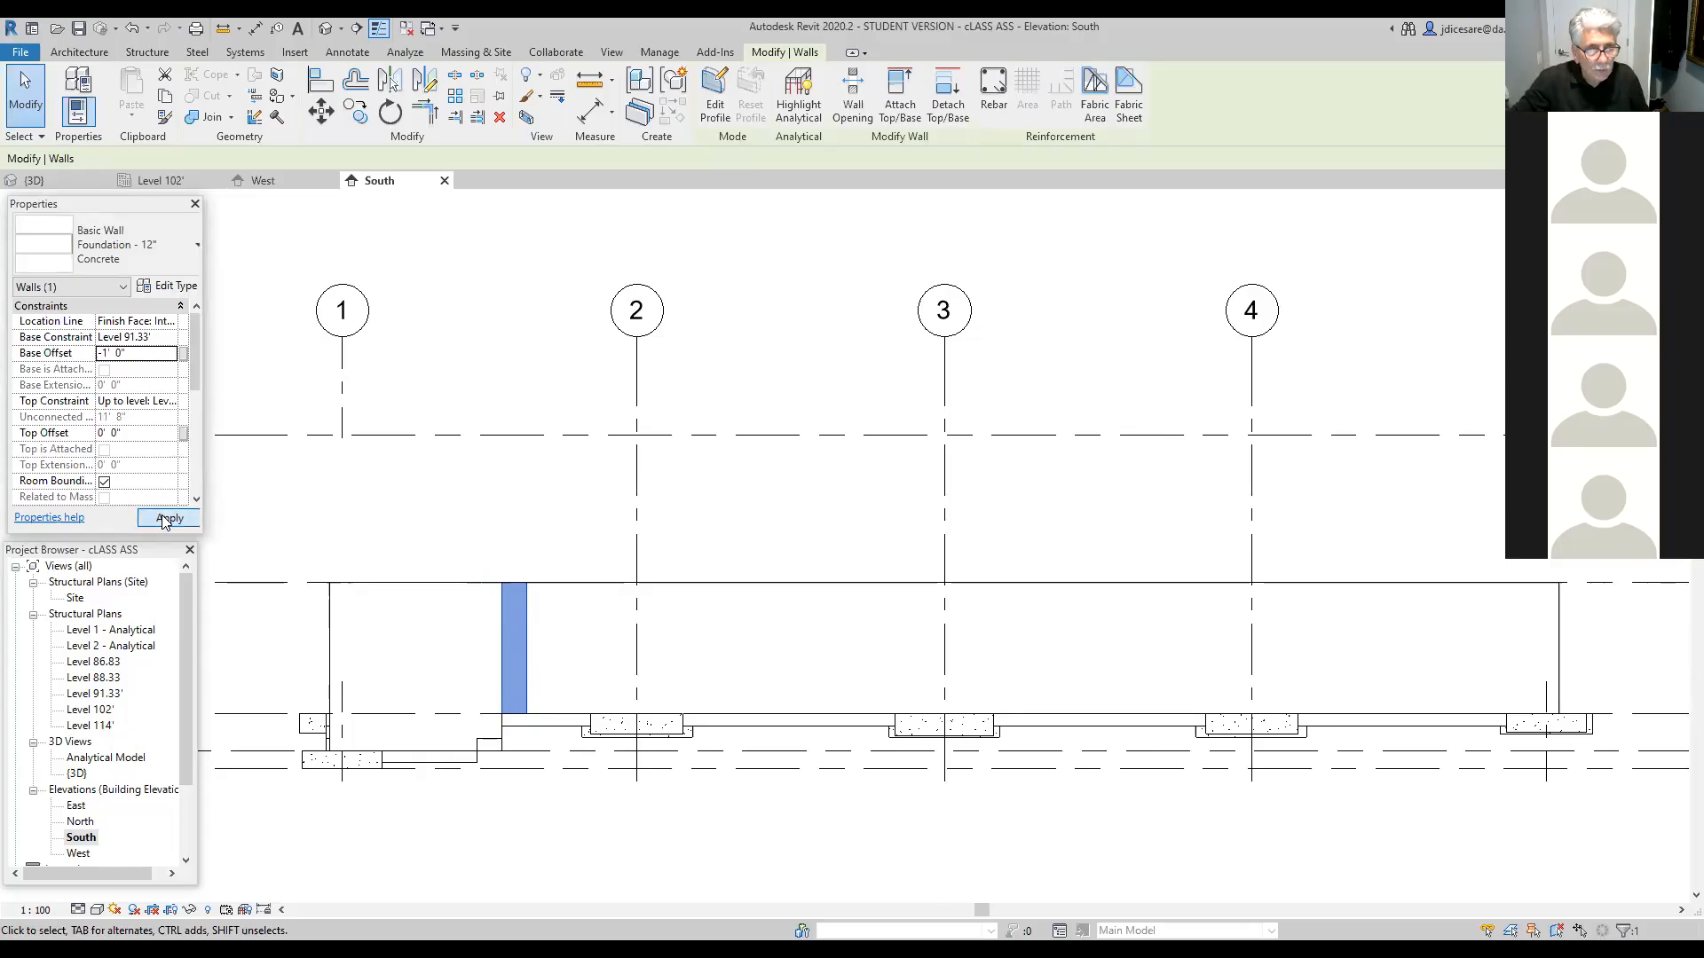
left_click(472, 879)
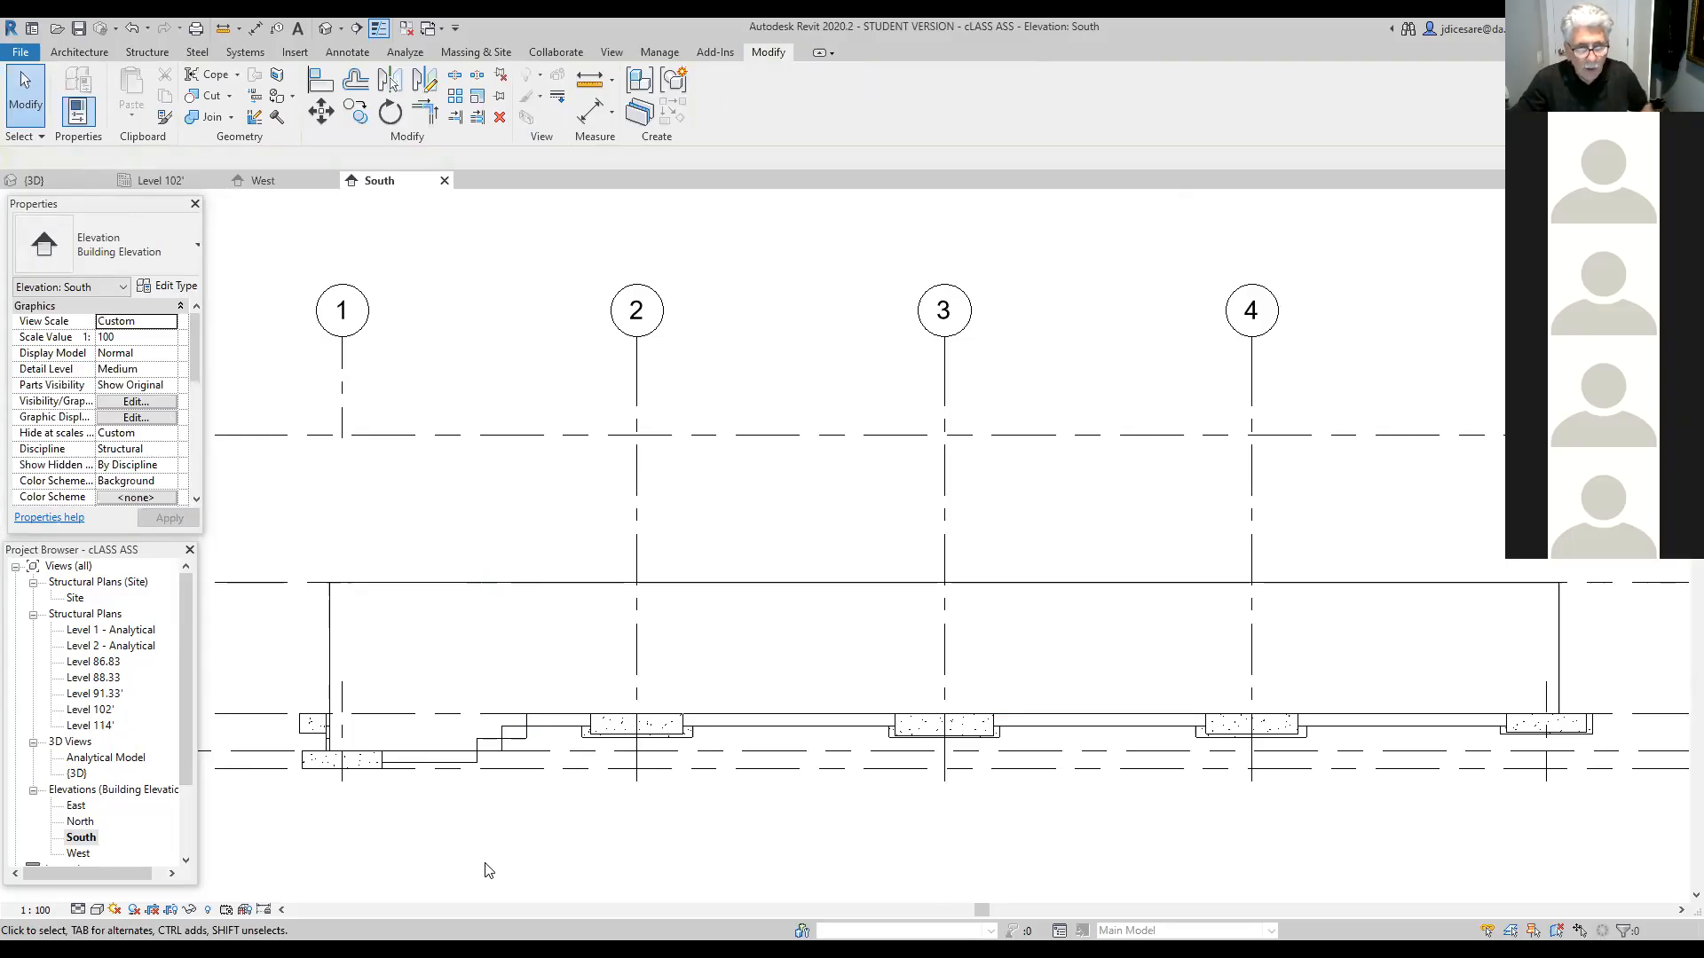
Step: Delete the bearing footings under all four segments of the south foundation wall
left_click(467, 763)
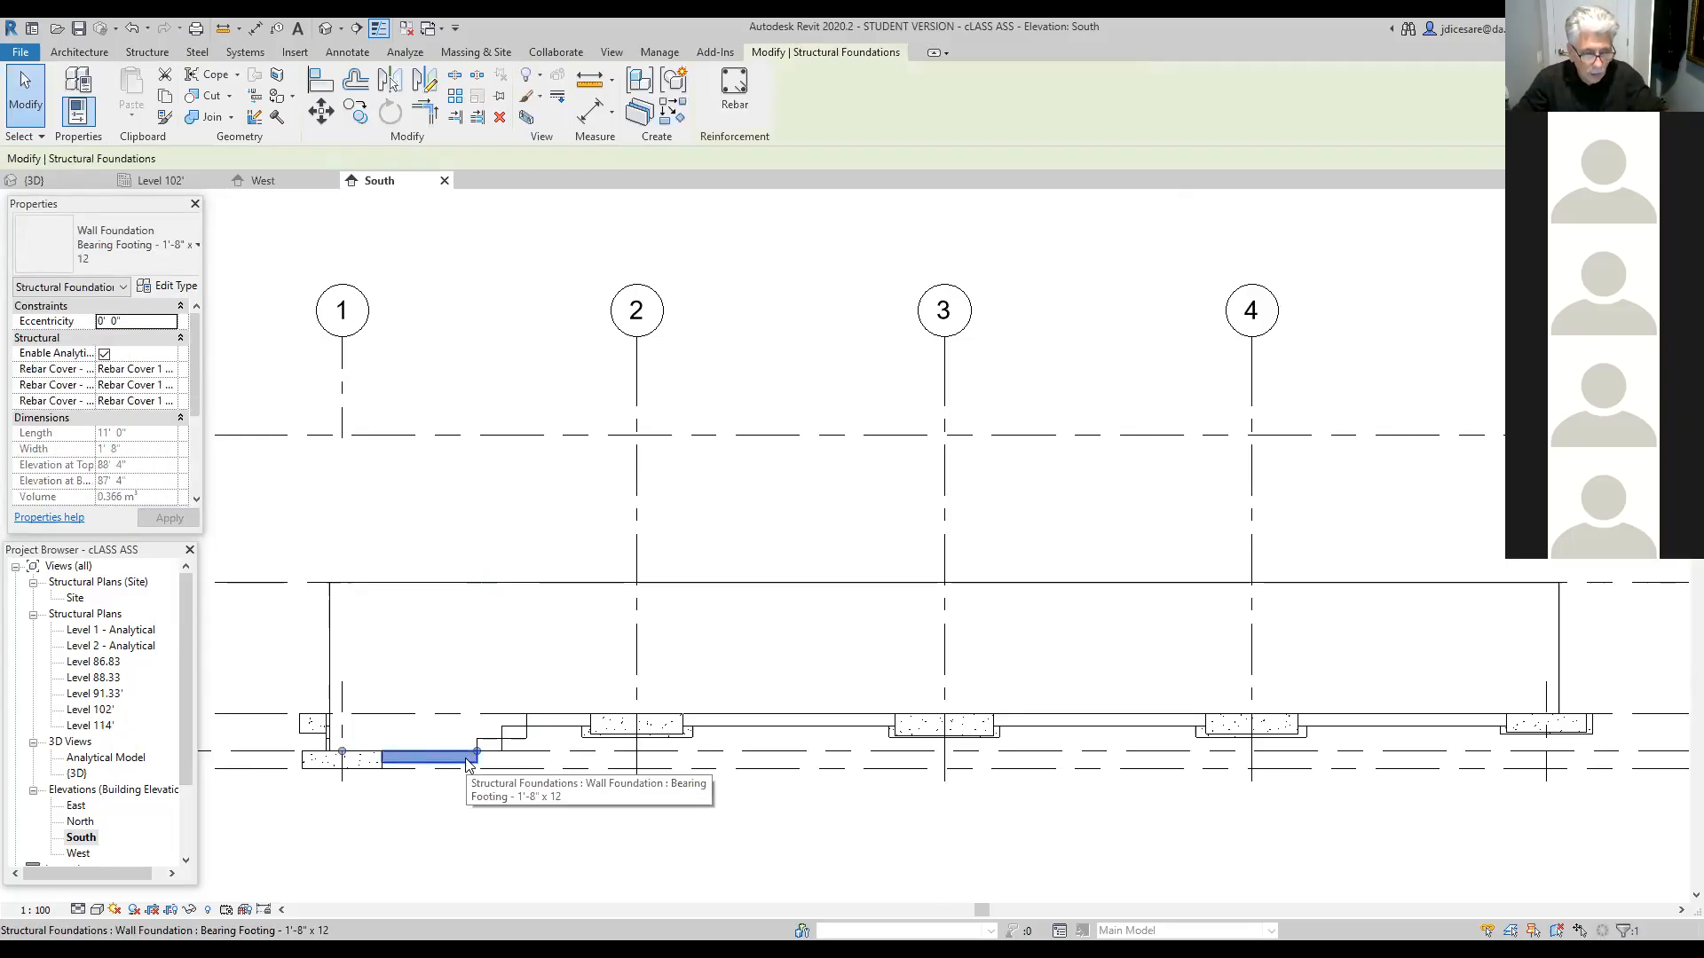
left_click(513, 741, "ctrl")
left_click(512, 738, "ctrl")
left_click(538, 723, "ctrl")
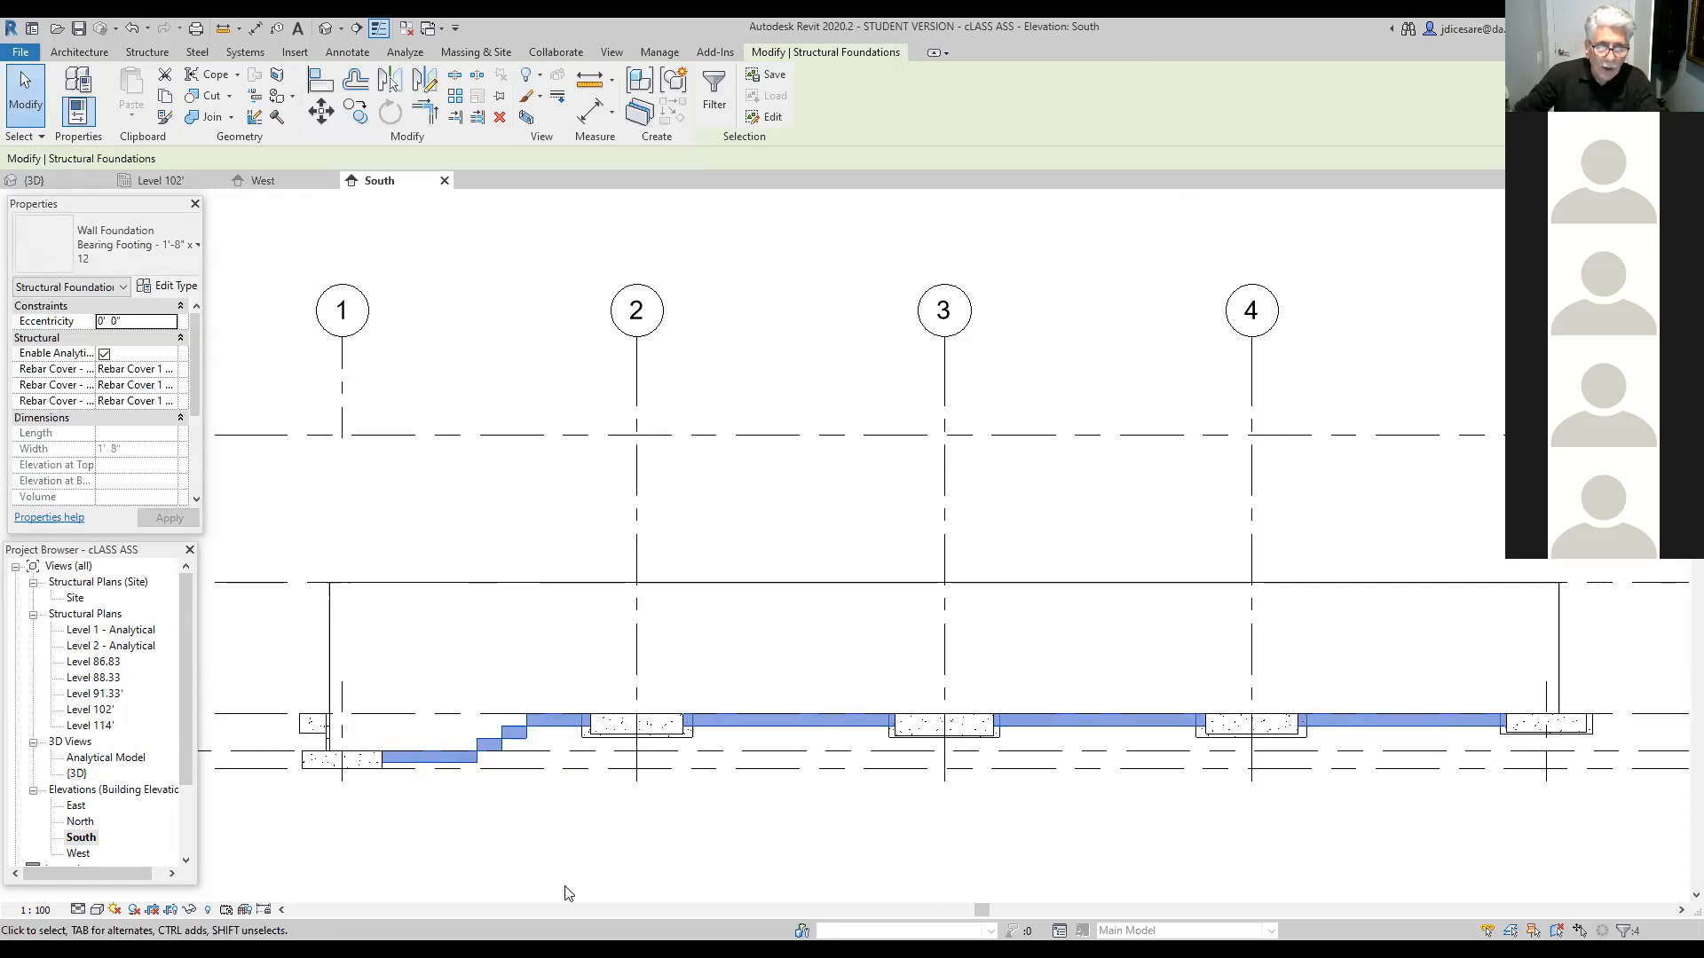
key("Delete")
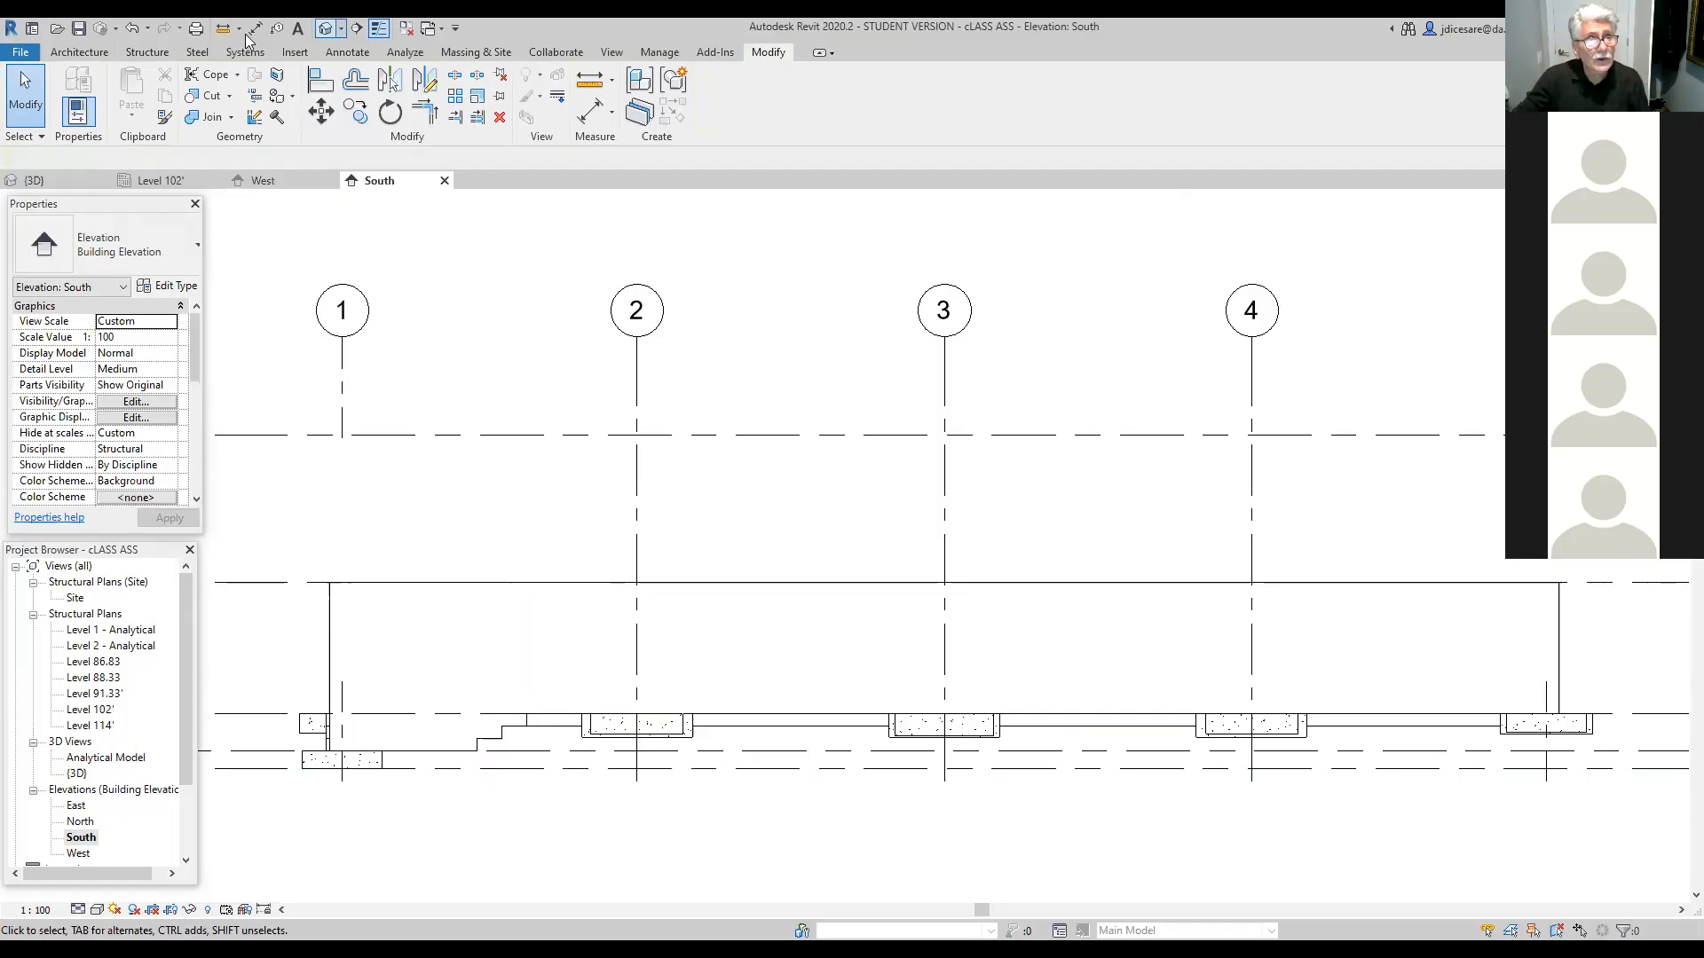
Step: Create an in-place model in the Structural Foundations category, accepting the default name
left_click(148, 55)
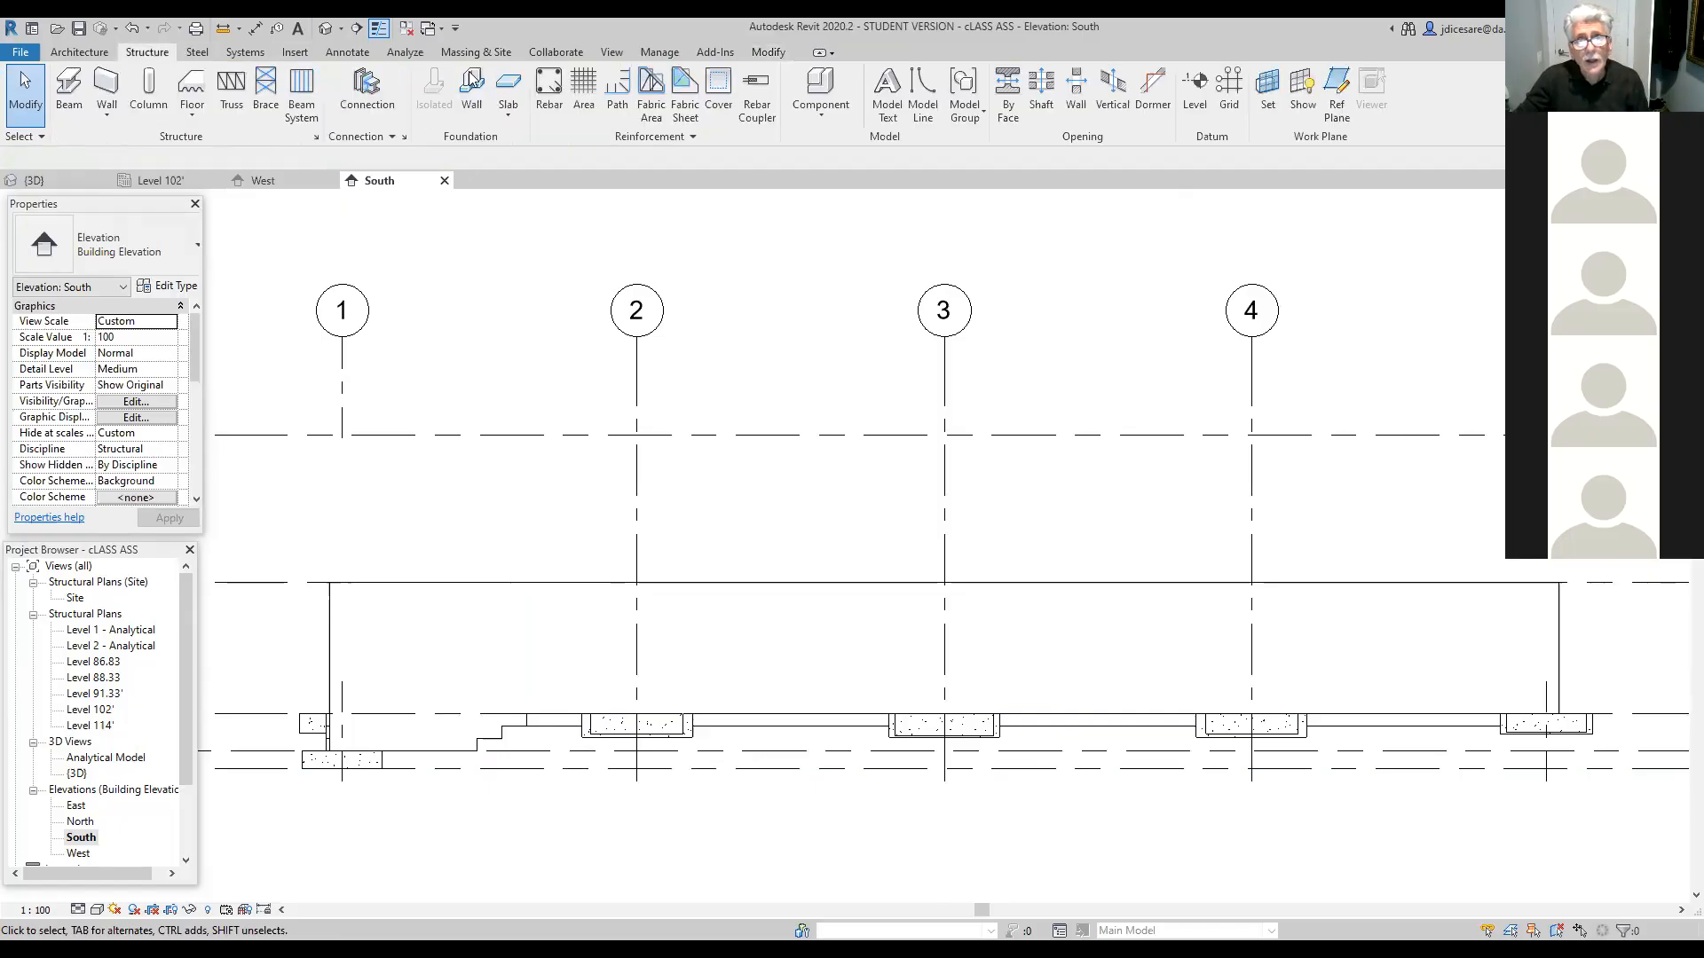
left_click(820, 112)
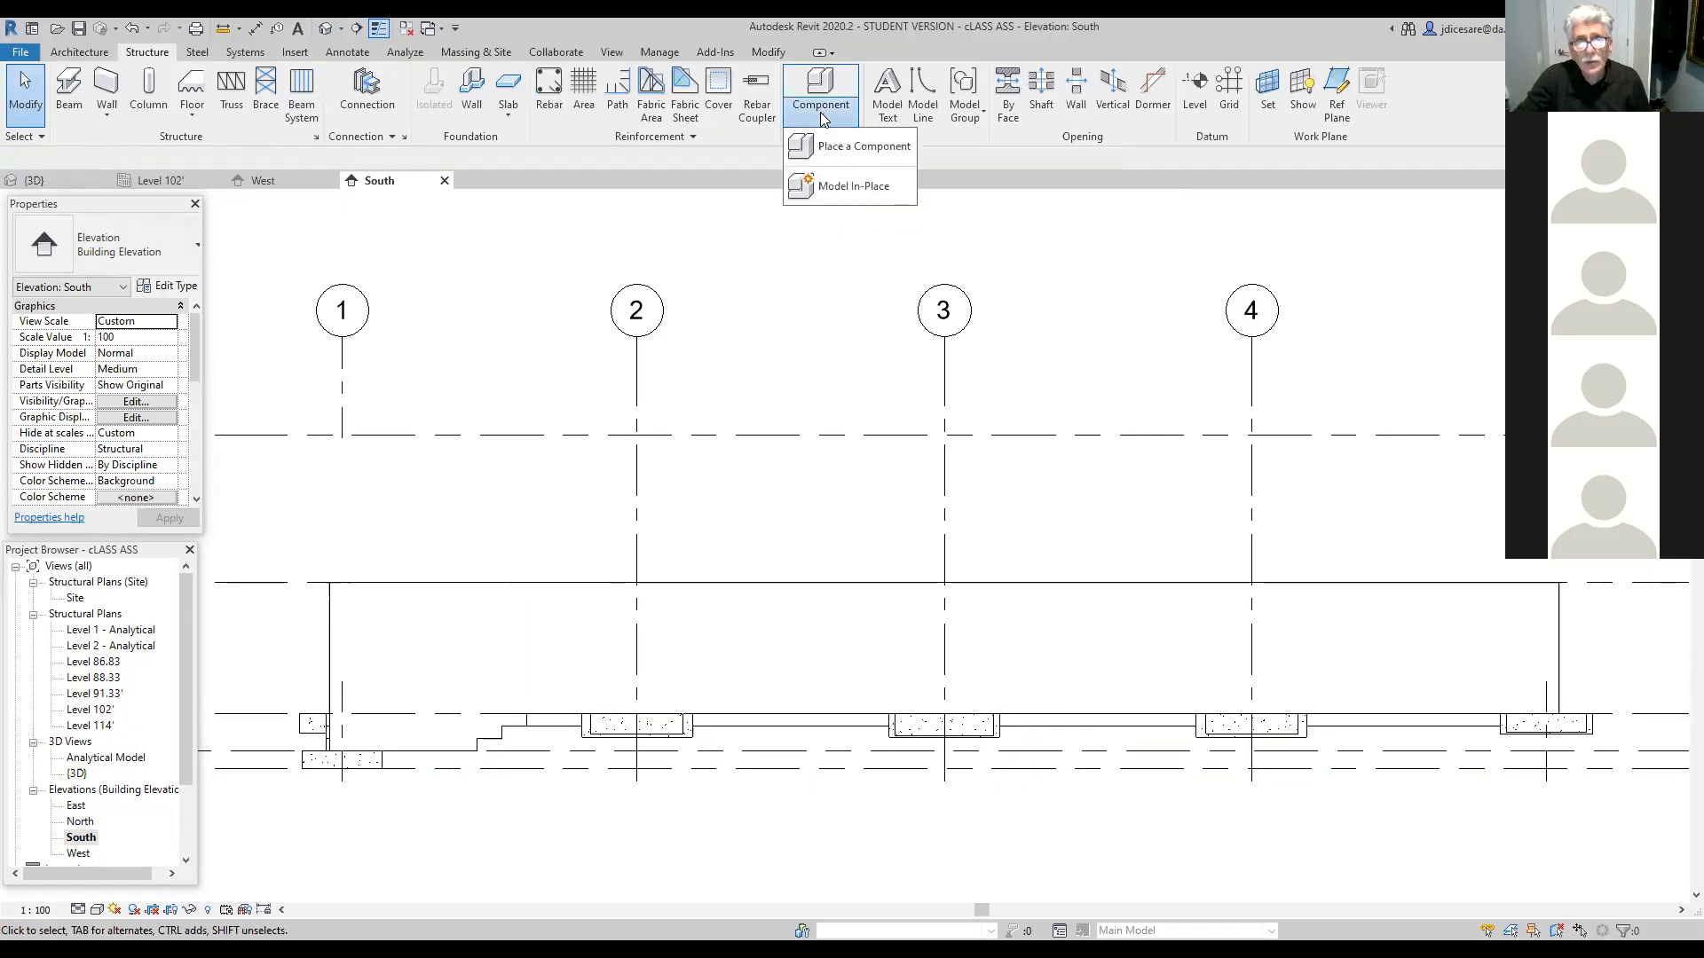
left_click(854, 187)
left_click(975, 508)
left_click(976, 508)
left_click(975, 508)
left_click(975, 507)
left_click(976, 508)
left_click(976, 508)
left_click(975, 508)
left_click(976, 507)
left_click(975, 507)
left_click(975, 508)
left_click(975, 508)
left_click(976, 508)
left_click(975, 508)
left_click(975, 508)
left_click(975, 507)
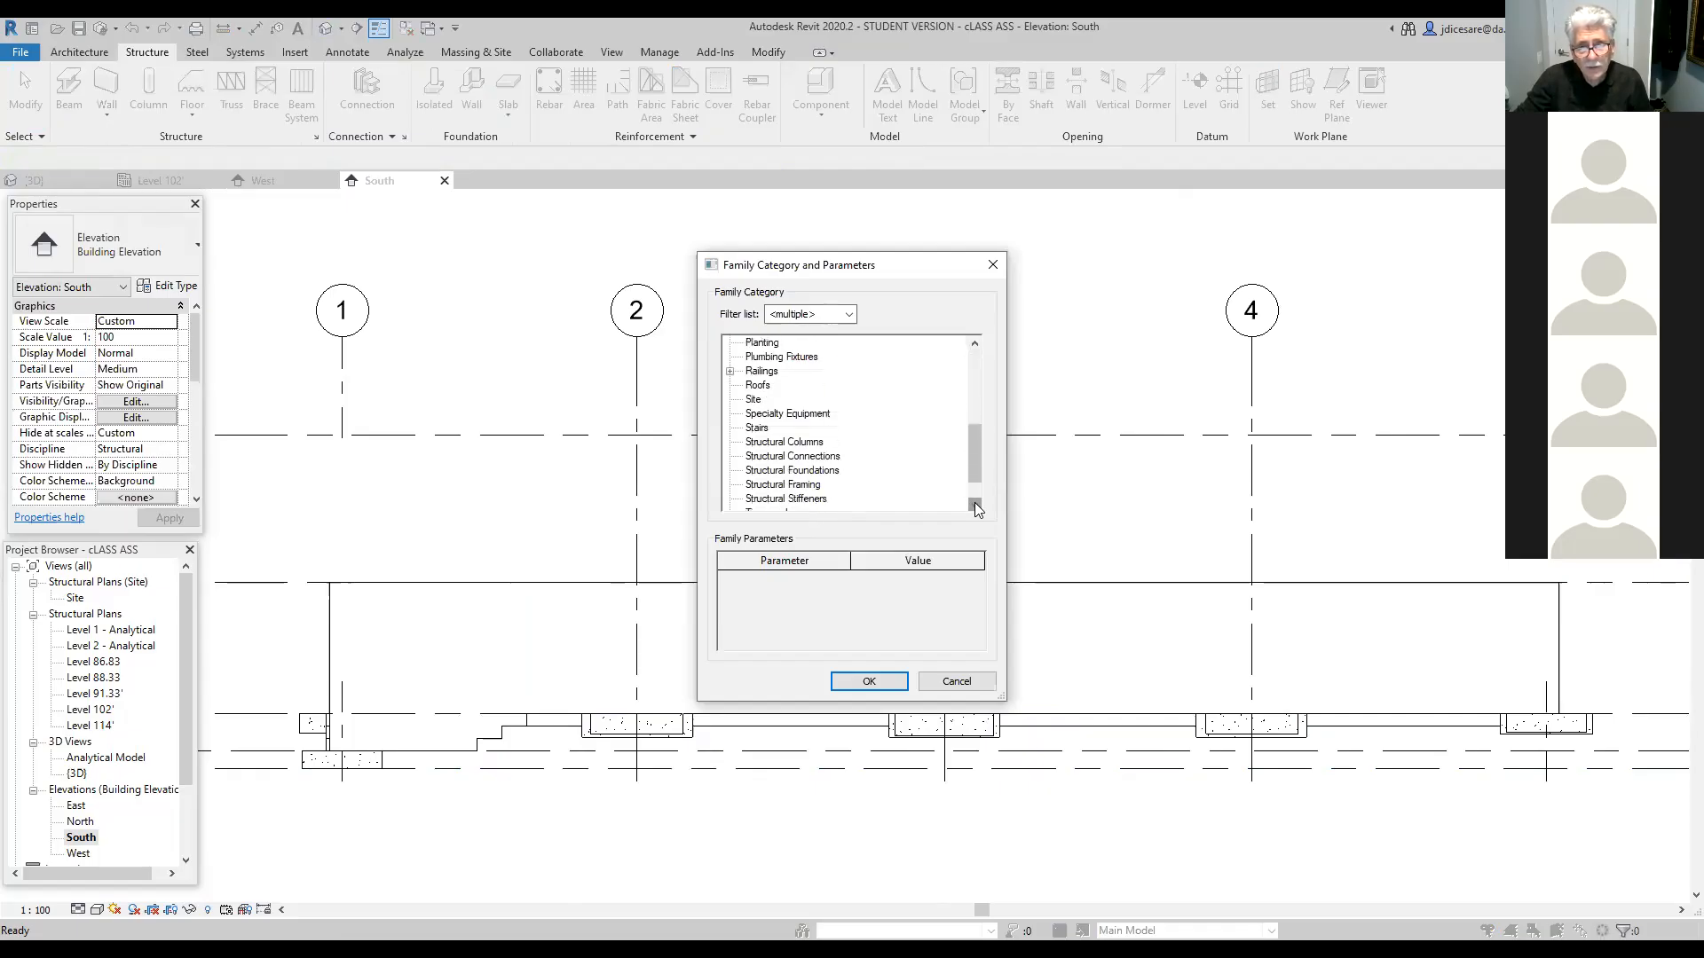
left_click(796, 474)
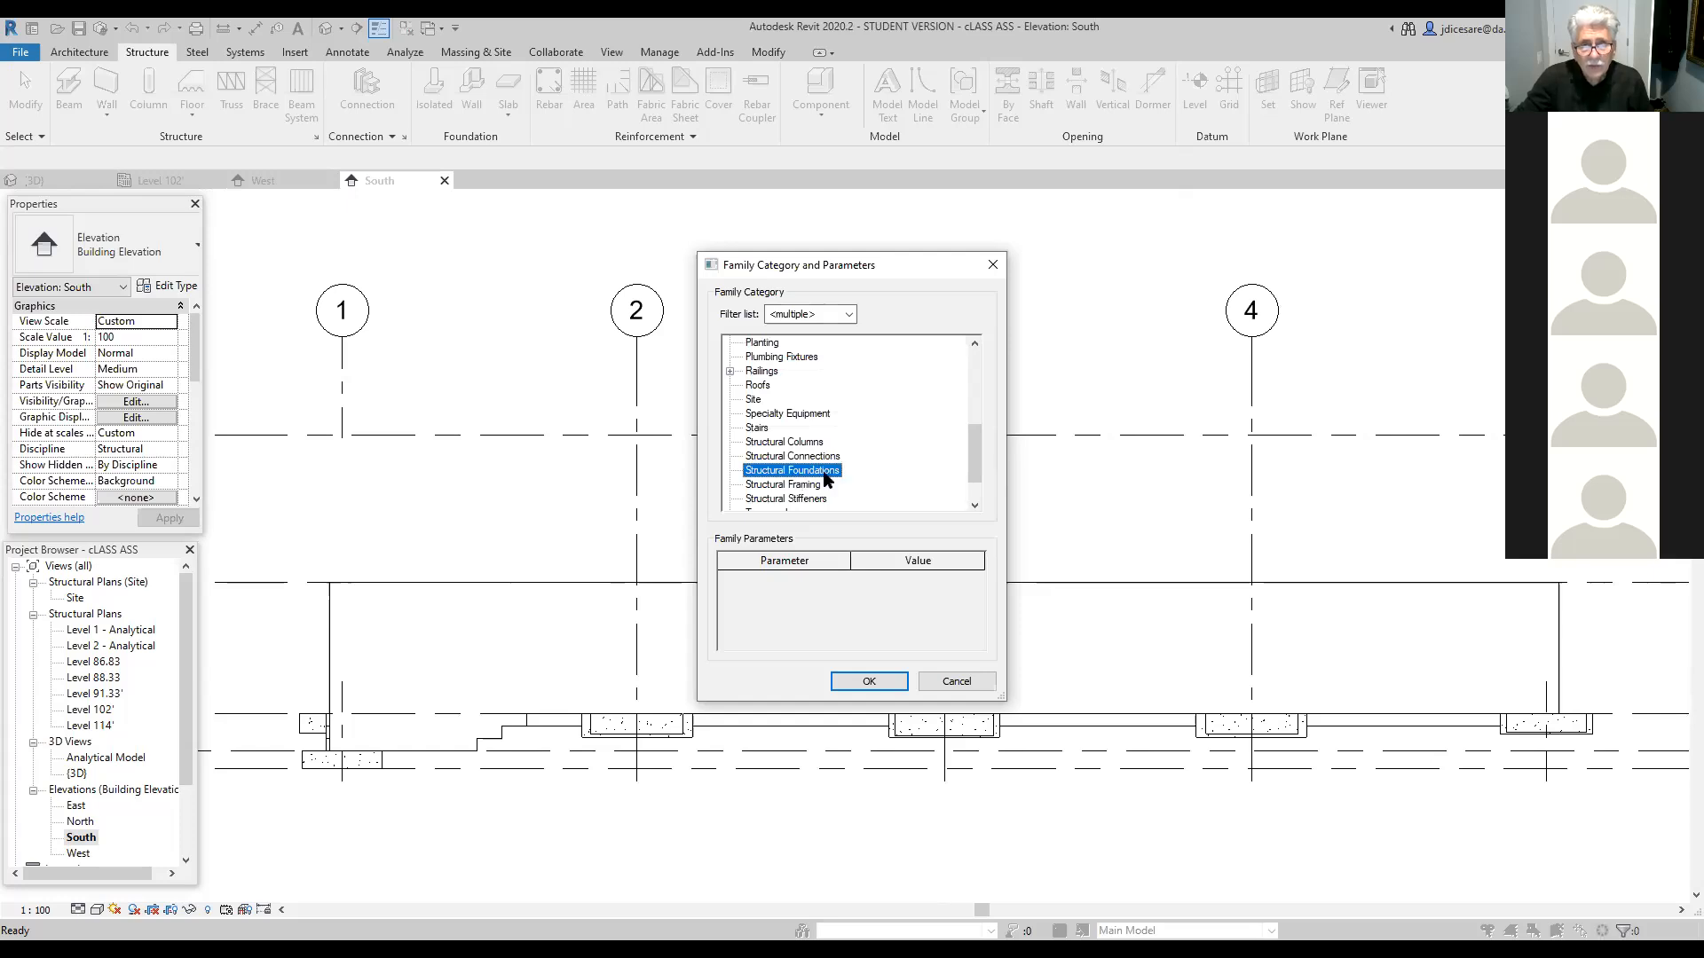
left_click(873, 684)
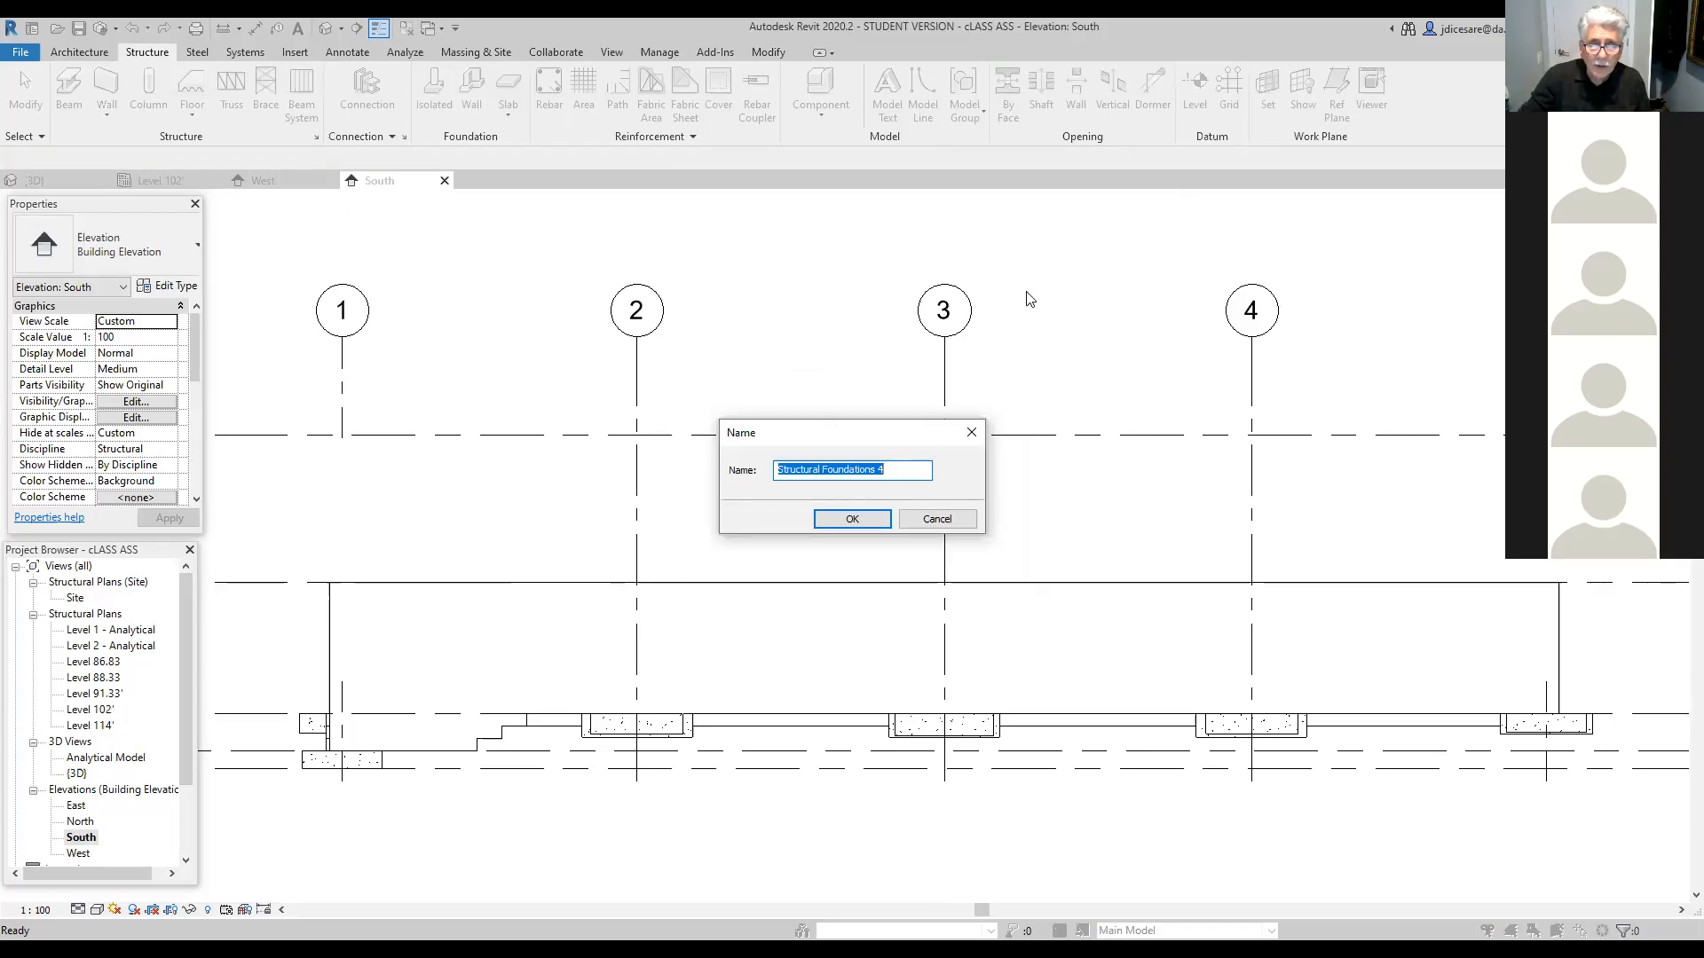
left_click(855, 522)
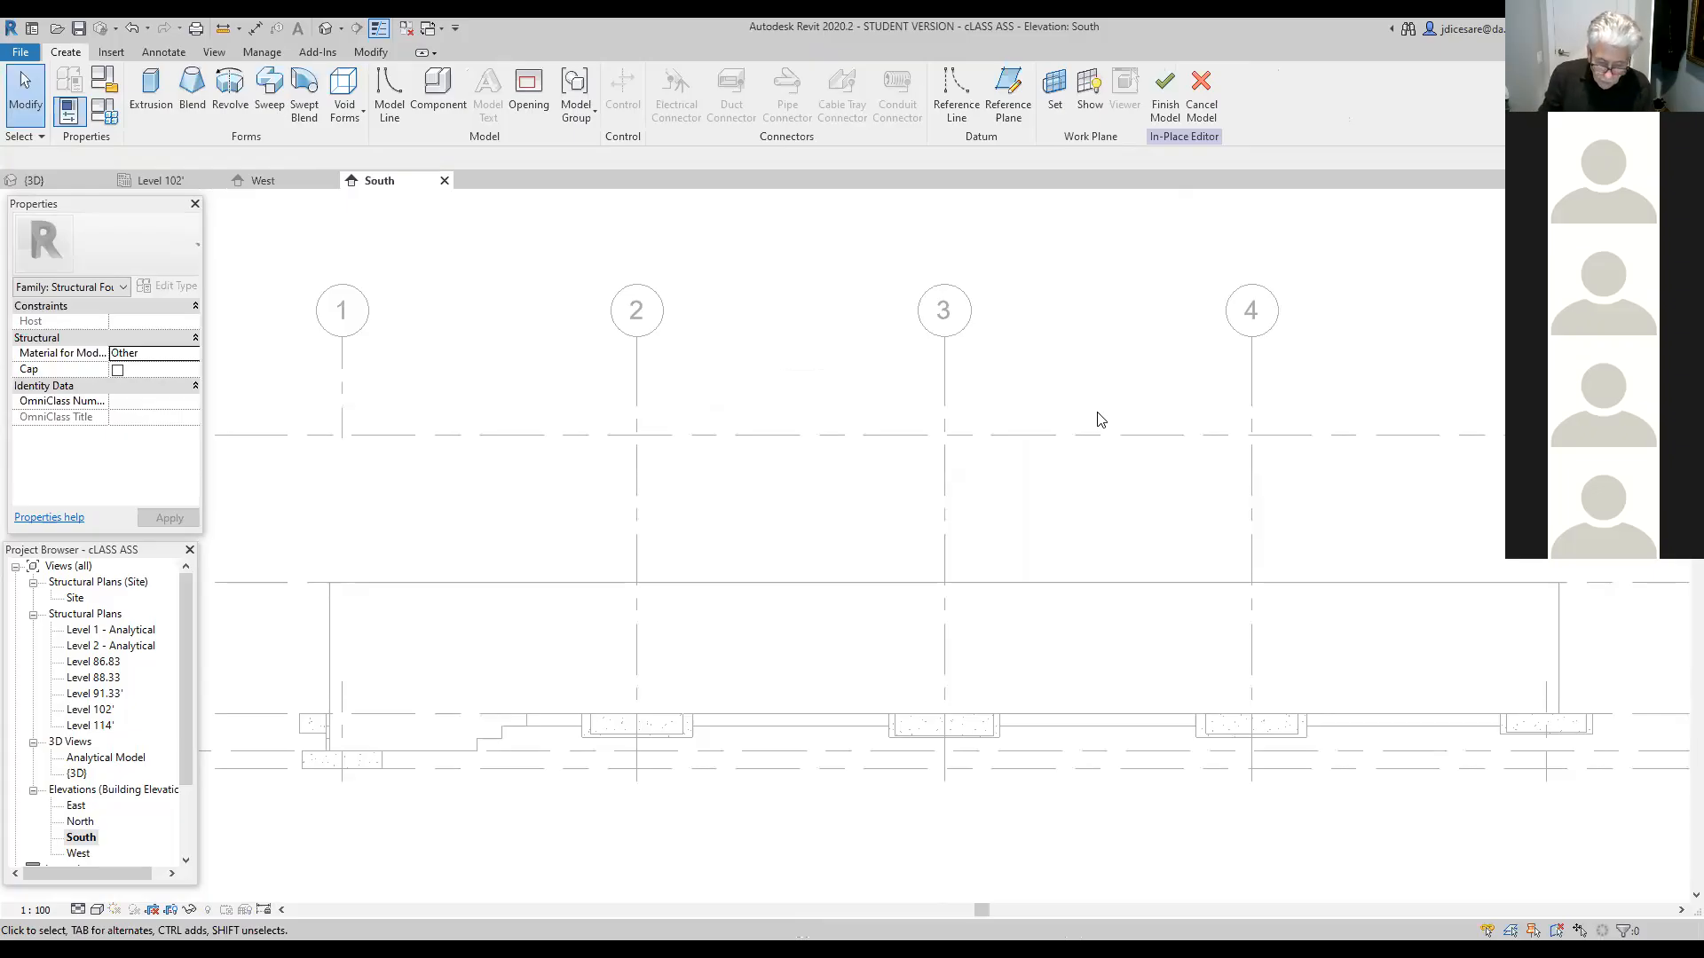
Step: Pick the south foundation wall's face as the work plane for the in-place footing
left_click(1055, 95)
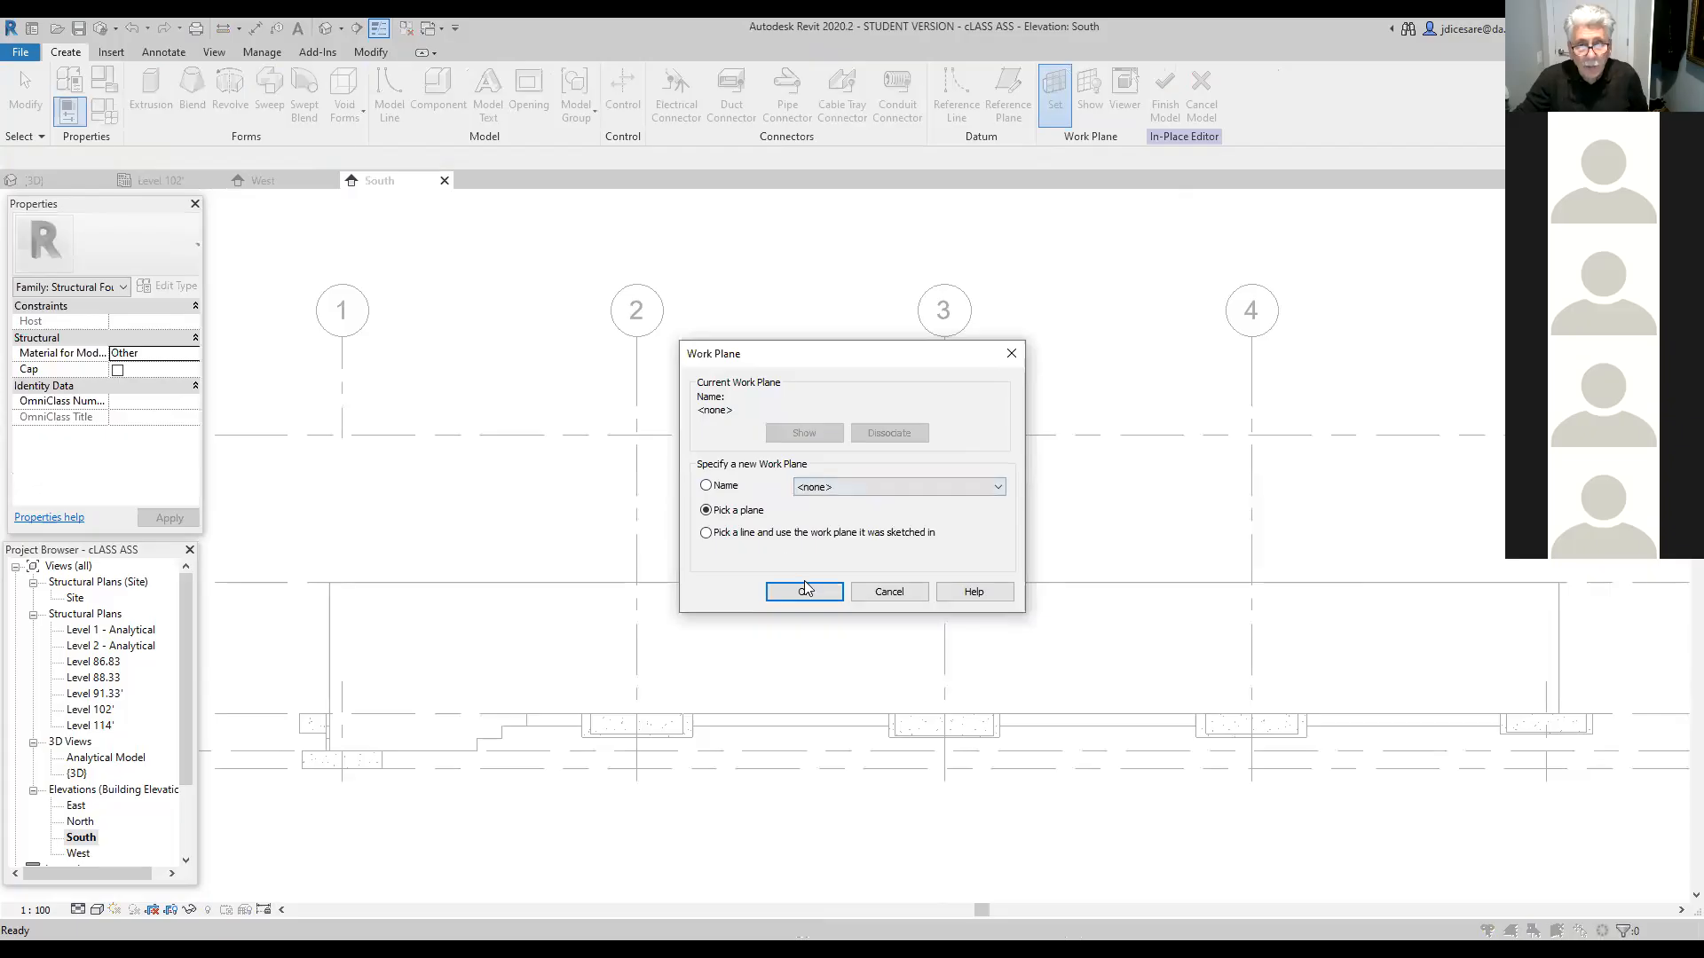
left_click(807, 590)
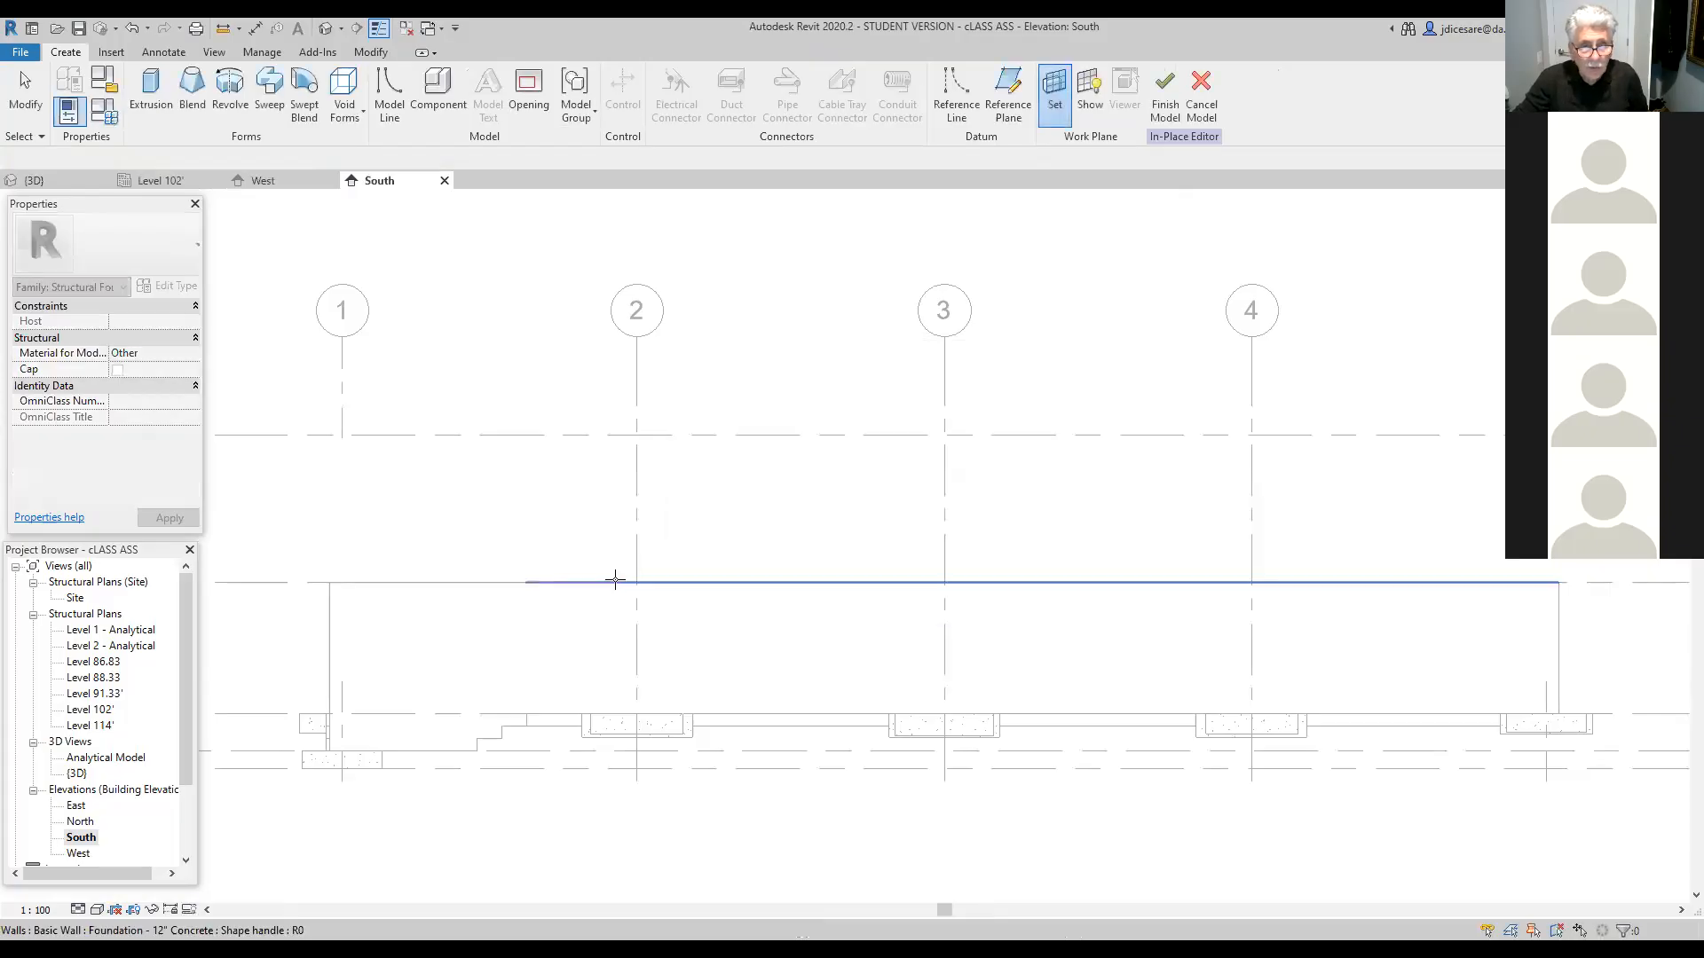
left_click(615, 584)
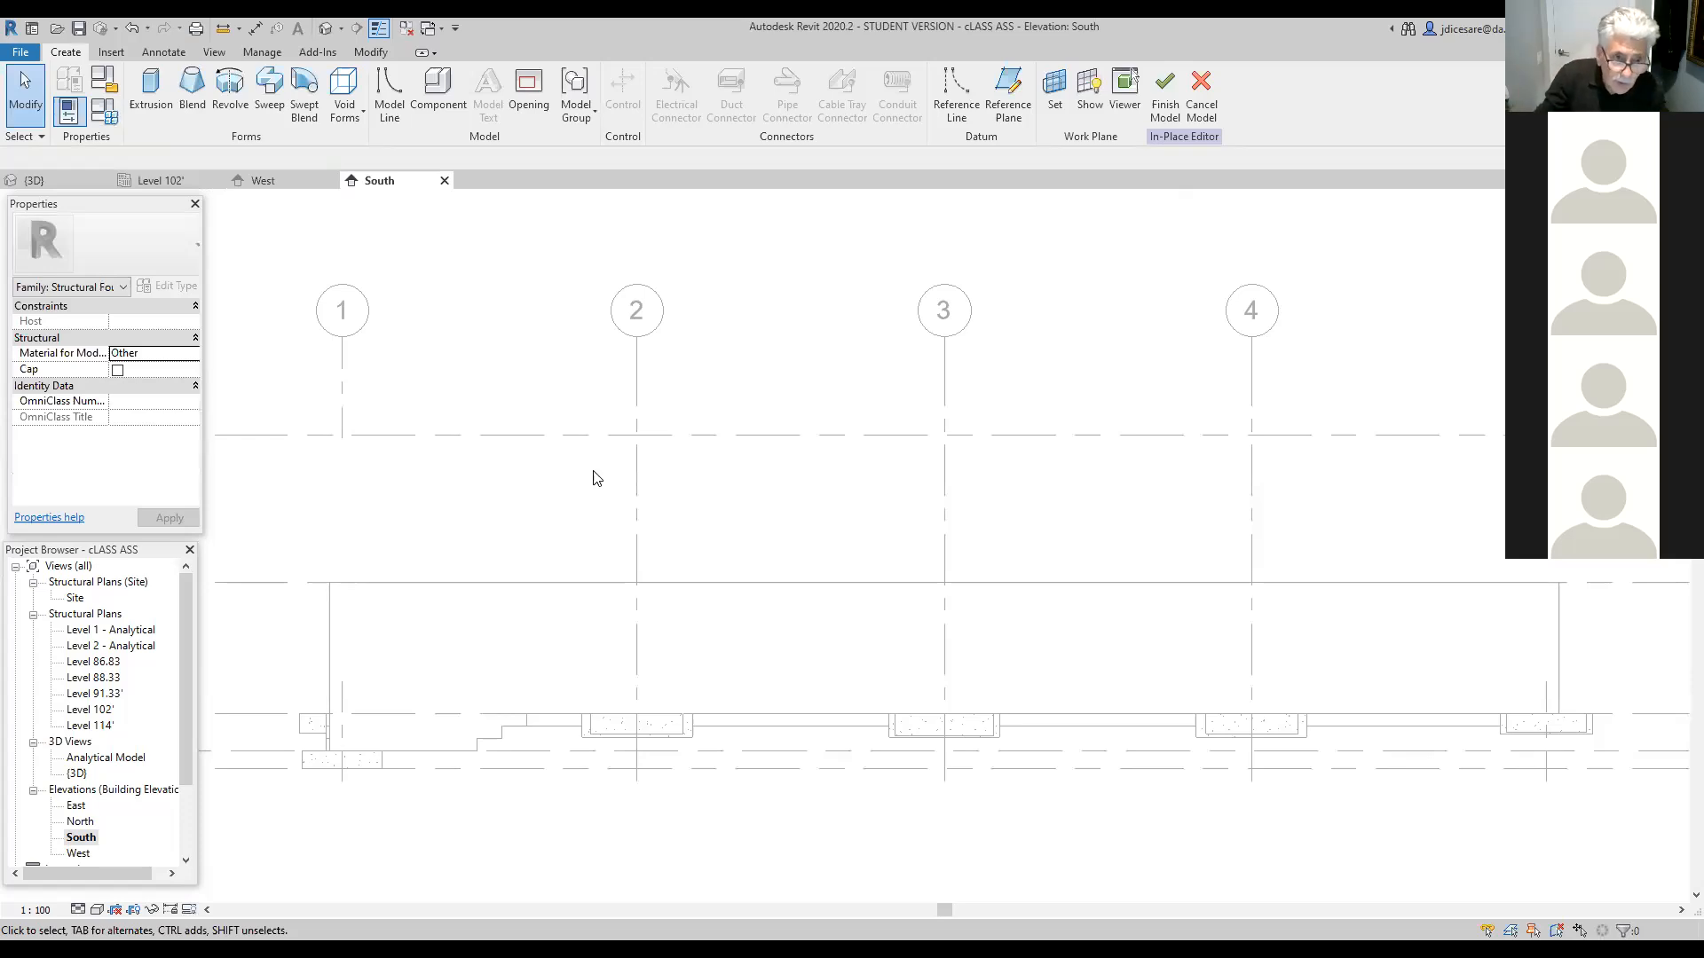
Step: Start an extrusion and trace the wall's stepped underside from the grid 1 footing to the grid 2 footing, with 2'-0" runs and 1'-0" rises
left_click(149, 87)
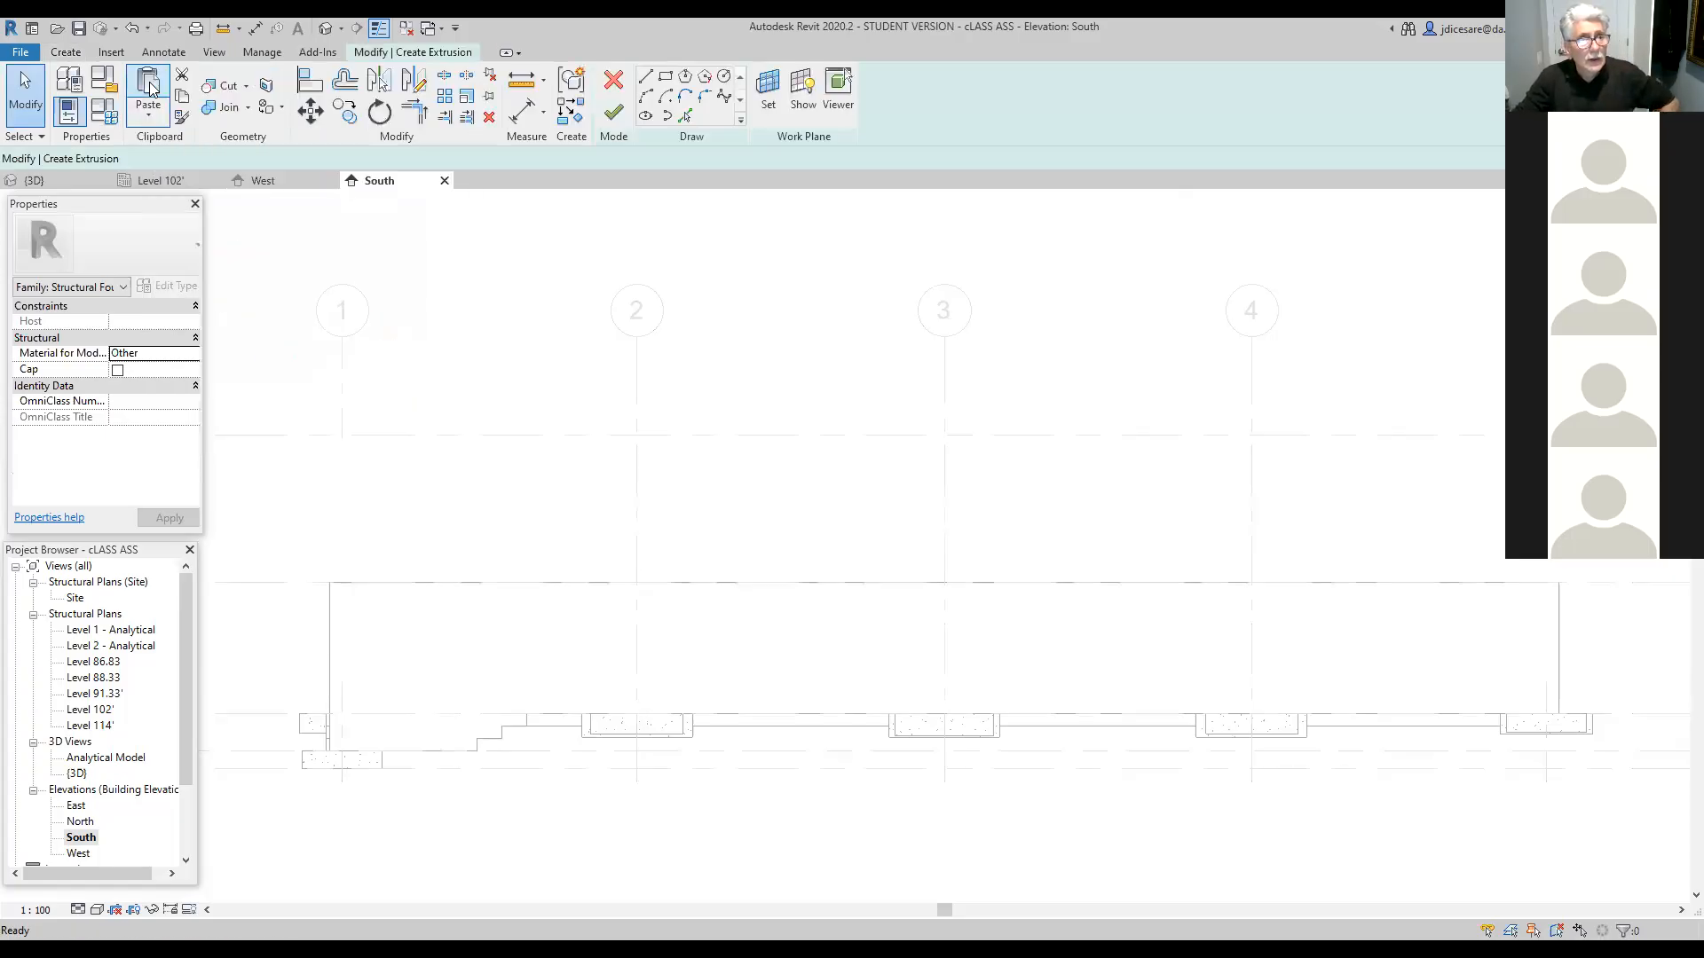
scroll(542, 786, "up", 3)
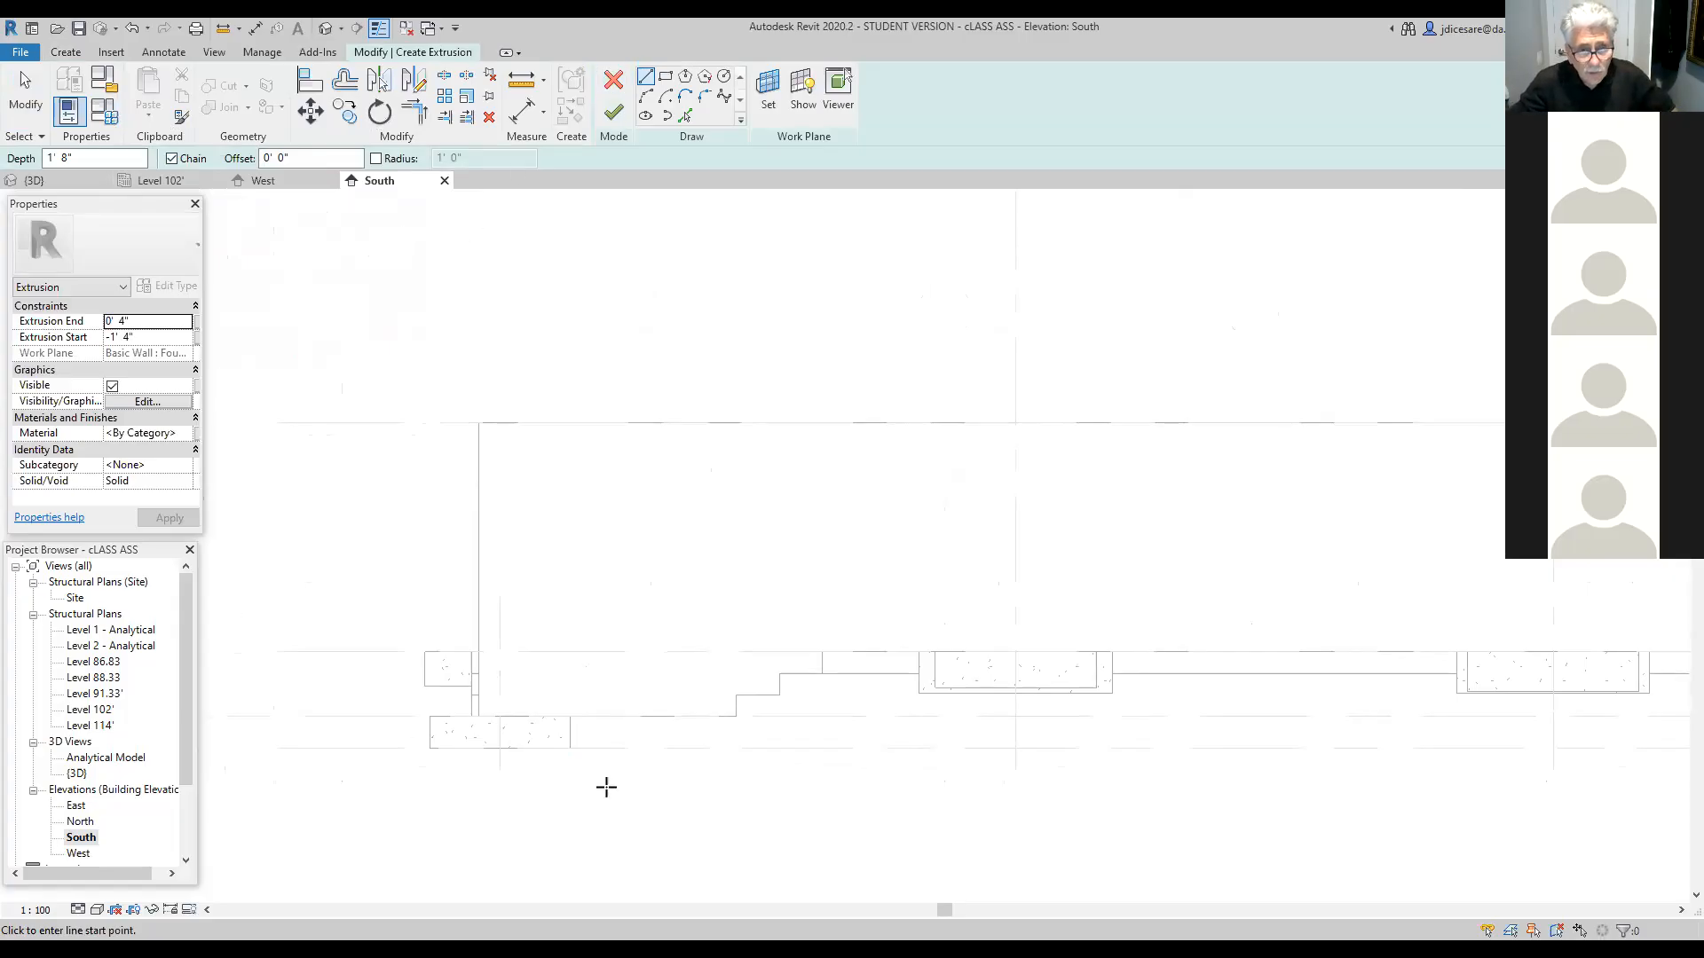
left_click(570, 715)
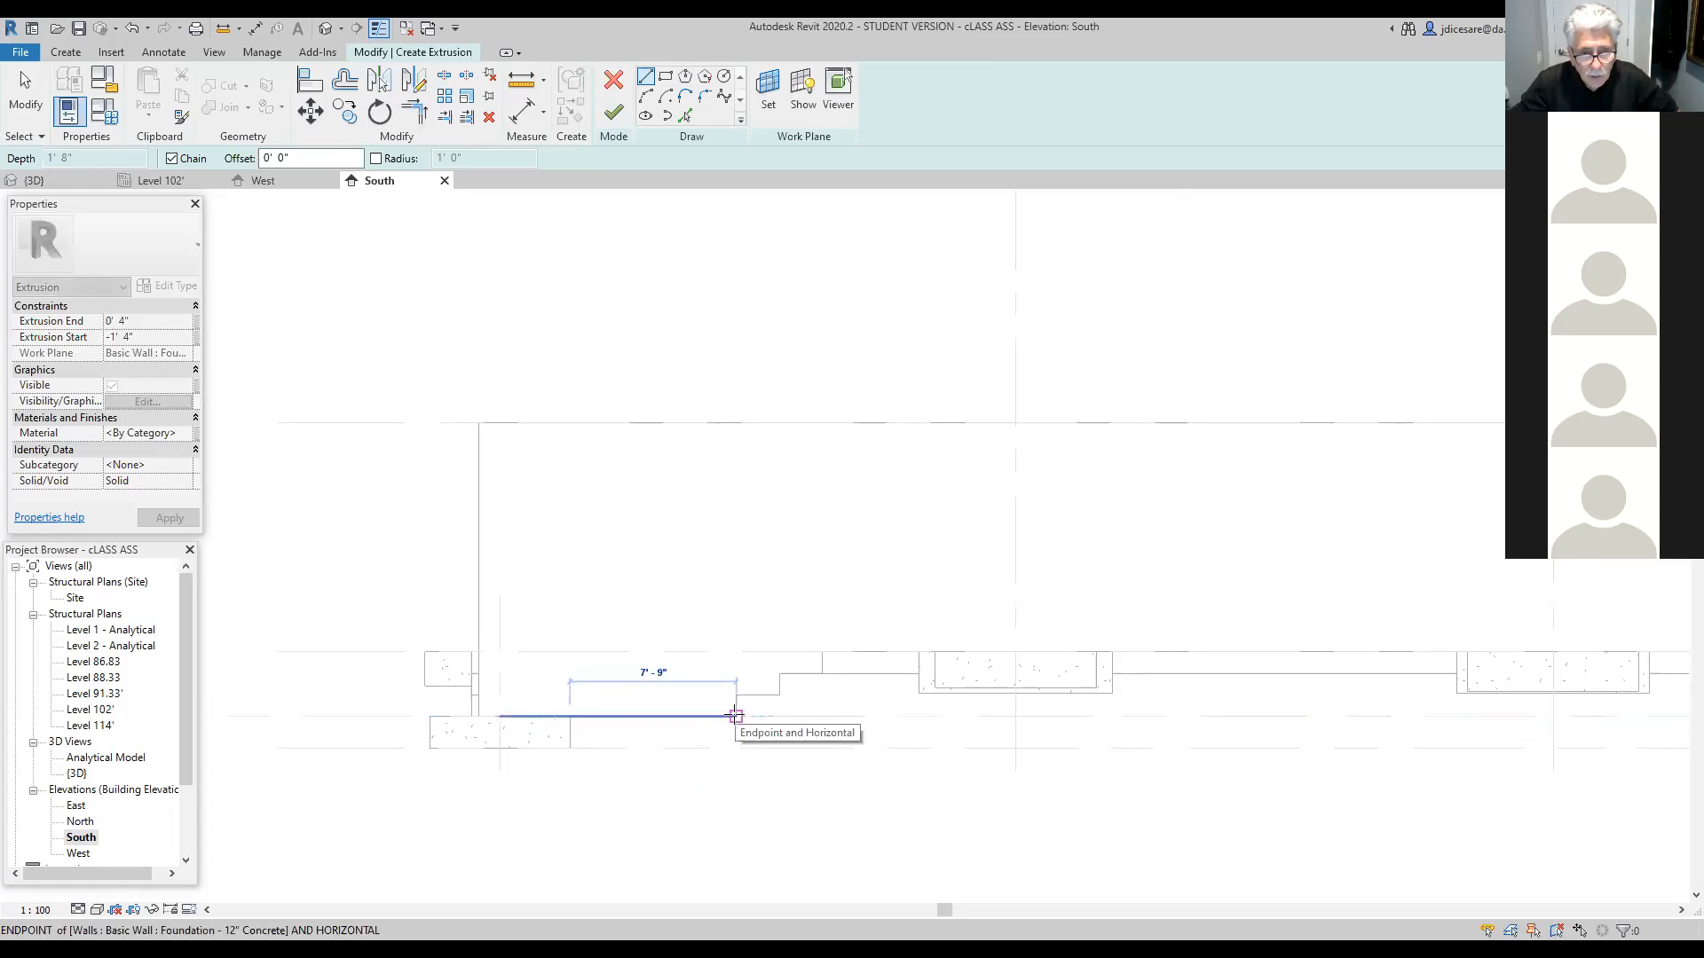
left_click(736, 715)
left_click(735, 694)
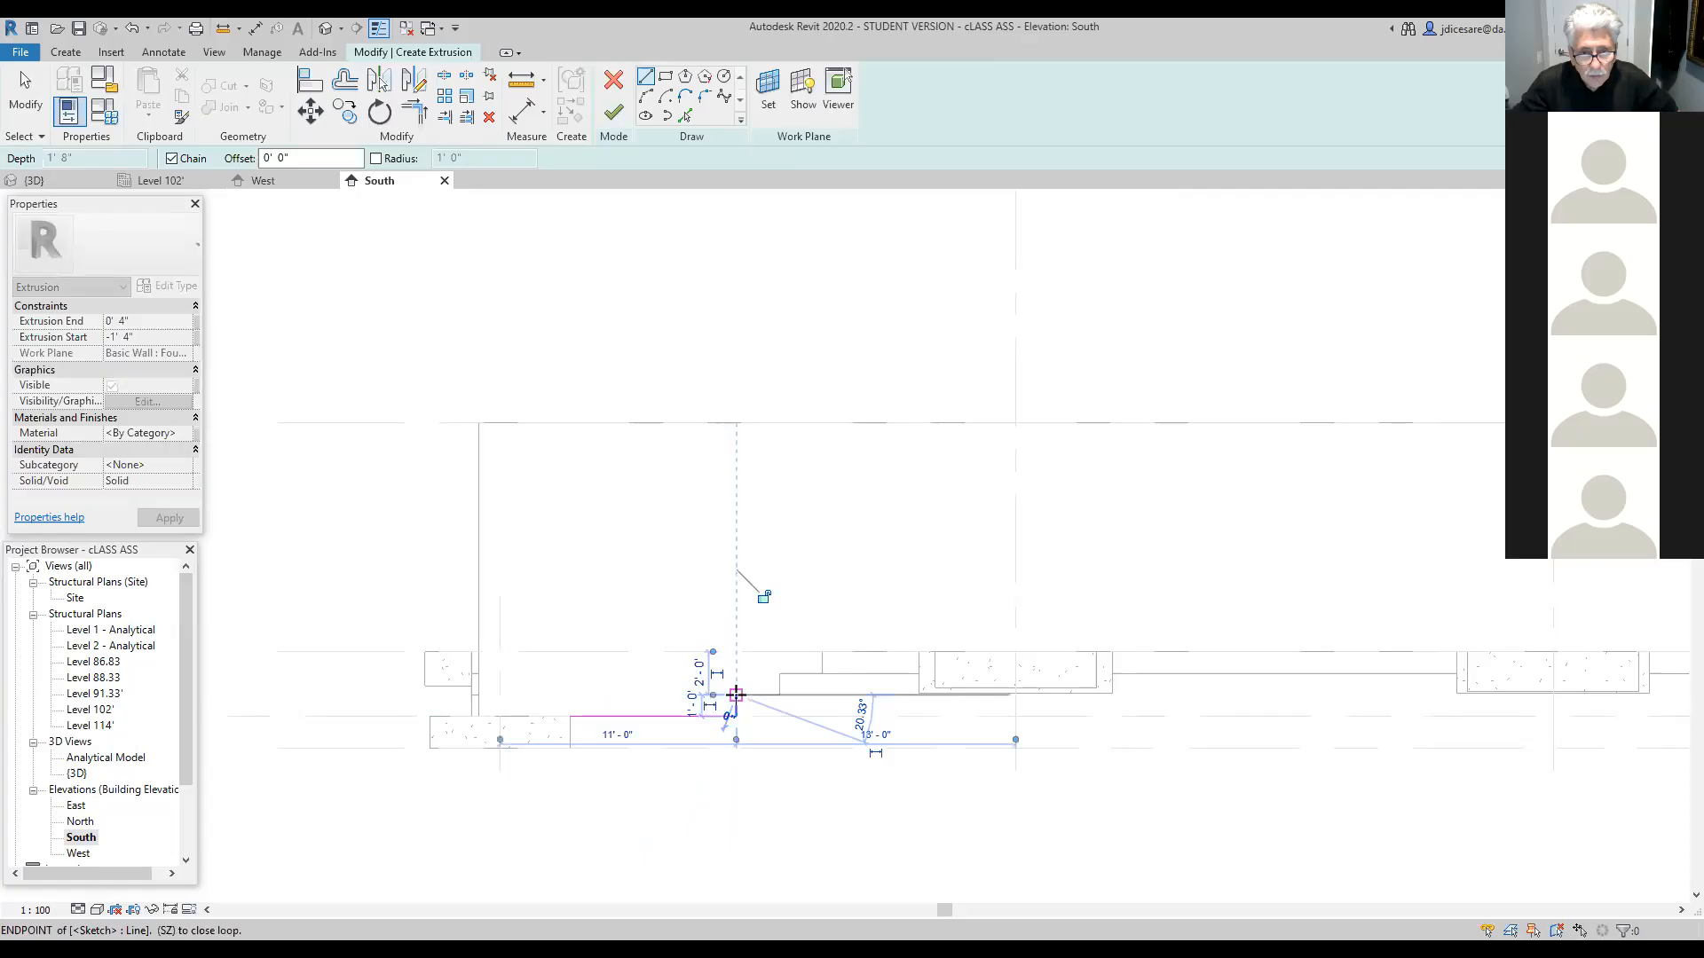
left_click(779, 694)
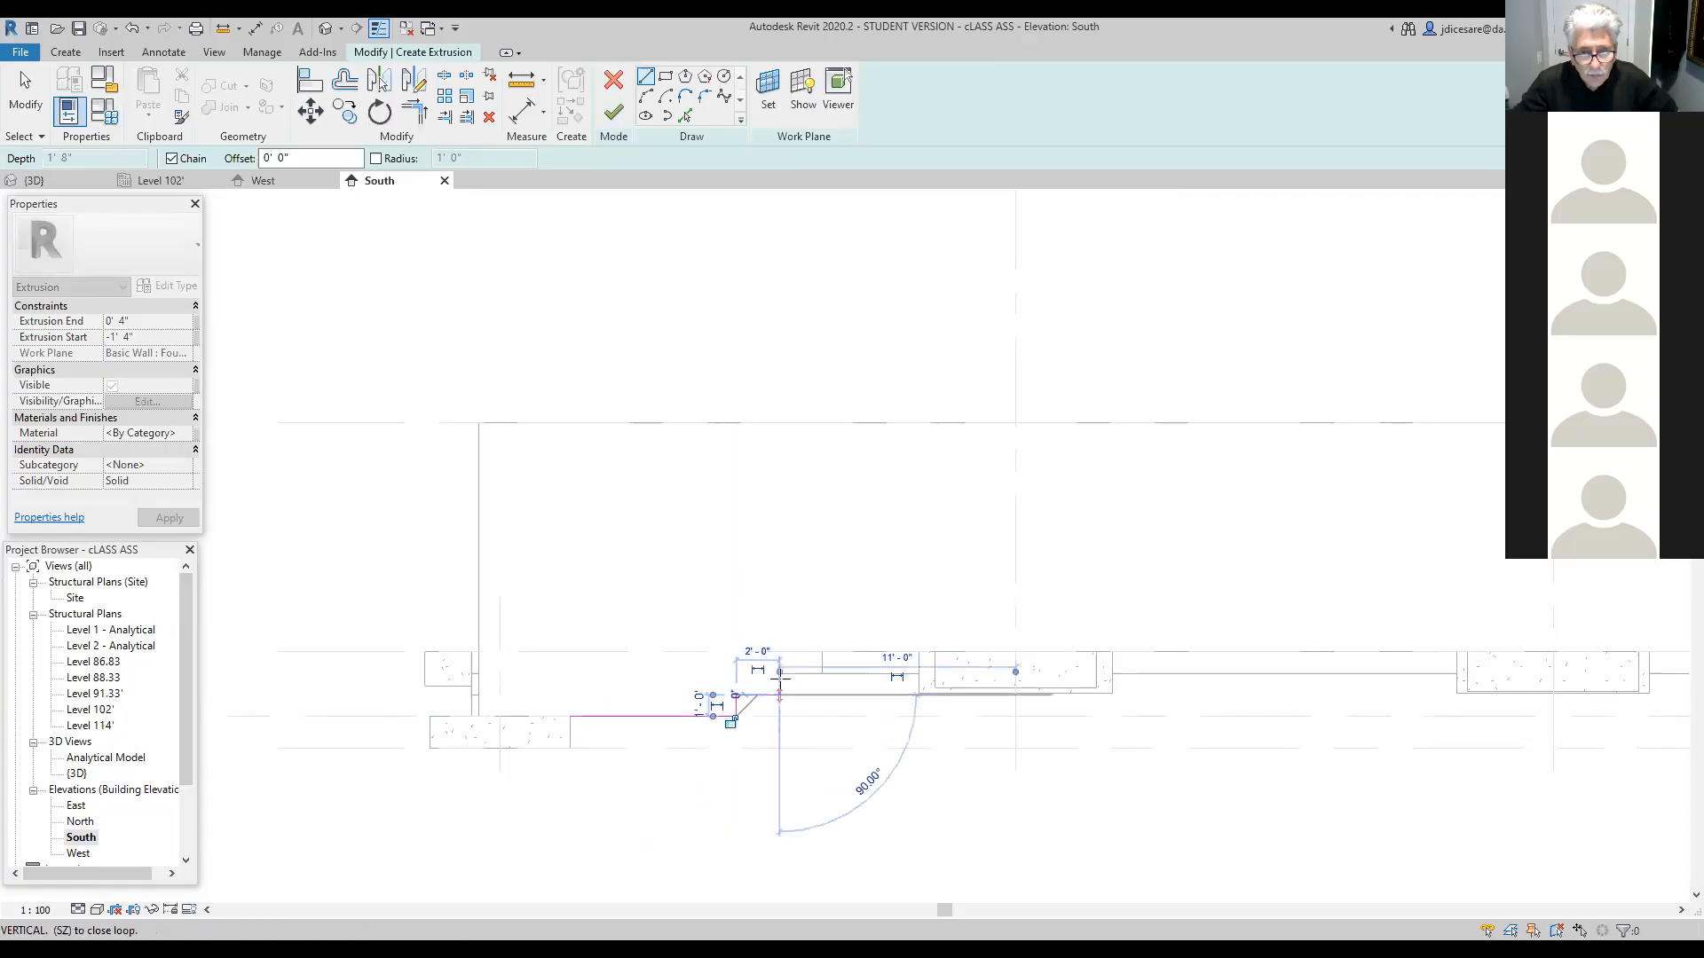
left_click(779, 673)
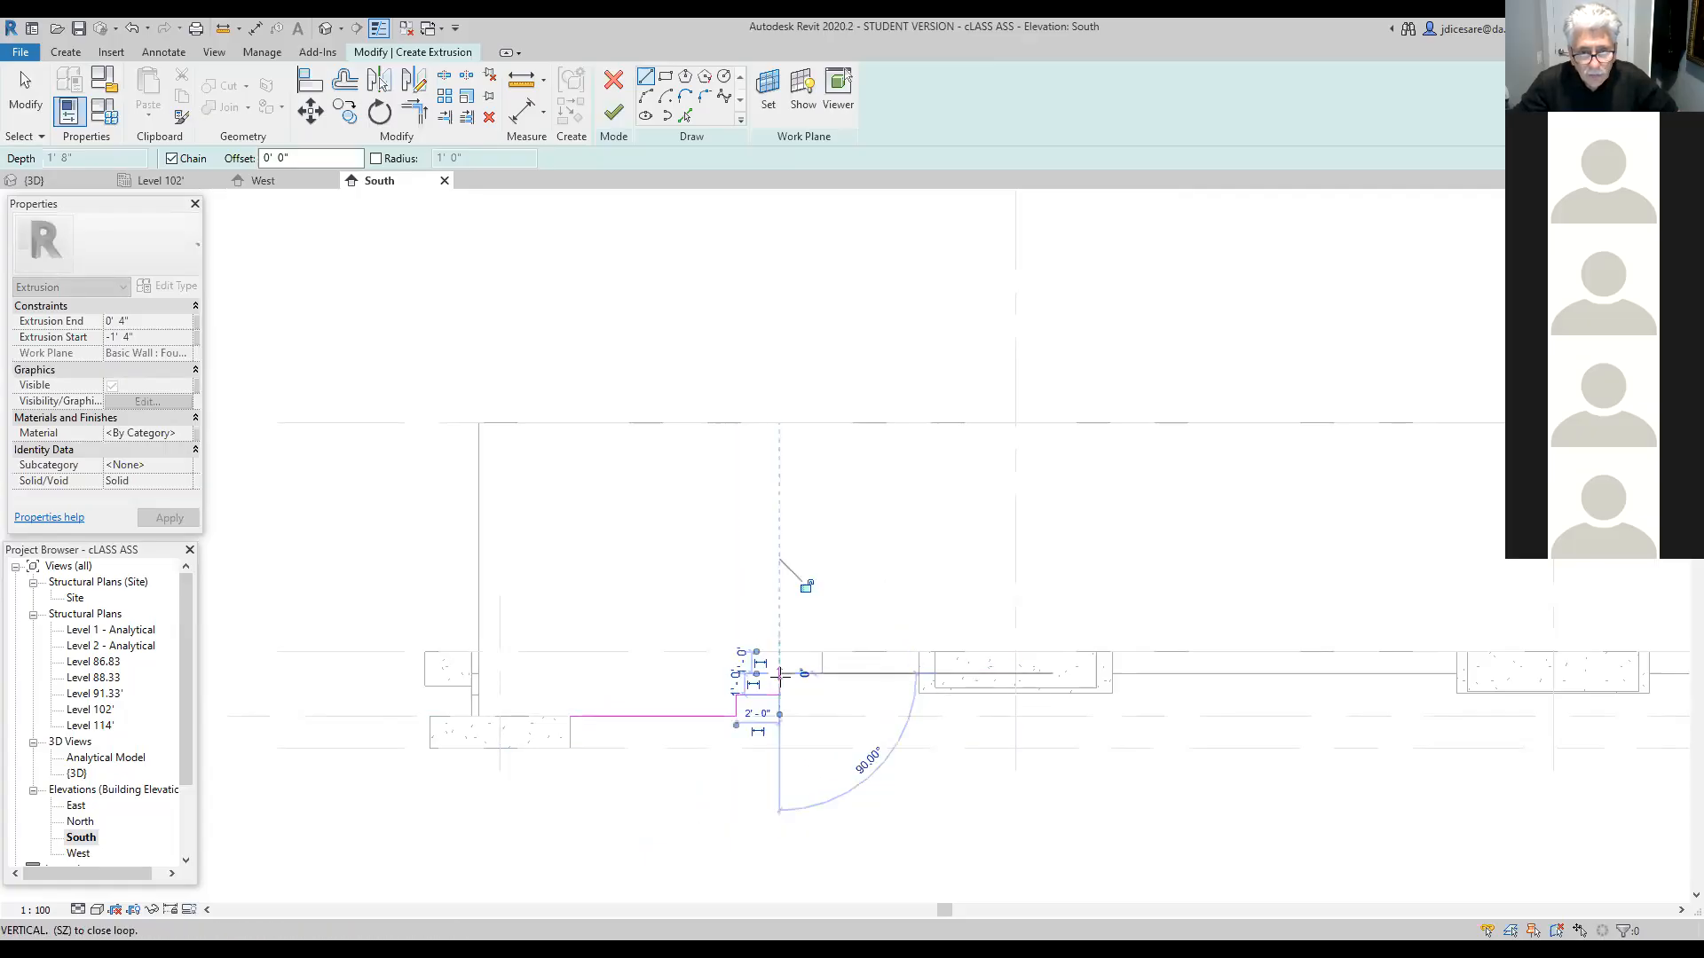
left_click(823, 674)
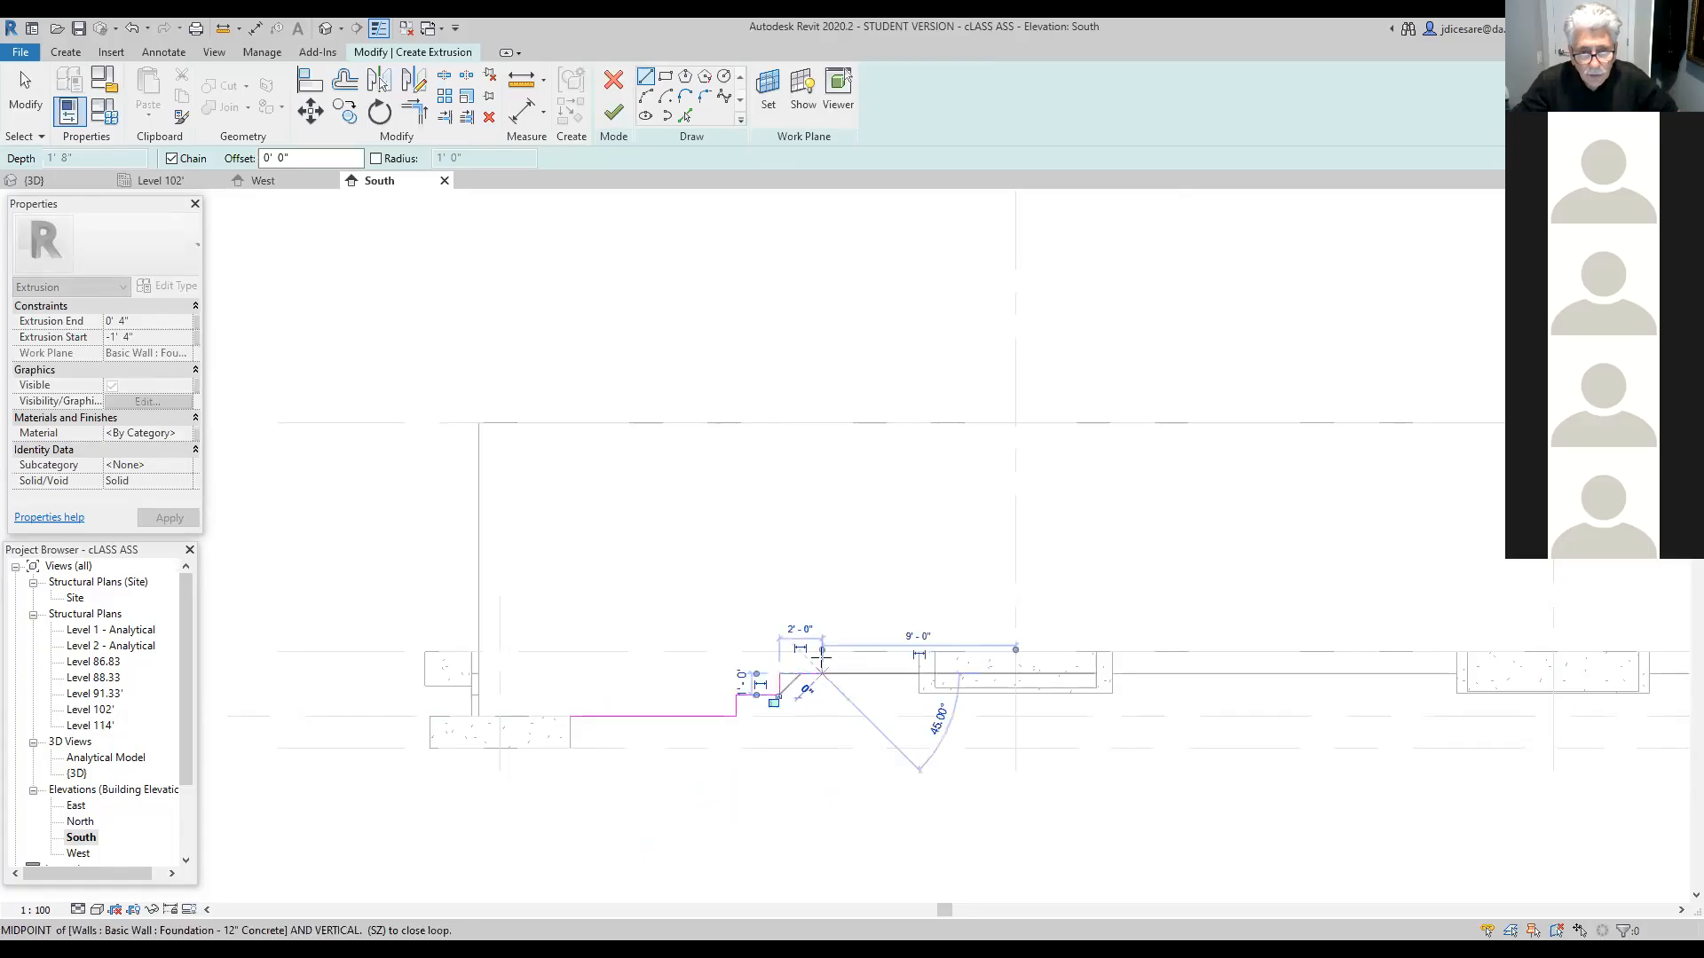
left_click(822, 652)
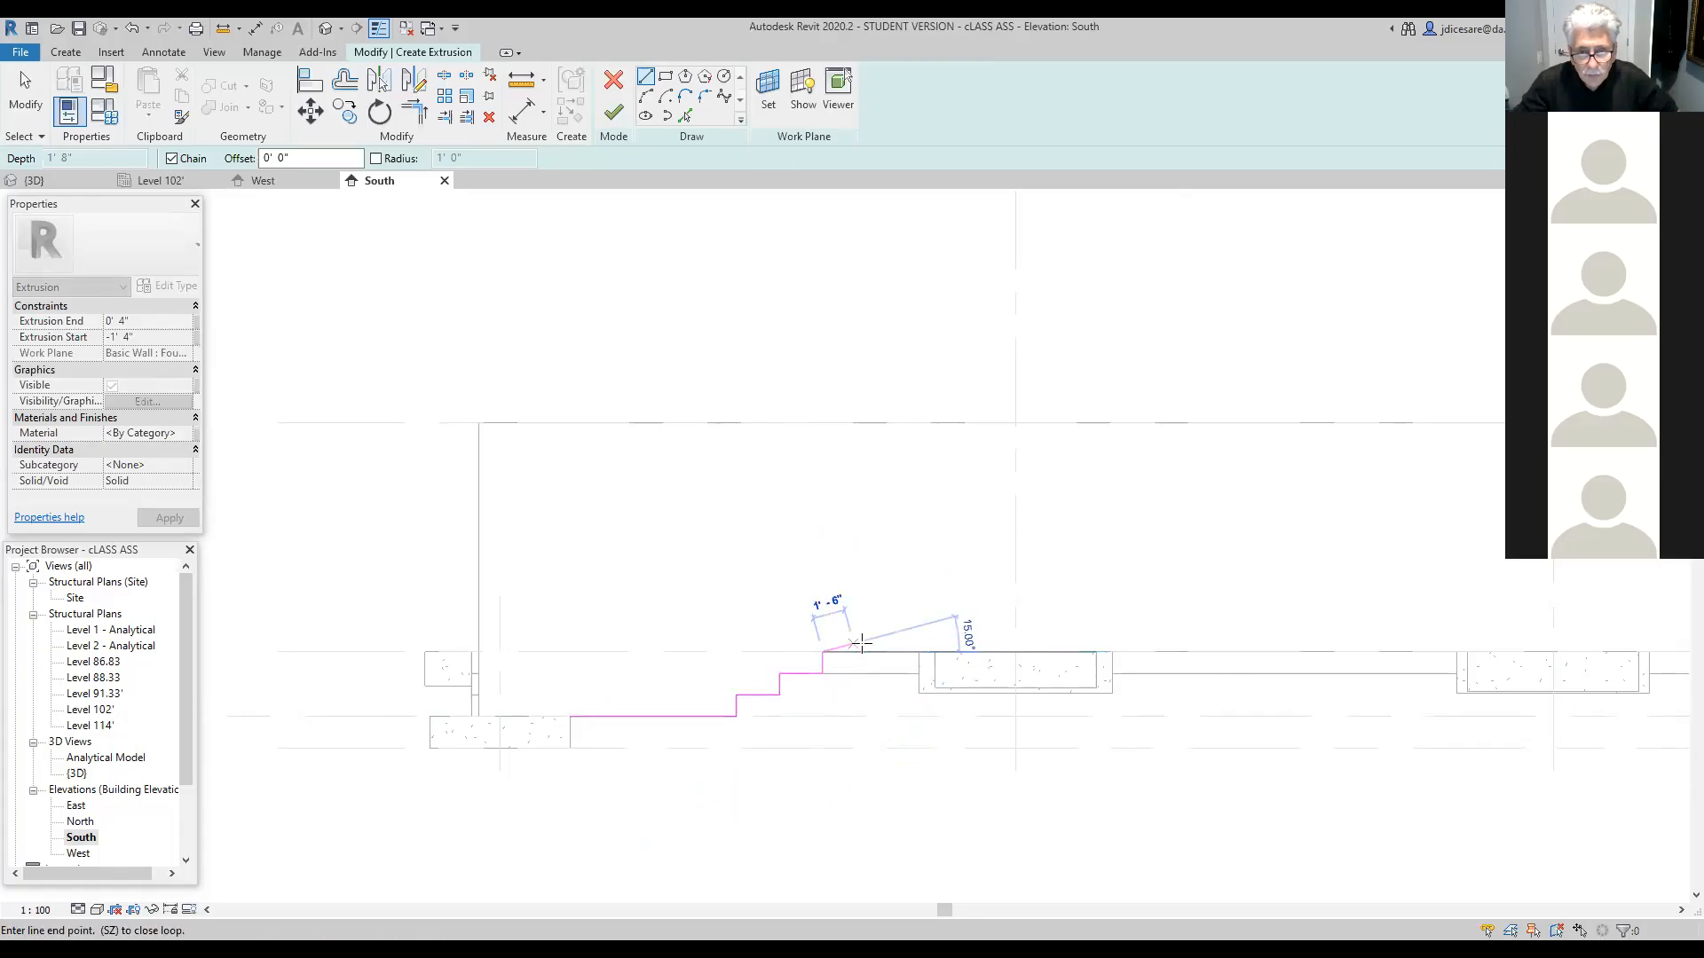
left_click(932, 652)
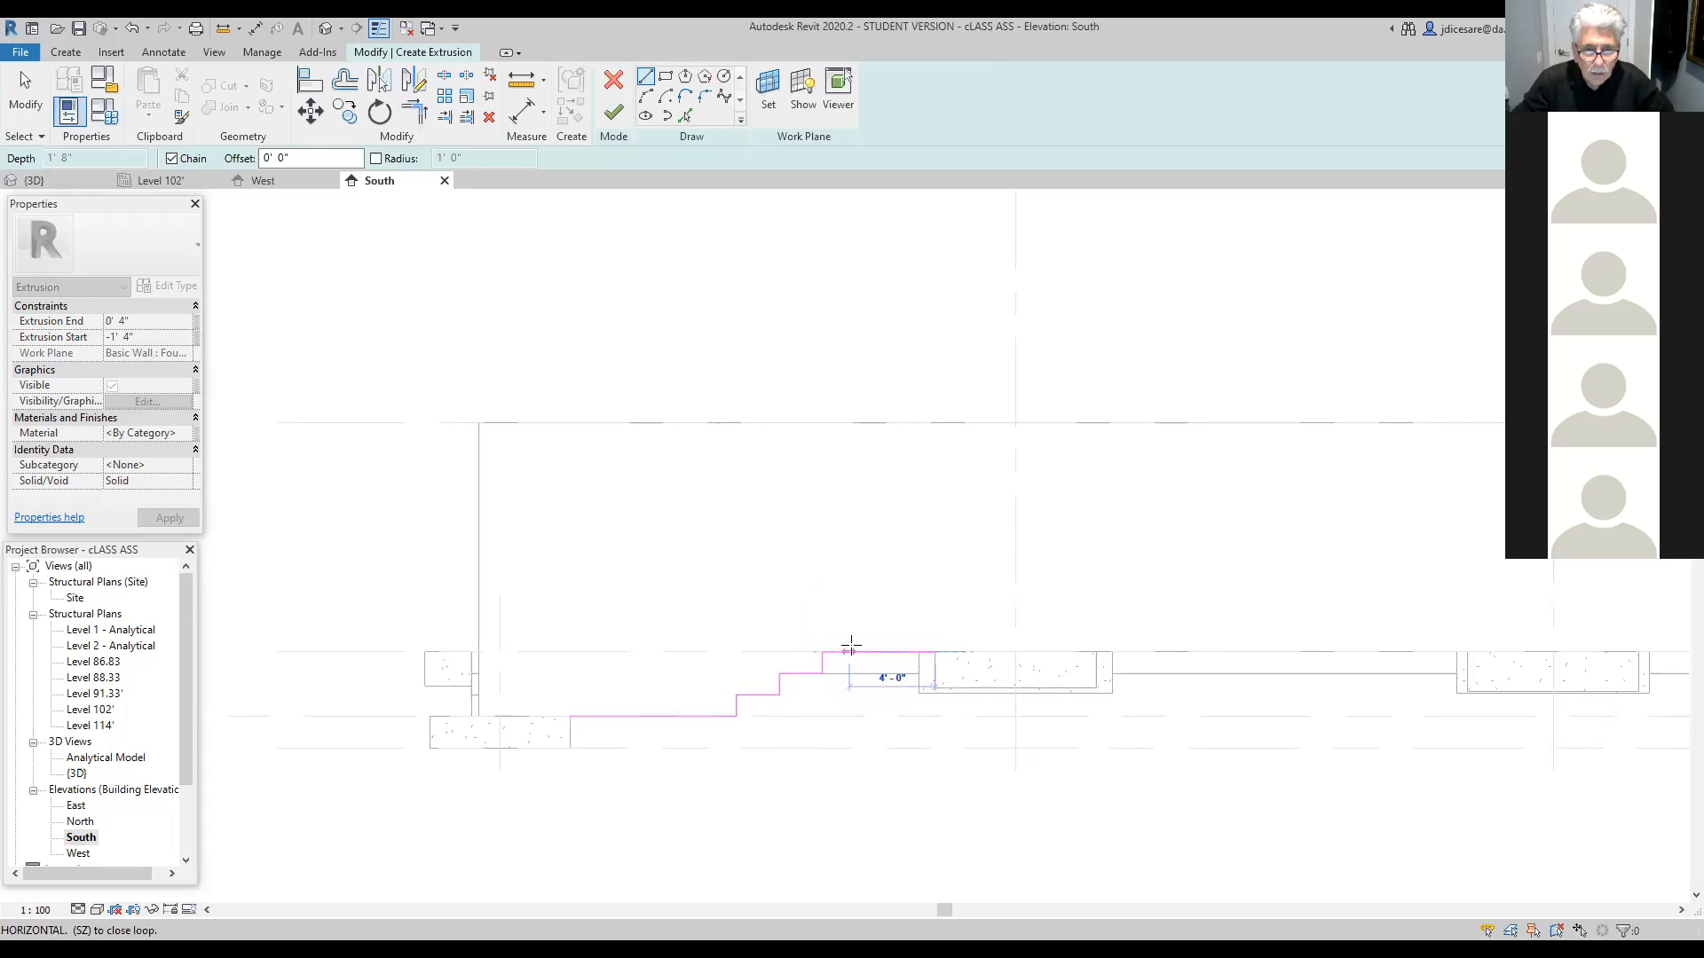
left_click(935, 653)
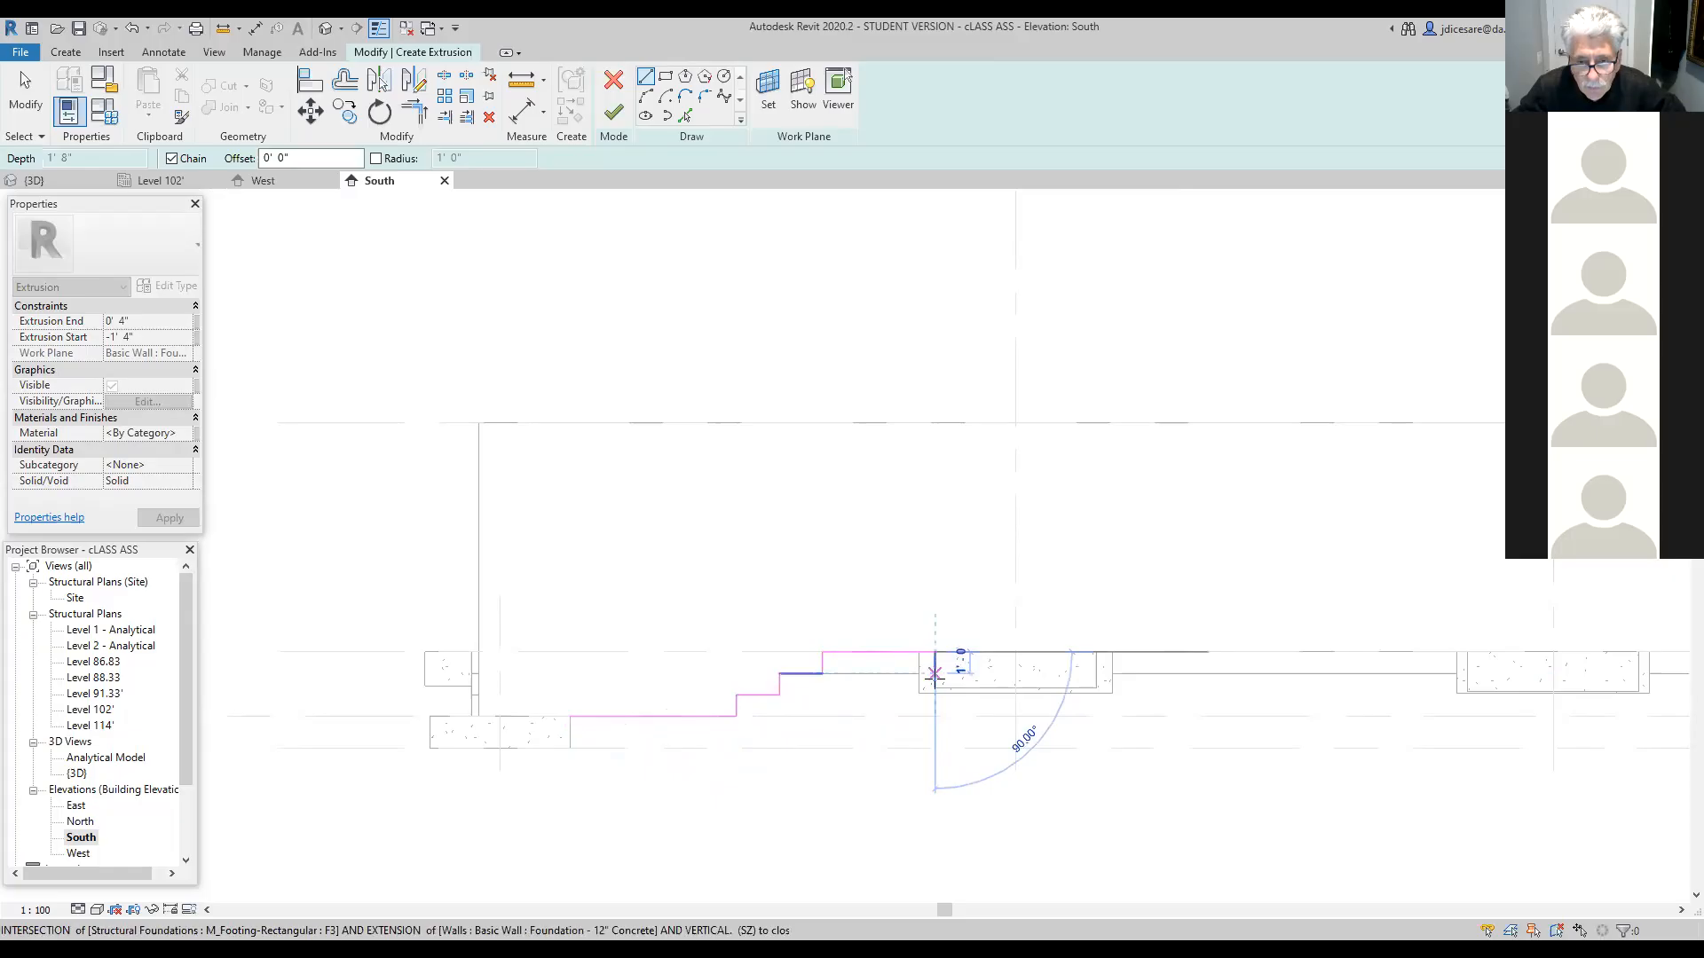
Step: Close the footing profile with a parallel stepped underside 1'-0" below, using 2'-0" runs and ending at the grid 1 footing's edge
scroll(934, 674, "up", 2)
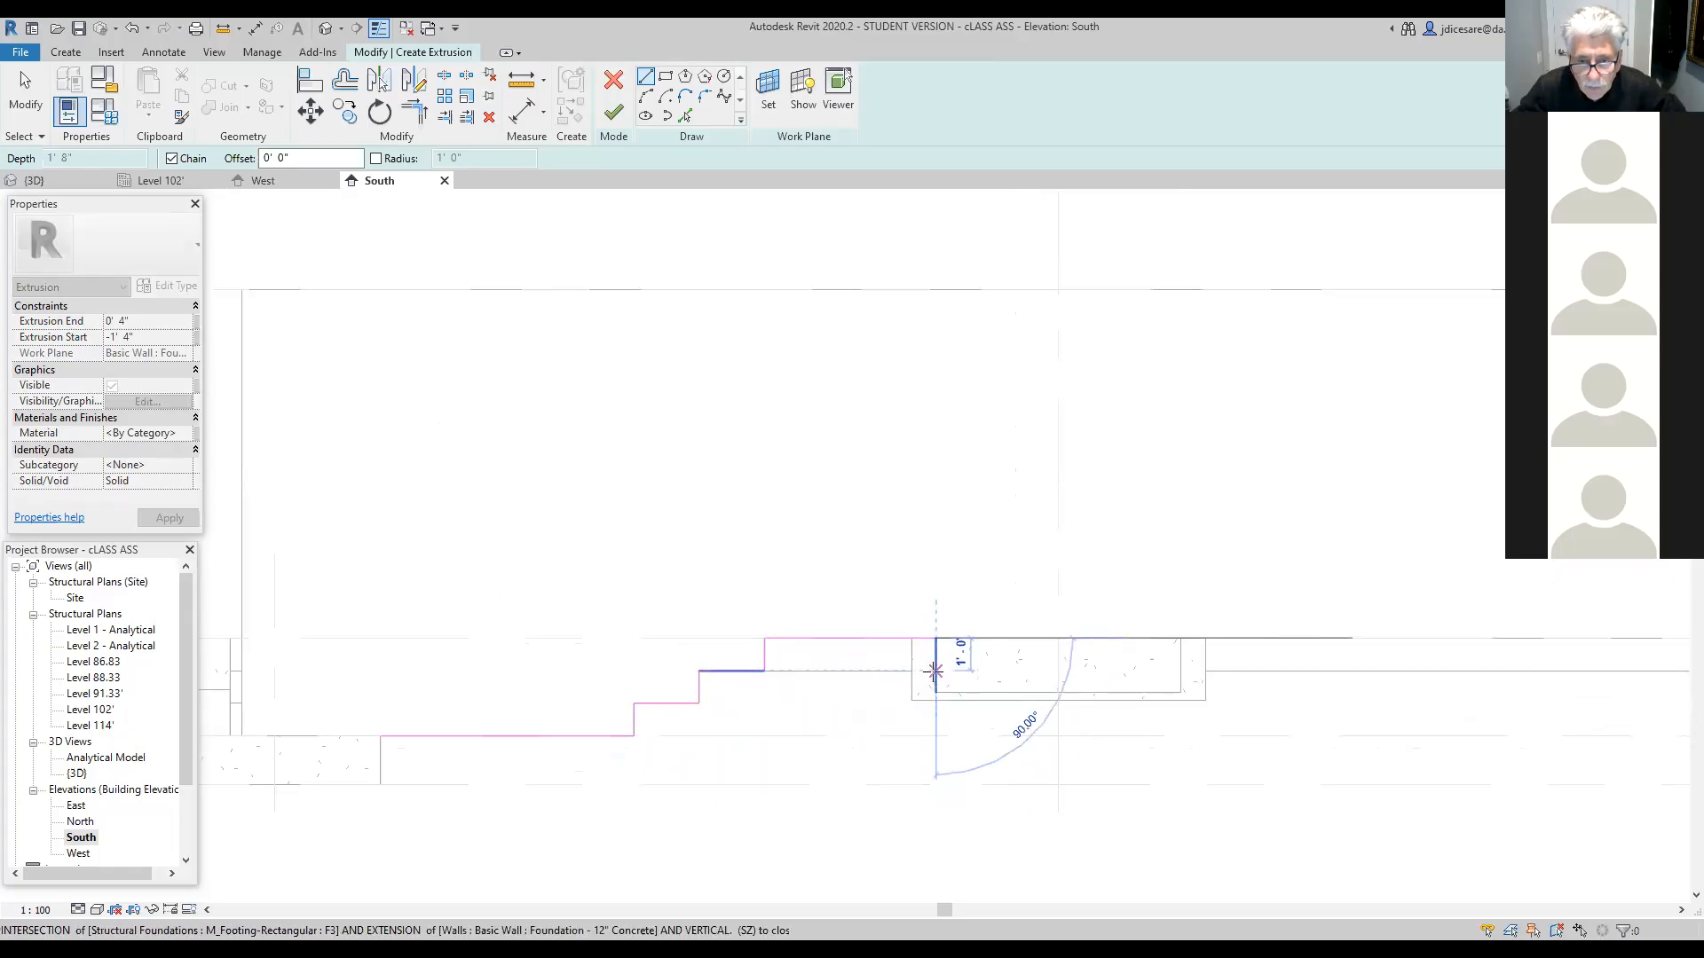
left_click(934, 672)
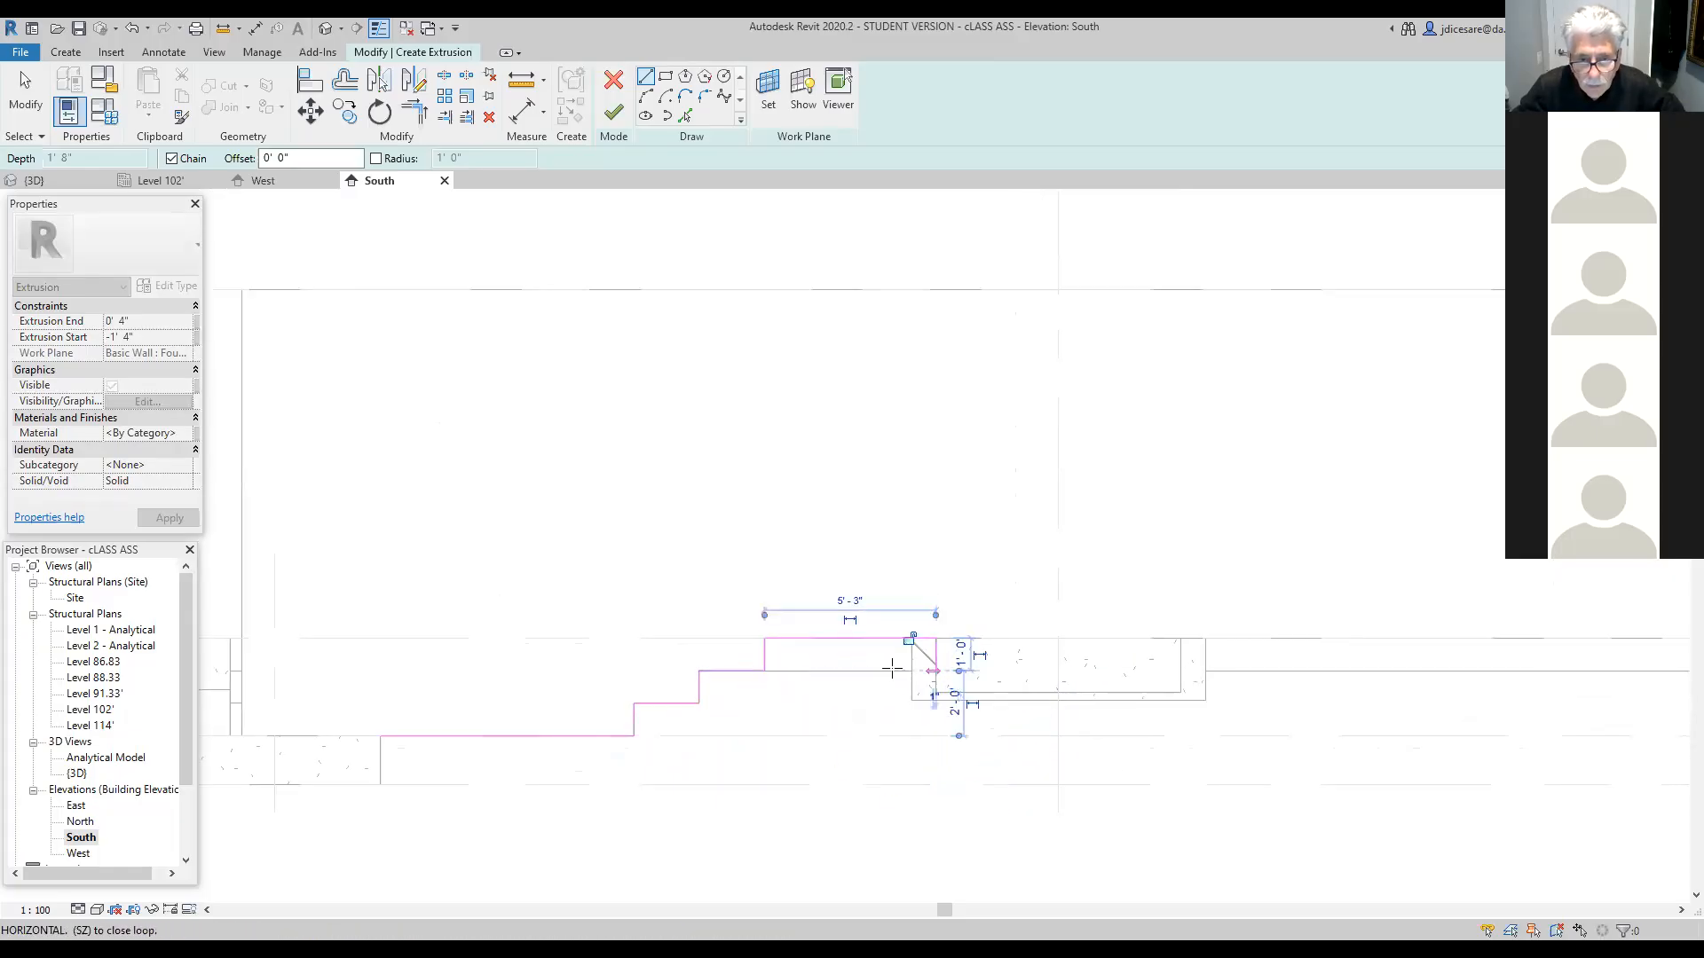
left_click(795, 671)
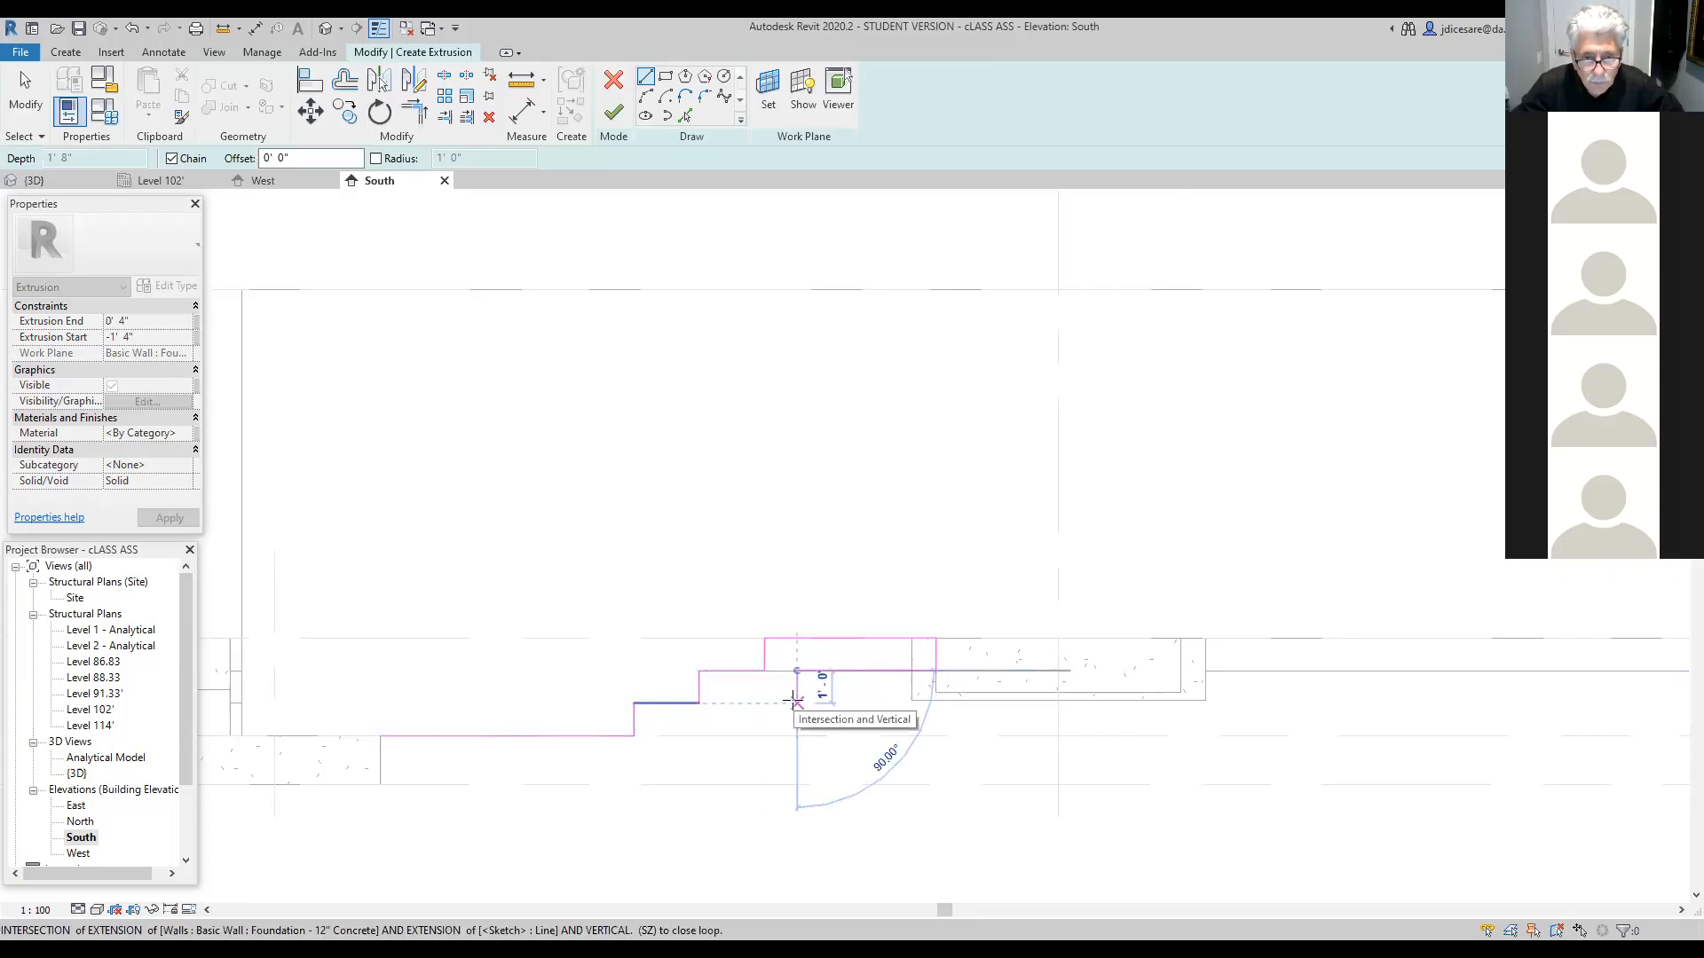
left_click(796, 702)
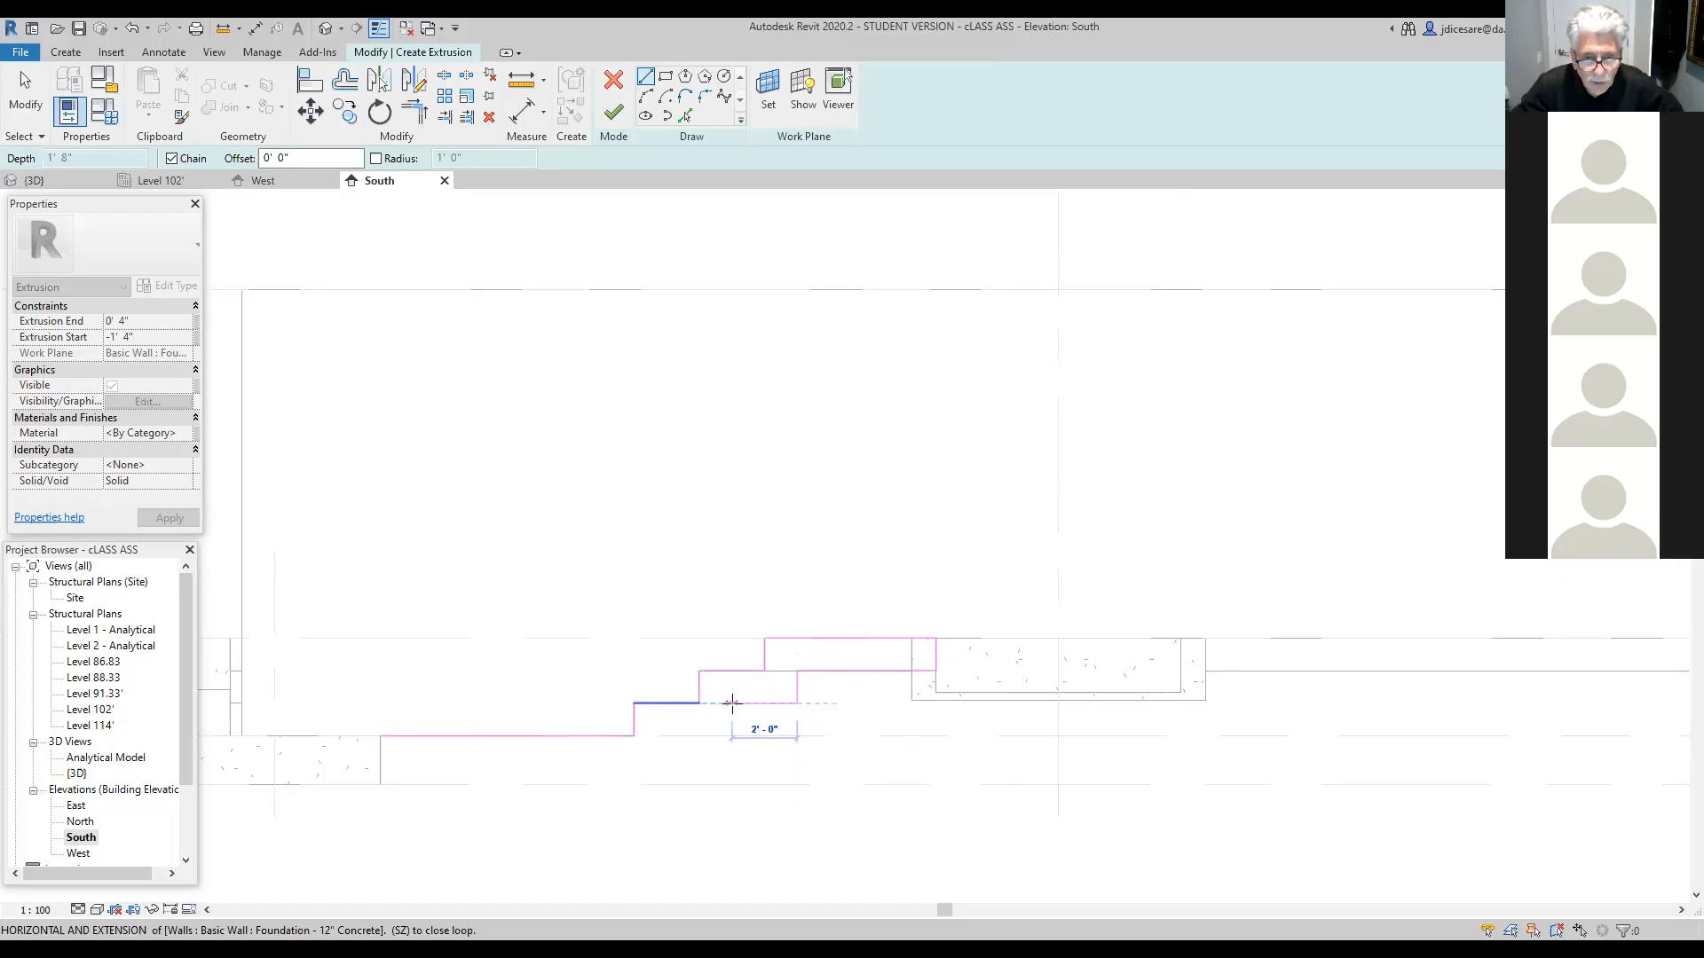
left_click(730, 703)
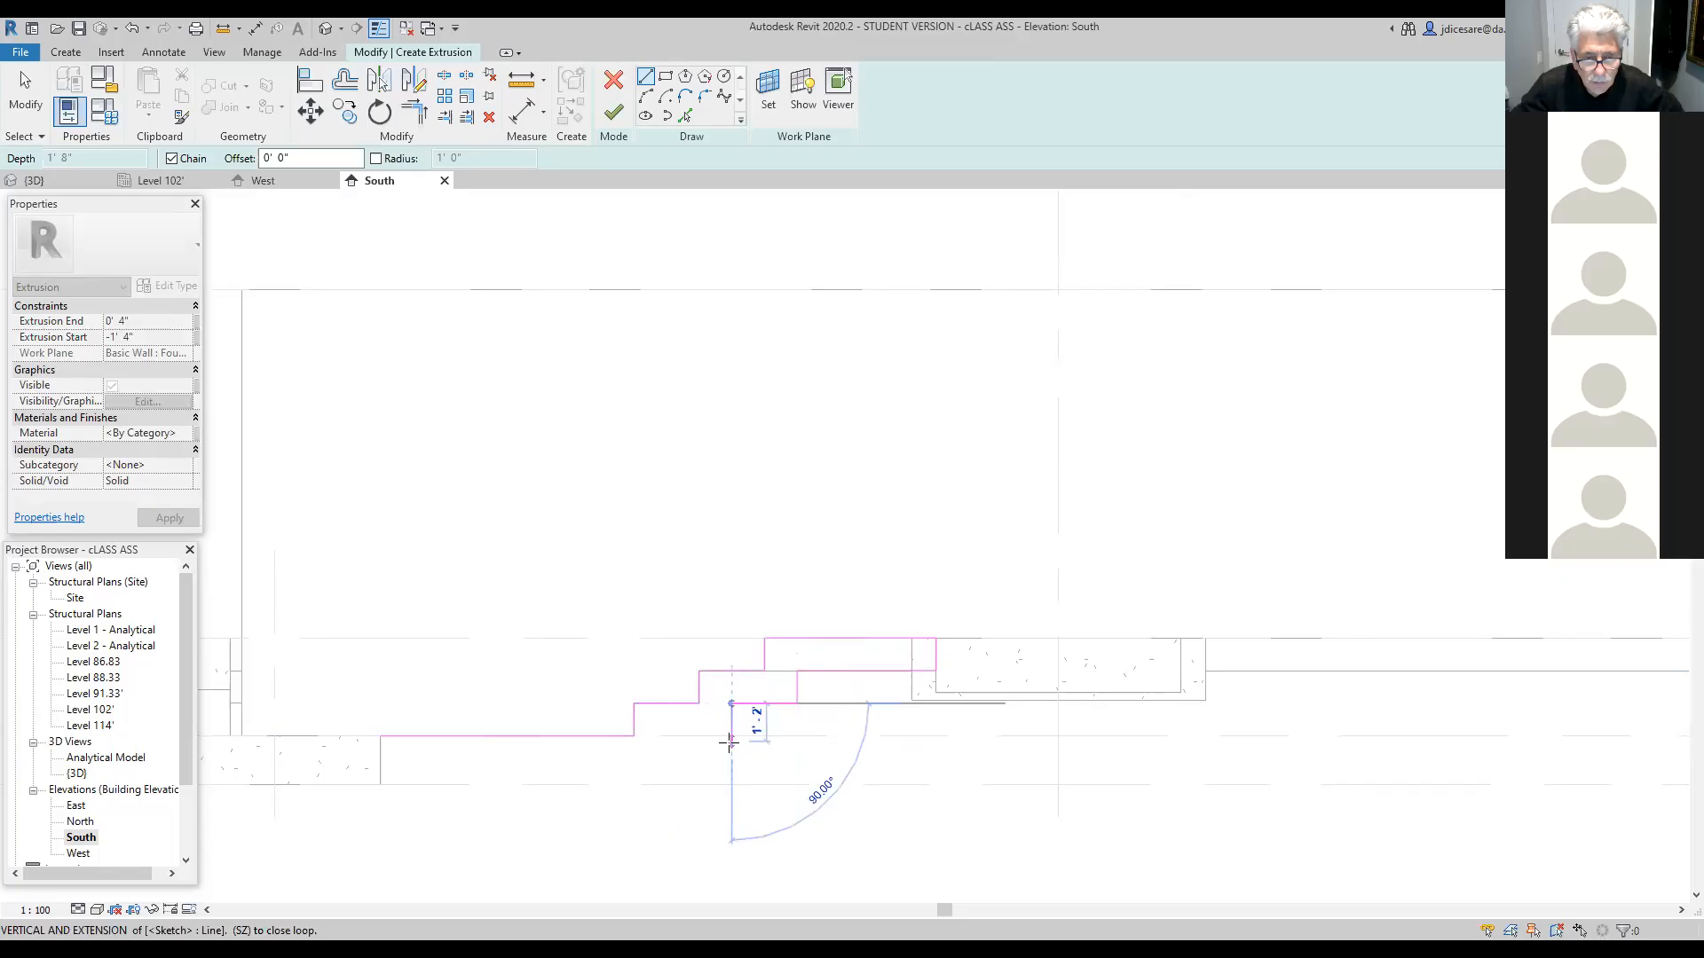
left_click(730, 736)
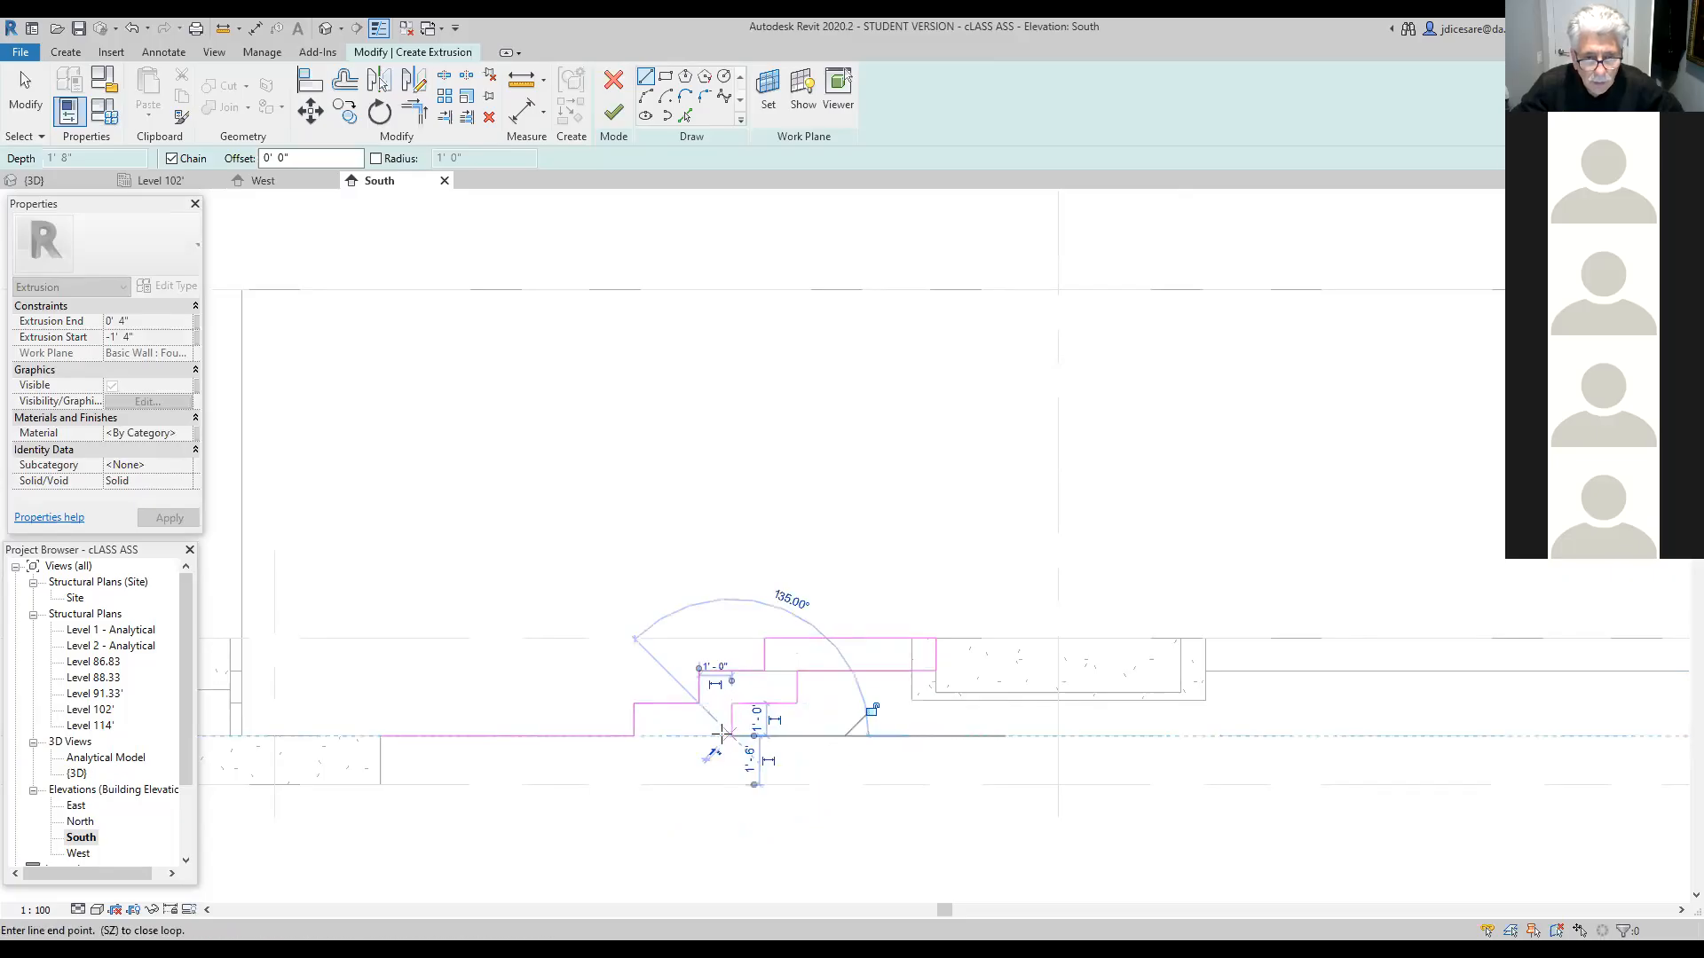
left_click(665, 734)
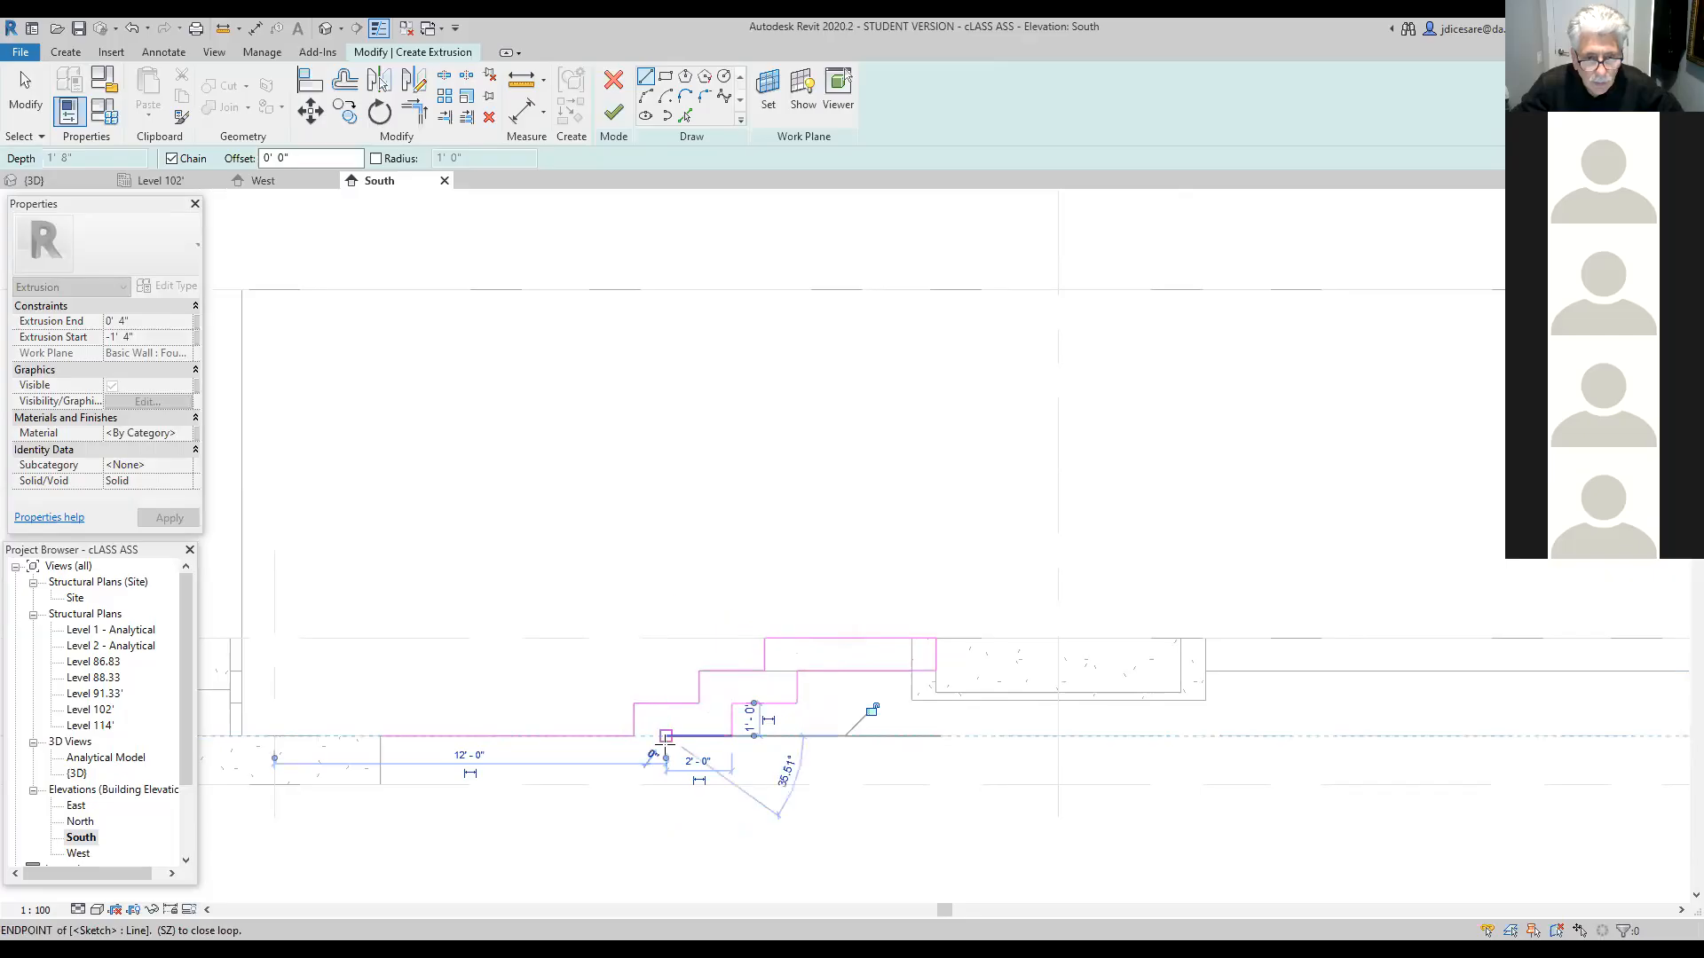
left_click(665, 768)
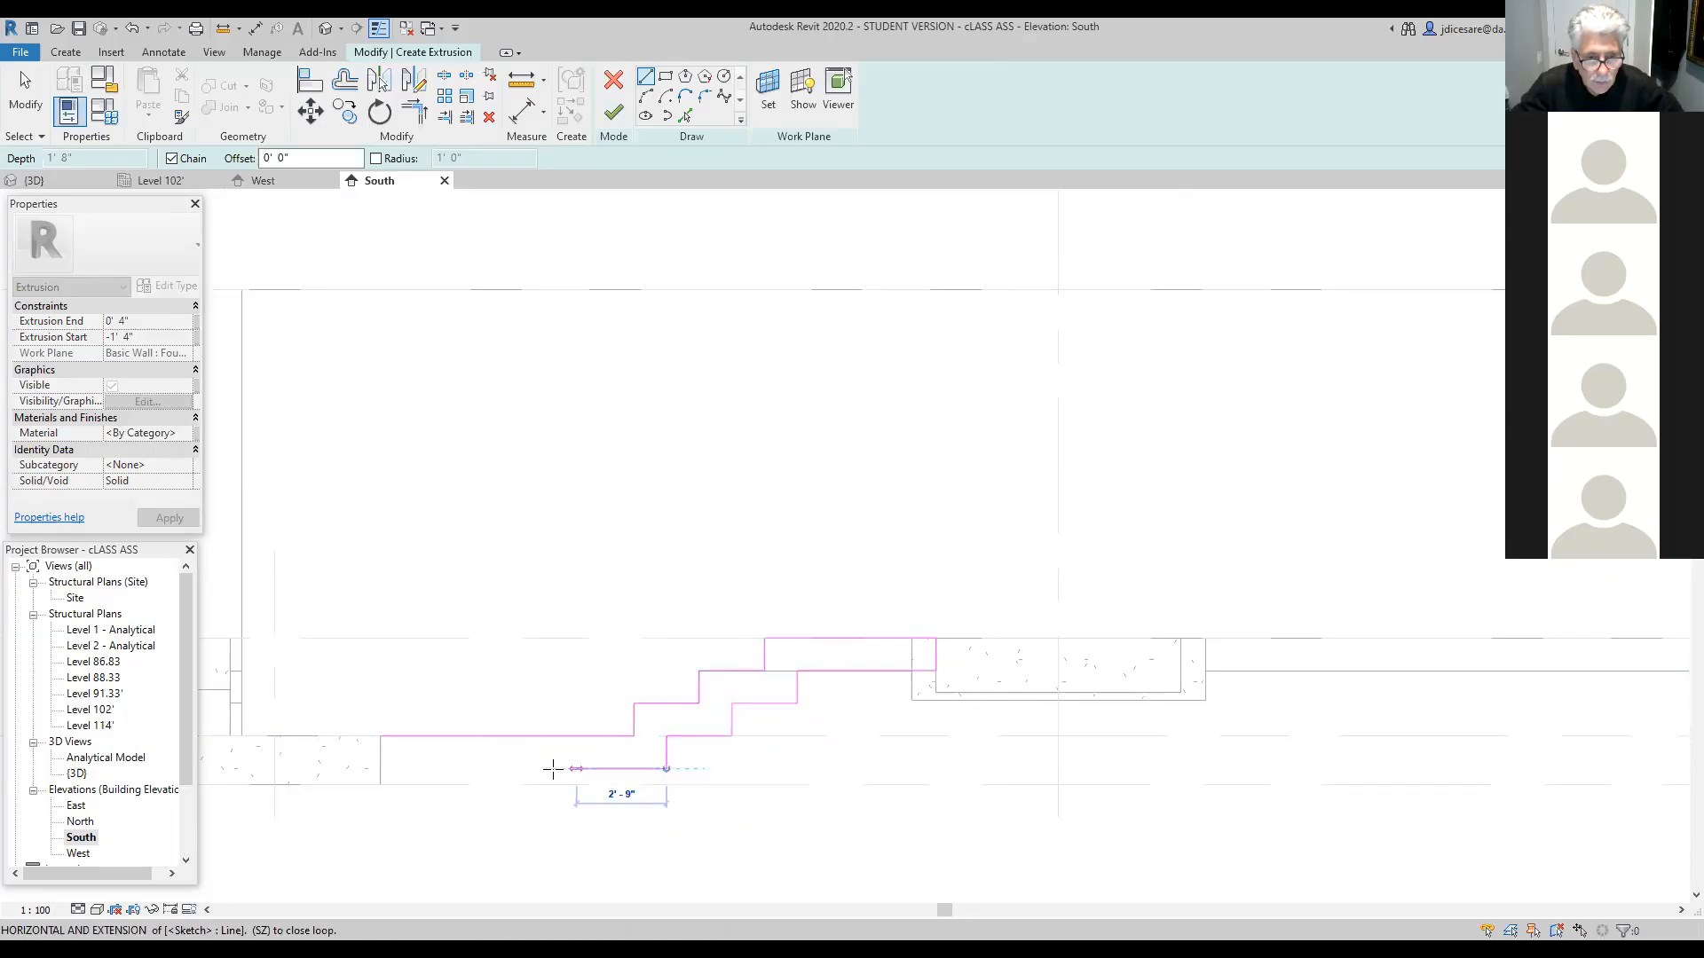
left_click(381, 768)
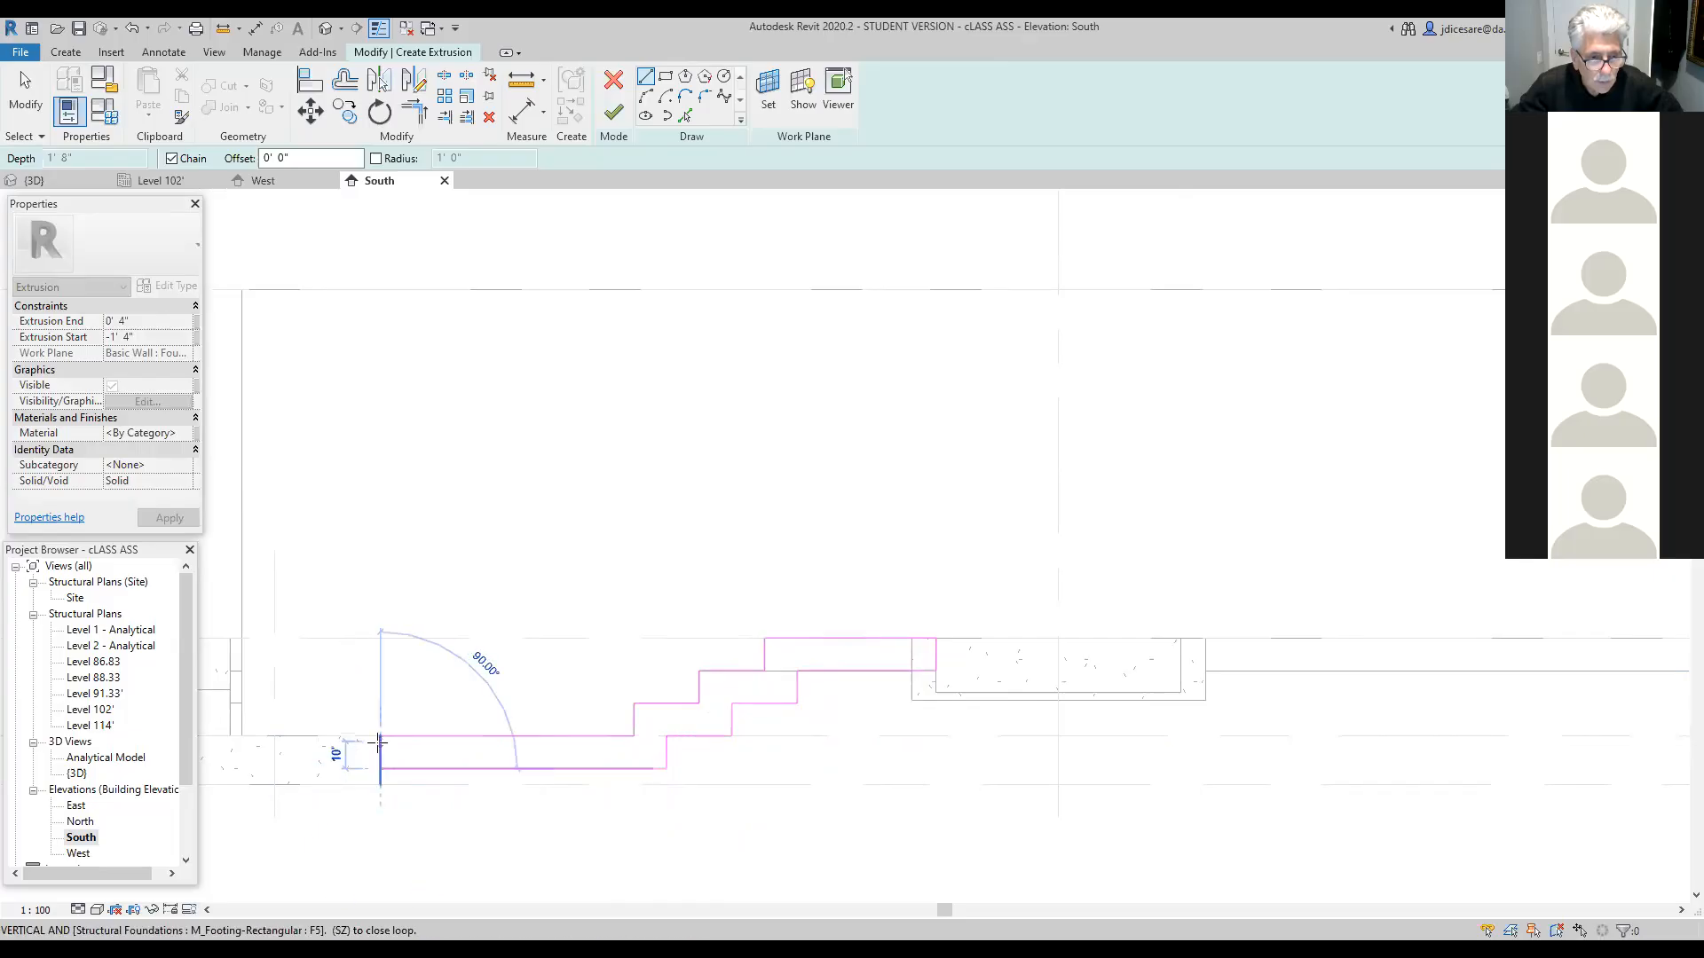
left_click(380, 736)
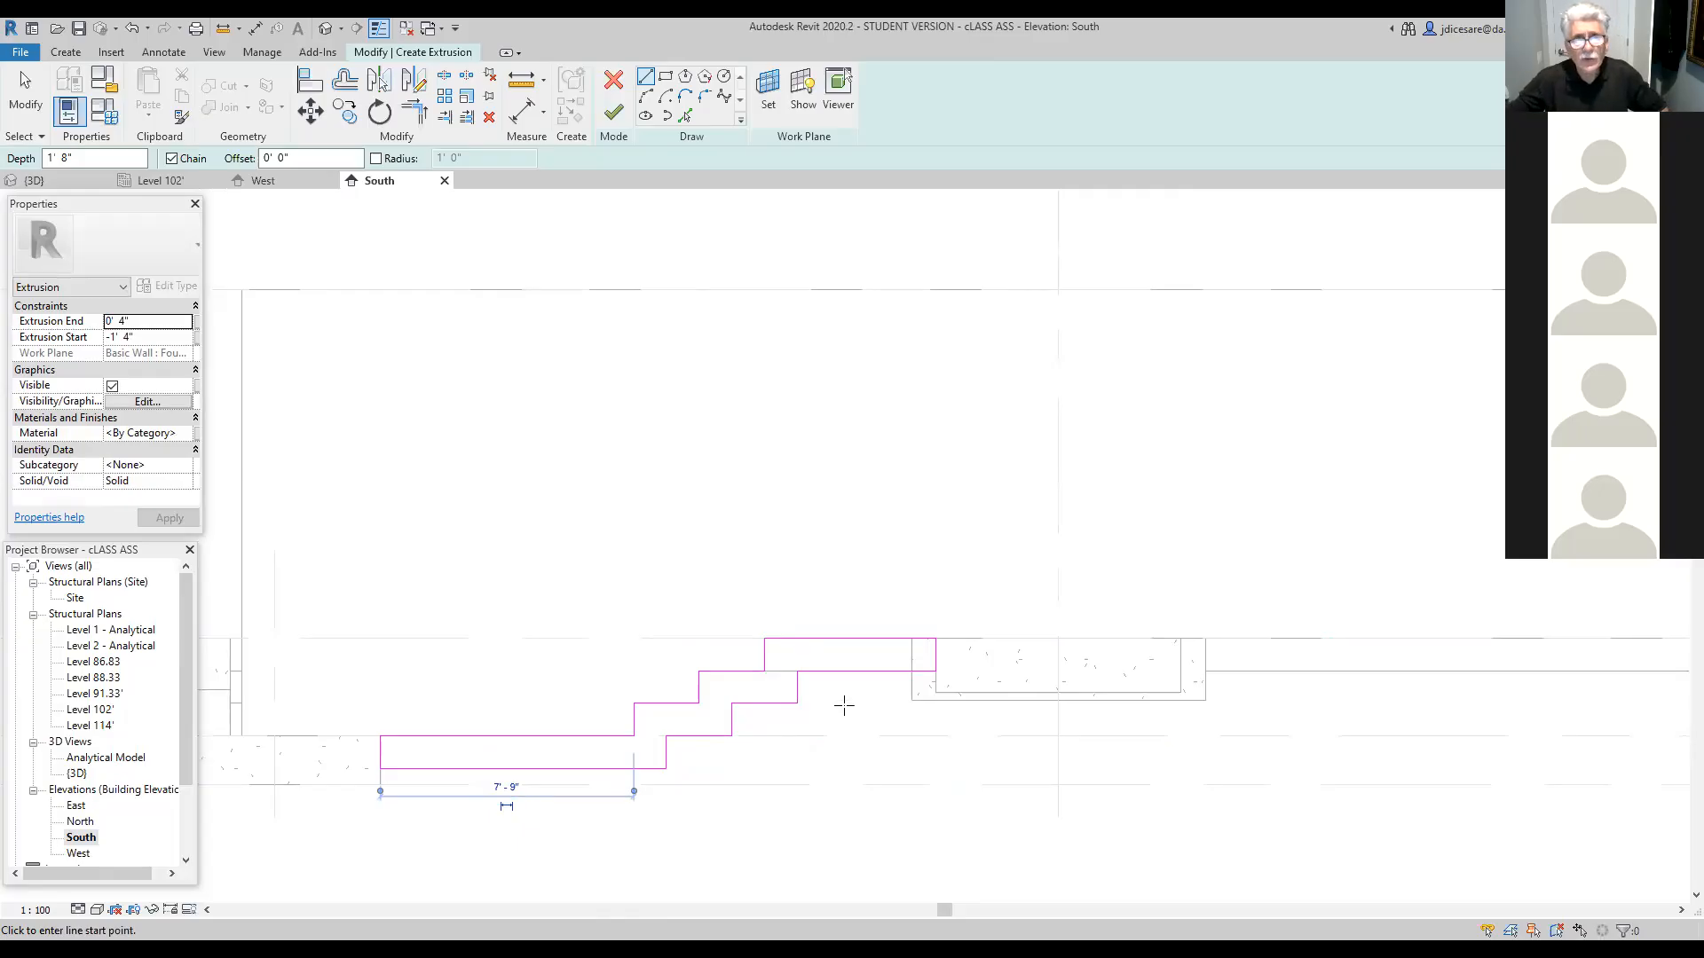
Step: Finish the extrusion sketch and the in-place model, and check the stepped south footing in the 3D view
left_click(612, 114)
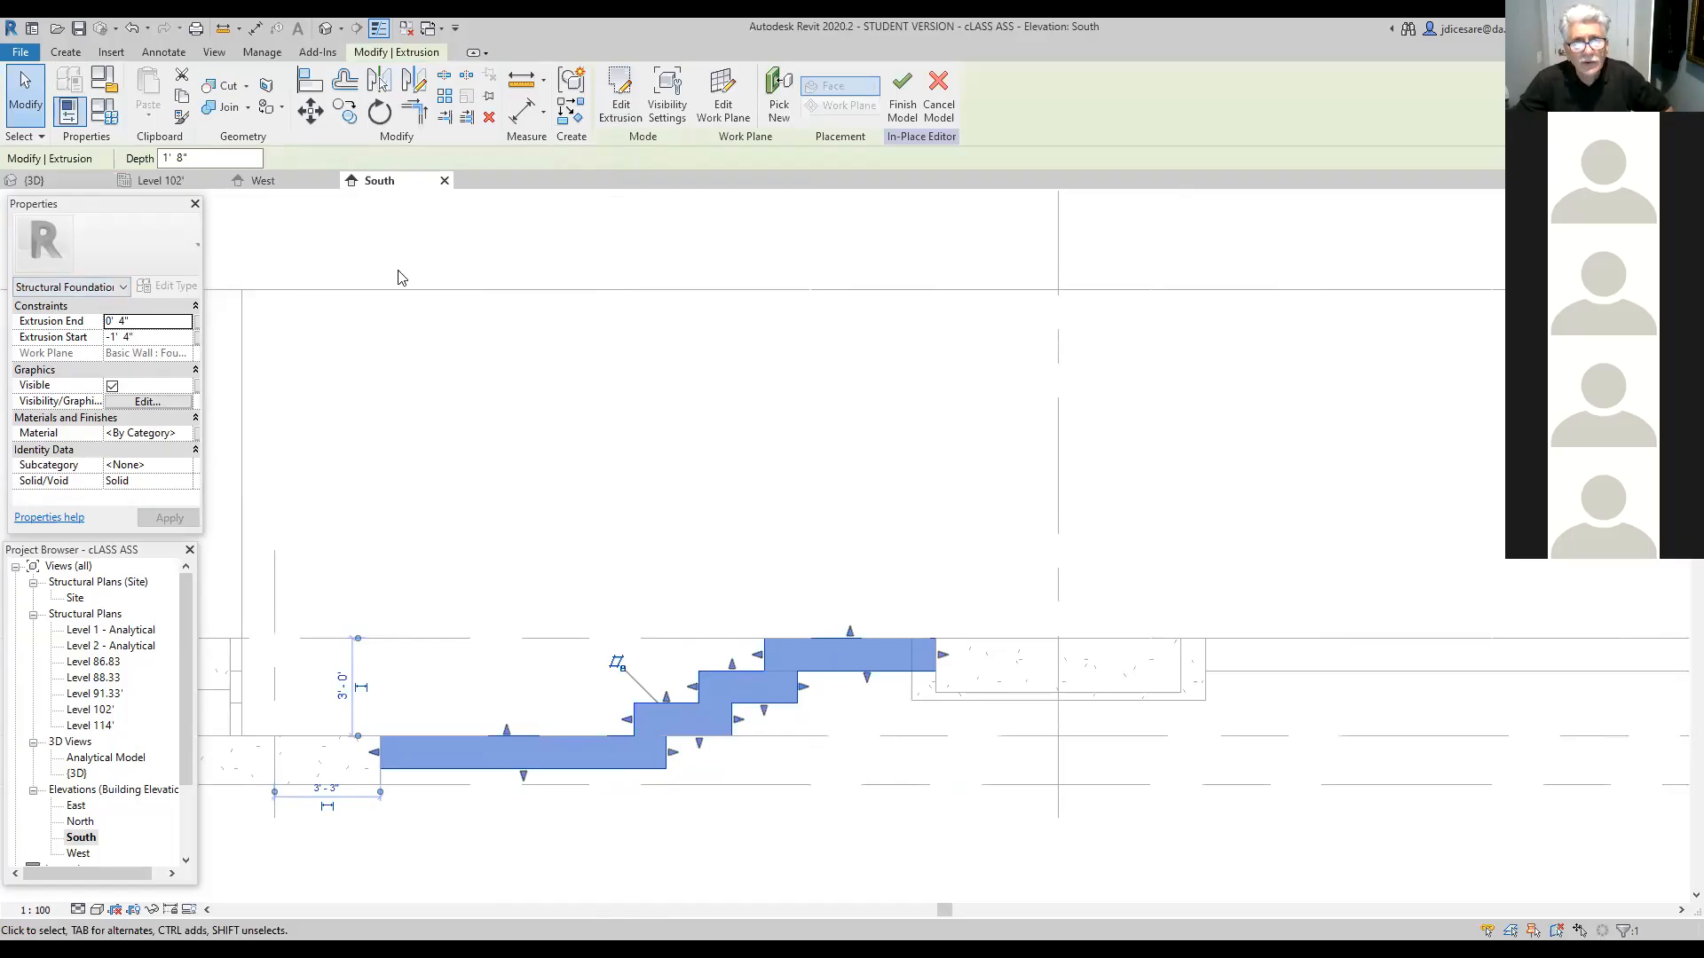
mouse_move(164, 309)
left_mouse_down()
mouse_move(84, 313)
mouse_move(99, 359)
mouse_move(149, 300)
left_mouse_up()
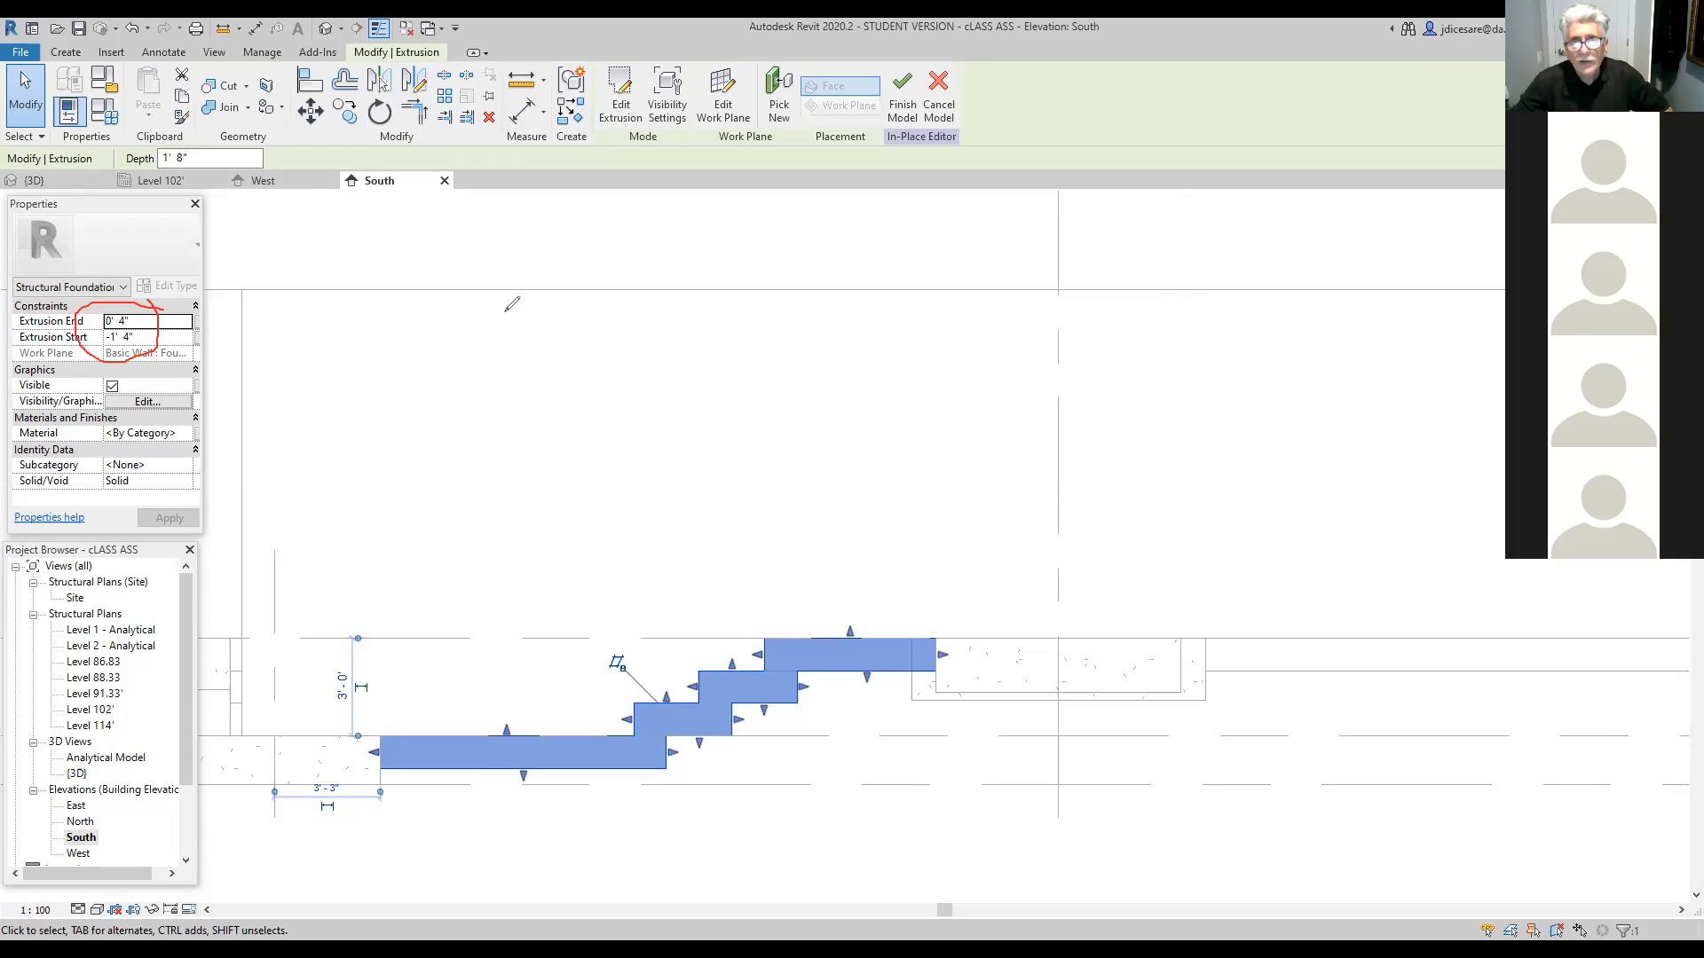
key("ctrl+z")
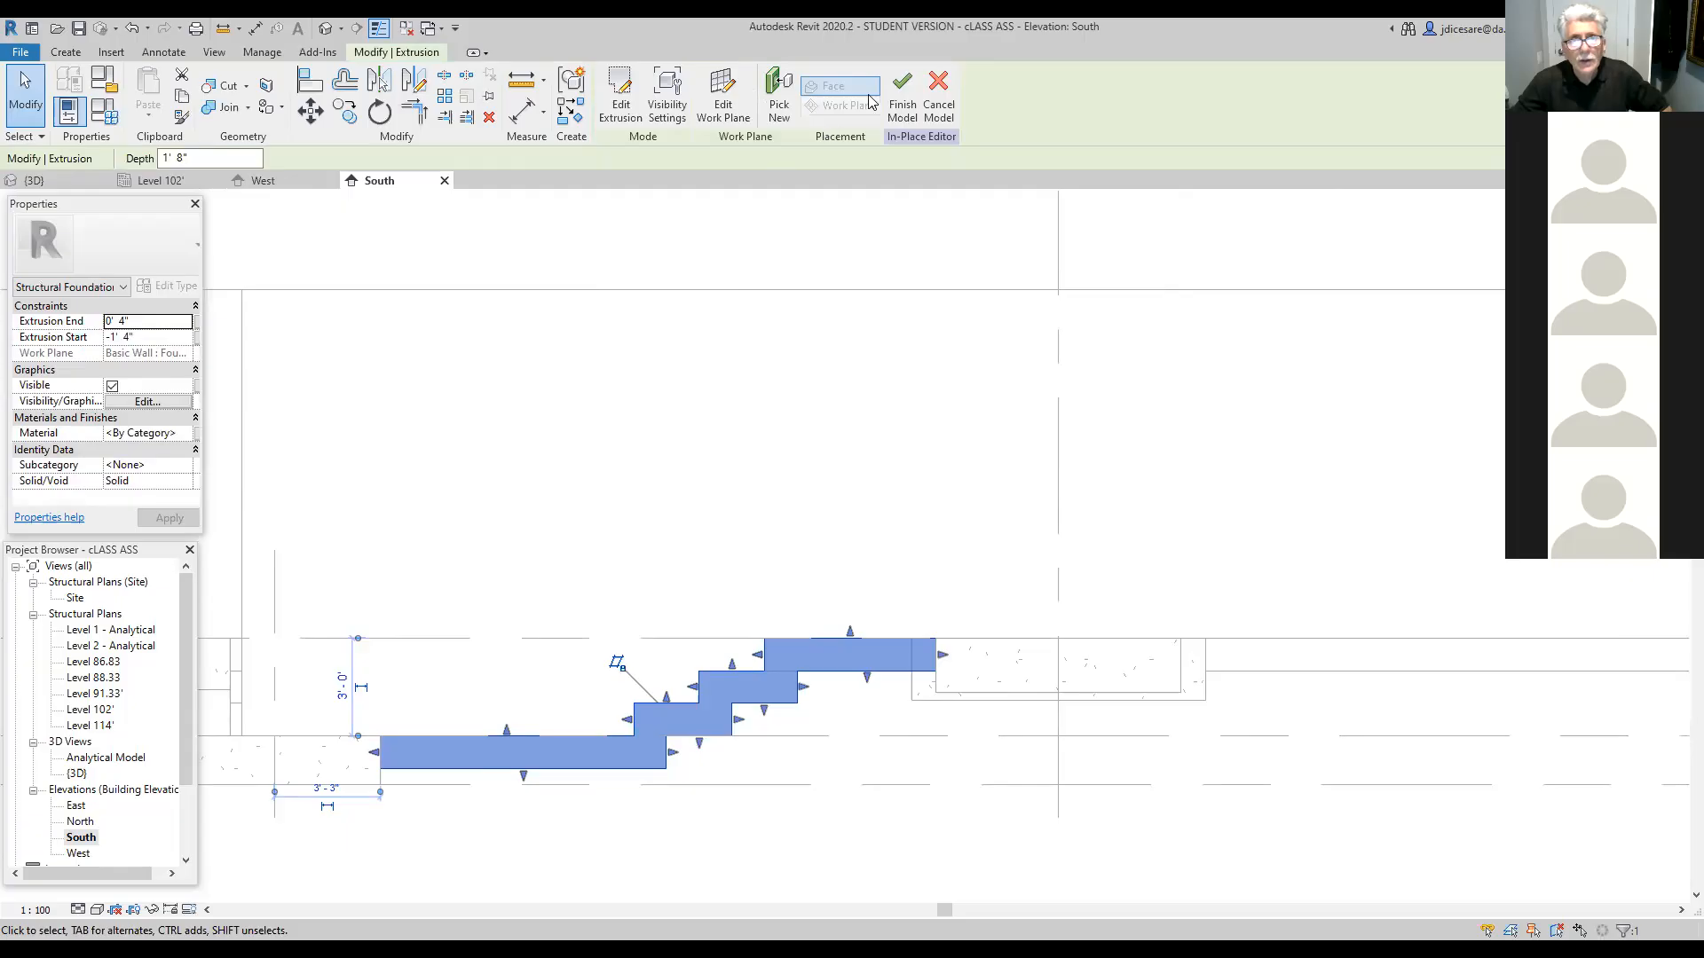
left_click(902, 103)
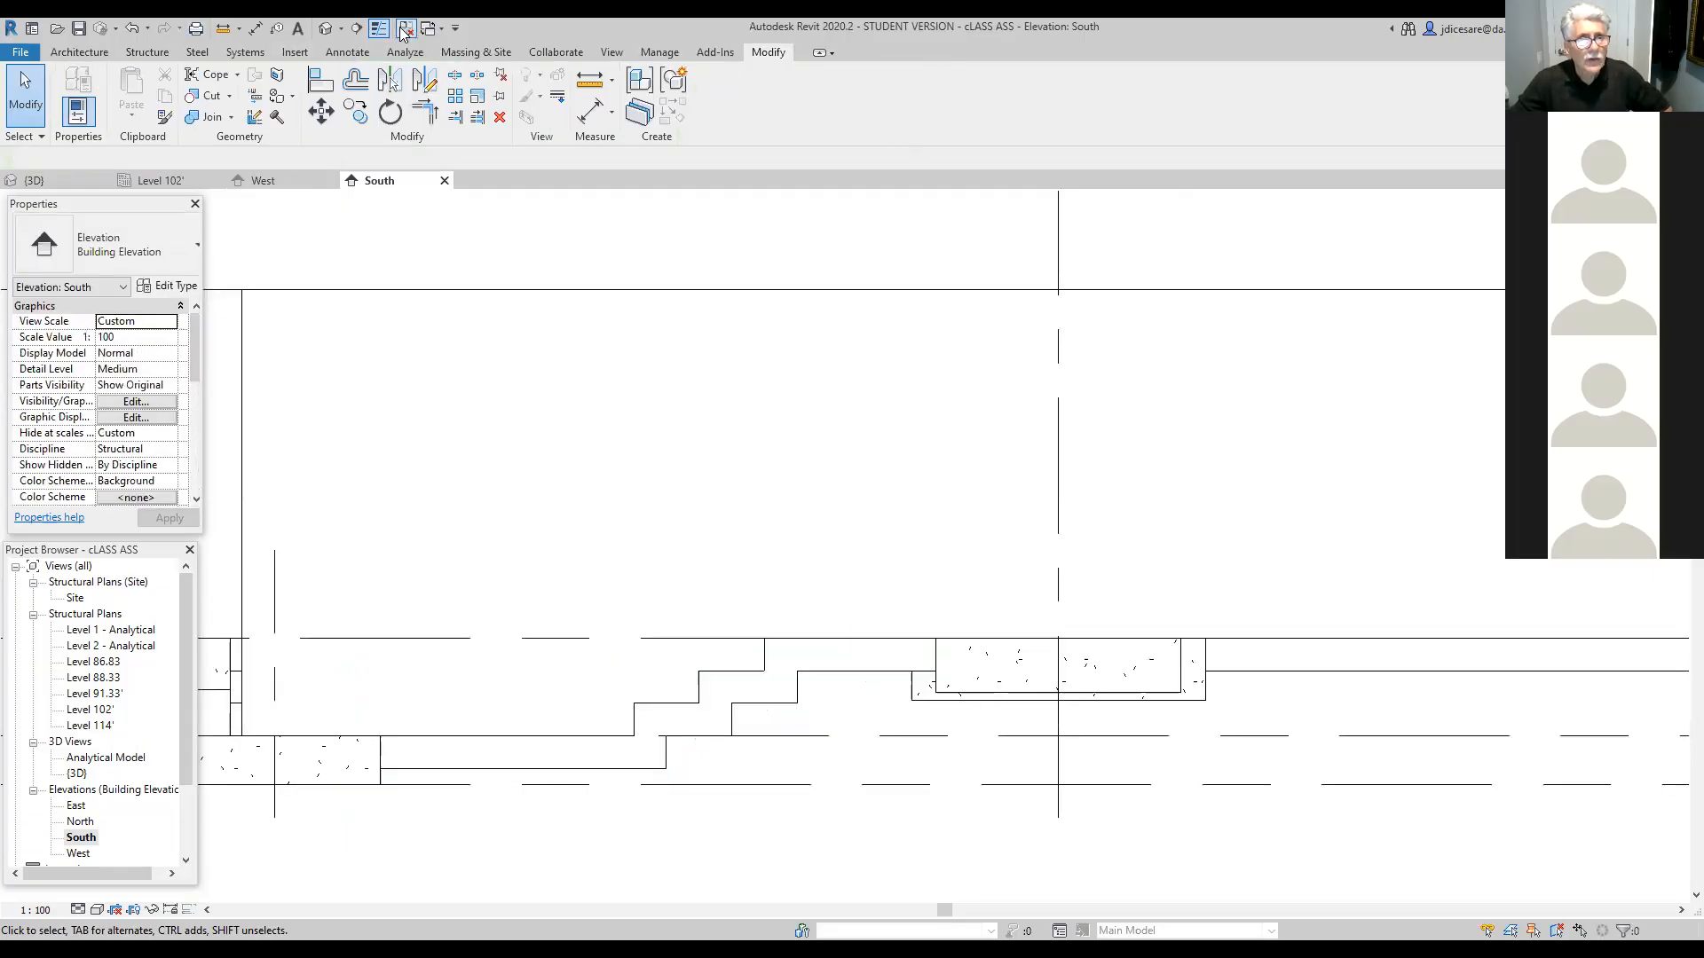
left_click(328, 31)
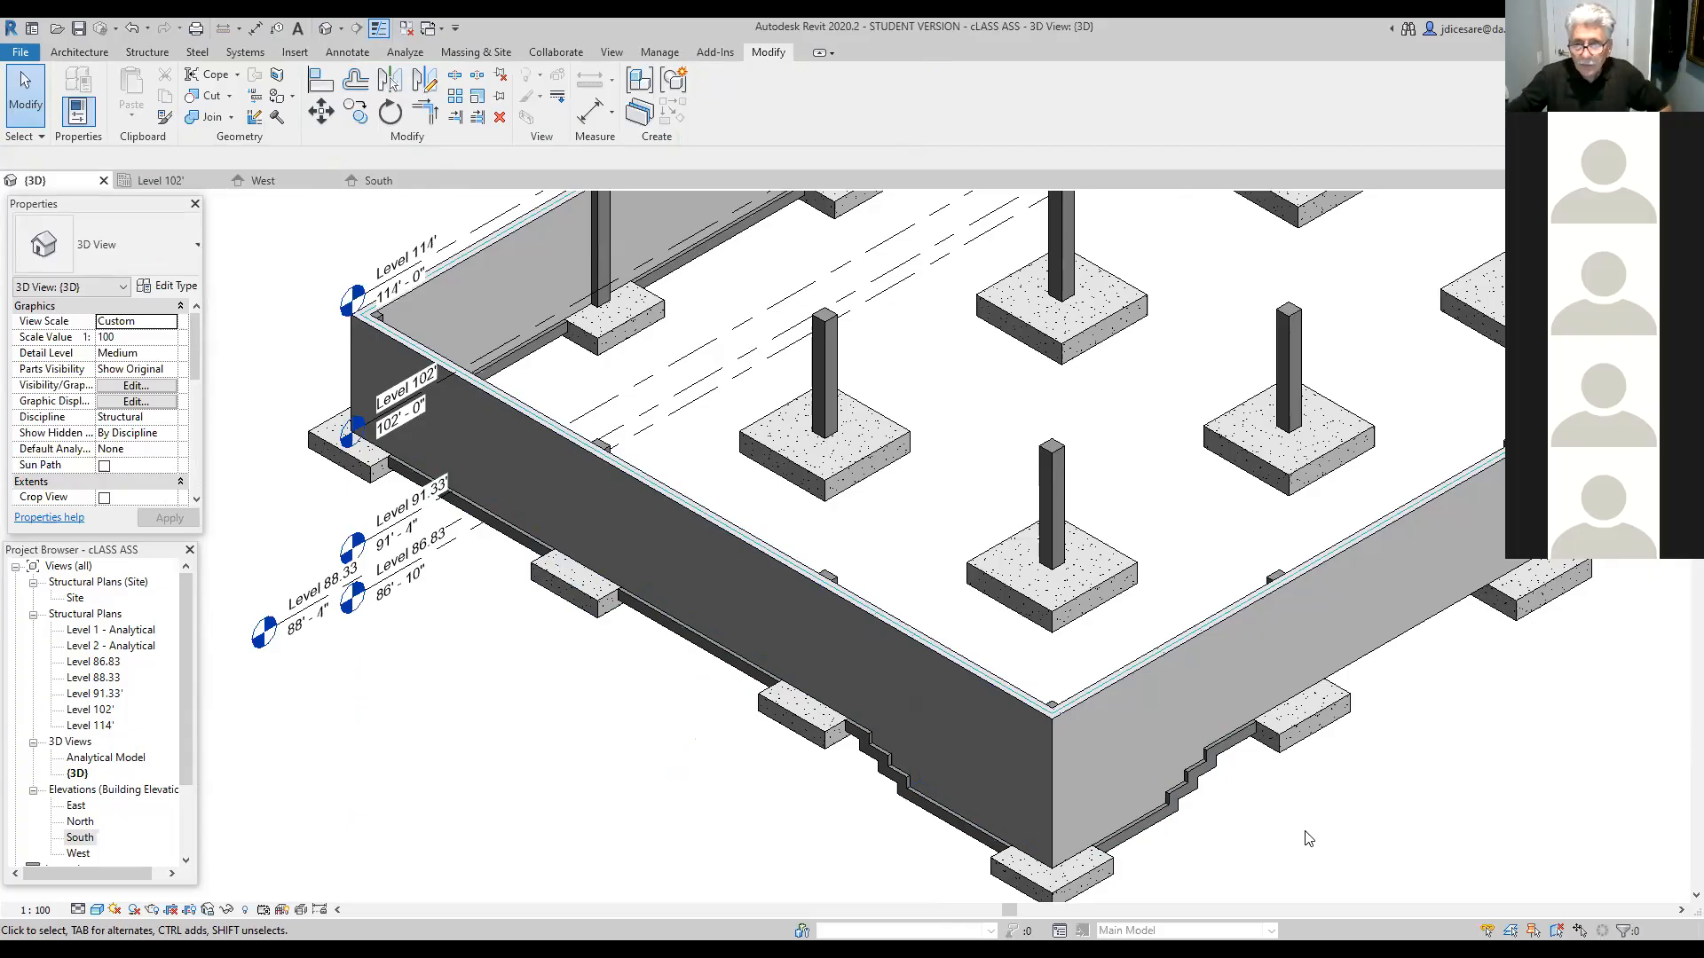
scroll(1312, 843, "down", 2)
middle_click_drag(1323, 855, 932, 810)
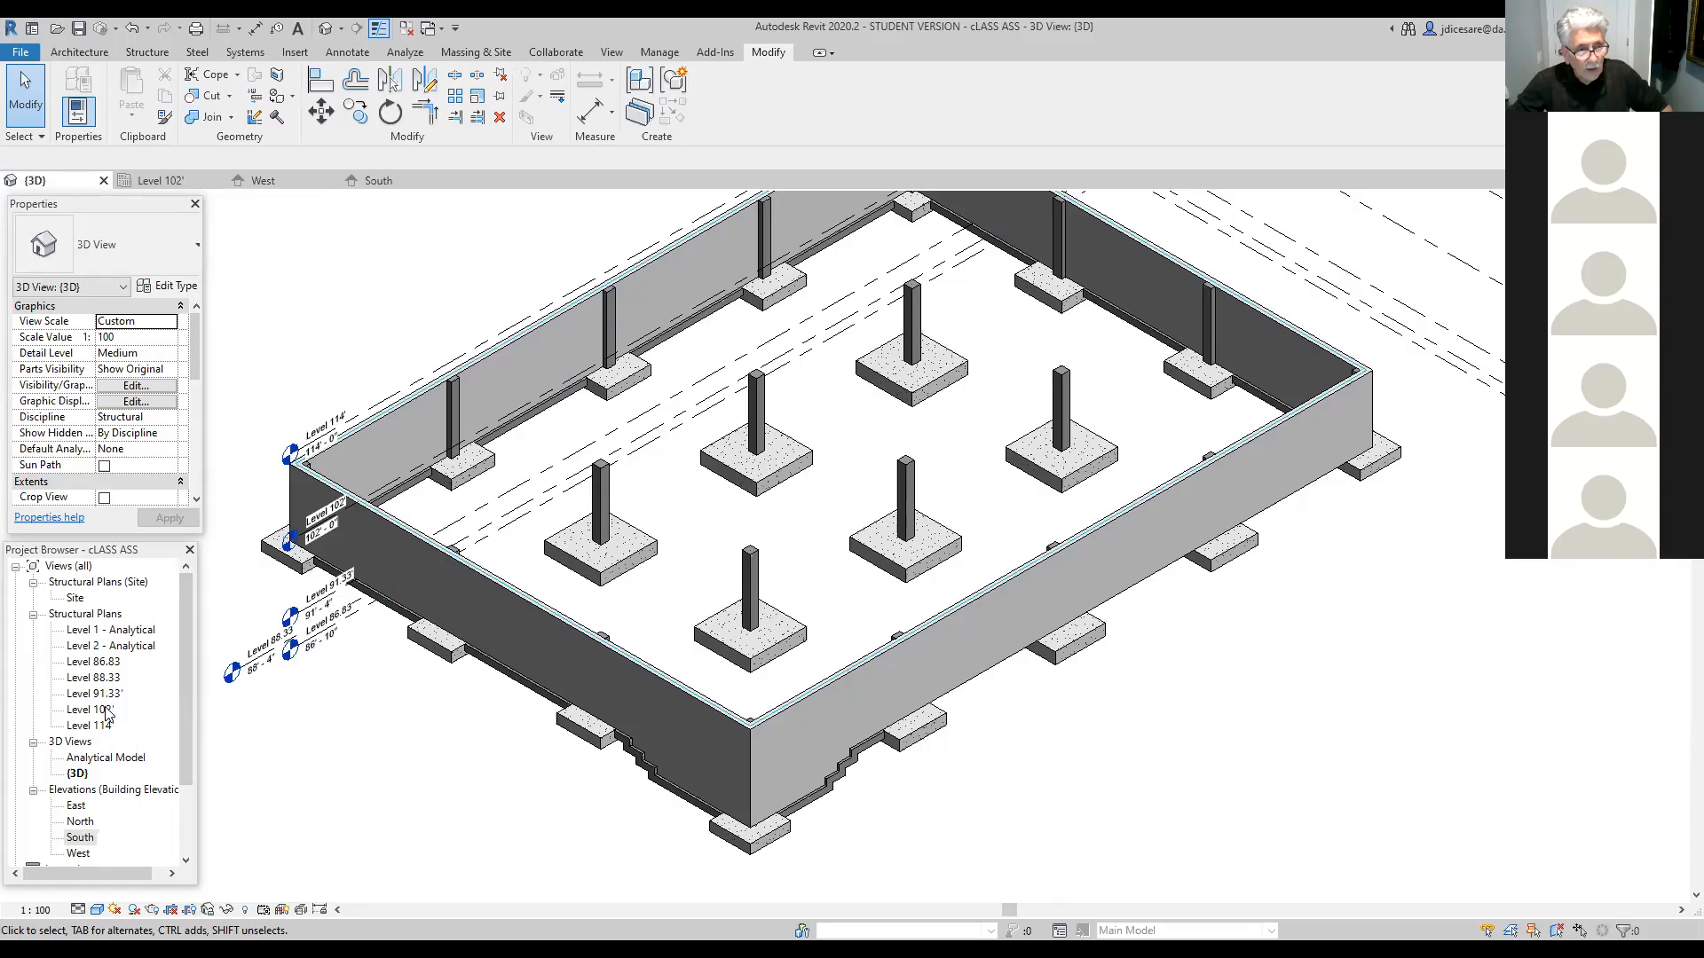
Step: In the Level 102' plan, set the base offset of the grid D columns at grids 3 and 4 to -2'-0", accepting the attached footings' move
double_click(94, 710)
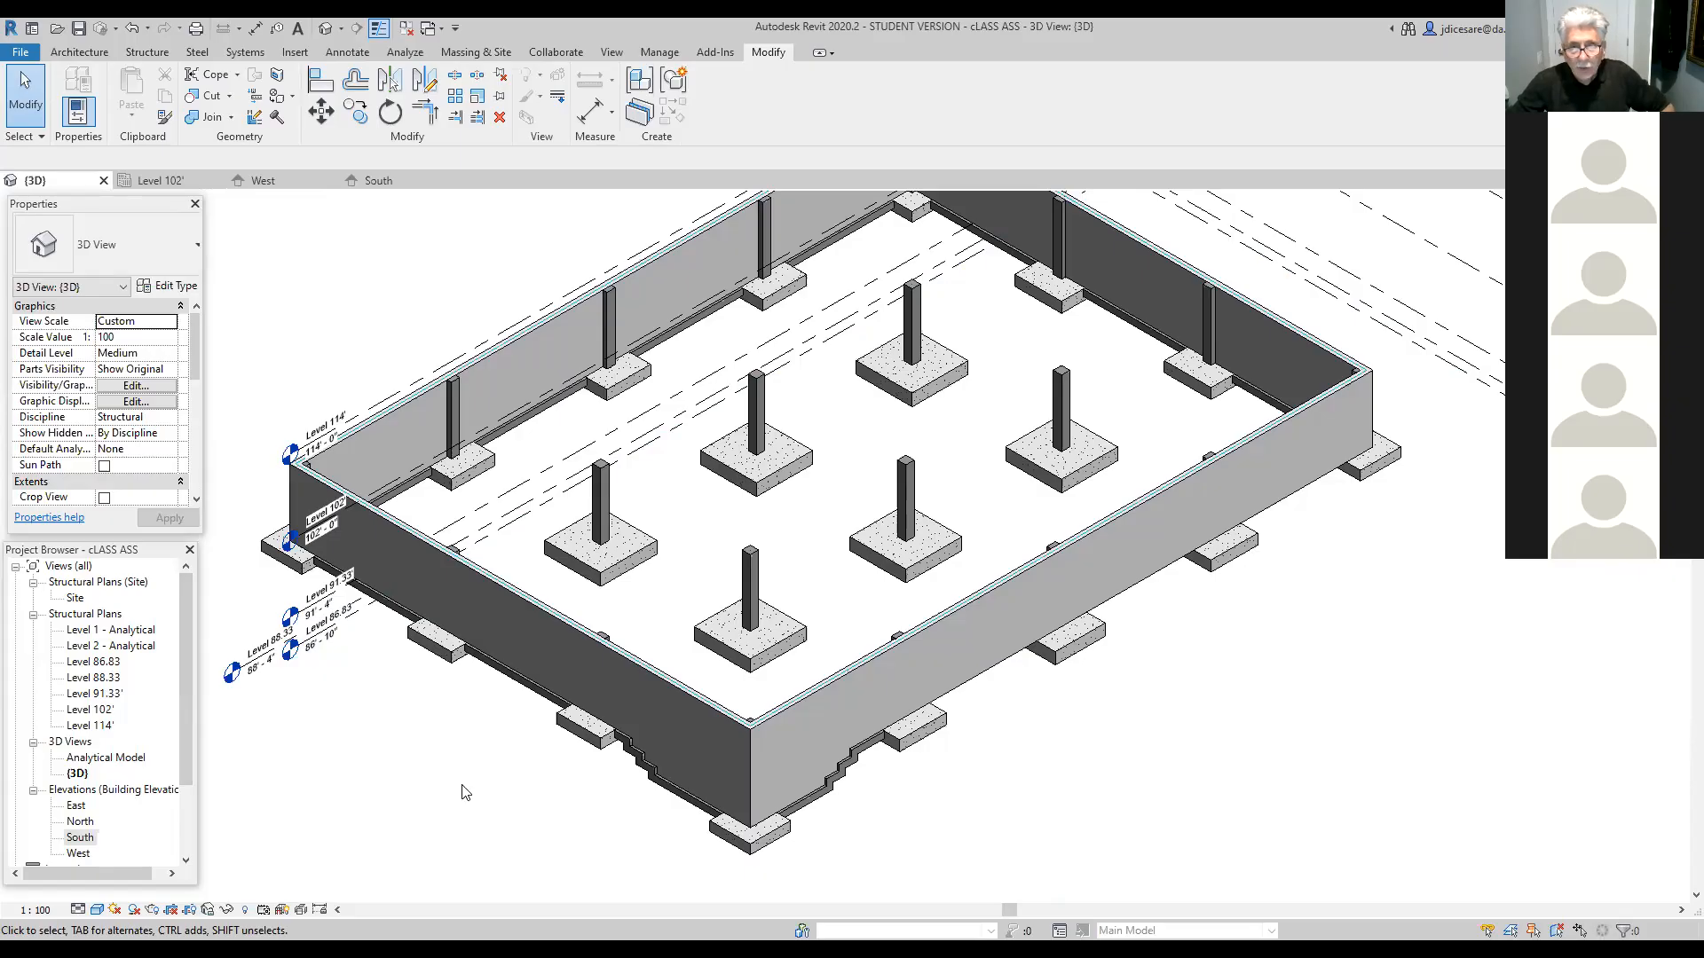
scroll(931, 697, "up", 2)
scroll(931, 697, "down", 2)
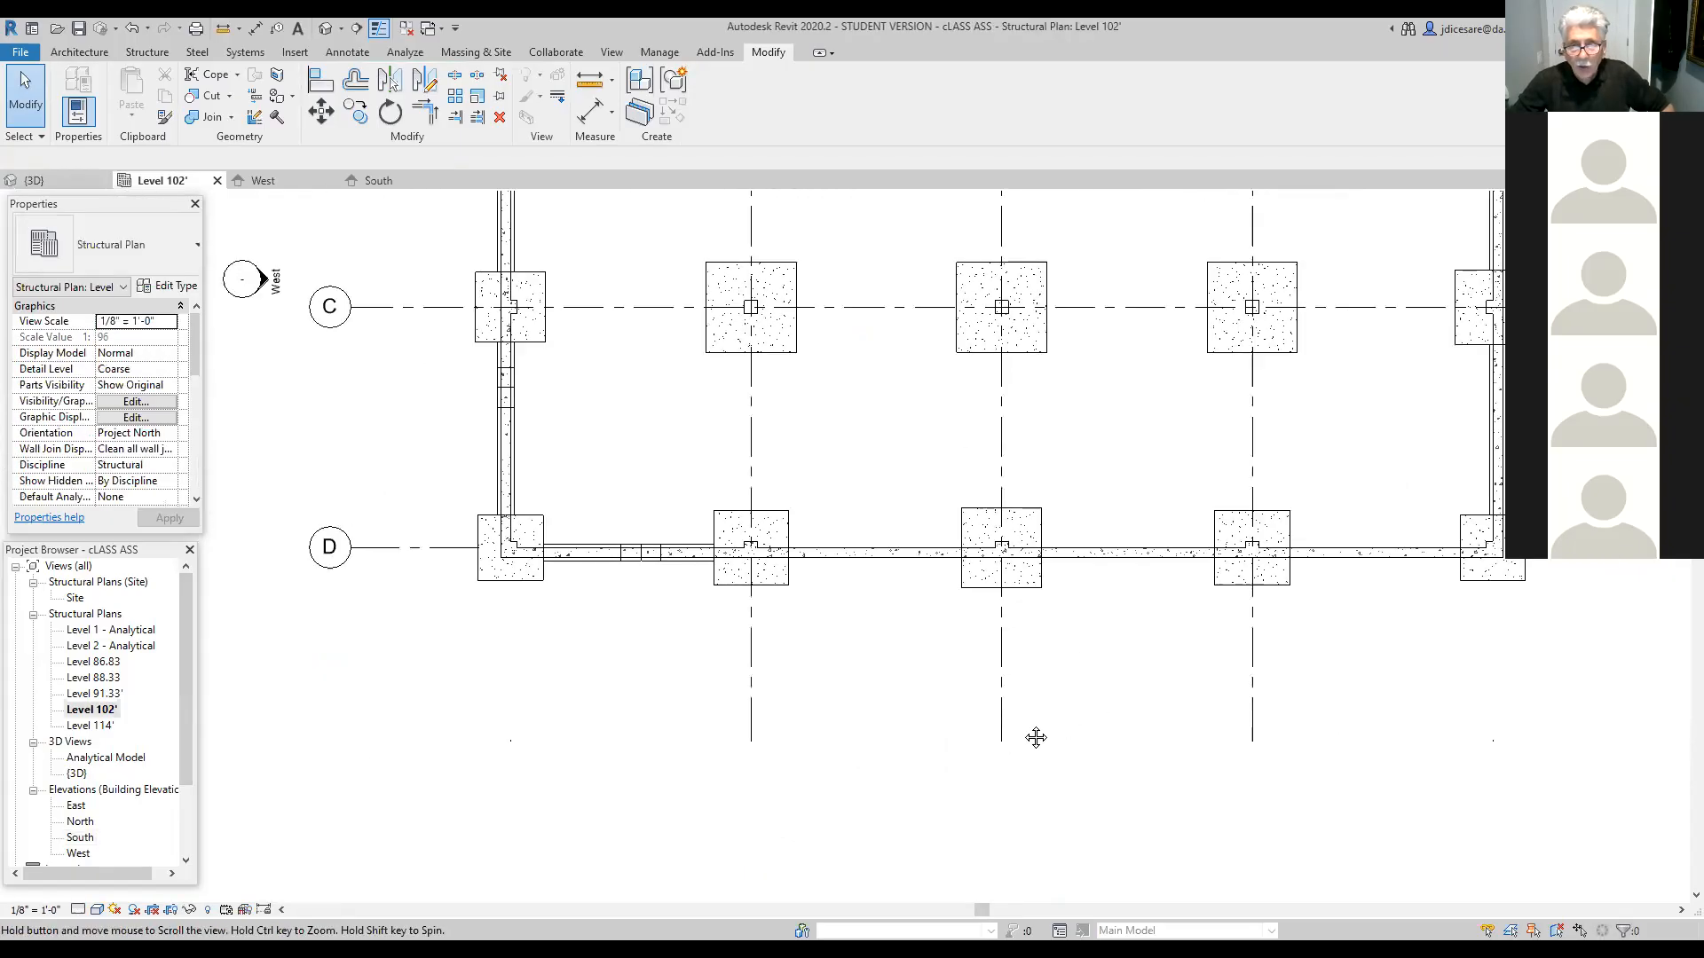
middle_click_drag(1083, 706, 776, 731)
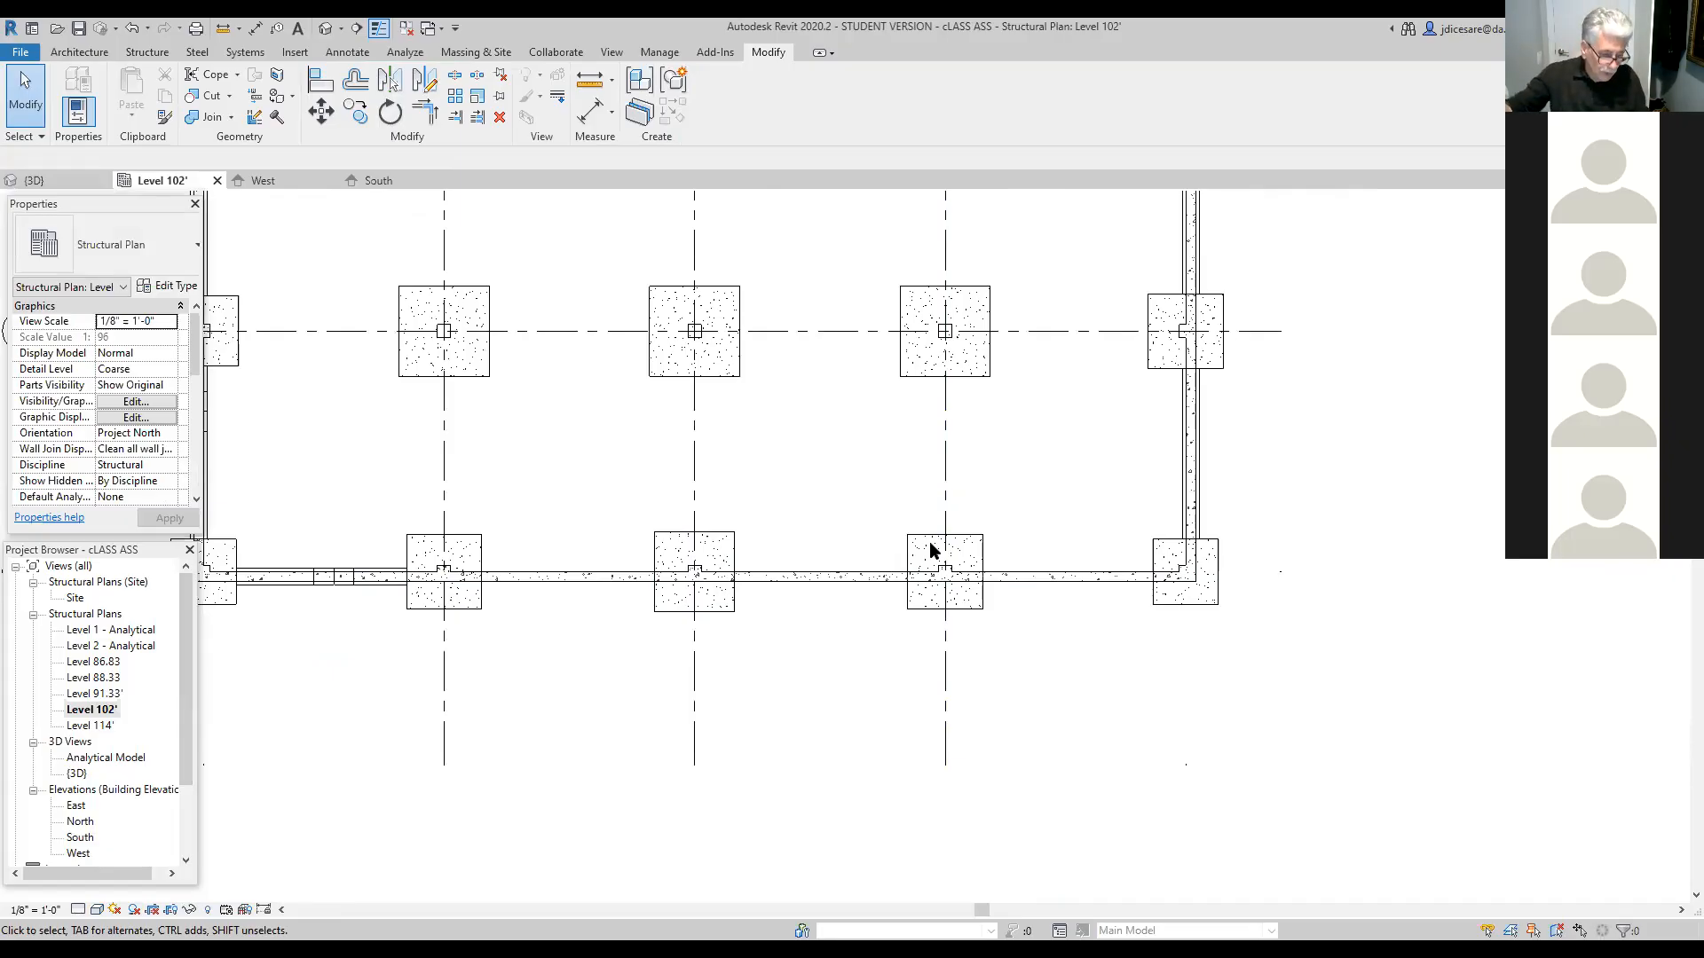
left_click(696, 572)
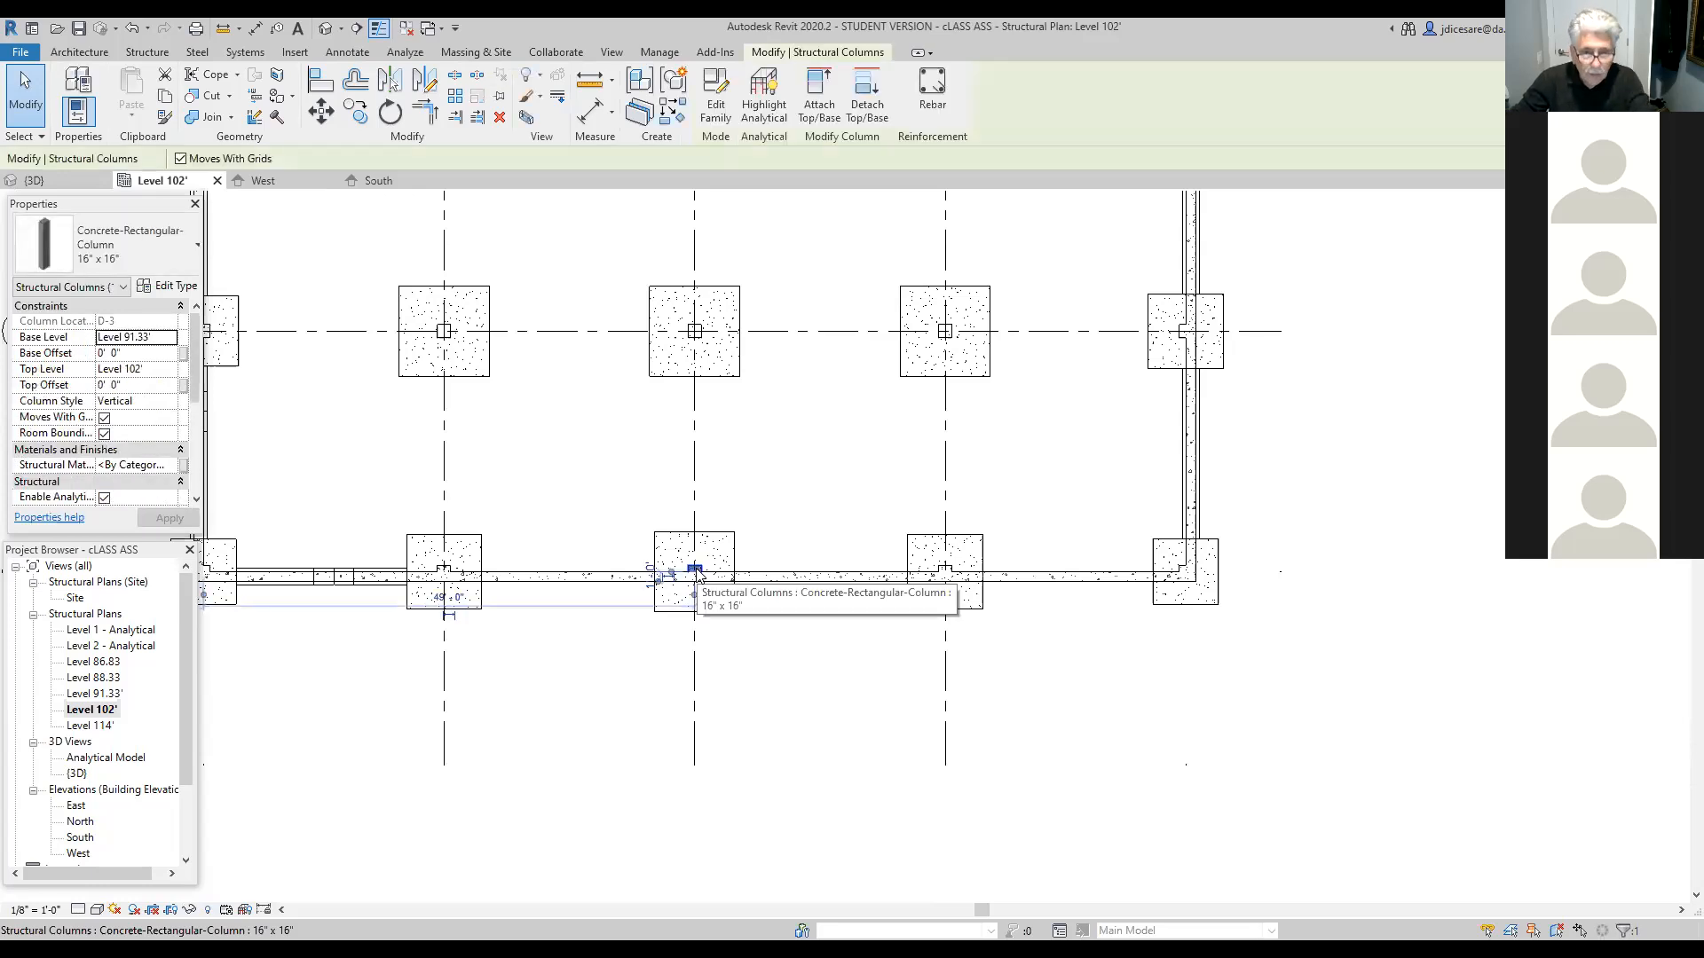
left_click(945, 573, "ctrl")
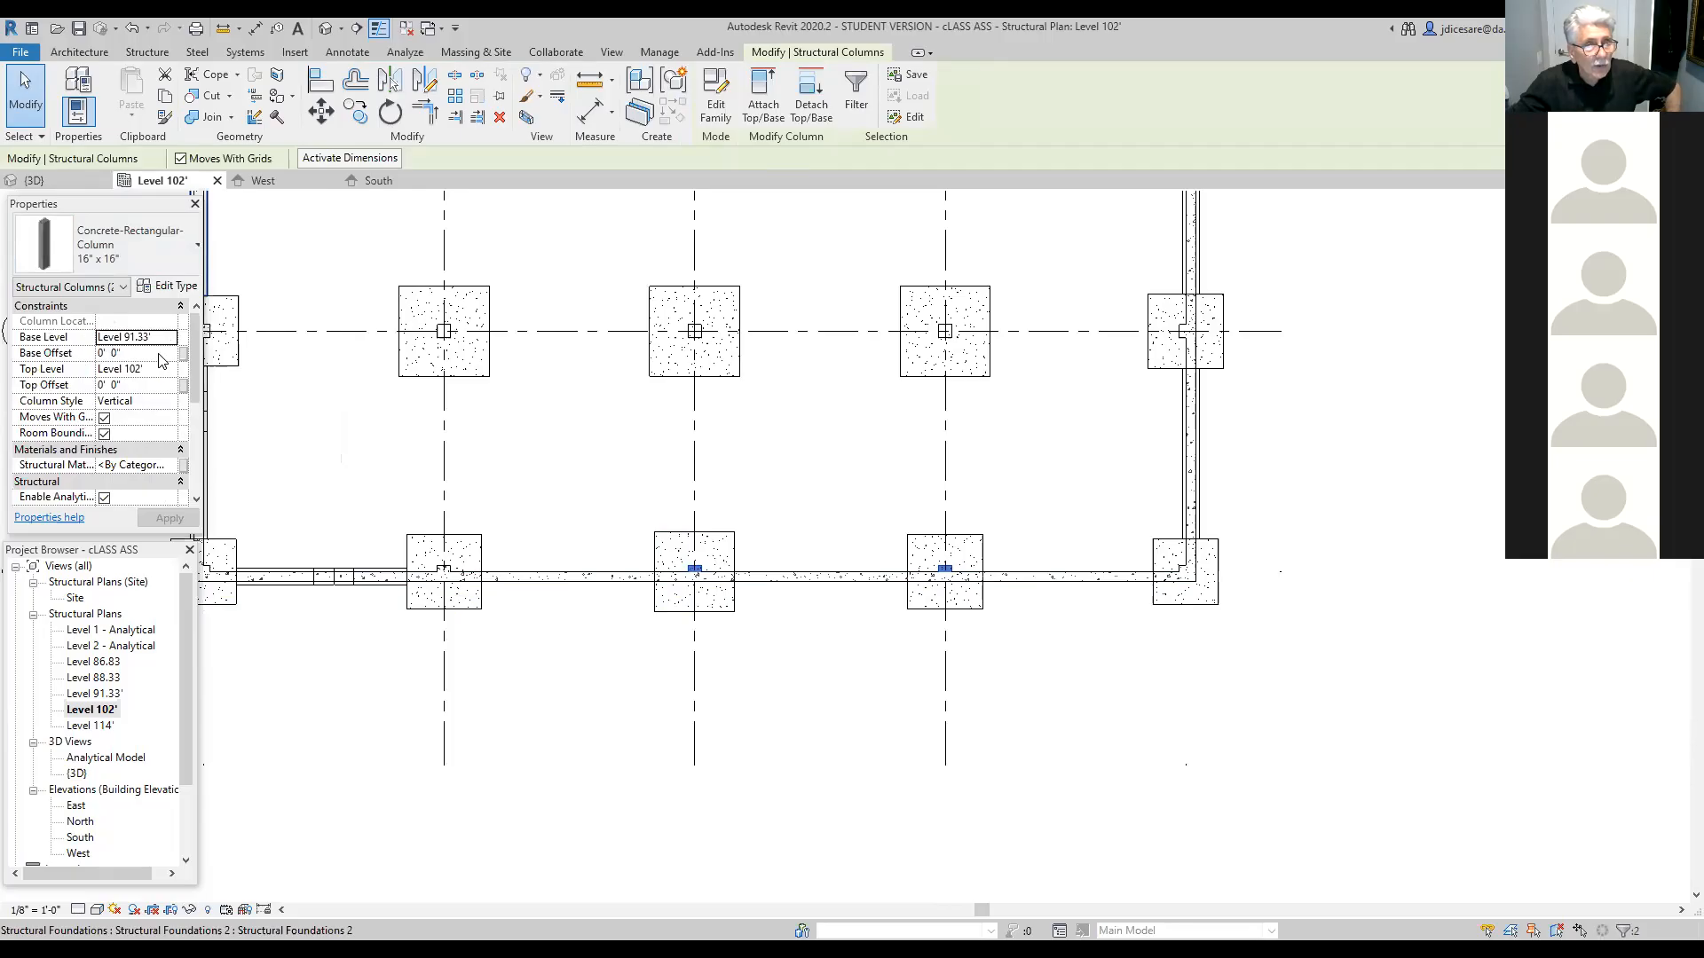
key("Tab")
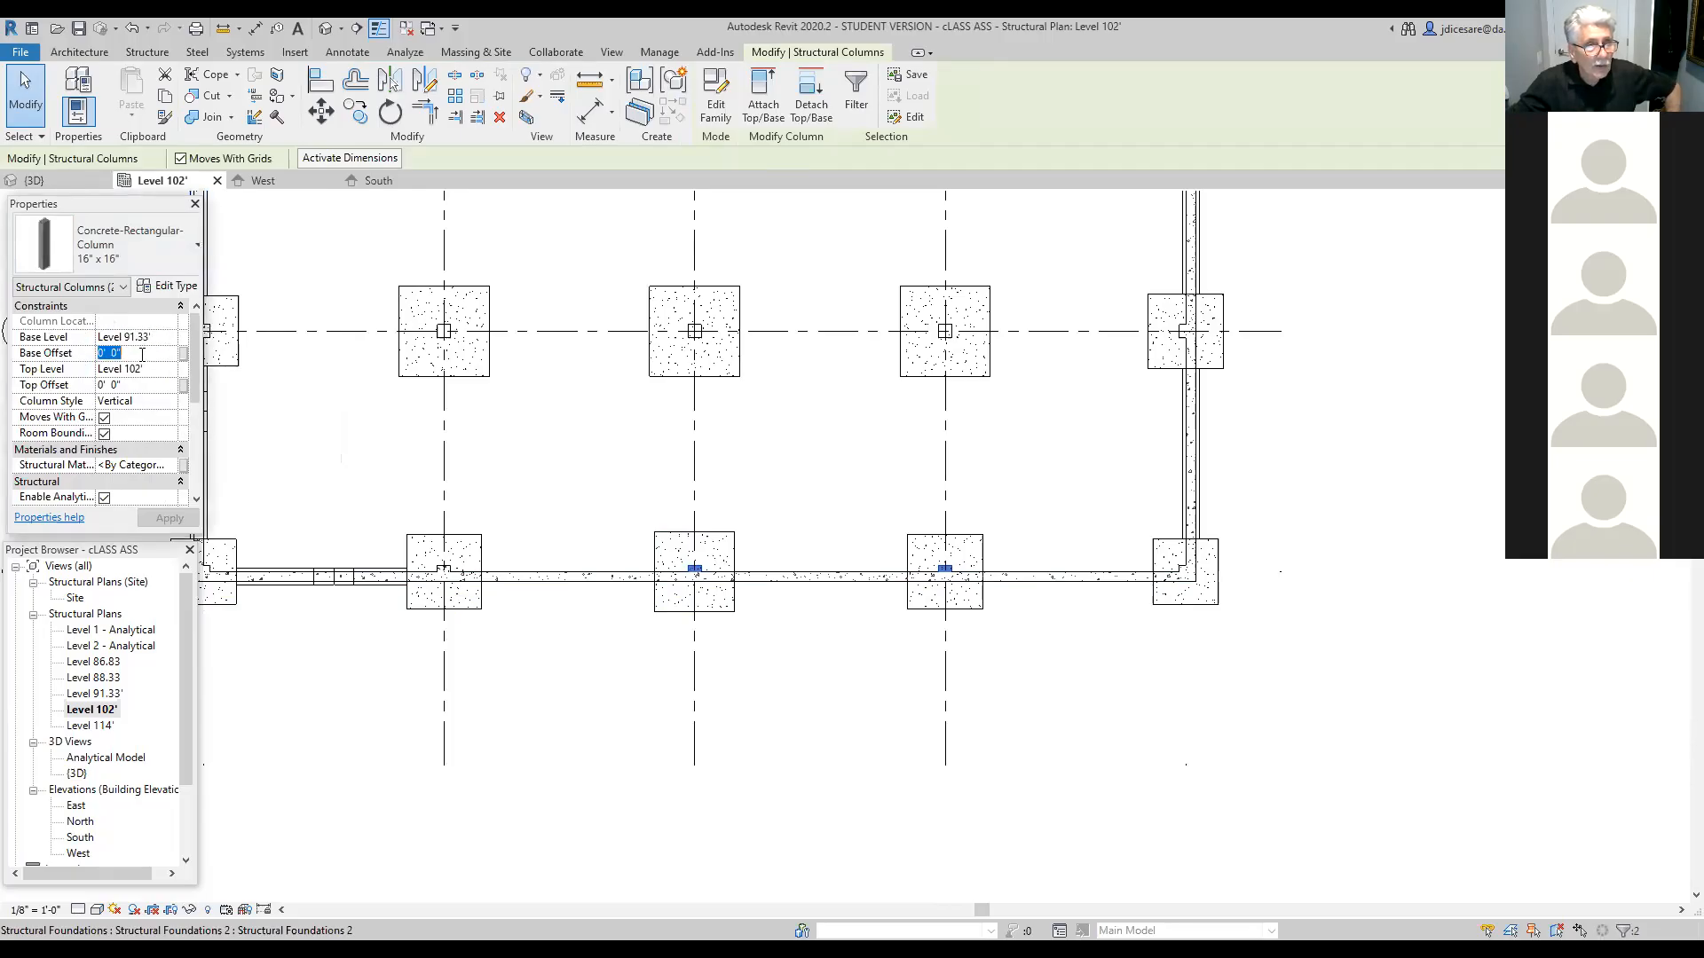
type("-2")
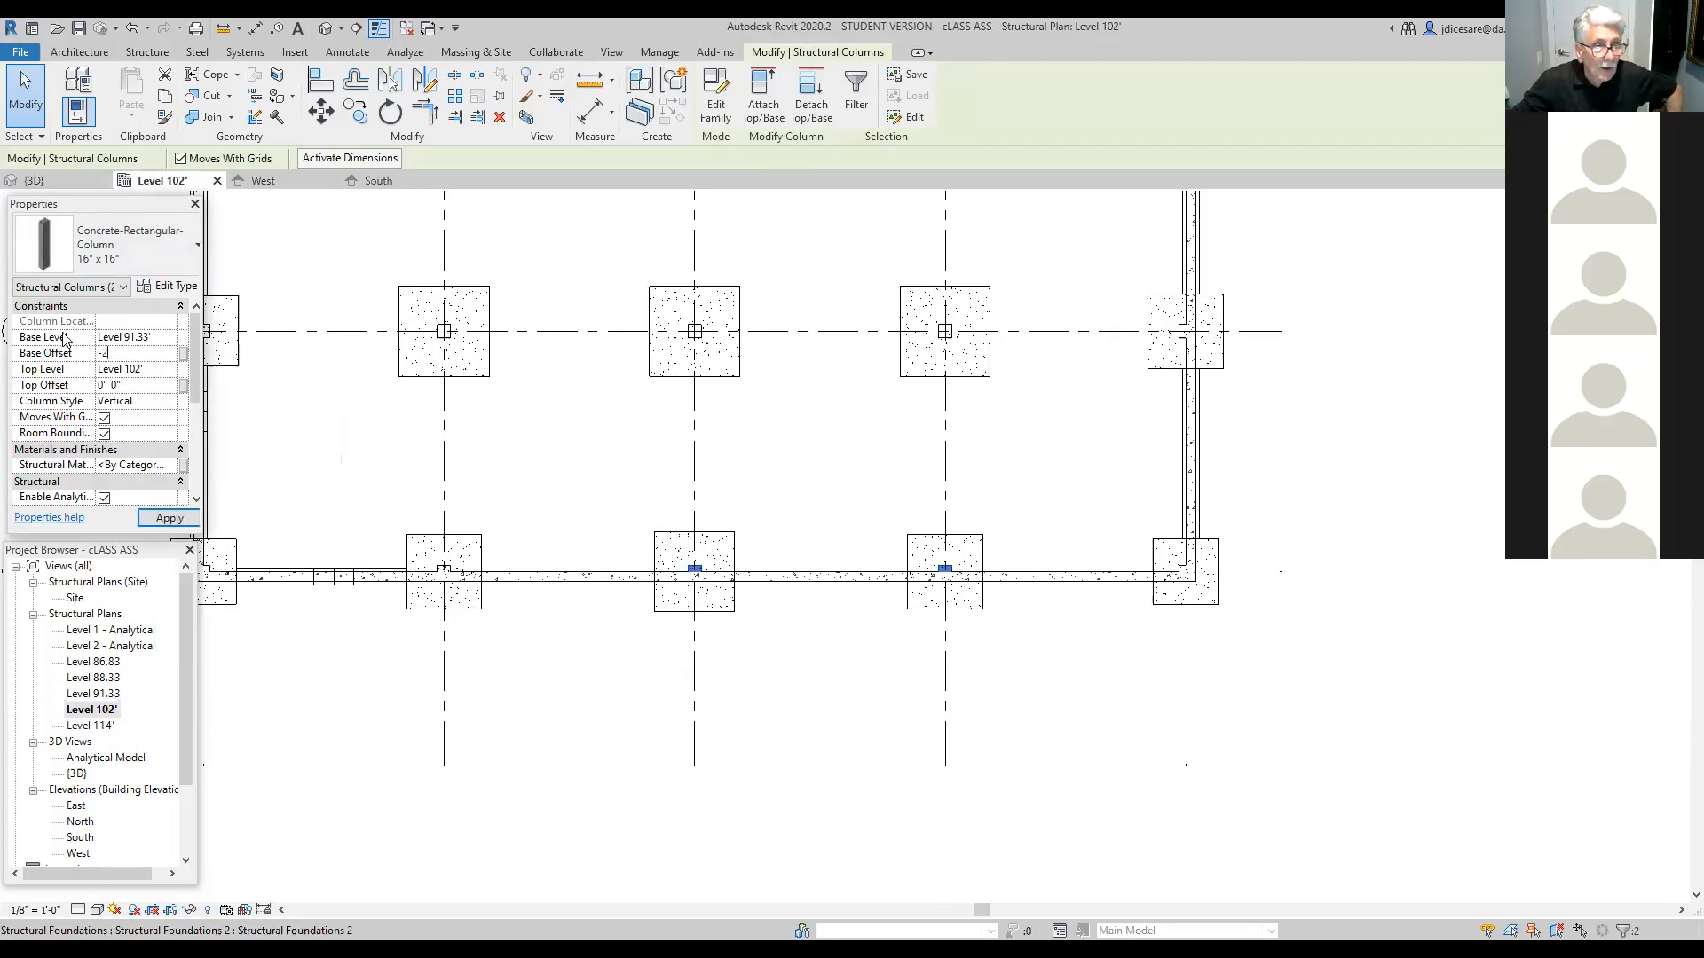
left_click(169, 518)
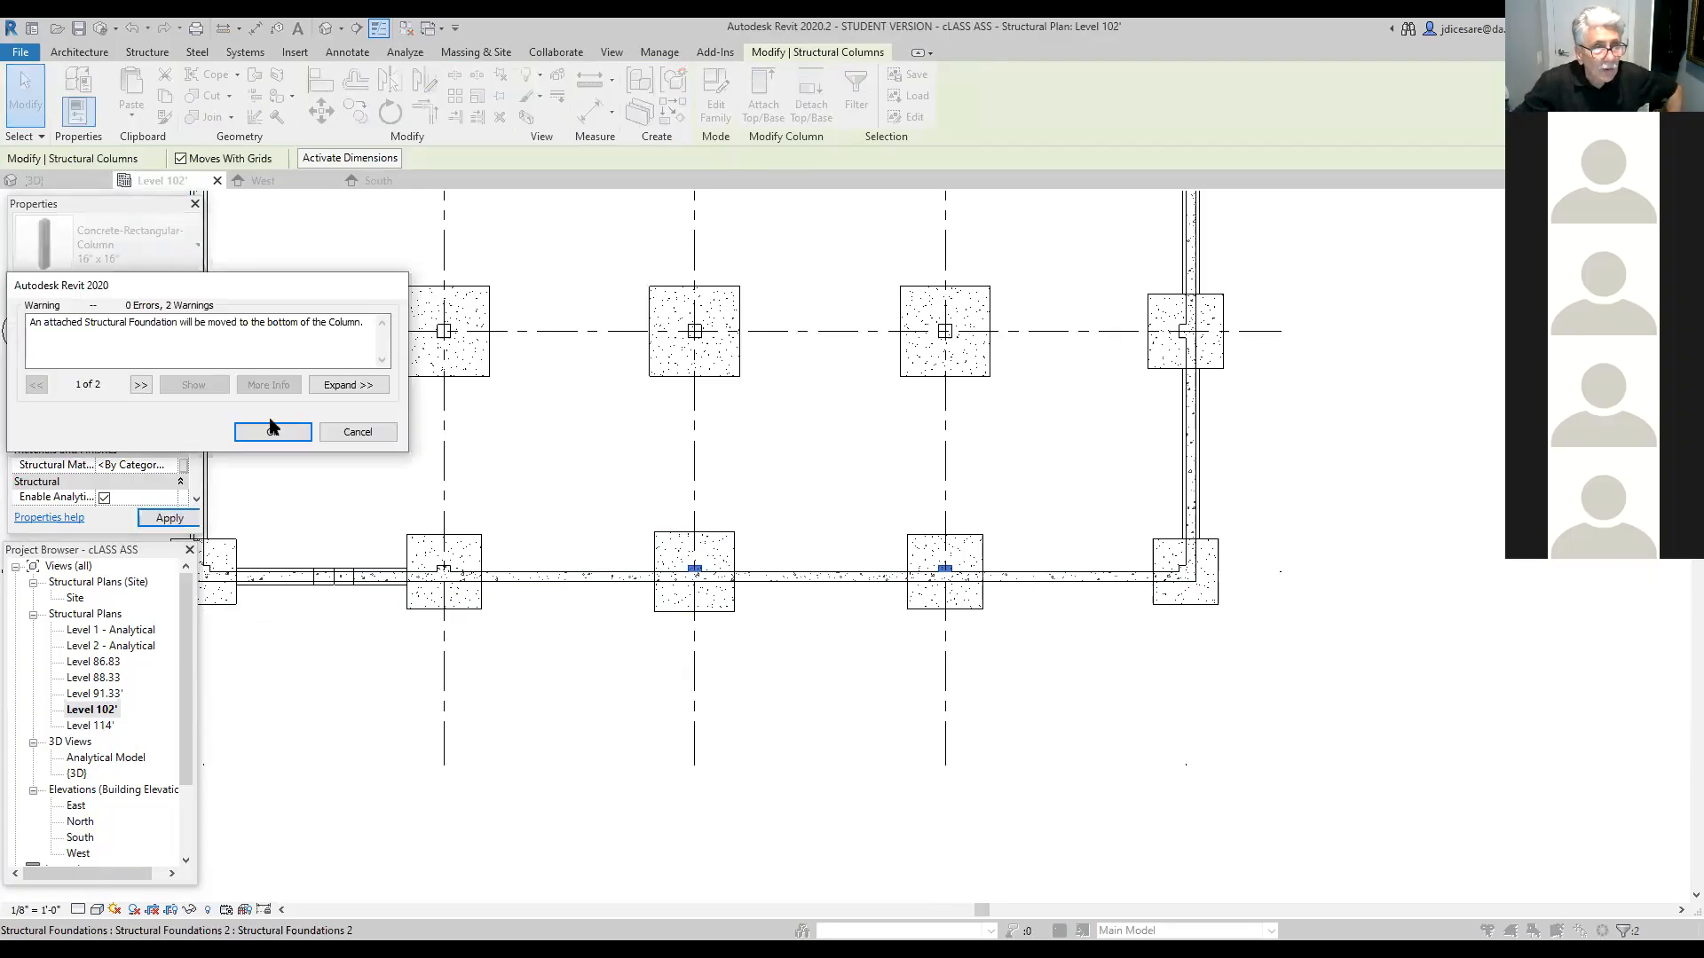
left_click(273, 432)
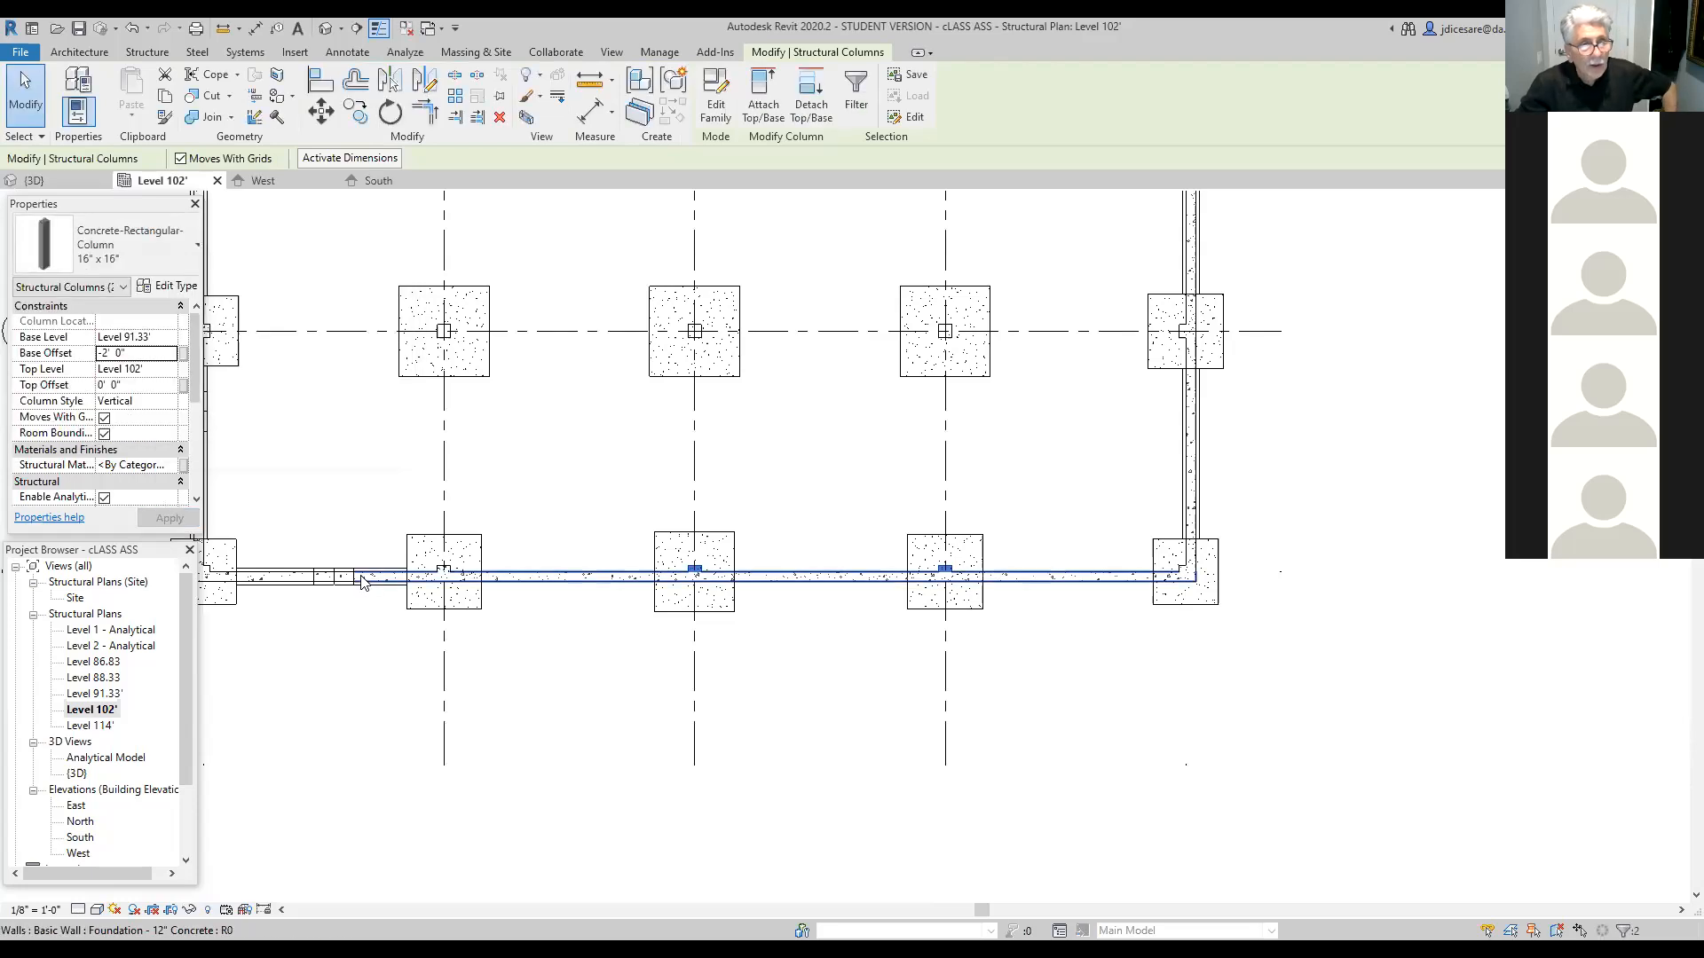
left_click(377, 715)
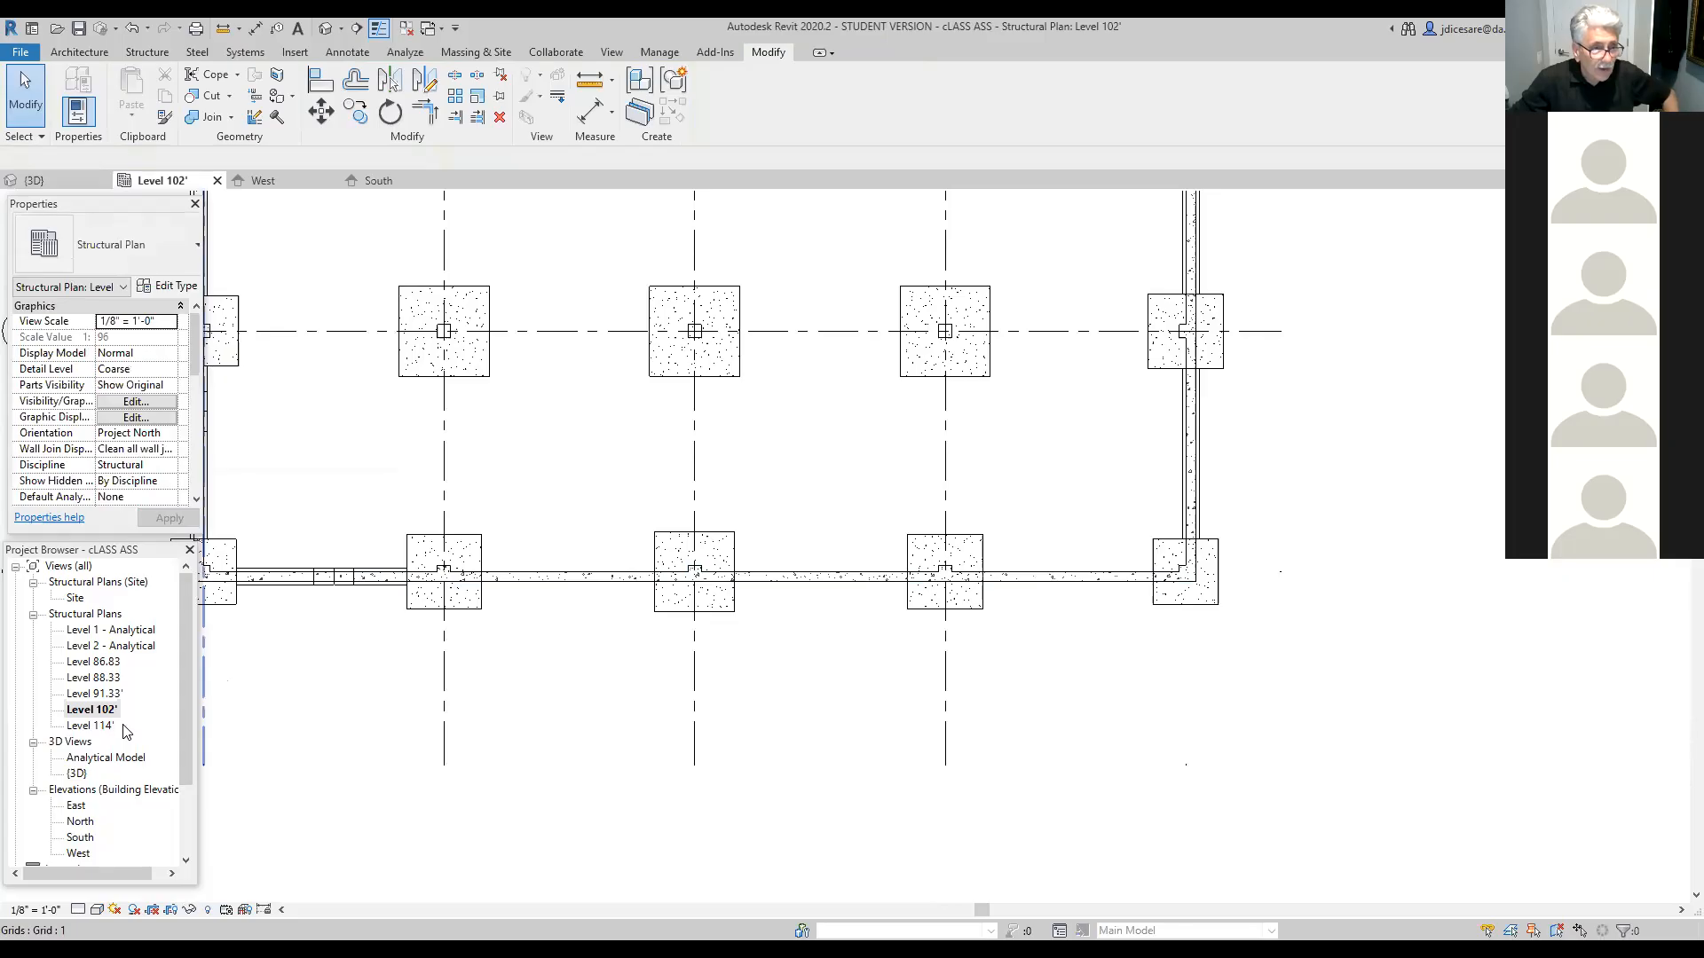
Step: Examine the lowered column footings at grids 3 and 4 against the wall and levels in the South elevation
double_click(84, 839)
scroll(860, 834, "down", 2)
scroll(1015, 860, "down", 2)
middle_click_drag(1015, 860, 609, 787)
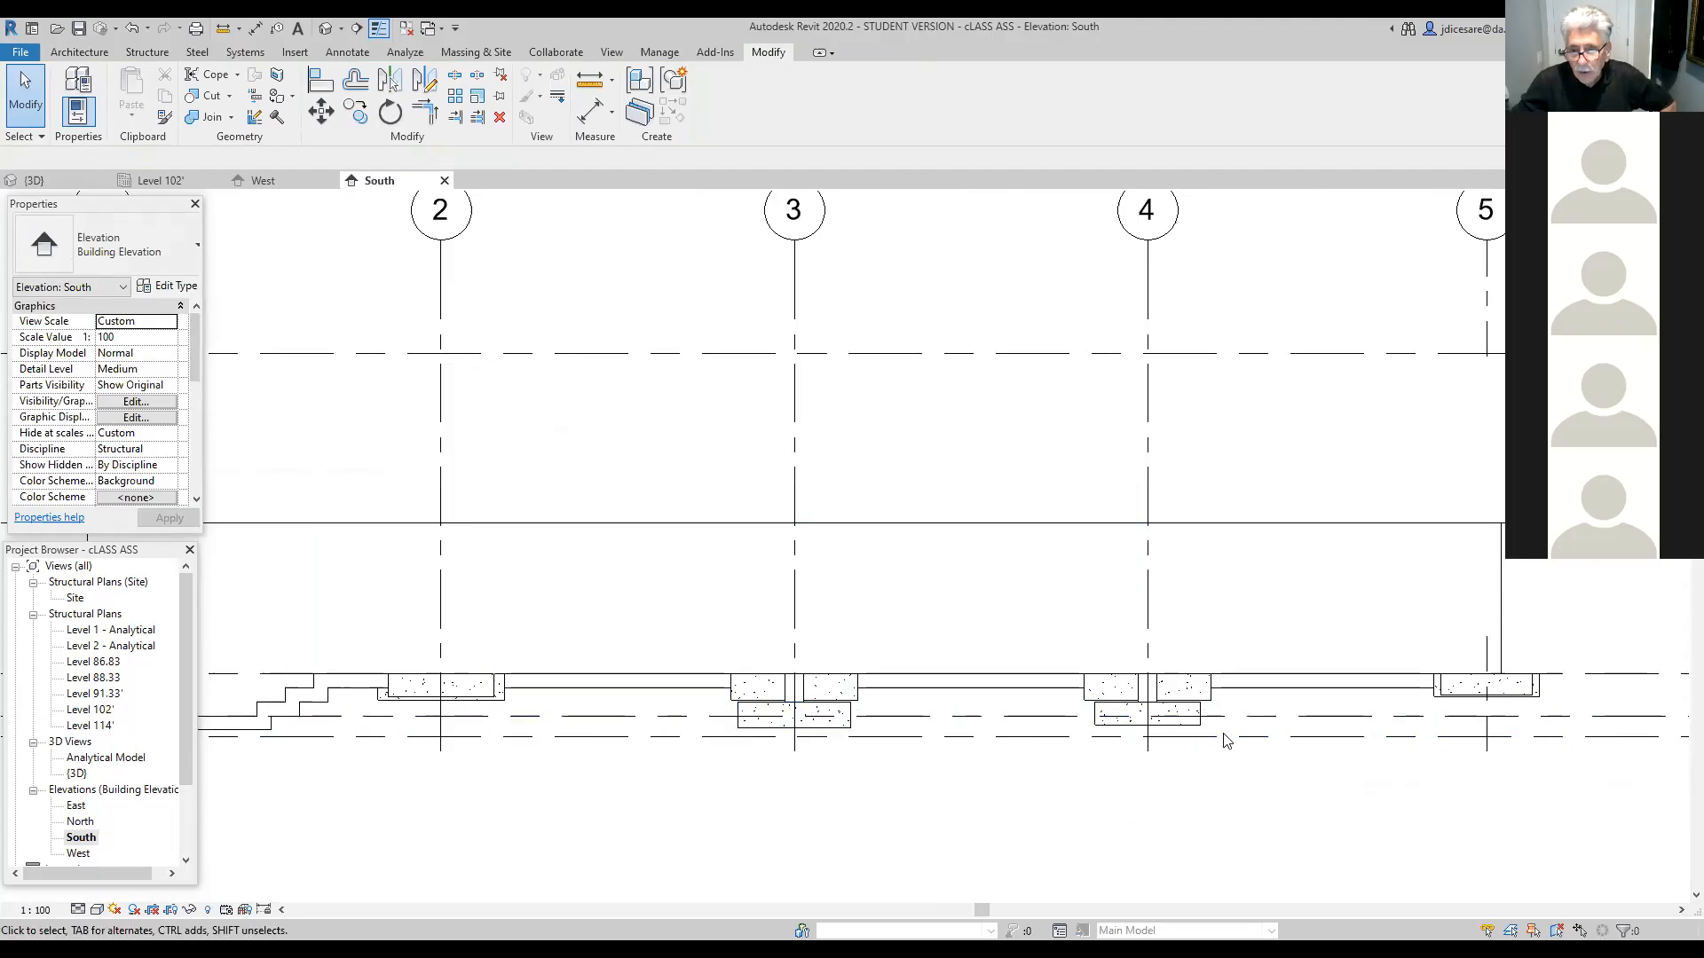
middle_click_drag(1255, 722, 826, 723)
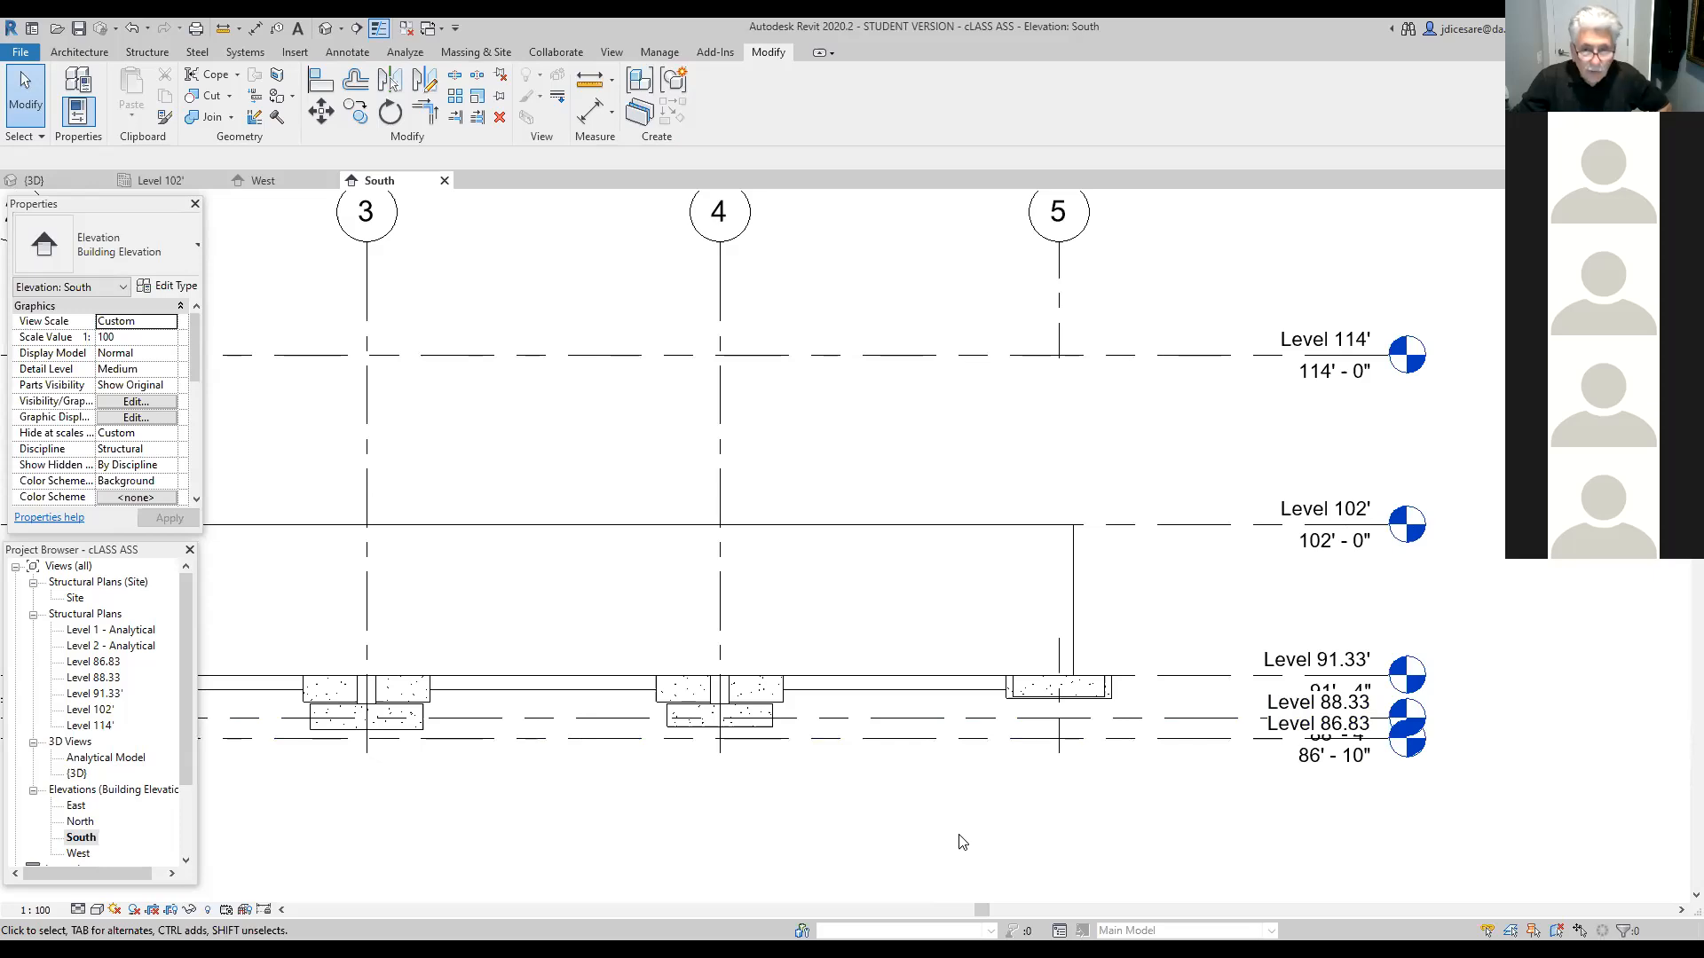
scroll(963, 843, "down", 4)
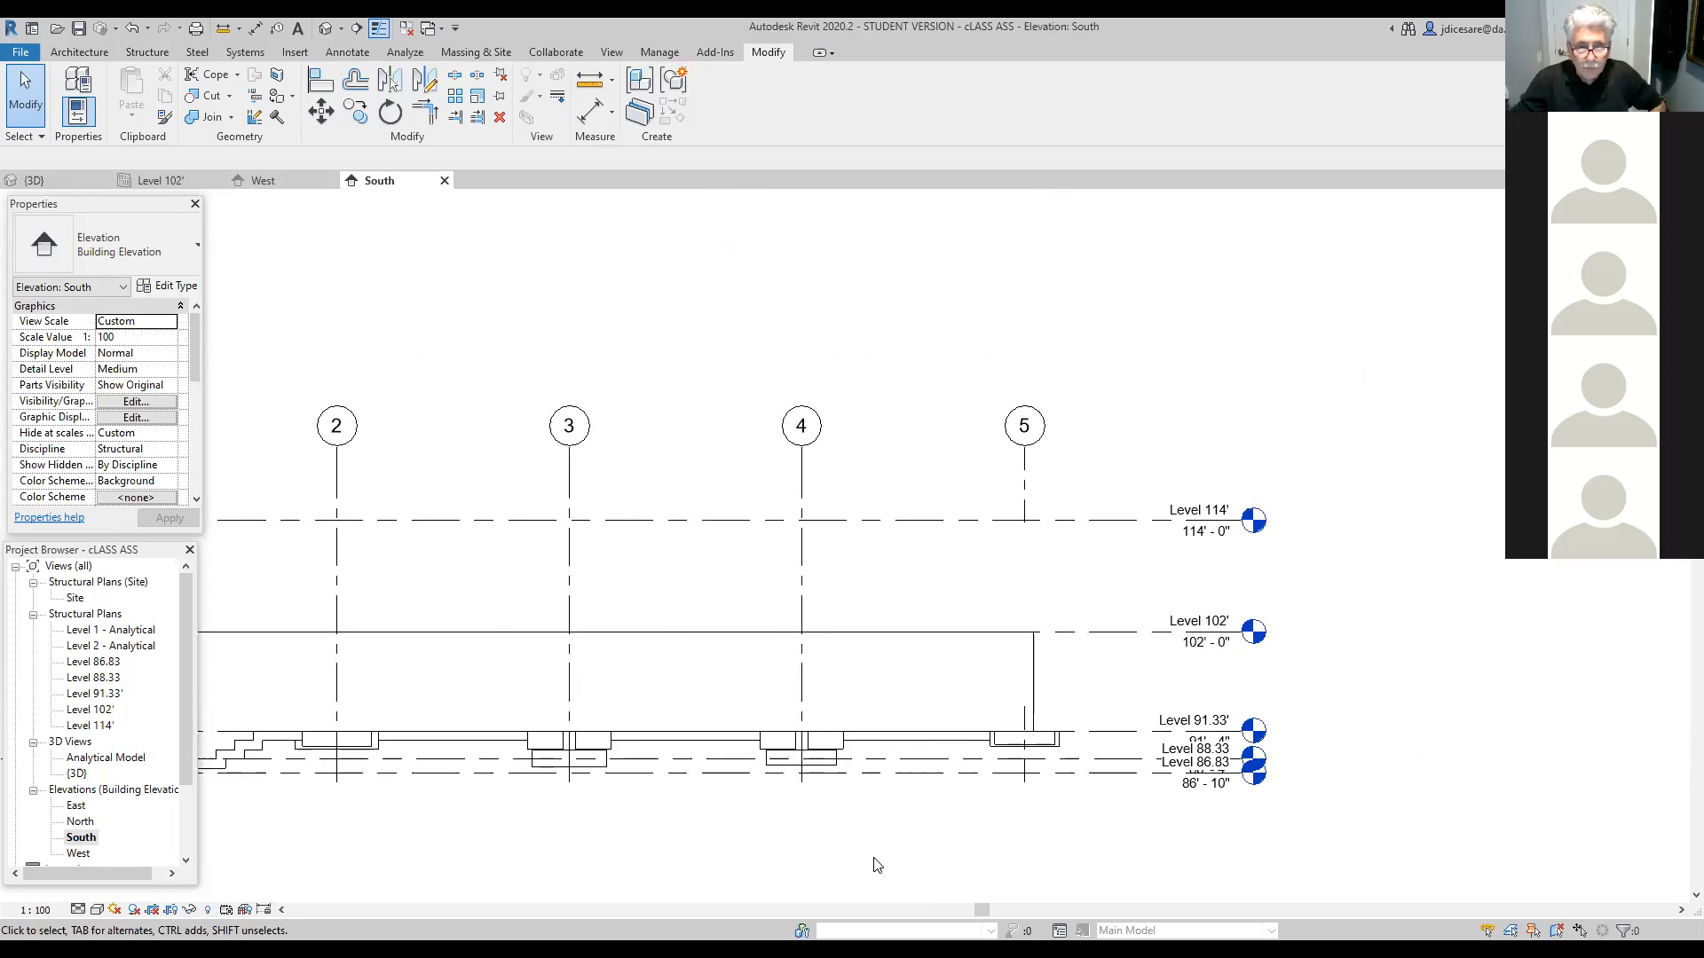
mouse_move(752, 782)
middle_mouse_down()
mouse_move(924, 784)
mouse_move(848, 787)
middle_mouse_up()
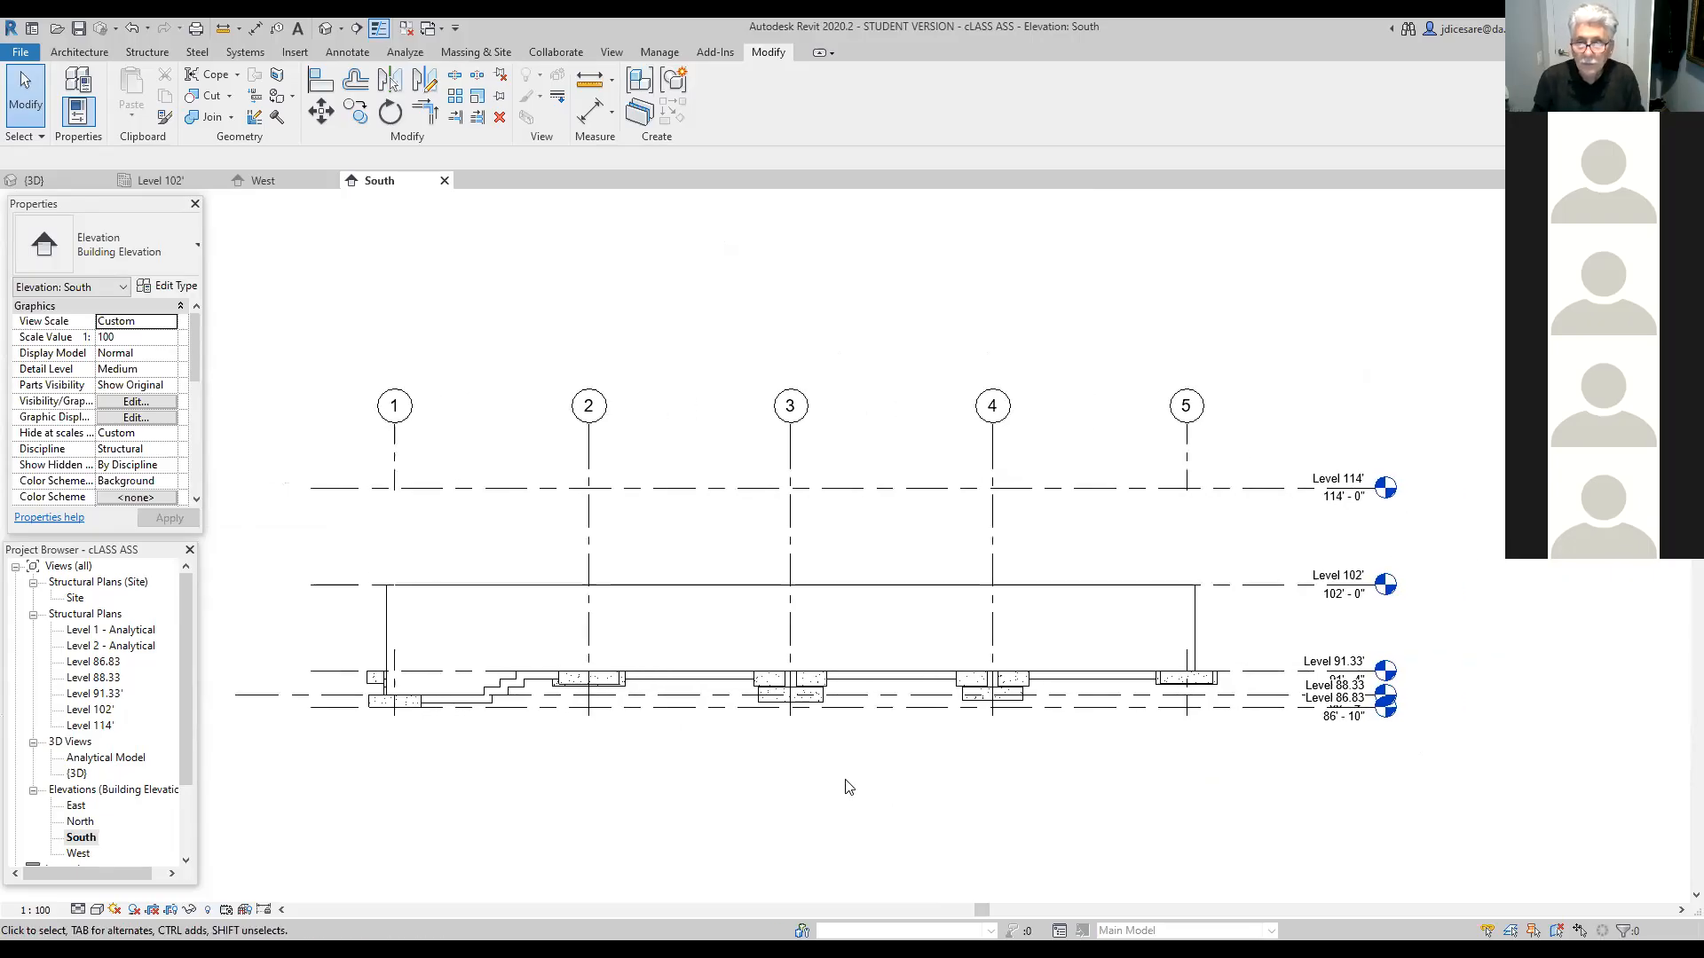